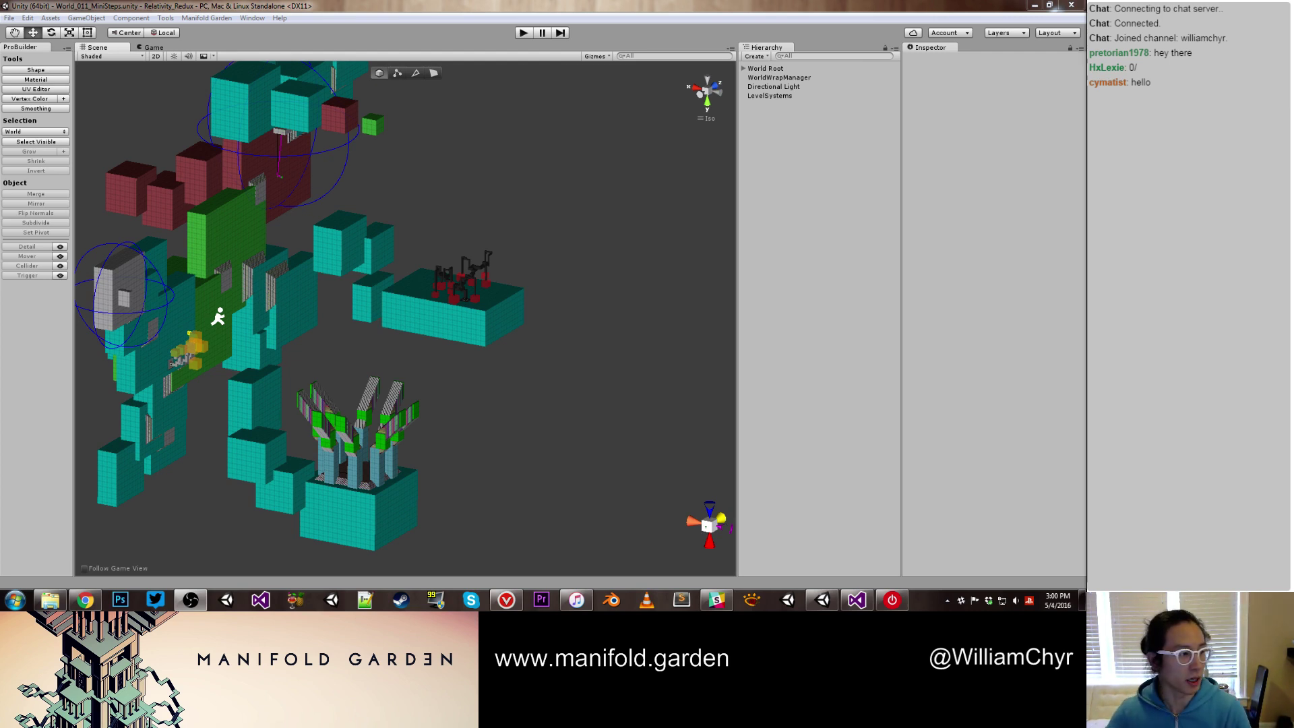
Move the small teal block beside the dark red tree's platform along the Y axis to about 24.68
left_click(410, 335)
scroll(404, 330, "up", 6)
left_click_drag(367, 306, 337, 308, "alt")
scroll(334, 308, "up", 6)
middle_click_drag(362, 309, 370, 357)
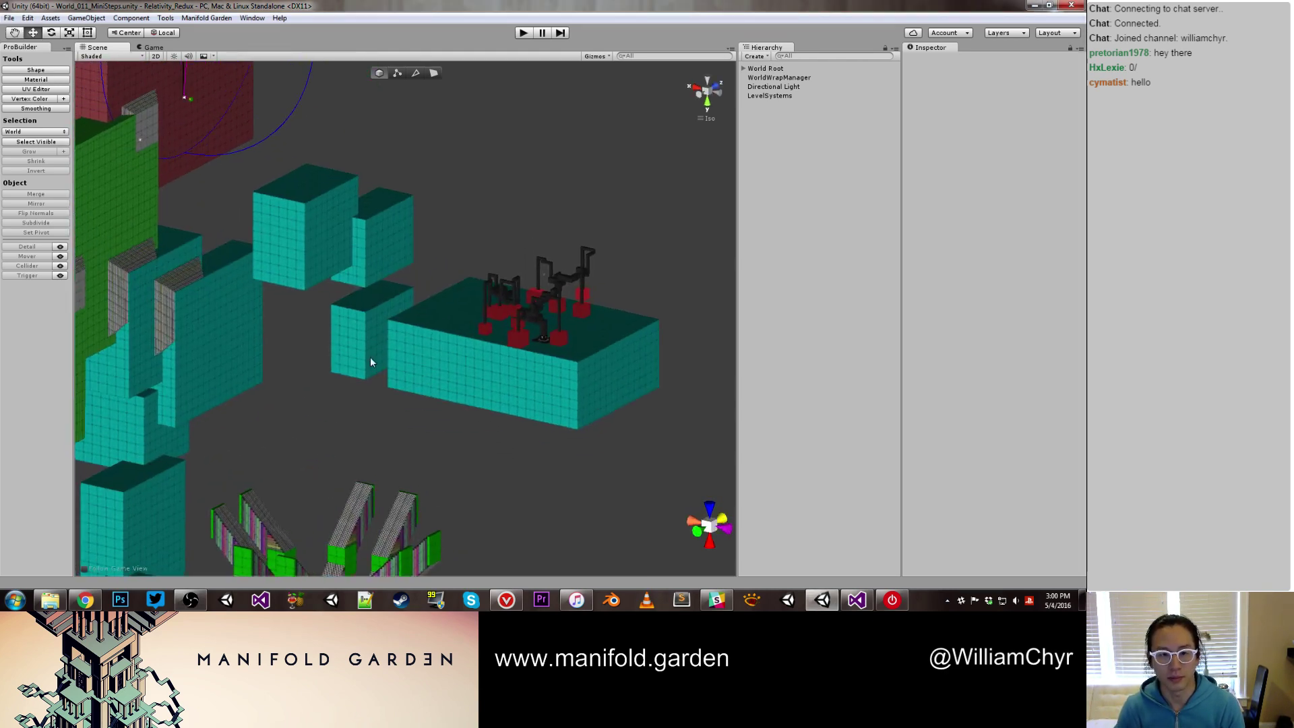
scroll(371, 354, "up", 3)
left_click(371, 350)
left_click_drag(354, 311, 394, 301)
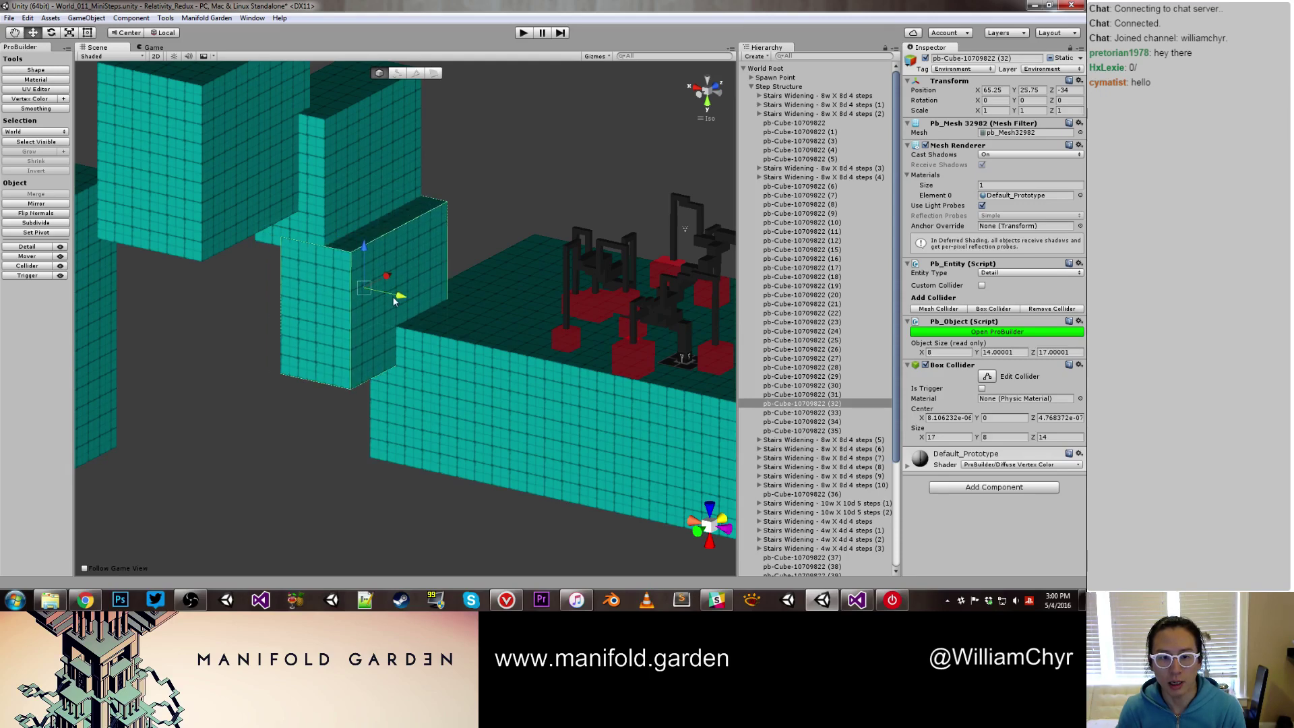
middle_click_drag(394, 301, 341, 274)
left_click_drag(341, 274, 332, 269)
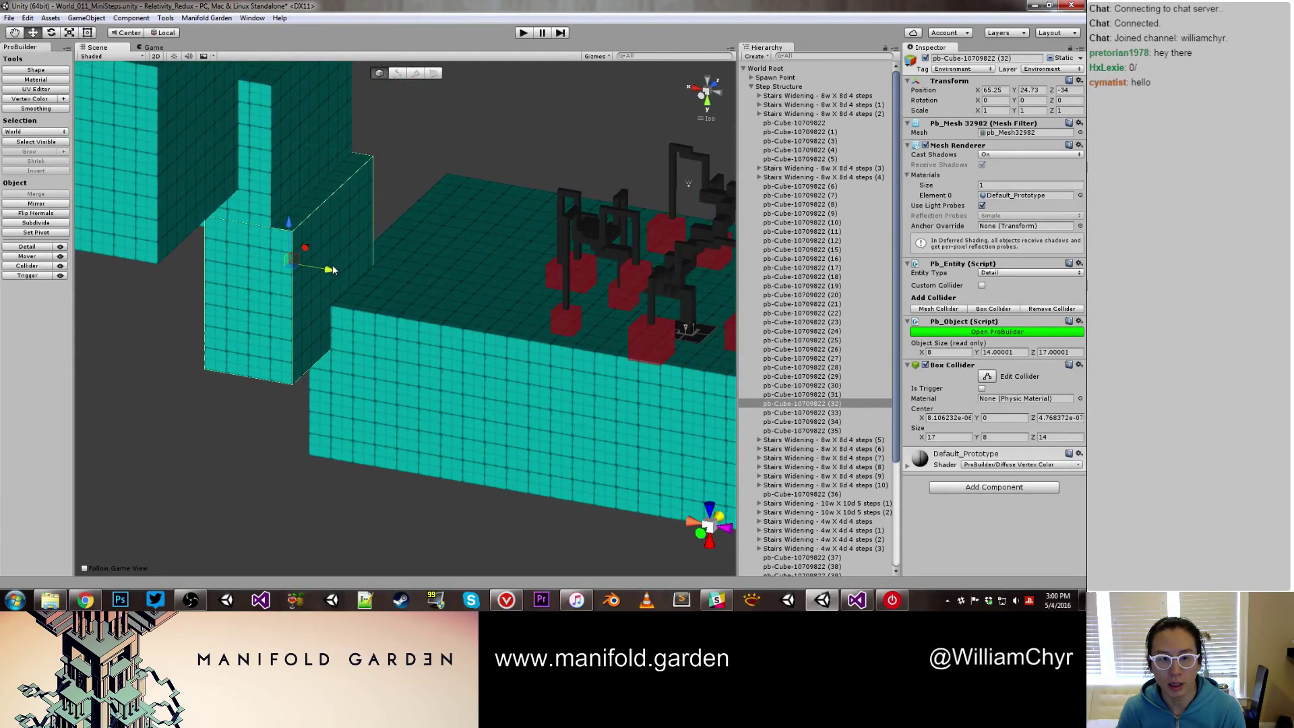
Open the ProGrids window to work with grid snapping
left_click(166, 19)
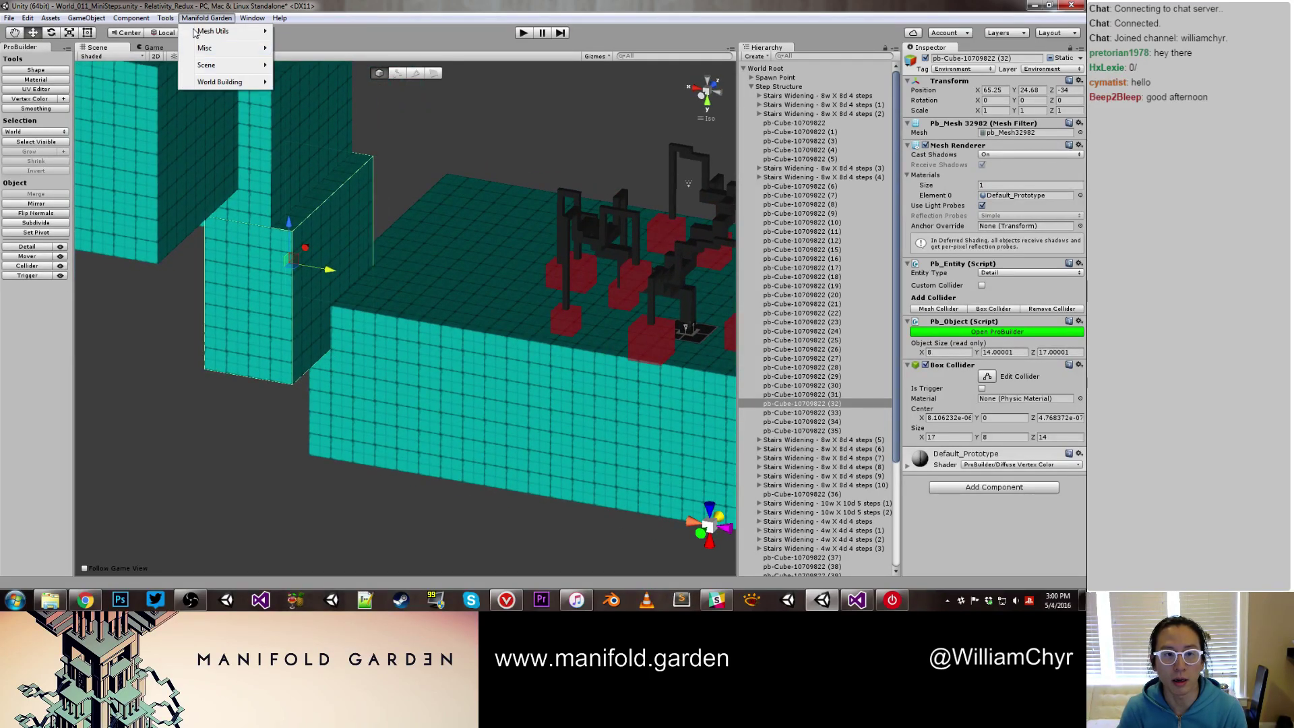
mouse_move(186, 47)
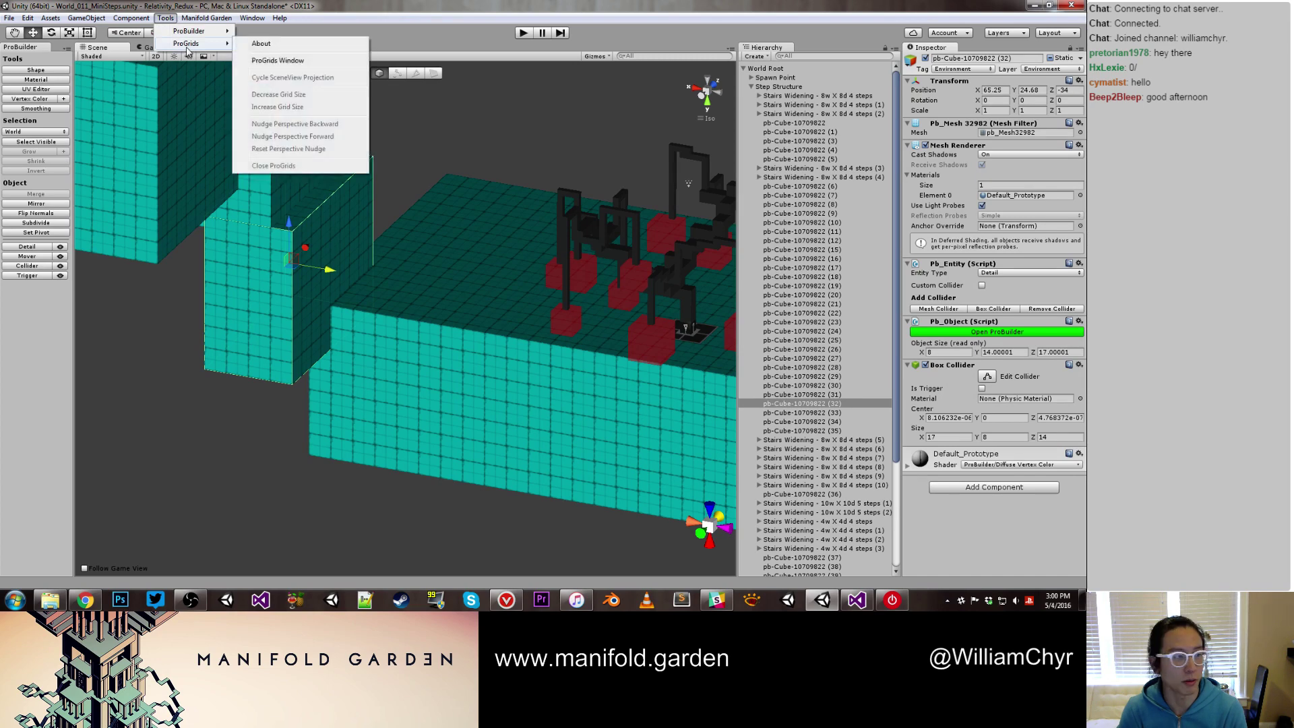
left_click(308, 65)
Move the small teal block beside the tree platform on the grid to X 71.25, Y 24.75
scroll(301, 185, "up", 4)
left_click_drag(305, 265, 432, 228)
scroll(396, 319, "down", 4)
left_click_drag(405, 322, 530, 315)
Examine the widening staircase "10w X 10d 6 steps (1)", its child steps and its place in the overall level
left_click_drag(438, 321, 404, 309, "alt")
scroll(405, 309, "down", 2)
middle_click_drag(310, 310, 433, 317)
scroll(434, 317, "up", 8)
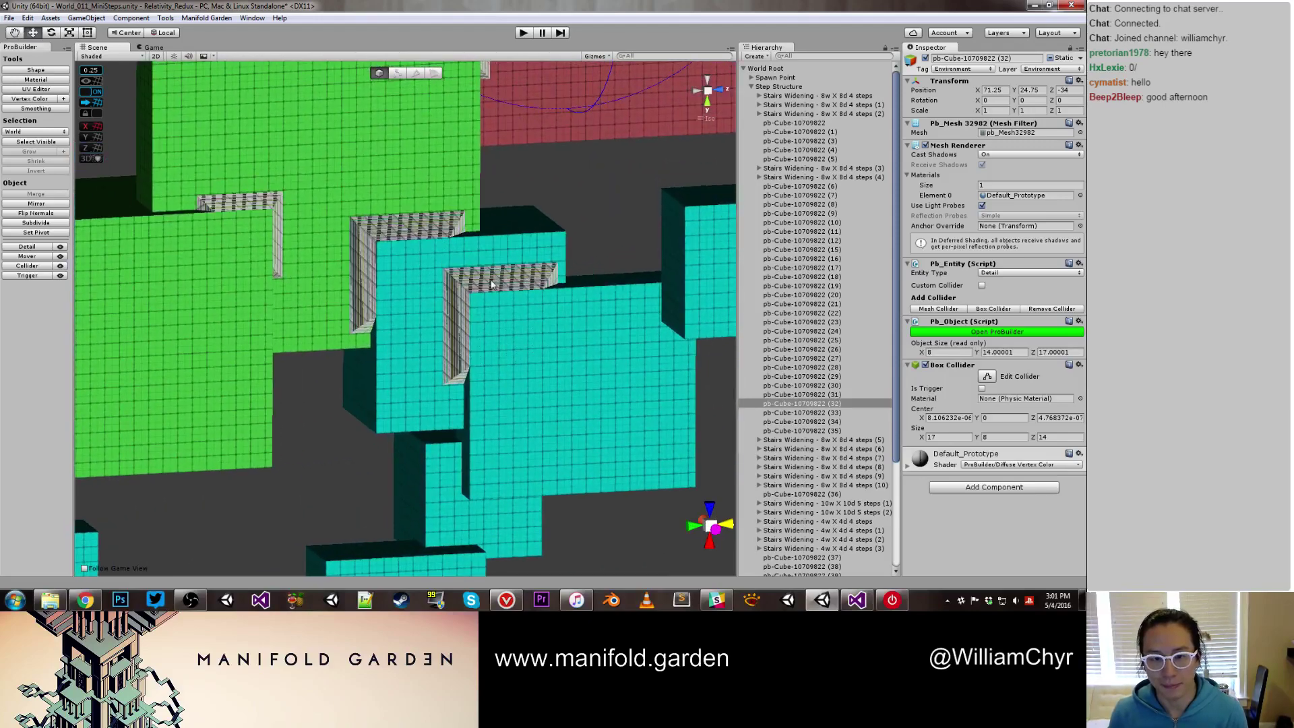
left_click(455, 311)
scroll(502, 320, "down", 4)
scroll(619, 448, "down", 2)
double_click(778, 421)
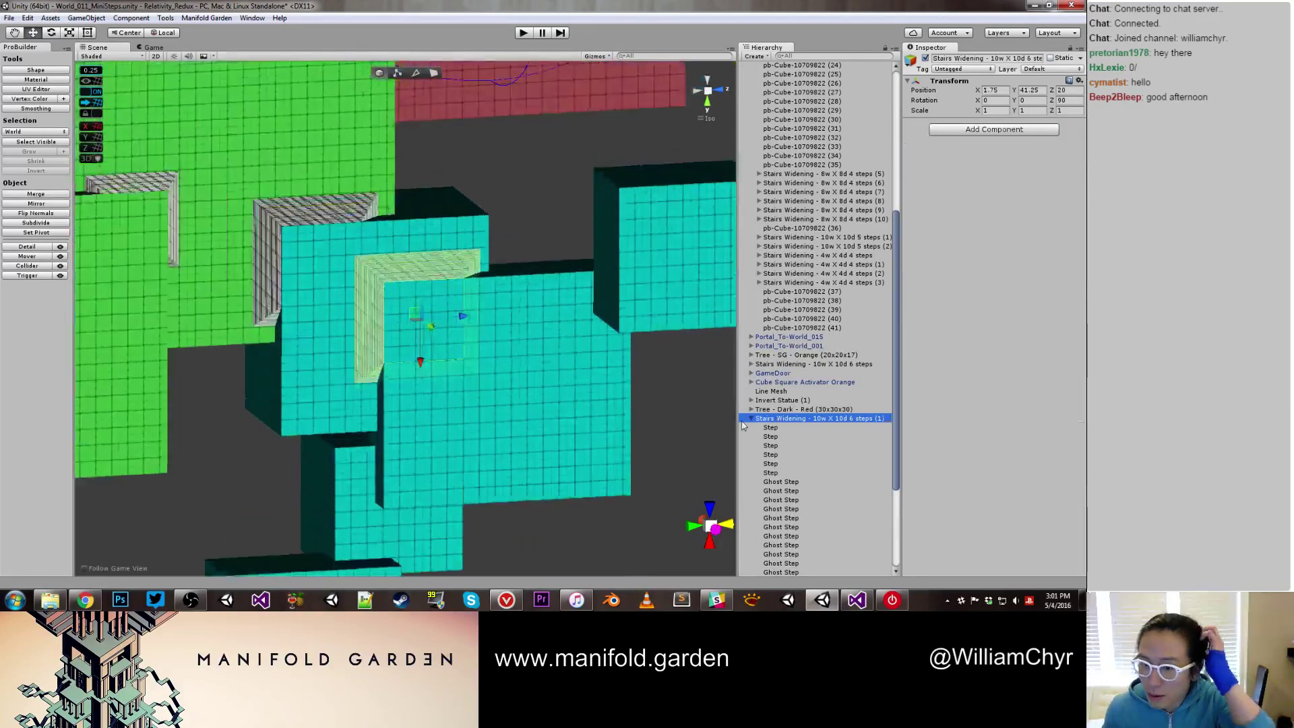
scroll(614, 398, "down", 8)
left_click_drag(627, 390, 515, 356, "alt")
scroll(514, 359, "down", 7)
scroll(505, 357, "down", 7)
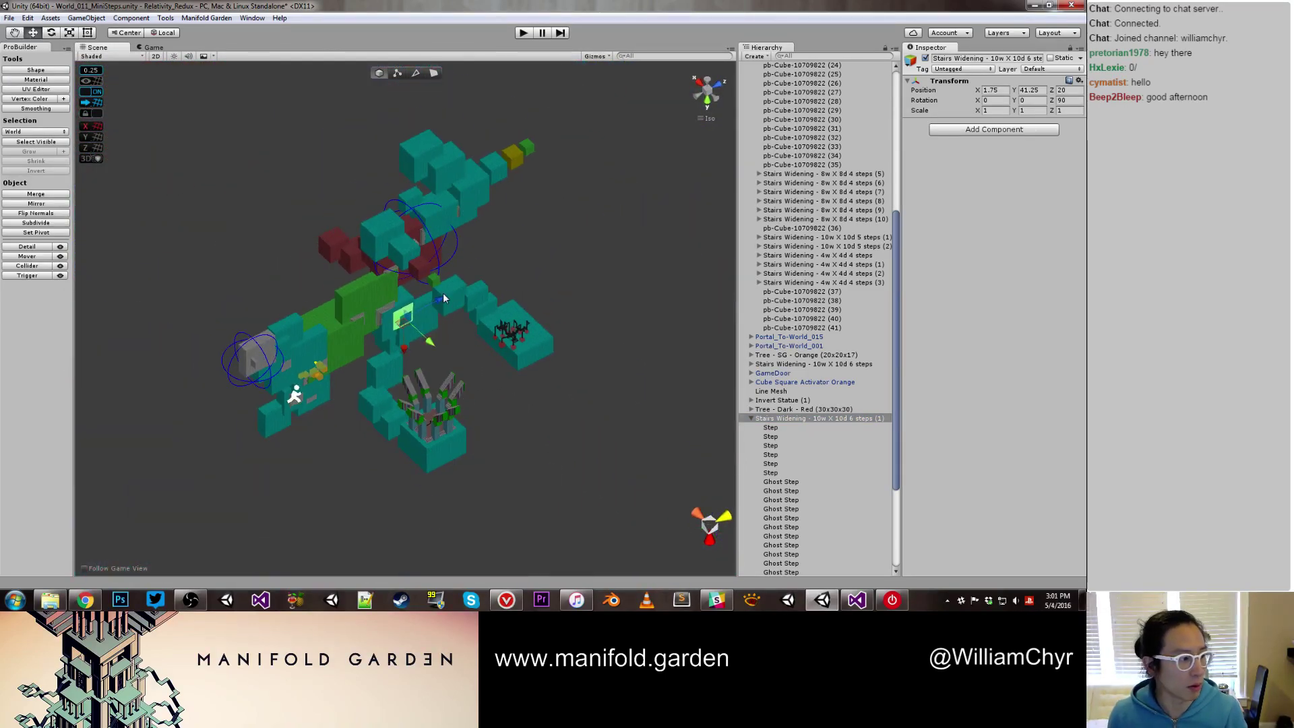
scroll(442, 282, "up", 15)
scroll(440, 279, "up", 5)
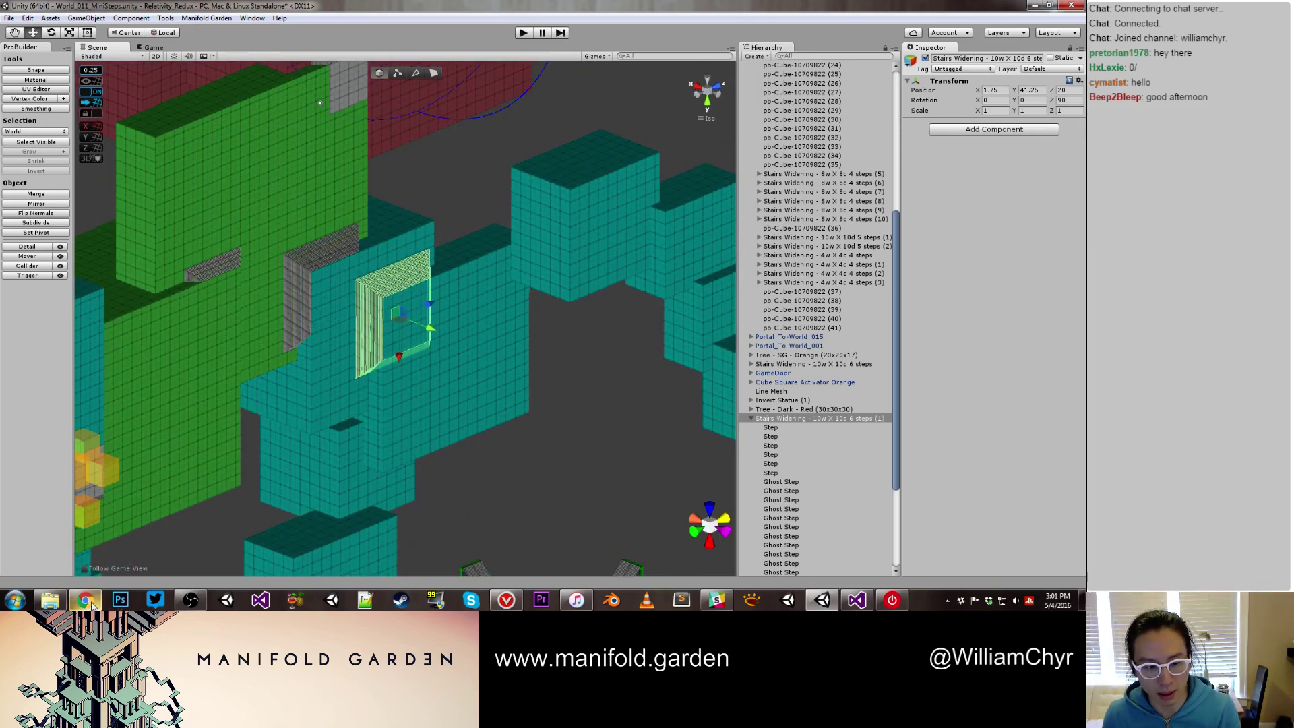
Switch to Chrome, skip the Kairo gameplay video to about 10:23 and view it full screen
mouse_move(94, 605)
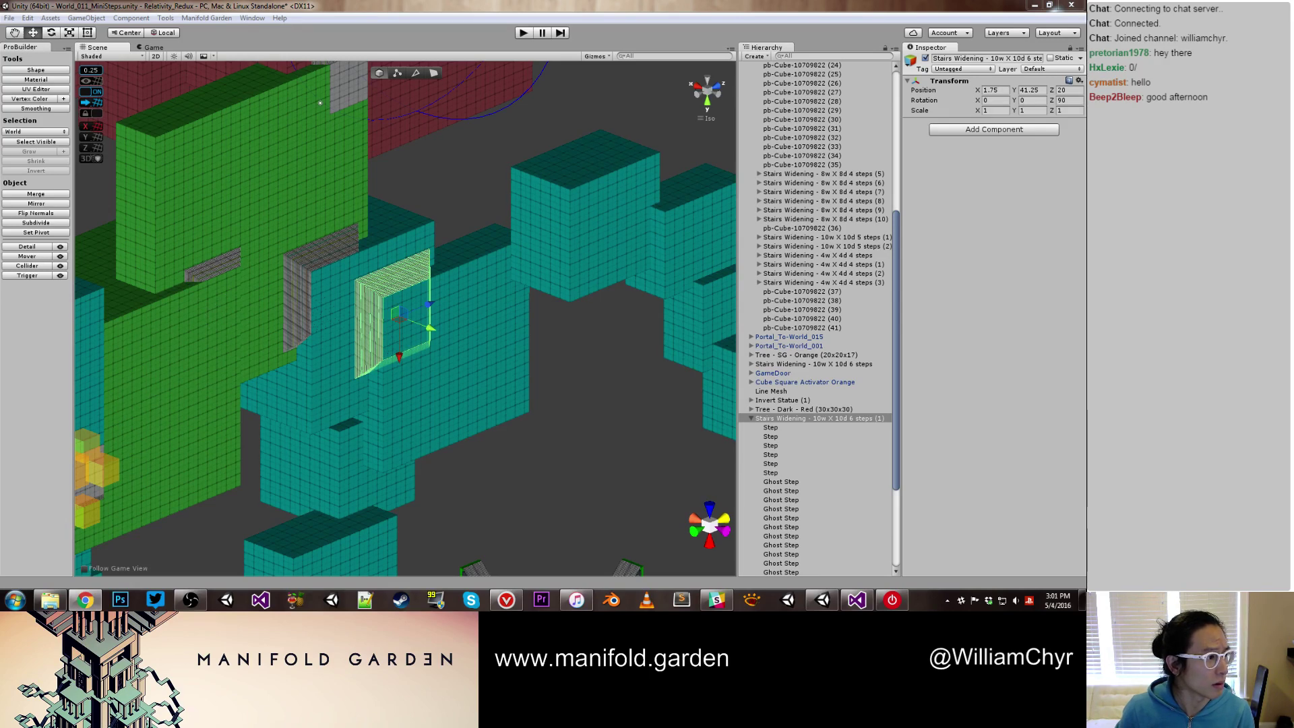
left_click_drag(0, 138, 816, 147)
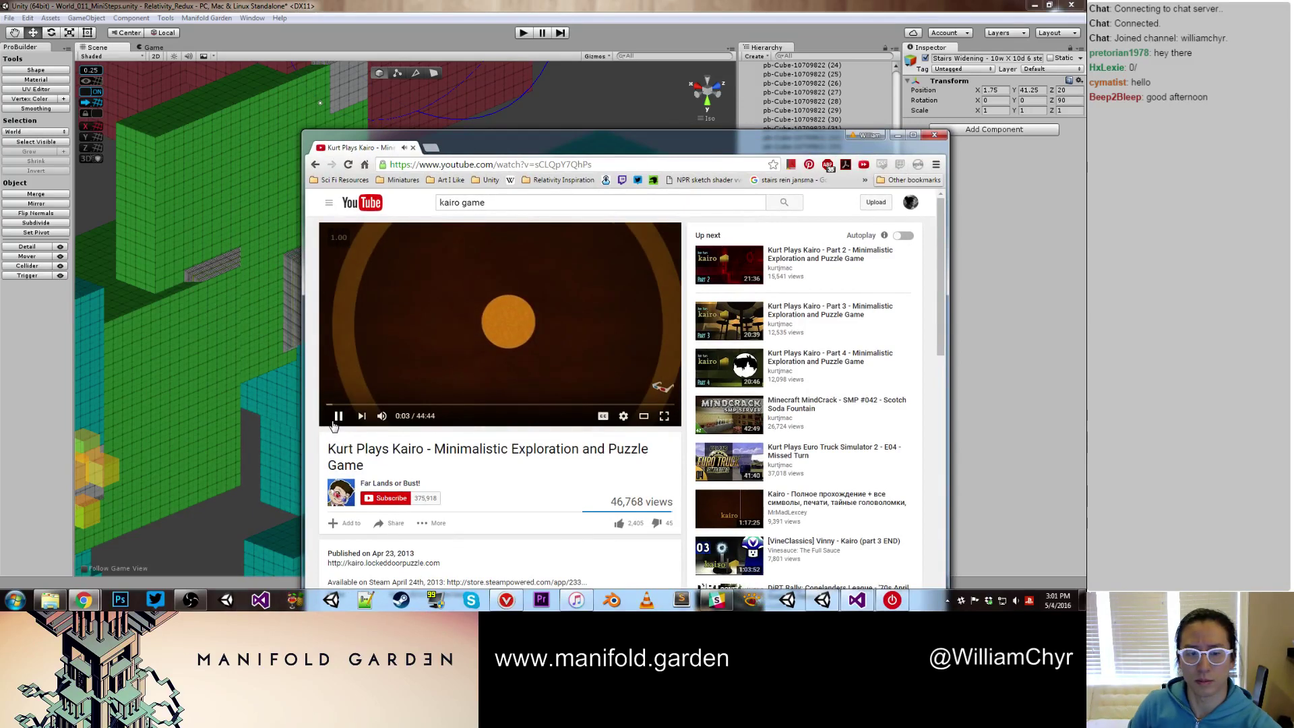
mouse_move(383, 416)
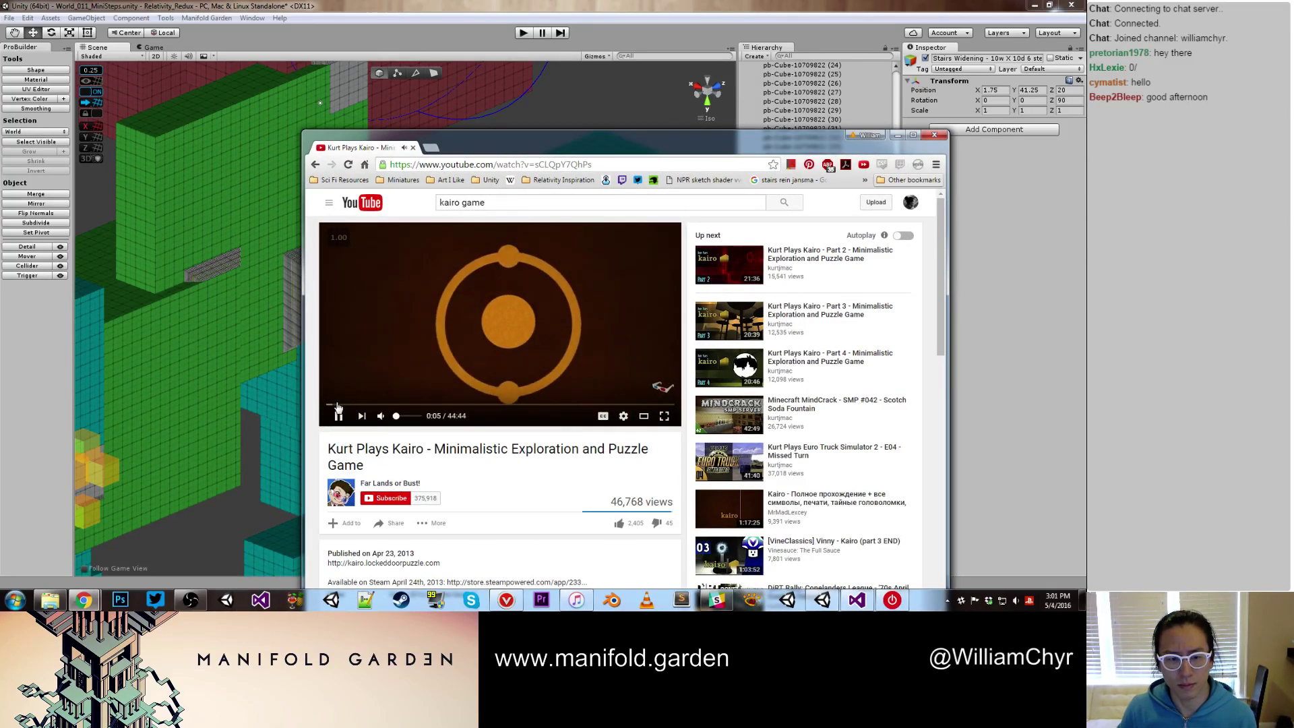
left_click_drag(338, 405, 409, 406)
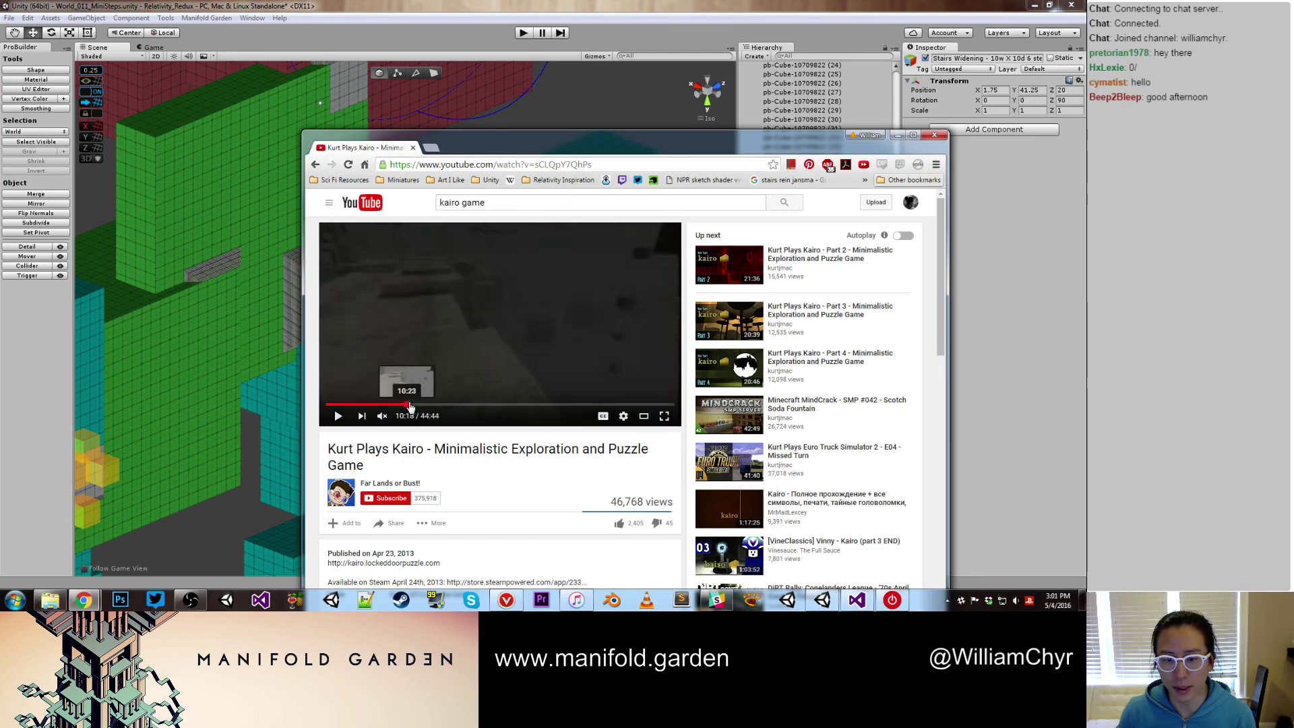
left_click(663, 414)
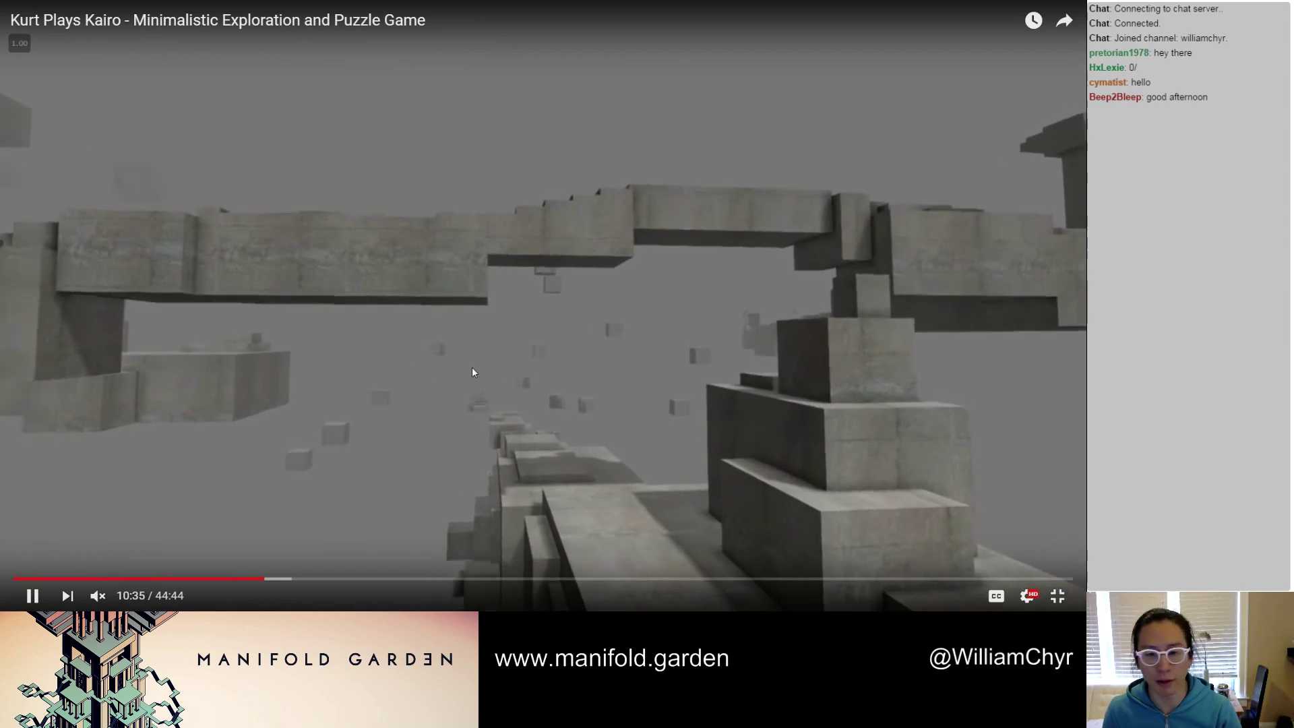
Exit the full-screen video, minimize the browser and return to the Unity scene with nothing selected
key("Escape")
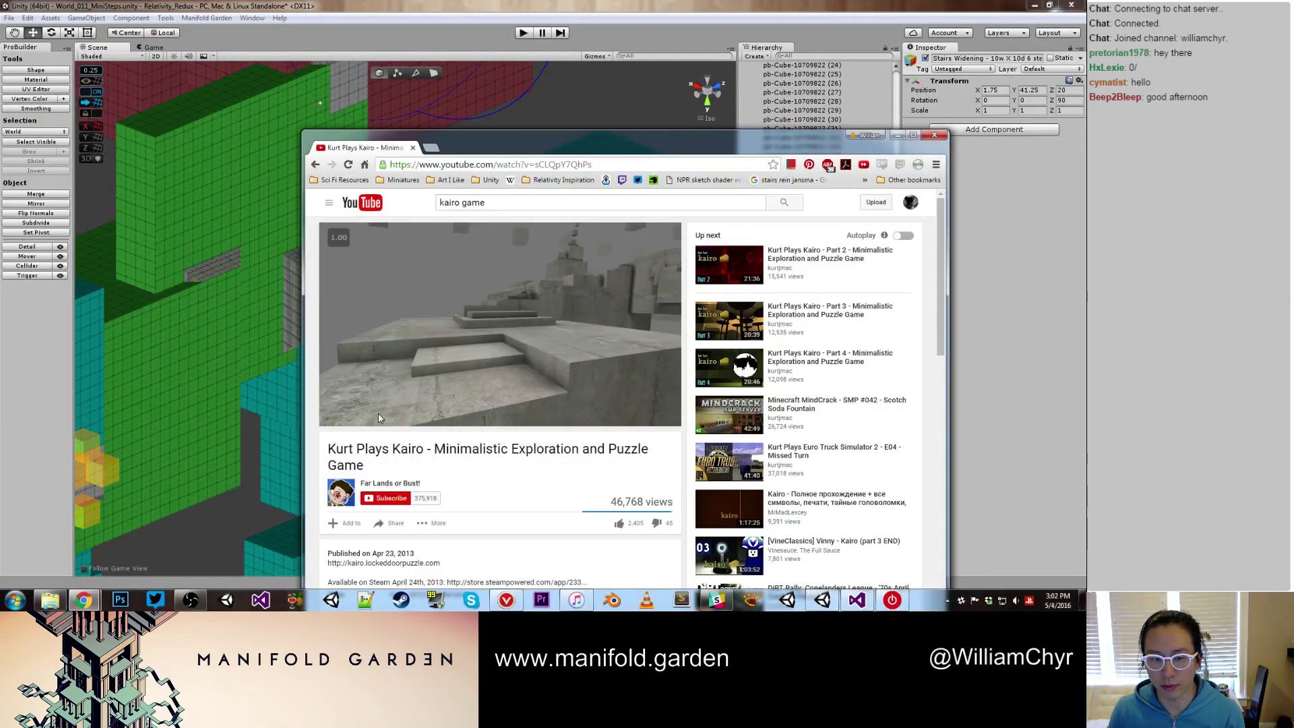
left_click(340, 418)
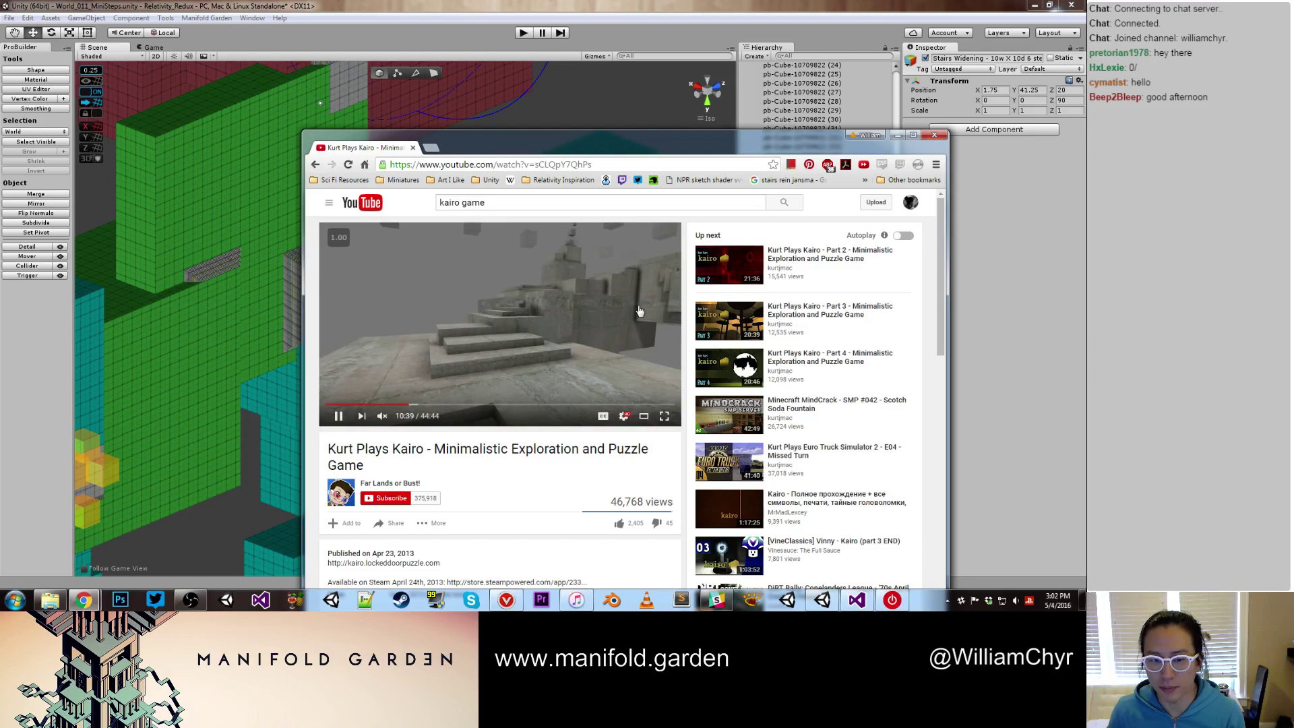
left_click(895, 136)
left_click(541, 410)
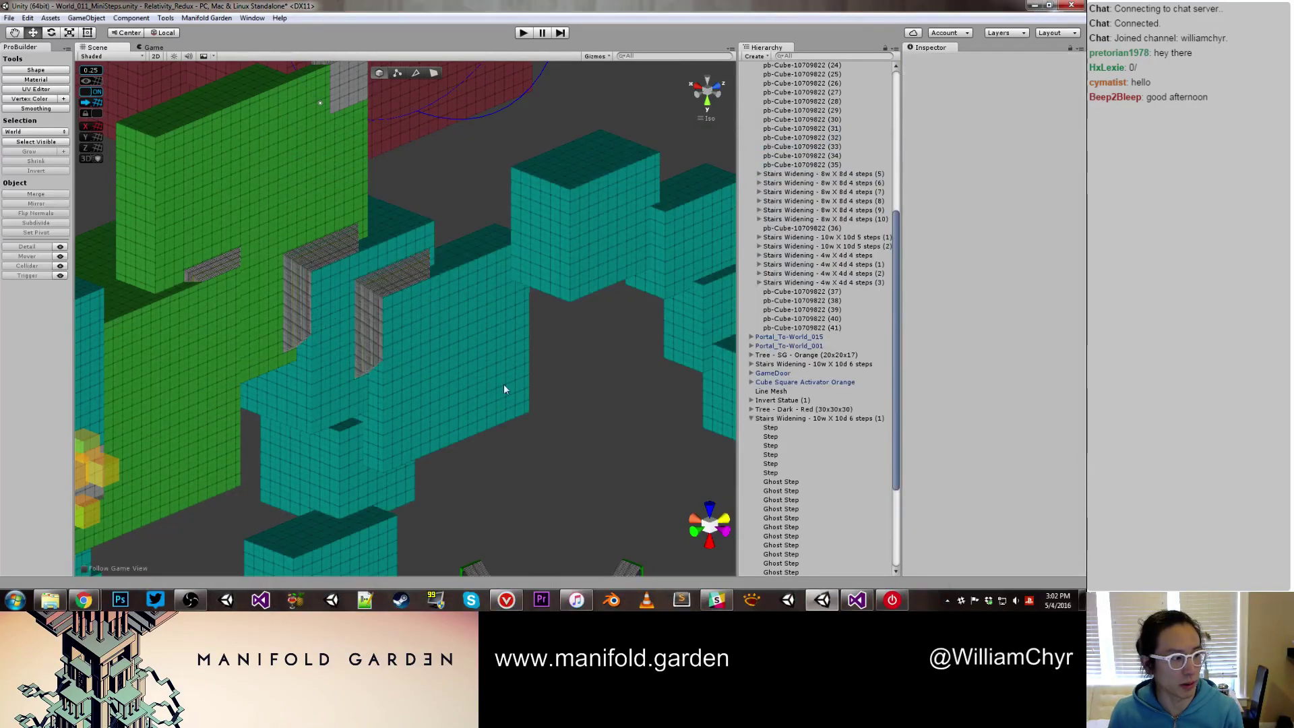
Examine the existing widening staircases and one ghost step up close, leaving nothing selected
scroll(485, 367, "down", 6)
left_click_drag(462, 353, 443, 334, "alt")
scroll(444, 334, "up", 5)
right_click_drag(526, 372, 577, 394)
left_click(403, 345)
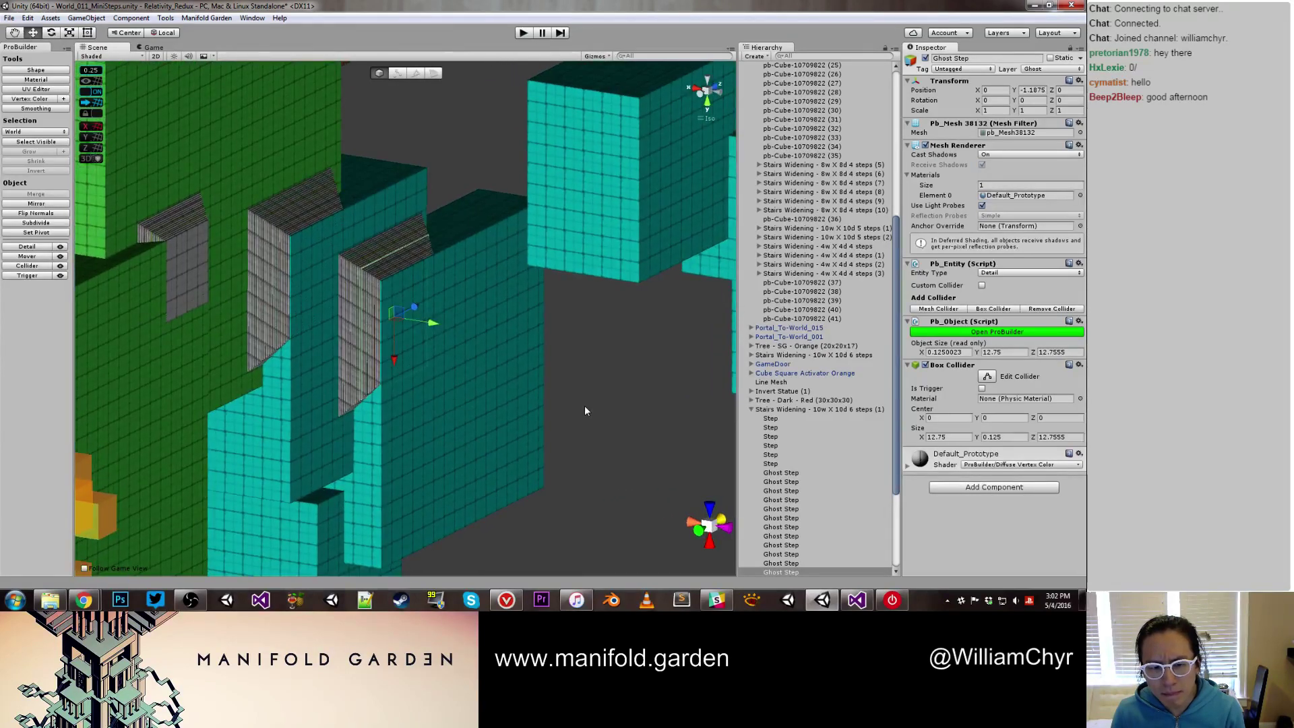
left_click(585, 406)
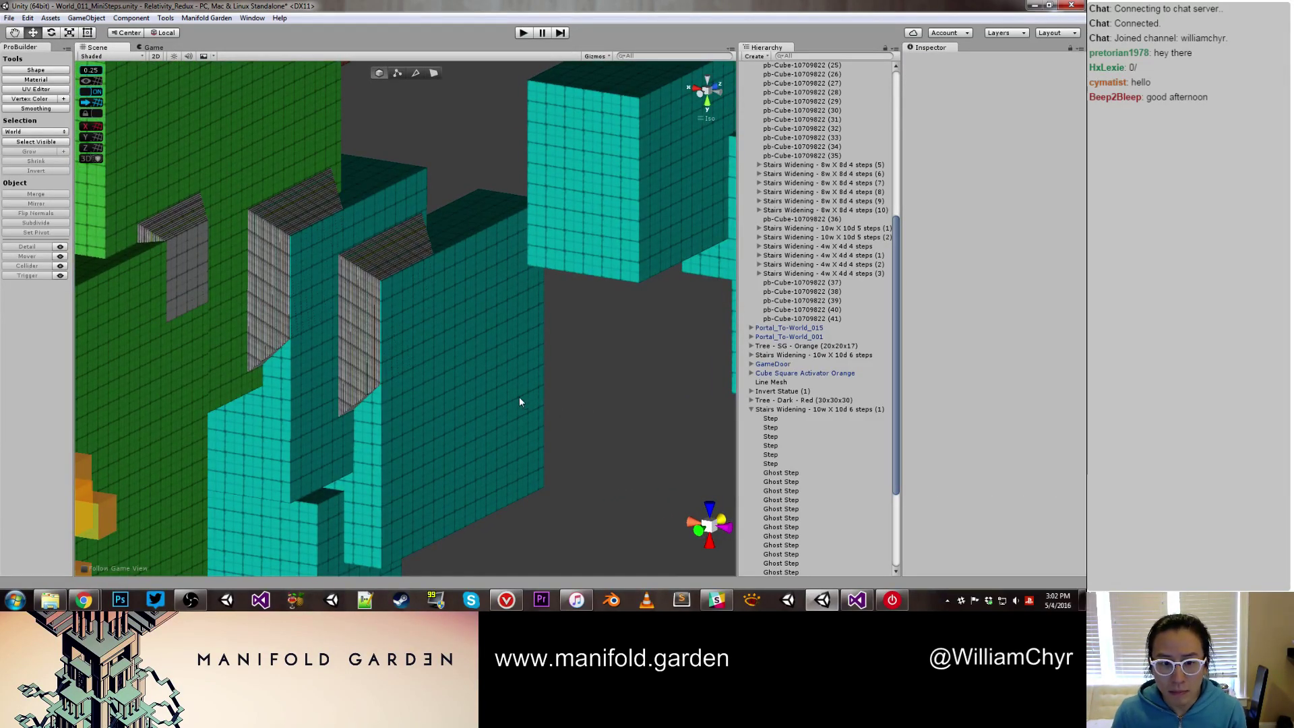
left_click(520, 397)
left_click(579, 387)
Open the Staircase Generator and set the type to Widening, the top step width to 6 and the top step depth to 6
key("ctrl+g")
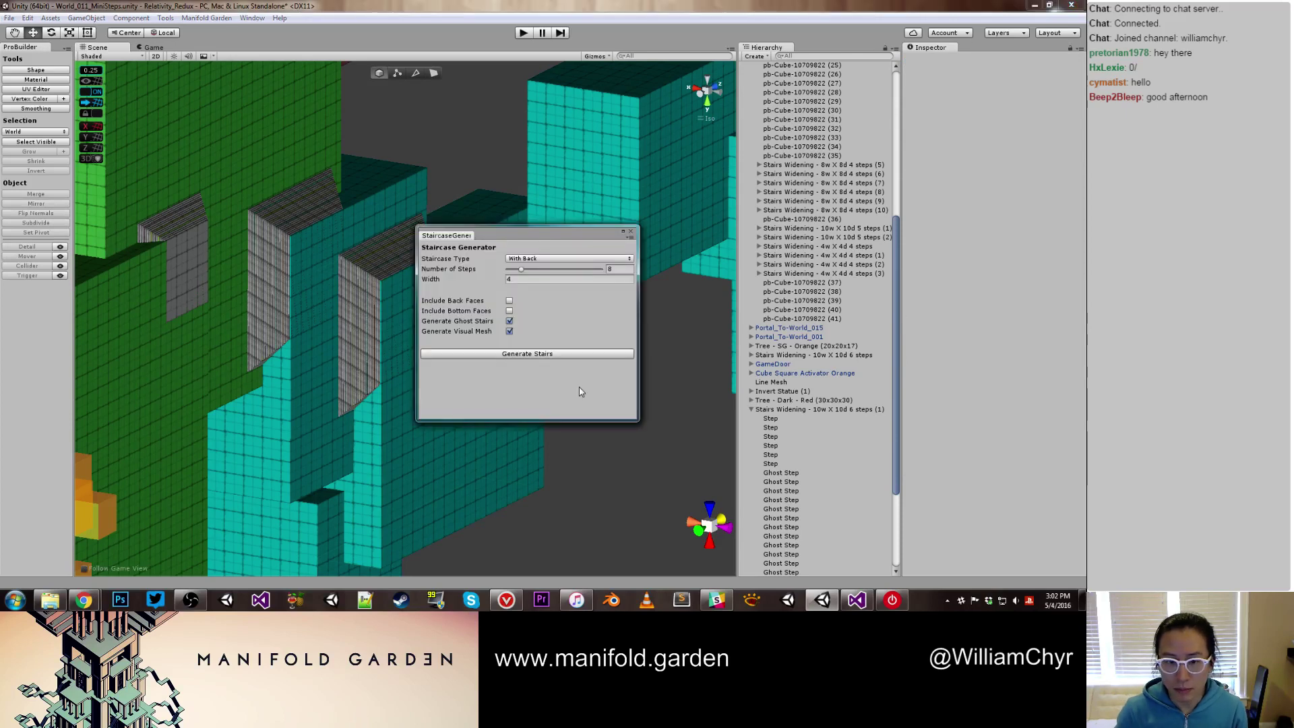
left_click(563, 259)
left_click(564, 295)
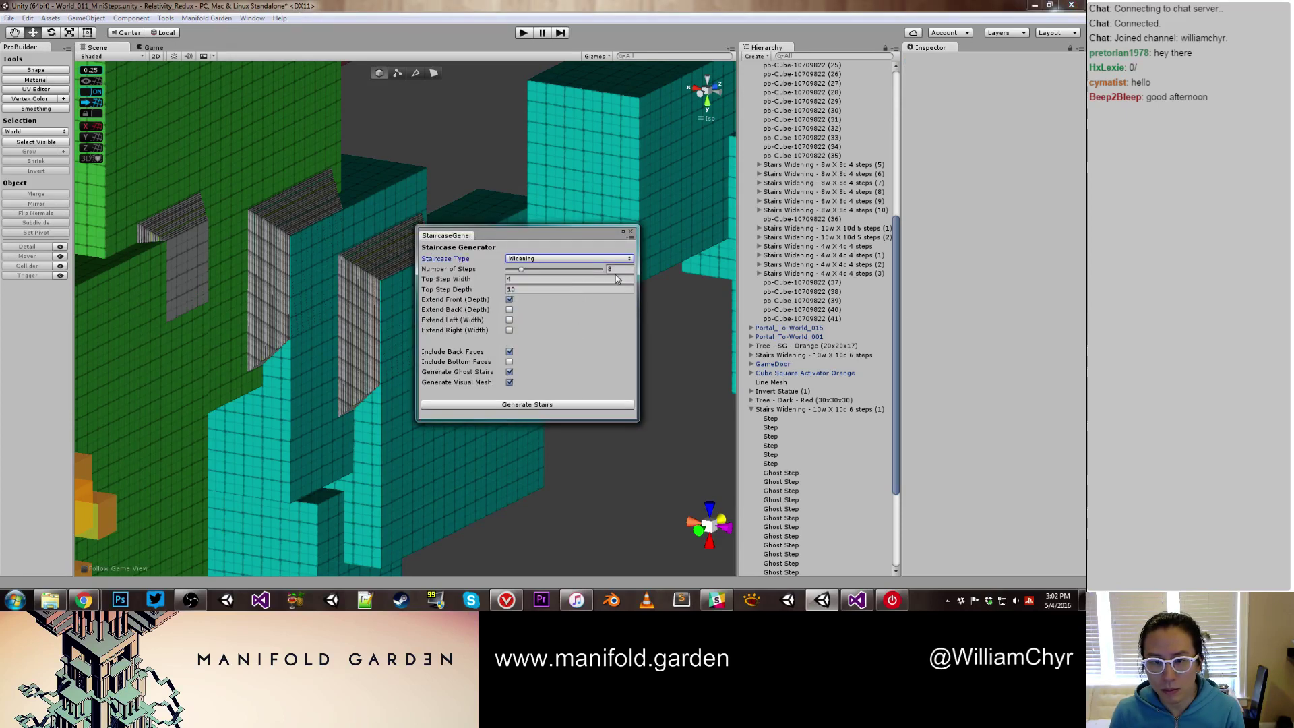
left_click(558, 277)
type("6")
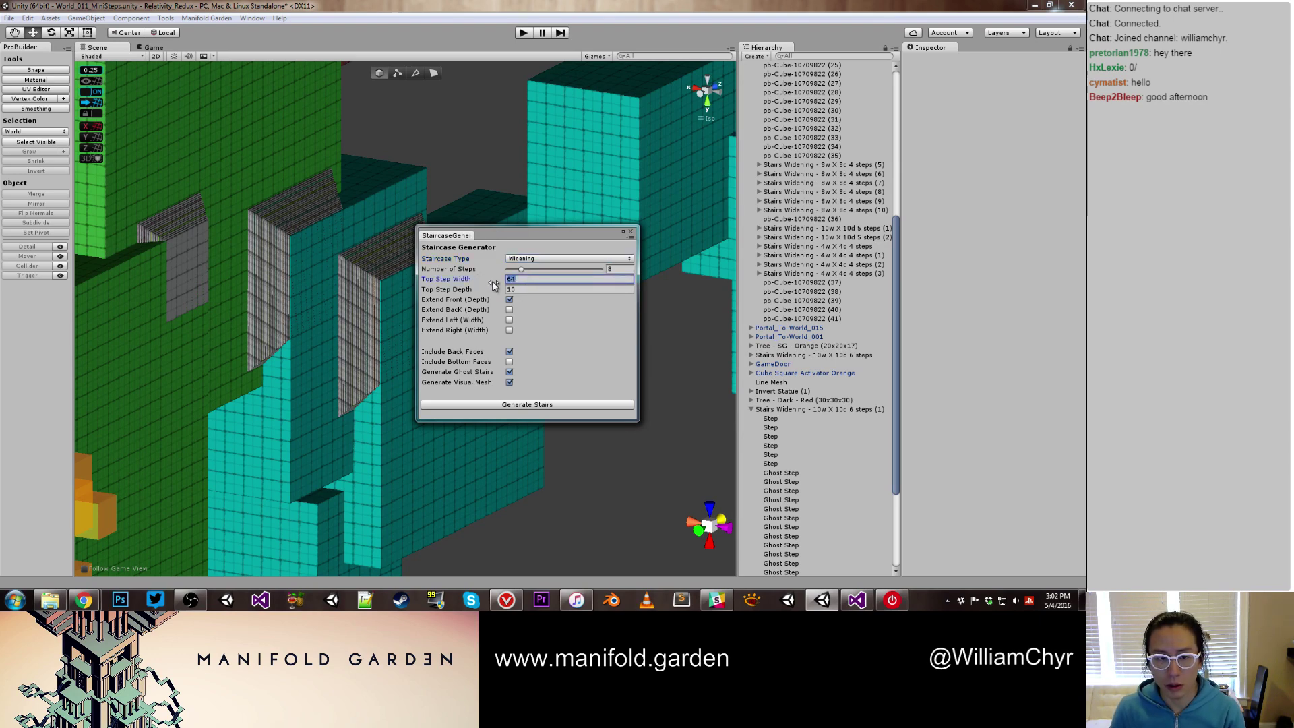
left_click(519, 289)
type("6")
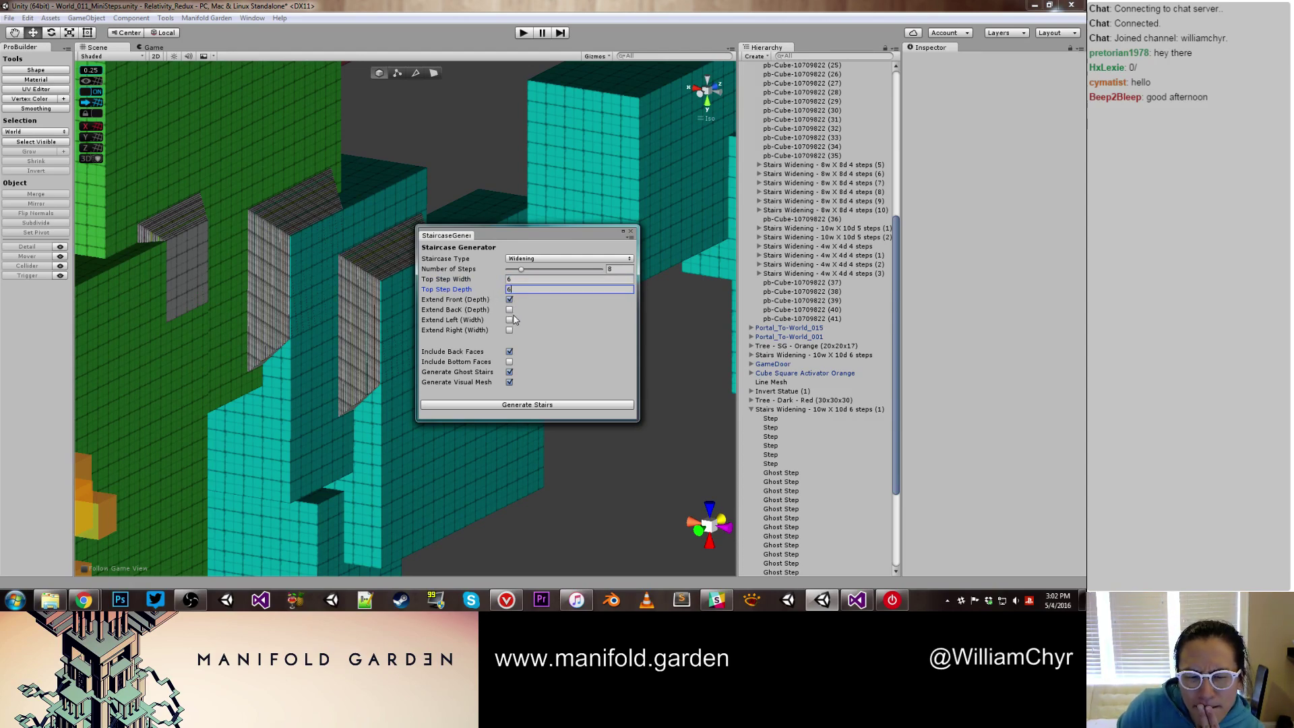
Enable extension to the back, left and right, generate the 8-step widening staircase, and clear the generator window from the scene
left_click(510, 309)
left_click(510, 319)
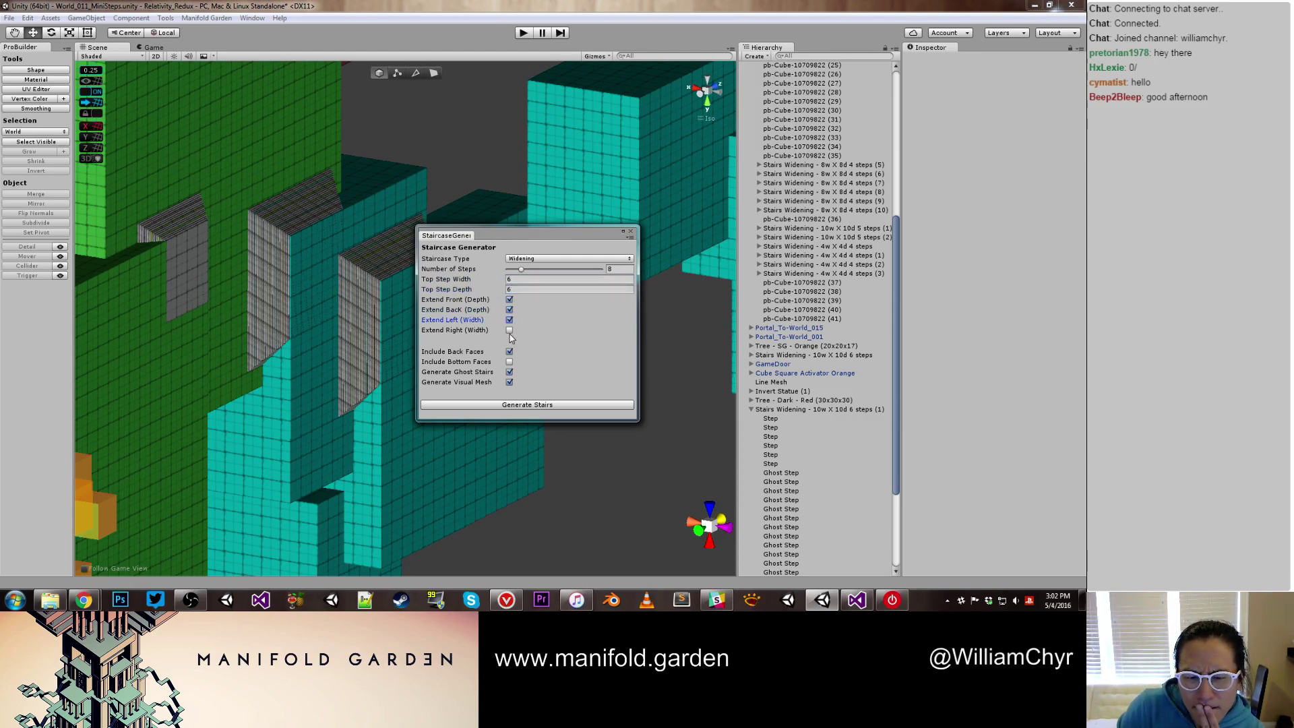
left_click(510, 330)
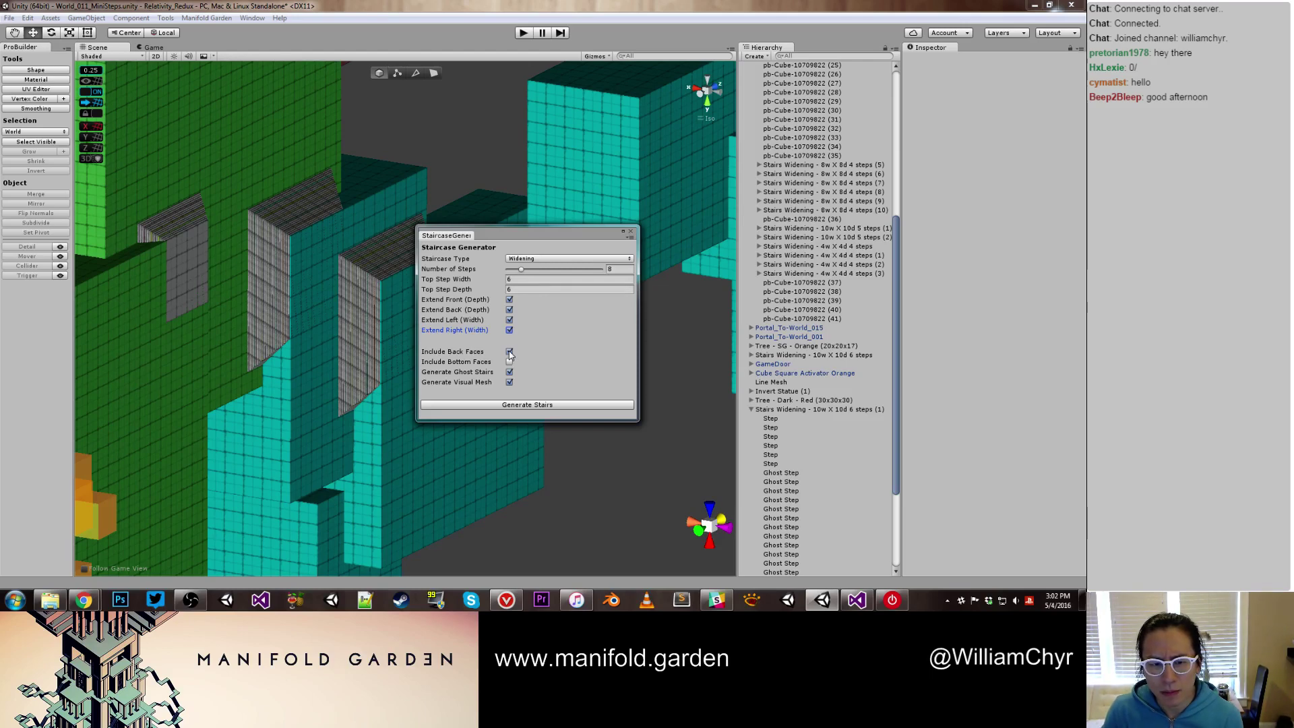
left_click_drag(385, 367, 465, 316, "alt")
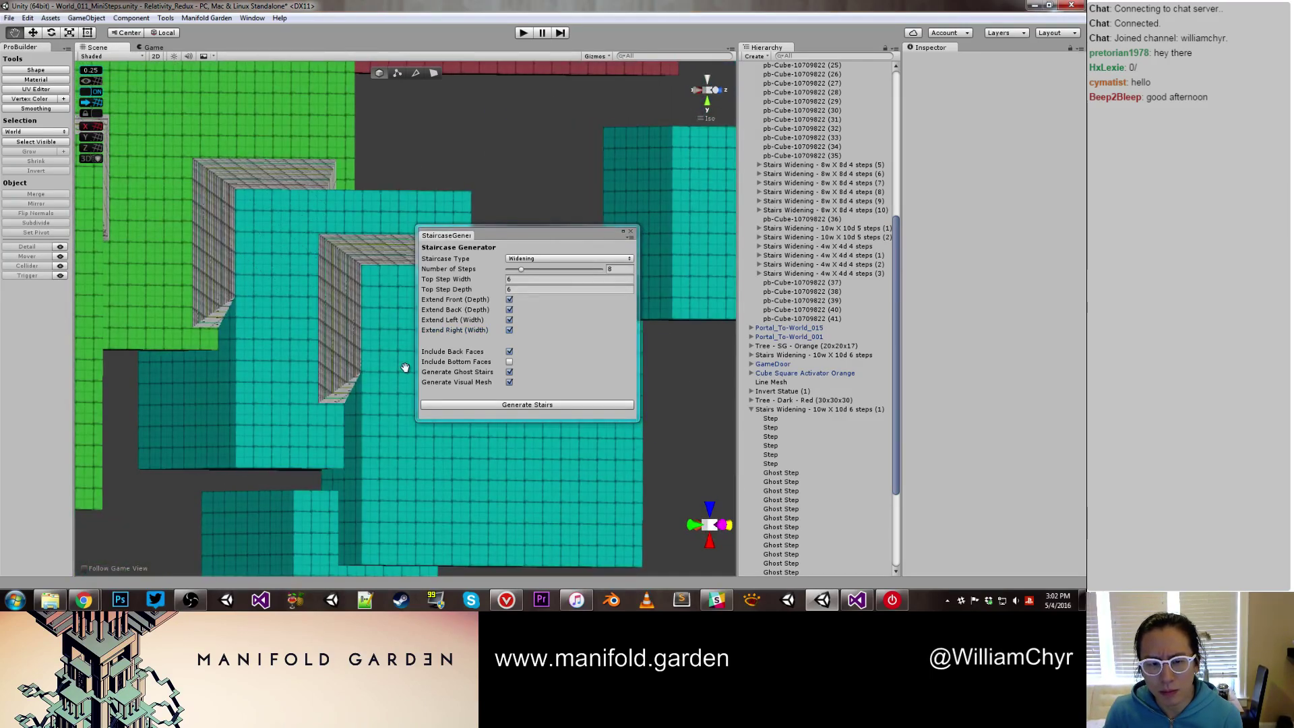
middle_click_drag(405, 367, 270, 375)
left_click_drag(270, 375, 317, 367, "alt")
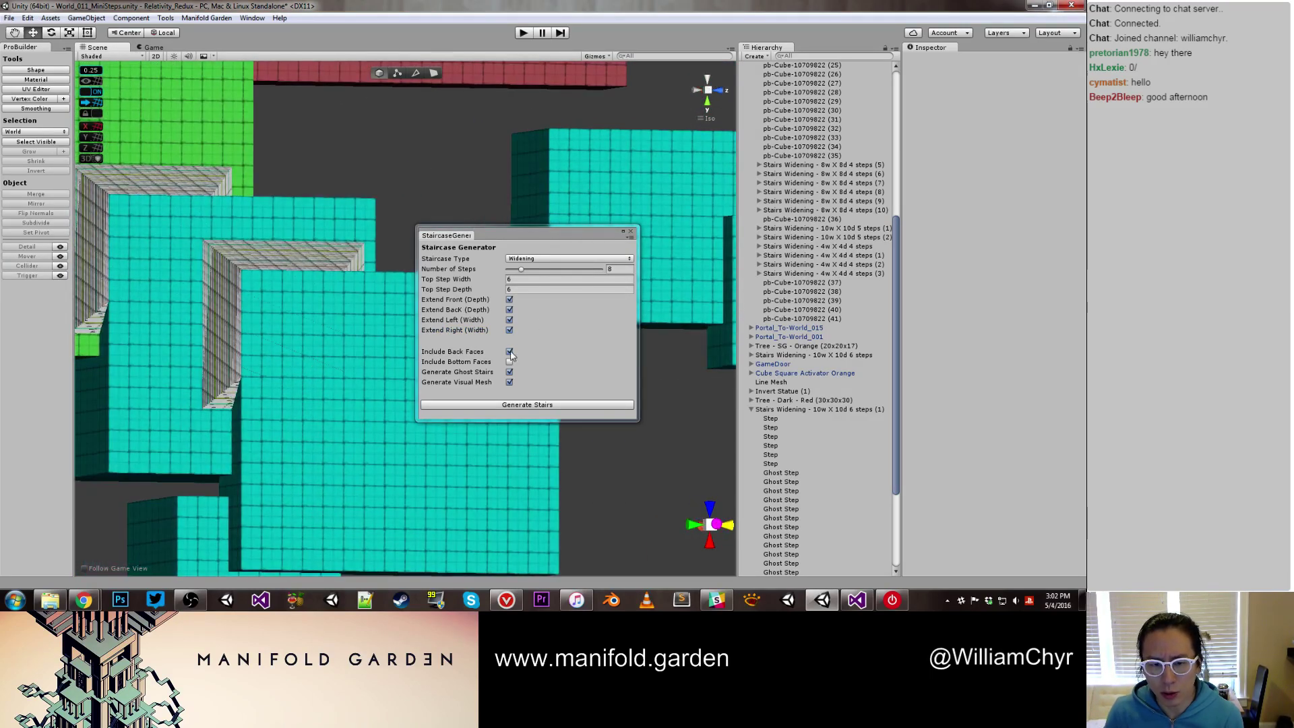
left_click(517, 407)
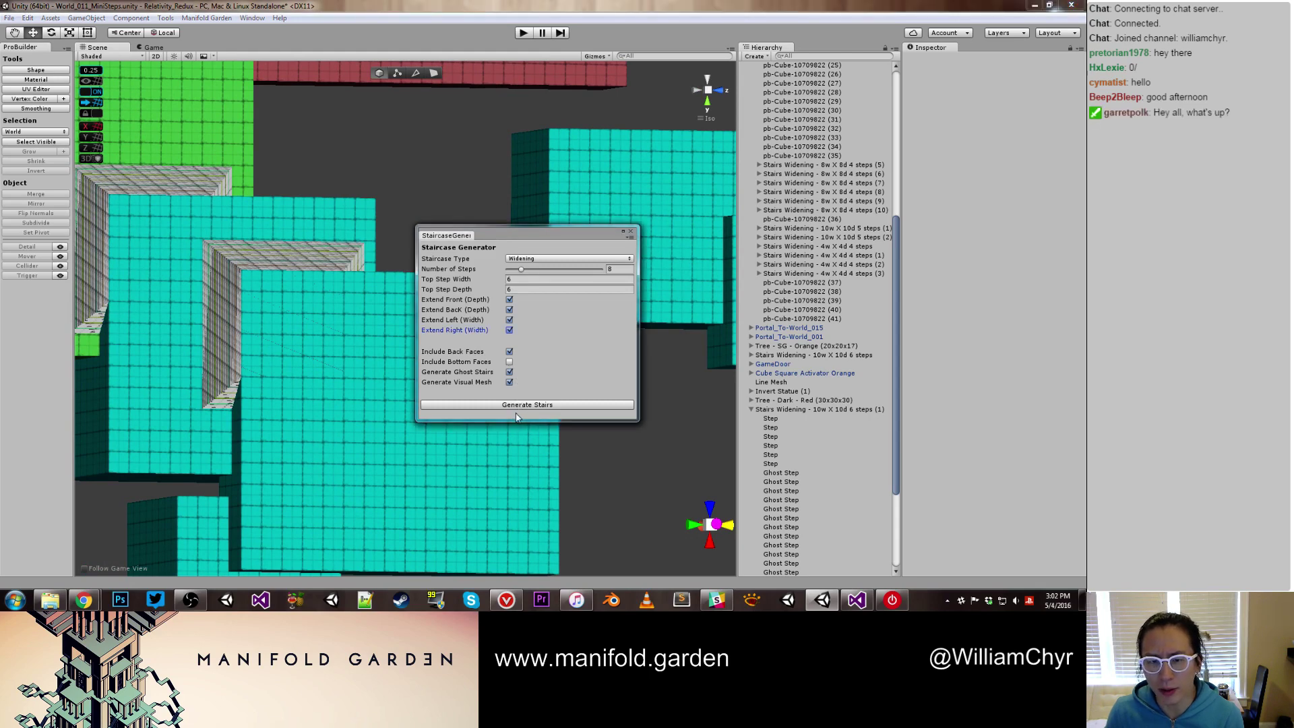
left_click_drag(546, 243, 1219, 337)
scroll(838, 420, "down", 3)
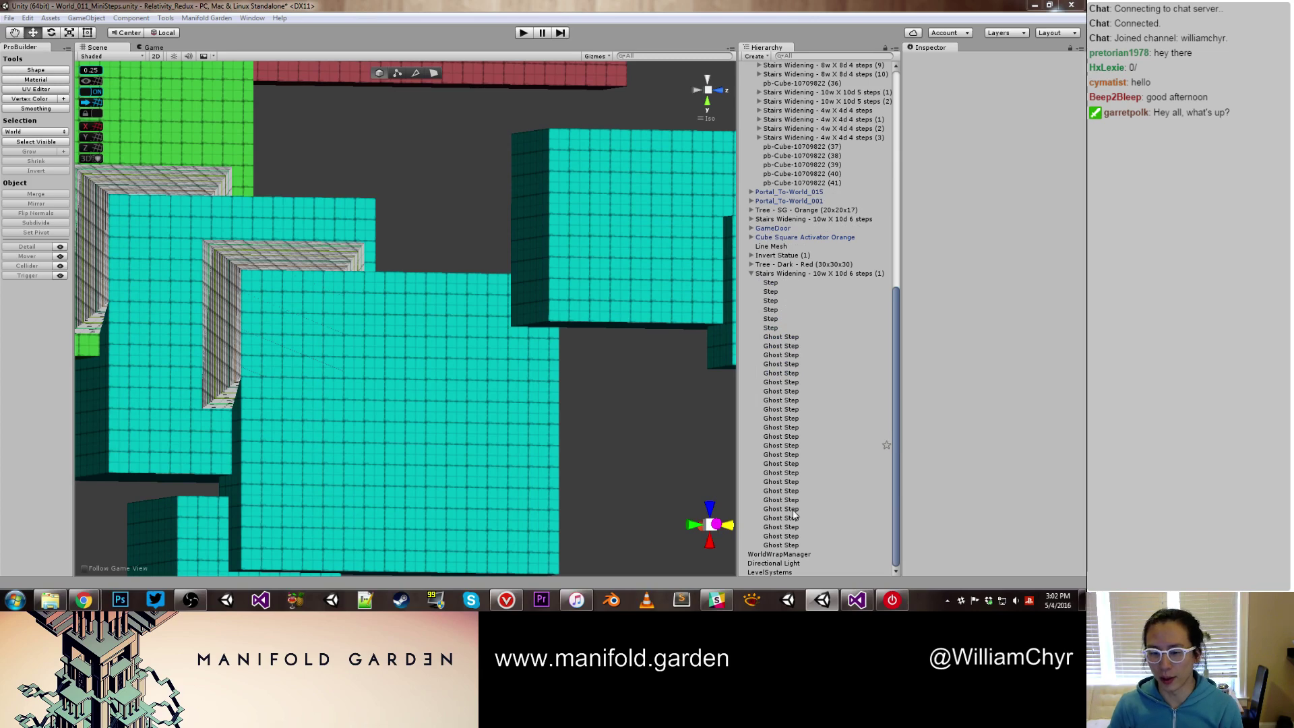
middle_click_drag(404, 303, 419, 325)
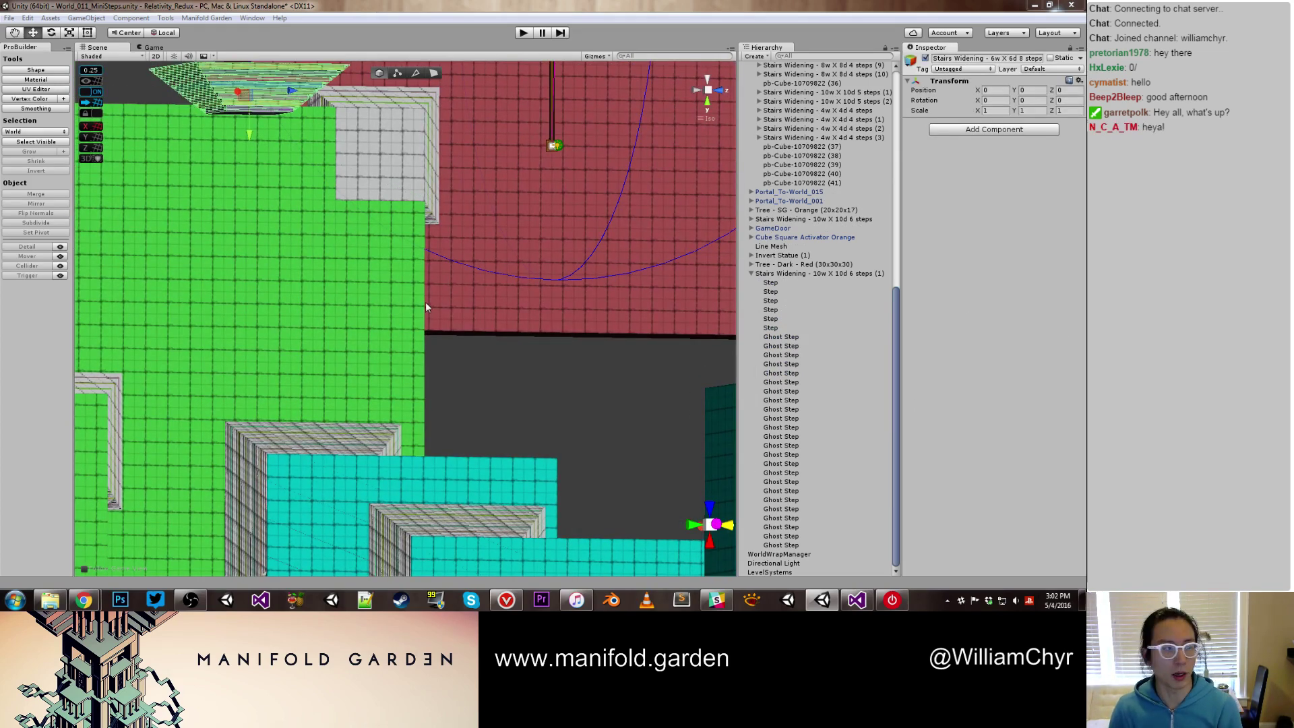
Try to rotate the new 6w X 6d staircase freely, switch to pivot handle mode and undo the rotation
scroll(425, 303, "down", 7)
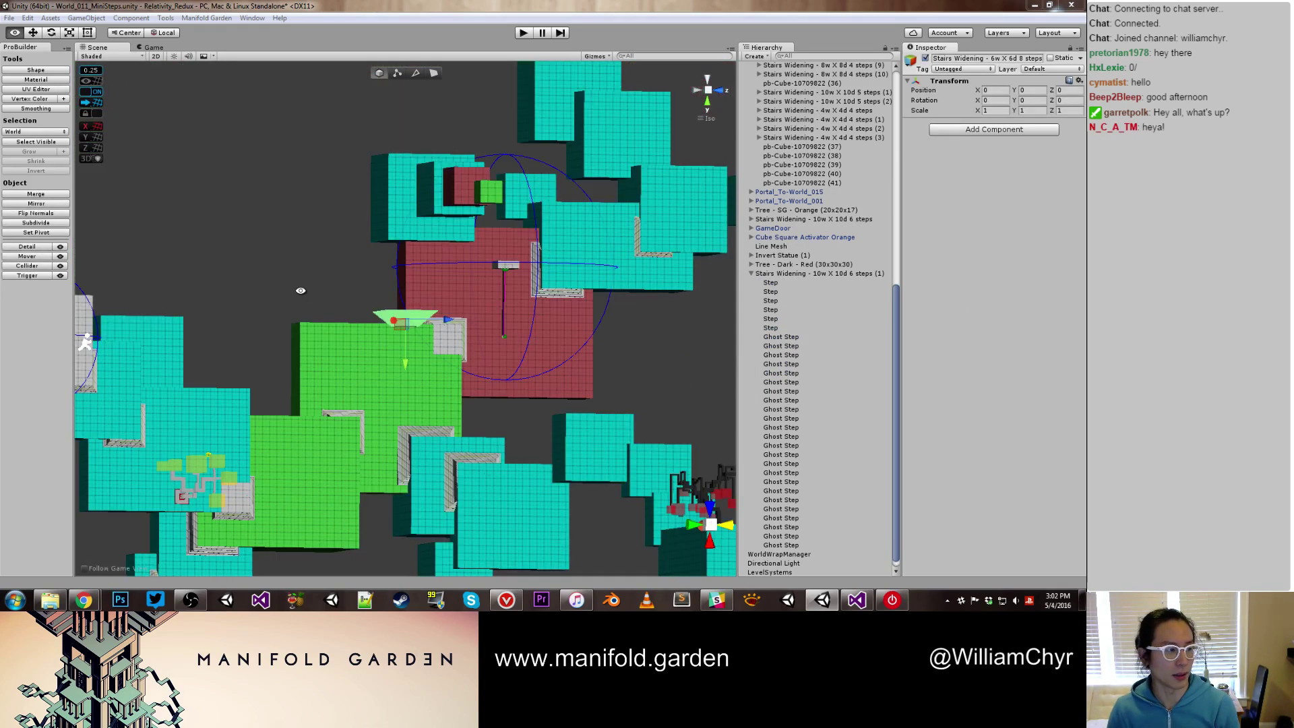
mouse_move(259, 282)
left_mouse_down("alt")
mouse_move(277, 292)
mouse_move(217, 295)
mouse_move(272, 279)
left_mouse_up("alt")
scroll(272, 277, "up", 2)
scroll(273, 282, "up", 4)
key("e")
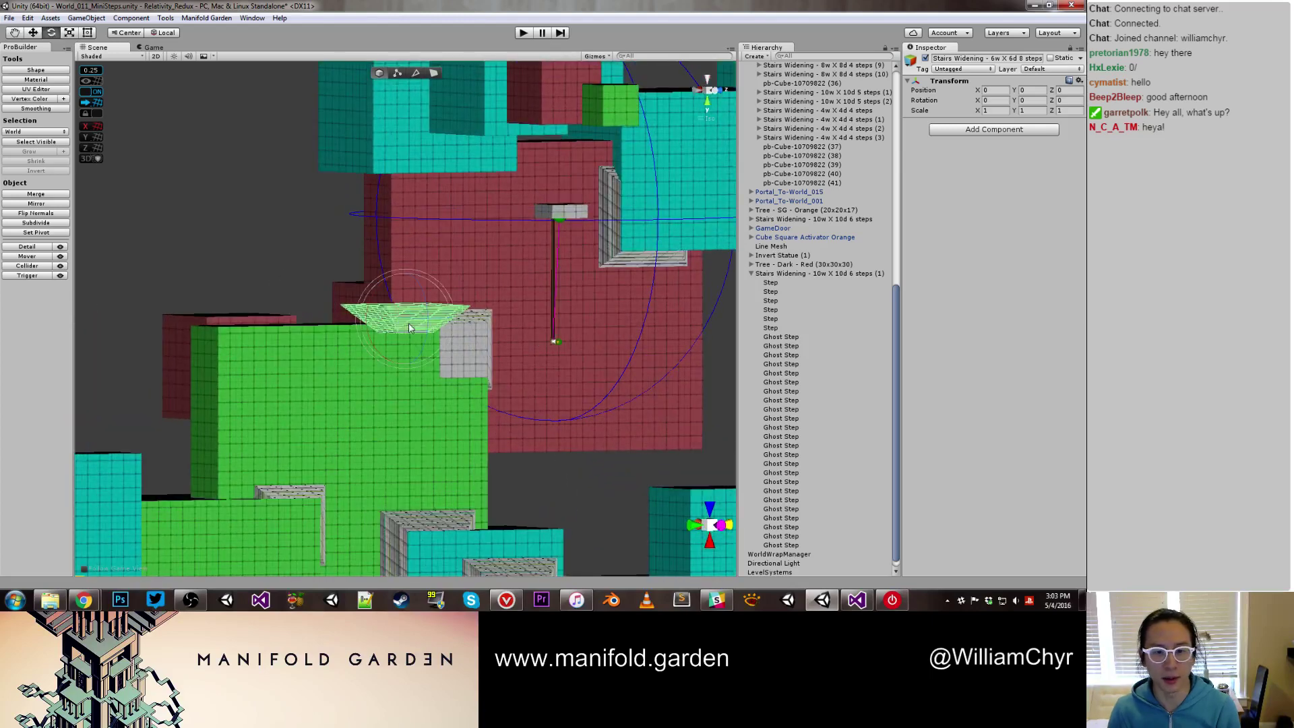
left_click_drag(419, 334, 427, 289)
key("z")
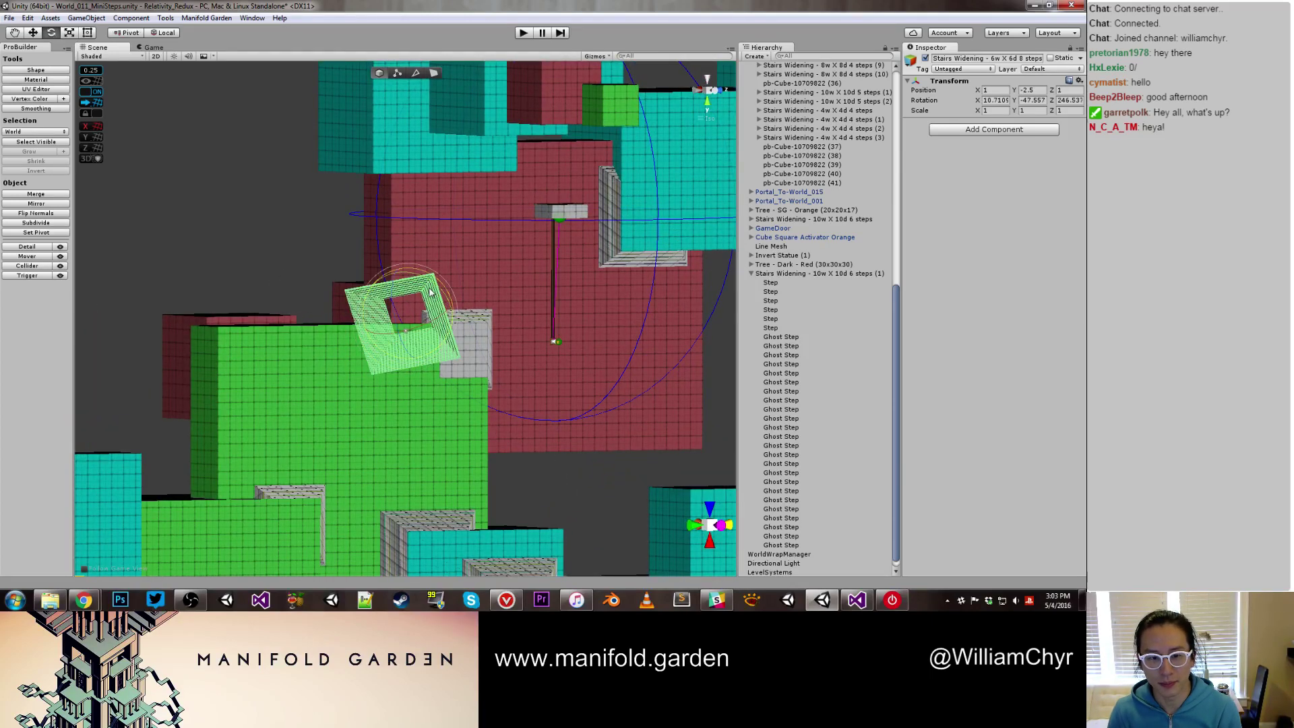
key("ctrl+z")
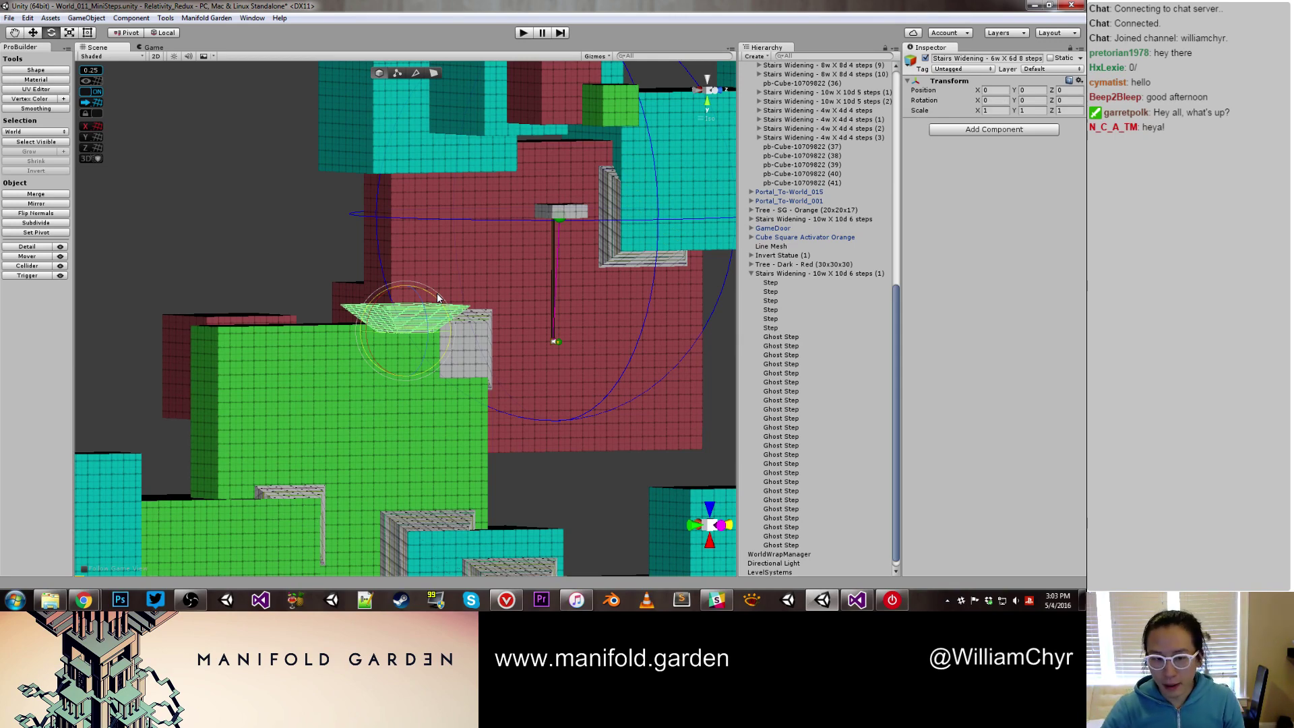
Rotate the new 6w X 6d staircase to 90 degrees about Z and switch back to the Move tool
left_click_drag(429, 331, 429, 270, "ctrl")
key("w")
scroll(446, 382, "down", 3)
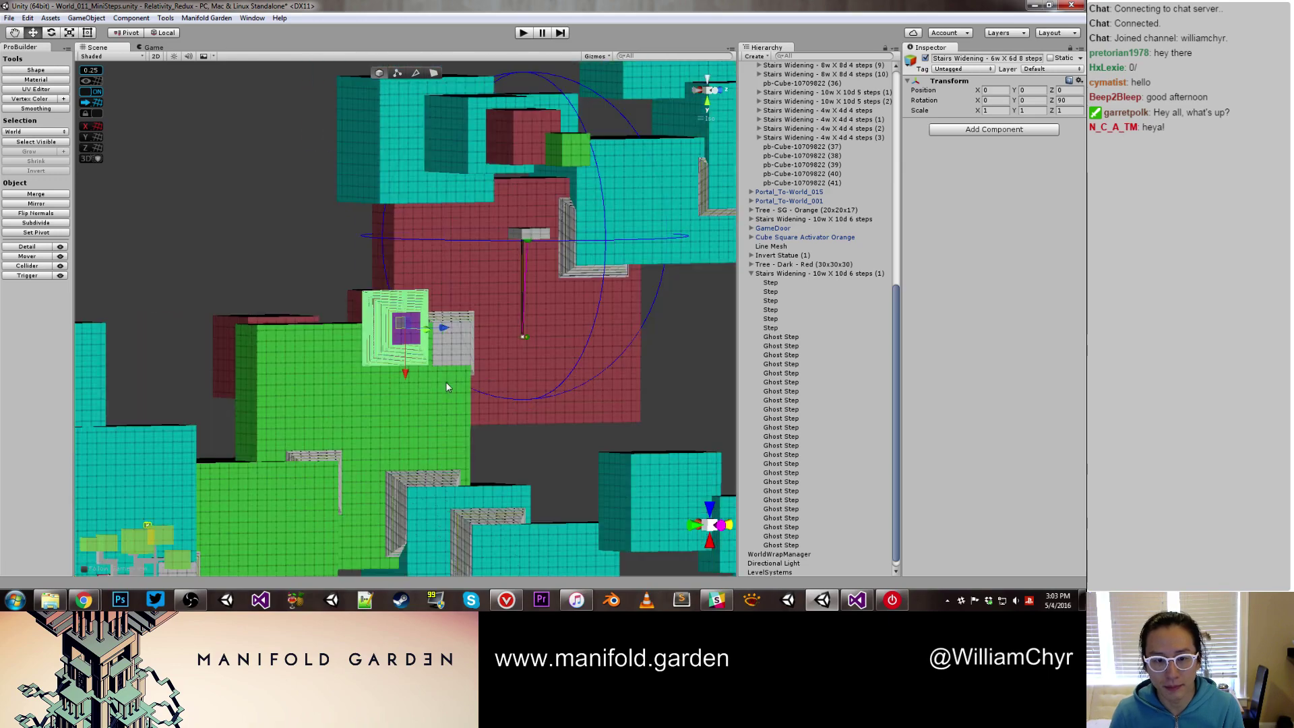
Move the 6w X 6d widening staircase off the green block and onto the side of the teal block beside the existing stairs
middle_click_drag(490, 402, 382, 370)
left_click_drag(382, 370, 393, 322, "alt")
left_click_drag(330, 285, 473, 273)
left_click_drag(496, 351, 381, 296, "alt")
middle_click_drag(381, 296, 350, 115)
left_click_drag(346, 157, 419, 377)
scroll(379, 367, "up", 4)
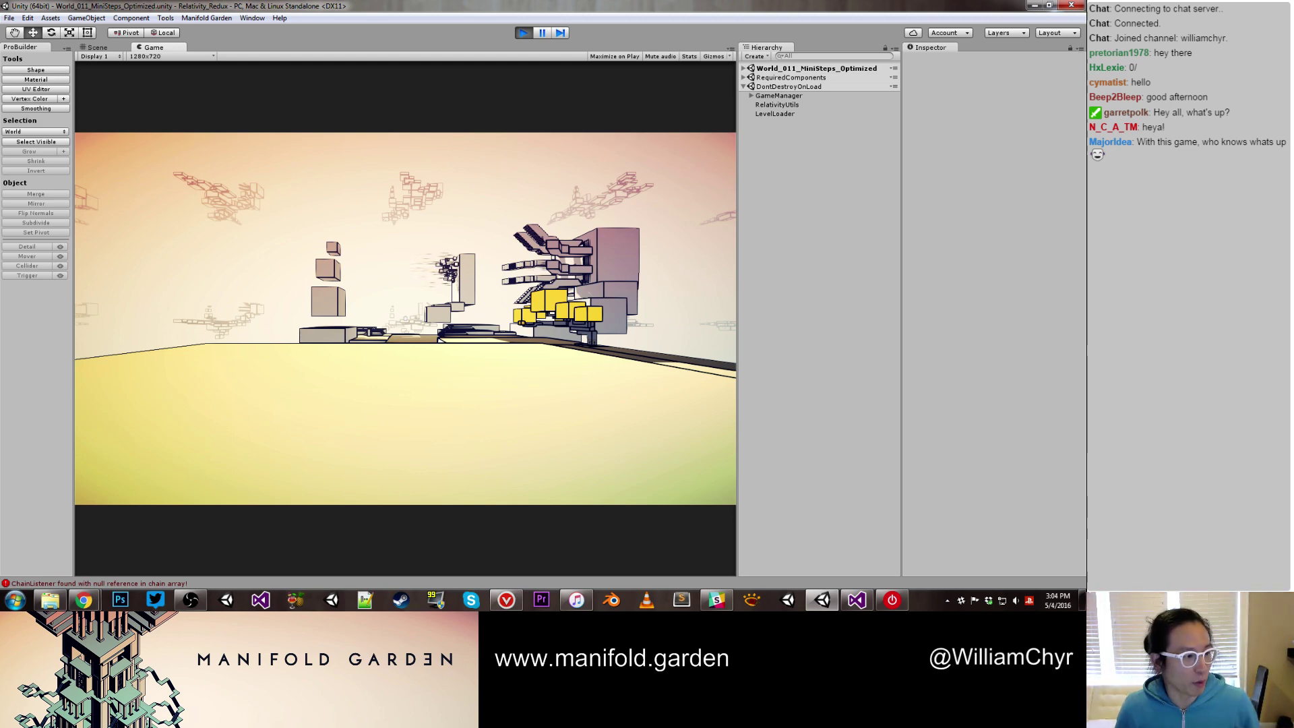
Switch to Chrome and open the SomaSim Project Highrise page from the Google results for project highrise
key("alt+Tab")
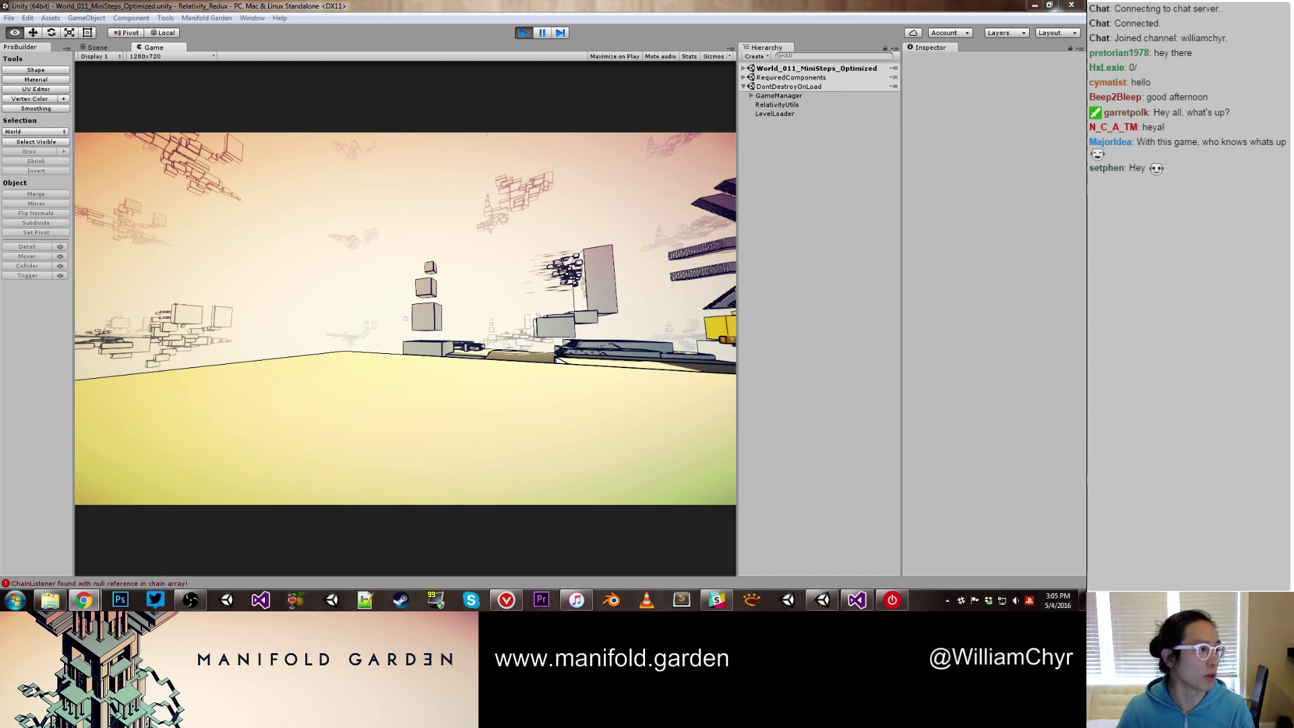
left_click(84, 600)
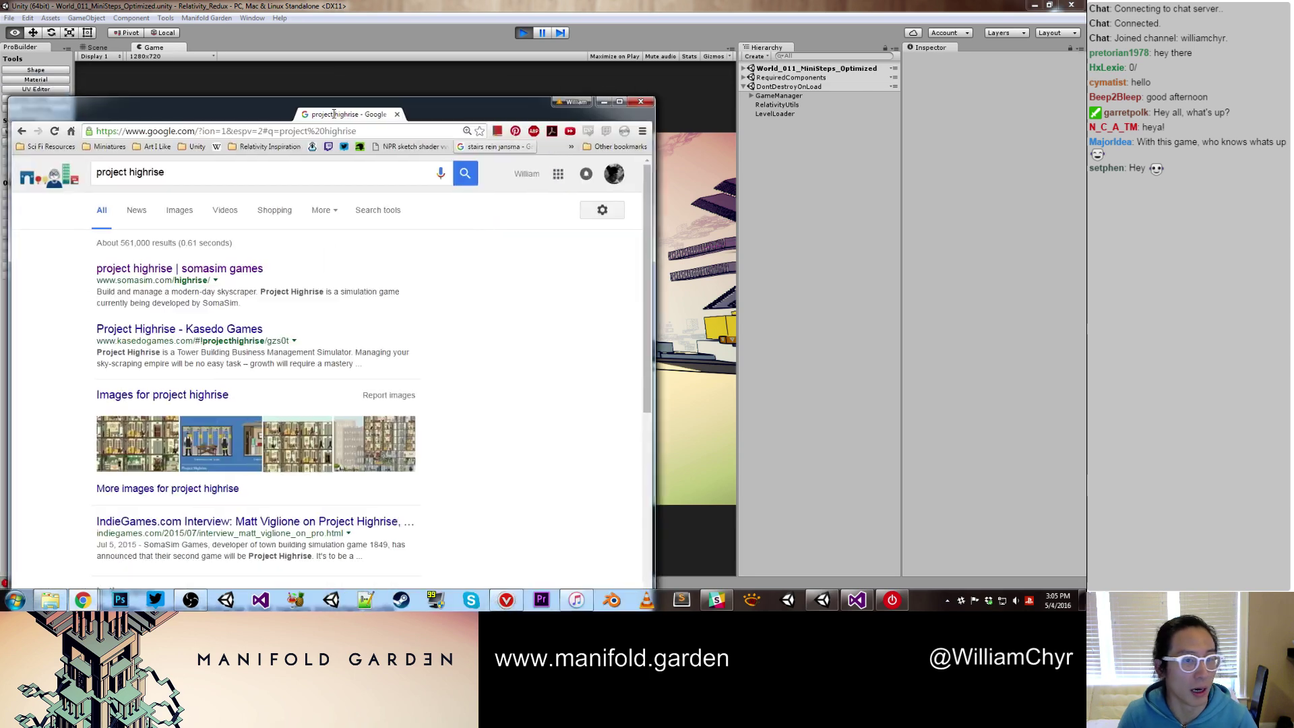
double_click(449, 137)
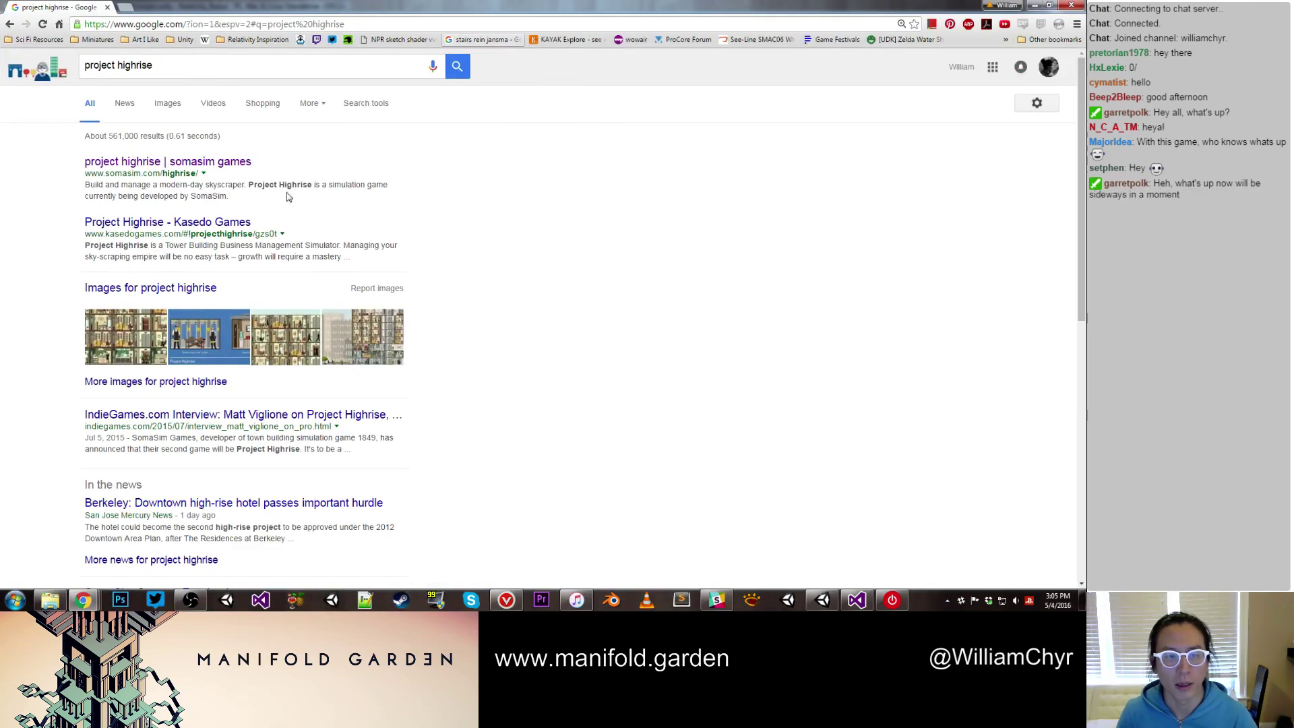
left_click(243, 165)
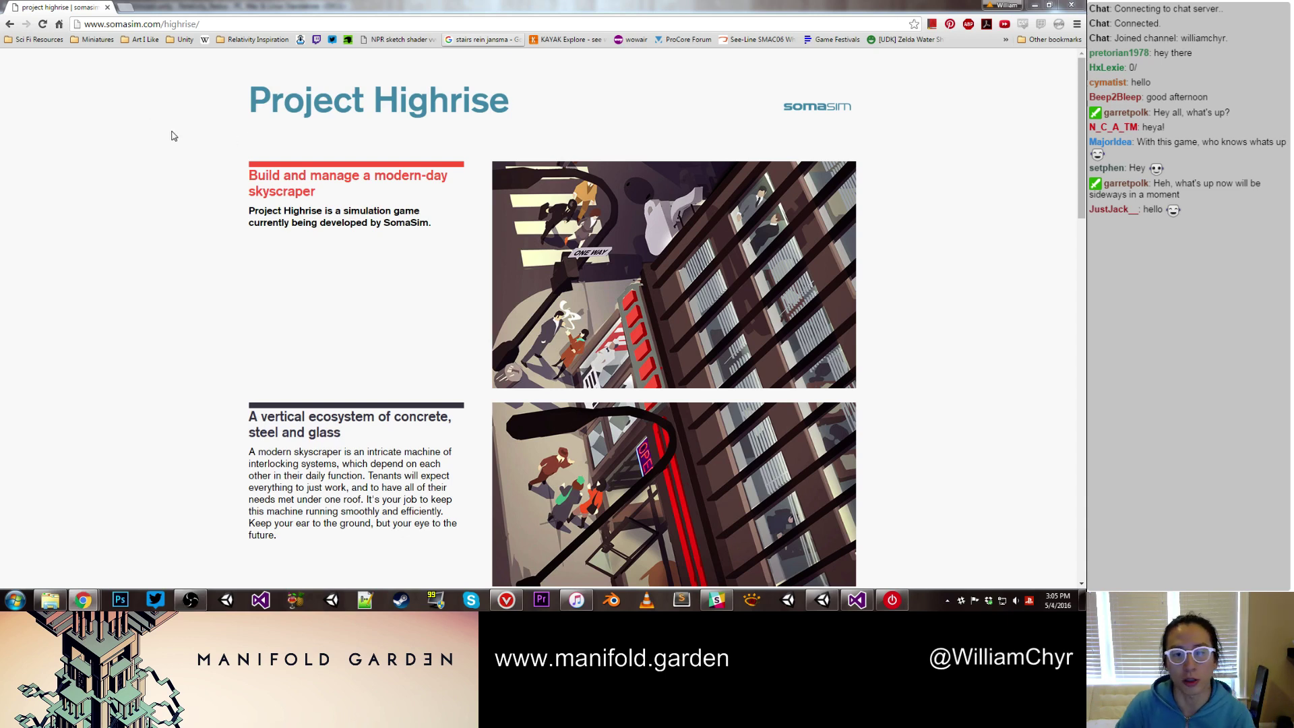
Open the SomaSim site in a new tab and view its page of games
right_click(808, 107)
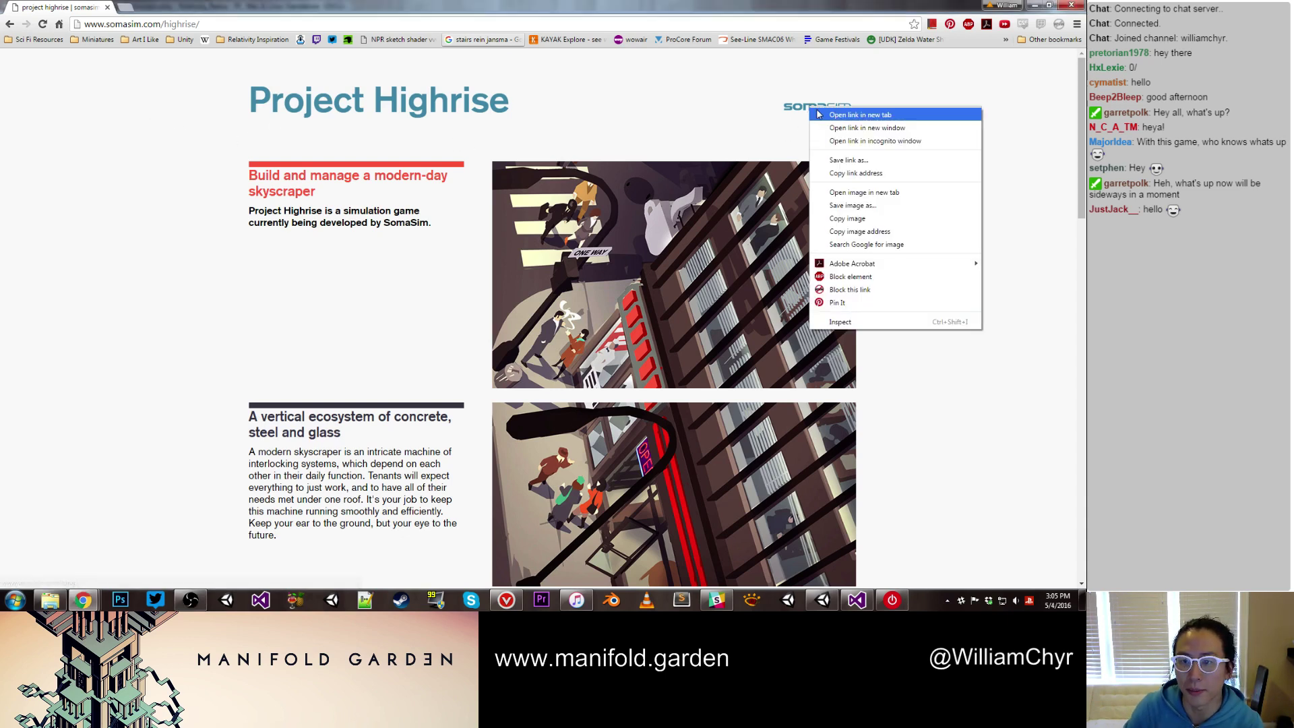
left_click(832, 113)
left_click(128, 5)
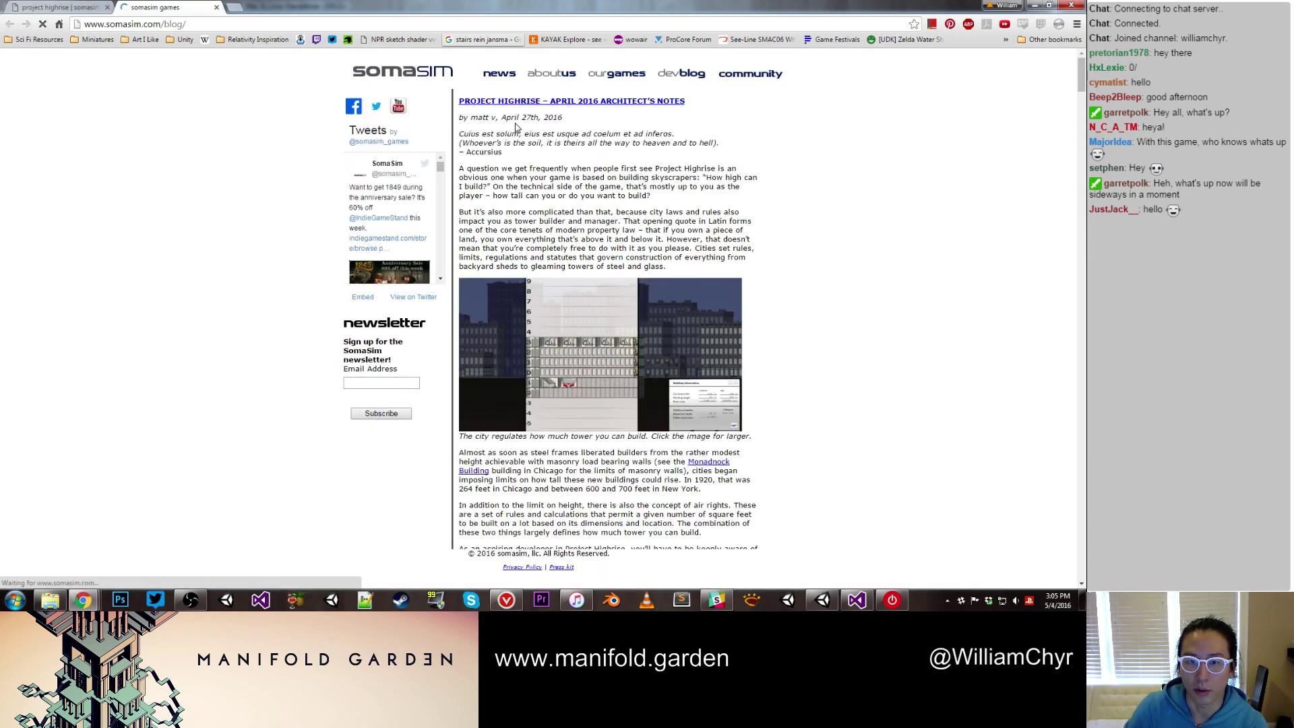
left_click(606, 74)
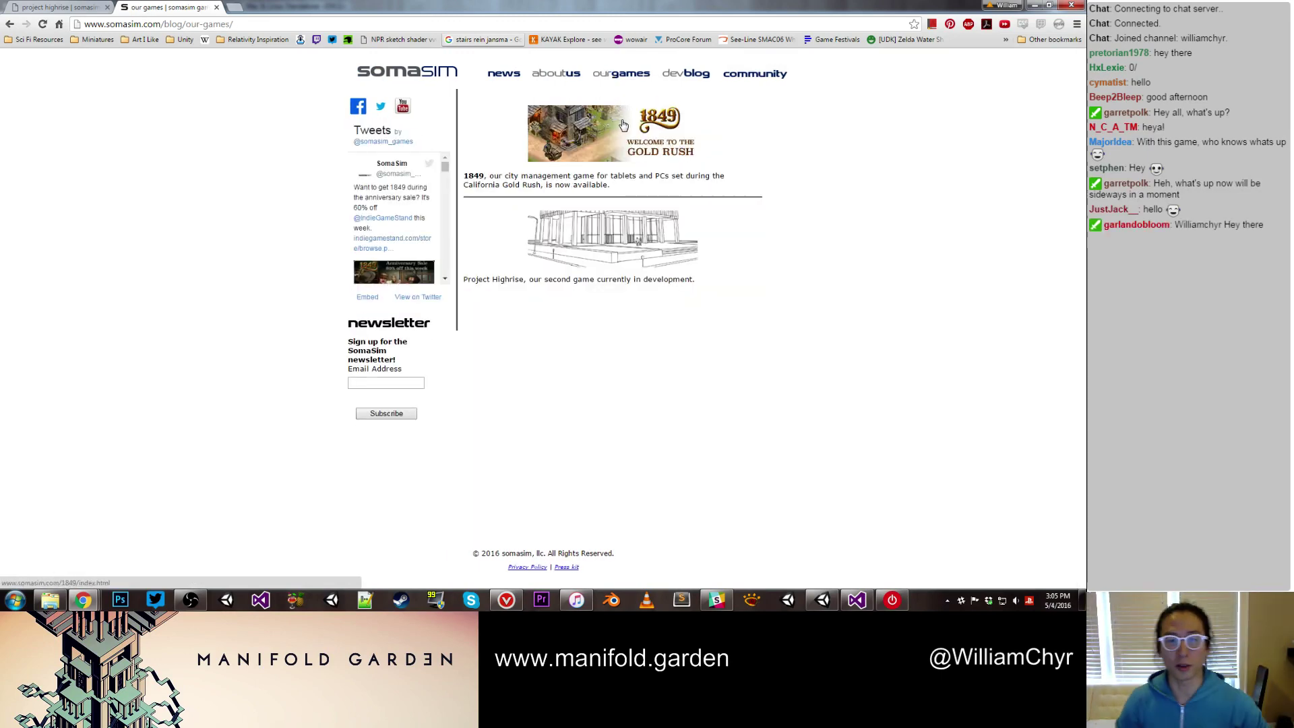
Look through the whole Project Highrise page, including its artwork, latest news and team credits, and close the page
left_click(76, 7)
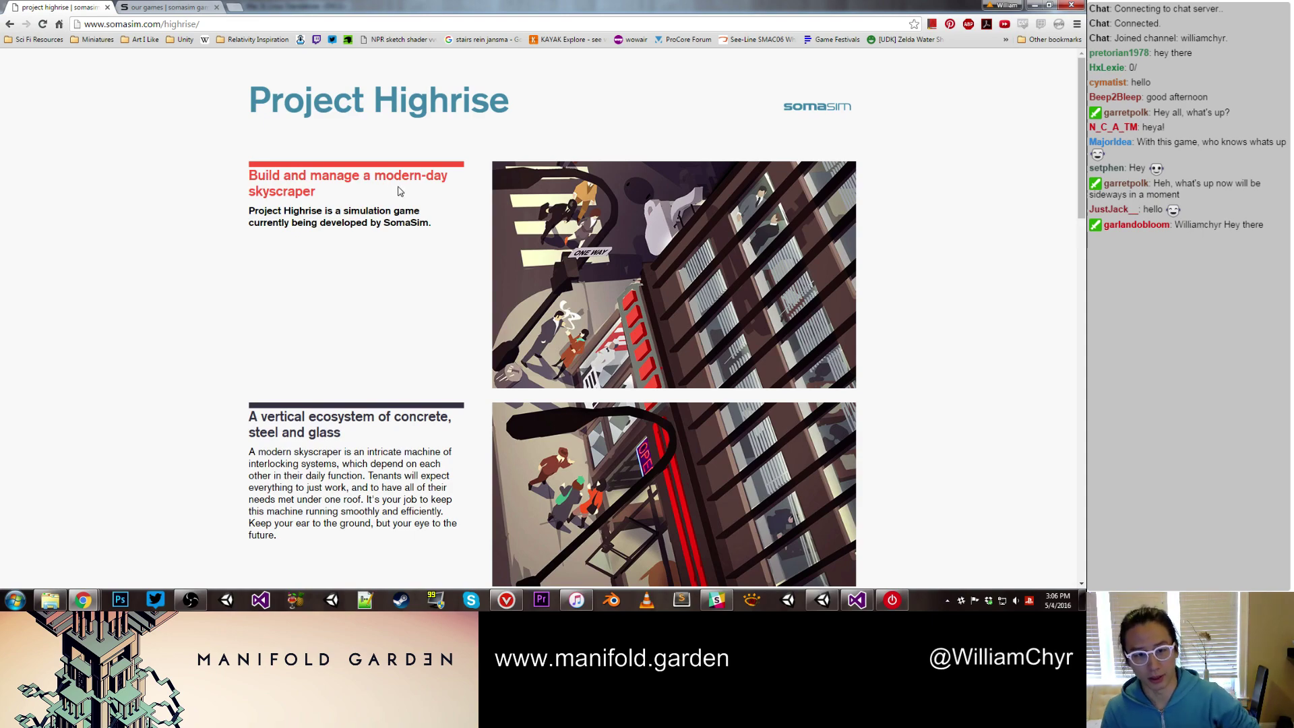
scroll(487, 210, "down", 3)
scroll(487, 210, "down", 5)
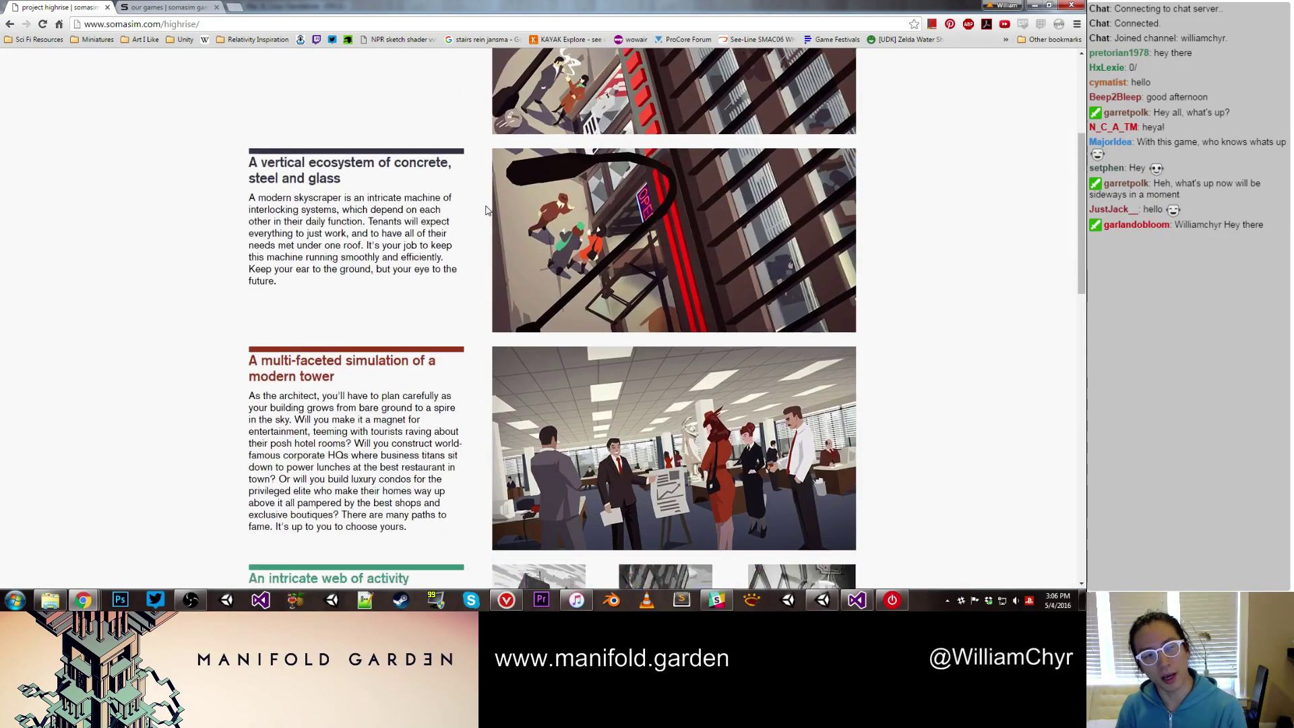
scroll(487, 210, "down", 9)
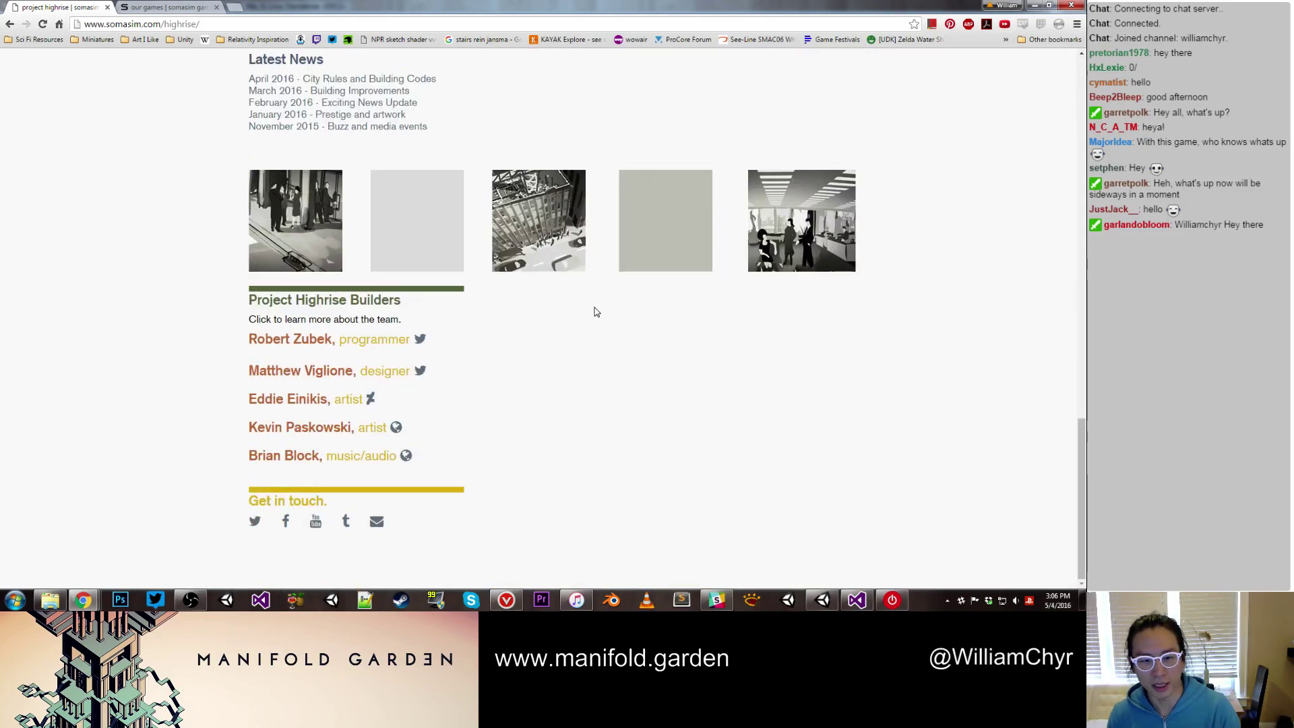
scroll(594, 312, "up", 3)
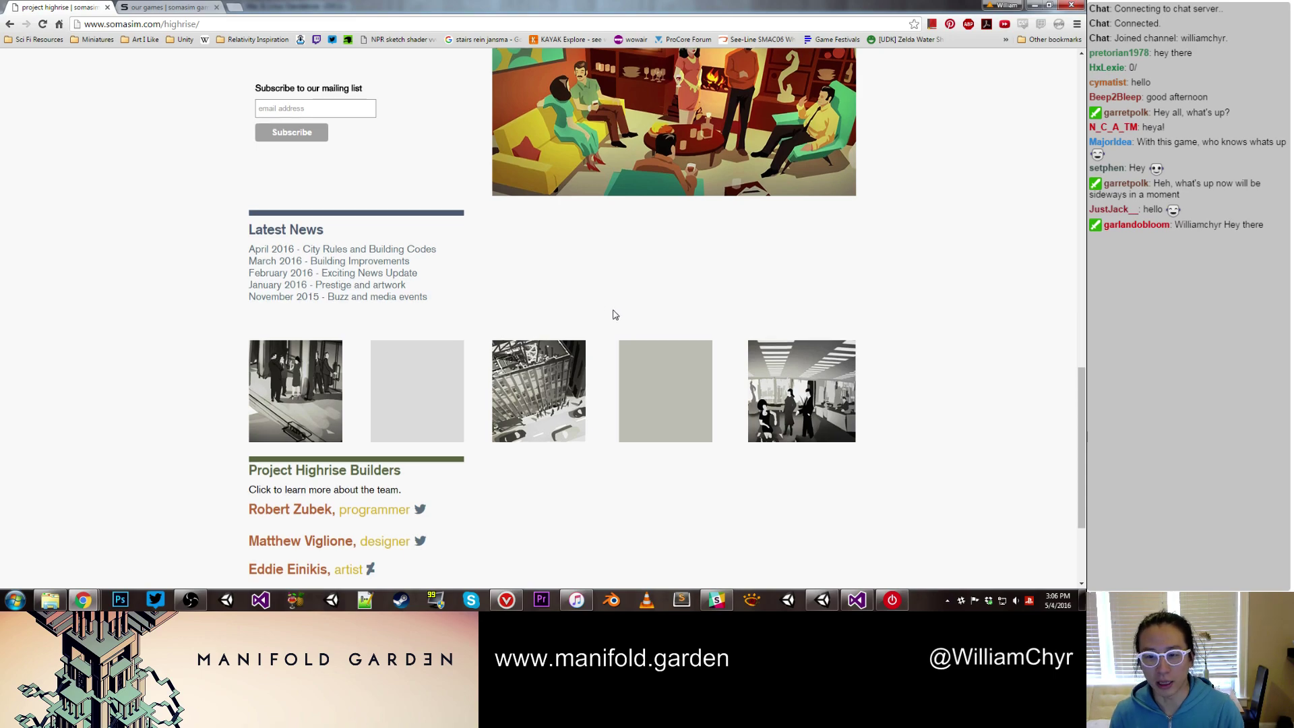
scroll(598, 308, "up", 12)
scroll(614, 314, "up", 1)
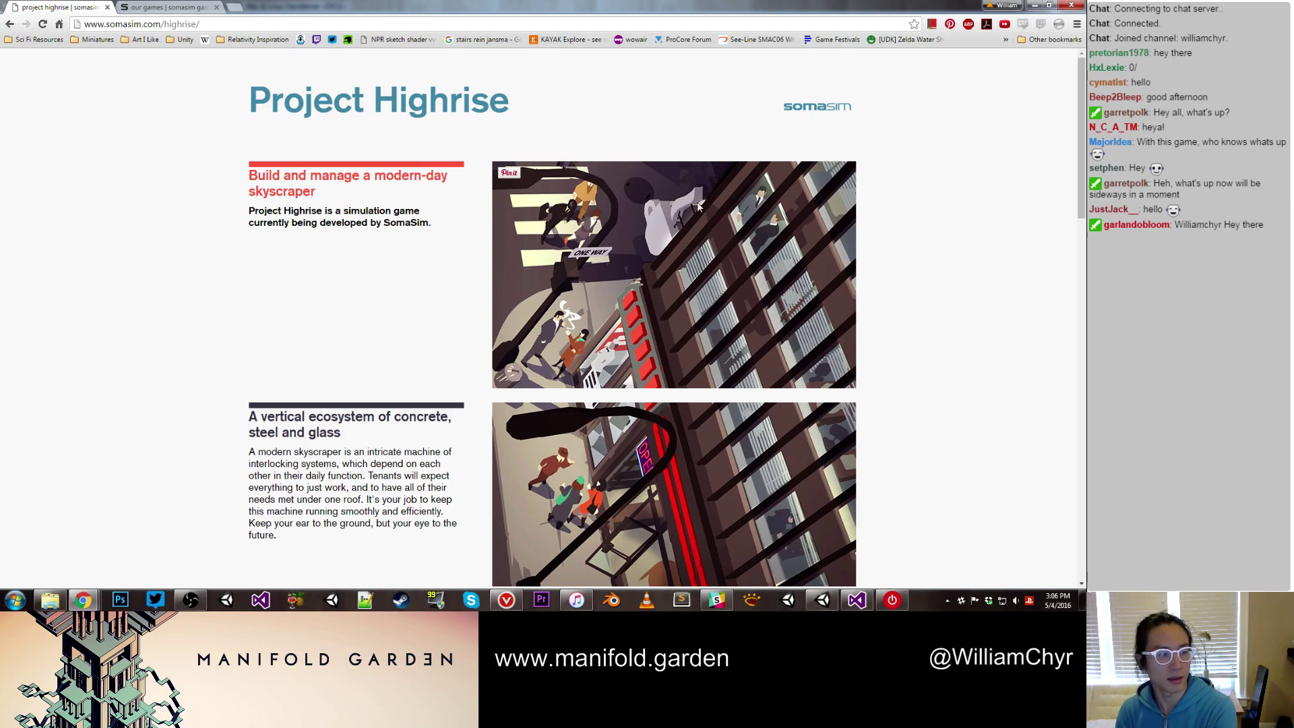
scroll(686, 243, "down", 10)
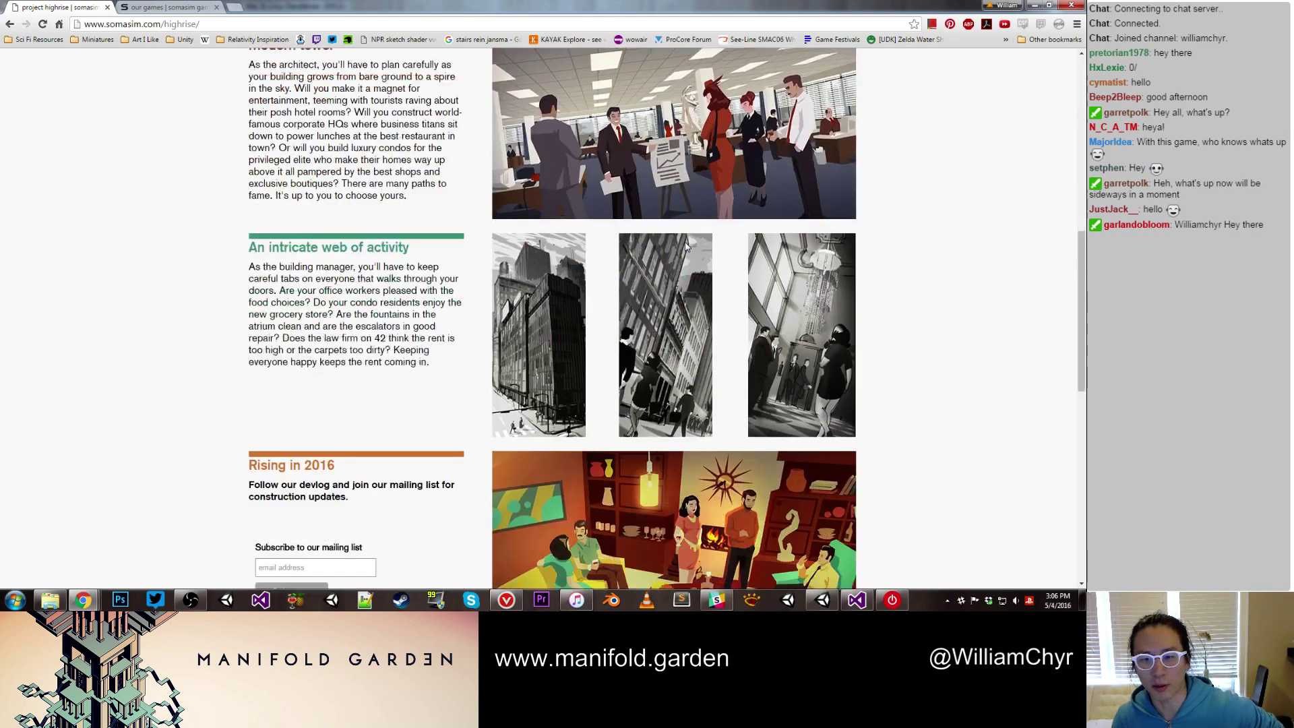
scroll(684, 246, "down", 6)
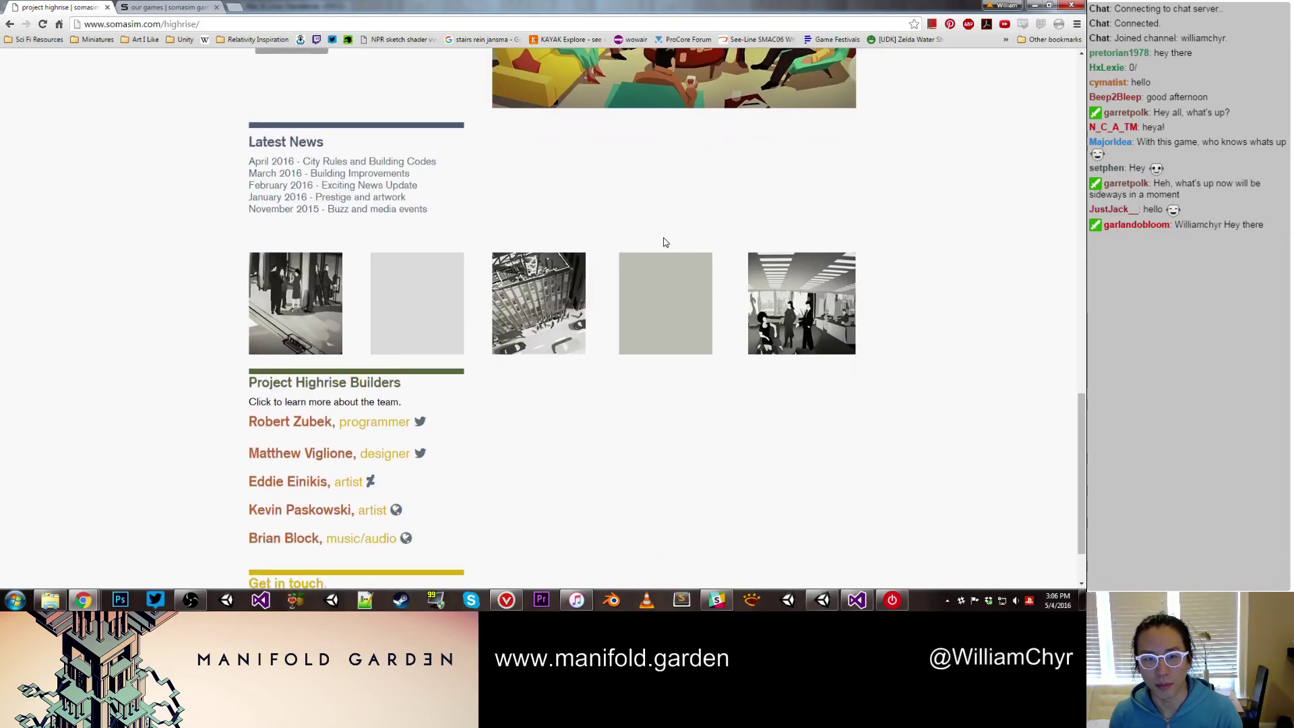
scroll(667, 228, "down", 2)
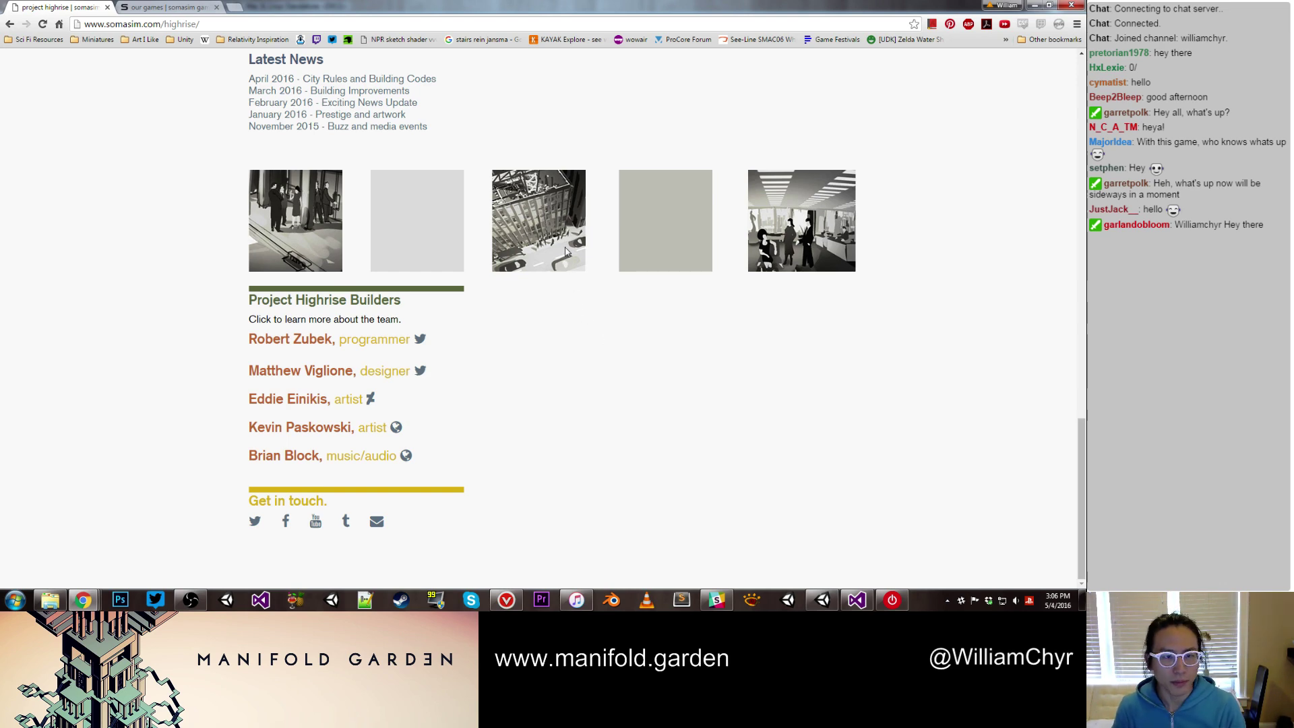
key("ctrl+w")
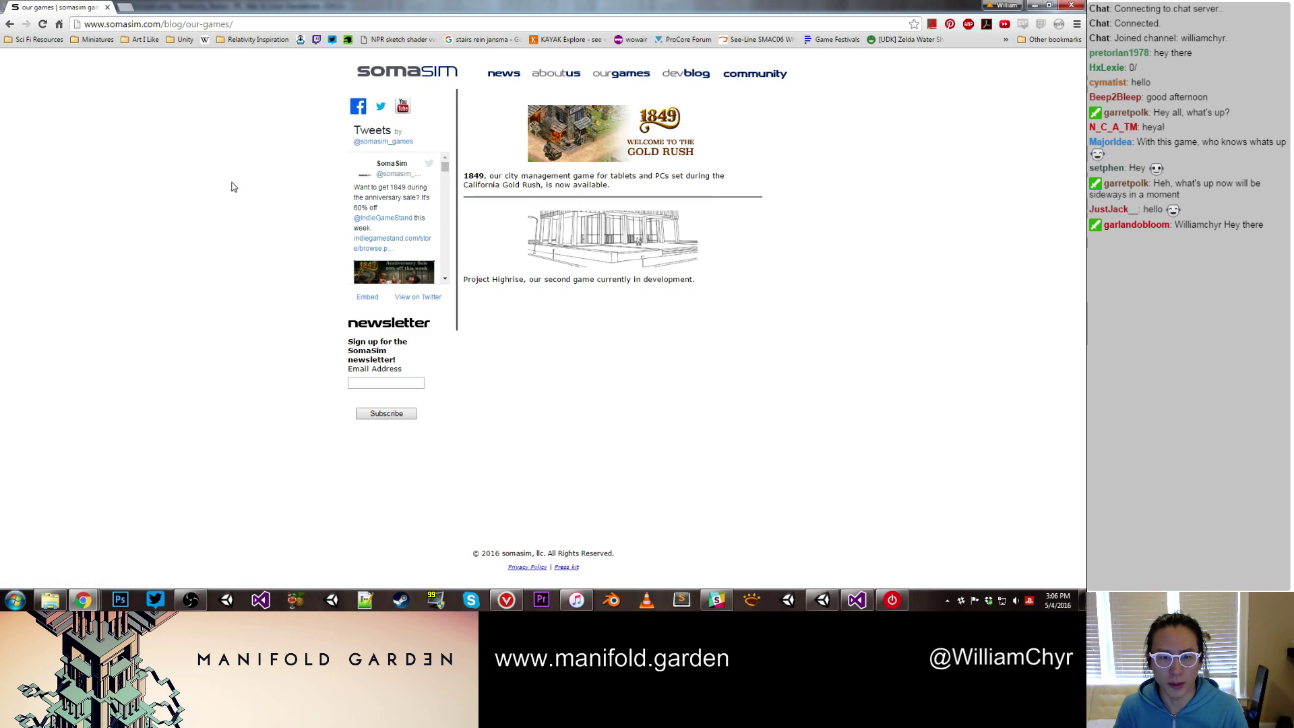
Shrink the browser window, open the TIGSource Forums from the bookmarks and show the new replies to your posts
left_click_drag(207, 6, 585, 21)
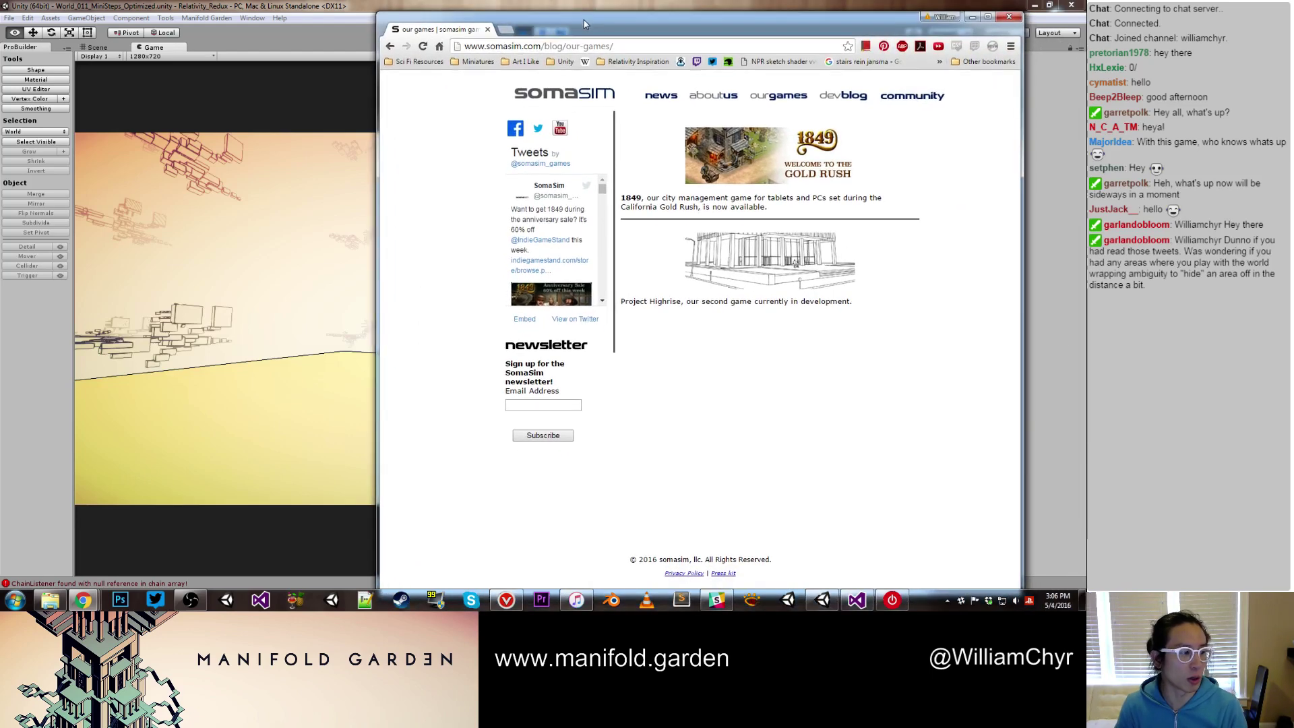
left_click(681, 61)
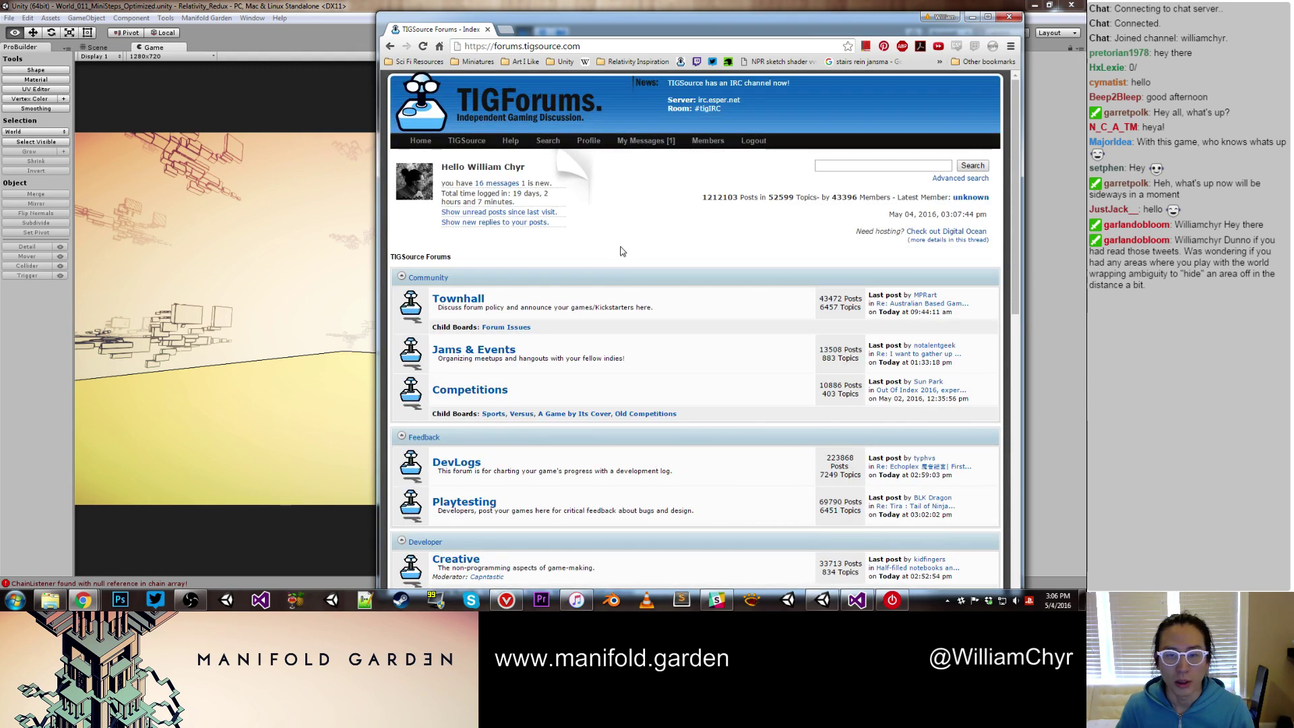
scroll(566, 222, "down", 5)
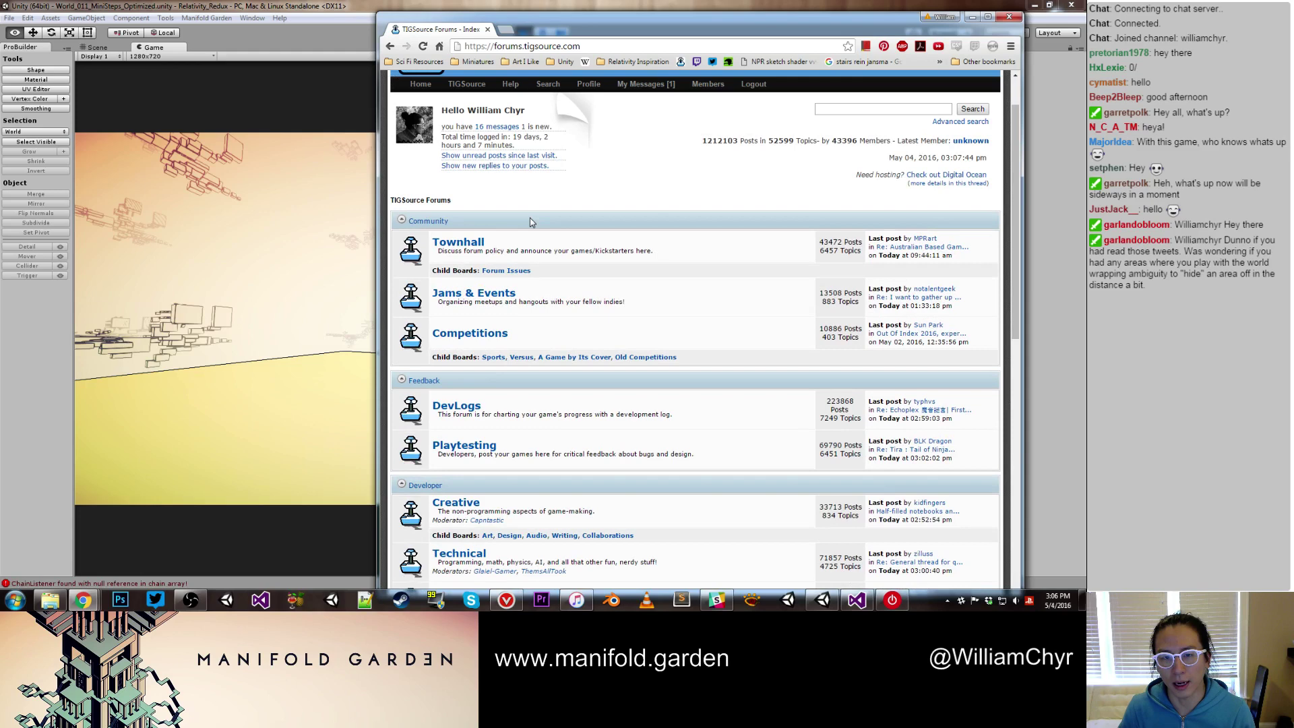
left_click(512, 166)
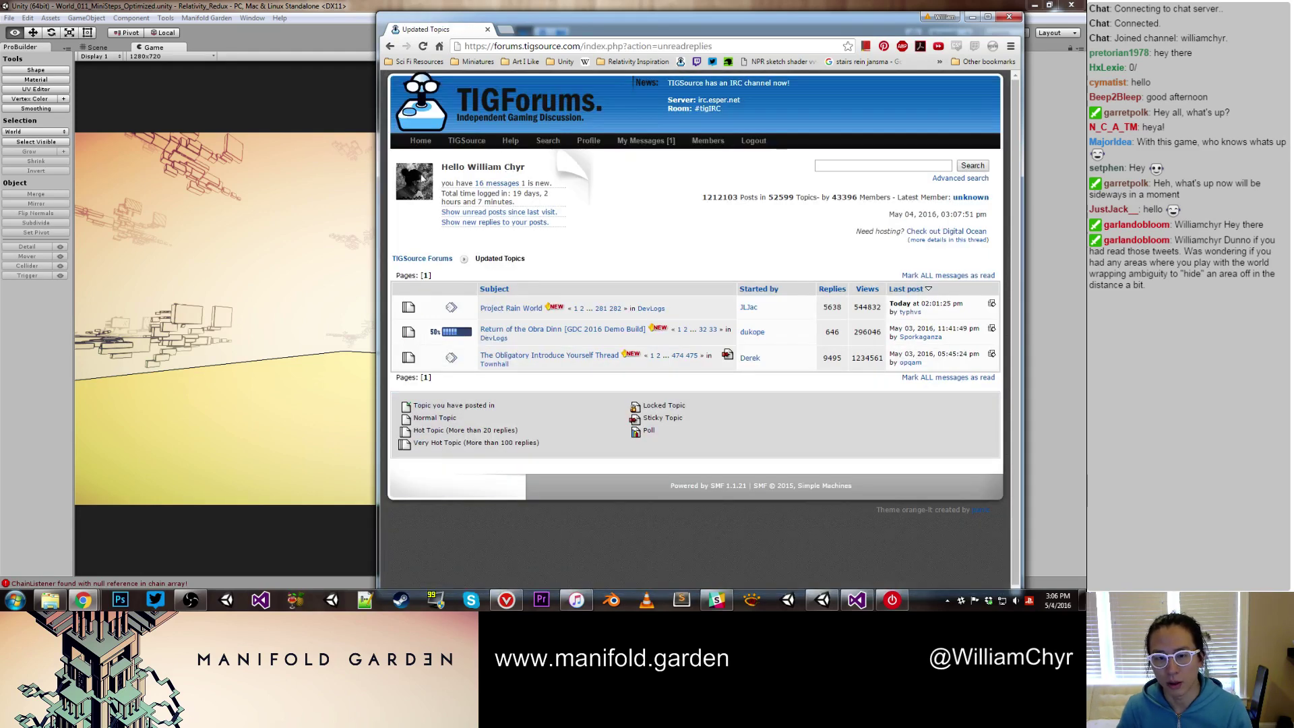
Search the forum for "manifold garden" and open the topic "Manifold Garden (previously known as Relativity)"
left_click(421, 141)
left_click(878, 164)
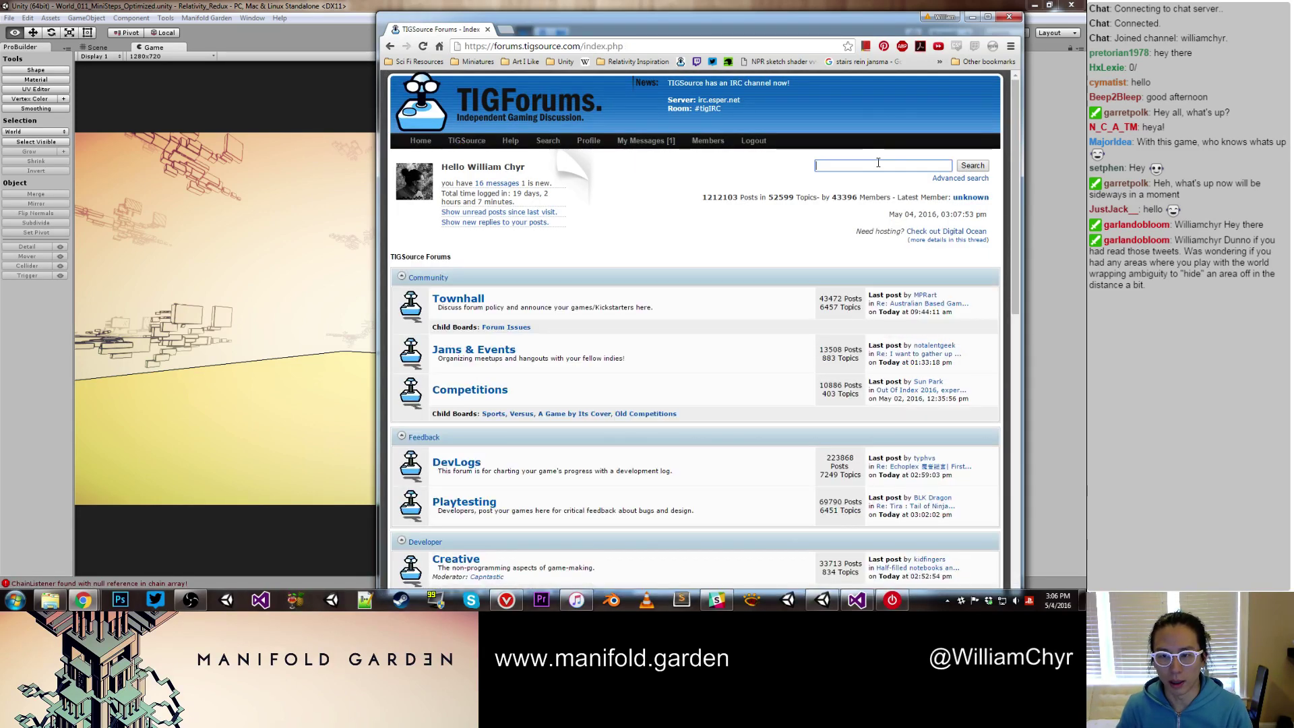
type("manifold ")
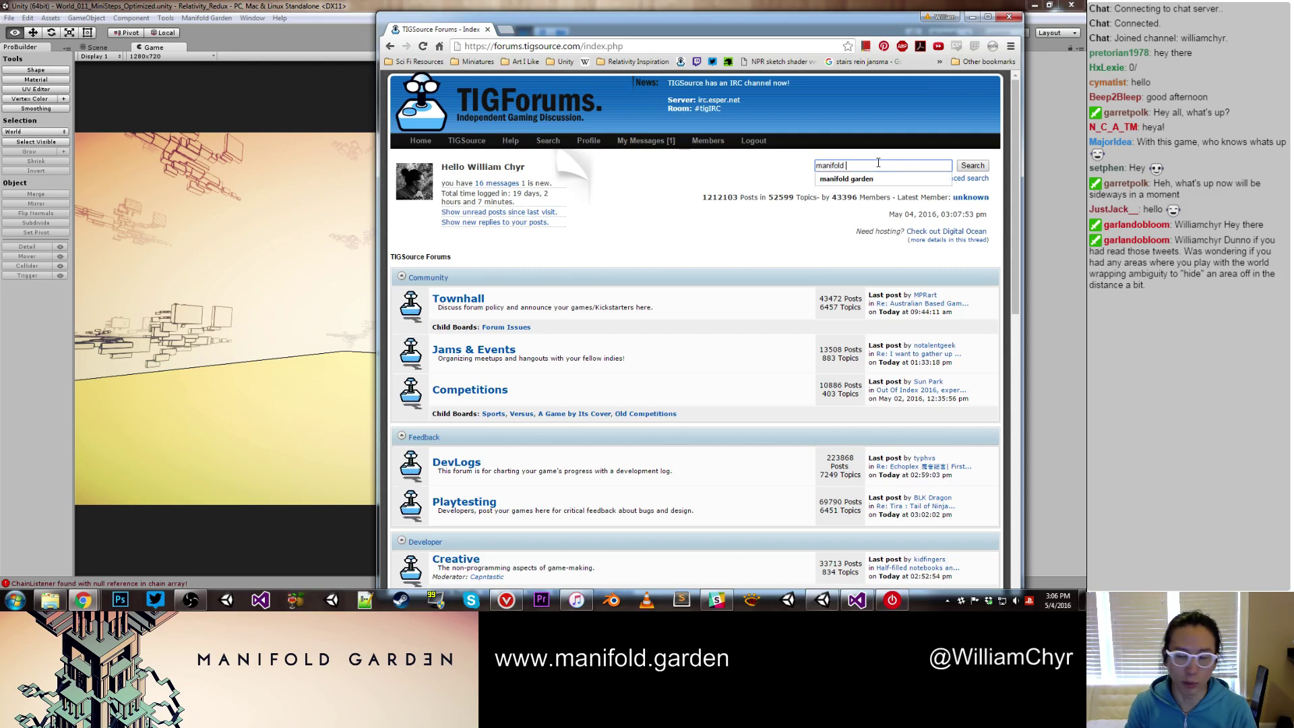
type("garden")
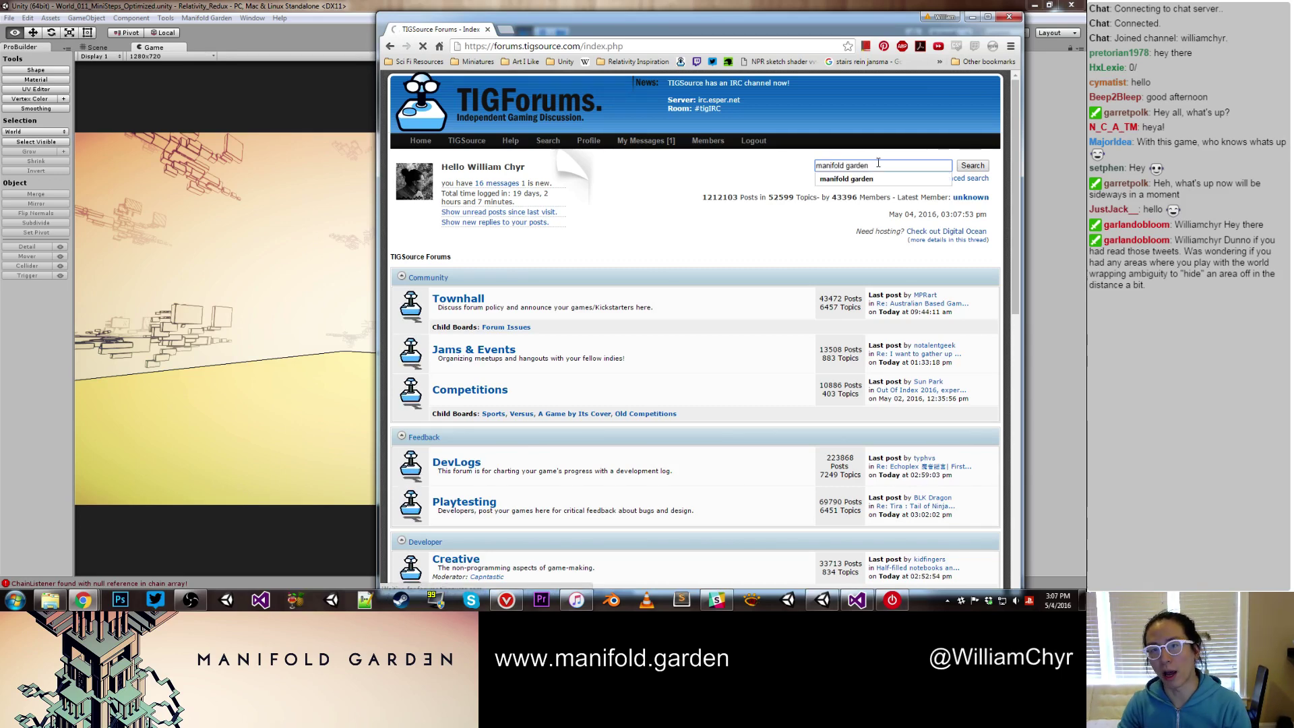
key("Return")
left_click(551, 302)
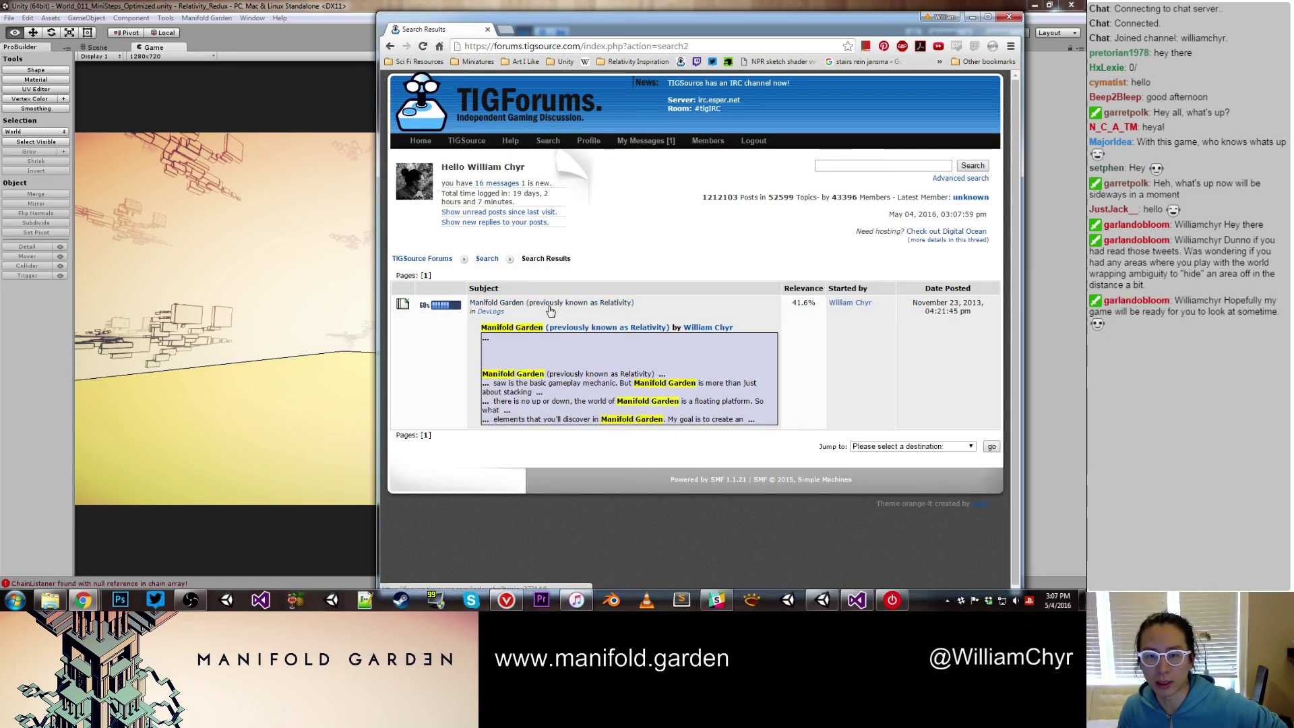
Maximize the browser, go to page 50 of the Manifold Garden topic and read the latest reply about narrative and purpose
left_click(988, 16)
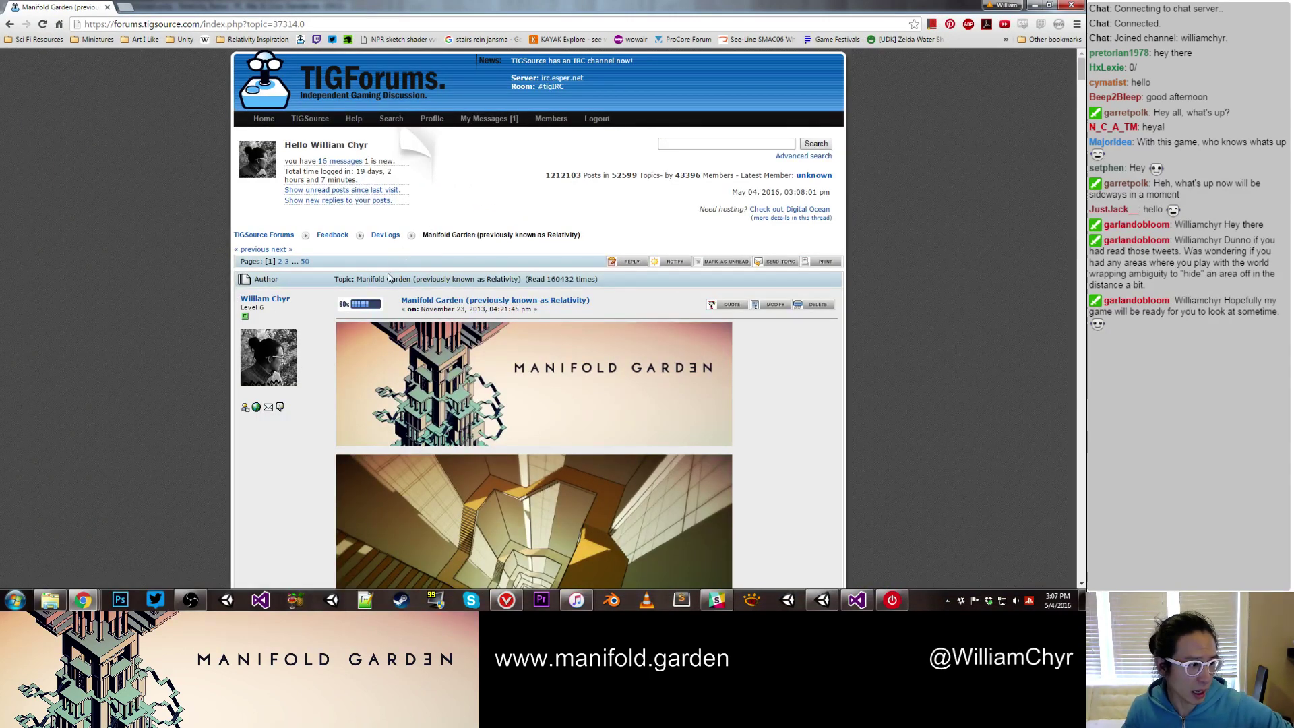
left_click(304, 261)
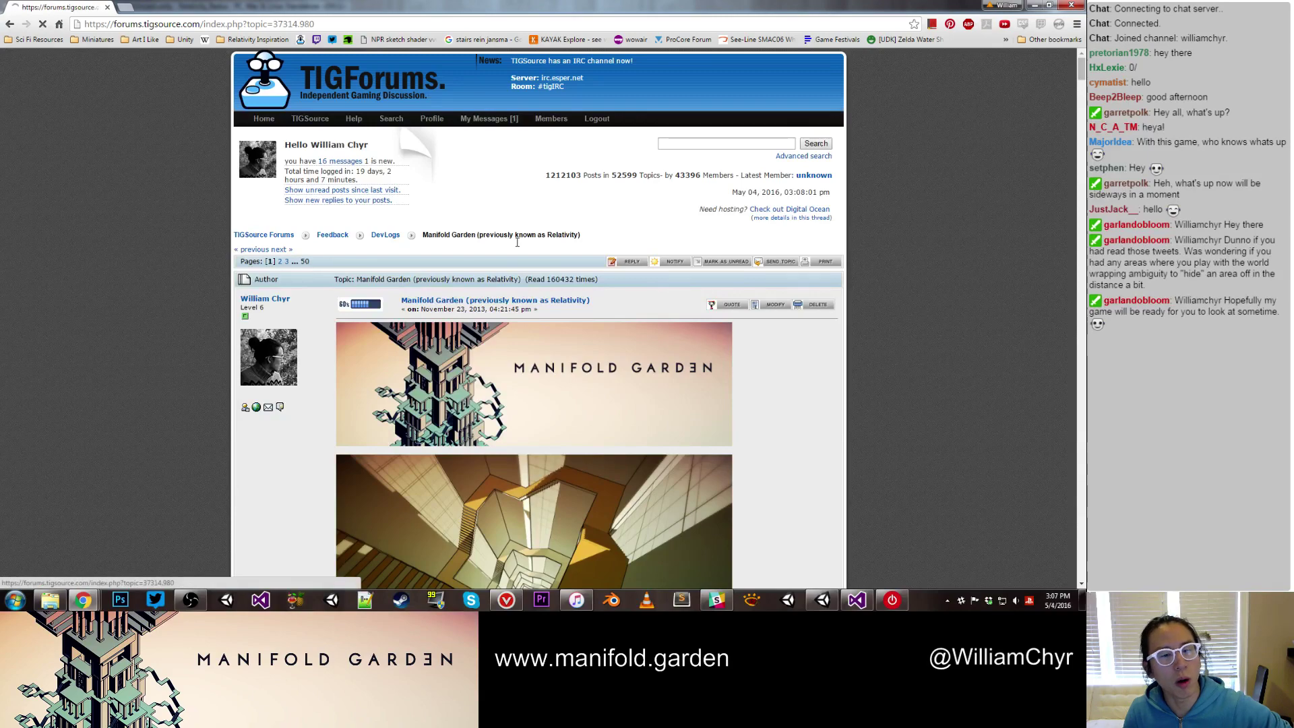
scroll(847, 206, "down", 20)
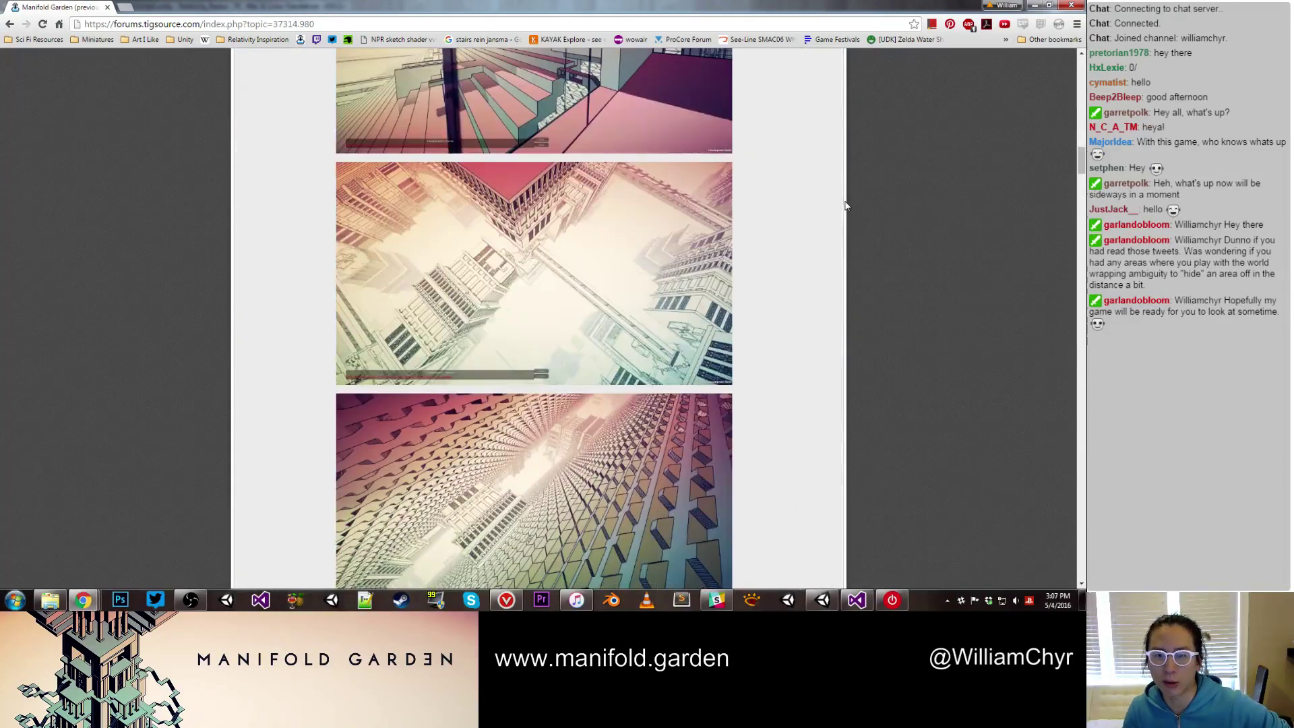
scroll(957, 192, "down", 4)
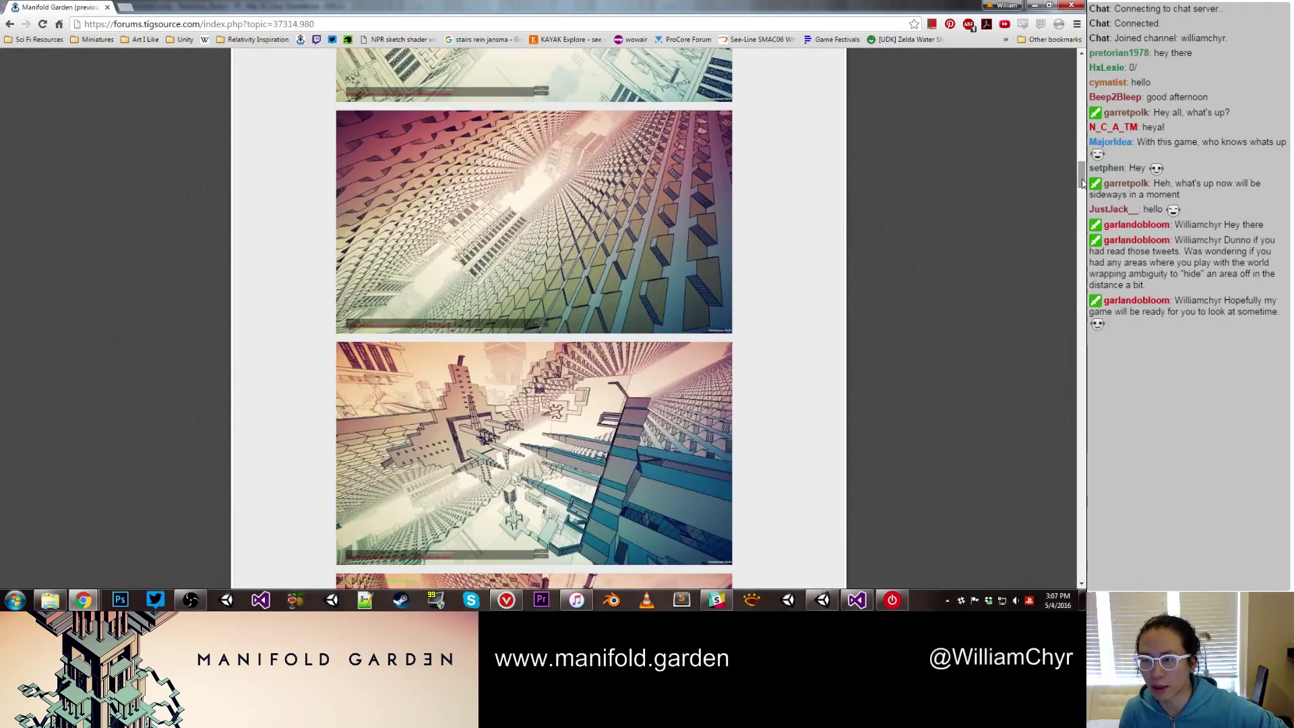
scroll(1071, 256, "down", 1)
scroll(1076, 263, "down", 20)
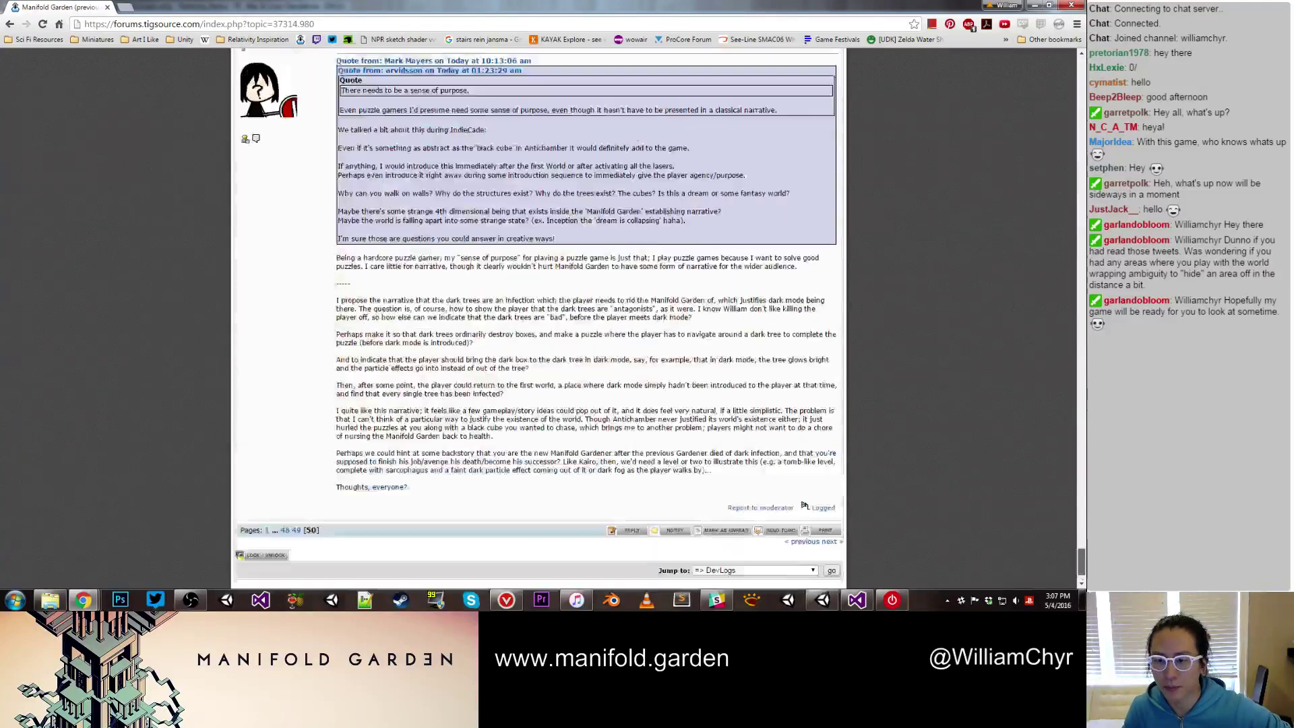
scroll(1081, 565, "up", 2)
left_click_drag(1080, 565, 1080, 566)
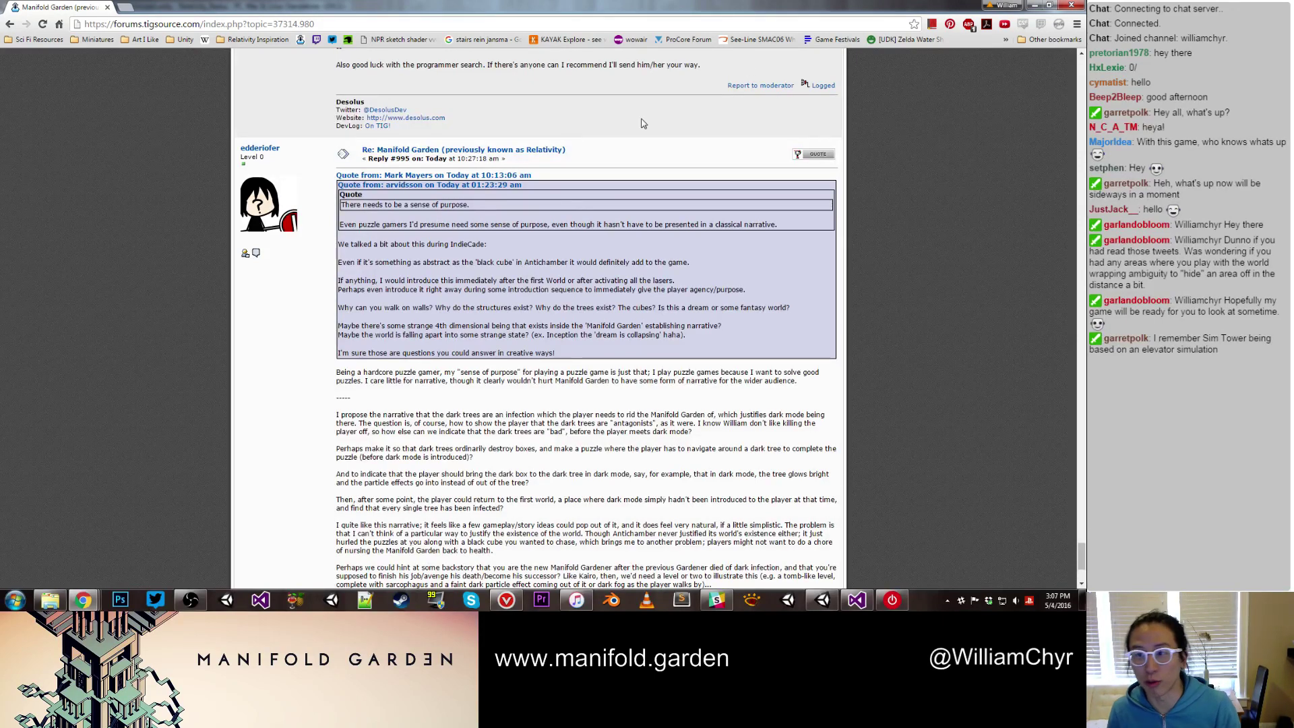
Minimize the browser to return to Unity and exit play mode
left_click(1031, 7)
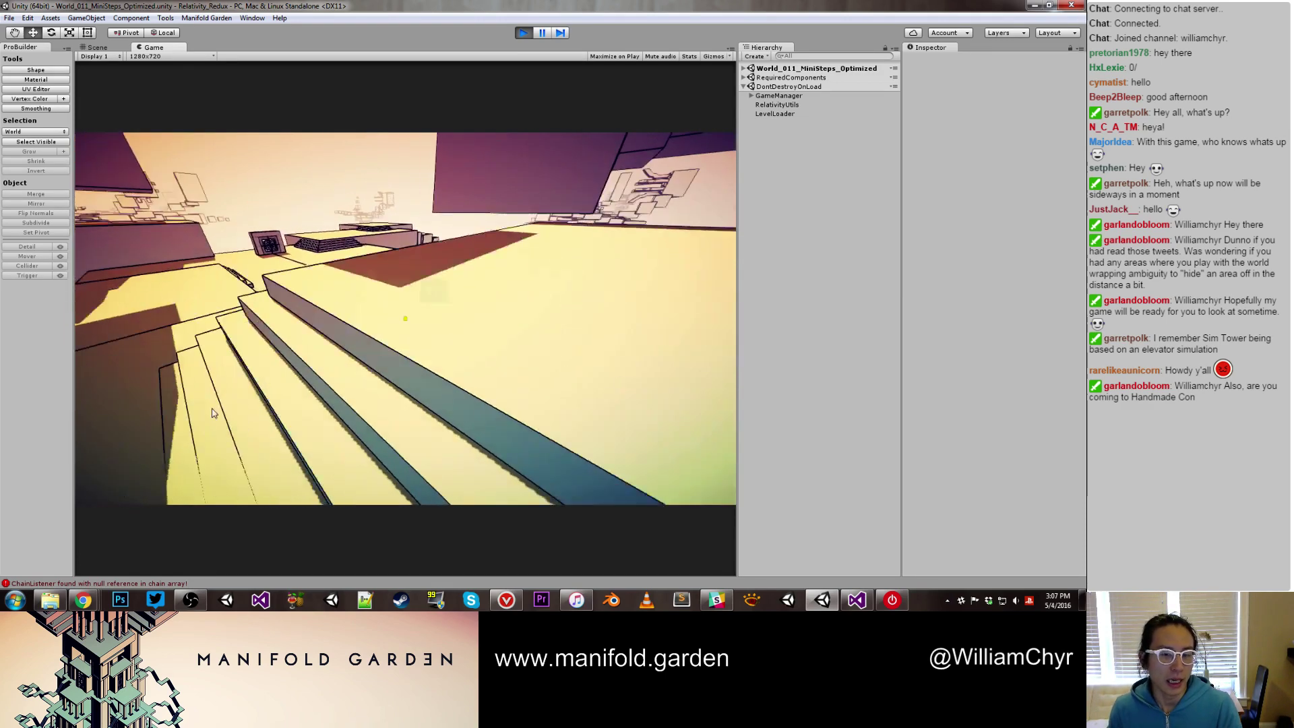
key("ctrl+p")
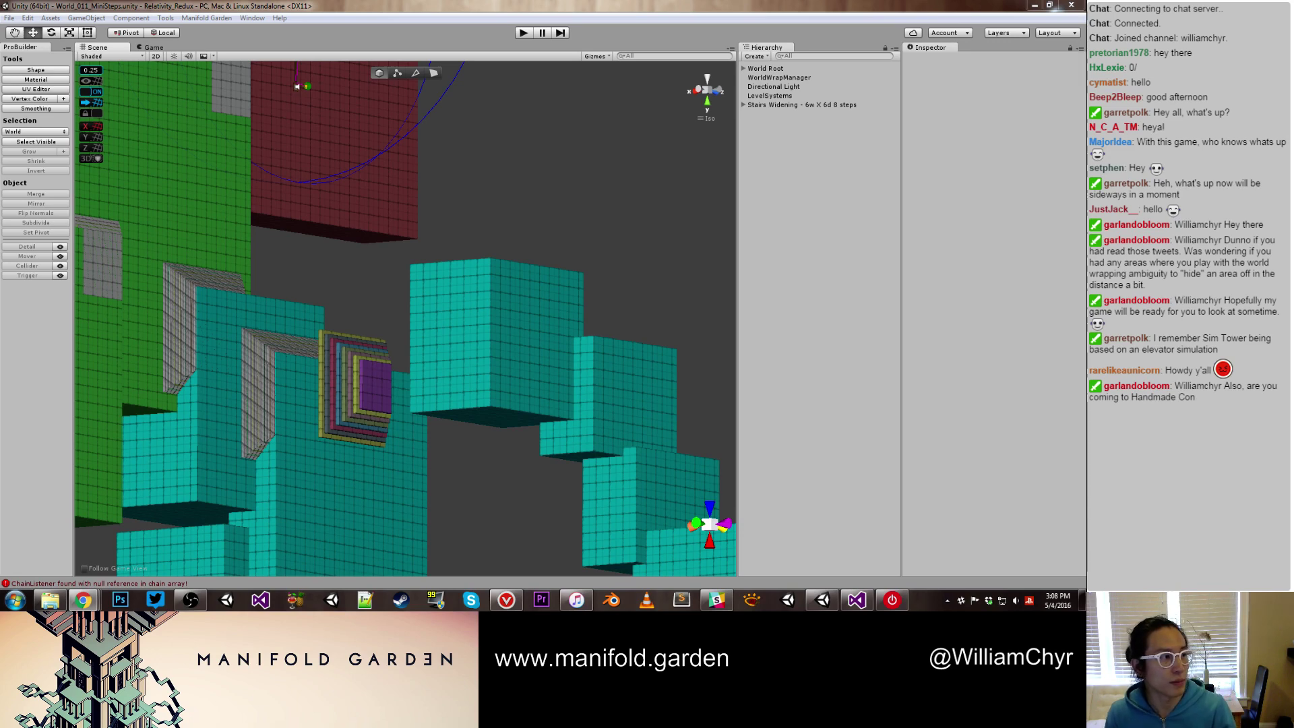
left_click(327, 273)
Make the "Stairs Widening - 6w X 6d 8 steps" group a child of World Root
scroll(327, 273, "down", 5)
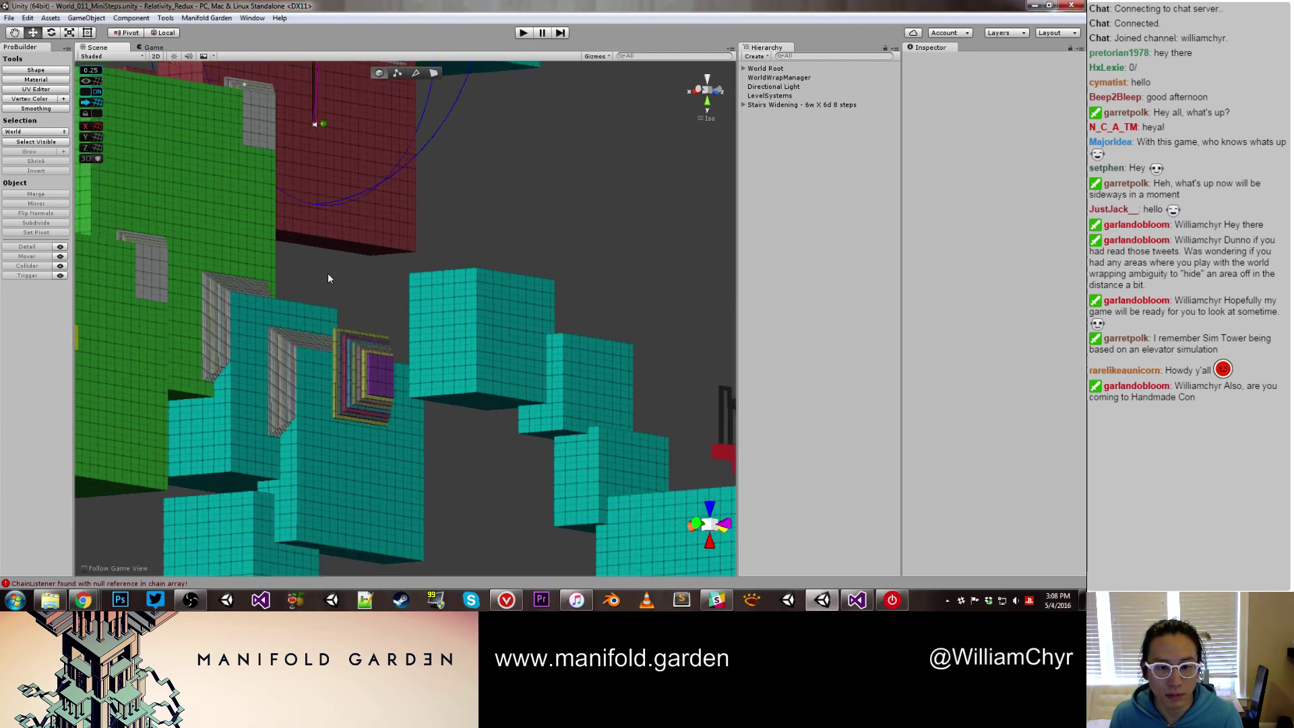
left_click_drag(328, 273, 428, 395, "alt")
scroll(369, 374, "up", 6)
left_click(377, 388)
scroll(377, 388, "up", 2)
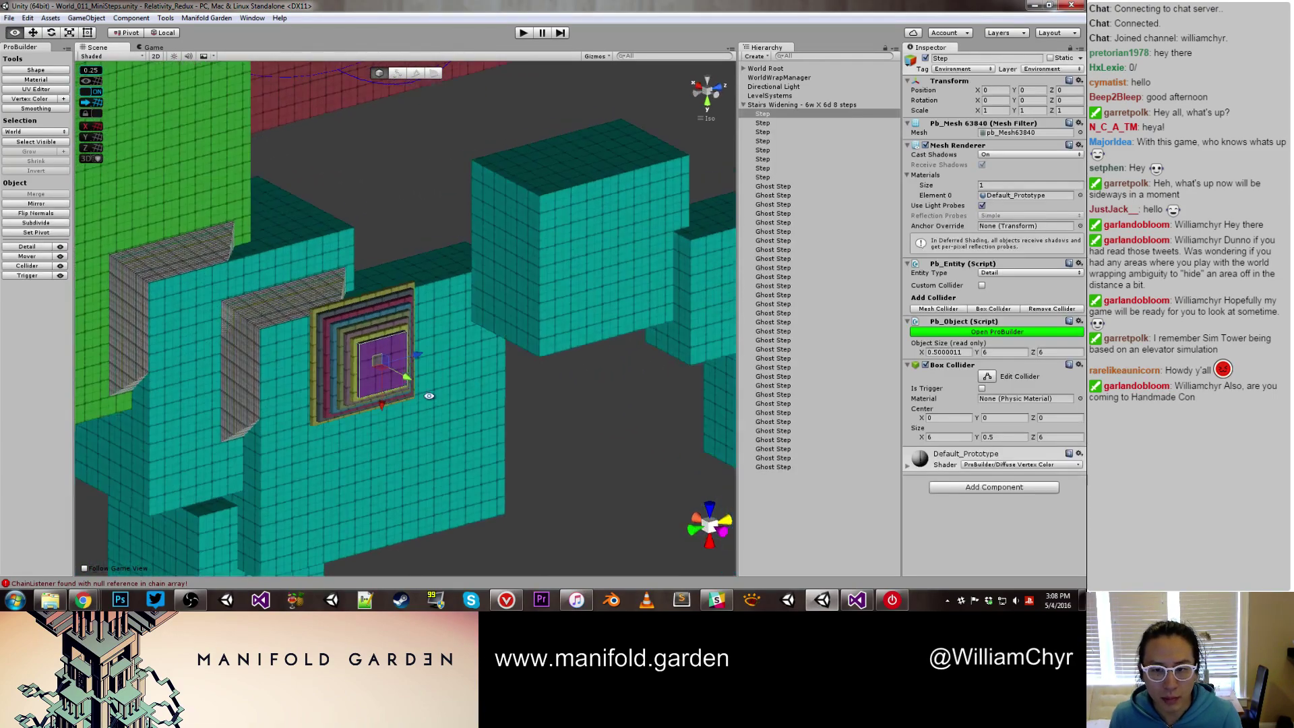
left_click(754, 106)
left_click_drag(753, 106, 765, 68)
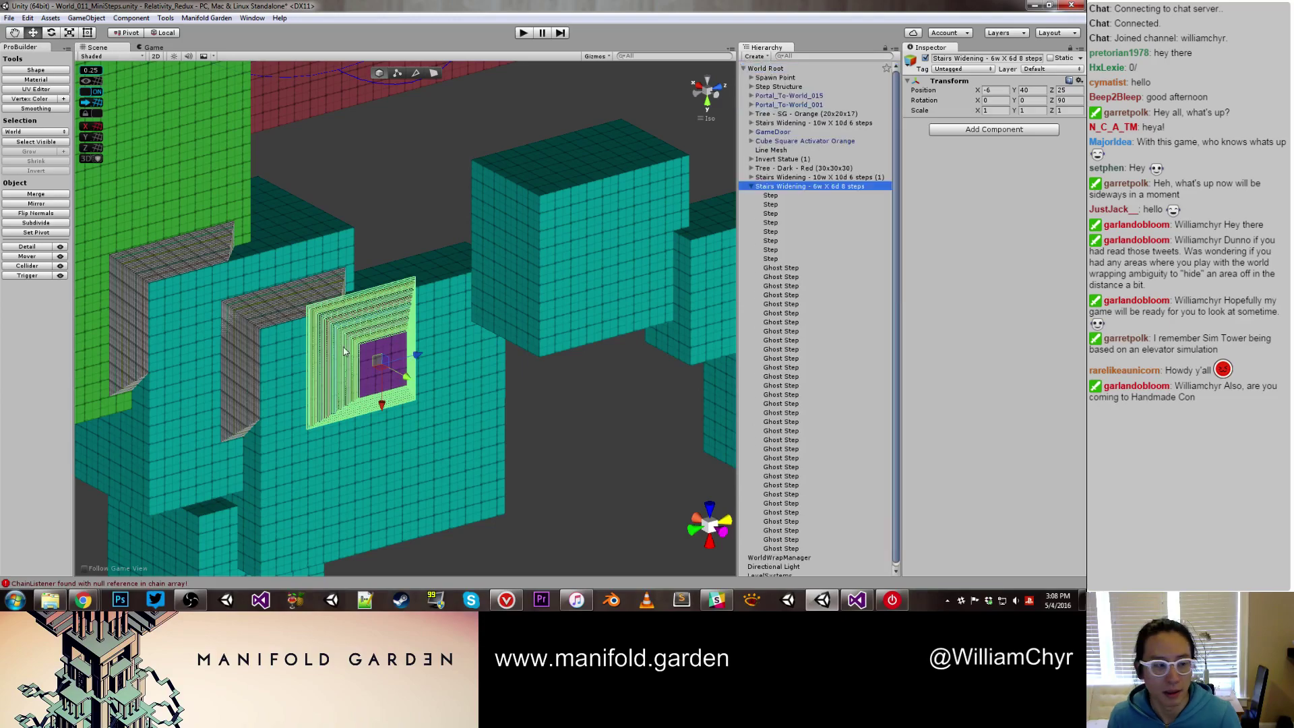
Move the 6w X 6d widening staircase along the teal block's face to X -2.25, Y 45.25
scroll(386, 373, "up", 3)
left_click_drag(385, 373, 376, 332, "alt")
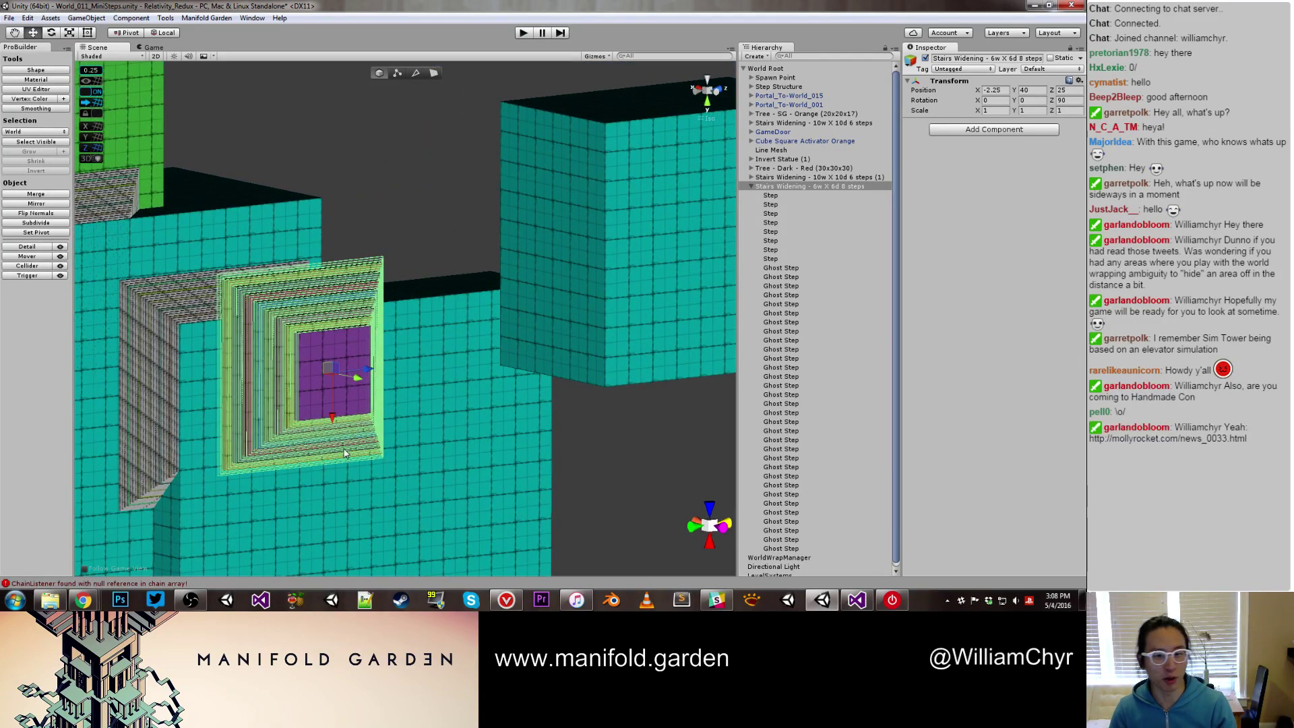
left_click_drag(332, 419, 334, 491)
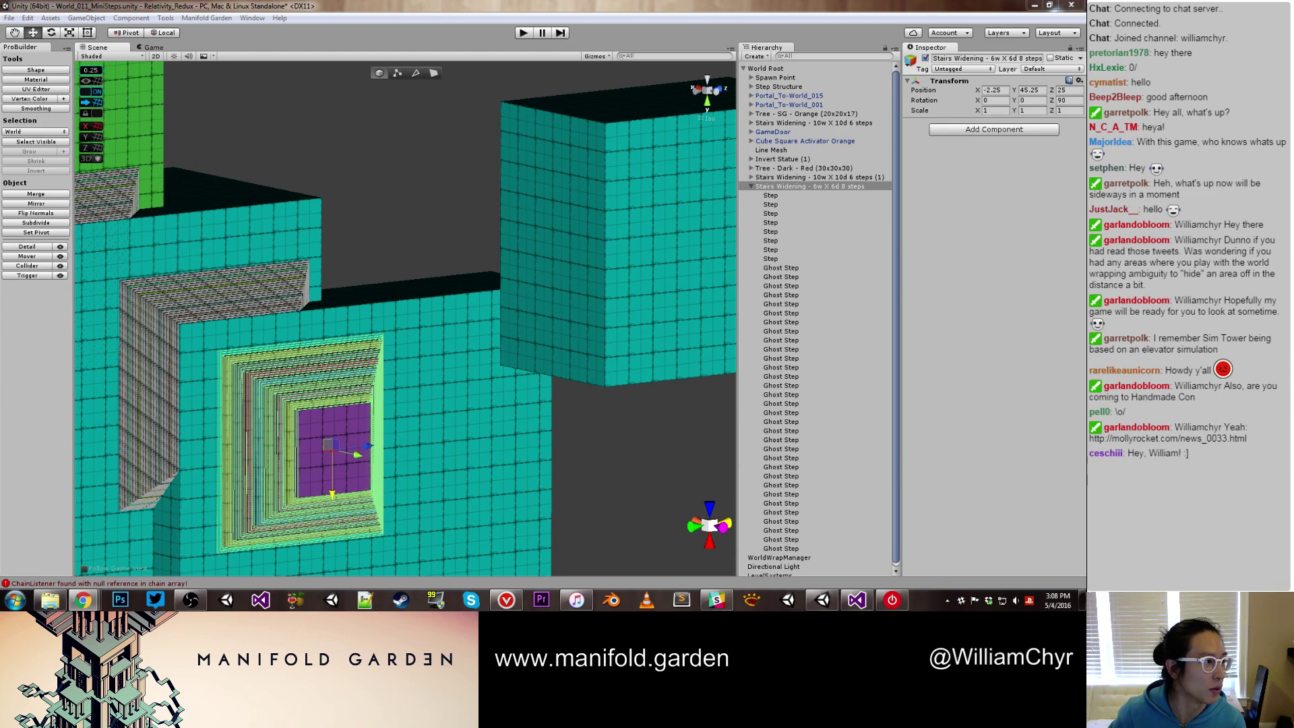
Bring the Molly Rocket browser window over Unity, read the HandmadeCon 2016 announcement's ticket, date and venue details, and maximize the window
left_click_drag(0, 111, 529, 64)
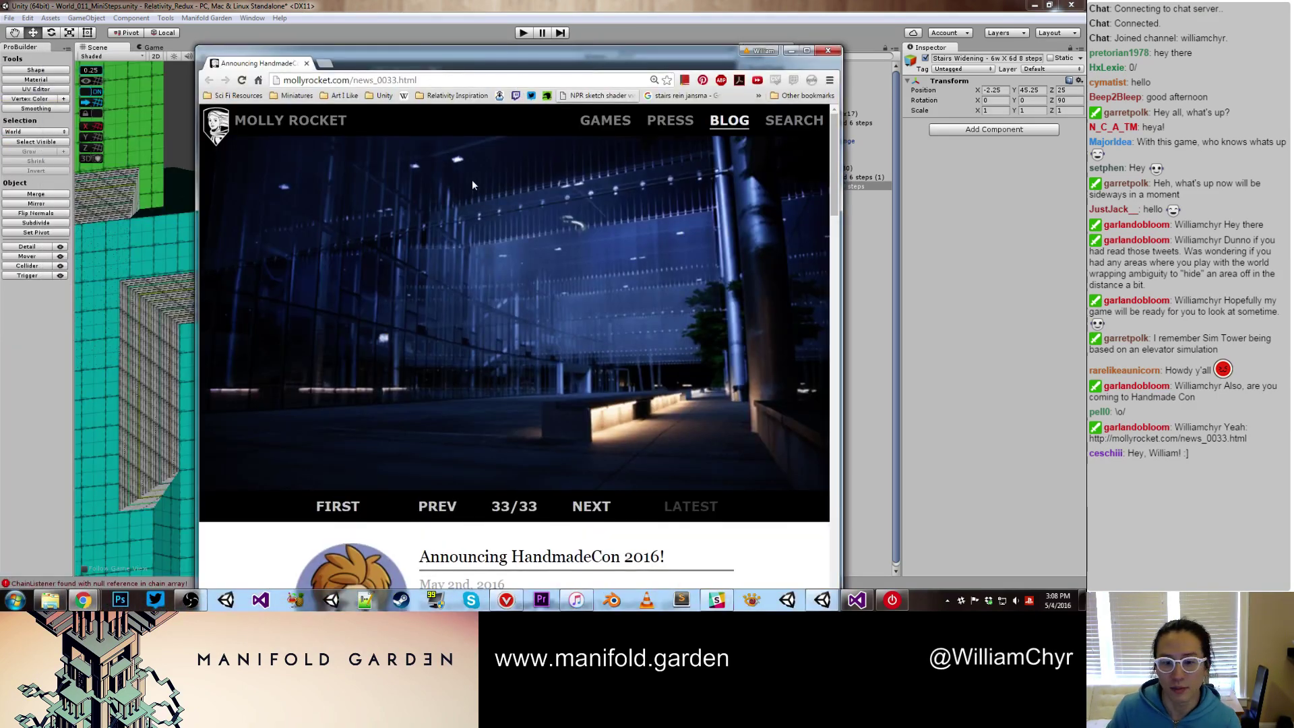
scroll(510, 188, "down", 4)
scroll(510, 188, "down", 3)
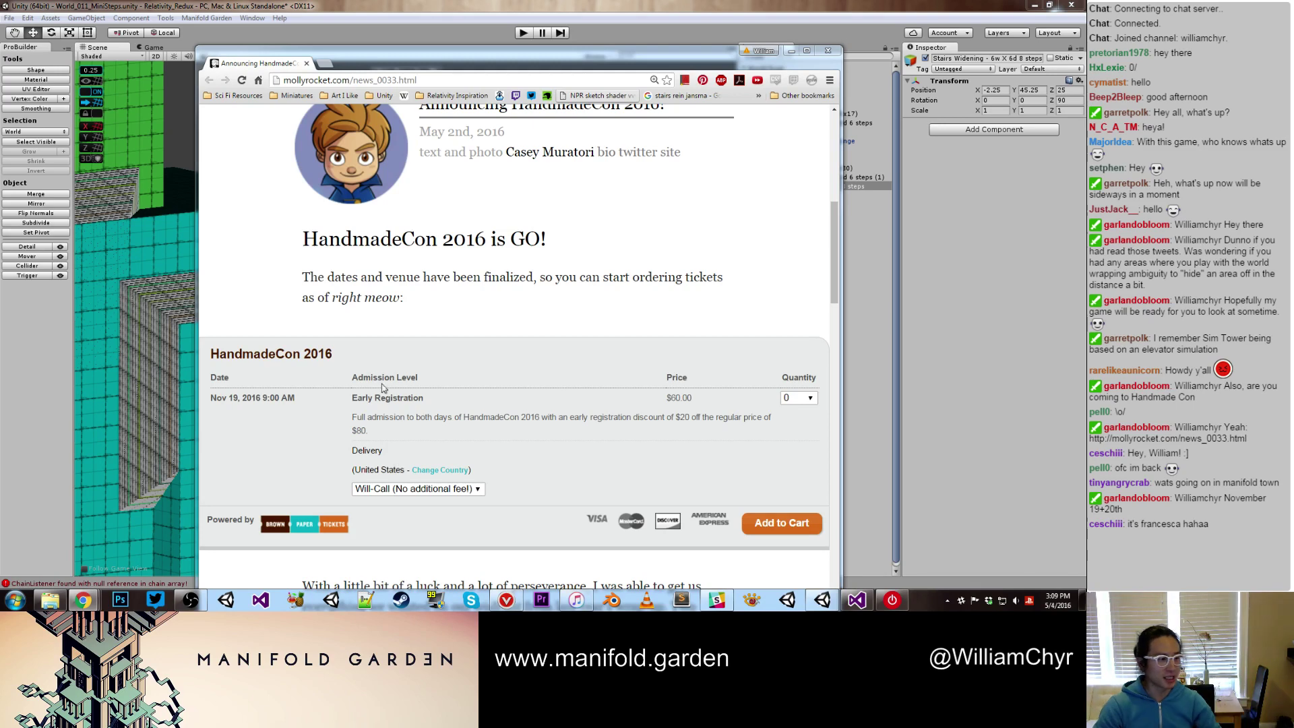
left_click(479, 288)
scroll(479, 291, "down", 3)
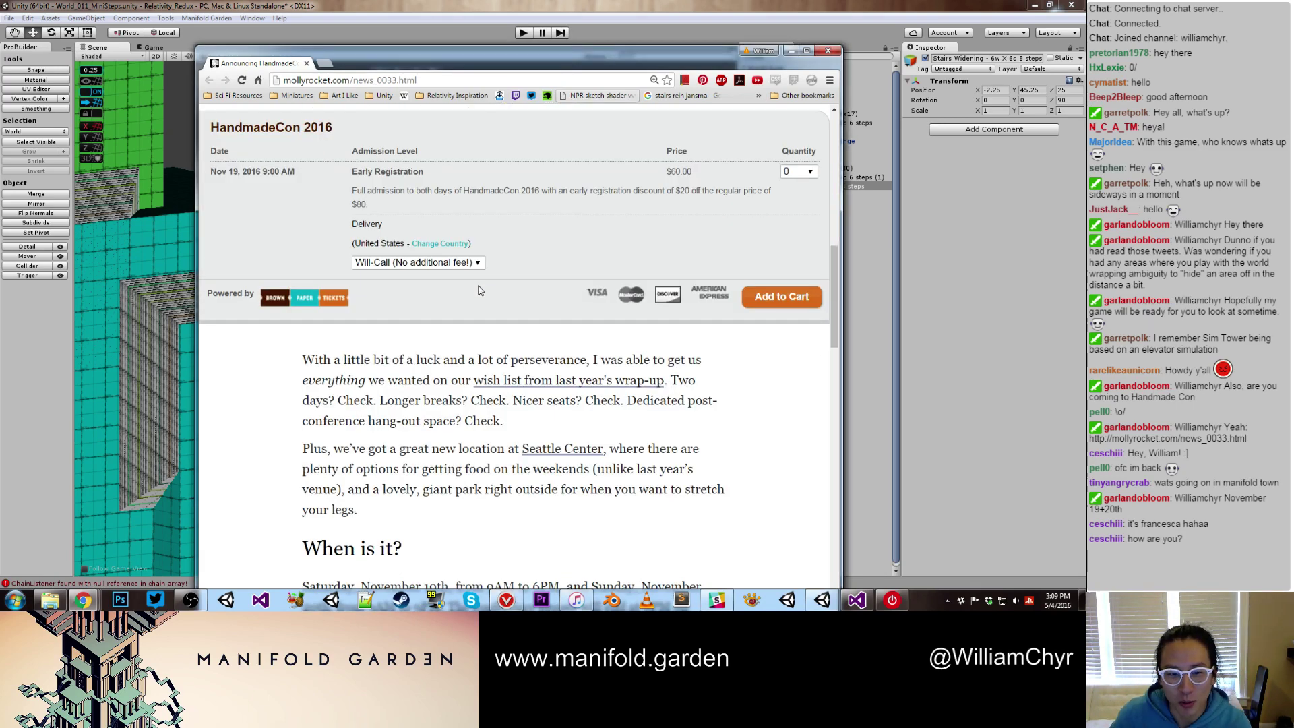
scroll(482, 292, "down", 2)
scroll(484, 291, "down", 4)
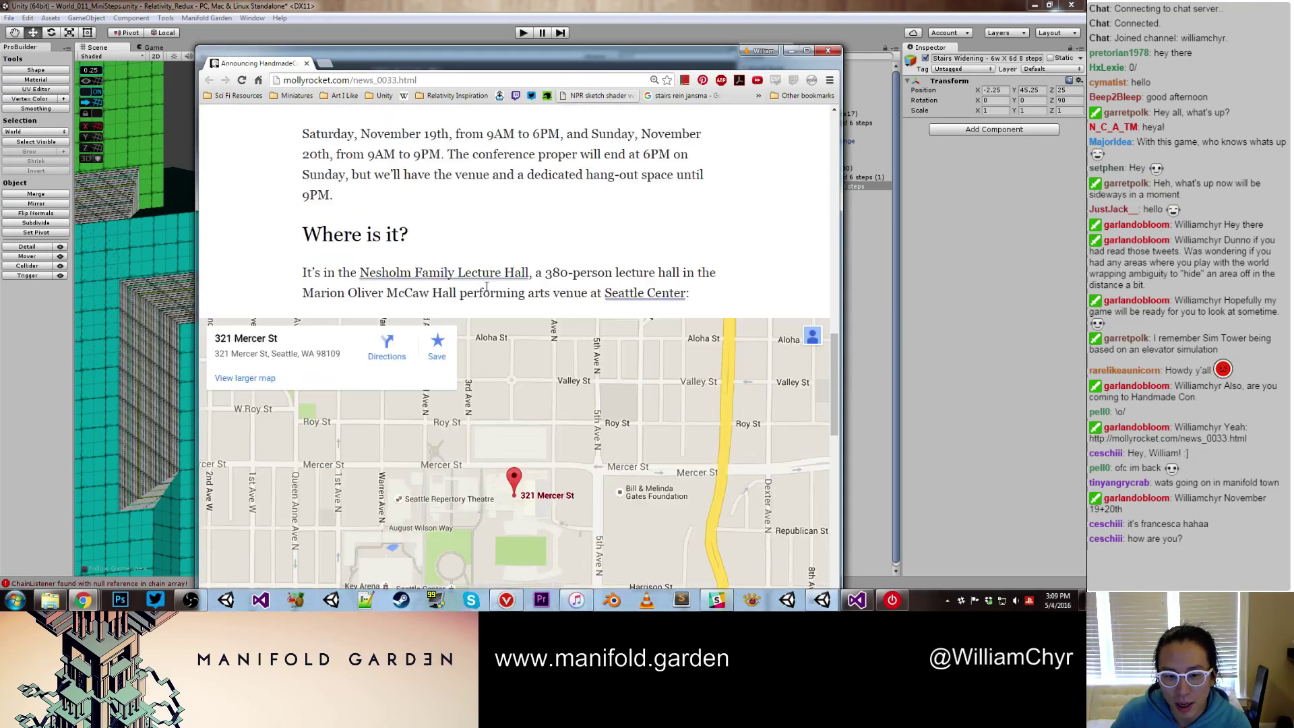
scroll(486, 286, "down", 5)
left_click(806, 52)
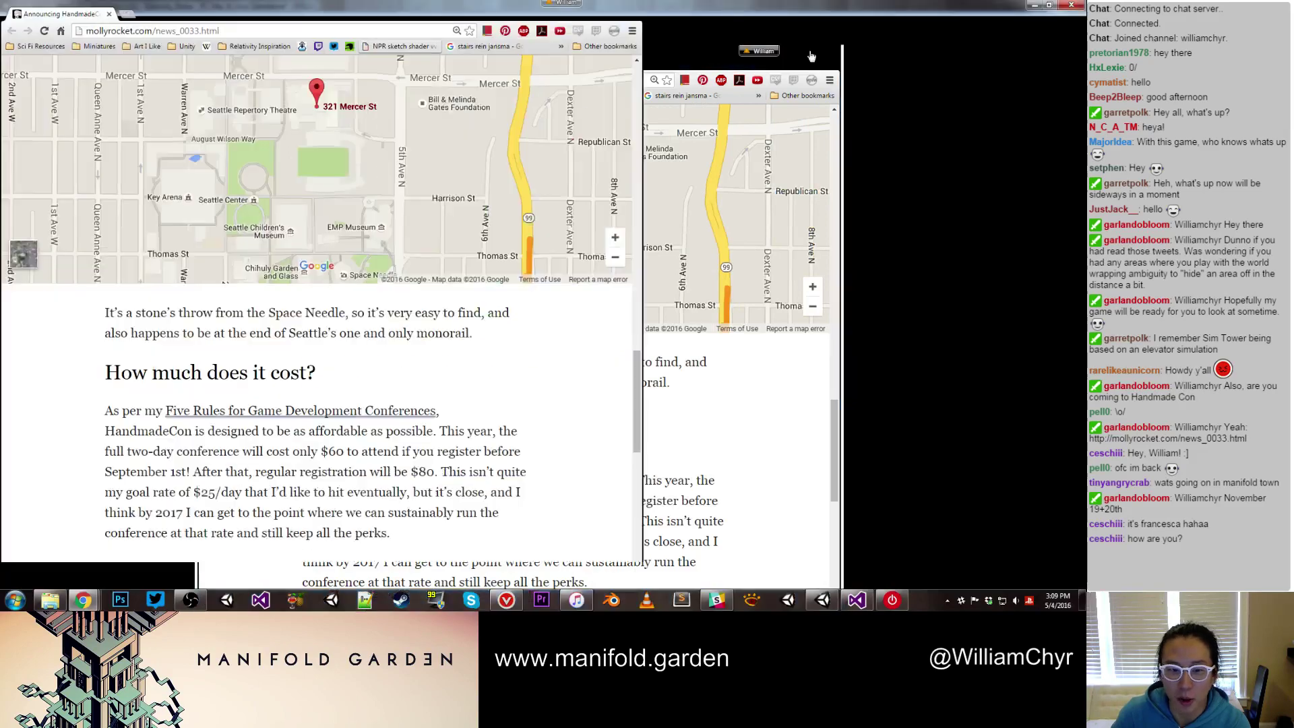
Read the announcement's map, cost, streaming and speaker sections
scroll(645, 269, "down", 3)
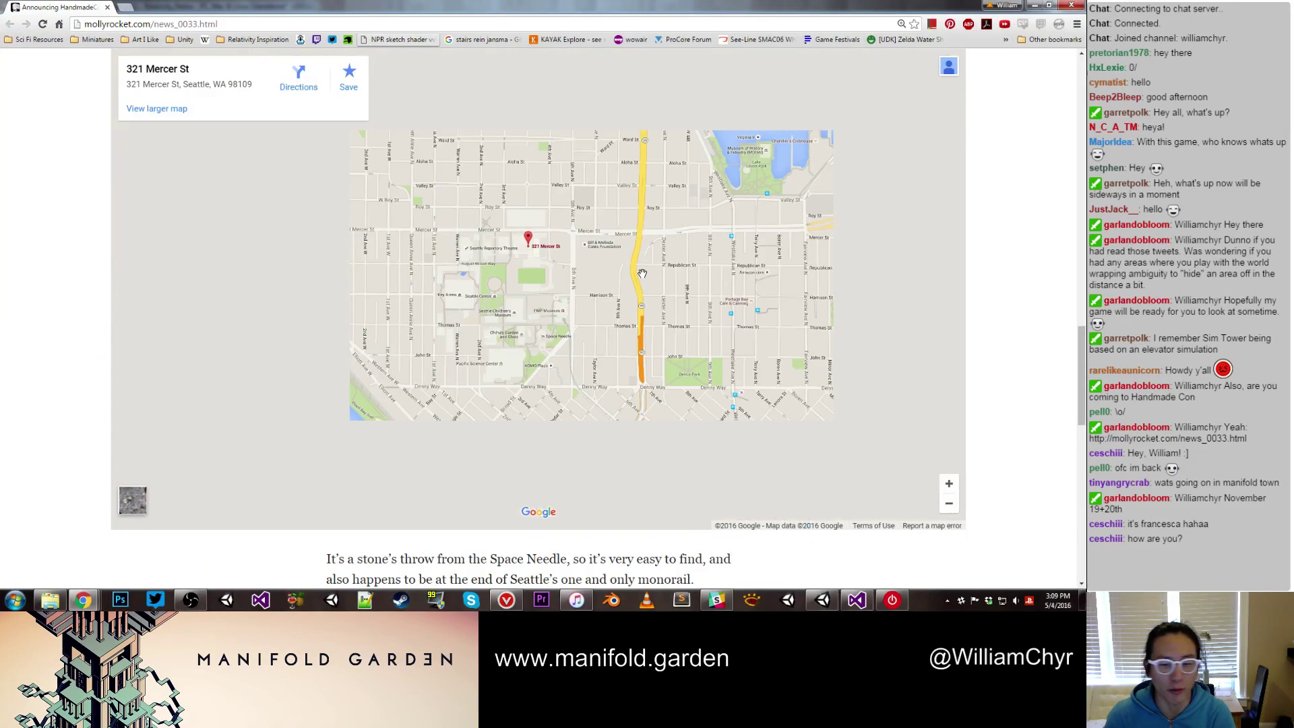
scroll(1046, 314, "down", 1)
scroll(1045, 315, "down", 2)
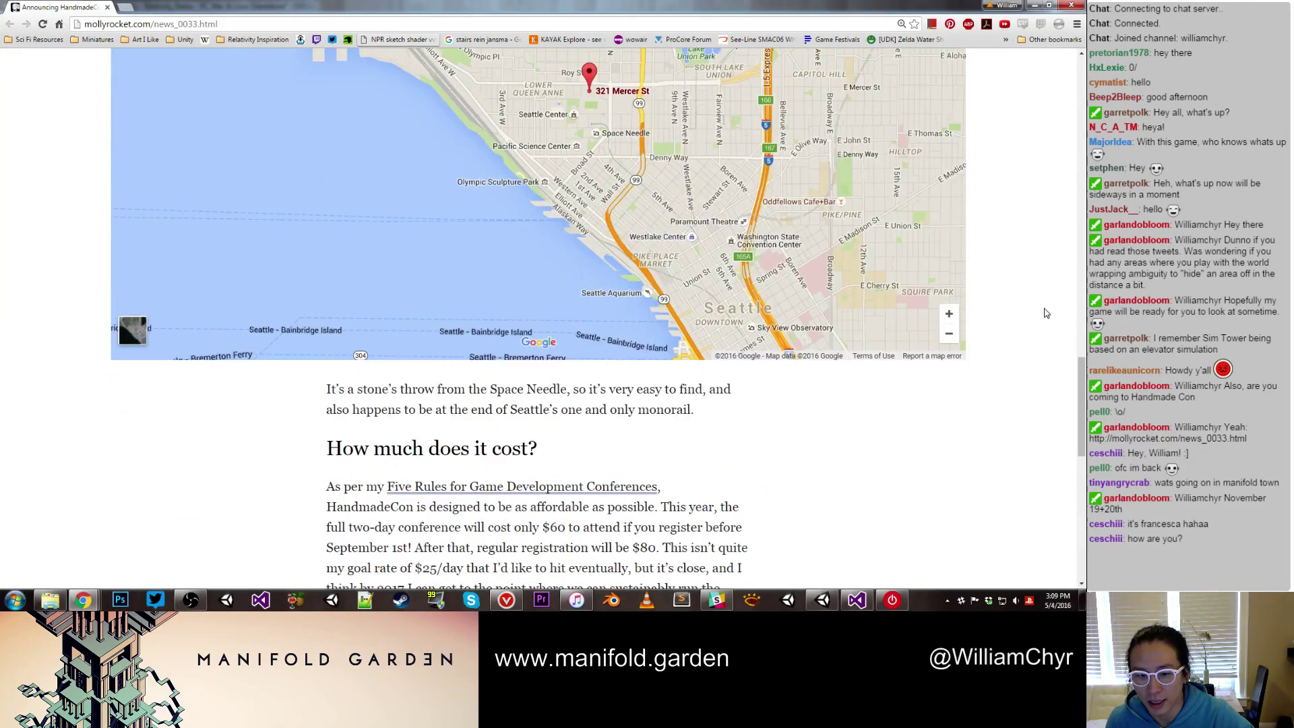
scroll(1035, 325, "down", 1)
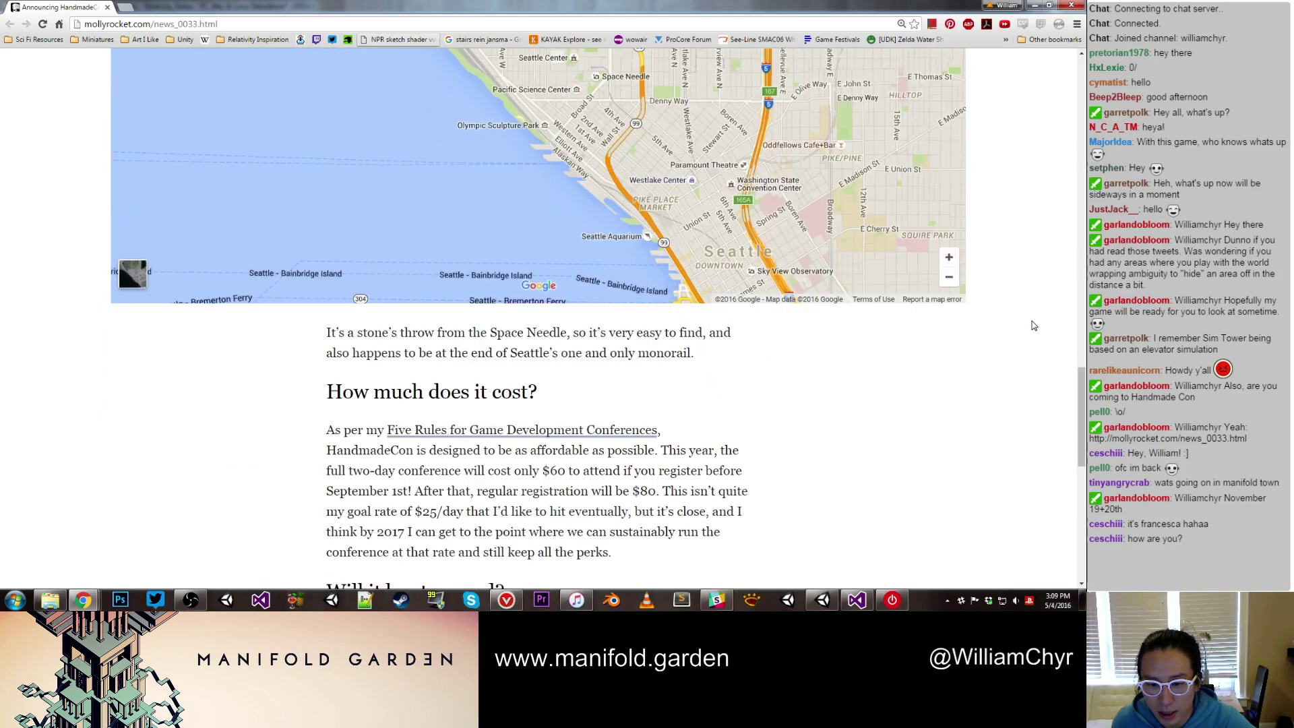
scroll(1034, 326, "down", 3)
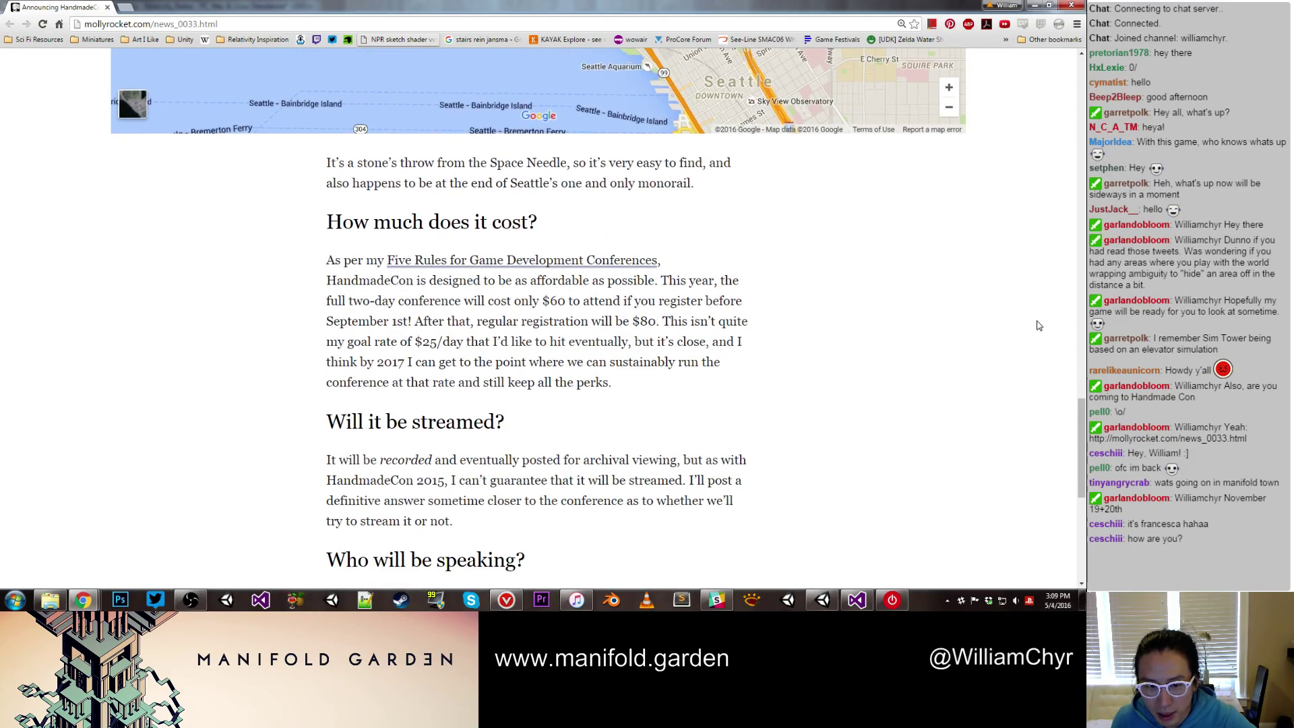
scroll(1038, 329, "down", 3)
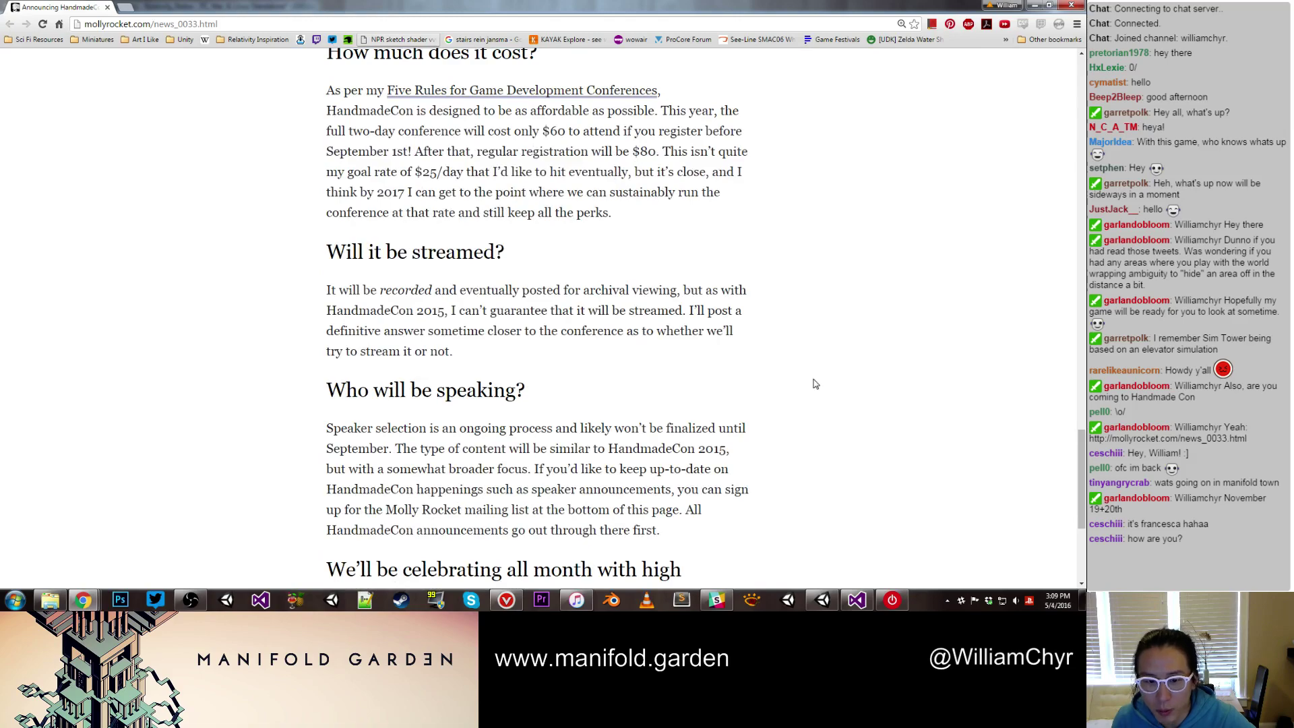
scroll(600, 421, "down", 5)
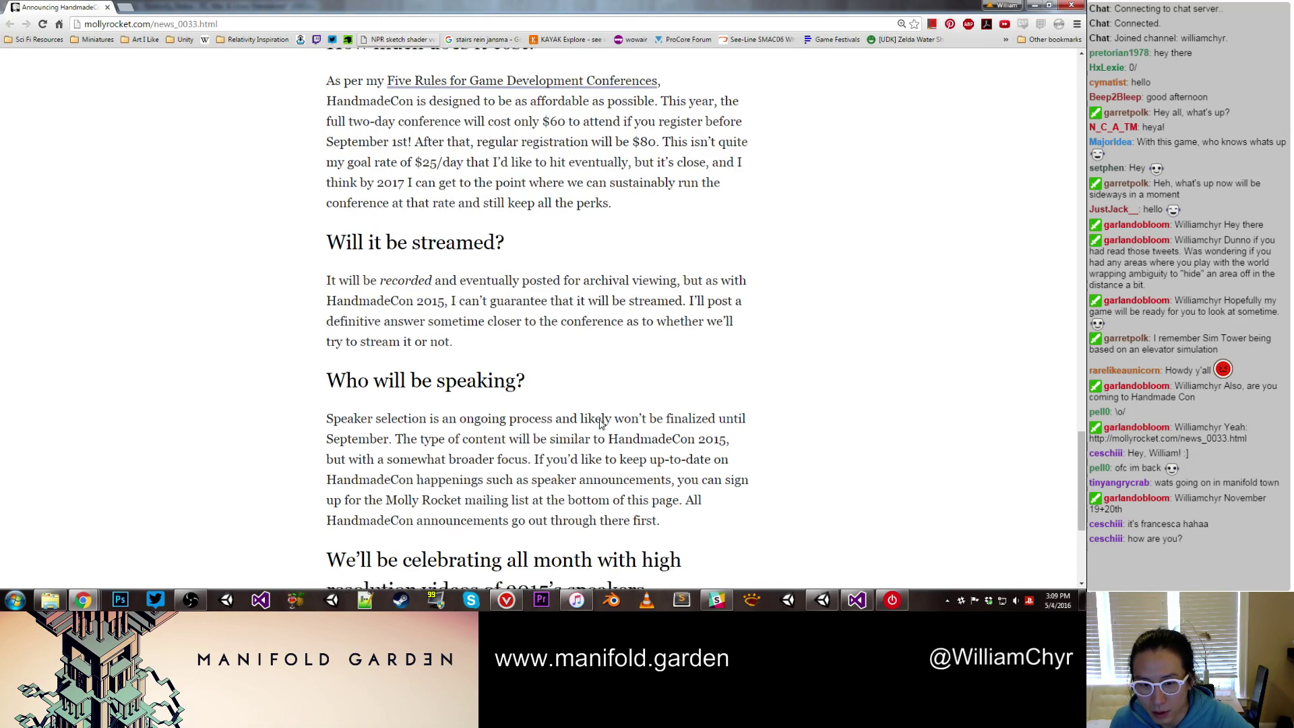
Return to the HandmadeCon 2016 ticket section and highlight the event date and time
scroll(595, 423, "up", 4)
scroll(595, 423, "up", 13)
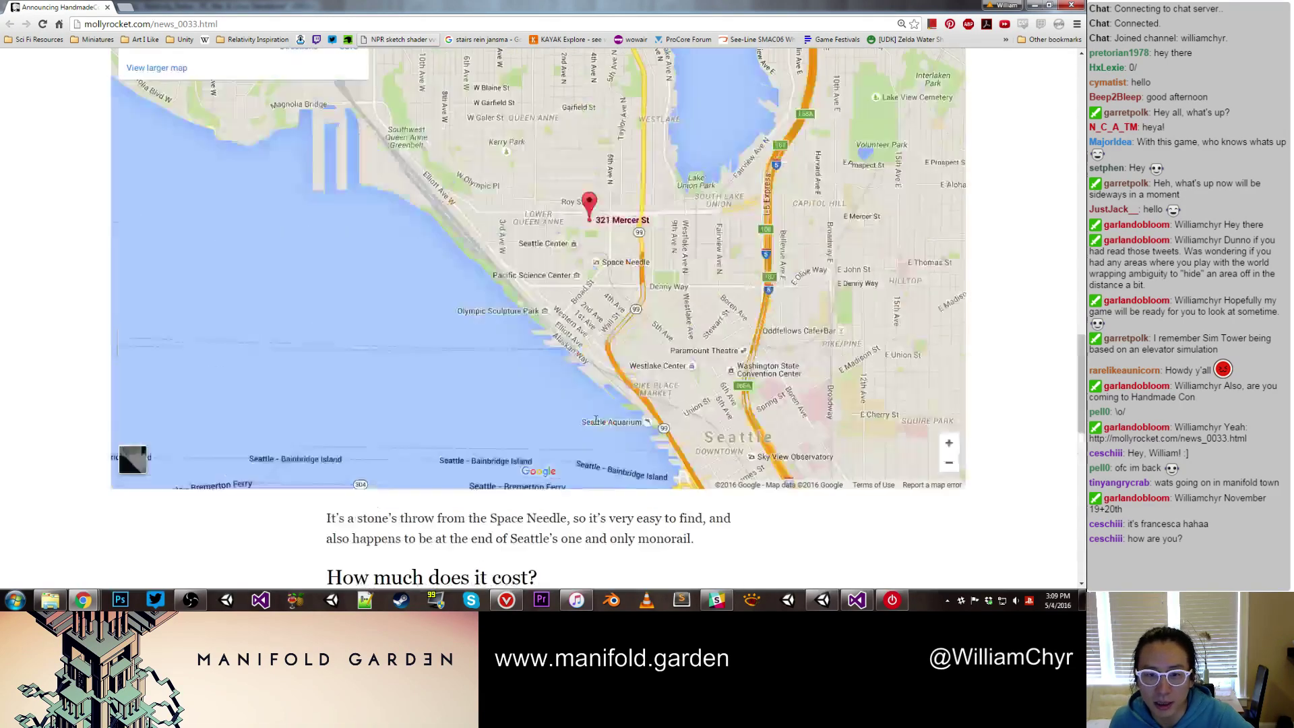
scroll(856, 165, "up", 11)
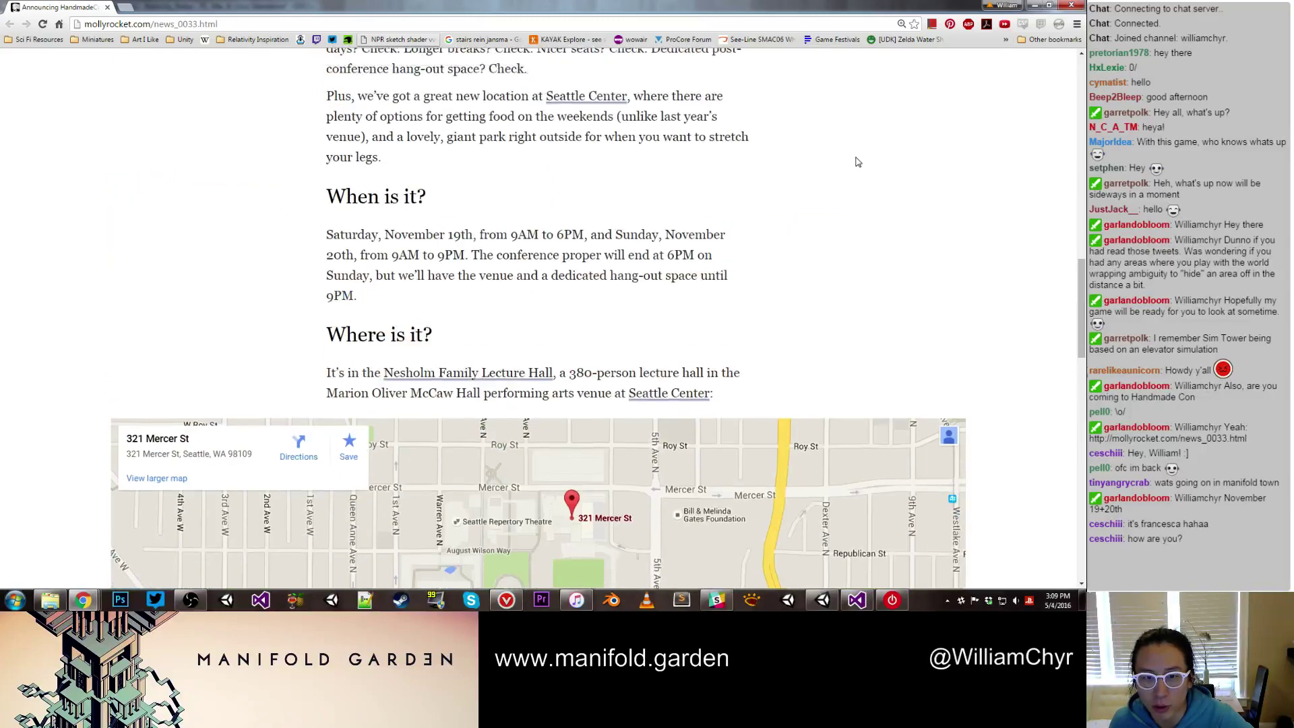
scroll(579, 283, "up", 3)
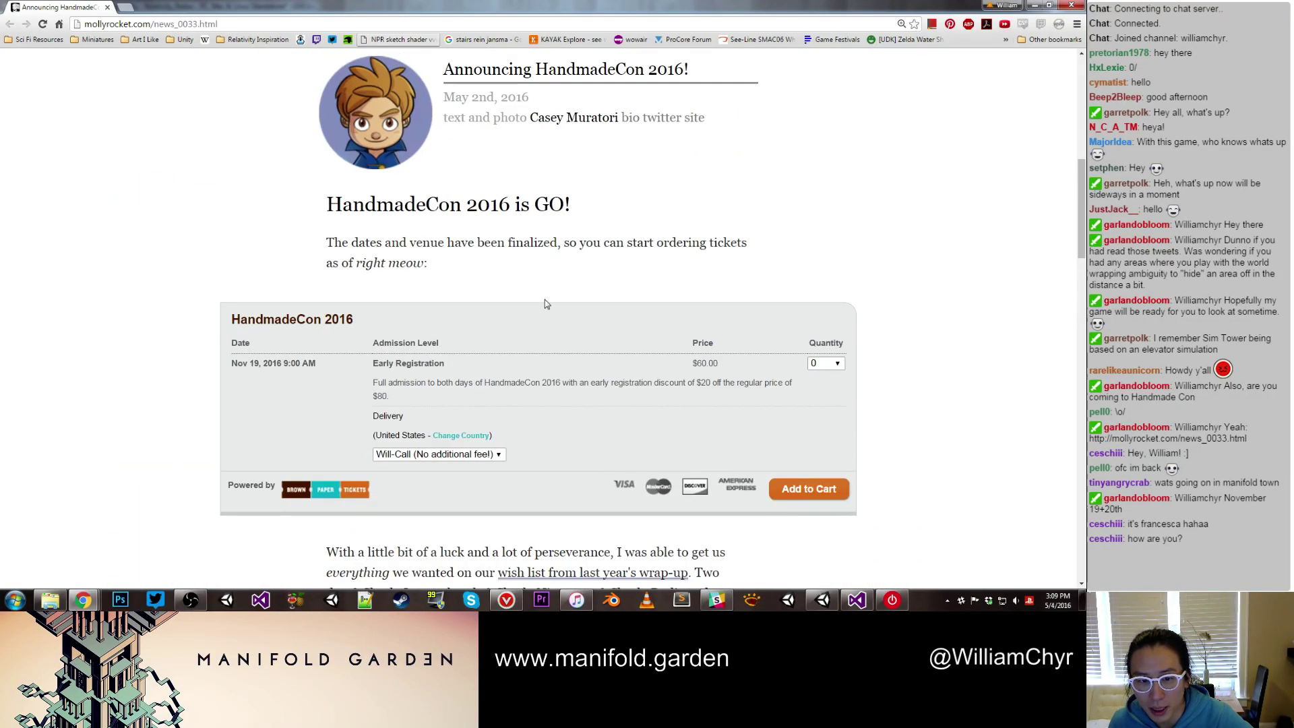
scroll(479, 295, "up", 3)
scroll(576, 349, "down", 3)
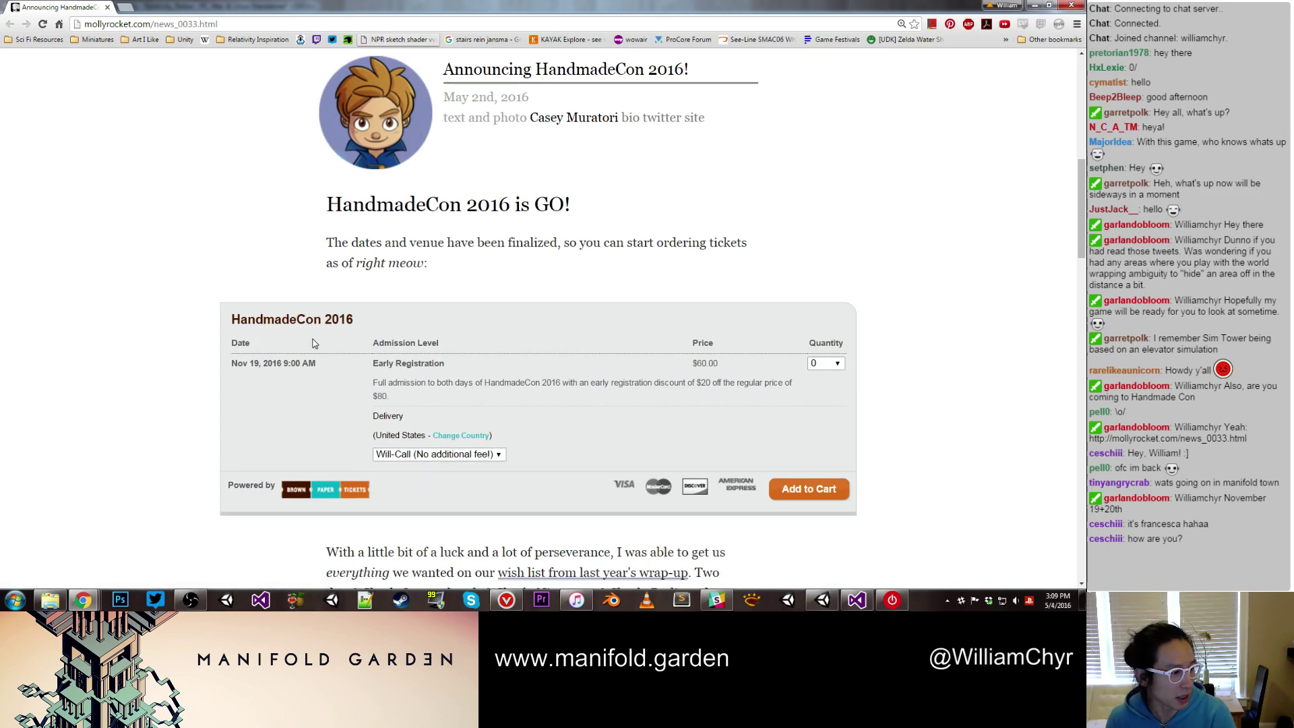
left_click_drag(228, 369, 305, 364)
left_click_drag(308, 363, 297, 357)
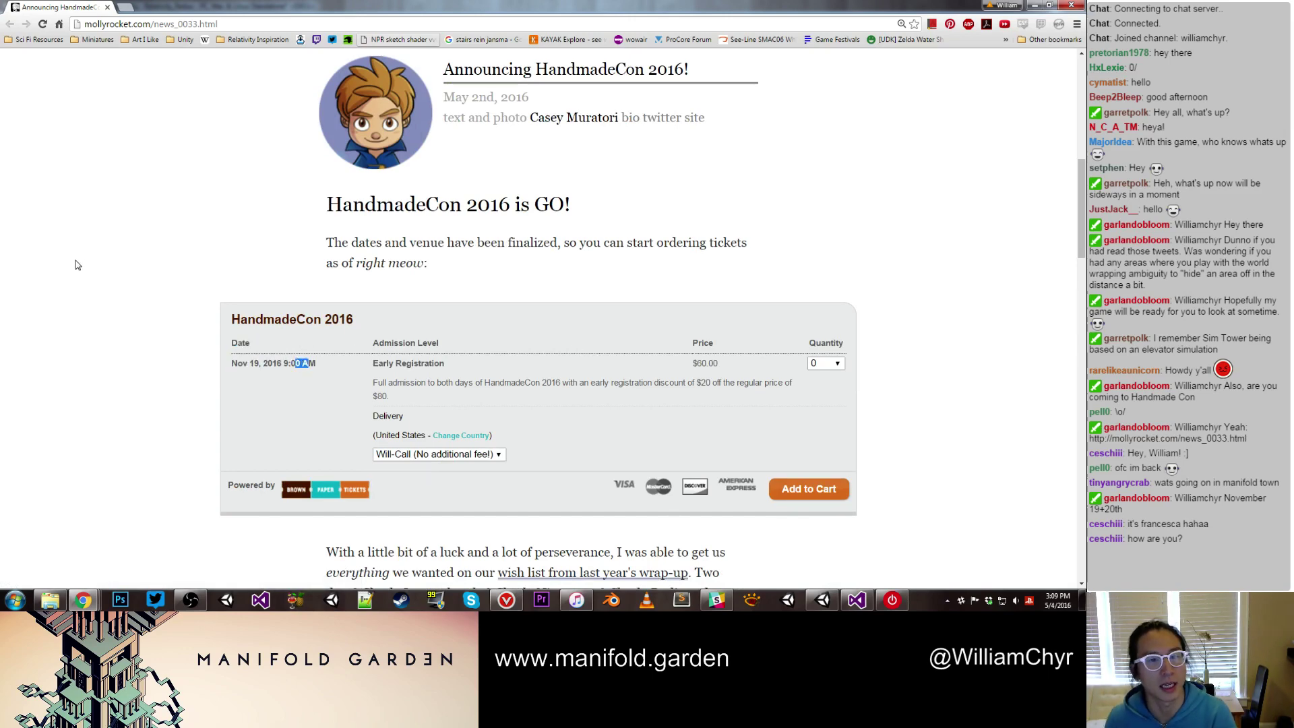
Switch back to Unity and examine the widening staircase's steps against the teal block from close up and farther away
key("alt+Tab")
left_click(333, 217)
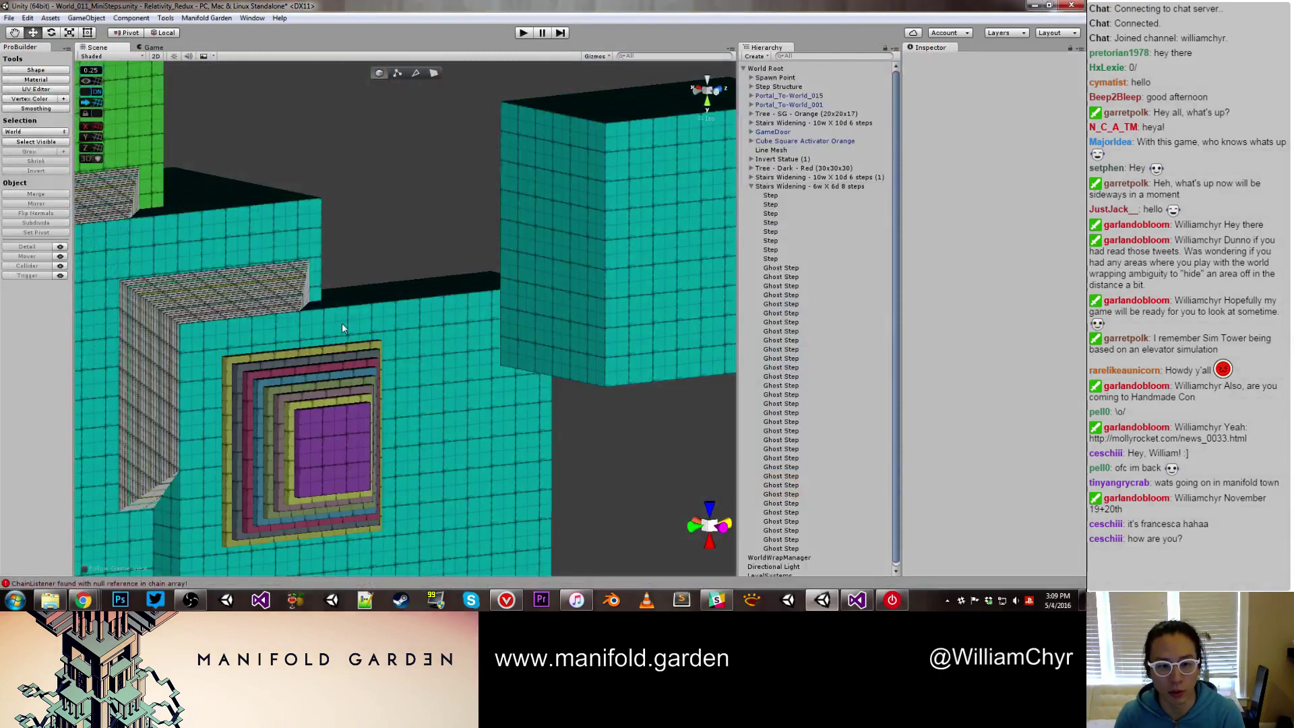
left_click_drag(342, 322, 240, 365, "alt")
middle_click_drag(240, 366, 446, 236)
scroll(434, 247, "up", 5)
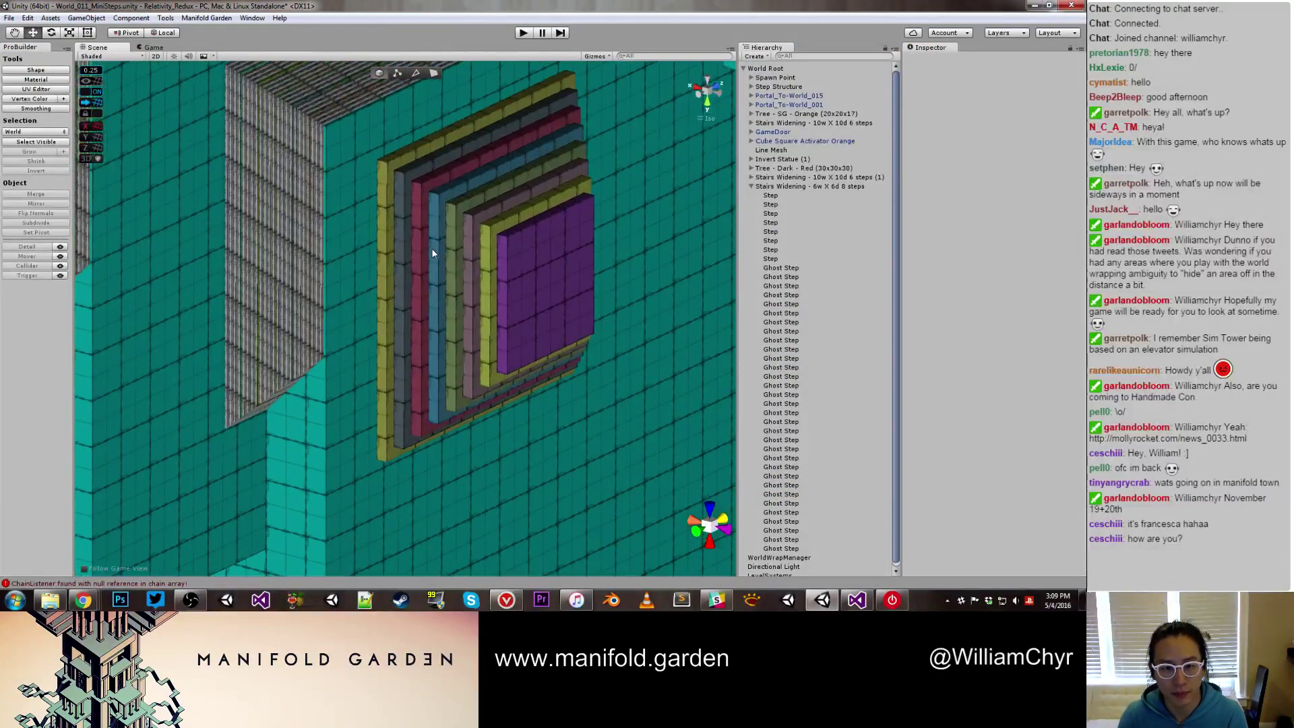
left_click(431, 247)
scroll(446, 251, "down", 5)
scroll(446, 249, "down", 3)
Select the whole 6w X 6d widening staircase group and move it to Z 37
left_click(782, 185)
scroll(537, 240, "up", 3)
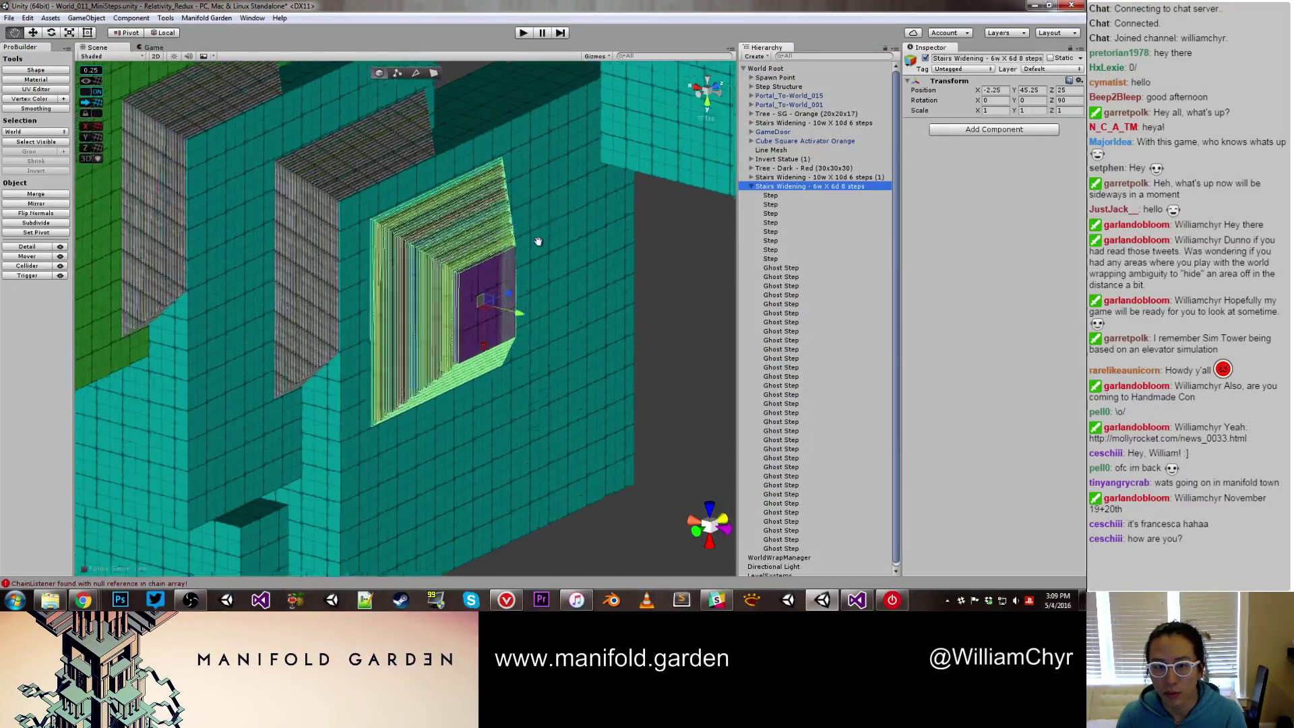
left_click_drag(537, 240, 553, 298, "alt")
scroll(658, 349, "down", 6)
scroll(552, 298, "up", 3)
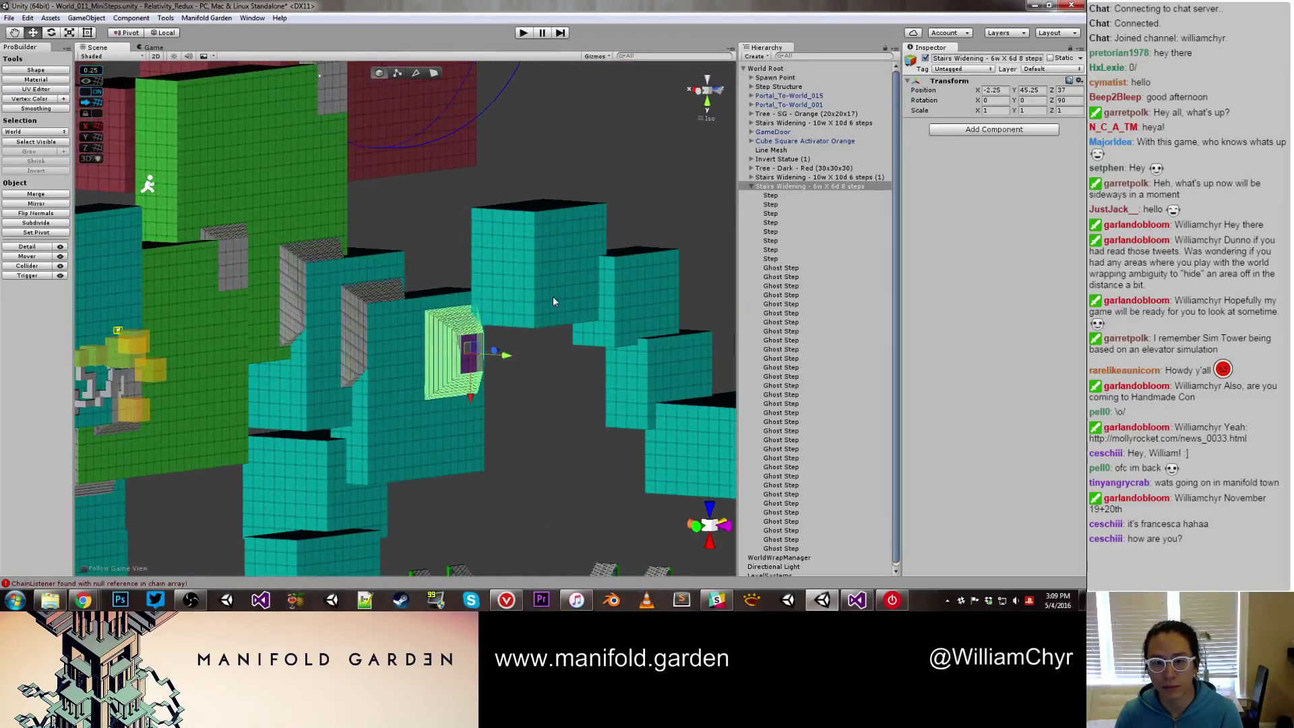
Move the large teal block across the gap to X 42.25, Y 17.75, Z -34, next to the widening staircase
left_click(549, 297)
left_click_drag(537, 231, 518, 409)
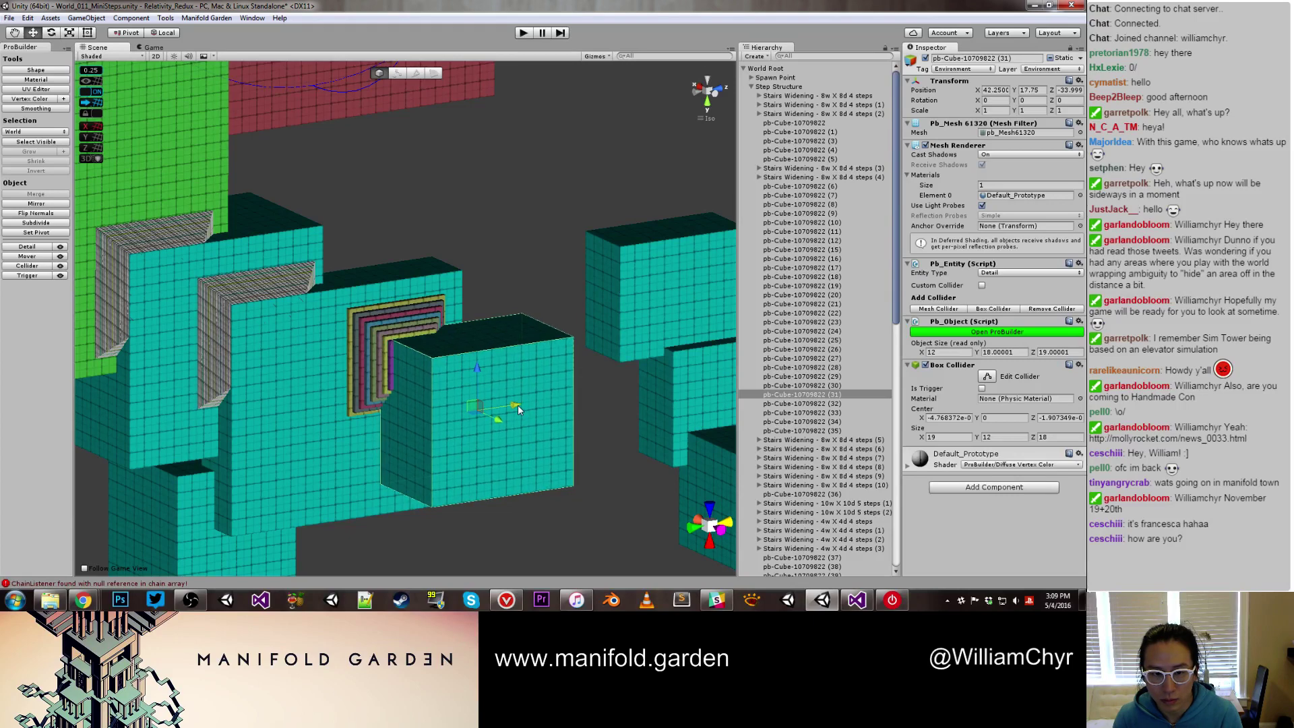
scroll(499, 367, "up", 4)
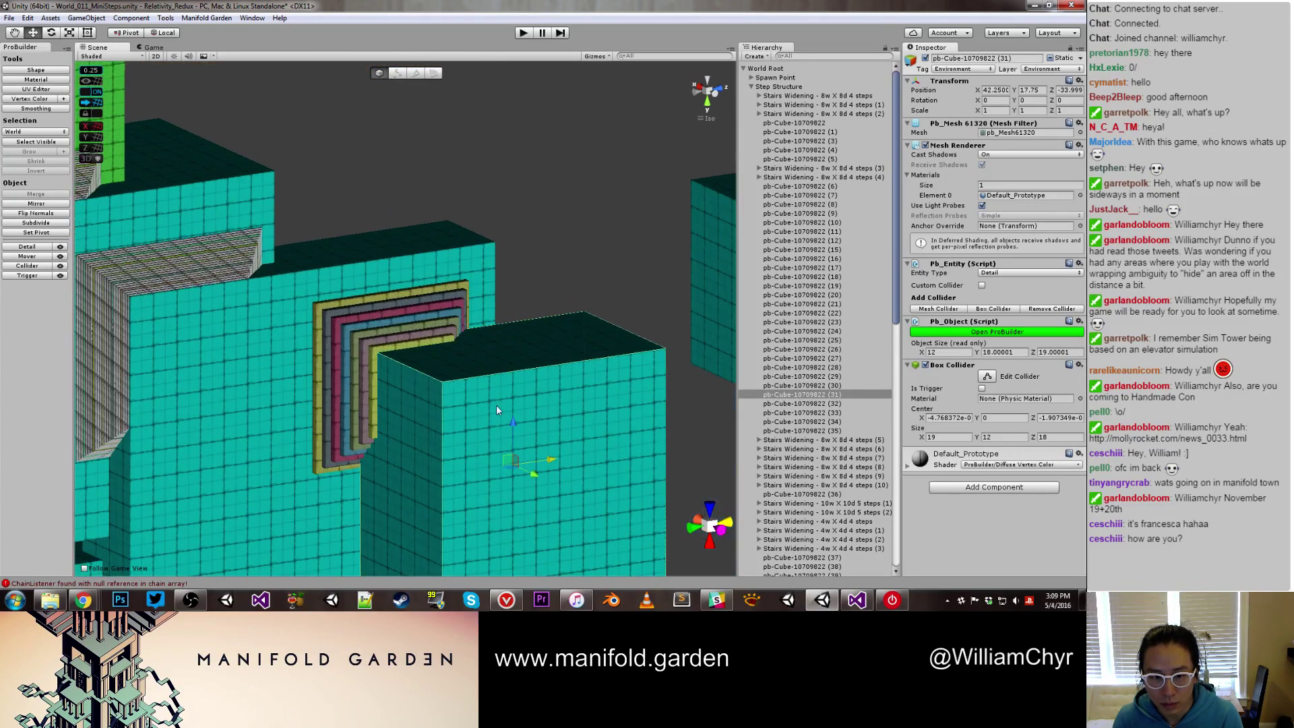
Move the block's face in to reduce its thickness to 3 units, and reset its pivot to the block's center
key("g")
left_click_drag(504, 420, 333, 374, "alt")
key("g")
key("ctrl+j")
scroll(434, 333, "down", 10)
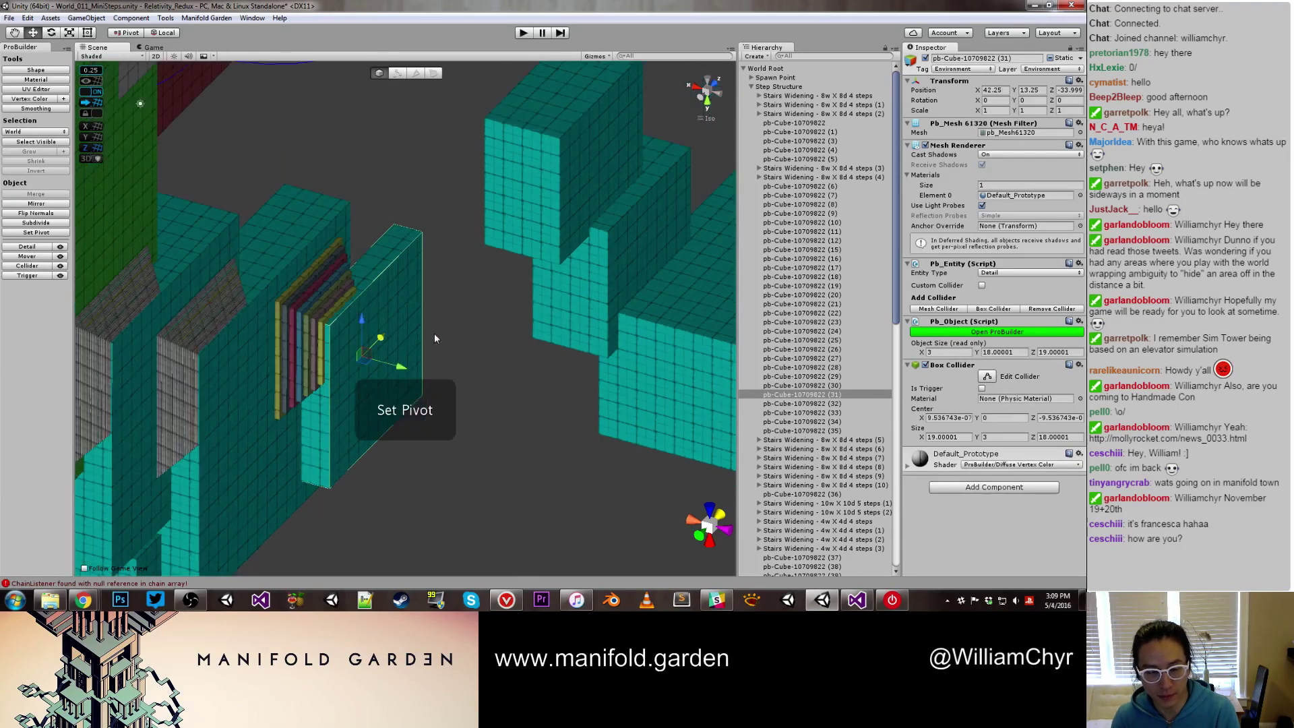
left_click_drag(473, 391, 419, 355, "alt")
scroll(467, 353, "up", 8)
scroll(464, 345, "down", 8)
scroll(426, 340, "down", 8)
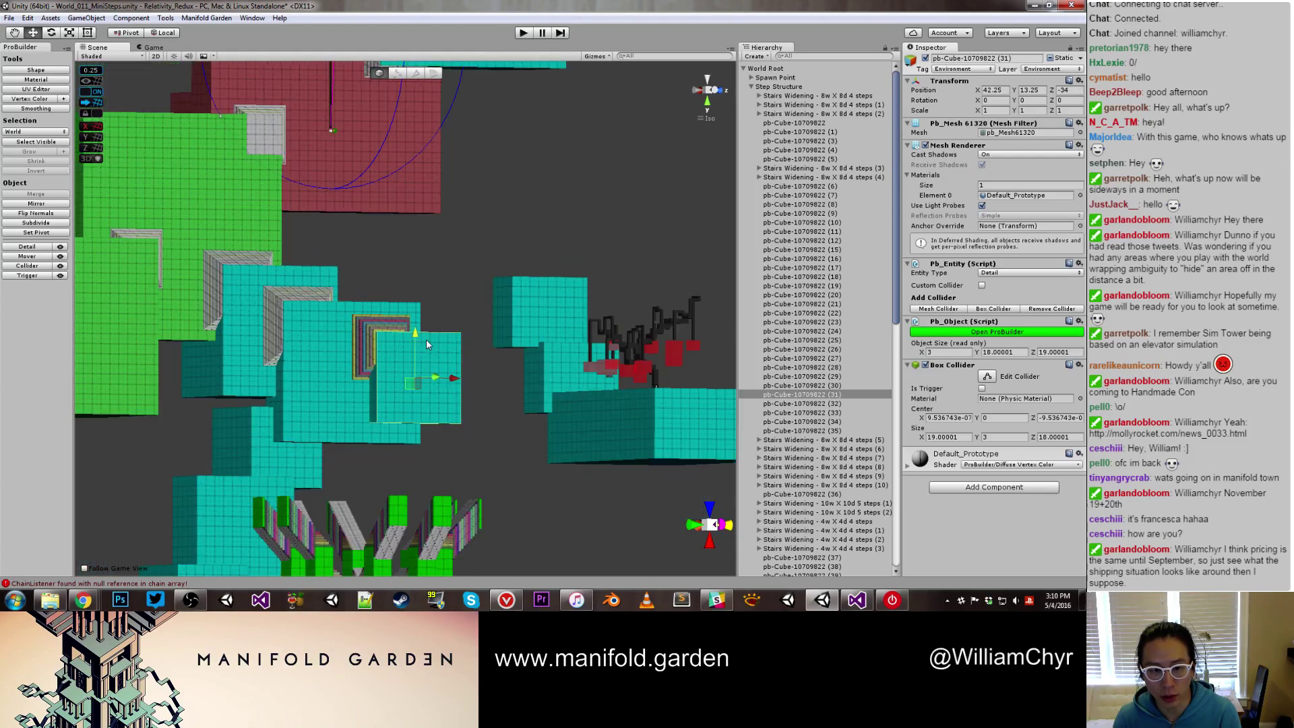
Move the next teal block across the gap to X 55.25, Y 16.75, Z -40, beside the thinned block
left_click_drag(457, 399, 554, 515, "alt")
left_click_drag(514, 509, 414, 392, "alt")
scroll(414, 392, "up", 6)
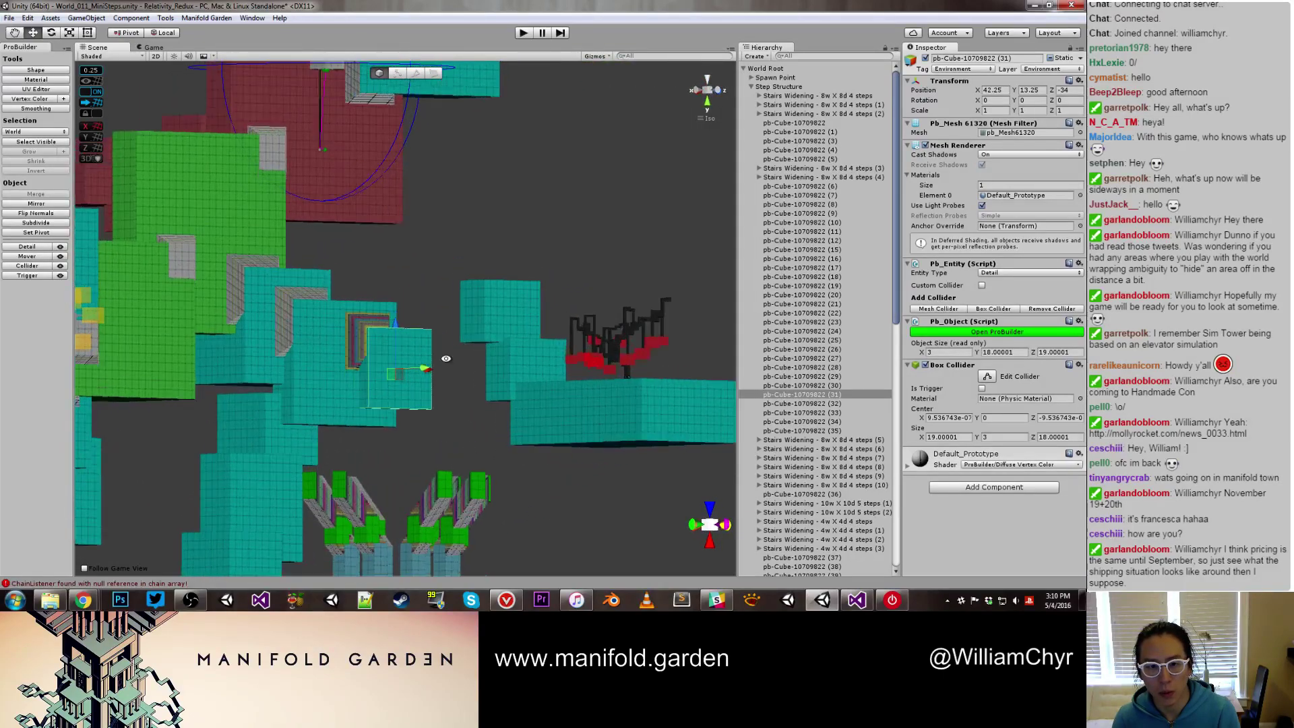
left_click(511, 312)
middle_click_drag(510, 311, 515, 215)
scroll(517, 209, "up", 3)
left_click_drag(543, 147, 575, 236)
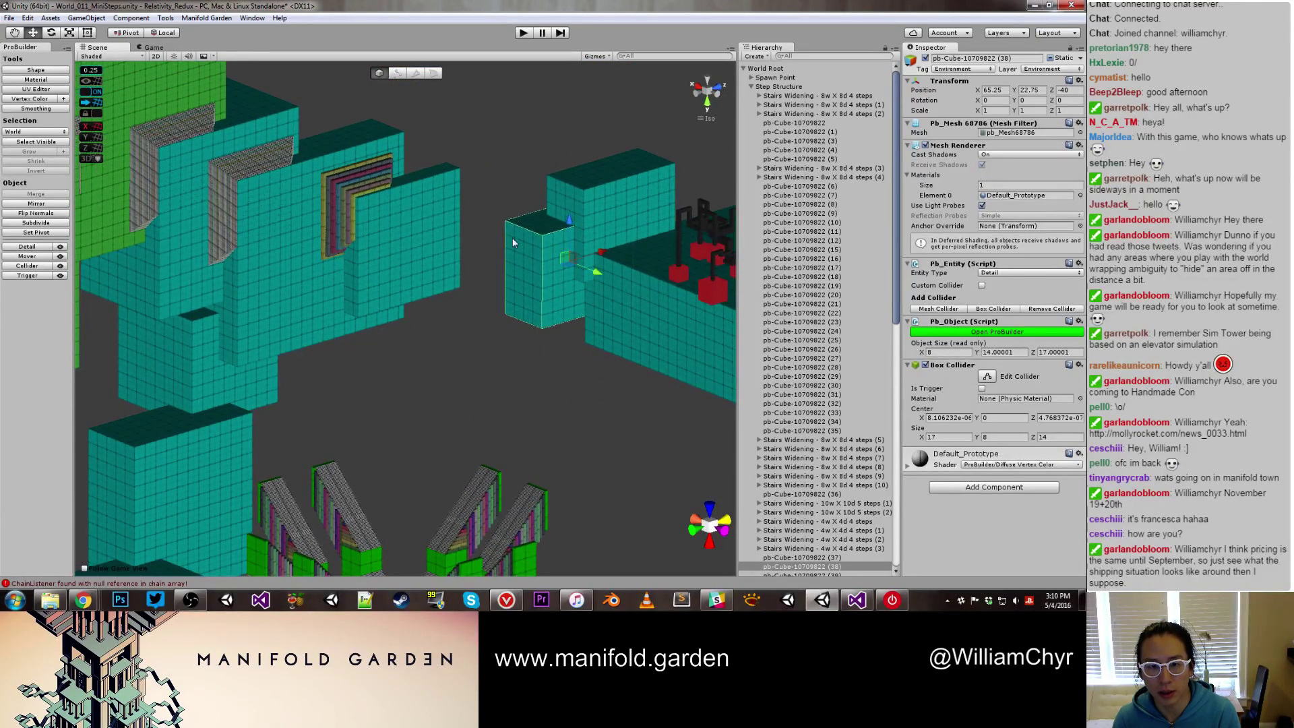
key("d")
left_click_drag(506, 226, 403, 204)
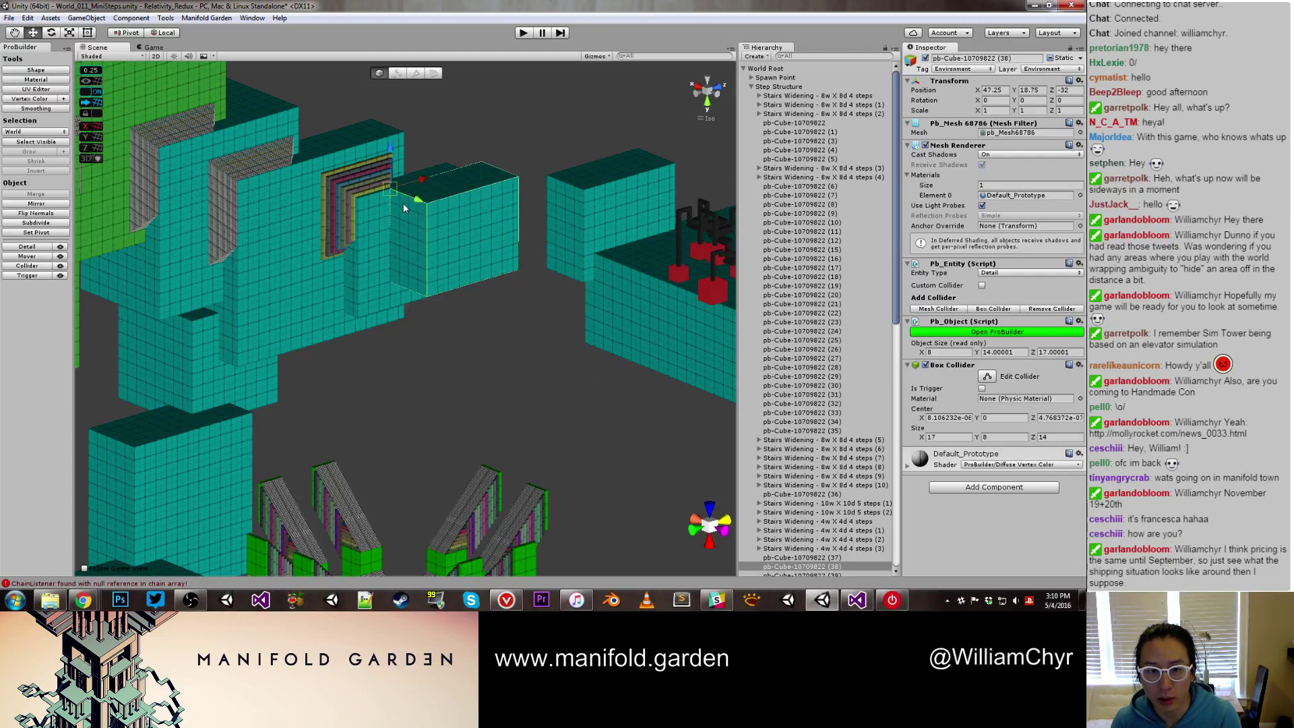
scroll(403, 205, "up", 5)
left_click_drag(471, 179, 563, 278)
Extend a face of the moved block so that its object size in X is 18 units
key("g")
left_click(497, 263)
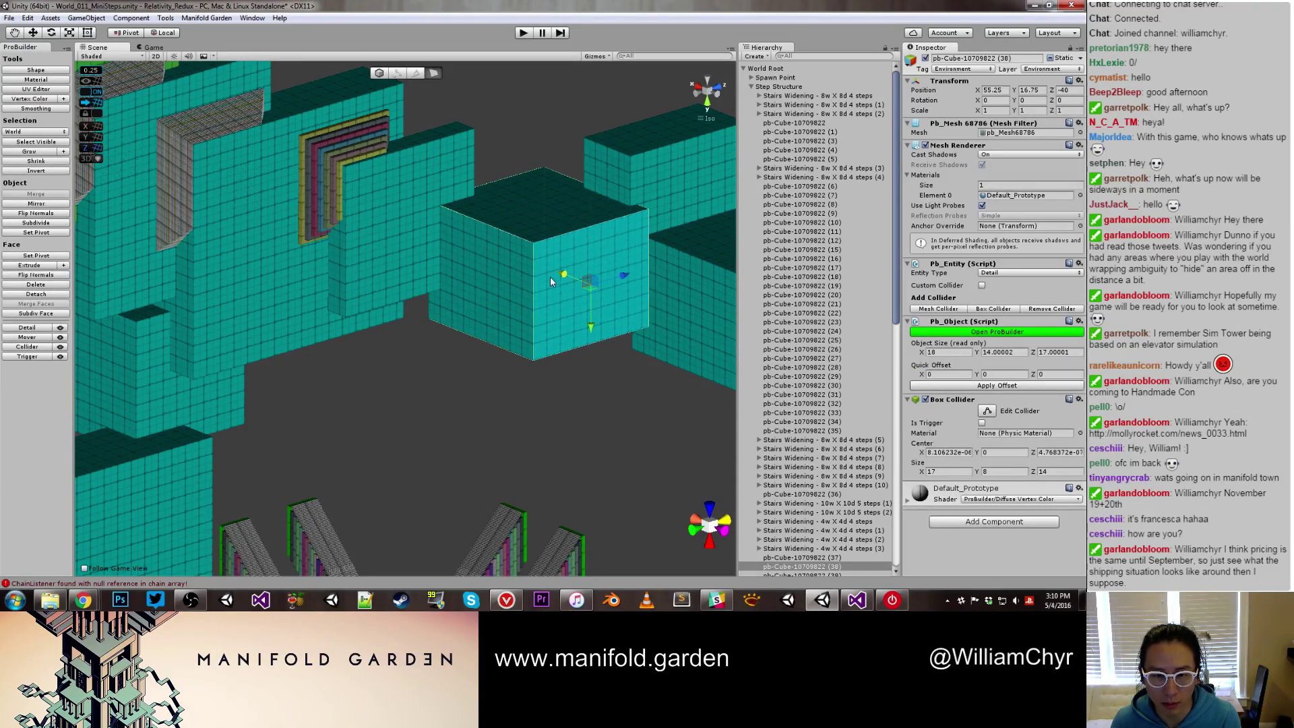
scroll(532, 275, "down", 9)
left_click_drag(520, 335, 472, 357, "alt")
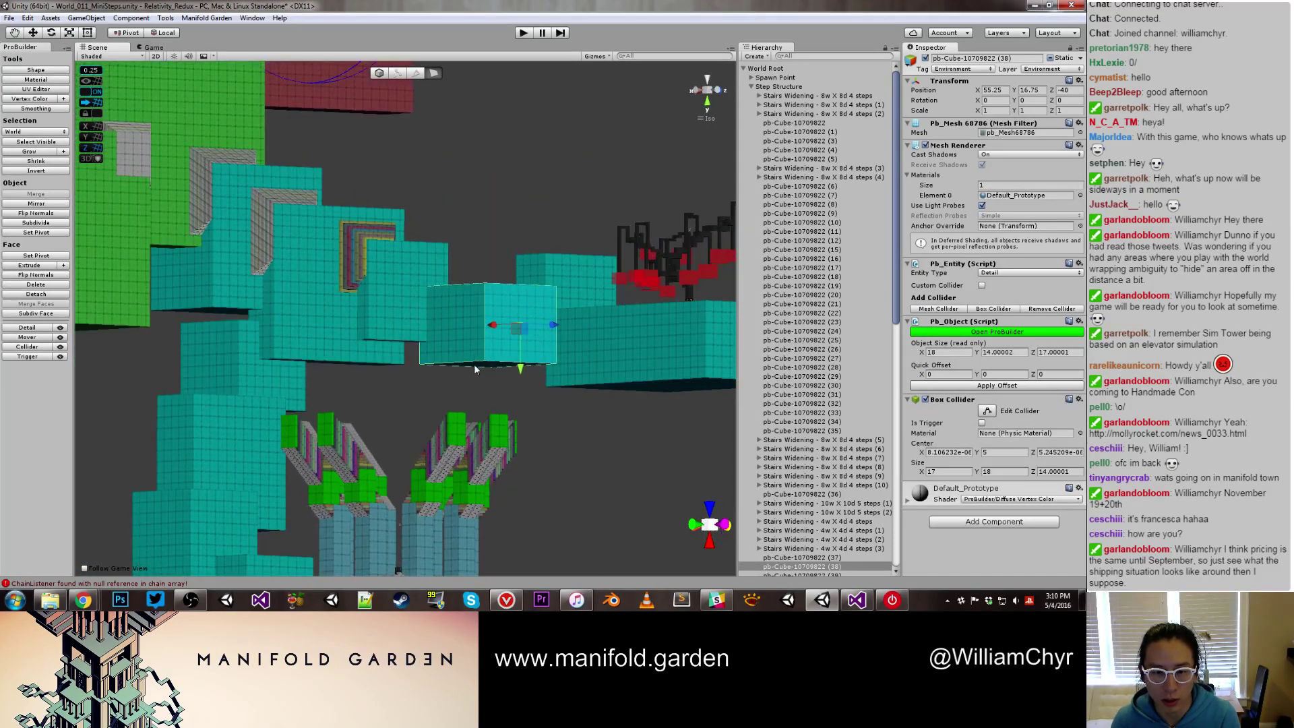
Raise the block's underside so that its object size in Y is 6 units, and return to top-level editing
left_click(475, 365)
left_click_drag(488, 402, 497, 190)
left_click_drag(492, 470, 489, 331, "alt")
key("g")
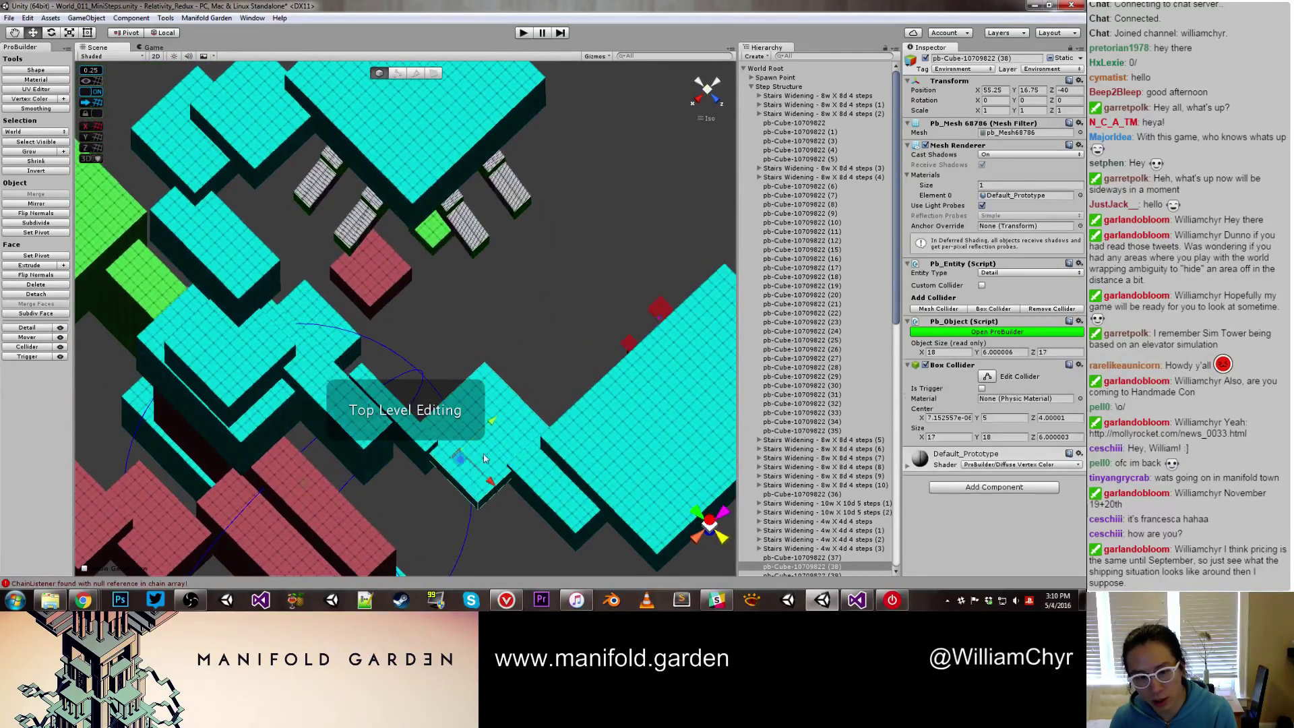
Extend the moved teal block vertically so that its object size in Y is 10 units, and reset its pivot to the center
key("ctrl+j")
left_click_drag(509, 408, 519, 316)
key("g")
key("g")
key("ctrl+j")
scroll(519, 216, "down", 8)
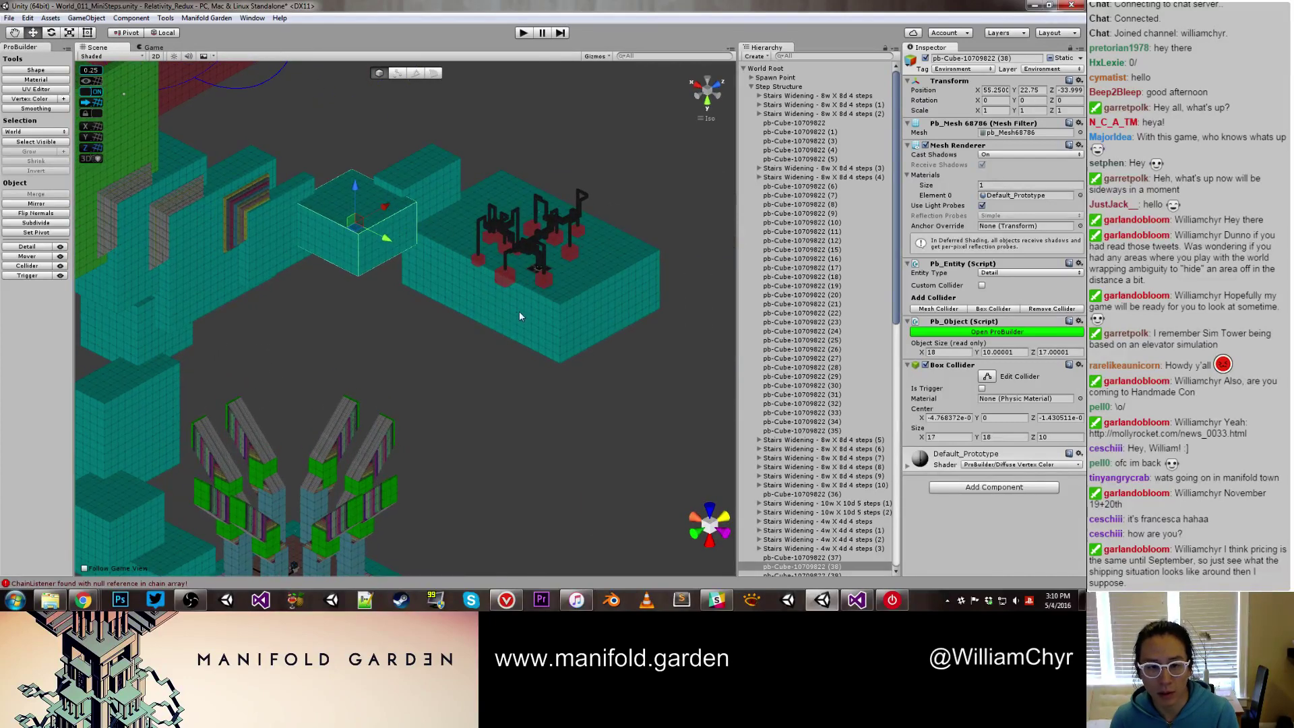
Select the large teal block together with the dark red tree and move both away from the neighboring blocks
left_click(519, 313)
left_click(541, 260, "shift")
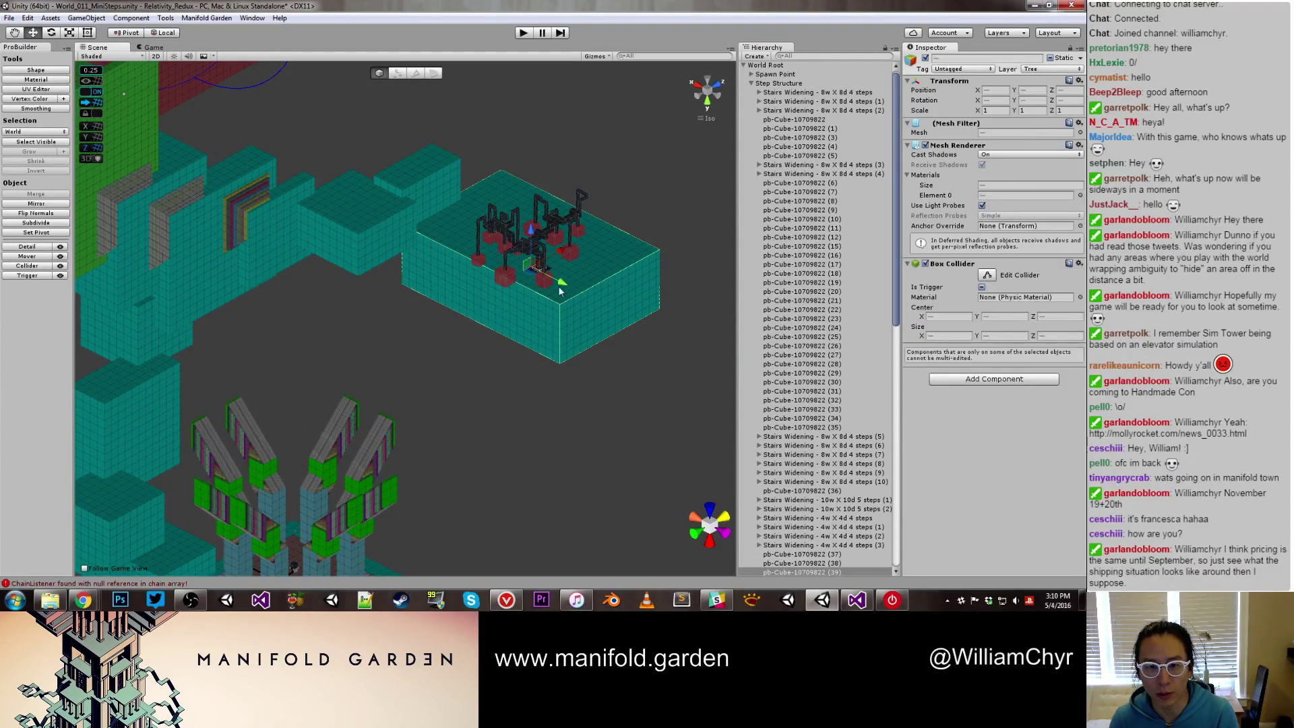
left_click(559, 299)
left_click_drag(558, 250, 510, 262)
left_click_drag(517, 308, 575, 365)
Move the small teal block in front of the 18-unit block to X 64.25, Y 30.75, Z -40
left_click(432, 188)
left_click_drag(422, 164, 405, 233)
scroll(432, 275, "up", 5)
left_click_drag(379, 191, 448, 205)
scroll(181, 179, "down", 6)
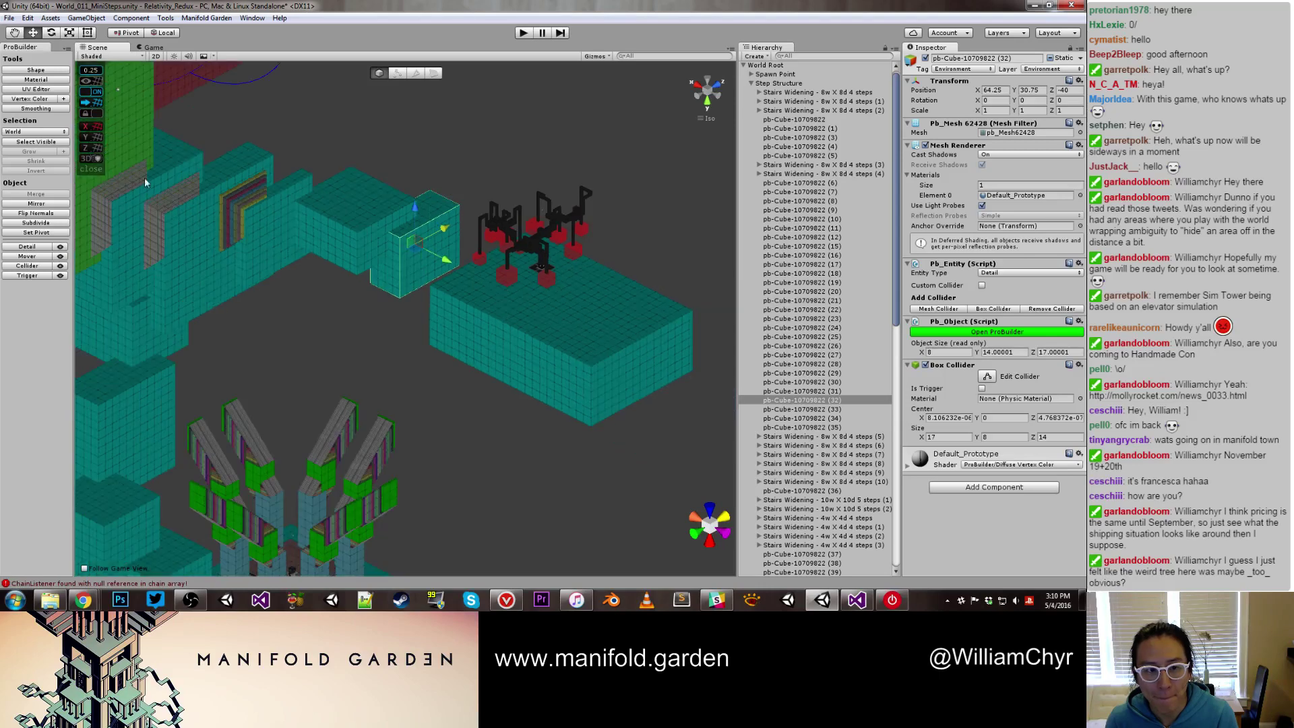
Duplicate the 10w X 10d 6-step widening staircase and rotate the copy to 180 degrees in Z so that it lies flat
left_click(153, 216)
left_click(789, 375)
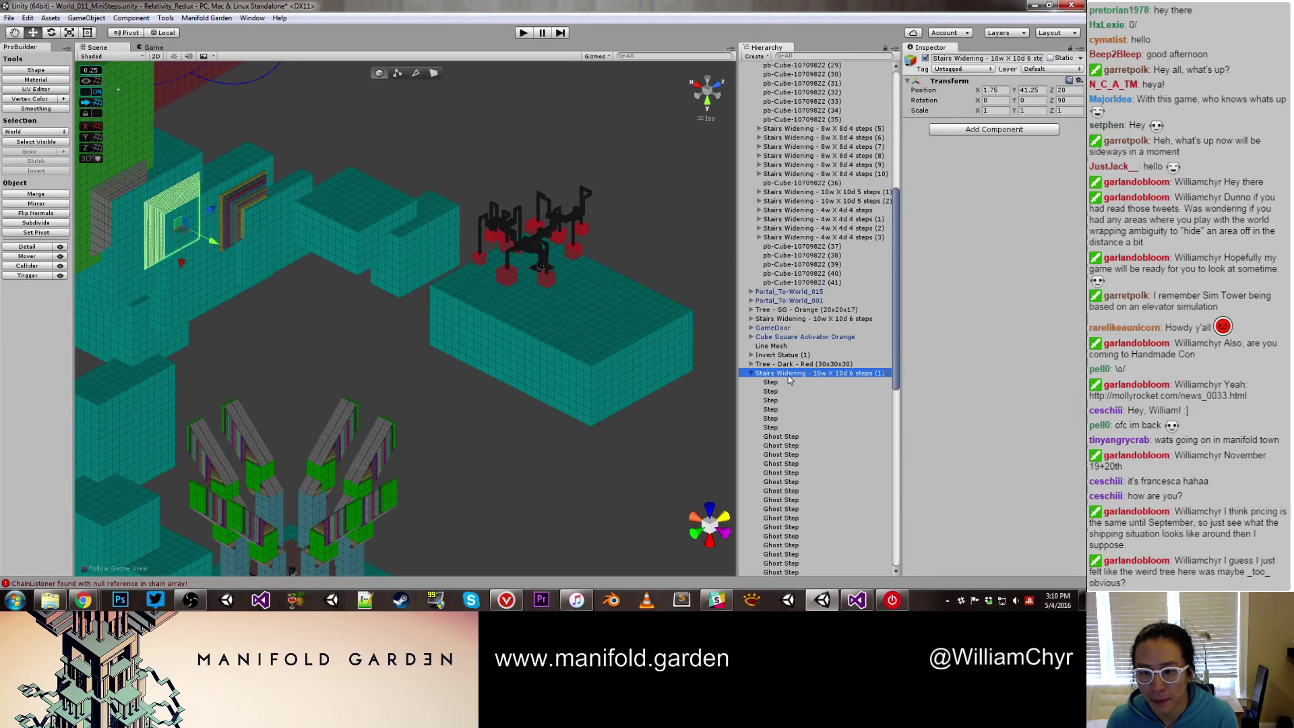
key("ctrl+d")
key("ctrl+d")
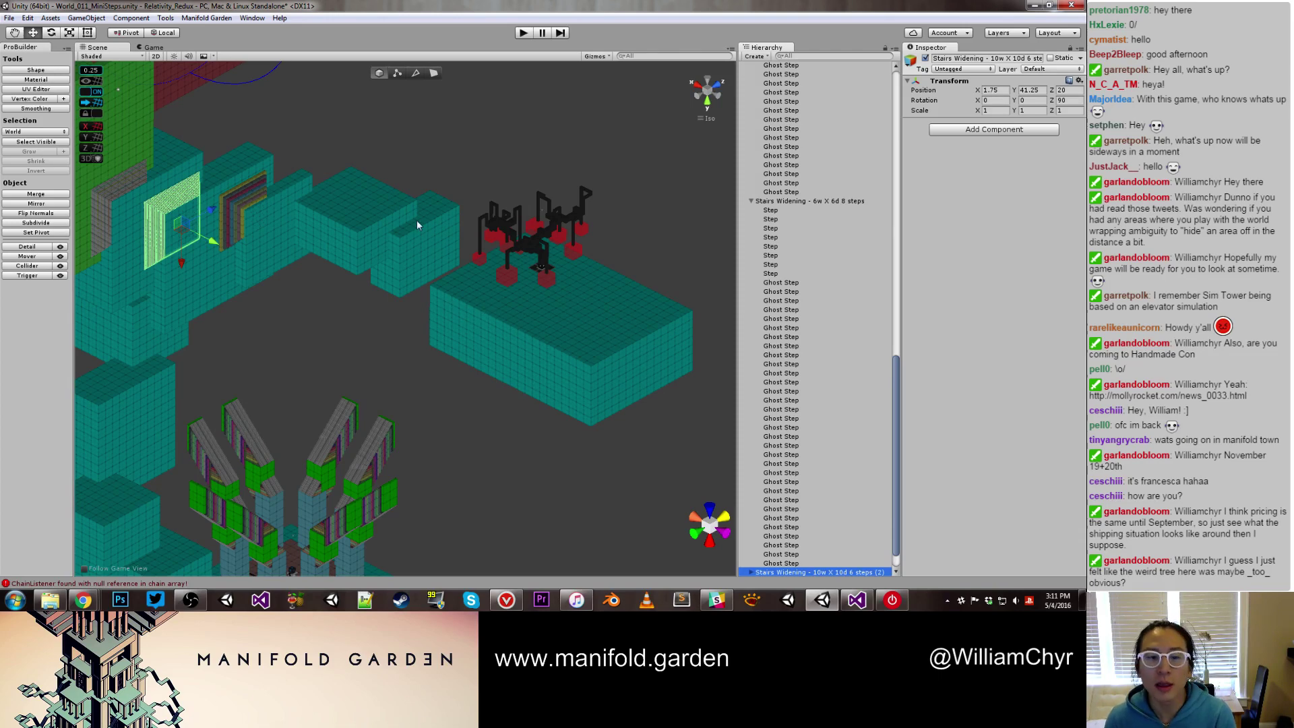
key("e")
left_click_drag(217, 220, 313, 323)
key("w")
scroll(313, 323, "up", 5)
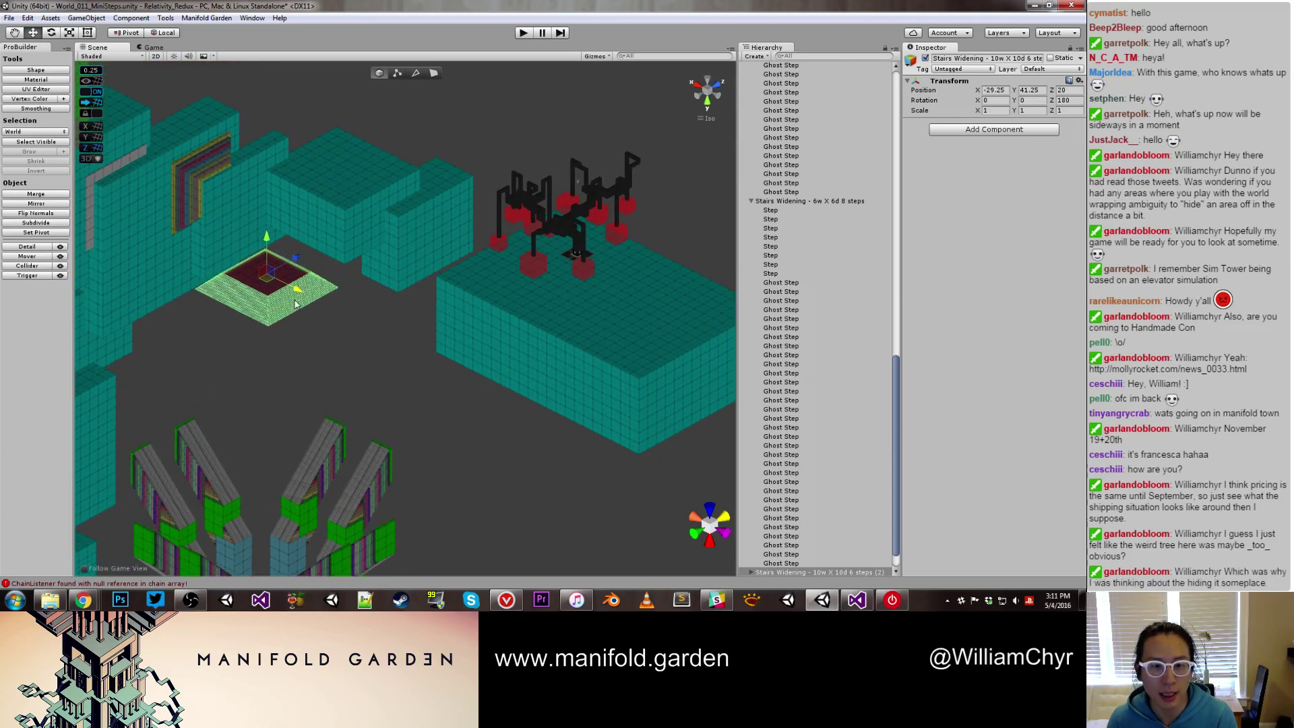
Move the rotated staircase copy to the corner of the 18-unit block, at X -17.5, Y 50, Z 57
key("v")
left_click_drag(306, 274, 384, 230)
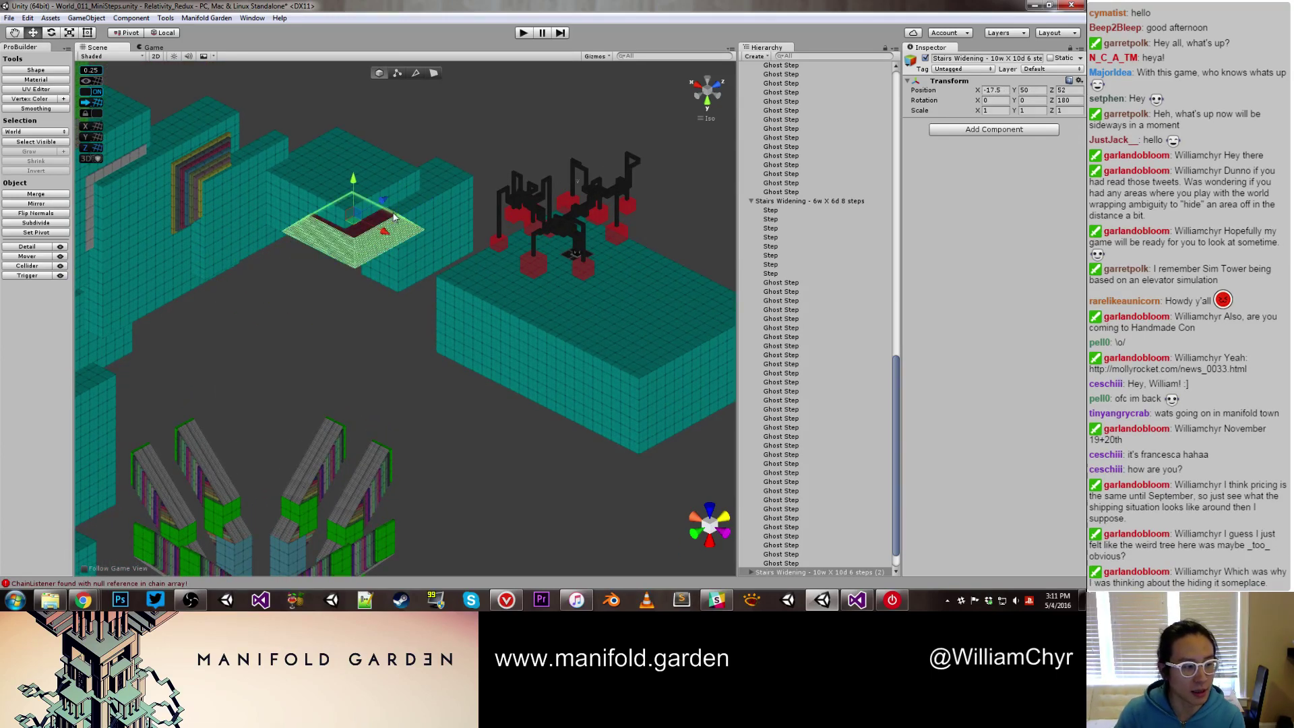
scroll(382, 257, "up", 6)
left_click_drag(392, 208, 514, 150, "alt")
scroll(475, 213, "up", 8)
mouse_move(406, 241)
left_mouse_down()
mouse_move(507, 230)
mouse_move(398, 304)
mouse_move(400, 253)
left_mouse_up()
scroll(507, 233, "down", 6)
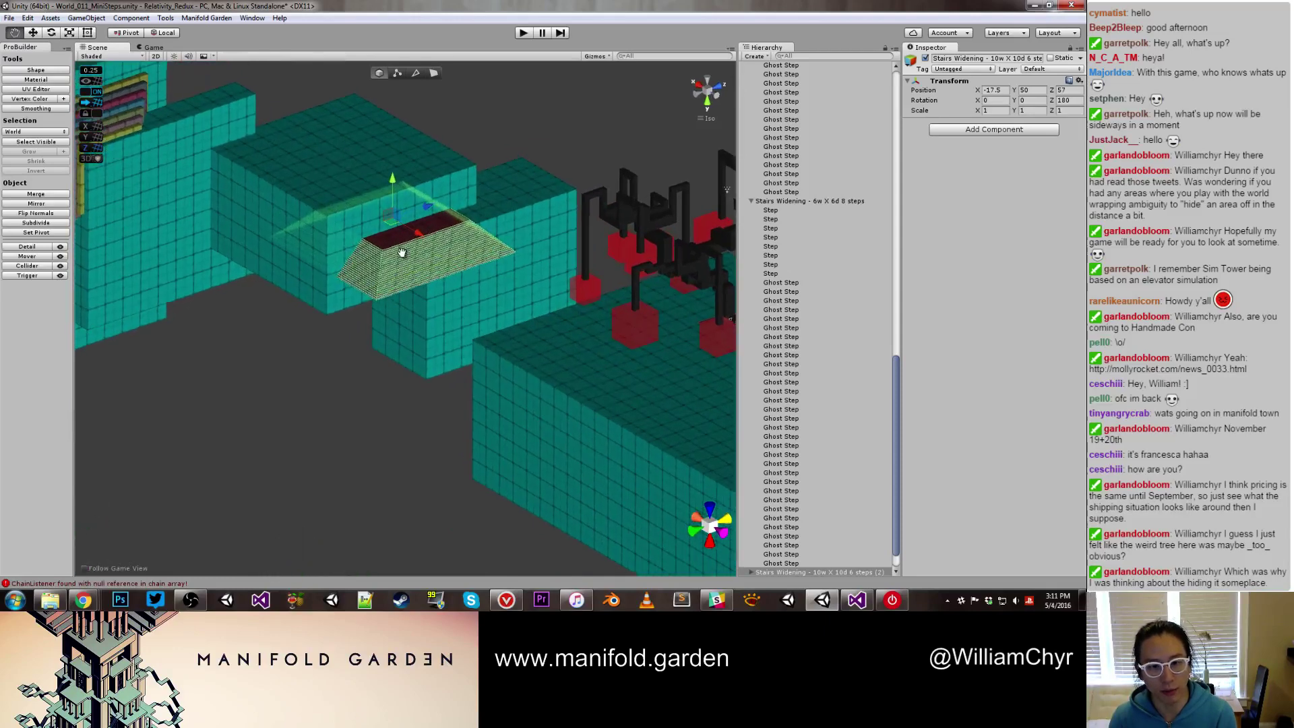
Fit the staircase copy against the upper block's corner, and move the small block beneath it to X 59.25, Y 30.75, Z -39
middle_click_drag(399, 253, 478, 300)
scroll(478, 300, "up", 3)
left_click_drag(493, 297, 535, 359)
scroll(535, 359, "up", 4)
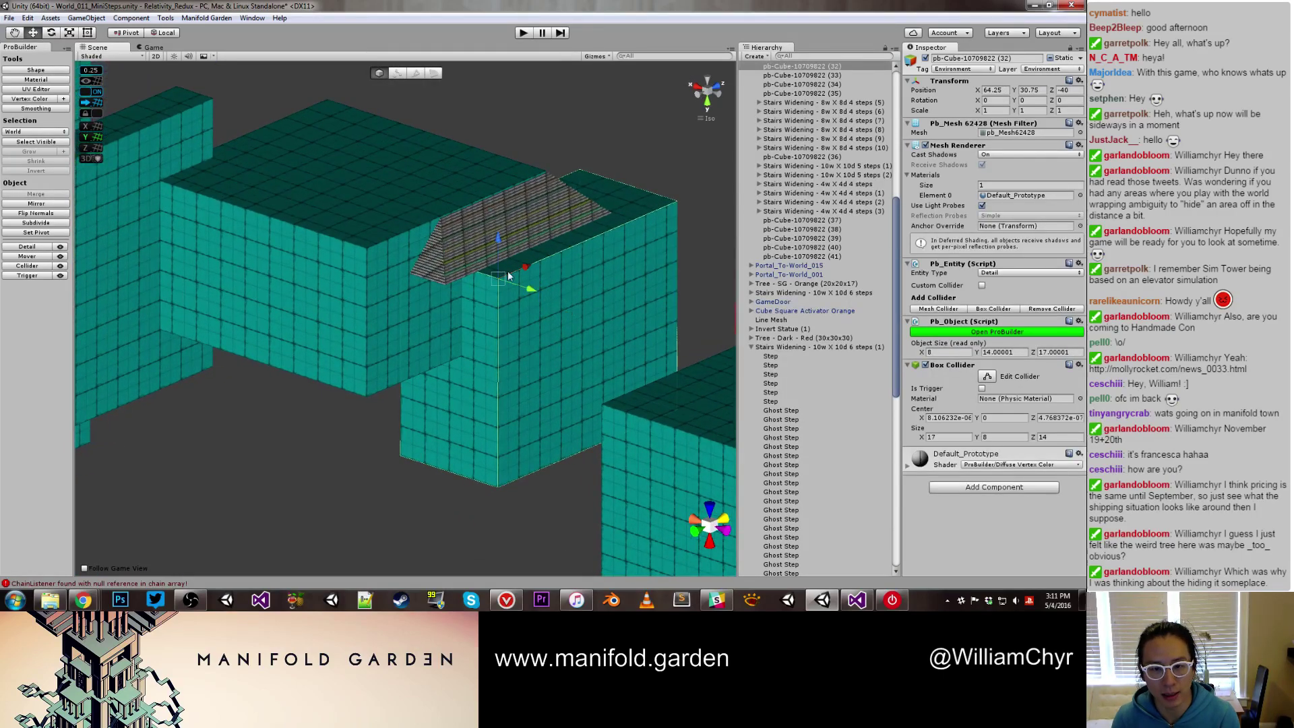
left_click_drag(509, 275, 411, 470)
Extend two side faces of the block below the stairs so that its object size is 15 units in X and 30 in Z
key("g")
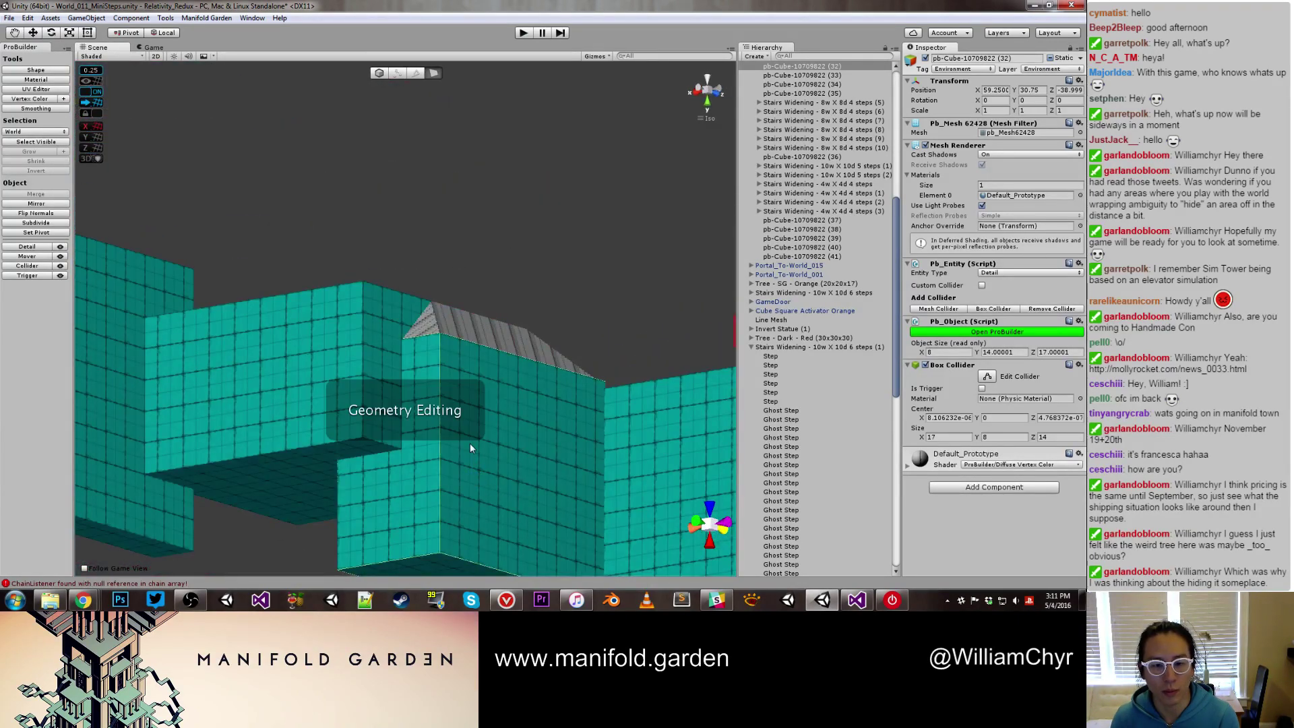
left_click(470, 443)
left_click_drag(471, 419, 575, 253, "alt")
left_click(502, 293)
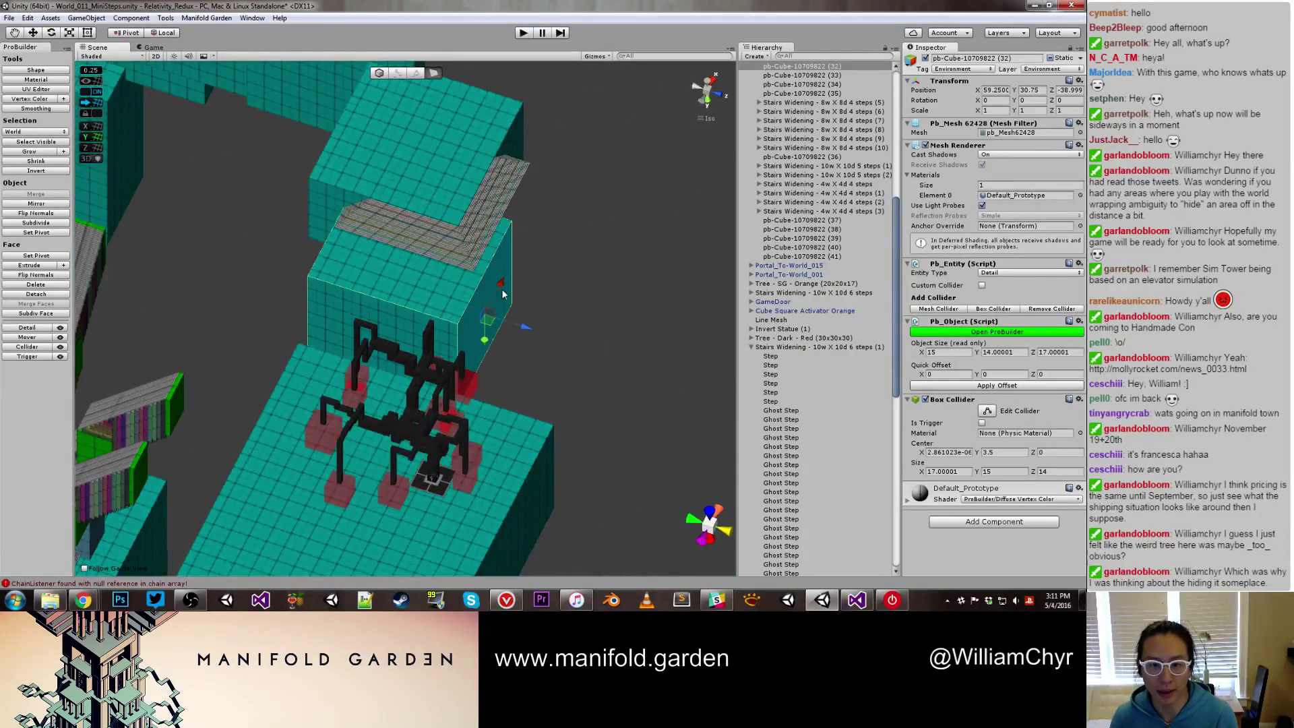
left_click_drag(525, 327, 639, 367)
scroll(161, 319, "up", 4)
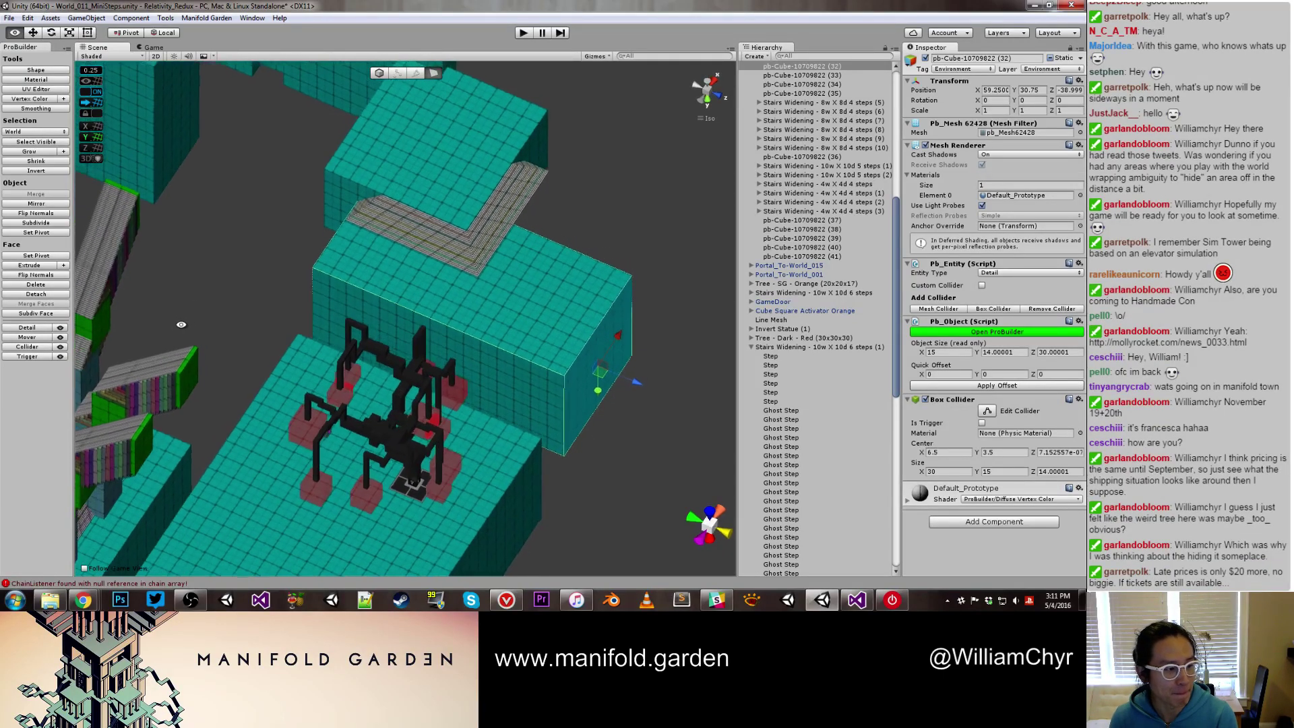
Pull the same block's side faces out further so that its object size is 32 units in Z and 20 in X
left_click_drag(161, 319, 113, 288, "alt")
left_click_drag(254, 329, 204, 349, "alt")
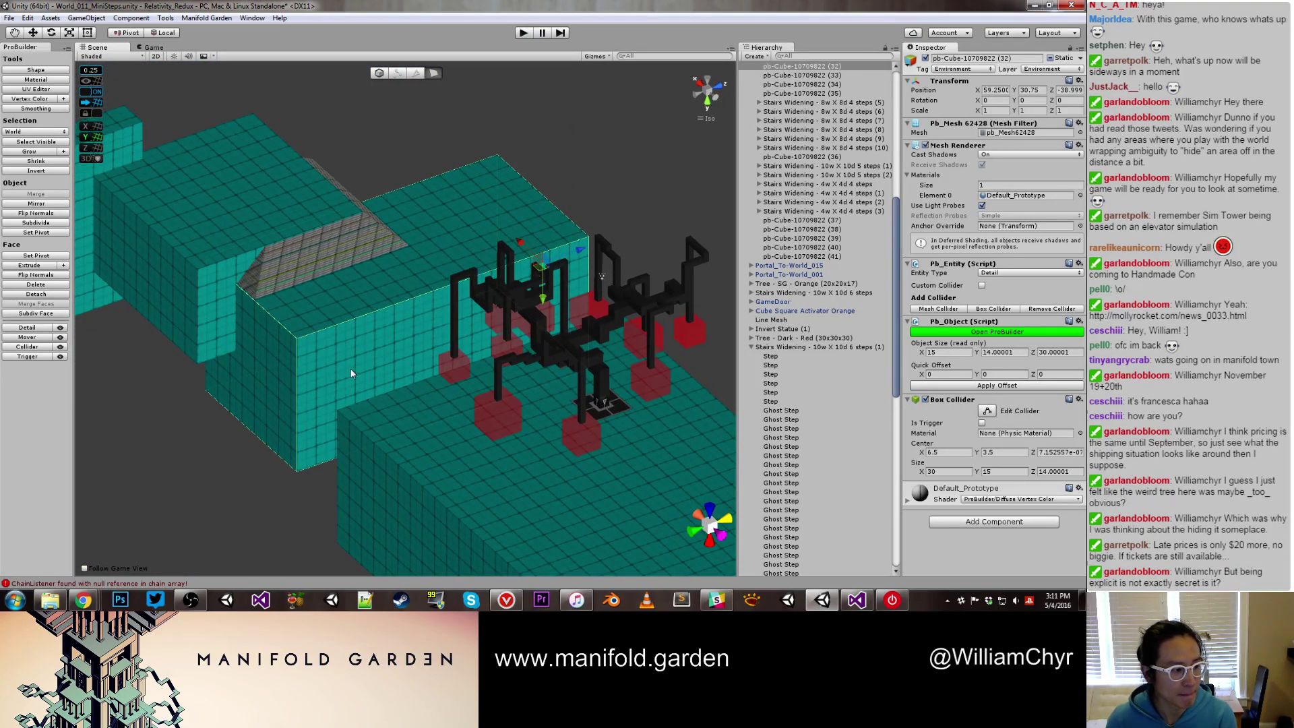
left_click(389, 345)
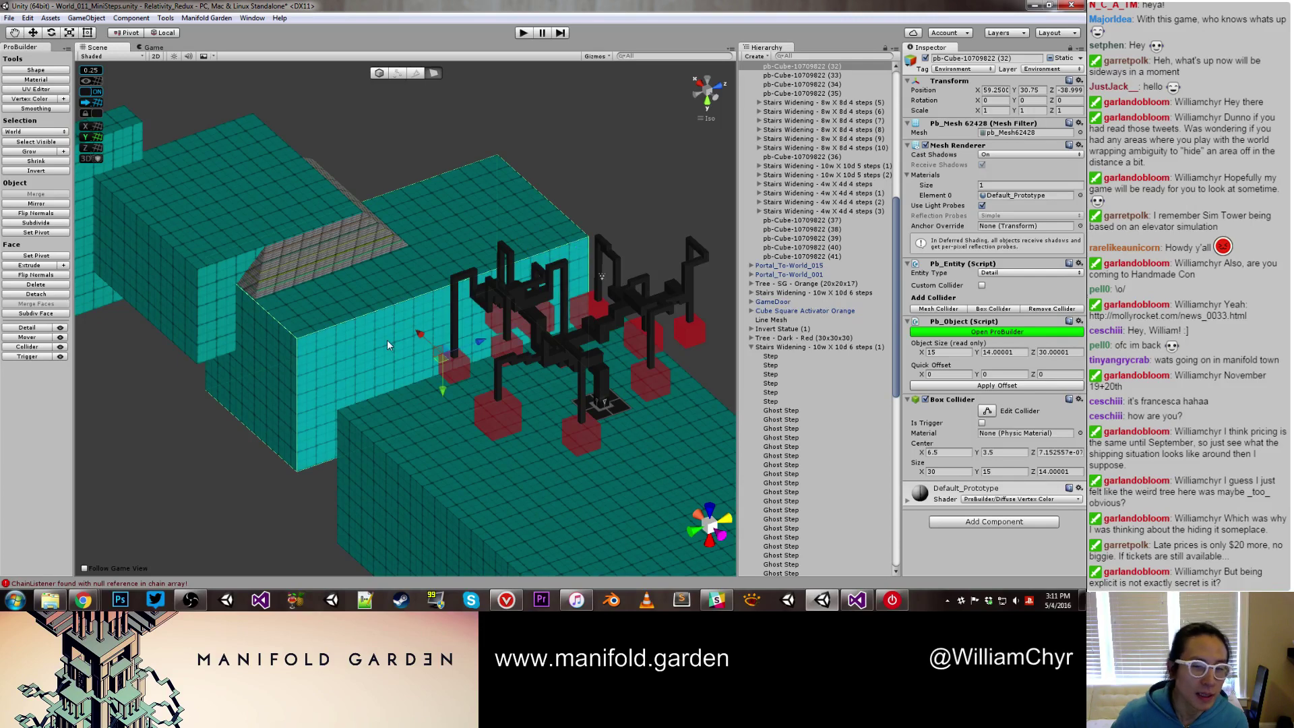
left_click_drag(336, 327, 270, 375, "alt")
left_click(286, 370)
left_click(389, 337)
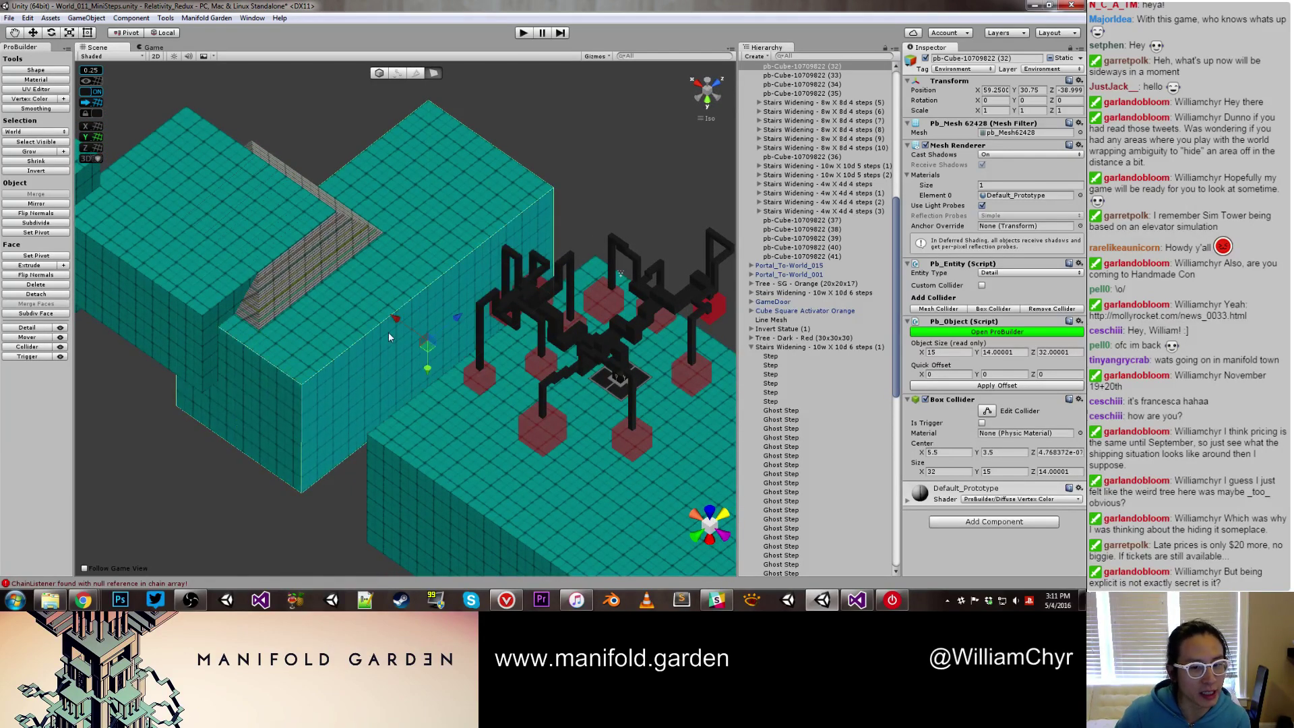
left_click_drag(394, 318, 378, 231)
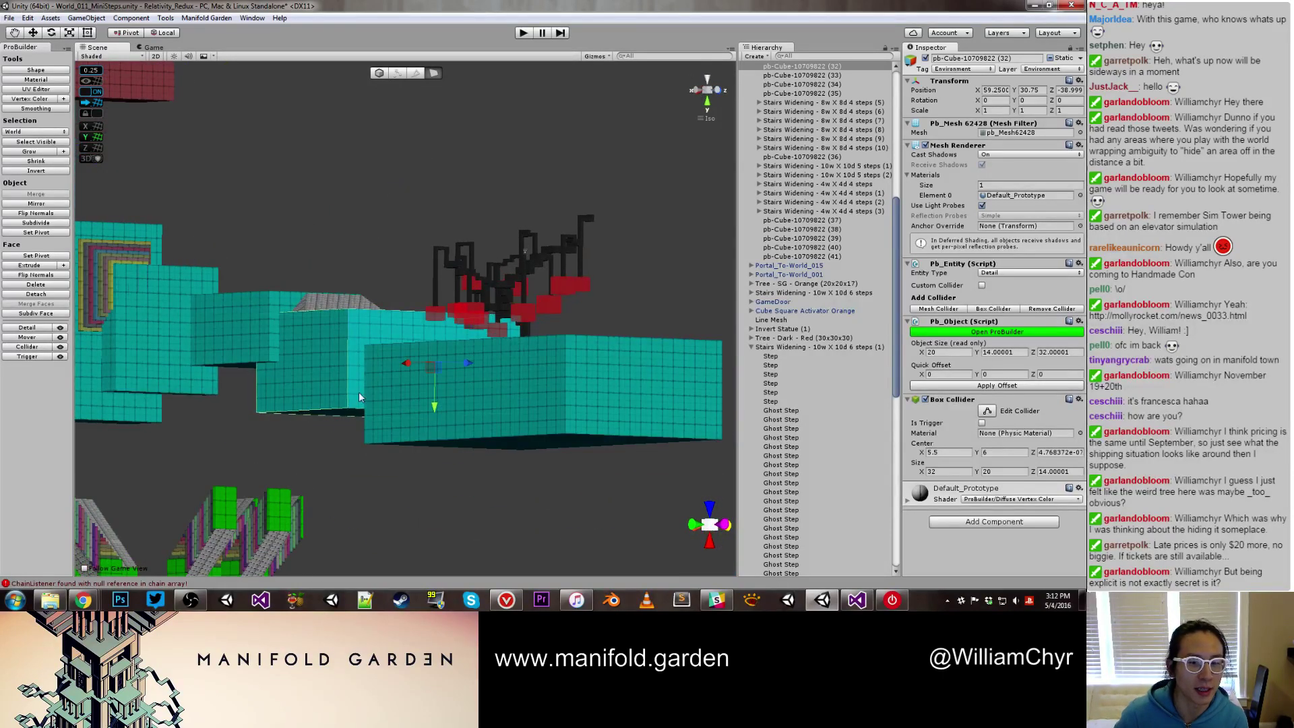
Raise the block's underside so that its object size in Y is 10 units, and reset its pivot to the center
left_click(357, 413)
left_click_drag(388, 459, 389, 428)
key("g")
key("ctrl+j")
left_click_drag(455, 295, 335, 420, "alt")
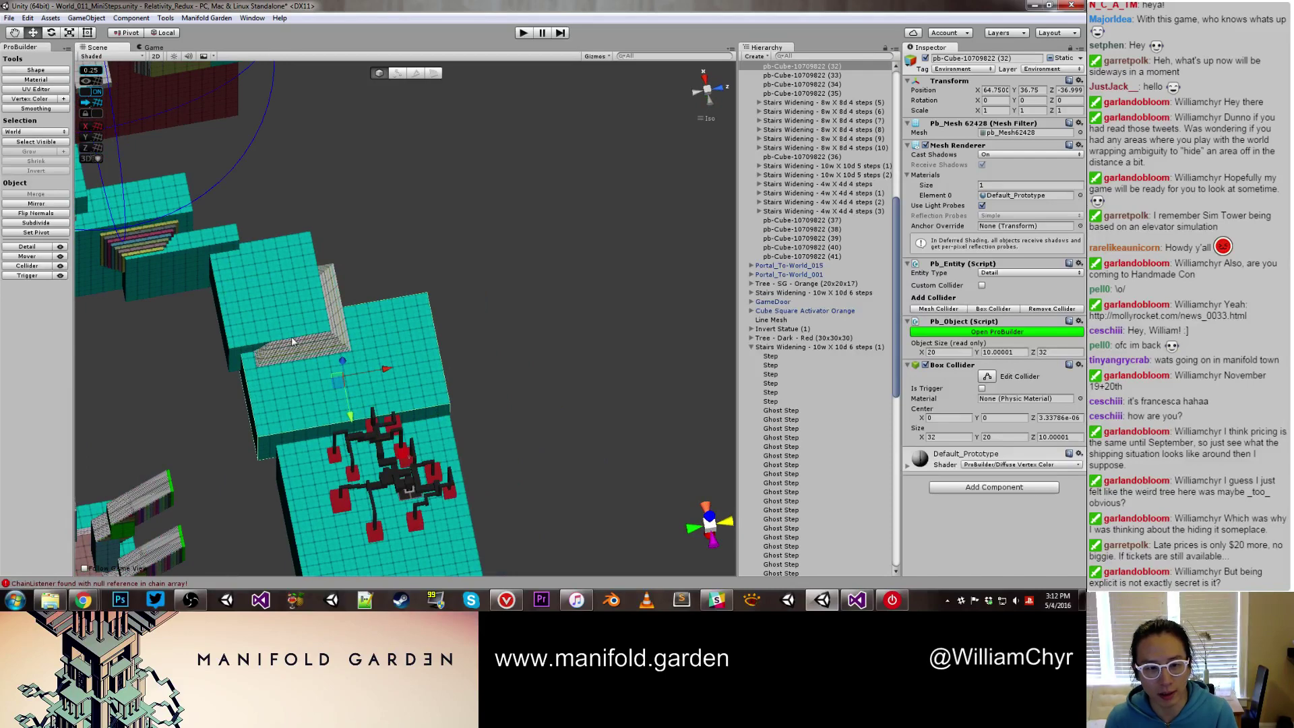
left_click(245, 307)
left_click_drag(244, 308, 151, 296, "alt")
scroll(151, 297, "up", 4)
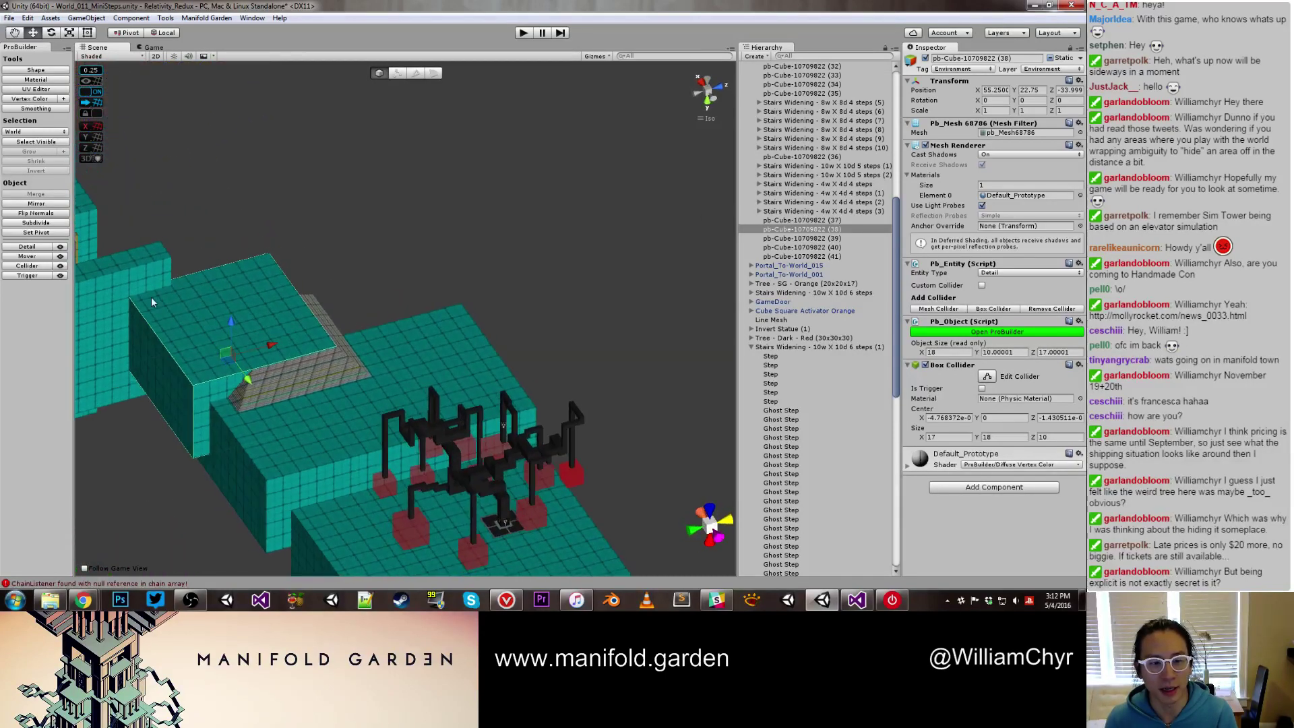
middle_click_drag(151, 297, 302, 331)
key("g")
left_click(297, 336)
left_click_drag(358, 342, 350, 412, "shift")
key("g")
Extend the lower block's back face so that its object size in X is 31 units, and reset its pivot to the center
left_click(391, 368)
left_click(391, 367)
left_click(370, 357)
key("g")
left_click(371, 357)
left_click_drag(418, 379, 481, 409)
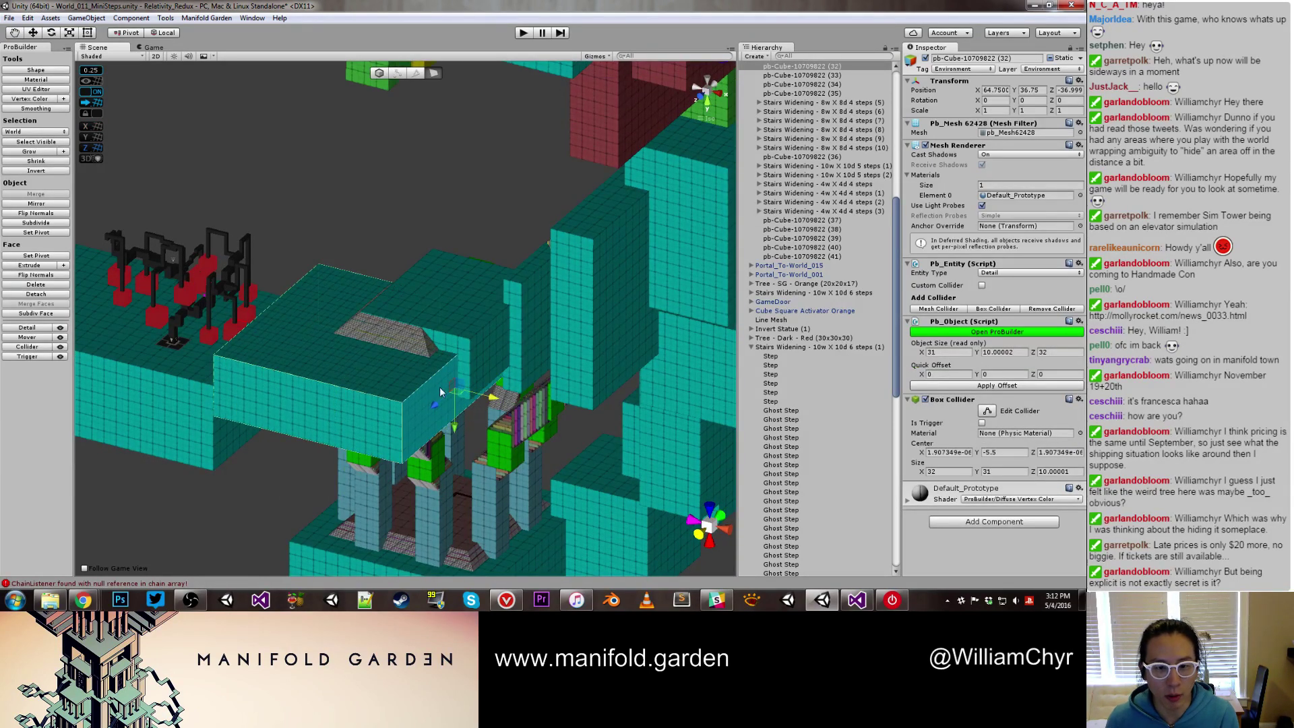
key("g")
key("ctrl+j")
Move the large teal block with the dark tree on it sideways along X to 76.25
scroll(433, 356, "down", 6)
scroll(434, 359, "down", 7)
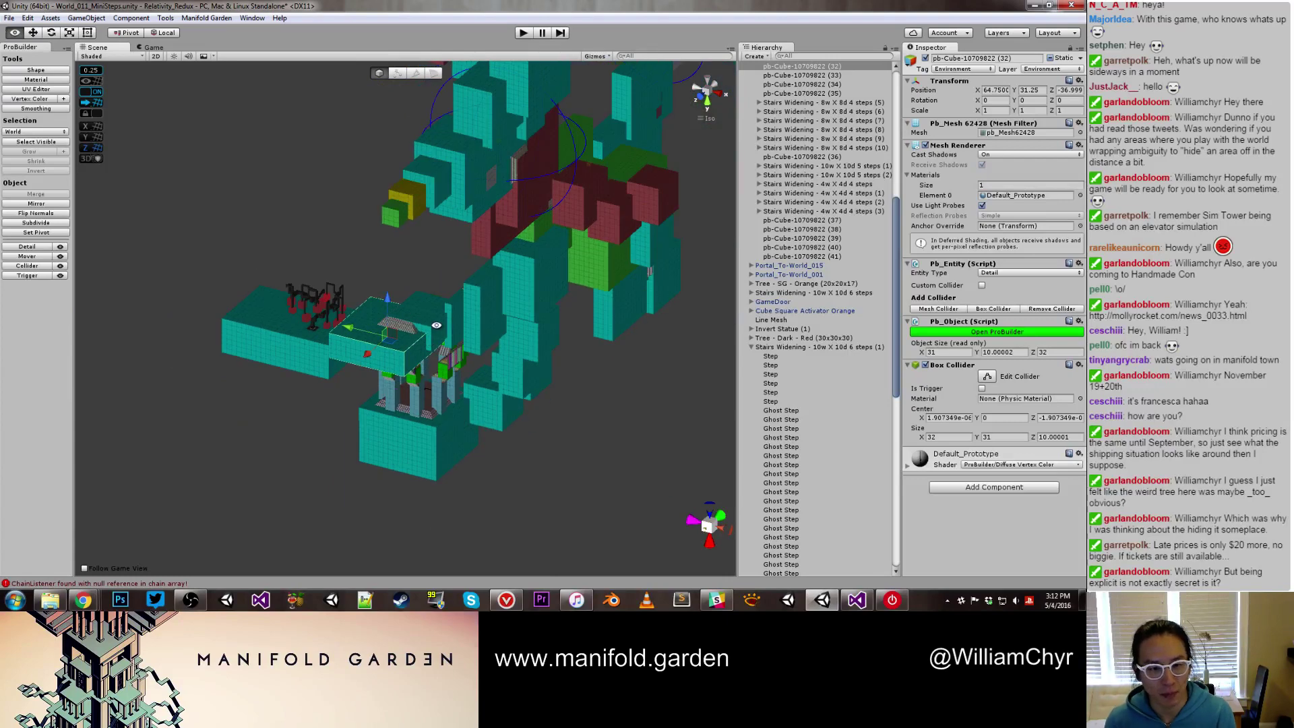
left_click_drag(372, 349, 423, 385, "alt")
left_click(461, 403)
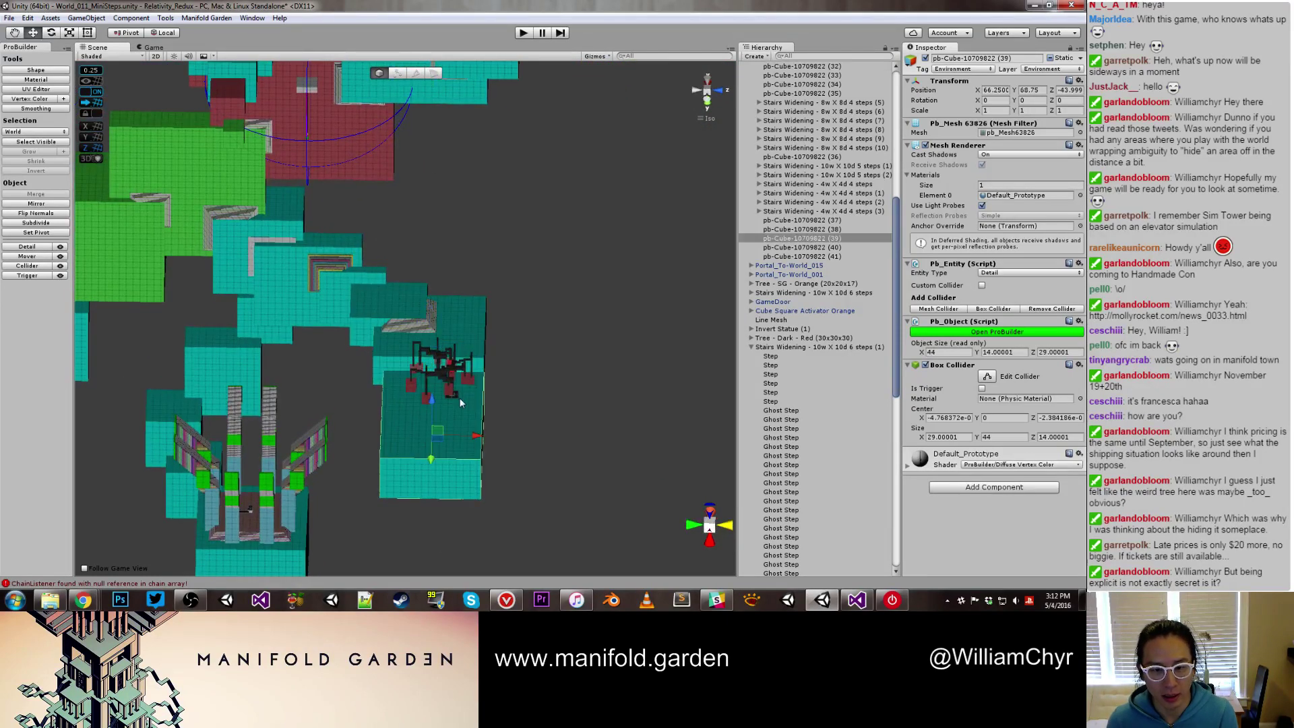
left_click(462, 406)
left_click(470, 445)
left_click_drag(469, 445, 508, 449)
left_click_drag(503, 399, 415, 286, "alt")
left_click(462, 415)
Duplicate the staircase between the two blocks and place the copy at the lower block's outer corner, at X -29.5, Y 49.5, Z 77
left_click(416, 285)
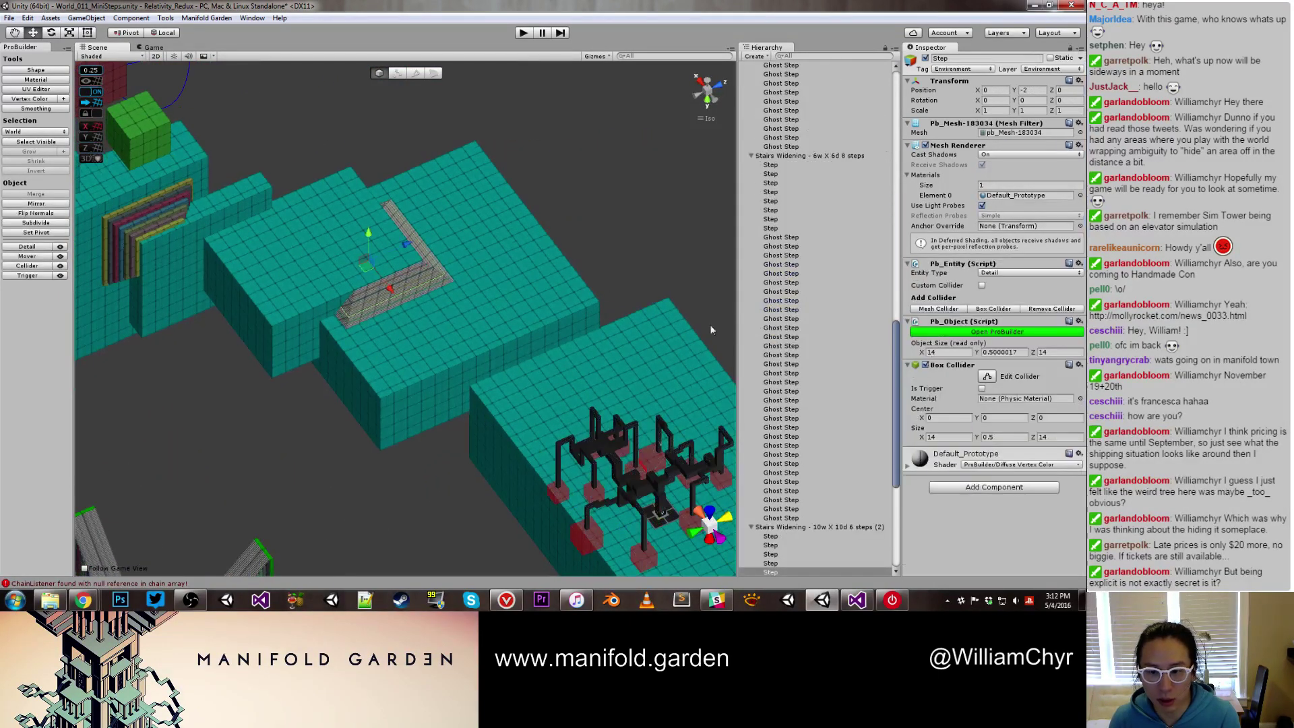
left_click(785, 528)
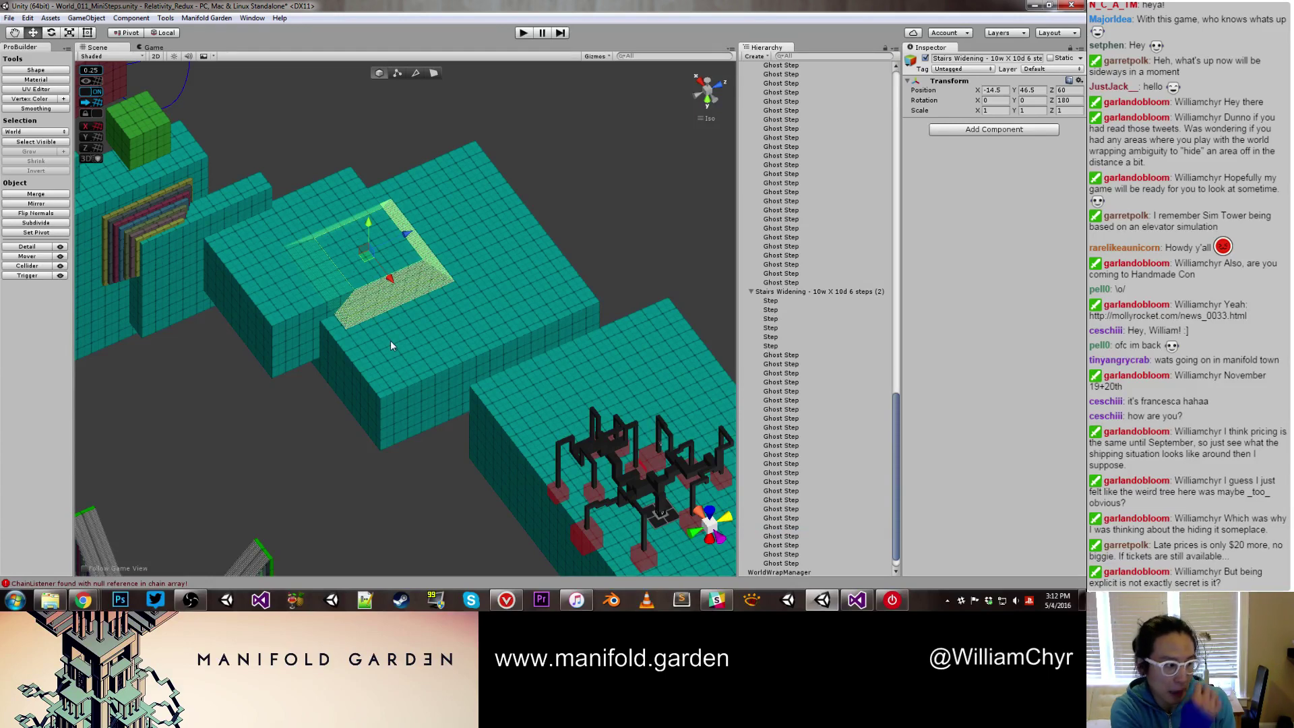
key("ctrl+d")
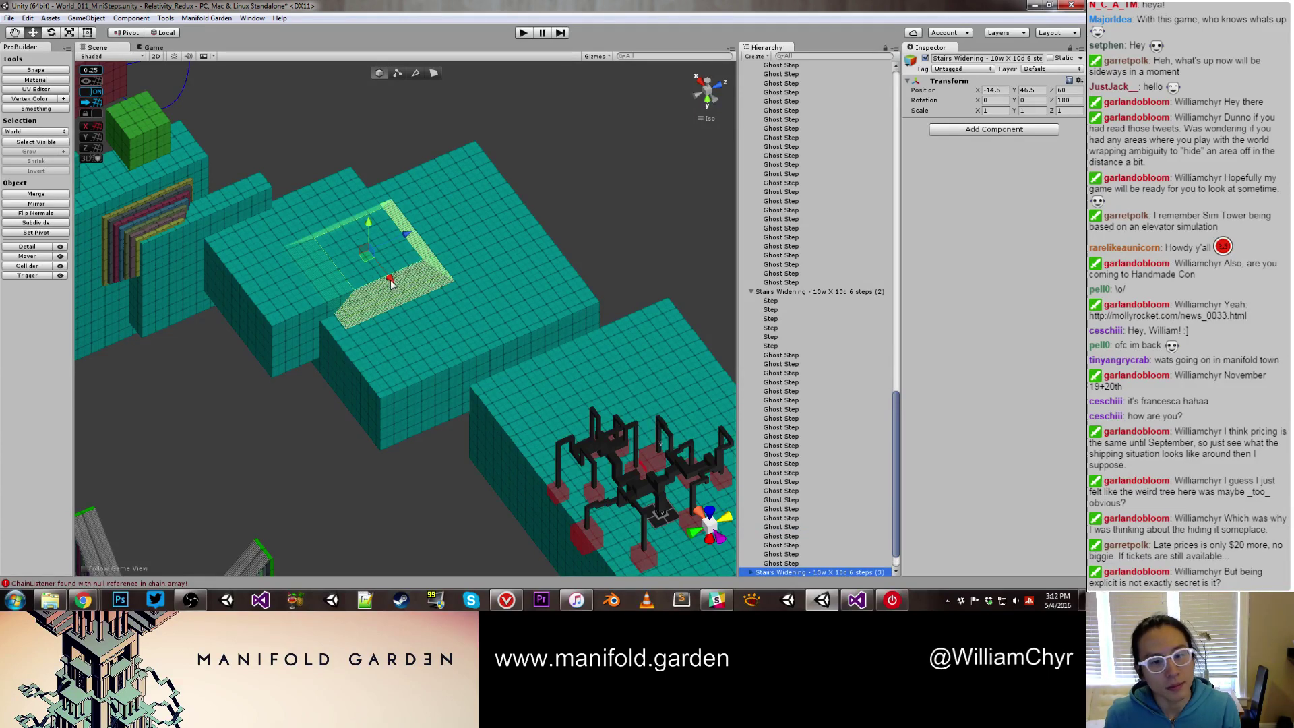
left_click_drag(389, 282, 591, 315)
key("v")
scroll(562, 341, "up", 6)
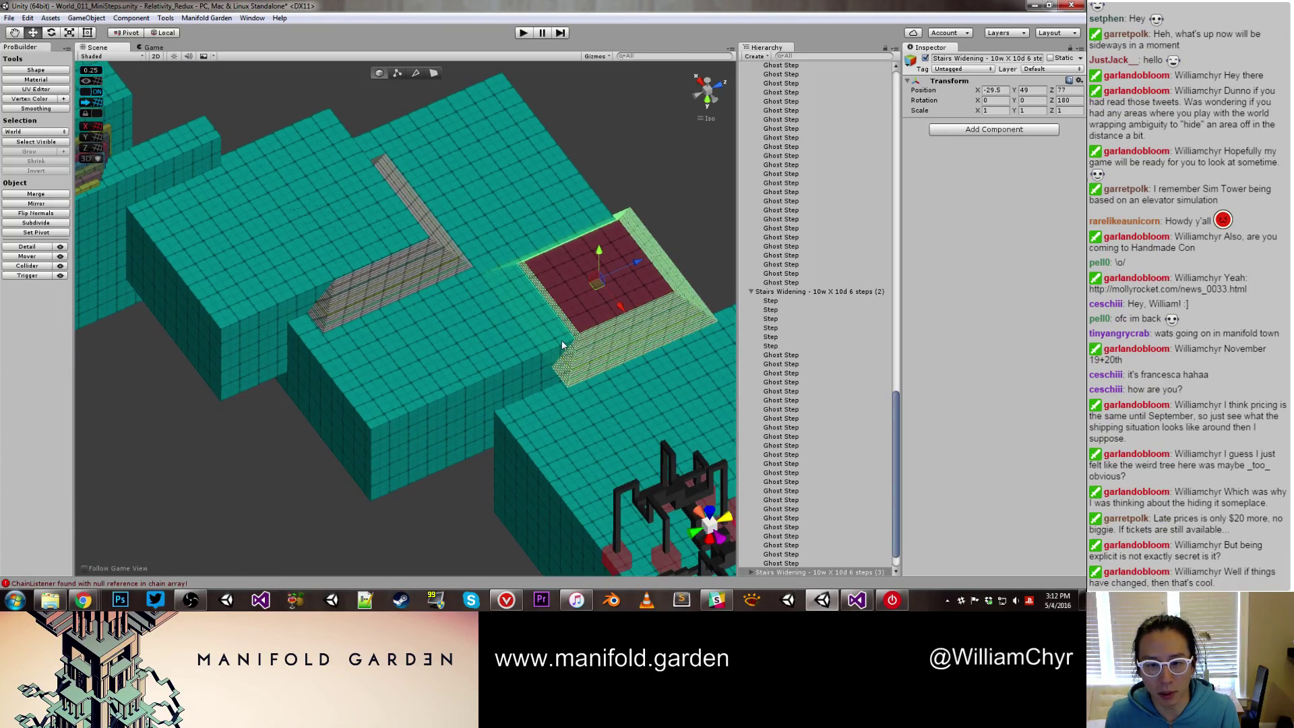
middle_click_drag(562, 341, 334, 393)
scroll(337, 387, "up", 3)
left_click_drag(360, 308, 360, 319)
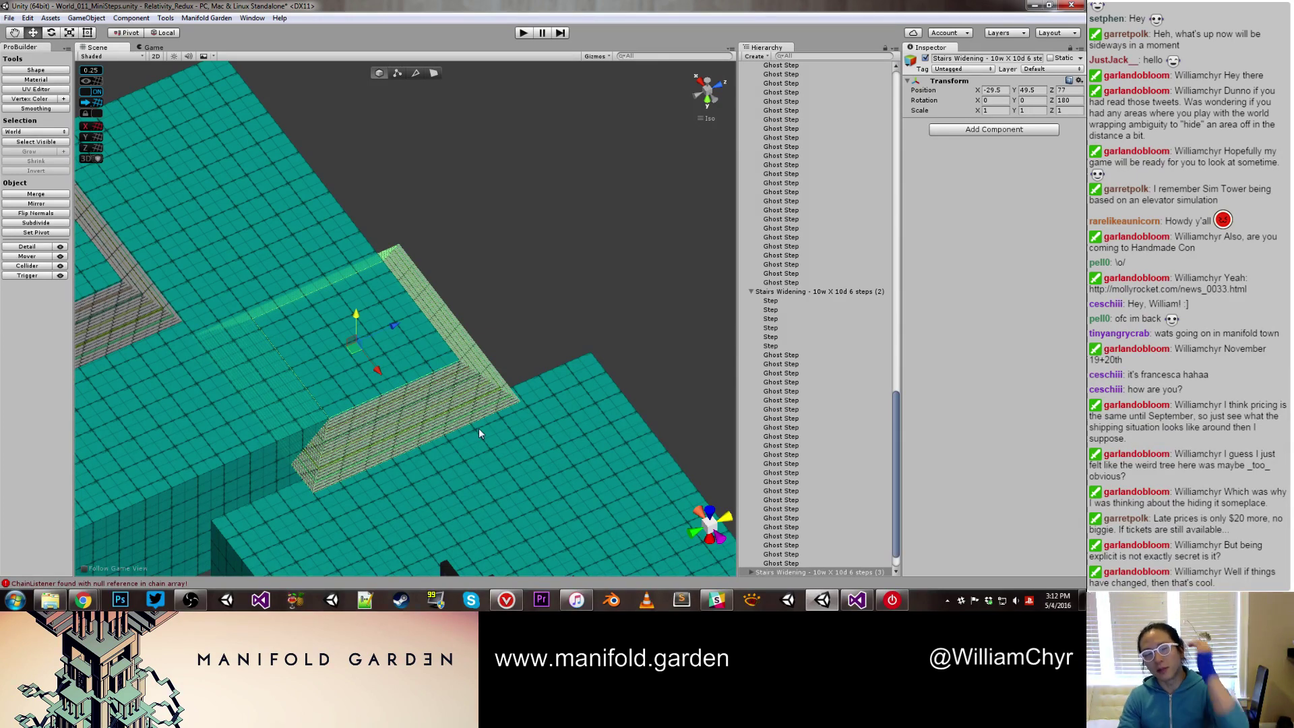
Snap the large teal block to the lower corner of the new staircase, at X 69.25, Y 50.75, Z -42
left_click_drag(479, 428, 623, 338, "alt")
left_click(462, 416)
left_click_drag(413, 442, 491, 482, "alt")
scroll(468, 425, "up", 3)
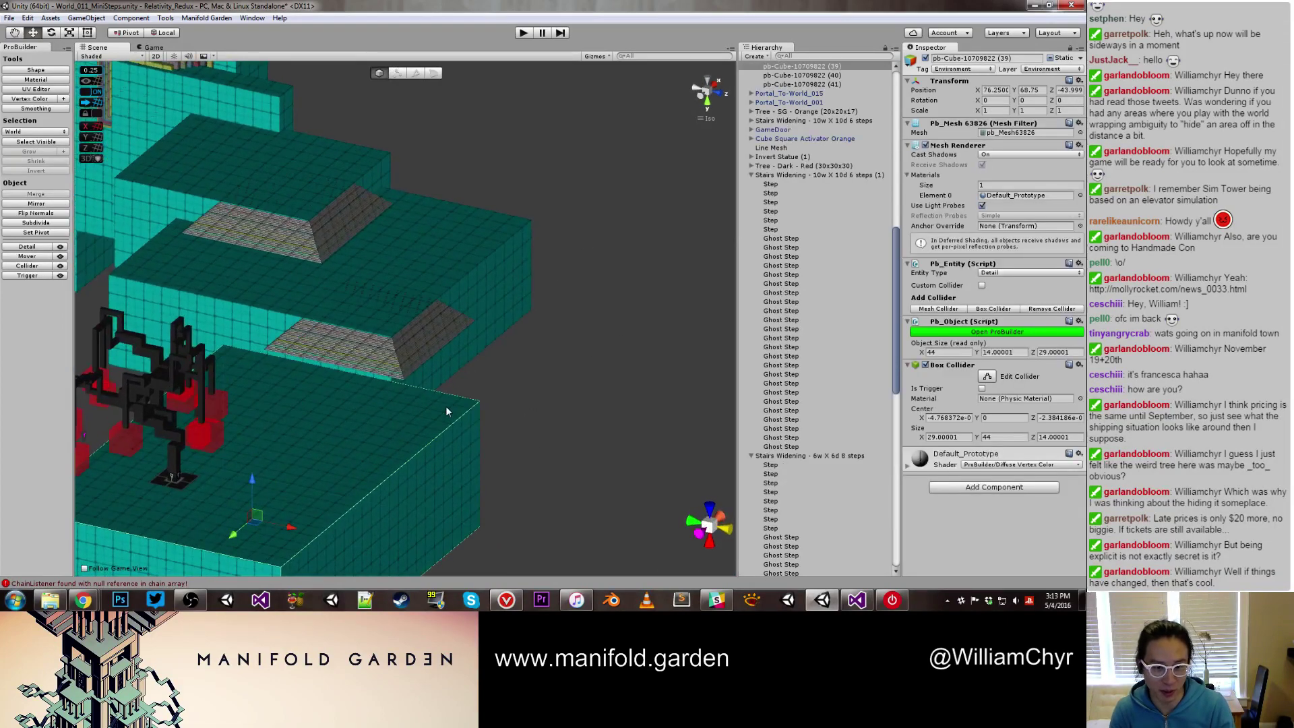
key("v")
left_click_drag(468, 404, 406, 379)
left_click(432, 422)
left_click_drag(432, 424, 310, 445)
left_click_drag(227, 491, 357, 403)
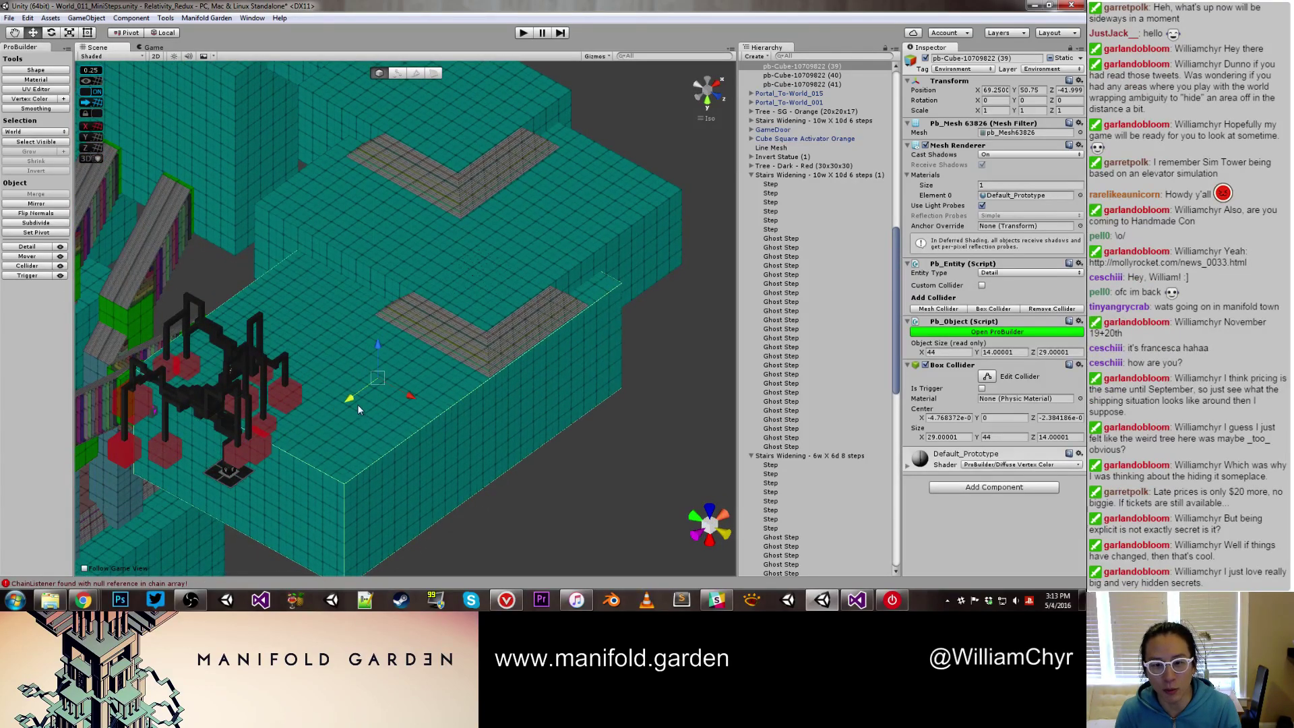
Shift the large block along X to 75 so that it extends past the staircase corner
scroll(381, 412, "down", 8)
scroll(381, 404, "up", 4)
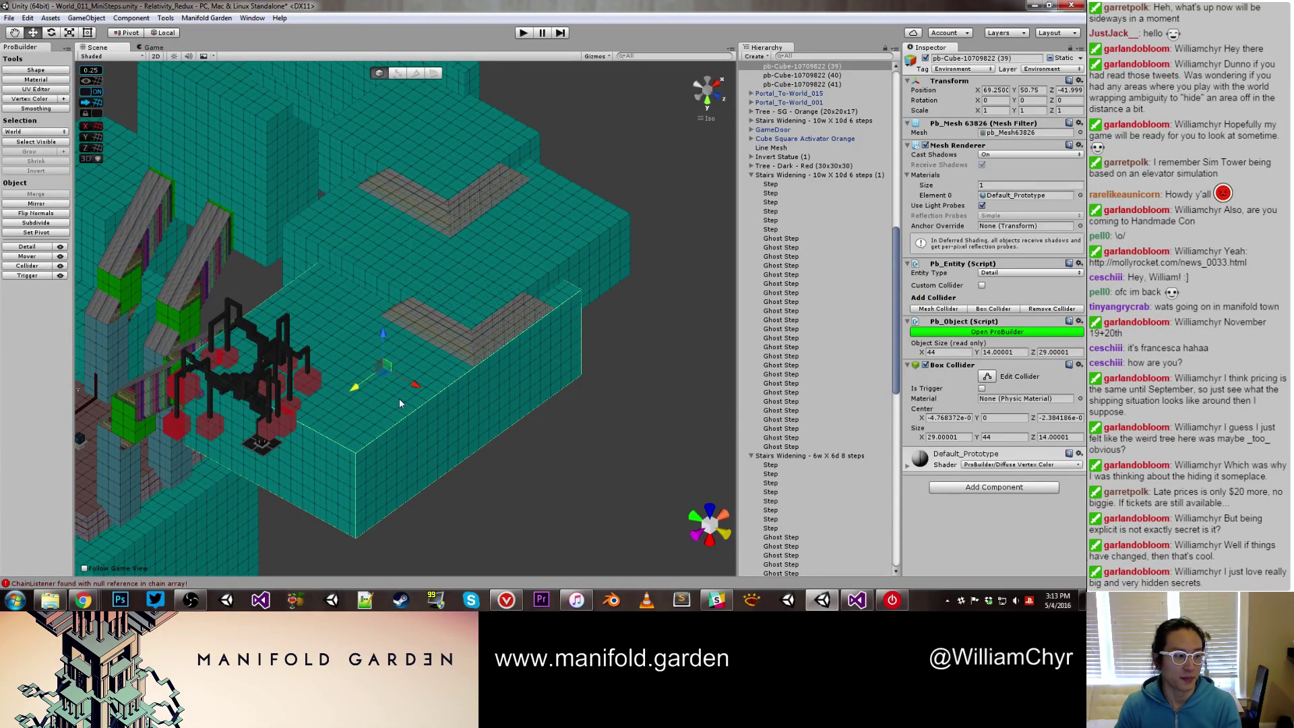
left_click_drag(416, 385, 331, 399)
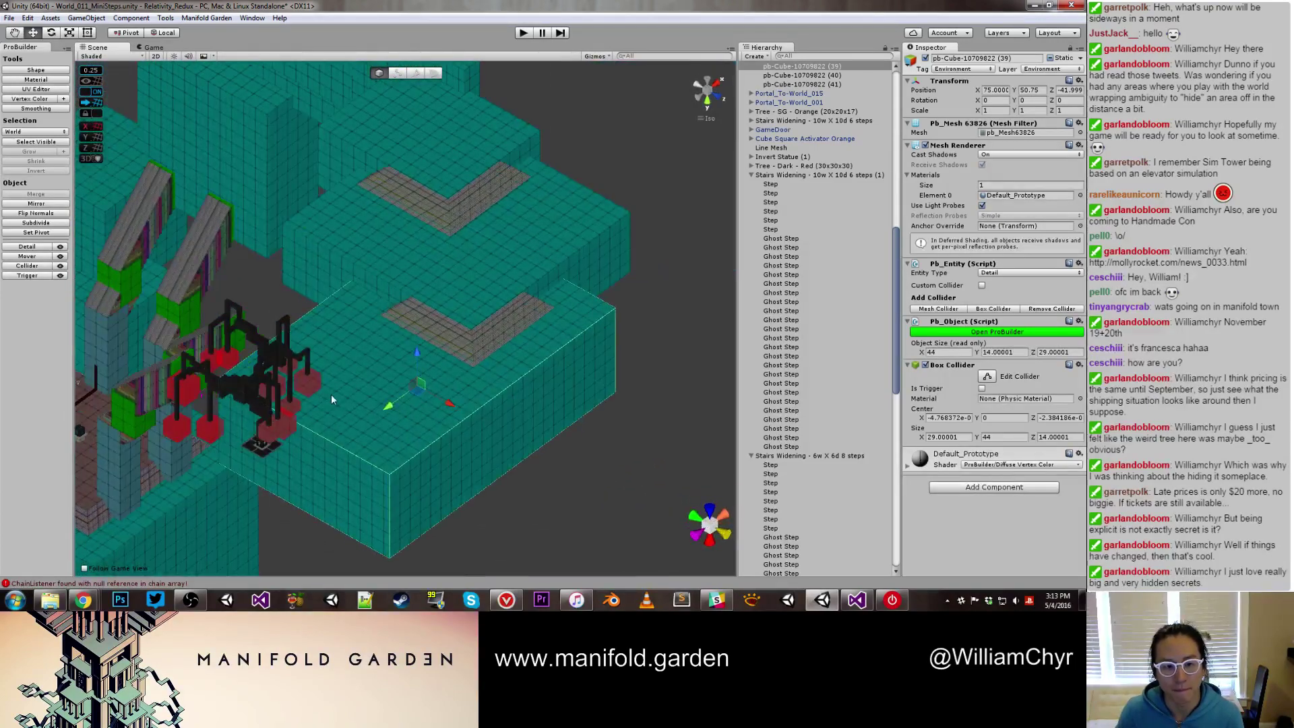
Move the dark red tree onto the large block's surface, at X -52, Y 51.75, Z 66.75
left_click(270, 413)
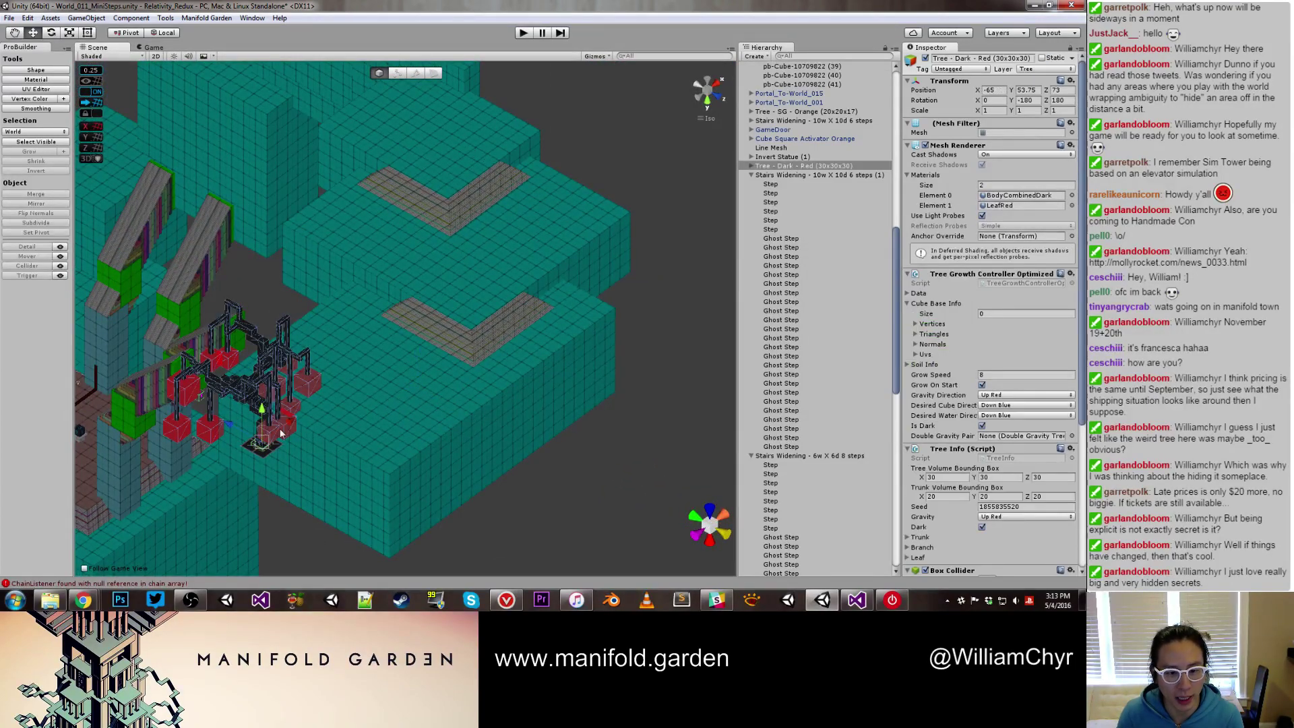
left_click_drag(281, 434, 364, 385)
scroll(361, 386, "up", 3)
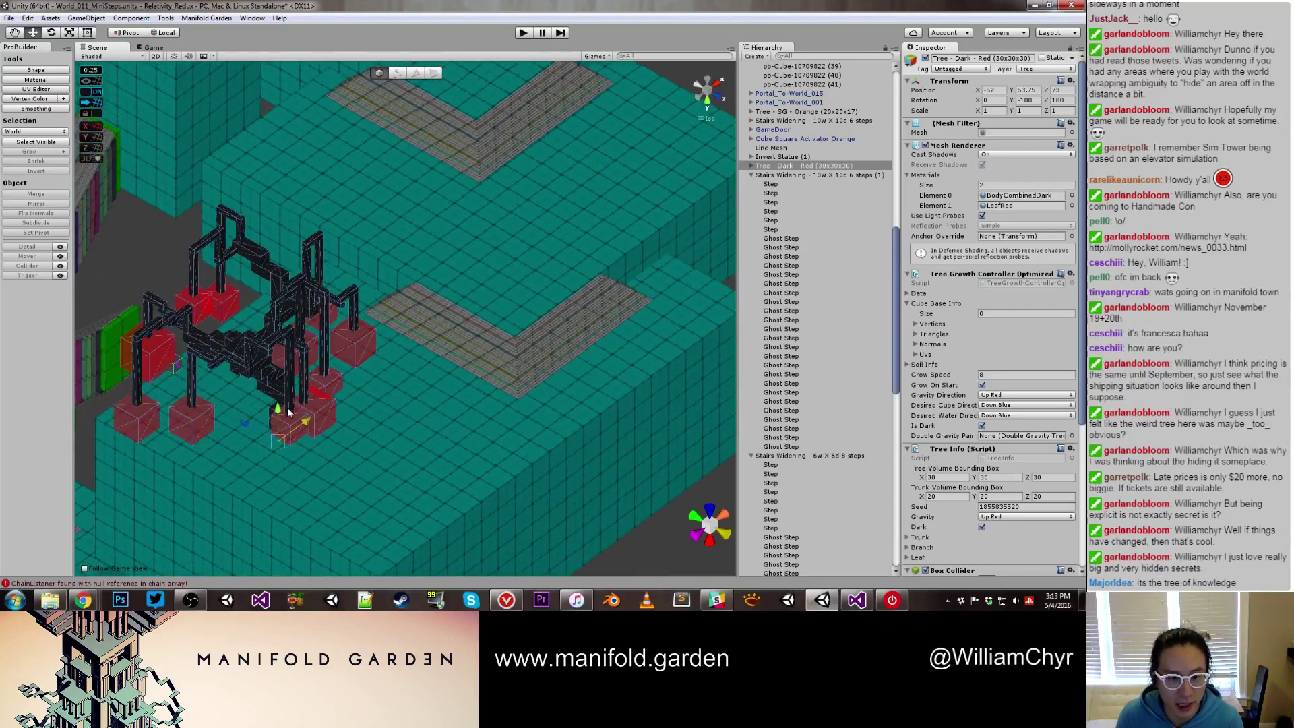
left_click_drag(288, 413, 289, 331, "alt")
scroll(372, 316, "up", 3)
left_click_drag(414, 322, 355, 308, "alt")
scroll(272, 273, "up", 9)
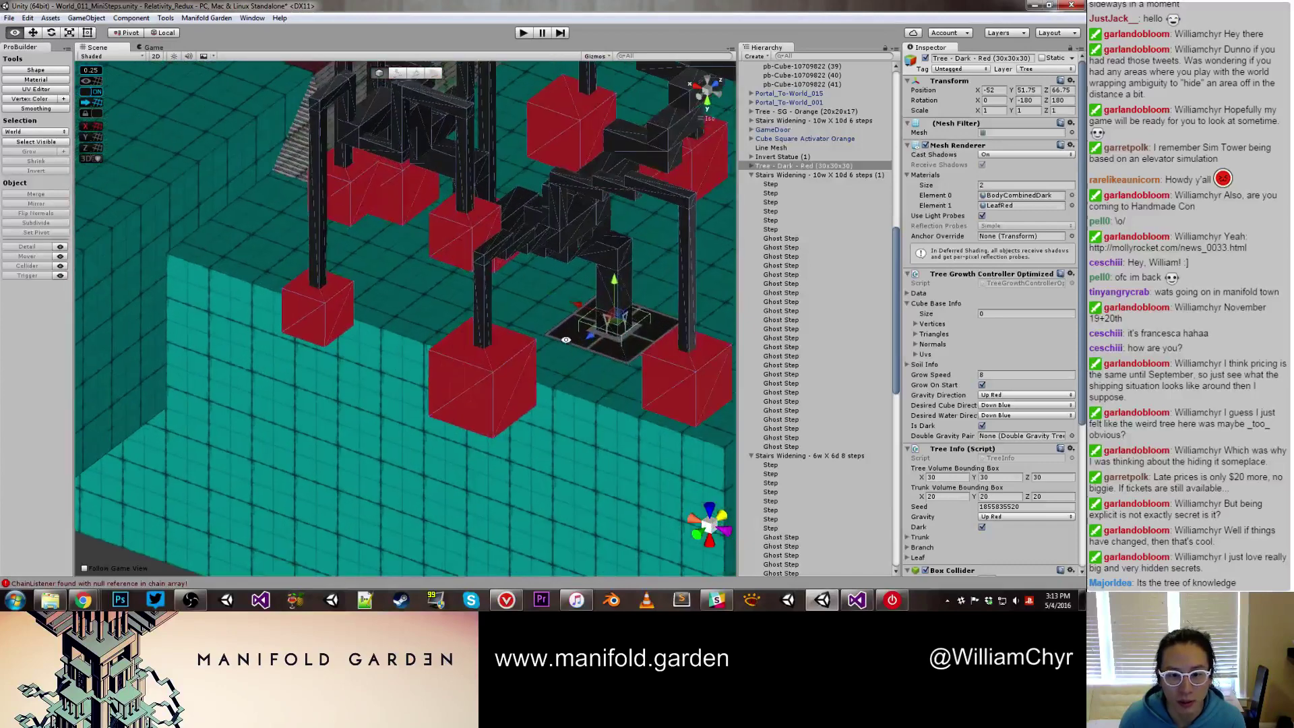
Select the tree's small purple DarkModeTrigger cube at the block's edge to inspect its components
left_click_drag(272, 273, 506, 323, "alt")
middle_click_drag(506, 323, 262, 399)
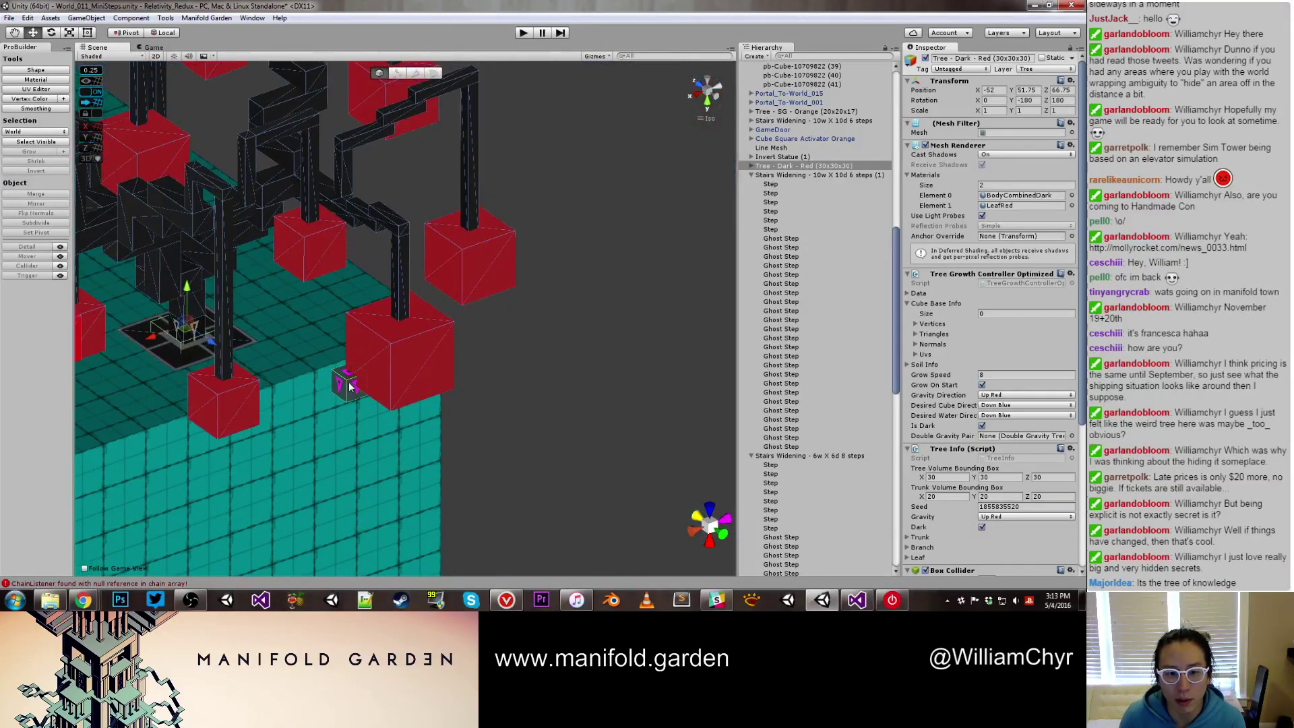
left_click(348, 386)
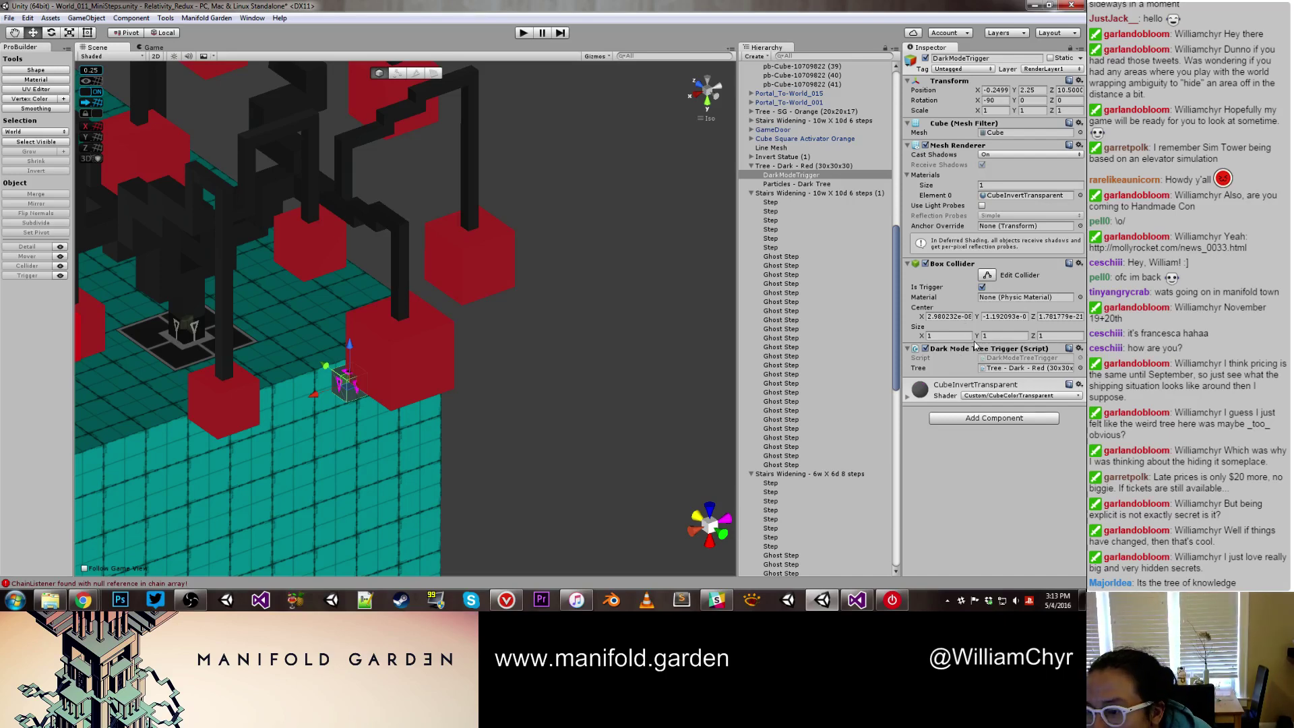
Expand the CubeInvertTransparent material on the DarkModeTrigger cube to examine its colour settings
left_click(909, 398)
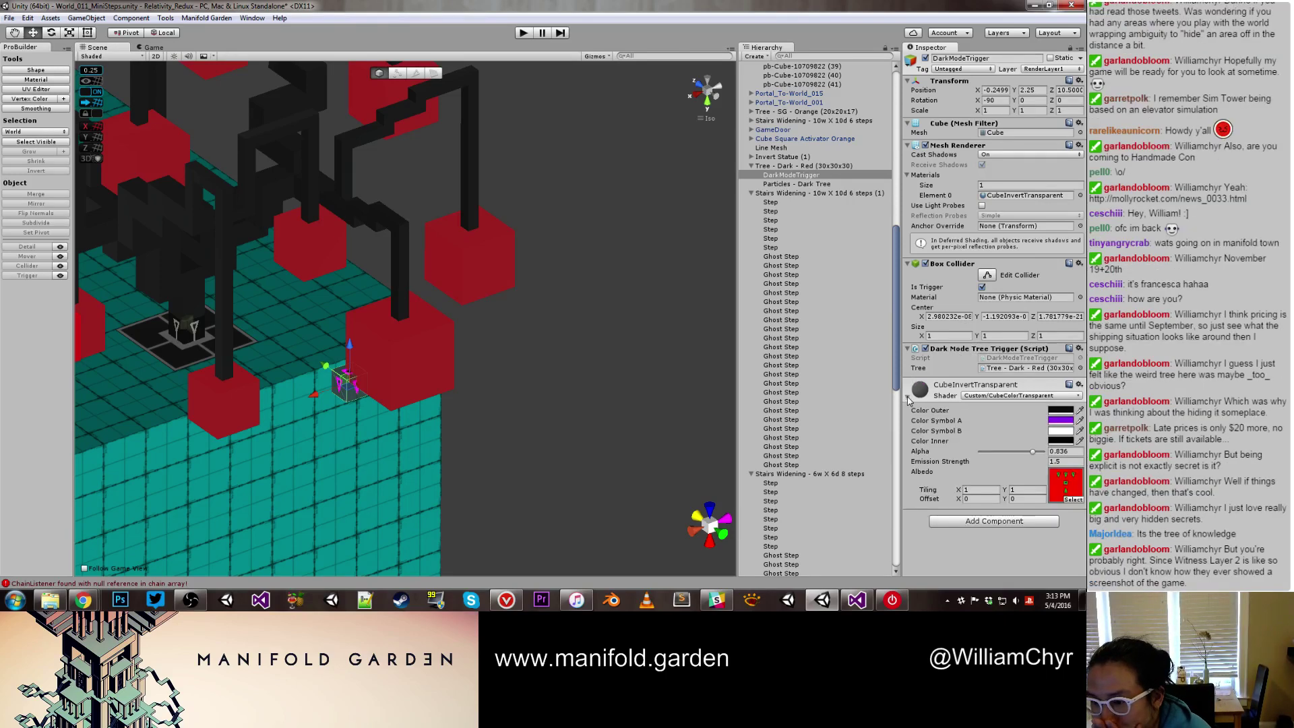
scroll(483, 277, "down", 5)
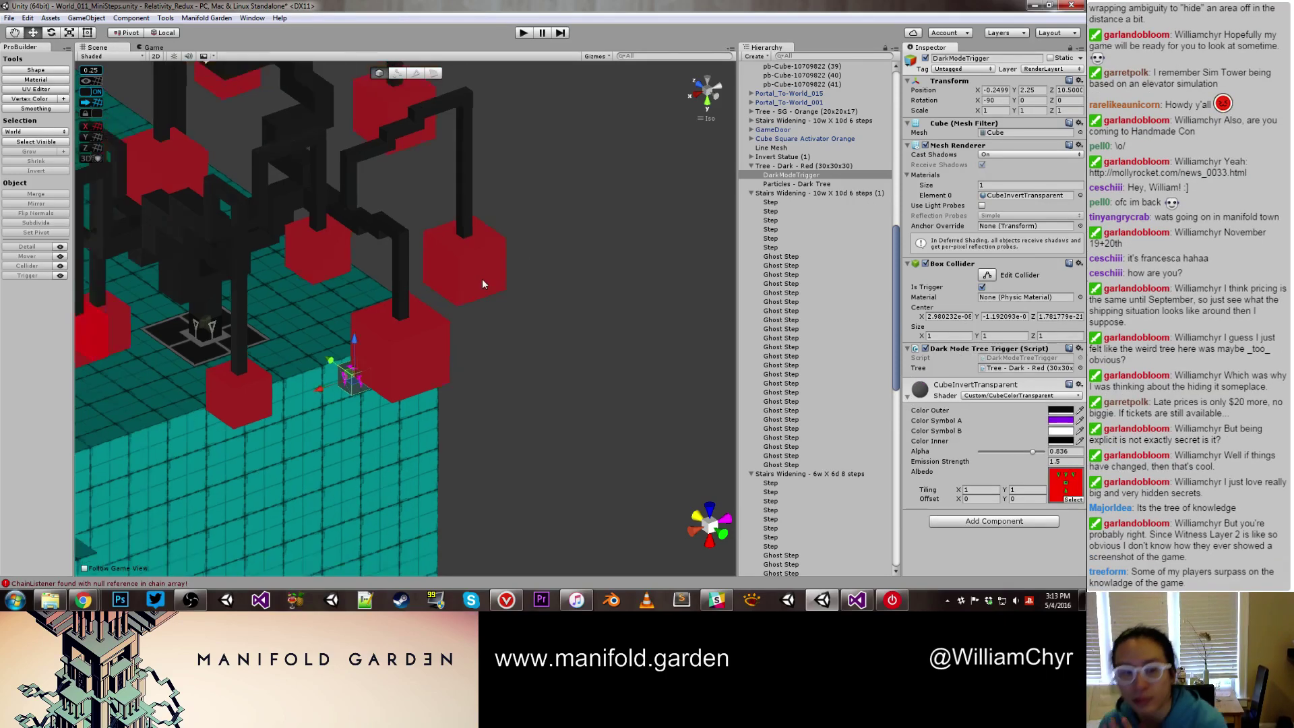
Change the purple key in the Color over Lifetime gradient of Particles - Dark Tree to red
left_click(784, 184)
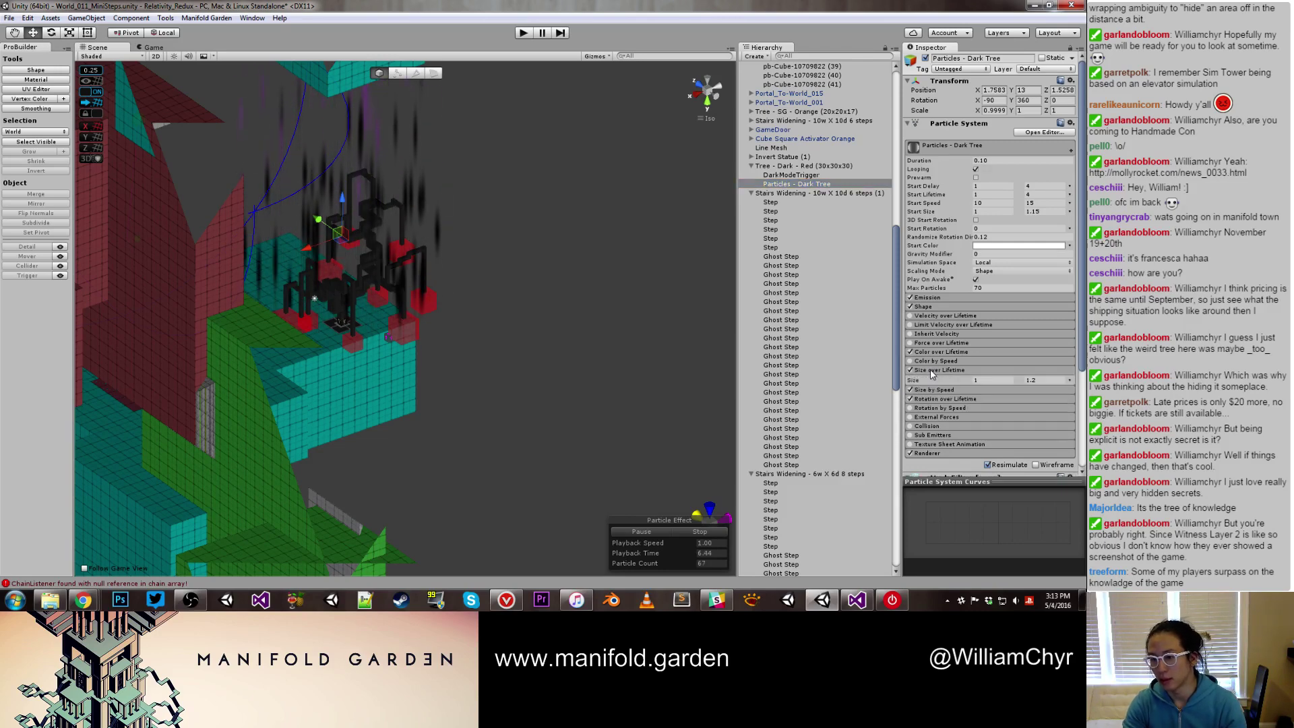
left_click(933, 351)
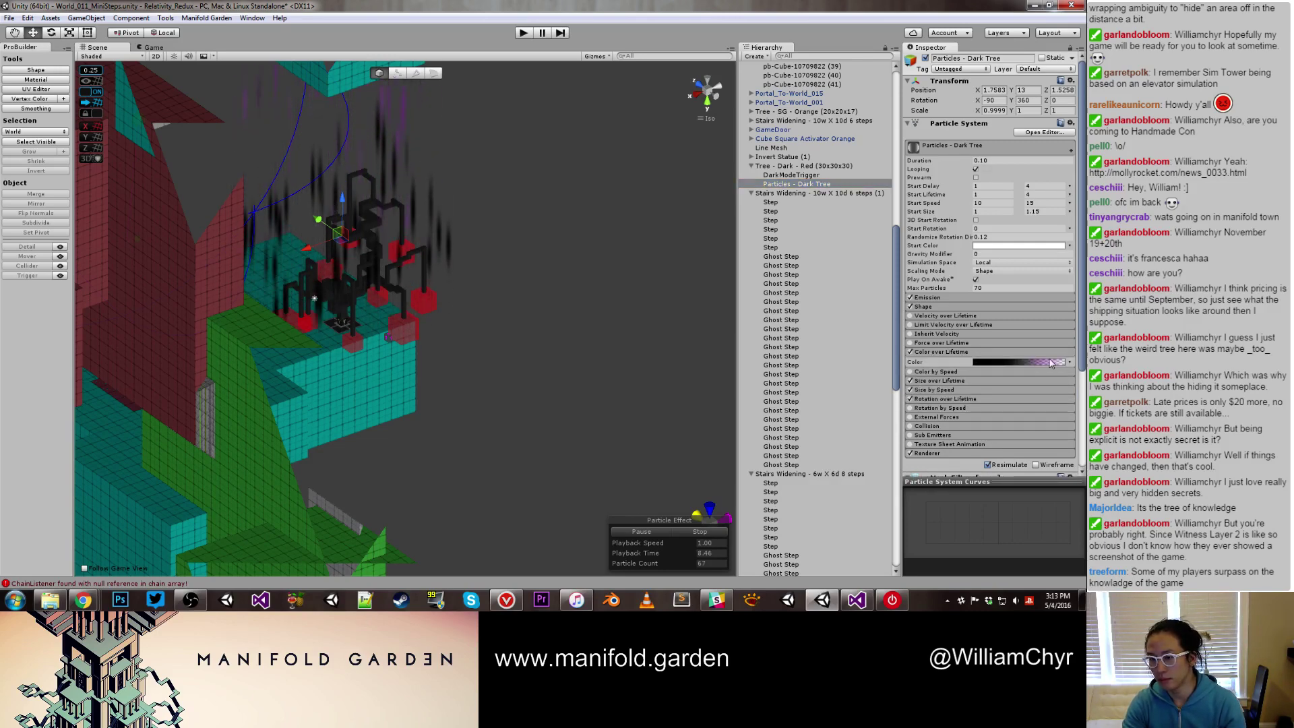
left_click(1019, 362)
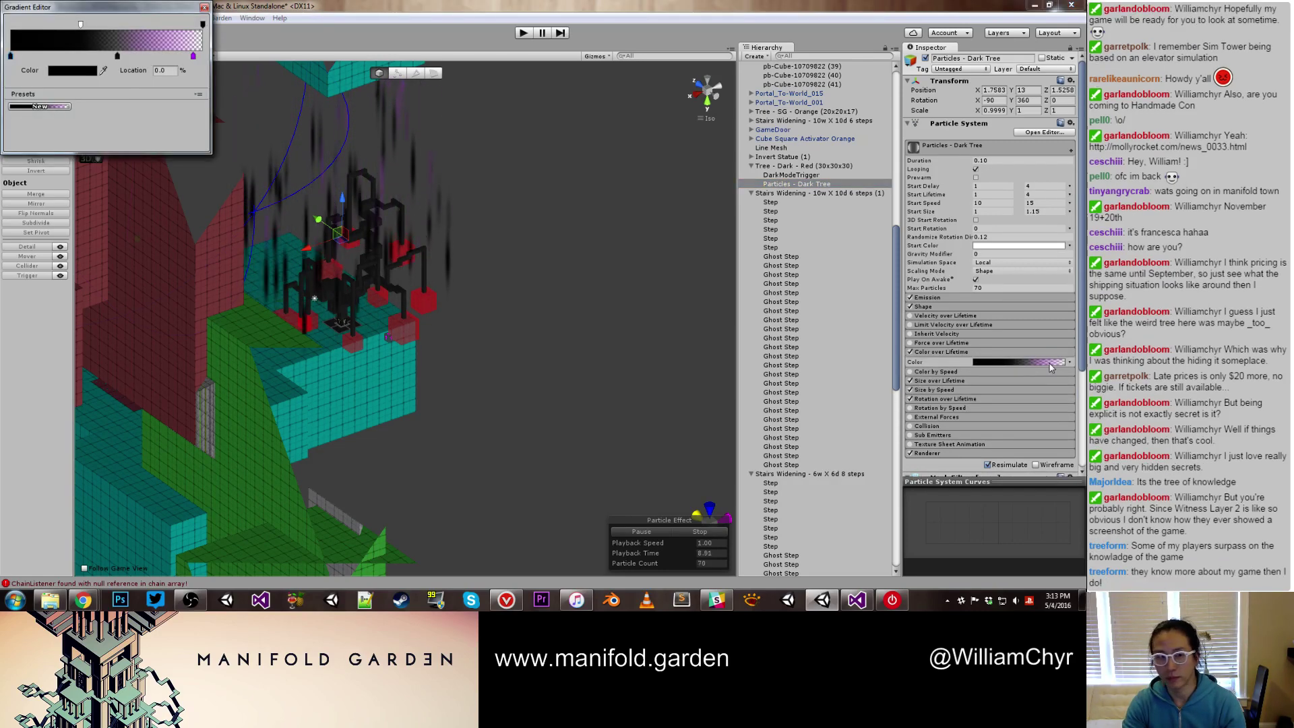
left_click(193, 57)
left_click(69, 72)
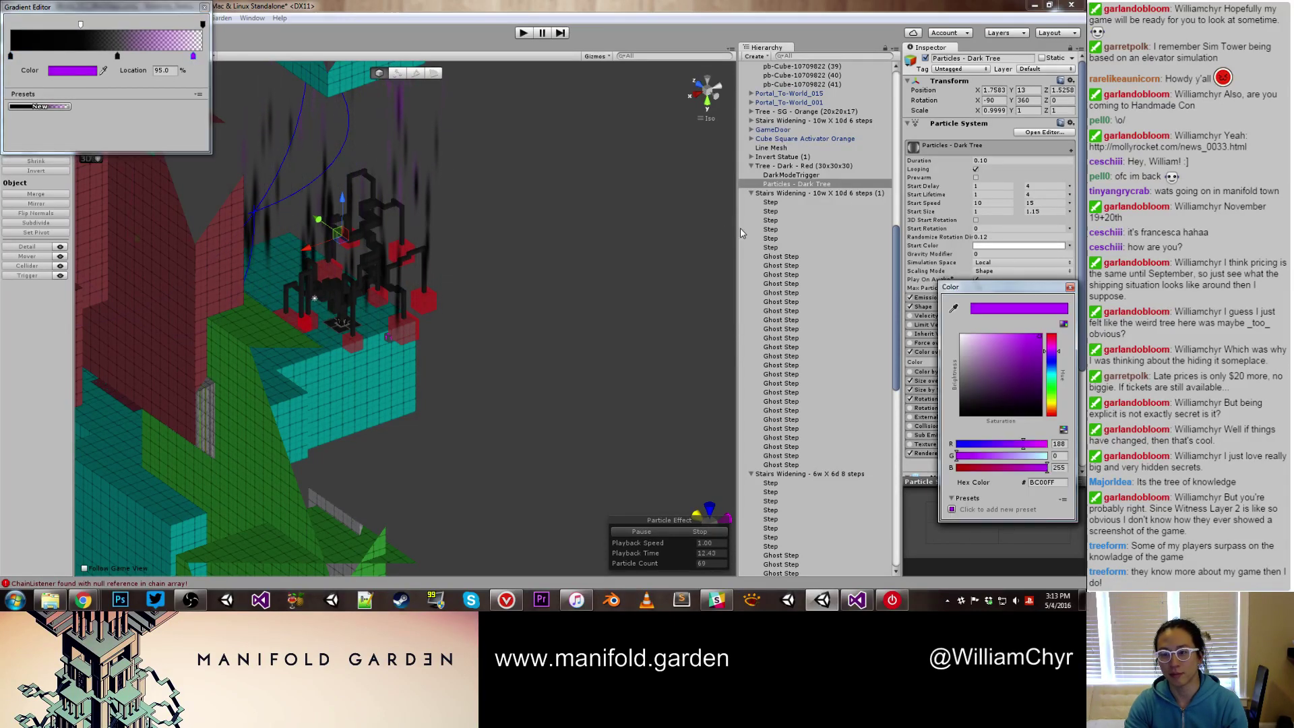
left_click_drag(1051, 342, 1052, 329)
left_click(1070, 287)
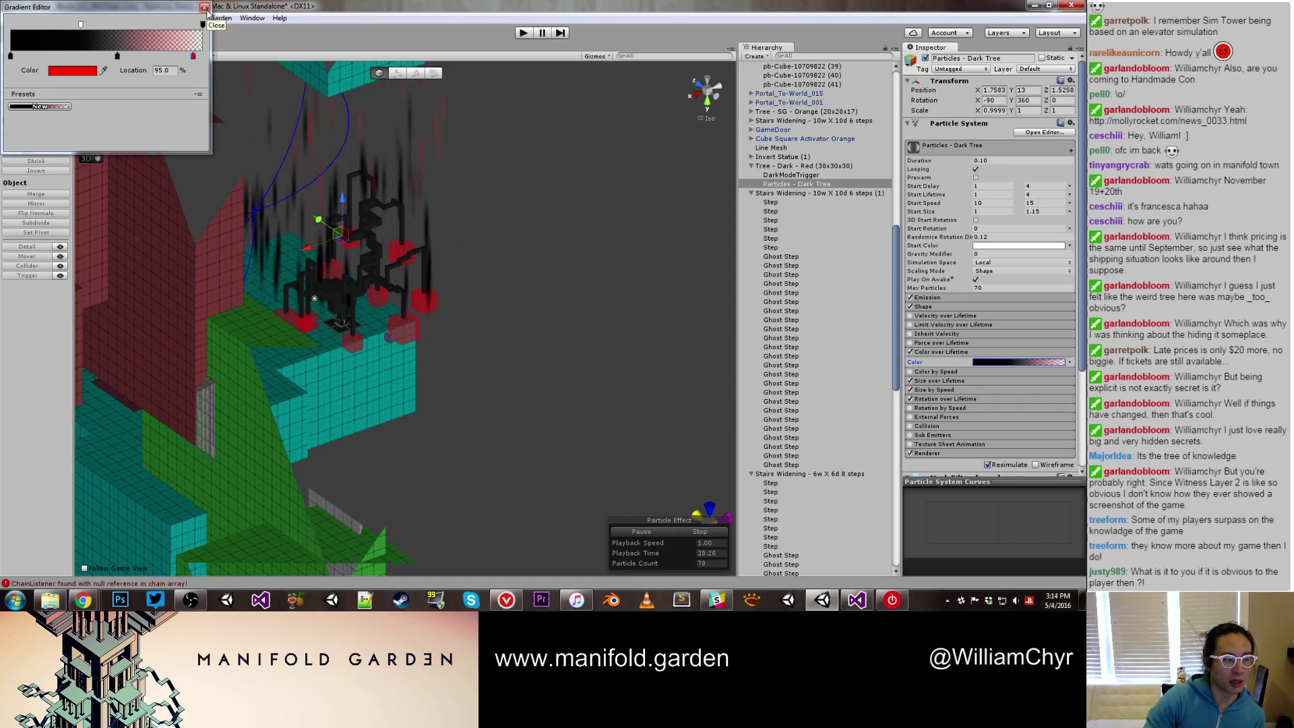
left_click(205, 7)
Add a Cube Square Activator Orange to the pink floor beside the dark red line leading to the stand
left_click_drag(543, 328, 454, 383, "alt")
middle_click_drag(453, 384, 577, 370)
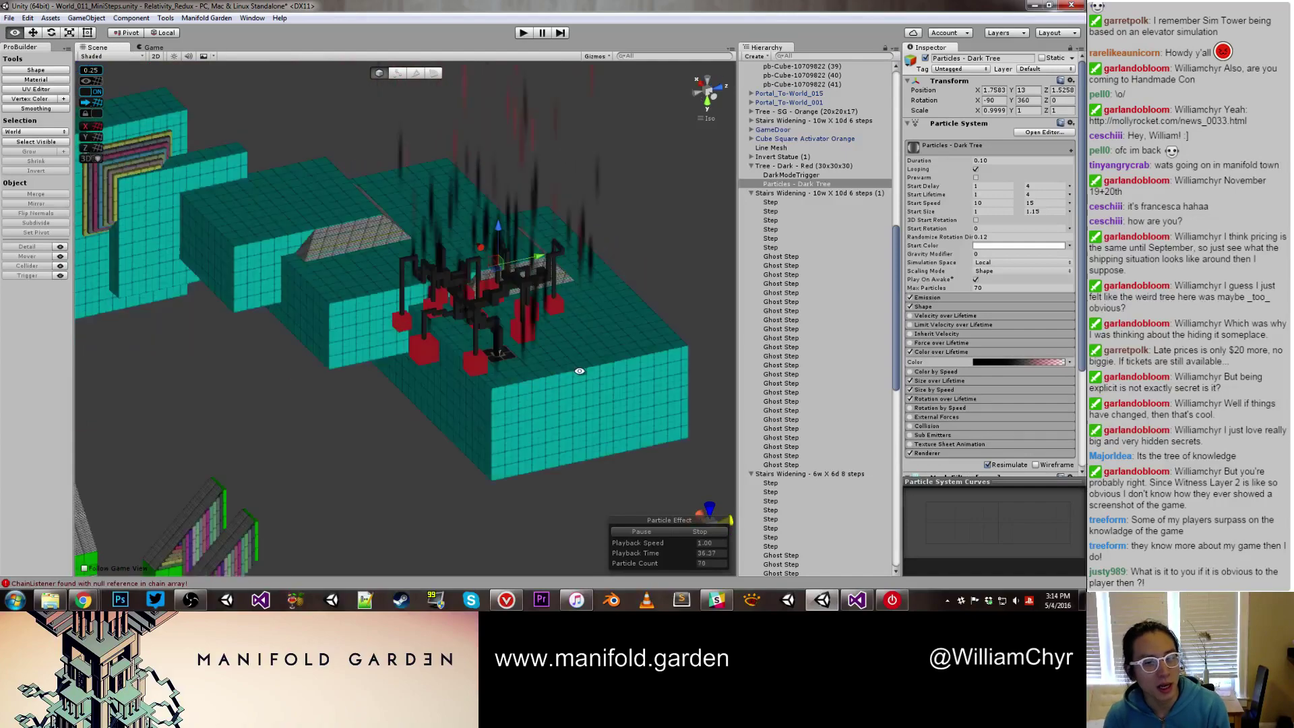
scroll(595, 338, "down", 3)
middle_click_drag(445, 340, 592, 347)
left_click_drag(593, 347, 369, 468, "alt")
scroll(369, 469, "up", 3)
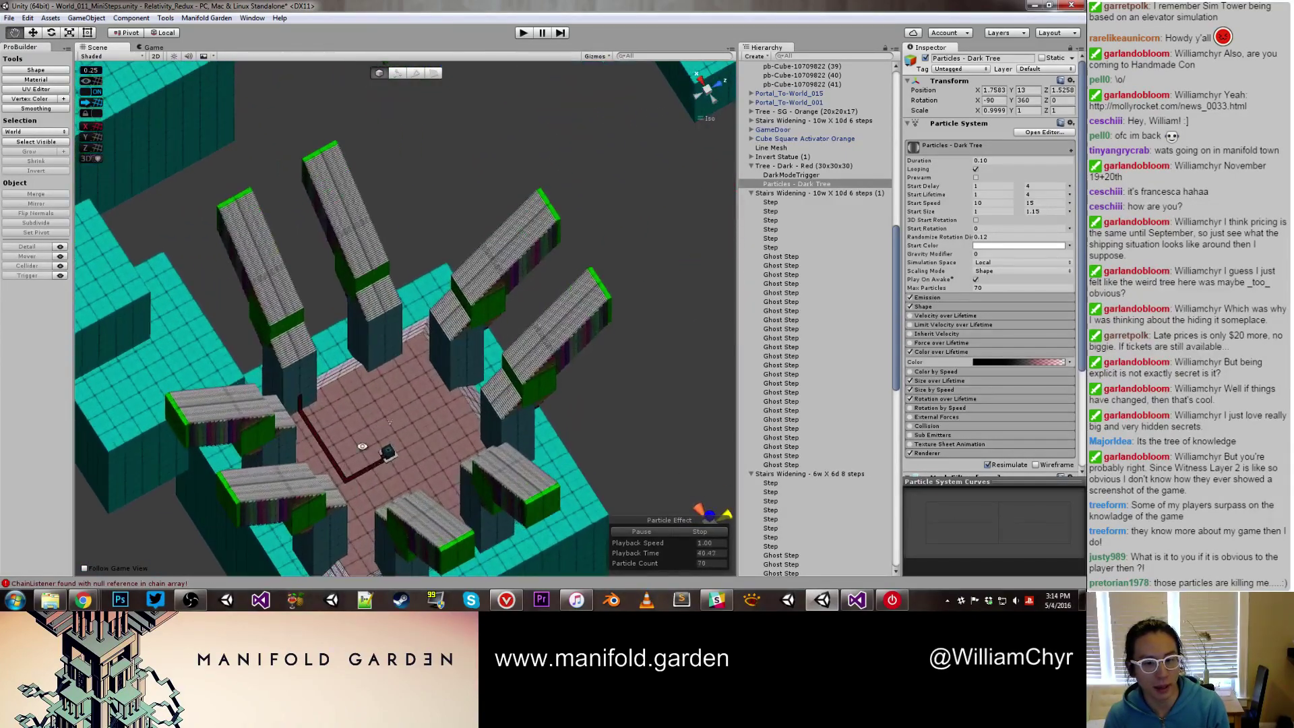
left_click(302, 414)
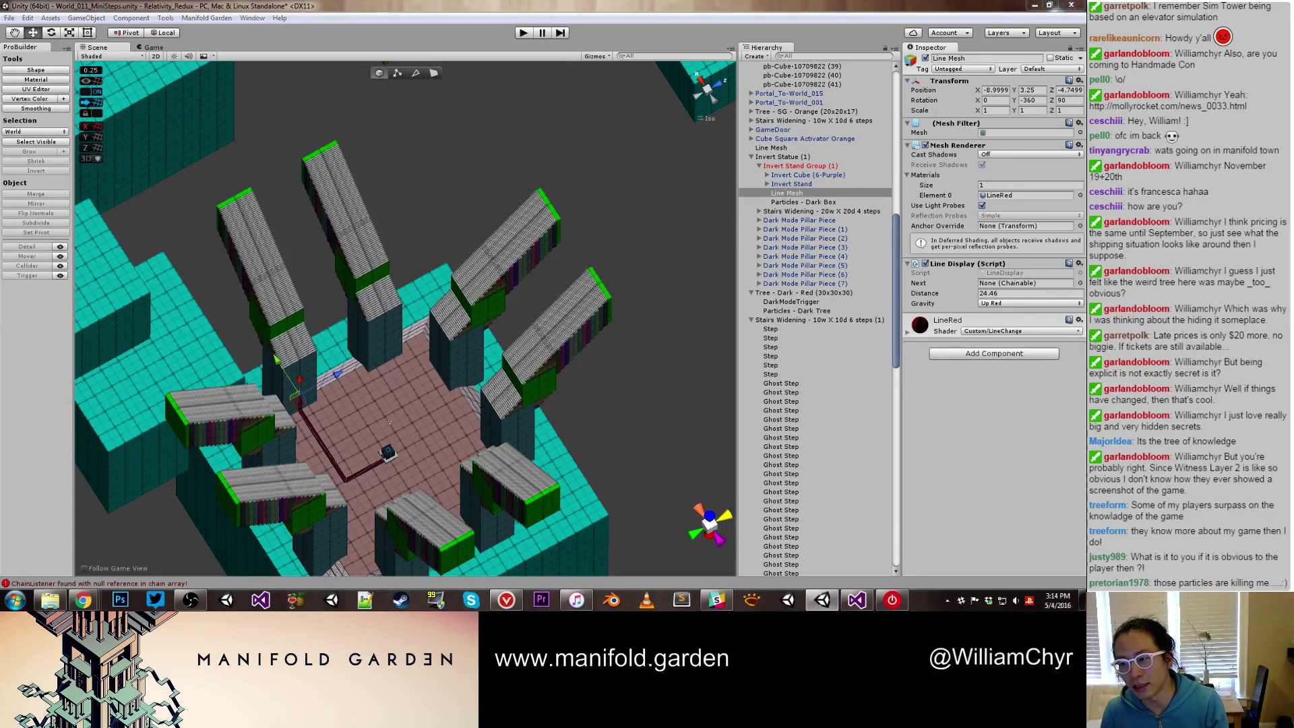
left_click(340, 399)
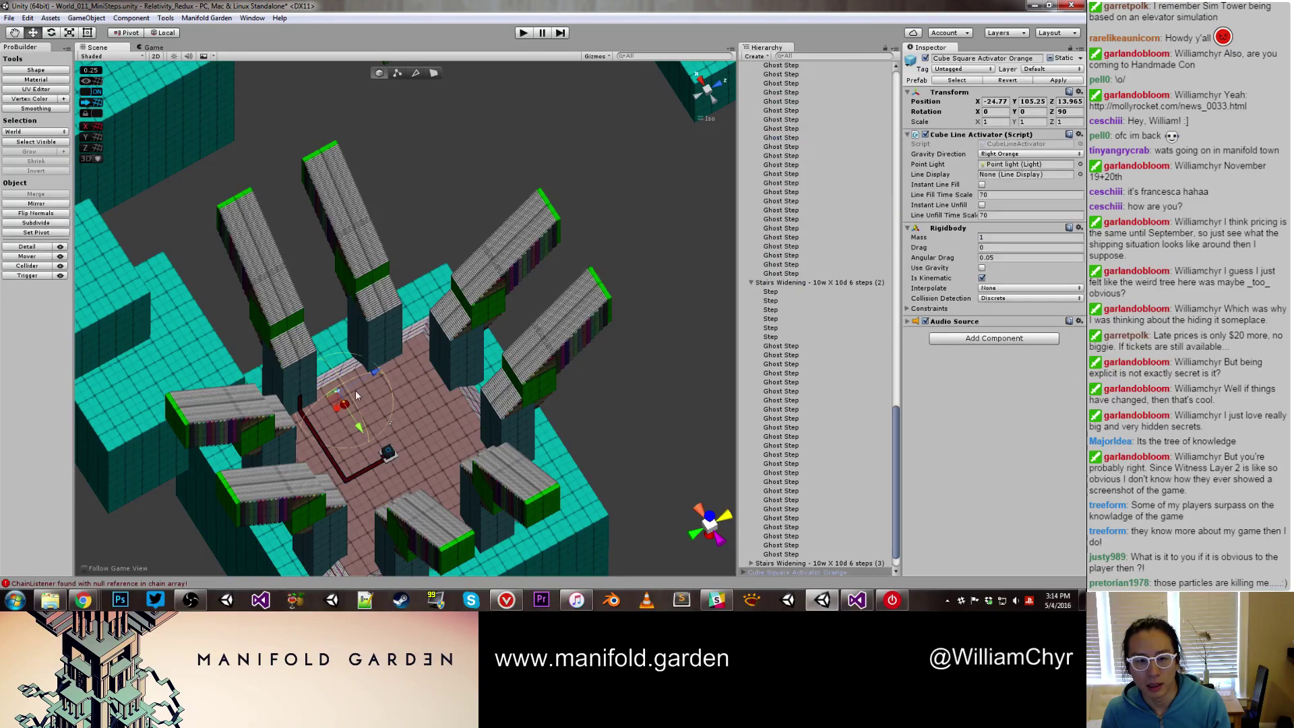
Move the orange activator onto the pillar face at the line's upper end, at X -24.75, Y 100.75, Z 9.75
scroll(280, 401, "up", 8)
middle_click_drag(305, 429, 523, 395)
left_click_drag(524, 395, 458, 350, "alt")
middle_click_drag(485, 297, 431, 154)
scroll(474, 375, "up", 5)
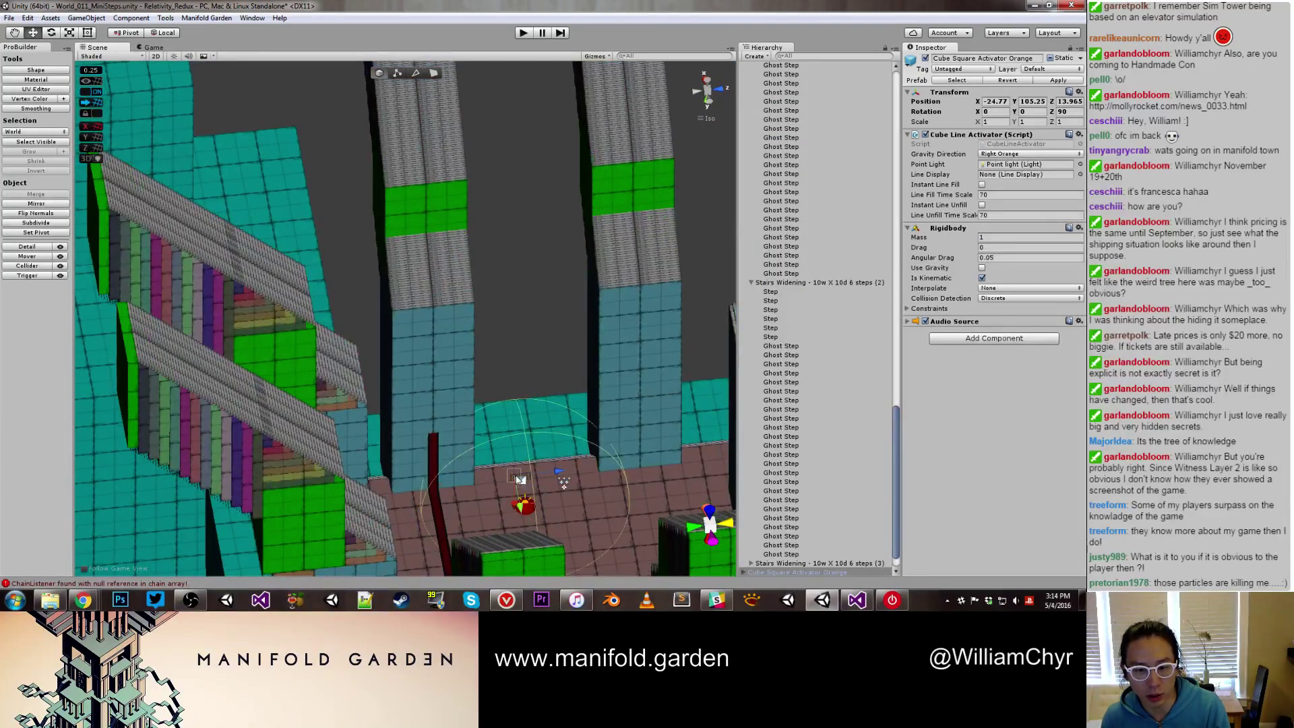
left_click_drag(514, 476, 429, 440)
scroll(441, 455, "up", 3)
left_click_drag(443, 500, 358, 389, "alt")
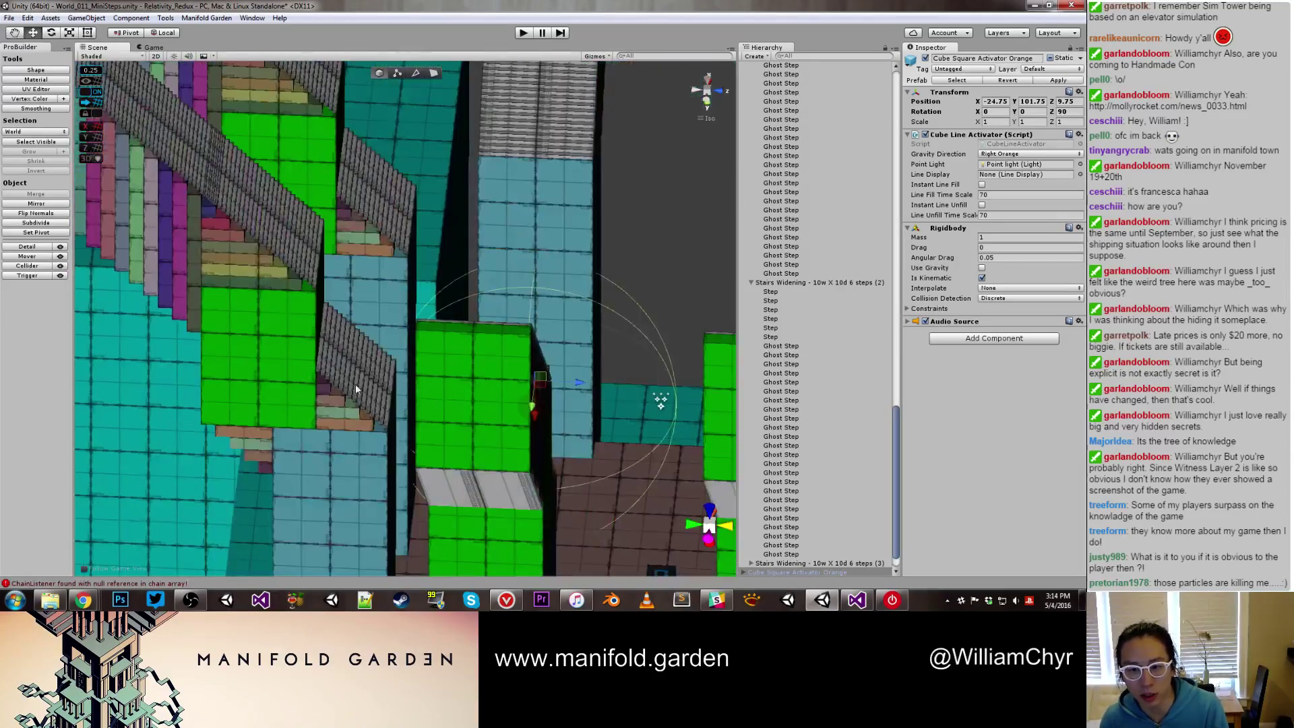
left_click_drag(538, 406, 563, 381, "alt")
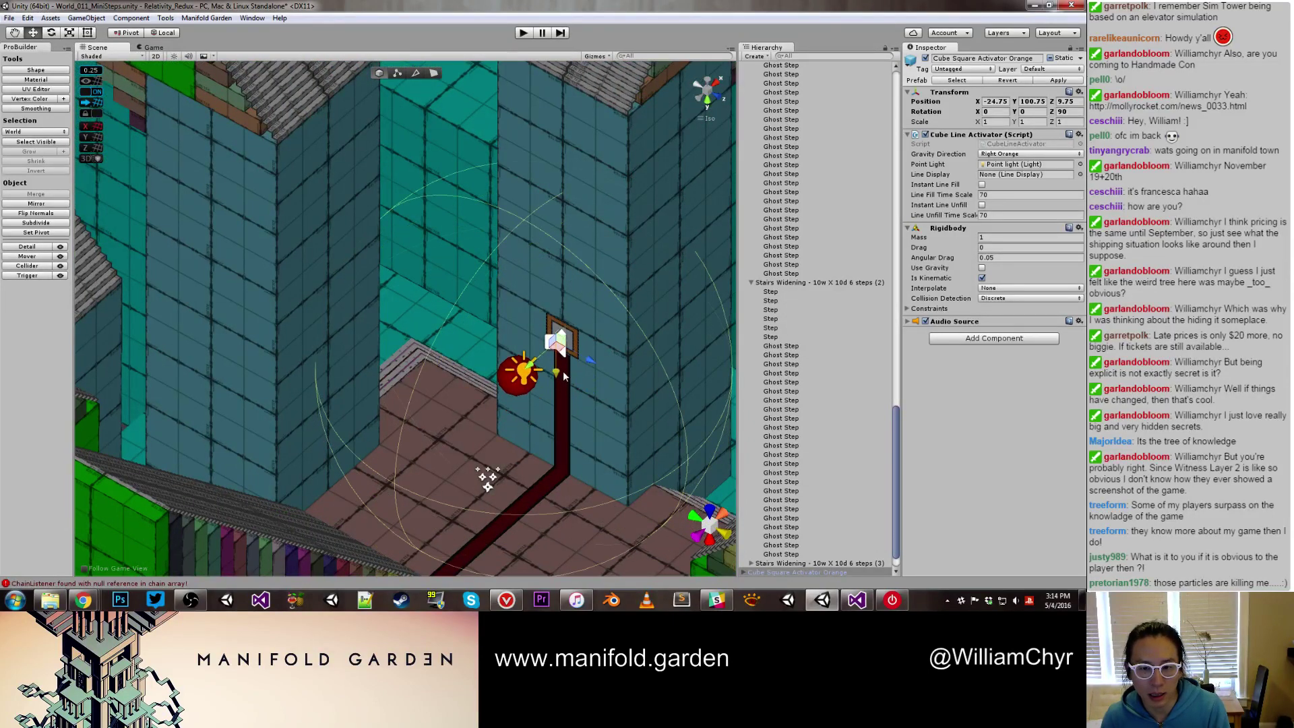
Set the Gravity of the dark red Line Mesh running from the activator to Right Orange
left_click(565, 400)
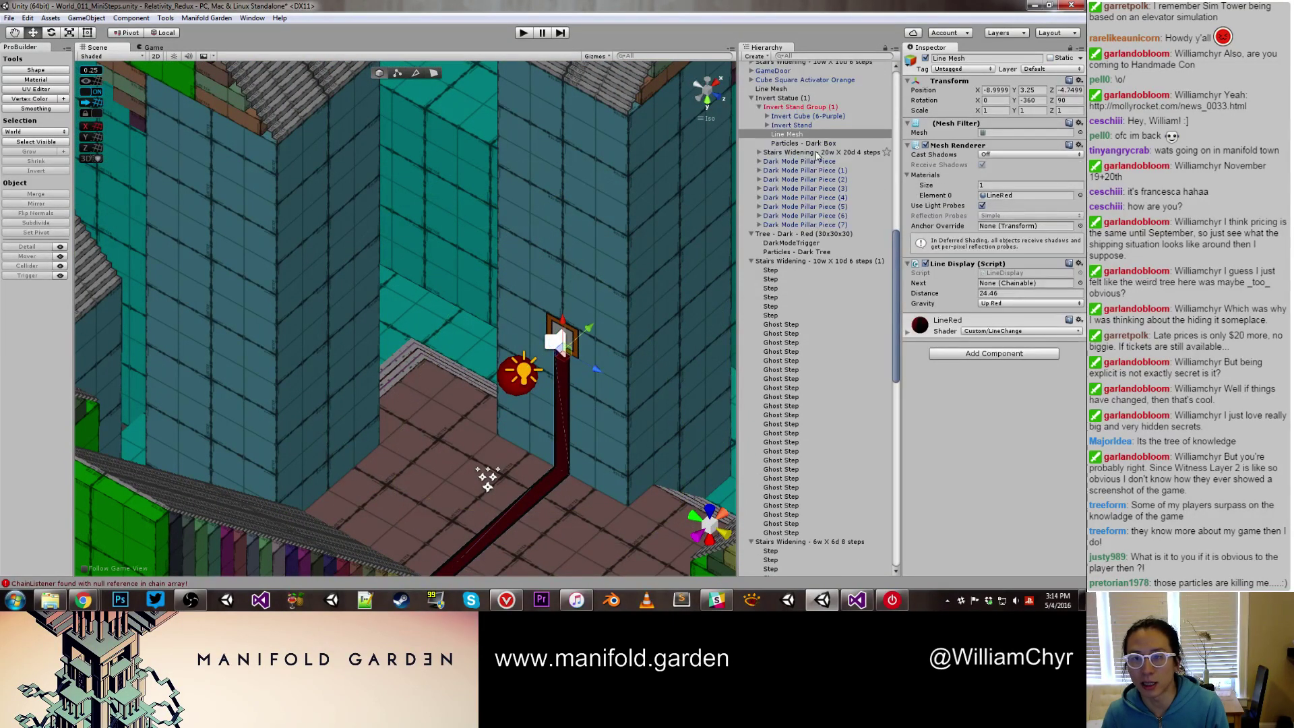
left_click(1014, 304)
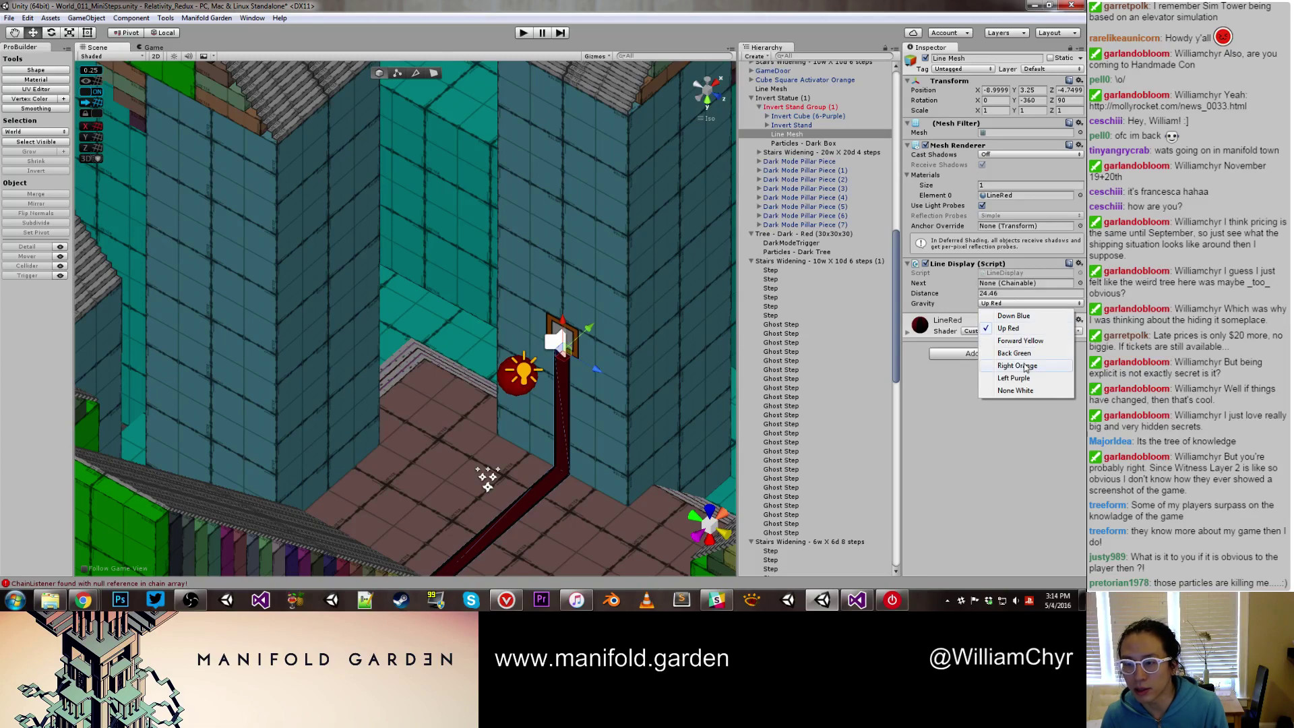
left_click(1022, 367)
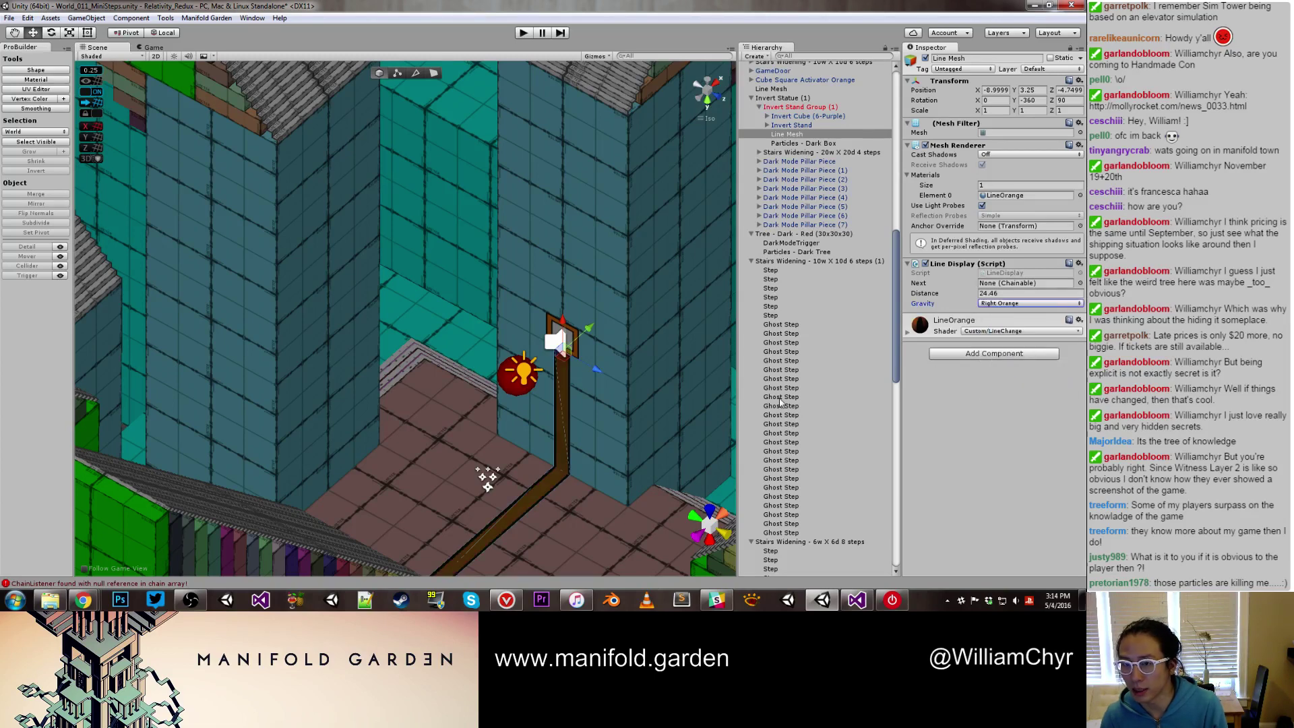
scroll(779, 409, "down", 10)
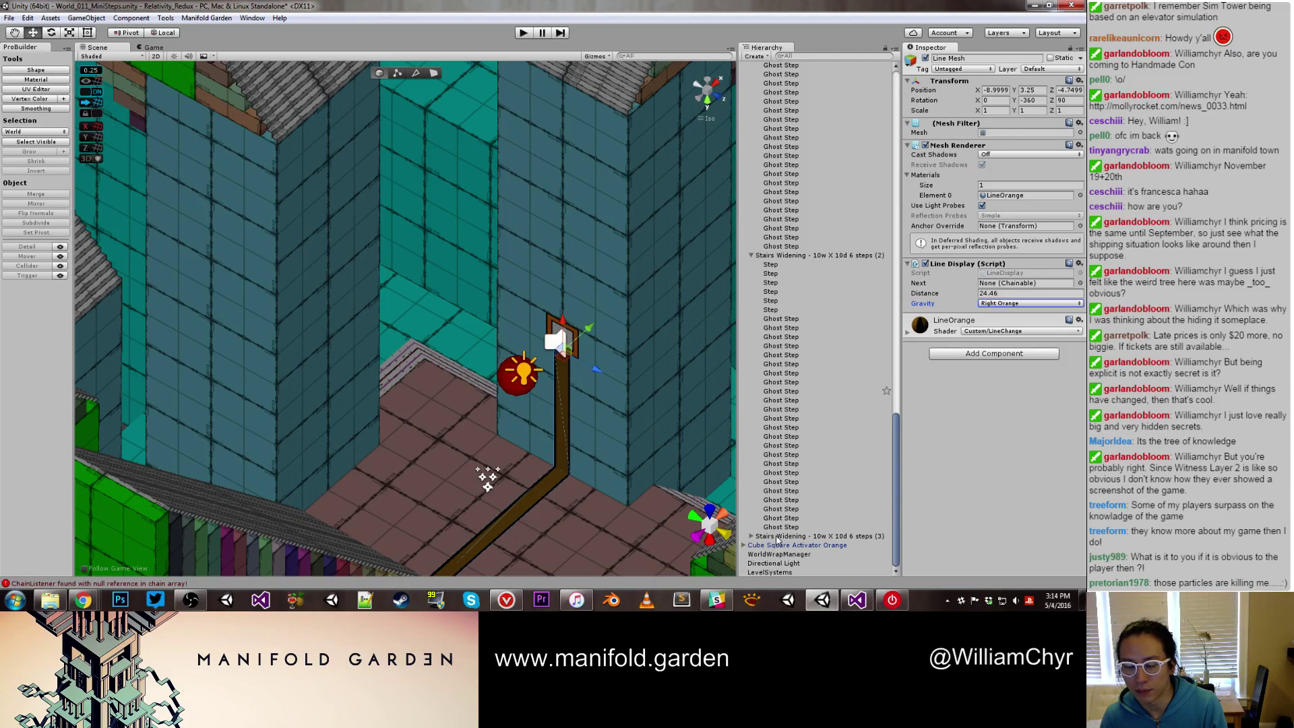
left_click_drag(777, 539, 805, 267)
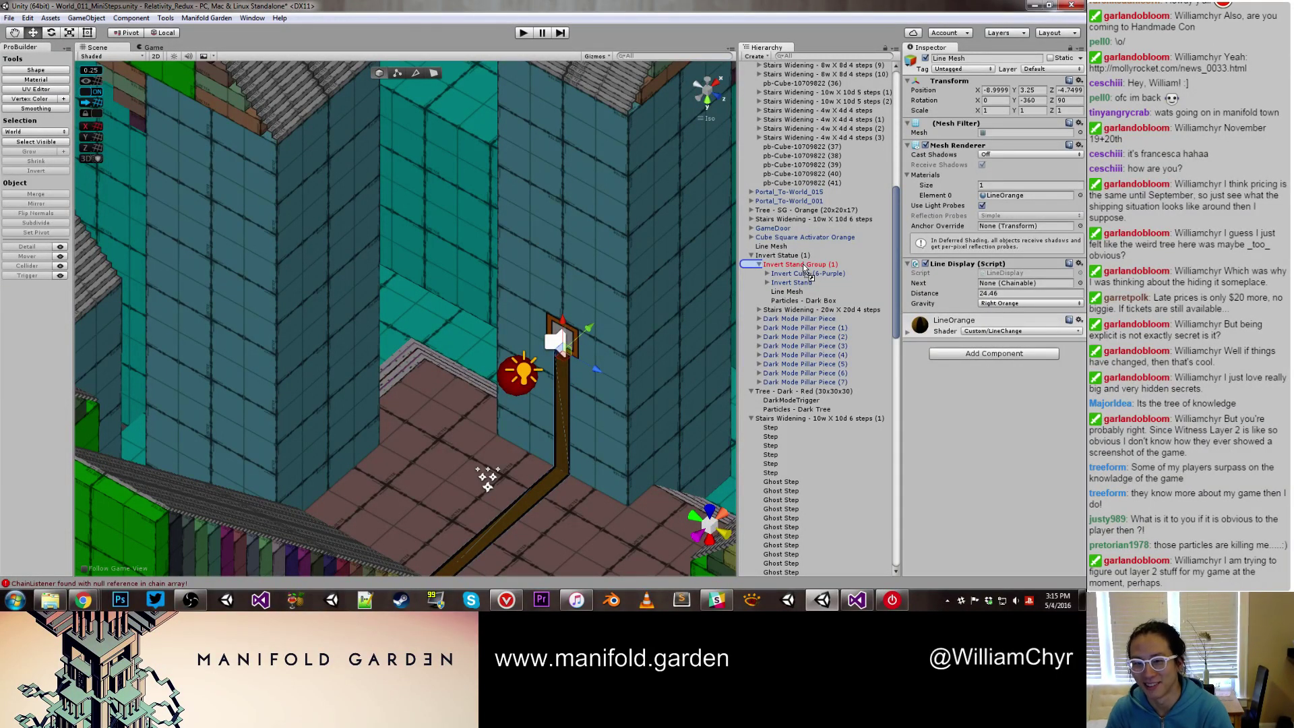
left_click_drag(805, 268, 805, 266)
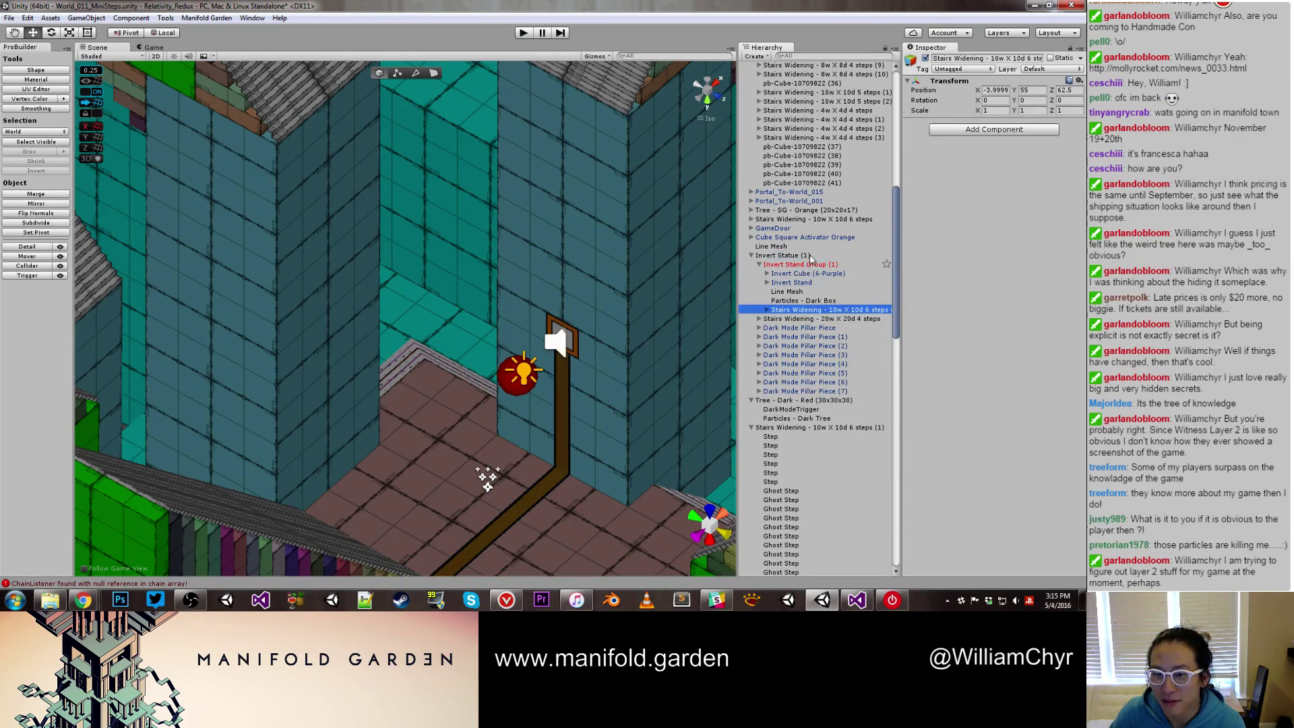
left_click(795, 291)
scroll(801, 329, "down", 15)
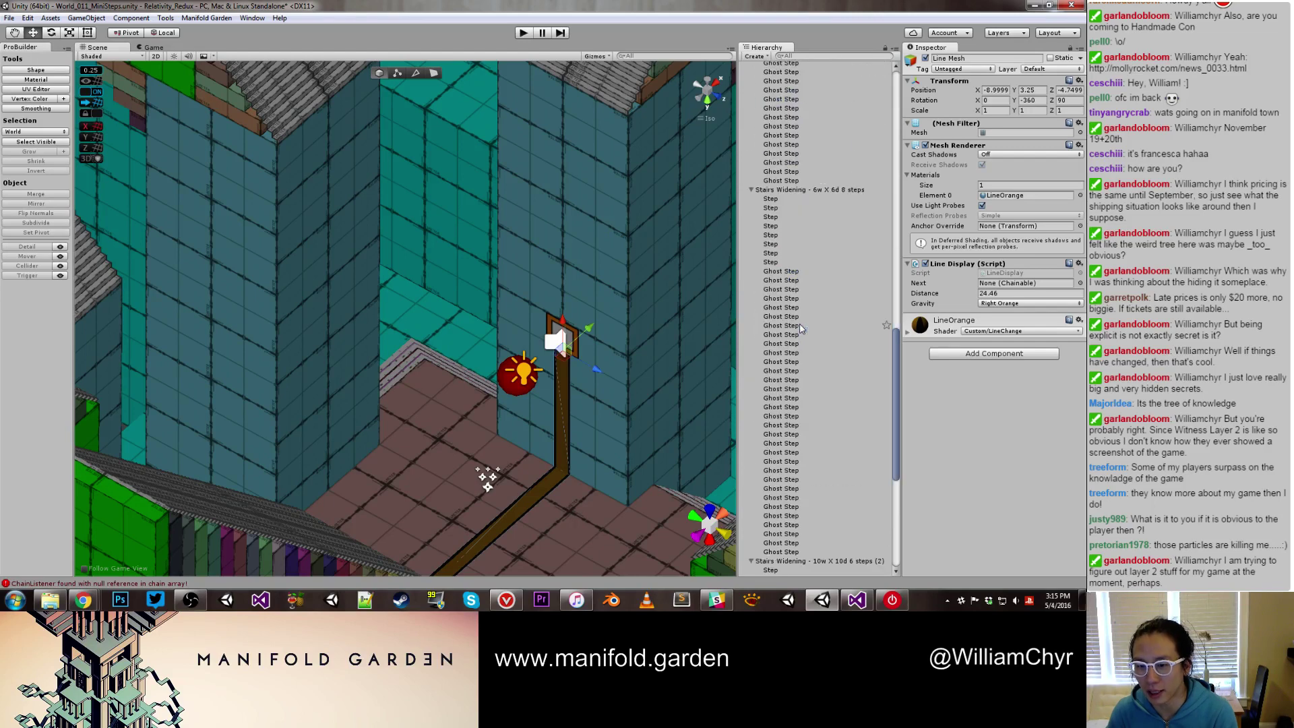
scroll(801, 328, "up", 10)
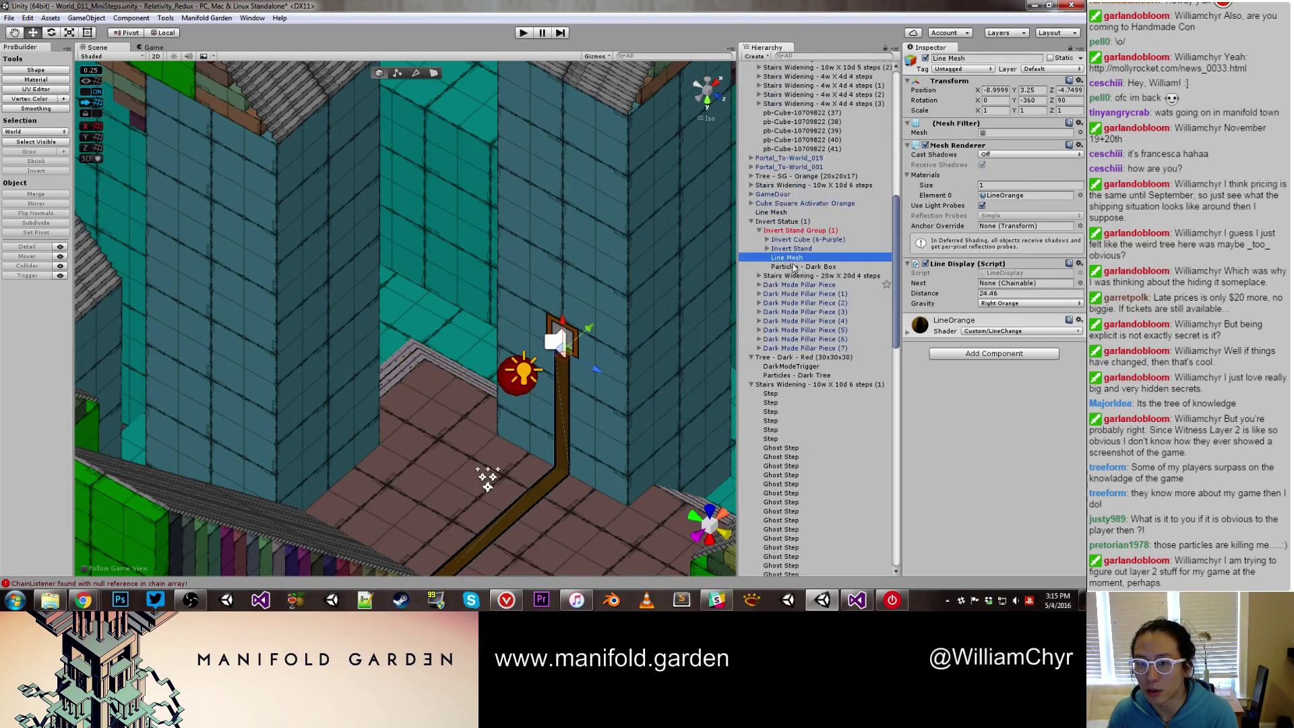
Parent the newly placed Cube Square Activator Orange to Invert Stand Group (1) with the parent-by-name tool
left_click(565, 342)
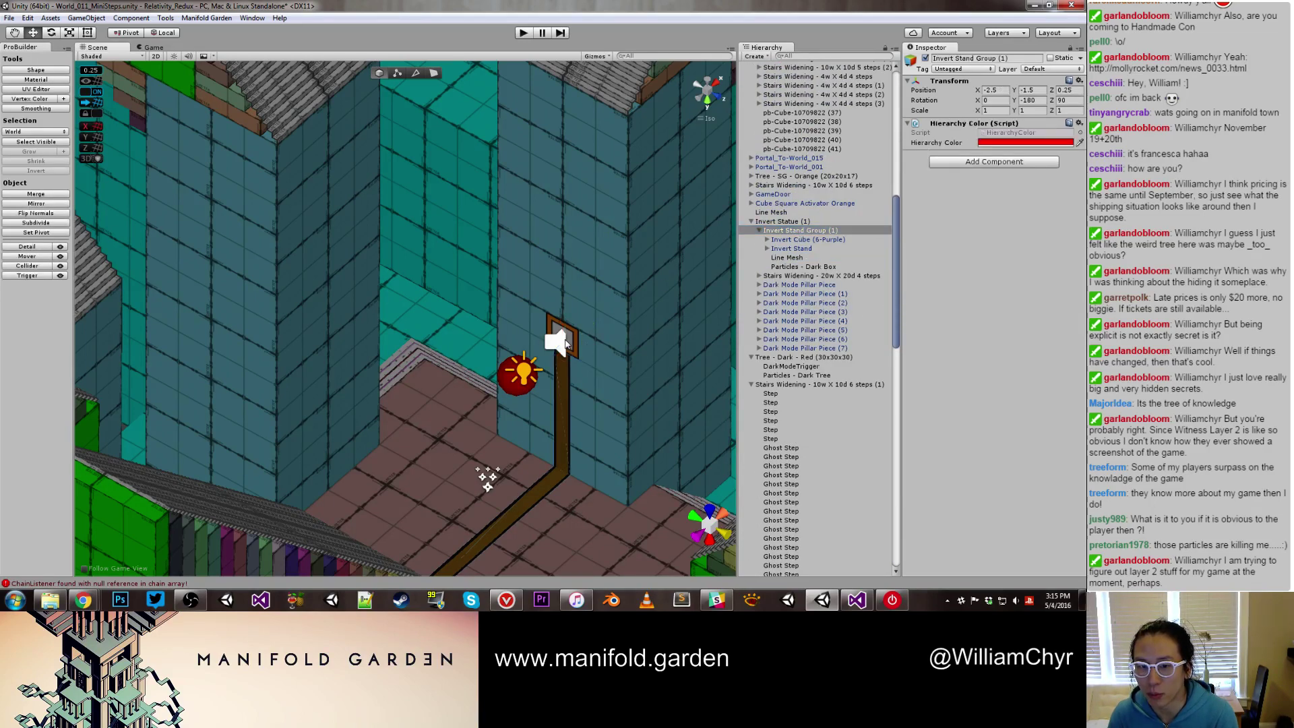
left_click(565, 343)
key("alt+p")
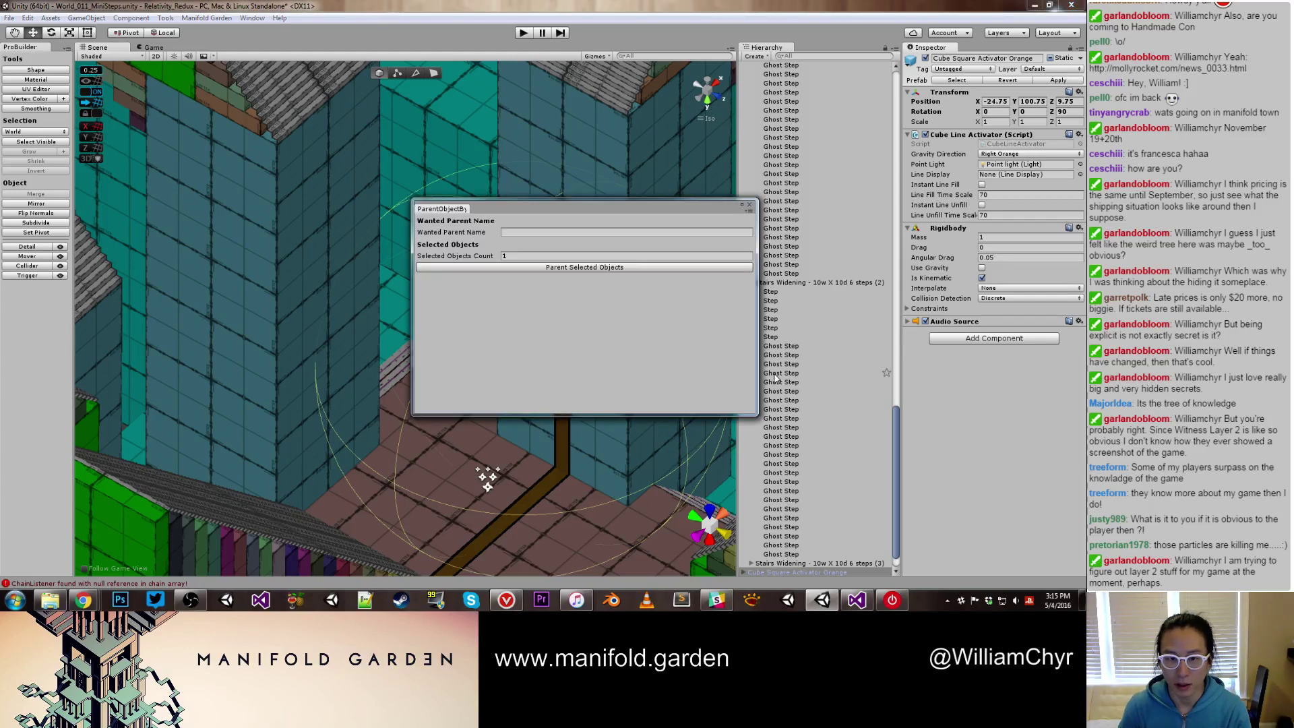
left_click(630, 231)
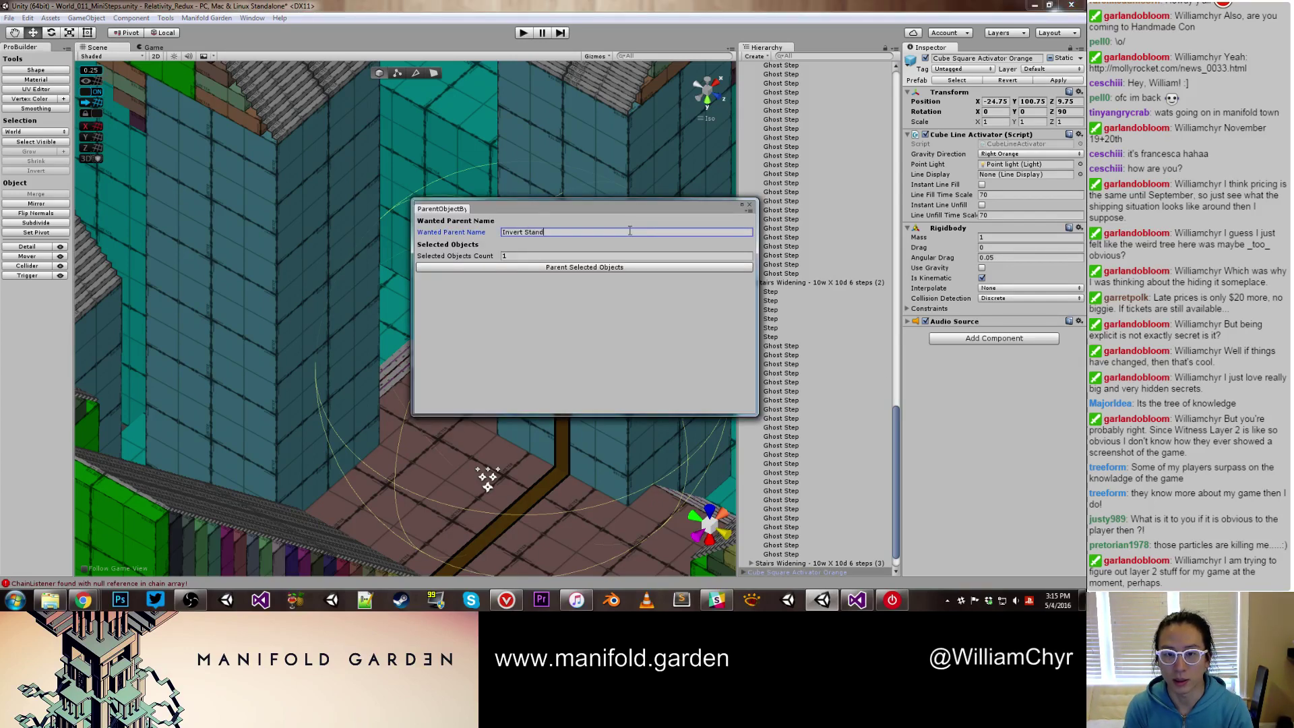
left_click(566, 268)
left_click(748, 205)
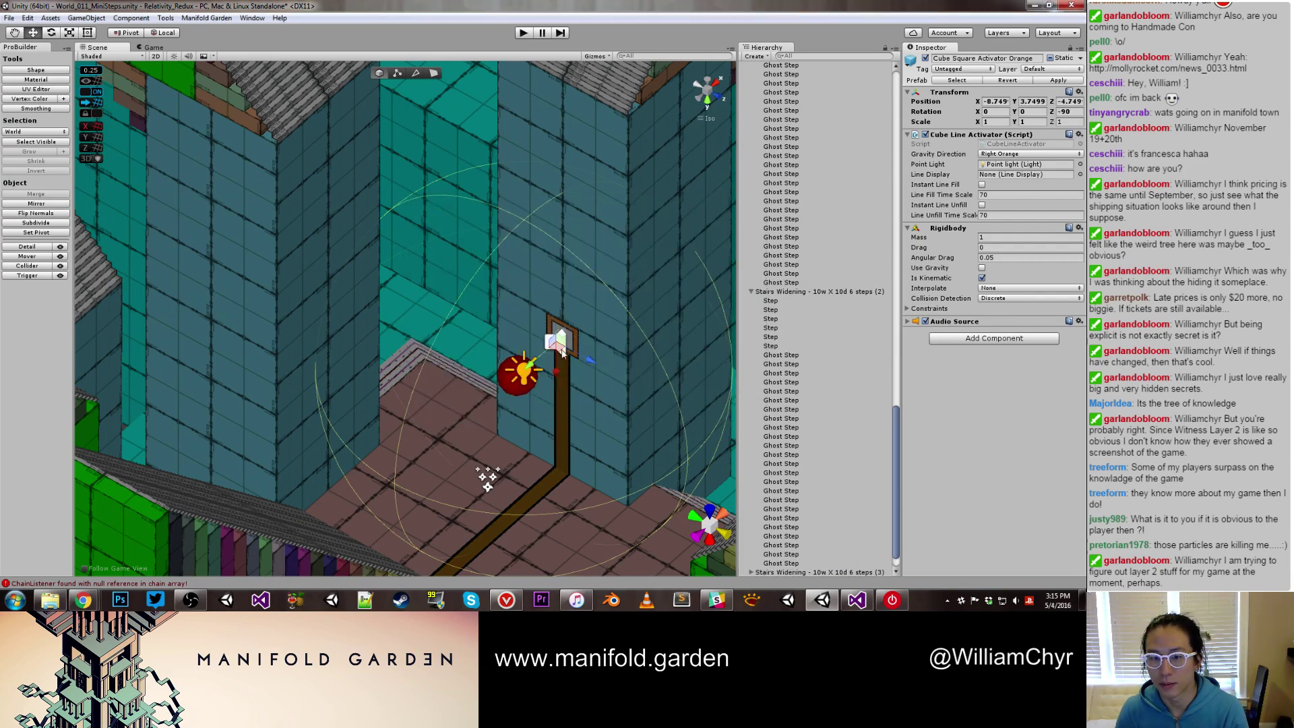
Place the activator above Line Mesh within Invert Stand Group (1) and assign that Line Mesh as its Line Display
scroll(803, 322, "up", 20)
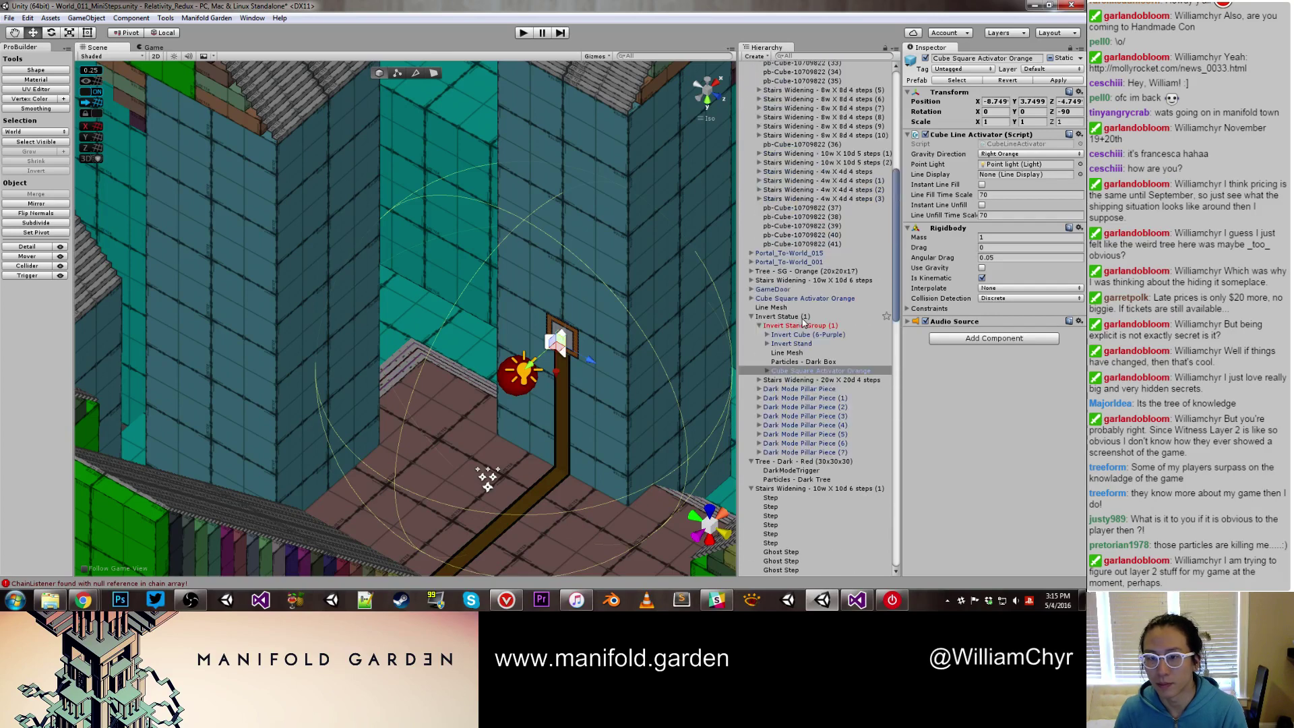
double_click(797, 371)
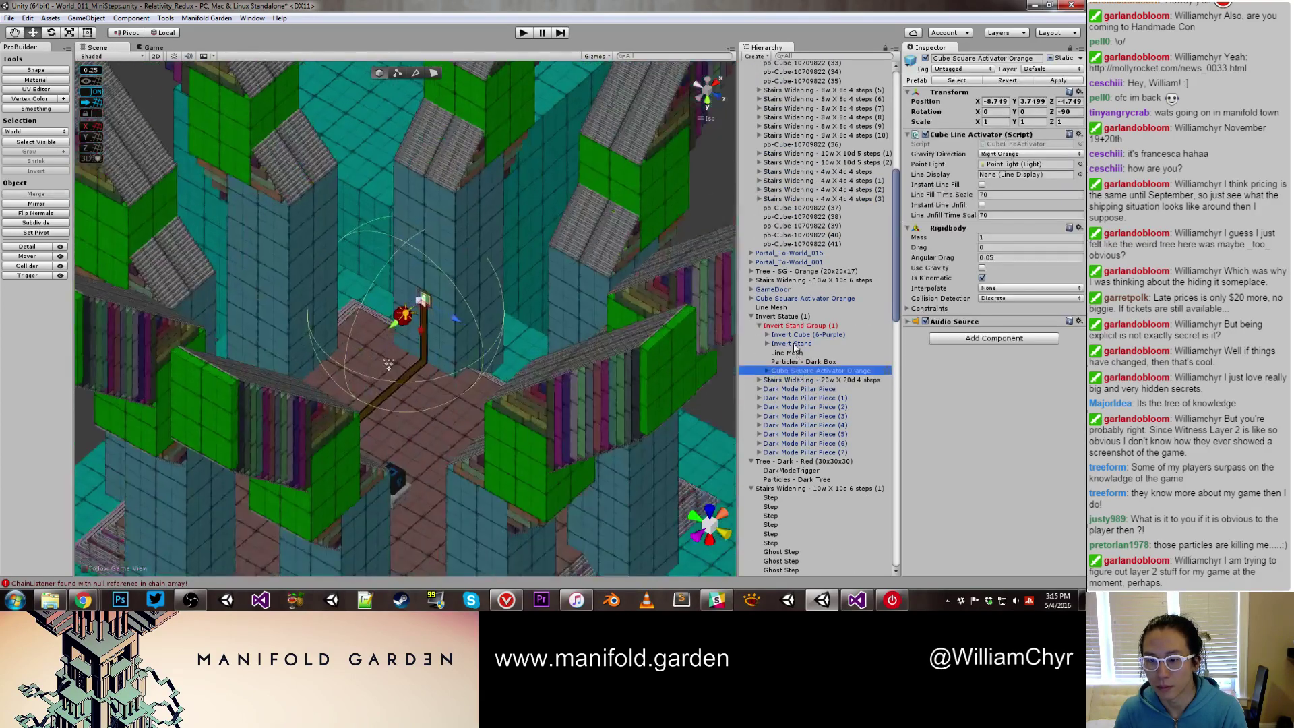
left_click_drag(797, 371, 1027, 174)
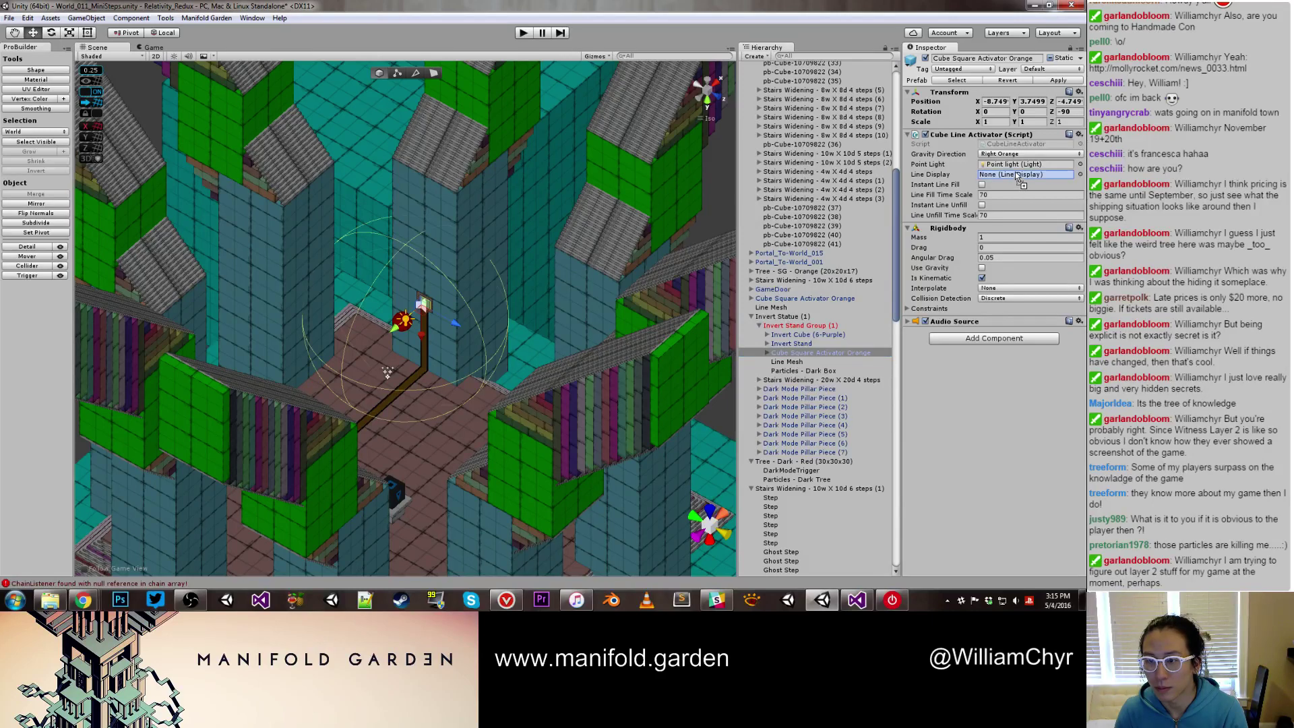
Set the Gravity Direction of Invert Cube (6-Purple) on the stand to Up Red
left_click_drag(552, 331, 600, 428, "alt")
left_click(442, 519)
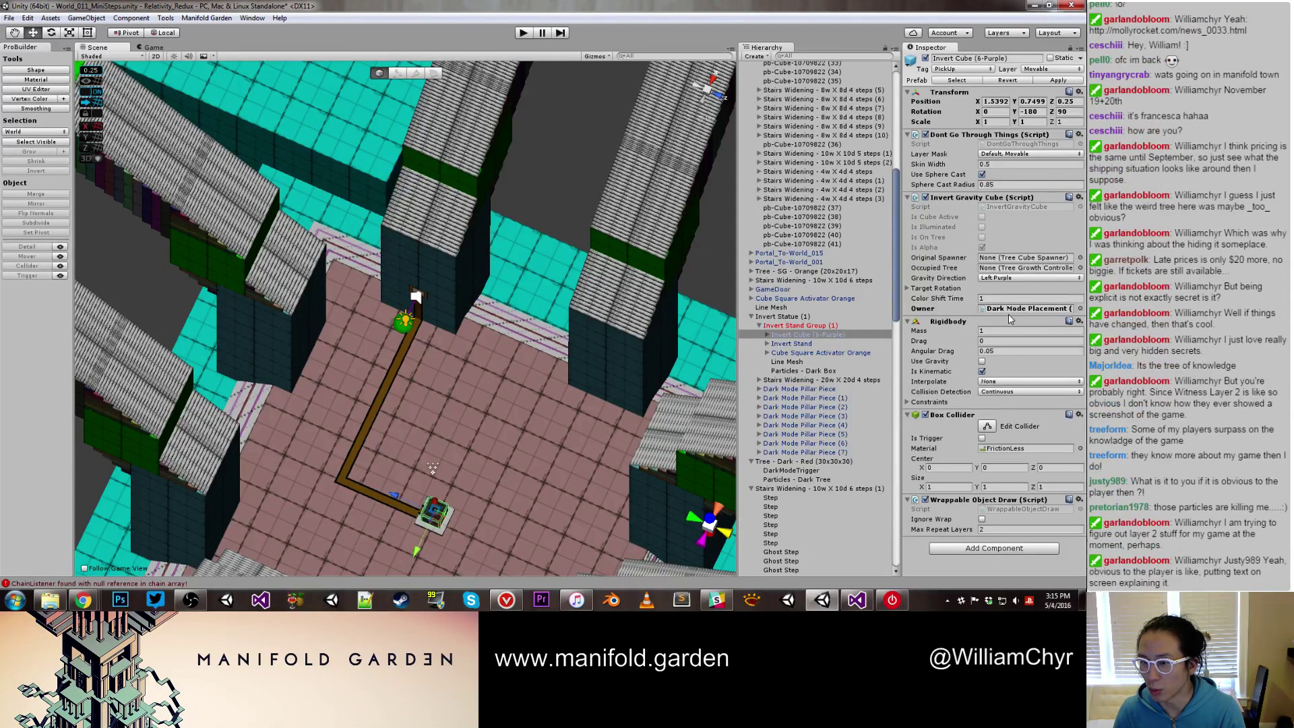
left_click(1015, 278)
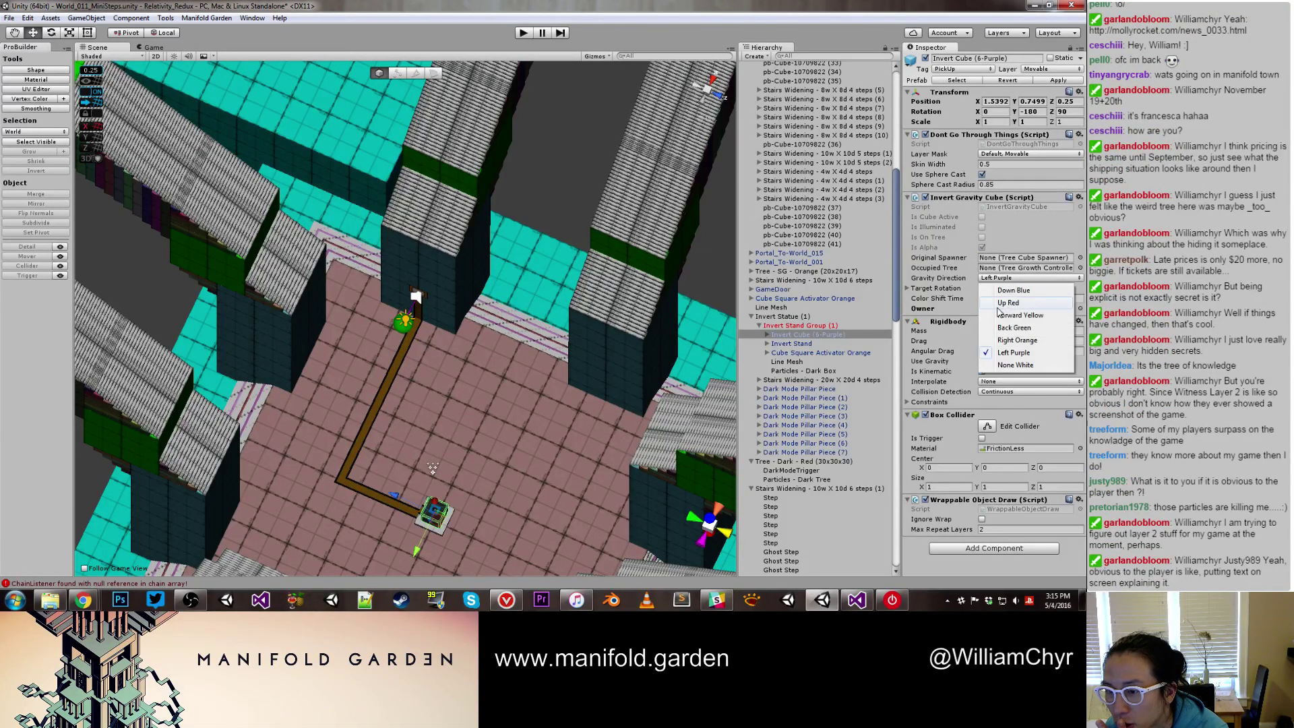
left_click(1000, 305)
left_click_drag(584, 467, 617, 367, "alt")
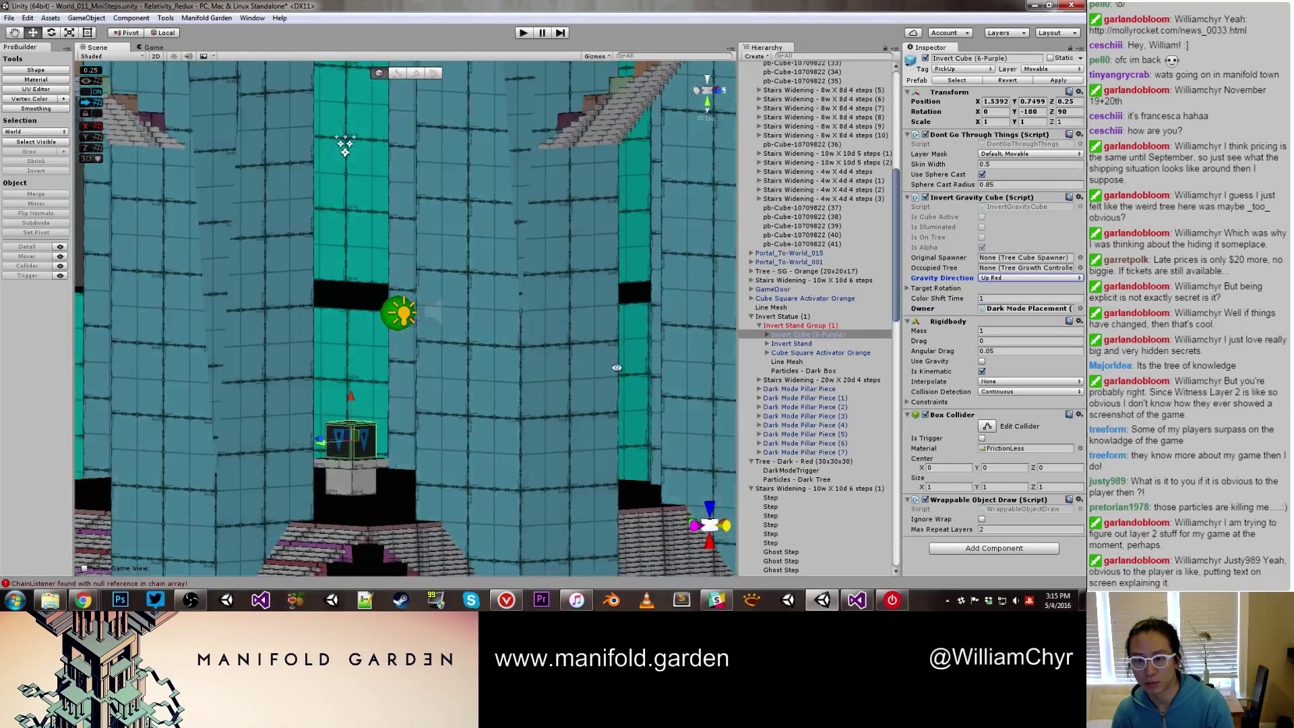
Delete Invert Cube (6-Purple) and place an Invert Cube (2-Red) on the stand instead
left_click(843, 335)
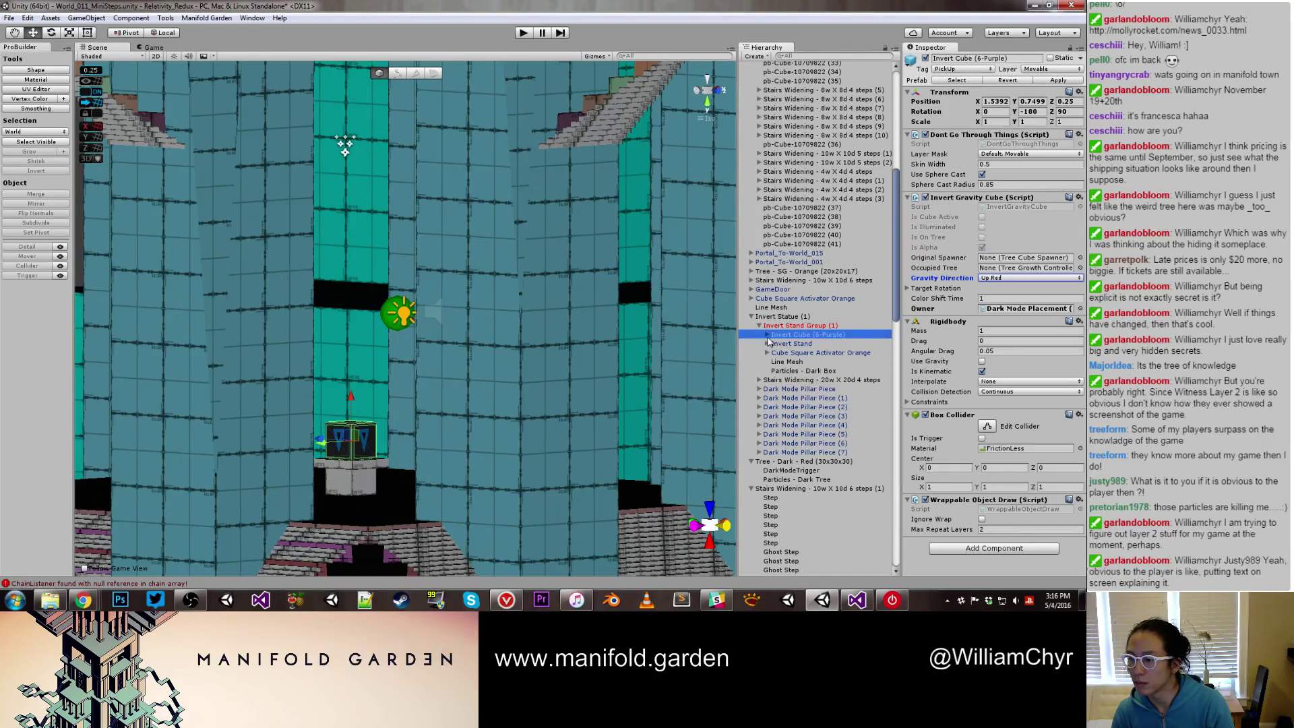
right_click(809, 337)
left_click(853, 398)
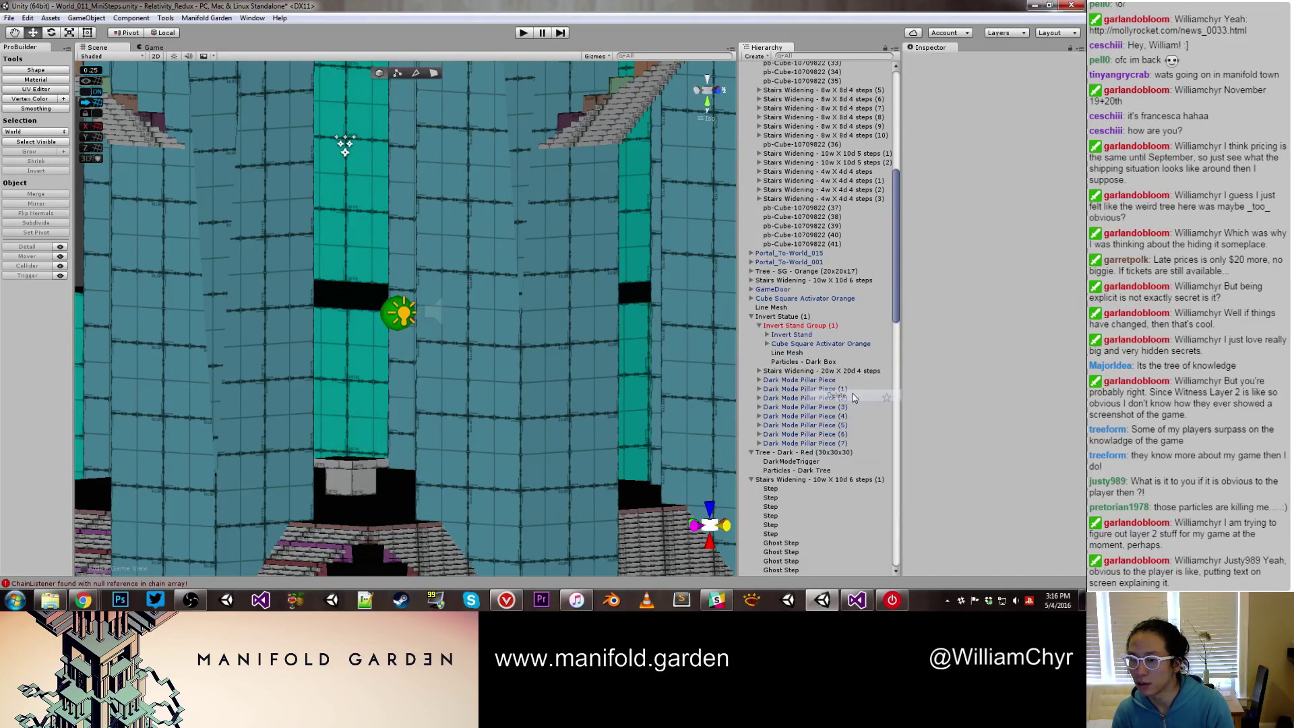
left_click_drag(1083, 505, 356, 450)
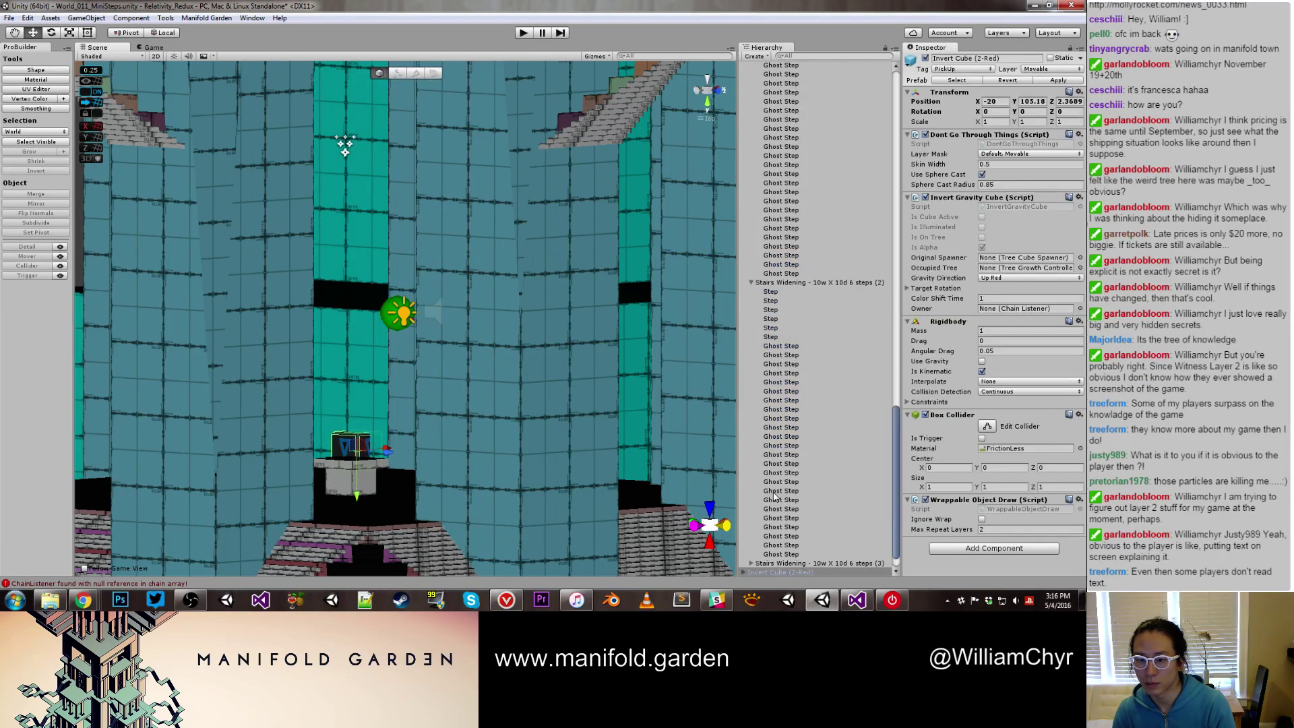
Expand Invert Stand under Invert Stand Group (1) and inspect the stand up close
key("alt+p")
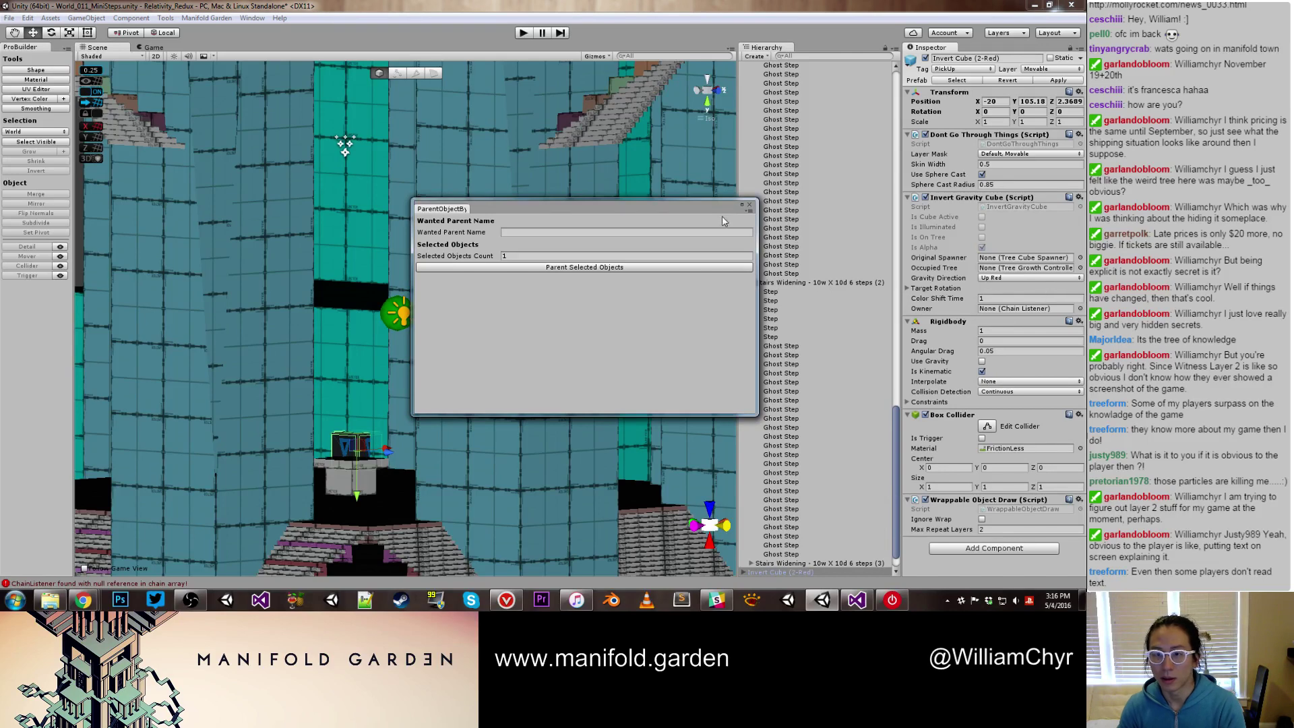
left_click(749, 207)
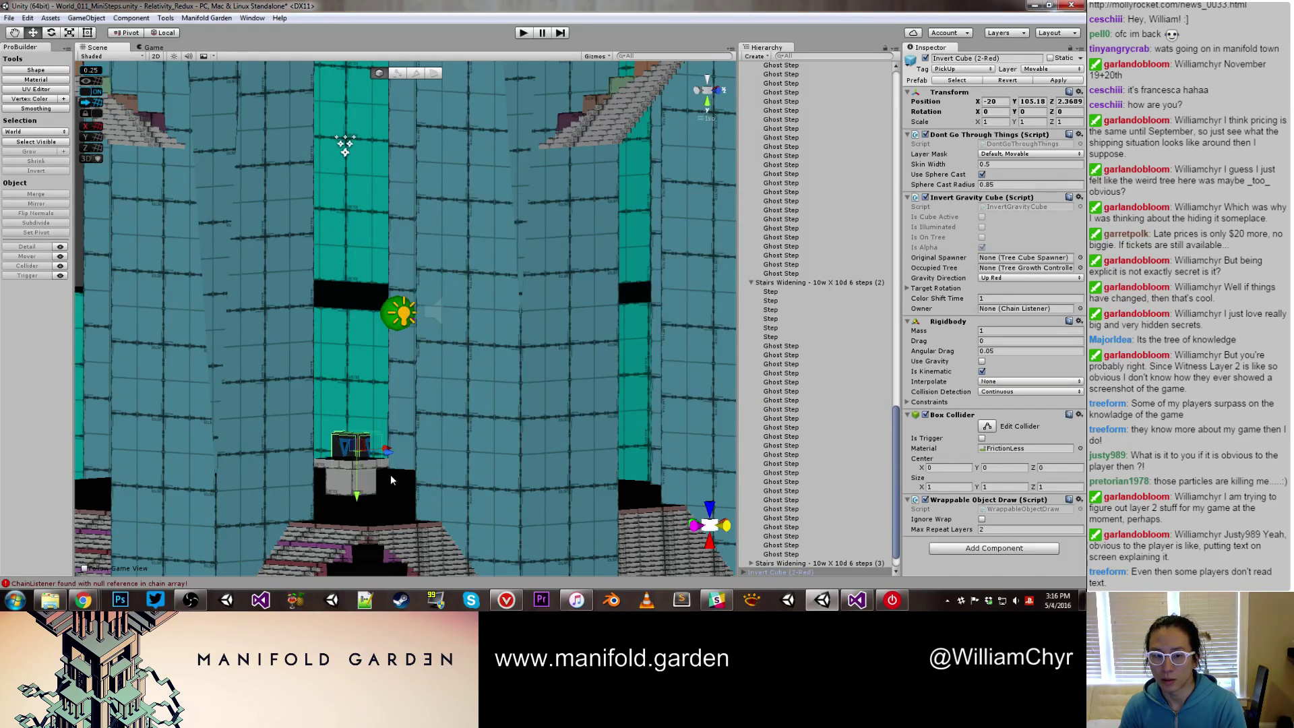
left_click(370, 466)
scroll(369, 466, "up", 1)
scroll(795, 330, "up", 4)
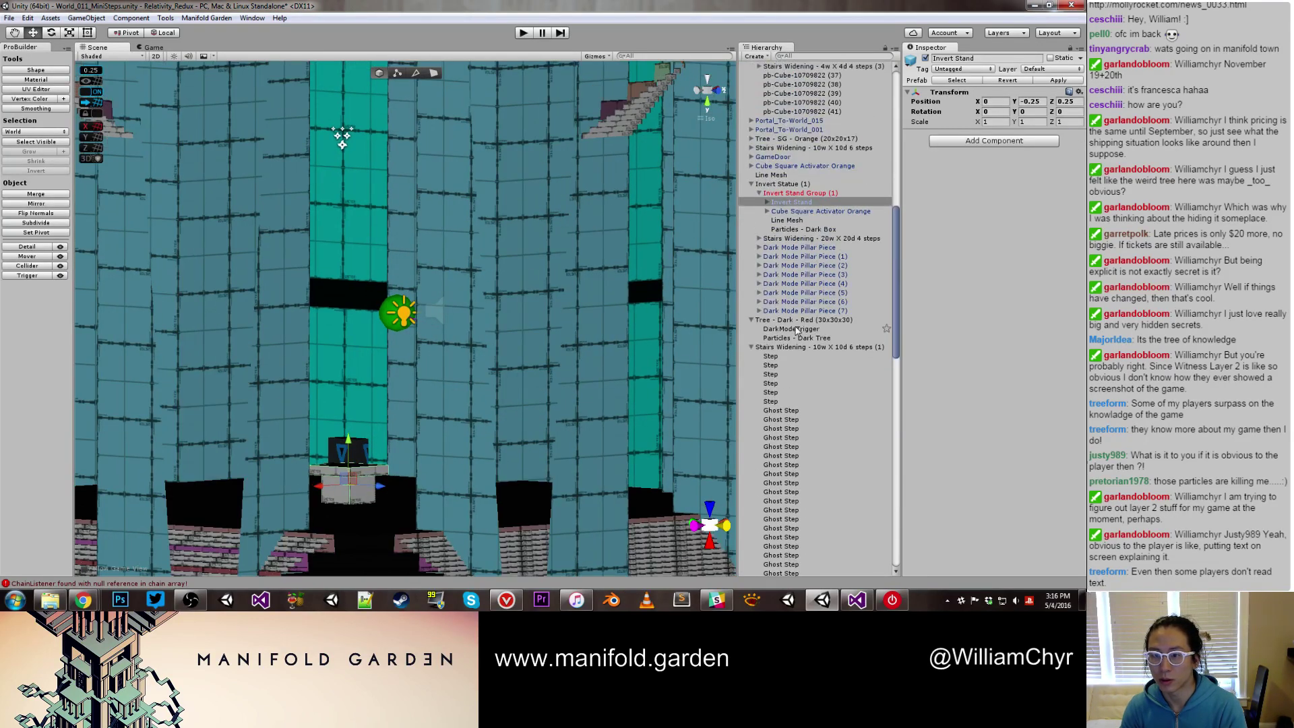
left_click(777, 202)
left_click(767, 202)
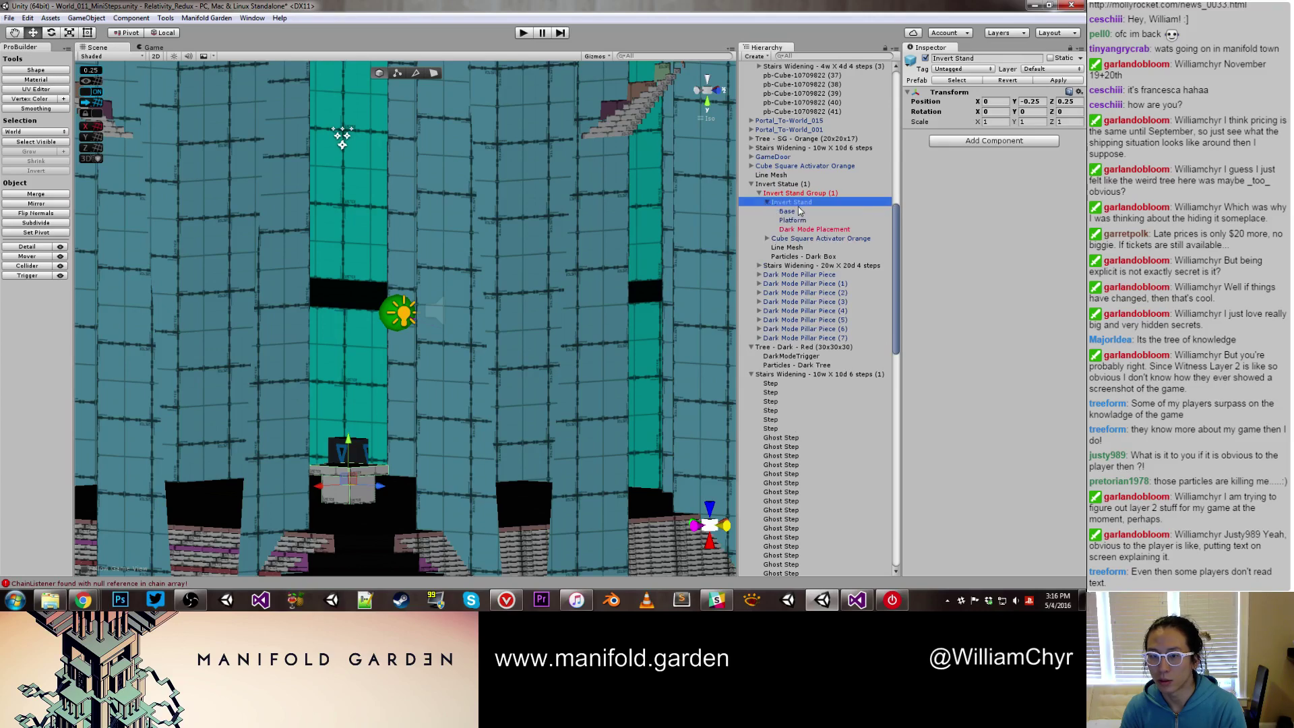
key("f")
left_click_drag(592, 228, 588, 292, "alt")
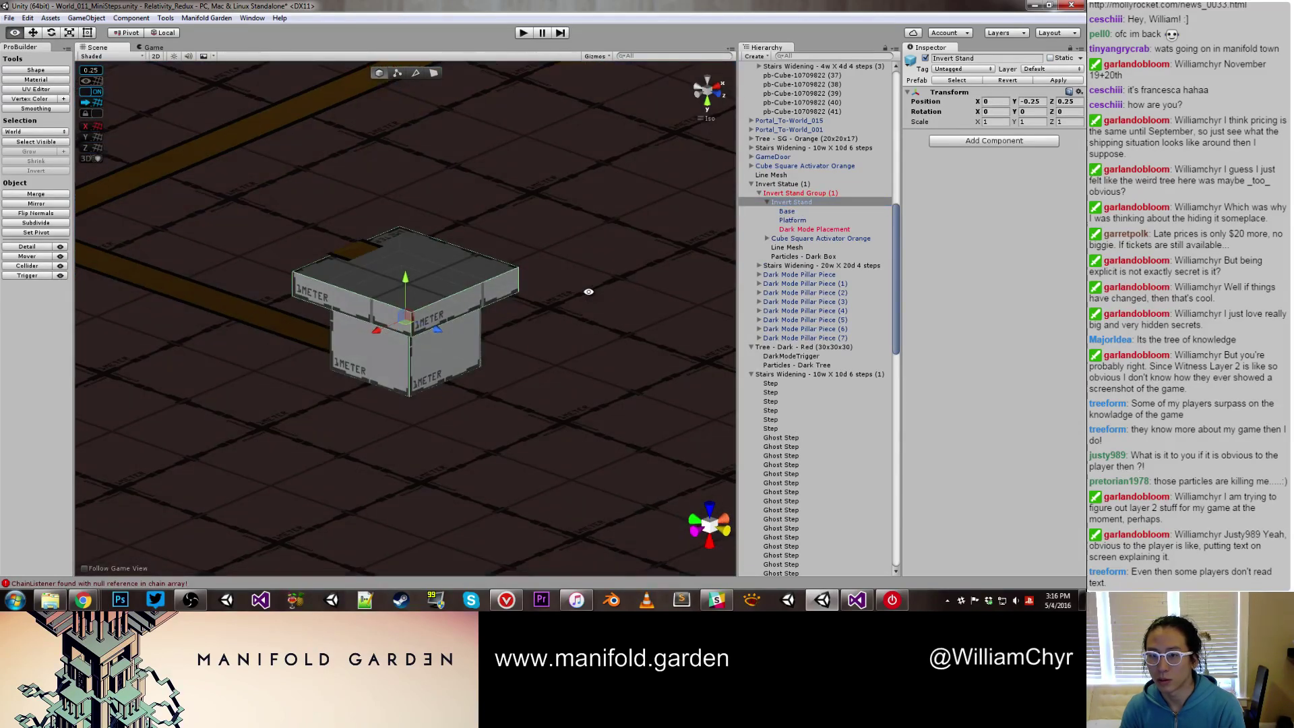
Undo the cube replacement, its gravity direction change and the activator's Line Display assignment, then select the restored Invert Cube (6-Purple)
key("ctrl+z")
key("ctrl+z")
key("ctrl+z")
key("ctrl+z")
key("ctrl+z")
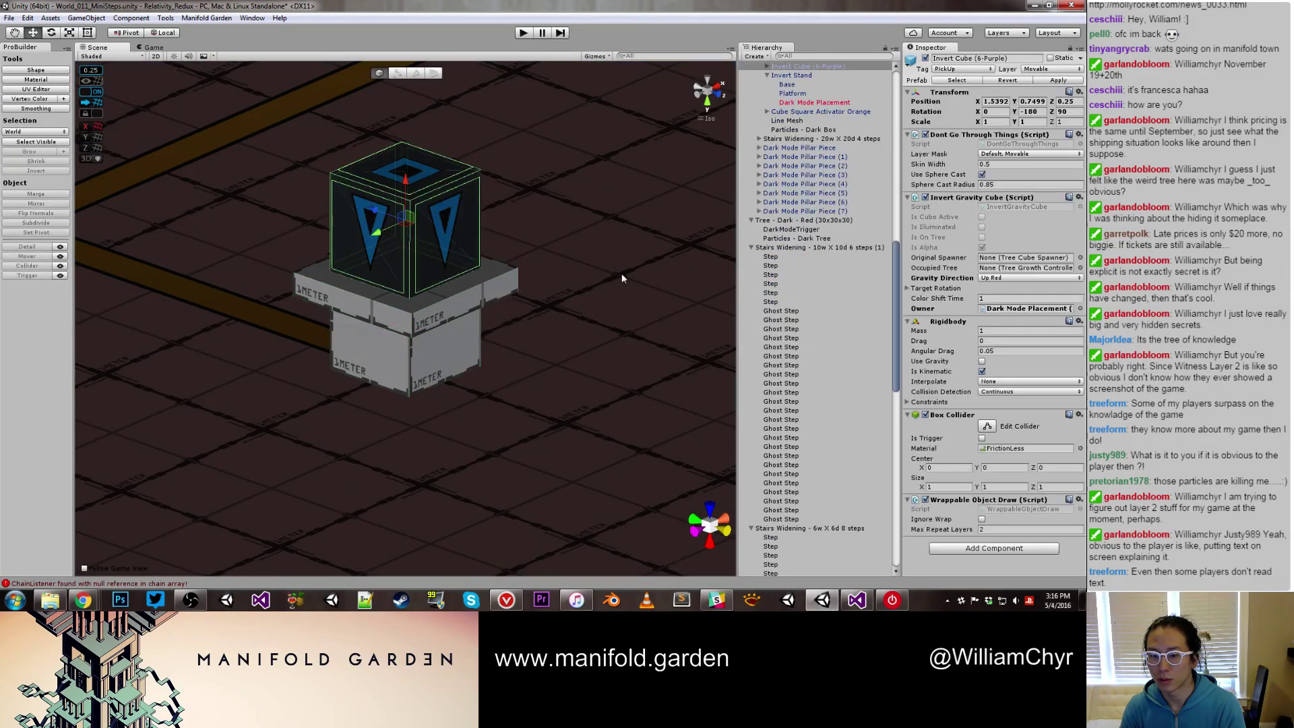
key("ctrl+z")
left_click(803, 66)
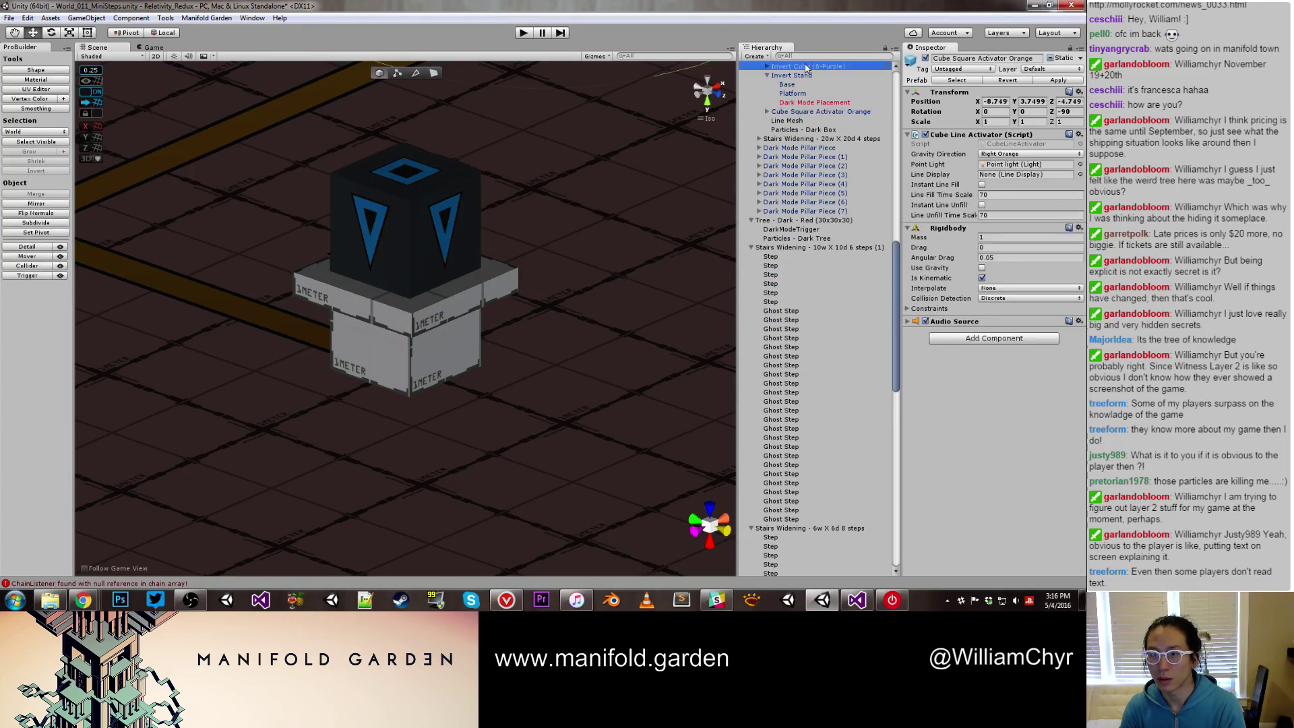
Place an Invert Cube (2-Red) beside the purple cube on the stand and parent it to Invert Stand Group (1)
scroll(711, 136, "up", 8)
scroll(701, 138, "down", 12)
left_click_drag(607, 170, 613, 202, "alt")
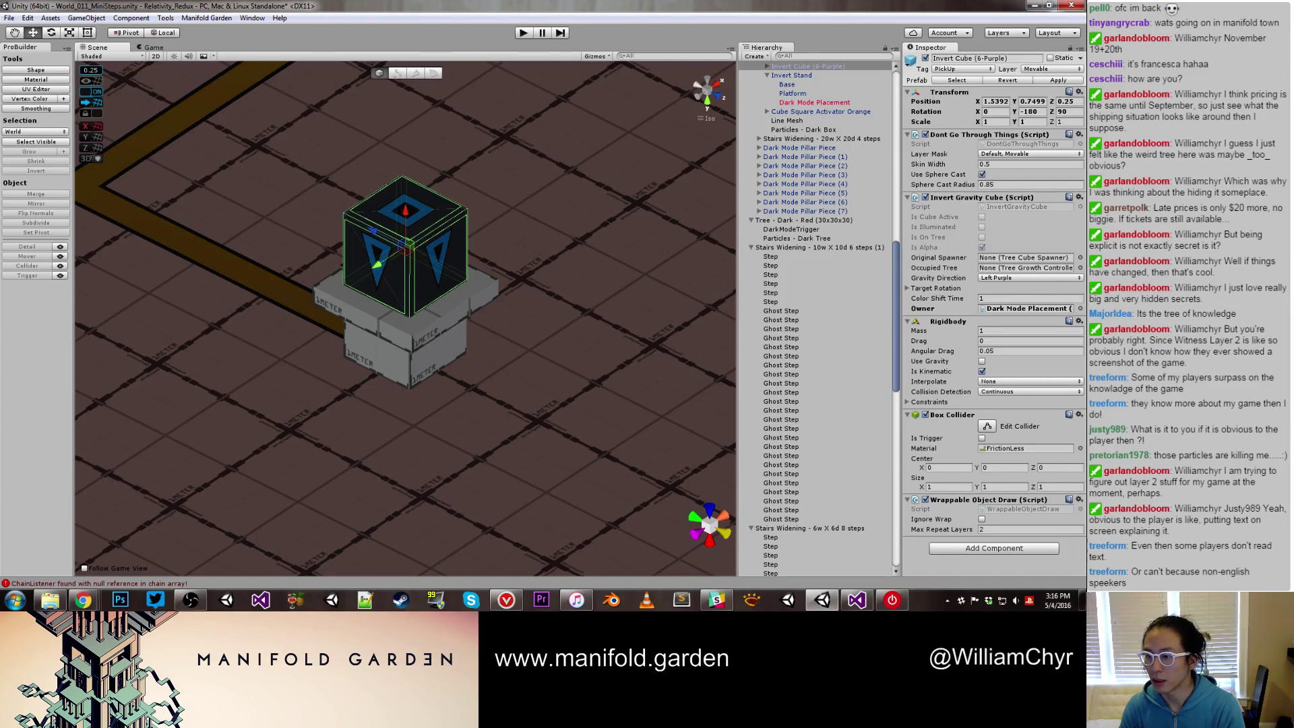
left_click_drag(1084, 398, 421, 290)
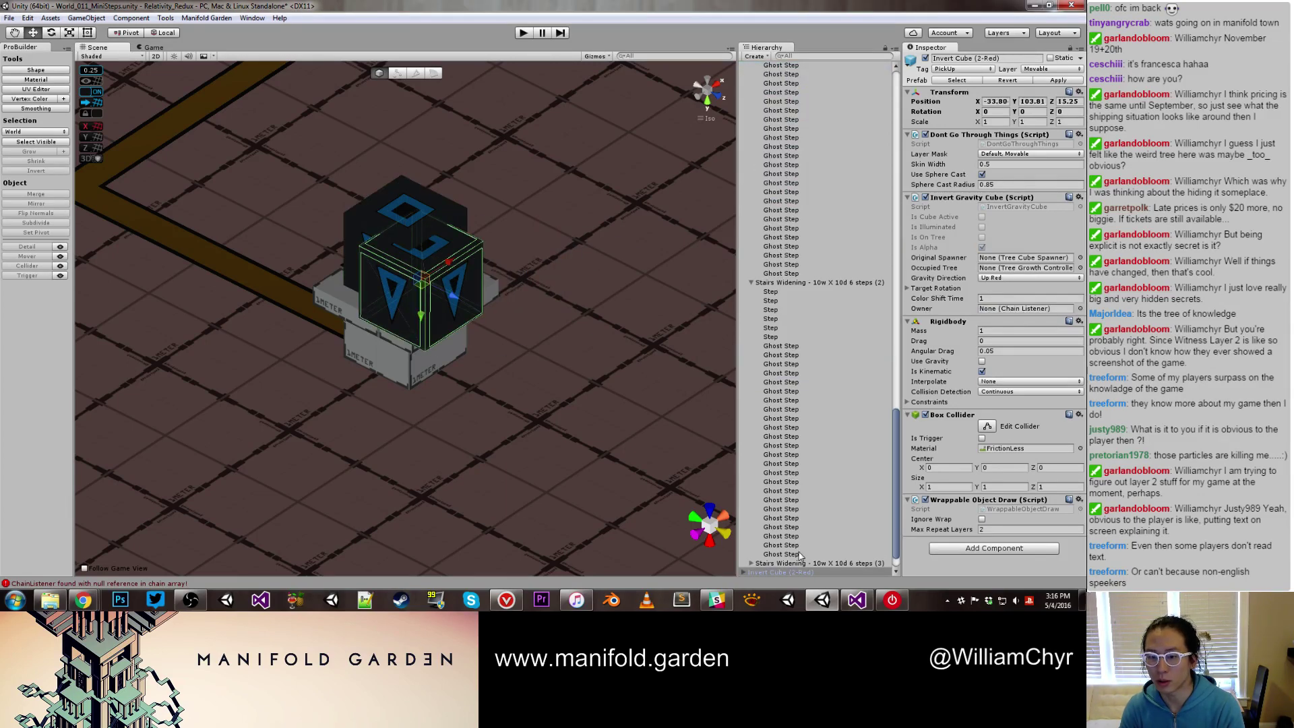
scroll(756, 473, "up", 10)
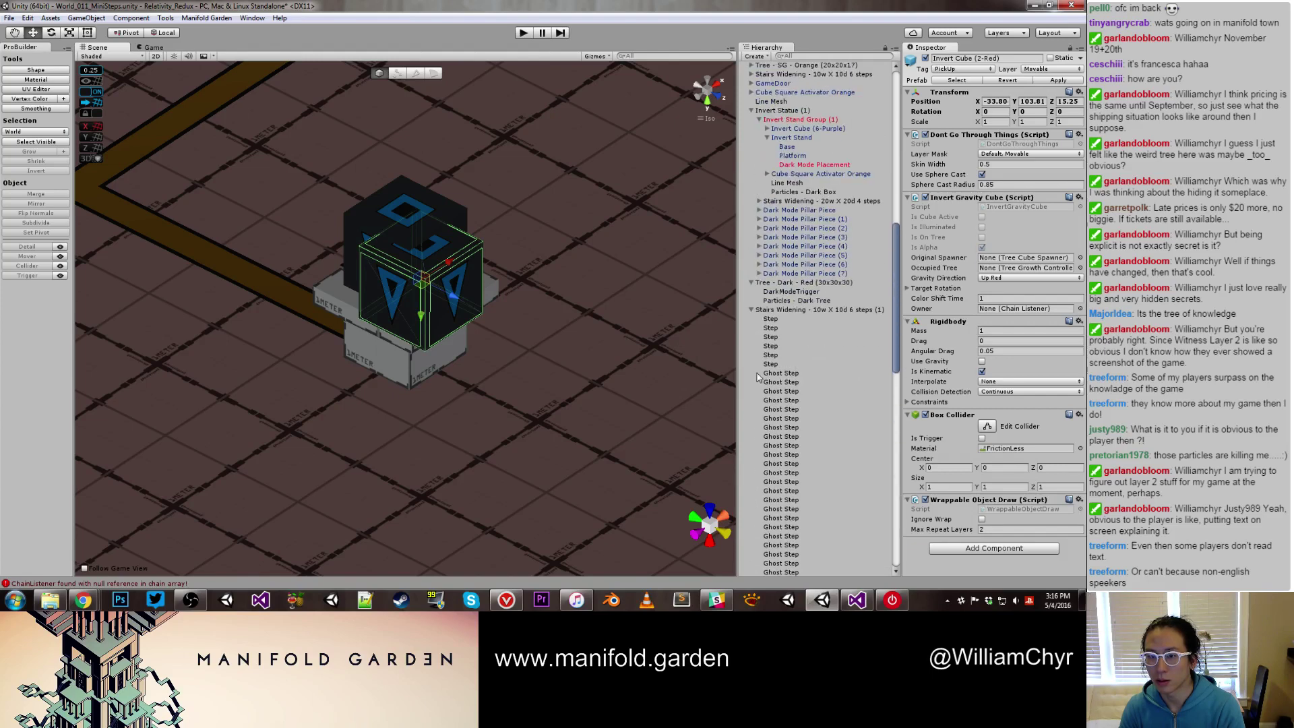
left_click(751, 310)
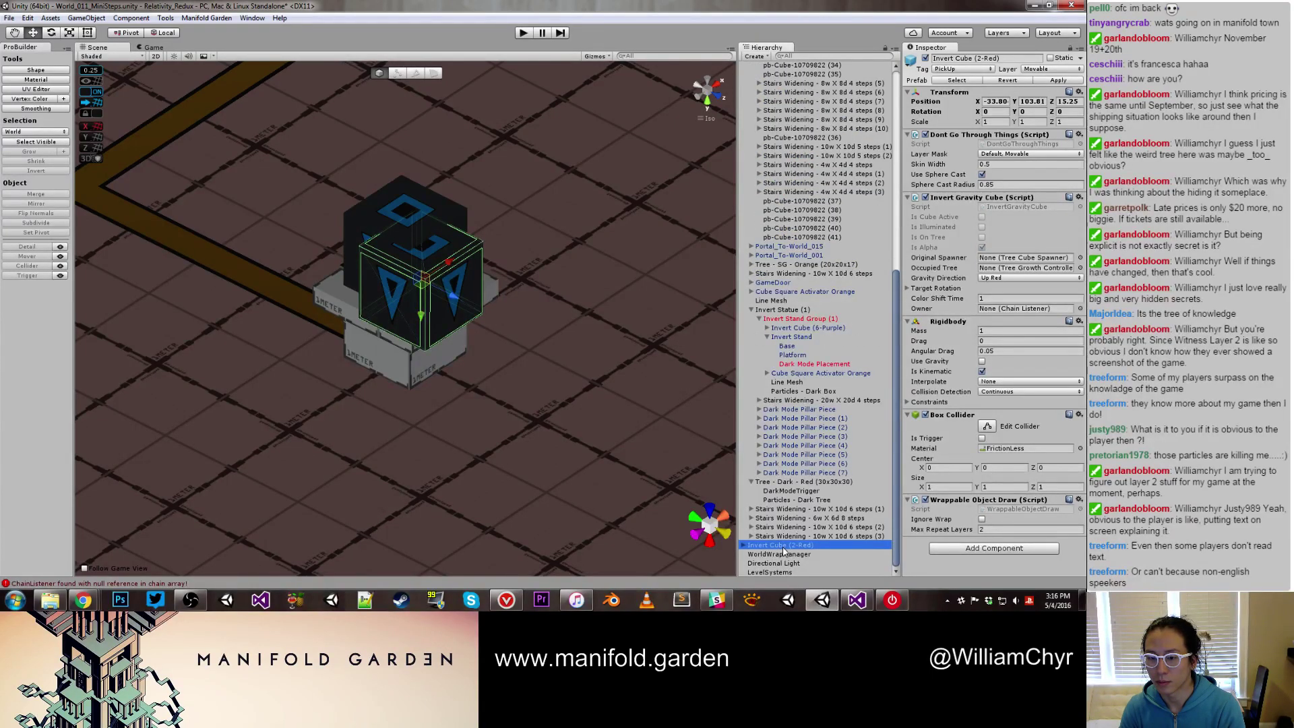
left_click_drag(784, 550, 813, 319)
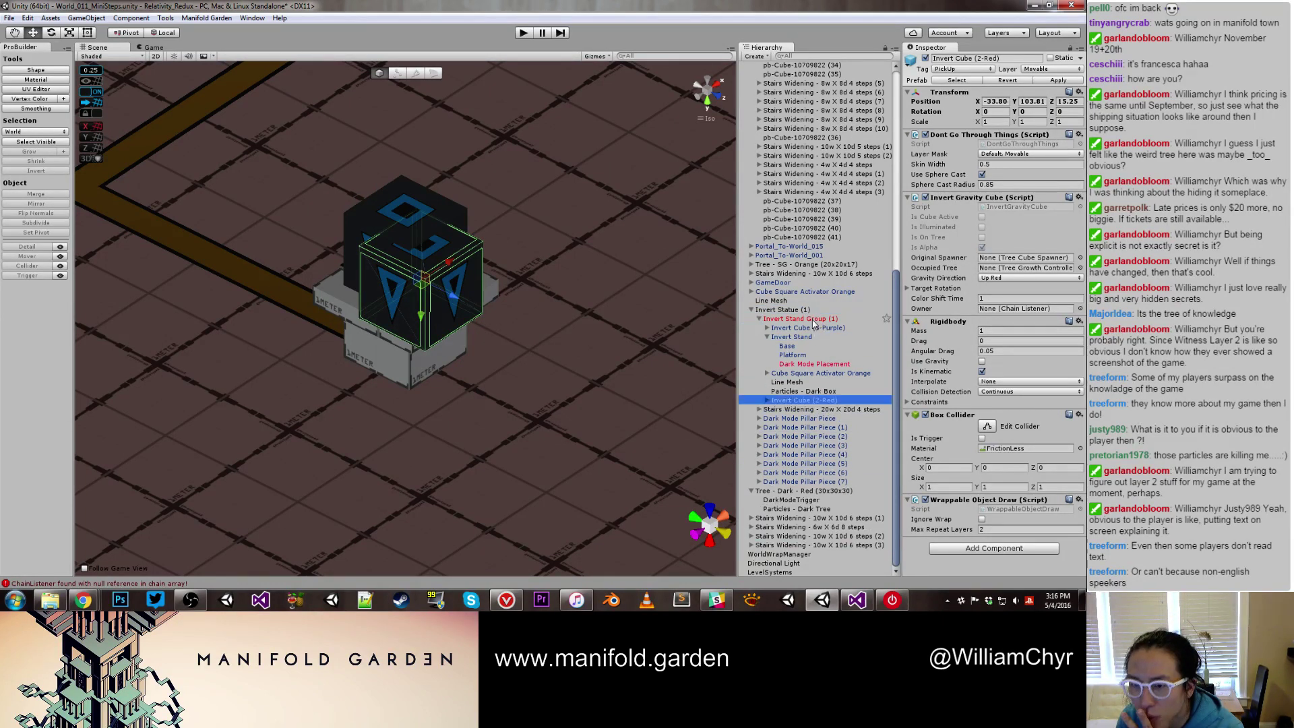
left_click(766, 336)
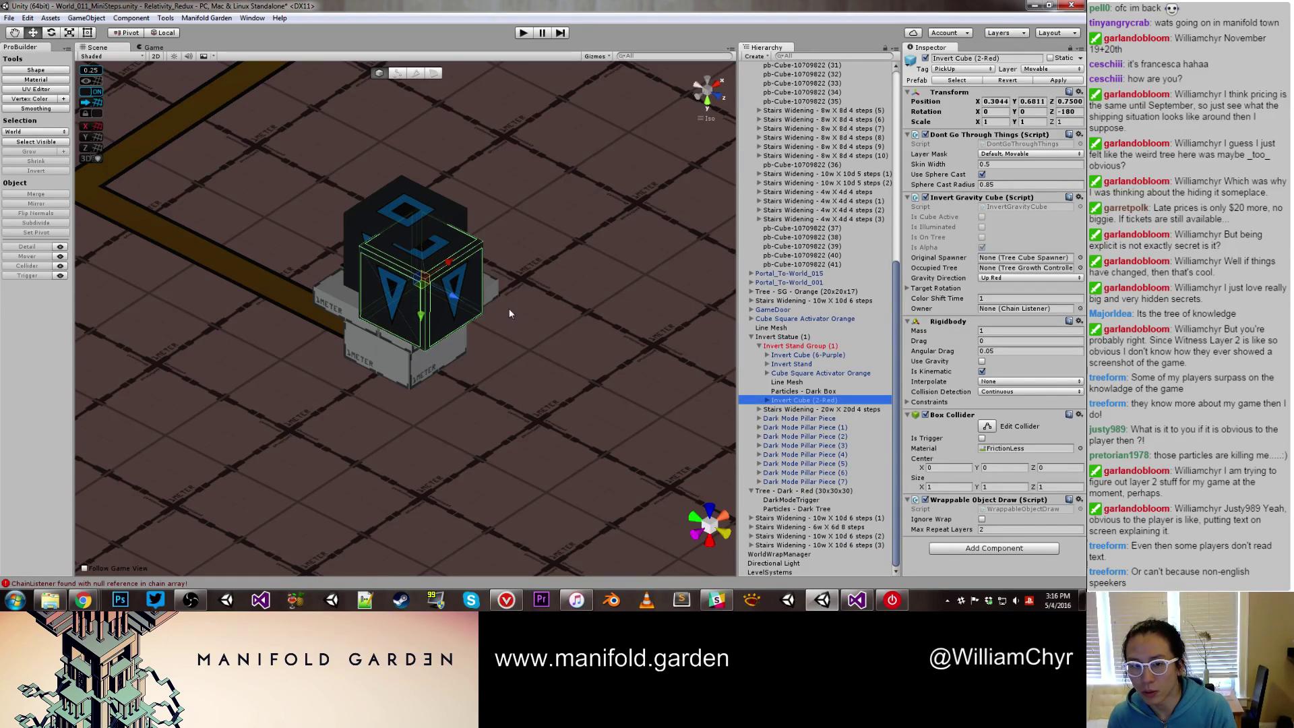
Delete Invert Cube (6-Purple) and move Invert Cube (2-Red) into its place, centred on the stand
left_click(437, 222)
right_click(787, 358)
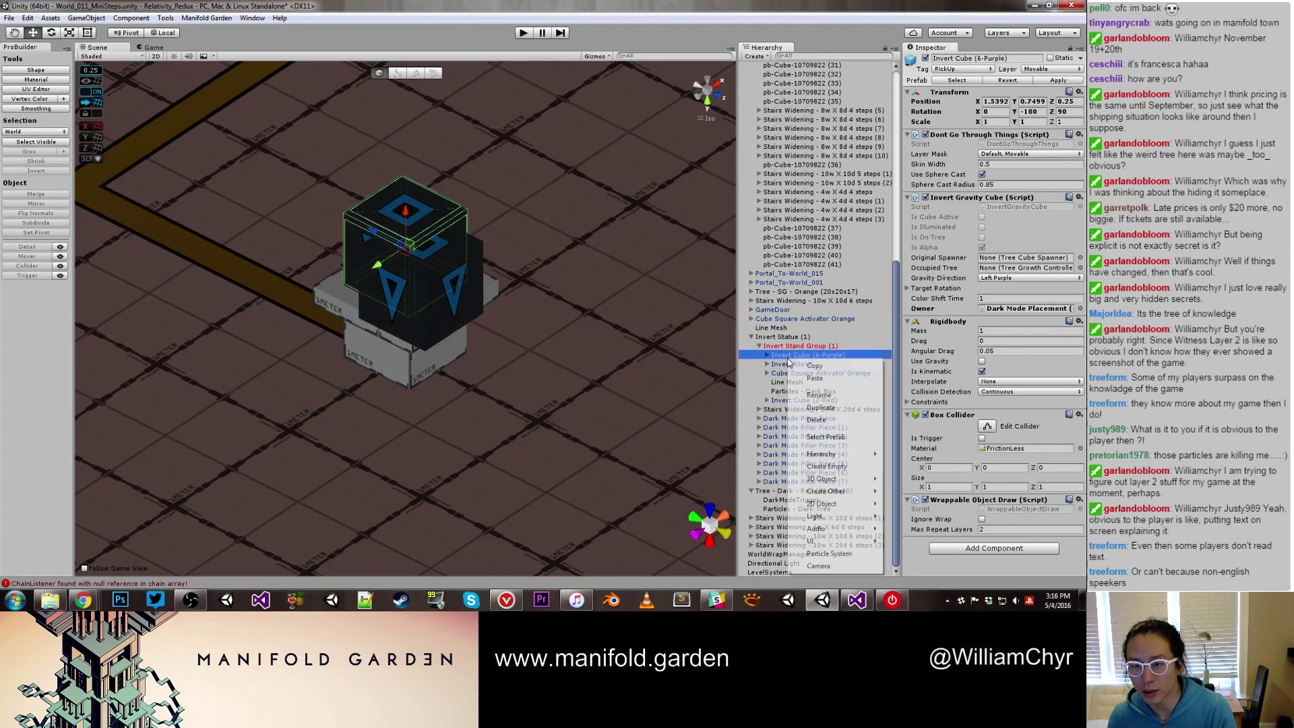
left_click(832, 425)
left_click(403, 281)
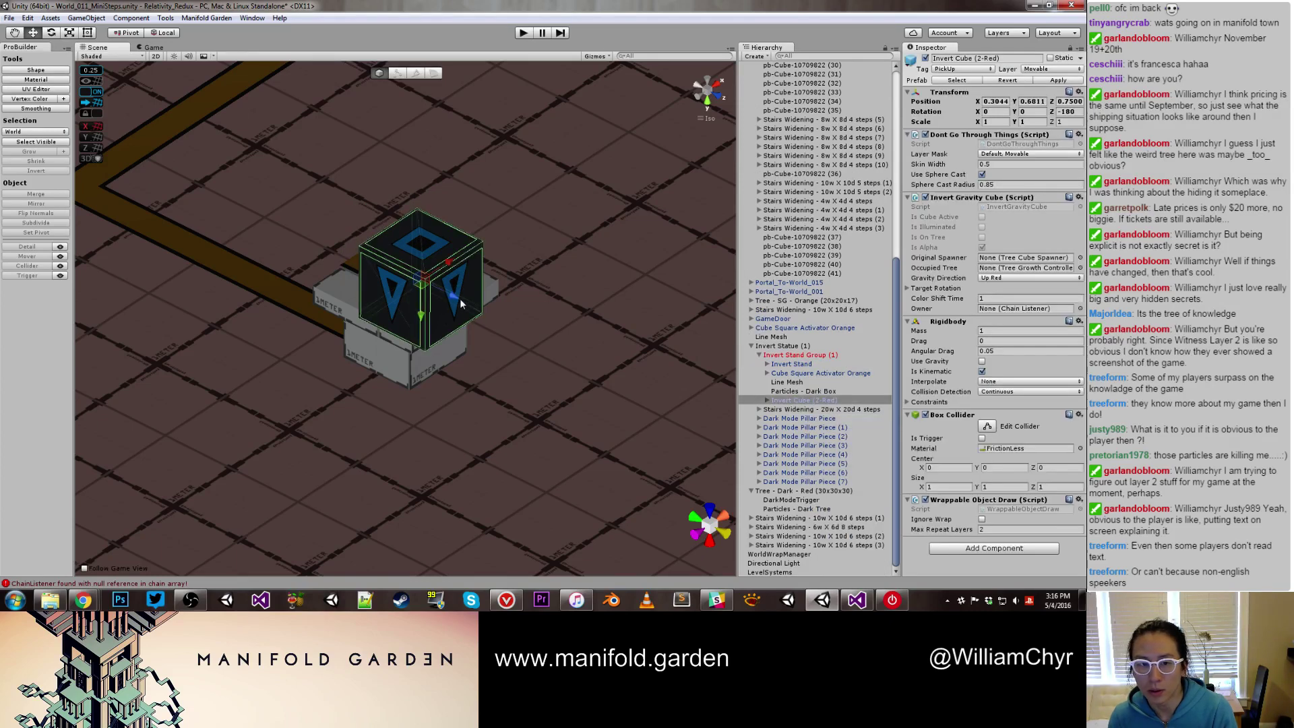
left_click_drag(424, 287, 438, 241)
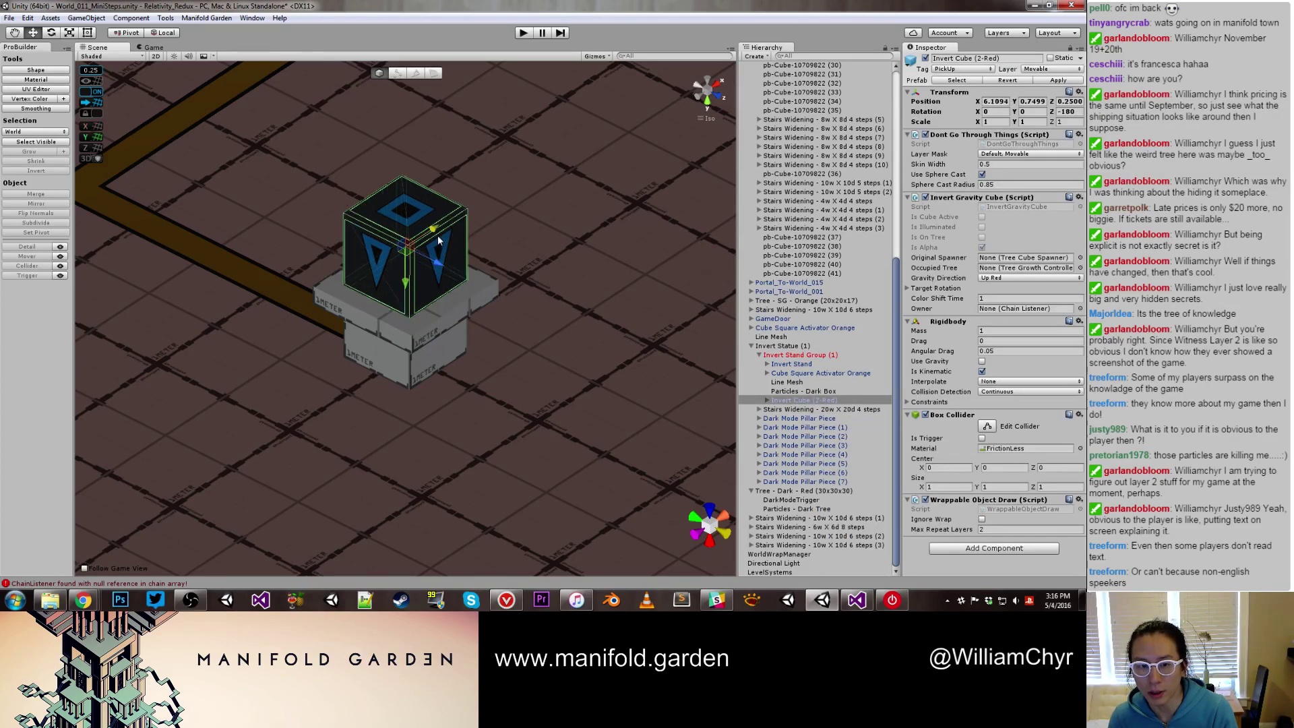
Assign the stand's Dark Mode Placement as the Owner of Invert Cube (2-Red)
left_click(767, 364)
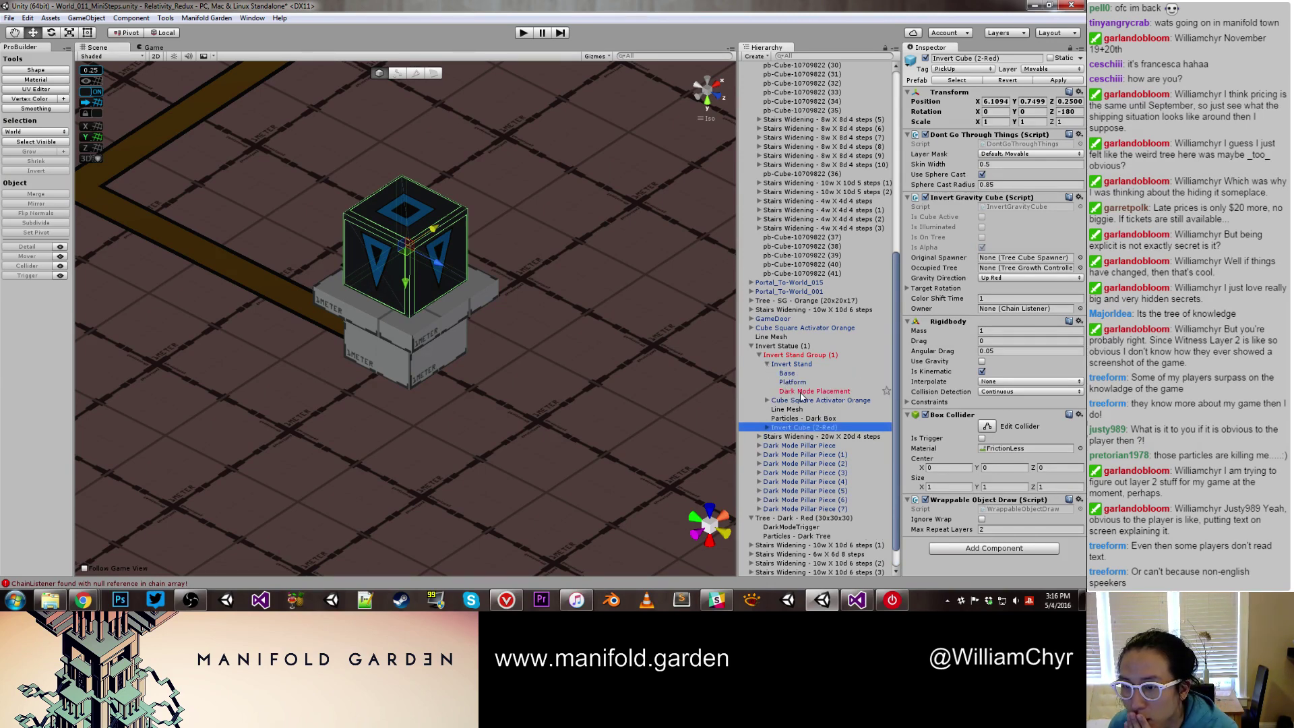
left_click_drag(801, 396, 1008, 314)
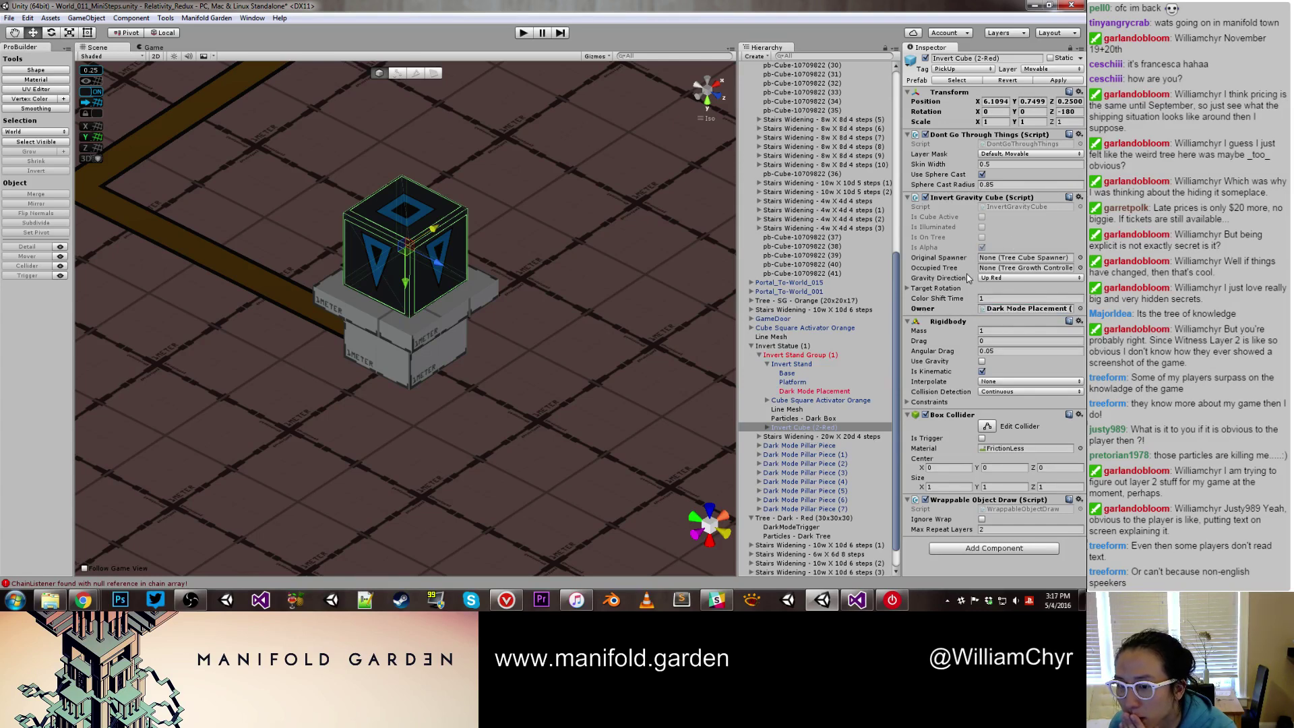
left_click(1001, 311)
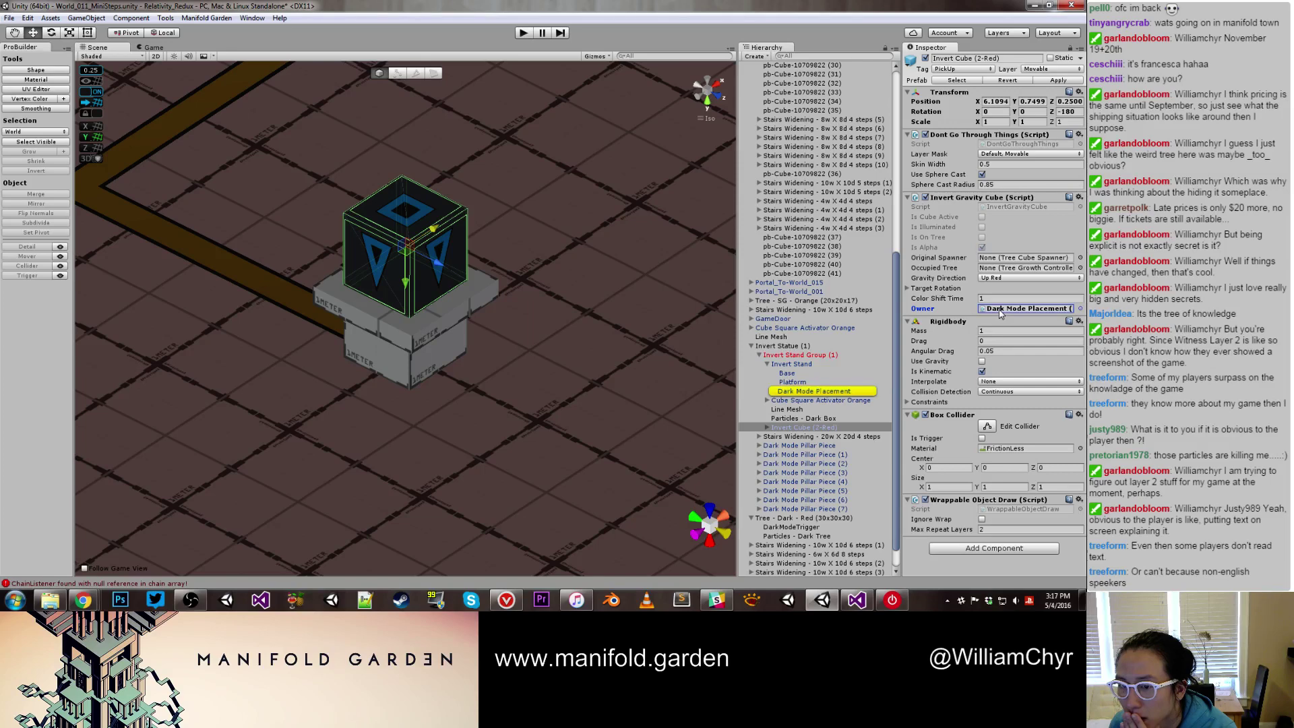
Set the Chains size of Dark Mode Placement's Chain Listener to 1 and assign the group's Line Mesh as Element 0
left_click(826, 394)
left_click(1014, 187)
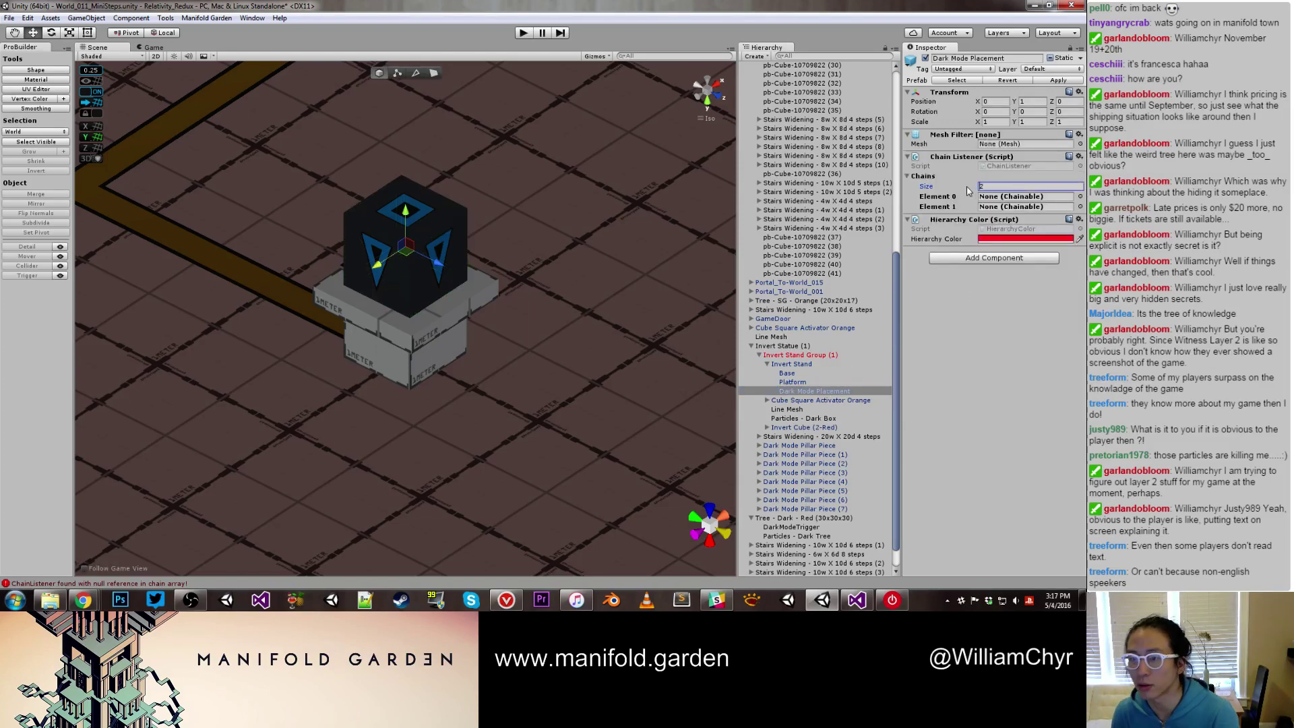
type("1")
key("Return")
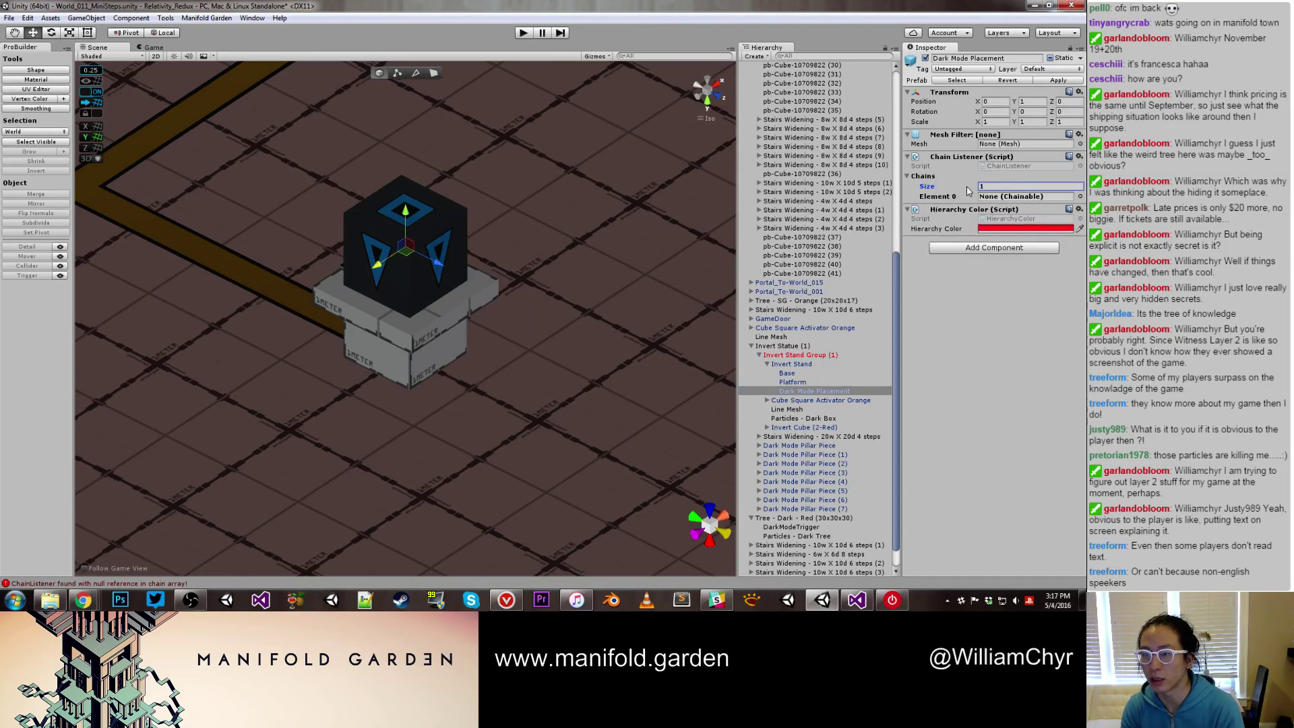
left_click_drag(799, 410, 986, 200)
scroll(804, 236, "down", 2)
scroll(452, 331, "down", 20)
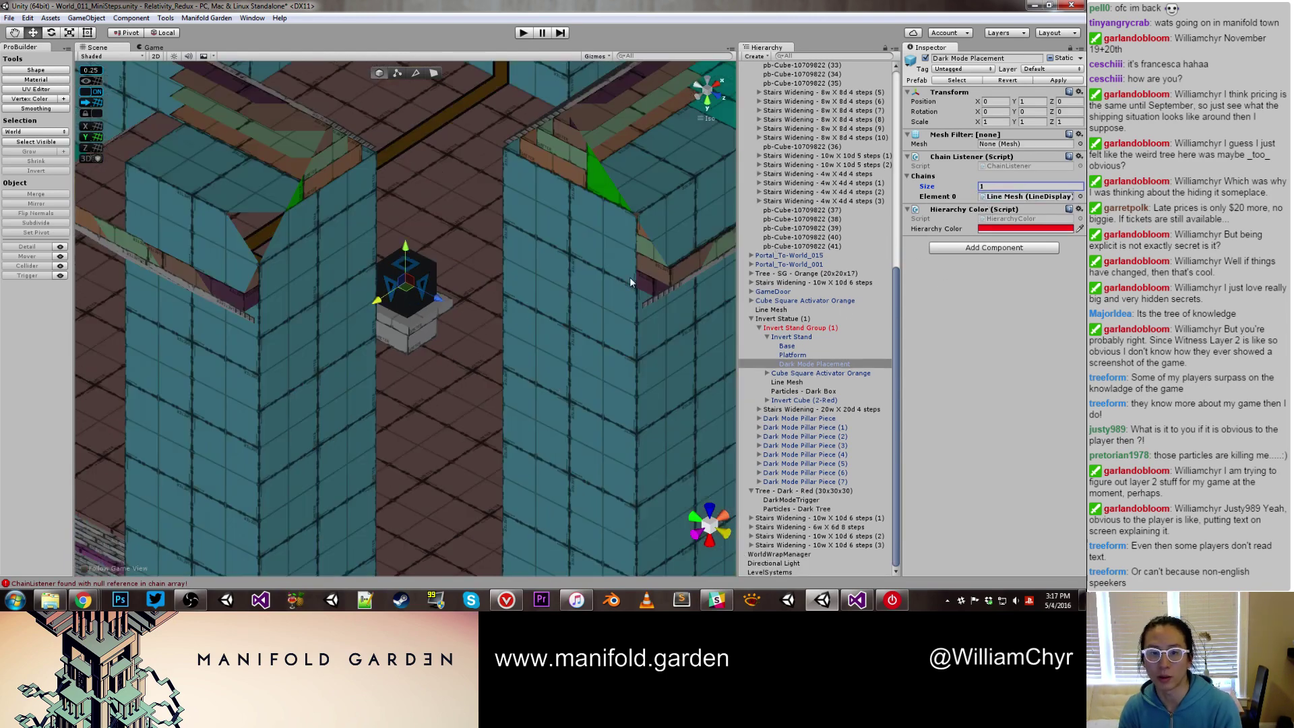
Assign the group's Line Mesh as the Line Display of Cube Square Activator Orange in Invert Stand Group (1)
left_click(783, 372)
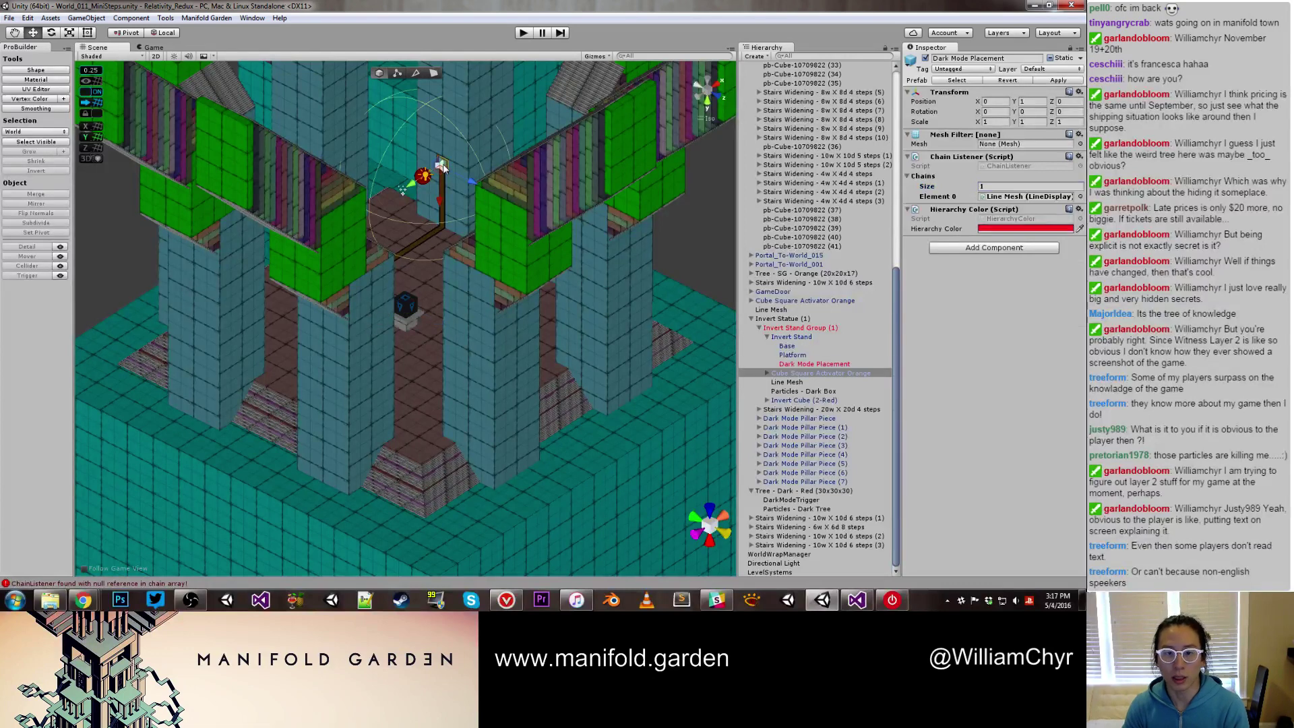
left_click_drag(786, 382, 1021, 174)
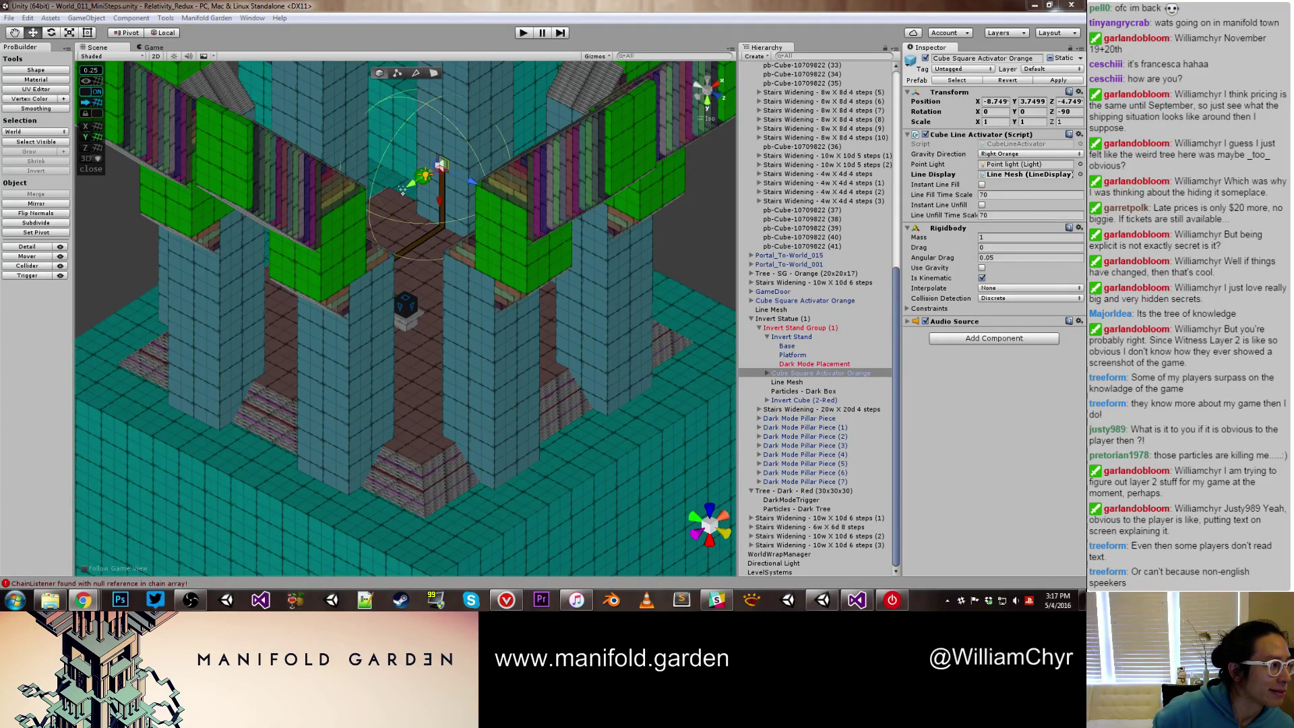
left_click(248, 269)
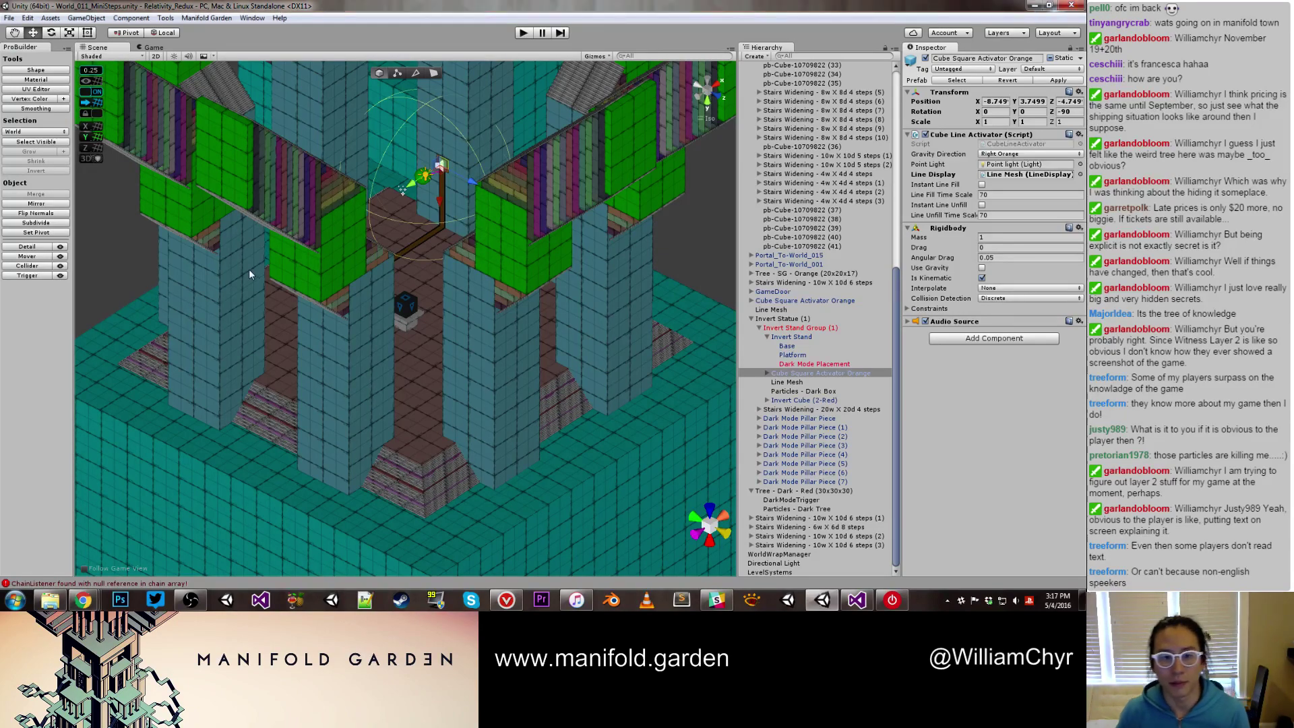
Move the teal block pb-Cube-10709822 (9), above the stack behind the pillar platform, to X 12.75 and Z -51
scroll(249, 269, "down", 15)
left_click_drag(424, 226, 328, 355, "alt")
scroll(439, 382, "up", 4)
scroll(290, 290, "down", 5)
middle_click_drag(290, 290, 349, 411)
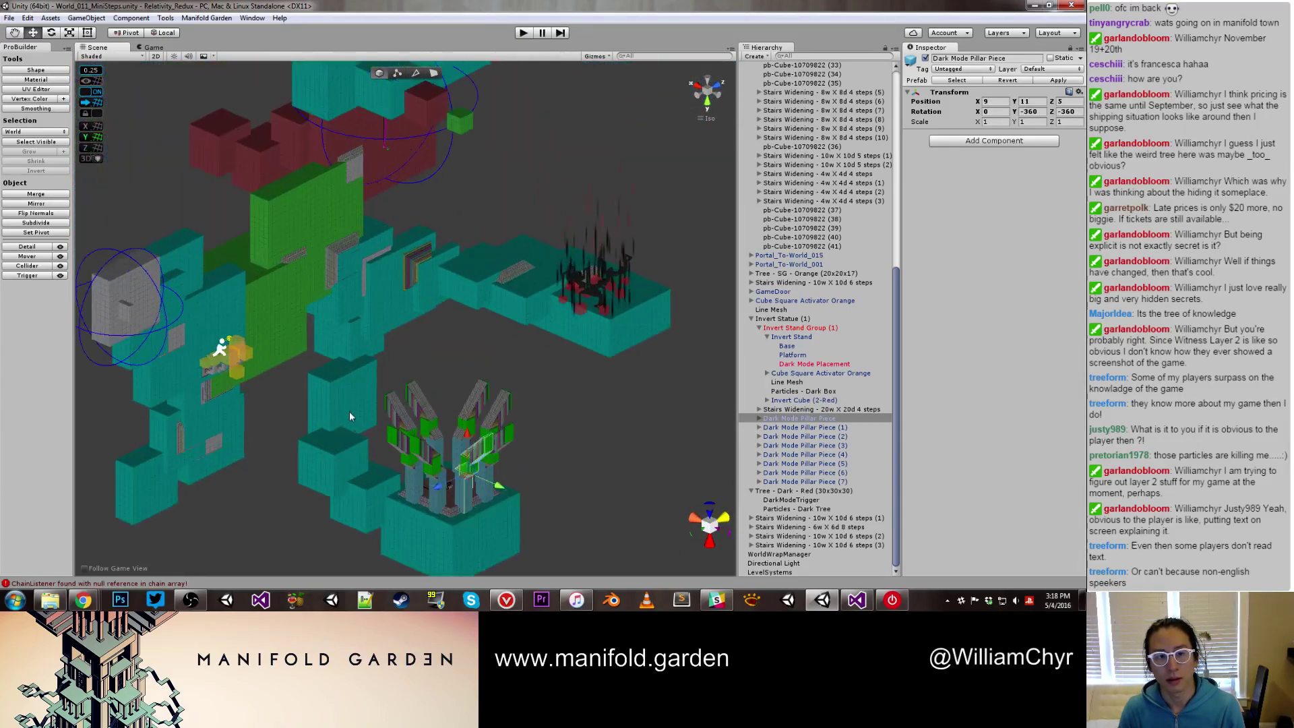
scroll(327, 342, "up", 10, "alt")
right_click_drag(361, 344, 388, 339)
left_click(386, 342)
scroll(384, 345, "down", 3)
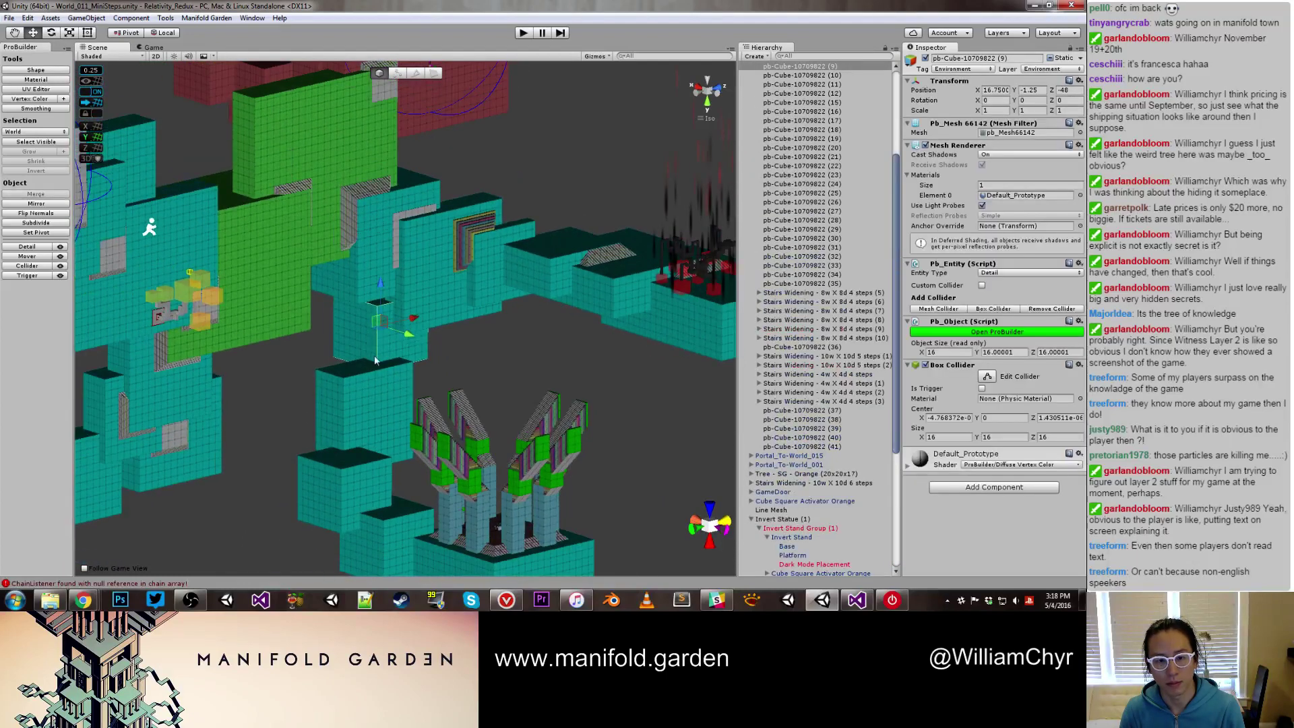
left_click_drag(414, 327, 403, 336)
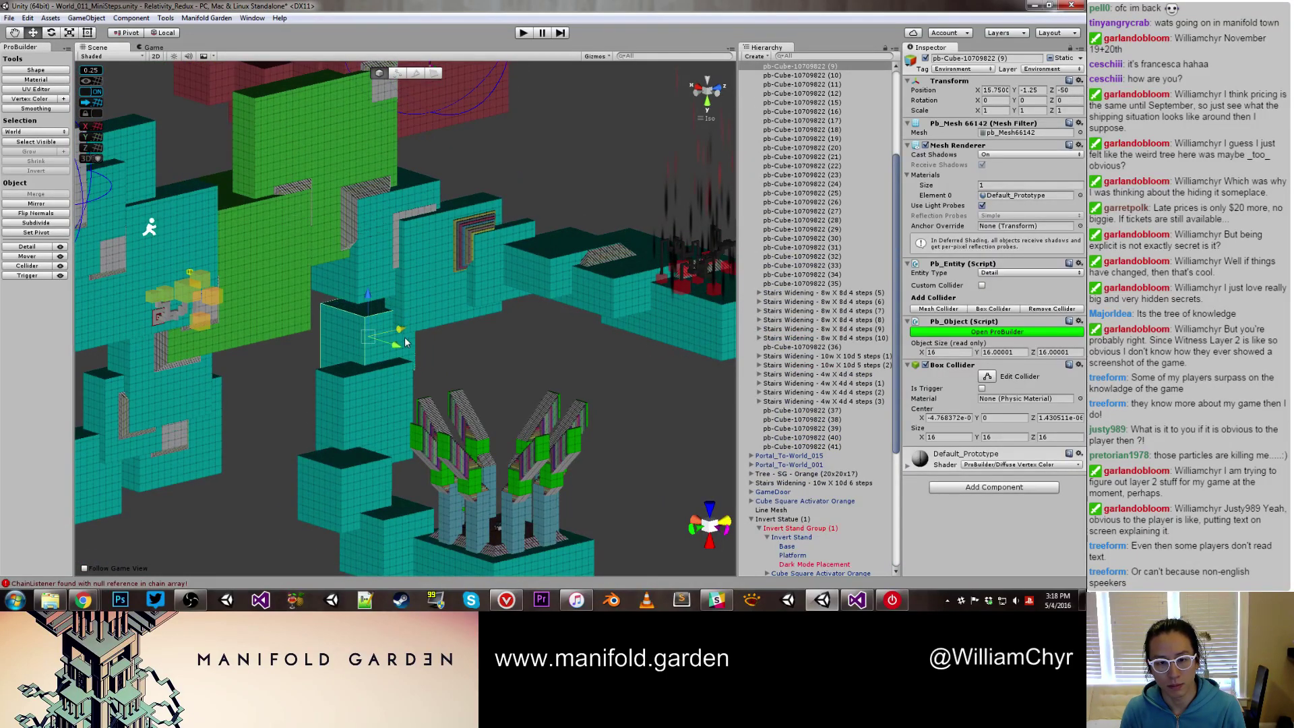
mouse_move(375, 295)
left_mouse_down()
mouse_move(374, 311)
mouse_move(374, 299)
left_mouse_up()
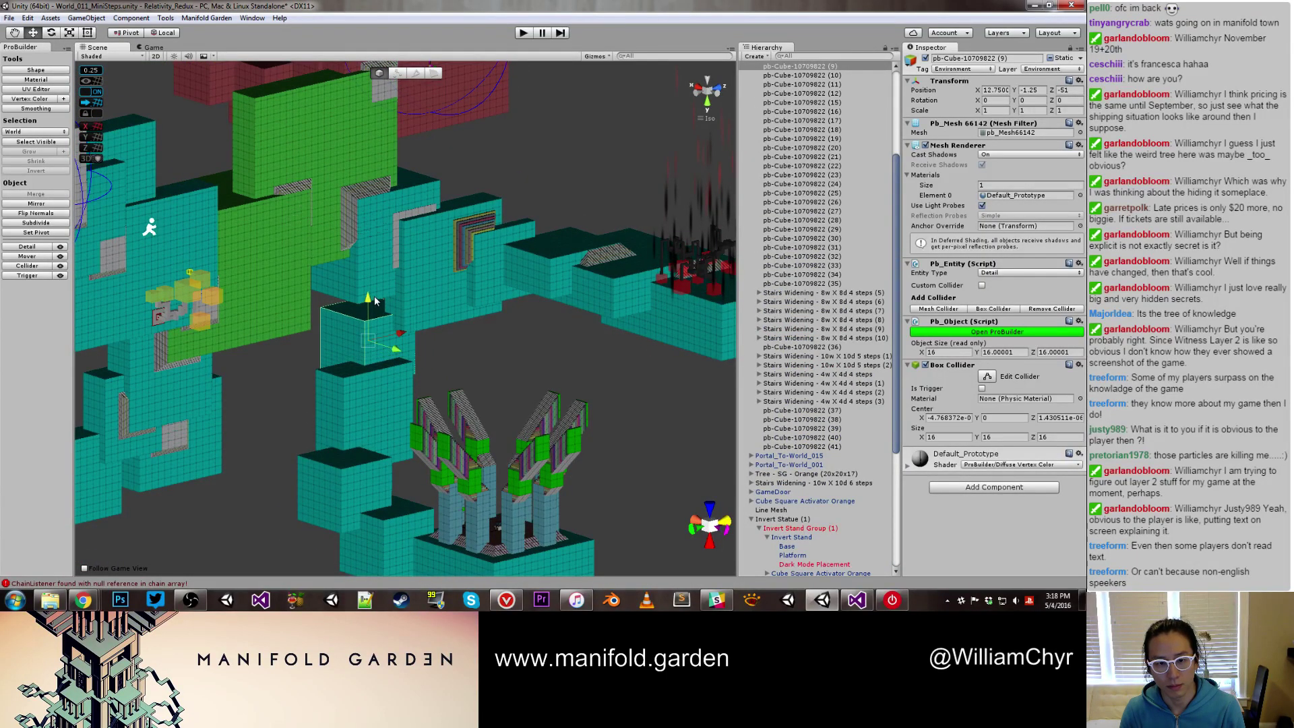
Playtest the level and walk across it to the cube on the stand among the pillars
left_click_drag(418, 351, 493, 365, "alt")
scroll(478, 360, "down", 3)
right_click_drag(493, 364, 378, 257)
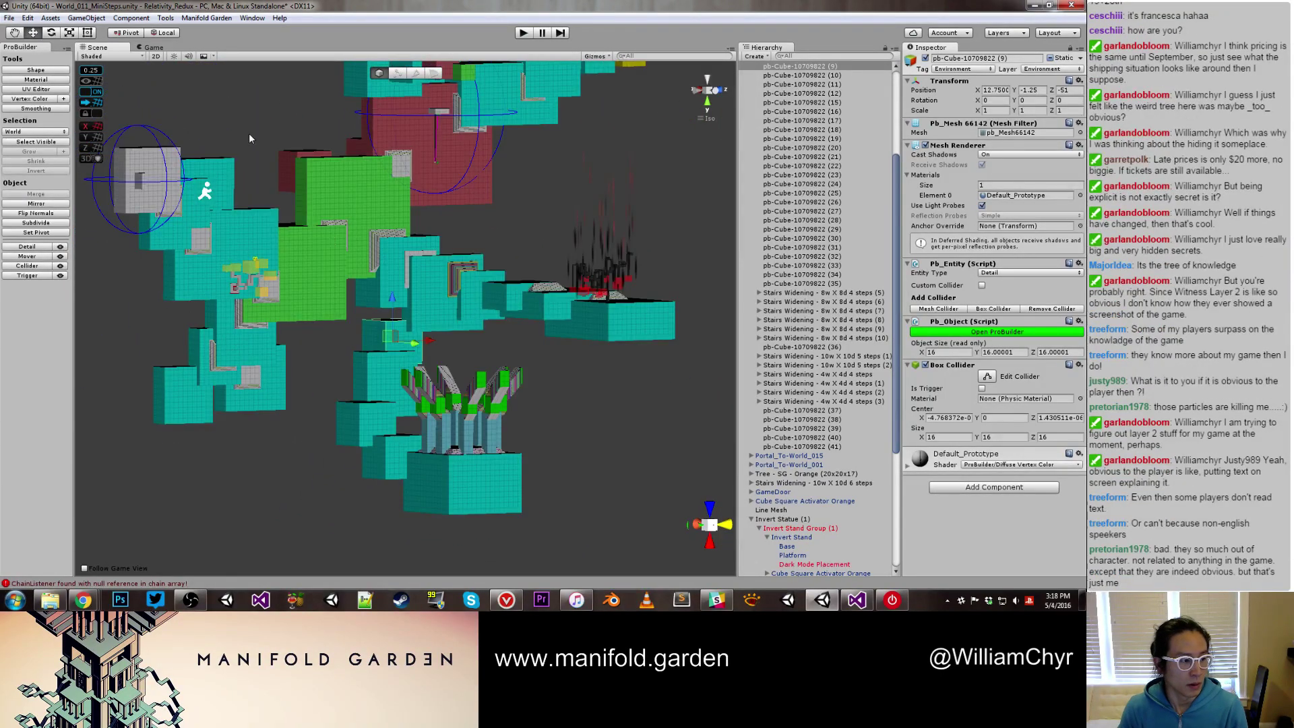
left_click(525, 34)
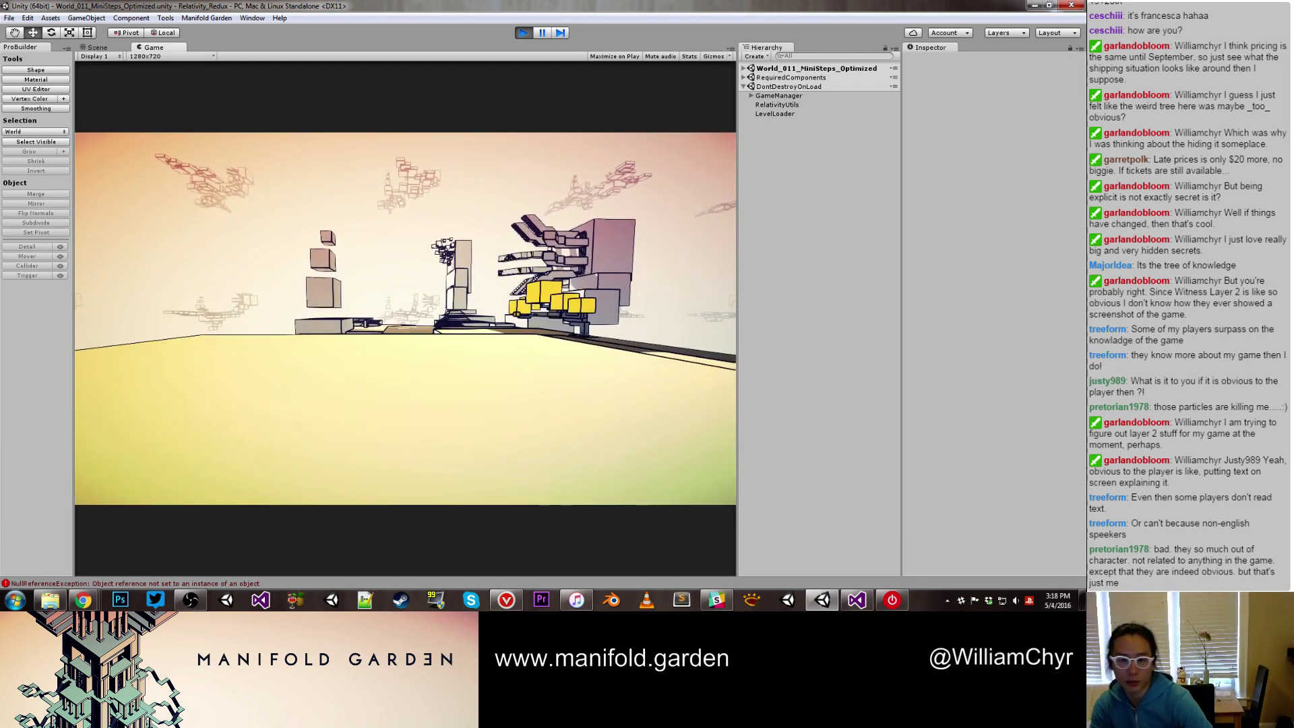
key("w")
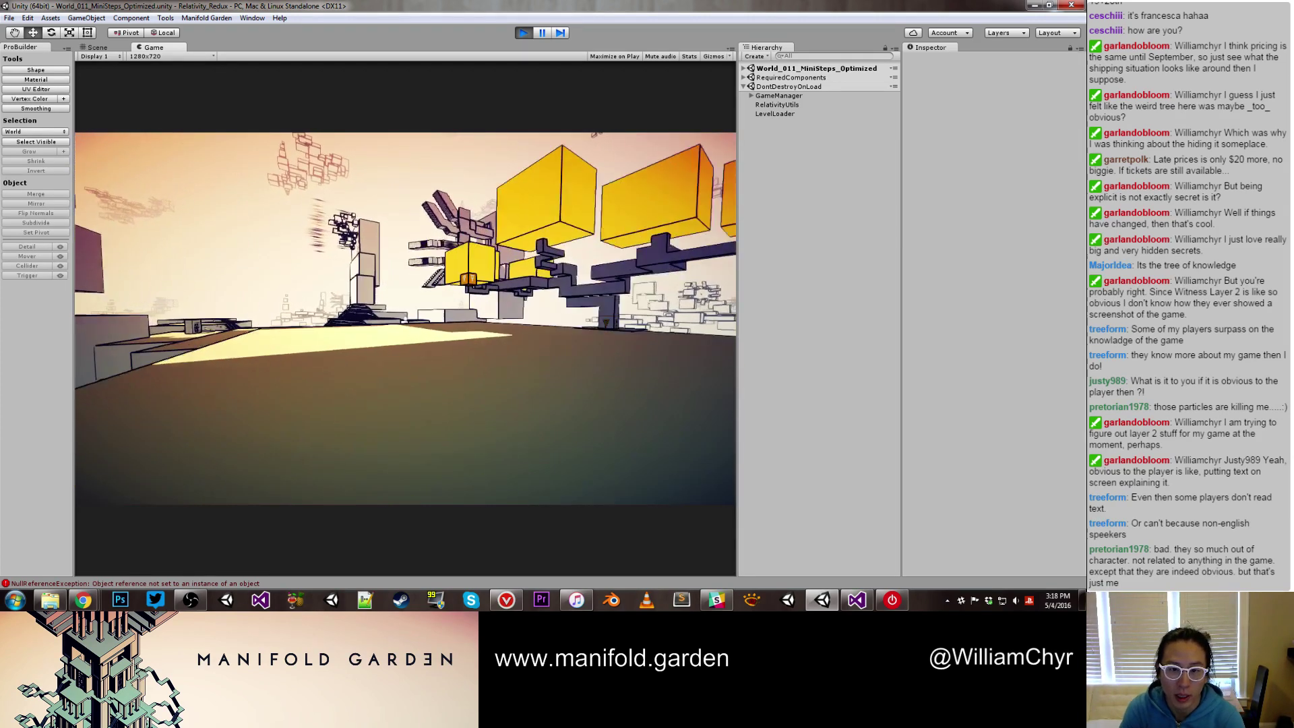
key("w")
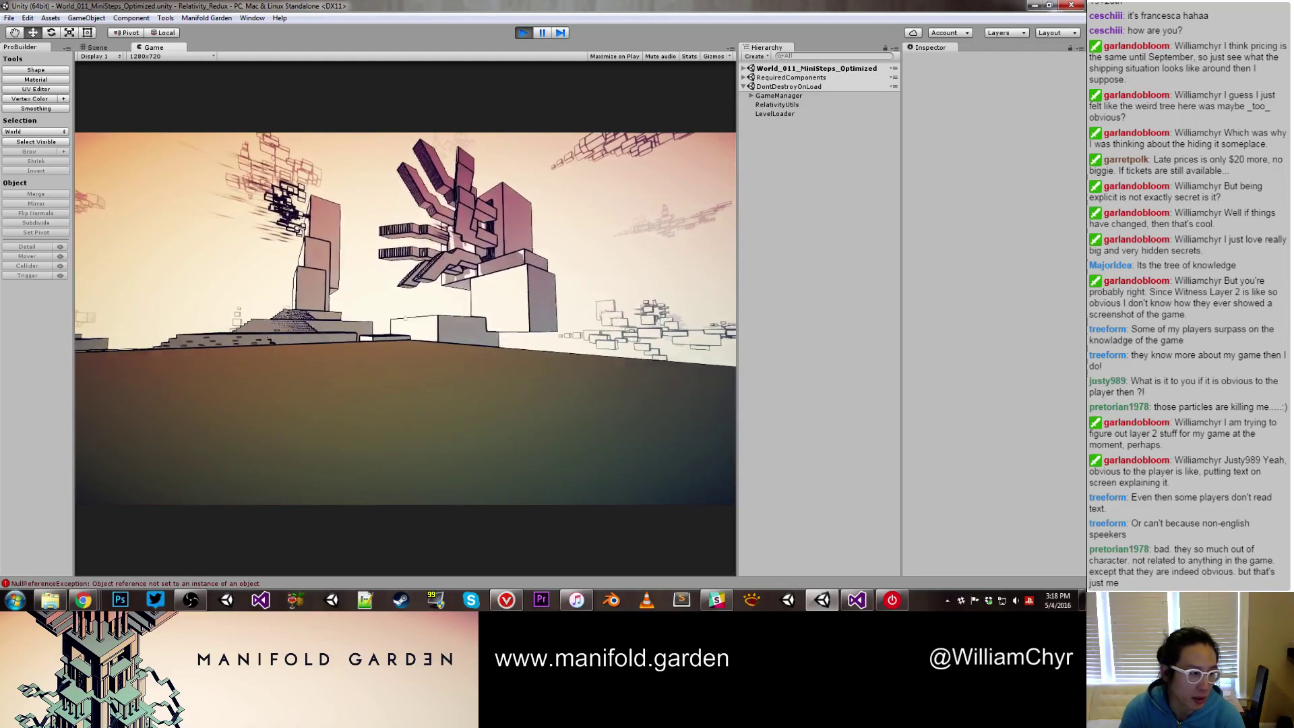
key("w")
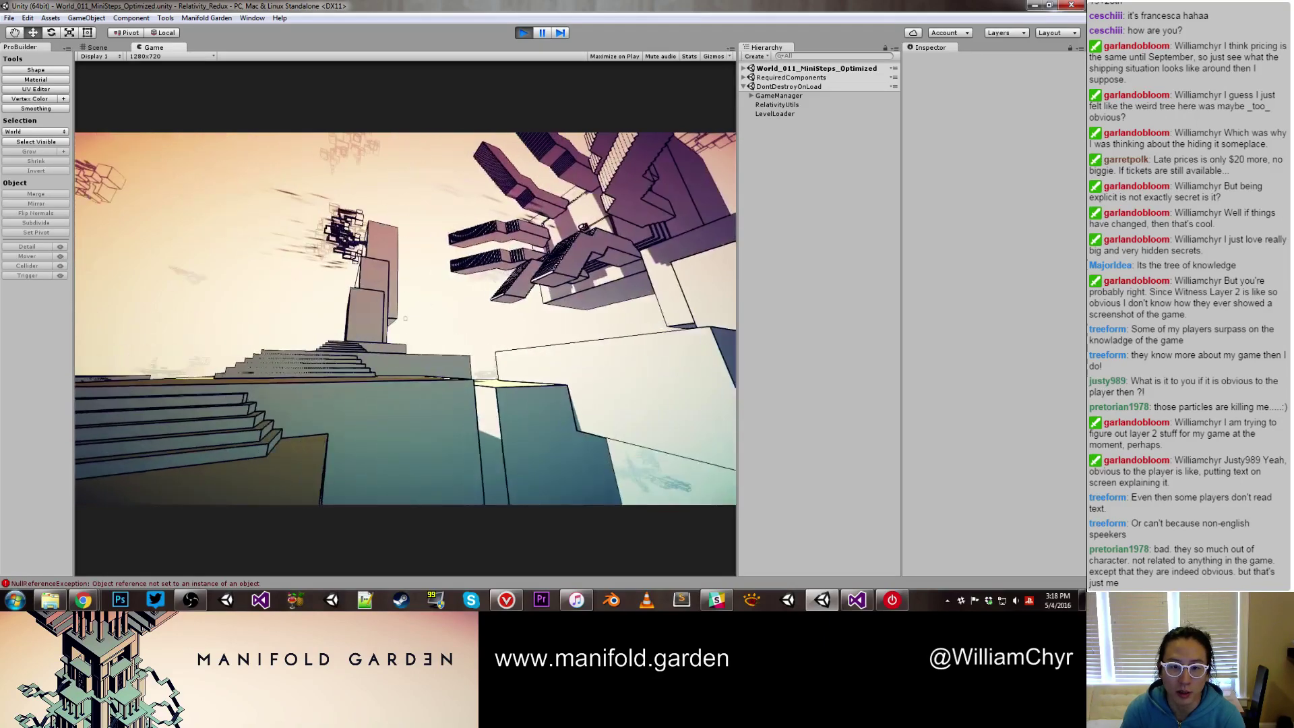
key("w")
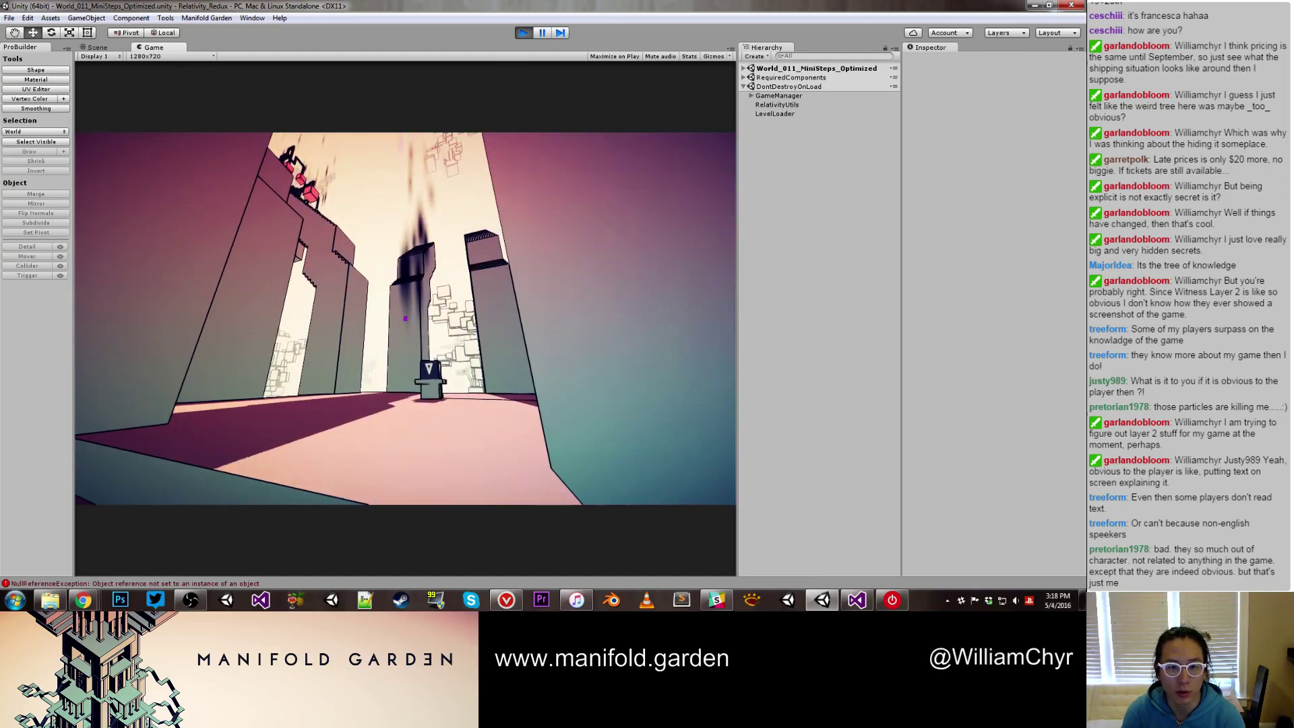
Continue the playtest down the stairs and across the platforms to the orange tree standing on the floor plate
key("w")
key("w")
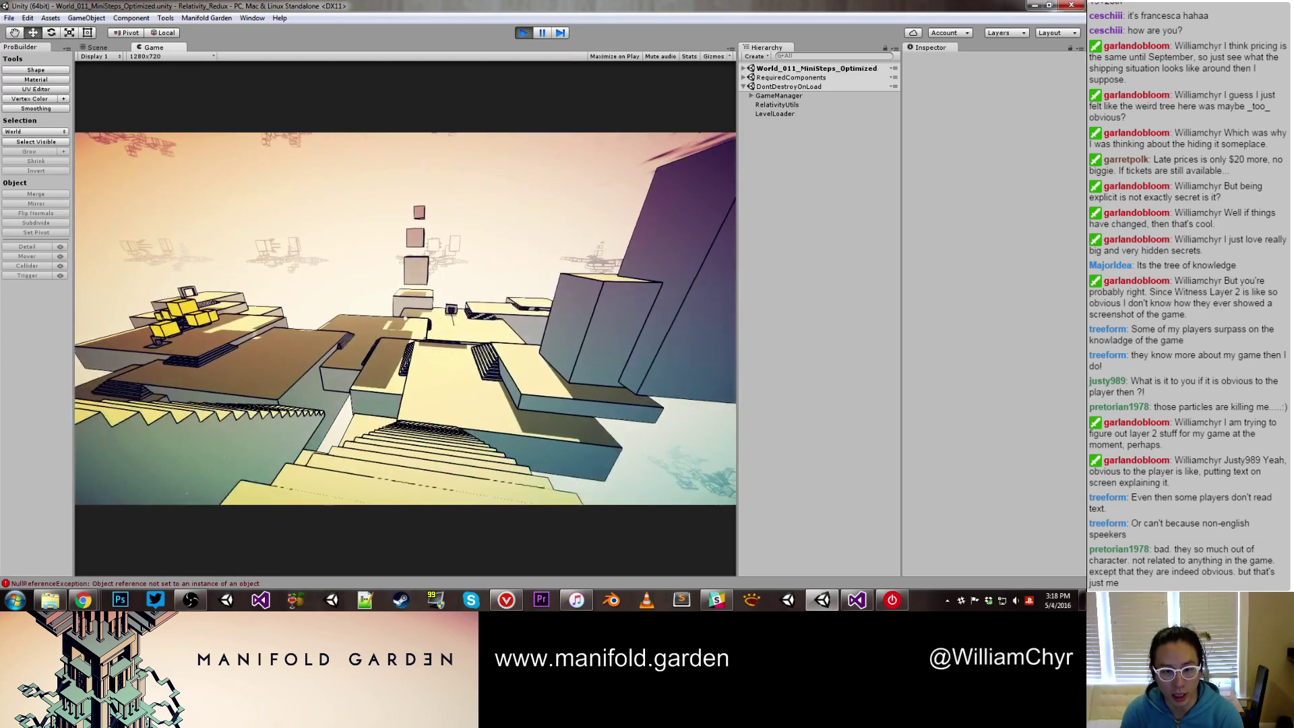
key("w")
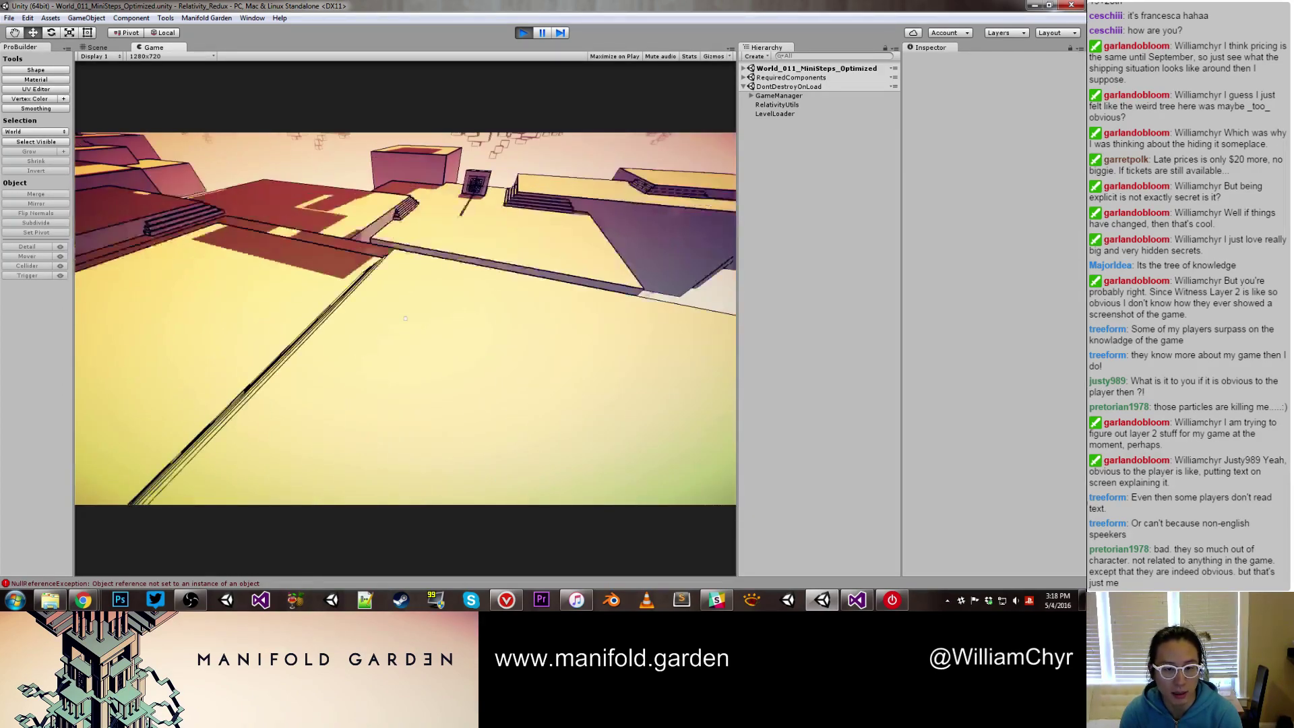
key("w")
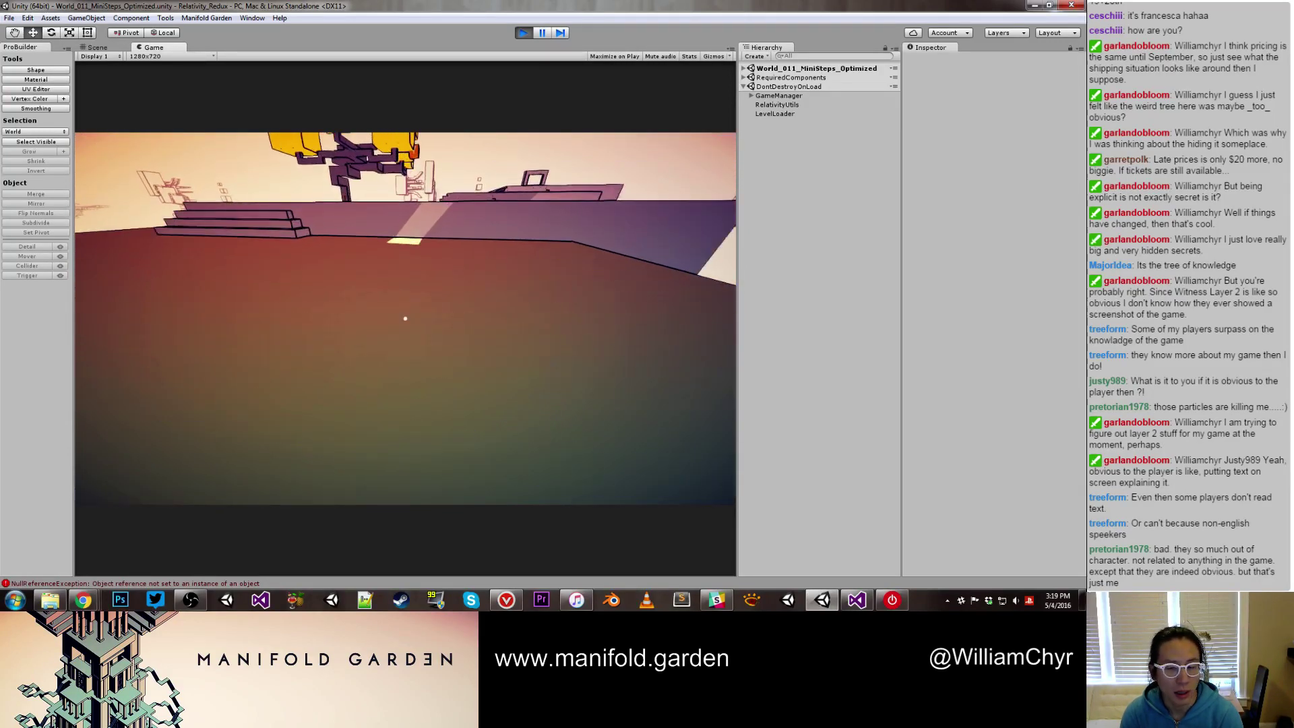
key("w")
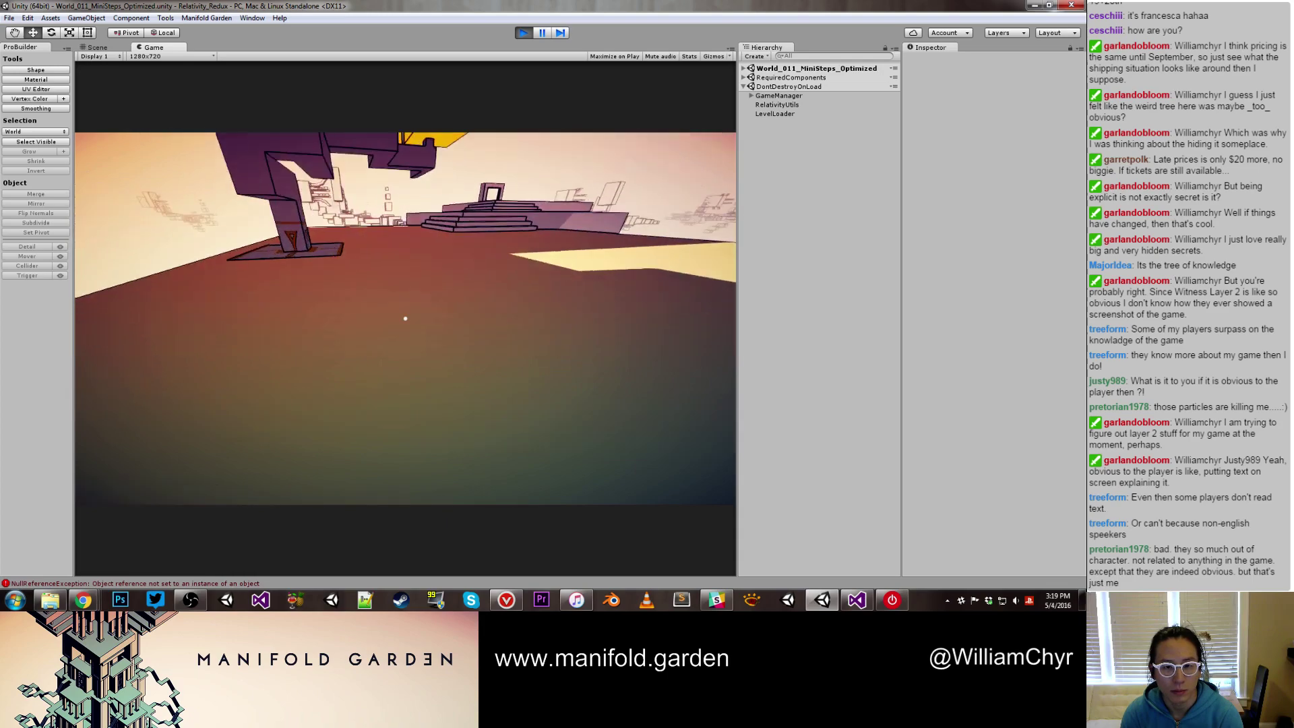
key("s")
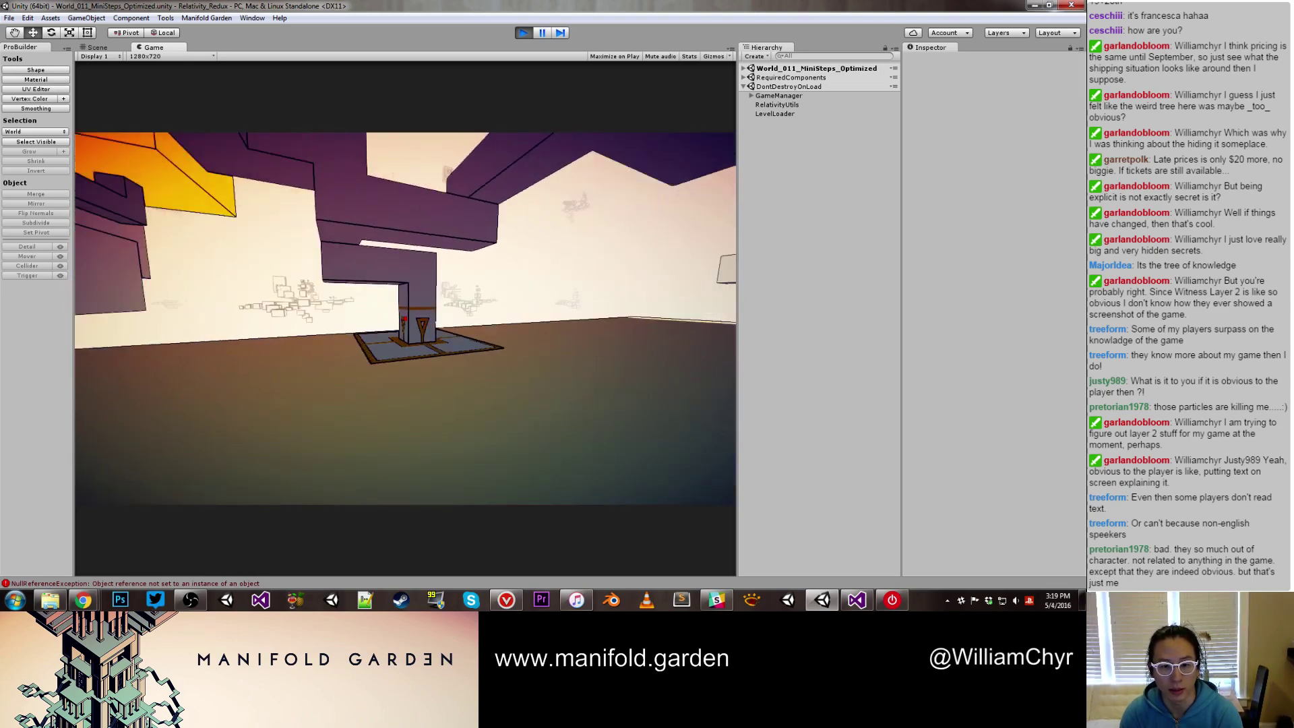
Look over the block structures around the large tree platform in play, then stop the playtest and view them in the scene
key("s")
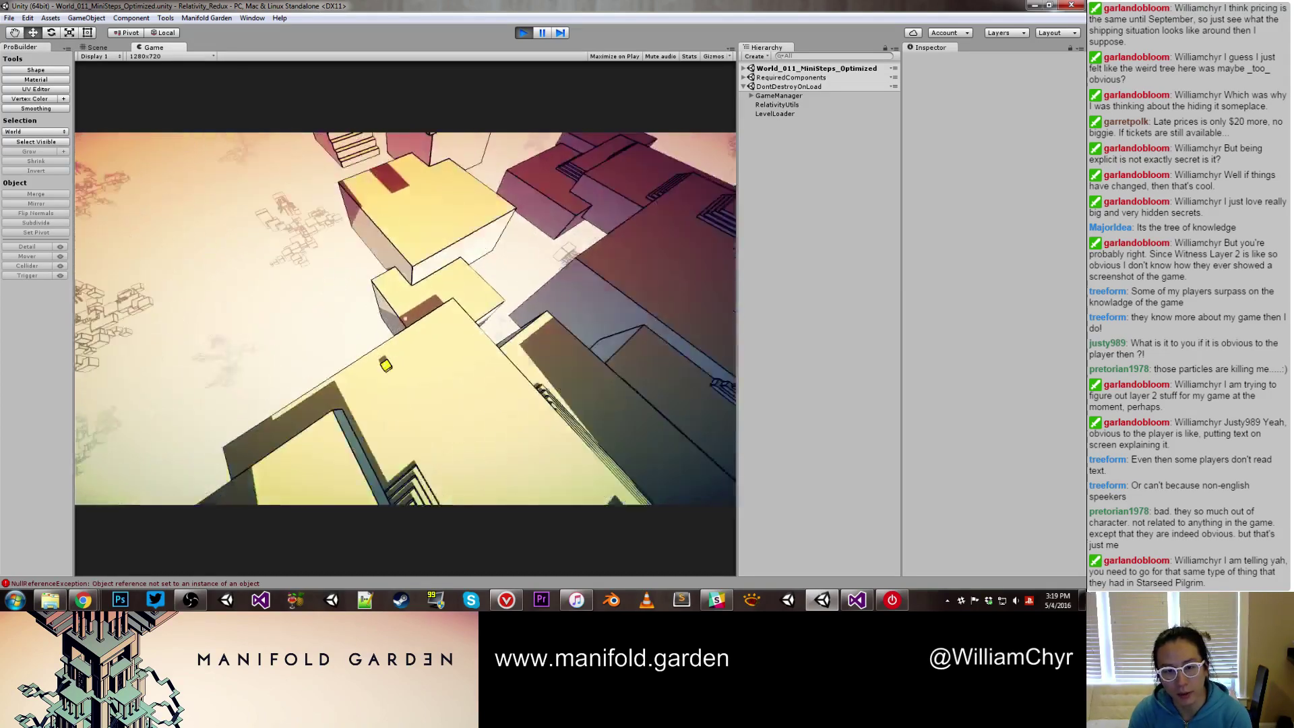
key("w")
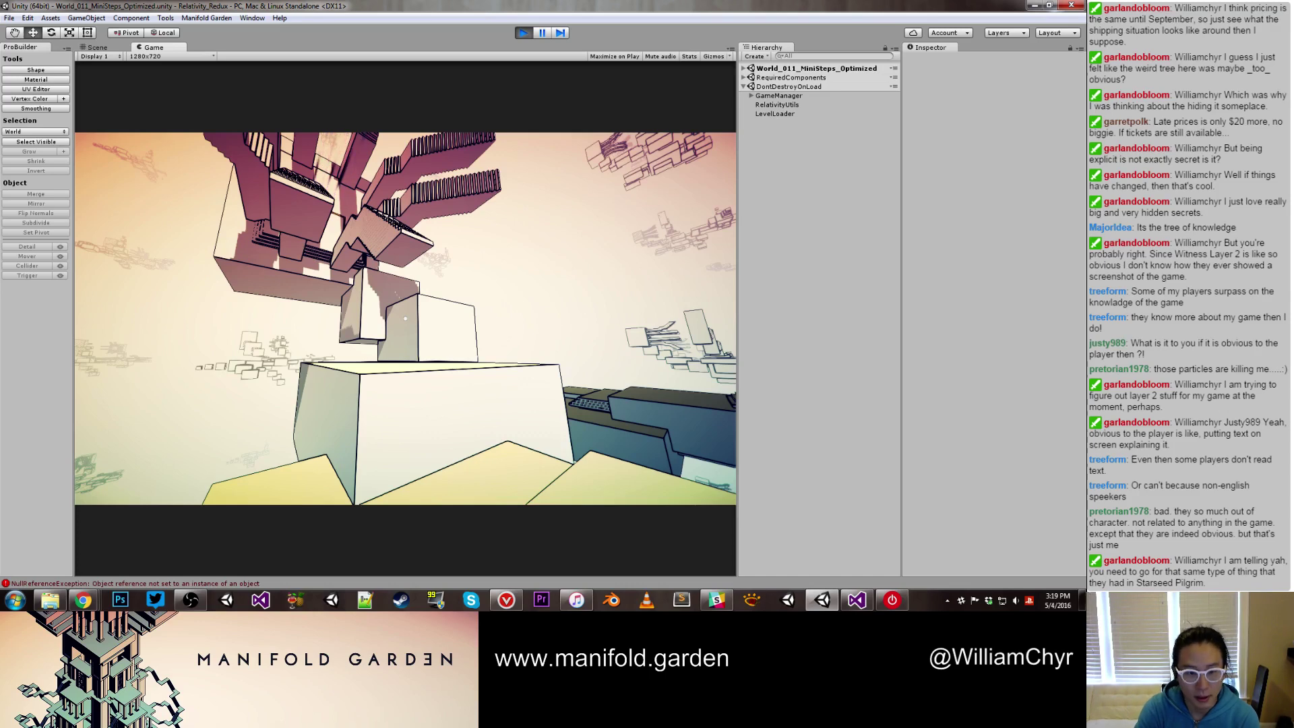
key("ctrl+p")
scroll(451, 304, "up", 2)
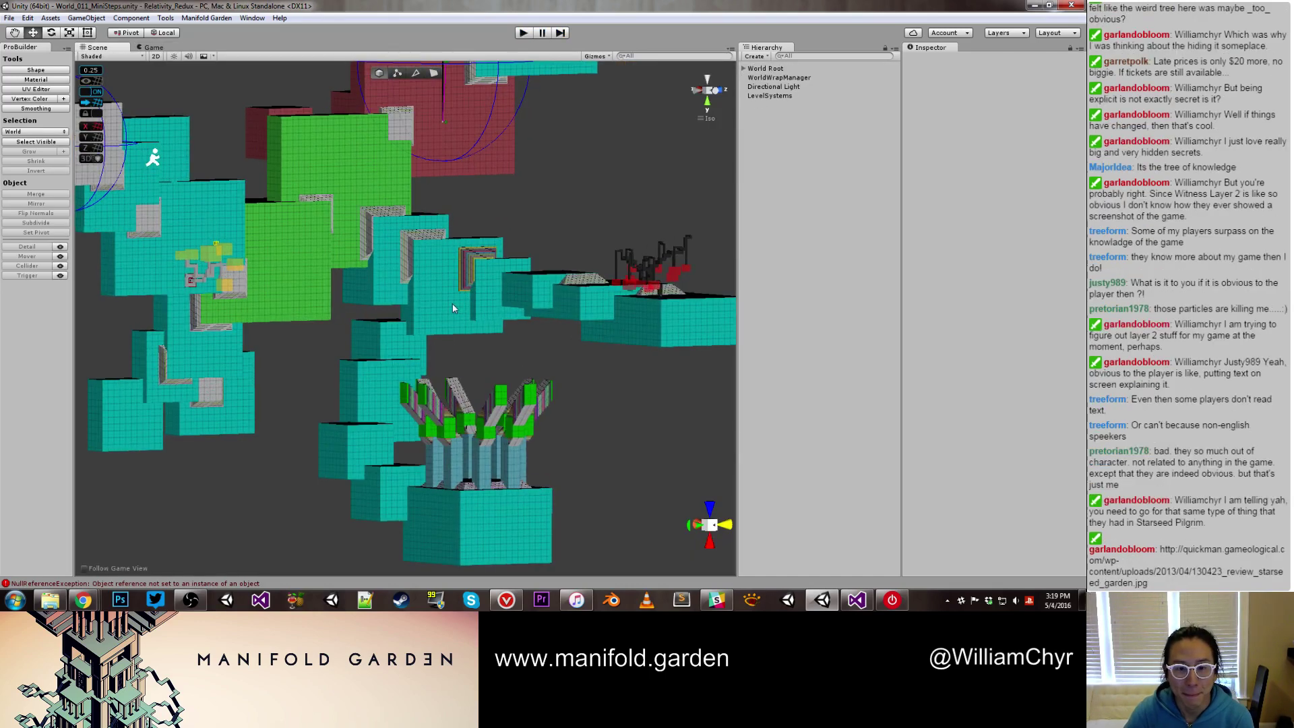
left_click_drag(450, 368, 420, 376, "alt")
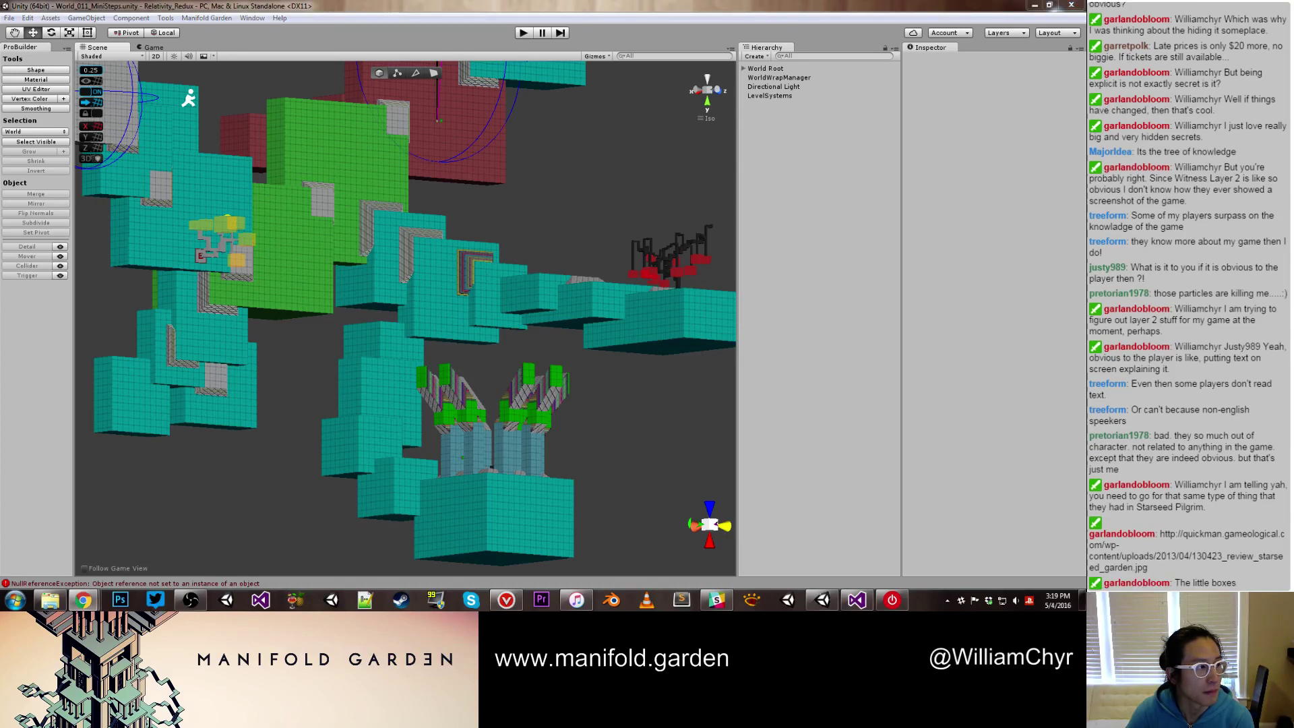
Switch to Chrome, view the linked Starseed image, search for "fez black hole", open the FEZ loop-bug image, and return to Unity
left_click_drag(0, 57, 434, 110)
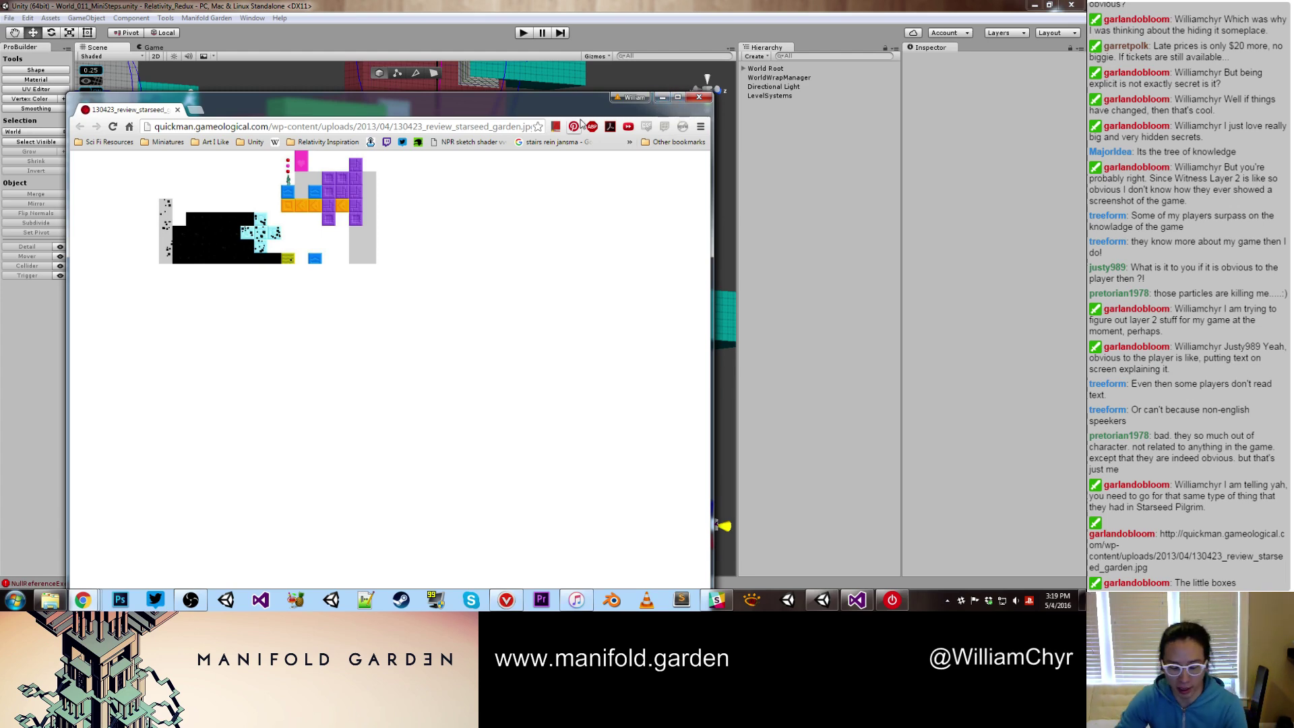
key("ctrl+t")
type("fez black hole")
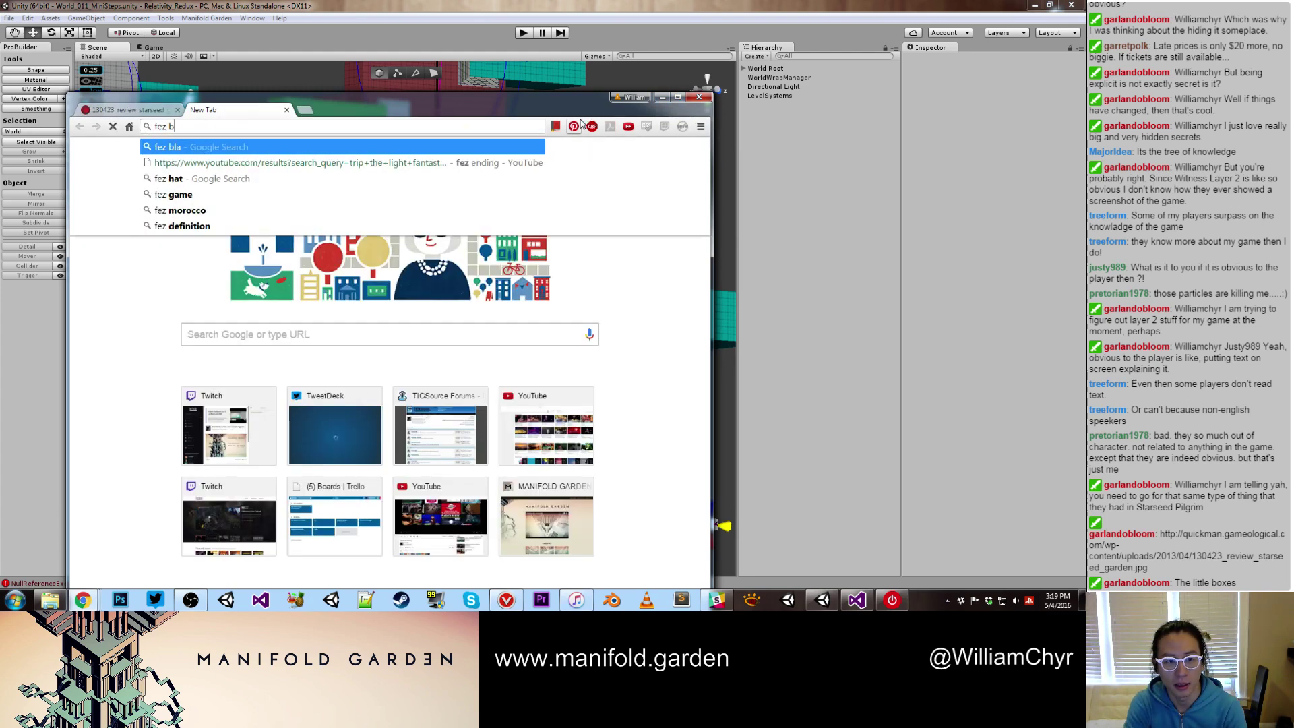
key("Return")
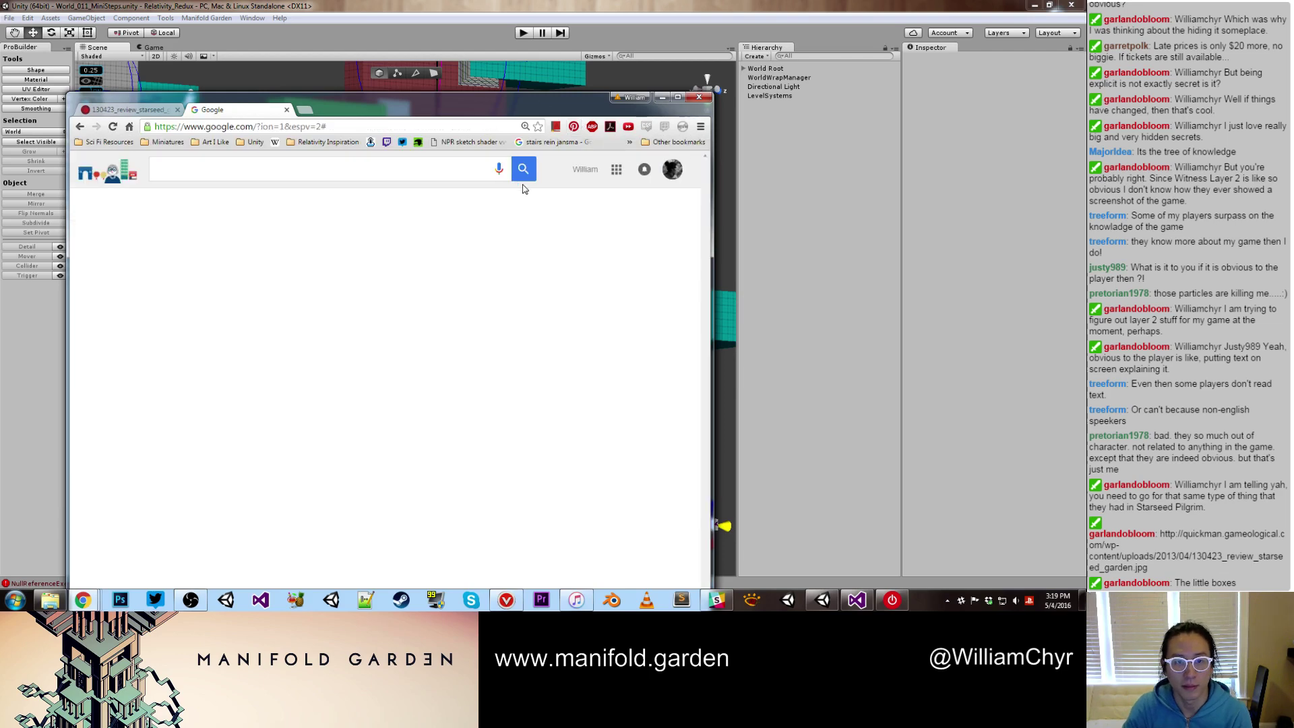
left_click(281, 206)
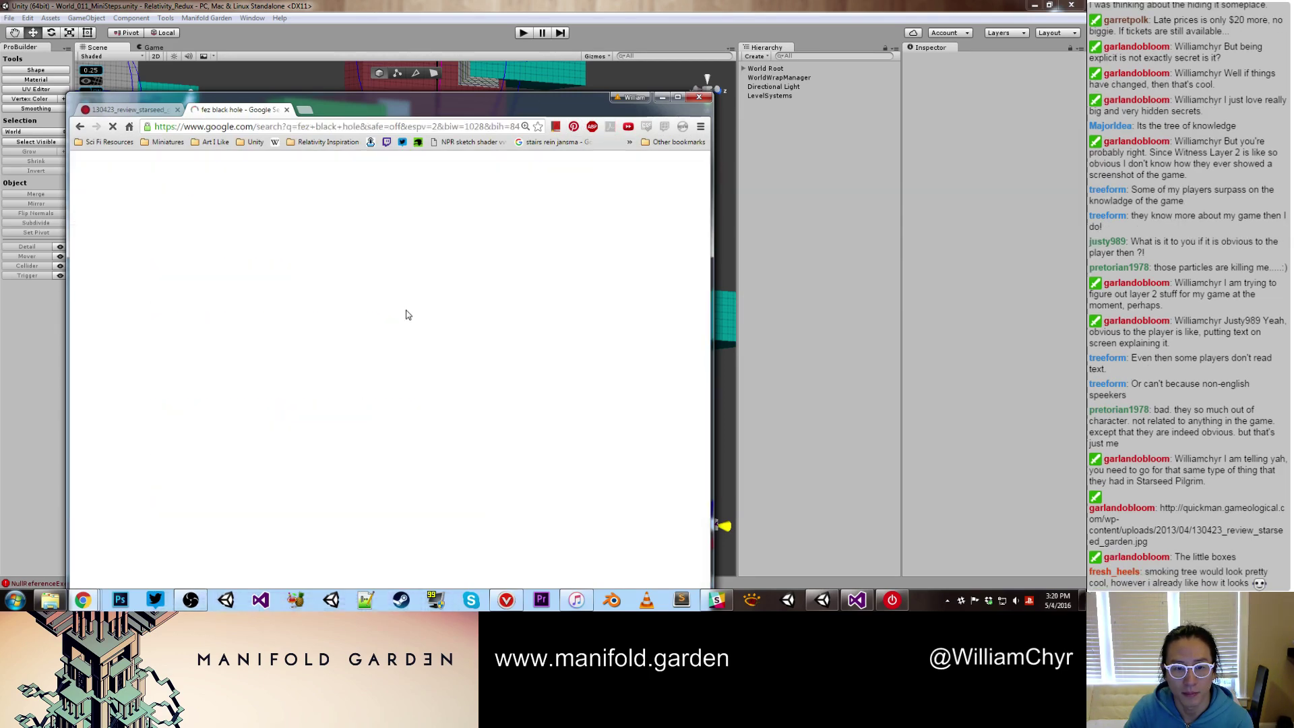
left_click(637, 293)
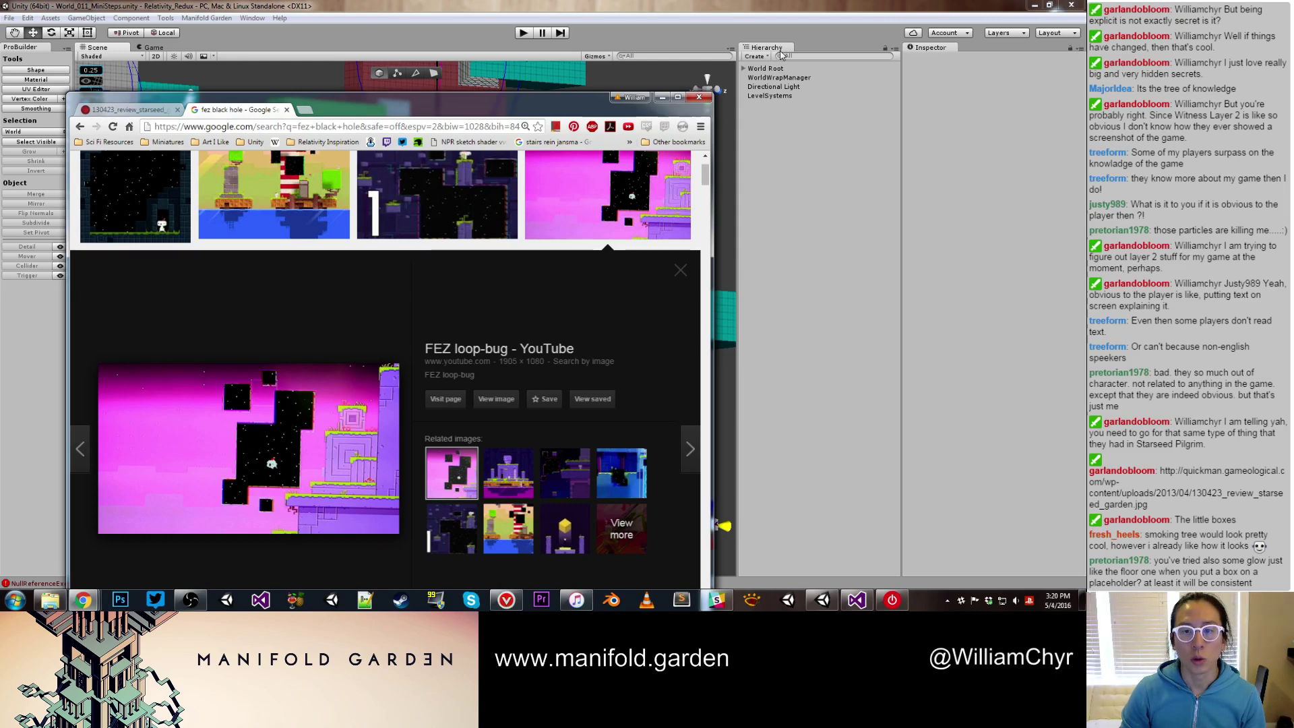
left_click(661, 97)
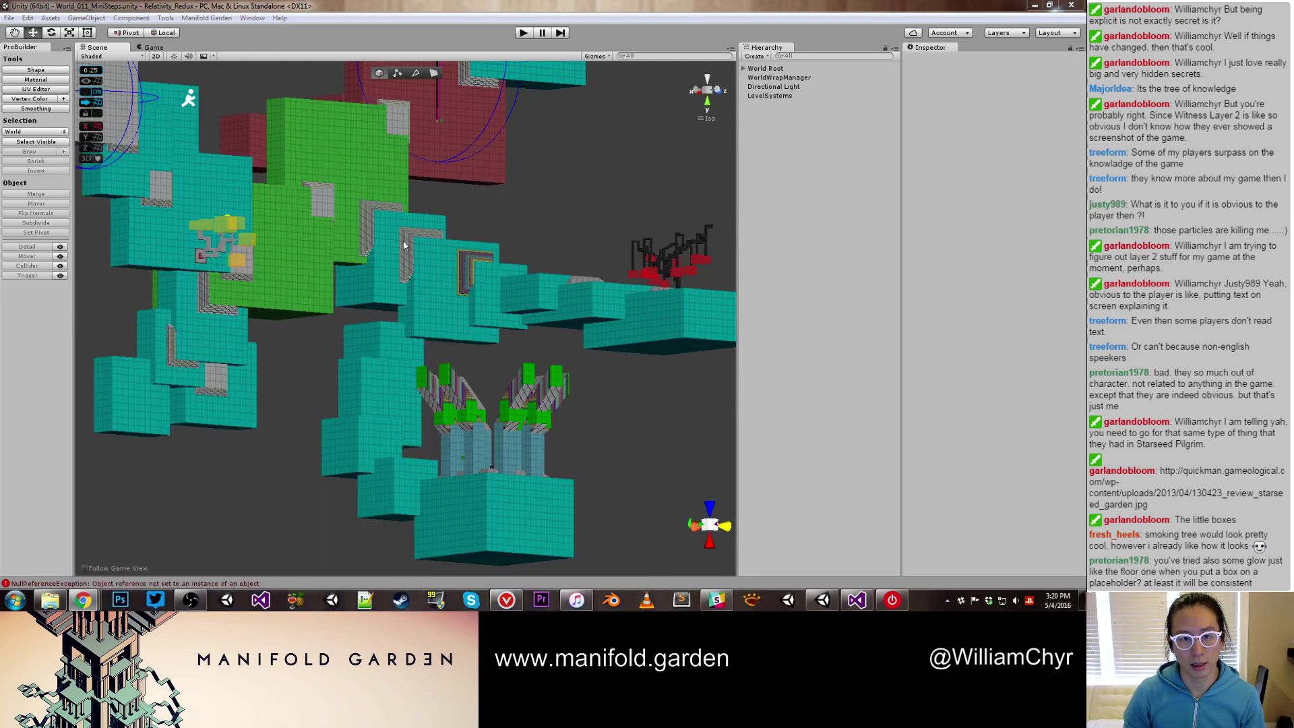
Duplicate Stairs Widening - 6w X 6d 8 steps and move the copy down to the teal block above the pillar platform
left_click_drag(367, 283, 404, 351, "alt")
scroll(378, 374, "up", 6)
left_click(387, 345)
scroll(421, 323, "up", 7)
scroll(436, 209, "down", 8)
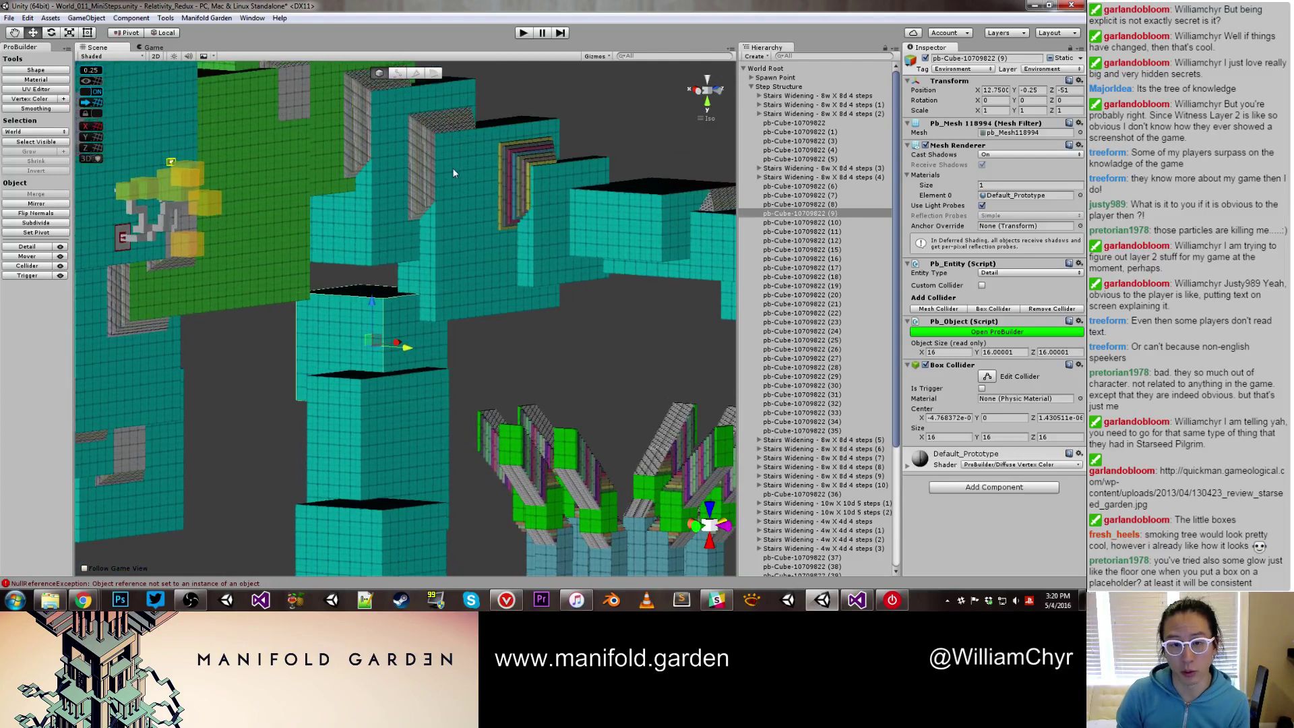
left_click(503, 191)
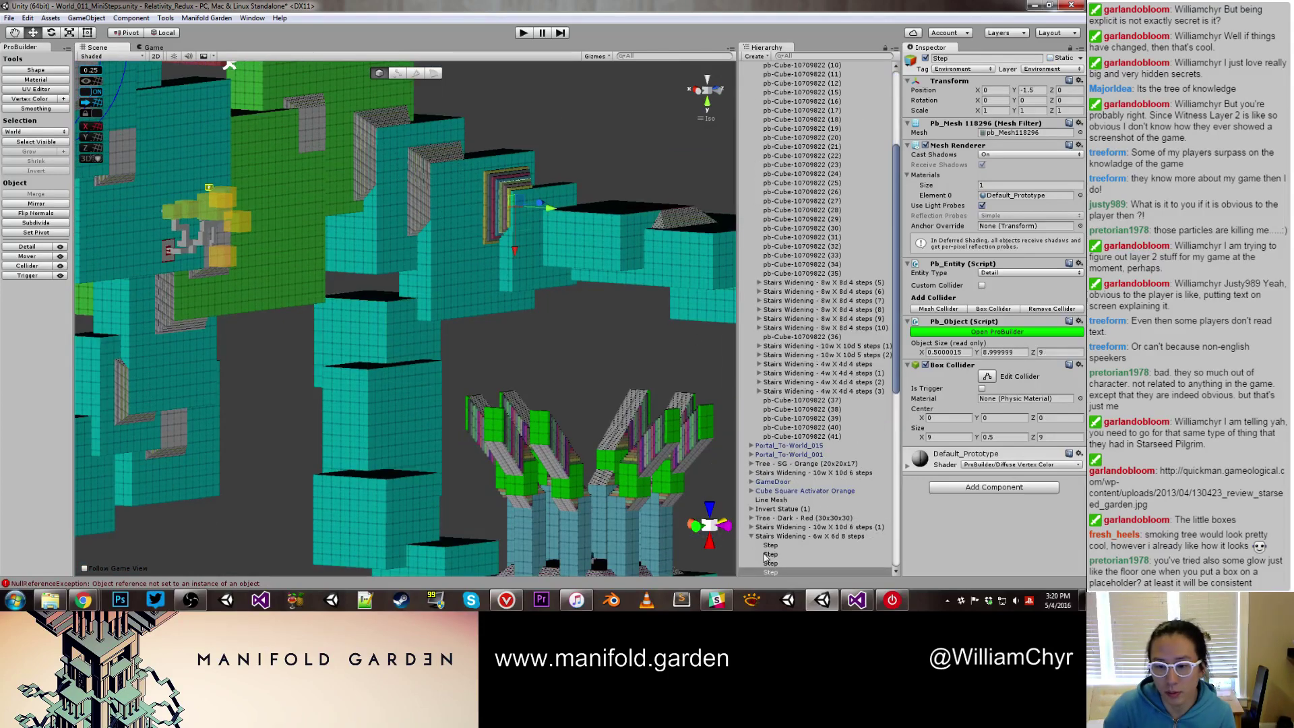
left_click(520, 203)
scroll(535, 315, "up", 2)
scroll(536, 307, "up", 2)
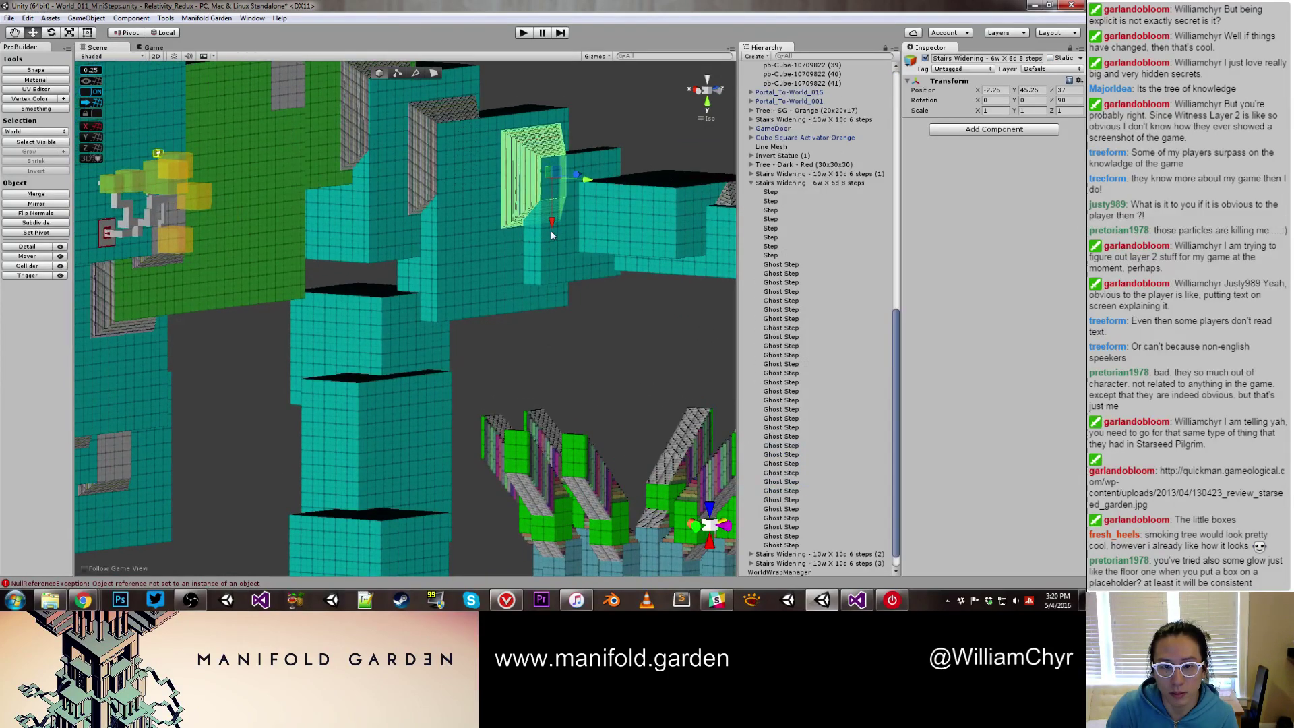
key("ctrl+d")
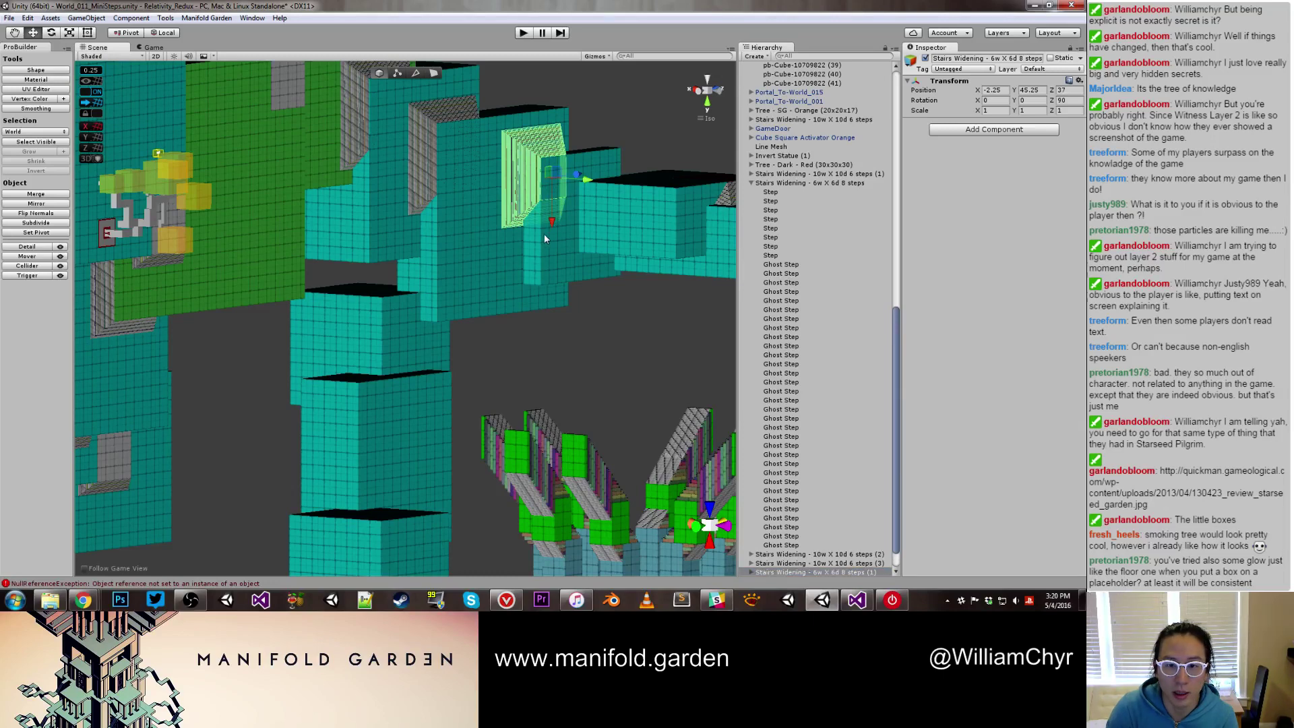
left_click_drag(553, 224, 517, 249)
left_click_drag(500, 353, 447, 384, "alt")
left_click_drag(432, 324, 379, 285)
Move the teal block pb-Cube-10709822 (9) to X 17.75, Y -1.25 and extend its side face to 24 units
left_click(451, 342)
left_click(388, 409)
left_click(387, 356)
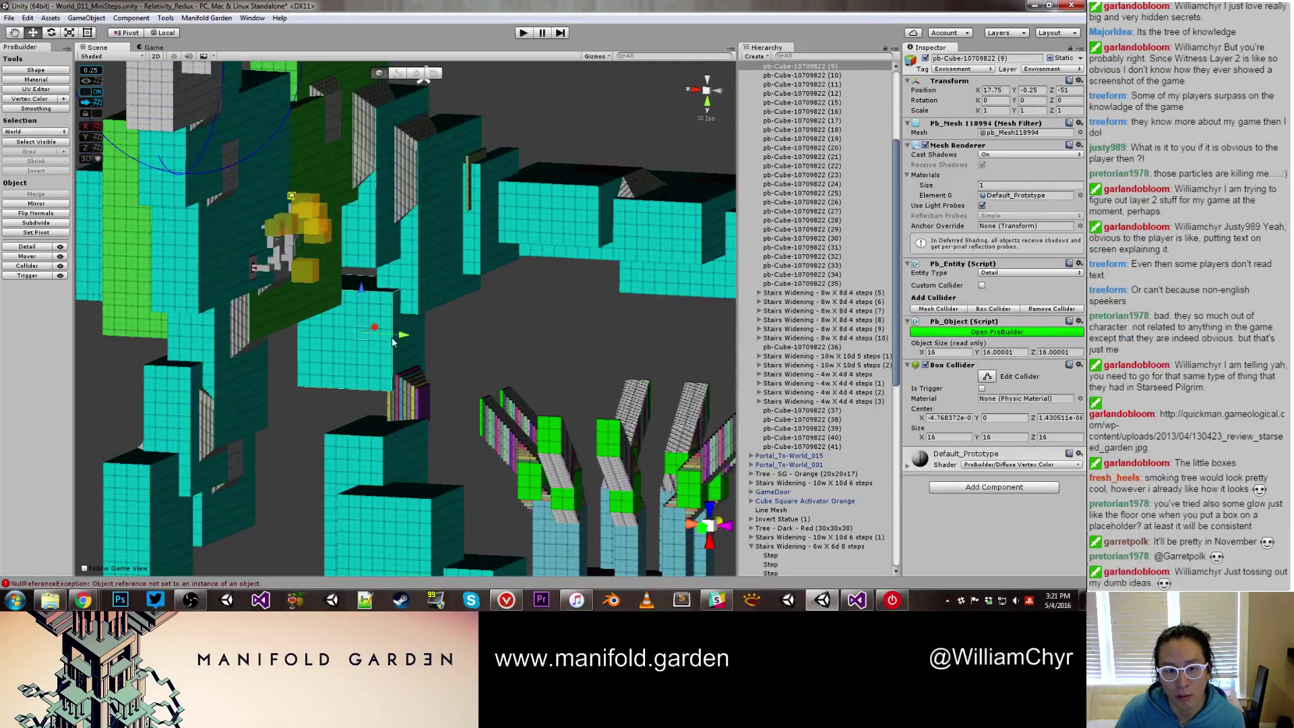
left_click_drag(392, 342, 445, 314)
key("g")
left_click(535, 372)
left_click_drag(330, 321, 279, 328)
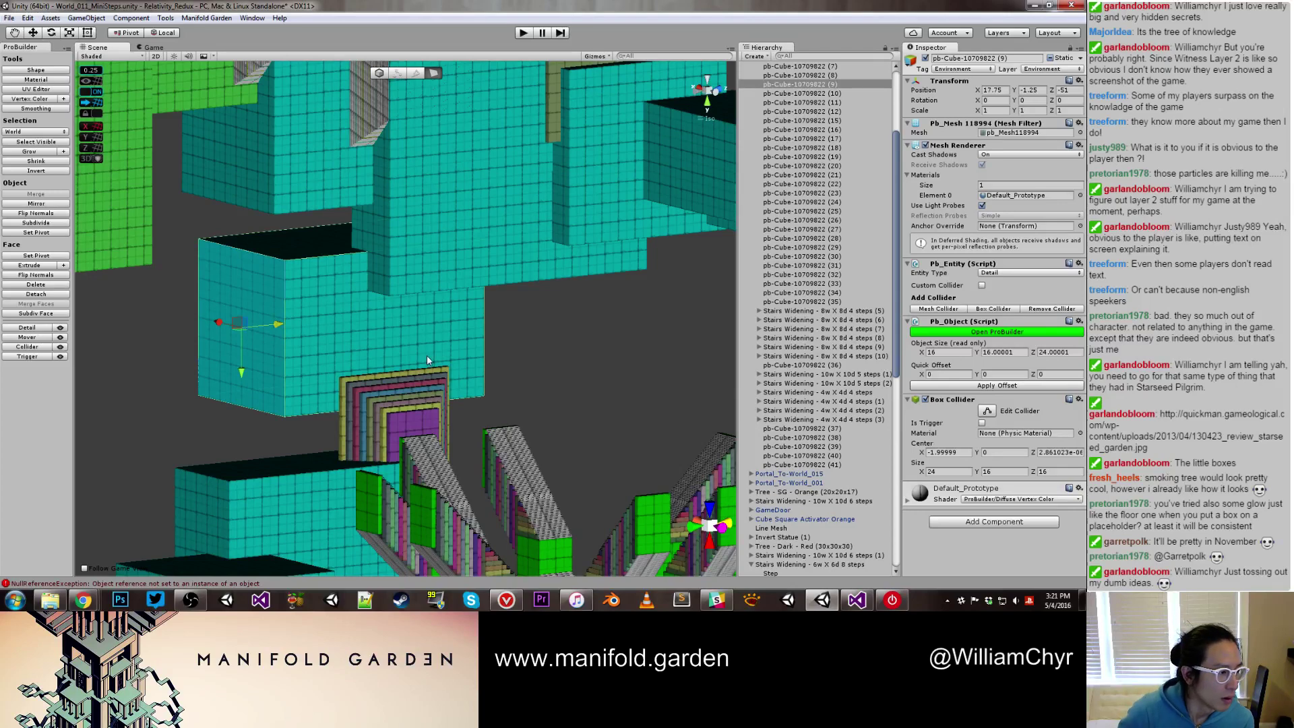
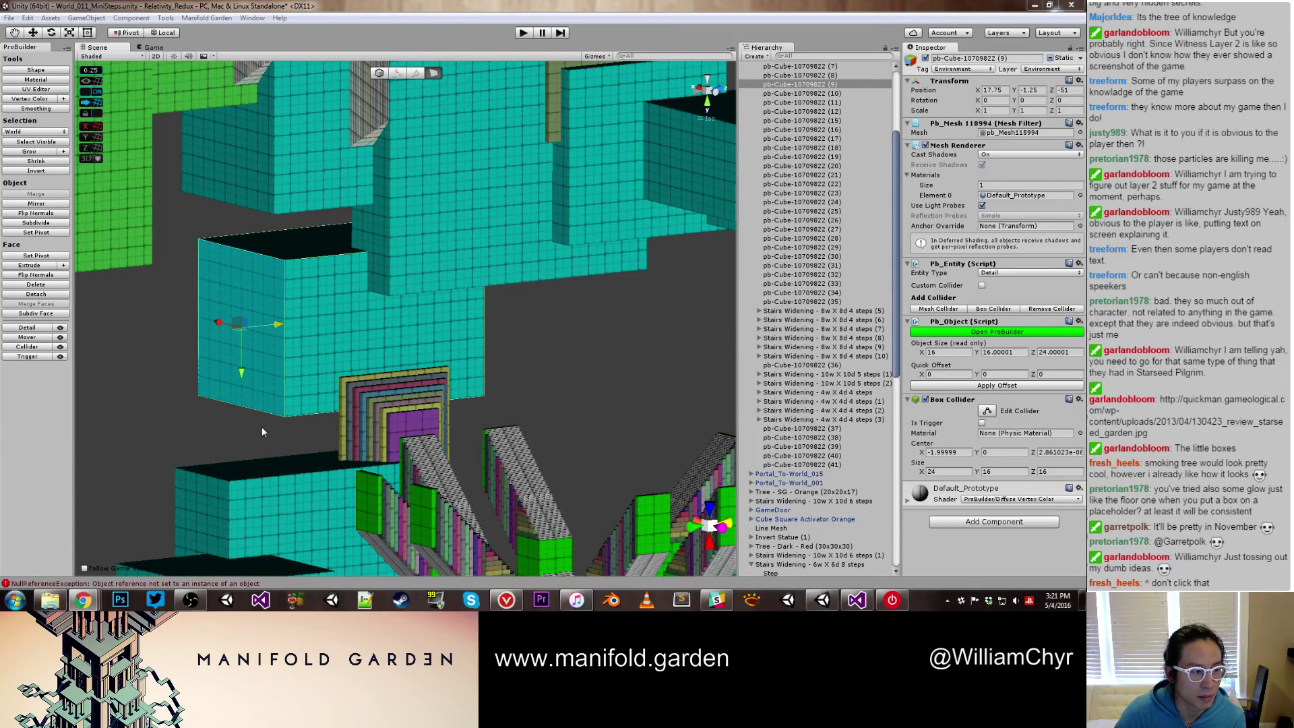
Extend the block's bottom face downward to a size of 27 units, leave face editing, and center the block's pivot
left_click_drag(436, 394, 355, 327, "alt")
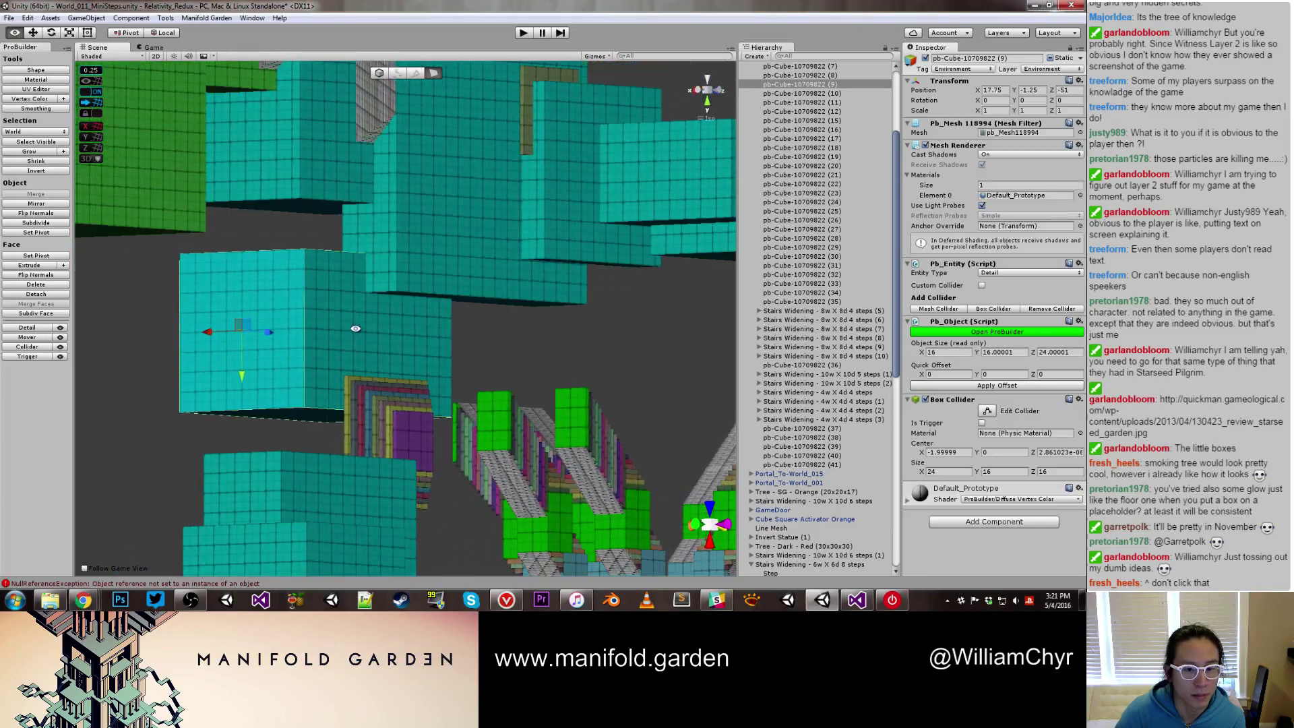
left_click(280, 416)
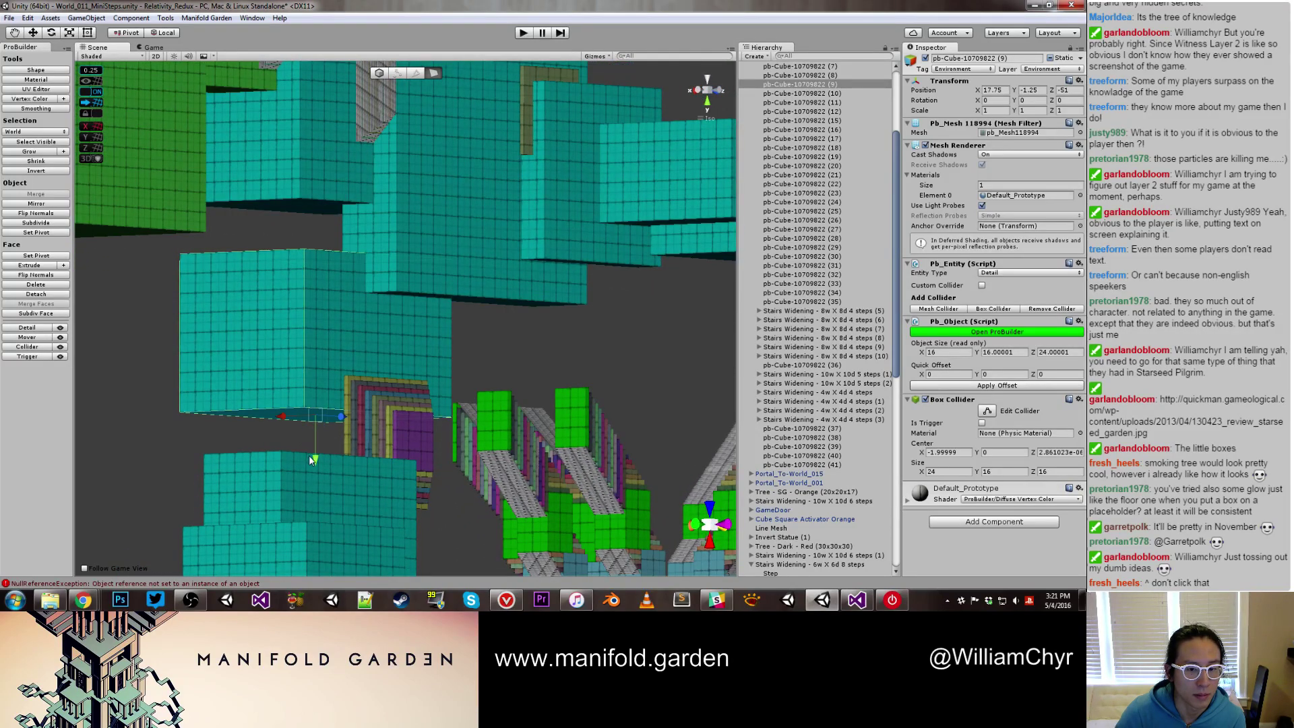
left_click_drag(310, 458, 311, 562)
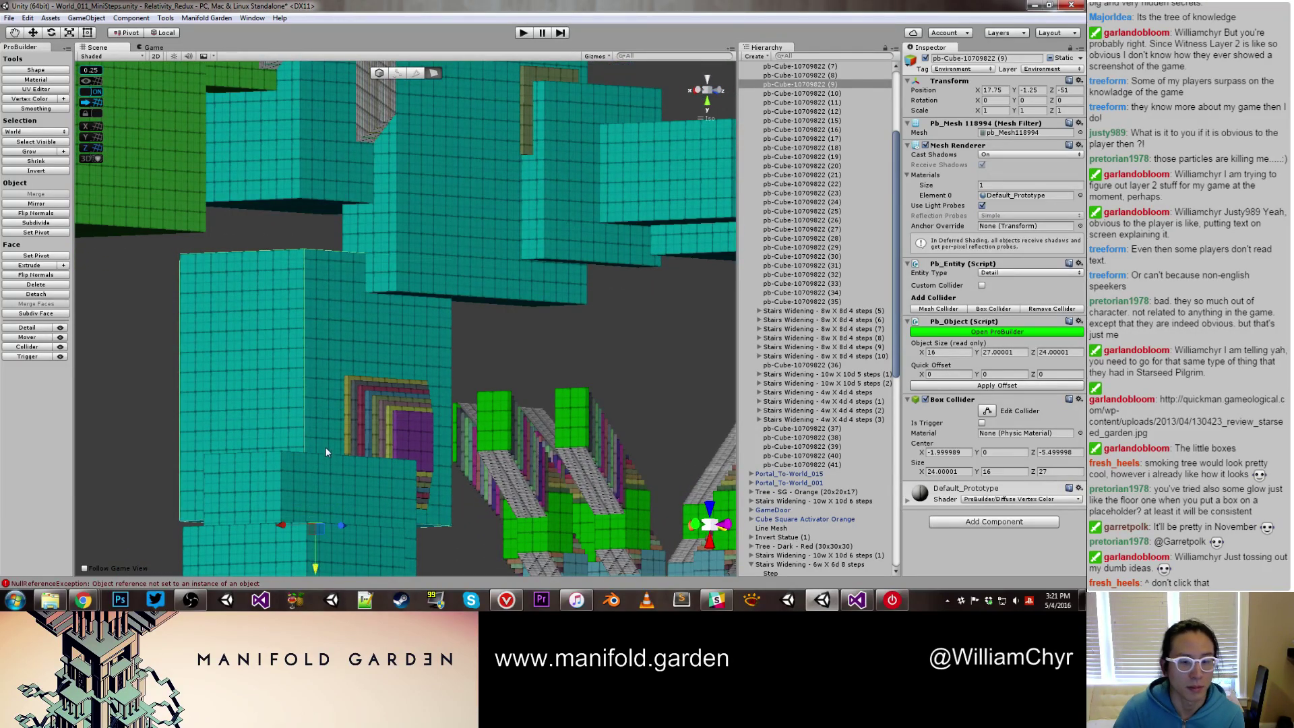
key("Escape")
key("ctrl+j")
left_click_drag(326, 452, 387, 406, "alt")
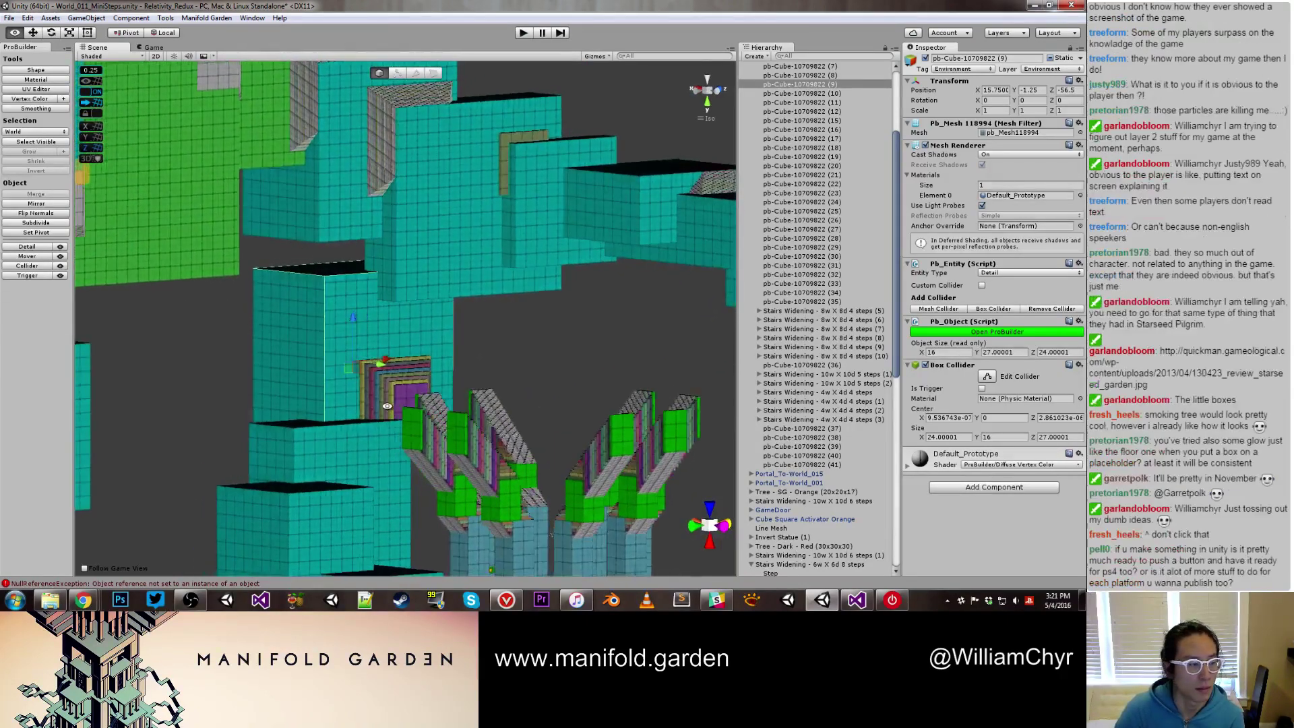
Shift the enlarged teal block pb-Cube-10709822 (9) along the X axis to 17.75
right_click_drag(387, 407, 384, 405)
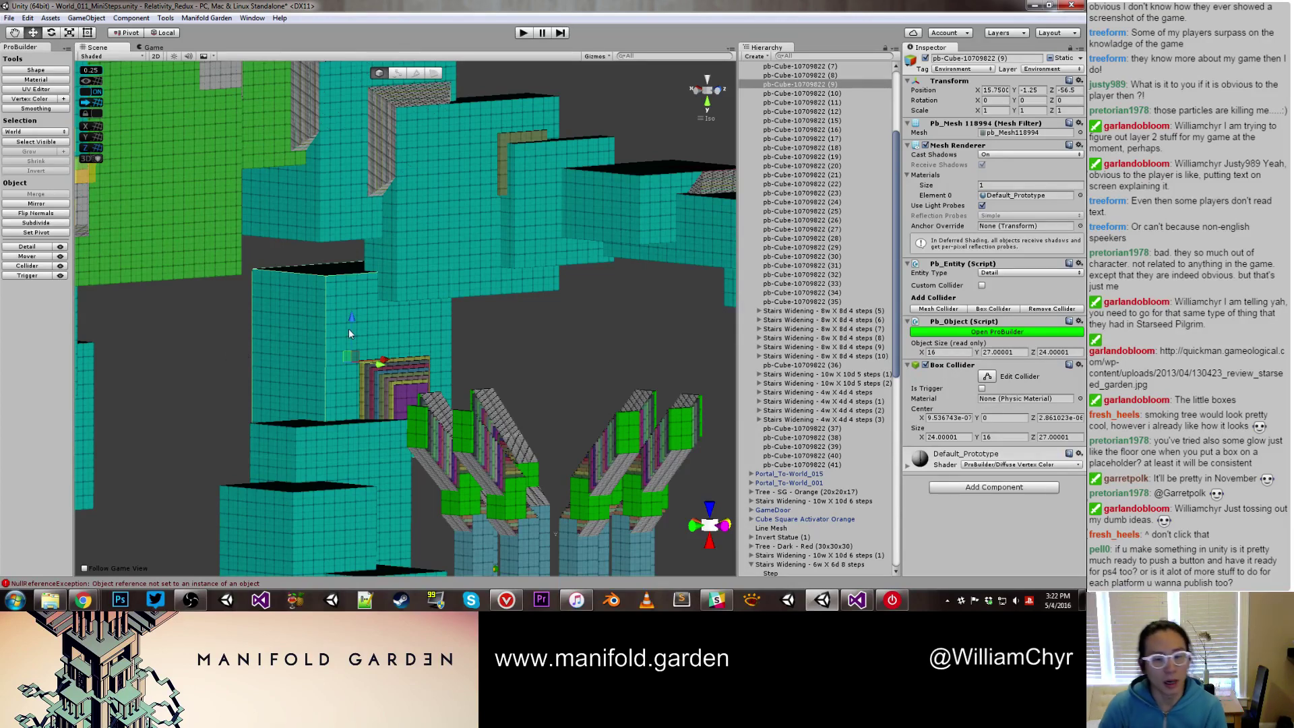
right_click_drag(349, 329, 389, 357)
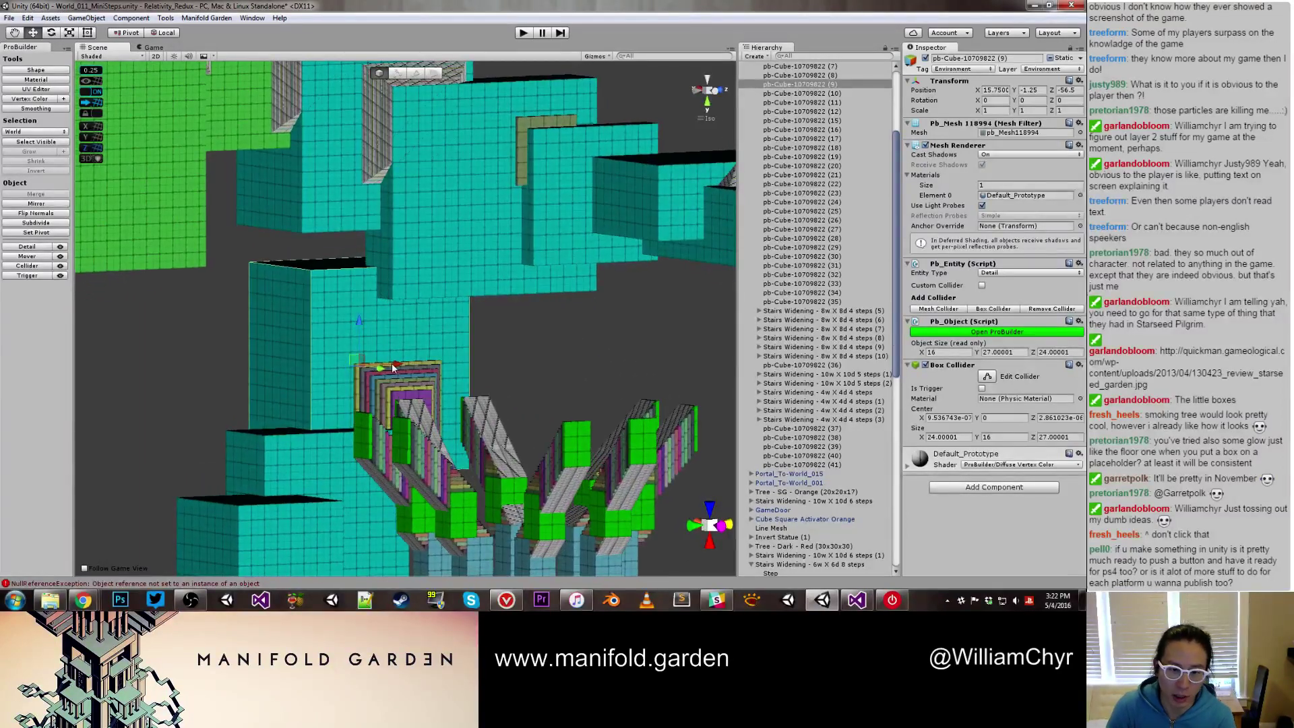
left_click_drag(392, 365, 402, 368)
Raise the copied stairs, Stairs Widening - 6w X 6d 8 steps (1), up the block face to meet the overhanging blocks
right_click_drag(403, 368, 409, 399)
left_click(409, 398)
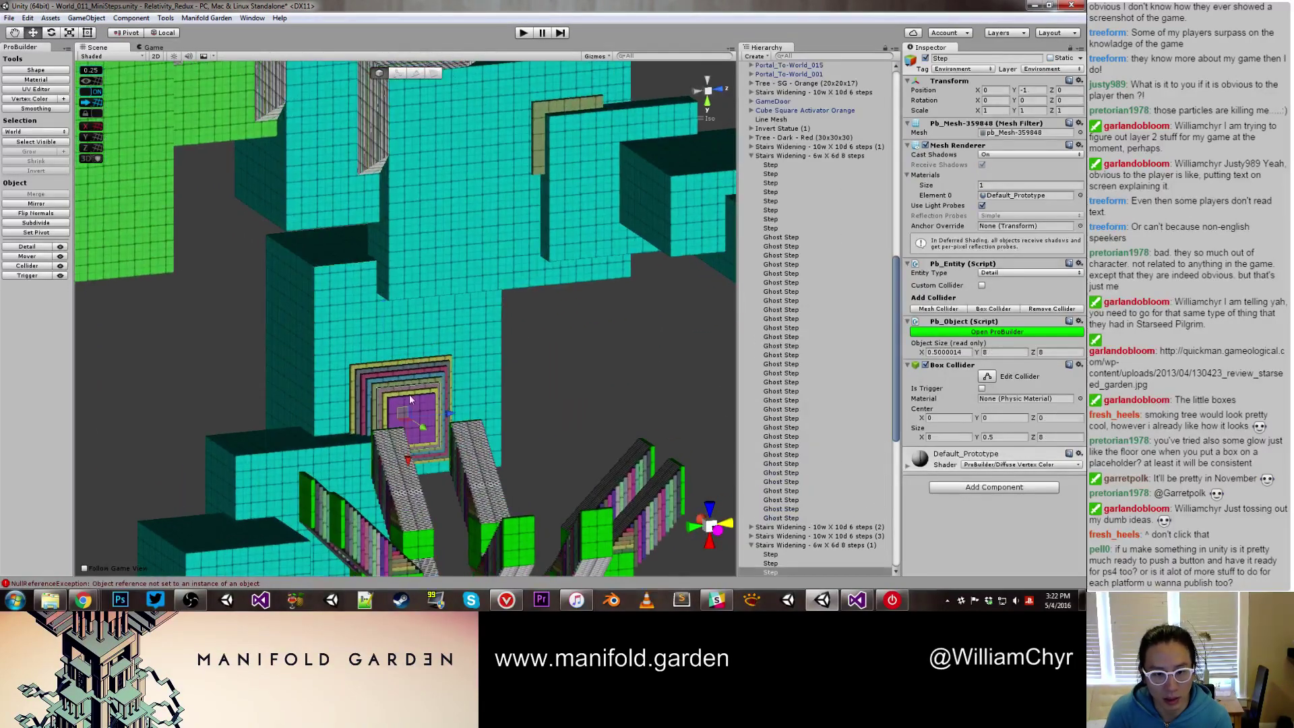
left_click(500, 442)
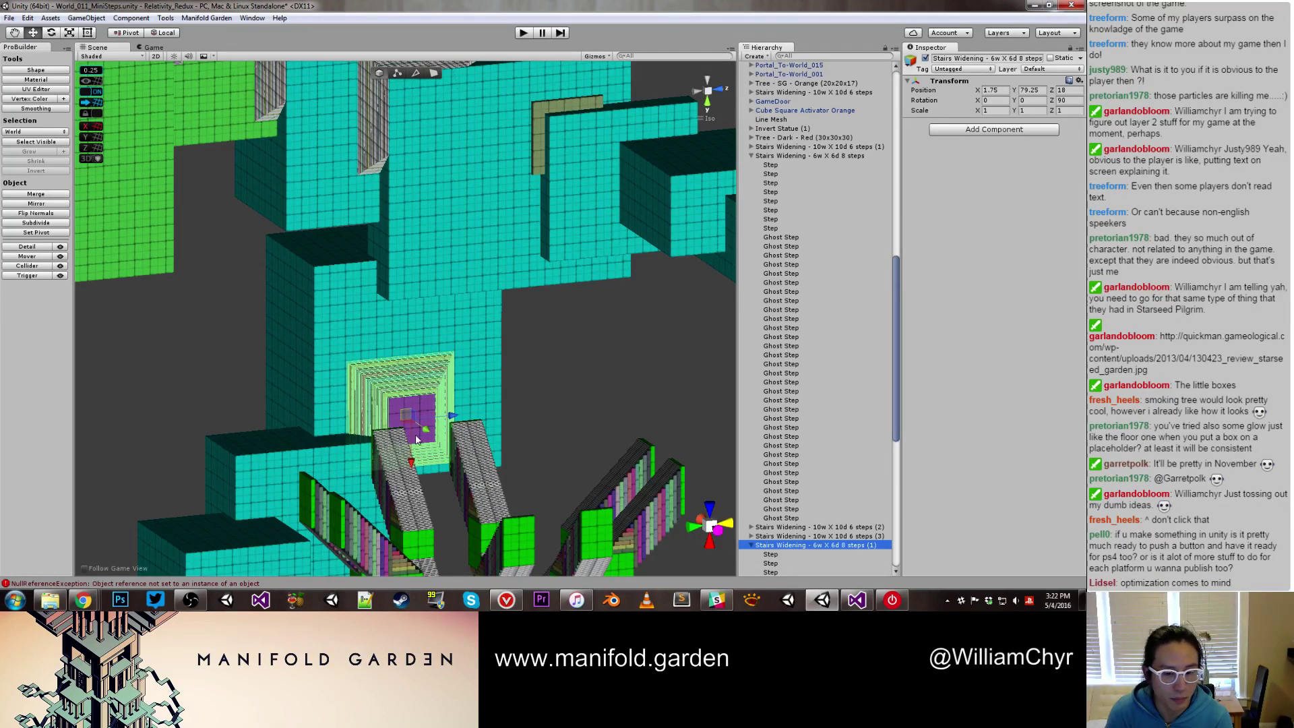
left_click_drag(412, 456, 417, 337)
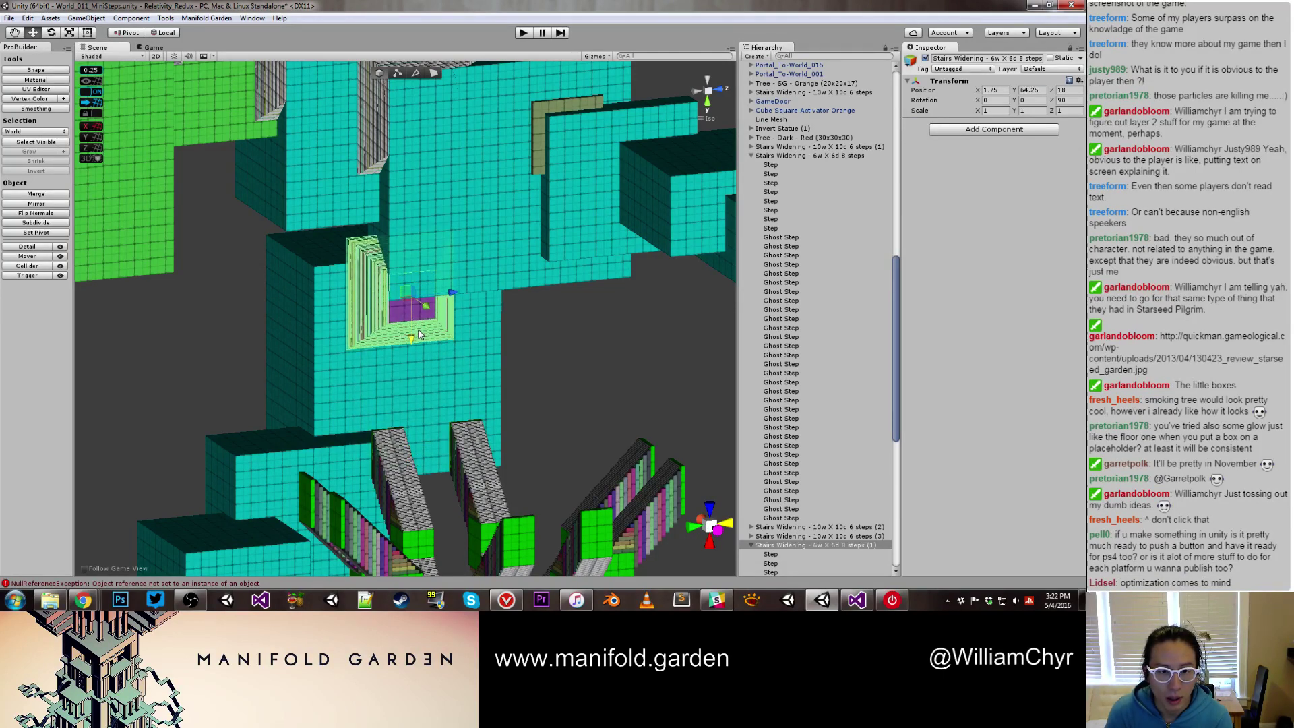
scroll(415, 322, "up", 6)
right_click_drag(414, 322, 419, 269)
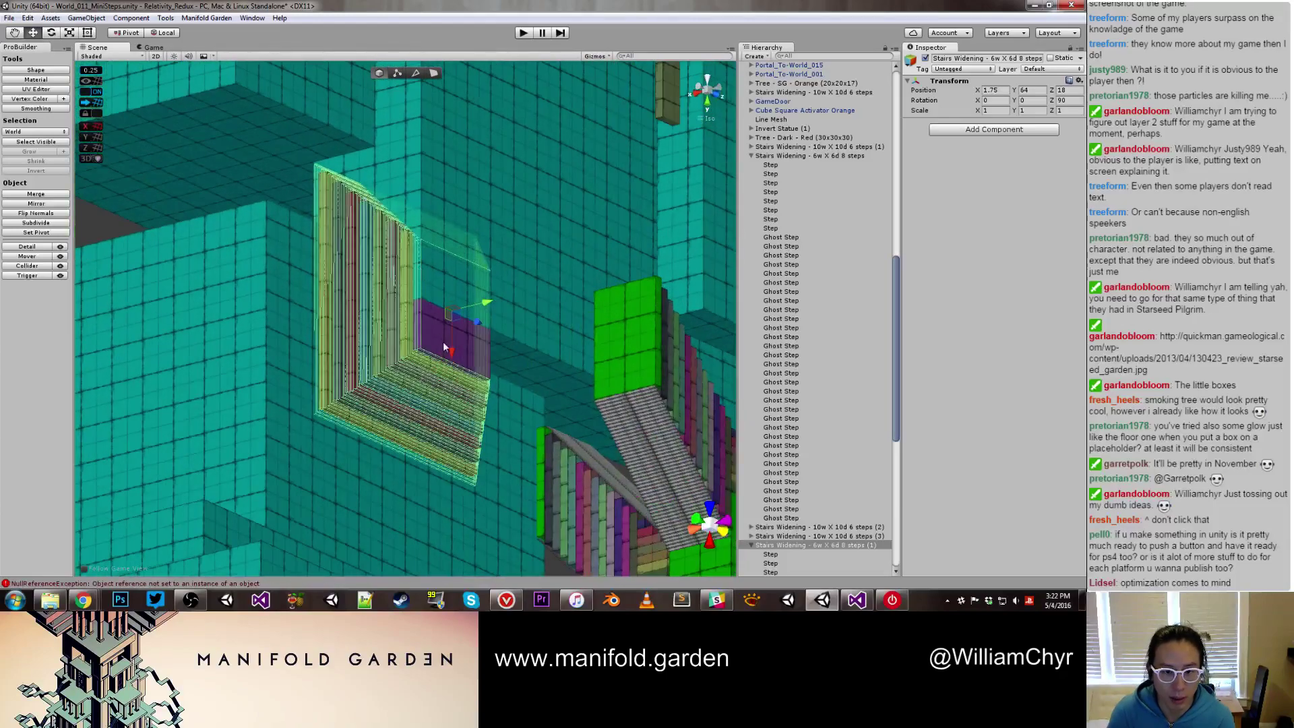
right_click_drag(443, 341, 426, 369)
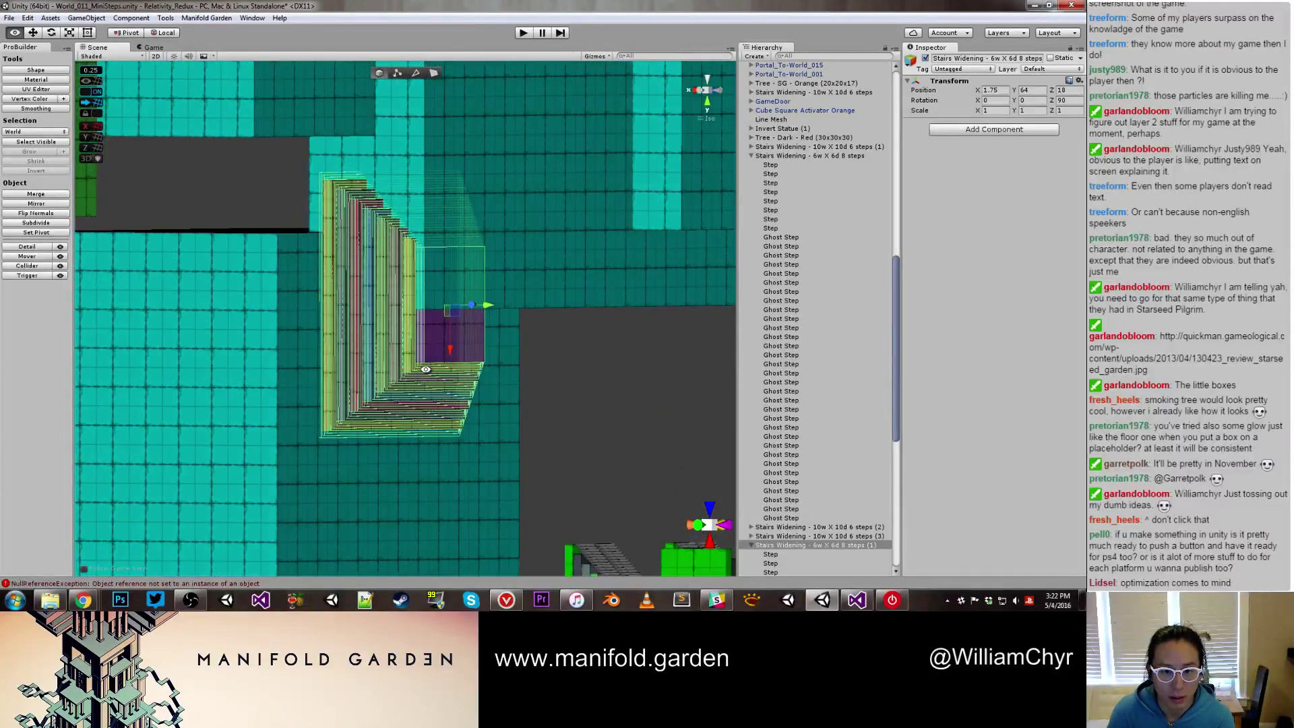
left_click_drag(450, 350, 438, 380)
Move the teal block pb-Cube-10709822 (9) behind the copied stairs to Z -54.5
left_click(303, 434)
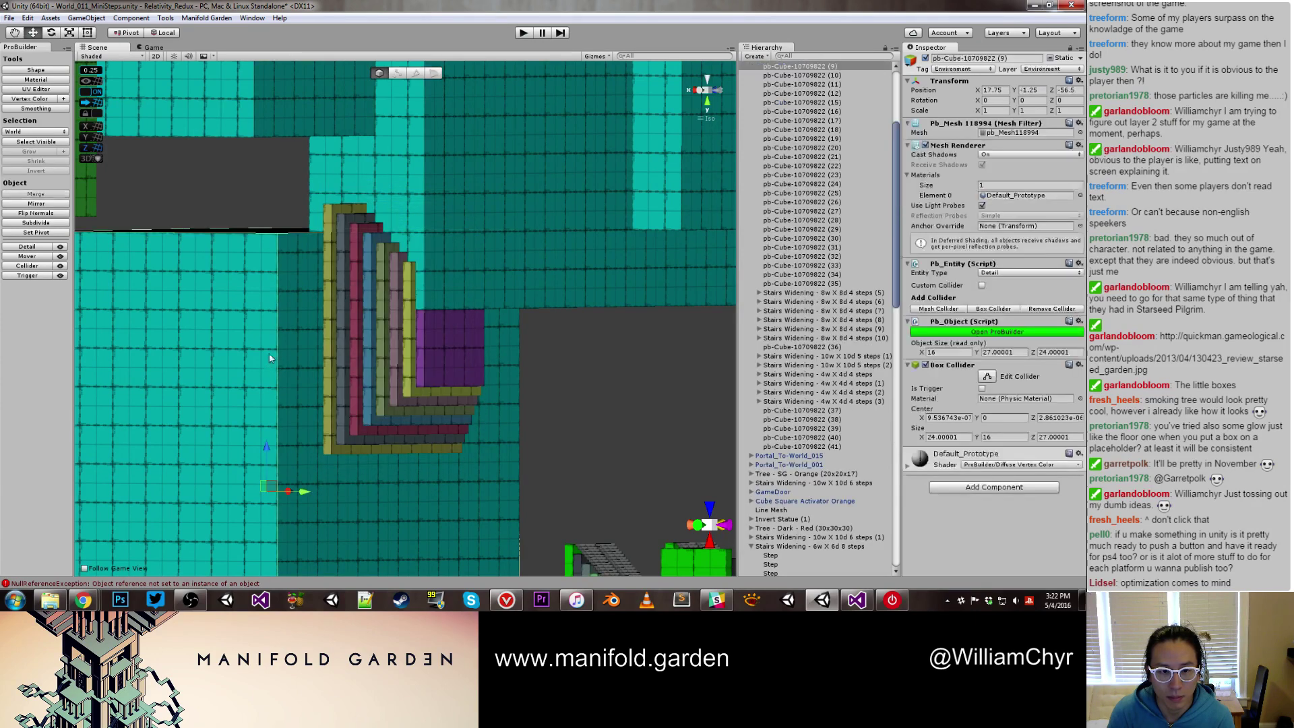
scroll(300, 442, "down", 5)
left_click_drag(308, 396, 433, 365)
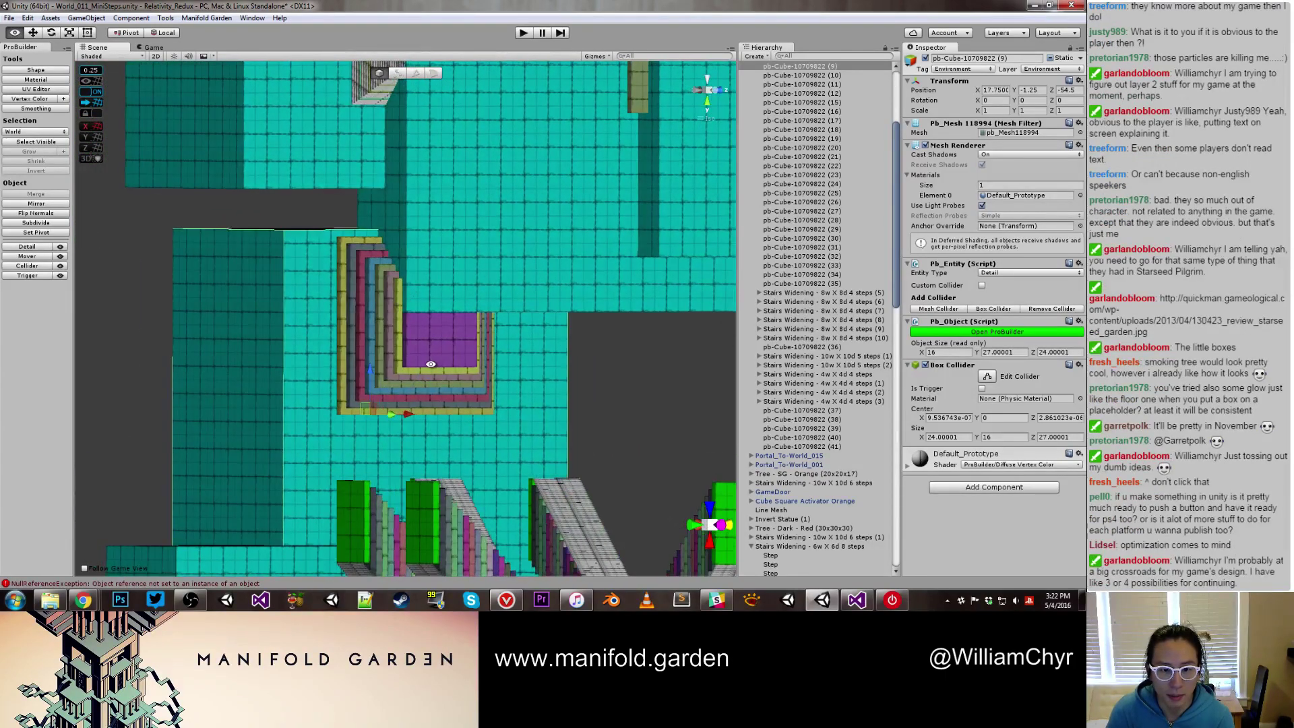
Reposition the copied stairs, Stairs Widening - 6w X 6d 8 steps (1), vertically on the block face to Y 65.25
left_click(431, 365)
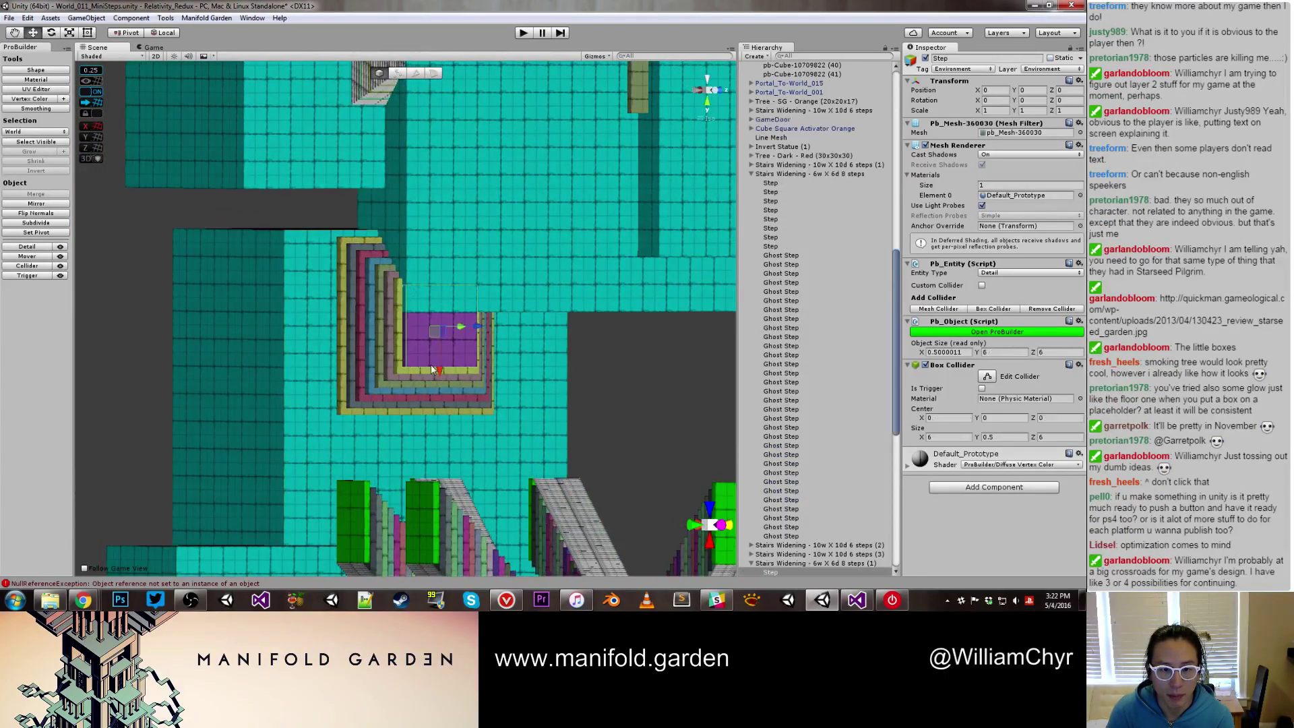
left_click(798, 563)
left_click_drag(435, 378, 435, 320)
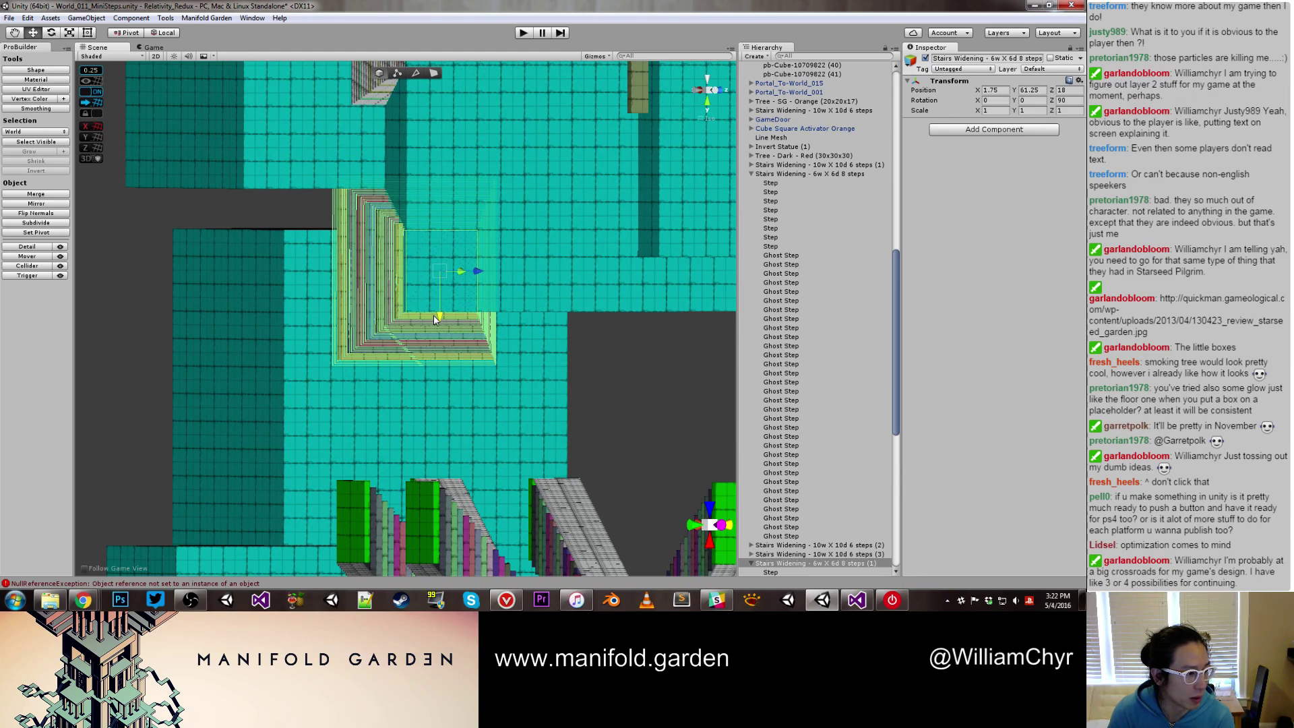
left_click_drag(434, 320, 433, 373)
left_click_drag(523, 369, 263, 391, "alt")
key("g")
left_click(567, 271)
key("g")
left_click(263, 391)
left_click_drag(431, 343, 517, 331, "alt")
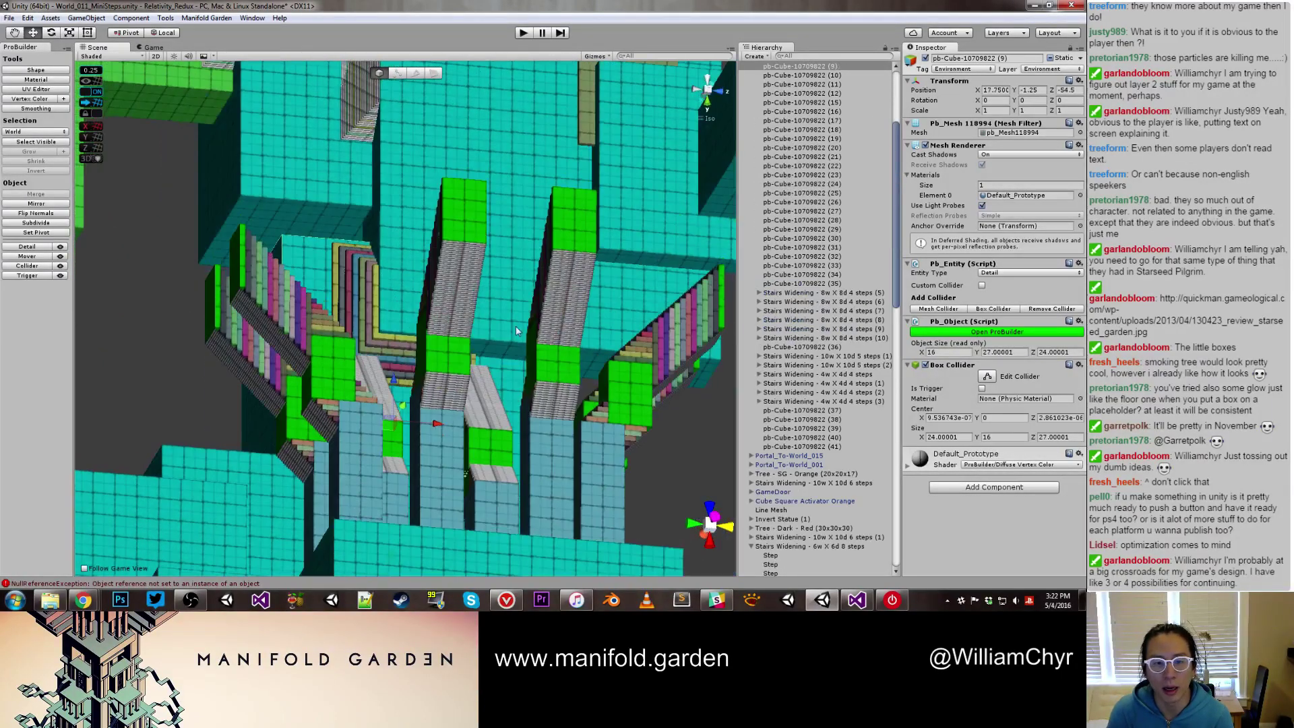
key("g")
left_click(495, 345)
key("f")
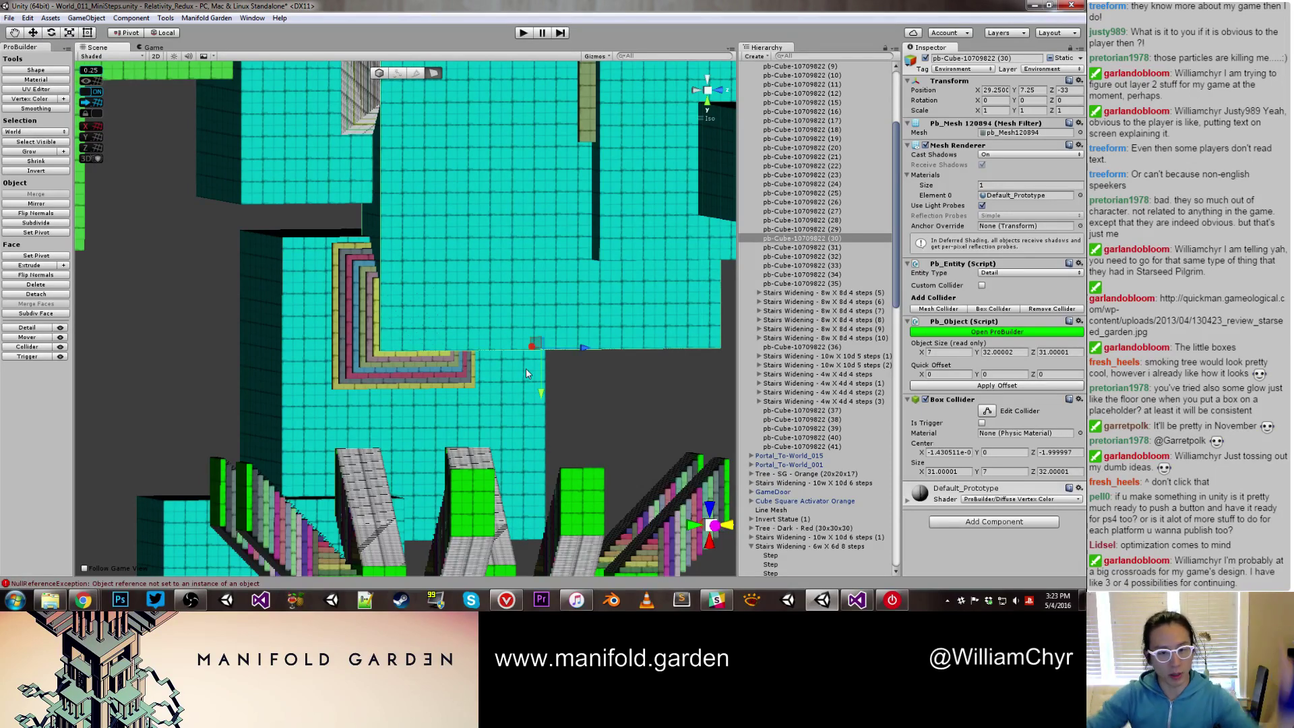
left_click_drag(526, 368, 538, 428, "alt")
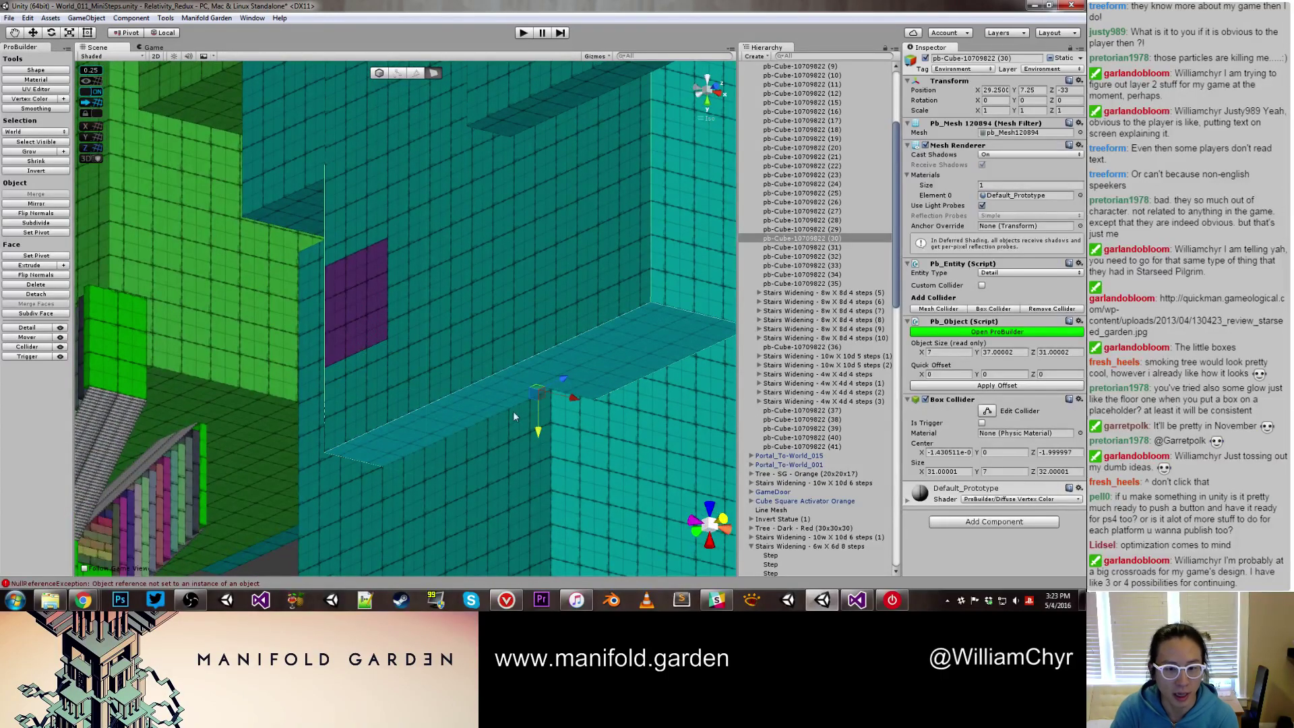
key("g")
key("j")
Lower the copied stairs, Stairs Widening - 6w X 6d 8 steps (1), to Y 71.25 at the extended block's lower edge
left_click_drag(418, 350, 273, 336, "alt")
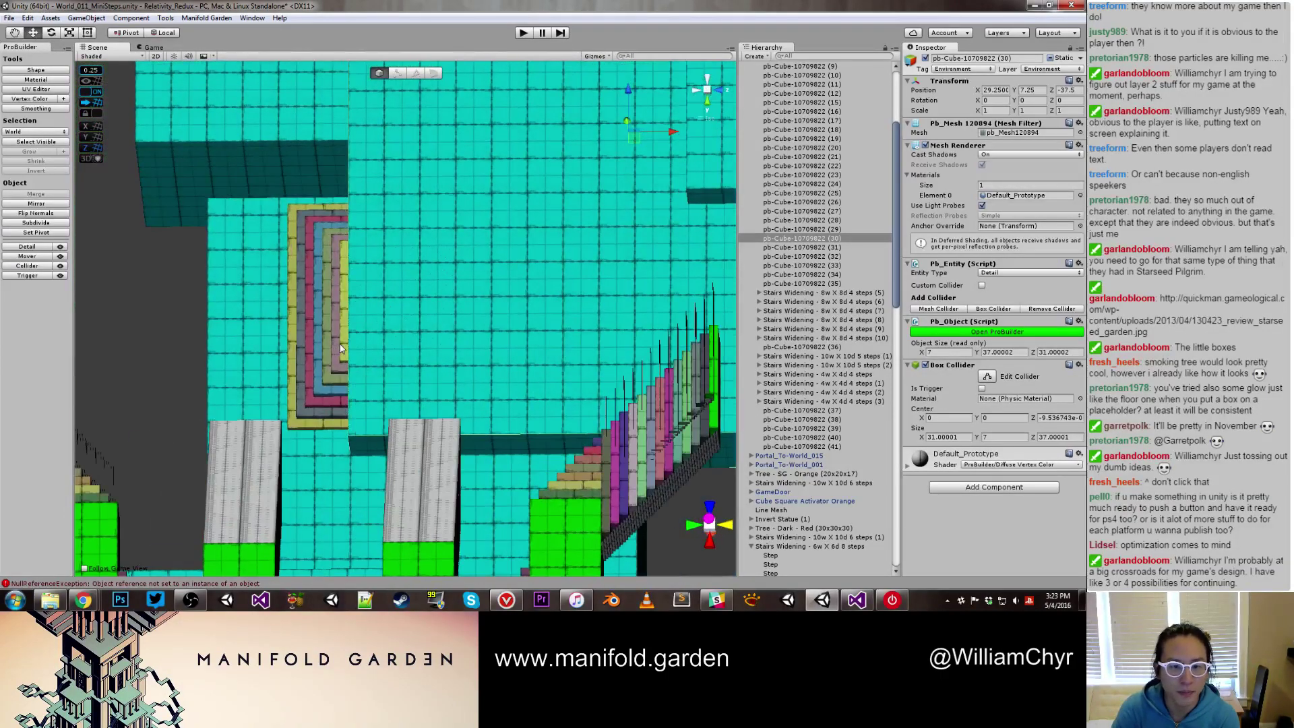
left_click(340, 345)
left_click(770, 554)
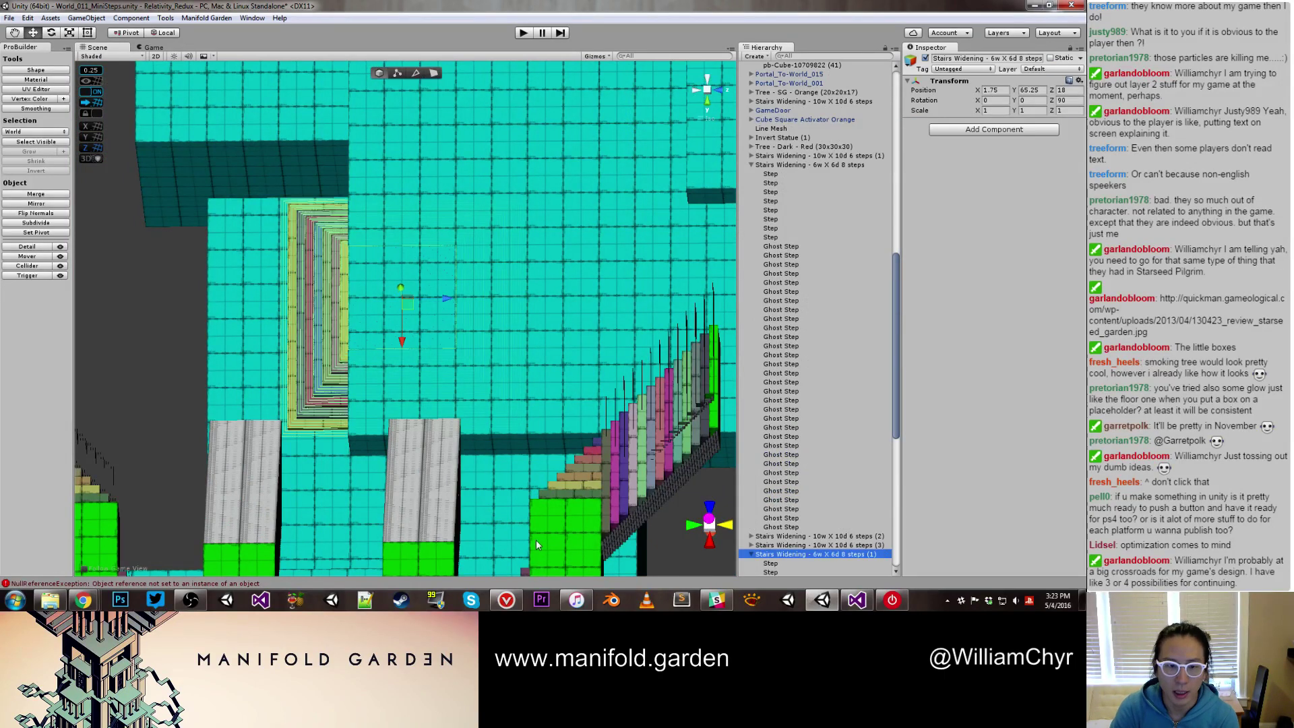
left_click_drag(406, 350, 408, 419)
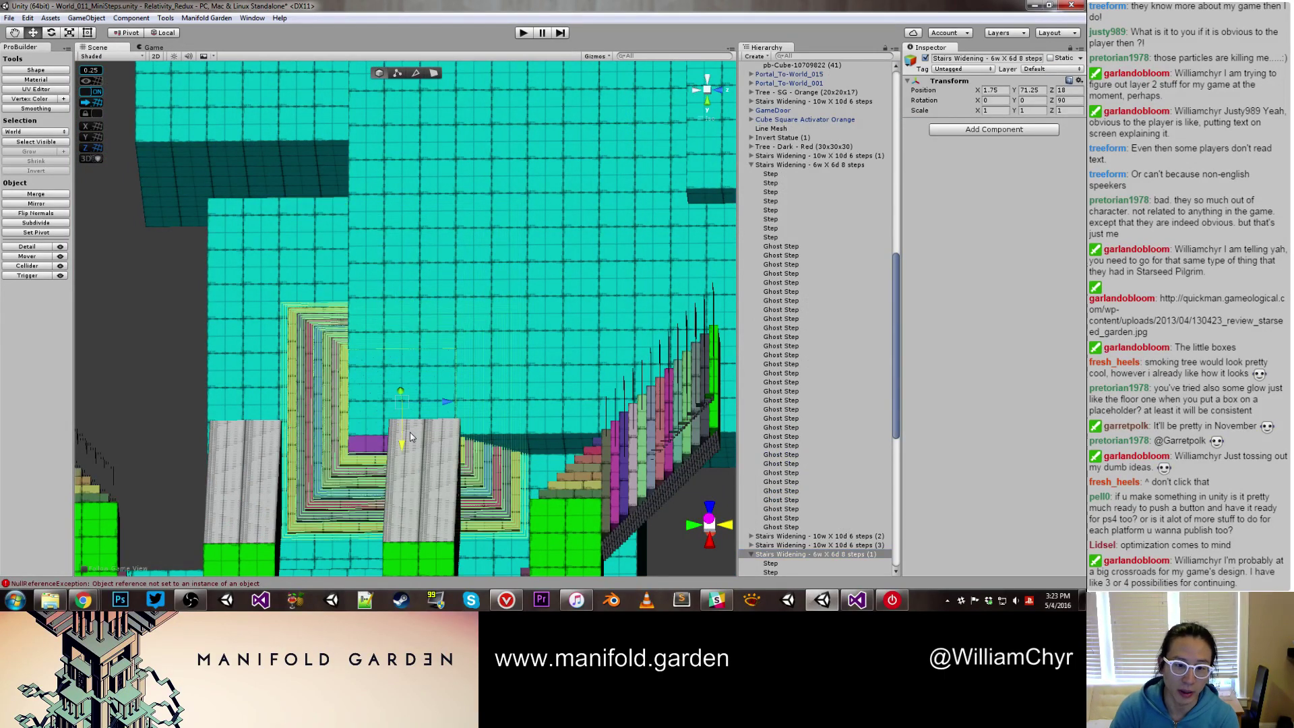
Lower the teal block pb-Cube-10709822 (9) behind the copied stairs to Z -57
scroll(383, 330, "down", 3)
scroll(382, 330, "down", 2)
left_click_drag(382, 330, 317, 411, "alt")
left_click(289, 358)
left_click_drag(289, 359, 295, 307, "alt")
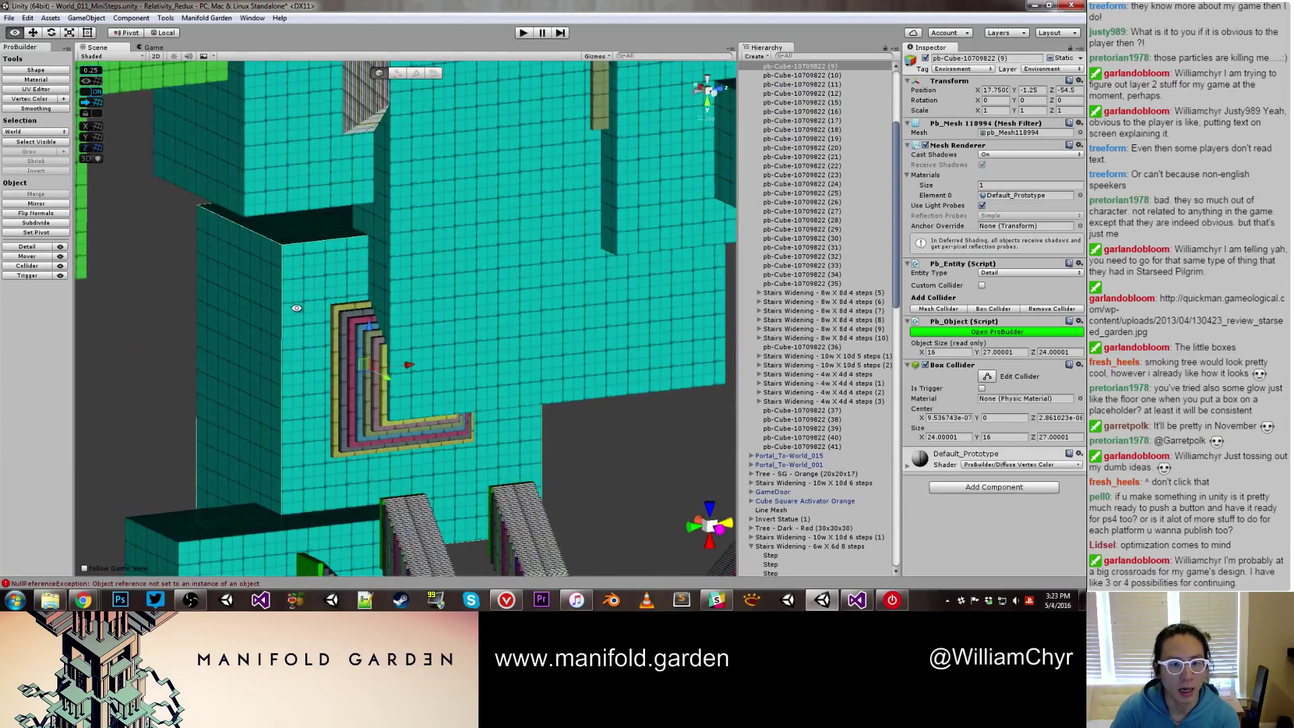
left_click_drag(367, 330, 521, 404)
left_click_drag(508, 398, 411, 456, "alt")
left_click(411, 455)
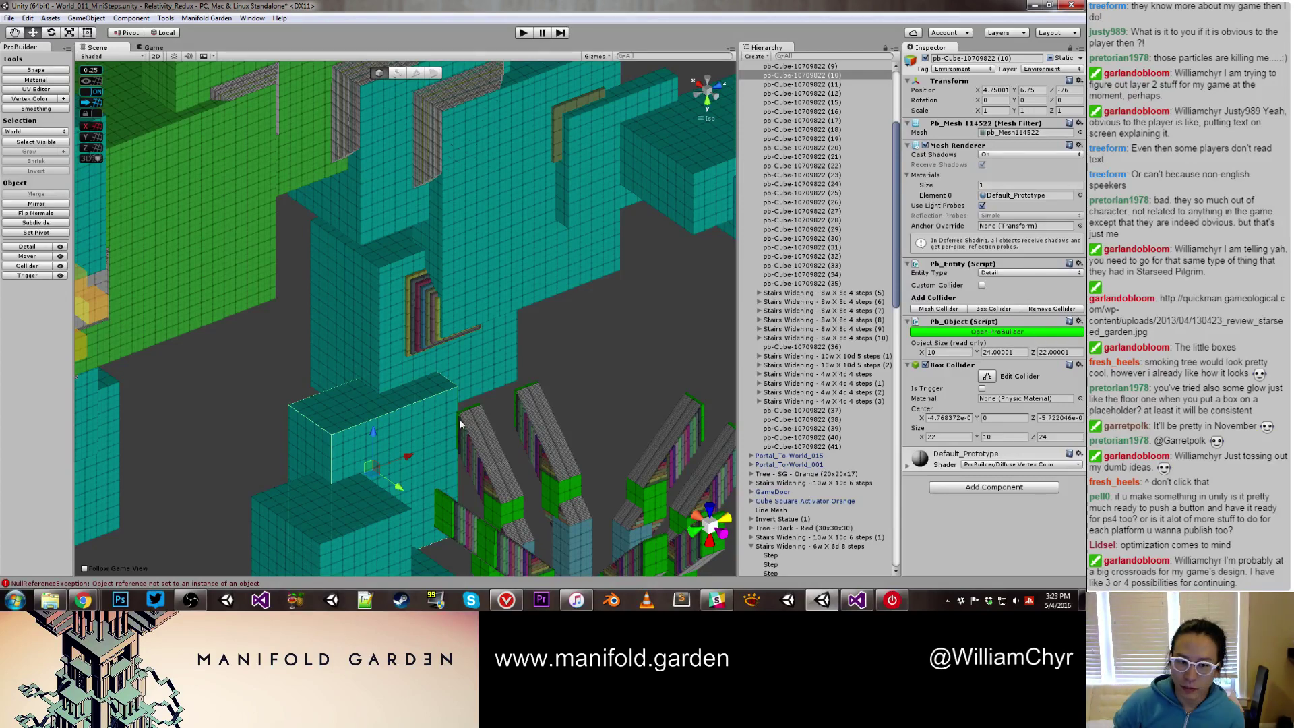
left_click_drag(366, 434, 370, 429)
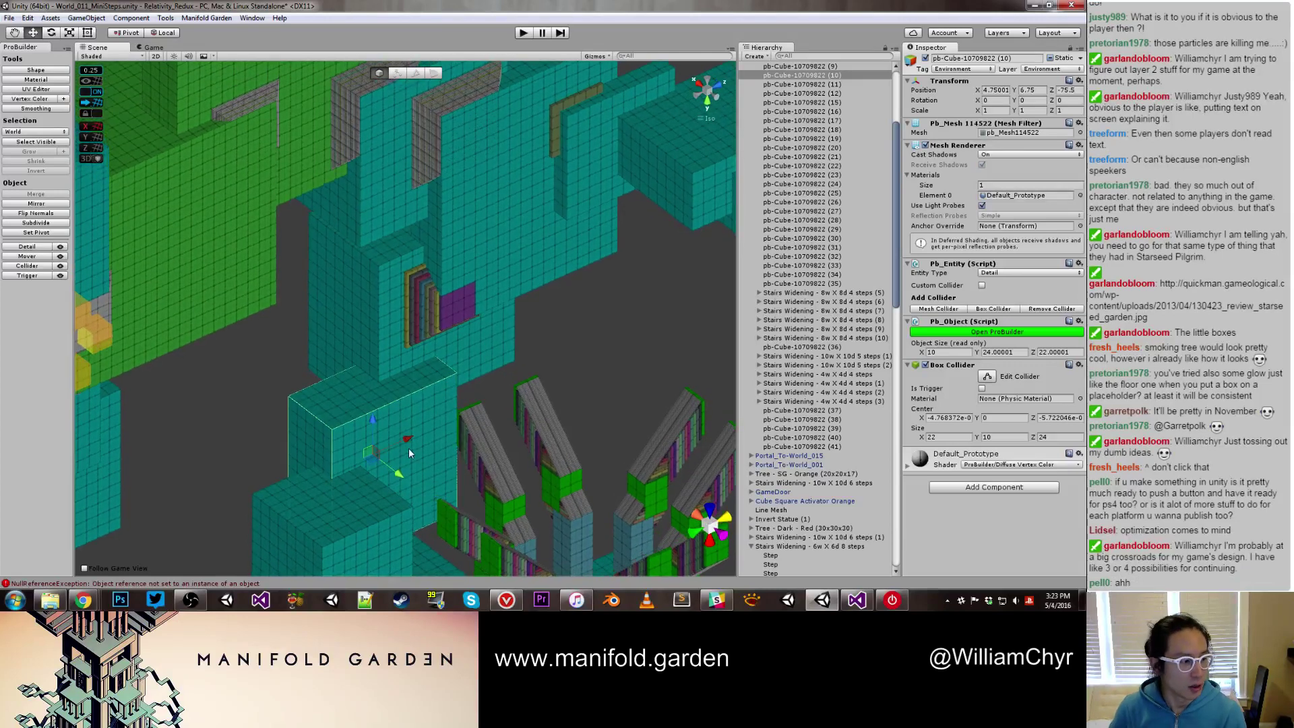
left_click_drag(396, 467, 398, 476)
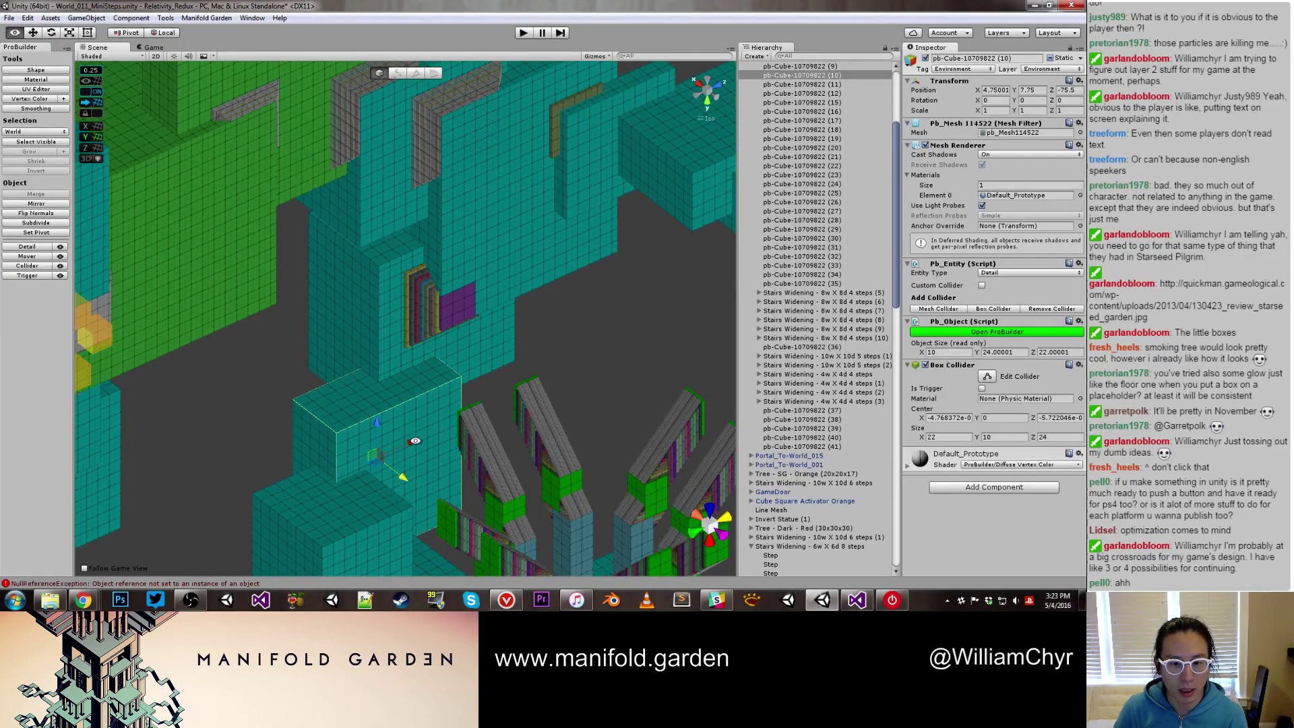
mouse_move(422, 422)
left_mouse_down("alt")
mouse_move(479, 458)
mouse_move(424, 418)
left_mouse_up("alt")
middle_click_drag(424, 417, 490, 278)
left_click_drag(431, 404, 385, 387, "alt")
left_click(402, 404)
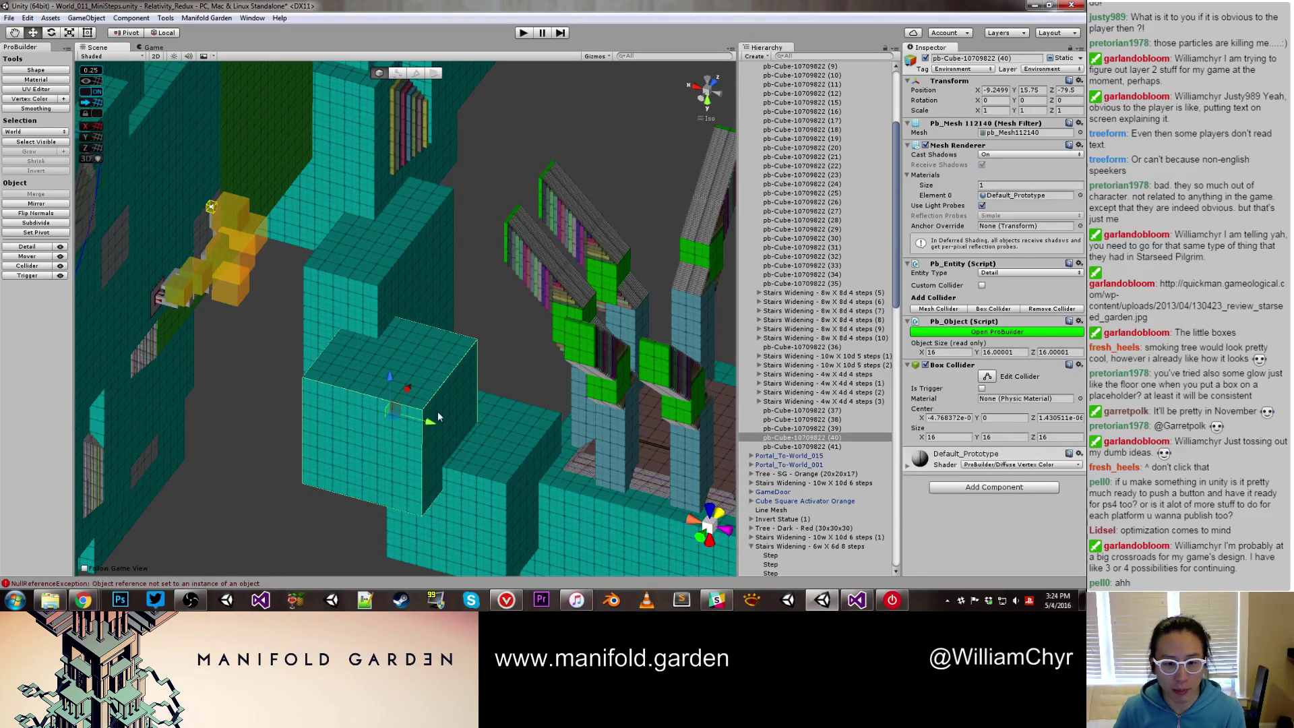
left_click_drag(427, 421, 451, 492)
Extend the bottom face of block pb-Cube-10709822 (9) downward to a size of 39 units and center its pivot
scroll(455, 257, "down", 5)
left_click_drag(455, 257, 546, 415, "alt")
left_click(405, 312)
left_click(574, 288)
key("g")
left_click(571, 286)
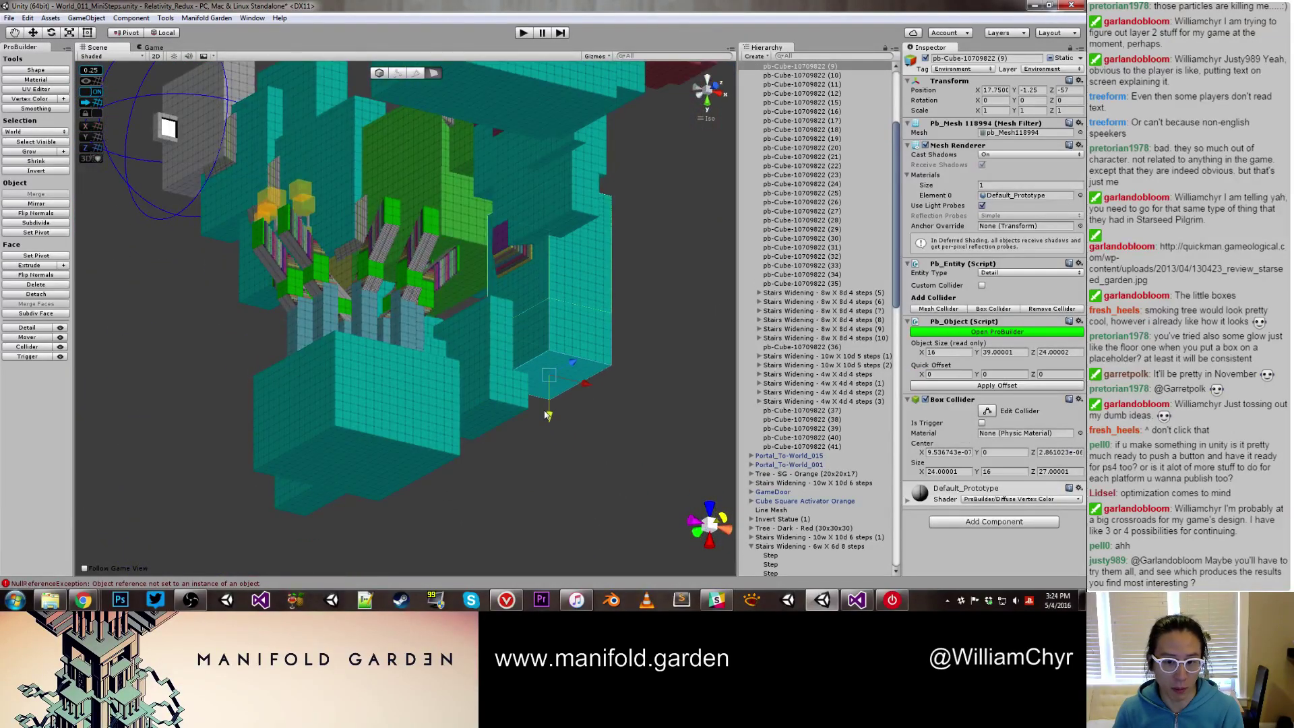
key("g")
key("ctrl+j")
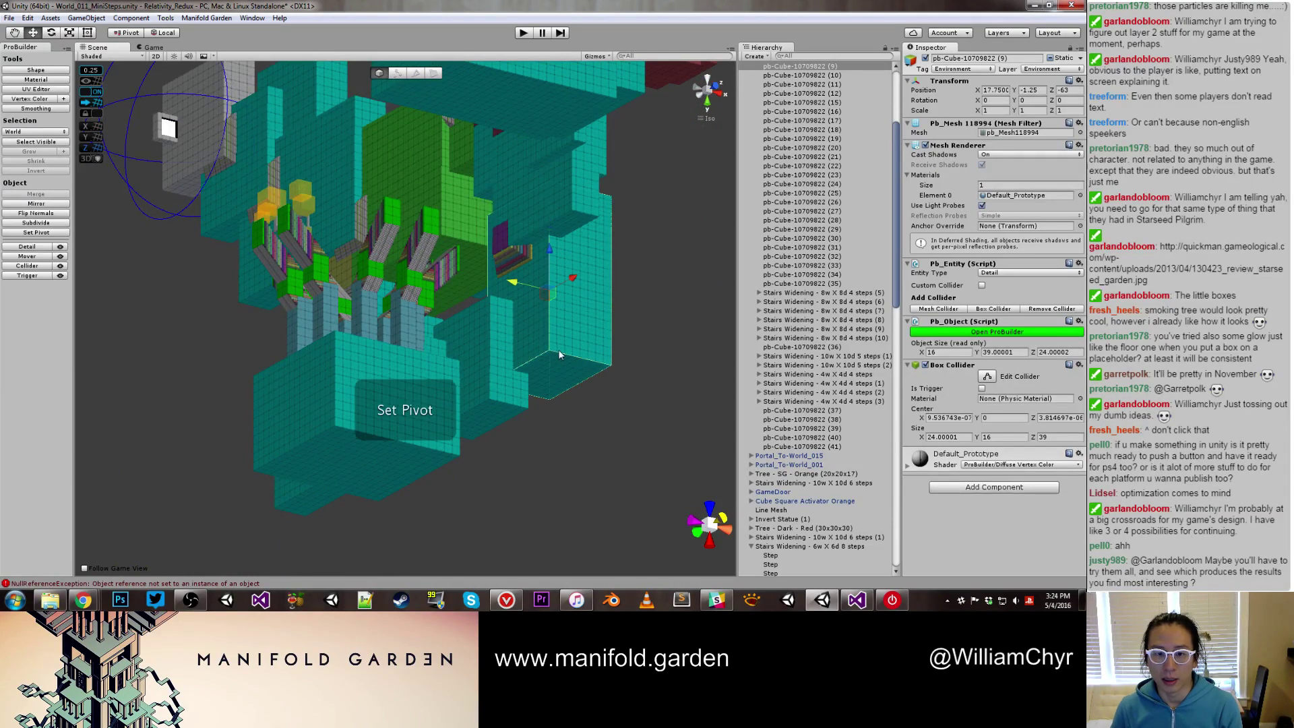
Pull the side face of block pb-Cube-10709822 (9) outward to a width of 36 units
left_click_drag(560, 354, 440, 297, "alt")
left_click(439, 300)
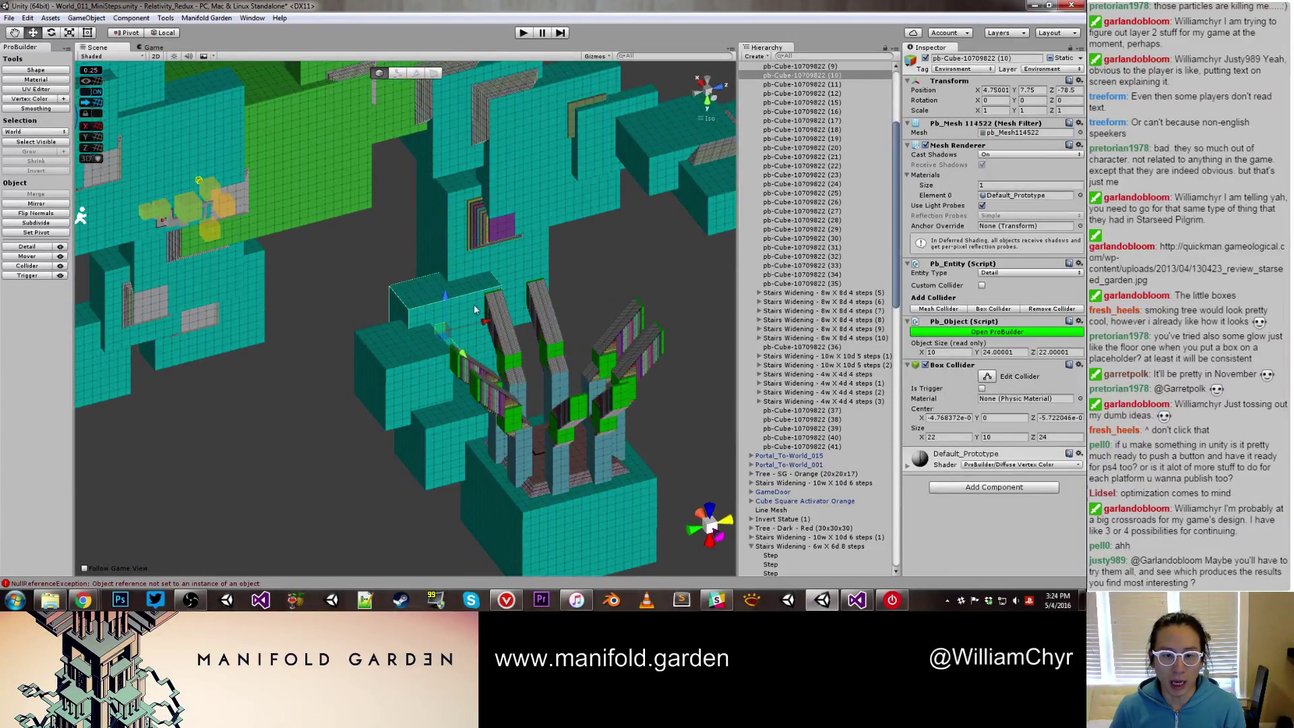
key("g")
left_click(445, 262)
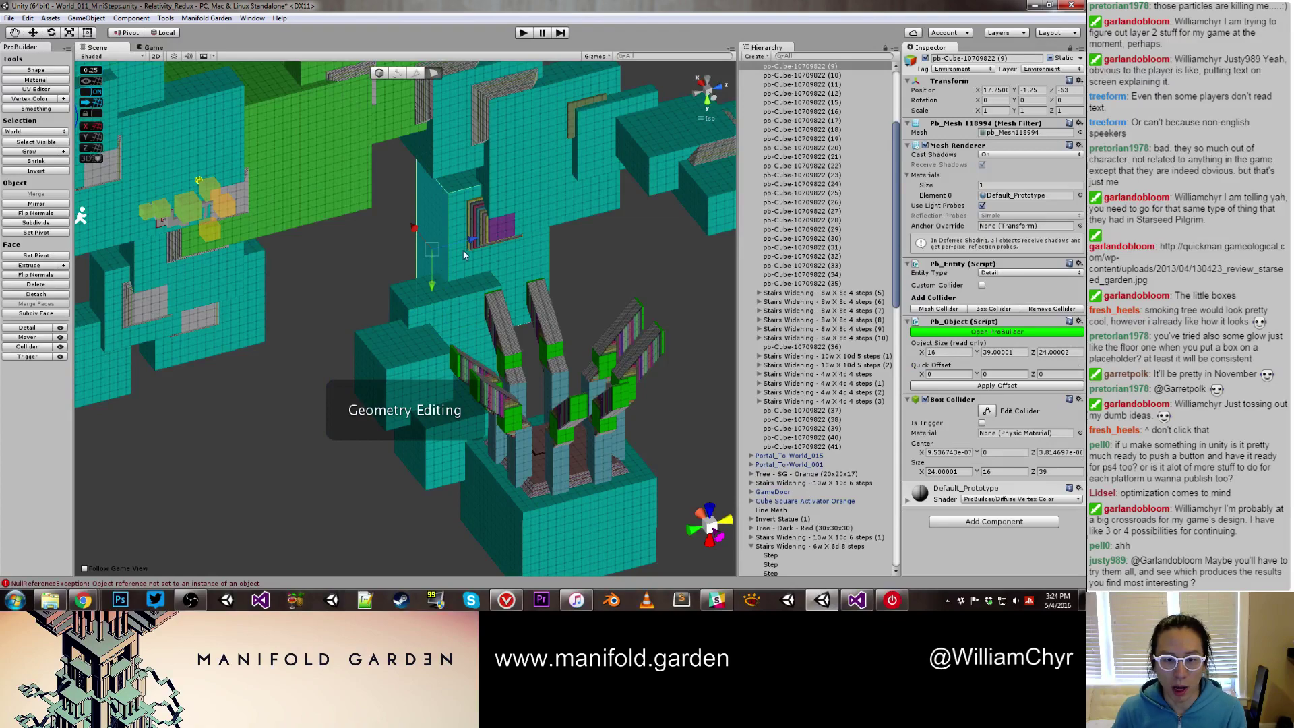
left_click_drag(471, 240, 376, 245)
Bring the side face of block pb-Cube-10709822 (9) back in to a width of 32 units and center the pivot
middle_click_drag(376, 245, 407, 386)
left_click_drag(408, 385, 384, 377, "alt")
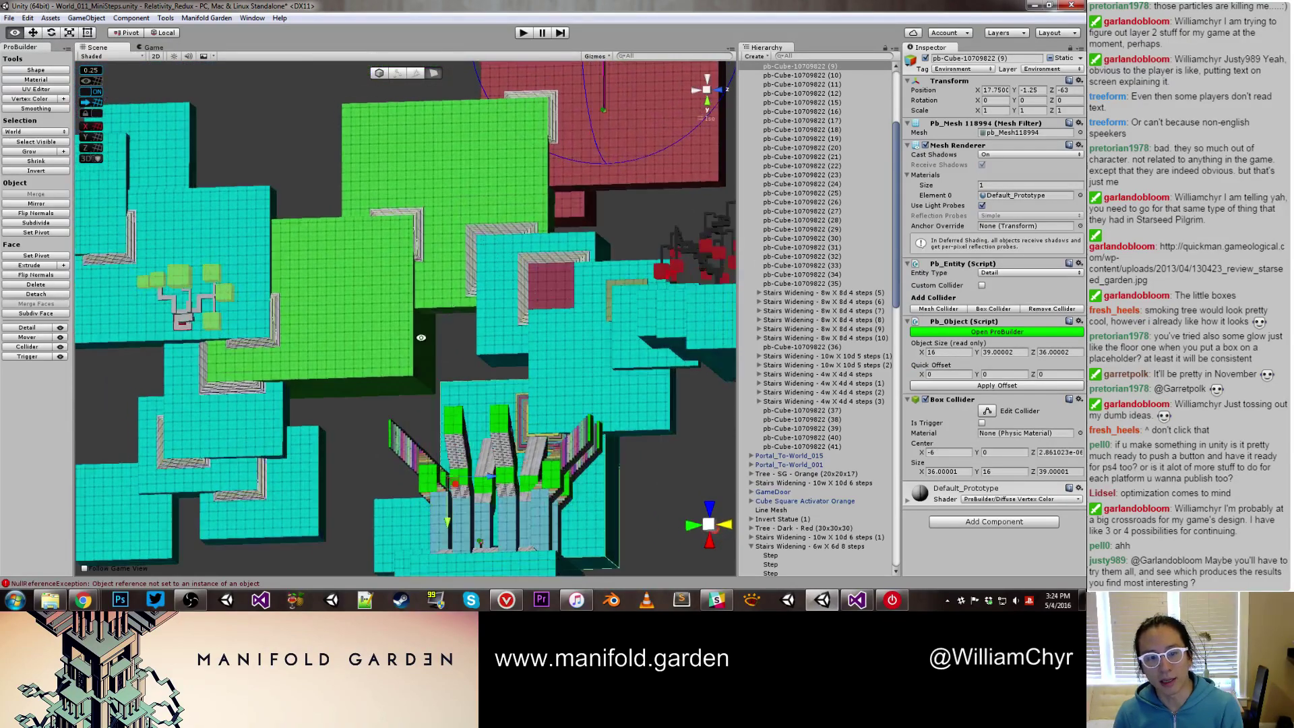
left_click(384, 378)
scroll(384, 377, "down", 8)
left_click_drag(519, 283, 472, 337, "alt")
middle_click_drag(472, 337, 378, 323)
mouse_move(377, 323)
left_mouse_down("alt")
mouse_move(431, 345)
mouse_move(356, 324)
left_mouse_up("alt")
left_click(326, 361)
left_click_drag(367, 390, 376, 391)
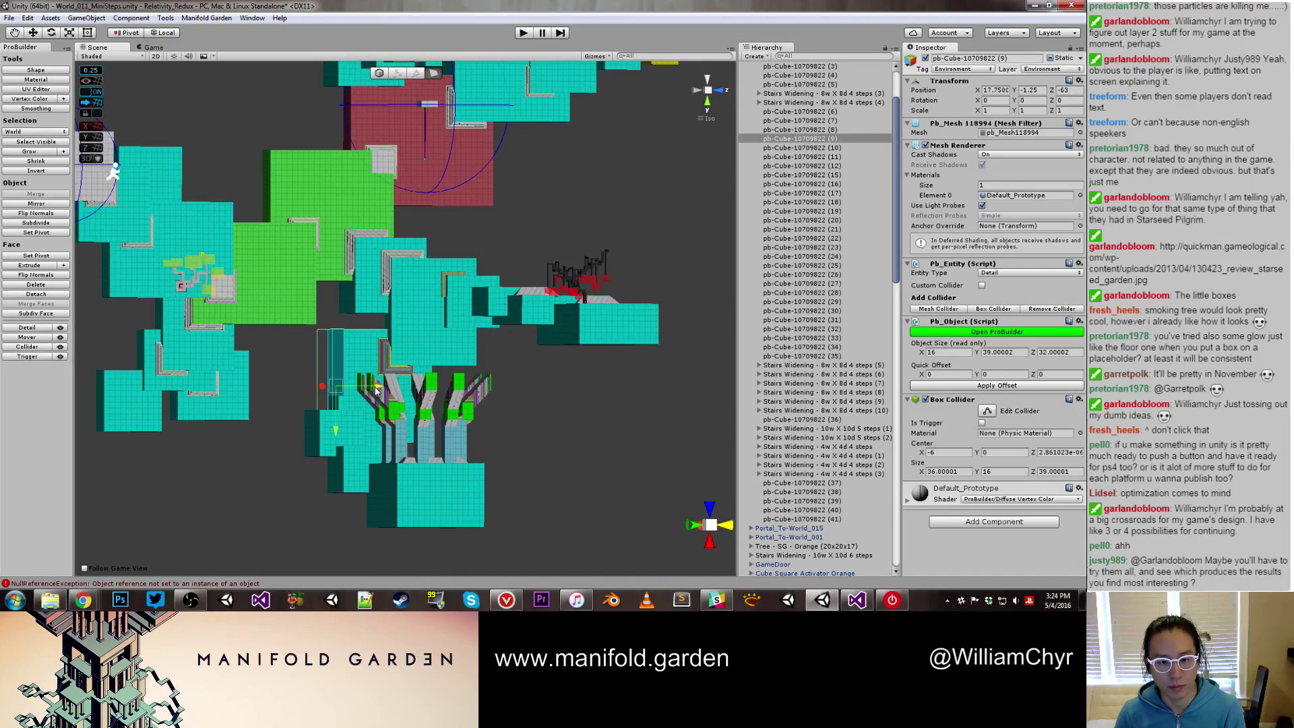
key("g")
key("ctrl+j")
Duplicate Stairs Widening - 10w X 10d 6 steps (1) and lower the copy below the narrower stairs to Y 88.25
left_click_drag(352, 437, 323, 384, "alt")
scroll(324, 385, "up", 9)
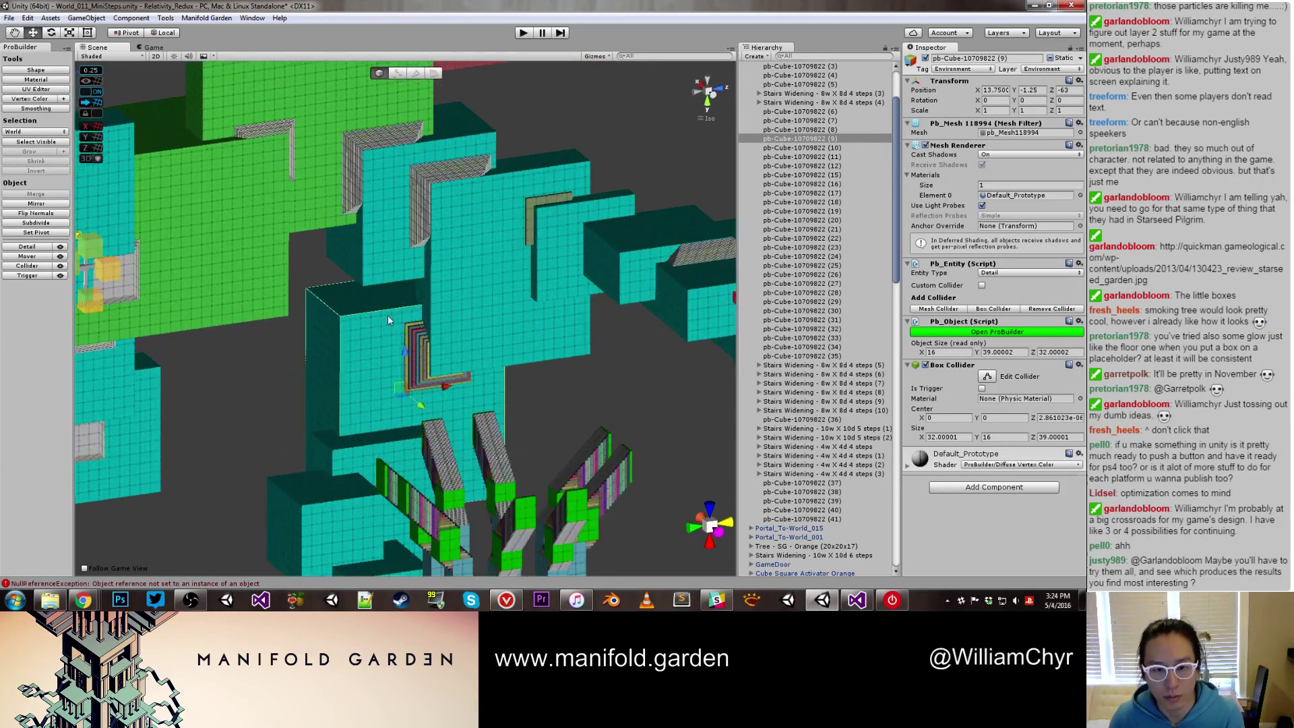
scroll(430, 372, "up", 2)
left_click(426, 221)
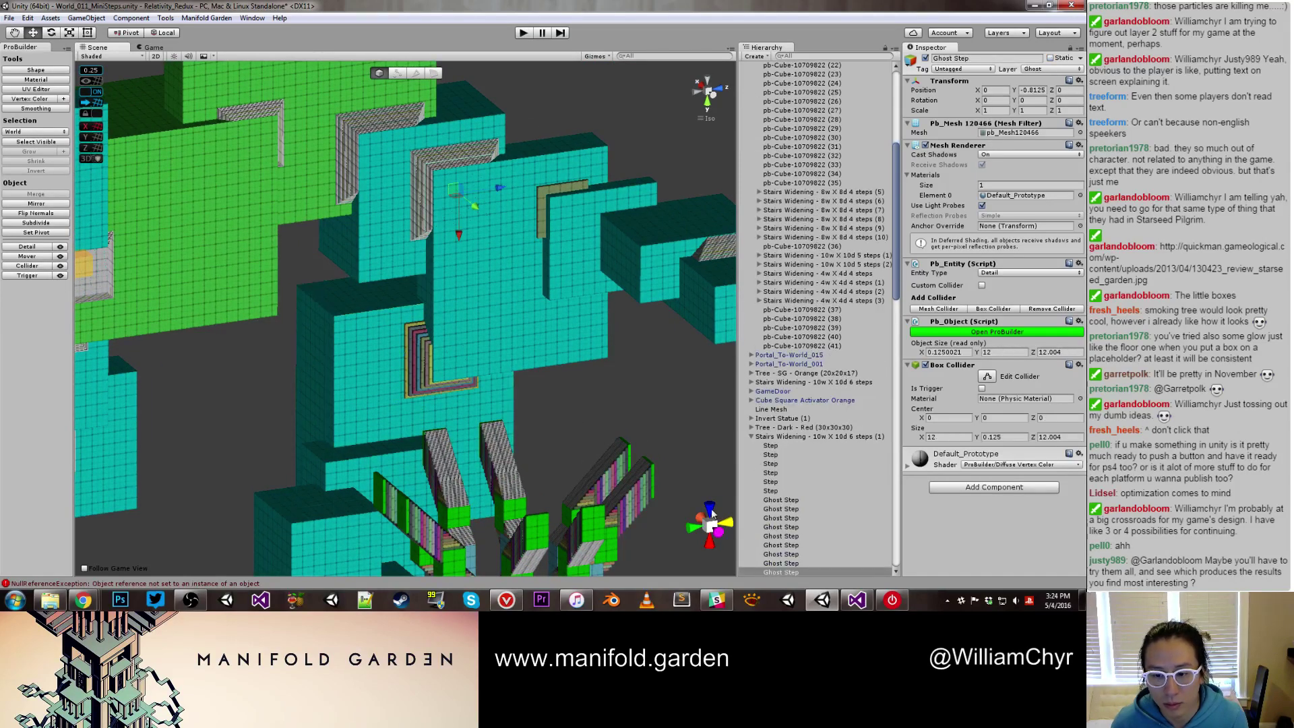
left_click(755, 439)
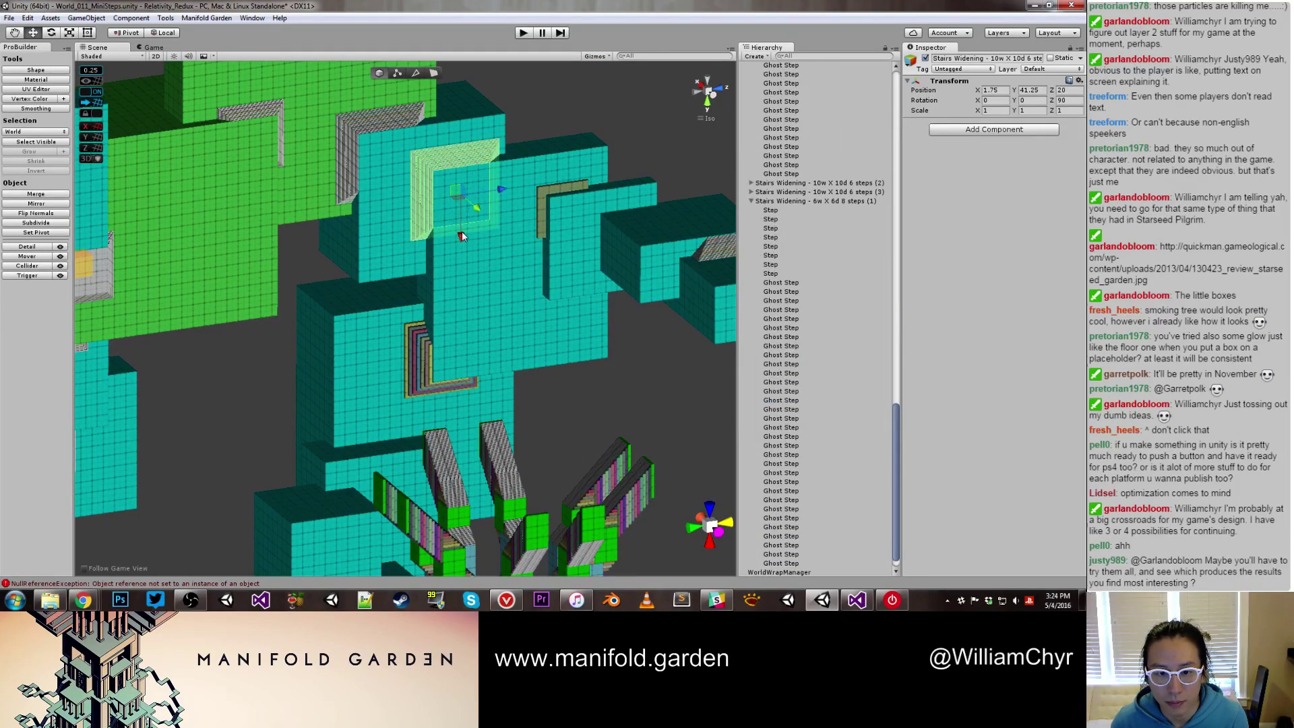
key("ctrl+d")
left_click_drag(460, 235, 445, 506)
Shift the duplicated 10w X 10d stairs sideways to Z 8.5 and set their depth against the block at X 2.75
middle_click_drag(445, 506, 465, 425)
left_click_drag(465, 426, 484, 465, "alt")
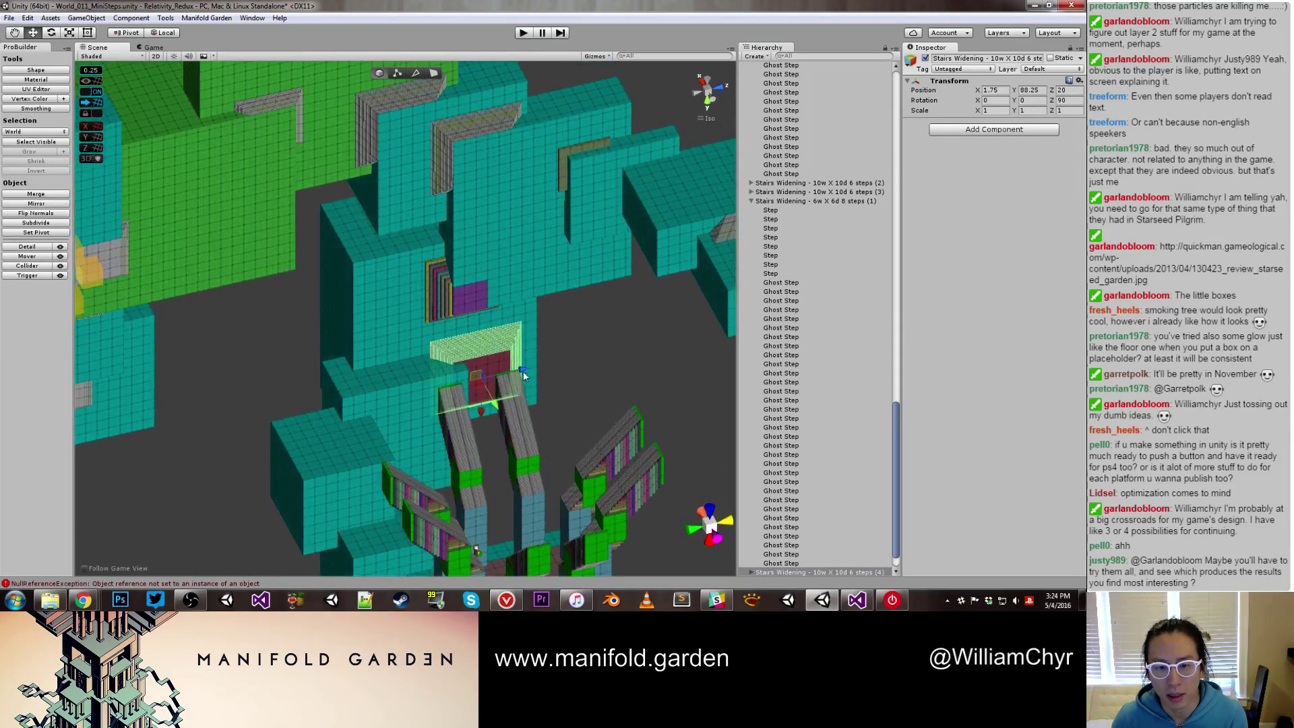
left_click_drag(523, 372, 459, 395)
middle_click_drag(444, 389, 423, 345)
scroll(423, 345, "up", 3)
left_click_drag(423, 345, 371, 398, "alt")
middle_click_drag(371, 398, 412, 340)
scroll(412, 340, "up", 5)
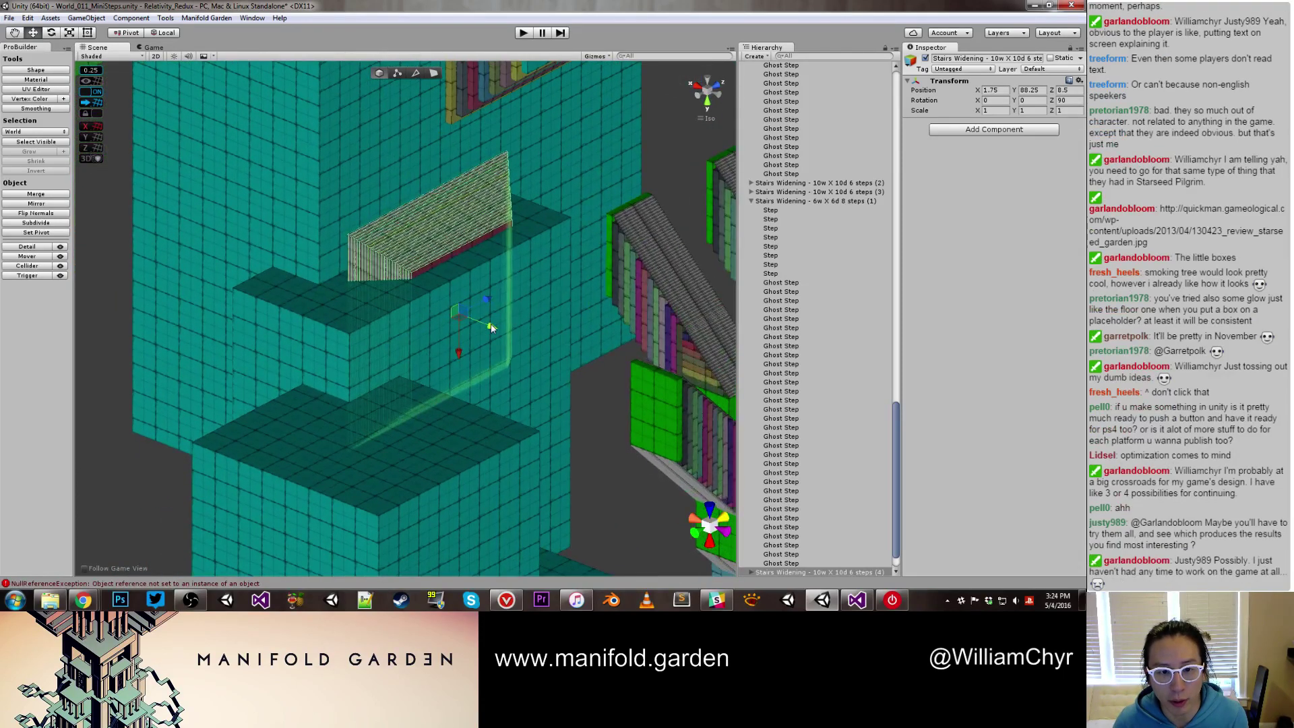
left_click_drag(492, 323, 484, 307)
left_click(496, 289)
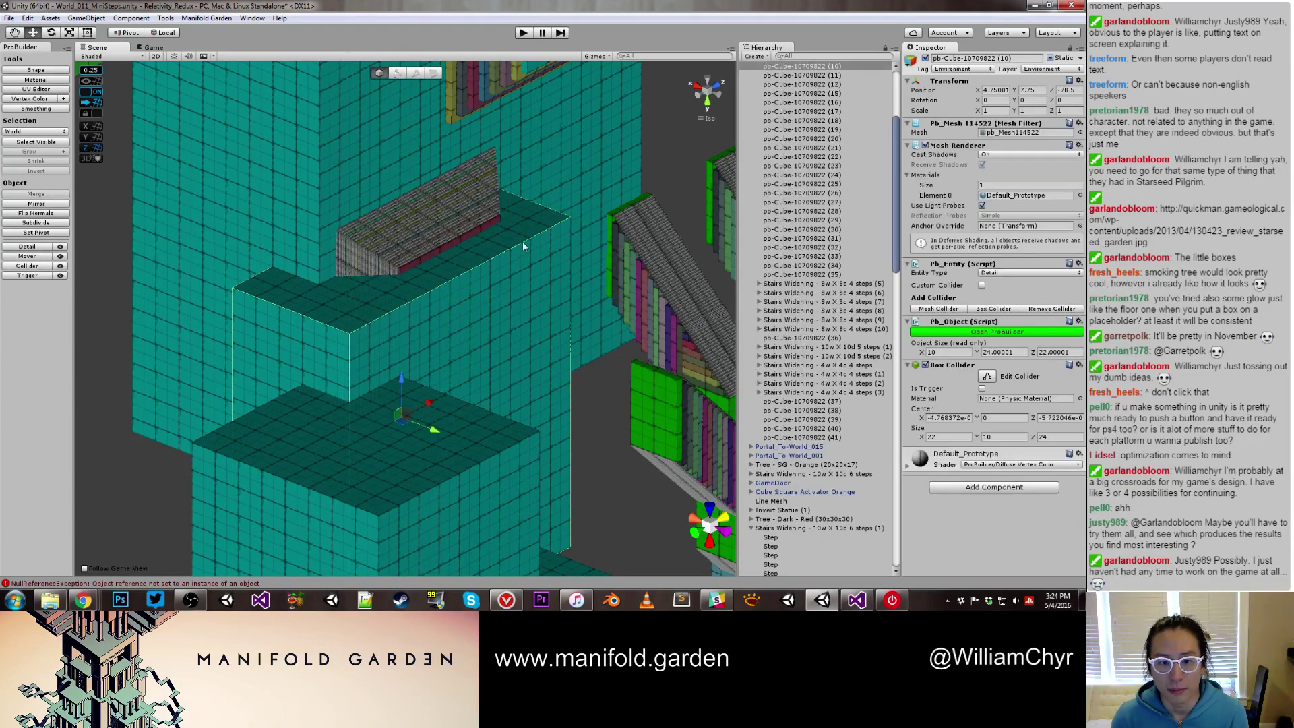
key("v")
left_click_drag(571, 219, 510, 219)
Slide the duplicated stairs, Stairs Widening - 10w X 10d 6 steps (4), along the Z axis to 3.5
scroll(503, 250, "down", 5)
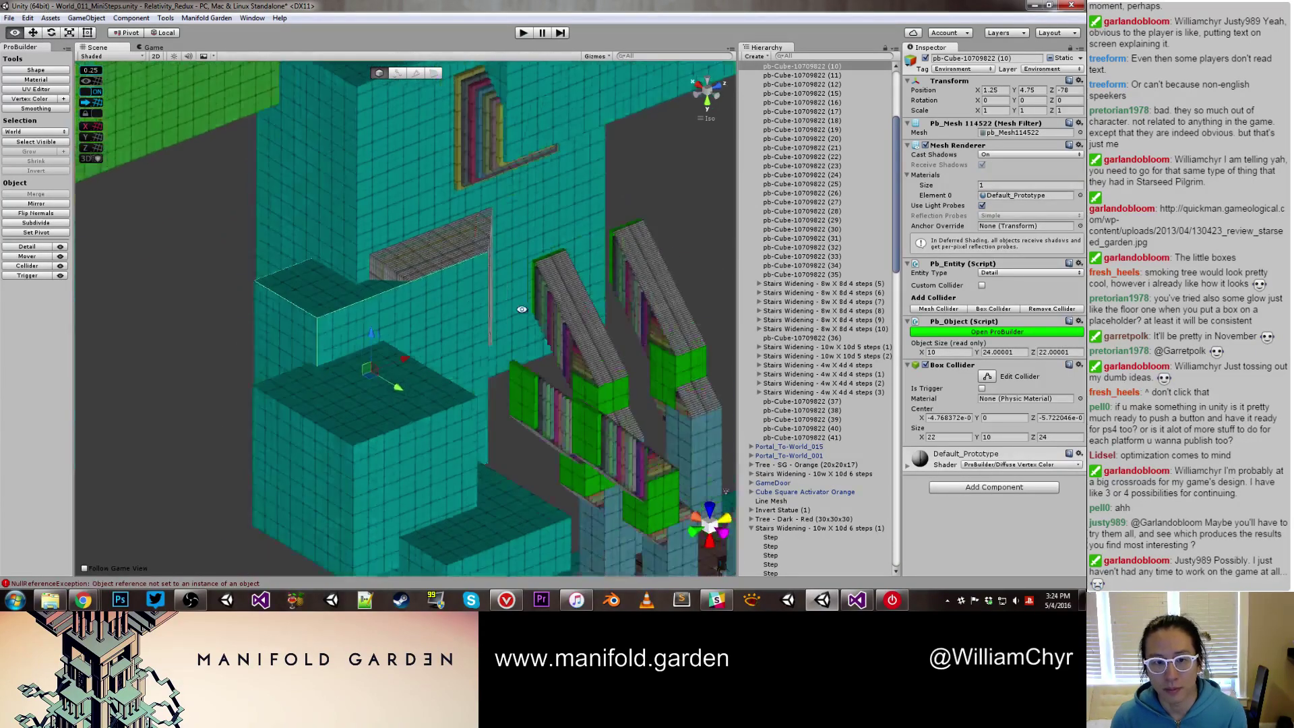
left_click_drag(523, 309, 516, 358, "alt")
scroll(442, 281, "down", 3)
left_click(788, 528)
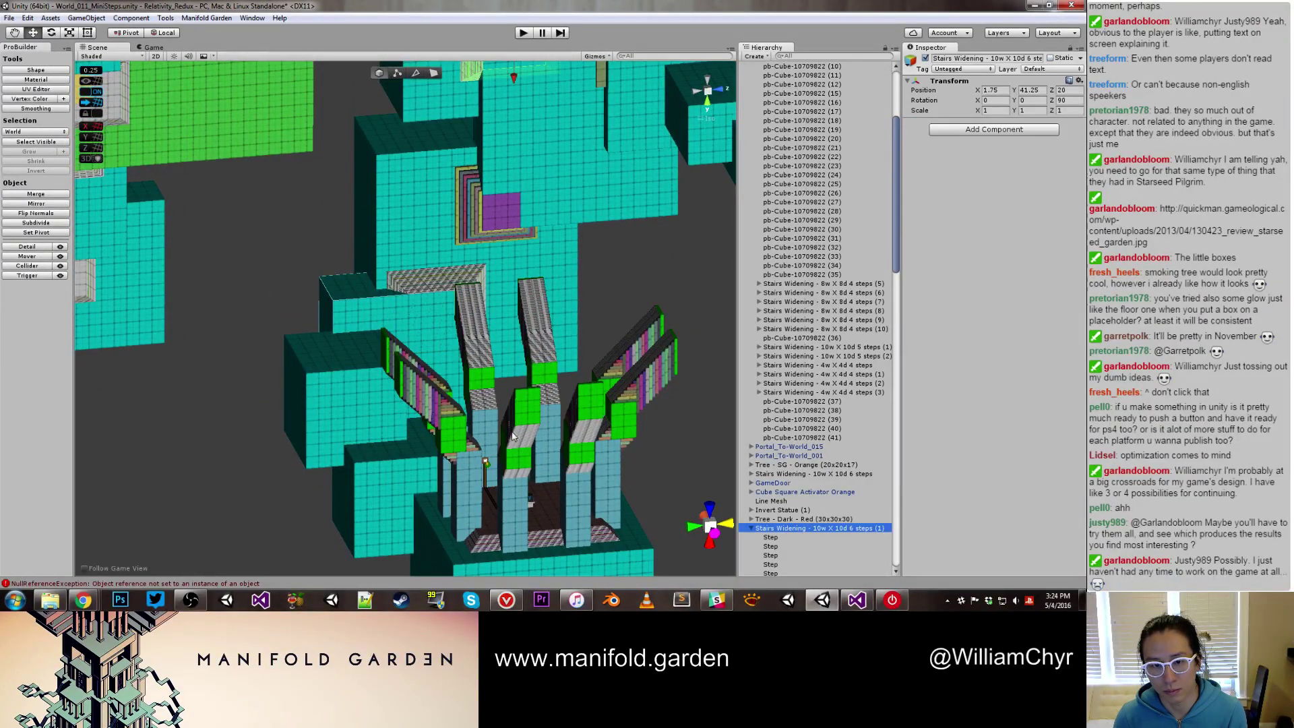
left_click(447, 276)
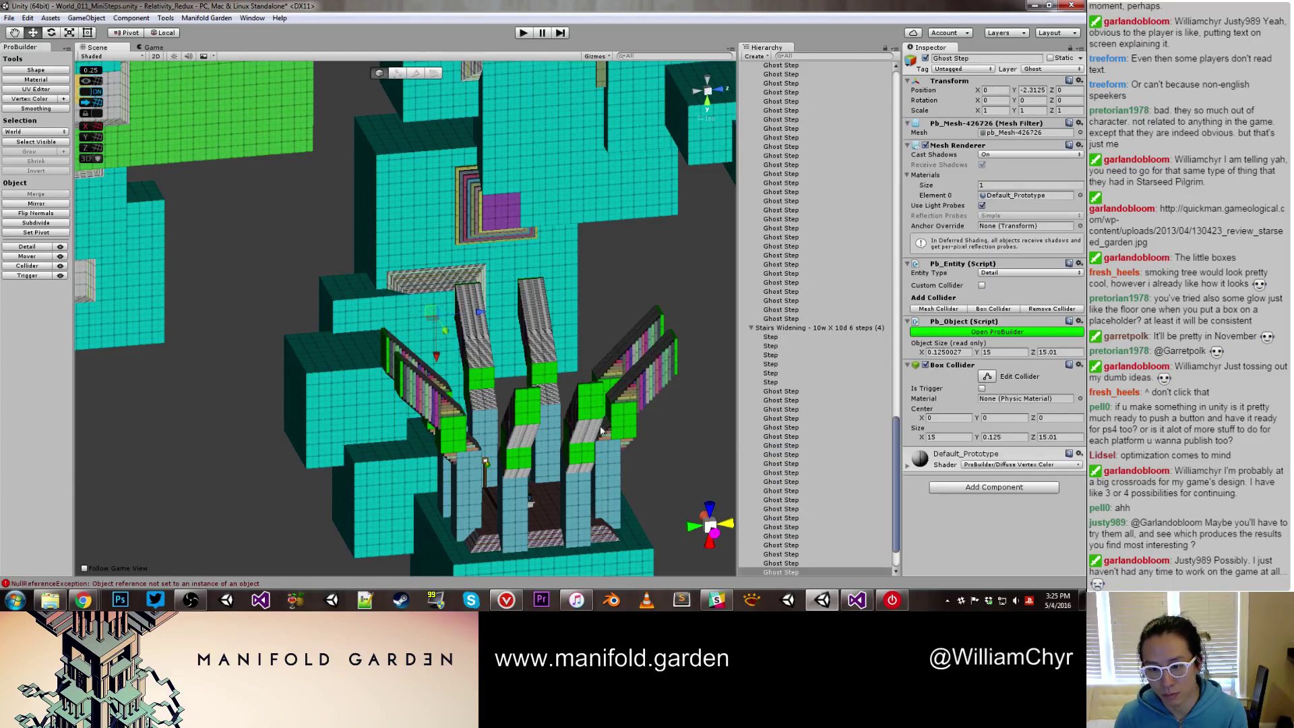
double_click(811, 328)
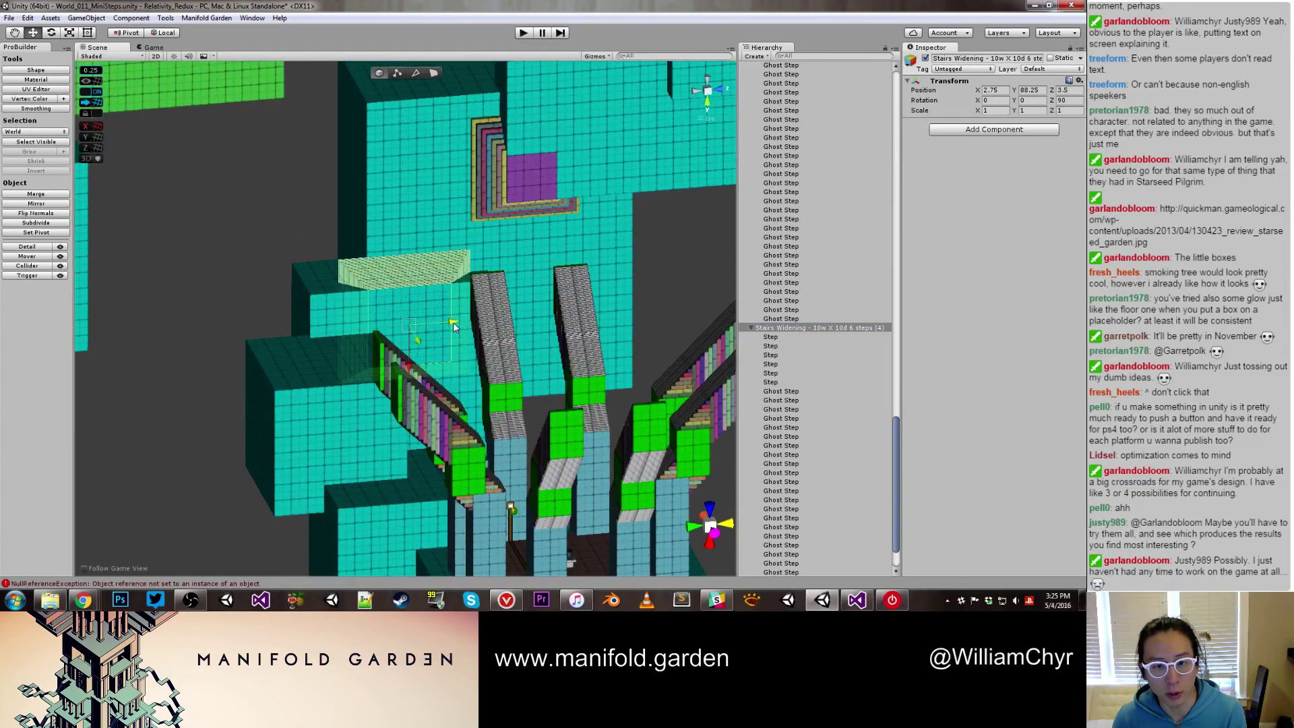
left_click_drag(453, 322, 404, 202)
Widen block pb-Cube-10709822 (9) to 38 units, center its pivot, and lower the block to Z -64
left_click(355, 294)
key("g")
left_click(355, 294)
key("g")
key("ctrl+j")
left_click_drag(442, 270, 326, 268)
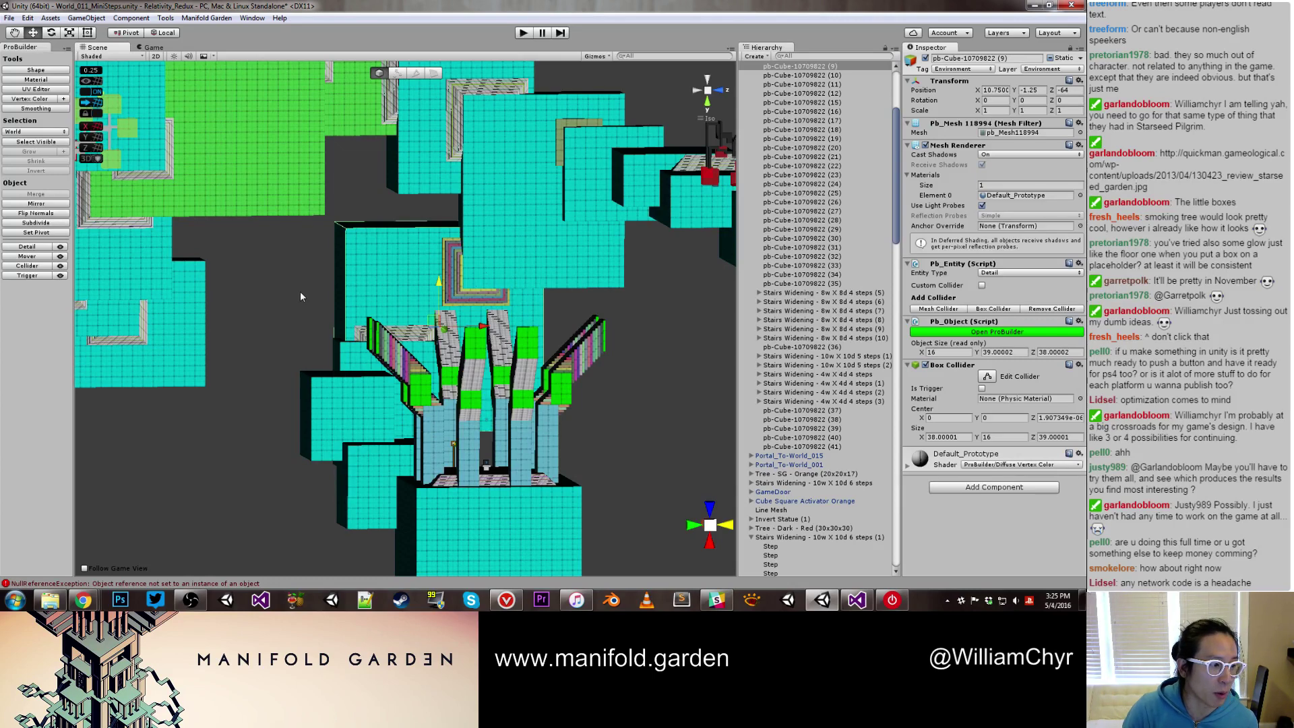
left_click_drag(385, 272, 341, 367, "alt")
left_click(342, 366)
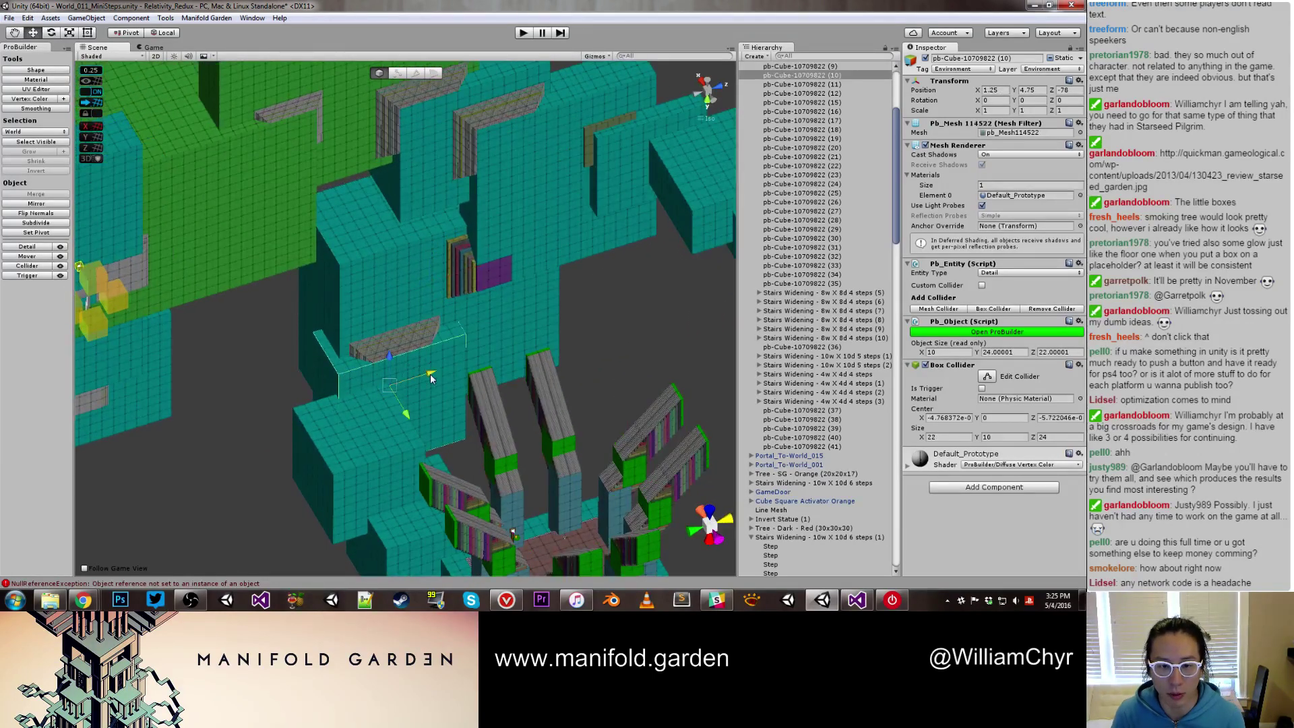
left_click_drag(430, 373, 587, 436)
middle_click_drag(587, 436, 487, 361)
left_click(486, 362)
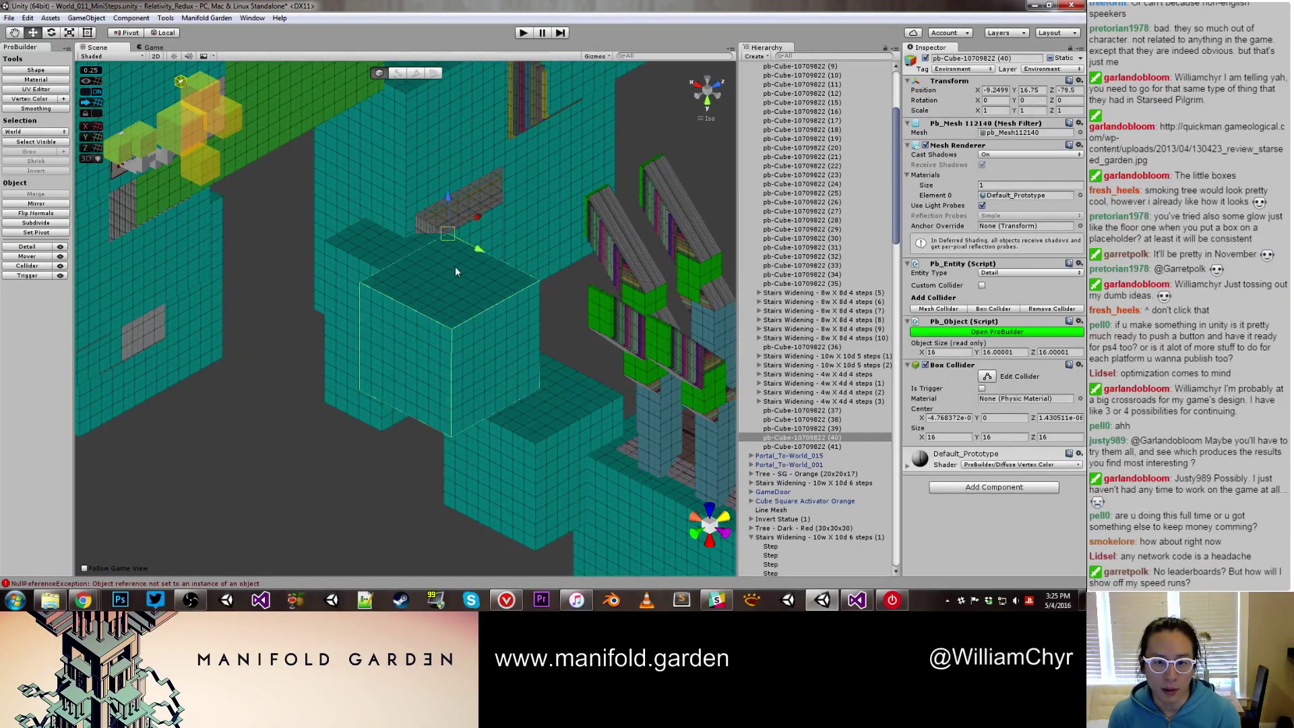
left_click_drag(455, 265, 393, 460)
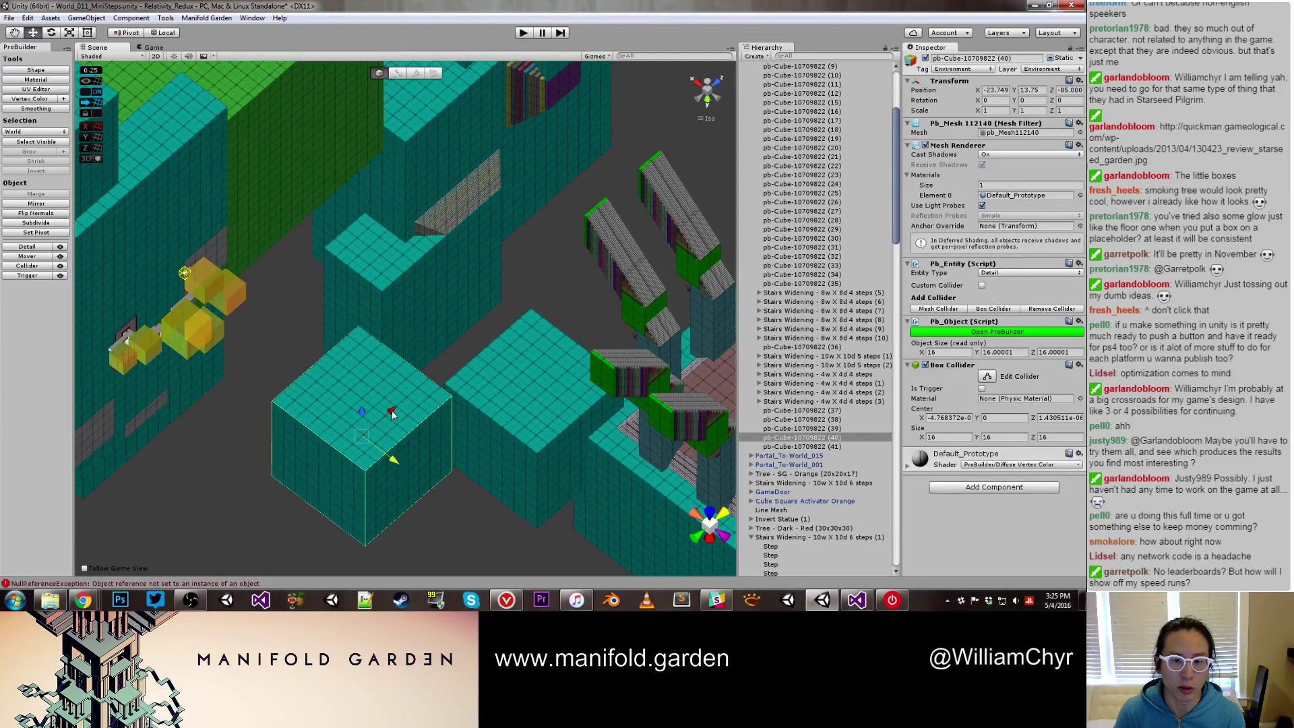
left_click_drag(393, 415, 481, 365)
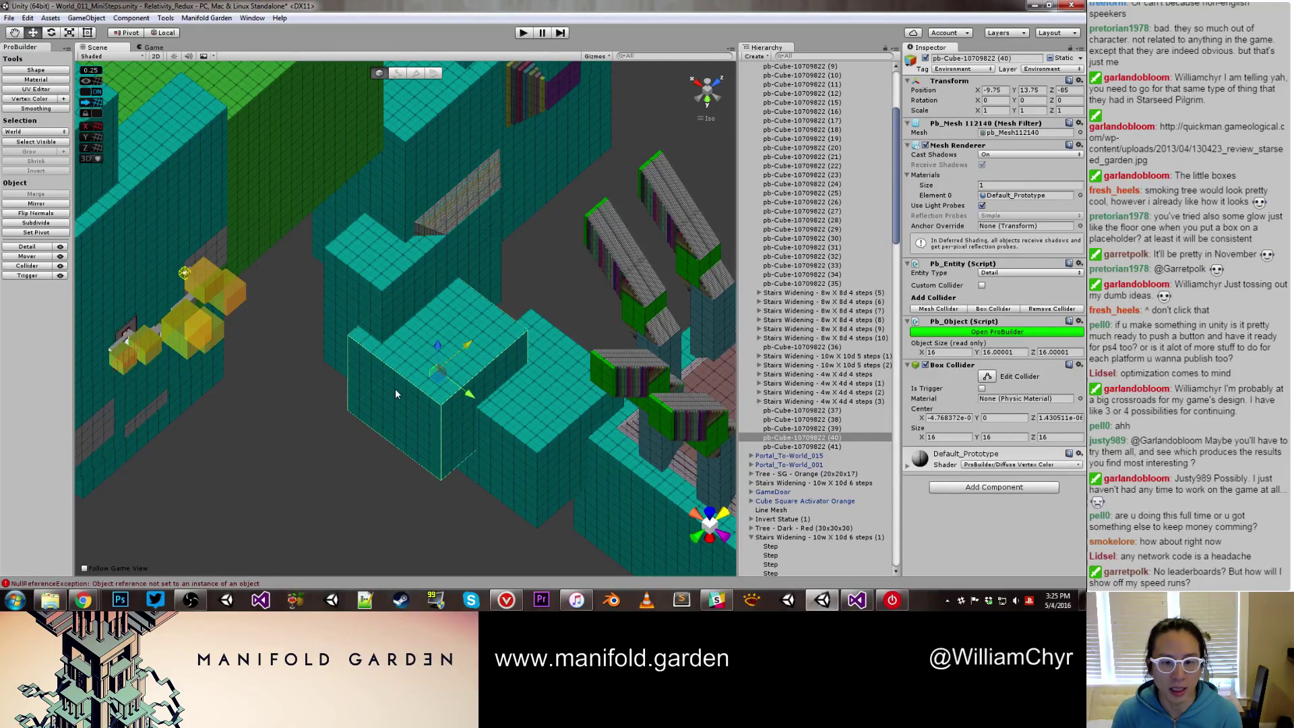
left_click_drag(511, 395, 463, 380, "alt")
scroll(465, 381, "down", 10)
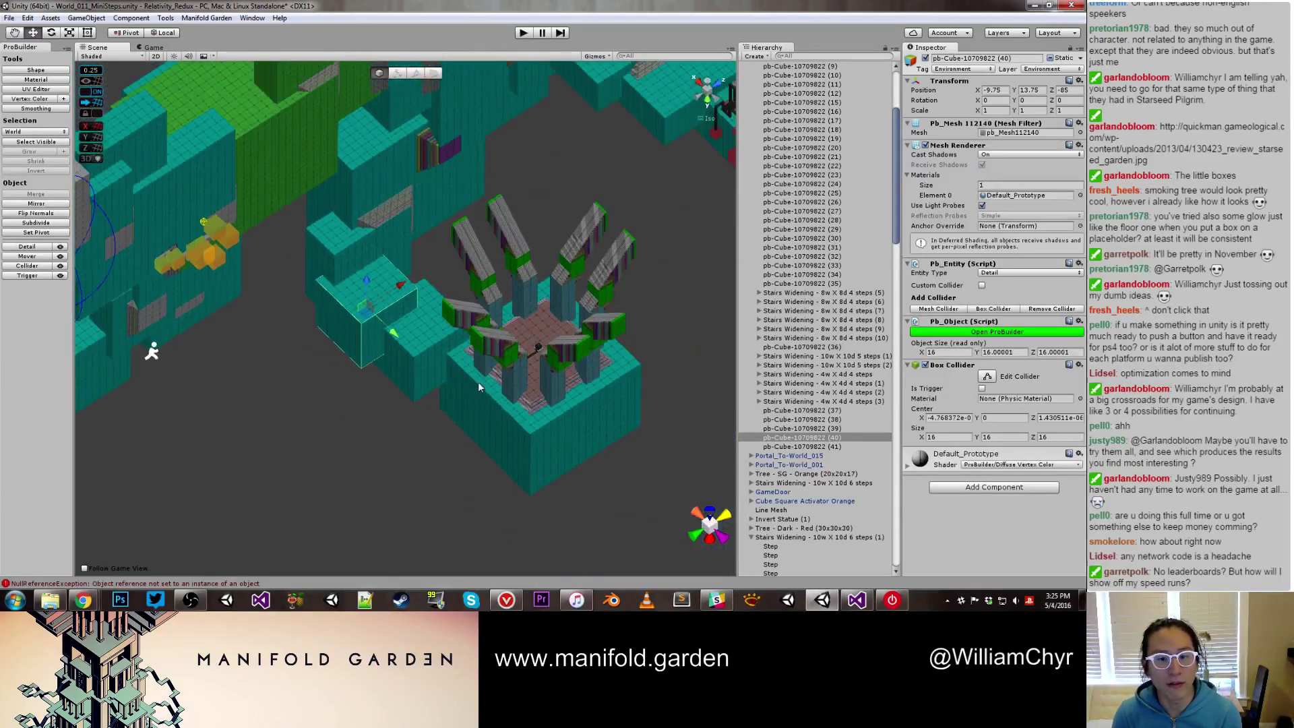
left_click(515, 423)
key("f")
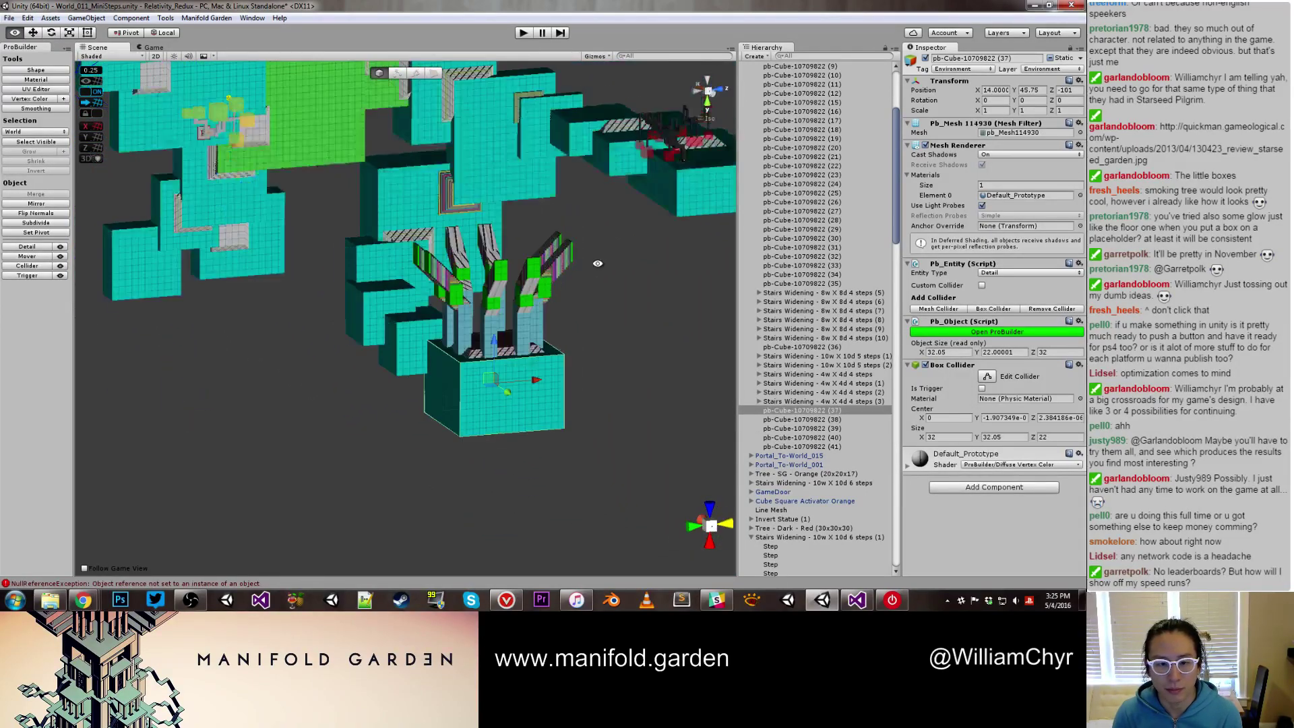
left_click_drag(763, 358, 740, 277, "alt")
scroll(314, 327, "up", 3)
left_click_drag(313, 326, 409, 431, "alt")
scroll(379, 399, "up", 3)
key("g")
left_click(343, 418)
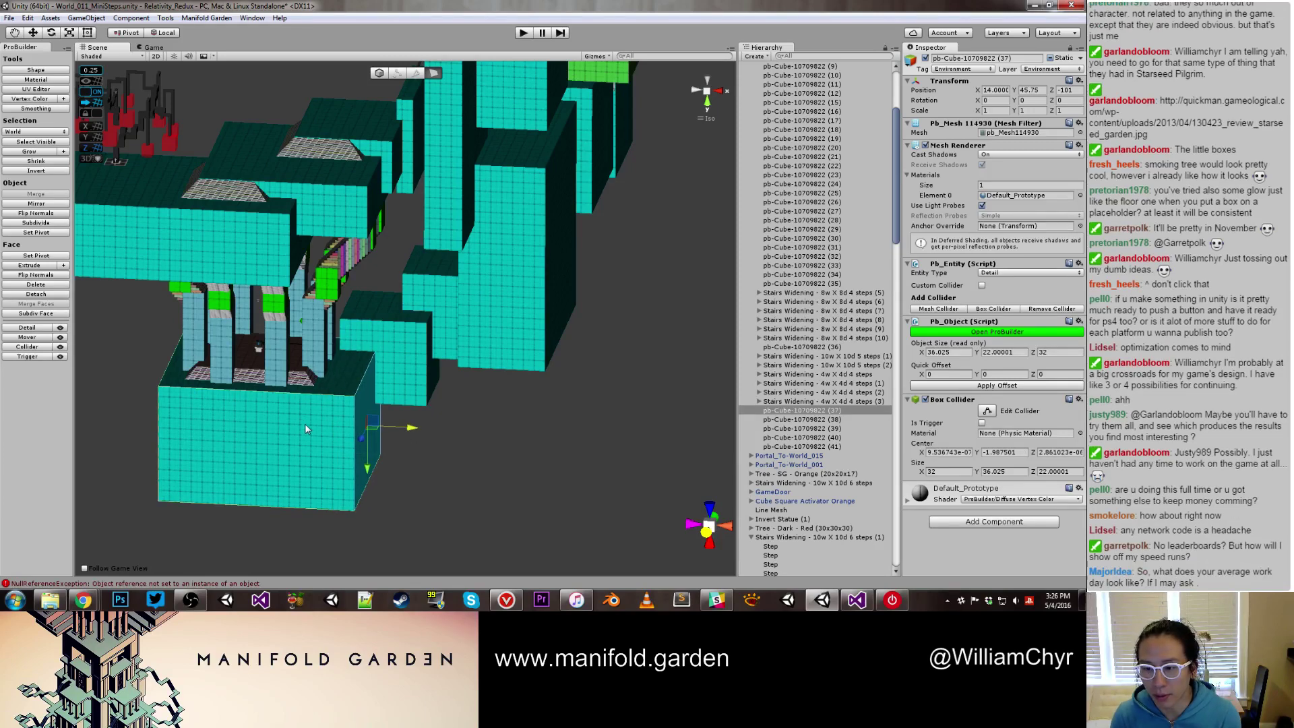
left_click_drag(412, 429, 379, 431)
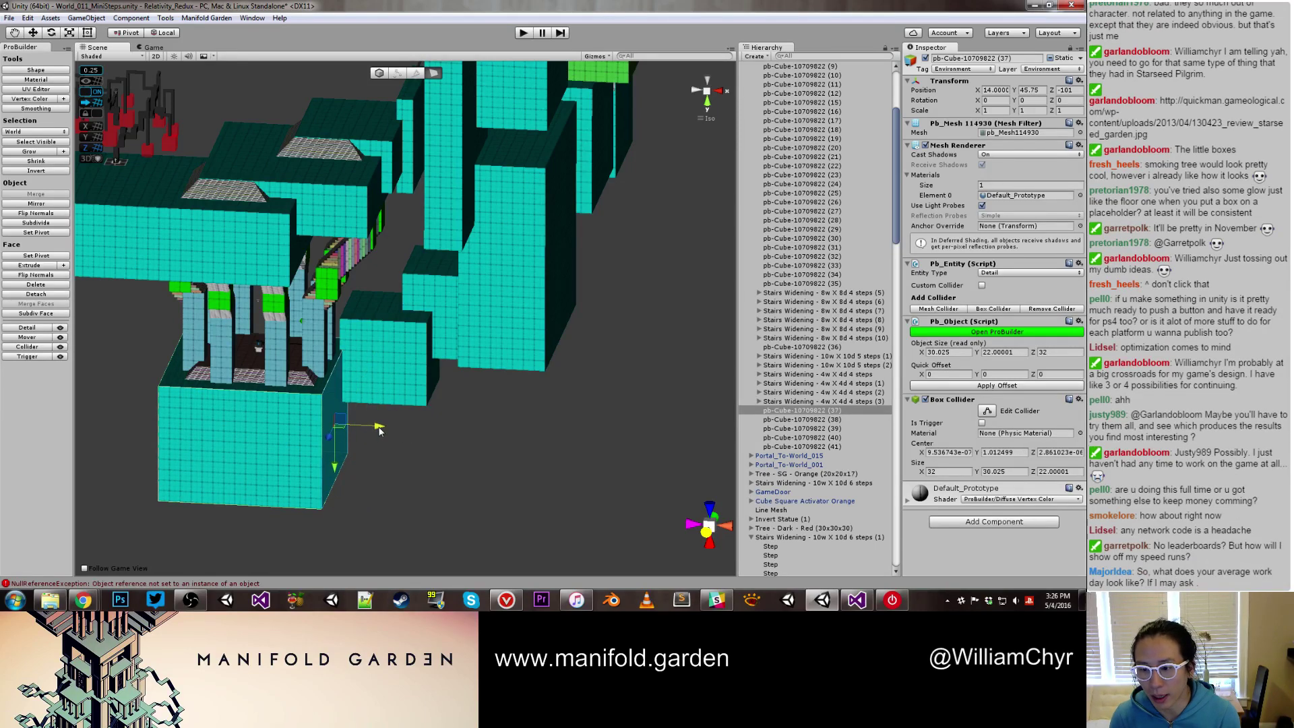
key("Escape")
key("ctrl+j")
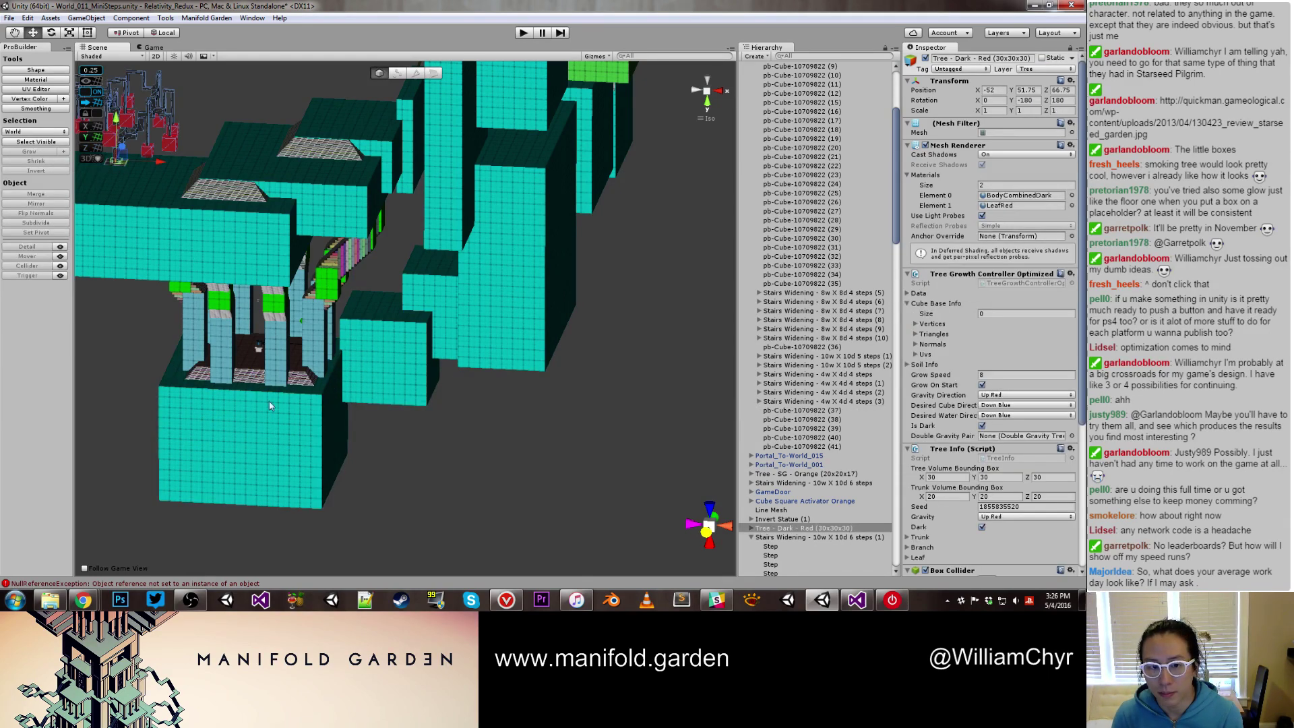
key("g")
left_click_drag(375, 431, 346, 435)
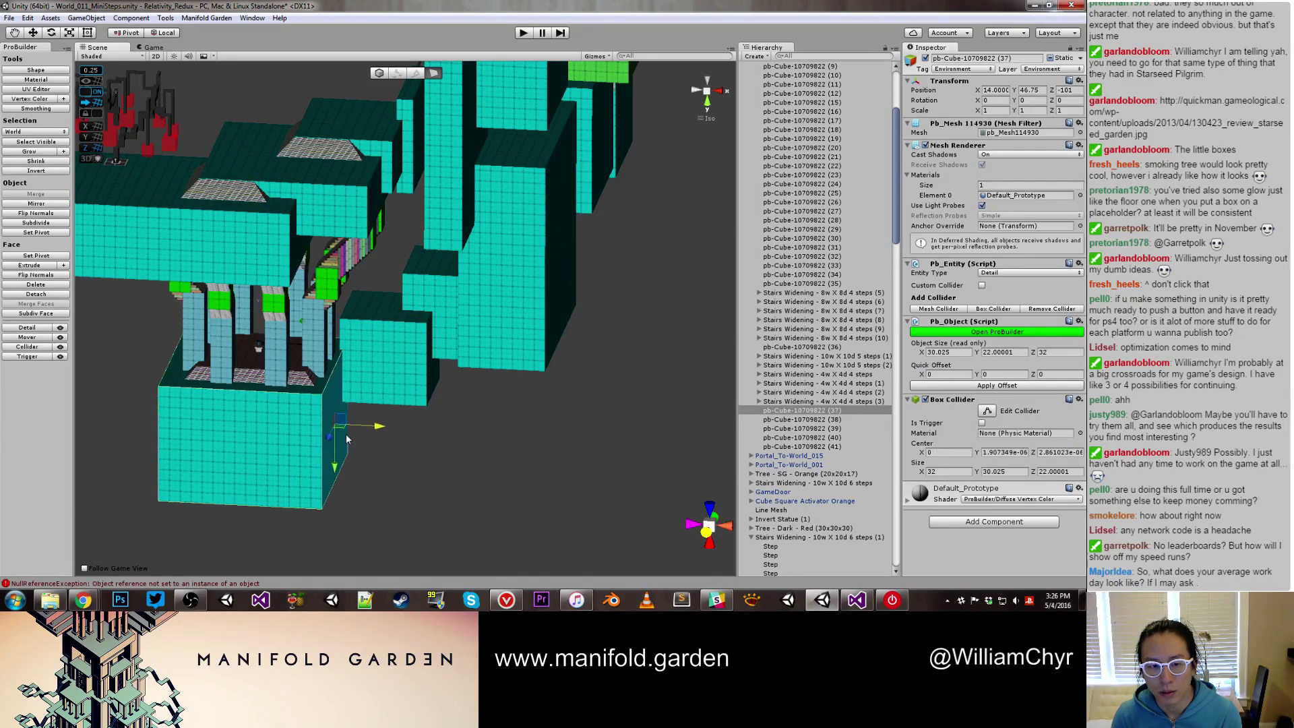
key("g")
key("ctrl+z")
key("ctrl+z")
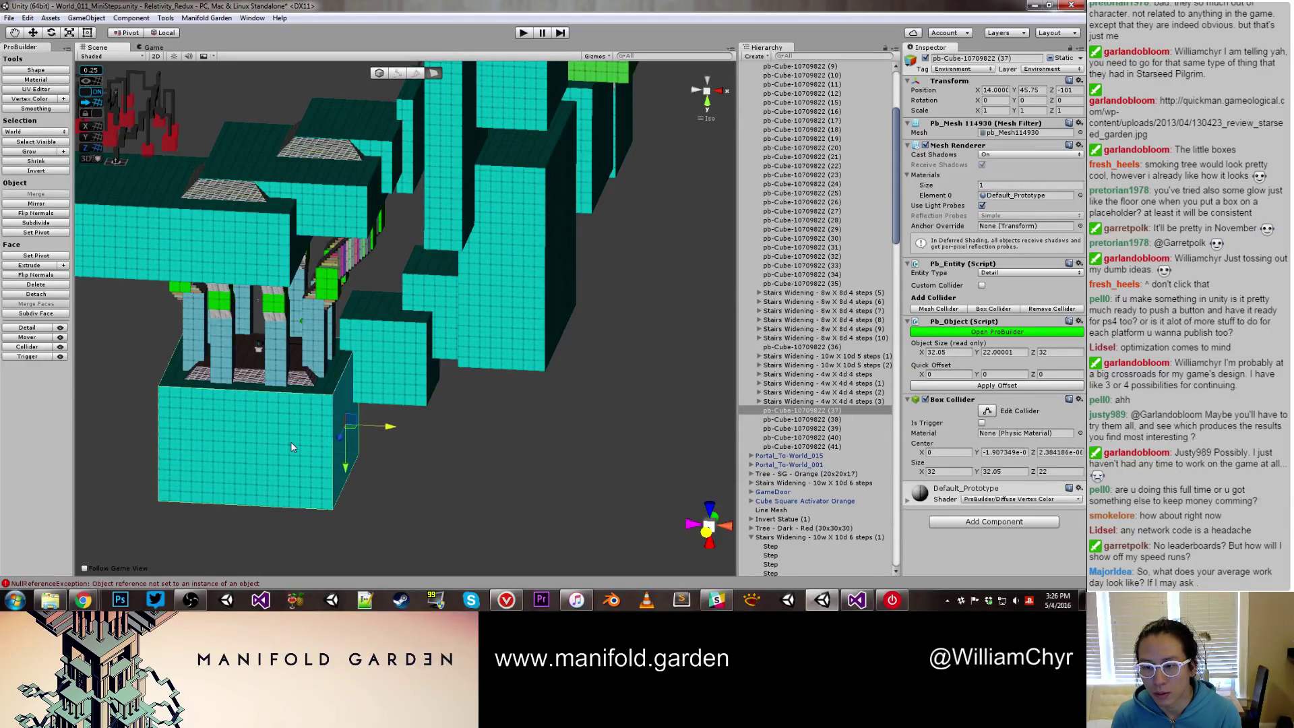
key("ctrl+z")
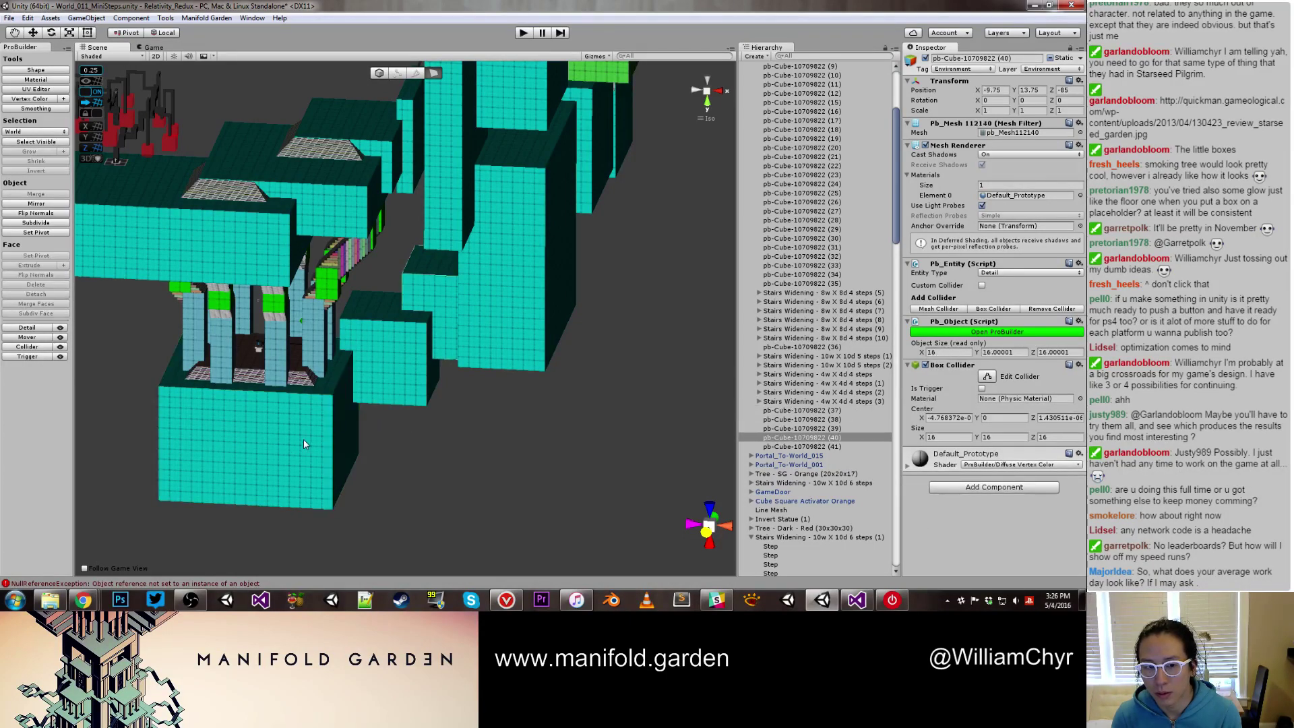
left_click(324, 438)
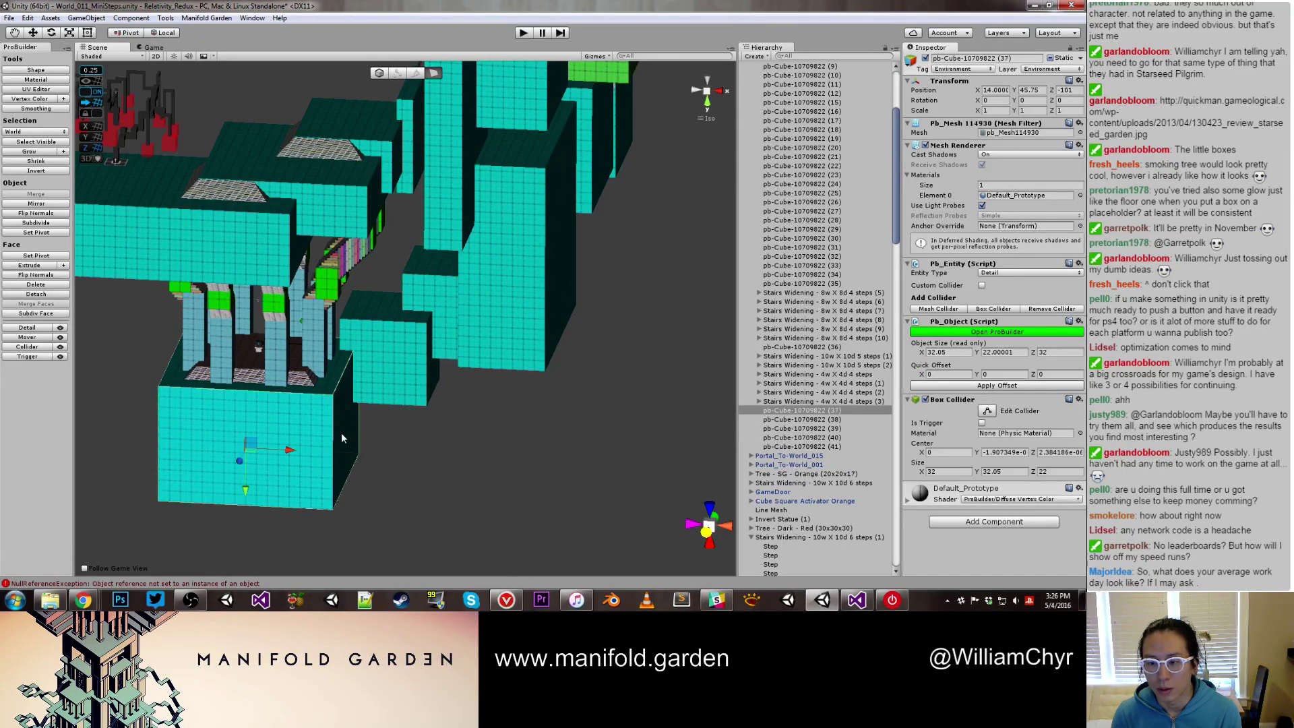
key("ctrl+z")
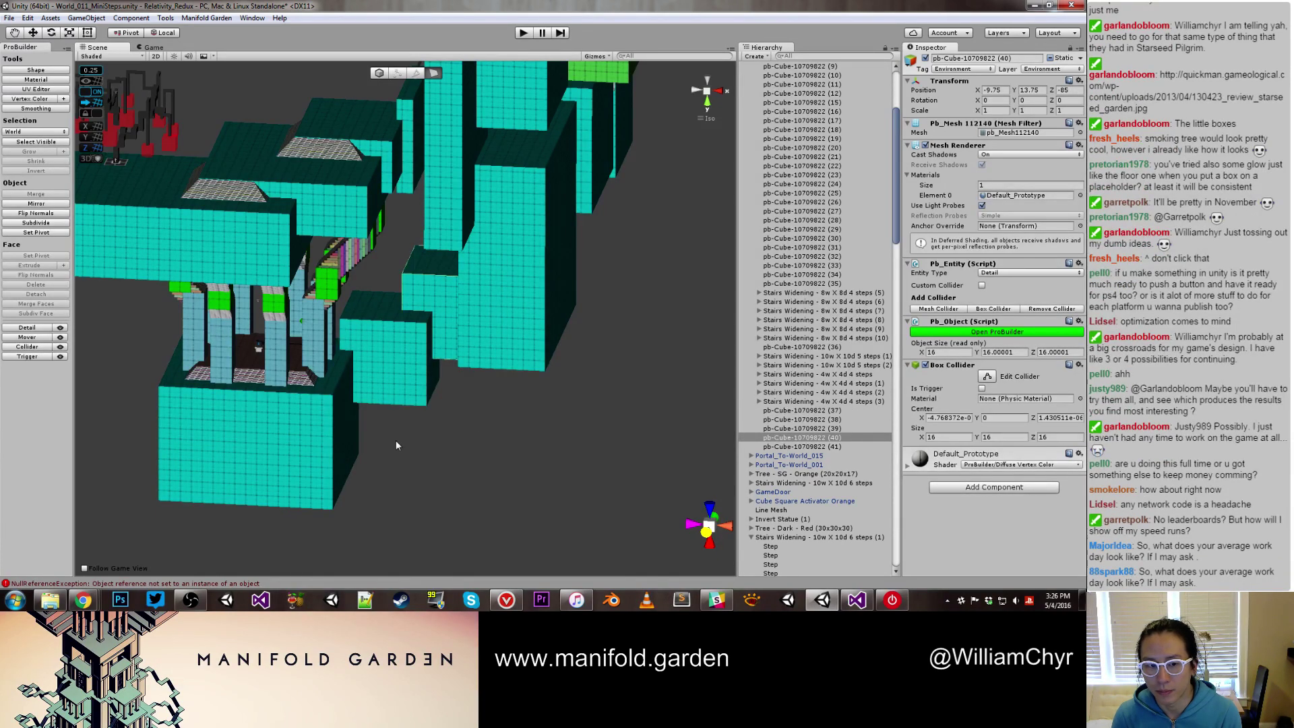
key("ctrl+y")
right_click(807, 410)
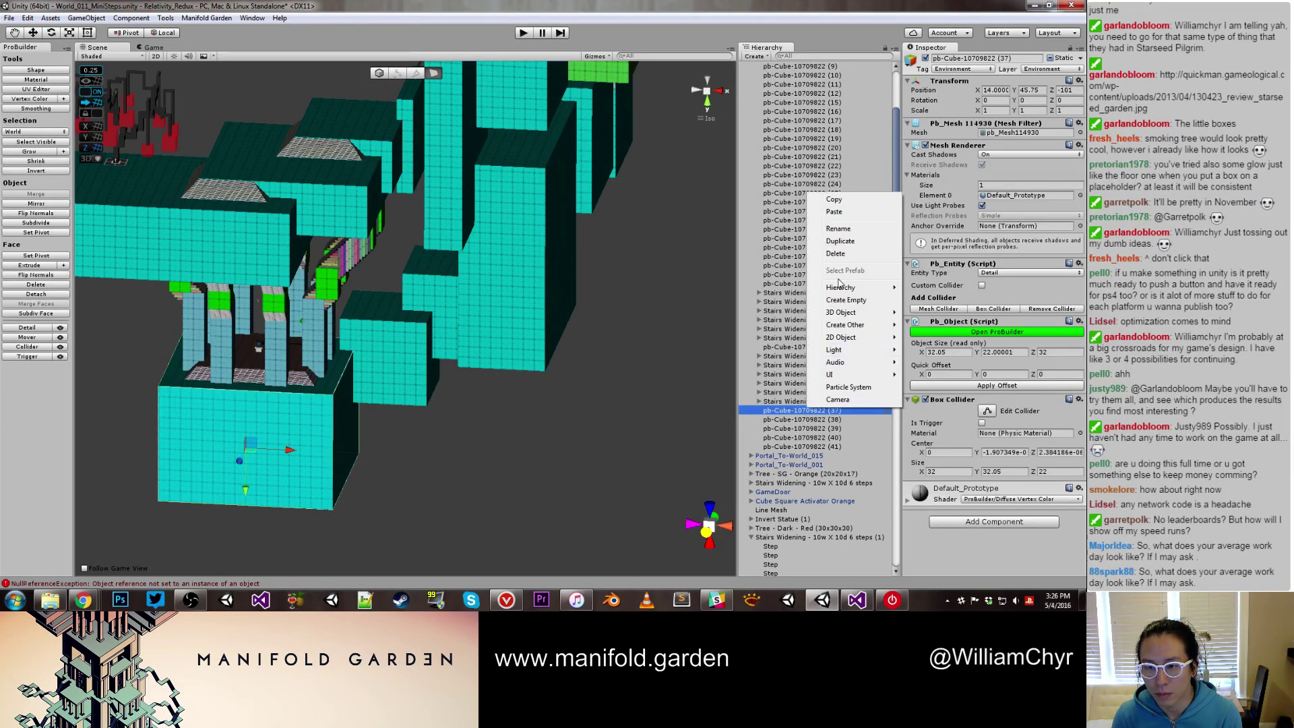
left_click(840, 258)
left_click(362, 386)
key("f")
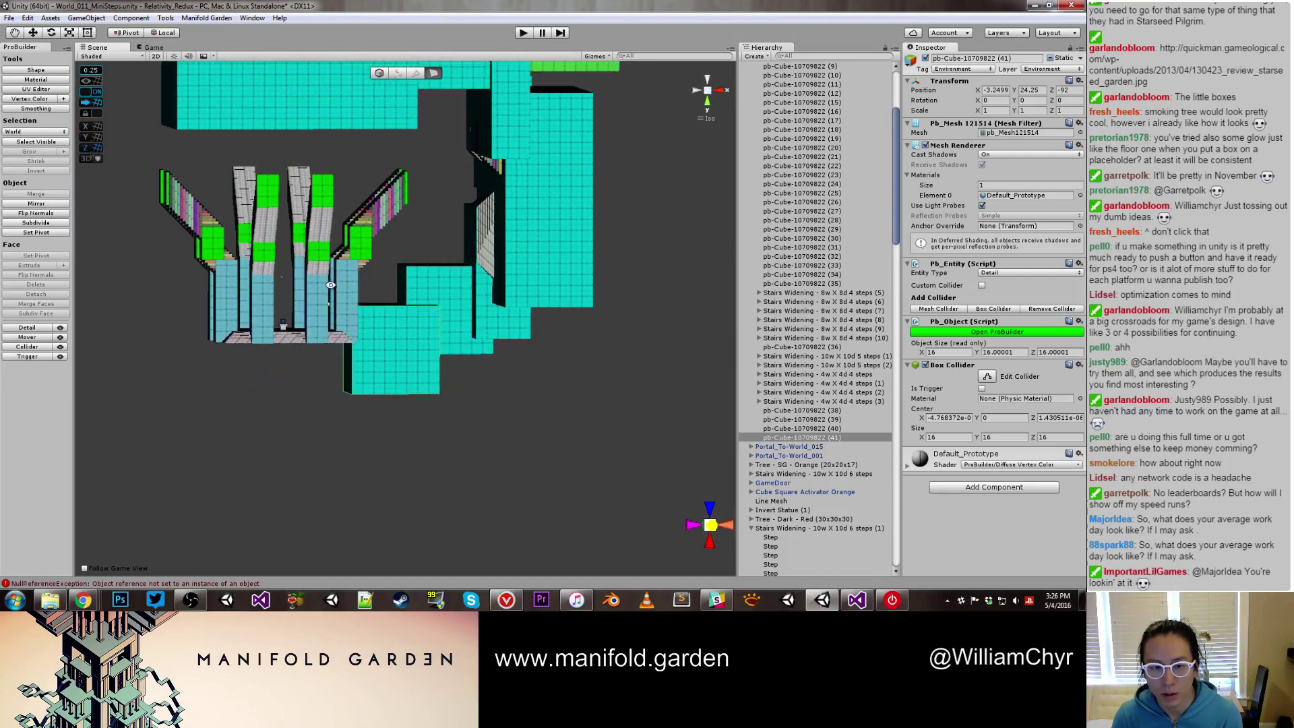
key("Escape")
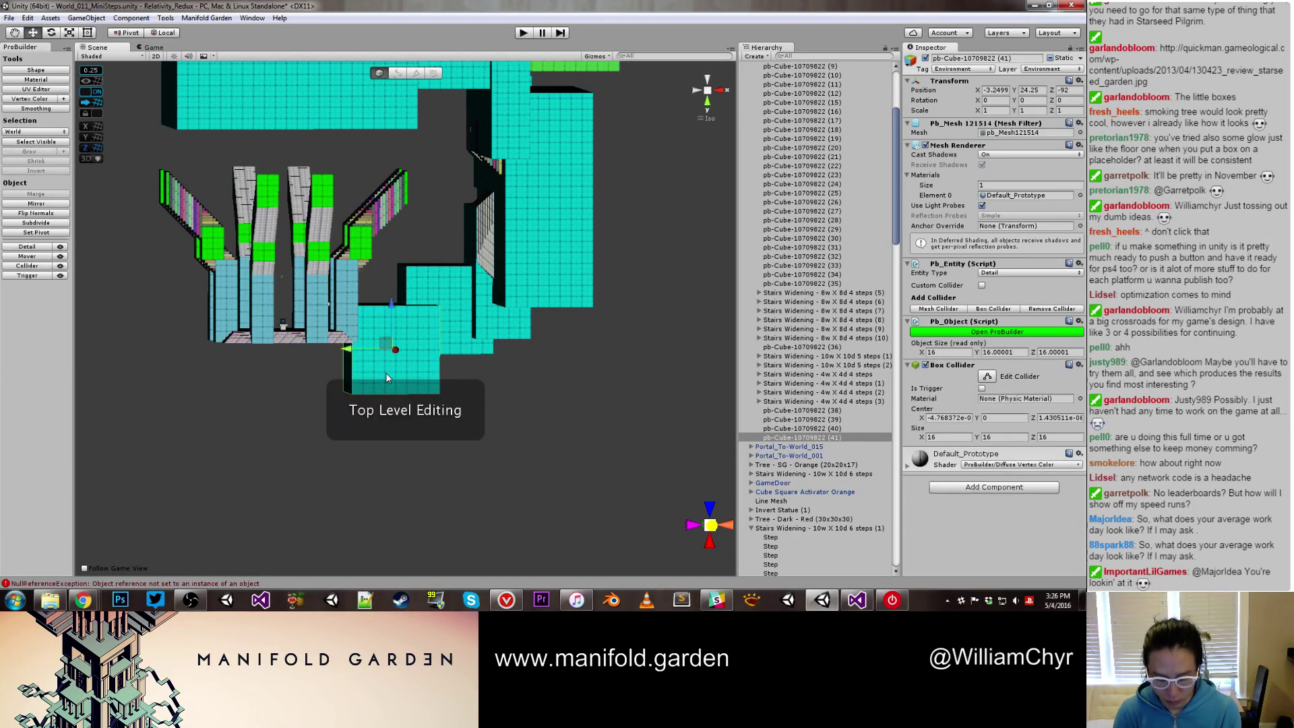
key("ctrl+j")
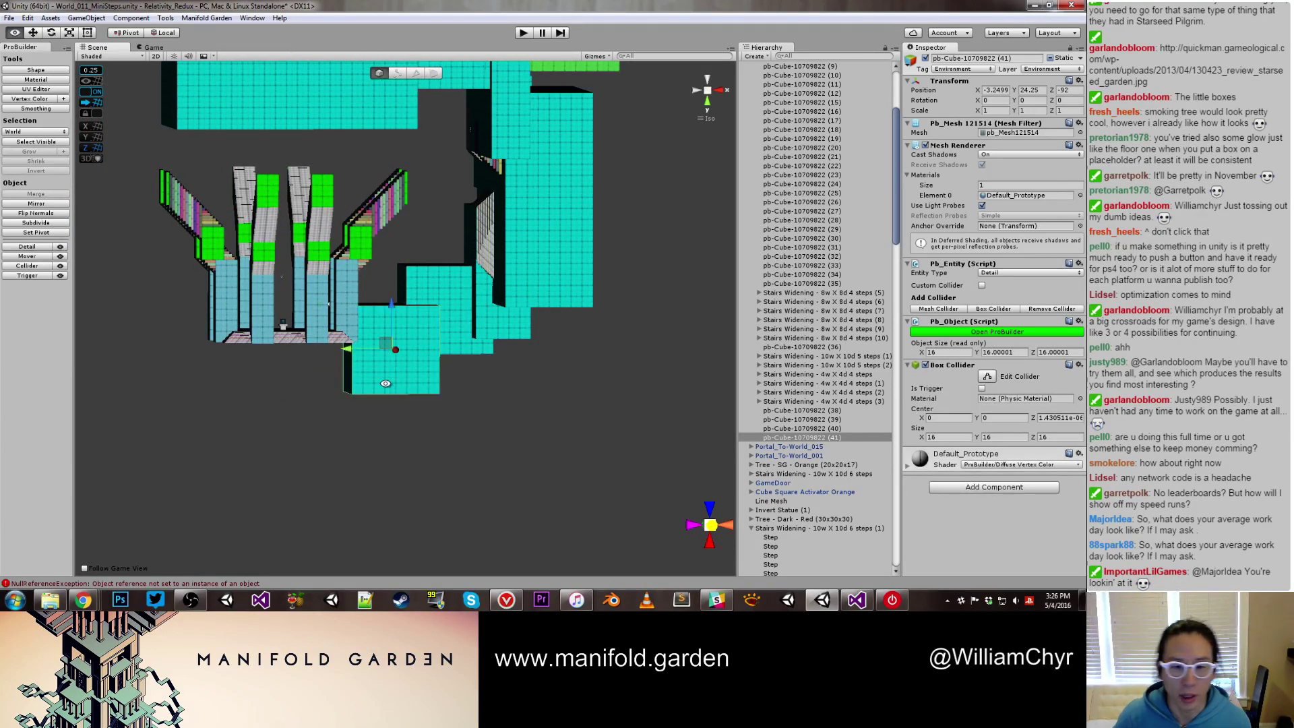
left_click_drag(385, 382, 153, 354, "alt")
scroll(367, 361, "up", 4)
key("ctrl+d")
mouse_move(304, 372)
left_mouse_down("alt")
mouse_move(232, 326)
mouse_move(308, 380)
left_mouse_up("alt")
key("v")
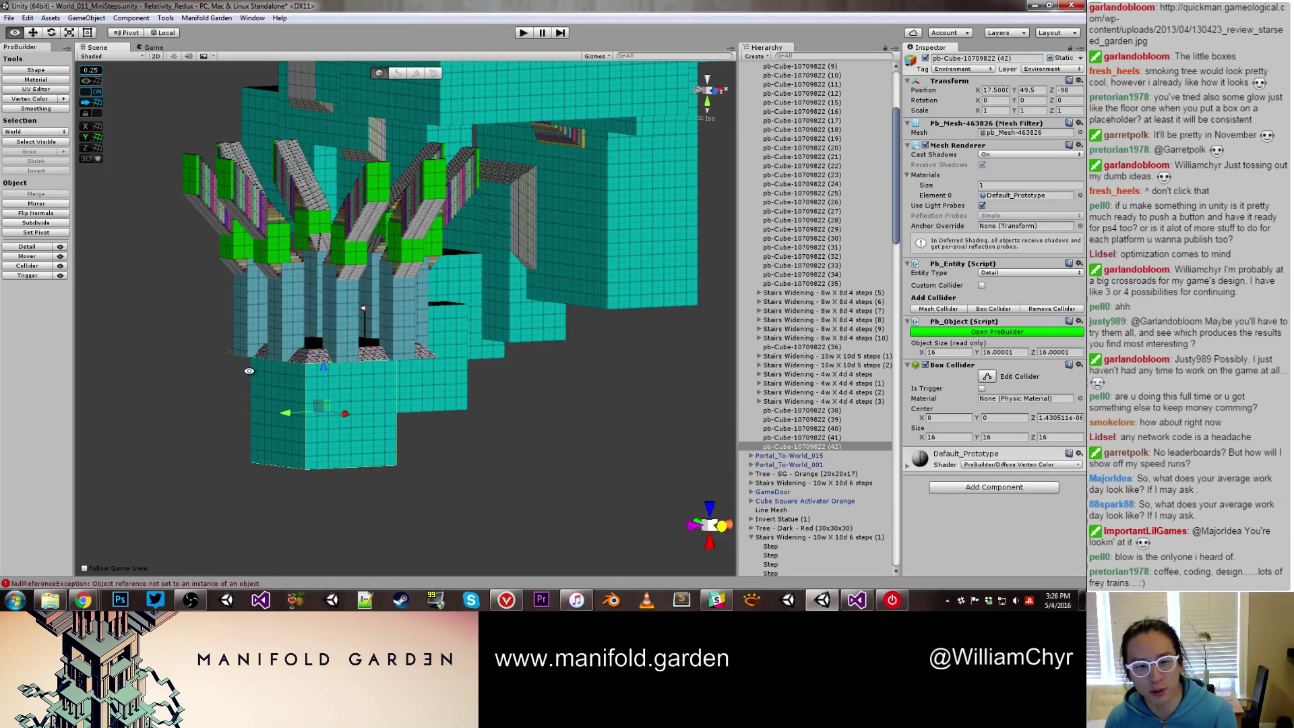
left_click_drag(235, 368, 303, 411, "alt")
middle_click_drag(304, 412, 438, 357)
scroll(285, 417, "up", 10)
left_click_drag(381, 336, 349, 368)
mouse_move(414, 341)
left_mouse_down("alt")
mouse_move(409, 449)
mouse_move(405, 345)
left_mouse_up("alt")
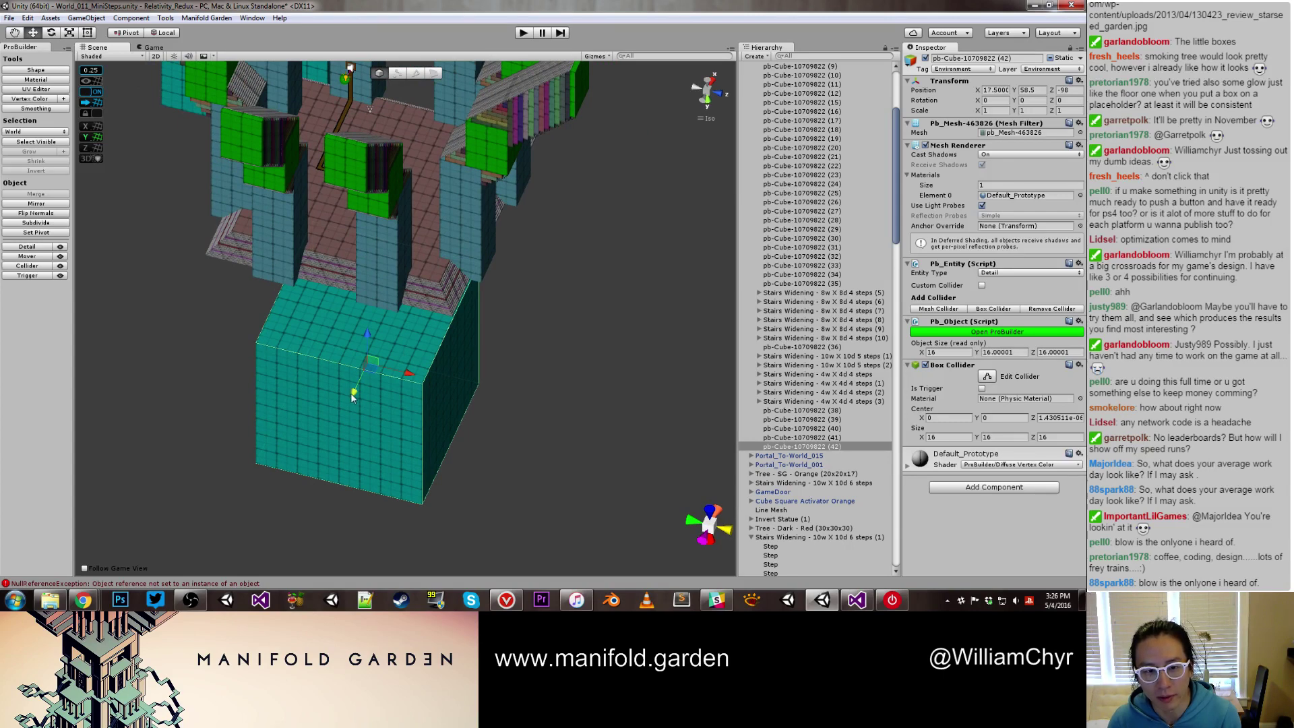
left_click_drag(352, 395, 349, 402)
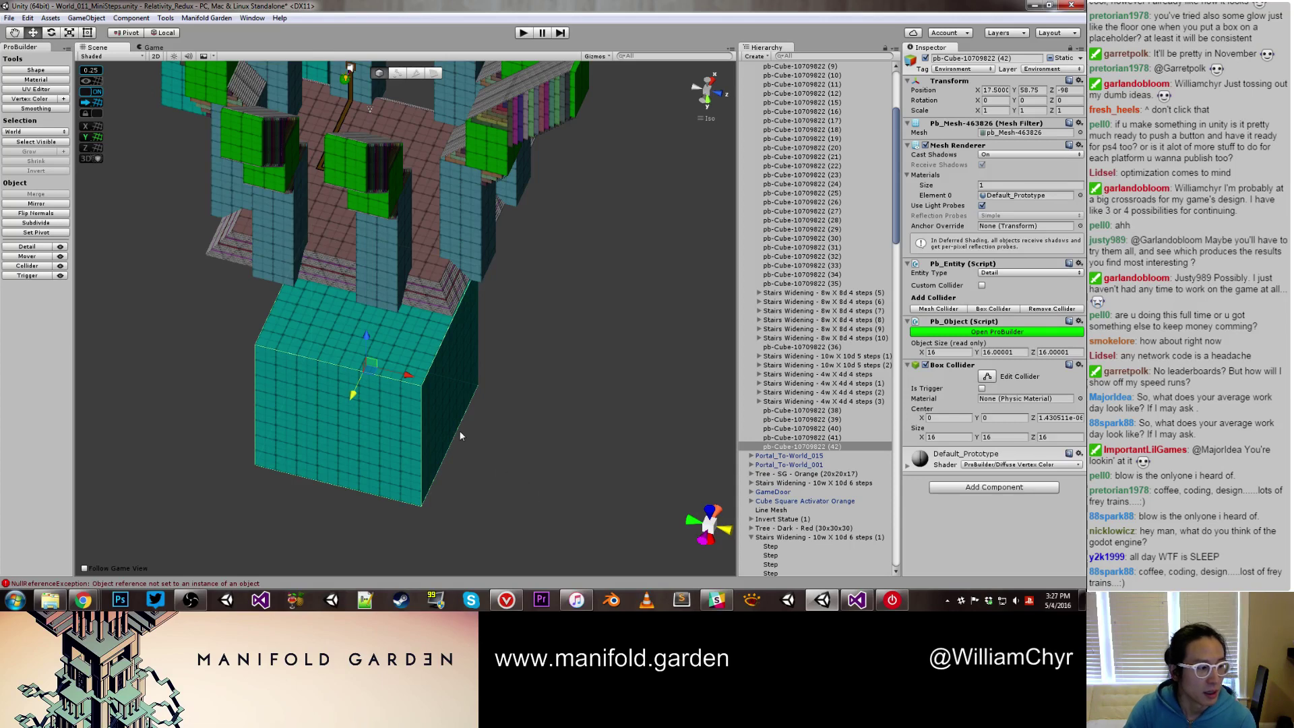
middle_click_drag(476, 419, 413, 346)
key("g")
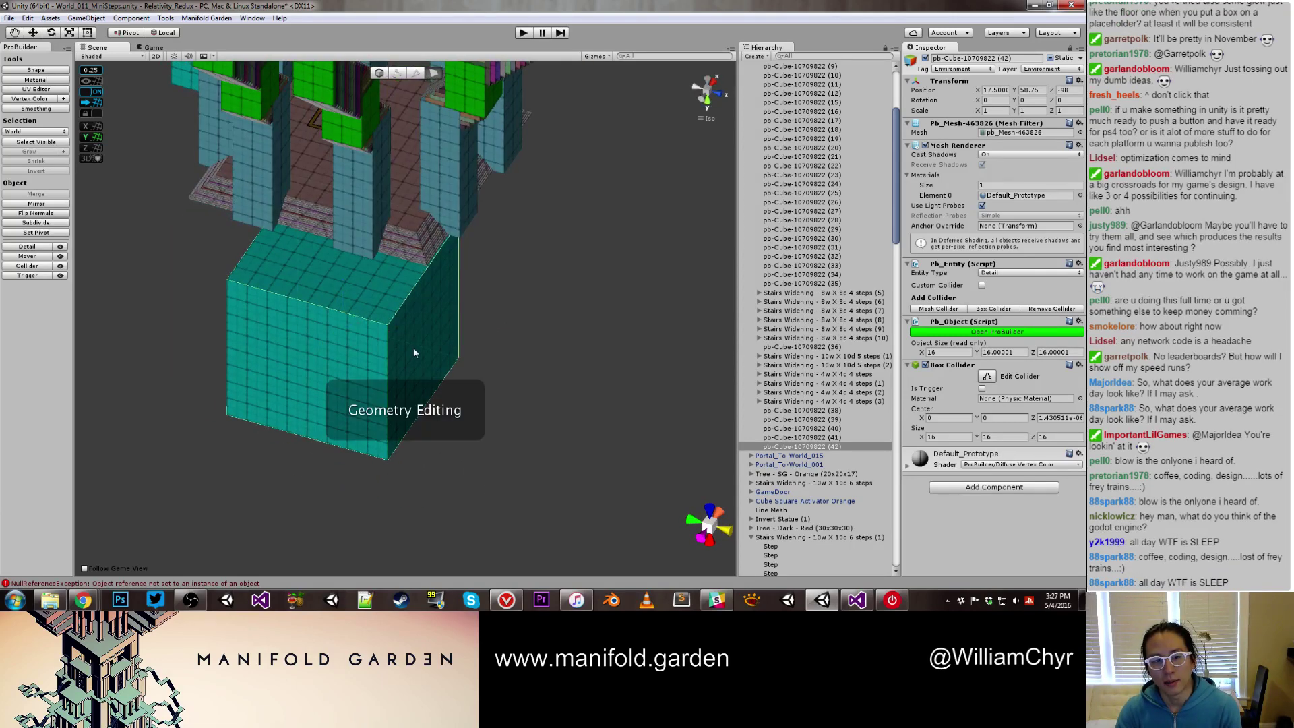
left_click(407, 343)
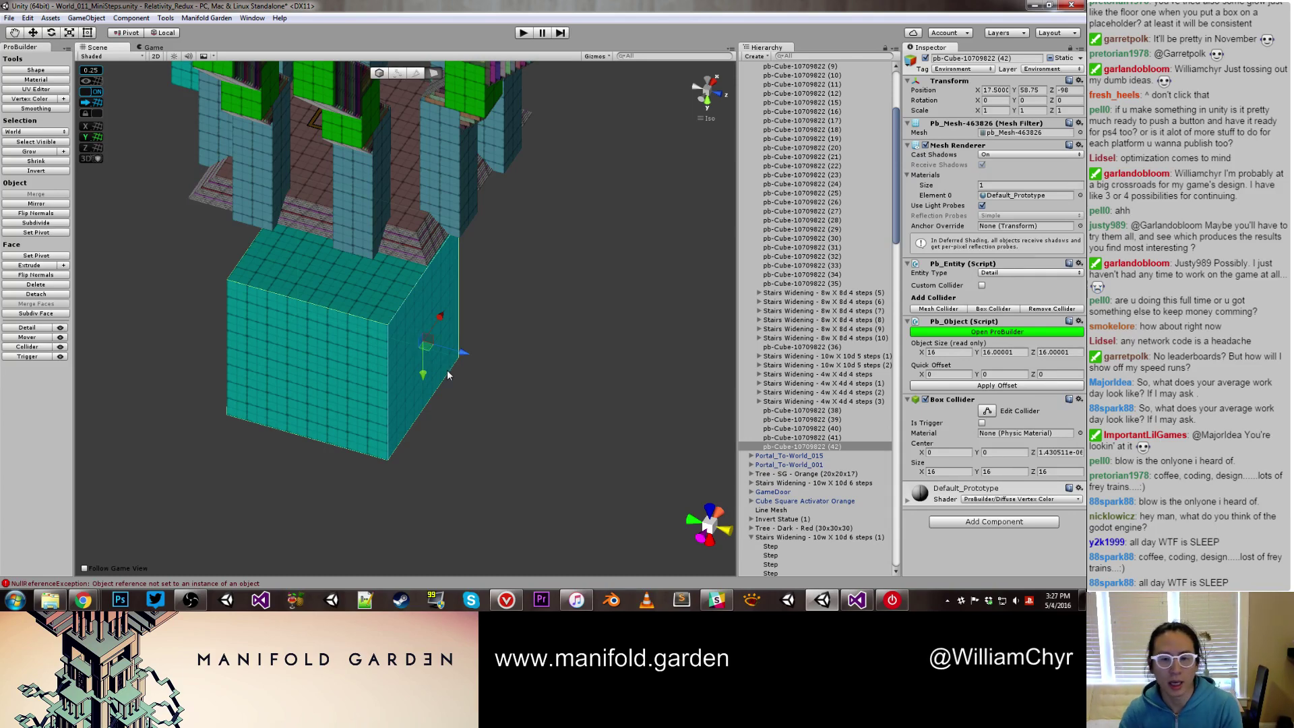
left_click_drag(462, 352, 541, 387)
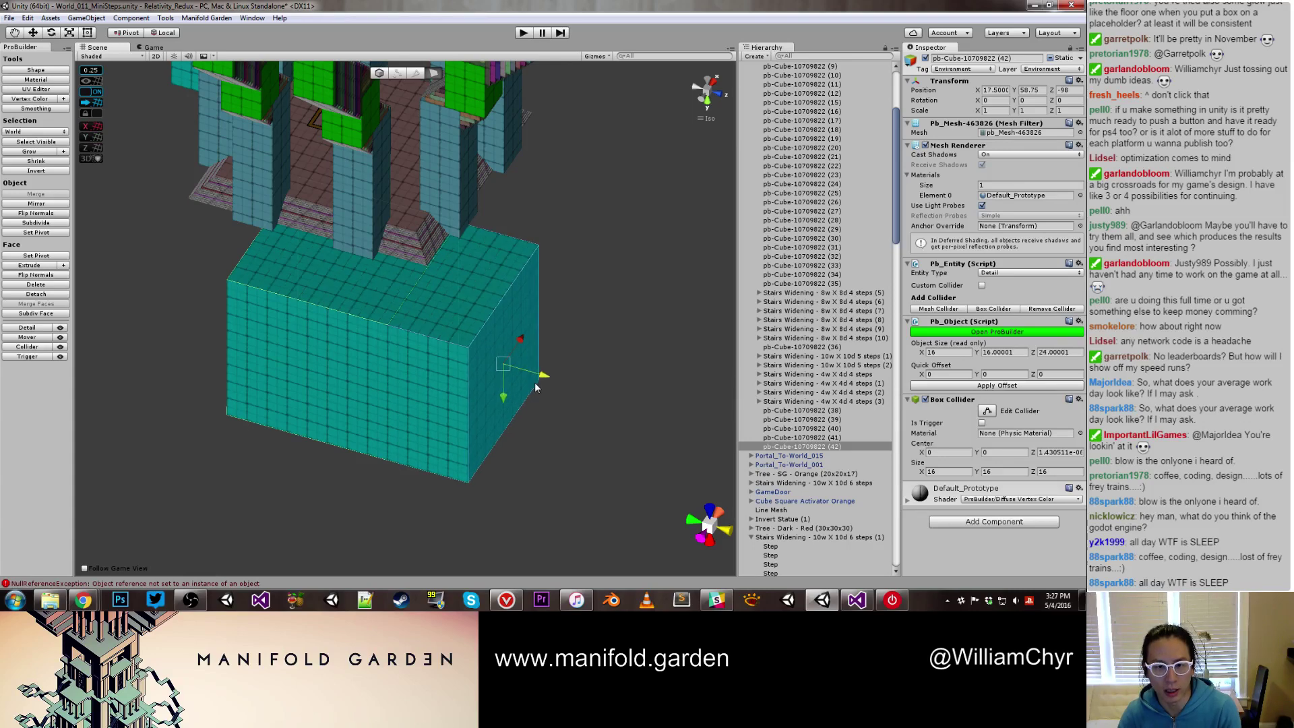
left_click_drag(561, 258, 537, 292, "alt")
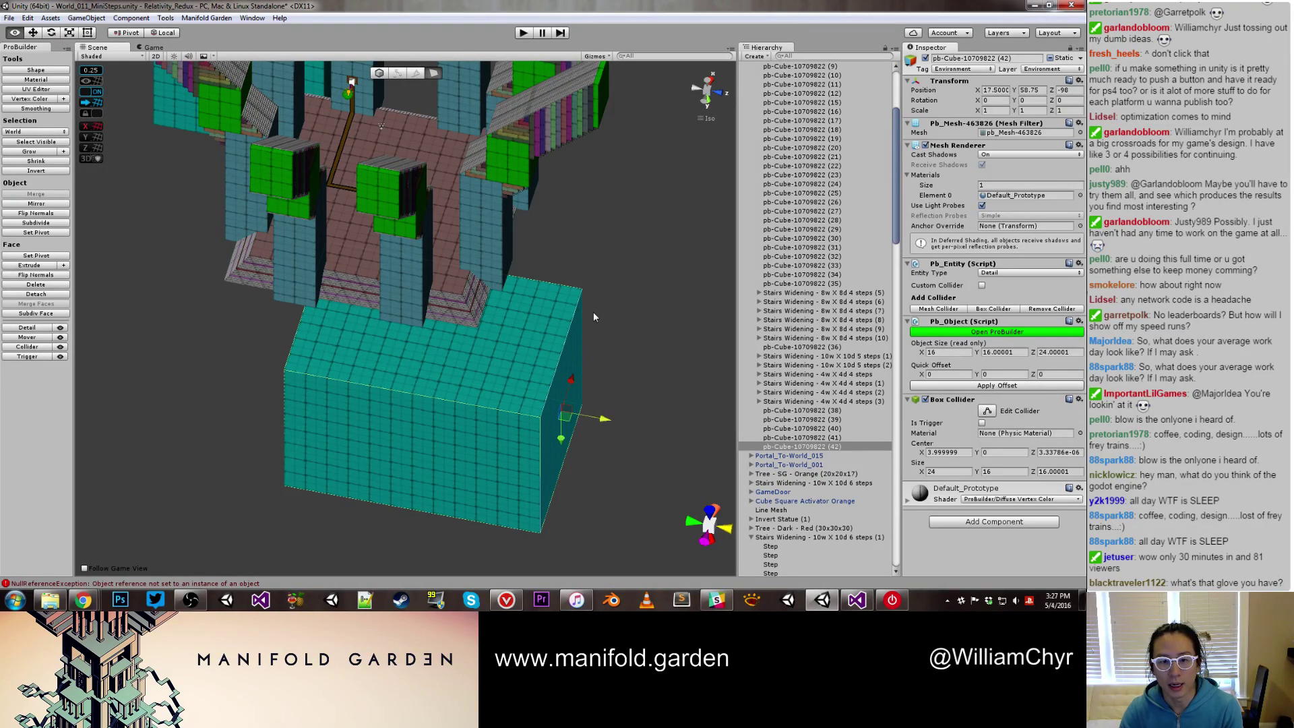
left_click_drag(596, 287, 598, 429, "alt")
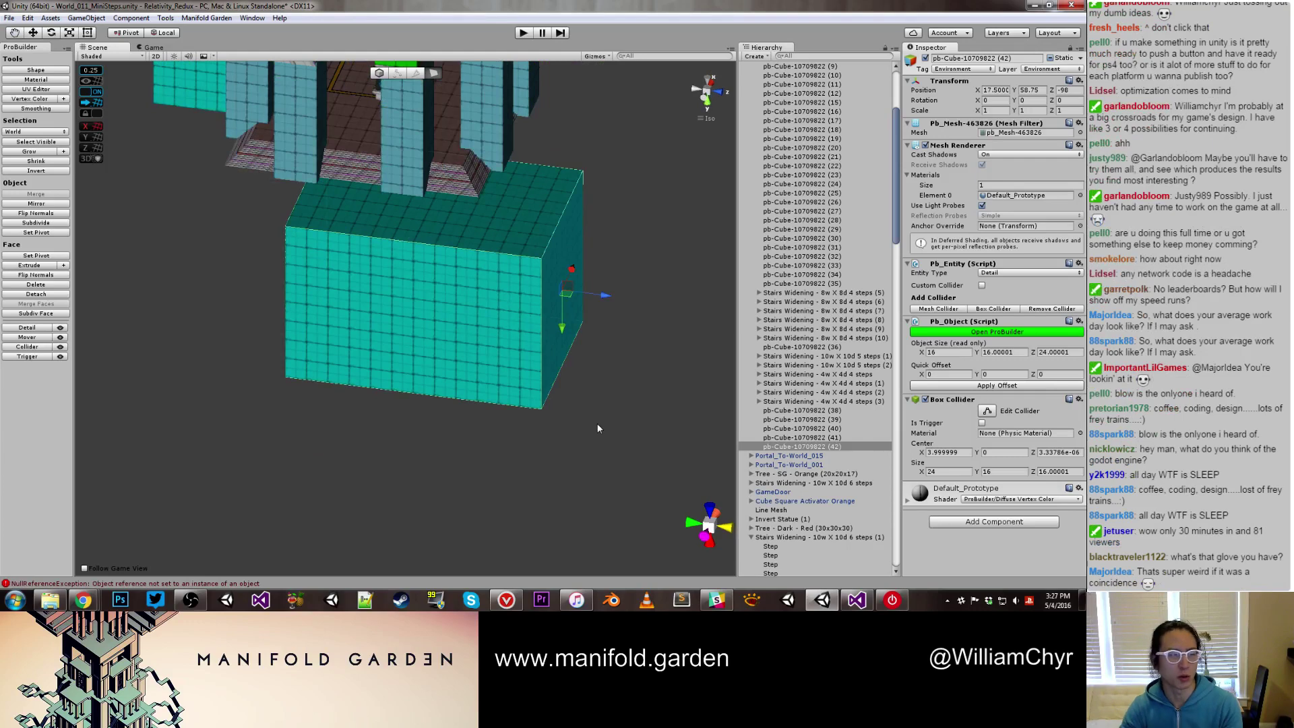
middle_click_drag(516, 457, 488, 503)
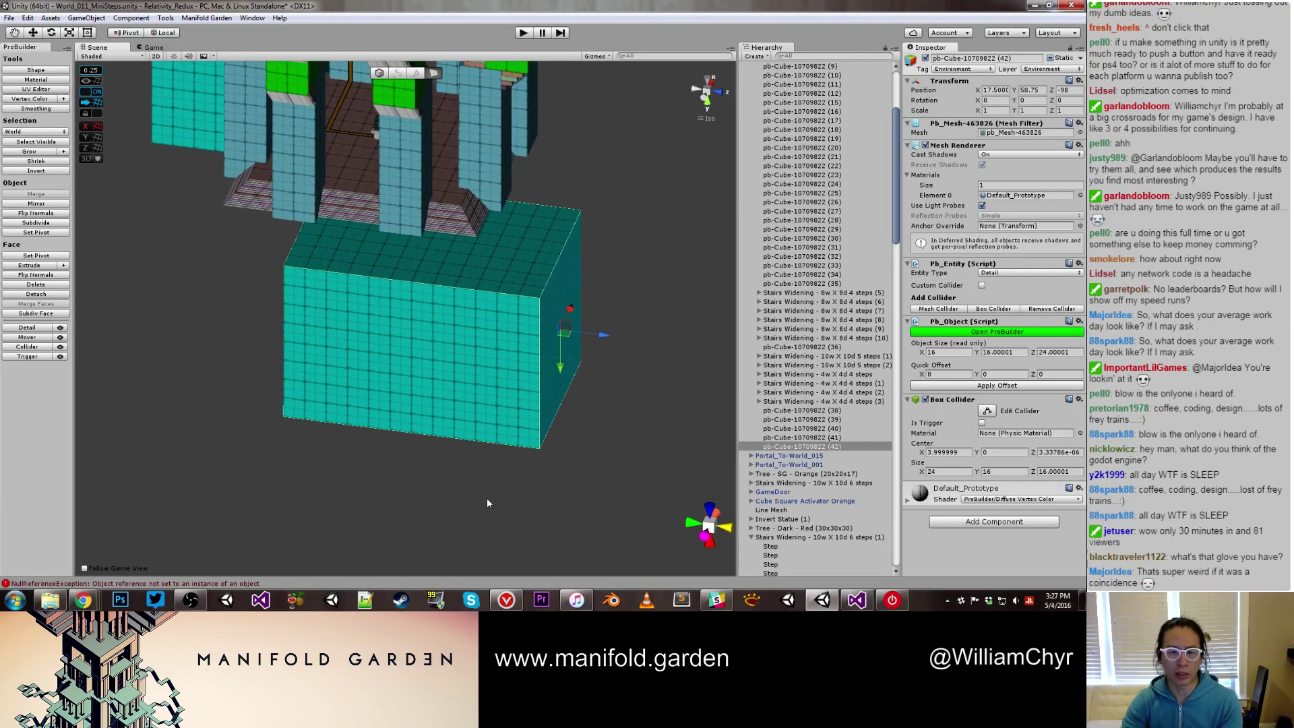
left_click_drag(488, 503, 523, 404, "alt")
middle_click_drag(522, 404, 560, 539)
left_click(437, 349)
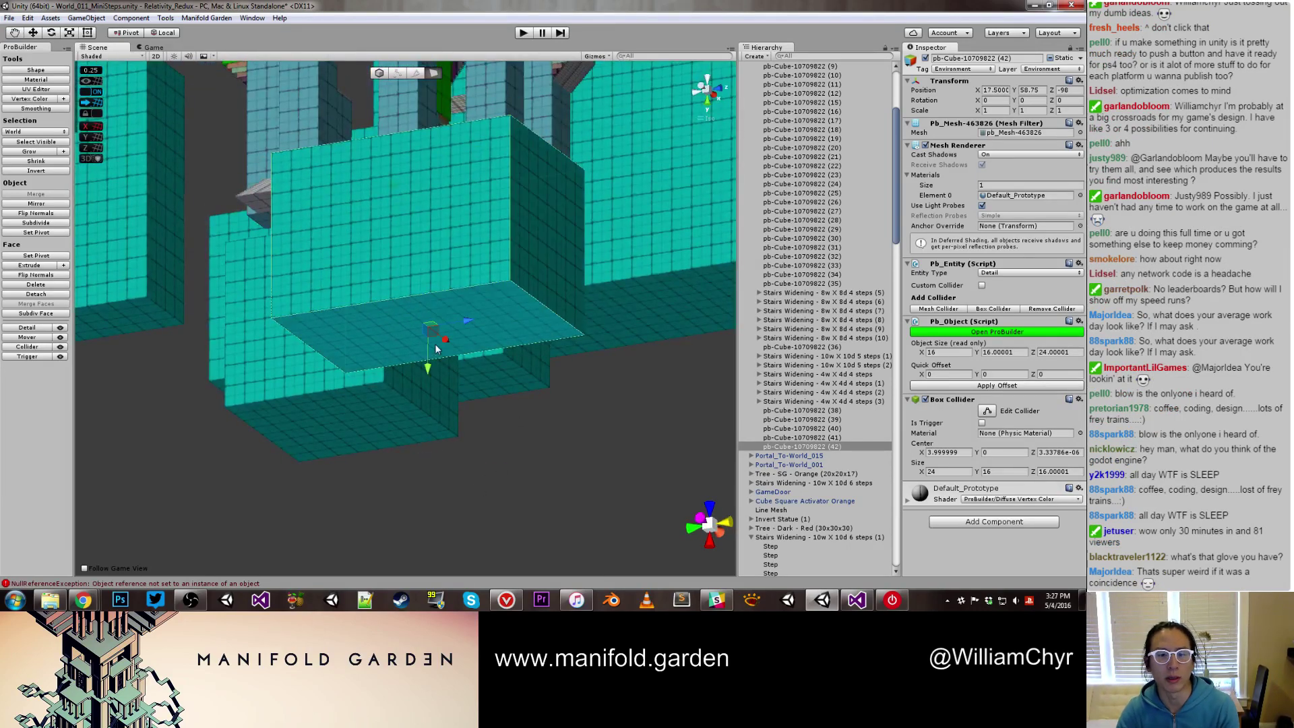
left_click_drag(434, 349, 436, 287)
key("g")
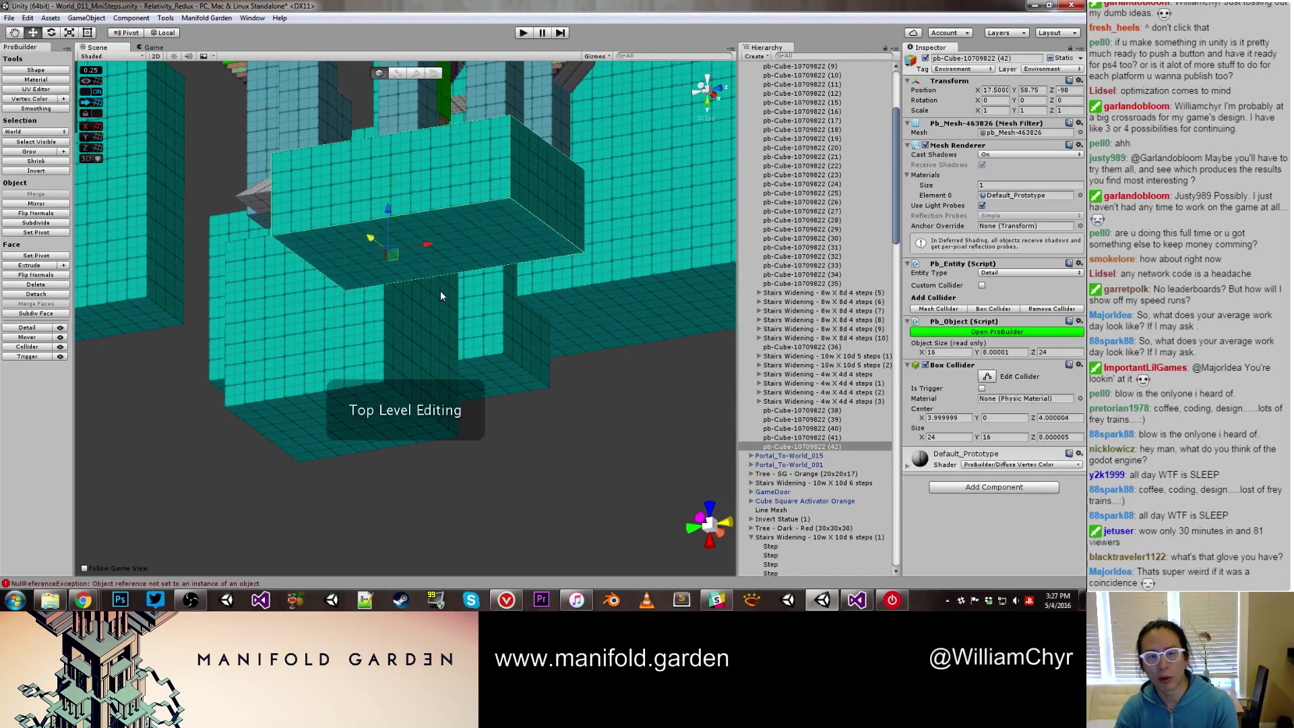
key("ctrl+j")
scroll(415, 244, "down", 3)
left_click_drag(415, 244, 388, 381, "alt")
key("g")
left_click(461, 359)
scroll(457, 325, "down", 3)
left_click_drag(458, 328, 694, 272, "alt")
left_click_drag(322, 283, 574, 334)
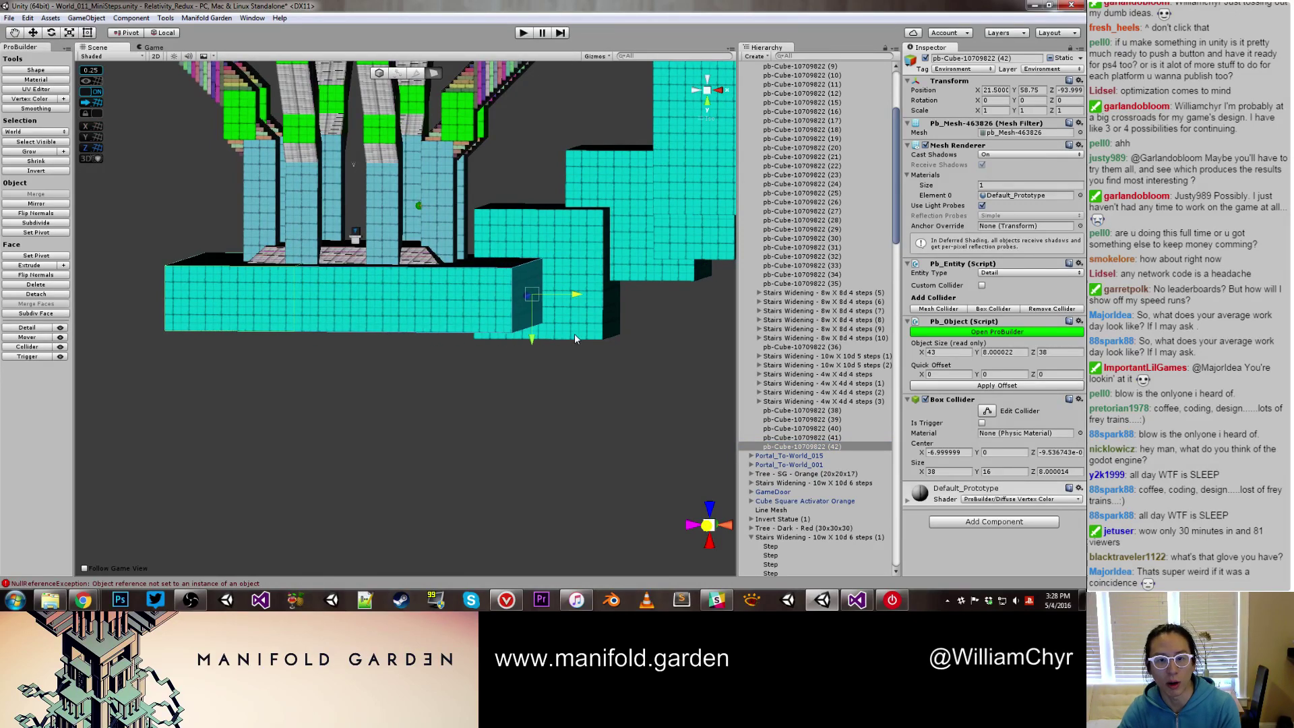
key("g")
key("ctrl+j")
Try moving the platform's Step in Stairs Widening - 20w X 20d 4 steps to X -2, and undo the move
left_click_drag(440, 282, 405, 358, "alt")
left_click(404, 362)
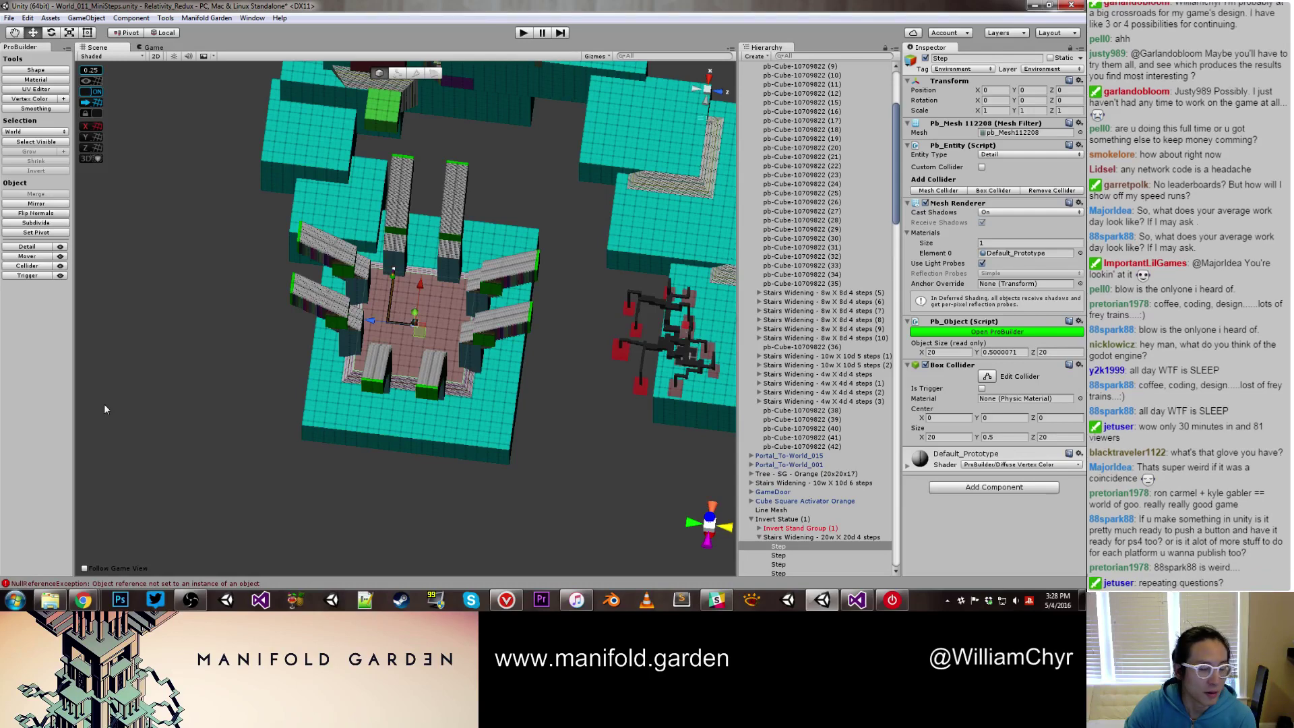
left_click_drag(226, 441, 412, 267, "alt")
scroll(403, 324, "up", 3)
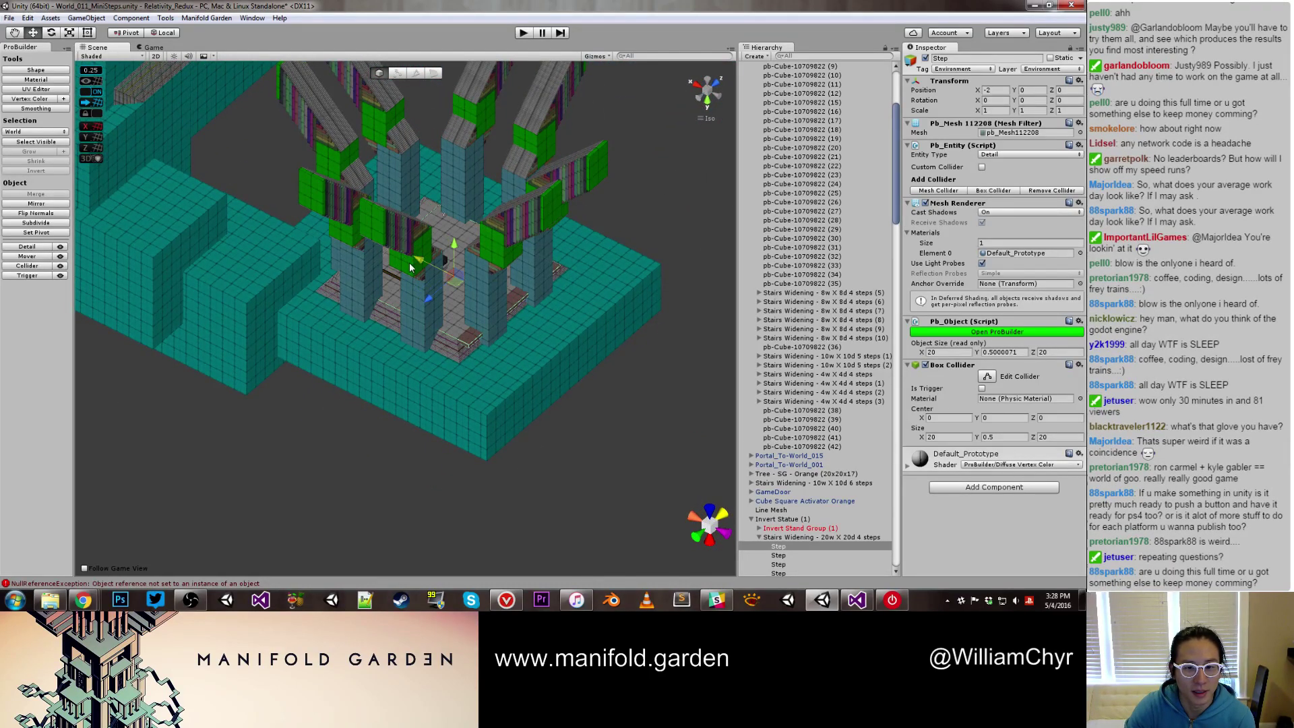
key("ctrl+z")
Slide the whole Invert Statue (1) group along the X axis to -39
left_click(760, 519)
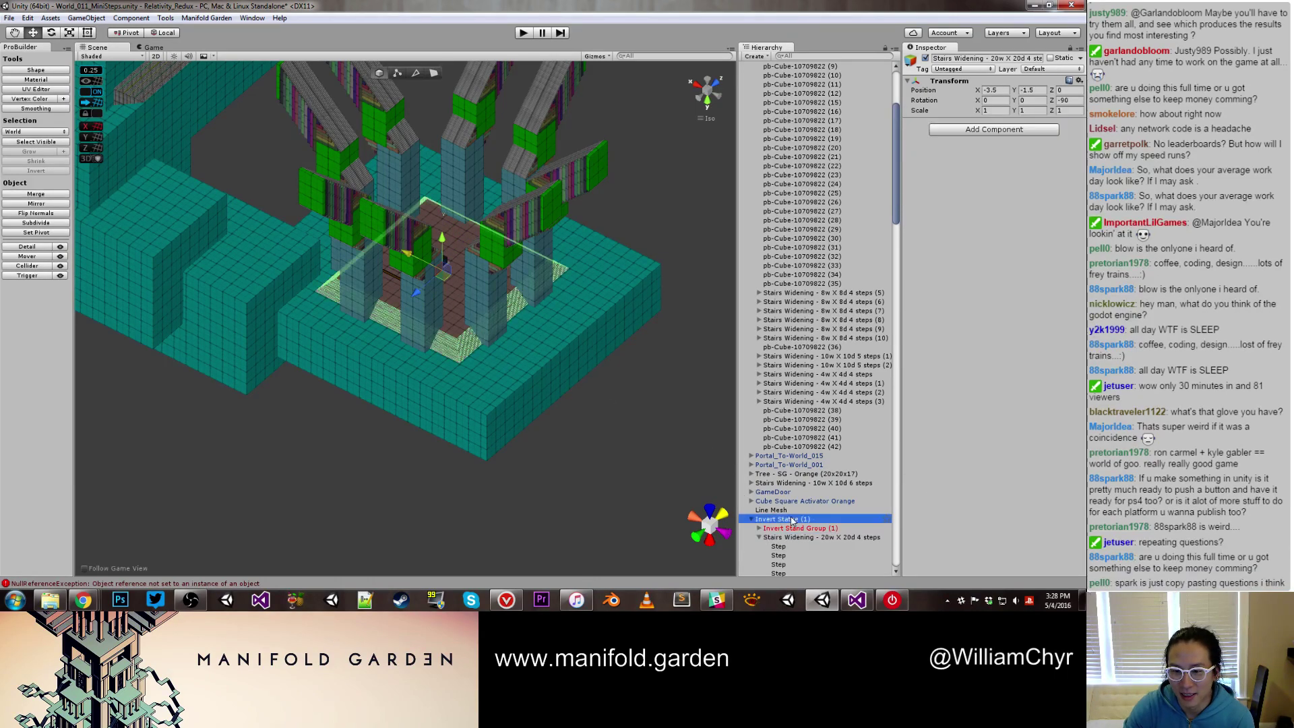
left_click(752, 519)
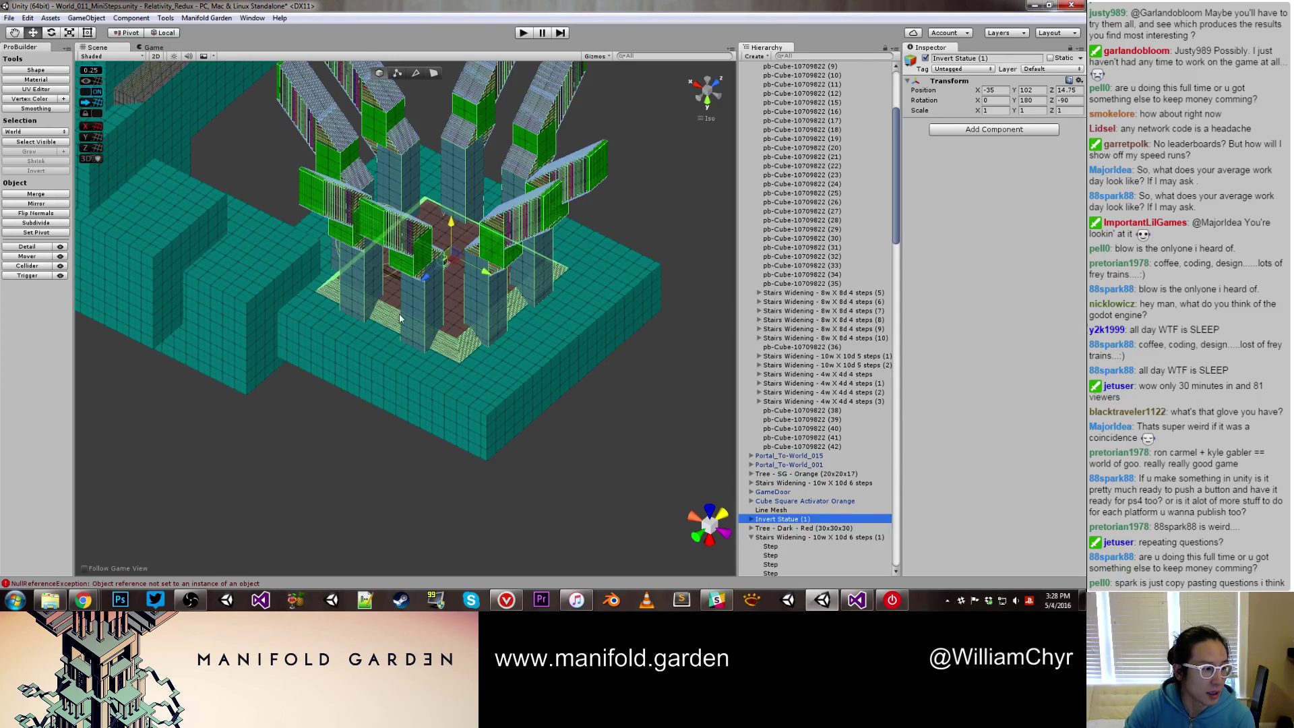
left_click_drag(370, 303, 368, 281, "alt")
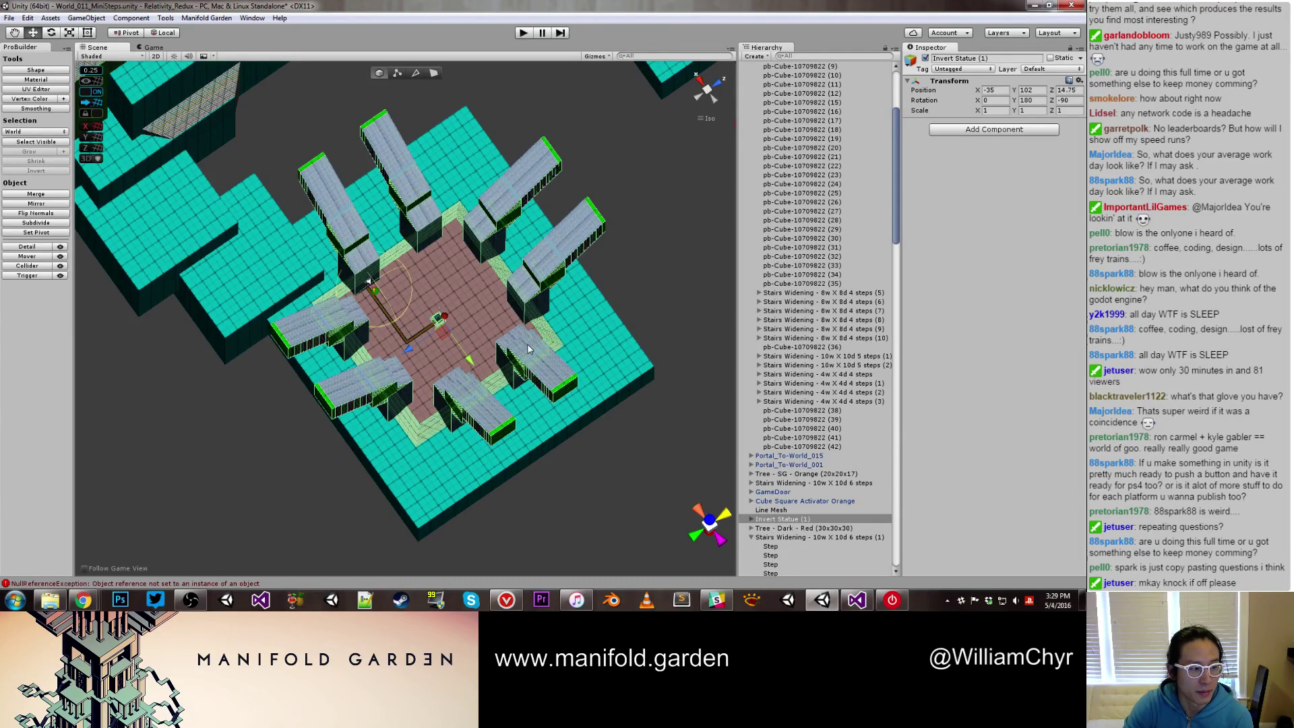
scroll(780, 502, "down", 3)
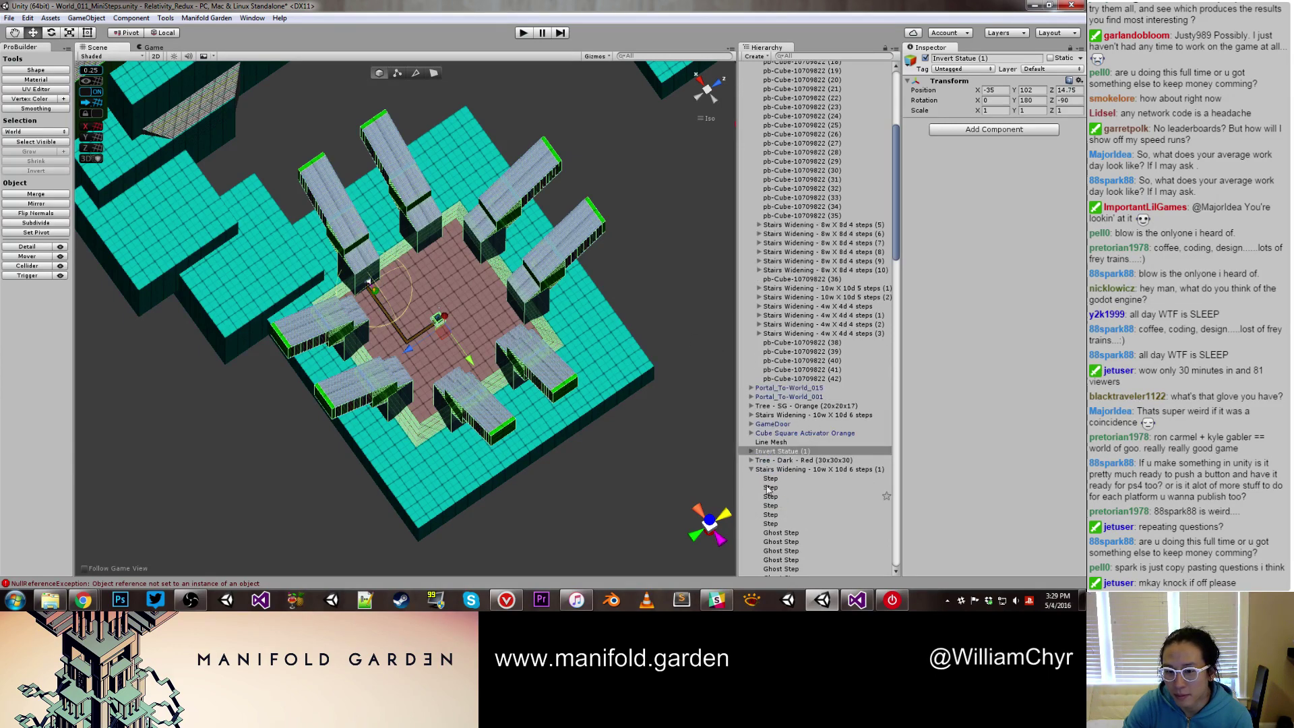
left_click(752, 469)
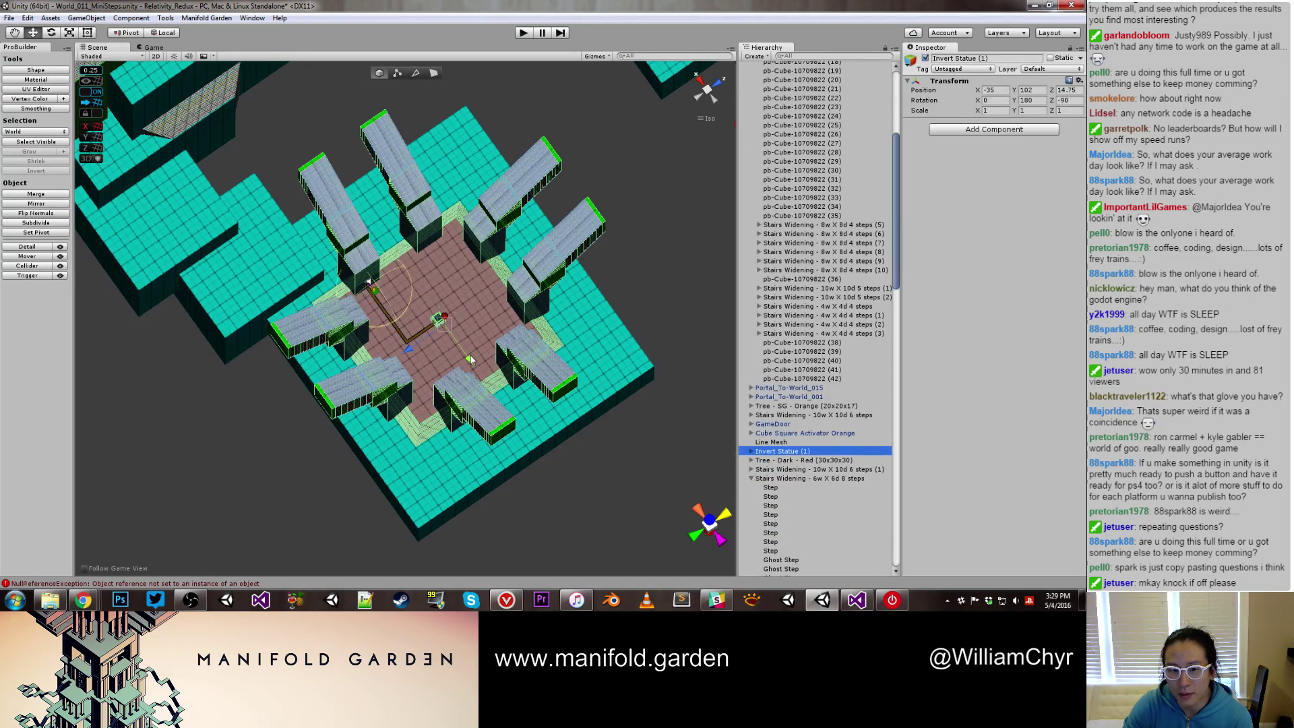
left_click_drag(471, 359, 481, 385)
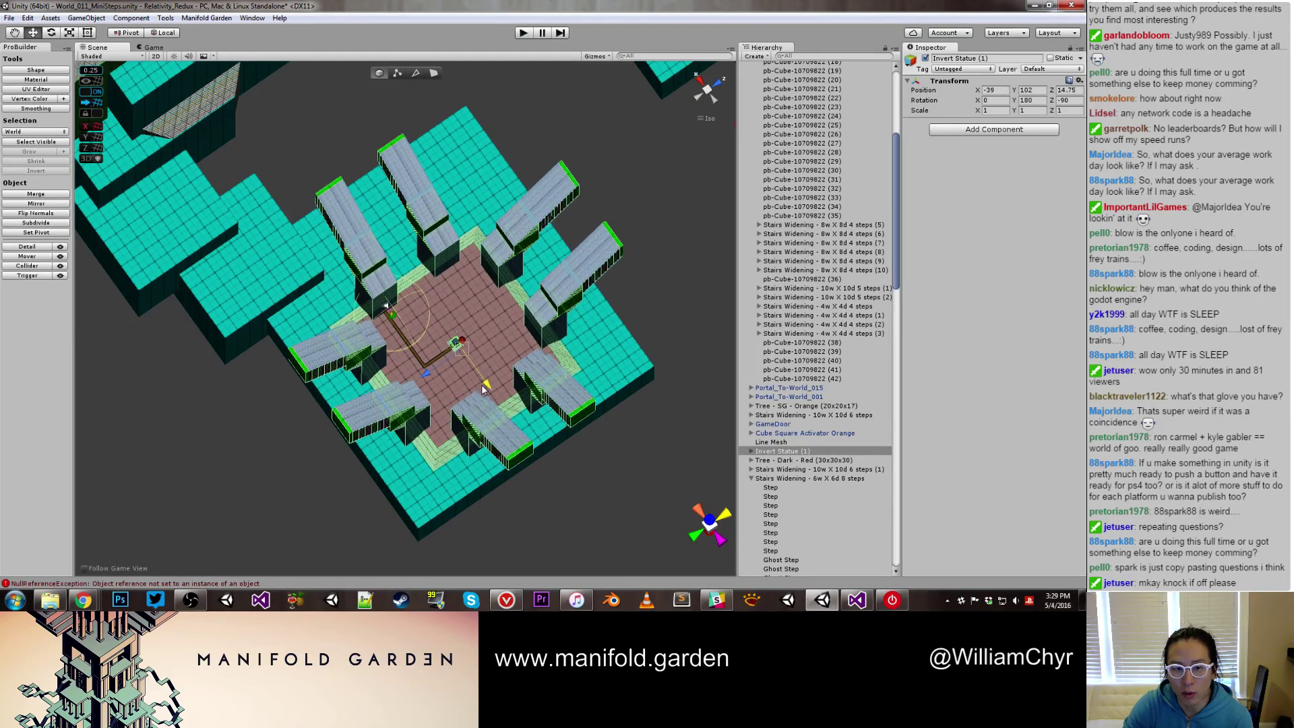
left_click_drag(508, 448, 403, 268, "alt")
left_click(444, 384)
key("g")
left_click(483, 370)
left_click(517, 325)
key("Escape")
key("ctrl+j")
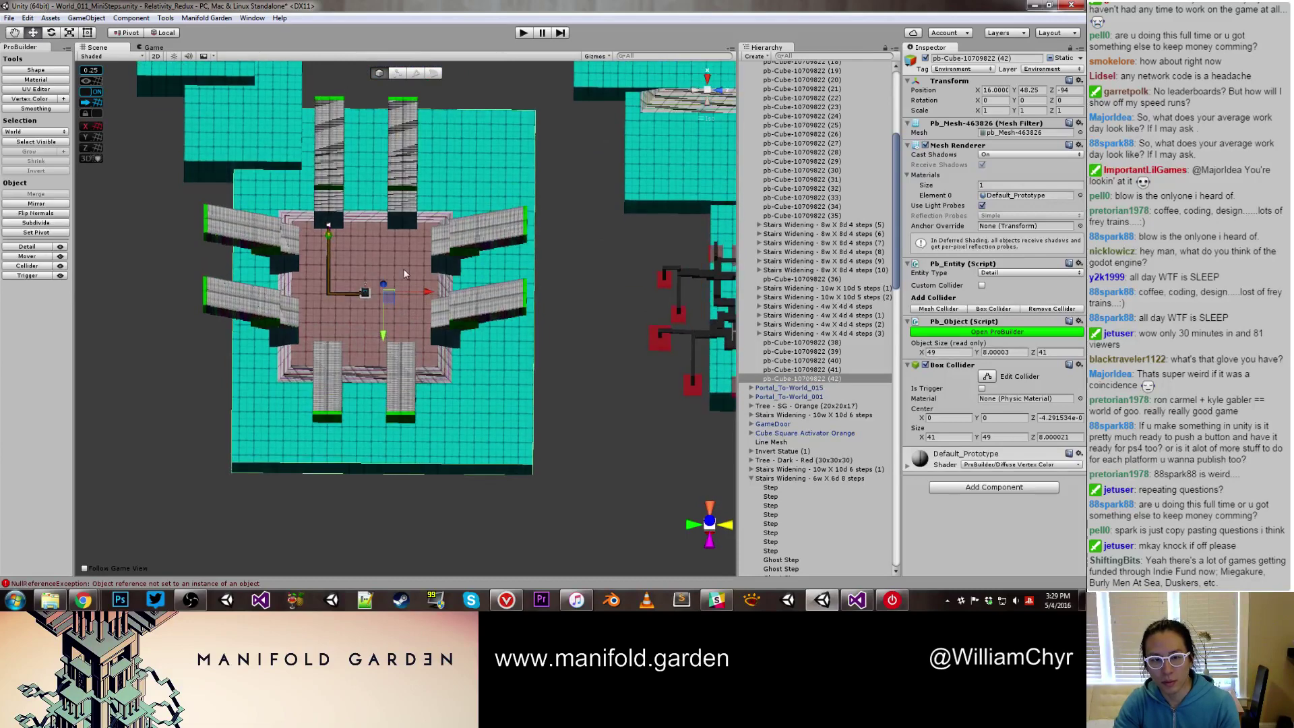
Move the Invert Statue (1) group along the Z axis to 17.75 so it sits centered across the block
left_click(403, 268)
left_click(782, 451)
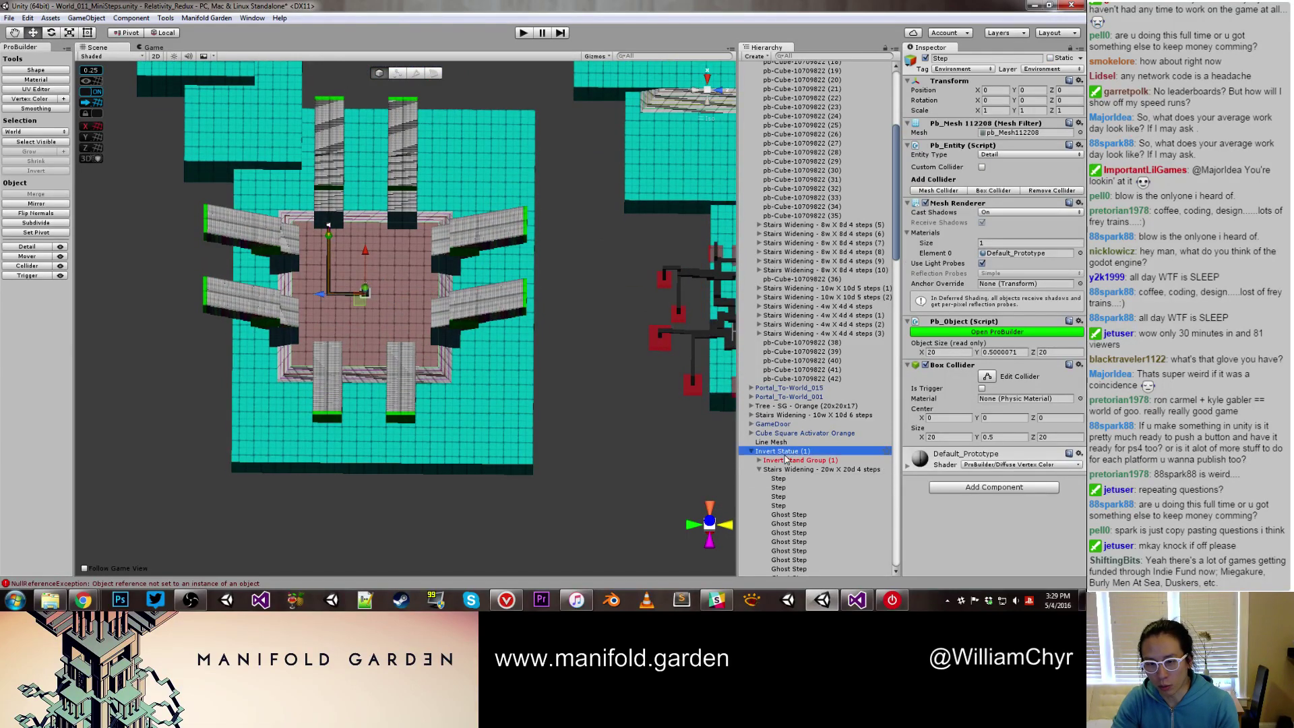
left_click_drag(321, 302, 342, 304)
scroll(365, 301, "down", 8)
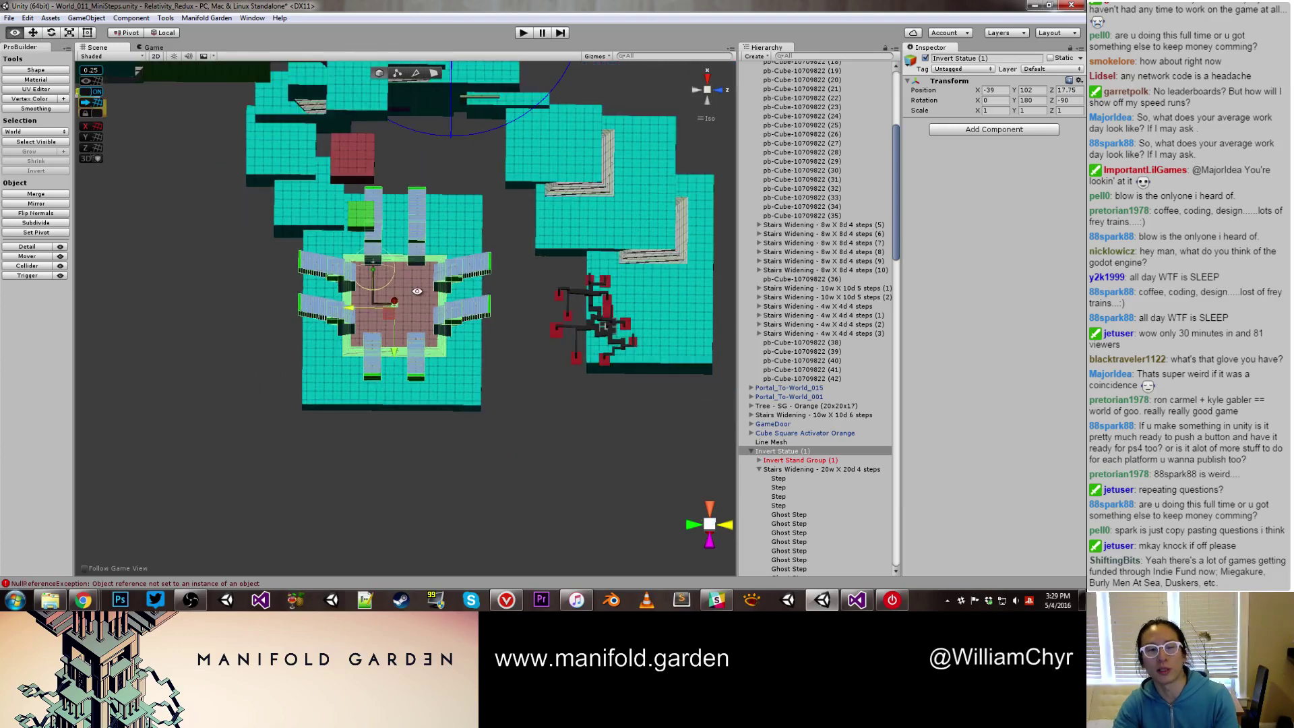
left_click_drag(417, 288, 290, 314, "alt")
scroll(352, 270, "up", 4)
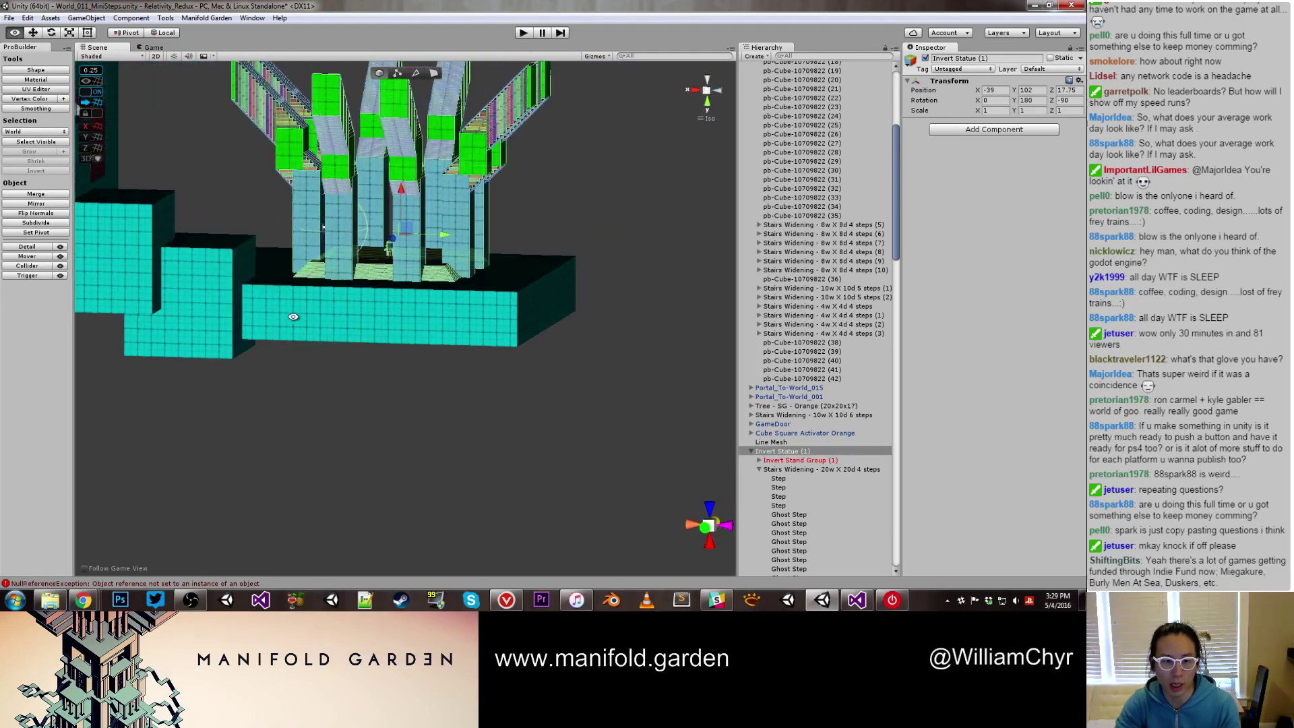
left_click_drag(383, 231, 394, 452, "alt")
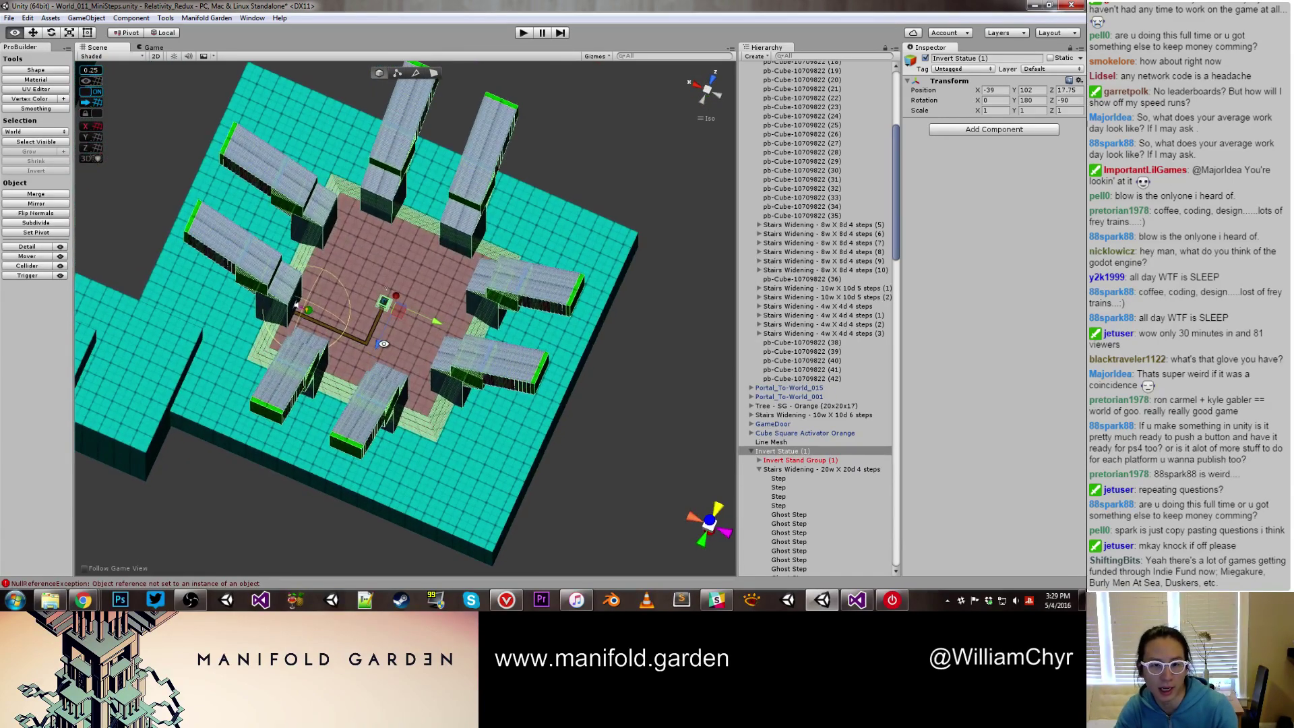
left_click_drag(381, 324, 411, 322, "alt")
left_click(411, 321)
key("g")
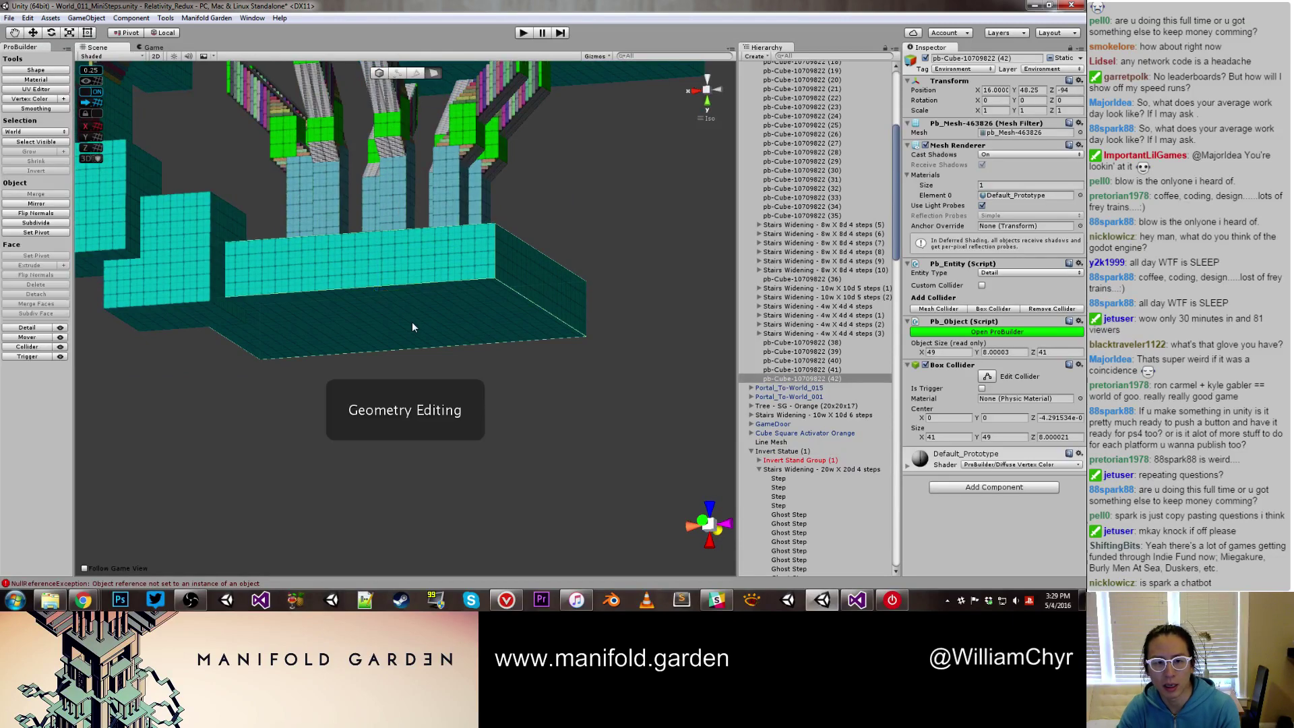
left_click(411, 322)
left_click_drag(376, 382, 374, 427)
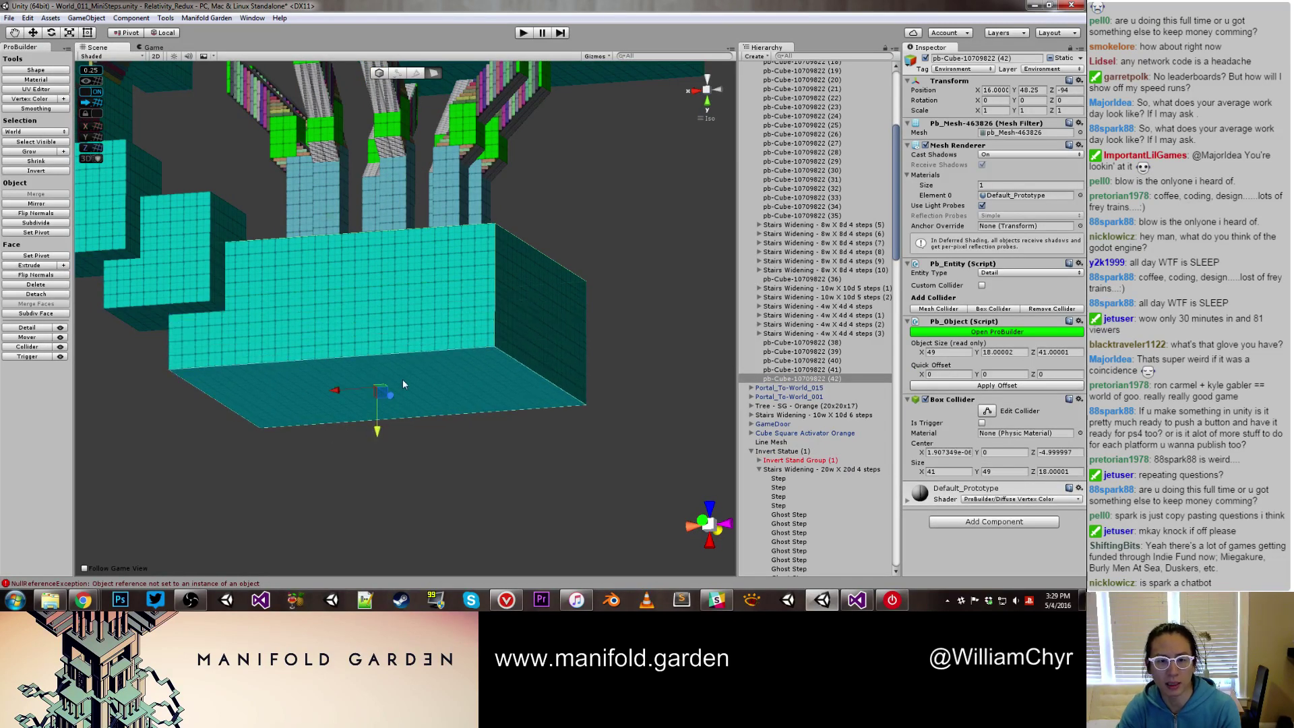
key("g")
key("ctrl+j")
left_click_drag(509, 200, 470, 307, "alt")
key("g")
left_click(457, 346)
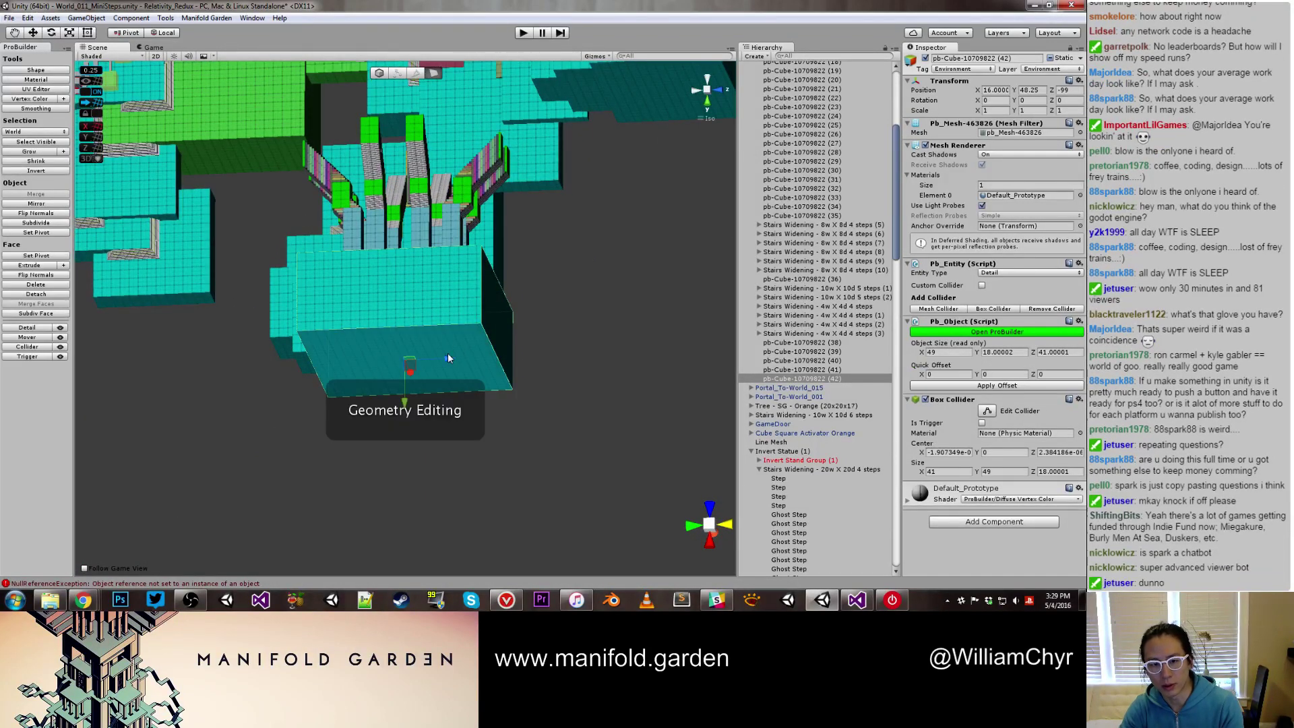
left_click_drag(407, 403, 406, 384)
key("g")
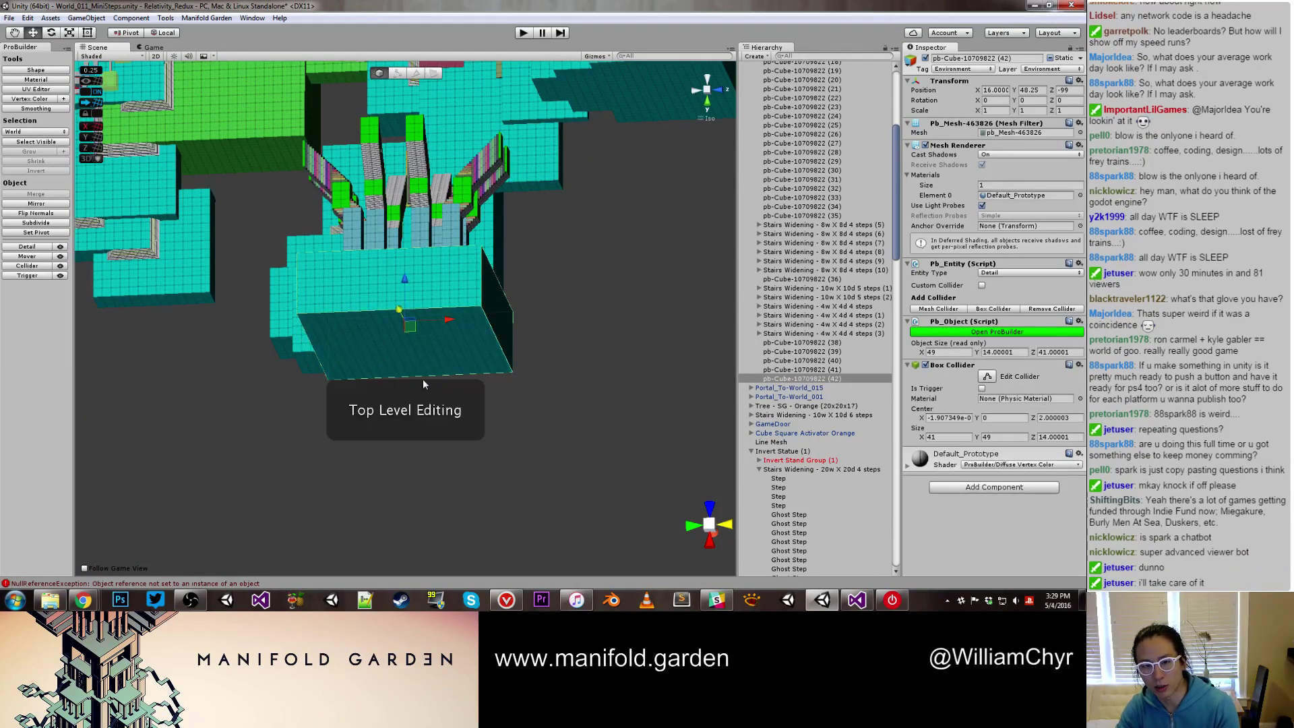
key("ctrl+j")
scroll(469, 348, "down", 6)
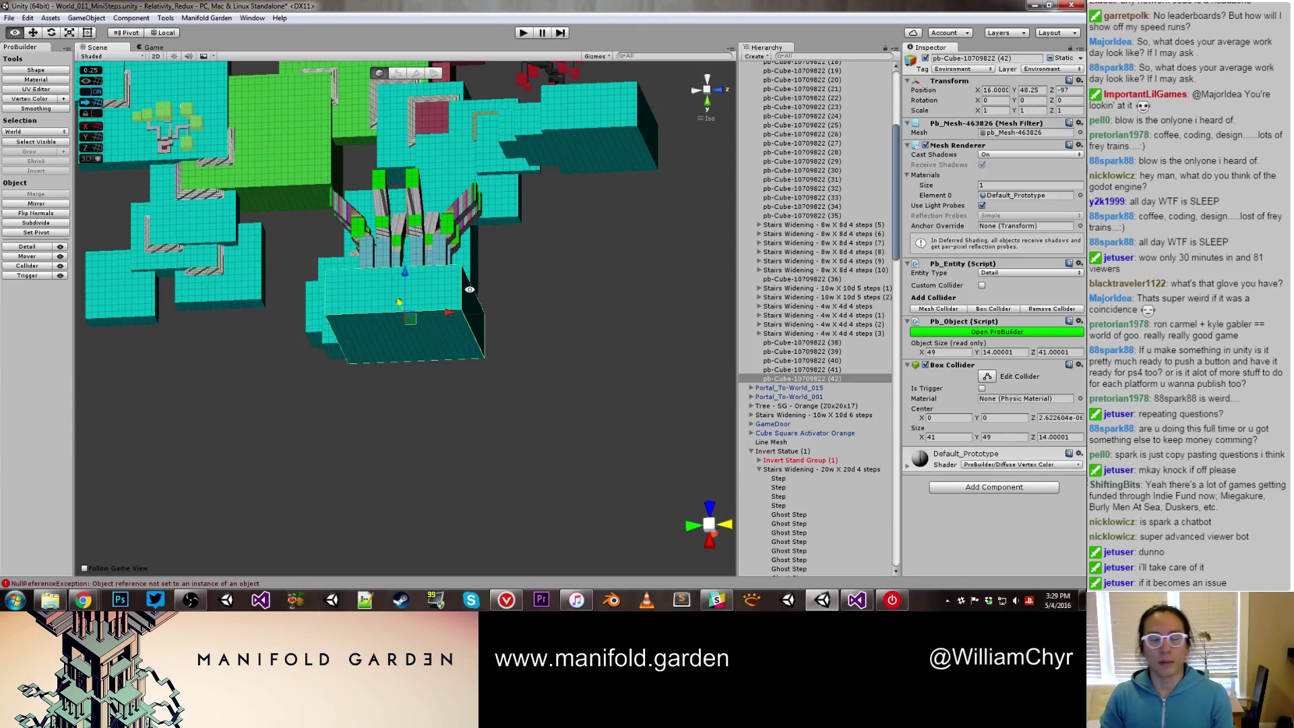
left_click_drag(451, 380, 515, 475, "alt")
scroll(527, 403, "up", 5)
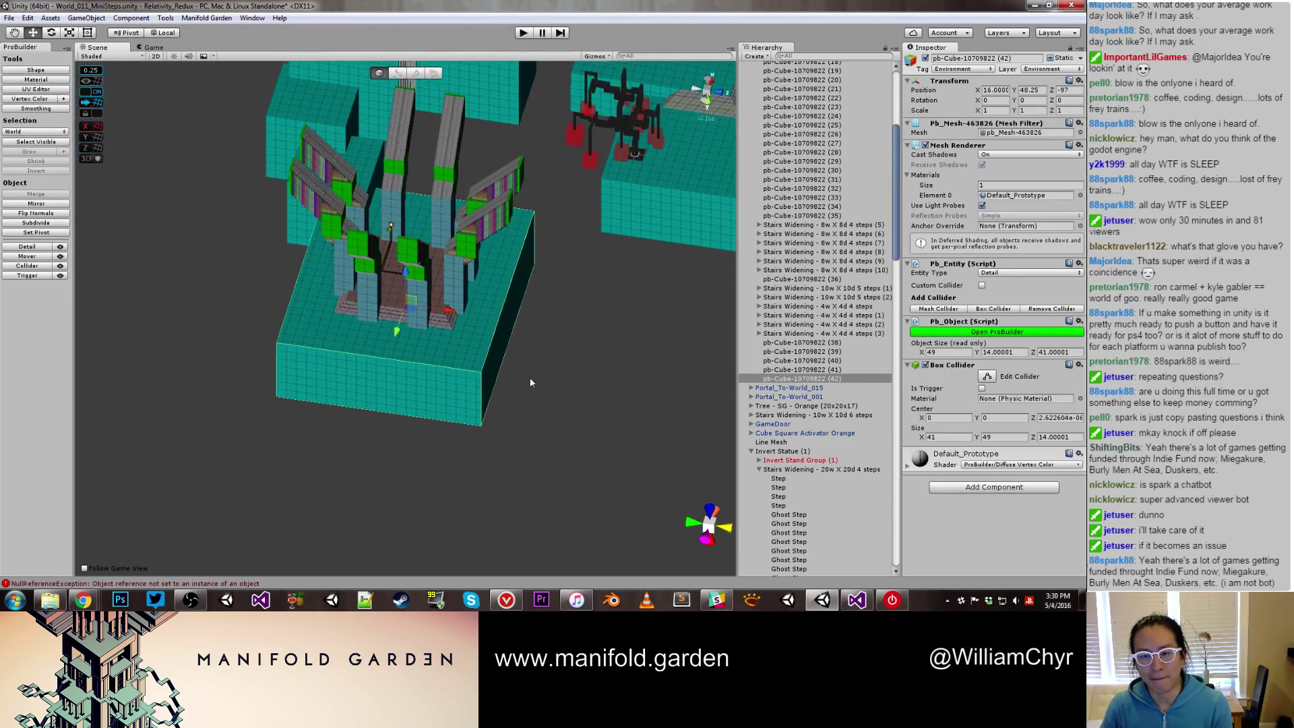
left_click_drag(529, 374, 558, 336, "alt")
scroll(558, 336, "up", 2)
left_click_drag(605, 296, 426, 417, "alt")
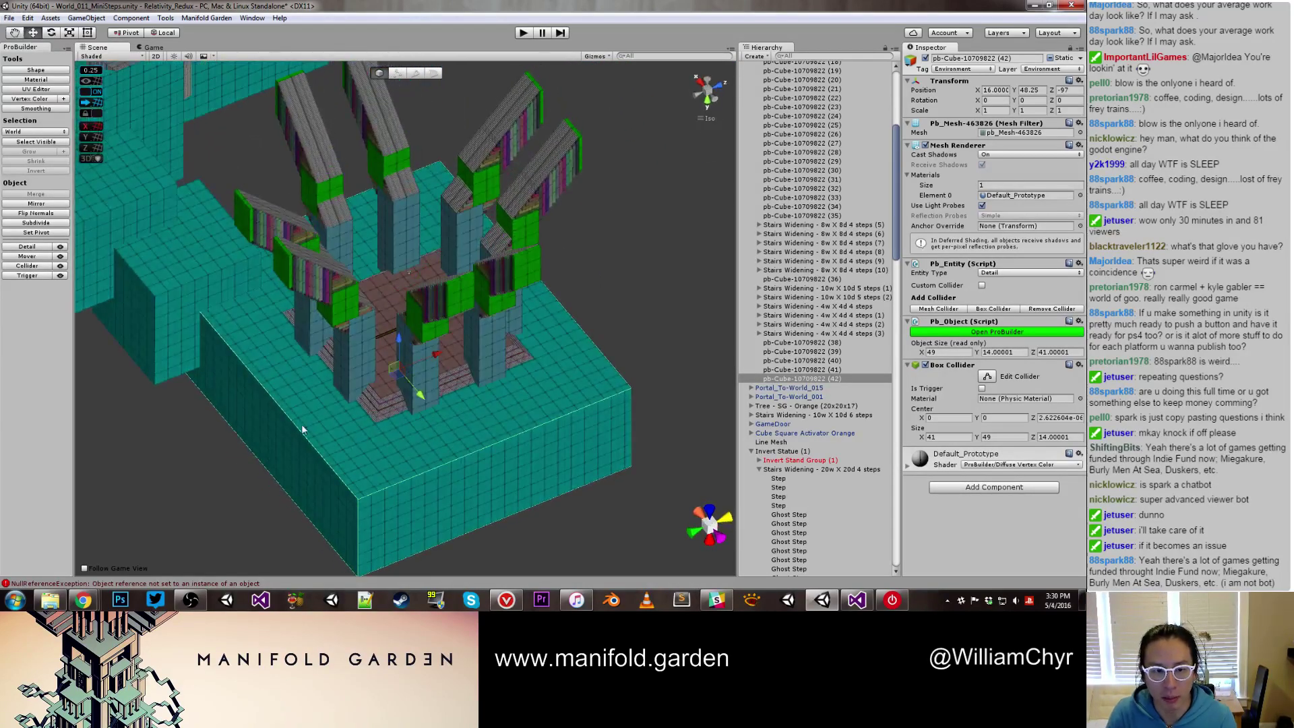
left_click_drag(425, 363, 423, 362)
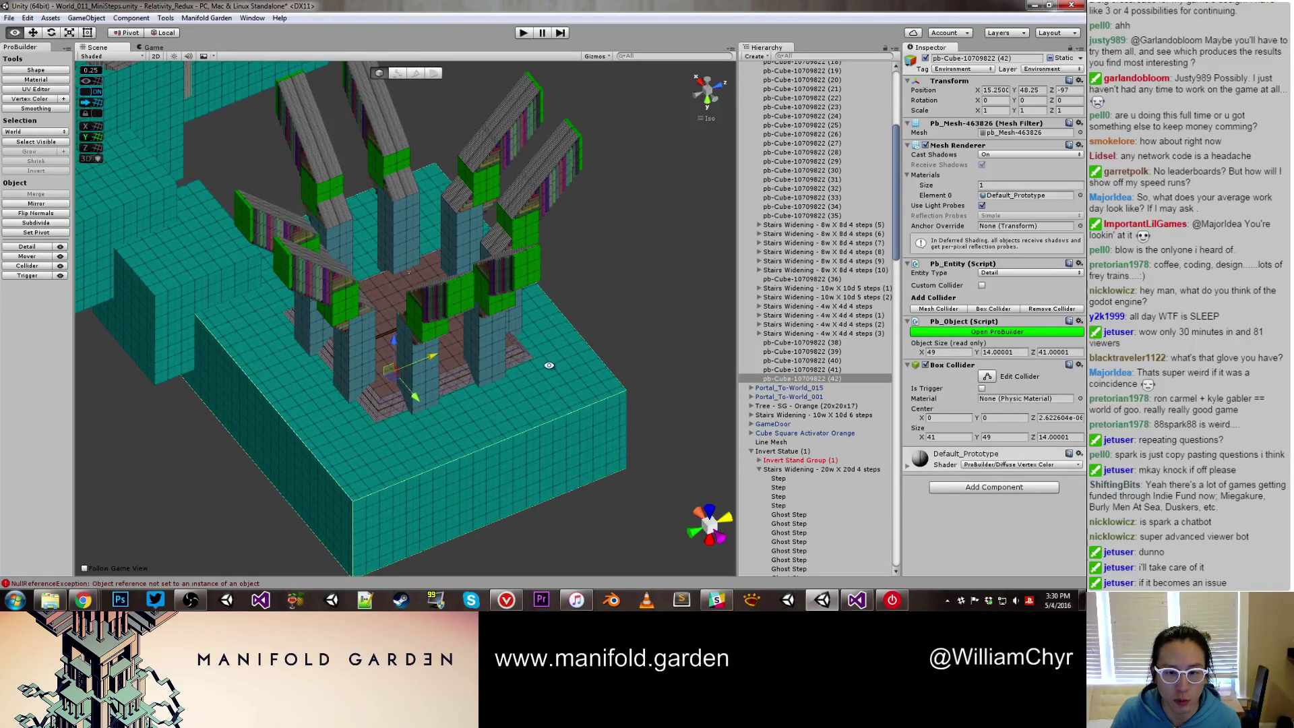
Check from several angles how the 20w X 20d stairs and the Invert Statue (1) group sit on the block, selecting each
left_click_drag(549, 366, 626, 351, "alt")
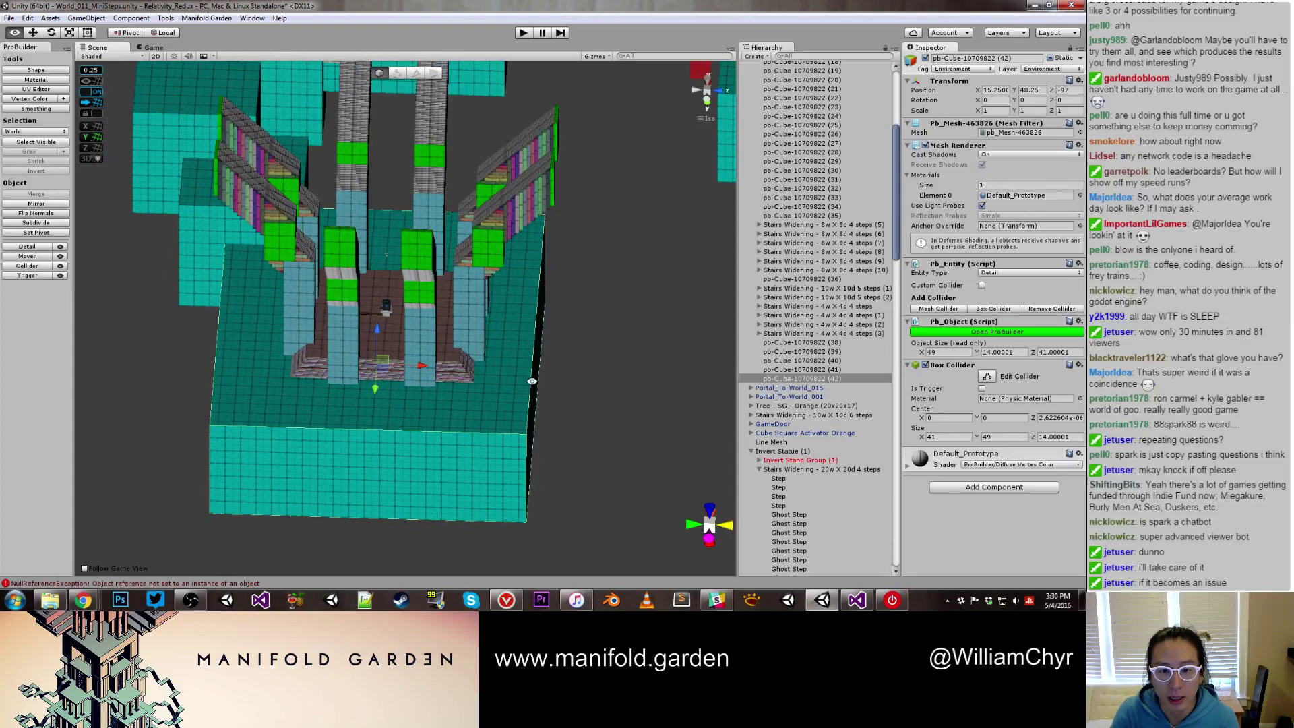
left_click_drag(530, 378, 541, 396, "alt")
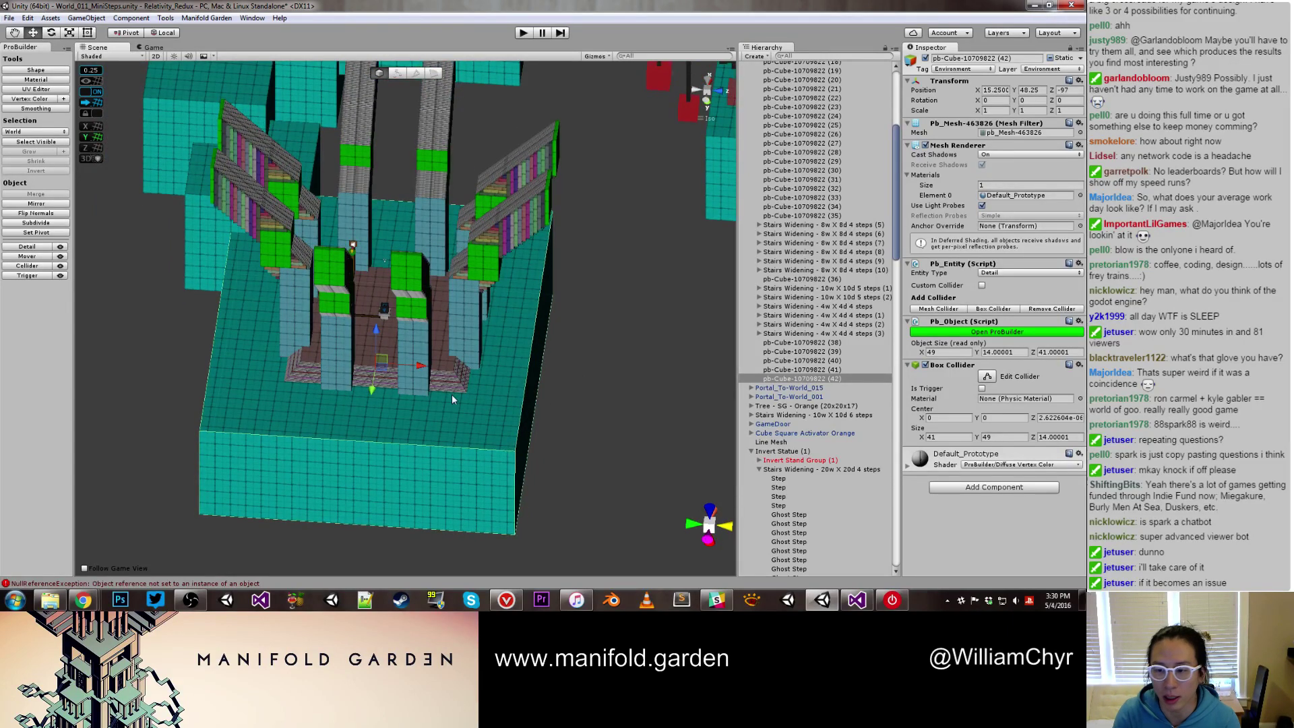
left_click_drag(443, 396, 391, 370, "alt")
left_click(387, 369)
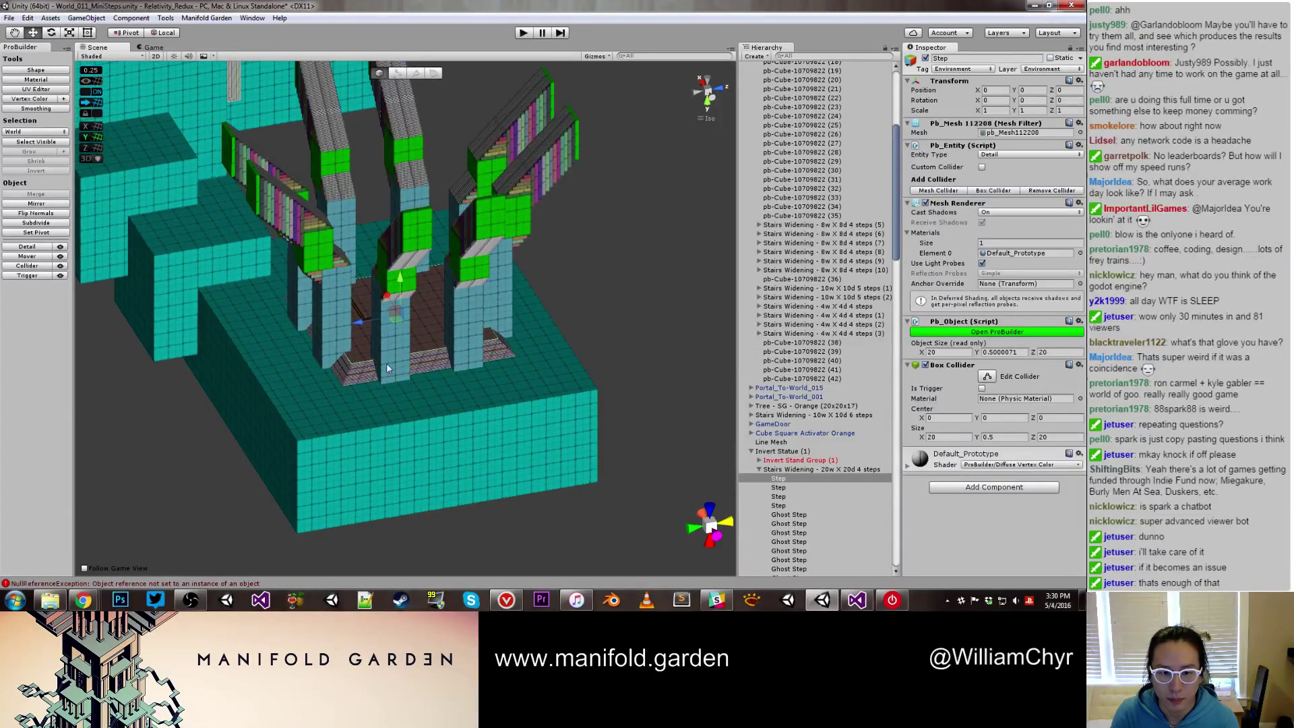
left_click(768, 470)
mouse_move(370, 324)
left_mouse_down("alt")
mouse_move(374, 366)
mouse_move(362, 342)
left_mouse_up("alt")
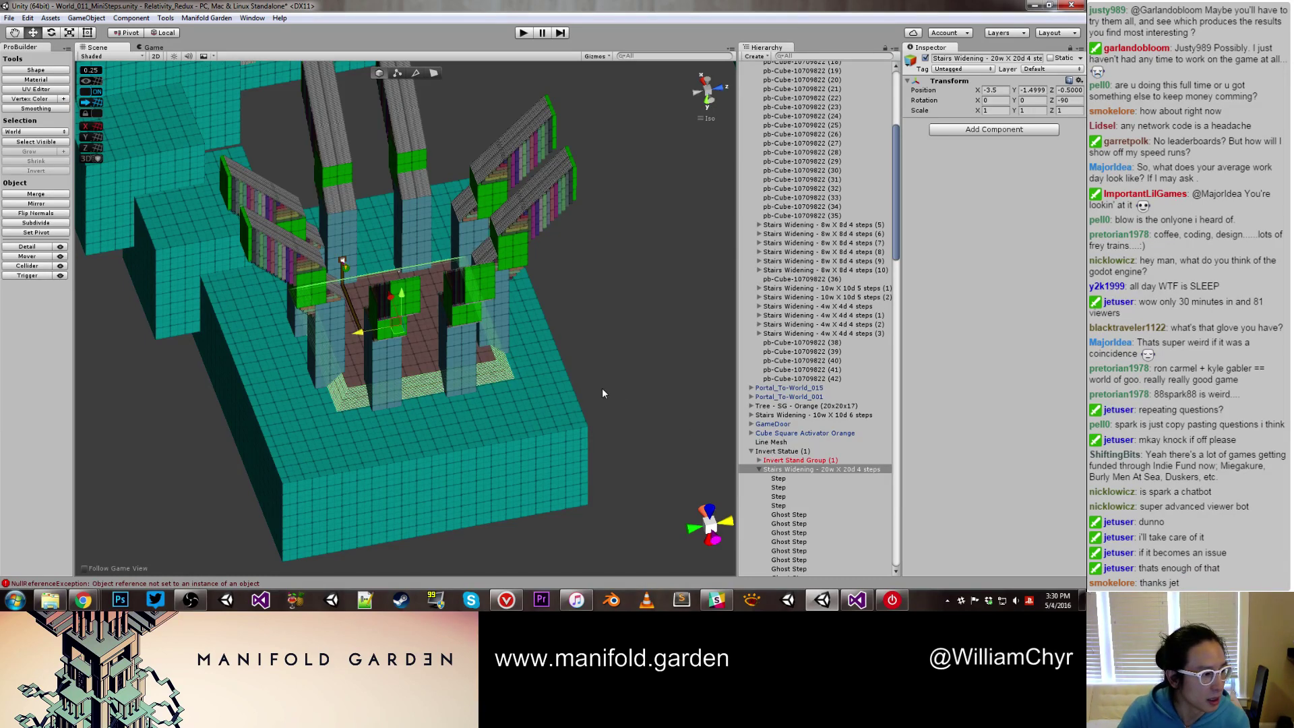
left_click(316, 334)
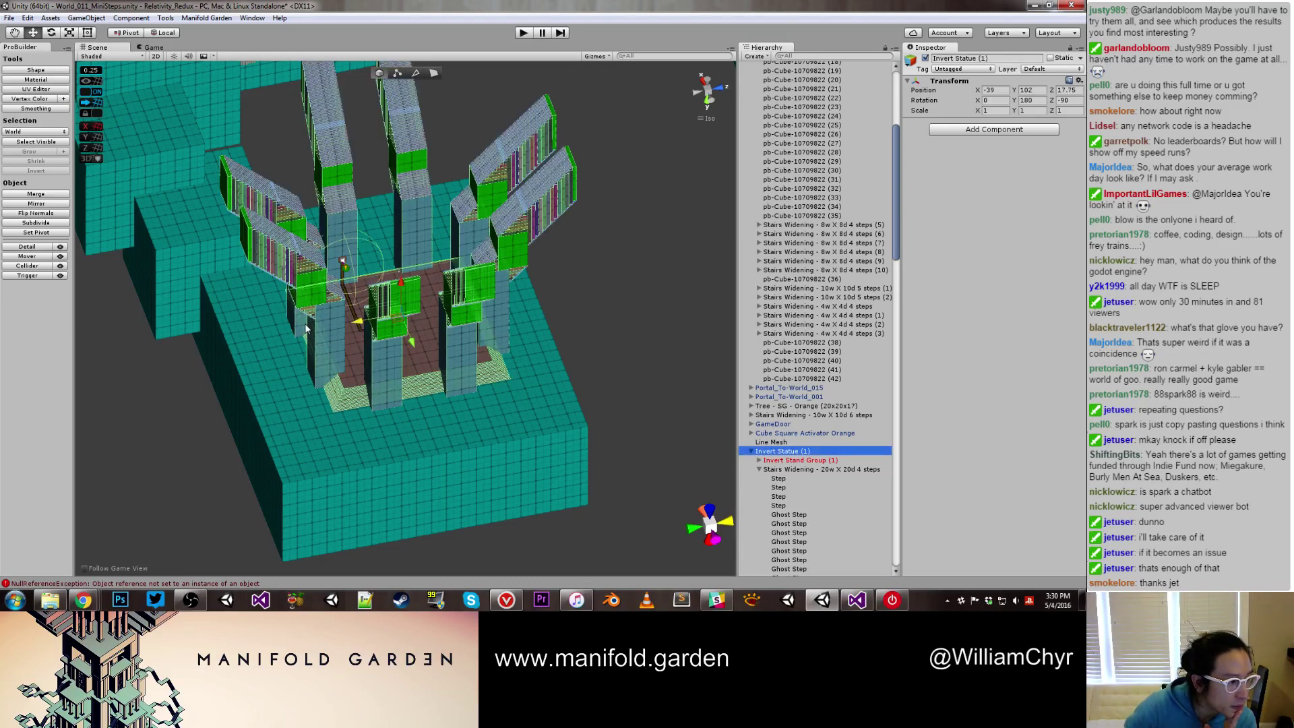
left_click_drag(331, 336, 467, 416, "alt")
scroll(323, 344, "up", 6)
scroll(362, 332, "down", 5)
left_click(431, 422)
key("g")
left_click(432, 423)
scroll(435, 423, "down", 4)
key("g")
key("ctrl+j")
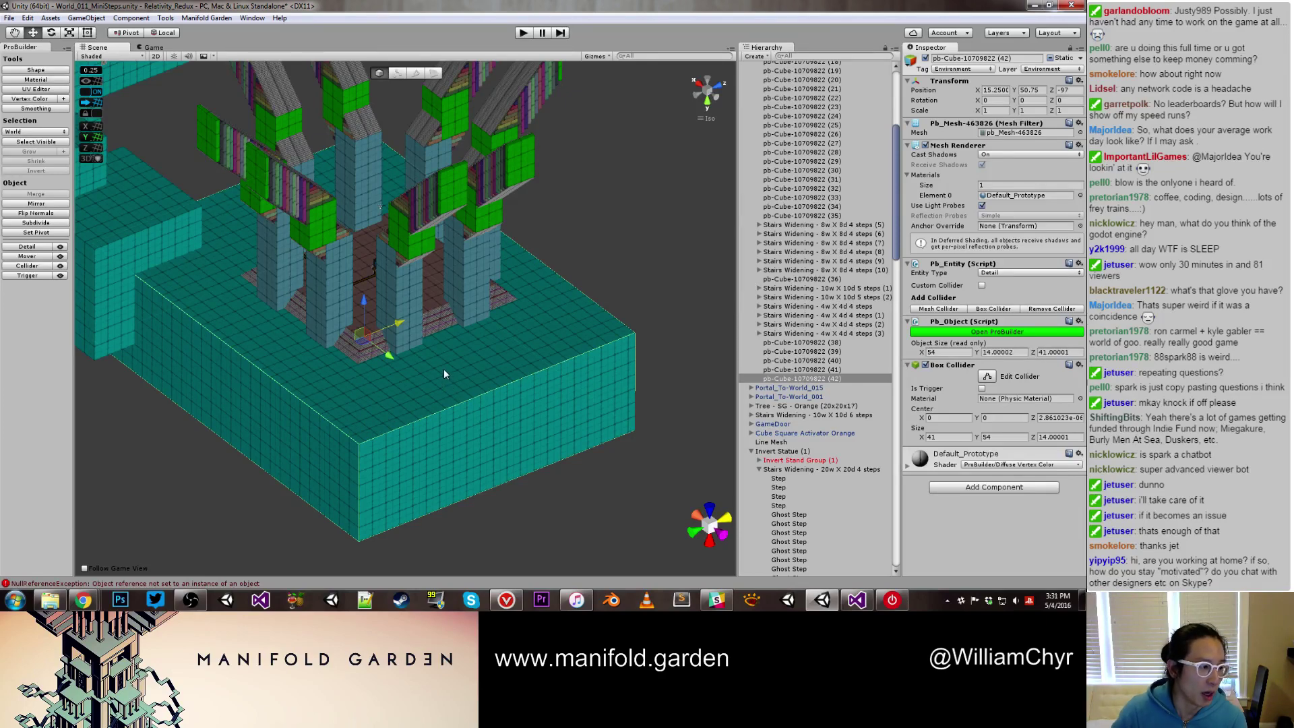
Move the large platform beneath the ring of stairs to X 17.25
left_click_drag(443, 369, 438, 328, "alt")
scroll(432, 326, "down", 5)
left_click_drag(514, 305, 444, 346, "alt")
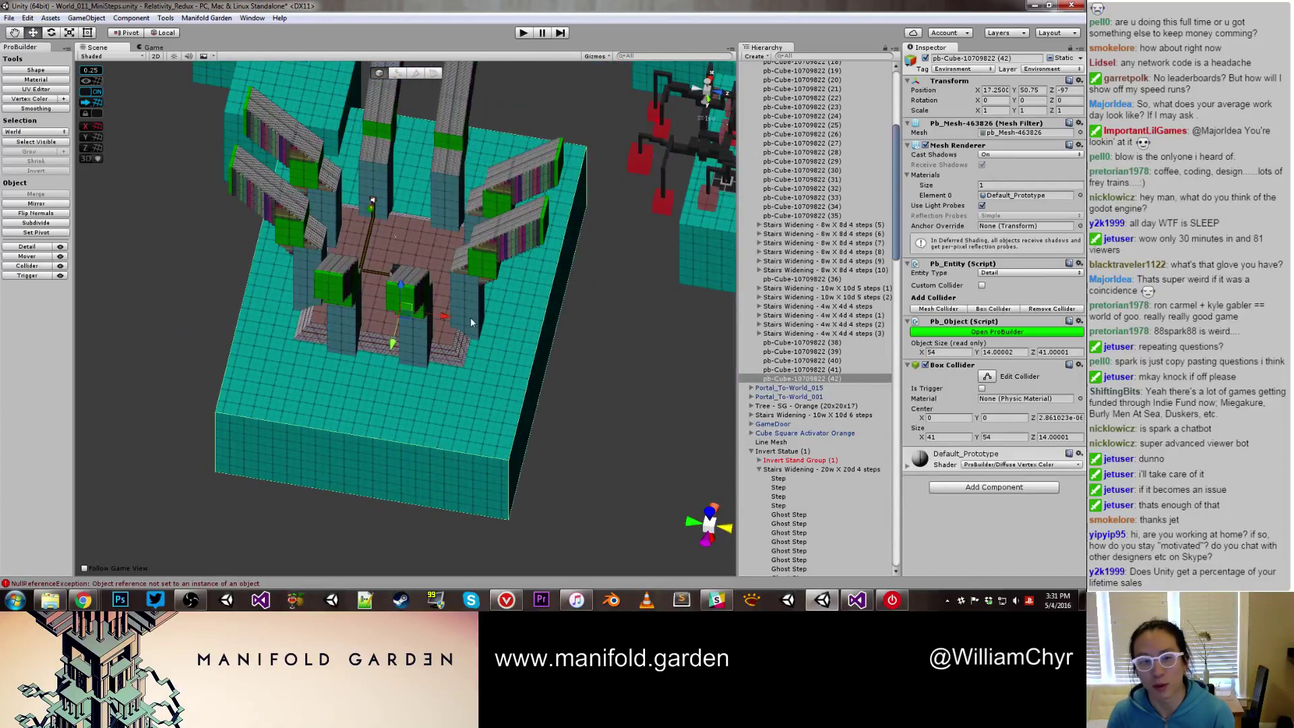
scroll(429, 278, "down", 6)
left_click_drag(428, 277, 306, 251, "alt")
middle_click_drag(306, 251, 381, 344)
scroll(381, 343, "down", 5)
scroll(350, 287, "up", 4)
middle_click_drag(350, 287, 437, 348)
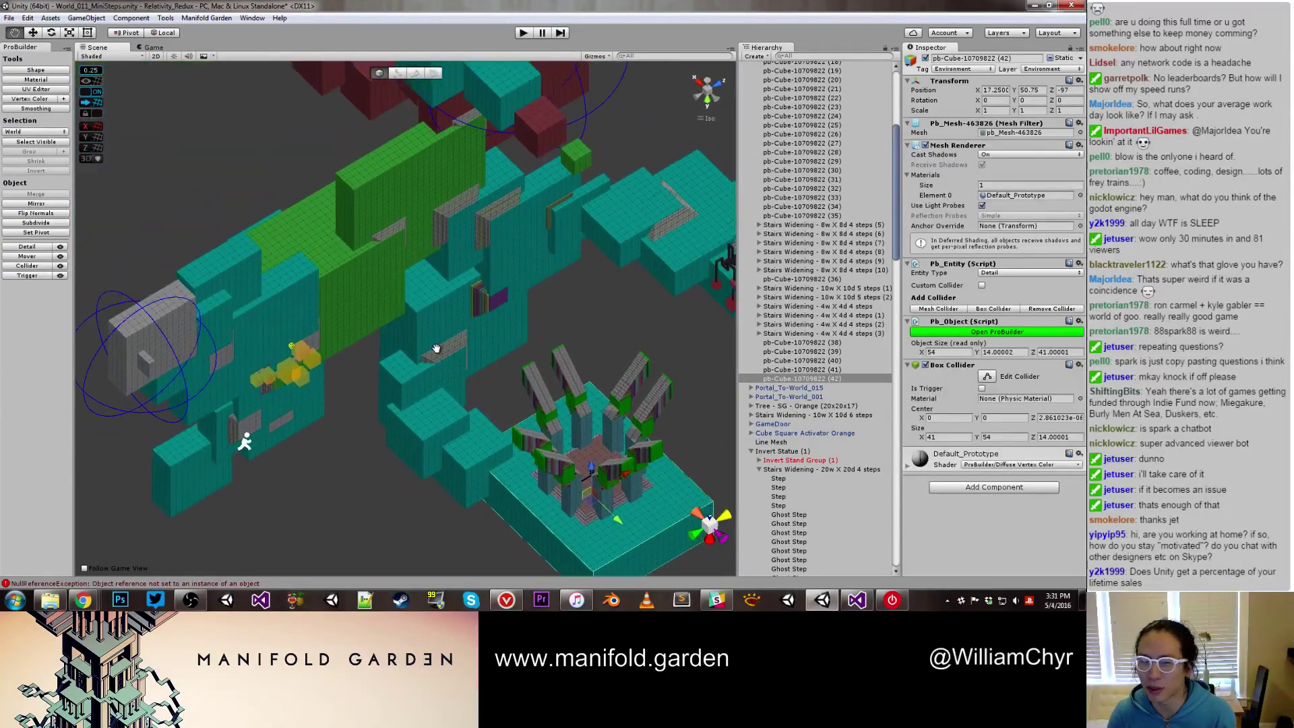
scroll(462, 419, "up", 5)
left_click(409, 422)
key("g")
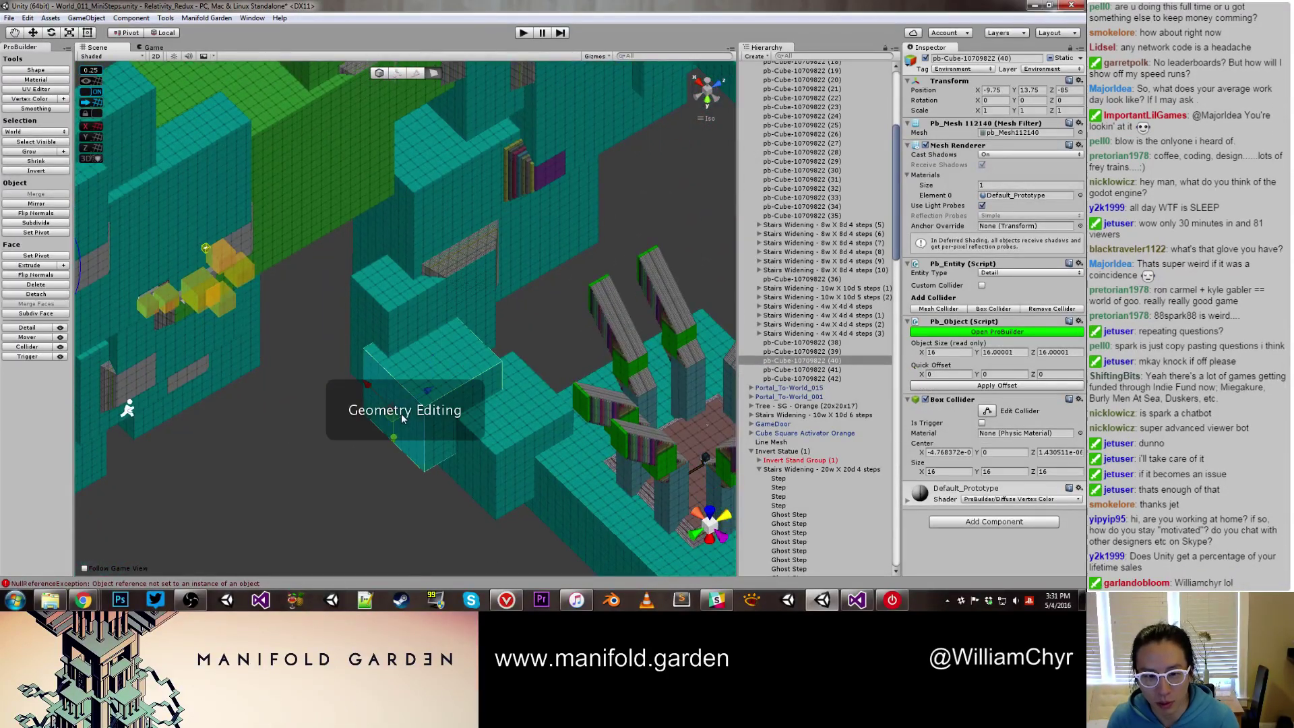
left_click_drag(427, 393, 392, 419)
key("g")
key("ctrl+j")
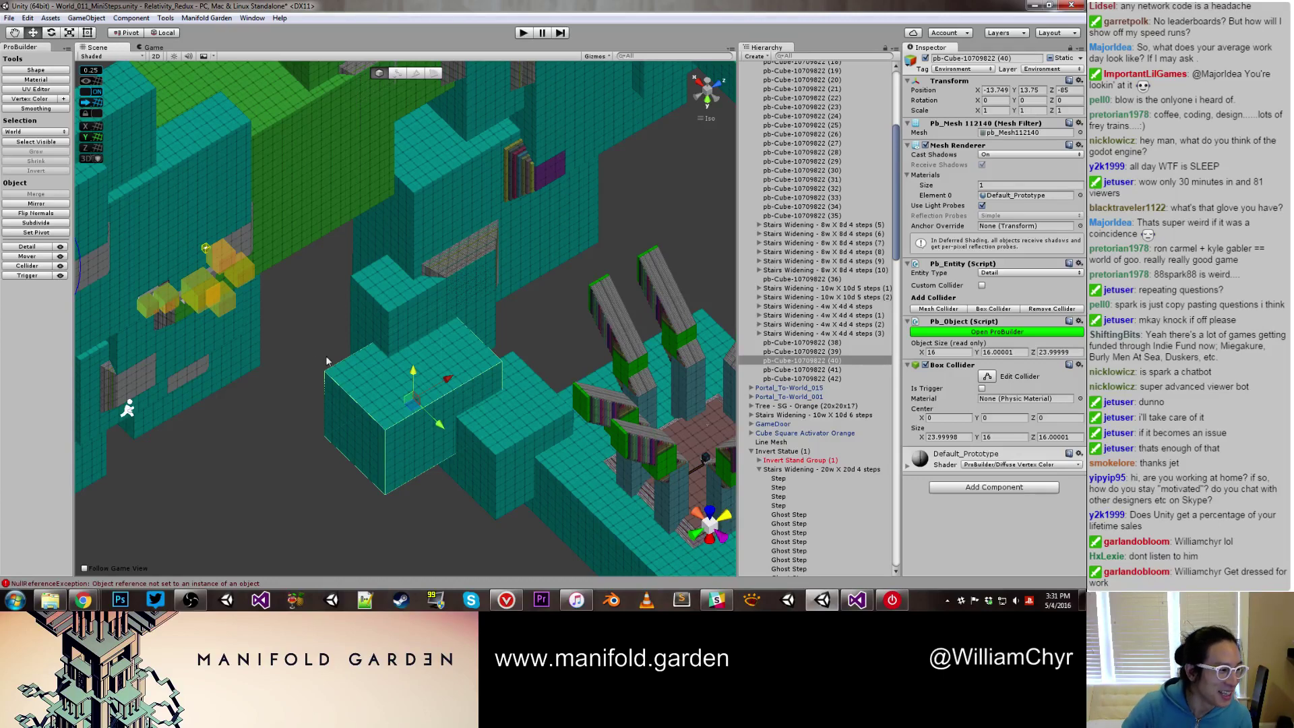
right_click_drag(474, 314, 456, 374)
scroll(438, 364, "up", 3)
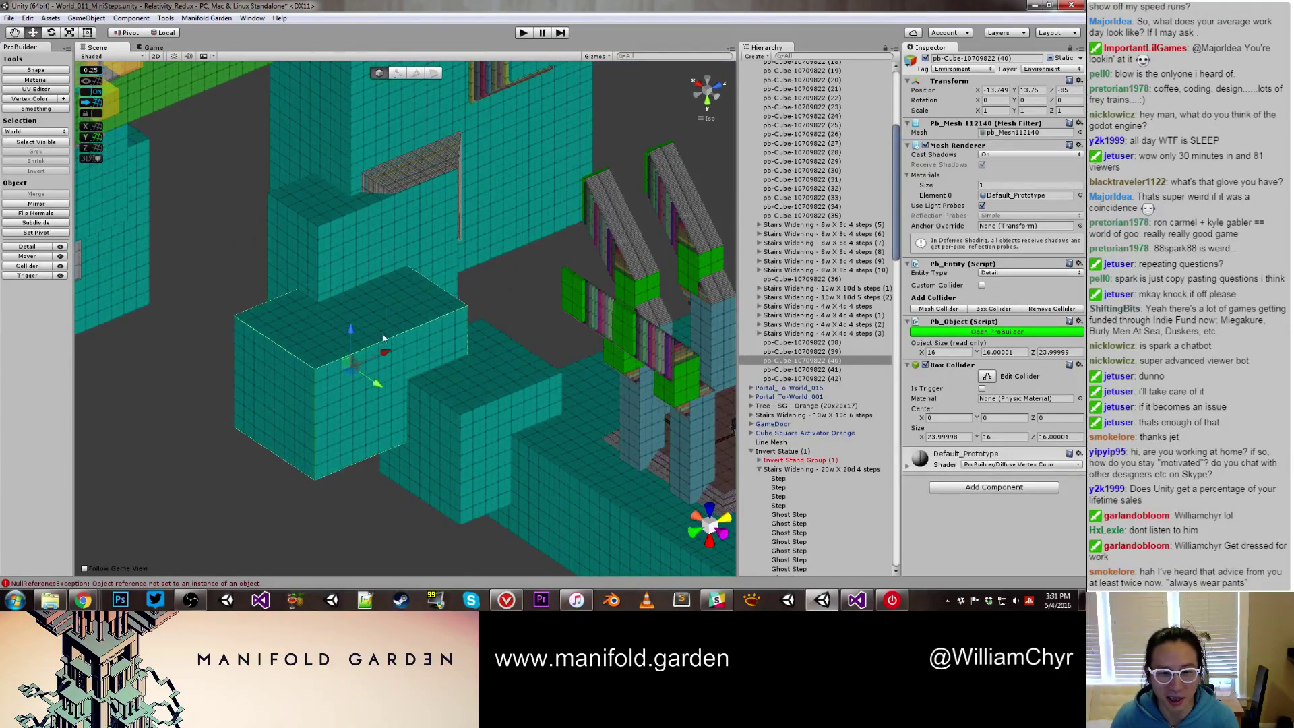
left_click(456, 386)
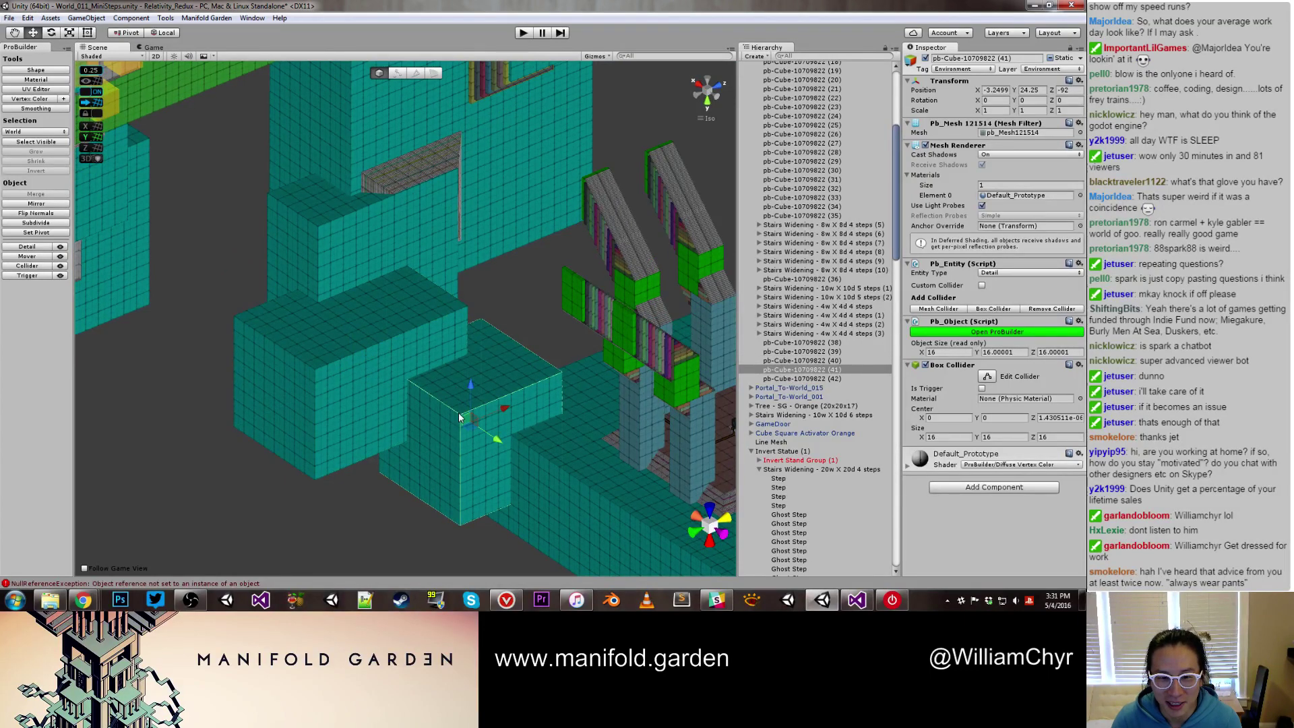
mouse_move(458, 411)
left_mouse_down()
mouse_move(375, 363)
mouse_move(463, 421)
left_mouse_up()
key("g")
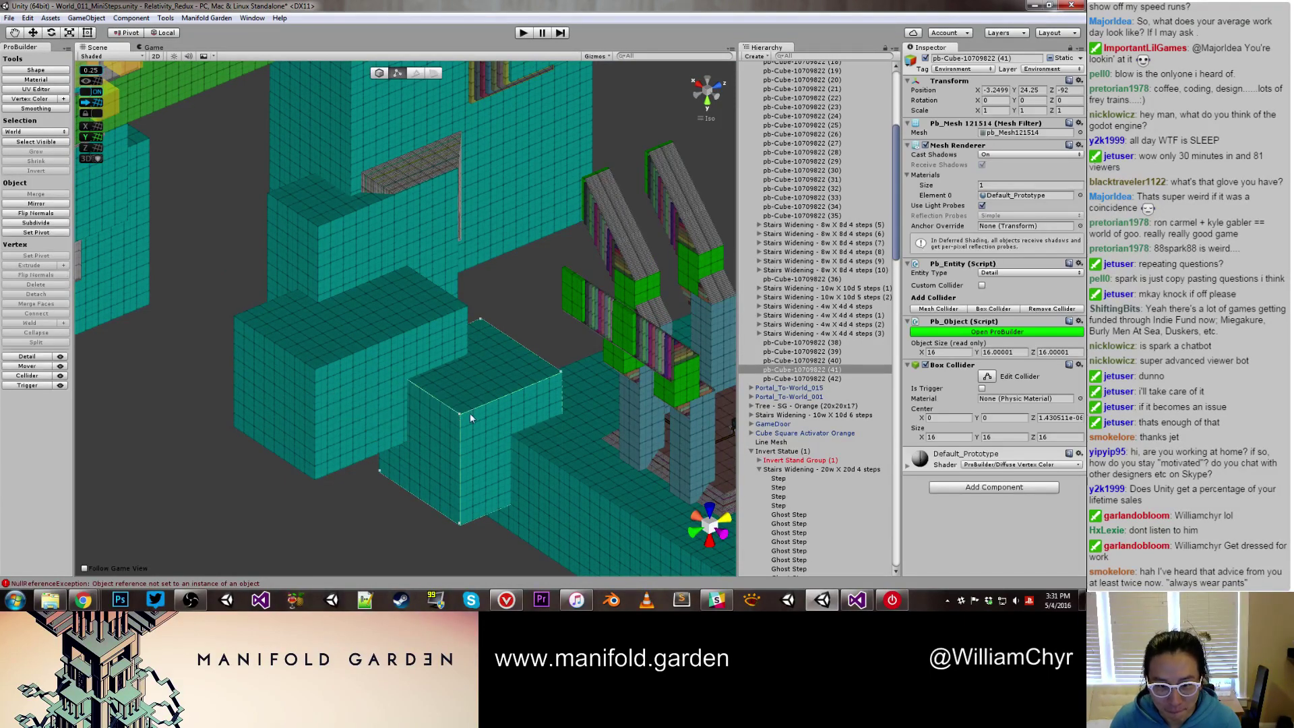
key("g")
left_click_drag(464, 415, 333, 386)
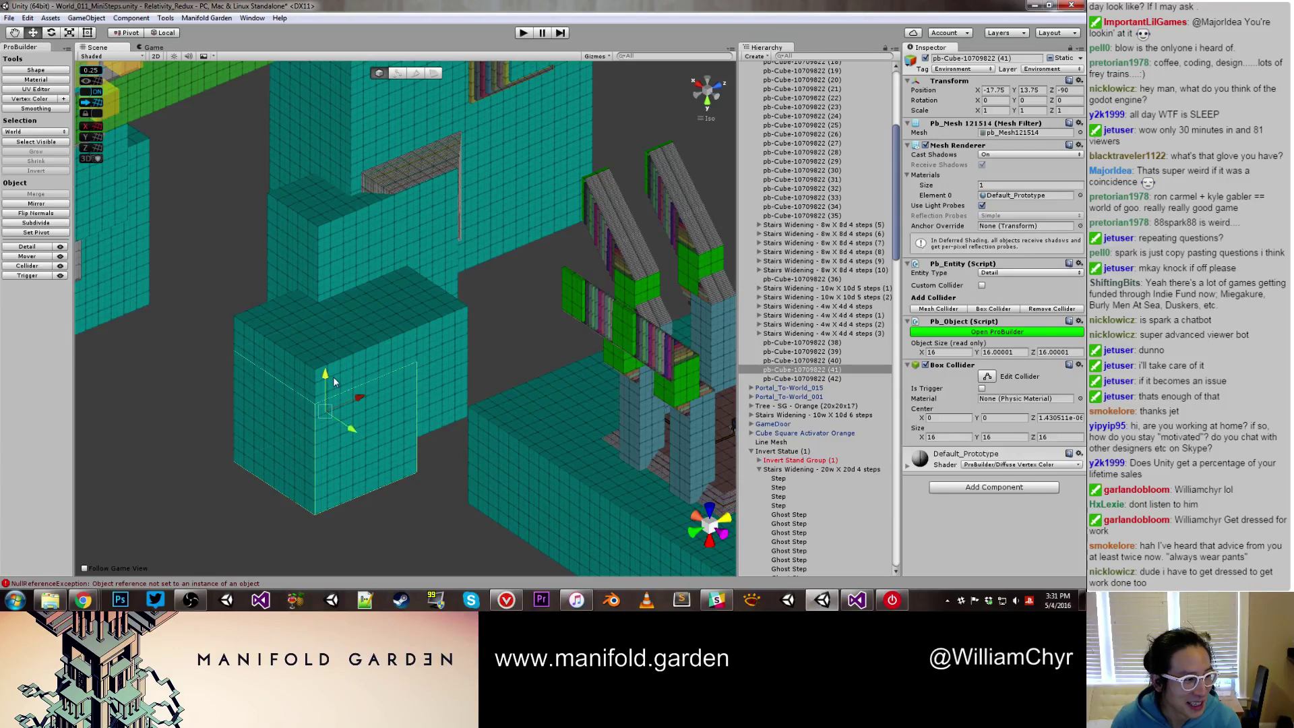
left_click_drag(358, 399, 447, 432)
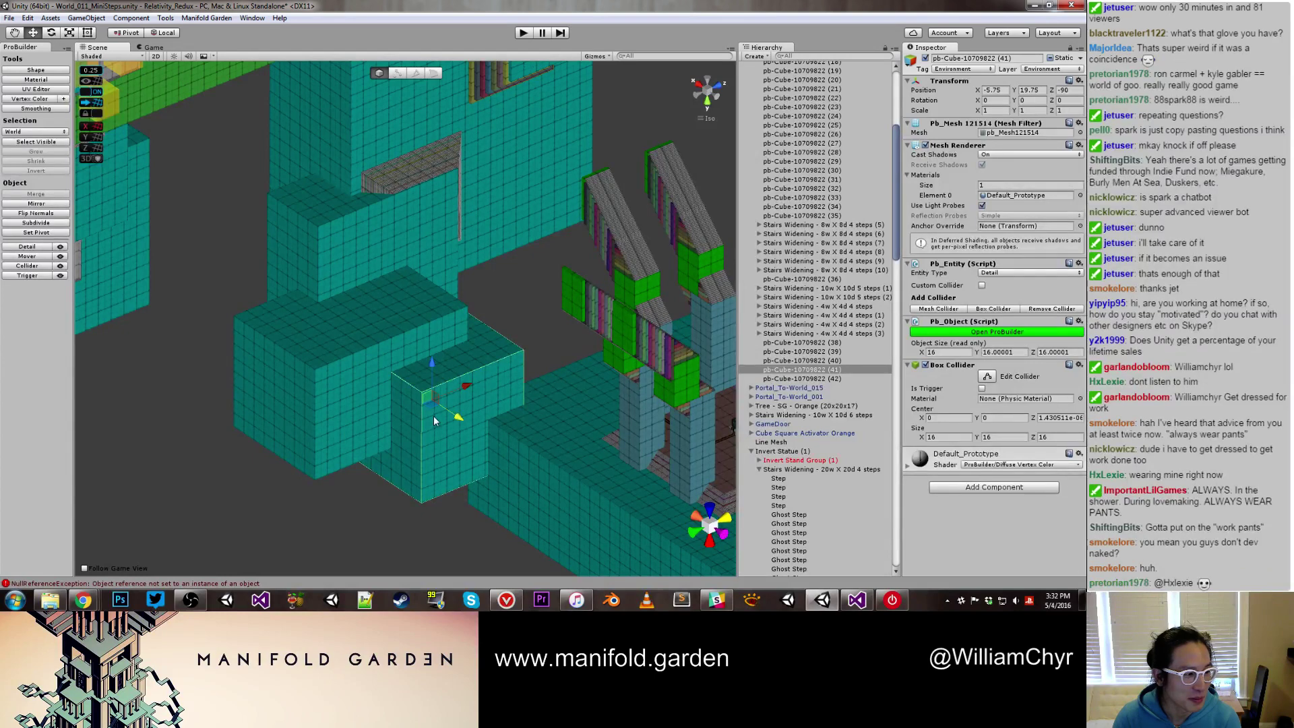
scroll(434, 416, "up", 4)
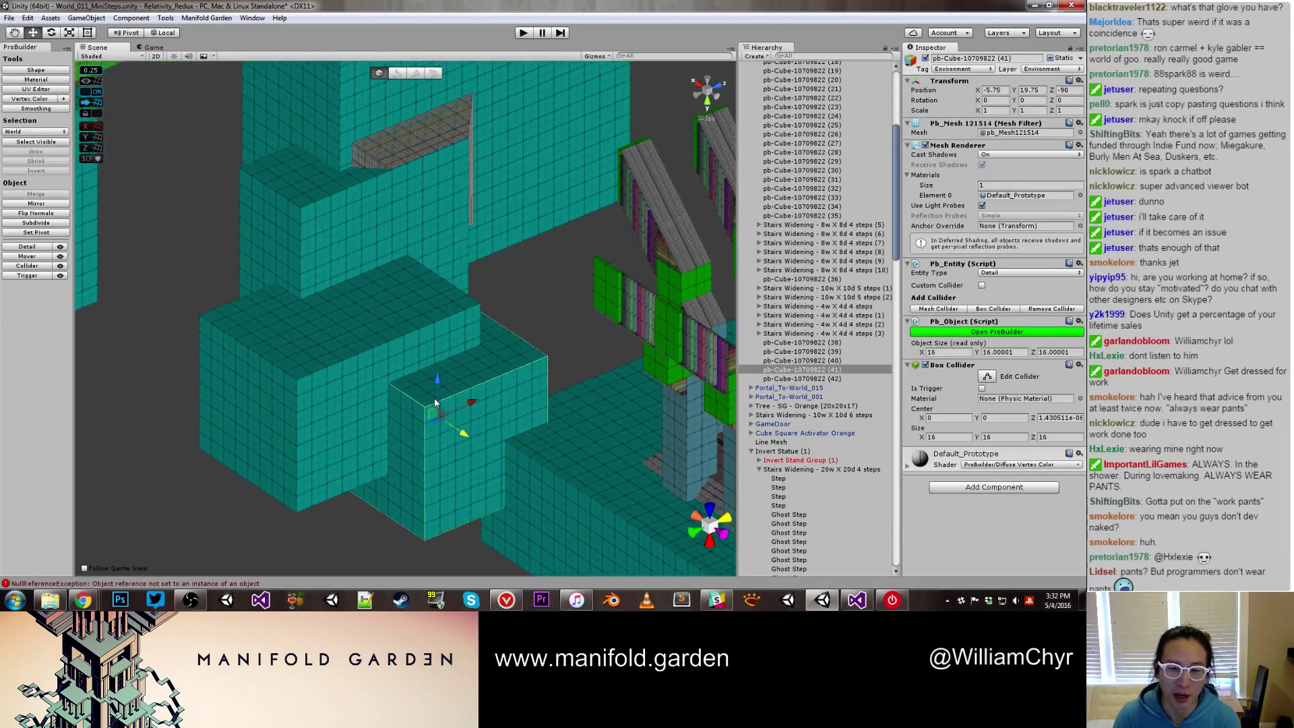
left_click_drag(435, 386, 434, 378)
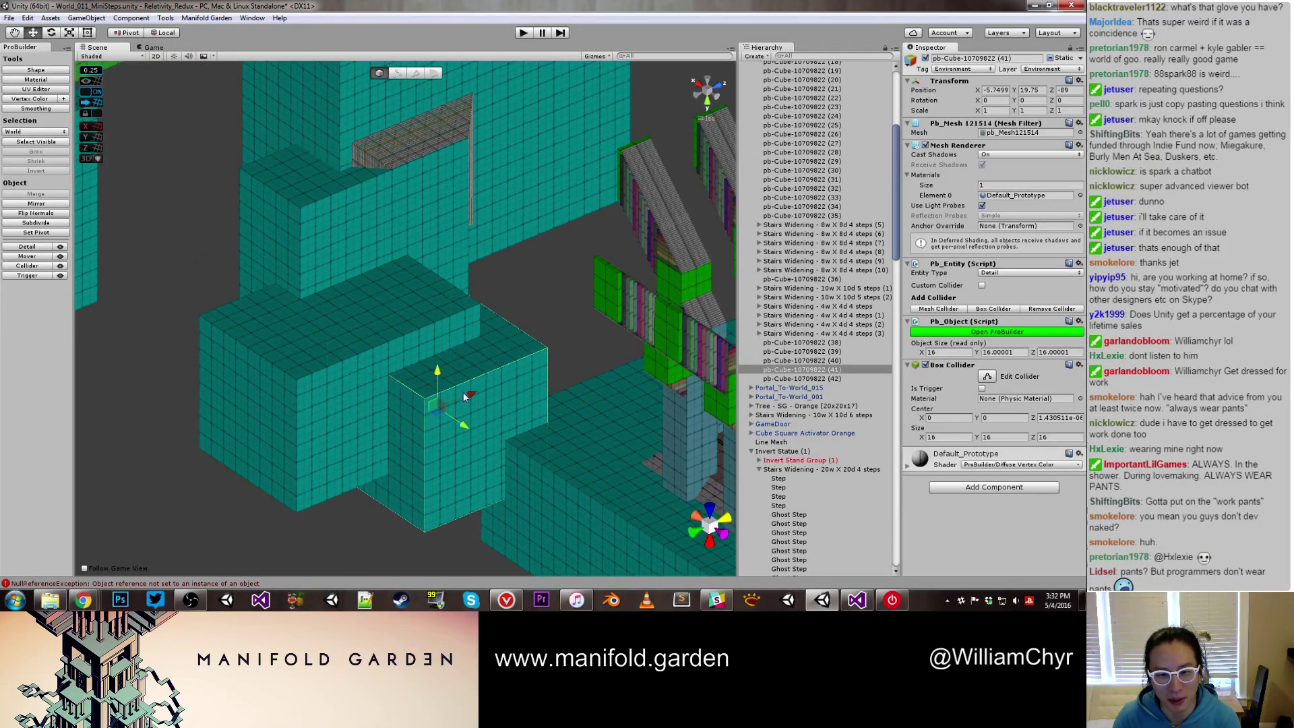
Shift the cube between the extended block and the platform to Y 23.75 and Z -91
left_click_drag(512, 377, 582, 472, "alt")
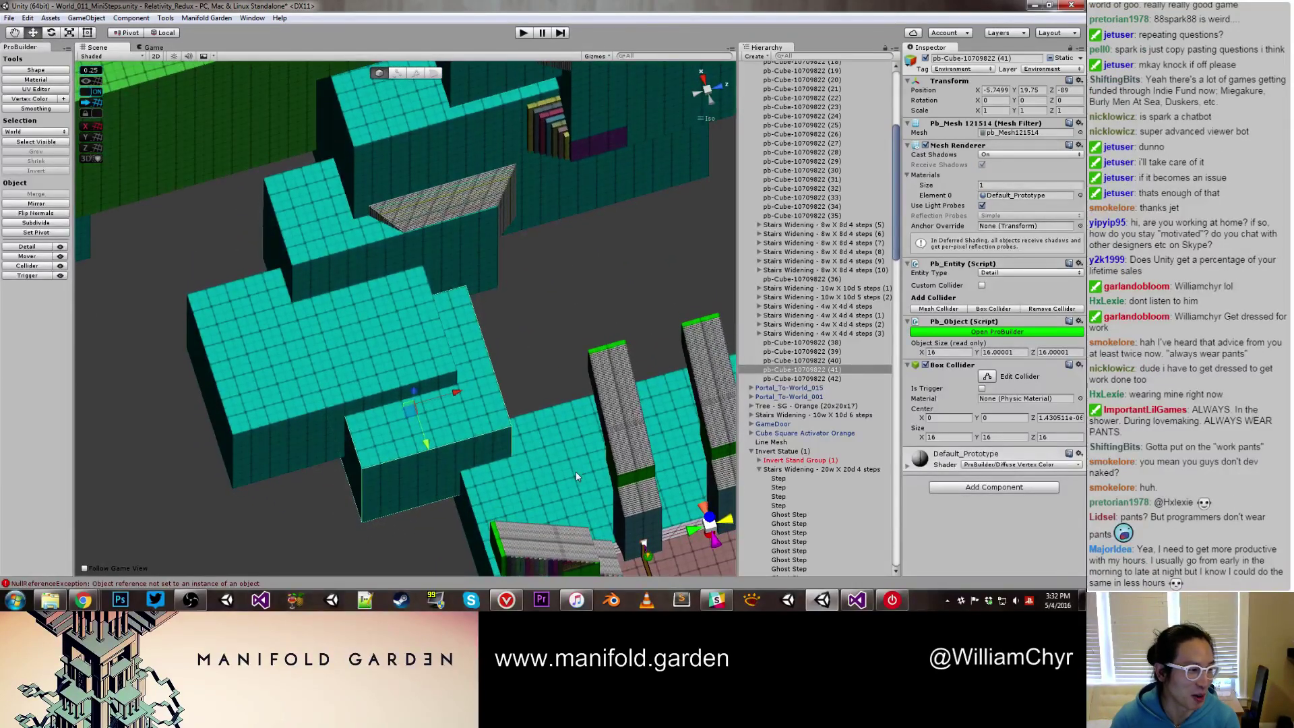
mouse_move(566, 341)
left_mouse_down("alt")
mouse_move(511, 373)
mouse_move(583, 350)
left_mouse_up("alt")
scroll(413, 368, "up", 7, "alt")
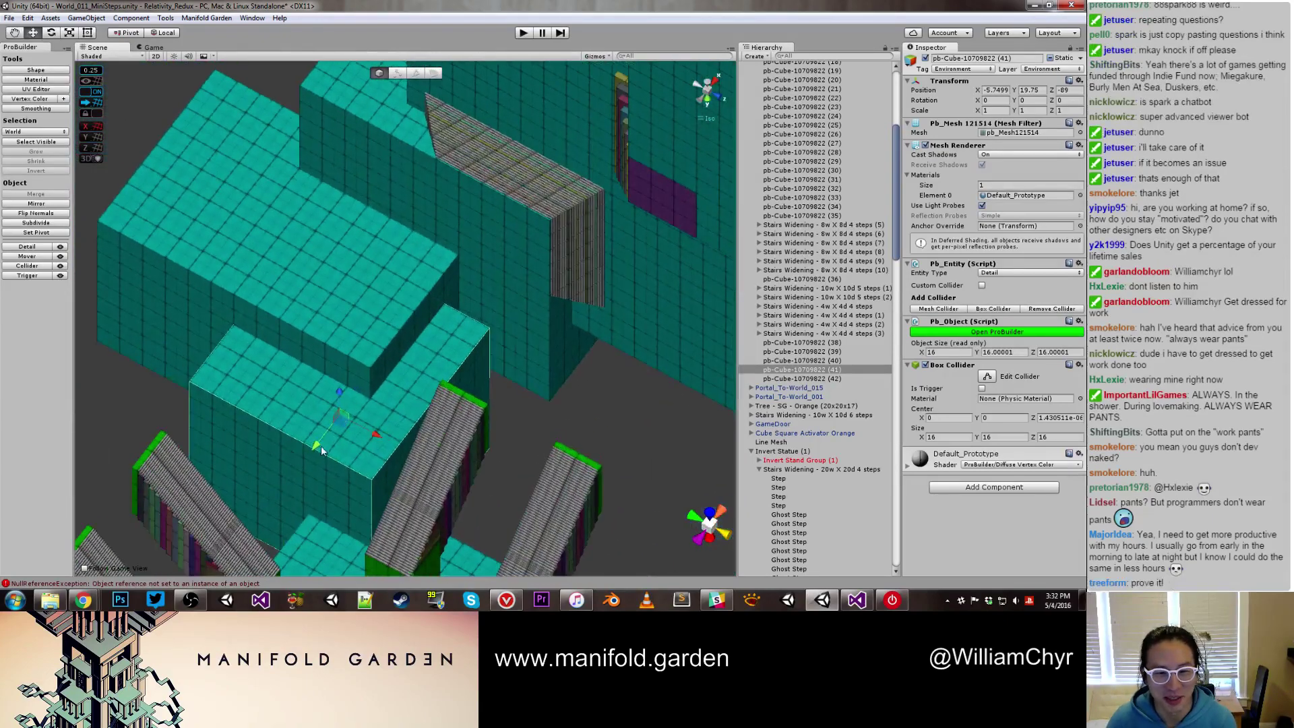
left_click_drag(315, 442, 252, 338)
scroll(292, 449, "down", 5)
left_click_drag(404, 402, 345, 364, "alt")
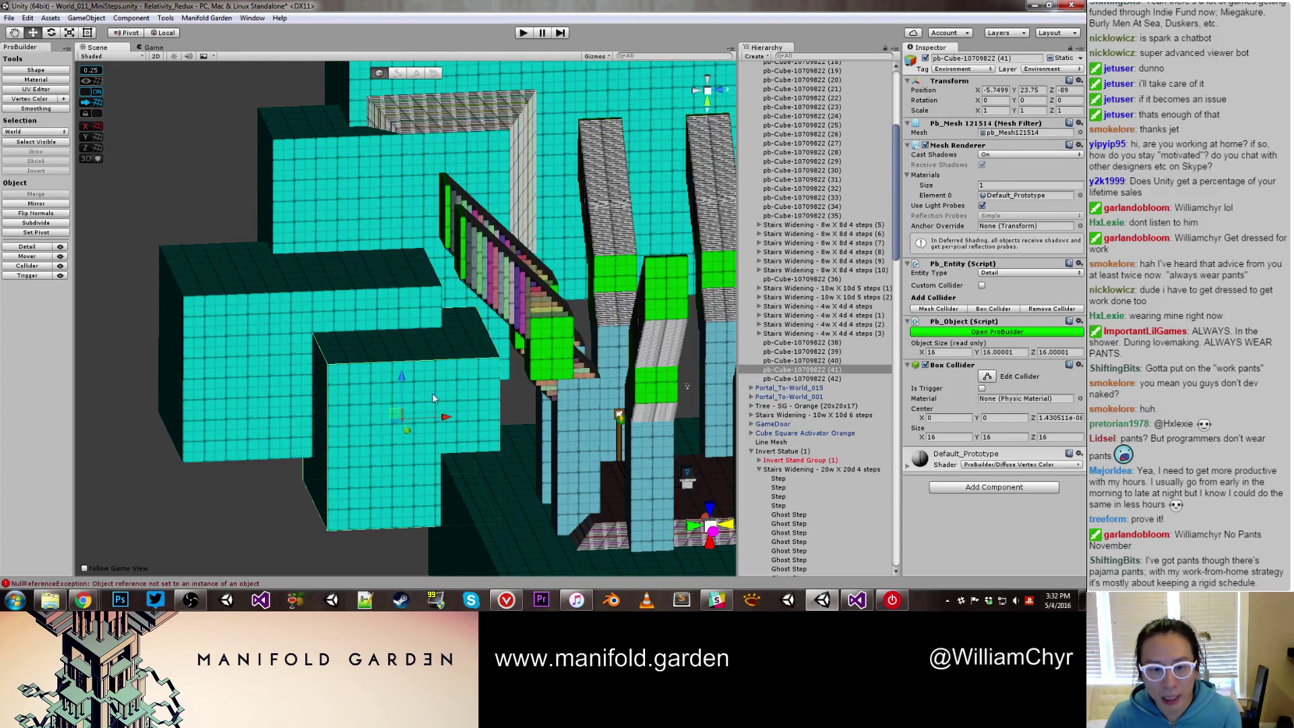
left_click_drag(433, 398, 383, 383, "alt")
middle_click_drag(431, 418, 414, 378)
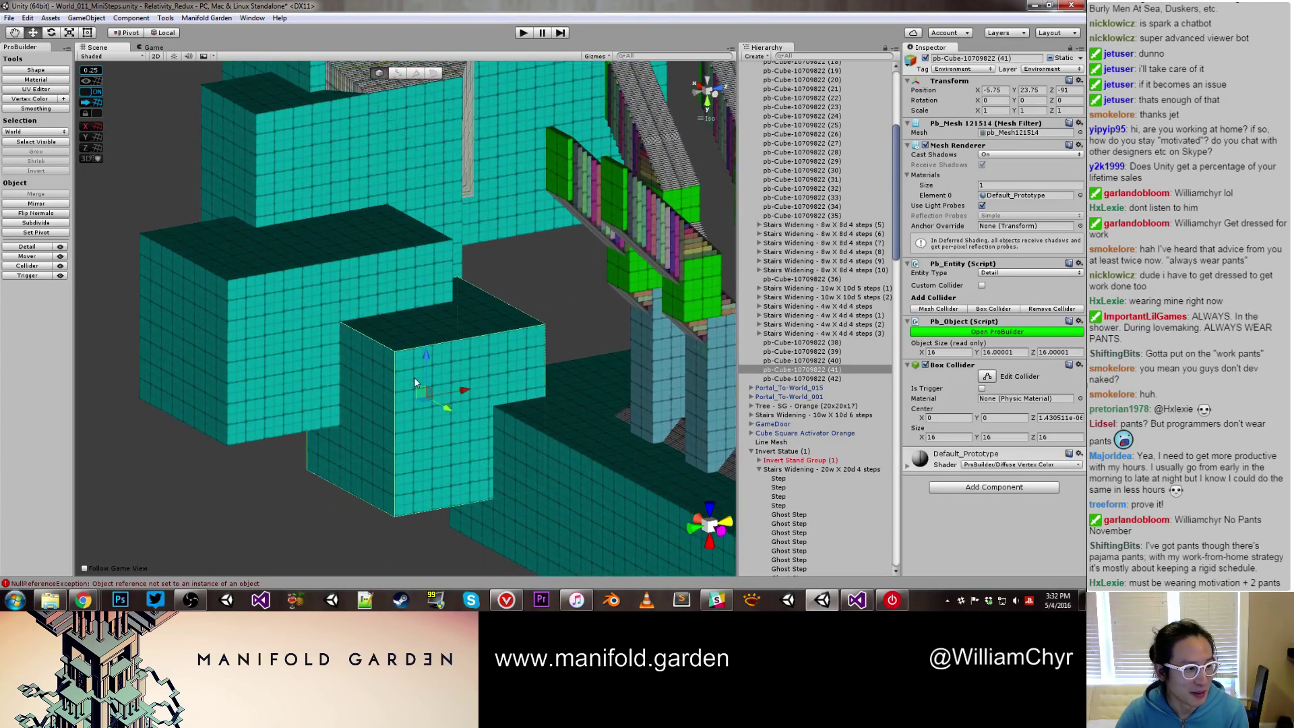
Duplicate the stair group "Stairs Widening - 10w X 10d 6 steps (4)" on the upper block
left_click_drag(463, 369, 458, 416, "alt")
left_click_drag(528, 362, 512, 391, "alt")
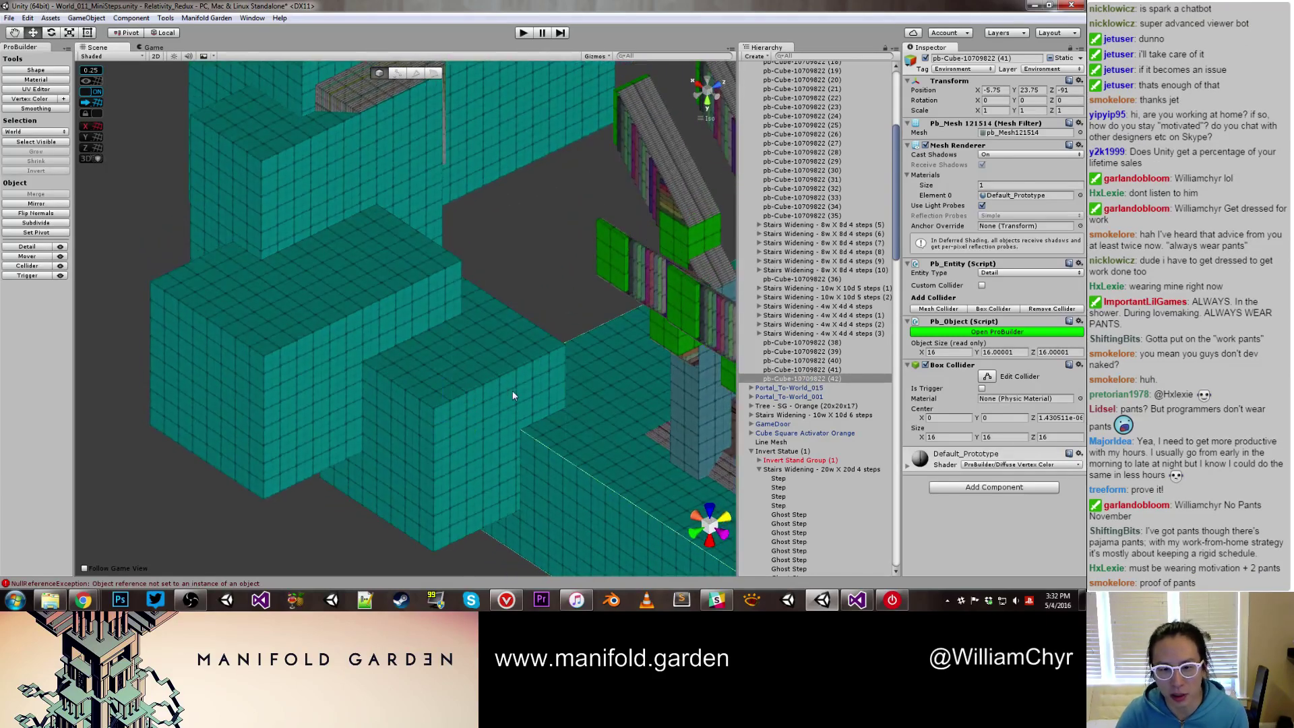
left_click(500, 389)
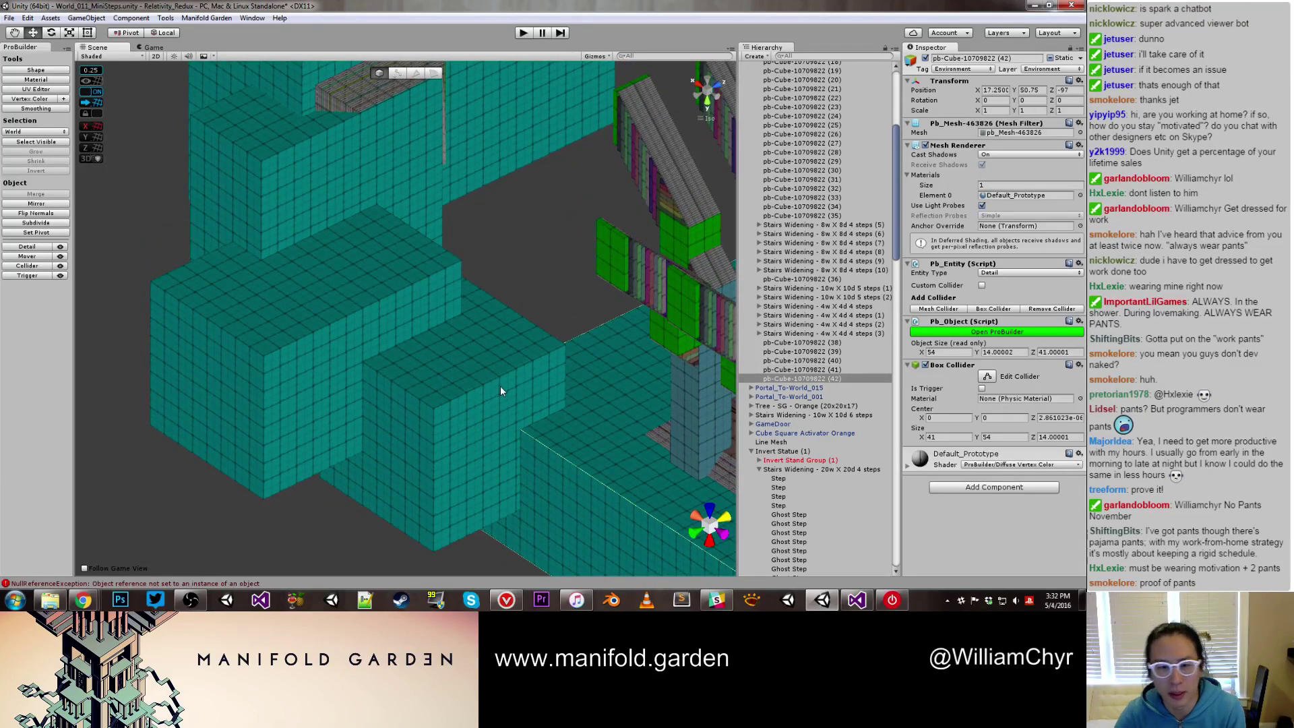
left_click_drag(500, 389, 304, 300, "alt")
scroll(386, 260, "down", 3)
left_click(420, 184)
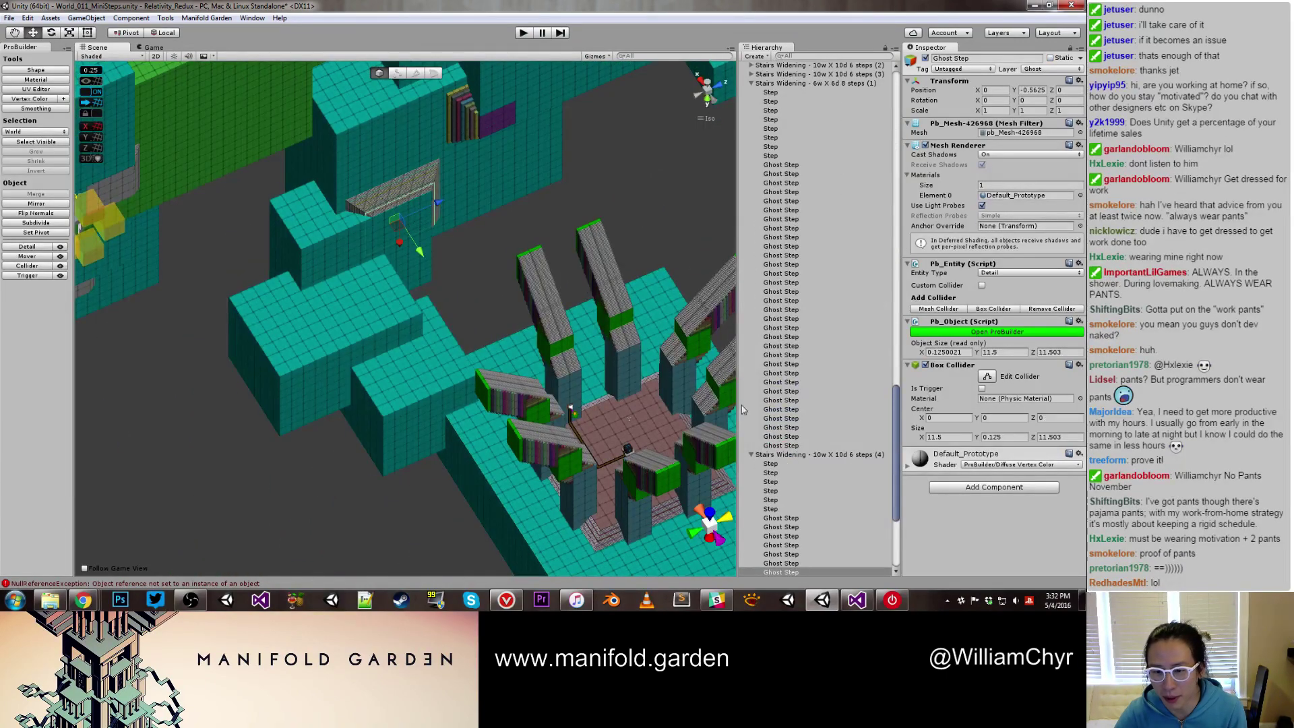
left_click(769, 455)
key("ctrl+d")
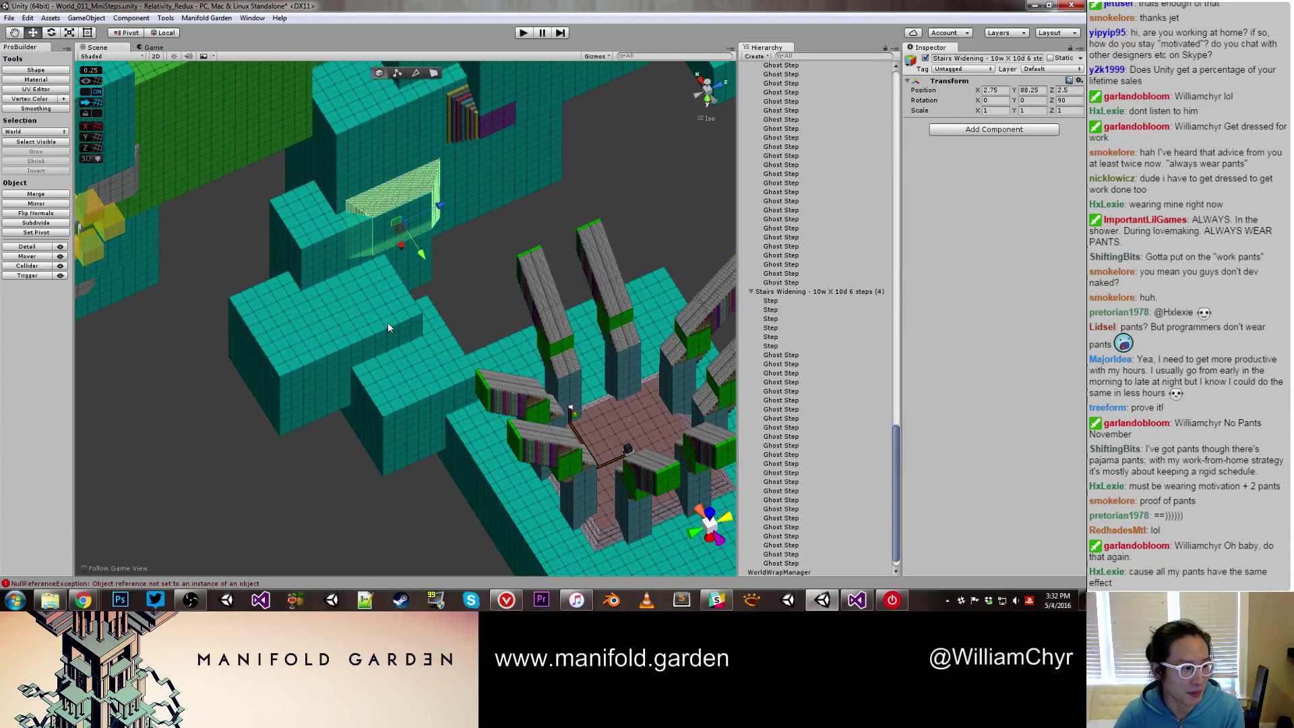
key("ctrl+d")
Rotate the duplicated stairs to 180° about Z and place them at the extended block's corner, at X -4.5, Y 94.5, Z -5.5
key("e")
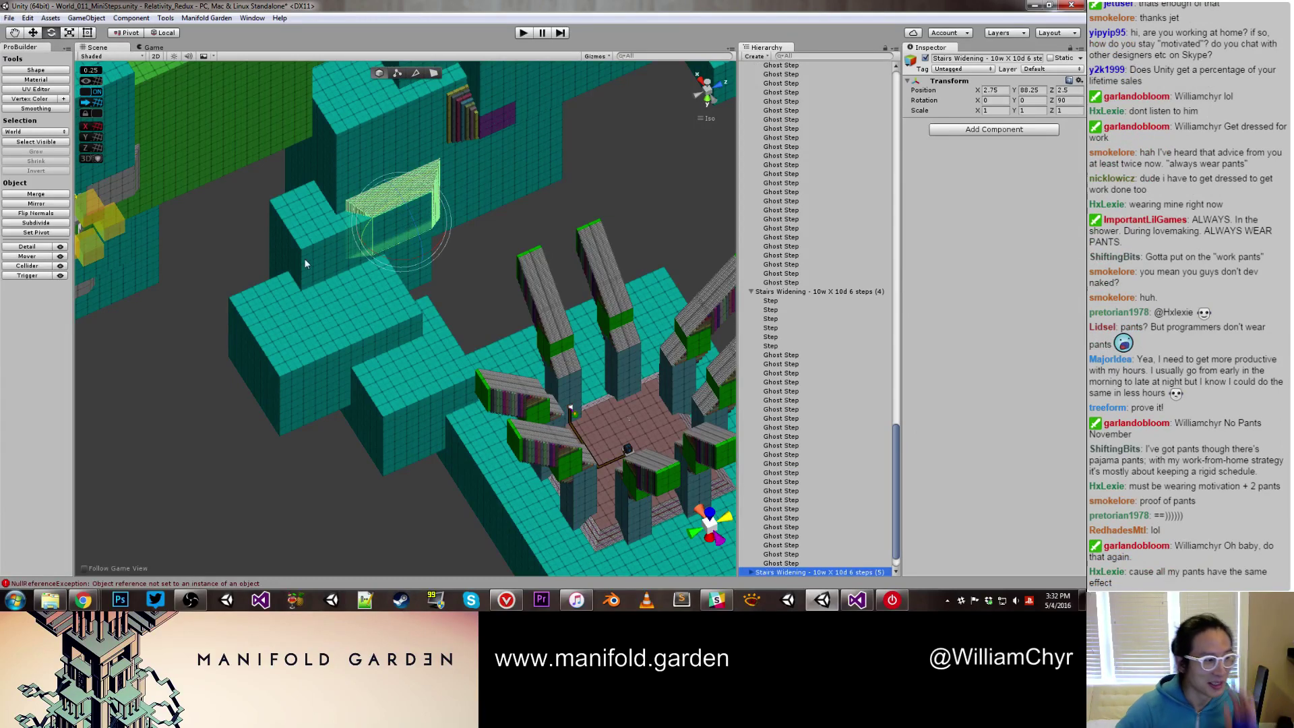
left_click_drag(414, 228, 381, 180, "ctrl")
key("w")
left_click_drag(444, 233, 344, 434)
left_click(453, 394)
left_click(396, 342)
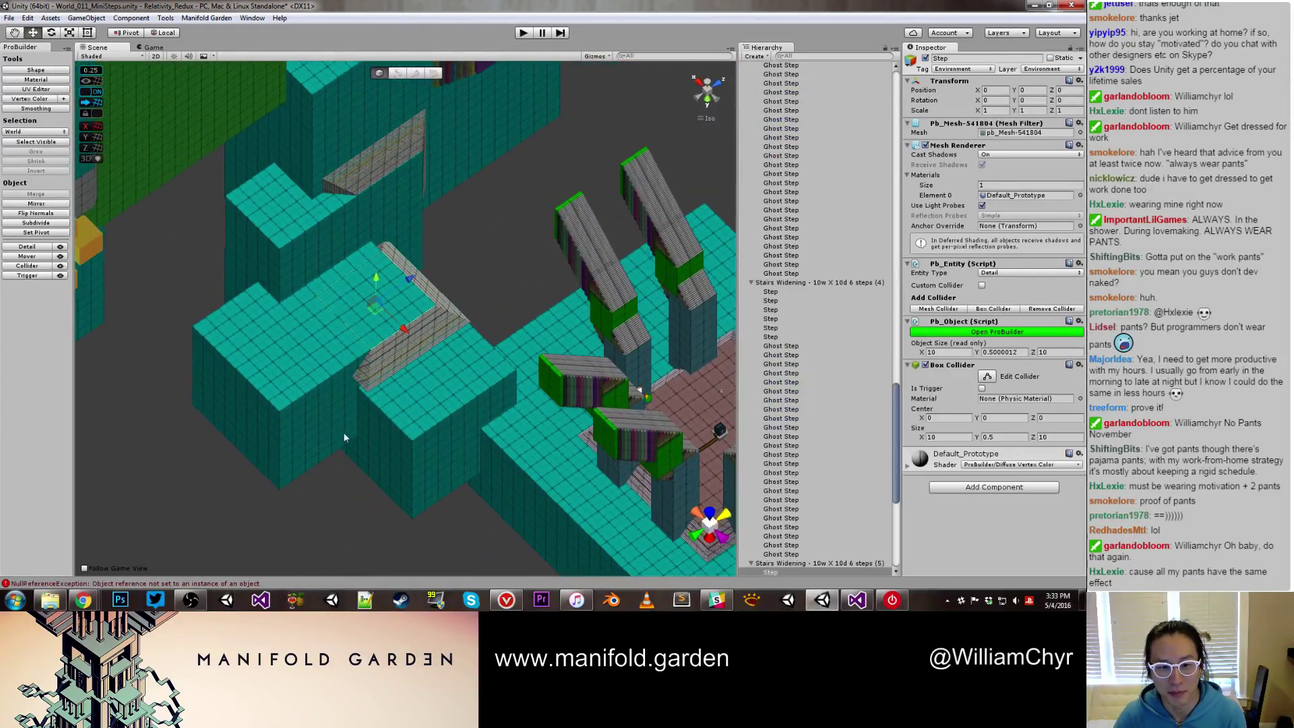
left_click(343, 432)
key("g")
key("g")
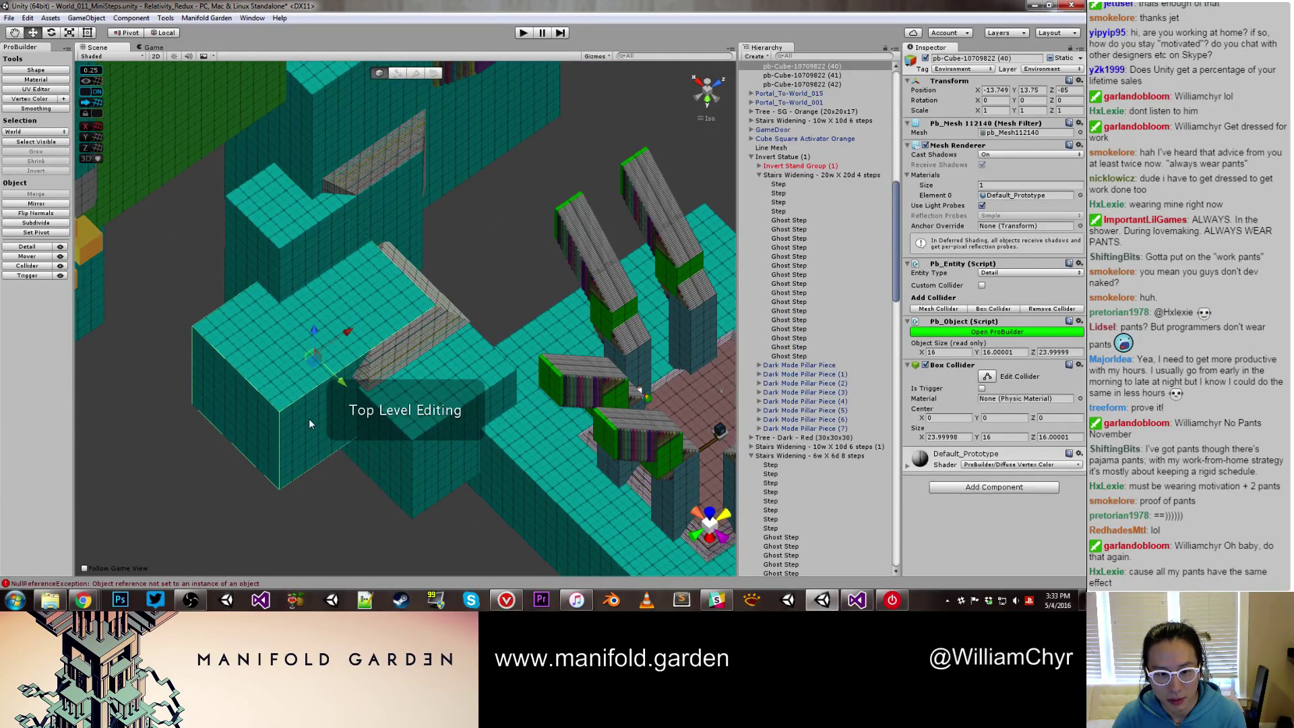
key("g")
key("g")
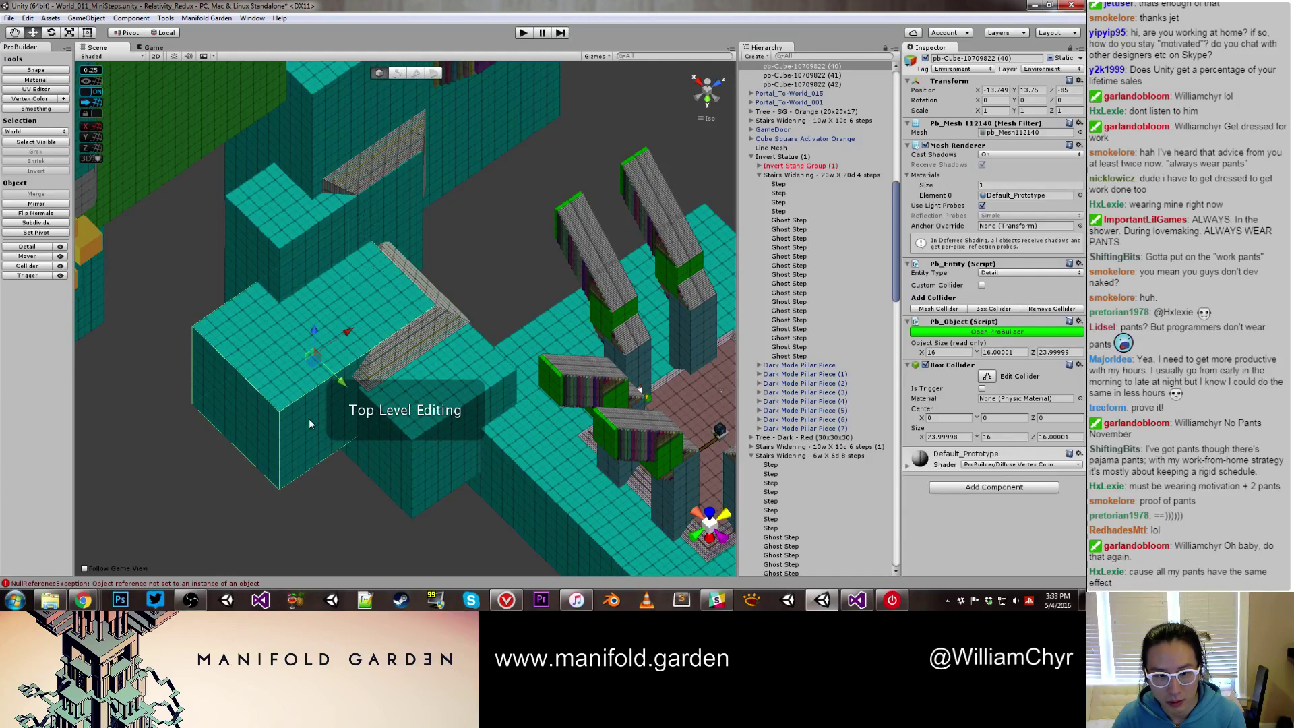
key("g")
key("g")
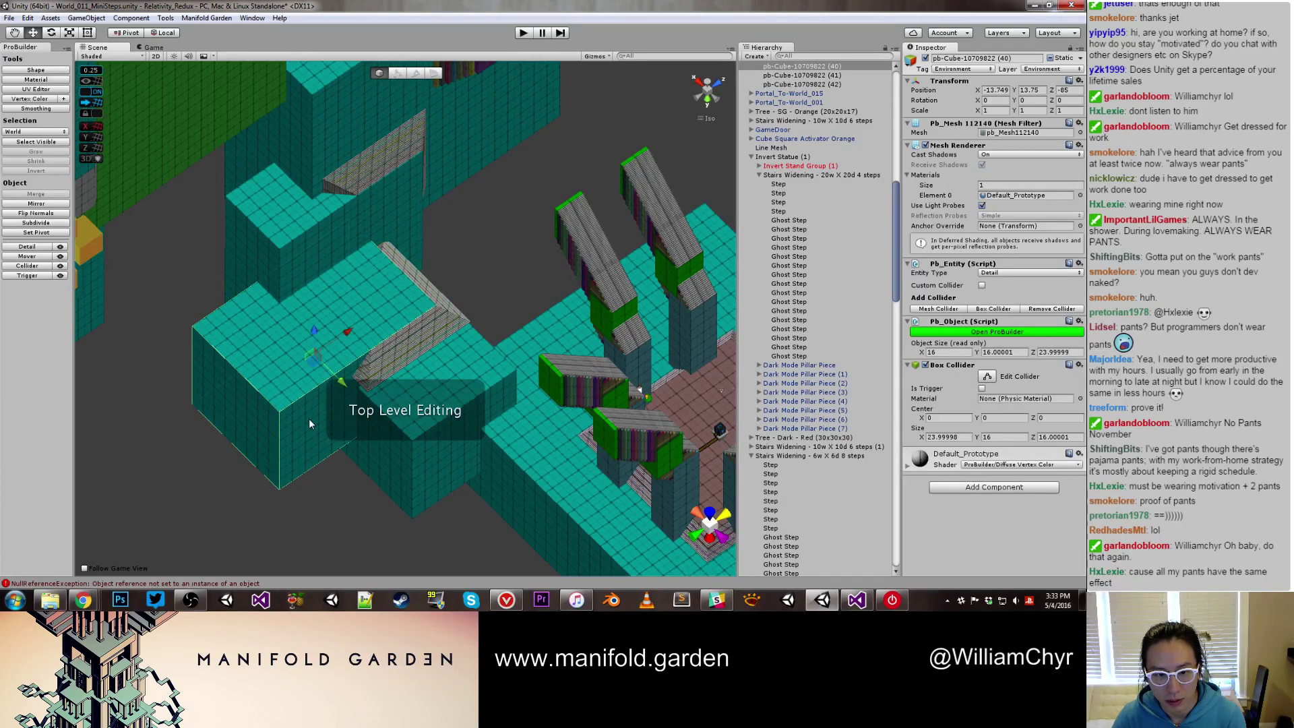
key("g")
key("h")
key("h")
left_click(309, 419)
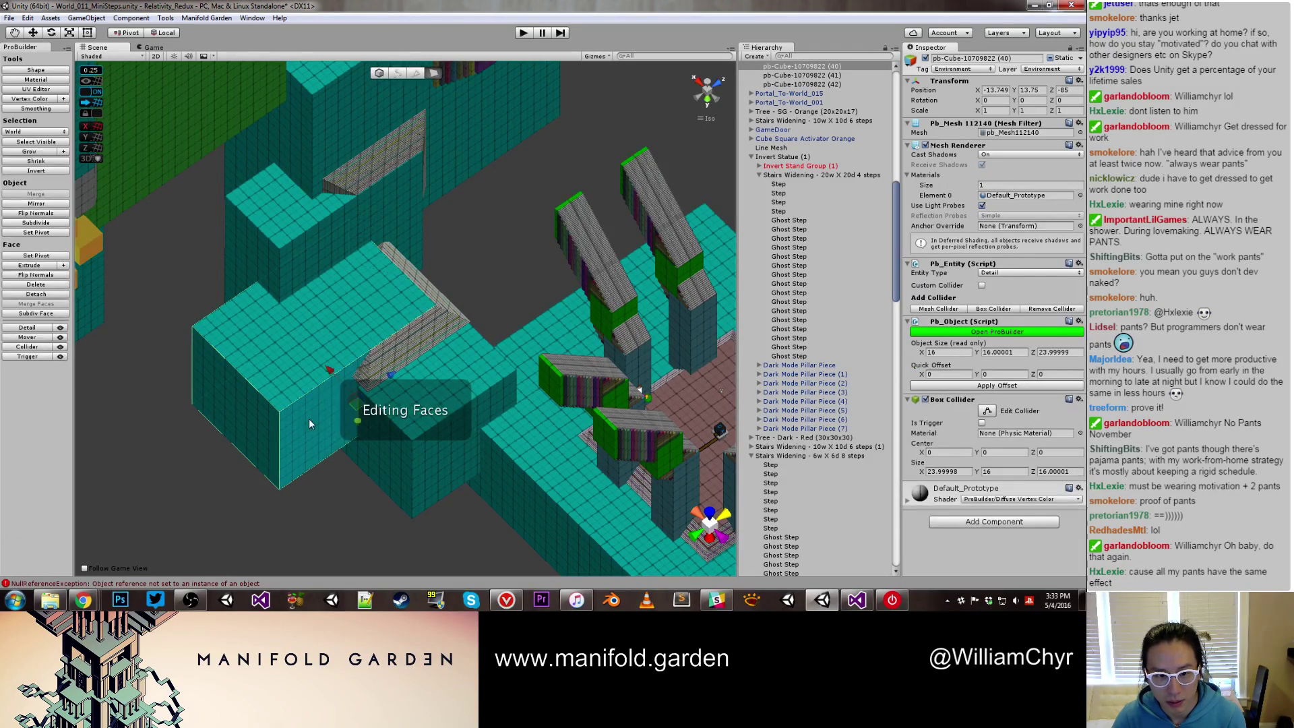
left_click_drag(328, 369, 364, 351)
key("g")
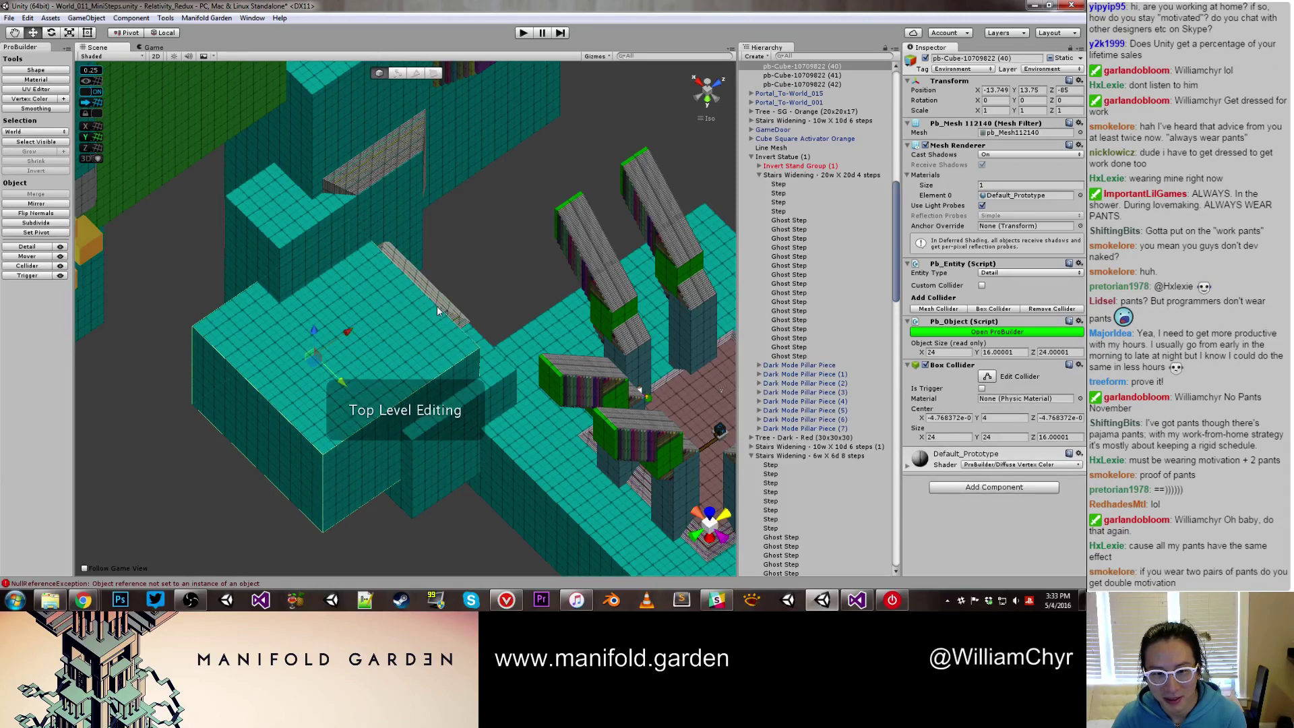
Move the duplicated 10w X 10d stairs to X -12.5, at the enlarged block's outer corner
left_click(437, 310)
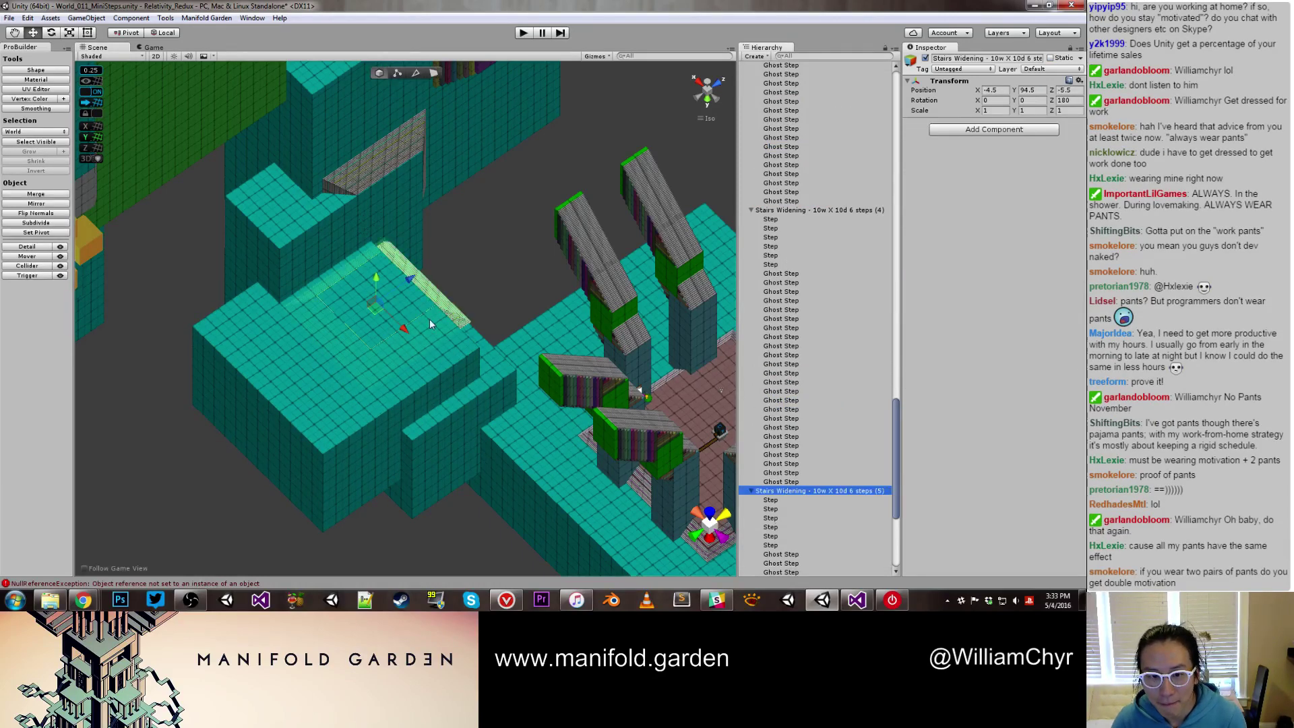
left_click_drag(403, 328, 444, 378)
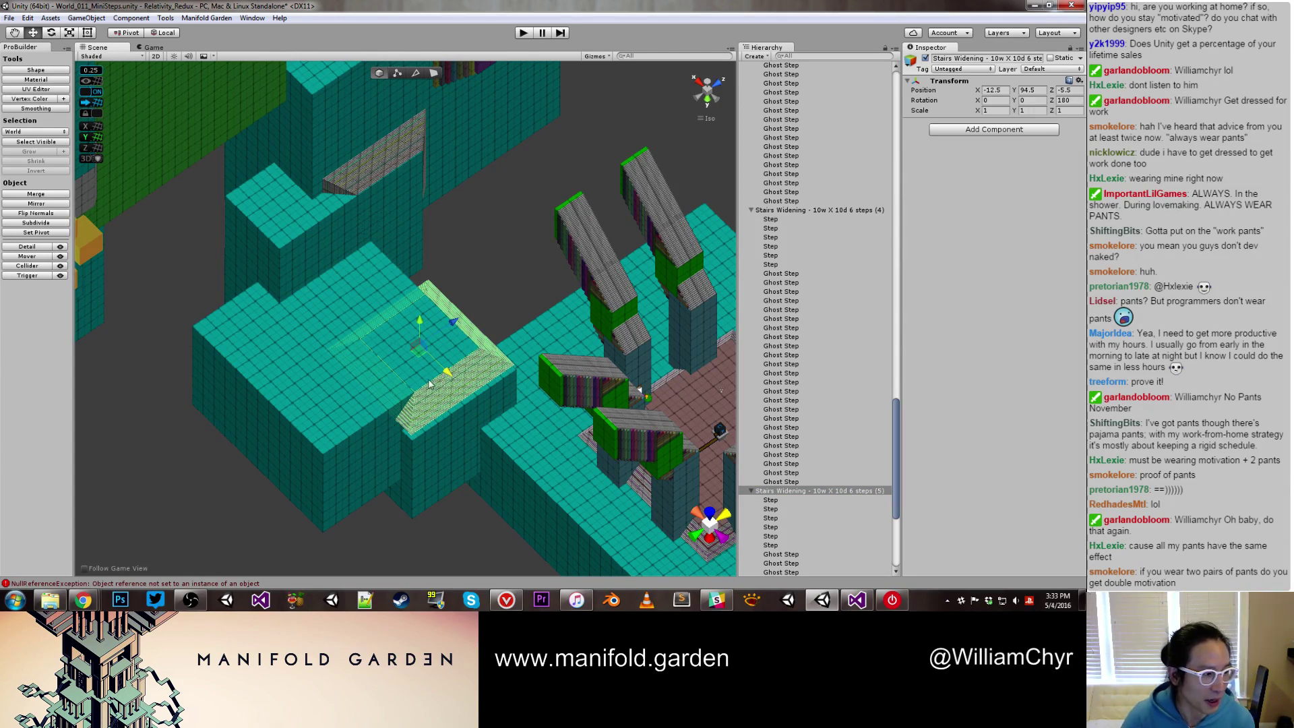
Reposition the cube beneath the duplicated stairs to X -6.75, Y 29.75, Z -88
left_click(442, 443)
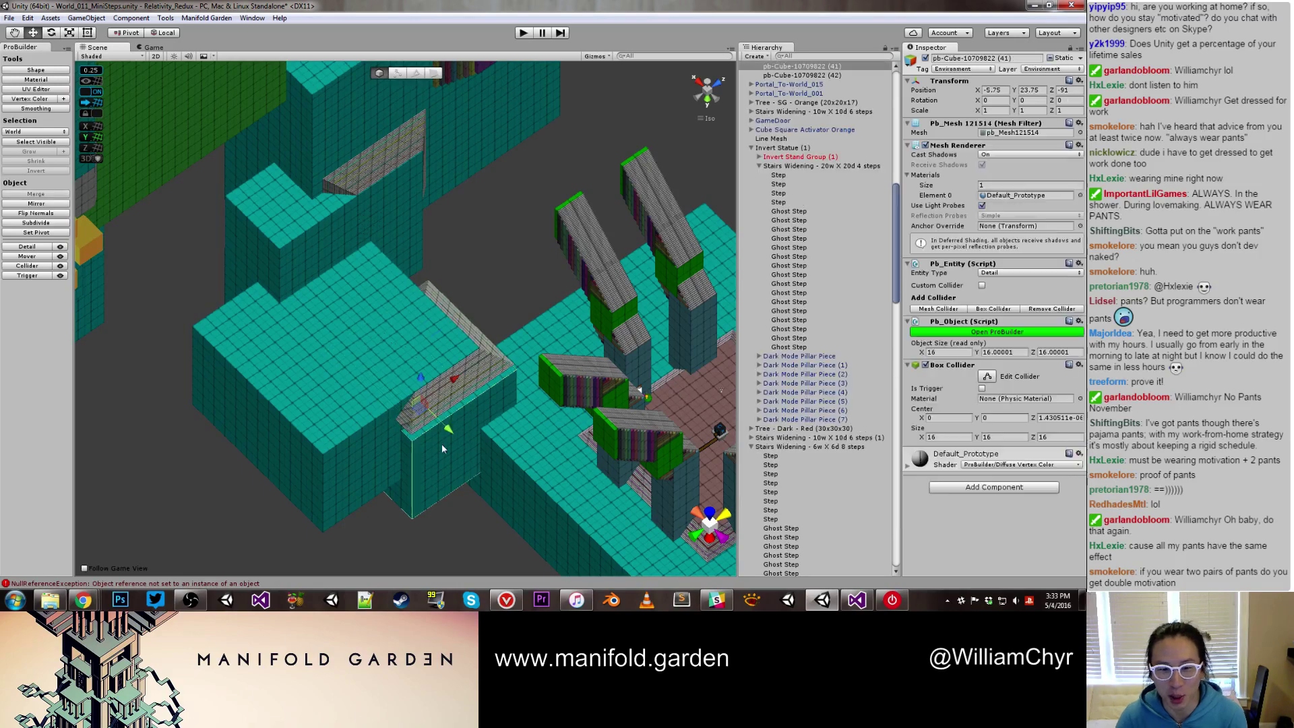
key("f")
left_click_drag(426, 307, 520, 464)
scroll(521, 461, "up", 2)
key("v")
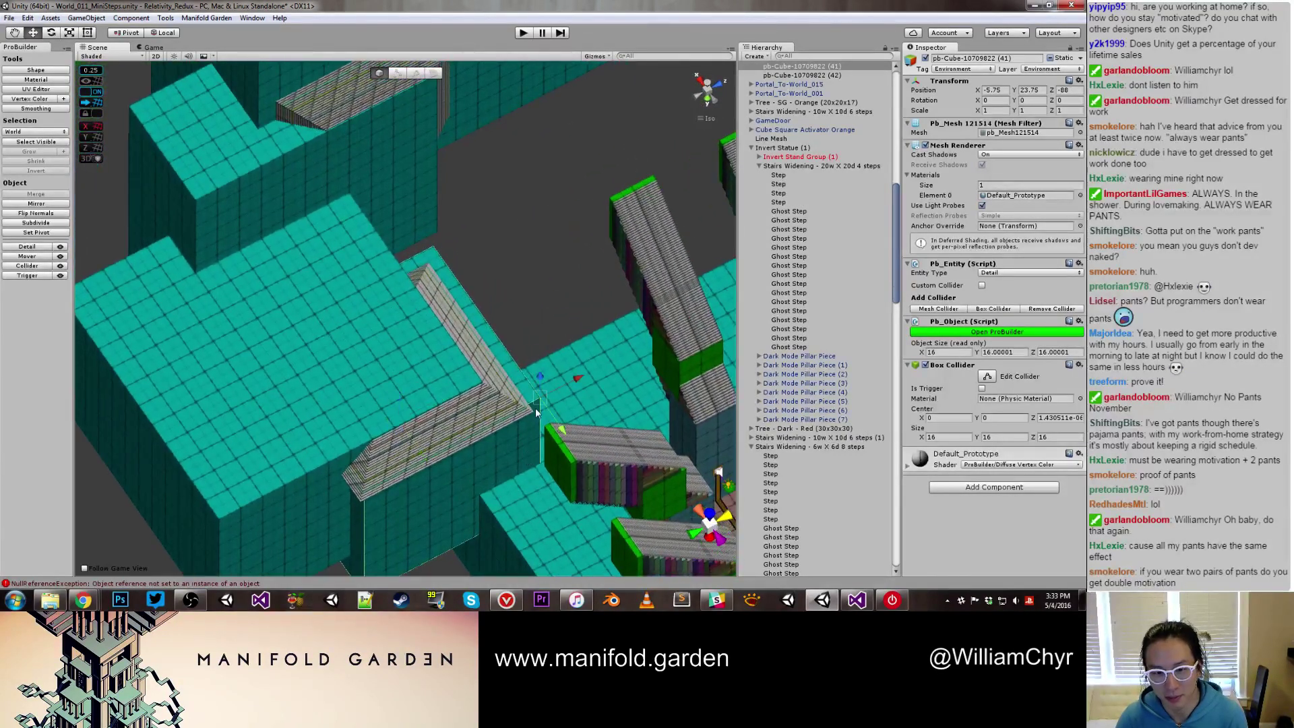
left_click_drag(537, 400, 462, 336)
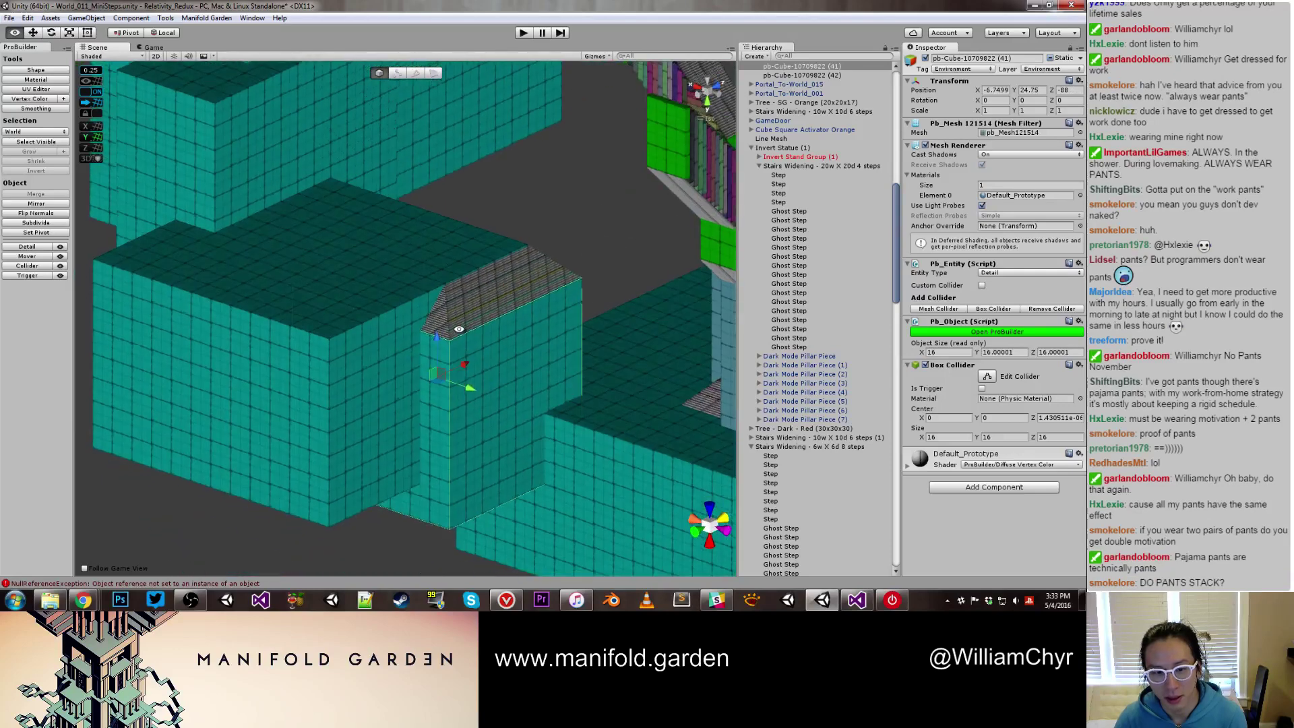
left_click_drag(470, 390, 372, 386)
Extend the faces of the cube beneath the stairs so it measures 24 × 16 × 22 units
key("g")
left_click(445, 472)
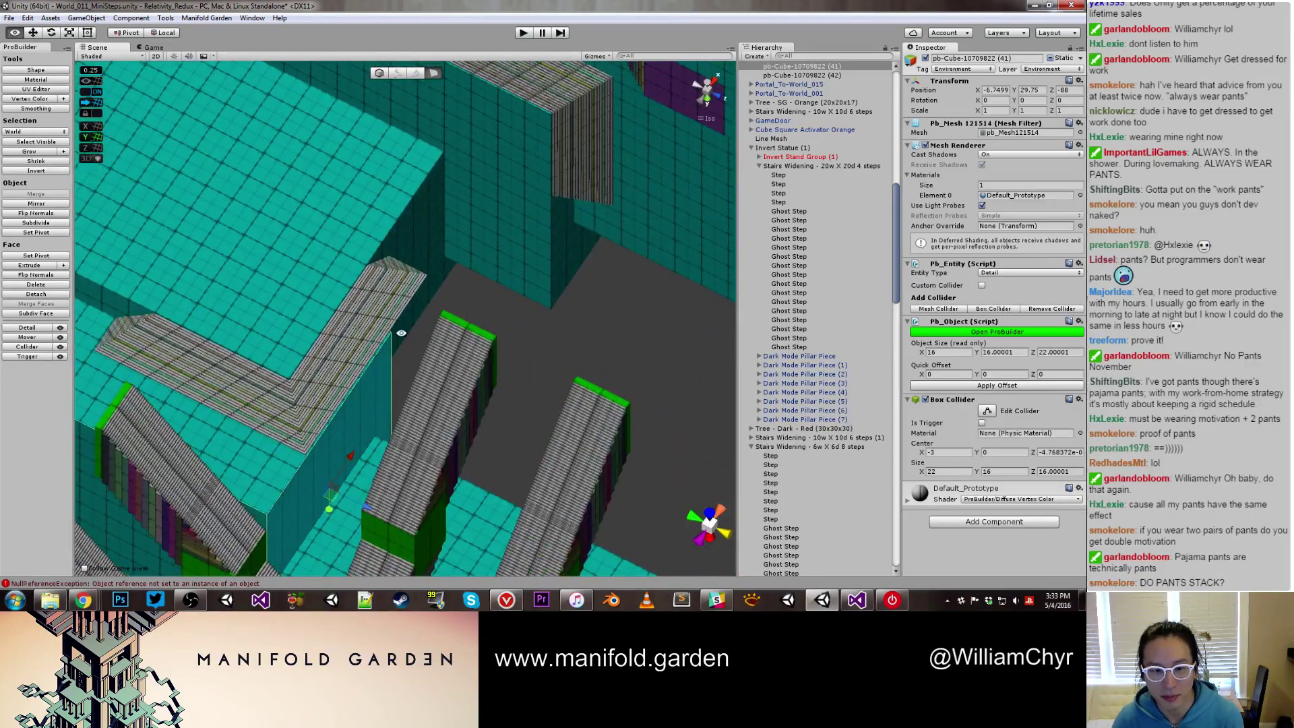
left_click_drag(401, 333, 470, 330, "alt")
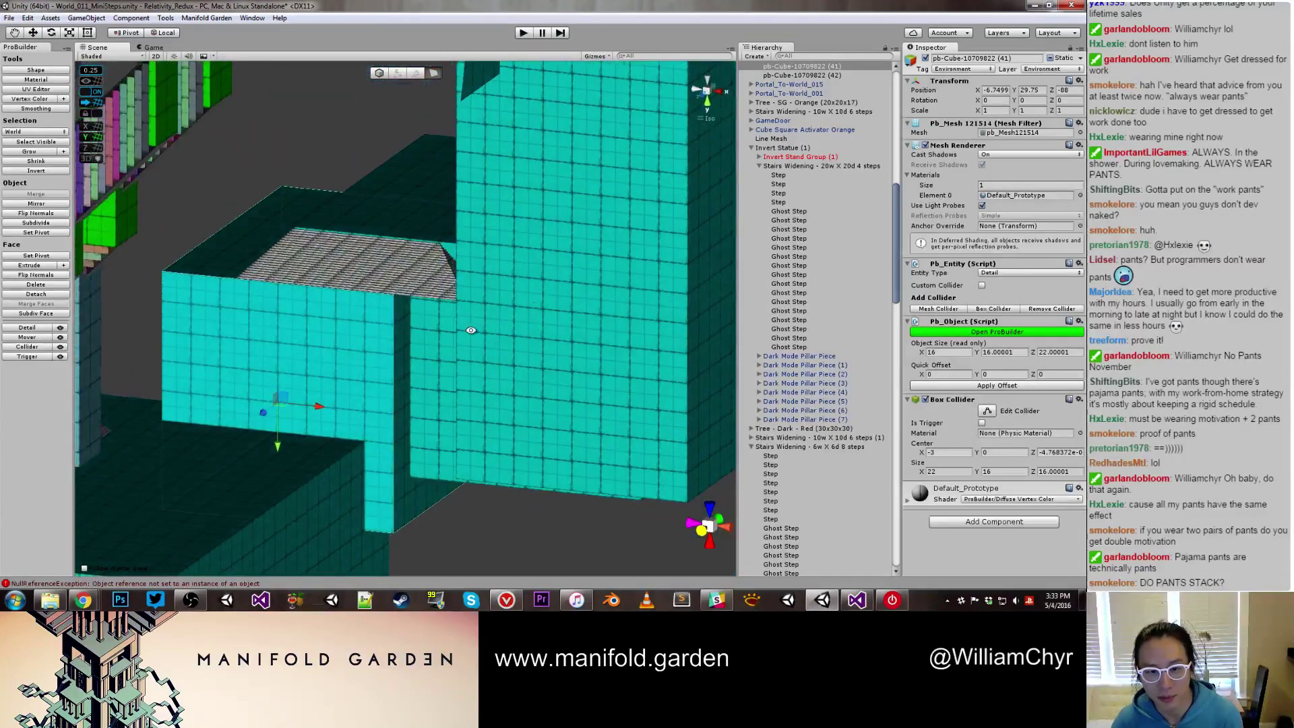
left_click(401, 341)
left_click_drag(487, 380, 449, 498)
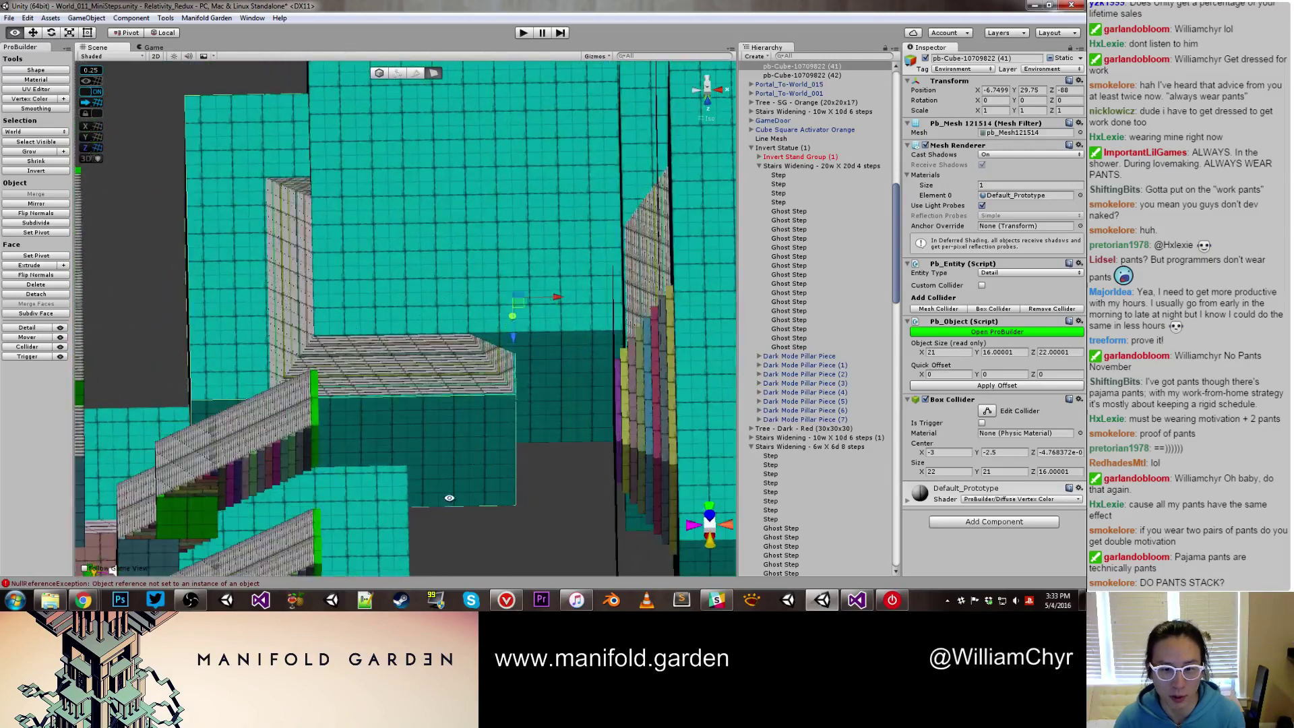
left_click_drag(557, 296, 341, 387)
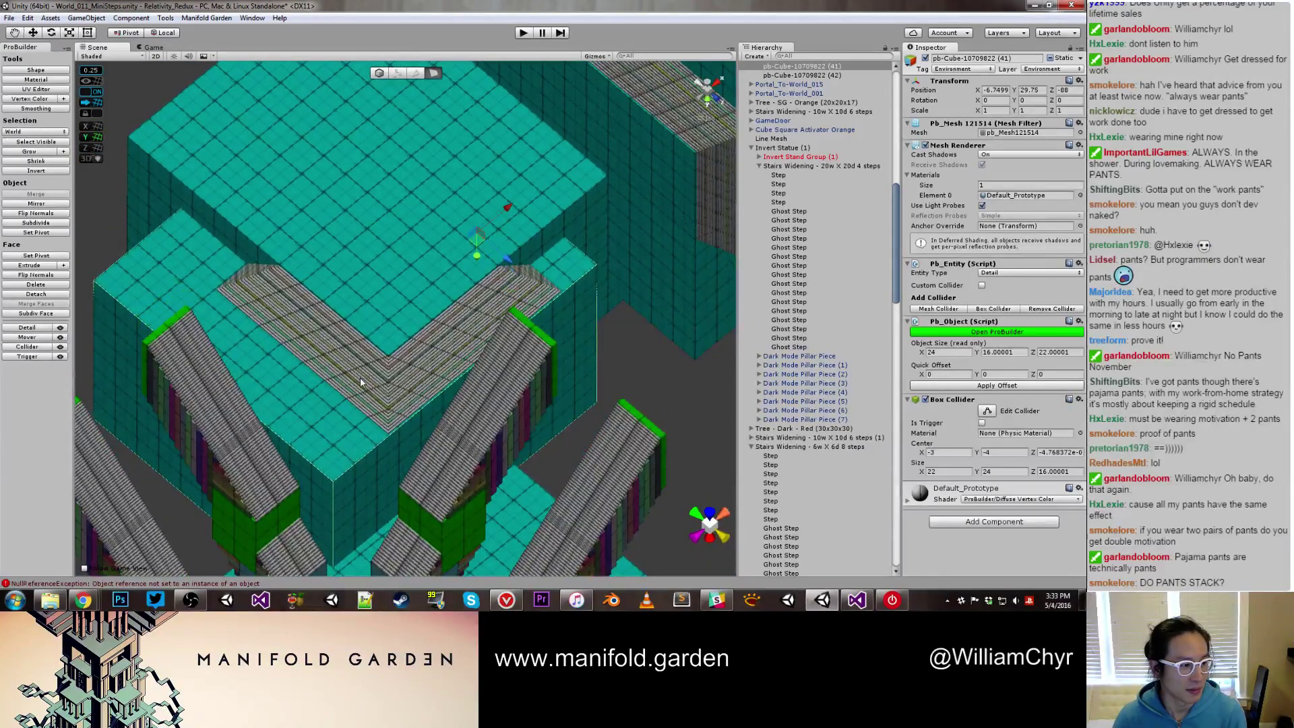
Extend the cube beneath the duplicated stairs to 24 × 16 × 28 units and centre its pivot
scroll(360, 382, "down", 7)
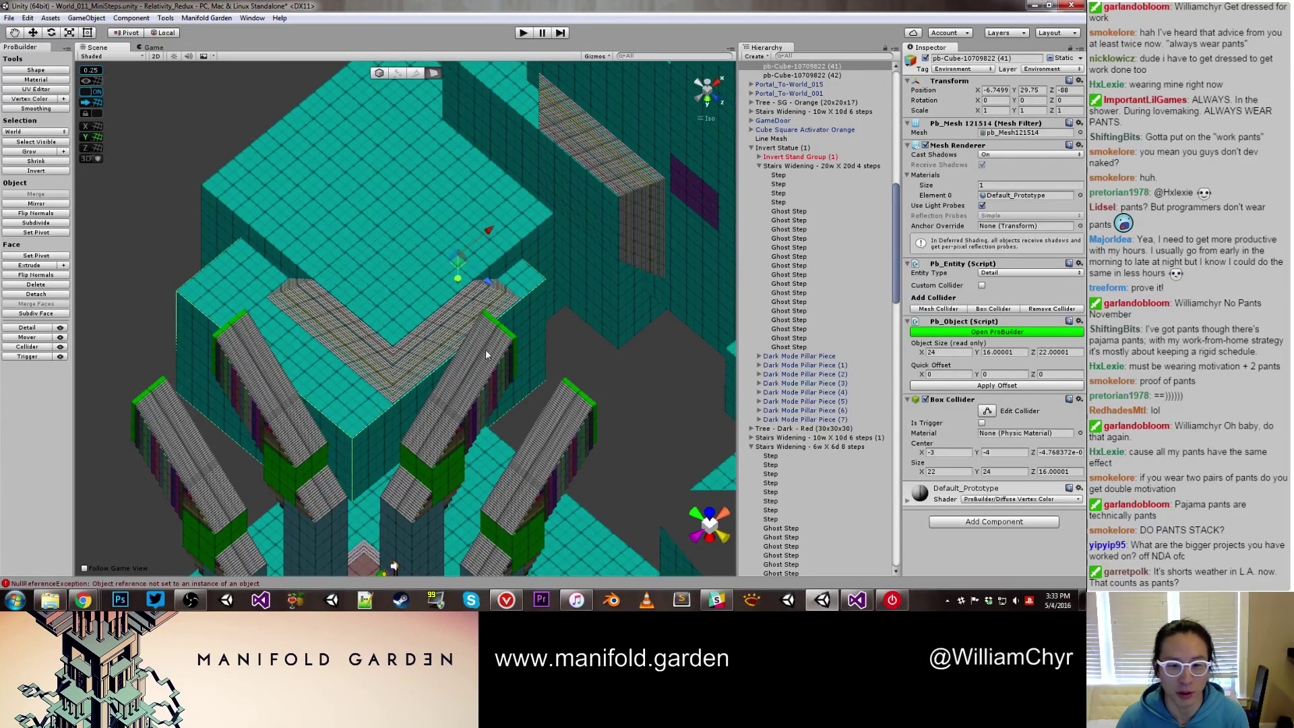
left_click(415, 405)
left_click_drag(470, 430, 514, 477)
key("g")
key("ctrl+j")
Lower the whole Invert Statue (1) group toward the large platform, to Y 95
left_click_drag(479, 413, 435, 391, "alt")
left_click(442, 378)
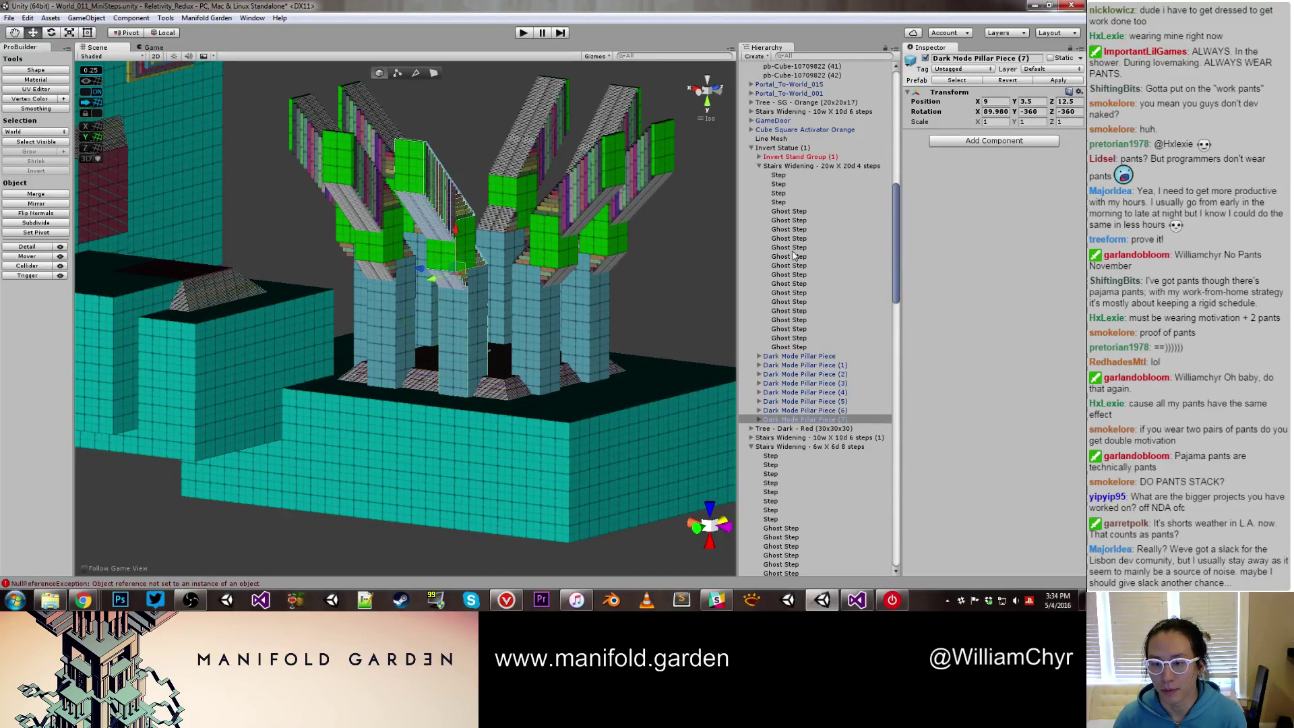
left_click(785, 149)
left_click_drag(554, 259, 501, 261, "alt")
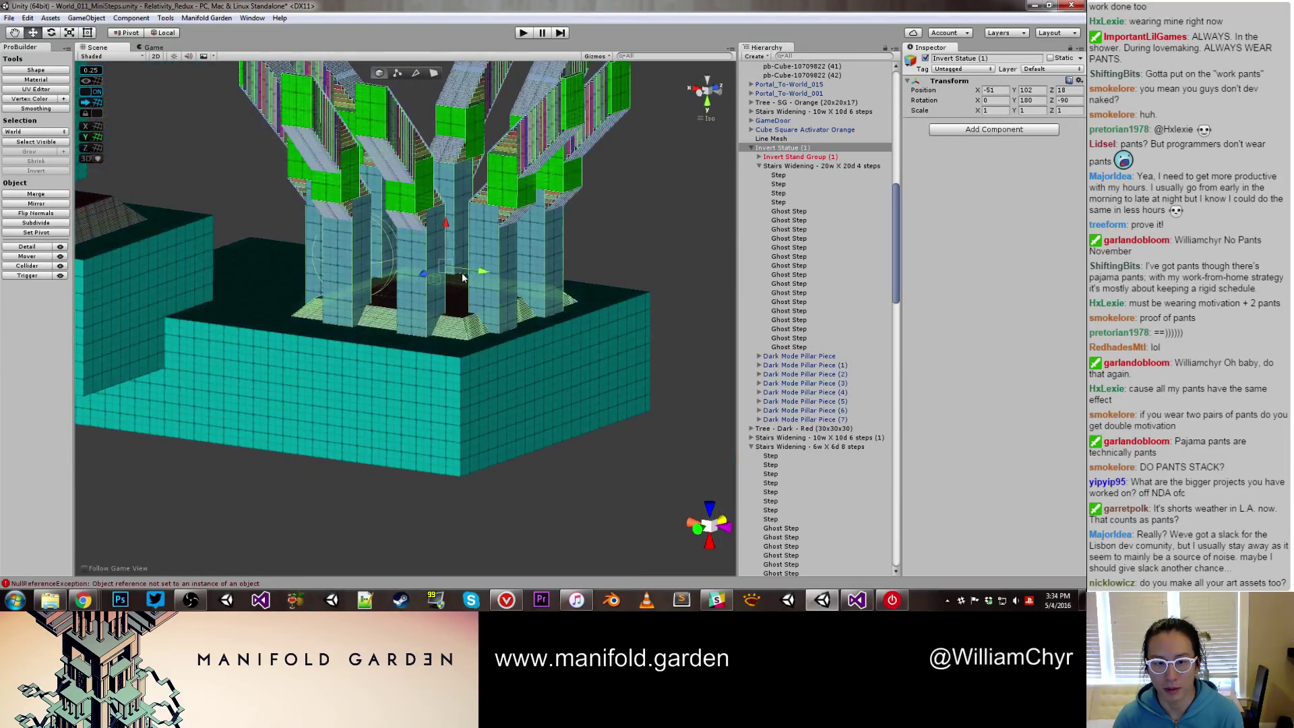
scroll(438, 226, "down", 10)
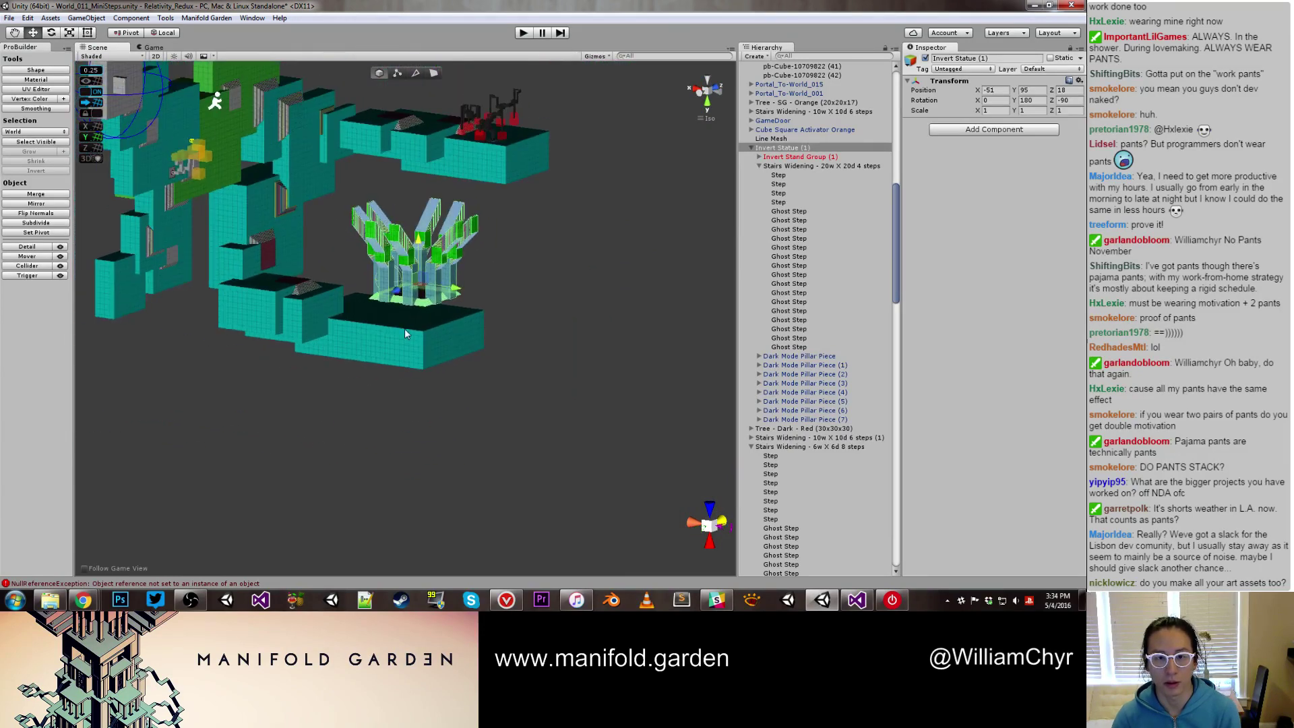
Check the large platform block beneath the statue and lower Invert Statue (1) further, to Y 94
left_click(405, 329)
left_click_drag(454, 276, 472, 330, "alt")
scroll(472, 330, "up", 5)
mouse_move(396, 287)
left_mouse_down()
mouse_move(397, 263)
mouse_move(402, 279)
mouse_move(378, 258)
mouse_move(398, 278)
left_mouse_up()
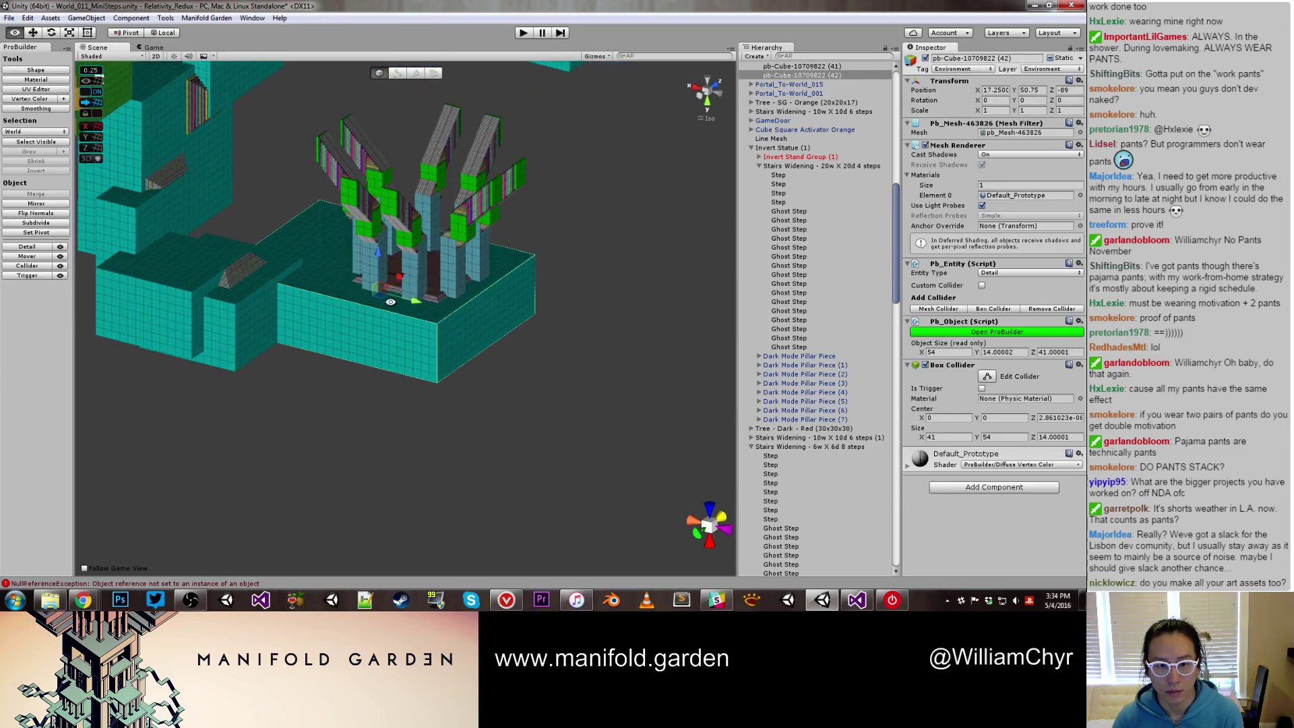
left_click(450, 278)
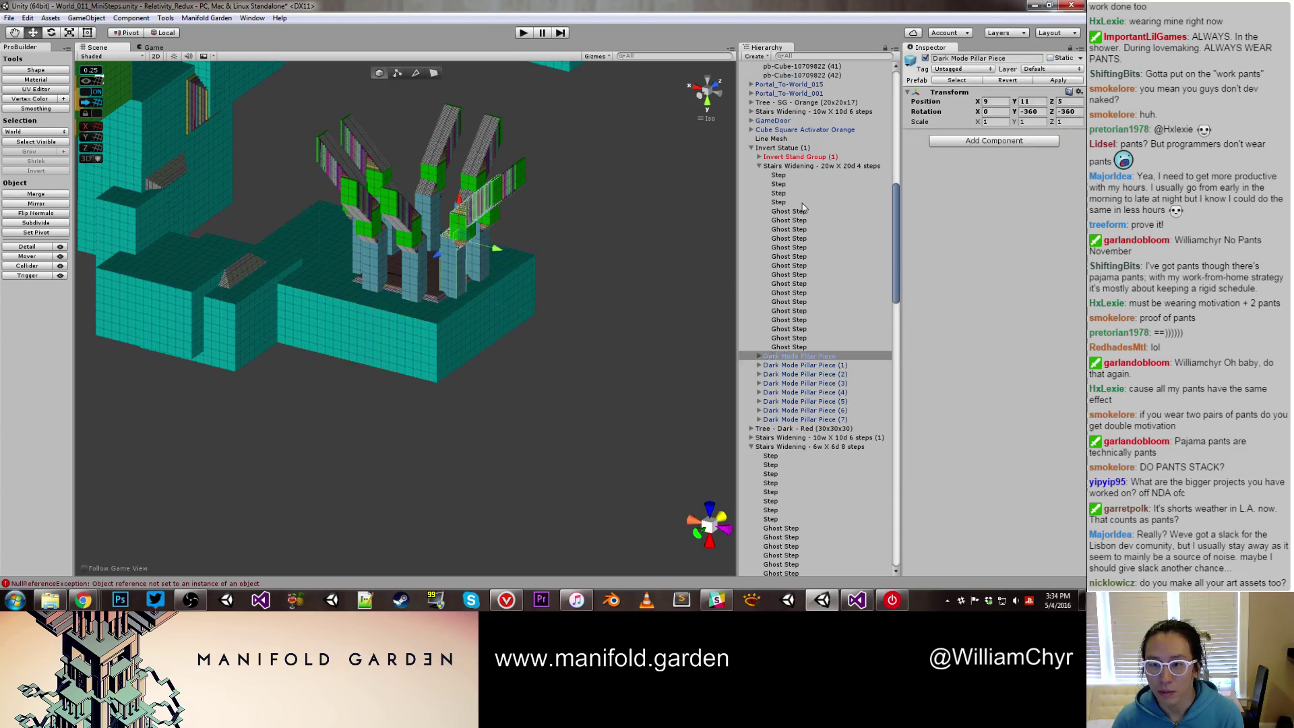
double_click(783, 148)
left_click_drag(429, 212, 429, 205)
Vertex-snap Invert Statue (1) by its base stairs' corner to X -44.25, Y 94, Z 21 on the large platform
scroll(432, 322, "up", 3)
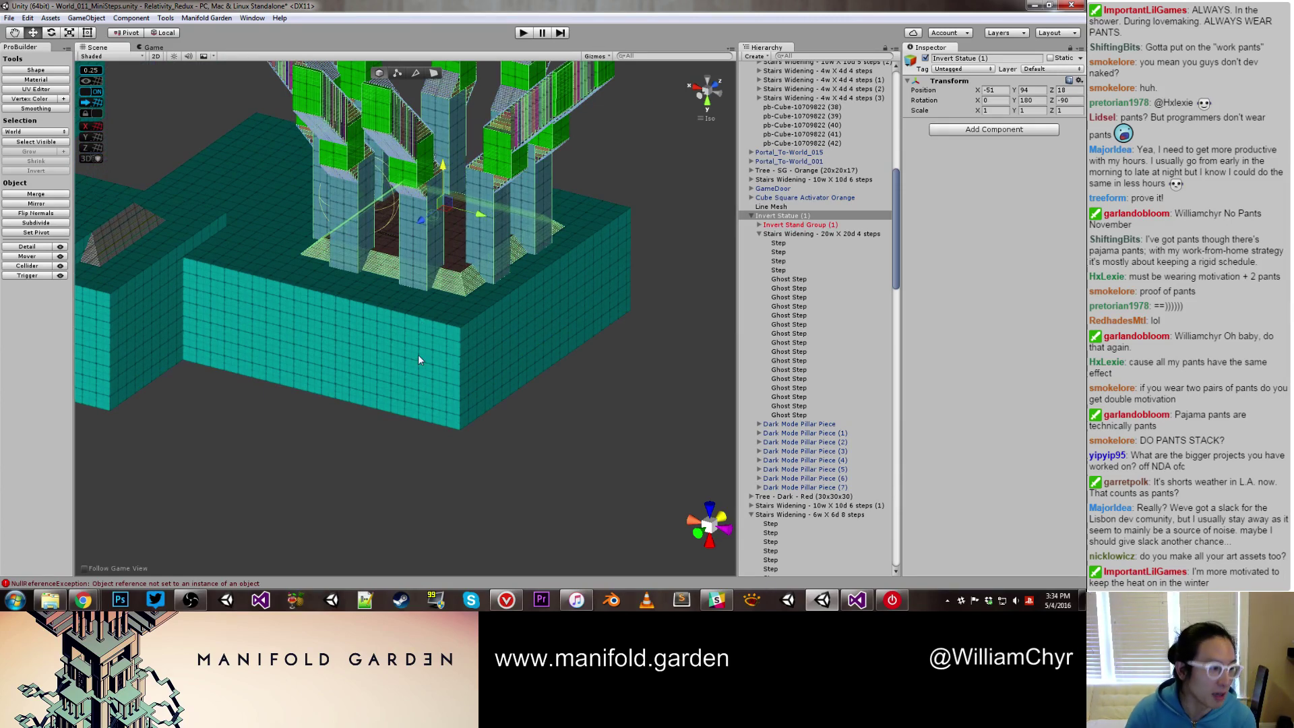
scroll(408, 411, "up", 8)
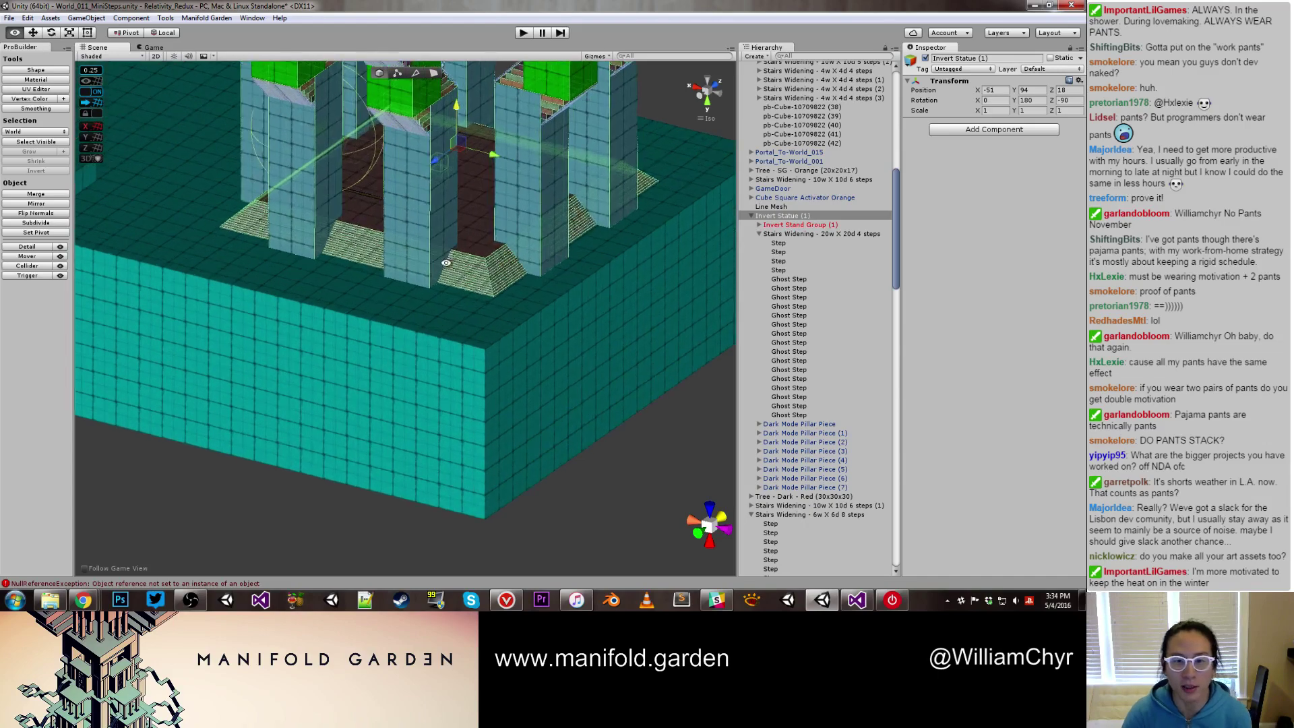
left_click_drag(442, 260, 454, 233, "alt")
middle_click_drag(453, 233, 453, 355)
mouse_move(477, 225)
left_mouse_down()
mouse_move(478, 214)
mouse_move(476, 236)
mouse_move(477, 225)
left_mouse_up()
key("v")
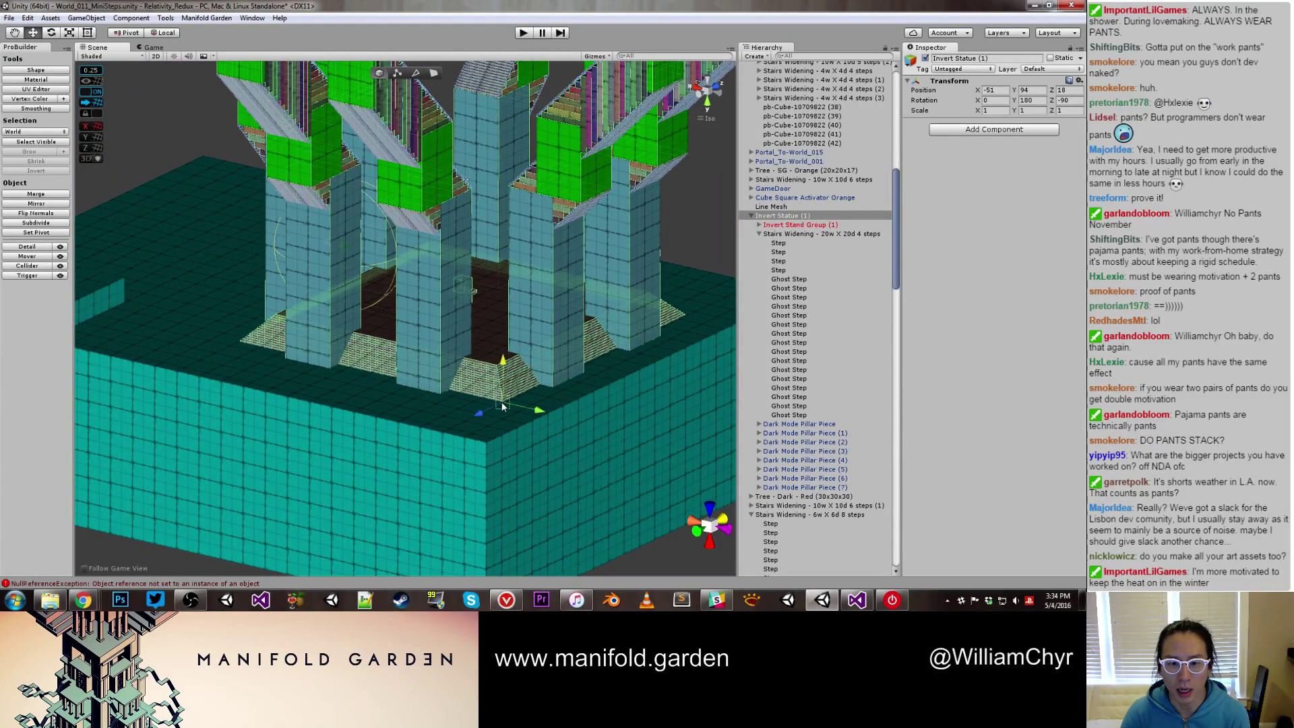
left_click_drag(501, 403, 492, 423)
Generate a widening staircase with 3 steps, top step width 4 and top step depth 4
left_click_drag(476, 292, 358, 390, "alt")
scroll(358, 389, "down", 3)
middle_click_drag(358, 390, 470, 461)
left_click(425, 519)
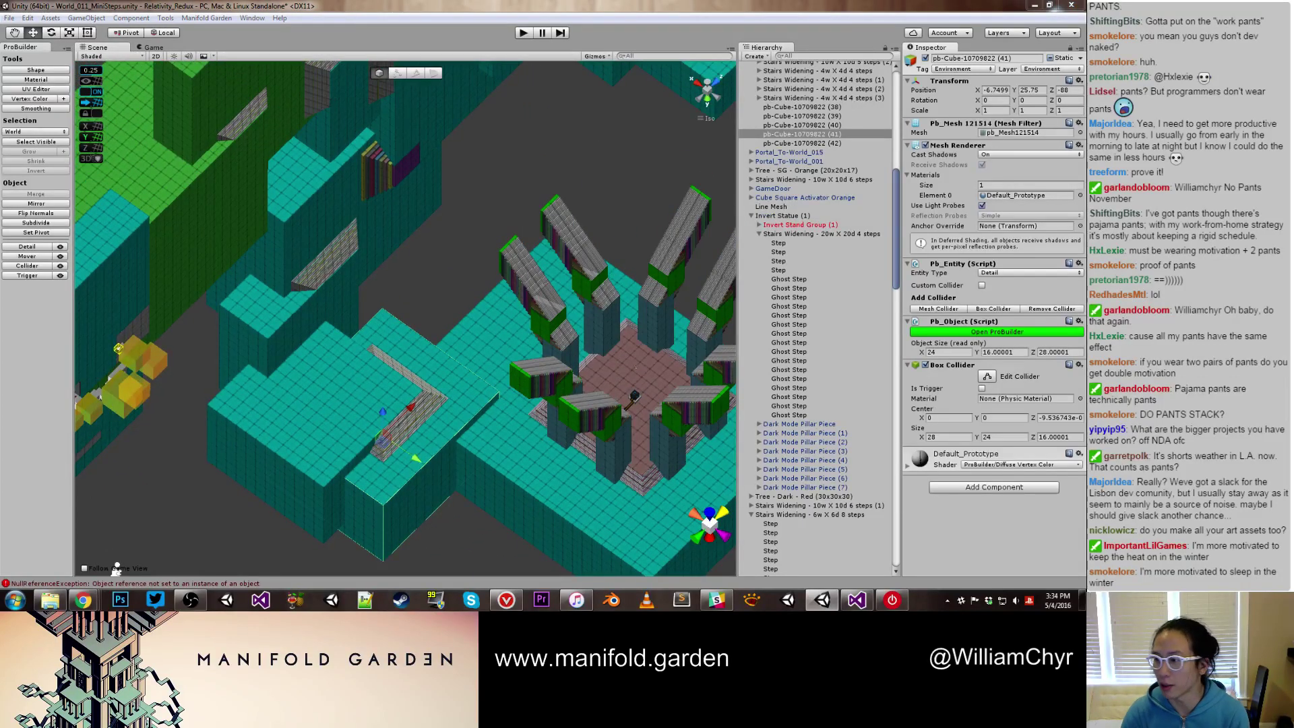
left_click_drag(1085, 283, 361, 249)
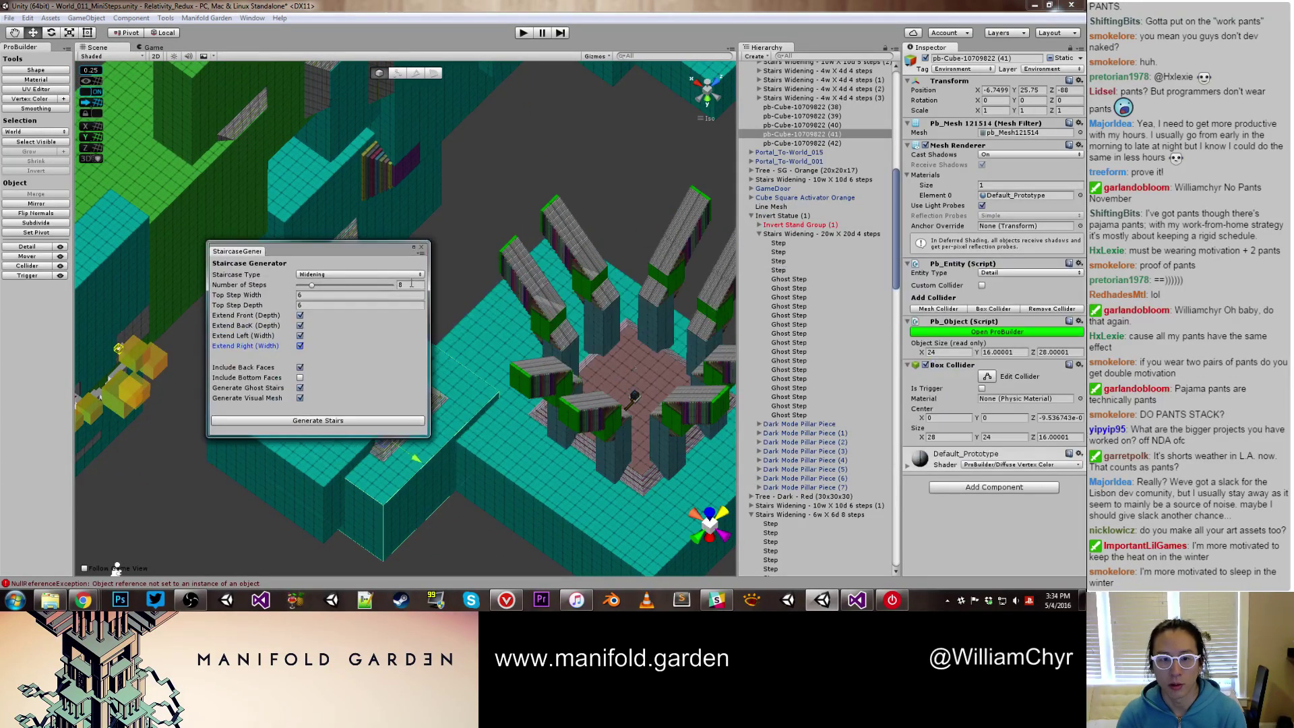
left_click_drag(409, 285, 386, 286)
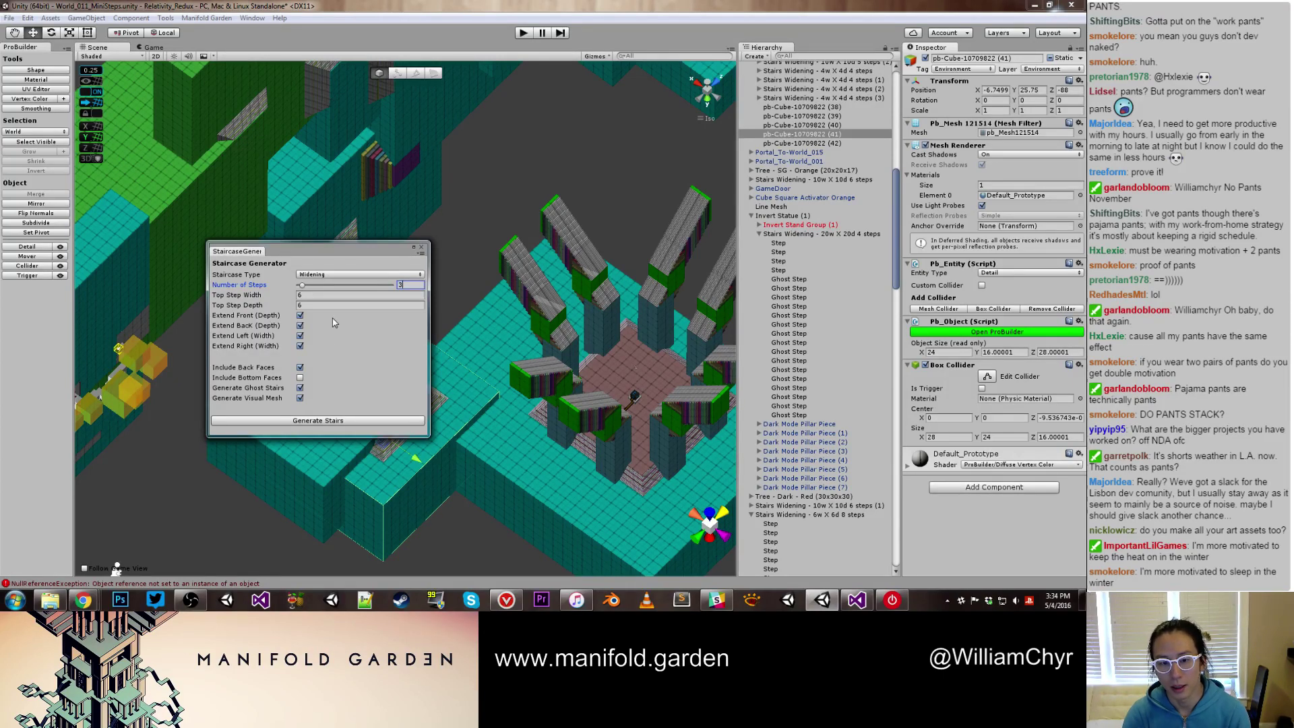
left_click_drag(305, 296, 251, 307)
type("44")
left_click(288, 420)
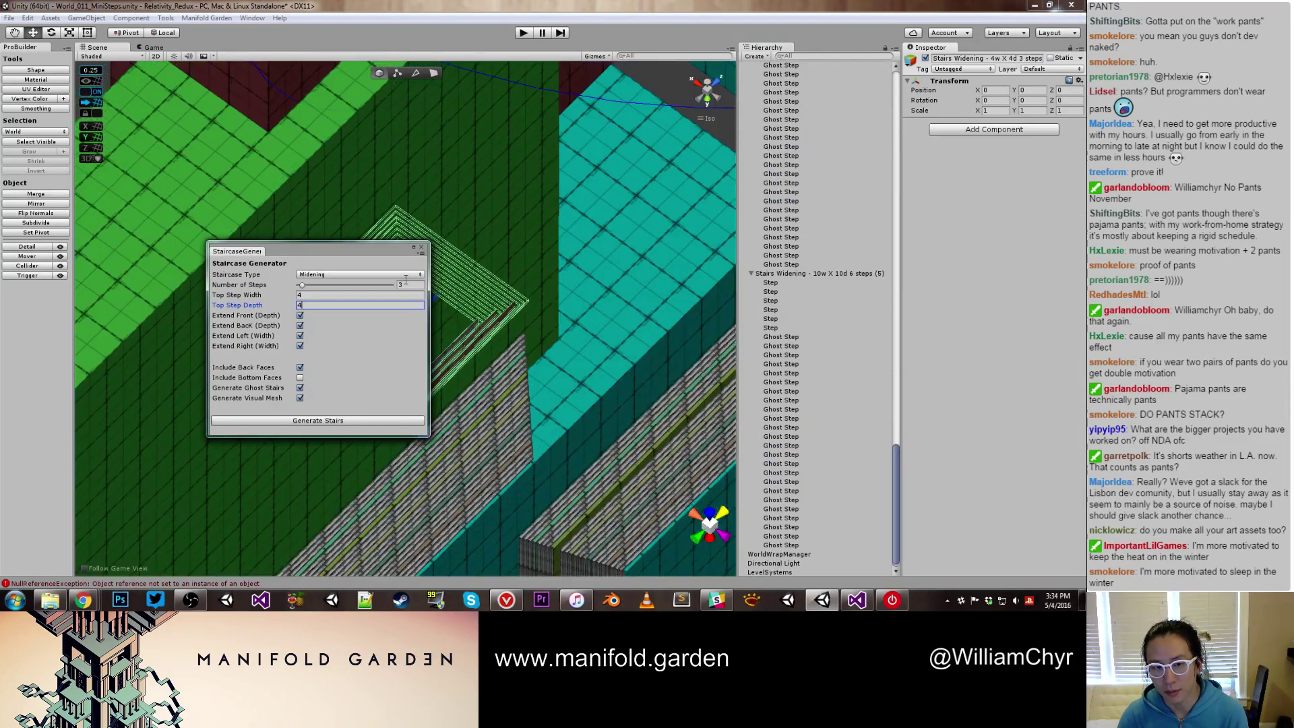
left_click(421, 247)
Move the new 4w X 4d stairs from the world origin to X -66, Z -34, near the large platform
scroll(388, 328, "down", 8)
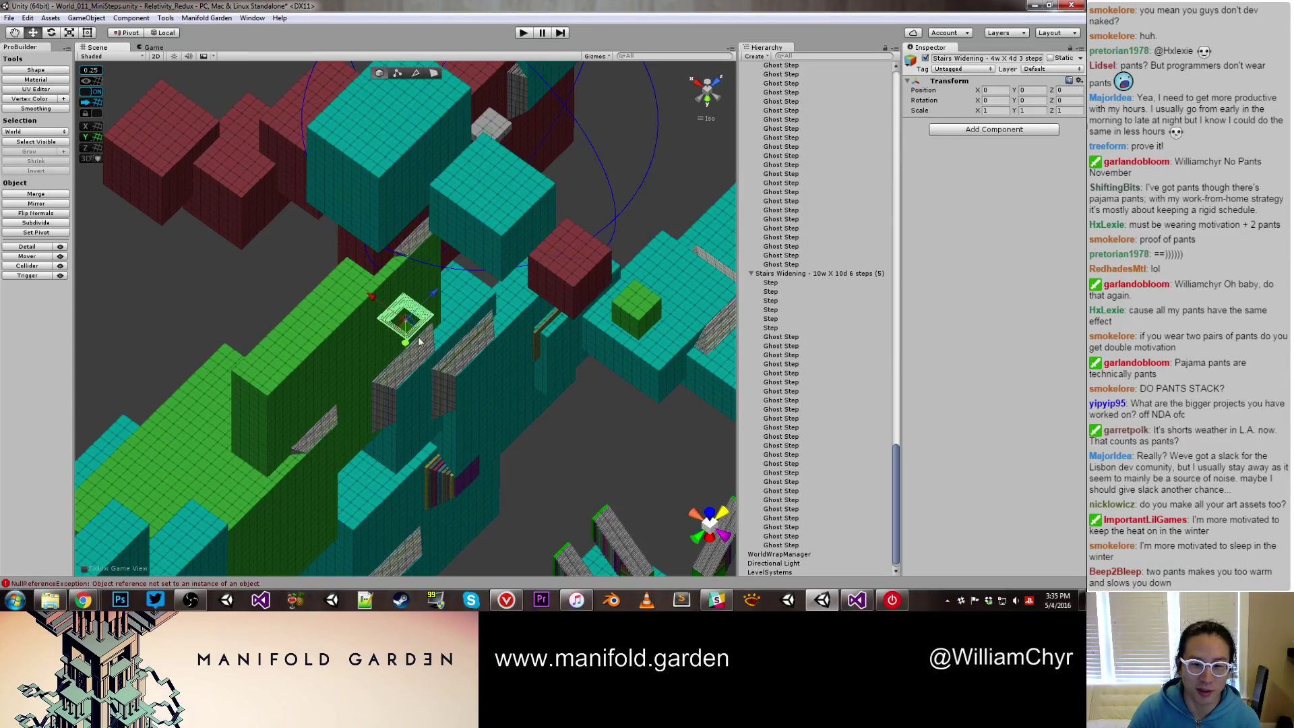
left_click_drag(372, 296, 545, 417)
middle_click_drag(601, 448, 448, 256)
scroll(447, 256, "down", 8)
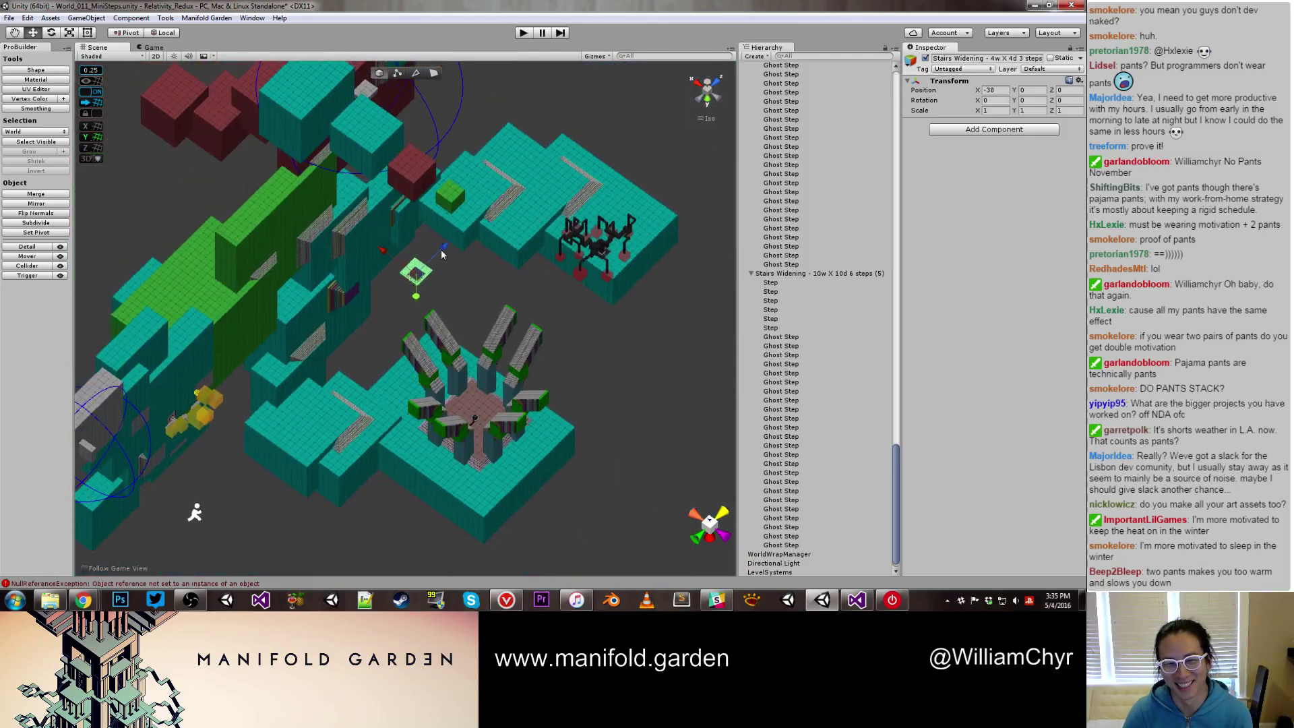
left_click_drag(442, 252, 363, 330)
scroll(363, 332, "up", 5)
left_click_drag(289, 342, 395, 418)
scroll(417, 448, "up", 5)
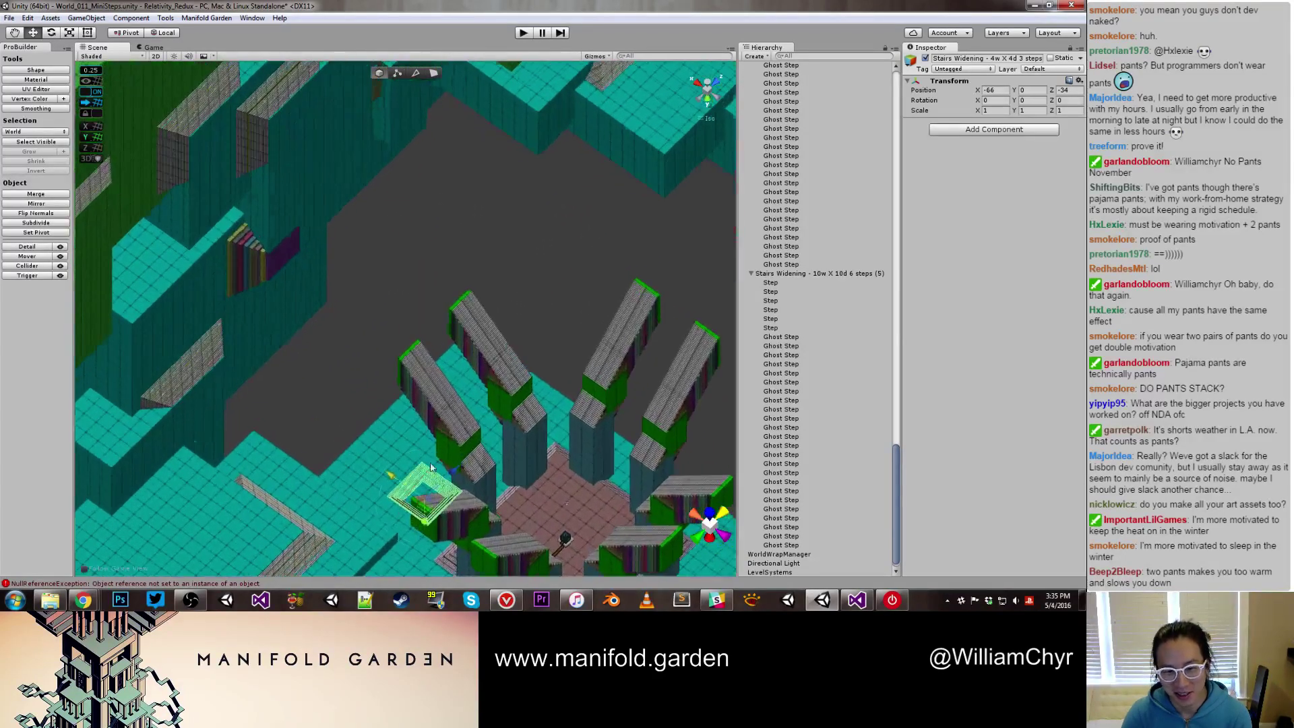
Rotate the new stairs 180° about Z and snap them at X -23.5, Y 97.5, Z 6.5, where the block meets the large platform
key("e")
left_click_drag(456, 527, 413, 376, "ctrl")
scroll(448, 549, "up", 4)
middle_click_drag(449, 550, 448, 446)
scroll(448, 446, "up", 1)
key("w")
left_click_drag(419, 388, 356, 432, "ctrl+shift")
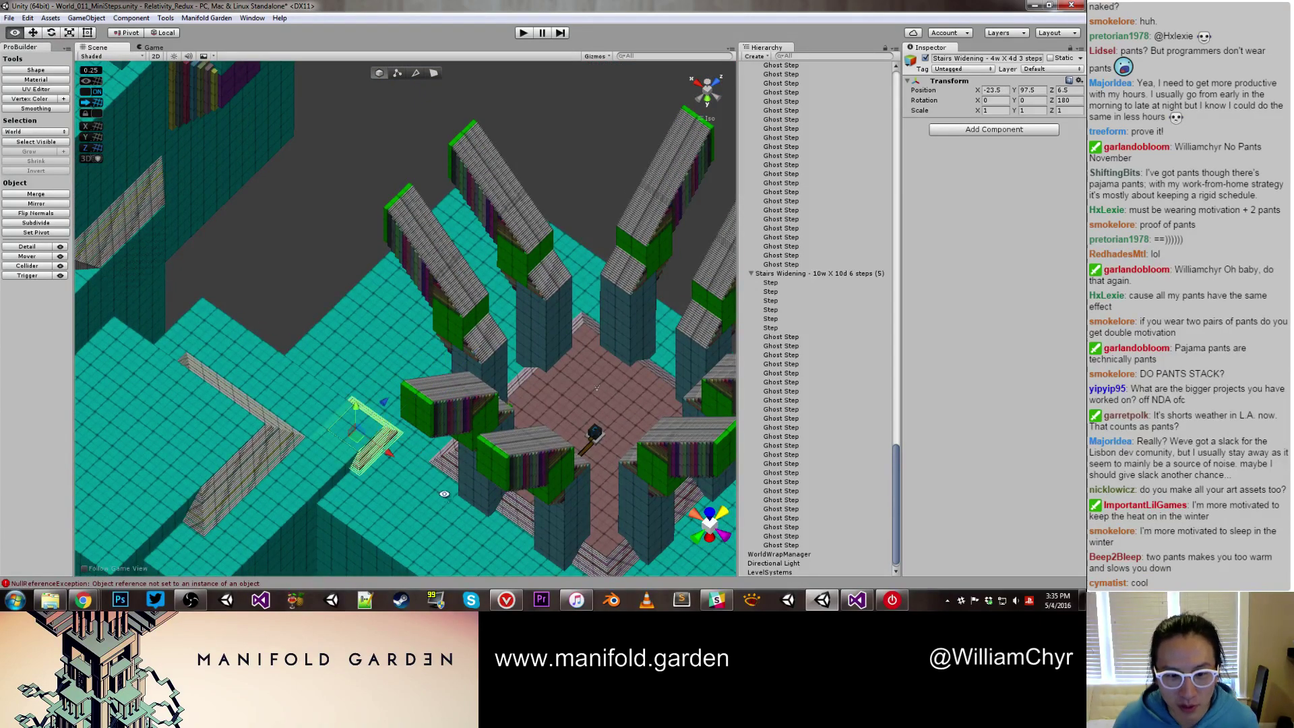
left_click_drag(444, 494, 433, 346, "alt")
middle_click_drag(434, 539, 432, 335)
scroll(431, 335, "up", 2)
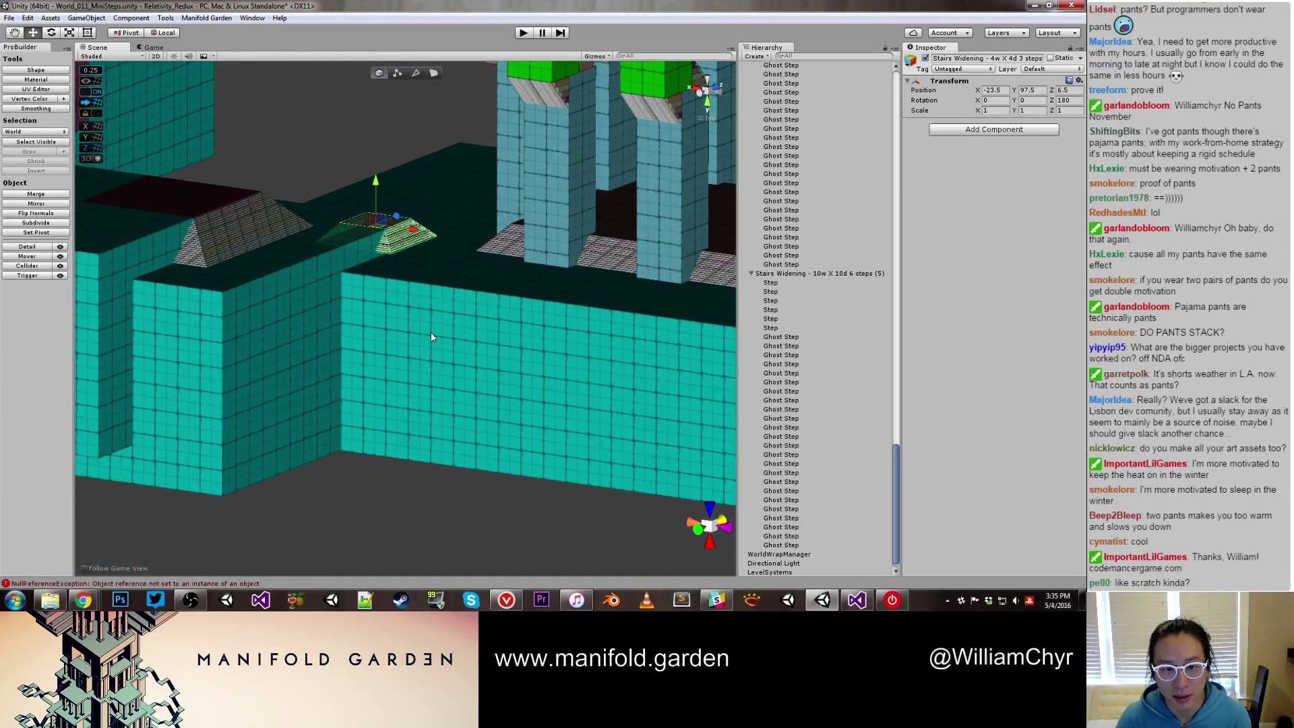
left_click(431, 333)
left_click_drag(626, 290, 626, 283)
left_click_drag(540, 314, 530, 379, "alt")
middle_click_drag(536, 479, 469, 369)
left_click_drag(469, 368, 475, 274, "alt")
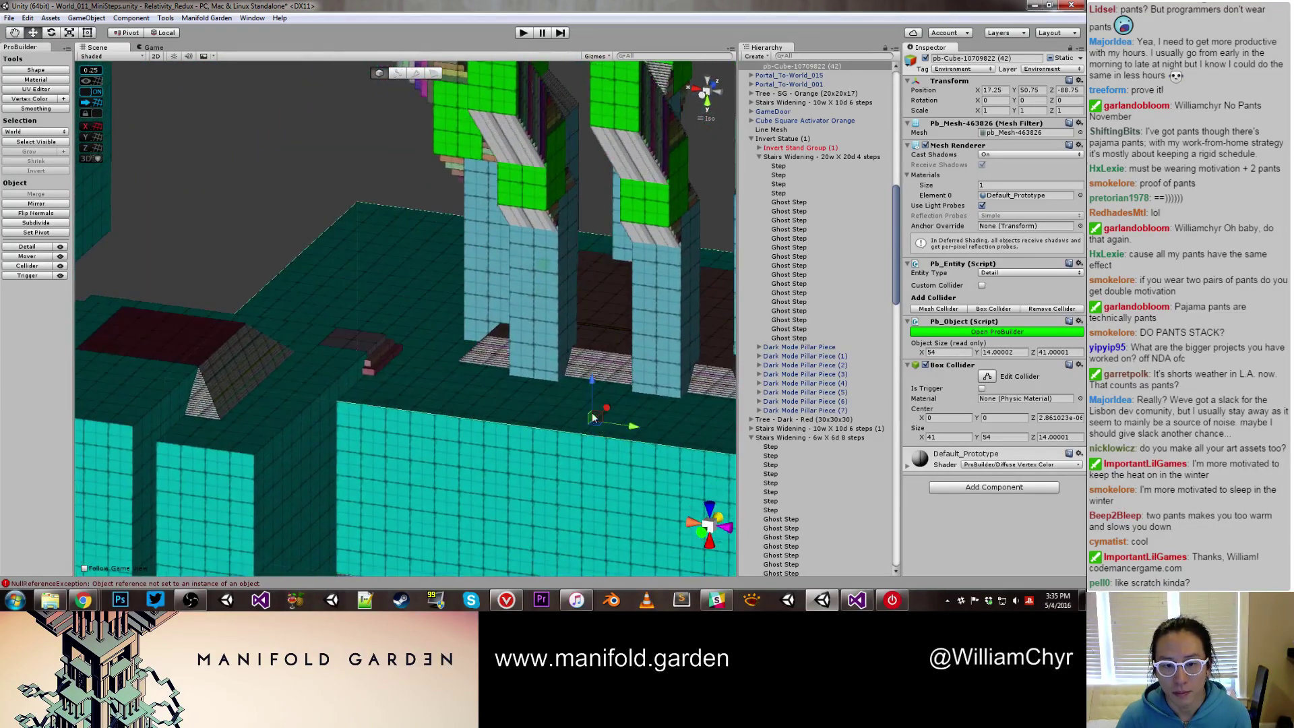
left_click_drag(592, 384, 593, 380)
Reposition Invert Statue (1) on the adjusted platform at X -45, Y 93.5, Z 23
left_click(606, 364)
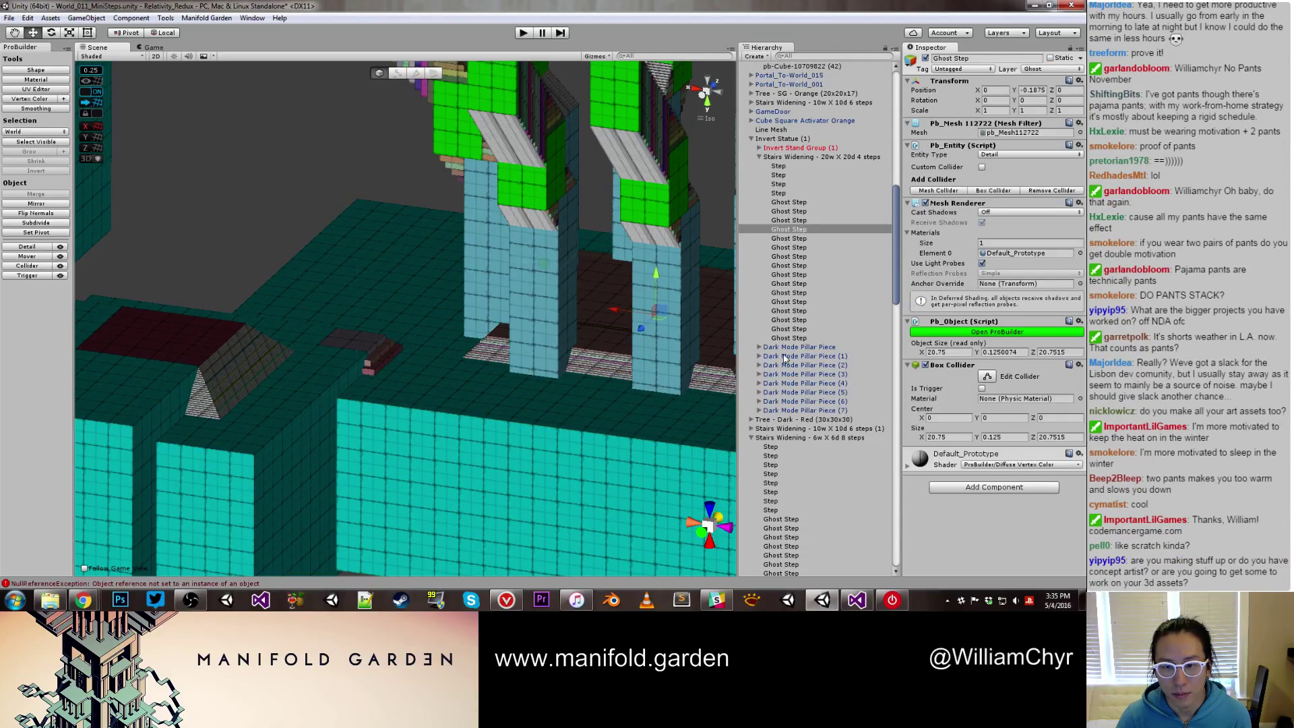
double_click(781, 138)
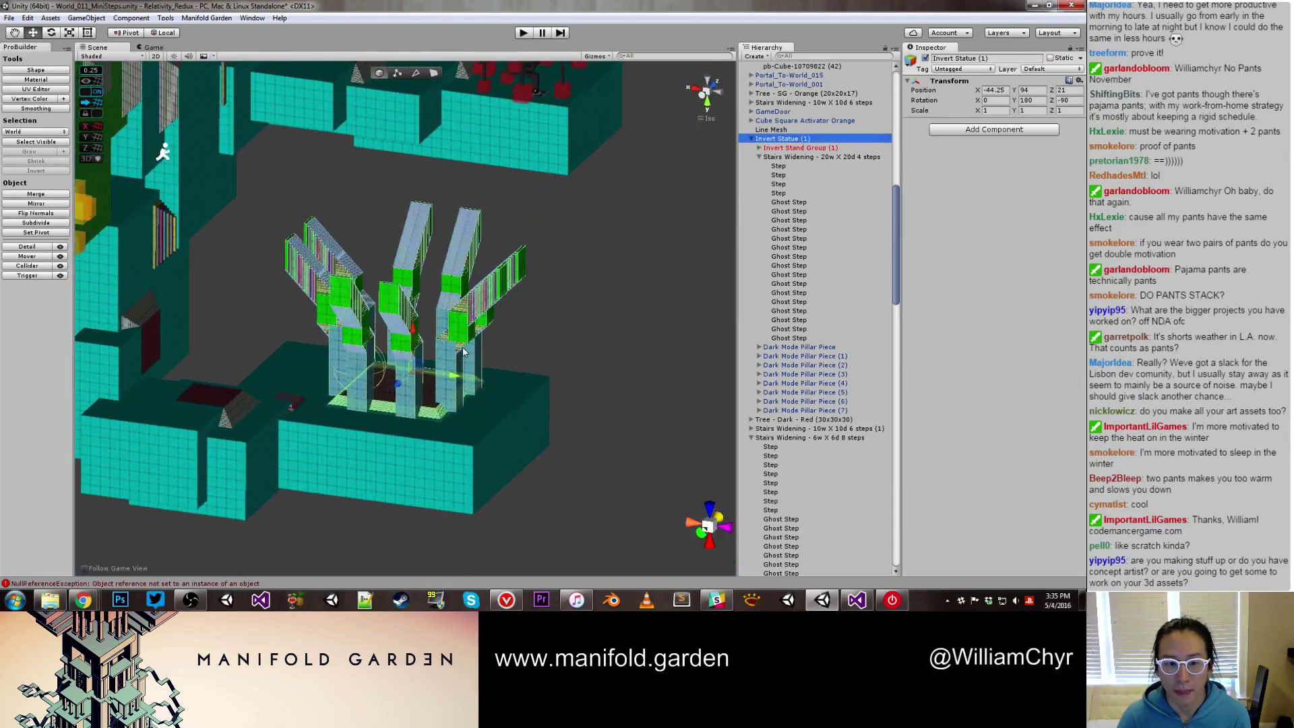
left_click_drag(442, 402, 415, 357, "alt")
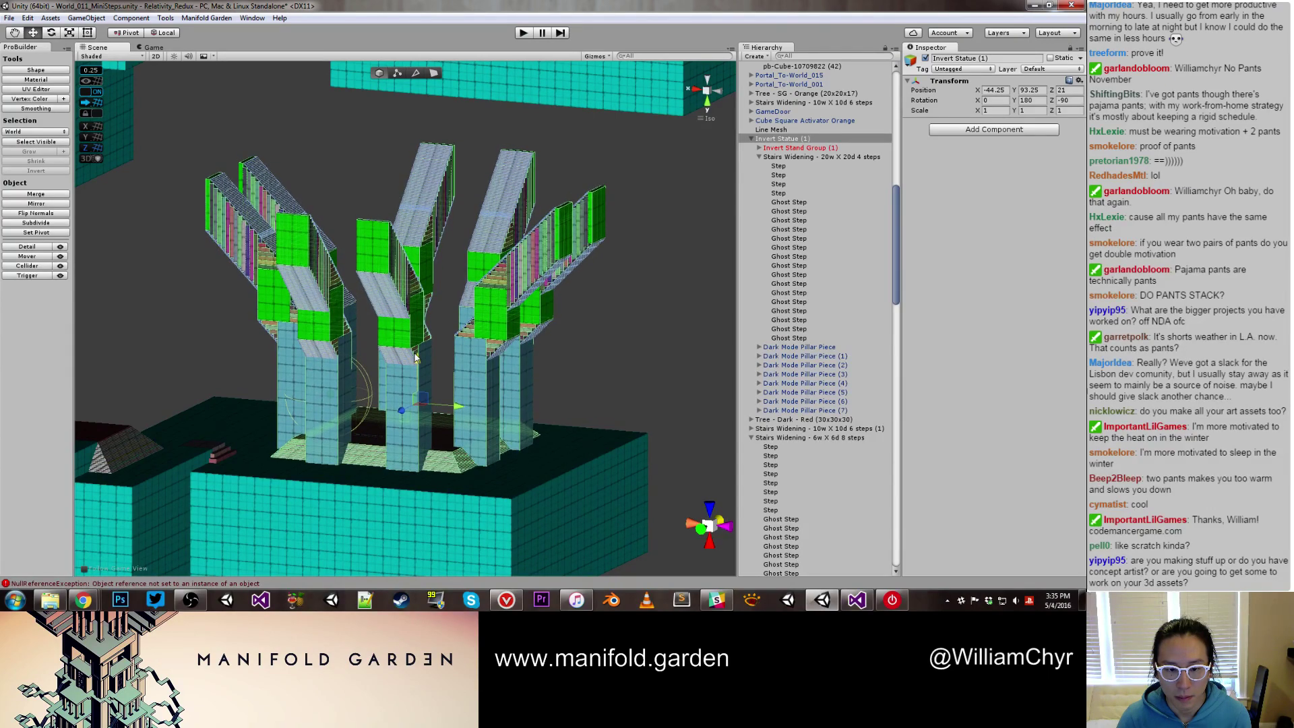
left_click_drag(416, 357, 456, 375, "alt")
scroll(841, 240, "up", 8)
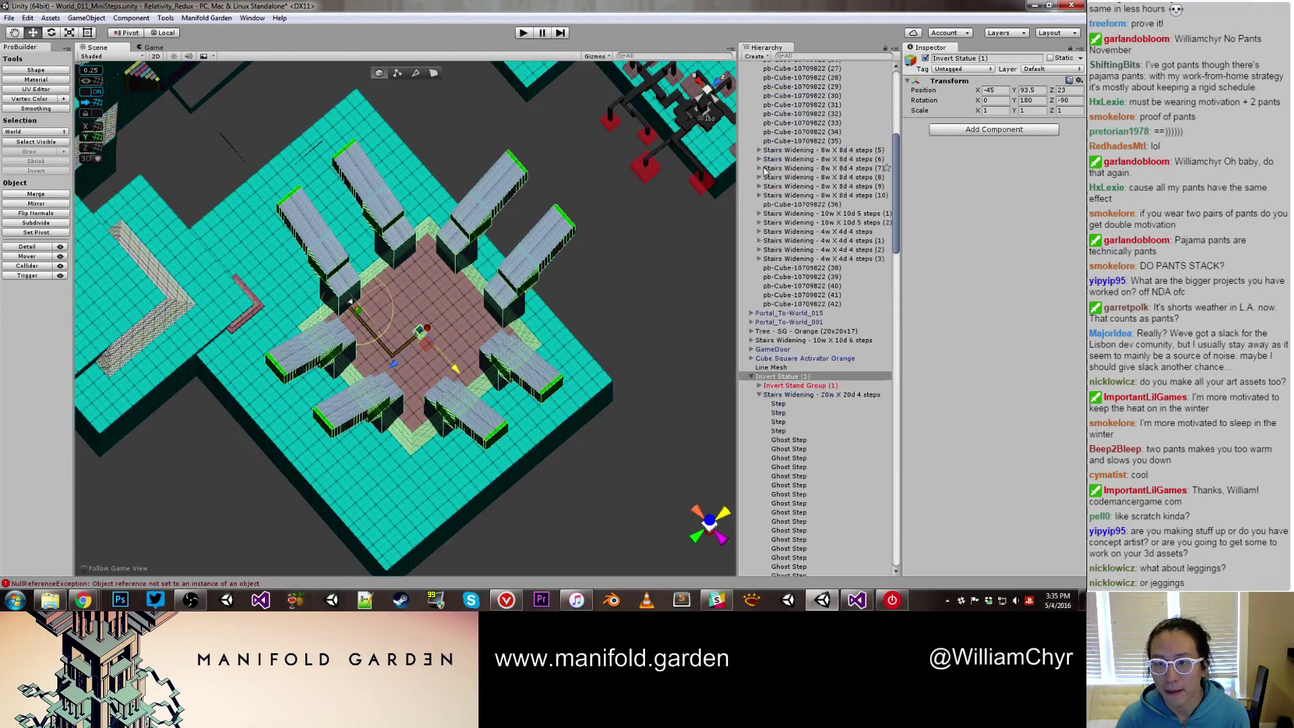
Collapse the expanded hierarchy groups and parent Stairs Widening - 4w X 4d 3 steps under World Root
scroll(539, 266, "down", 14)
left_click(564, 350)
left_click_drag(565, 354, 519, 158, "alt")
scroll(817, 142, "up", 8)
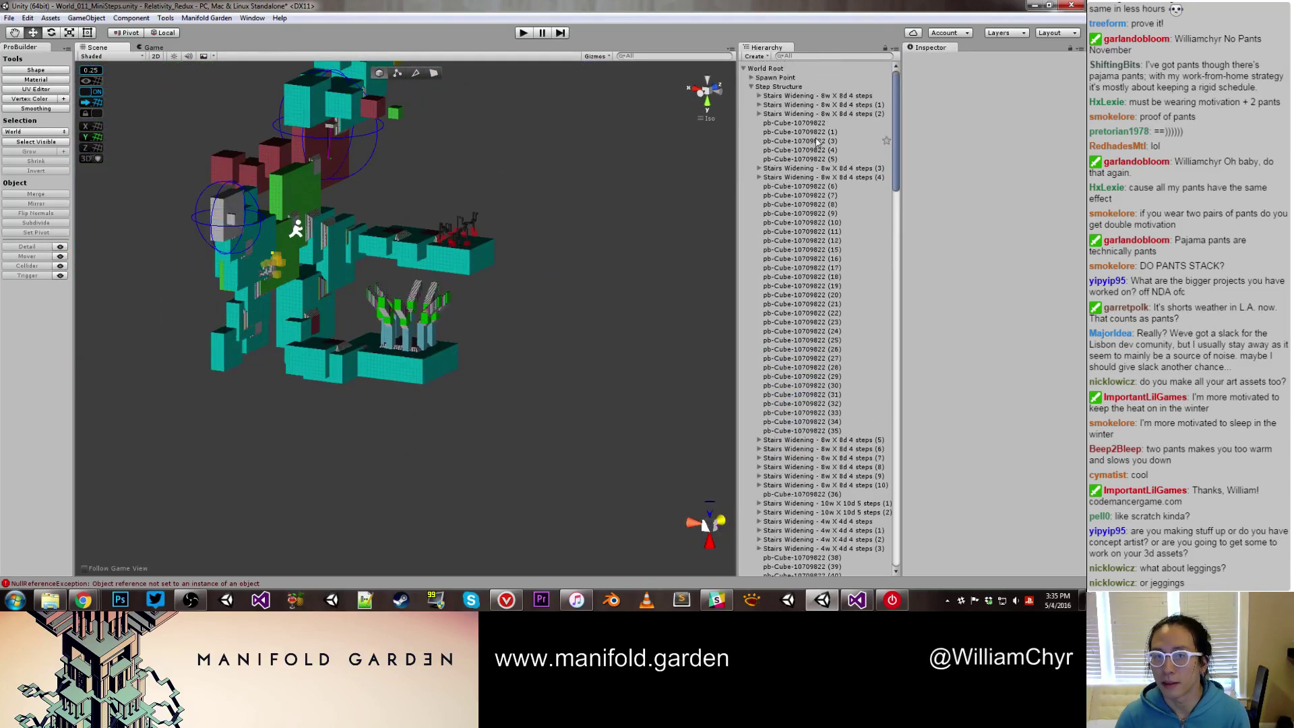
left_click(751, 87)
left_click(752, 159)
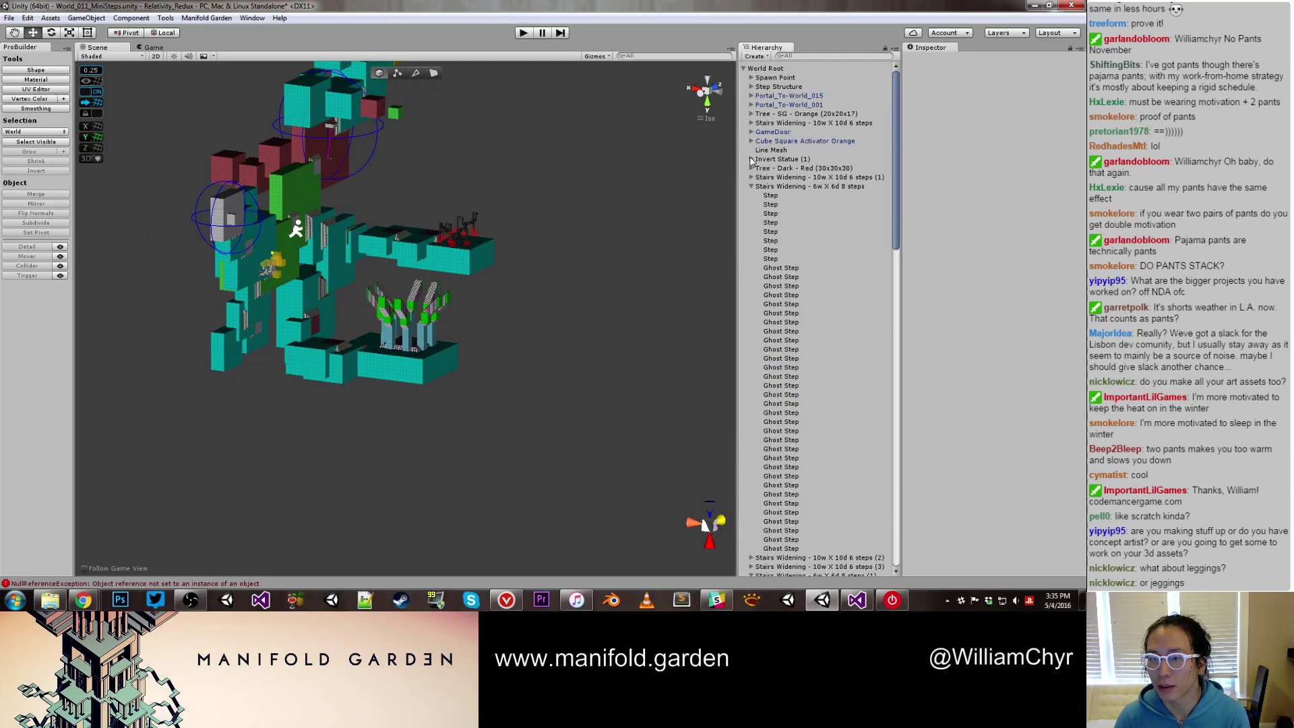
left_click(752, 186)
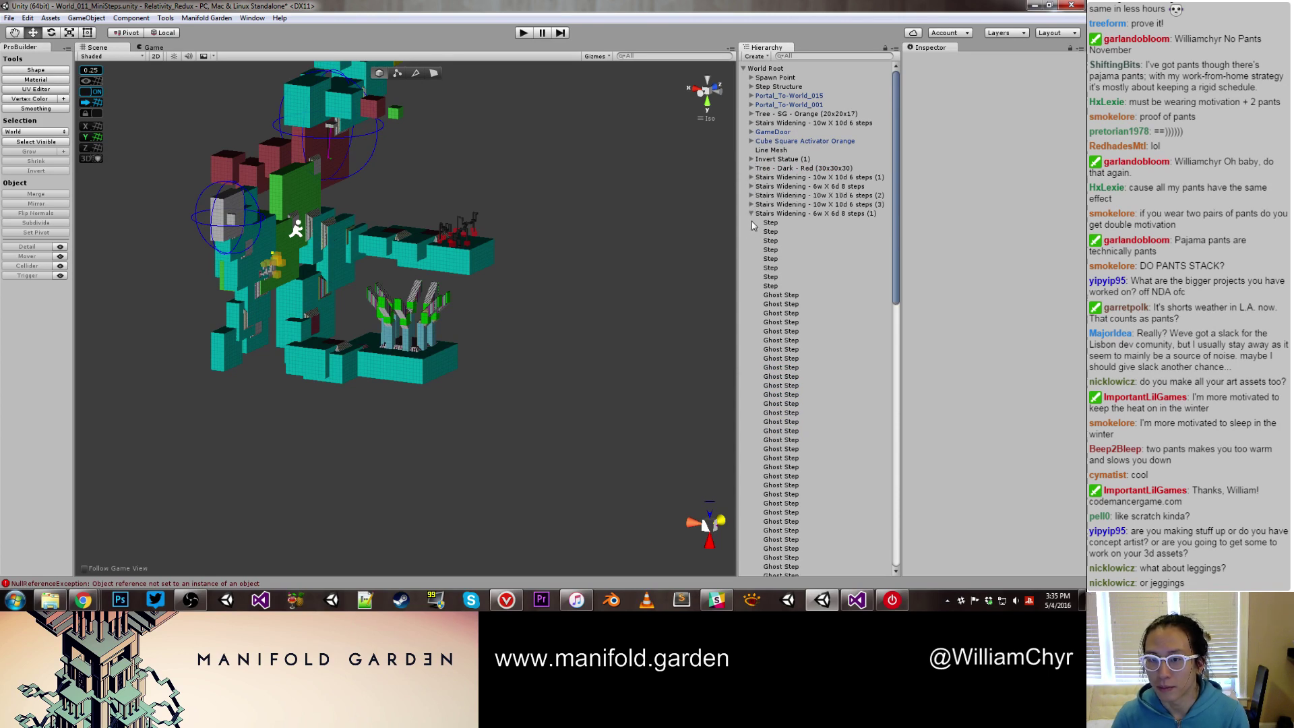
left_click(751, 214)
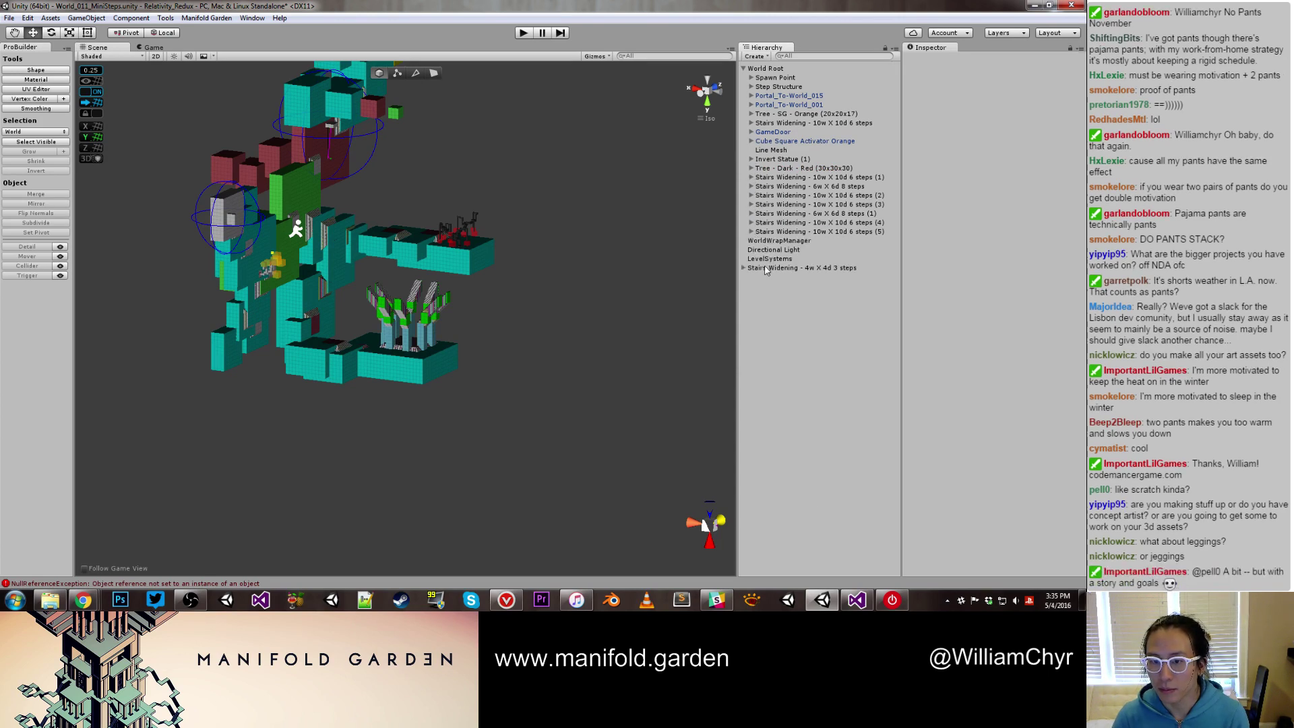
left_click_drag(766, 269, 774, 75)
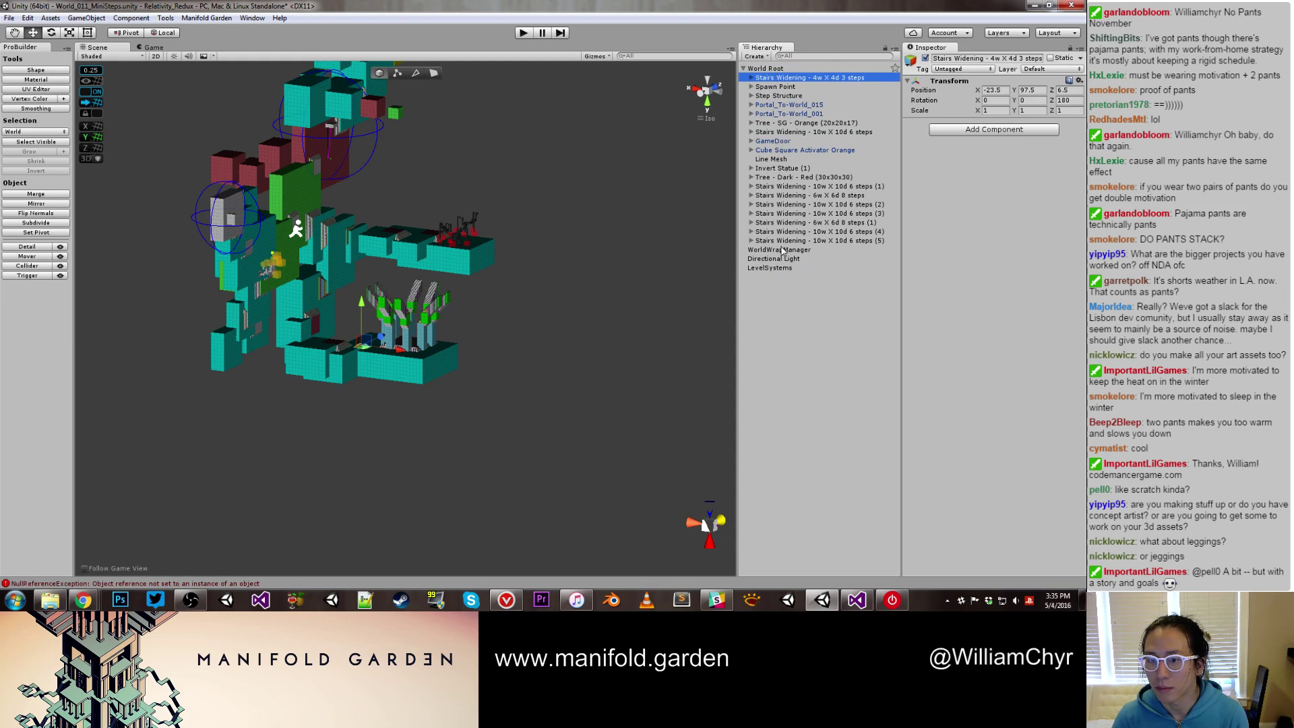
left_click(782, 259)
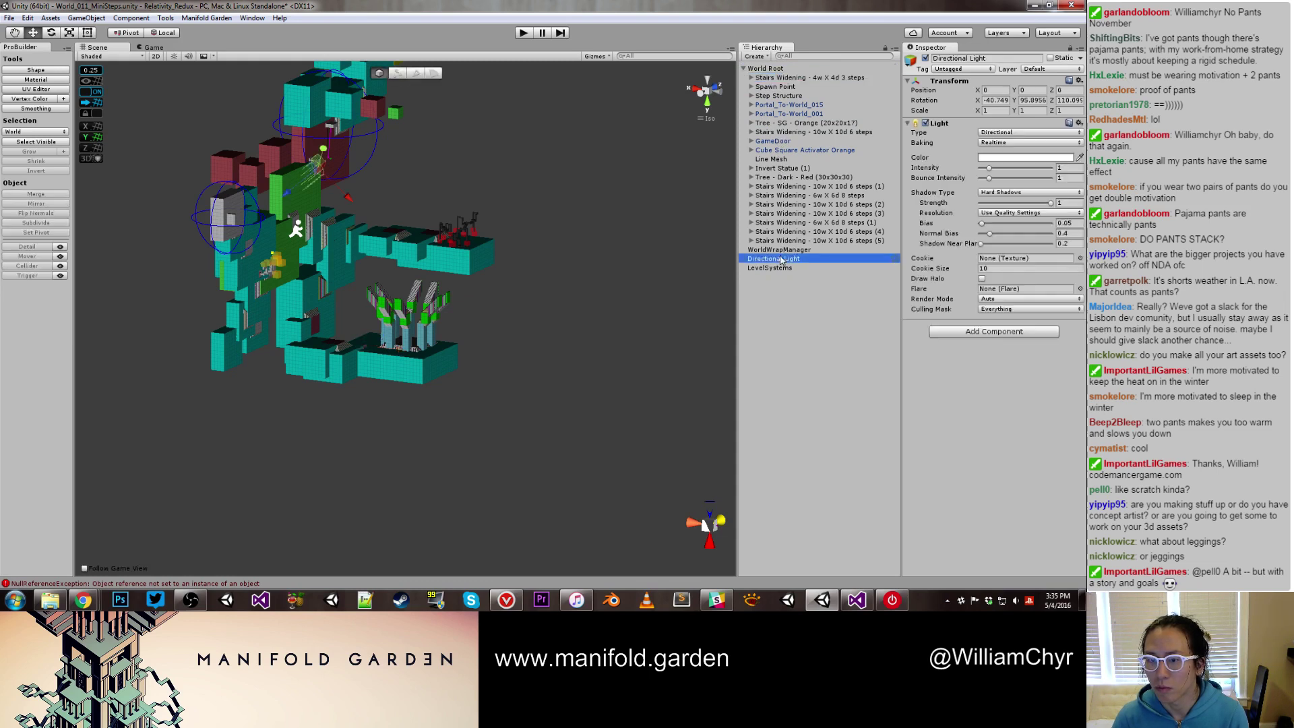
left_click(988, 332)
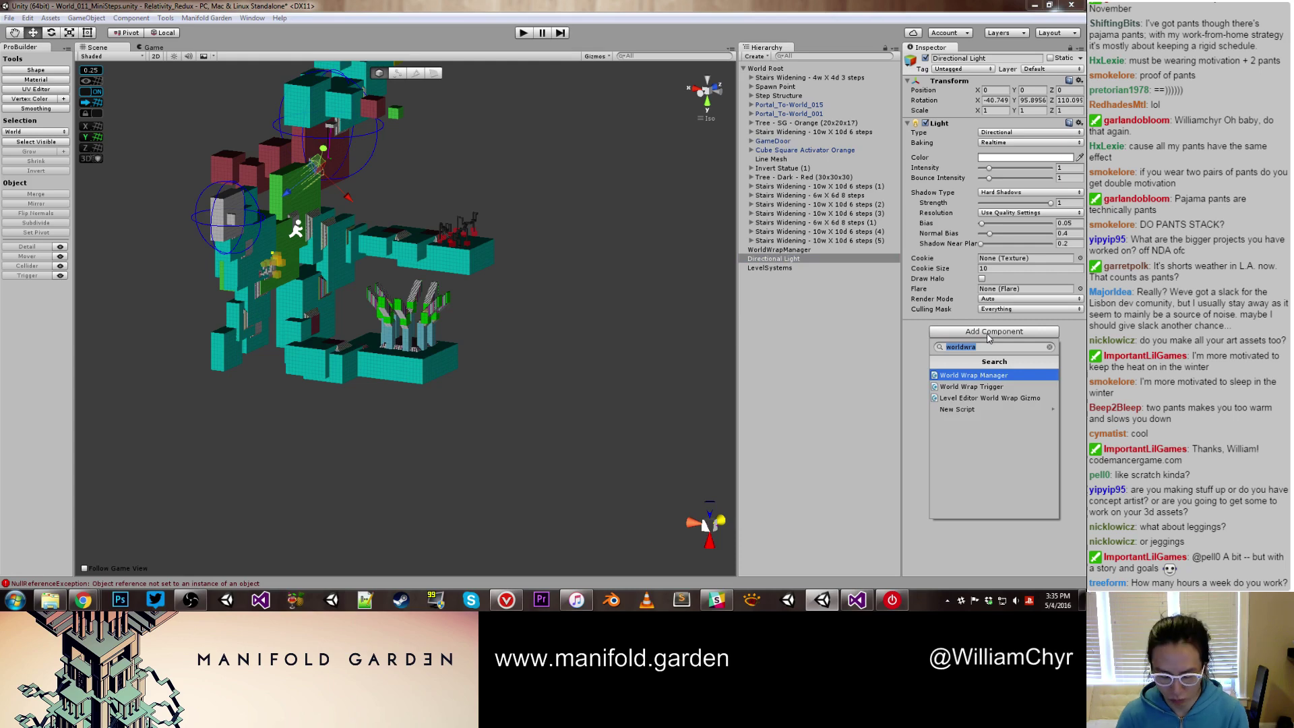
type("volu")
left_click(989, 398)
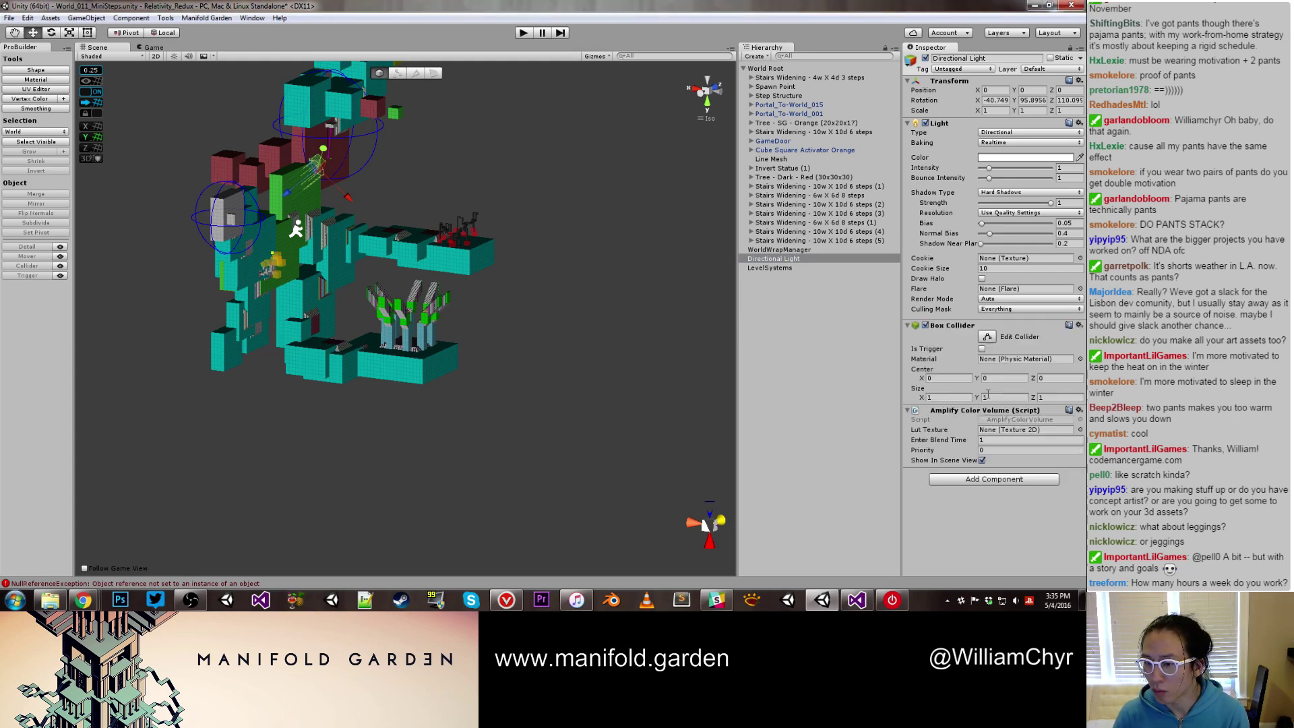
left_click(1078, 410)
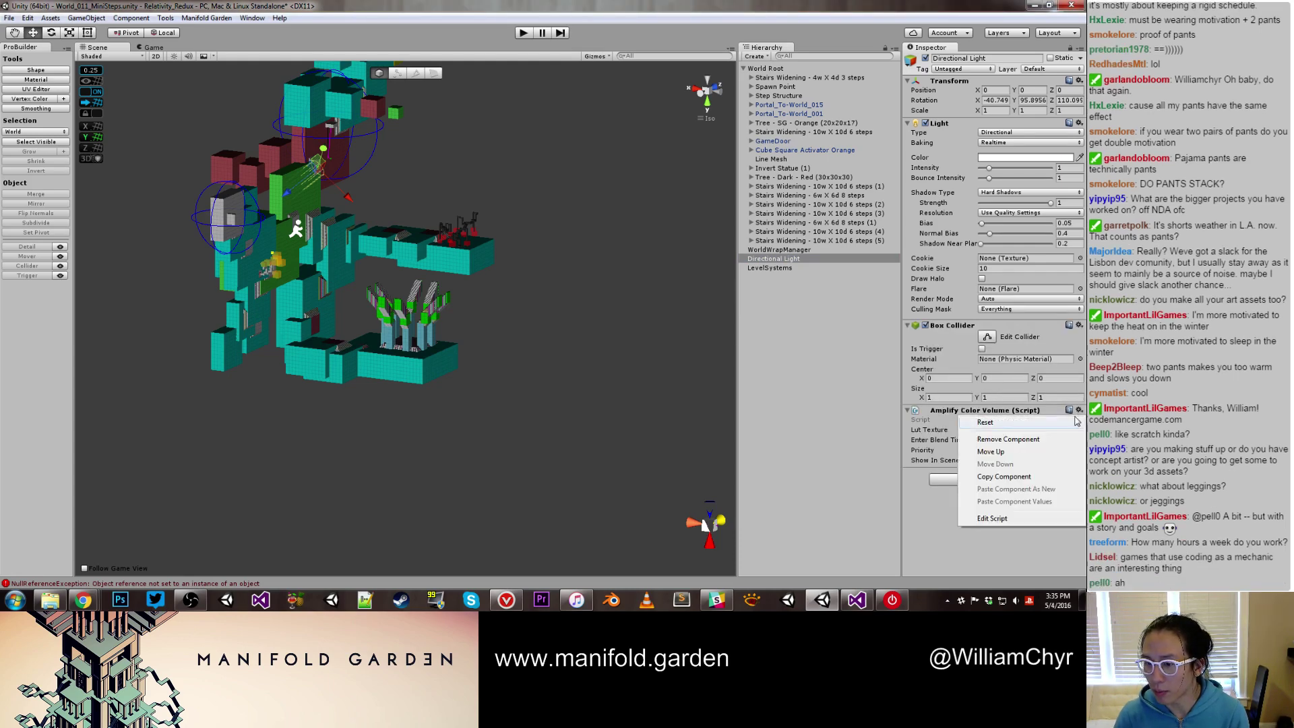
left_click(1054, 440)
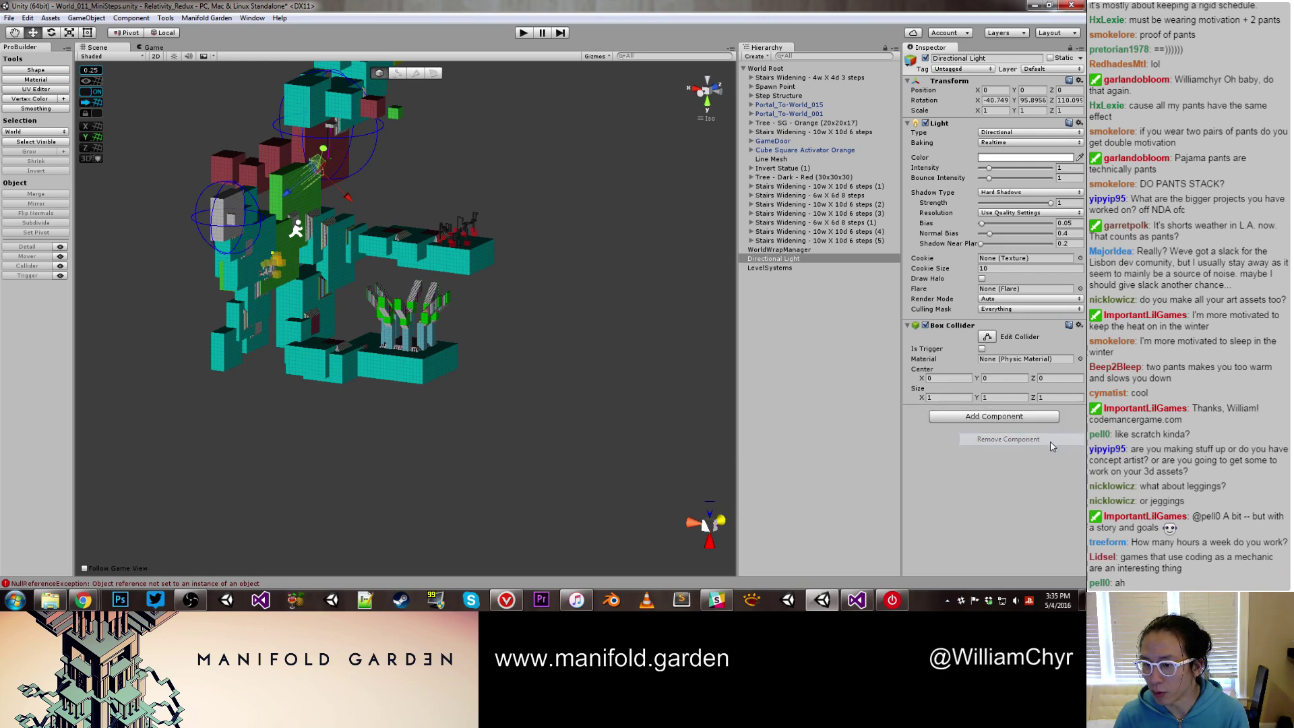
Add a Volumetric Light component to the Directional Light and remove its Box Collider
left_click(1017, 419)
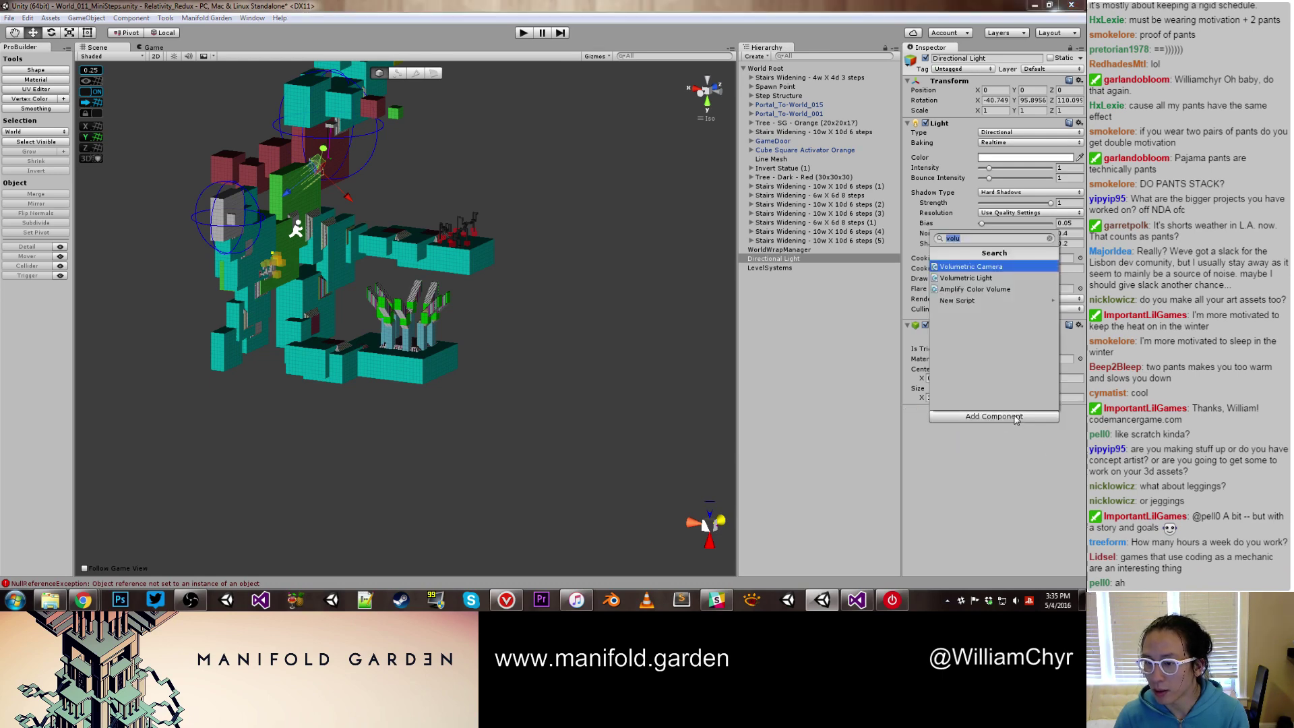
left_click(981, 278)
left_click(1071, 325)
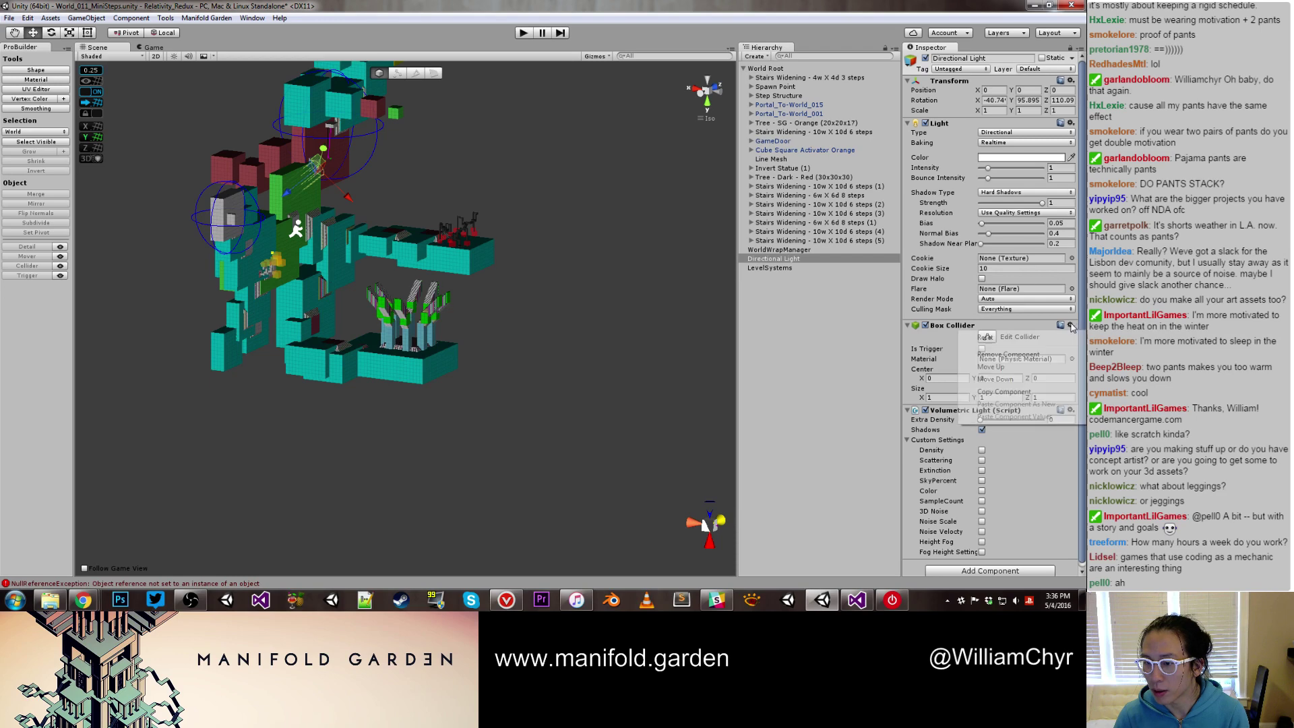
left_click(1009, 355)
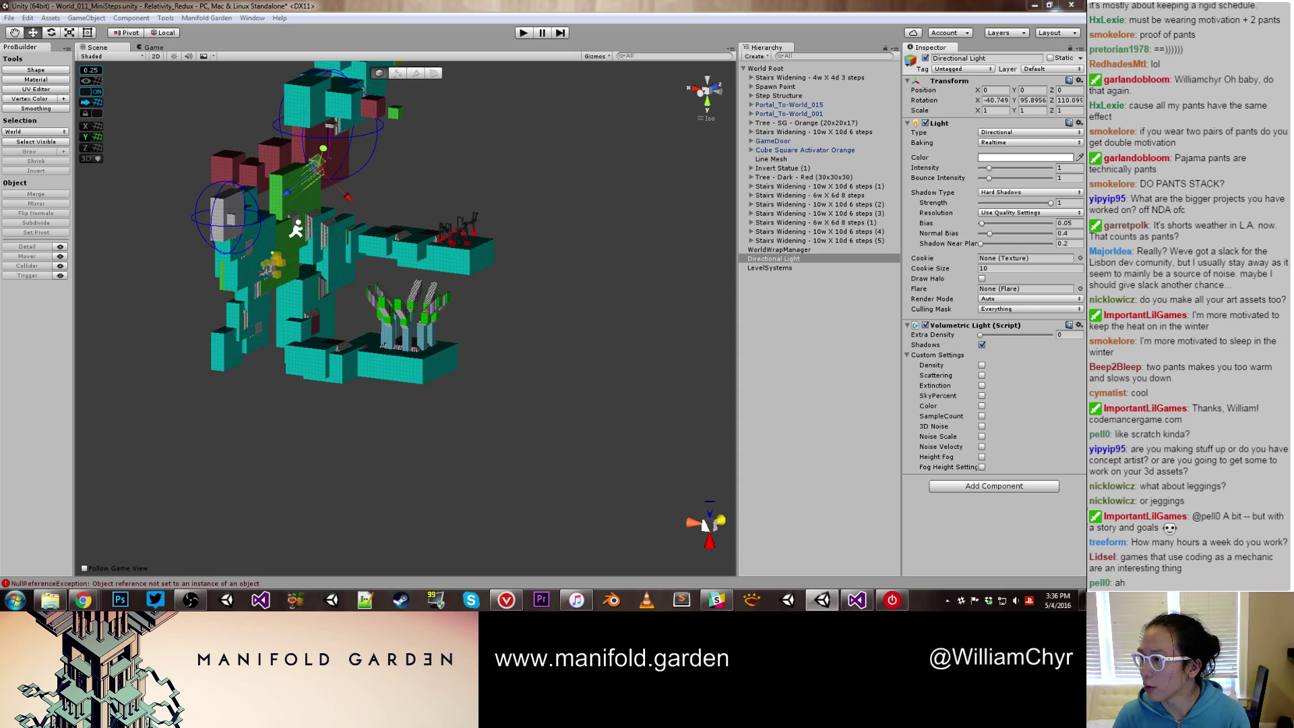
Set Scattering to 0 in the Volumetric Camera component of the player's Main Camera
left_click(328, 151)
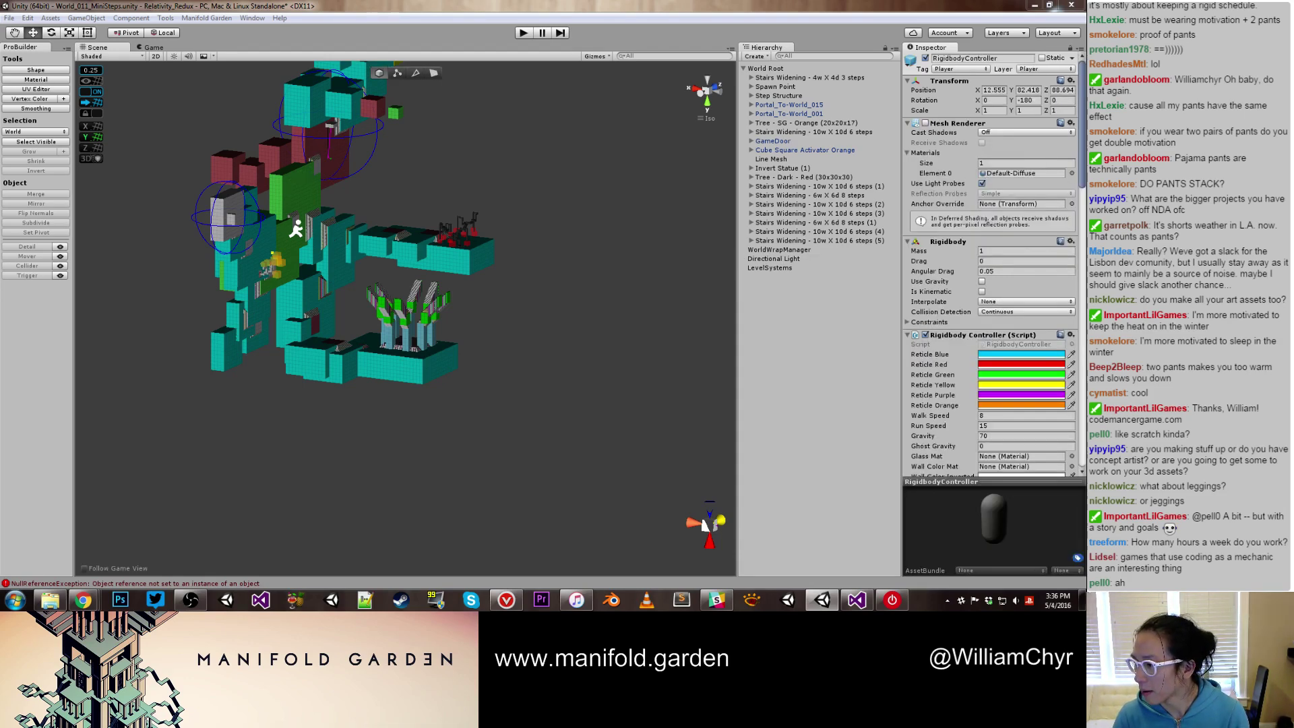
left_click(328, 152)
scroll(1053, 407, "down", 15)
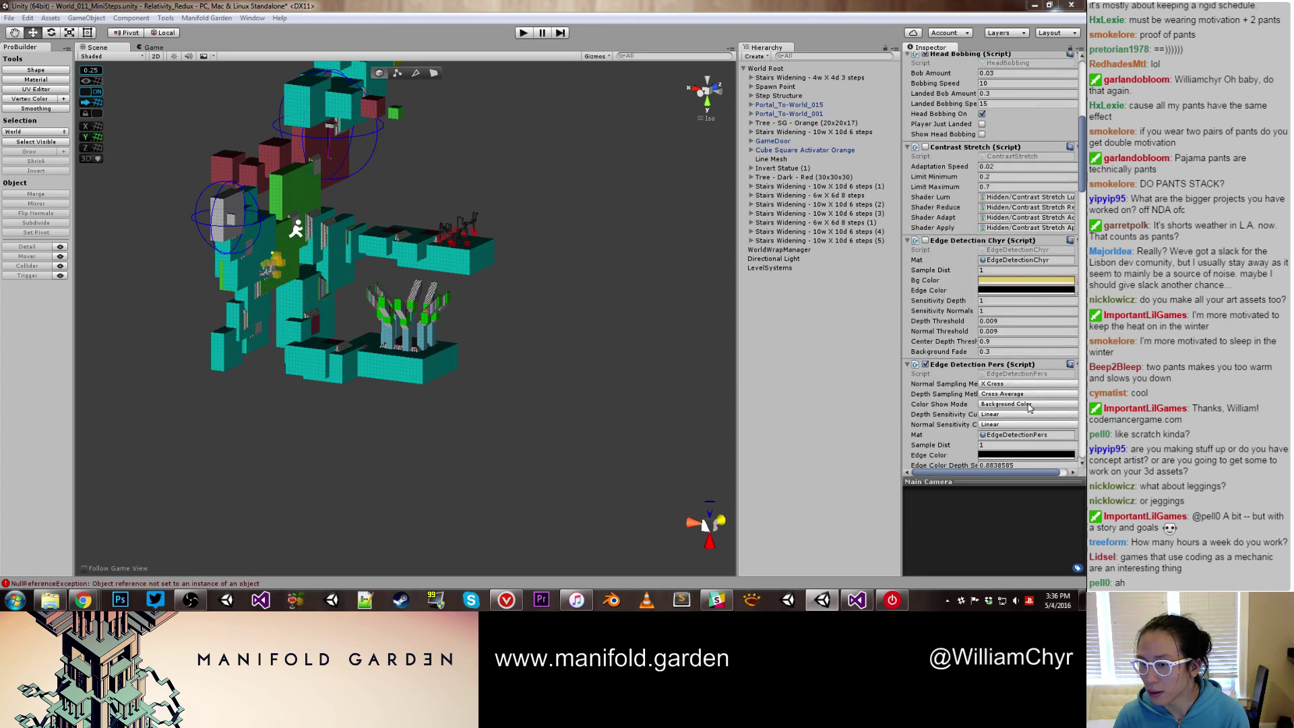
scroll(1027, 407, "down", 3)
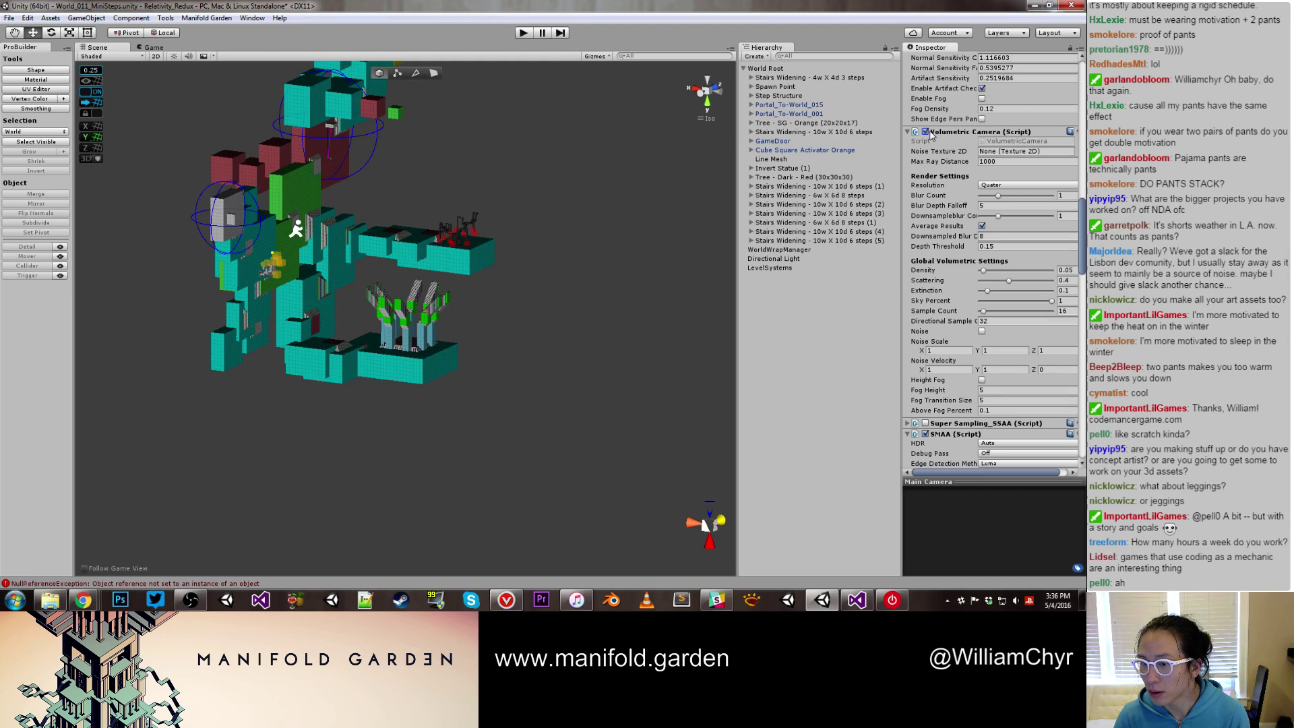
left_click_drag(1007, 284, 964, 287)
Run the optimized MiniSteps level in play mode to check the volumetric lighting, and pause it
left_click(525, 33)
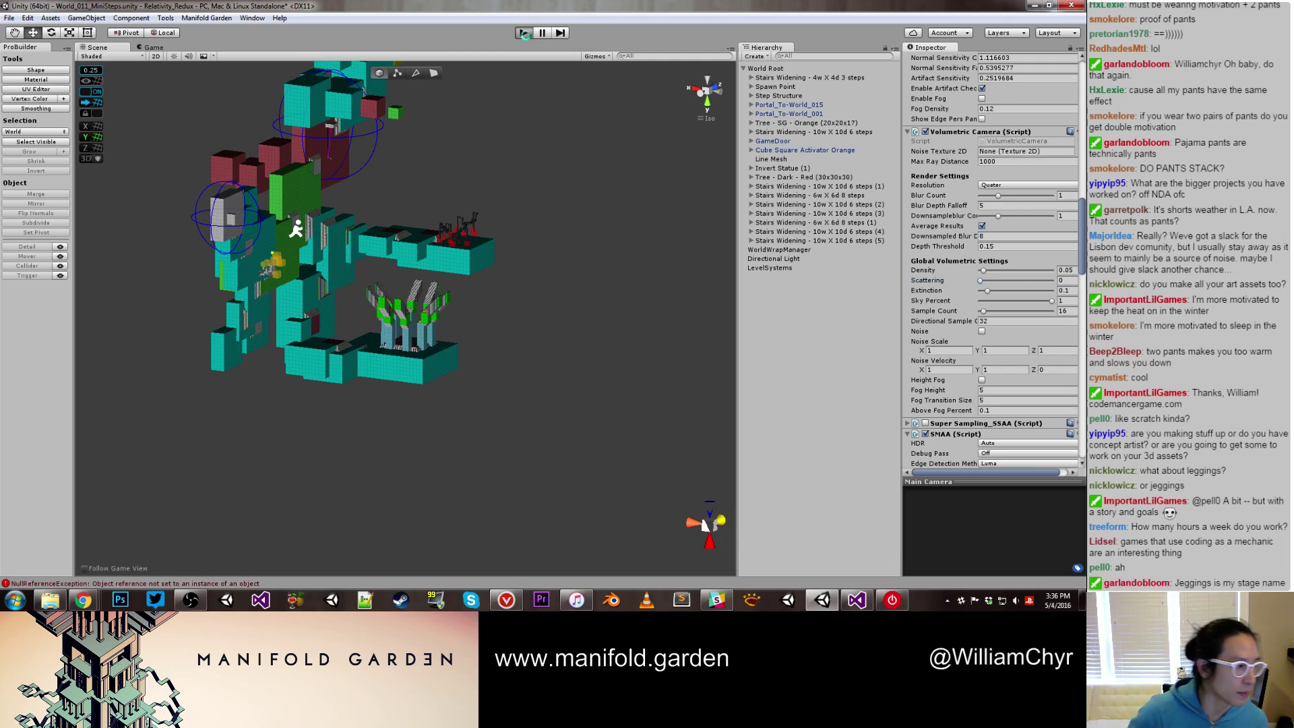
left_click(525, 33)
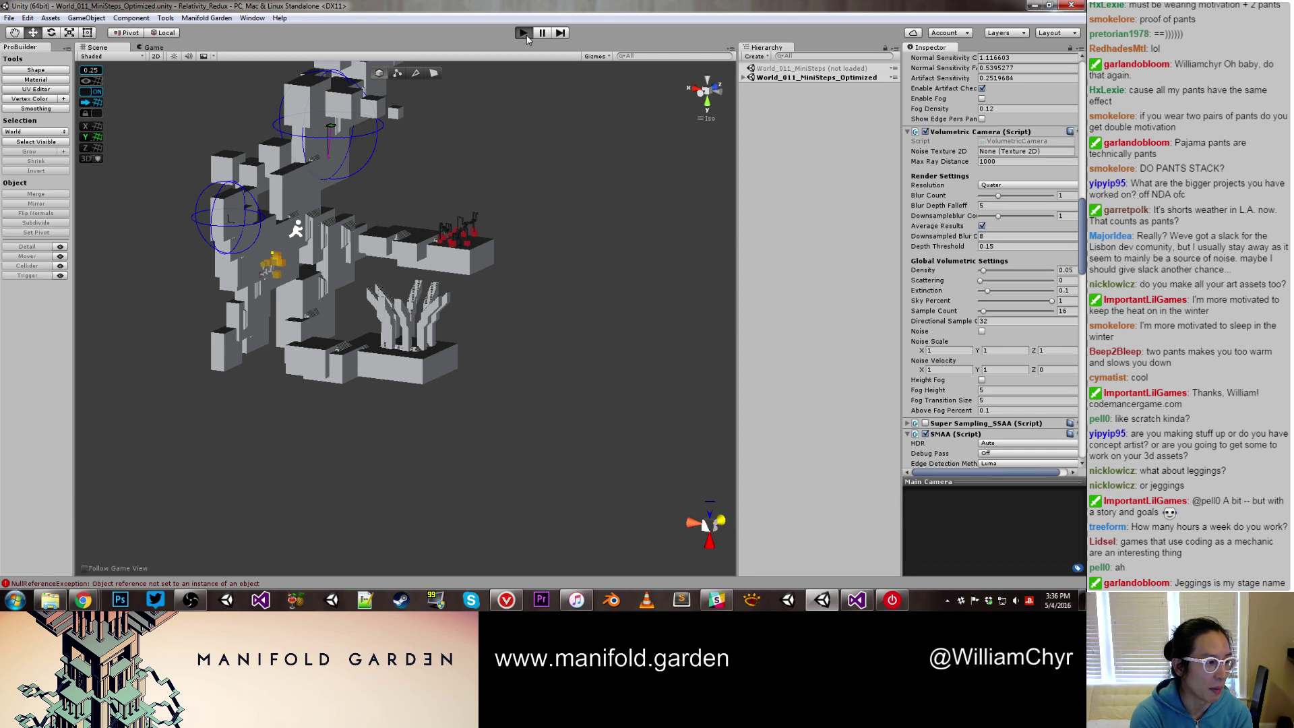
left_click(525, 34)
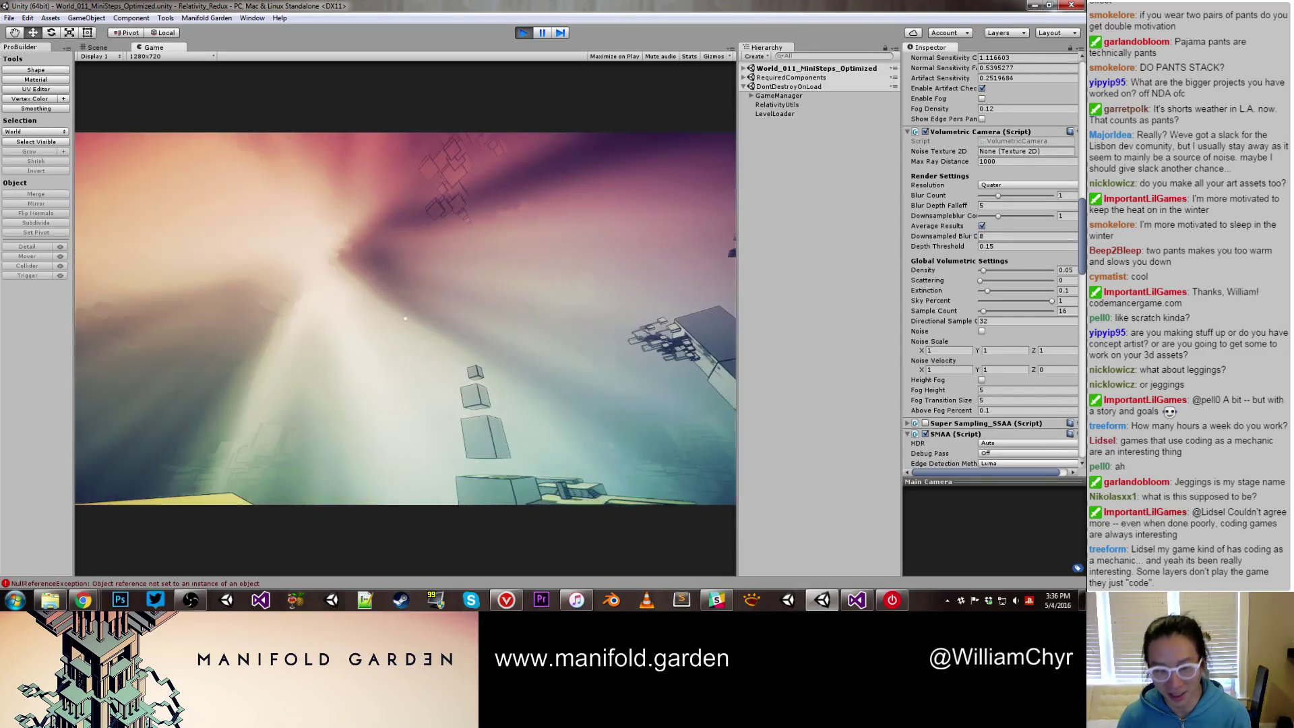
key("ctrl+shift+p")
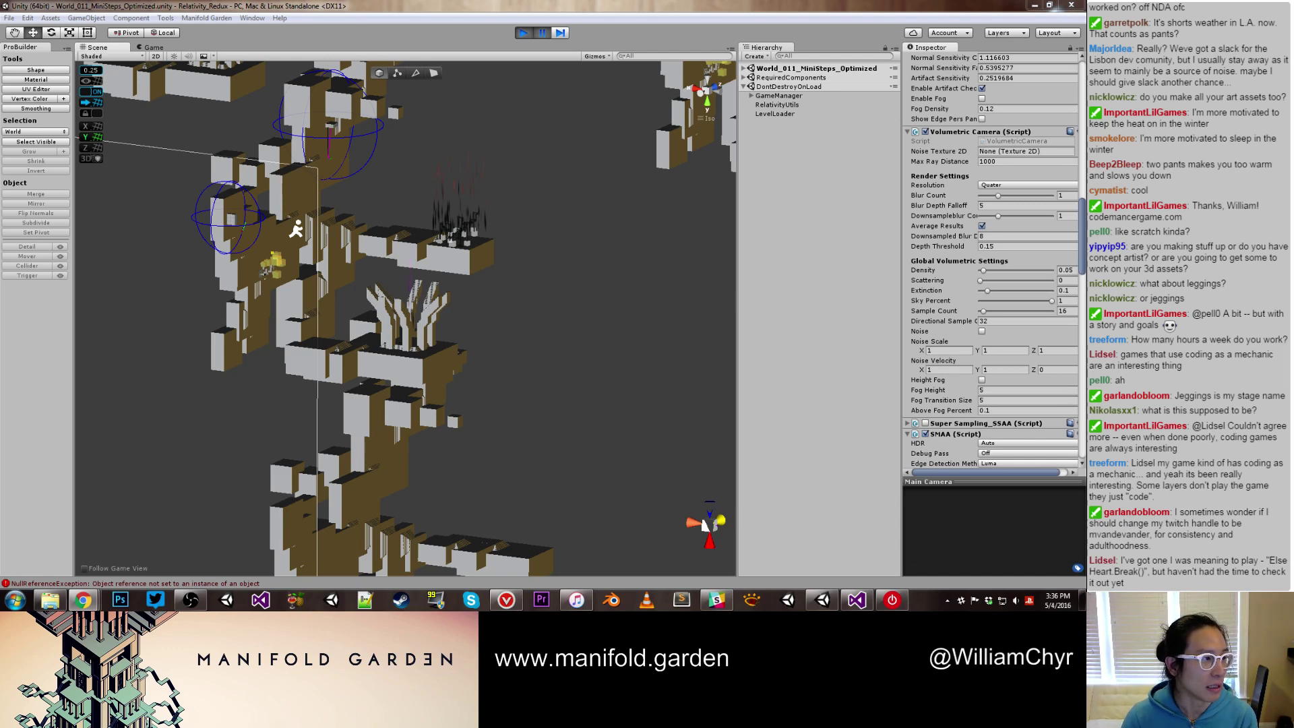
Switch to the Chrome window with Pinterest and maximize it
left_click(83, 600)
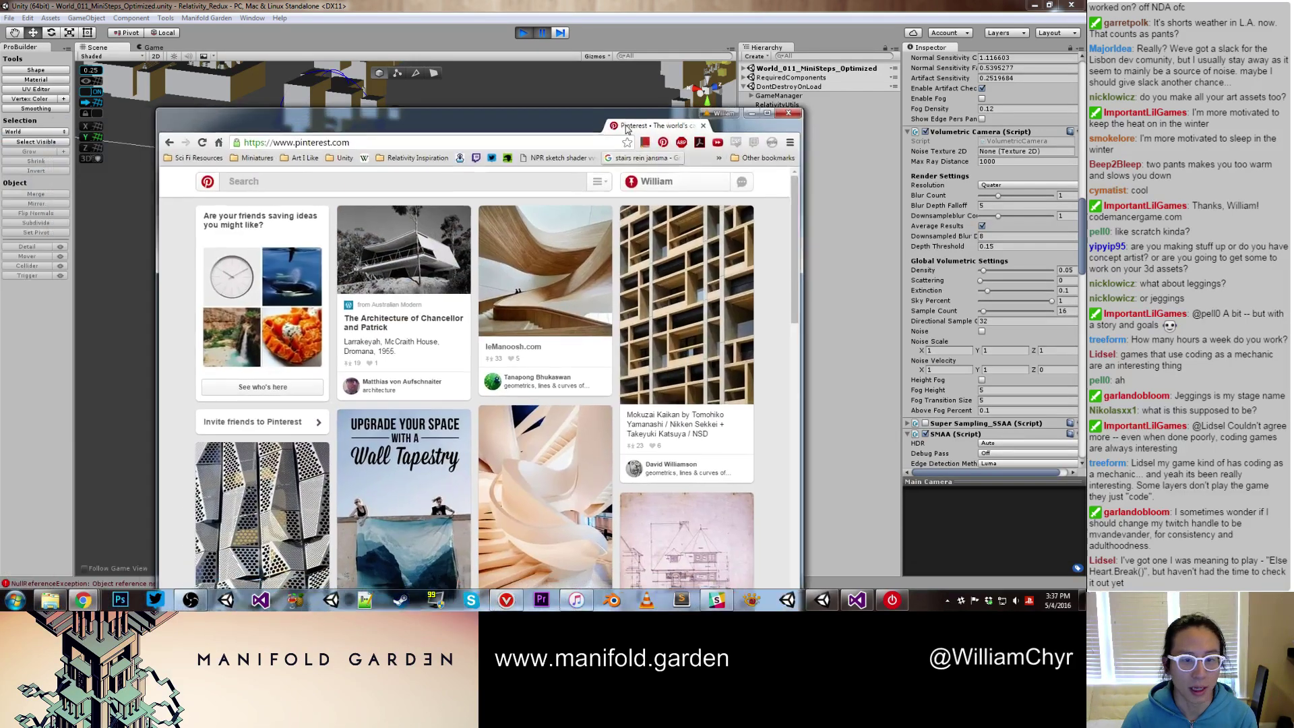
left_click_drag(627, 128, 628, 129)
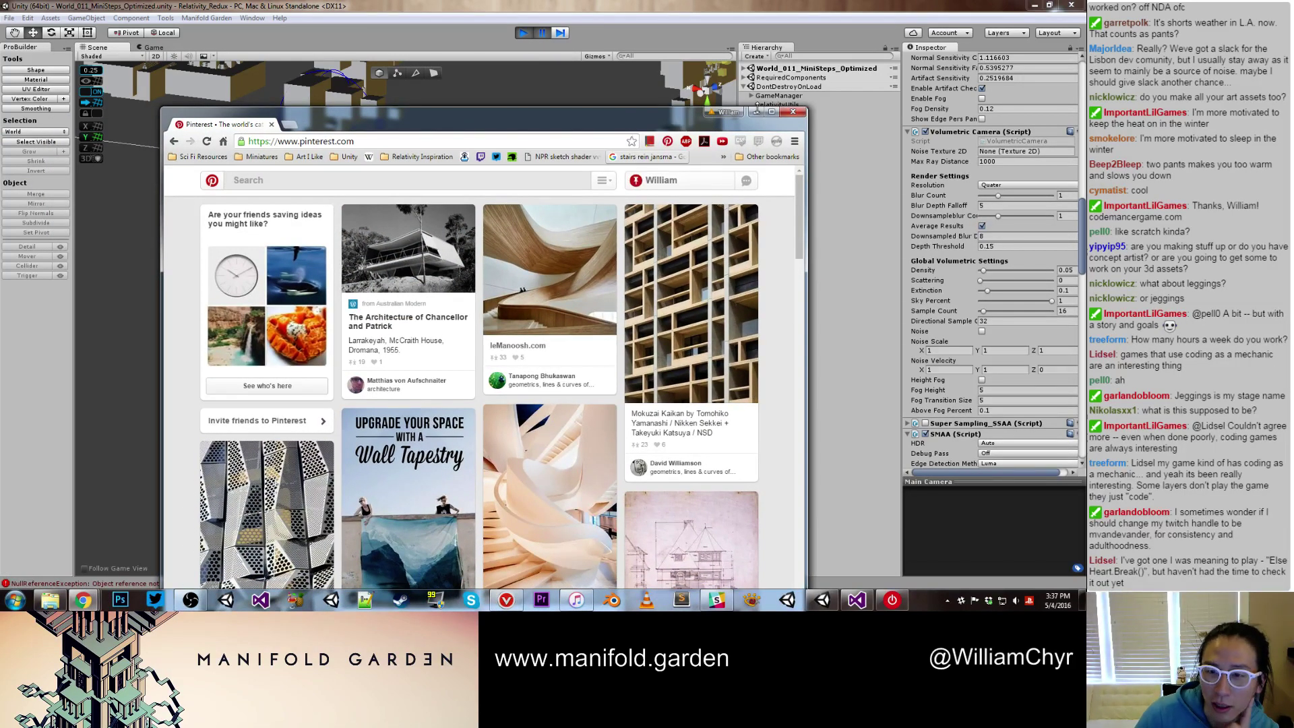
left_click_drag(686, 123, 674, 95)
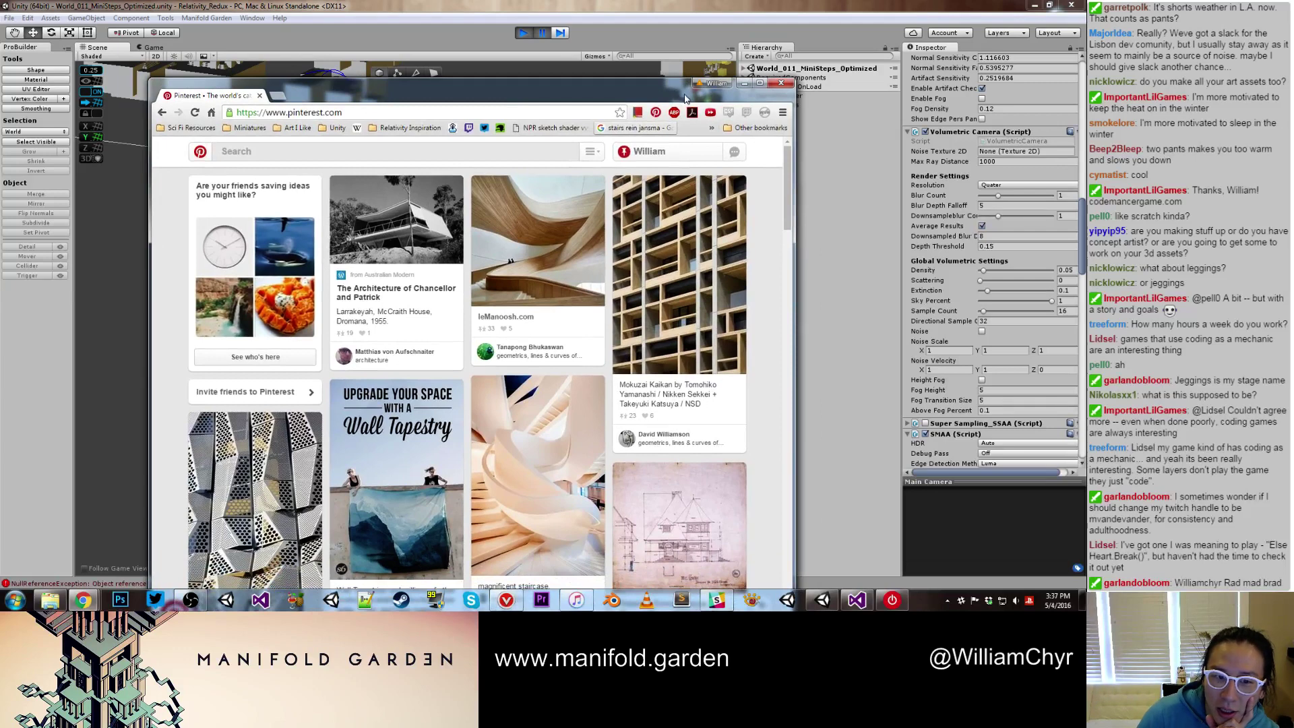
left_click(760, 84)
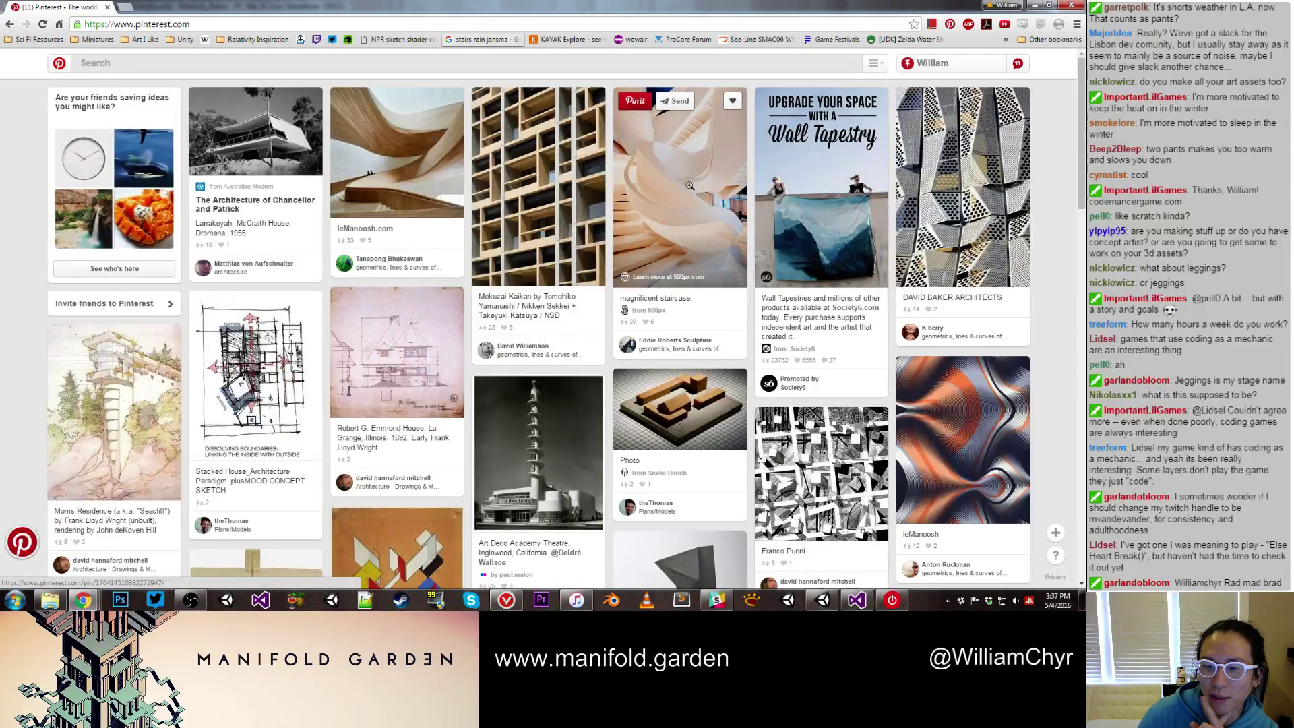
Skim the Pinterest home feed and notifications, and open the account's own profile page
scroll(682, 260, "down", 2)
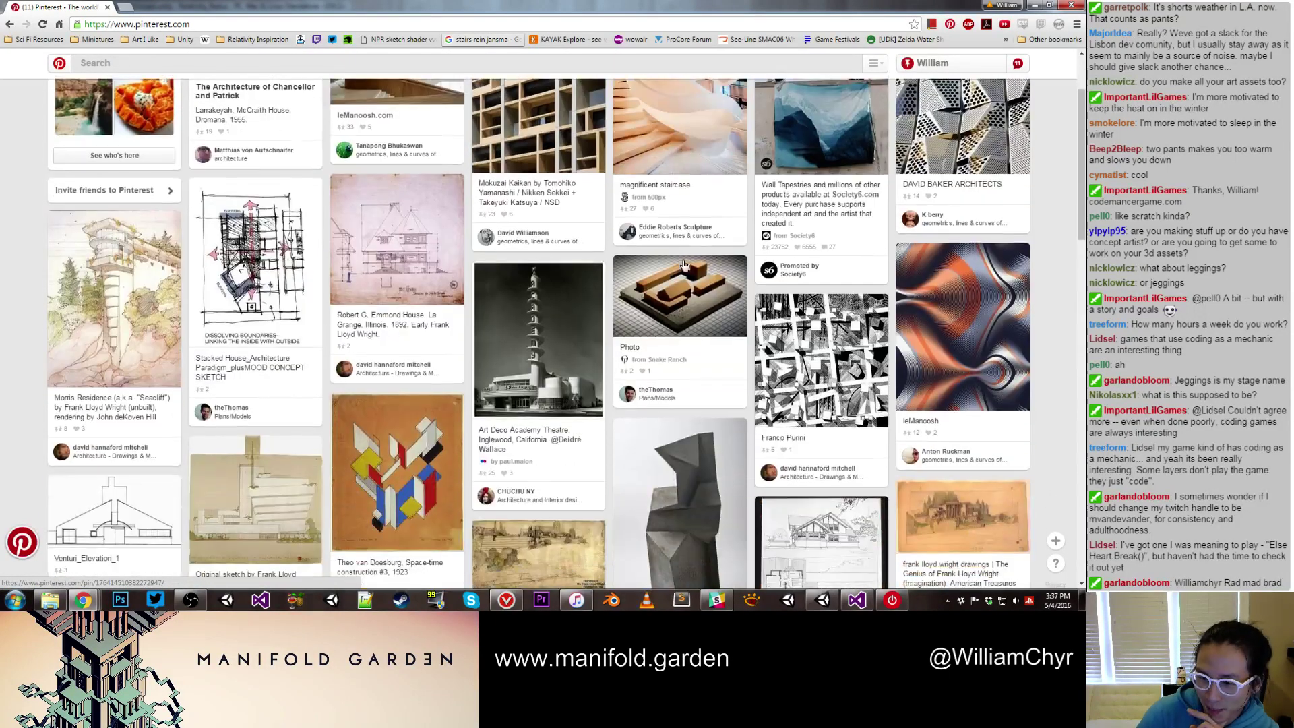
scroll(572, 310, "down", 5)
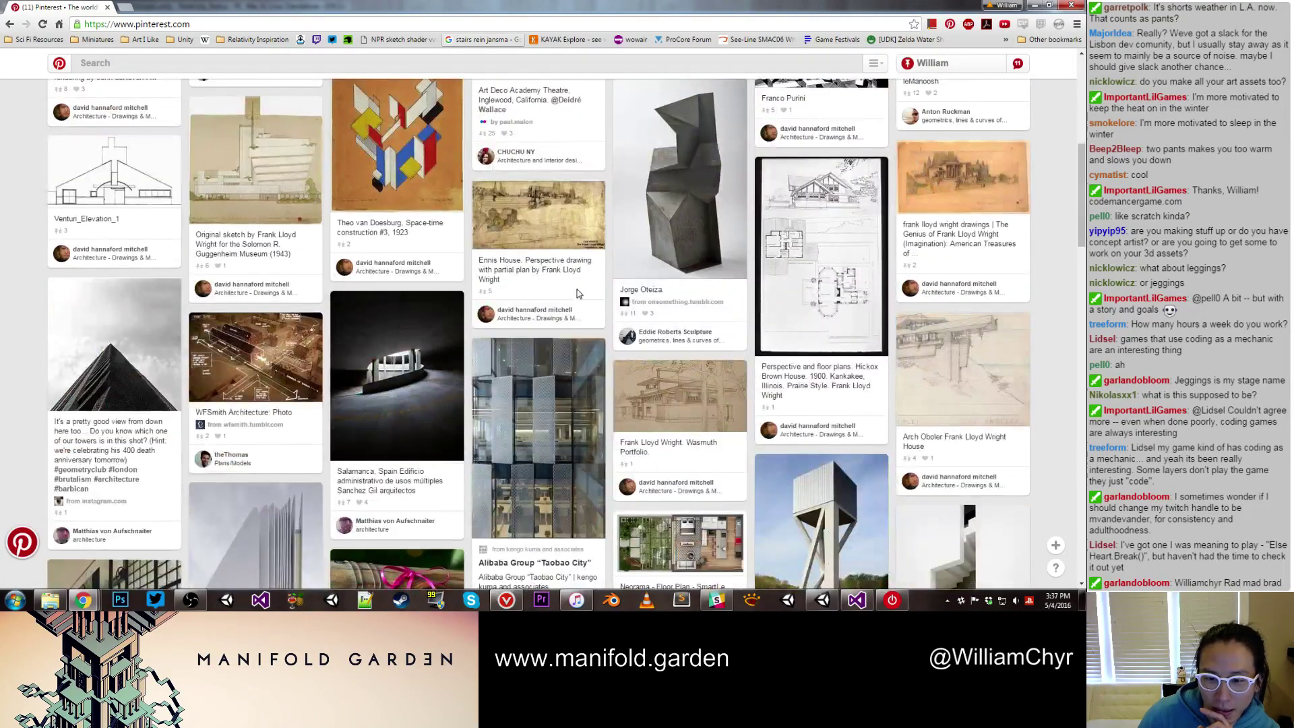
scroll(766, 216, "up", 7)
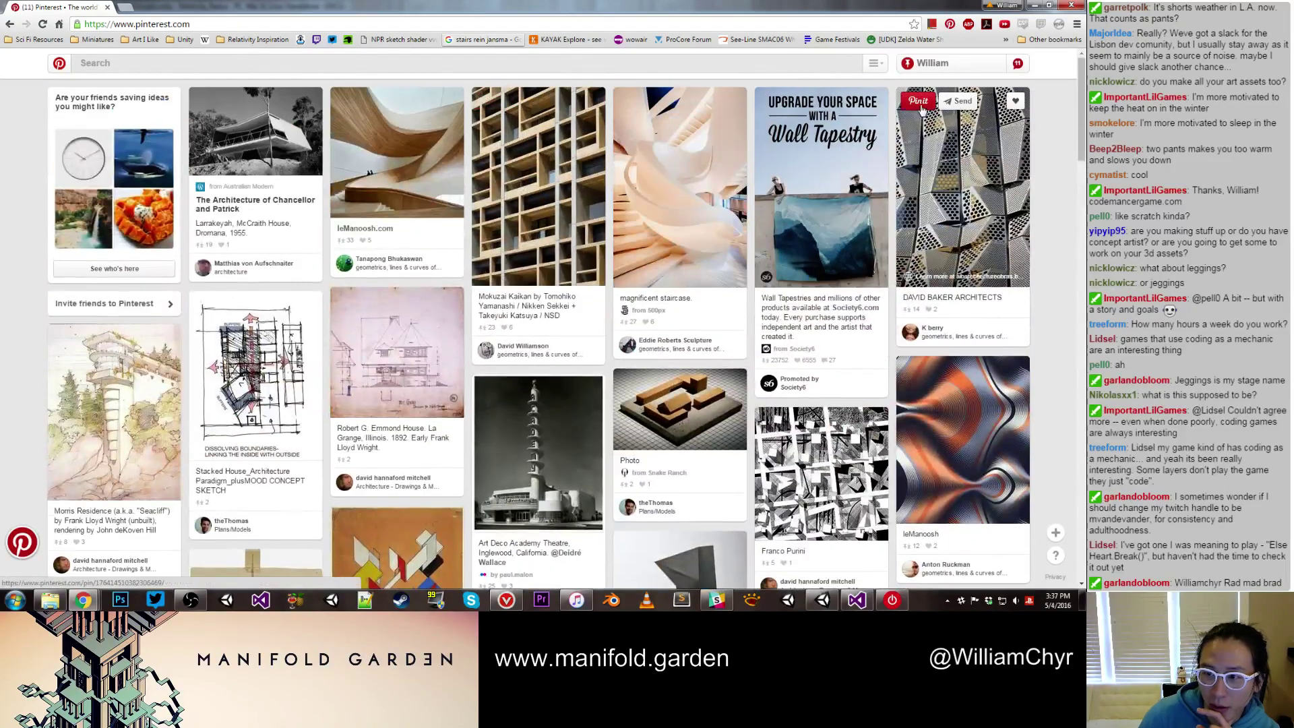
left_click(1018, 64)
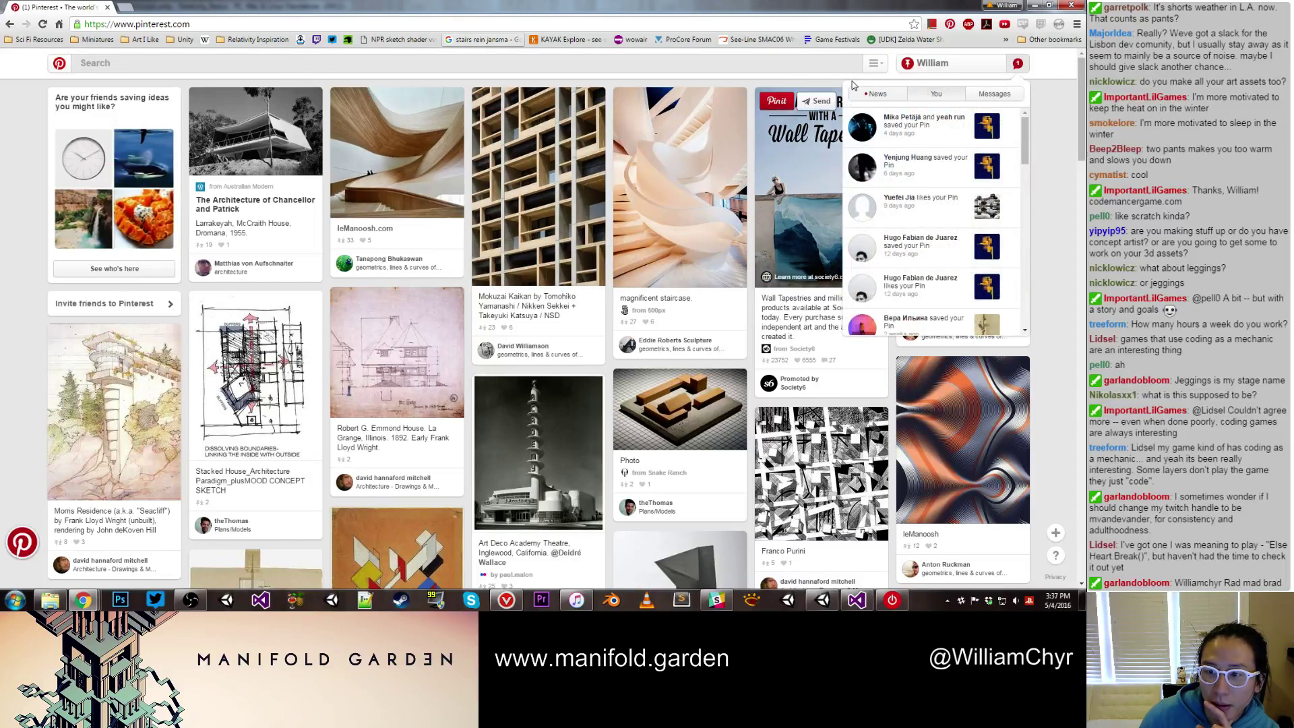
left_click(968, 64)
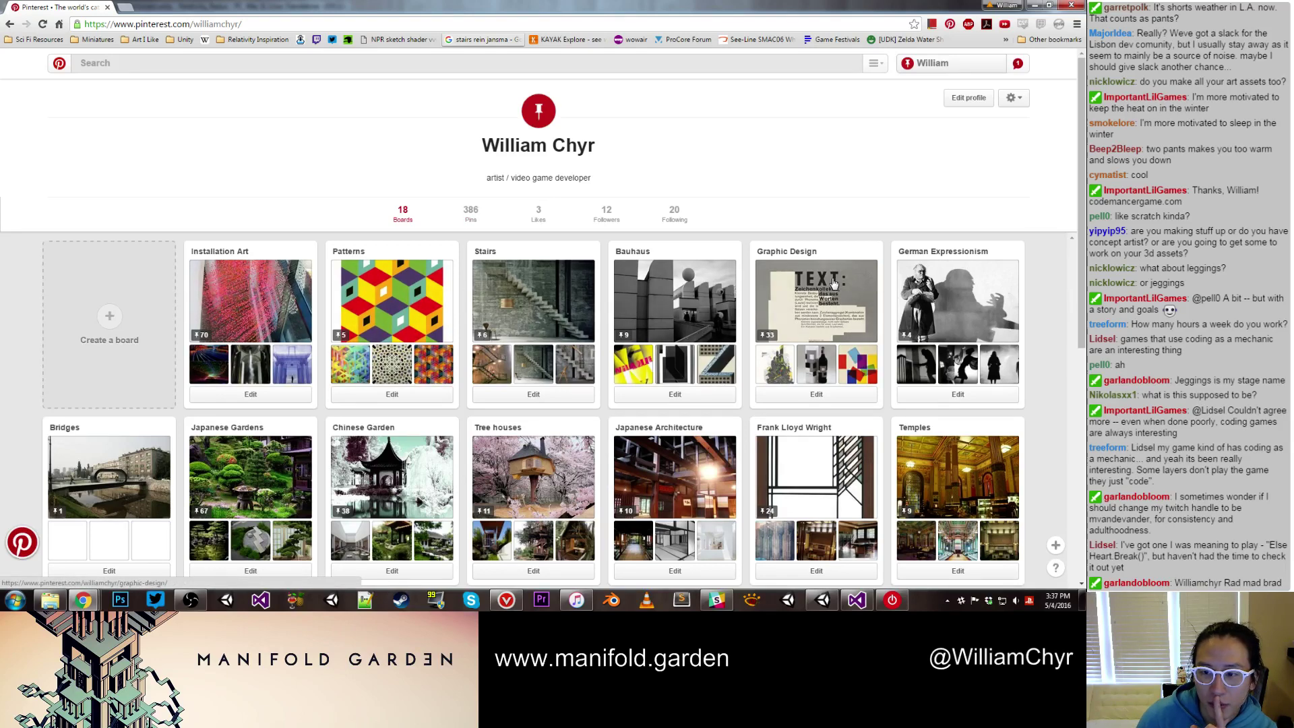
Open the Chinese Garden board from the profile's boards
scroll(833, 283, "down", 1)
scroll(404, 445, "down", 2)
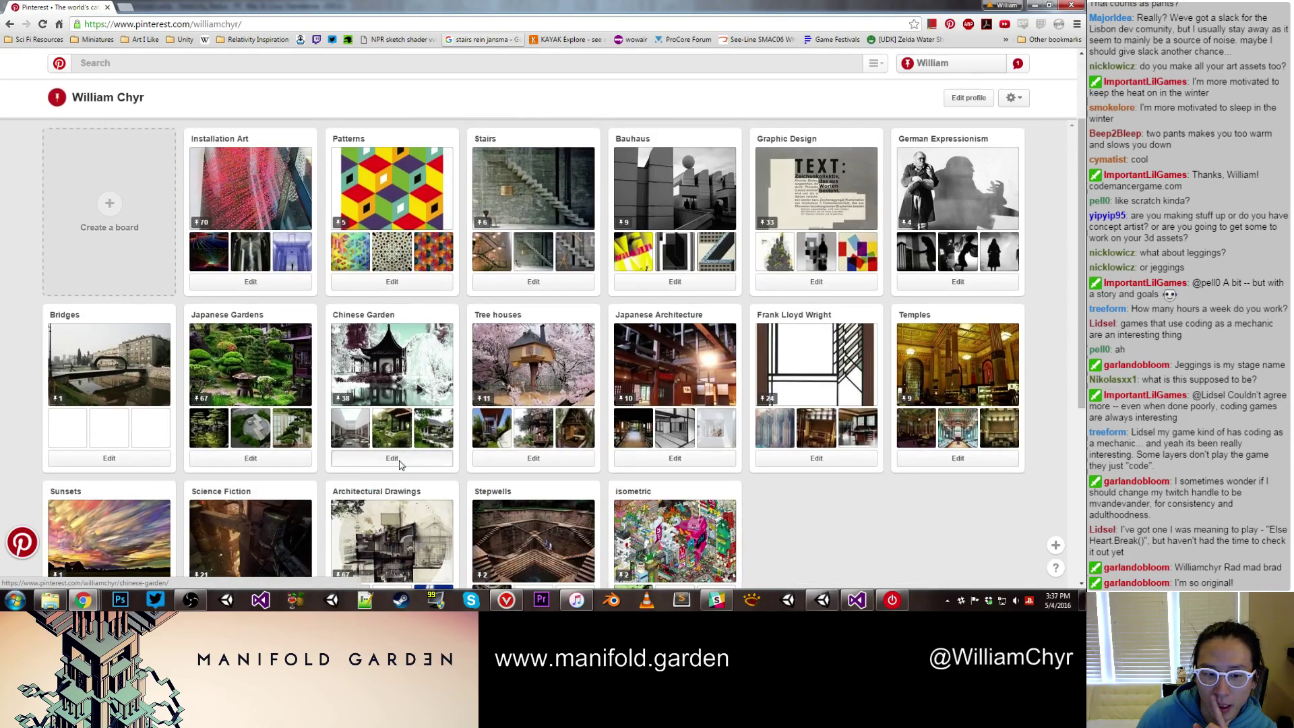
left_click(394, 457)
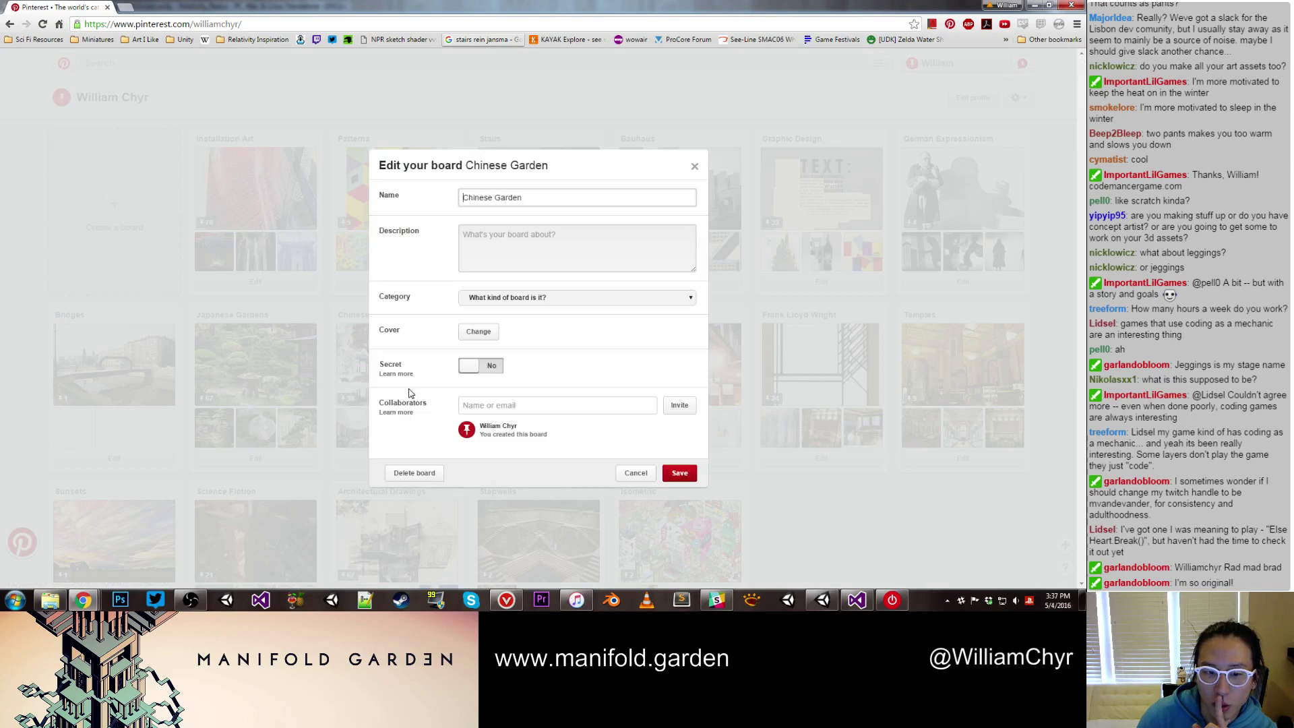
left_click(694, 167)
left_click(350, 366)
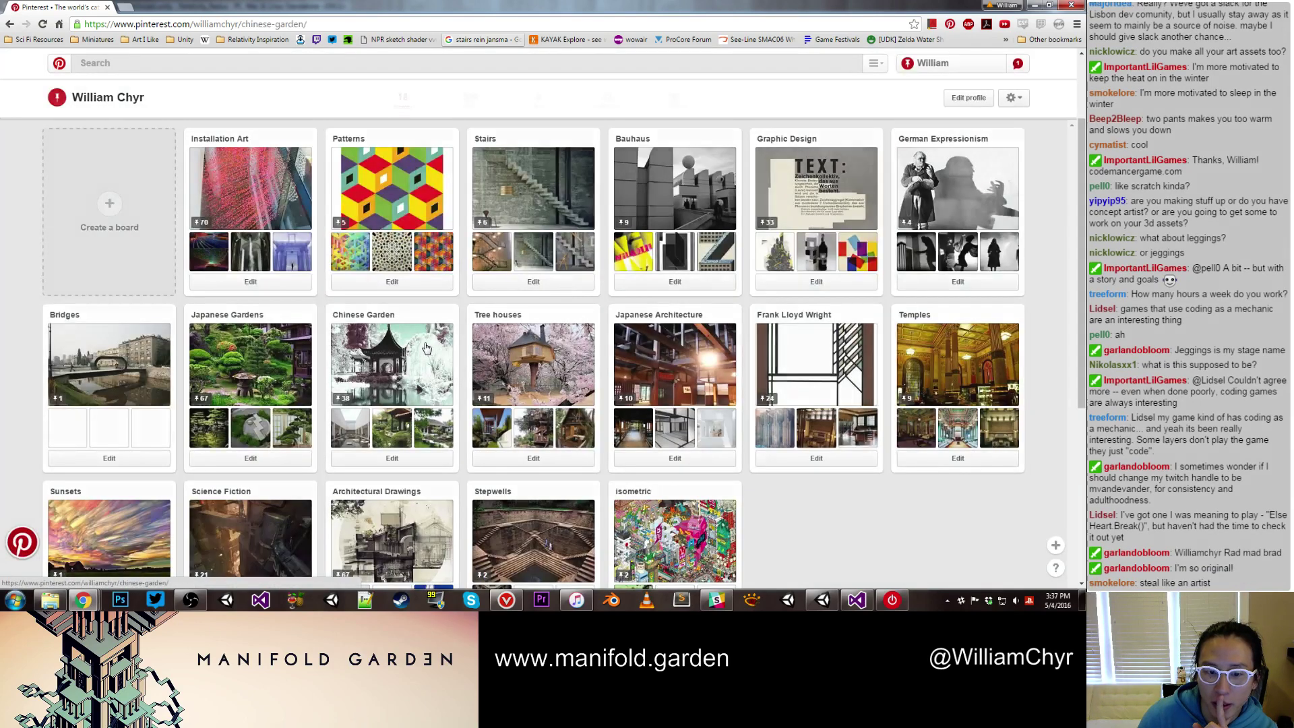
left_click(421, 351)
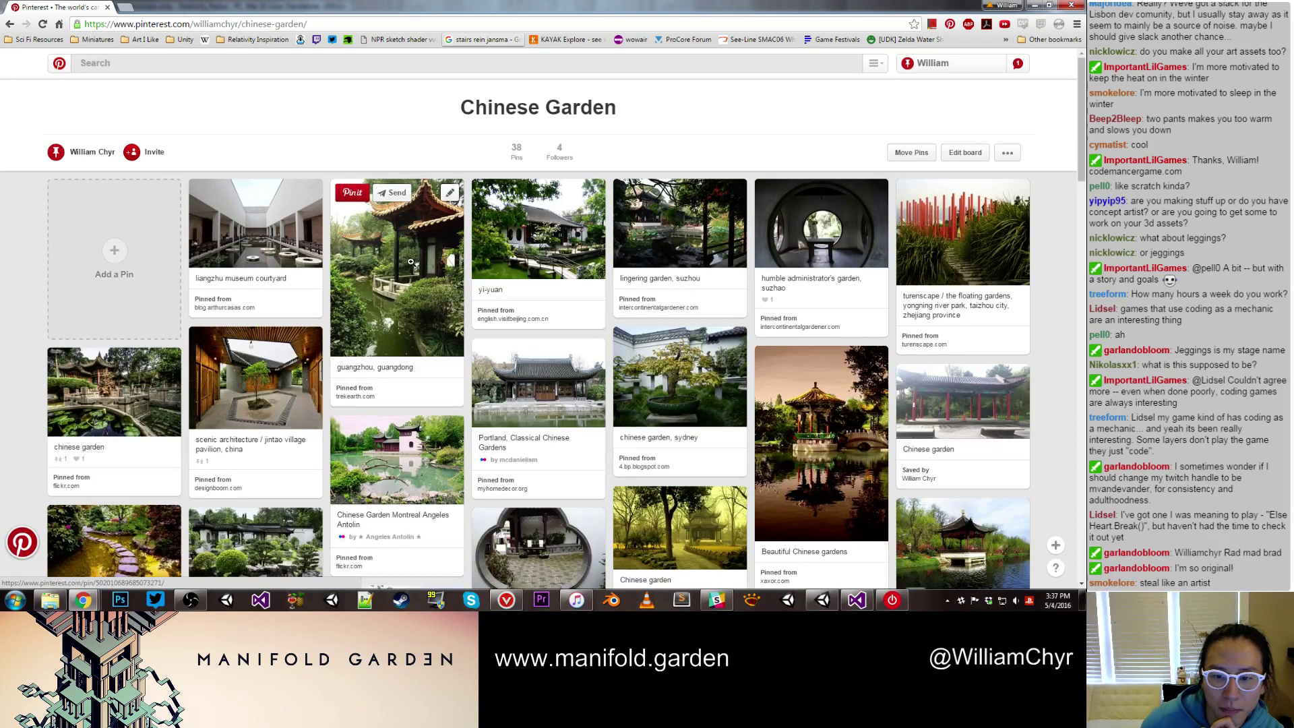
View the Montreal Chinese garden pin and the Beautiful Chinese gardens pavilion pin enlarged, closing each one
left_click(422, 462)
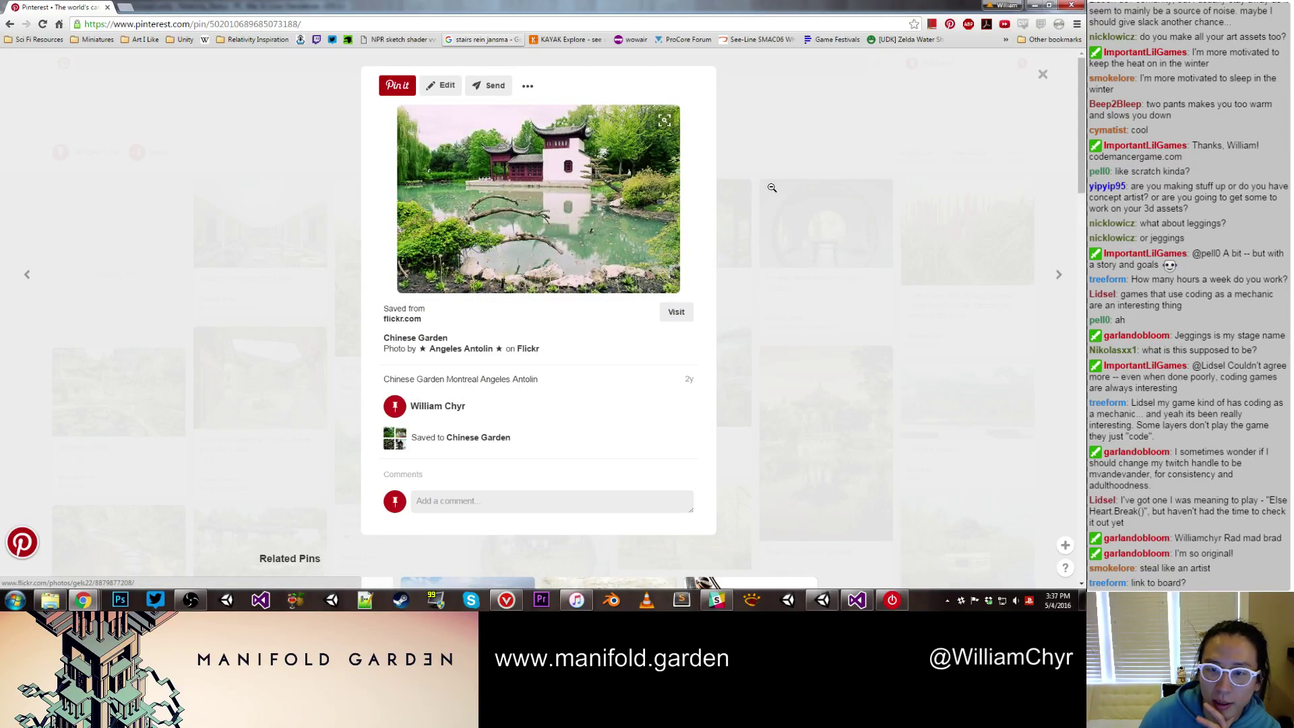
left_click(769, 158)
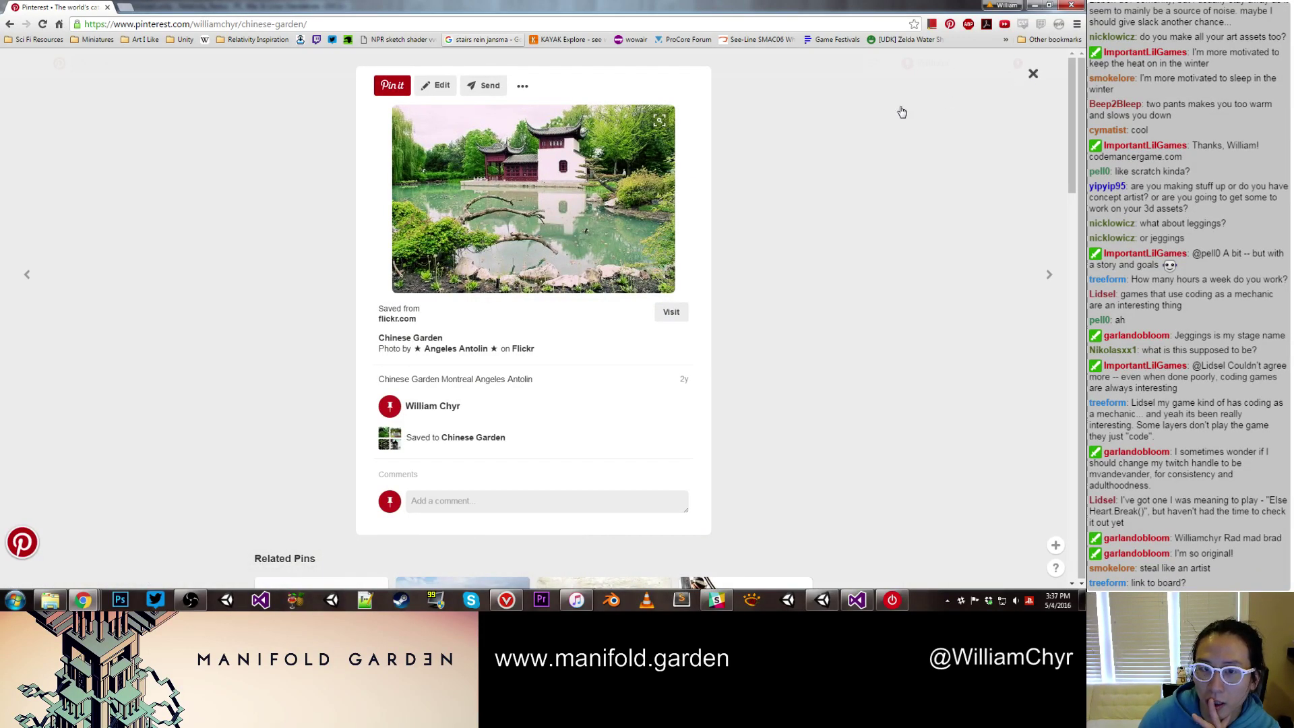
scroll(875, 128, "down", 3)
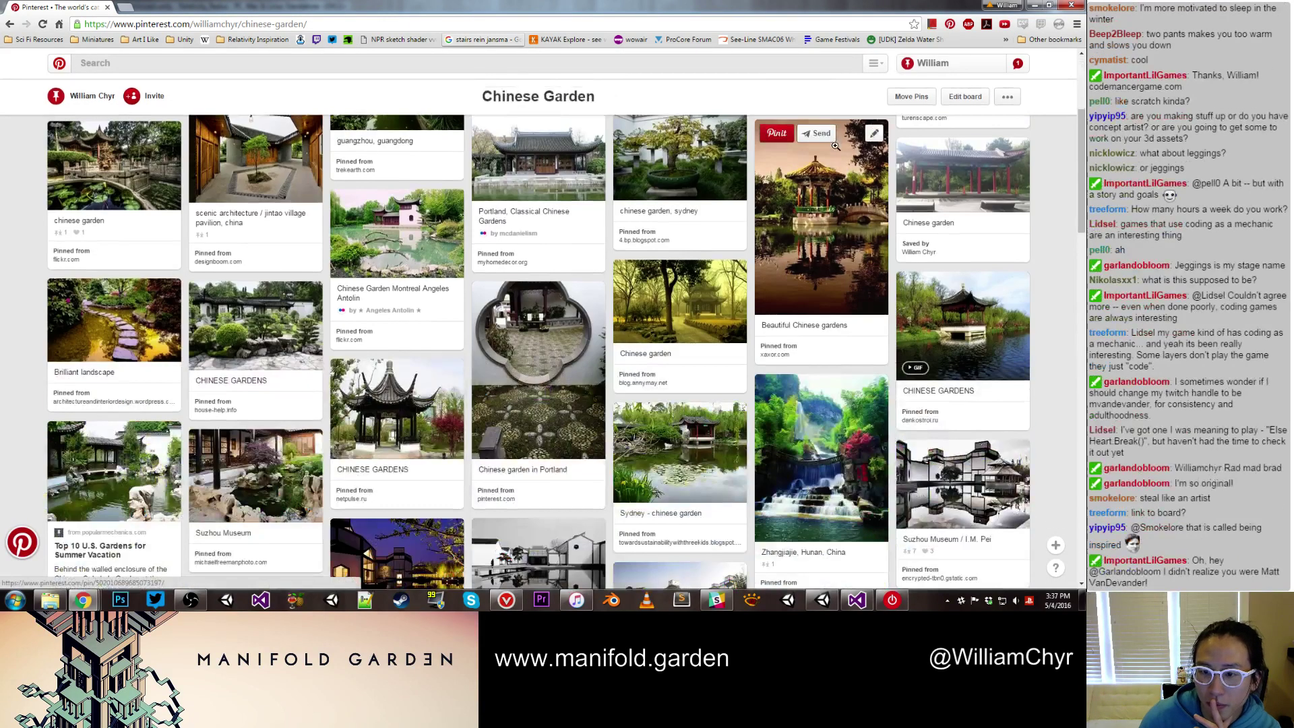
left_click(844, 220)
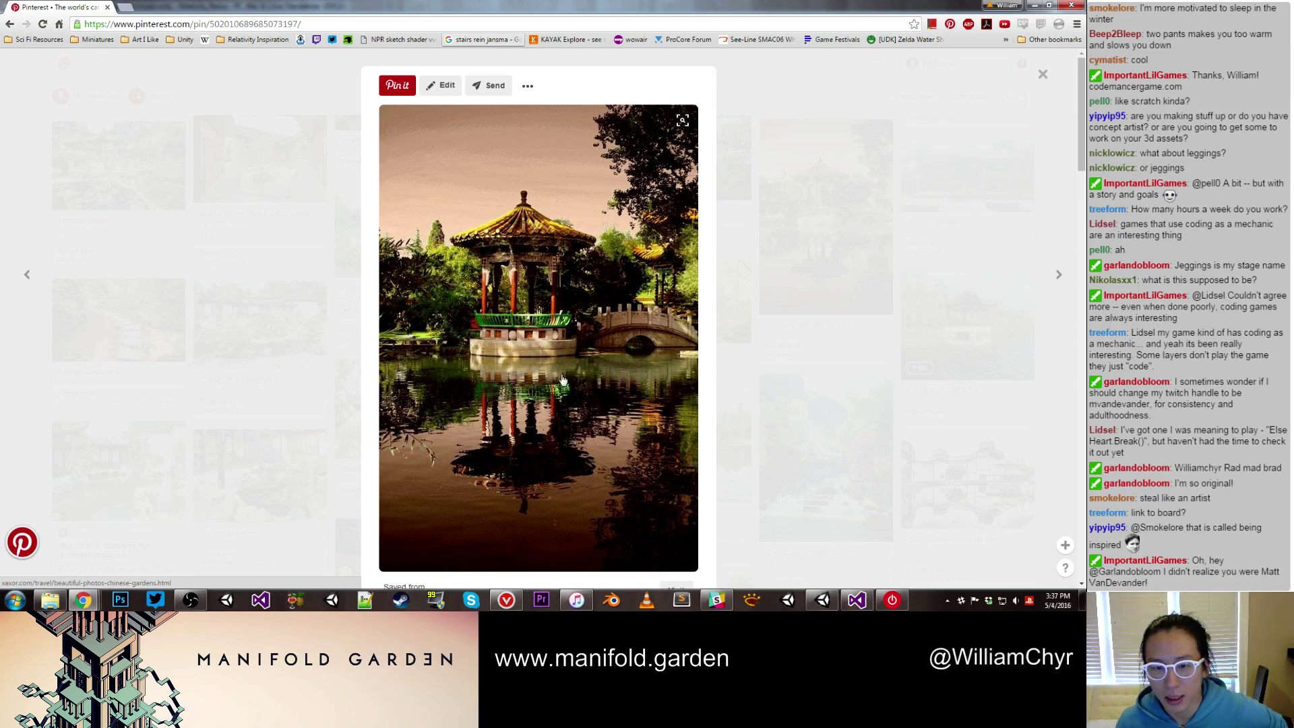
left_click(1043, 74)
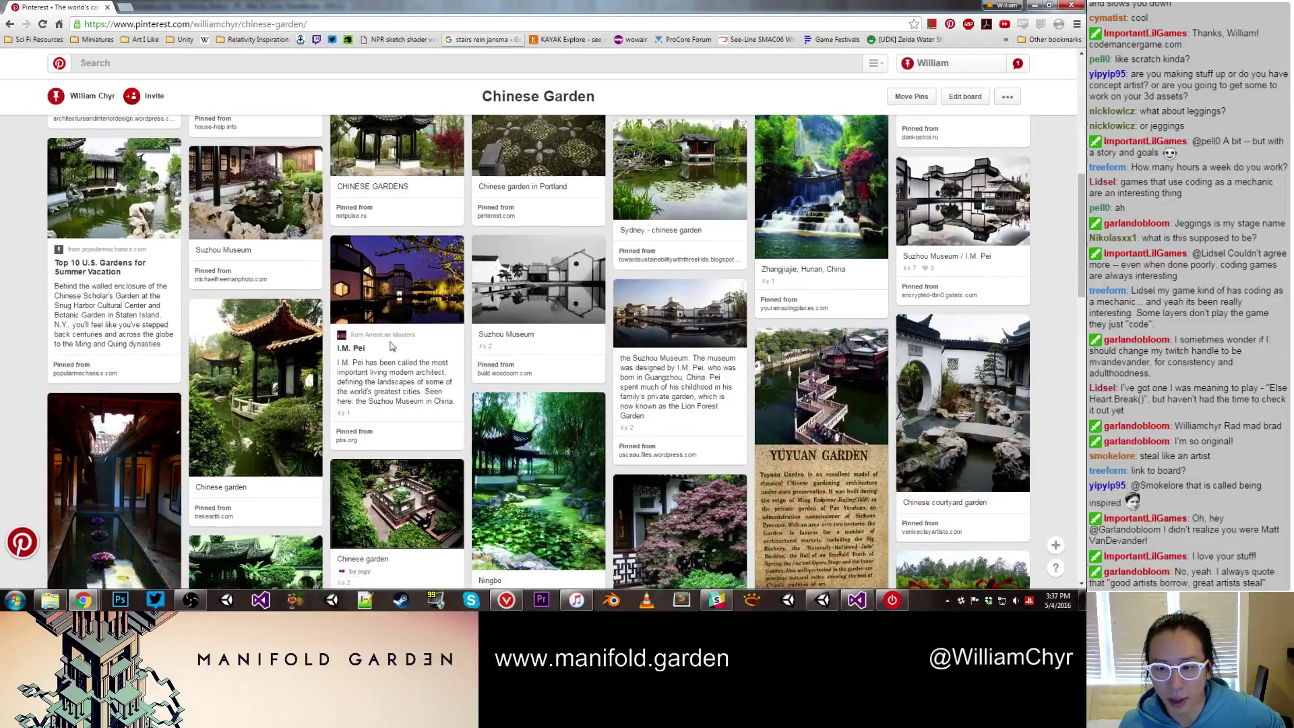
Open the Yuyuan Garden pin, look through its full image and close it
left_click(785, 423)
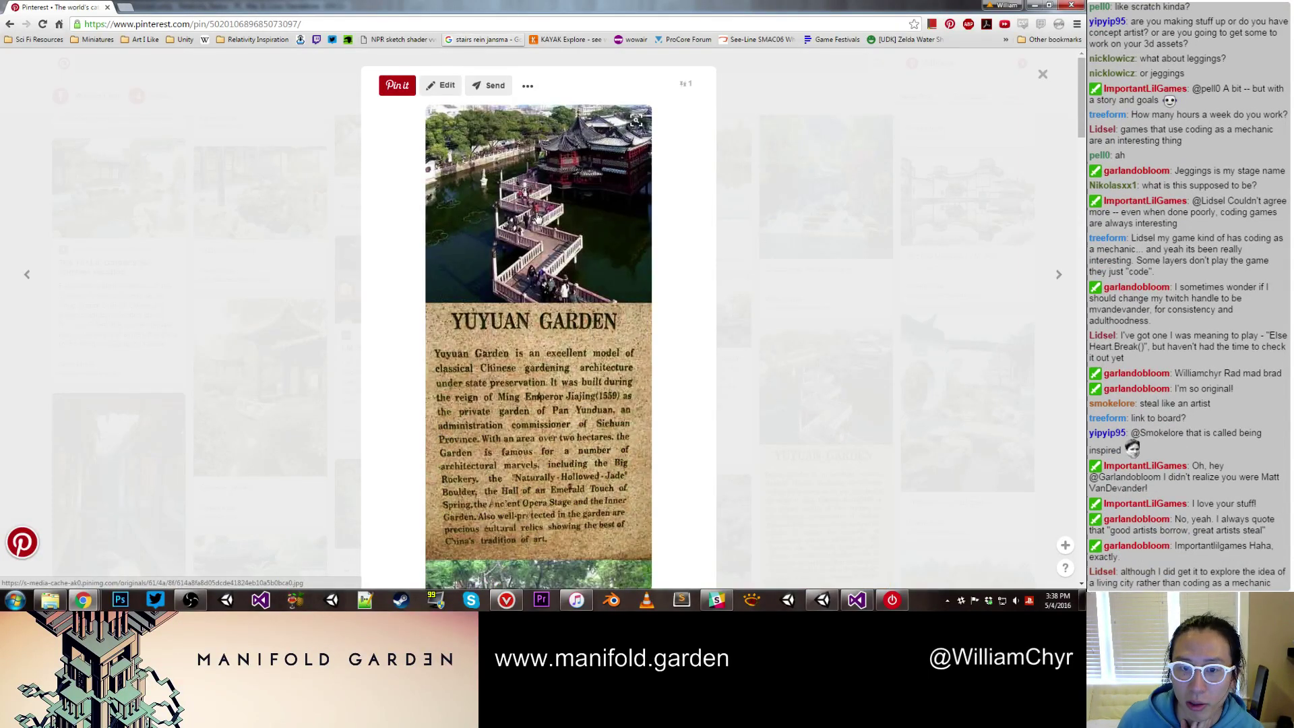
scroll(593, 182, "down", 4)
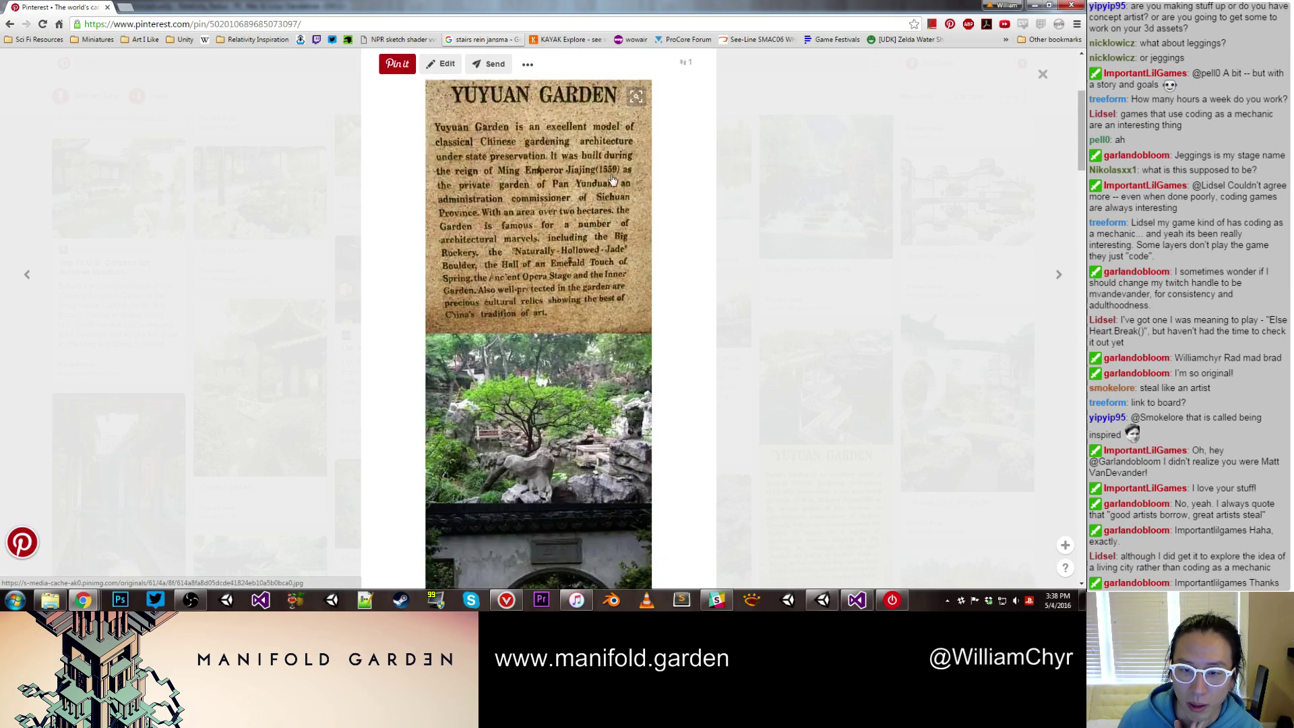
scroll(644, 293, "down", 3)
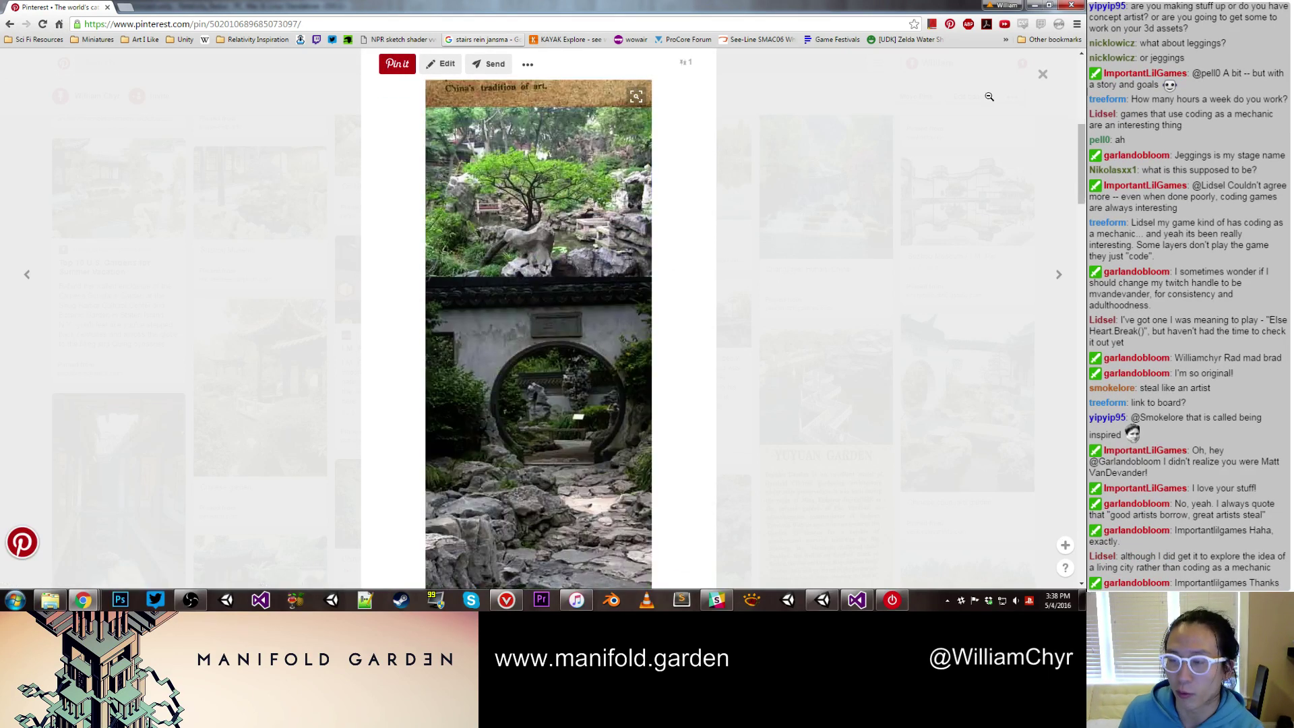
left_click(1043, 74)
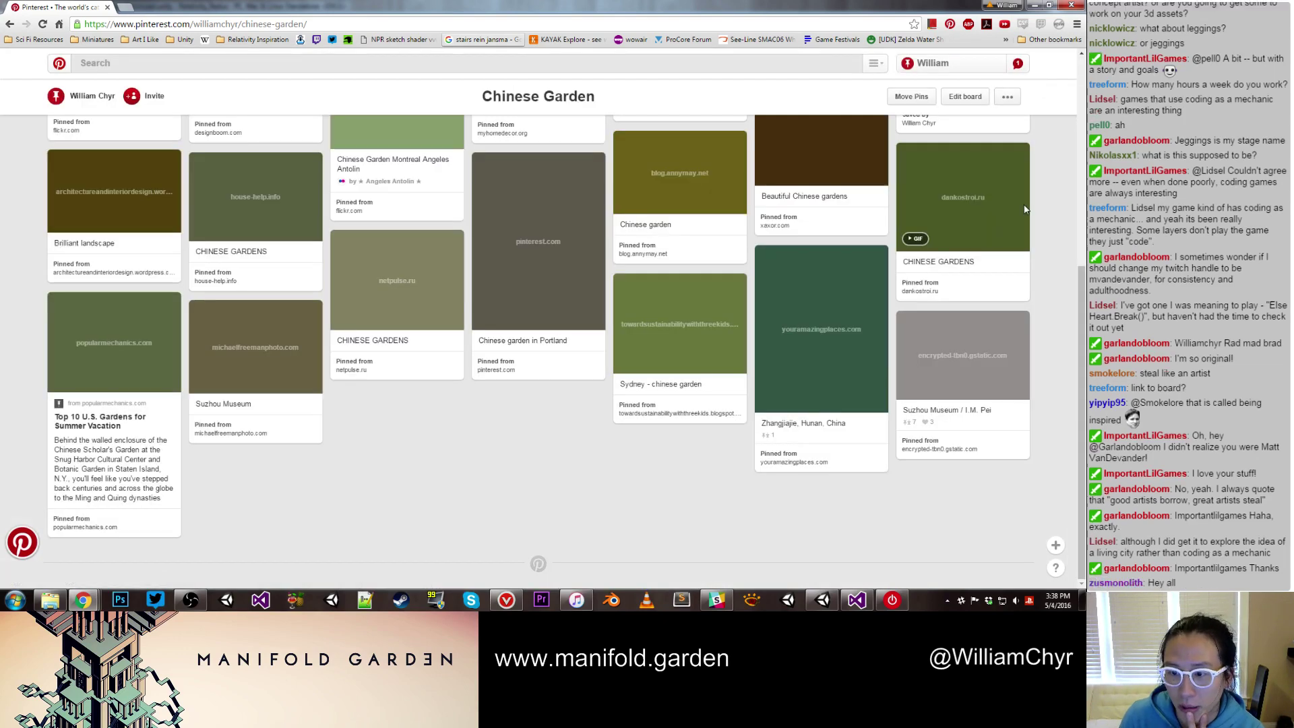
Look through the remaining pins on the Chinese Garden board for garden layout references
mouse_move(852, 320)
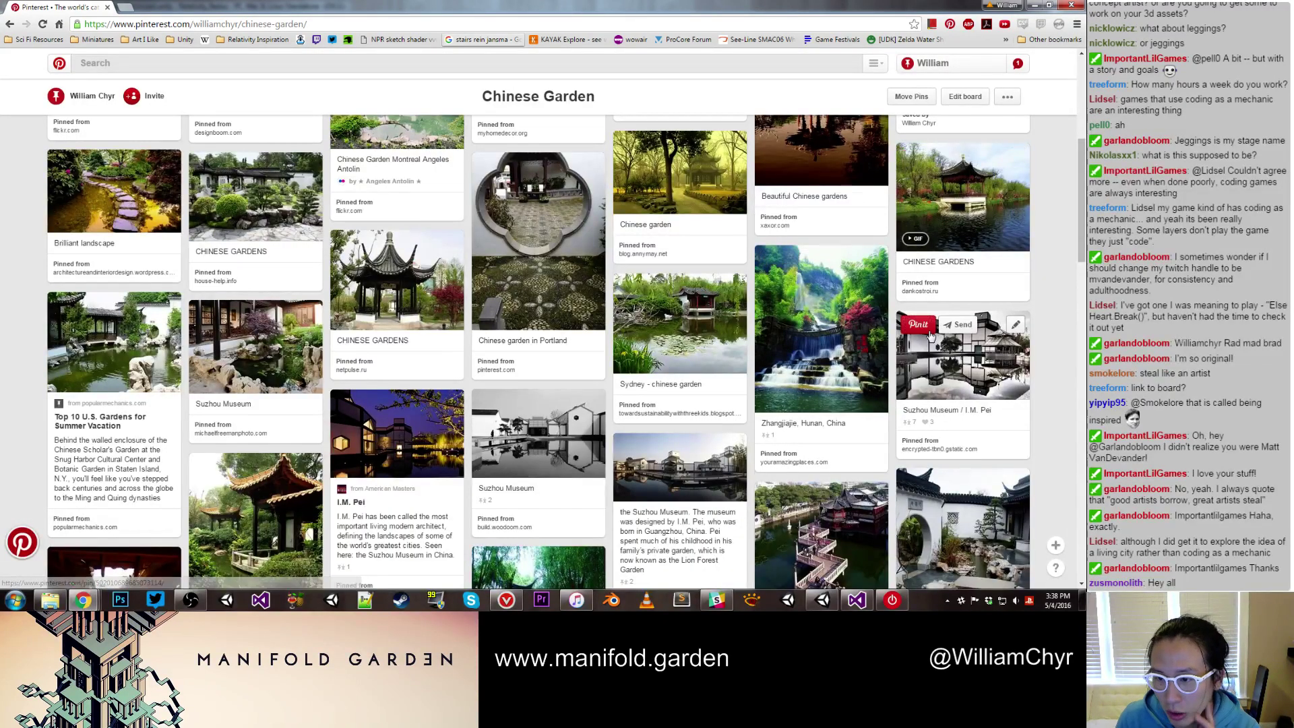
scroll(834, 355, "down", 3)
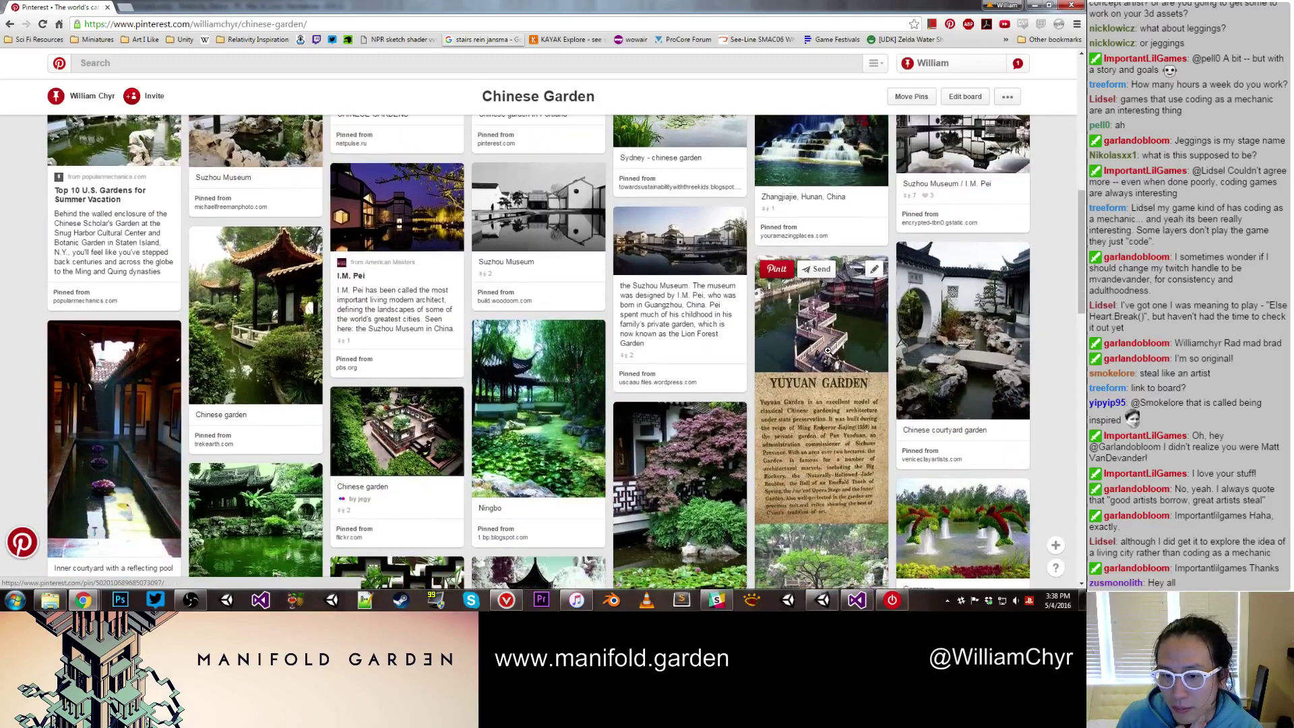
scroll(526, 337, "down", 2)
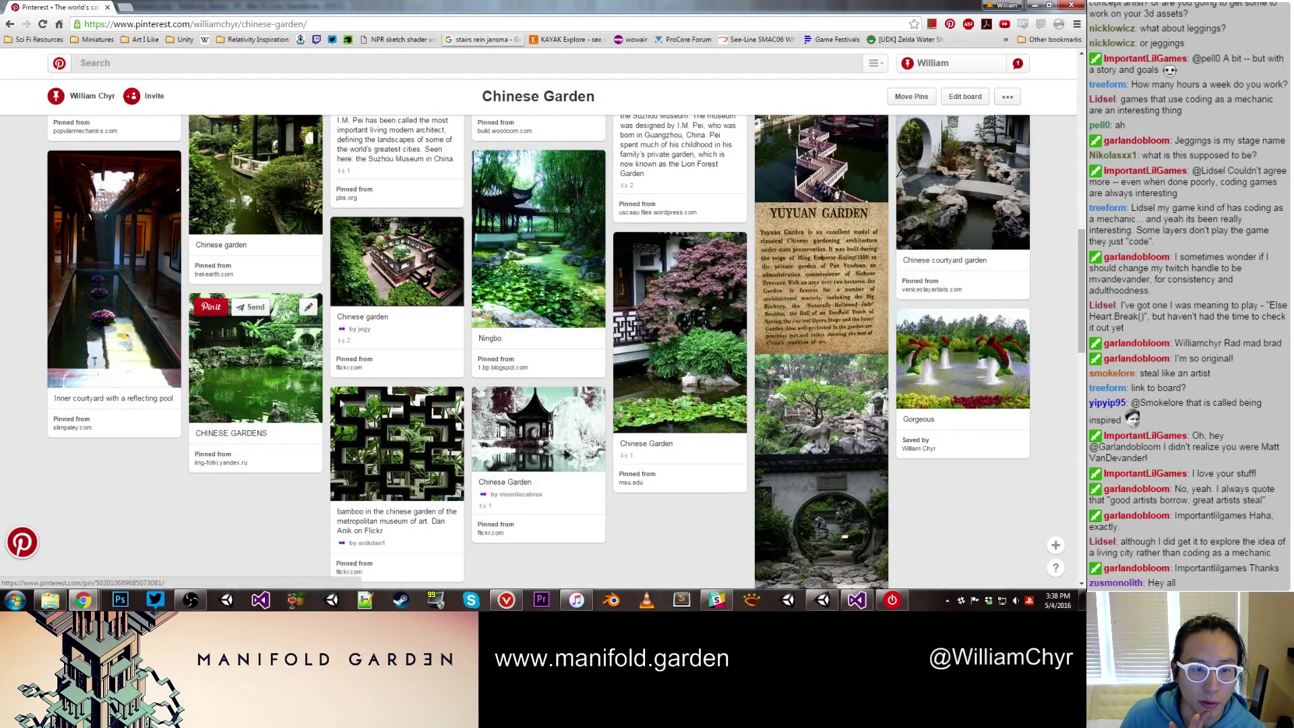
Look over the Chinese Garden board once more and return to the profile's boards
mouse_move(396, 488)
mouse_move(153, 342)
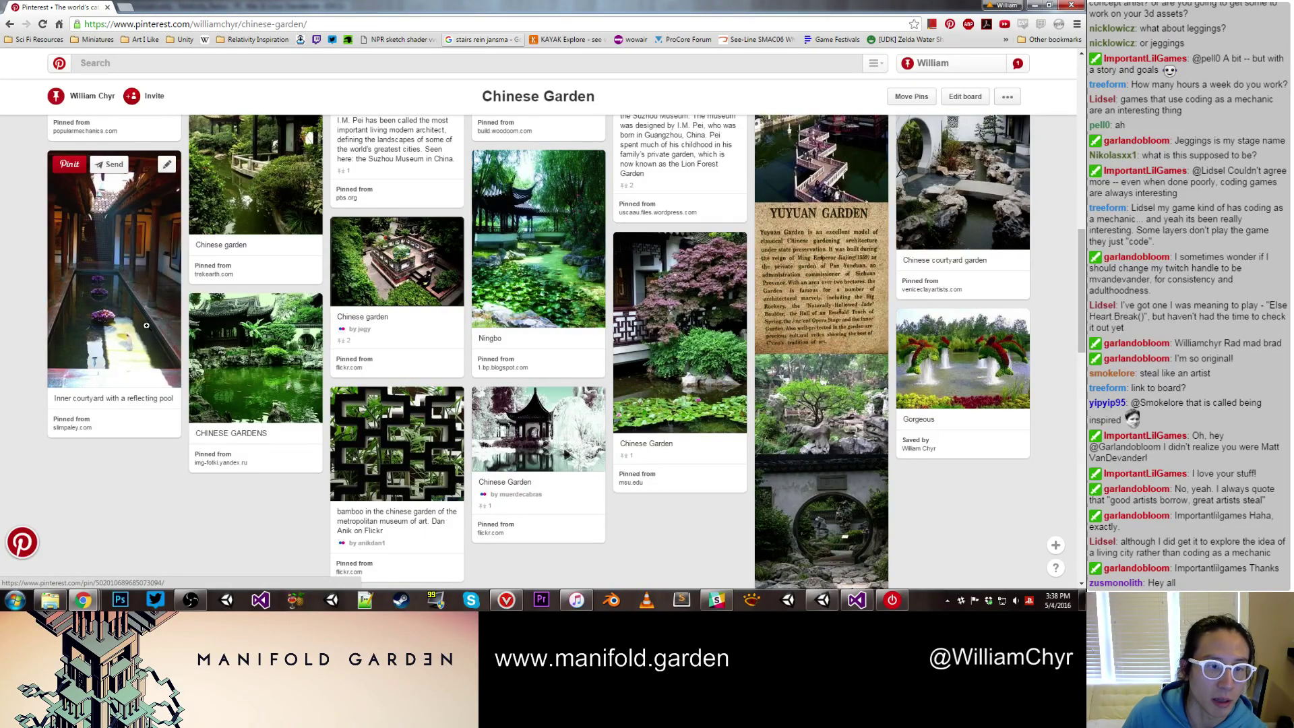
scroll(146, 326, "up", 8)
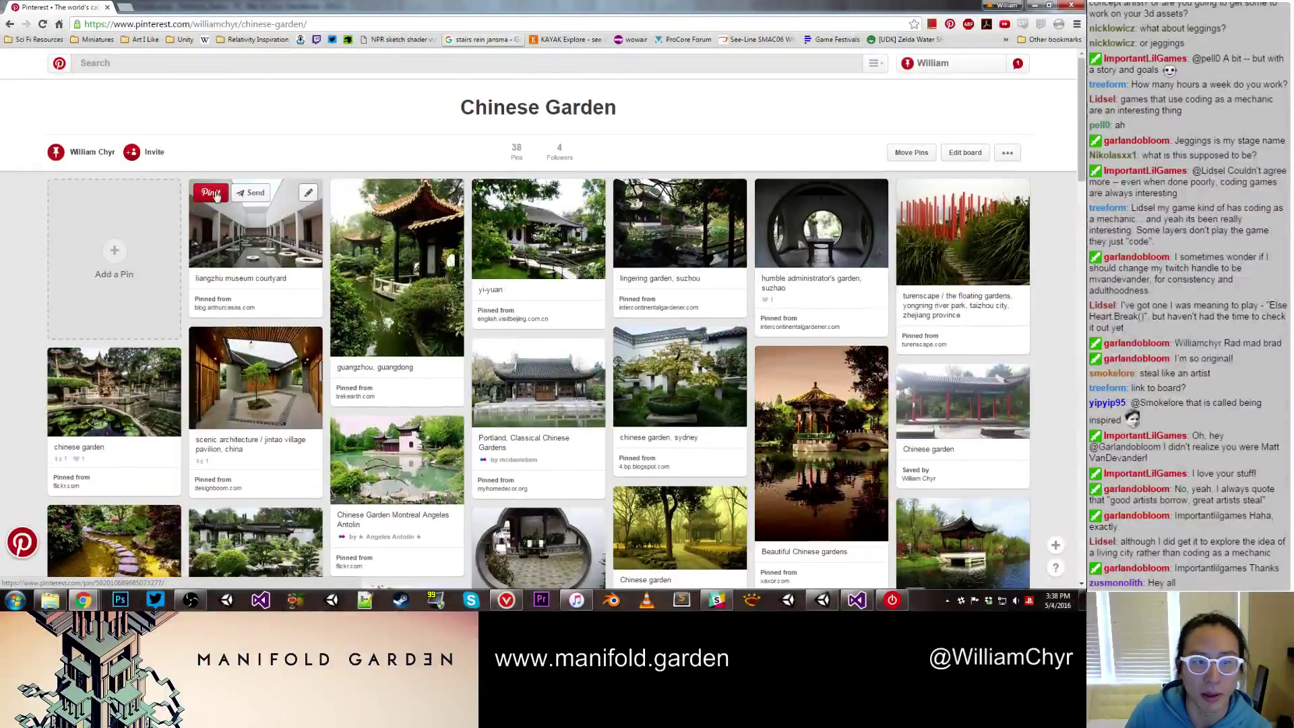
left_click(936, 63)
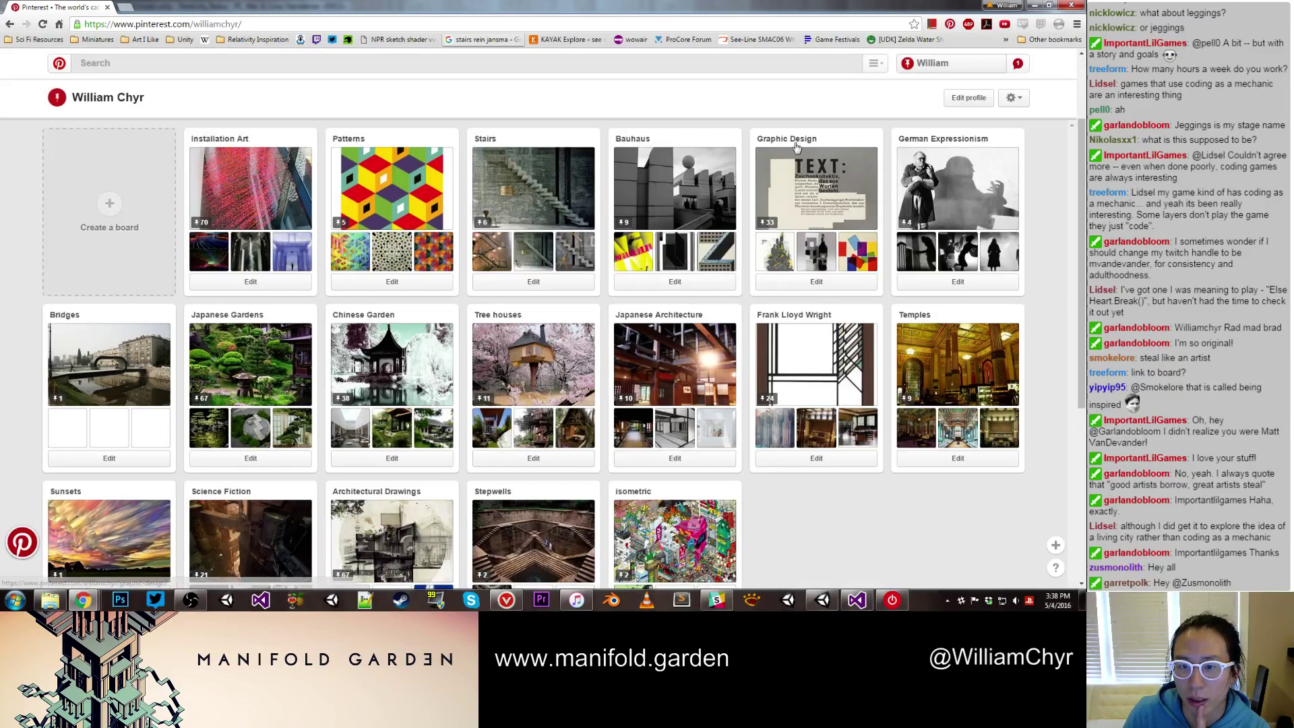
Open the Frank Lloyd Wright board, view the Robie House exterior pin enlarged and close it
left_click(813, 359)
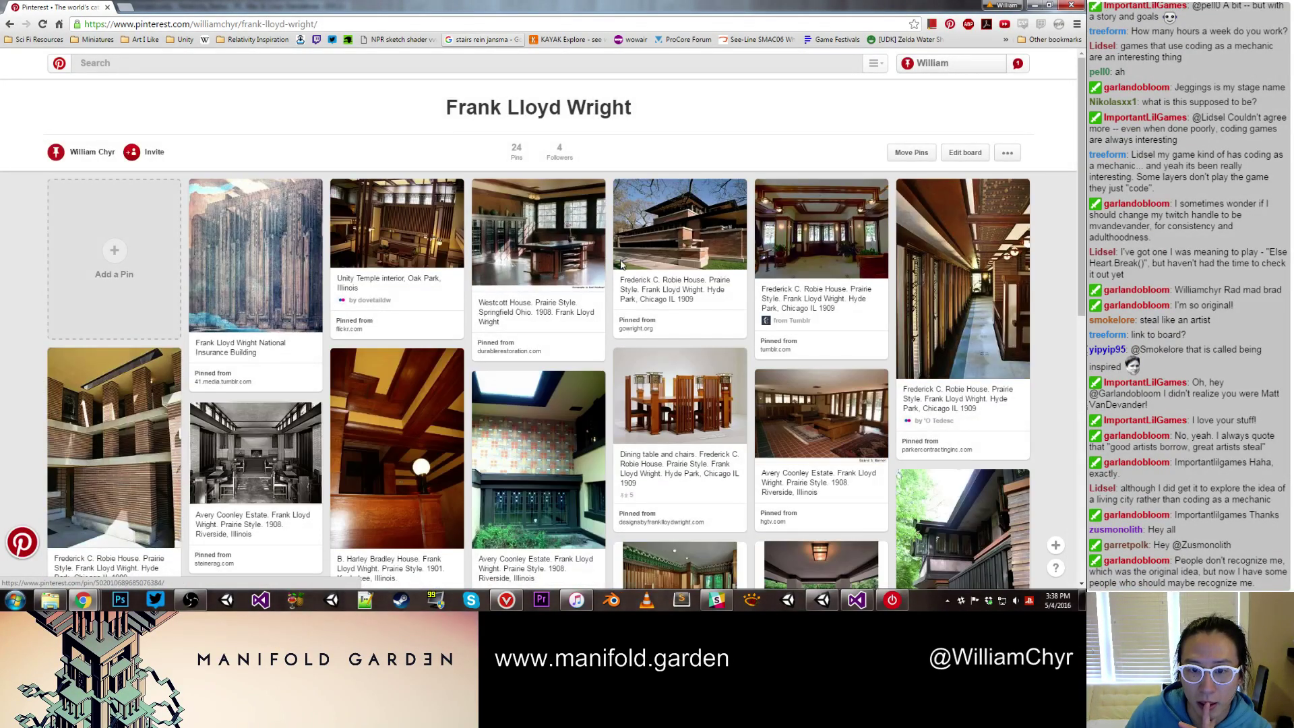
left_click(679, 254)
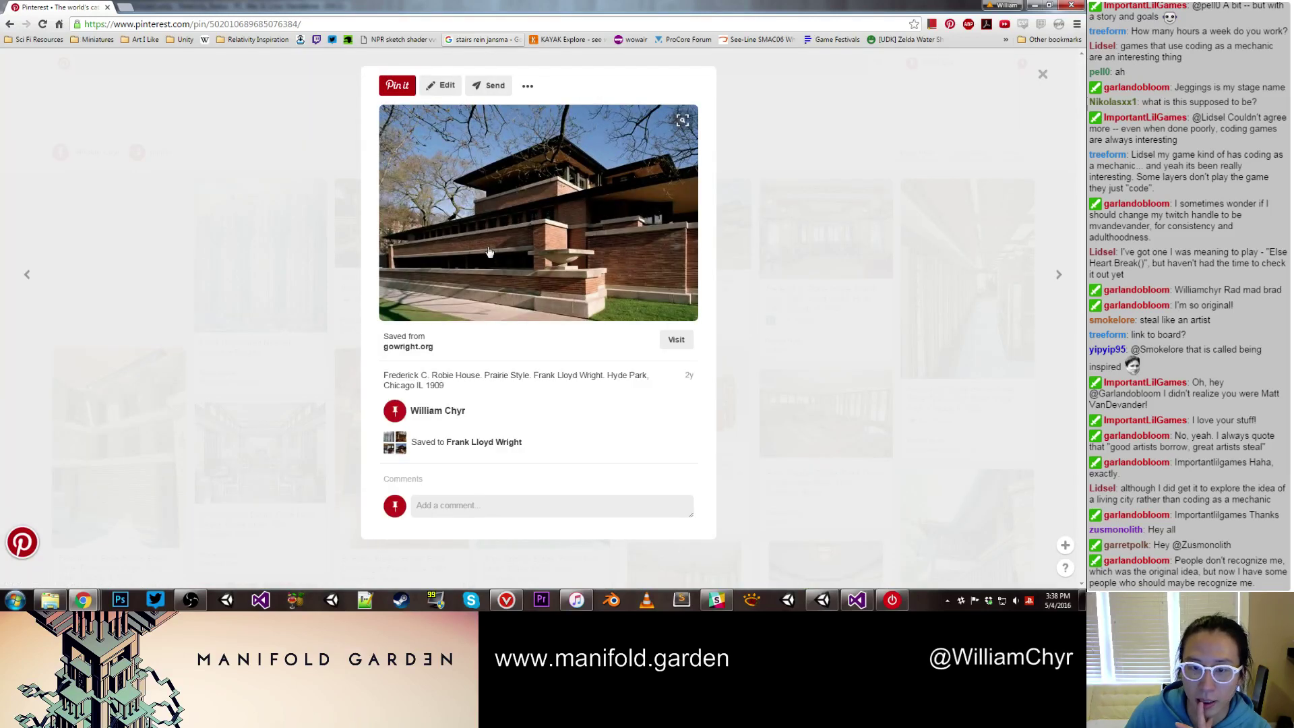
left_click(932, 69)
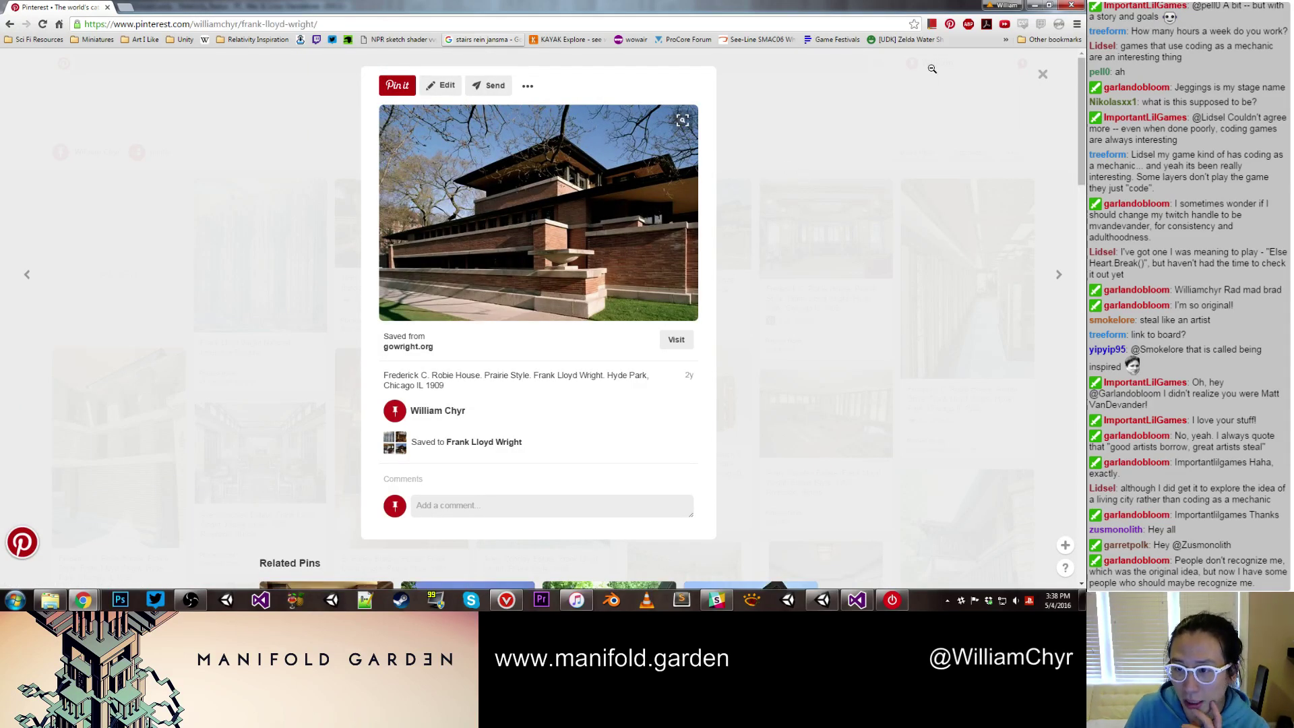
left_click(1032, 75)
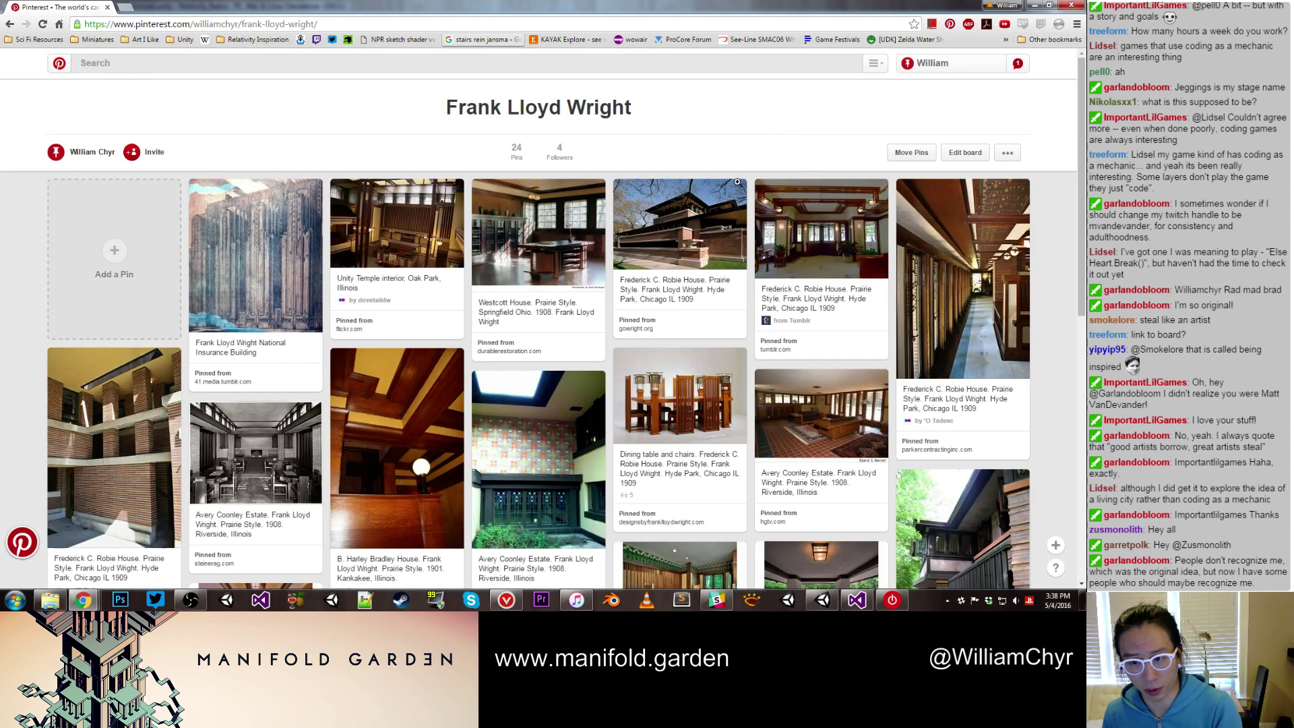
Go back to the profile's boards, open the Temples board, and view the Egyptian and Moorish Revival Masonic Temple pin enlarged before closing it
left_click(921, 65)
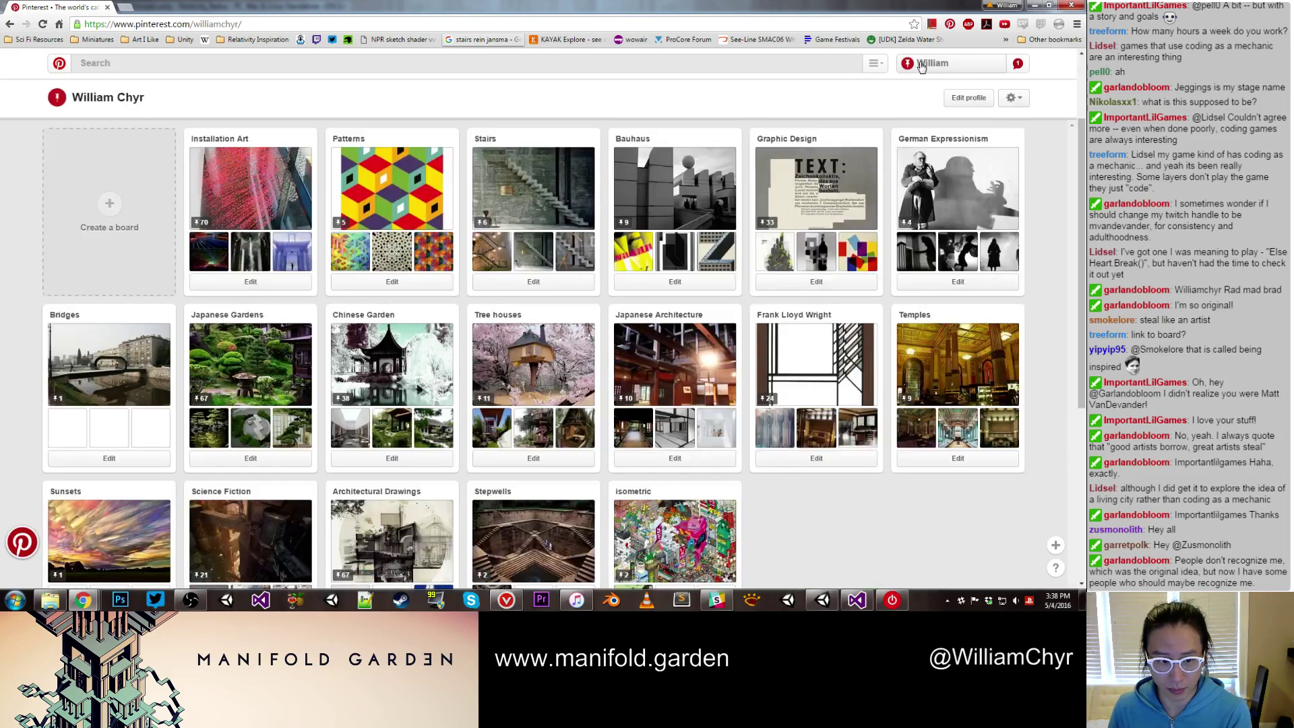
left_click(932, 349)
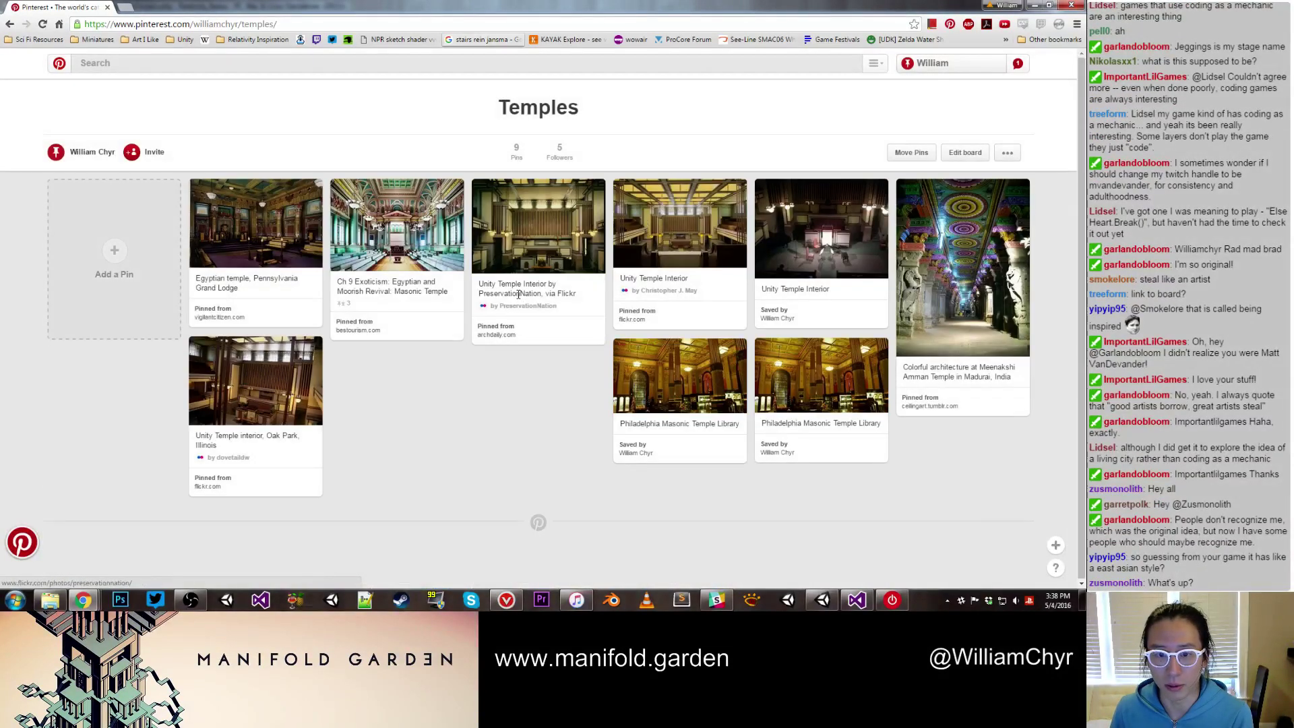
left_click(414, 229)
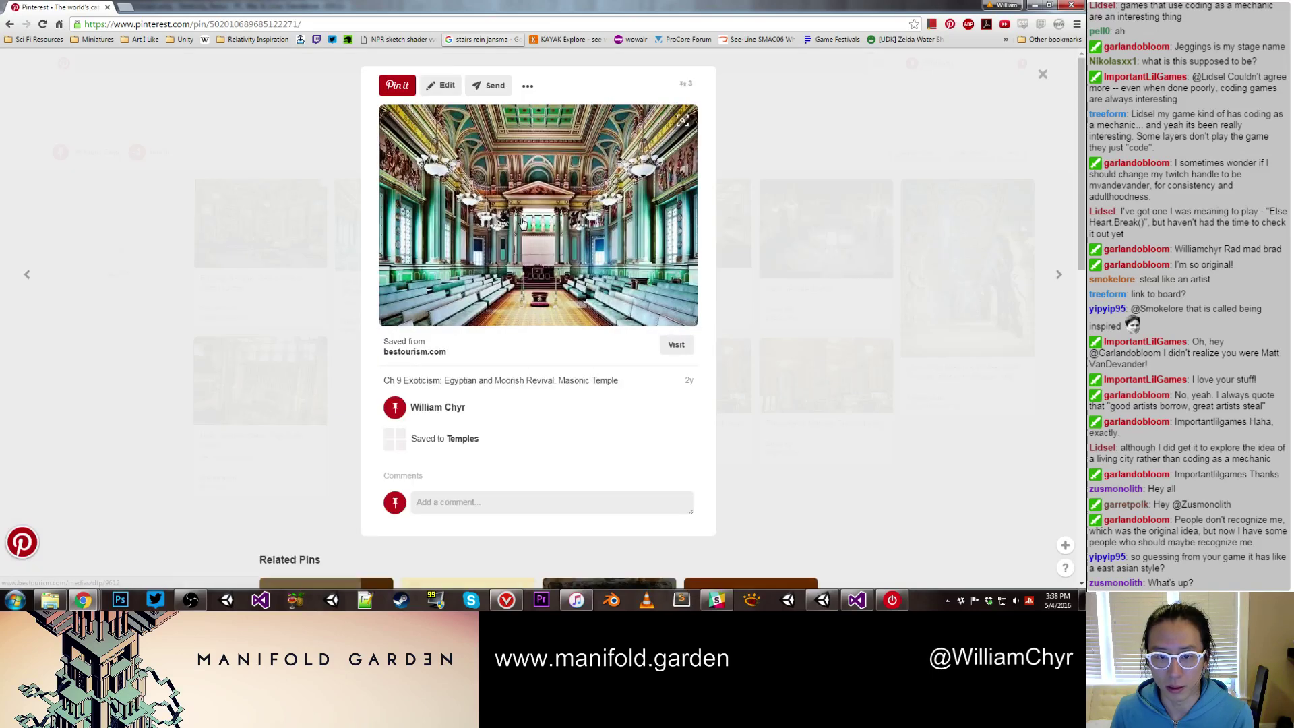
left_click(1043, 74)
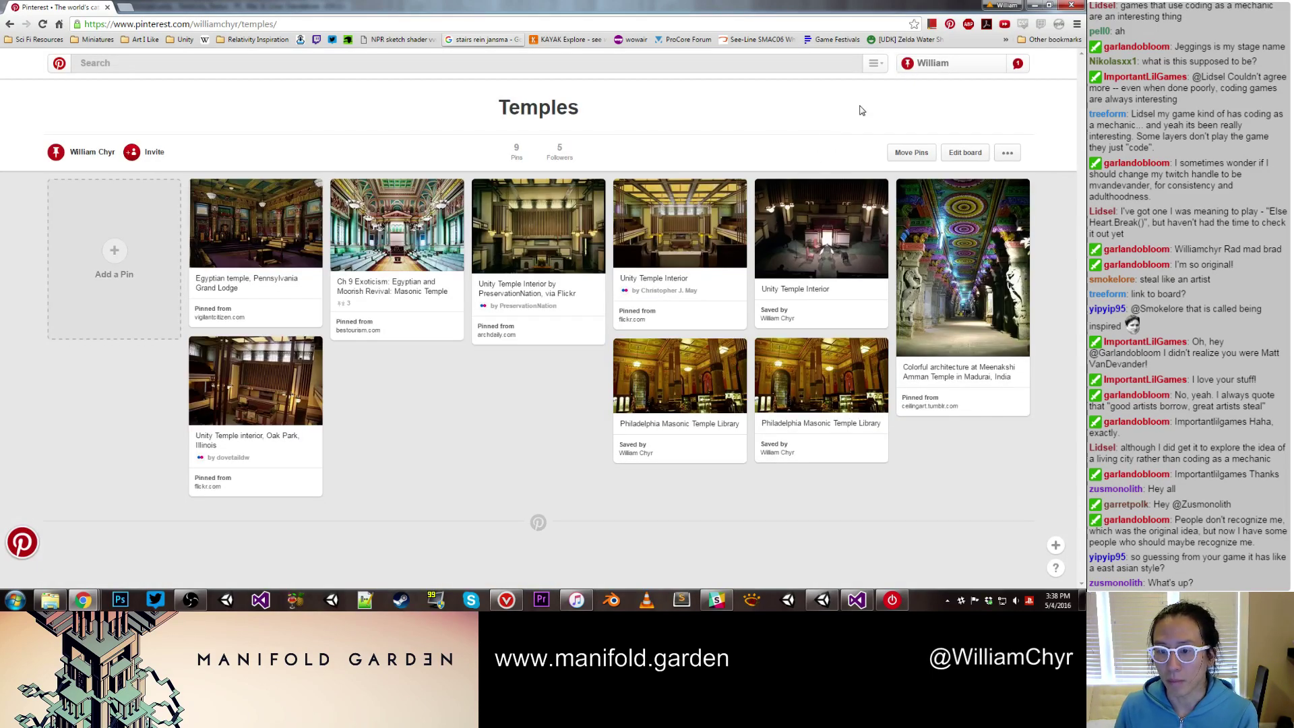
Open the Stepwells board, view the Indian Stepwells pin with the two people enlarged, close it and return to the profile's boards
left_click(965, 64)
scroll(602, 187, "down", 4)
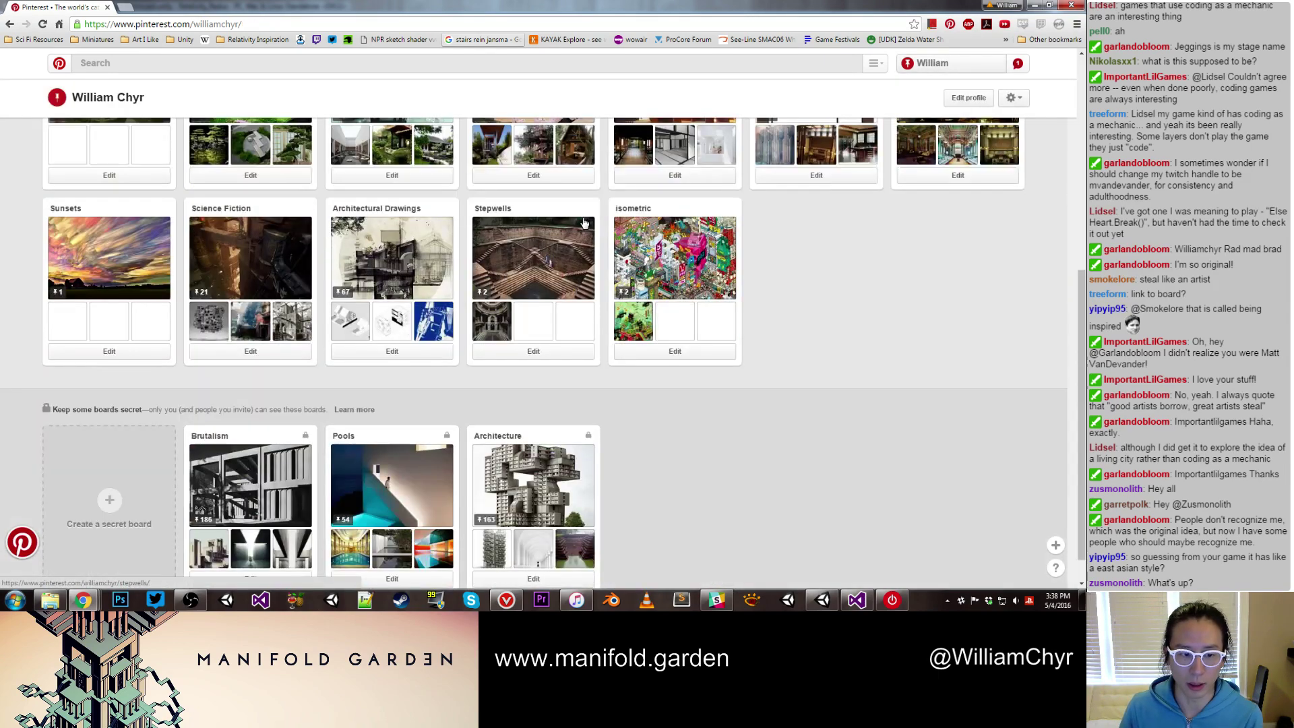
left_click(565, 253)
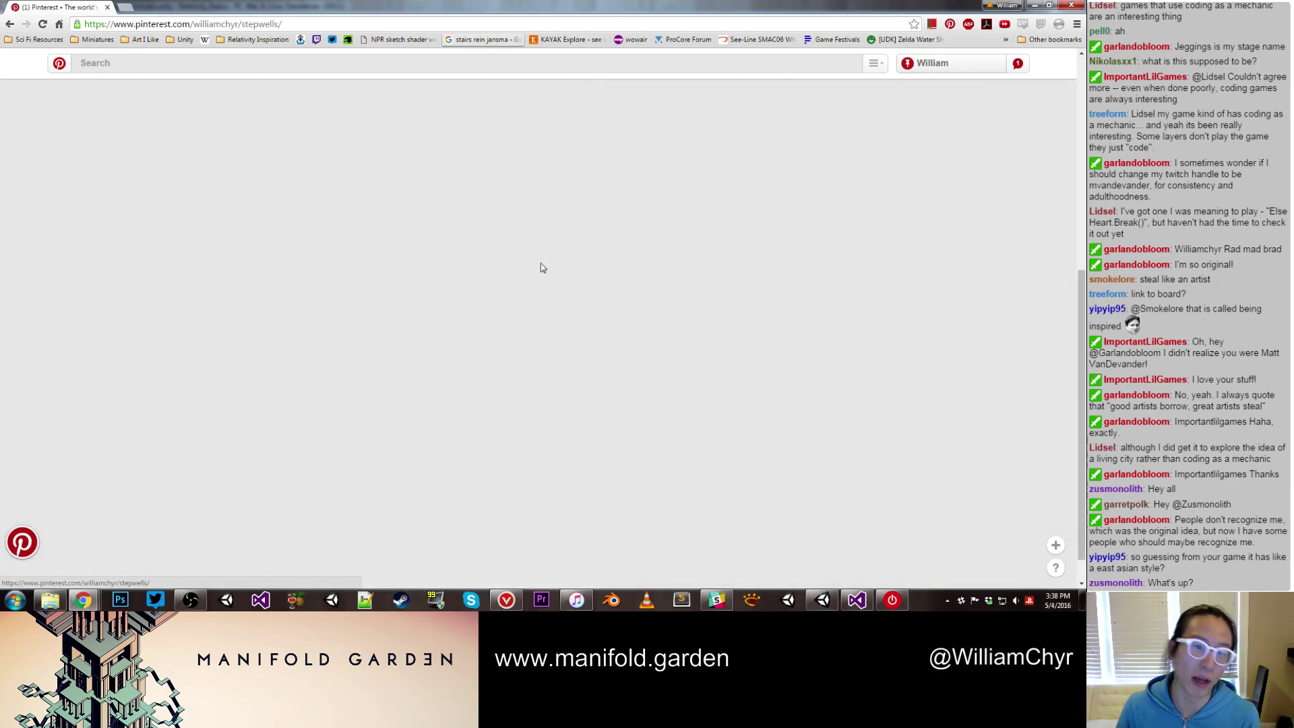
left_click(388, 254)
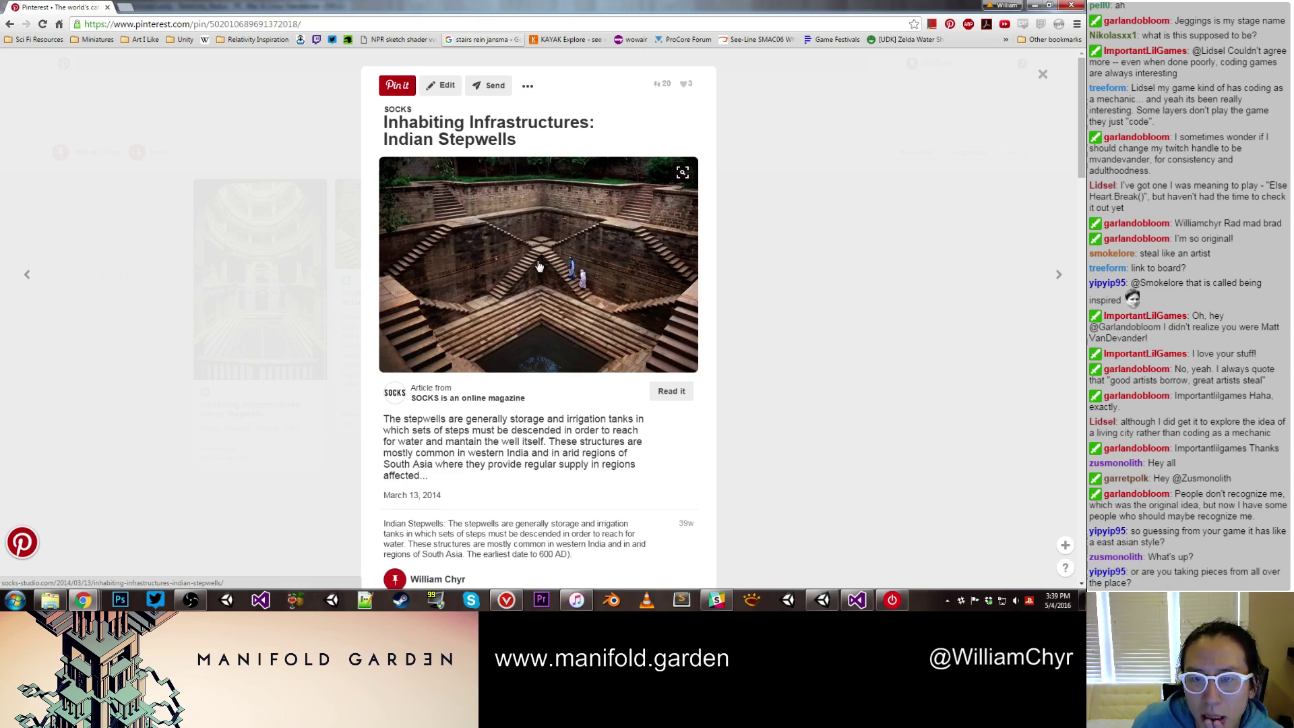
left_click(789, 246)
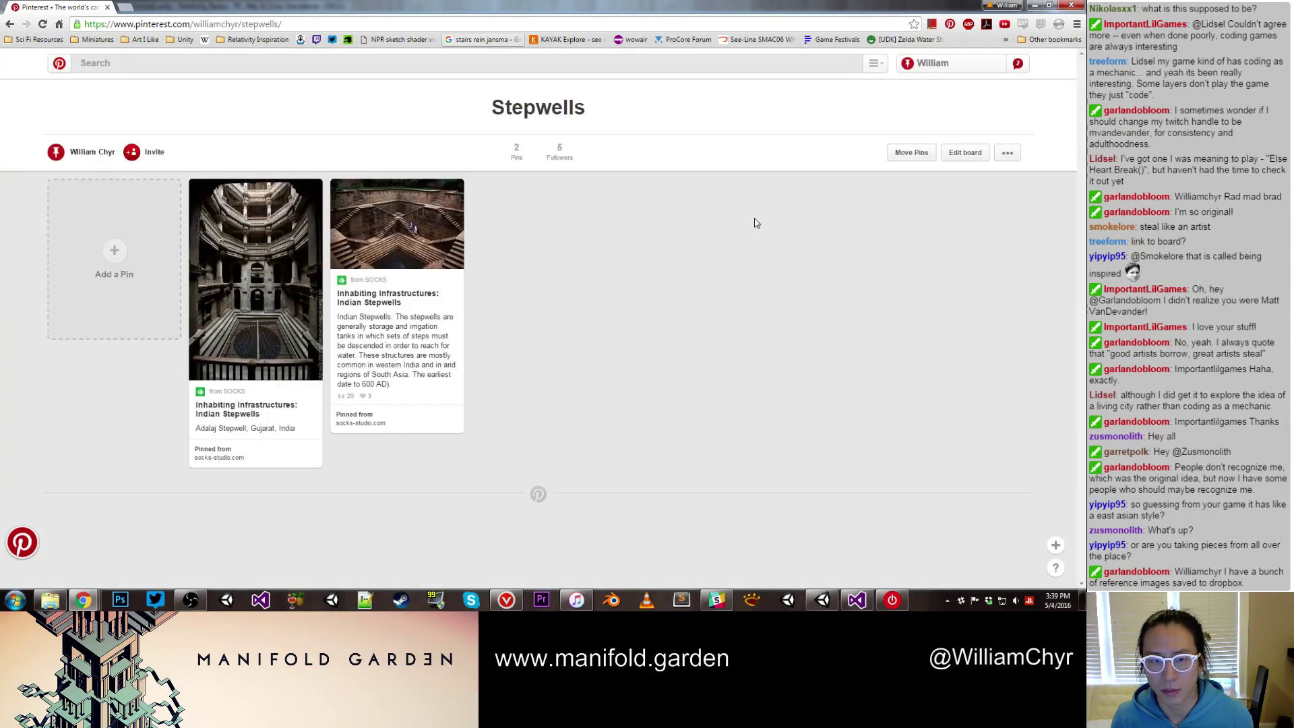
left_click(933, 70)
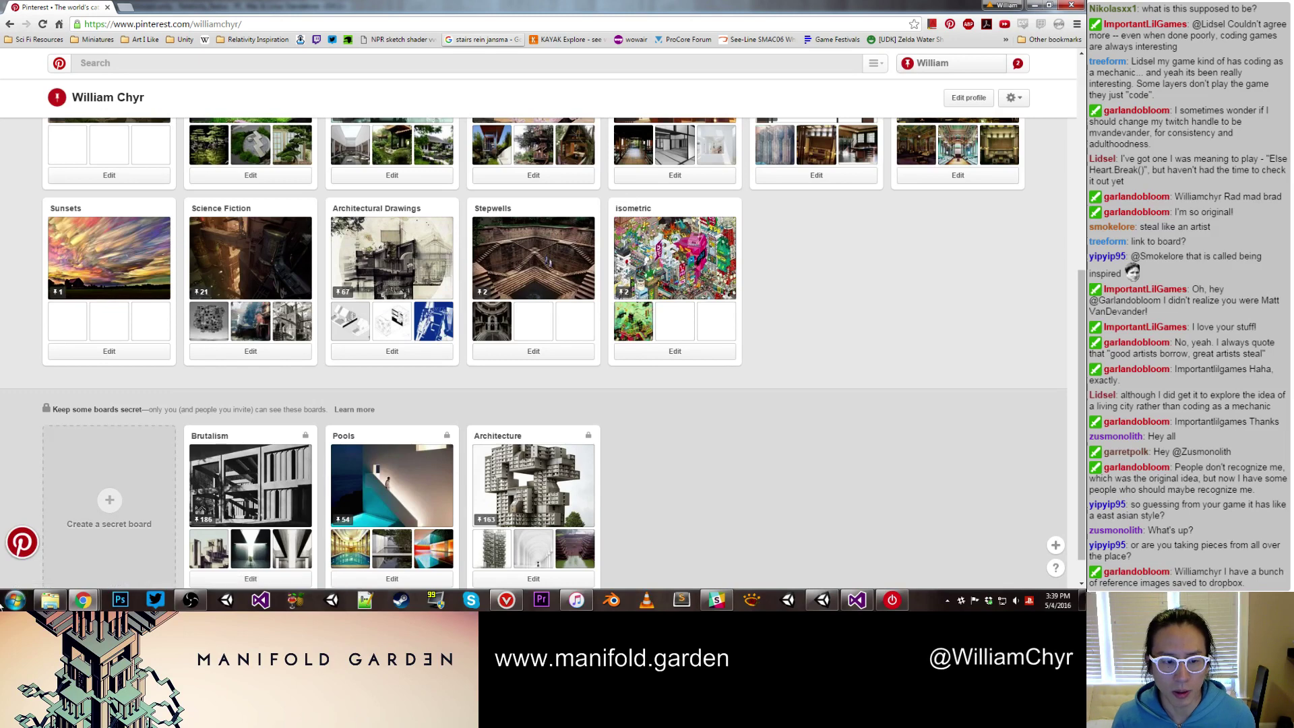
Switch to File Explorer and look inside the Frank LLoyd Wright Windows folder of Reference Images, returning to the parent folder
mouse_move(59, 605)
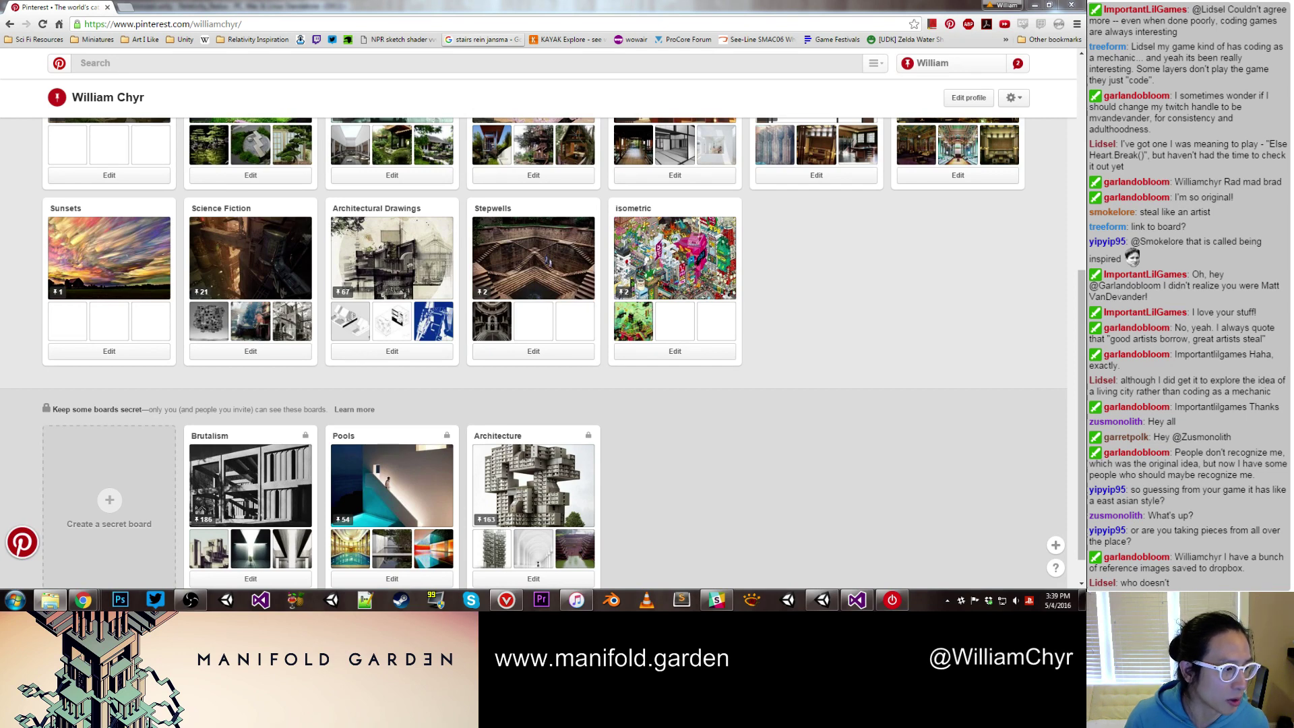
left_click(50, 600)
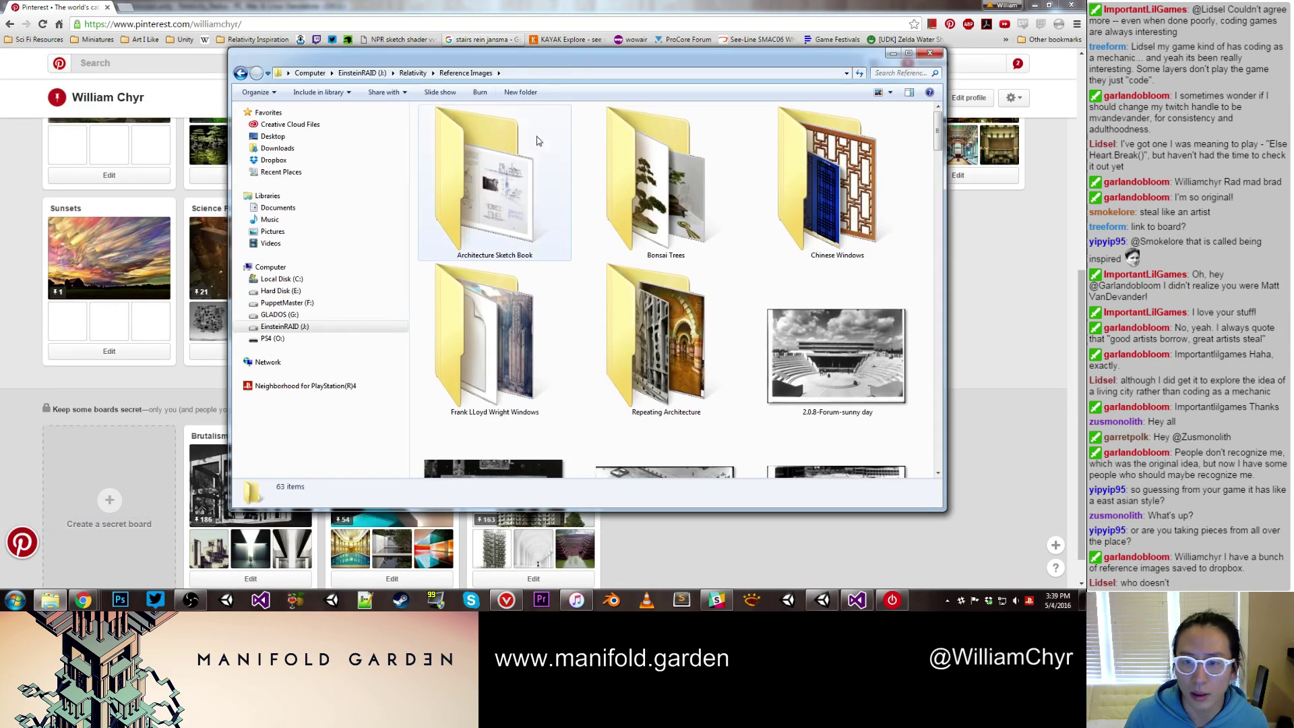
scroll(802, 230, "down", 1)
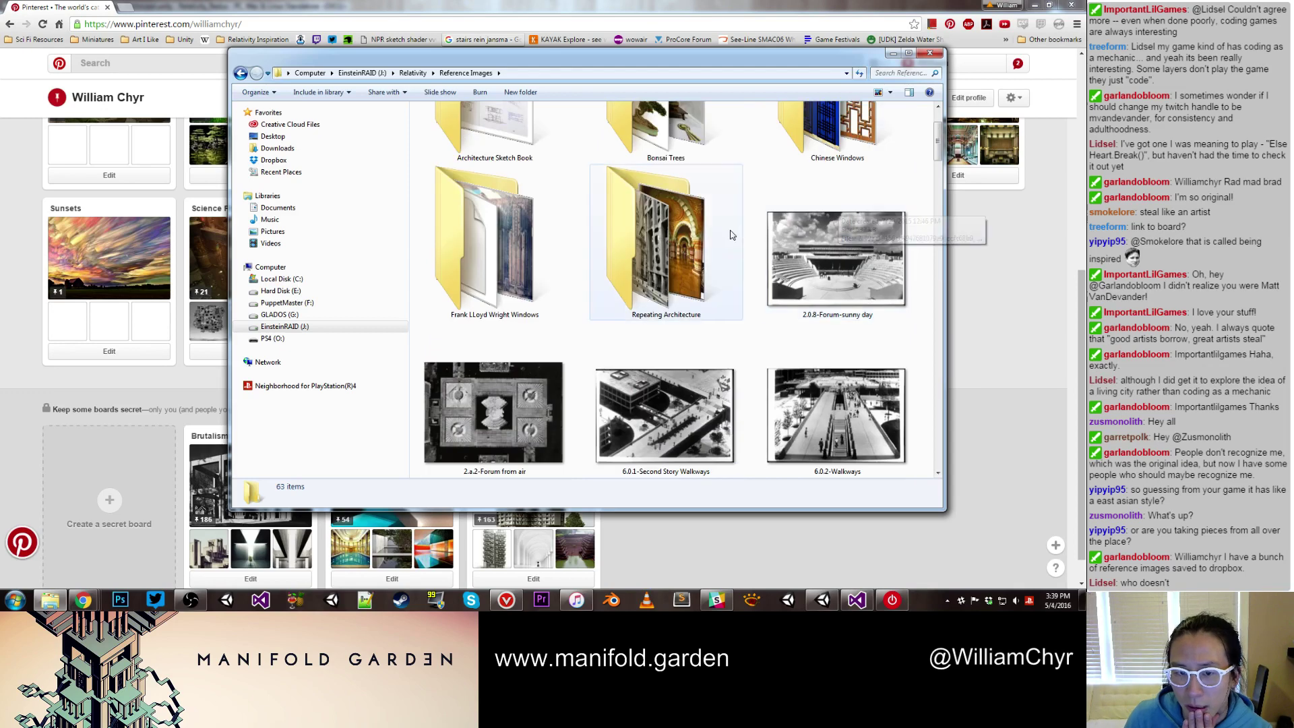
double_click(531, 262)
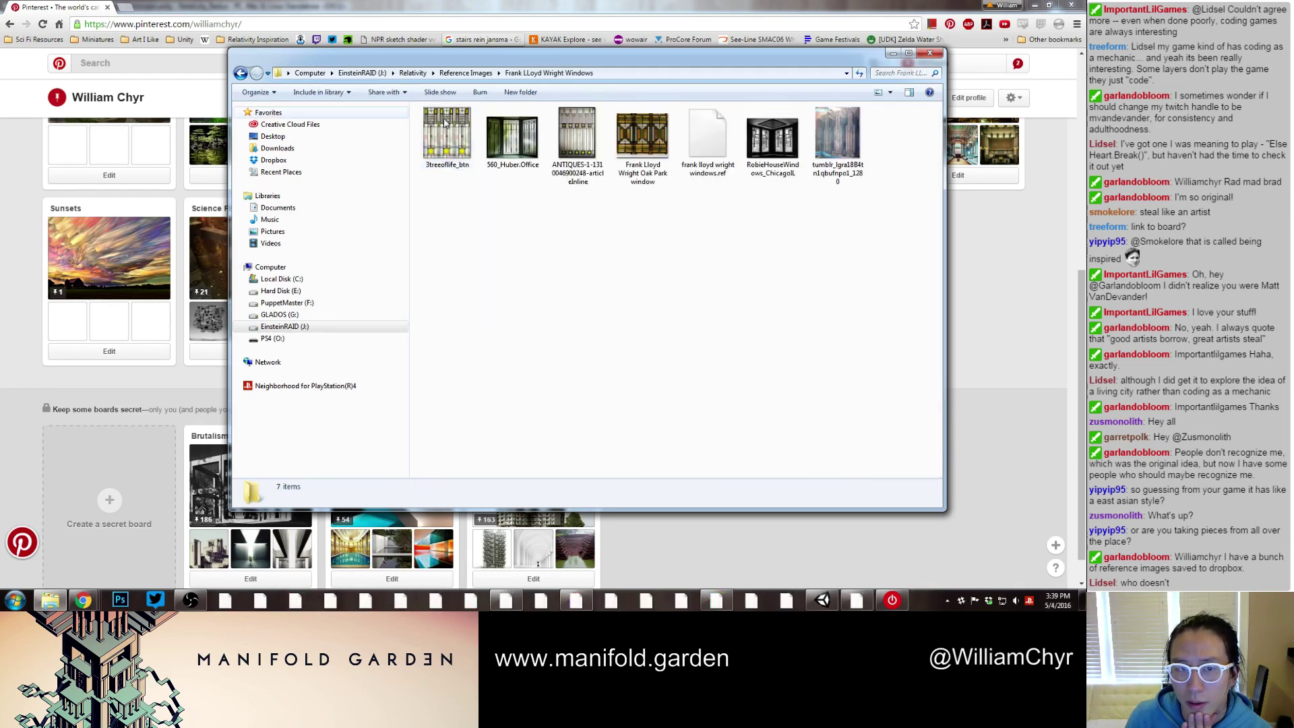
left_click(240, 73)
Look through the Reference Images folder, view the gilbert gorski 3 image full size, and close the image and the folder window
scroll(771, 261, "down", 4)
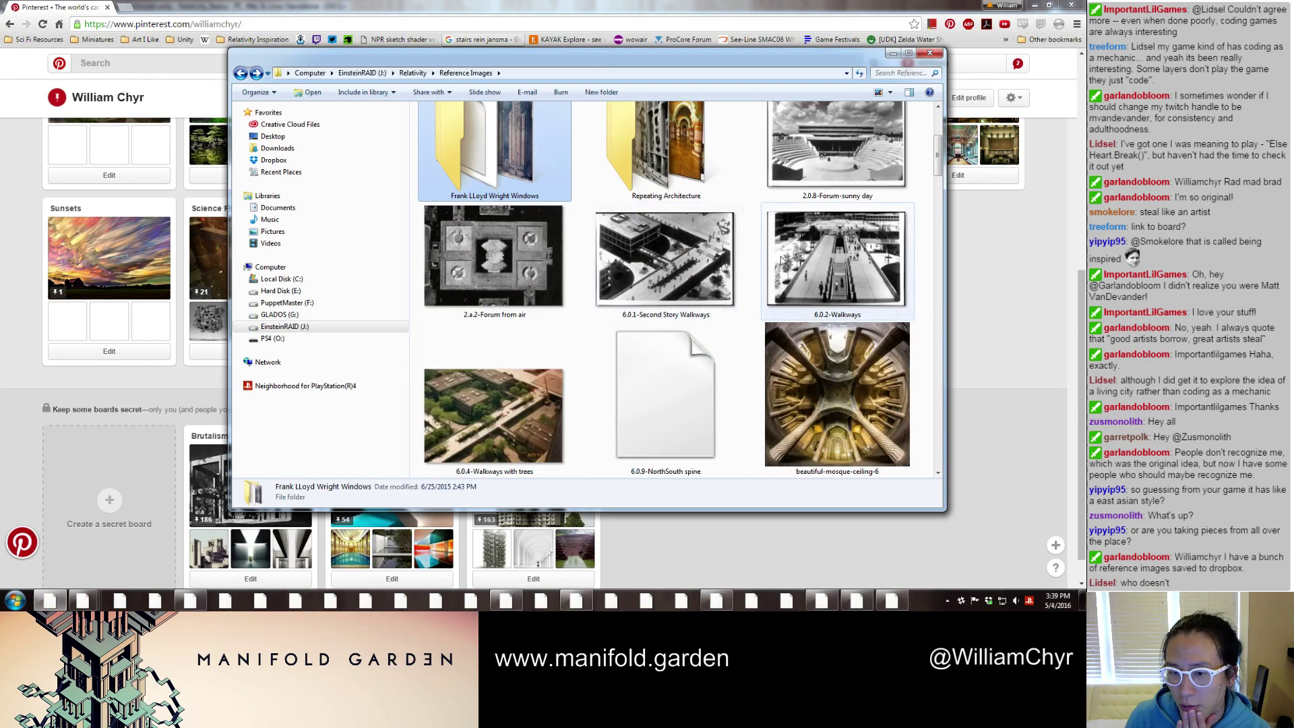
scroll(771, 260, "down", 5)
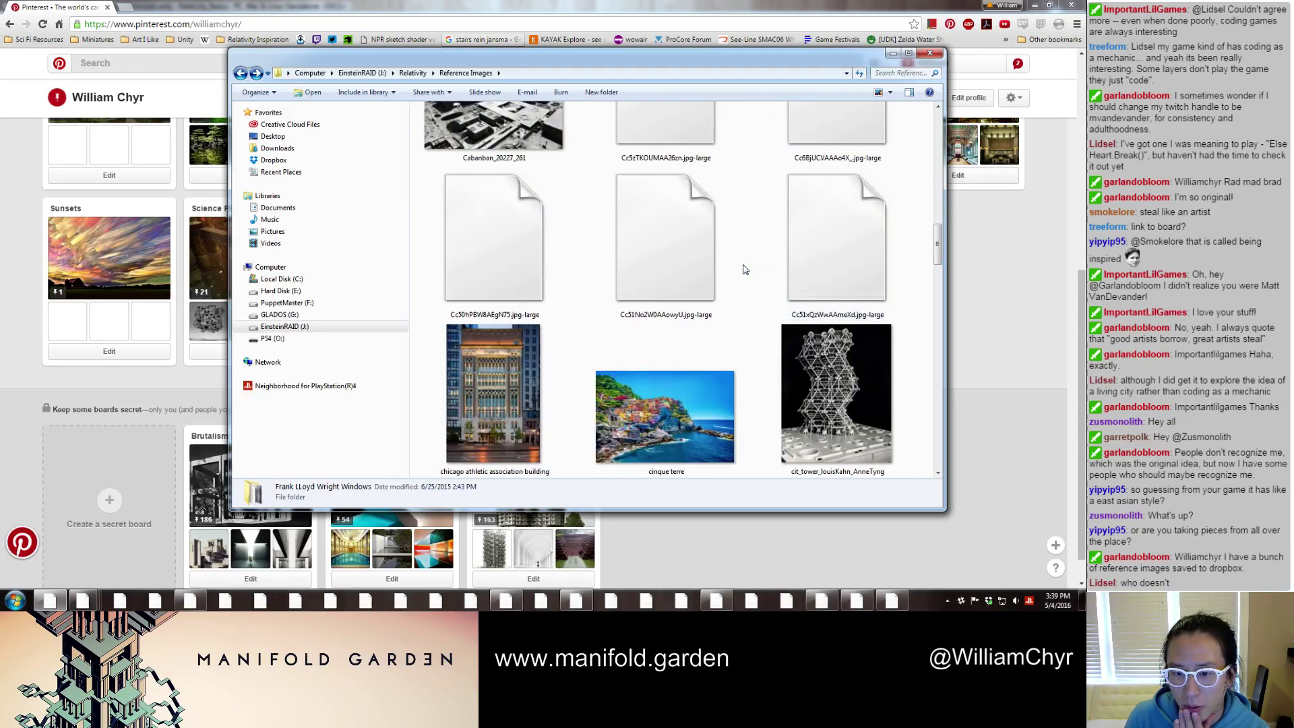
scroll(748, 277, "down", 2)
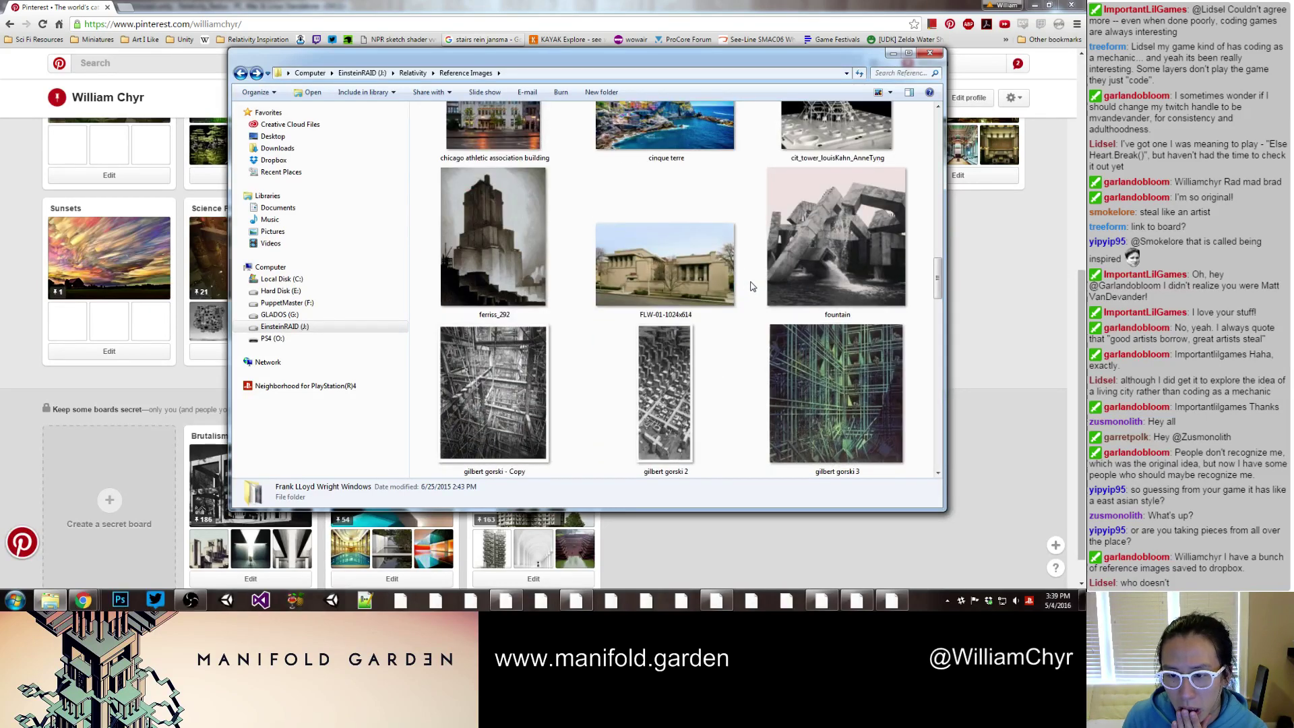
scroll(753, 286, "down", 2)
left_click(871, 289)
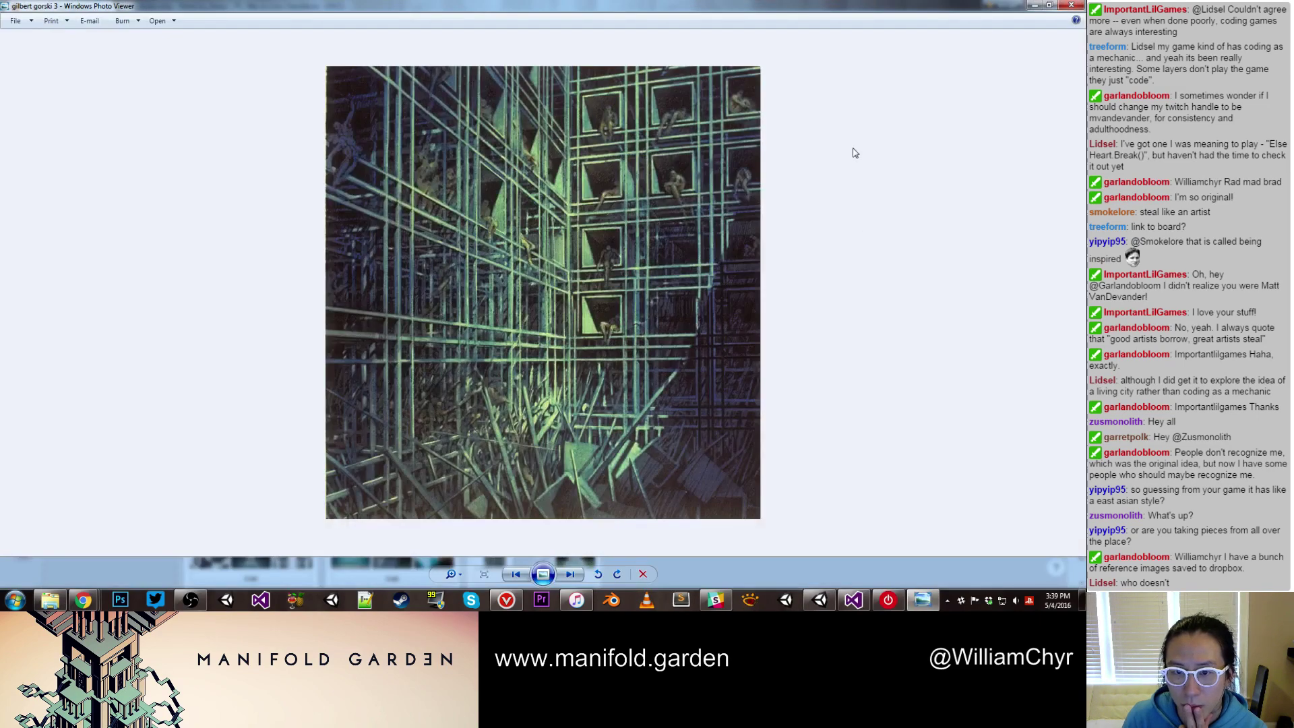
left_click(1064, 6)
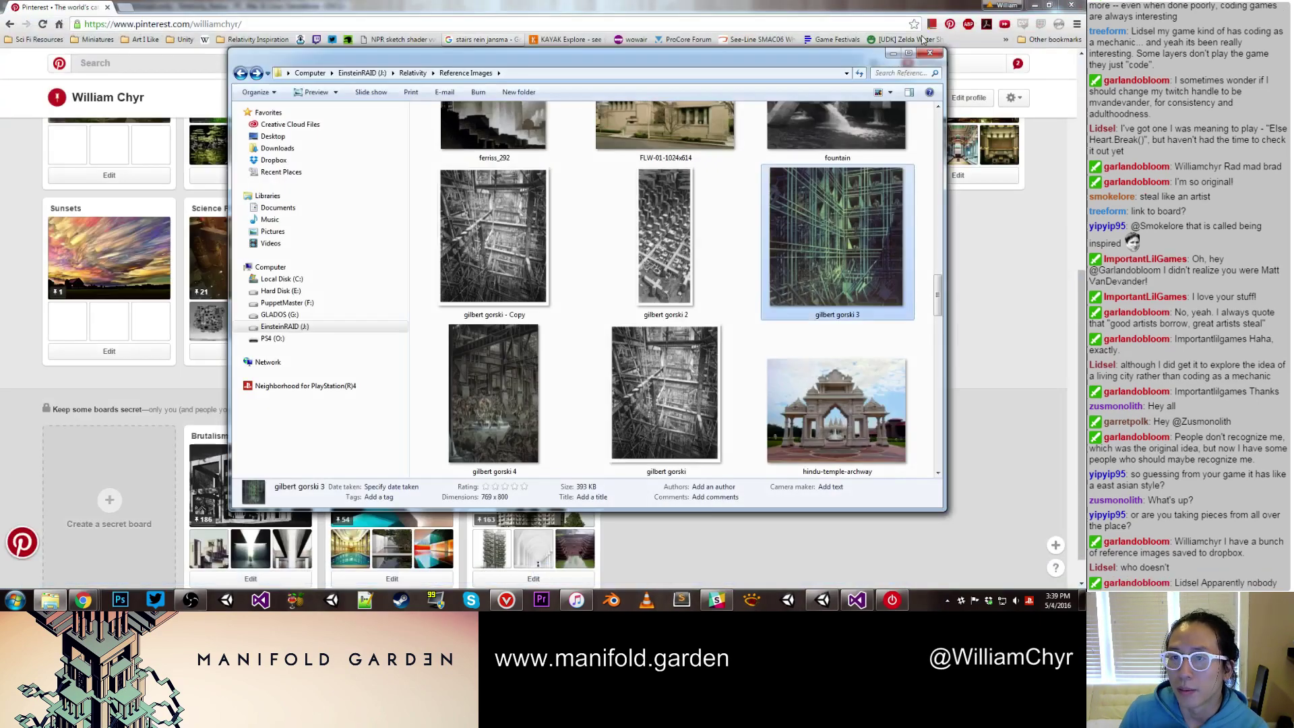
left_click(930, 45)
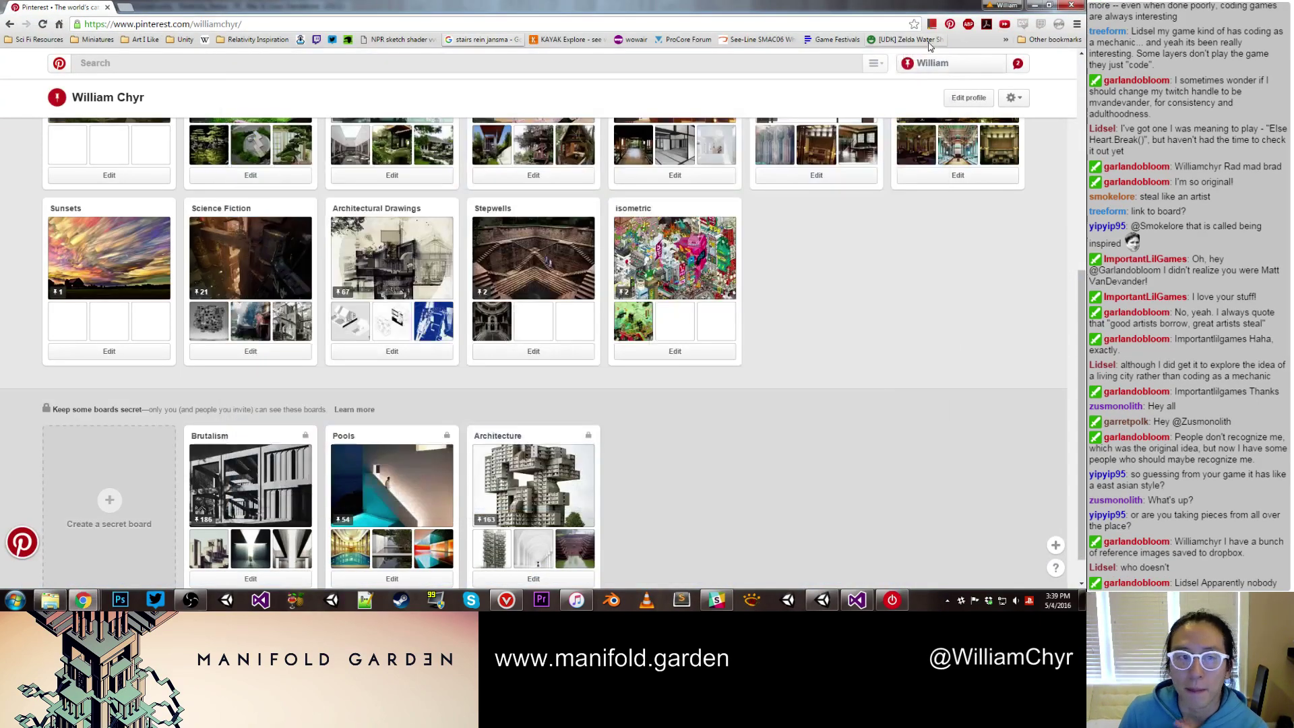
Switch to Unity and walk through the running MiniSteps level, pausing to check the Scene view before resuming in the Game view
left_click(1034, 6)
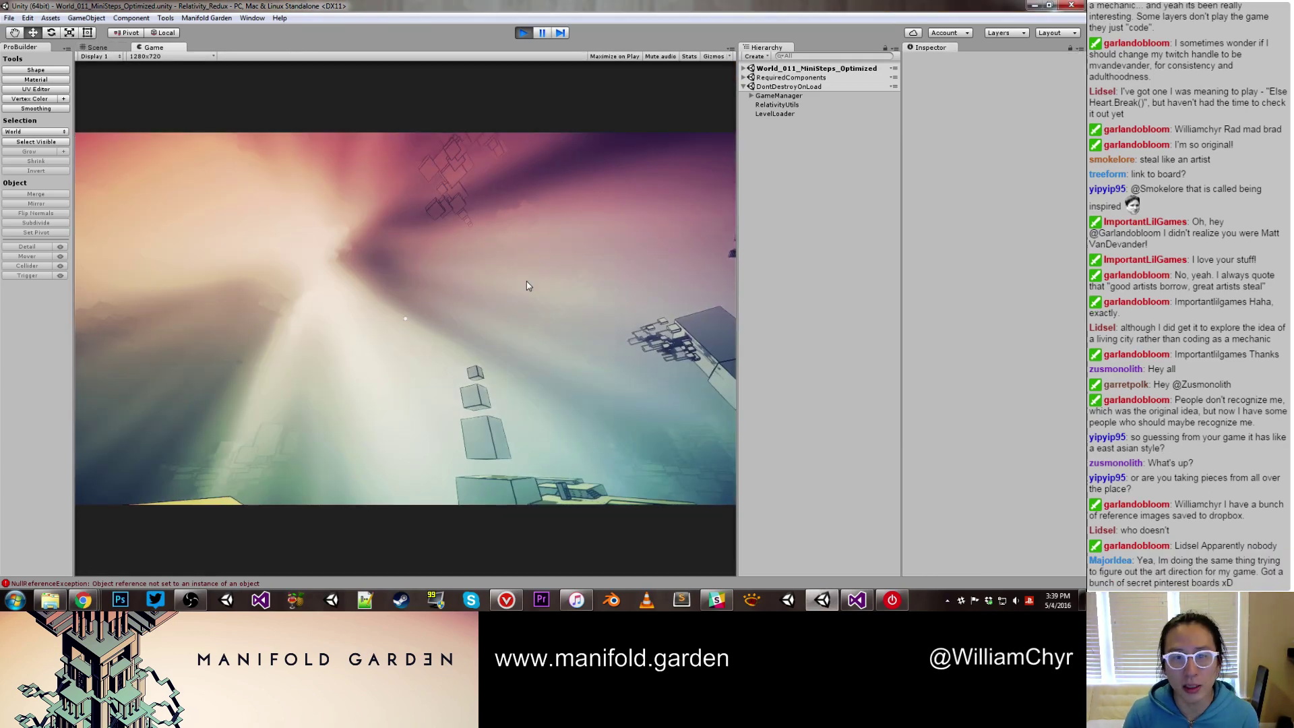
key("w")
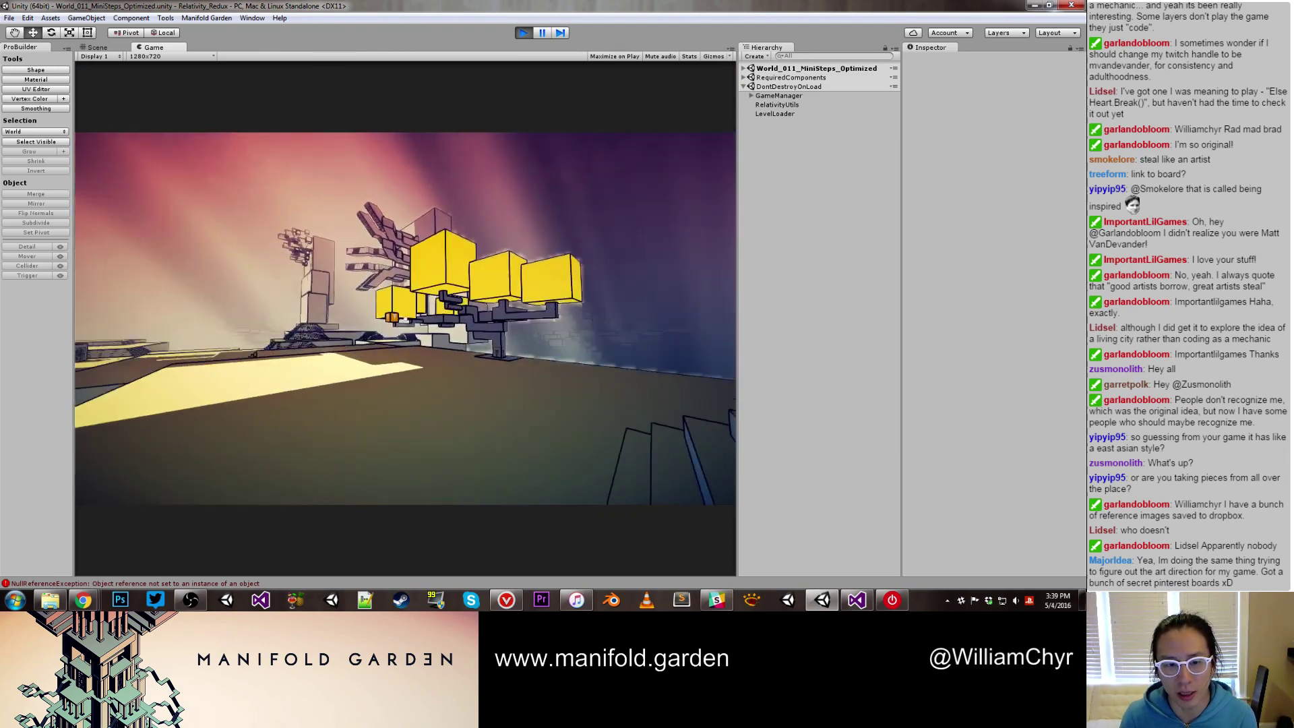
key("w")
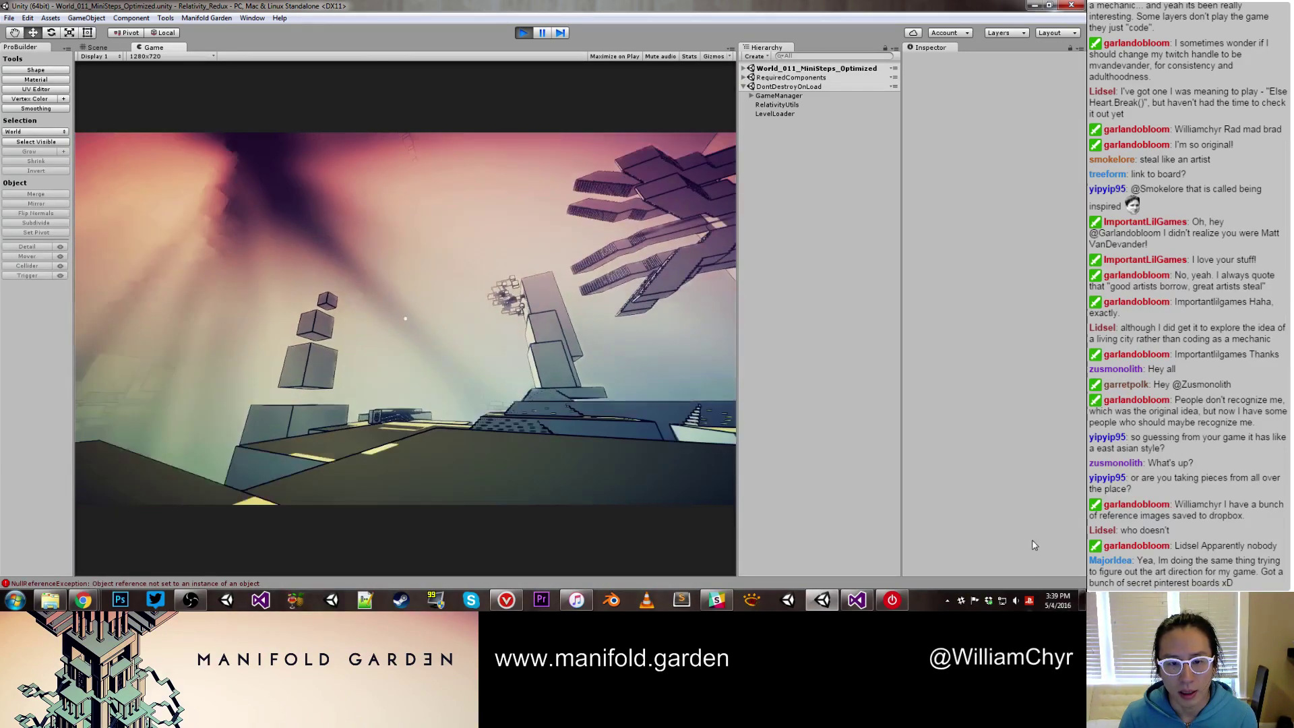
key("ctrl+shift+p")
key("ctrl+1")
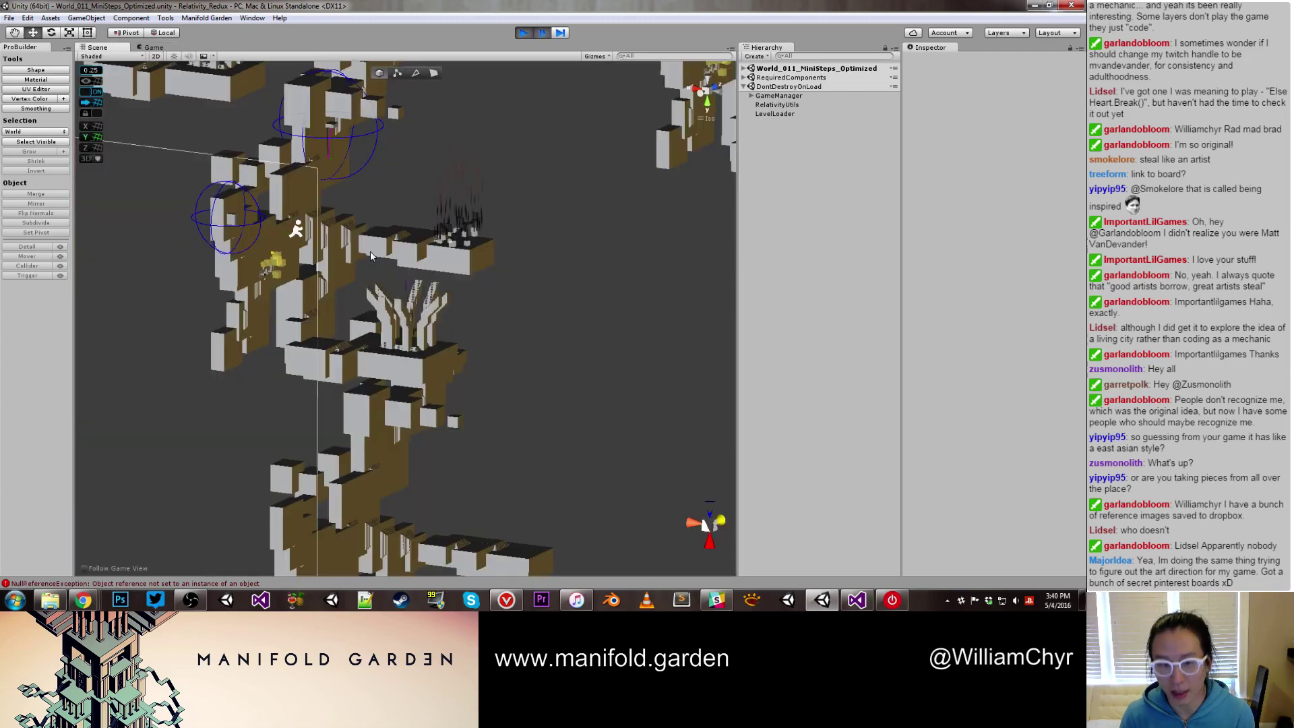
left_click(149, 49)
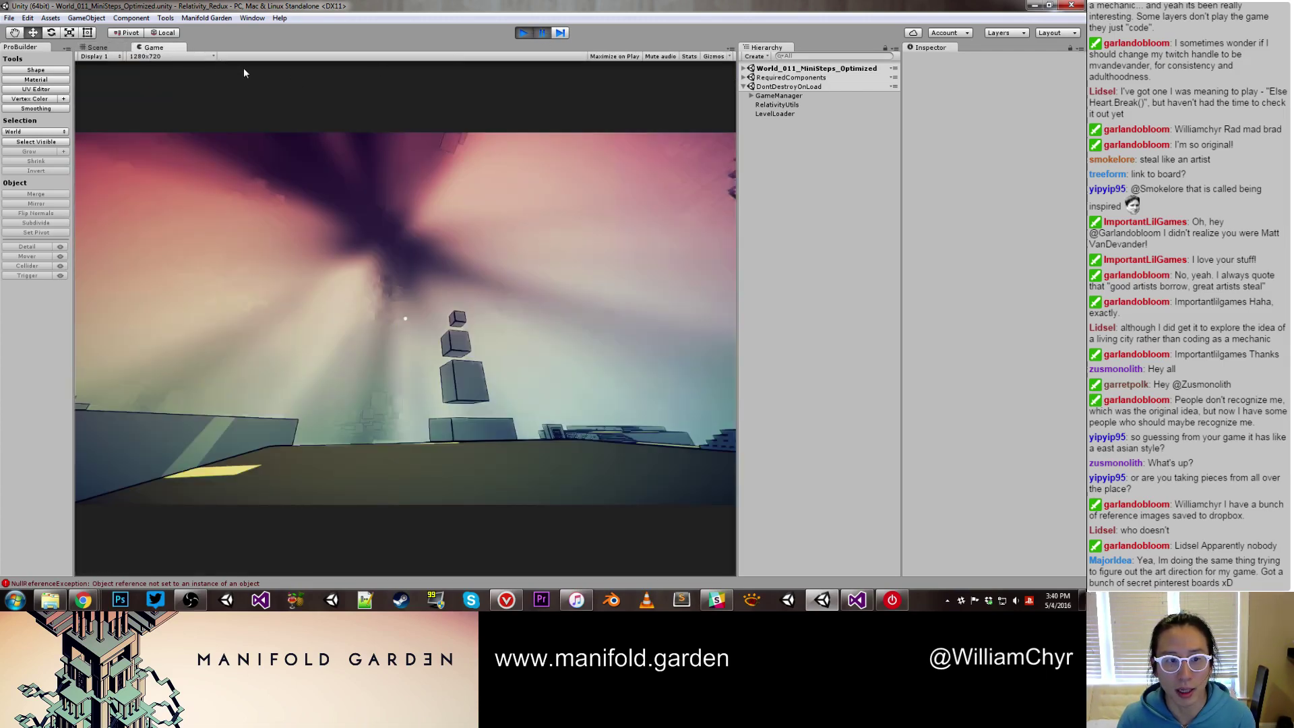
left_click(544, 35)
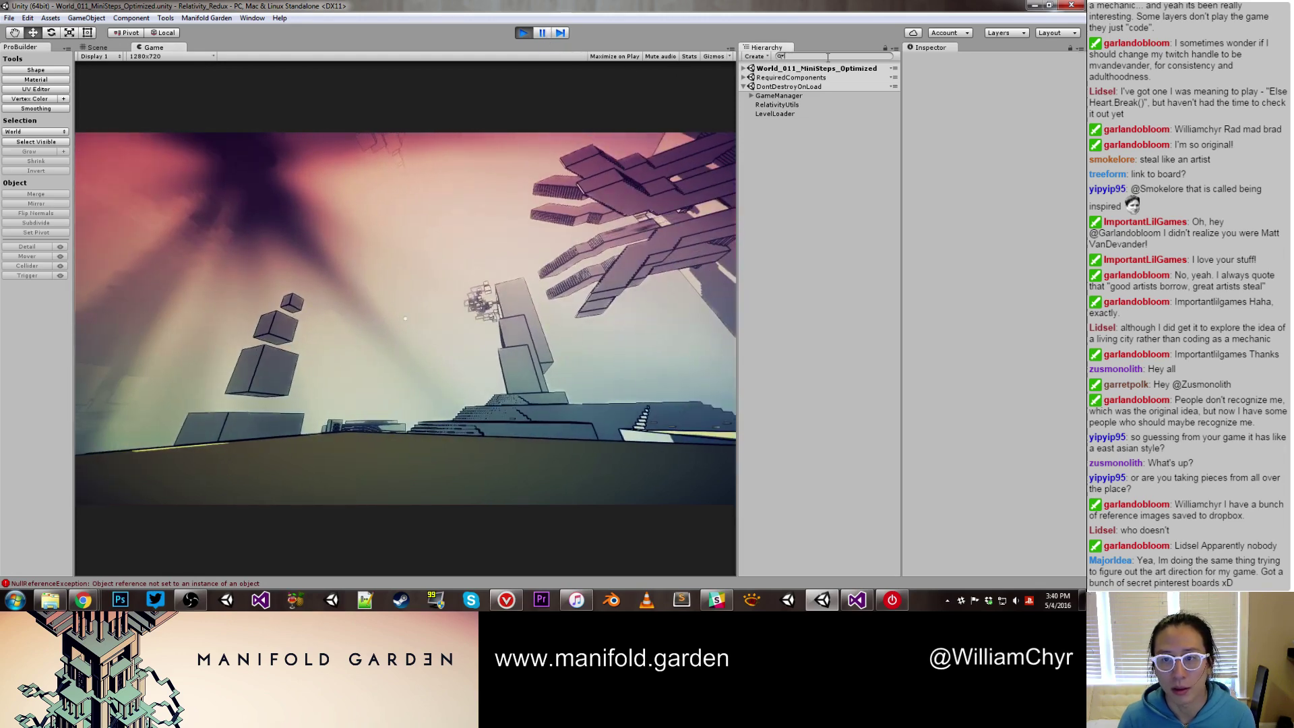
Search the Hierarchy for "camera", select the Main Camera and bring up its Volumetric Camera script settings
type("camera")
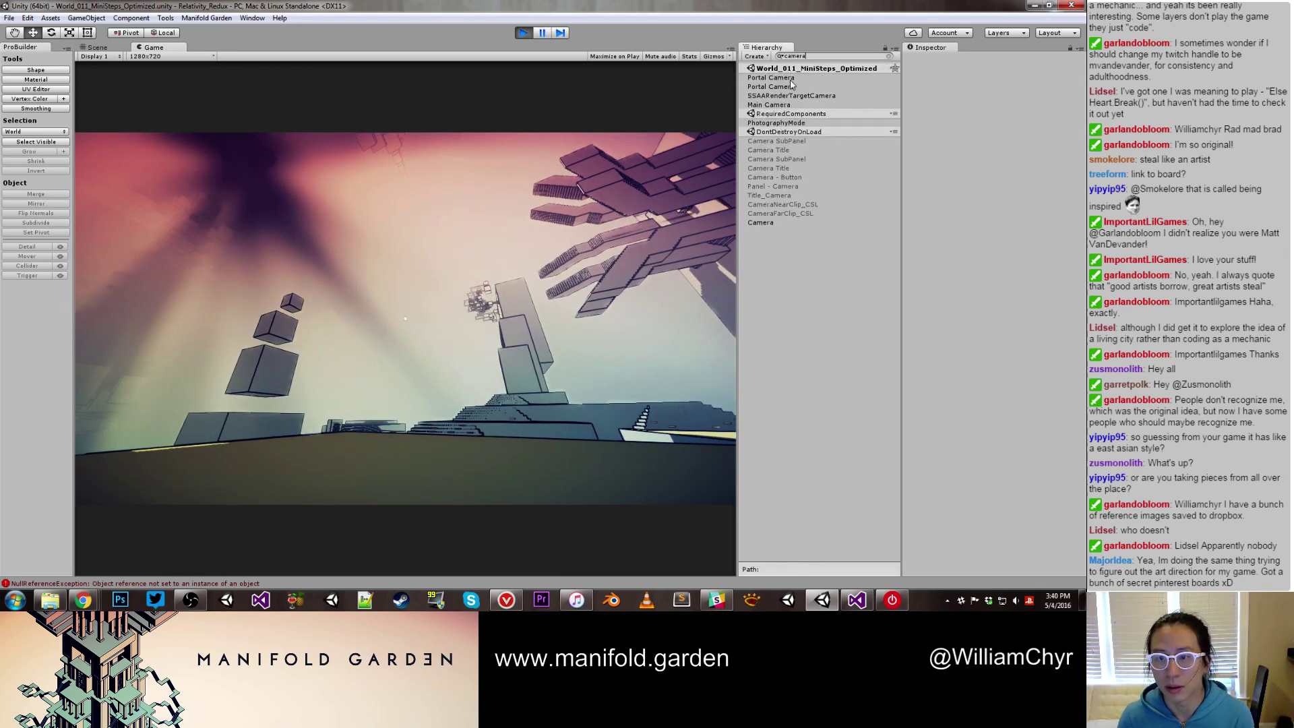
left_click(769, 104)
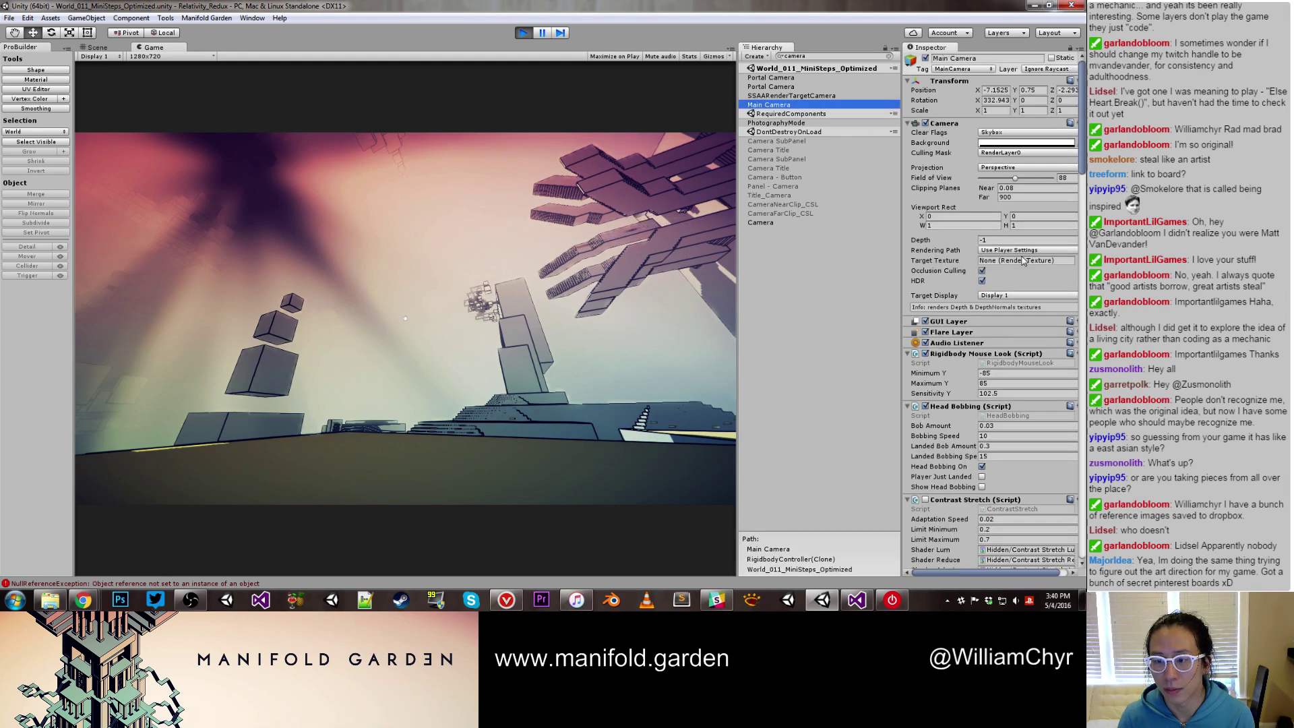
scroll(1018, 269, "down", 5)
scroll(1018, 269, "down", 10)
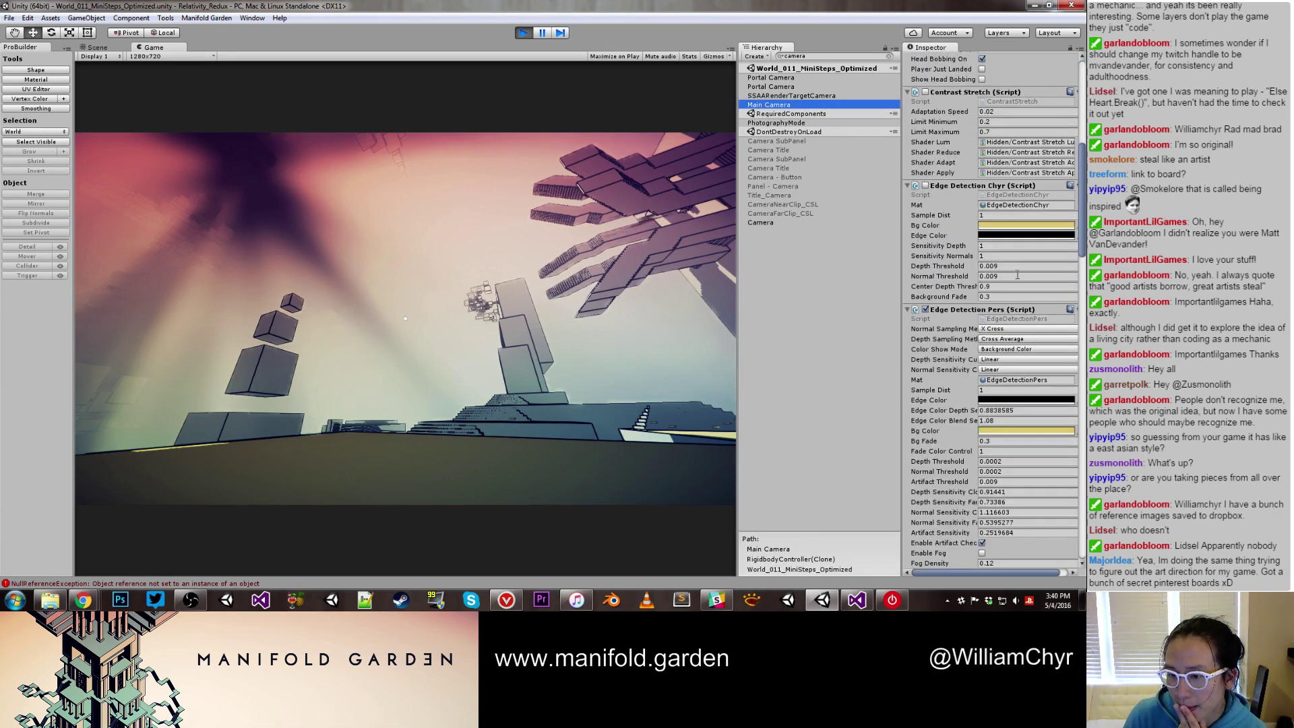
scroll(1018, 283, "down", 2)
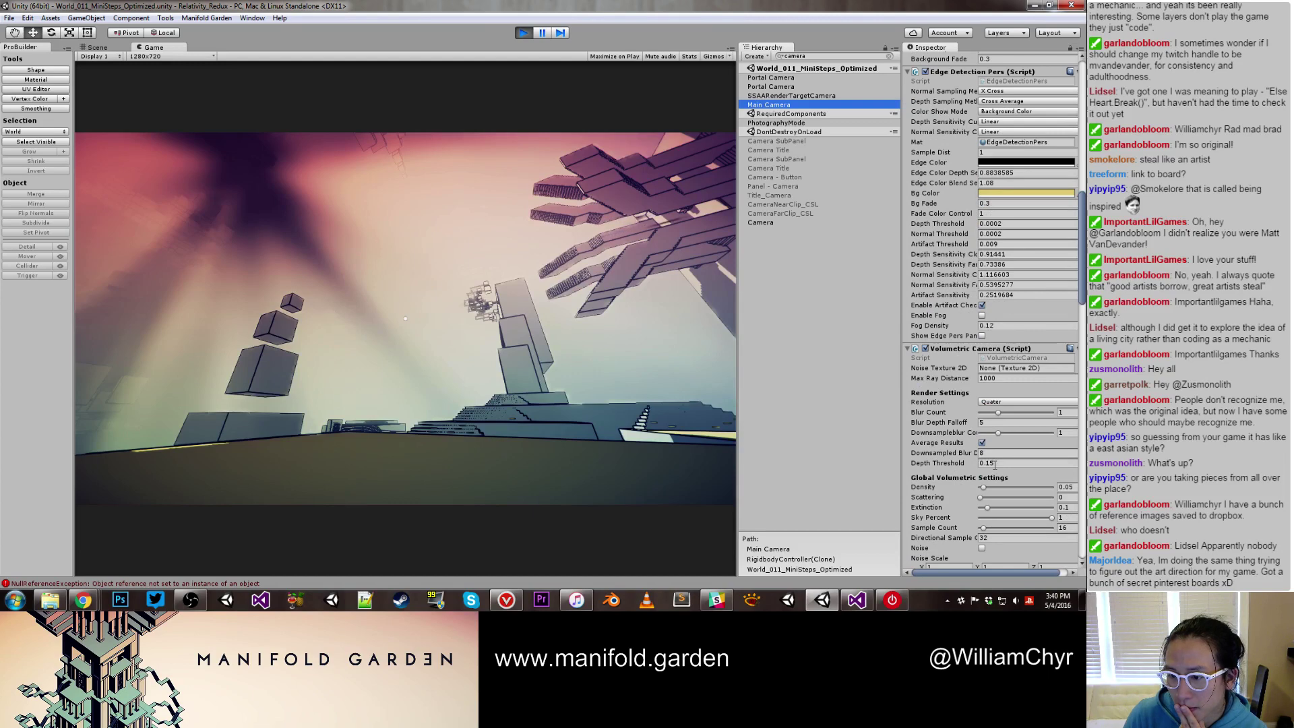
Lower the Volumetric Camera's Density, widen the Inspector for room, and set the Density to exactly 0.004
left_click_drag(984, 491, 981, 491)
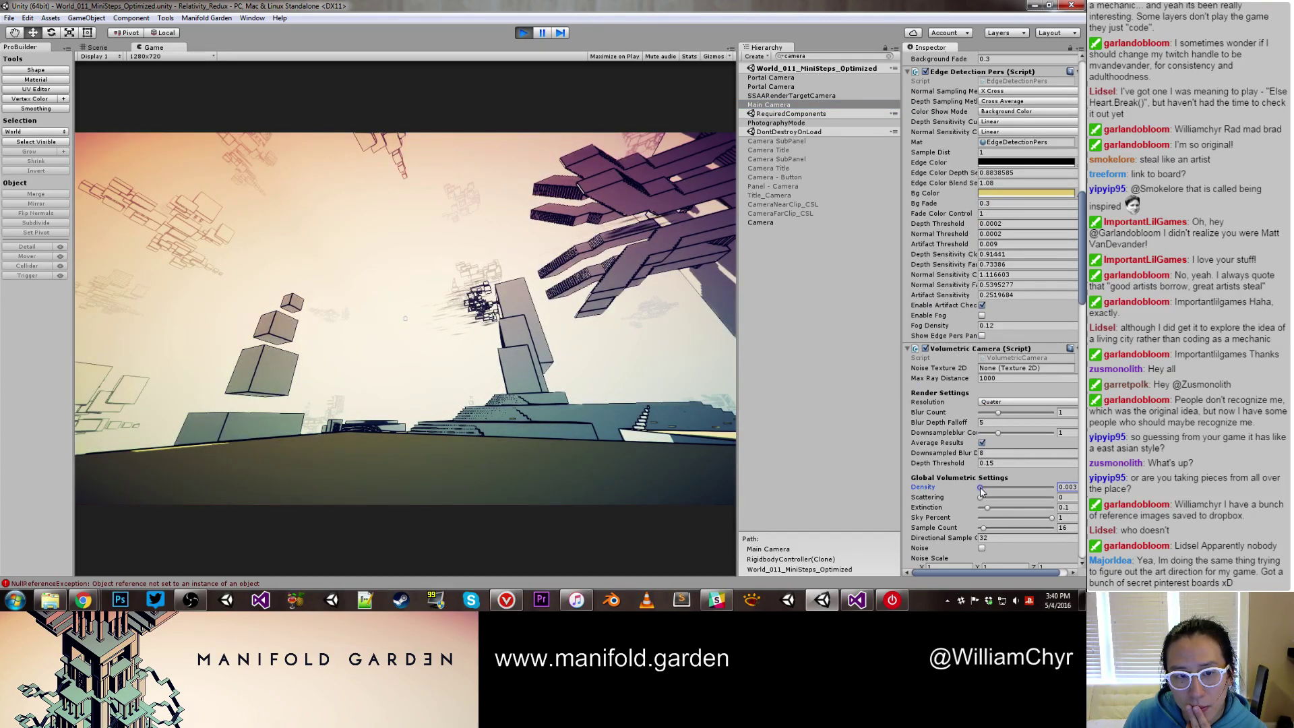
left_click_drag(981, 492, 981, 492)
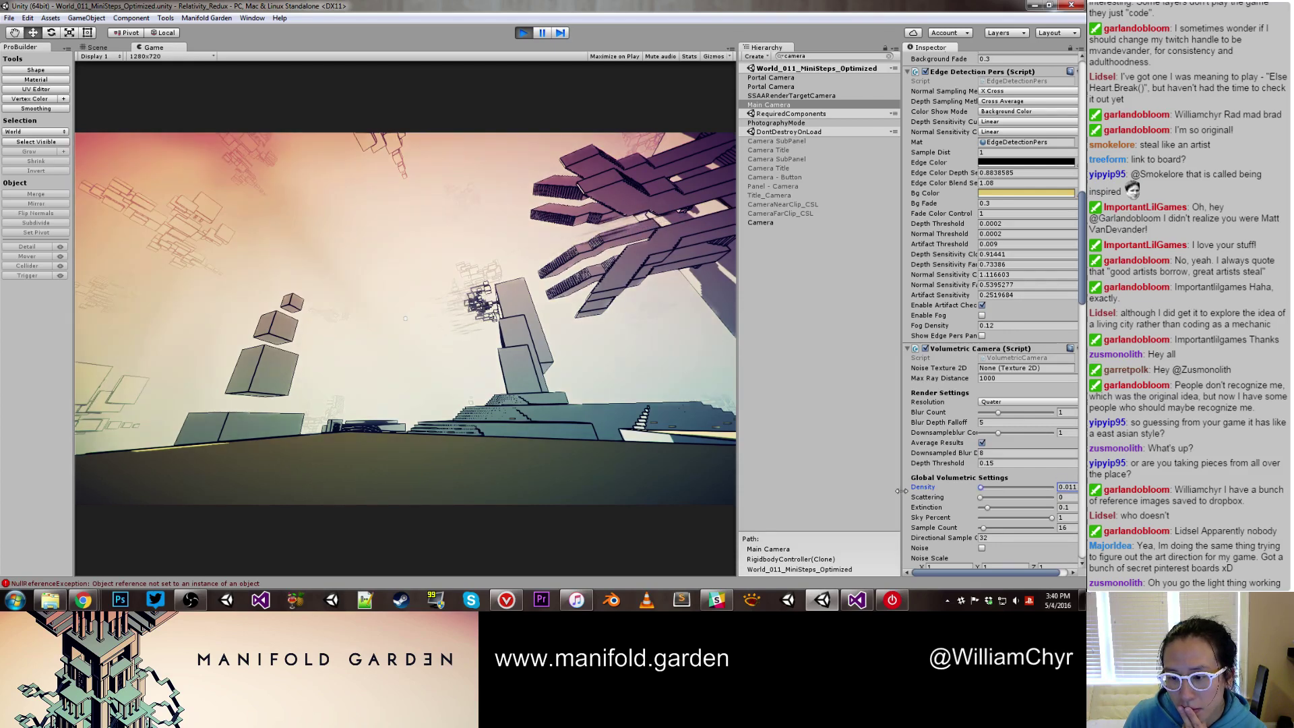
left_click_drag(901, 491, 854, 490)
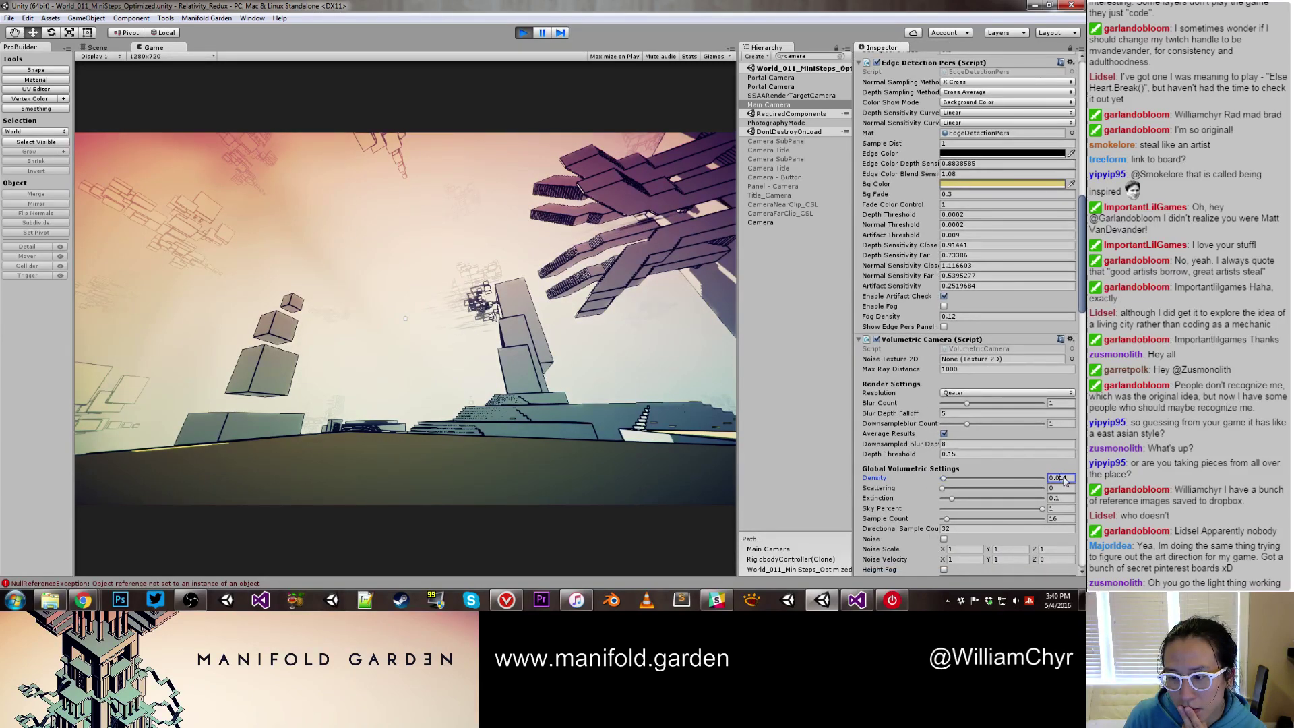
type("0.004")
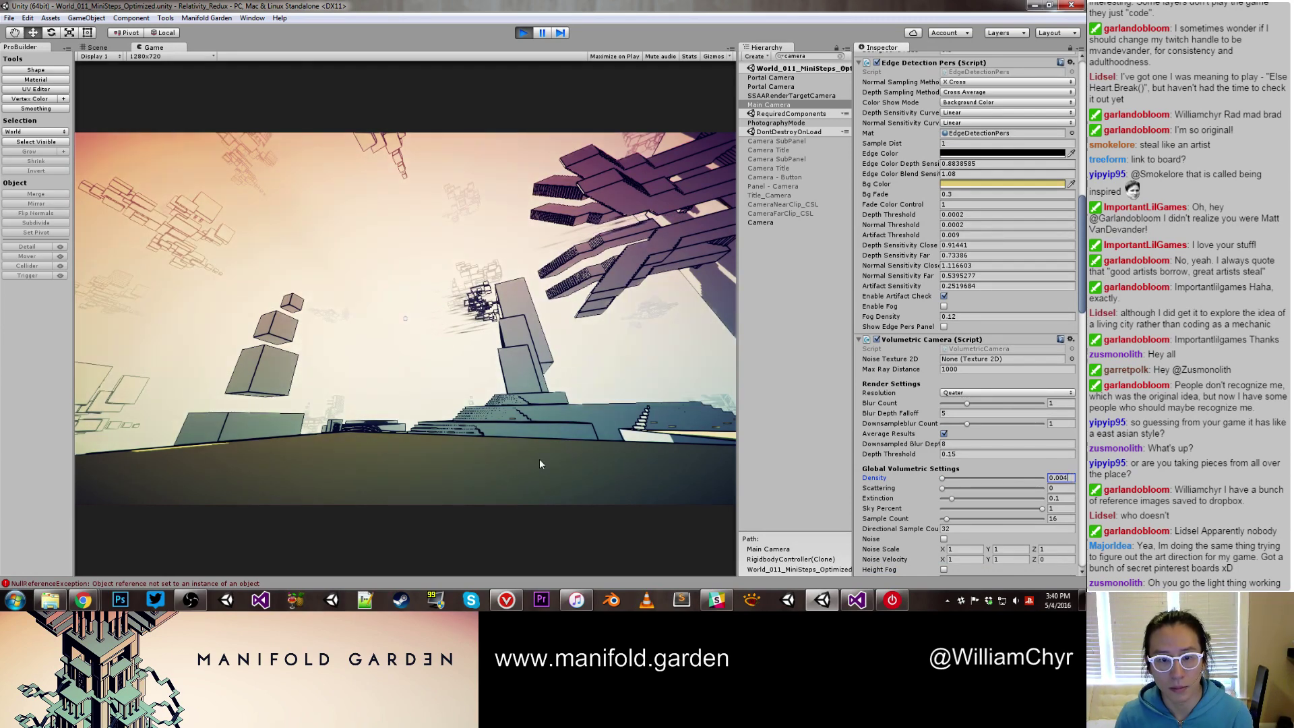
Walk through the running level past the yellow cube trees and stepped towers to inspect the lighting, then release the game's control
left_click(539, 464)
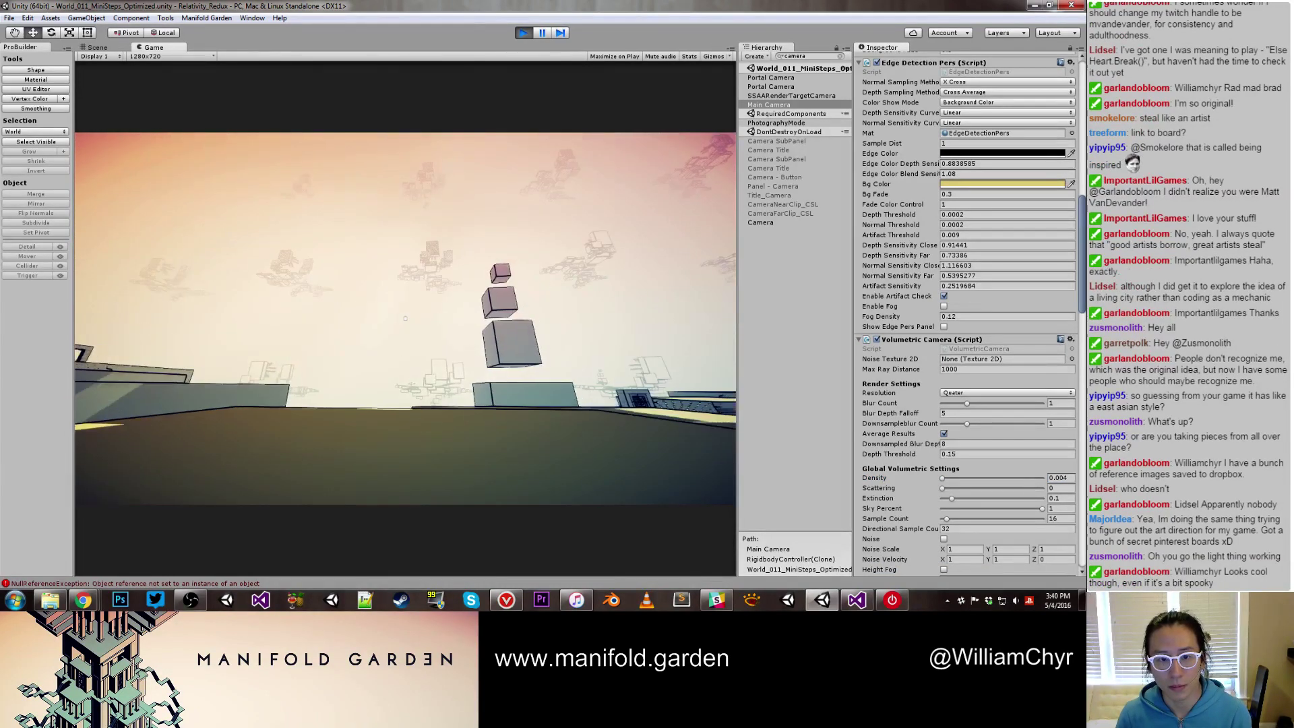
key("w")
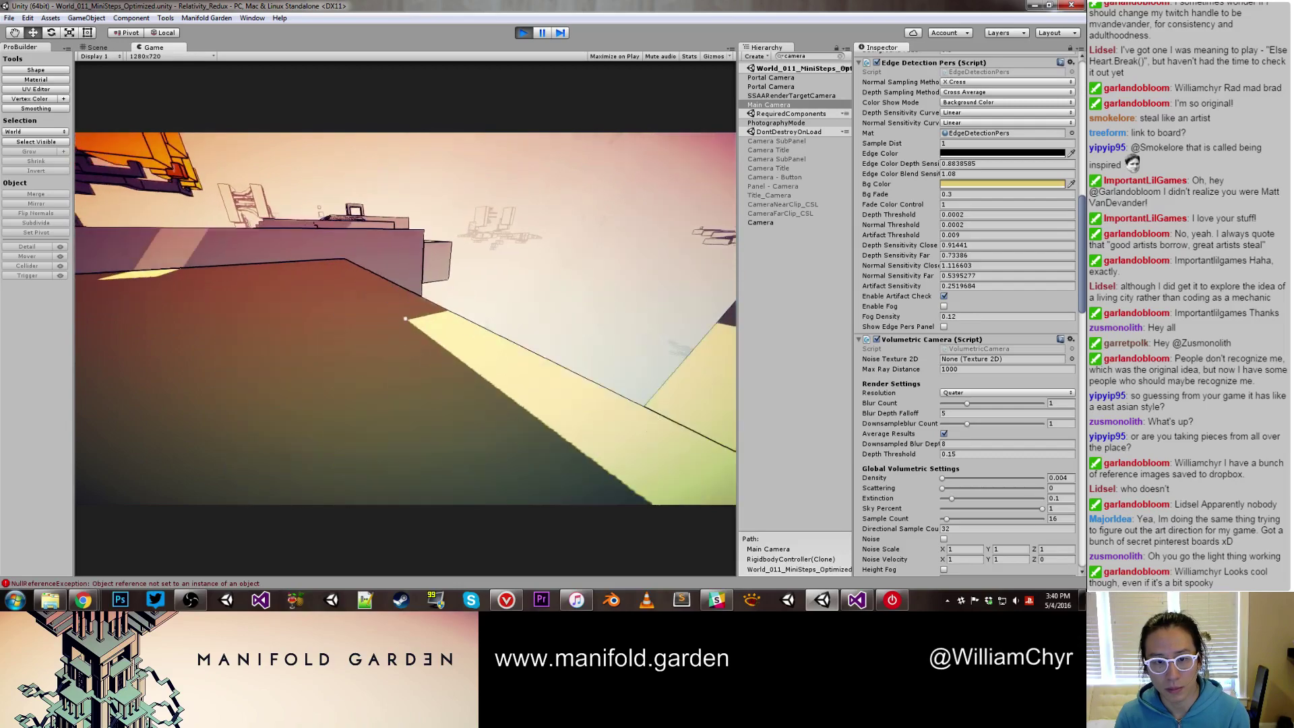
key("w")
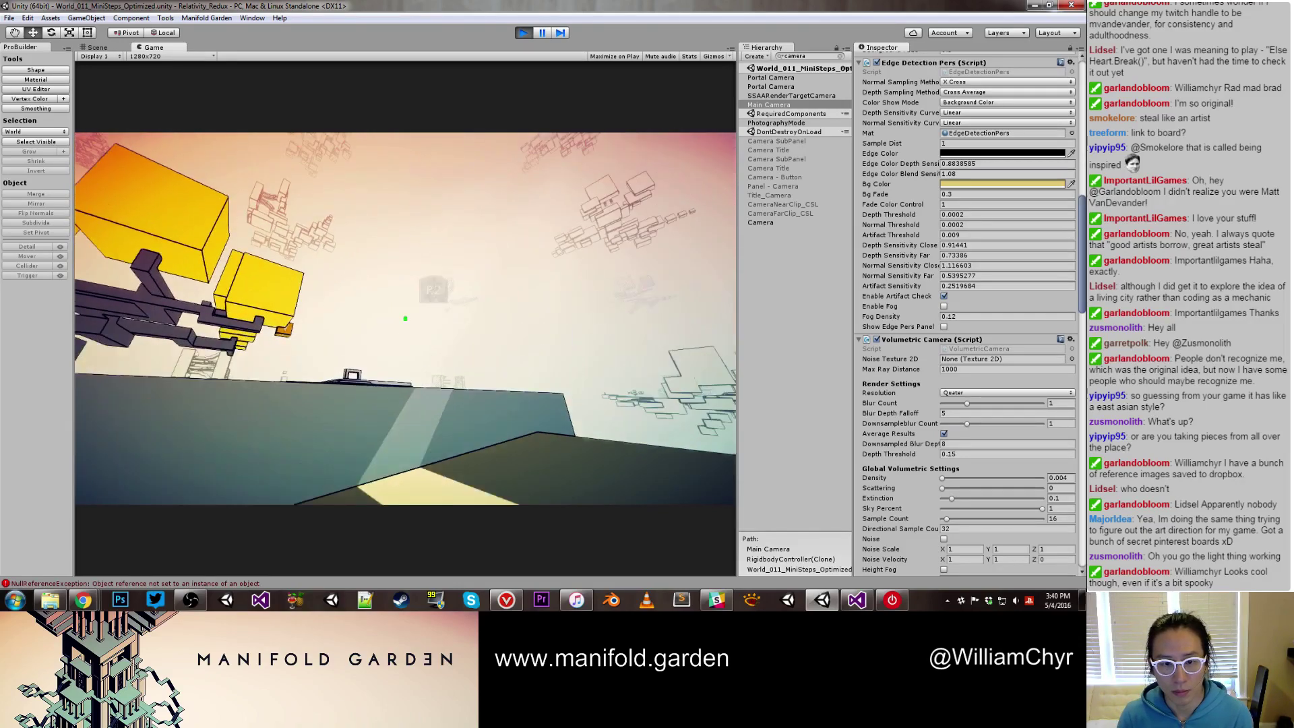
key("w")
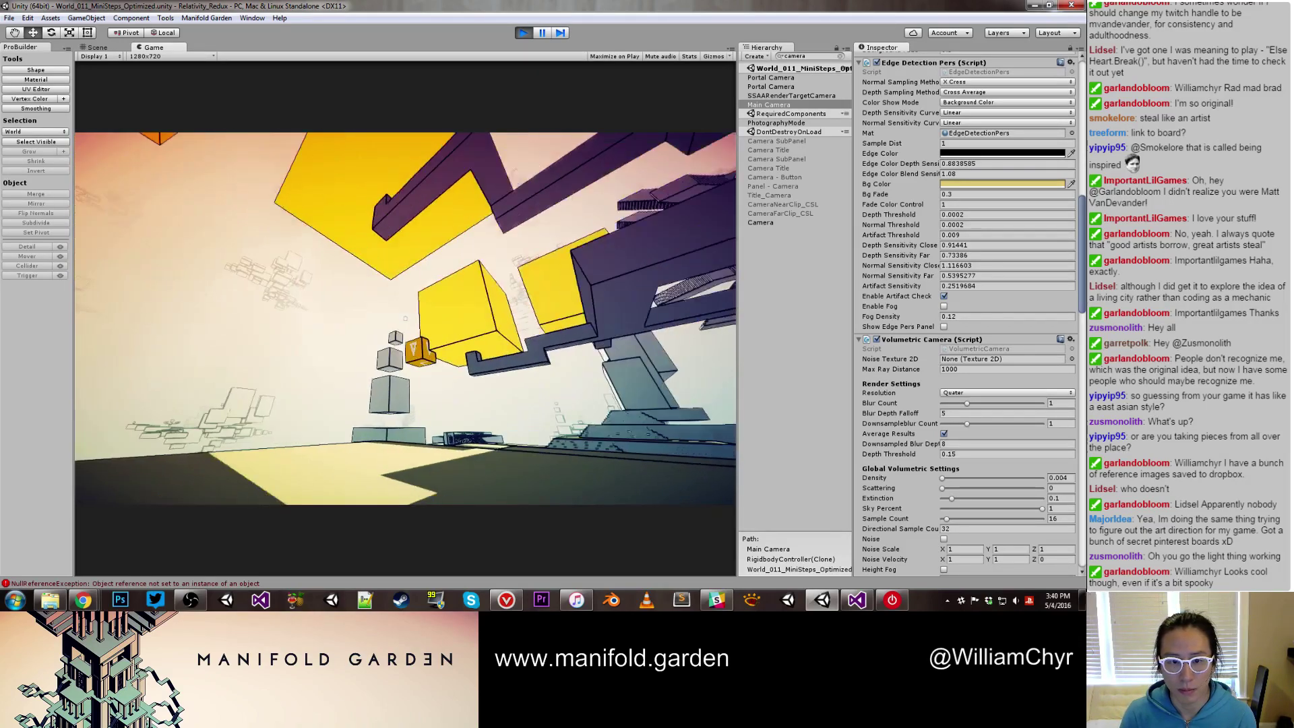
key("w")
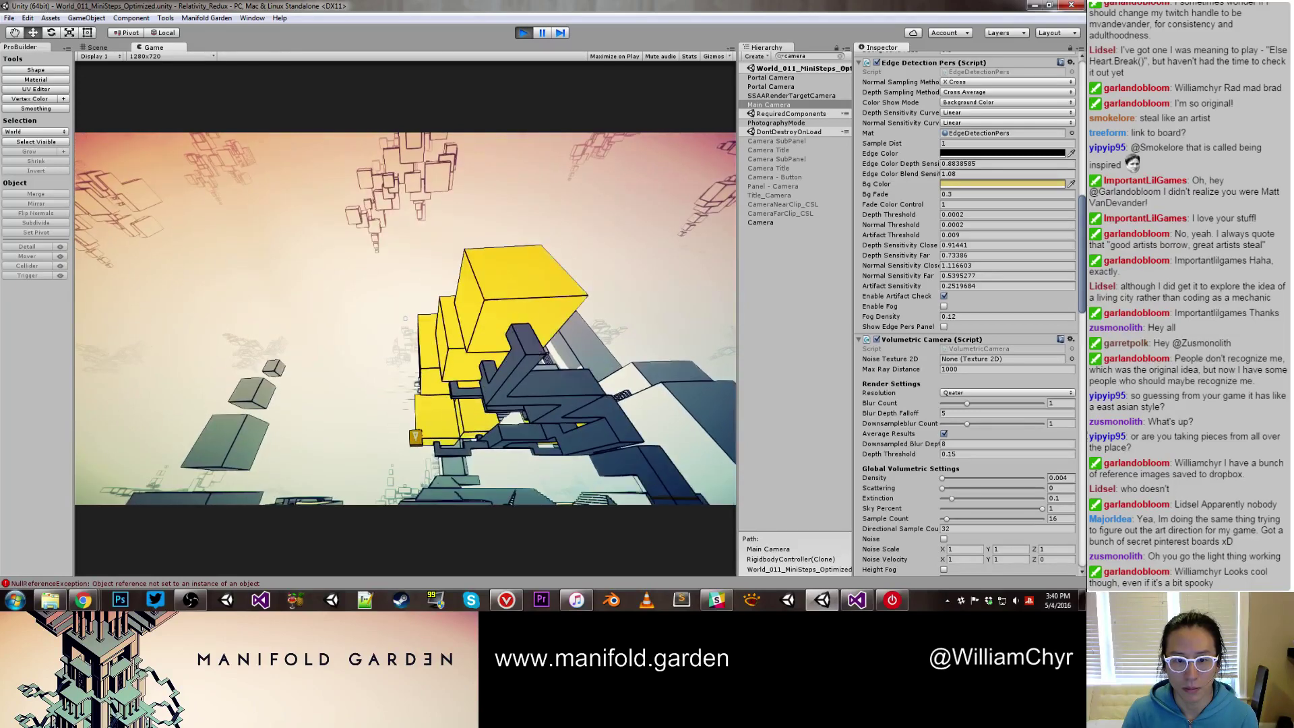
key("w")
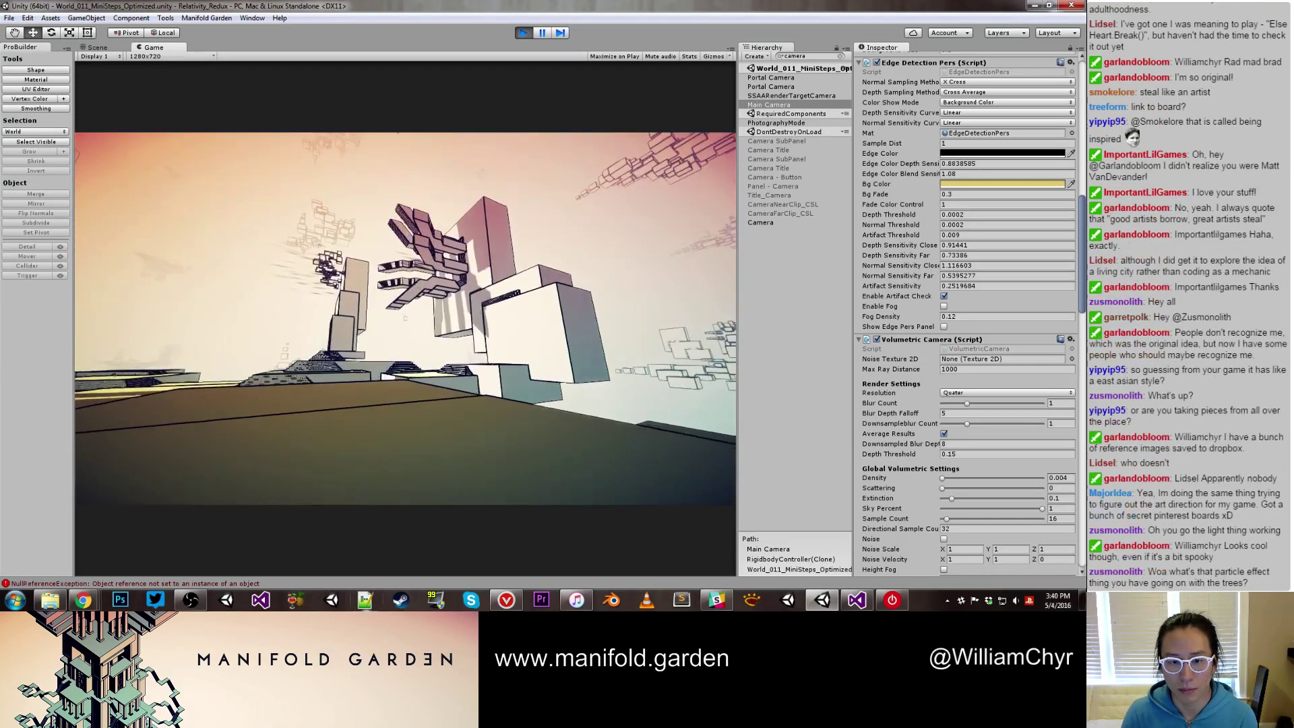
key("w")
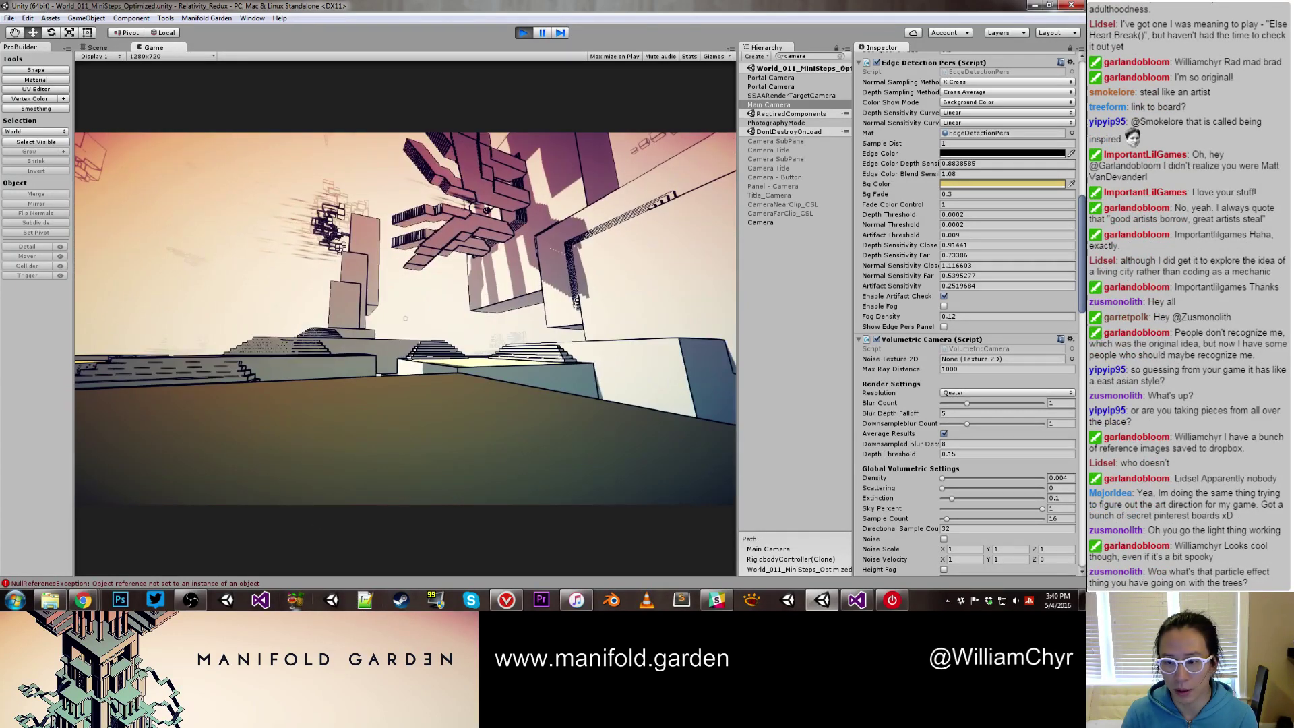
key("Escape")
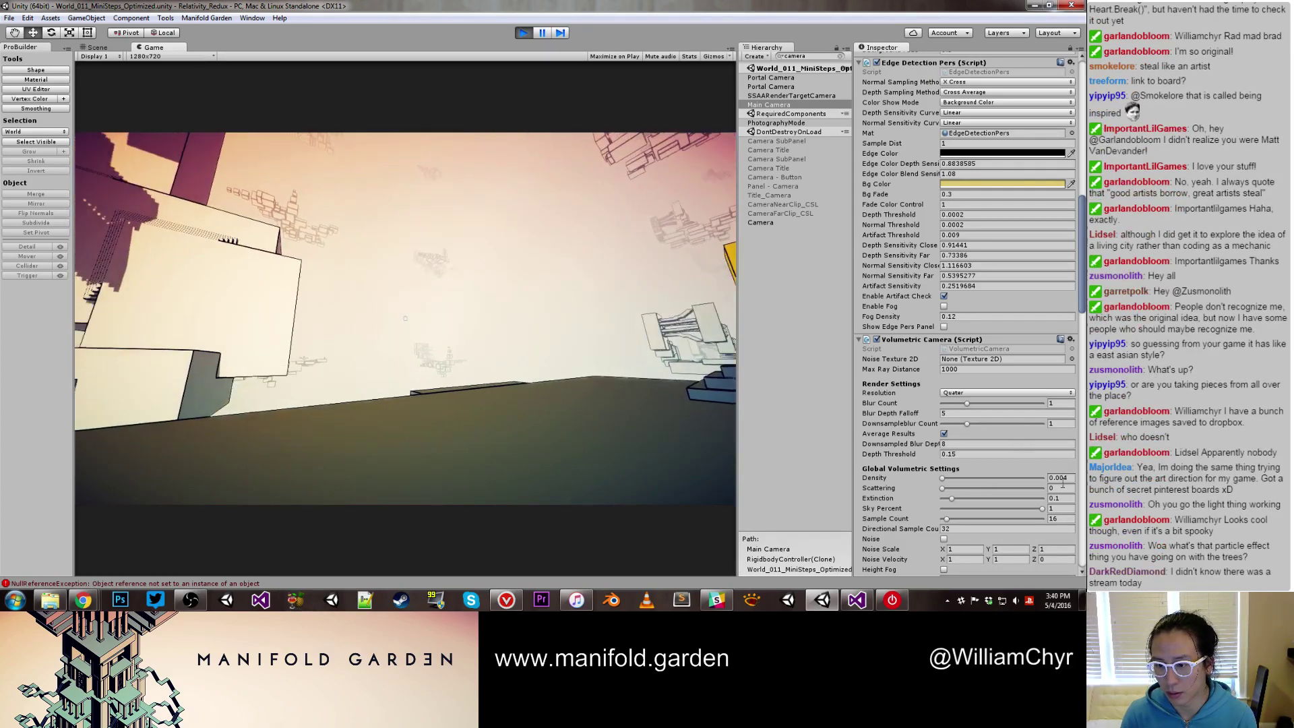
Try a Scattering of 1 on the Volumetric Camera, look around the level, and reset Scattering to 0
left_click(1049, 488)
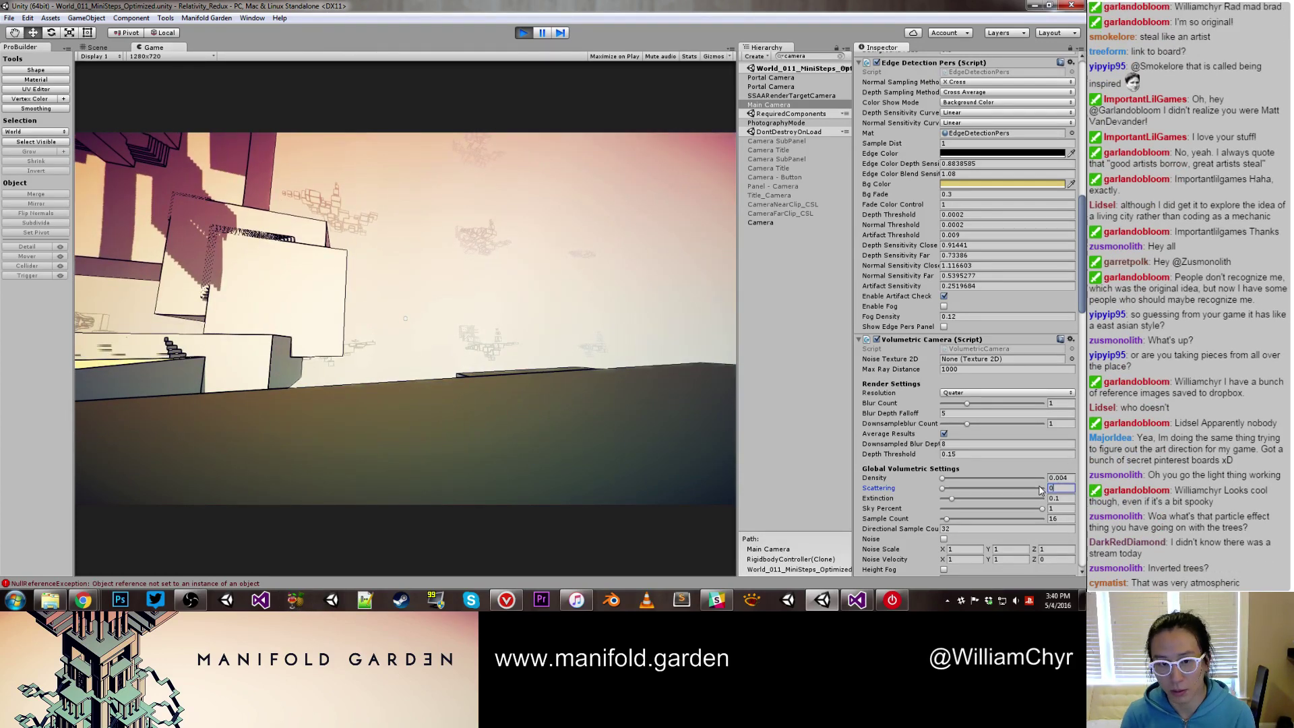
type("1")
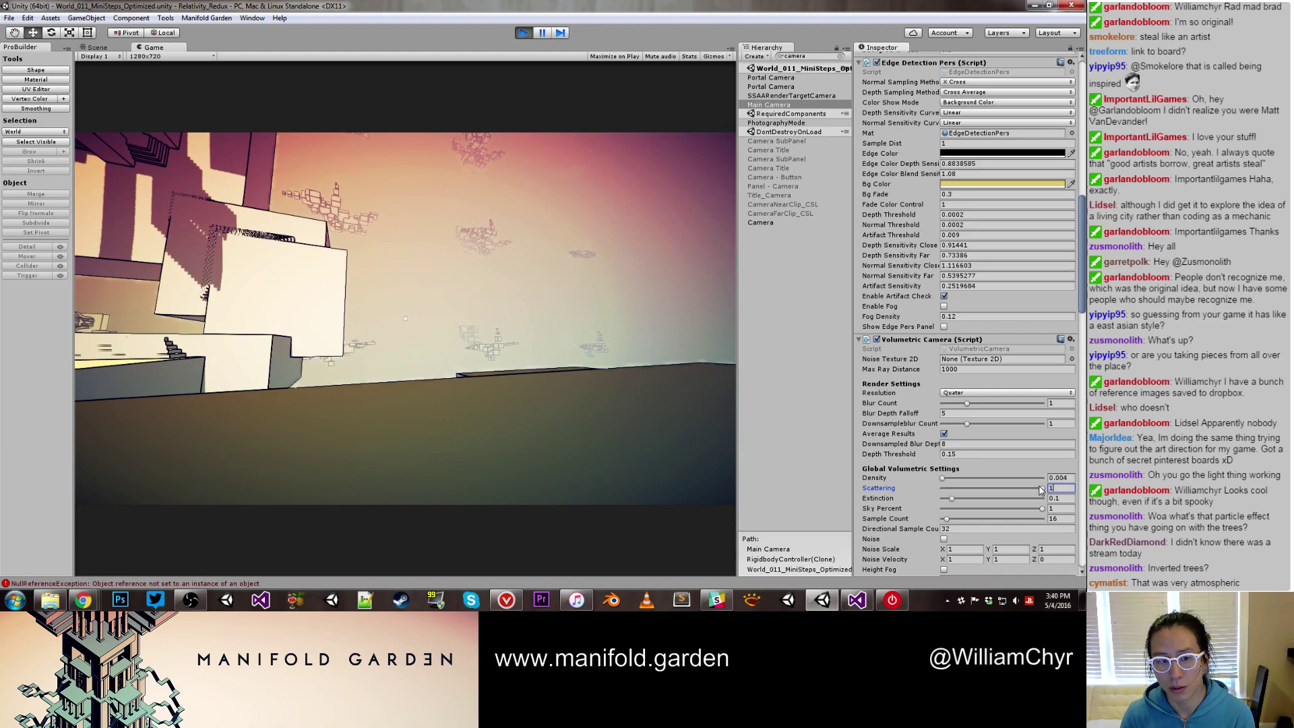
key("Return")
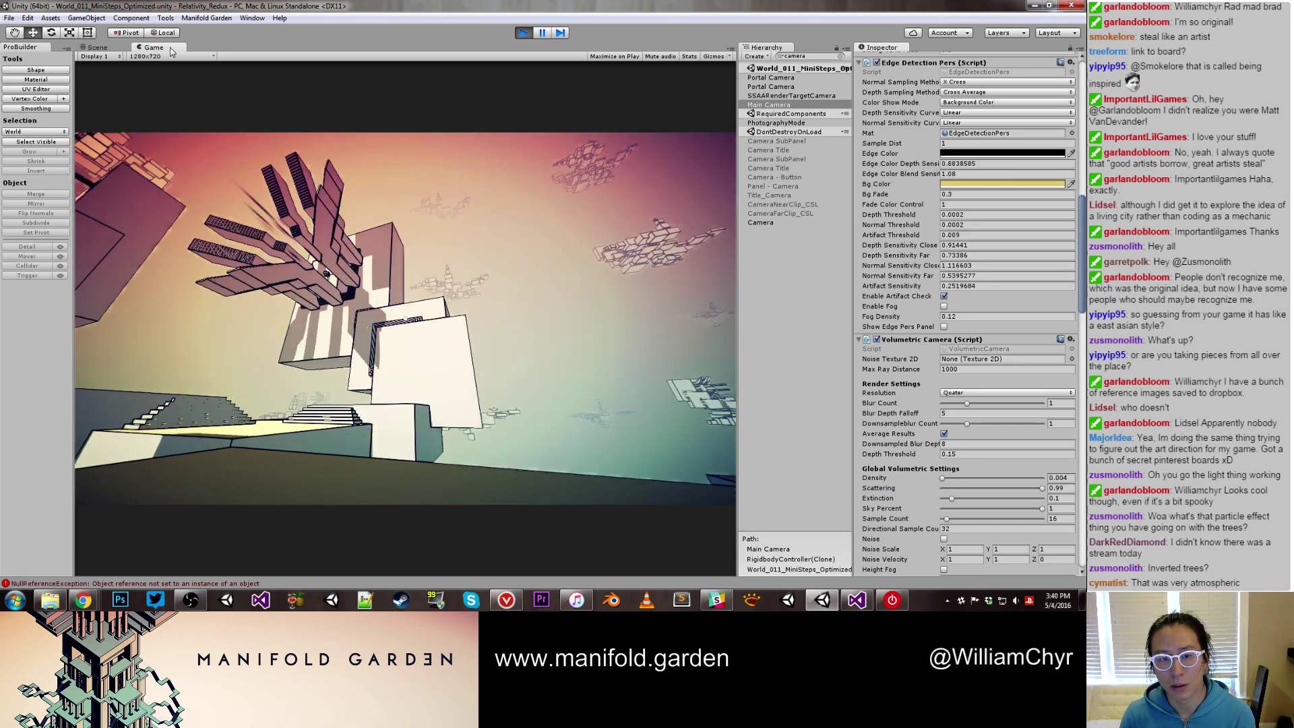
left_click(170, 51)
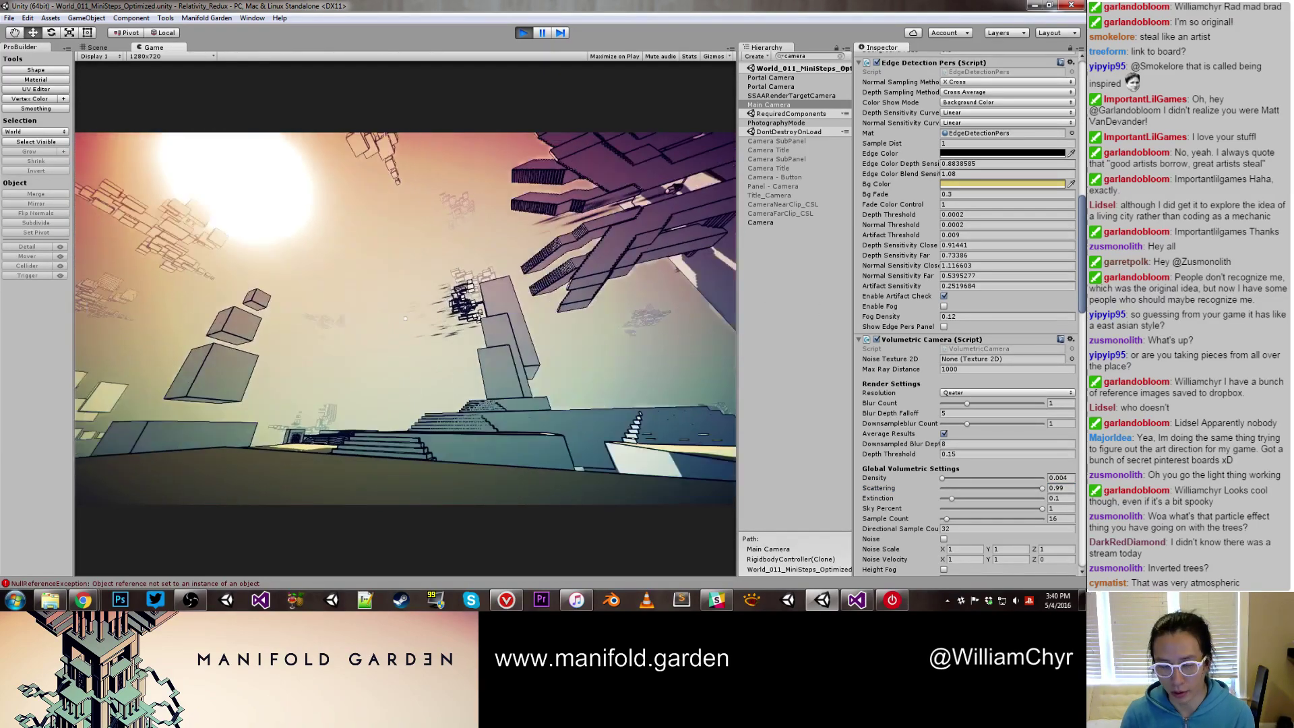
left_click(1071, 489)
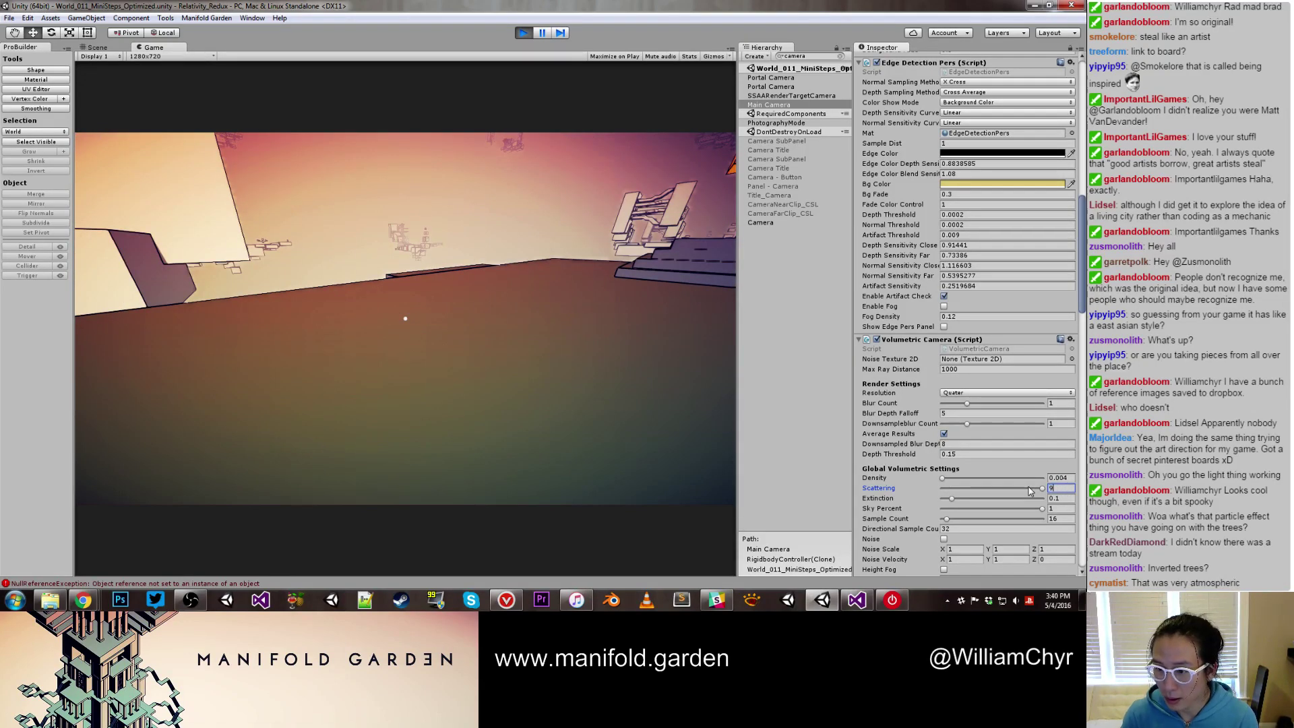
key("BackSpace")
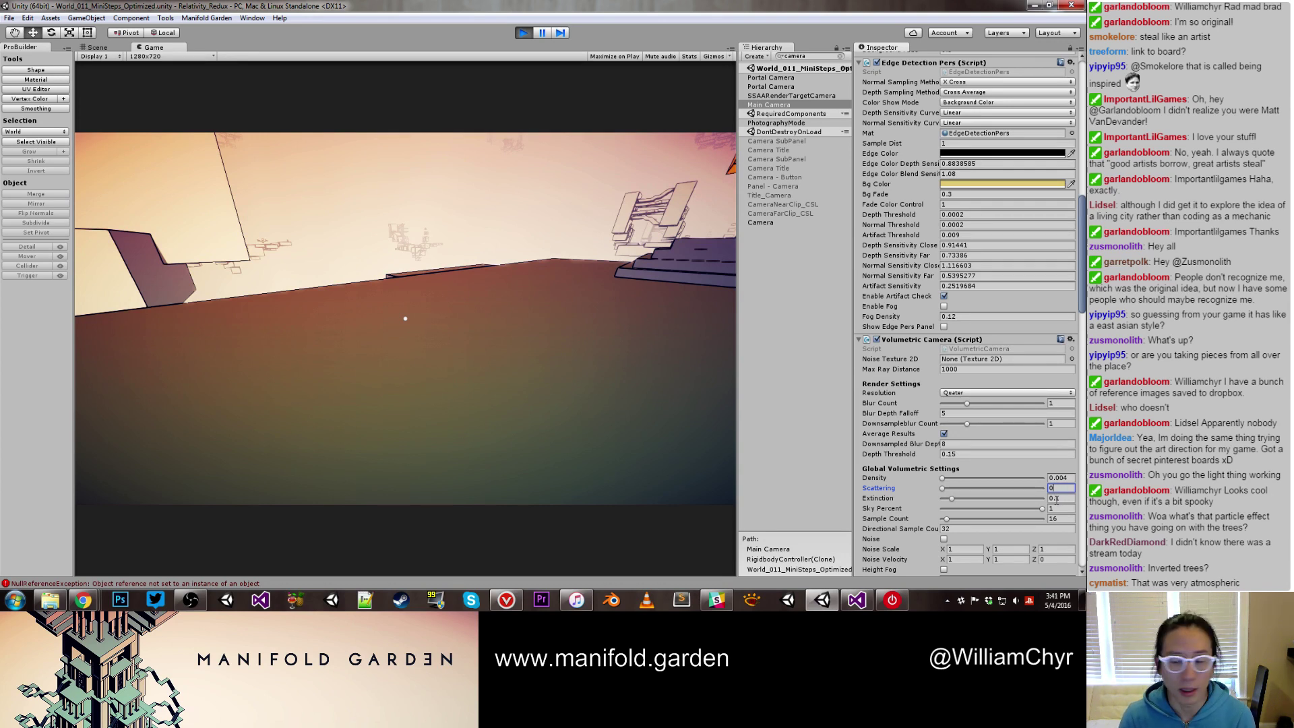
Try an Extinction of 0.2 on the Volumetric Camera and look around the running level
left_click(1062, 499)
type("0.2")
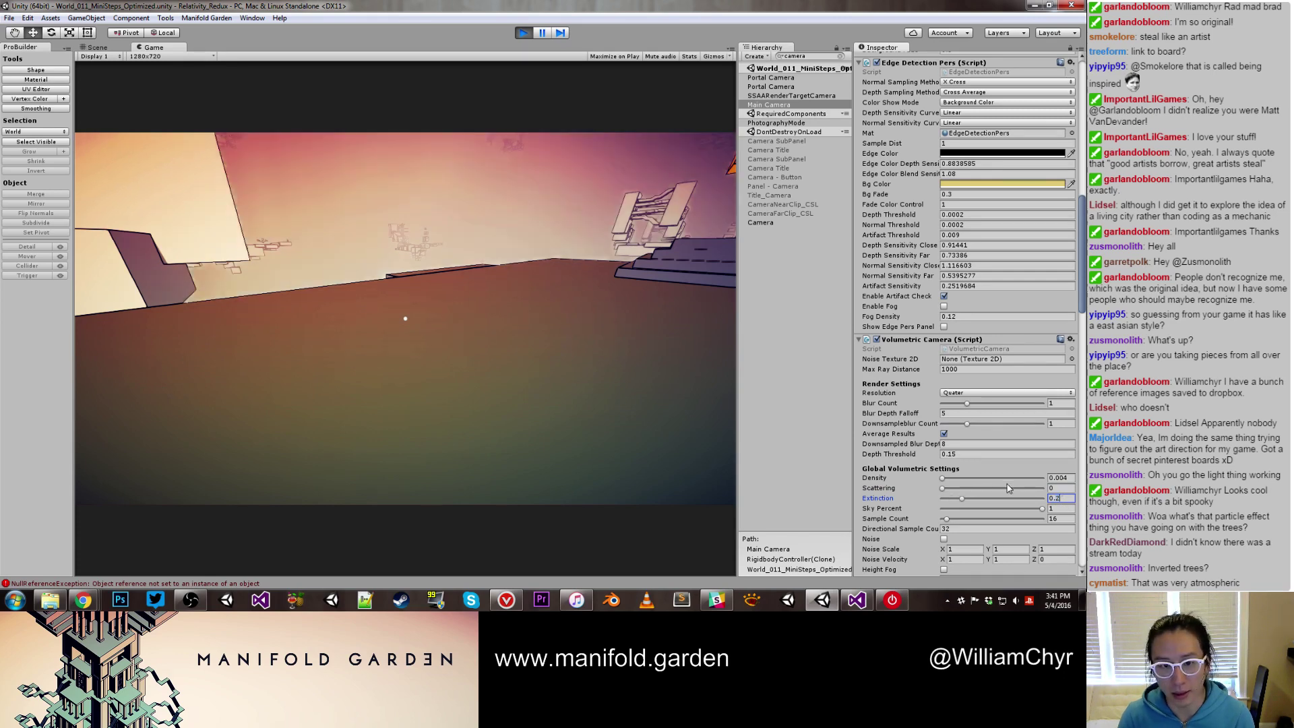
left_click(628, 452)
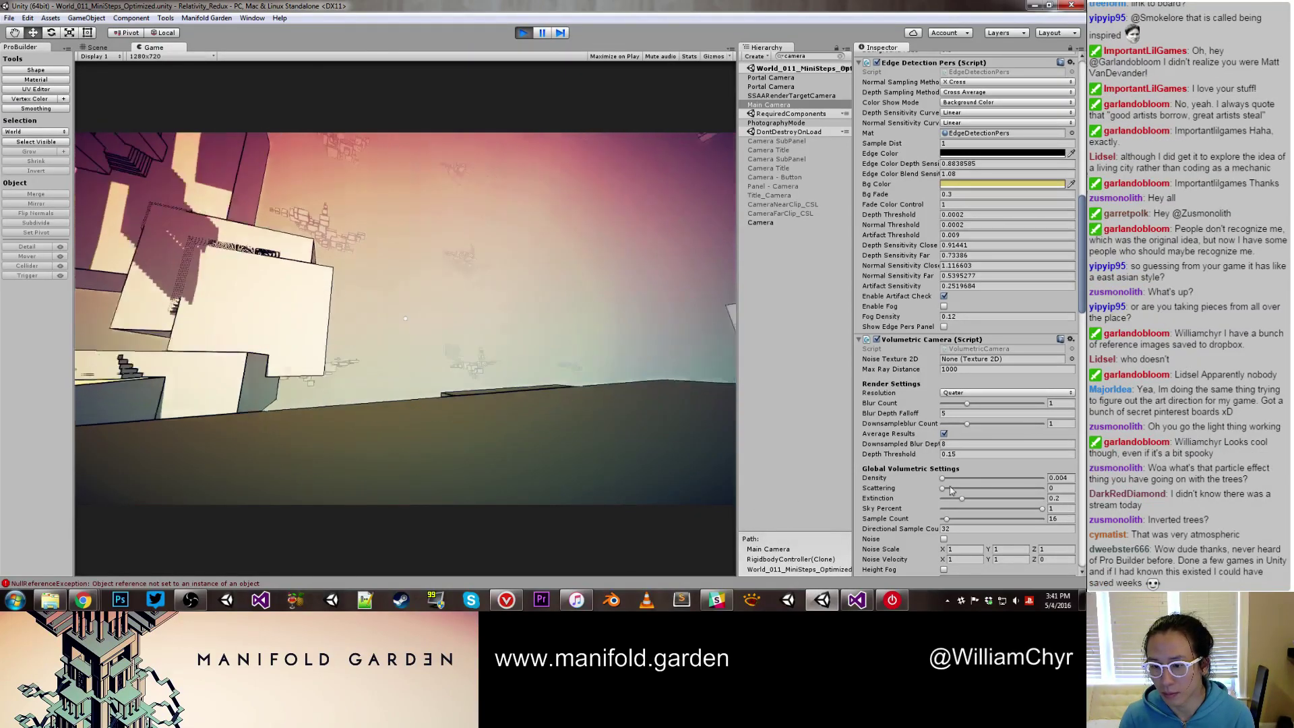
Try Extinction values of 0 and 1 on the Volumetric Camera, then set it to 0.1
left_click(1056, 499)
left_click_drag(1056, 497, 1035, 496)
type("0")
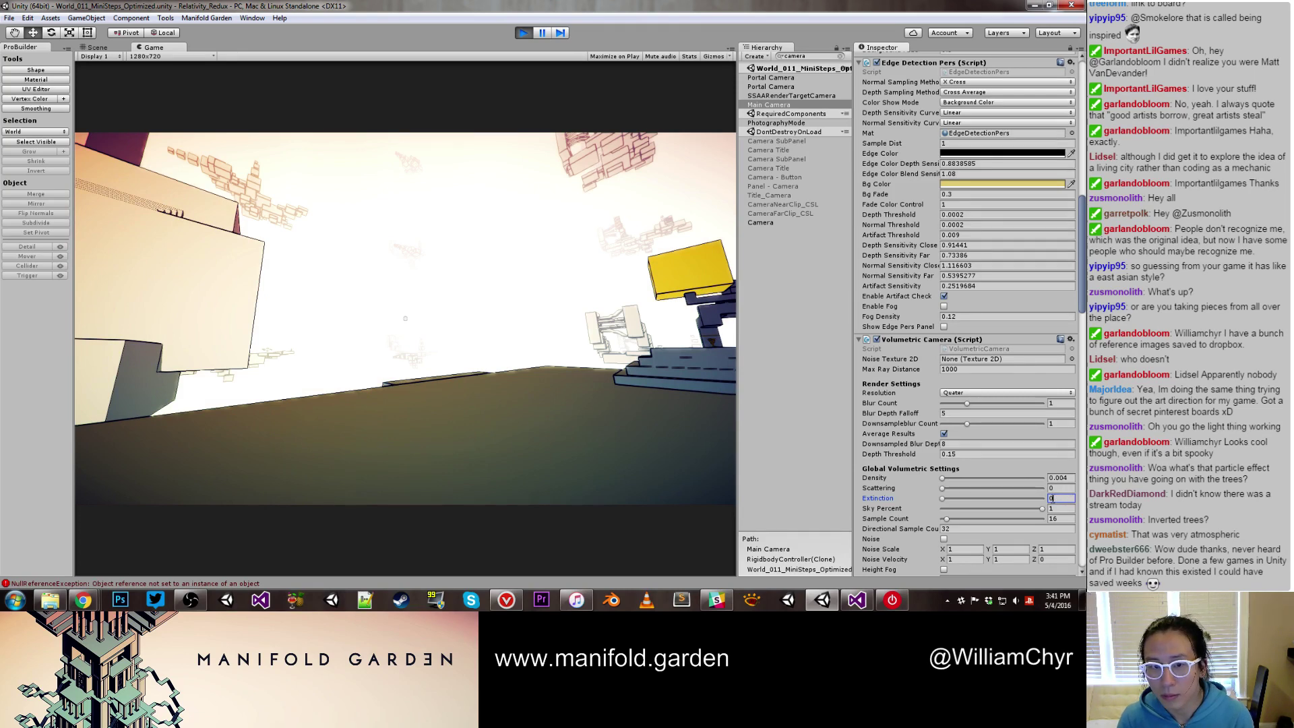
key("ctrl+z")
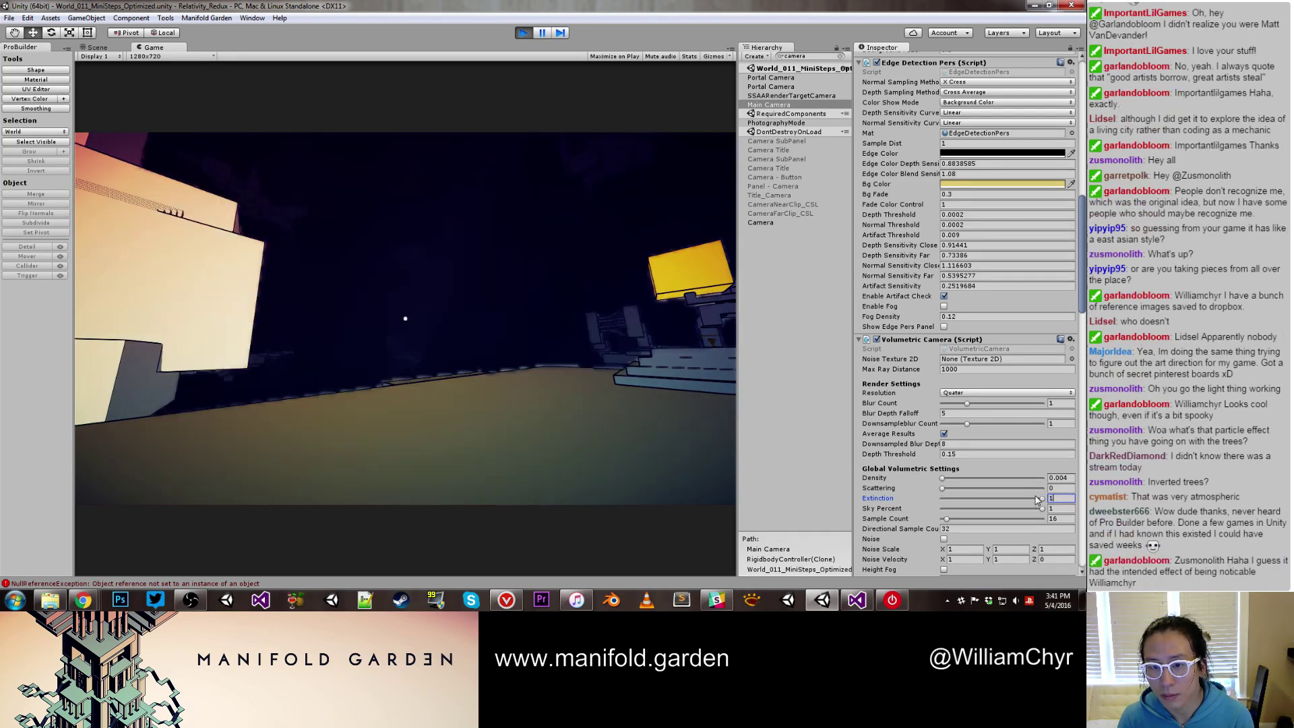
key("ctrl+y")
type(".1")
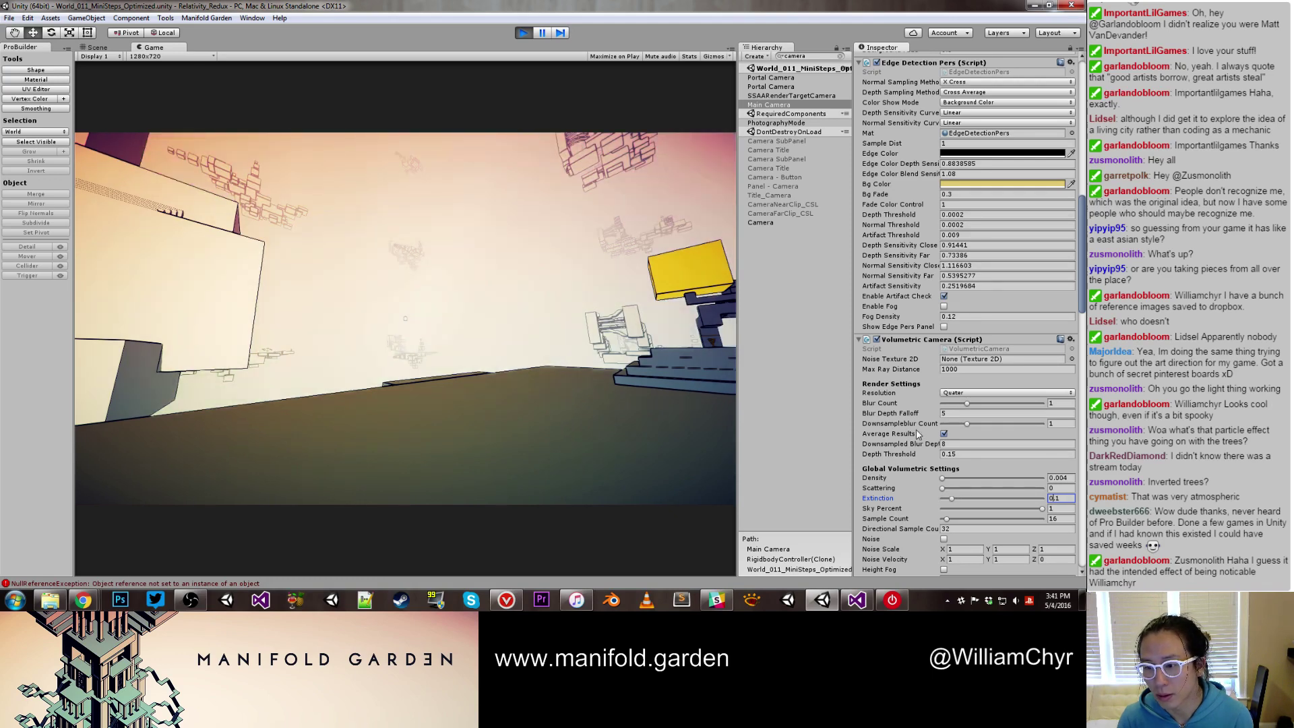
Try a Density of 0.01 on the Volumetric Camera and look around the running level
left_click_drag(1060, 477, 1076, 484)
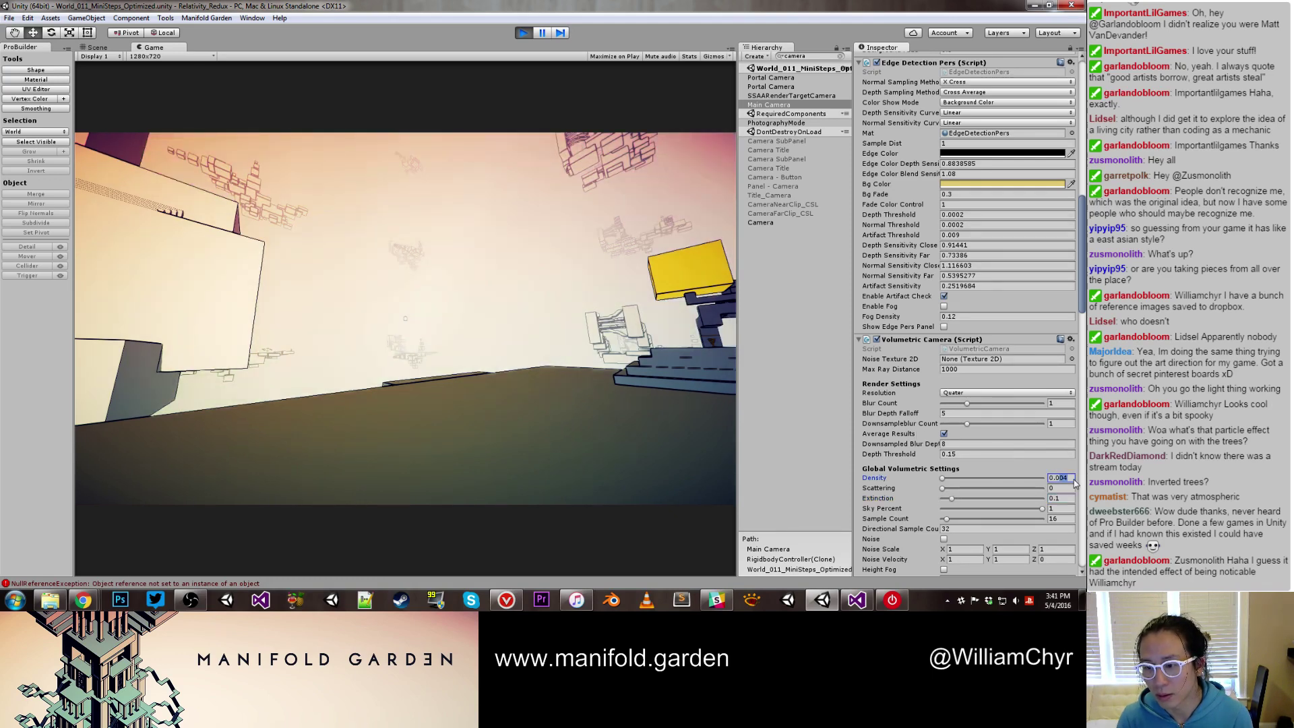
type("1")
left_click(552, 356)
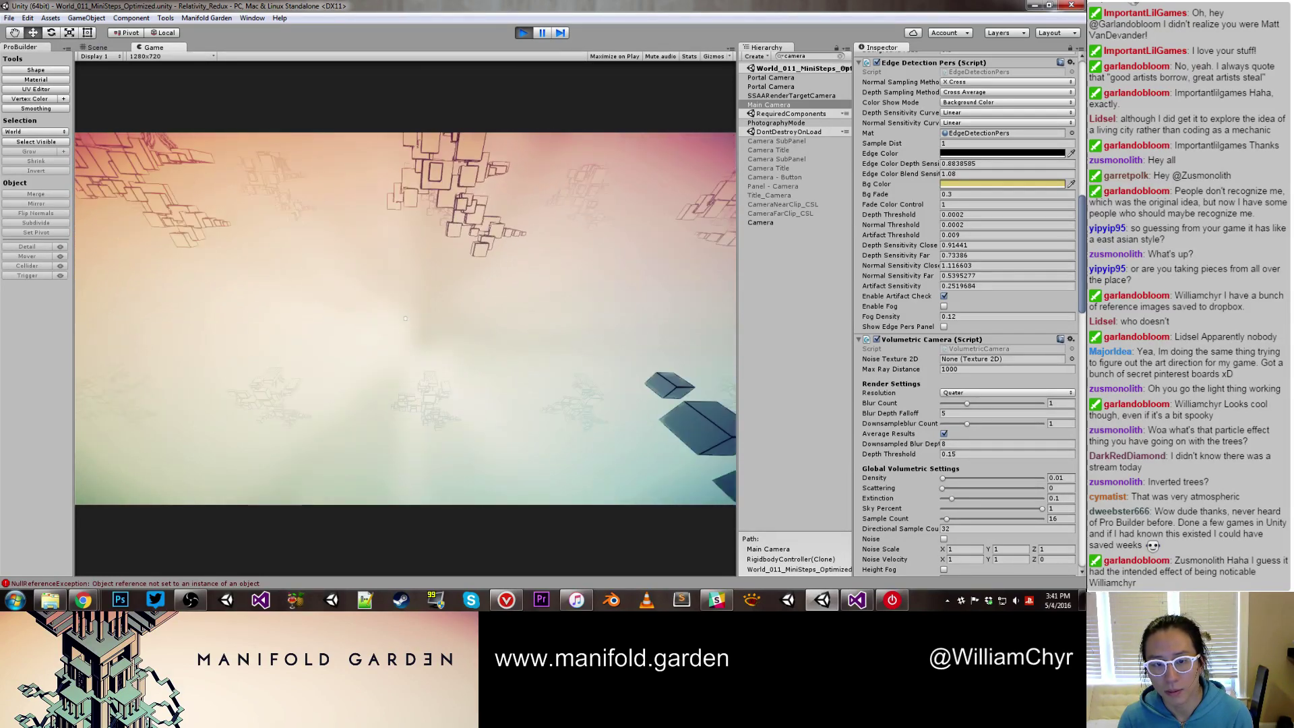
Set the Volumetric Camera's Resolution to Half, Density to 0.005 and Blur Depth Falloff to 0.17
key("ctrl+shift+p")
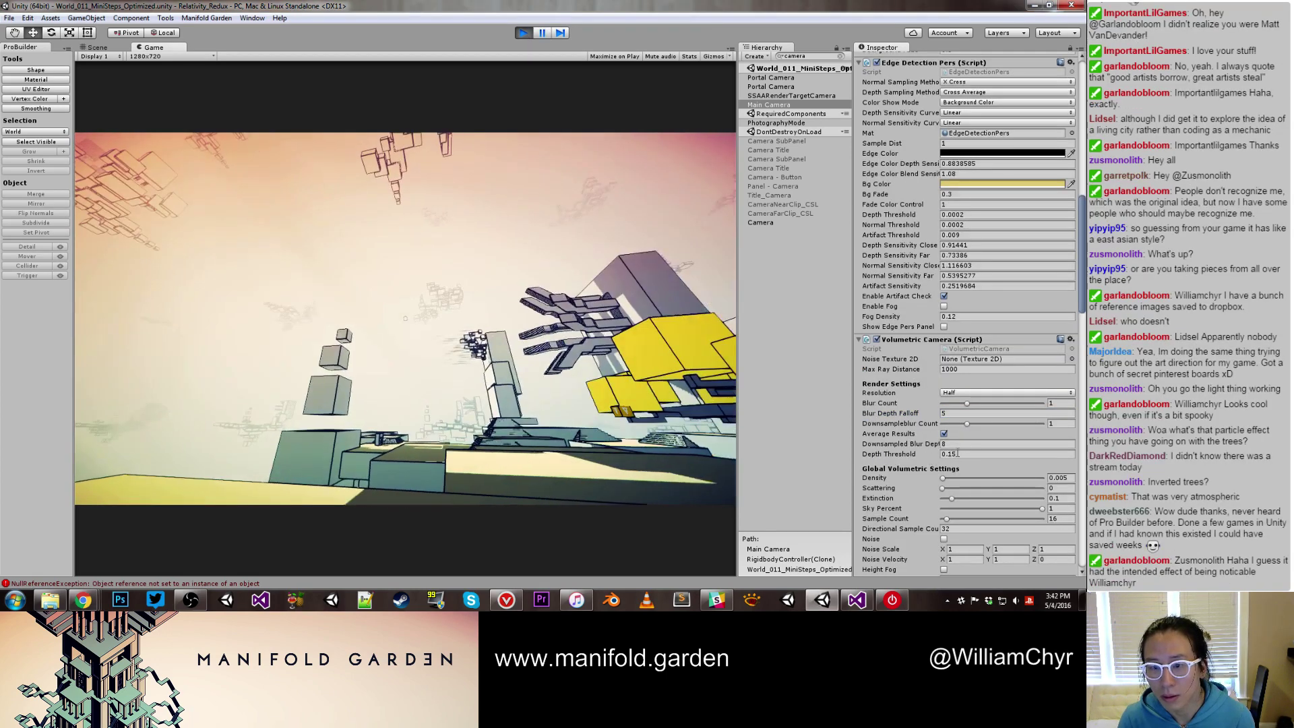
left_click_drag(909, 413, 960, 450)
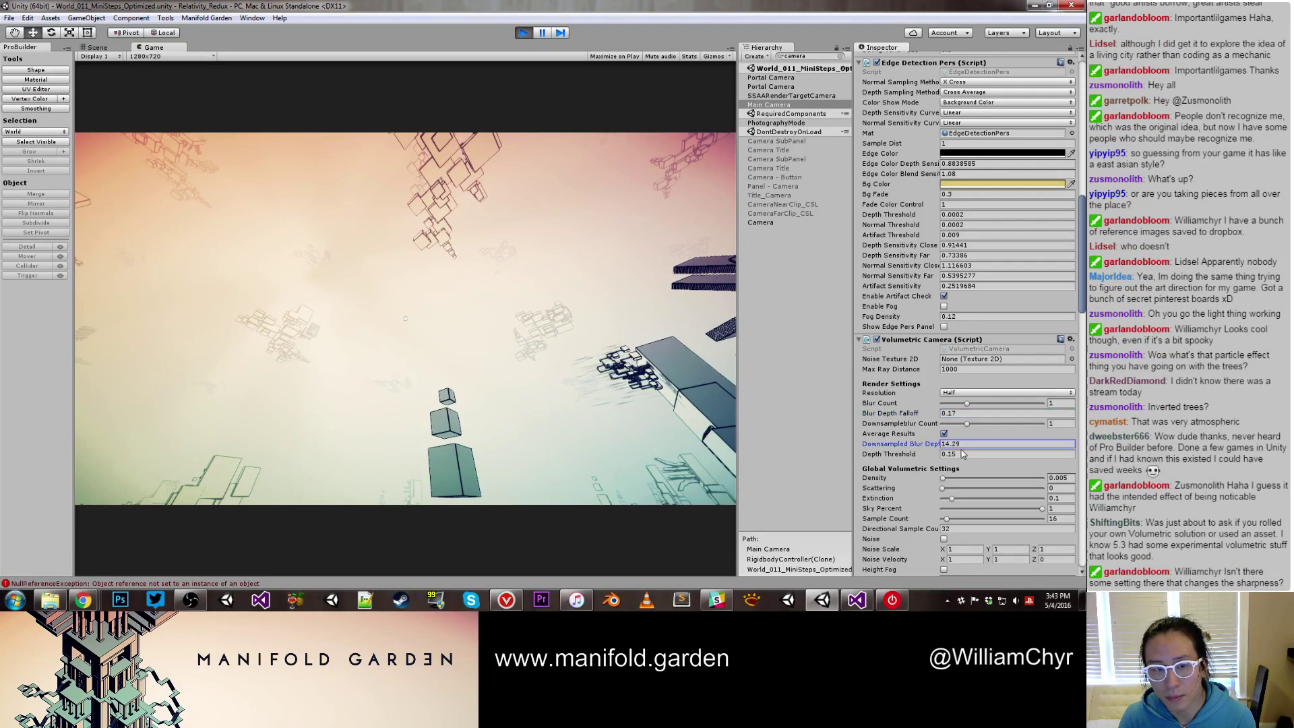
scroll(957, 504, "down", 2)
Try the Volumetric Camera's Noise option and turn it off again
left_click_drag(920, 502, 959, 512)
left_click(945, 506)
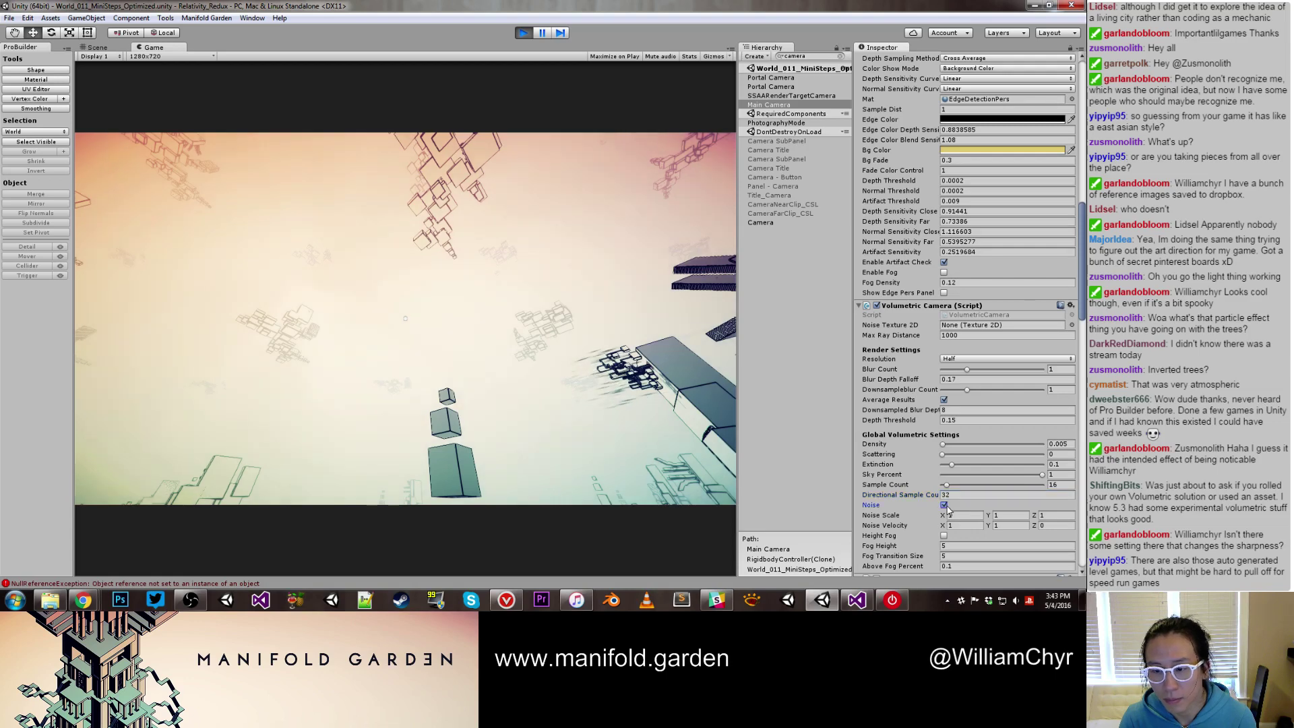
left_click(945, 506)
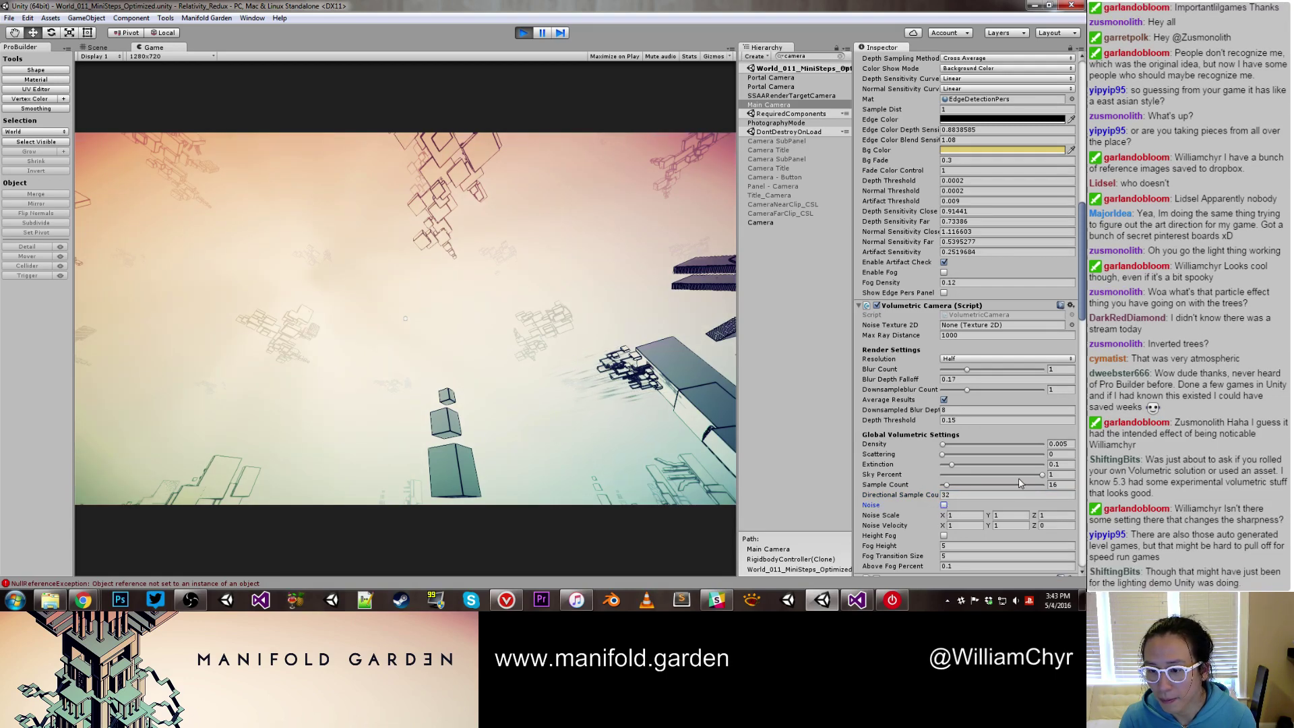
Set the Volumetric Camera's Sky Percent to 1 and raise its Extinction to about 0.162
left_click_drag(1042, 475, 1083, 487)
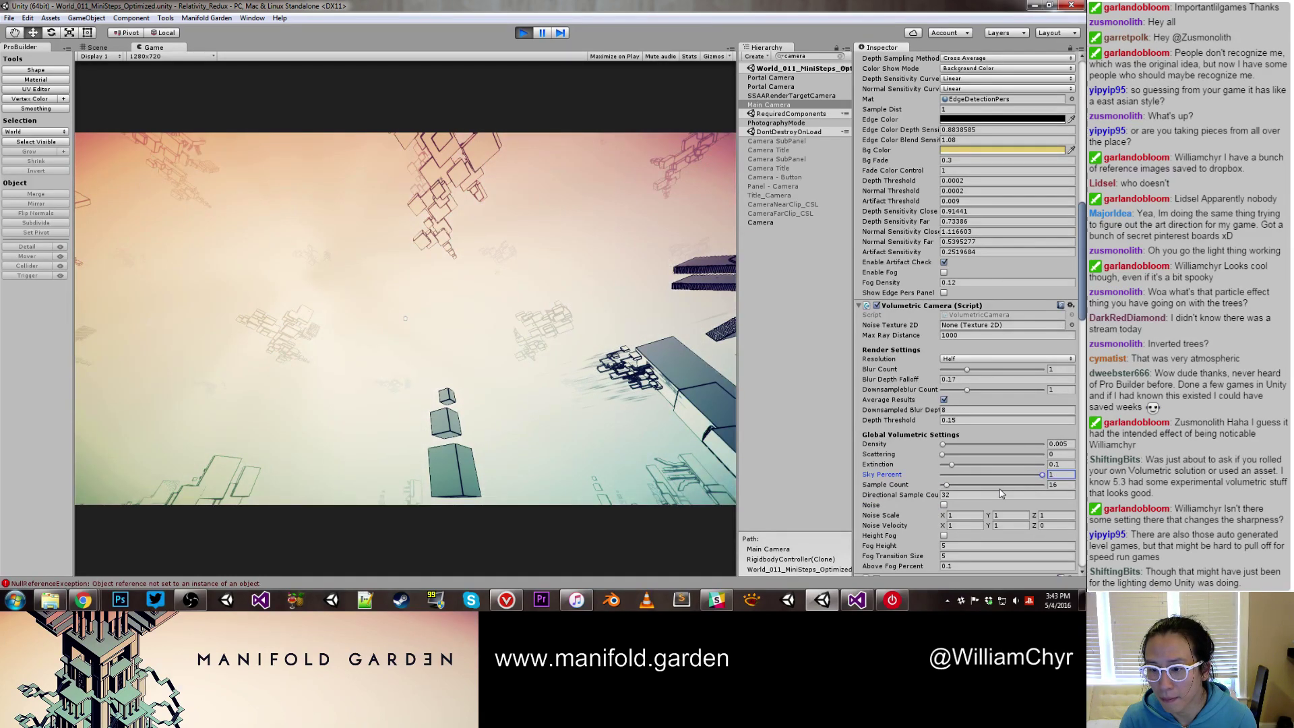
mouse_move(957, 468)
left_mouse_down()
mouse_move(1034, 466)
mouse_move(957, 465)
left_mouse_up()
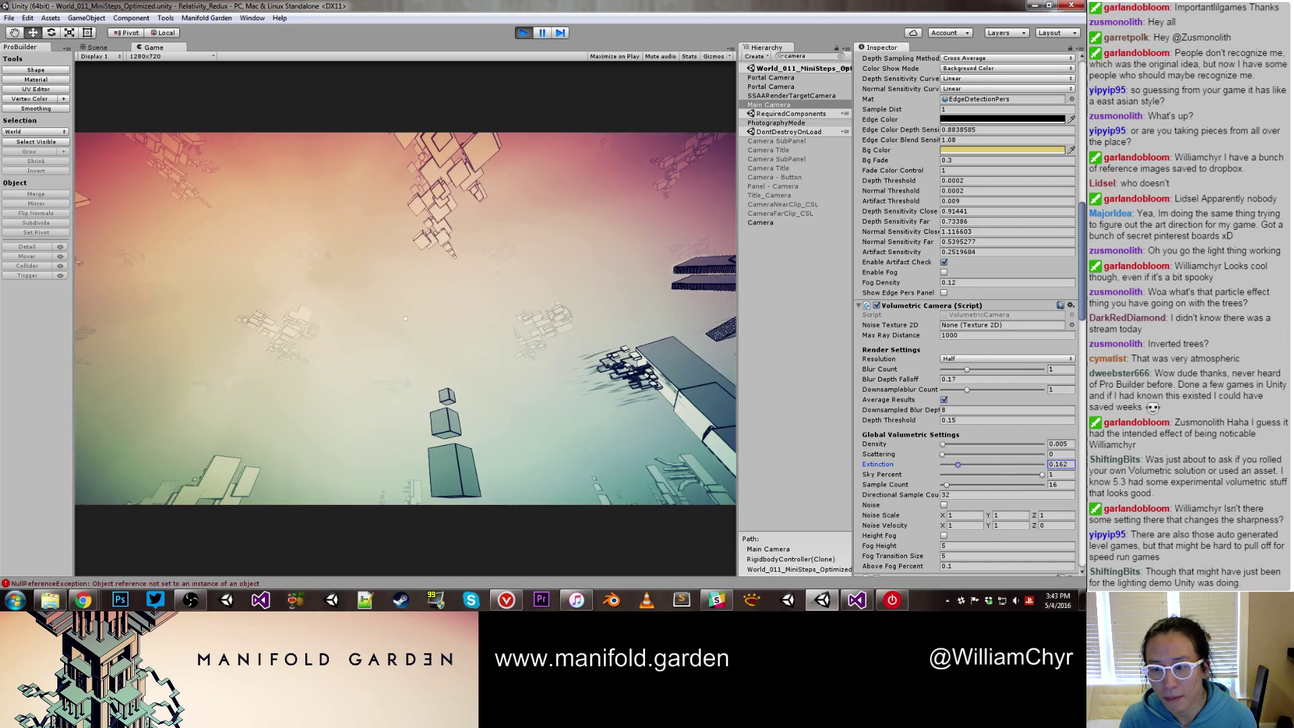
Set the Volumetric Camera's Extinction to 0.1
left_click(1059, 464)
type("0.1")
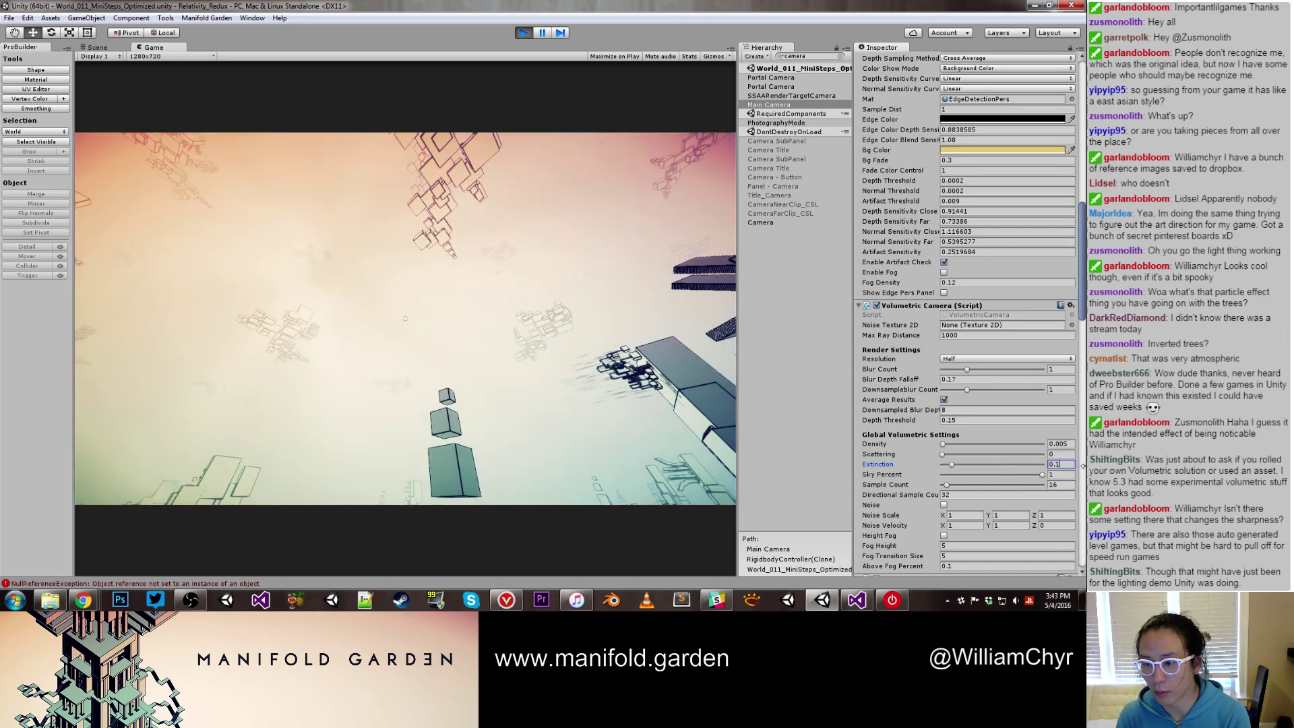
Try the Volumetric Camera's Height Fog option, turn it off again and look around the running level
scroll(1023, 448, "down", 1)
scroll(1023, 449, "down", 2)
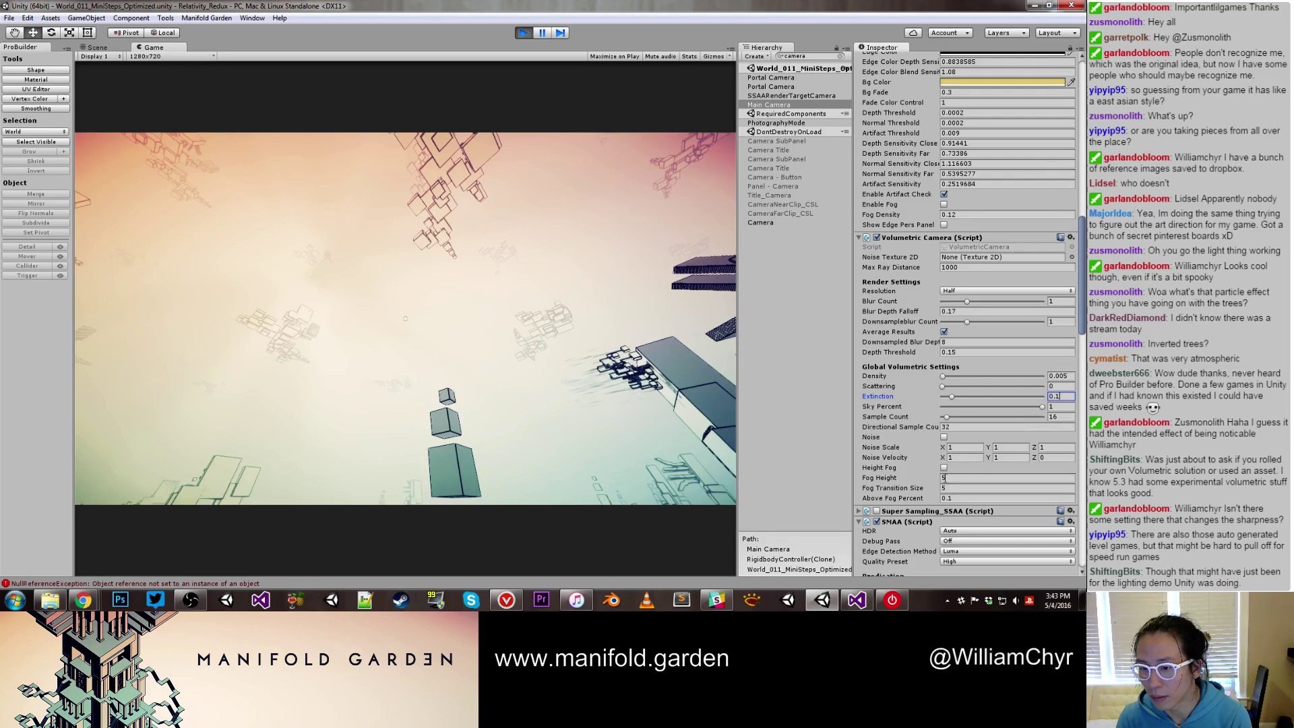
left_click(943, 468)
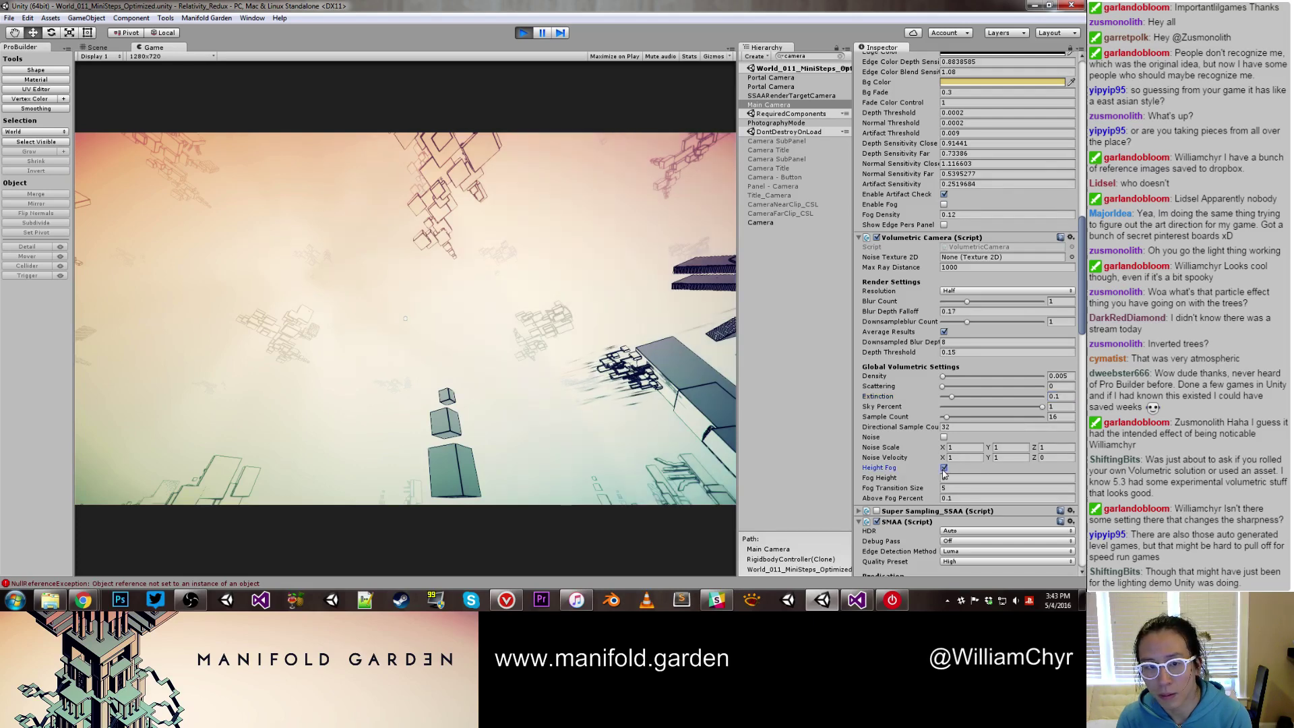
left_click(943, 468)
left_click(944, 468)
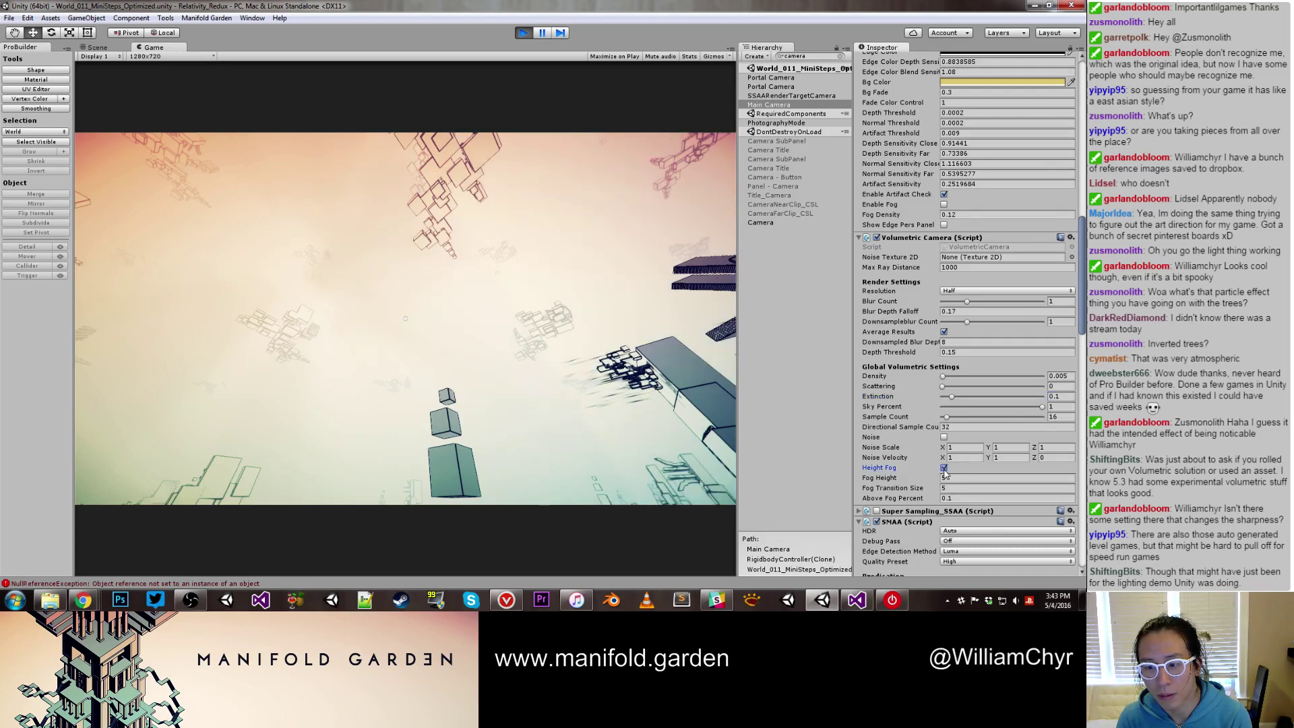
left_click(944, 469)
left_click(944, 468)
left_click(943, 467)
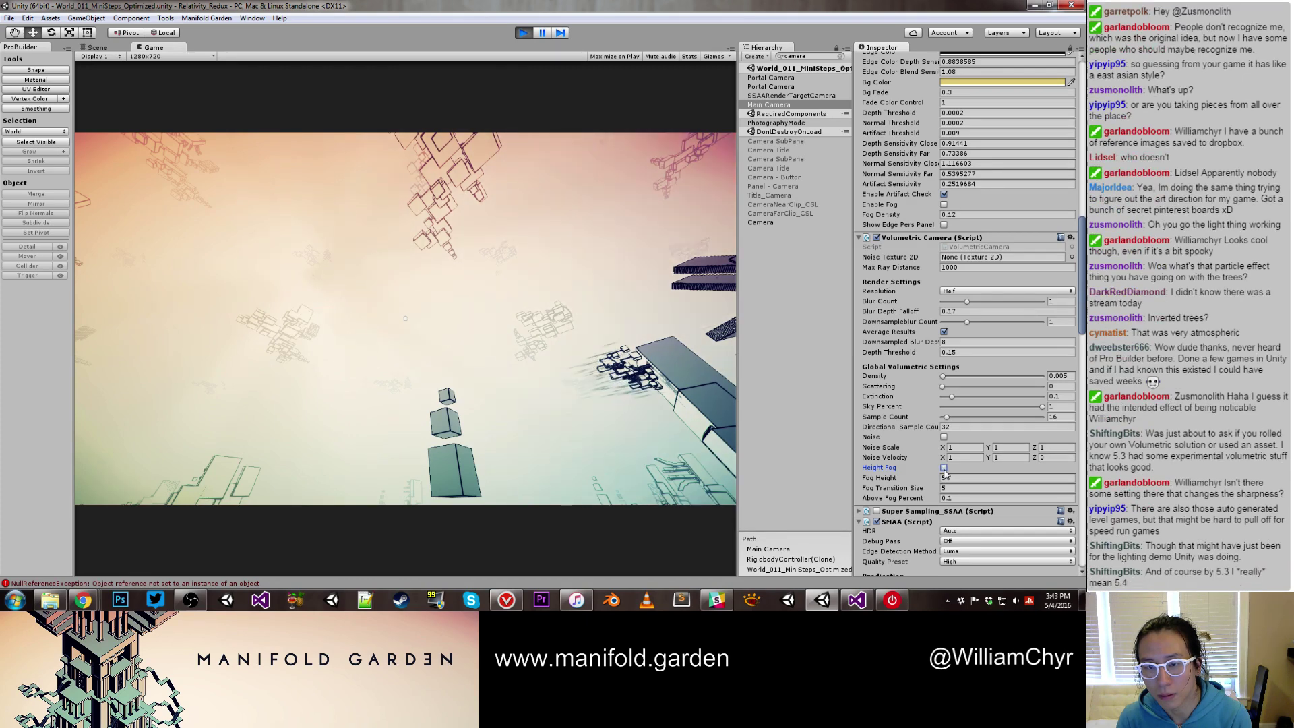
left_click(424, 338)
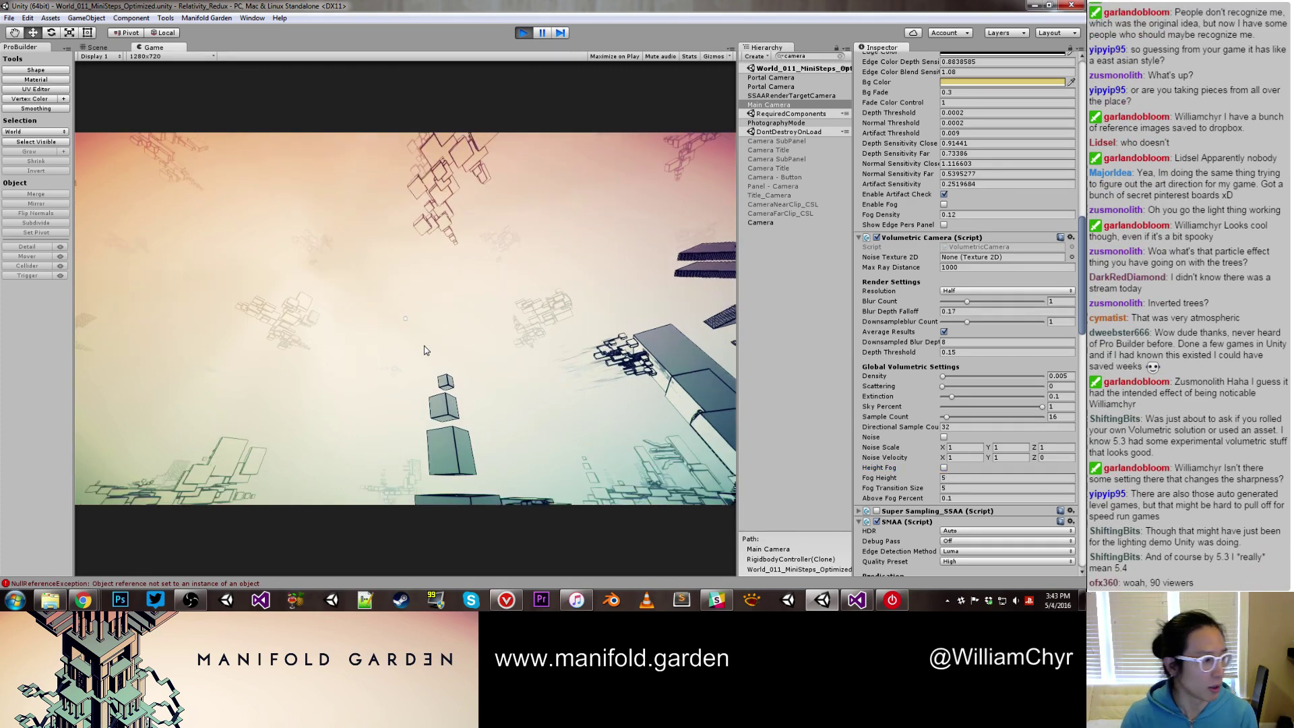
key("w")
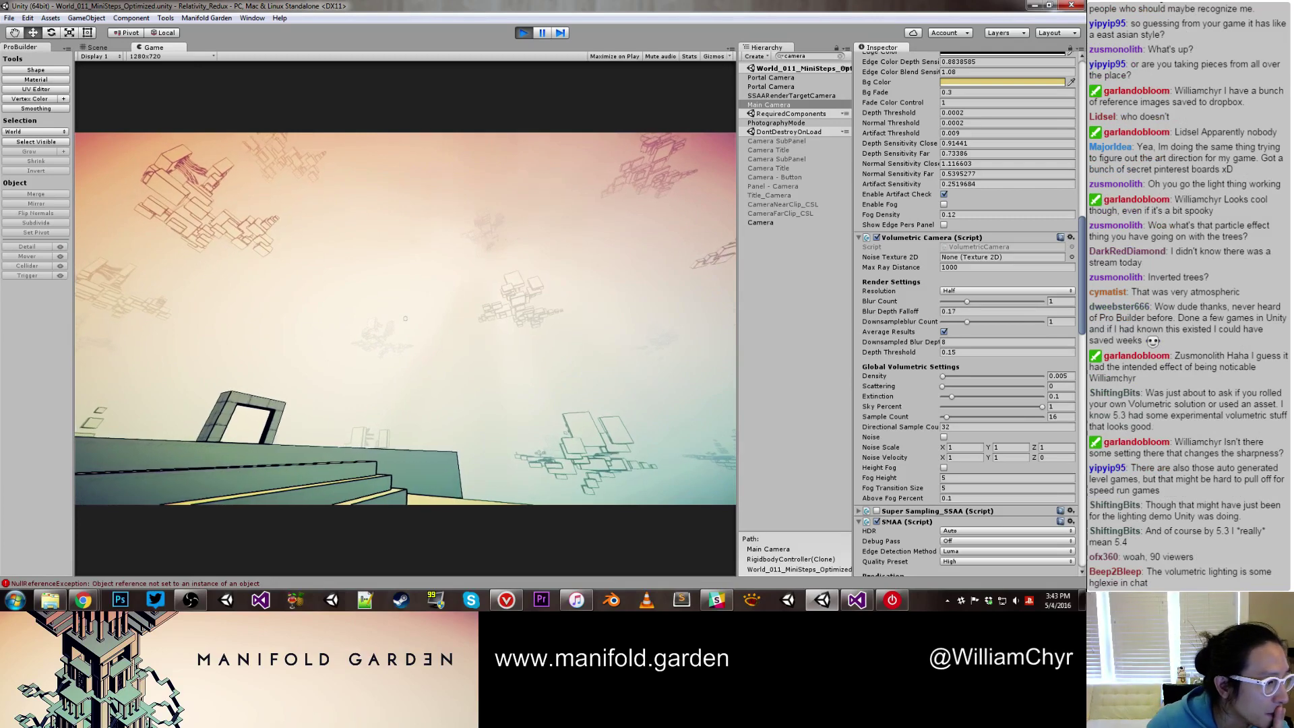
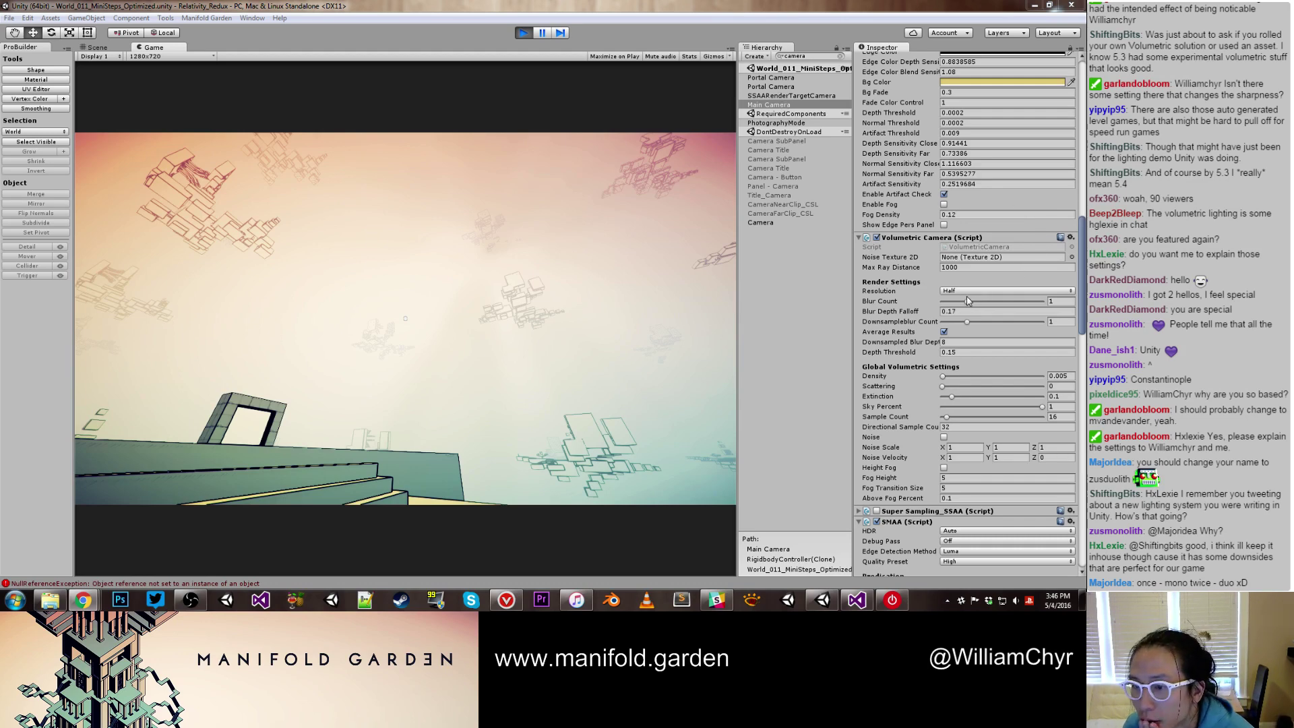
Try adjusting the Volumetric Camera's Blur Count and switching Average Results off, leaving both as they were
mouse_move(964, 301)
left_mouse_down()
mouse_move(945, 303)
mouse_move(1043, 304)
mouse_move(960, 310)
left_mouse_up()
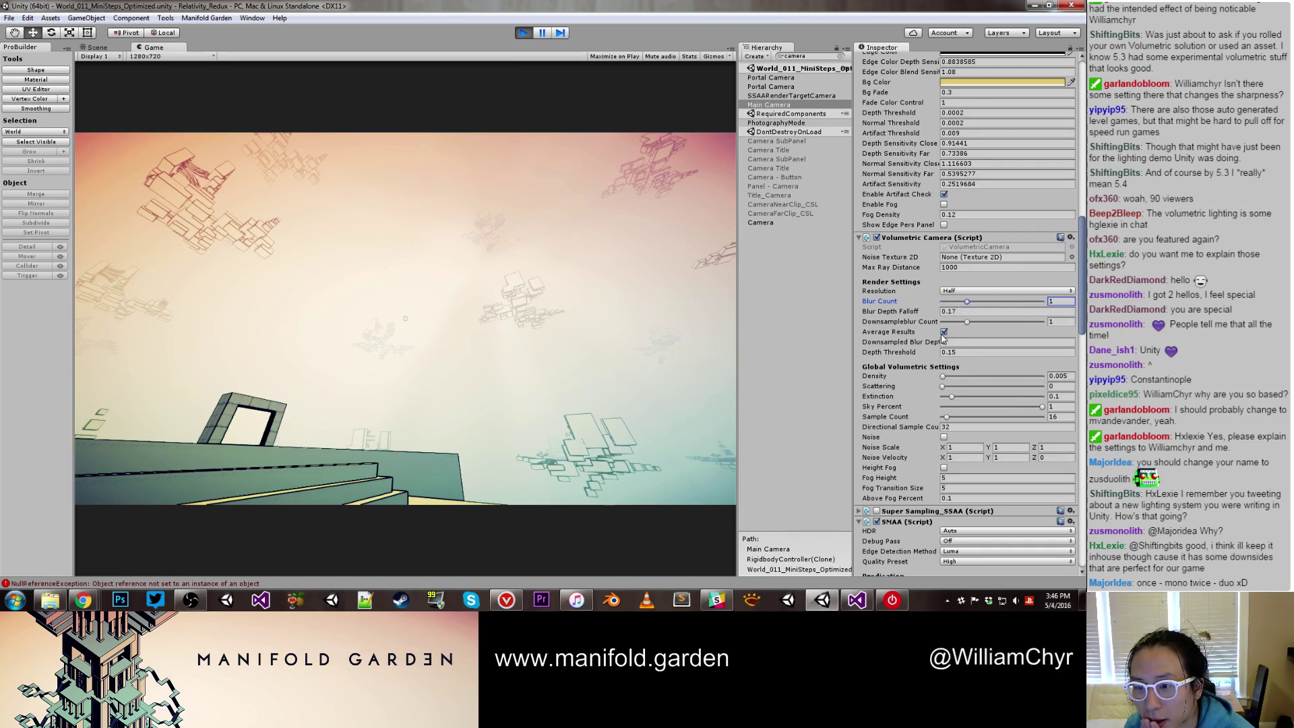
left_click(943, 333)
left_click(943, 333)
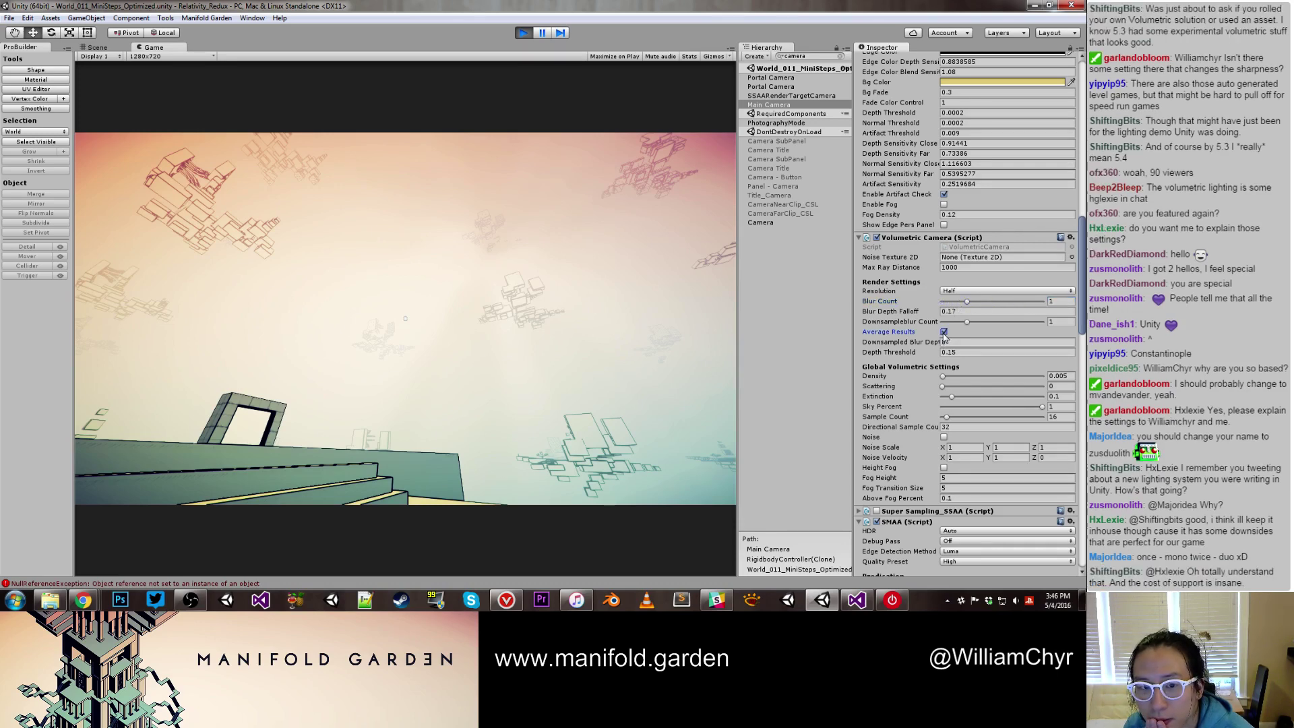
Walk through the running level to examine the volumetric lighting around the stairs and buildings
left_click(715, 373)
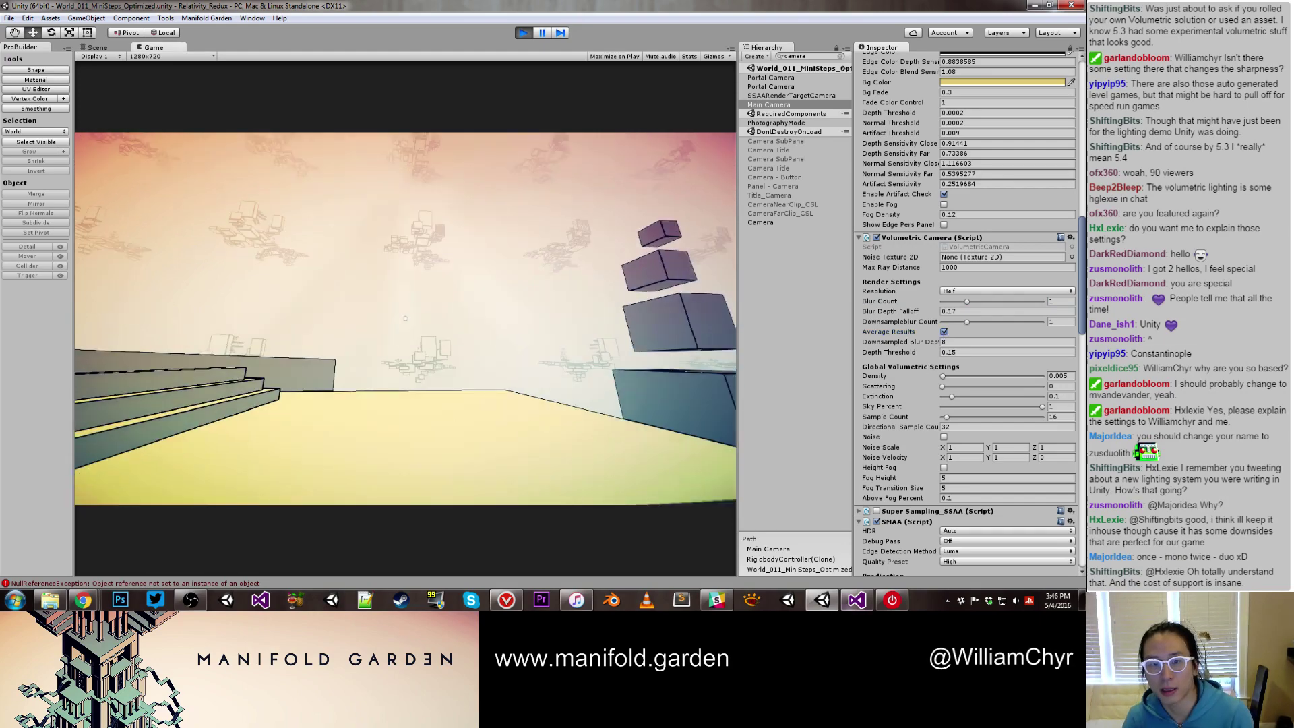
key("s")
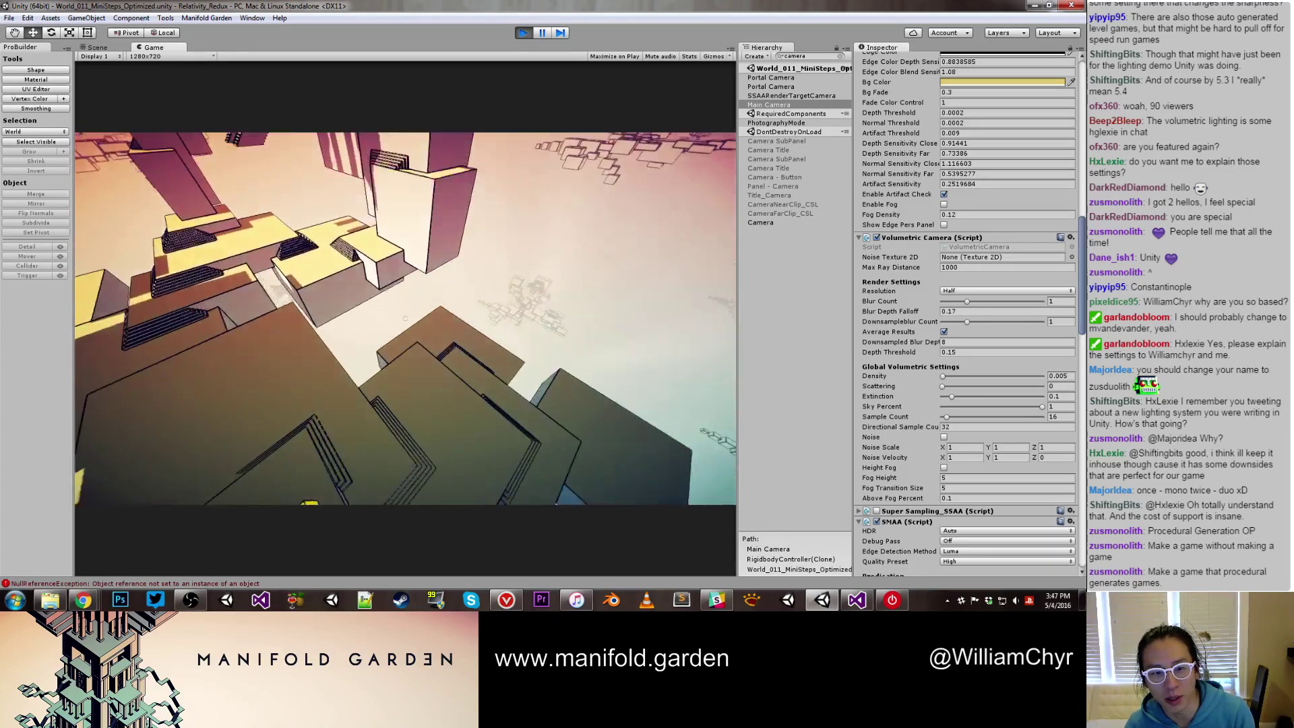
key("w")
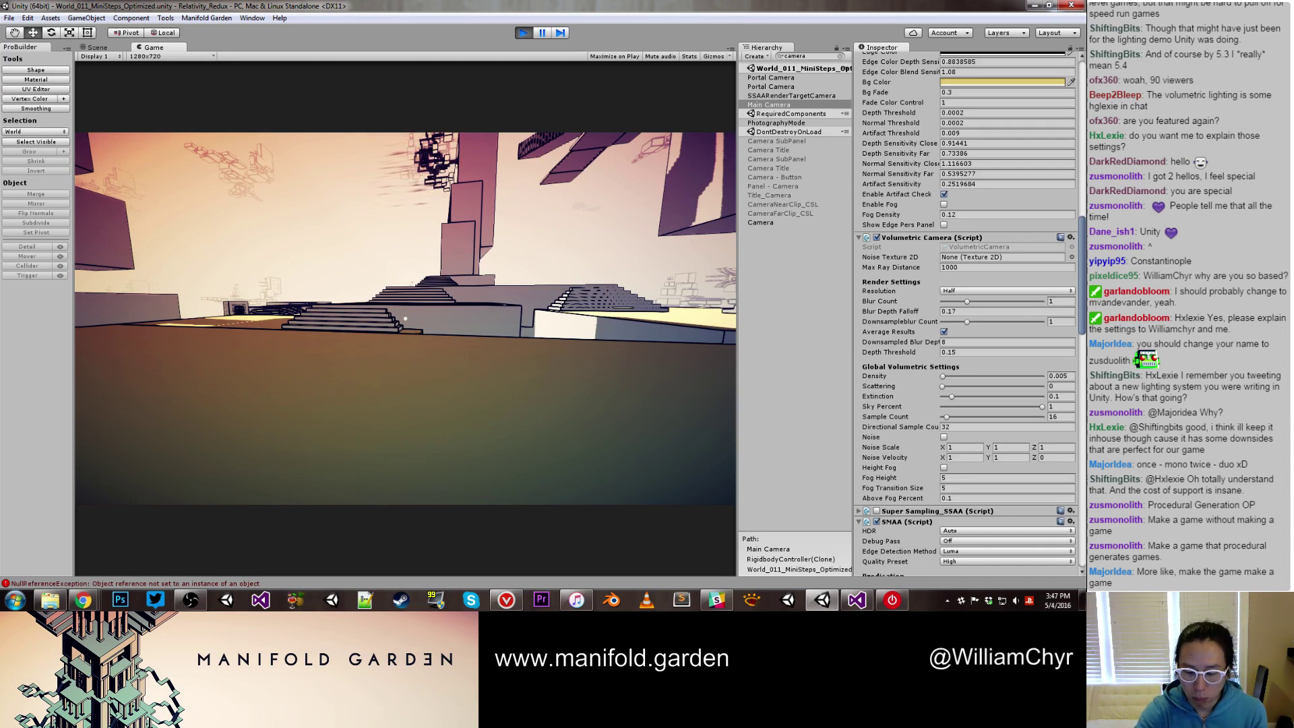
Pause the game, search the hierarchy for light, and set the Directional Light(Clone)'s Intensity to 1.65
key("ctrl+shift+p")
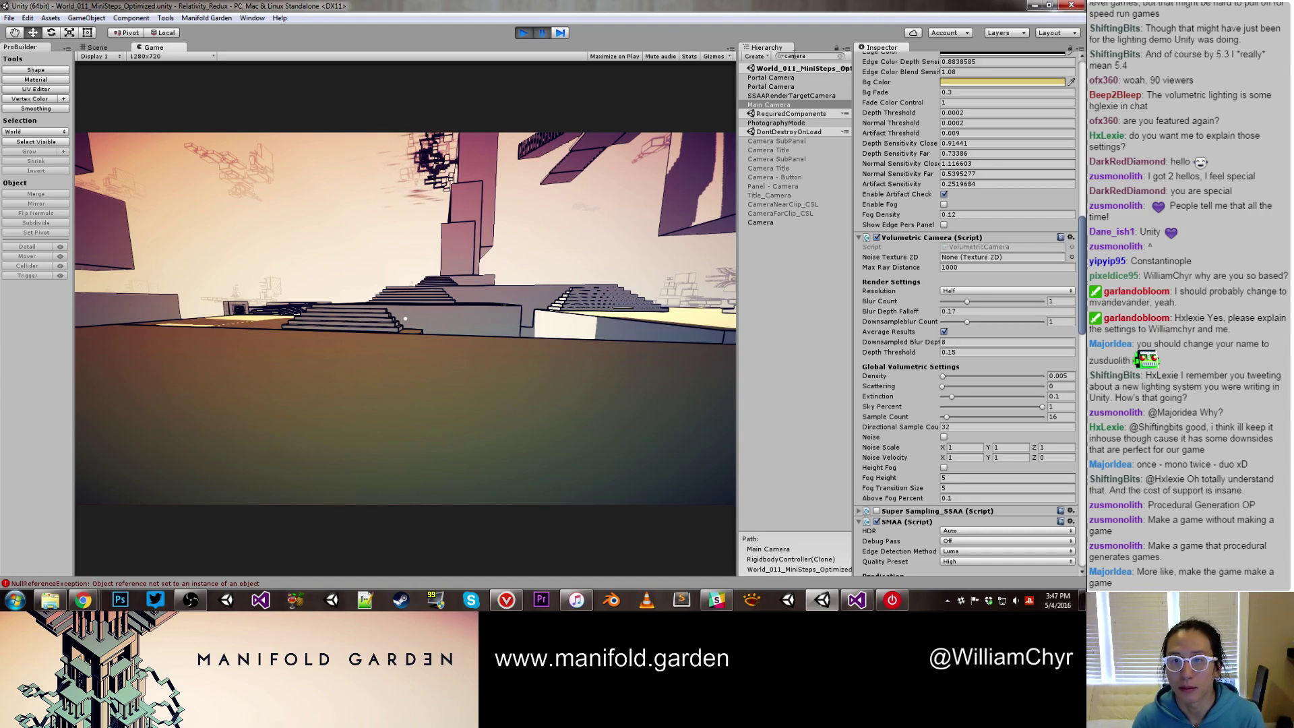
left_click(818, 57)
type("light")
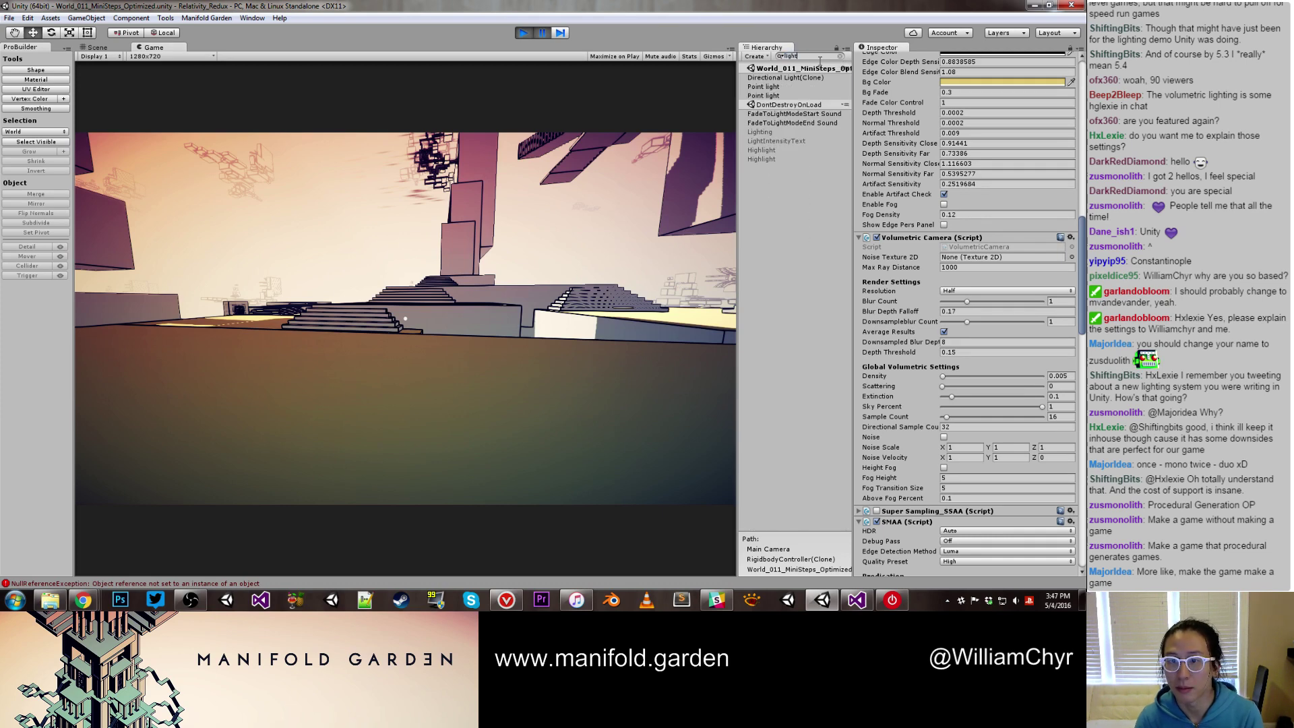
left_click(819, 77)
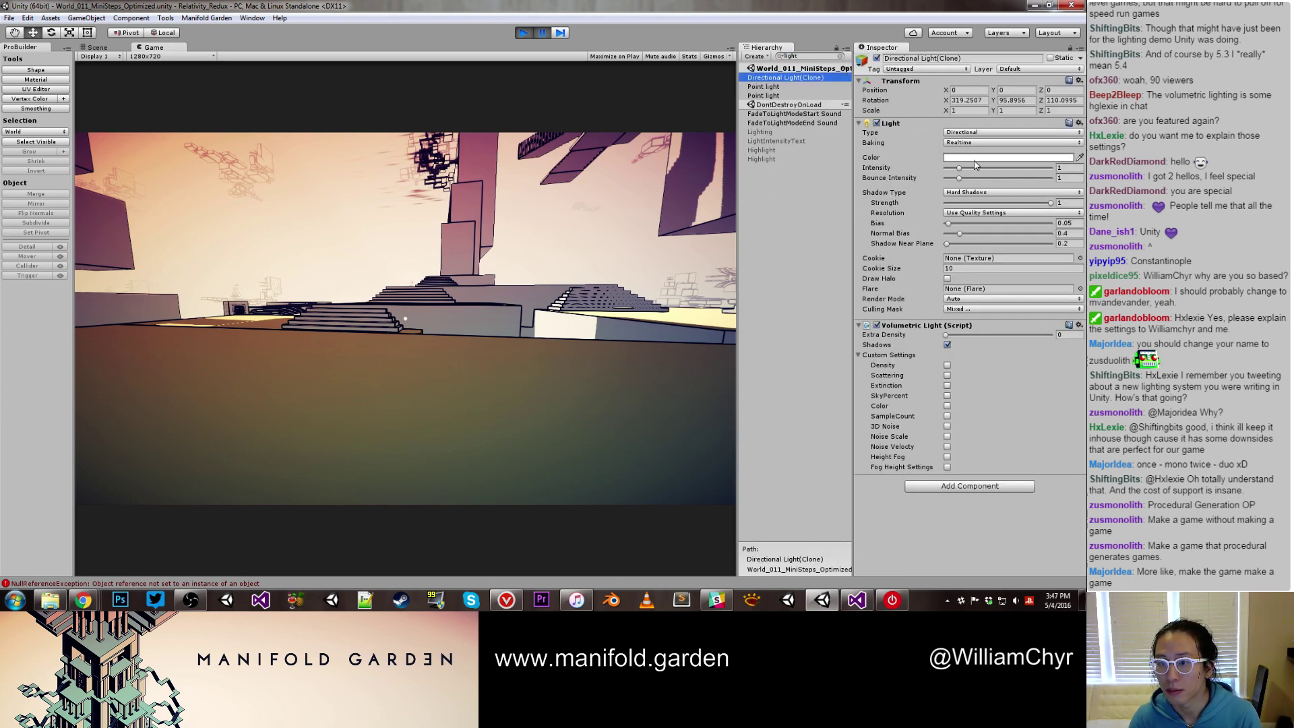
left_click_drag(977, 174, 969, 175)
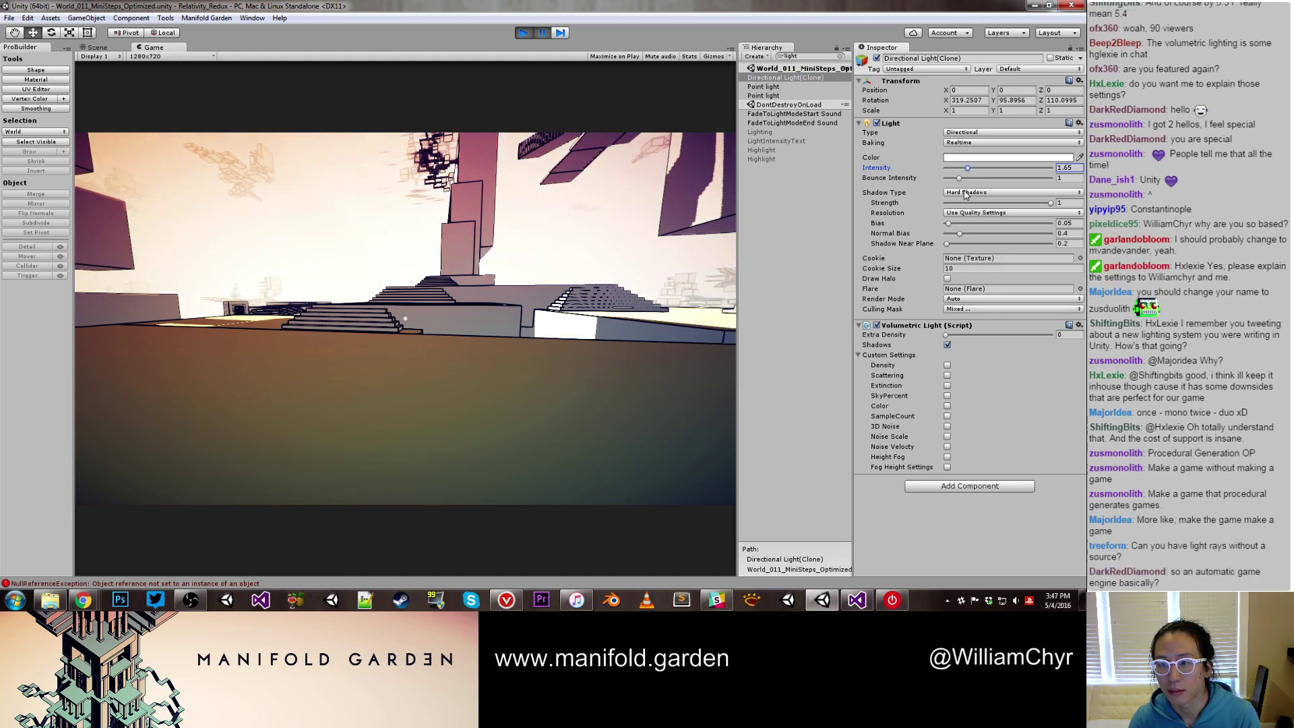
Try the Volumetric Light's Shadows toggle and an Extra Density of 0.01, and check the look in the resumed game
left_click(948, 345)
left_click(948, 345)
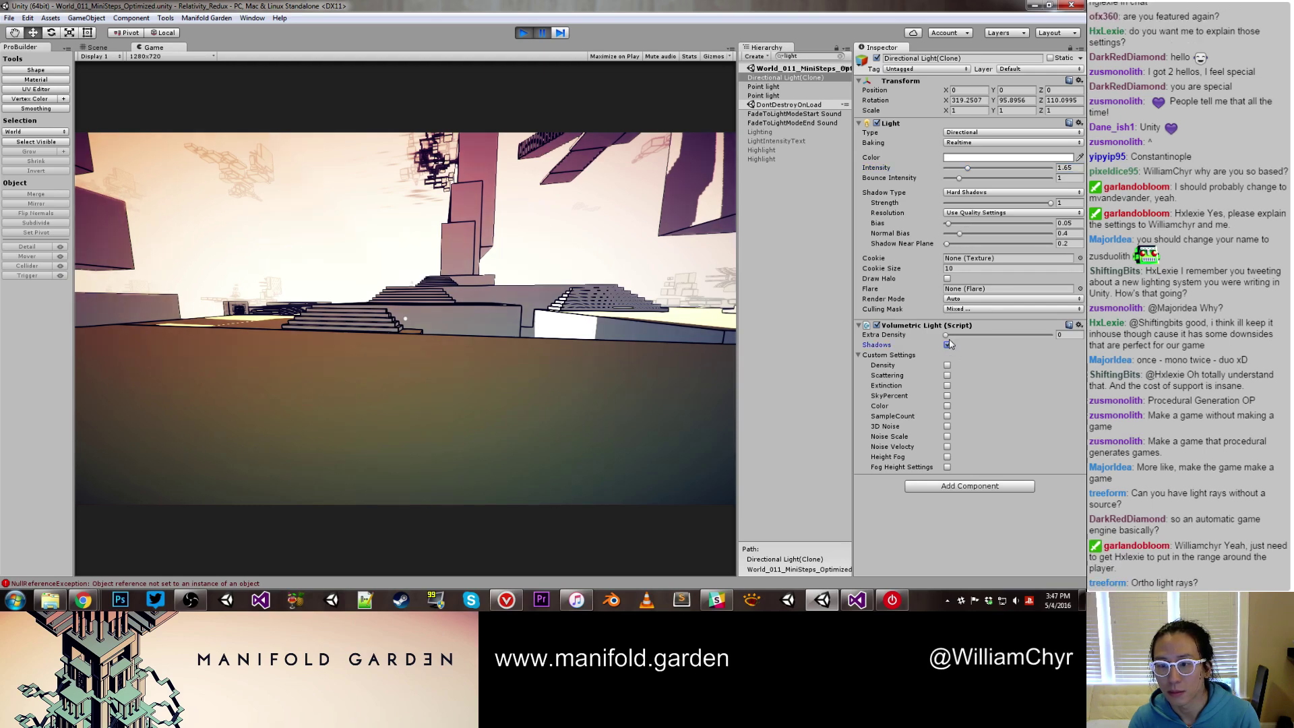
mouse_move(946, 336)
left_mouse_down()
mouse_move(973, 336)
mouse_move(951, 340)
left_mouse_up()
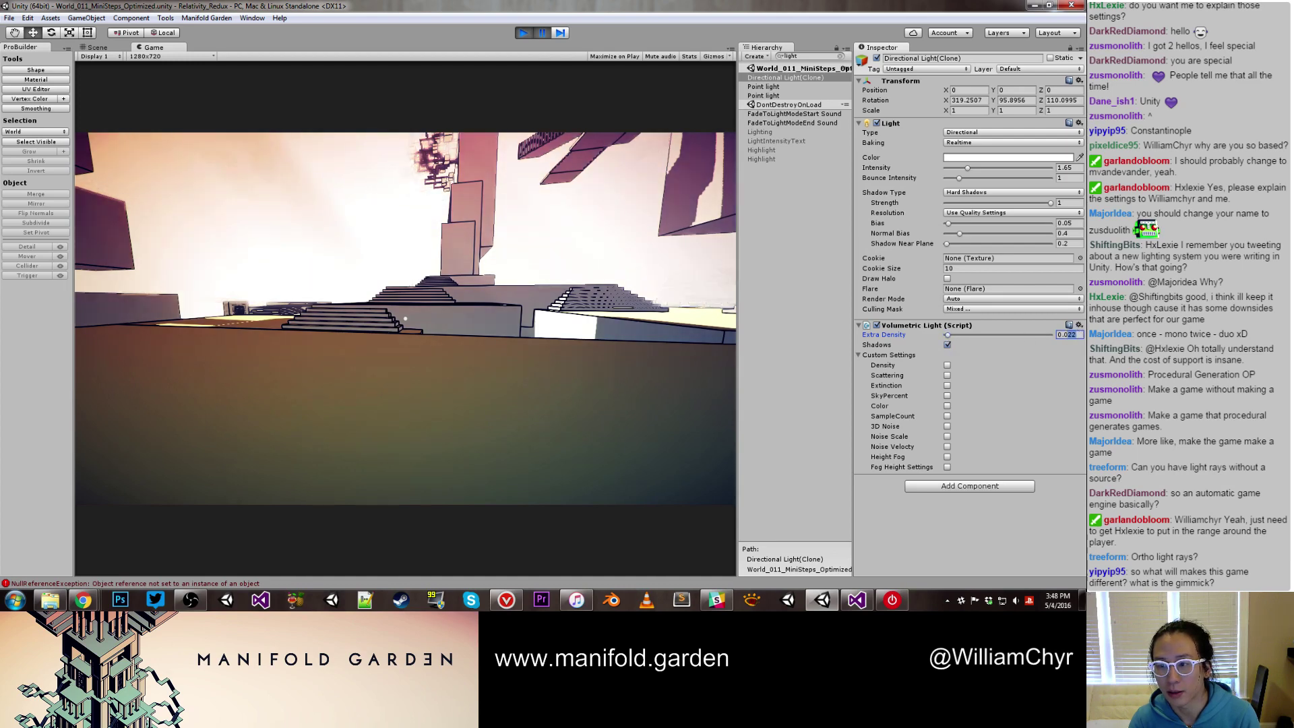
type("0.01")
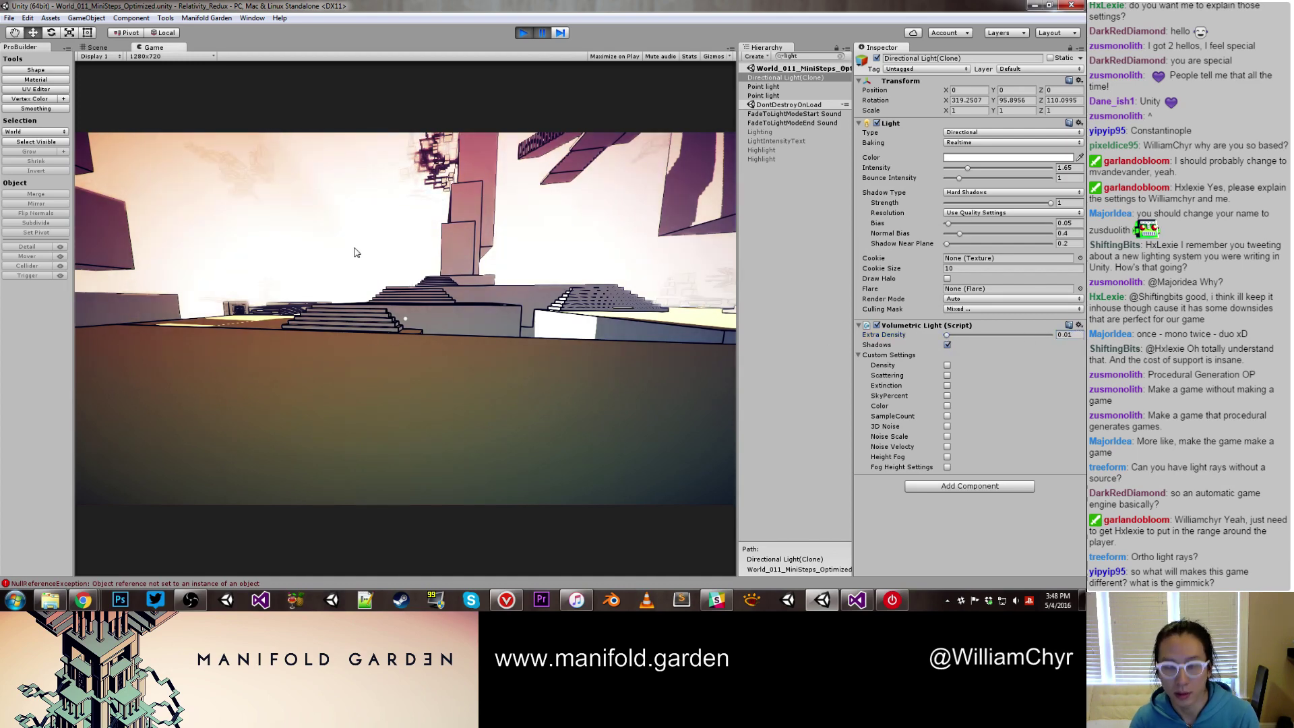
left_click(357, 253)
key("ctrl+shift+p")
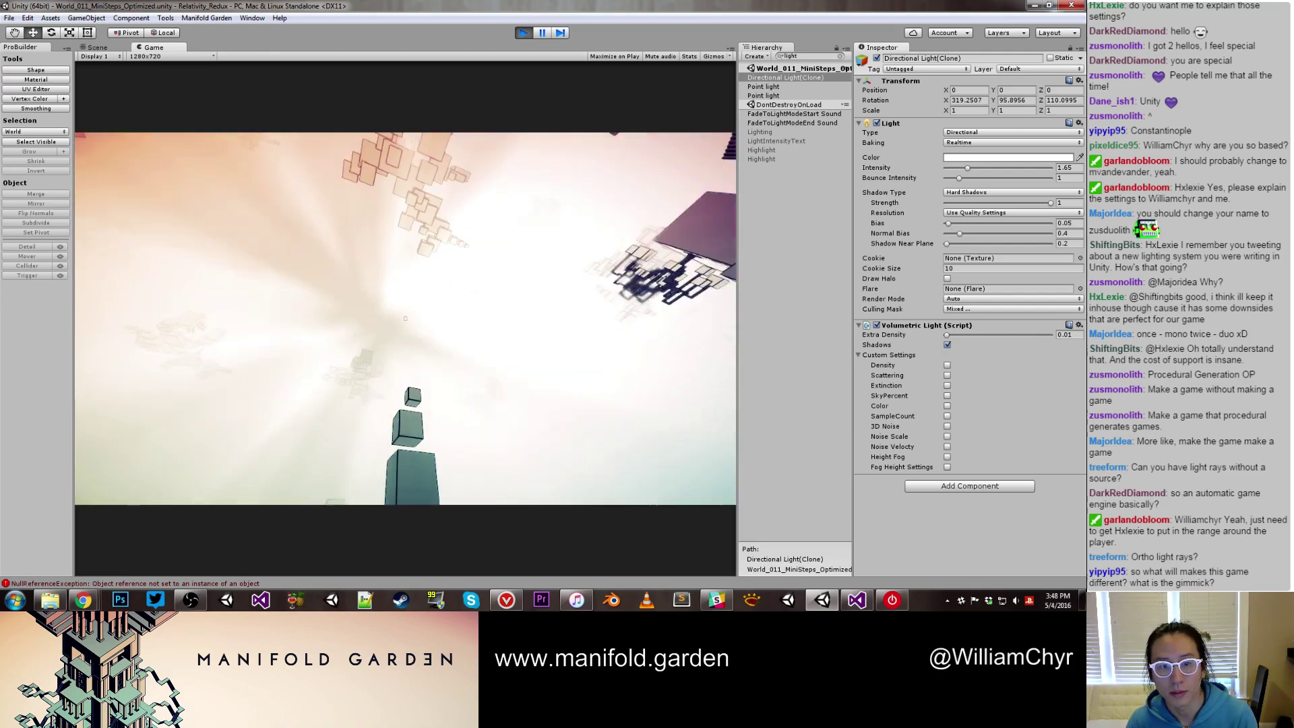
key("w")
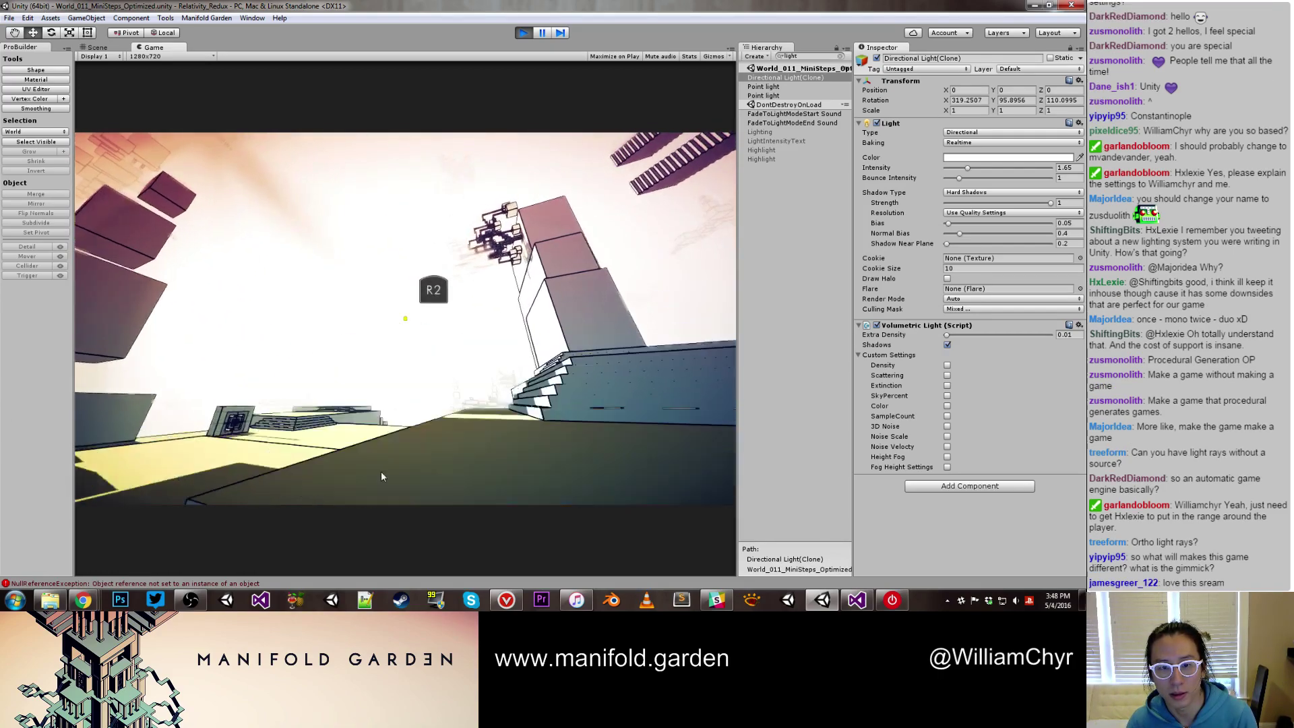
left_click(381, 476)
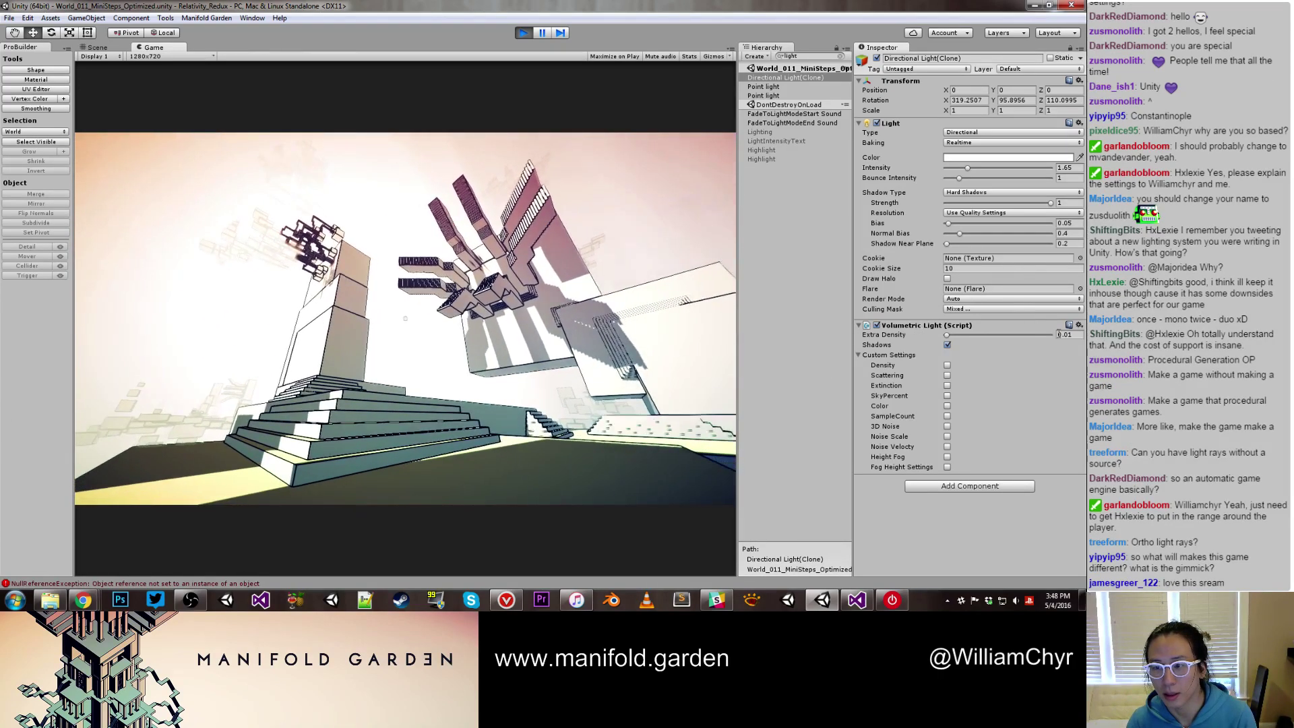
Try an Extra Density of 0.002 on the Volumetric Light and walk around the level to judge it
key("BackSpace")
type("02")
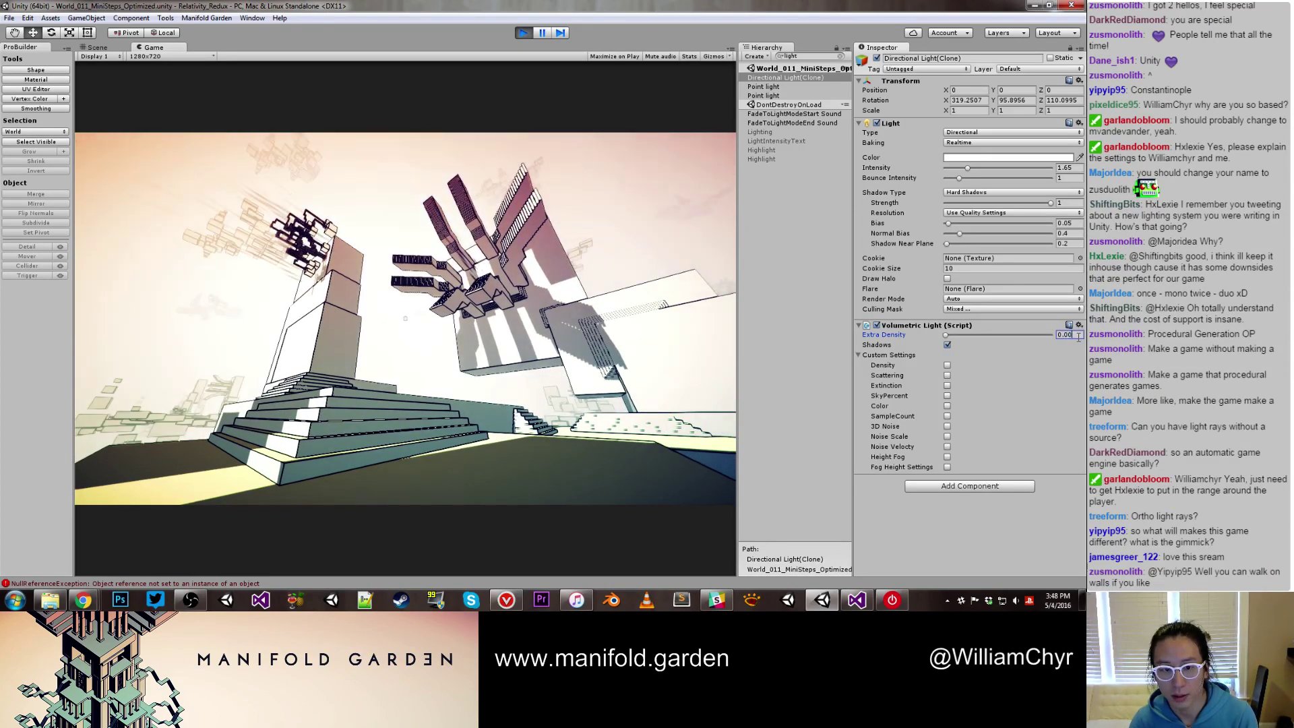
left_click(474, 370)
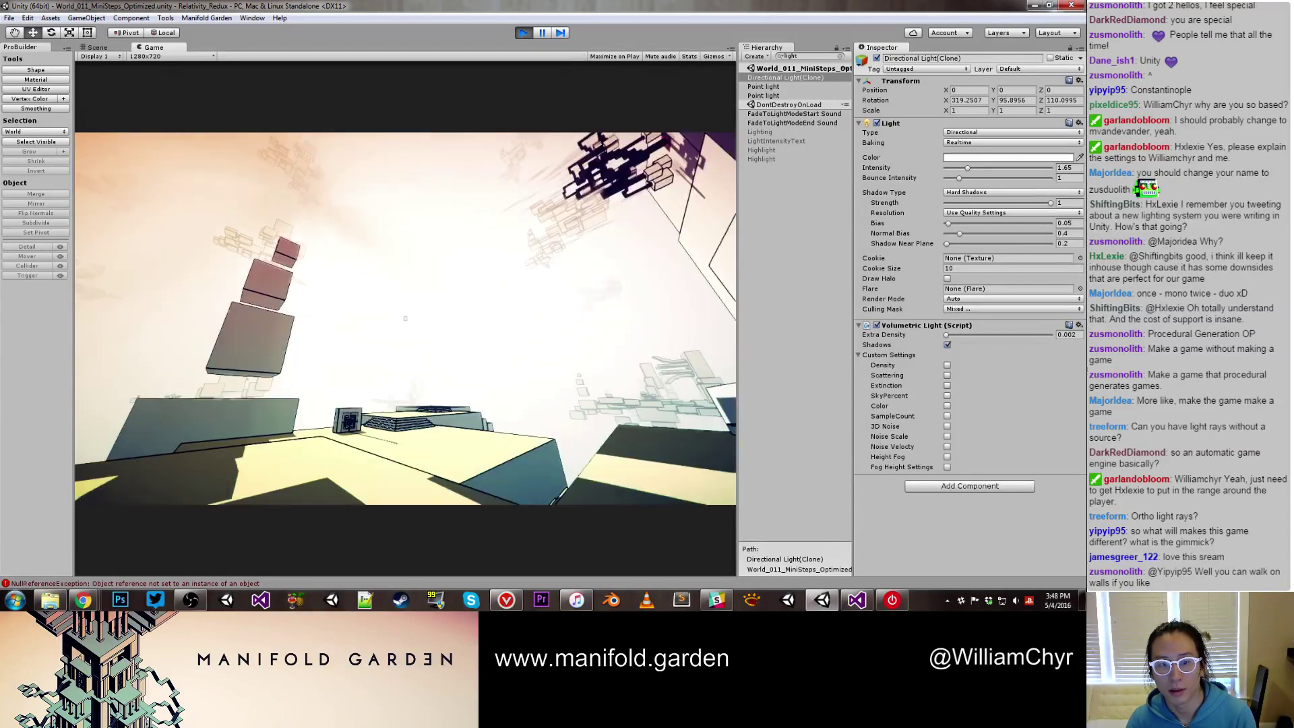
key("w")
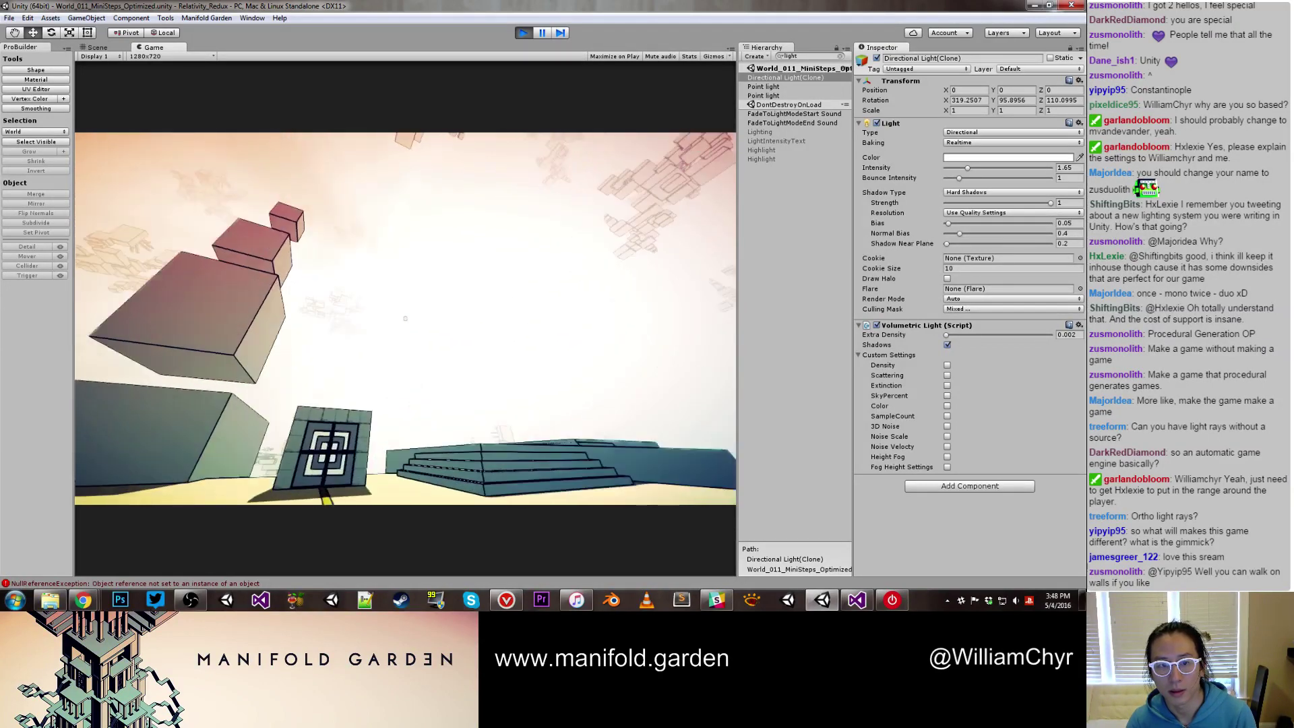
key("s")
key("d")
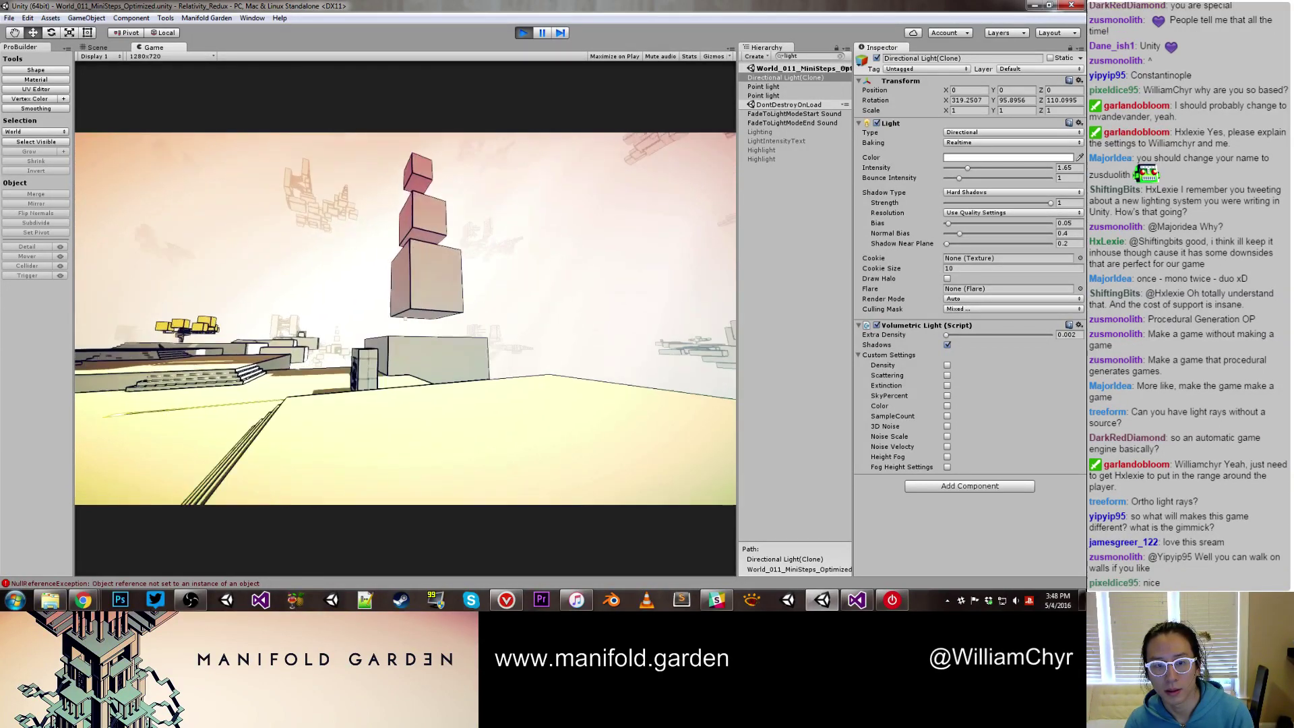
key("w")
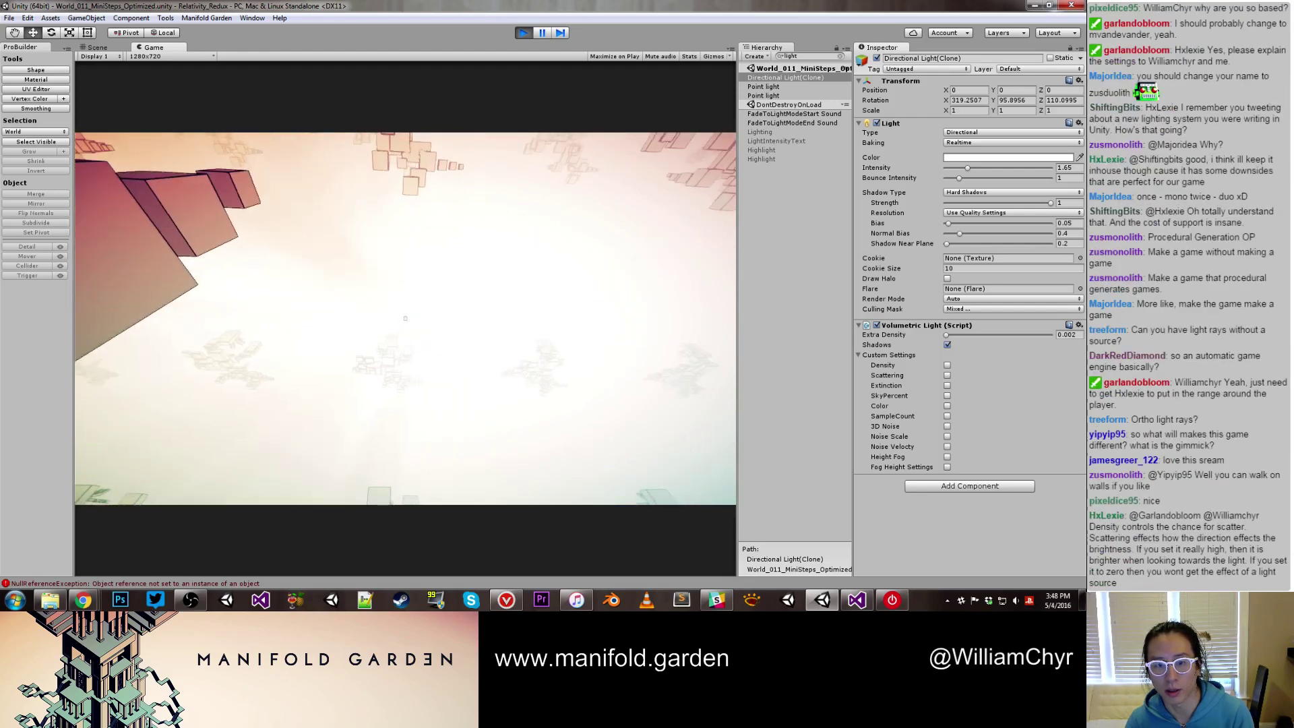
key("w")
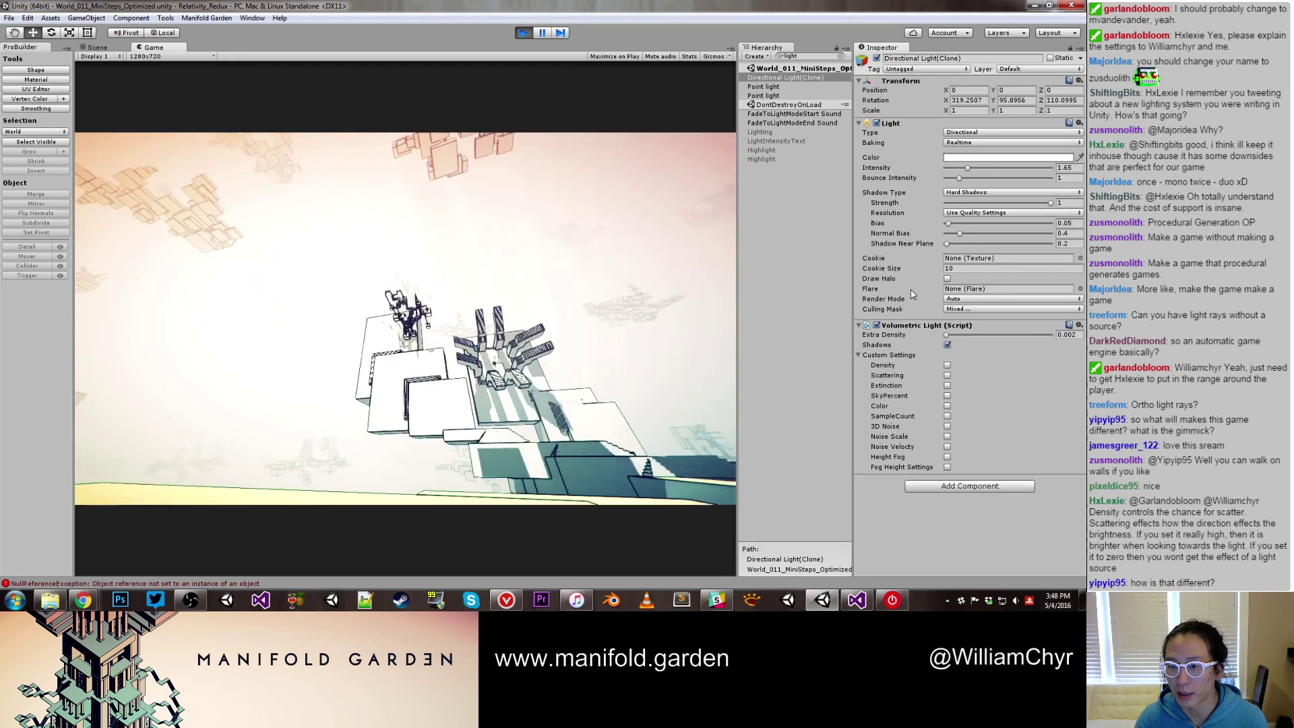
Set the Volumetric Light's Extra Density to 0 and enable its custom Scattering with a value of 0
left_click(1071, 335)
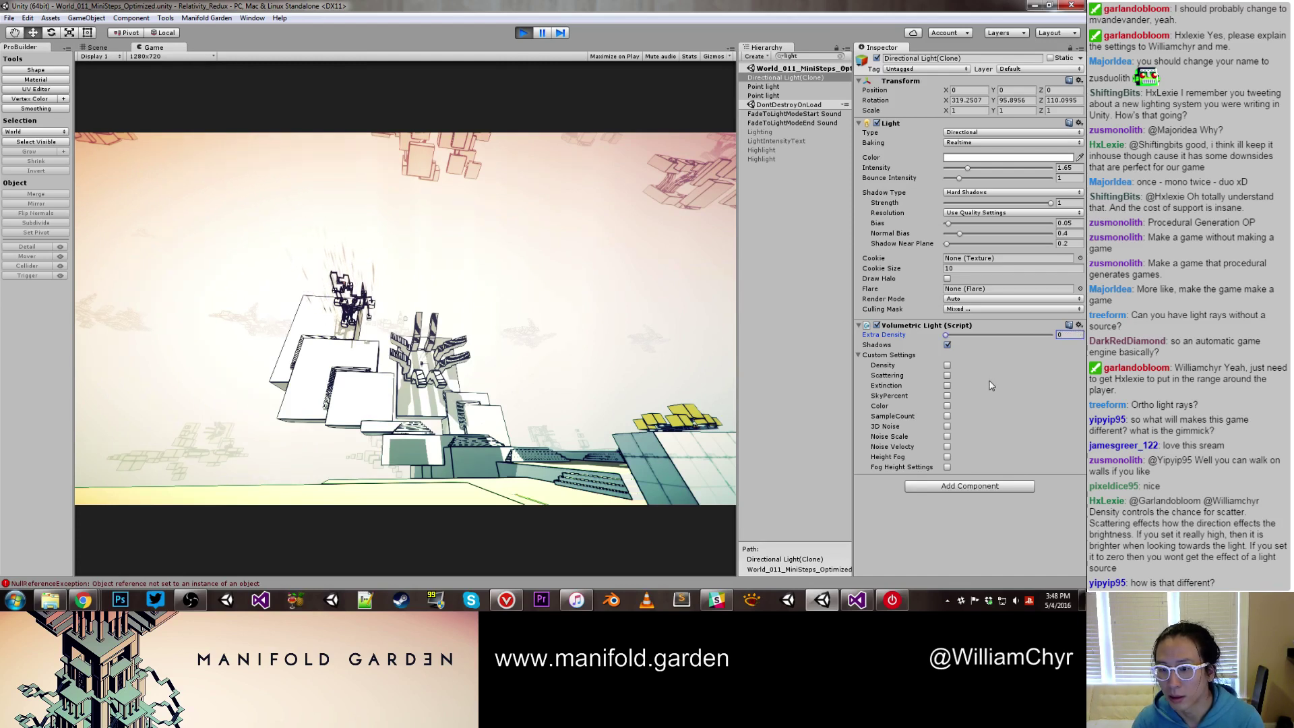
left_click(947, 375)
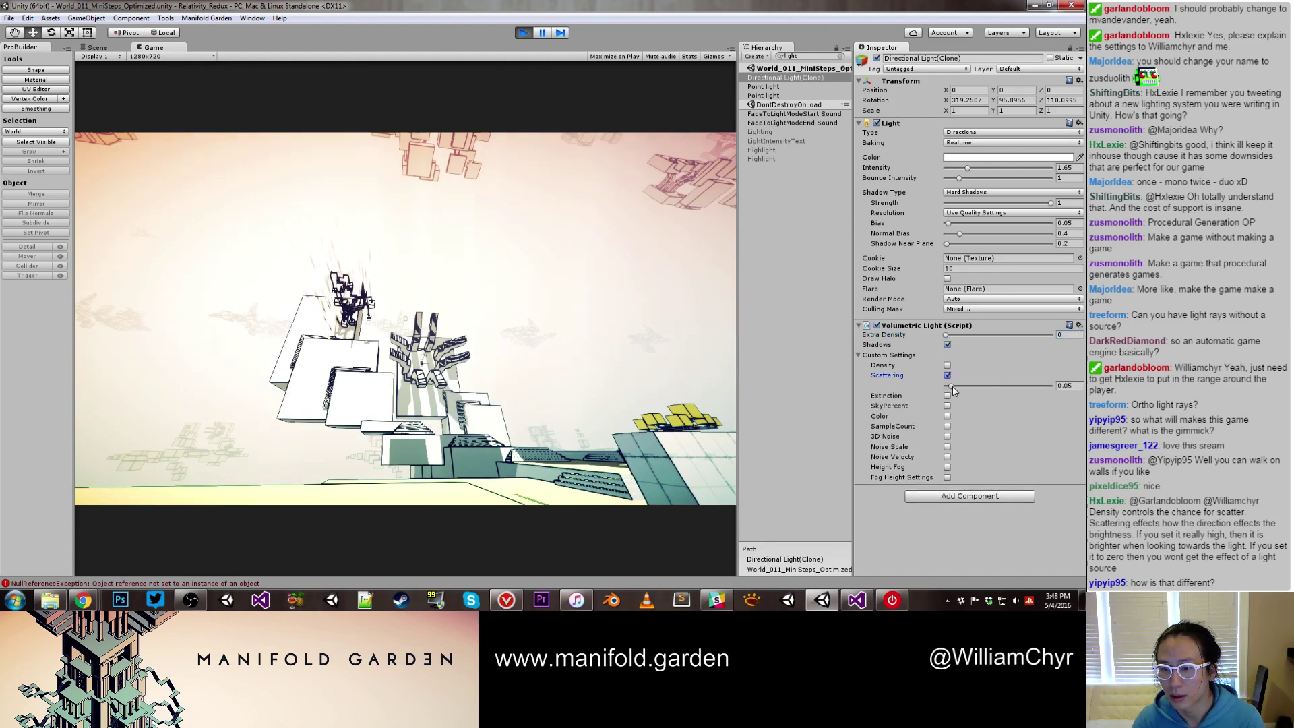
left_click(110, 427)
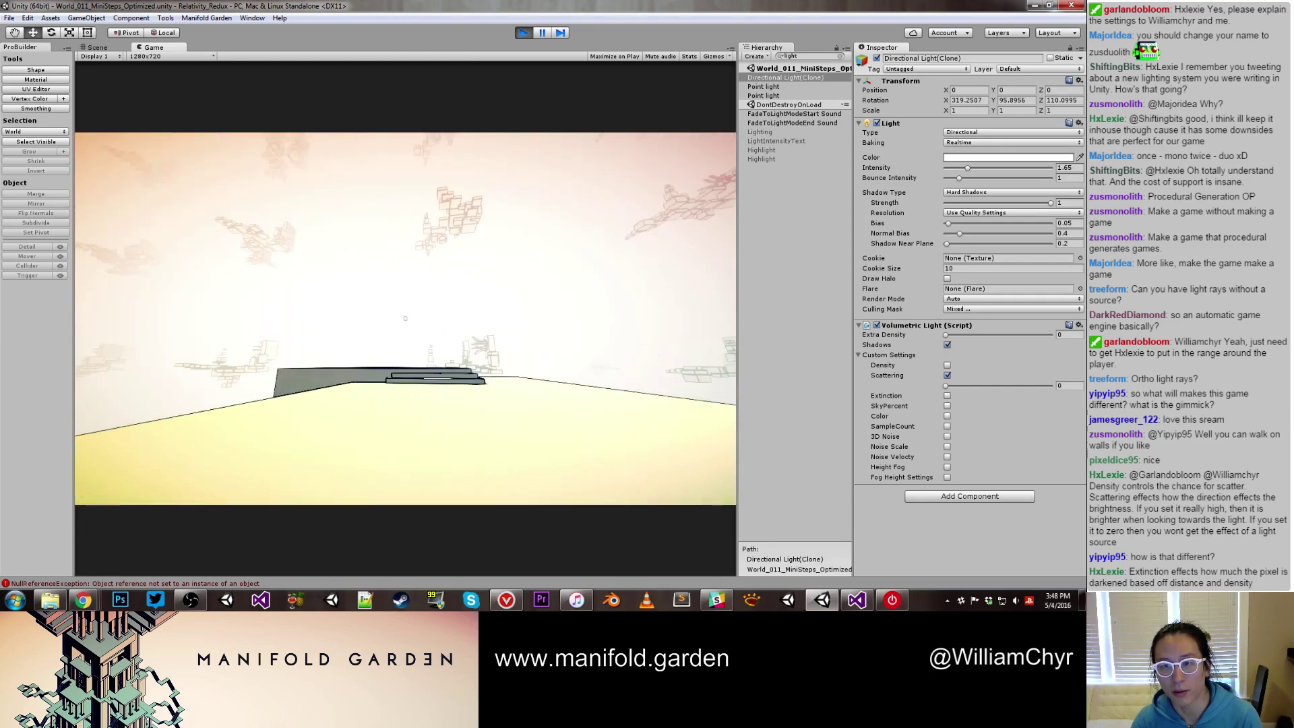
Search the hierarchy for camera, select the Main Camera, and bring up its Volumetric Camera settings
double_click(808, 56)
type("camera")
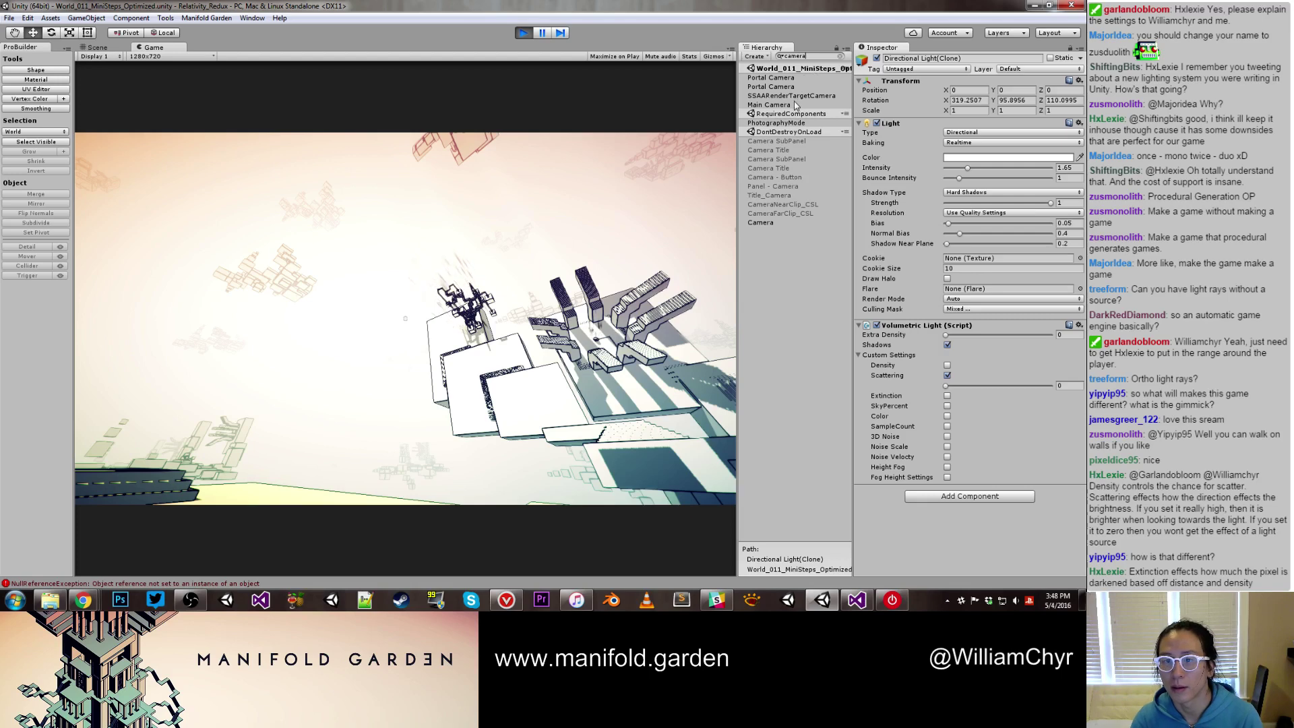
left_click(795, 104)
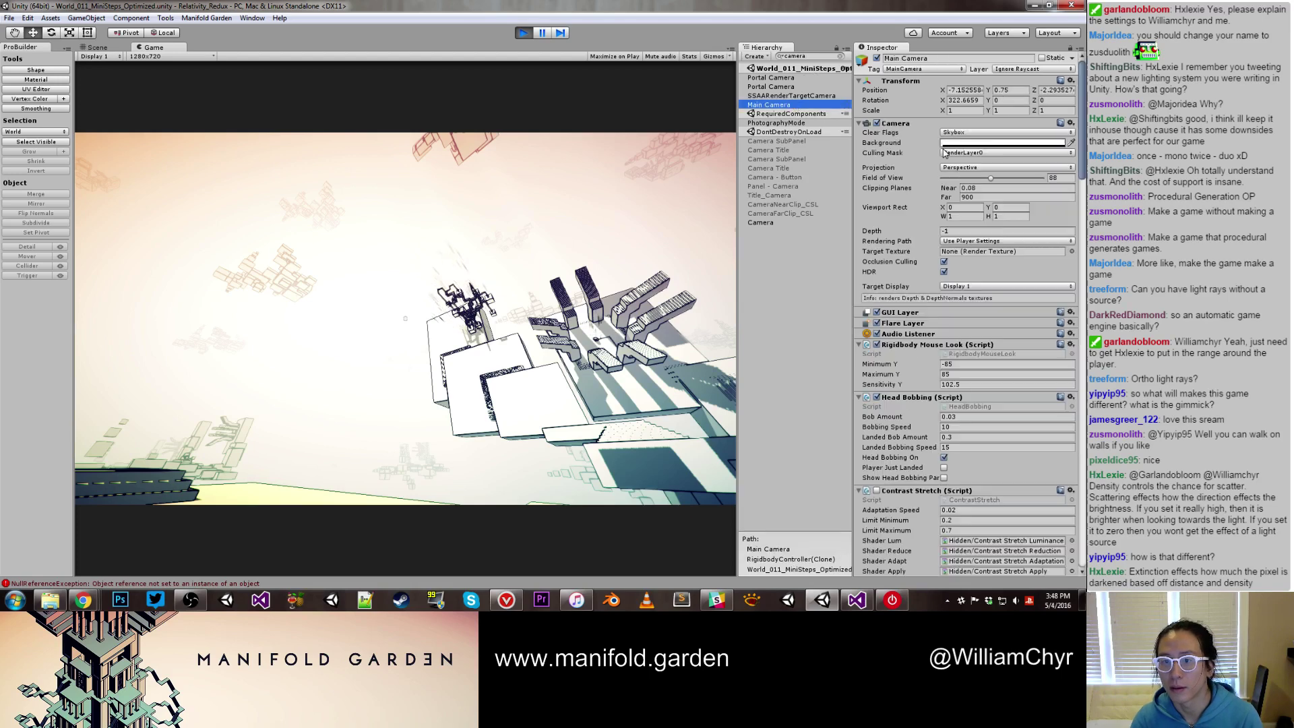
scroll(1024, 289, "down", 12)
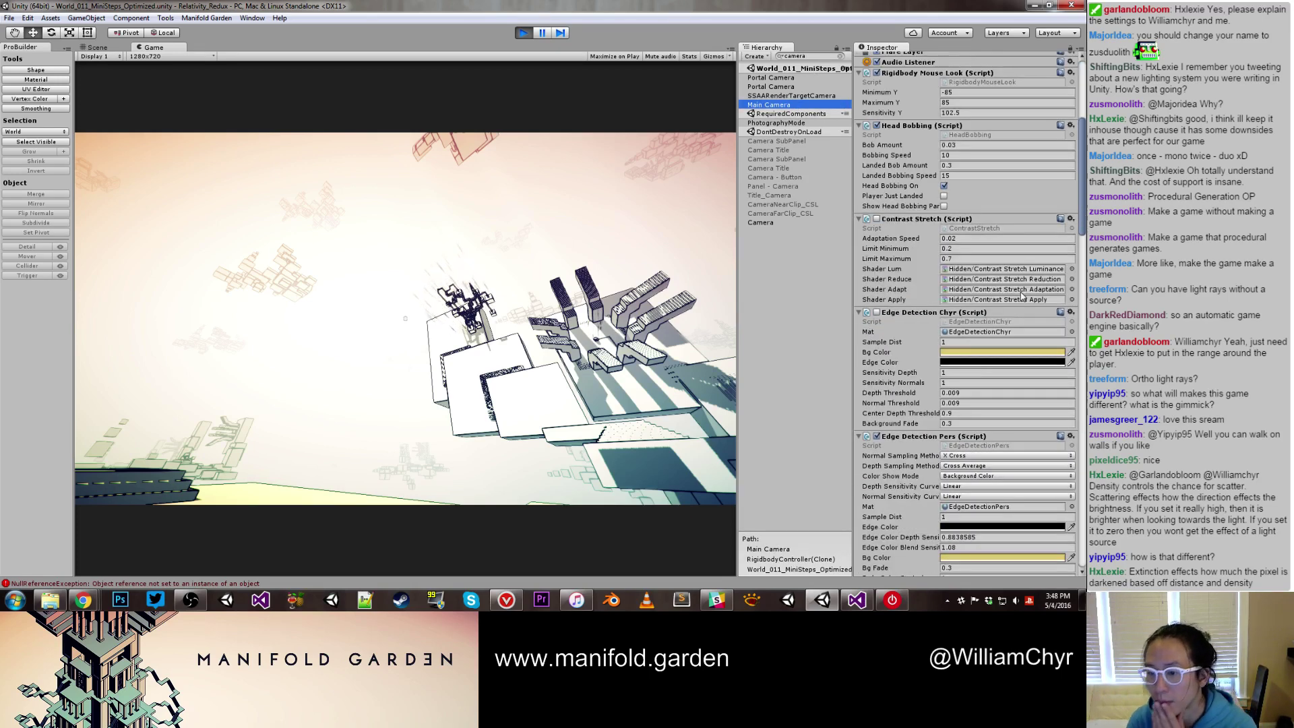
scroll(1020, 300, "down", 10)
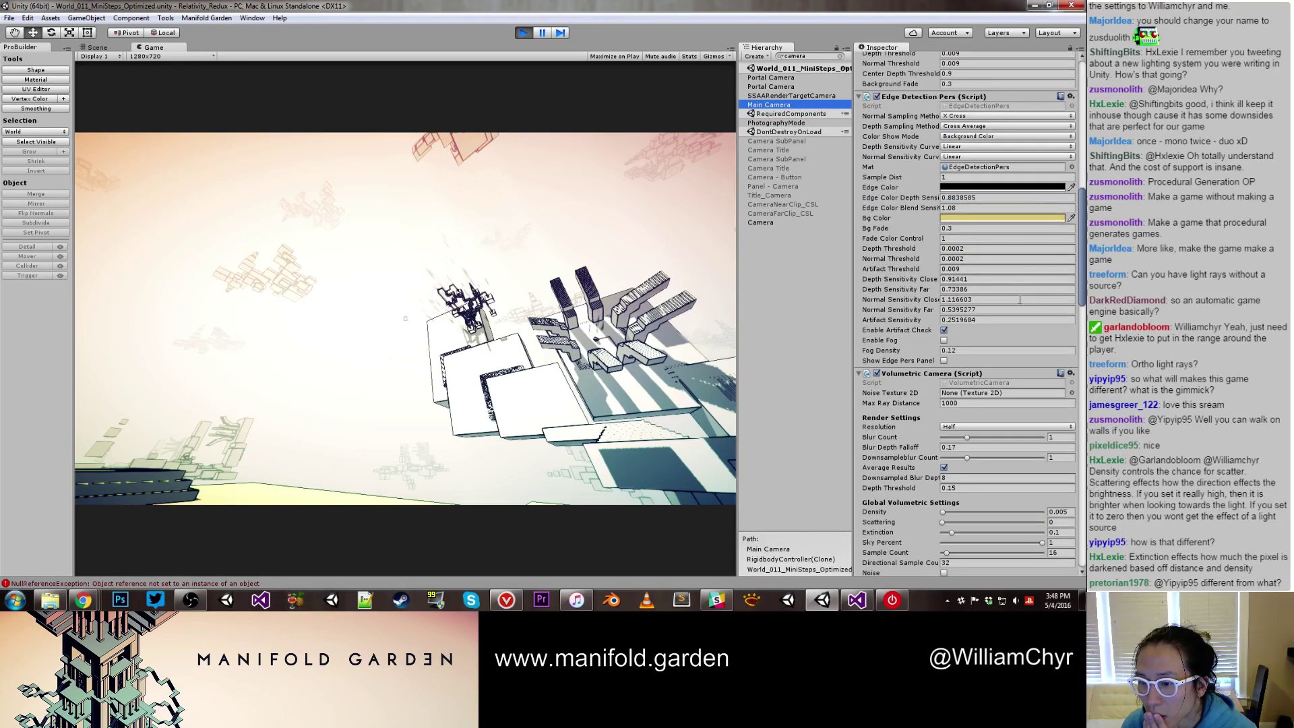
scroll(1020, 306, "down", 2)
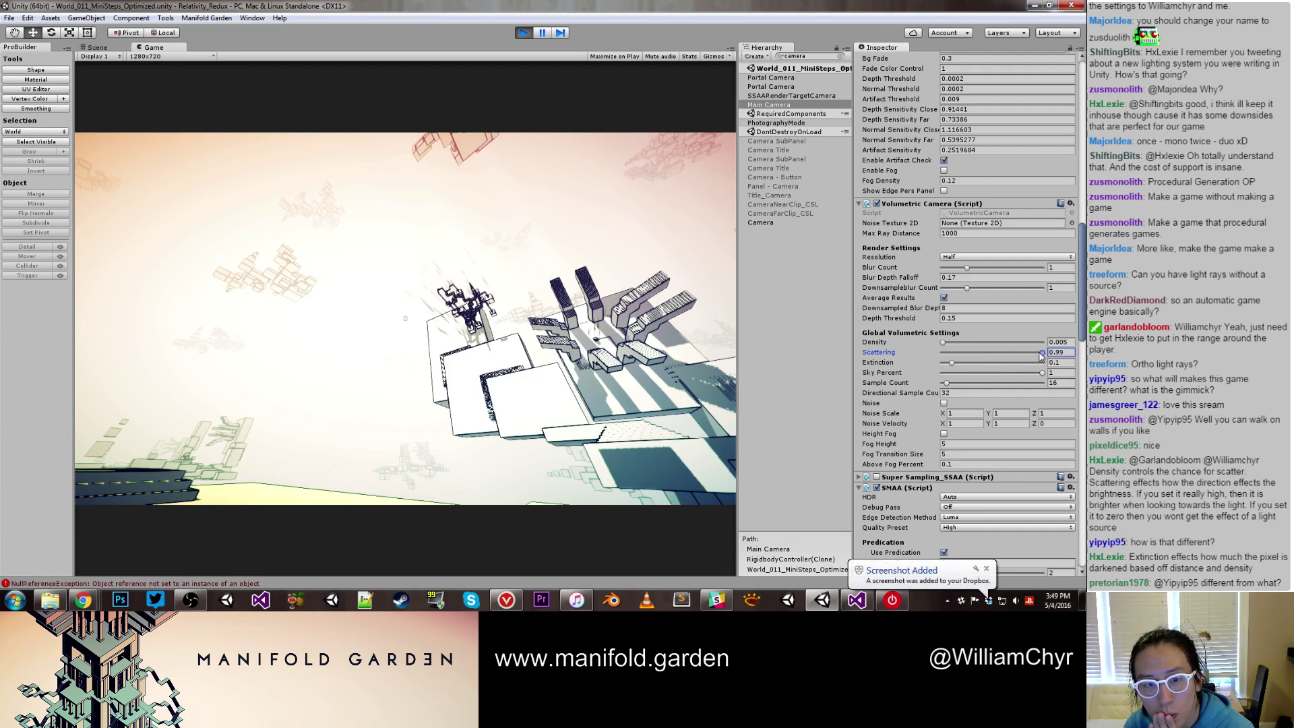
Try lower and higher Volumetric Camera Density values, set it to 0.004, and walk around the level to judge the look
left_click_drag(942, 344, 942, 349)
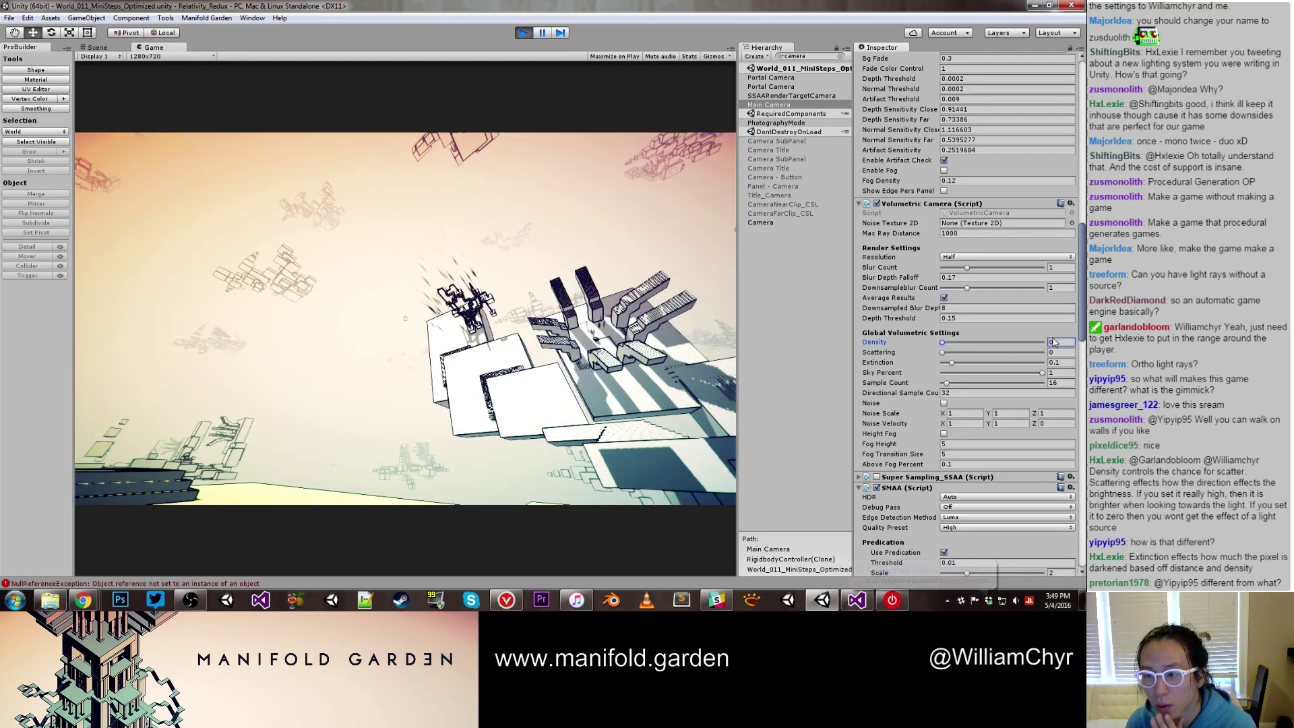
type("0.656")
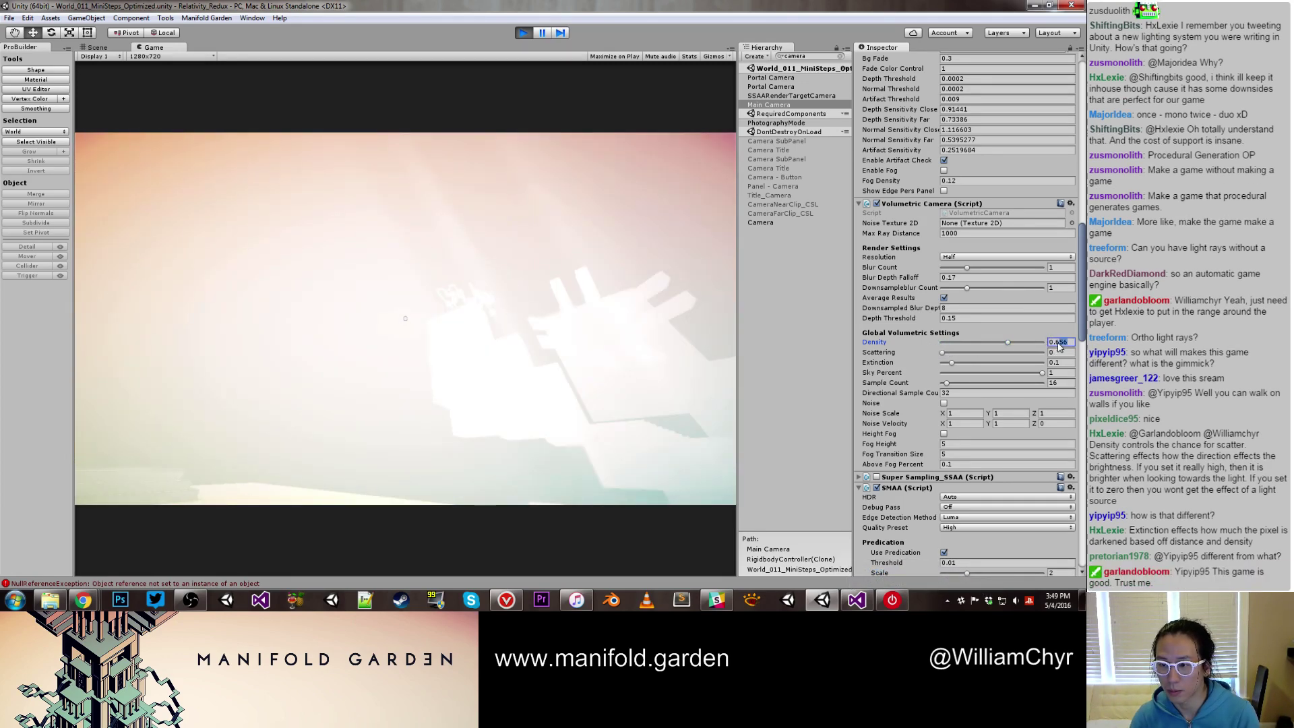
type("00")
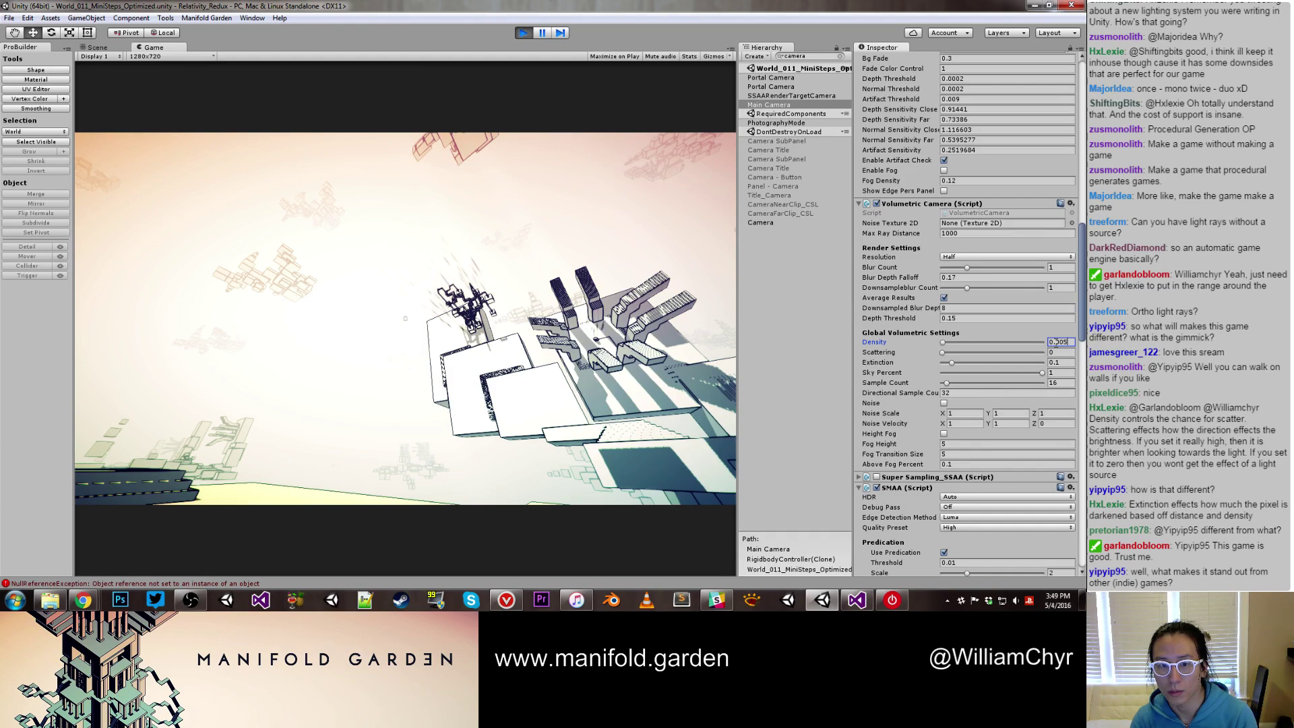
key("BackSpace")
type("4")
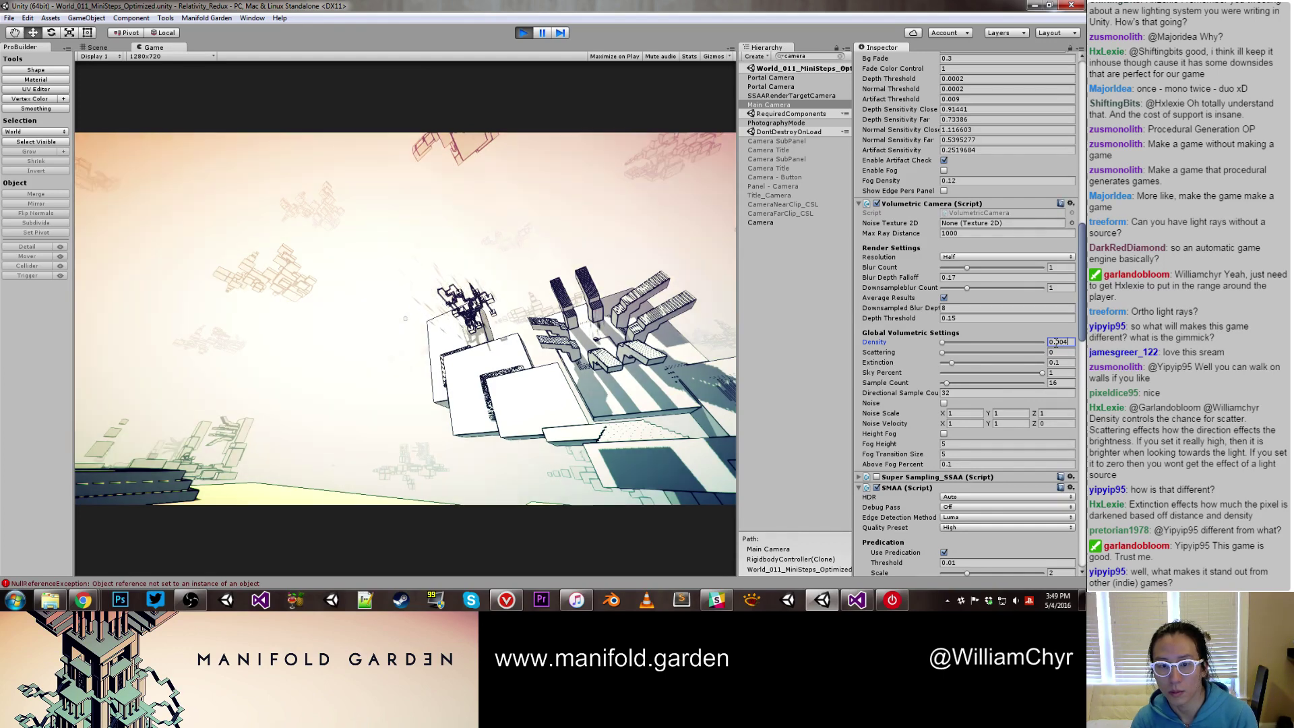
left_click(179, 338)
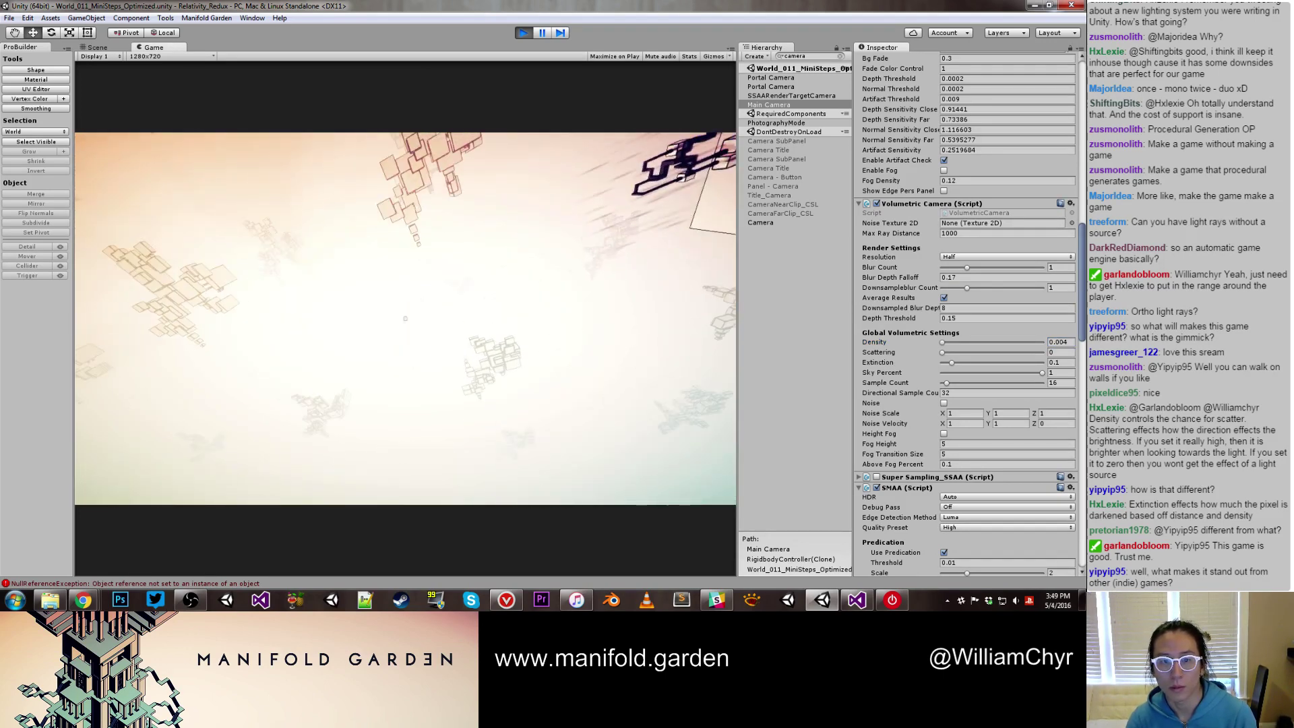
key("w")
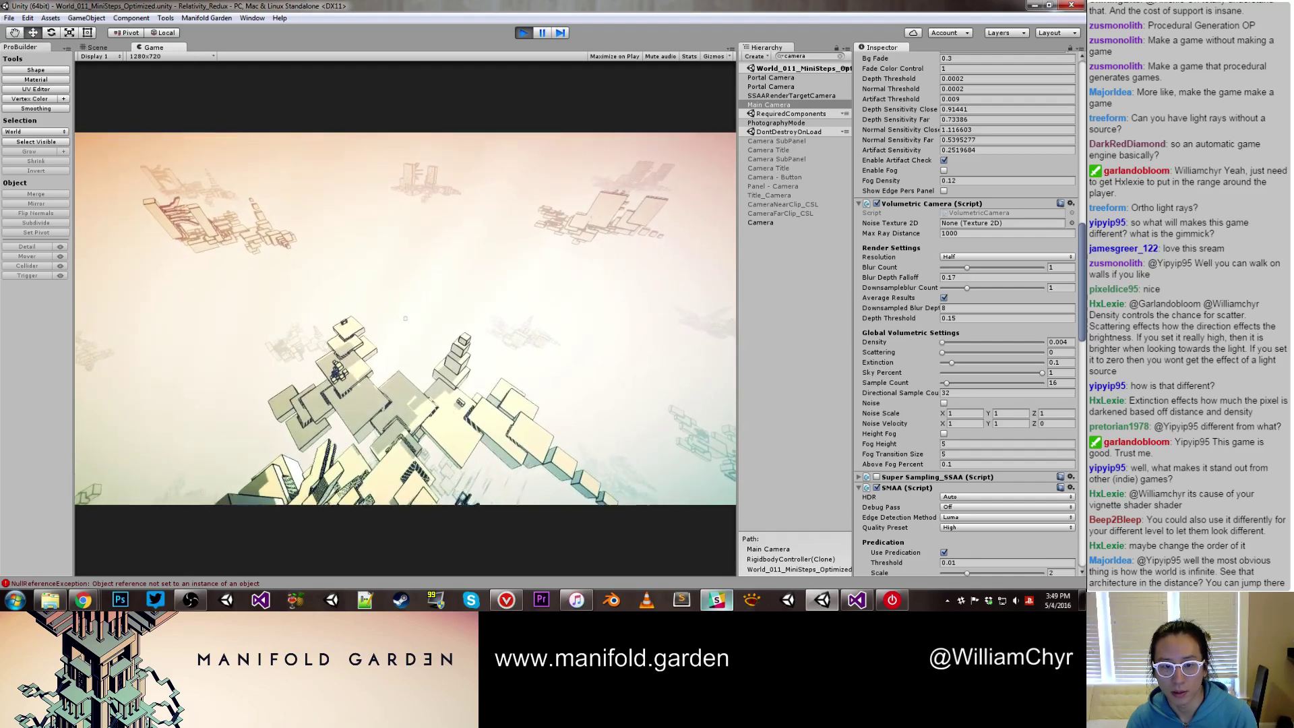
Look through the Main Camera's image effects and try toggling the Vignette And Chromatic Aberration effect
mouse_move(718, 608)
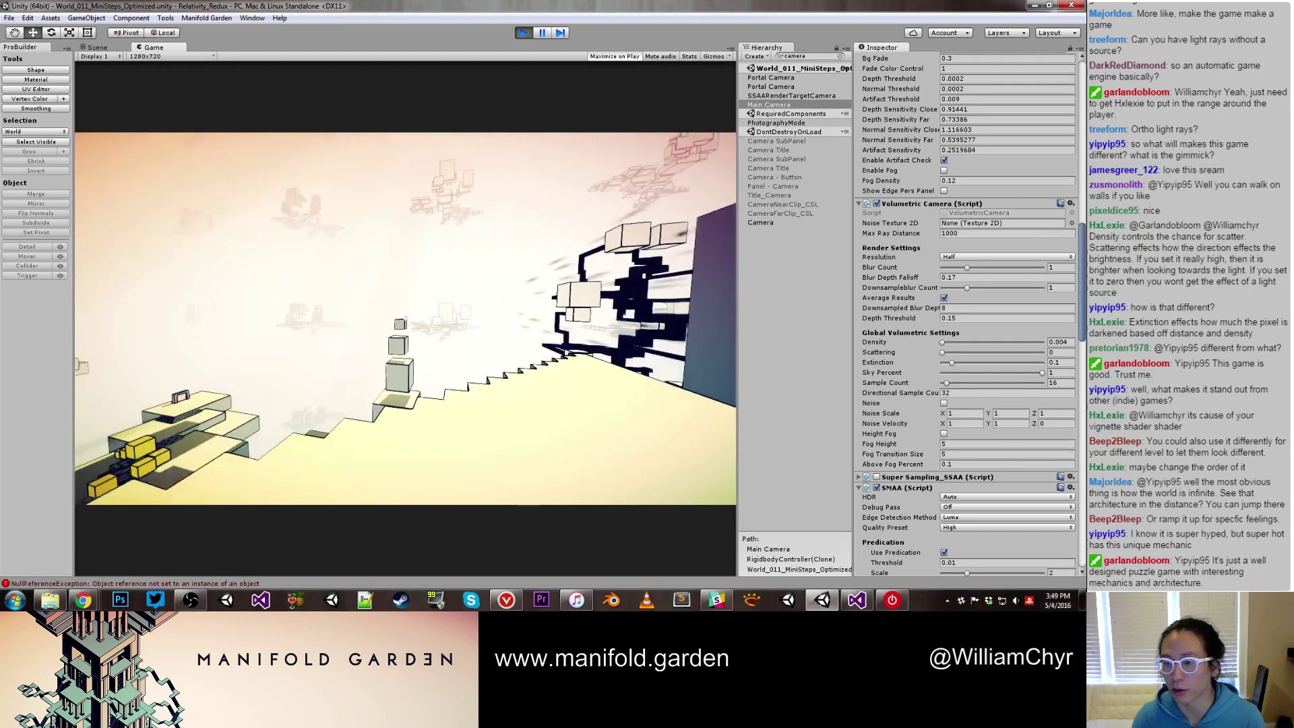
scroll(1068, 495, "down", 10)
scroll(1068, 496, "down", 10)
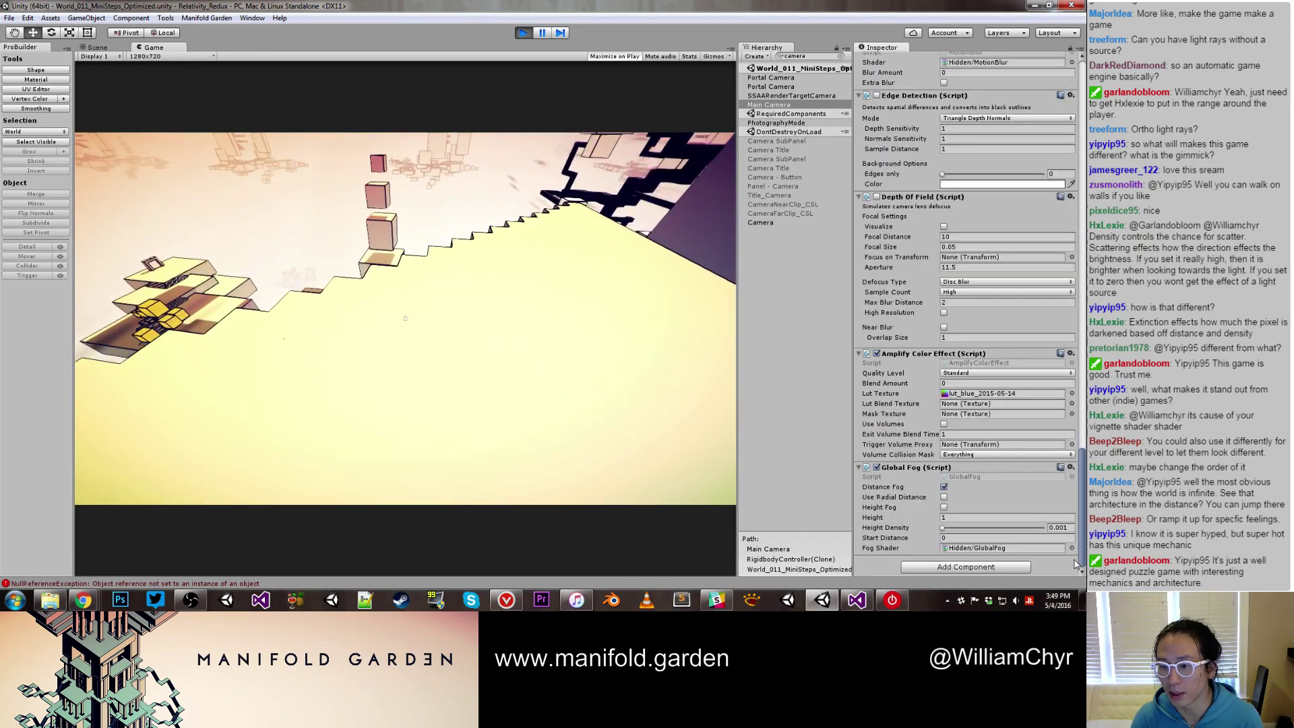
scroll(894, 351, "up", 3)
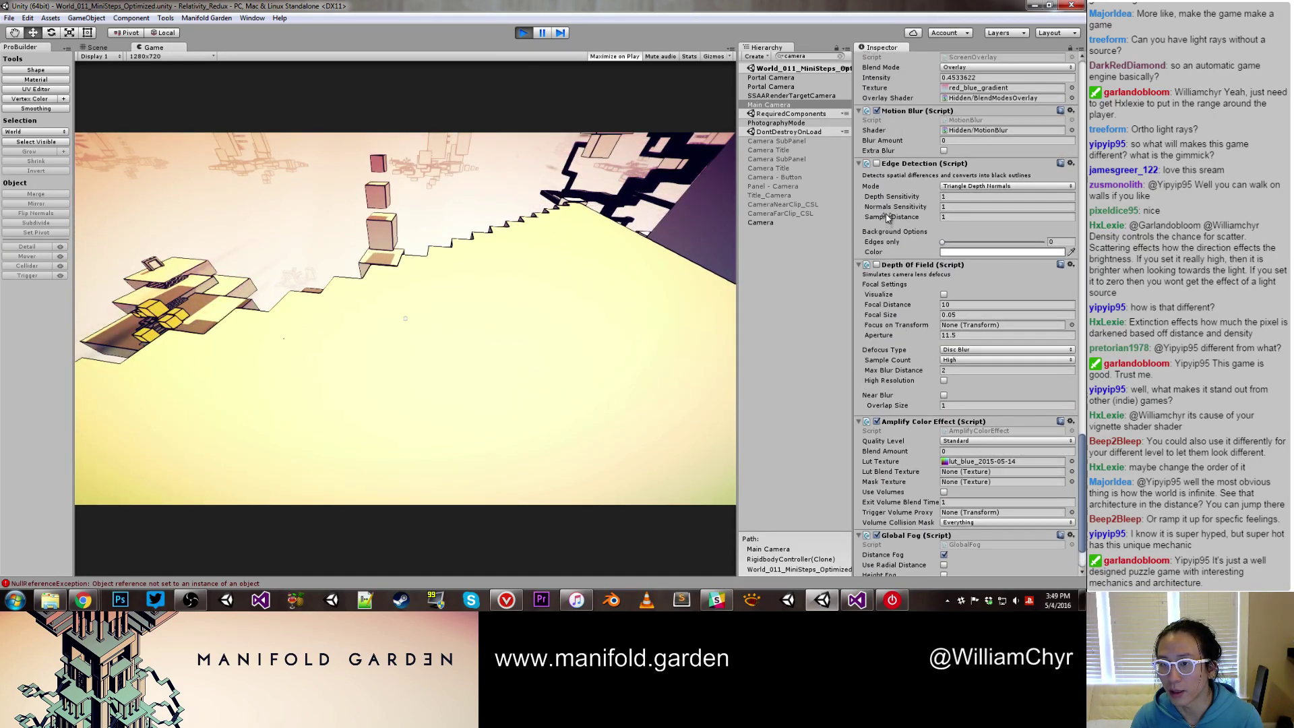
scroll(887, 217, "up", 9)
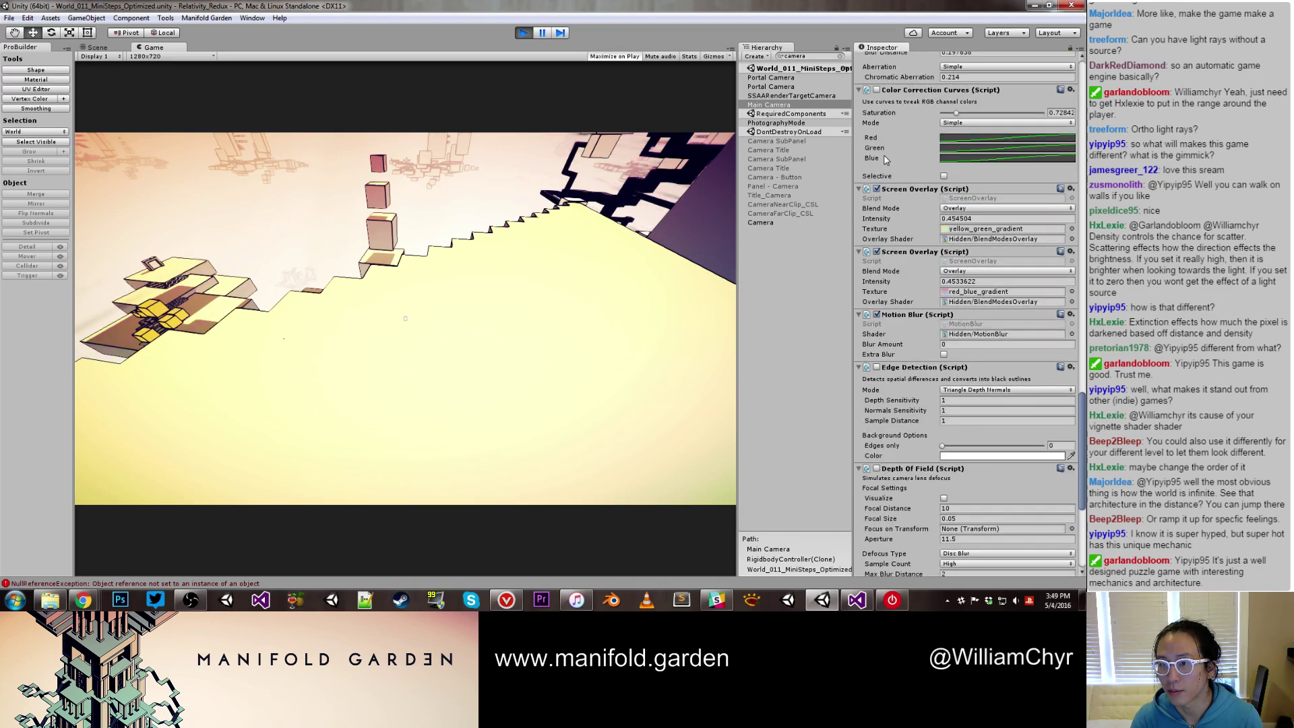
scroll(885, 159, "up", 5)
left_click(876, 115)
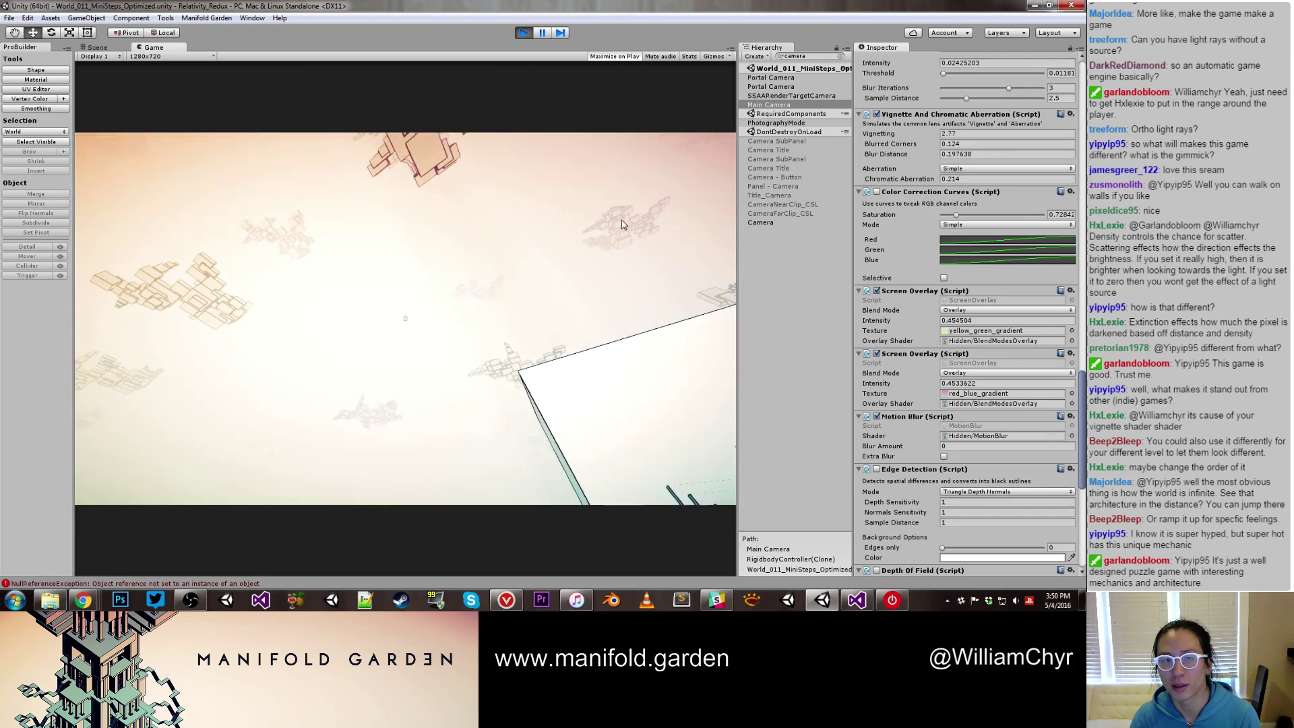
Maximize the Game view and set its aspect ratio to 16:9 after trying Free Aspect
left_click(623, 224)
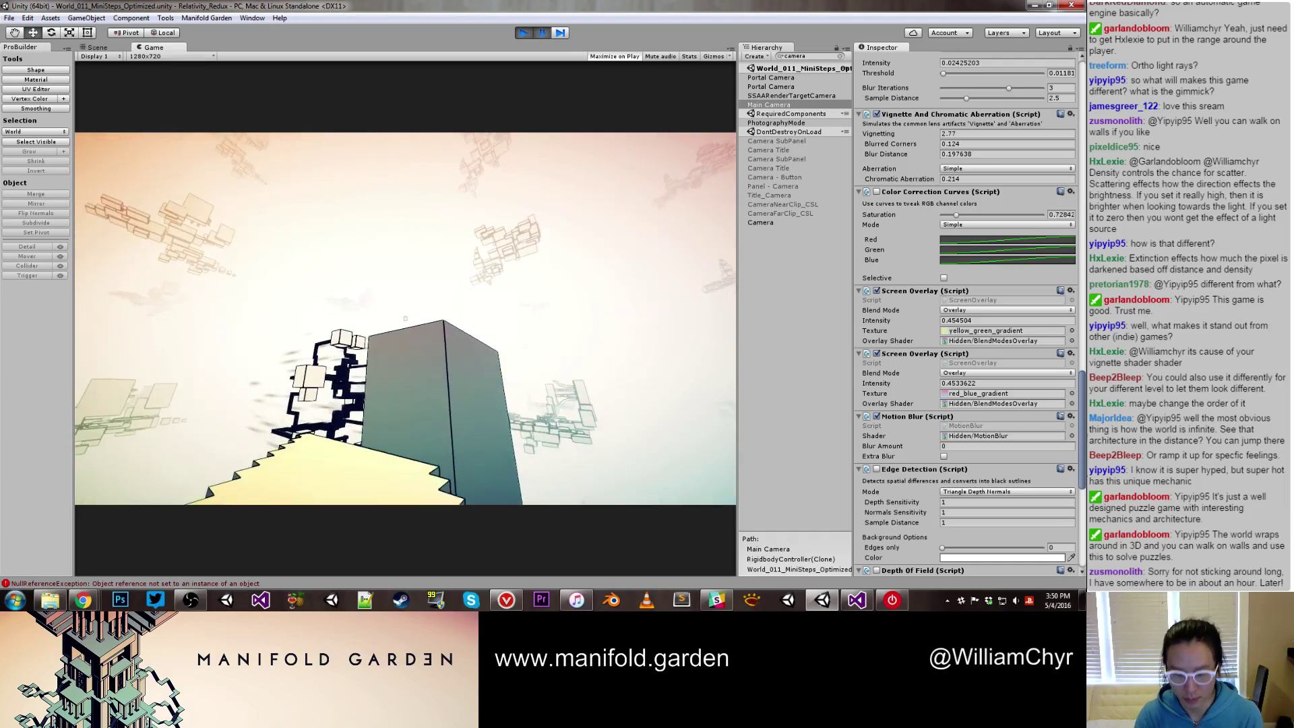
key("ctrl+shift+p")
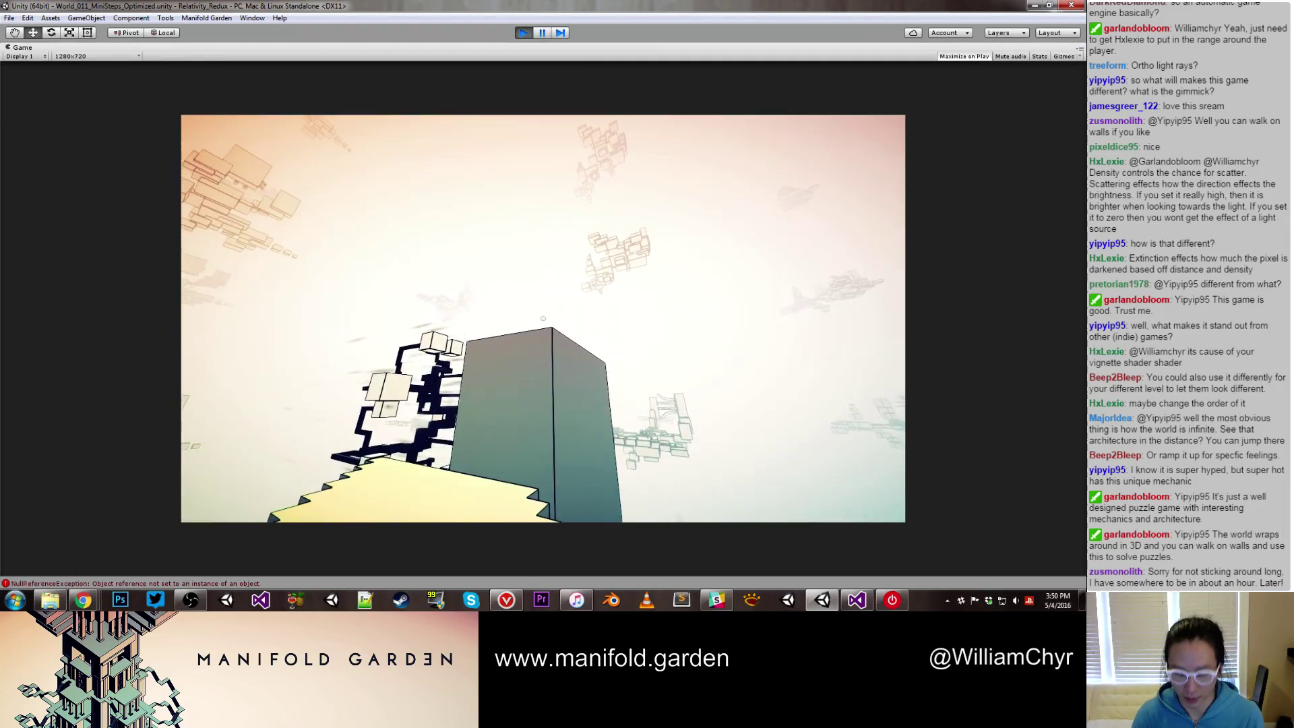
key("ctrl+shift+p")
left_click(188, 55)
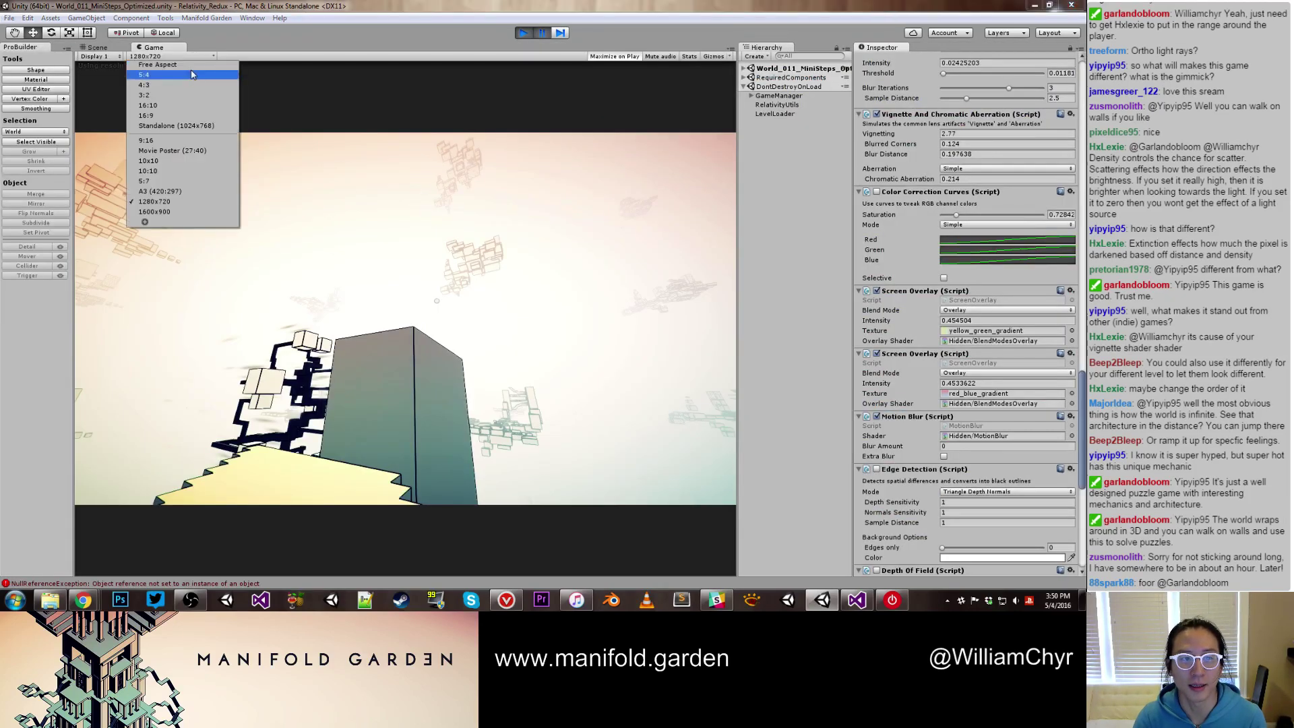
left_click(158, 64)
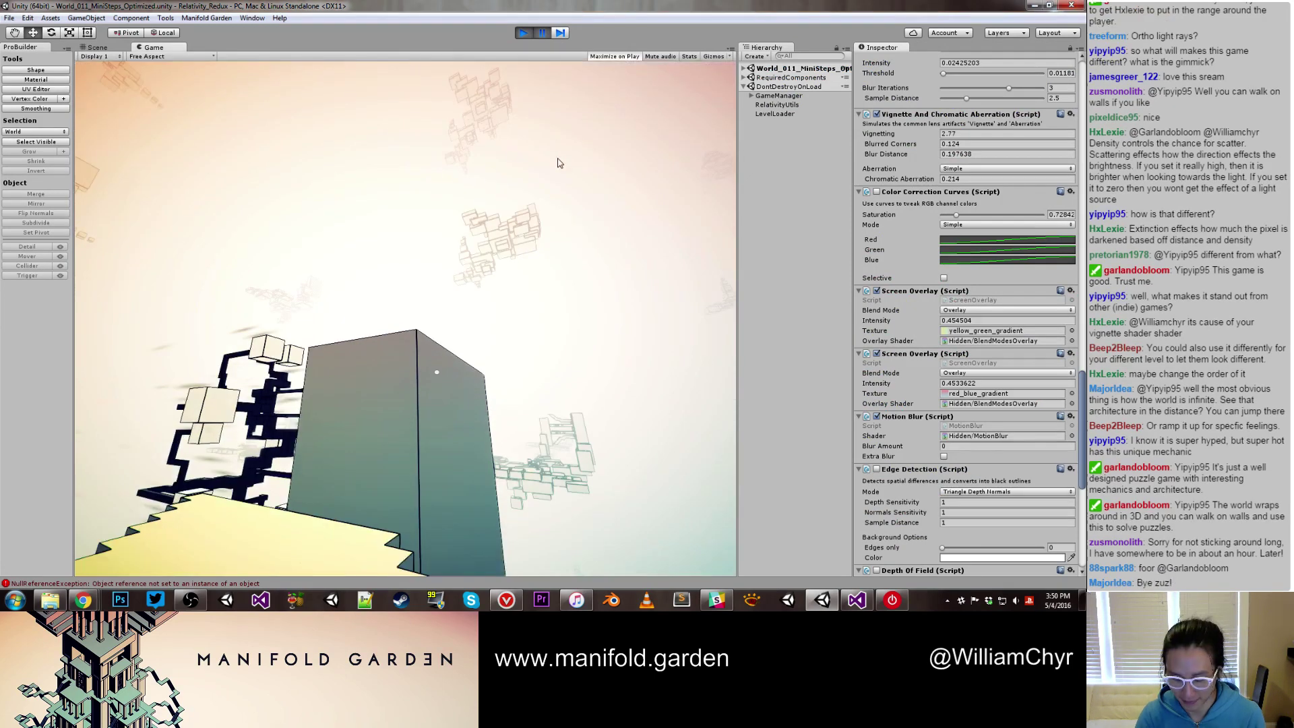
key("shift+space")
left_click(101, 56)
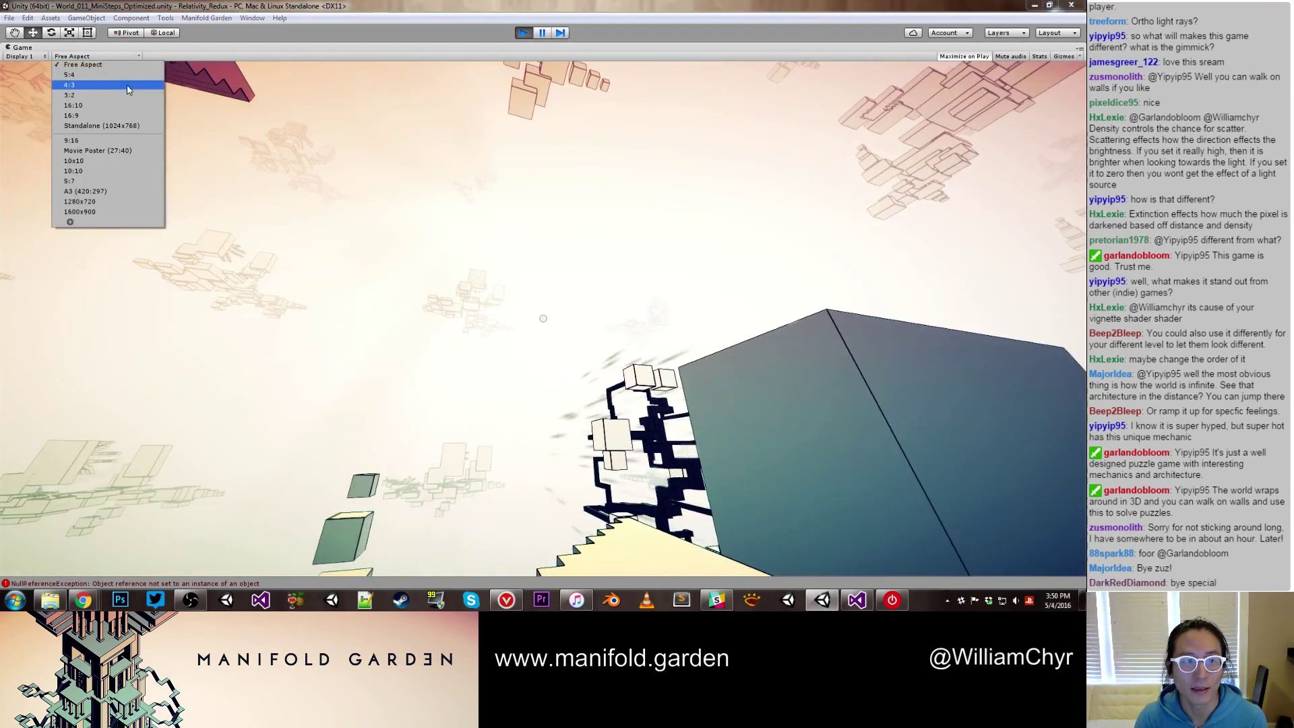
left_click(128, 115)
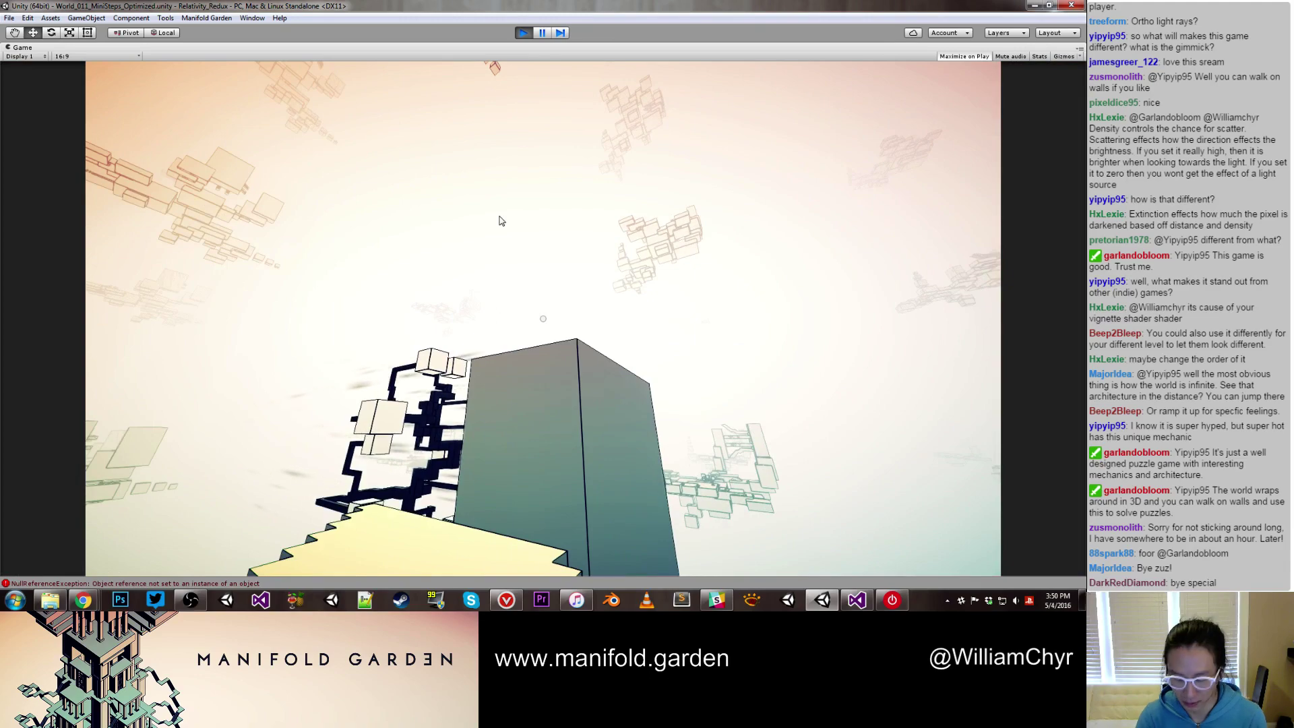
Walk around the level in the maximized Game view to judge the lighting, and restore the editor layout
left_click(502, 221)
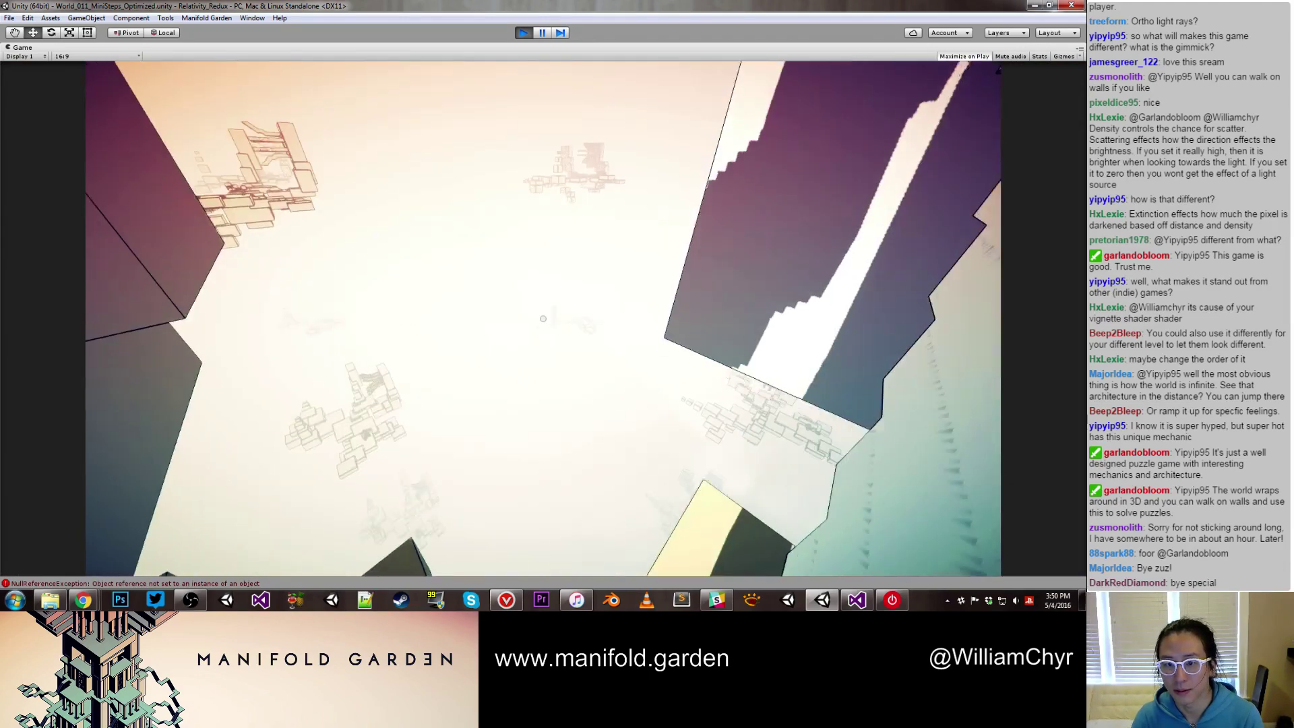
key("w")
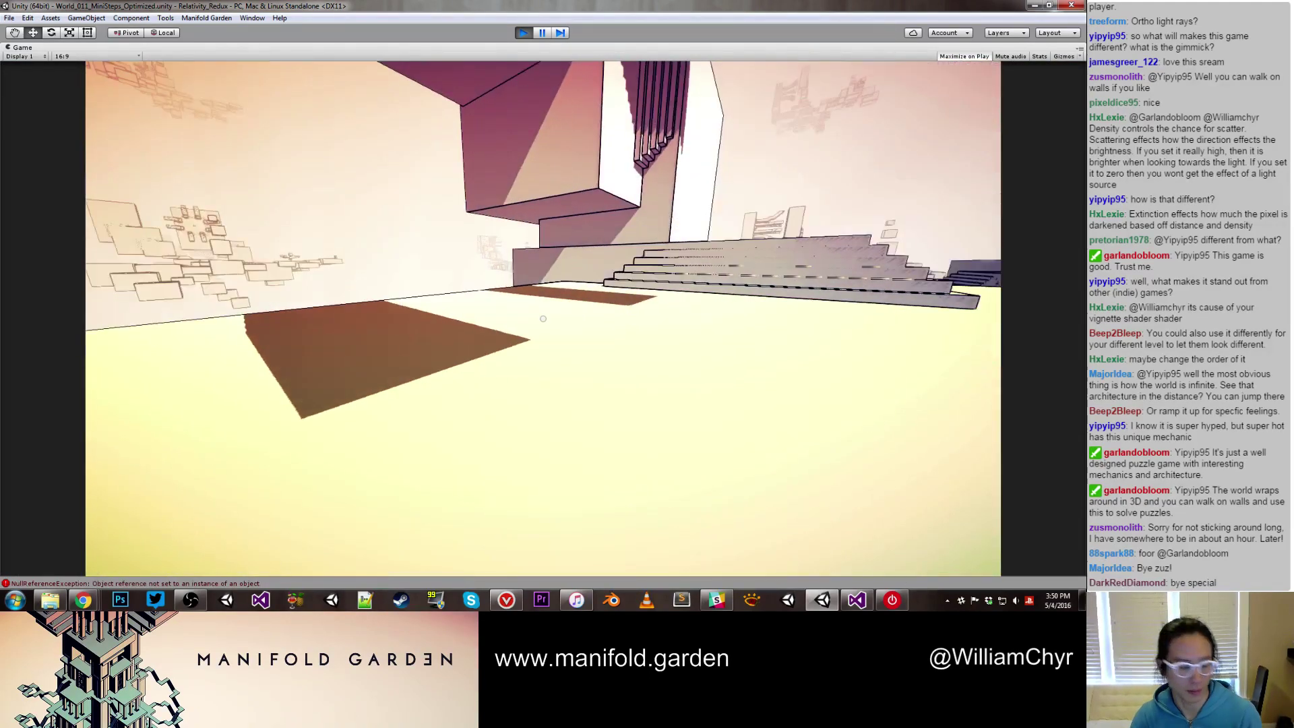
key("w")
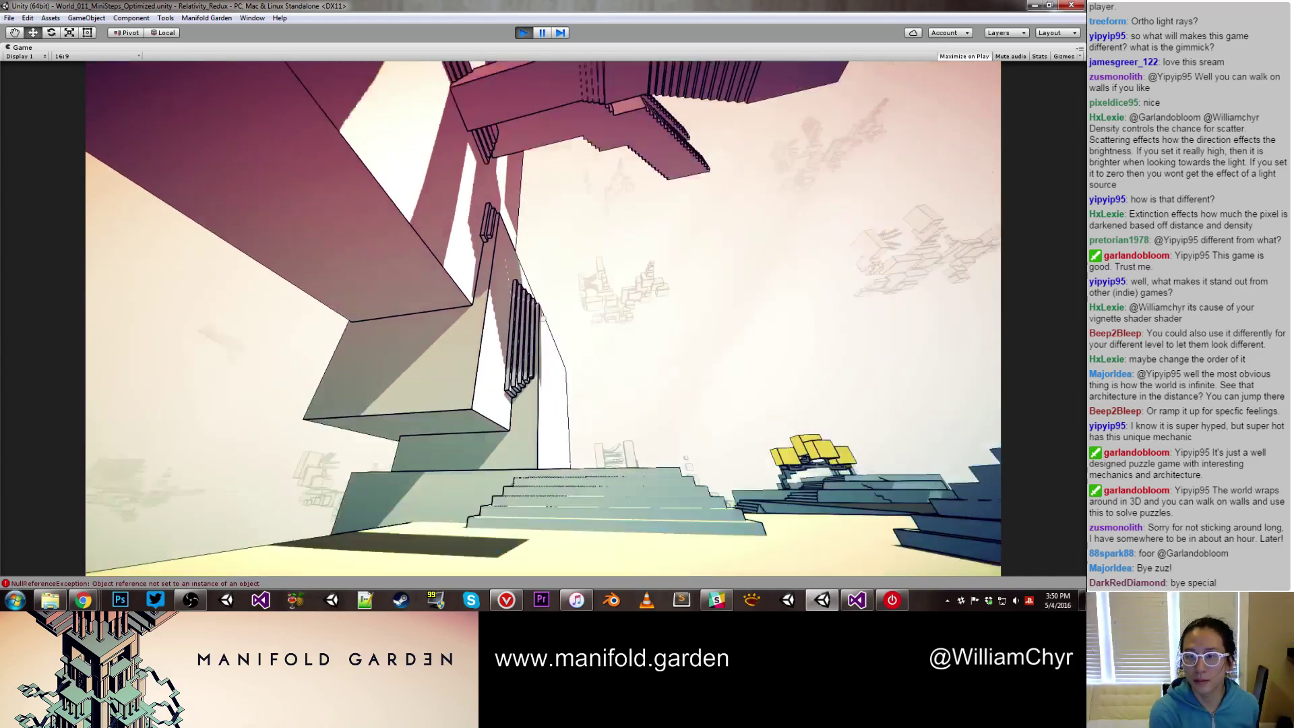
key("w")
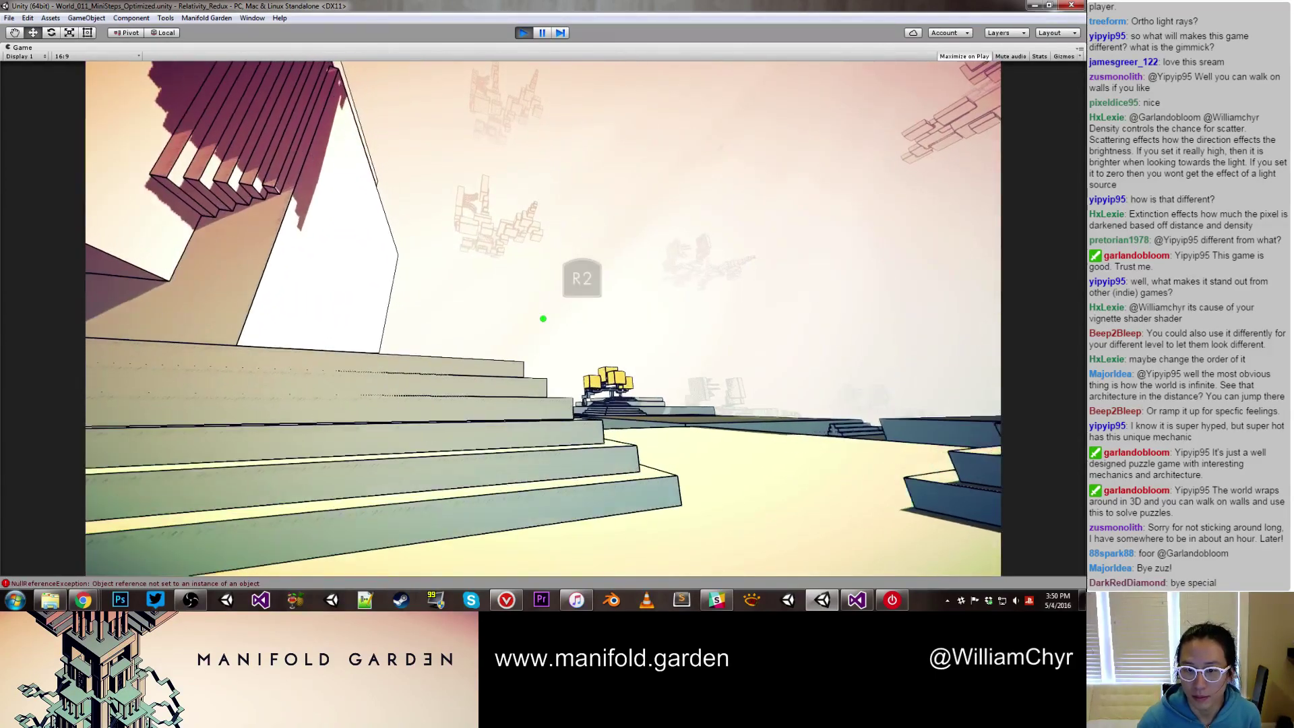
key("w")
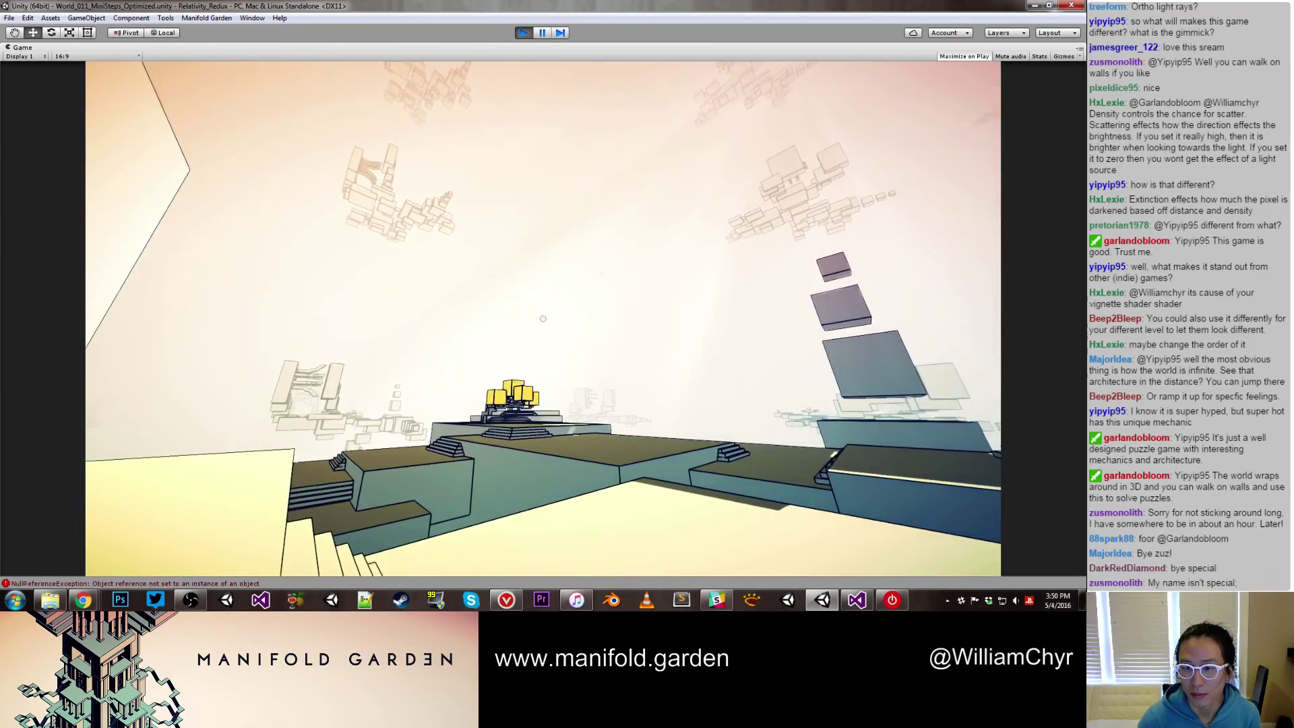
key("w")
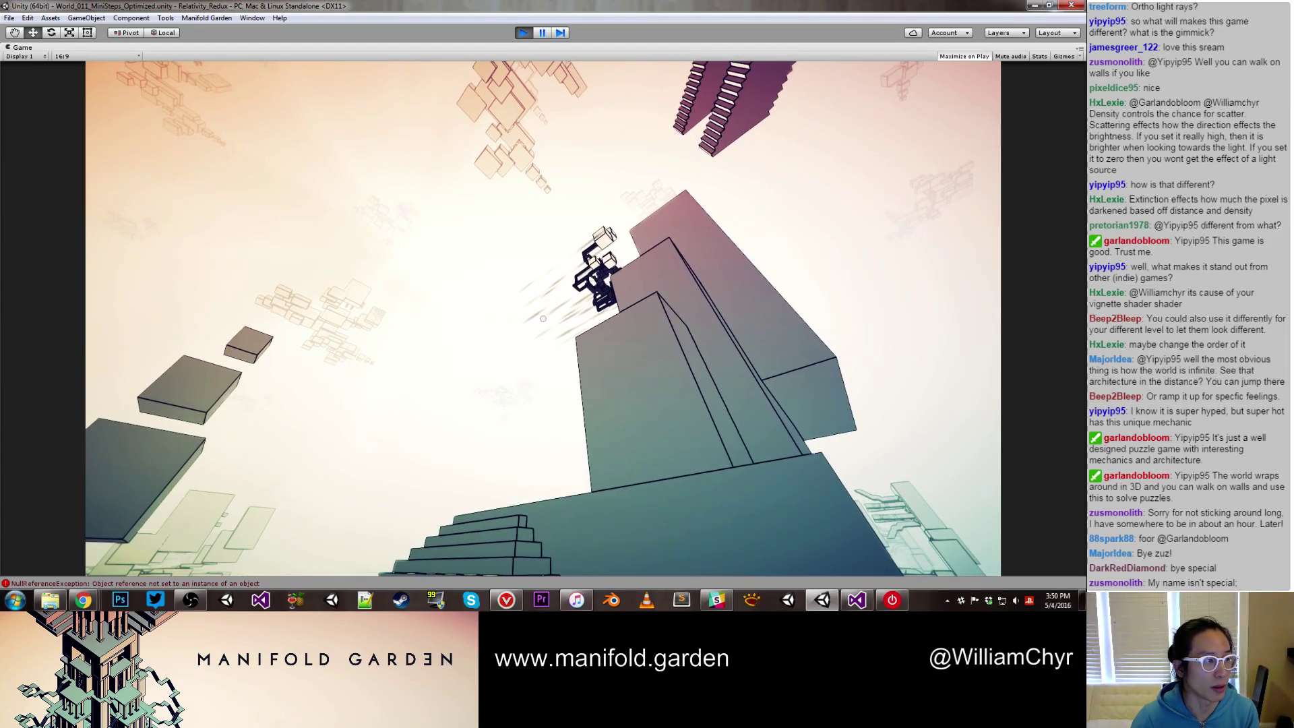
key("ctrl+shift+p")
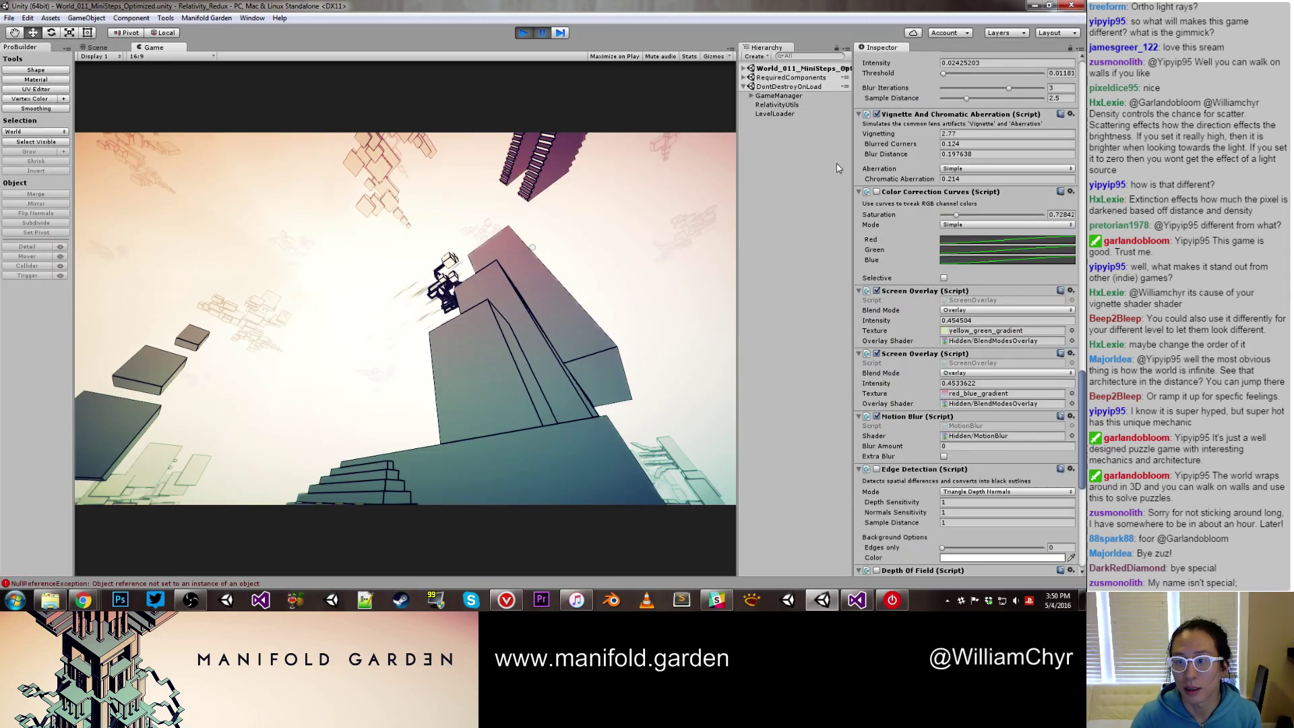
Move the Vignette And Chromatic Aberration component up the Main Camera's component order to just above SMAA
scroll(1067, 337, "up", 5)
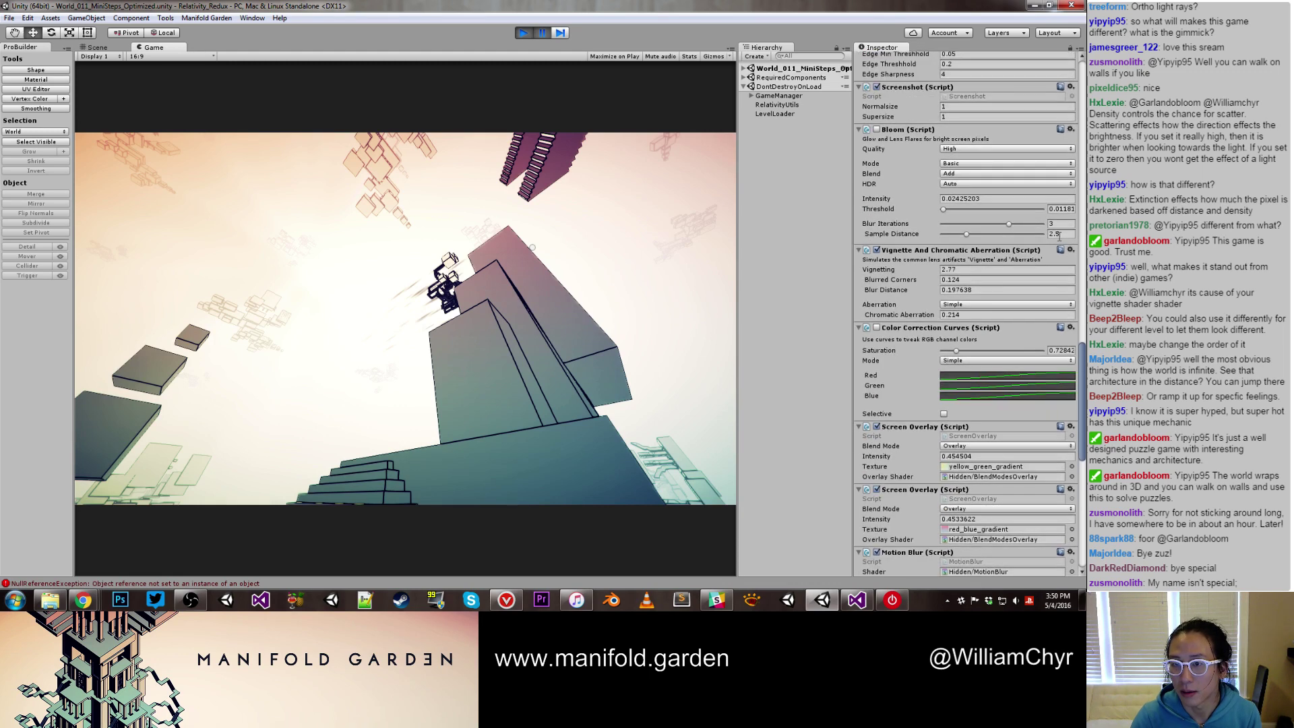
left_click(1071, 250)
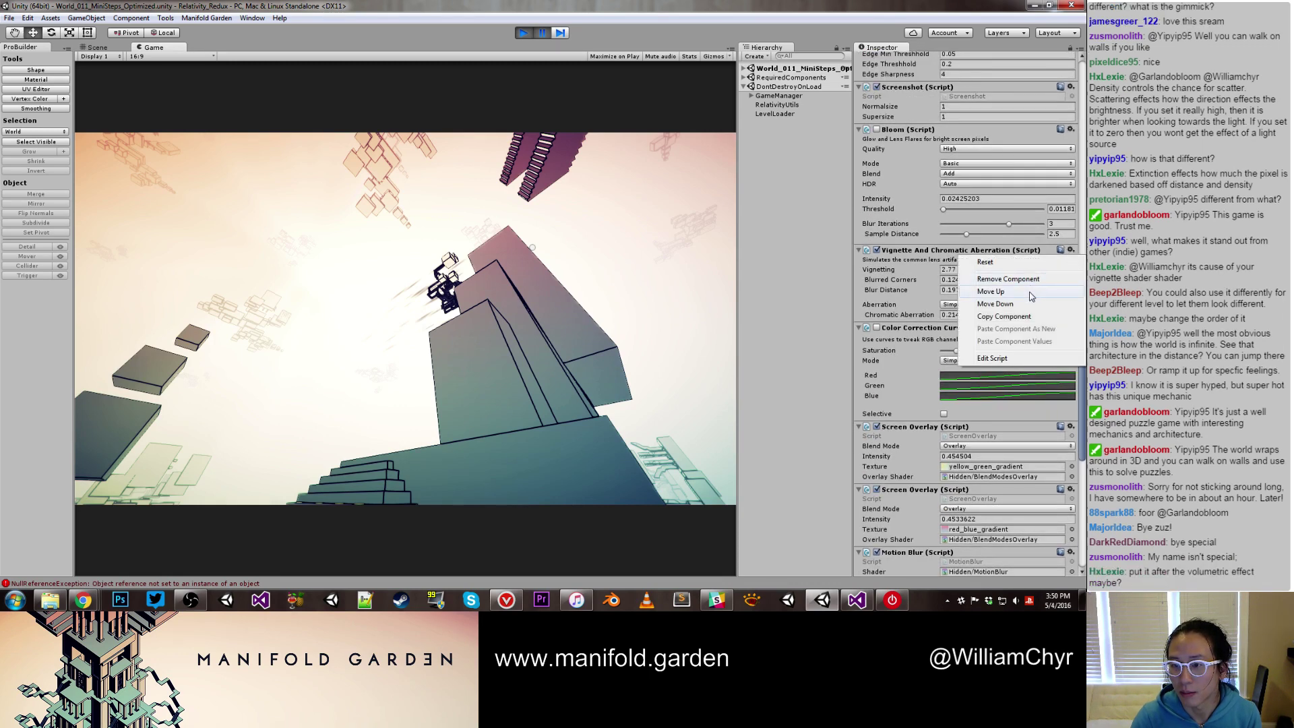
left_click(1030, 294)
left_click(1071, 129)
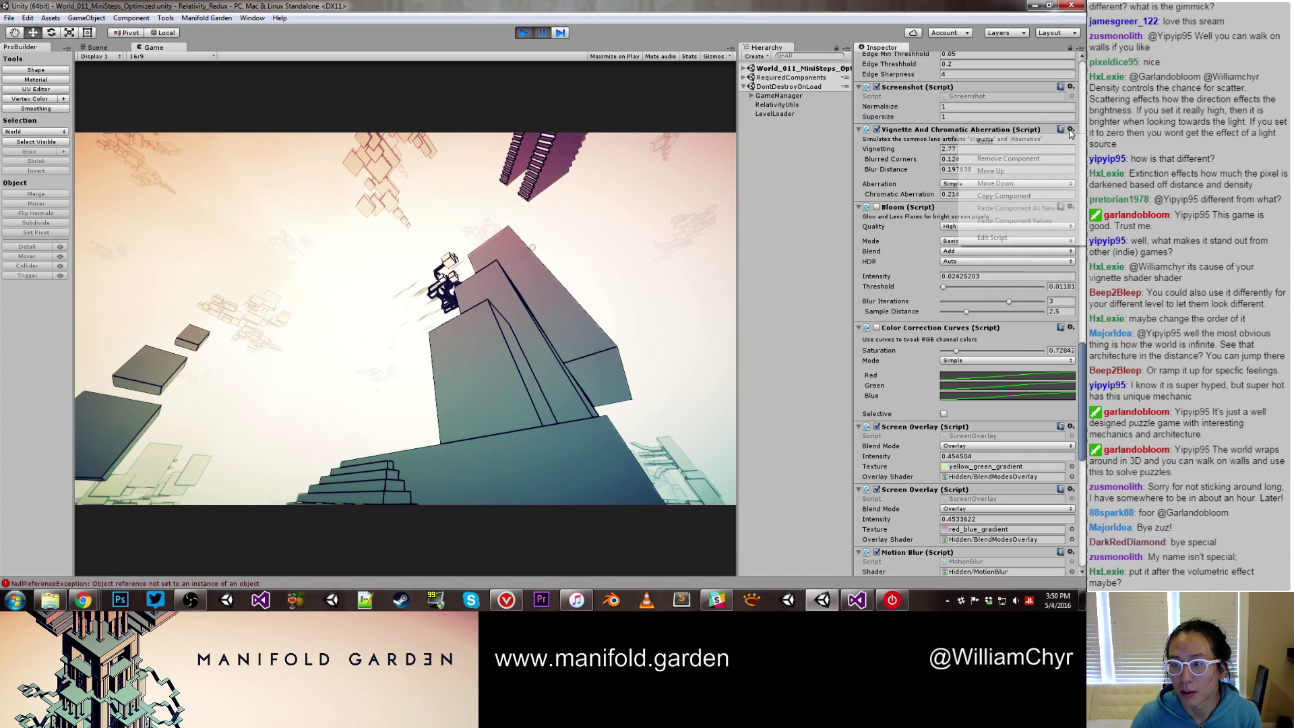
left_click(1048, 174)
scroll(1049, 194, "up", 4)
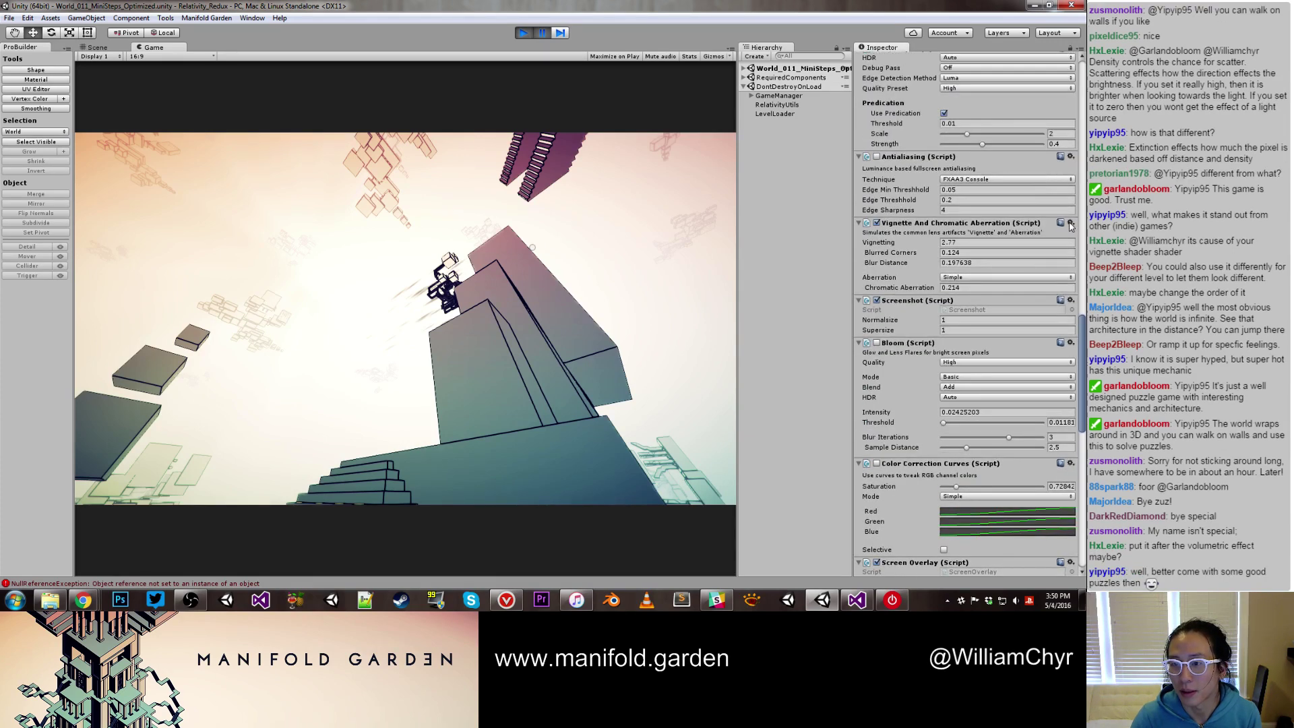
left_click(1070, 224)
left_click(1037, 263)
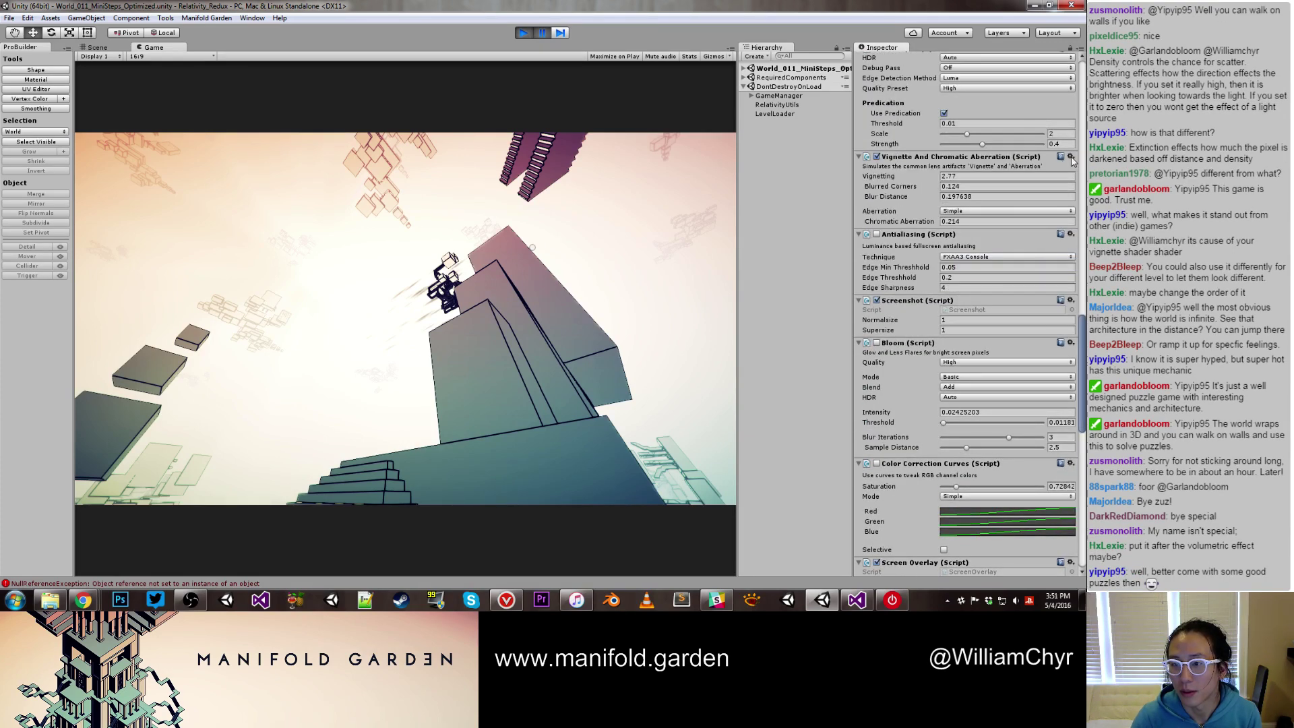
left_click(1071, 158)
left_click(1022, 199)
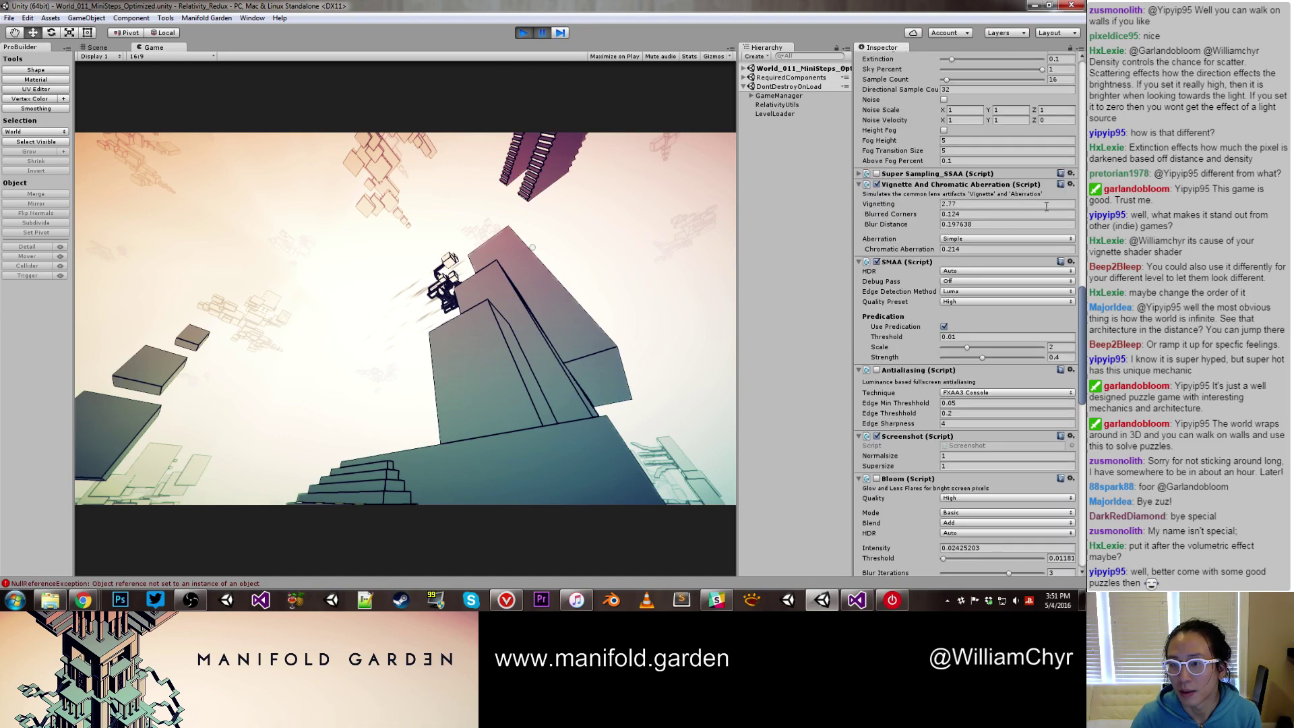
Move the Vignette And Chromatic Aberration component up past Super Sampling_SSAA and above Volumetric Camera, collapsing it along the way
left_click(1071, 185)
left_click(1041, 227)
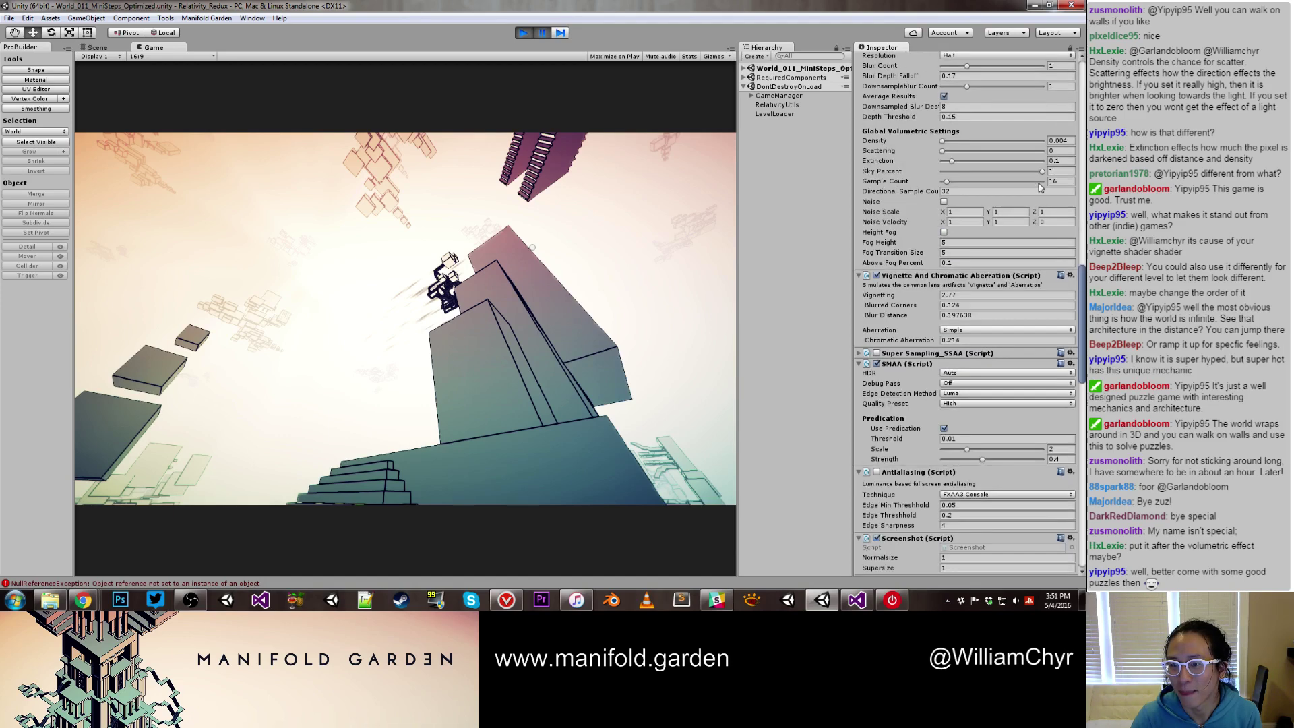
scroll(1048, 236, "up", 5)
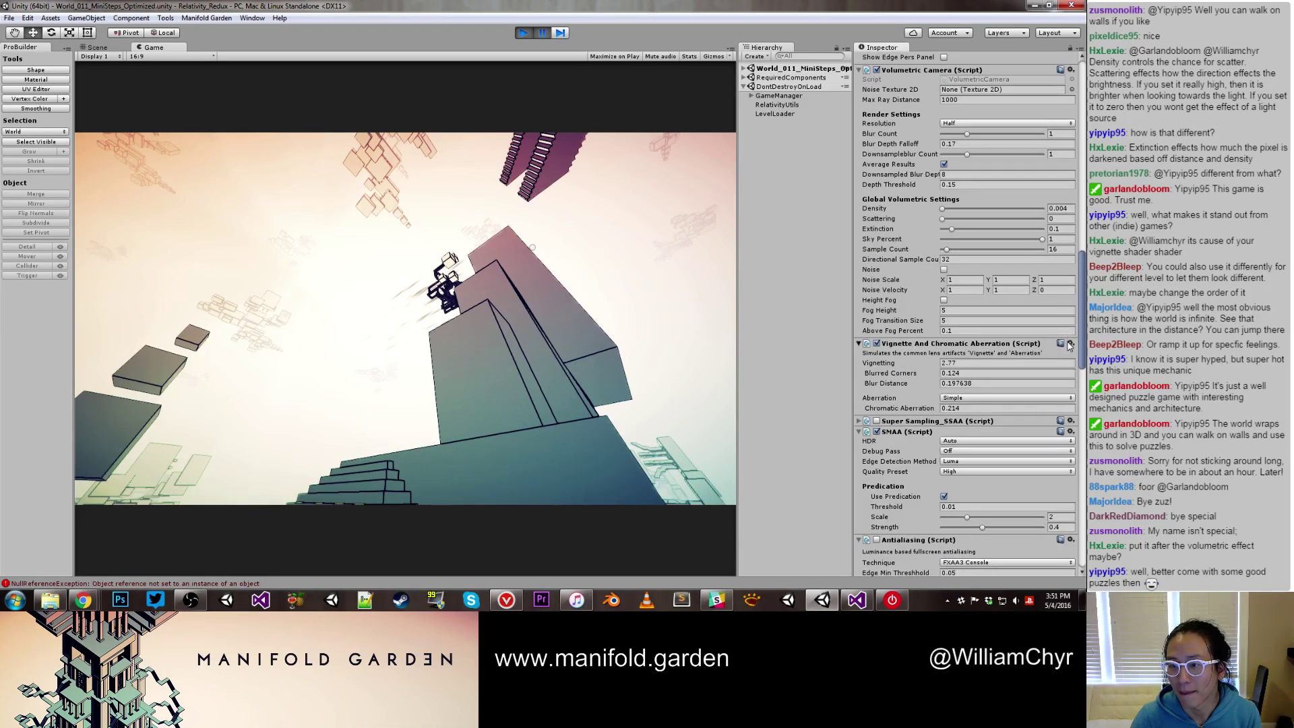
left_click(1066, 345)
left_click(1071, 344)
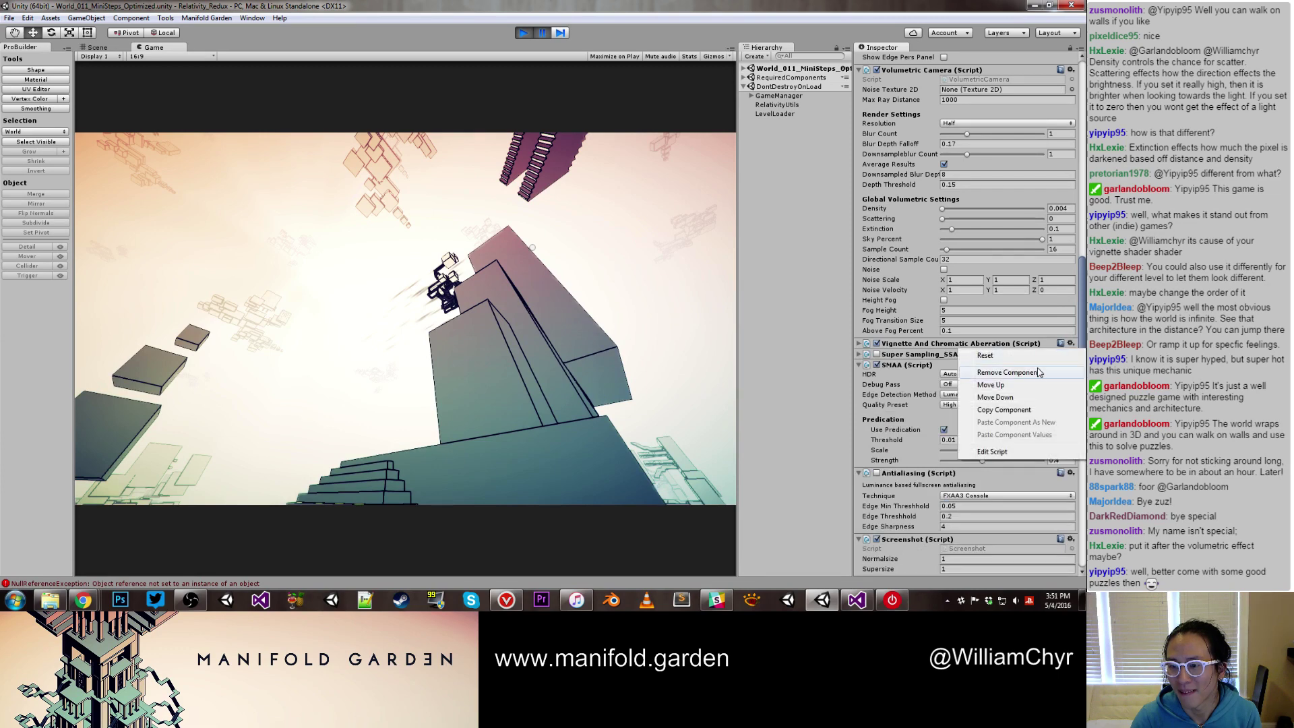
left_click(1030, 385)
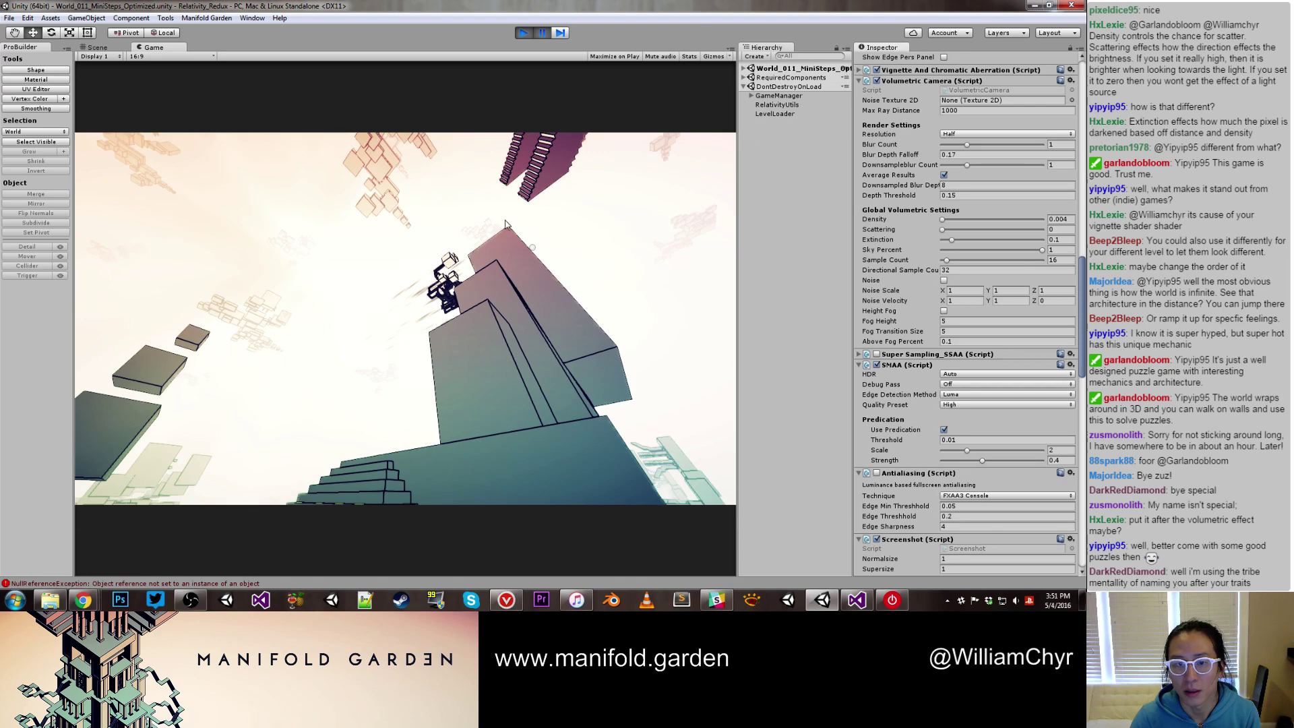
Unpause the game, look around the level, and compare the view with Vignette And Chromatic Aberration off and on
key("ctrl+shift+p")
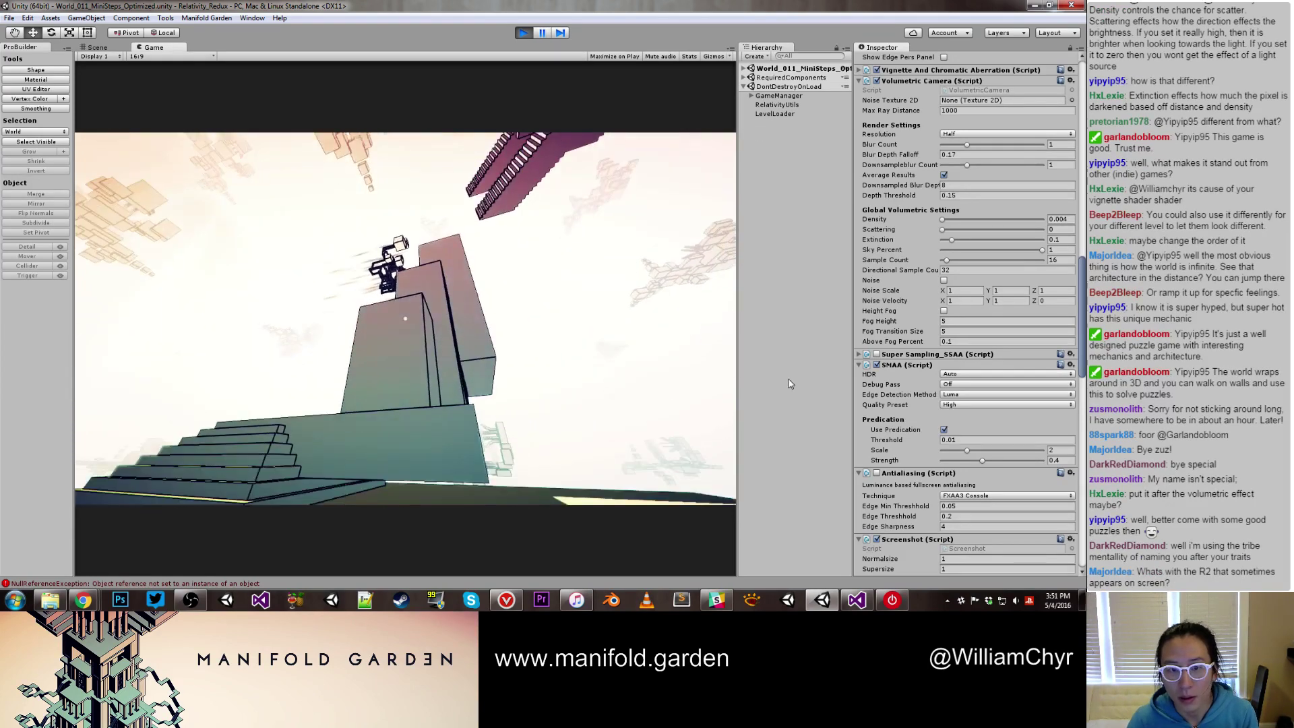
key("w")
key("w")
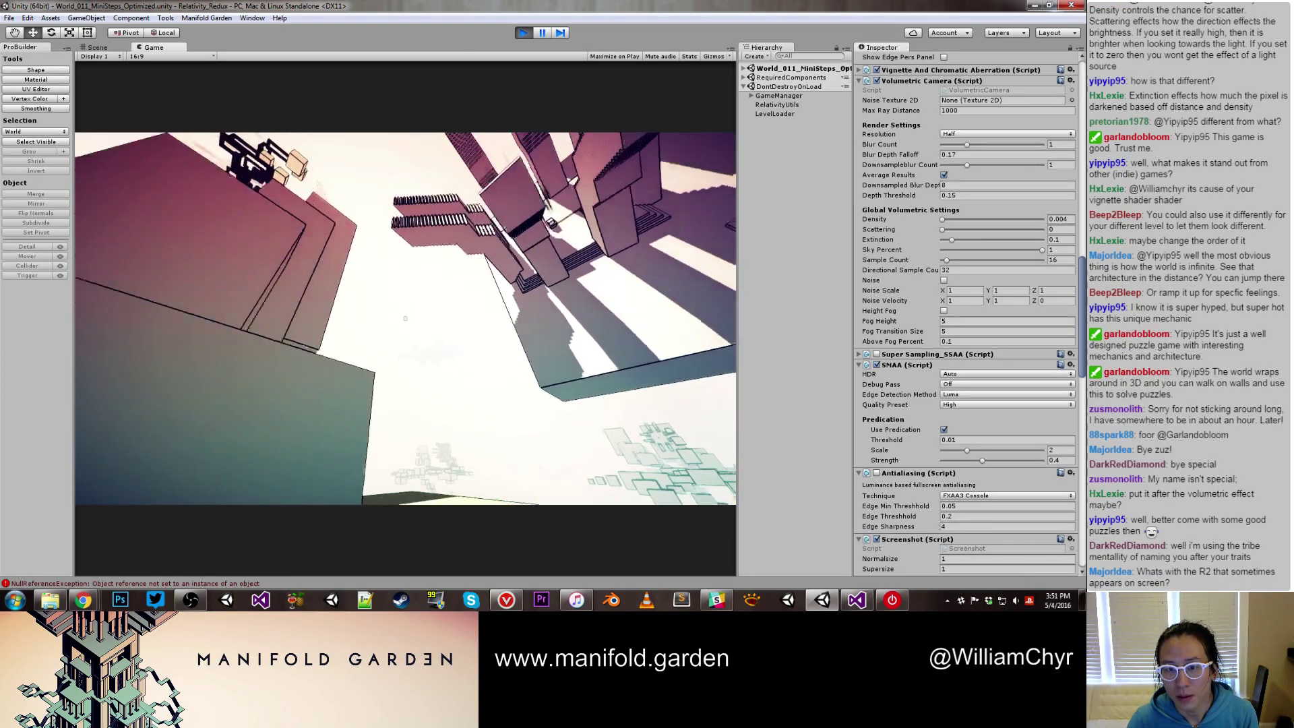
key("Escape")
key("w")
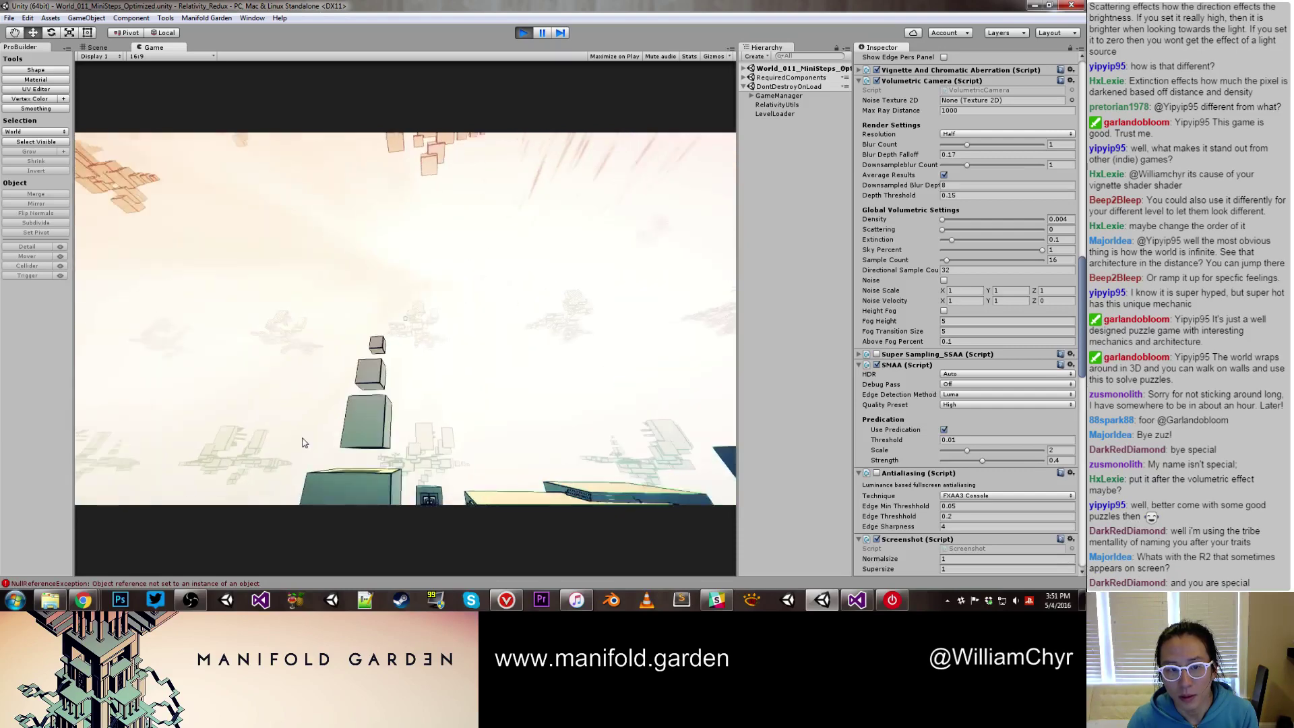
left_click(876, 70)
left_click(876, 70)
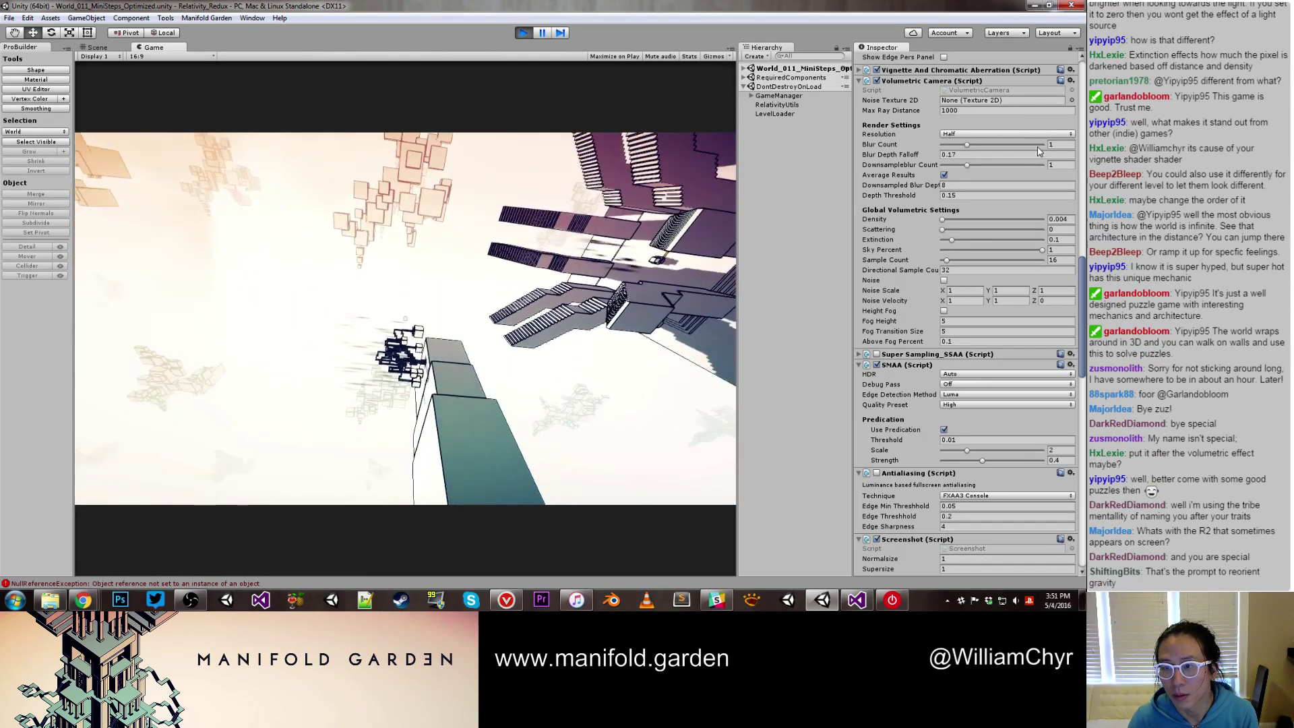
Set the Volumetric Camera's Density to 0.003 after trying 0.002, and move Vignette And Chromatic Aberration back below it
key("BackSpace")
type("2")
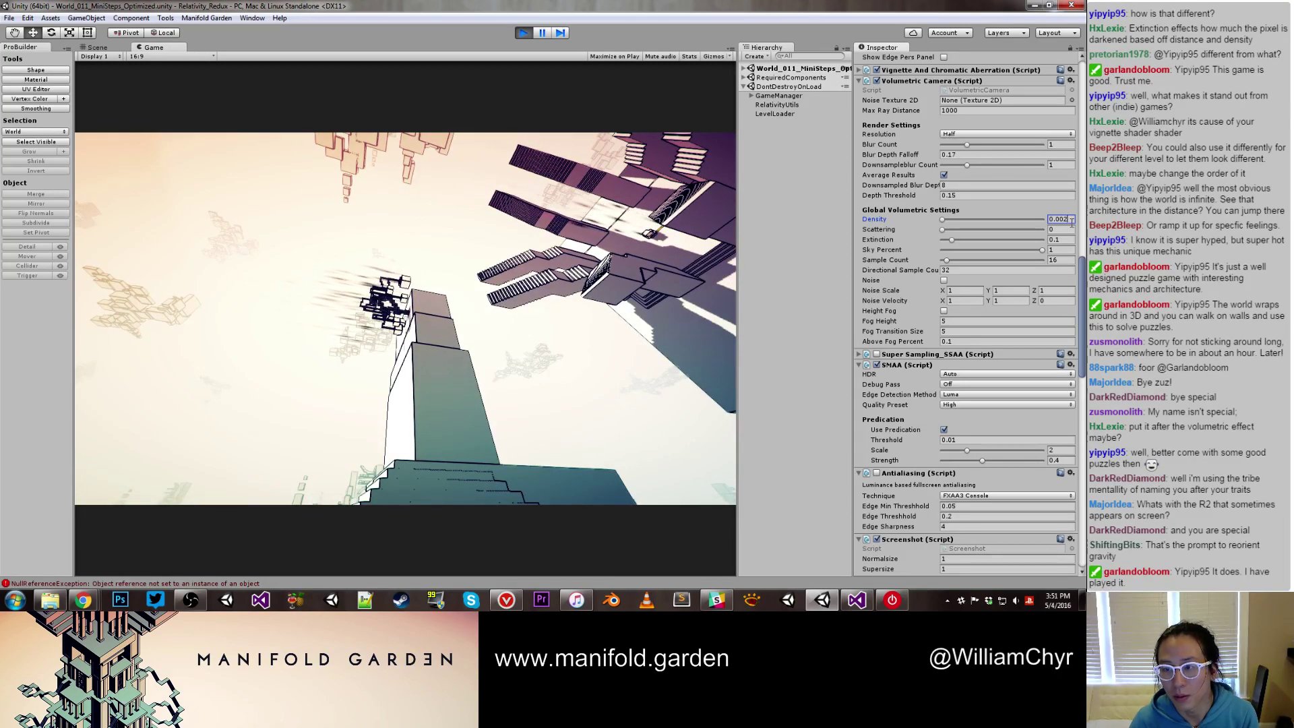
key("BackSpace")
type("3")
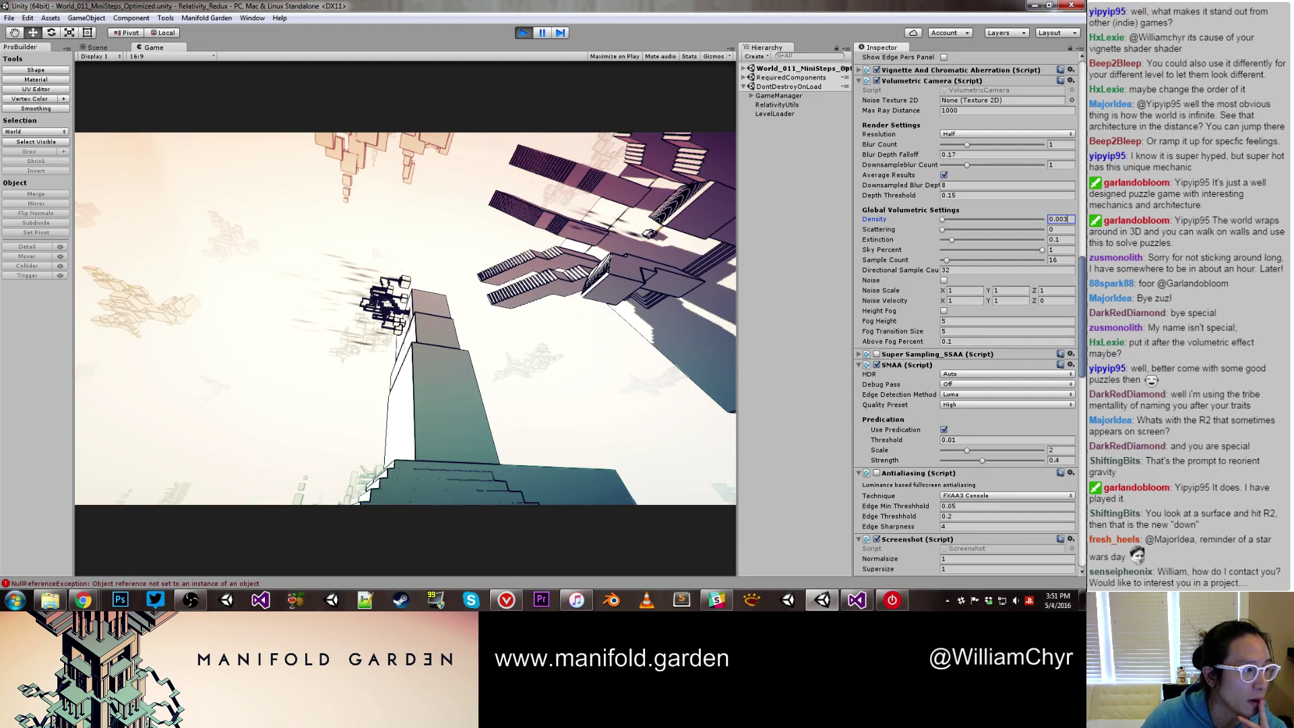
left_click(1071, 70)
left_click(996, 124)
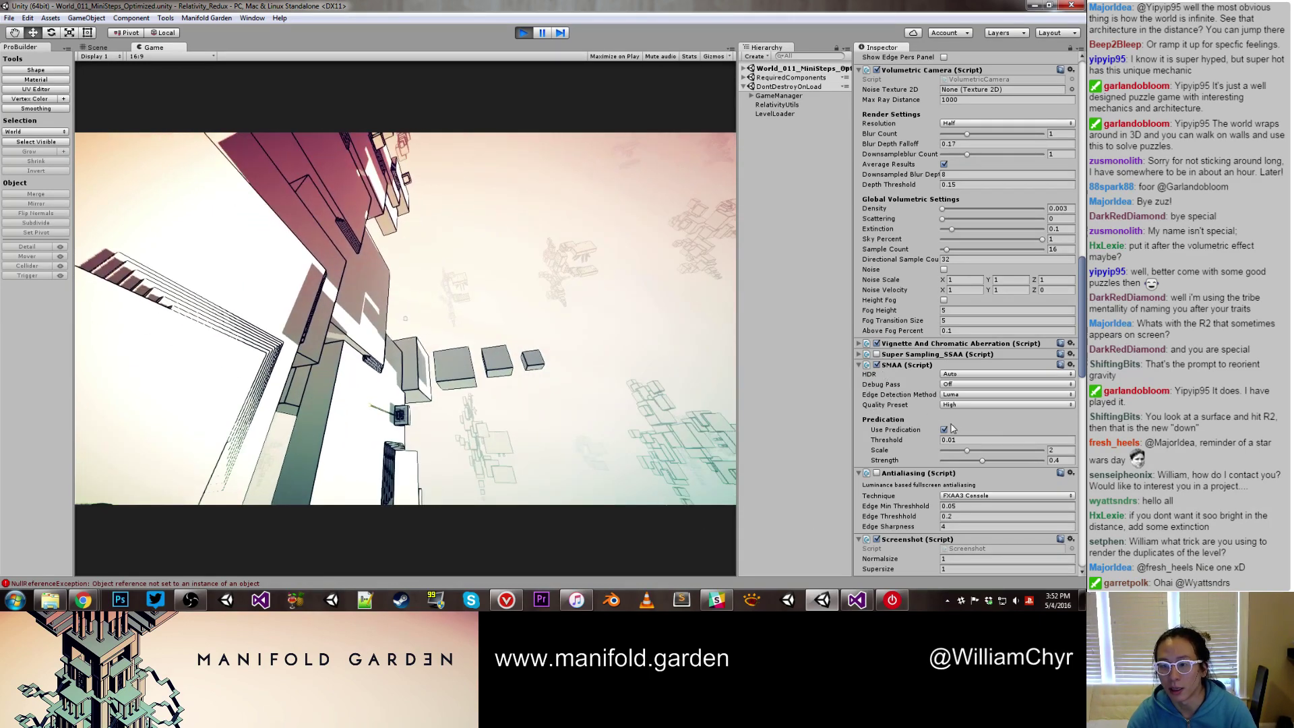
Search the hierarchy for "camera", select the Main Camera, and set its Volumetric Camera Extinction to 0.15
scroll(952, 428, "down", 10)
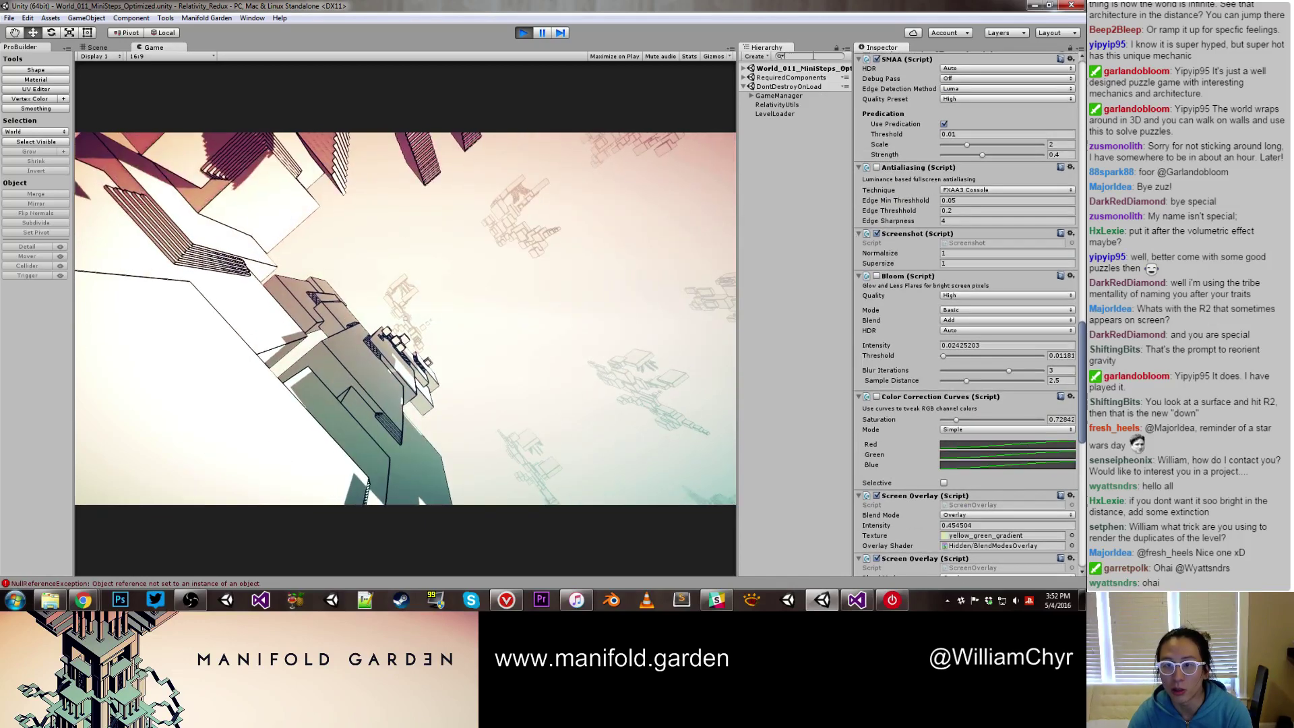
type("camera")
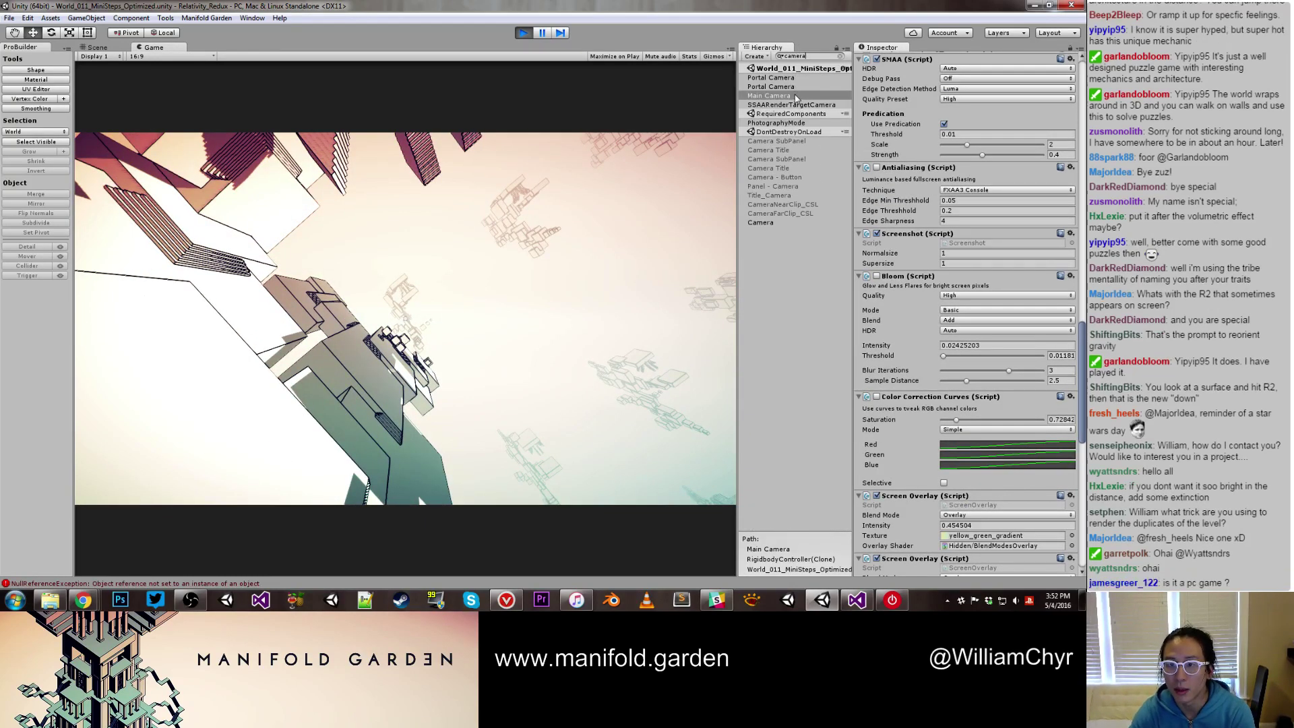
left_click(782, 96)
scroll(979, 157, "up", 3)
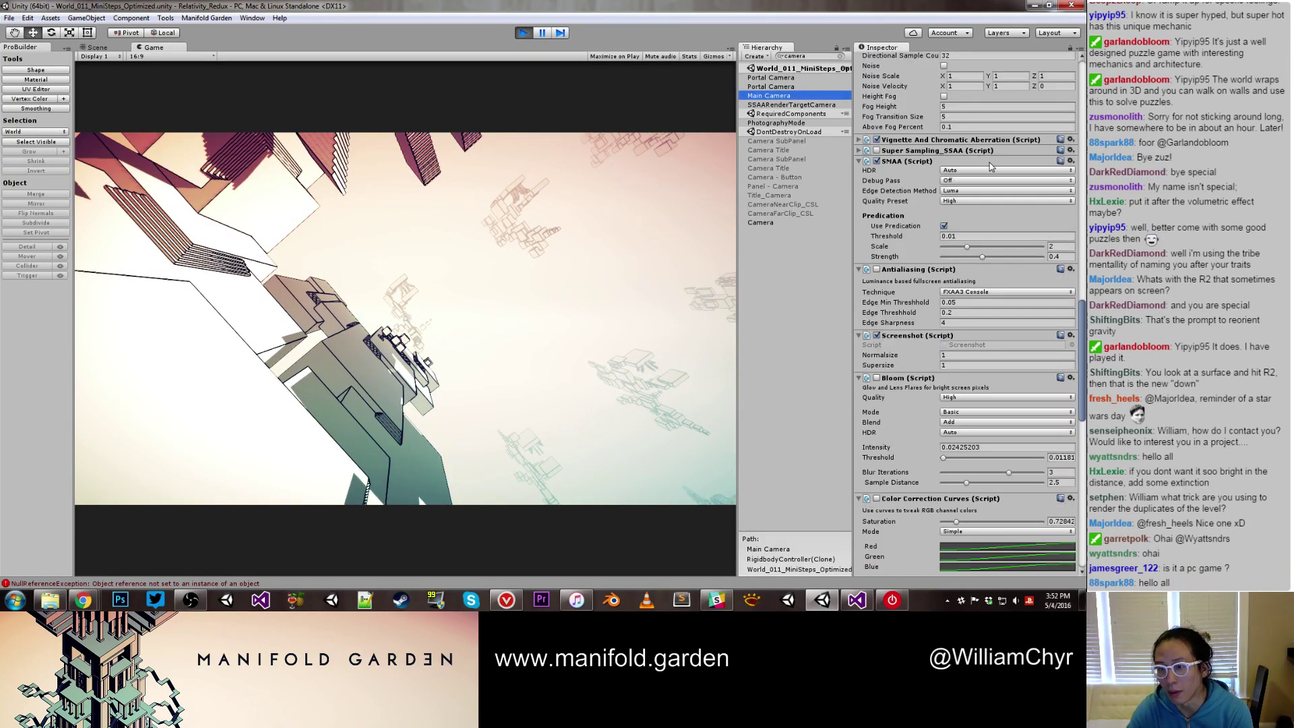
scroll(990, 166, "up", 4)
scroll(996, 167, "up", 3)
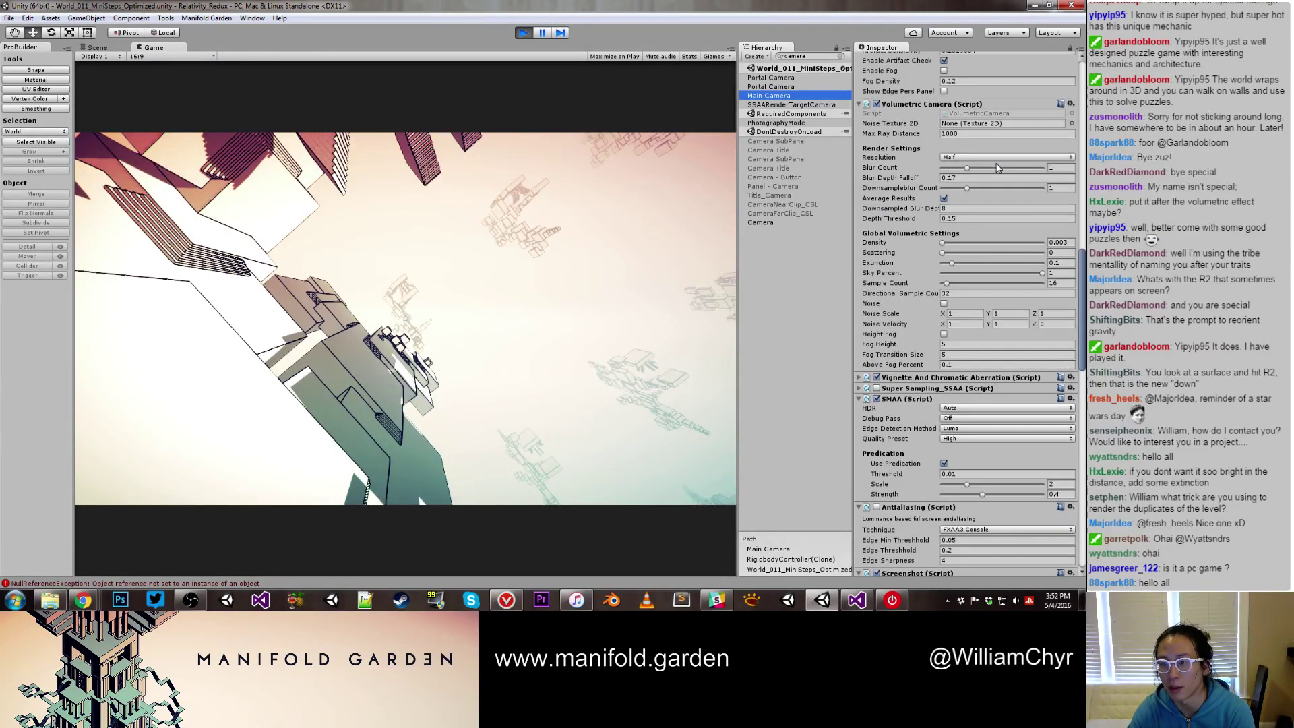
scroll(997, 166, "up", 1)
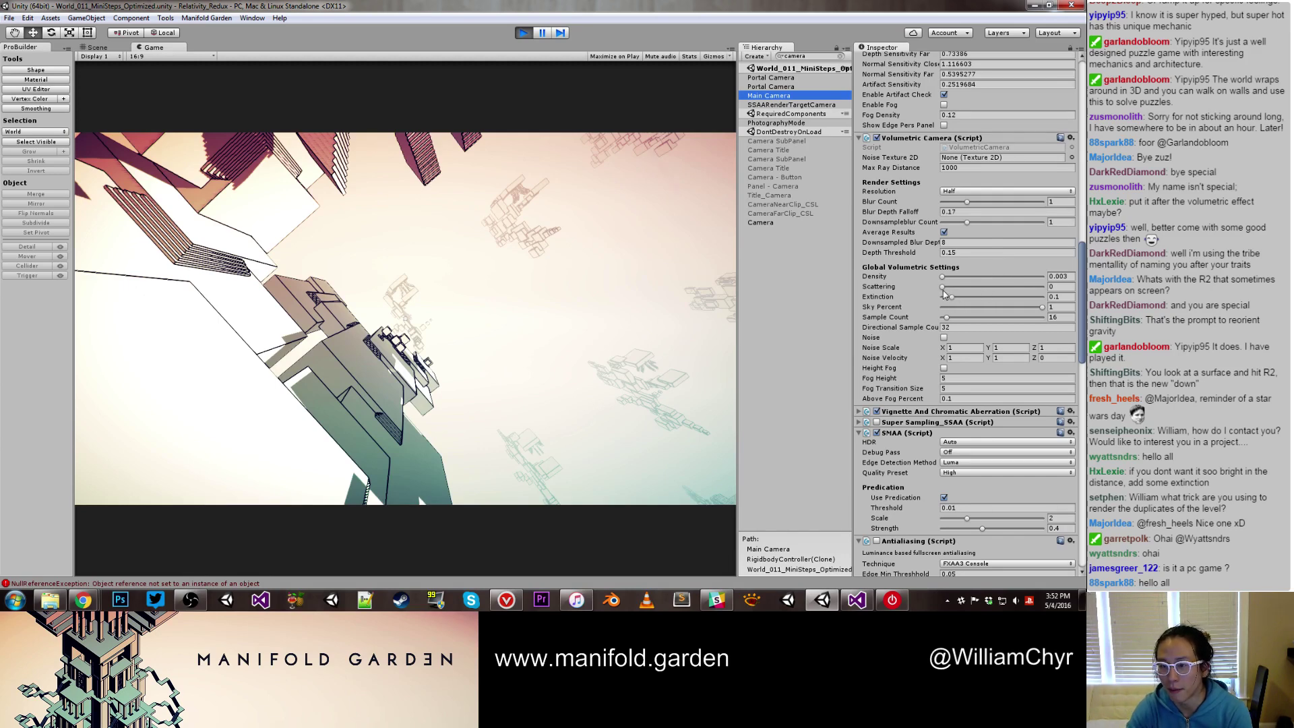
mouse_move(951, 299)
left_mouse_down()
mouse_move(1038, 302)
mouse_move(928, 300)
mouse_move(958, 300)
left_mouse_up()
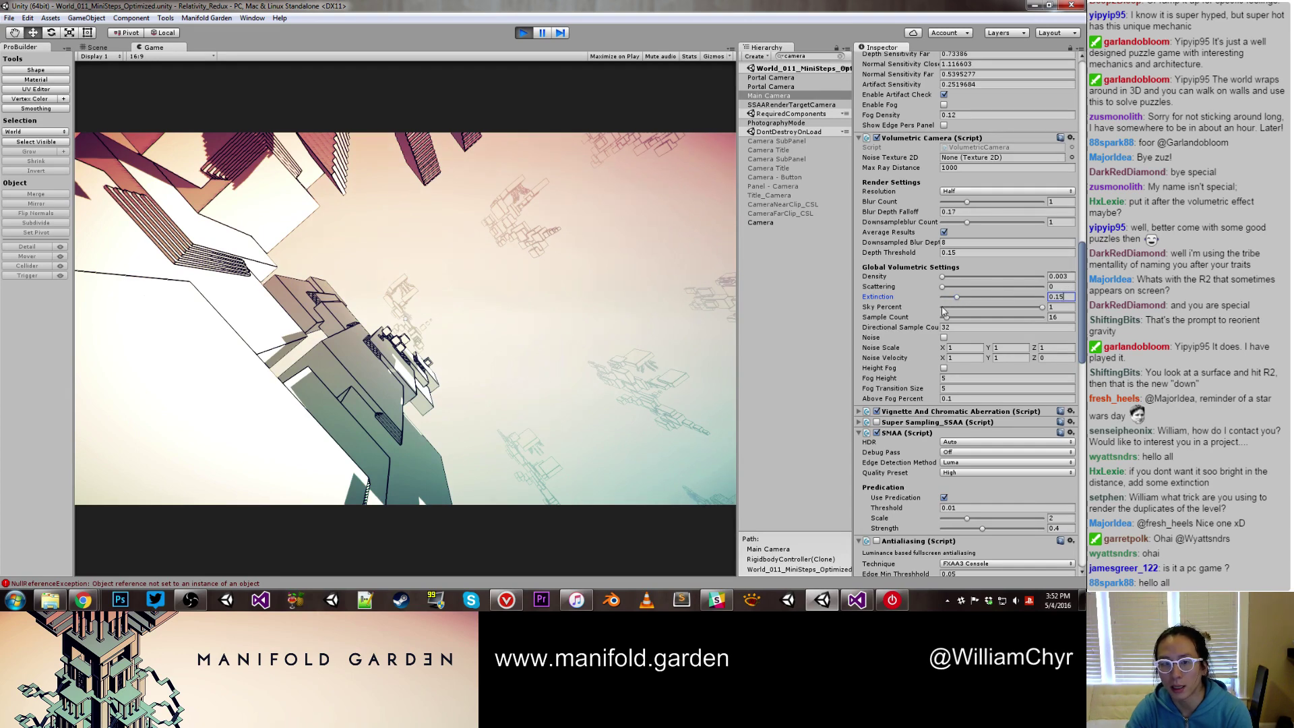
Look around the running level and set the Volumetric Camera's Max Ray Distance to 200
left_click(704, 325)
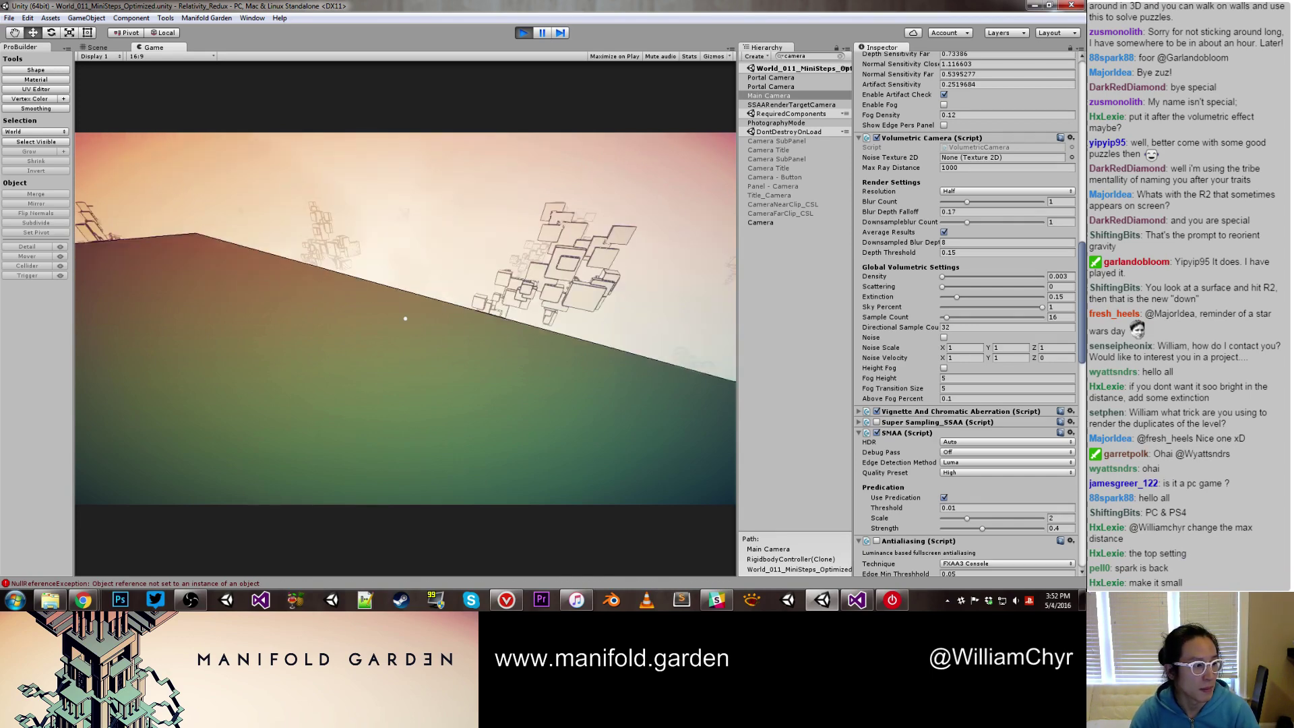
key("alt+Tab")
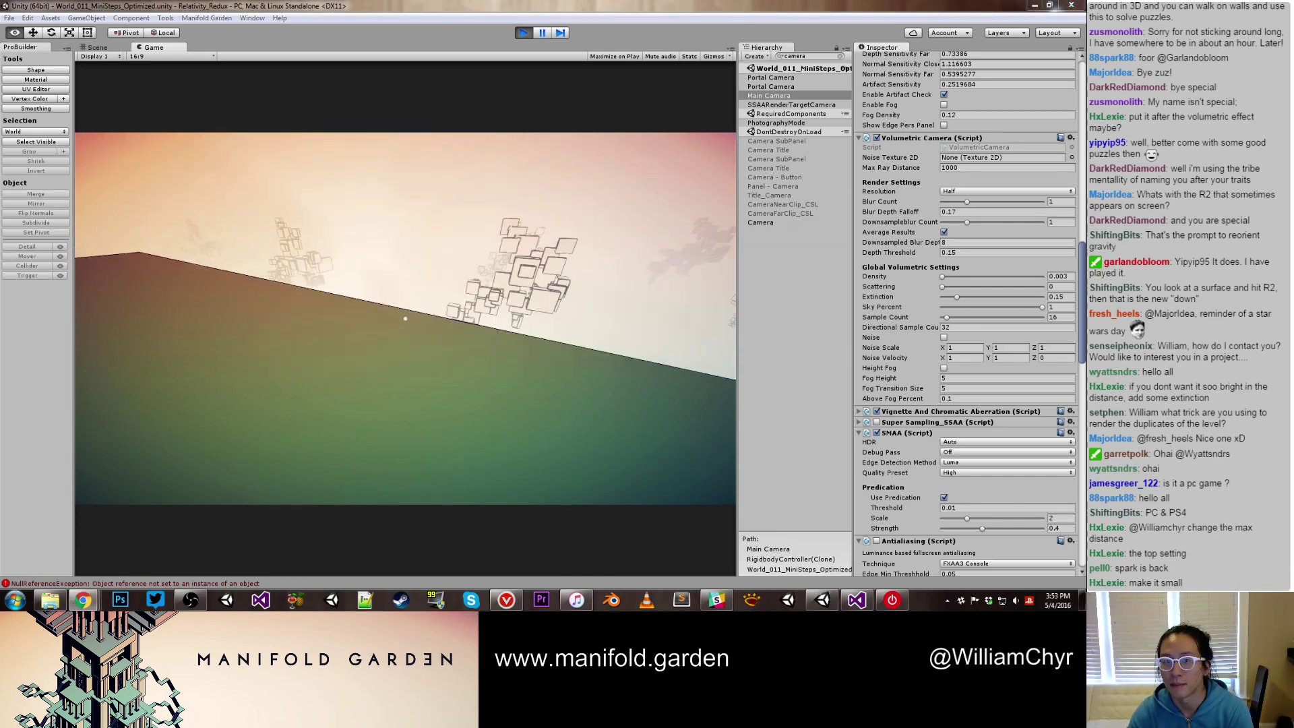
left_click(909, 168)
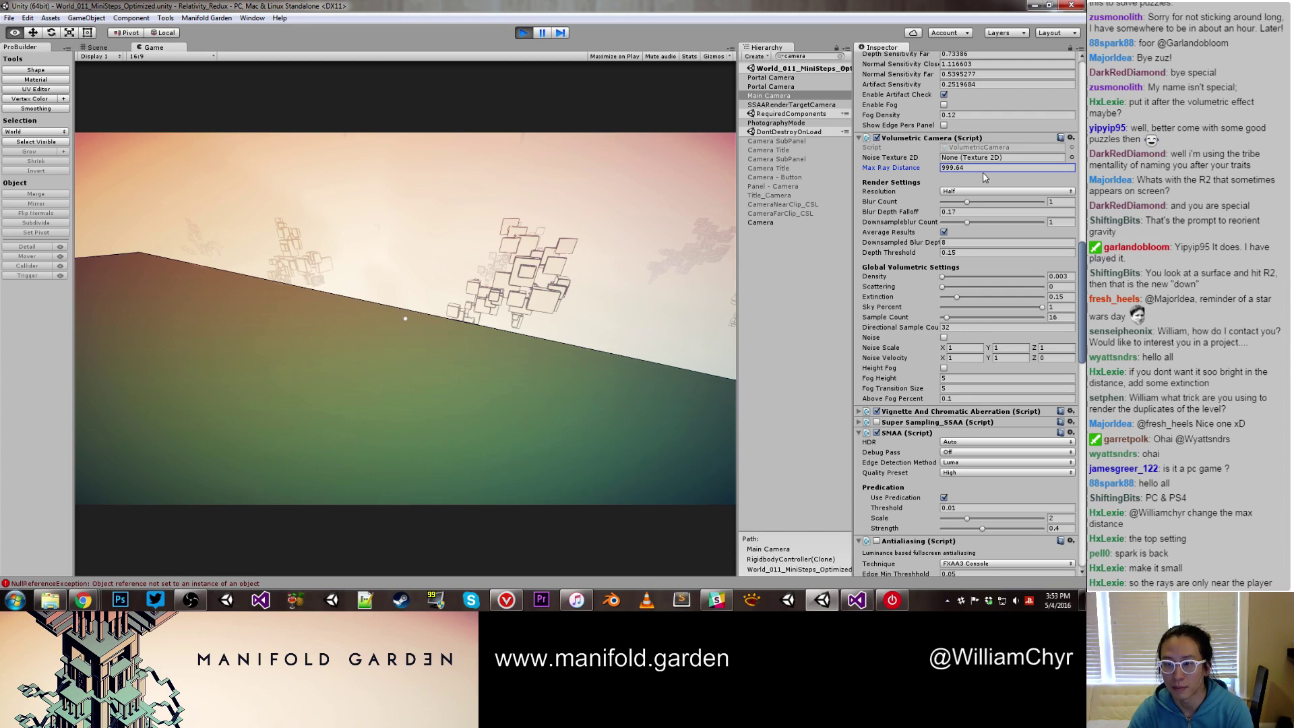
type("200")
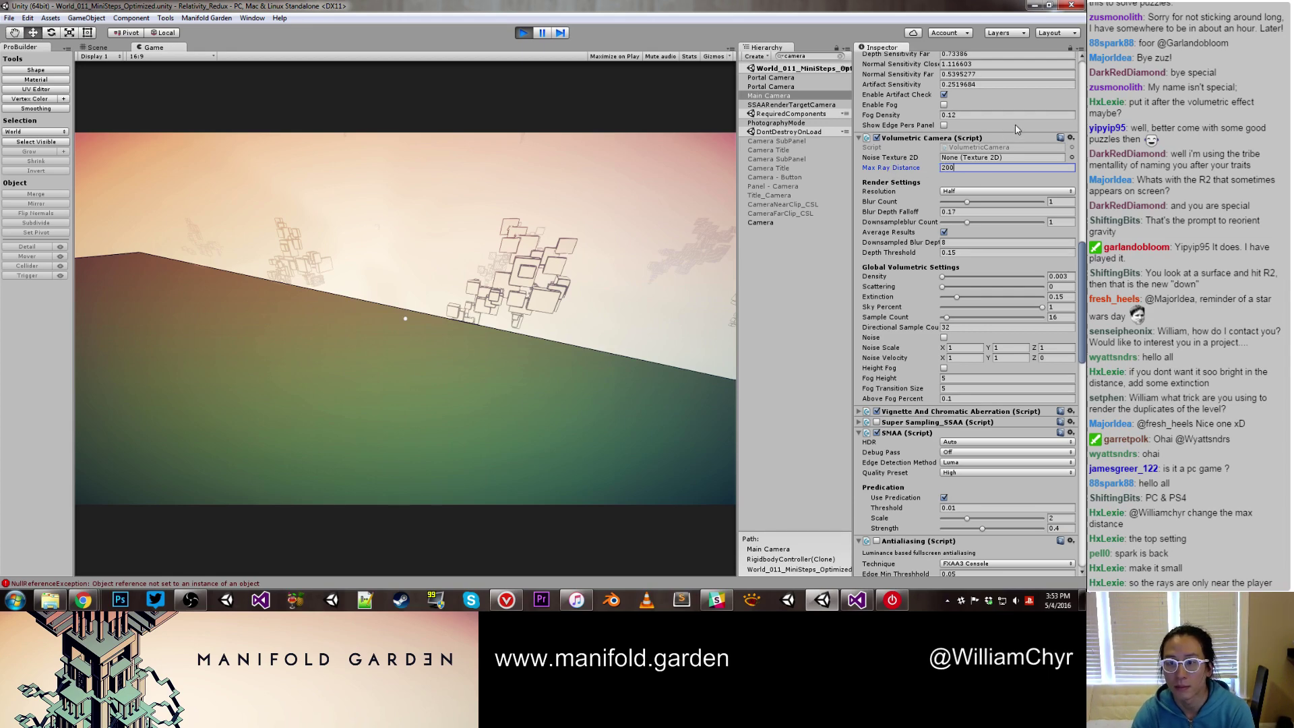
Walk around the level and switch gravity surfaces to judge the volumetric lighting with the shorter ray distance
left_click(676, 252)
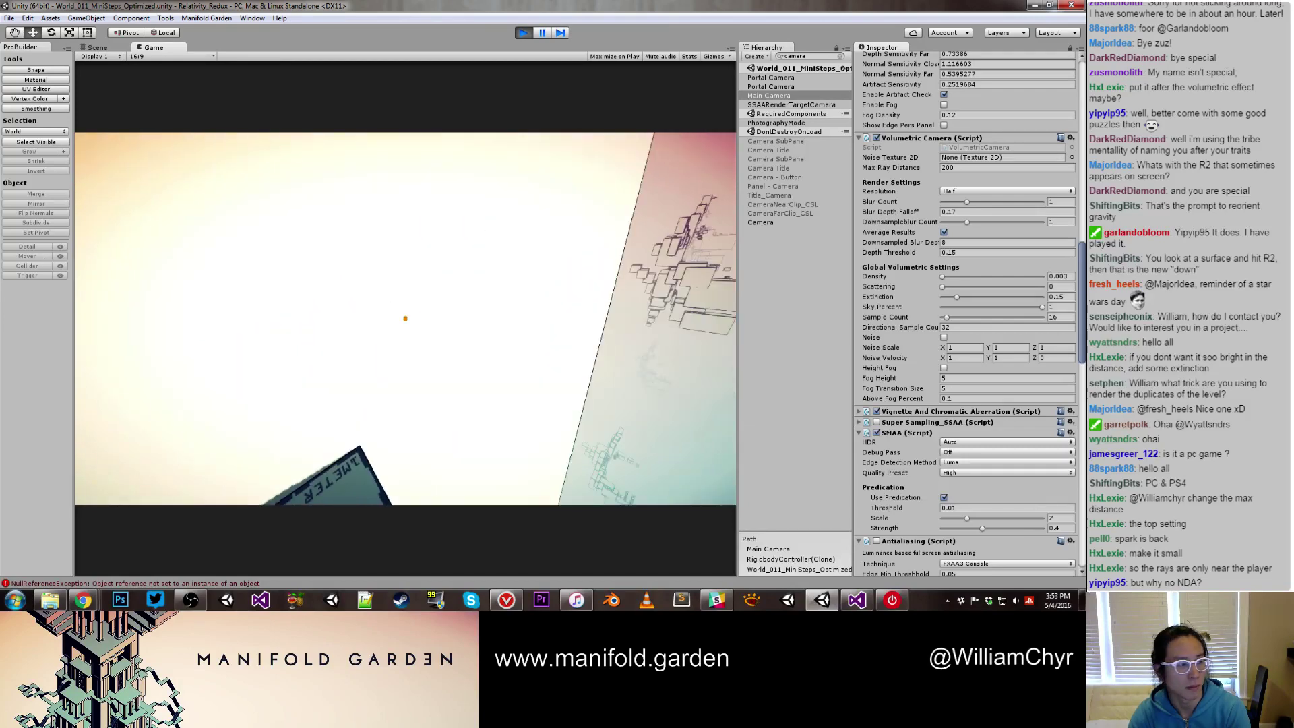
left_click(405, 318)
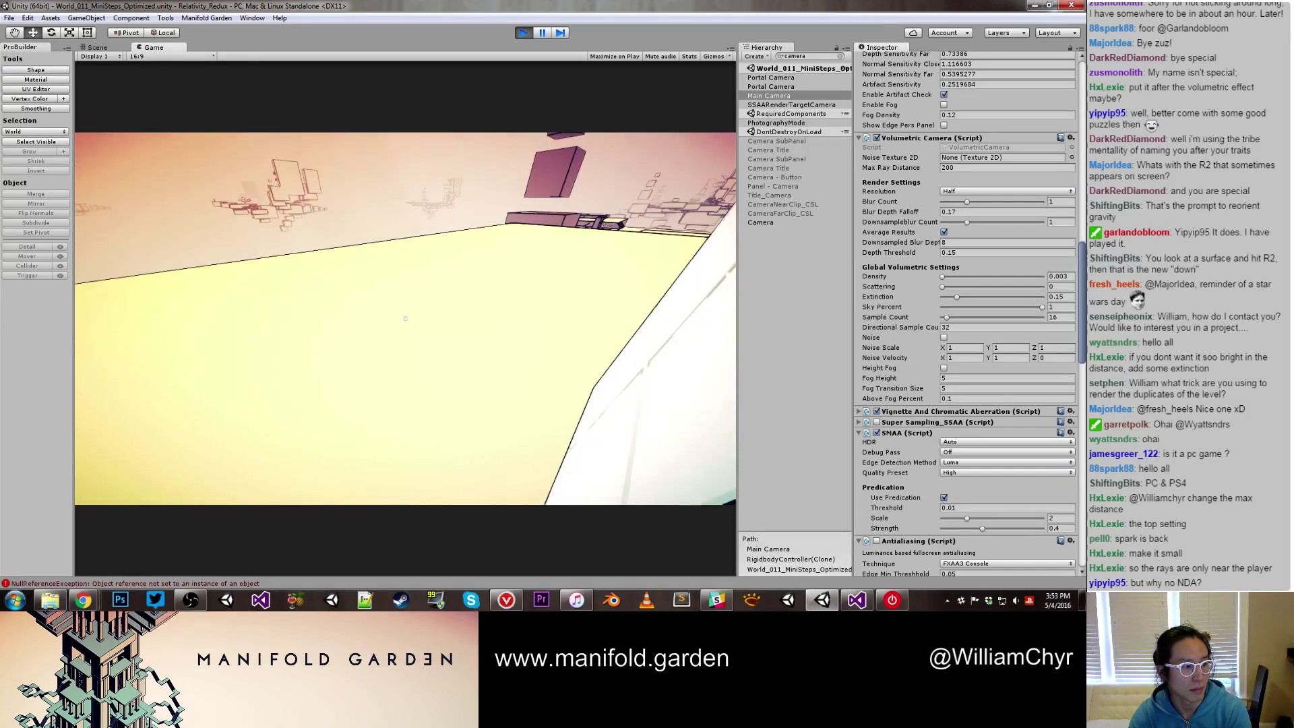
key("w")
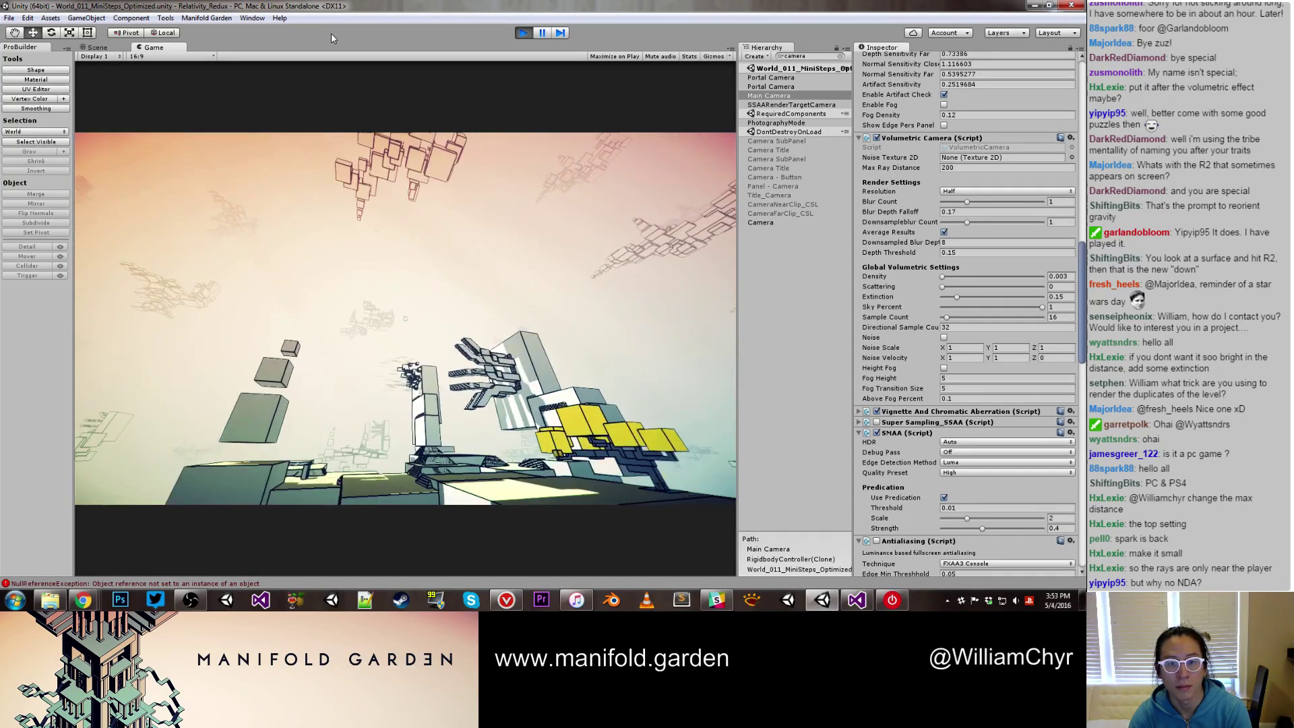
left_click(422, 139)
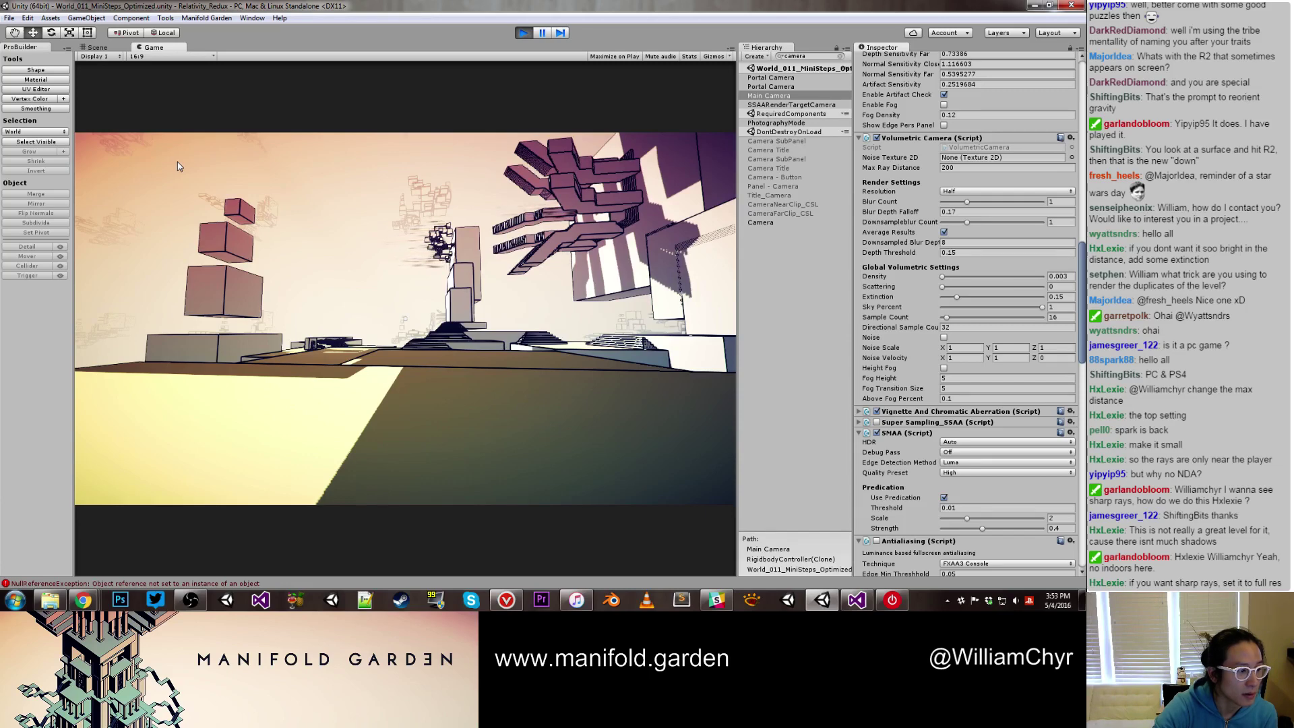
Set the Volumetric Camera's render Resolution to Full, check the running level, and stop the play session
left_click(964, 191)
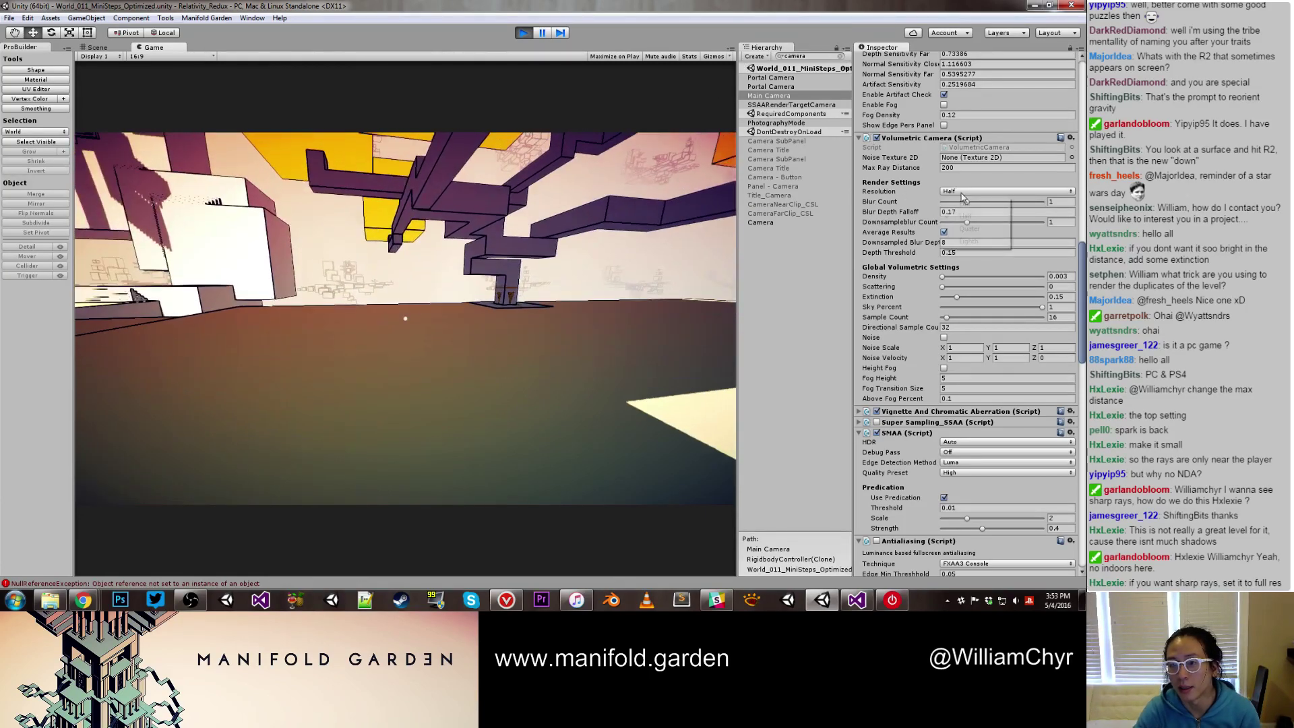
left_click(964, 203)
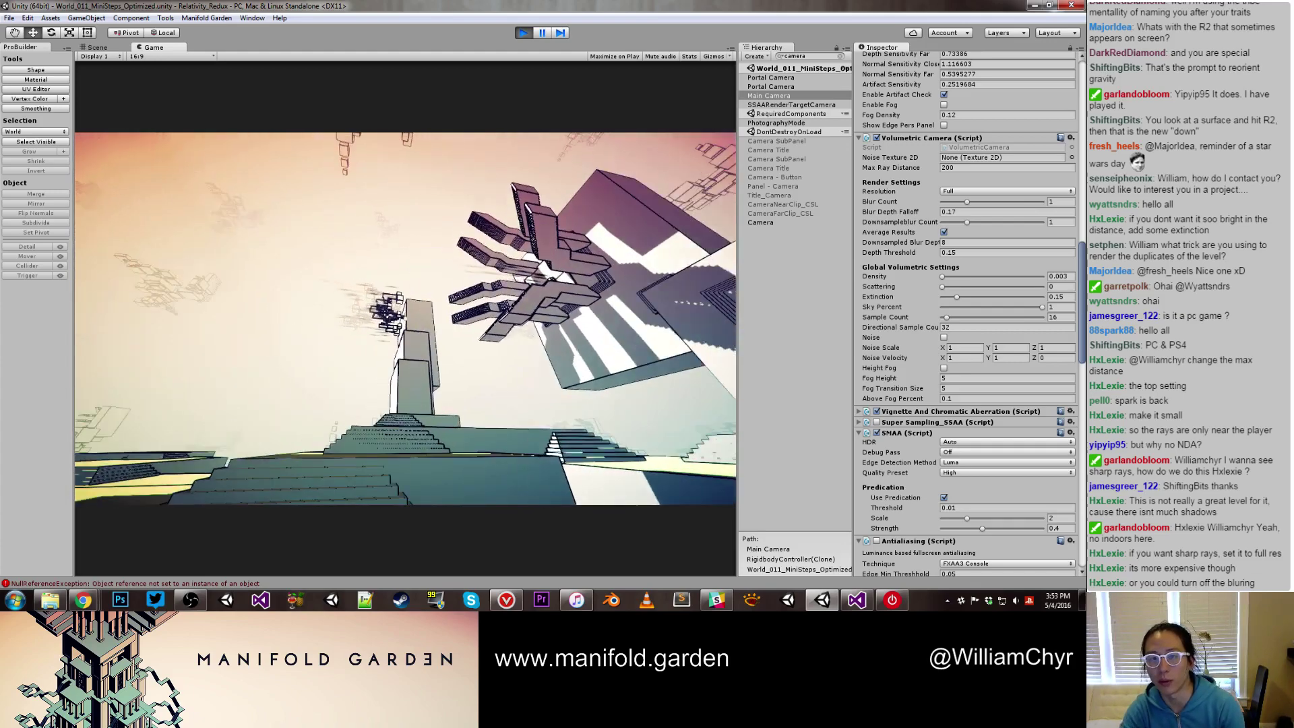
key("Escape")
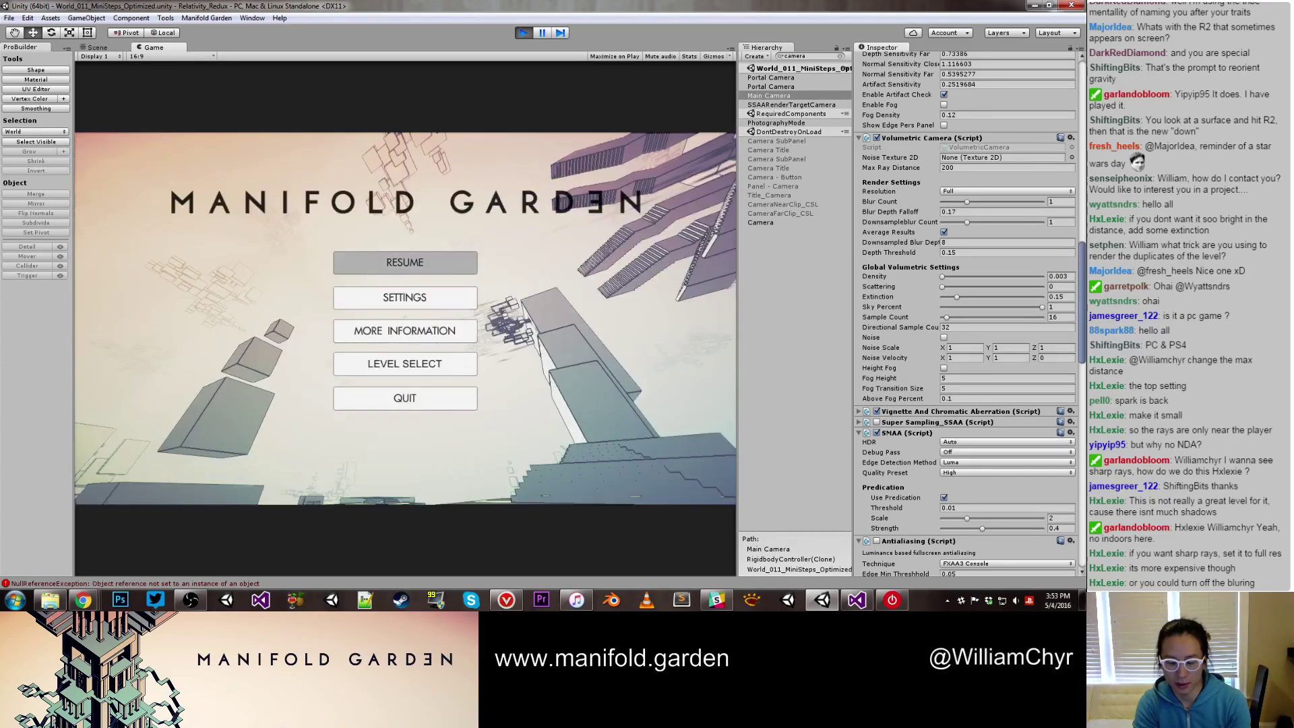
left_click(524, 33)
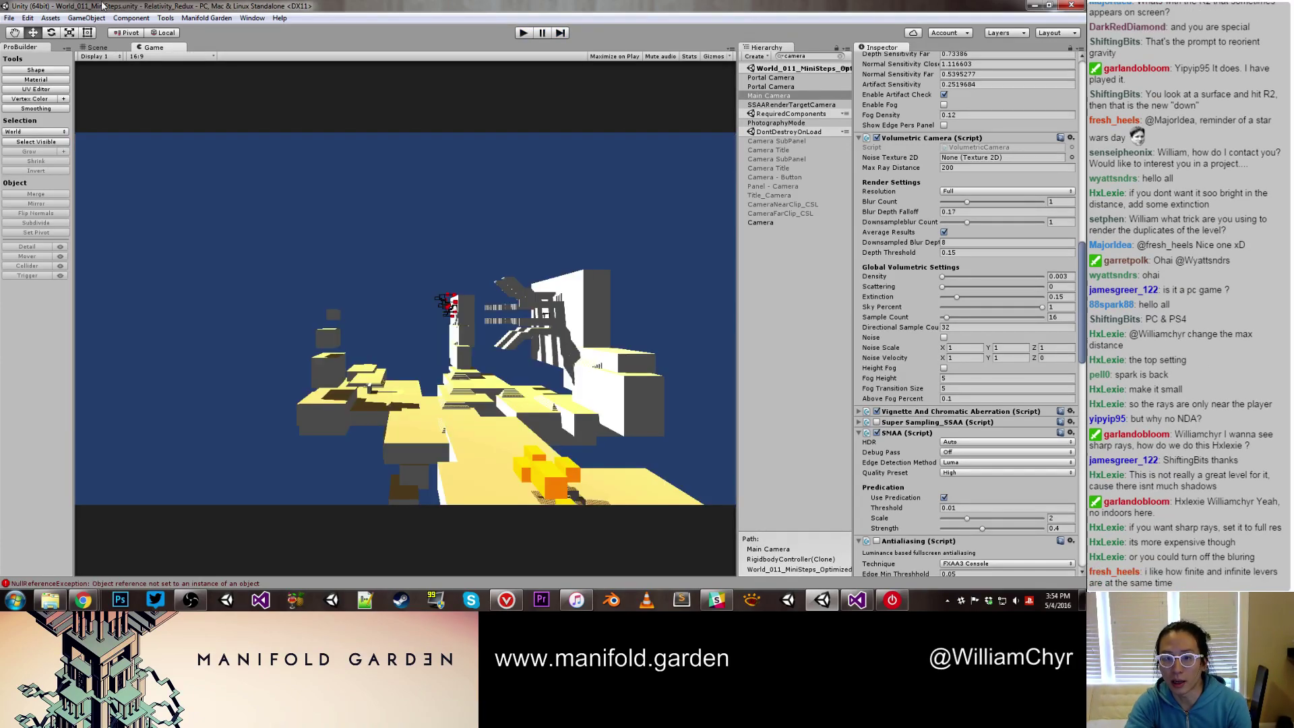
Clear the hierarchy search and inspect the components of the LevelSystems and Directional Light objects
left_click(839, 56)
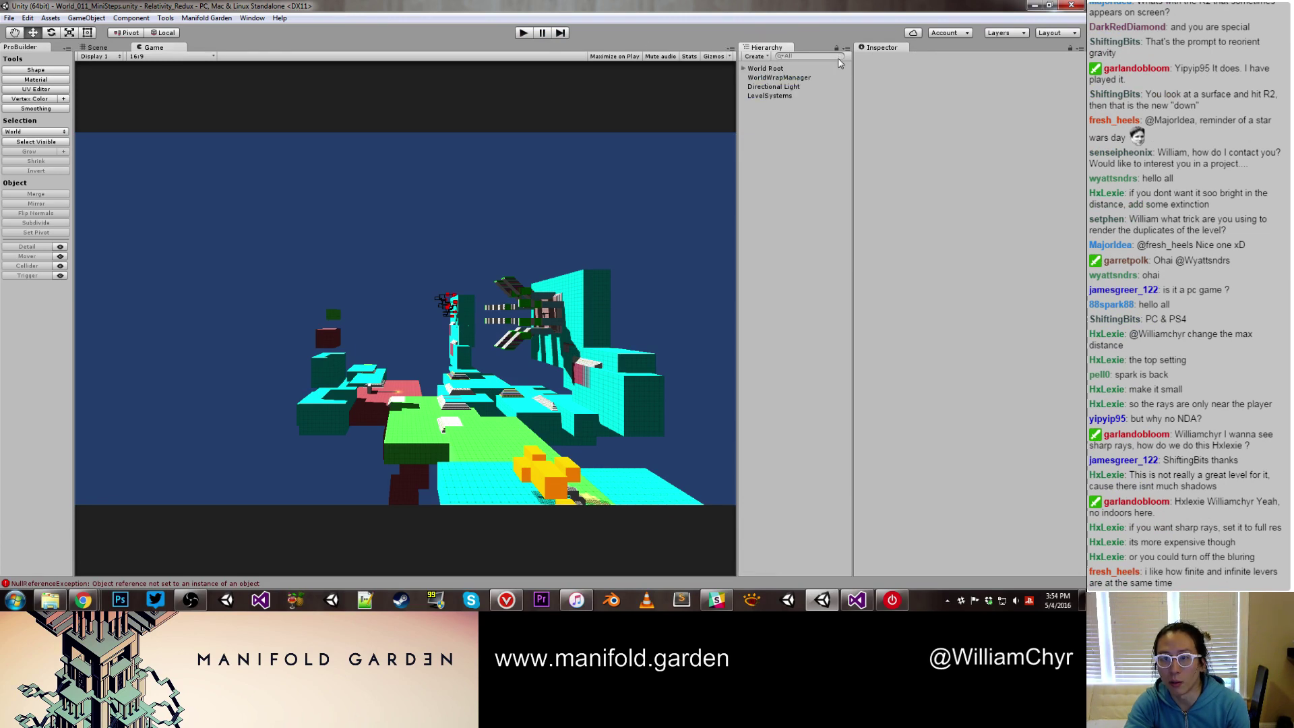
left_click(770, 97)
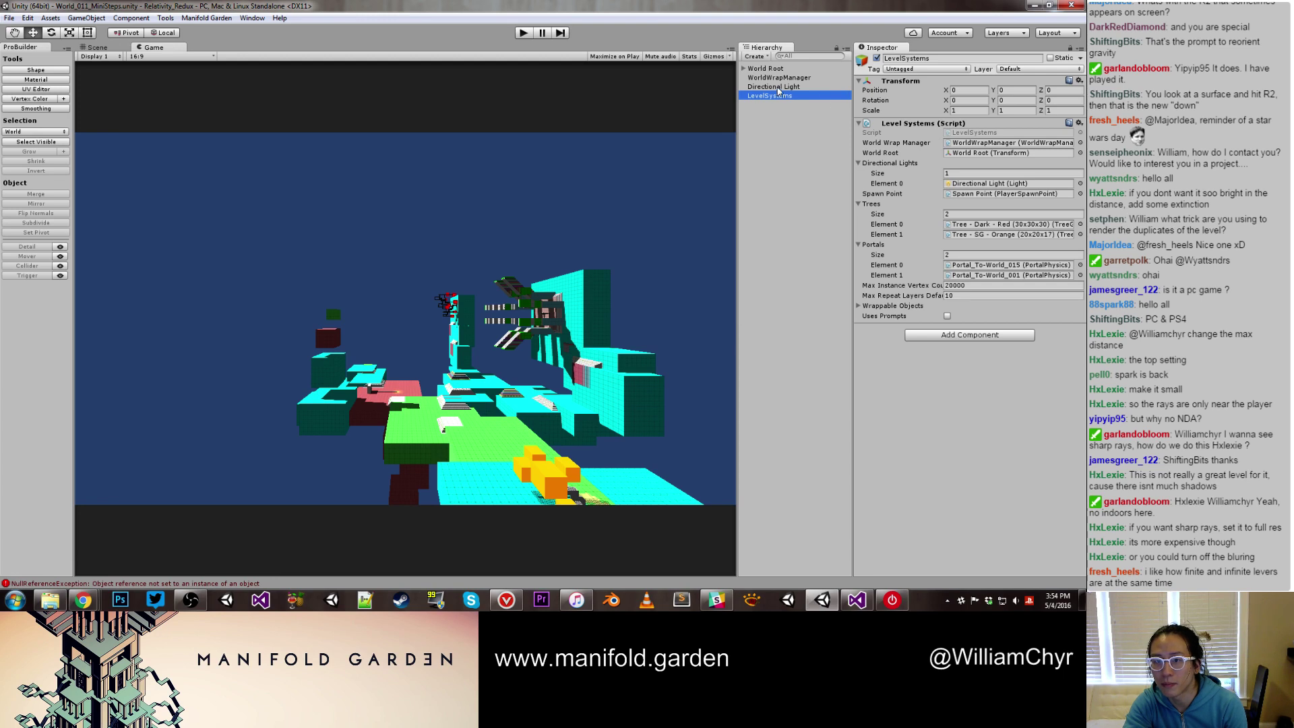
left_click(779, 89)
left_click(876, 325)
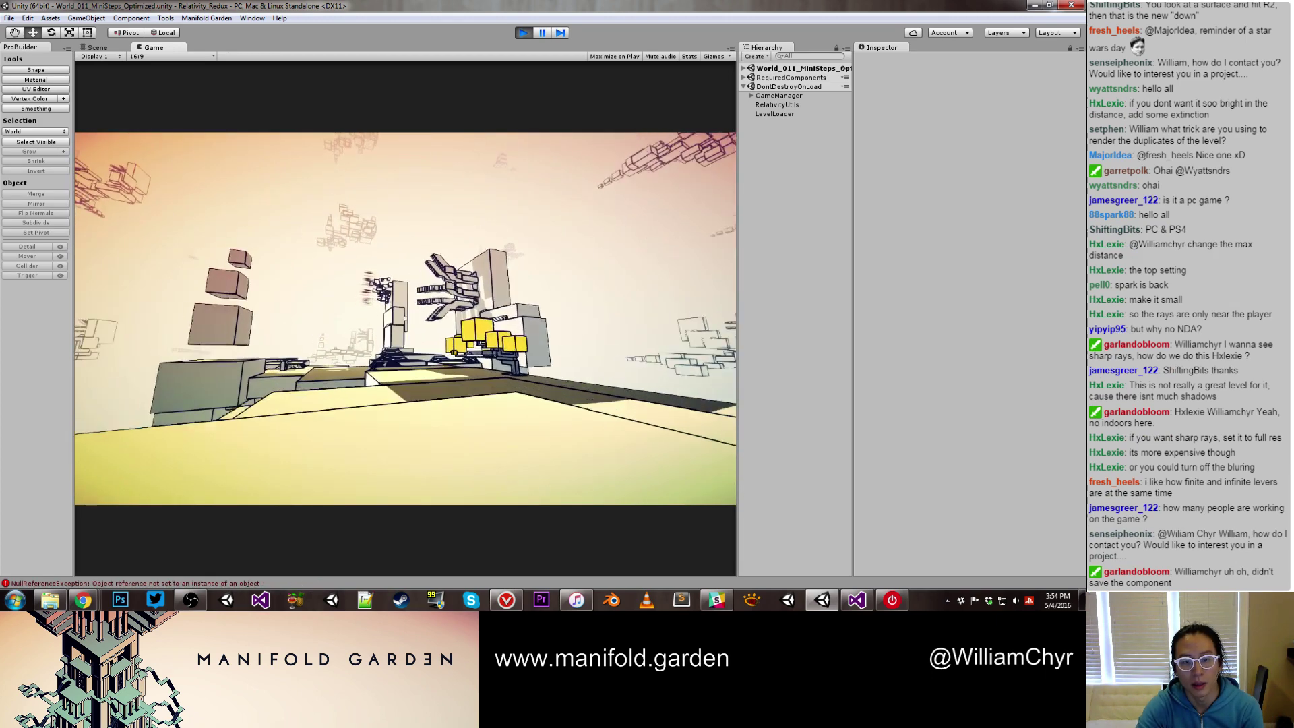
Walk around the restarted level past the orange tree and the stairs to judge its look
key("w")
key("w")
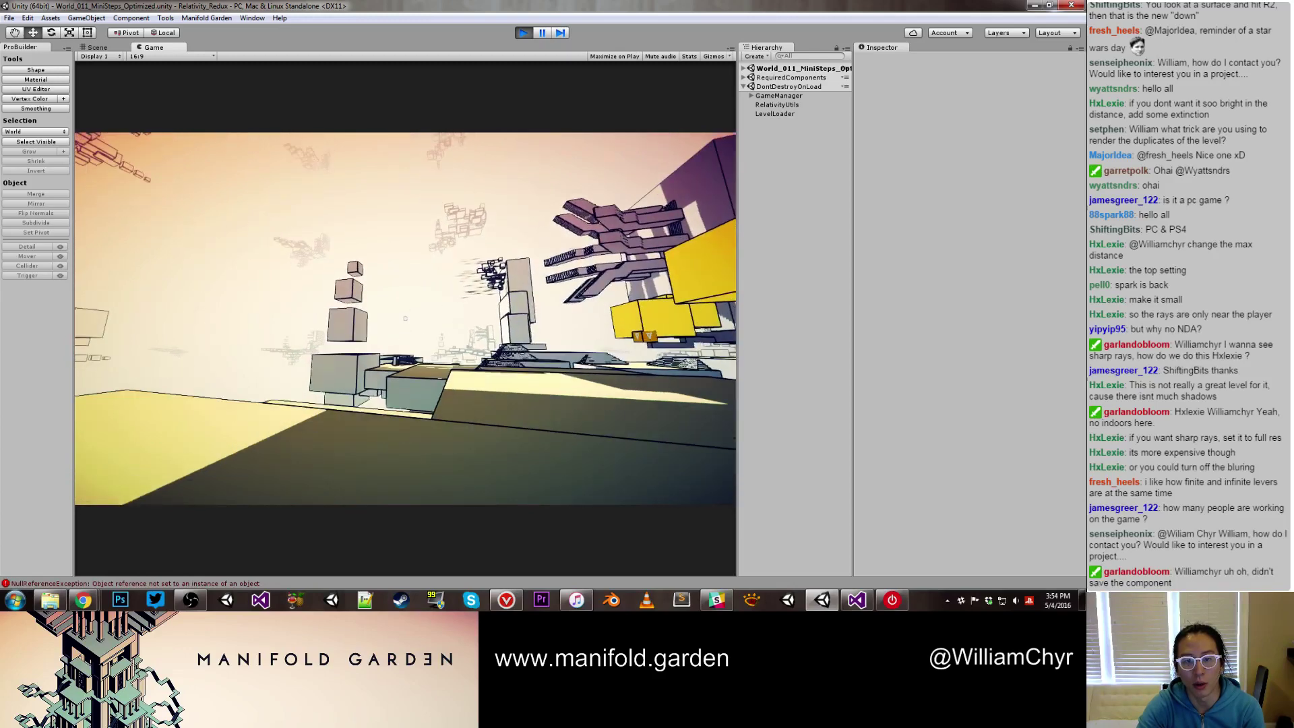
key("w")
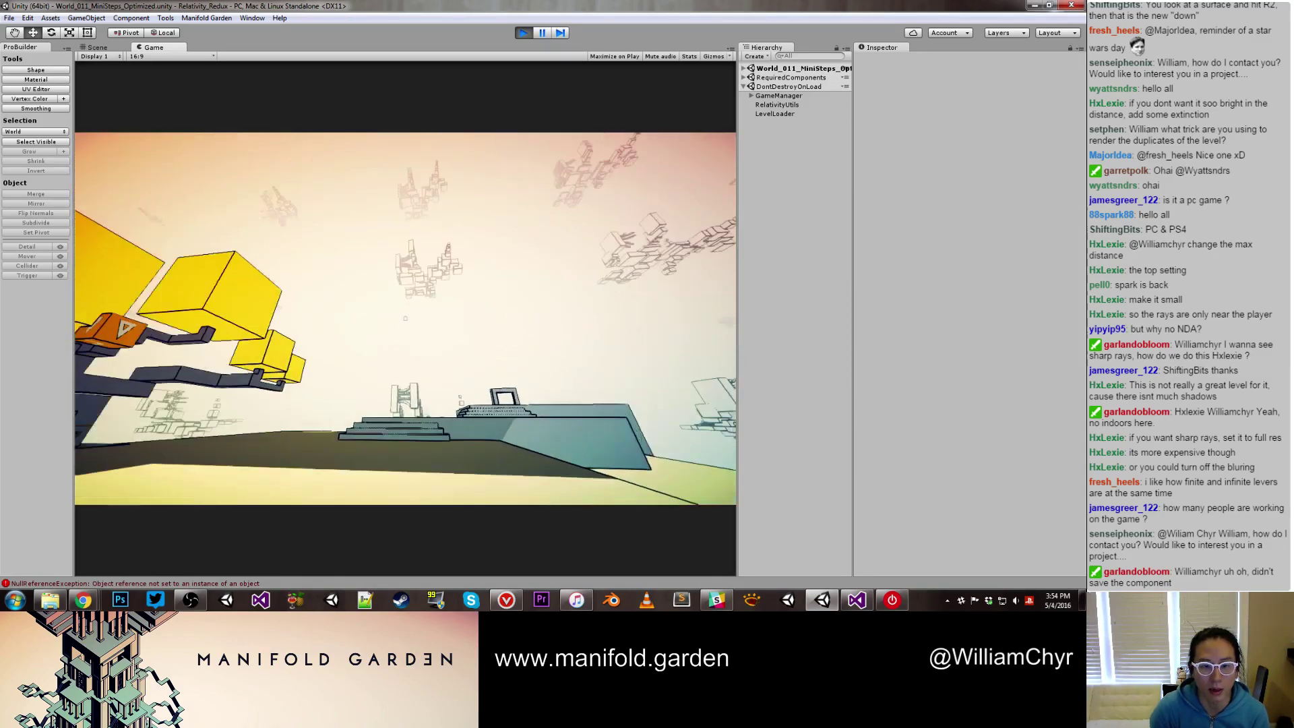
key("w")
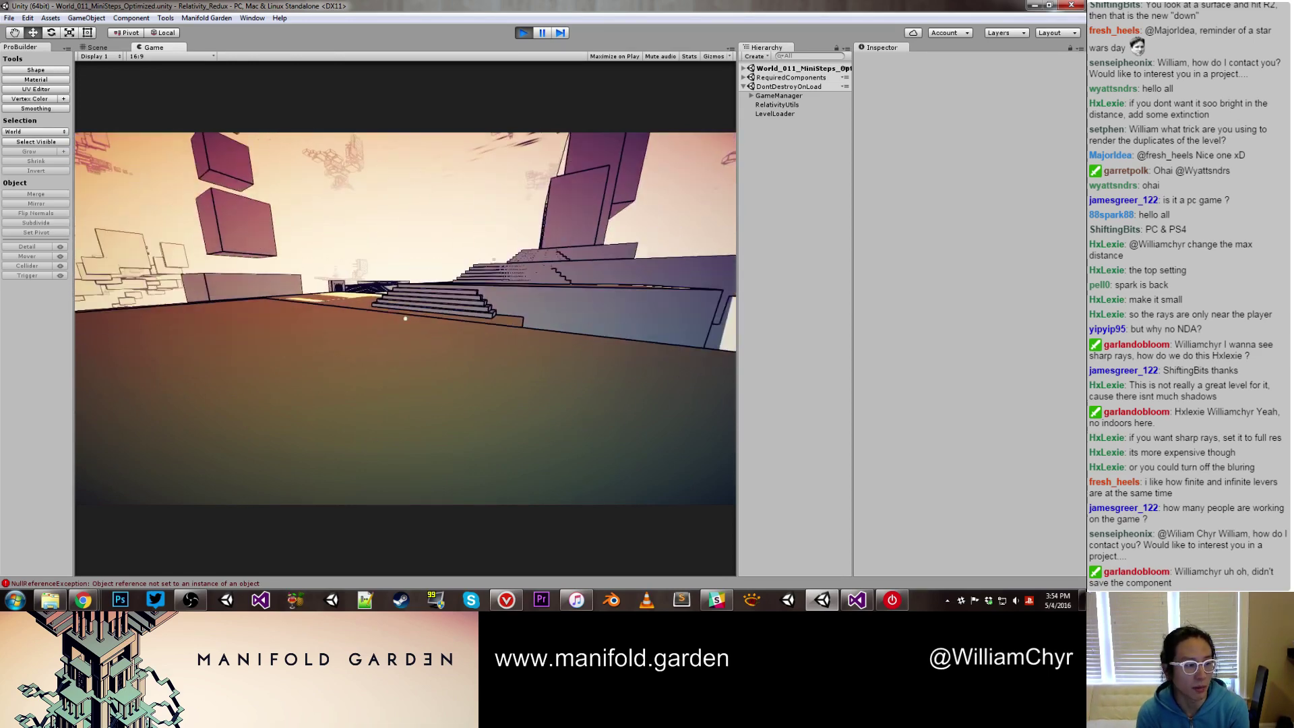
Walk up to the wide stairs, look up at the tower, and head across the platform toward the yellow-cubed tree
key("w")
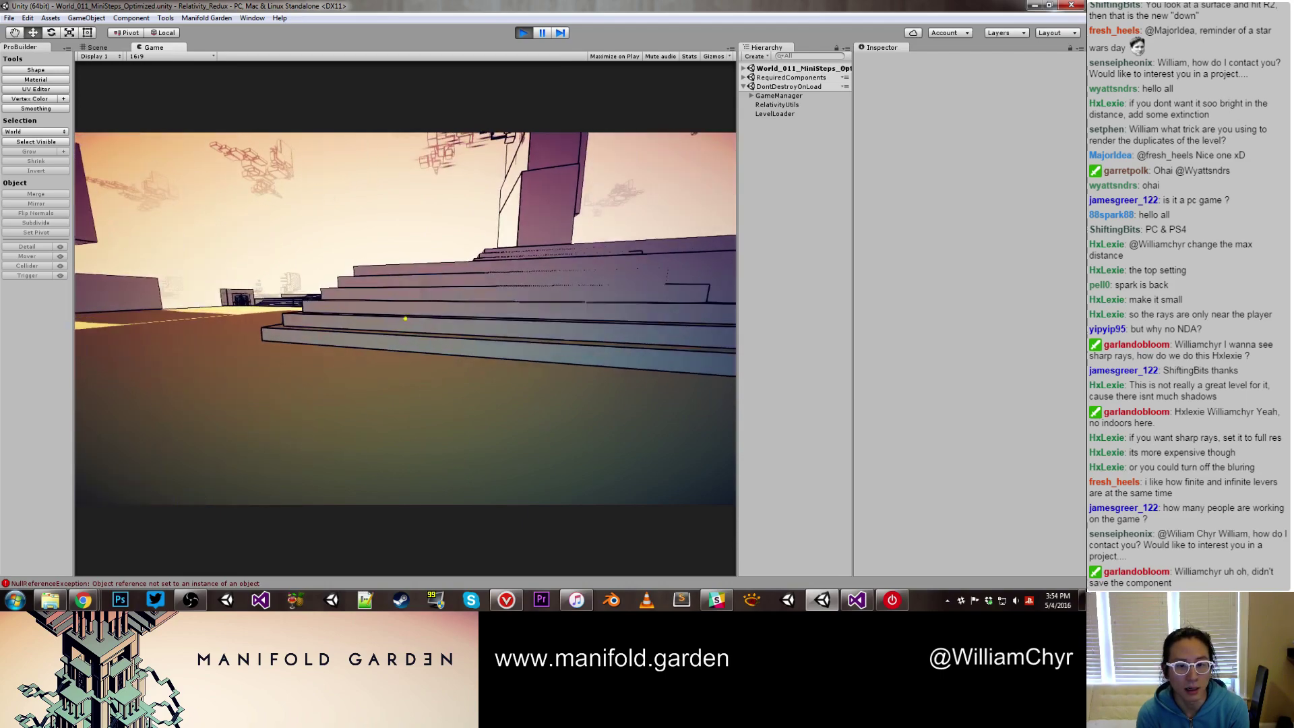
key("w")
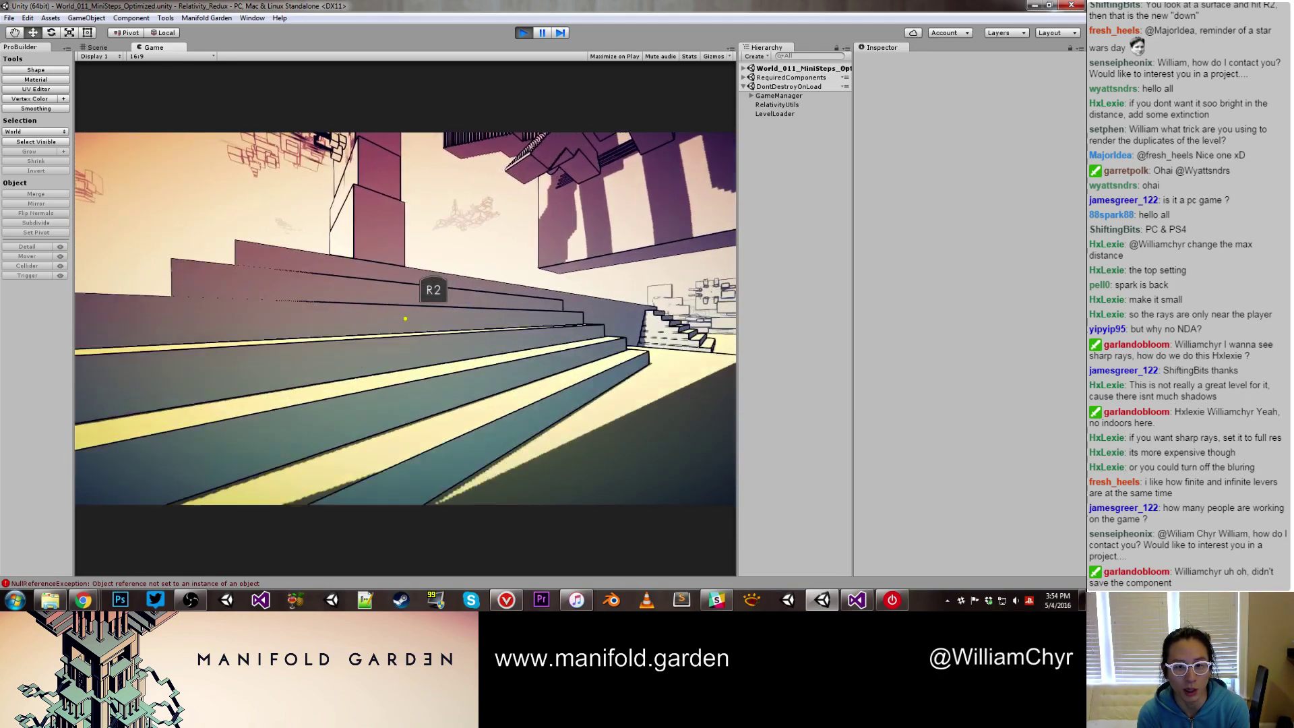
key("w")
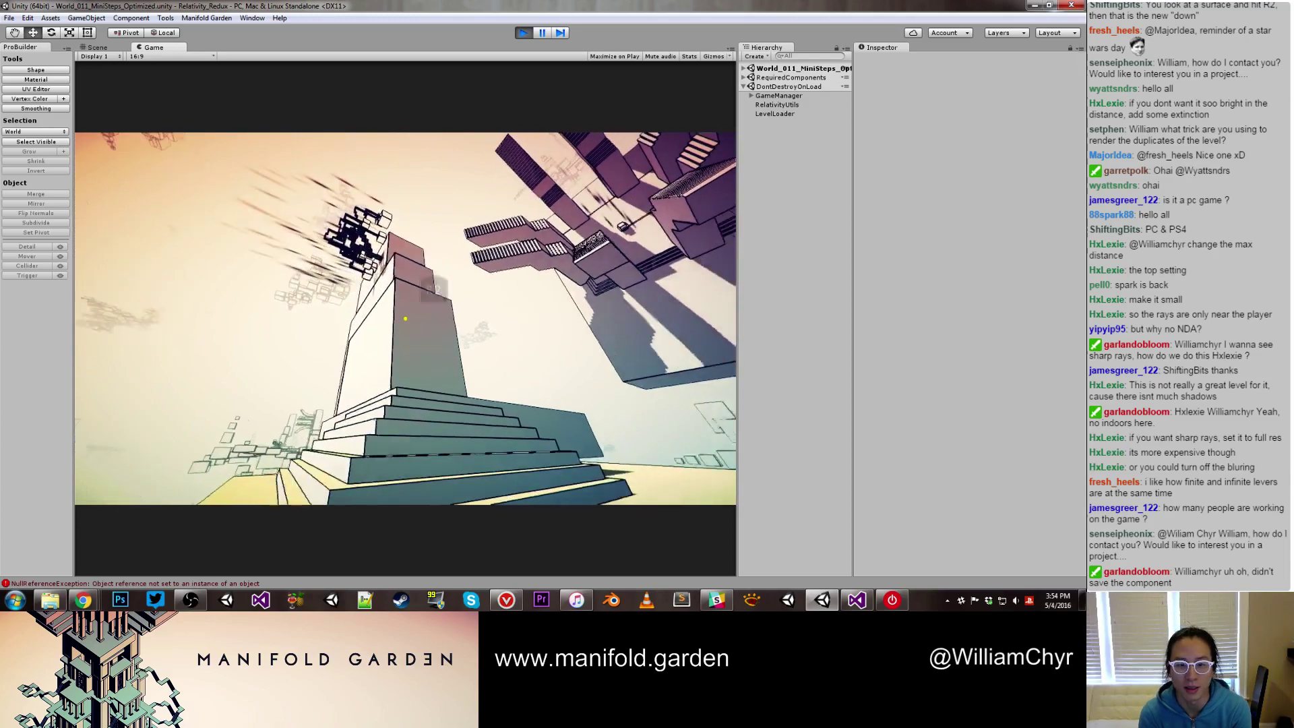
left_click(405, 318)
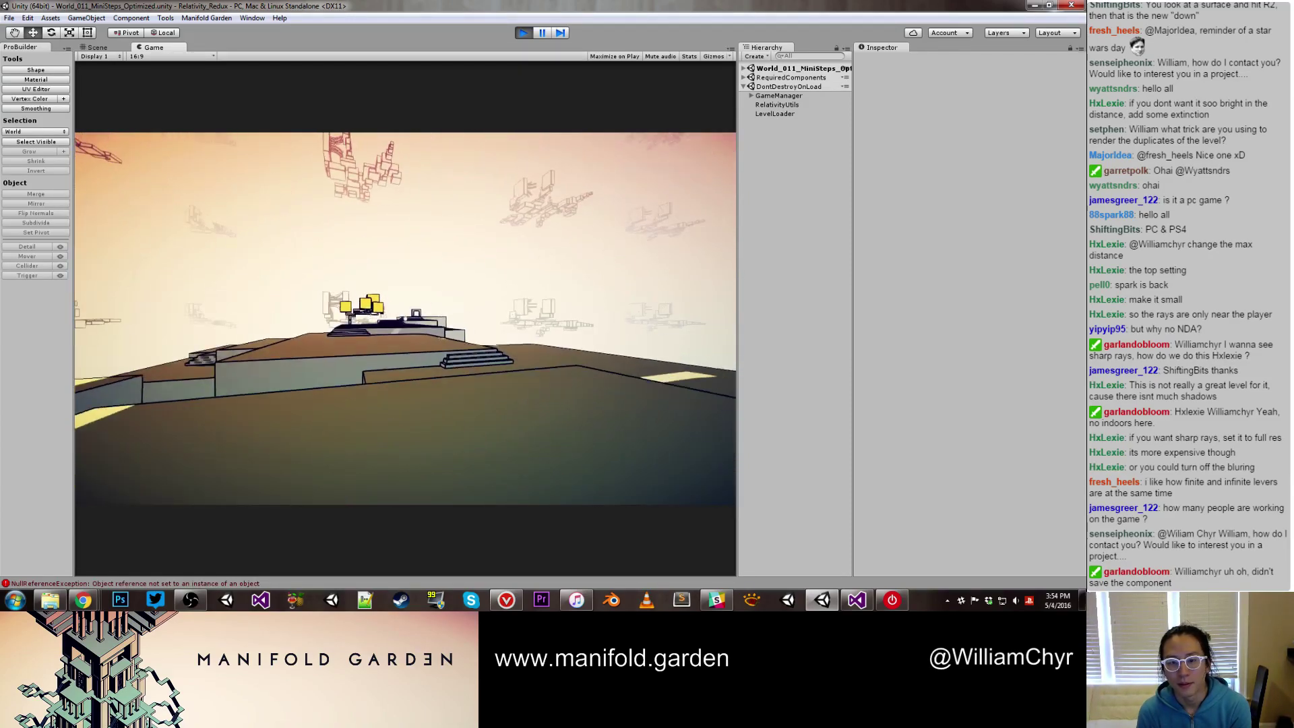
key("w")
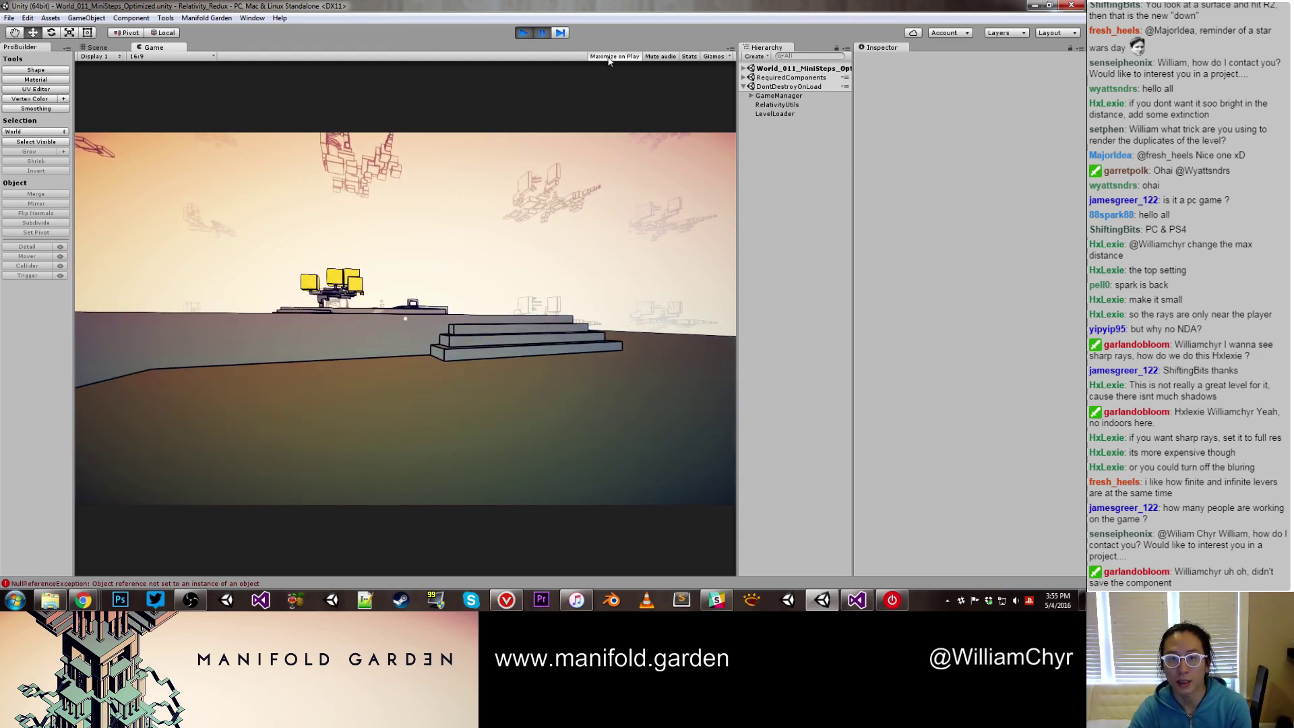
Maximize the running Game view and walk to the steps below the yellow-cubed tree
key("shift+space")
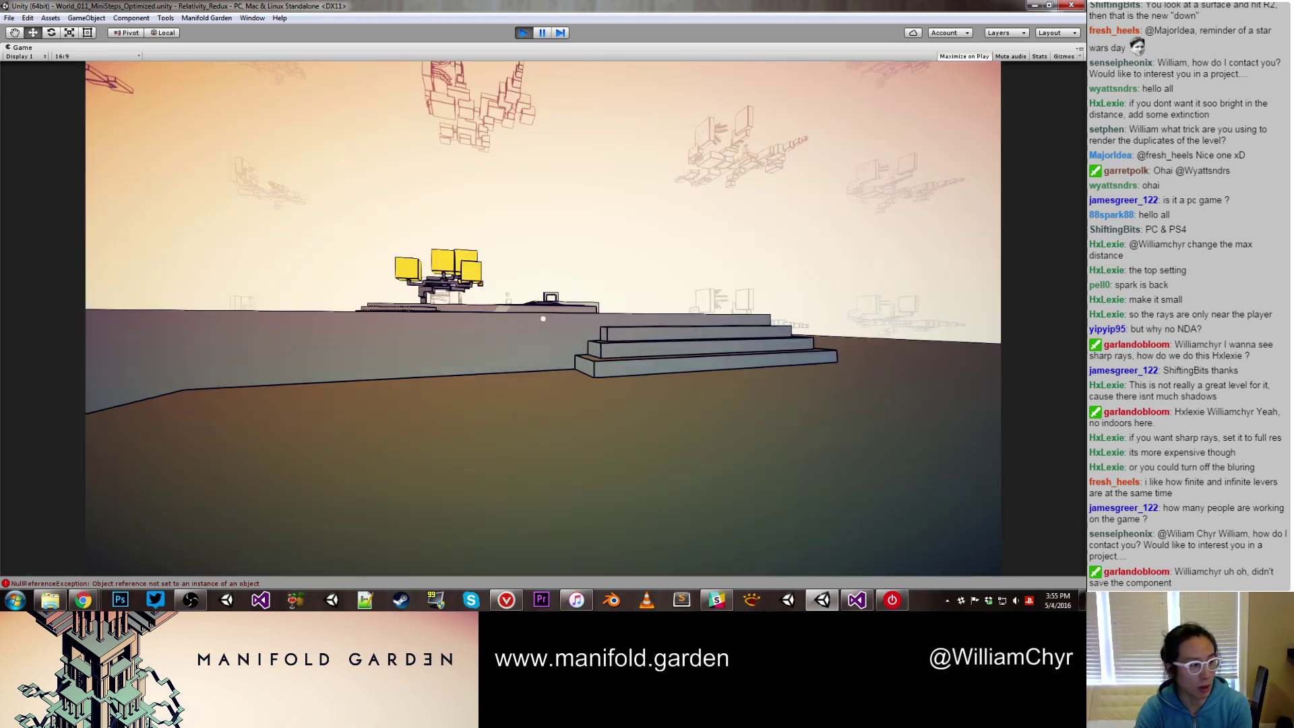
key("w")
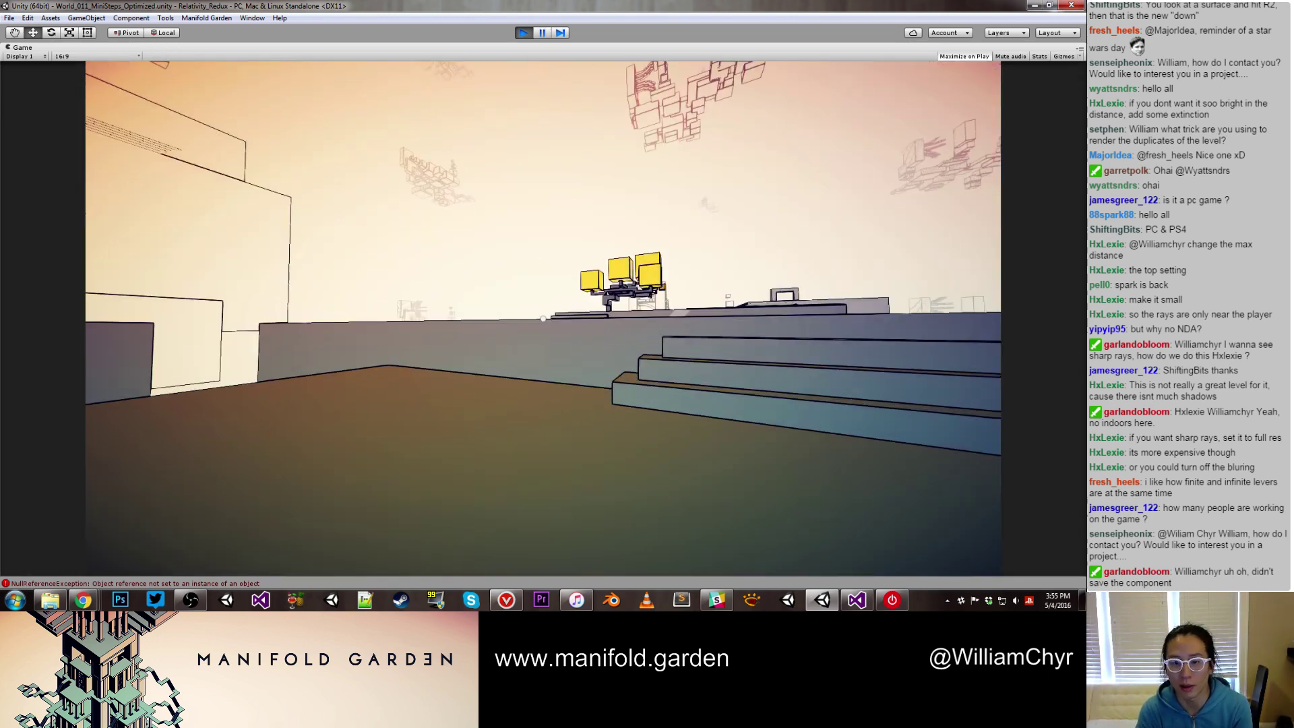
key("w")
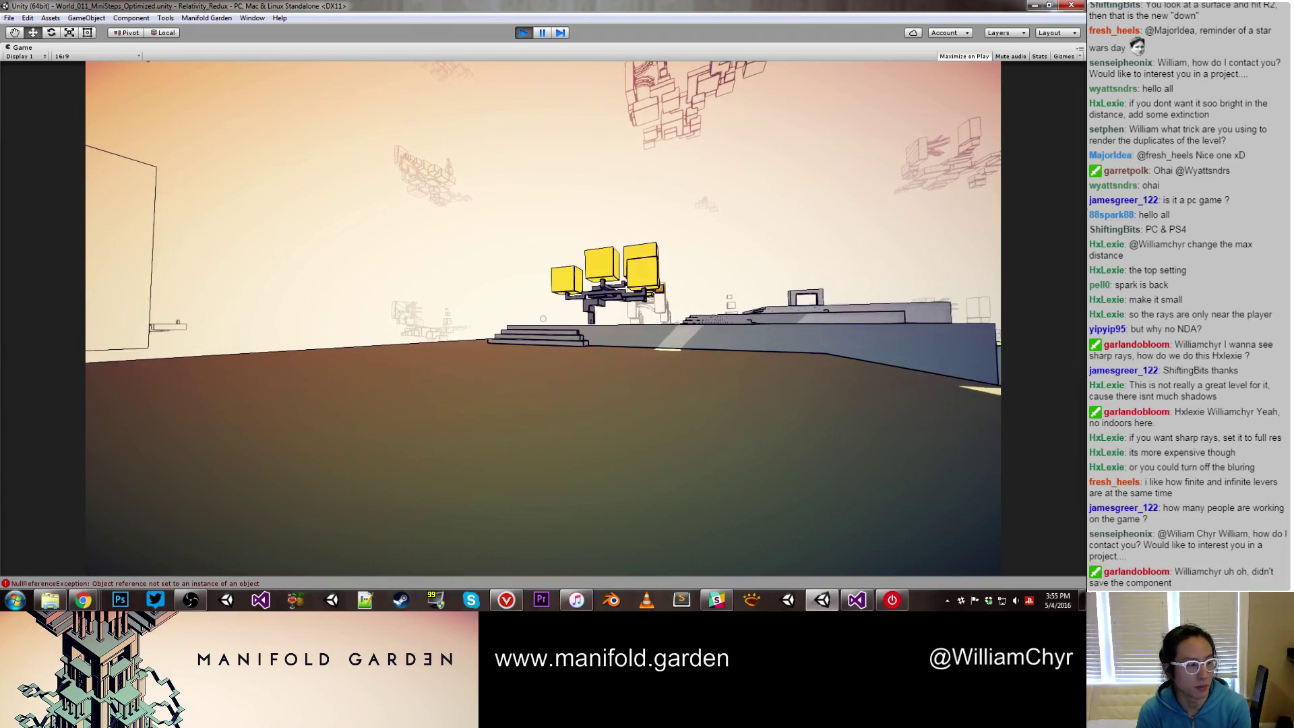
key("w")
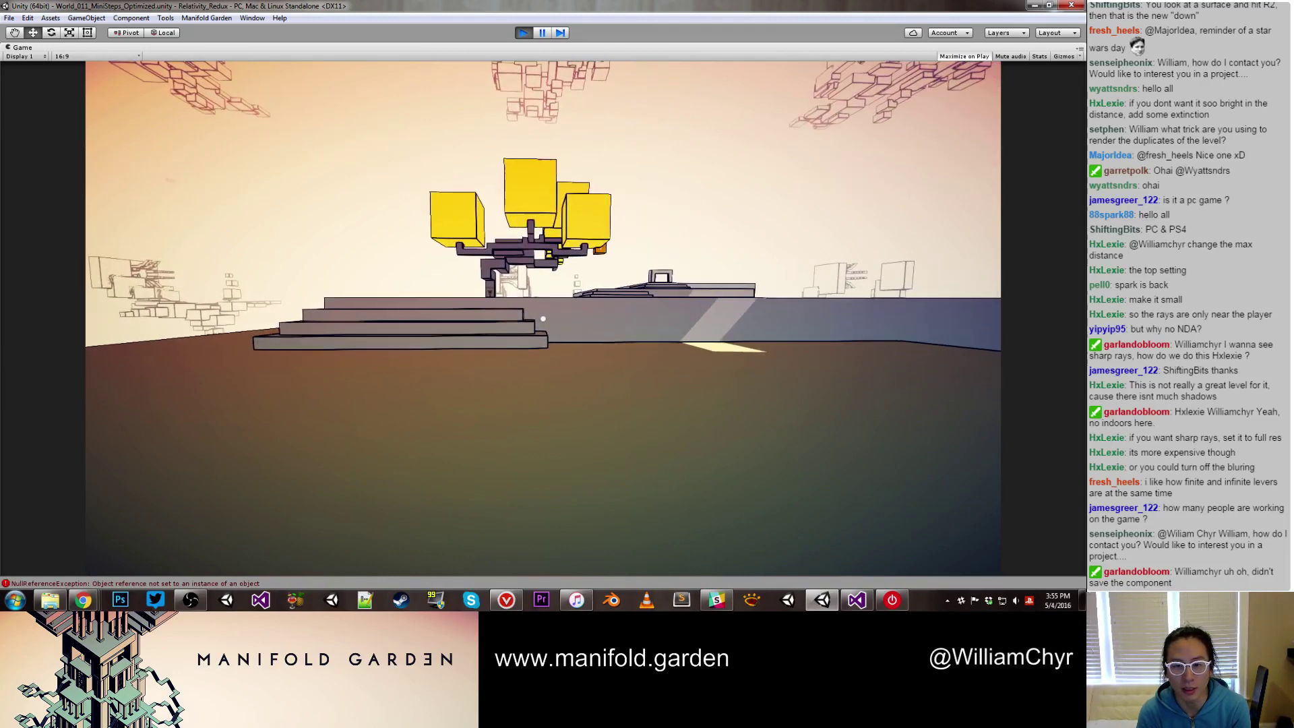
key("space")
key("w")
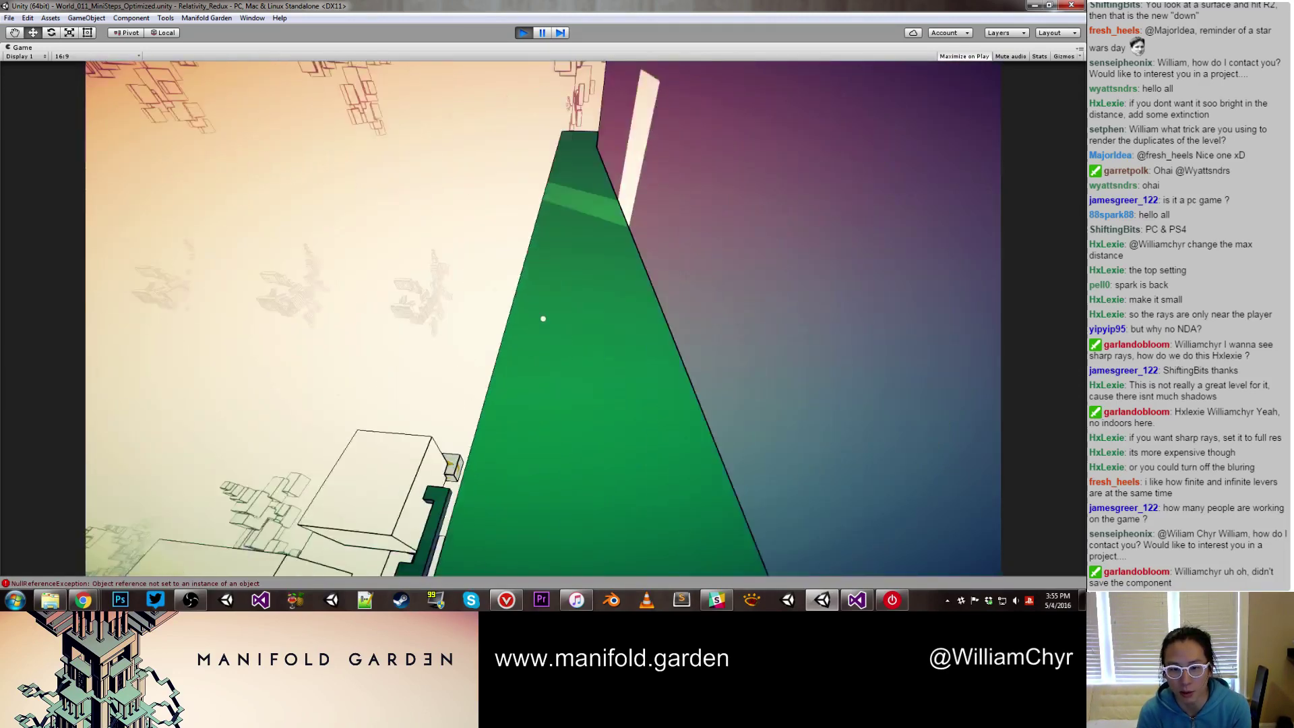
Cross the sunlit and shaded platforms past the gate and walk up to the yellow-cubed tree
key("w")
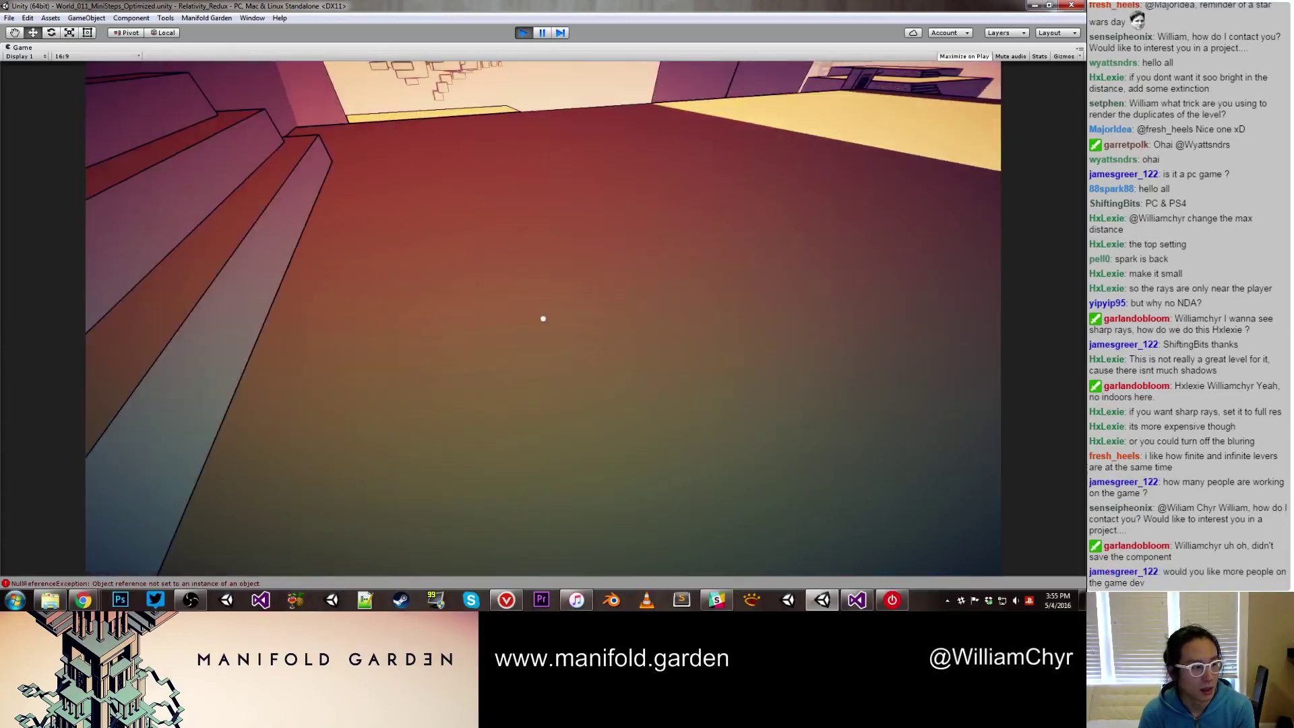
key("w")
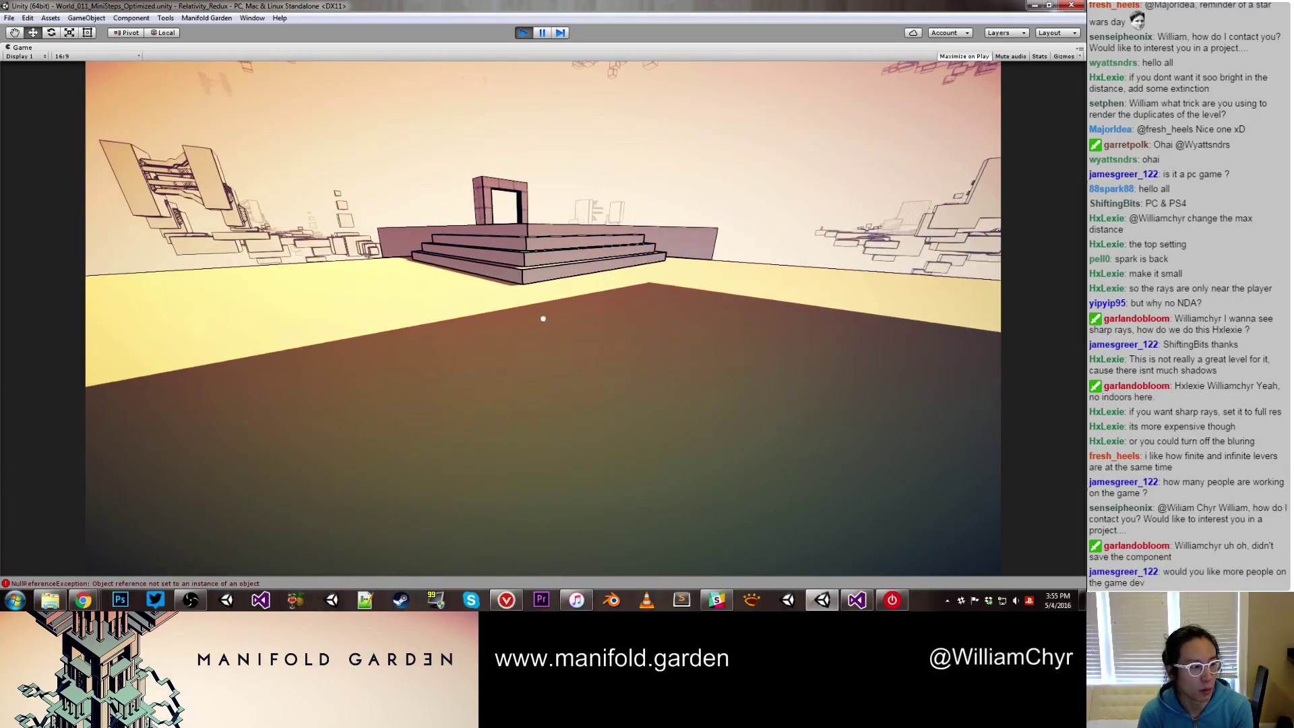
key("w")
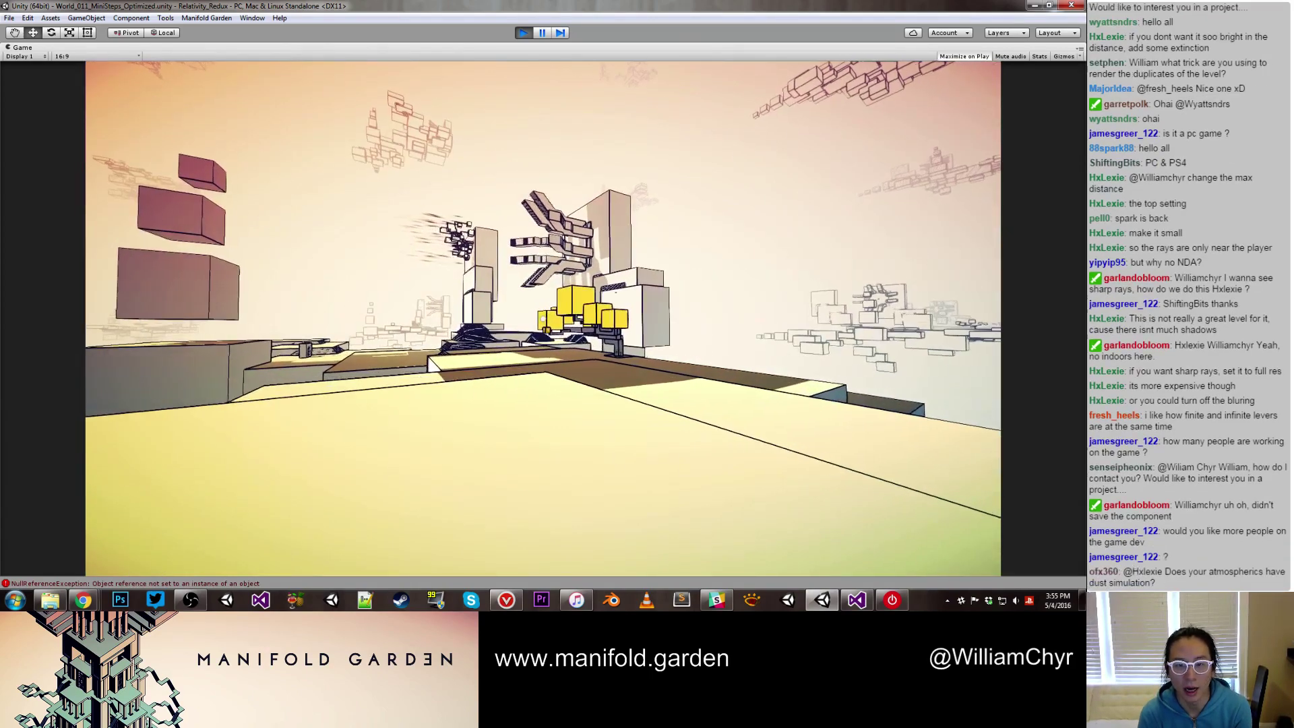
key("w")
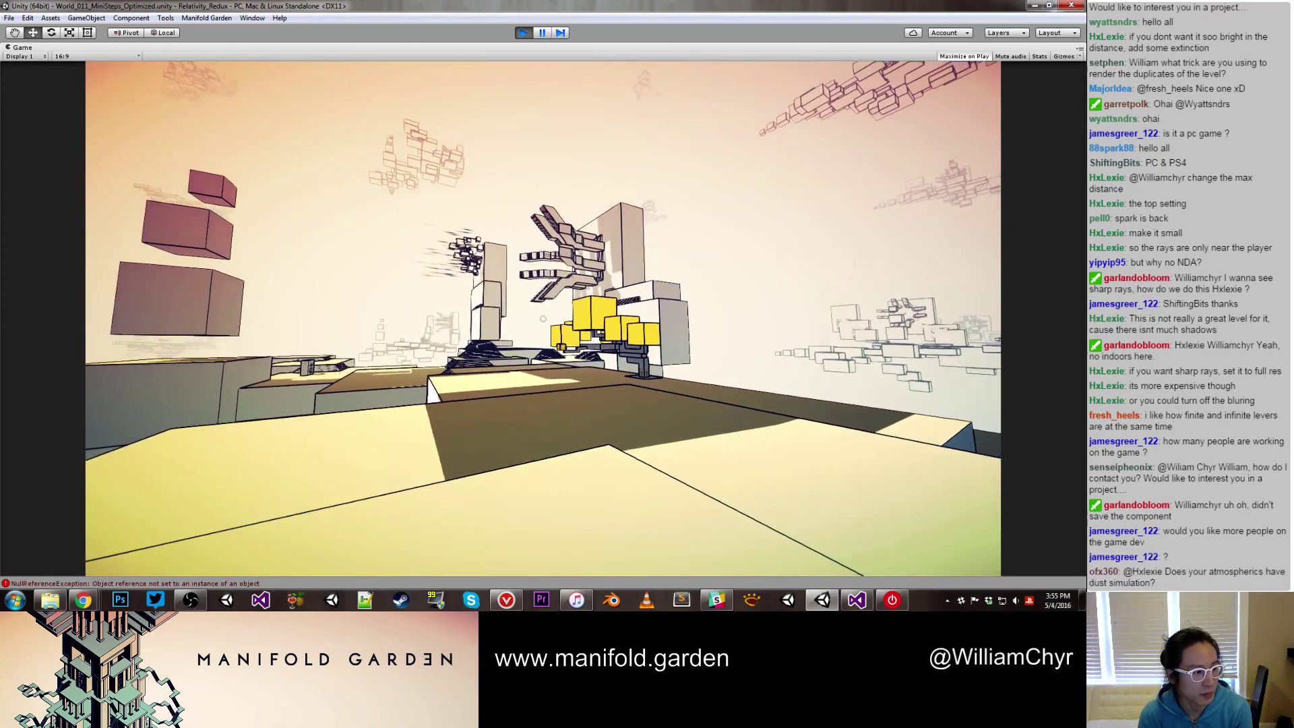
key("w")
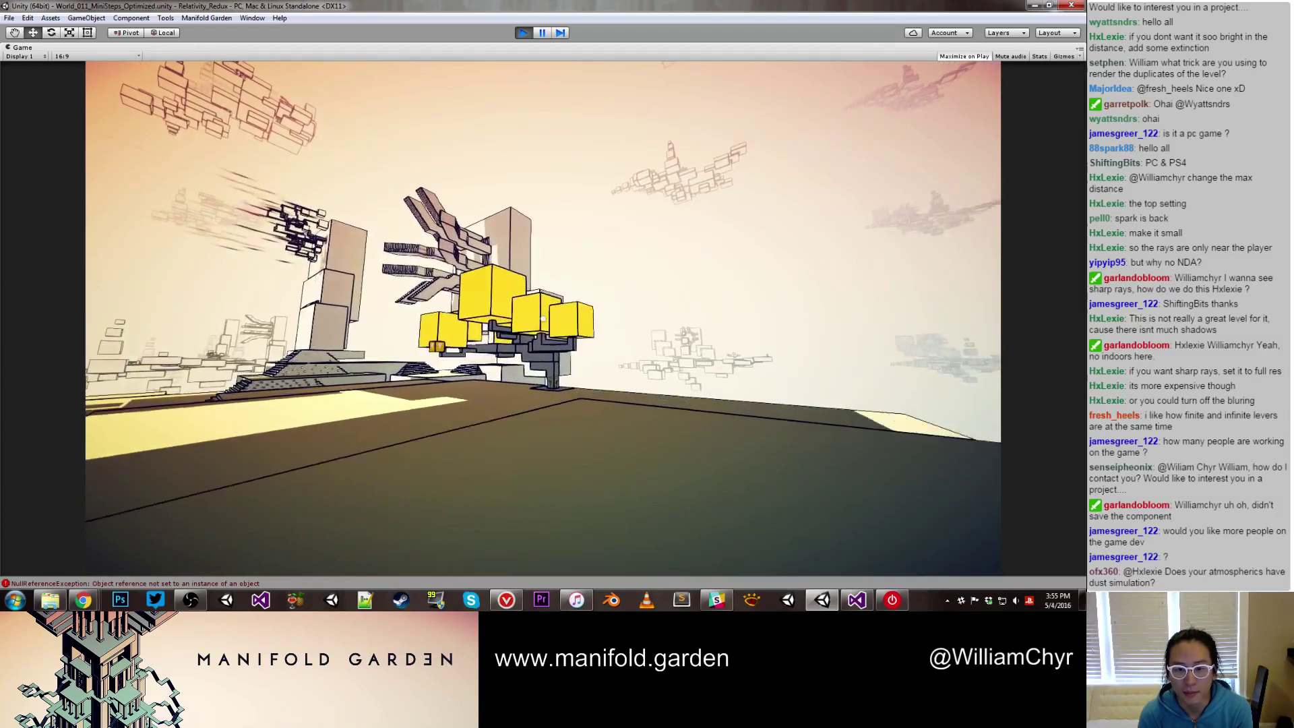
key("w")
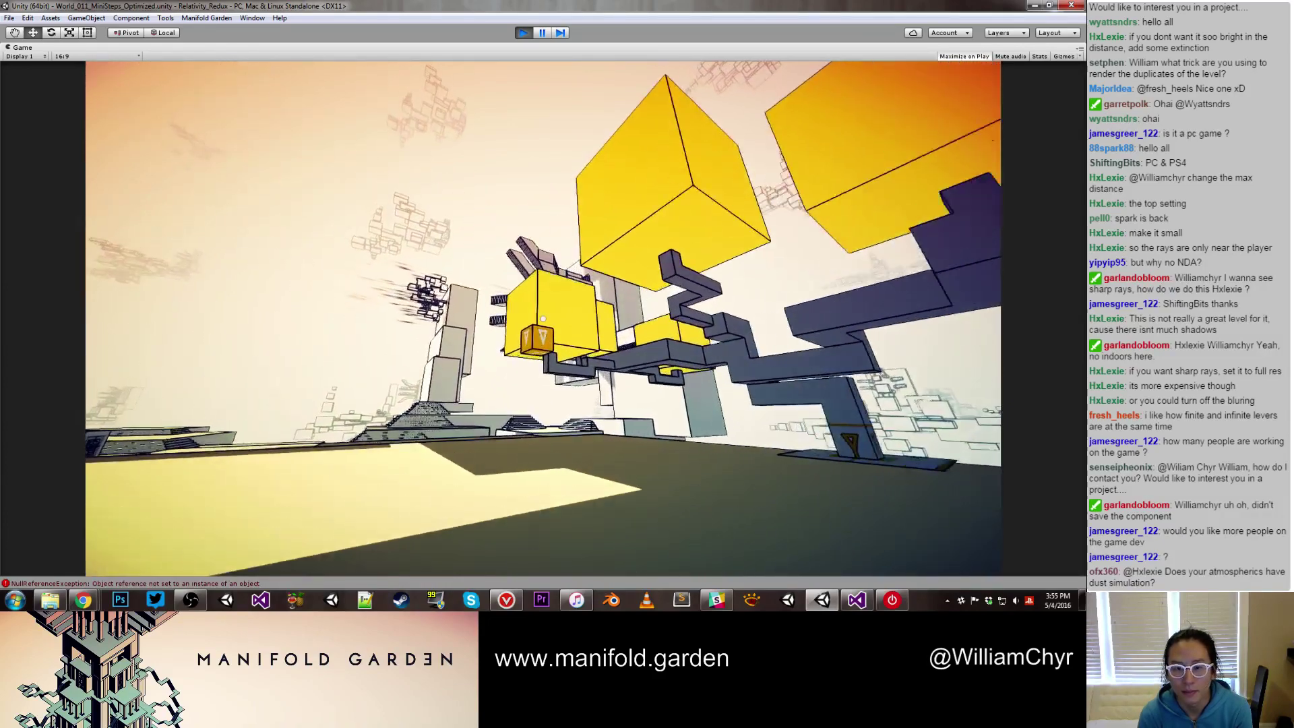
Take the orange cube from the tree, carry it toward the stairs, and set it down on the shaded floor
key("e")
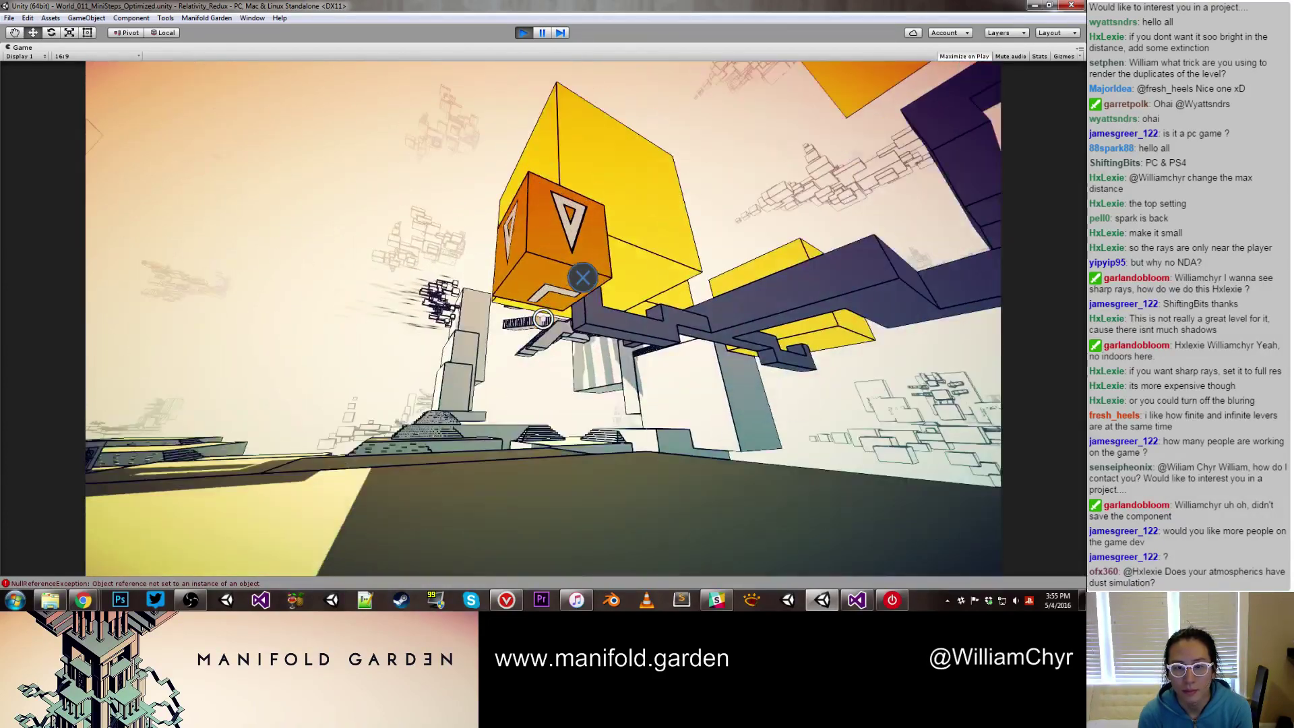
key("w")
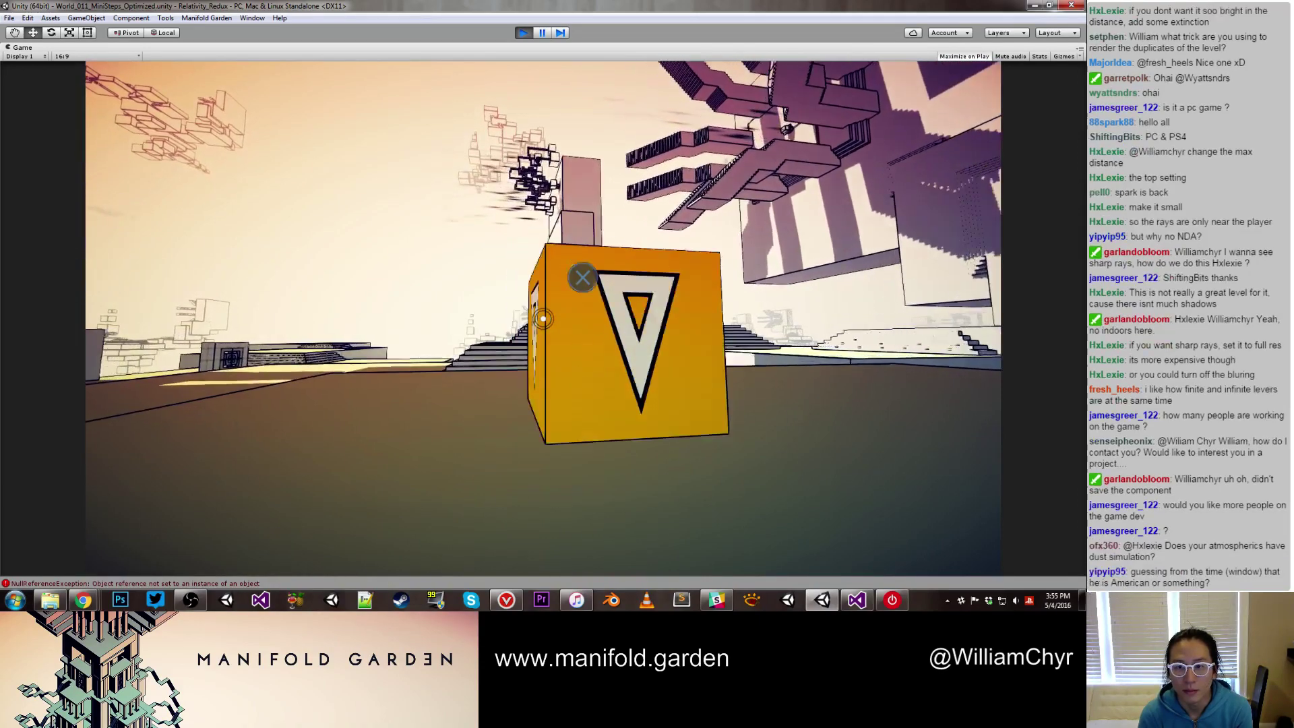
left_click(543, 318)
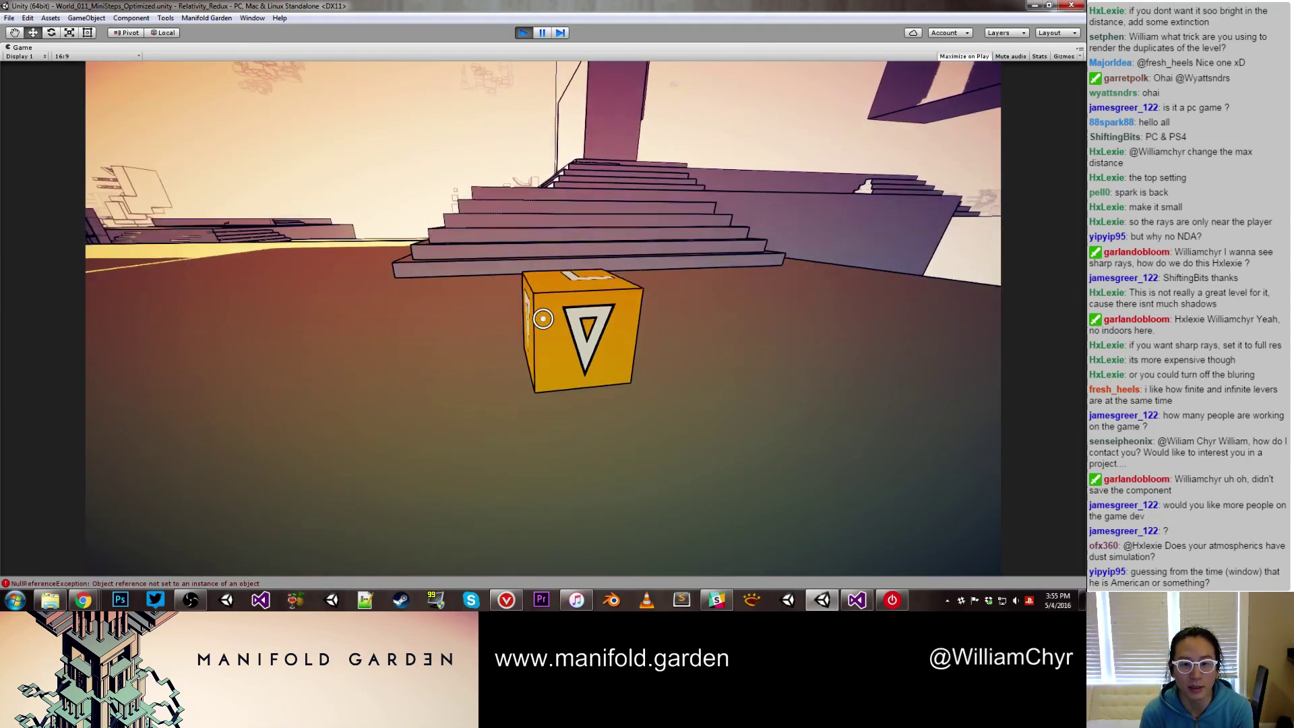
Climb the nearby steps and look over the sunlit platform toward the closed gate
key("w")
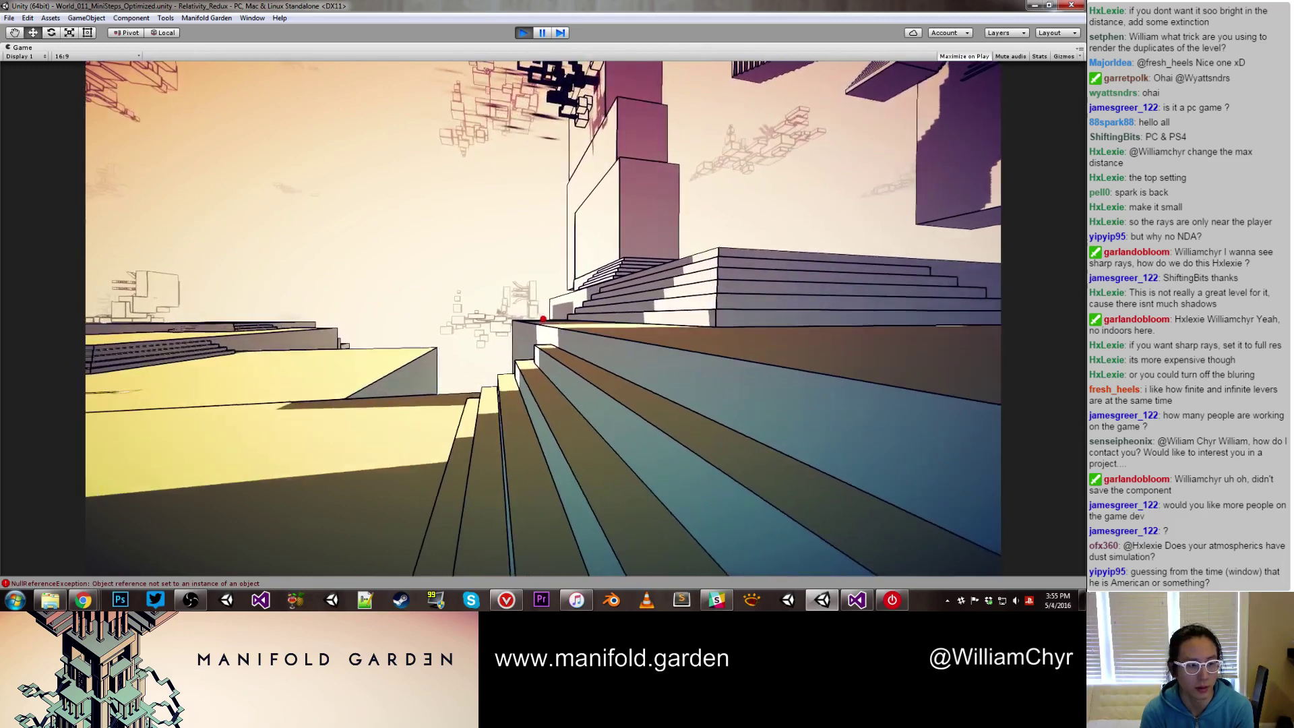
key("w")
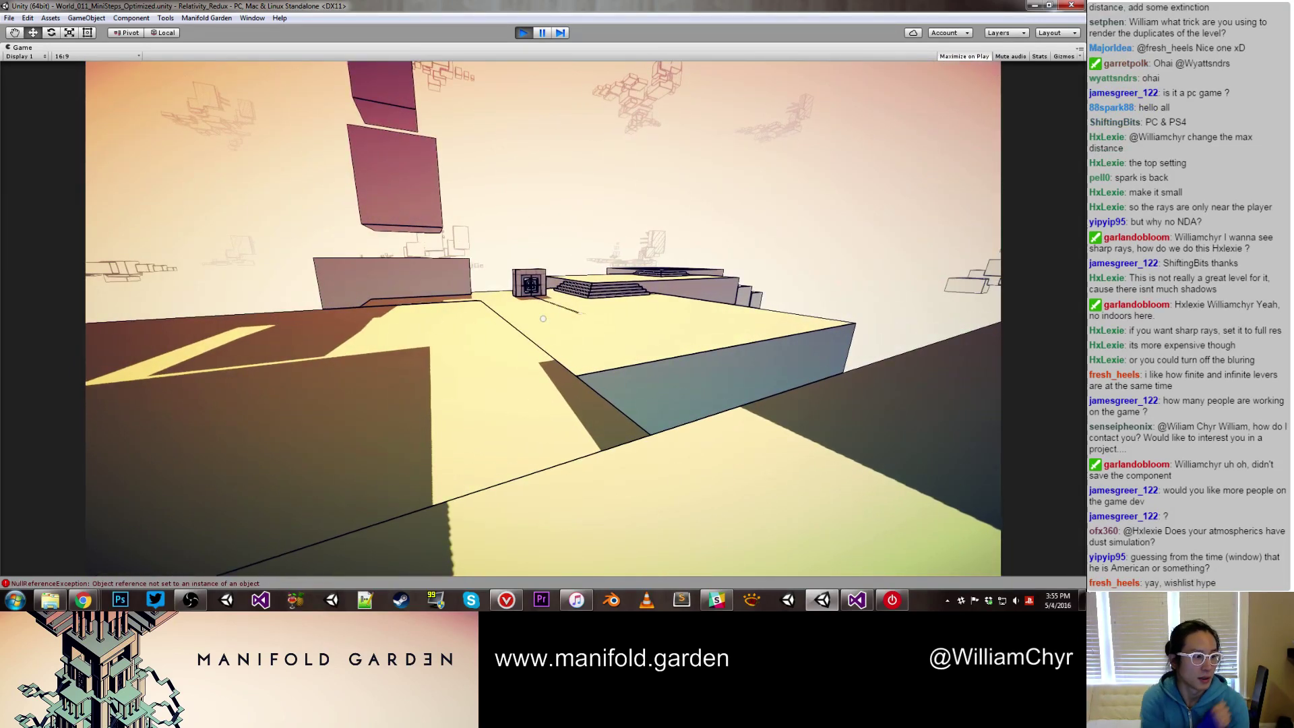
key("w")
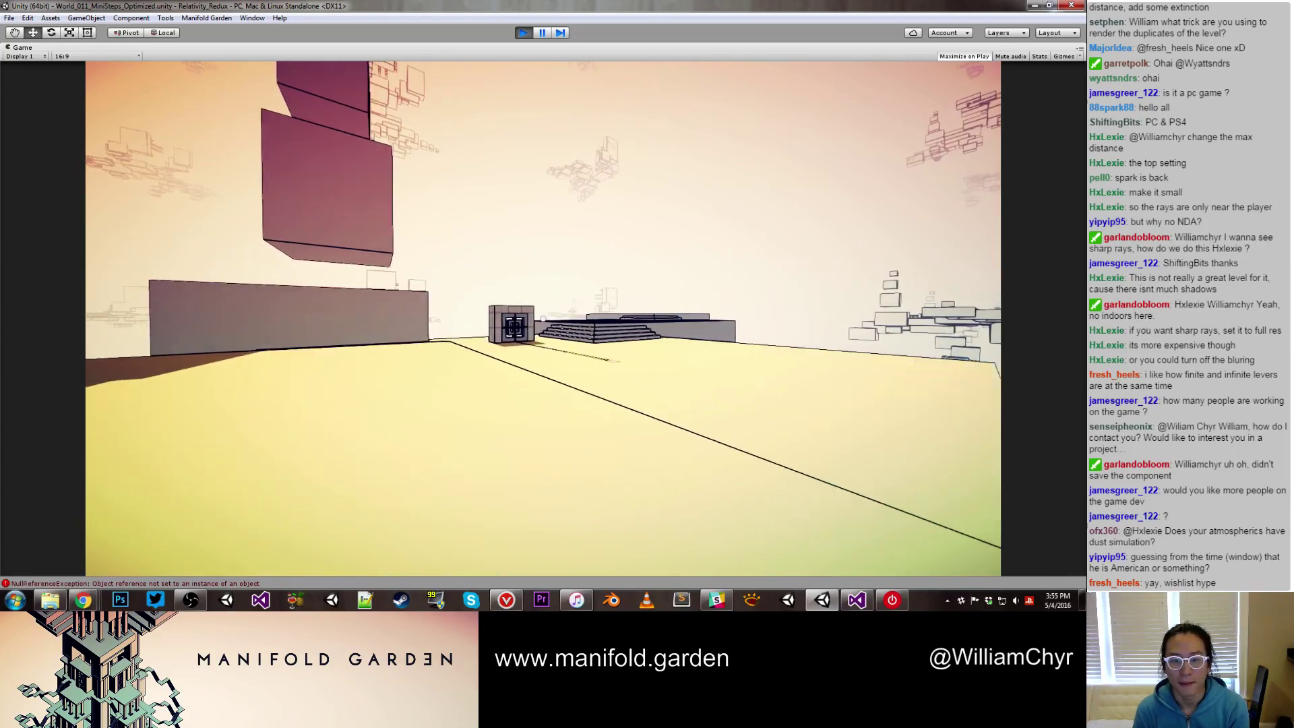
Return to the orange cube, pick it up, and carry it across the platform to the yellow line by the gate
key("w")
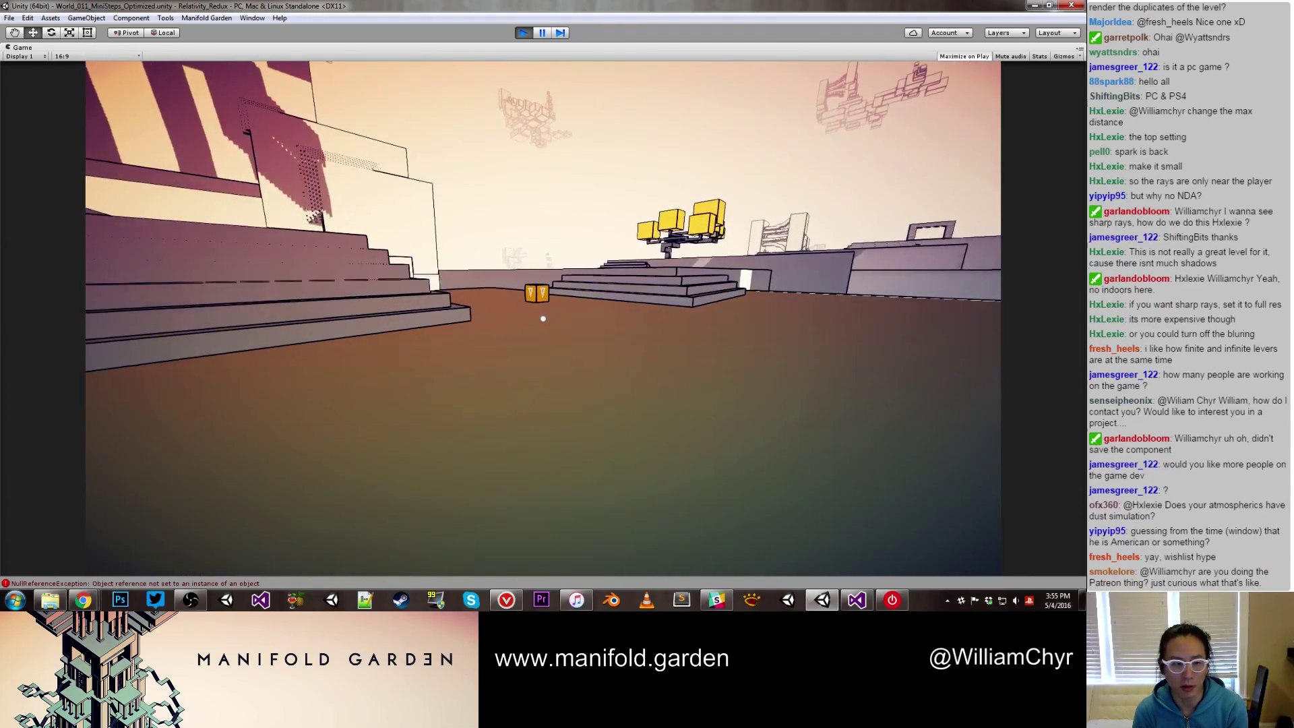
key("w")
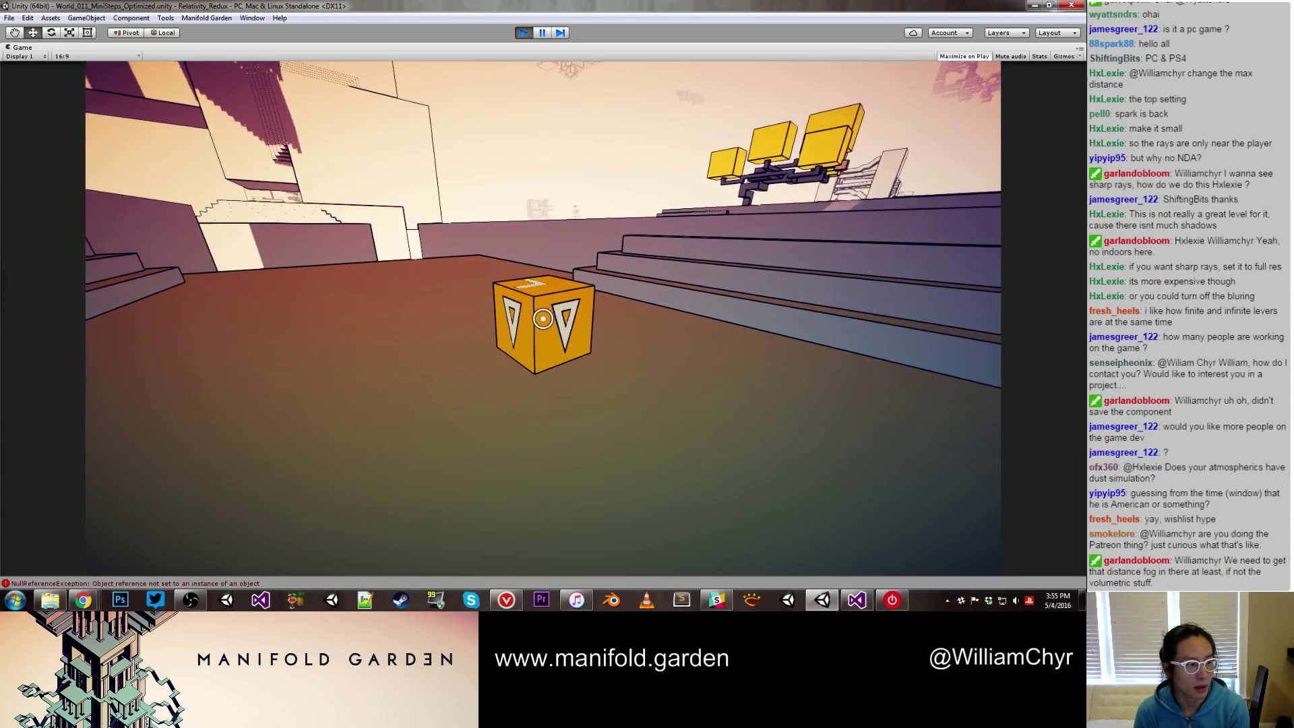
left_click(543, 318)
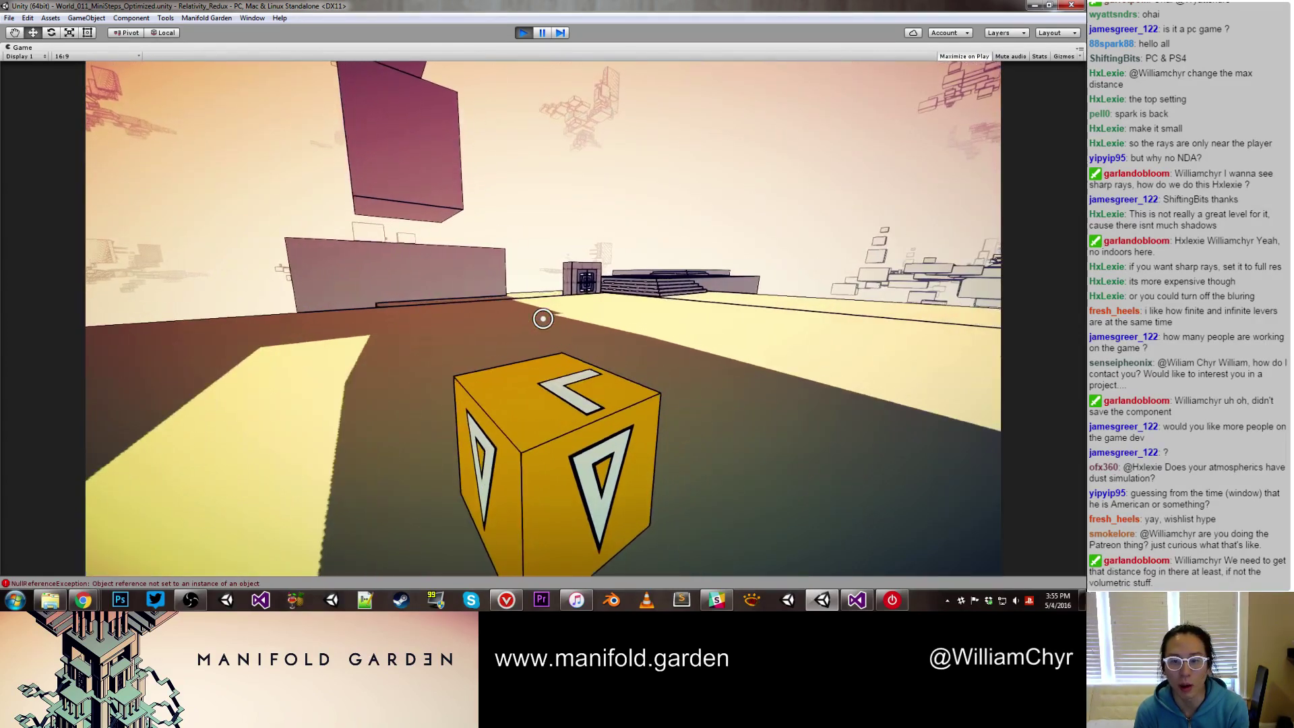
key("w")
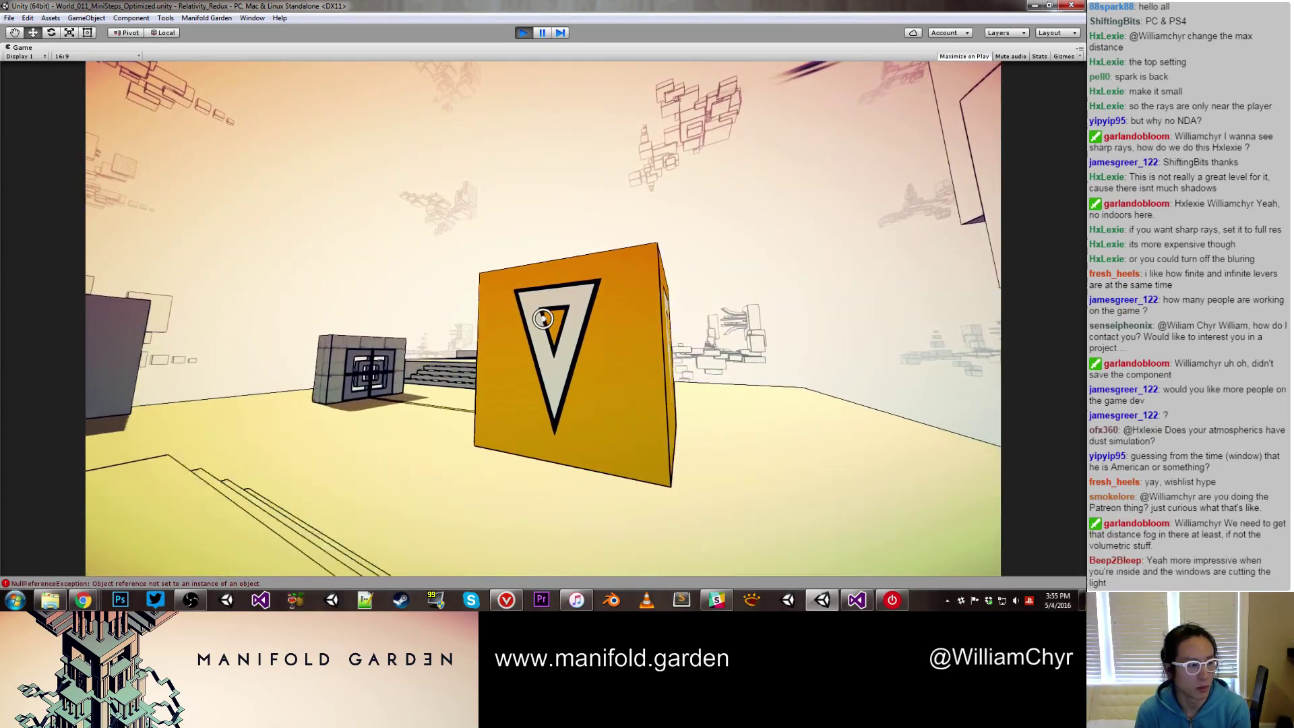
key("w")
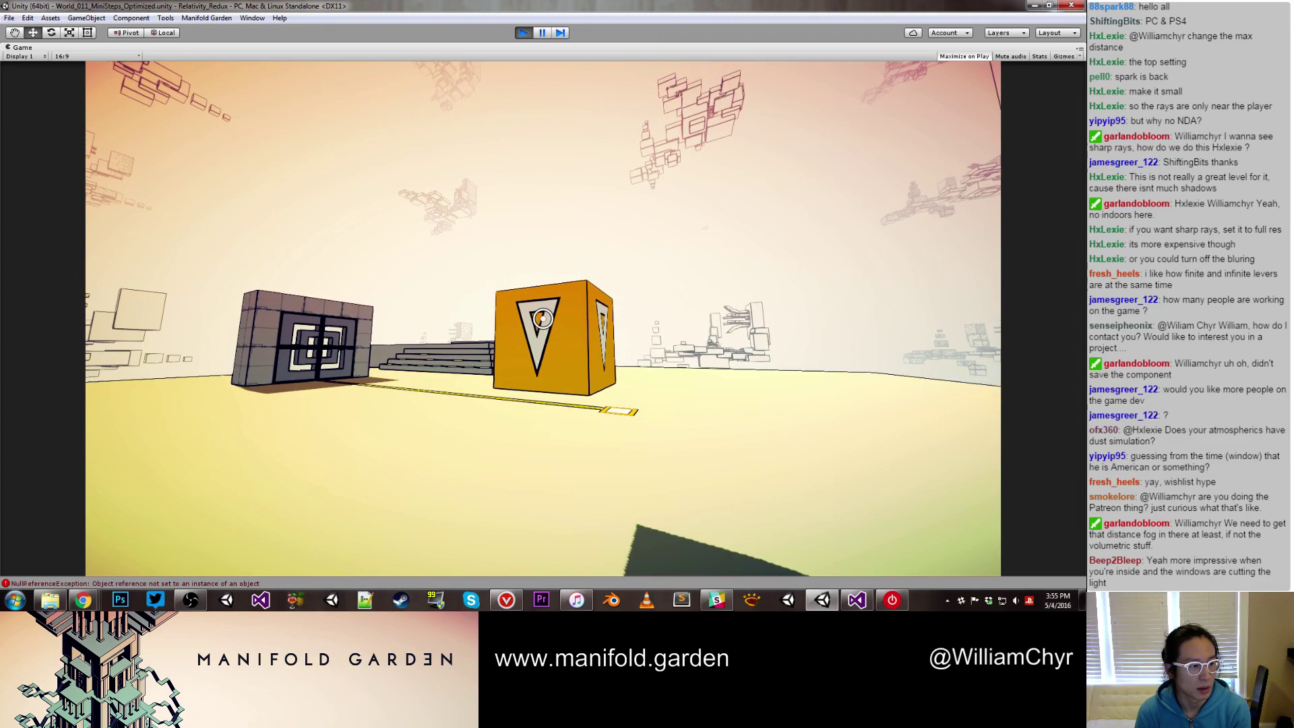
key("w")
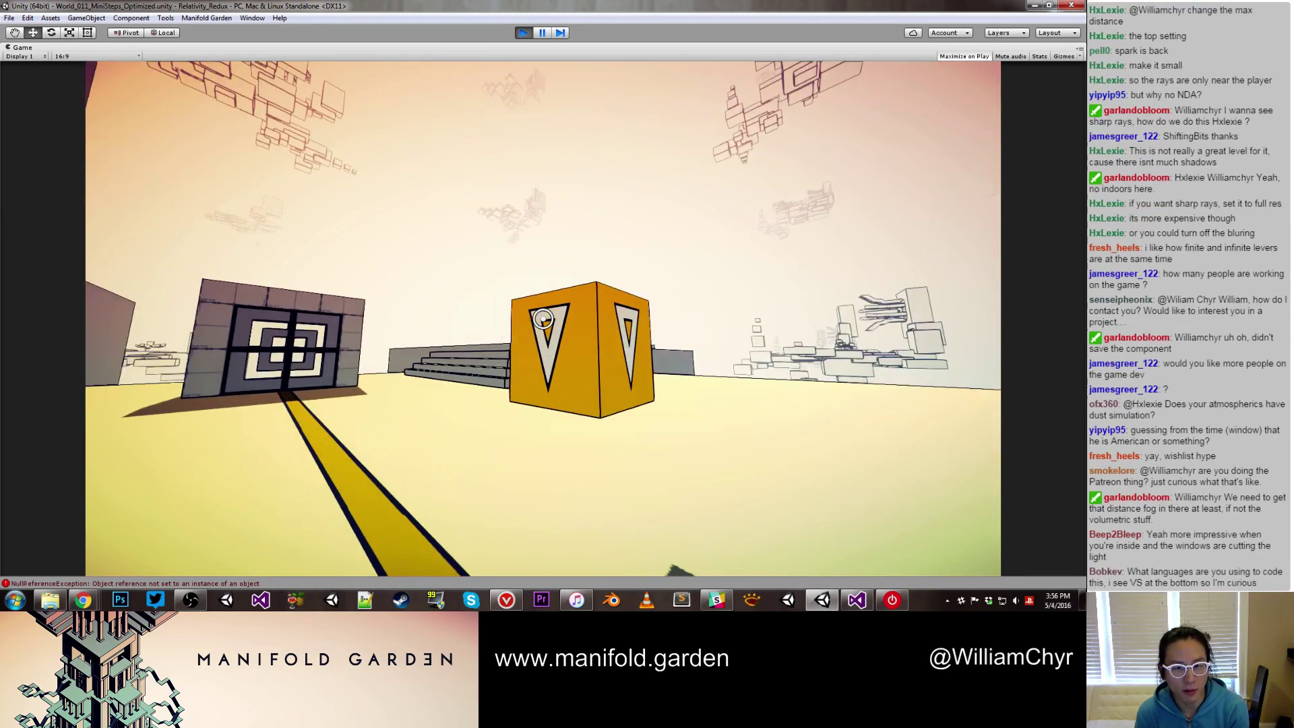
Place the orange cube on the pad at the end of the yellow line to open the gate
left_click(543, 318)
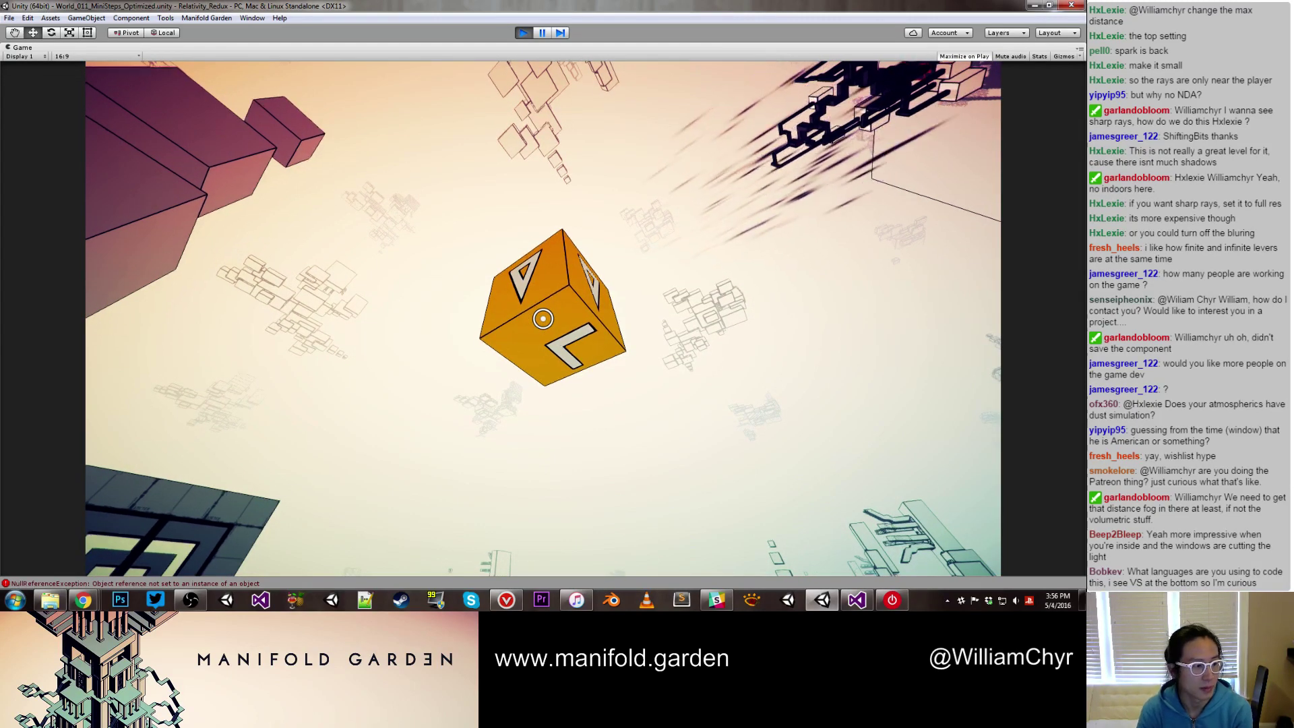
key("s")
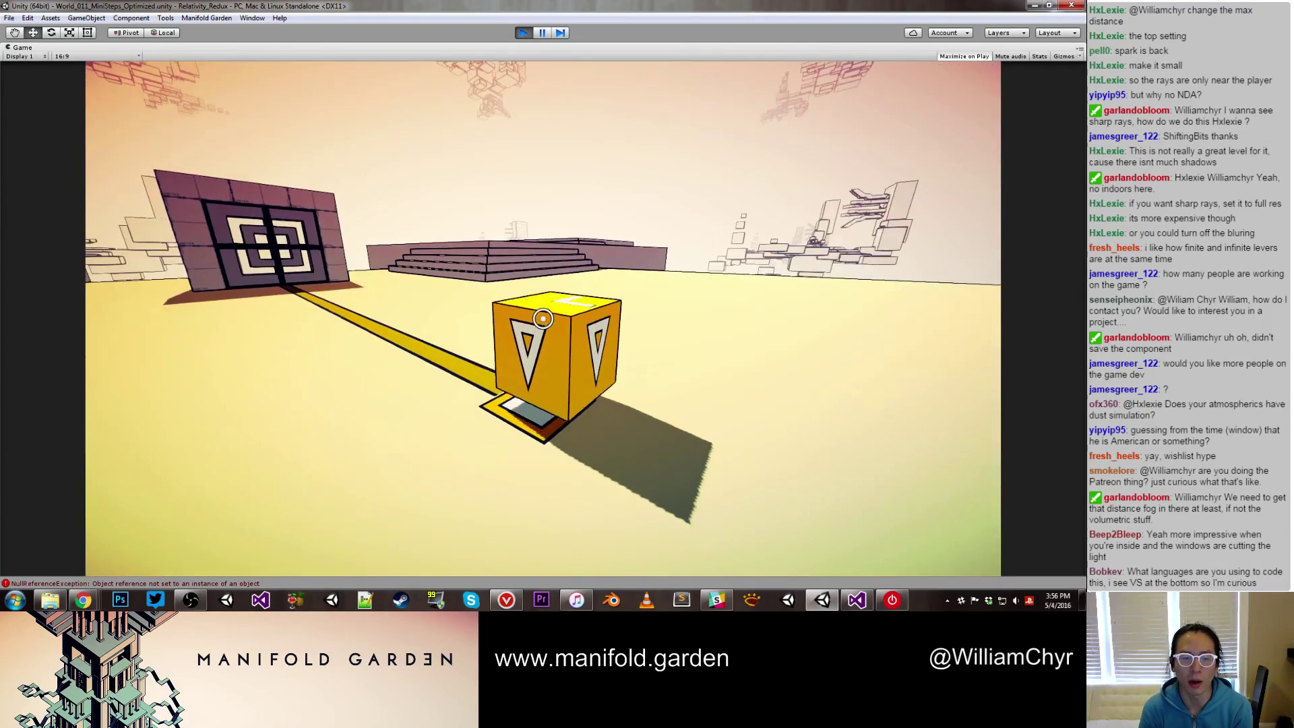
left_click(543, 319)
key("d")
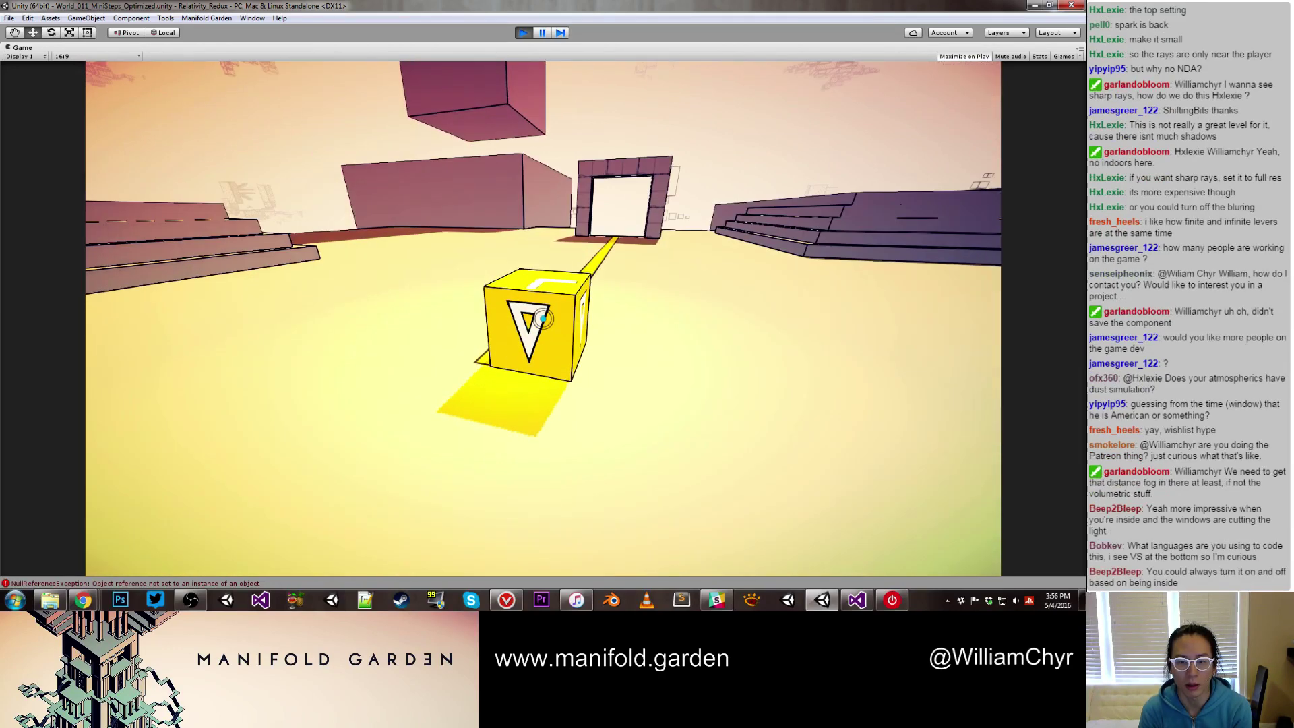
left_click(543, 319)
key("s")
left_click(543, 319)
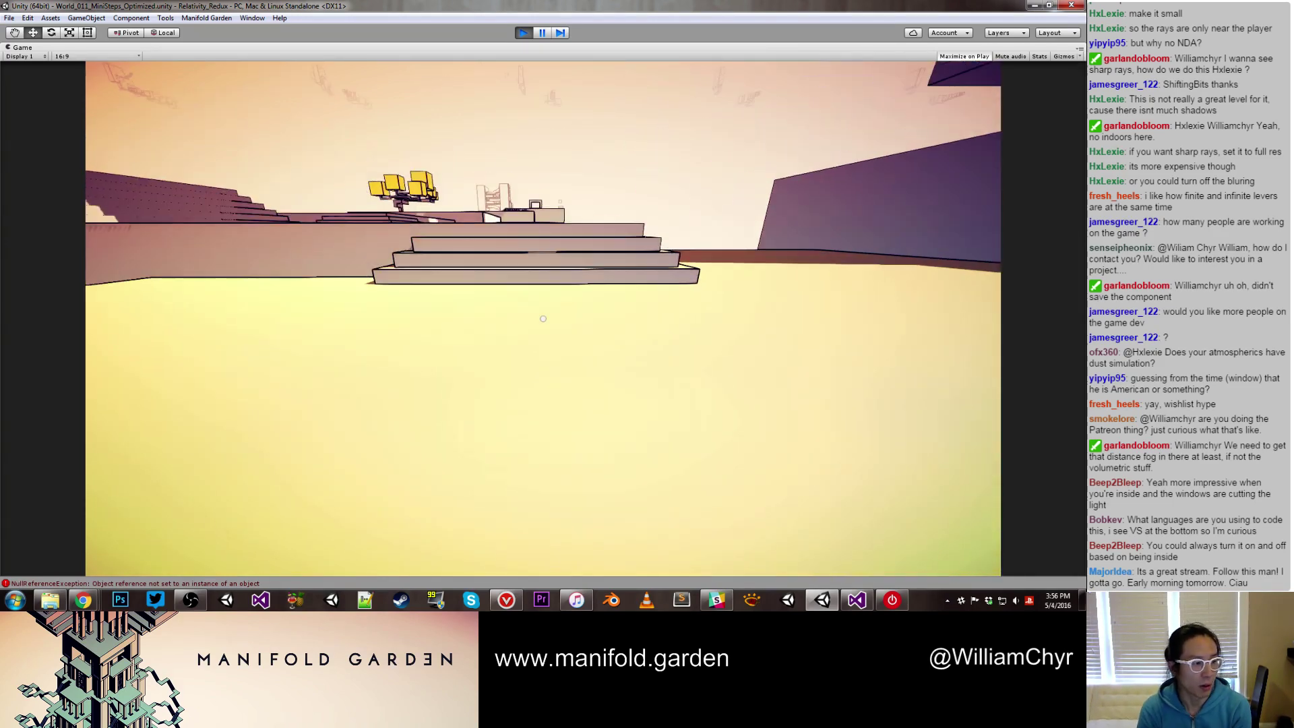
Walk away from the gate to the wide stairs and examine the tower and the floating staircase structure
key("w")
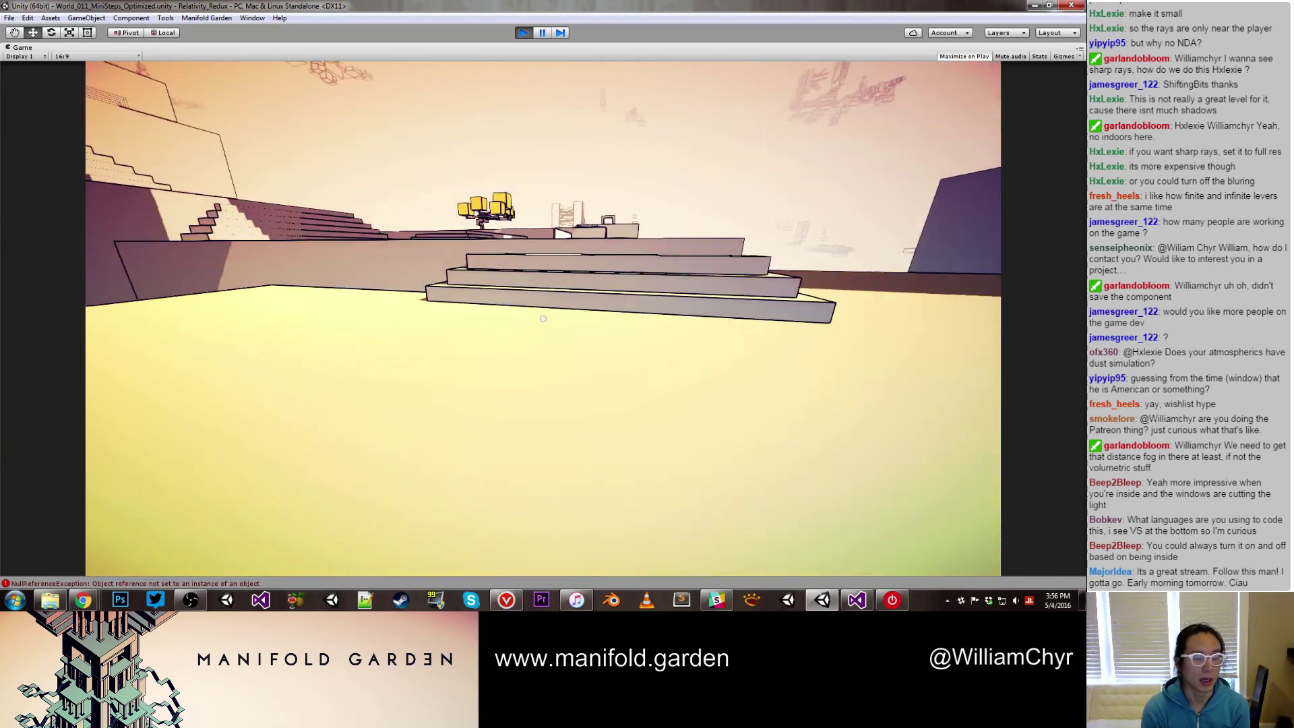
key("w")
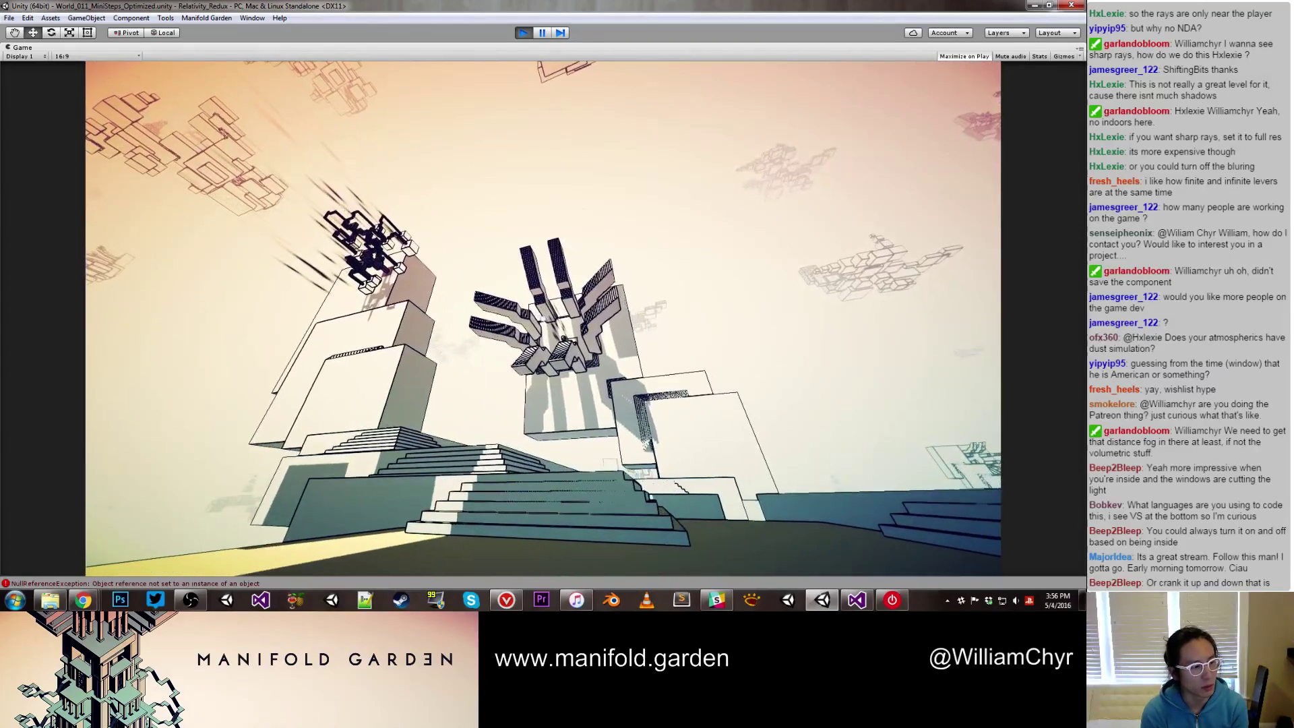
key("w")
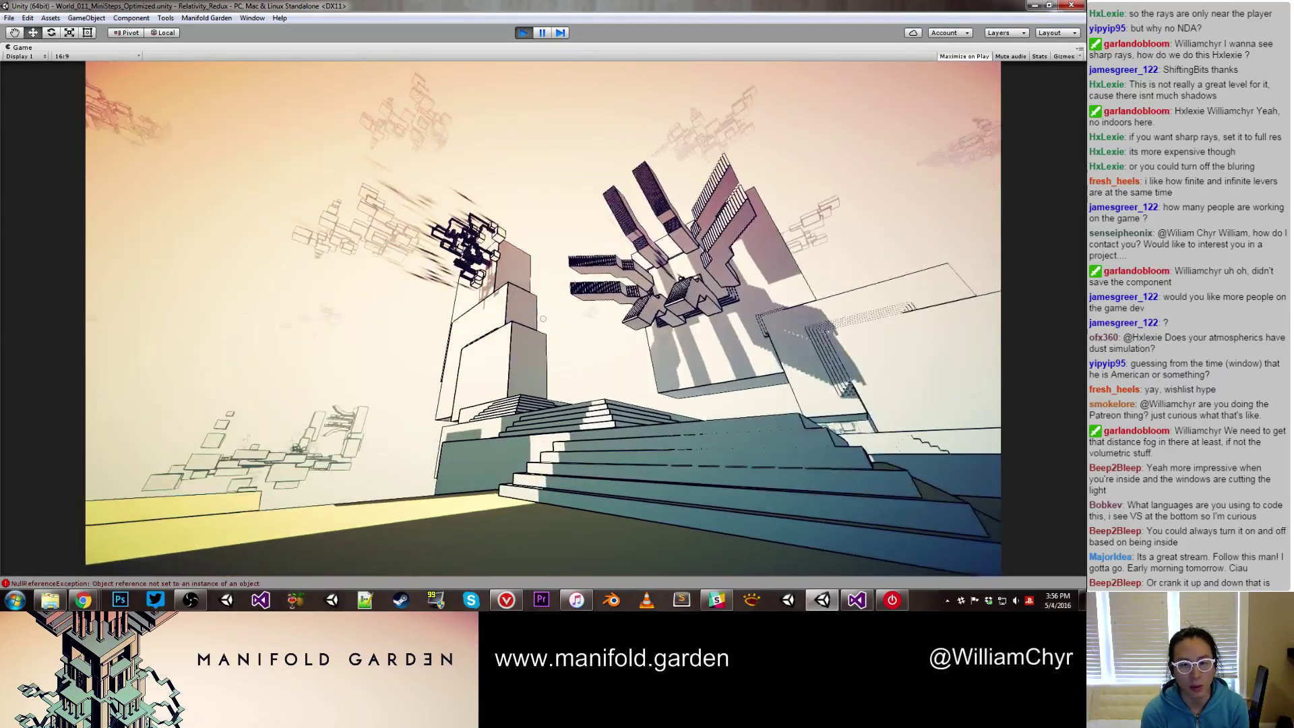
Climb the wide stairs to the tower, rotate gravity onto the pink surface, and walk to the staircase structure with the cube pedestal
key("w")
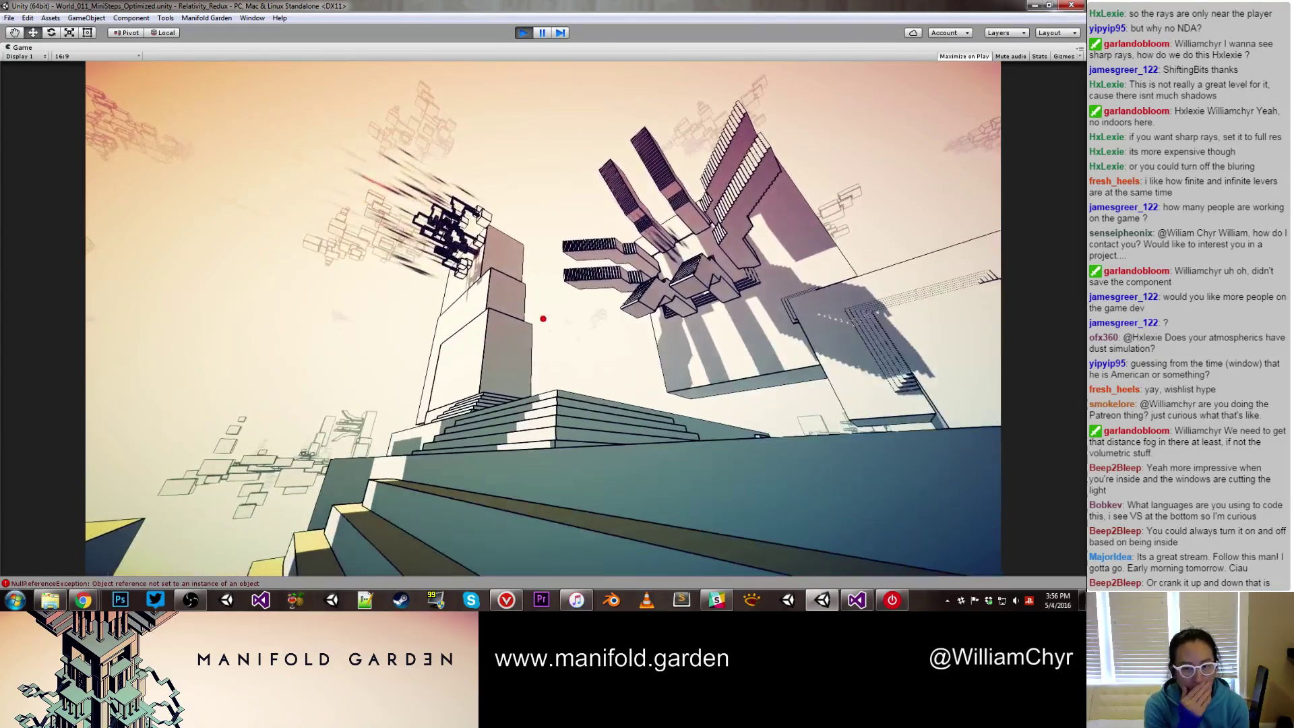
key("w")
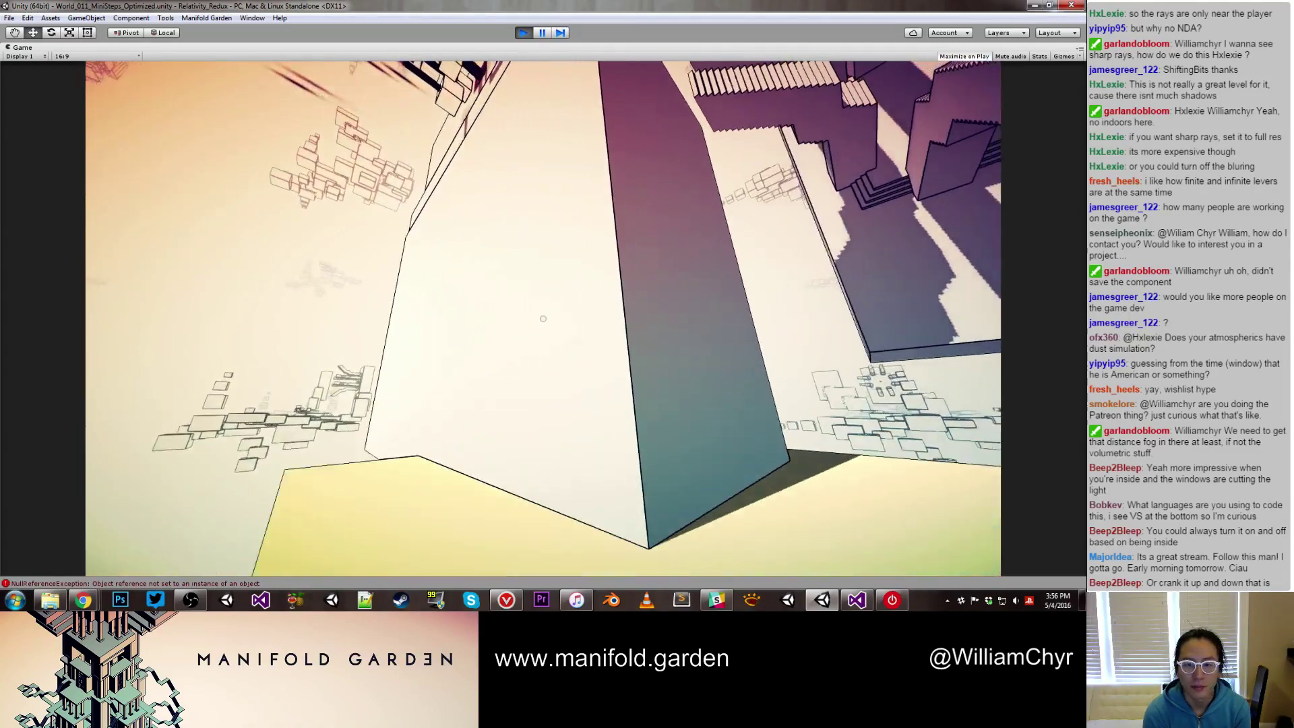
key("w")
key("space")
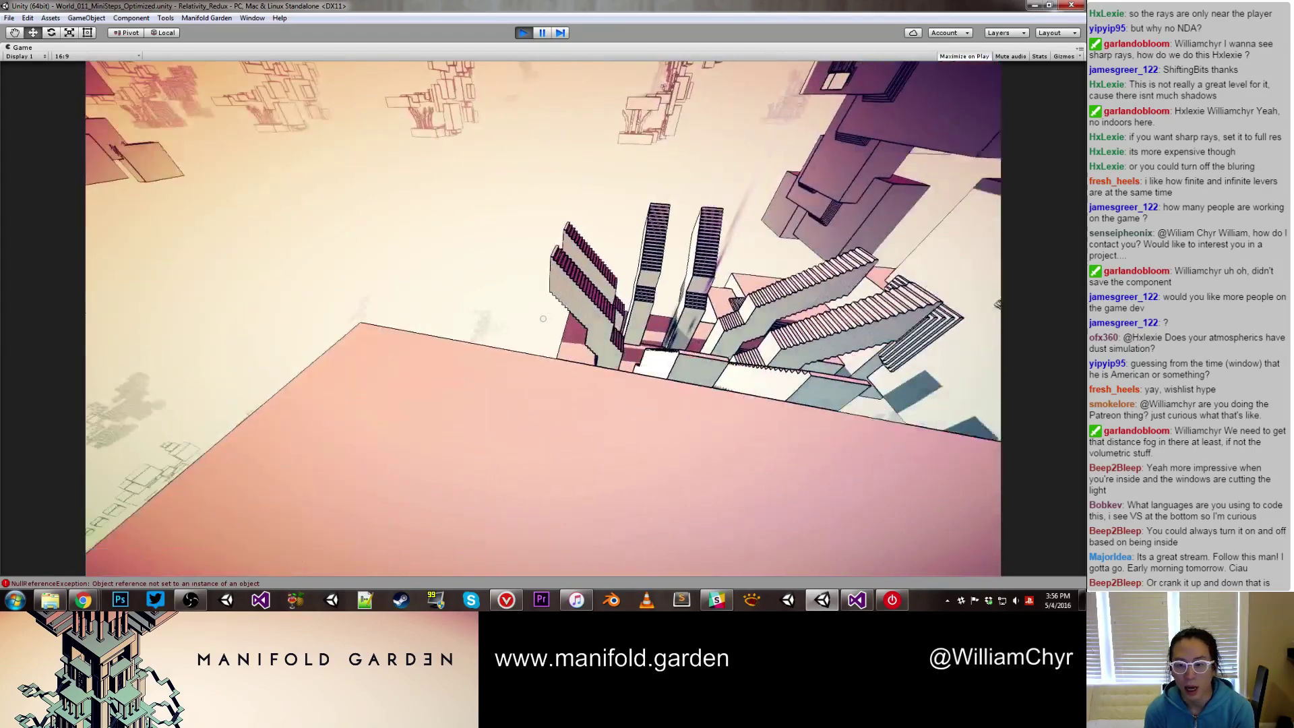
key("w")
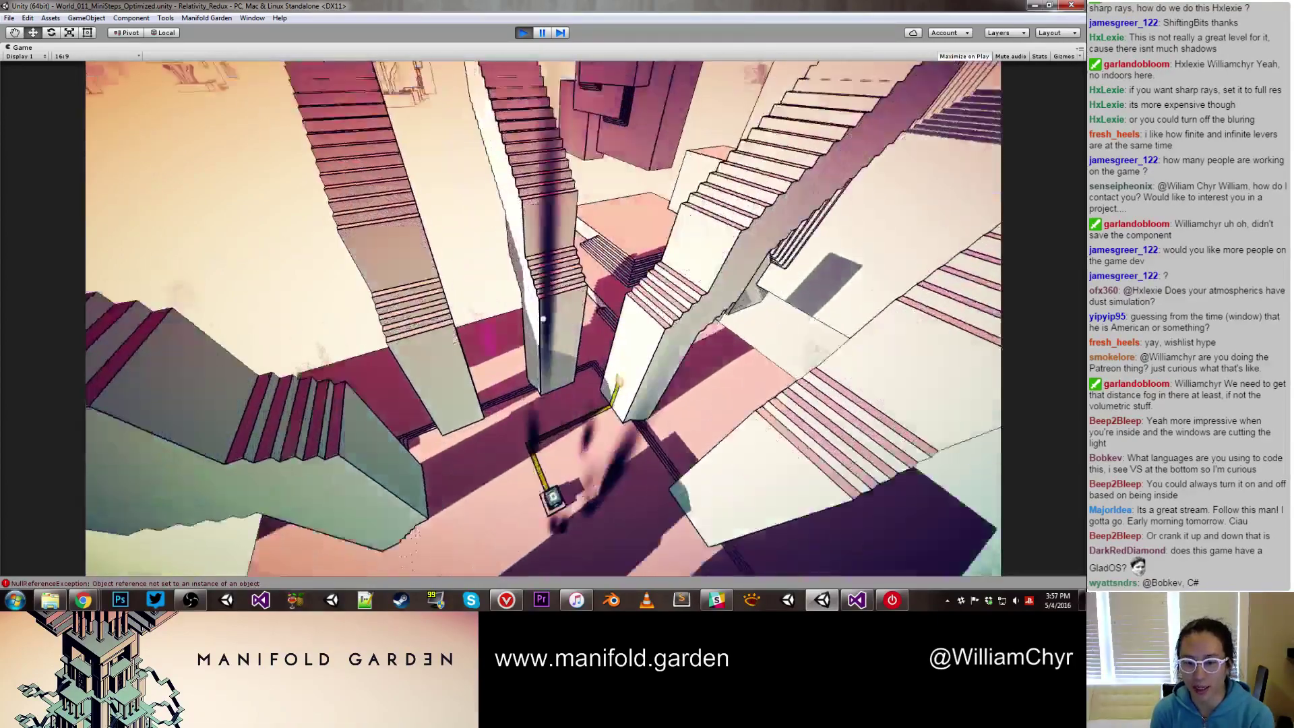
key("w")
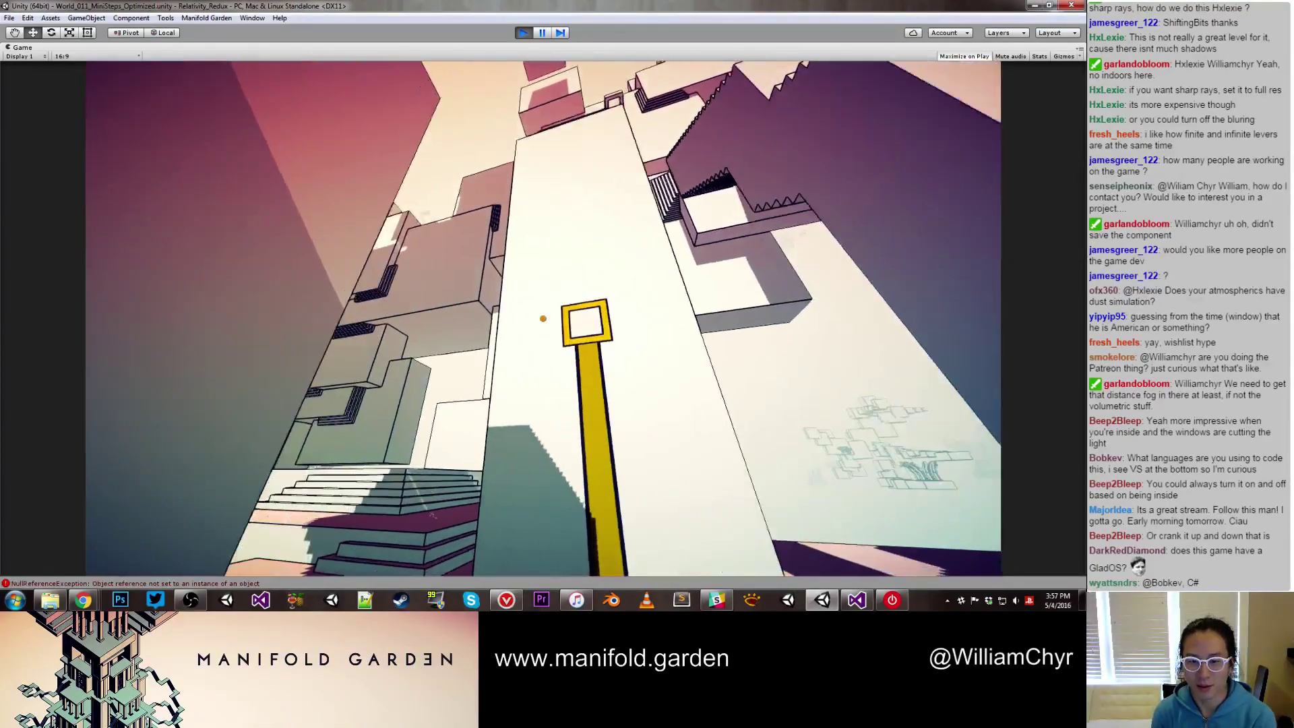
Rotate gravity onto the pillar face with the yellow line and explore the yellow platforms around it
key("space")
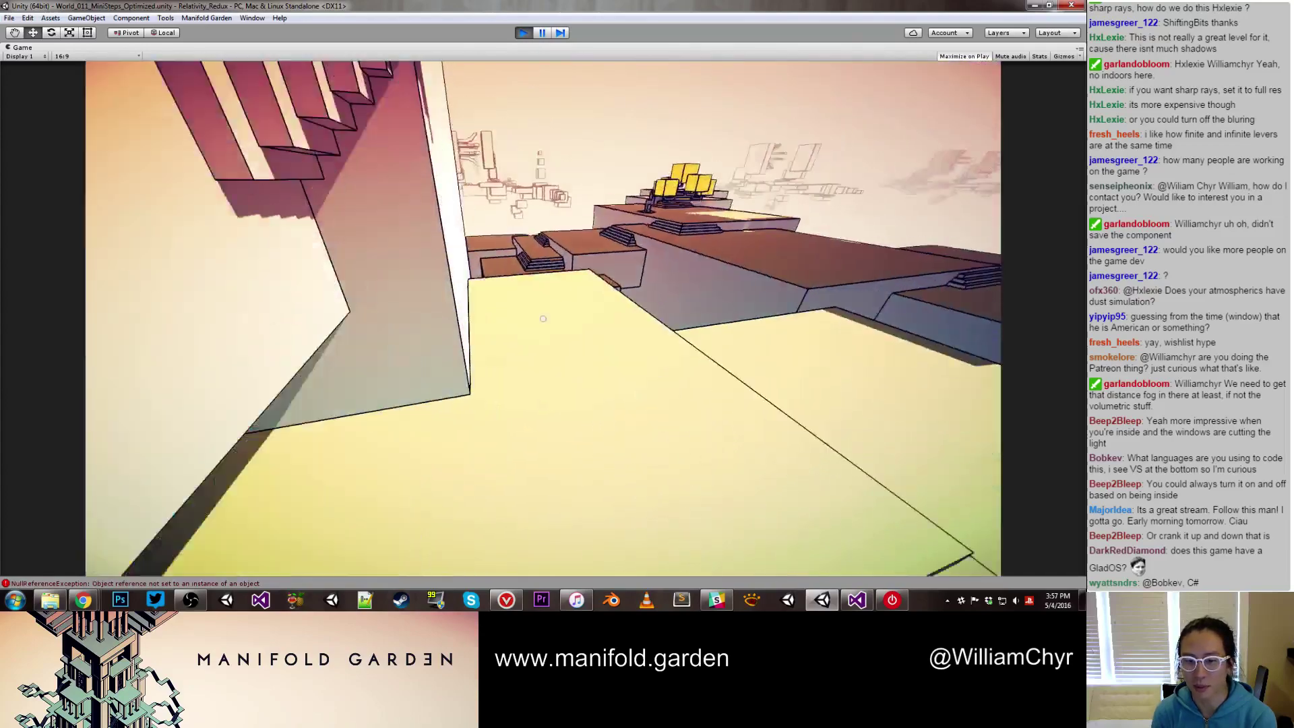
key("w")
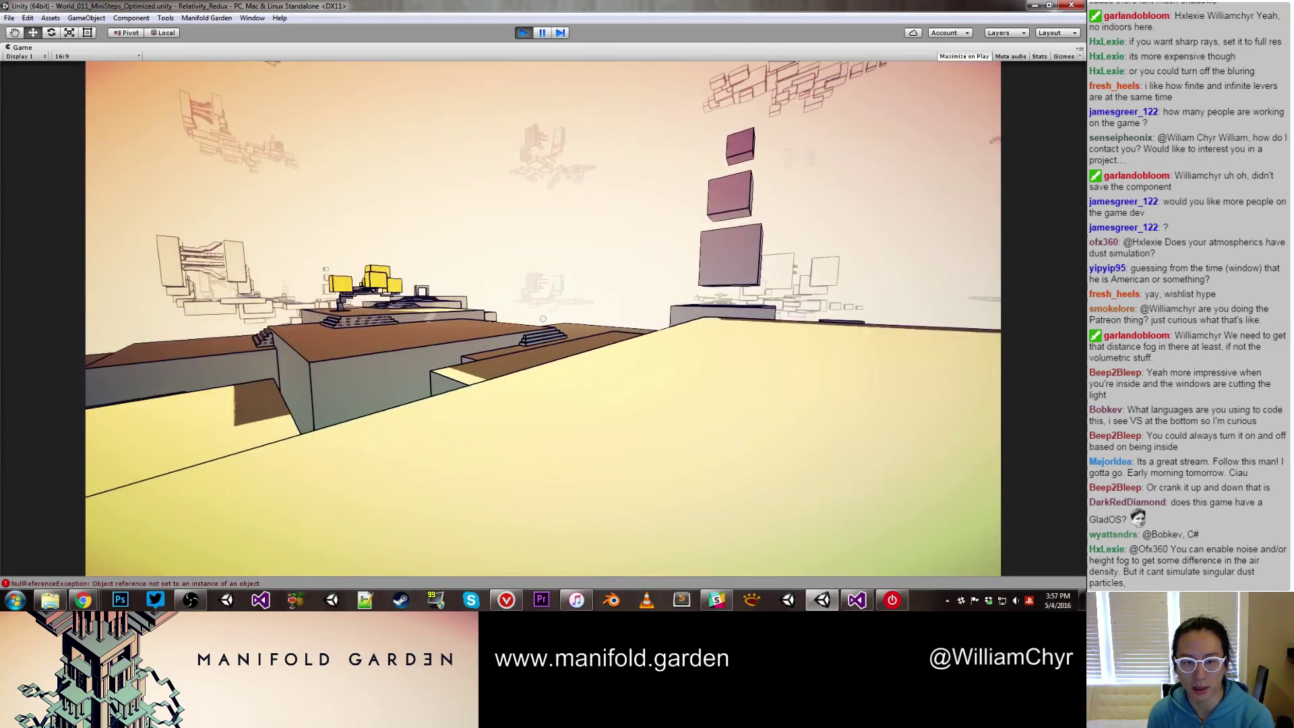
key("w")
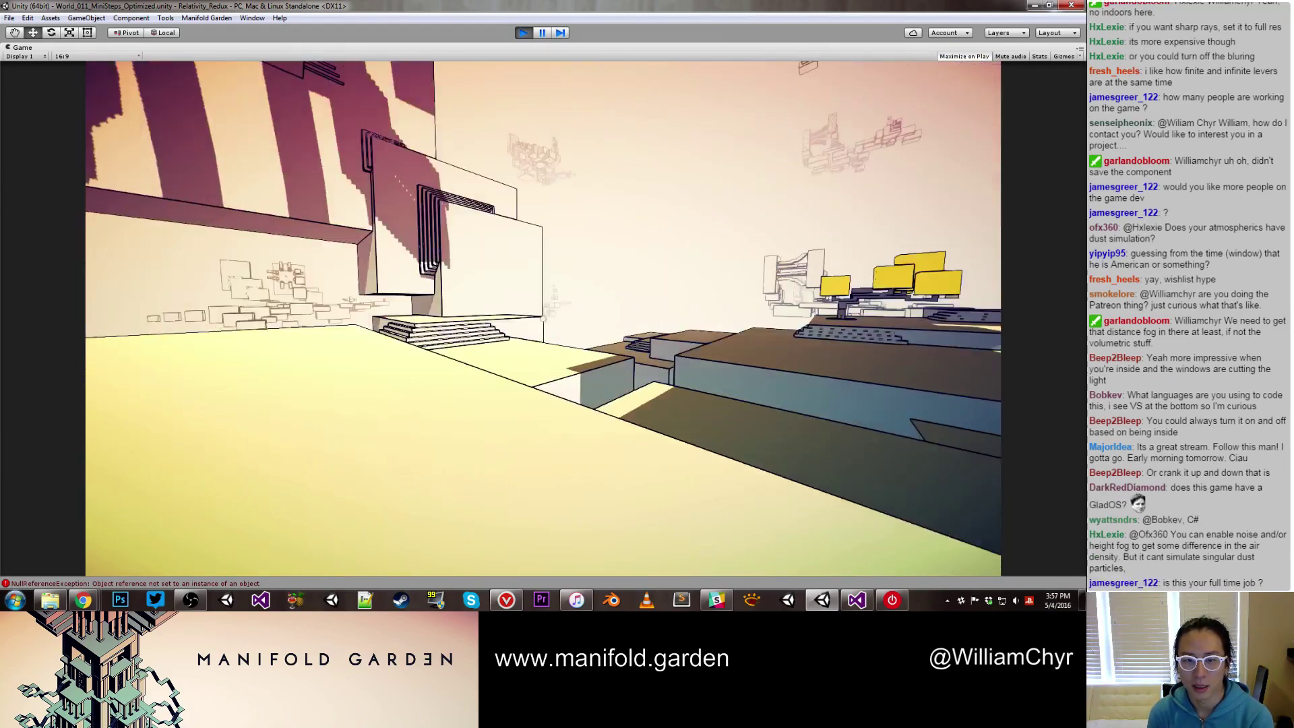
key("w")
key("s")
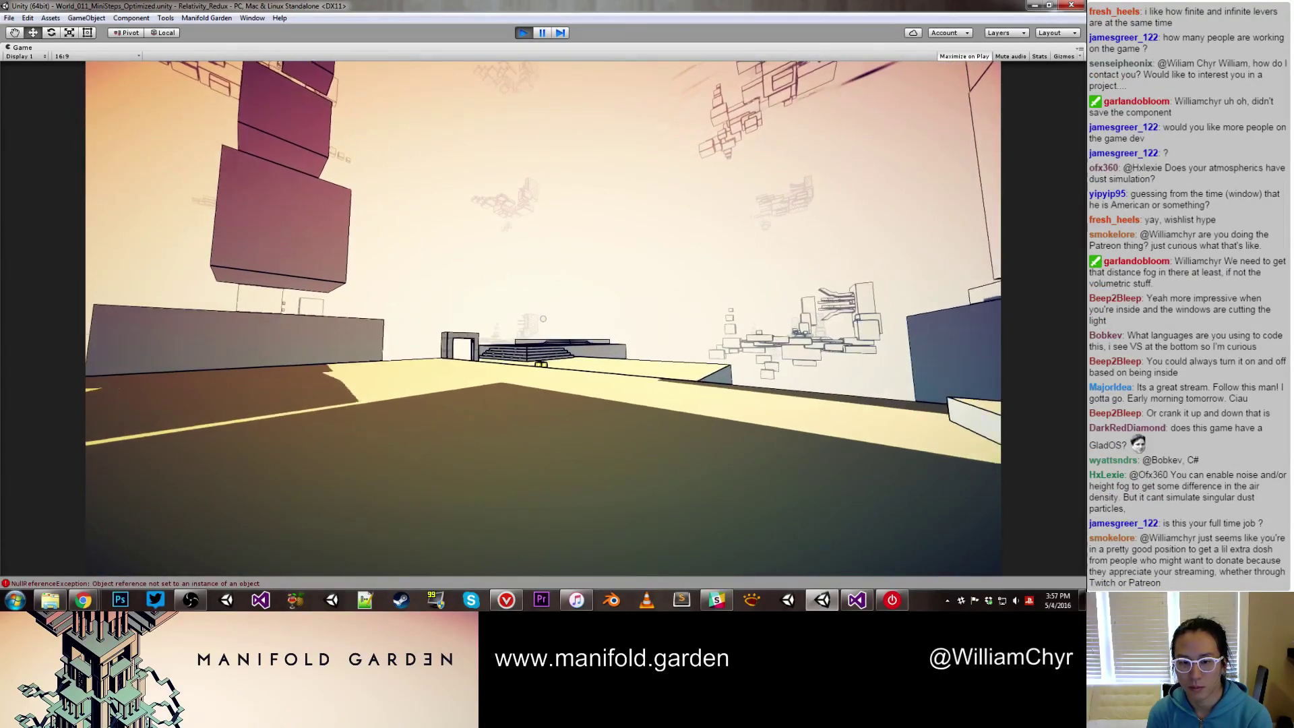
Climb past the wide stairs by the tower and drop off the platform edge toward the staircase structure
key("w")
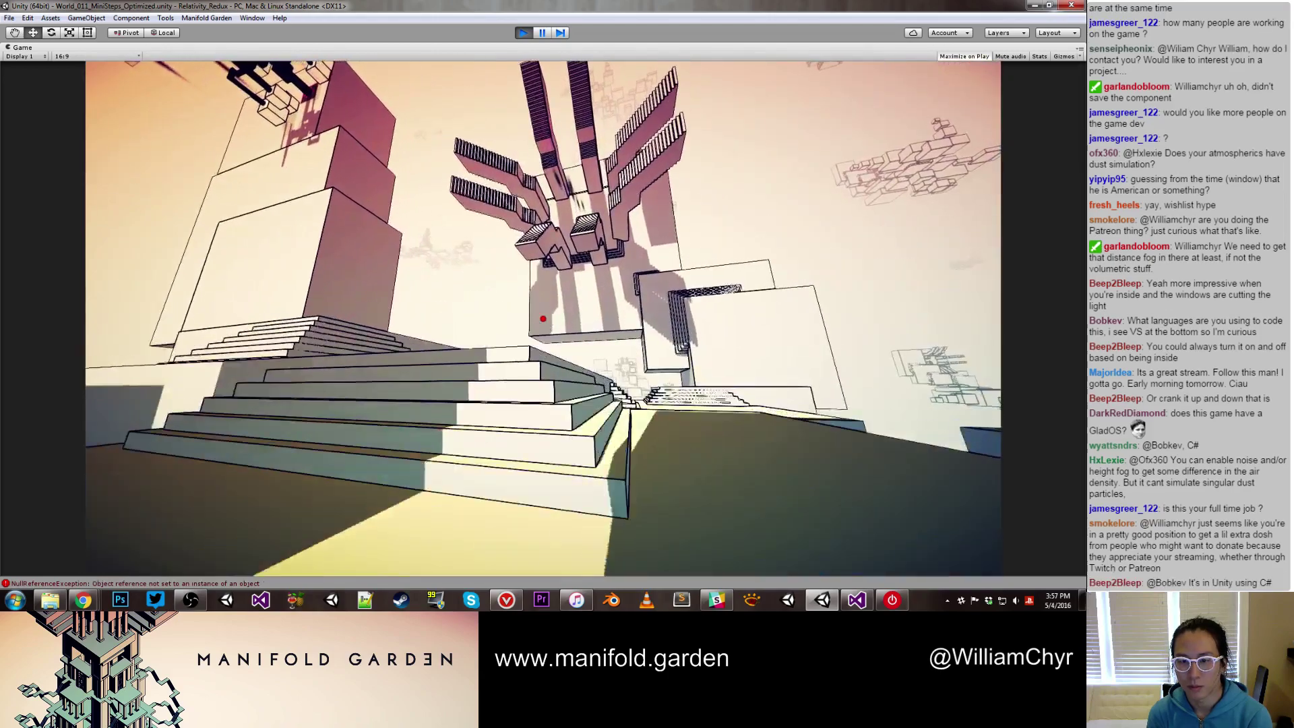
key("w")
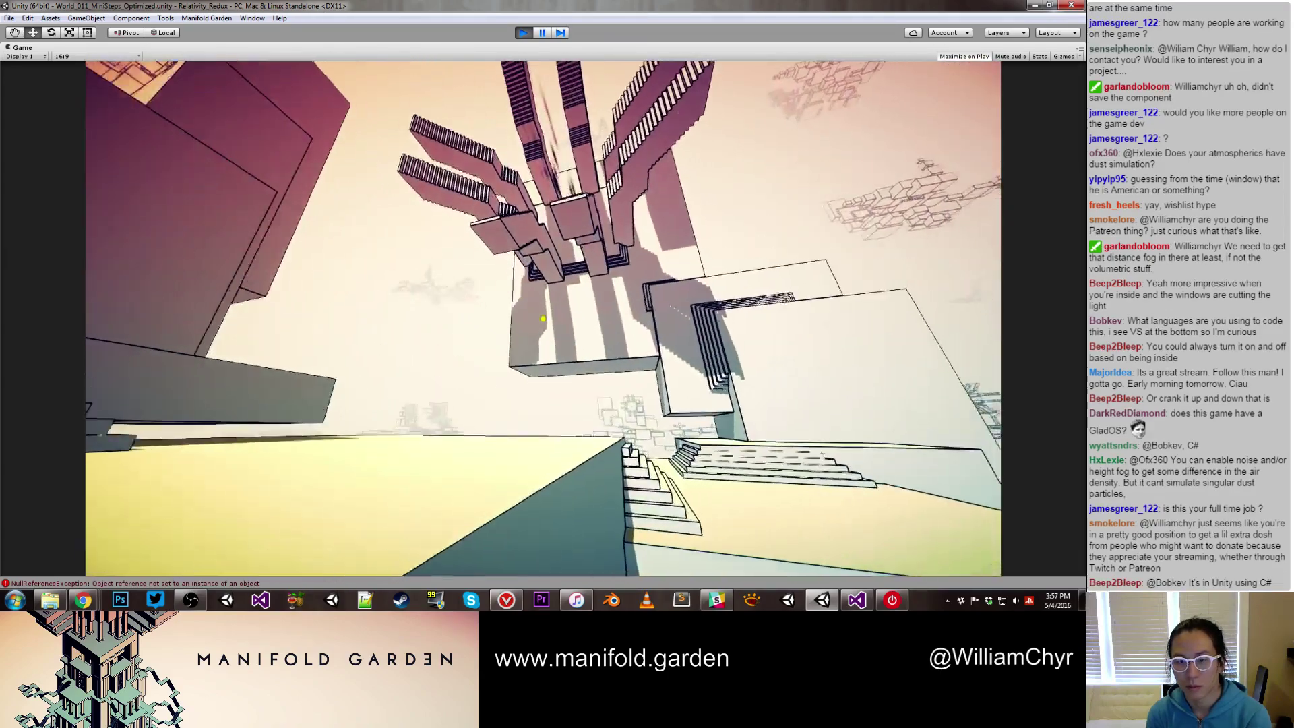
key("w")
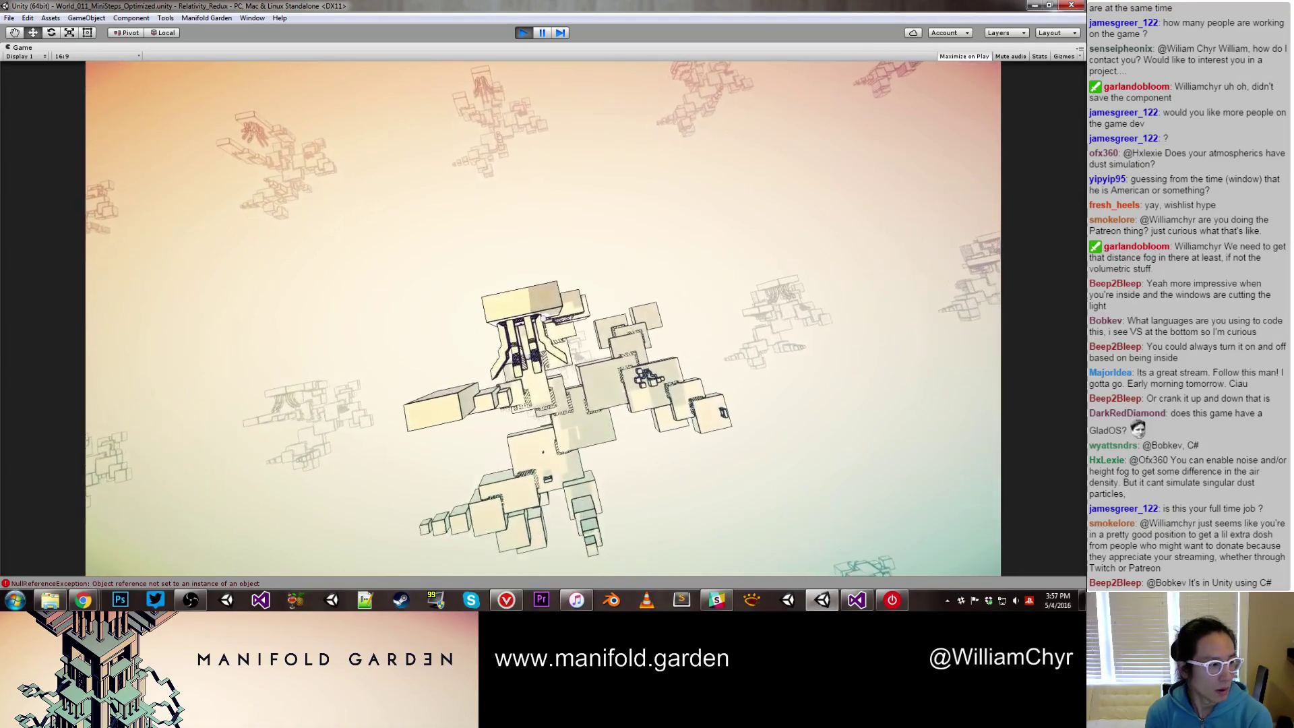
key("w")
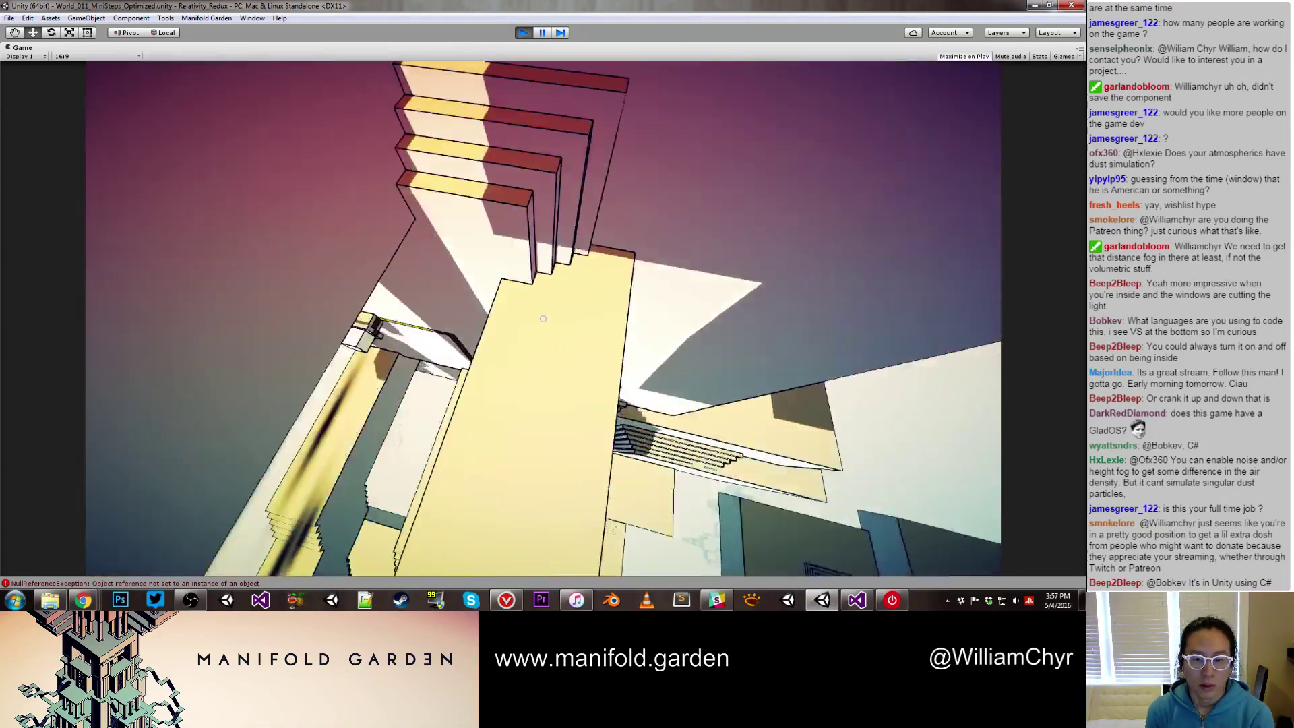
Rotate gravity to the pink floor, inspect the dark blue cube on its pedestal, and follow the yellow line to the pillar
key("space")
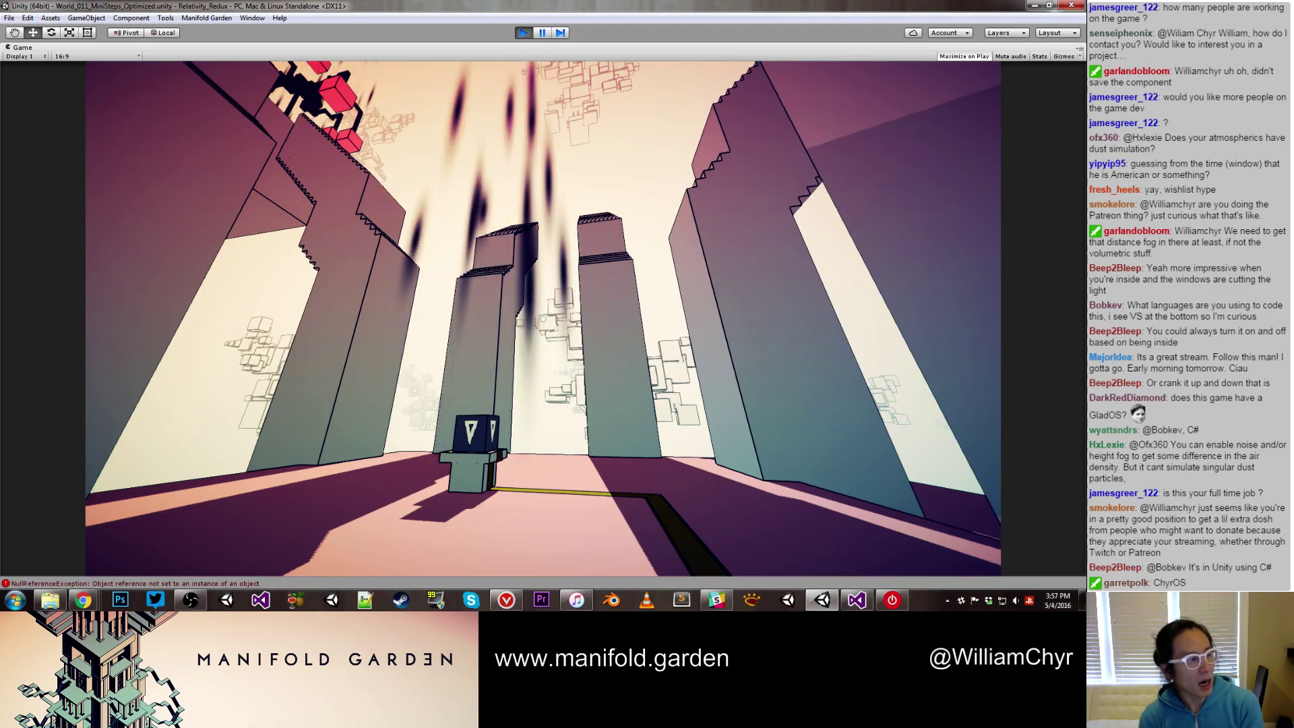
key("w")
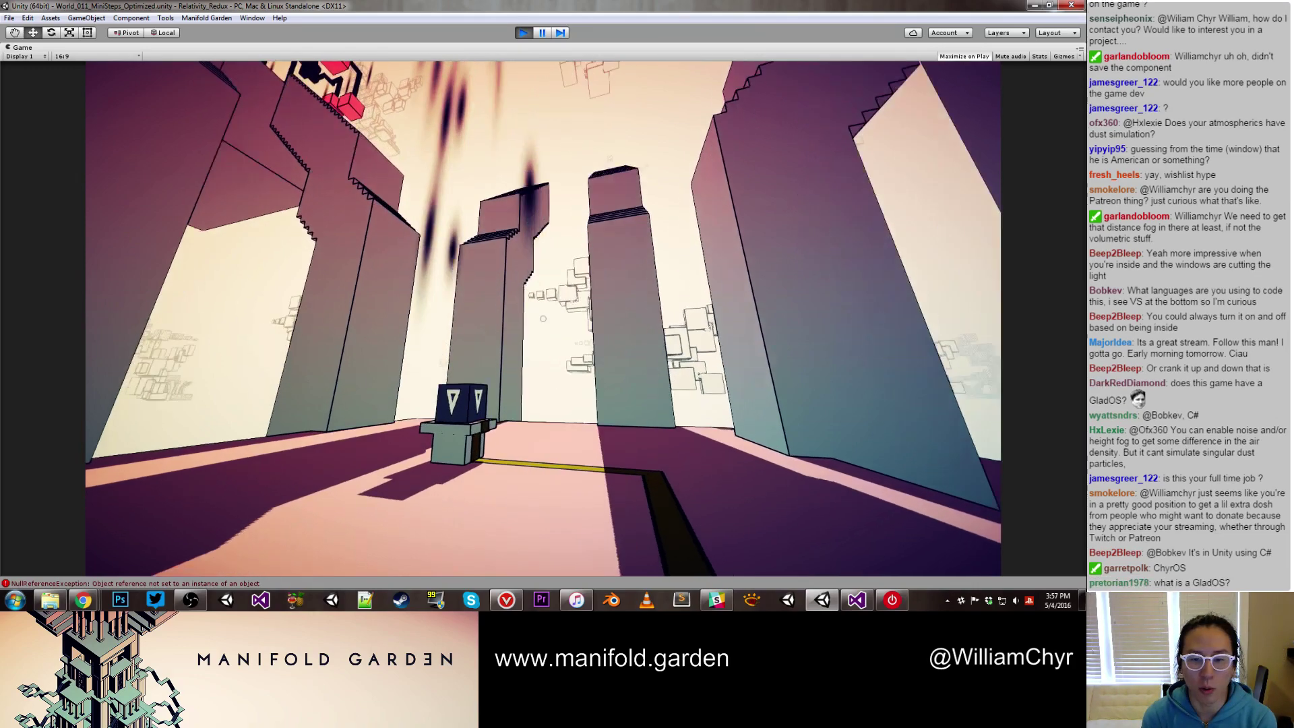
key("s")
key("d")
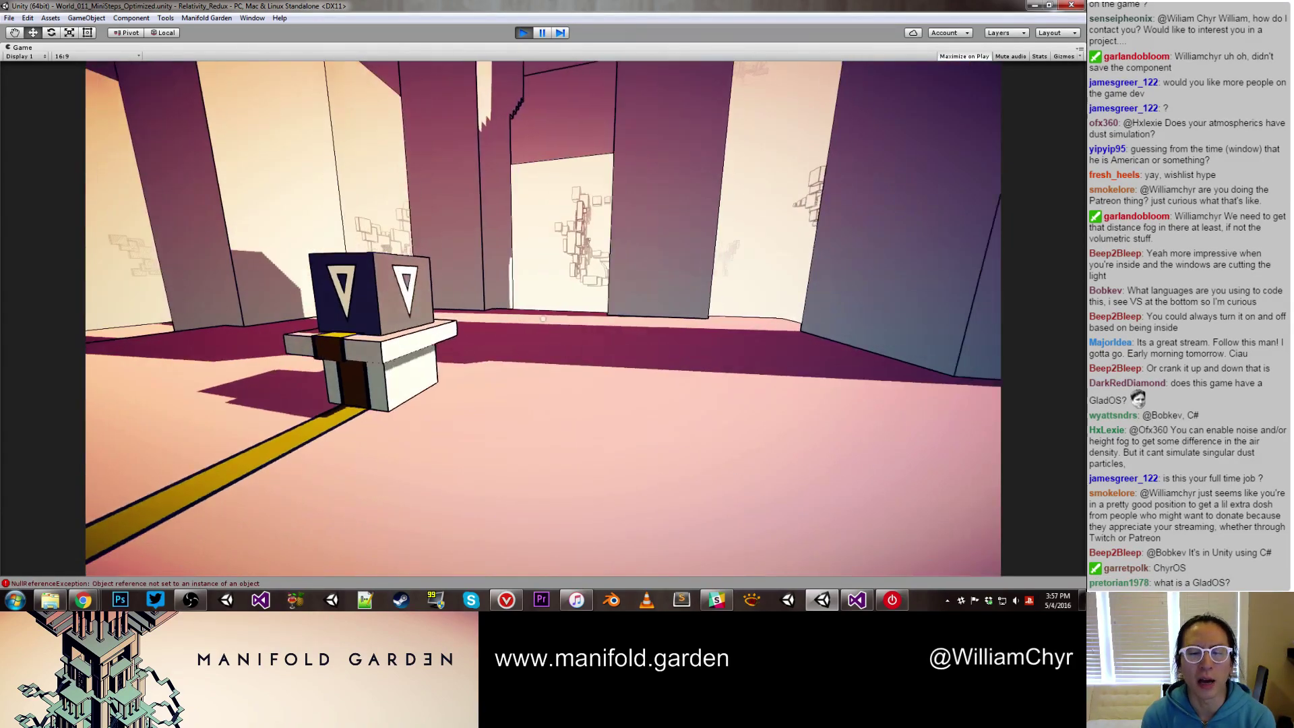
key("w")
key("w")
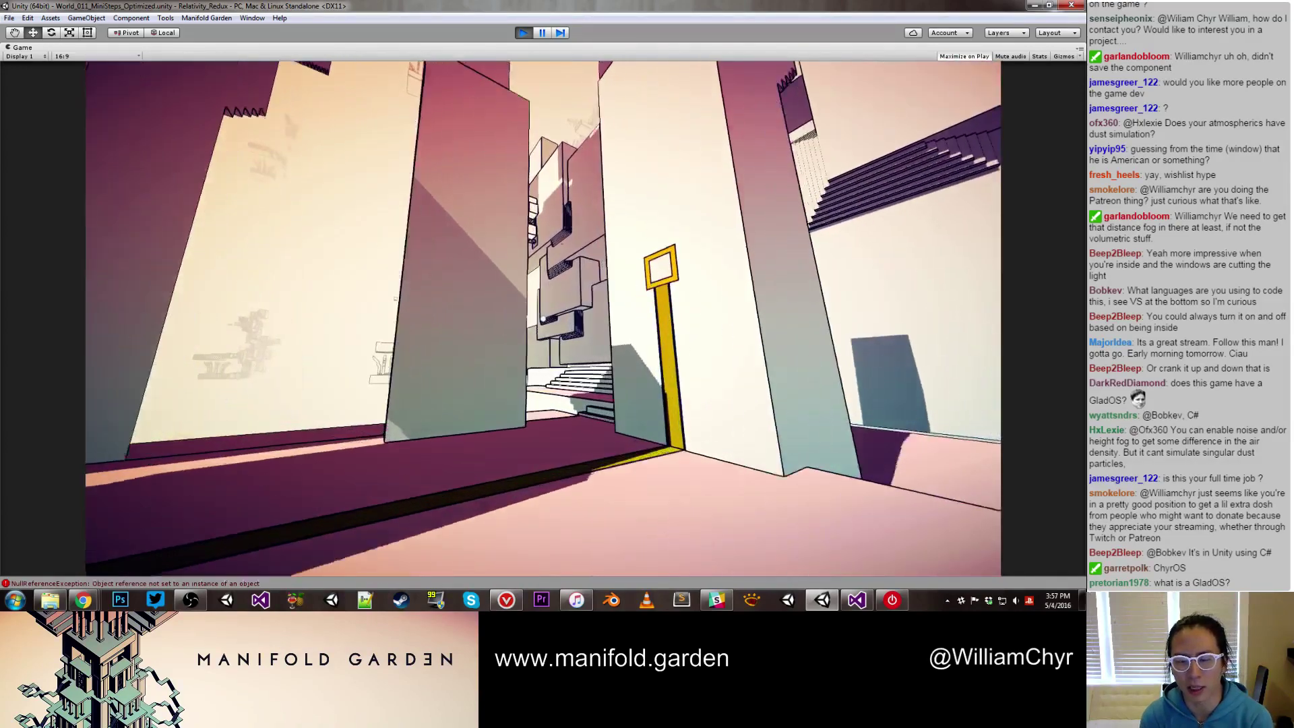
Rotate gravity onto the pillar face again and cross the stepped platforms toward the tree of yellow cubes
key("space")
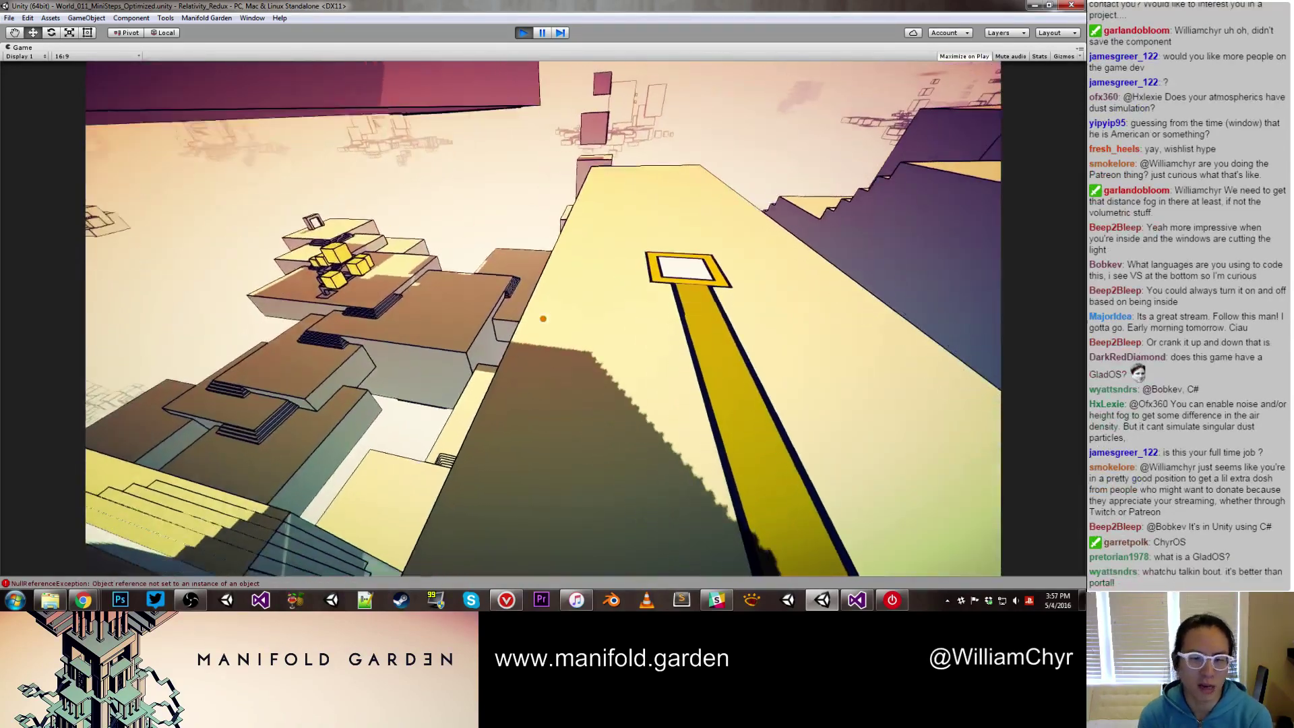
key("w")
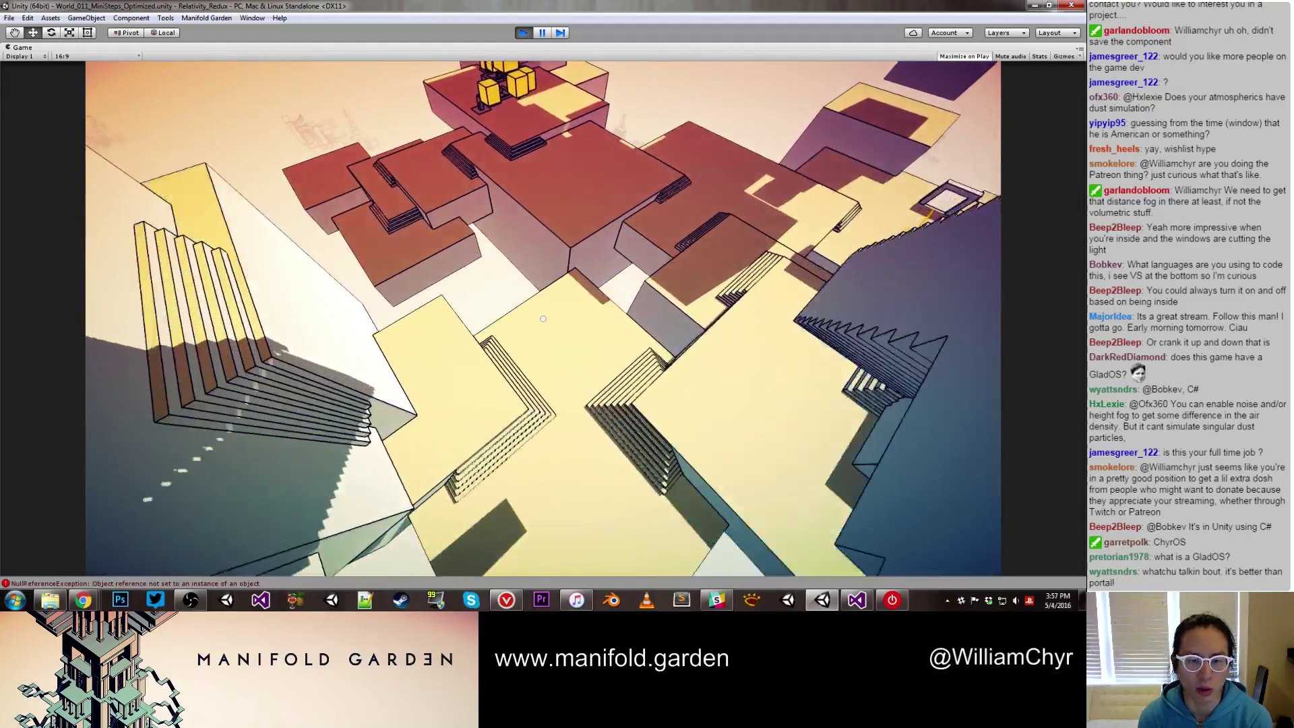
key("w")
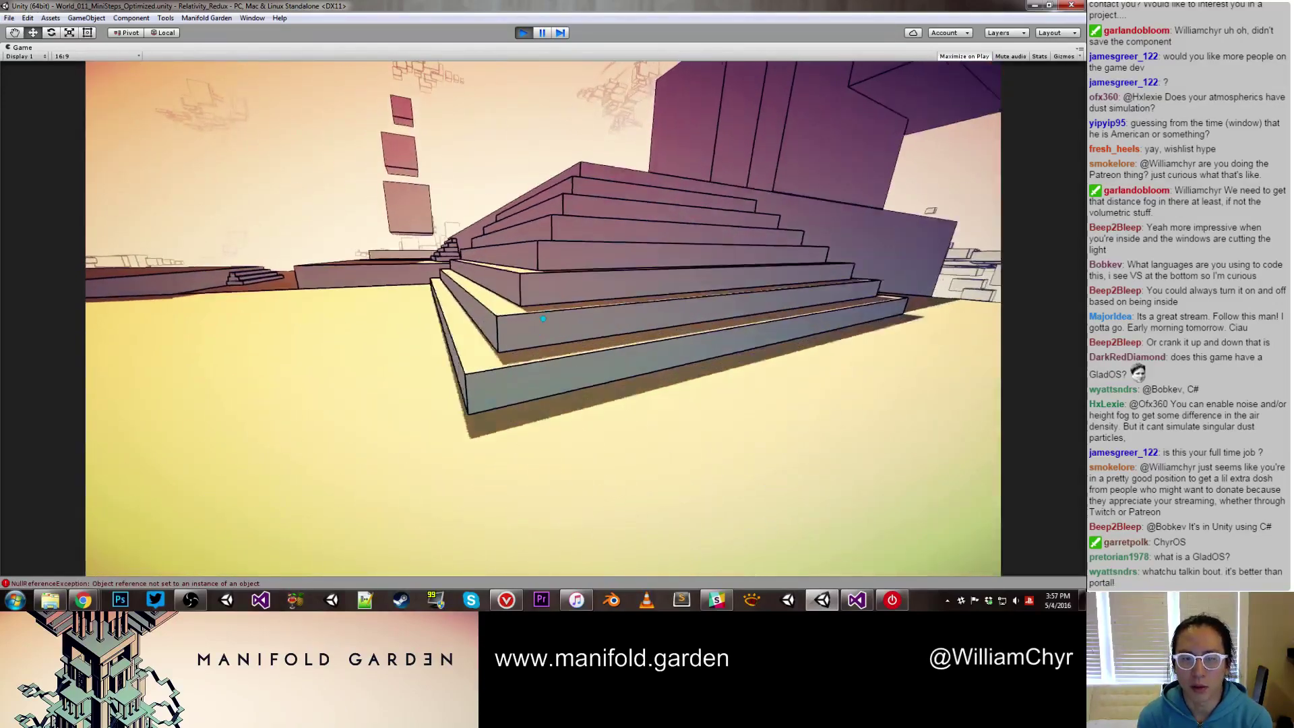
key("w")
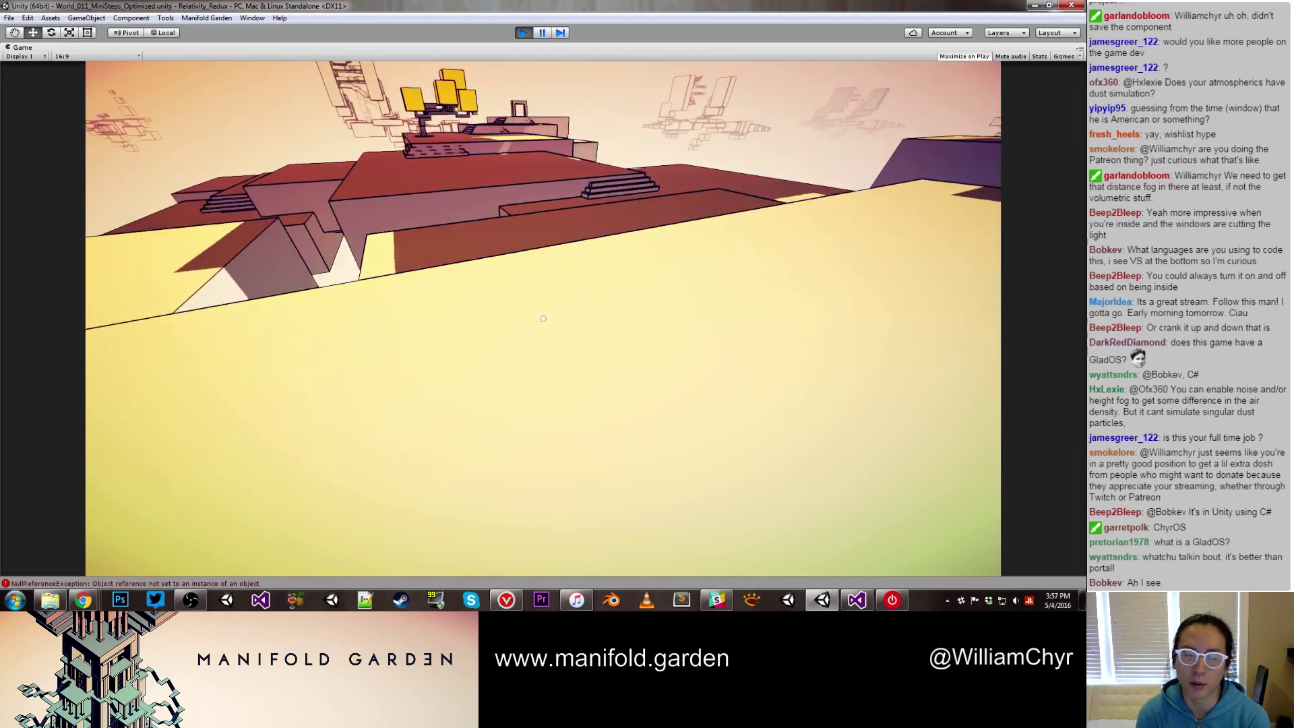
key("w")
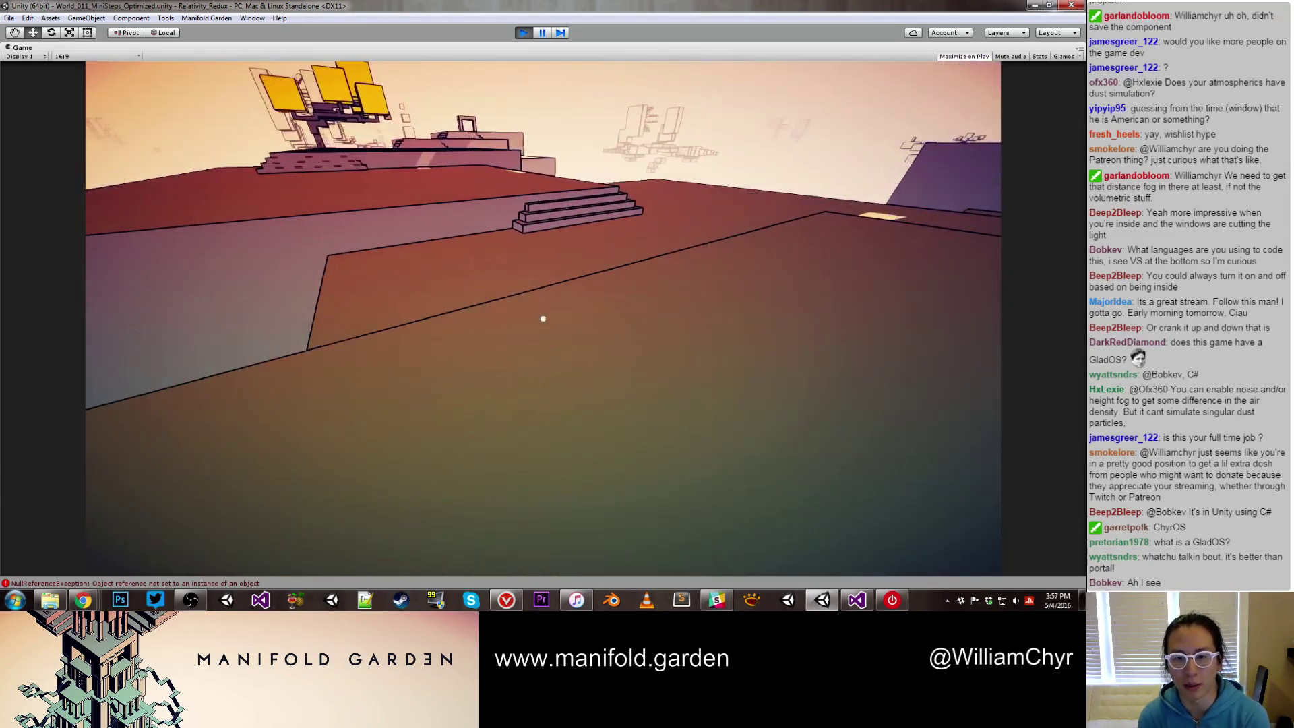
key("w")
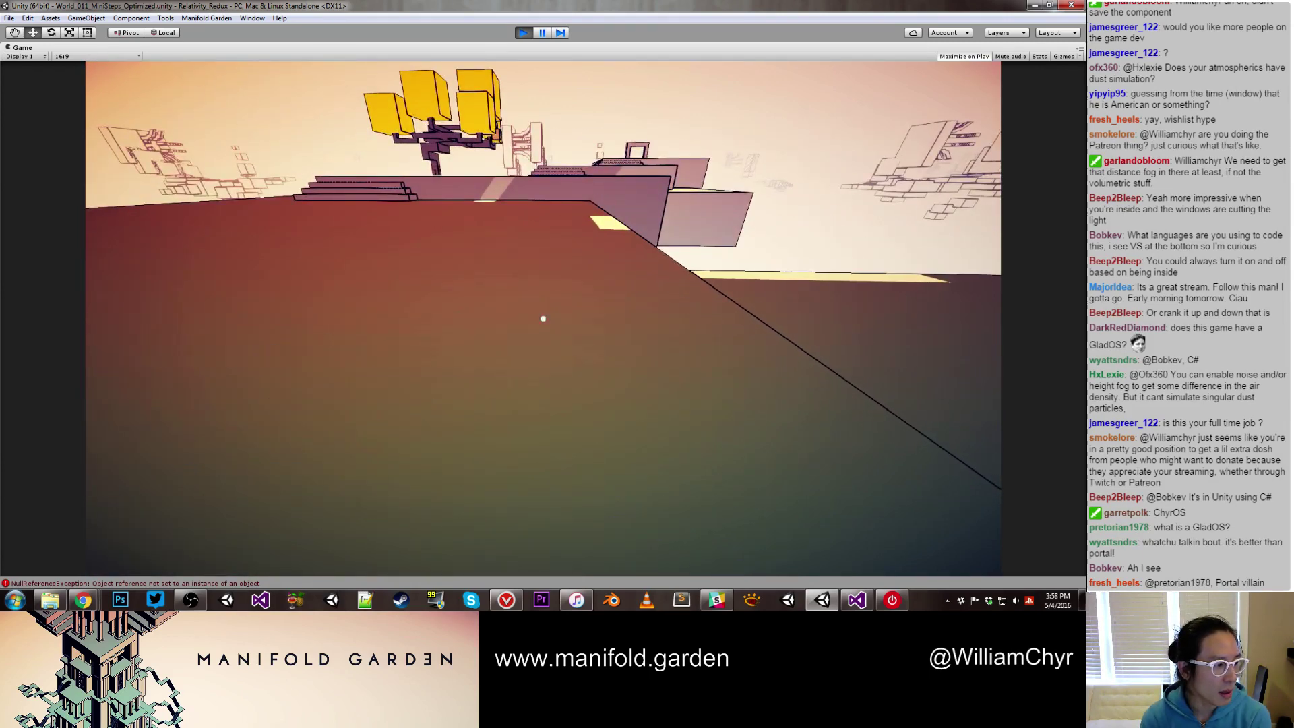
key("s")
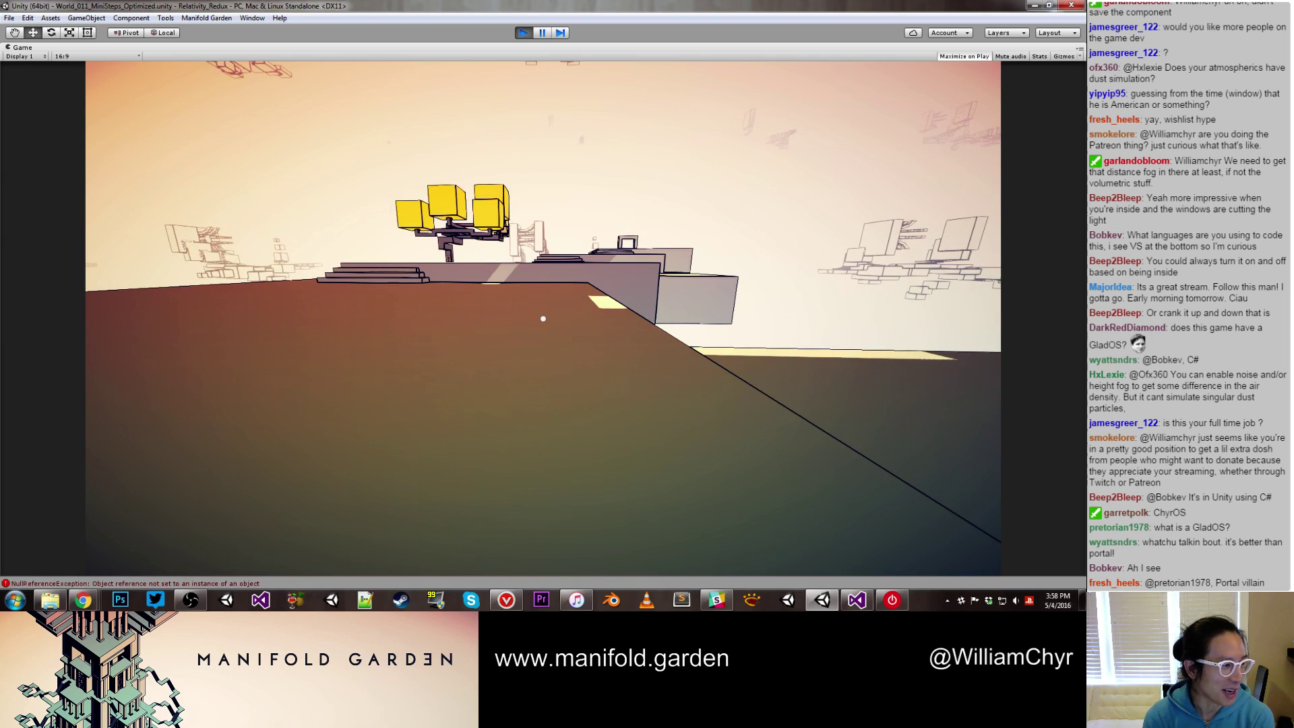
Walk through the running level past the yellow cube tree to inspect the hand sculpture, and end the playtest
key("w")
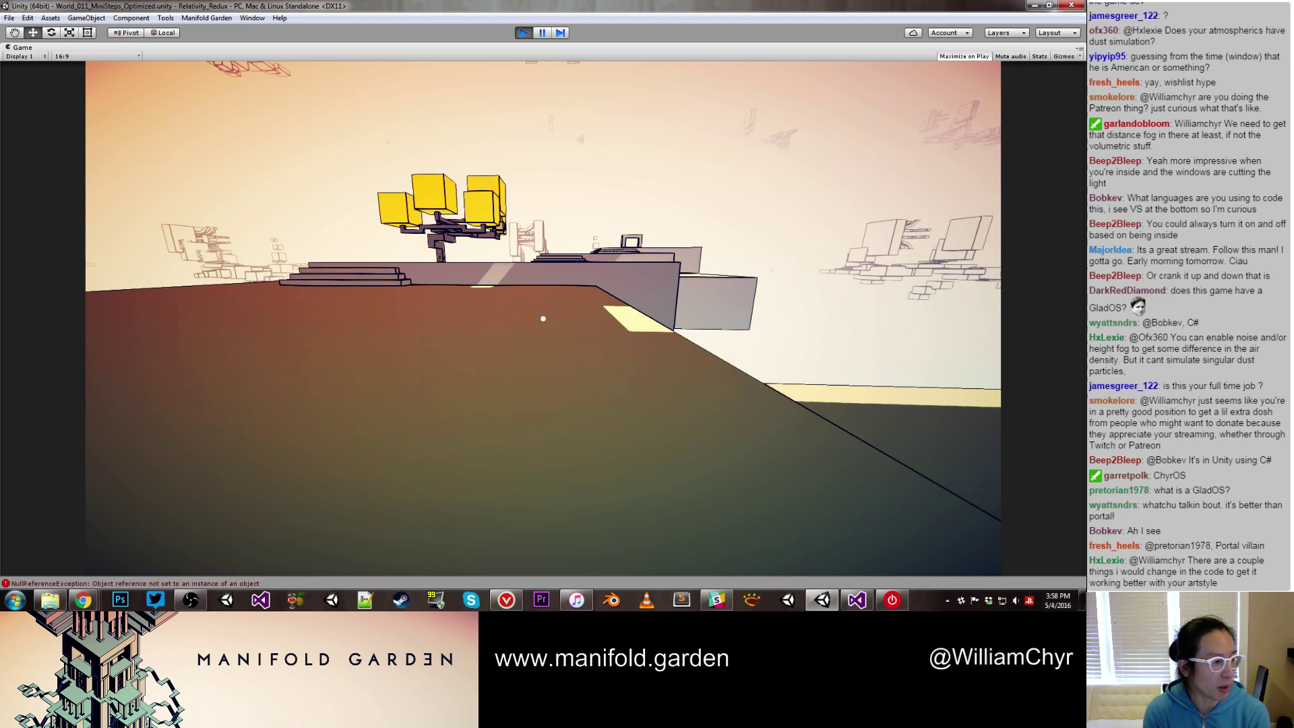
key("w")
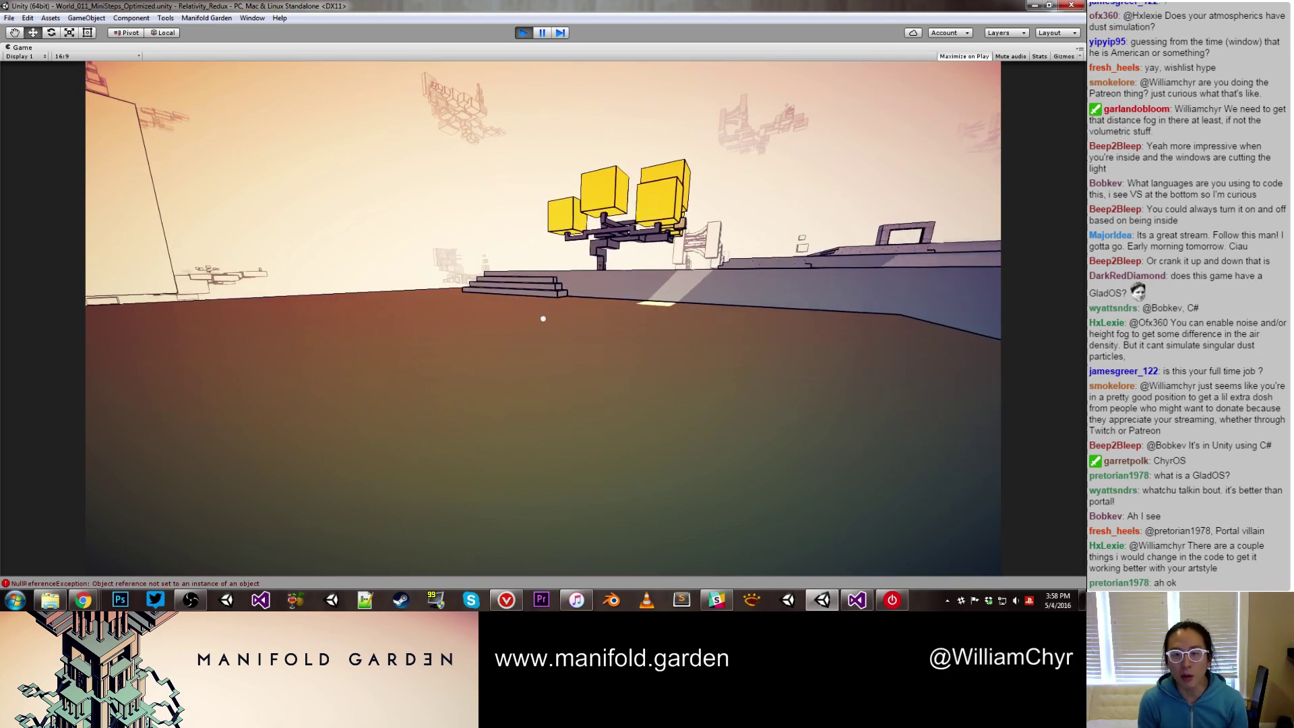
key("w")
key("w")
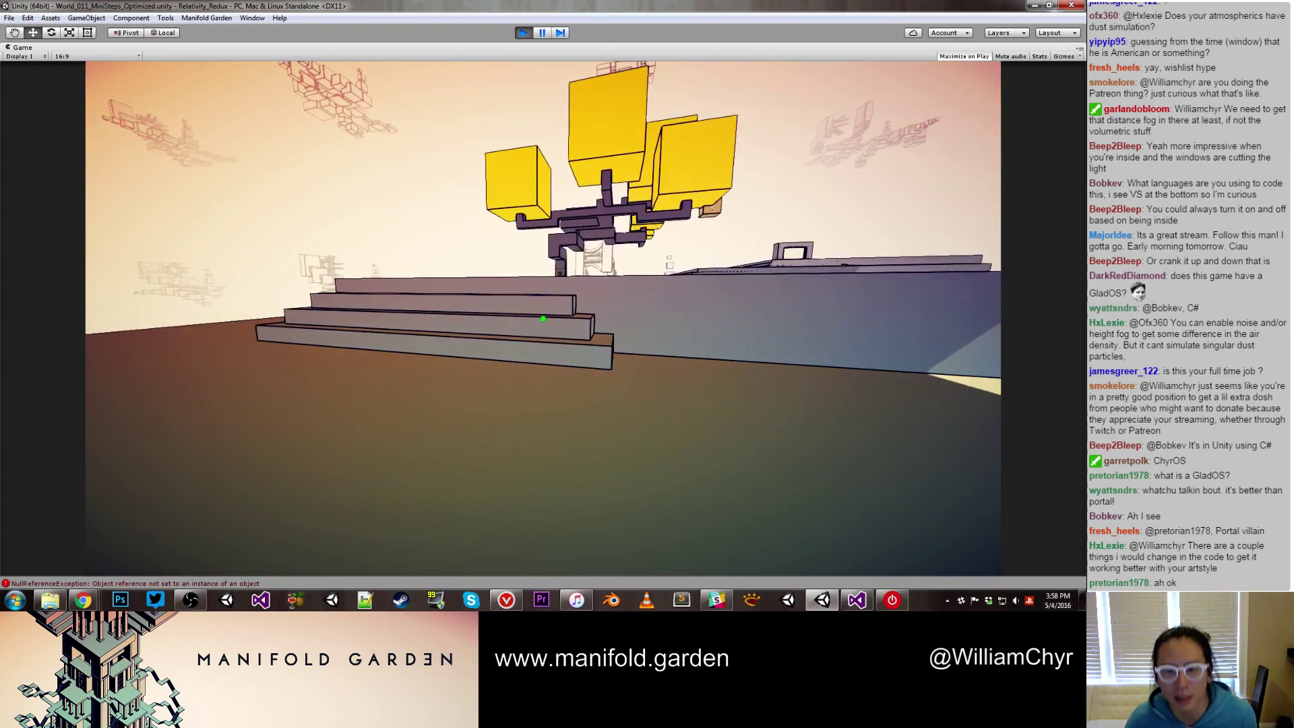
key("w")
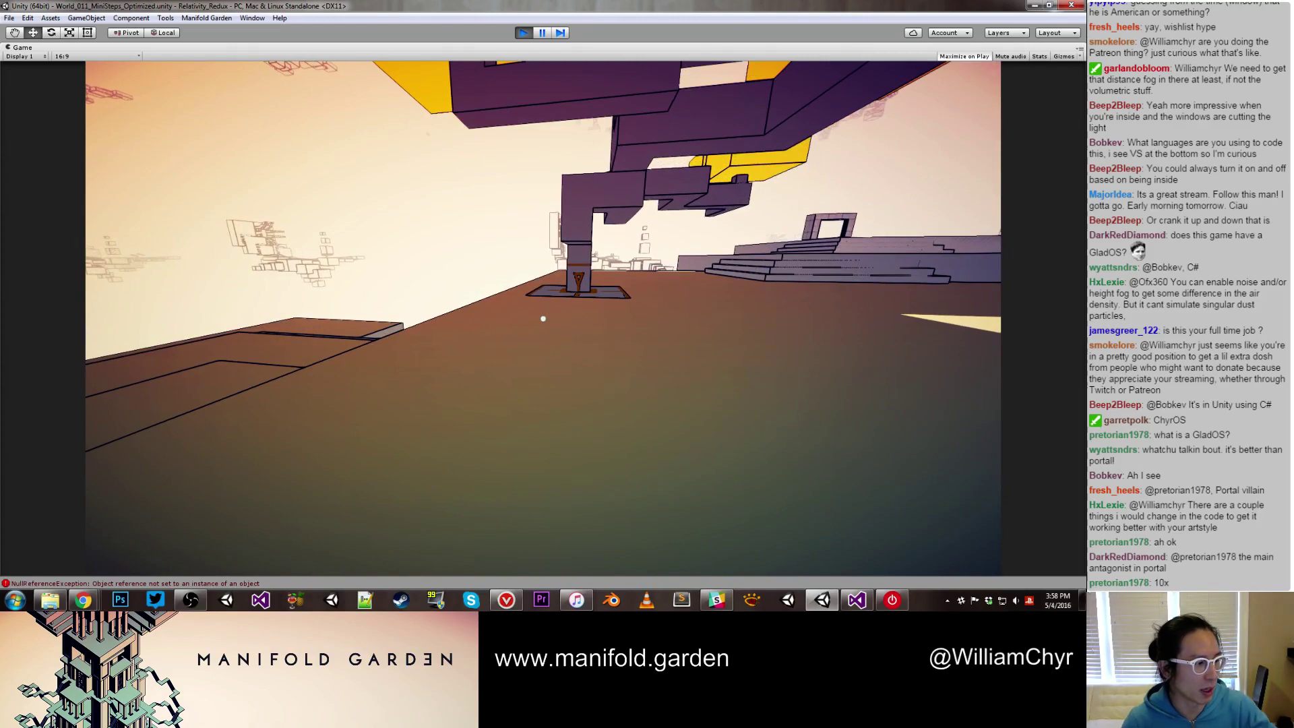
key("w")
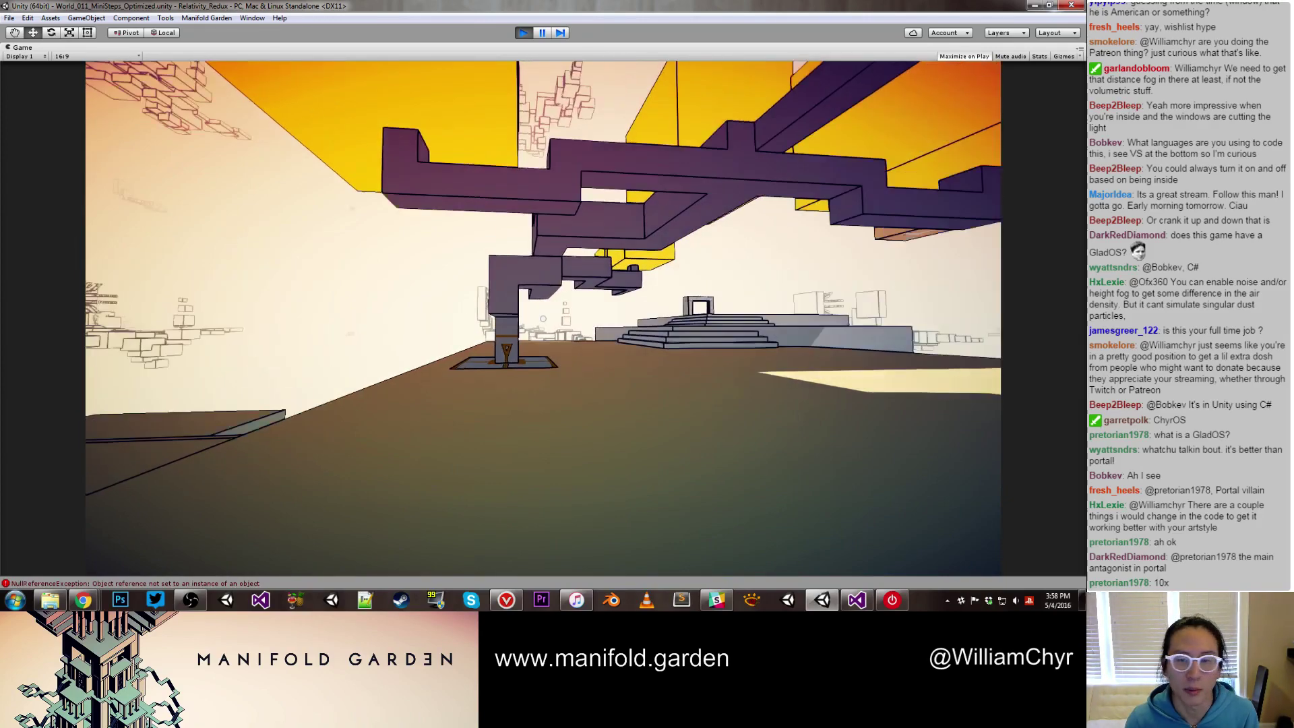
key("a")
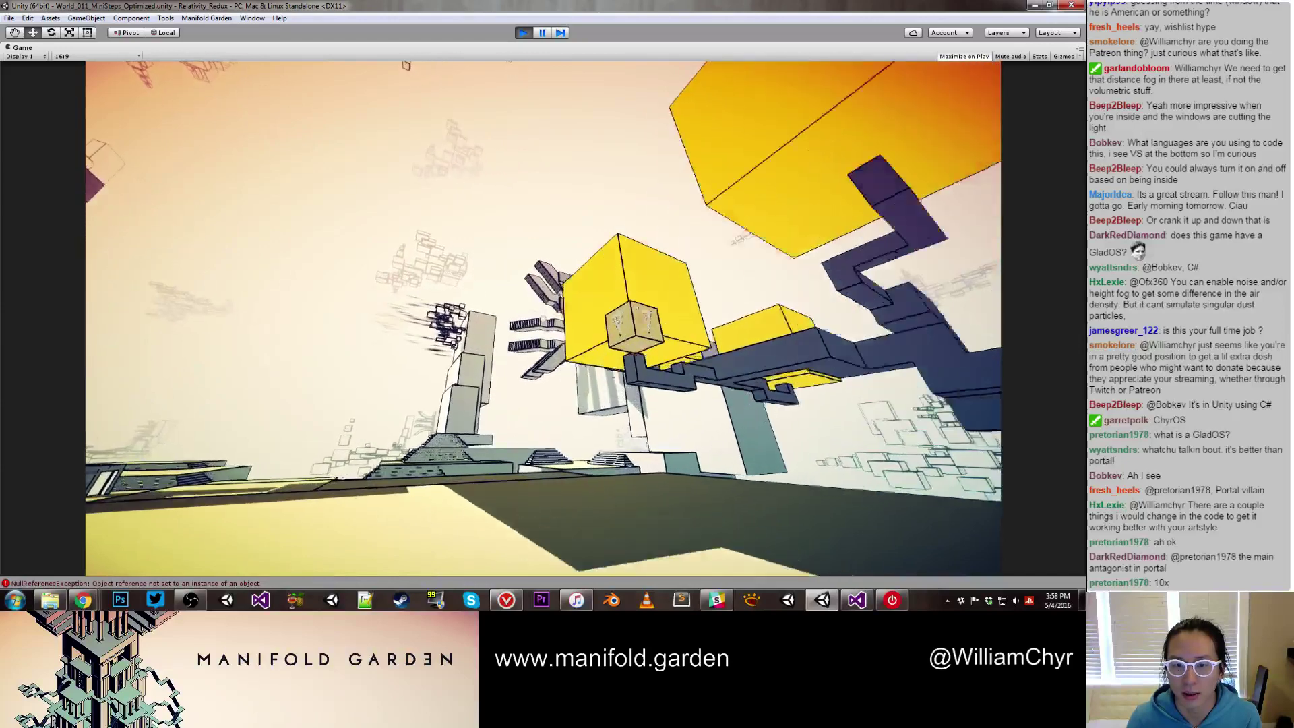
key("w")
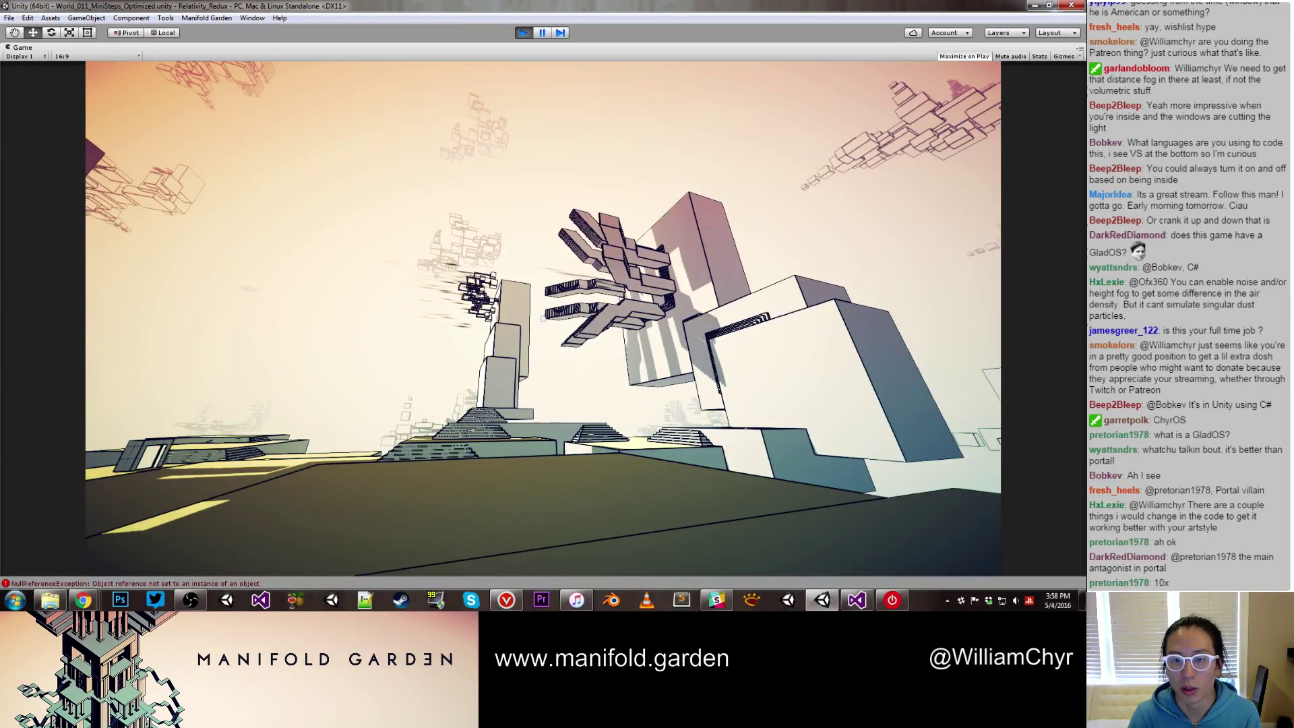
key("ctrl+p")
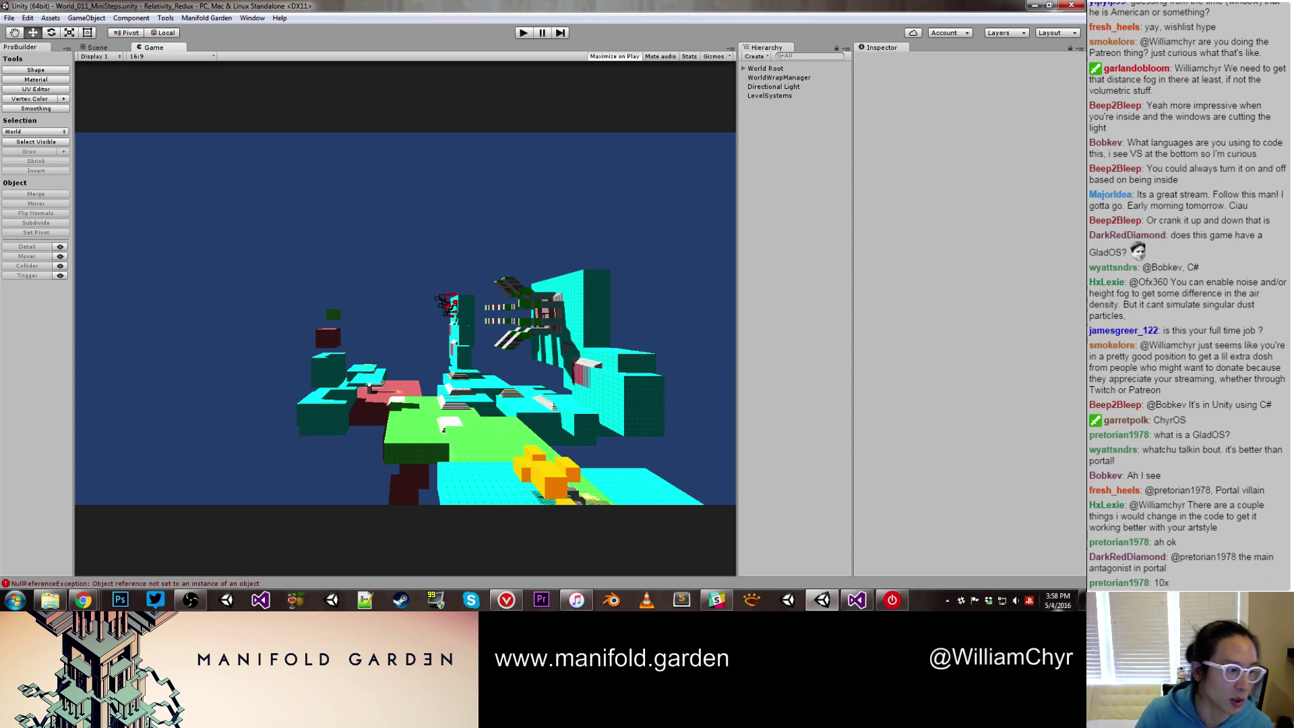
Switch to the file explorer and open the Perforce\Relativity_Redux folder on Hard Disk (E:) in a maximized window
left_click(52, 600)
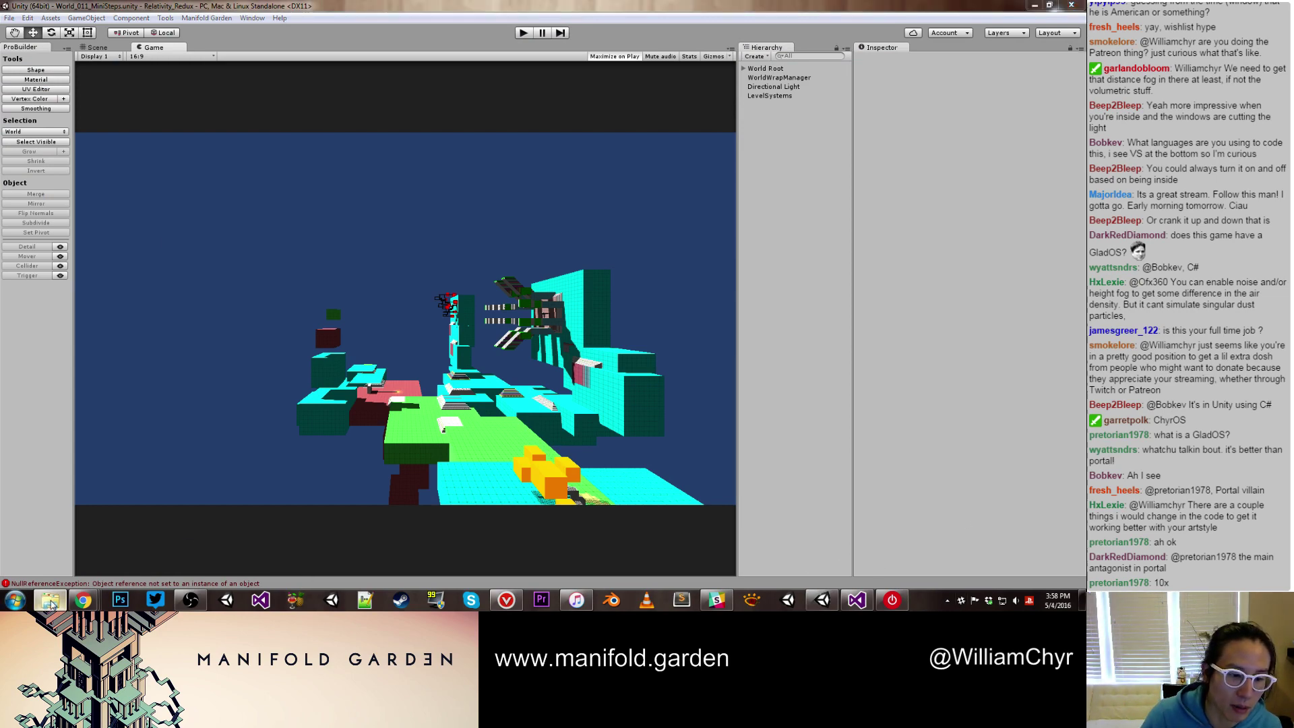
left_click(280, 291)
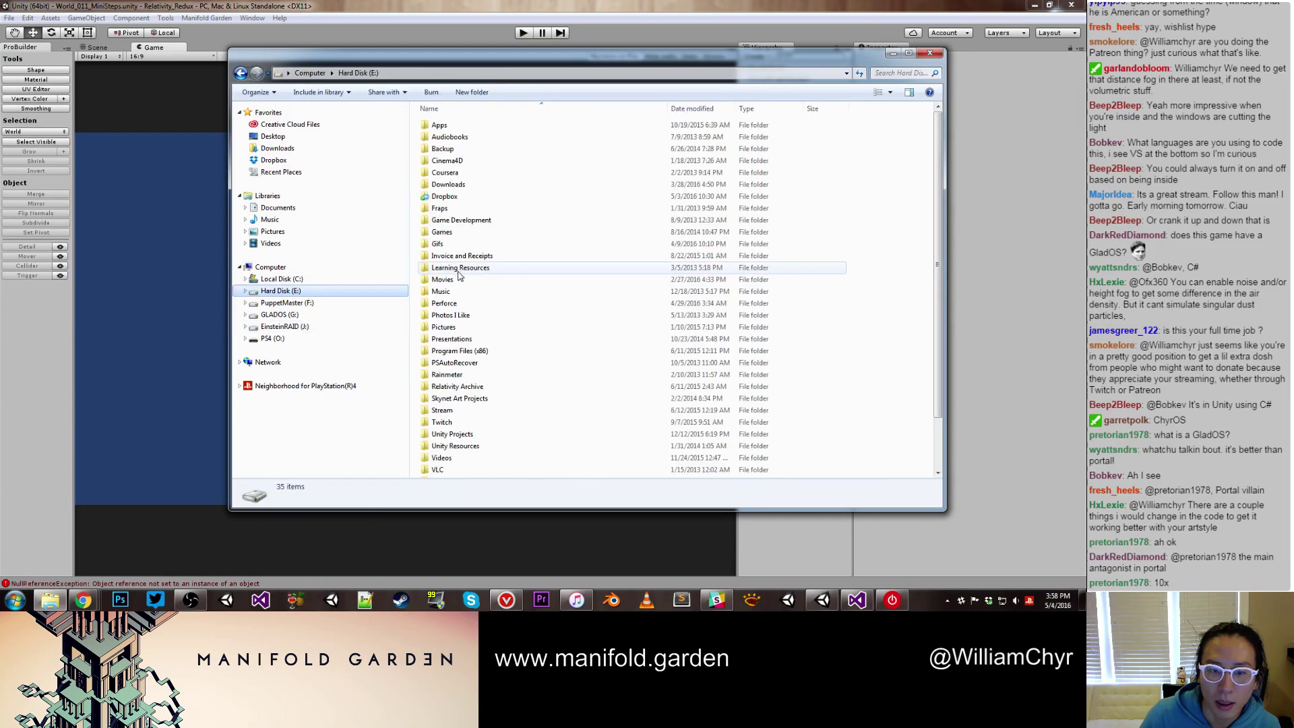
double_click(450, 303)
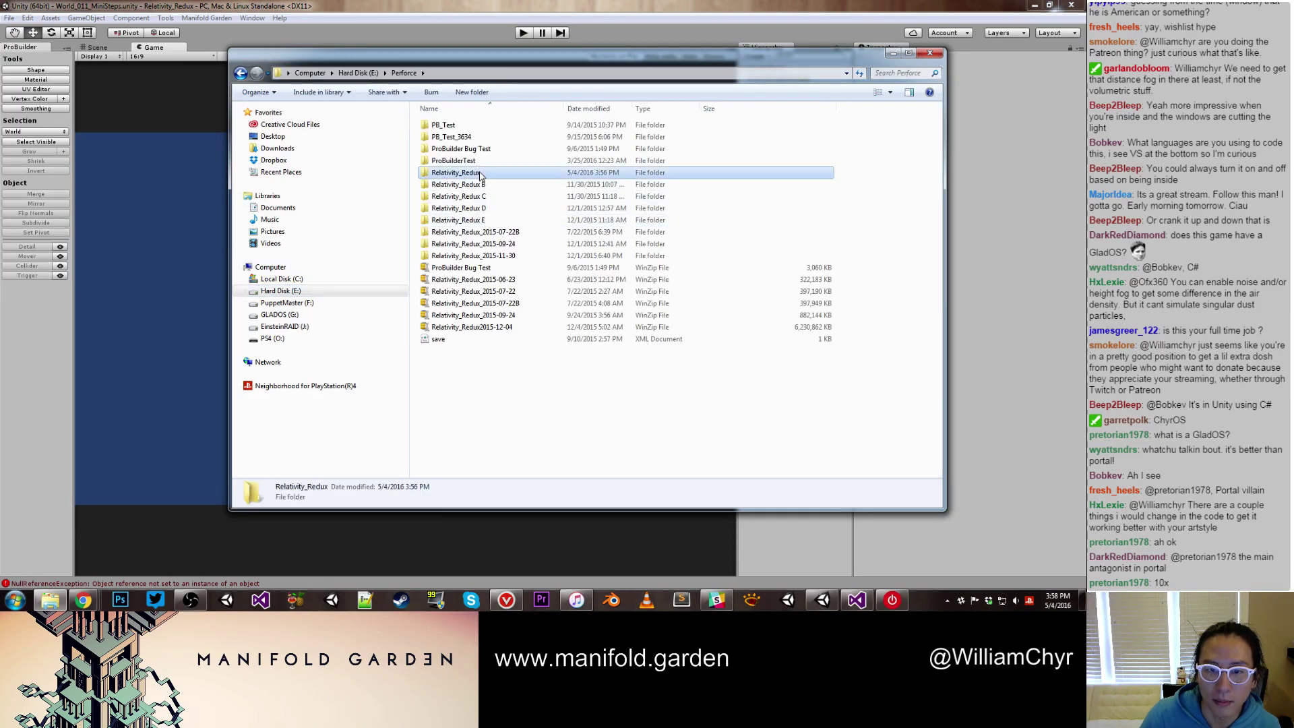
double_click(458, 172)
double_click(766, 142)
left_click(909, 53)
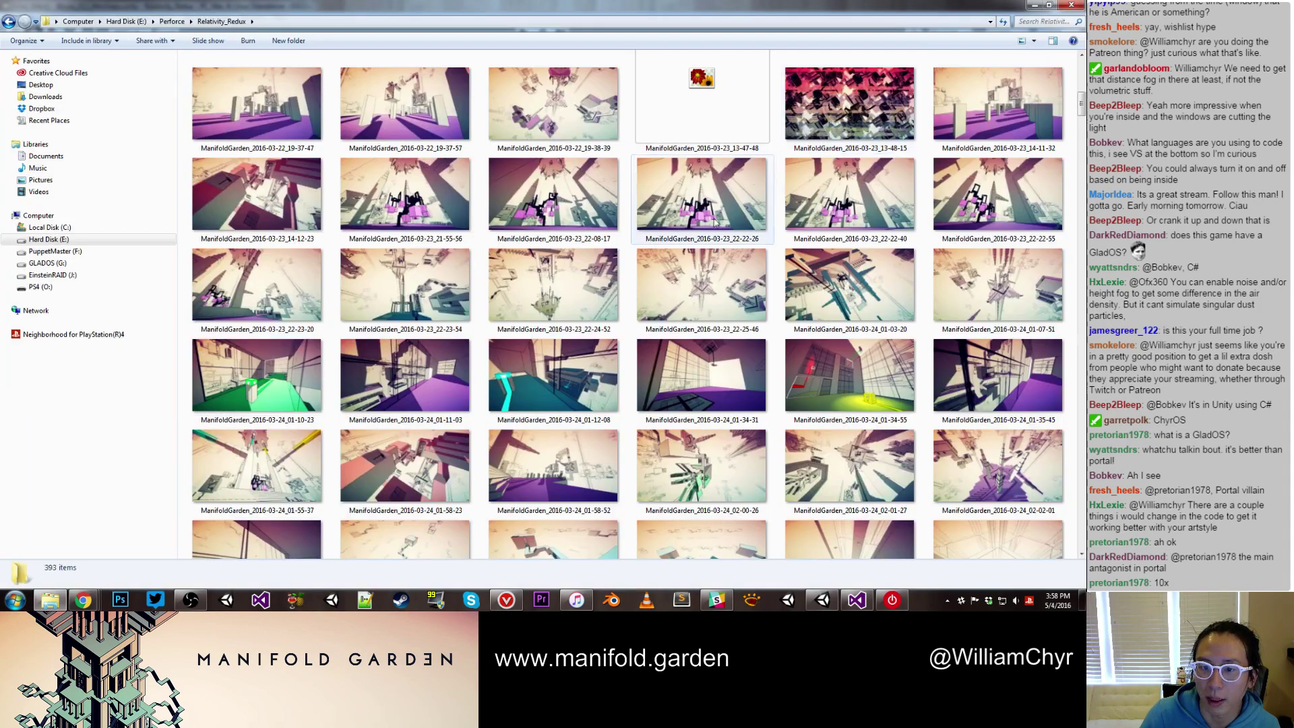
View the screenshot ManifoldGarden_2016-04-28_16-21-14 and the one following it, and close the viewer
scroll(713, 227, "down", 2)
scroll(712, 227, "down", 15)
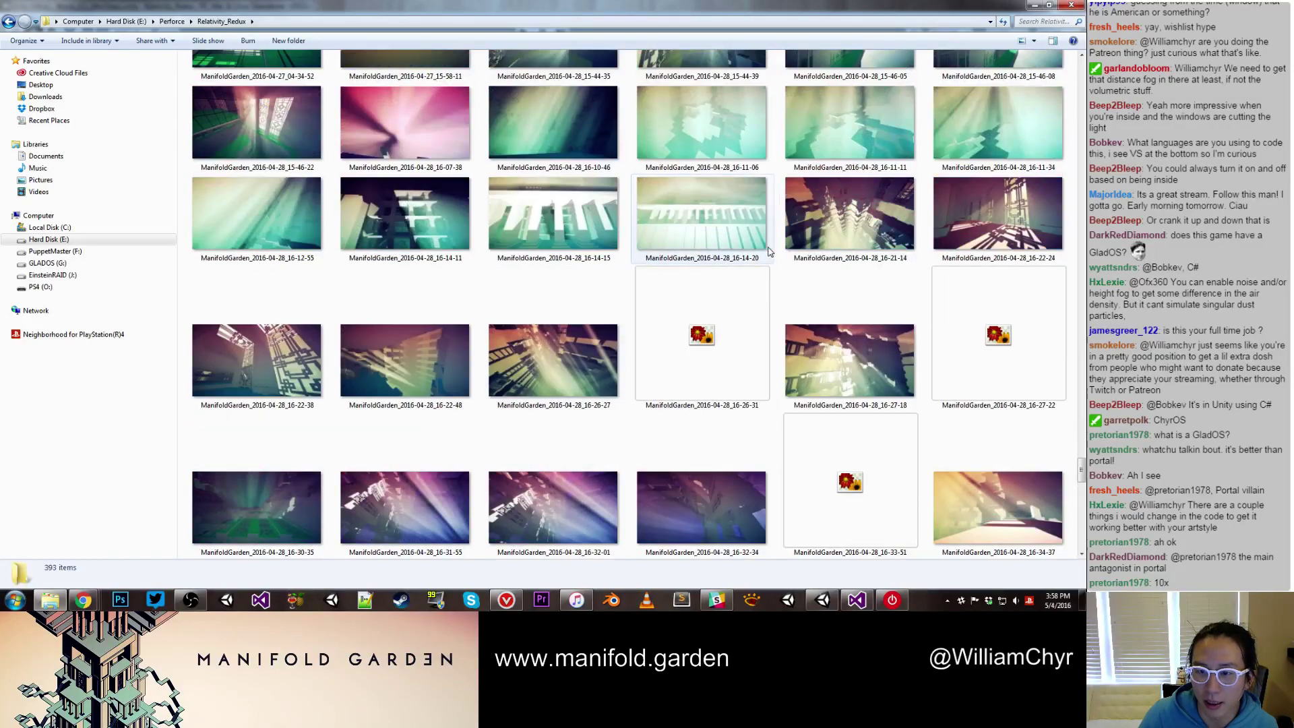
left_click(785, 243)
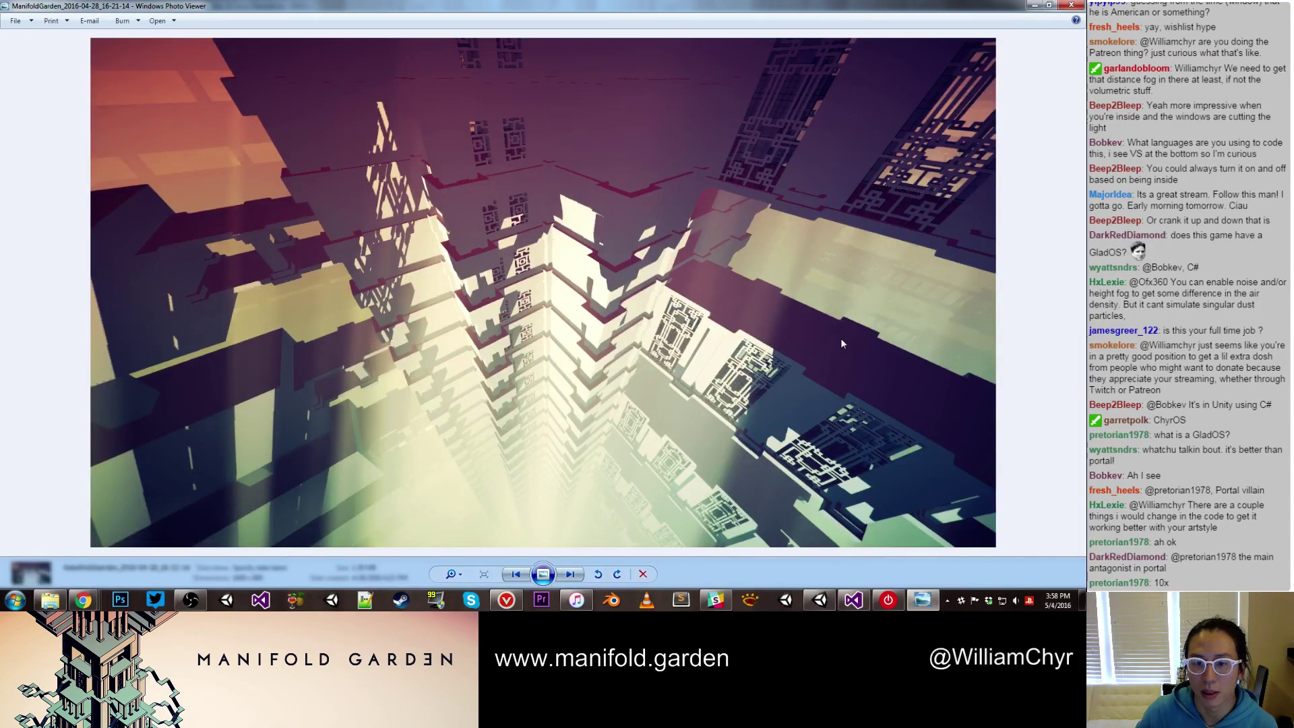
key("Right")
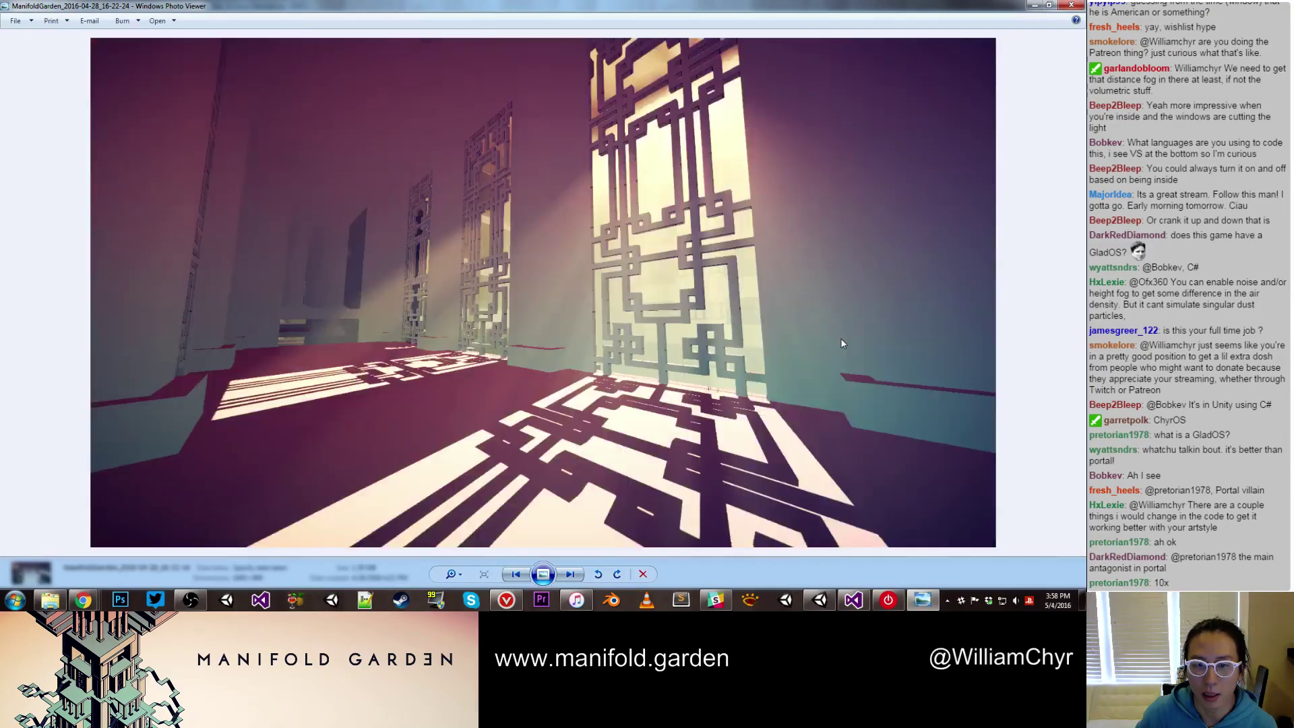
left_click(1070, 6)
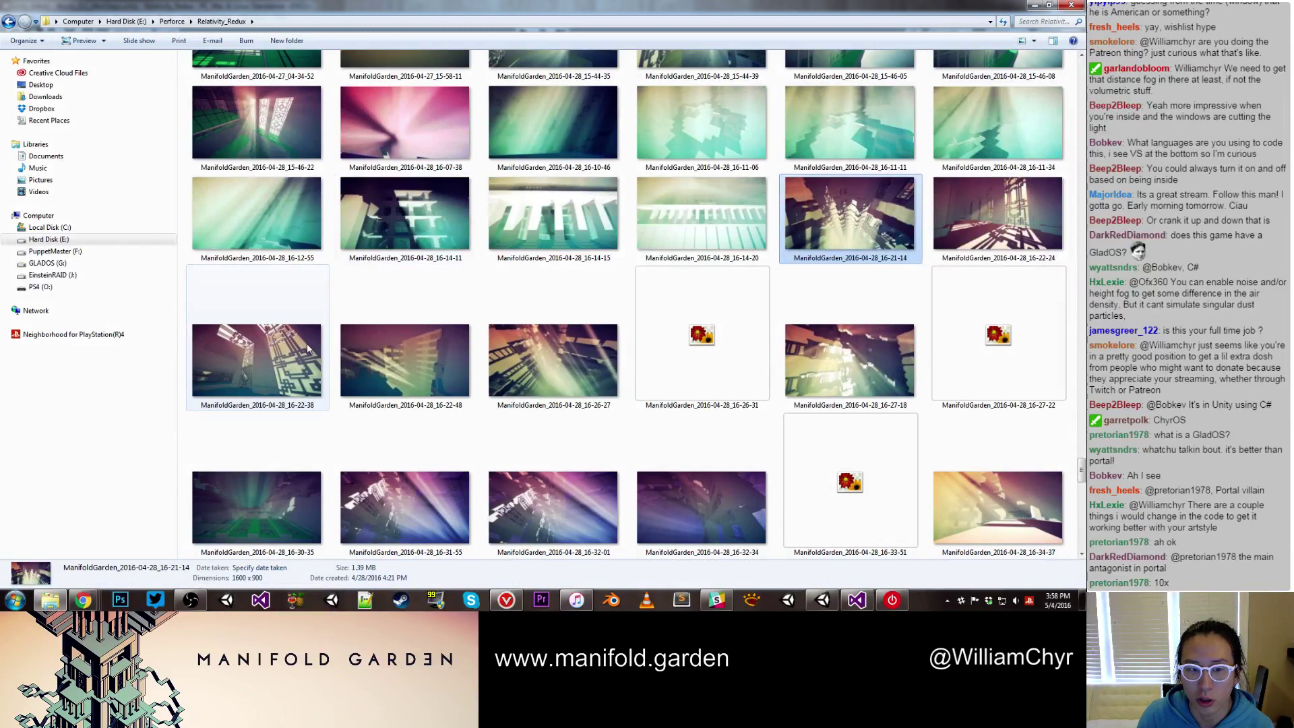
Browse the other April 28 screenshots and view ManifoldGarden_2016-04-28_16-35-26 at full size before closing it
left_click(446, 358)
scroll(446, 359, "up", 5)
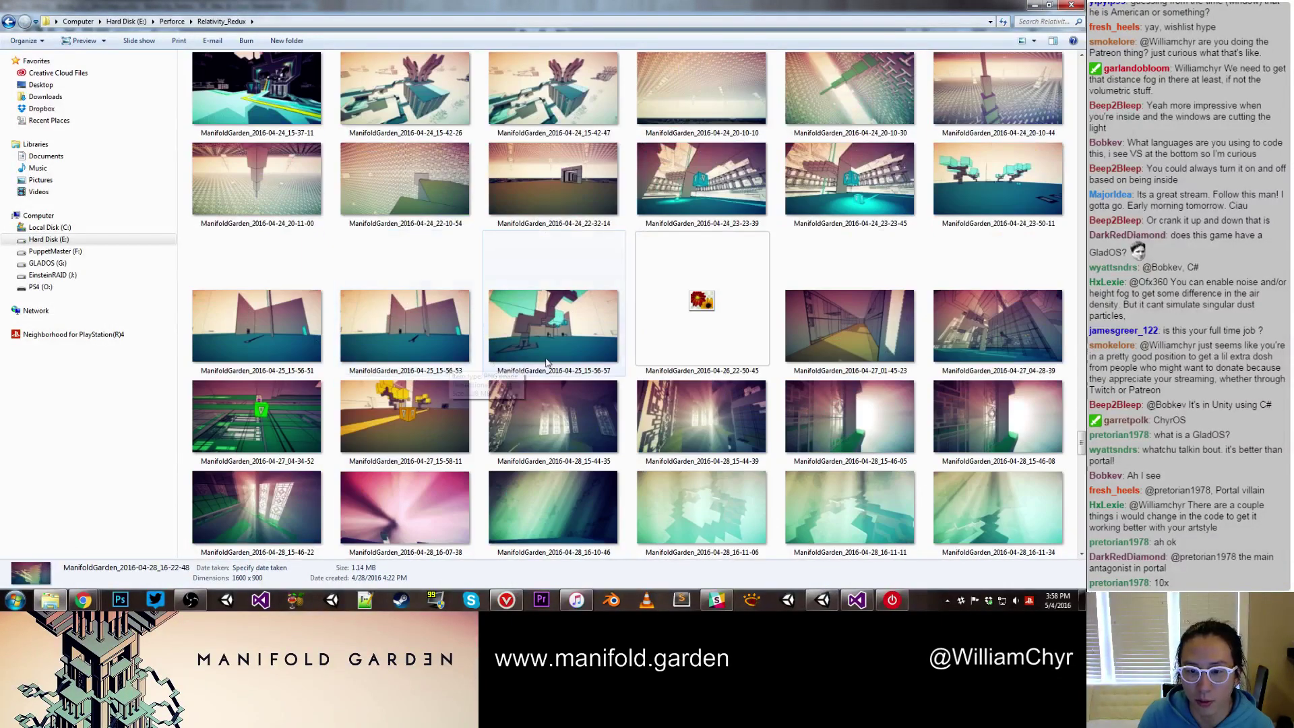
scroll(547, 362, "down", 5)
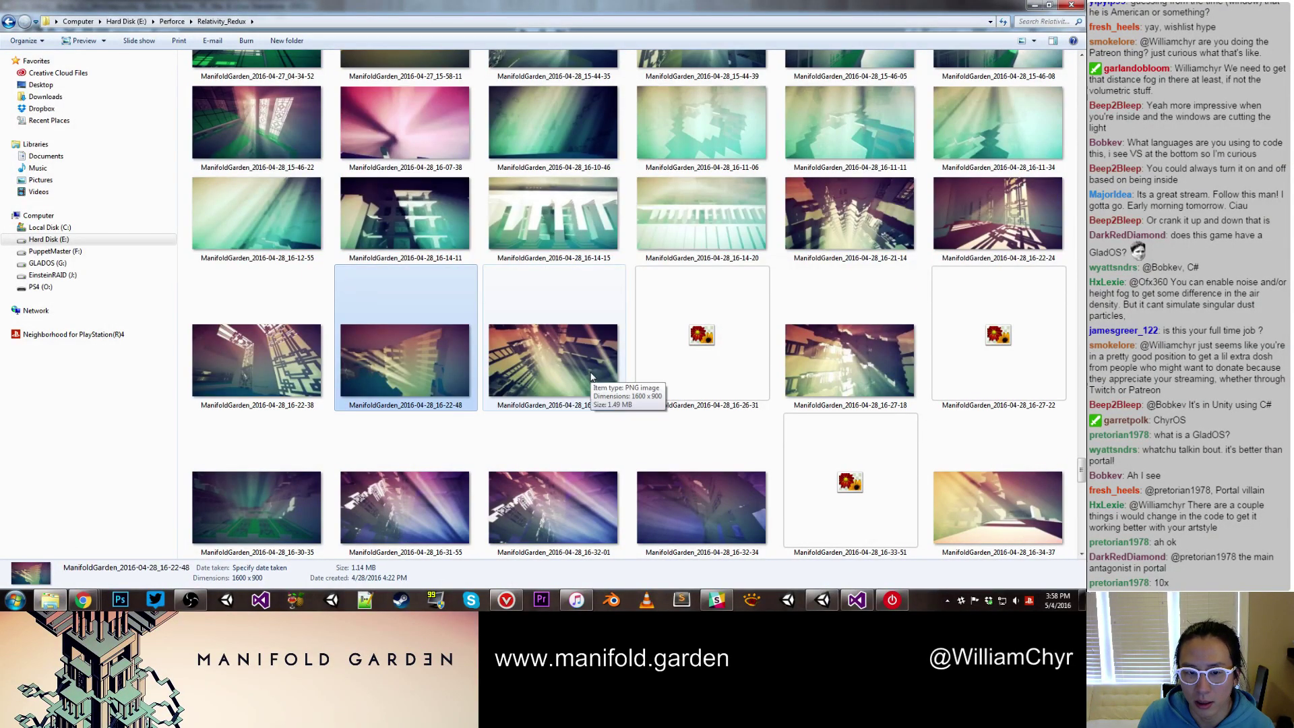
scroll(591, 376, "down", 3)
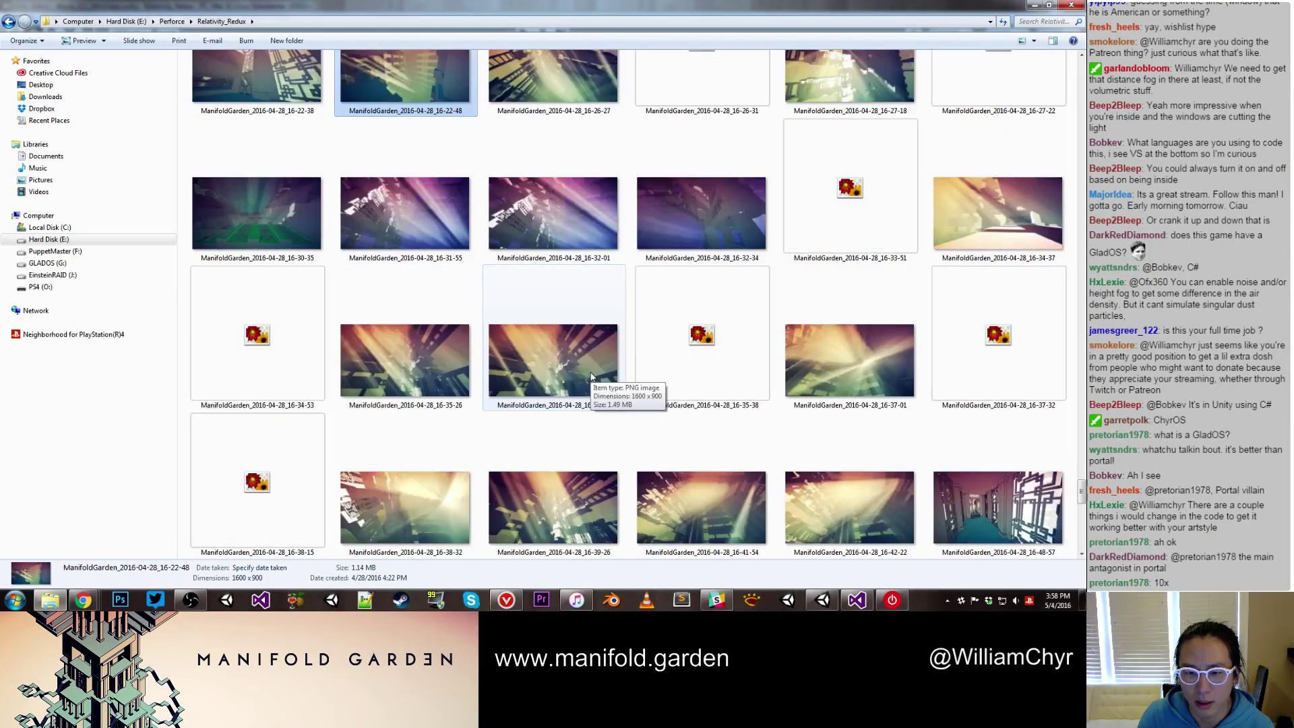
double_click(371, 382)
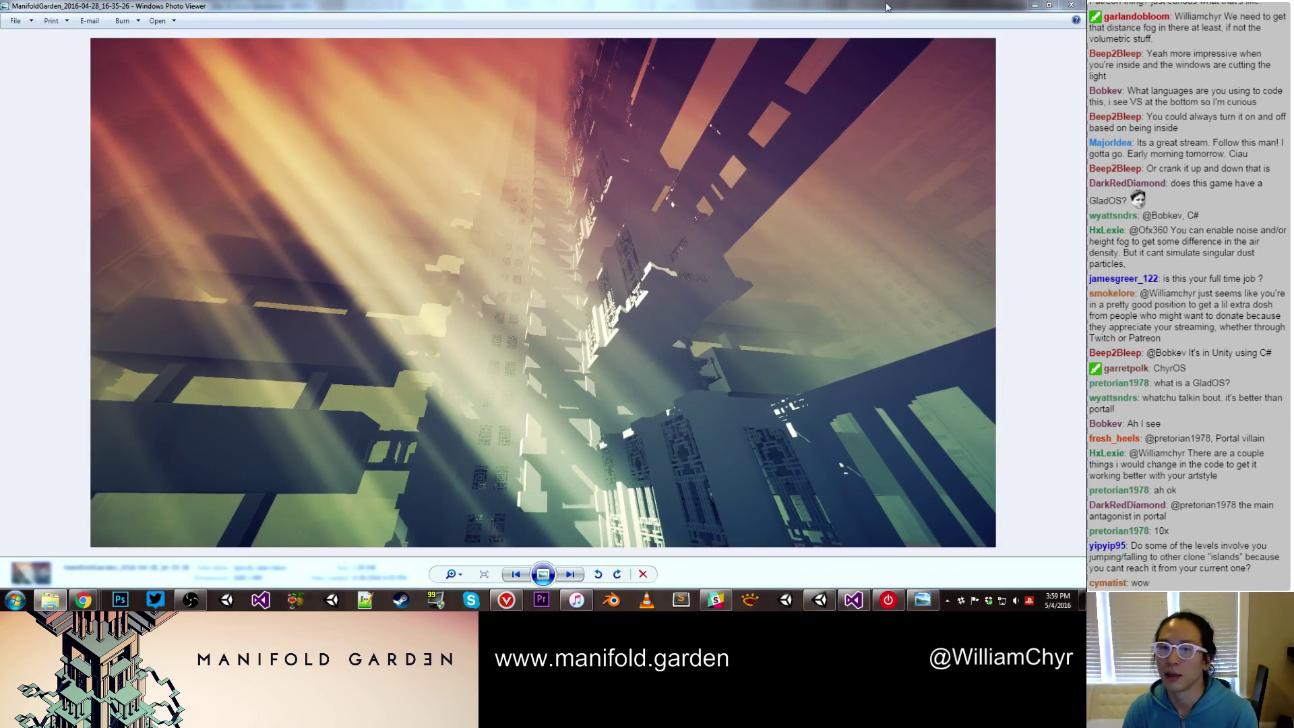
left_click(1076, 6)
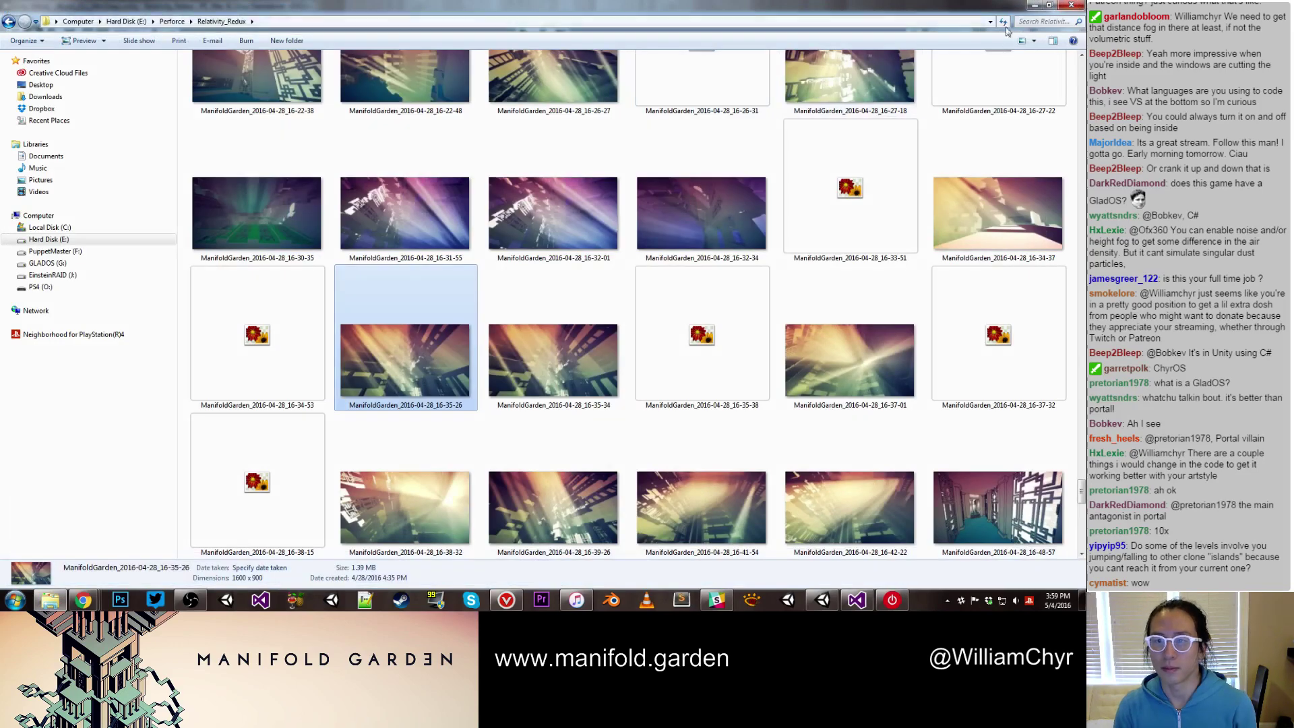
Switch back to Unity's Scene view and select the large teal base block of the hand sculptures
key("alt+Tab")
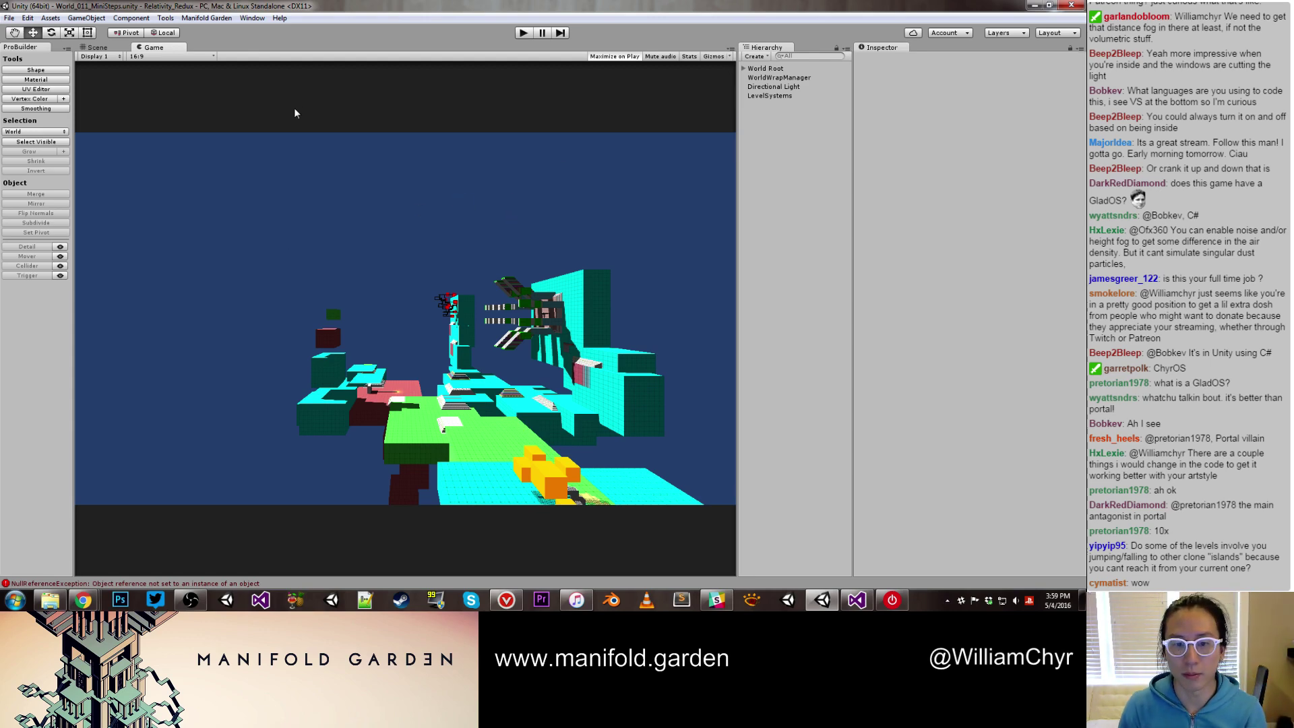
left_click(113, 48)
left_click_drag(442, 196, 377, 171, "alt")
left_click(342, 357)
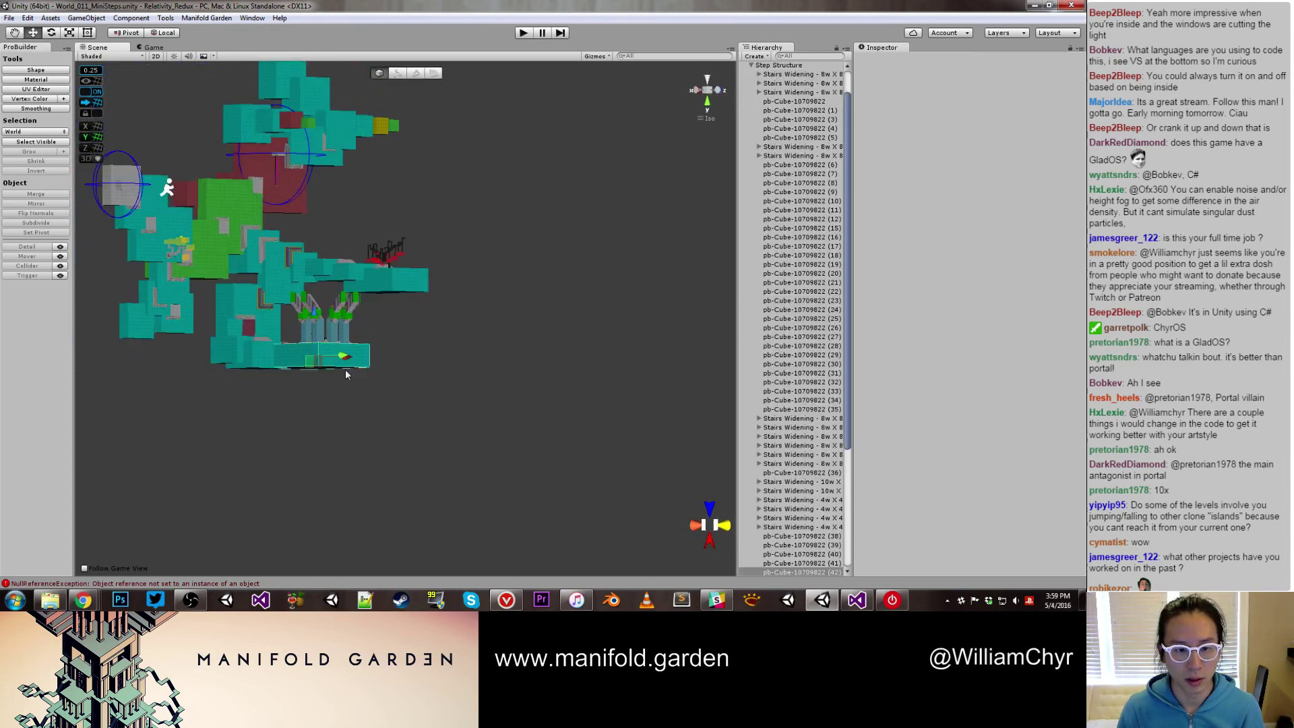
Extend the base block's outer face away from the sculptures until the block is 20 units thick, and reset its pivot
scroll(323, 343, "up", 3)
scroll(325, 341, "up", 6)
middle_click_drag(357, 376, 362, 368)
key("g")
left_click(361, 378)
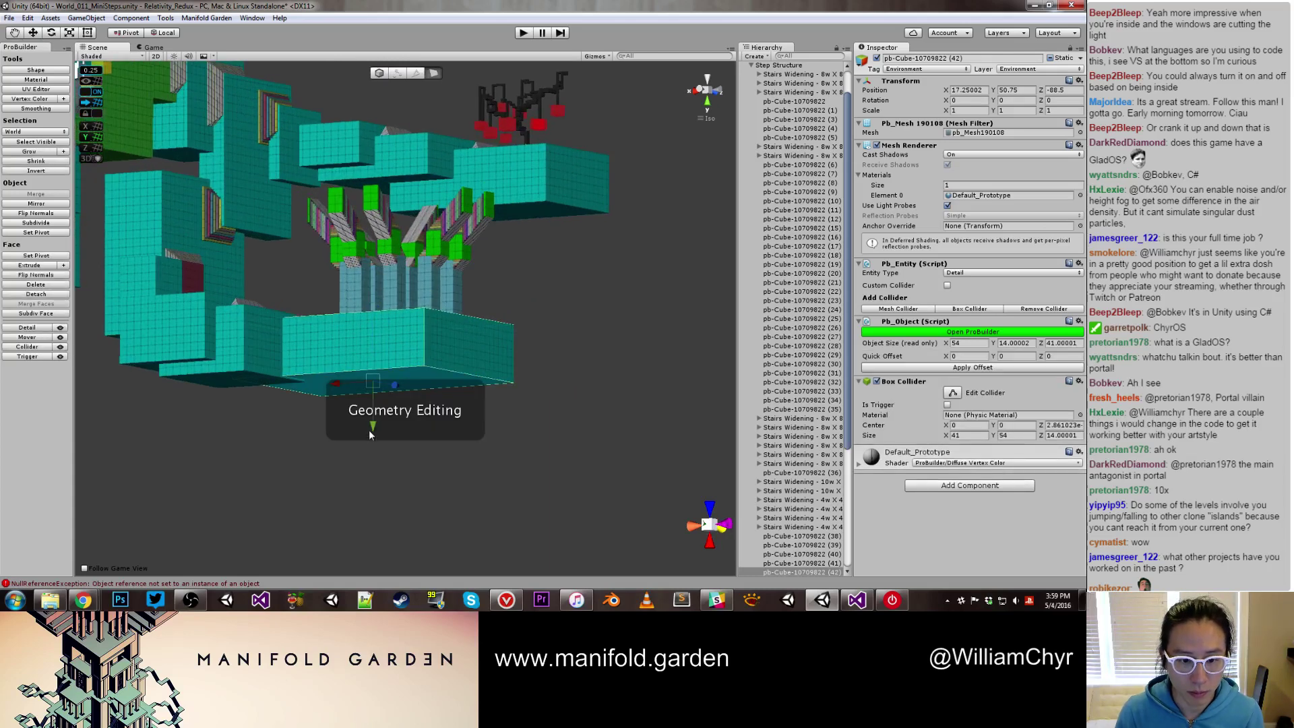
left_click_drag(372, 431, 372, 464, "shift")
key("g")
key("ctrl+j")
Duplicate the "Stairs Widening - 10w X 10d" six-step group on the teal structure
scroll(370, 399, "down", 3)
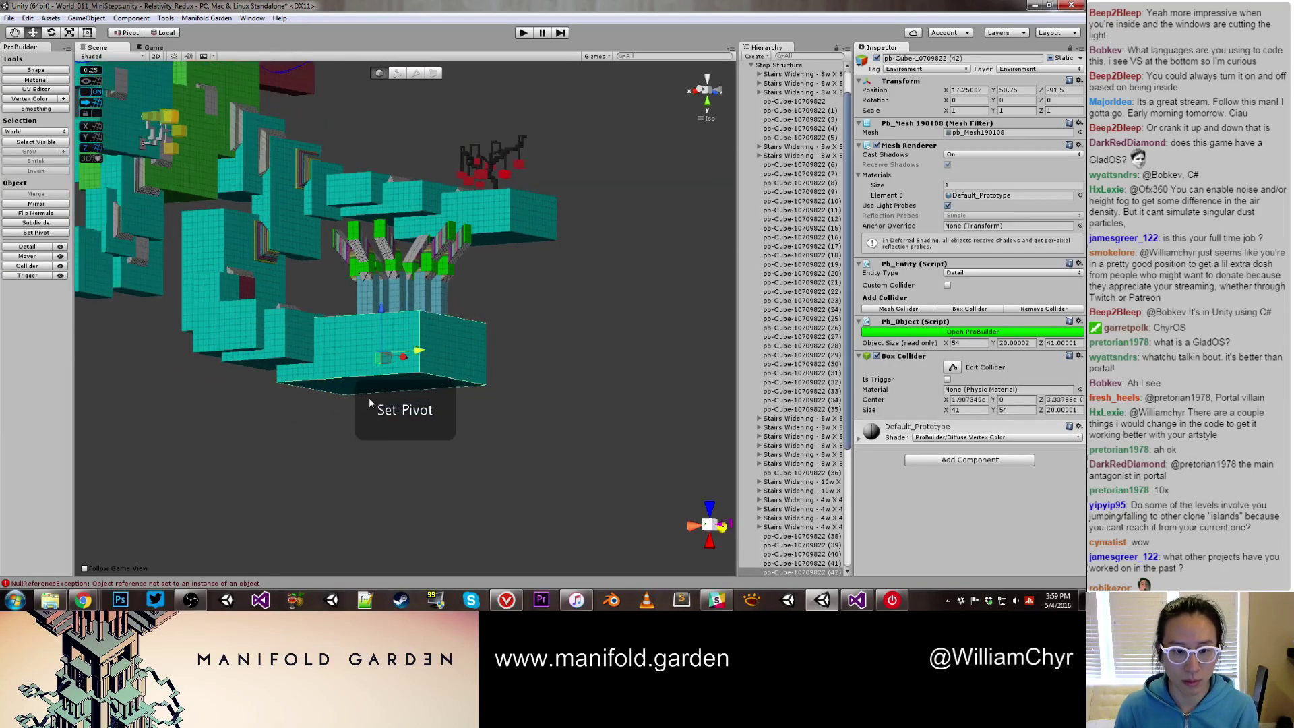
left_click_drag(369, 397, 345, 219, "alt")
middle_click_drag(345, 219, 339, 441, "alt")
left_click_drag(339, 441, 376, 375, "alt")
left_click(370, 372)
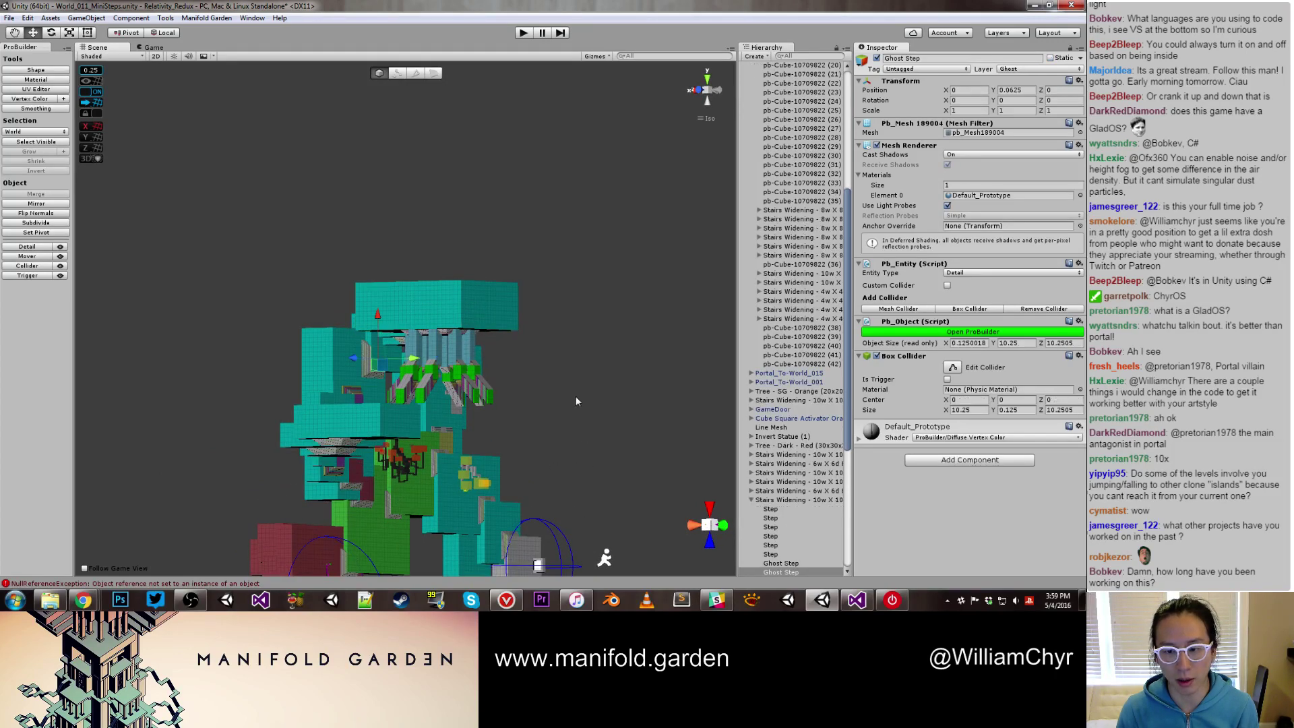
left_click(815, 499)
left_click_drag(670, 445, 589, 457, "alt")
scroll(468, 415, "up", 5)
key("ctrl+d")
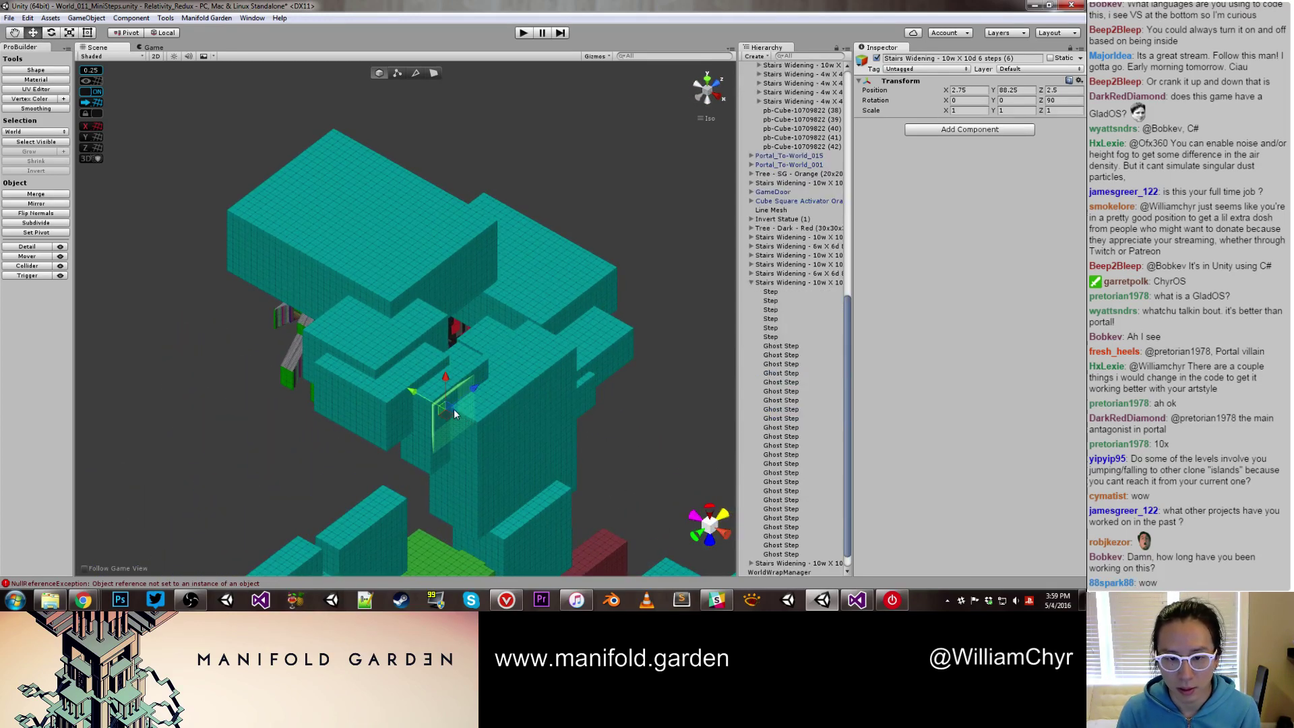
Rotate the duplicated stairs to -180 degrees on the Y axis
key("e")
left_click_drag(451, 438, 677, 418)
key("w")
Move the duplicated stairs against the neighbouring teal block's wall, at position X 15.25, Y 97.5, Z -4.5
scroll(426, 403, "up", 4)
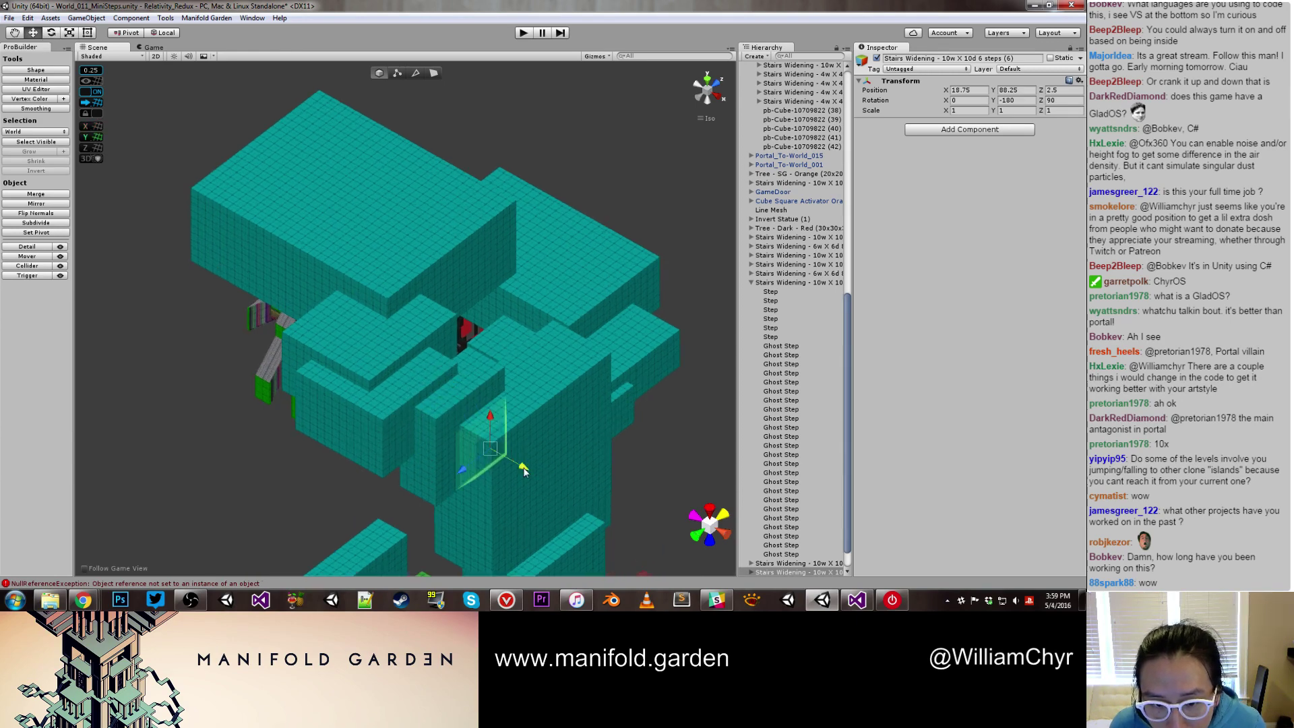
left_click_drag(604, 515, 519, 454)
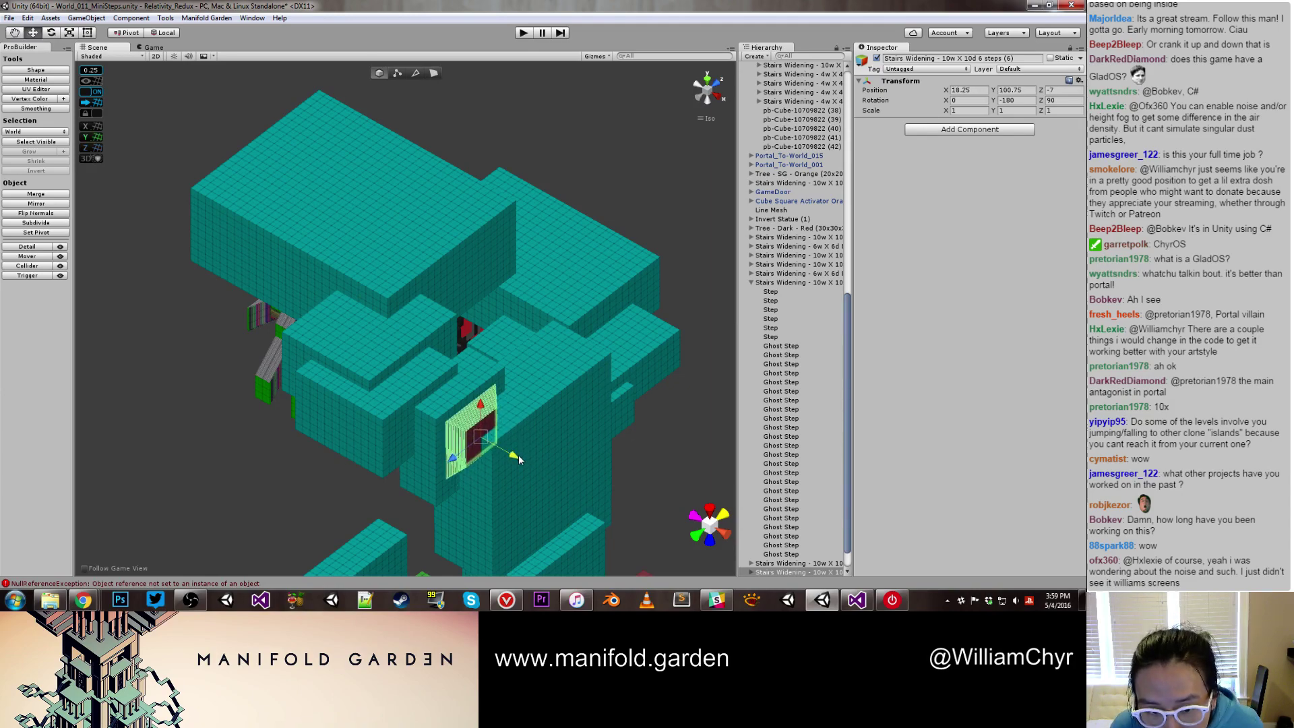
scroll(519, 454, "up", 3)
double_click(794, 573)
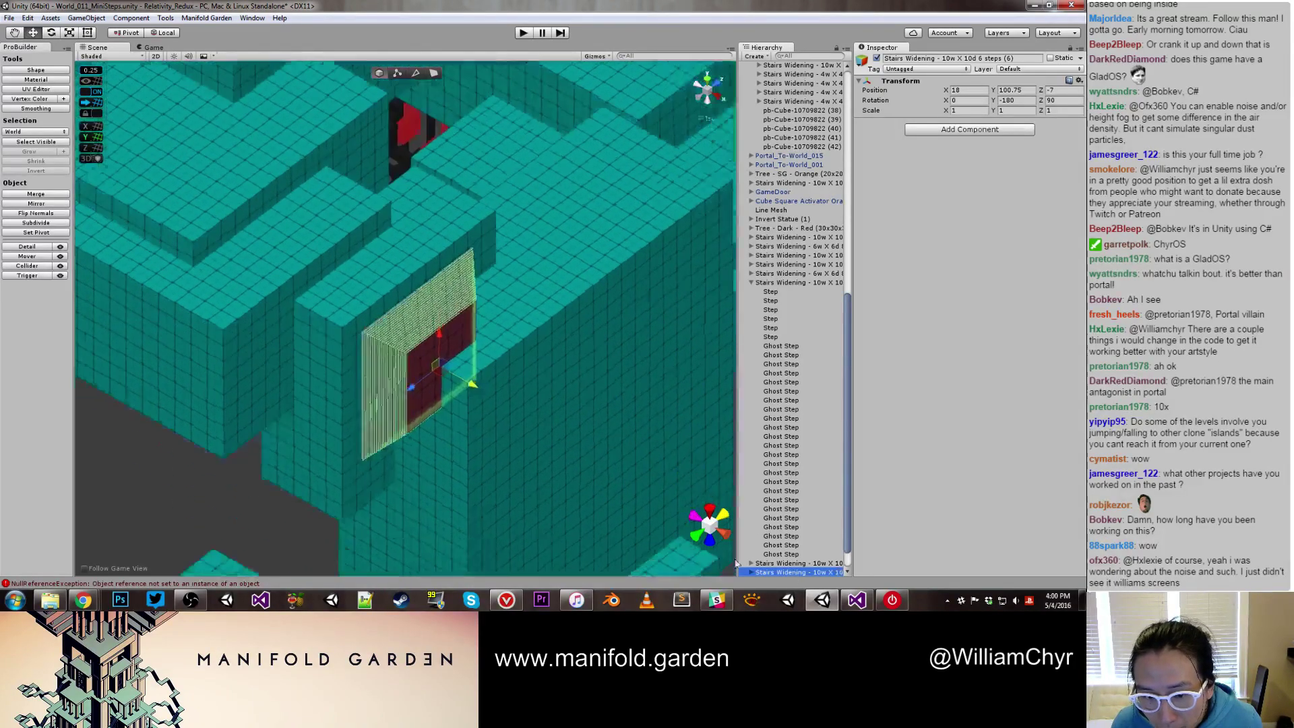
left_click_drag(455, 348, 397, 307)
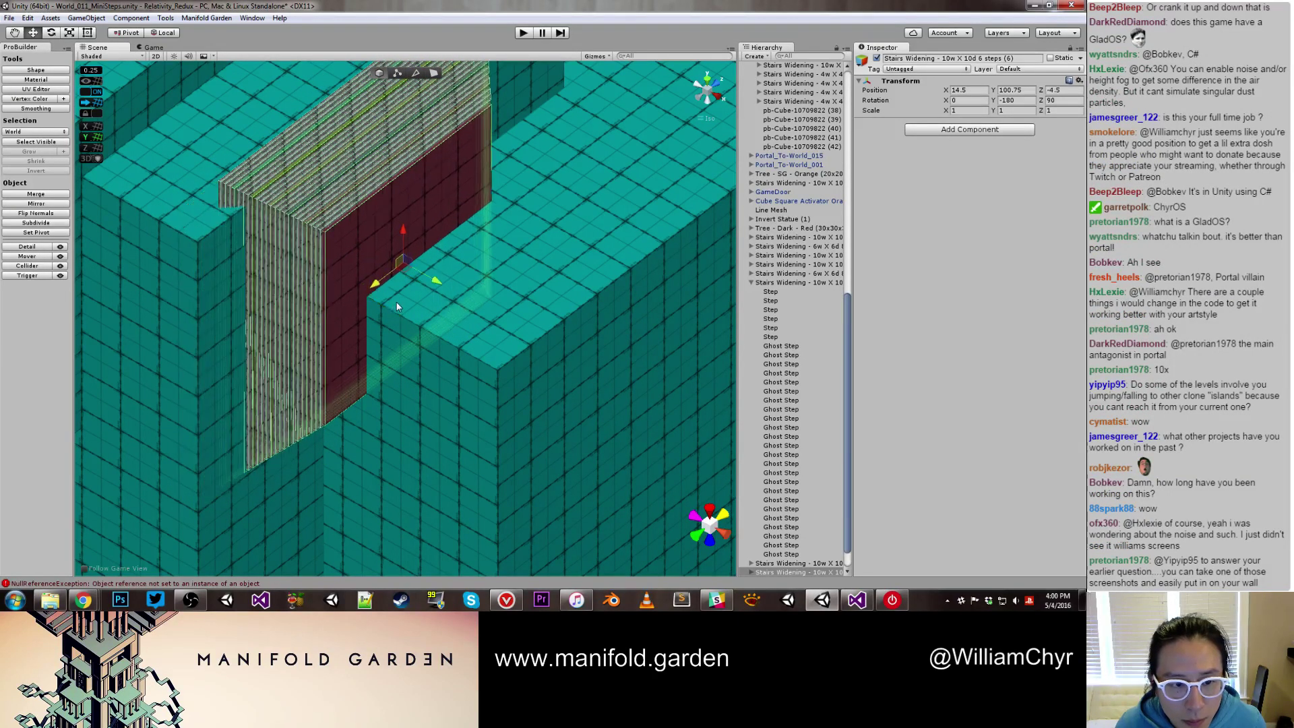
left_click(435, 276)
left_click(805, 510)
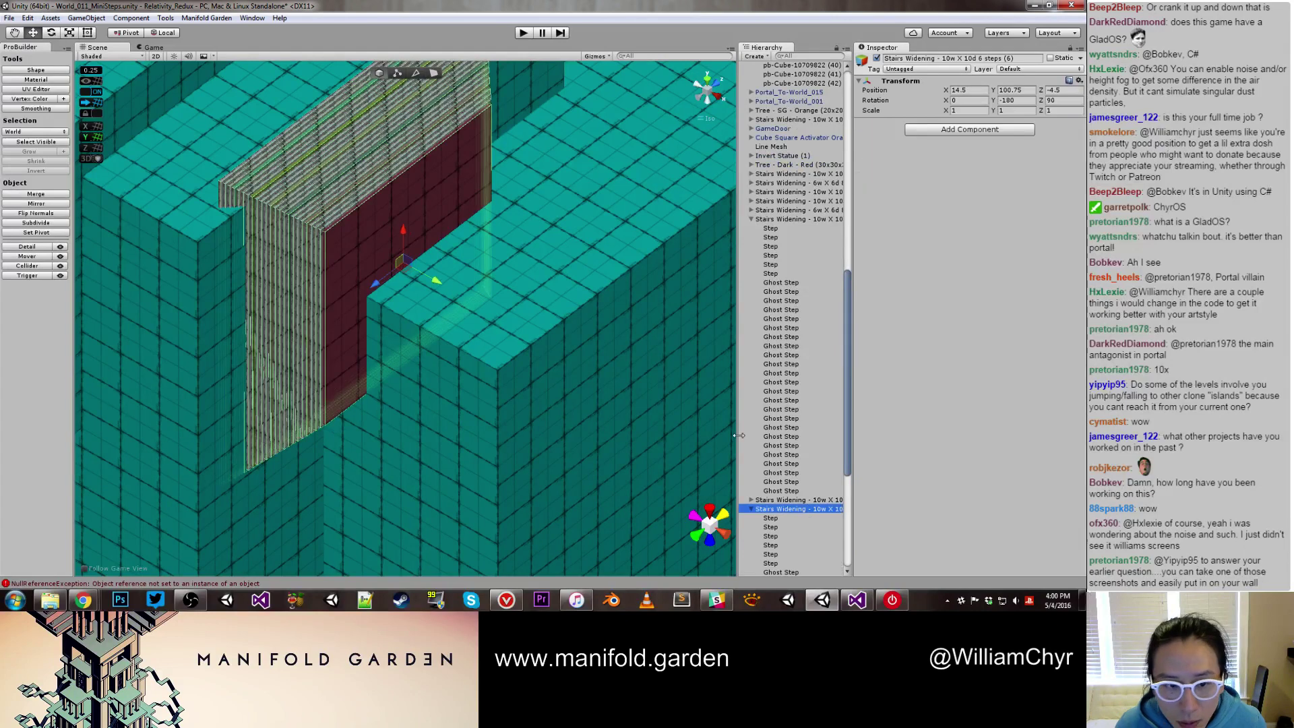
left_click_drag(437, 285, 450, 290)
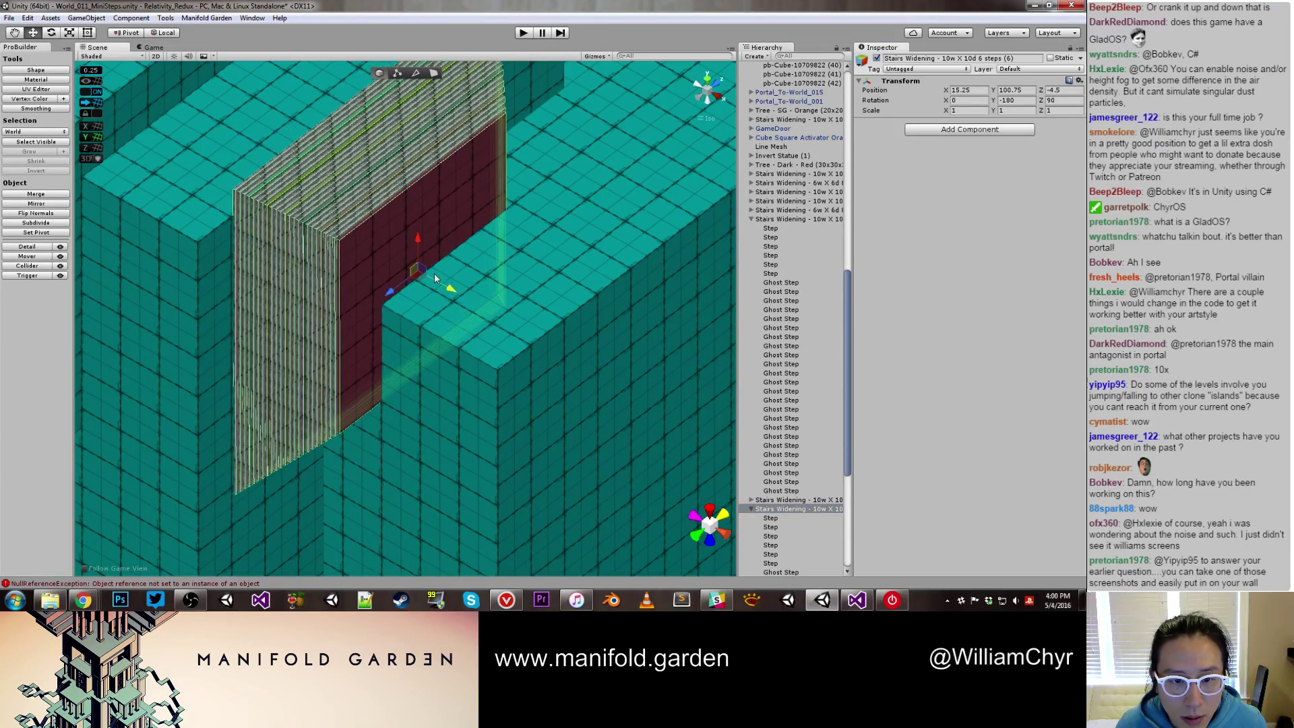
left_click_drag(416, 238, 419, 298)
Move the outer face of the teal block beside the duplicated stairs, and reset the block's pivot
scroll(398, 363, "down", 4)
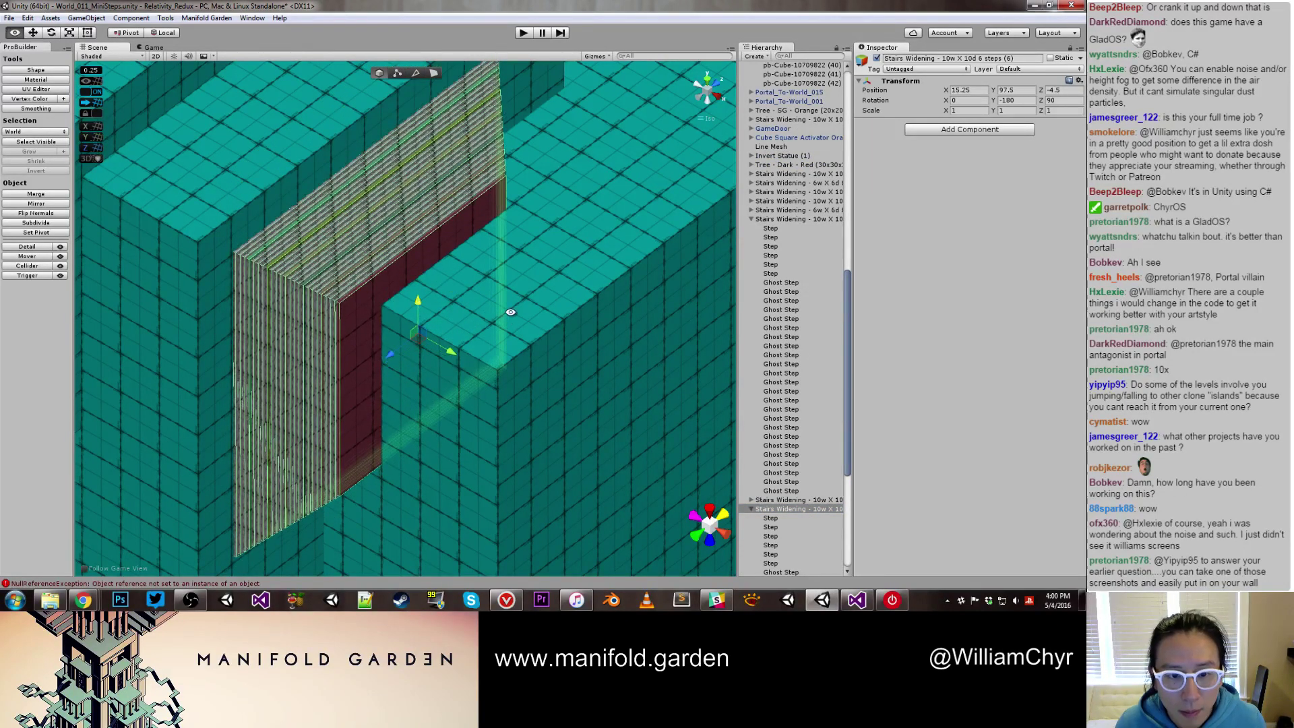
left_click_drag(310, 408, 365, 380)
key("g")
left_click(431, 381)
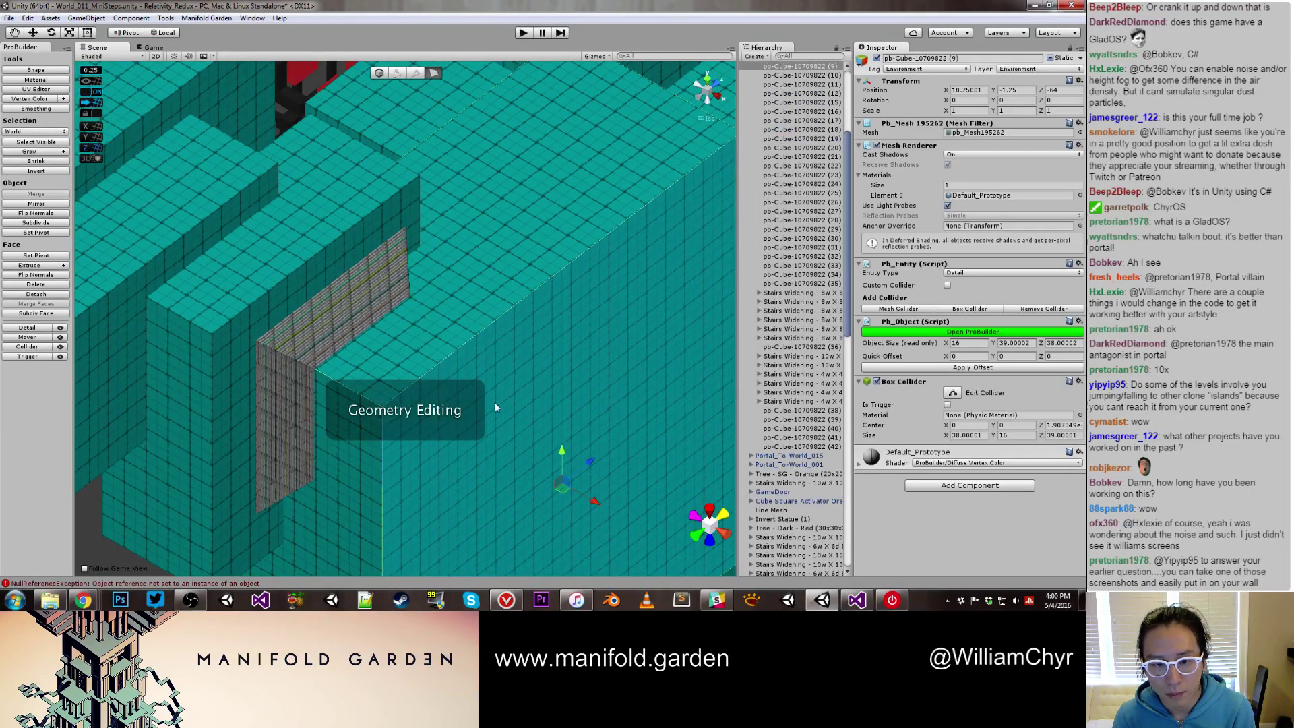
left_click_drag(548, 471, 412, 273)
key("g")
key("j")
Deselect the block, view the whole World_011_MiniSteps structure from several sides, and start a playtest
scroll(540, 432, "down", 5)
scroll(431, 397, "down", 5)
left_click(494, 423)
scroll(392, 334, "up", 5)
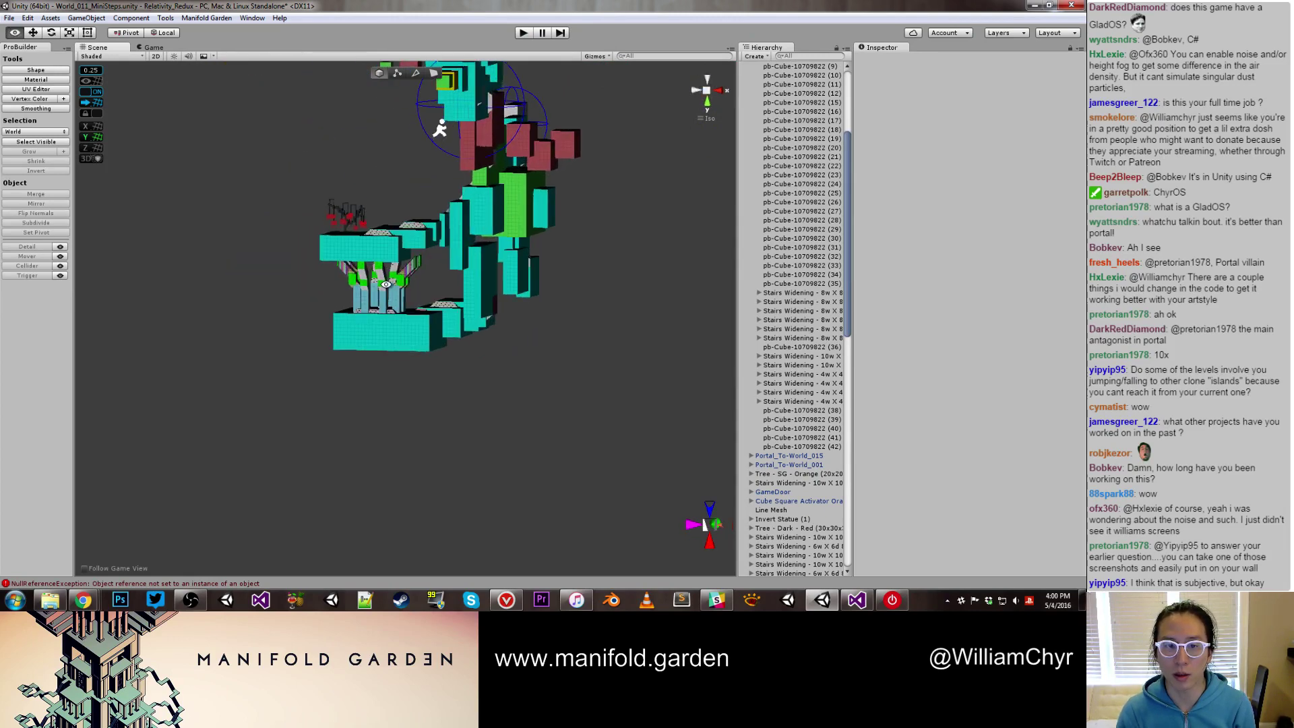
left_click_drag(397, 323, 514, 156, "alt")
middle_click_drag(514, 157, 474, 284)
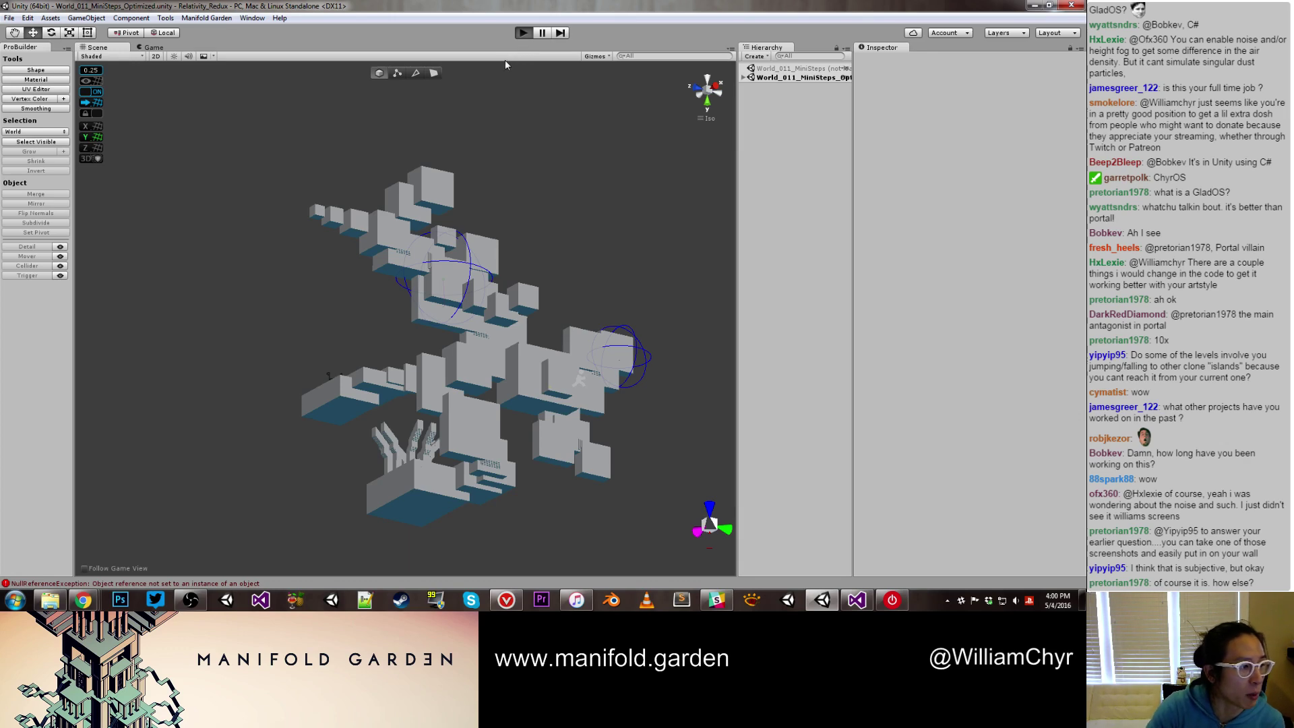
left_click(523, 33)
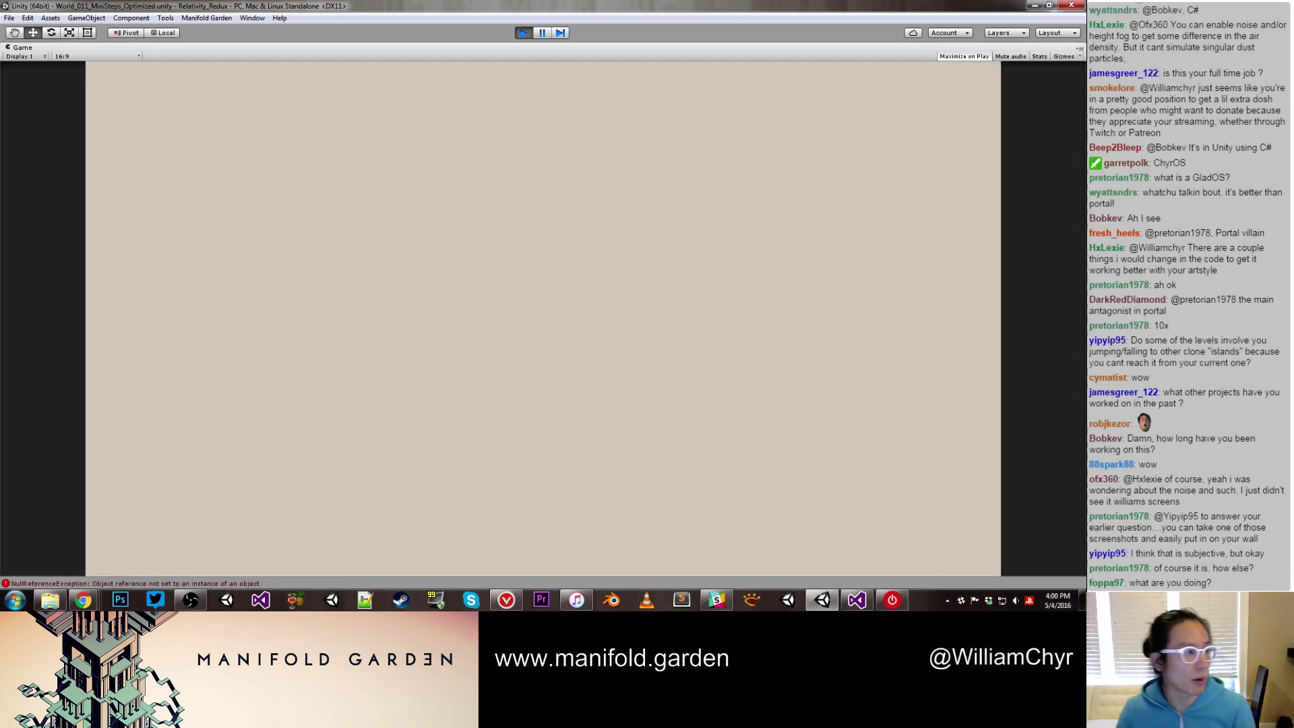
Switch to the browser with the artist's website and look through its Portfolio page
key("alt+Tab")
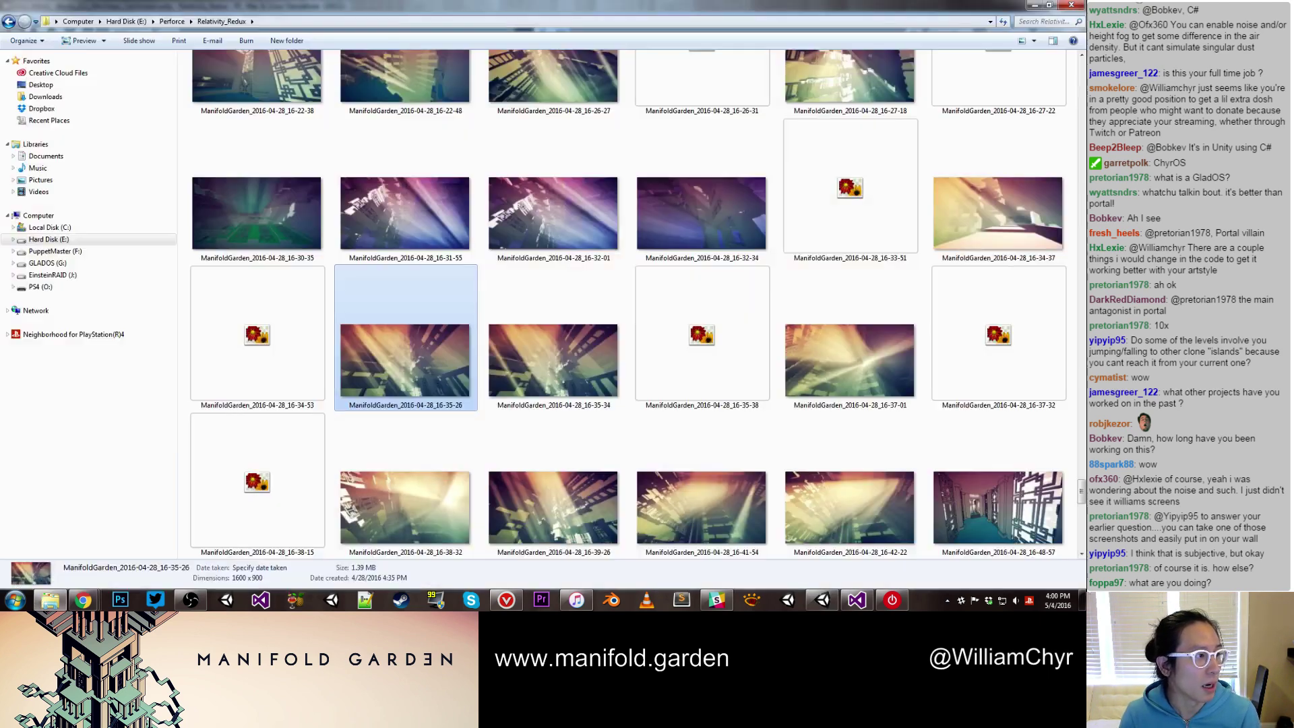
key("alt+Tab")
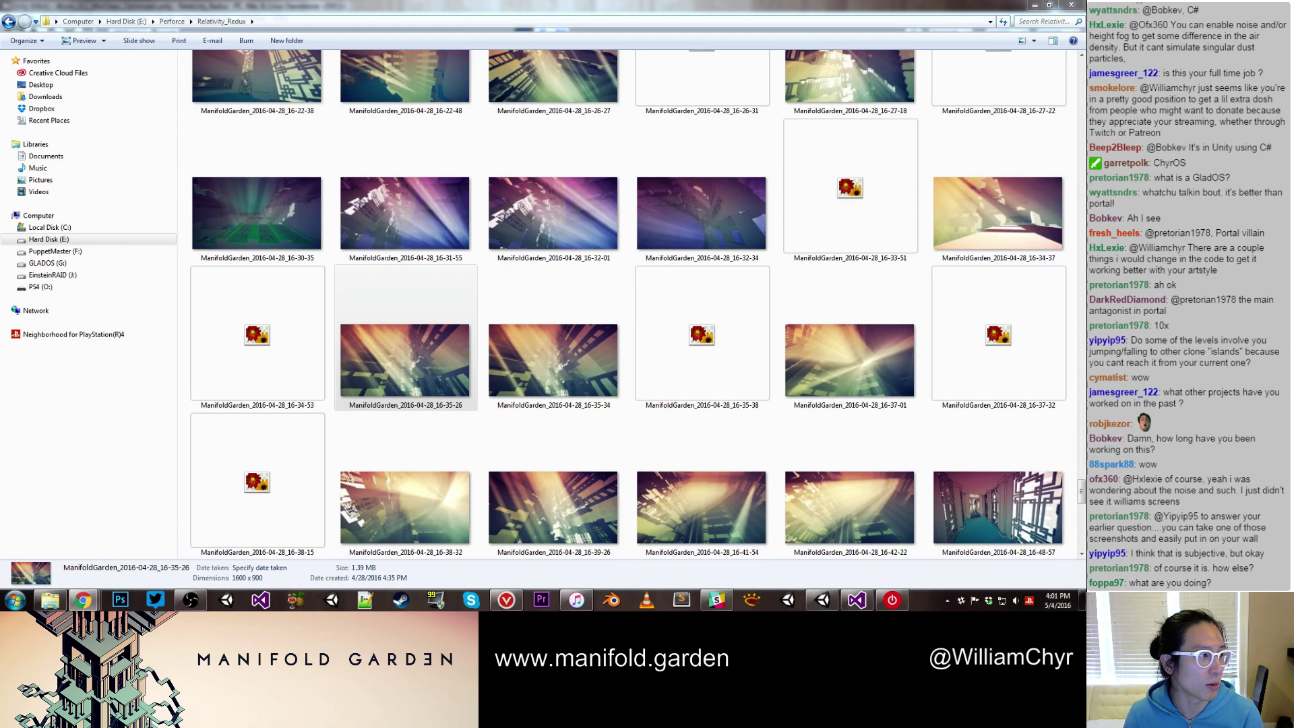
left_click_drag(0, 71, 387, 124)
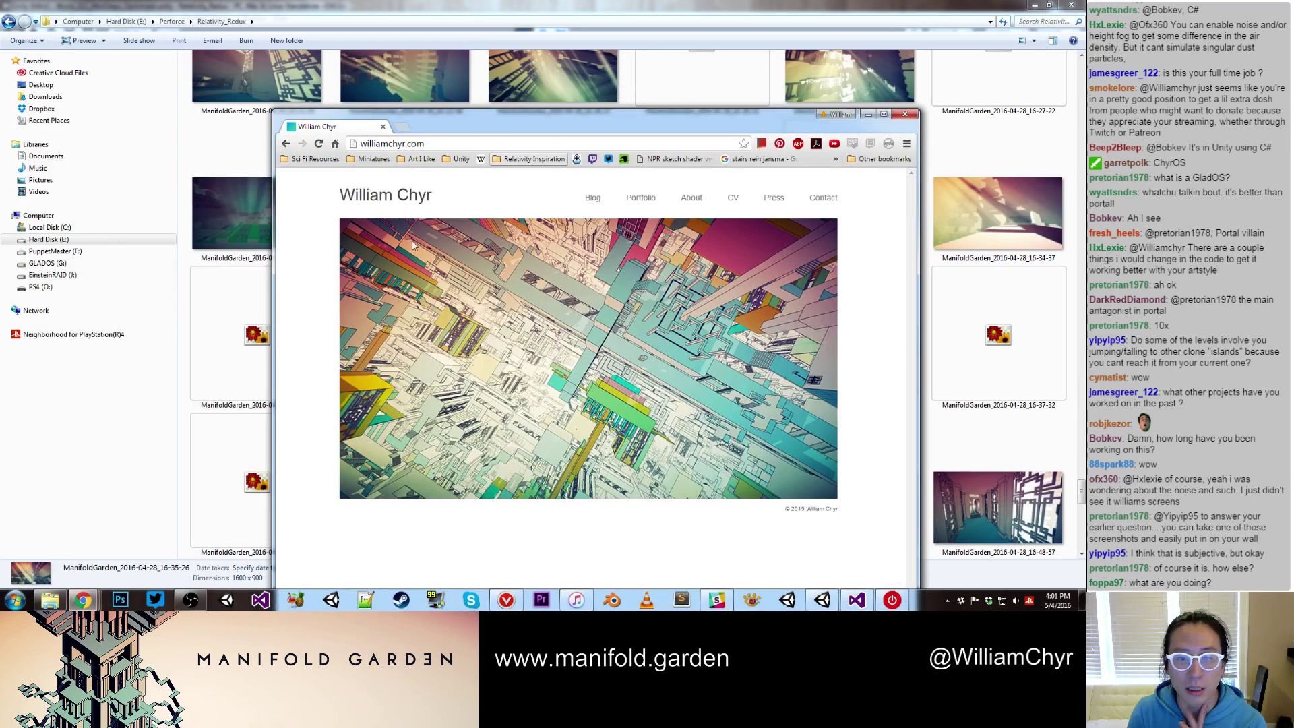
left_click(649, 197)
scroll(664, 269, "down", 5)
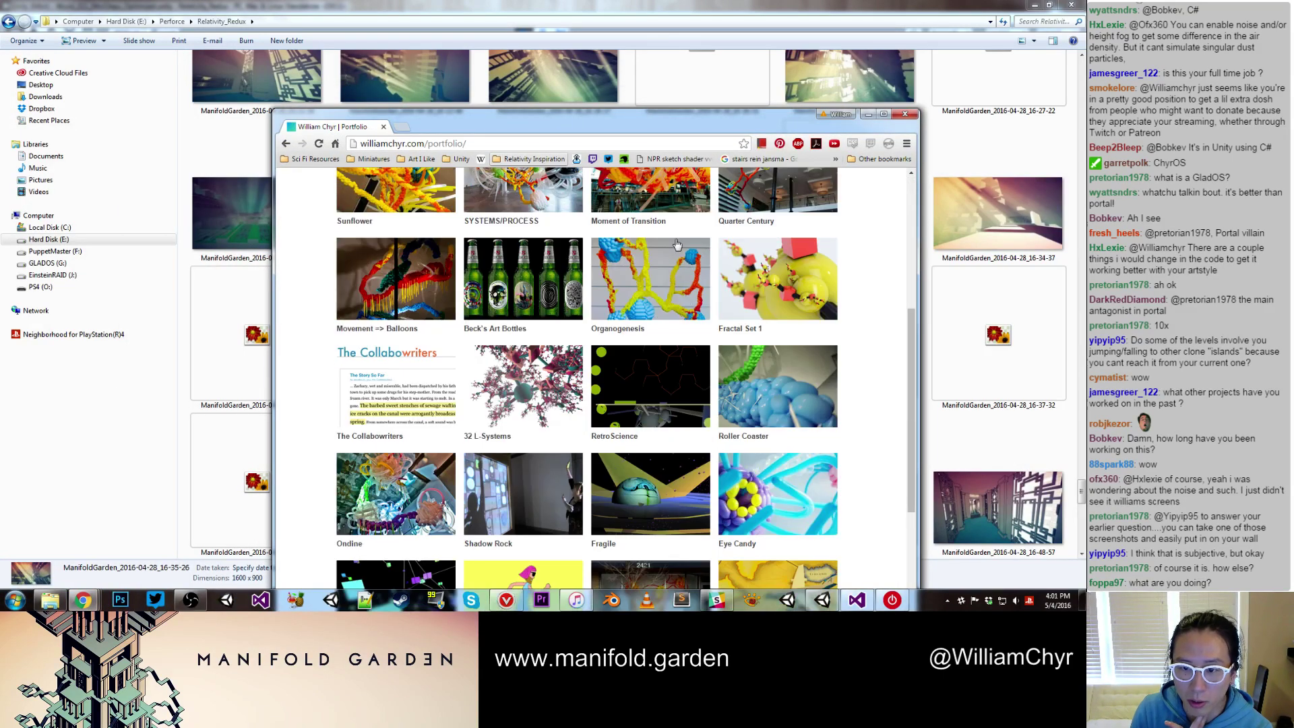
scroll(664, 276, "up", 2)
left_click(689, 283)
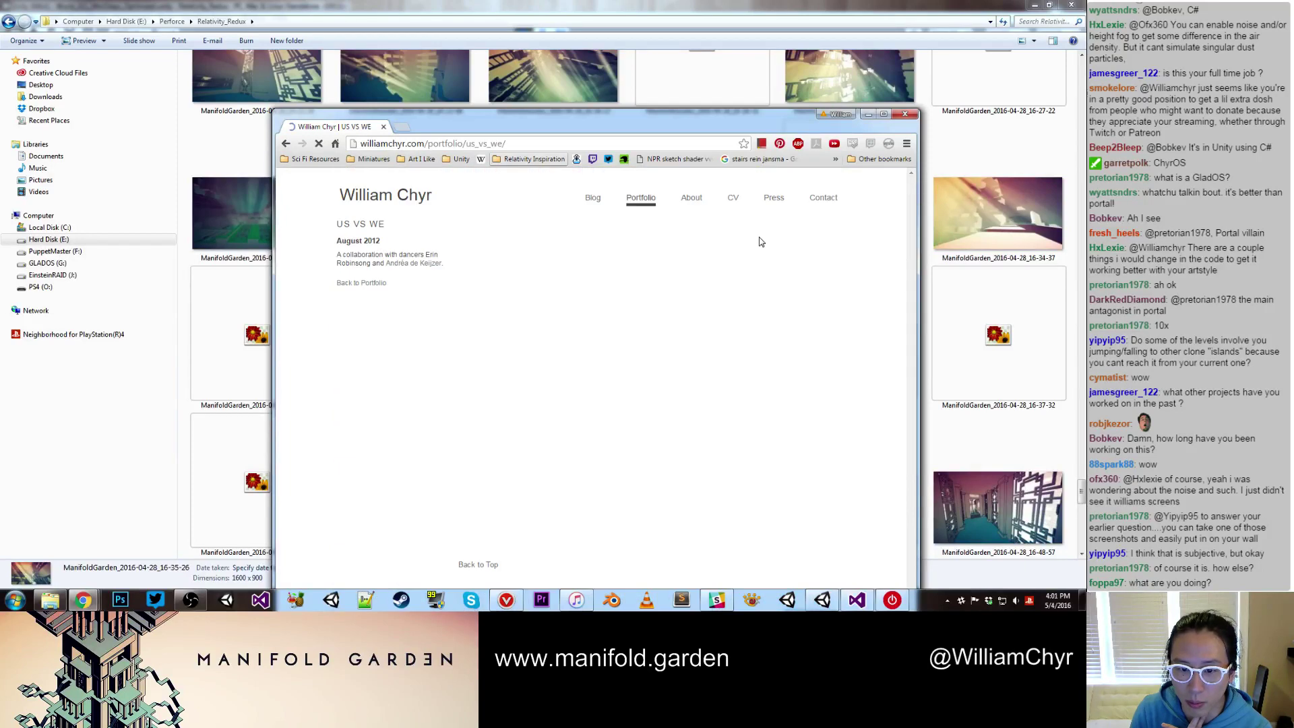
left_click(648, 203)
scroll(539, 342, "down", 5)
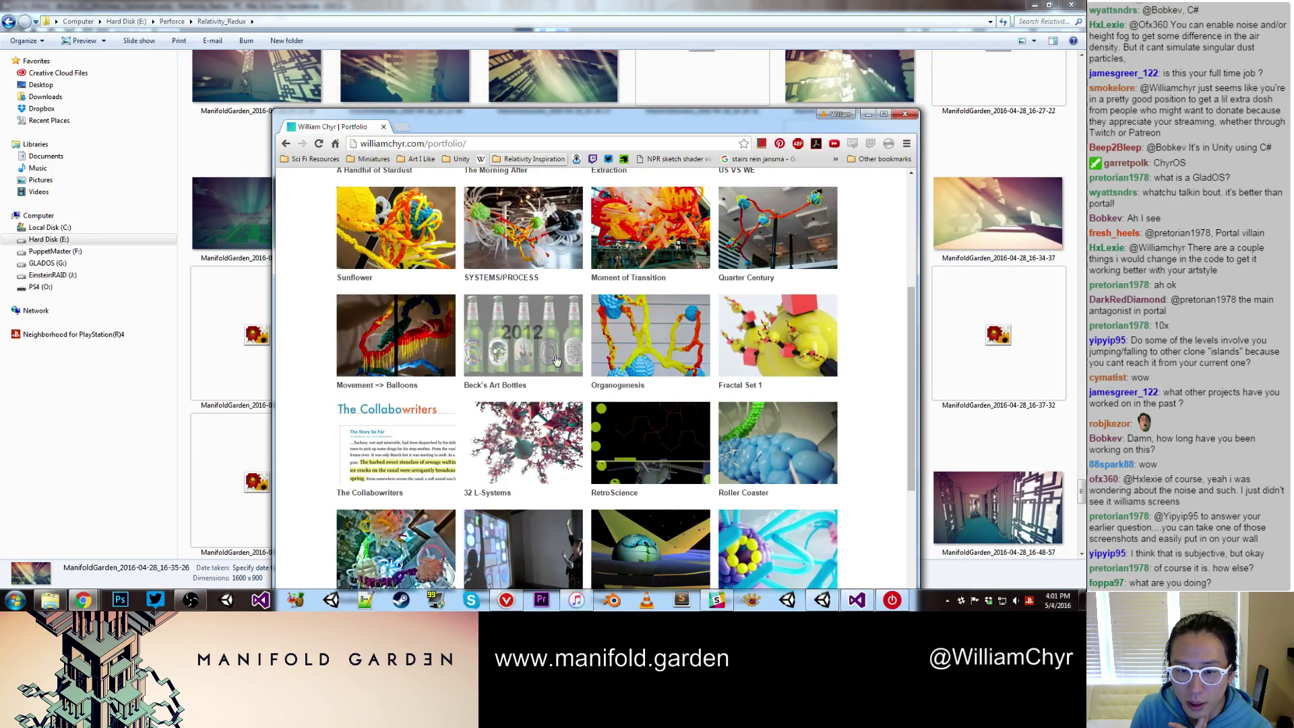
Open the Beck's Art Bottles project and look through its description and bottle photos
left_click(539, 343)
scroll(699, 337, "down", 5)
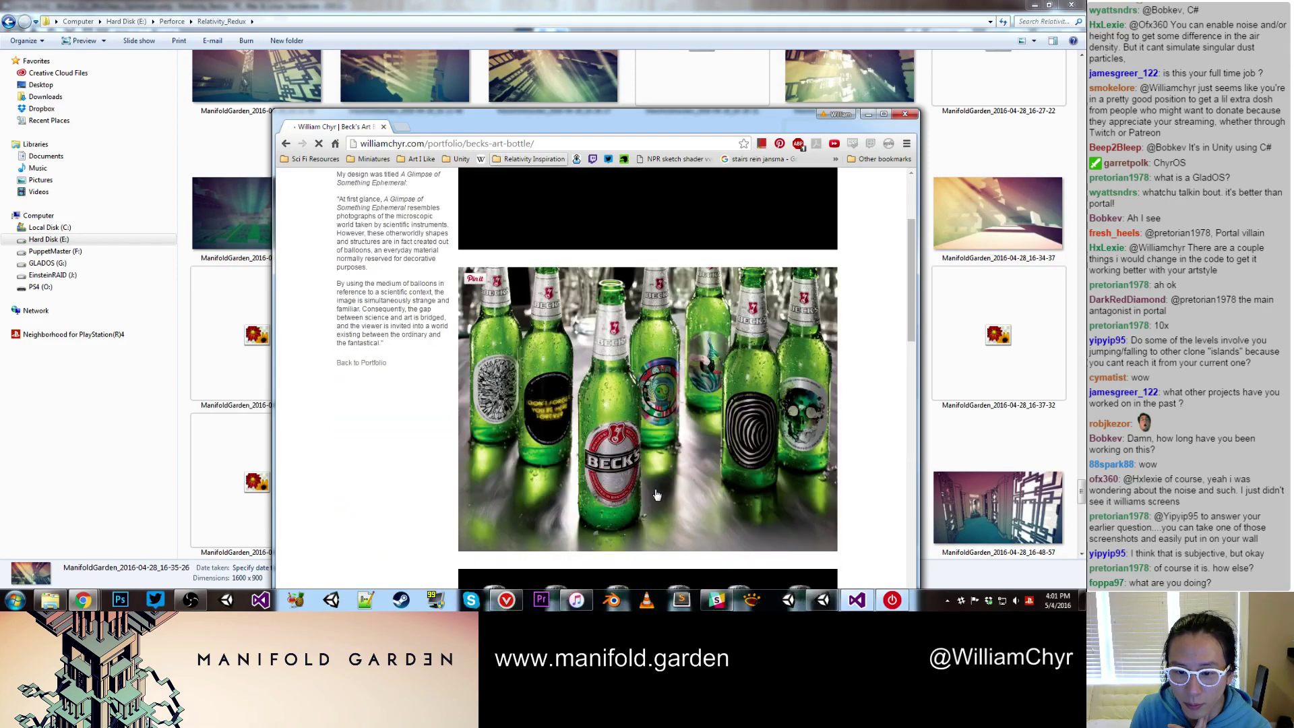
scroll(699, 337, "down", 3)
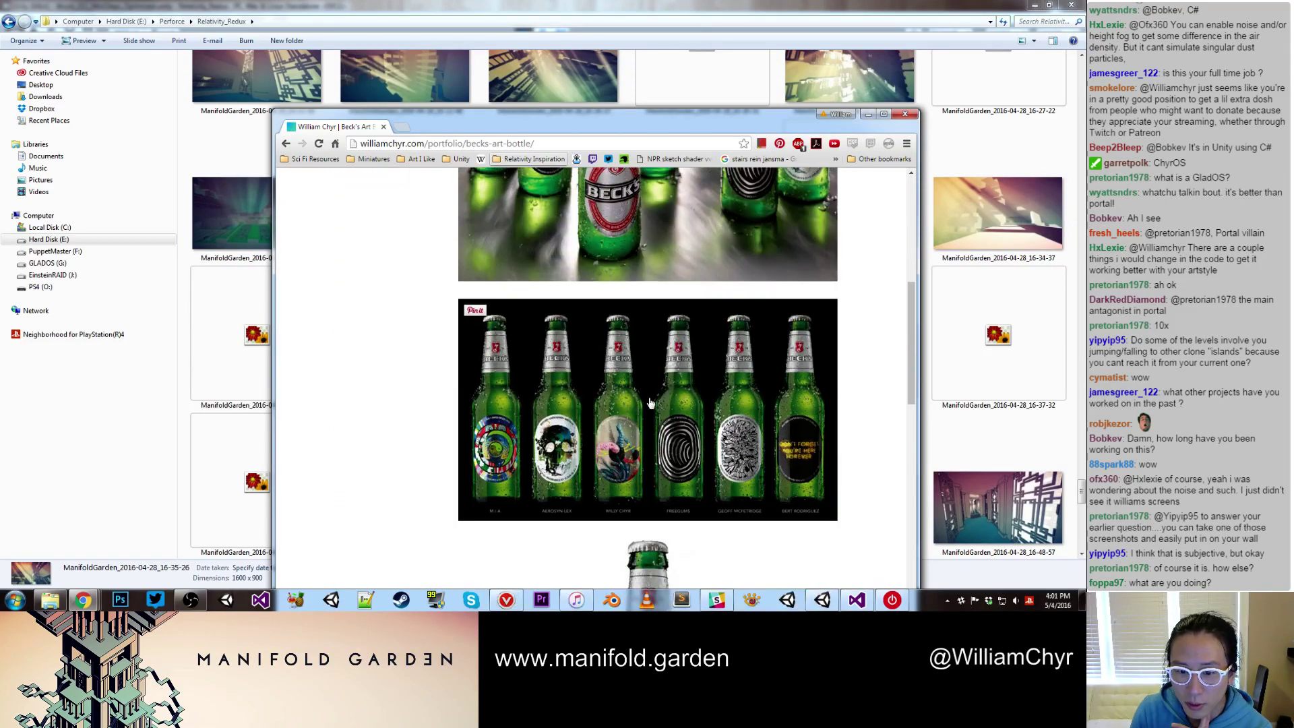
scroll(652, 385, "up", 7)
scroll(652, 386, "down", 5)
scroll(653, 386, "up", 5)
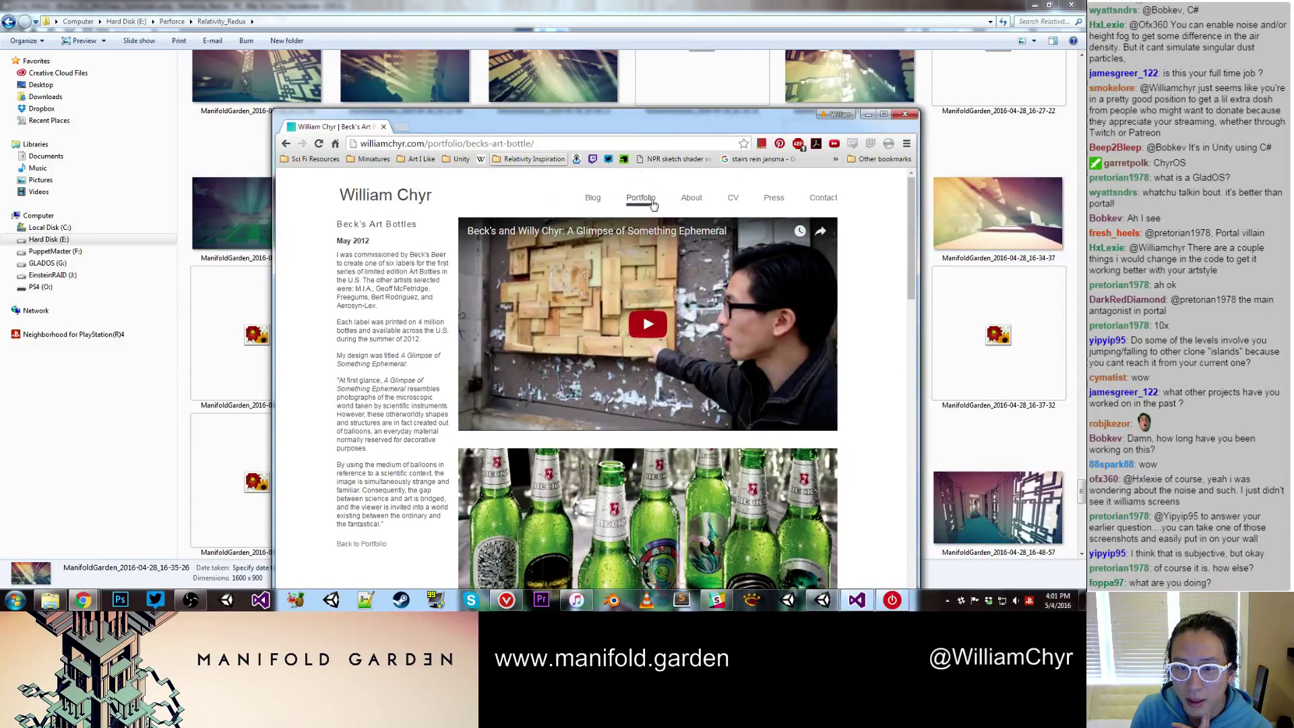
Look through the remaining portfolio projects, and clear the browser and screenshots folder away to get back to Unity
left_click(649, 199)
scroll(664, 288, "down", 6)
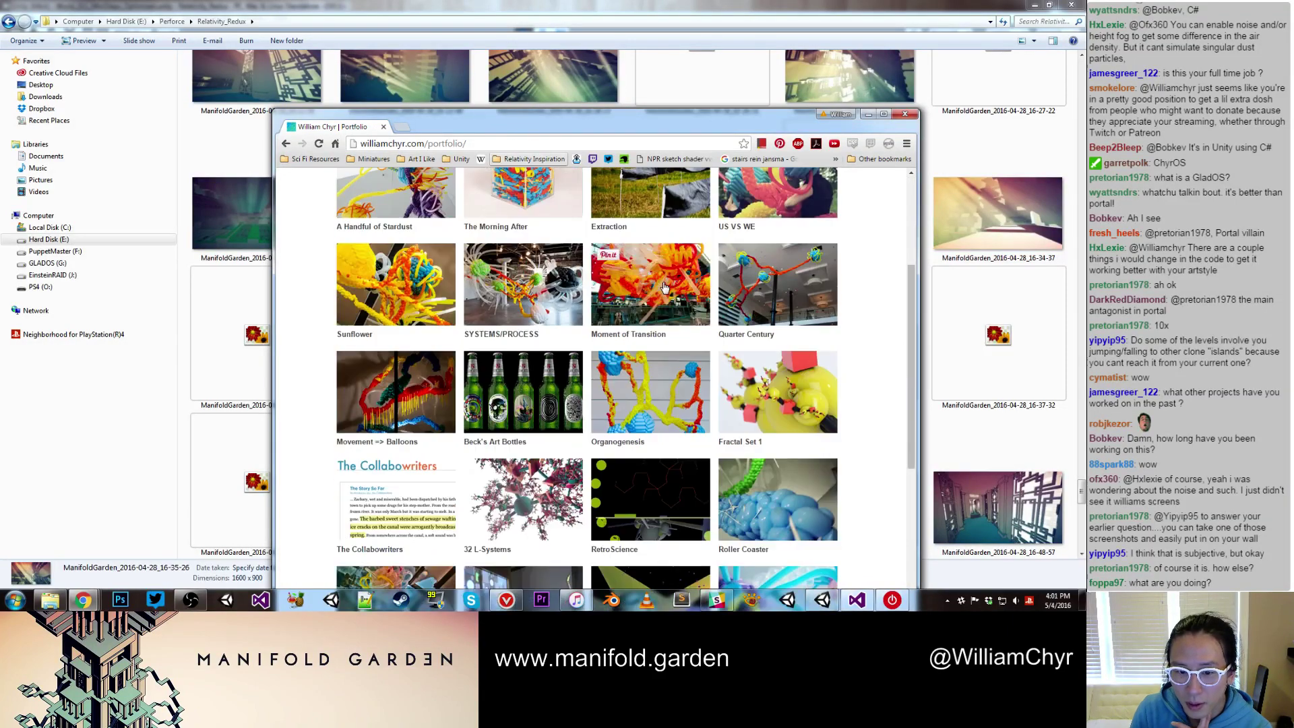
scroll(663, 288, "down", 4)
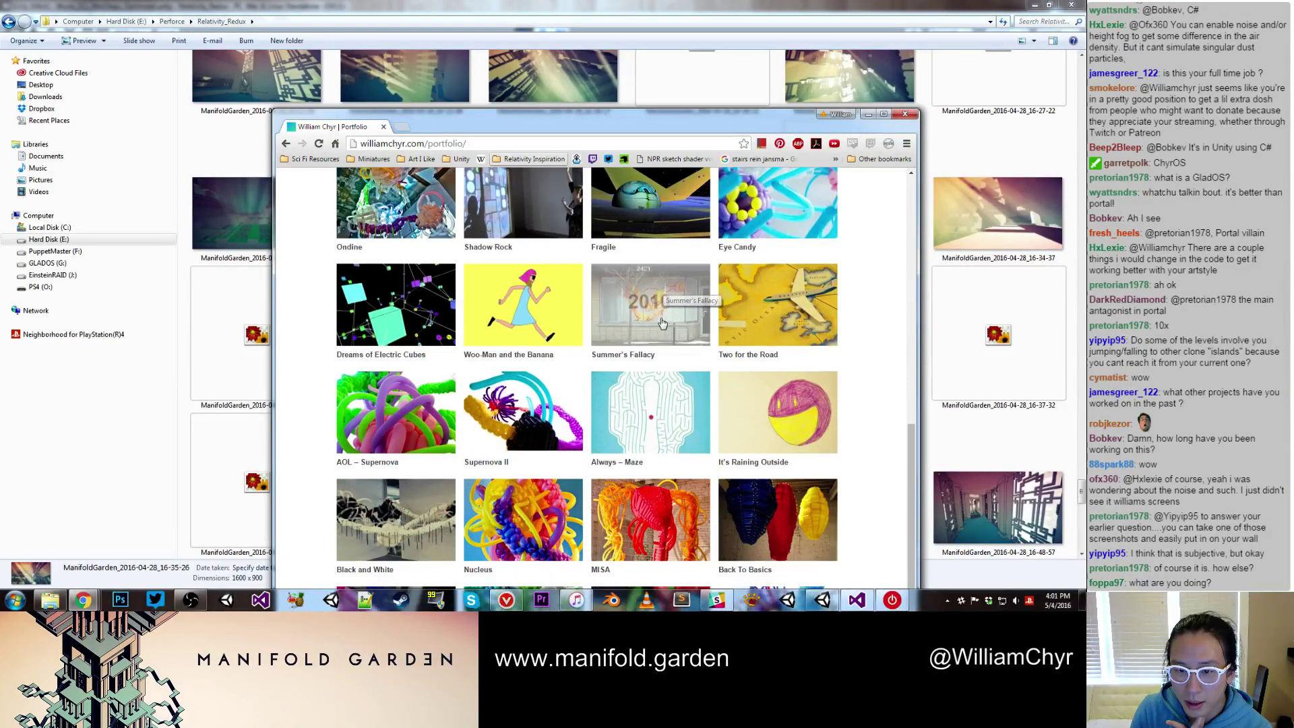
scroll(662, 335, "up", 3)
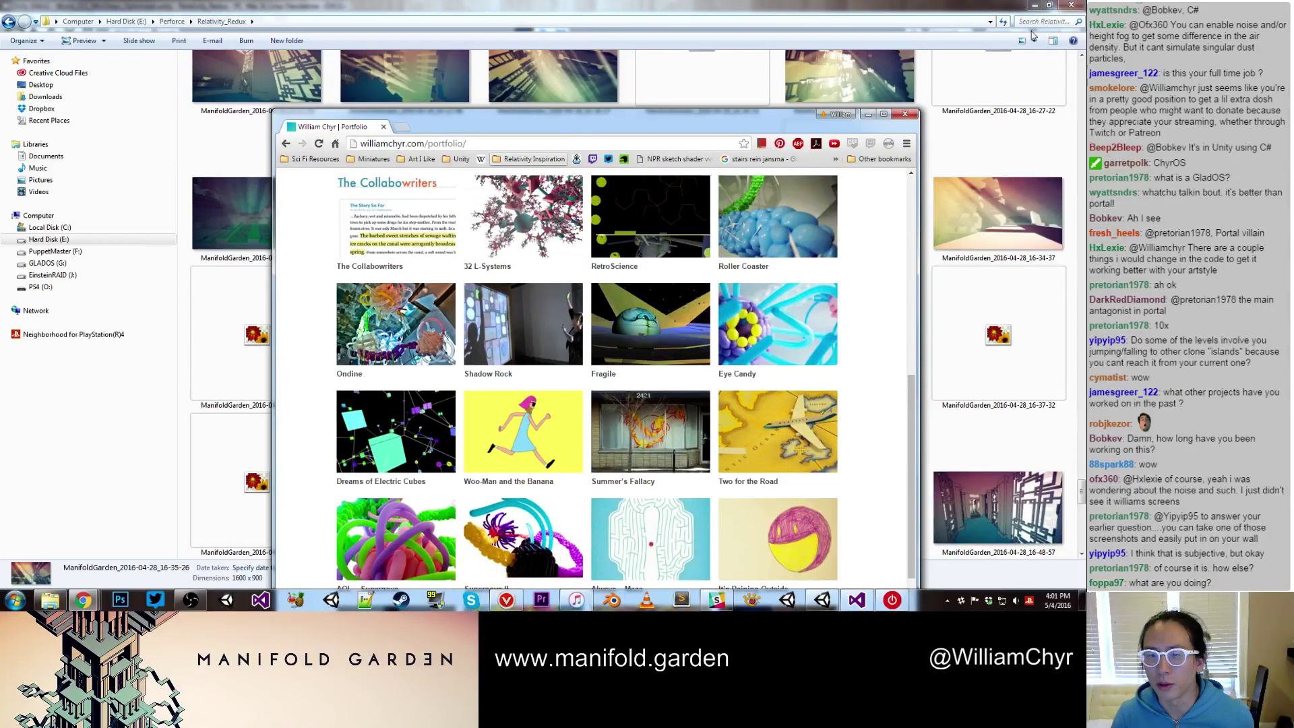
left_click(905, 115)
left_click(1035, 6)
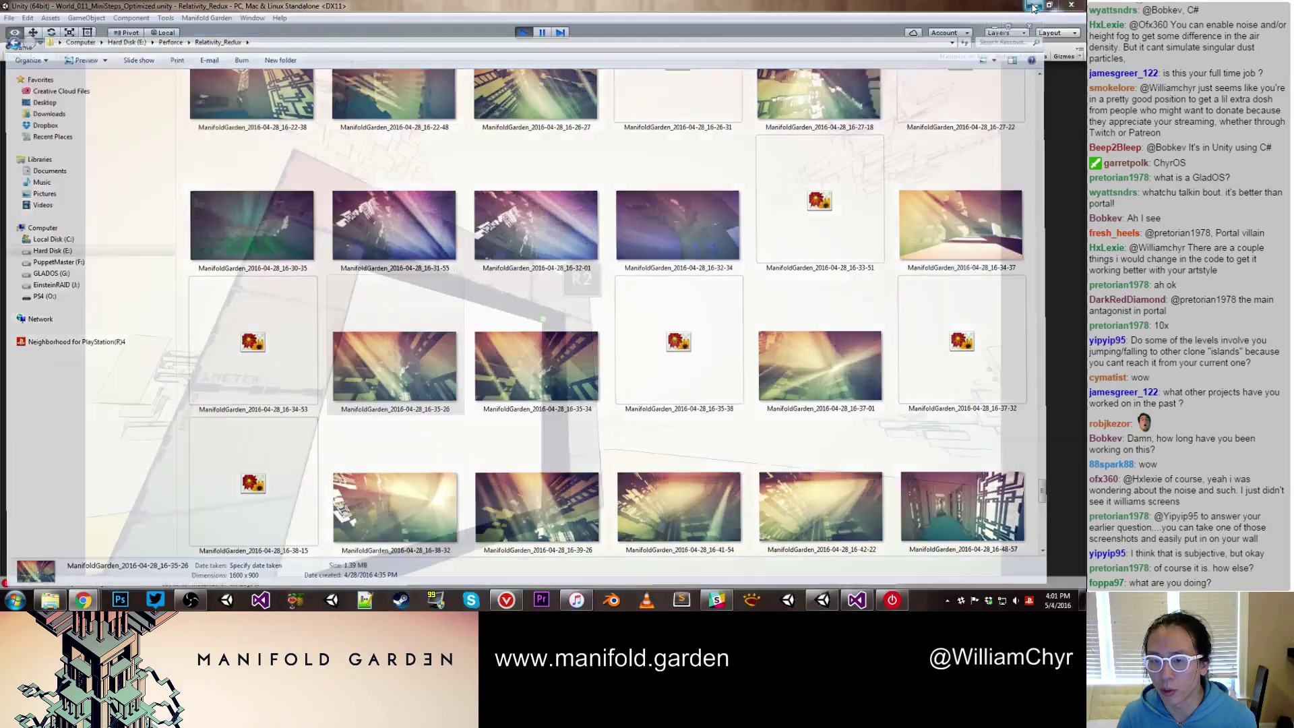
Walk through the running level to the orange cube in the yellow tree, pick it up, and end the playtest
left_click(704, 427)
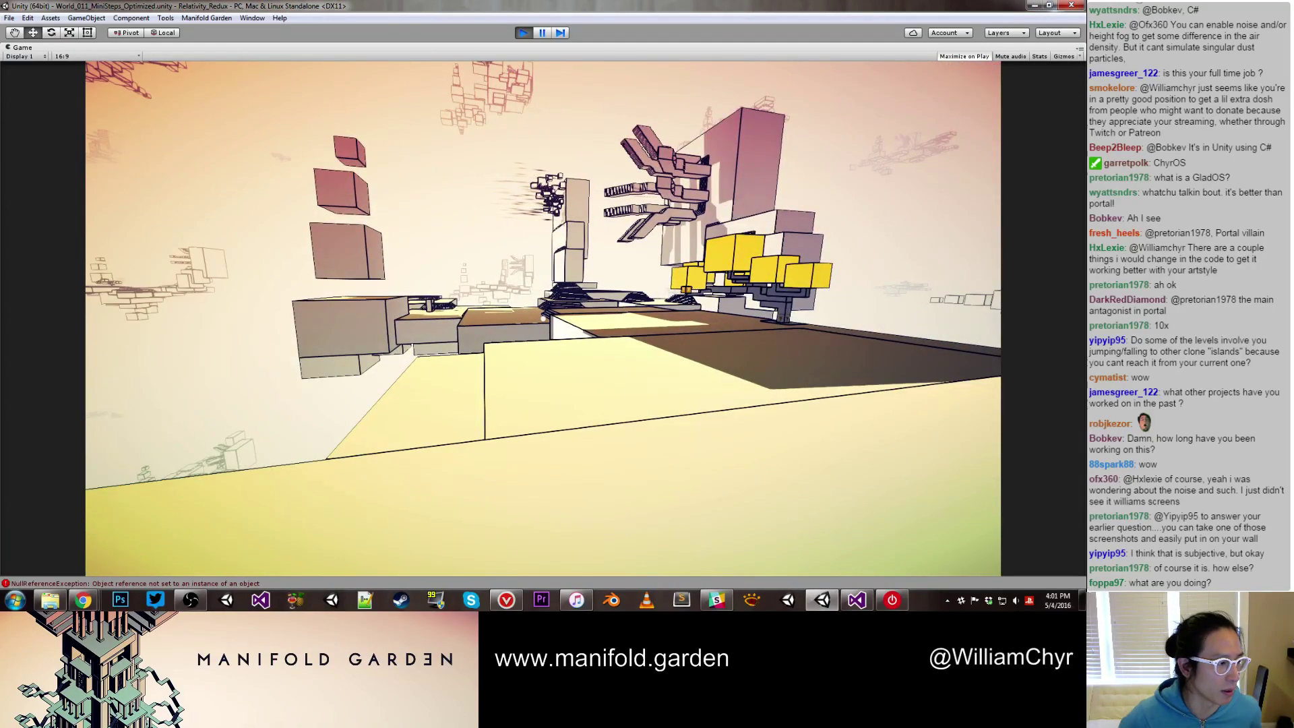
key("w")
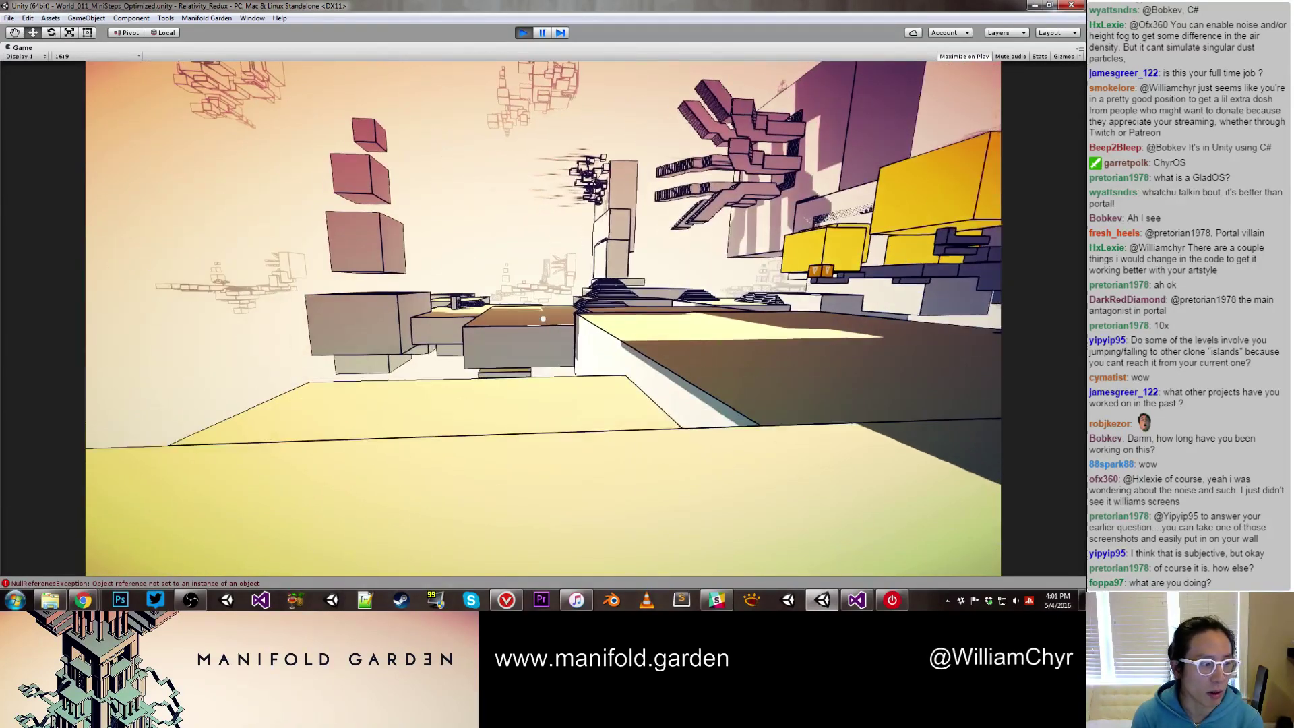
key("w")
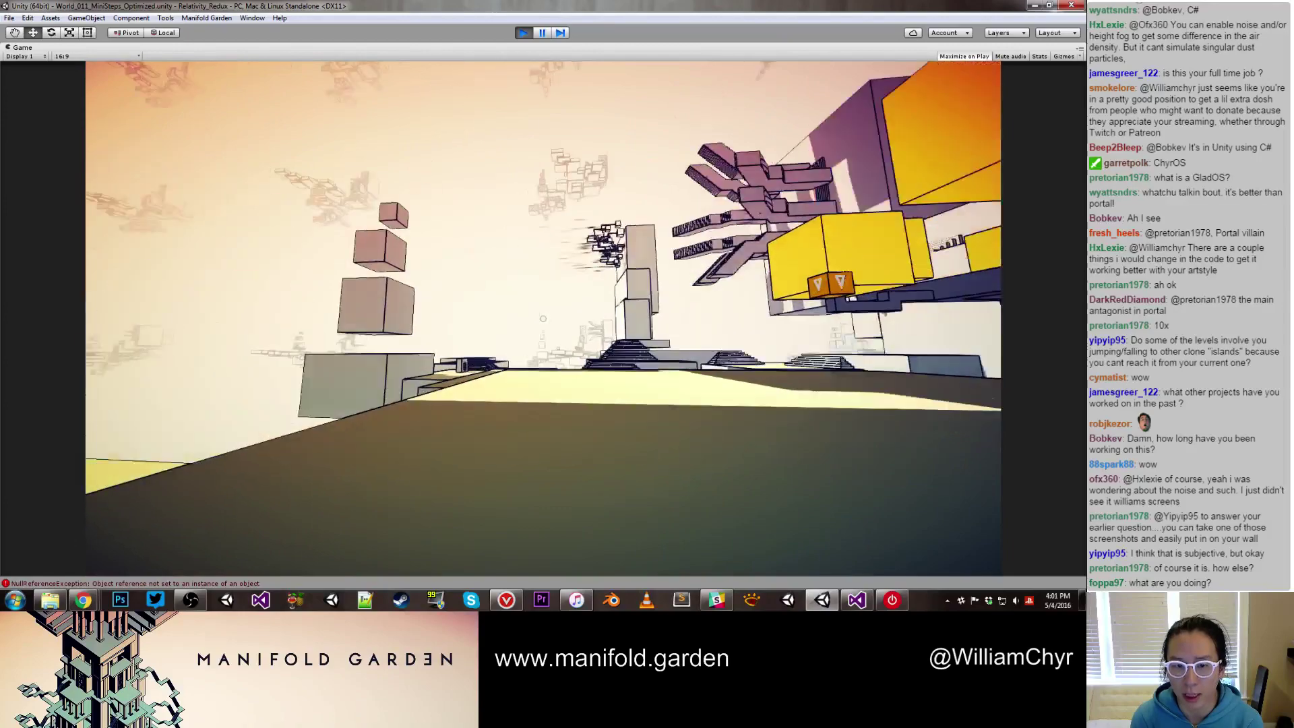
key("w")
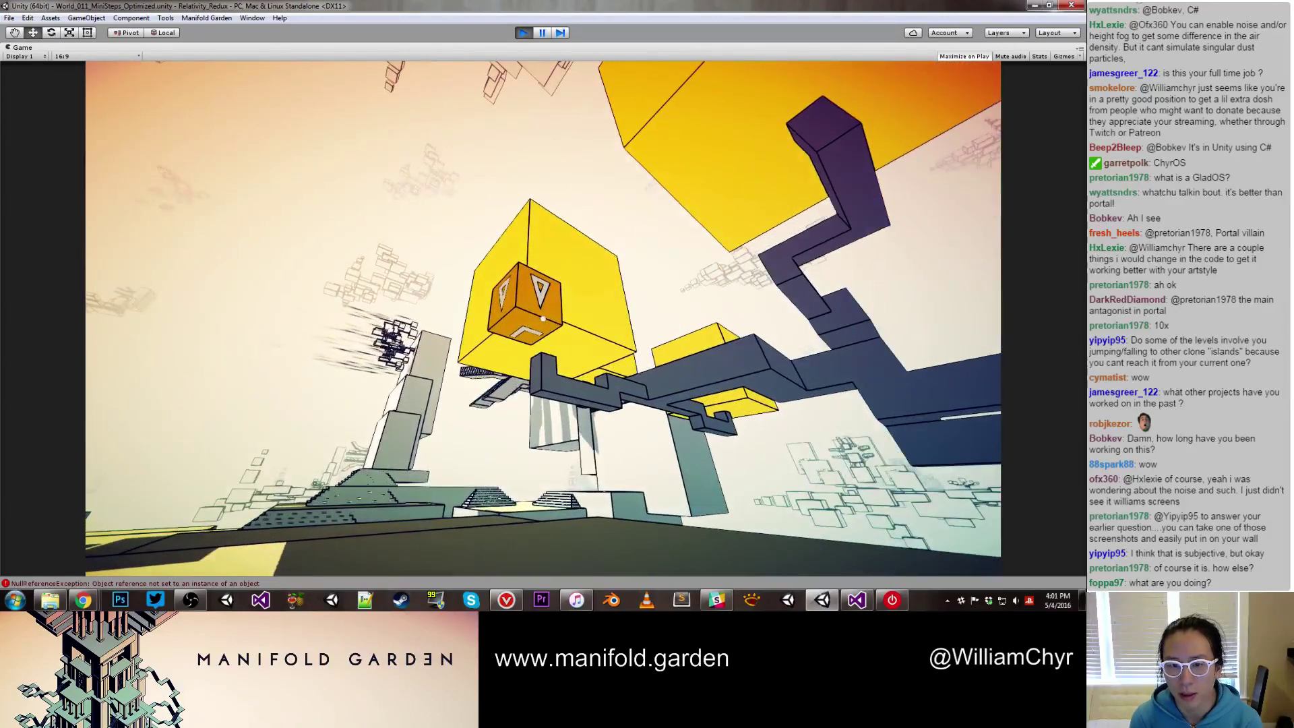
left_click(543, 318)
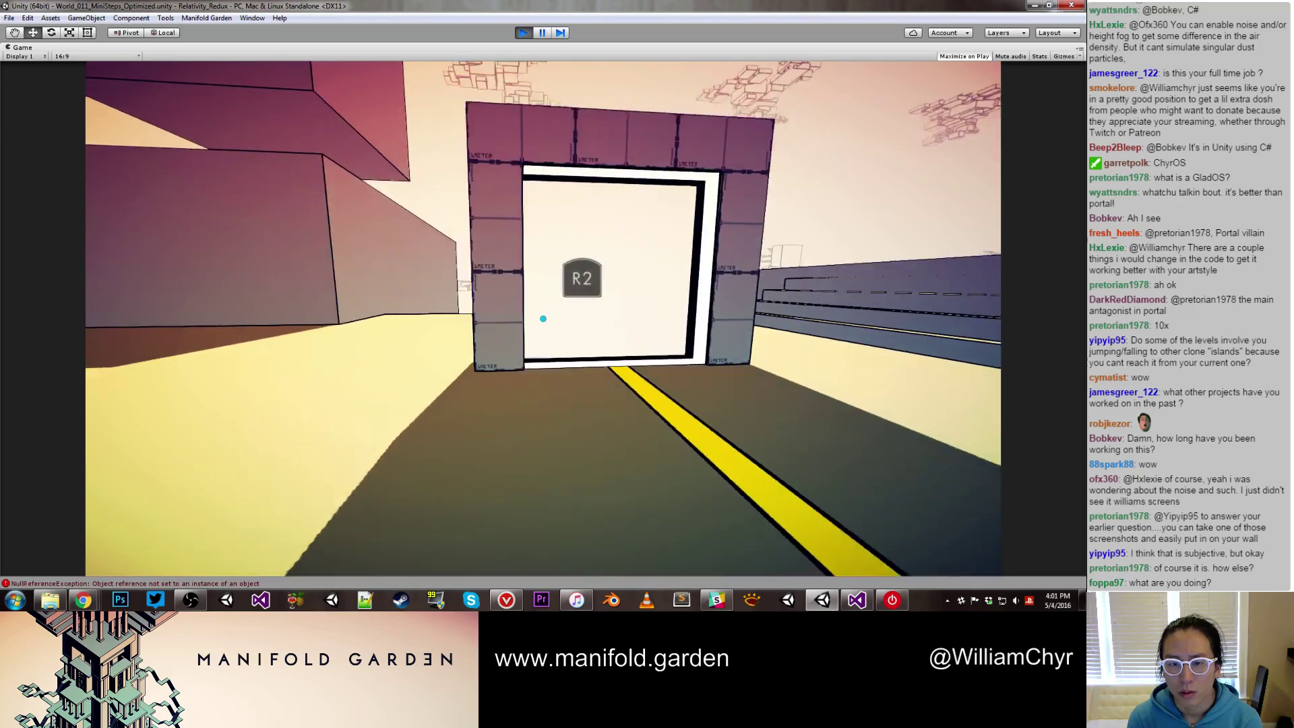
key("ctrl+p")
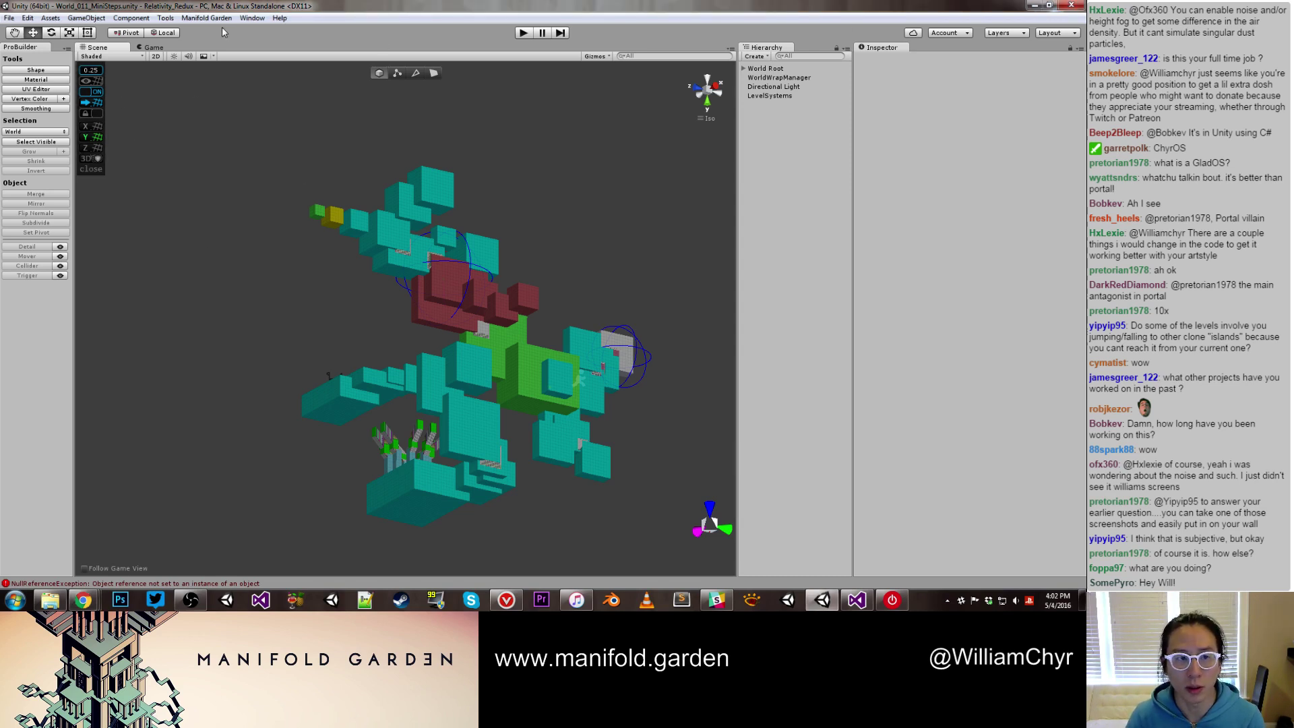
Enable Load All Available Scenes in the Manifold Garden preferences, and run the level again briefly
left_click(206, 17)
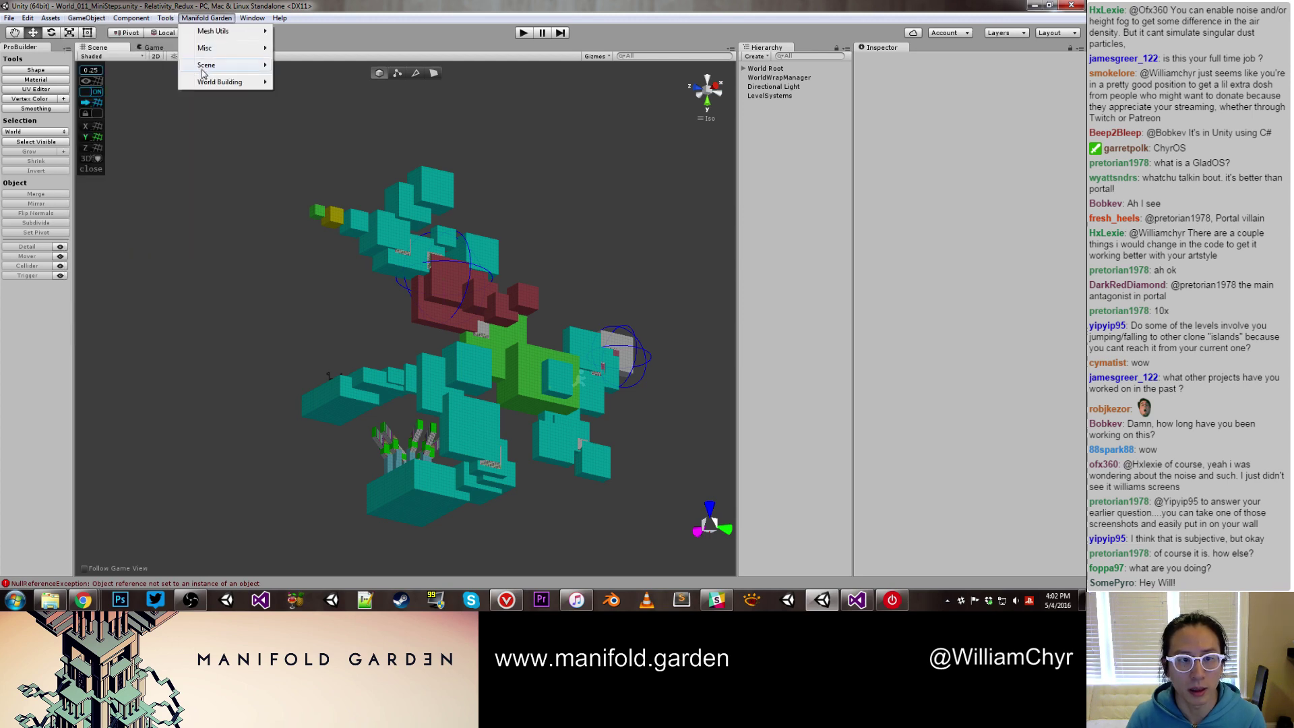
mouse_move(202, 73)
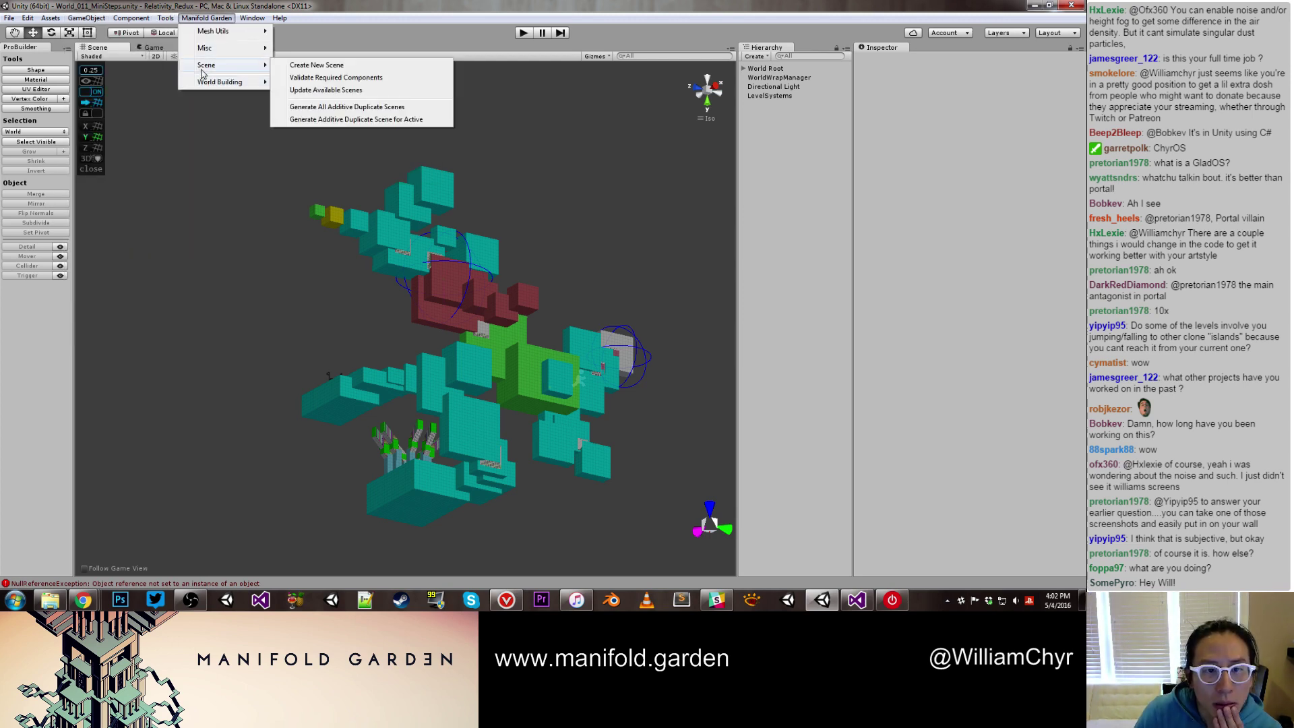
mouse_move(165, 19)
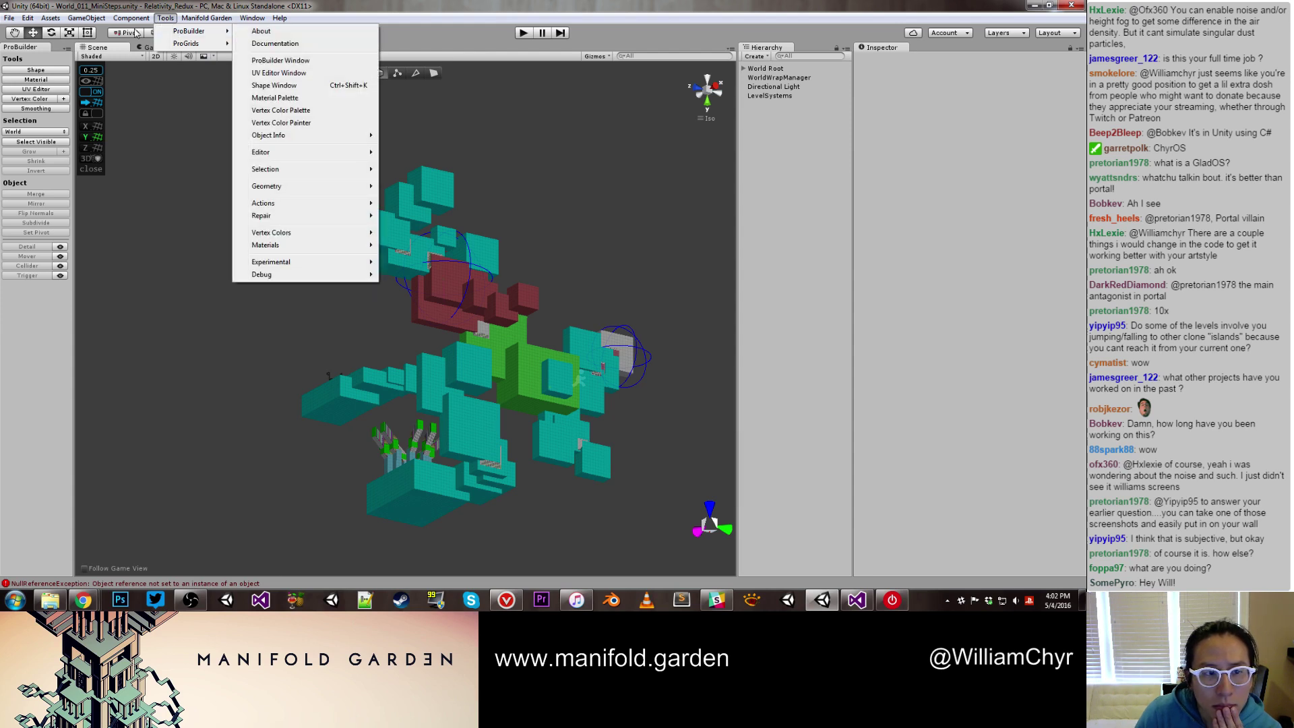
mouse_move(30, 19)
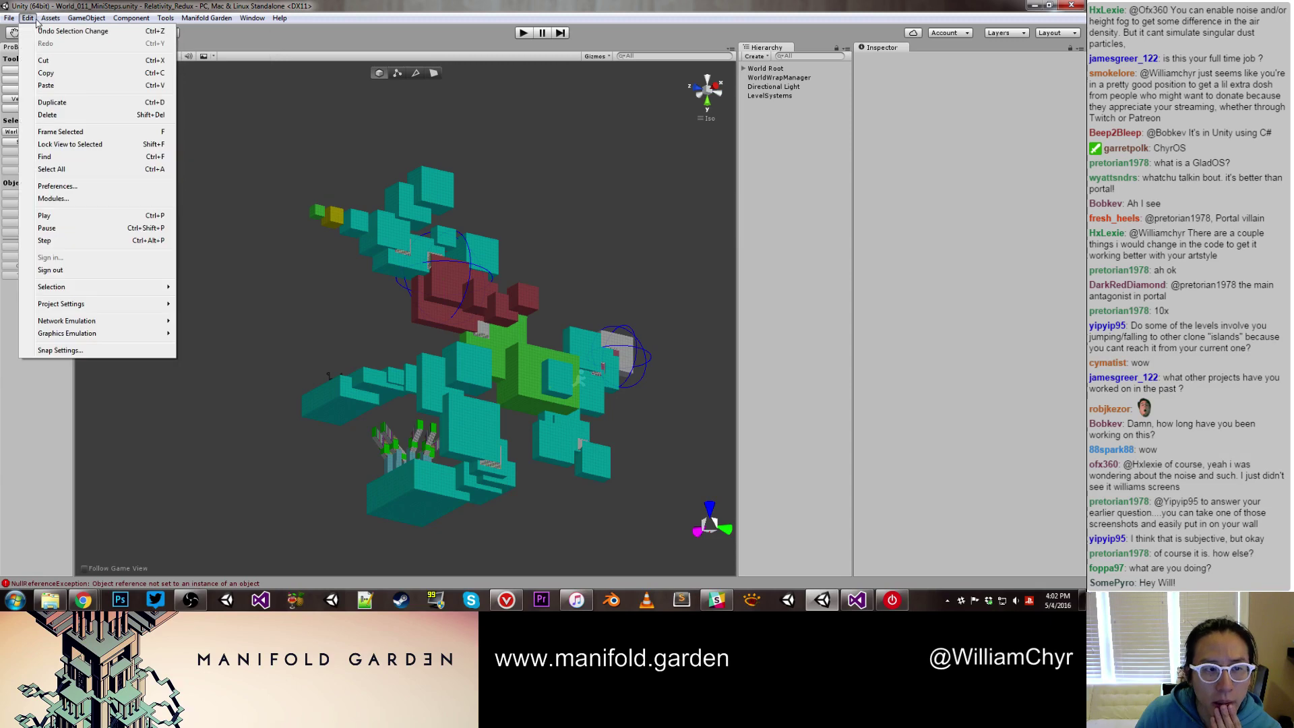
left_click(64, 186)
left_click(109, 238)
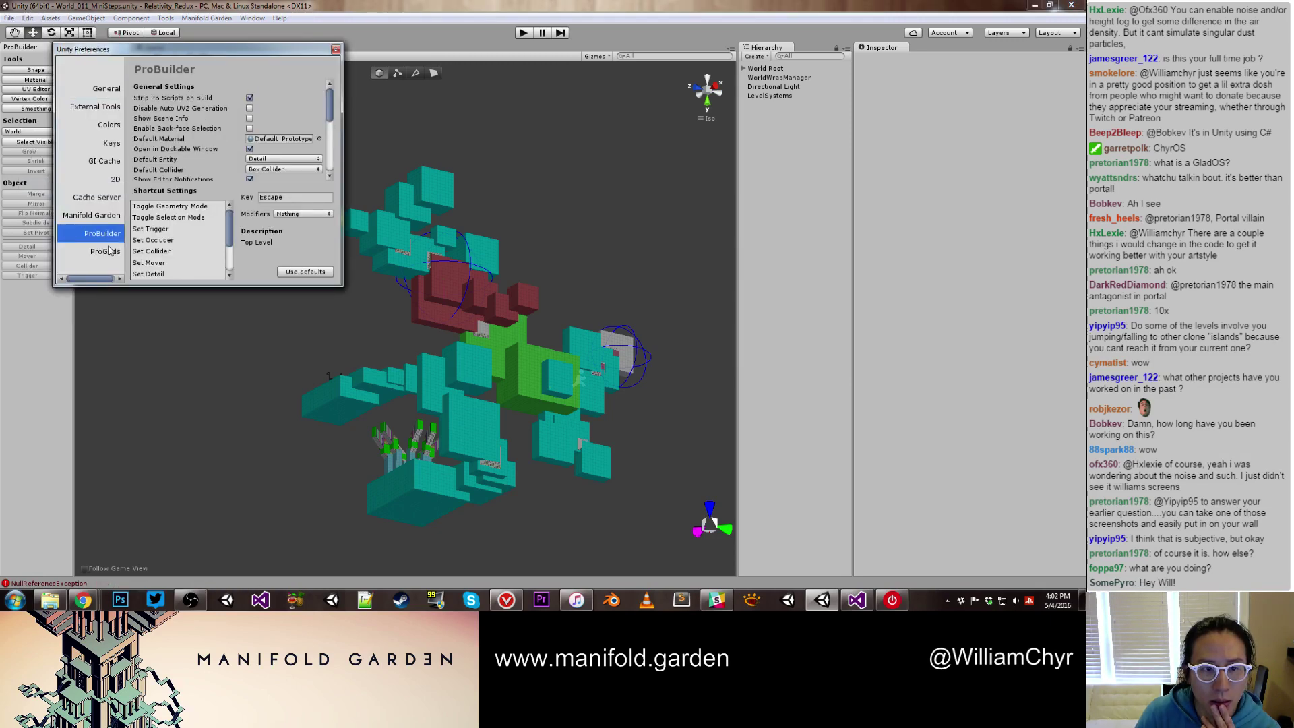
left_click(110, 252)
left_click(105, 217)
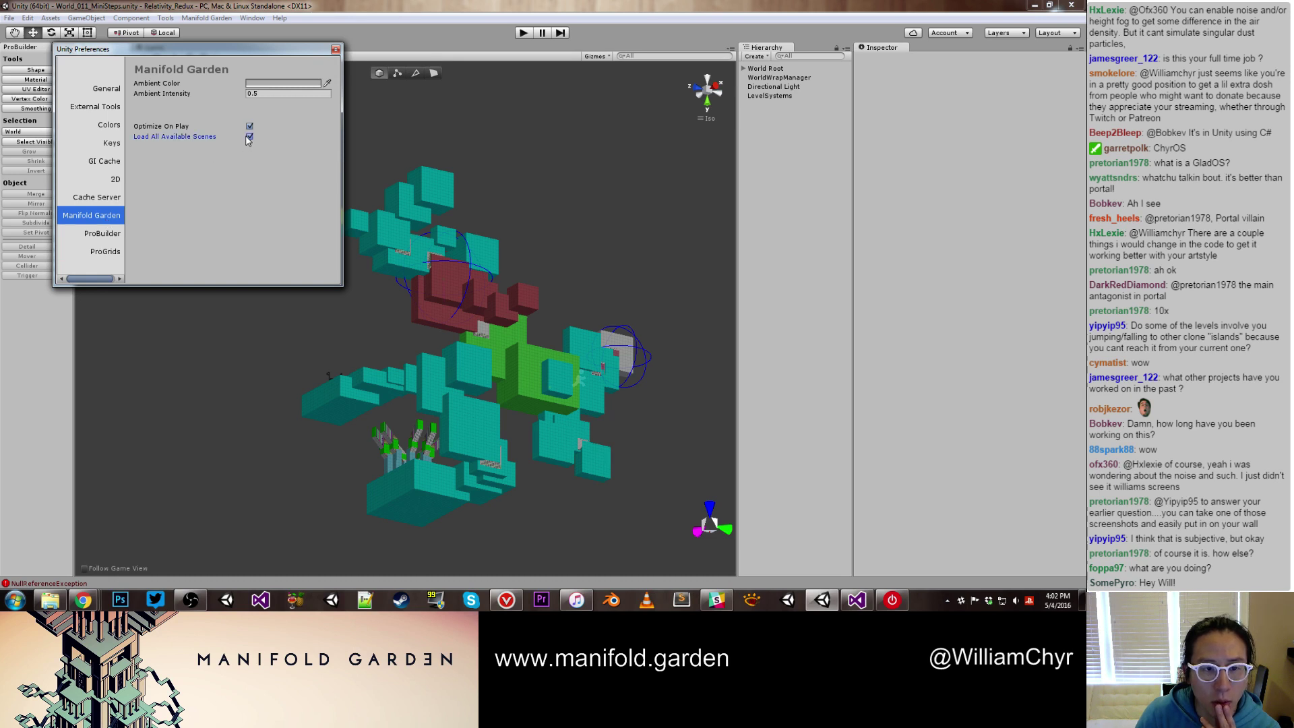
left_click(335, 49)
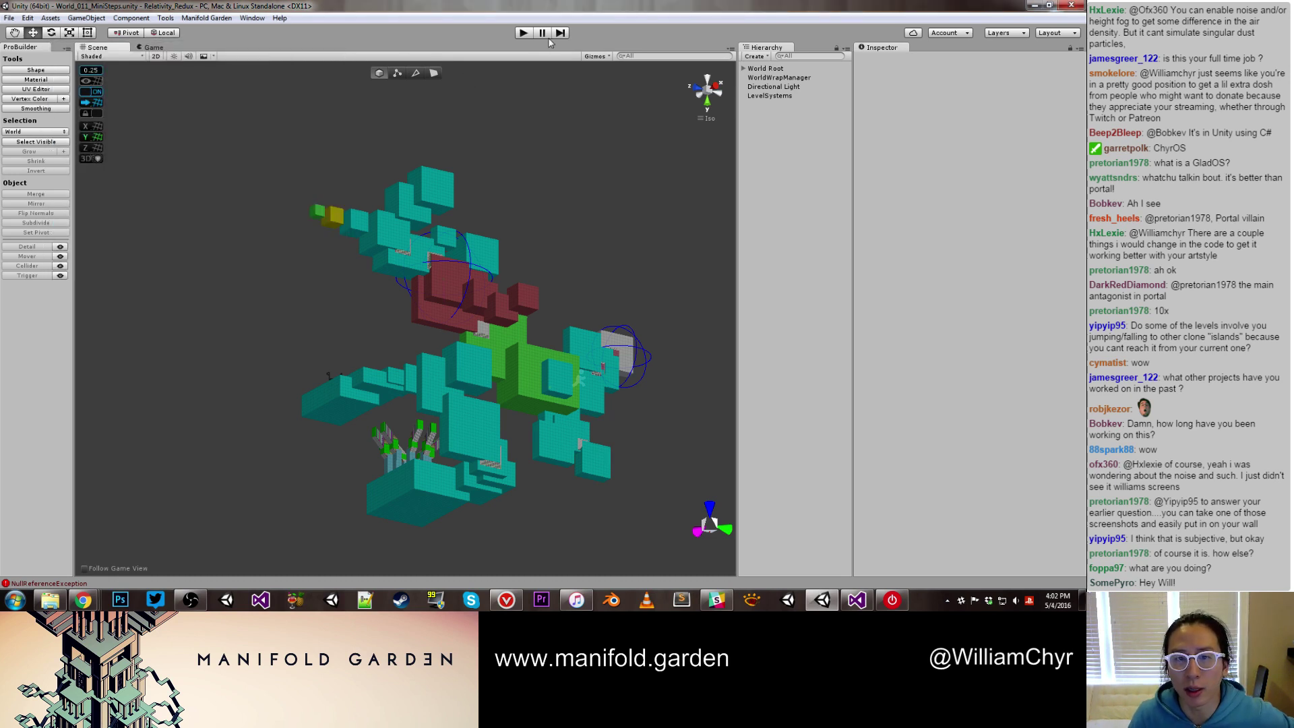
left_click(525, 33)
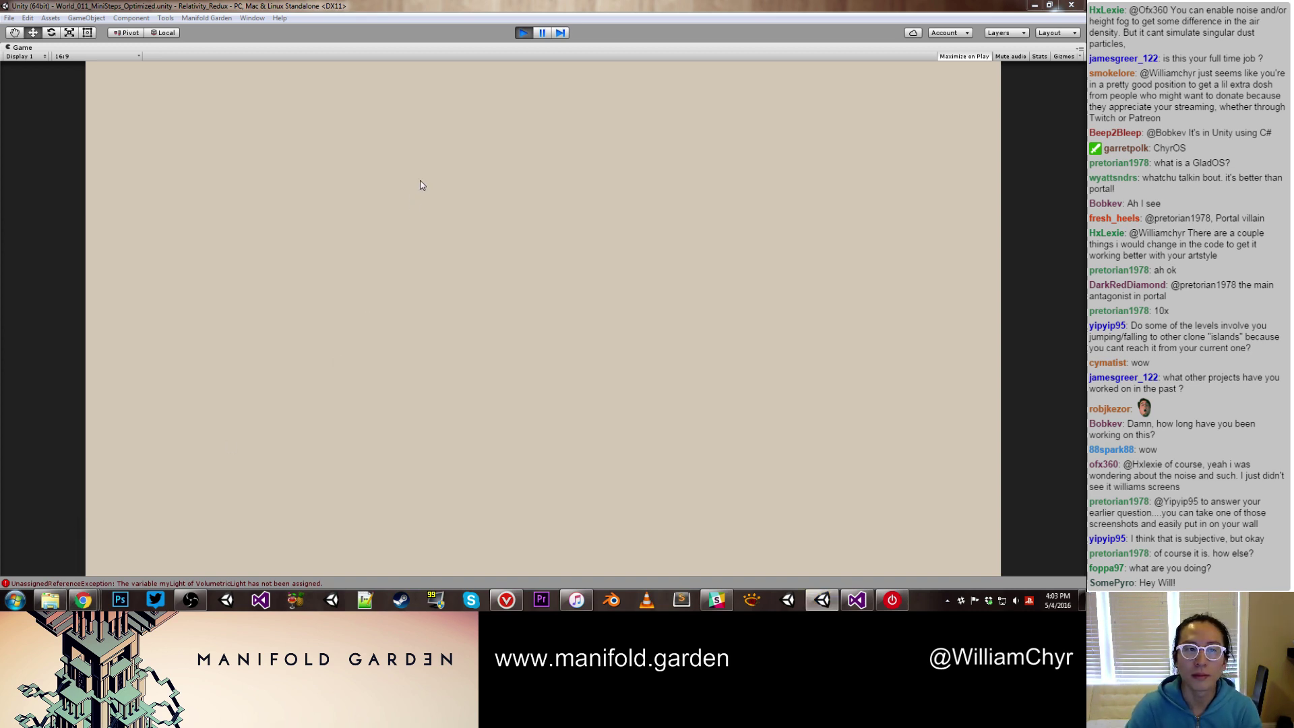
left_click(524, 34)
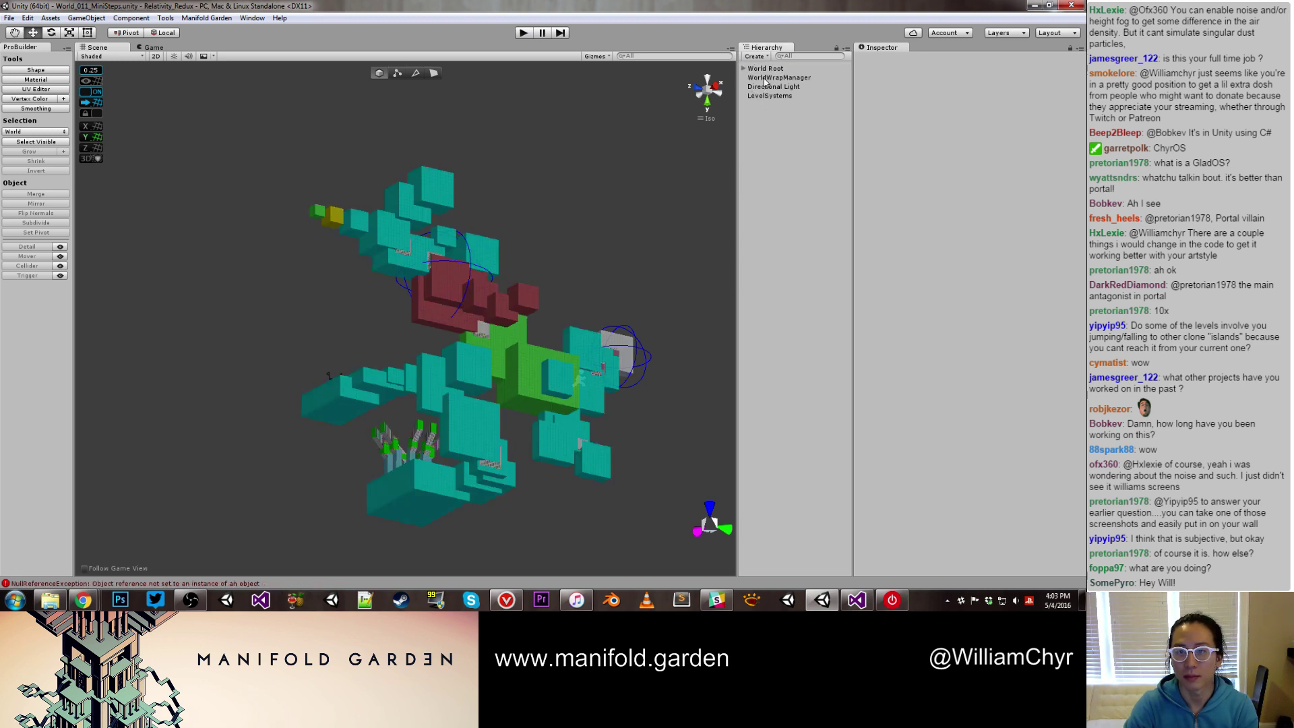
Examine the Main Camera's components as far as the Volumetric Camera script, and clear the selection
left_click(744, 68)
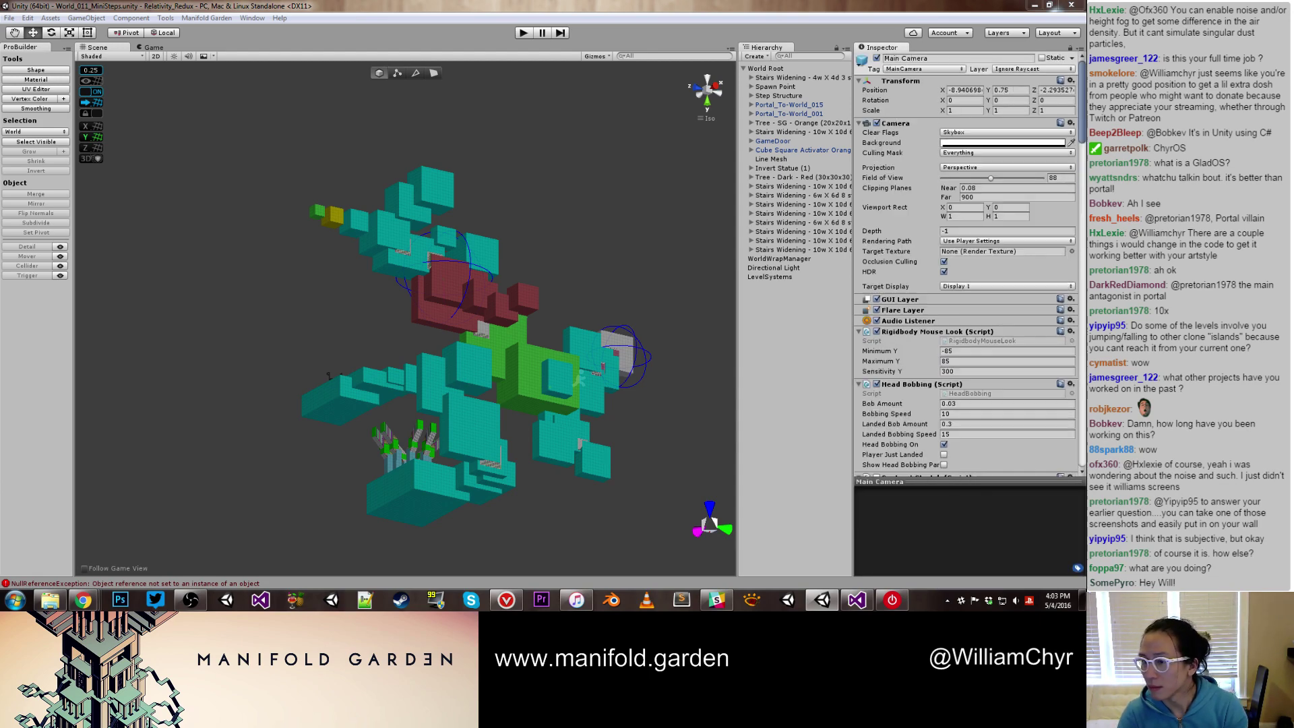
scroll(1006, 293, "down", 7)
scroll(1004, 291, "down", 10)
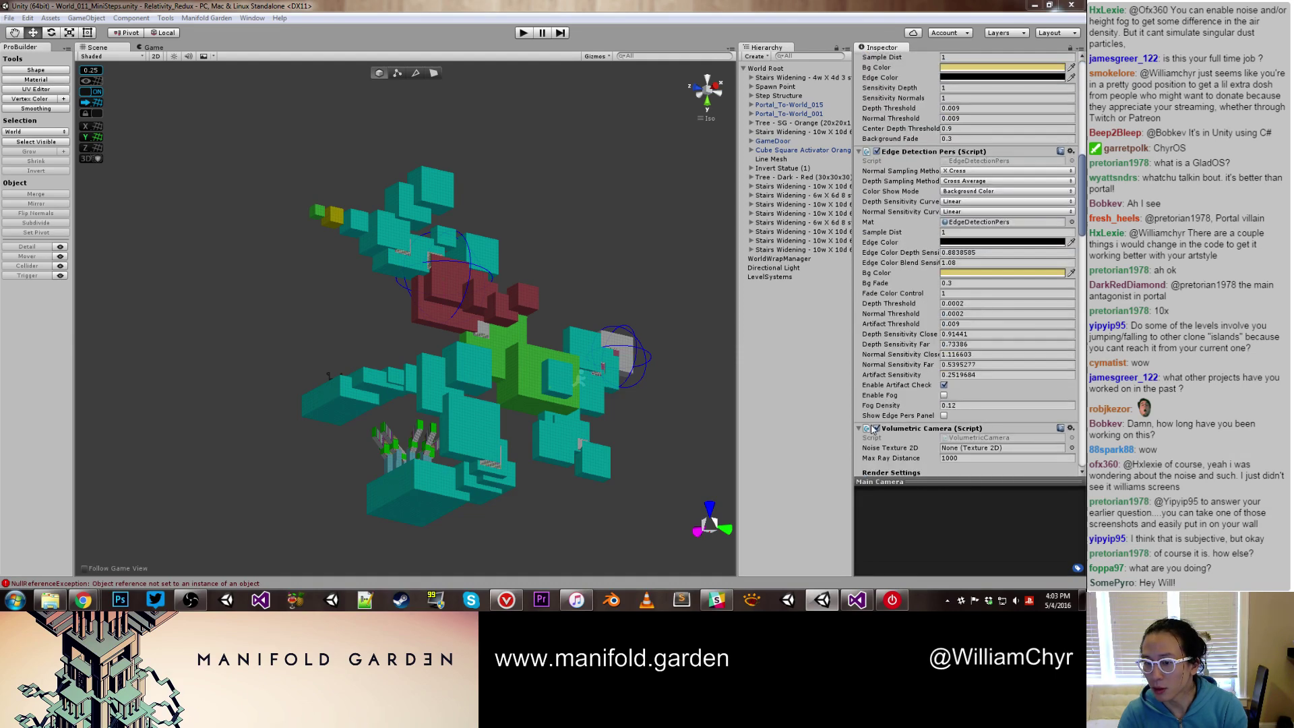
left_click(807, 372)
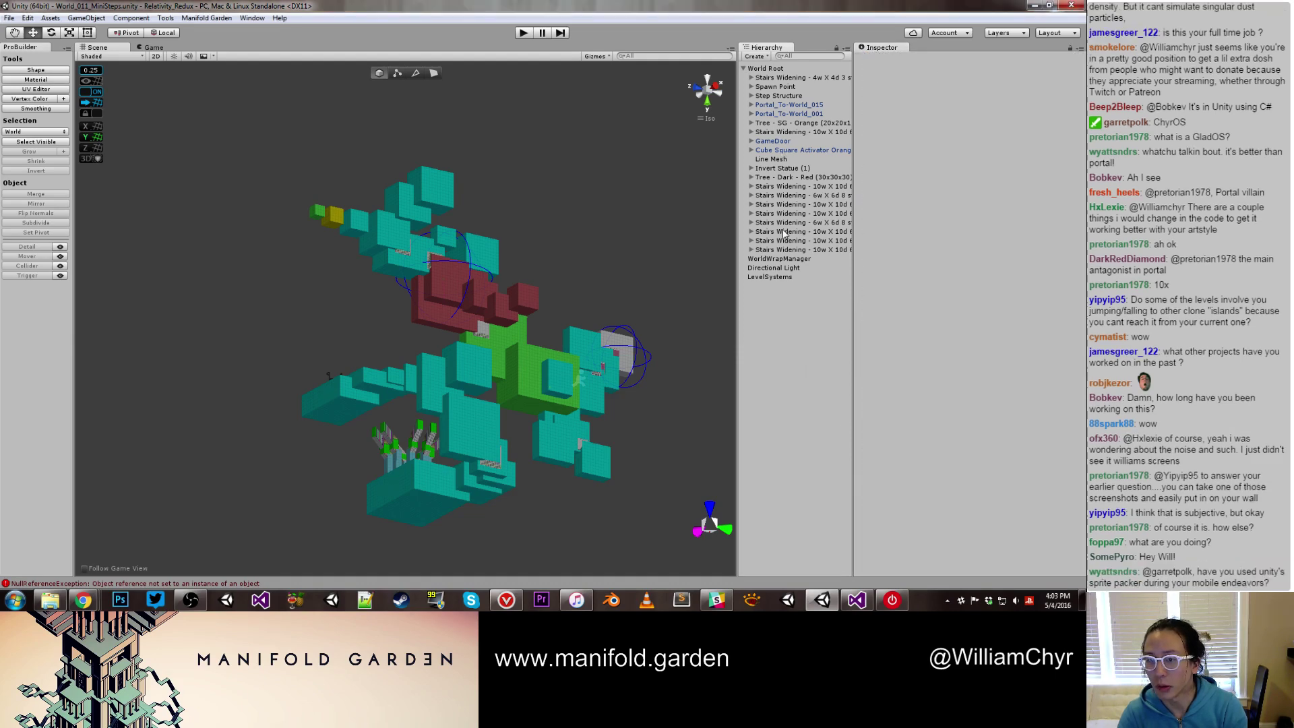
left_click(783, 268)
left_click(583, 111)
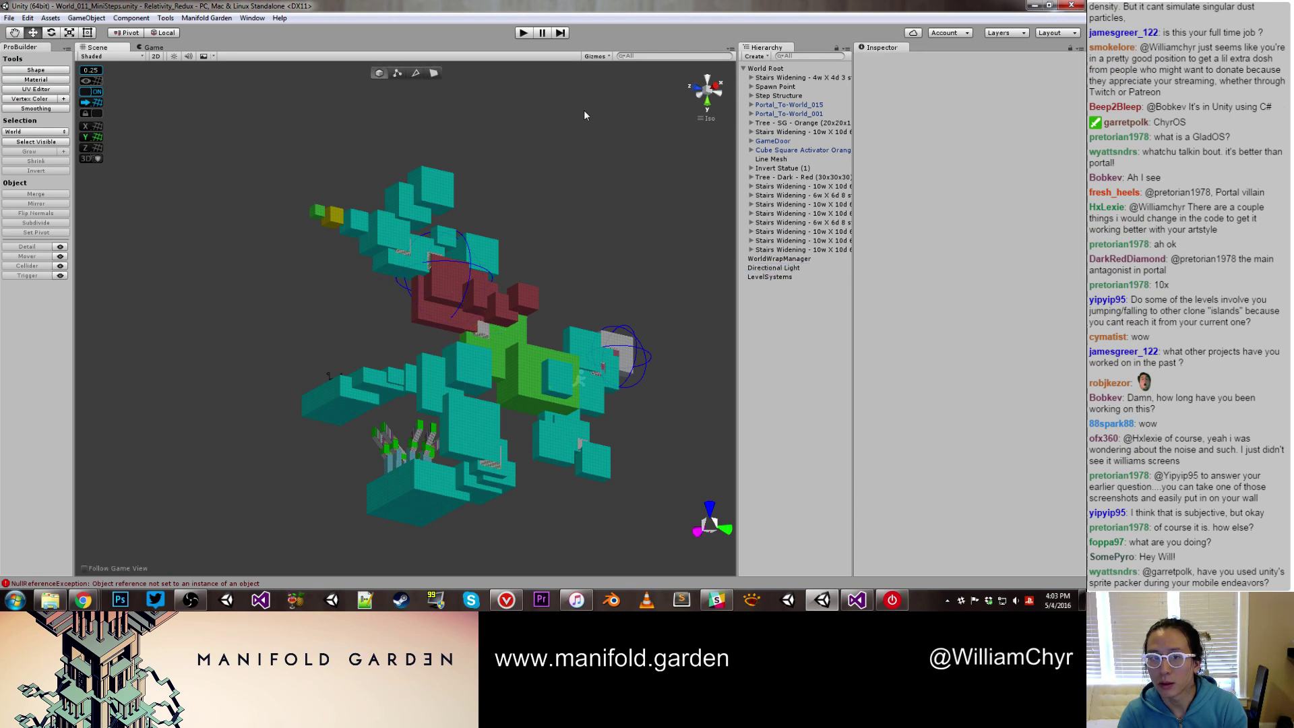
Run the level, check the VolumetricLight error against its OnDestroy code in Visual Studio, and end the playtest back in Unity
left_click(522, 35)
left_click(522, 34)
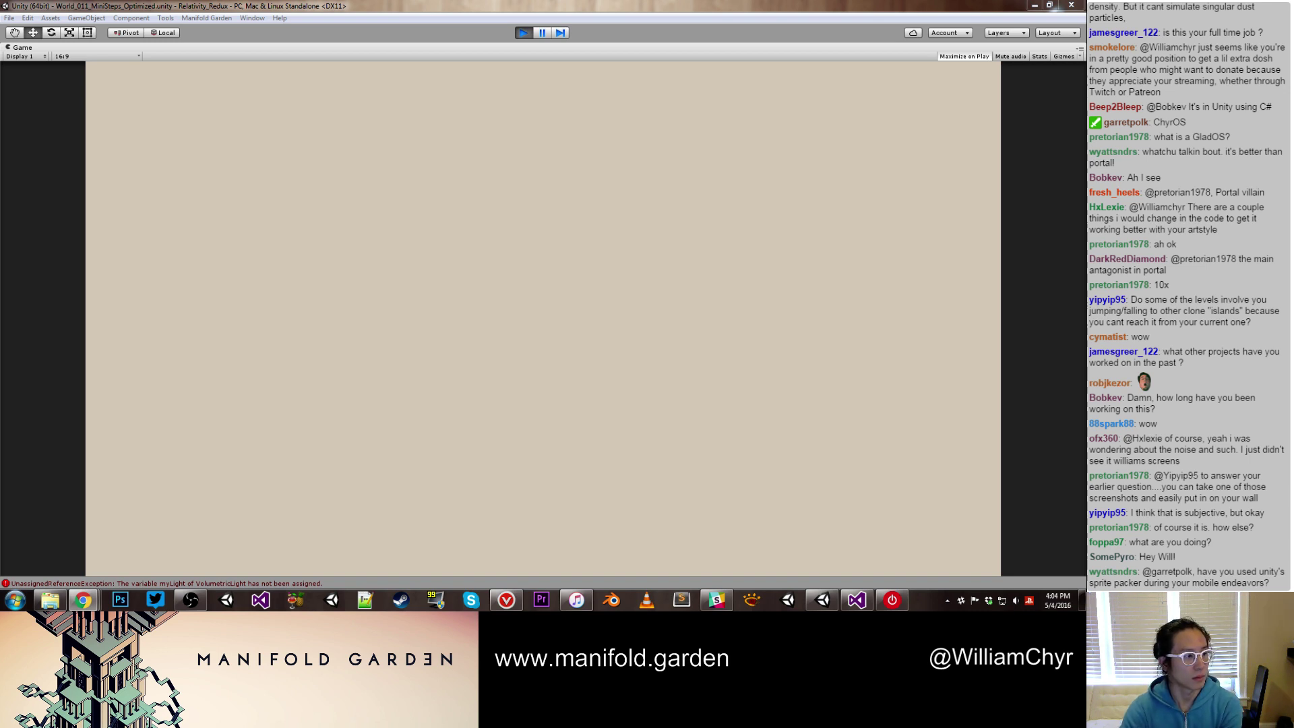
left_click(136, 581)
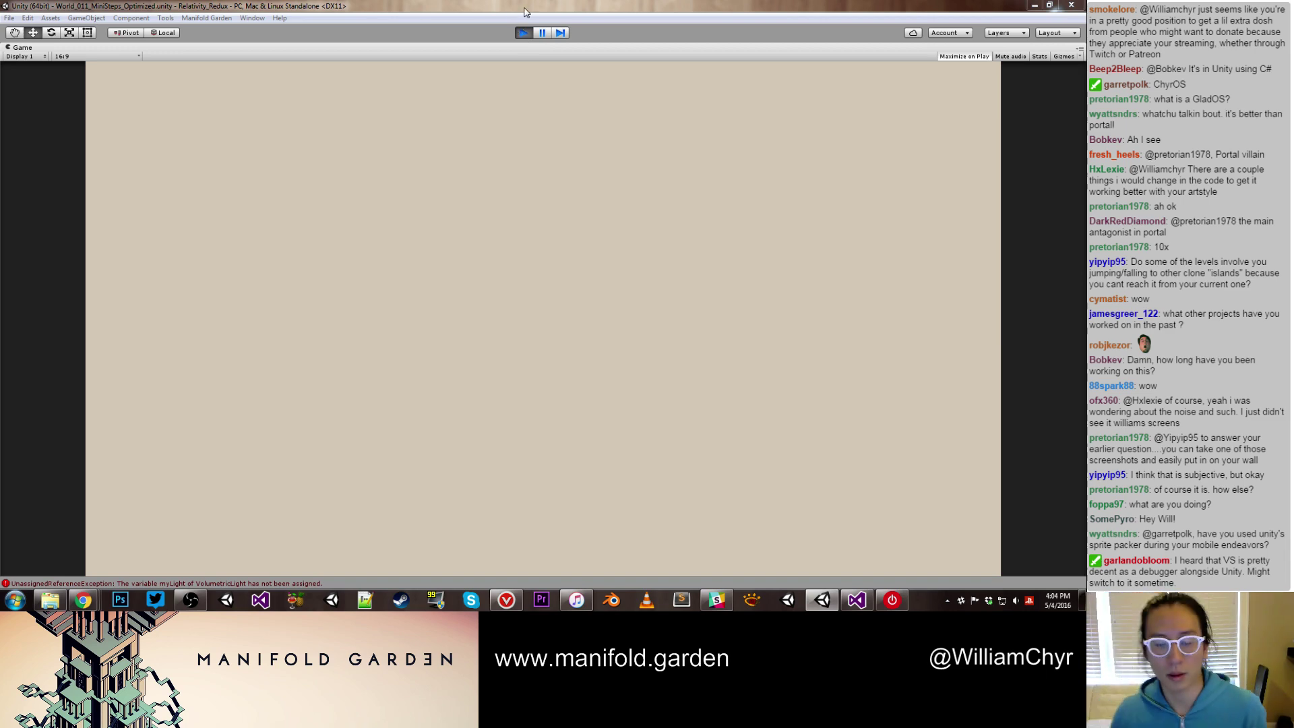
key("alt+Tab")
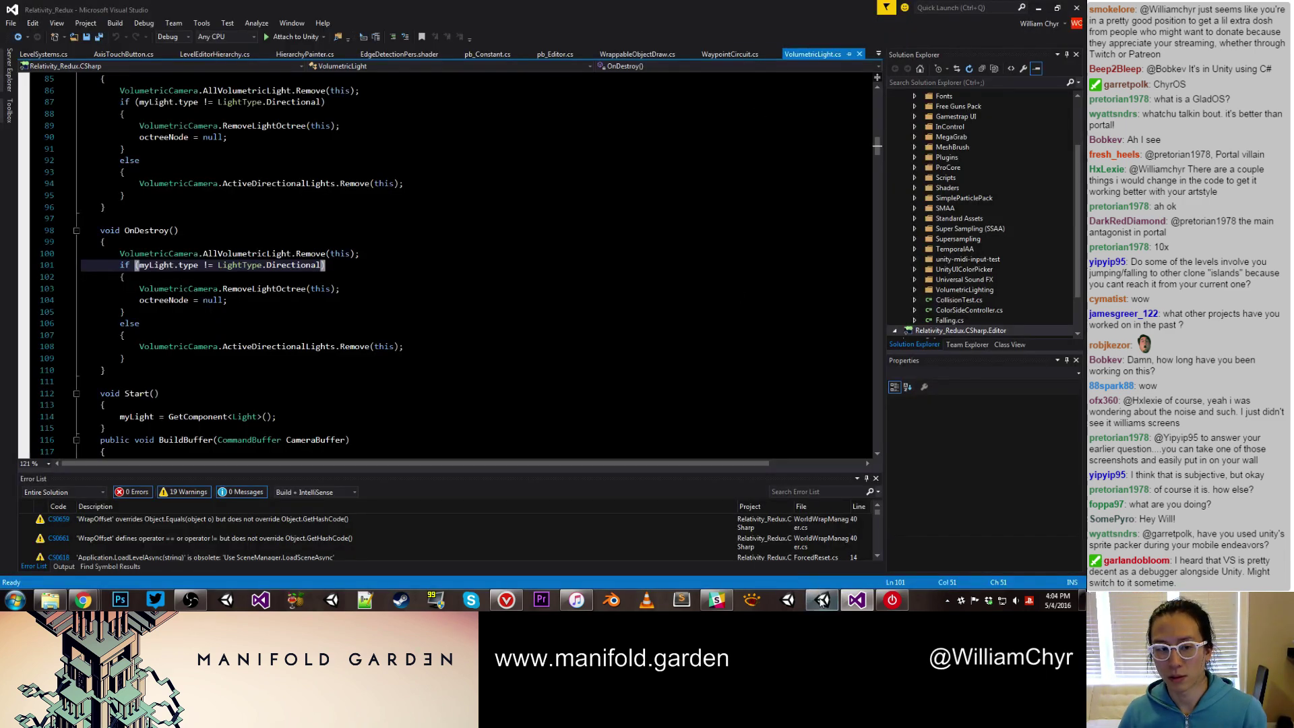
left_click(822, 600)
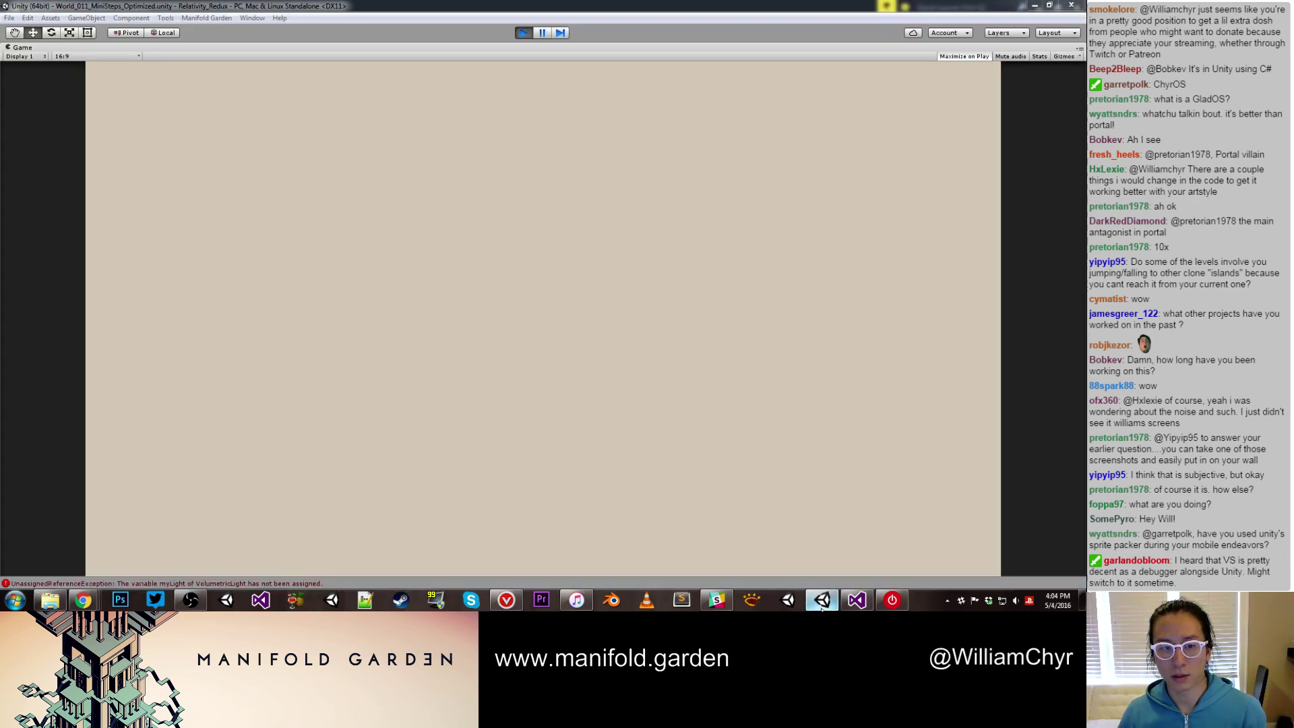
left_click(523, 38)
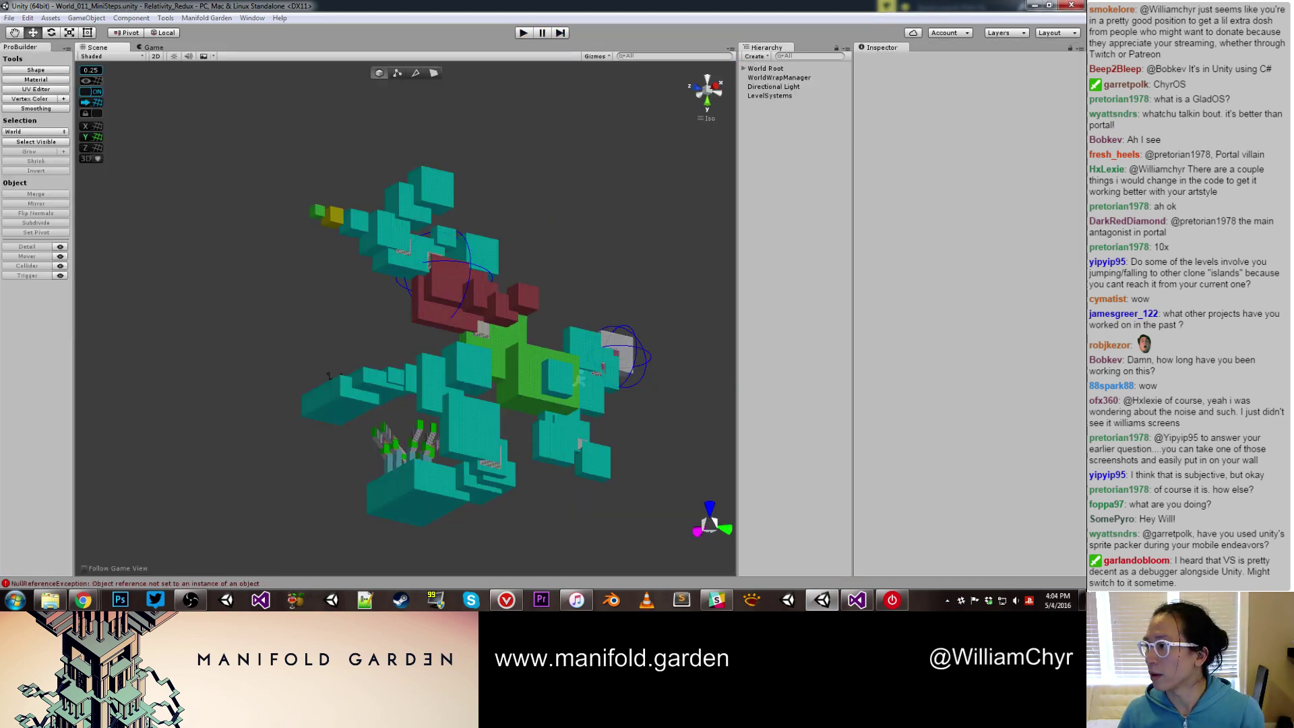
Remove the Volumetric Light script component from the Directional Light
left_click(788, 86)
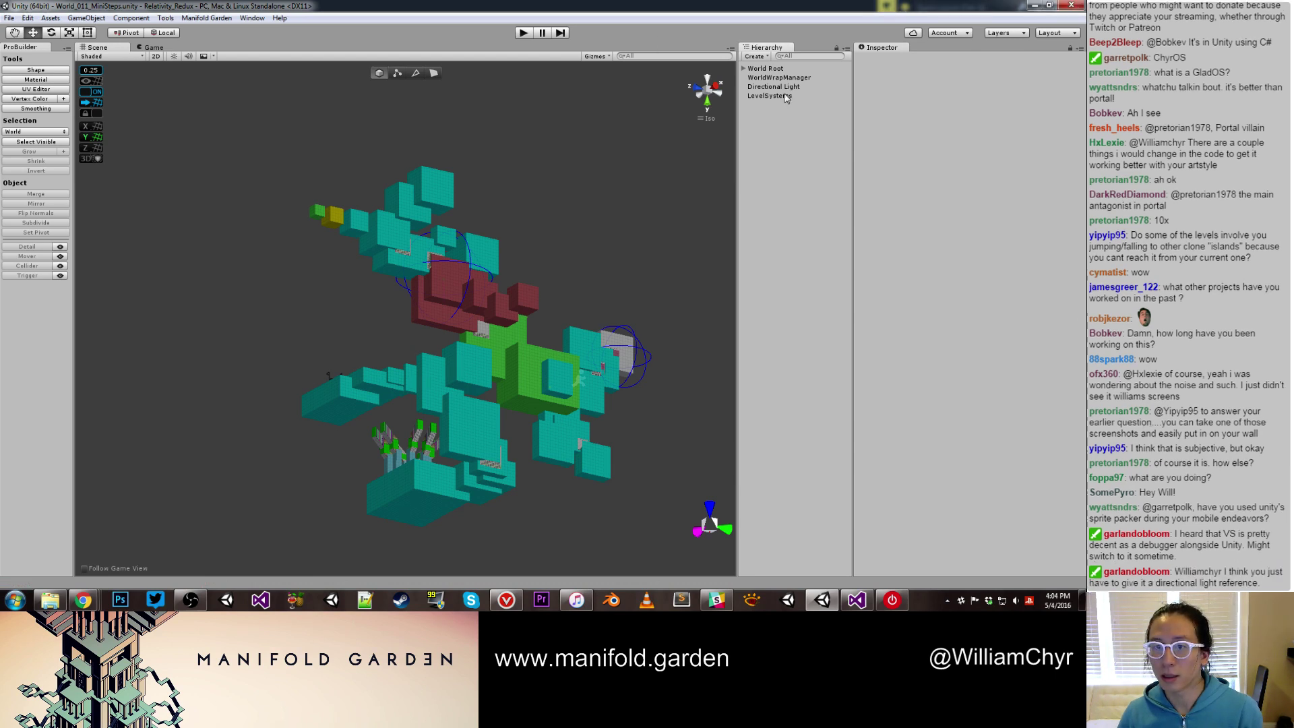
left_click(1078, 329)
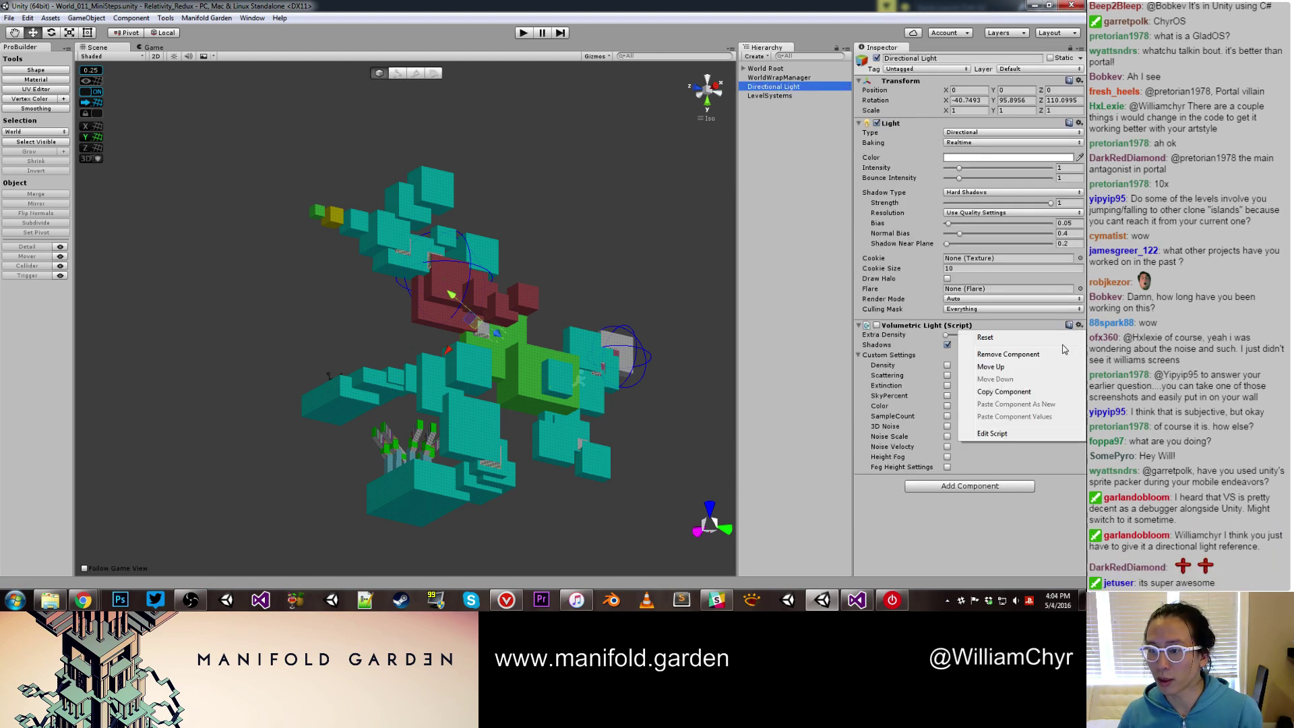
left_click(1095, 358)
left_click(621, 194)
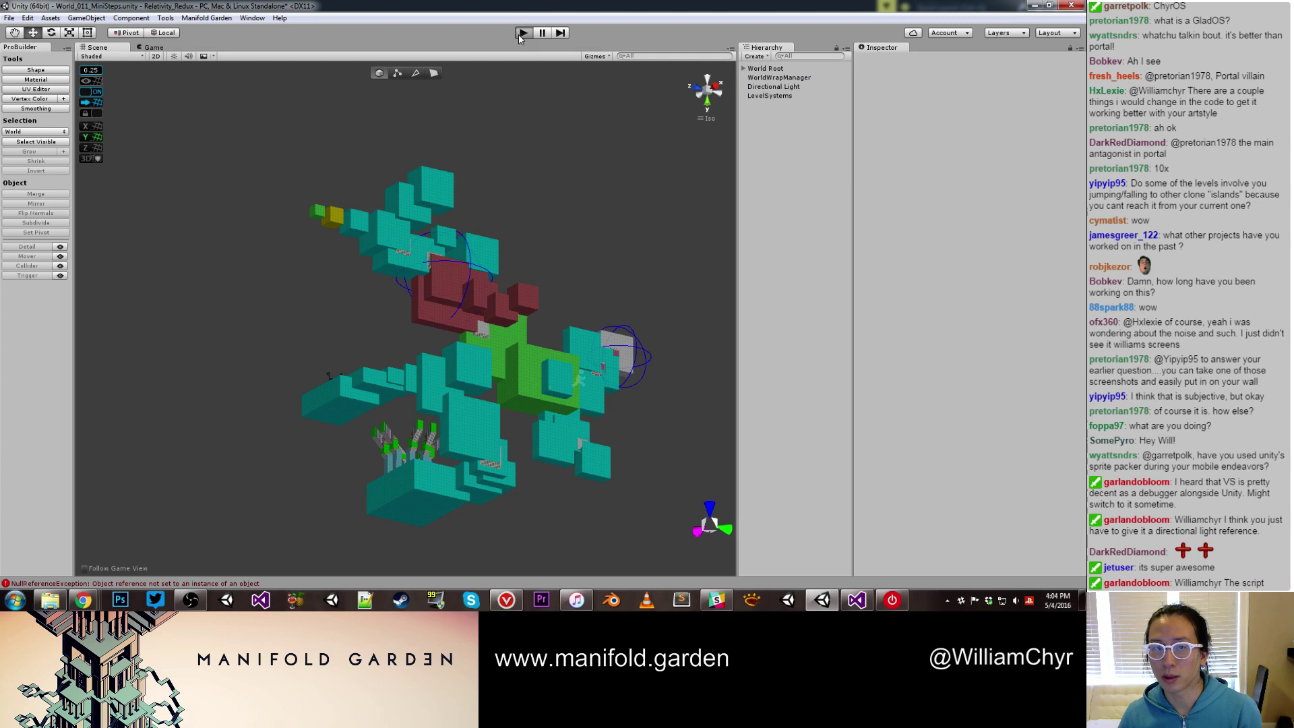
Run the level again, glance at VolumetricLight.cs in Visual Studio, and return to Unity to stop the playtest
left_click(522, 33)
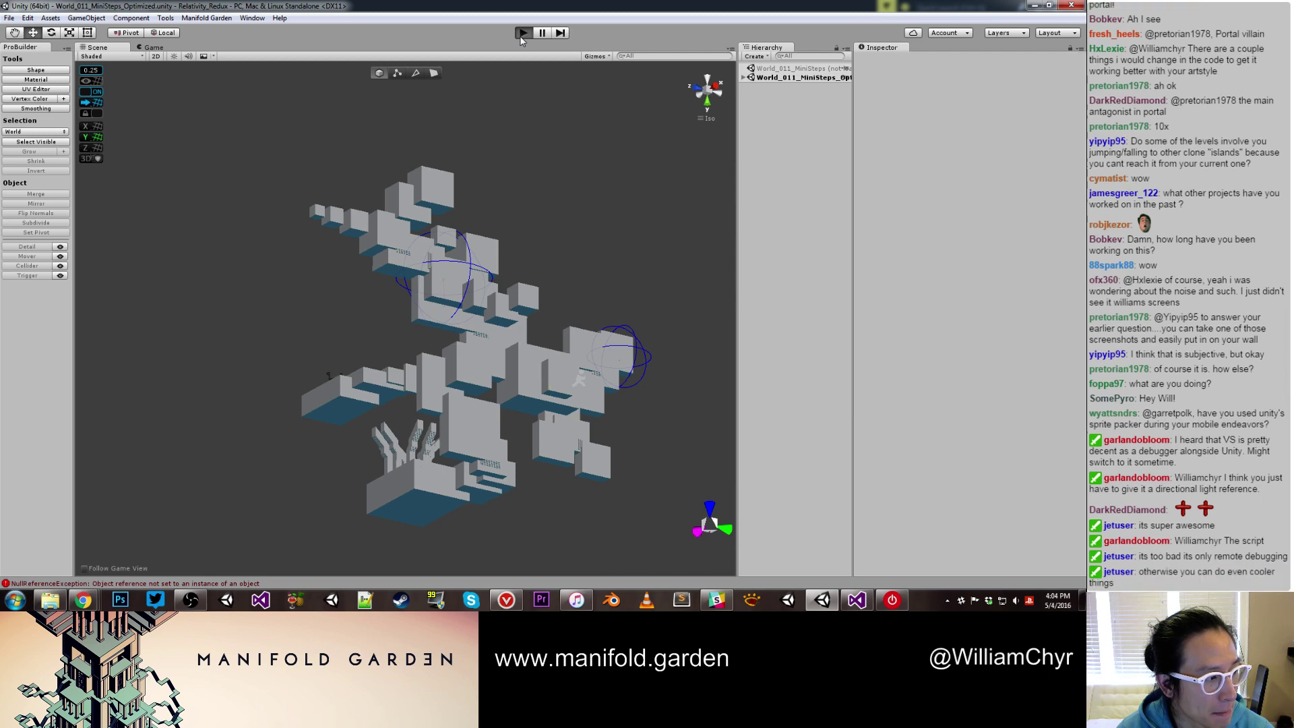
left_click(522, 34)
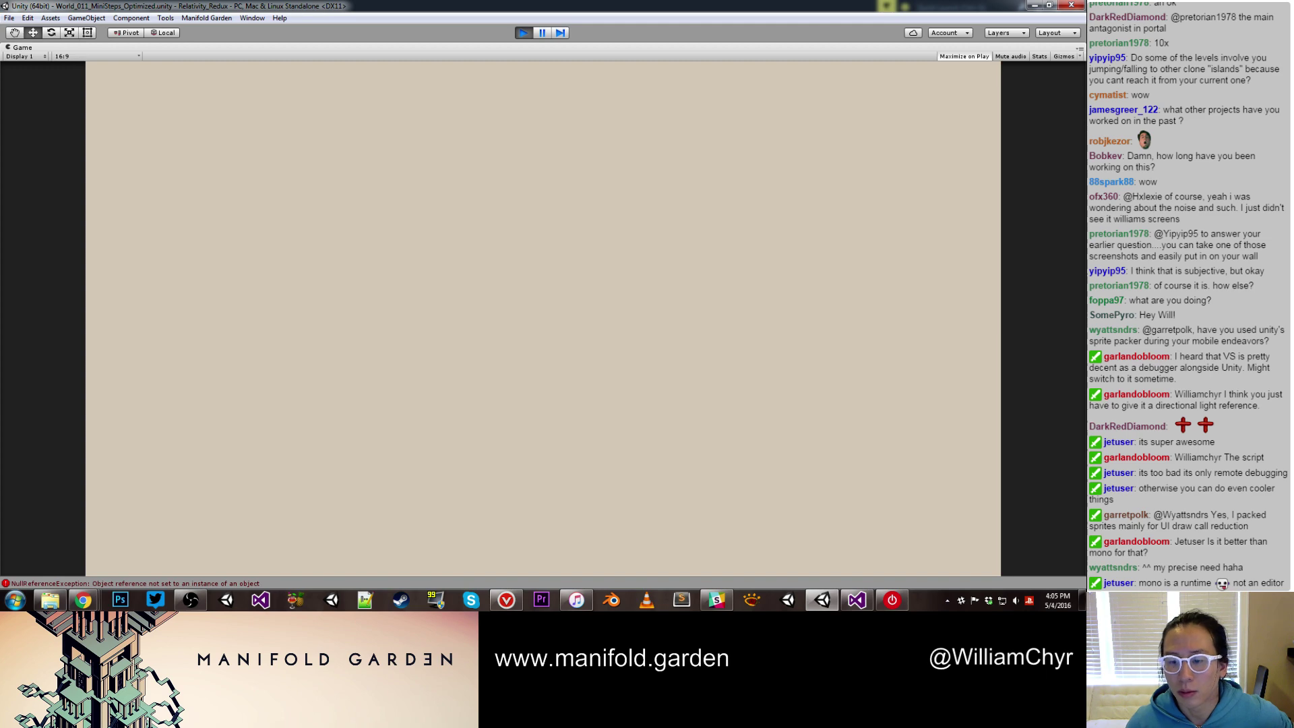
key("alt+Tab")
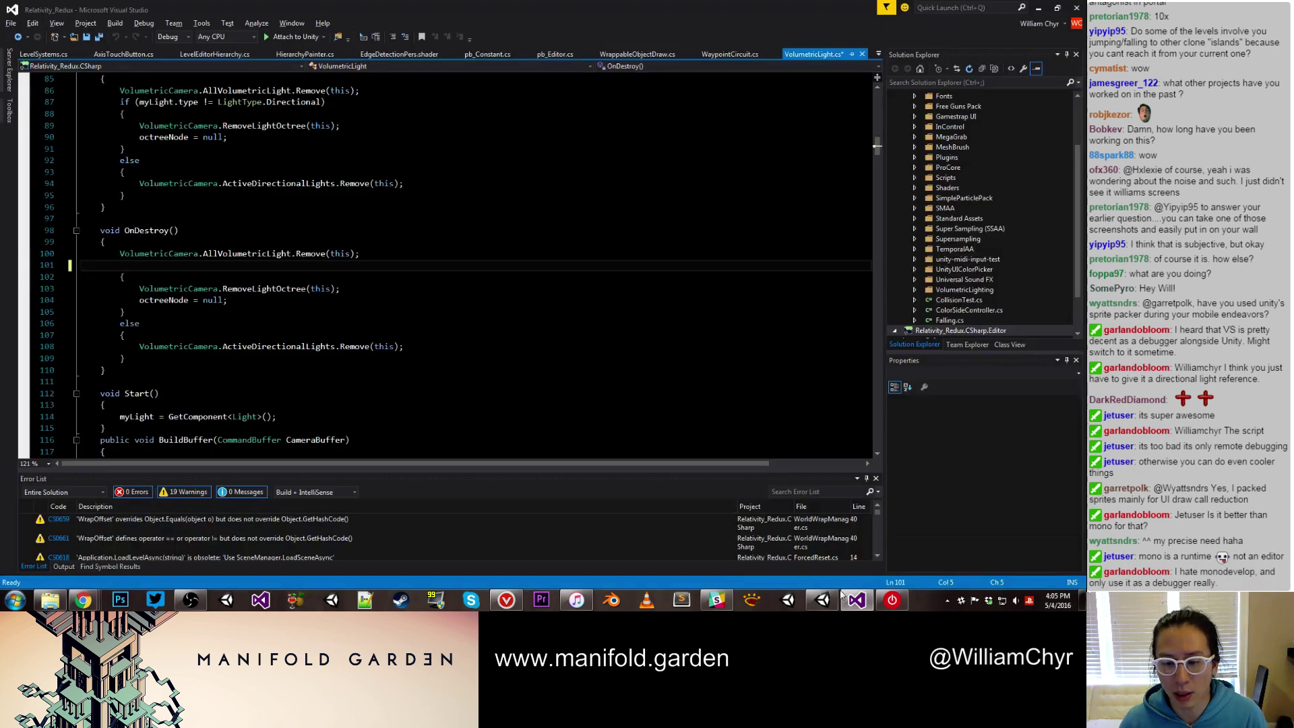
left_click(822, 599)
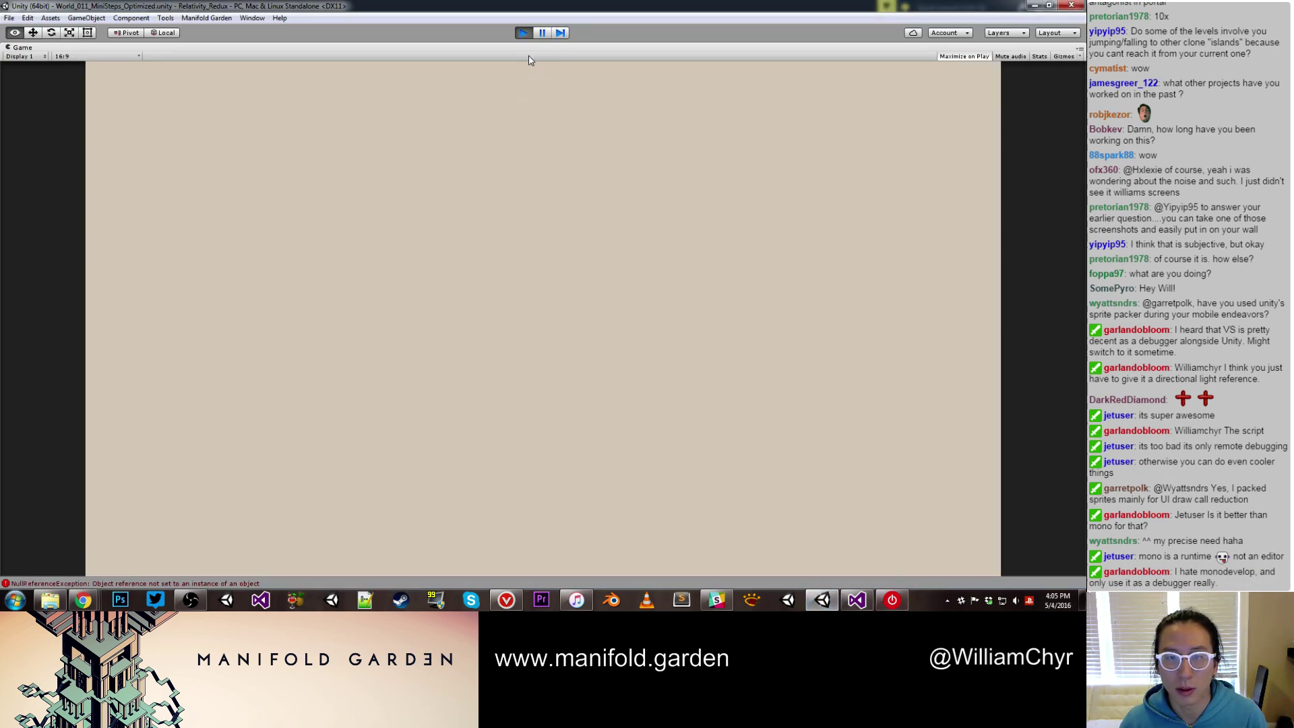
left_click(523, 34)
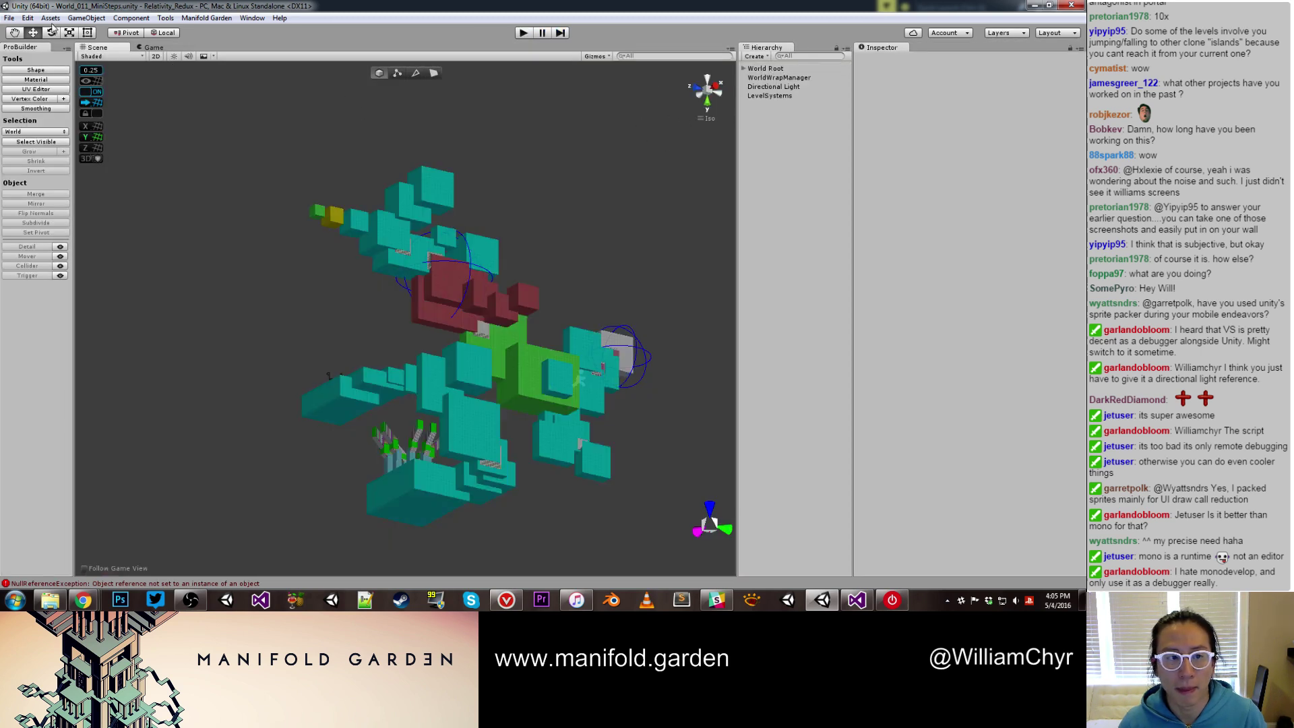
Review the Manifold Garden section of the Unity preferences and close the preferences
left_click(41, 18)
mouse_move(28, 18)
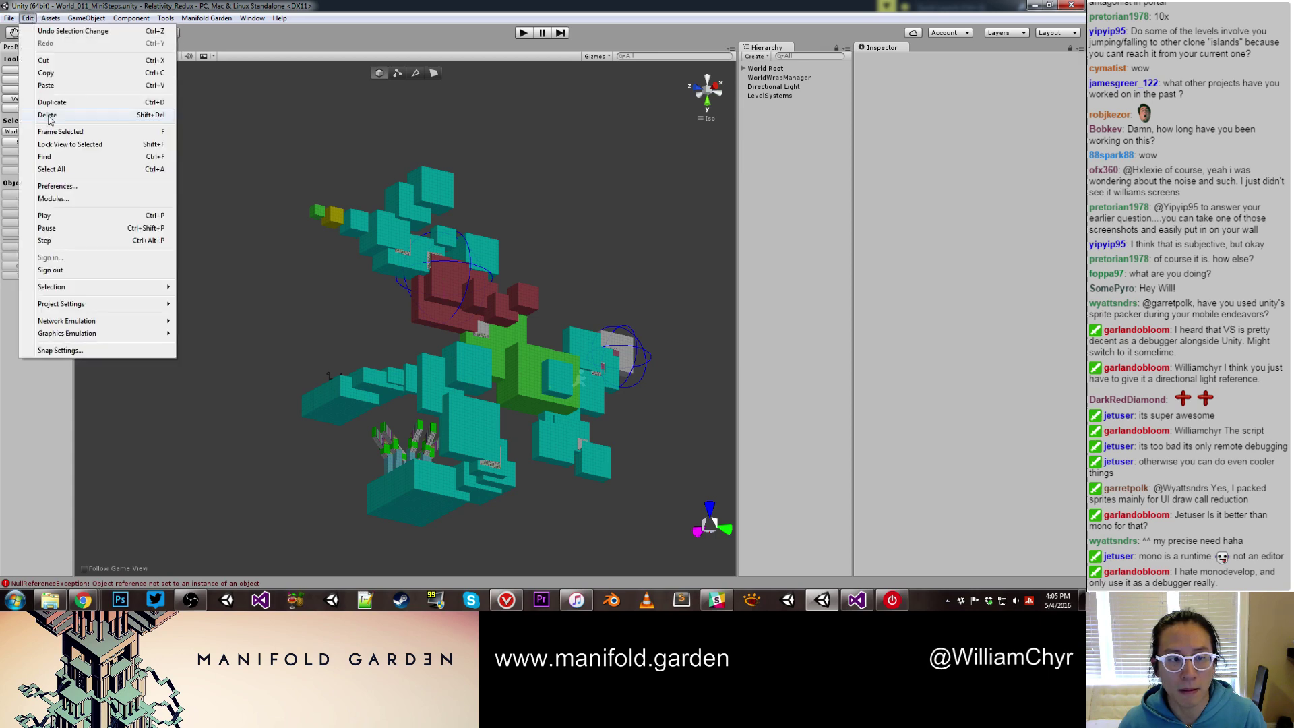
left_click(51, 186)
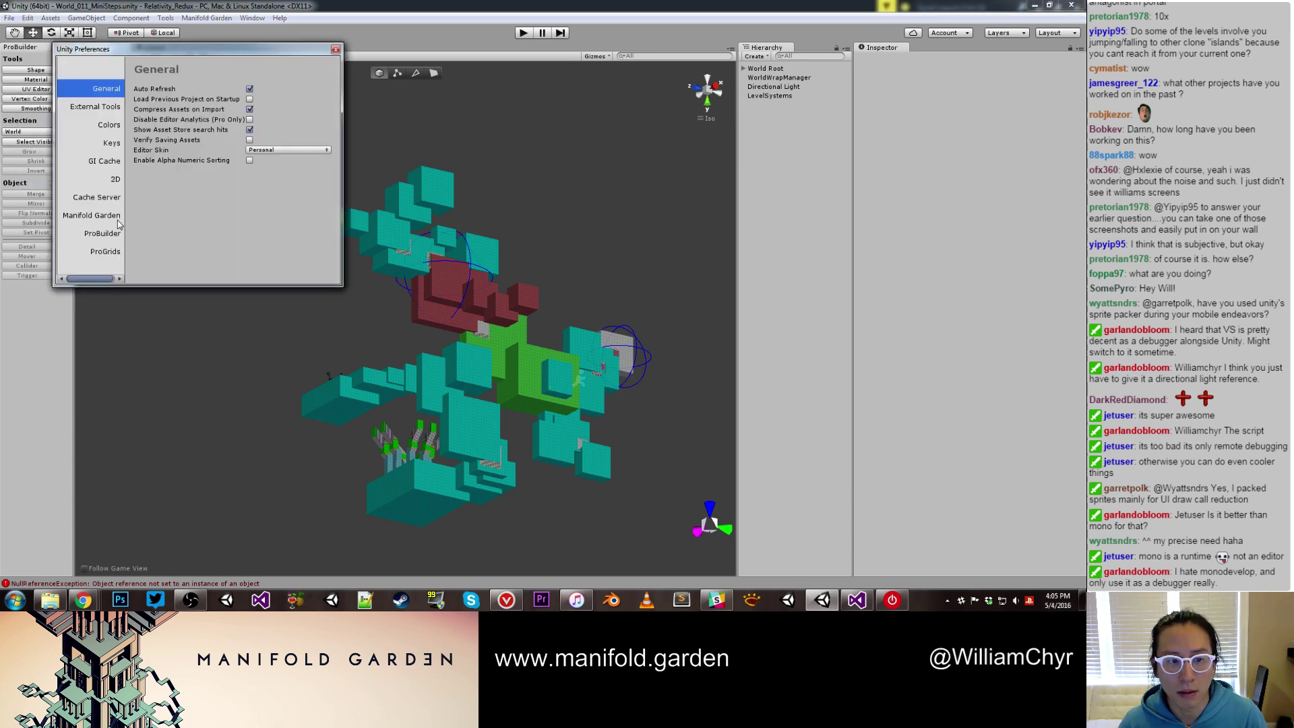
left_click(92, 215)
left_click(335, 50)
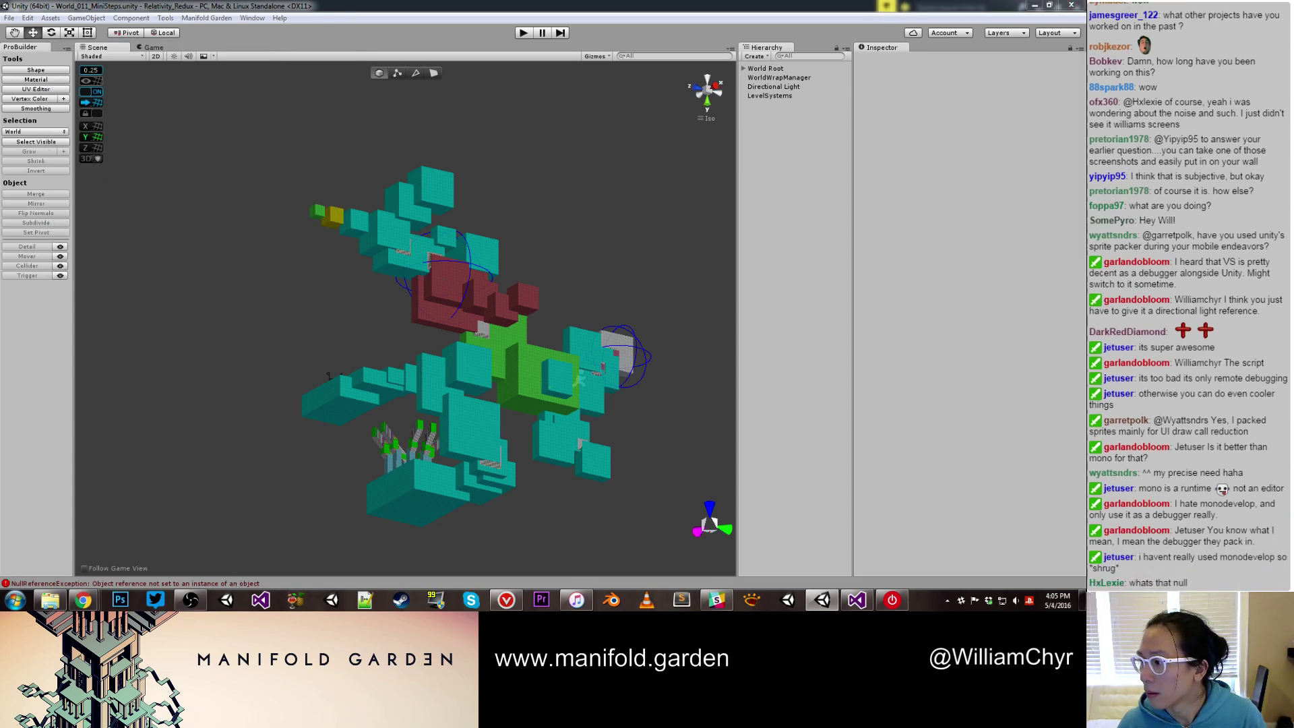
Search the scene hierarchy for "volumetric"
left_click(744, 68)
left_click(795, 56)
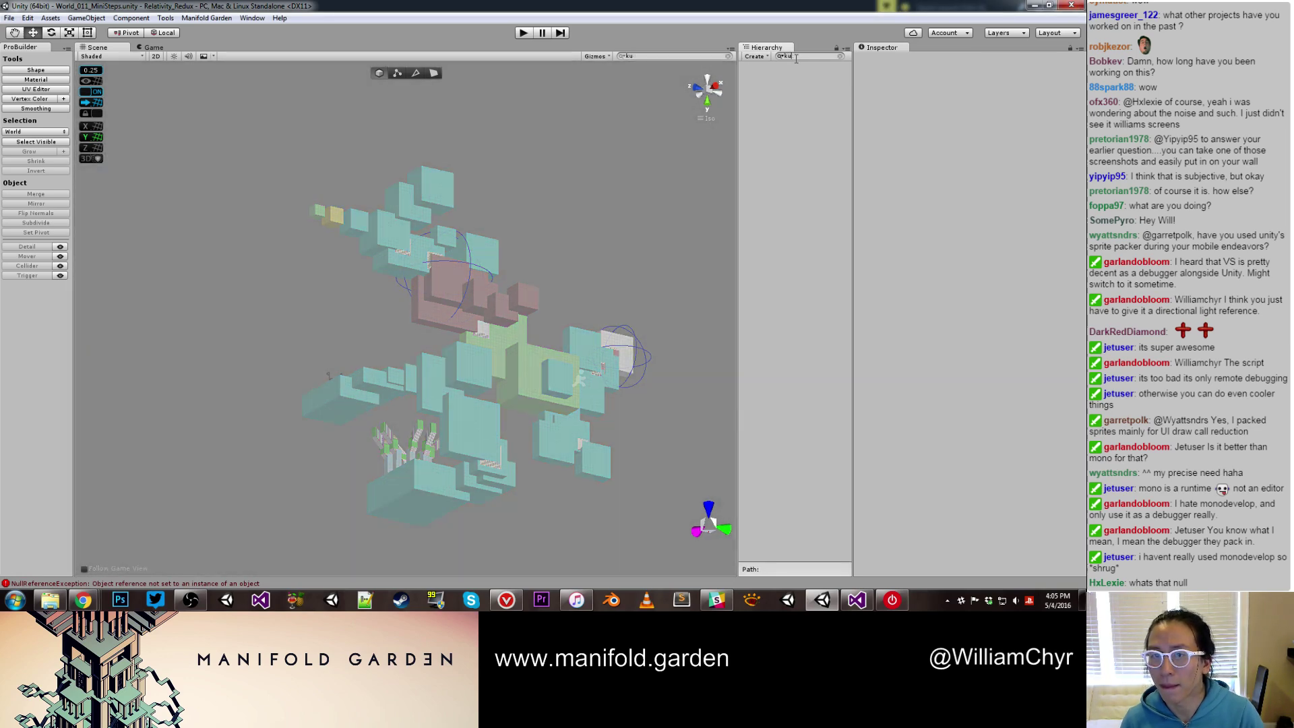
type("volumetric")
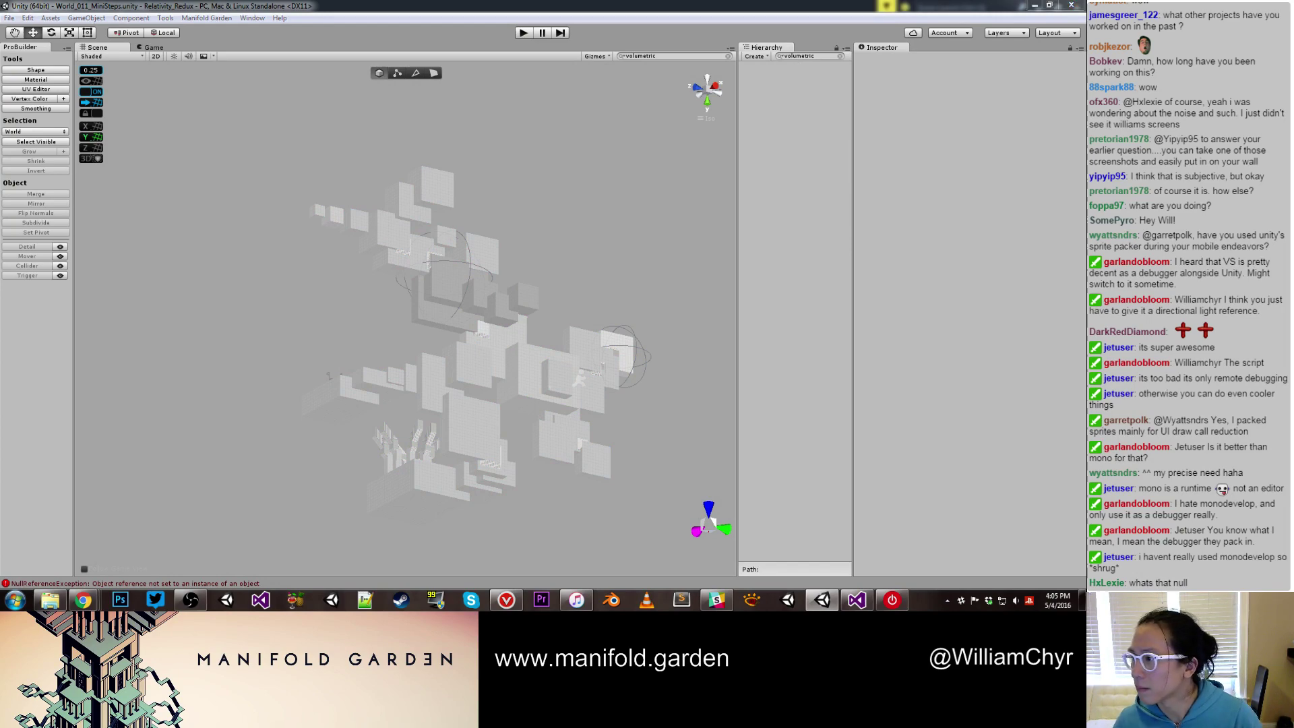
Look through the RigidbodyController and Main Camera components for volumetric scripts, and clear the hierarchy search
scroll(1031, 226, "down", 10)
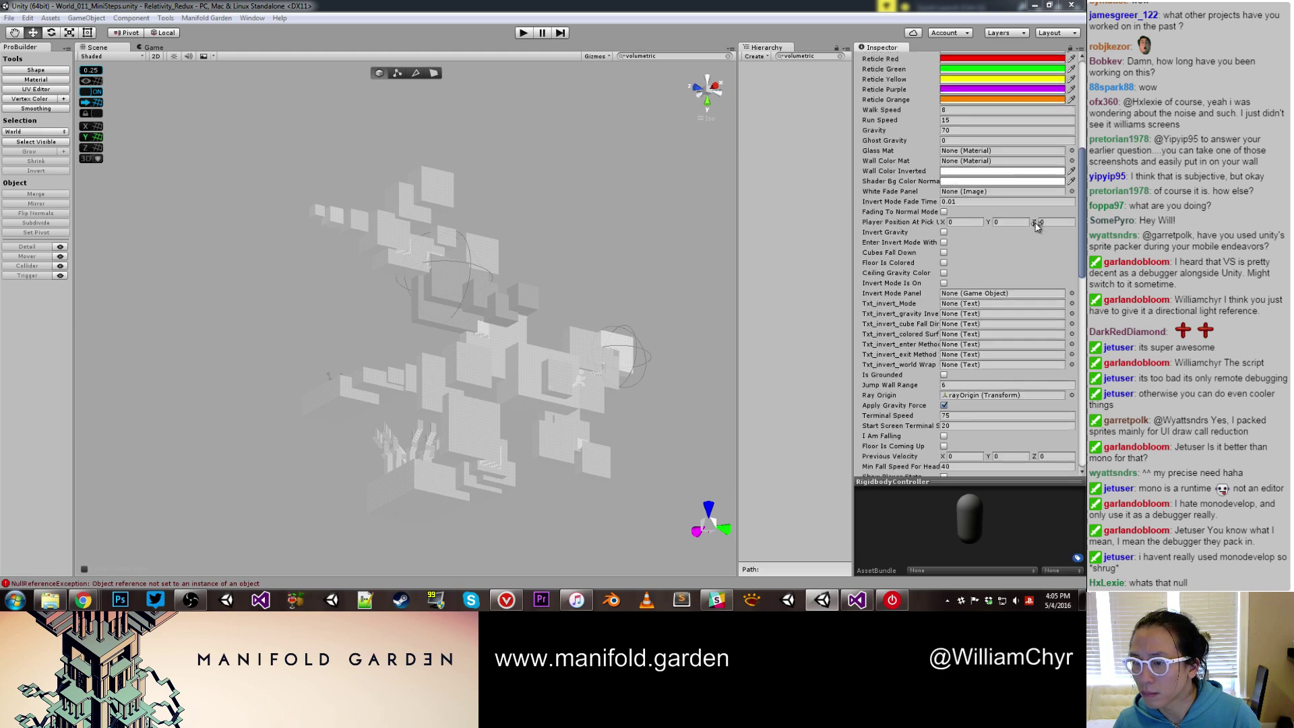
scroll(1031, 226, "up", 10)
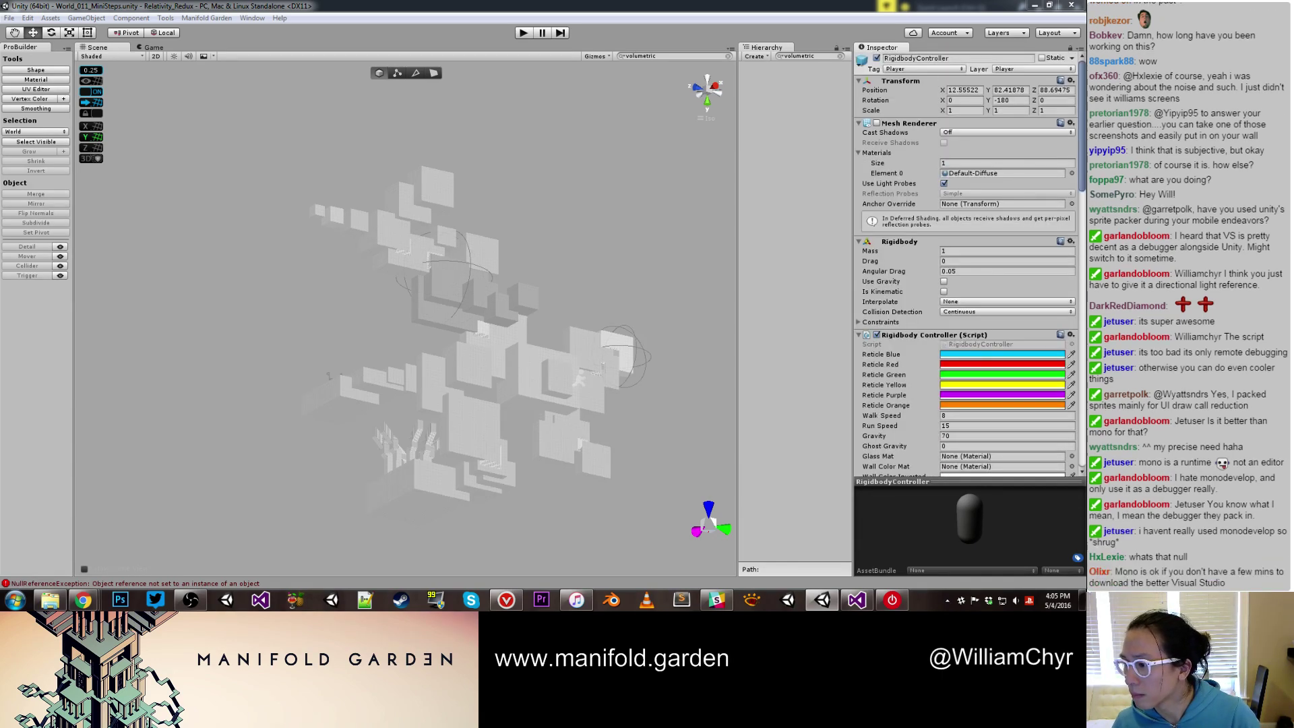
scroll(945, 322, "down", 8)
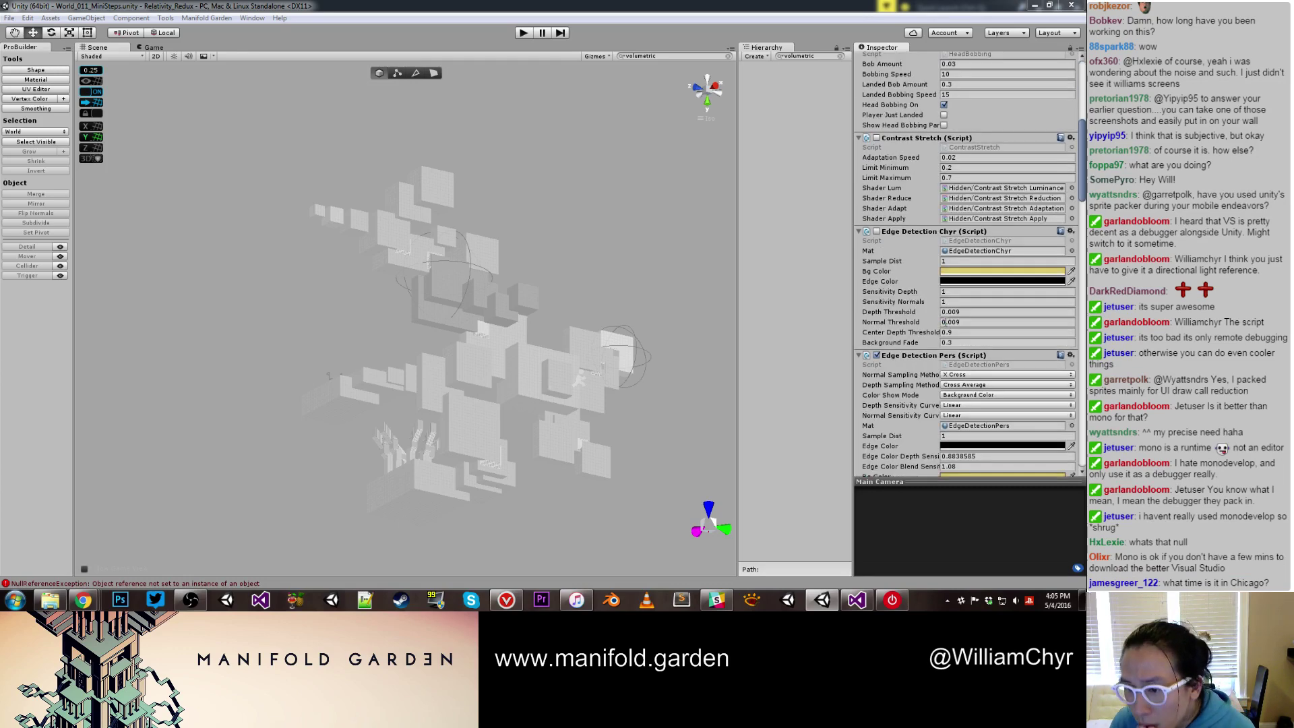
scroll(943, 322, "down", 15)
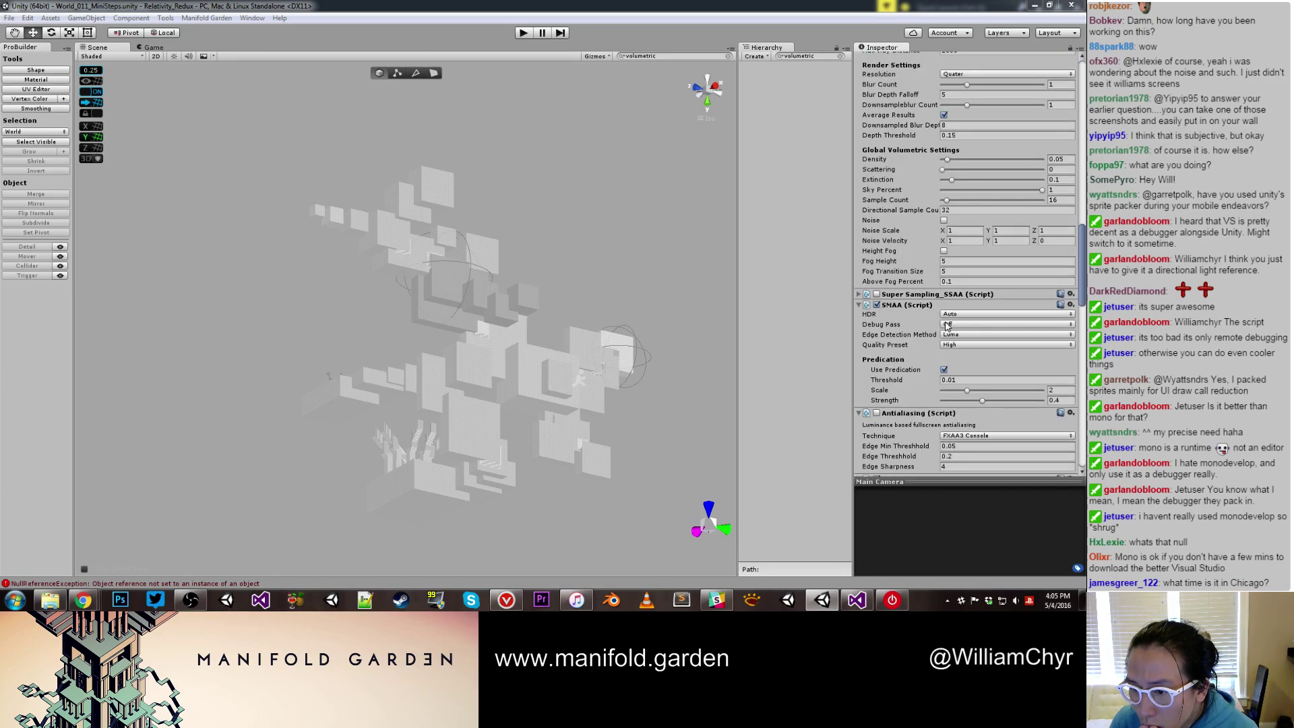
scroll(946, 326, "down", 6)
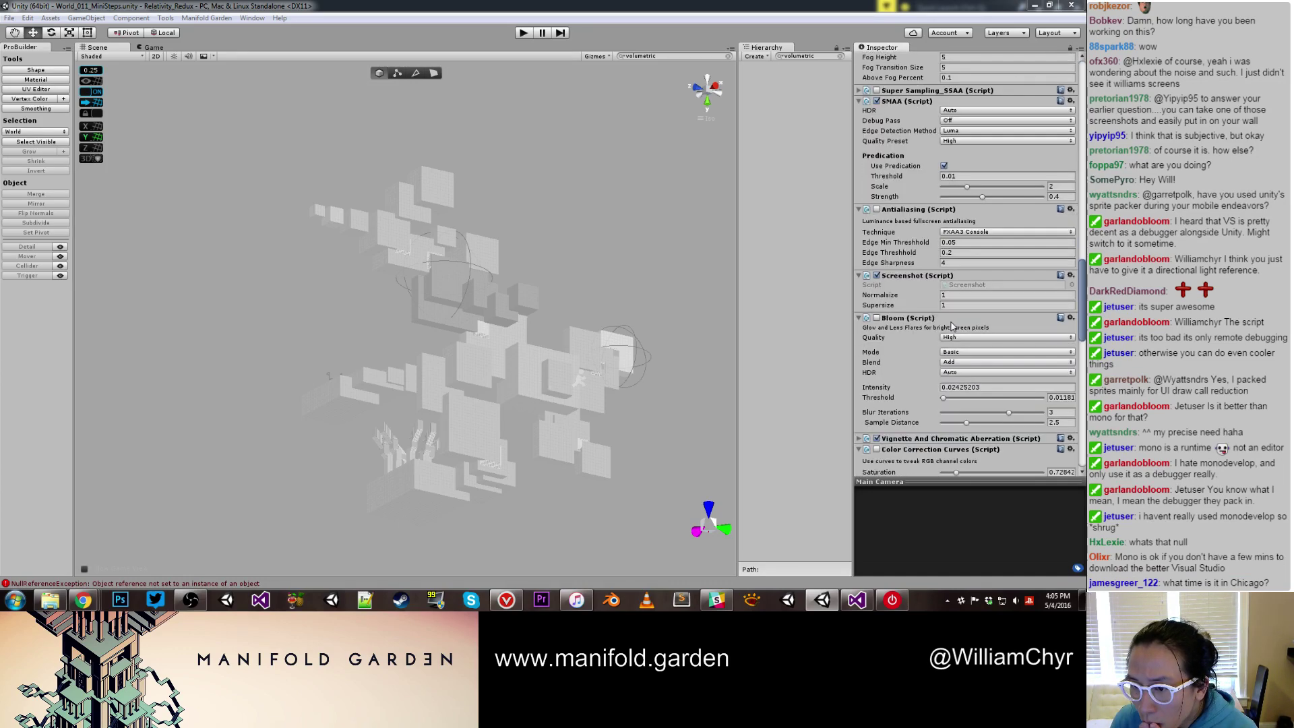
scroll(952, 326, "down", 3)
left_click(785, 328)
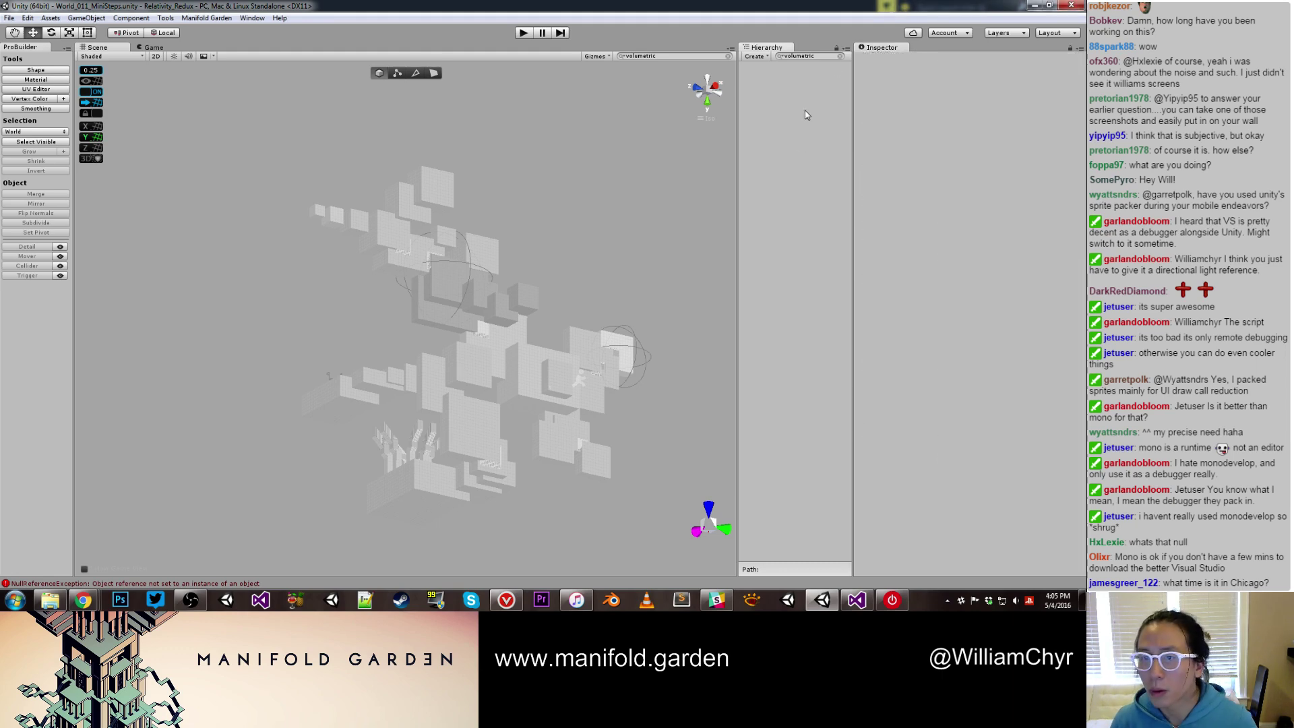
left_click(840, 56)
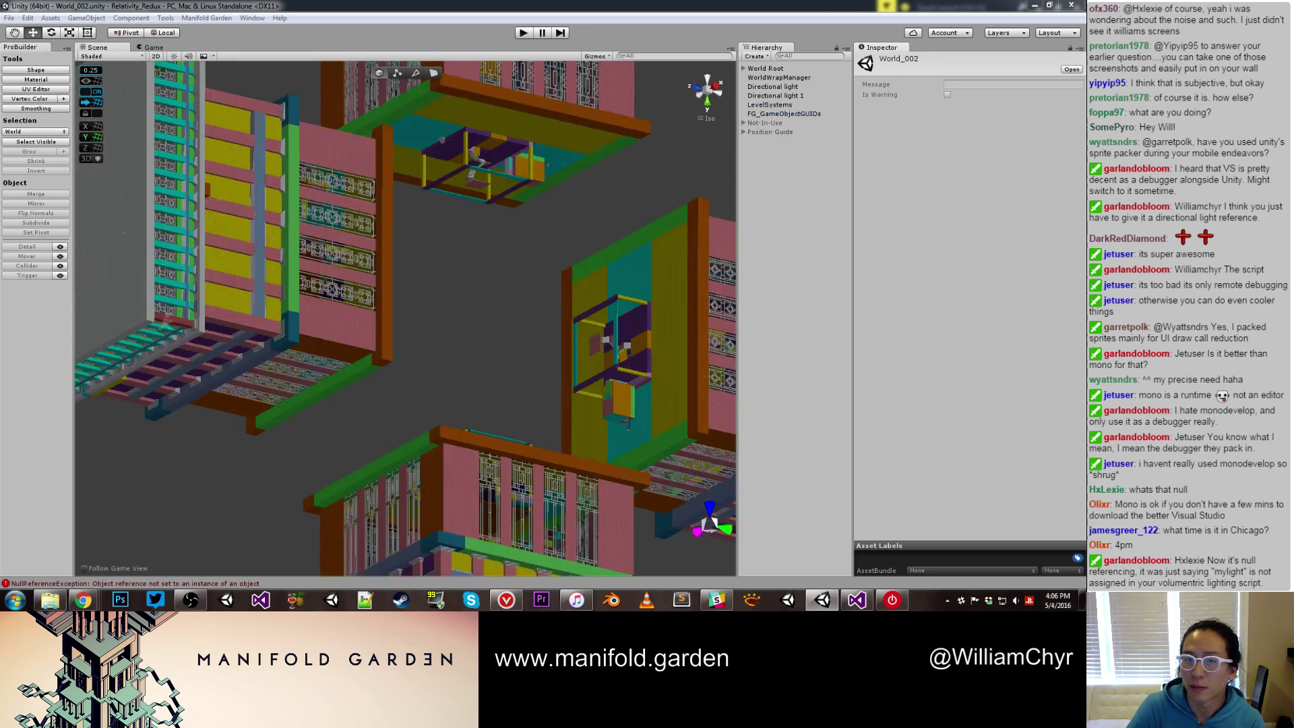
Bring up the console and inspect the components of the two directional lights in World_002
key("ctrl+shift+c")
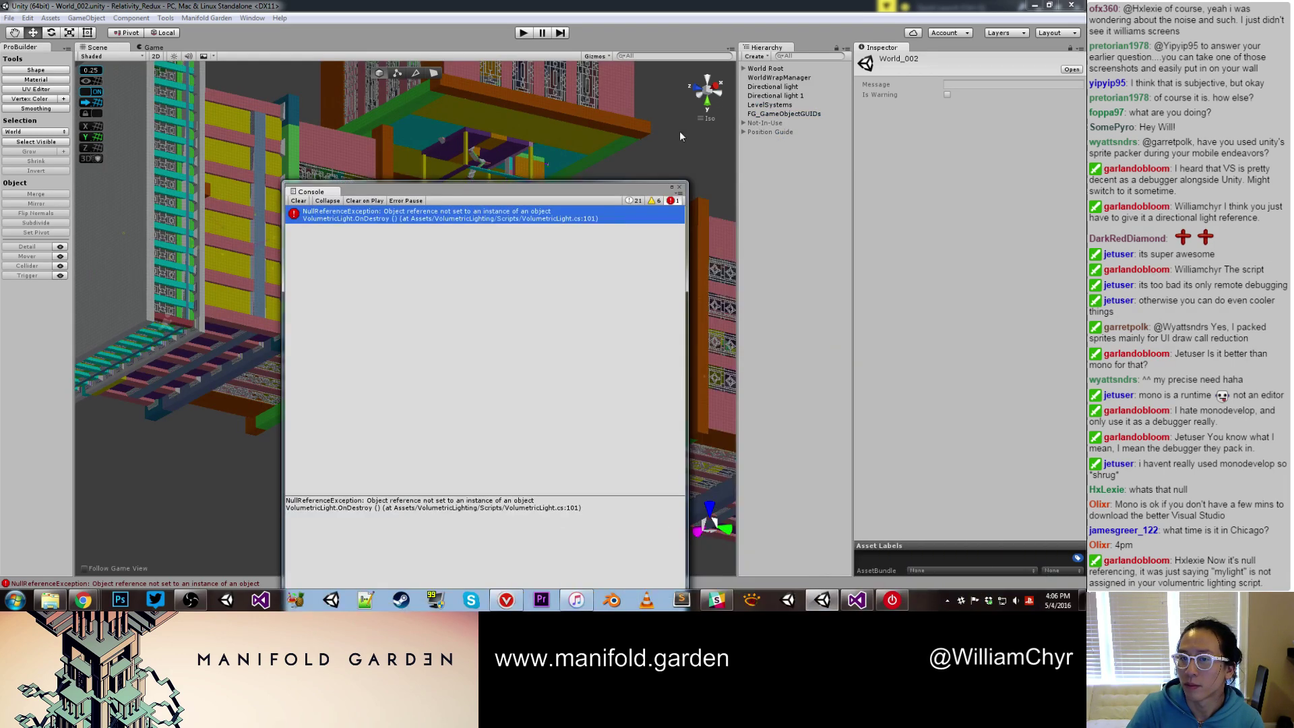
left_click(756, 90)
left_click(759, 95)
left_click(763, 88)
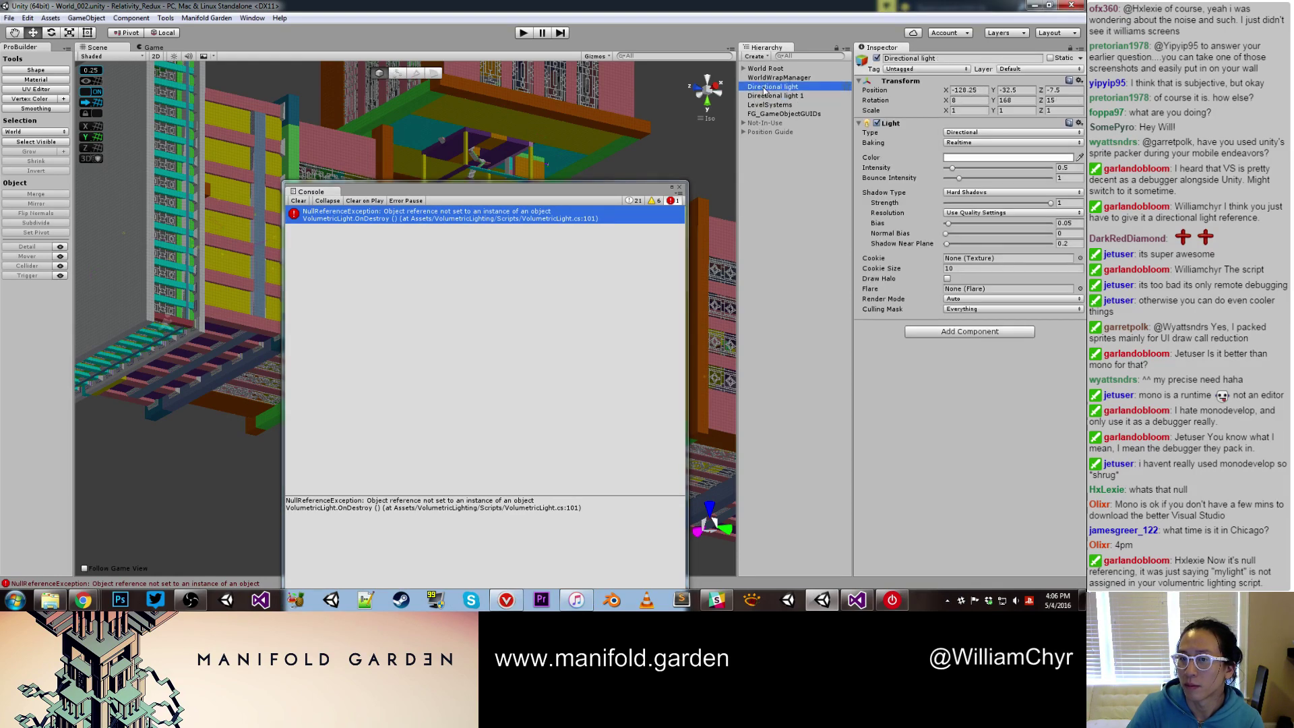
left_click(778, 180)
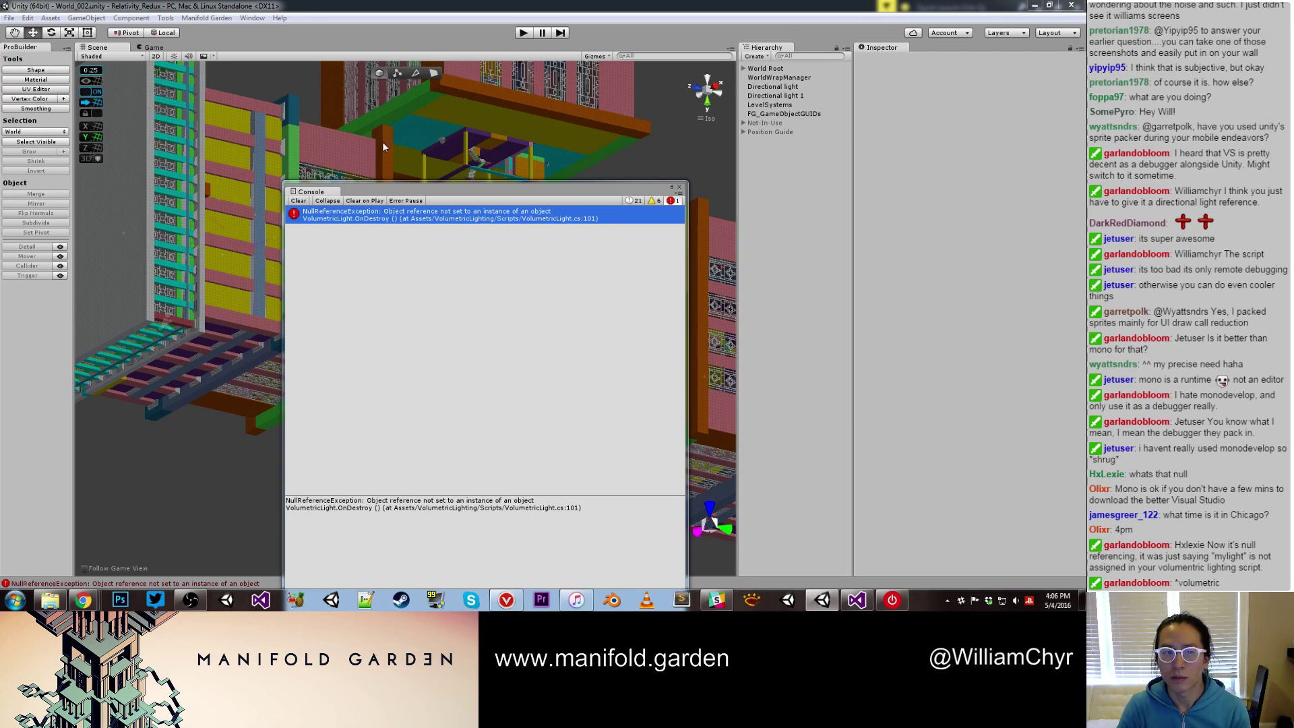
Open the VolumetricLight.cs code behind the NullReferenceException, examine the OnDestroy method, and switch back to Unity
left_click(380, 218)
double_click(381, 219)
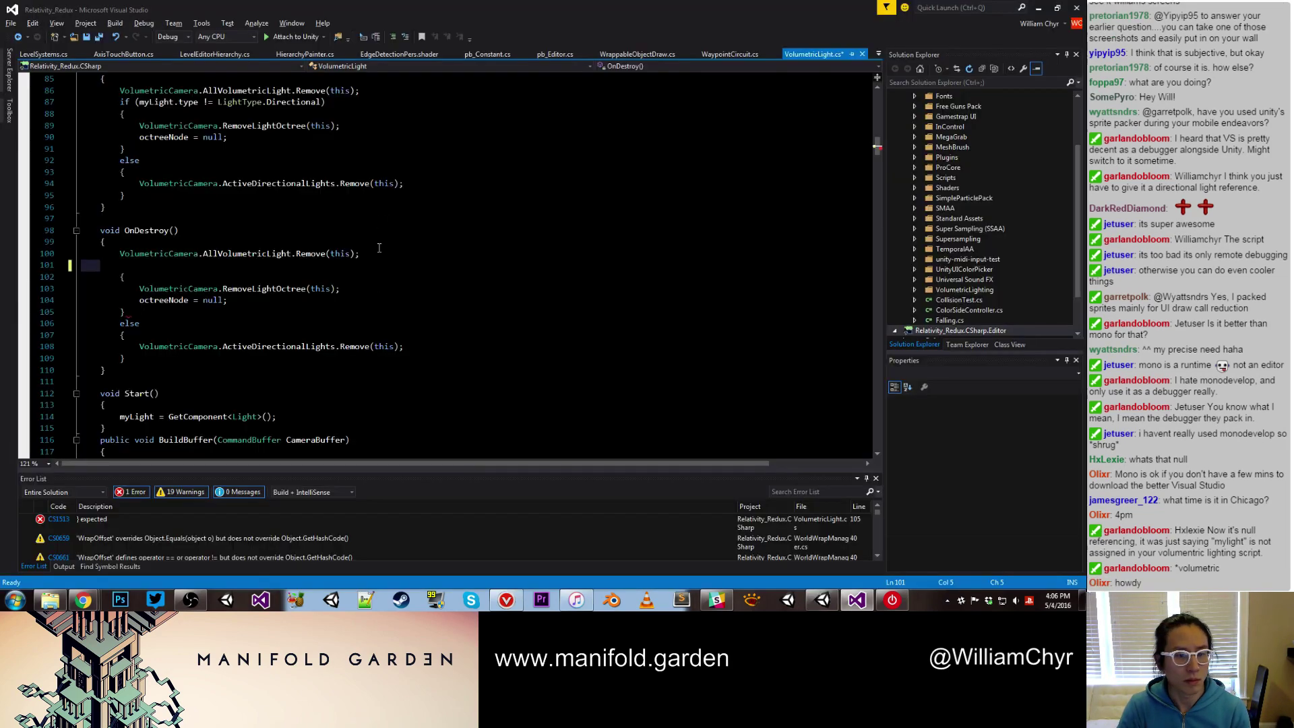
left_click(385, 302)
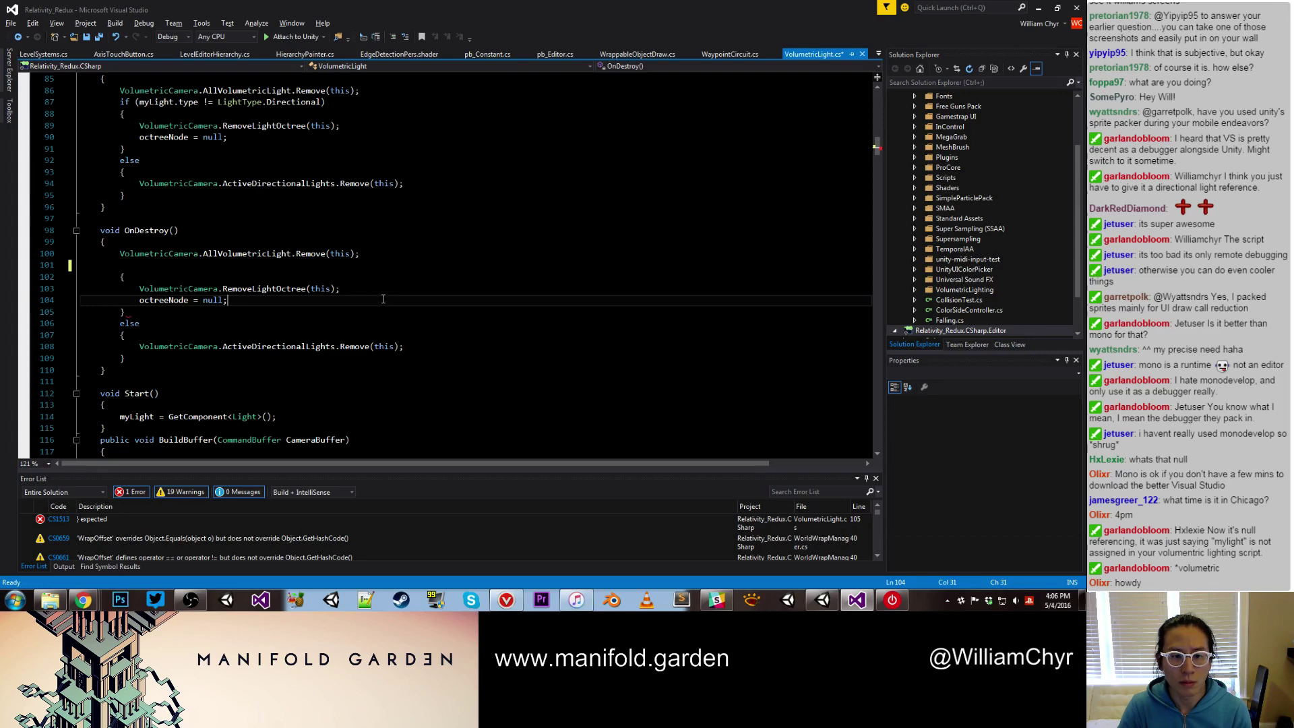
left_click(822, 599)
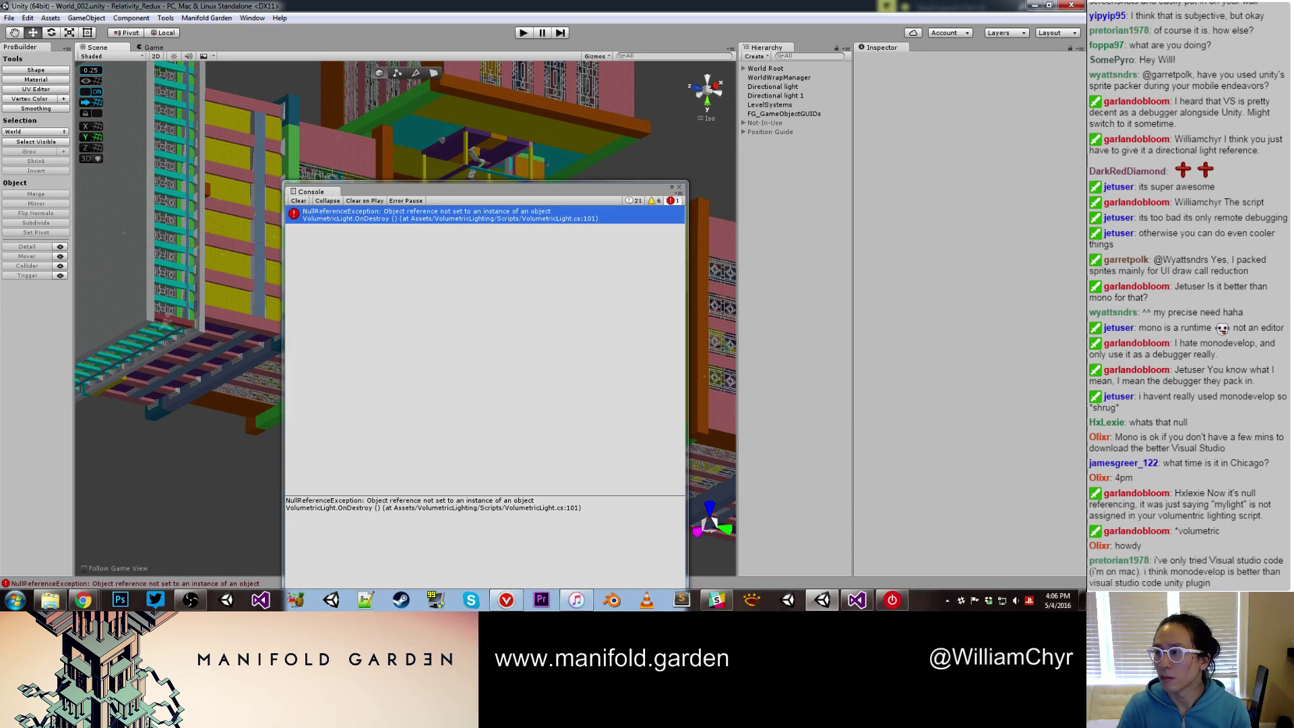
Open the World_011_MiniSteps scene, then clear the console and move its window aside
key("Up")
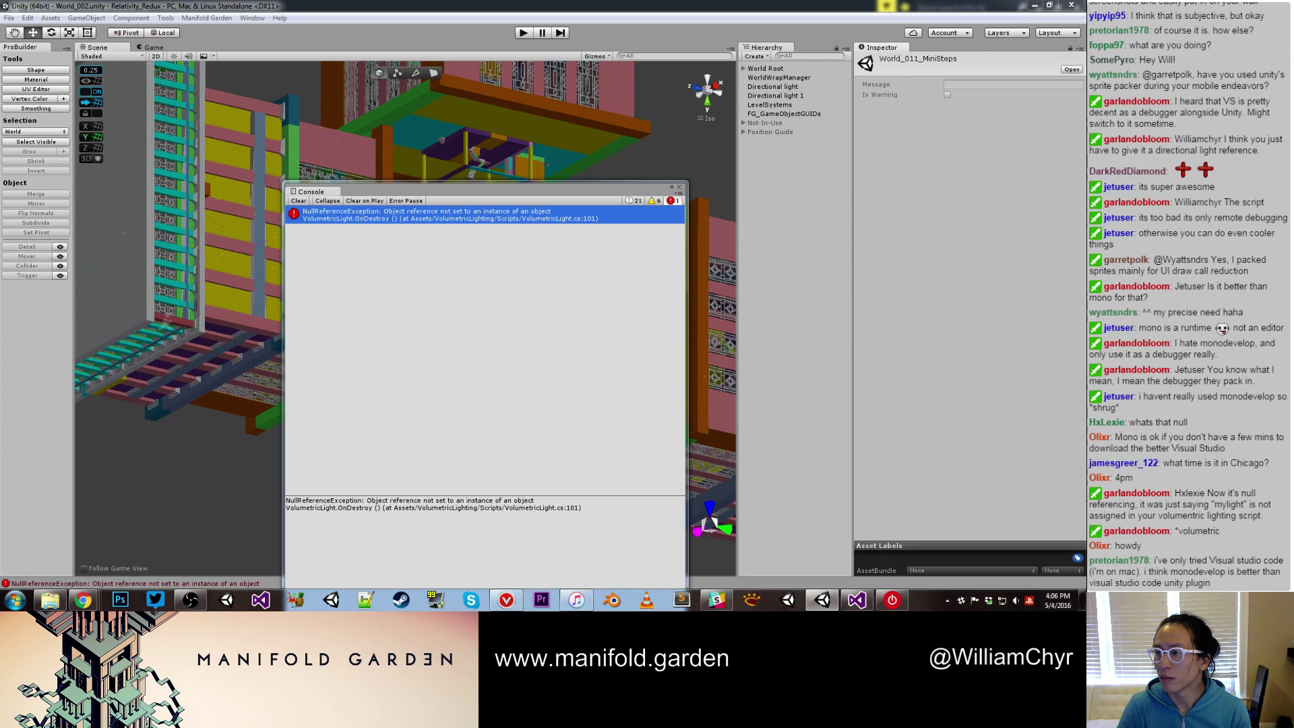
left_click(1072, 70)
left_click(298, 200)
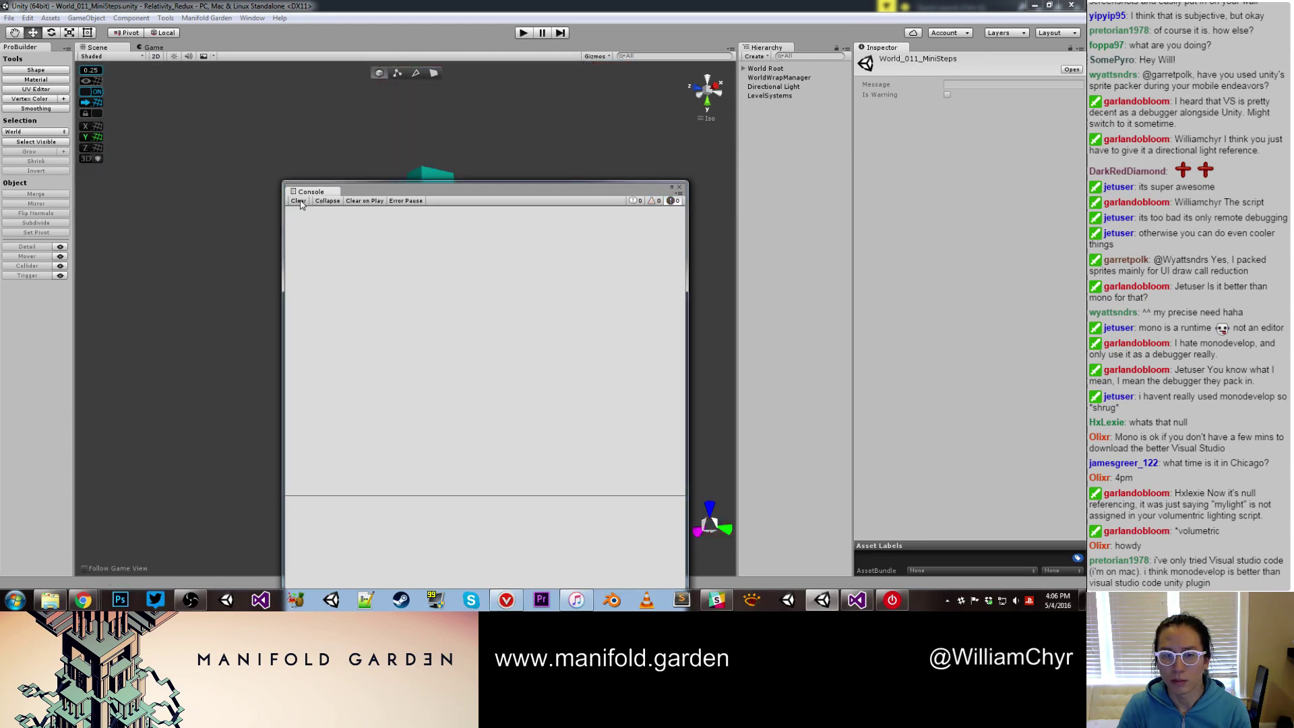
left_click_drag(394, 196, 128, 125)
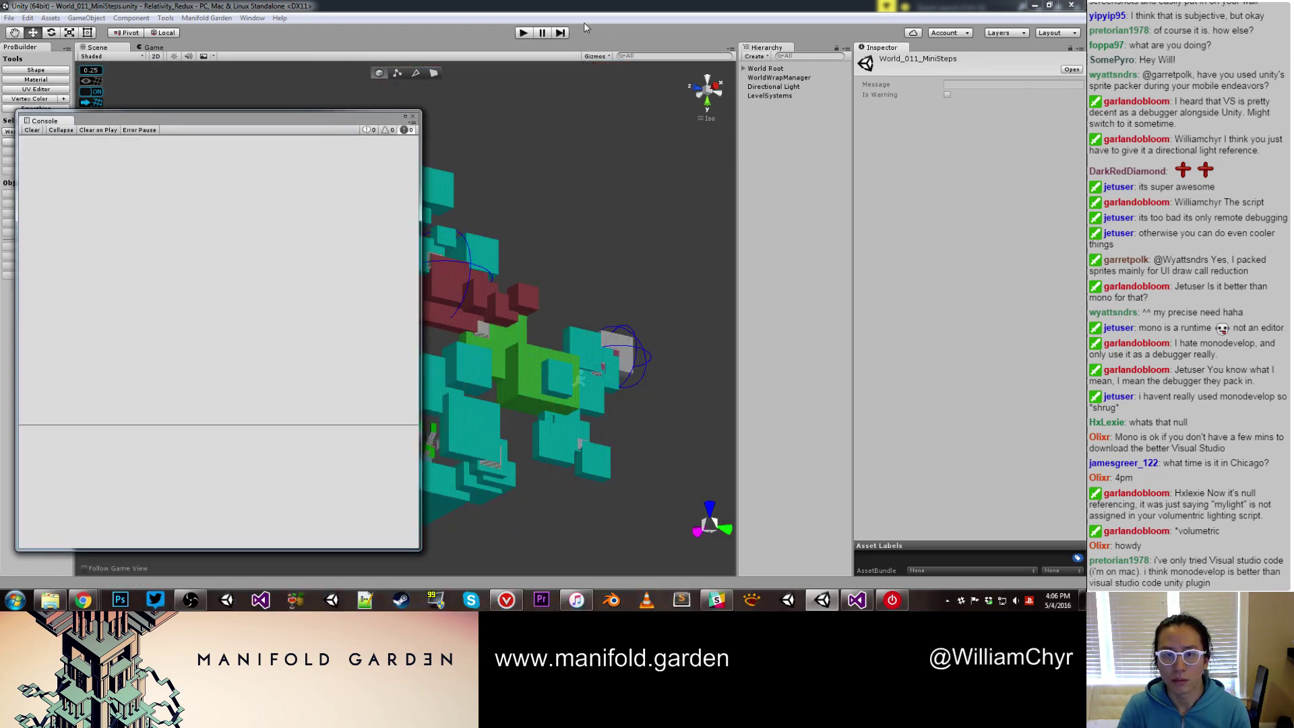
Playtest the level with the console moved out of view, pausing and resuming it once before ending the run
left_click(523, 33)
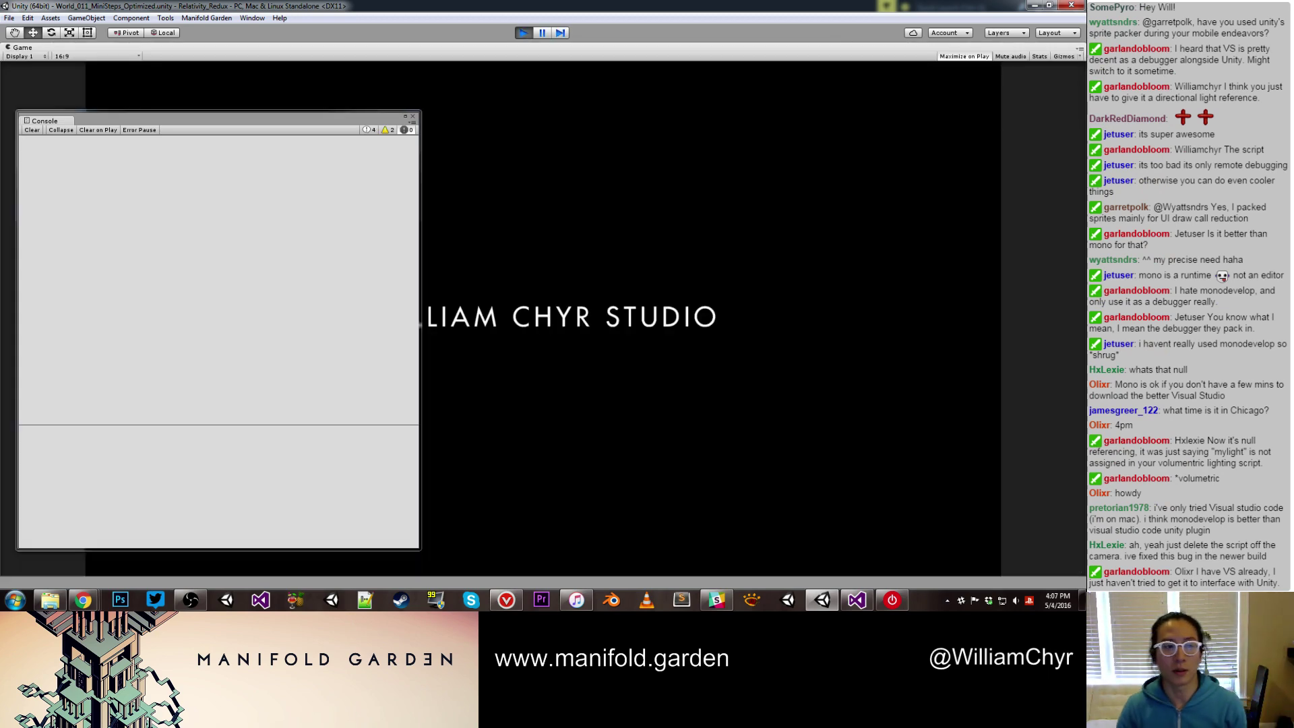
key("alt+Tab")
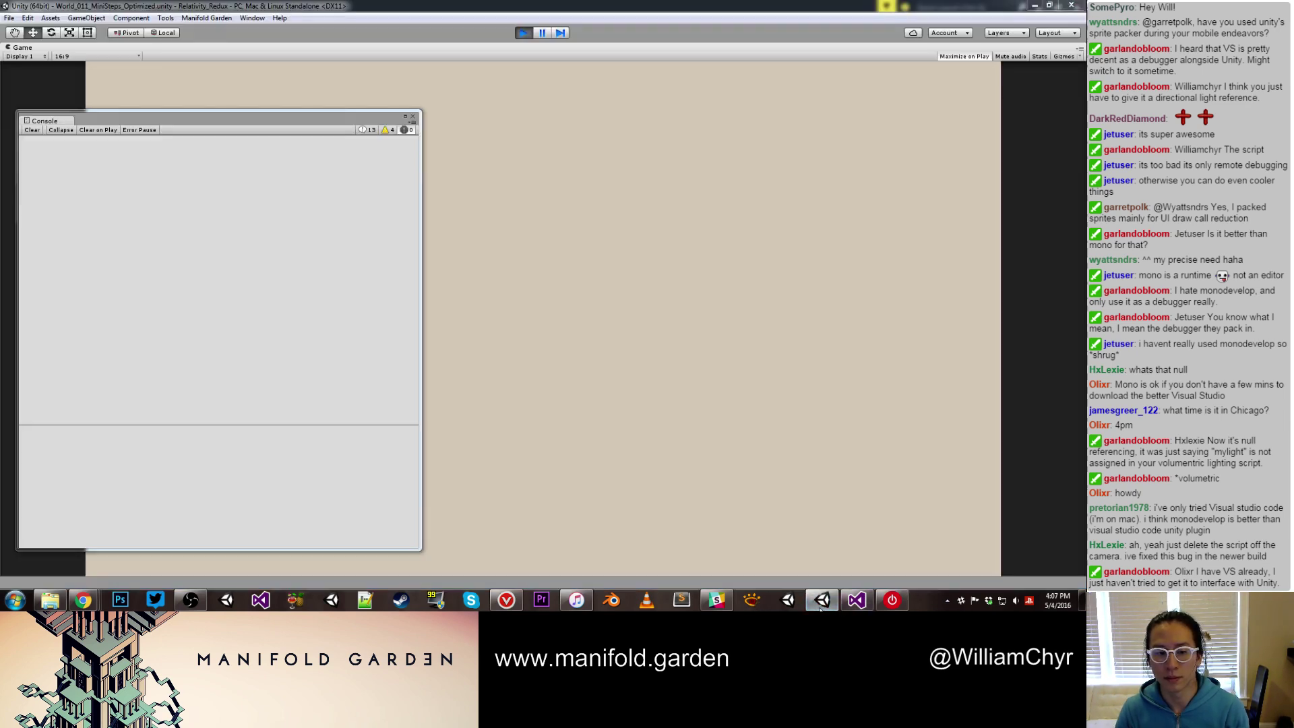
left_click(822, 599)
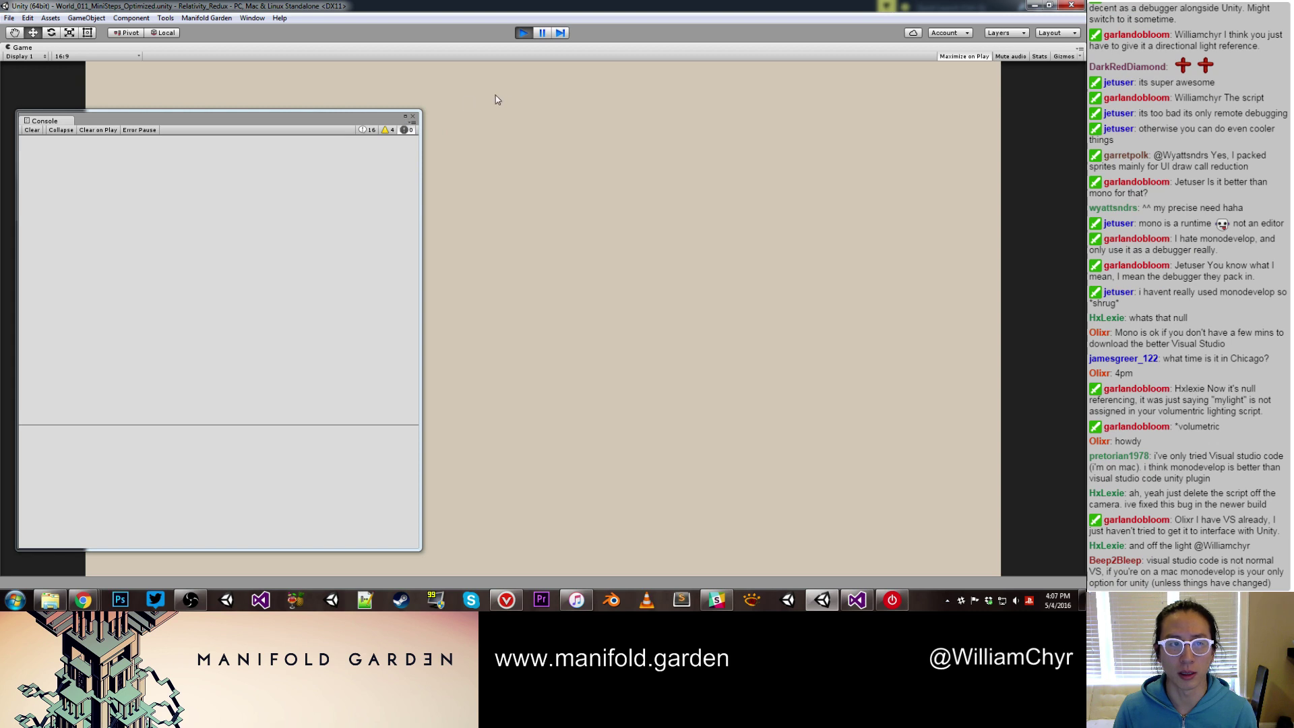
left_click(527, 34)
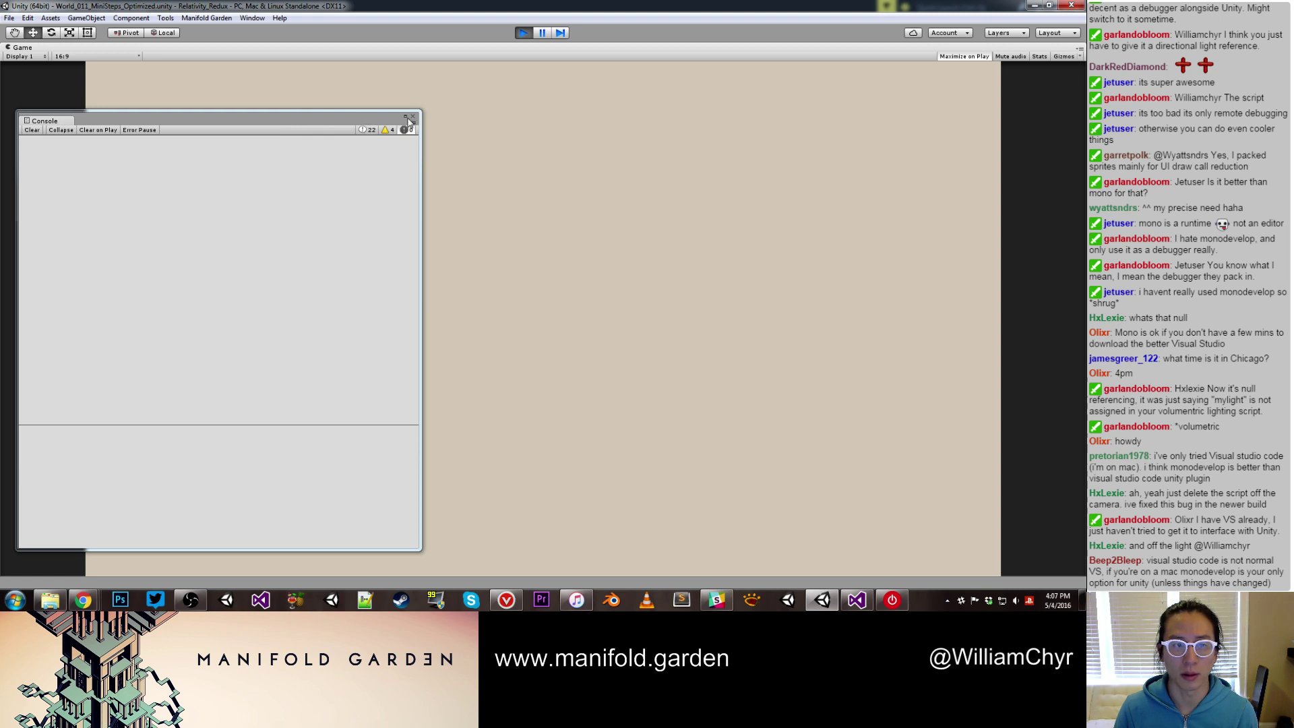
left_click_drag(359, 123, 1293, 125)
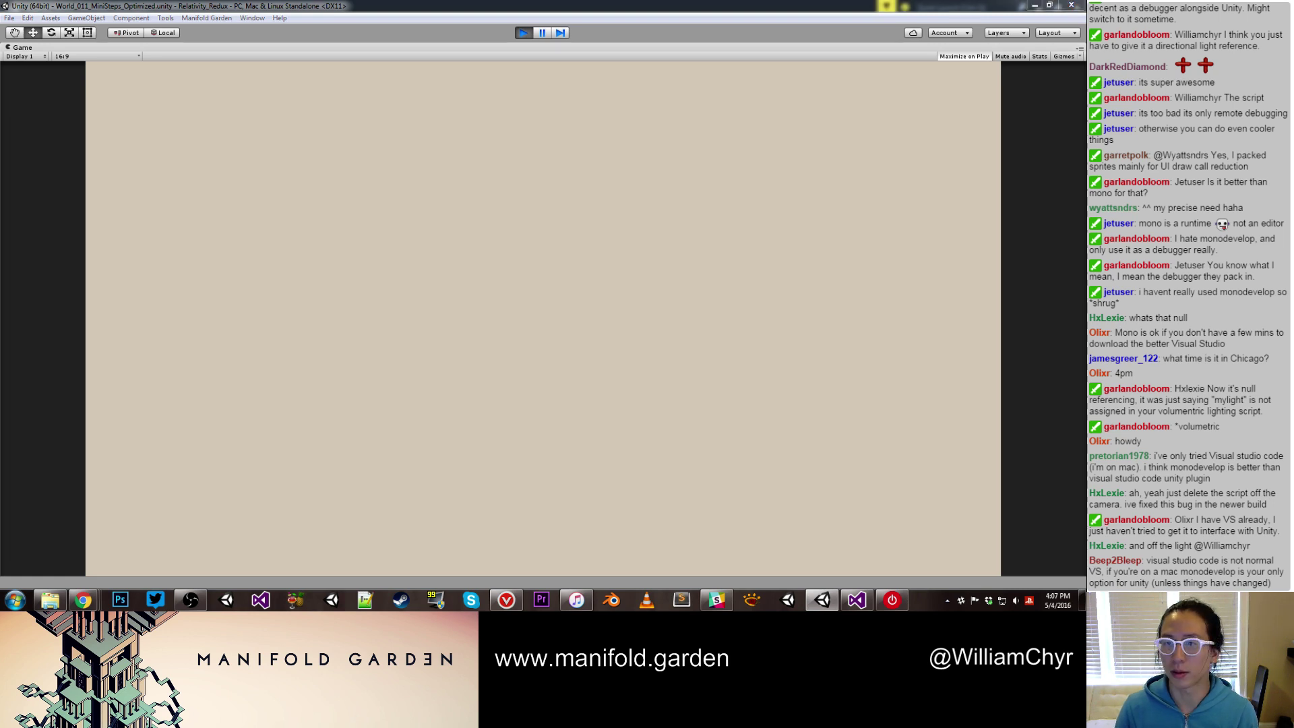
left_click(540, 33)
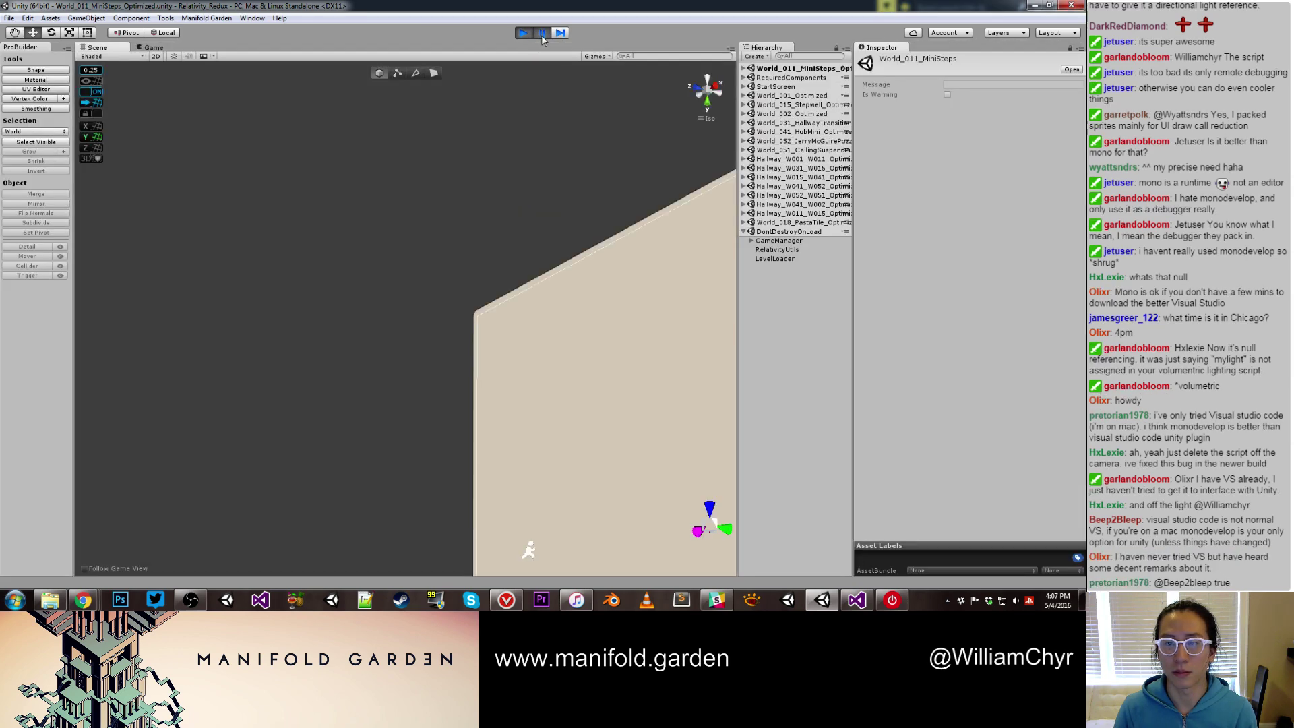
left_click(542, 34)
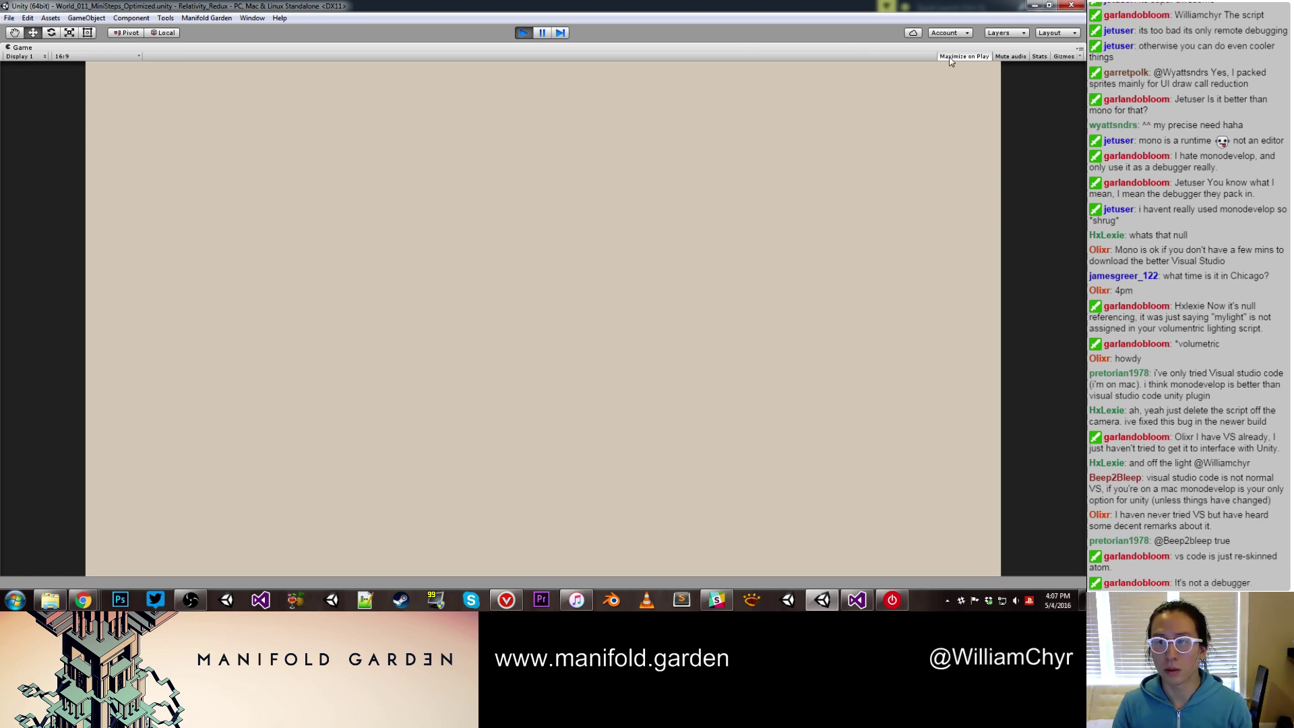
left_click(524, 33)
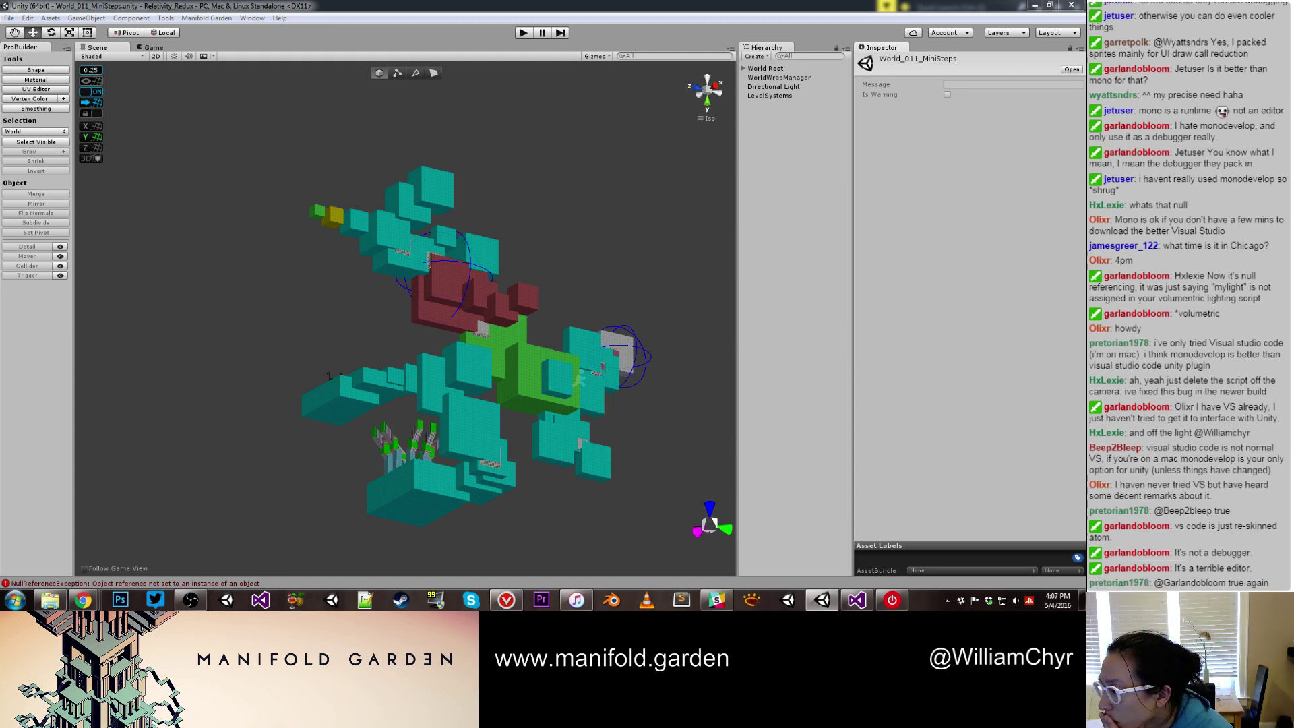
Bind the scene references of the Level Systems script on the LevelSystems object
left_click(769, 96)
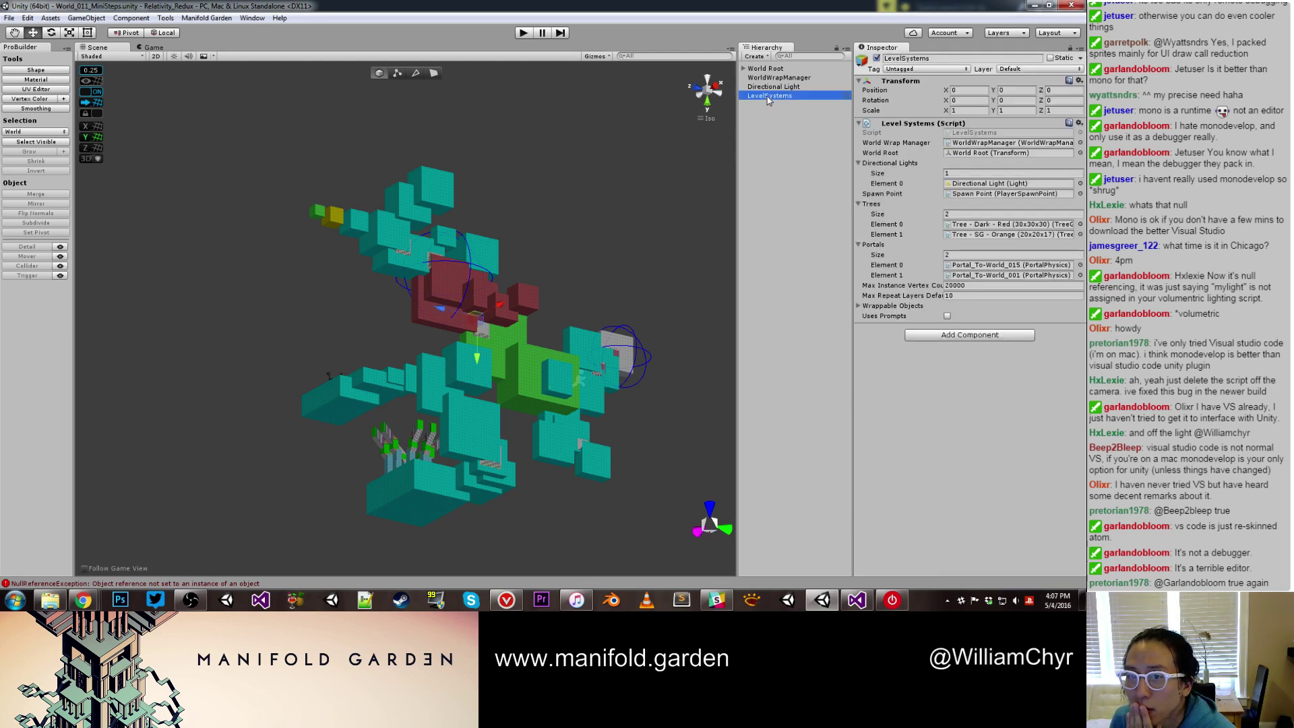
right_click(766, 98)
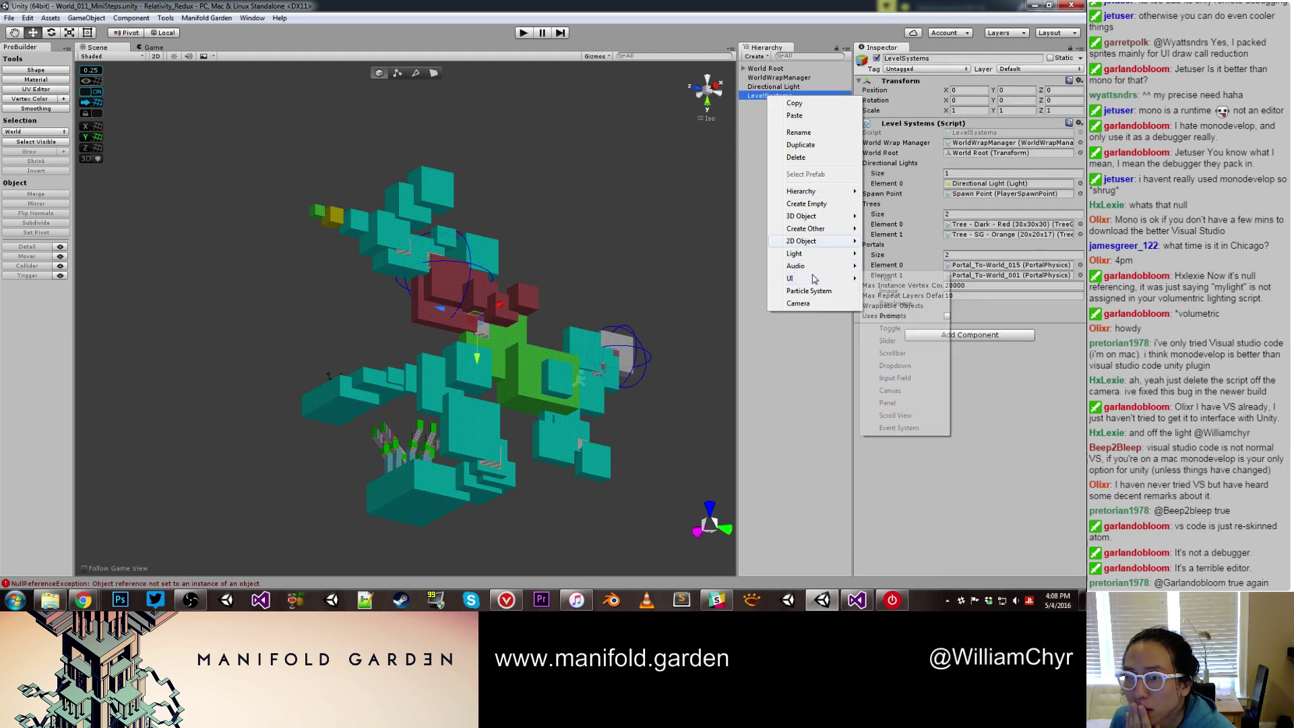
right_click(950, 125)
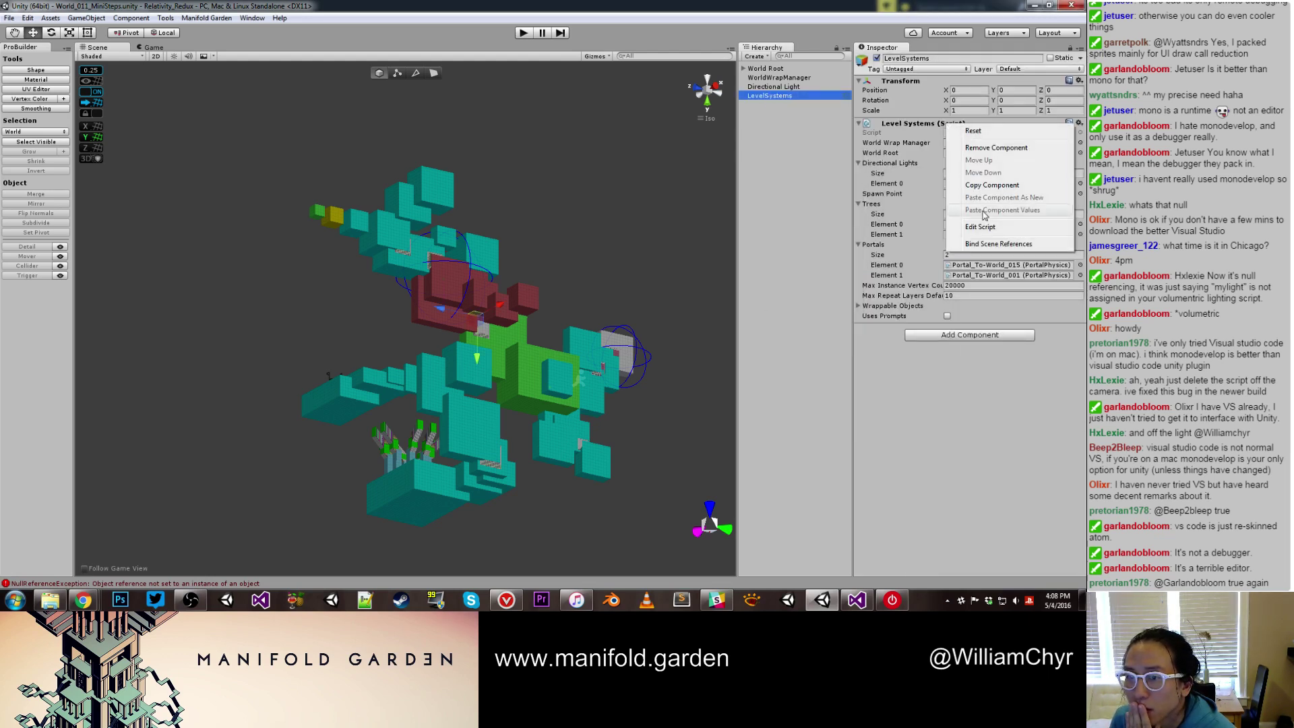
left_click(986, 249)
left_click(639, 120)
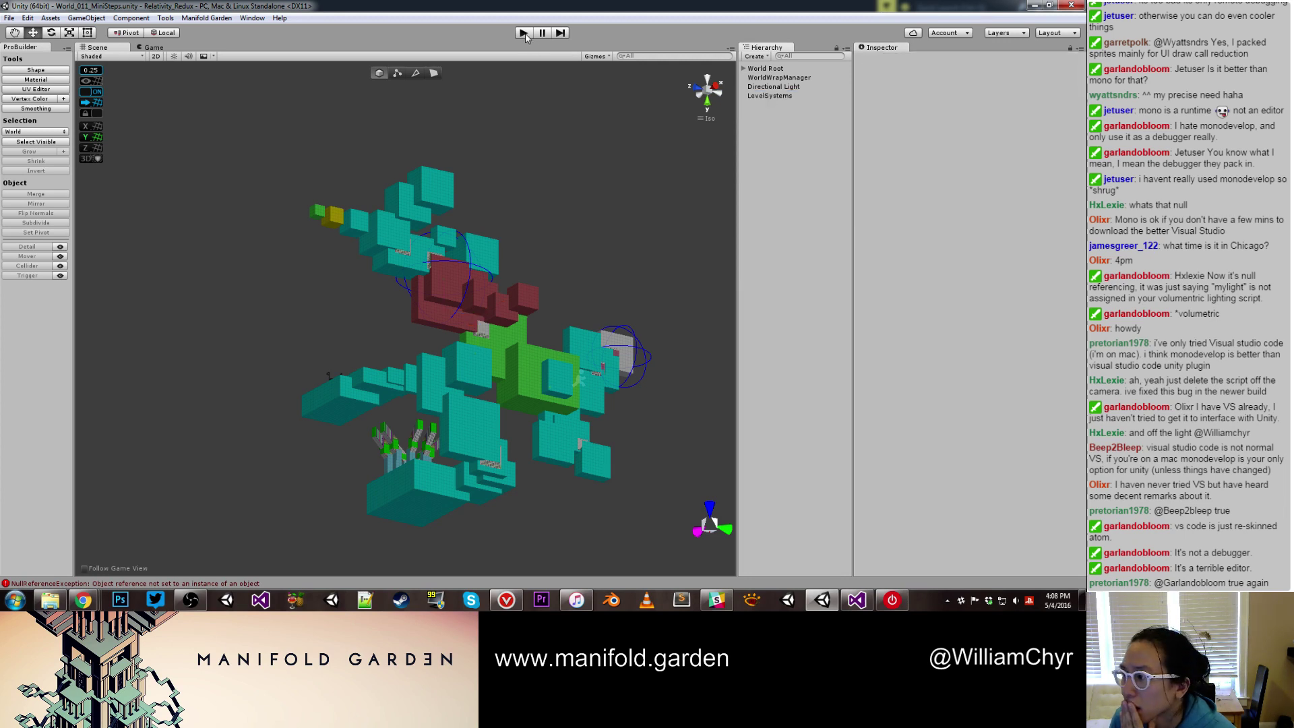
Bring the console back into view, widen it, and examine the WrappableObjectDraw.cs NullReferenceException entries
left_click_drag(1085, 111, 490, 79)
left_click_drag(636, 132, 1053, 133)
left_click(823, 110)
left_click(806, 127)
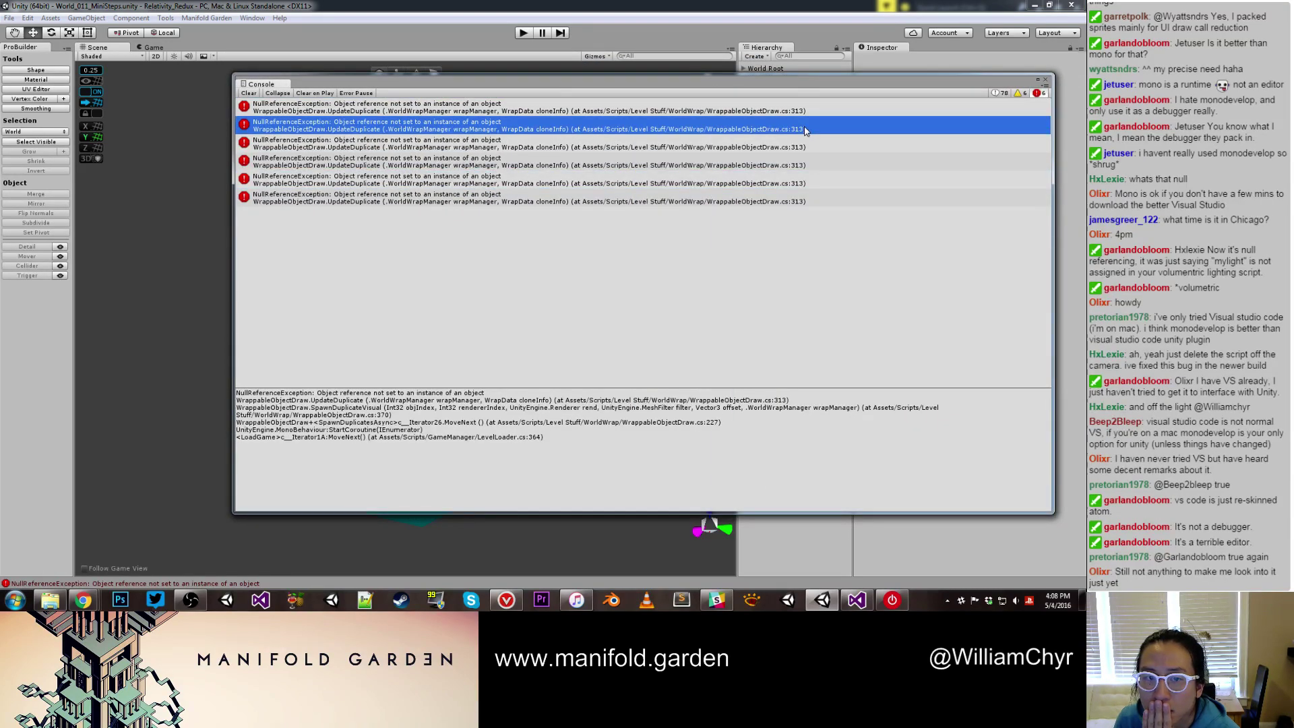
key("Down")
key("Down")
key("Down")
key("Down")
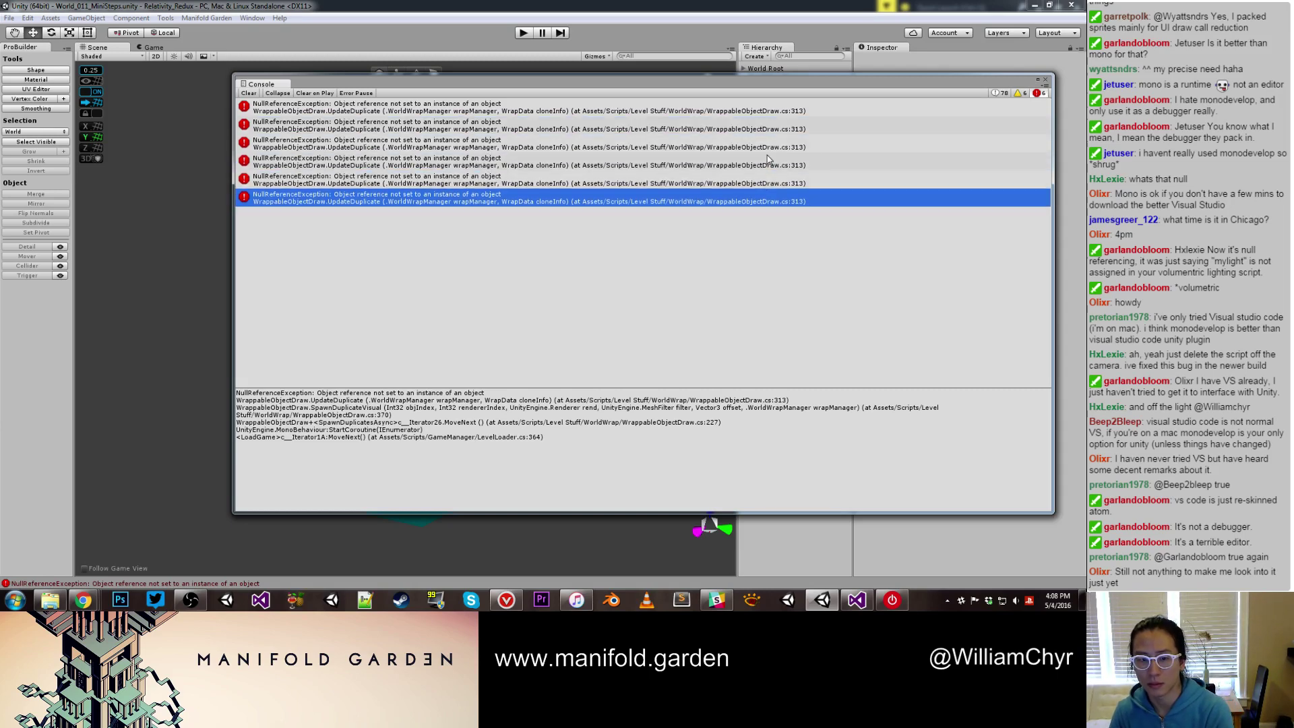
key("Up")
key("Up")
key("Up")
key("Up")
key("Up")
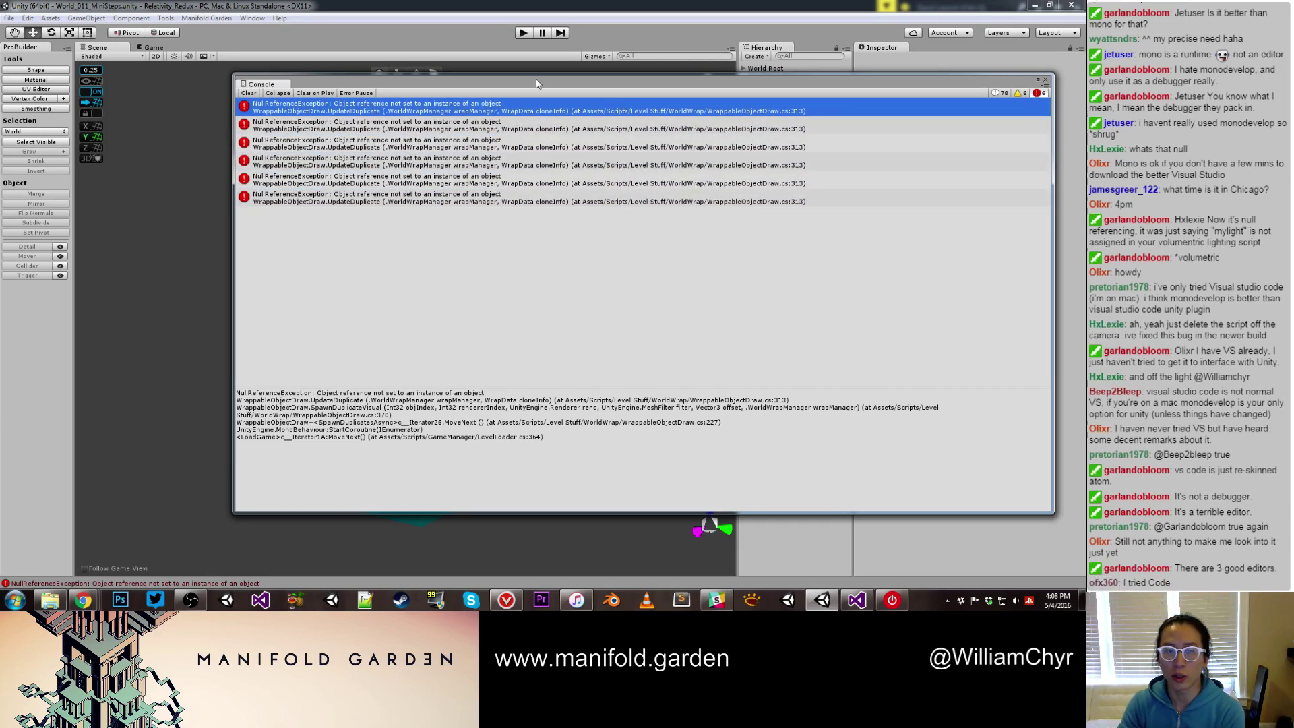
Move the console aside and clear it, and turn off Maximize on Play for the Game view
left_click_drag(536, 85, 1293, 151)
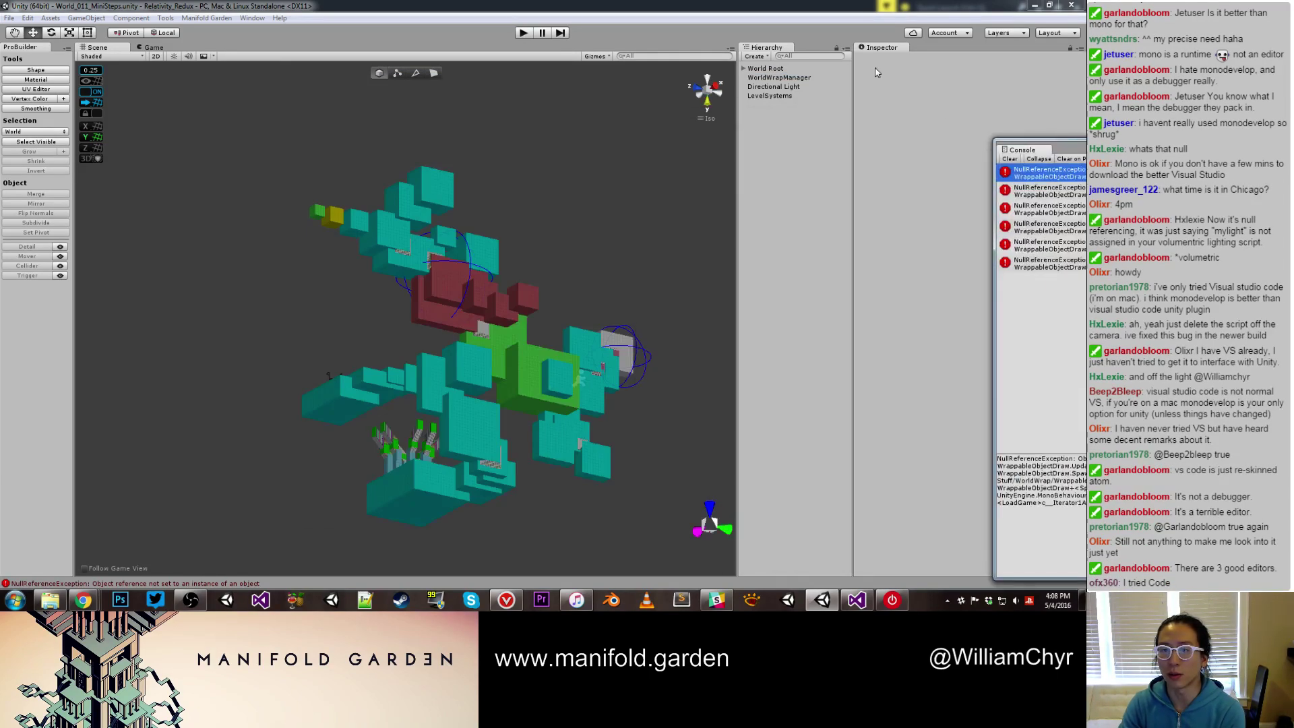
left_click(1009, 160)
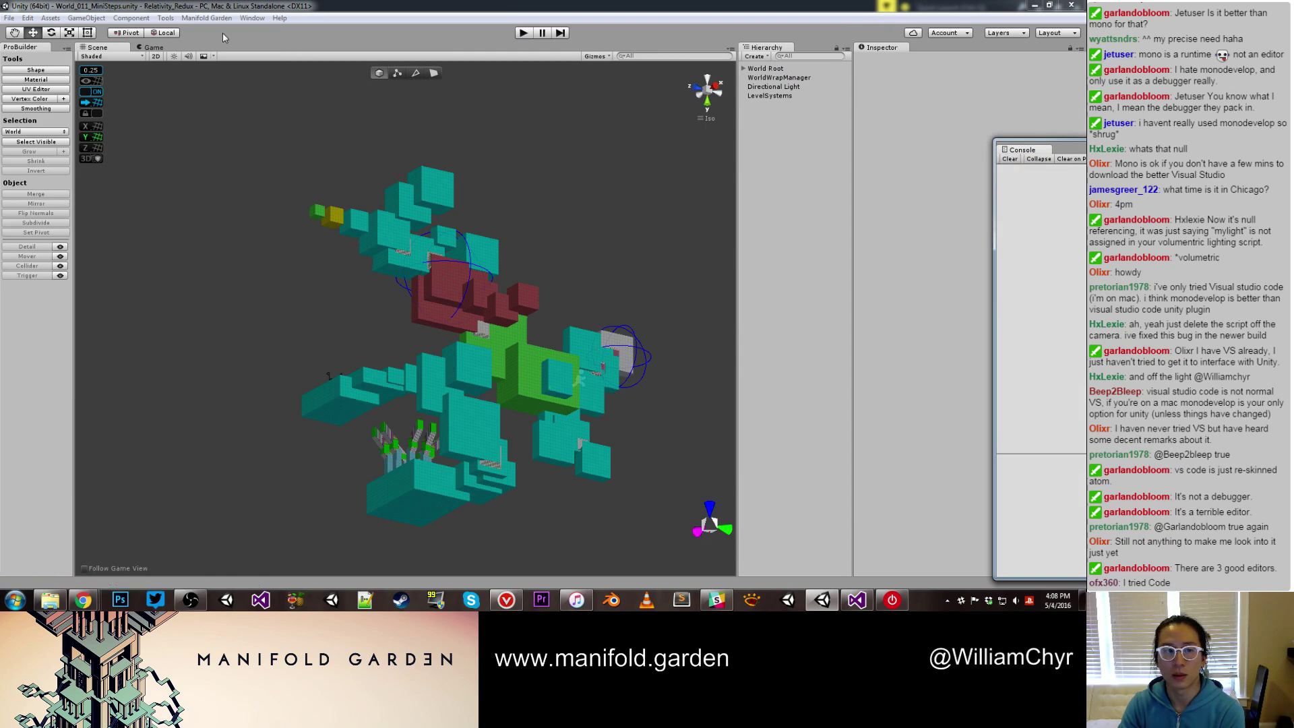
left_click(149, 47)
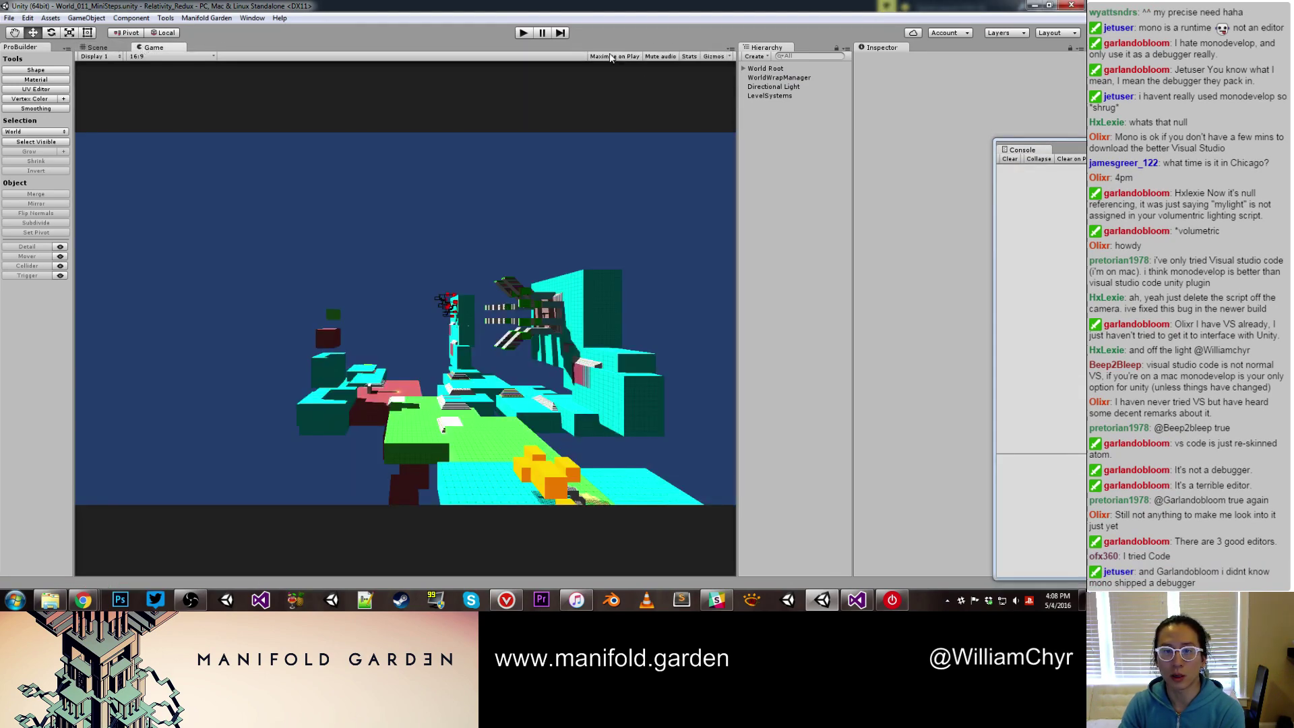
left_click(121, 48)
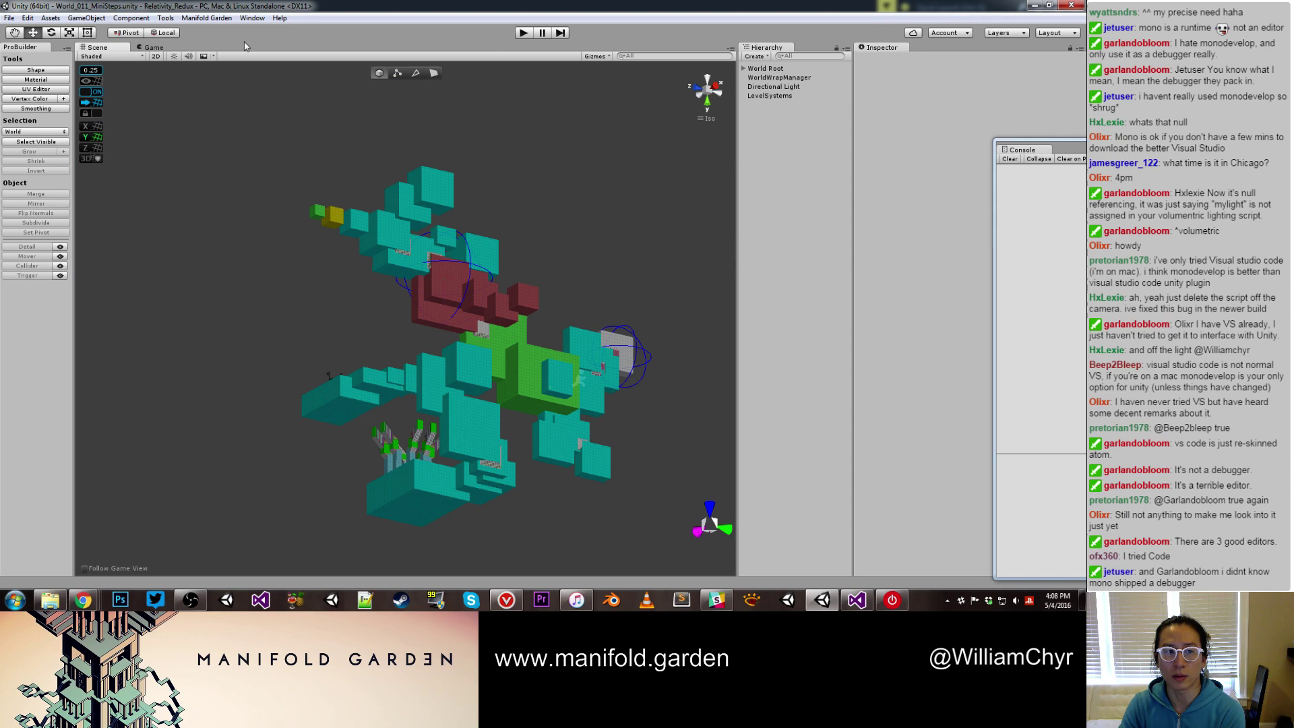
Run the level with the hierarchy and inspector kept in view, and stop the run
left_click(524, 33)
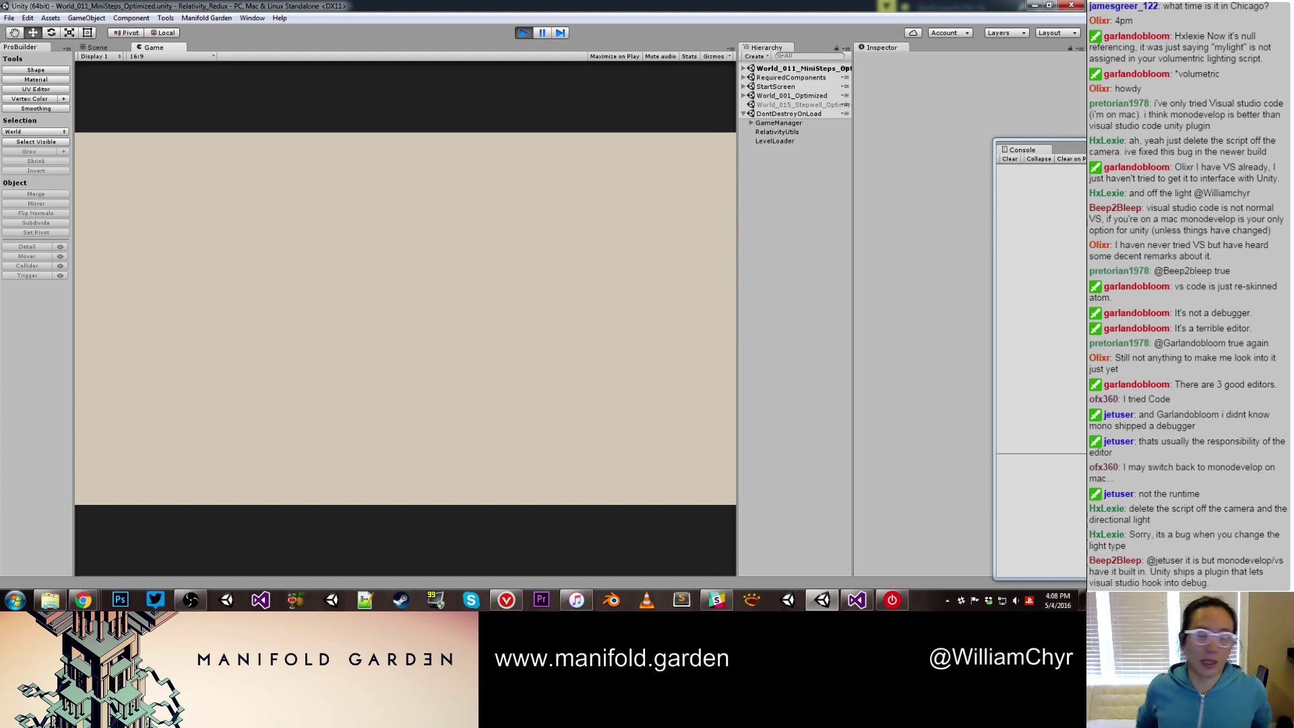
key("ctrl+p")
key("ctrl+p")
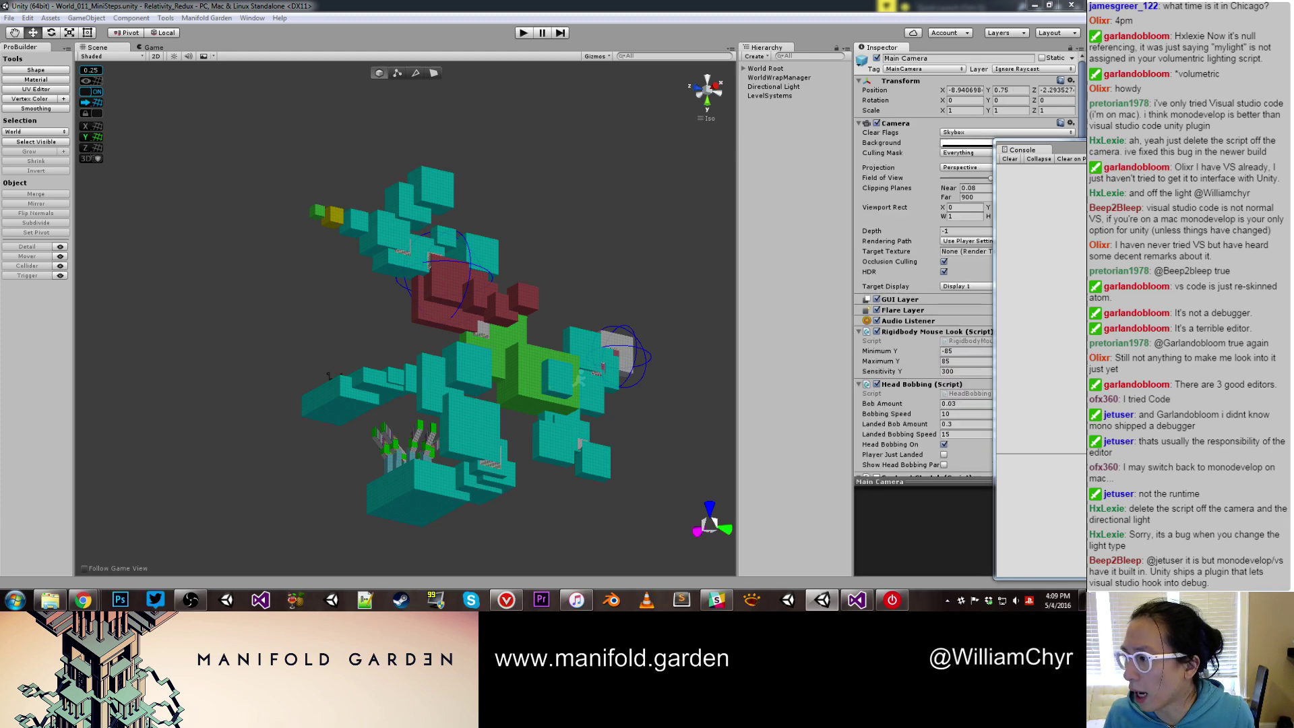
Close the console and remove the Volumetric Camera script from the Main Camera
left_click(1077, 151)
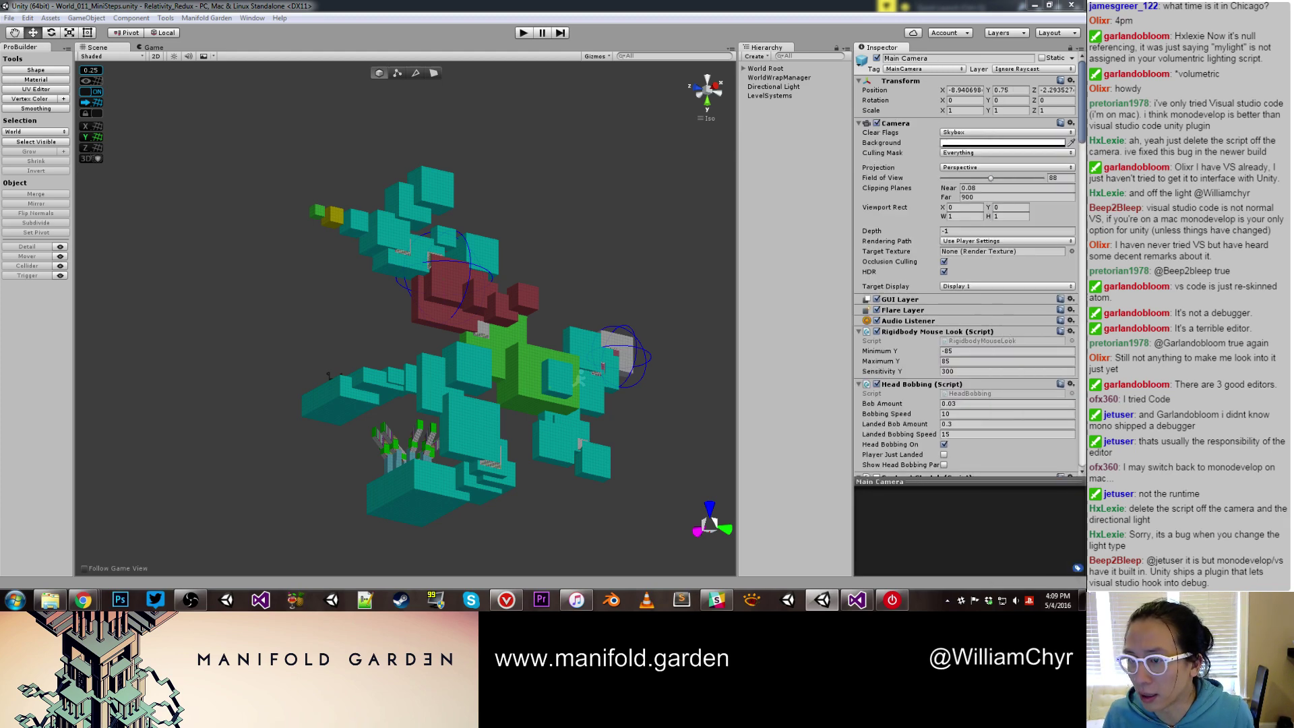
scroll(993, 263, "down", 5)
scroll(993, 263, "down", 10)
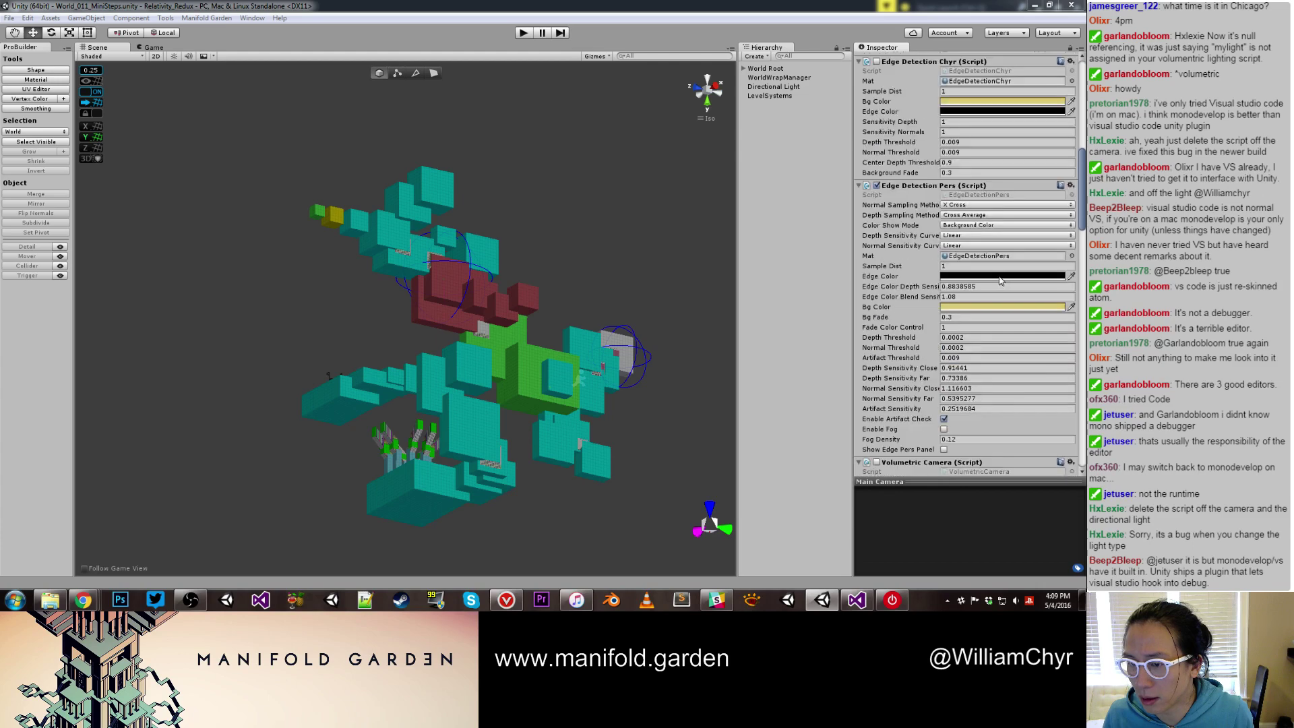
scroll(1003, 284, "down", 4)
left_click(1070, 292)
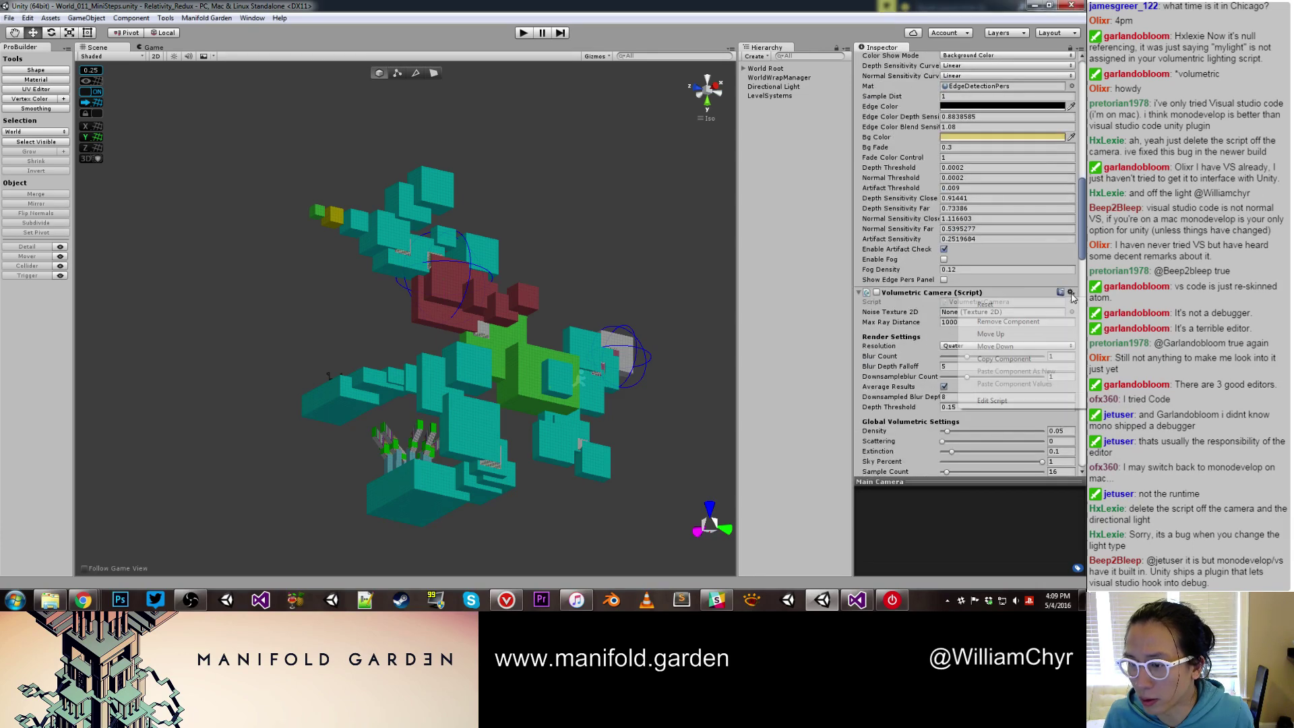
left_click(1043, 322)
scroll(920, 162, "up", 20)
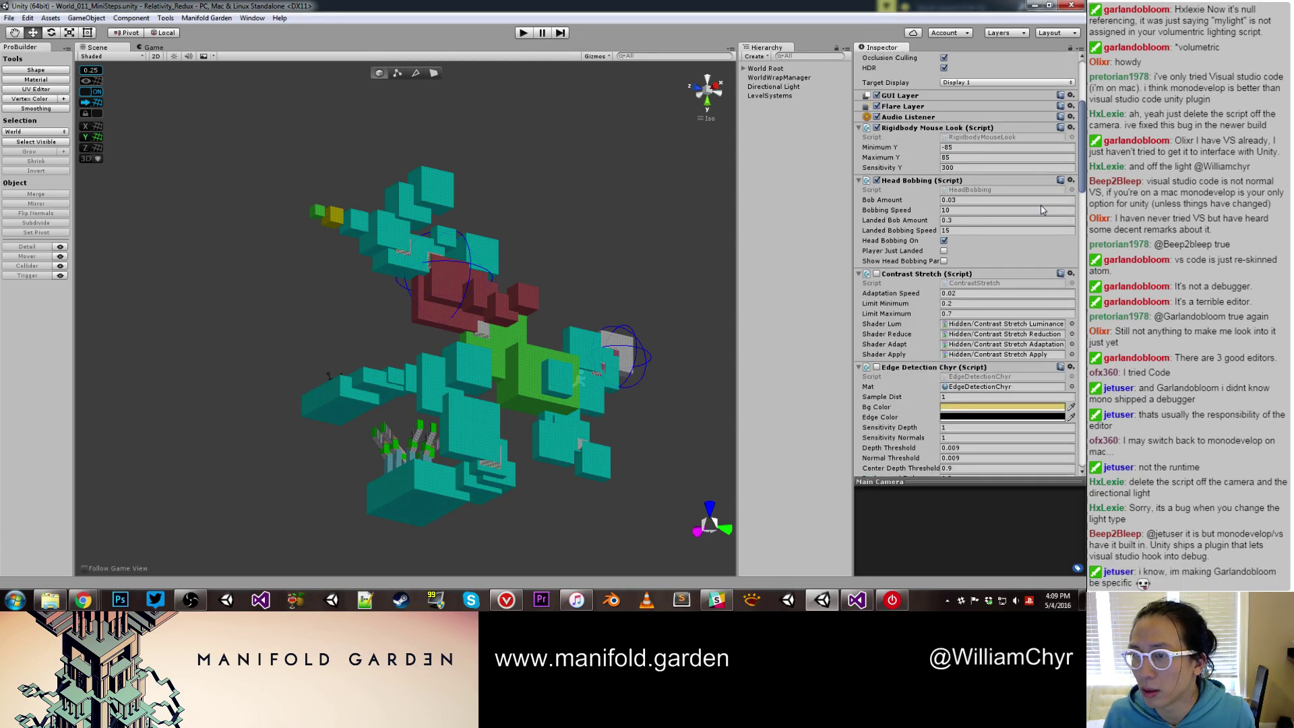
Run the level again and inspect the level loading status on the LevelLoader object
left_click(523, 37)
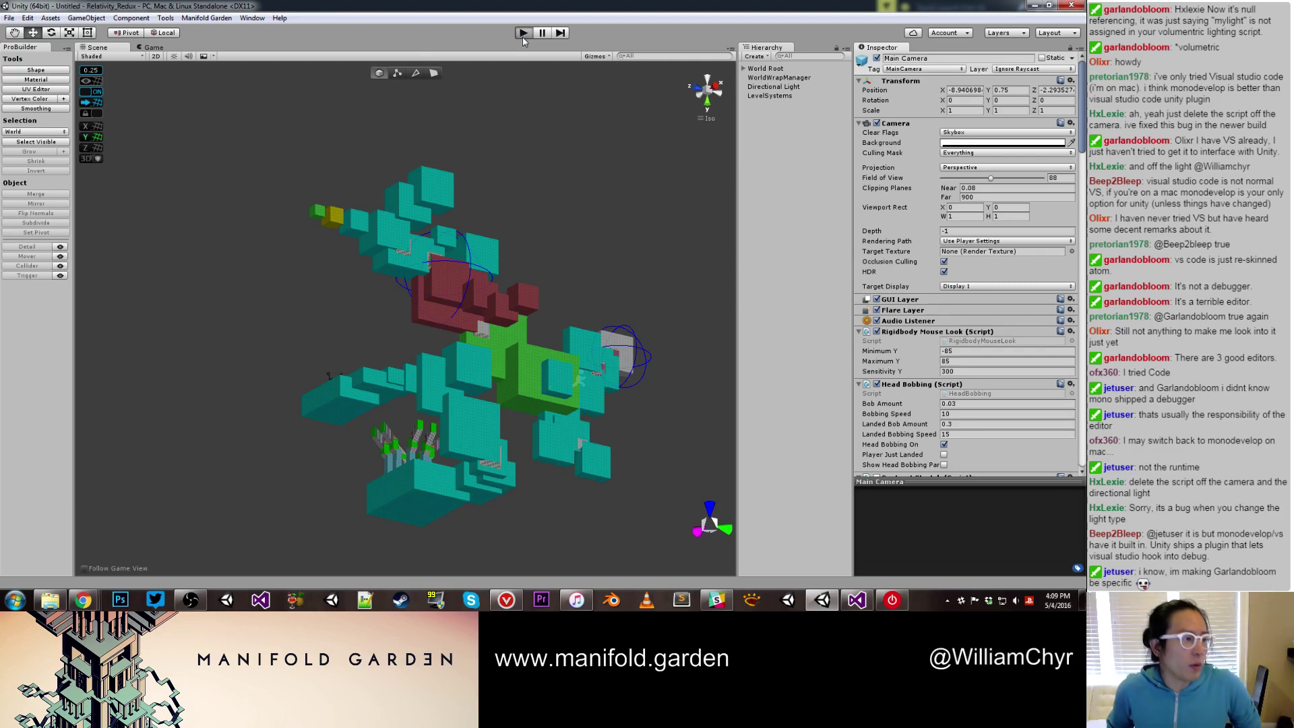
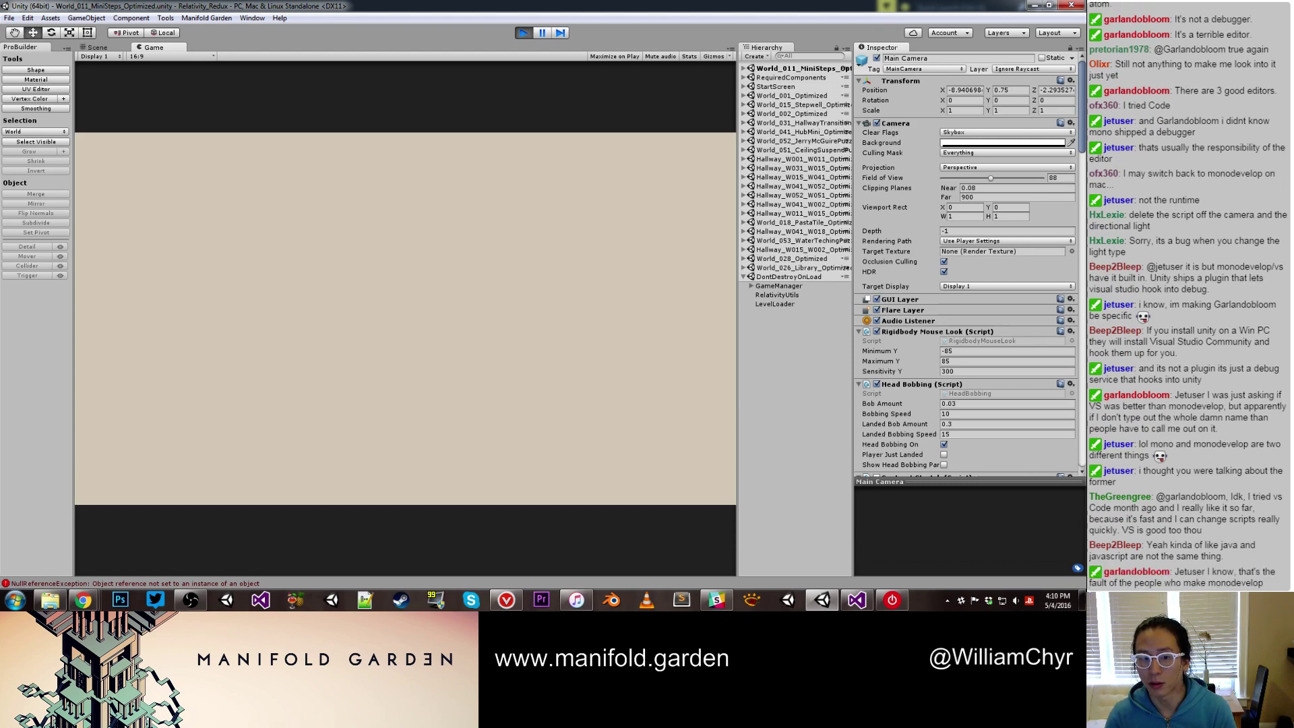
key("alt+Tab")
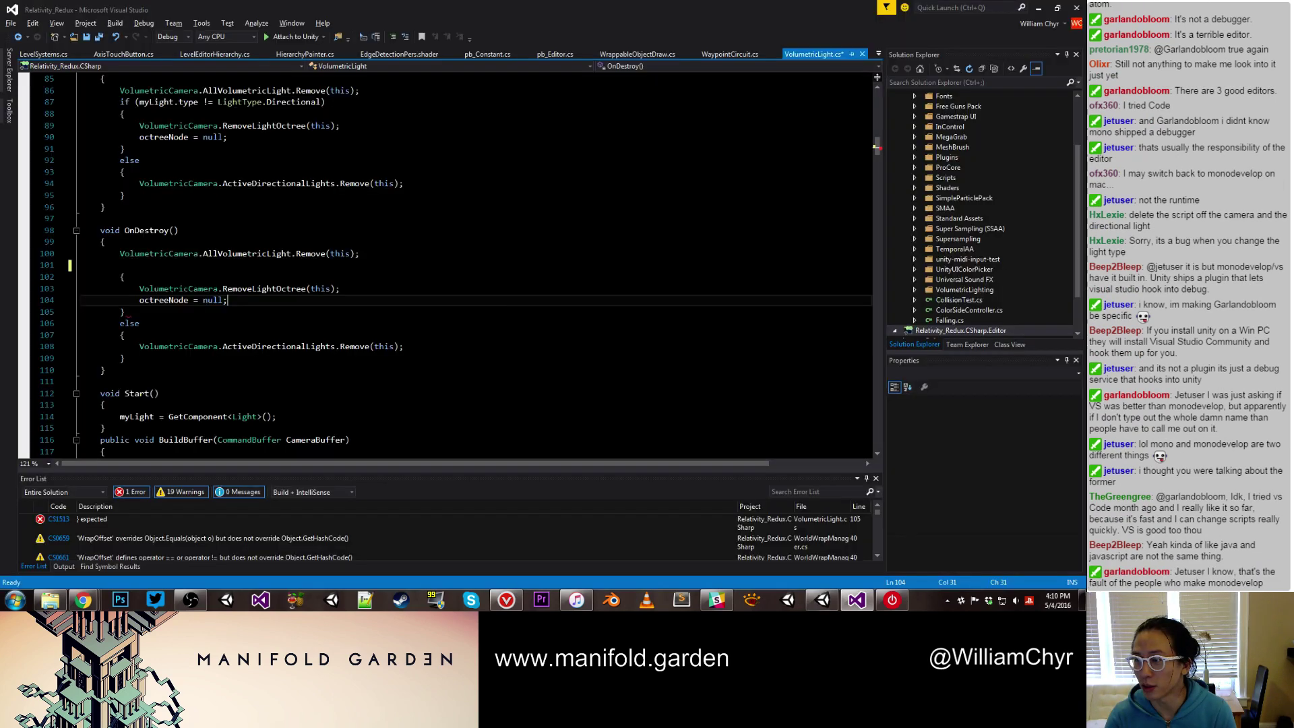
key("alt+Tab")
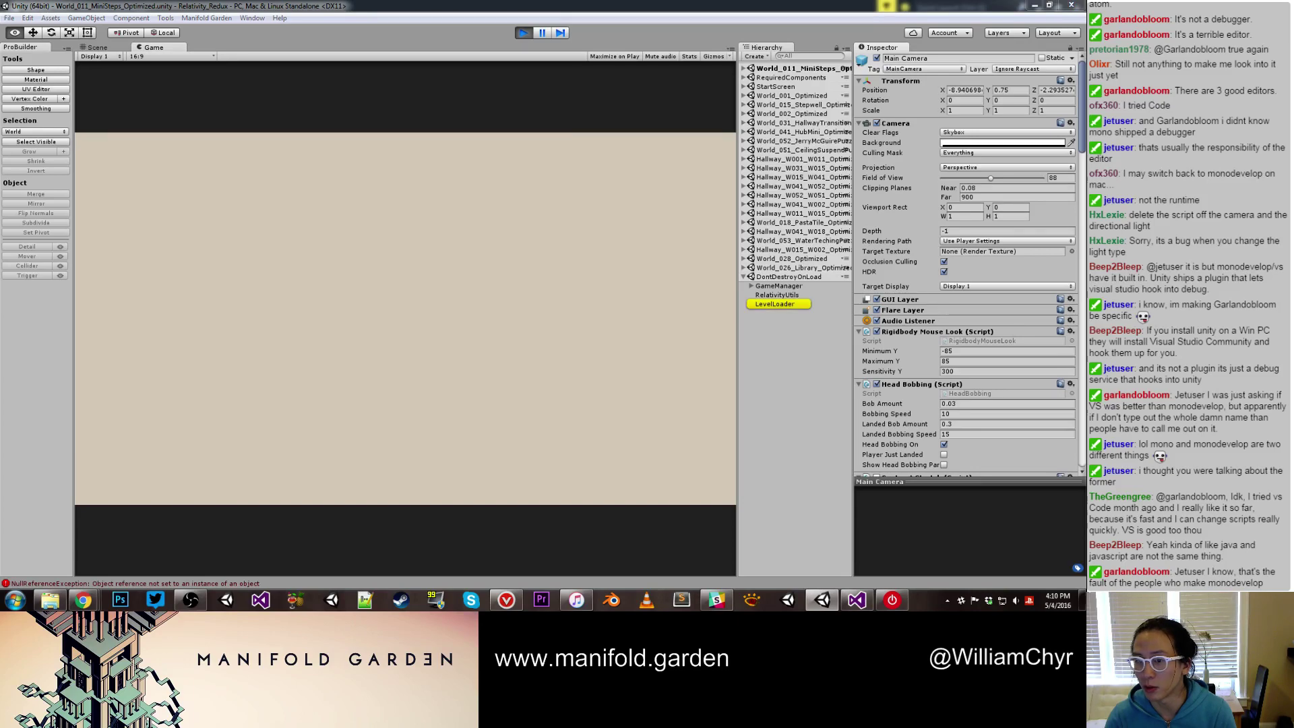
left_click(790, 305)
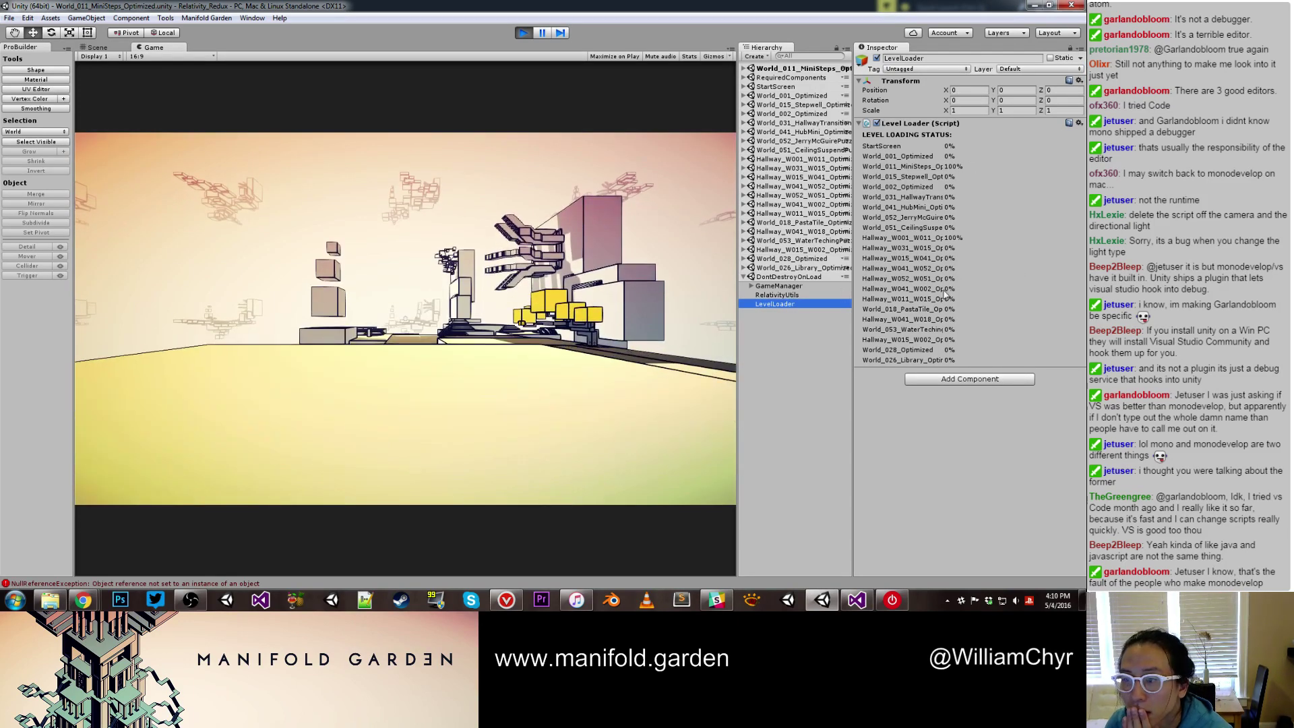
Walk the player through the running level toward the yellow block tree and the large hand-shaped structure
left_click(404, 303)
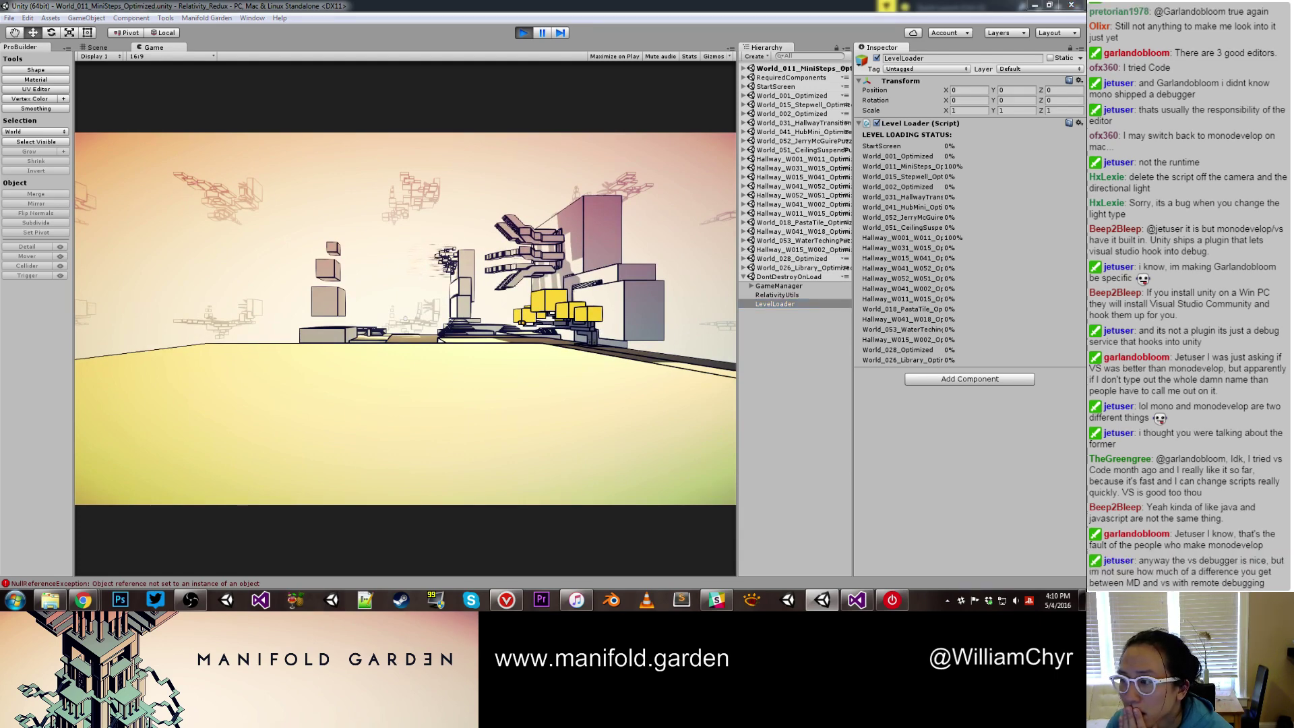
left_click(497, 377)
key("w")
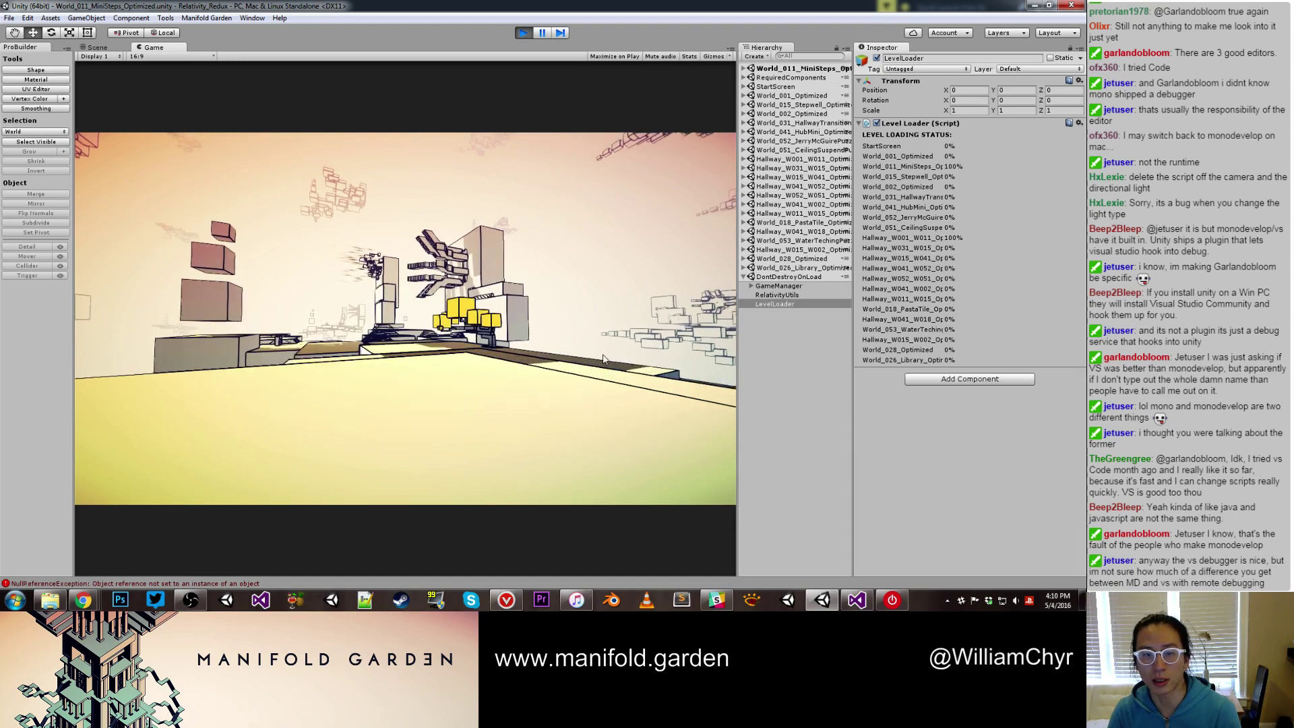
key("w")
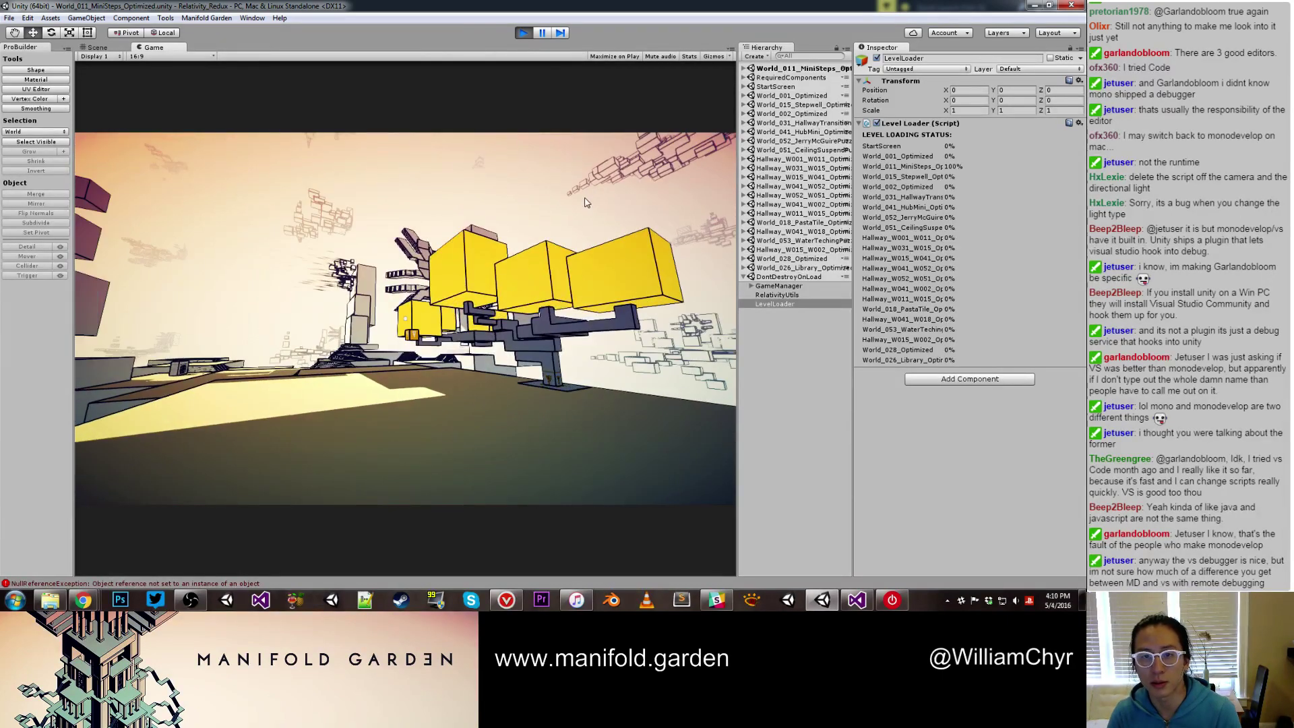
key("w")
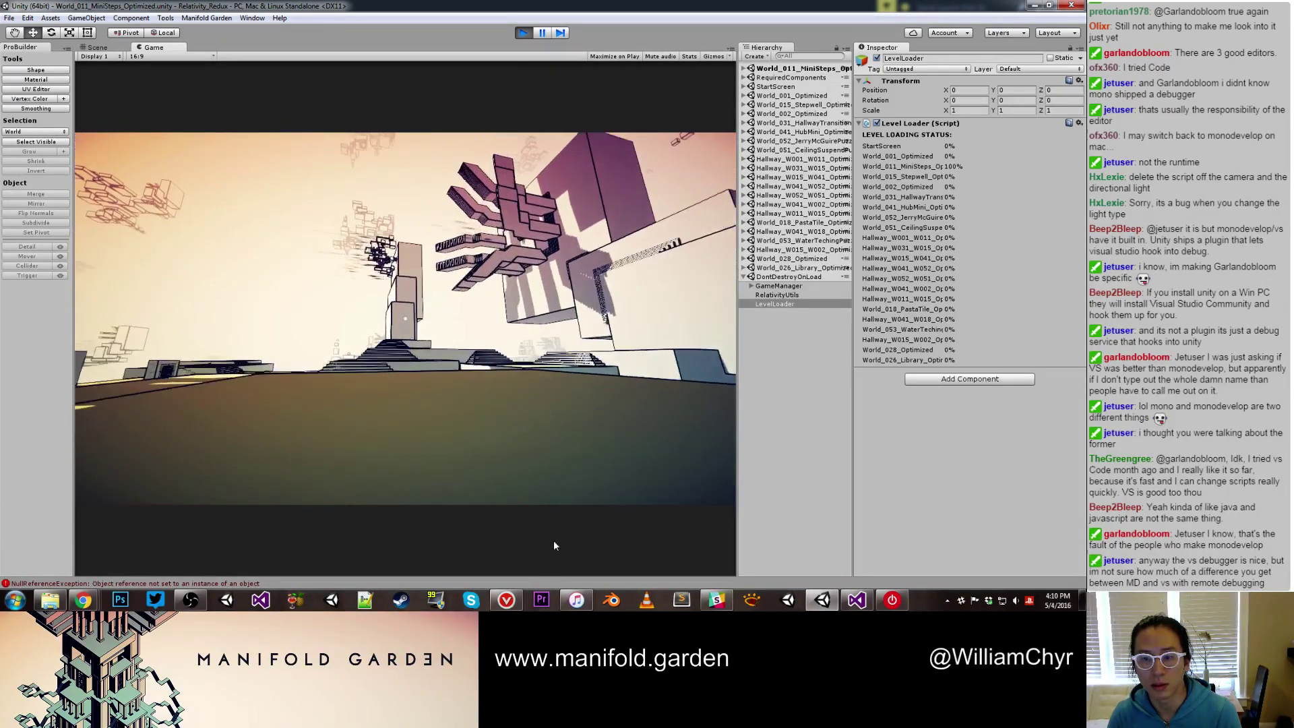
key("w")
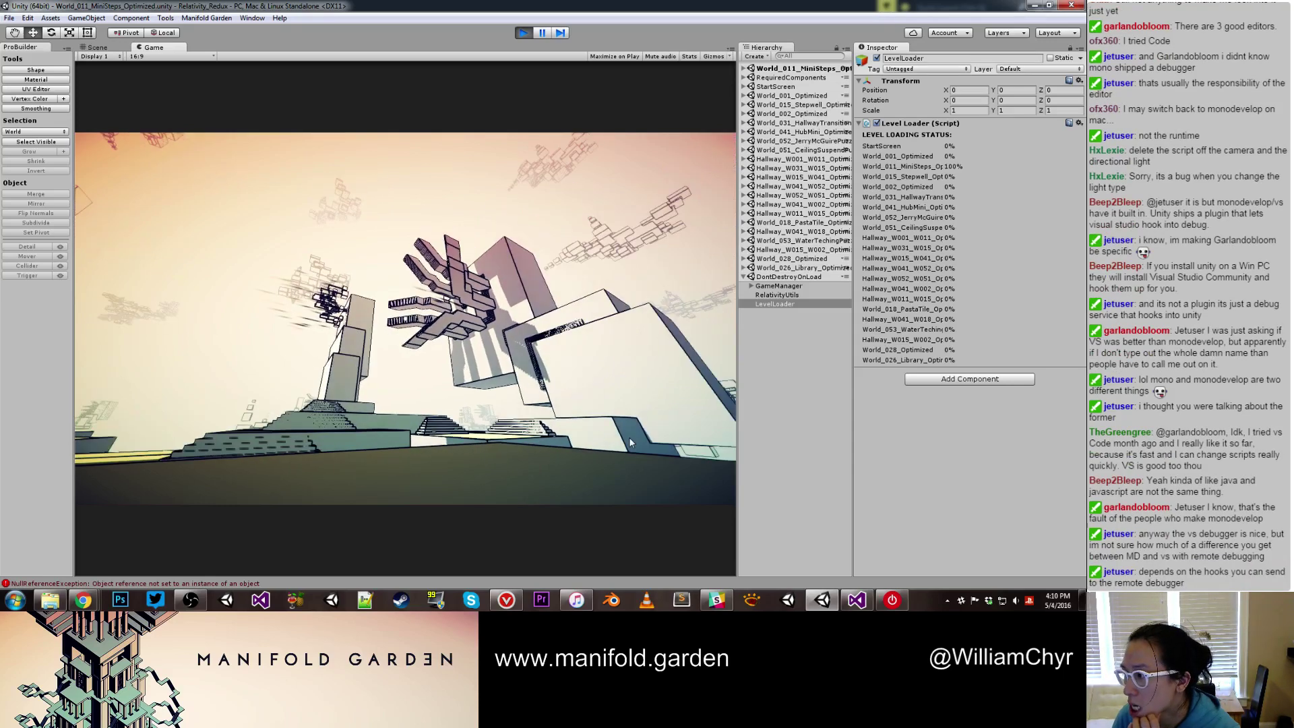
key("w")
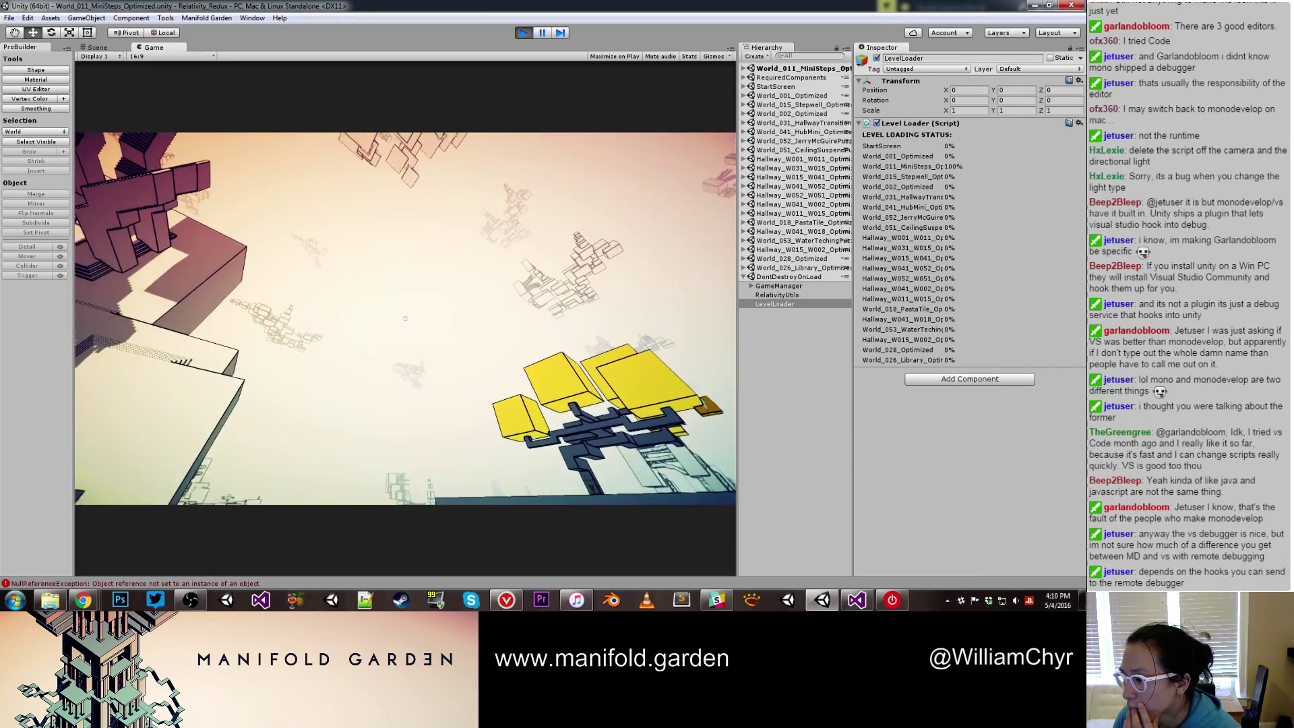
key("w")
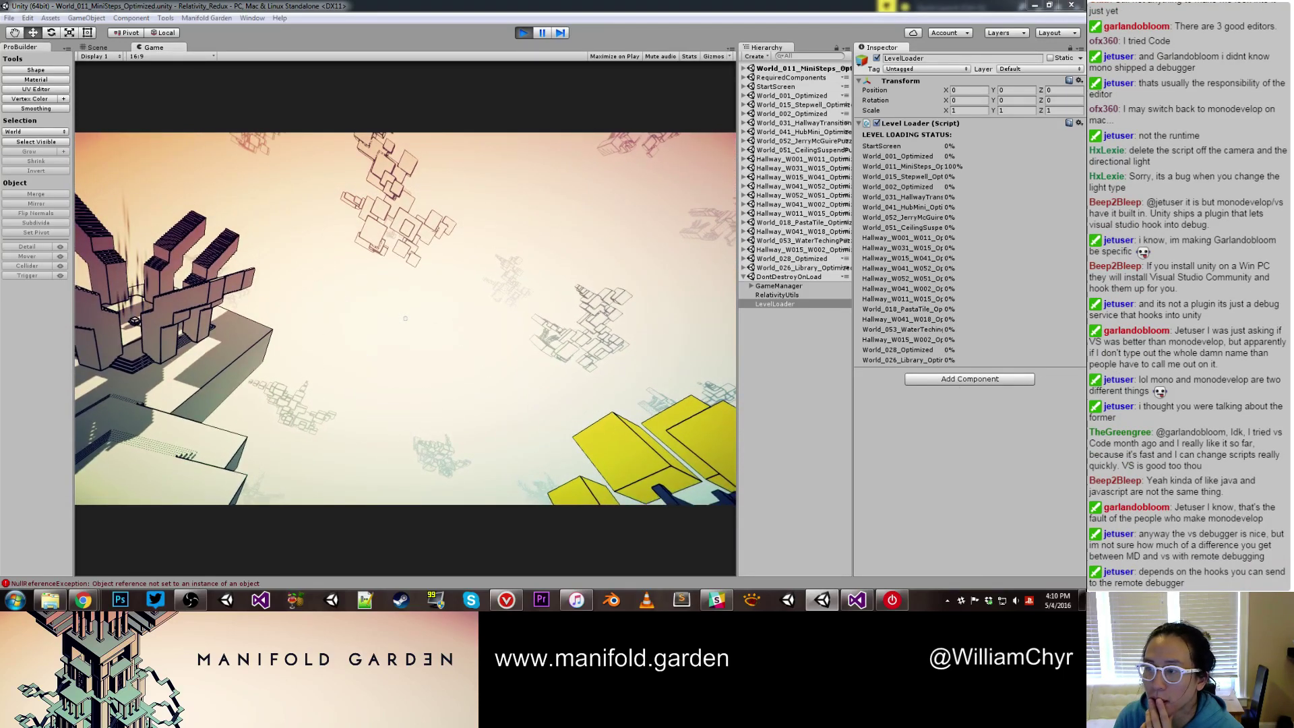
Bring the console into view and examine the WrappableObjectDraw null reference errors one by one
left_click_drag(1085, 166, 230, 201)
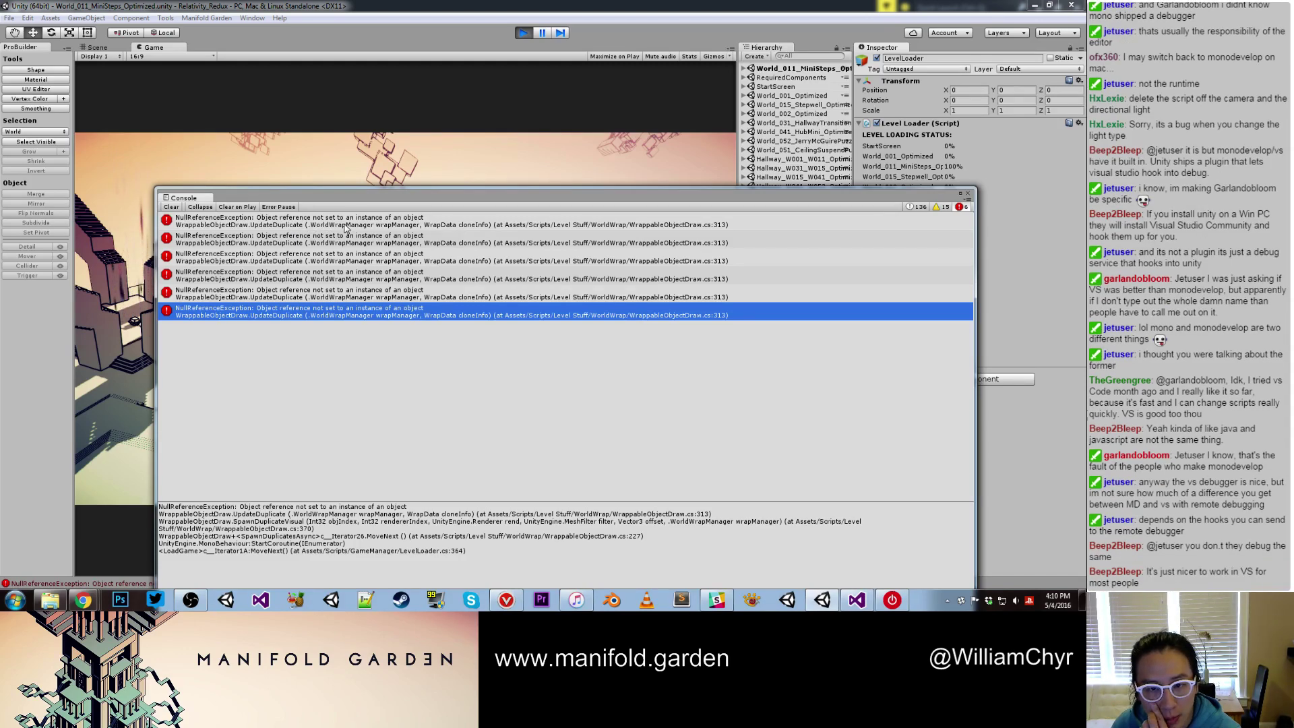
left_click(328, 224)
left_click_drag(433, 200, 90, 162)
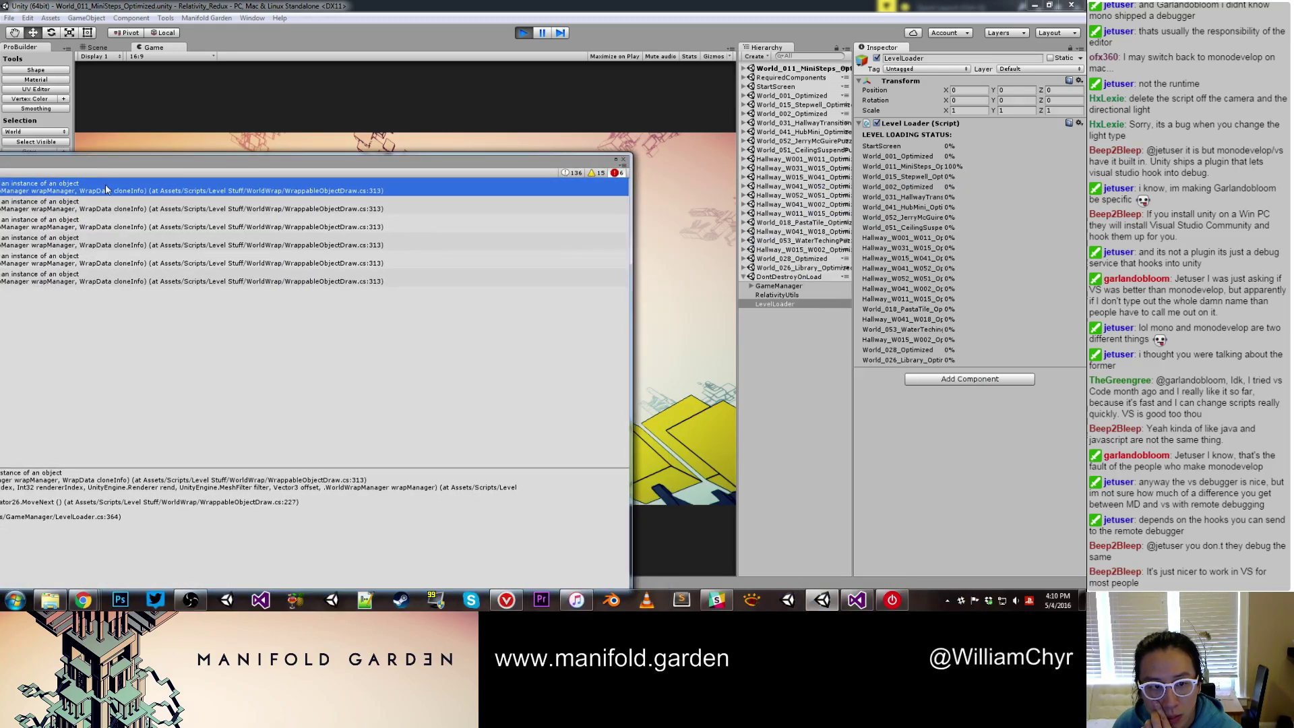
left_click(109, 204)
left_click(113, 227)
left_click(115, 256)
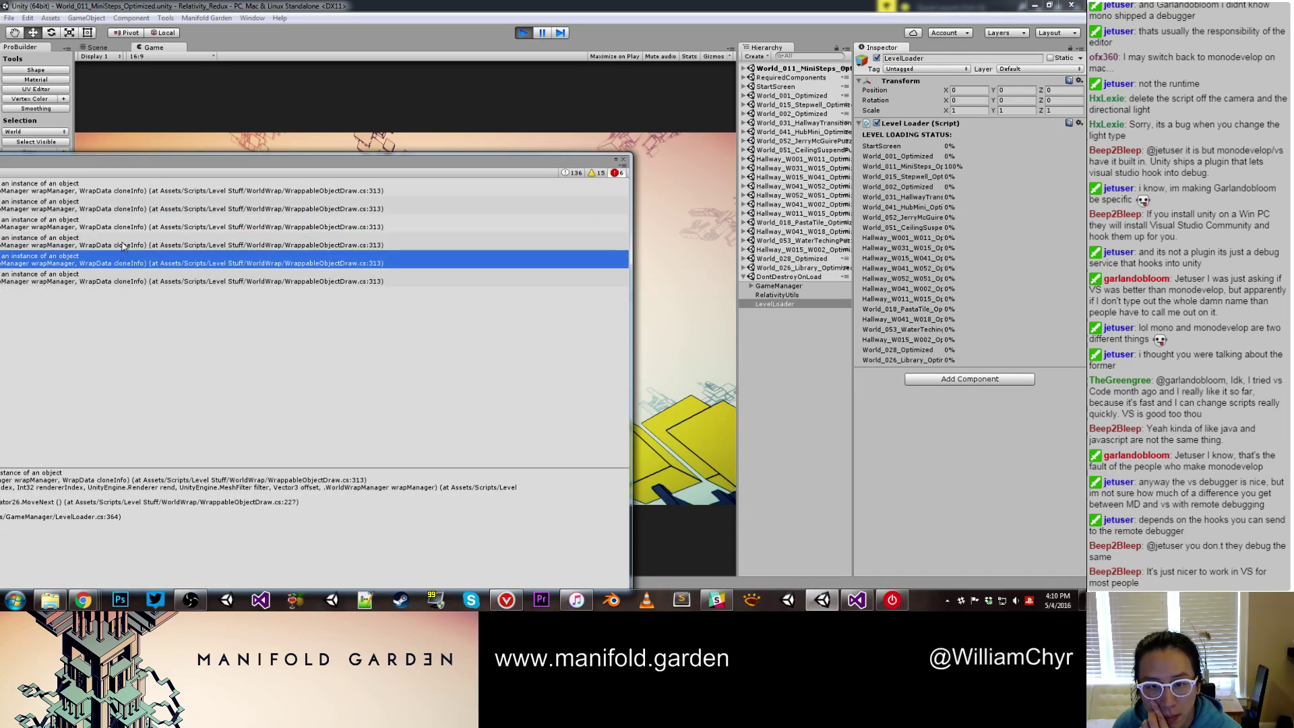
left_click(122, 281)
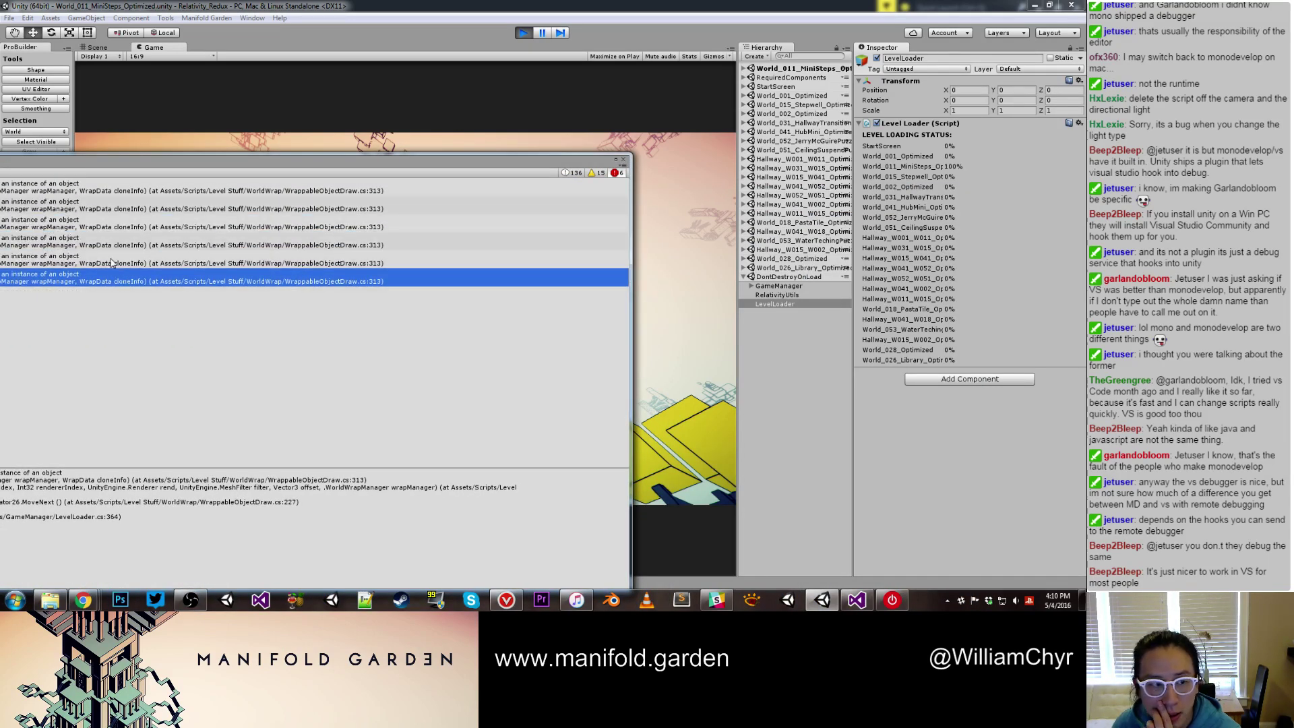
left_click(112, 263)
Place the console beside the hierarchy, recheck each null reference entry, and move the console out of view
left_click_drag(154, 159, 1230, 221)
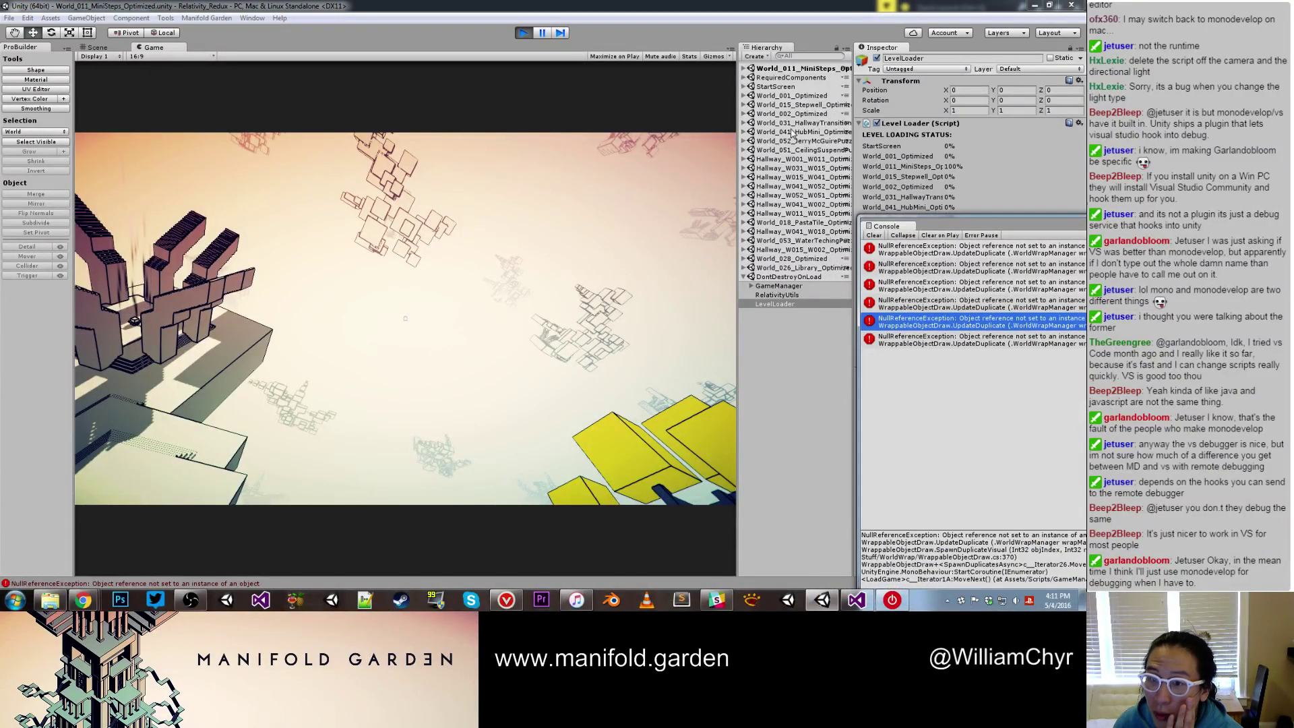
left_click(892, 250)
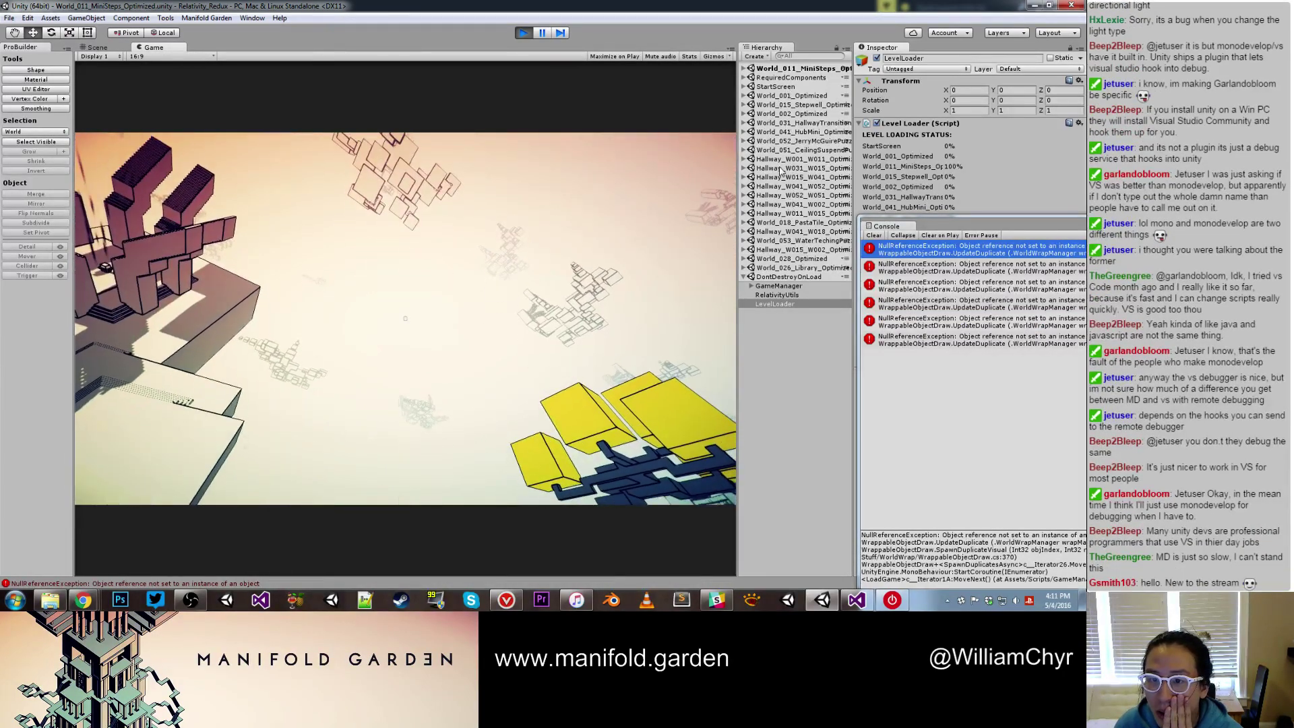
left_click(959, 268)
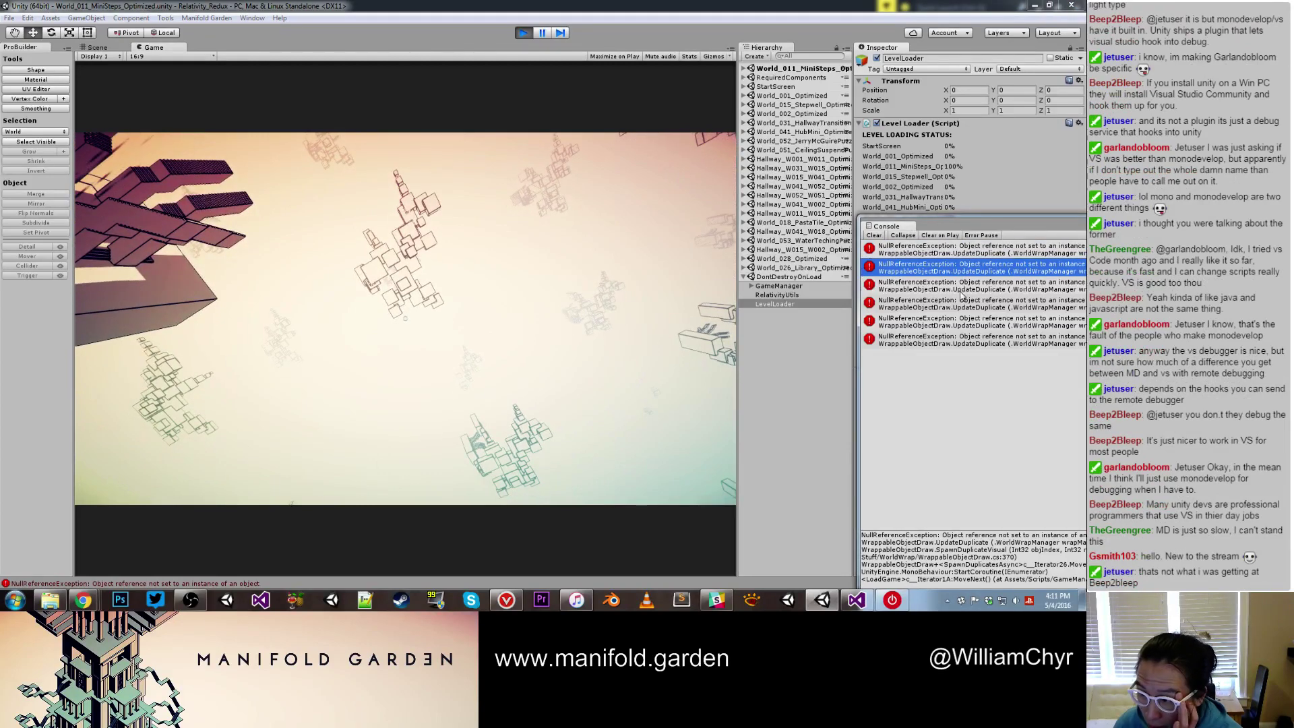
left_click(962, 302)
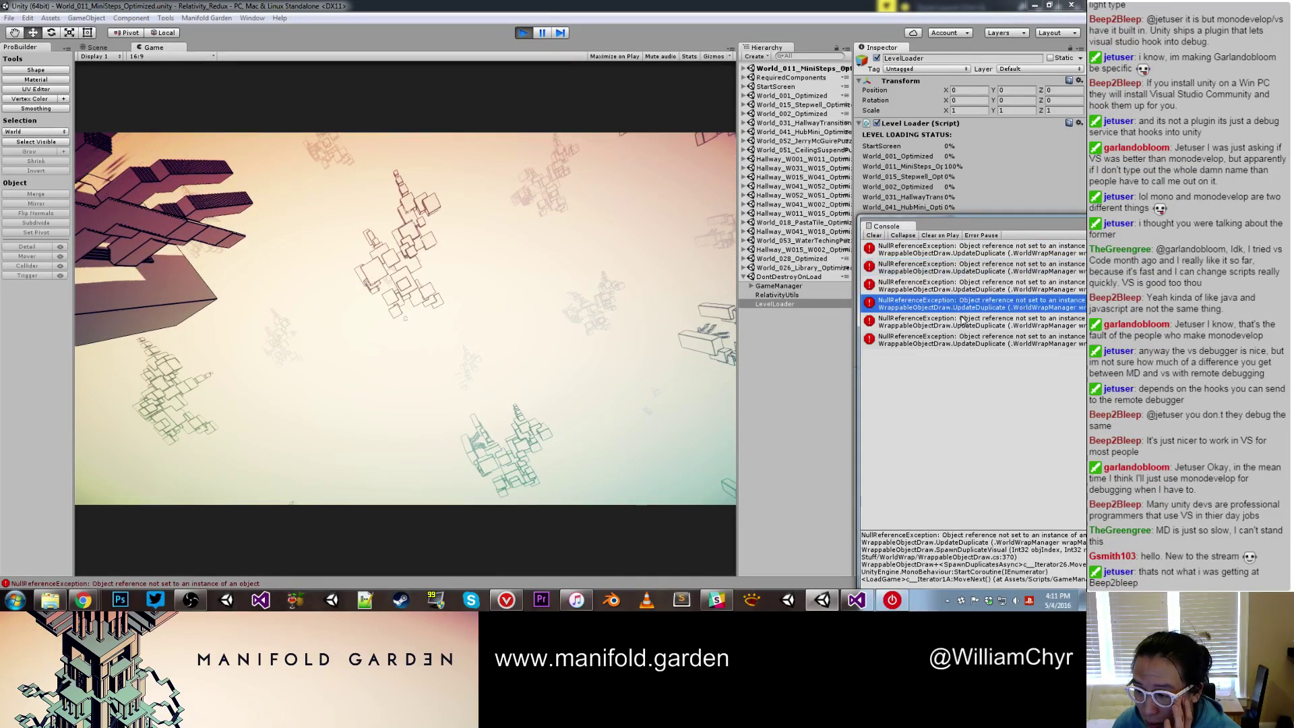
left_click(961, 321)
left_click(954, 341)
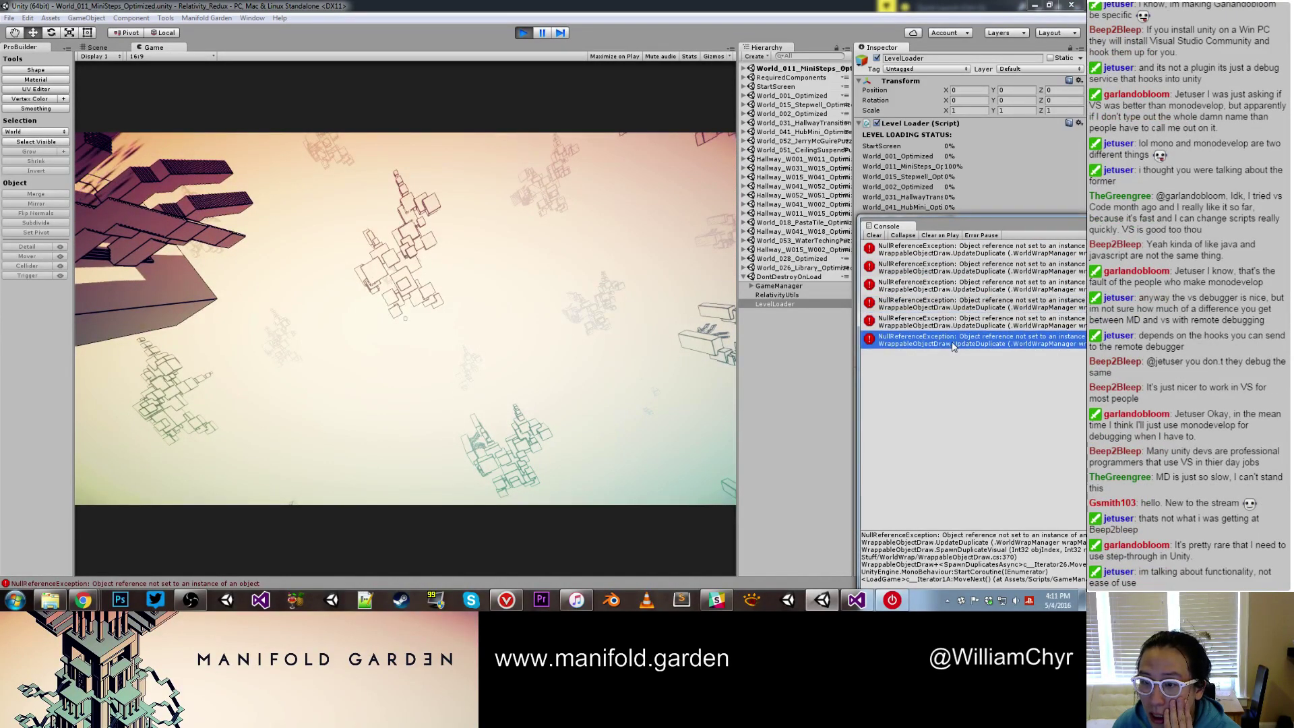
left_click_drag(965, 222, 1086, 229)
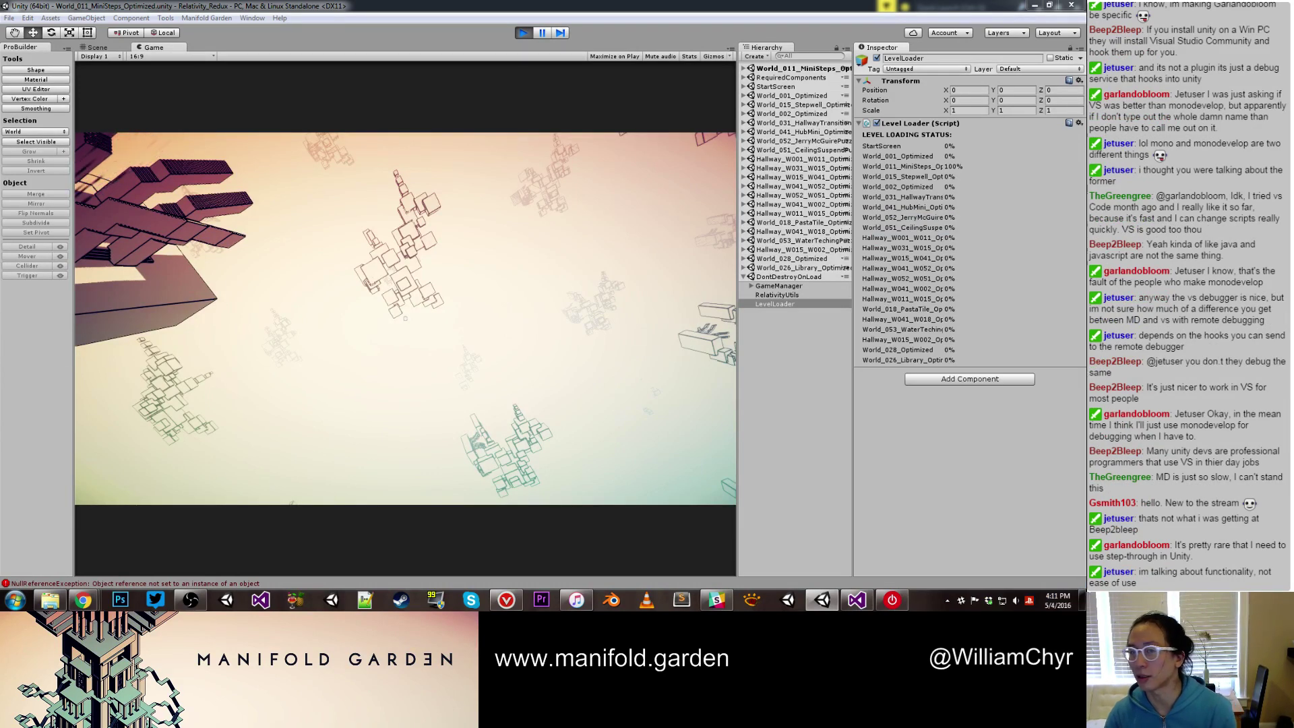
Continue the playtest through World_011_MiniSteps into Hallway_W001_W011, and stop the run
left_click(480, 290)
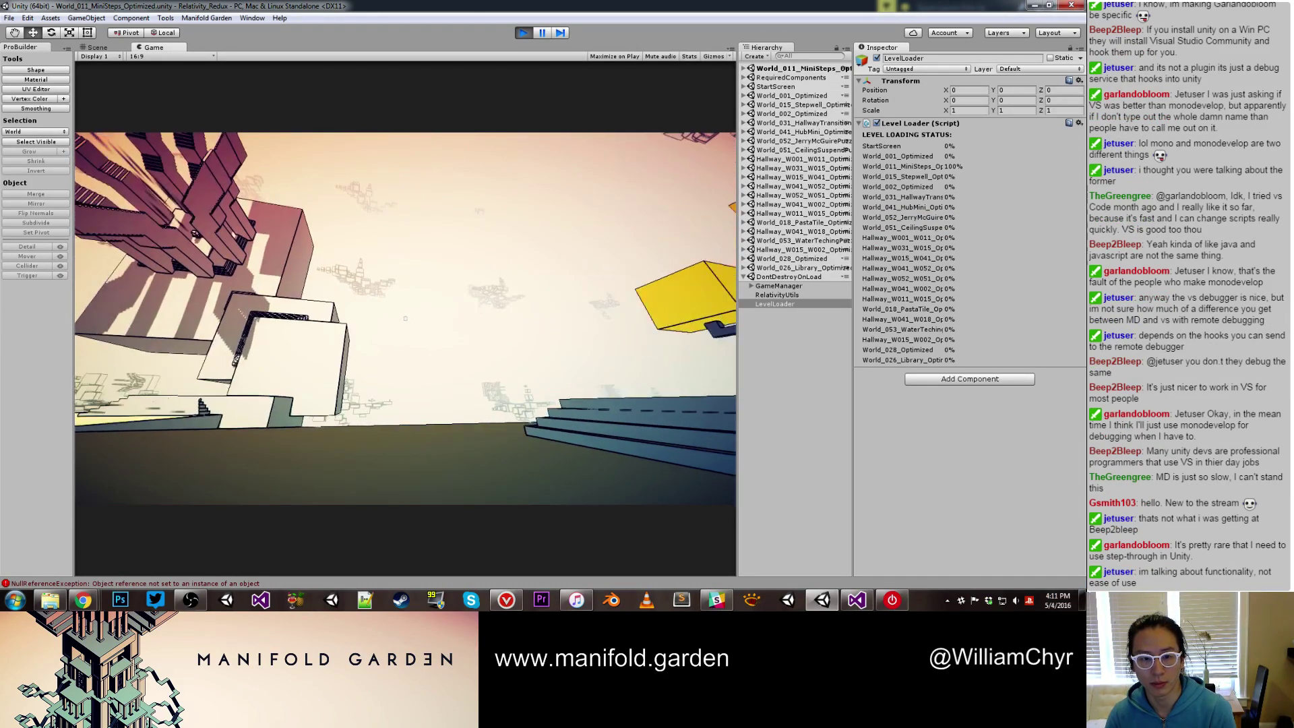
key("w")
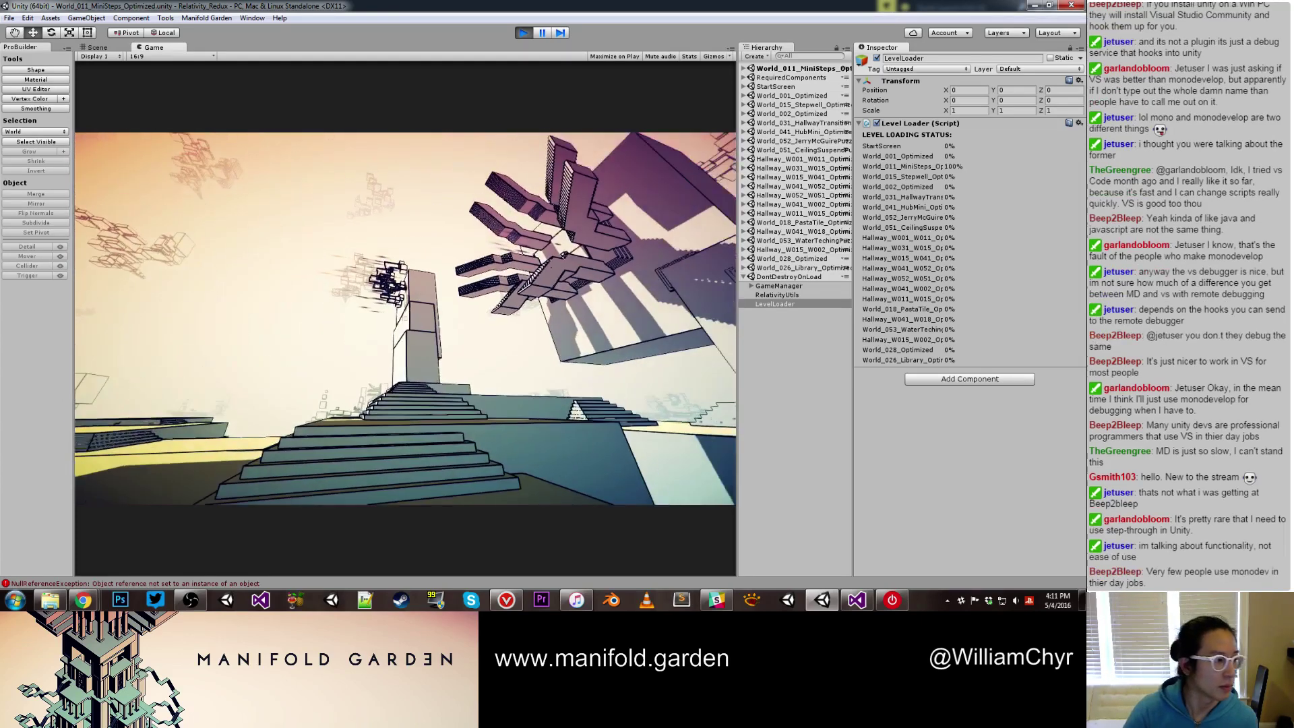
key("Escape")
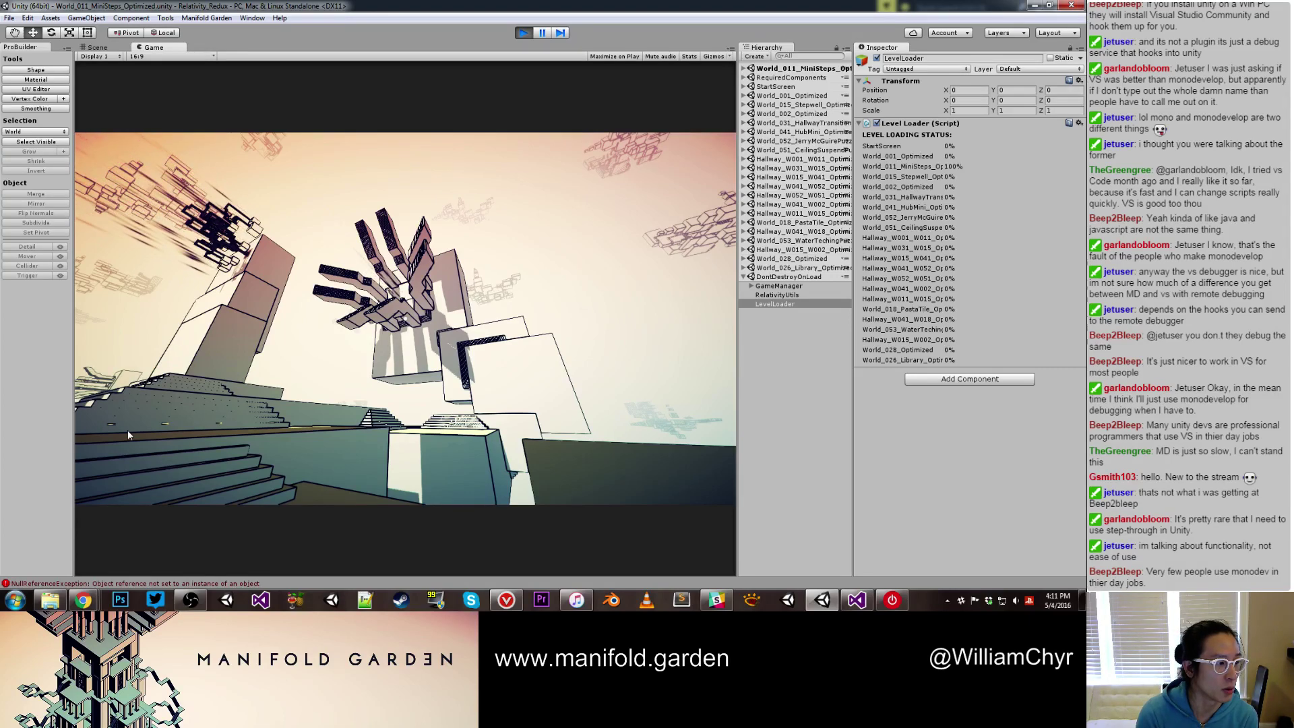
key("w")
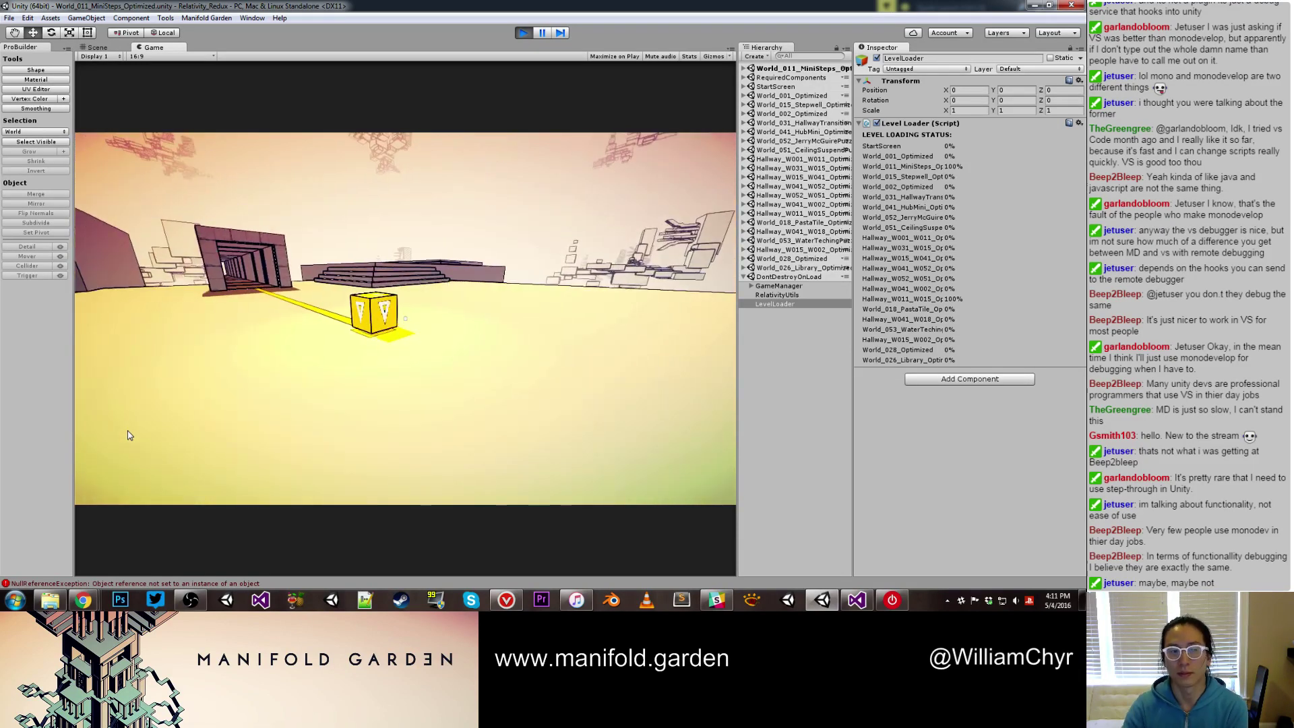
left_click(775, 390)
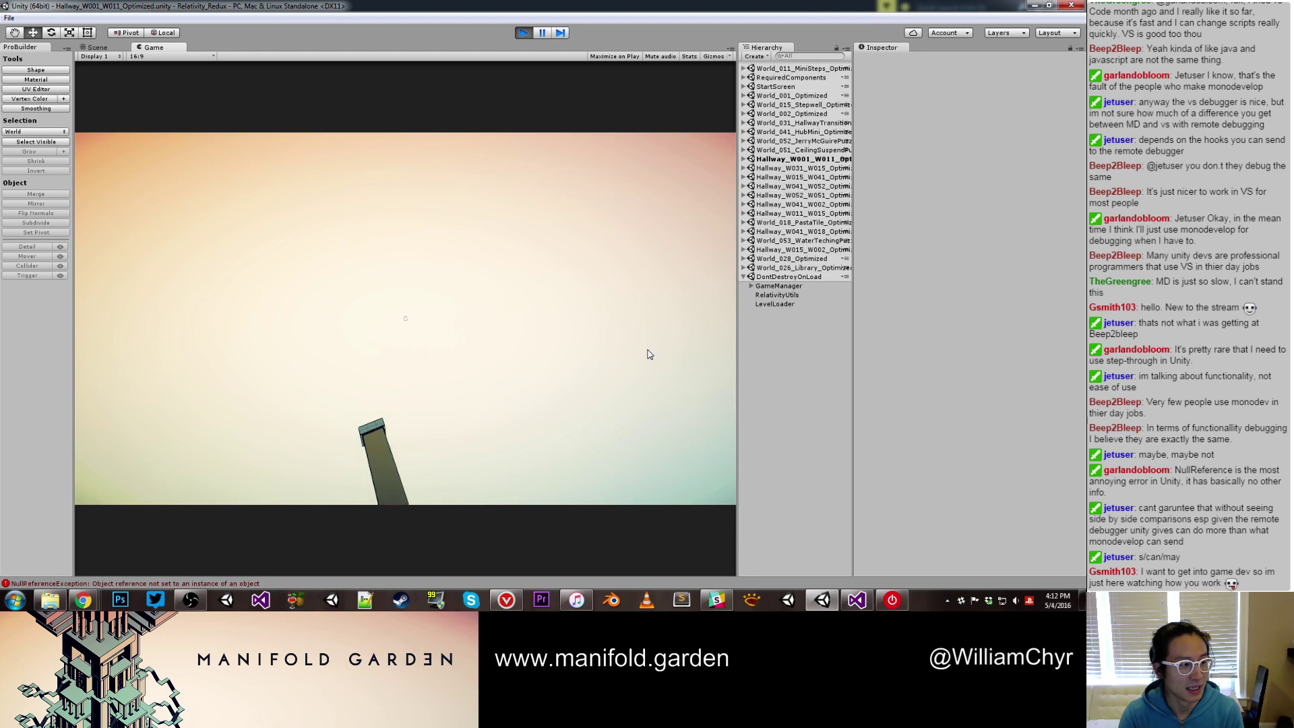
key("ctrl+p")
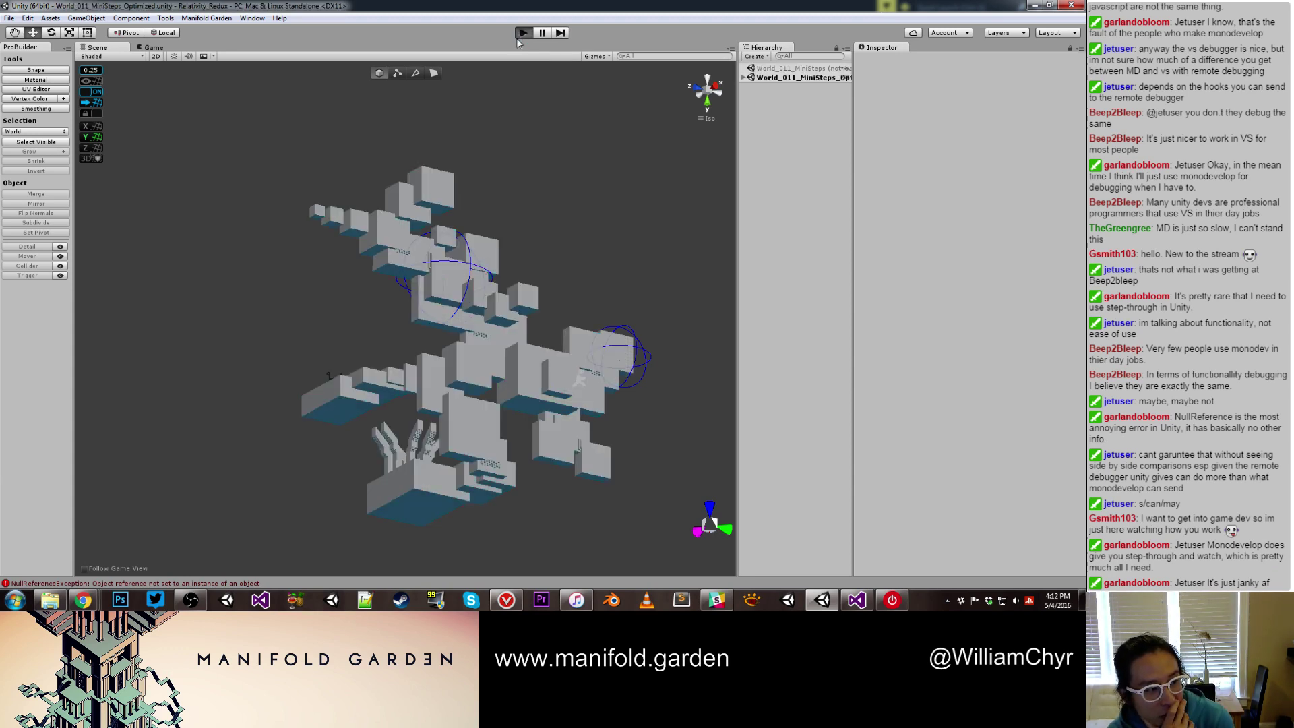
Run the level again and walk through Hallway_W001_W011 into World_001, returning to the hallway entrance
left_click(518, 35)
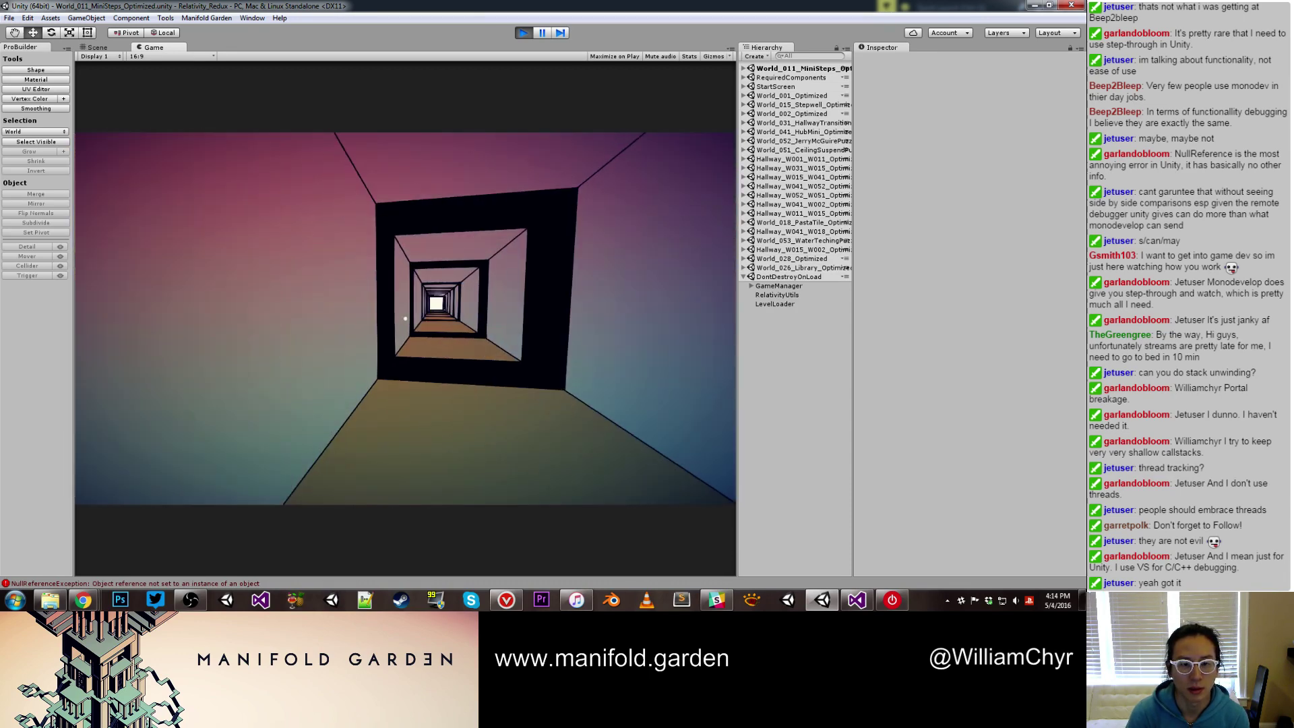
key("w")
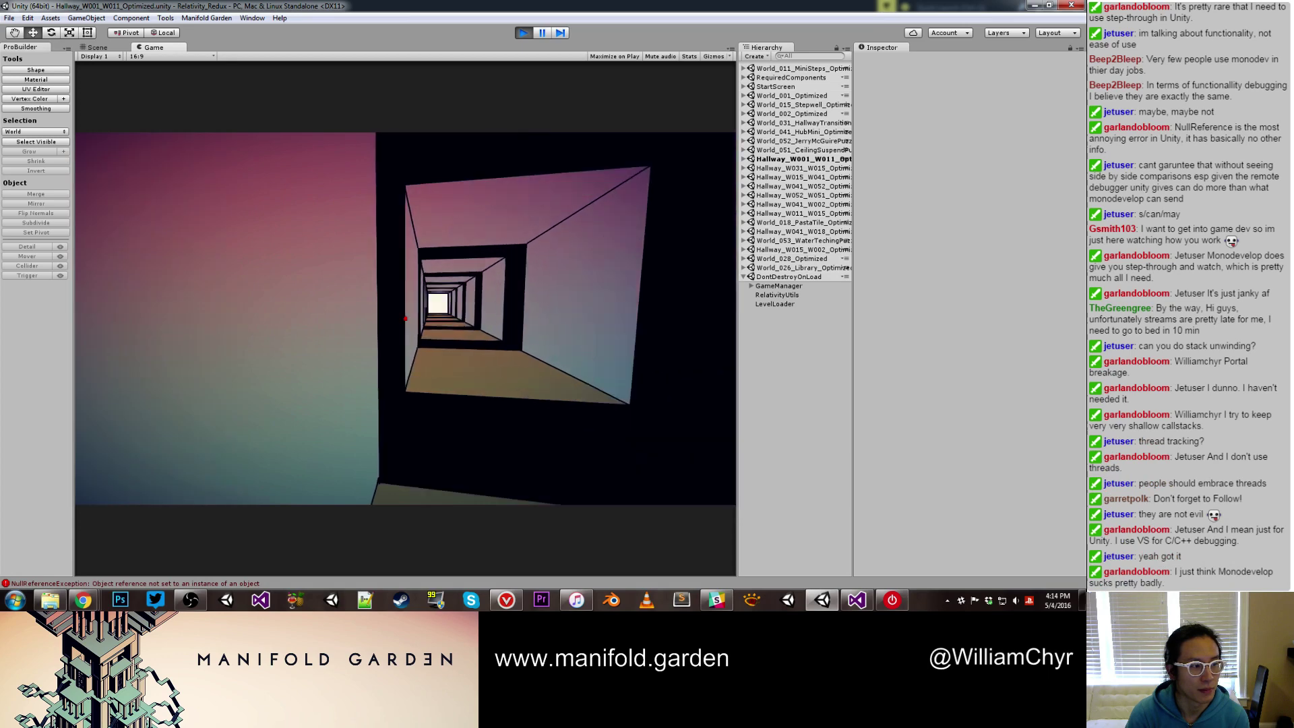
key("w")
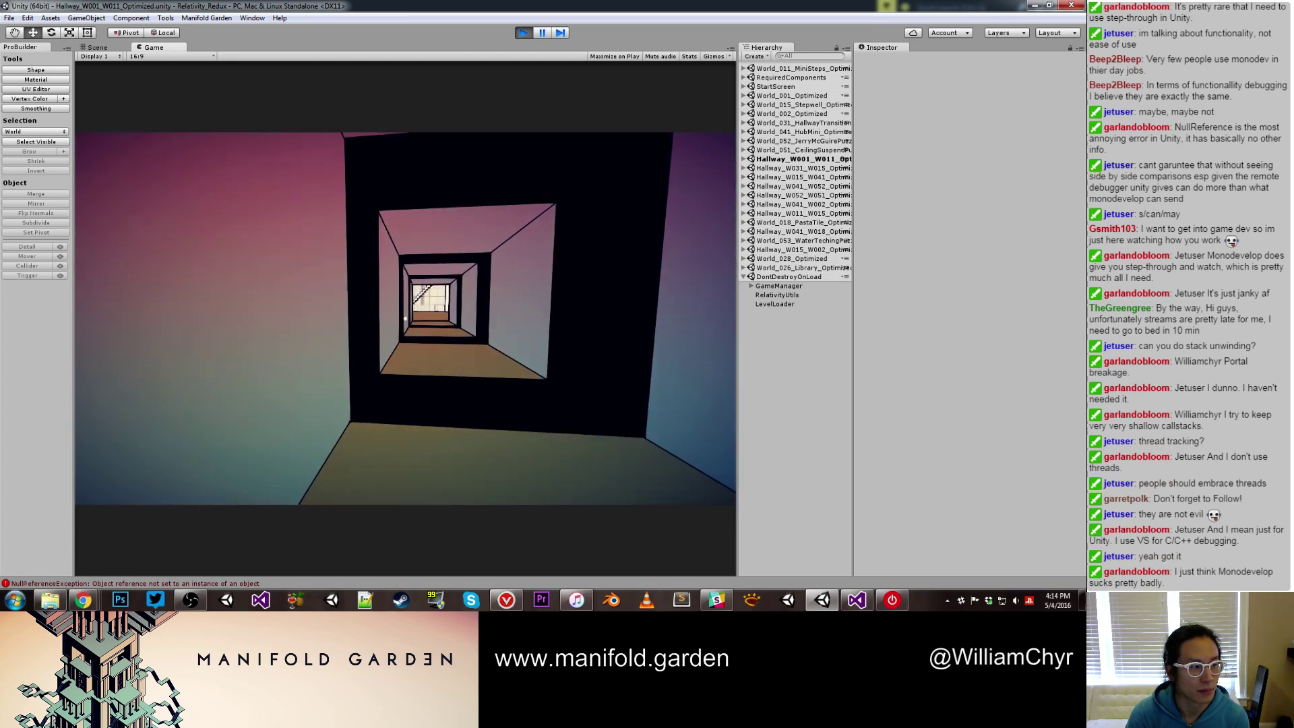
key("w")
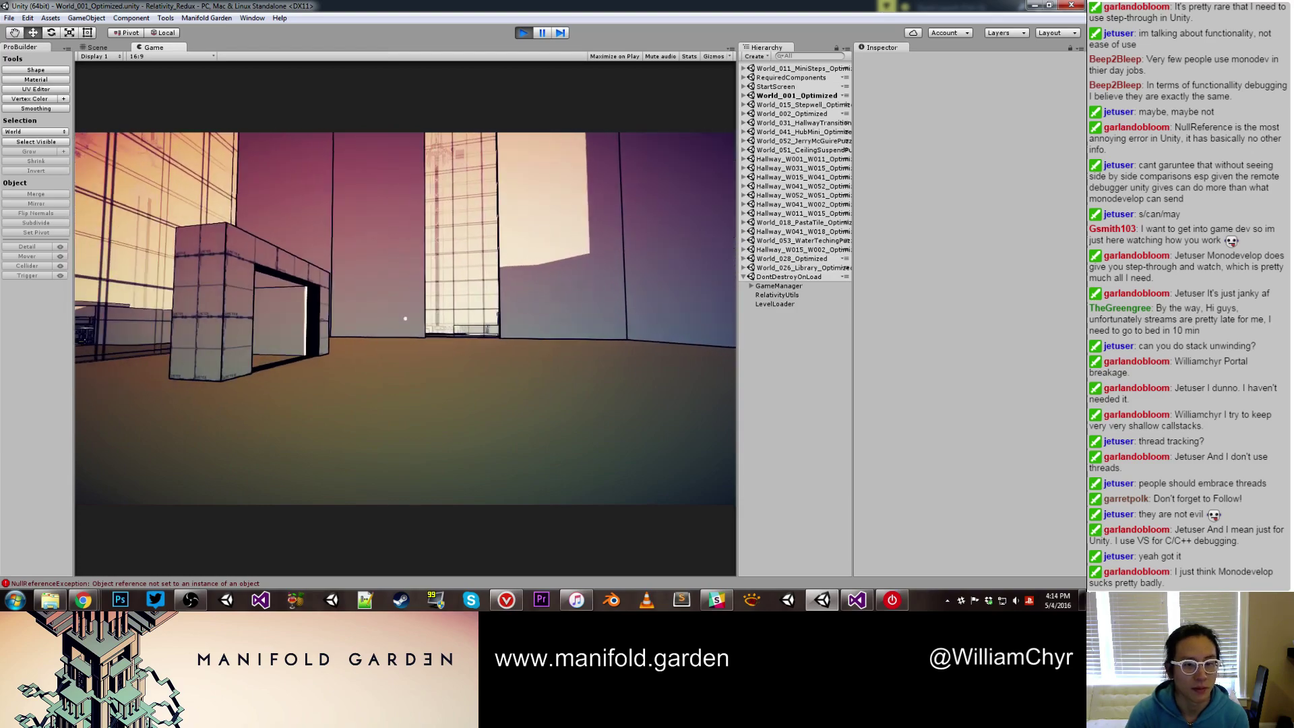
key("w")
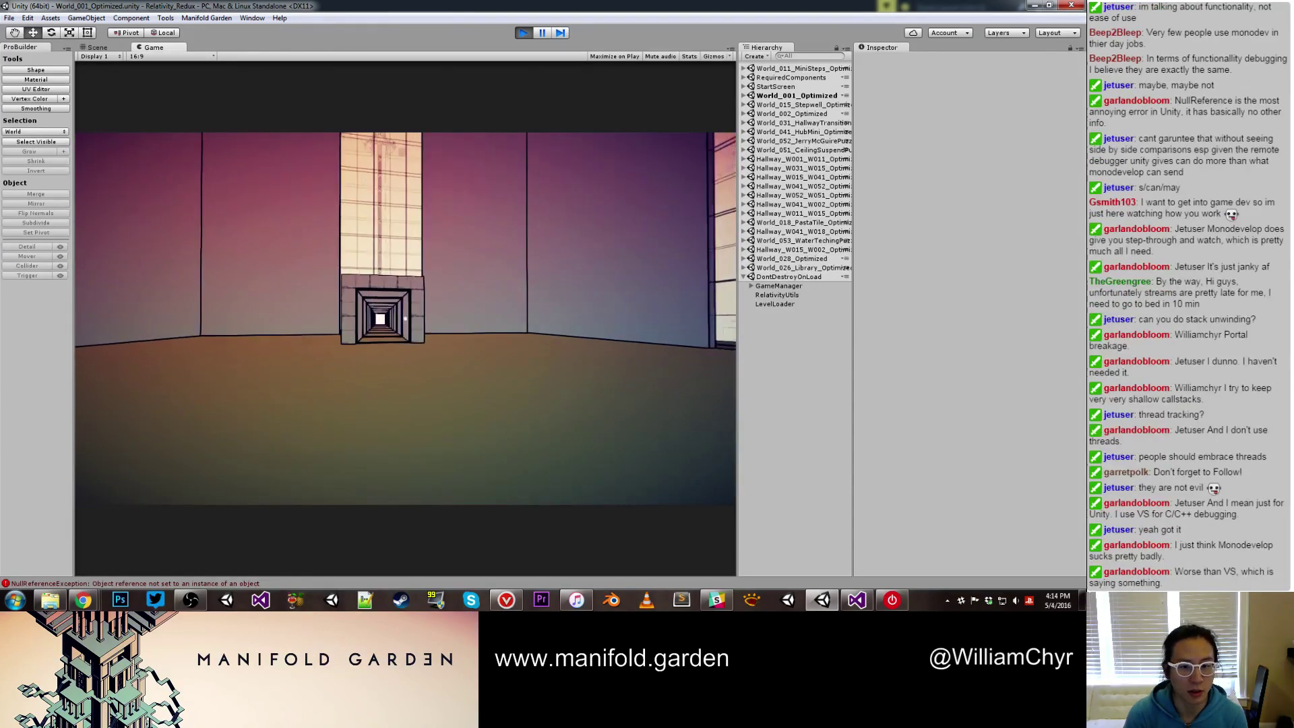
key("d")
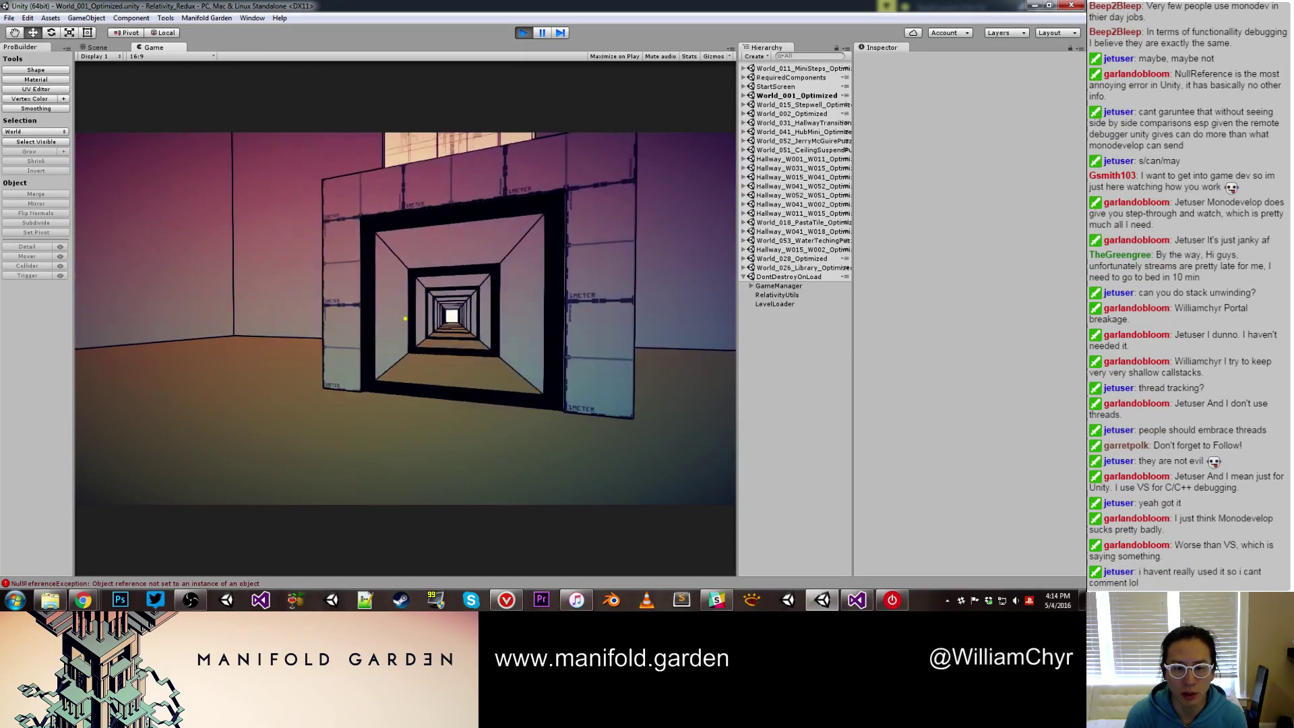
Walk back through Hallway_W001_W011 into World_011_MiniSteps and on toward the yellow block tree
key("w")
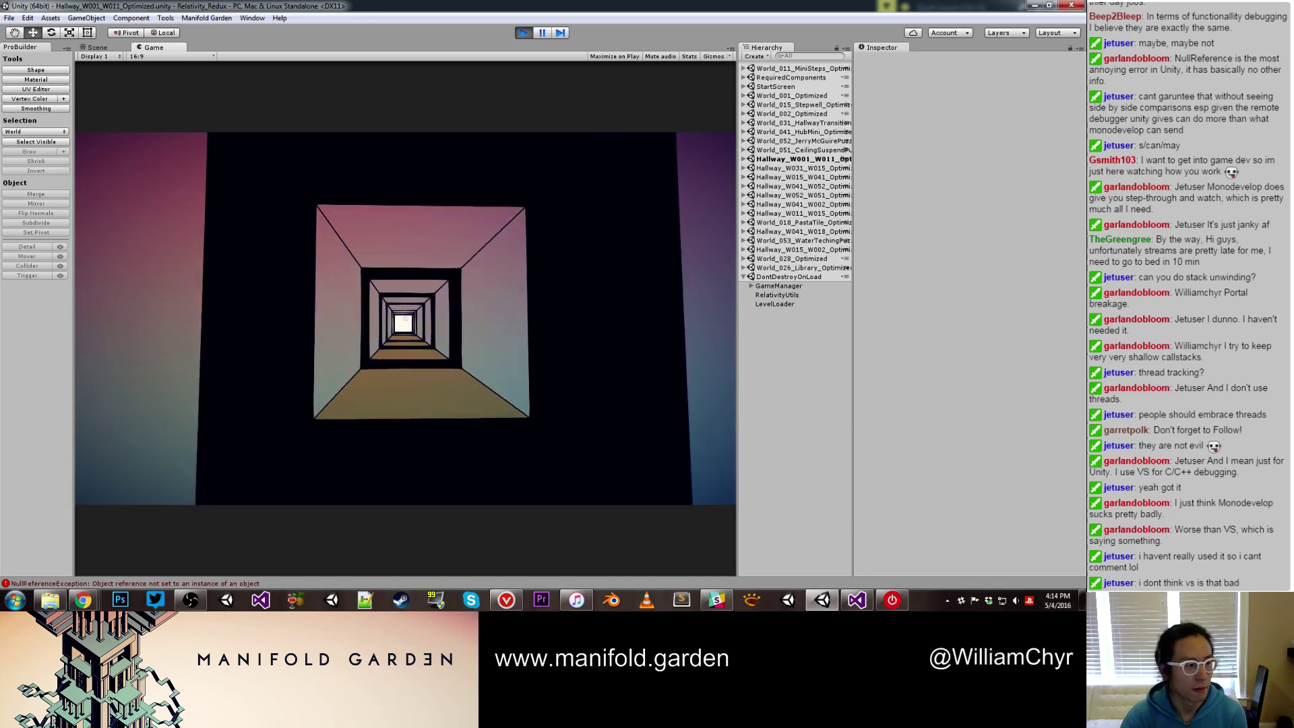
key("w")
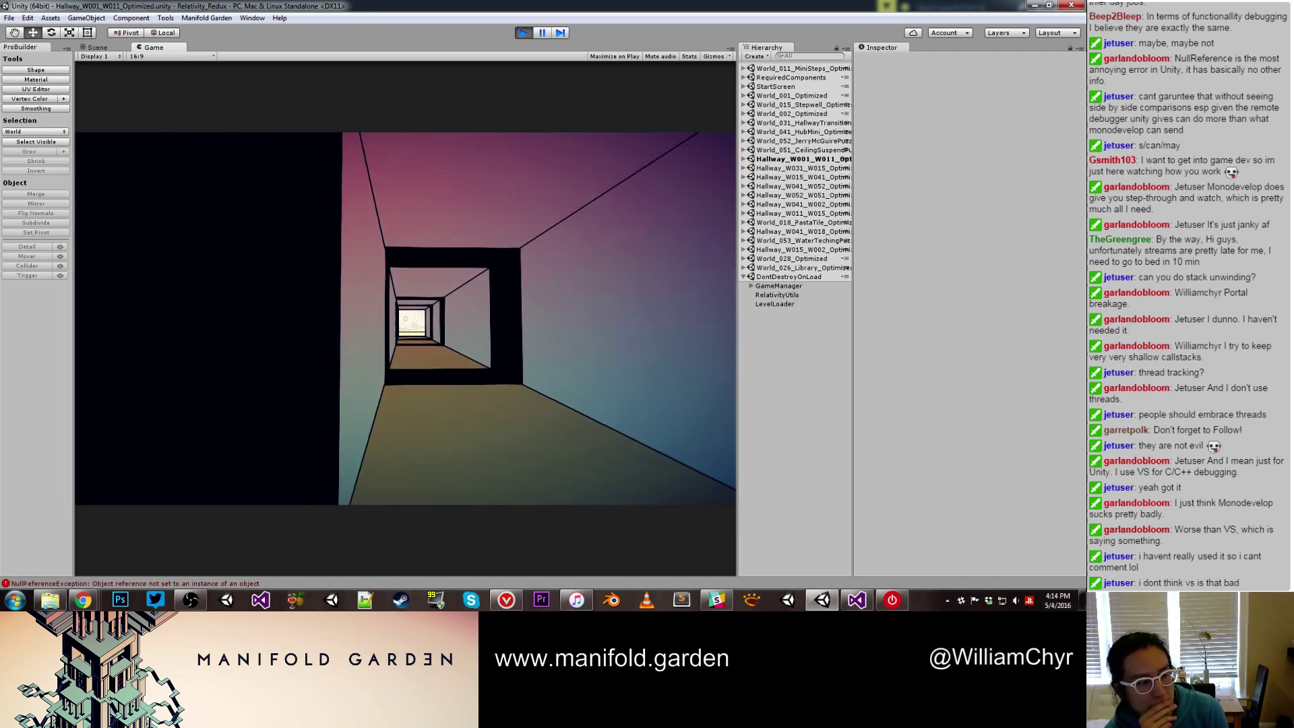
key("w")
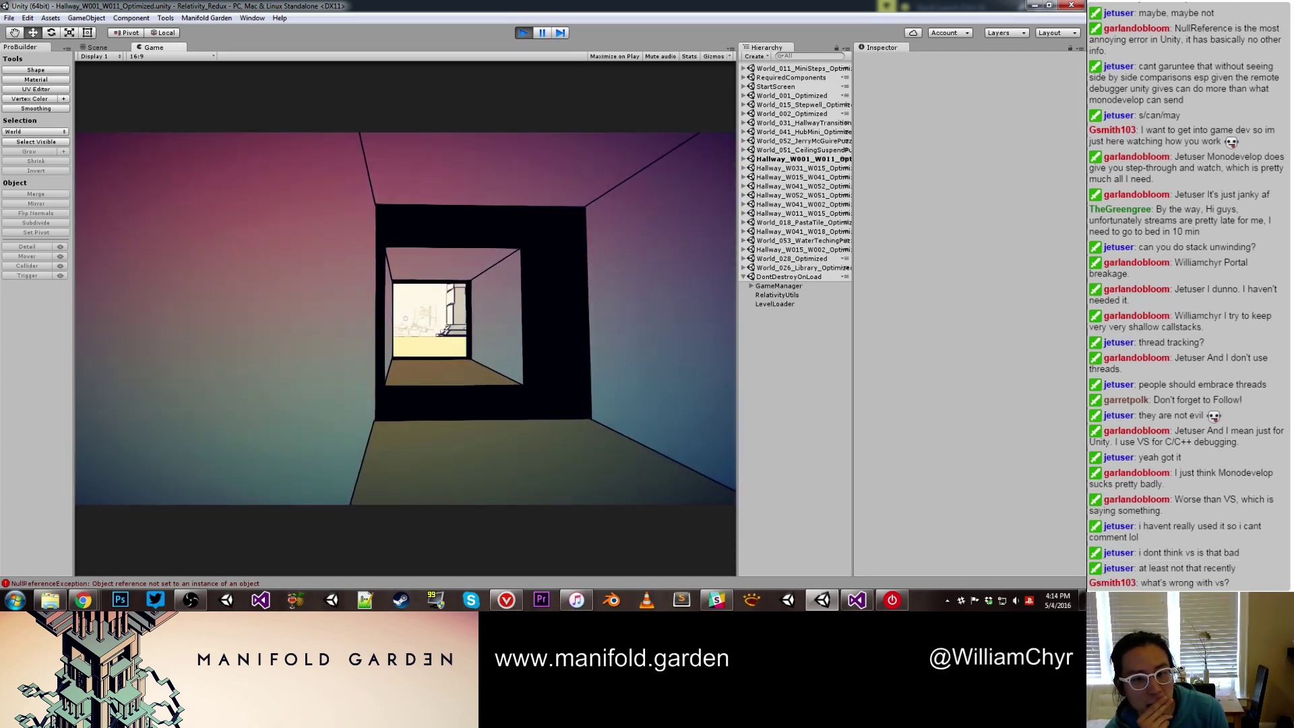
key("w")
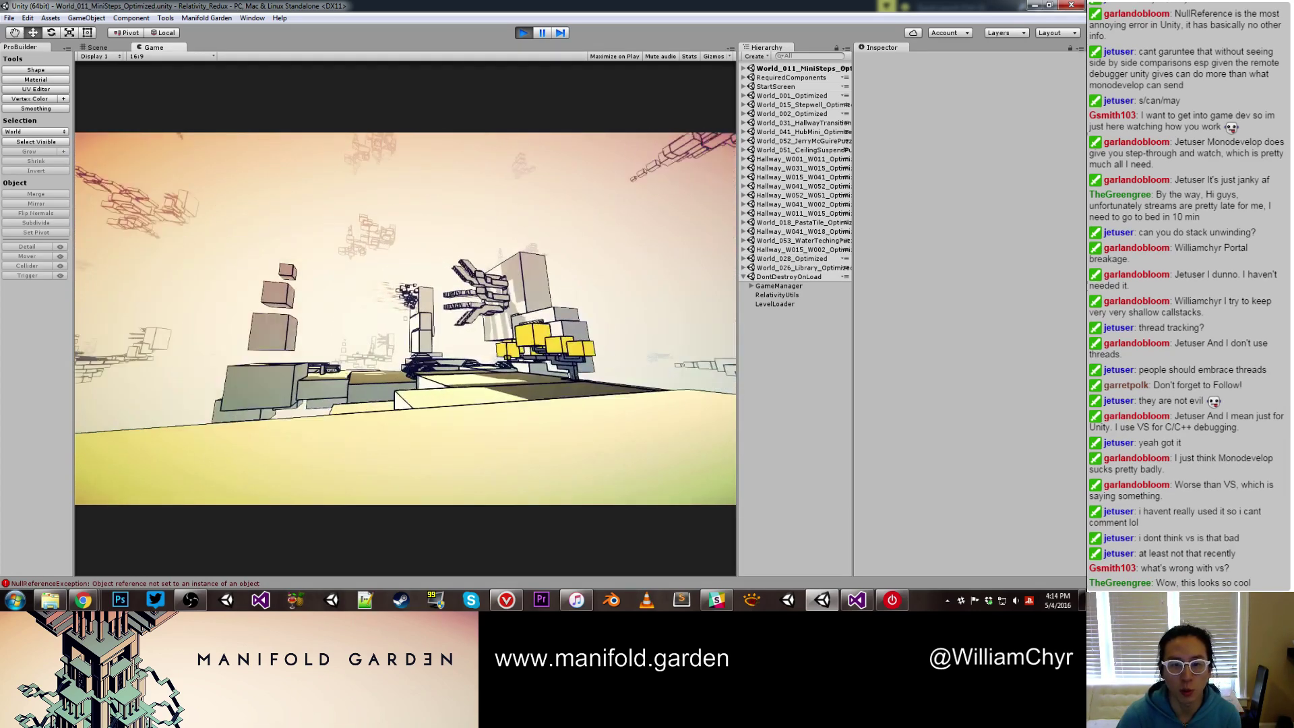
key("w")
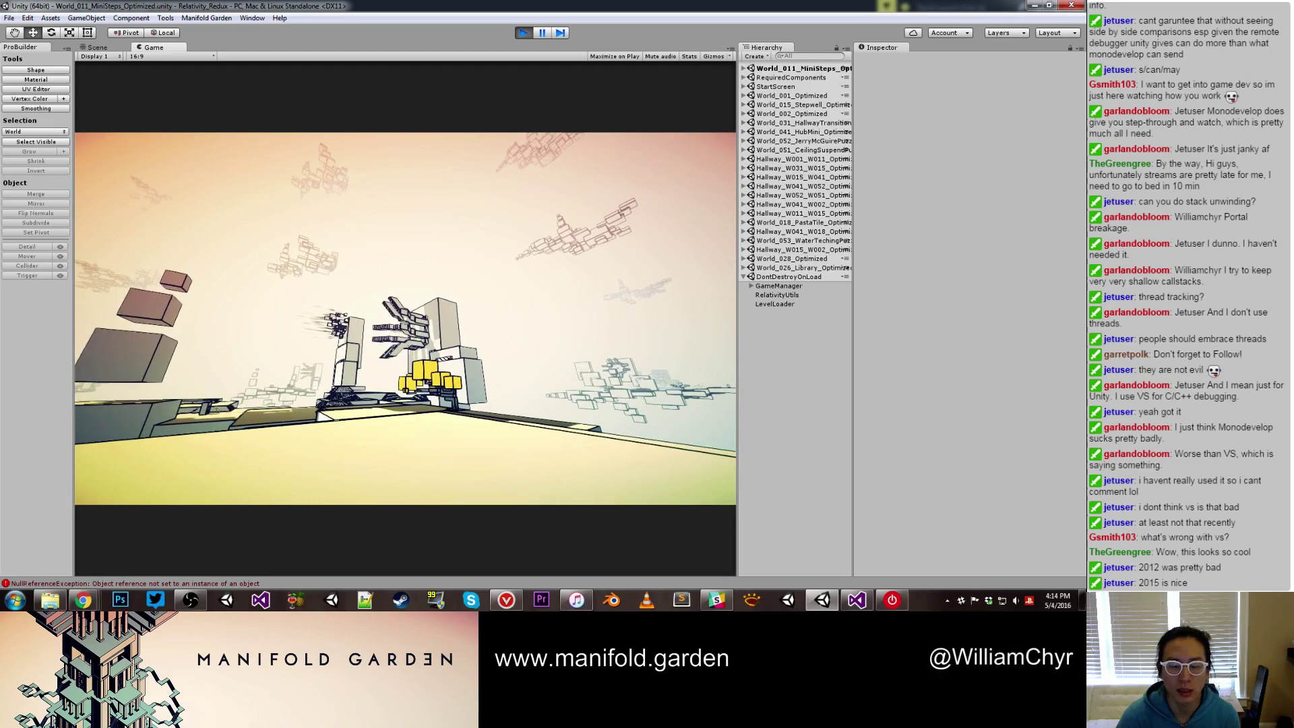
key("w")
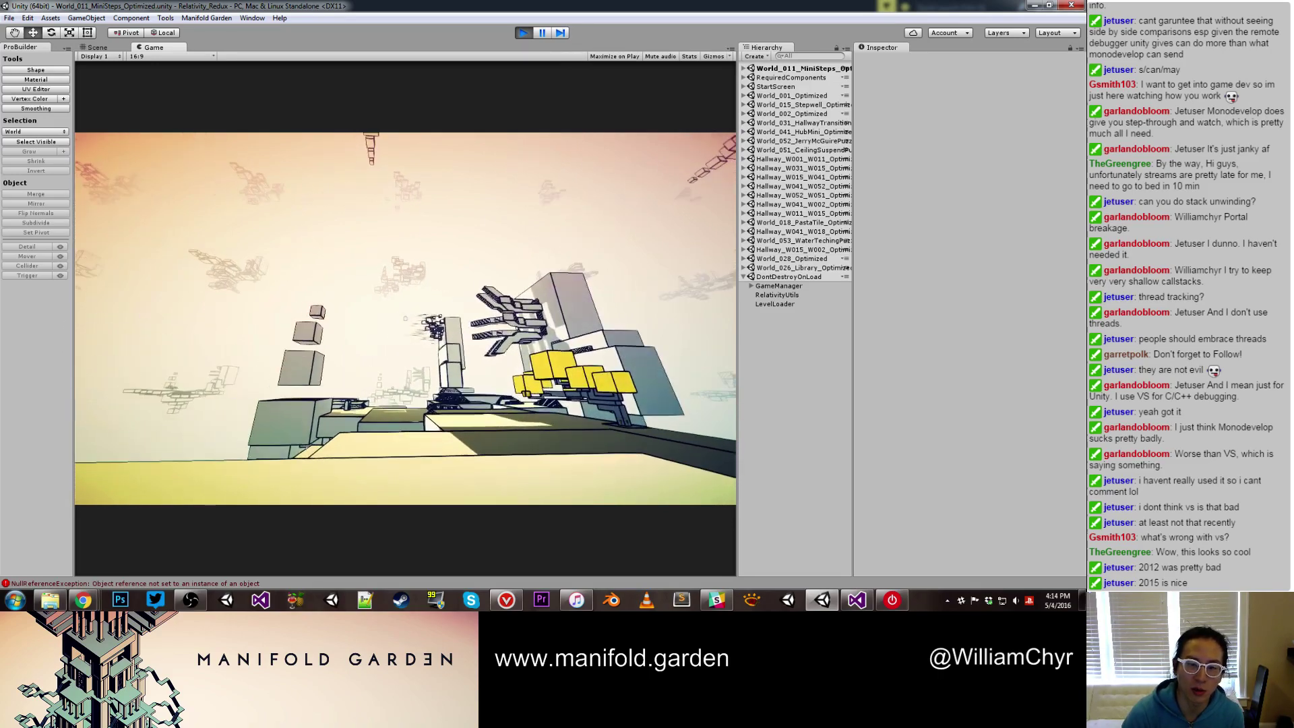
Walk to the yellow block tree and pick up the orange cube hanging from it
key("w")
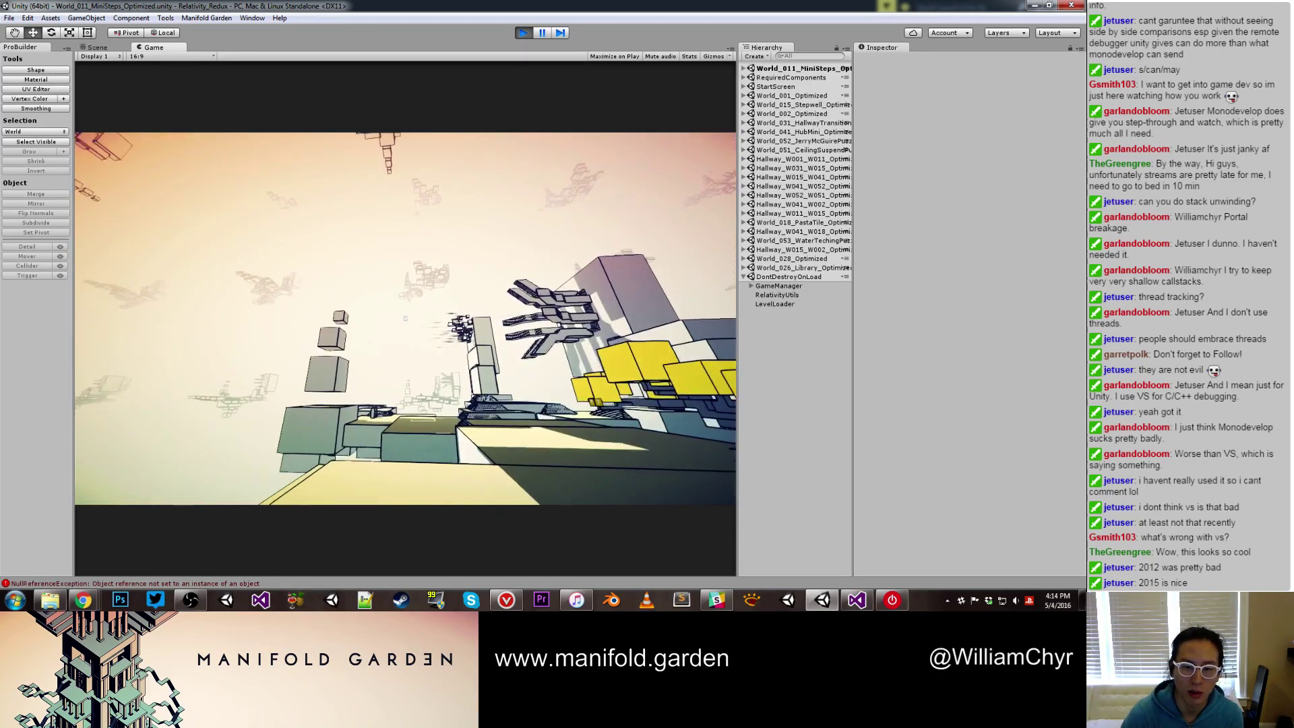
key("w")
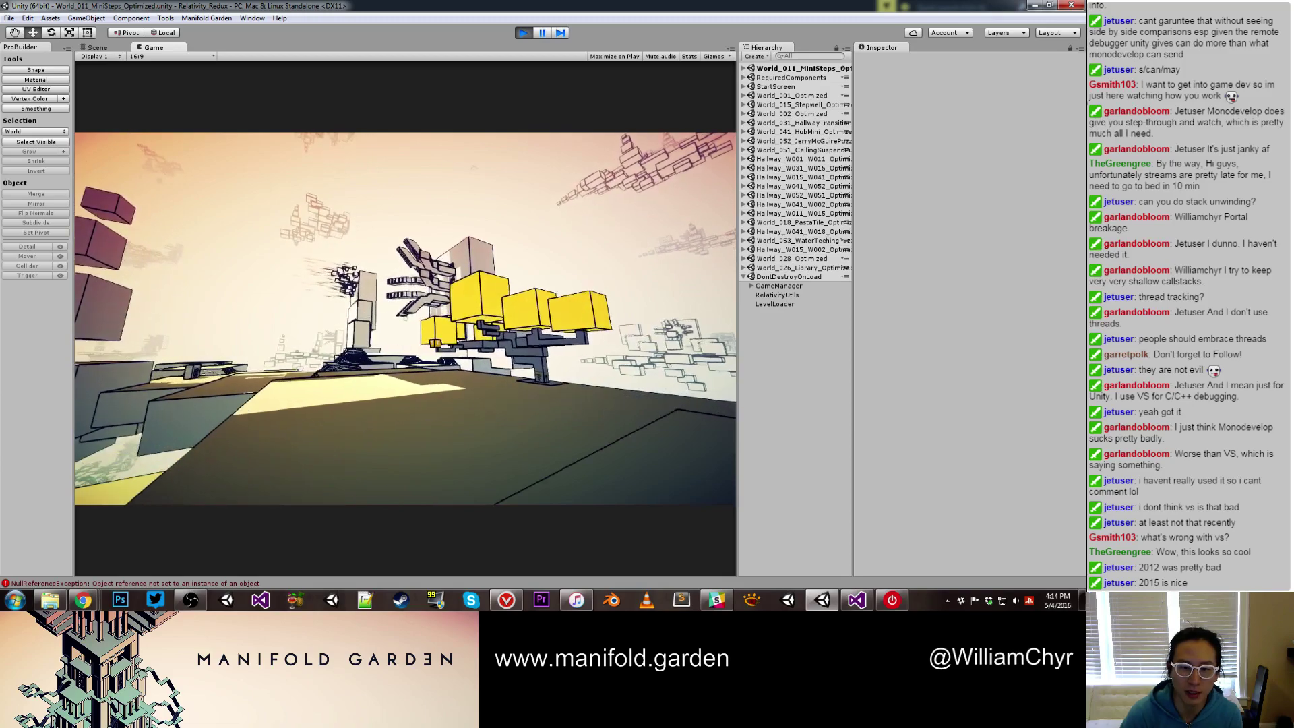
key("w")
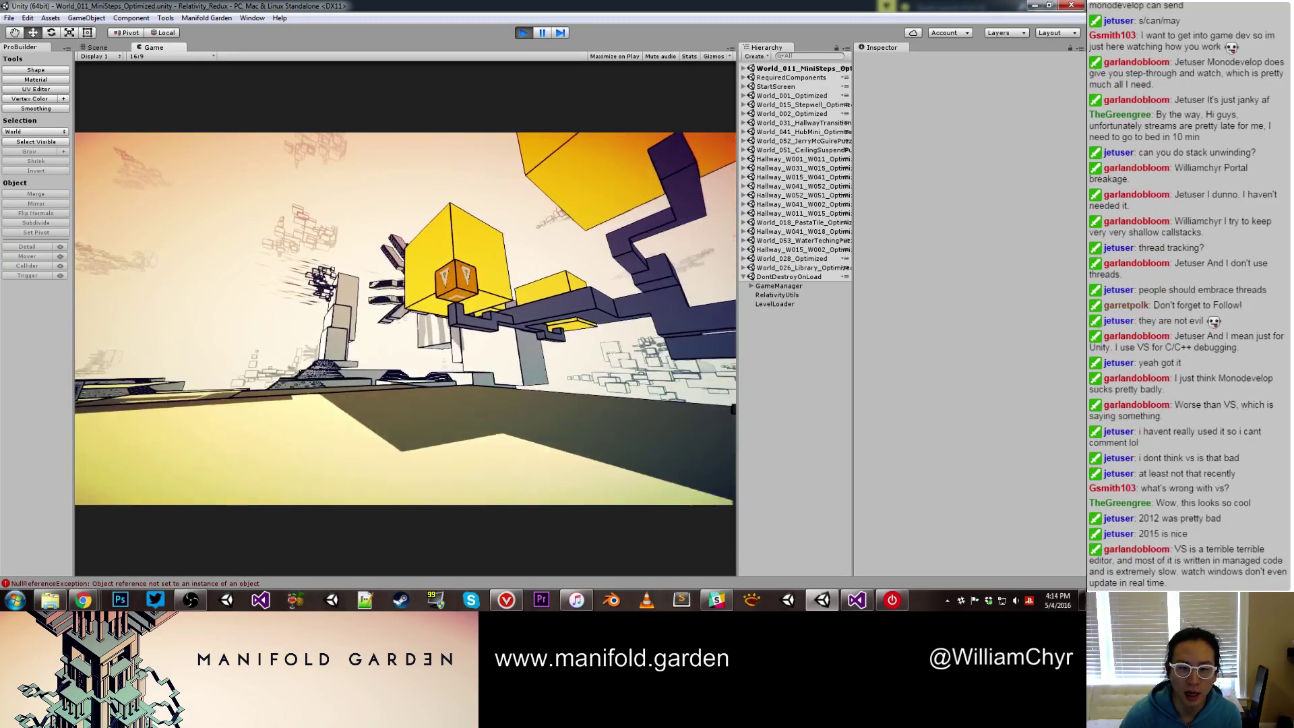
left_click(405, 318)
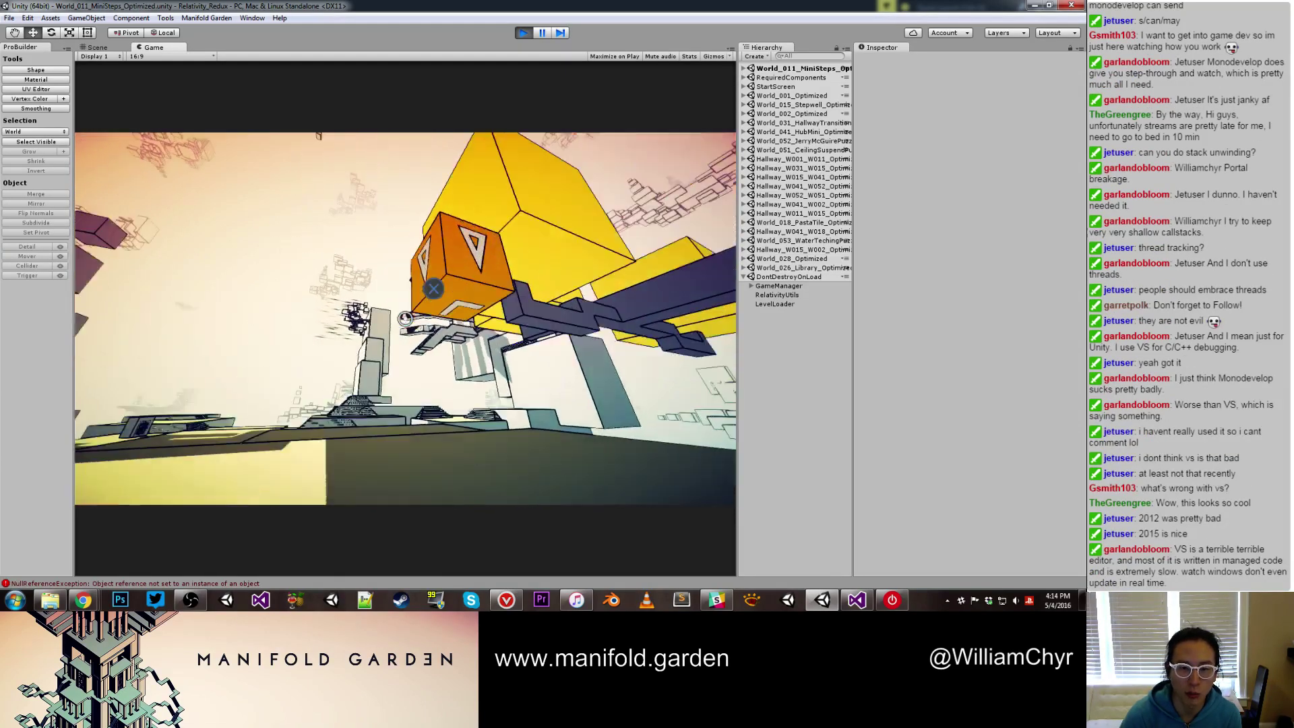
Carry the cube past the steps toward the yellow line on the ground and put it down
key("w")
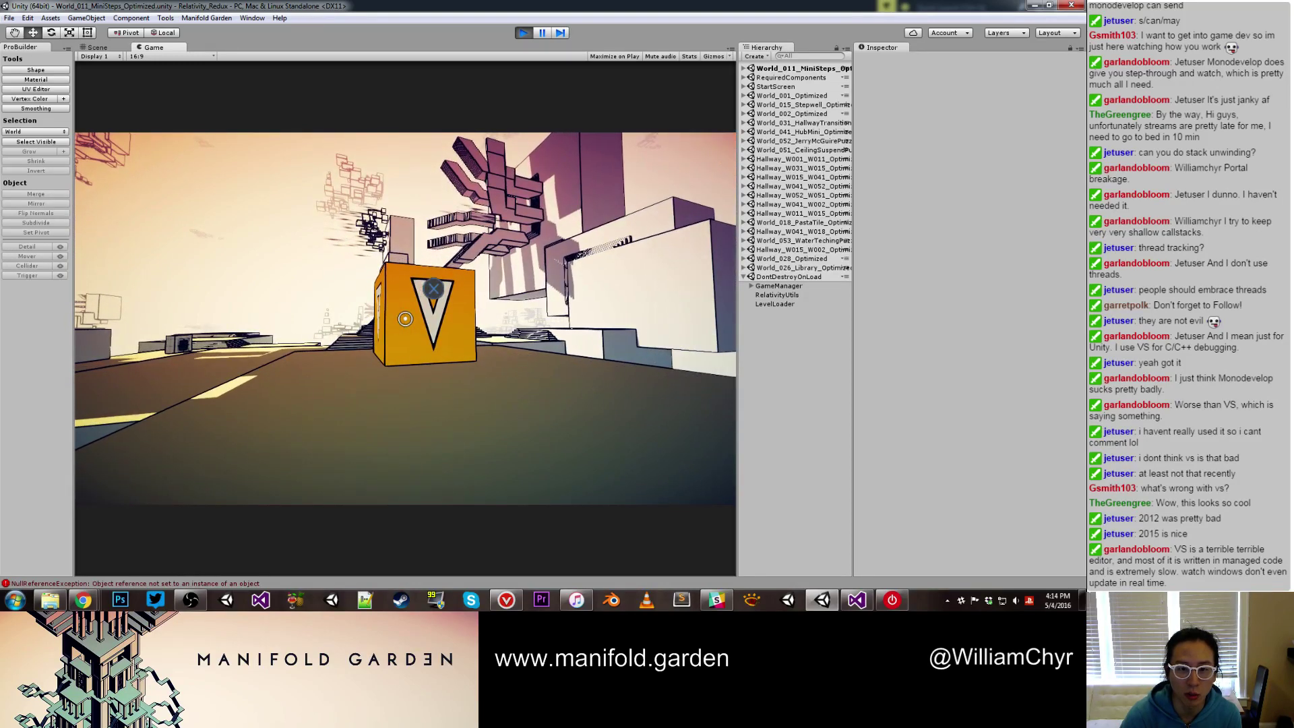
key("d")
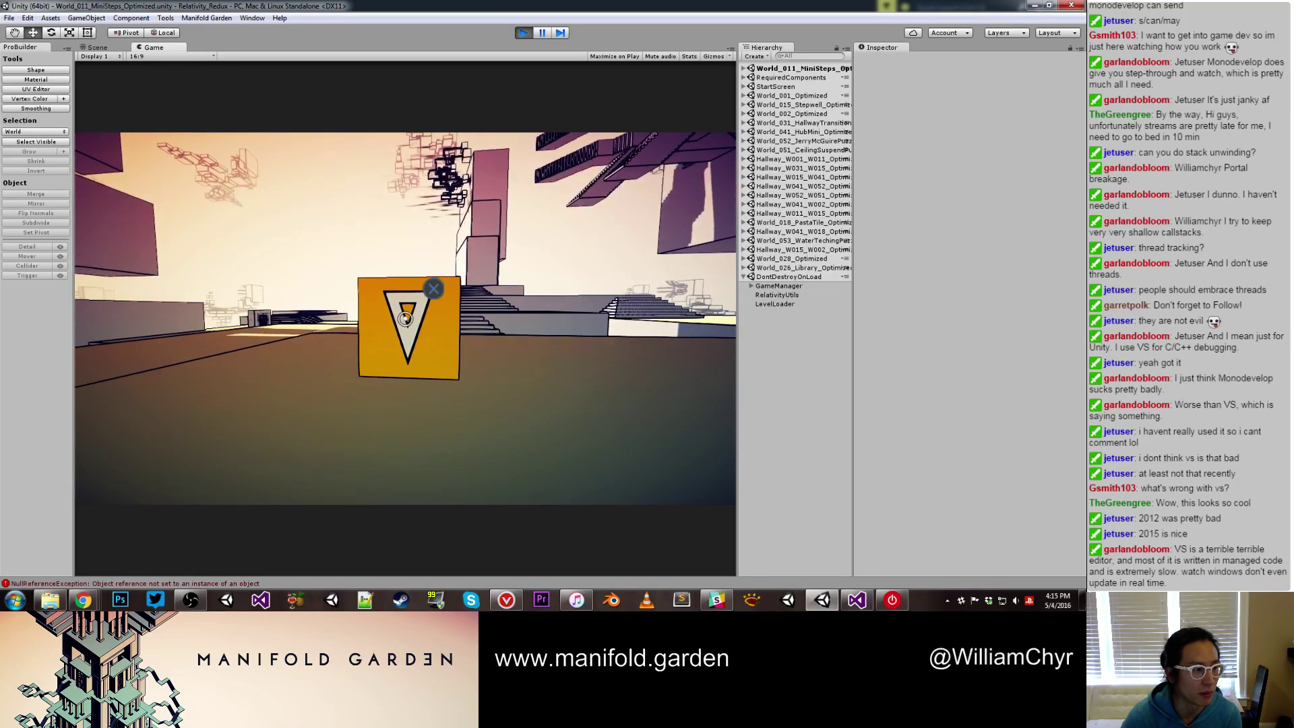
left_click(405, 318)
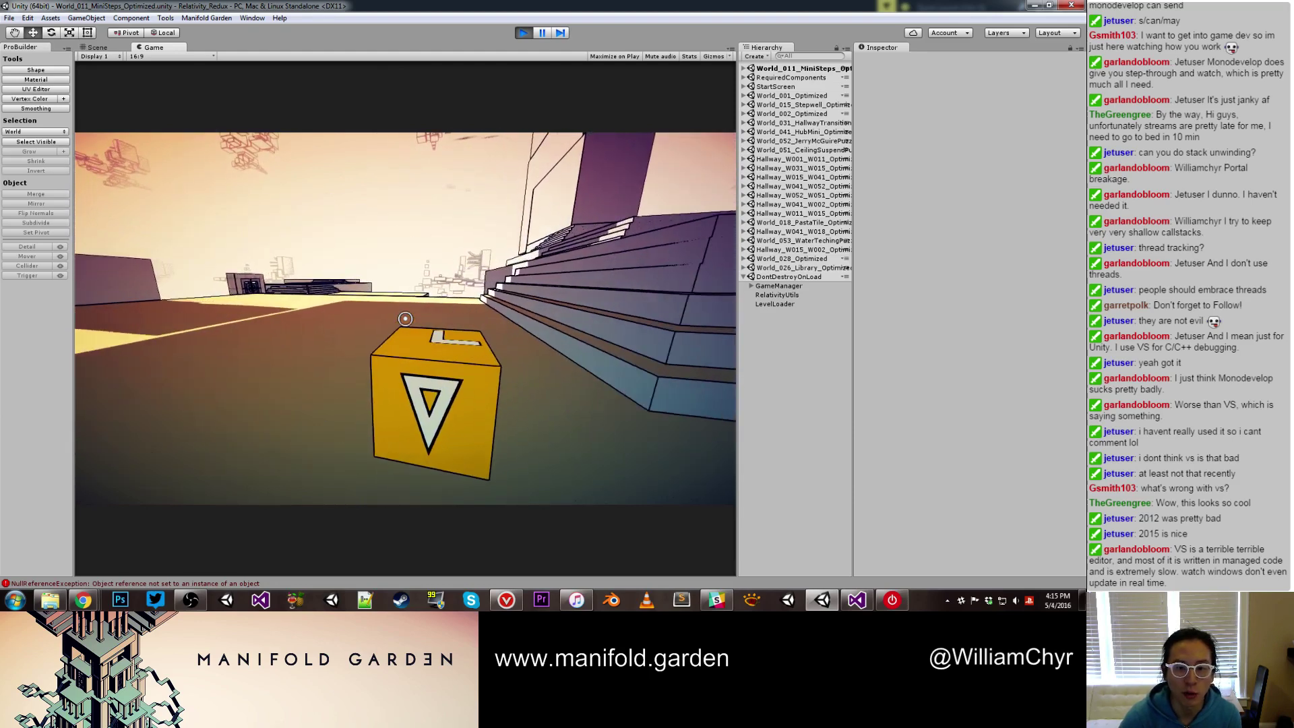
key("w")
key("w")
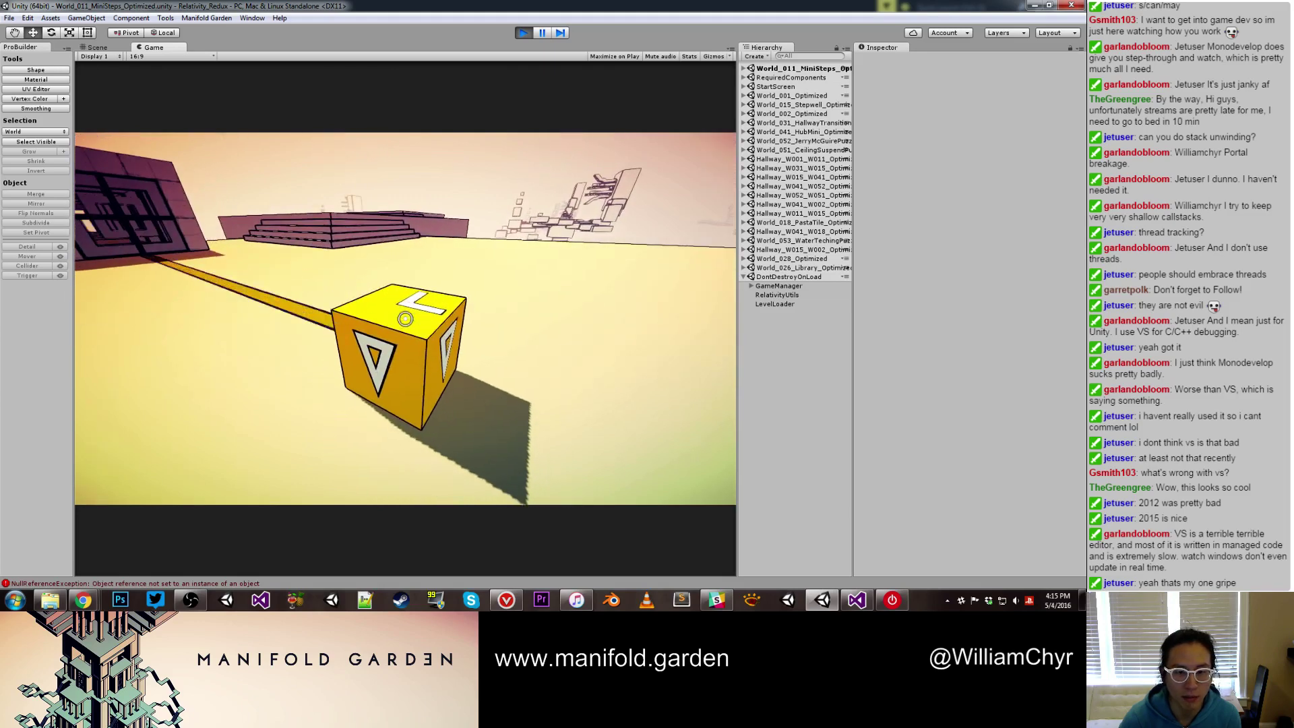
key("w")
left_click(405, 318)
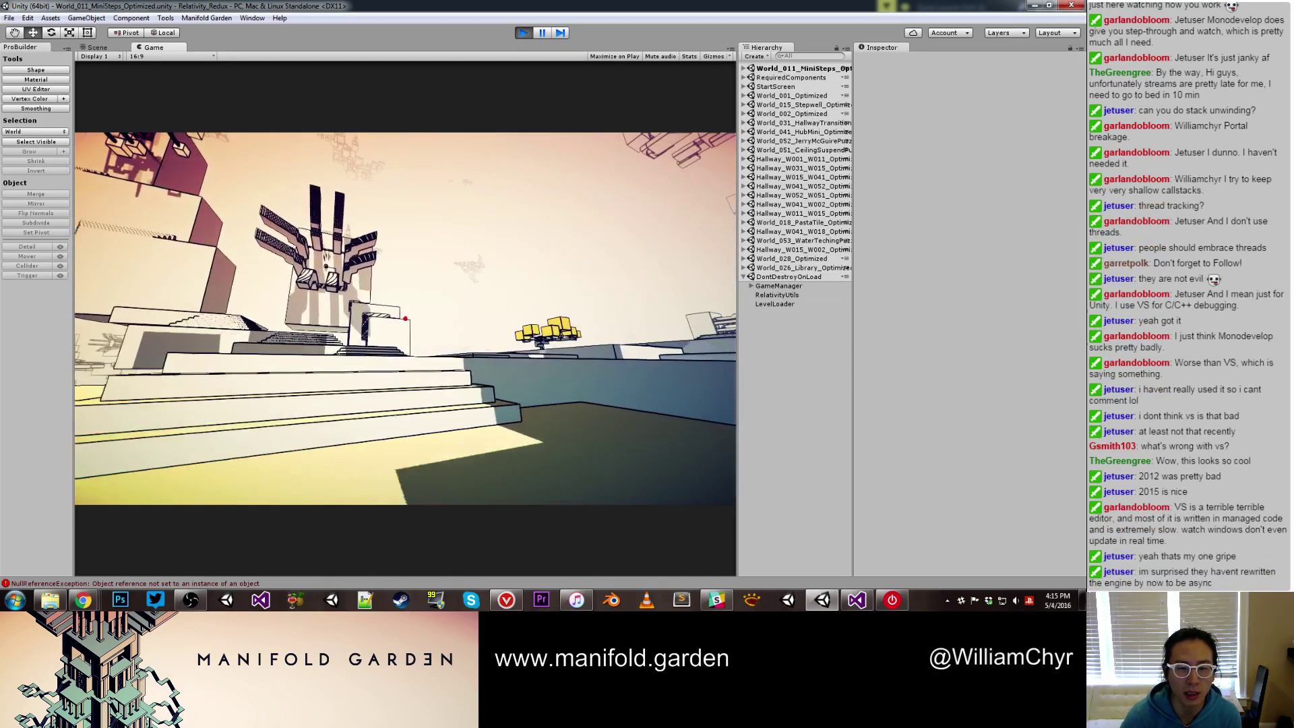
Walk past the wide steps to the stair tower and switch gravity onto its wall
key("w")
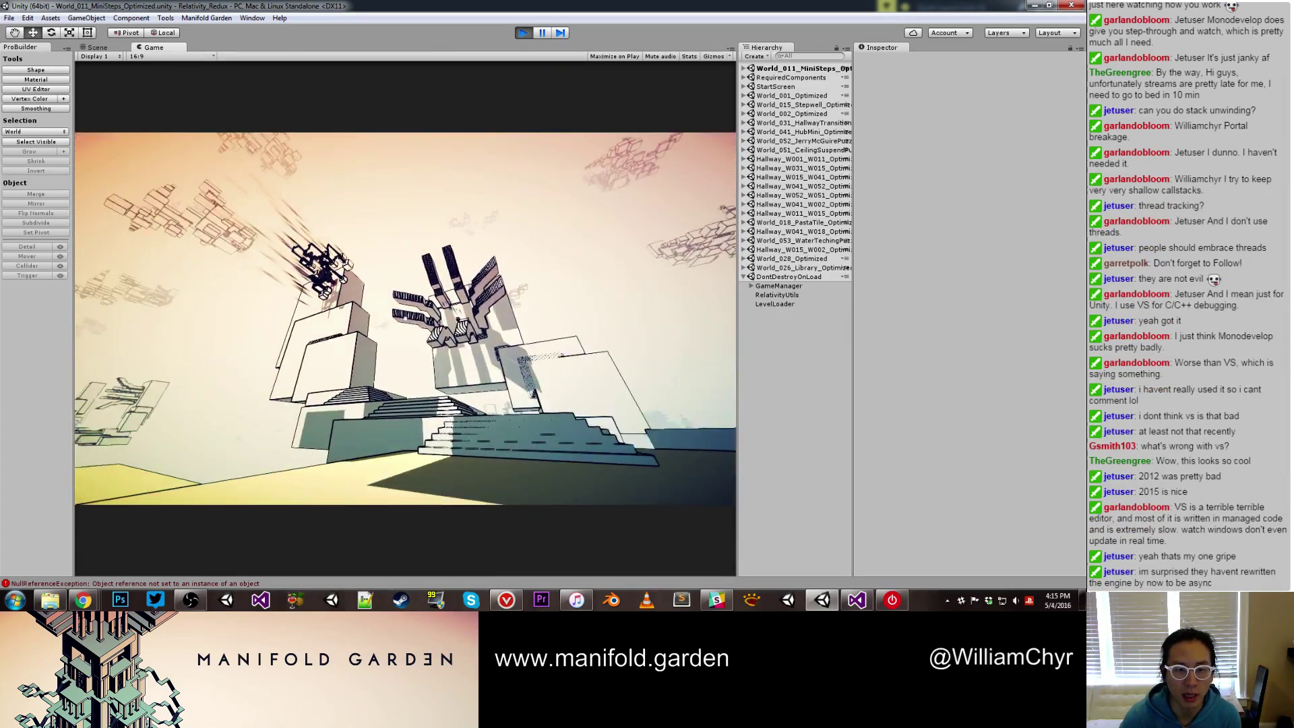
key("w")
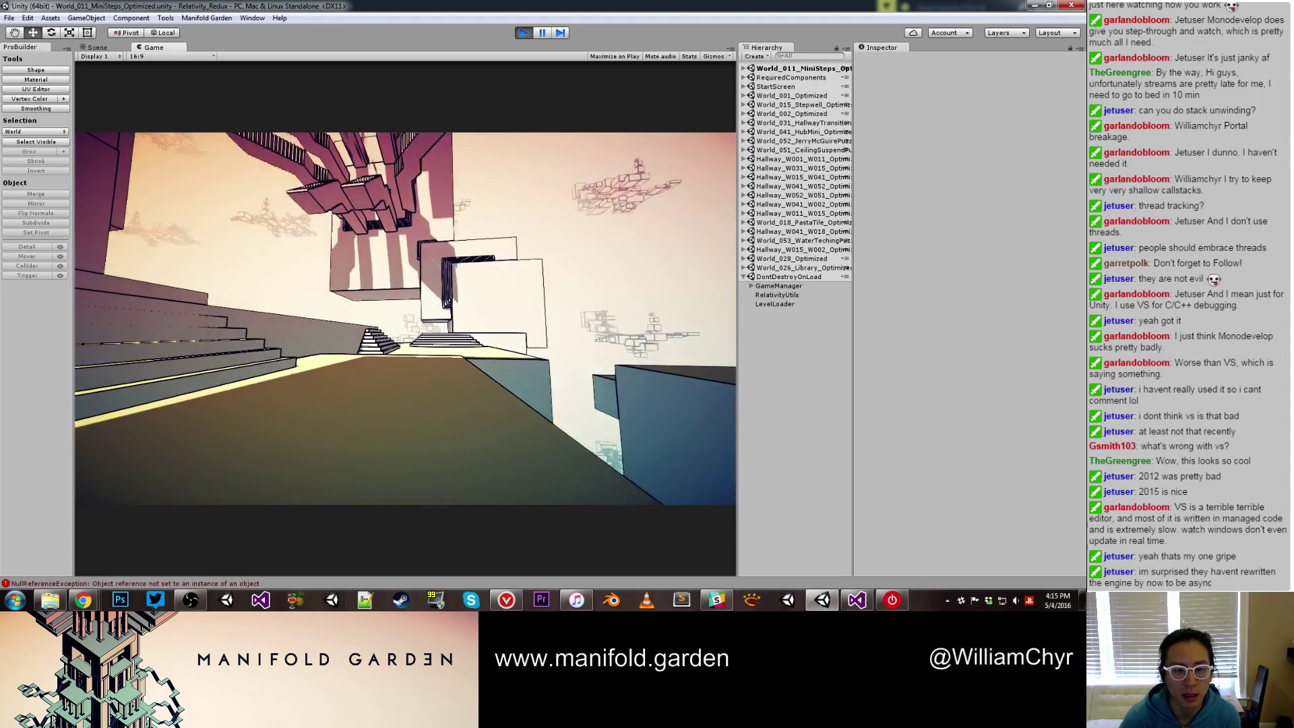
key("w")
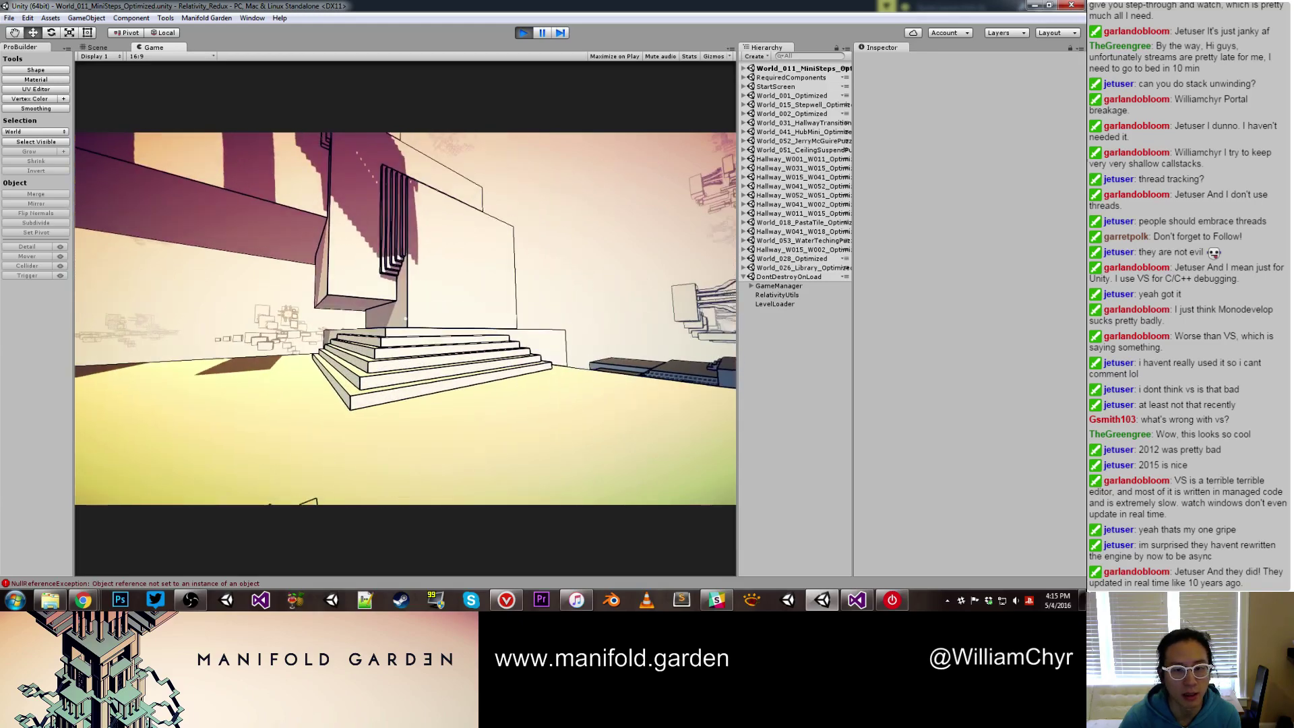
key("w")
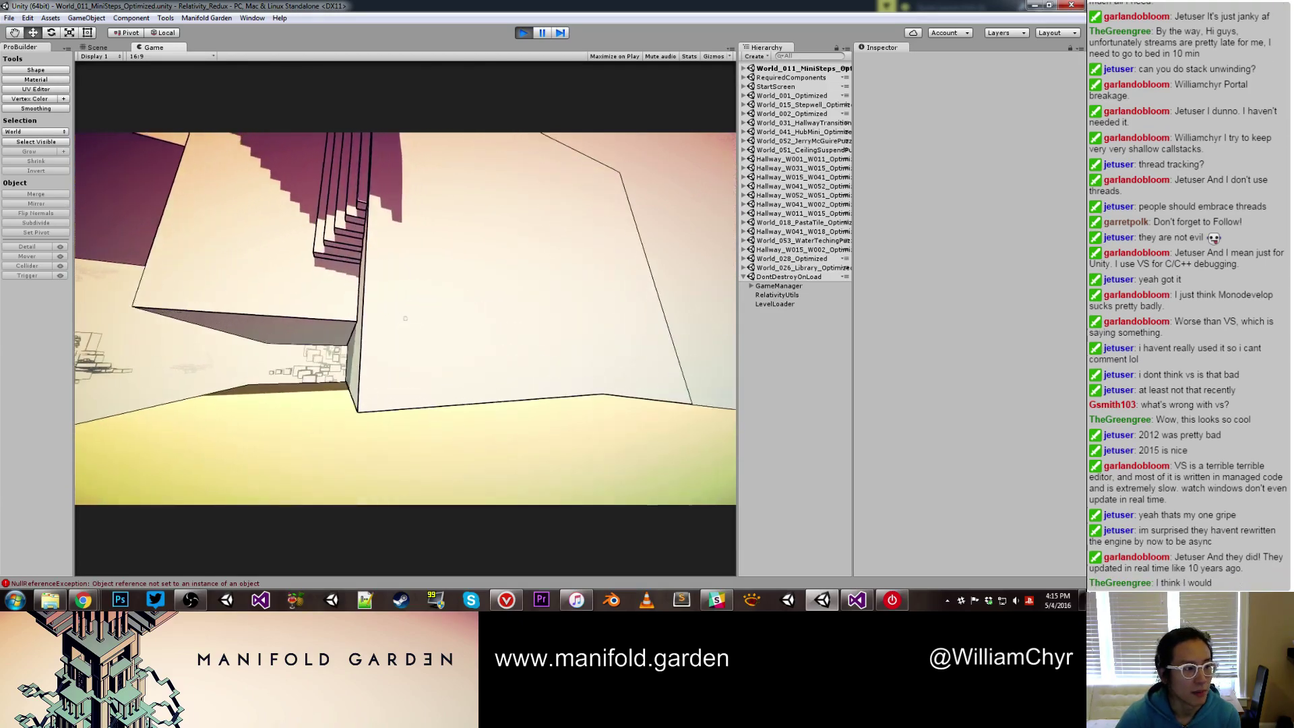
key("space")
Walk between the pillars, continue onto the yellow surface, and look over the stepped platforms beyond
key("w")
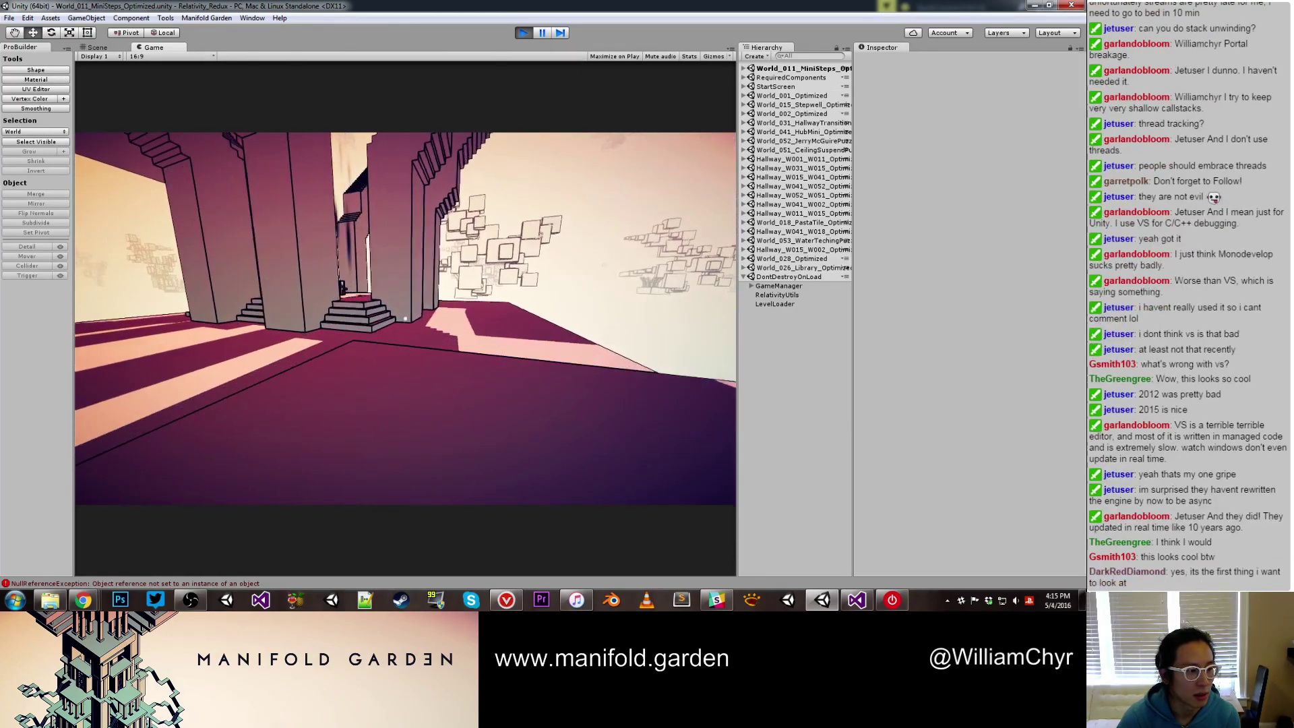
key("w")
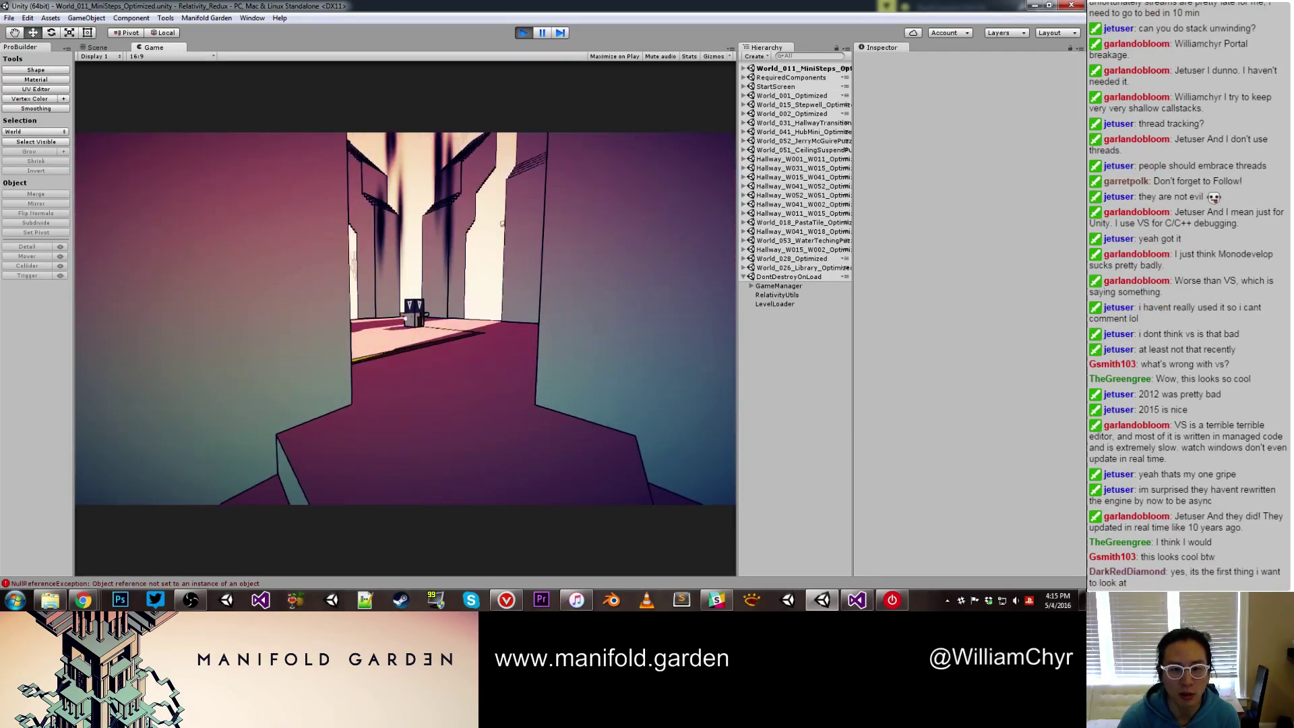
key("w")
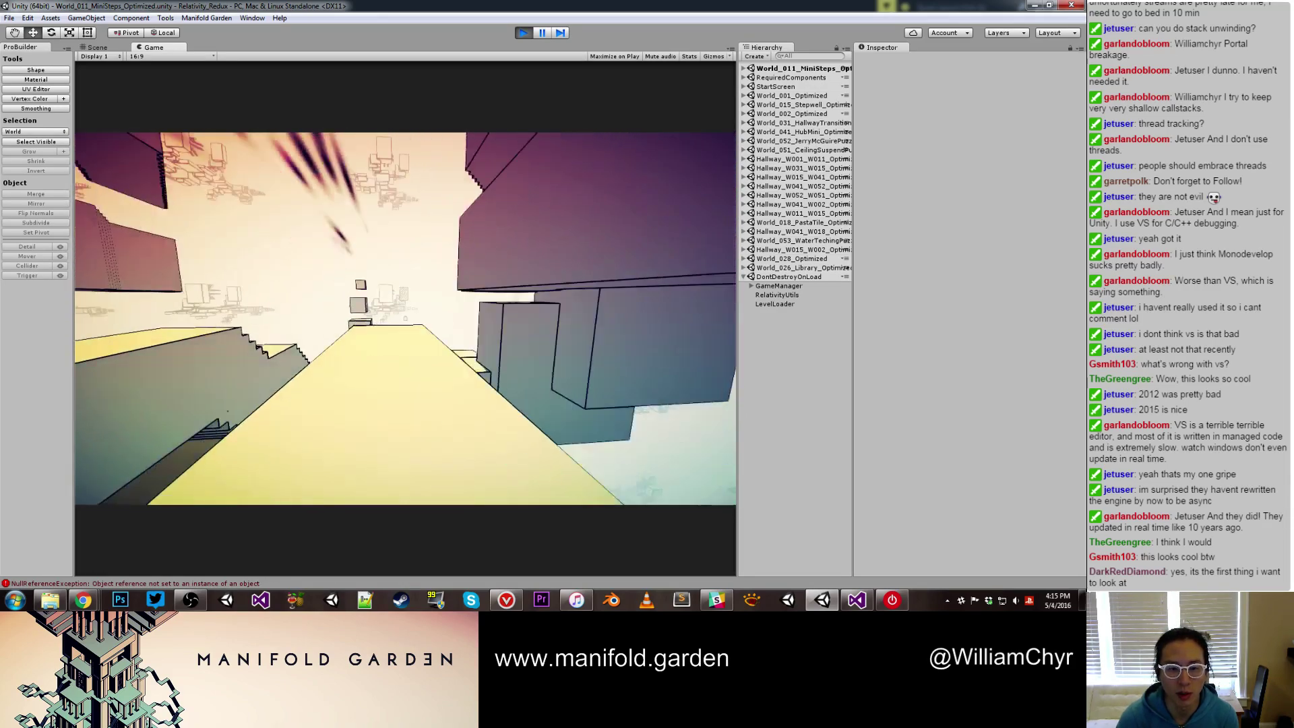
key("w")
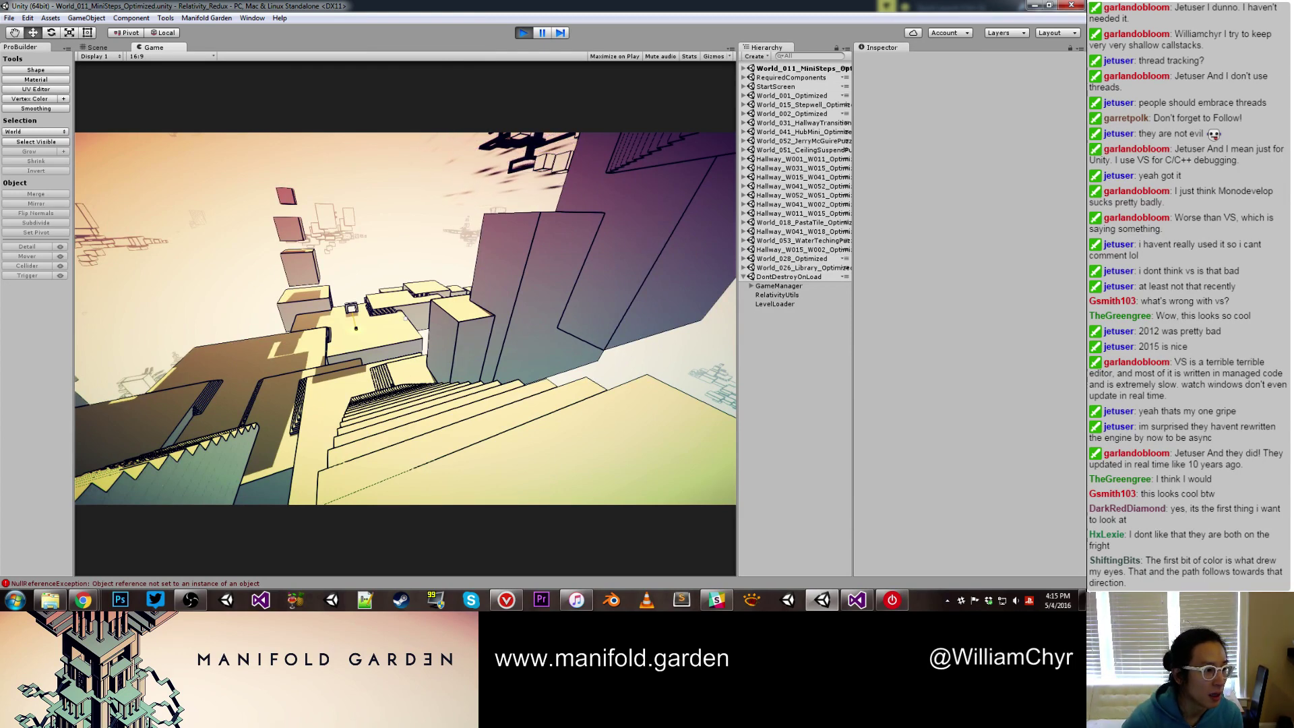
key("w")
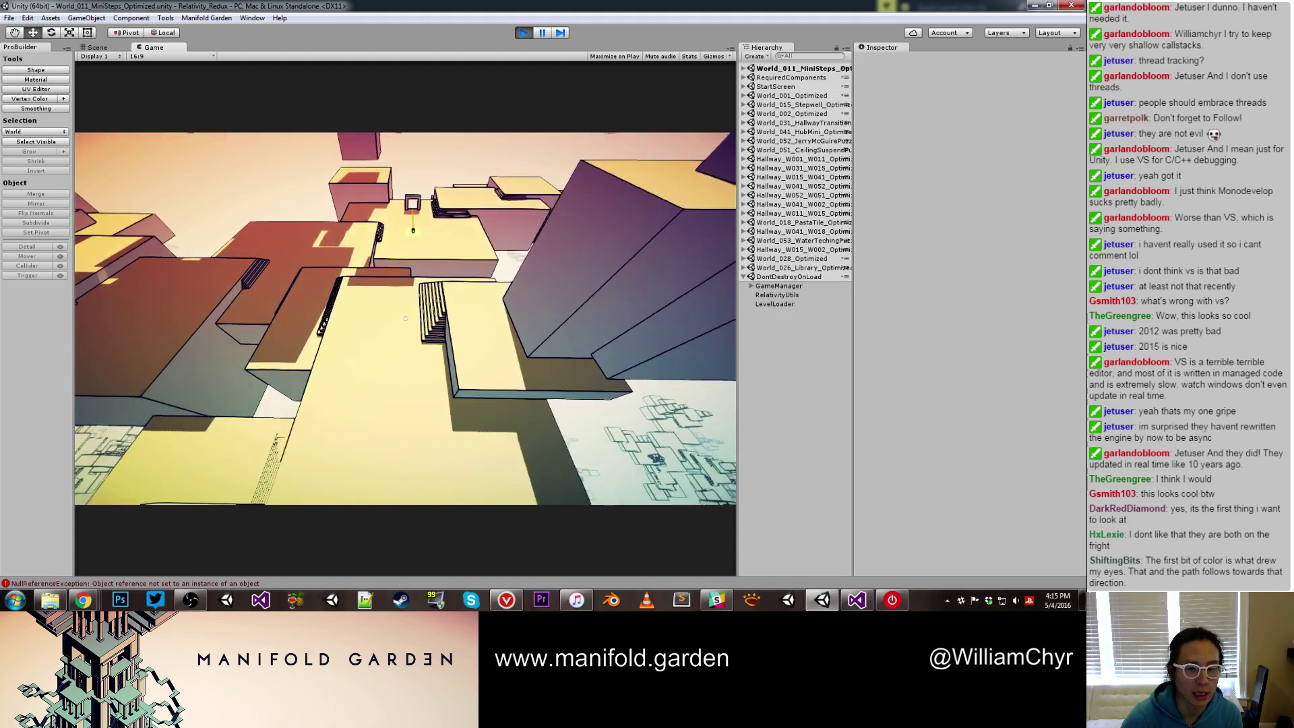
Carry a yellow cube from the tree area to the yellow socket along the walkway and place it there
key("w")
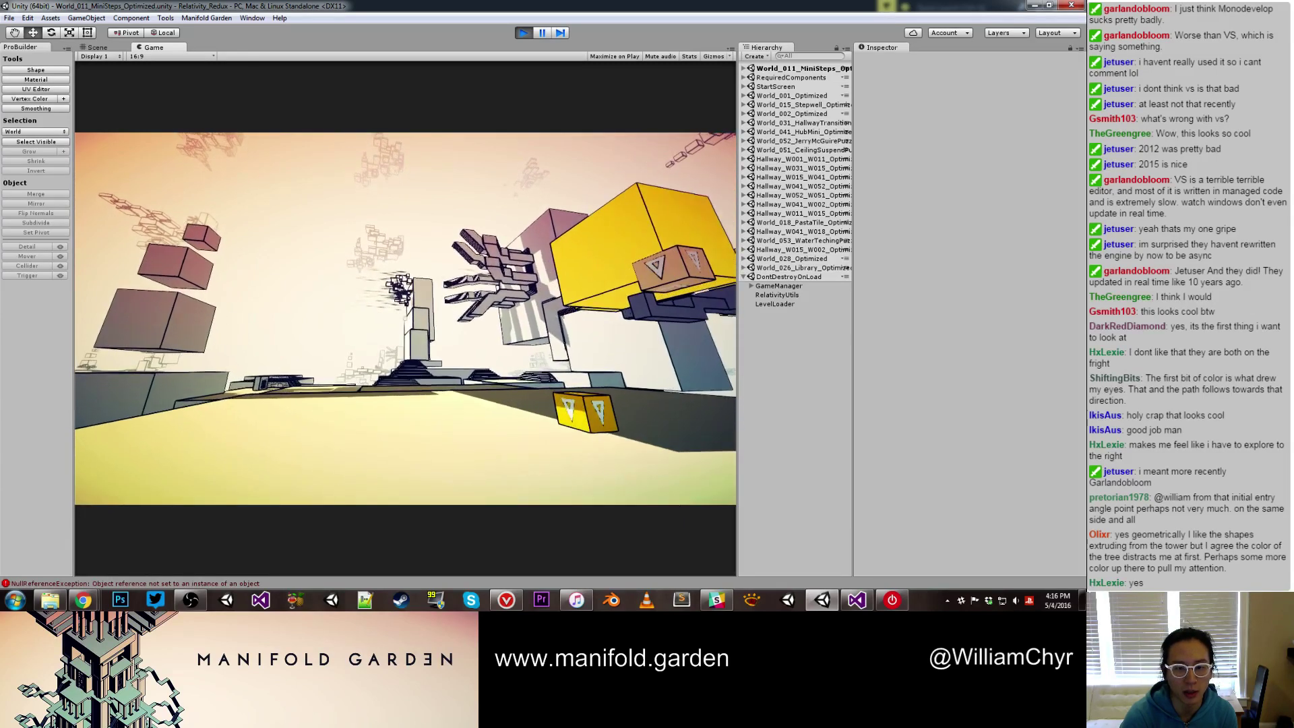
key("w")
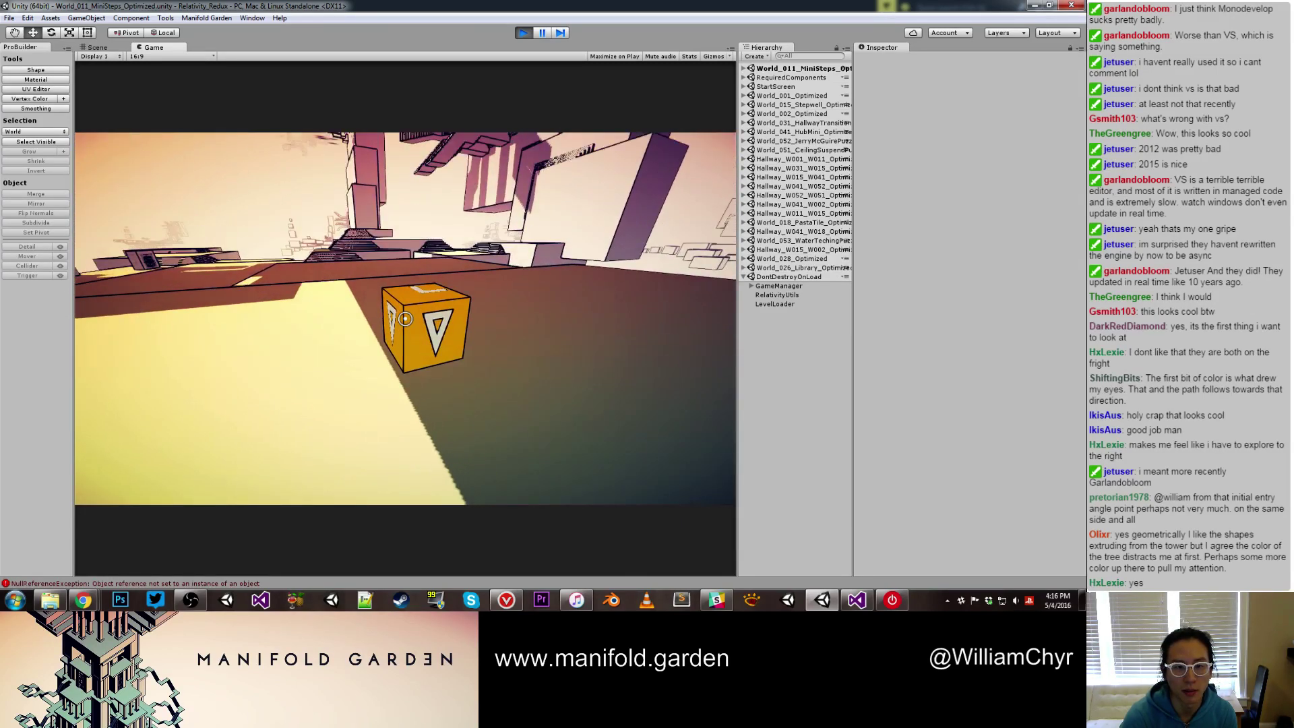
key("w")
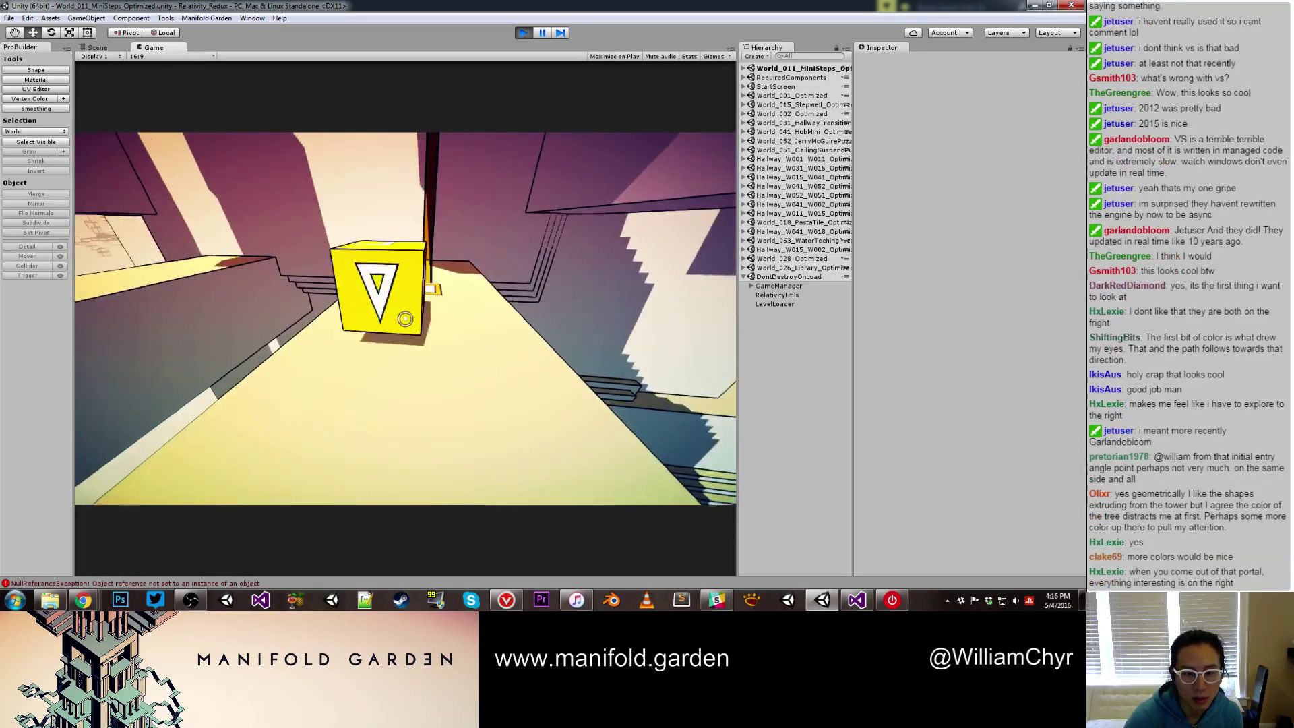
left_click(405, 319)
Switch gravity and walk up to the red cube on its pedestal, stop the run, and return to the World_011_MiniSteps scene
key("space")
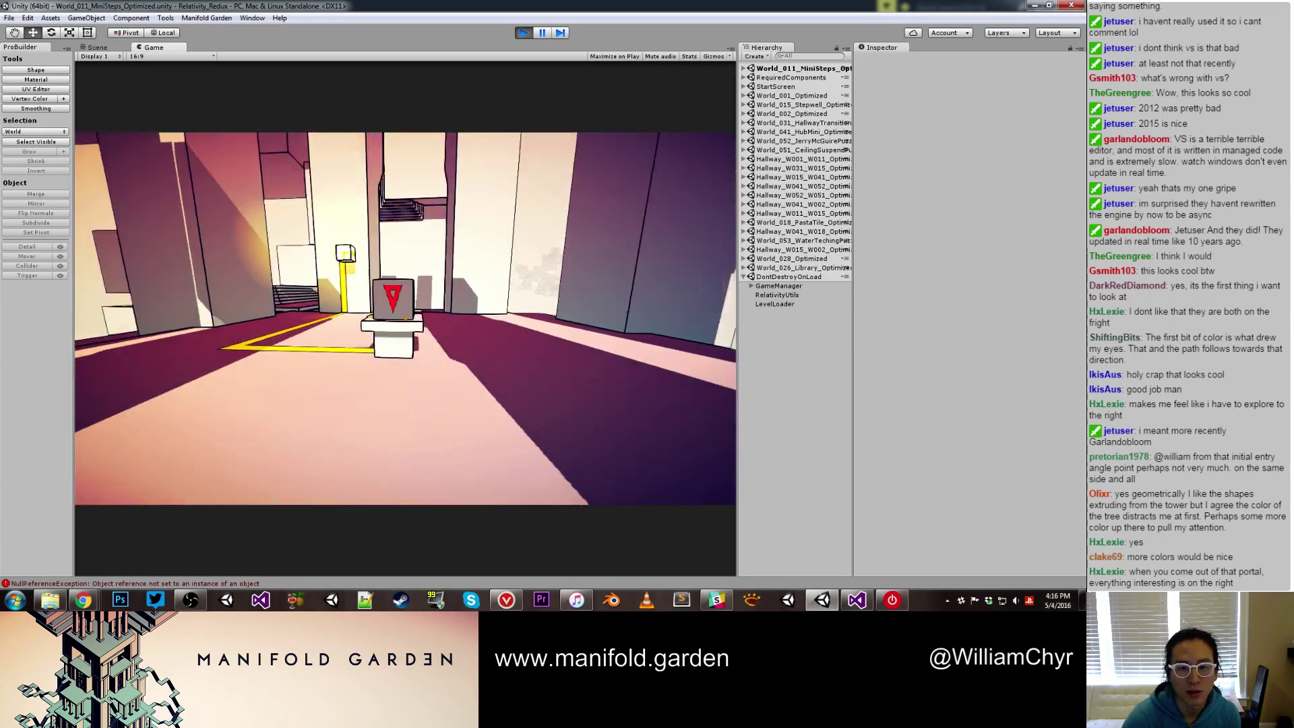
key("w")
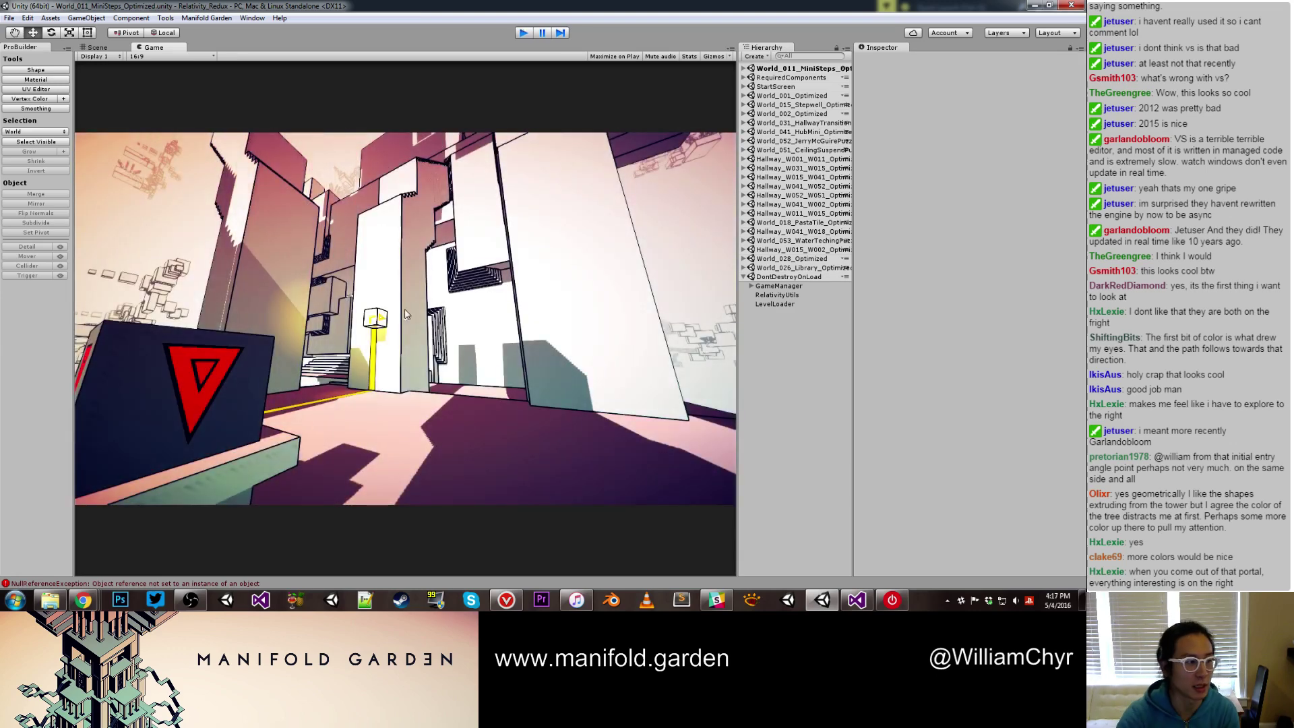
left_click(523, 33)
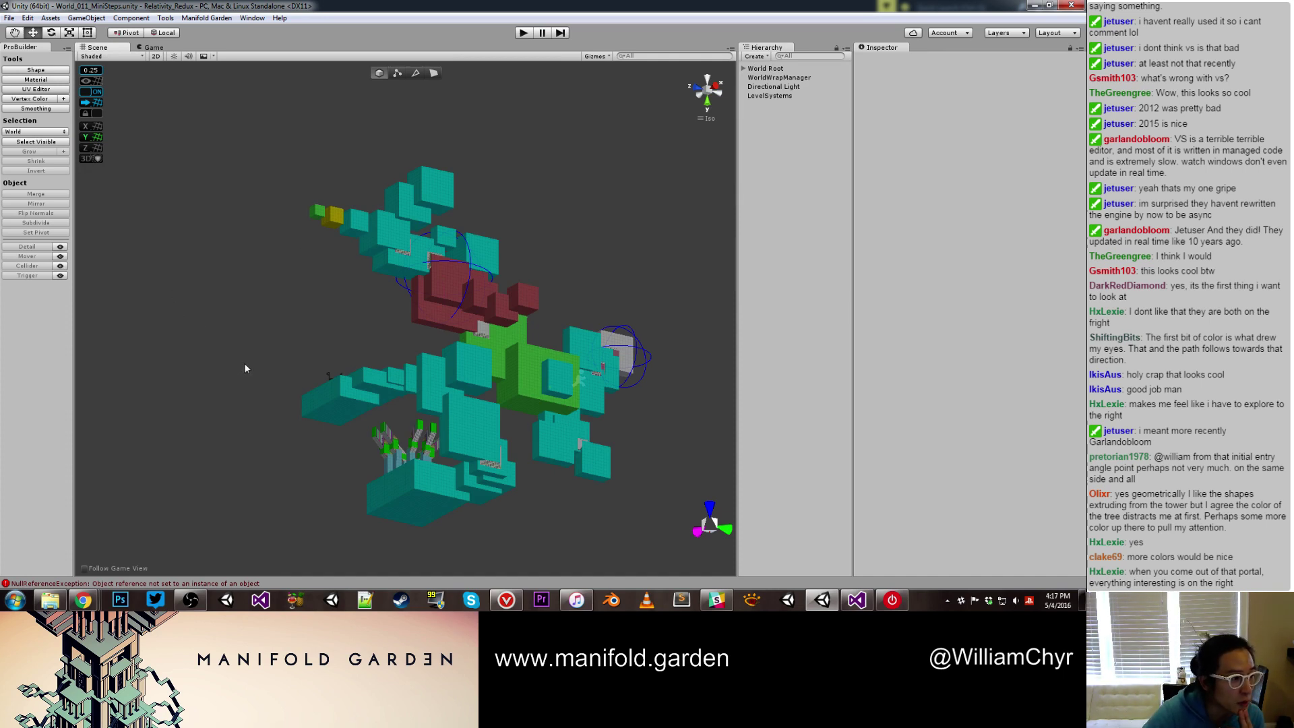
Select the dark red tree on the far end platform and move it off the structure to about Y -52.25, Z 115.75
left_click_drag(274, 278, 294, 332, "alt")
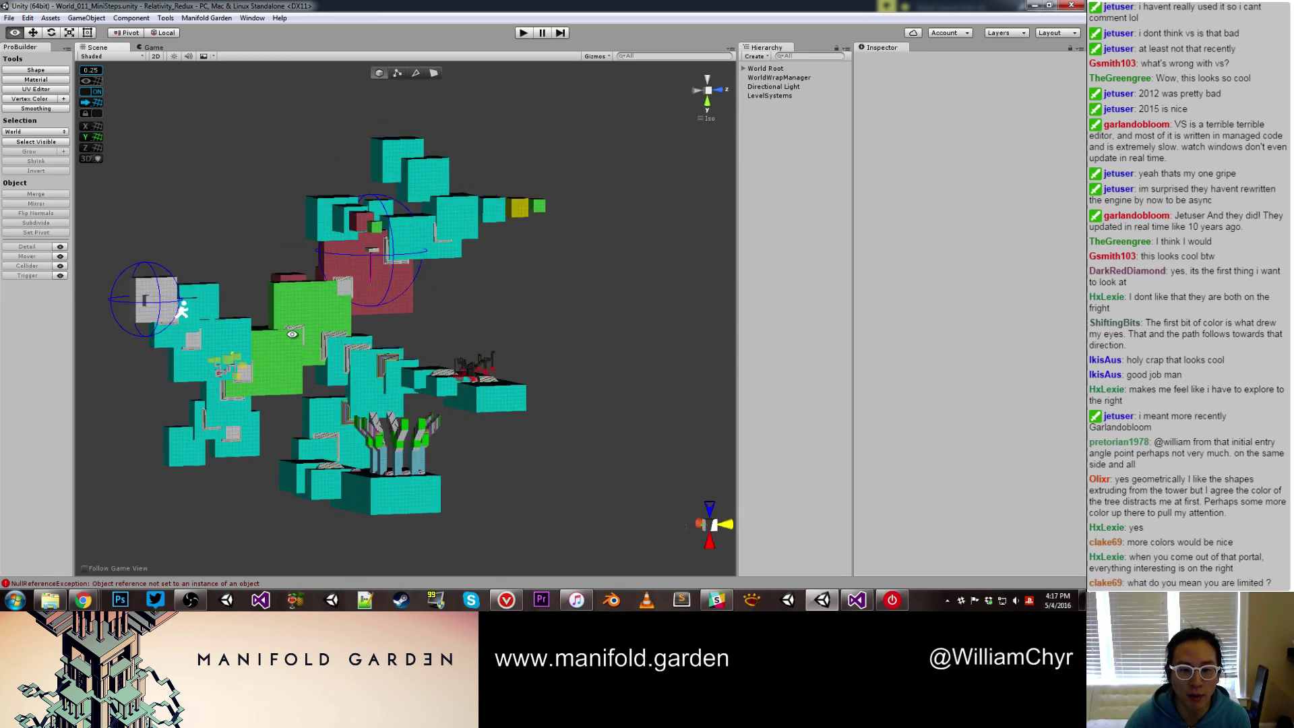
middle_click_drag(479, 404, 404, 332)
scroll(405, 332, "up", 5)
left_click_drag(405, 332, 406, 397, "alt")
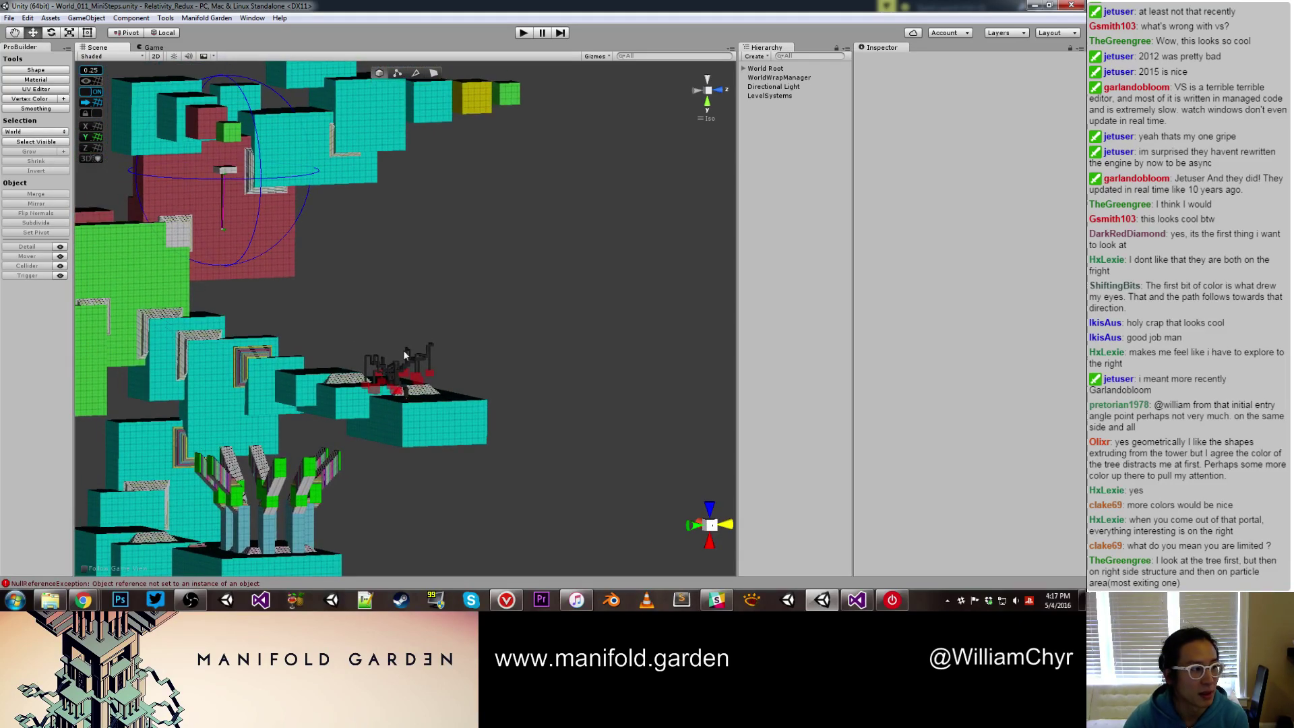
scroll(404, 351, "down", 9)
left_click(444, 370)
middle_click_drag(446, 347, 440, 471)
scroll(420, 431, "down", 5)
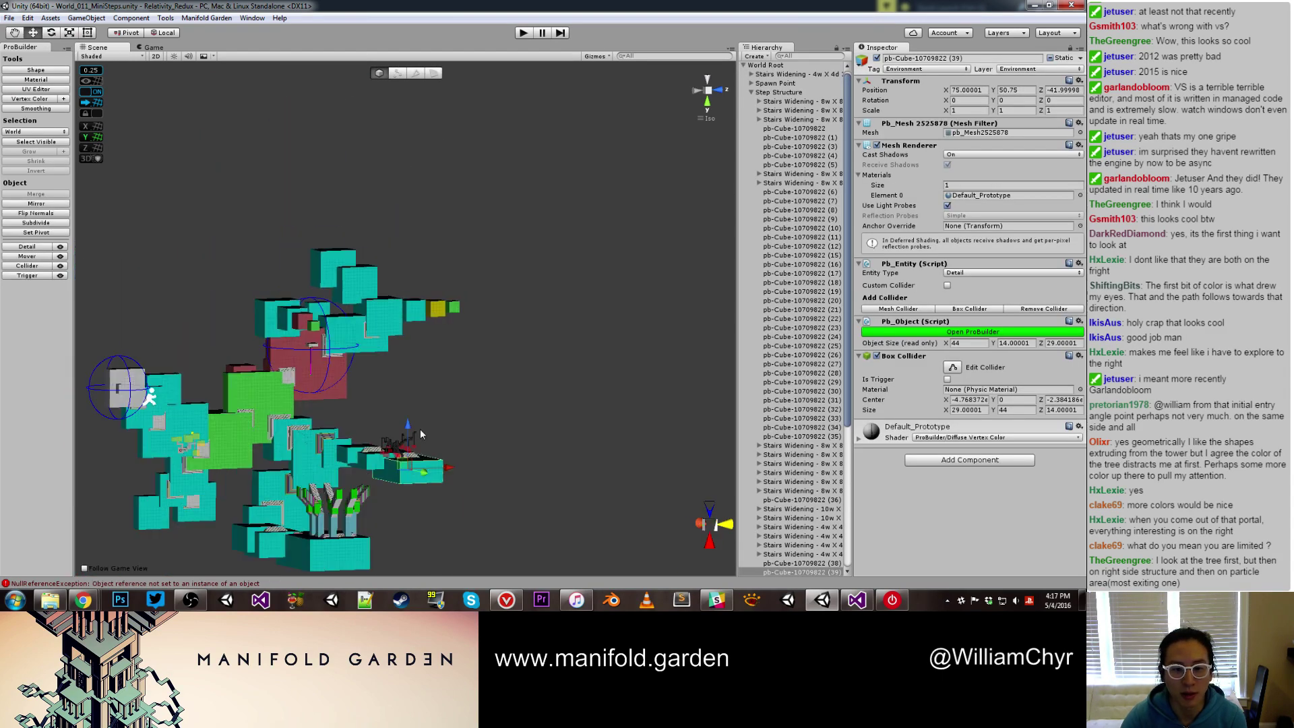
left_click(399, 447)
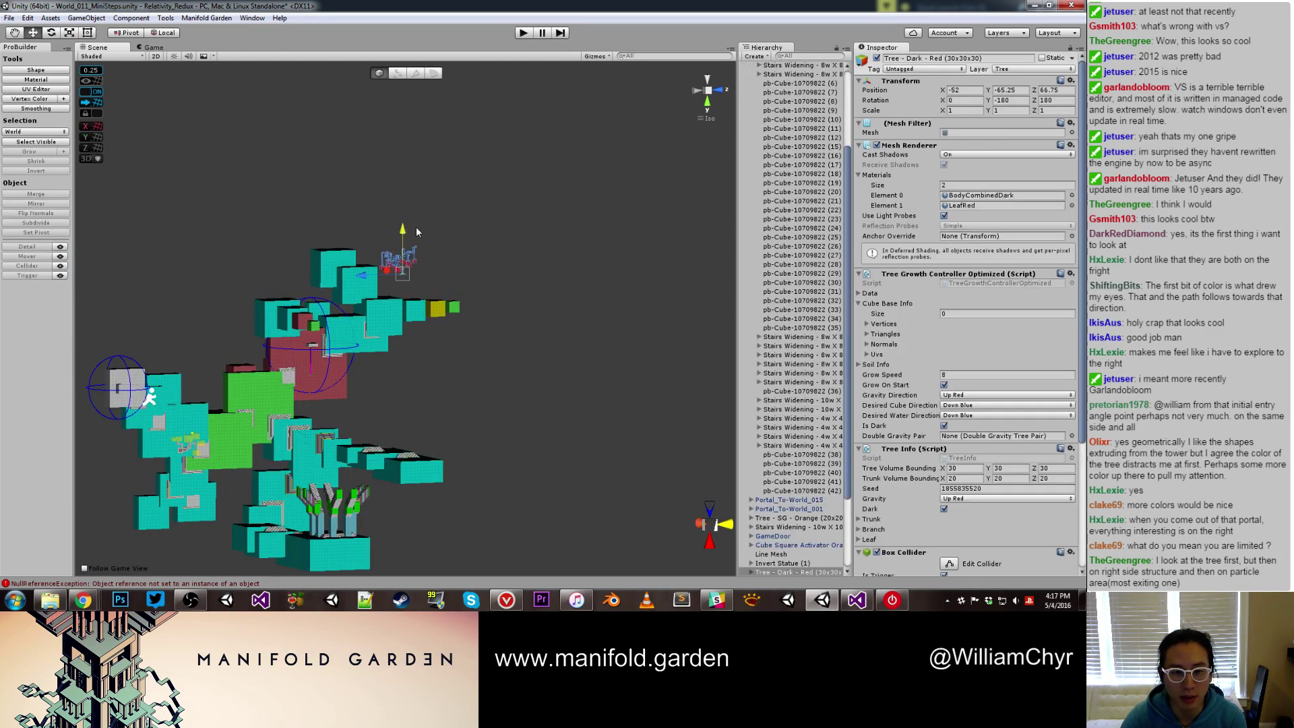
left_click_drag(419, 251, 467, 487, "alt")
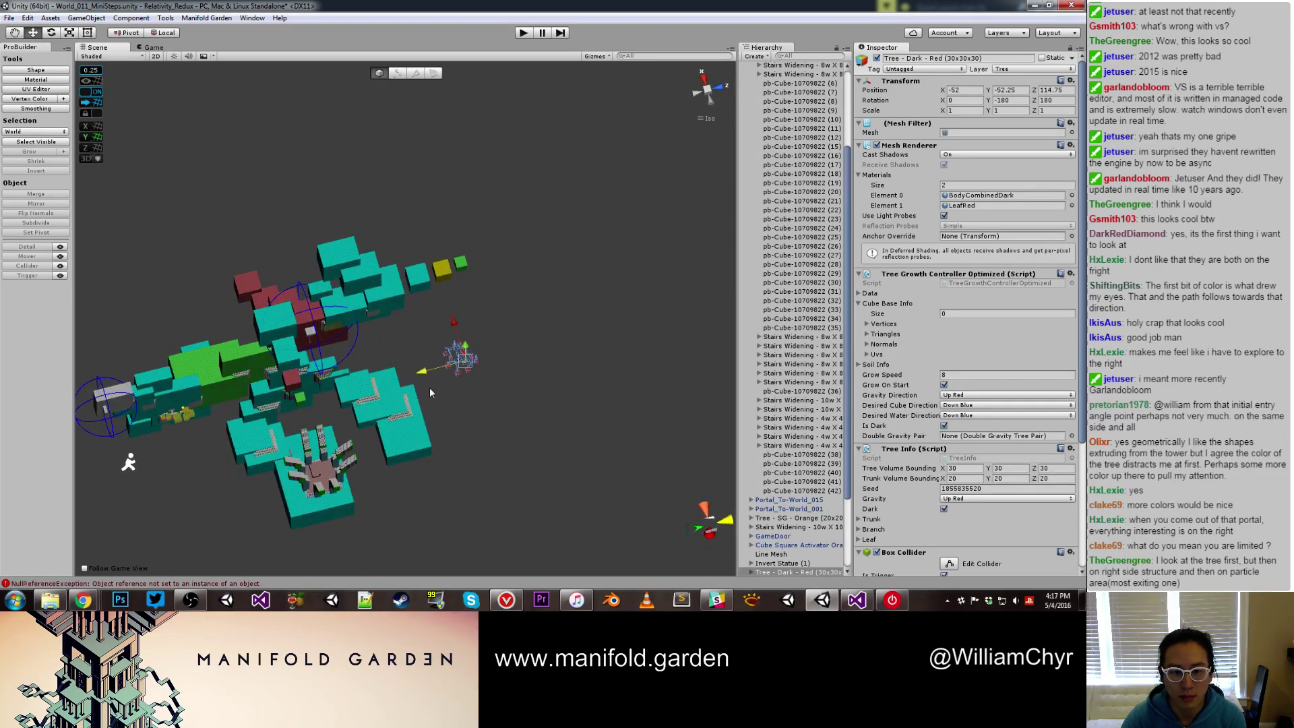
left_click_drag(430, 387, 332, 218, "alt")
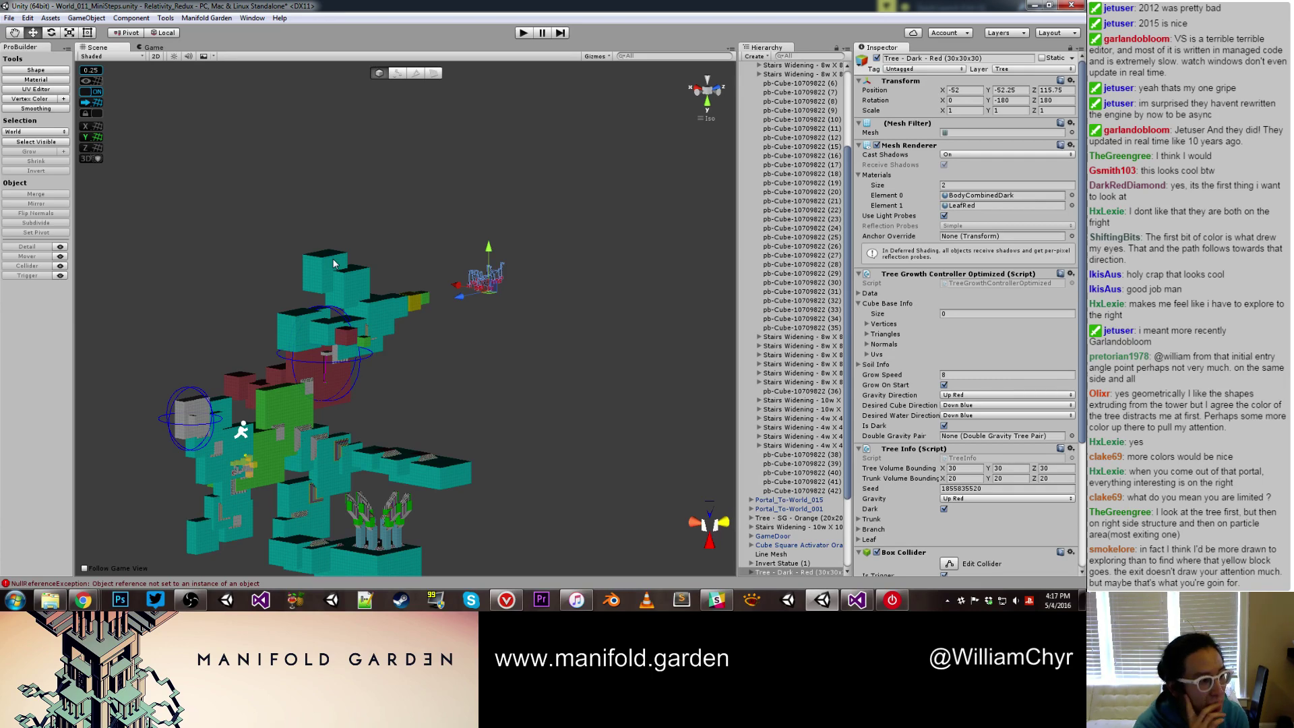
Move the dark red tree farther out beside the structure, to position Y -12.25, Z 140.75
scroll(499, 318, "up", 6)
left_click_drag(499, 318, 537, 302, "alt")
left_click_drag(480, 243, 475, 389)
left_click_drag(476, 389, 559, 428, "alt")
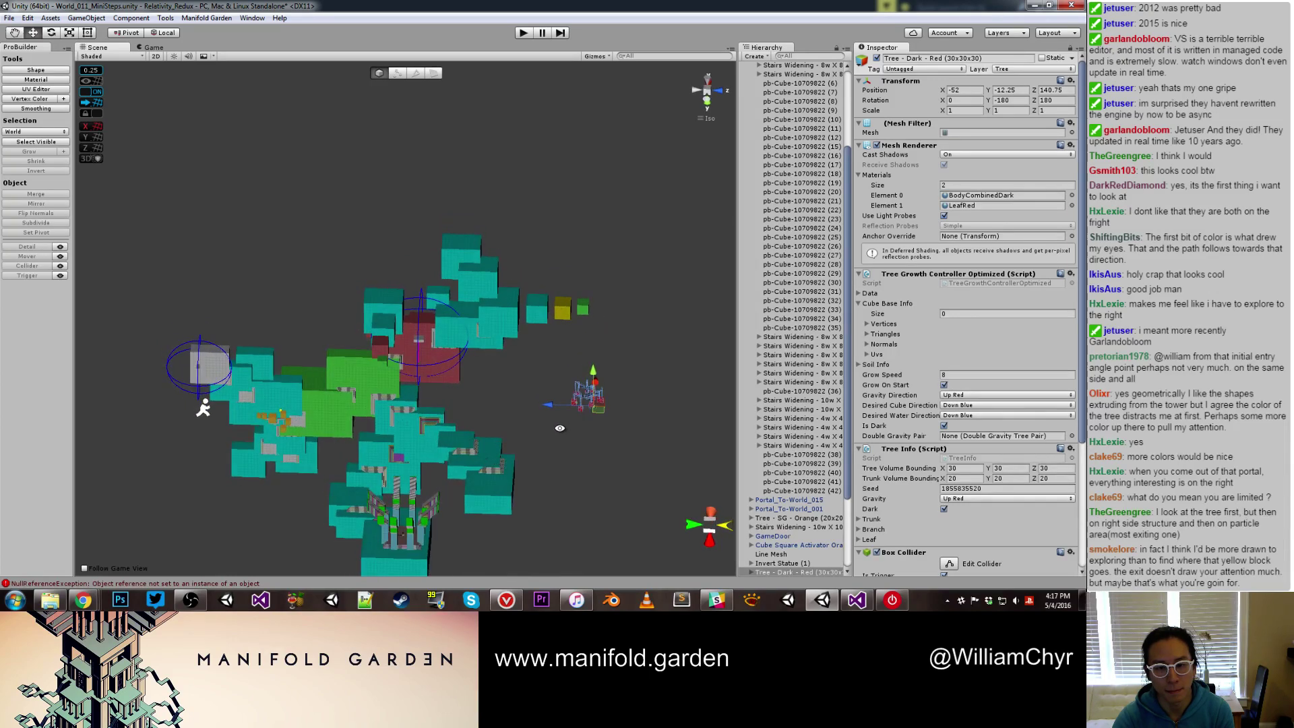
Extend the faces of the grey block behind the World_001 portal to about 41 by 46 units and reset its pivot
left_click_drag(280, 387, 182, 345, "alt")
scroll(172, 348, "up", 4)
middle_click_drag(172, 349, 338, 366)
scroll(337, 366, "up", 3)
left_click_drag(337, 365, 300, 399, "alt")
scroll(301, 399, "up", 2)
middle_click_drag(301, 399, 497, 370)
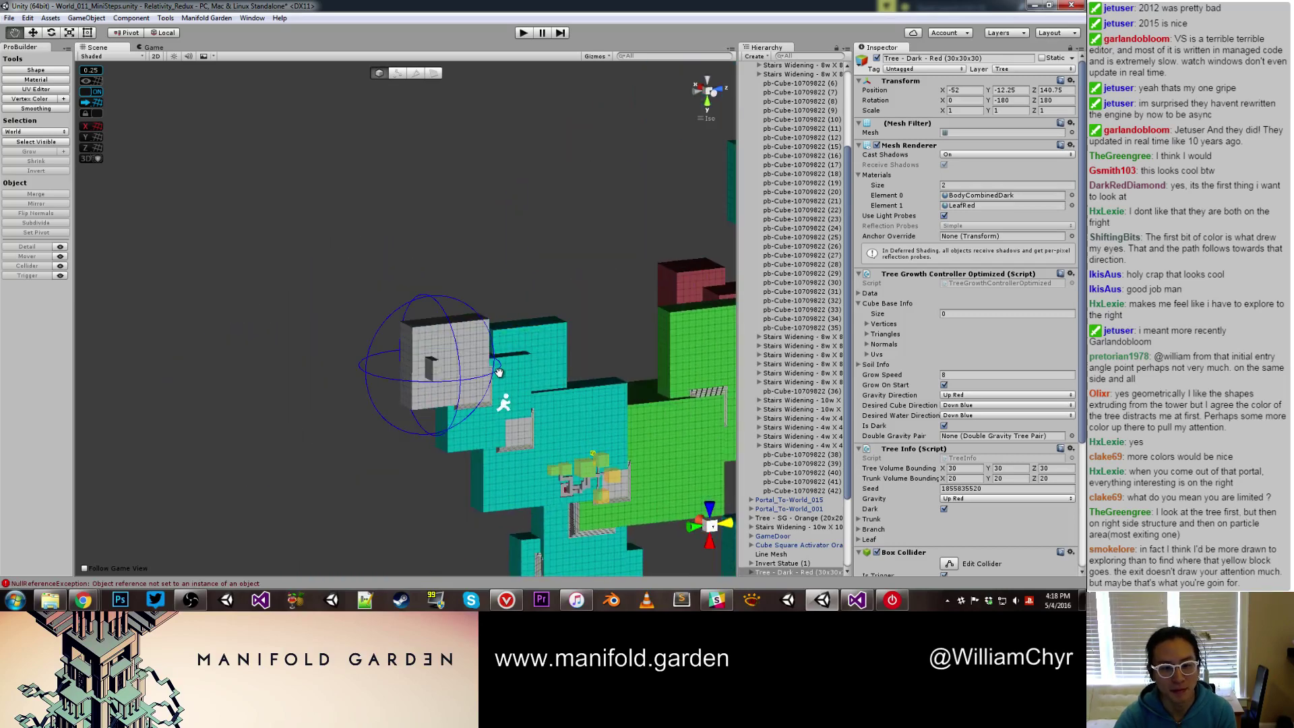
scroll(497, 370, "up", 3)
key("g")
left_click(406, 382)
key("g")
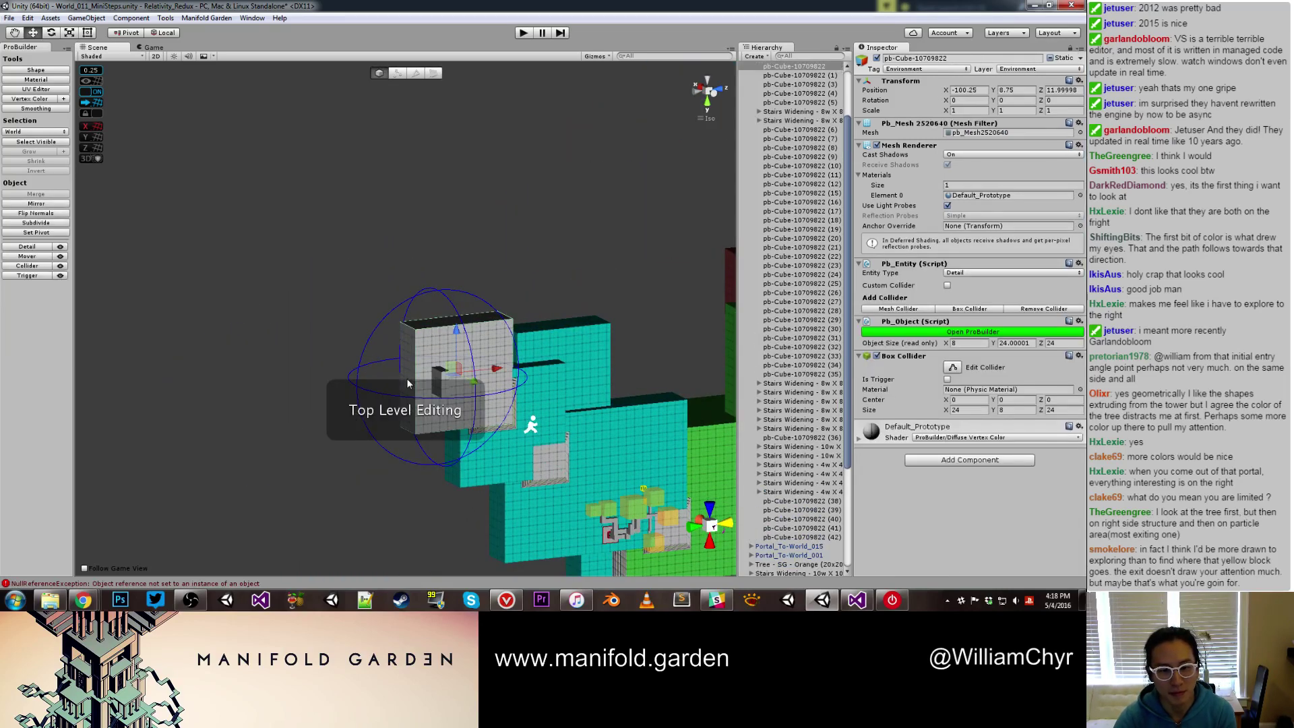
key("g")
left_click_drag(448, 373, 413, 297)
left_click(405, 326)
key("g")
key("ctrl+j")
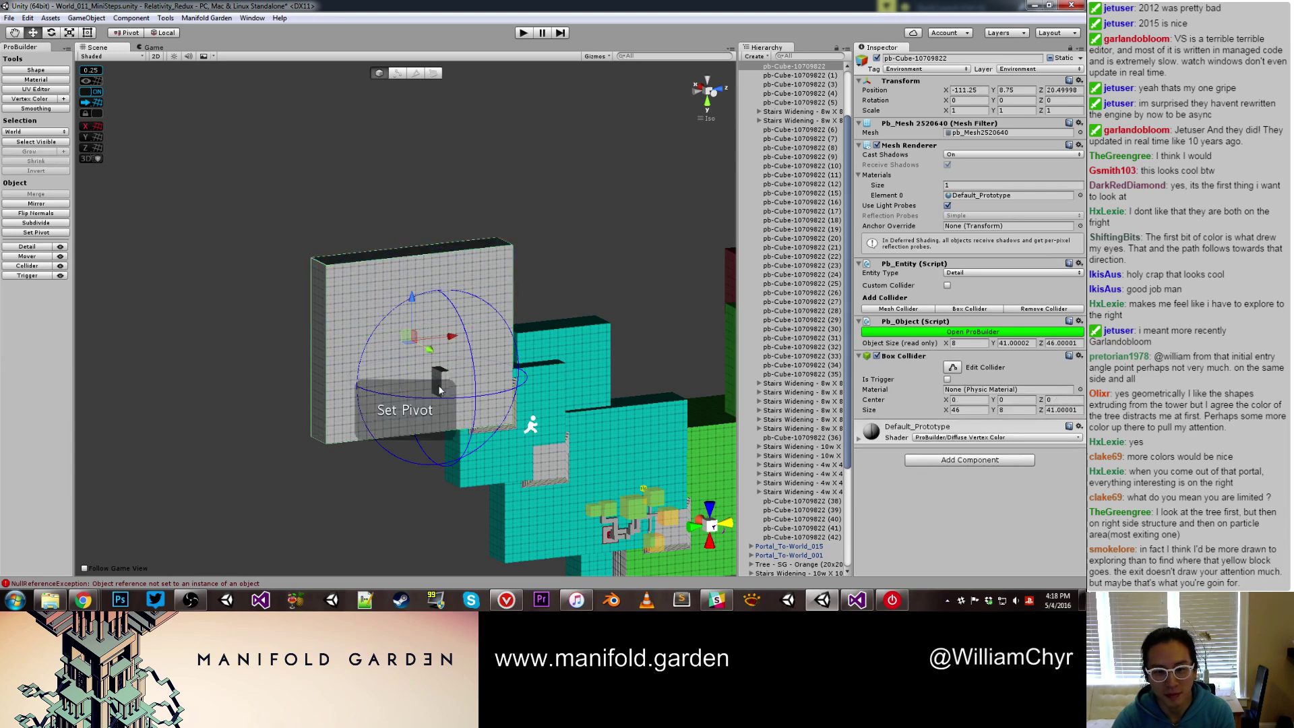
Select Portal_To_World_001 and slide it along the enlarged grey block to Z -111.5
left_click(442, 387)
mouse_move(465, 386)
left_mouse_down()
mouse_move(381, 391)
mouse_move(447, 393)
left_mouse_up()
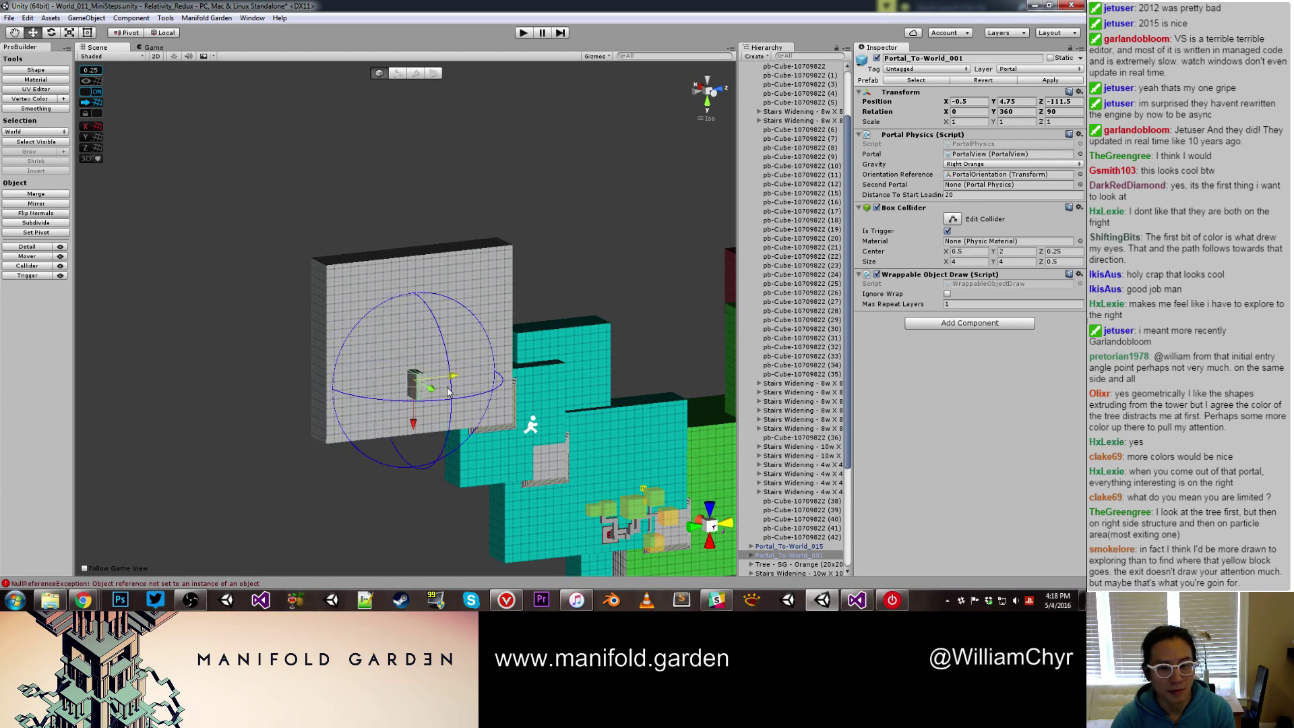
Shrink the grey block behind the World_001 portal to about 32 by 36 units and reset its pivot
scroll(333, 364, "up", 3)
key("g")
left_click(319, 357)
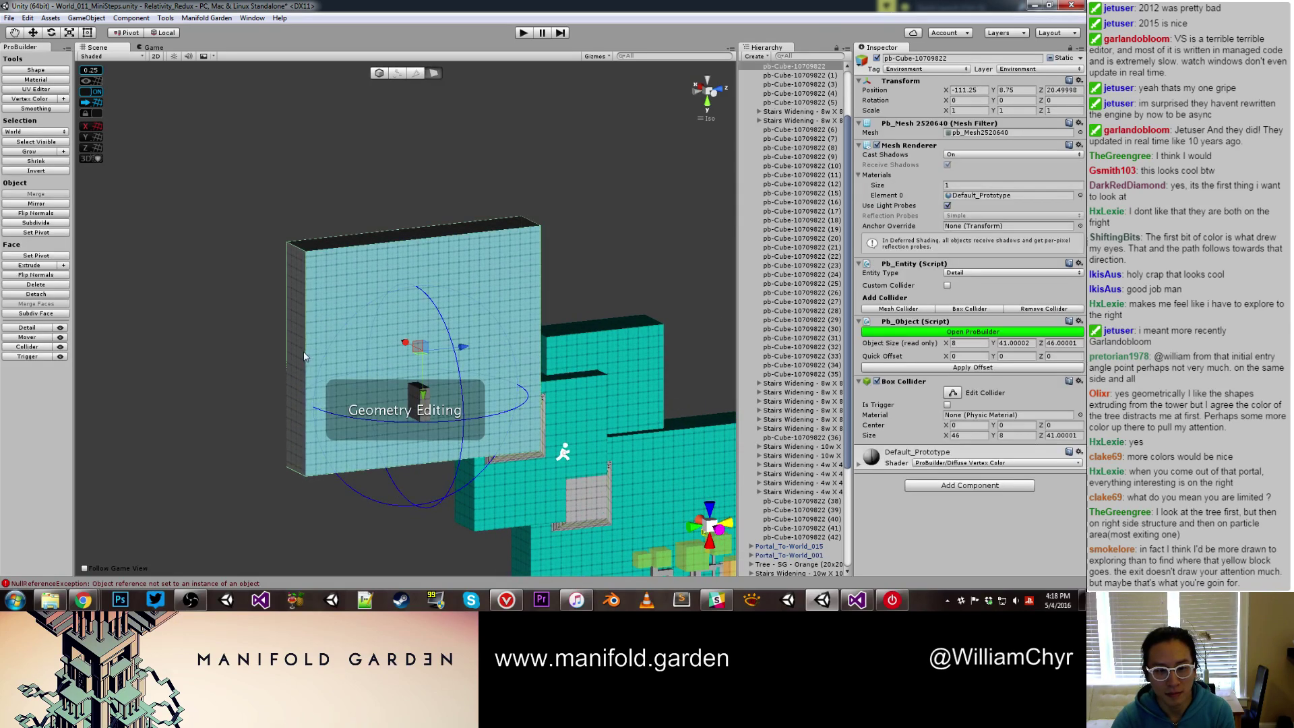
left_click(298, 356)
left_click_drag(331, 358, 385, 358)
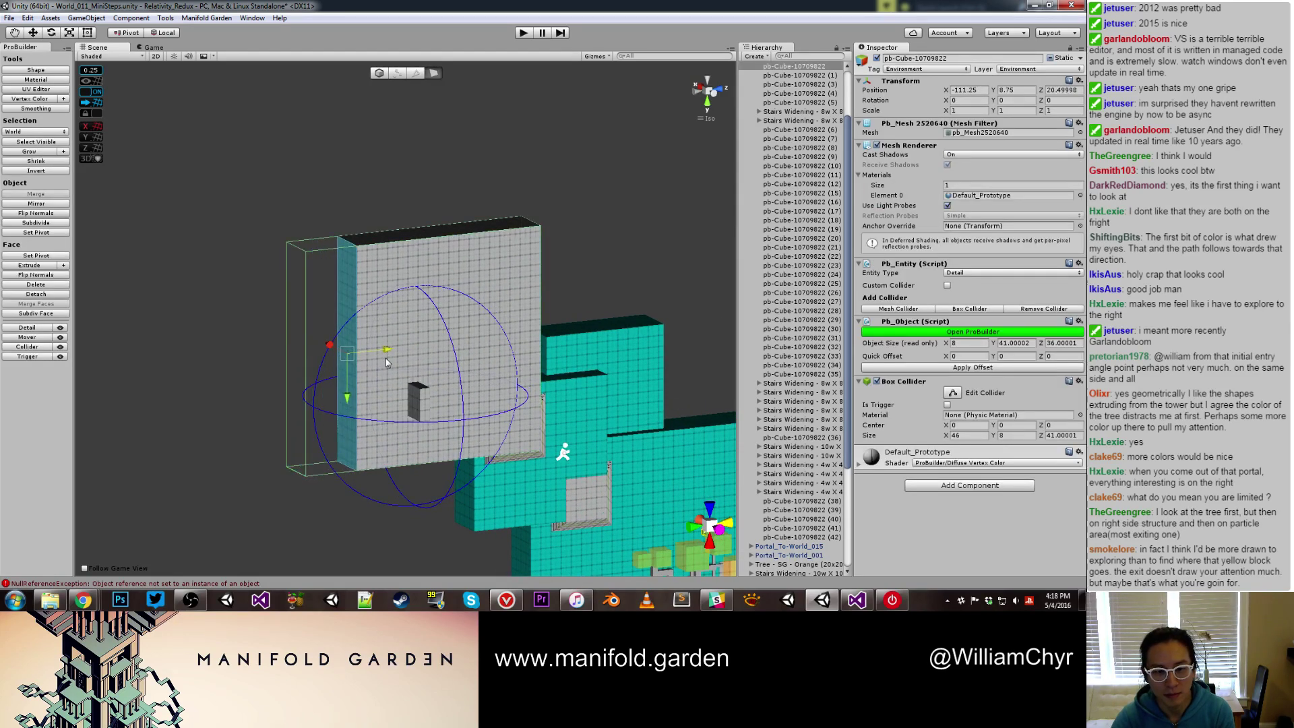
left_click(458, 233)
left_click_drag(445, 279, 438, 326)
key("g")
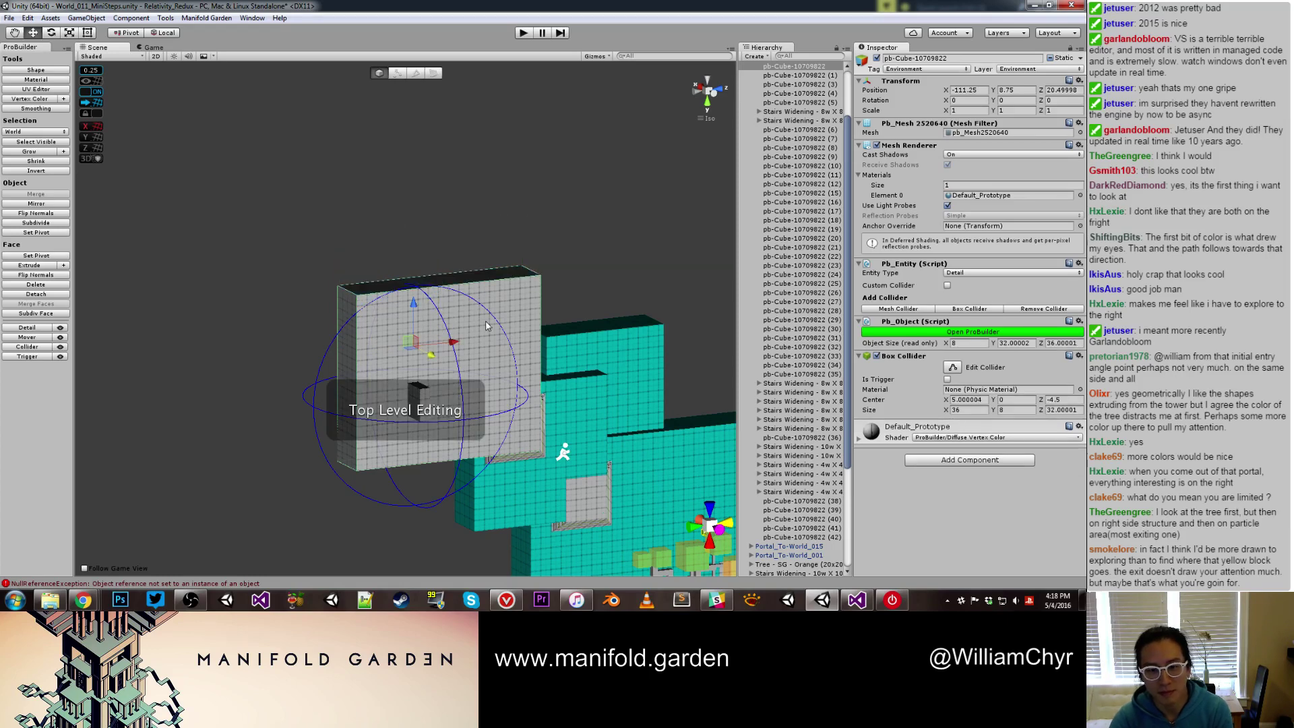
key("ctrl+j")
Examine the whole level from several angles to judge the portal block and dark red tree placement
scroll(531, 302, "down", 6)
left_click_drag(532, 303, 606, 367, "alt")
scroll(607, 367, "down", 6)
middle_click_drag(607, 364, 482, 364)
left_click_drag(482, 364, 554, 361, "alt")
scroll(573, 310, "up", 2)
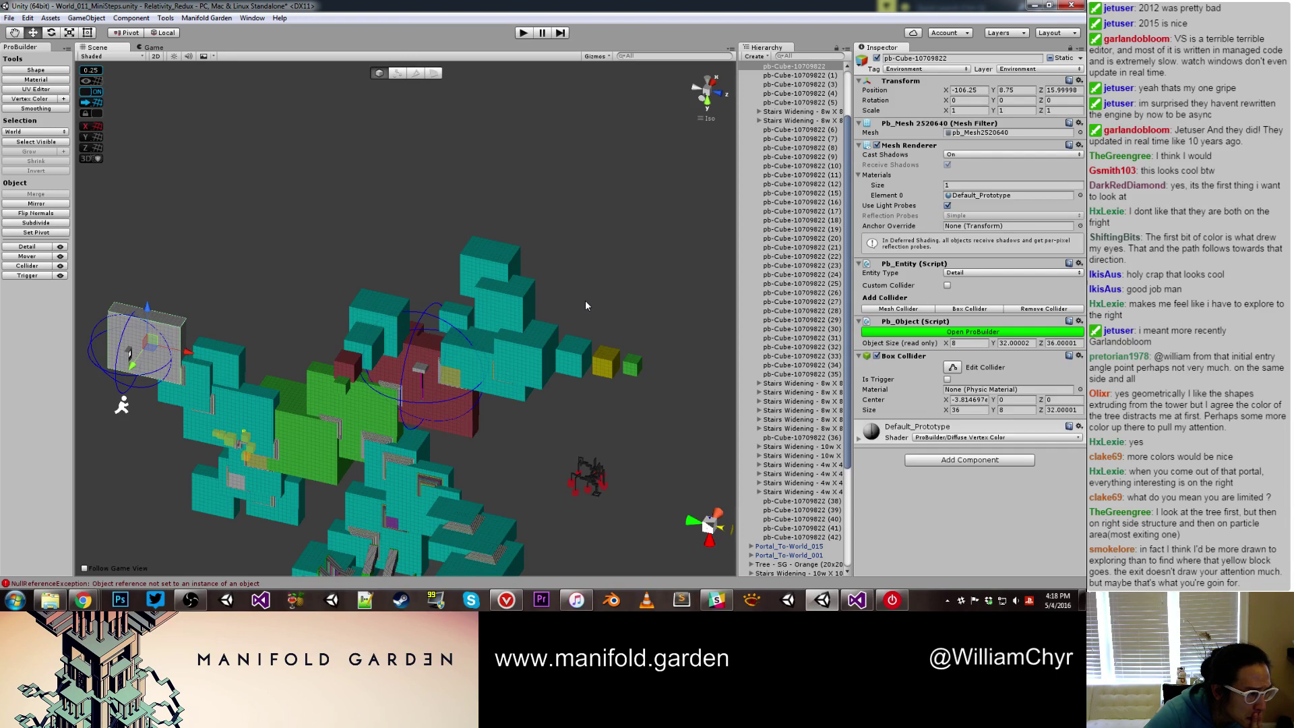
mouse_move(584, 284)
left_mouse_down("alt")
mouse_move(608, 277)
mouse_move(593, 305)
left_mouse_up("alt")
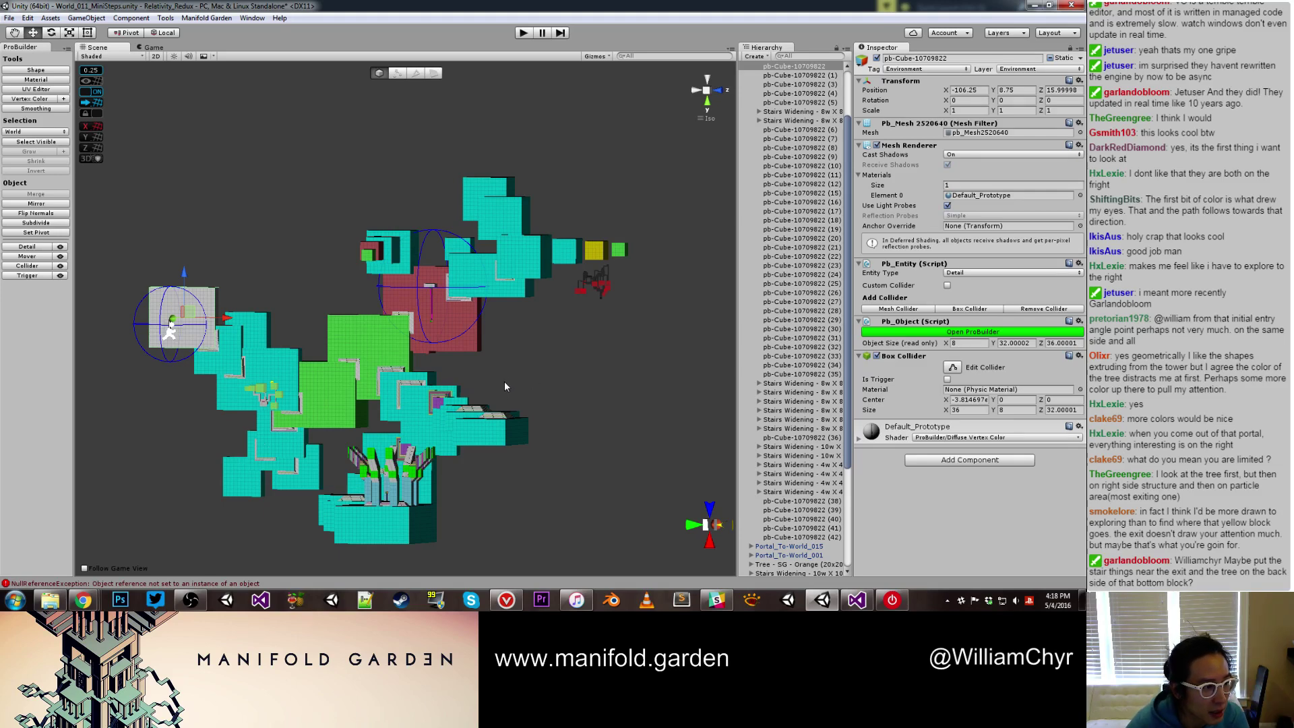
left_click_drag(505, 384, 494, 324, "alt")
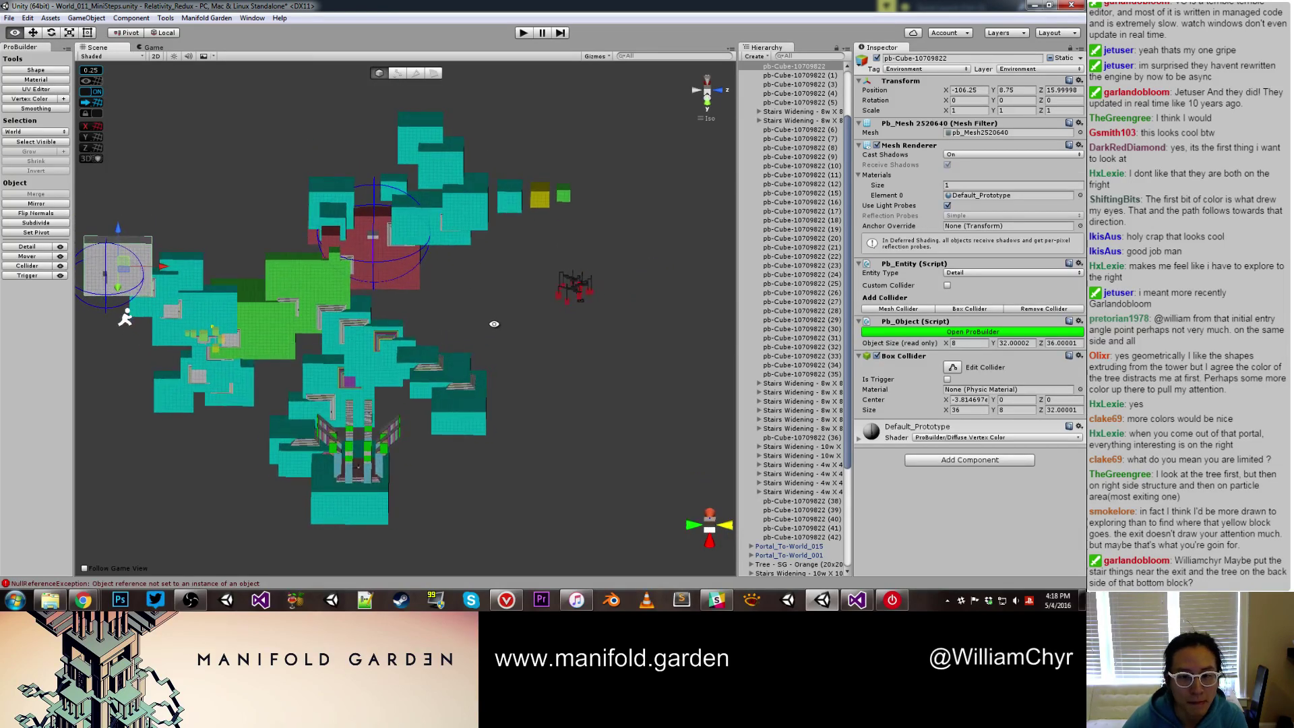
Select the dark red tree beside the structure and move it along Y to -5.25
left_click(574, 290)
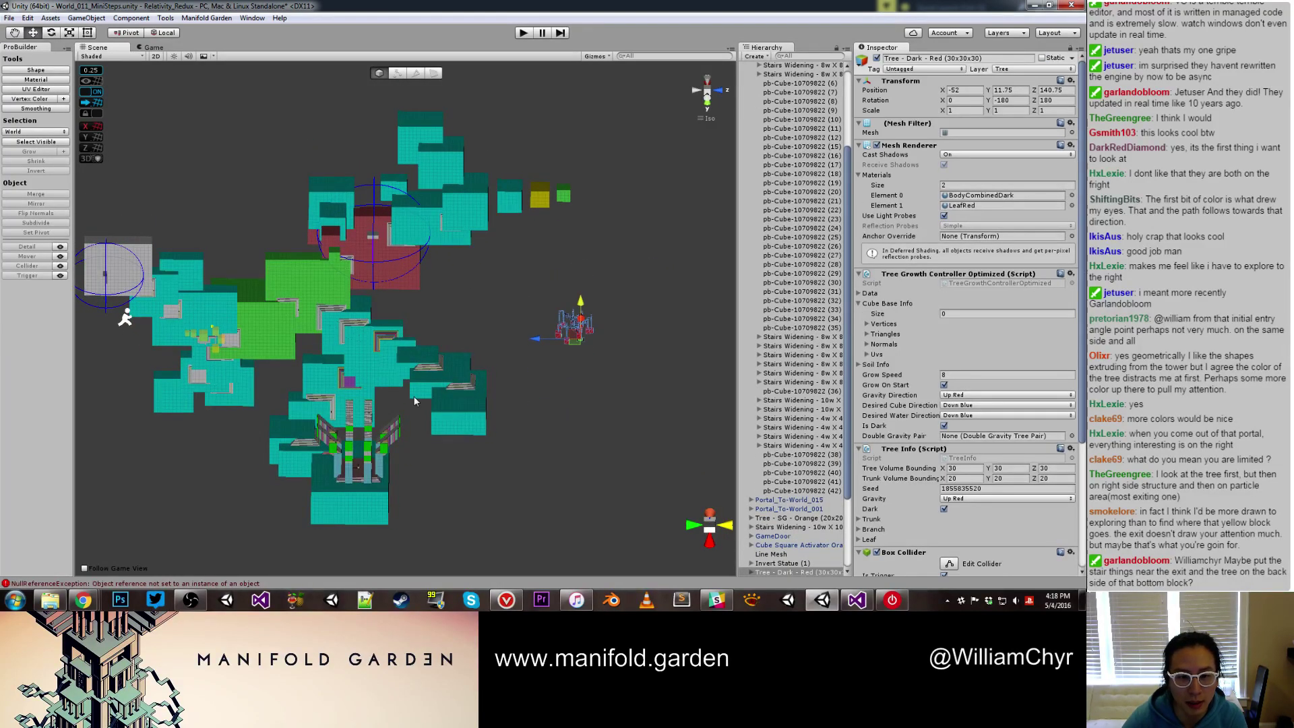
scroll(605, 370, "up", 3)
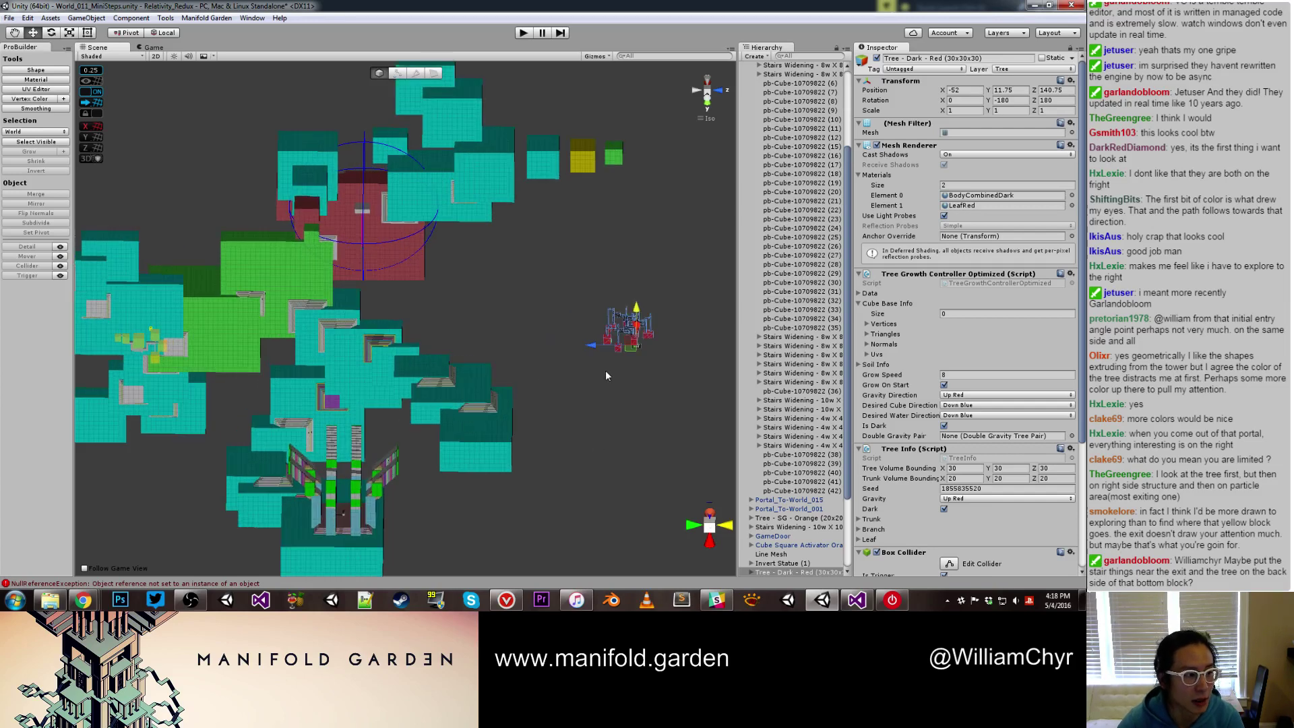
middle_click_drag(615, 363, 483, 378)
scroll(483, 379, "down", 4)
left_click_drag(486, 379, 523, 339, "alt")
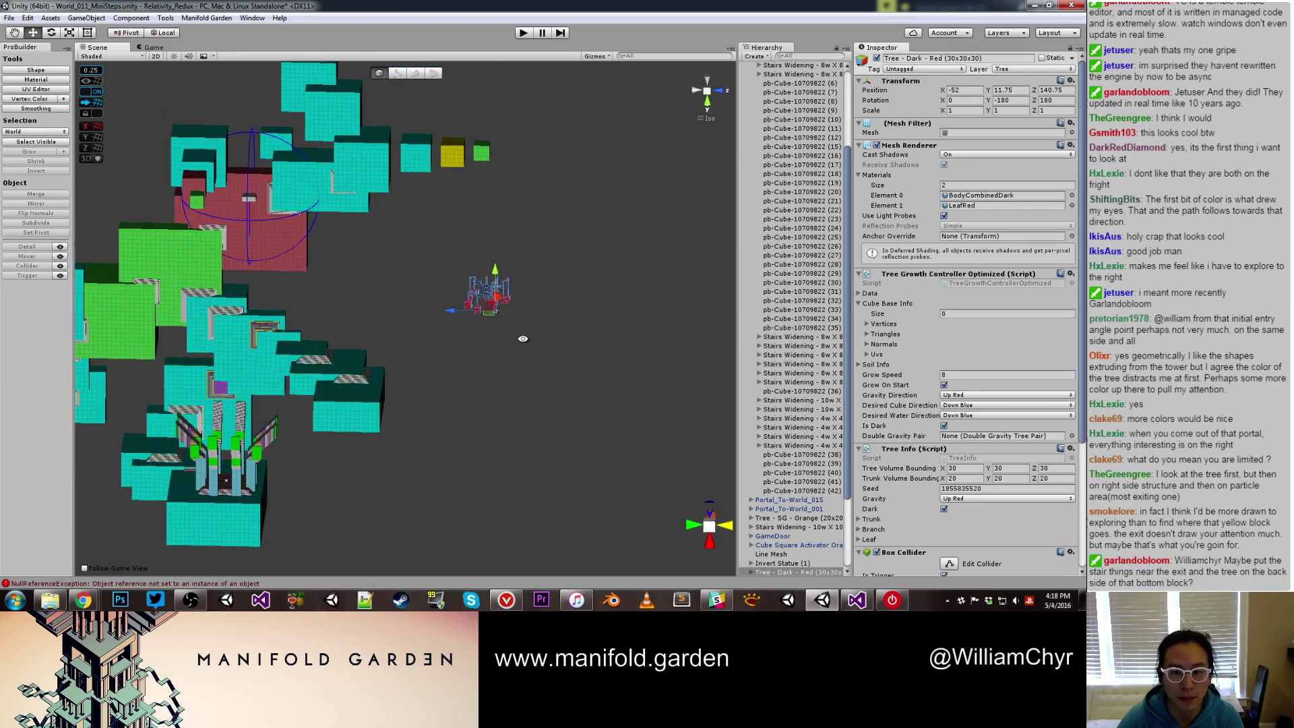
left_click_drag(496, 288, 477, 254)
middle_click_drag(477, 254, 556, 374)
mouse_move(556, 375)
left_mouse_down("alt")
mouse_move(535, 310)
mouse_move(558, 331)
mouse_move(558, 364)
left_mouse_up("alt")
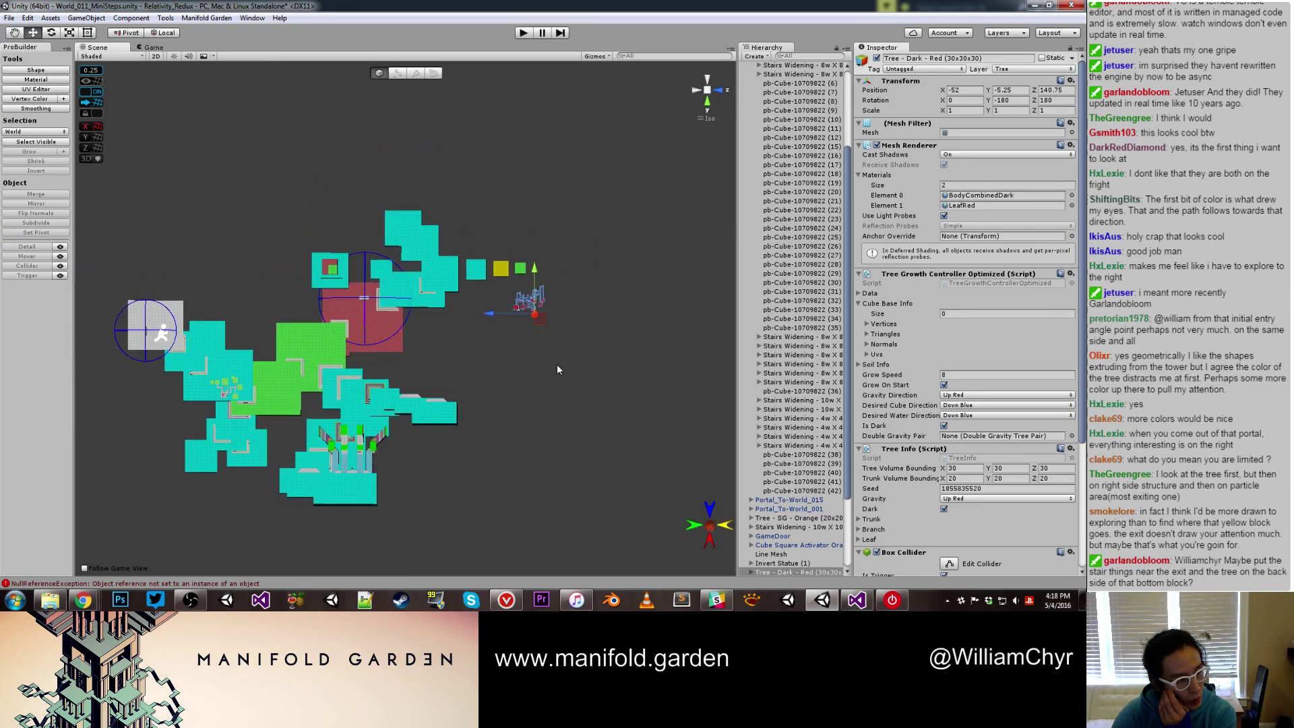
Duplicate the teal block ending the stepped branch and place the copy by the dark red tree at X 148, Z 16
left_click(438, 423)
scroll(439, 423, "up", 1)
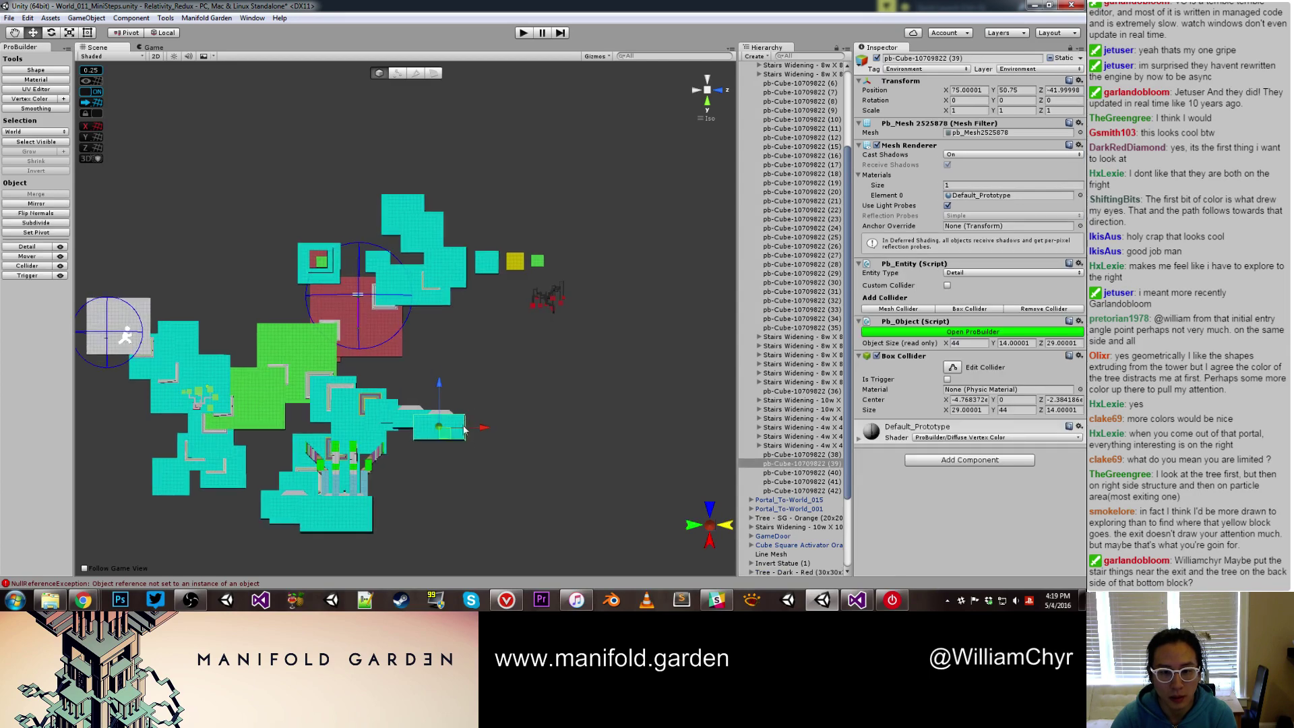
key("ctrl+d")
left_click_drag(479, 435, 582, 440)
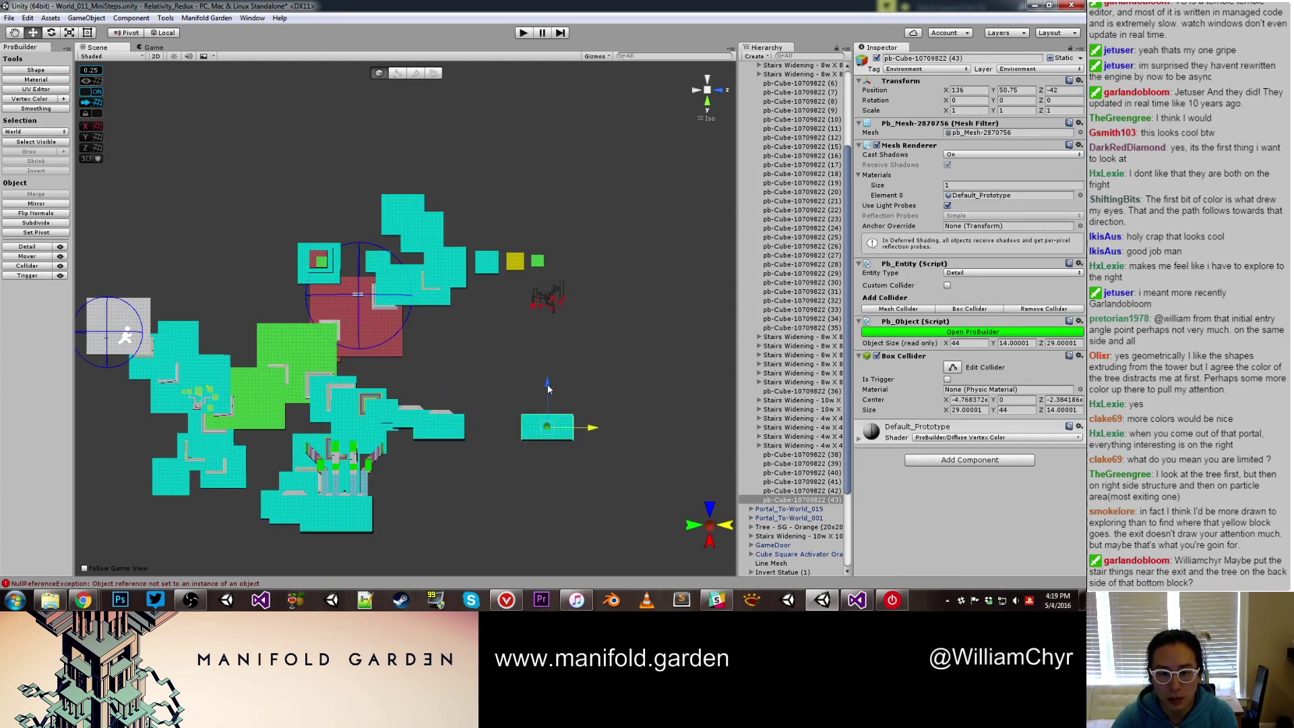
left_click_drag(547, 388, 547, 283)
left_click_drag(553, 343, 586, 368, "alt")
middle_click_drag(585, 379, 603, 451)
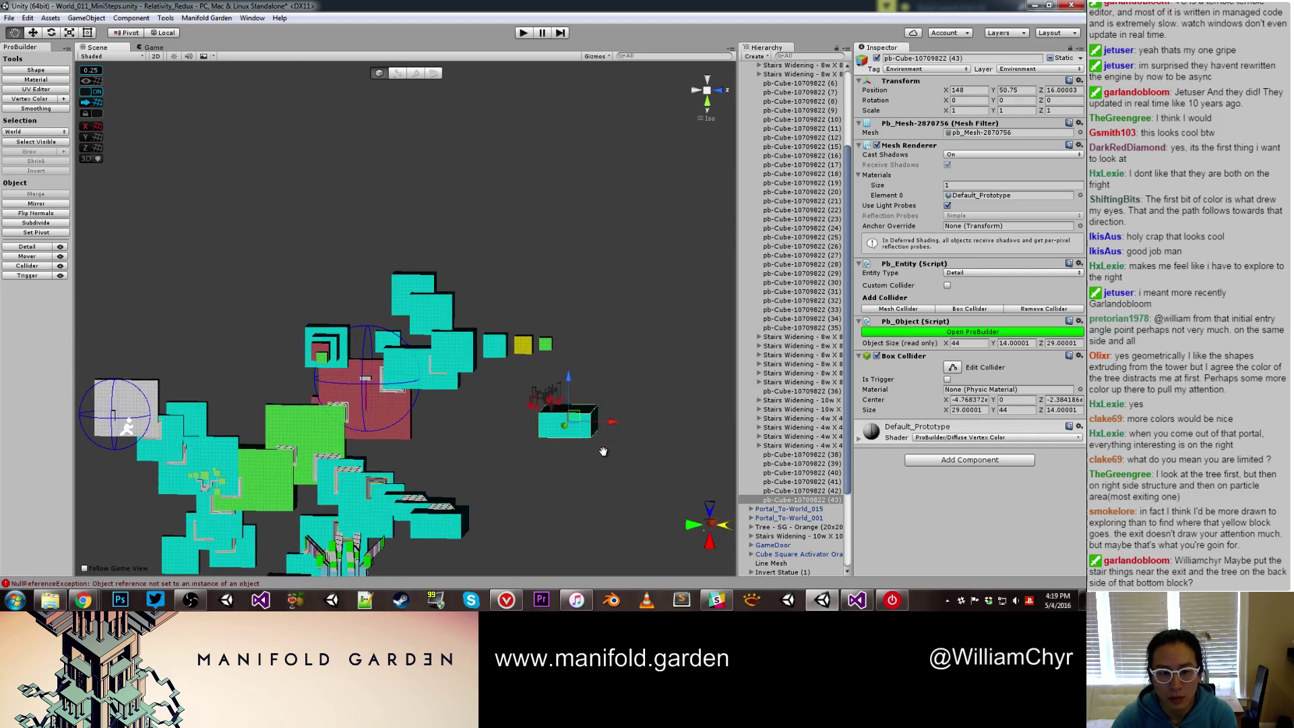
Select the dark red tree together with the duplicated teal block and raise both toward the row of small blocks
scroll(603, 451, "up", 1)
left_click(559, 395, "shift")
left_click_drag(565, 379, 564, 346)
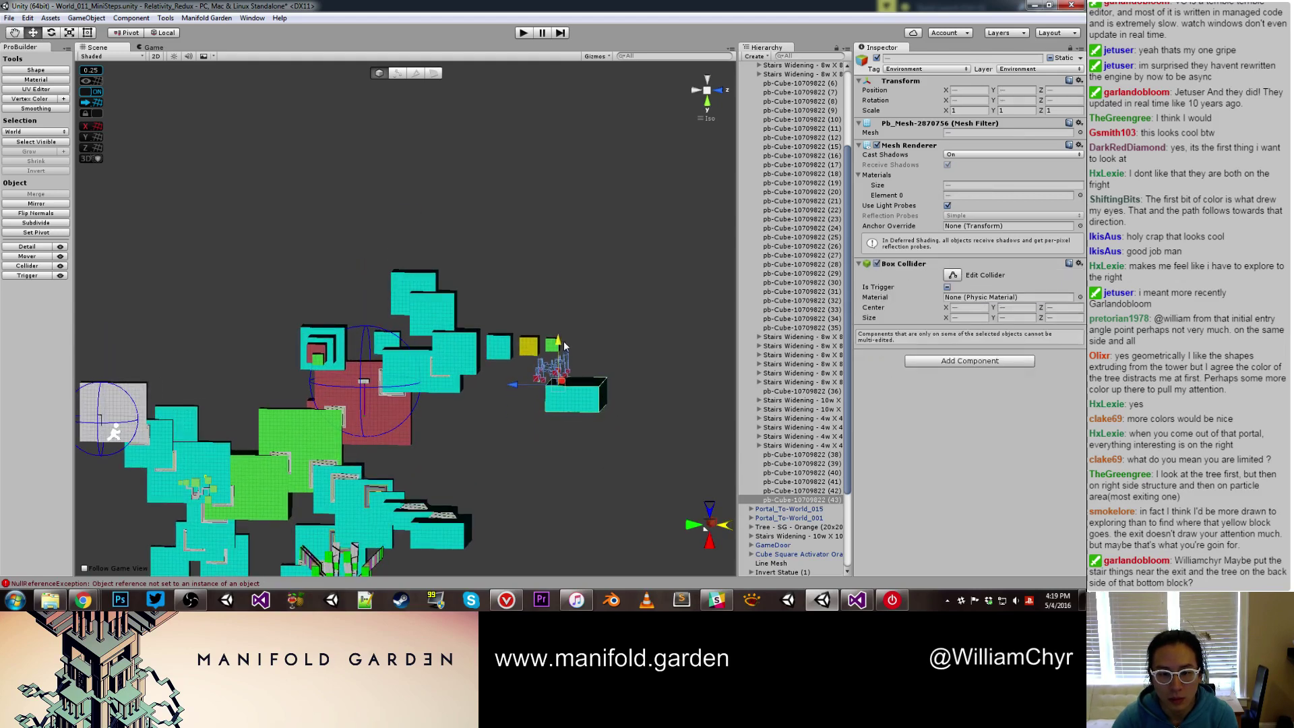
mouse_move(536, 395)
left_mouse_down("alt")
mouse_move(524, 426)
mouse_move(572, 442)
mouse_move(552, 392)
left_mouse_up("alt")
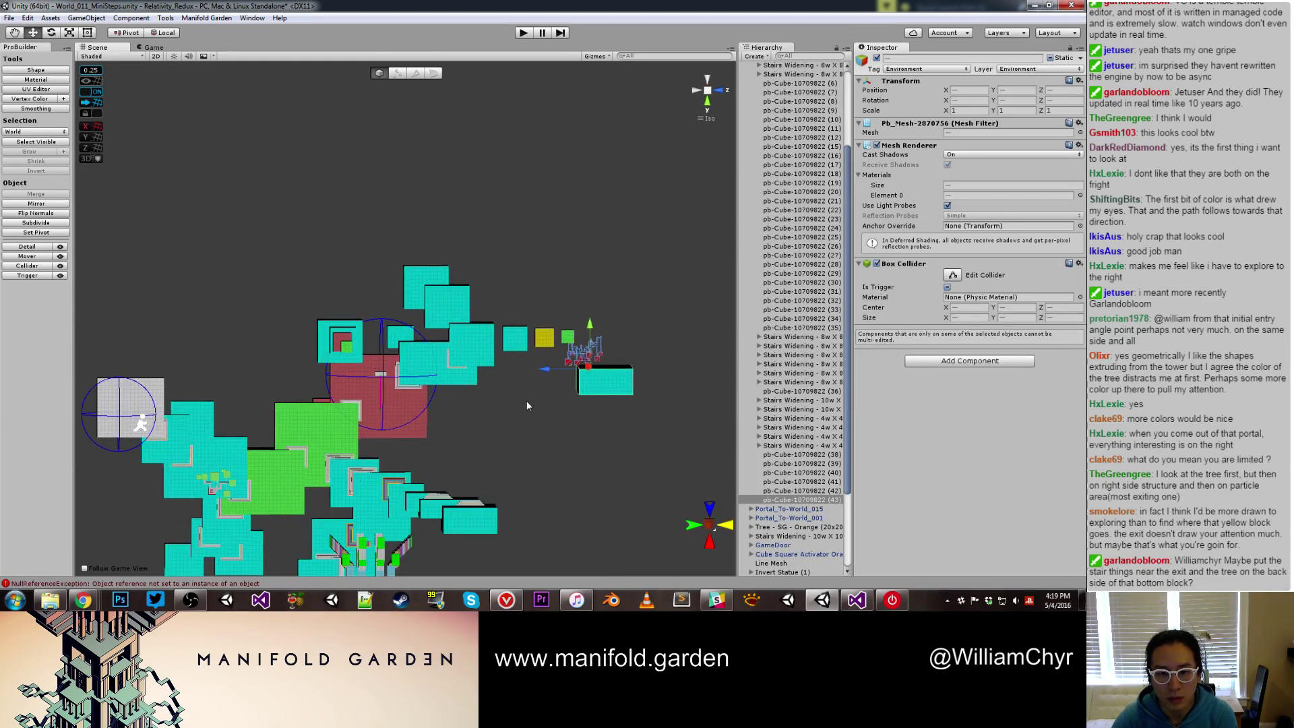
mouse_move(473, 451)
left_mouse_down("alt")
mouse_move(470, 359)
mouse_move(475, 455)
left_mouse_up("alt")
Inspect the teal blocks and stairs along the stepped branch beside the tower
left_click(472, 360)
middle_click_drag(475, 455, 462, 191)
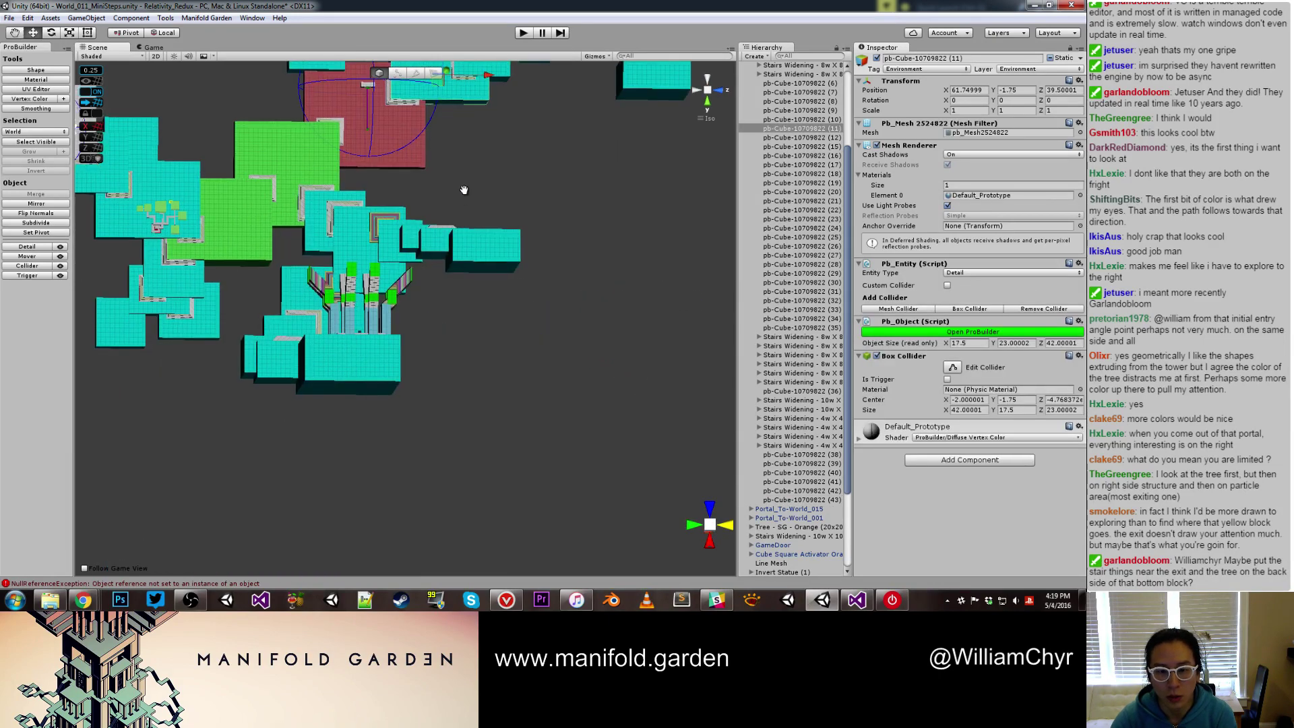
left_click_drag(463, 191, 471, 337, "alt")
left_click(473, 342)
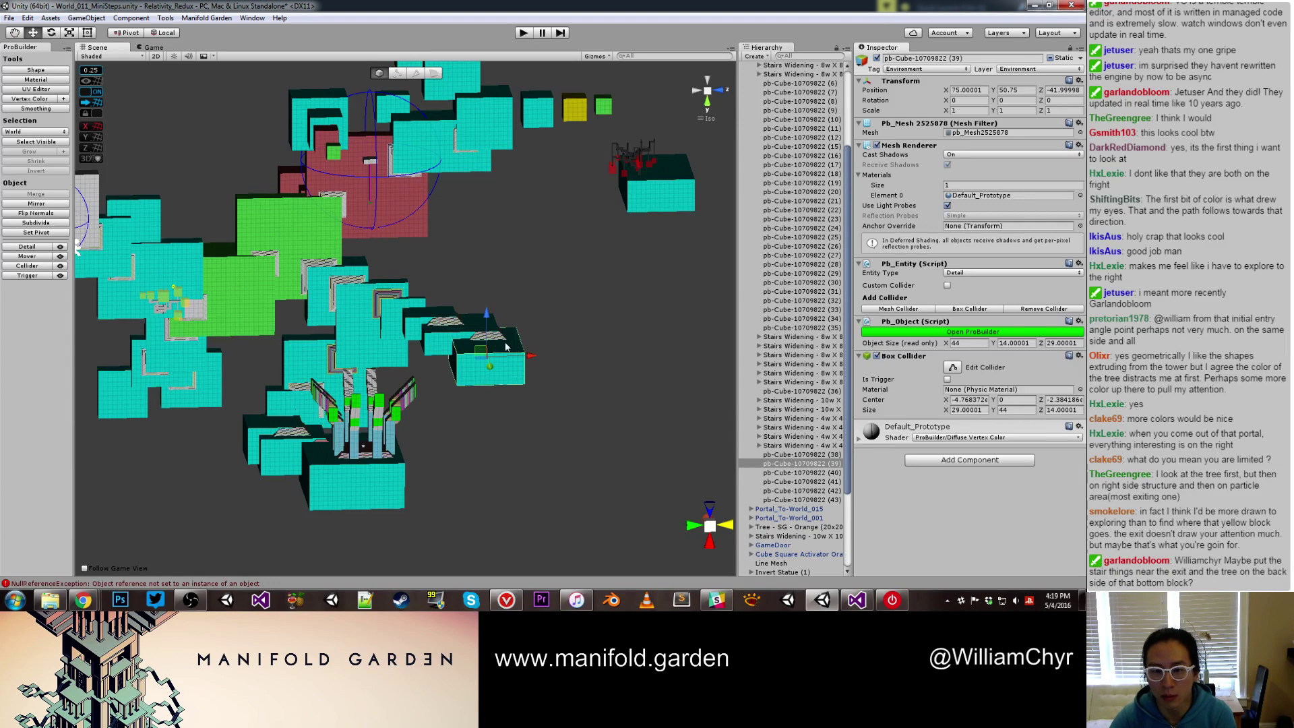
left_click(597, 330)
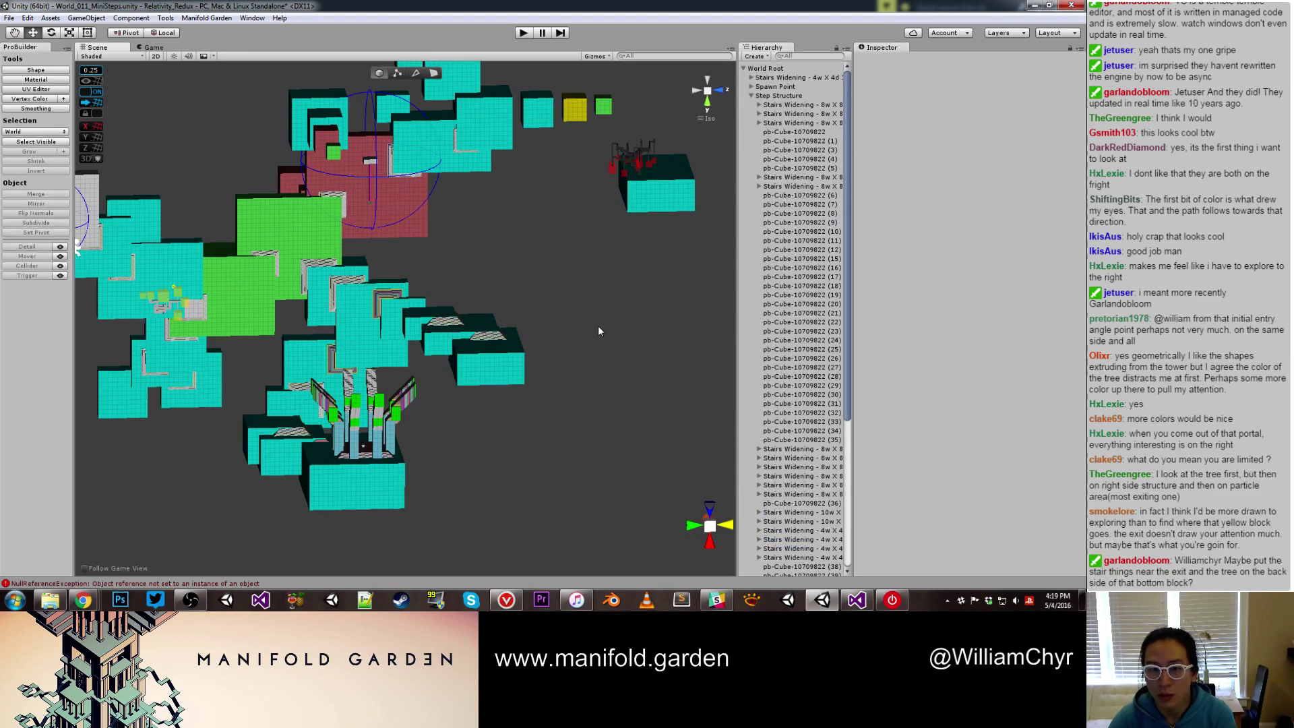
scroll(487, 283, "up", 3)
left_click(481, 318)
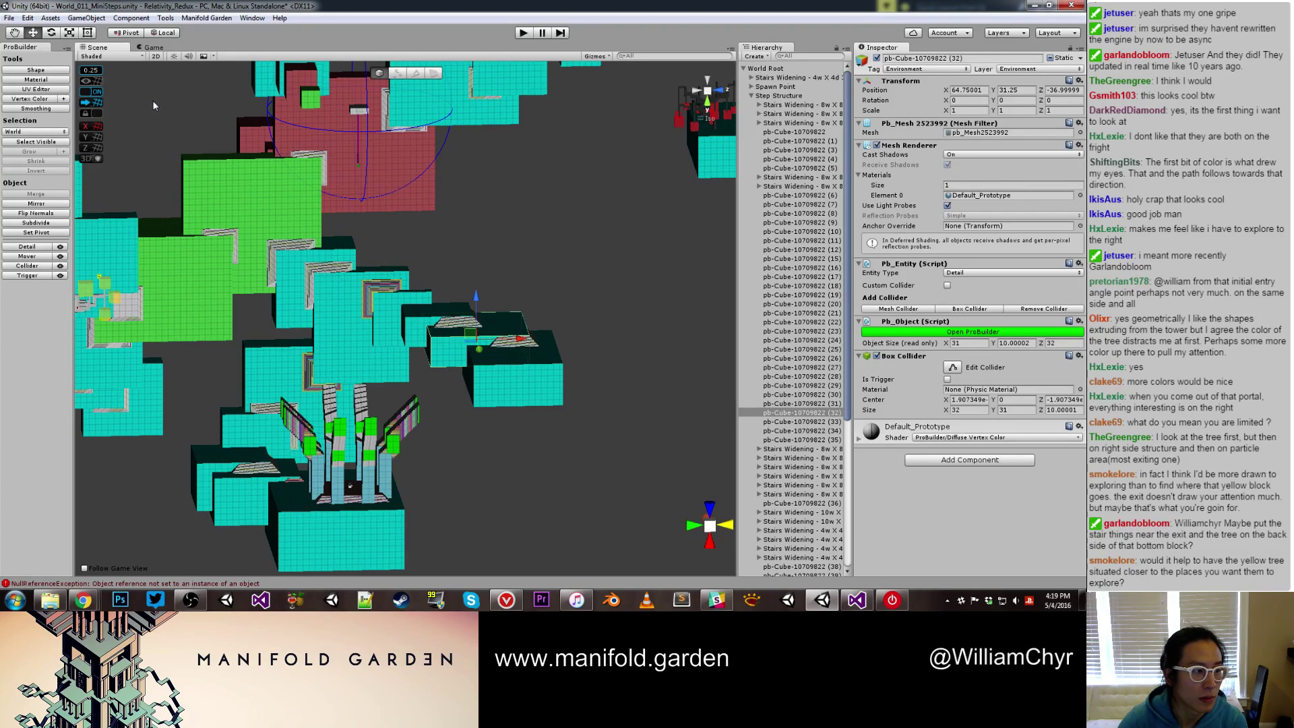
left_click(86, 18)
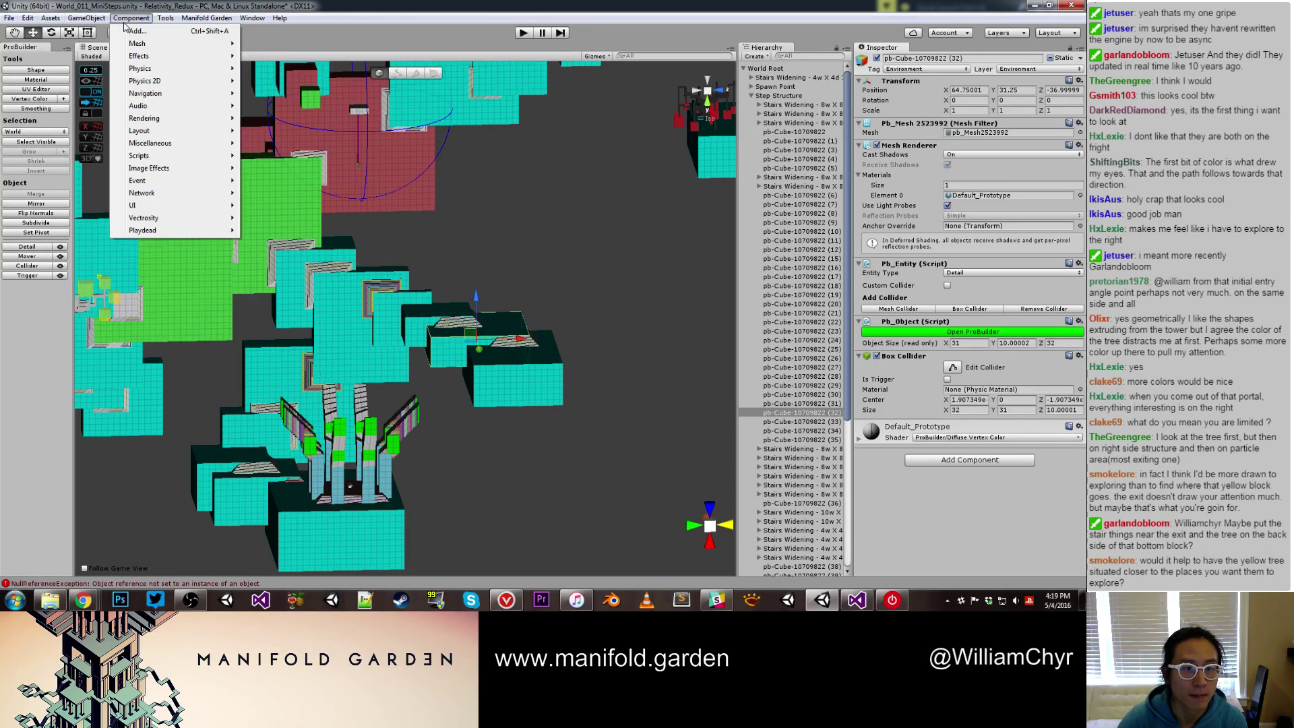
left_click(398, 222)
Select the orange tree on the teal platform and move it to Y 43.25, Z -55
middle_click_drag(162, 331, 358, 337)
scroll(359, 337, "down", 5)
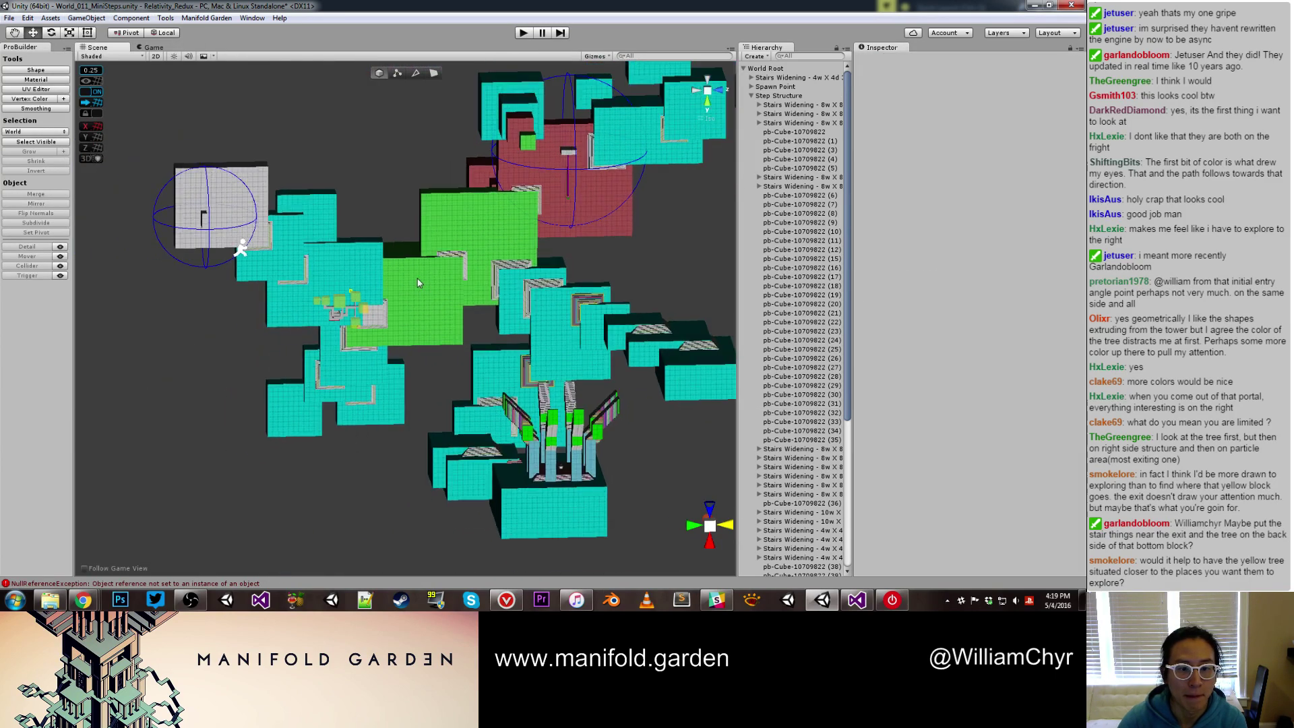
left_click_drag(359, 337, 353, 214, "alt")
left_click(342, 188)
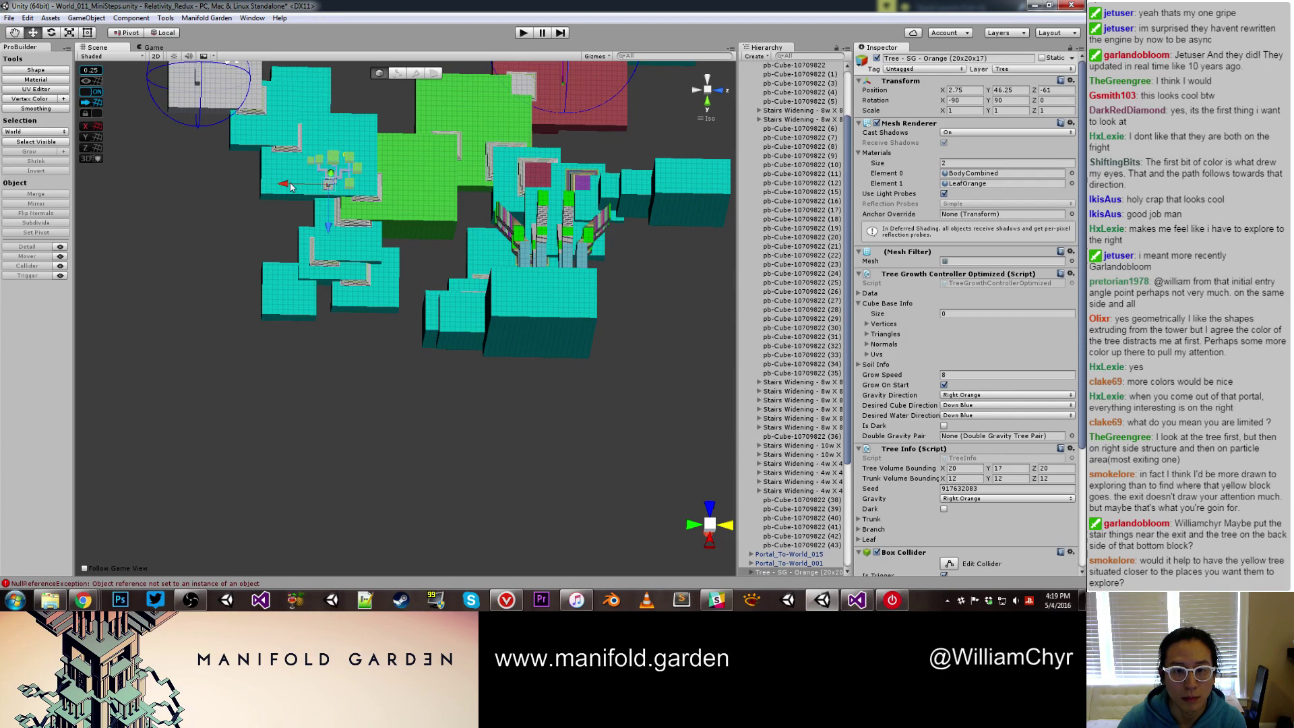
left_click_drag(391, 187, 382, 238, "alt")
scroll(286, 270, "up", 4)
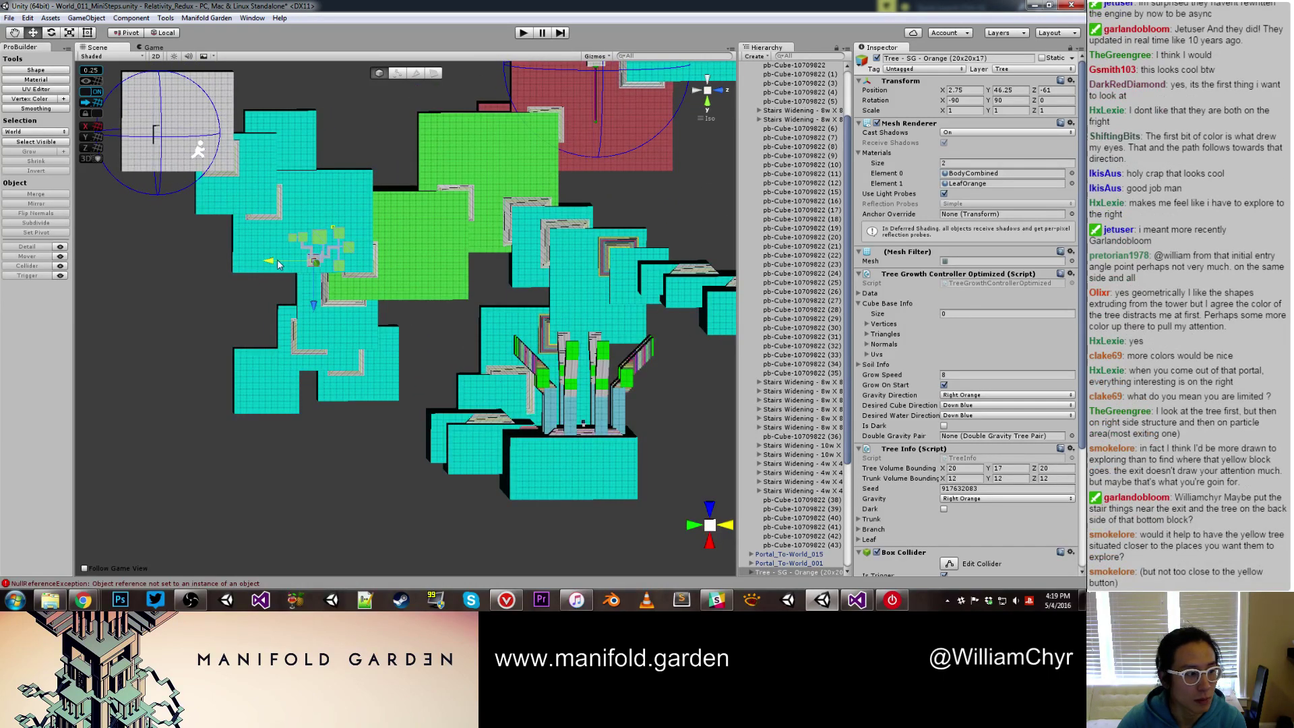
left_click_drag(278, 264, 297, 264)
left_click_drag(334, 305, 337, 296)
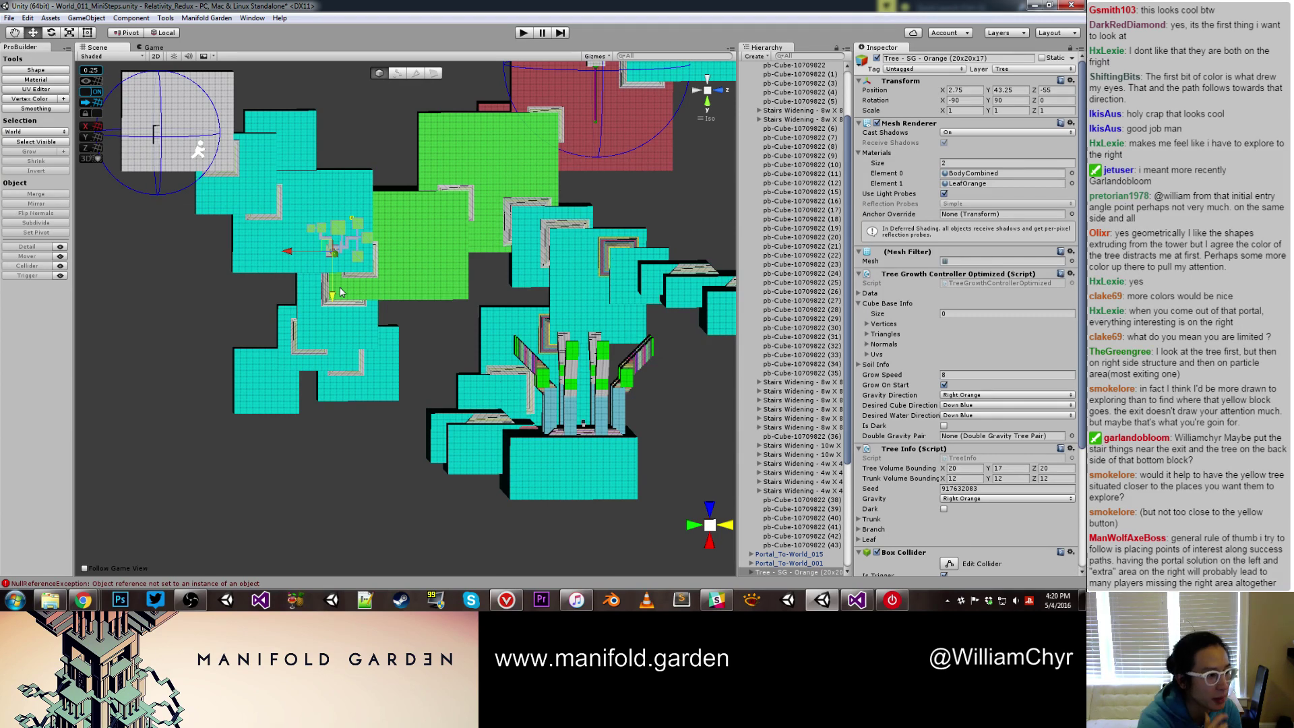
Move the orange tree onto the corner of the lower green block at X 5, Y 55.25, Z -20
scroll(378, 281, "up", 2)
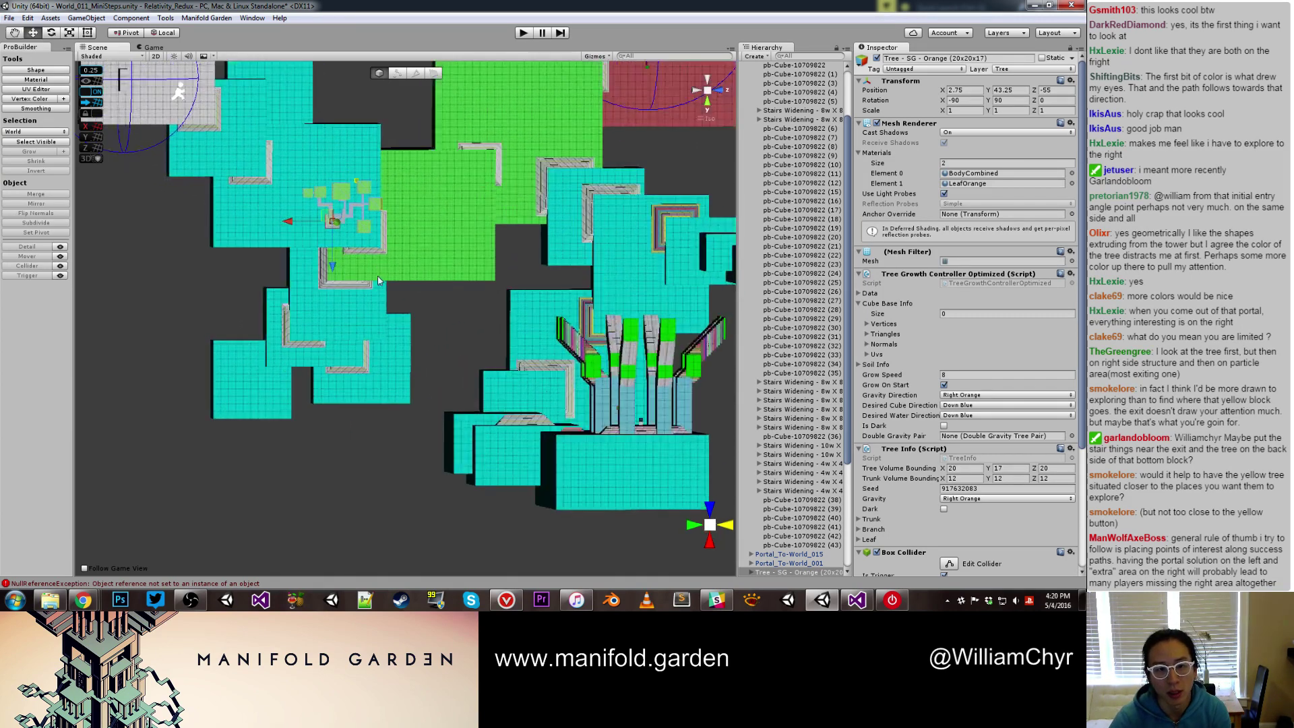
scroll(378, 281, "up", 1)
left_click_drag(284, 213, 409, 214)
scroll(412, 223, "up", 2)
left_click_drag(421, 259, 439, 412, "alt")
scroll(399, 309, "down", 5)
scroll(441, 387, "down", 3)
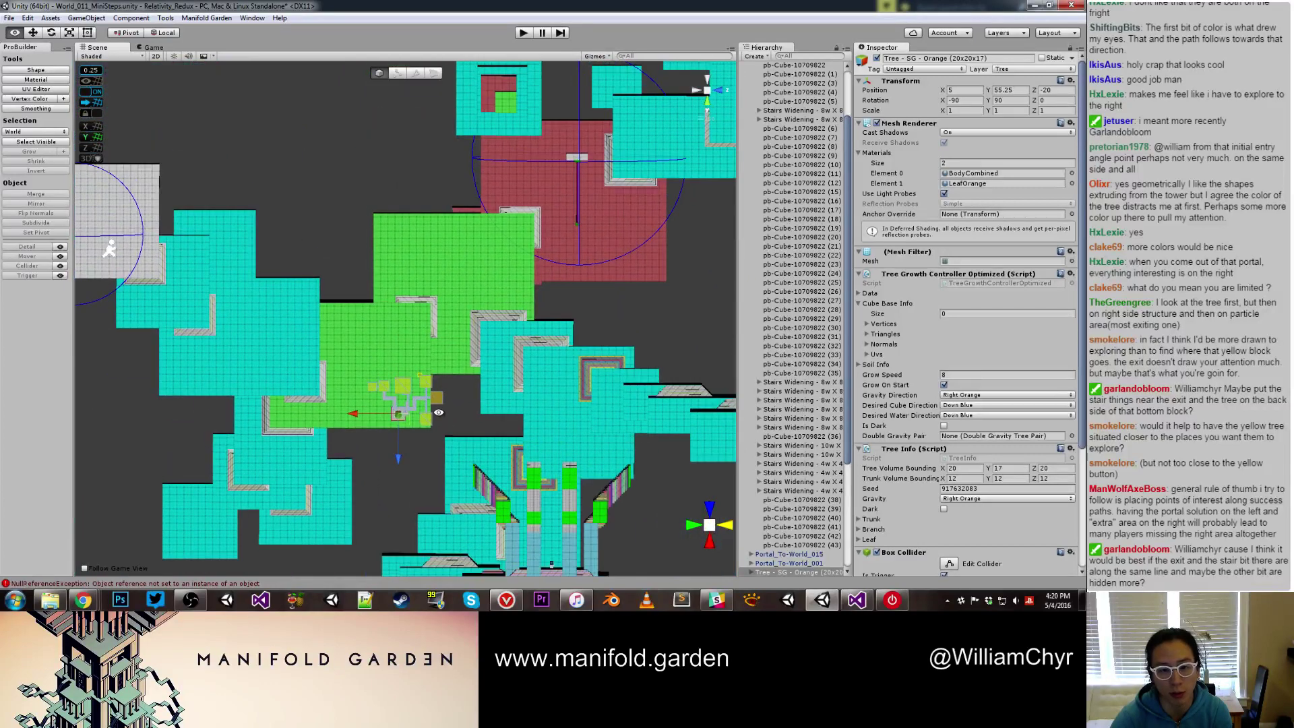
scroll(395, 380, "down", 7)
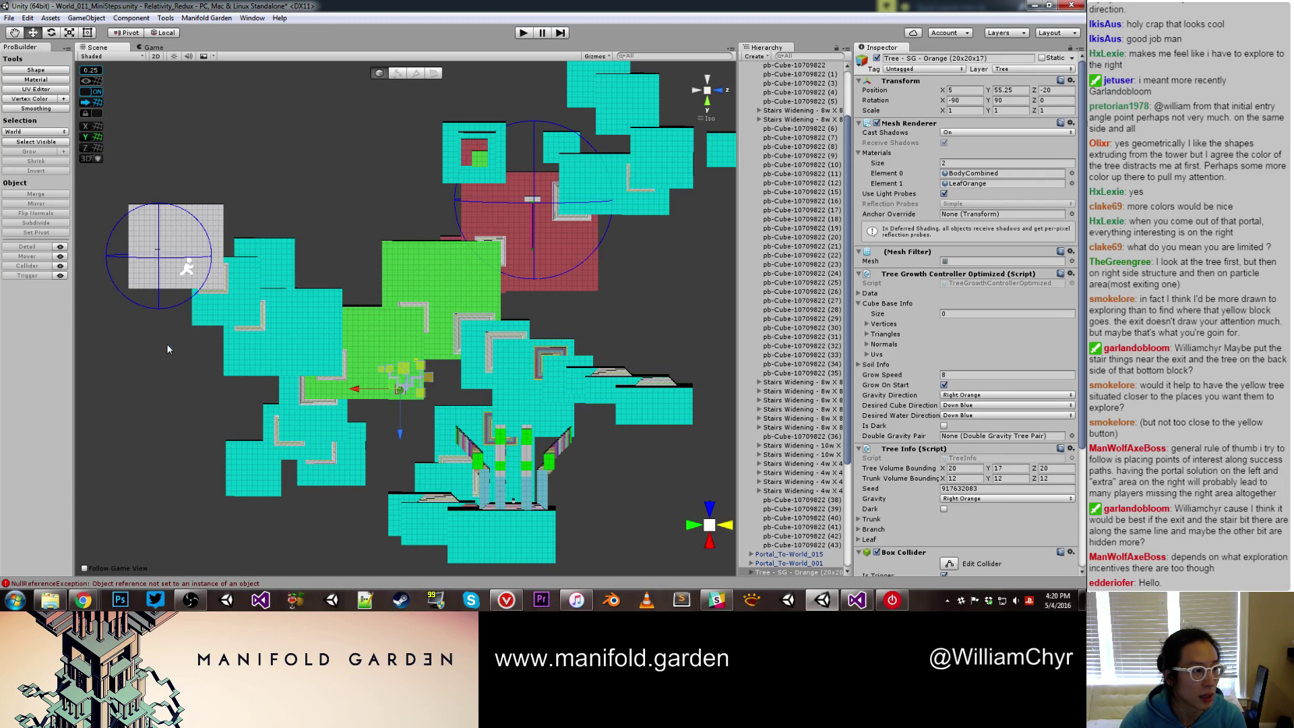
Create an empty game object and move it out beside the structure to X 68, Y 63.25, Z 111
left_click_drag(193, 341, 407, 459, "alt")
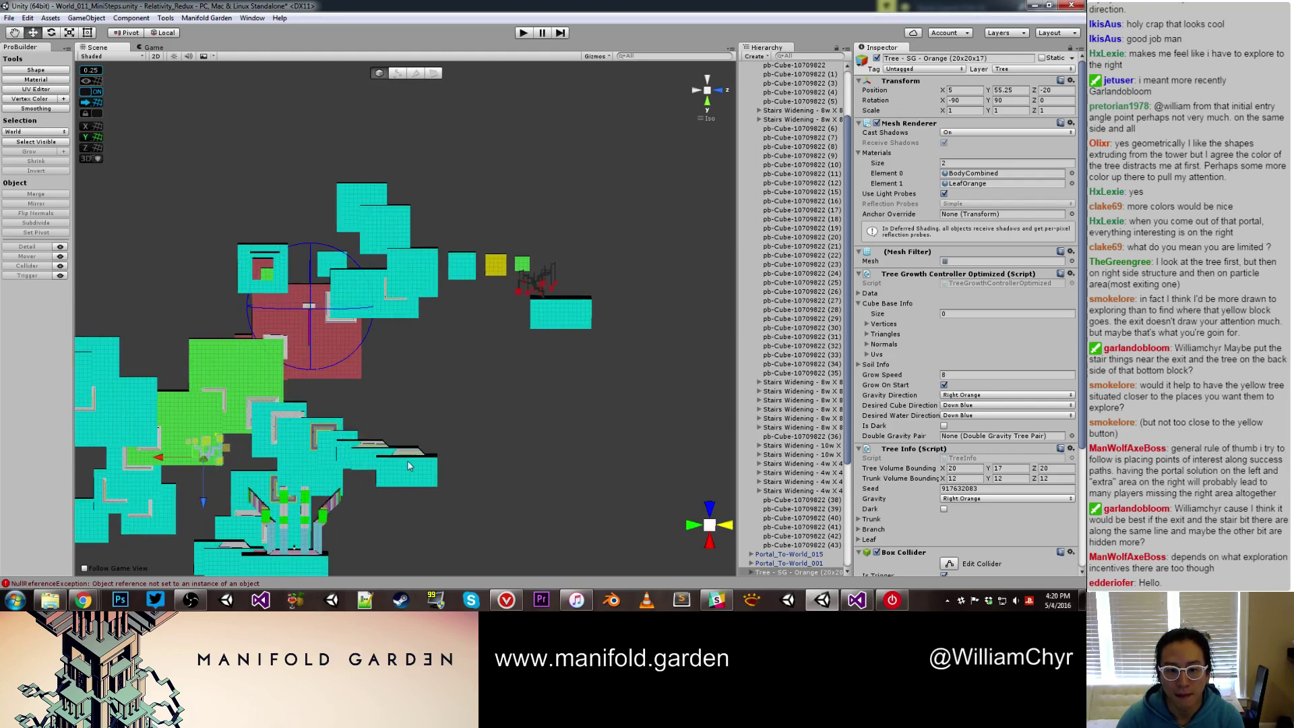
left_click(407, 461)
middle_click_drag(407, 461, 460, 310)
scroll(601, 397, "down", 10)
scroll(788, 541, "down", 4)
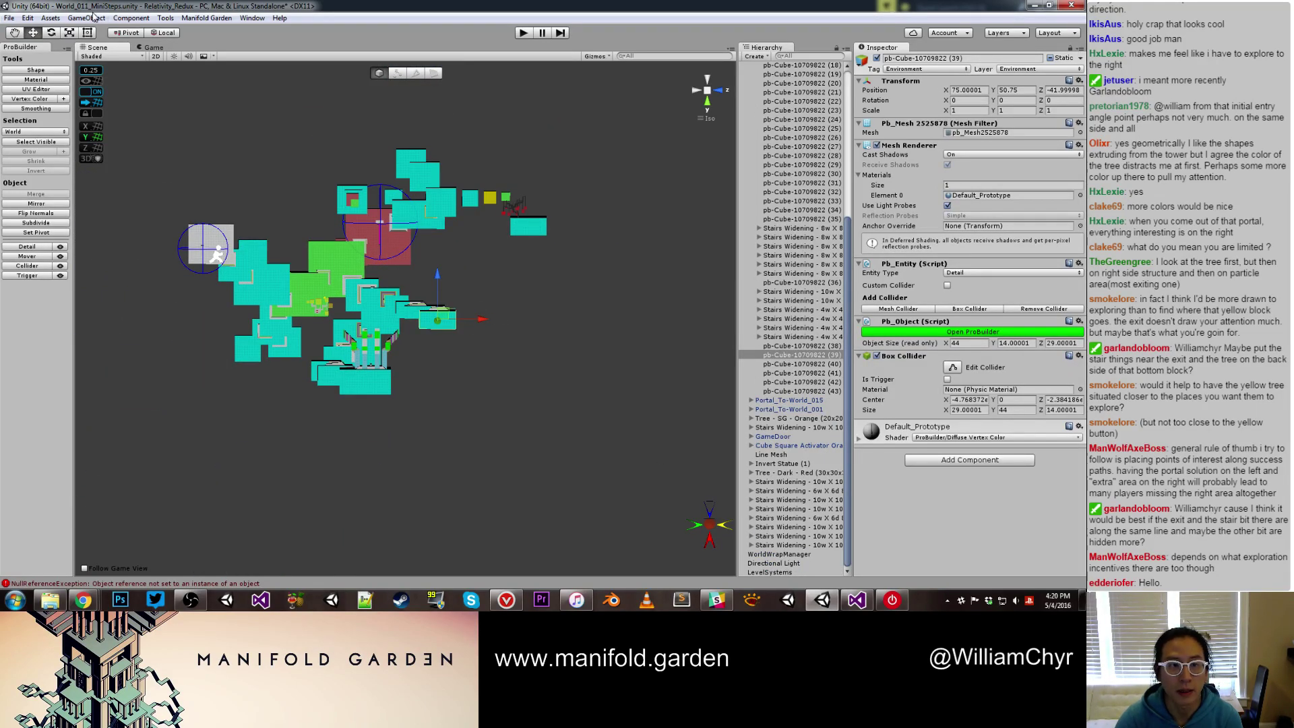
left_click(94, 16)
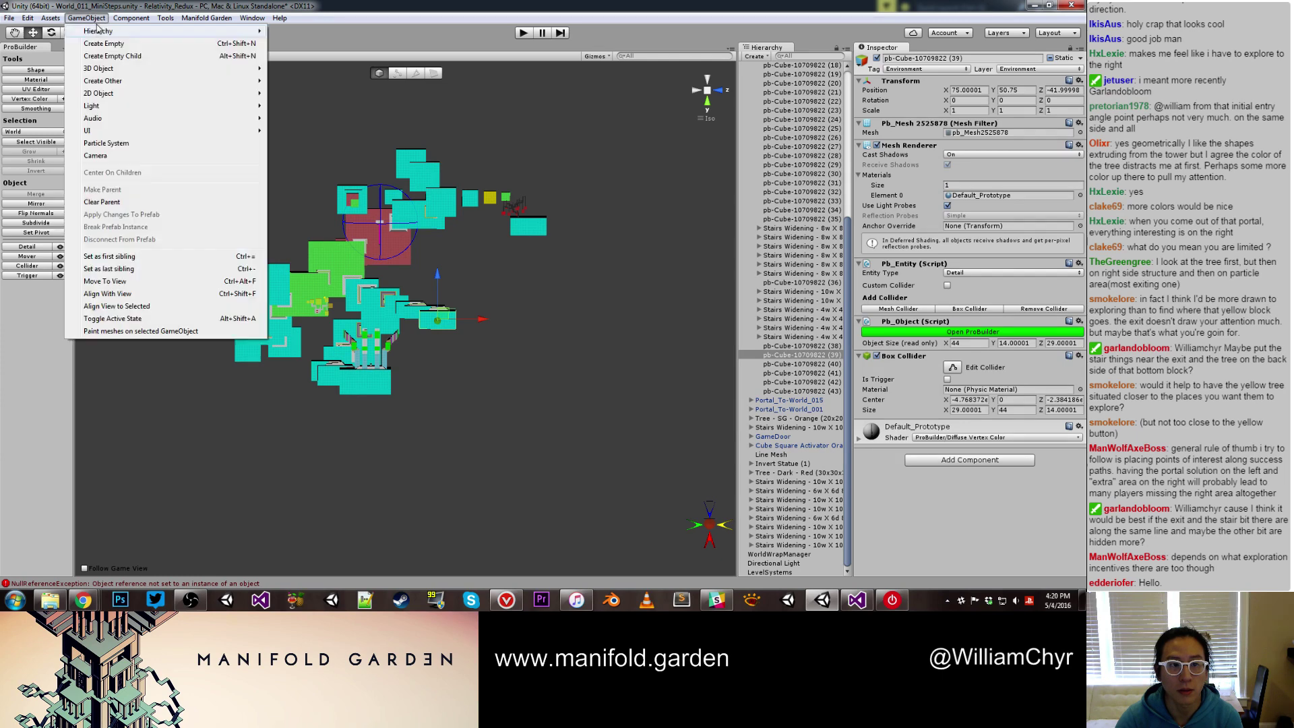
left_click(175, 51)
left_click_drag(487, 375, 536, 378)
scroll(487, 237, "up", 5)
left_click_drag(499, 249, 498, 429)
scroll(495, 424, "up", 5)
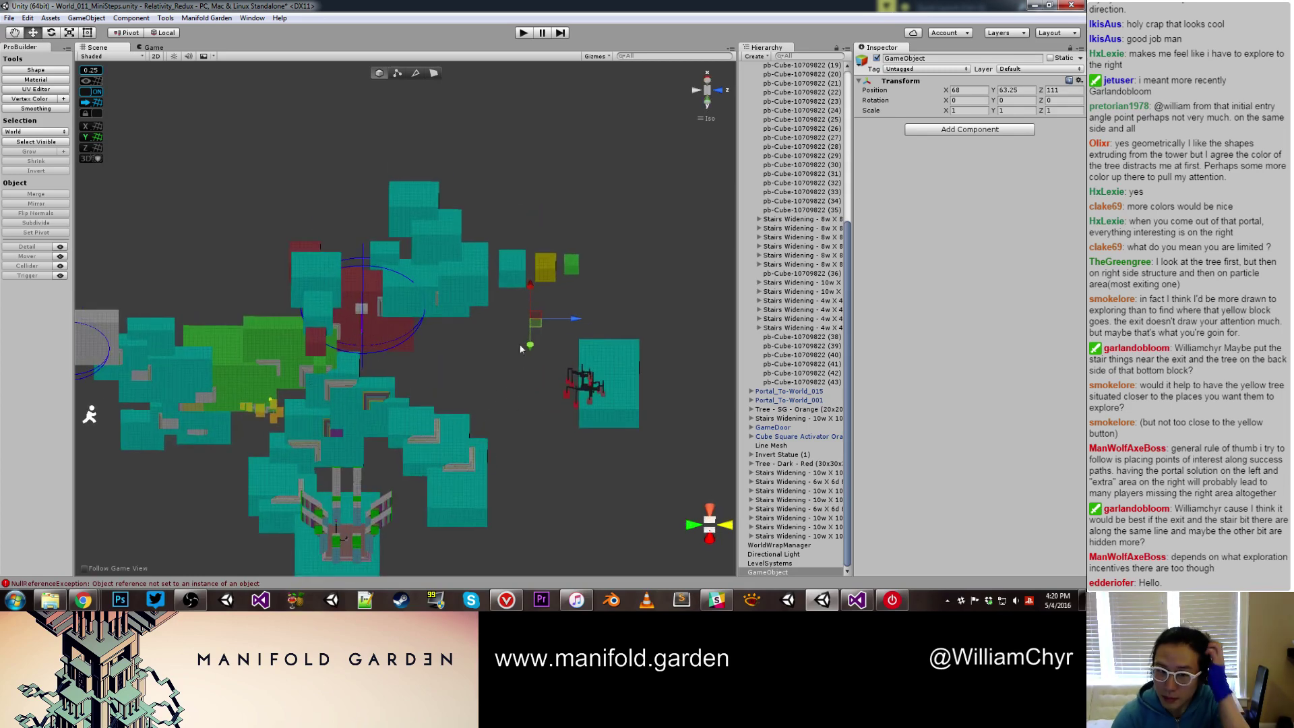
Slide the empty game object farther along its X axis beside the stepped branch
left_click_drag(530, 286, 531, 402, "alt")
left_click_drag(529, 280, 502, 502)
left_click_drag(524, 526, 519, 394, "alt")
Try to select the two outer teal platforms with their widening stairs and move them within the object hierarchy
scroll(523, 425, "up", 10)
left_click(482, 462)
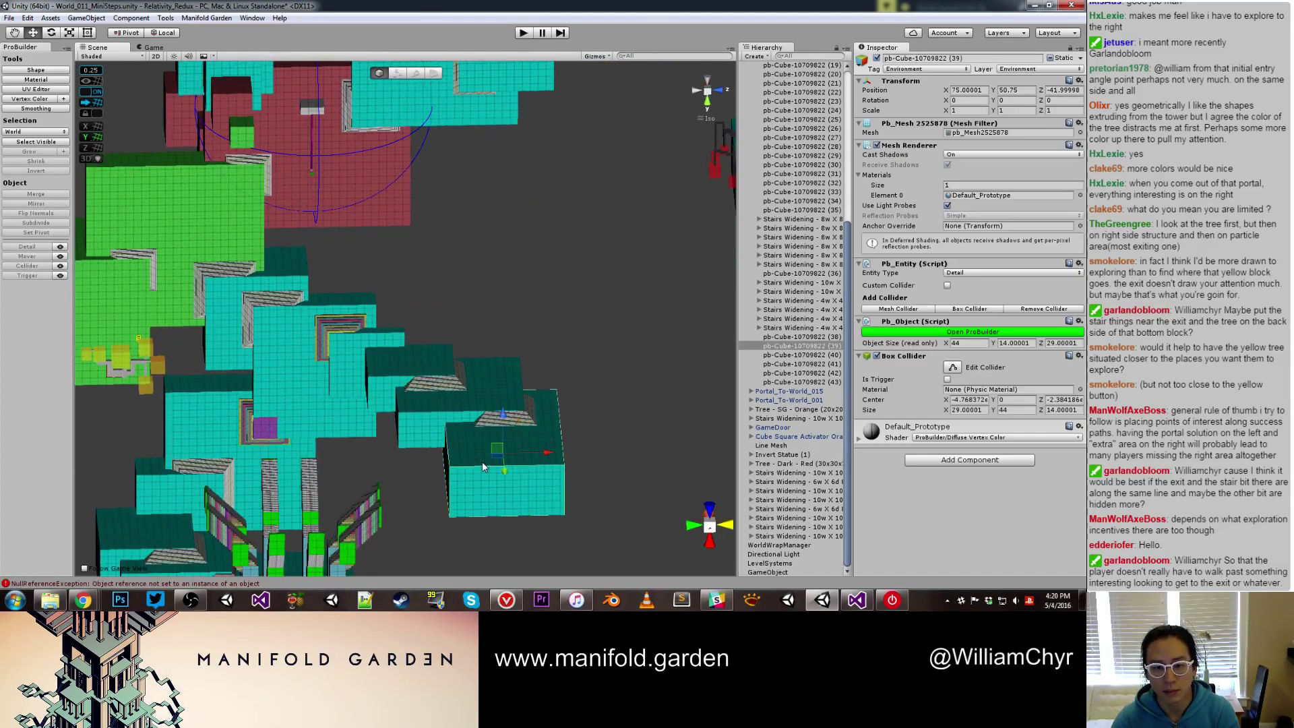
scroll(482, 461, "up", 2)
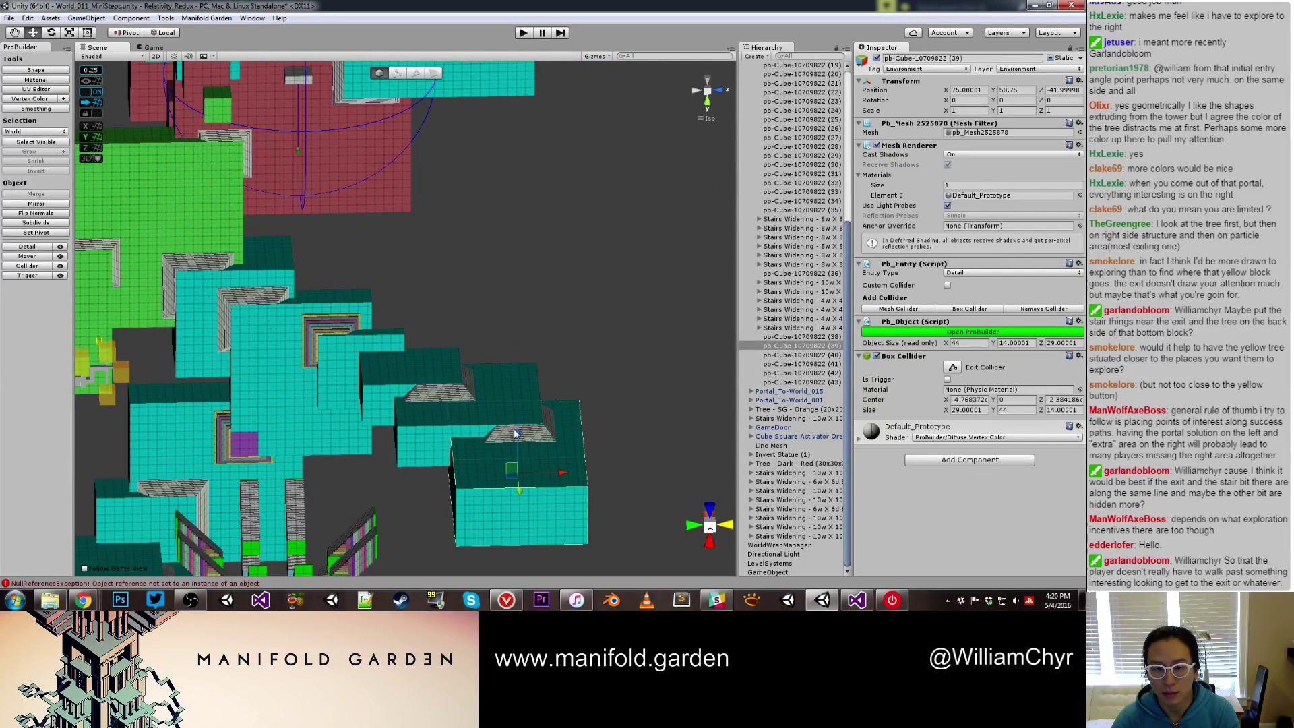
left_click(509, 390, "shift")
left_click(537, 435)
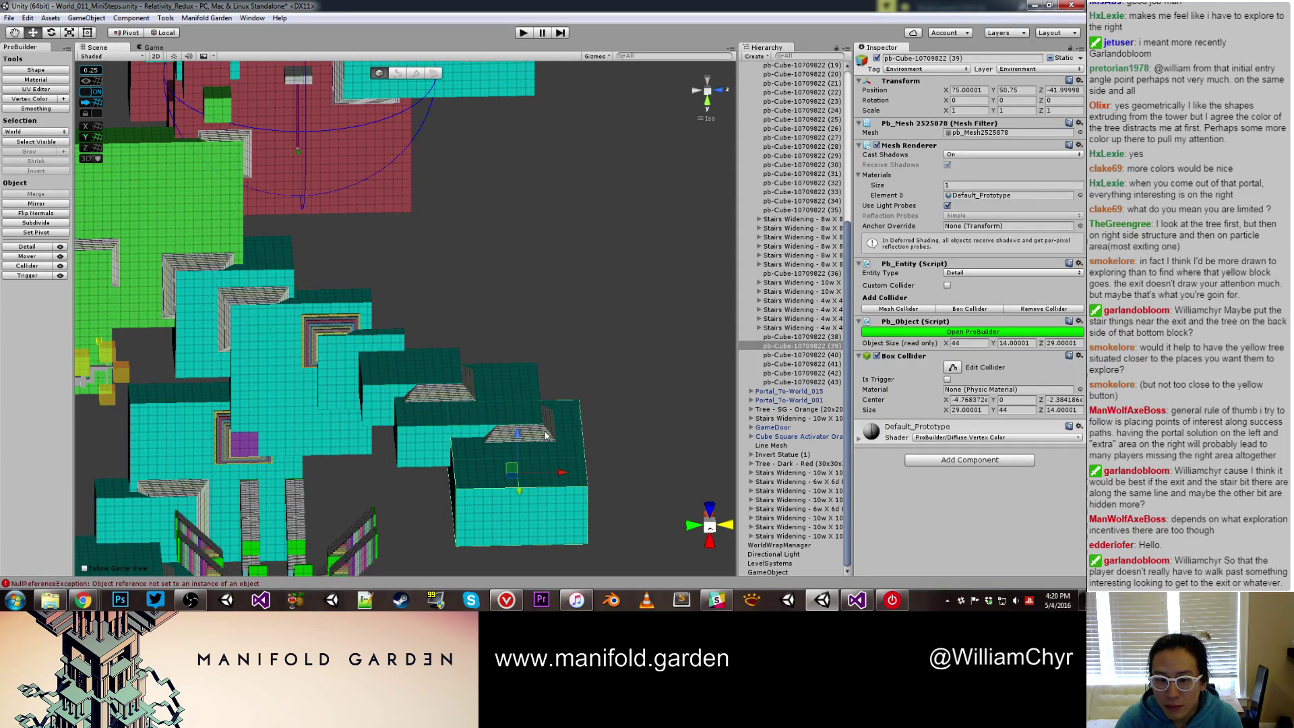
left_click(551, 435)
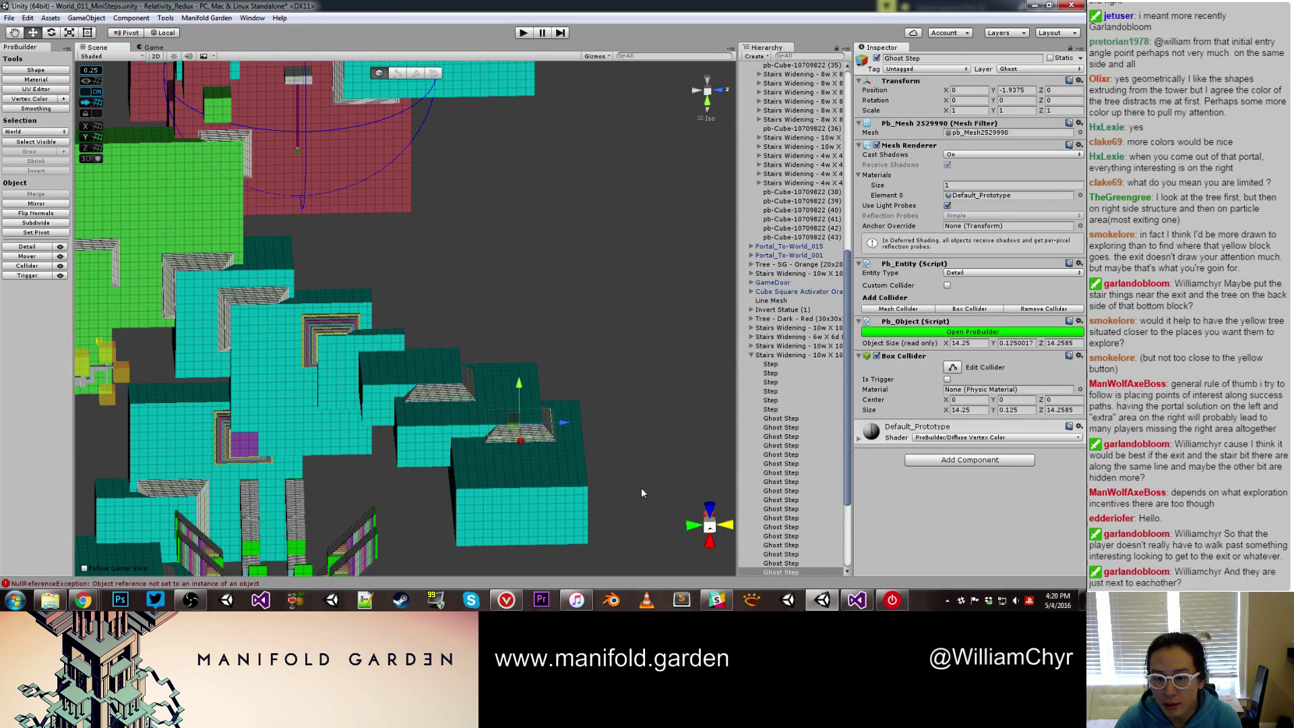
left_click(762, 355)
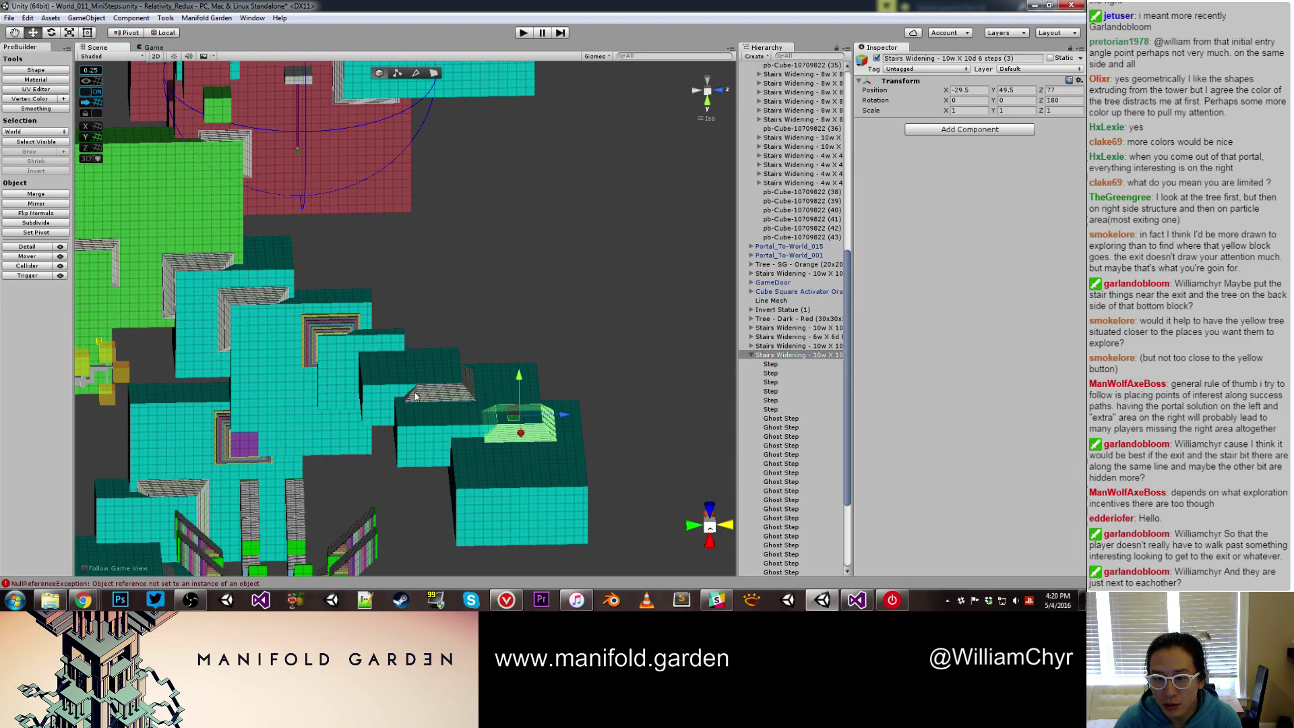
left_click(528, 430, "shift")
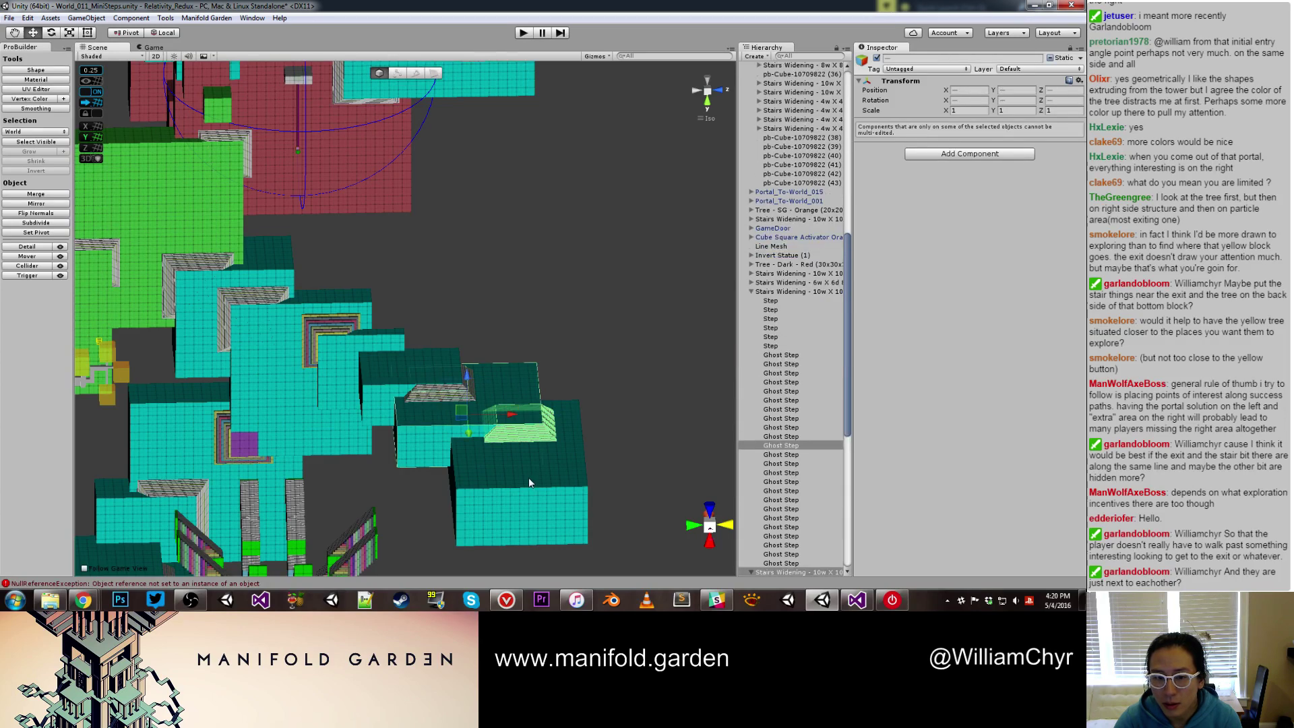
left_click(781, 294, "ctrl")
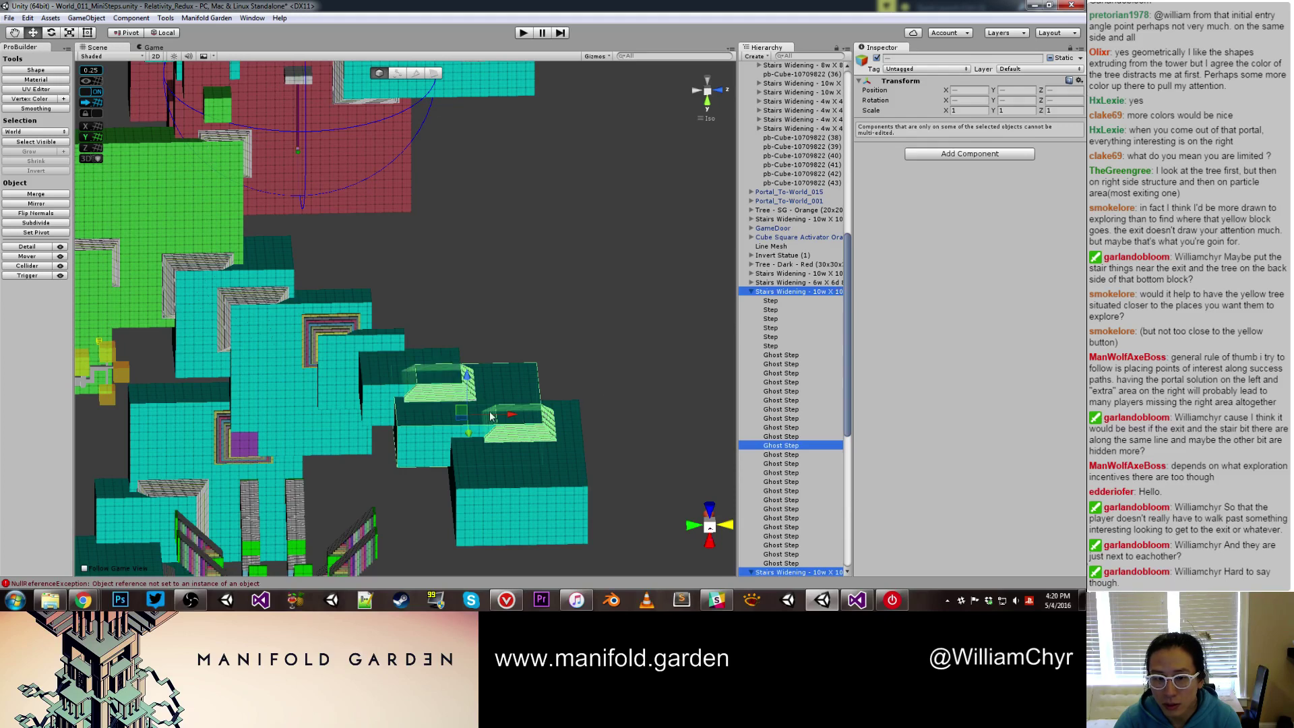
left_click(491, 478, "shift")
scroll(643, 339, "down", 5)
scroll(794, 460, "down", 3)
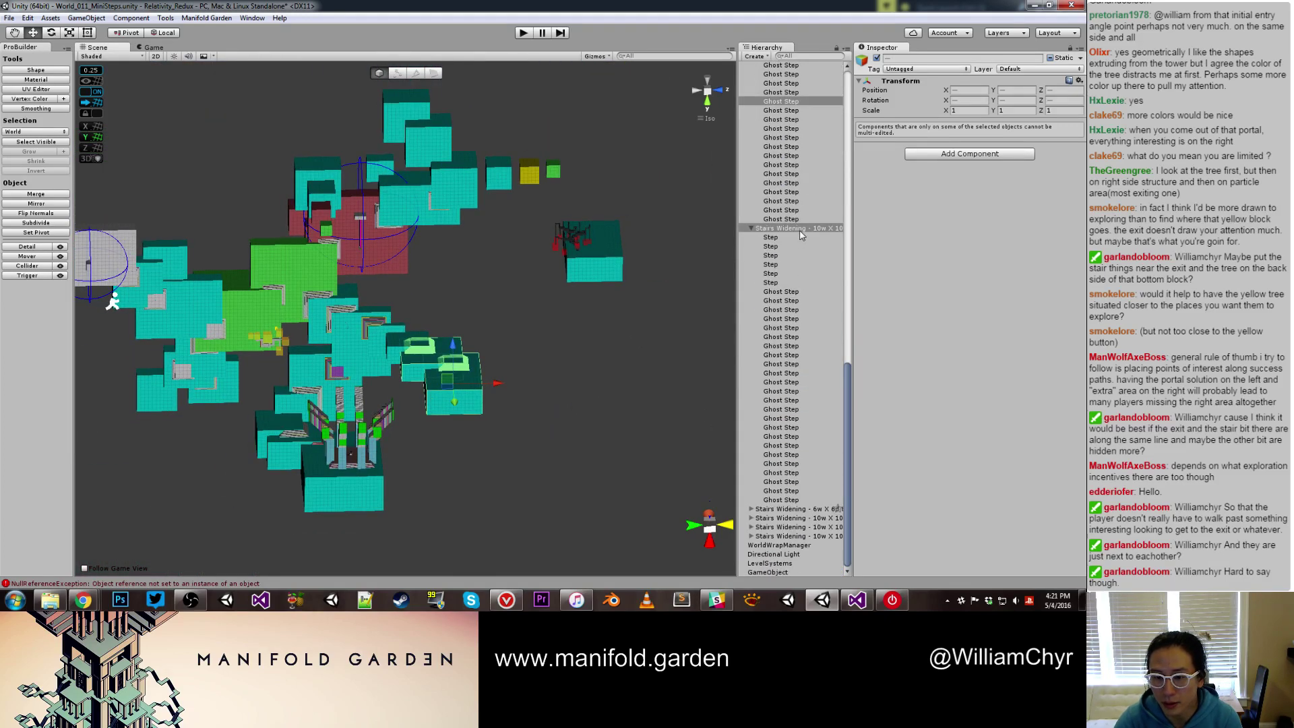
left_click_drag(799, 237, 796, 267)
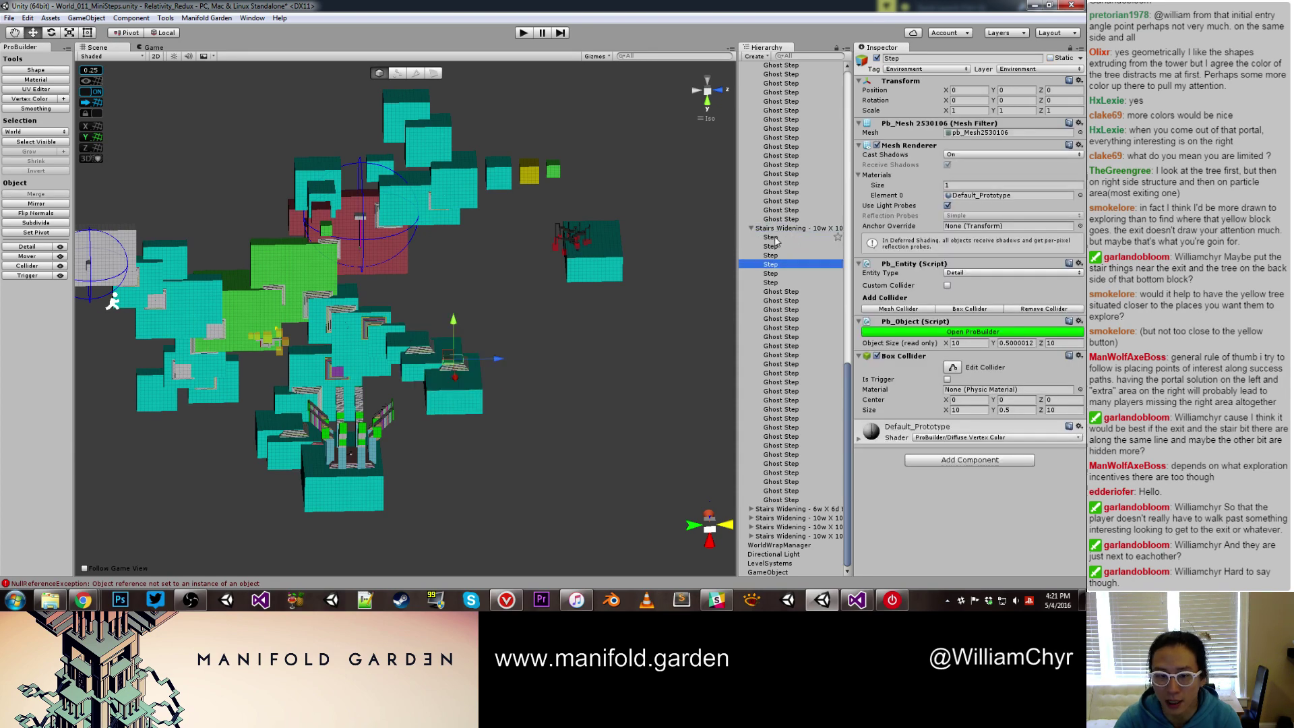
key("ctrl+z")
scroll(489, 361, "up", 5)
left_click(417, 378, "shift")
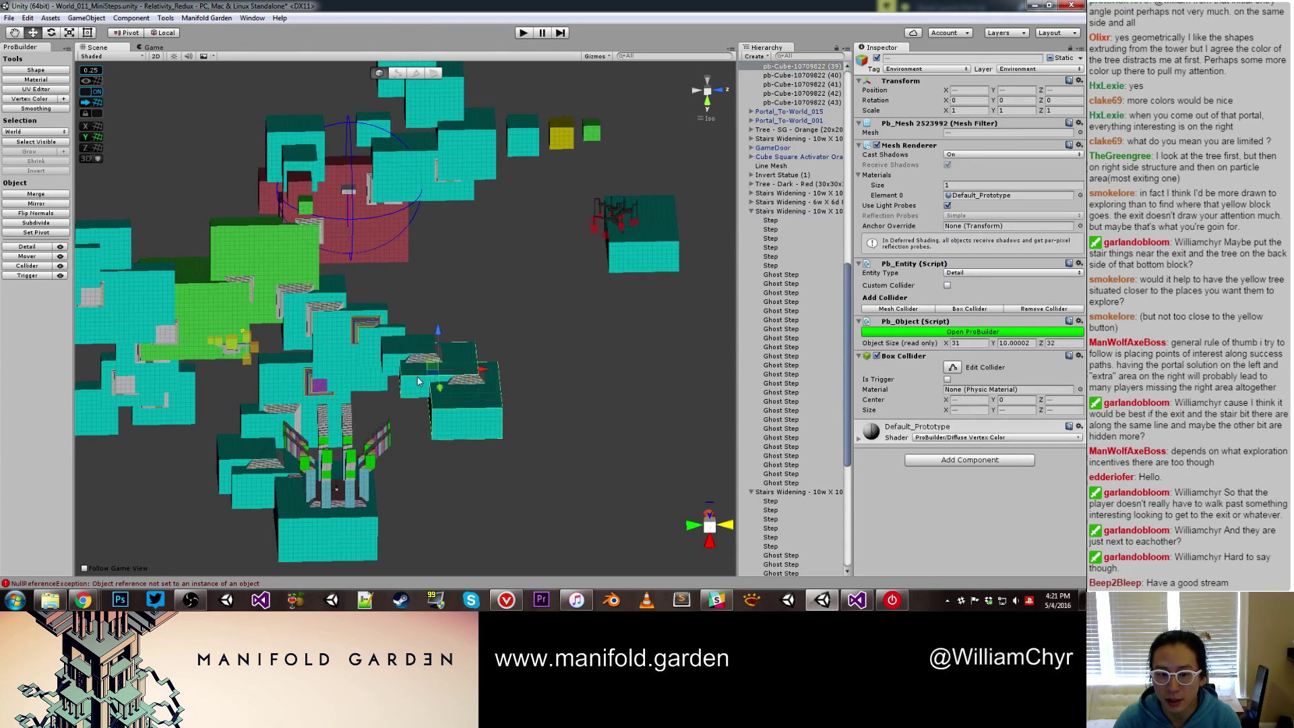
scroll(774, 354, "down", 3)
scroll(773, 352, "up", 12)
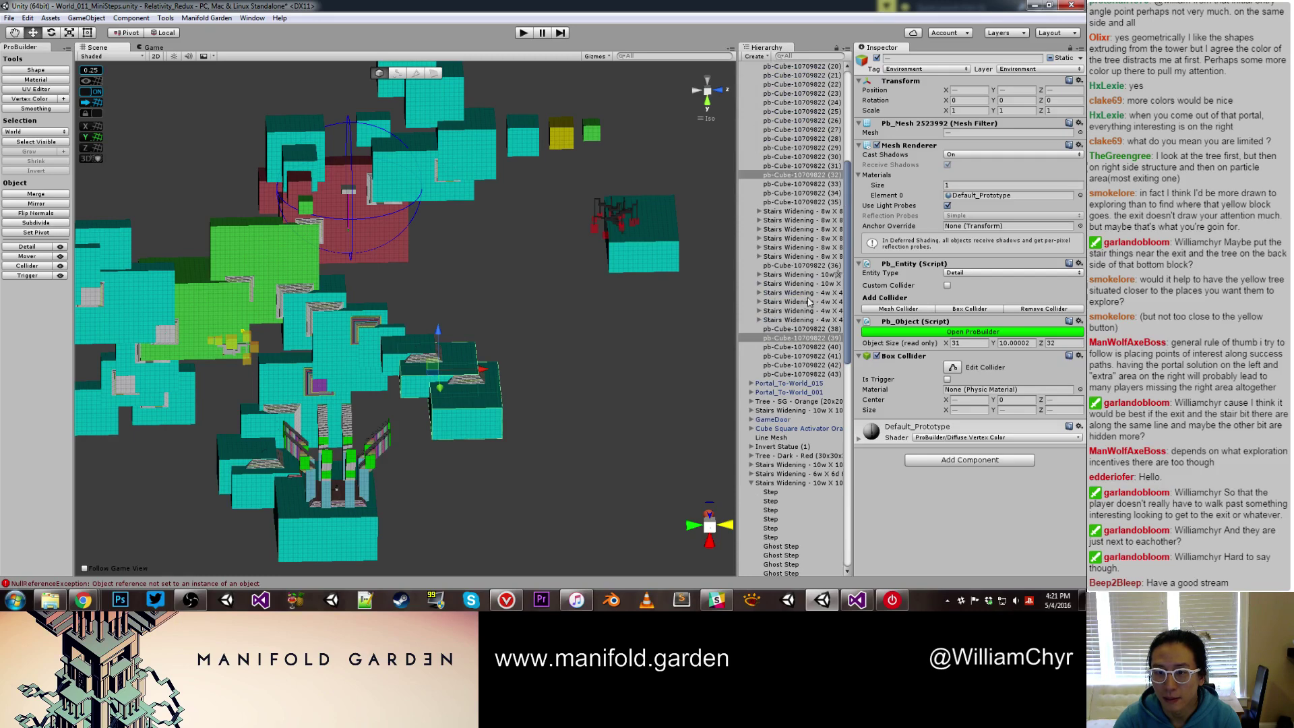
scroll(502, 399, "up", 2)
Select the two outermost teal platforms and their two widening stair groups, and nest them under the empty game object
left_click(503, 419)
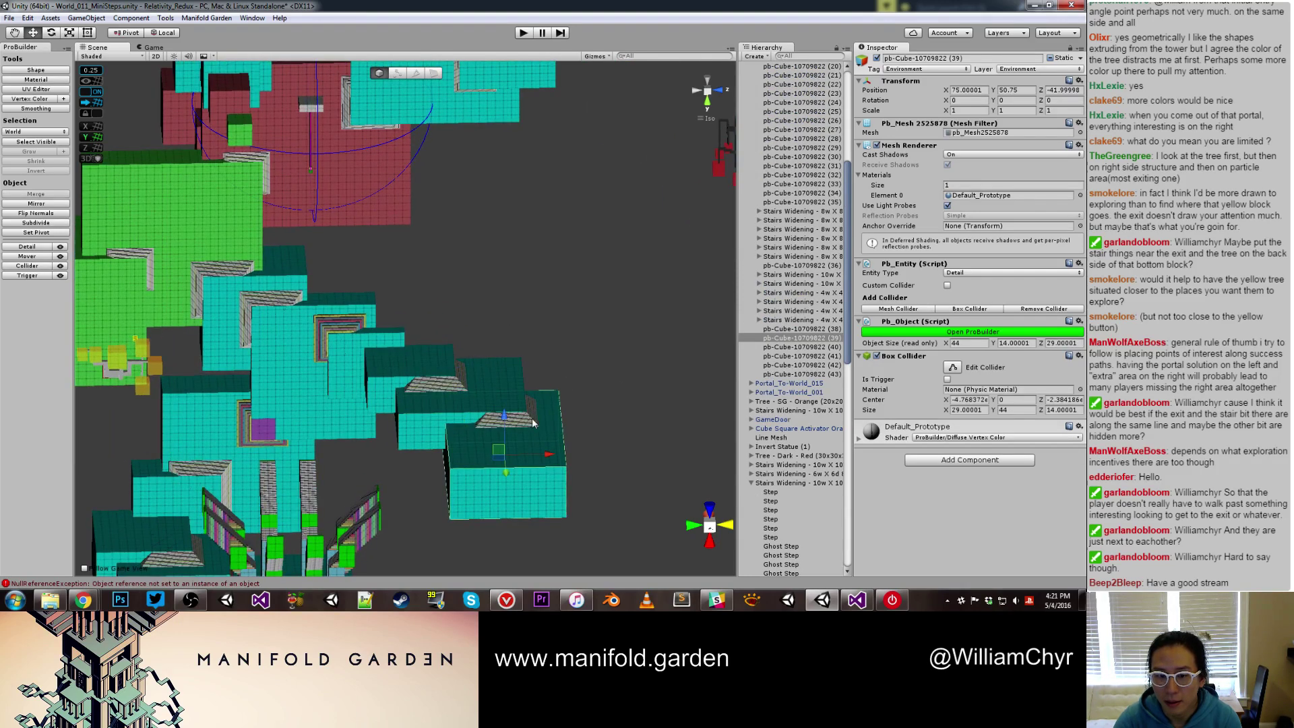
scroll(560, 435, "up", 2)
left_click(560, 436)
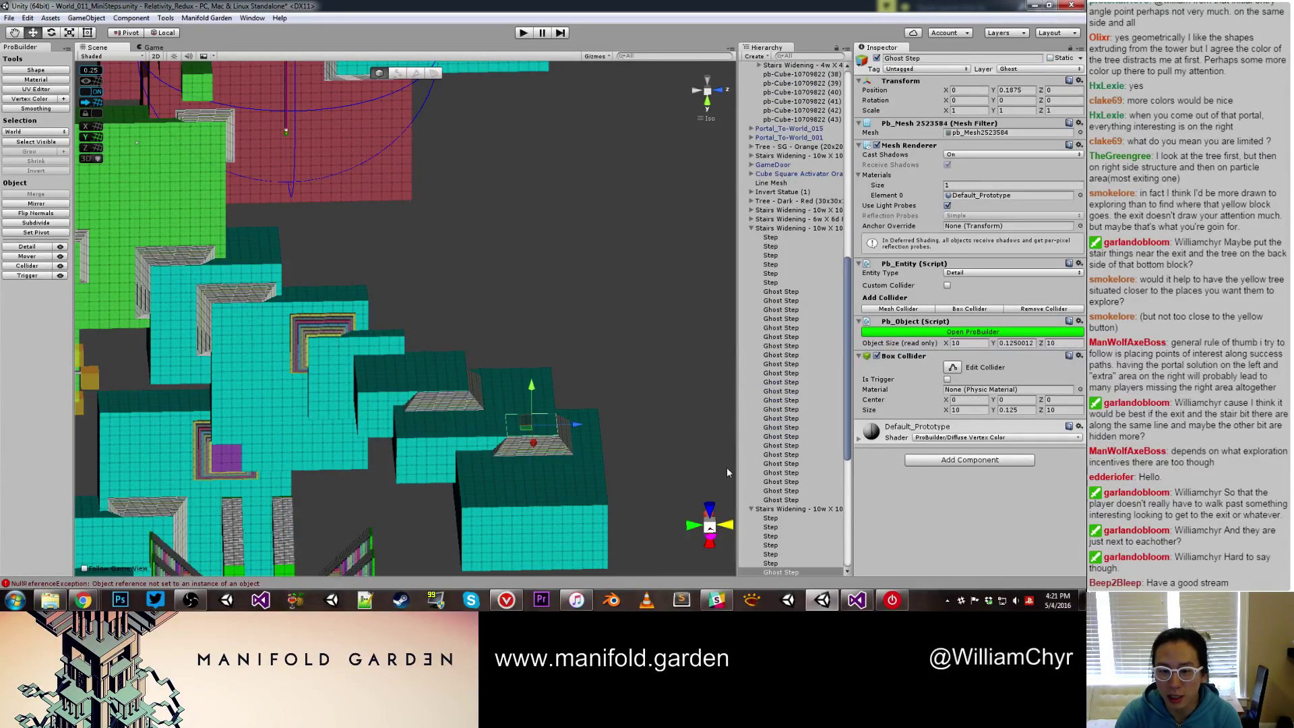
left_click(778, 510)
left_click(782, 228, "ctrl")
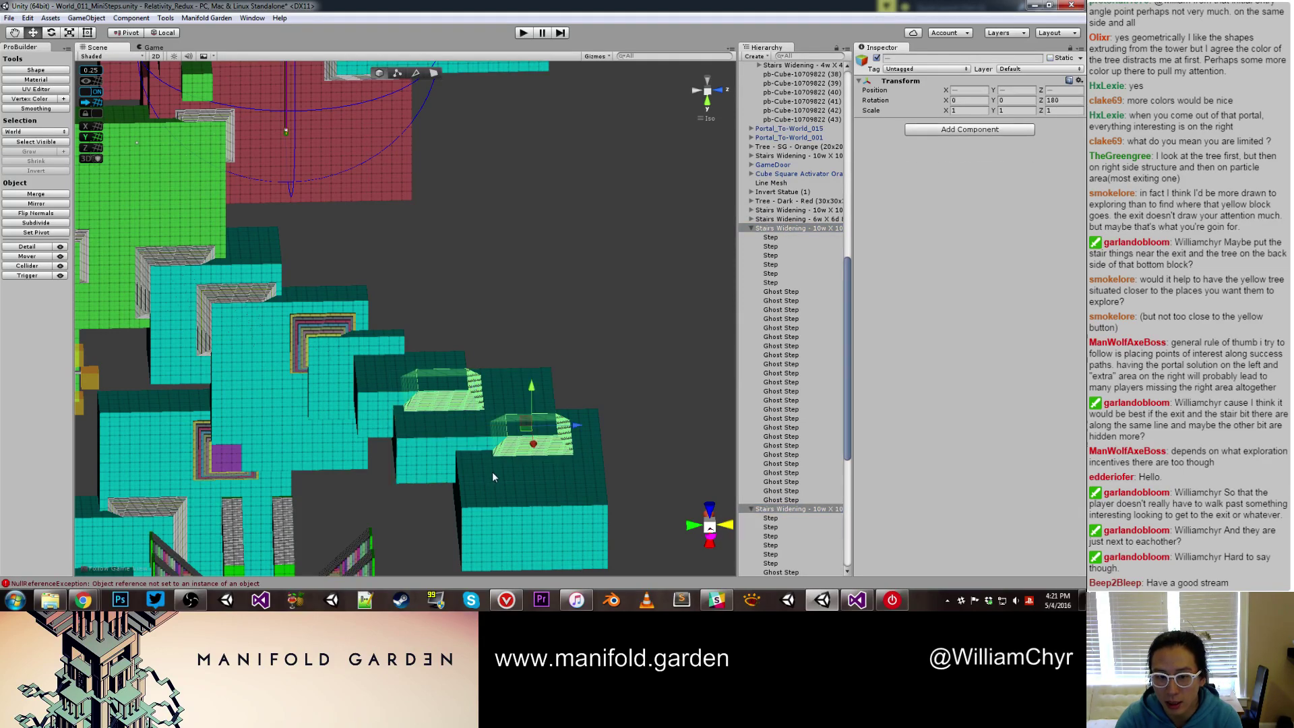
left_click(485, 520, "ctrl")
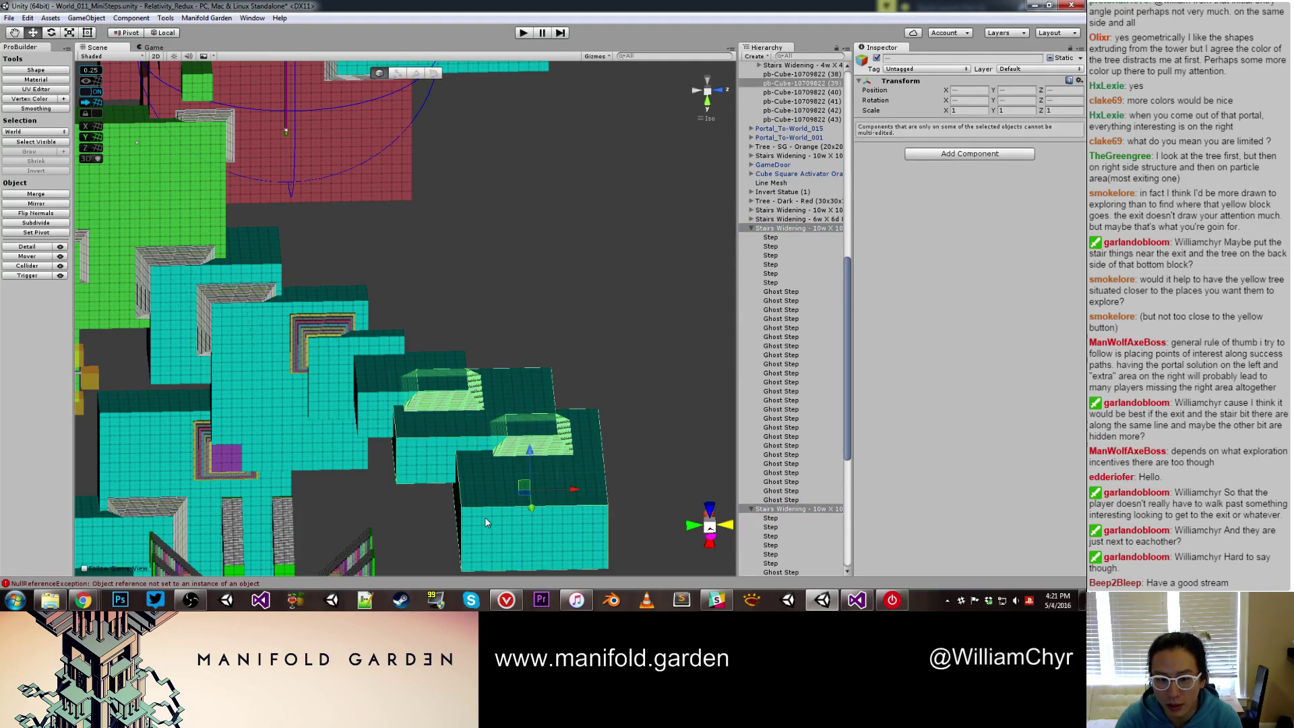
scroll(748, 481, "down", 8)
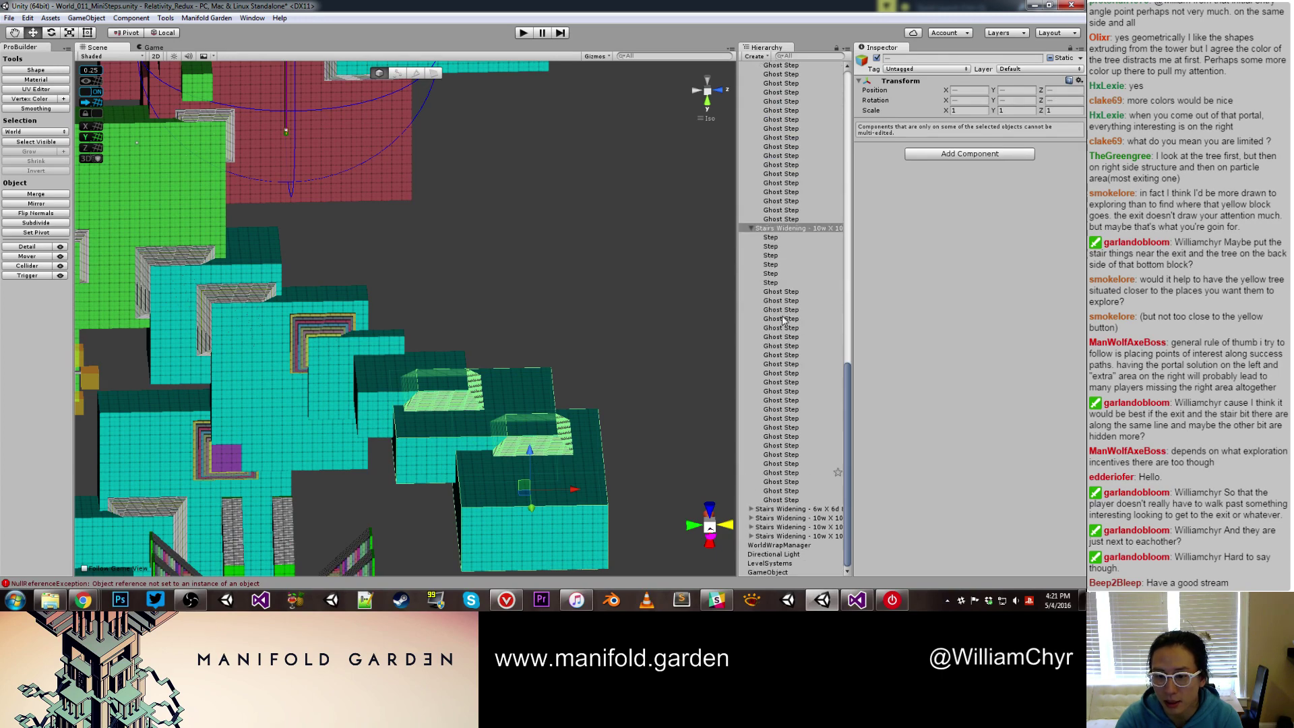
left_click_drag(797, 229, 768, 574)
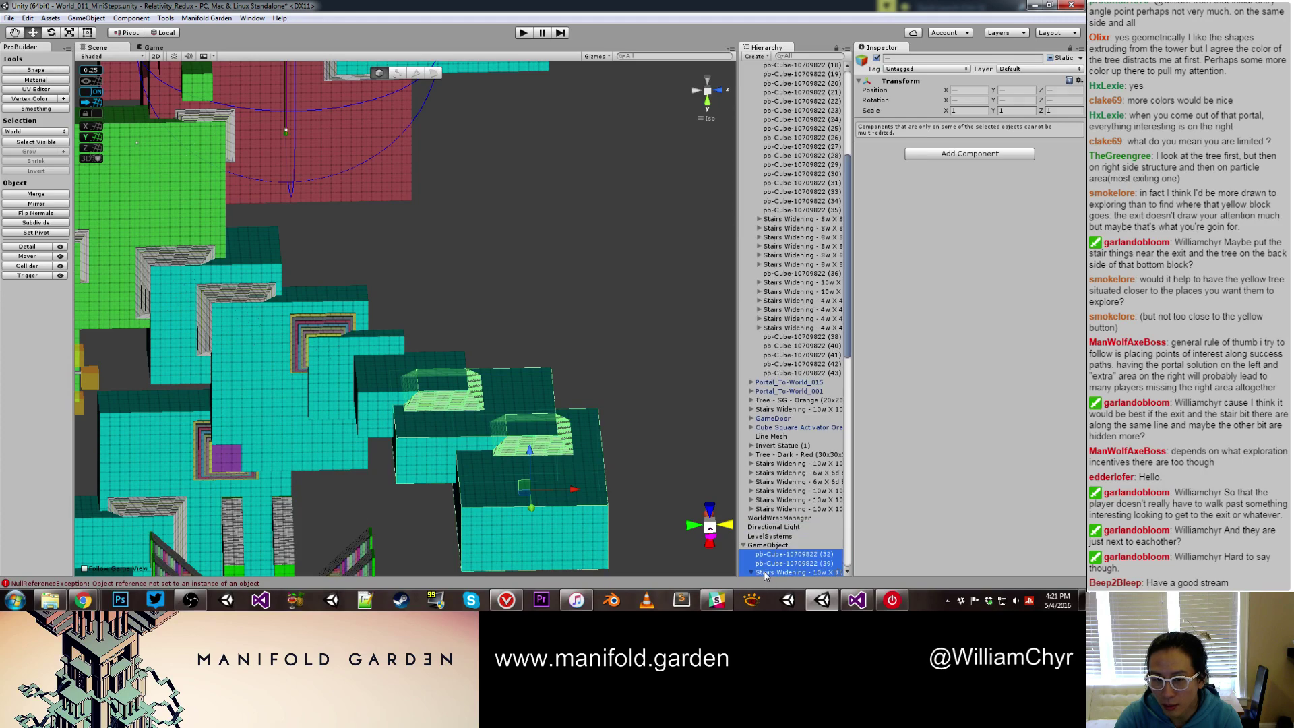
left_click(768, 545)
key("f")
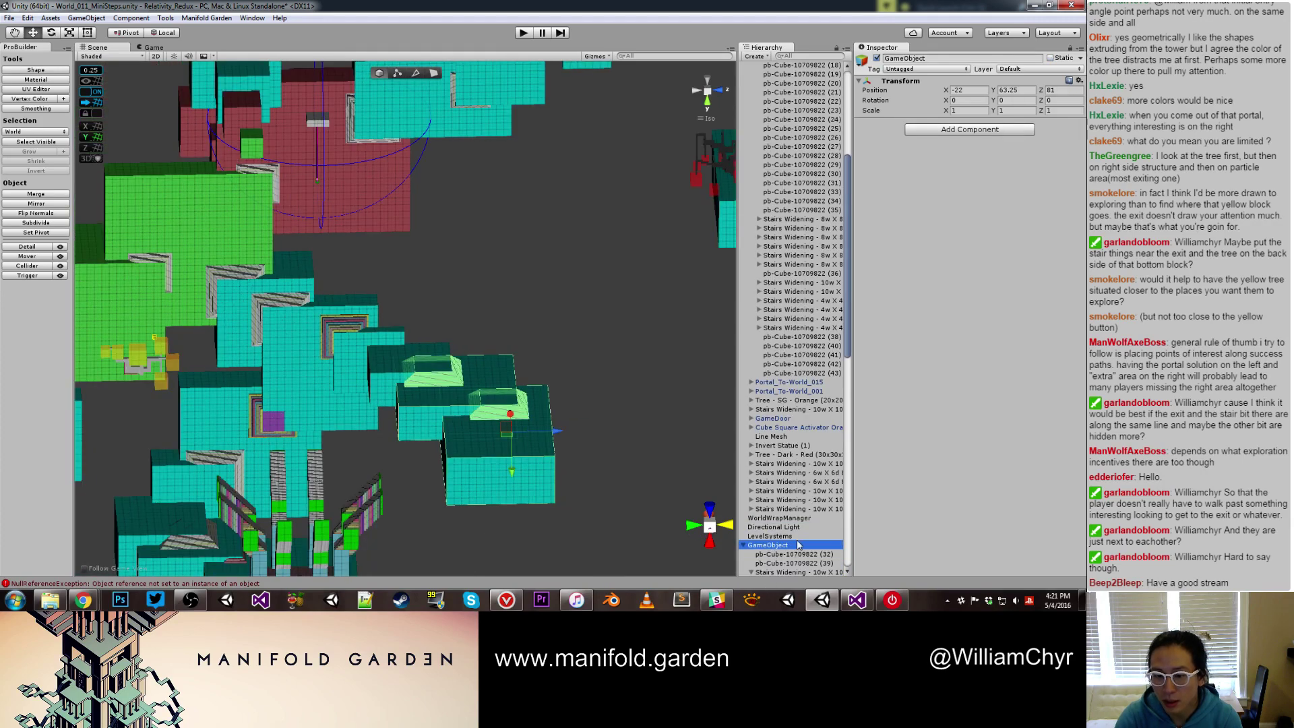
scroll(778, 556, "down", 5)
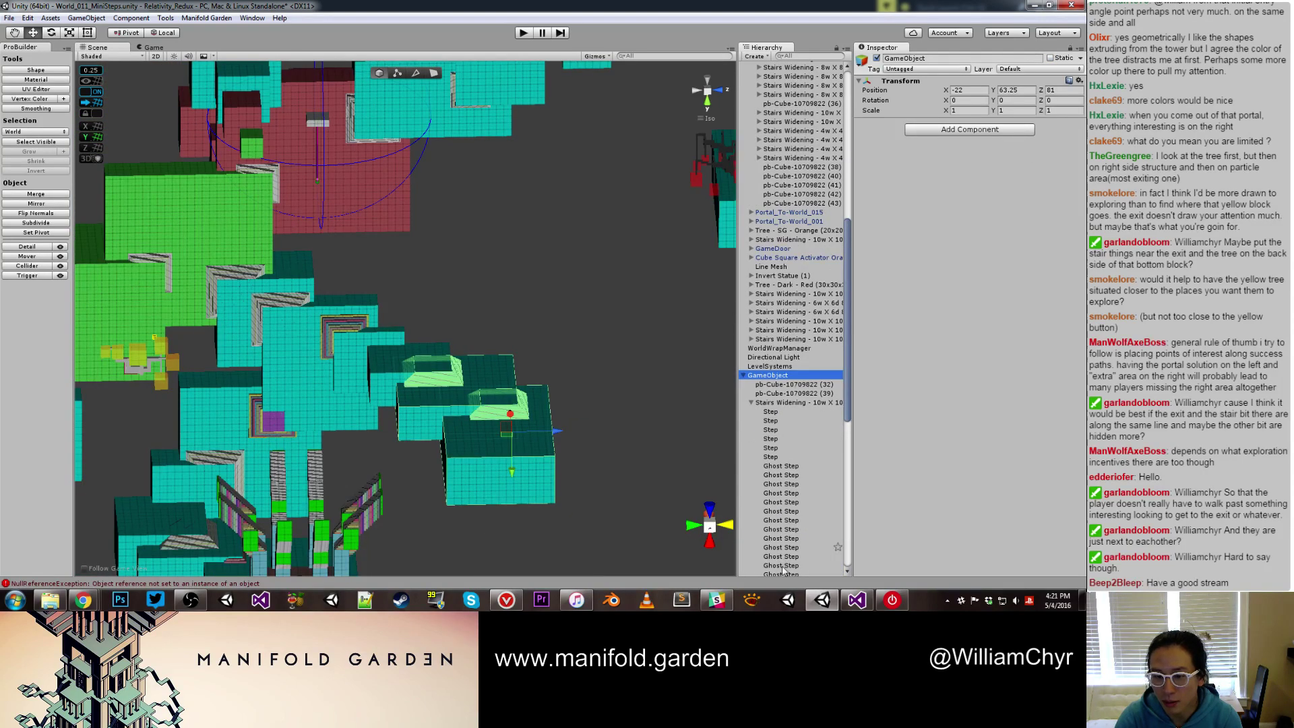
left_click(751, 402)
scroll(492, 377, "up", 3)
left_click_drag(441, 370, 440, 416, "alt")
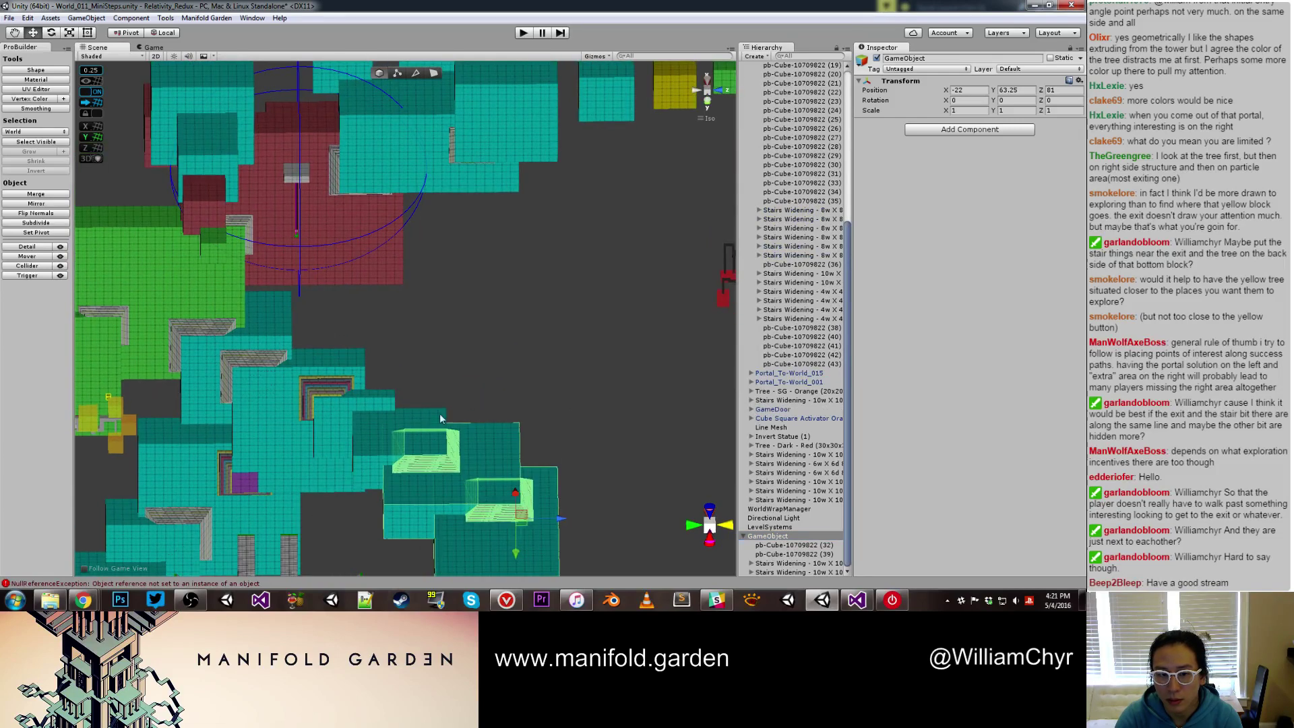
left_click(374, 433)
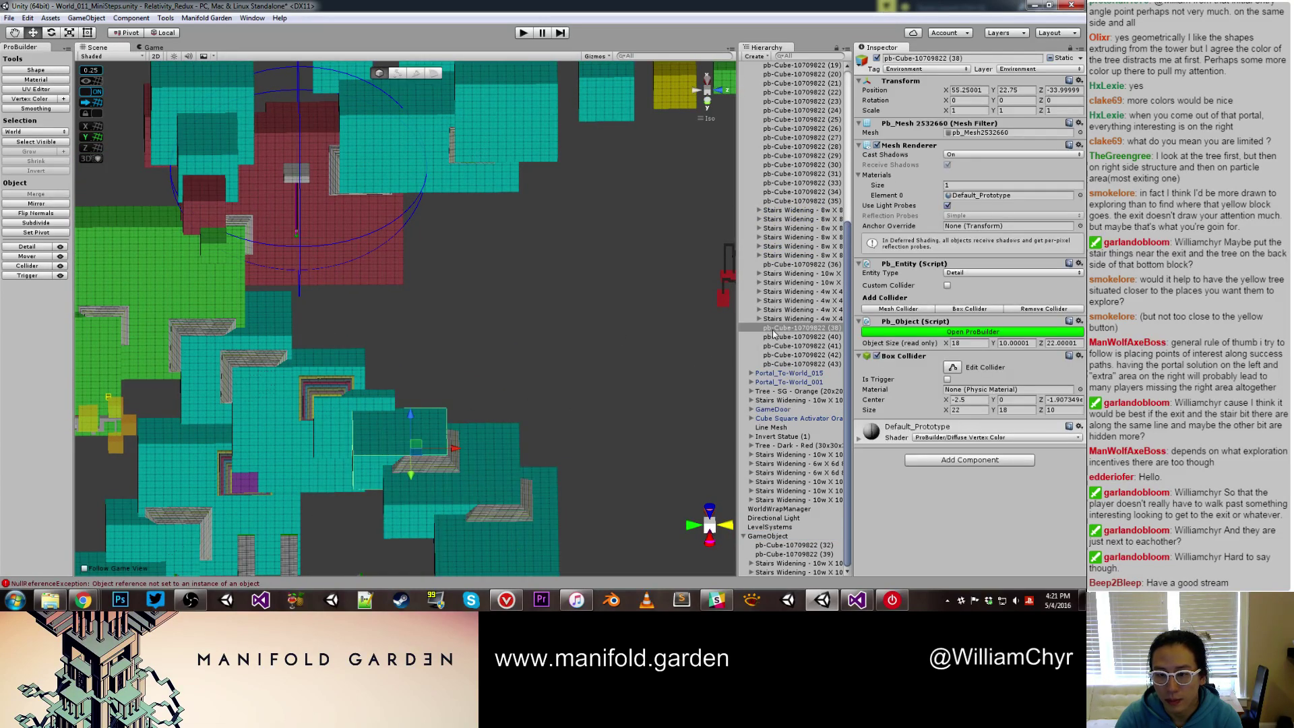
left_click_drag(774, 333, 767, 535)
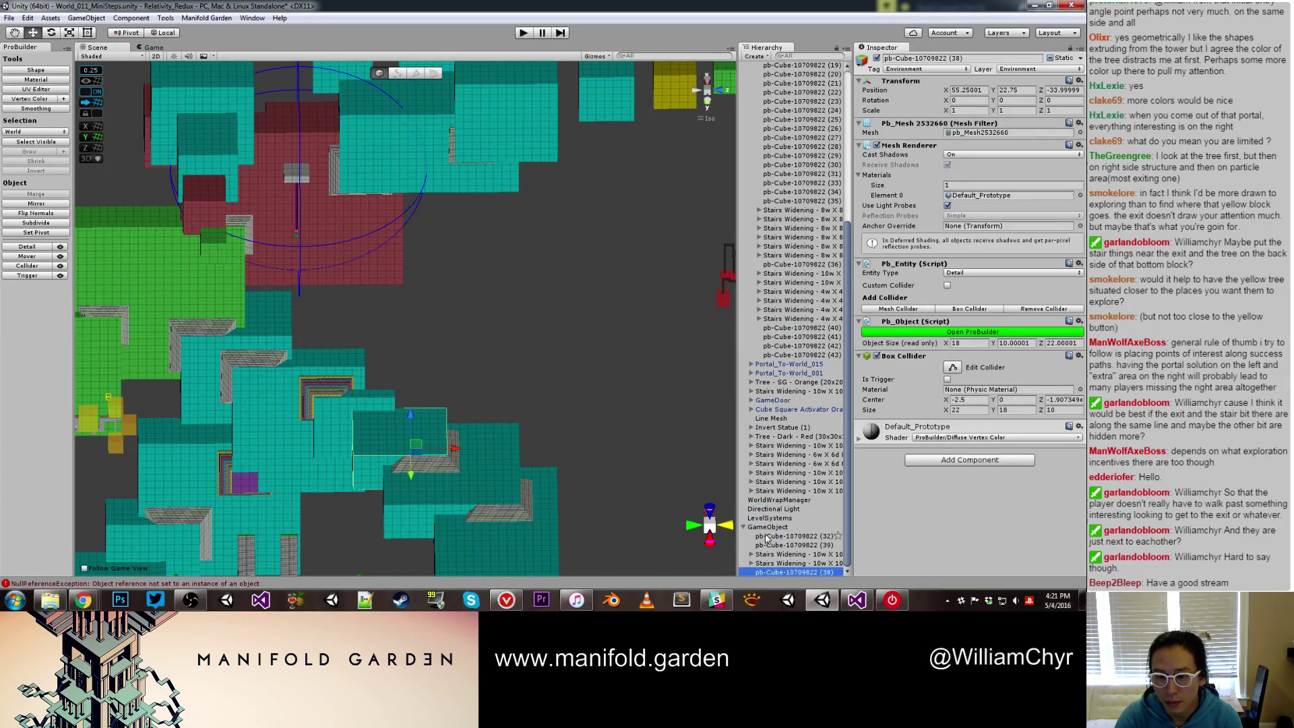
Rename the parent game object as Structure
left_click(767, 527)
left_click(933, 61)
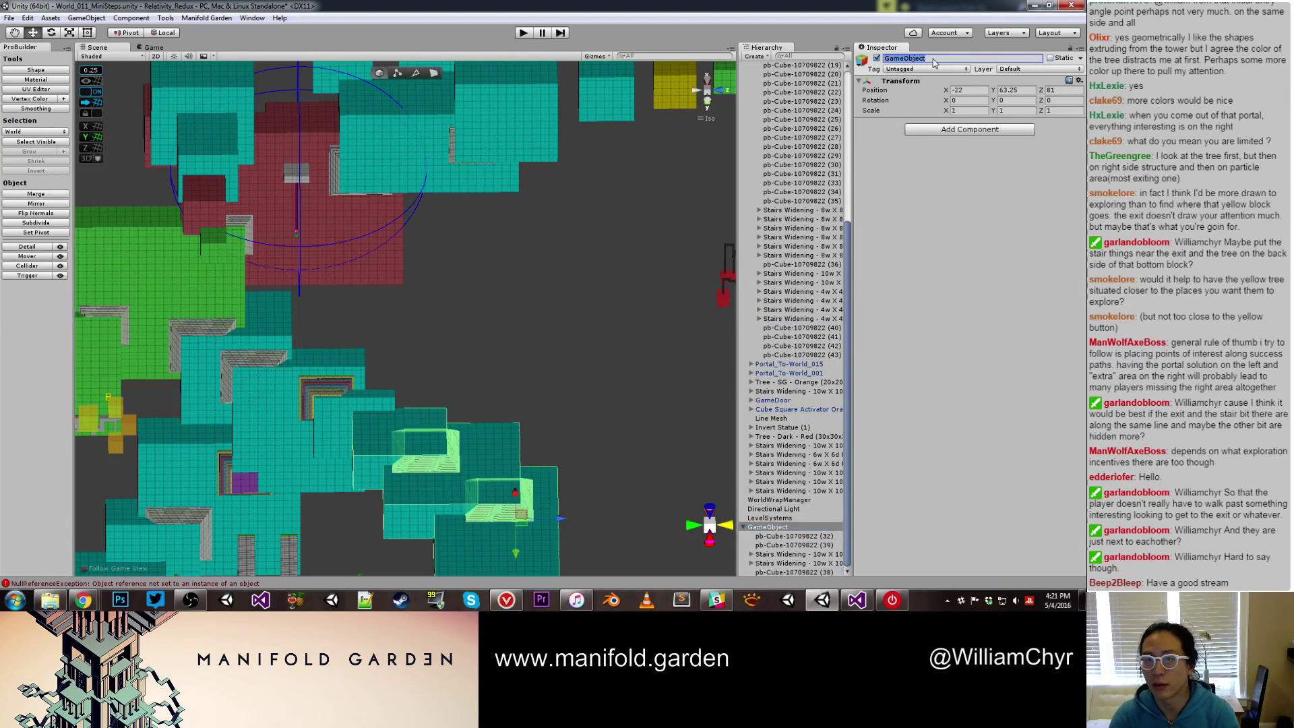
type("Structure")
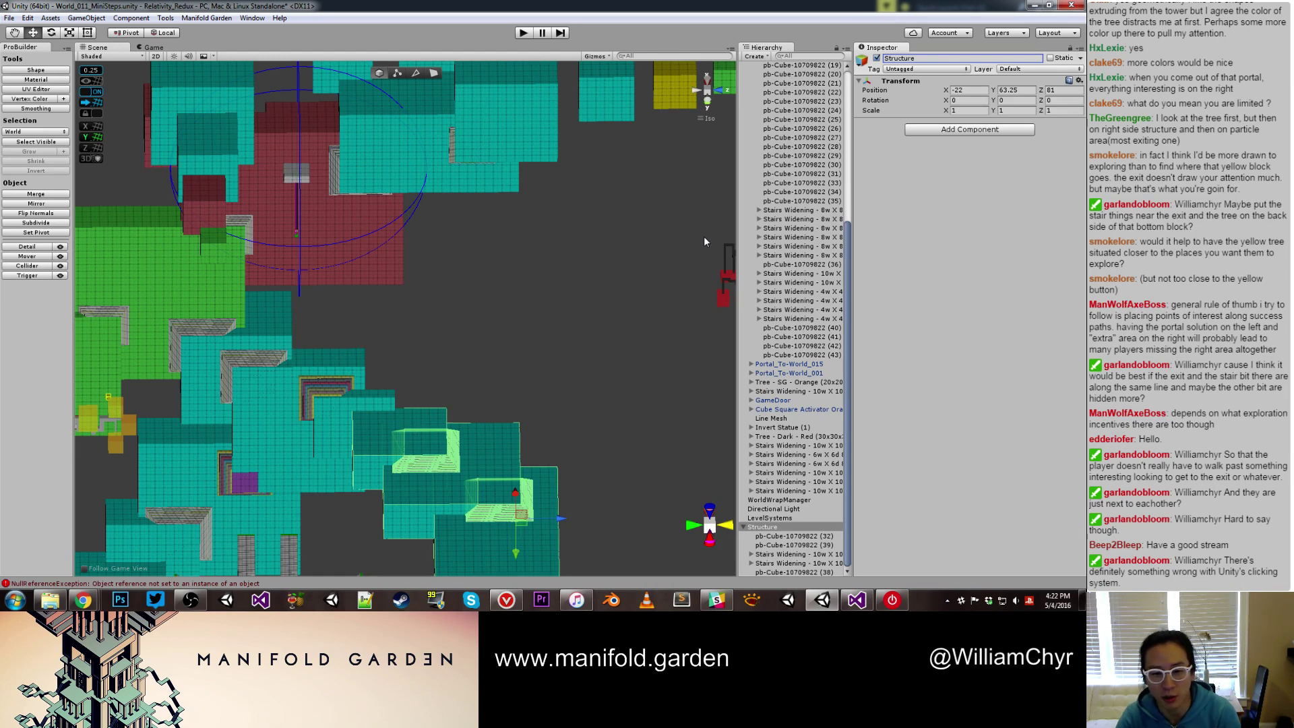
Slide the Structure group along its Z axis, away from the stepped teal branch
key("alt")
scroll(537, 415, "down", 13)
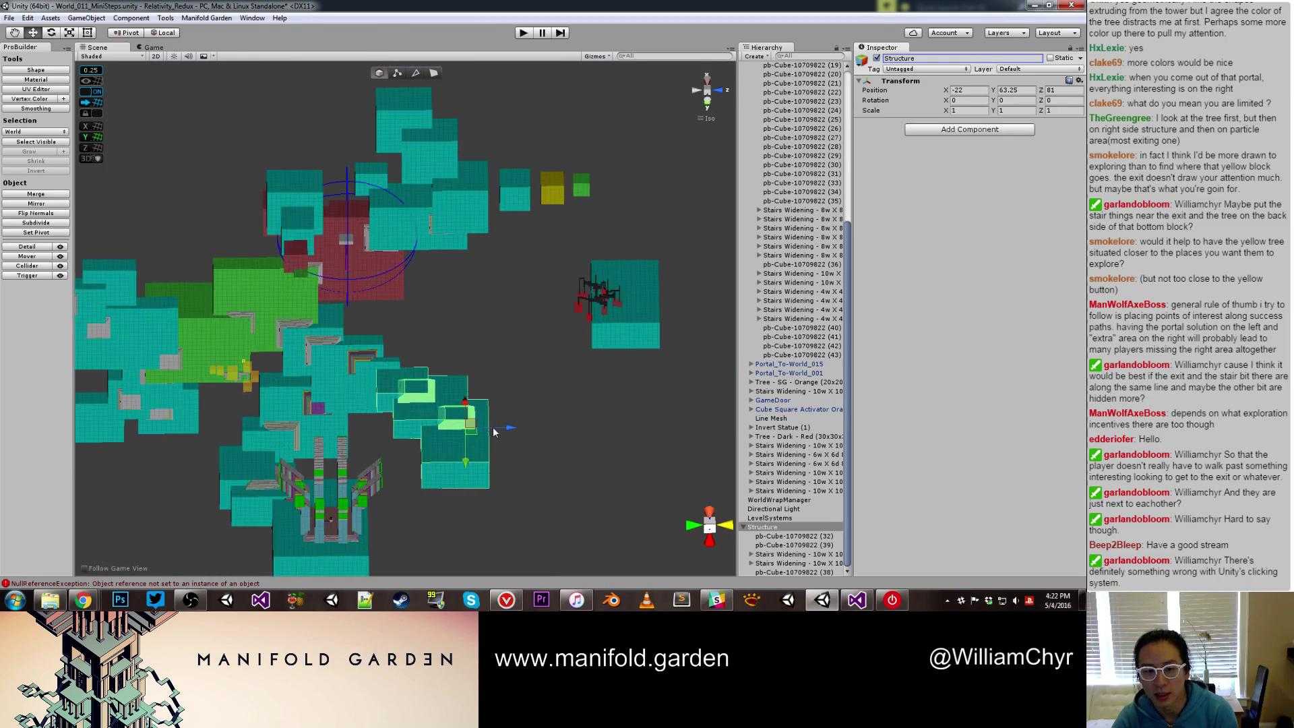
left_click_drag(507, 427, 586, 427)
Delete the standalone teal platform beneath the dark red tree
left_click(657, 322)
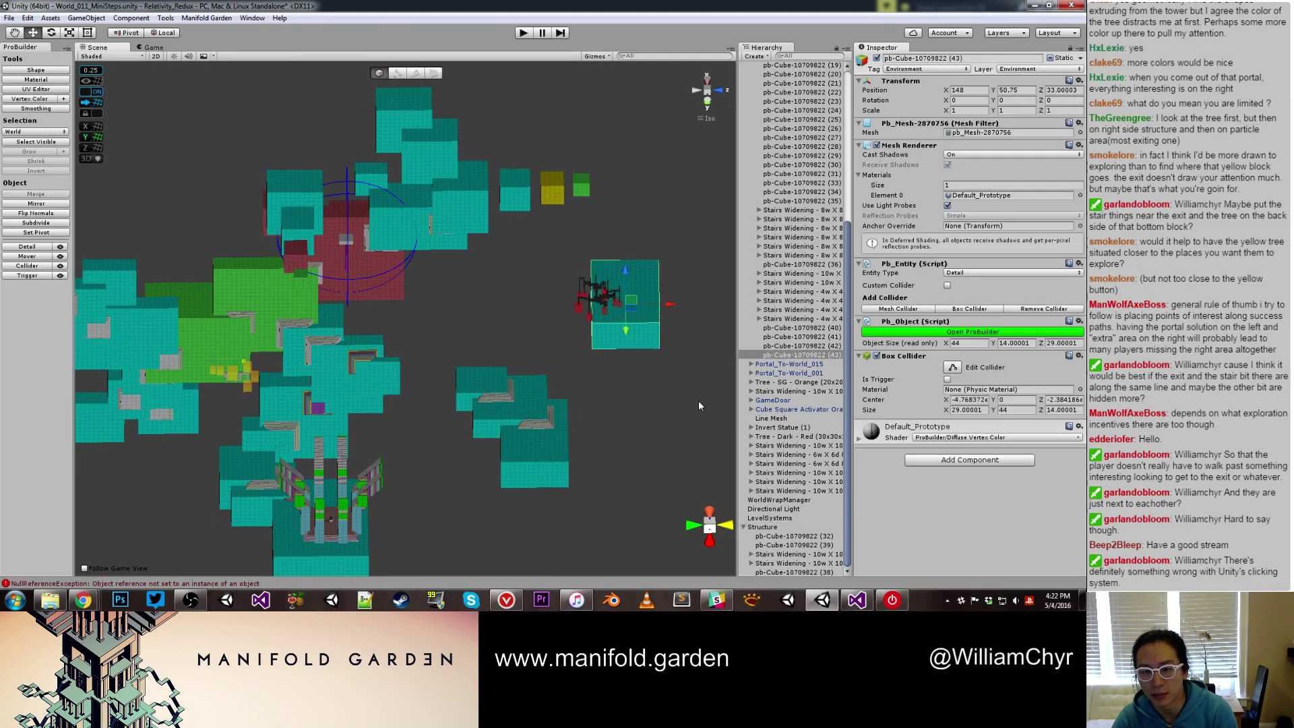
right_click(793, 355)
left_click(812, 417)
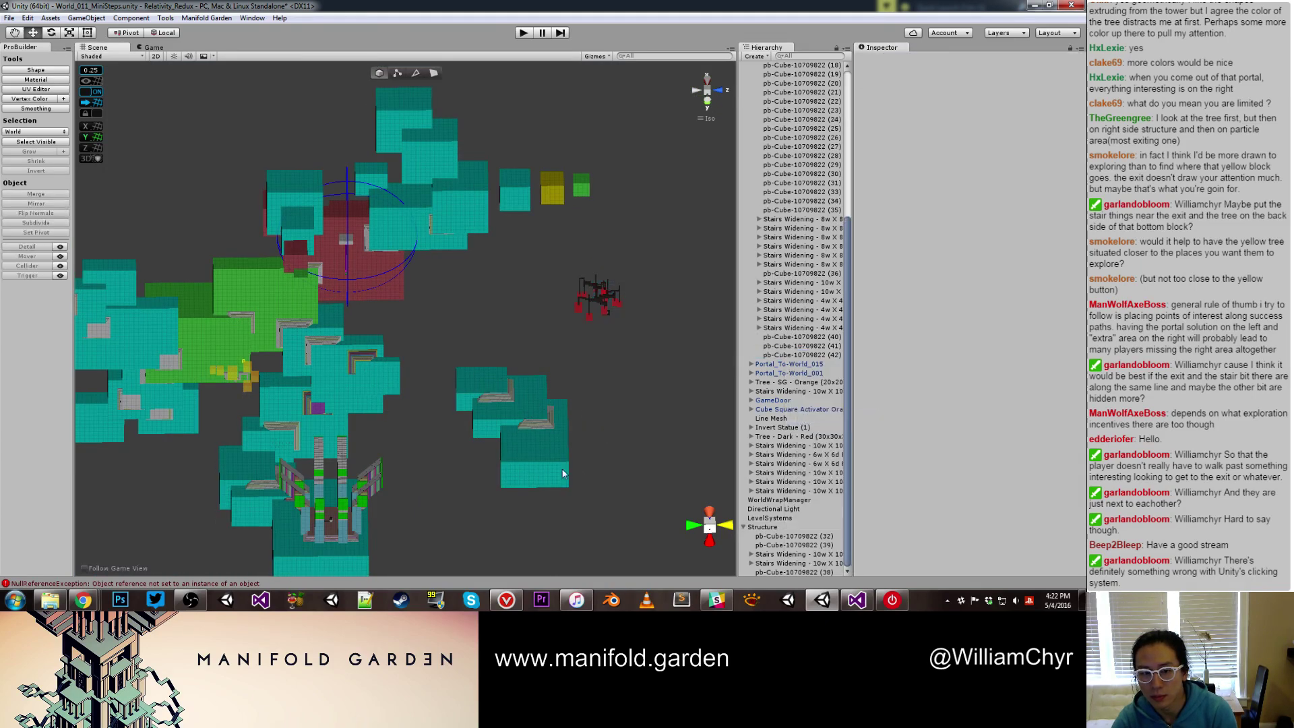
Move the Structure group to Z 145, and vertex-snap it beneath the dark red tree at X -15.5, Y -10.75, Z 158
left_click(768, 528)
left_click_drag(591, 427, 662, 428)
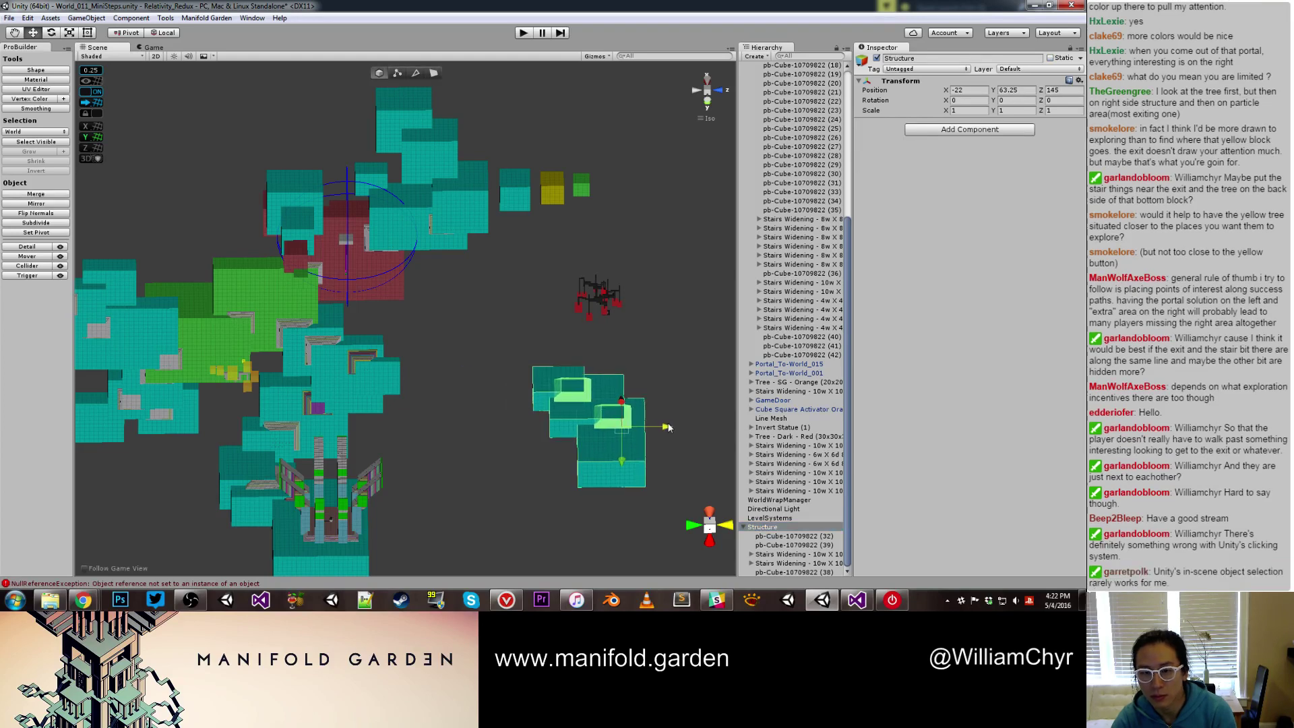
scroll(663, 431, "up", 4)
key("v")
left_click_drag(605, 491, 643, 318)
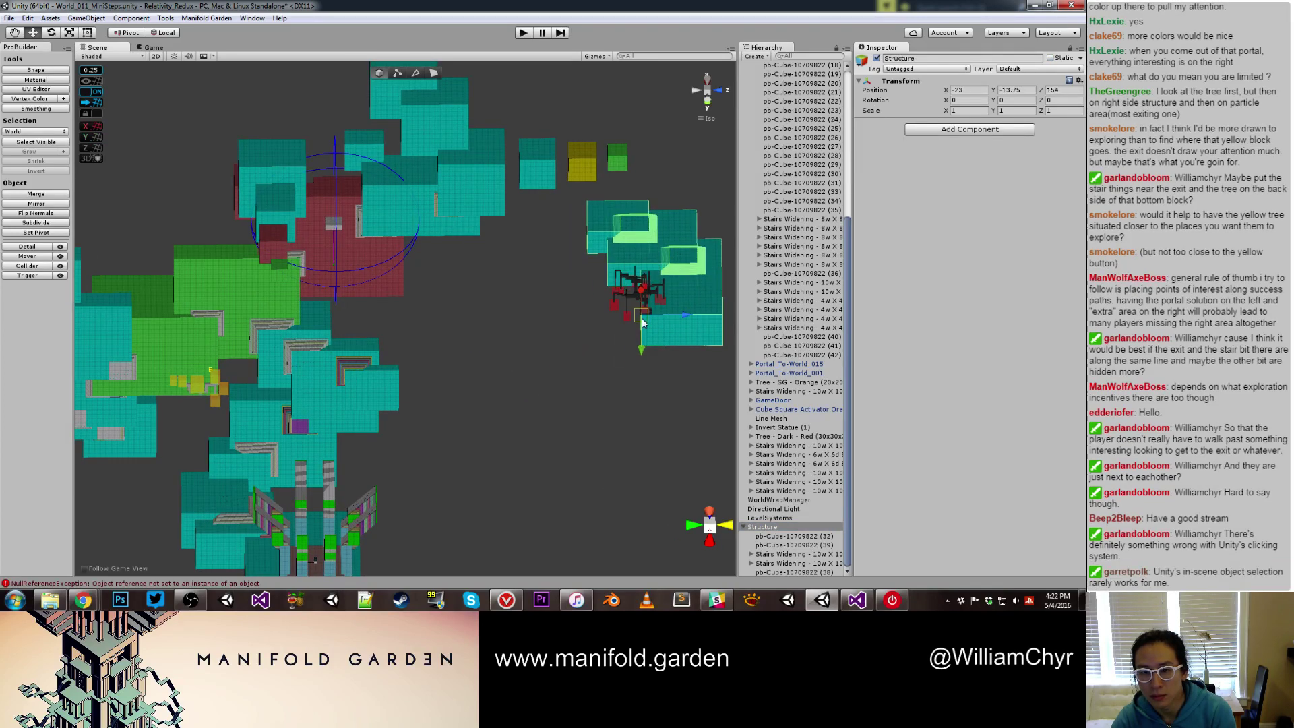
Shift the Structure group back along its Z axis to Z 136, placing its end platform under the dark red tree
key("q")
scroll(661, 341, "up", 5)
middle_click_drag(661, 340, 464, 436)
left_click_drag(464, 436, 543, 367, "alt")
middle_click_drag(543, 366, 540, 422)
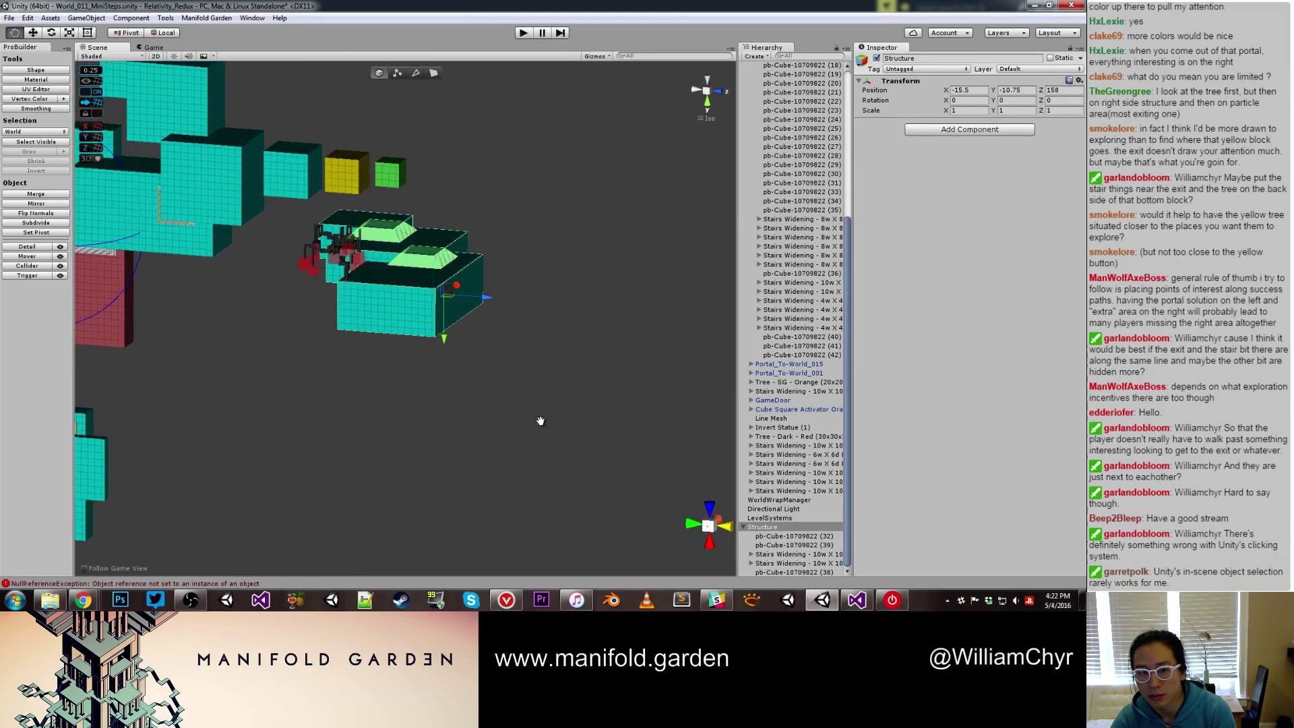
scroll(520, 408, "up", 5)
left_click_drag(470, 328, 391, 325)
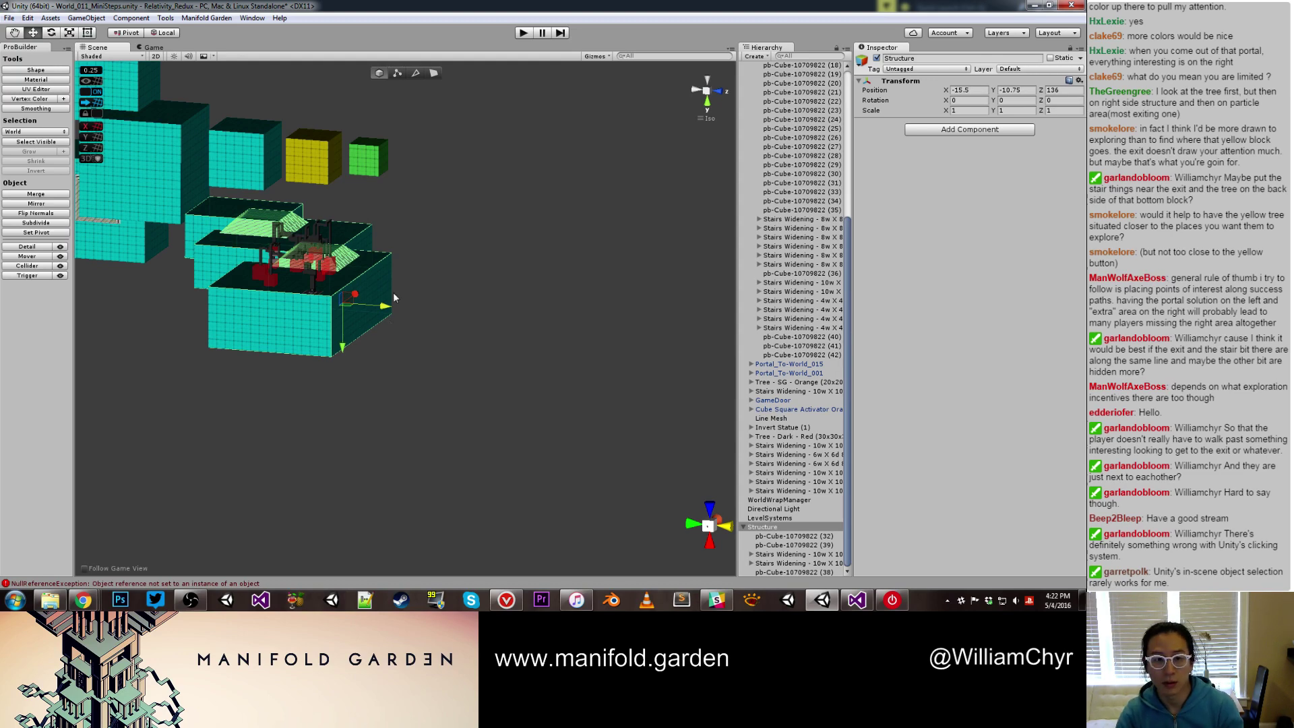
right_click_drag(366, 271, 355, 357)
middle_click_drag(354, 360, 398, 303)
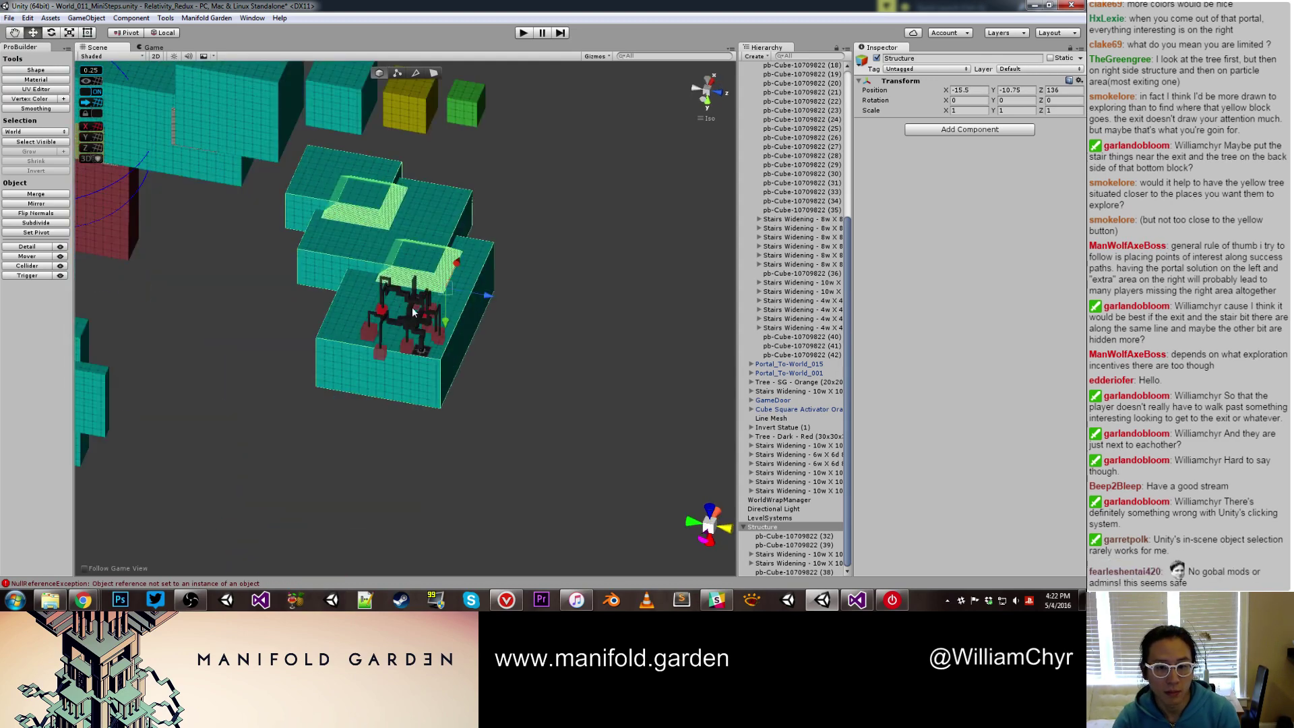
Adjust the Structure group to X -23.5, Z 136, and undo a trial height change to Y -12.75
left_click_drag(455, 267, 341, 311)
scroll(442, 310, "down", 6)
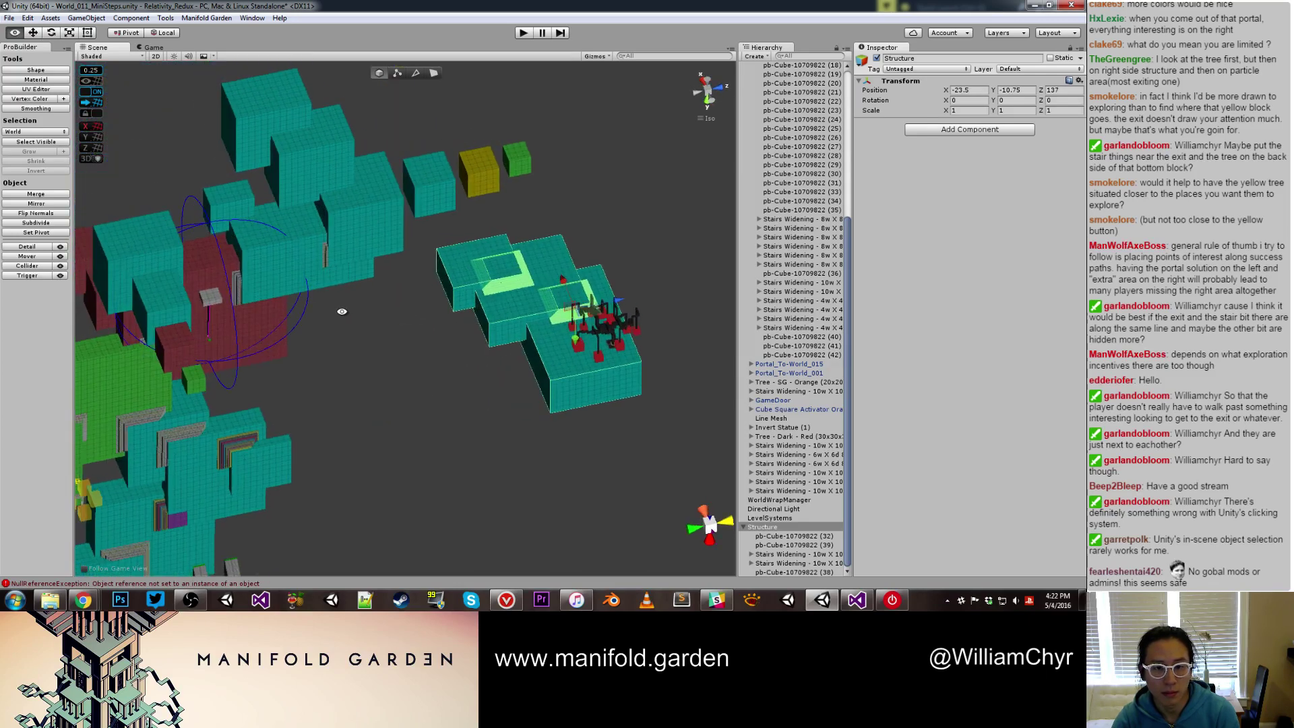
scroll(342, 311, "down", 8)
scroll(472, 310, "up", 5)
left_click_drag(586, 307, 584, 307)
left_click_drag(544, 345, 543, 339)
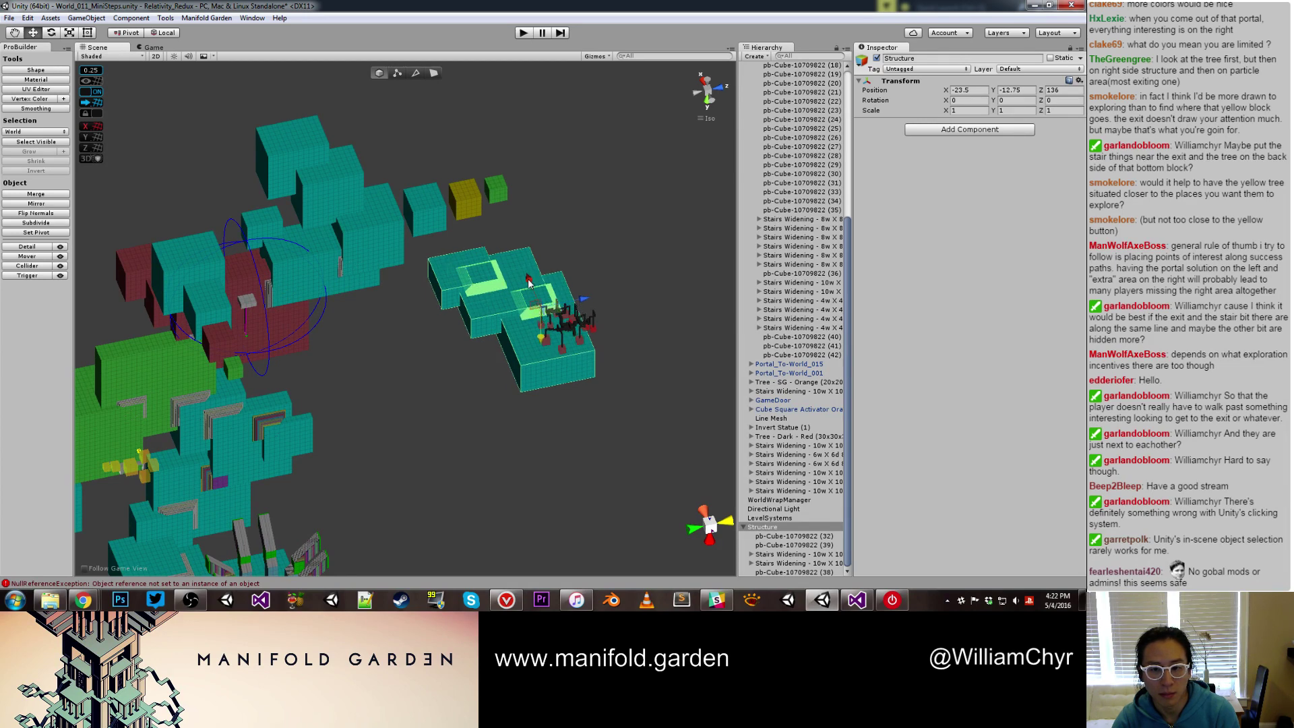
key("ctrl+z")
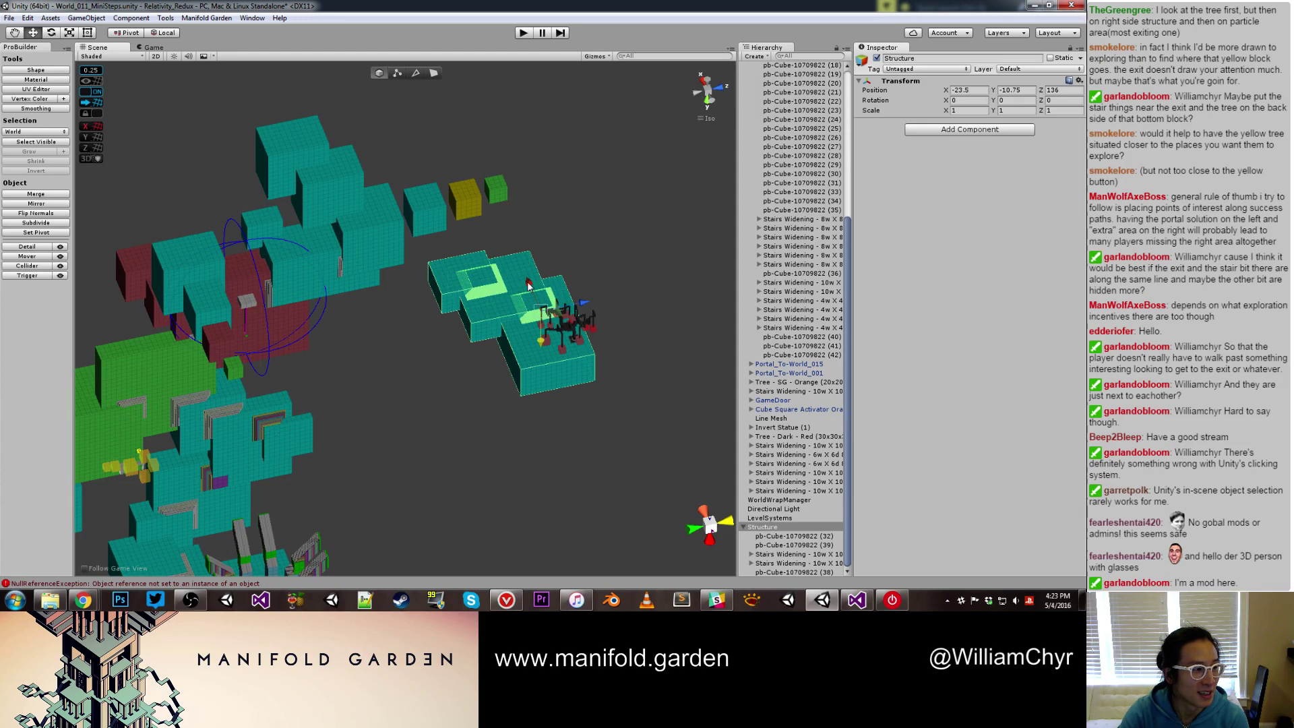
Reposition the Structure group with the red tree's stairs to X -21.5, Z 136
left_click_drag(529, 286, 525, 279)
scroll(543, 299, "up", 5)
key("f")
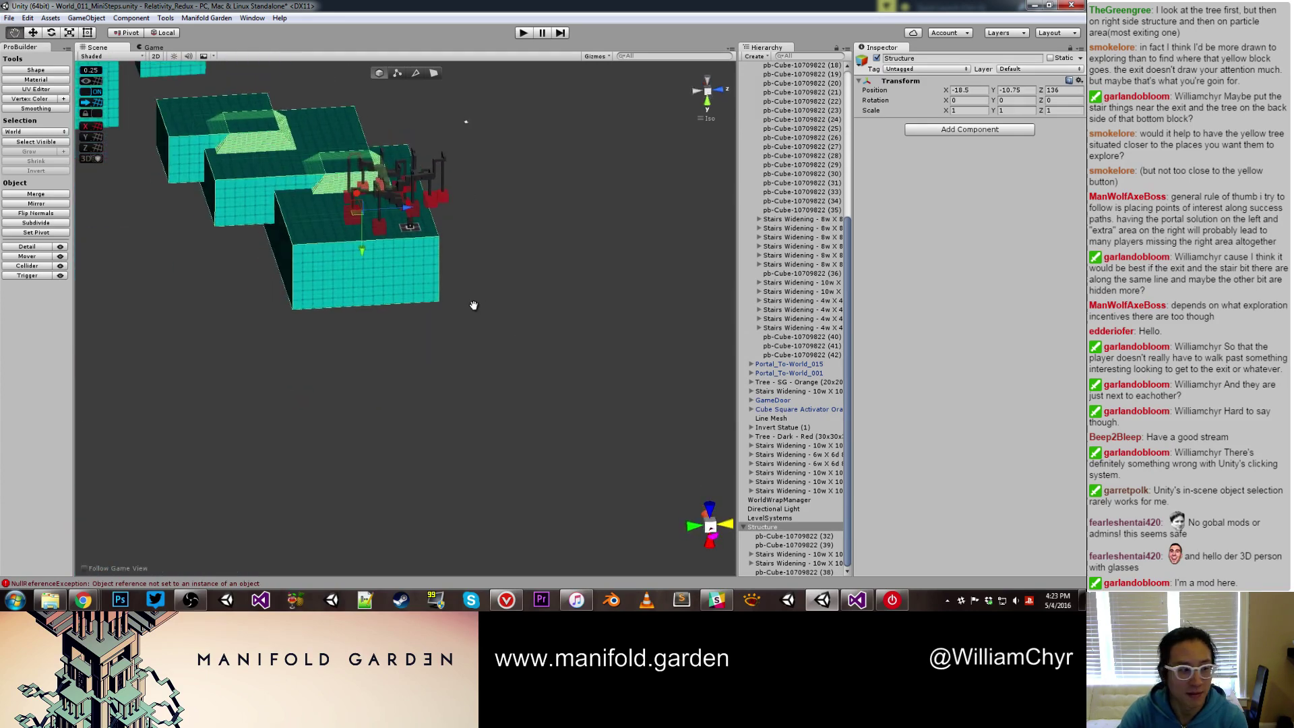
left_click_drag(472, 318, 445, 307)
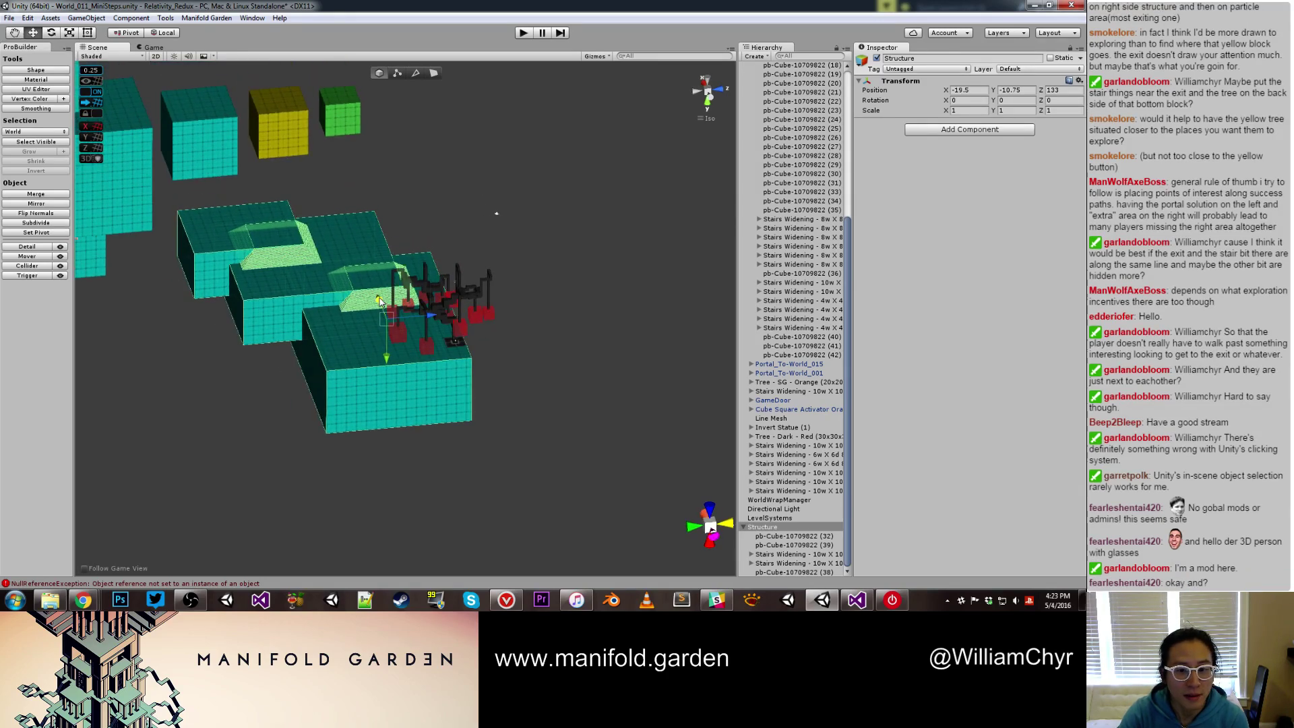
left_click_drag(375, 287, 444, 315)
scroll(377, 303, "down", 10)
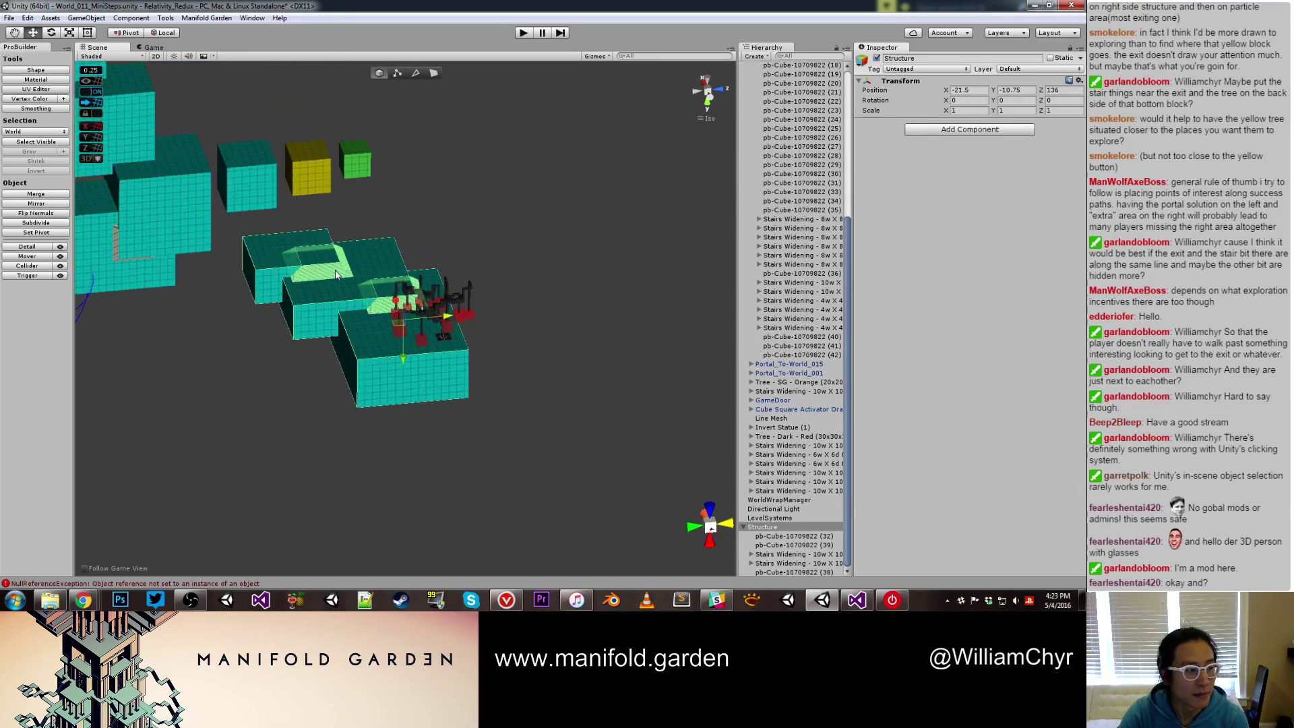
Duplicate the Structure group's innermost platform block and place the copy at X 23.5, Y -15, Z -41.5, toward the main teal blocks
middle_click_drag(259, 273, 358, 319)
scroll(326, 309, "up", 9)
left_click(349, 321)
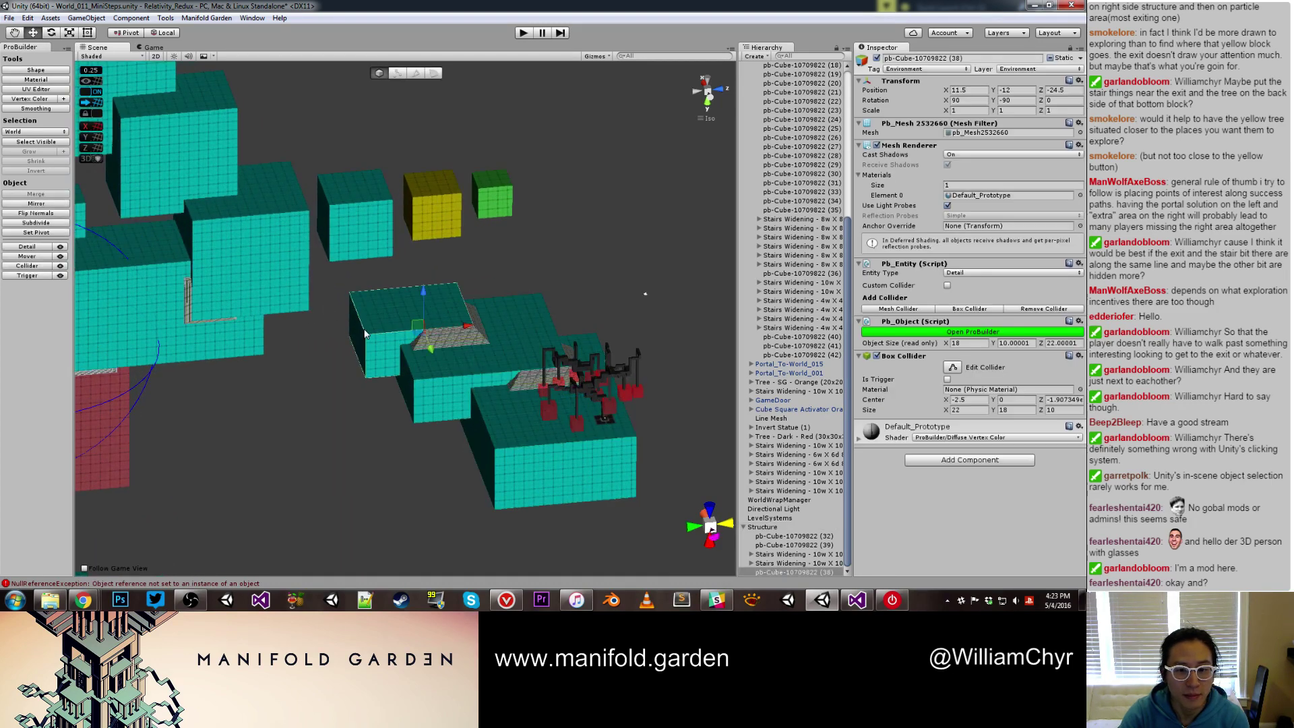
left_click_drag(433, 334, 335, 257)
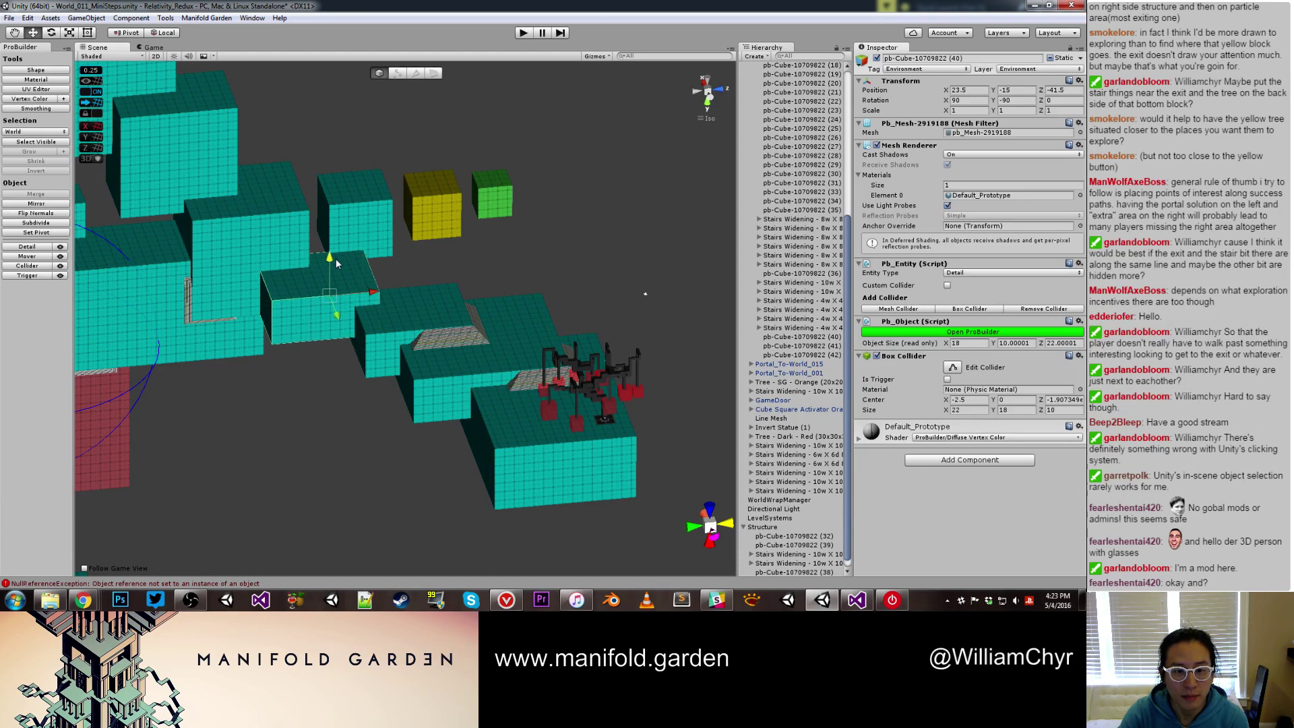
Raise the row of three floating teal, yellow and green cubes together above the stair structure
scroll(376, 259, "down", 5)
left_click(375, 259)
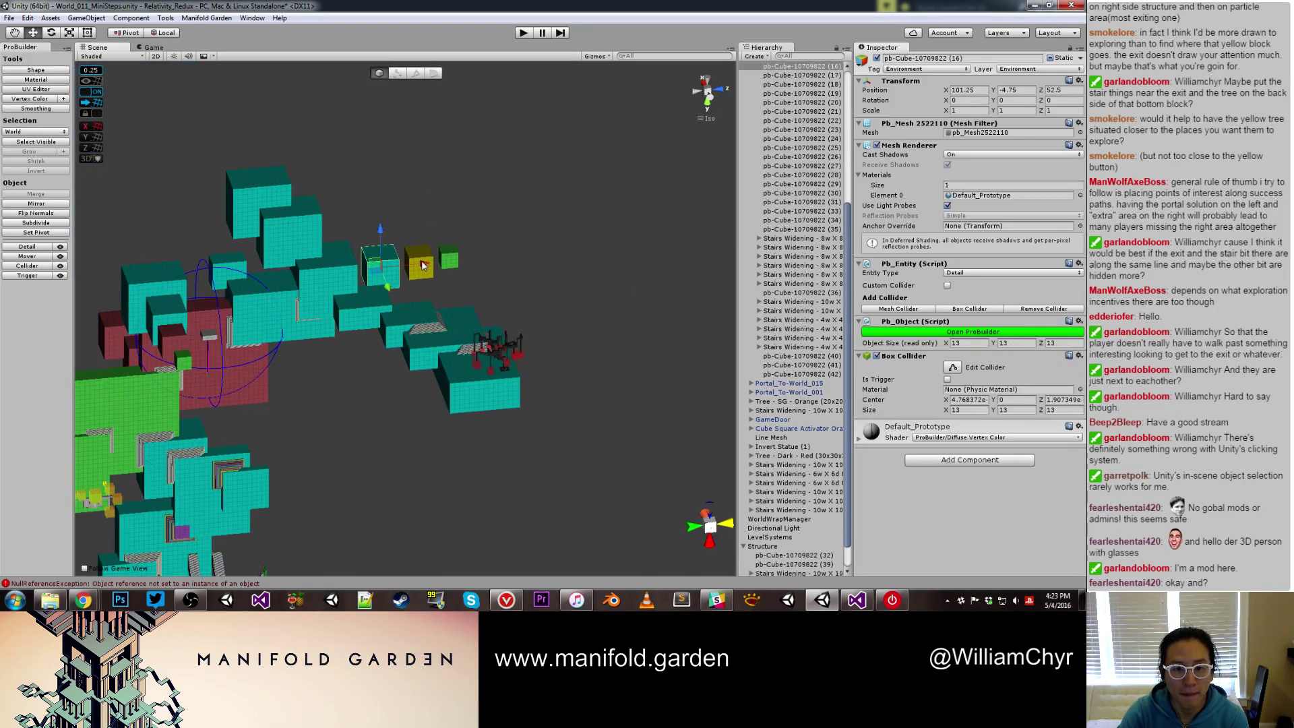
left_click(427, 253, "shift")
left_click(451, 253, "shift")
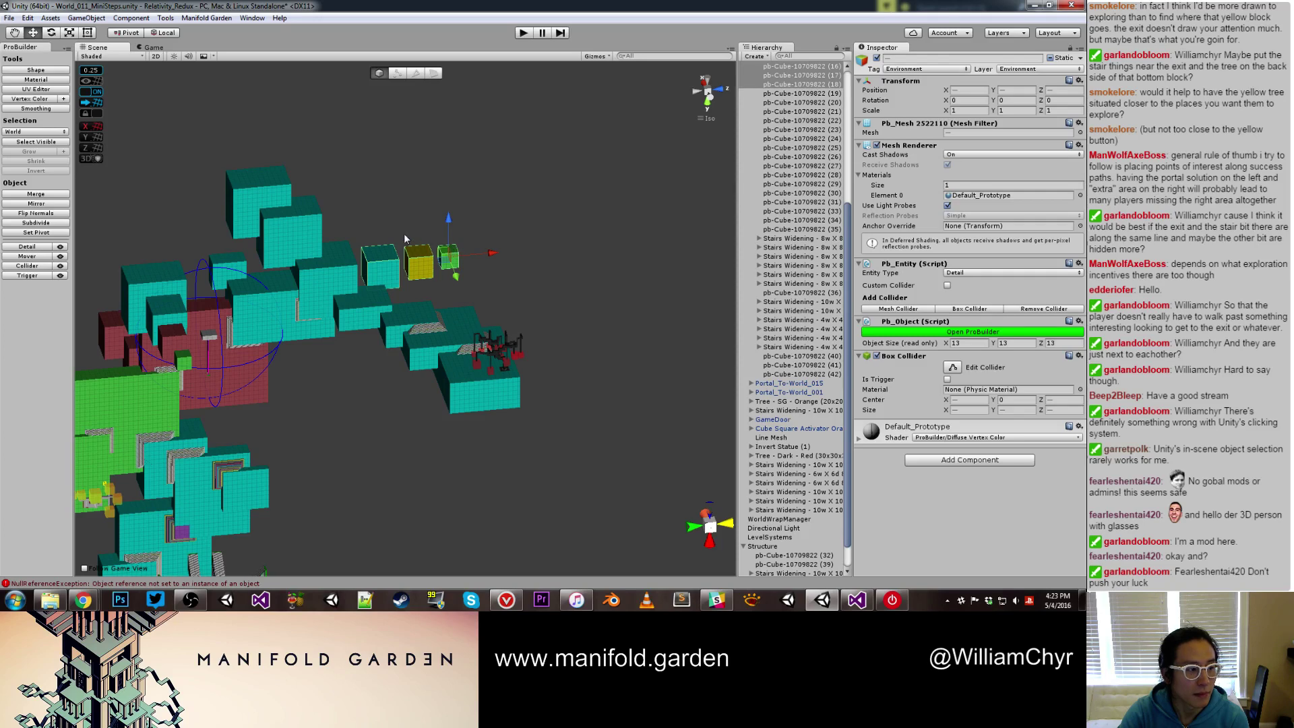
left_click_drag(448, 220, 449, 203)
left_click_drag(484, 273, 467, 217, "alt")
middle_click_drag(468, 217, 475, 270)
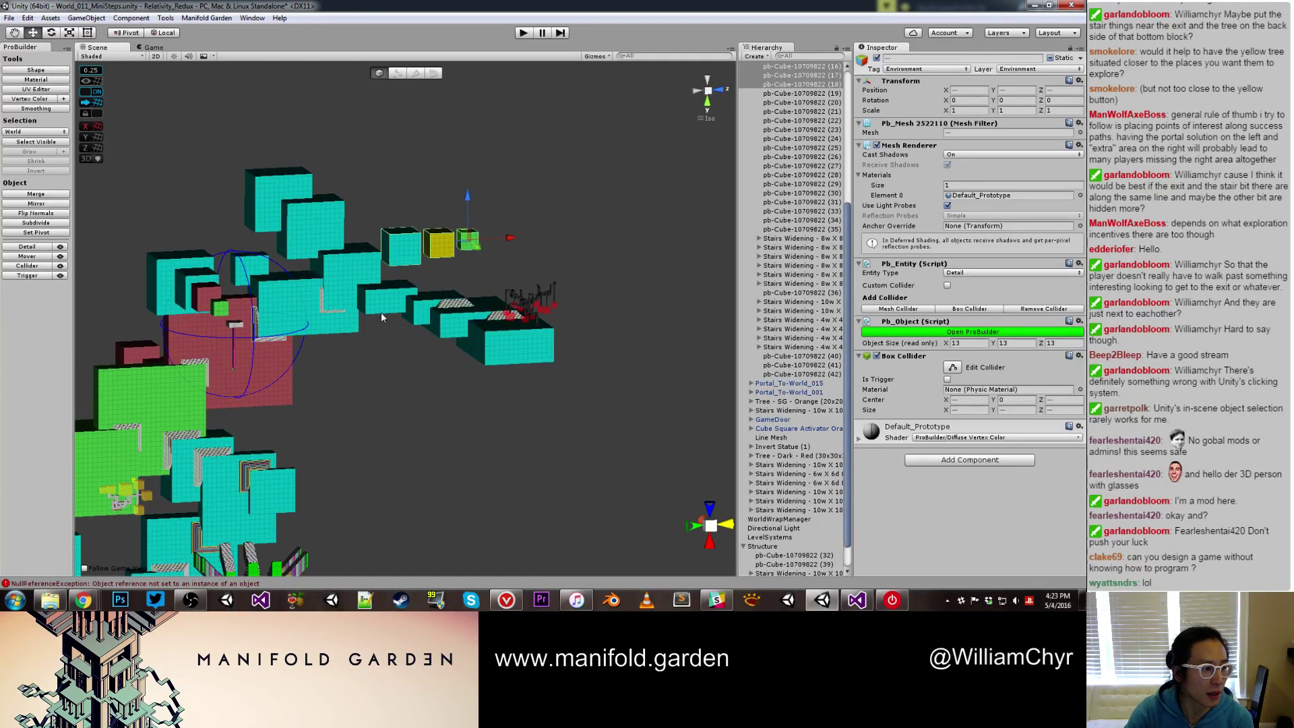
Raise the floating yellow and green cubes together above the level of the teal cube beside them
scroll(429, 245, "up", 3)
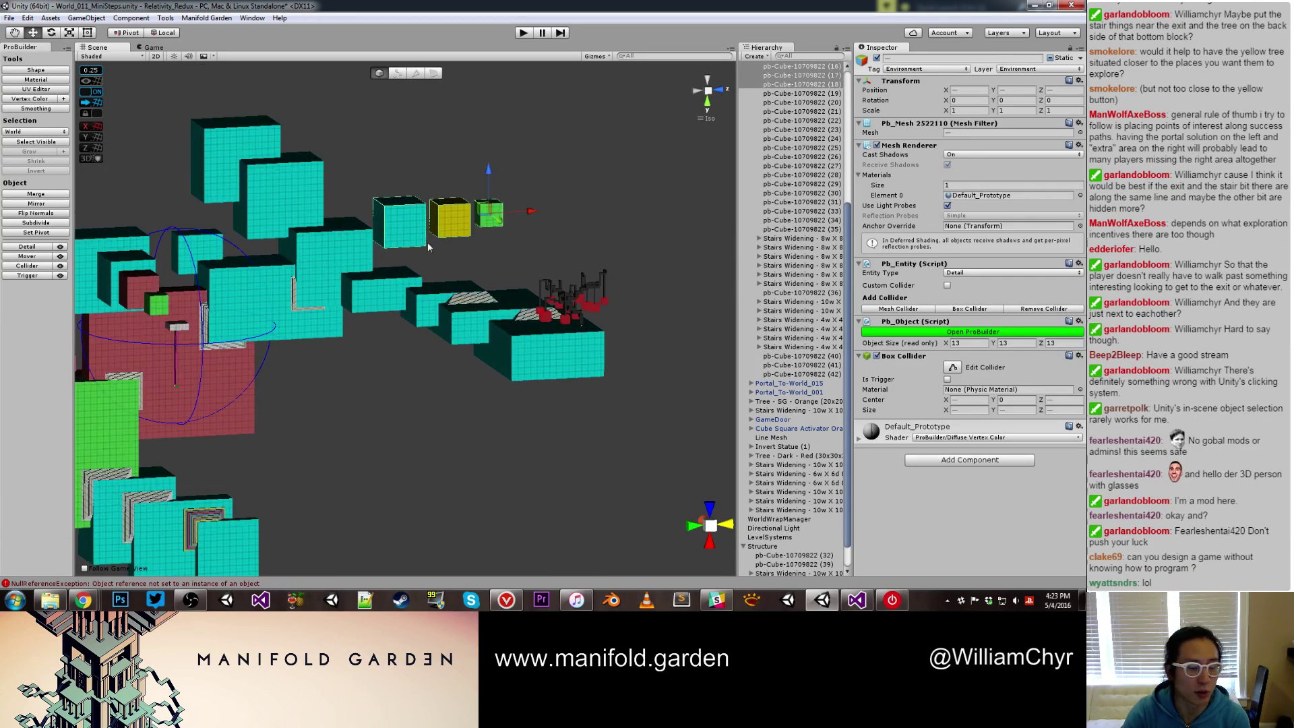
left_click(466, 202)
left_click(517, 184, "shift")
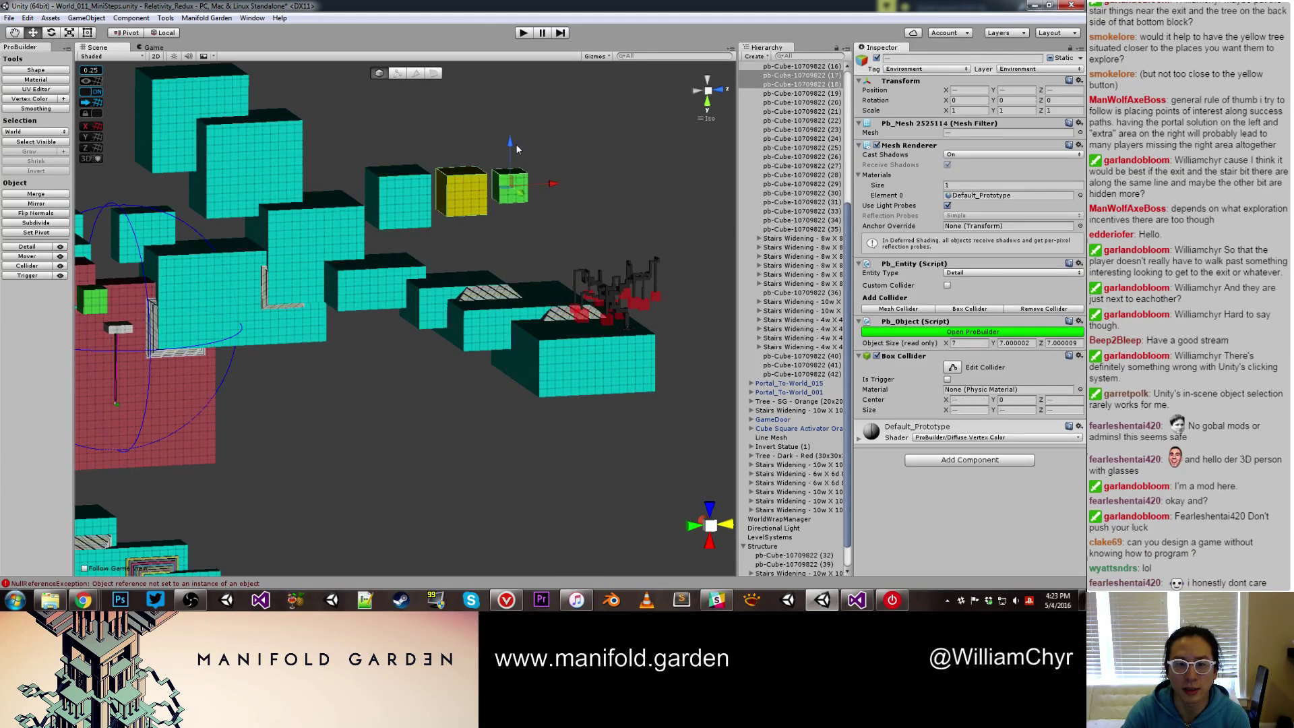
left_click_drag(516, 143, 515, 115)
middle_click_drag(518, 146, 524, 217)
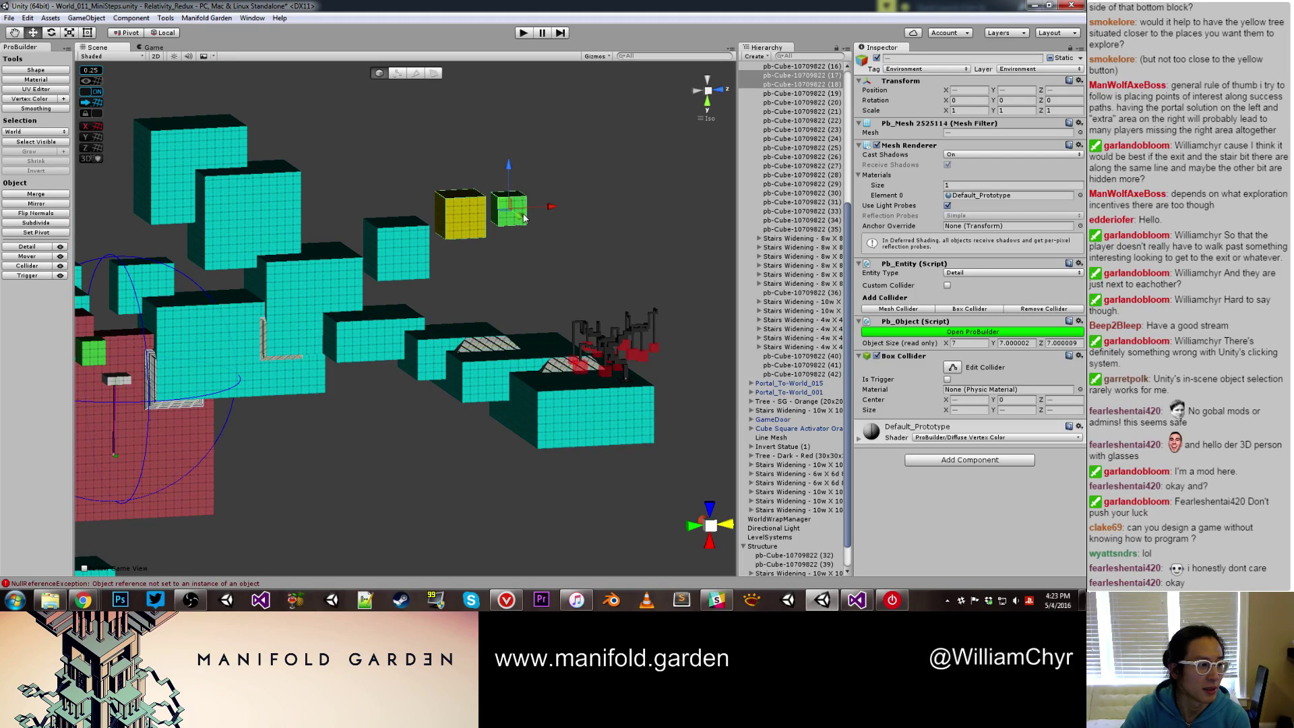
Raise the small green cube above the yellow one so the three floating cubes ascend like steps
left_click(497, 199)
left_click_drag(511, 168, 506, 245)
left_click(566, 171)
scroll(558, 171, "down", 10)
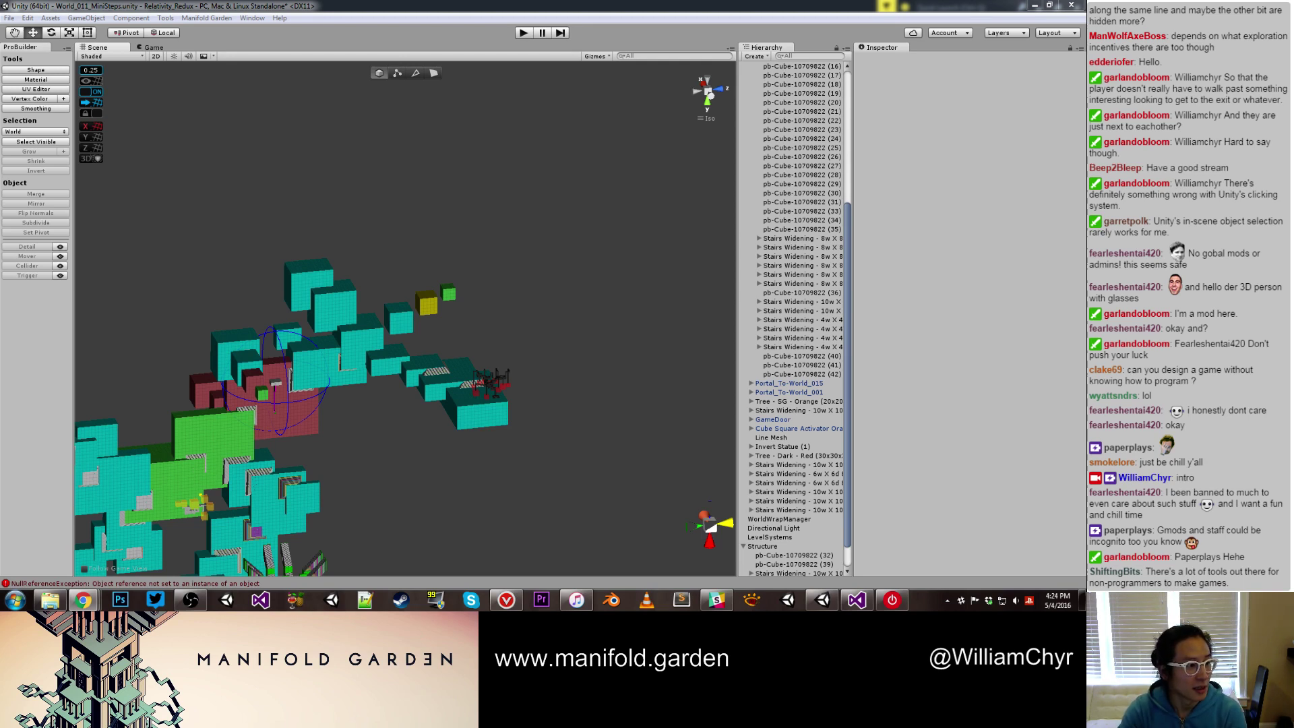
View the whole level layout, run it briefly in play mode and return to the scene
left_click(281, 235)
scroll(280, 234, "down", 10)
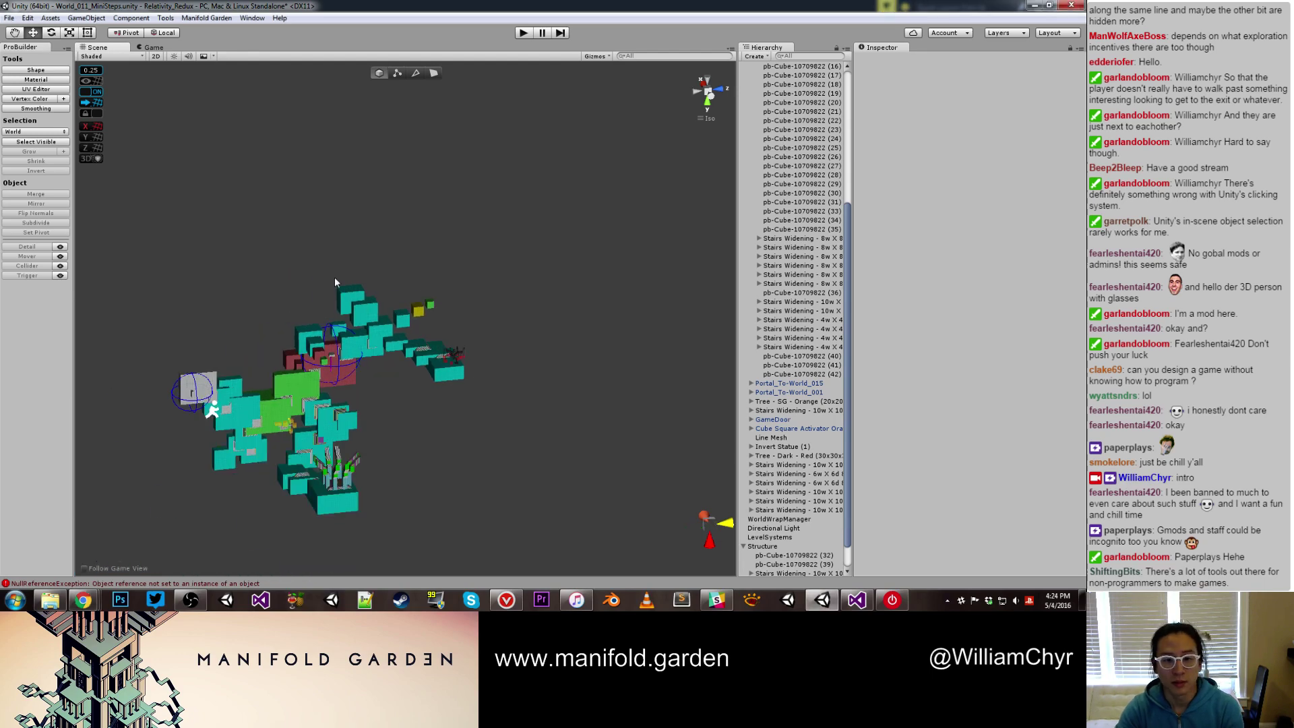
mouse_move(335, 277)
left_mouse_down("alt")
mouse_move(355, 220)
mouse_move(337, 272)
left_mouse_up("alt")
scroll(234, 252, "up", 5)
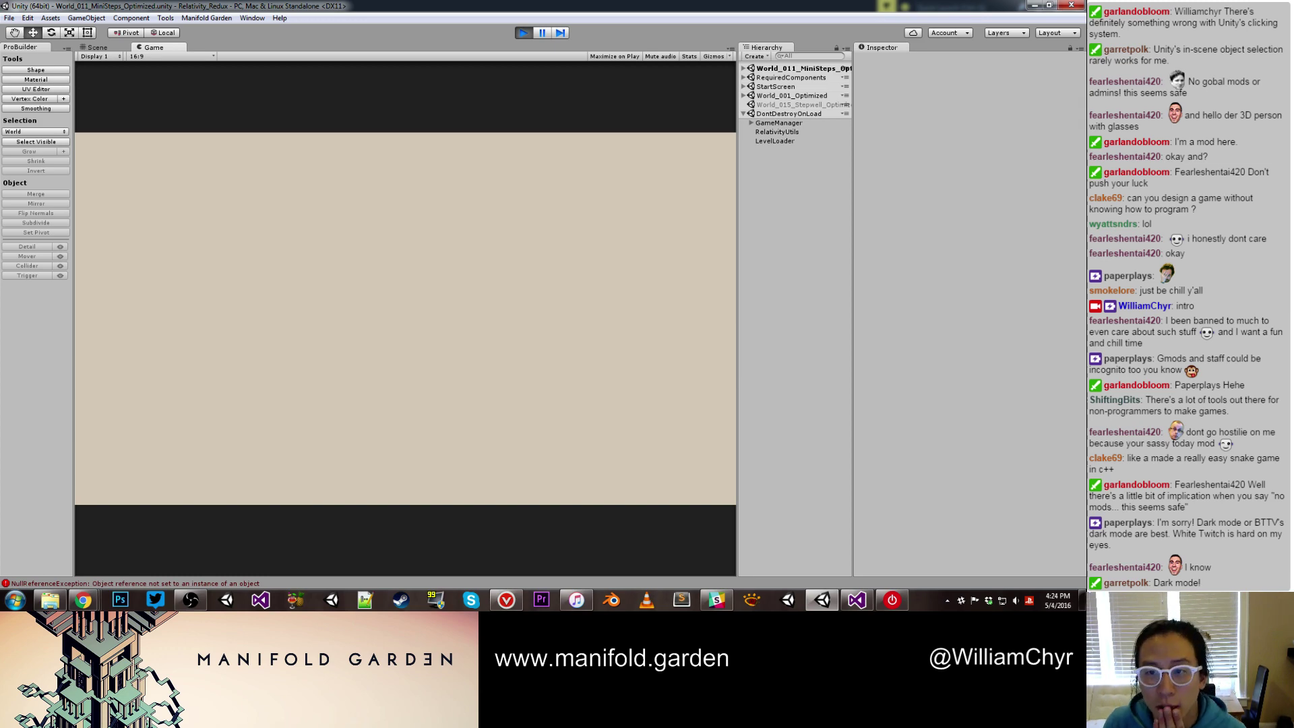
key("ctrl+p")
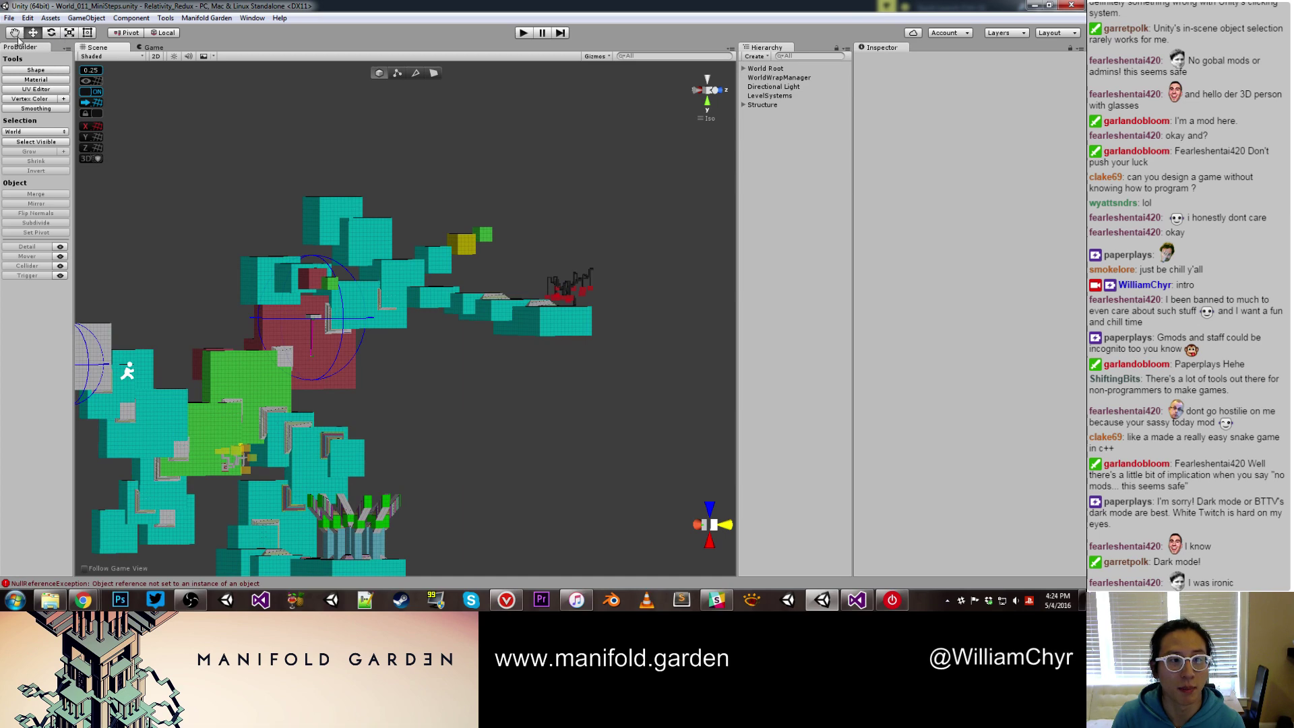
left_click(51, 18)
mouse_move(28, 18)
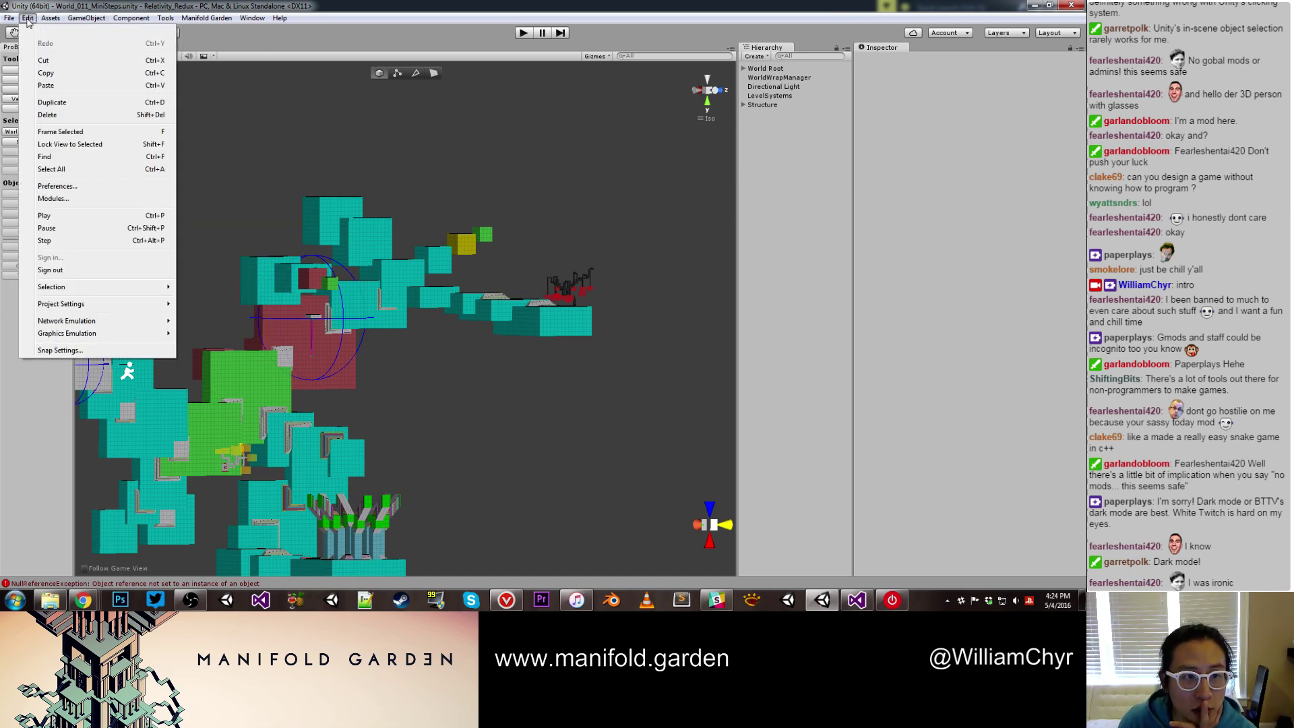
left_click(212, 116)
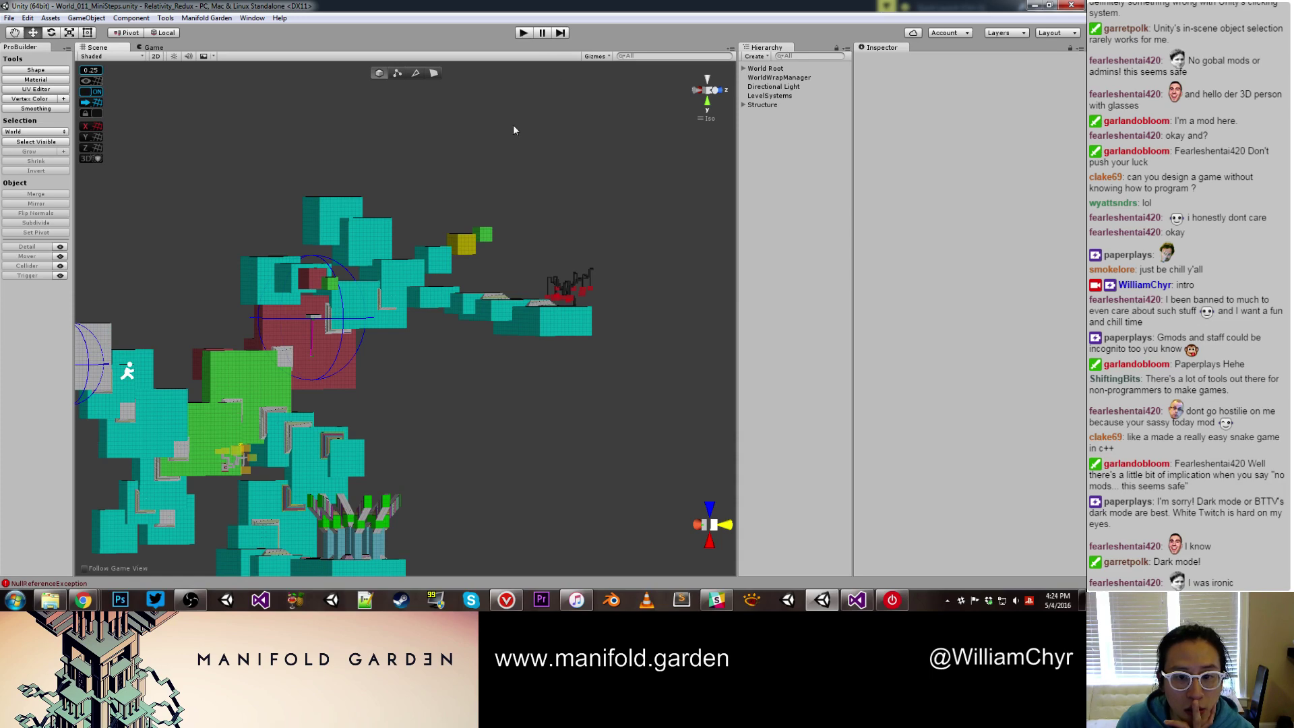
scroll(463, 192, "down", 4)
left_click_drag(462, 191, 306, 214, "alt")
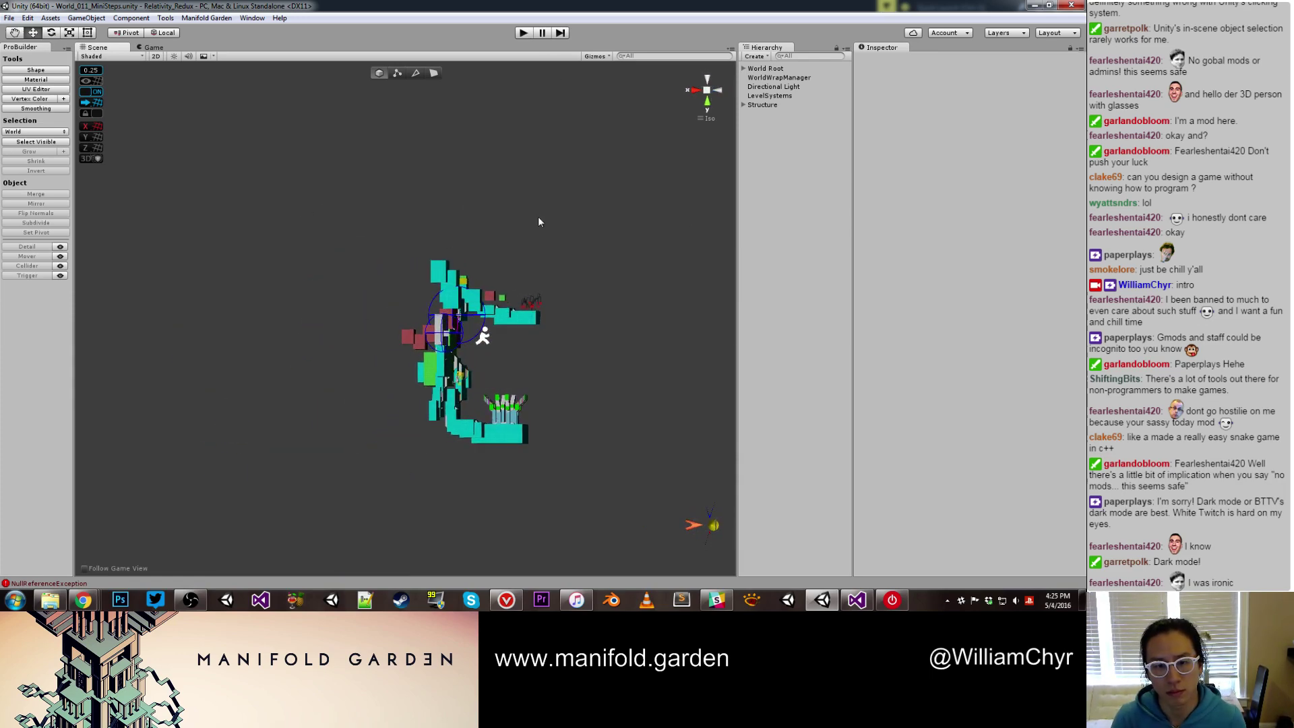
Playtest the level to examine the entry view with the raised cubes and stair structure, and stop play mode
left_click(522, 33)
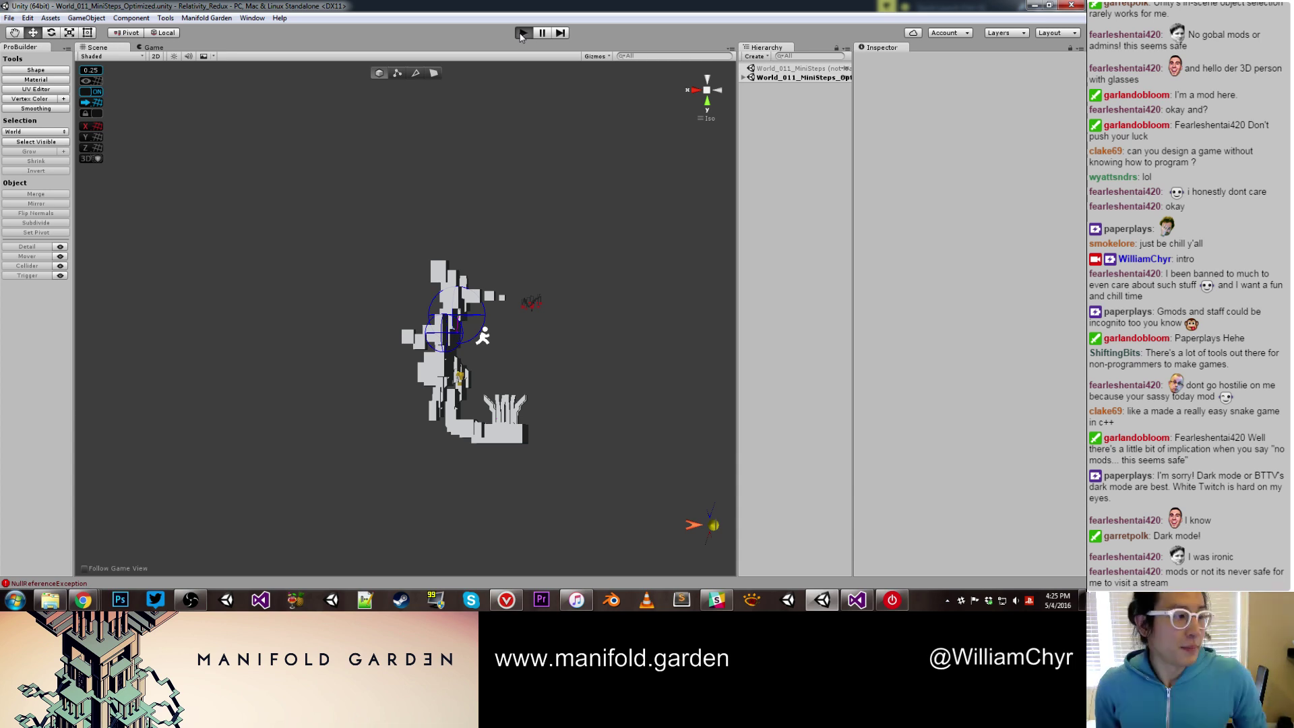
left_click(522, 33)
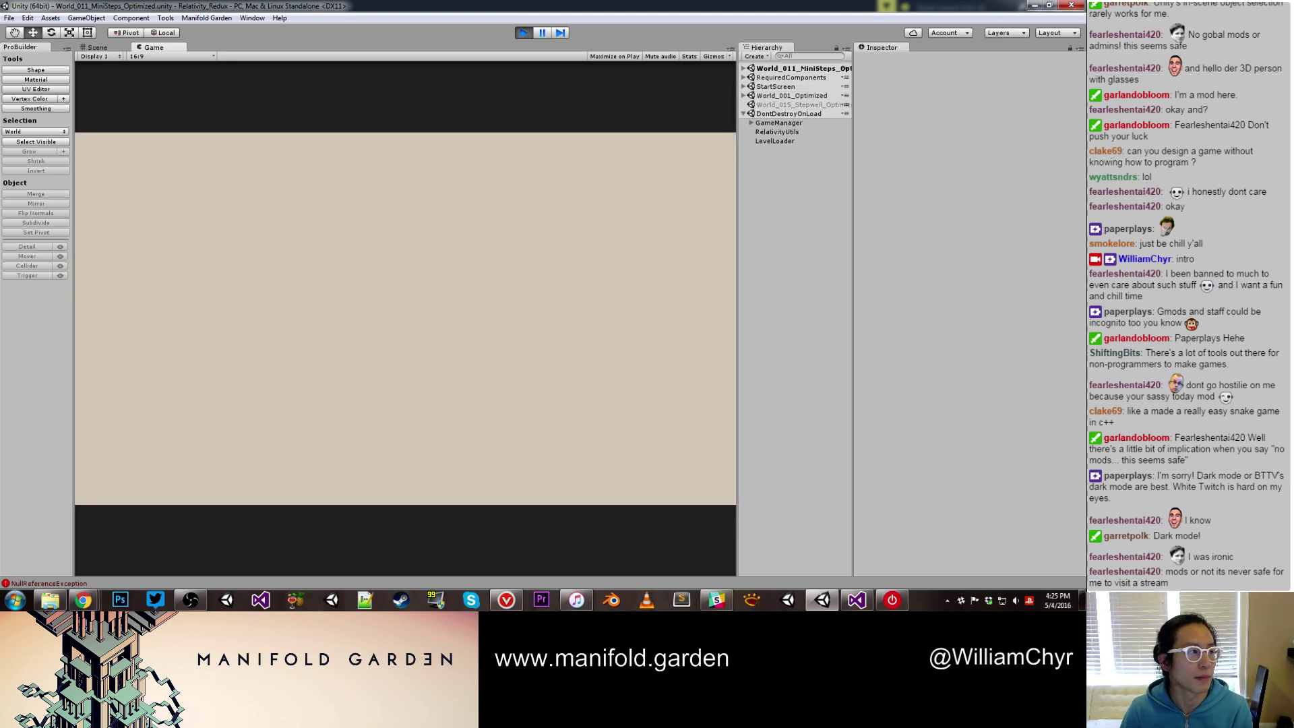
key("alt+Tab")
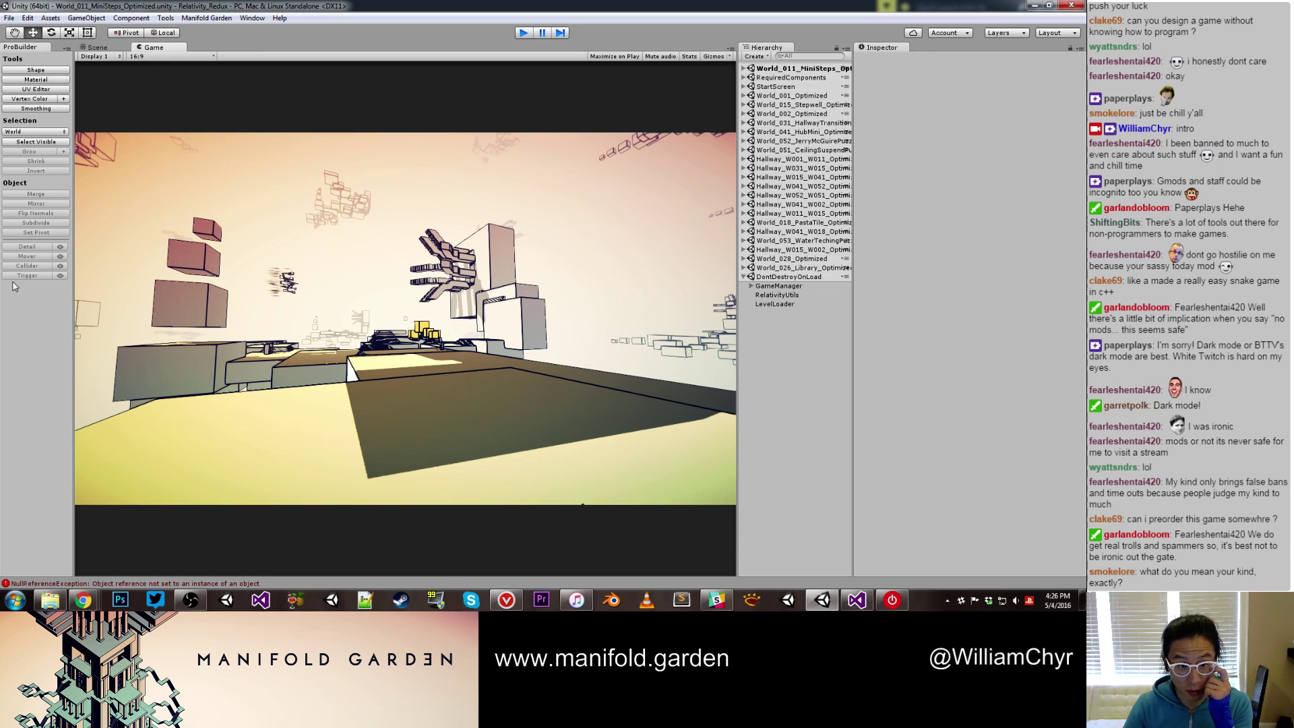
key("ctrl+p")
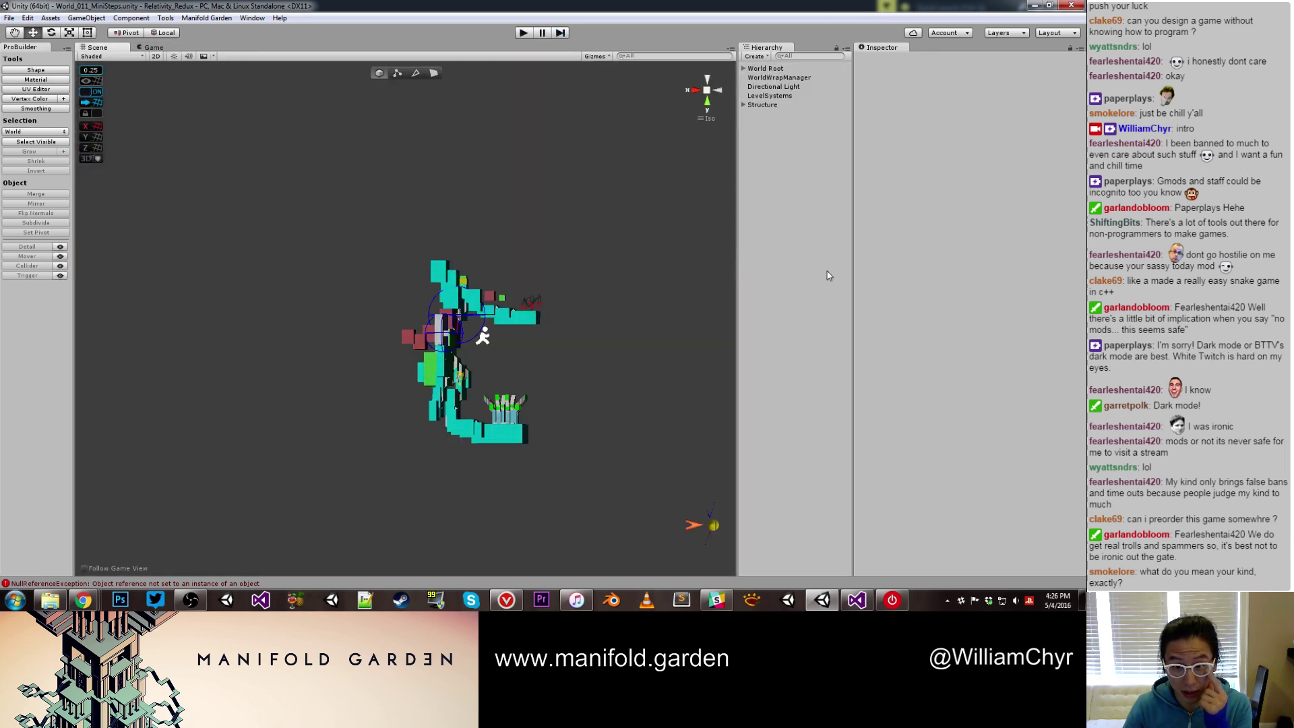
Parent the Structure group under World Root, and playtest the level by walking toward the dark red tree
left_click_drag(768, 105, 773, 71)
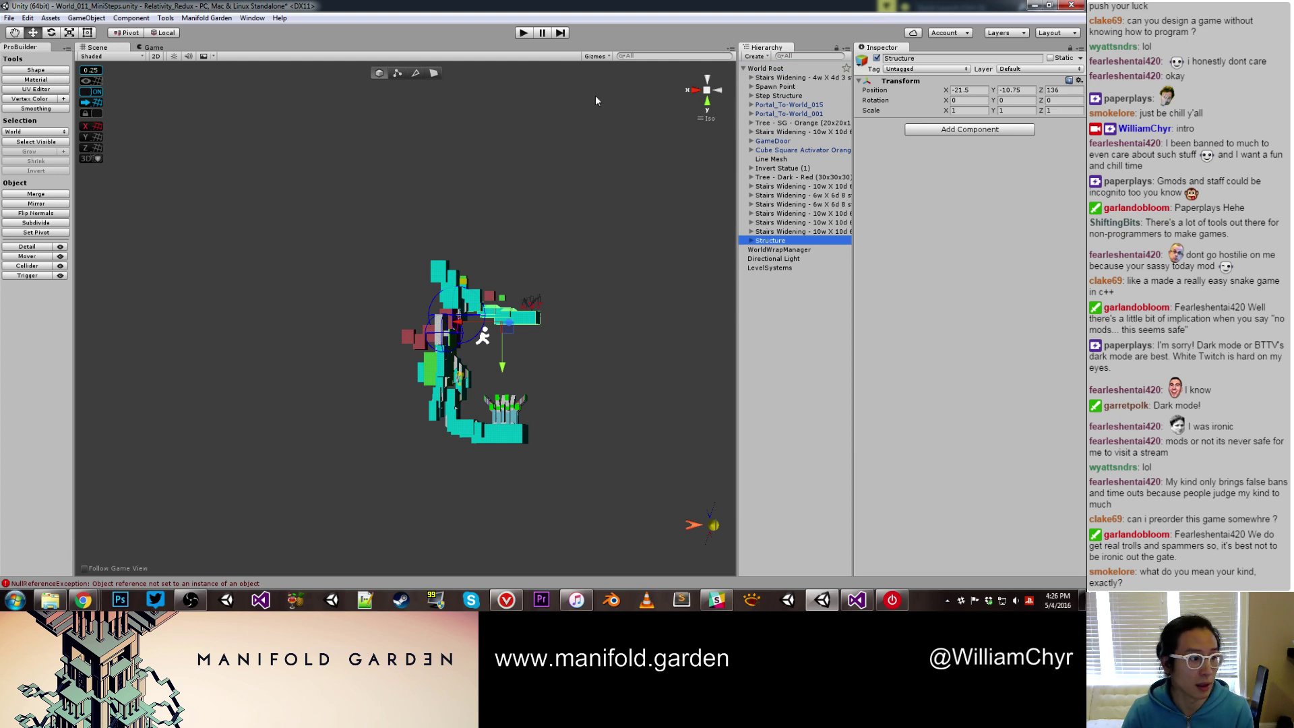
left_click(527, 32)
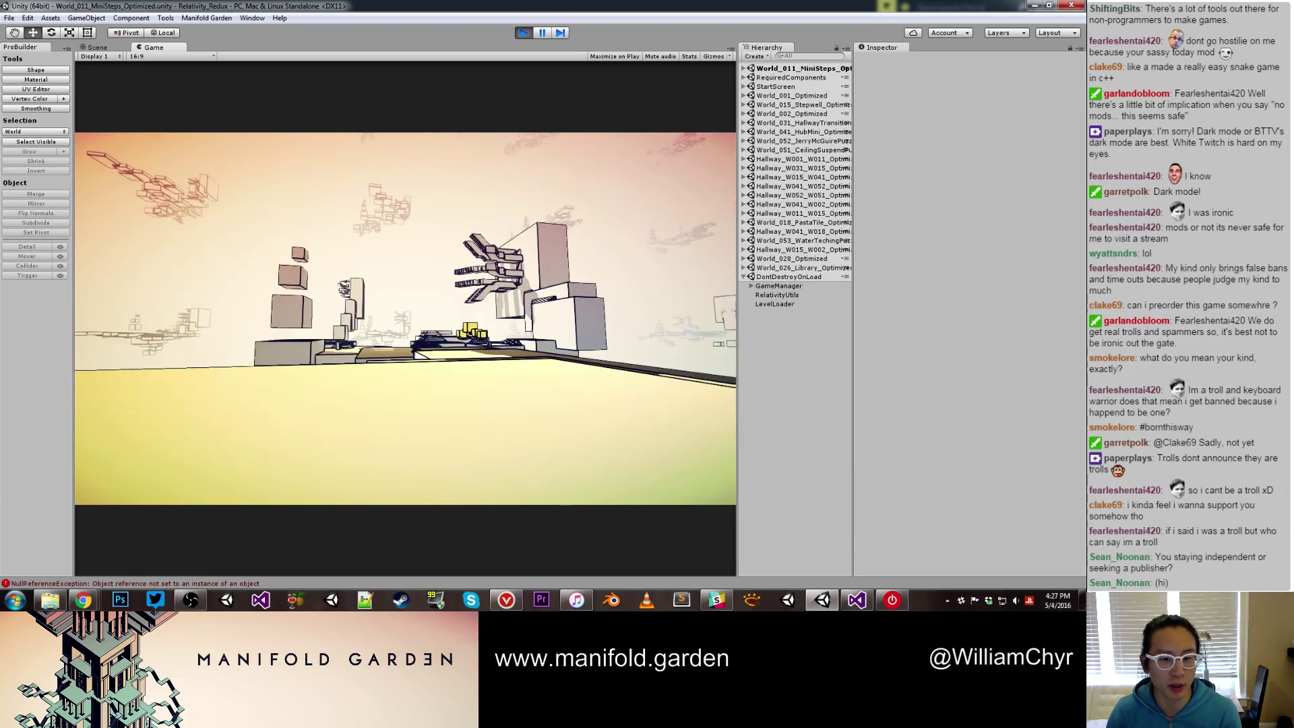
key("w")
key("w")
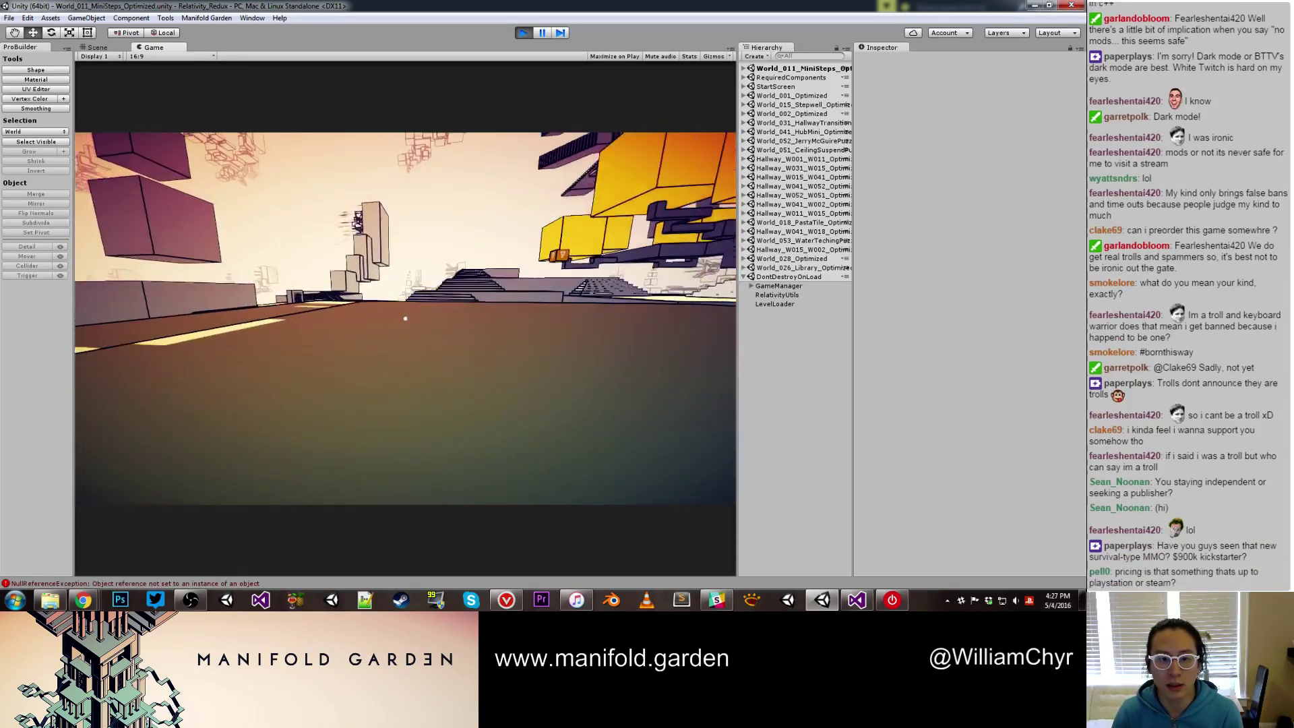
key("w")
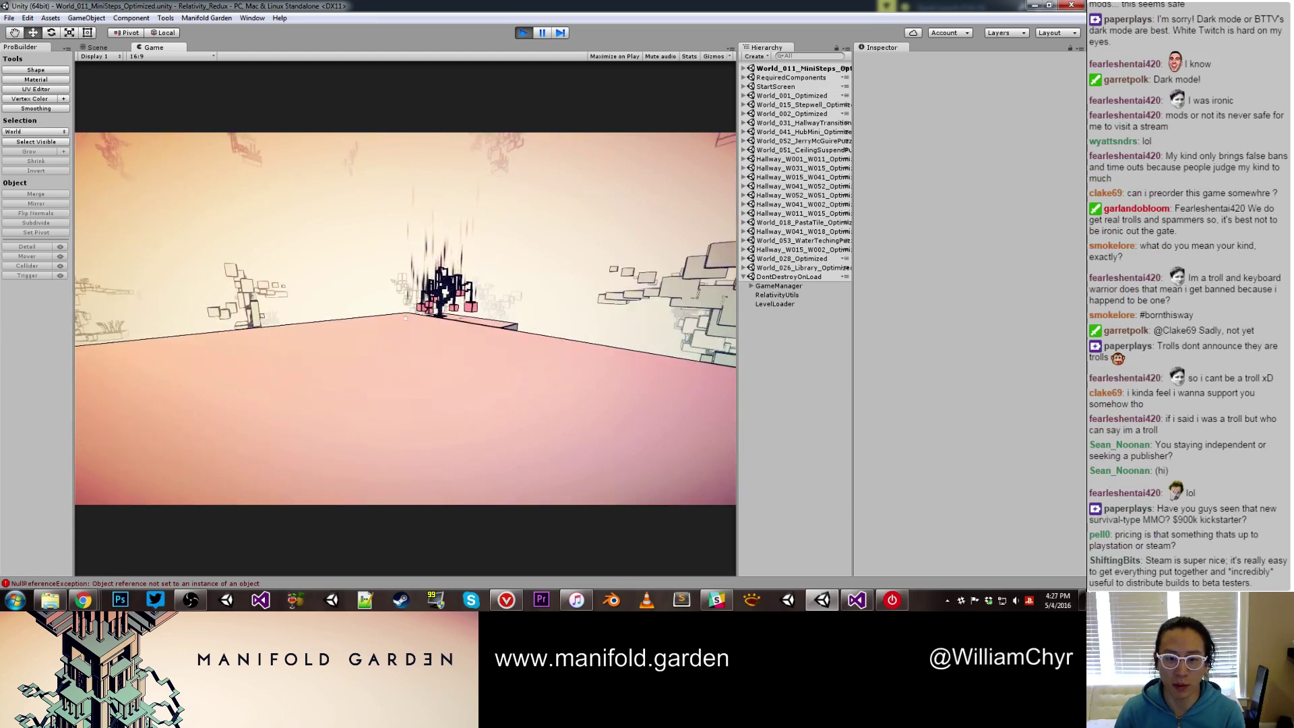
key("ctrl+p")
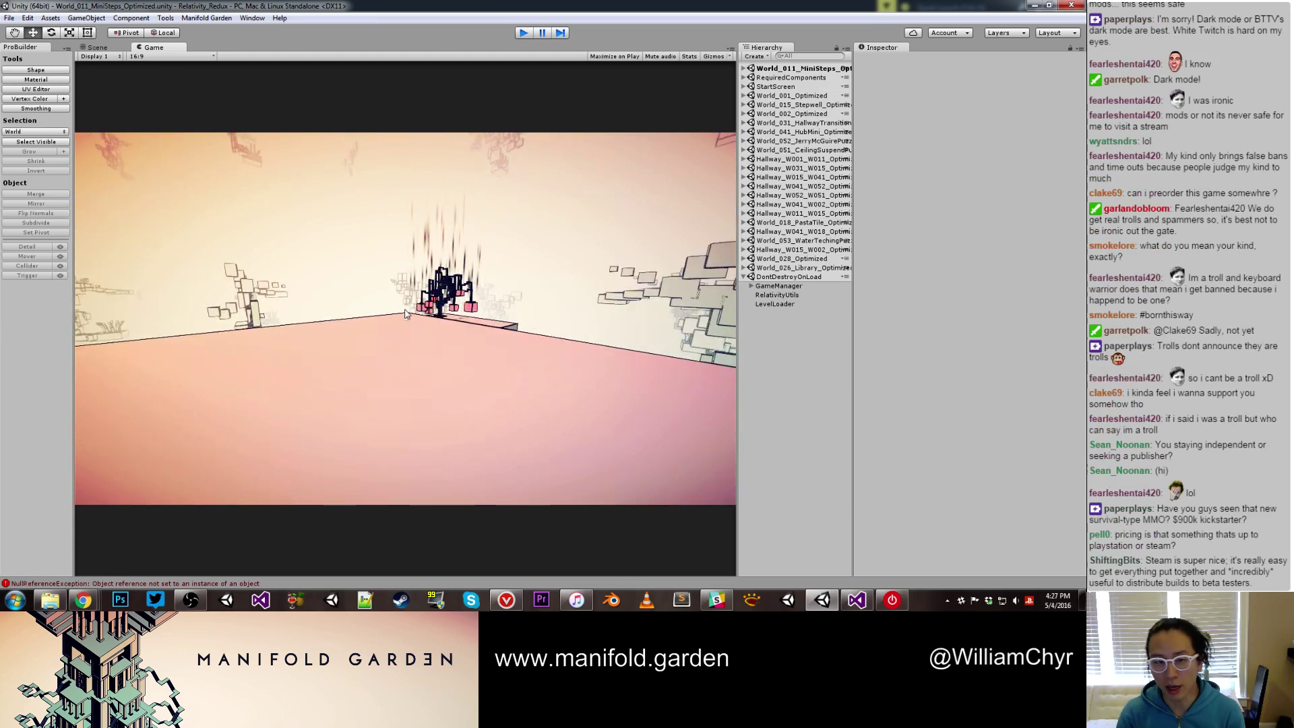
key("ctrl+p")
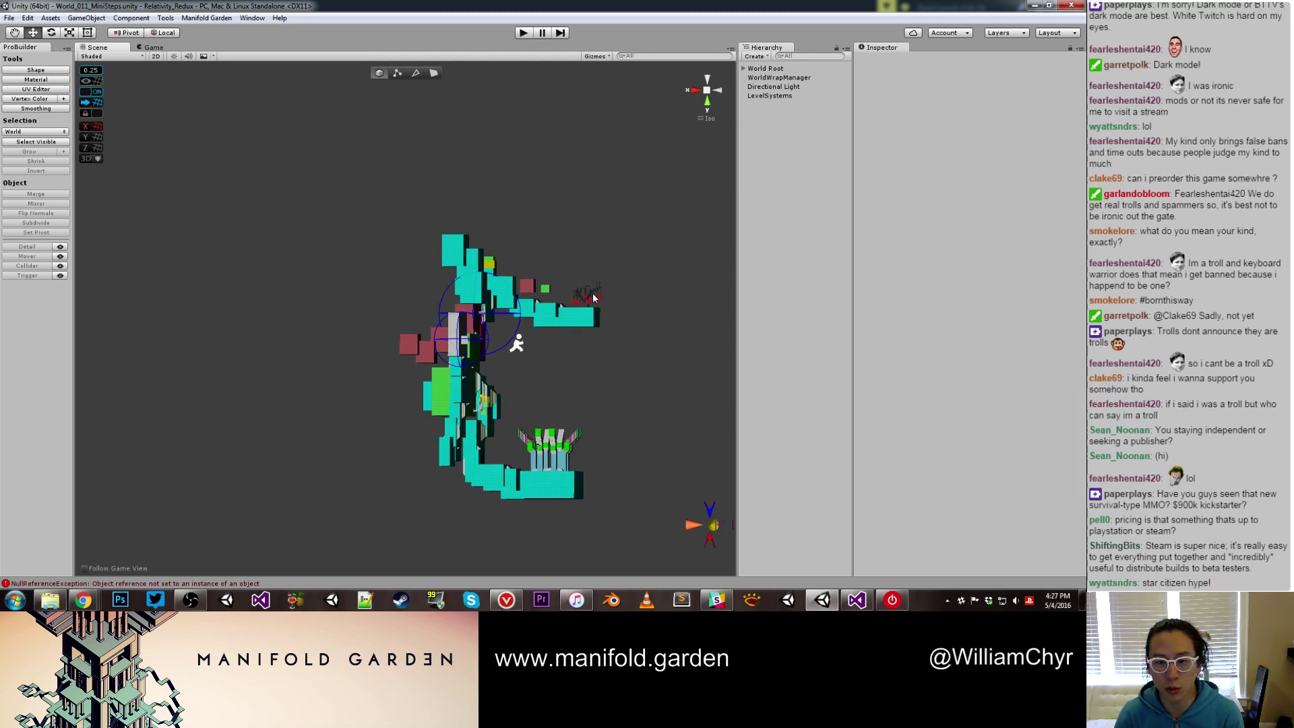
Deactivate the Particles - Dark Tree object belonging to the dark red tree
left_click(595, 295)
left_click(752, 178)
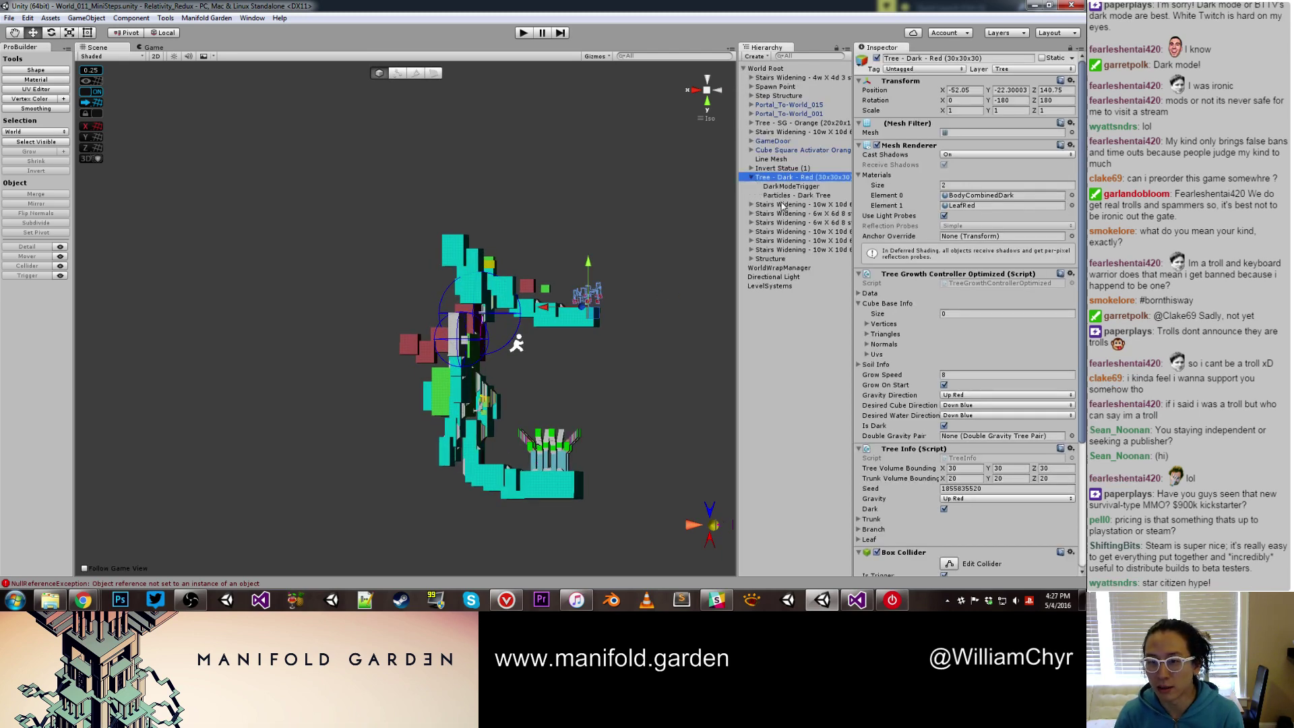
left_click(783, 196)
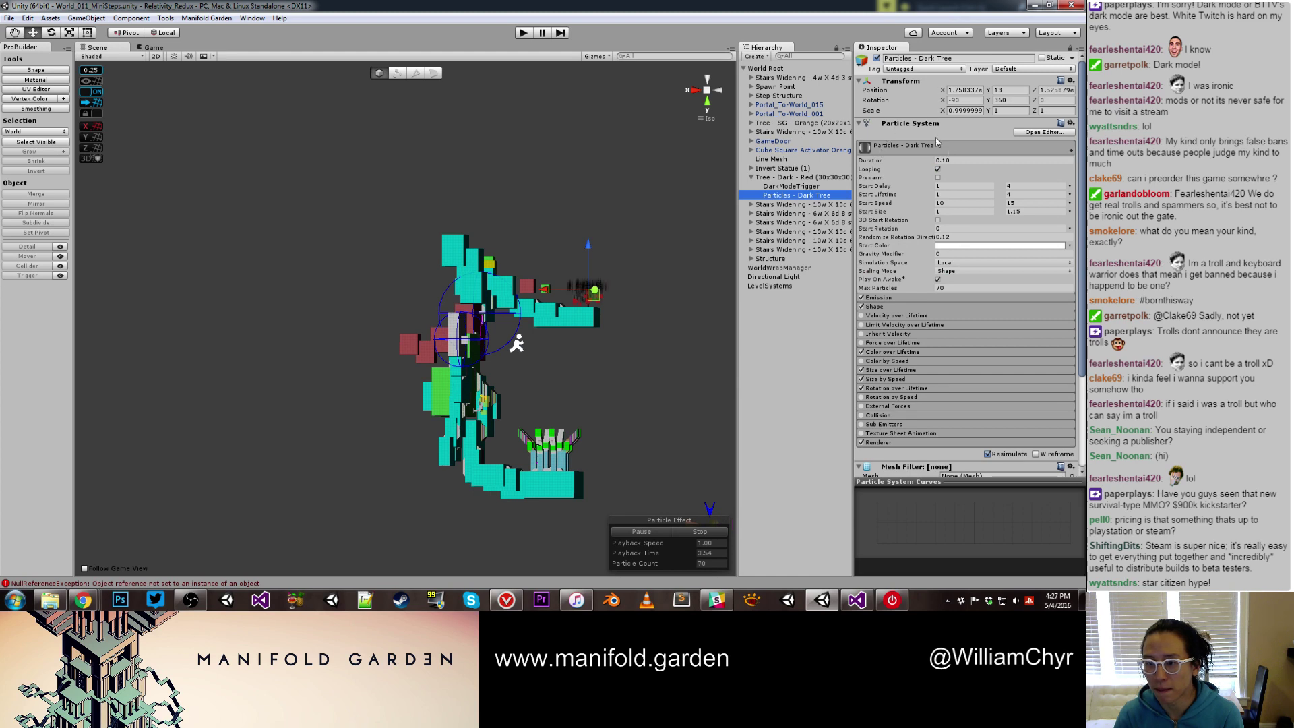
left_click(877, 58)
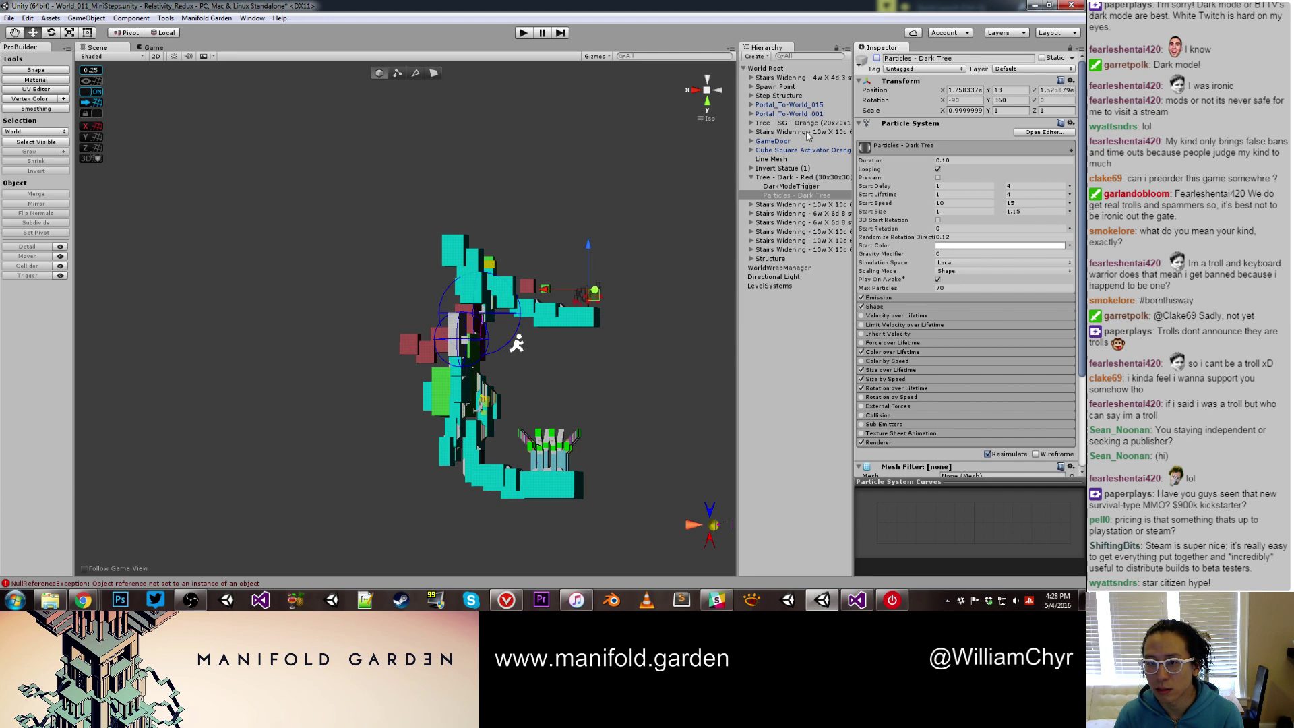
Search the hierarchy for "particl", deactivate Particles - Dark Box, and start another playtest with the search cleared
left_click(802, 56)
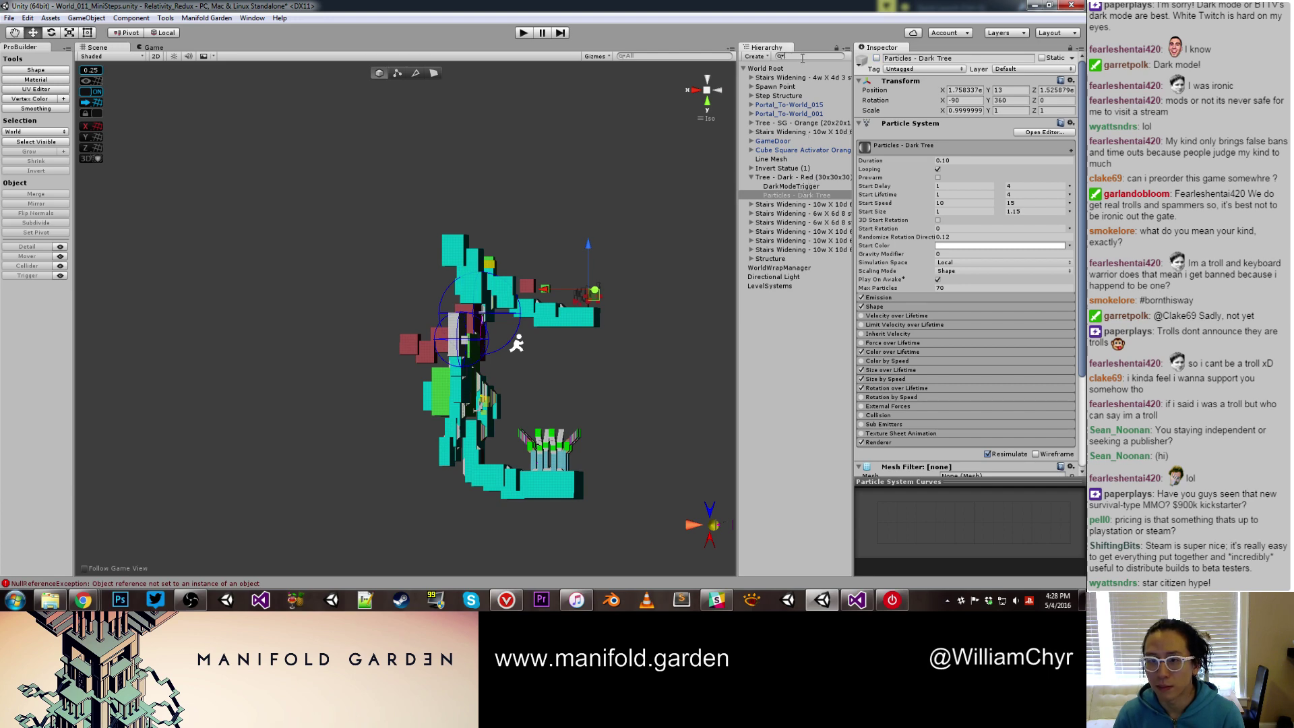
type("particl")
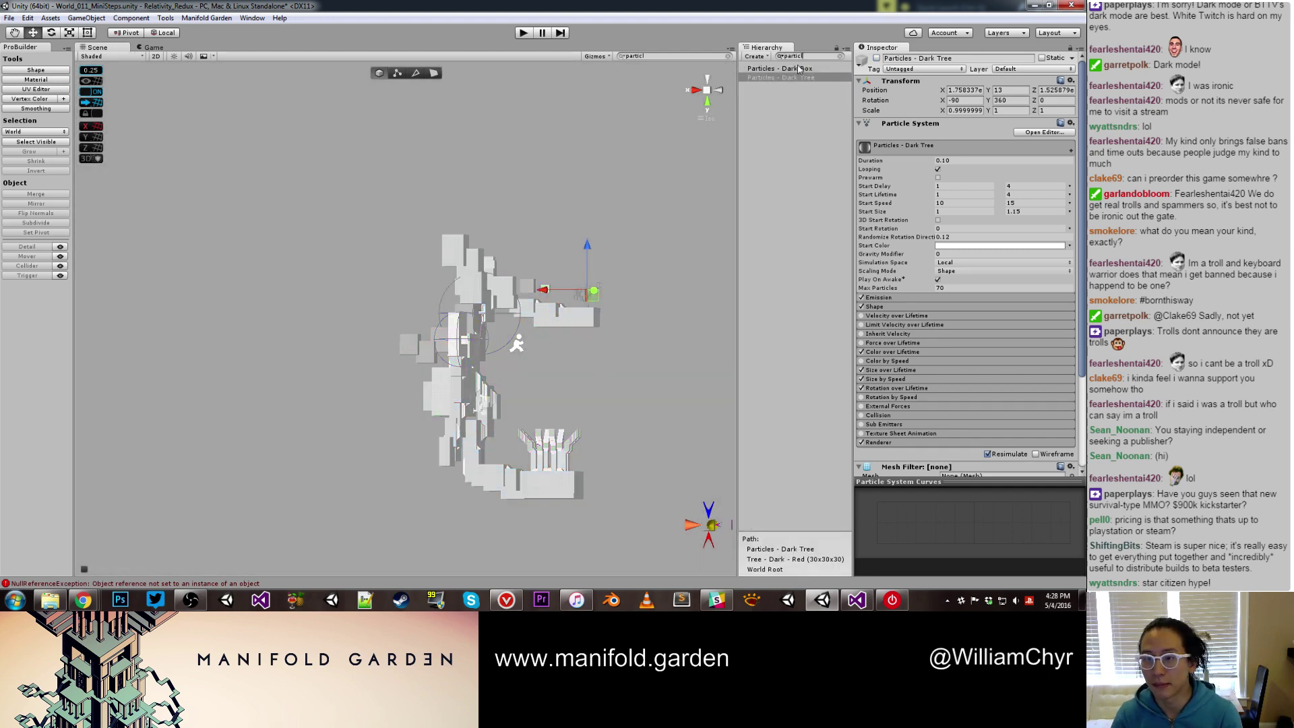
left_click(791, 68)
left_click(566, 127)
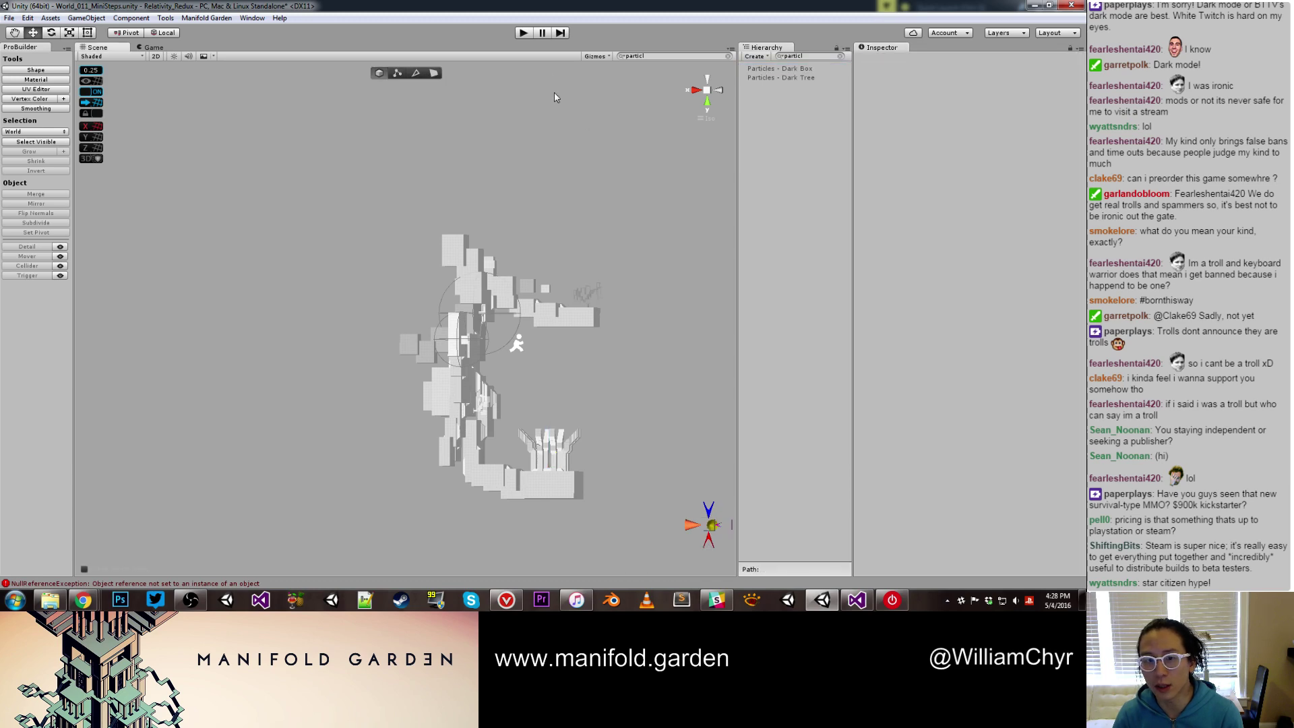
left_click(840, 56)
left_click(524, 34)
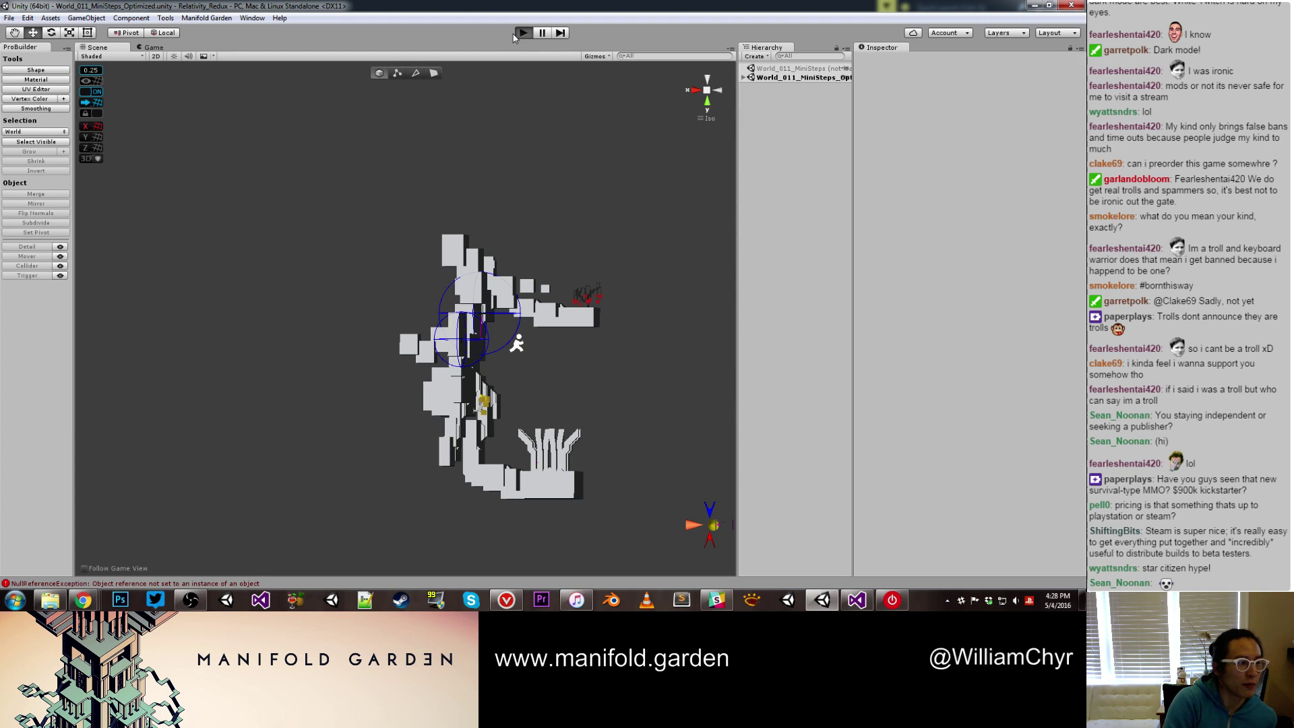
Start a playtest of the level, turn on Maximize on Play, and maximize the Game view
left_click(522, 33)
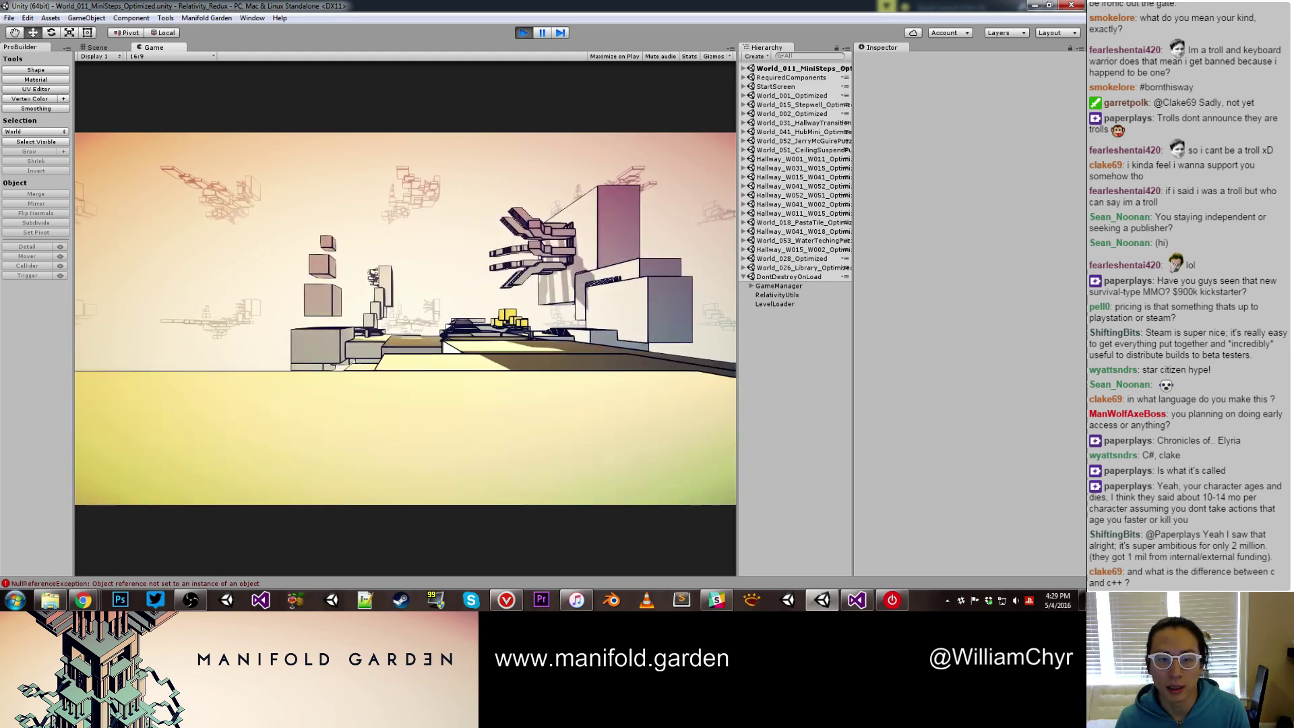
key("w")
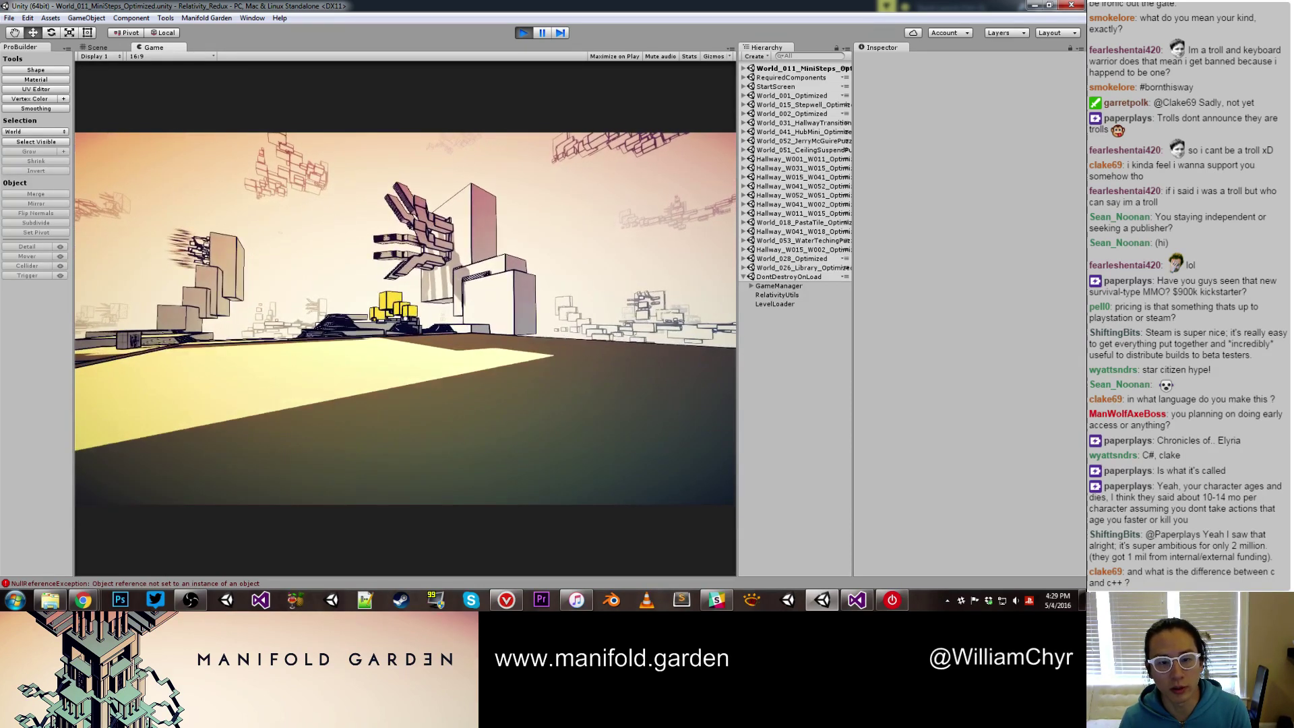
key("ctrl+shift+p")
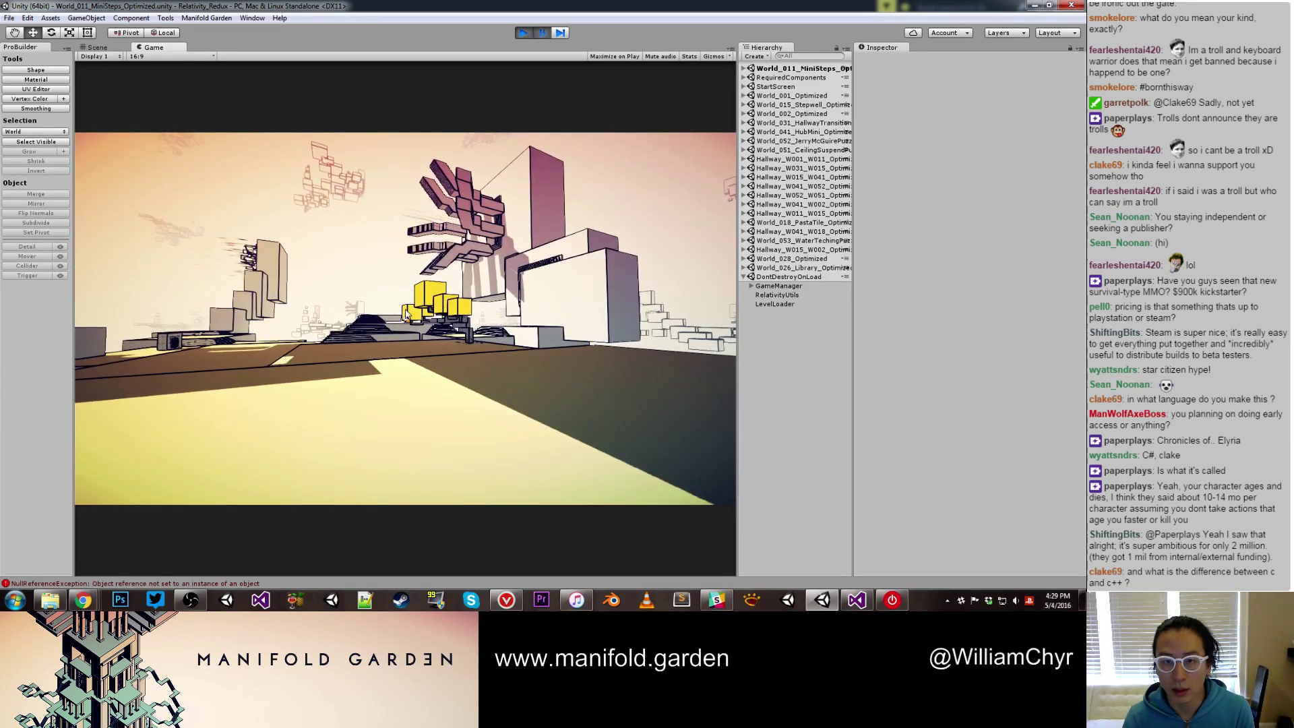
key("ctrl+1")
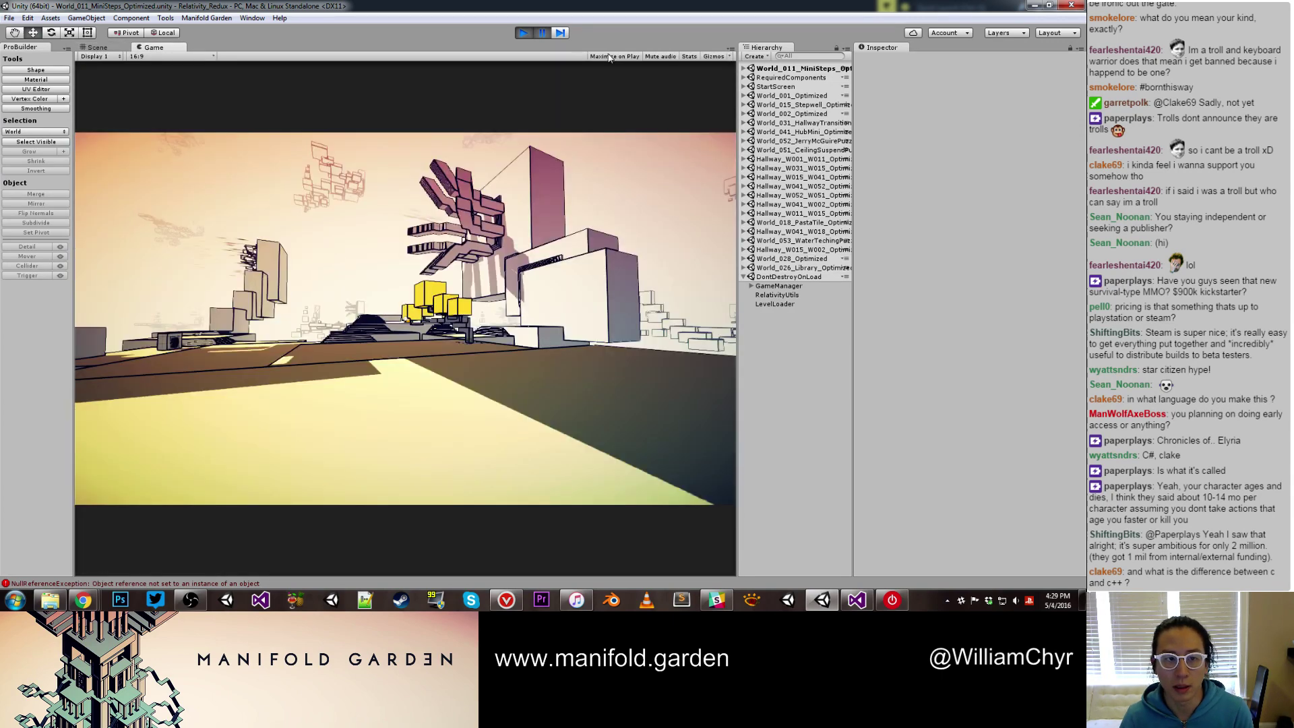
key("ctrl+2")
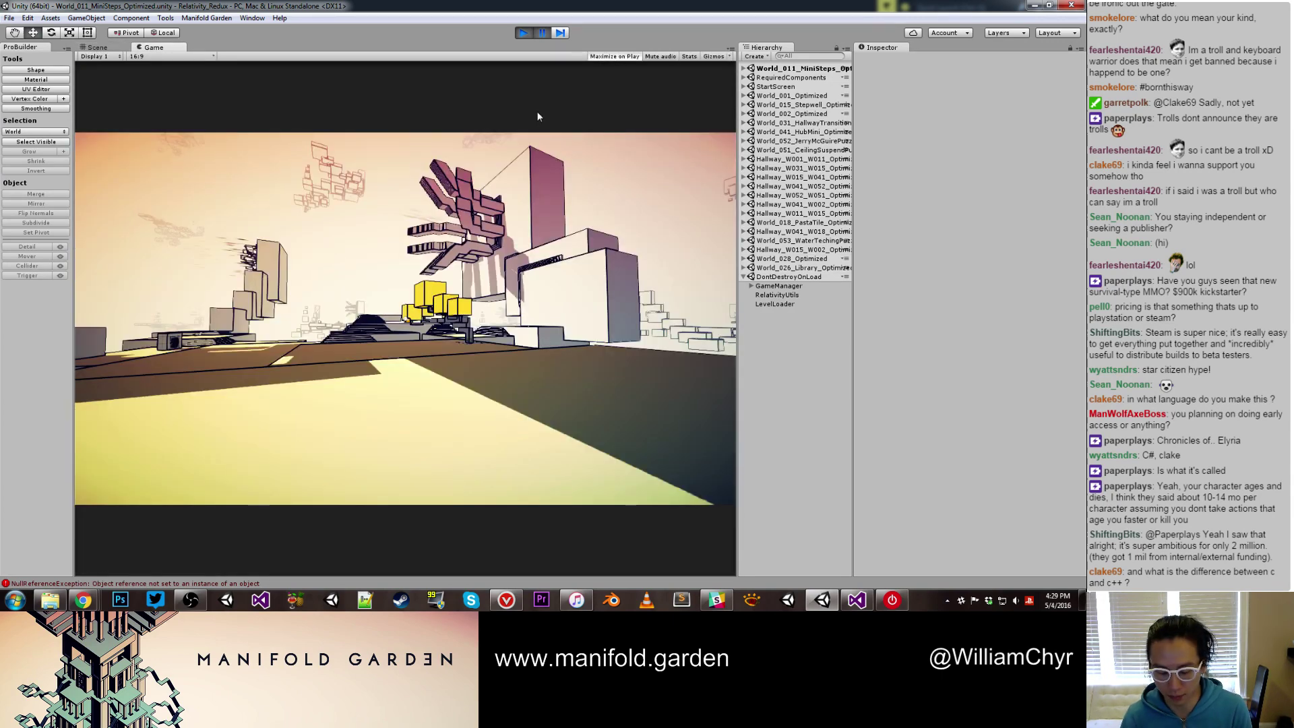
key("shift+space")
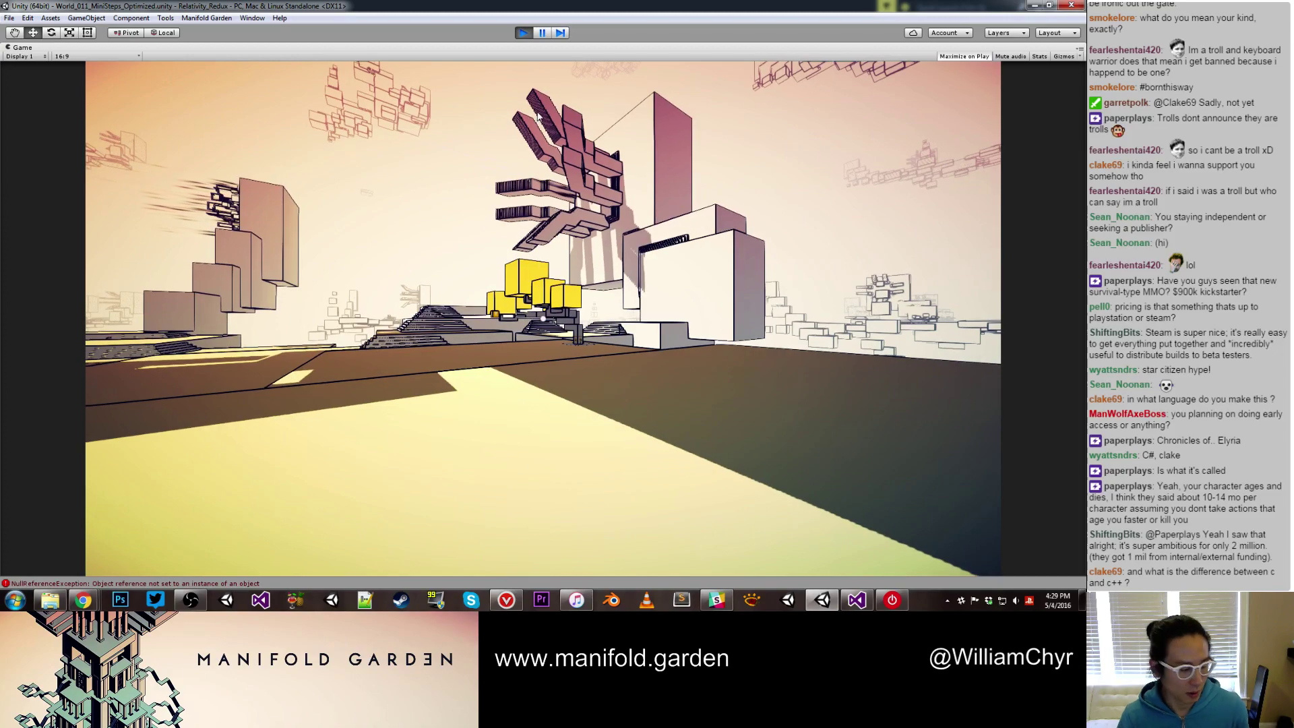
Walk through the level to examine the yellow tree, floating cubes and dark tree from the entry side, and stop play mode
key("w")
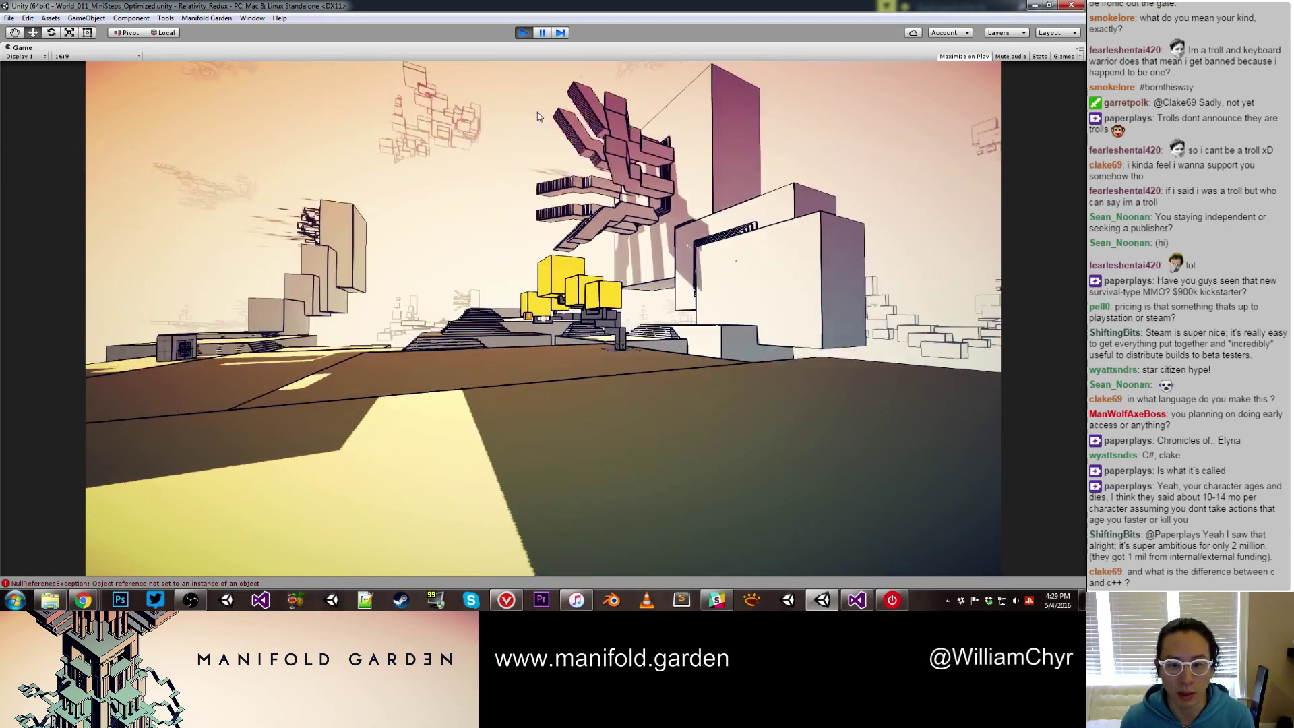
key("w")
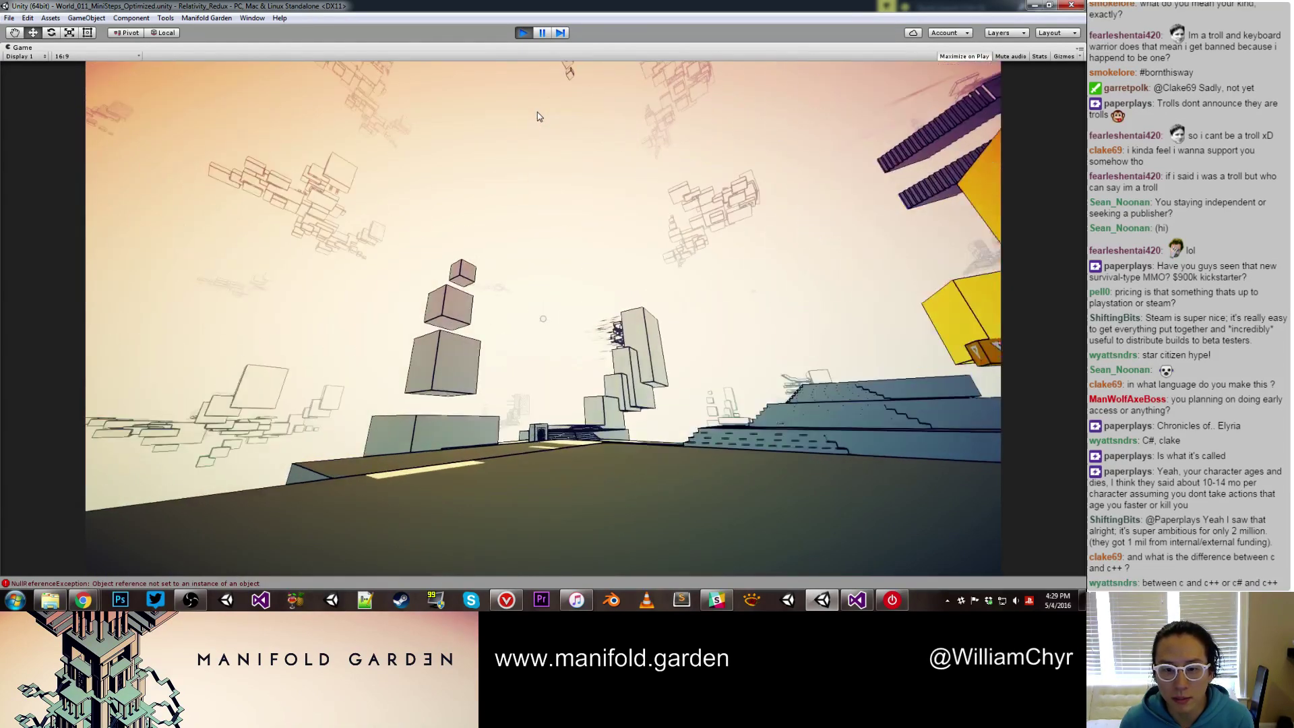
key("w")
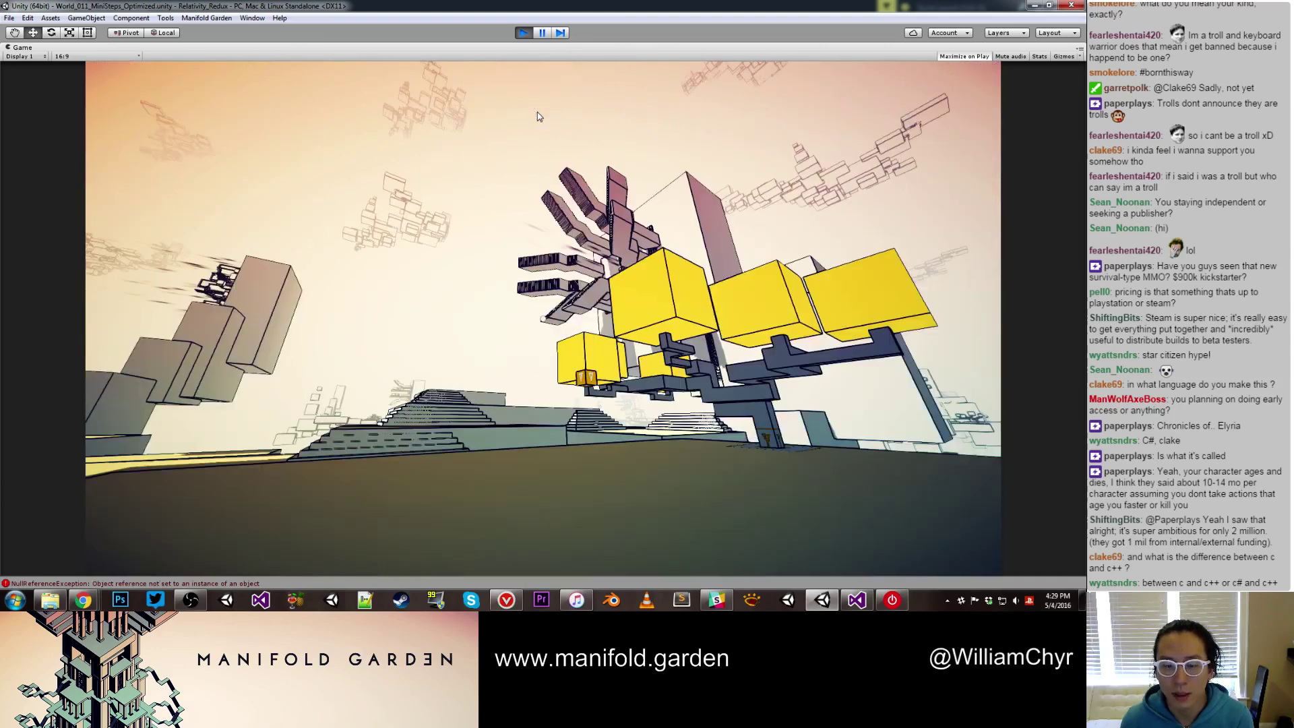
key("ctrl+p")
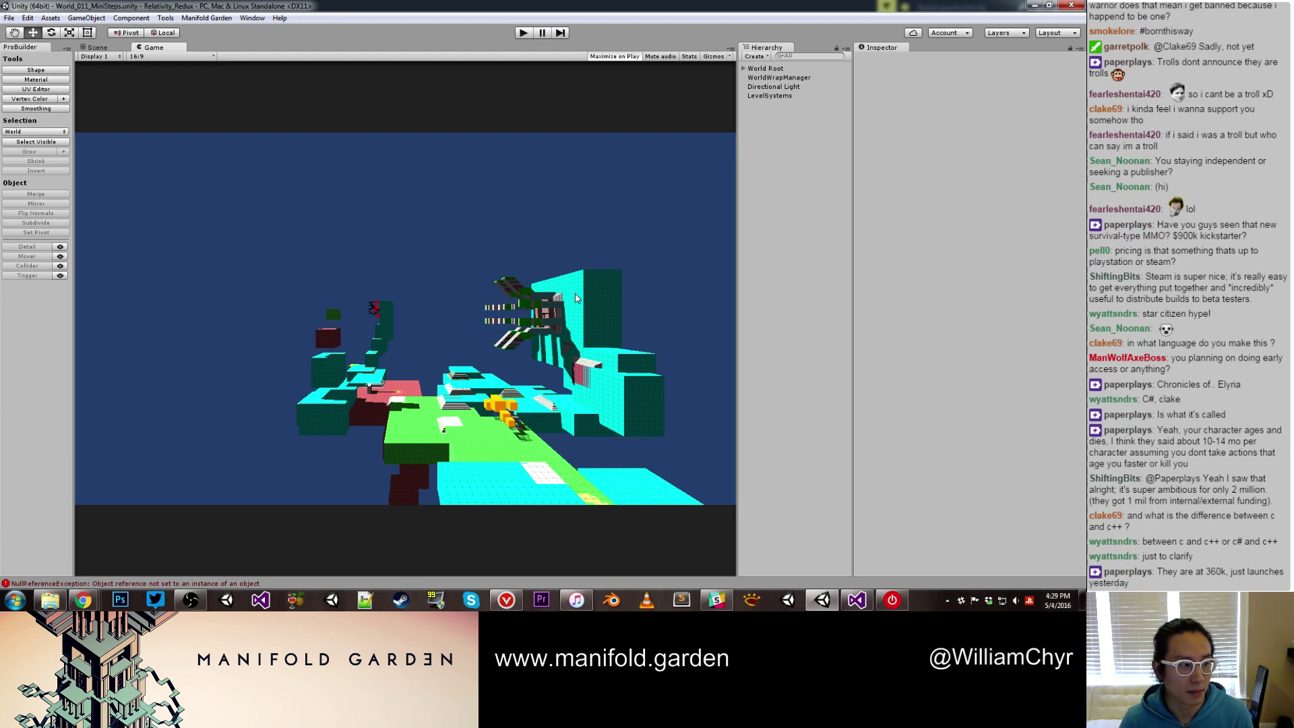
Turn off Play On Awake for the Particles - Dark Tree object under the dark red tree
left_click(107, 47)
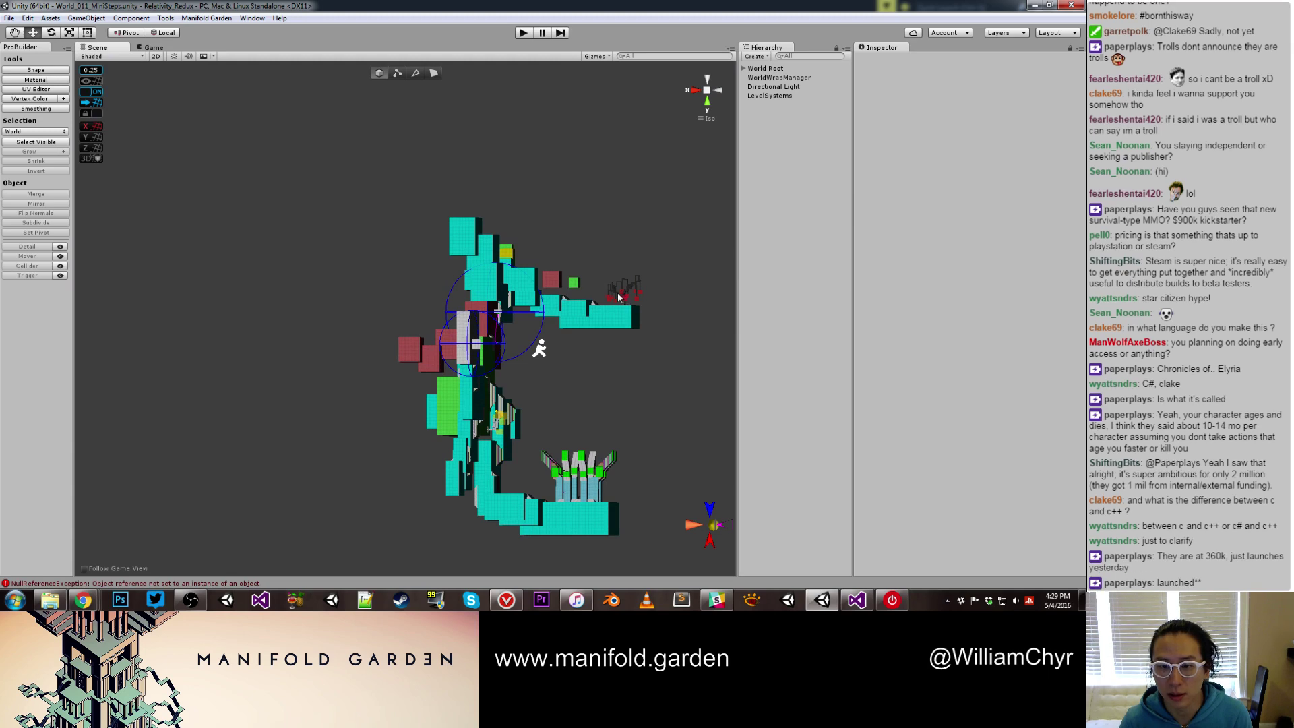
left_click(624, 298)
left_click(751, 178)
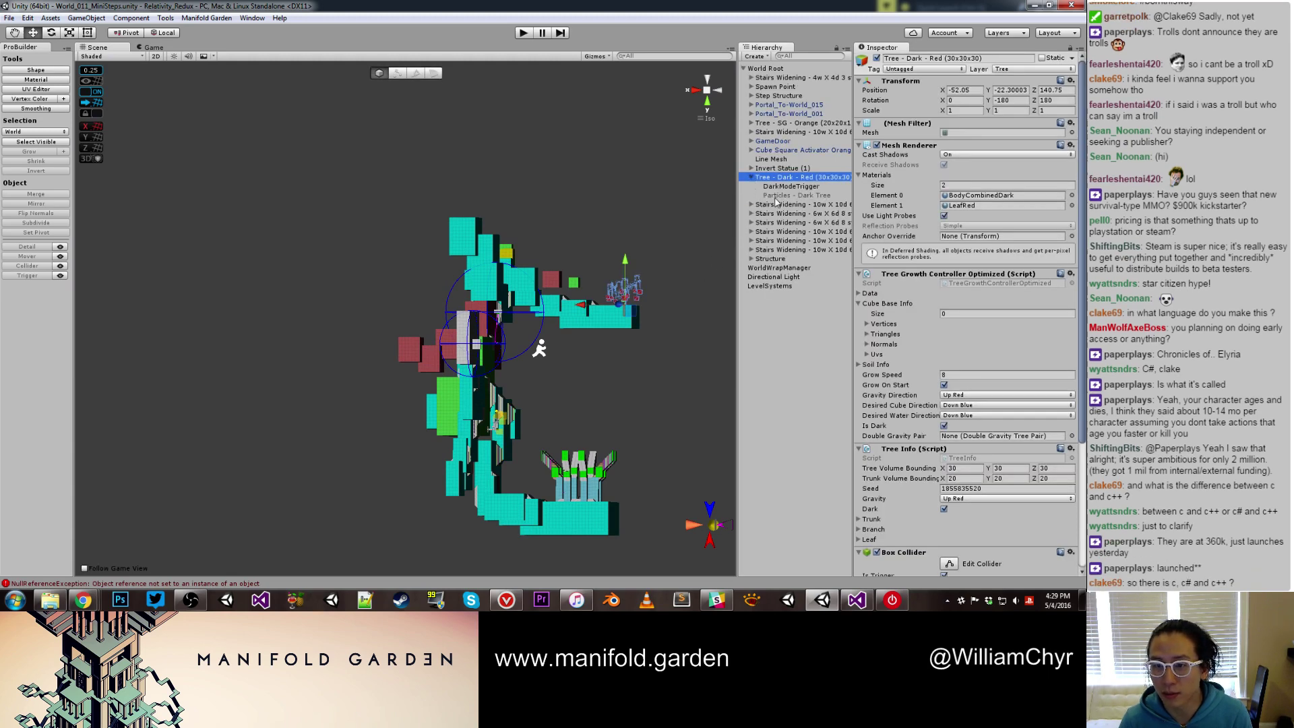
left_click(776, 196)
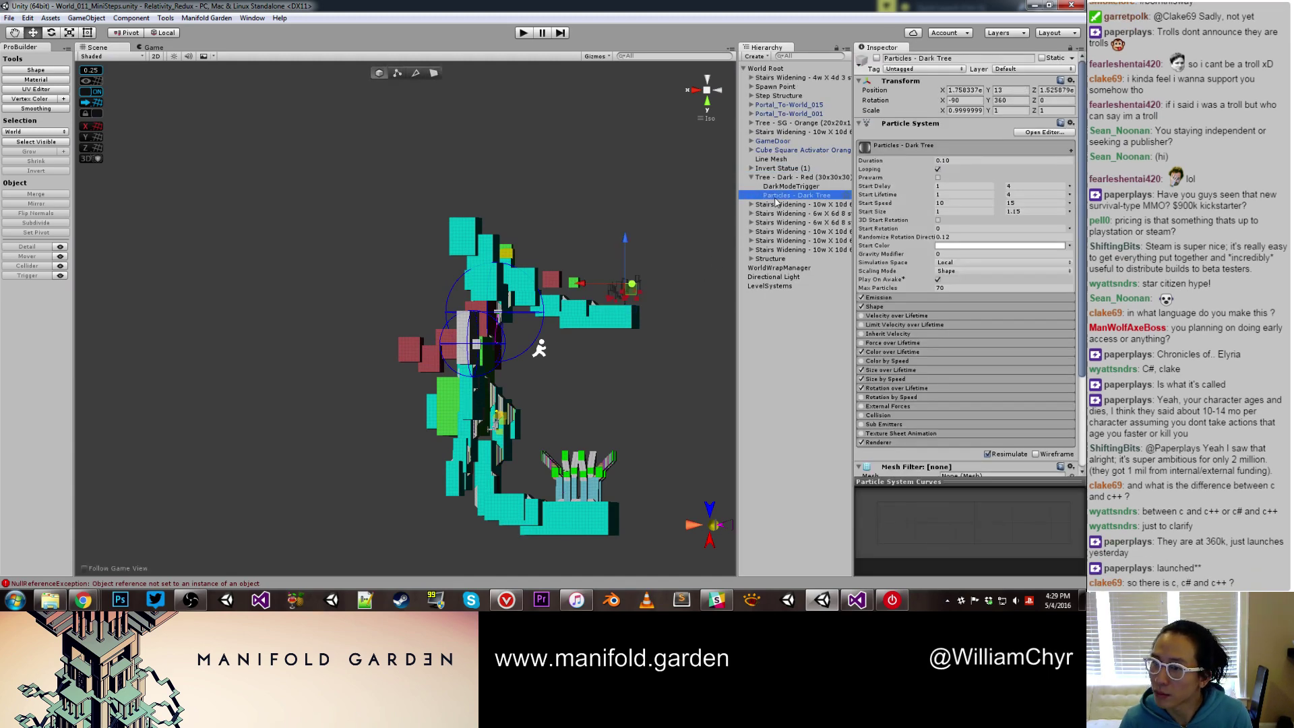
left_click(940, 280)
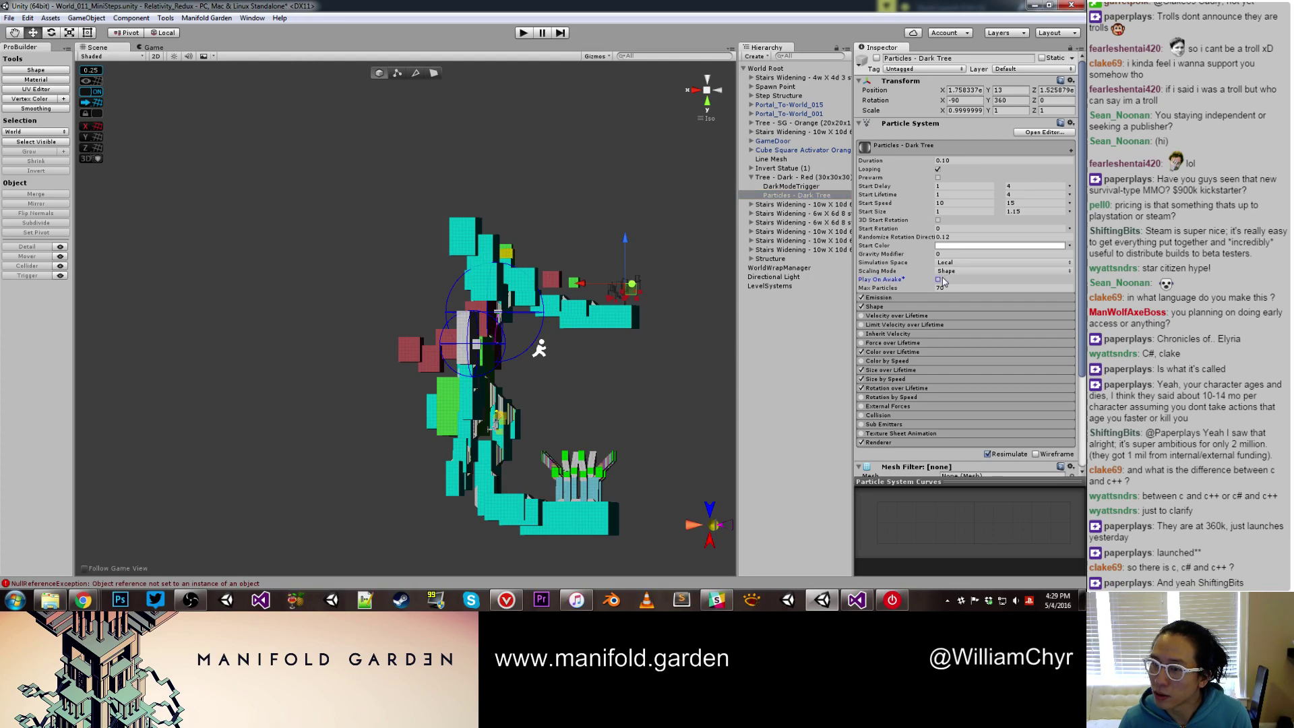
Search the hierarchy for "particl", turn off Play On Awake for Particles - Dark Box, and start another playtest
left_click(803, 55)
type("p")
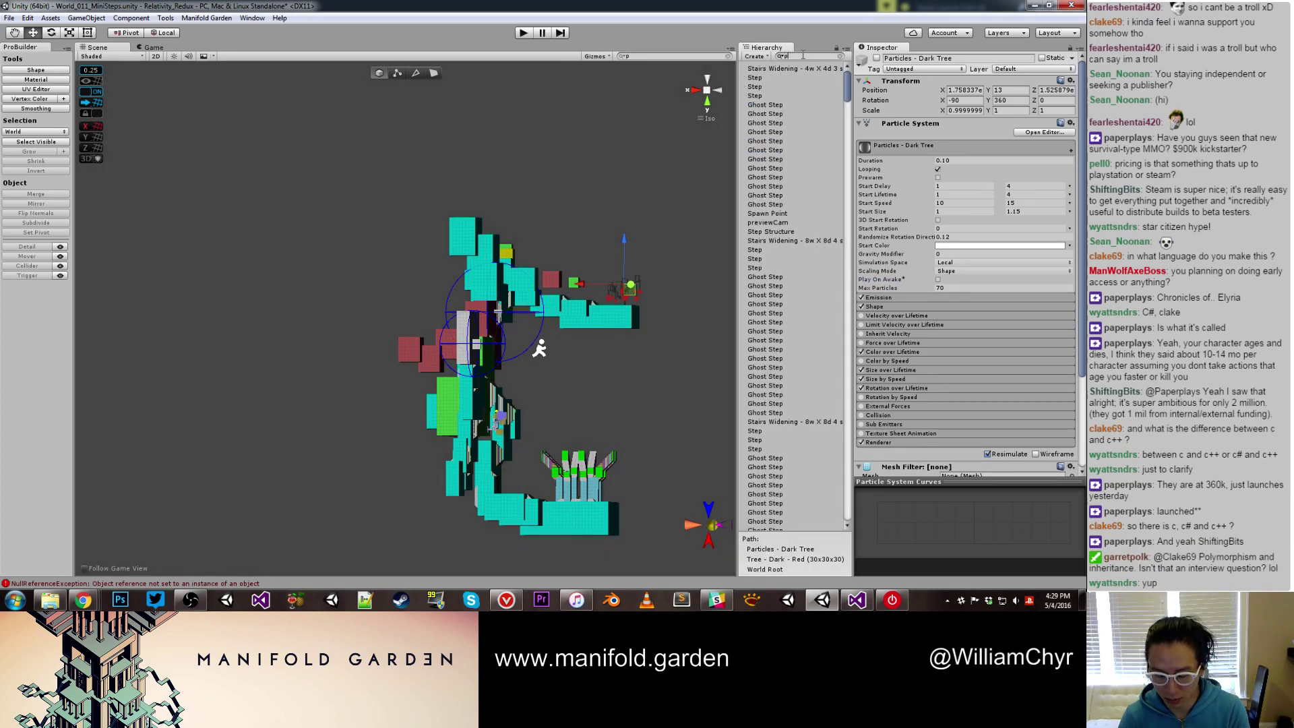
type("articl")
left_click(807, 68)
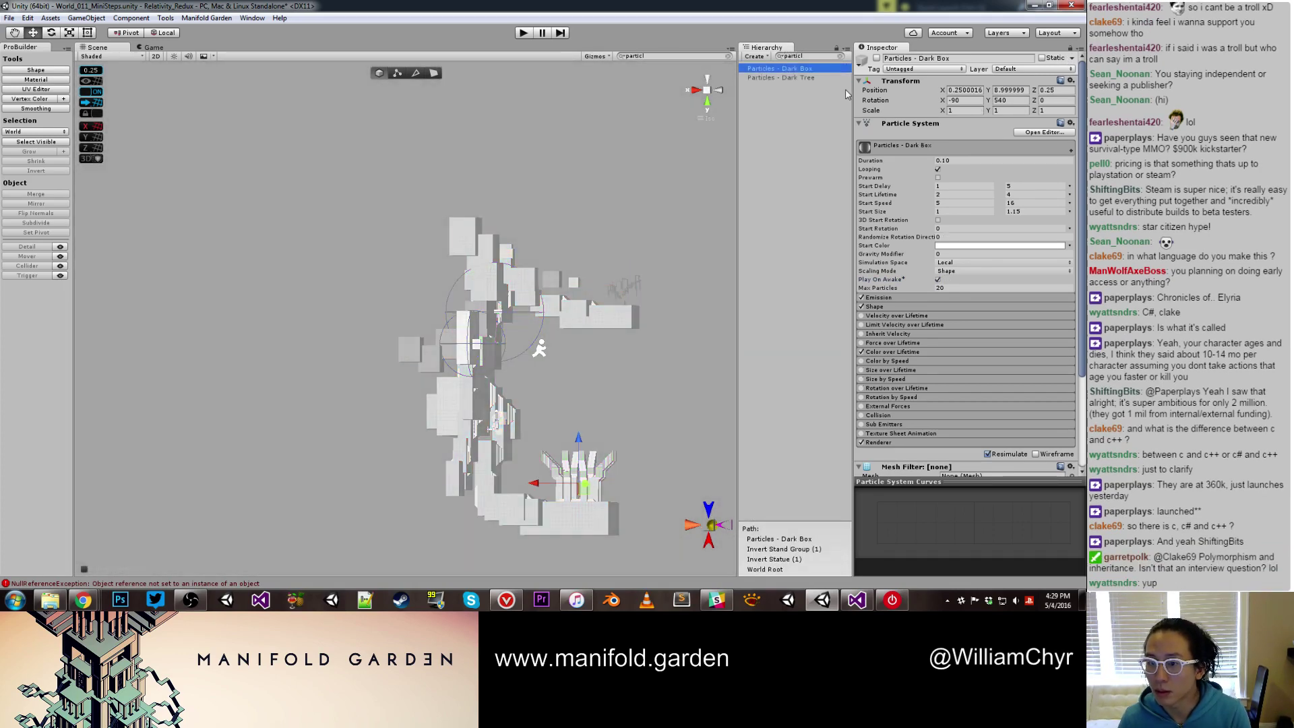
left_click(937, 279)
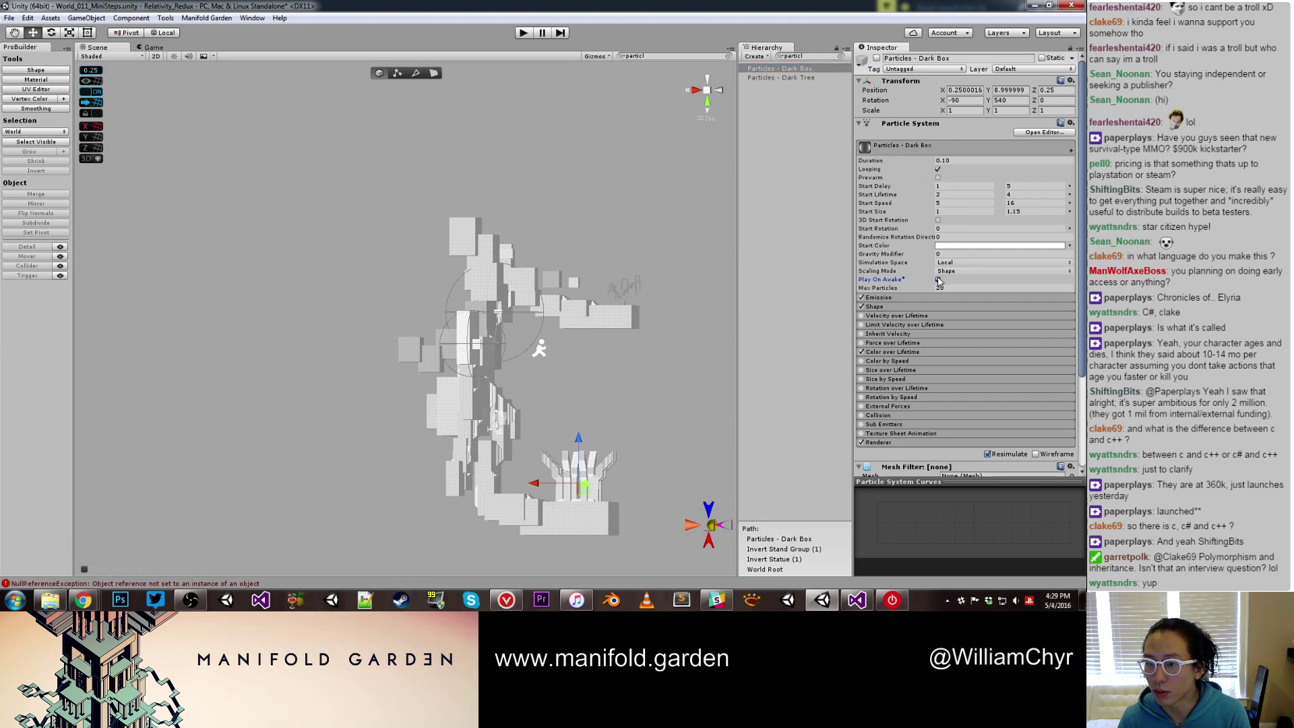
left_click(607, 178)
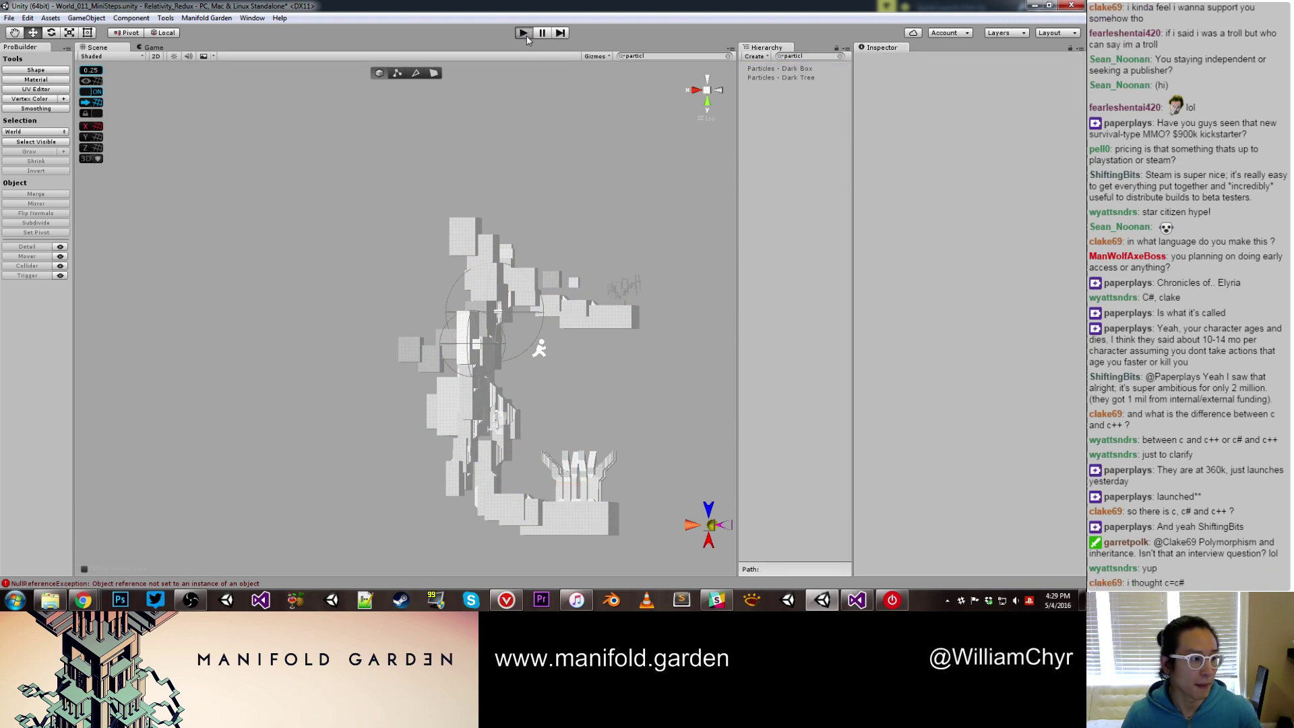
left_click(524, 33)
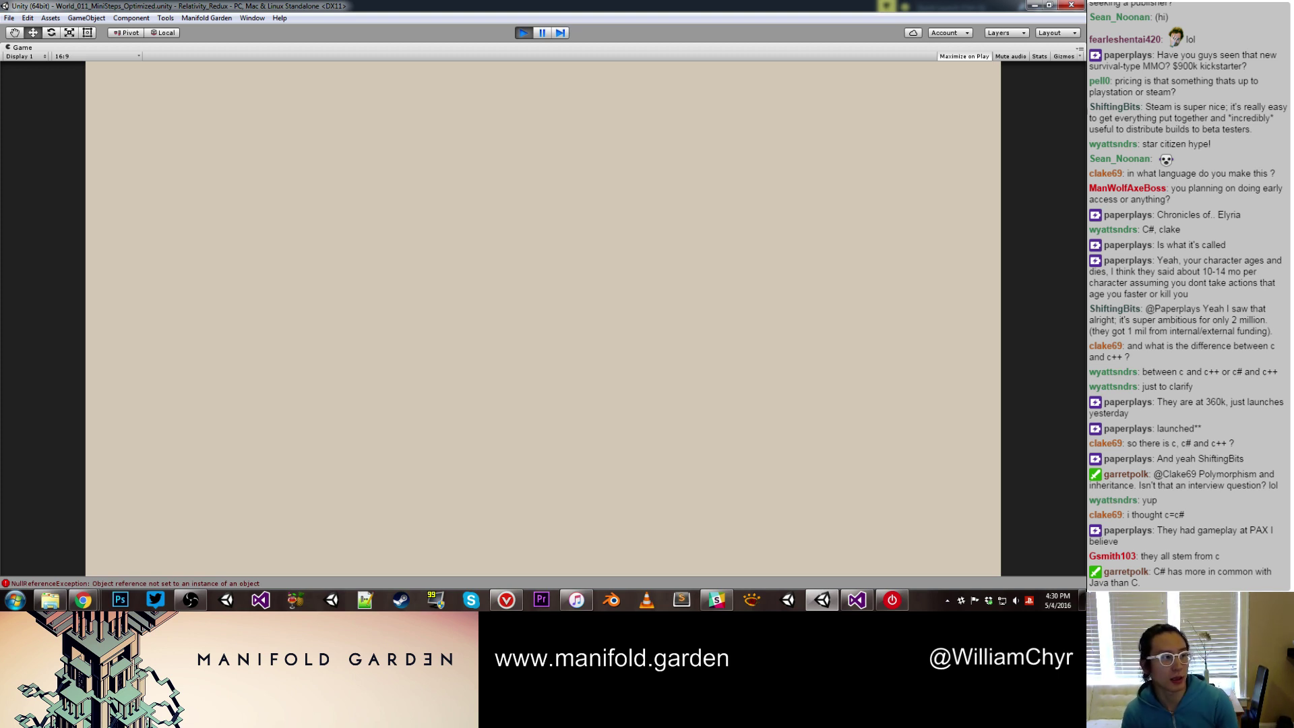
Switch to Chrome, open the Chronicles of Elyria Kickstarter page, skip ahead in its video, and examine the project description
key("alt+Tab")
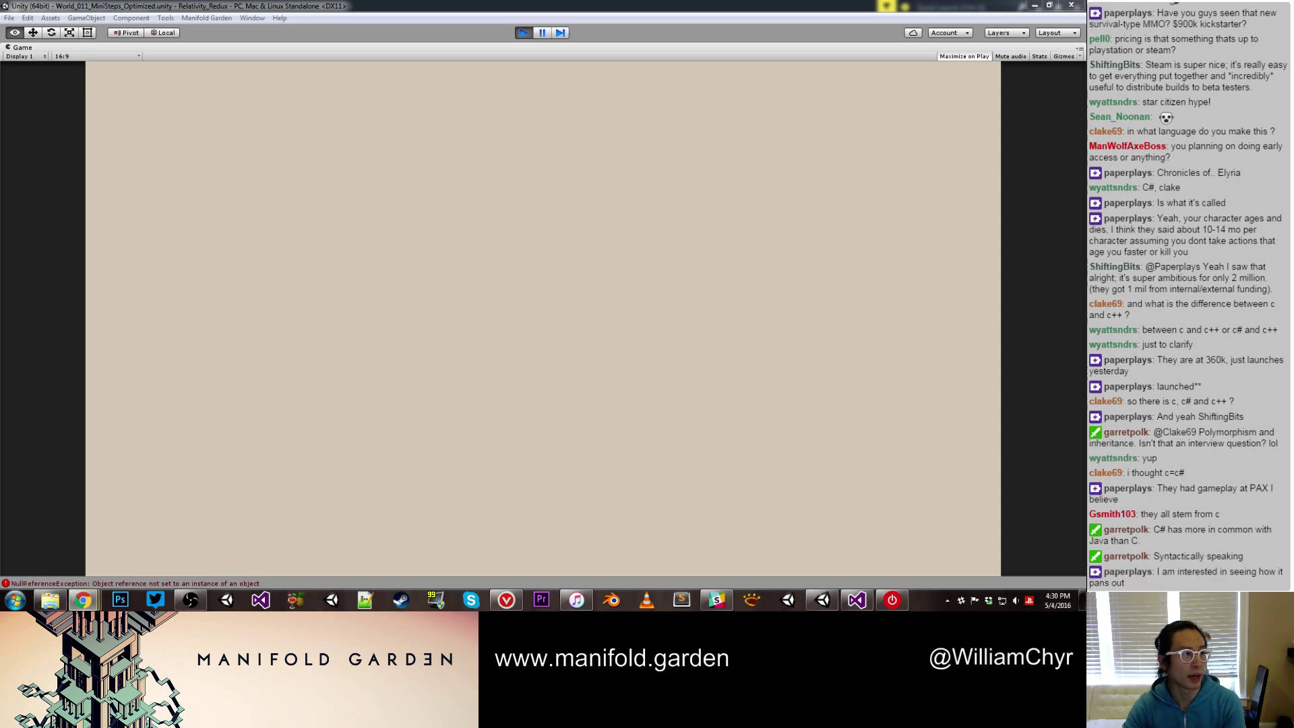
left_click_drag(0, 155, 542, 173)
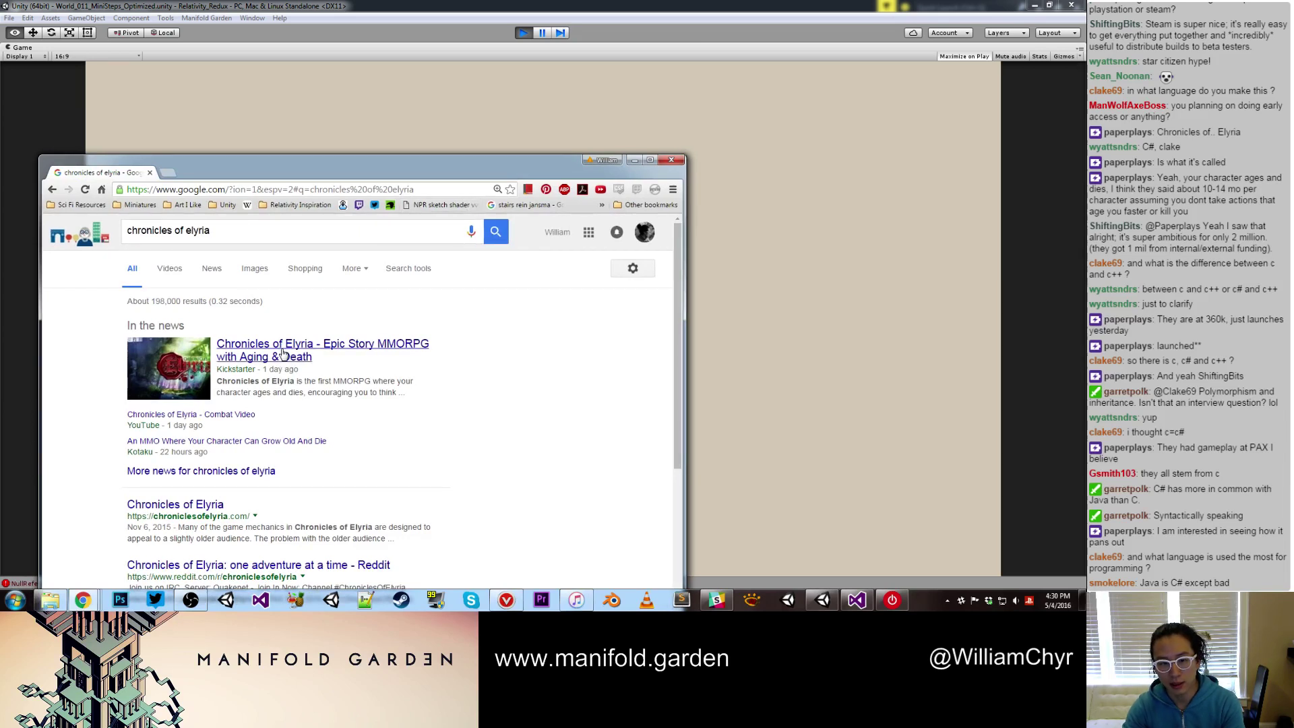
left_click_drag(453, 156, 537, 82)
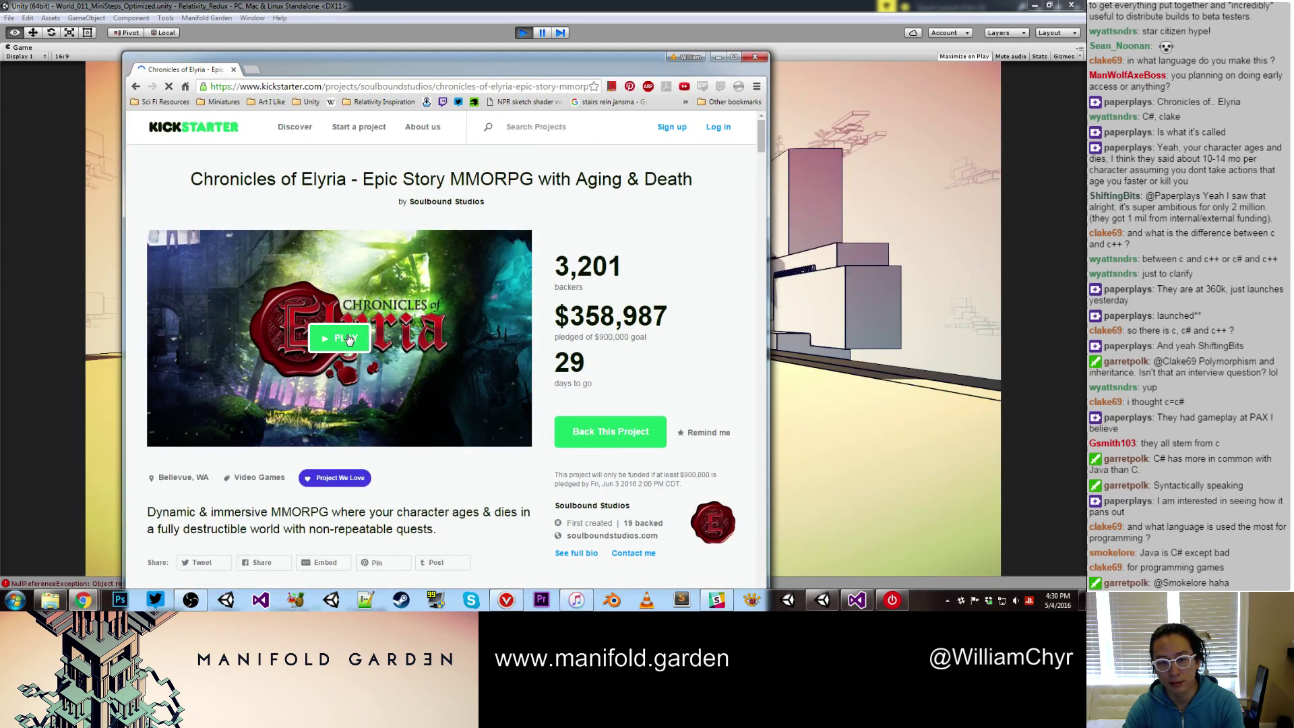
left_click(341, 355)
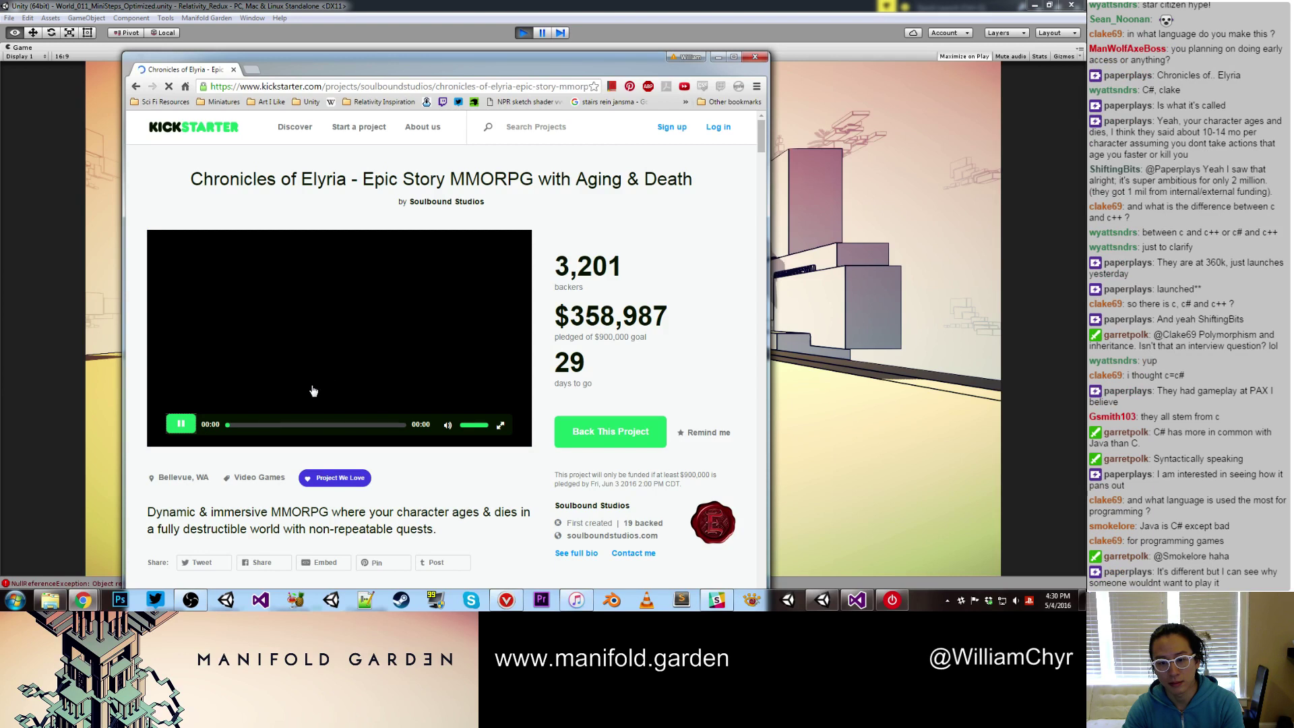
left_click(246, 425)
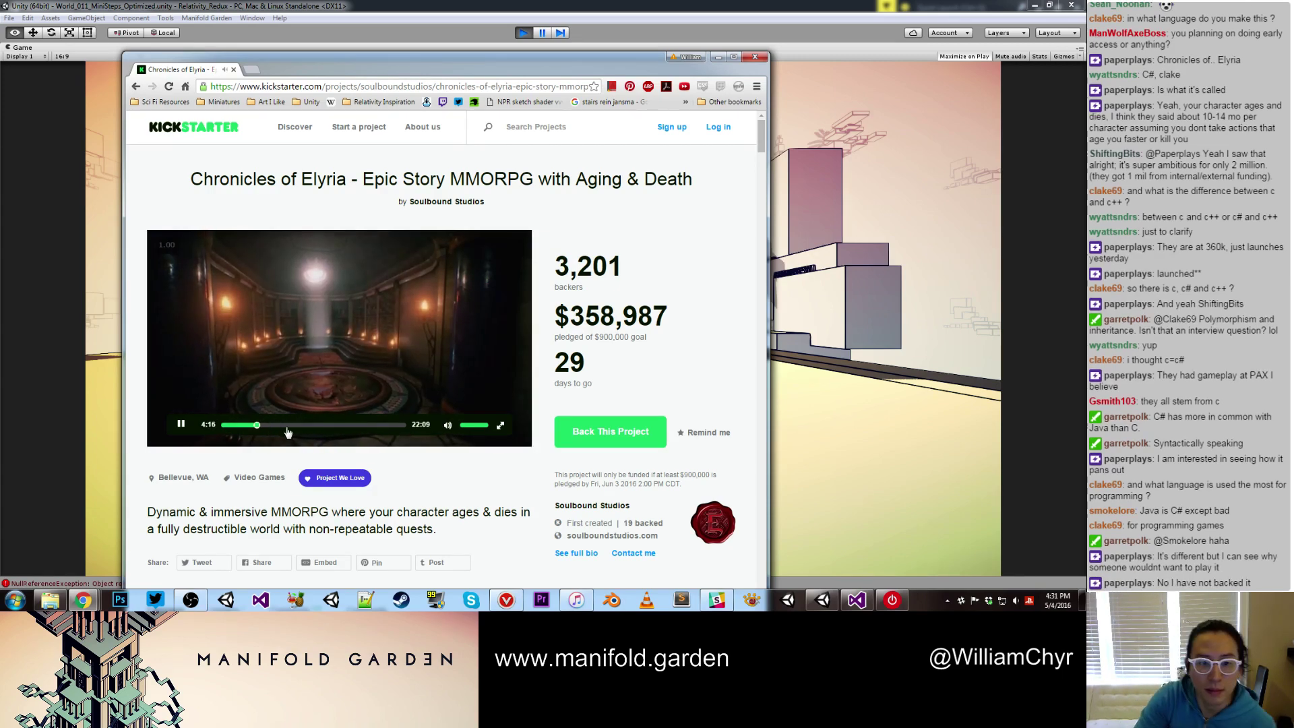
scroll(350, 424, "down", 4)
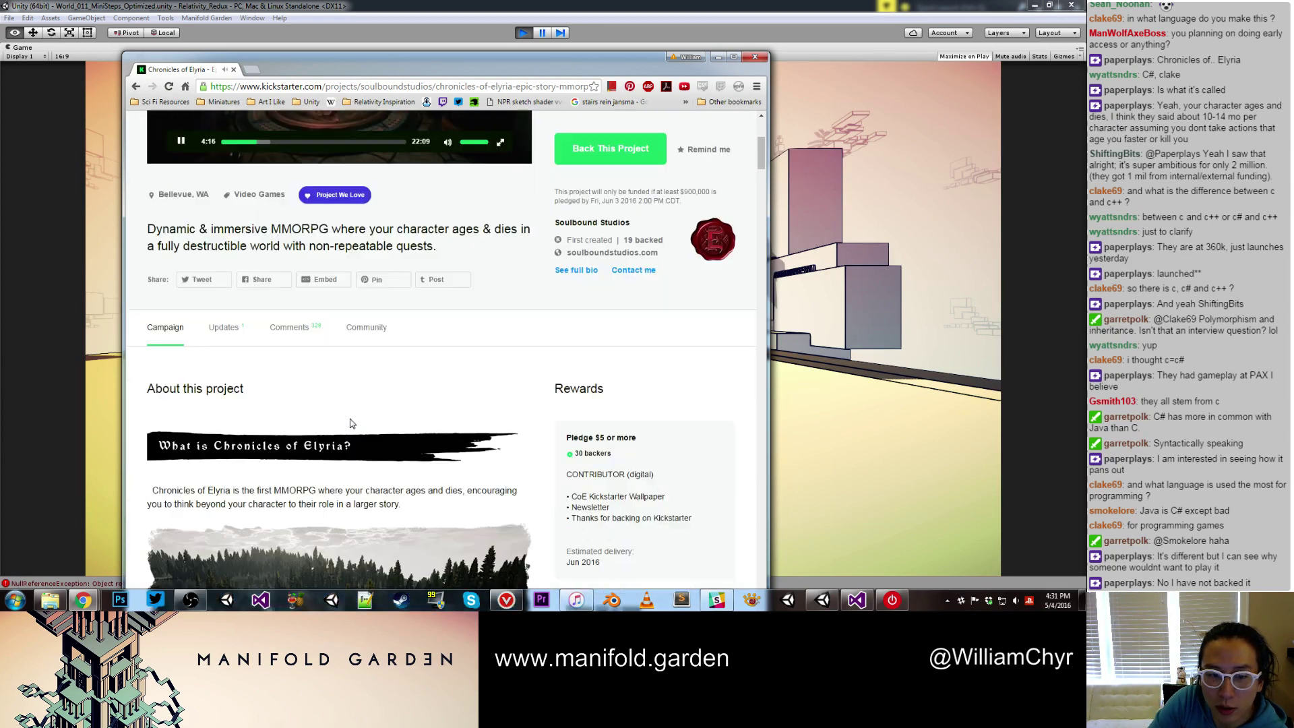
scroll(350, 423, "down", 2)
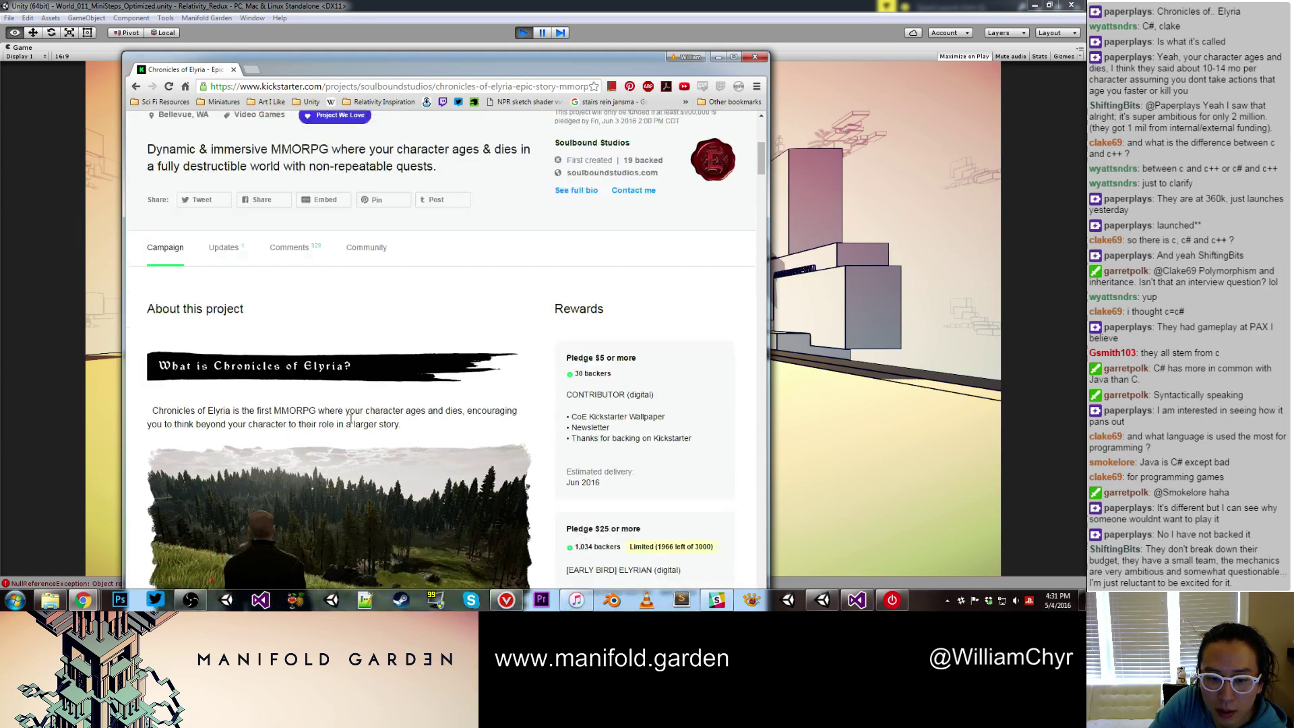
Read through the Chronicles of Elyria Kickstarter campaign's introduction and its section on what makes the game different
scroll(350, 423, "down", 4)
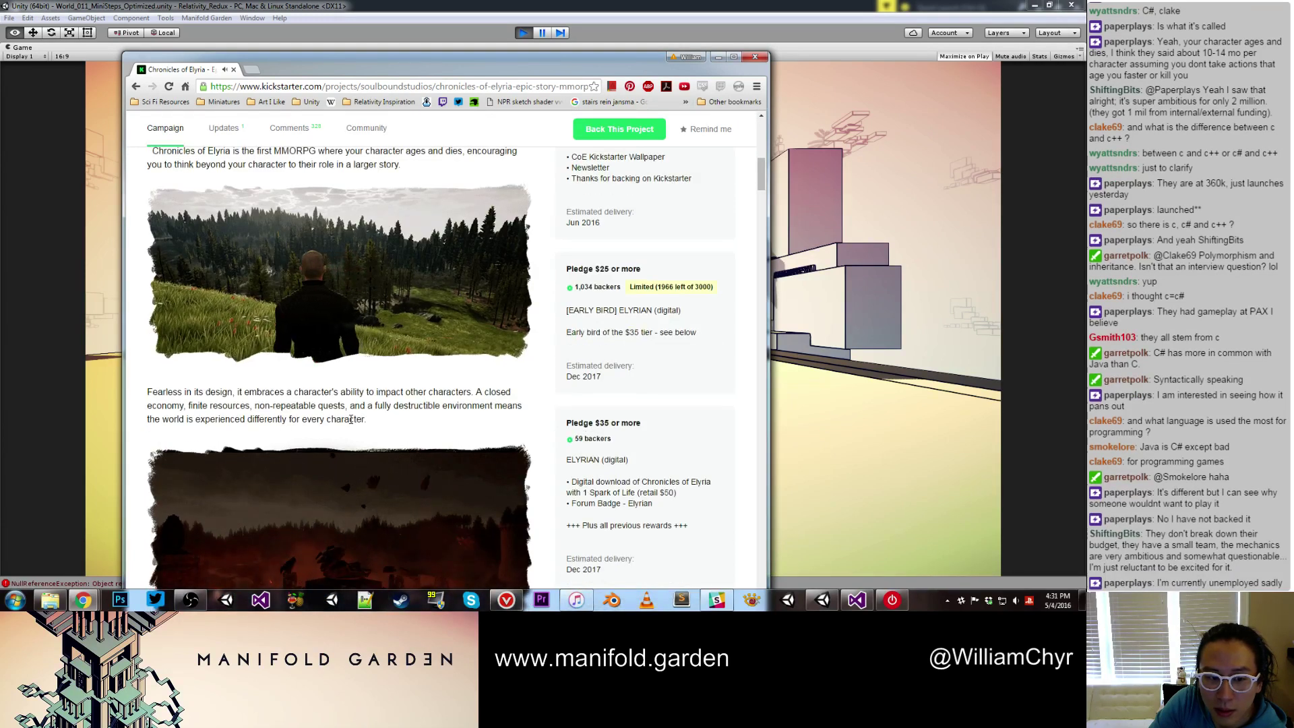
scroll(351, 419, "down", 1)
scroll(351, 419, "up", 1)
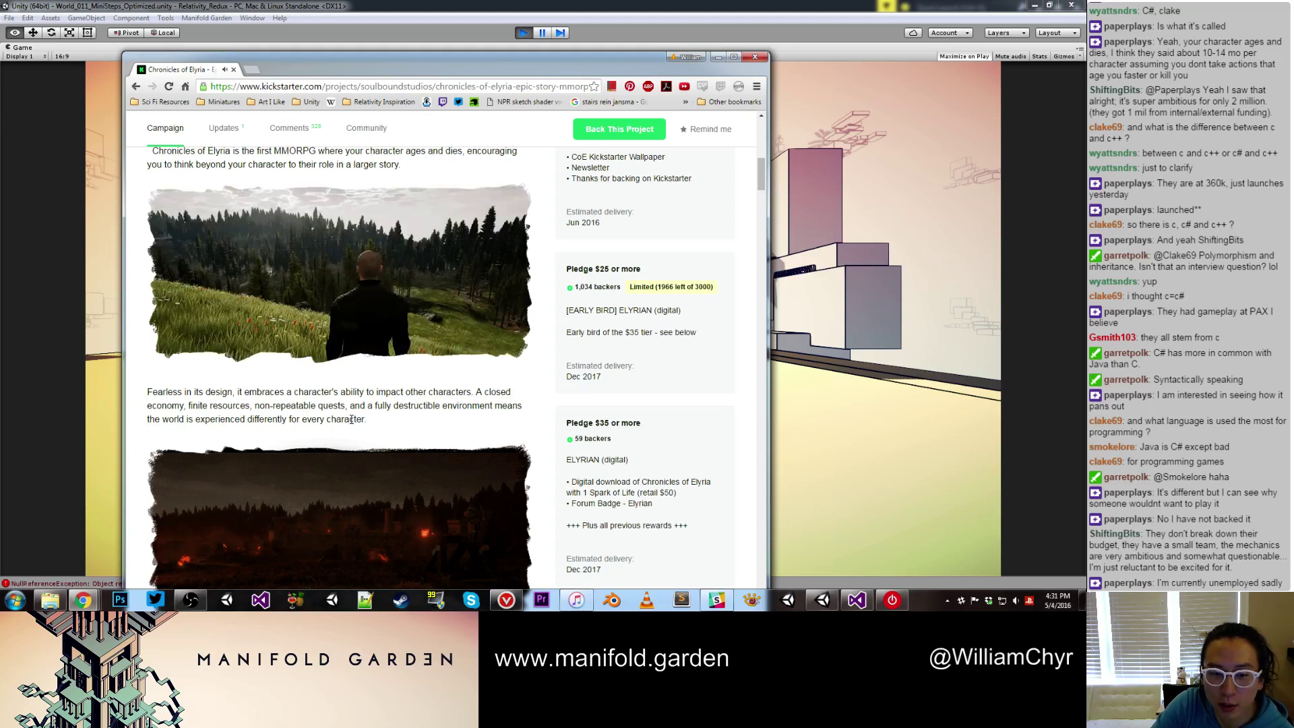
scroll(351, 419, "down", 8)
scroll(351, 421, "down", 3)
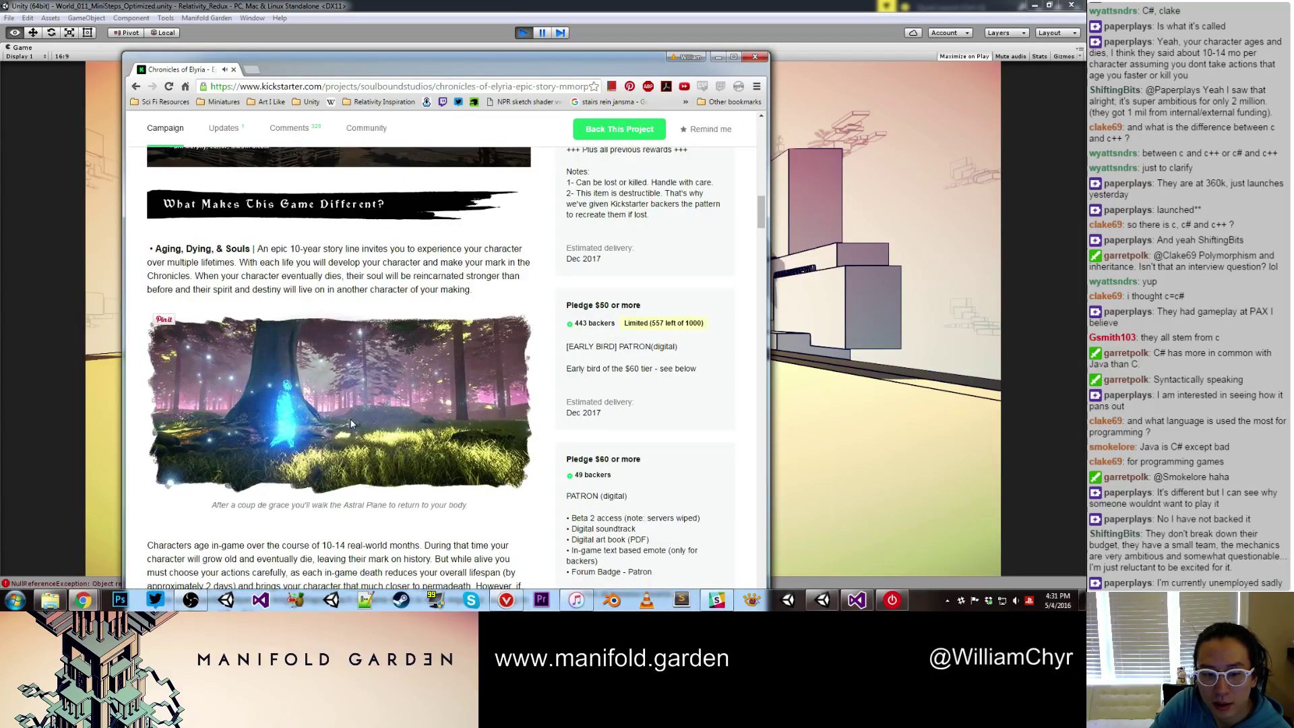
scroll(351, 423, "down", 2)
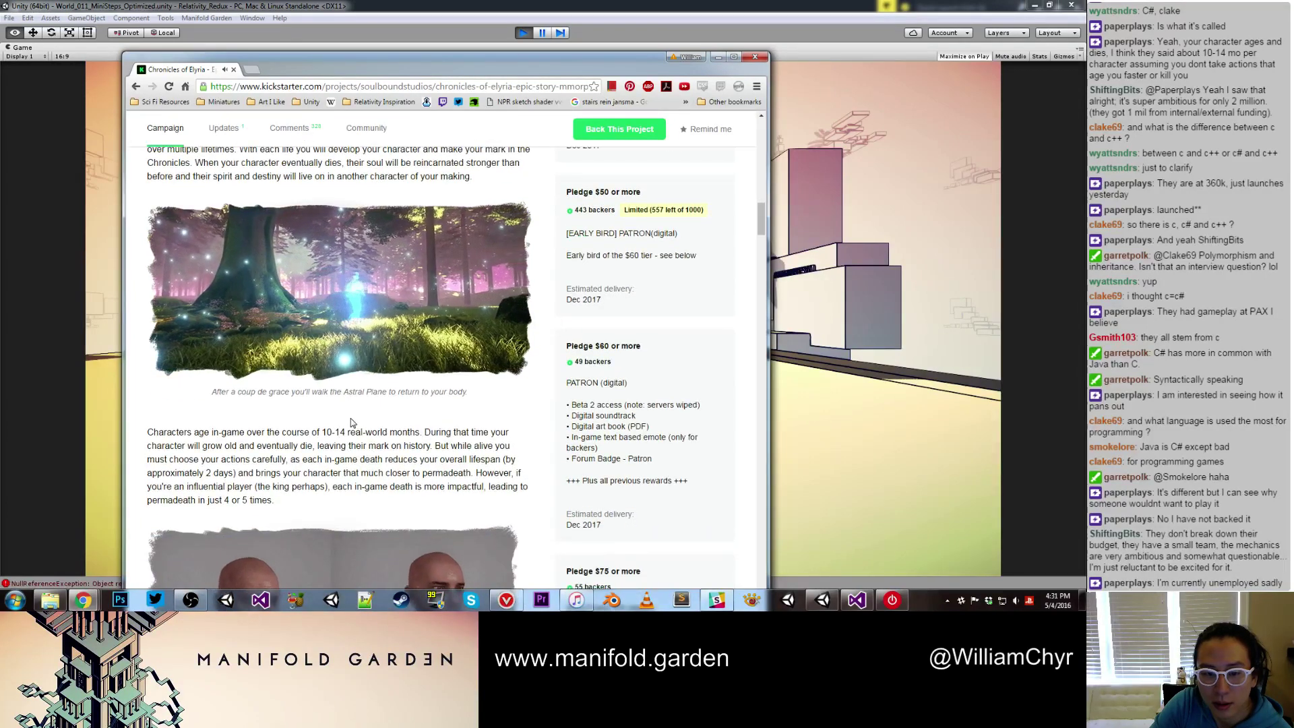
scroll(351, 420, "down", 1)
scroll(351, 419, "down", 3)
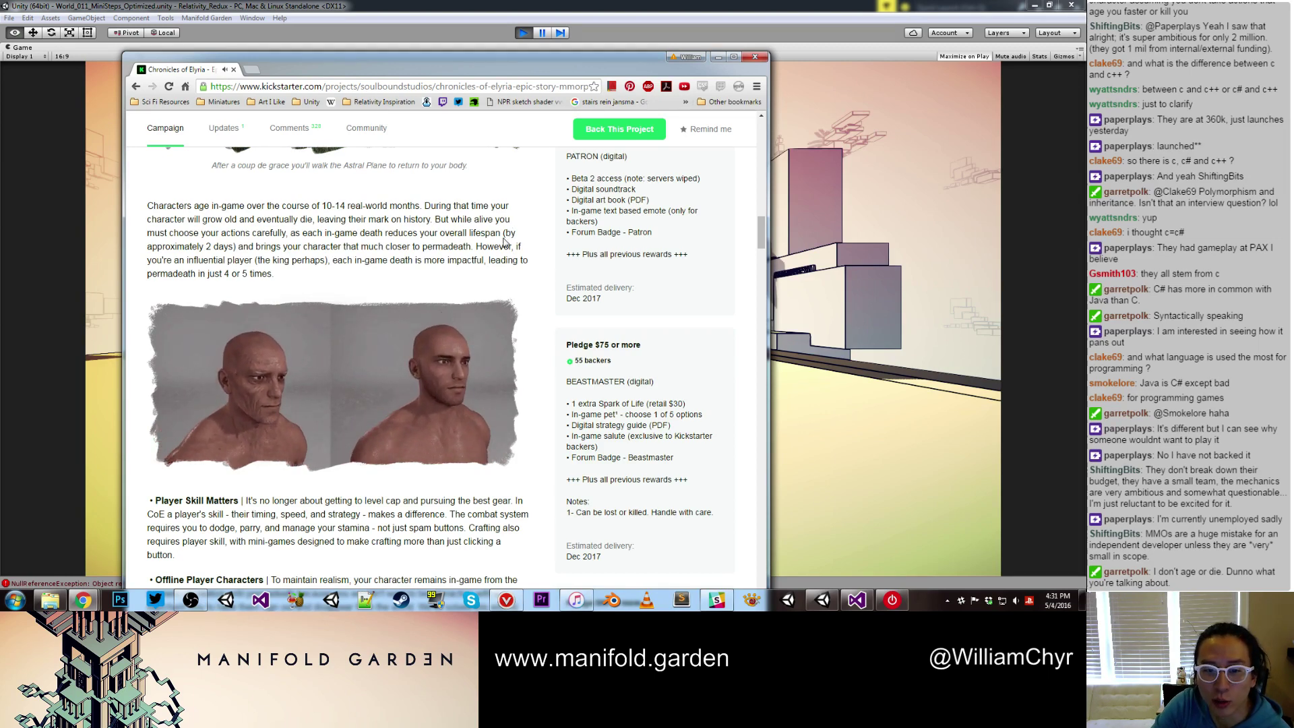
scroll(510, 256, "down", 1)
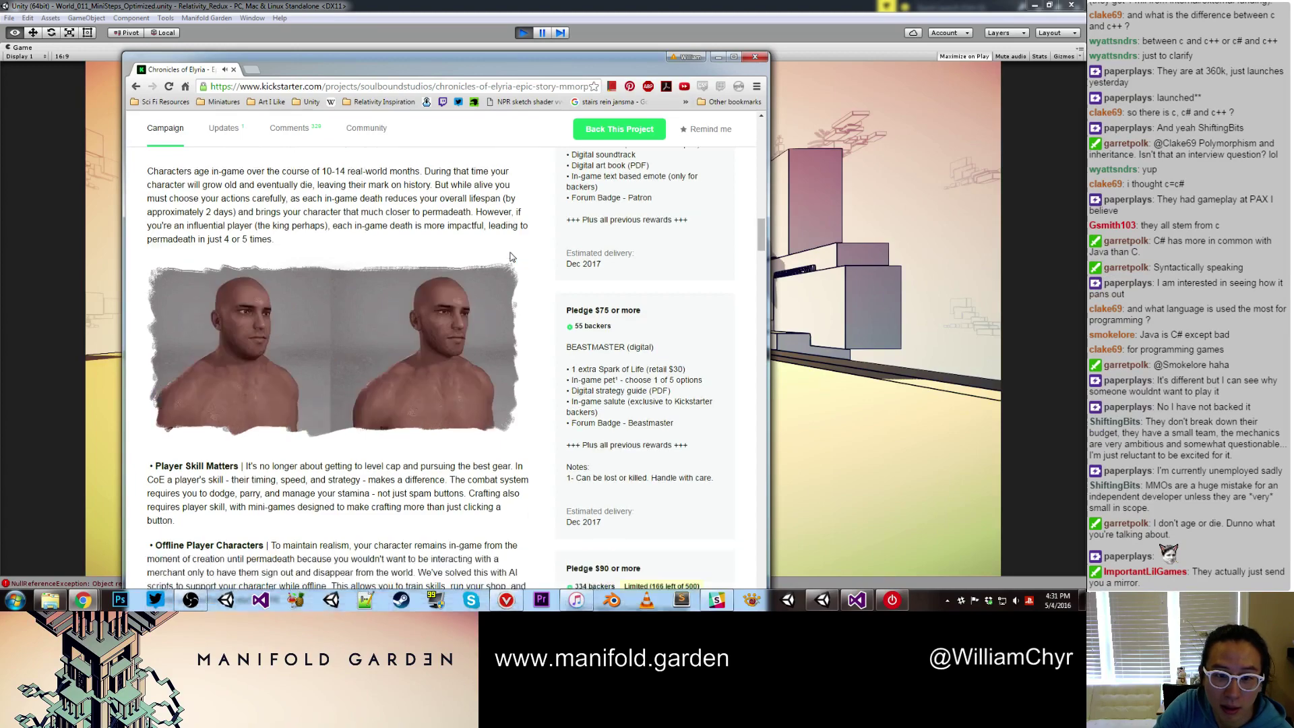
scroll(510, 257, "down", 1)
scroll(510, 257, "down", 5)
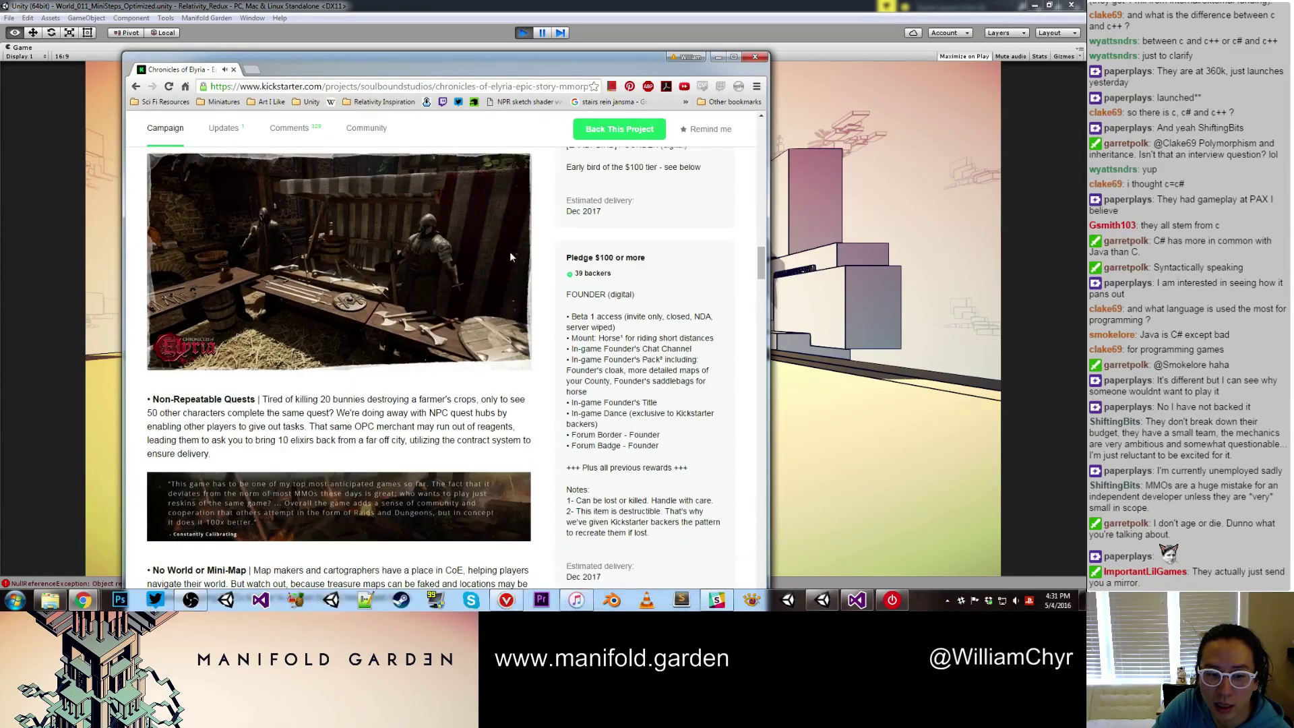
scroll(510, 257, "down", 6)
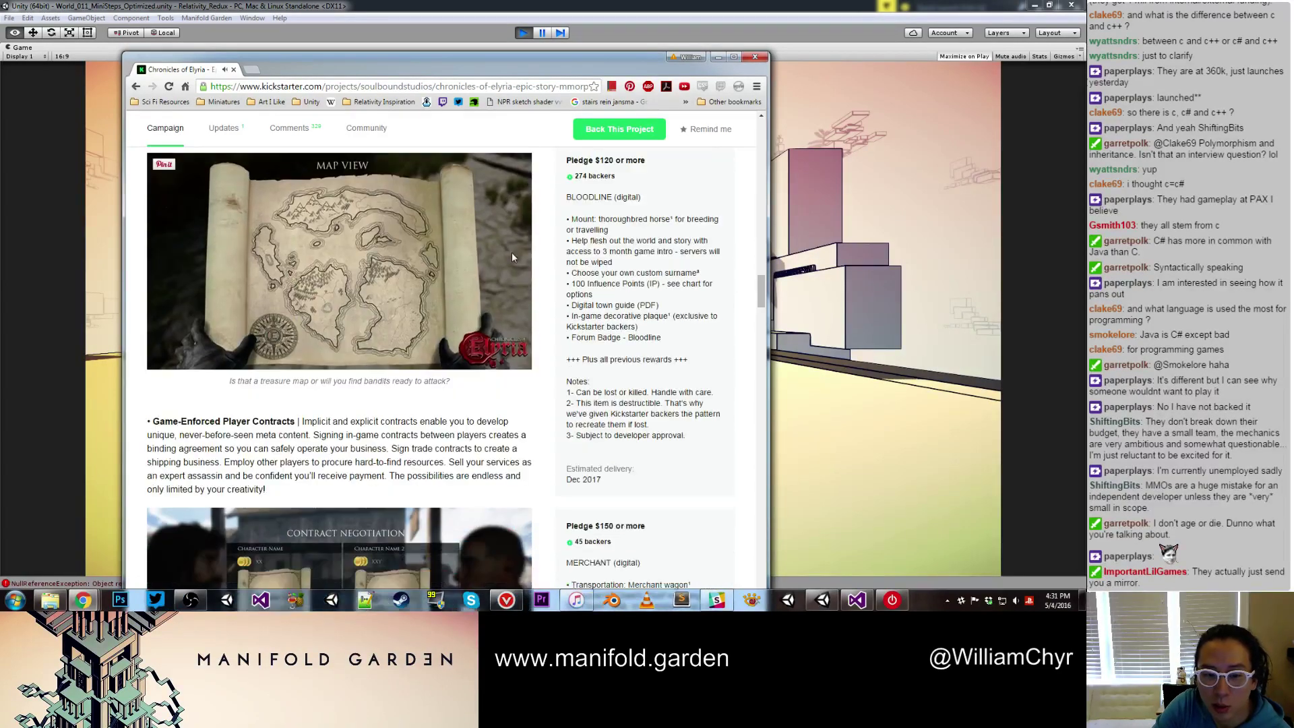
scroll(512, 256, "down", 10)
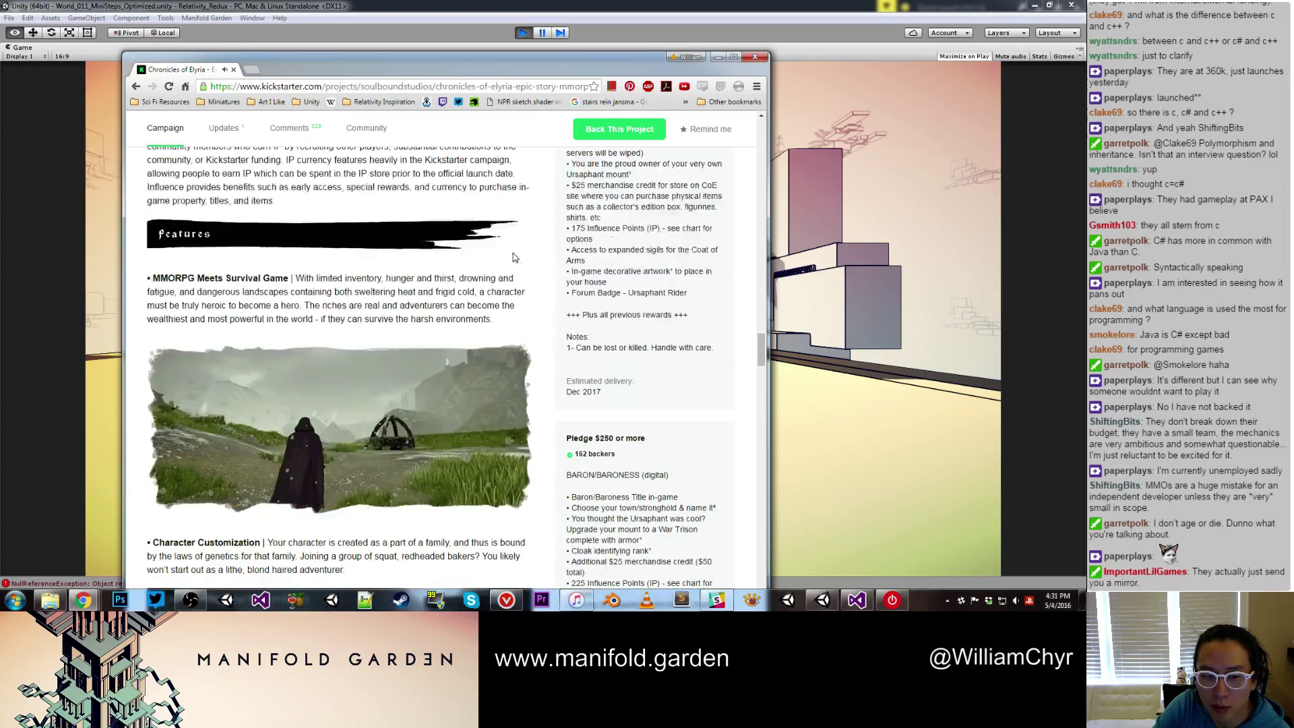
Examine the campaign's Features, Why Kickstarter, The Team and Soundtrack sections, and close the page
scroll(512, 257, "down", 10)
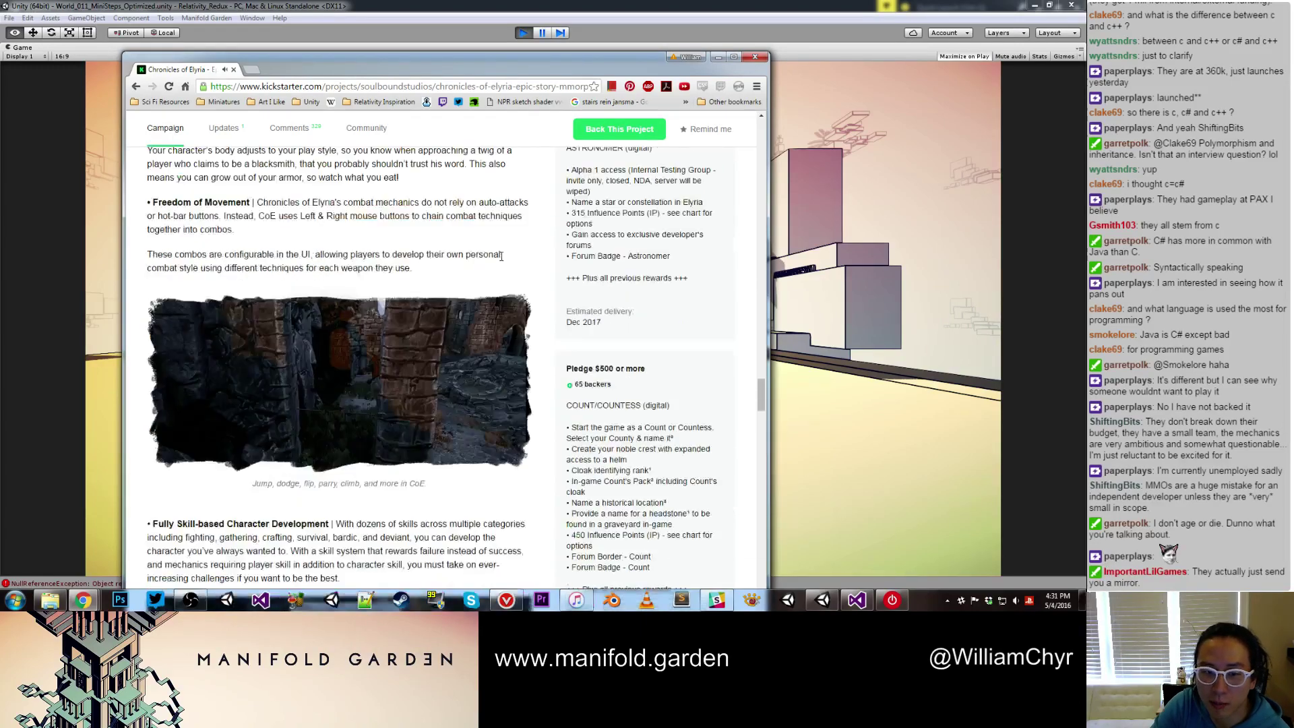
scroll(500, 256, "down", 8)
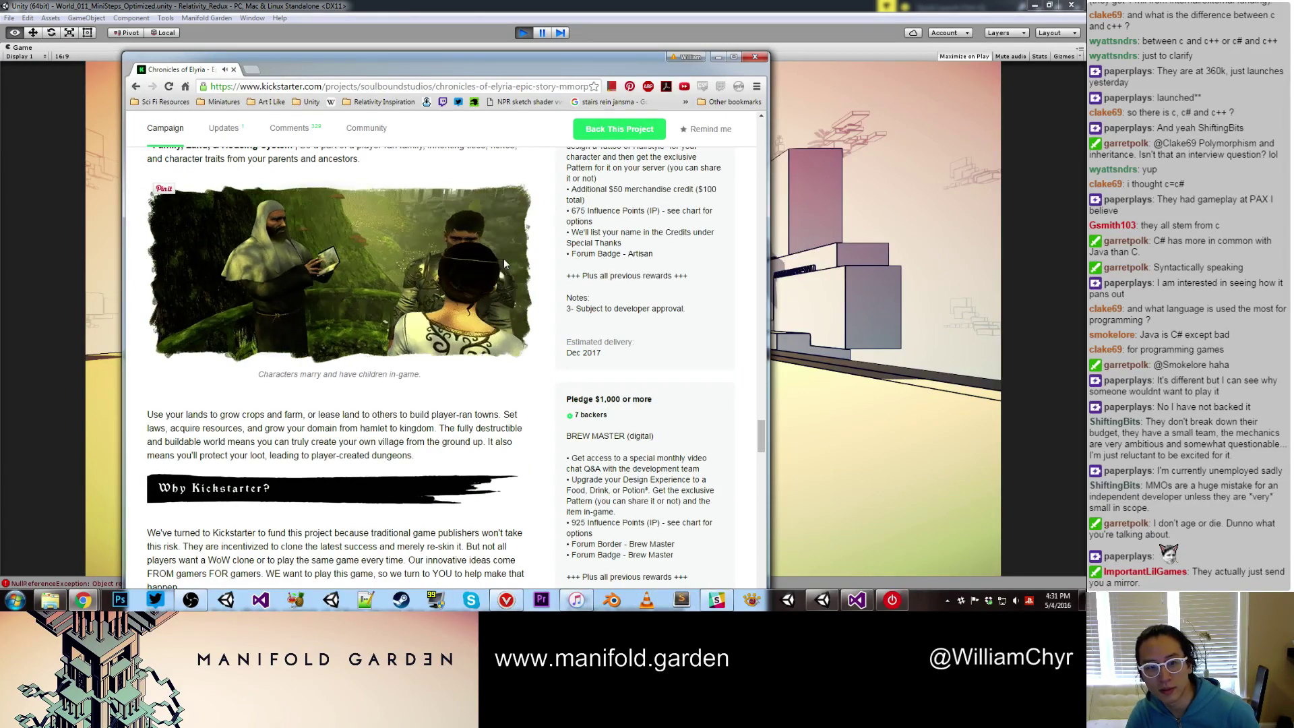
scroll(500, 256, "down", 1)
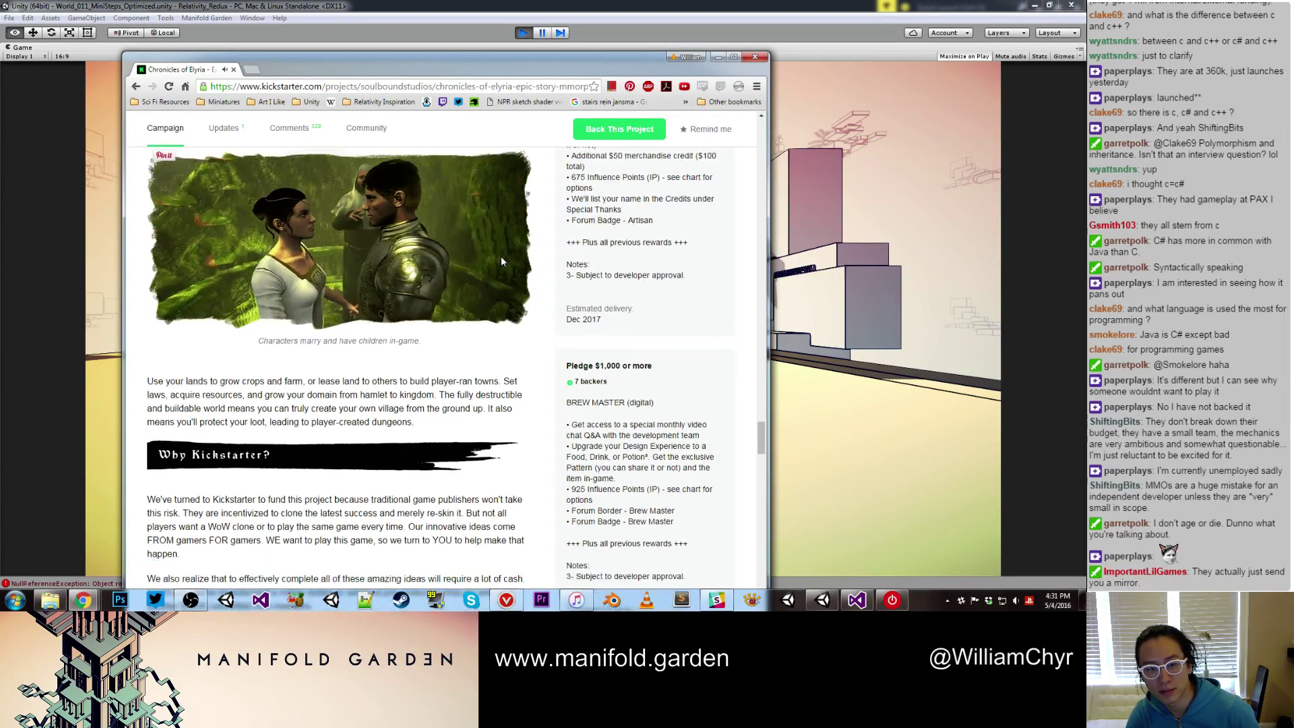
scroll(501, 262, "down", 2)
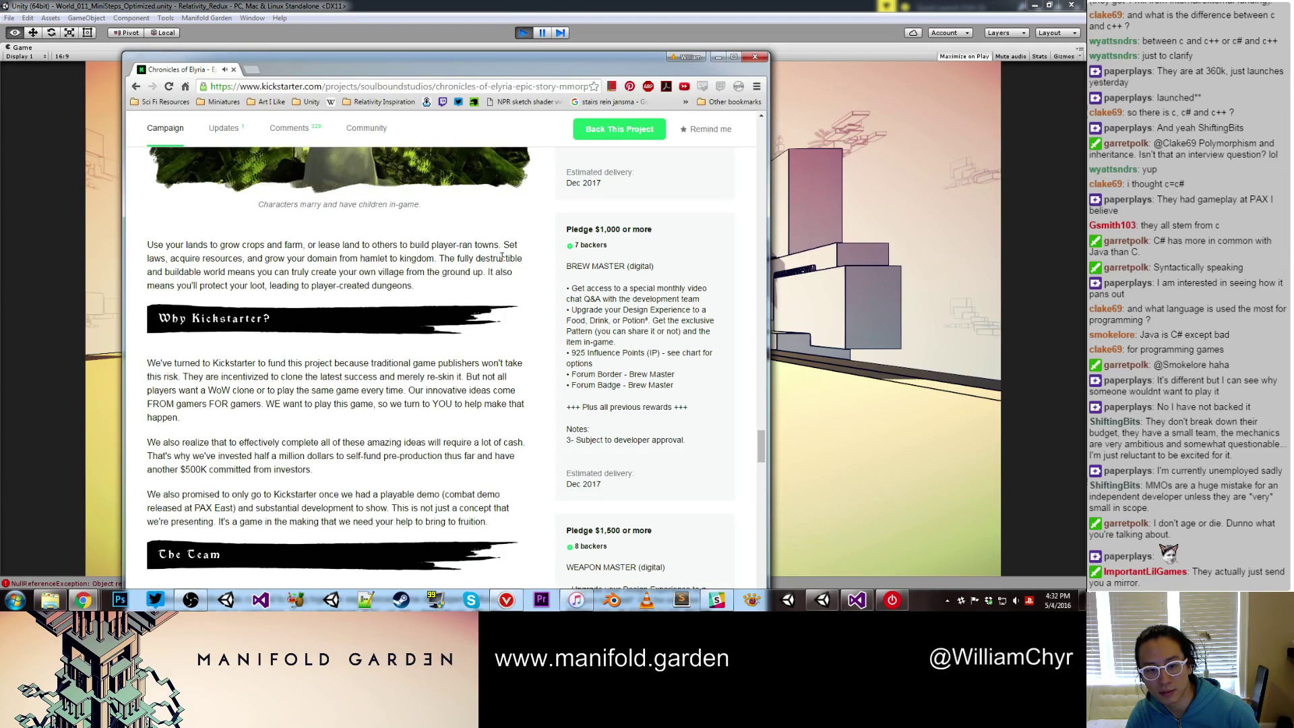
scroll(502, 260, "down", 3)
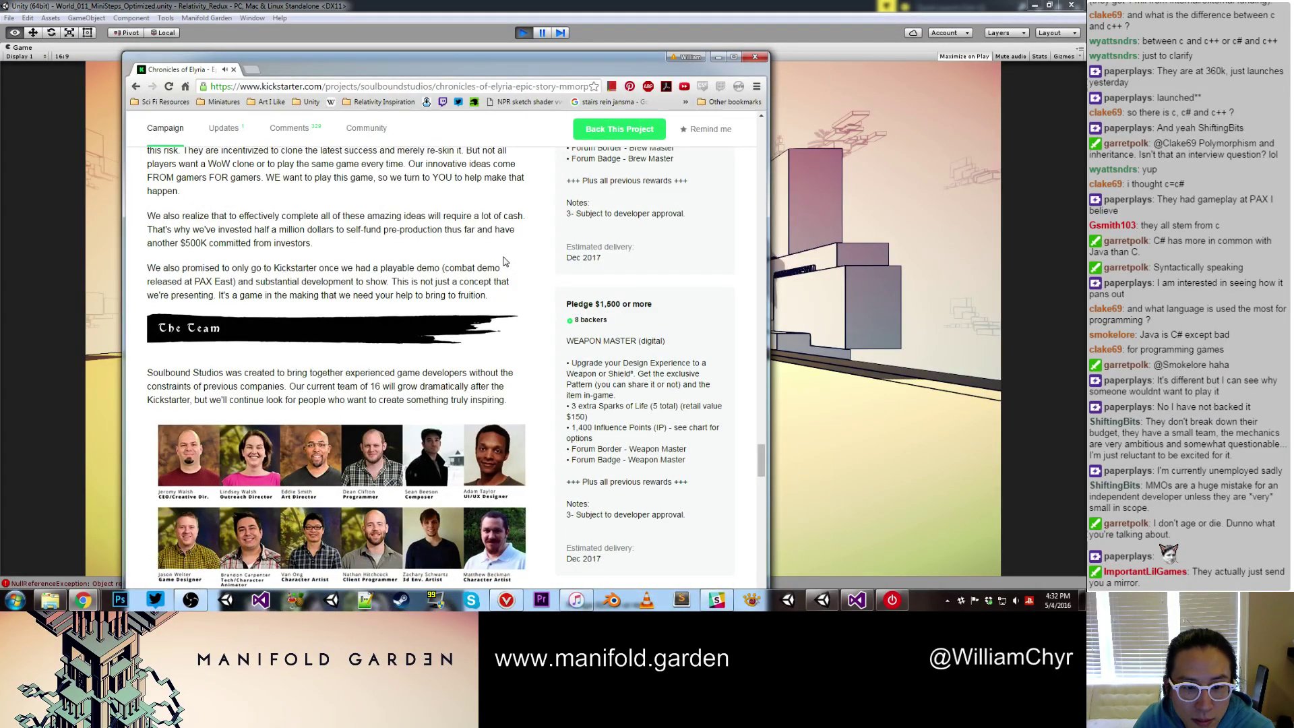
scroll(504, 262, "down", 1)
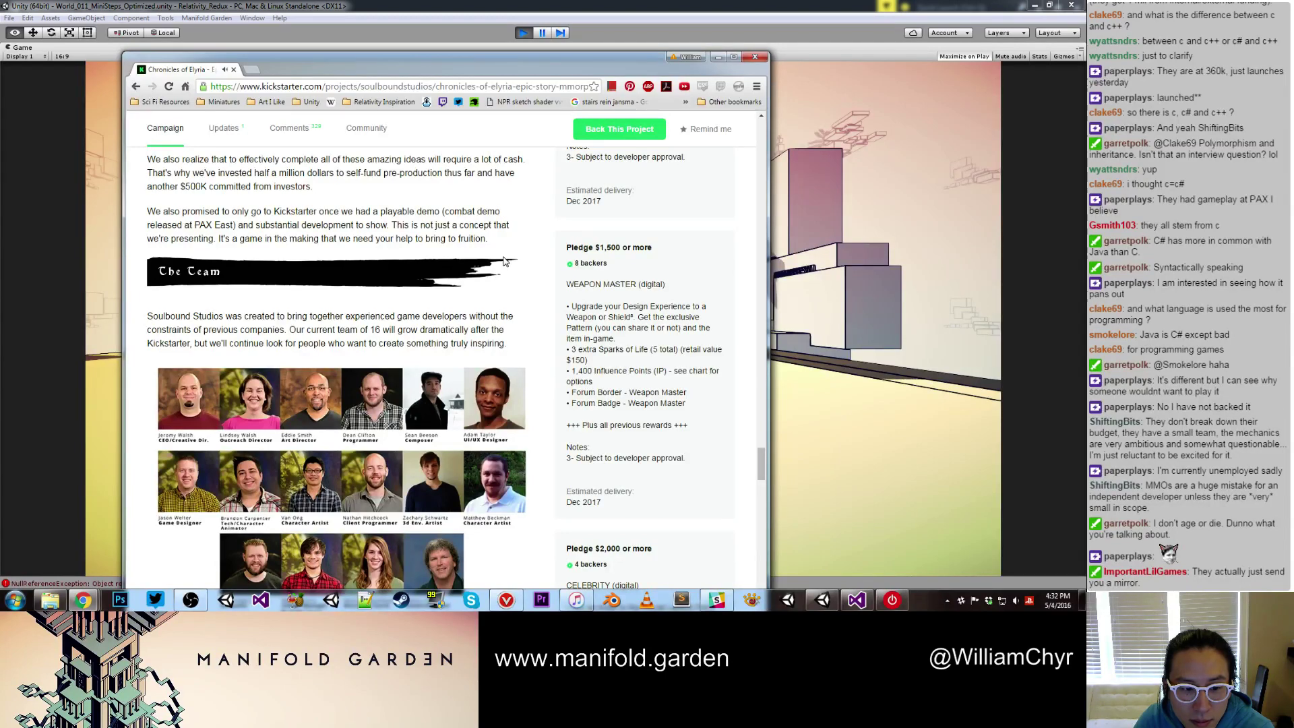
scroll(504, 261, "down", 3)
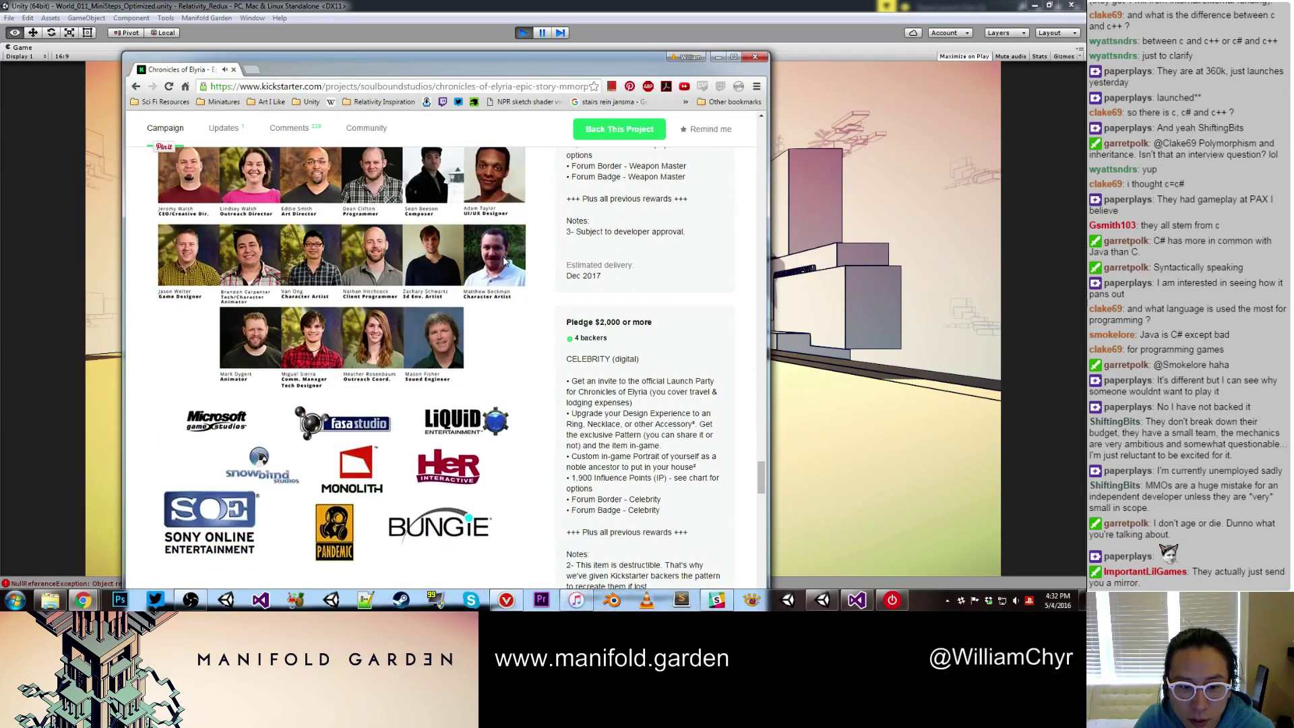
scroll(504, 262, "down", 3)
scroll(504, 262, "down", 3)
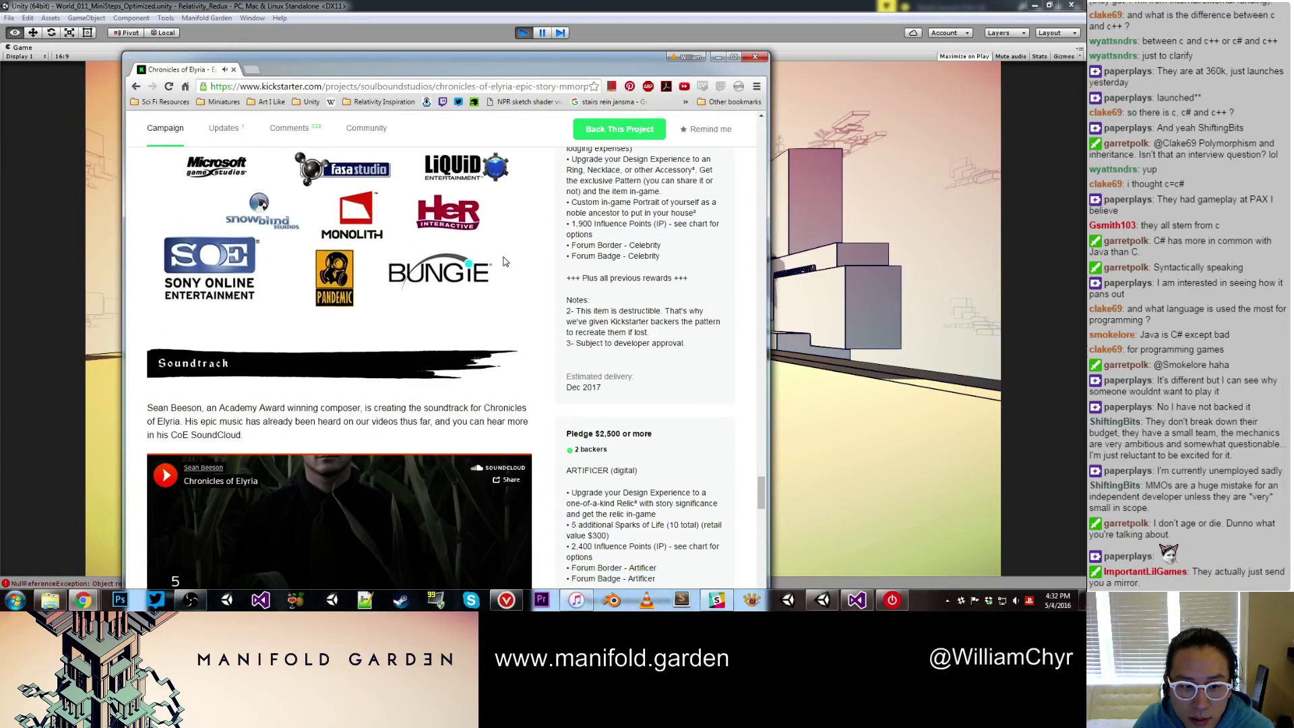
left_click(233, 70)
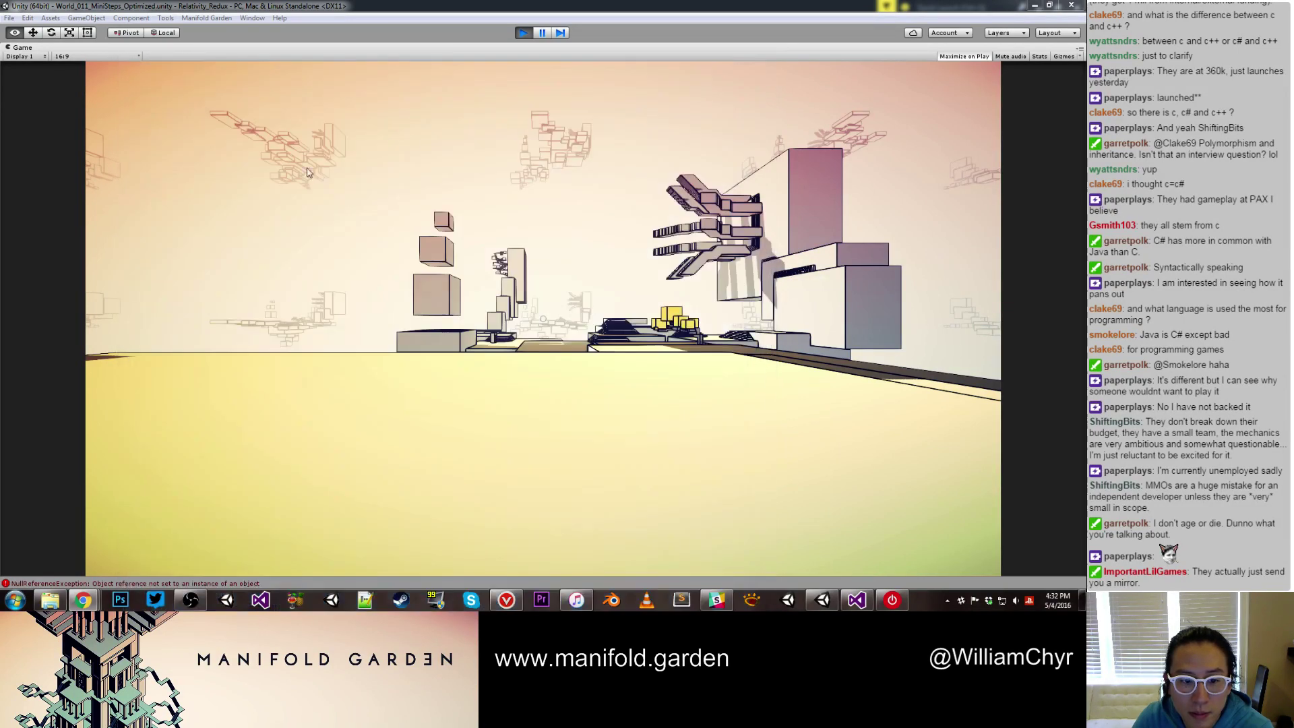
Resume the running game in Unity and walk across the platform to the tree with yellow cubes
left_click(244, 287)
key("w")
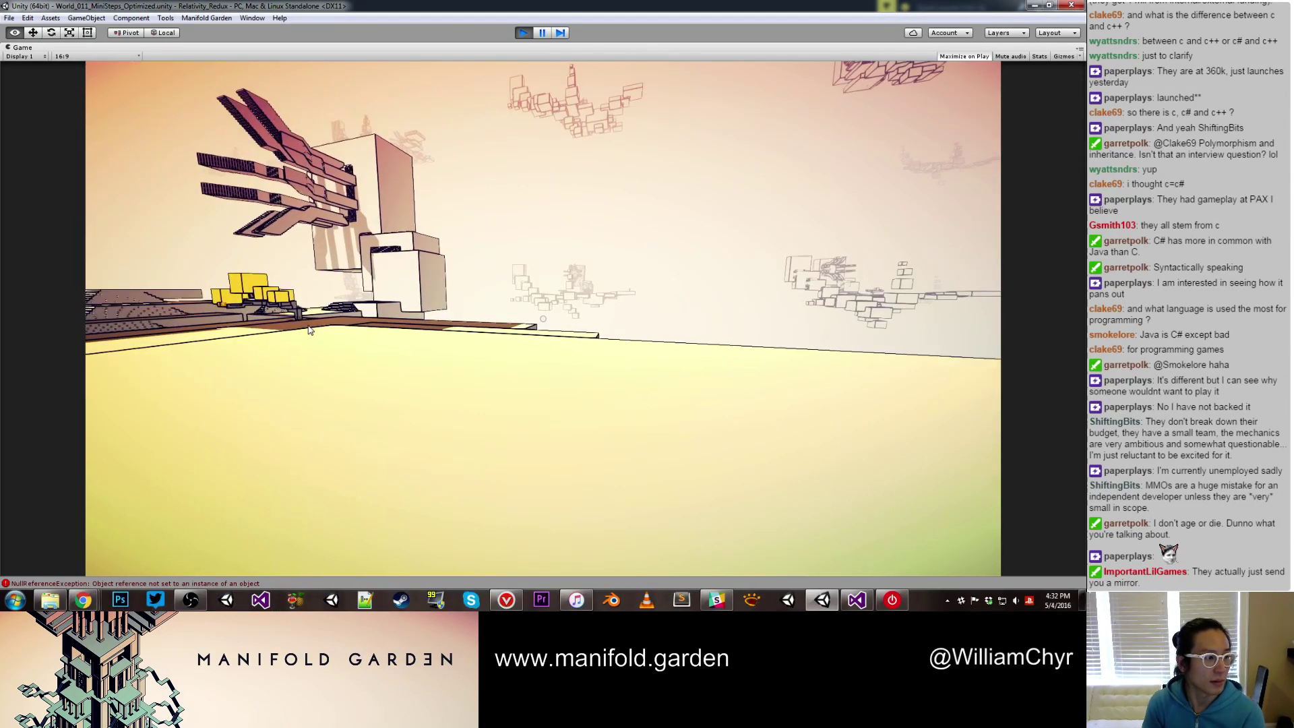
key("w")
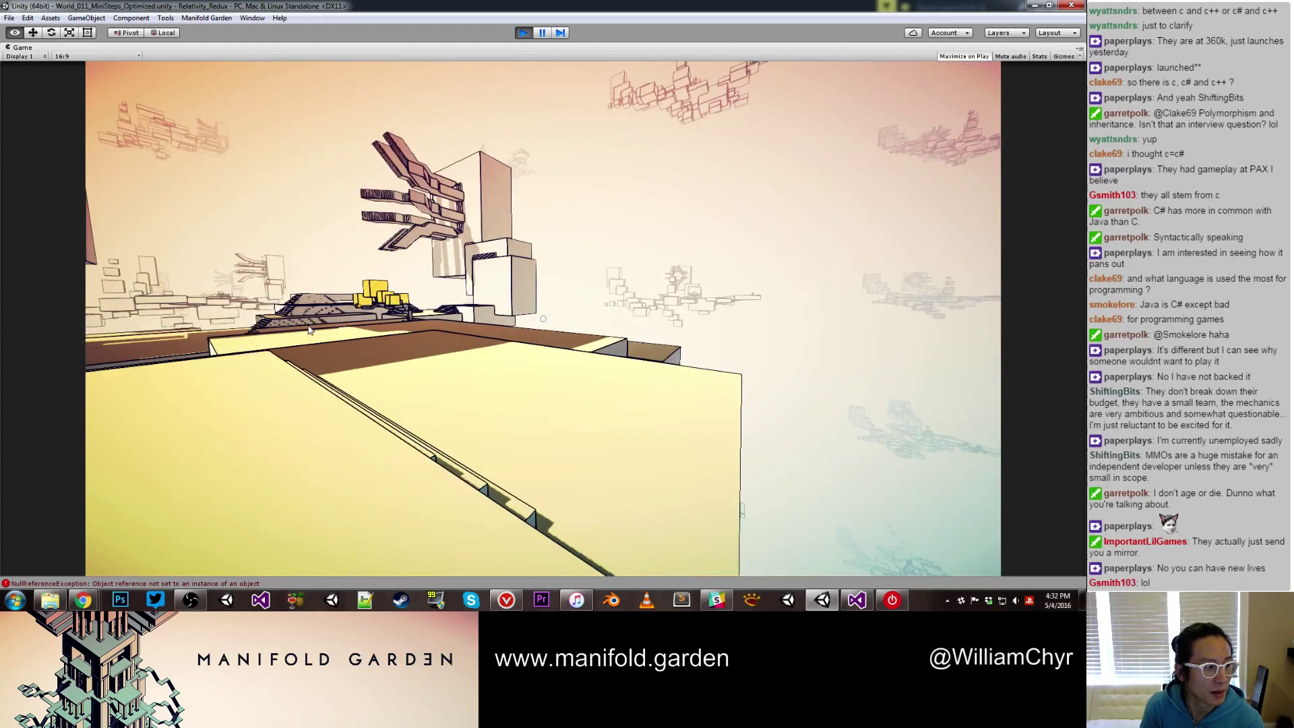
key("w")
key("w")
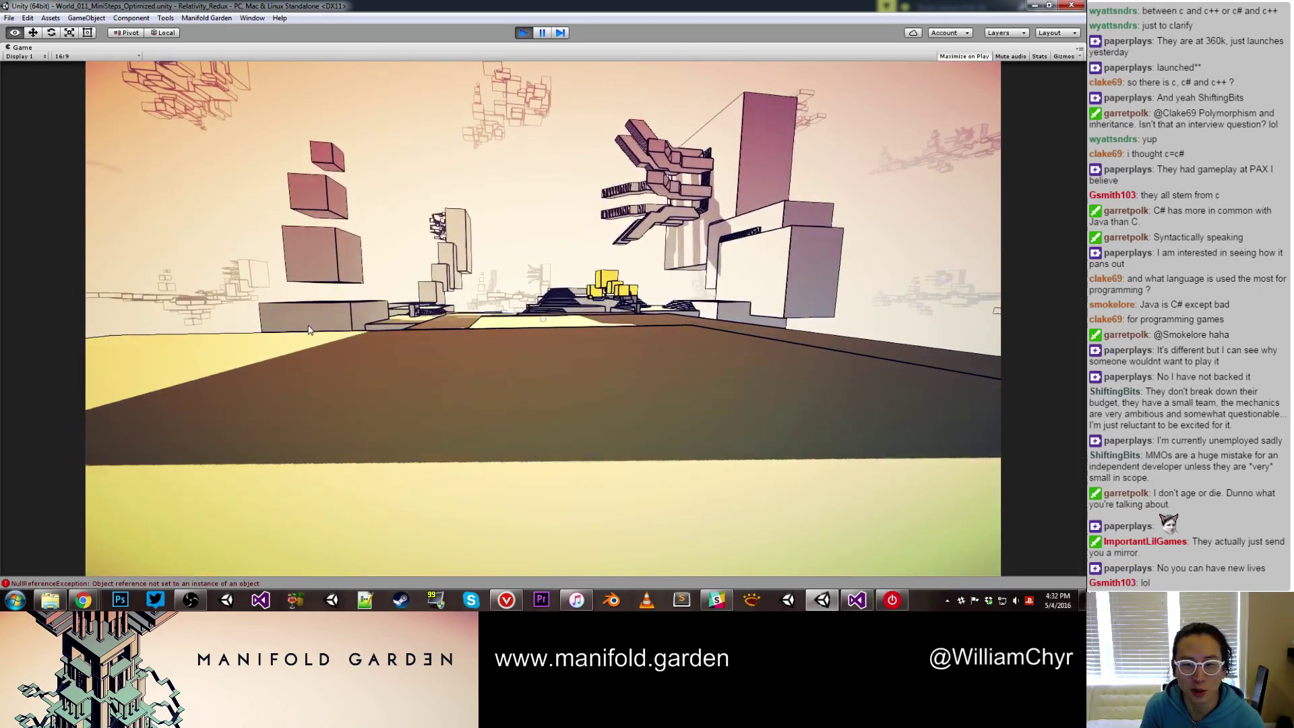
key("w")
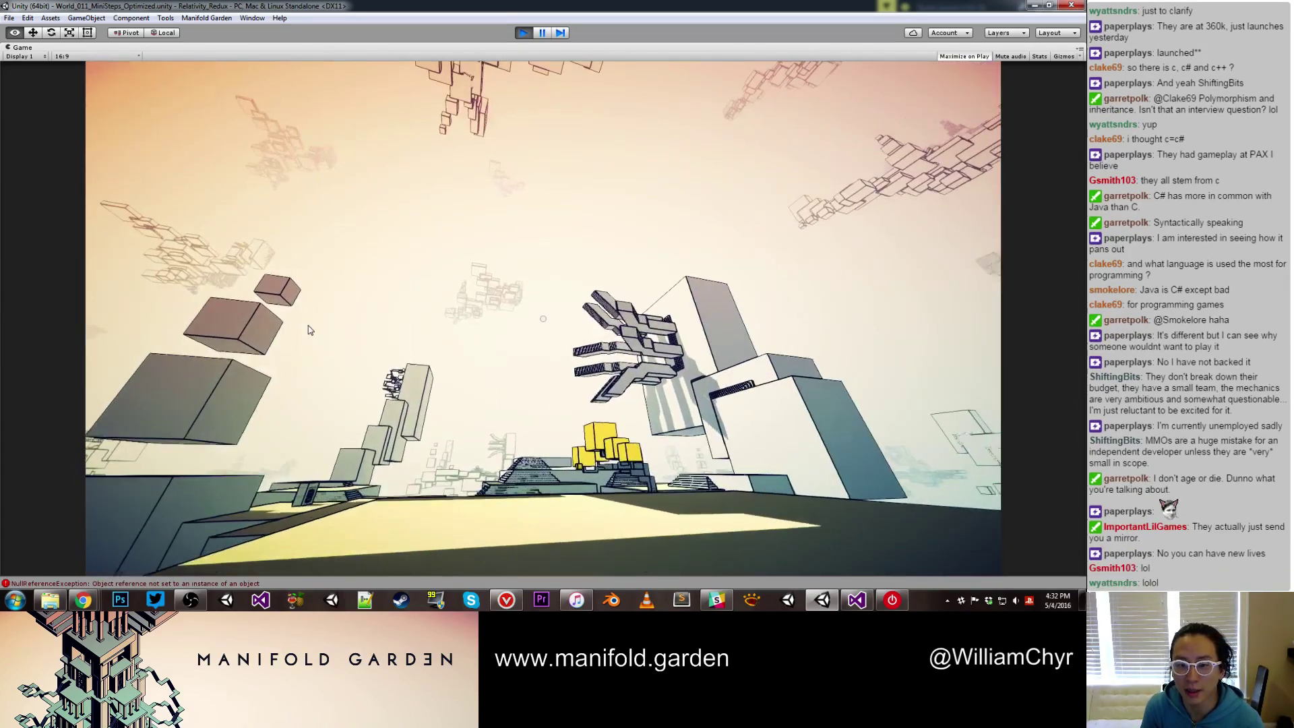
key("w")
key("w")
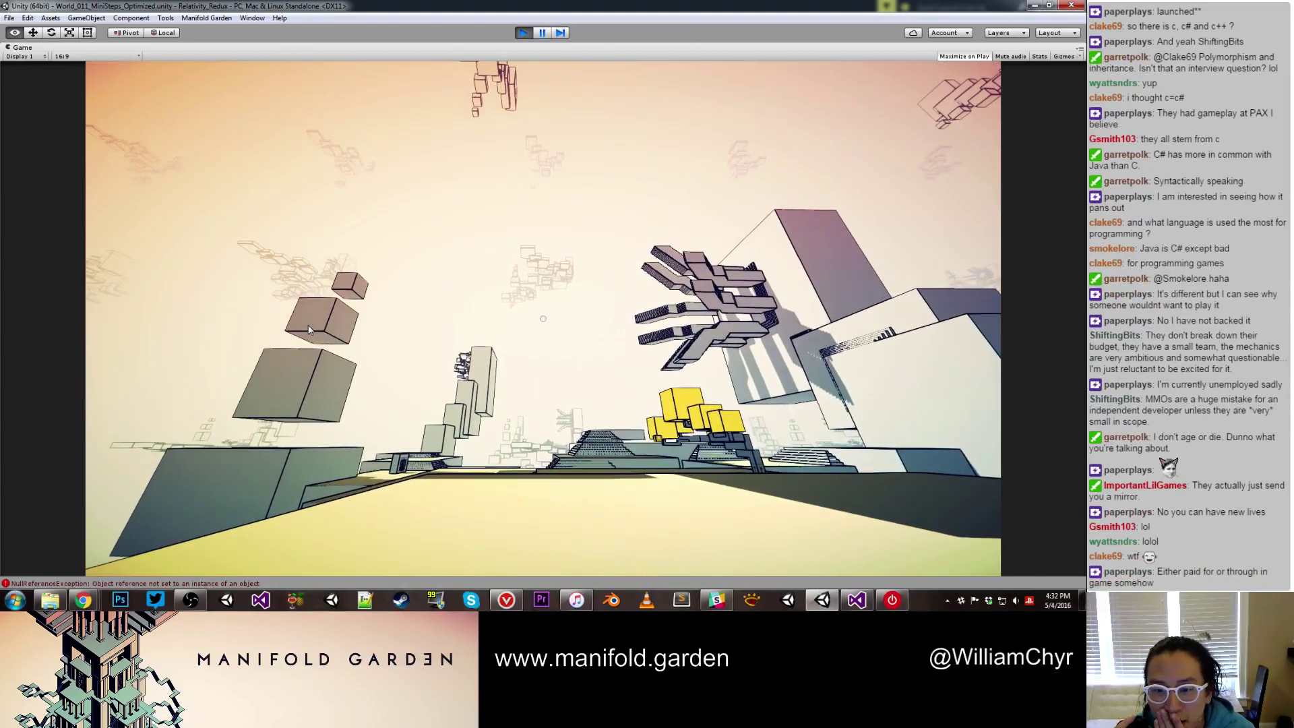
key("w")
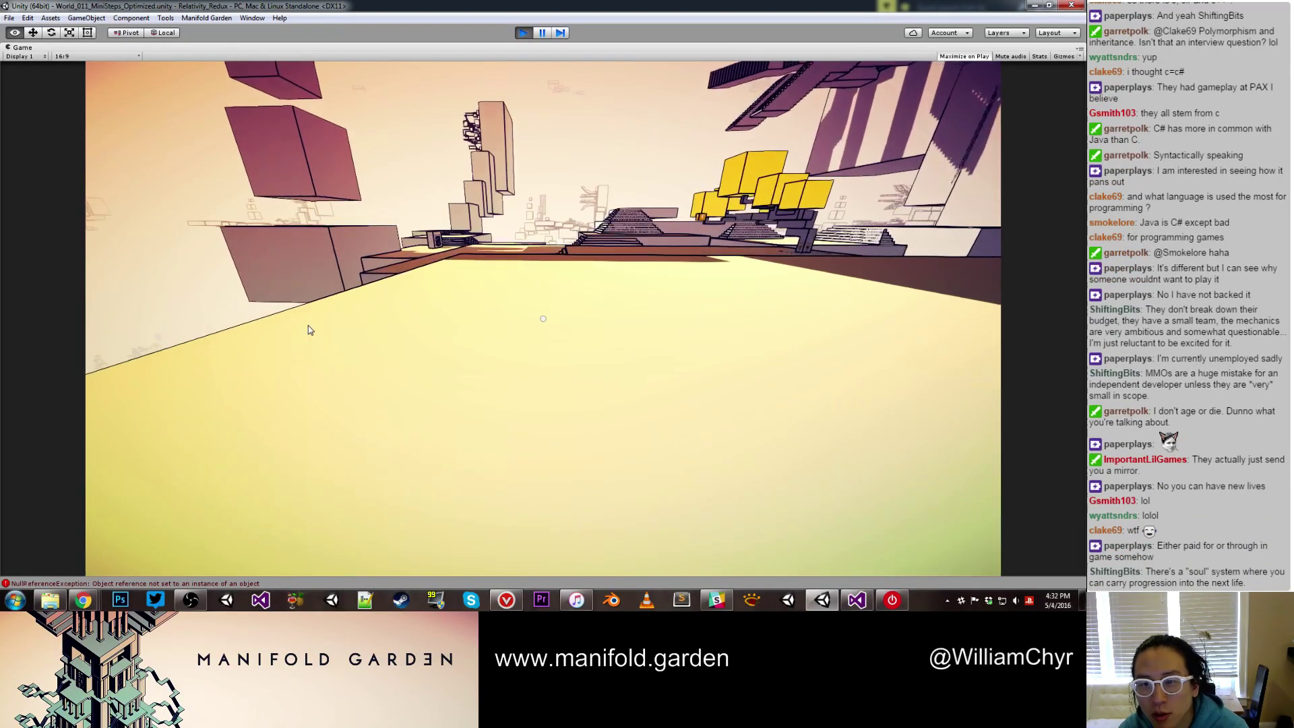
key("w")
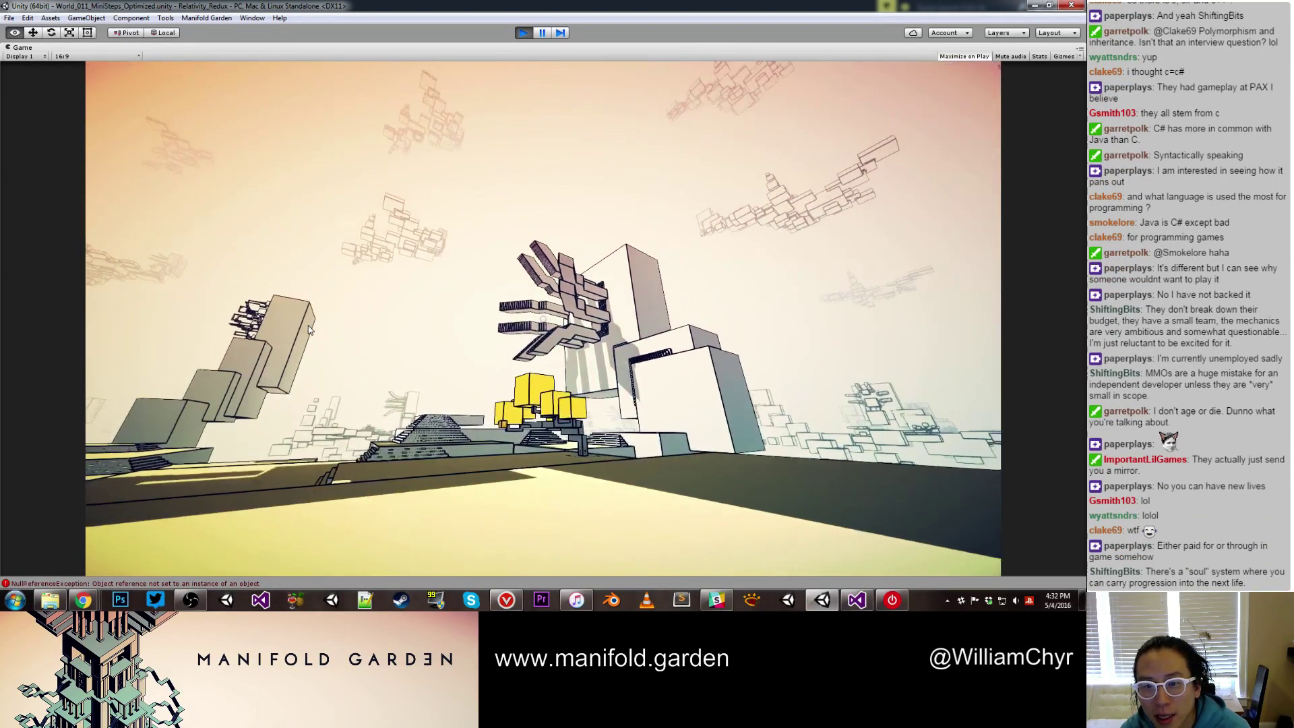
key("w")
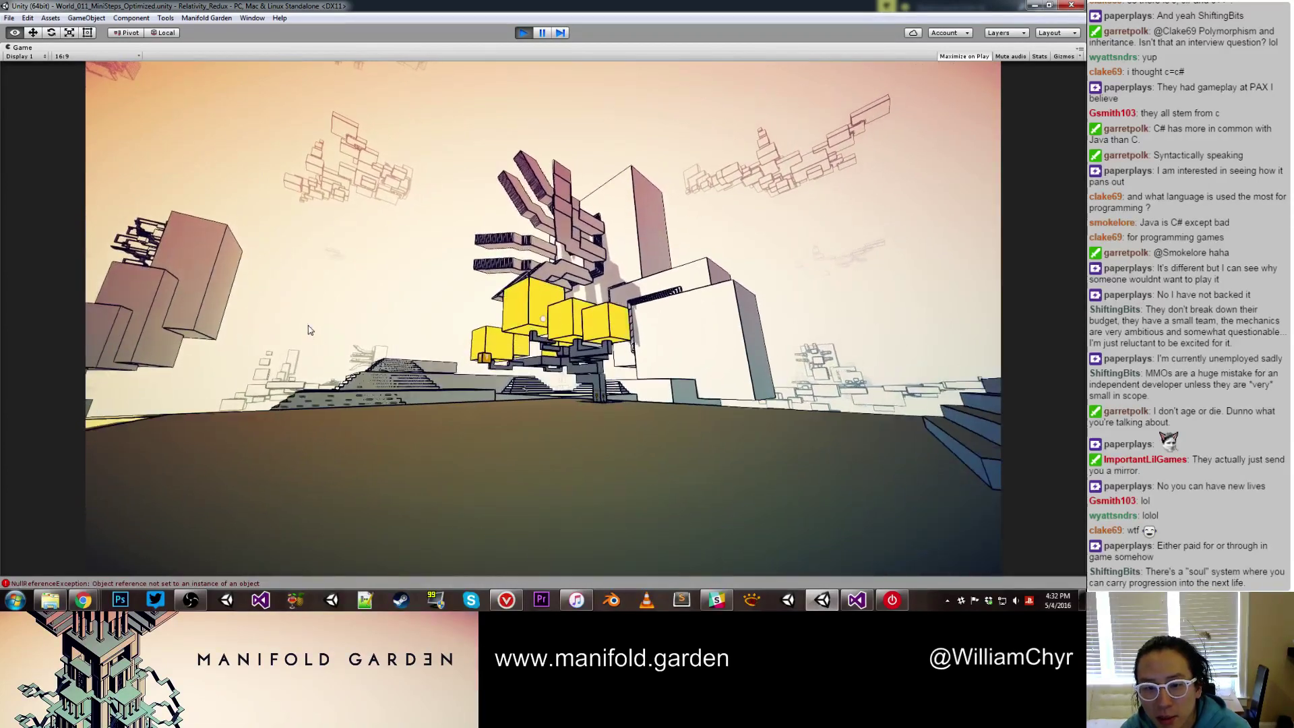
key("w")
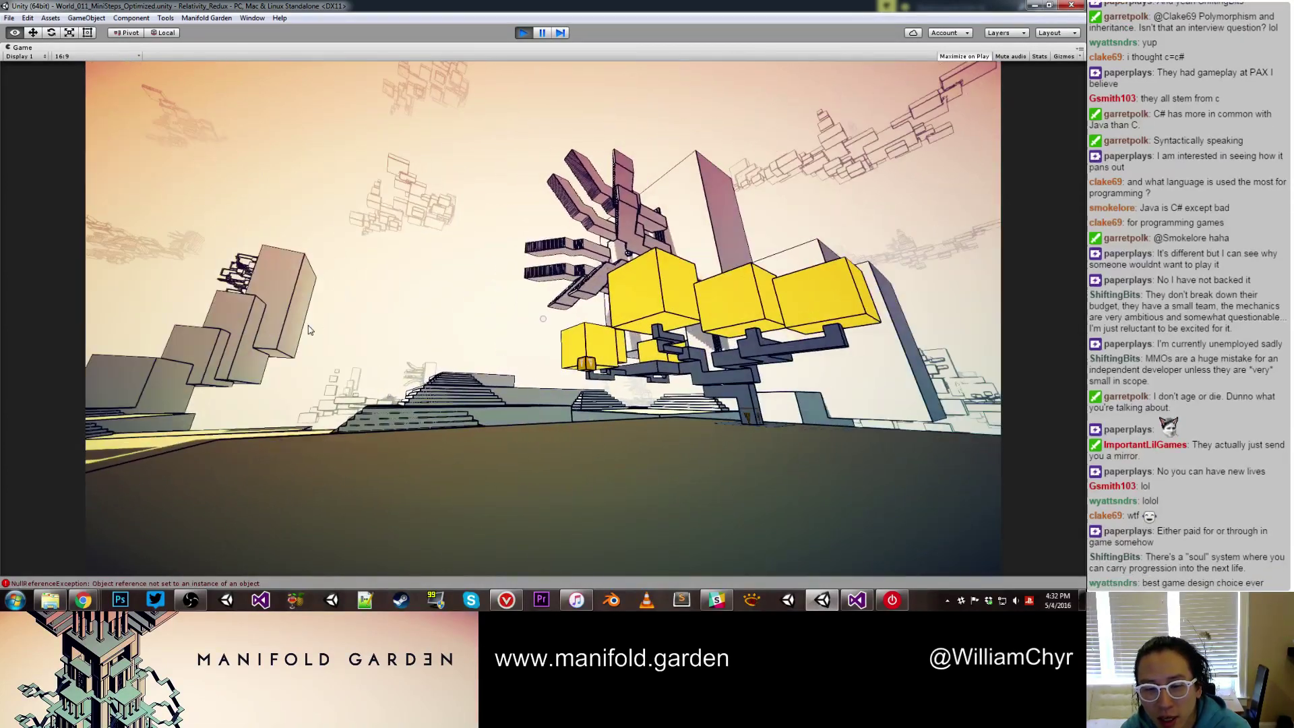
key("w")
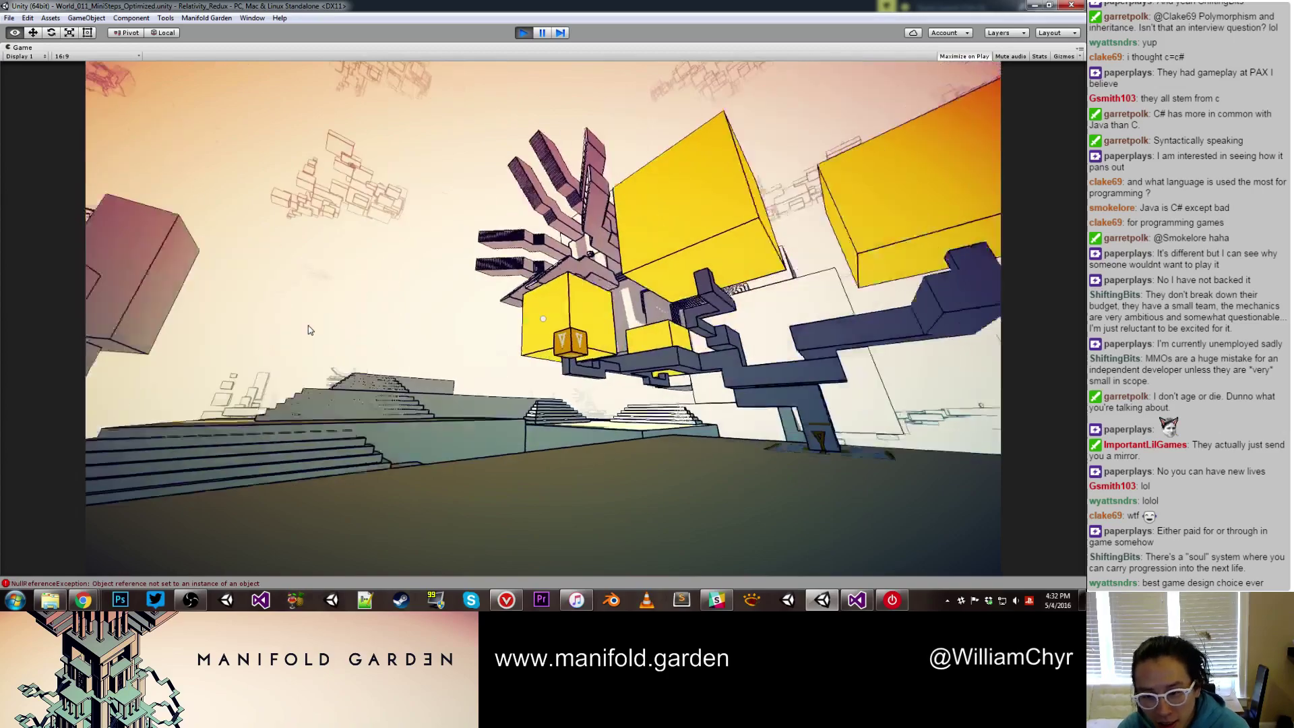
Pick up the orange cube with triangle markings by the tree and release it near the stepped platform
key("w")
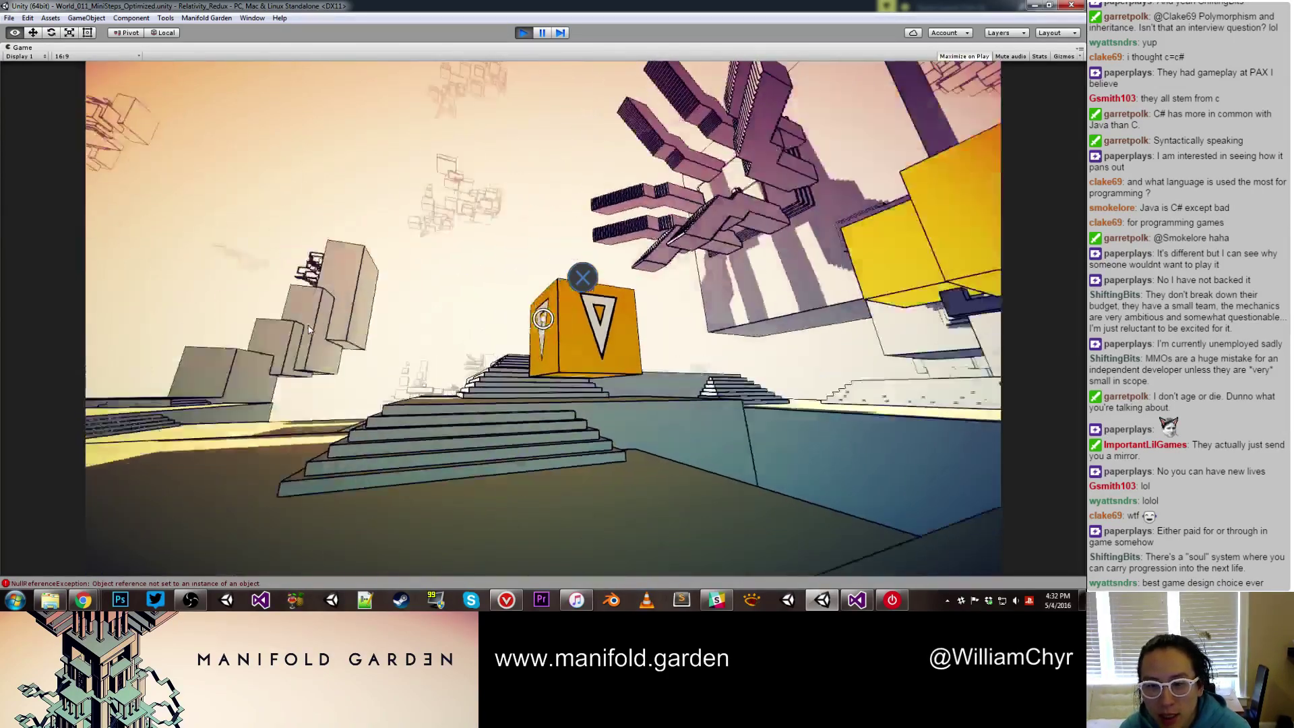
left_click(308, 328)
key("w")
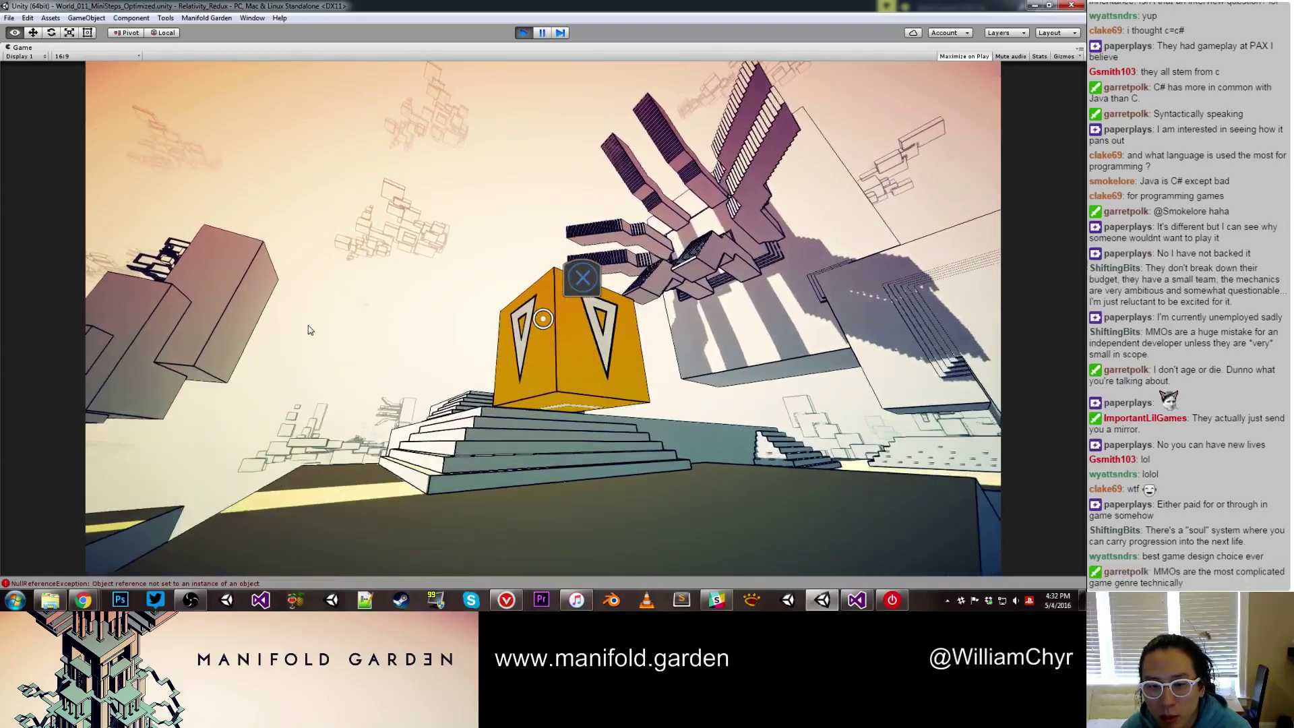
left_click(308, 329)
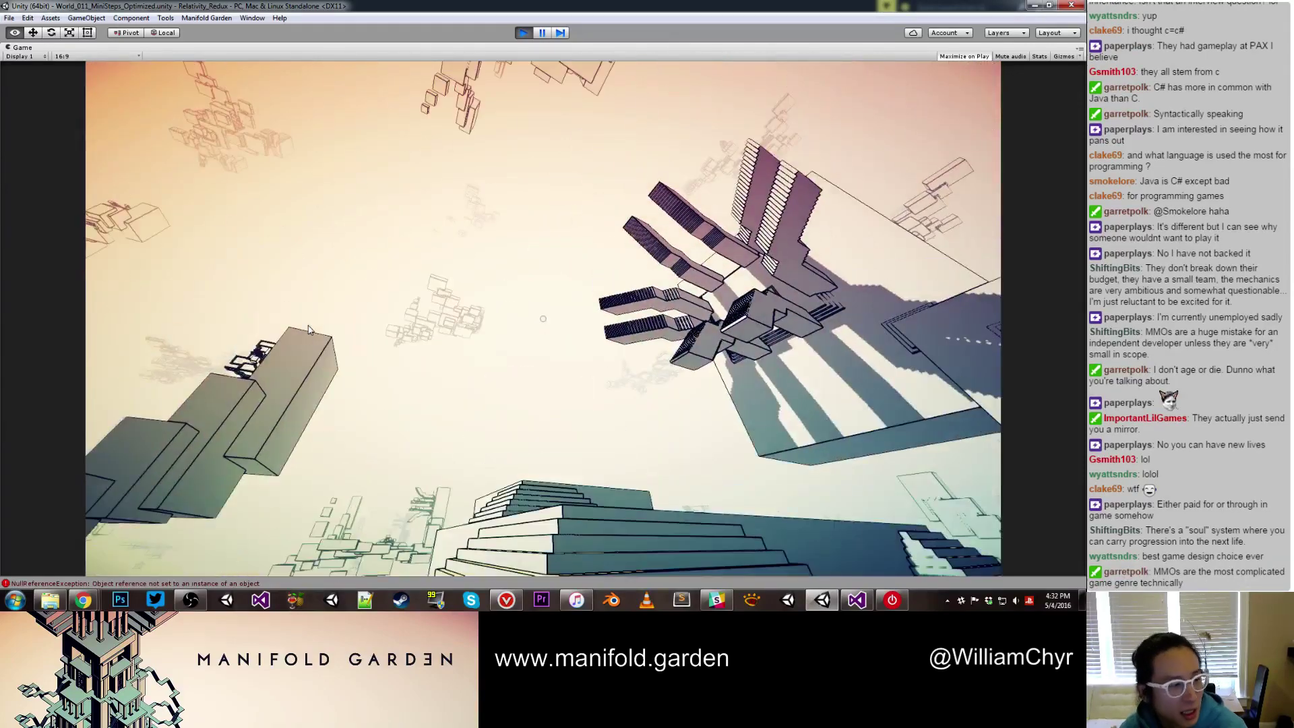
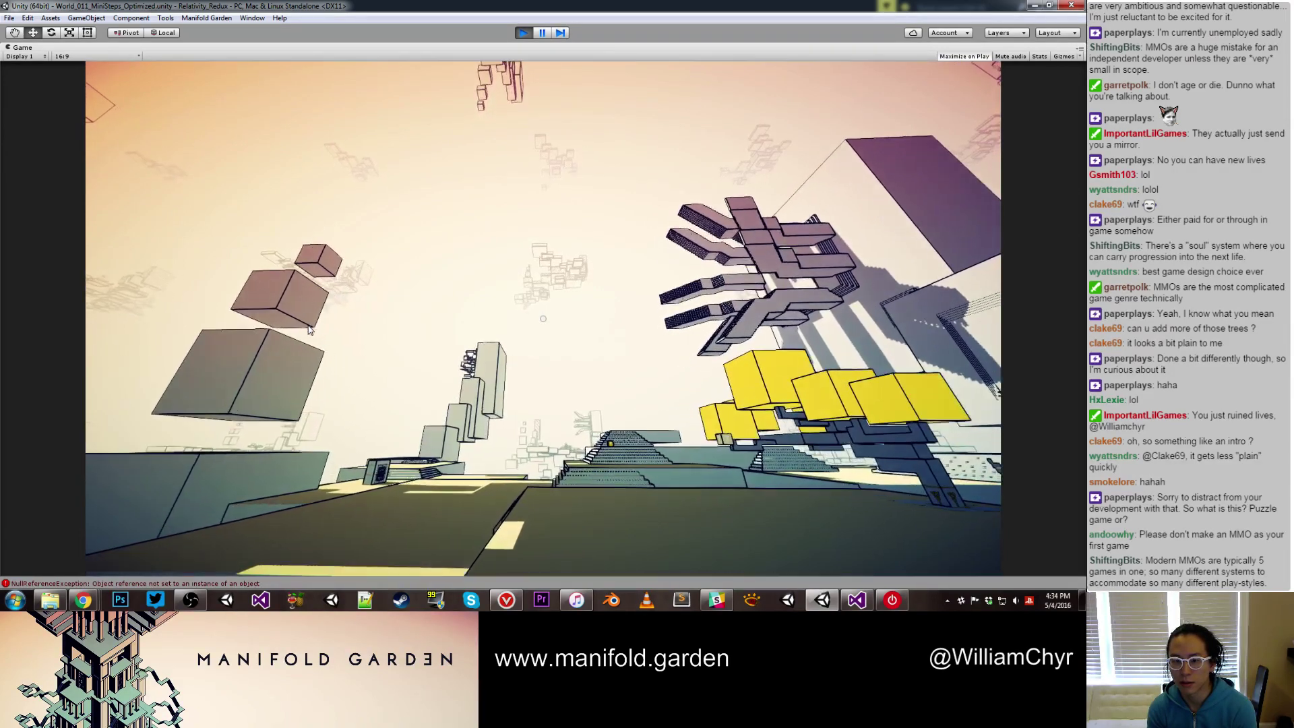
Walk back past the yellow-cube tree and inspect the surroundings of the stepped platform
key("w")
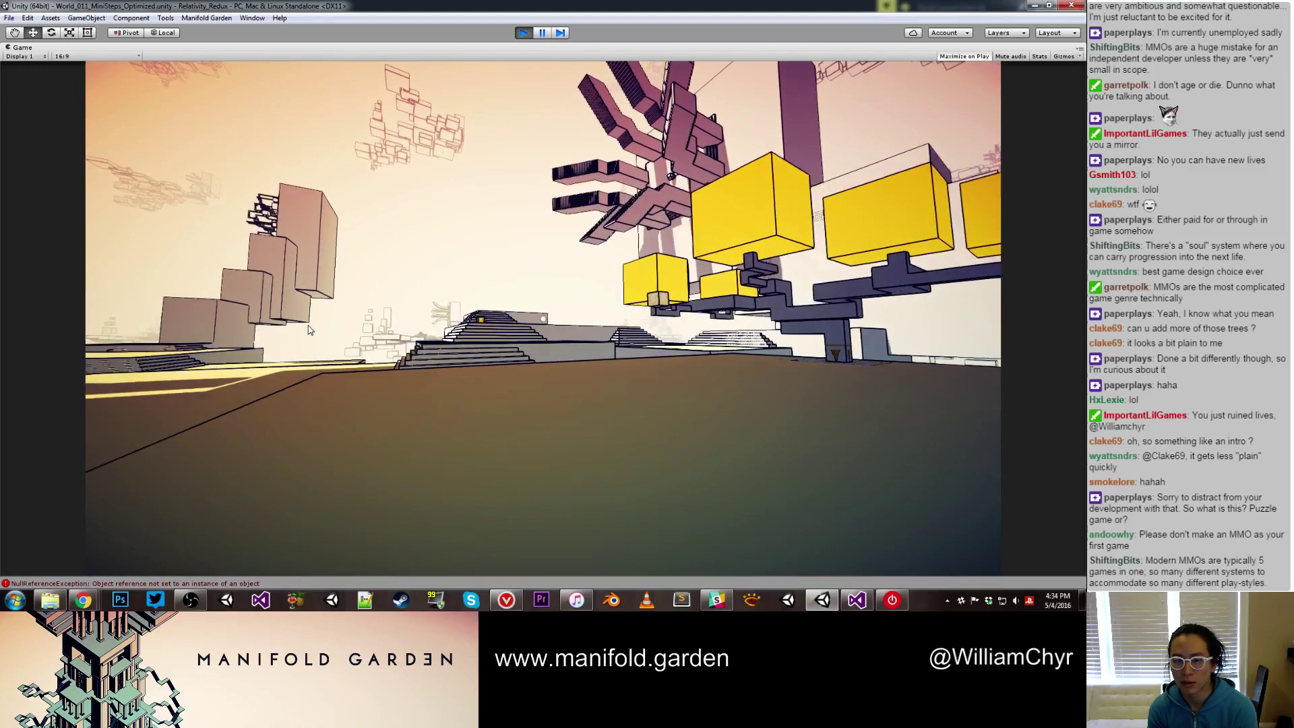
key("w")
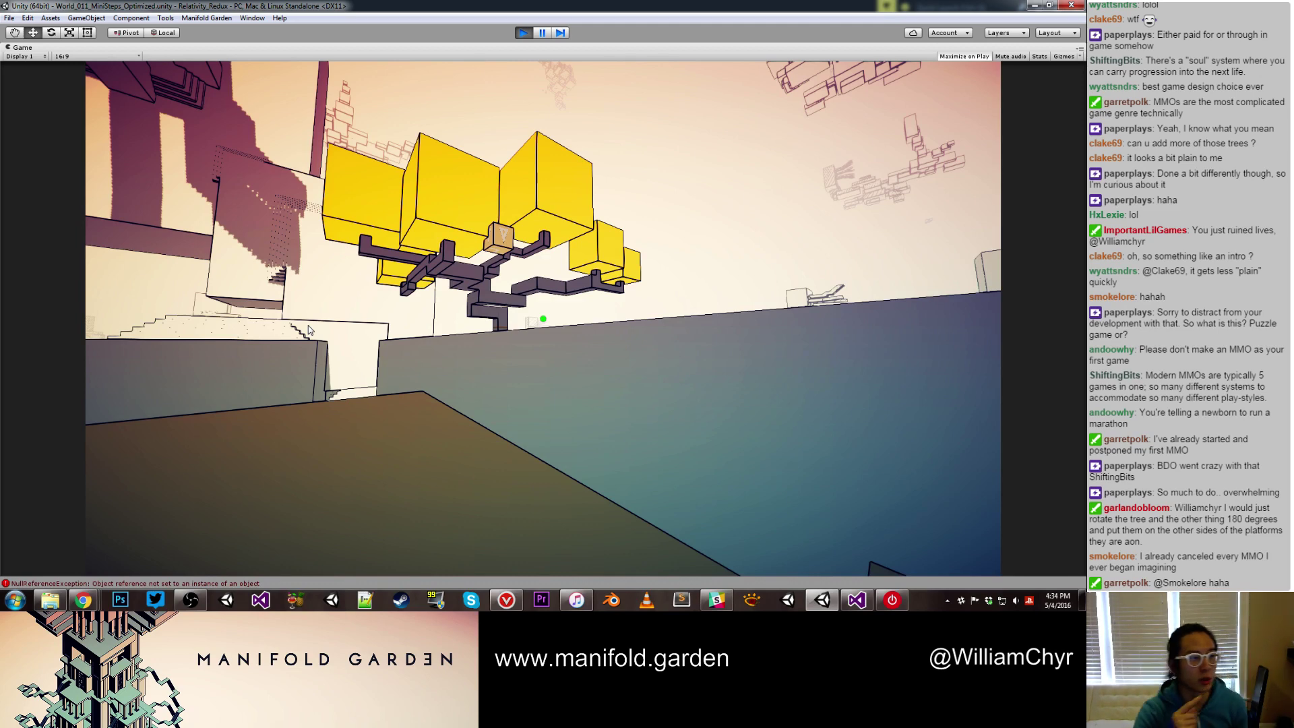
left_click(308, 331)
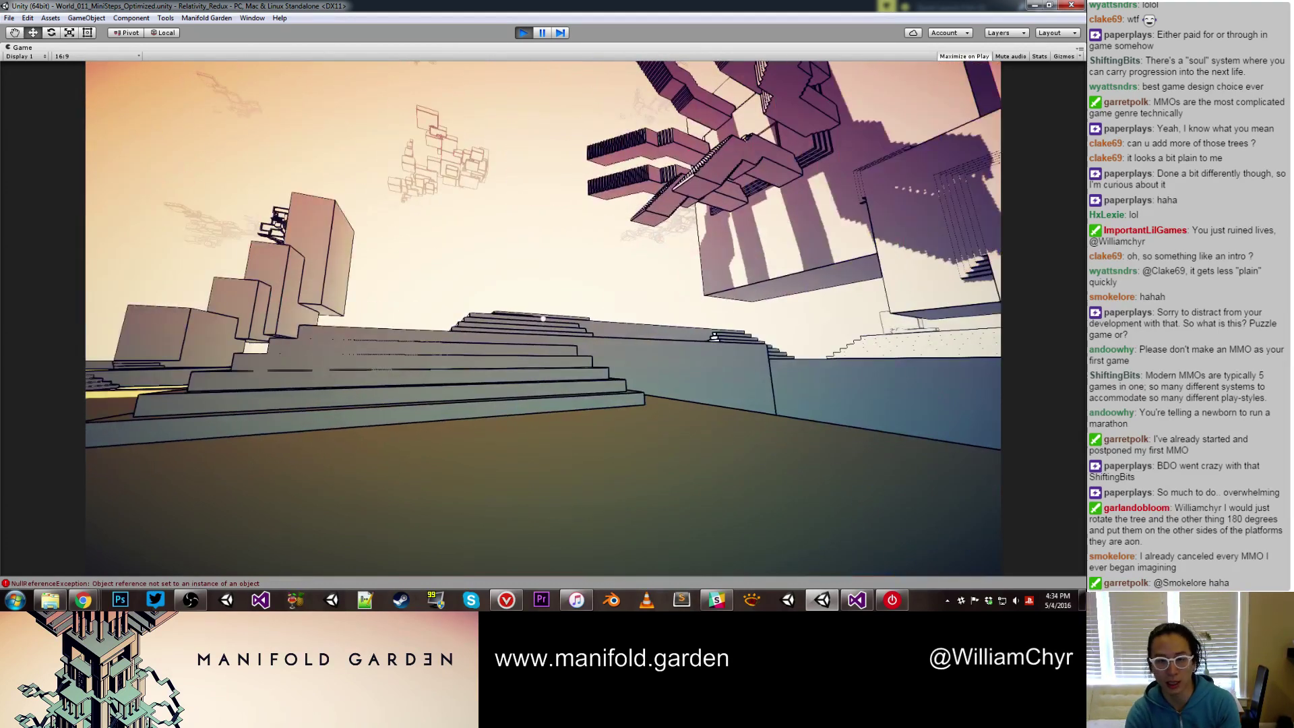
Stop the running game and open the World_011_MiniSteps scene for editing
key("ctrl+p")
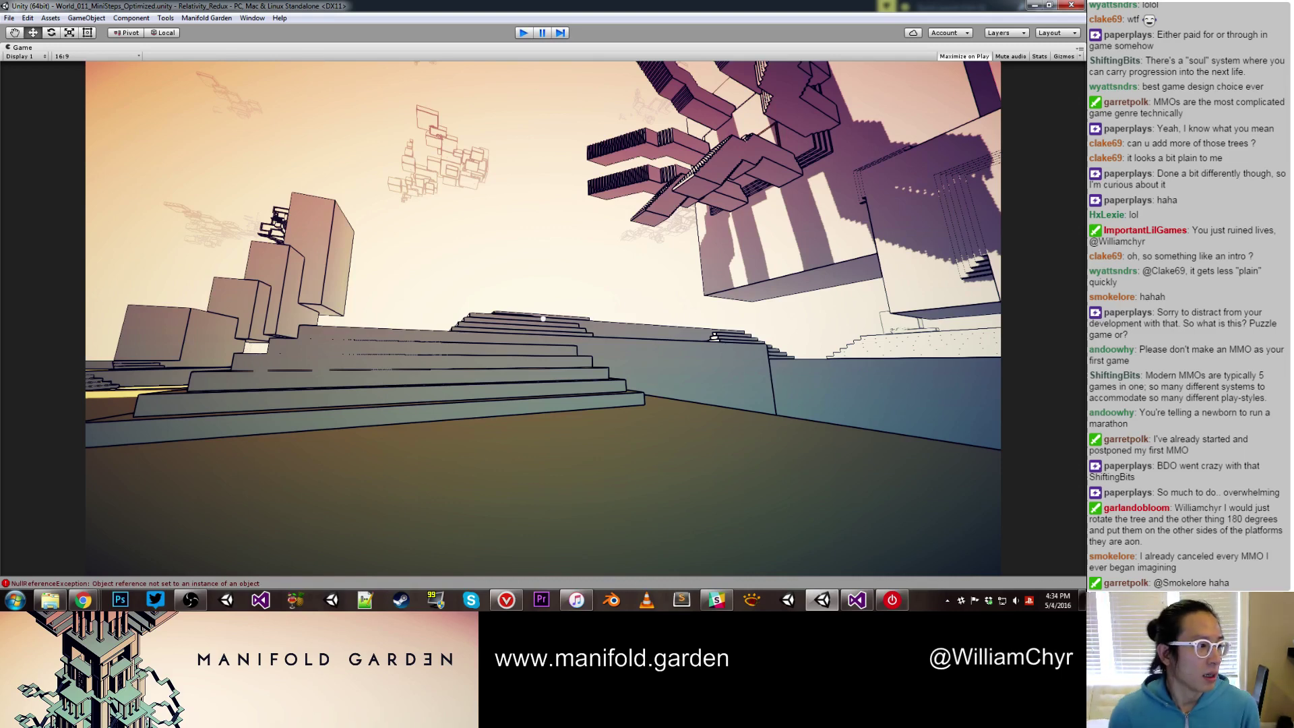
key("ctrl+p")
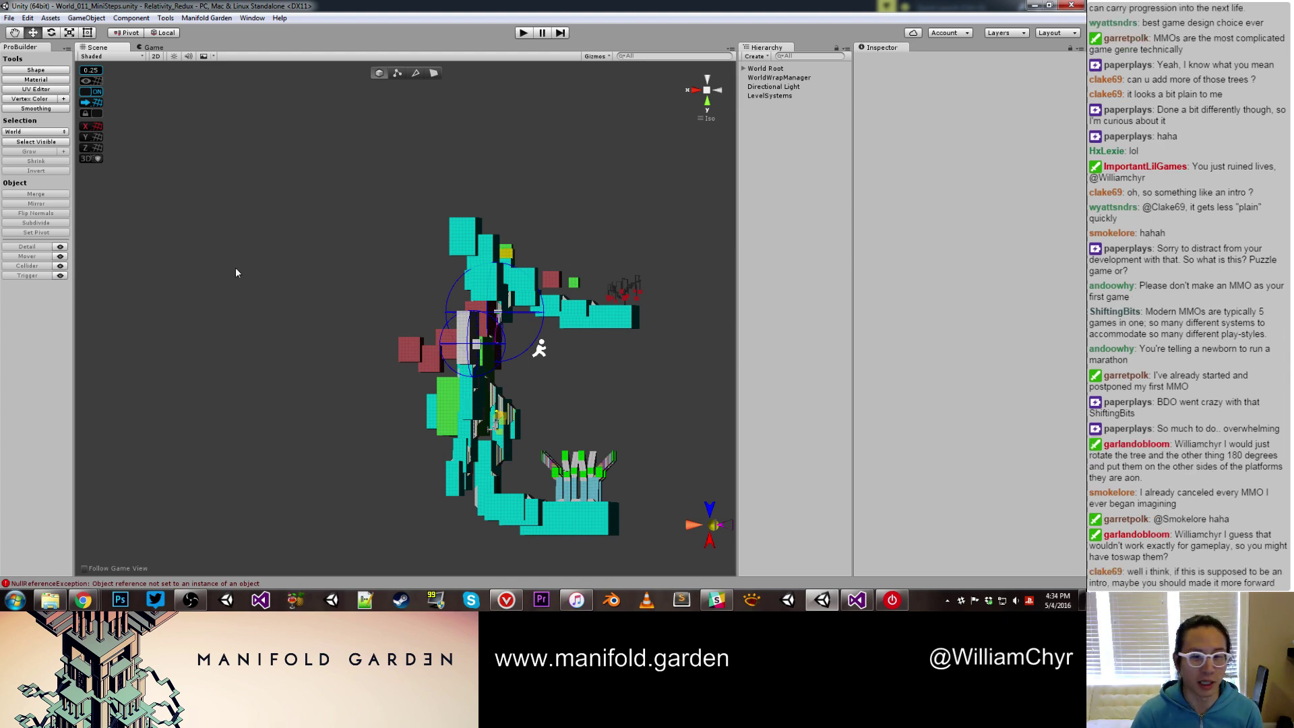
left_click_drag(428, 281, 408, 359, "alt")
scroll(409, 360, "up", 10)
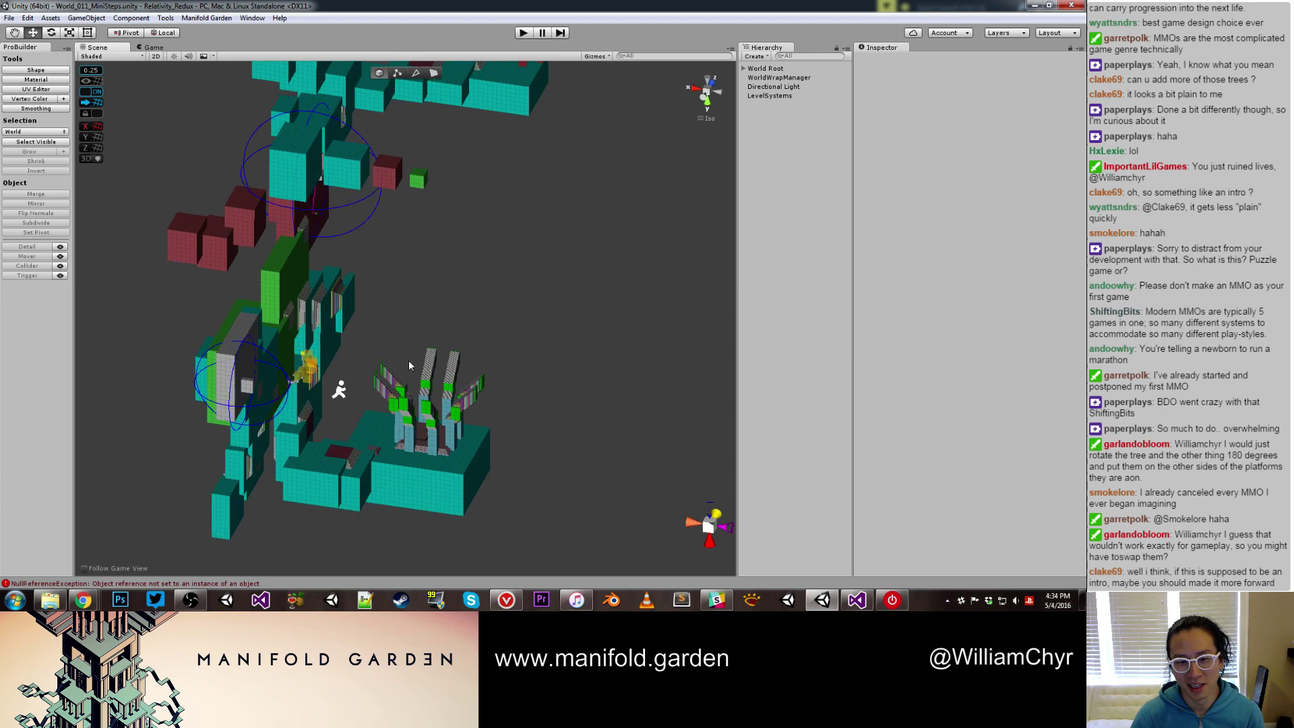
Try rotating the Invert Statue (1) group onto its side on the end platform
left_click(441, 469)
left_click(784, 171)
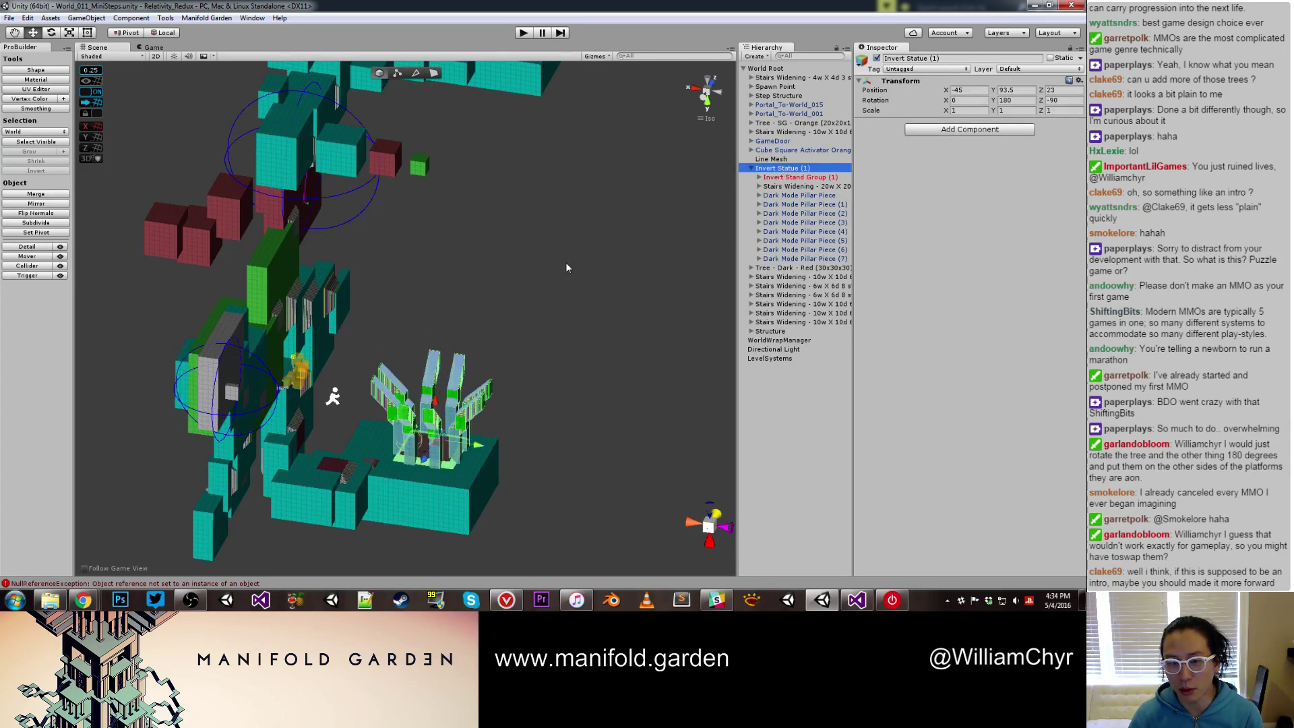
left_click_drag(564, 266, 465, 334, "alt")
scroll(465, 334, "up", 2)
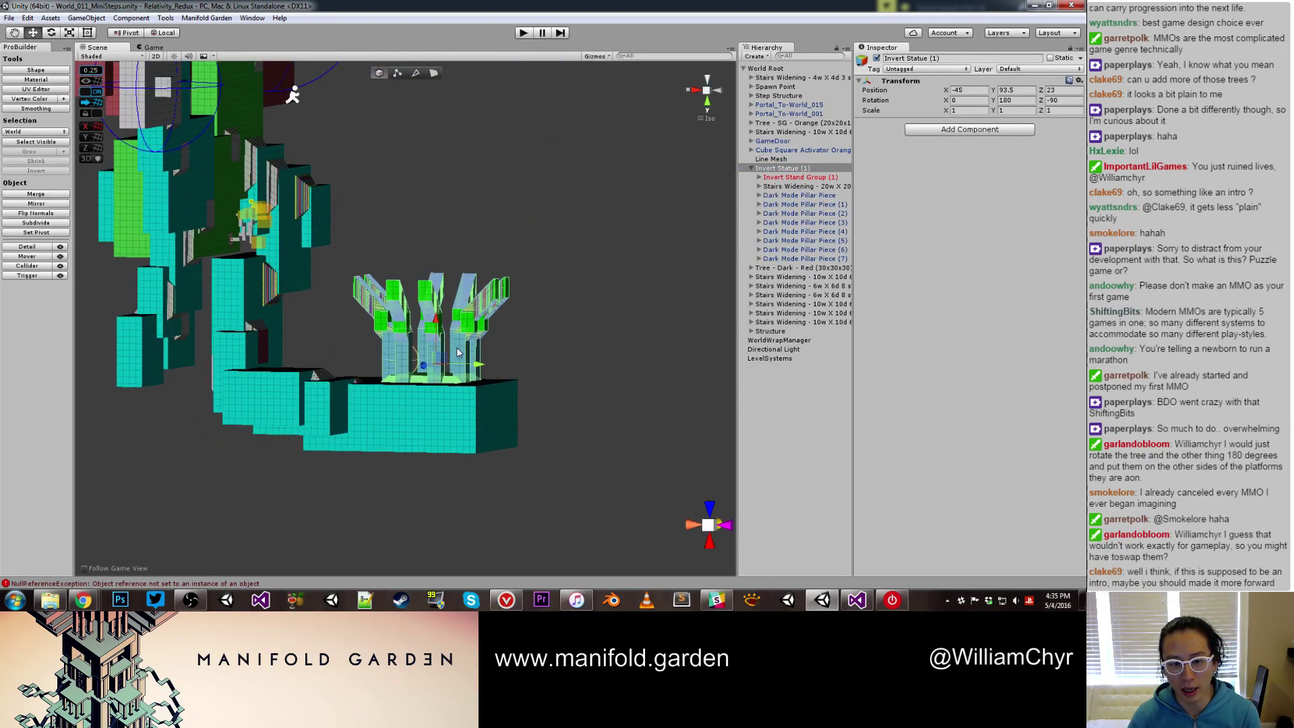
scroll(463, 330, "down", 6)
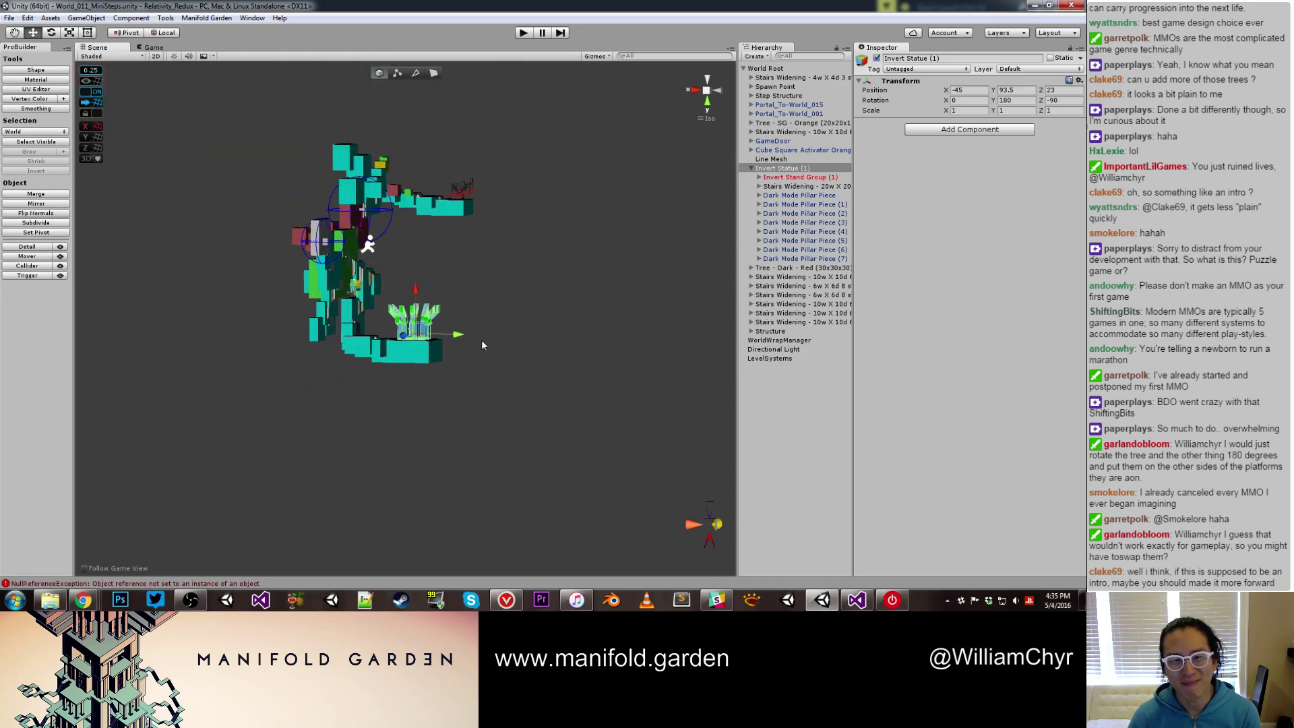
scroll(481, 334, "up", 3)
key("e")
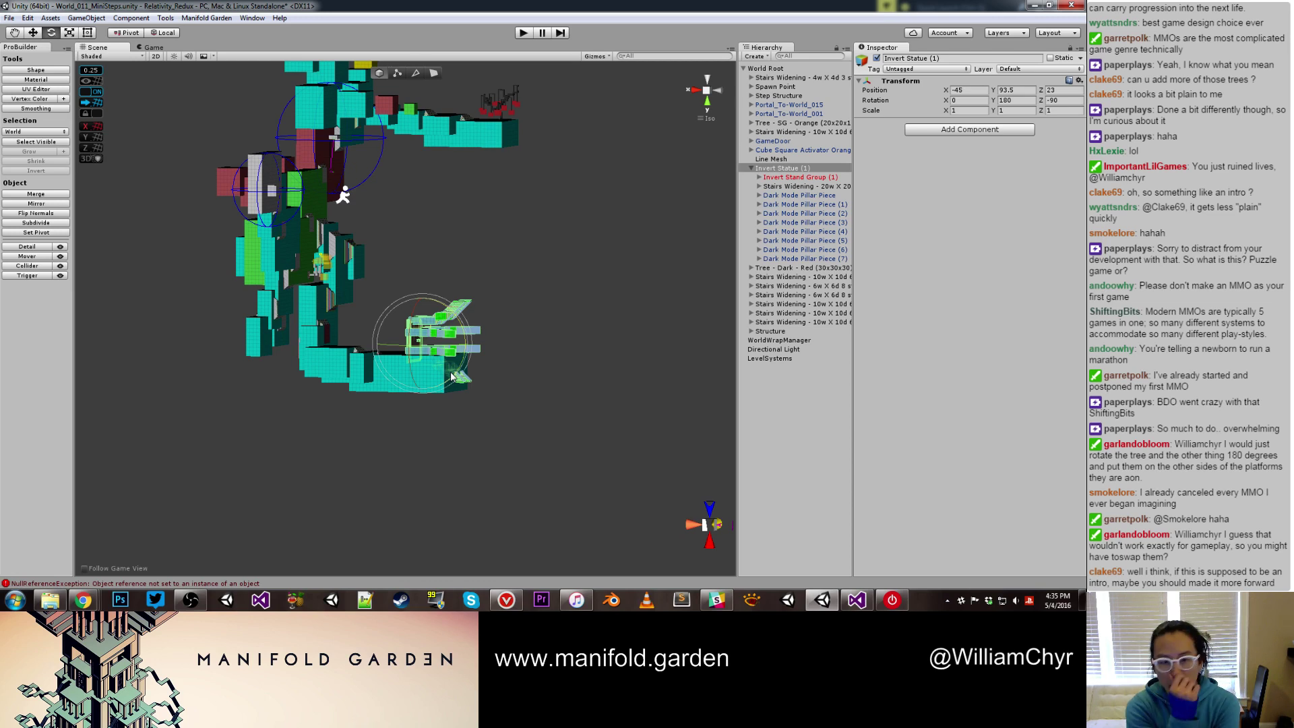
key("ctrl+z")
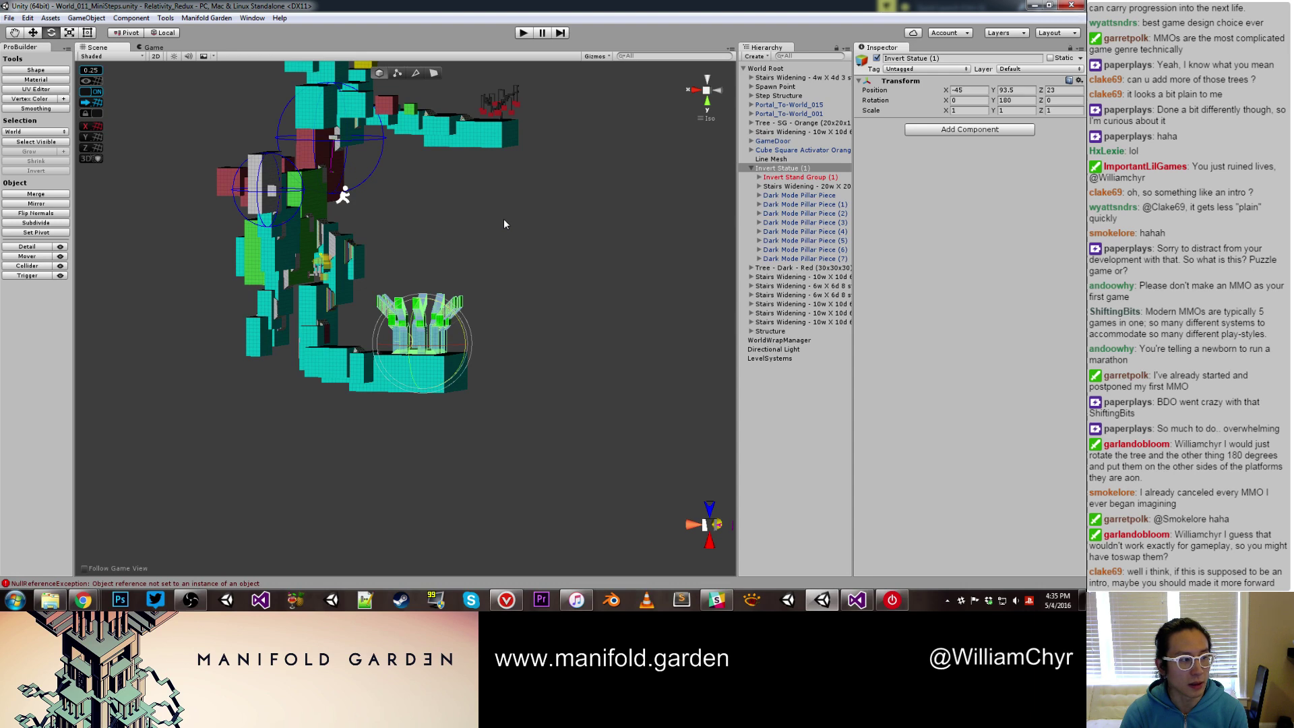
Inspect the statue platform, the dark red tree's platform and the surrounding blocks from several angles
left_click(379, 309, "ctrl")
scroll(378, 308, "down", 6)
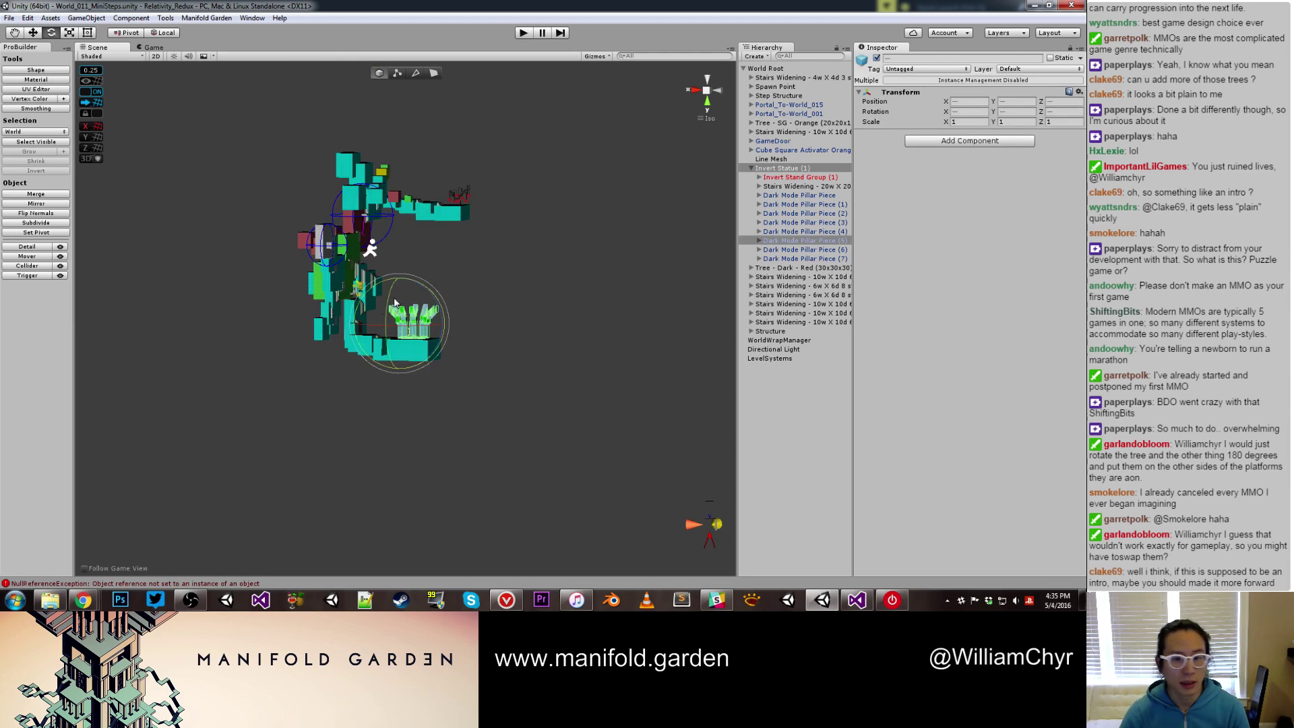
scroll(536, 310, "up", 10)
left_click(536, 310)
left_click_drag(536, 310, 502, 376, "alt")
scroll(485, 375, "down", 6)
middle_click_drag(450, 362, 522, 350)
left_click_drag(523, 349, 637, 336, "alt")
left_click_drag(279, 342, 327, 345, "alt")
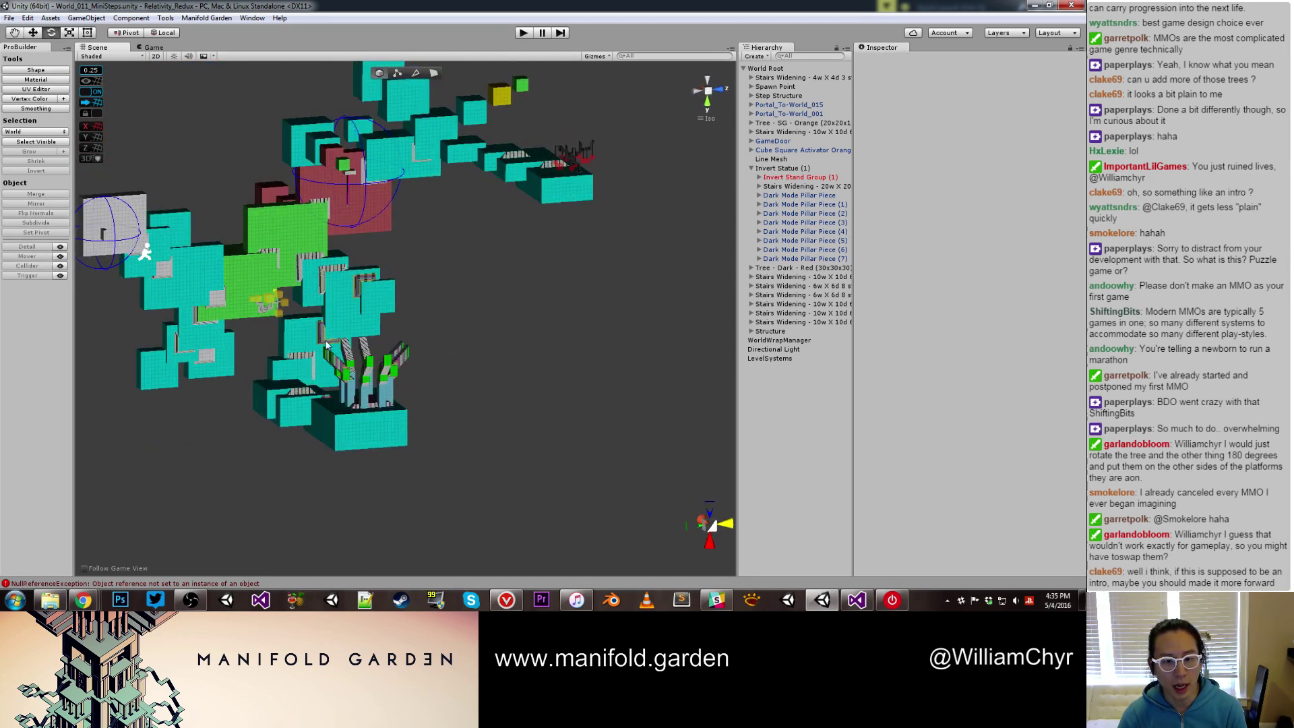
middle_click_drag(523, 188, 415, 308)
scroll(415, 308, "up", 6)
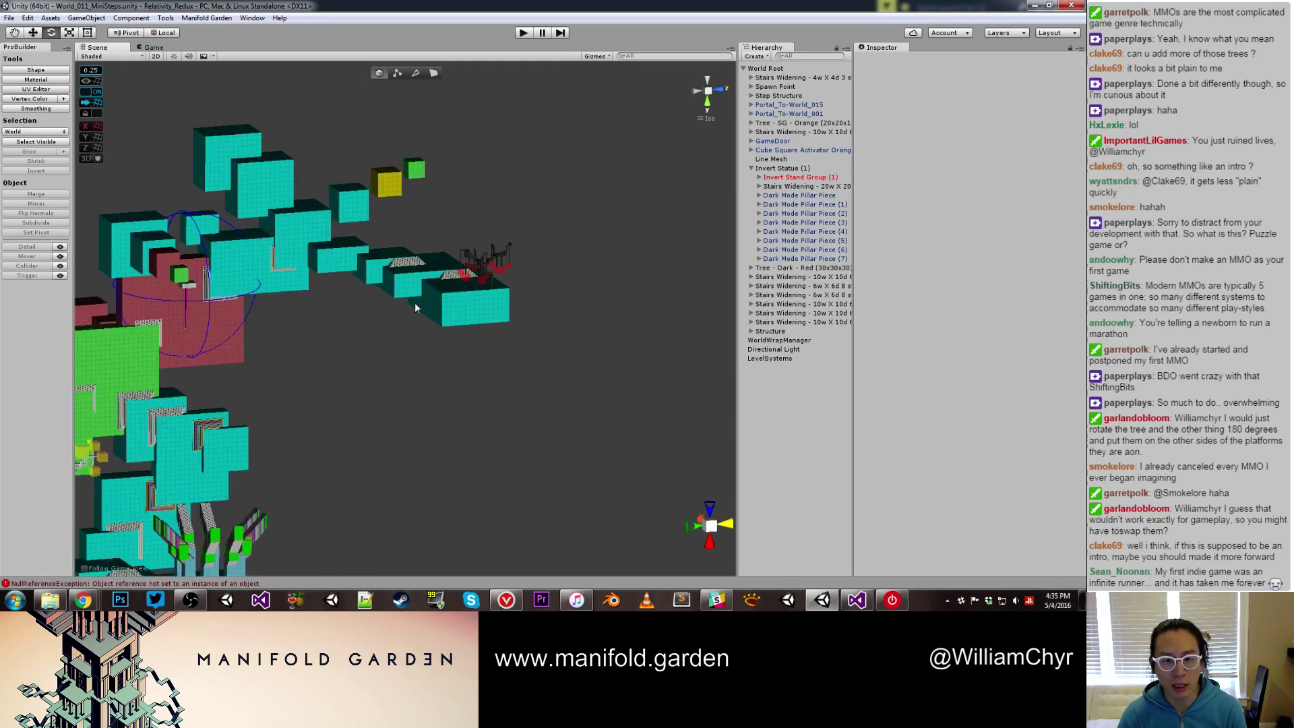
Lower the Structure group together with the dark red tree standing on it relative to the rest of the level
left_click(337, 261)
left_click(770, 332)
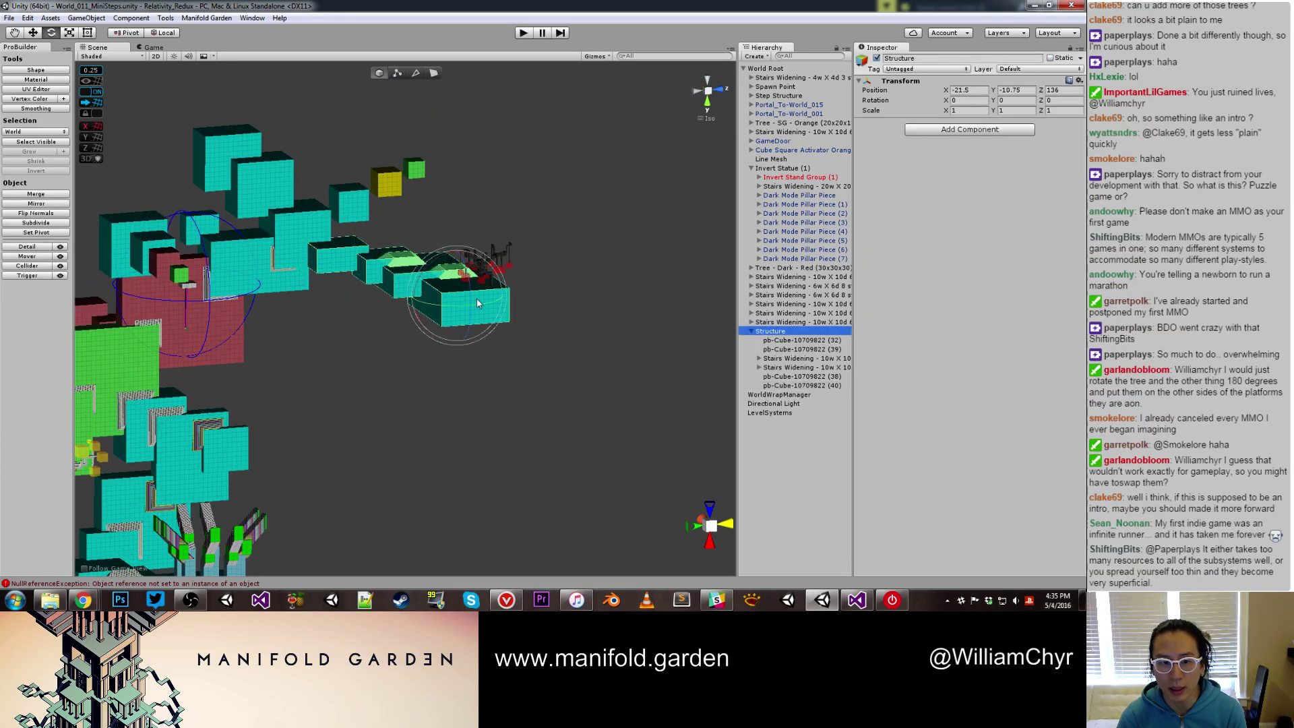
key("w")
left_click_drag(337, 321, 335, 224, "alt")
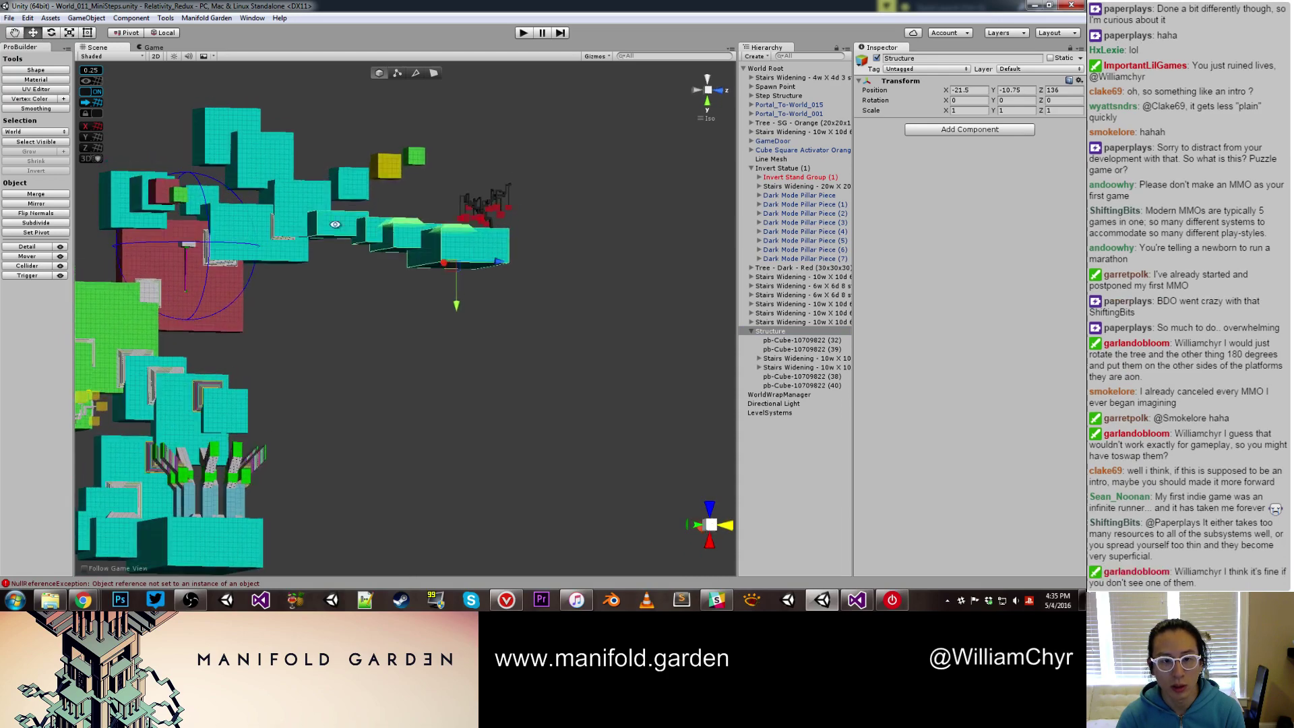
left_click(486, 214, "shift")
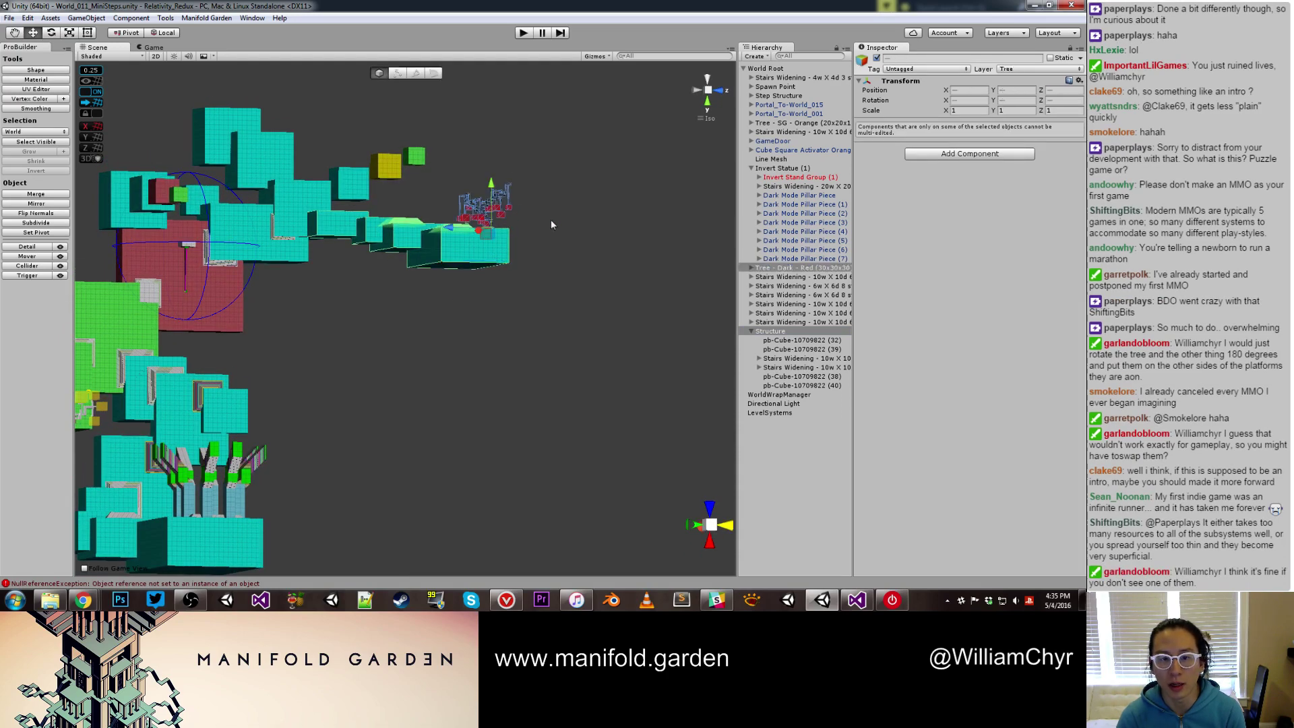
left_click_drag(534, 217, 529, 260, "alt")
scroll(444, 256, "up", 4)
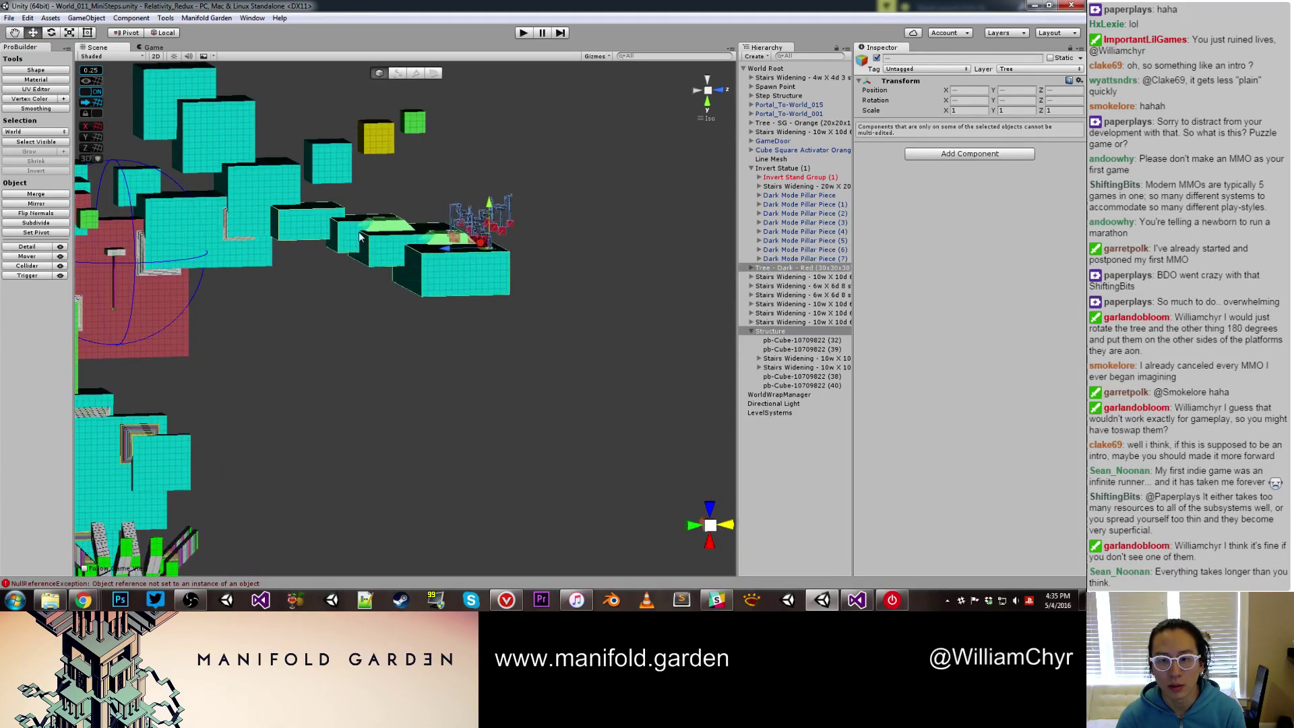
left_click_drag(492, 208, 495, 280)
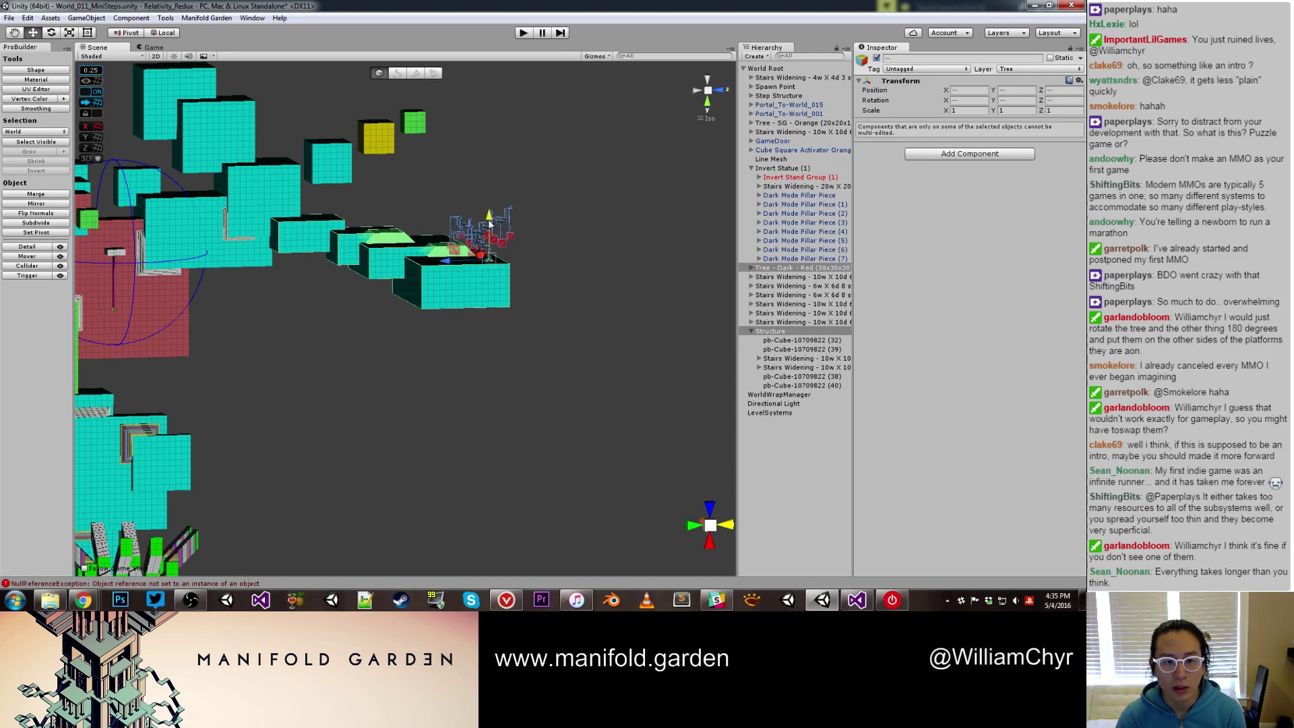
key("ctrl+z")
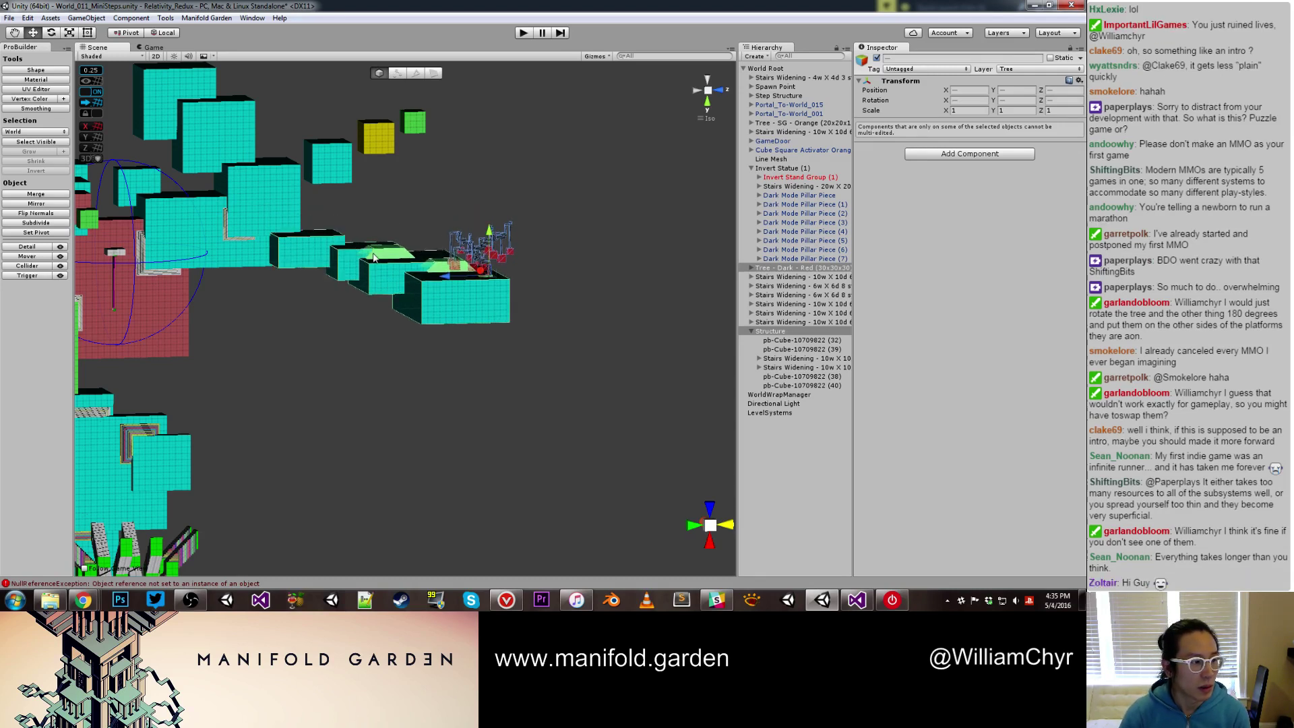
left_click_drag(374, 257, 433, 292, "alt")
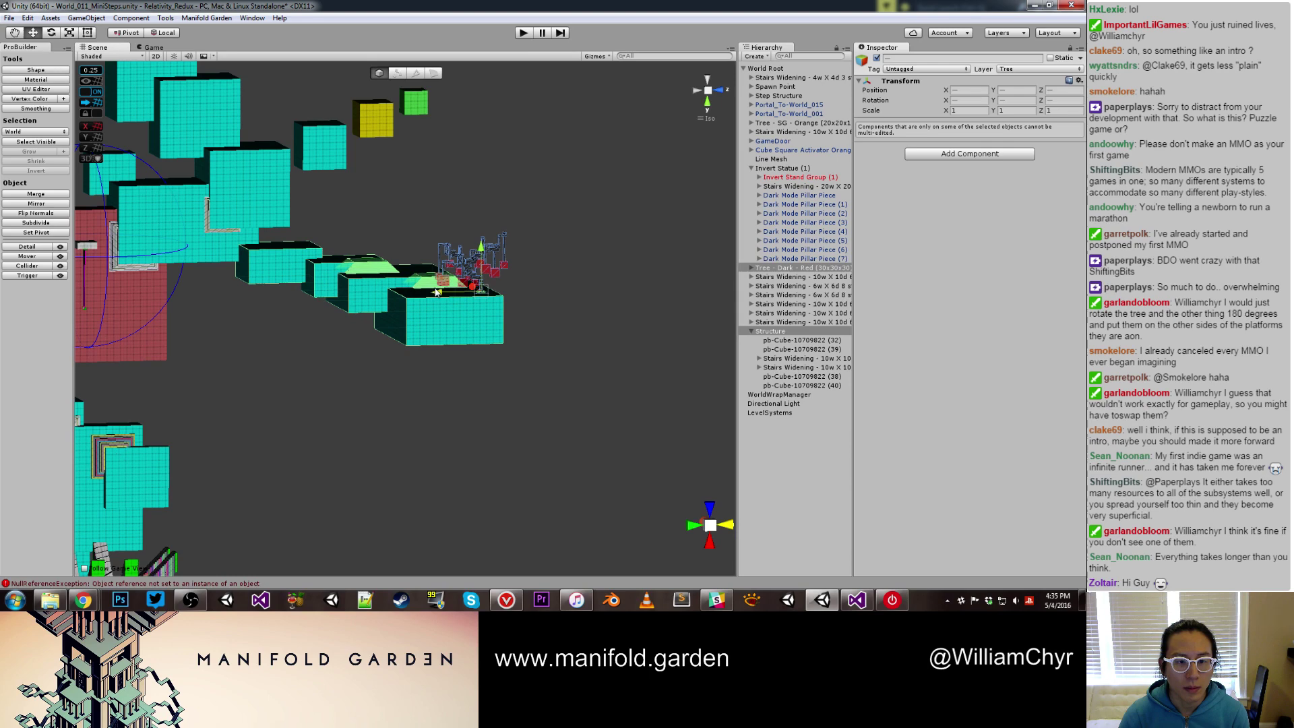
left_click_drag(479, 246, 479, 250)
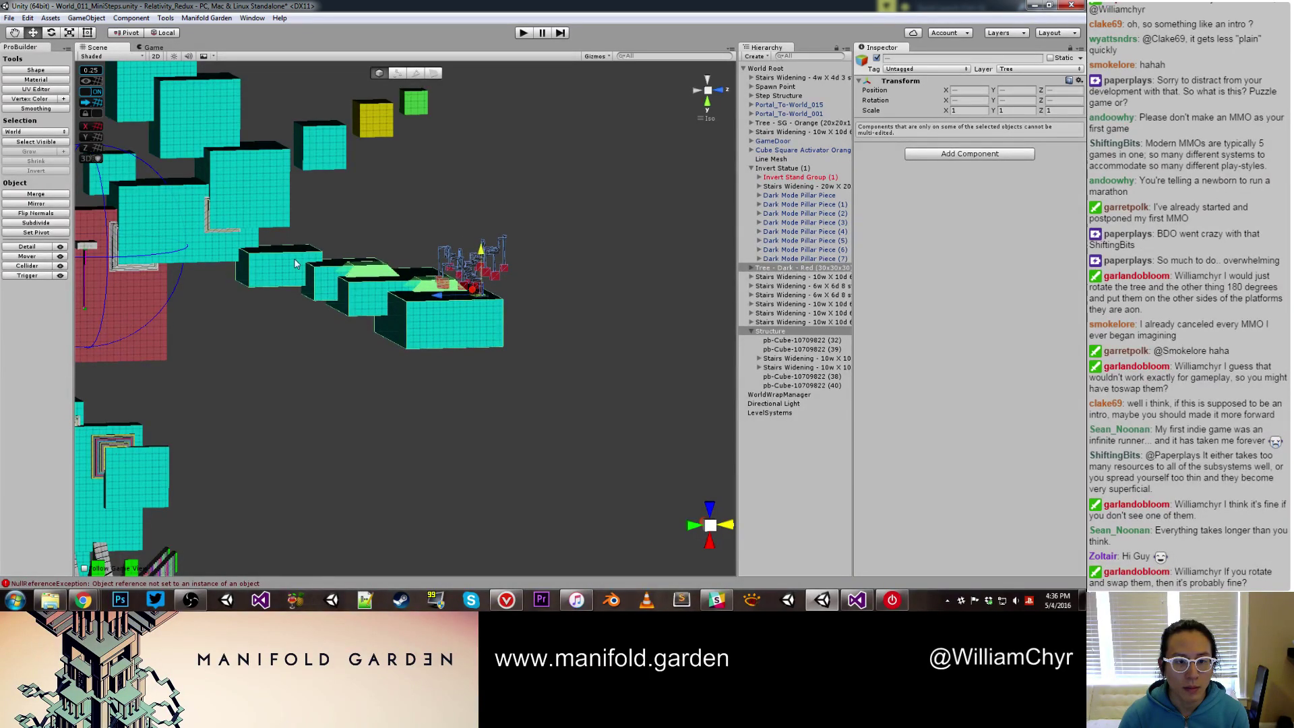
left_click_drag(294, 264, 296, 356, "alt")
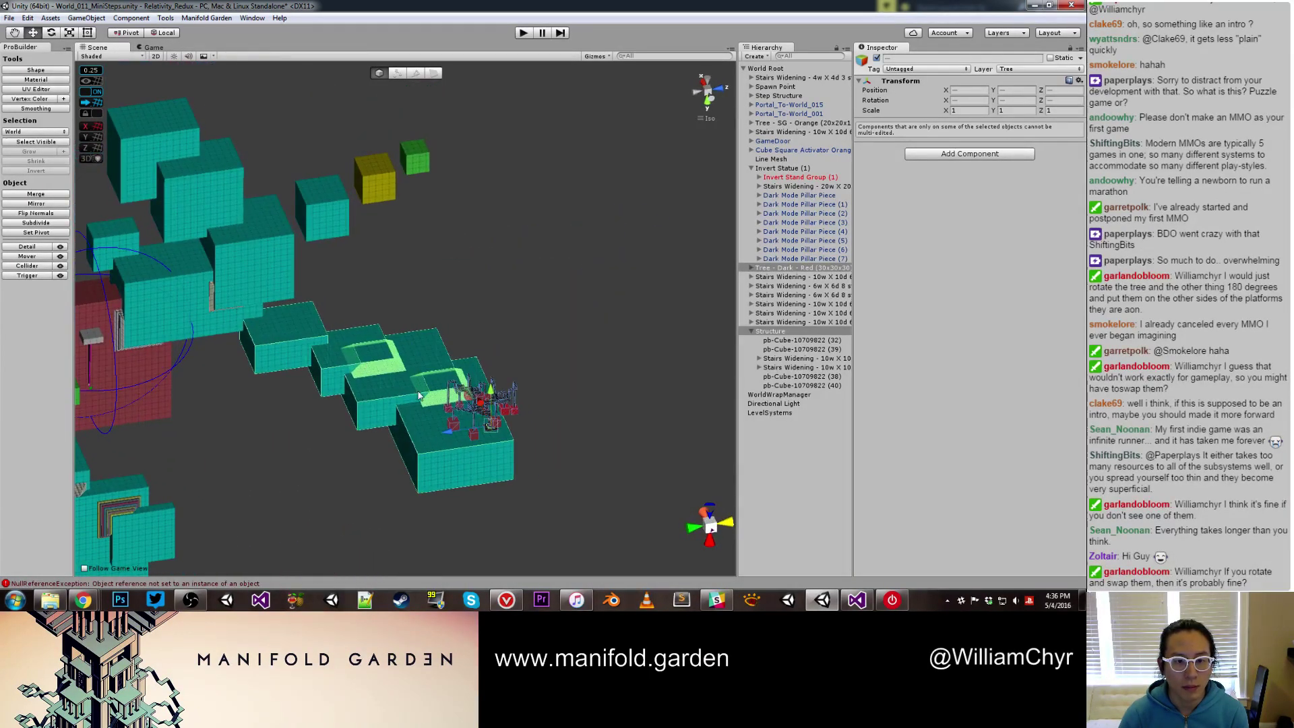
left_click_drag(418, 396, 413, 328, "alt")
left_click(345, 402)
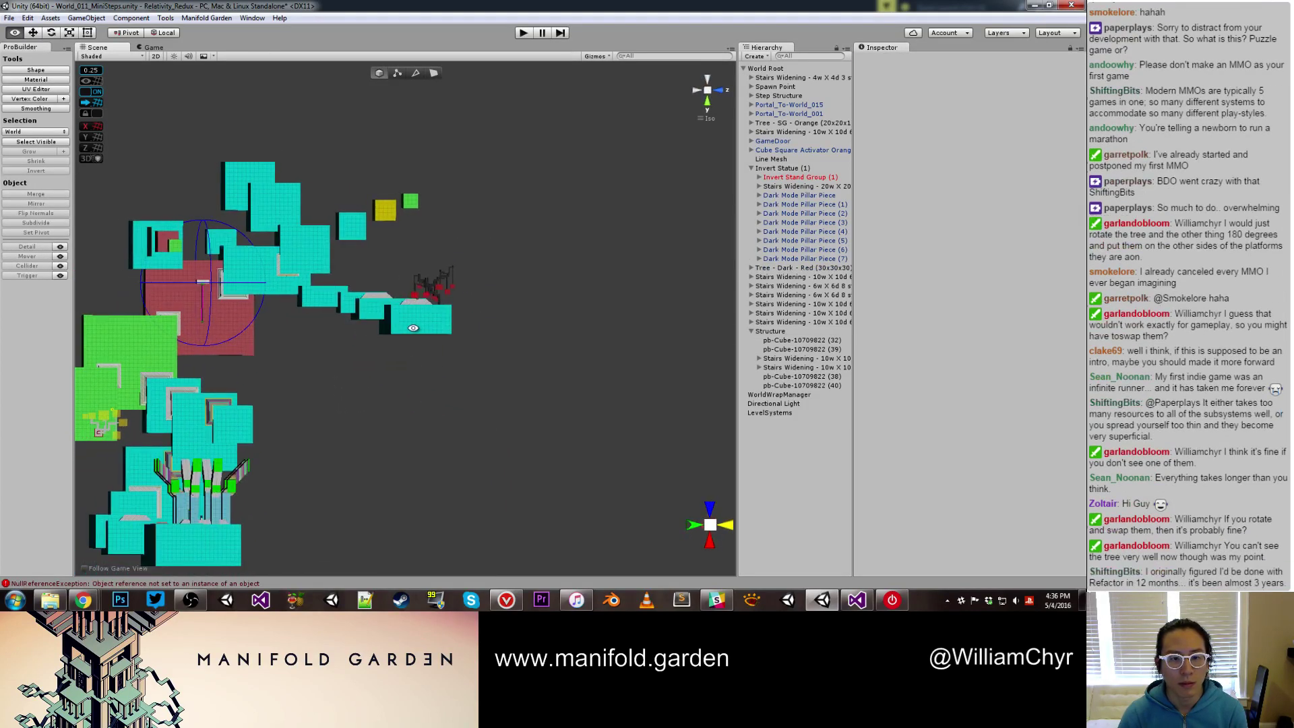
scroll(413, 328, "up", 8)
left_click(338, 288)
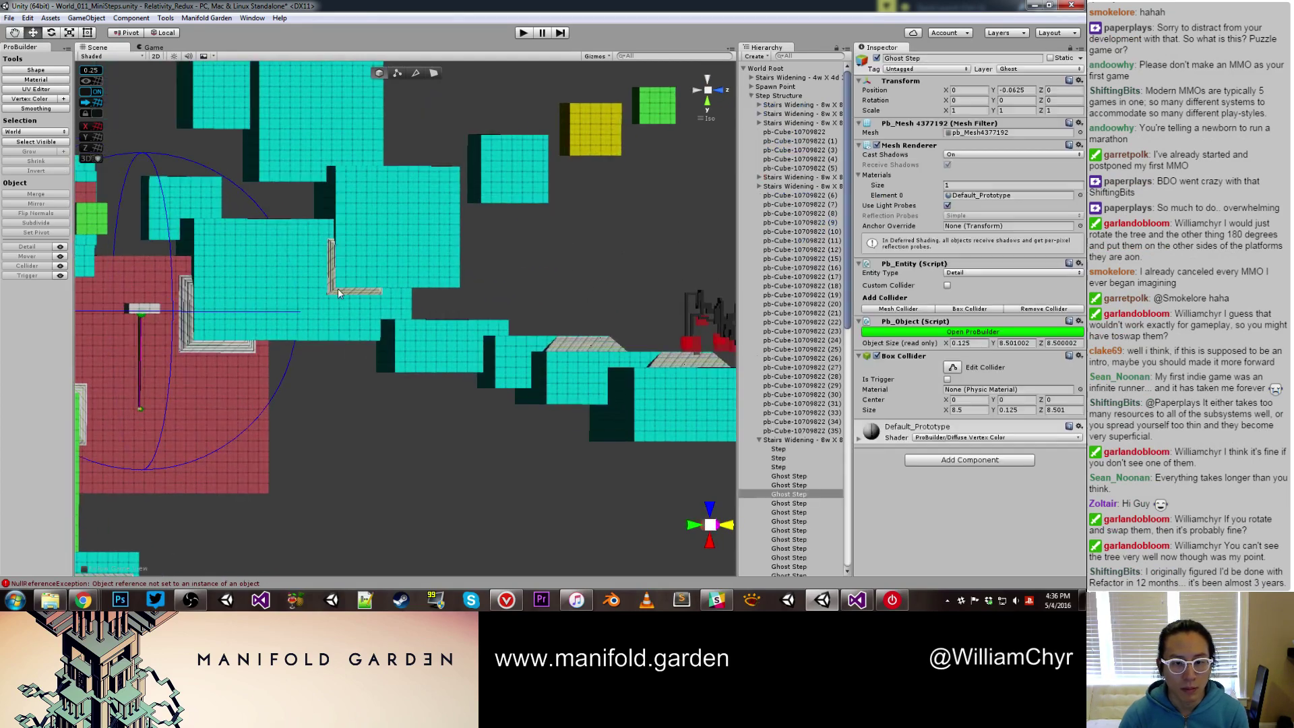
left_click(775, 441)
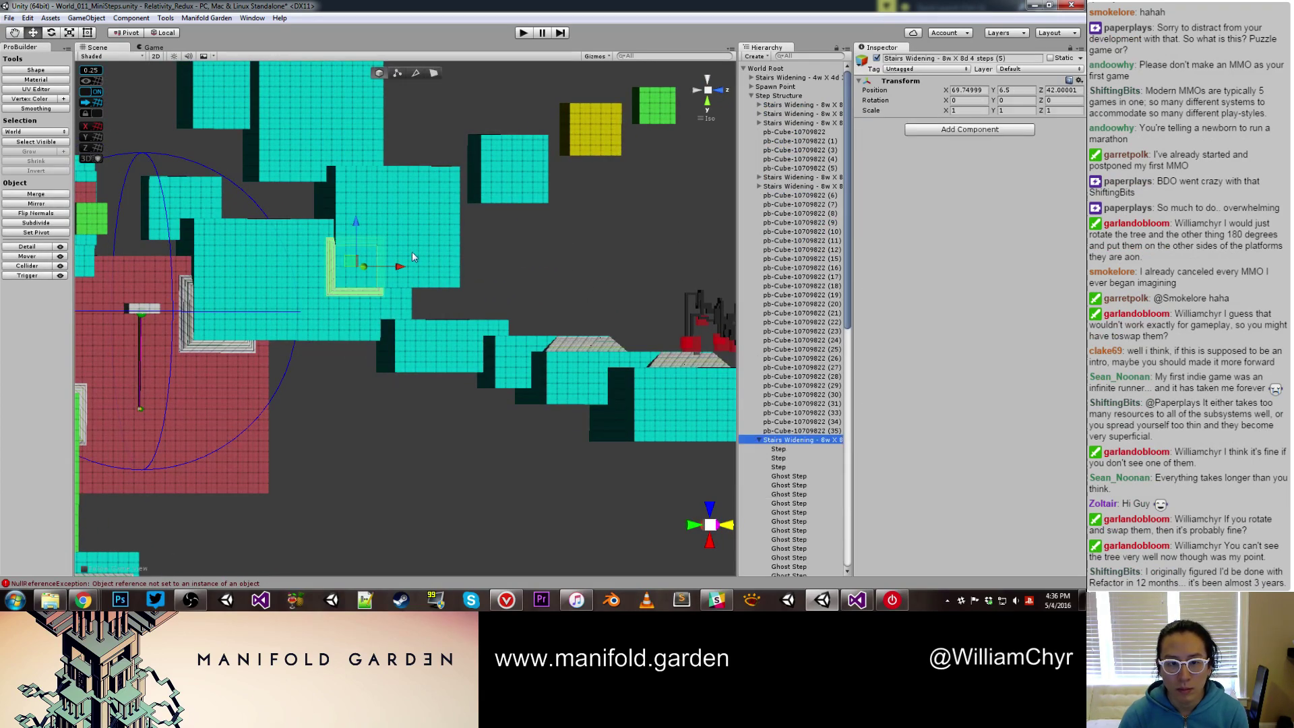
left_click(369, 231)
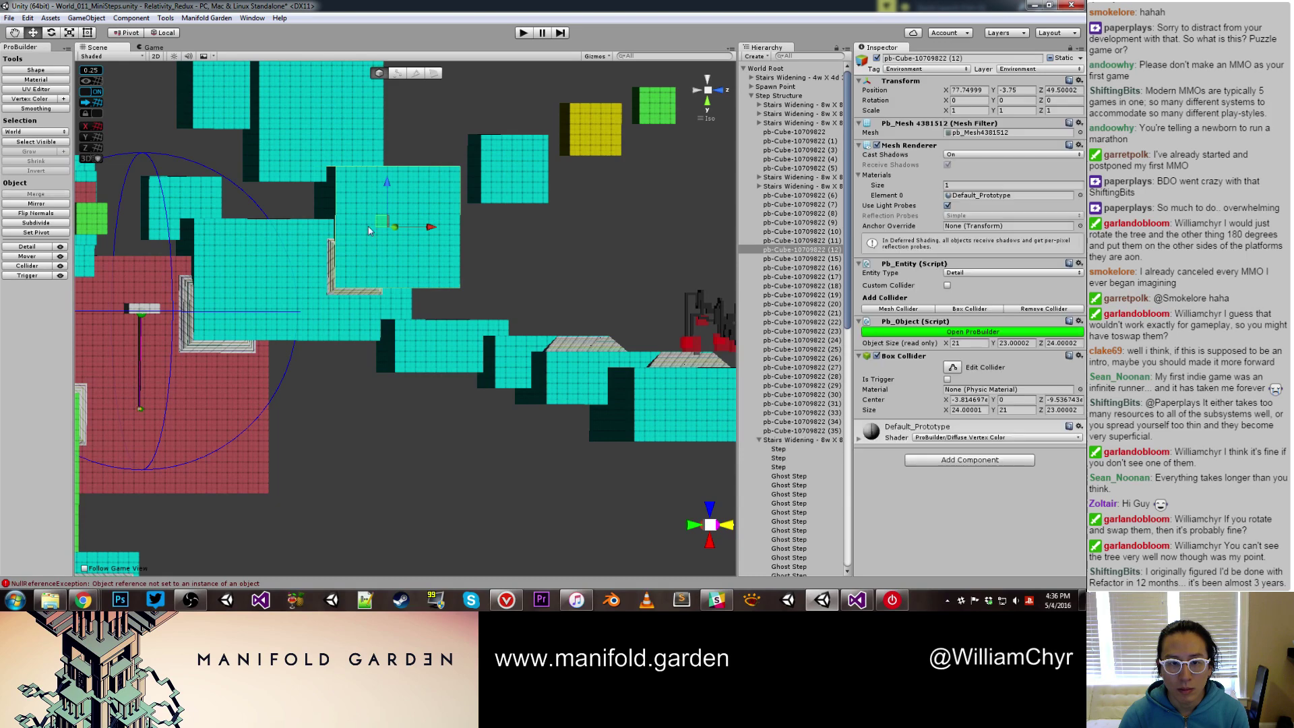
left_click(823, 439, "ctrl")
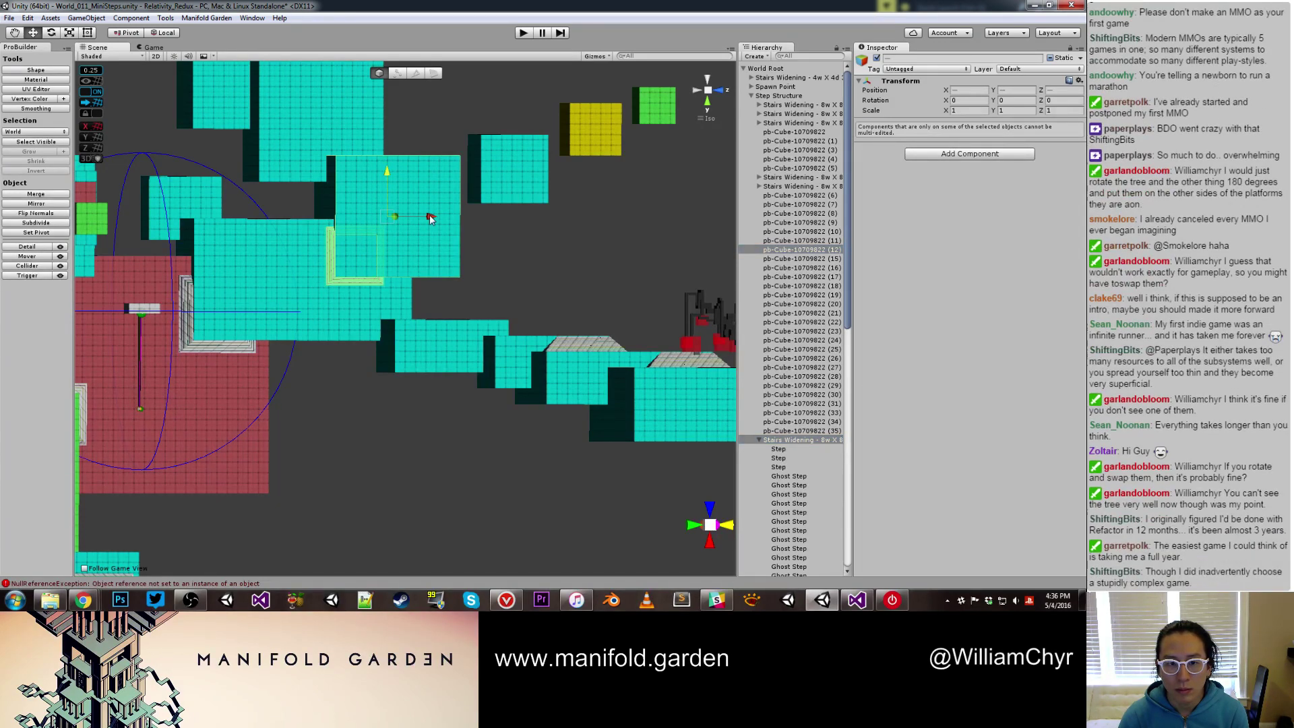
left_click_drag(430, 215, 577, 408)
middle_click_drag(577, 408, 428, 317, "alt")
scroll(431, 320, "up", 4)
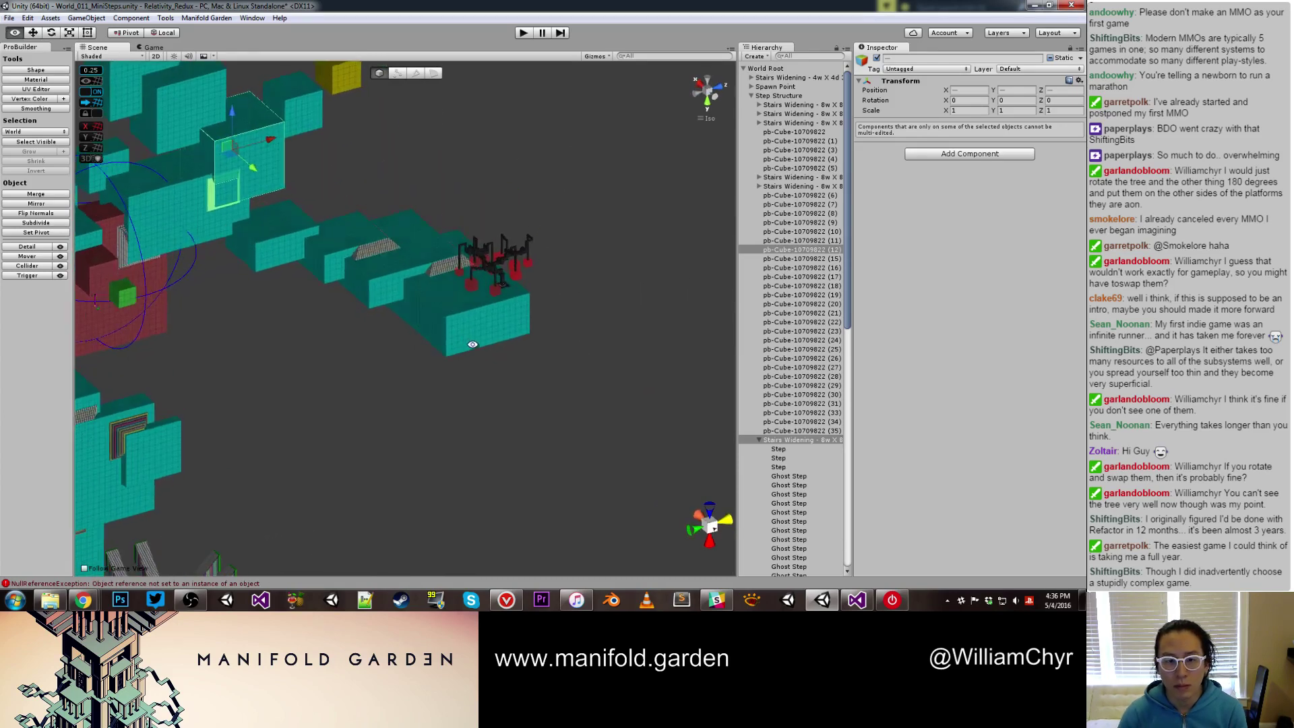
left_click_drag(471, 344, 429, 332, "alt")
left_click(509, 345)
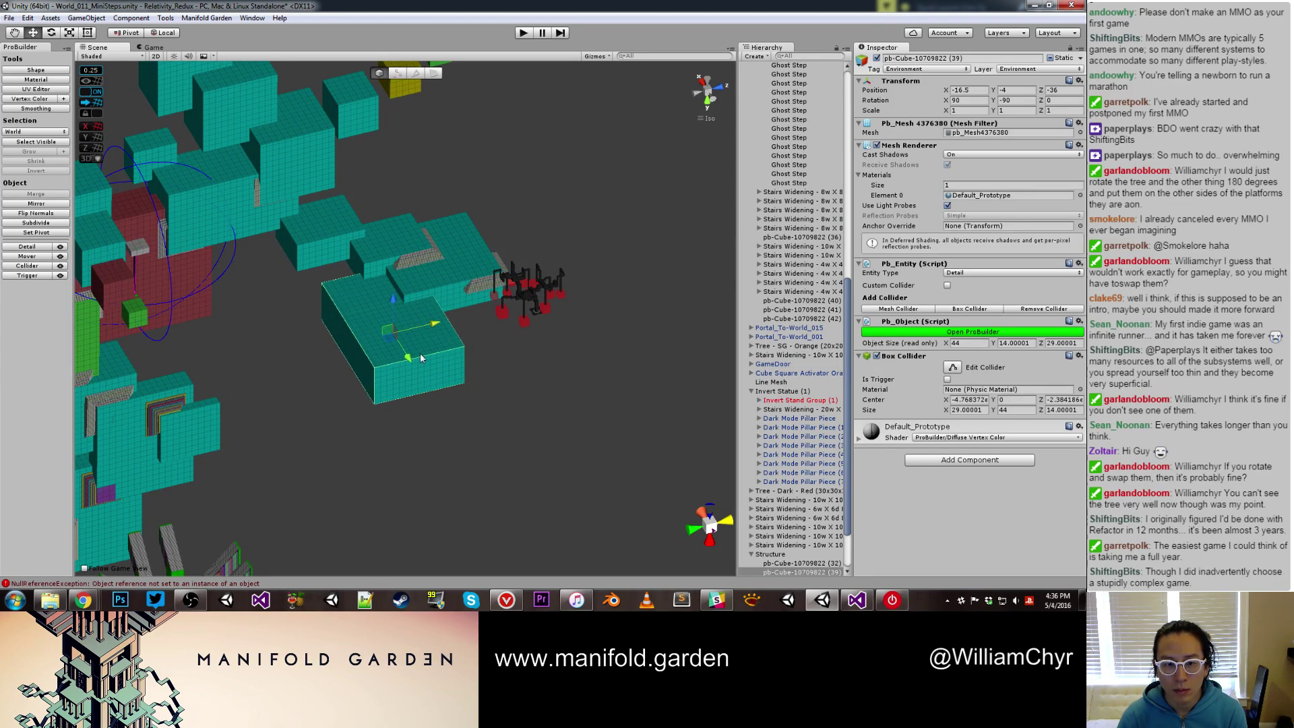
left_click(541, 301)
left_click_drag(527, 307, 342, 364)
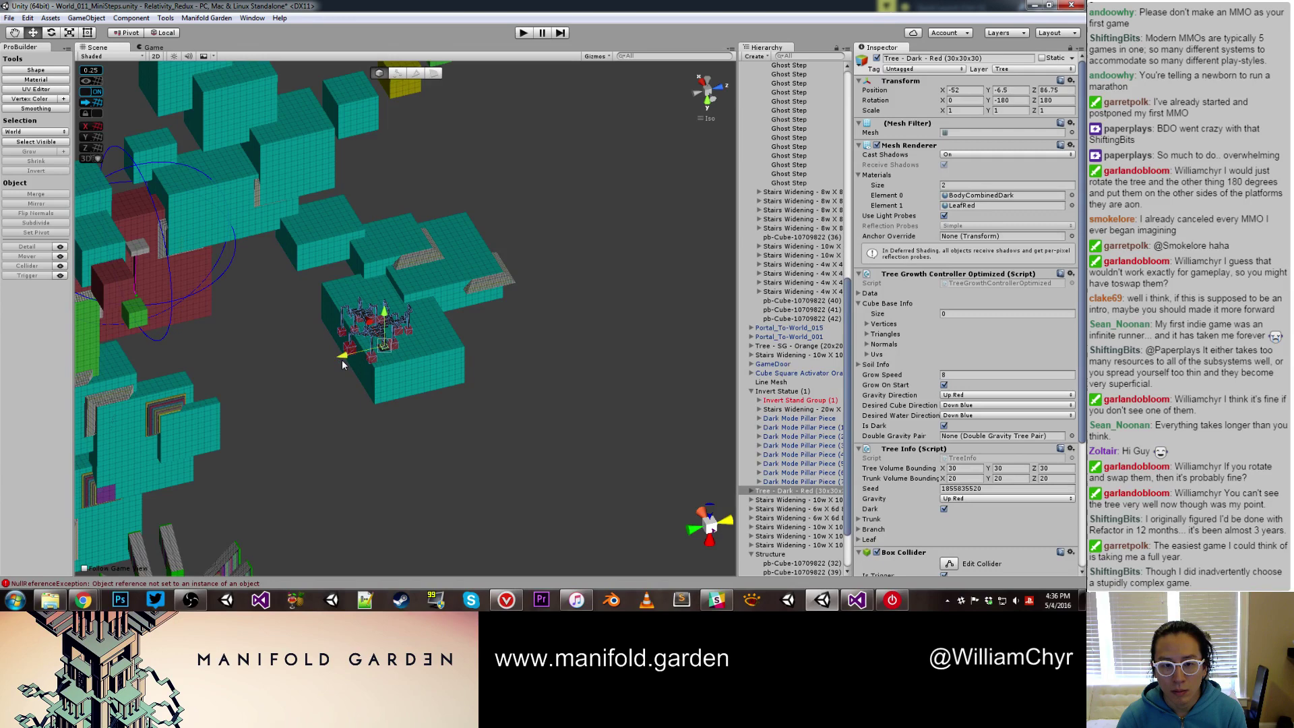
Move the six-step widening stairs (3) over to the relocated end block
left_click(488, 282)
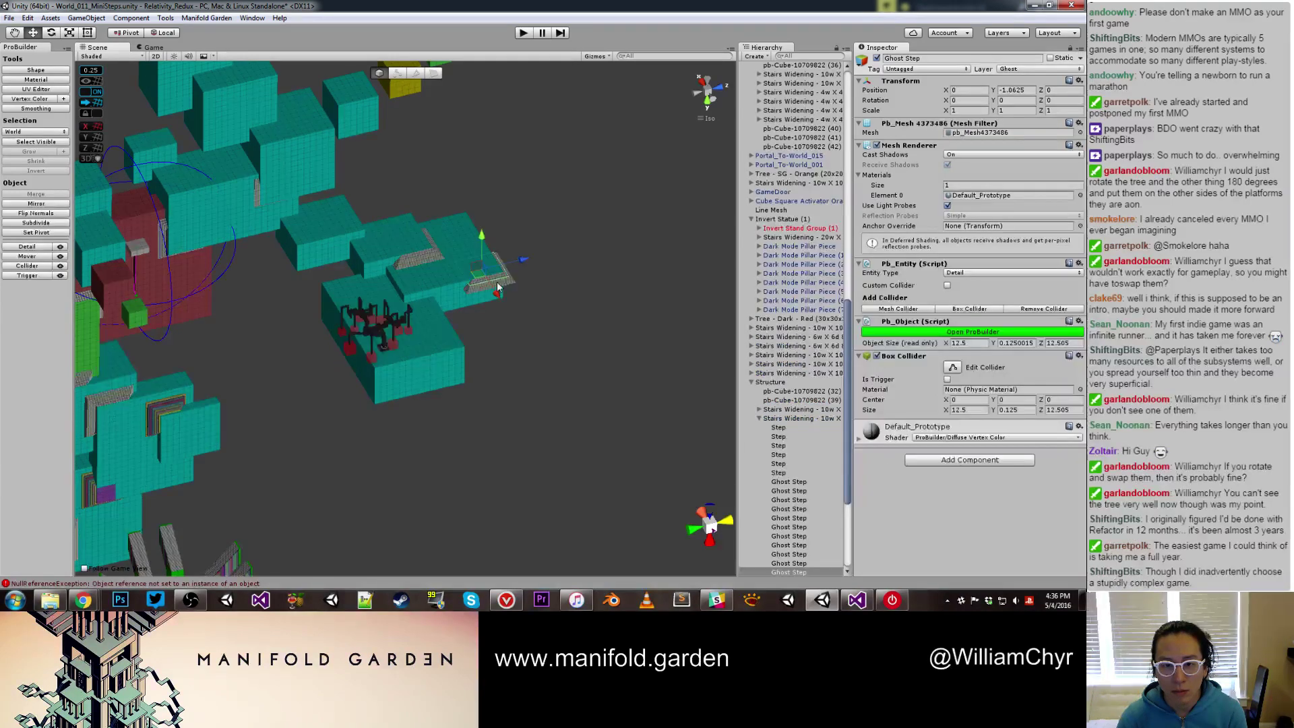
double_click(785, 417)
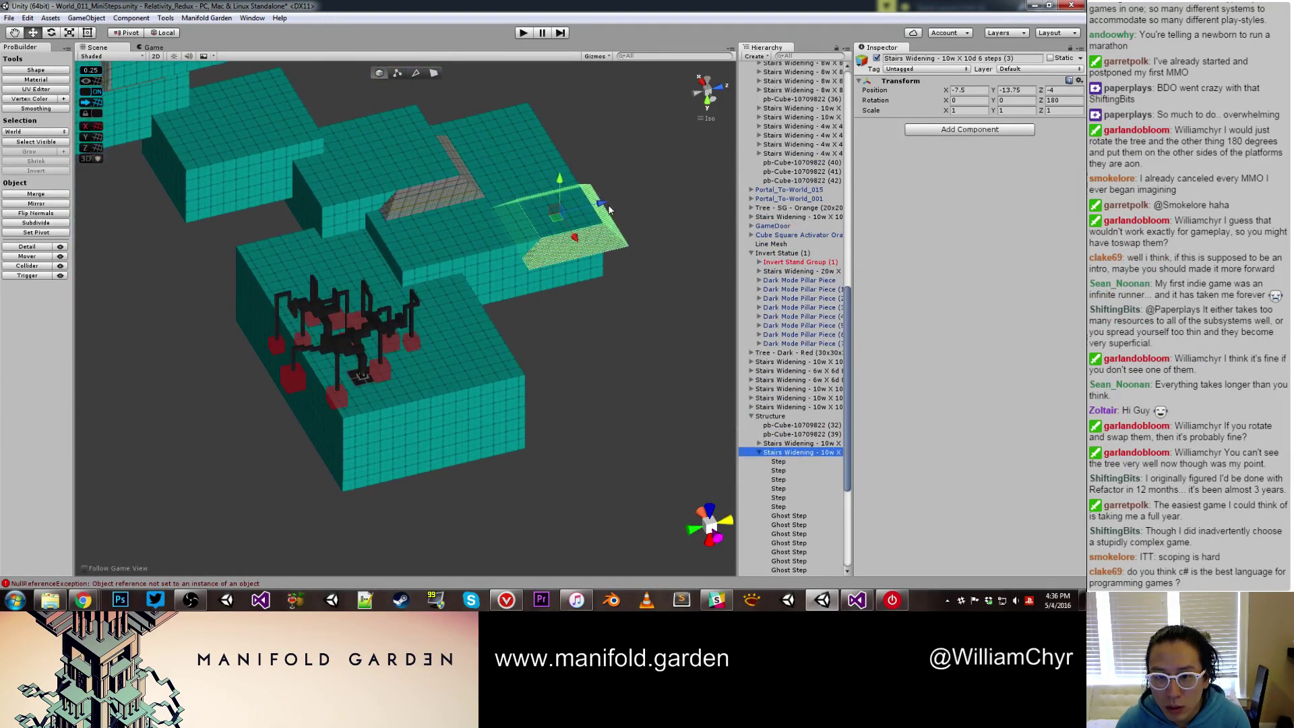
left_click_drag(608, 209, 470, 257)
Extend the end block's side face outward to make the block 36 units long, and set its pivot
left_click(438, 371)
left_click_drag(438, 371, 451, 396, "alt")
left_click_drag(536, 380, 297, 353, "alt")
key("g")
left_click_drag(364, 316, 410, 341)
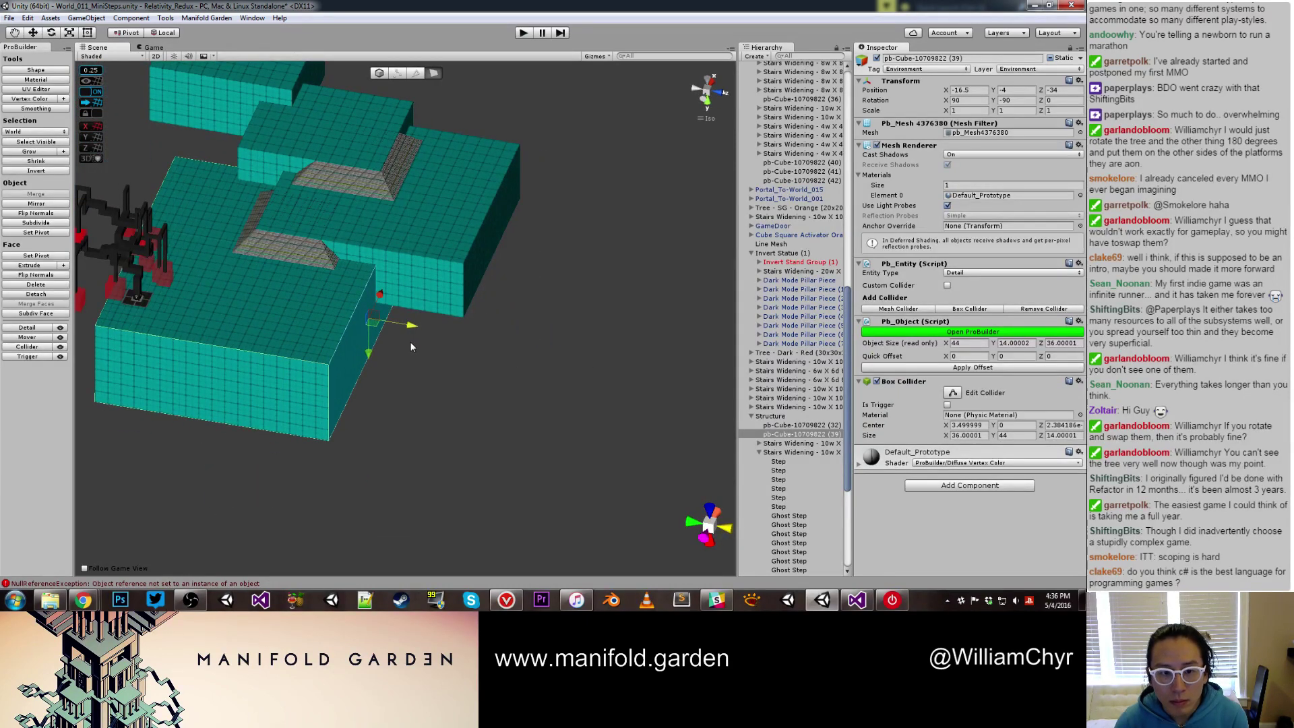
key("g")
key("ctrl+j")
left_click(443, 382)
Move the dark red tree farther in from the extended block's edge, to Z position 91.75
scroll(317, 330, "down", 9)
middle_click_drag(313, 328, 521, 448)
left_click_drag(522, 449, 442, 342, "alt")
scroll(442, 341, "up", 9)
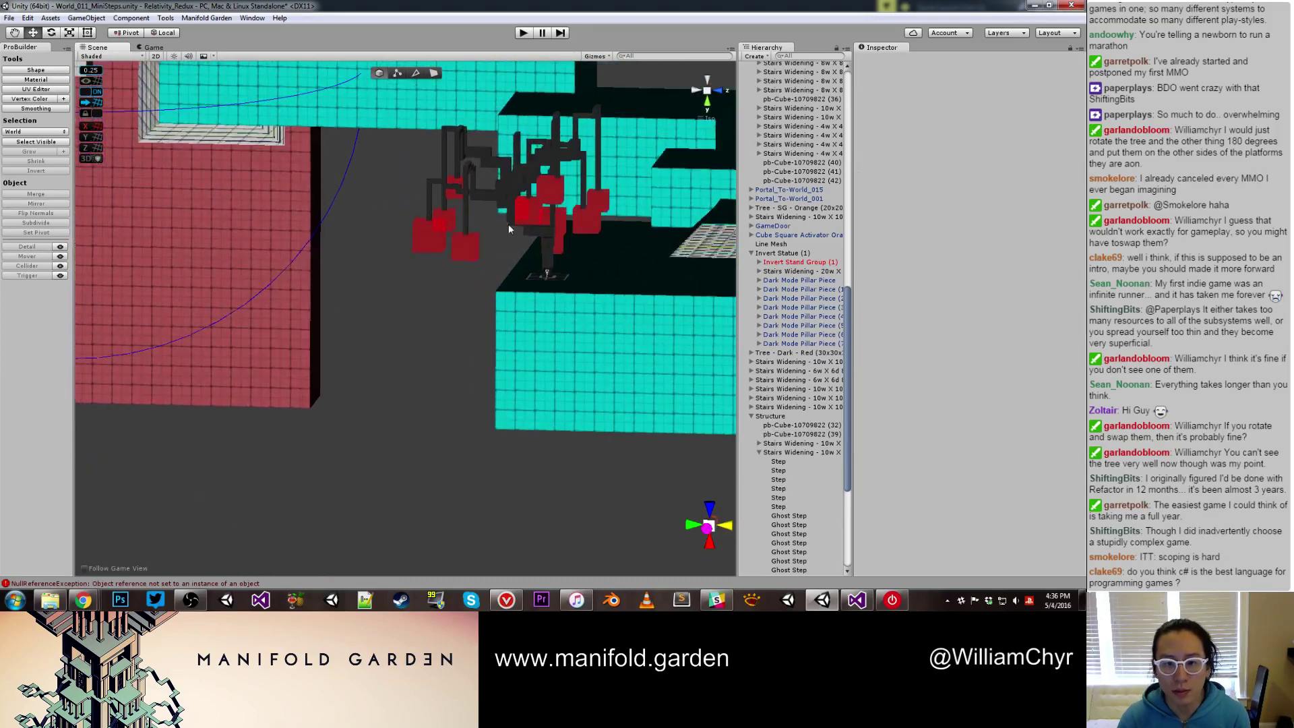
left_click_drag(508, 224, 522, 291, "alt")
left_click(386, 394)
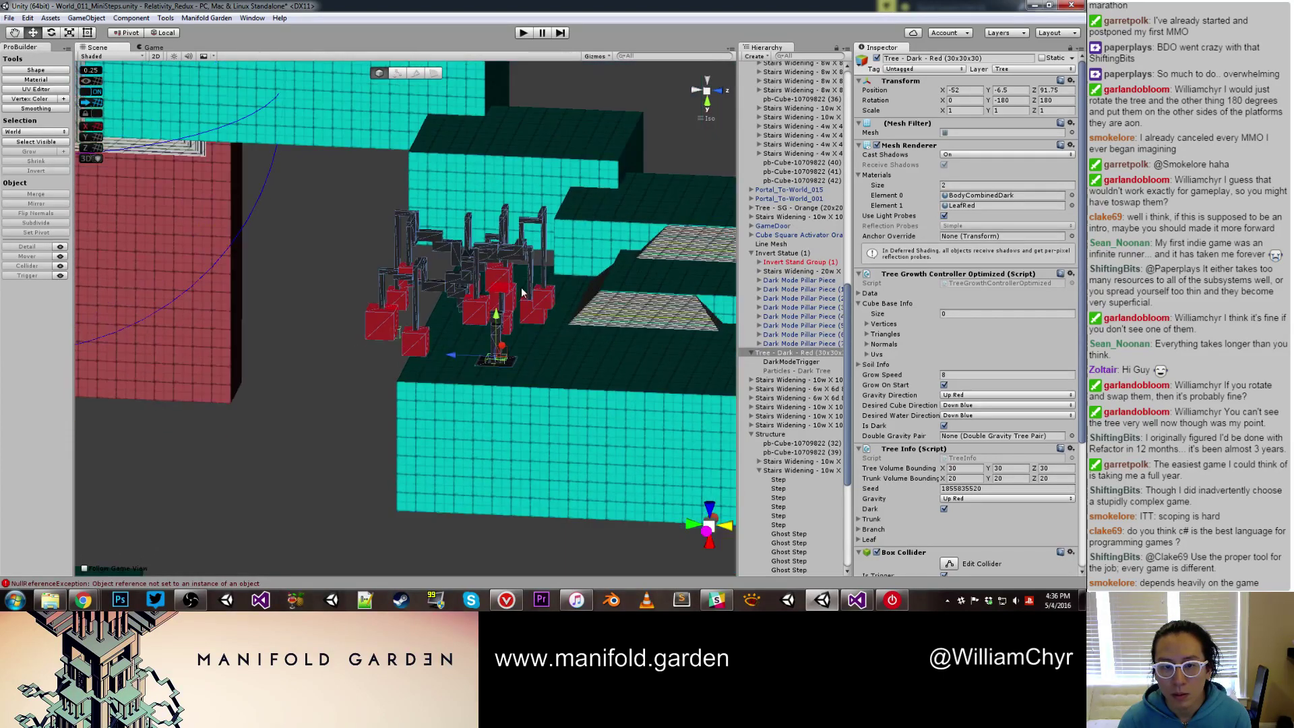
Move the dark red tree's DarkModeTrigger cube onto the extended block beside the trunk, at position about X -7, Y 2.5, Z 6
left_click(399, 336)
left_click_drag(400, 336, 519, 244, "alt")
scroll(361, 234, "up", 2)
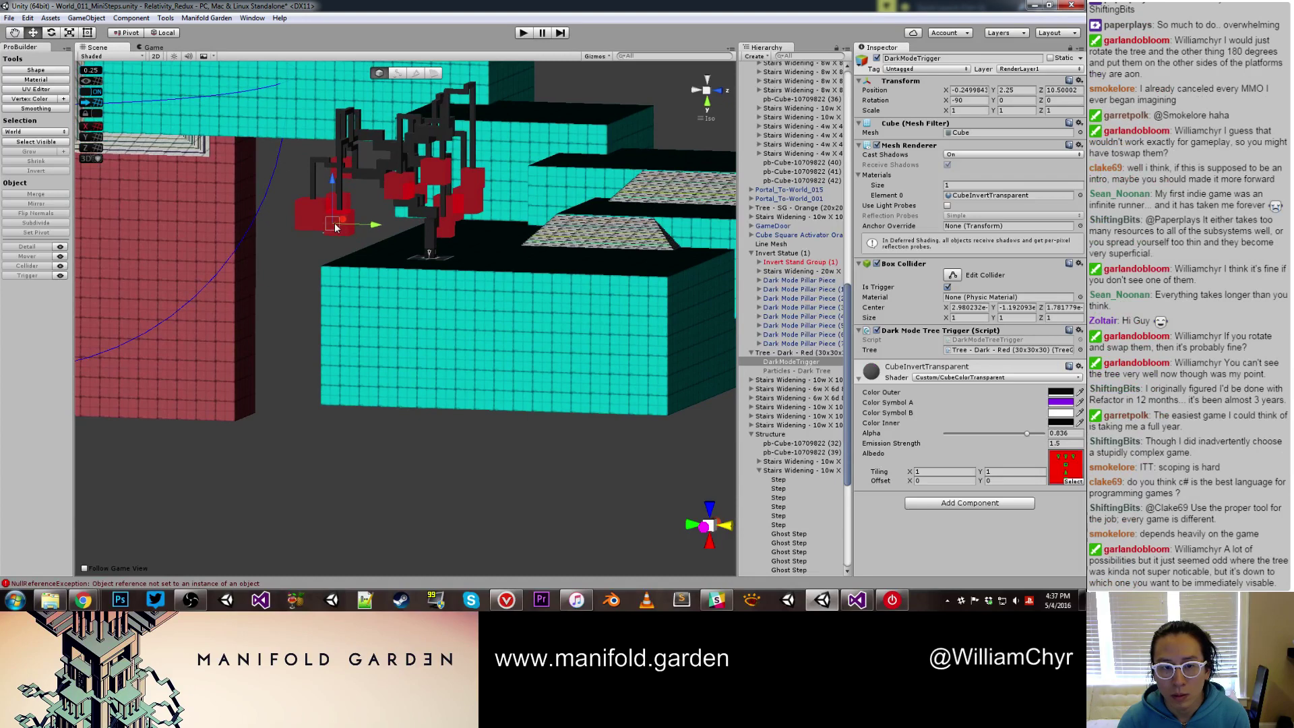
left_click_drag(335, 227, 357, 236)
scroll(377, 234, "up", 4)
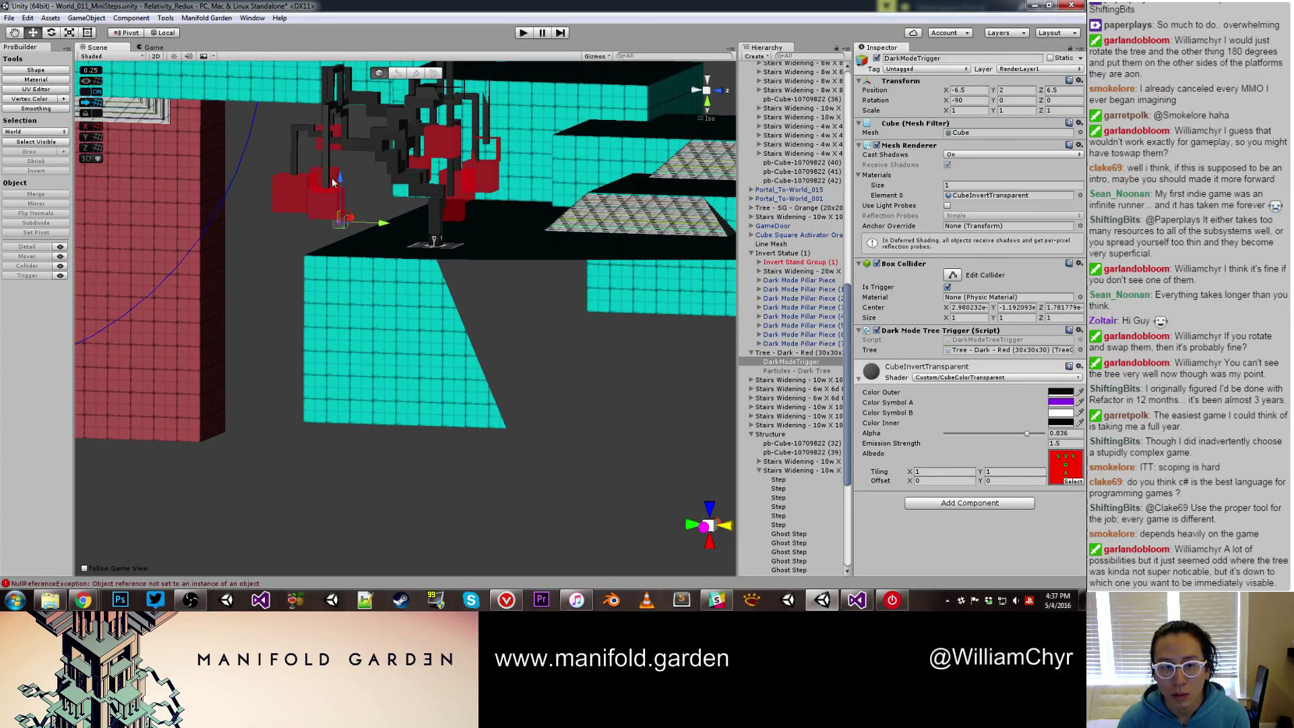
left_click_drag(333, 182, 342, 177)
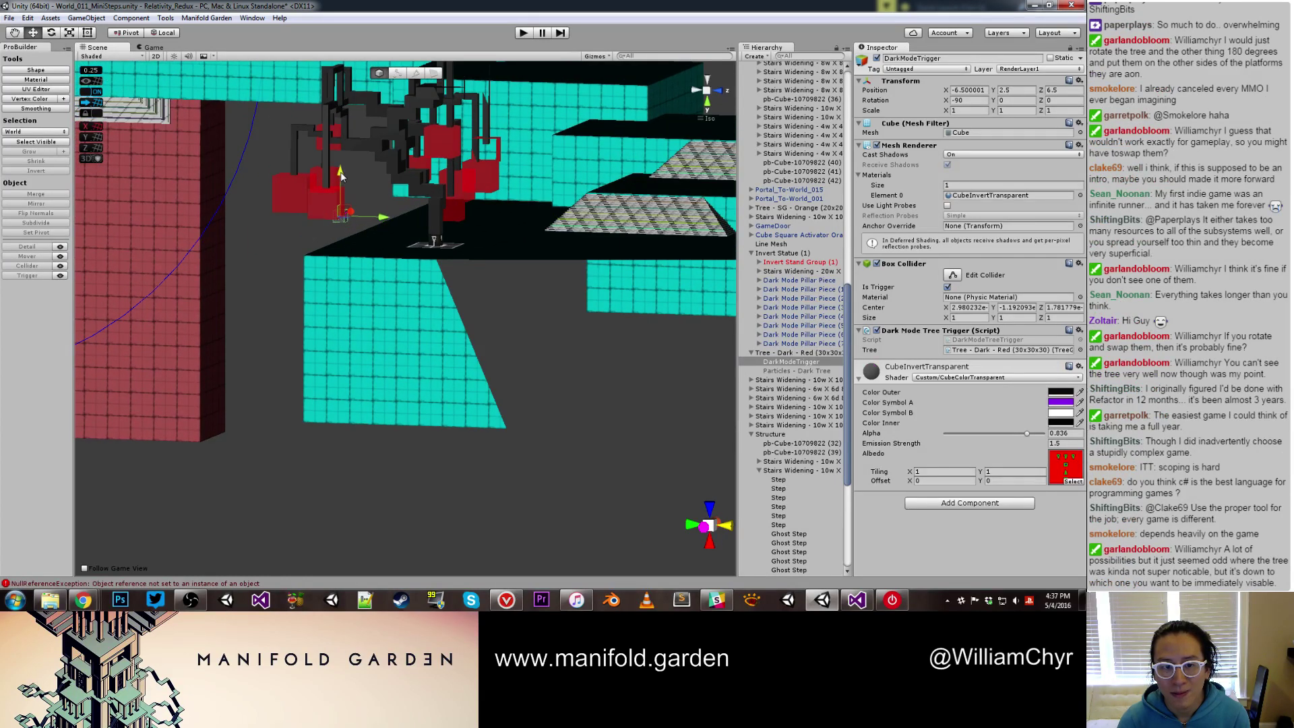
double_click(802, 362)
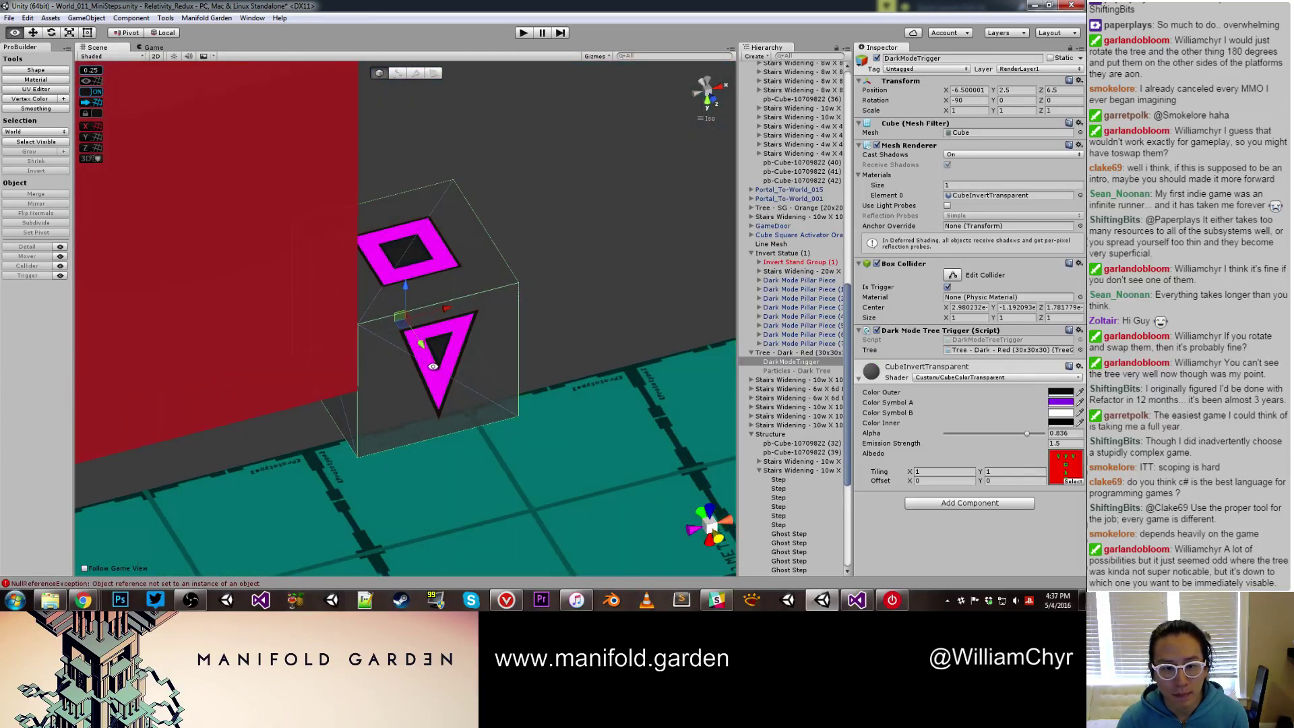
left_click_drag(446, 308, 361, 403)
scroll(377, 364, "down", 10)
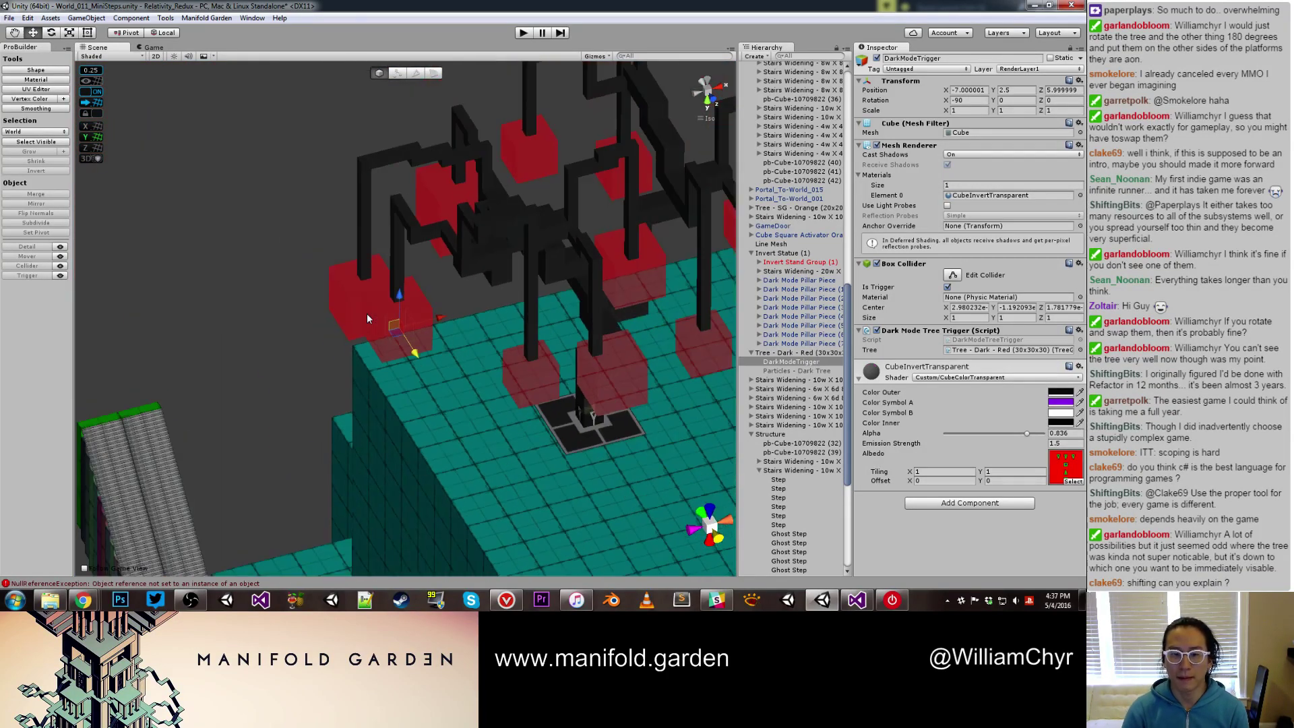
Move the white end block pb-Cube-10709822 and its eight-wide, four-step widening stairs together along negative Z, placing the block at Z 11
scroll(398, 313, "down", 6)
left_click_drag(431, 323, 244, 352, "alt")
scroll(404, 303, "down", 5)
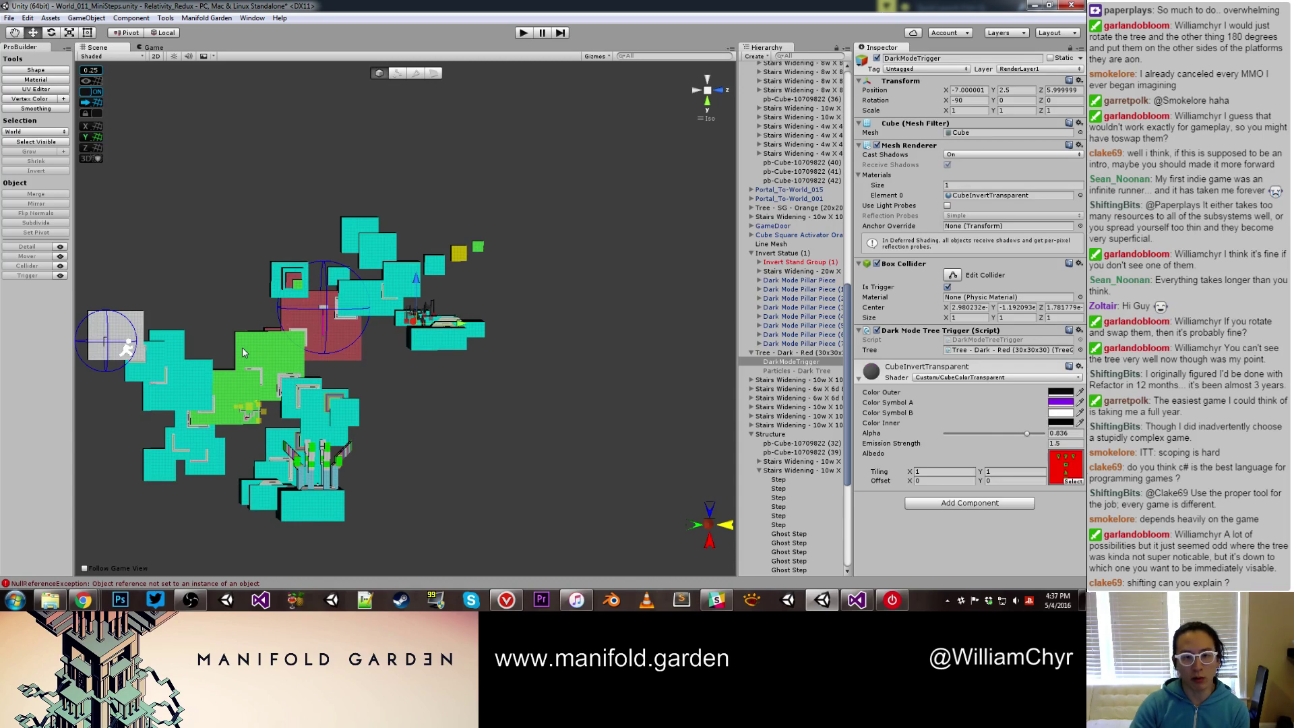
scroll(299, 365, "up", 5)
middle_click_drag(299, 366, 591, 365)
scroll(591, 365, "up", 12)
middle_click_drag(277, 426, 438, 380)
scroll(439, 379, "up", 4)
left_click(494, 380)
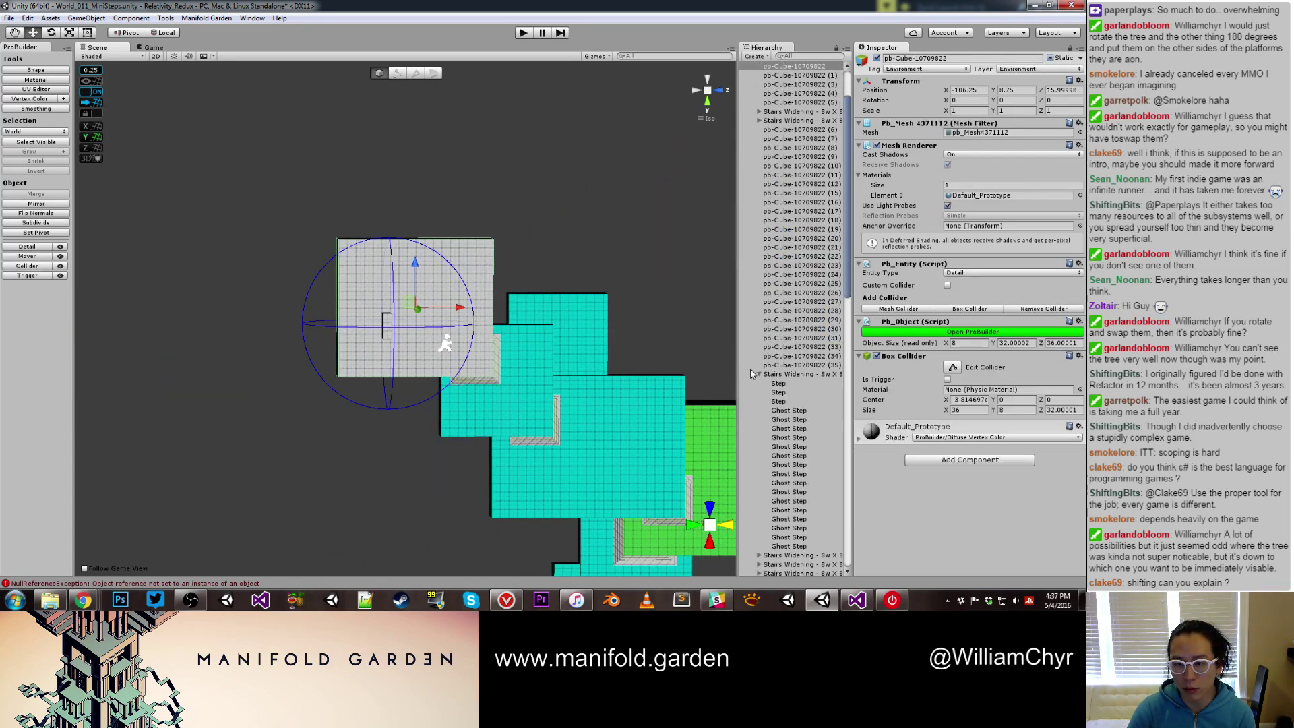
scroll(837, 118, "up", 3)
left_click(497, 378)
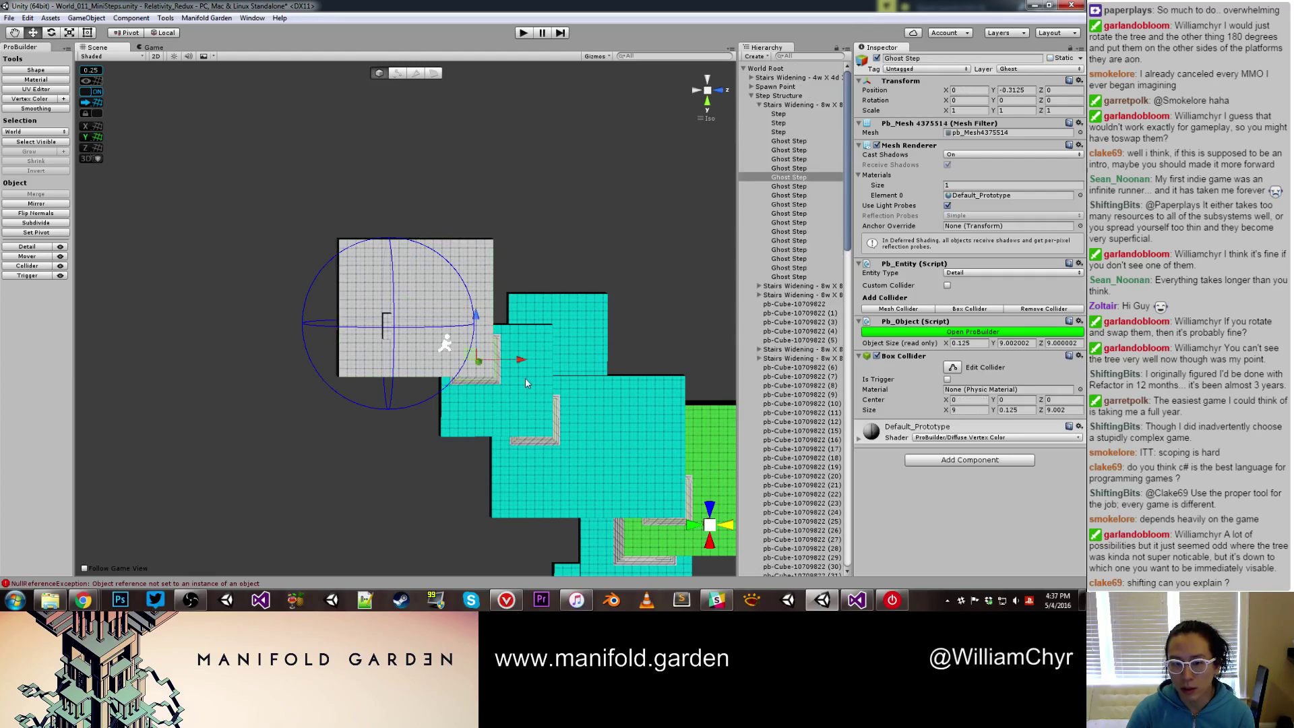
left_click(432, 289)
scroll(478, 262, "up", 2)
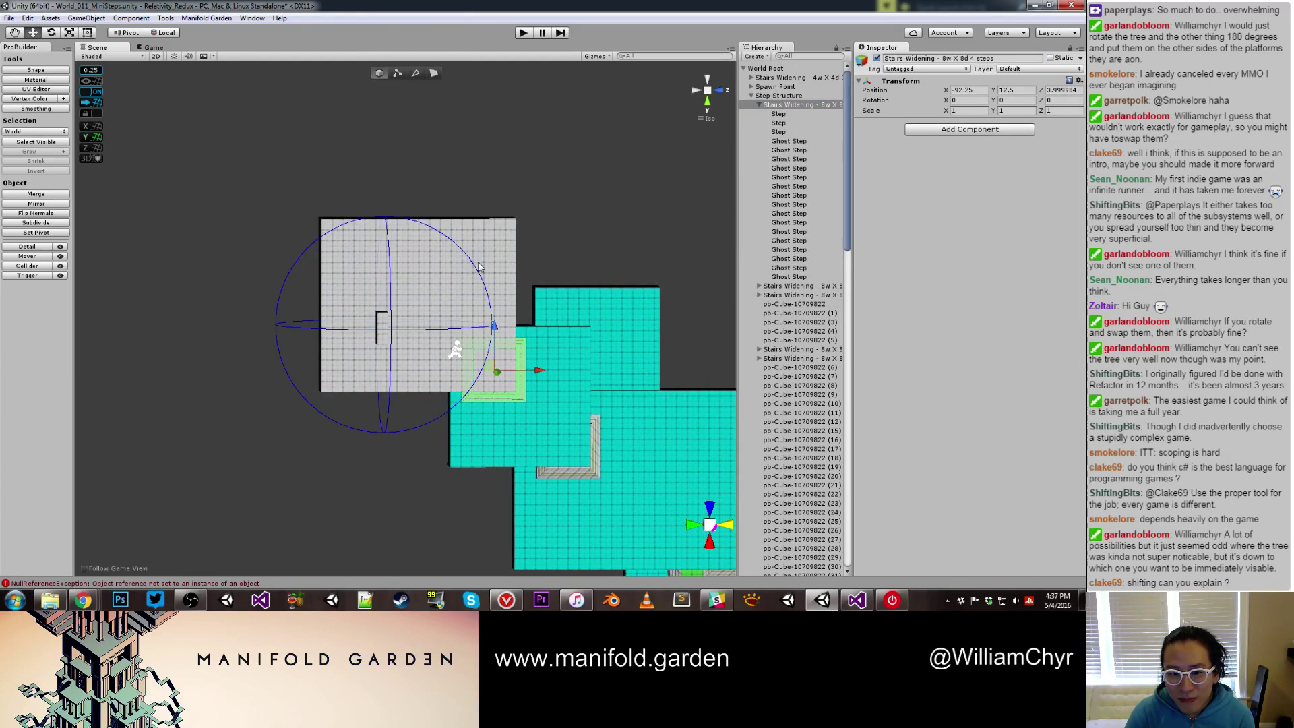
left_click(485, 263, "shift")
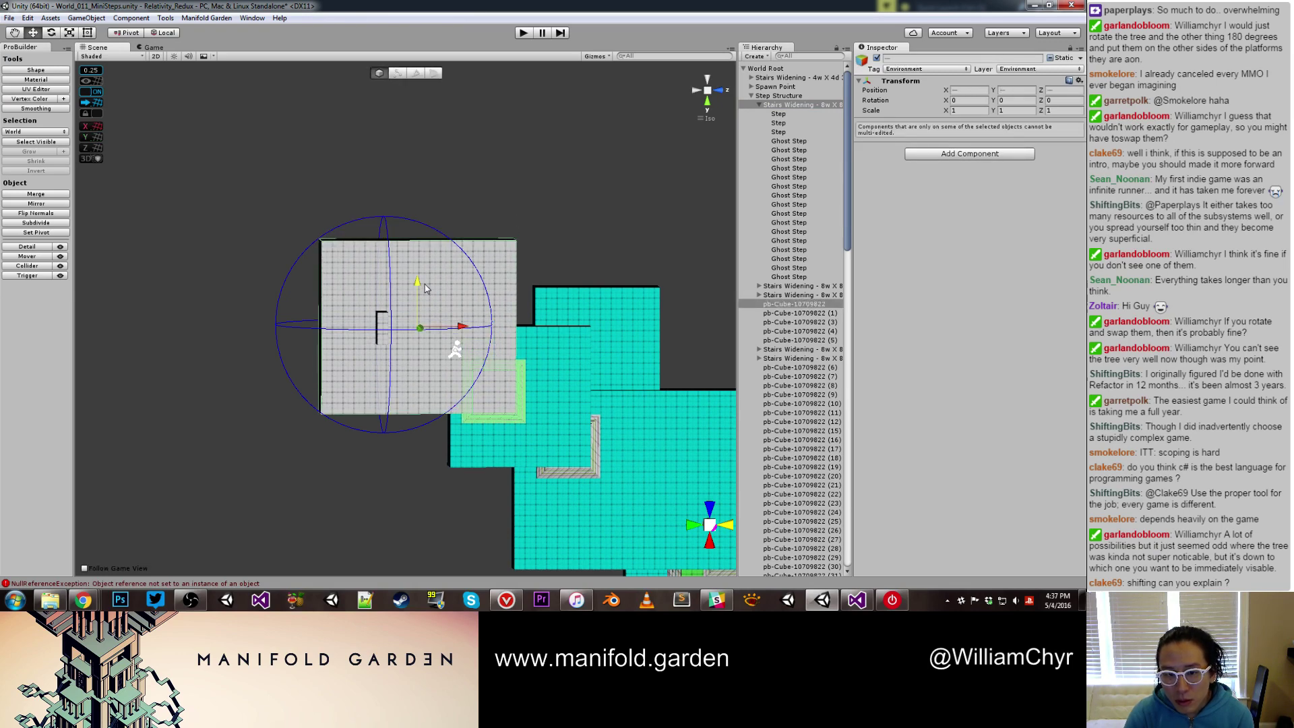
scroll(427, 289, "up", 2)
Shift Portal_To_World_001 across the face of the white end block to Y 10.75, Z -107.5
left_click(379, 334)
left_click(379, 334)
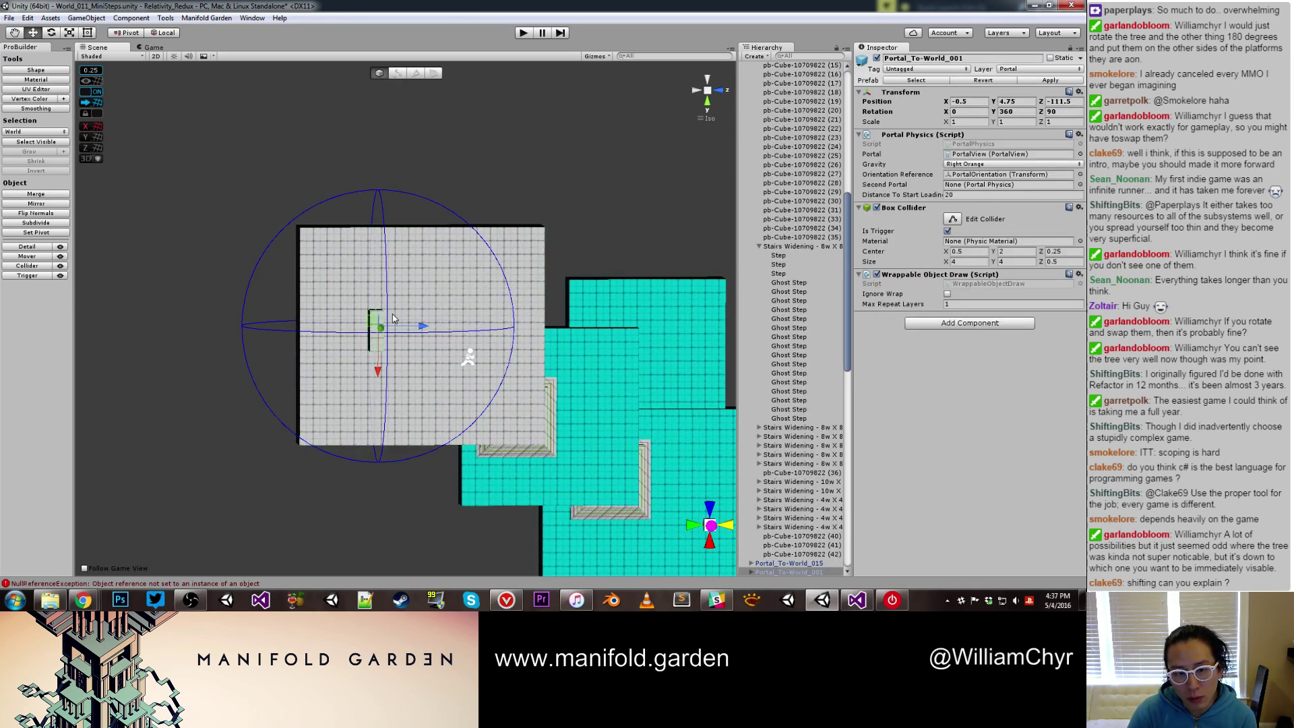
left_click_drag(381, 370, 452, 372)
left_click_drag(371, 330, 259, 416, "alt")
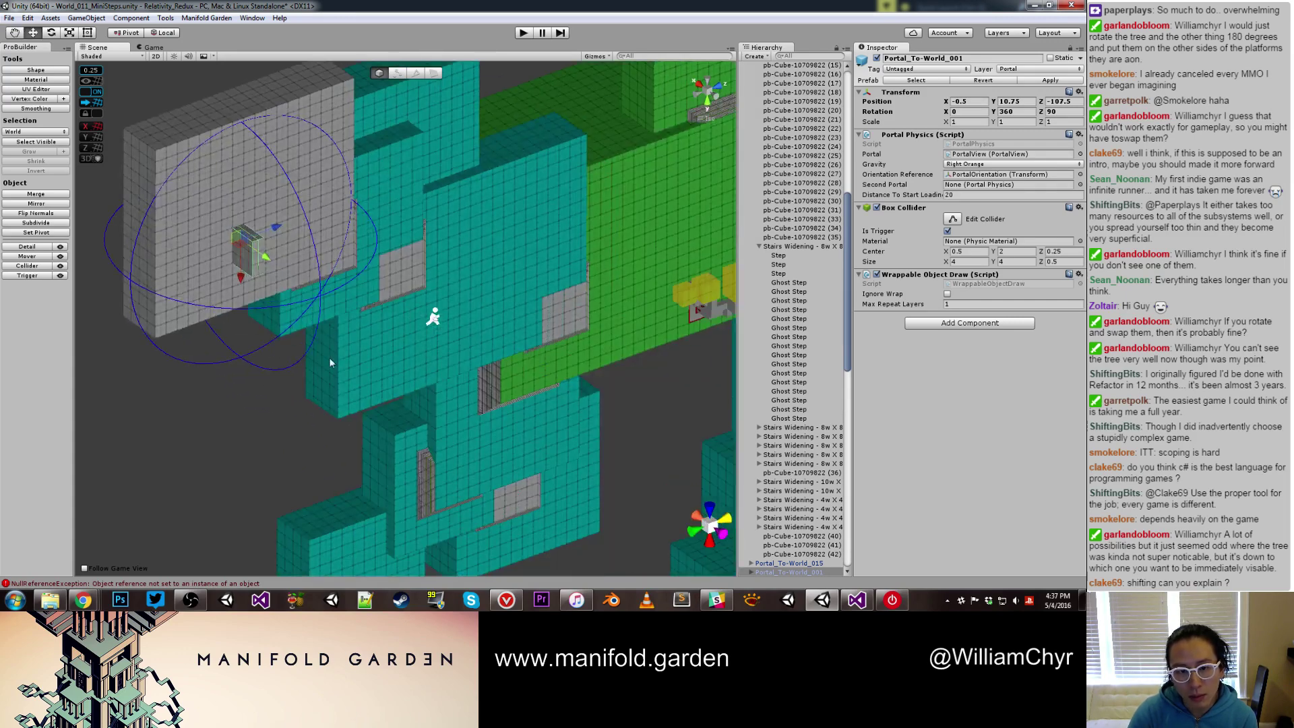
Pull the white block's outer side and upper end faces inward by 6 units each, making it 30 by 26, and set its pivot
key("g")
left_click(144, 241)
left_click_drag(173, 221, 213, 219)
left_click(234, 103)
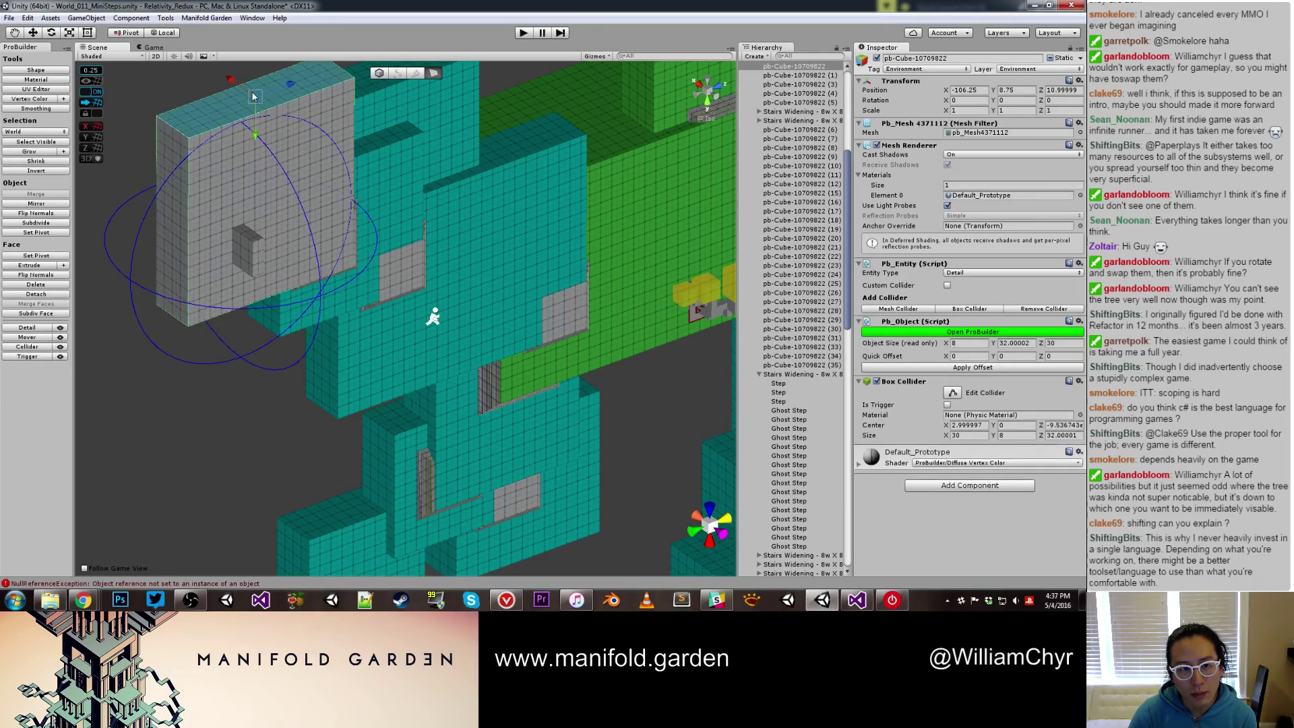
left_click_drag(254, 135, 259, 170)
key("g")
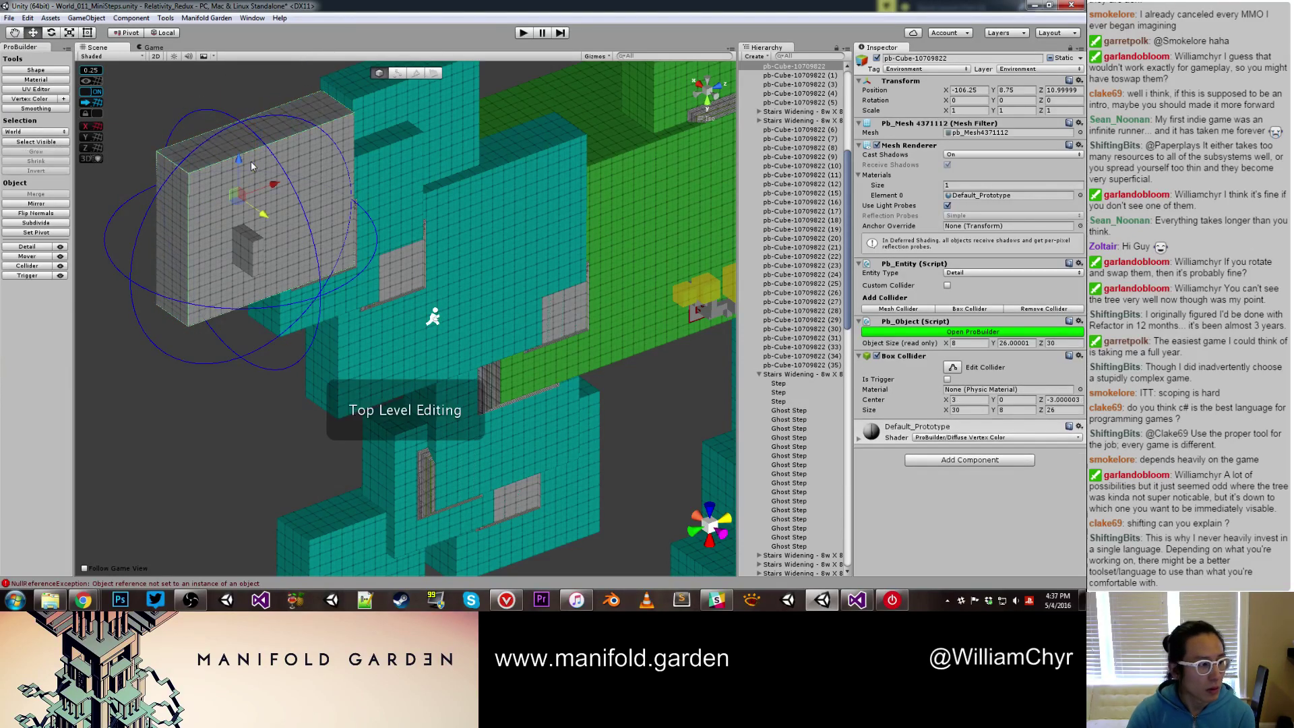
key("ctrl+j")
scroll(241, 185, "down", 5)
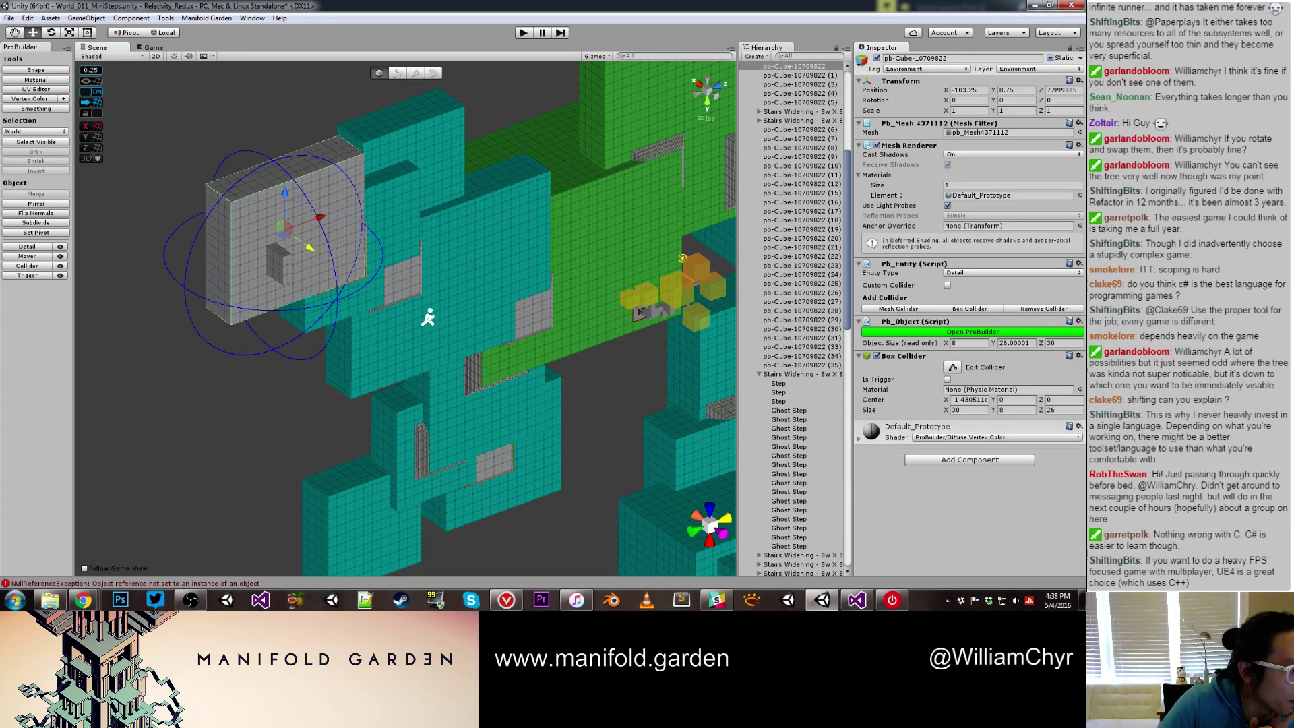
scroll(406, 318, "up", 2)
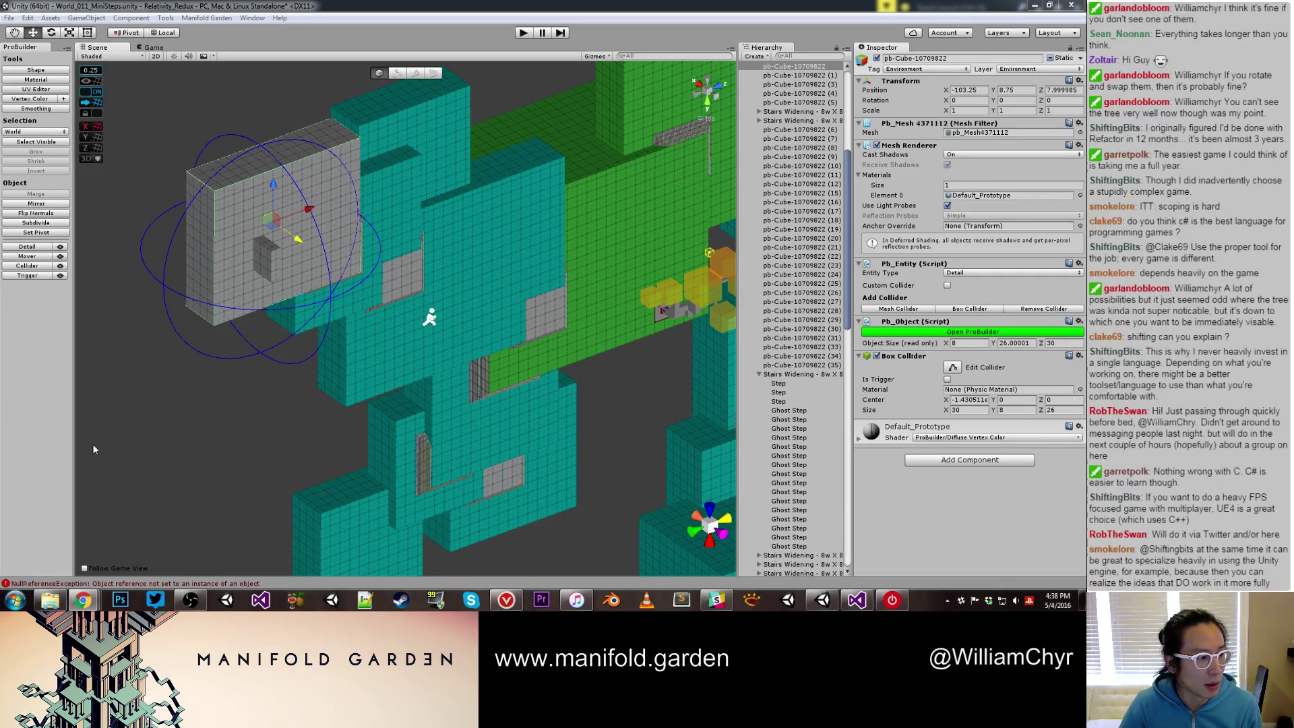
Move the resized white block and its adjoining widening stairs together along positive Z, relative to the neighbouring turquoise block
left_click(133, 412)
scroll(135, 411, "down", 4)
left_click_drag(189, 366, 407, 385, "alt")
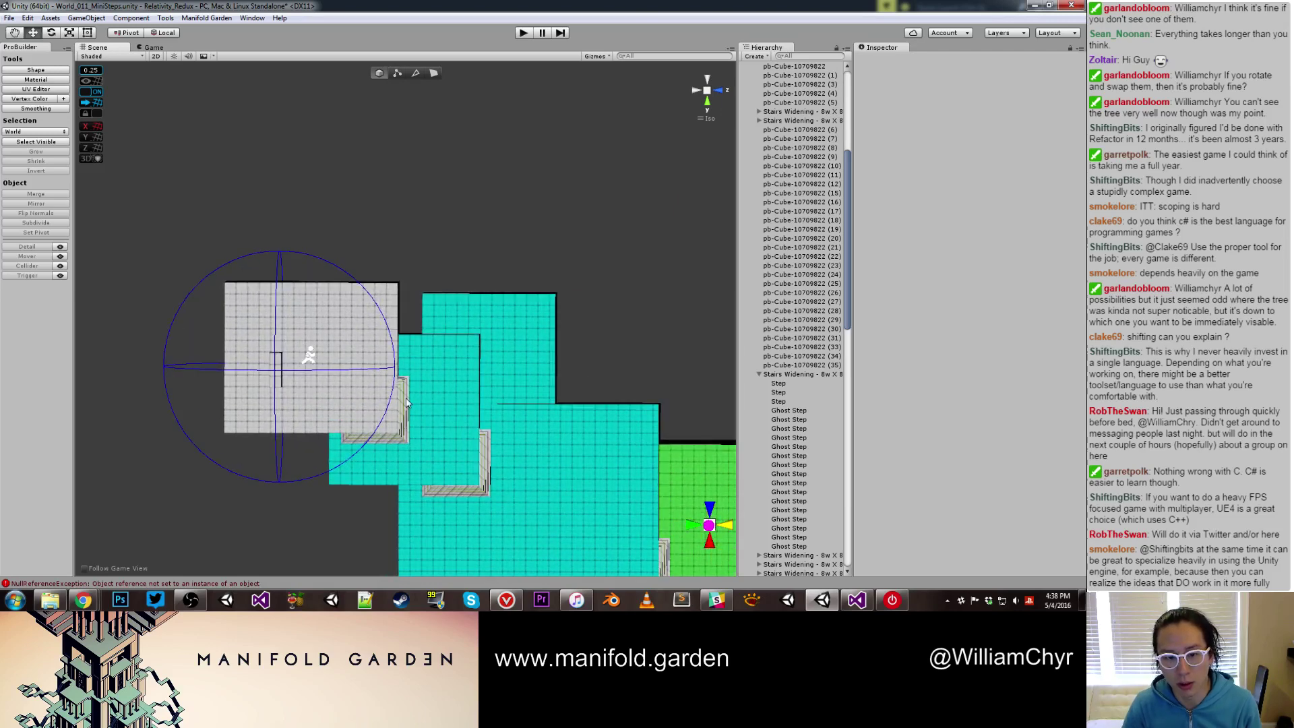
left_click(405, 397)
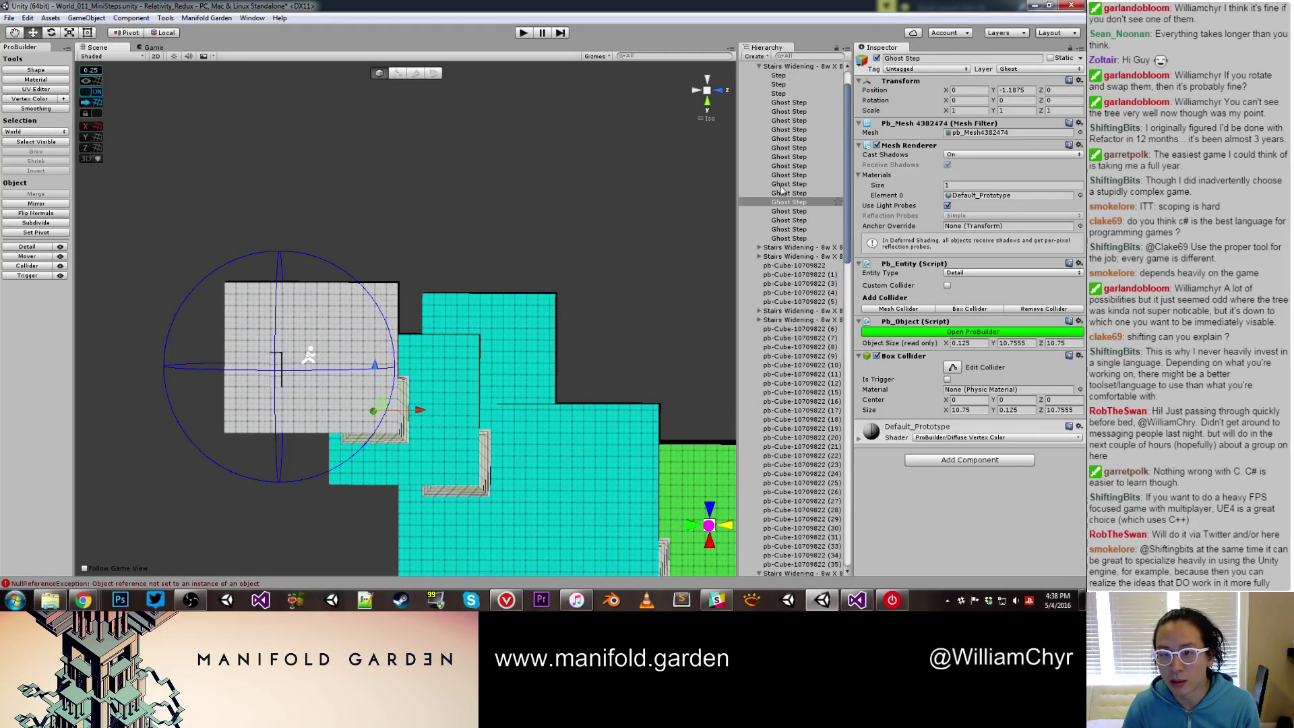
left_click(782, 67)
left_click(314, 375, "shift")
left_click_drag(312, 316, 314, 287)
Reposition Portal_To_World_001 on the moved white block by setting its Y position to 7.75, and clear the selection
left_click(281, 366)
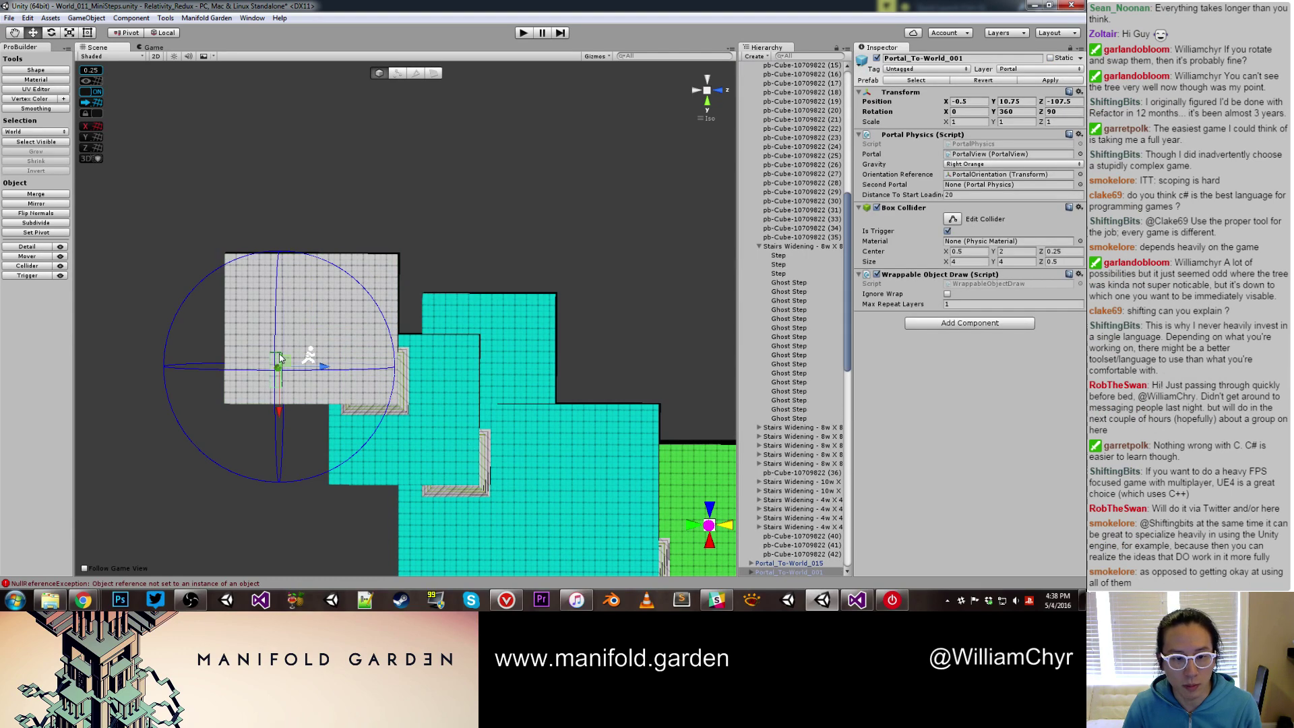
left_click_drag(277, 407, 135, 374)
scroll(149, 370, "up", 5)
middle_click_drag(148, 371, 440, 357)
scroll(436, 359, "up", 6)
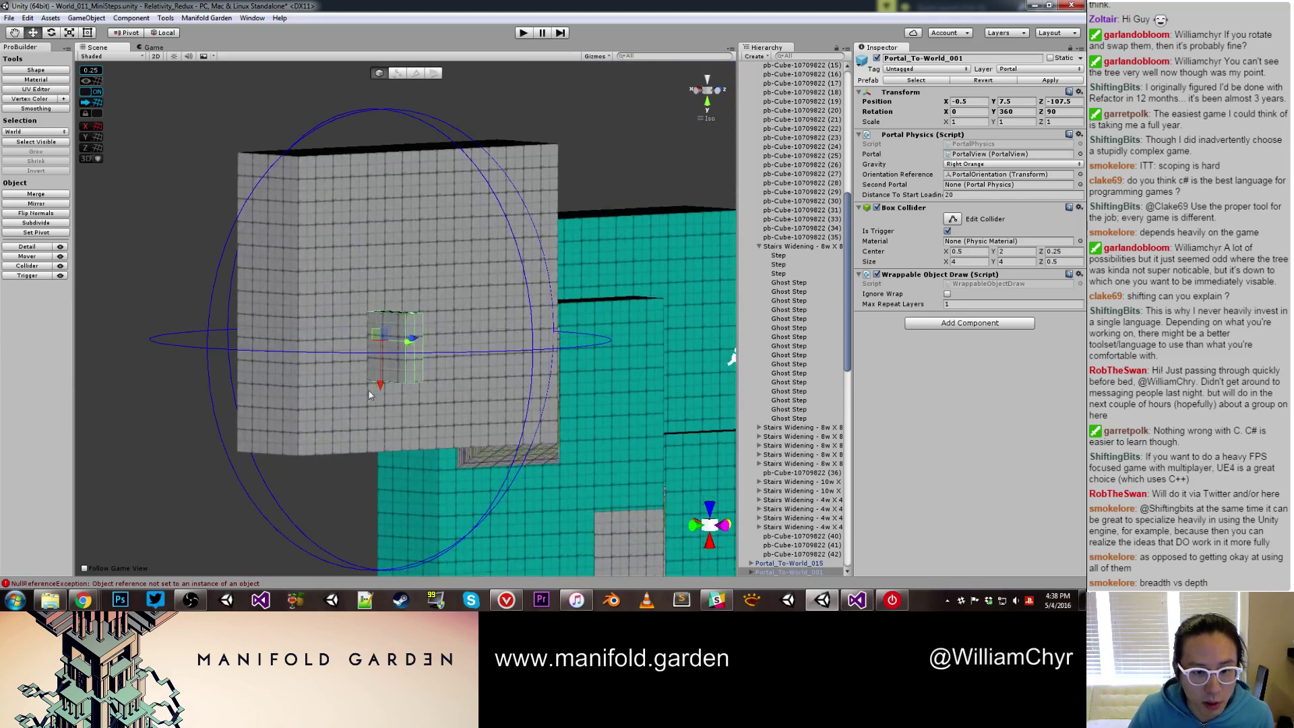
left_click_drag(380, 391, 391, 399)
scroll(417, 401, "down", 10)
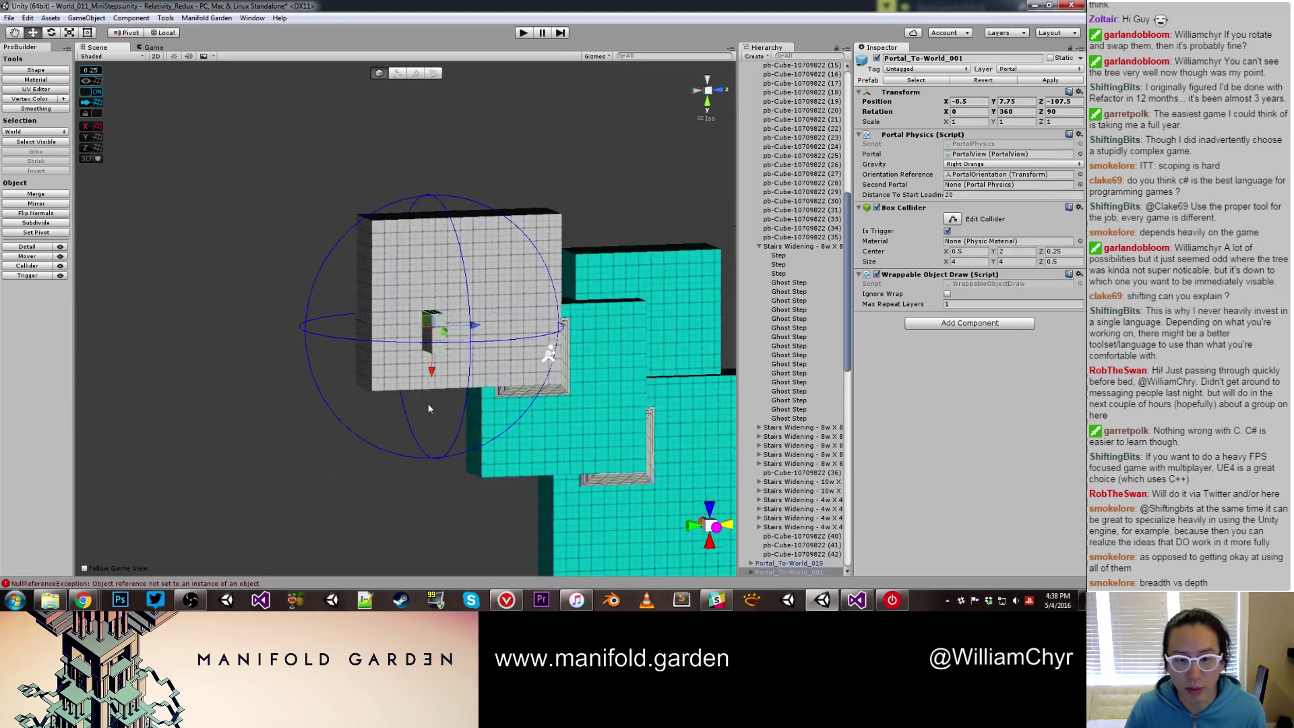
scroll(450, 389, "down", 3)
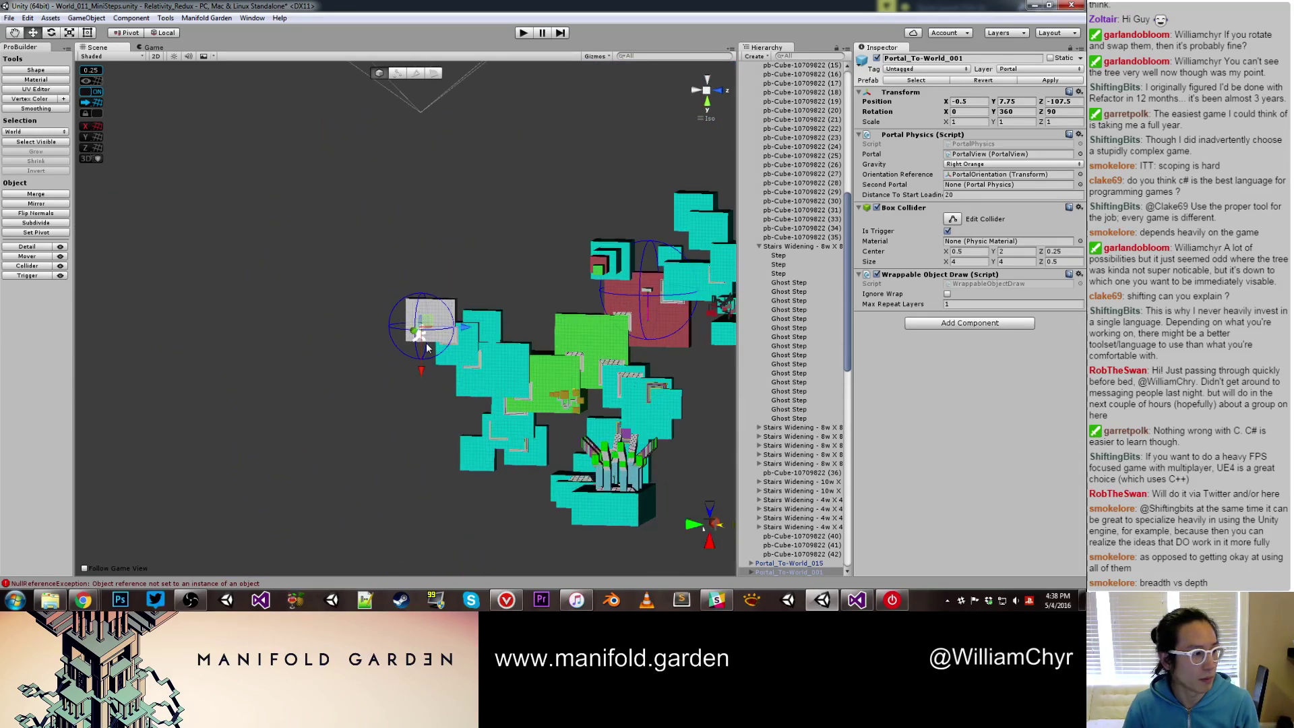
left_click(258, 230)
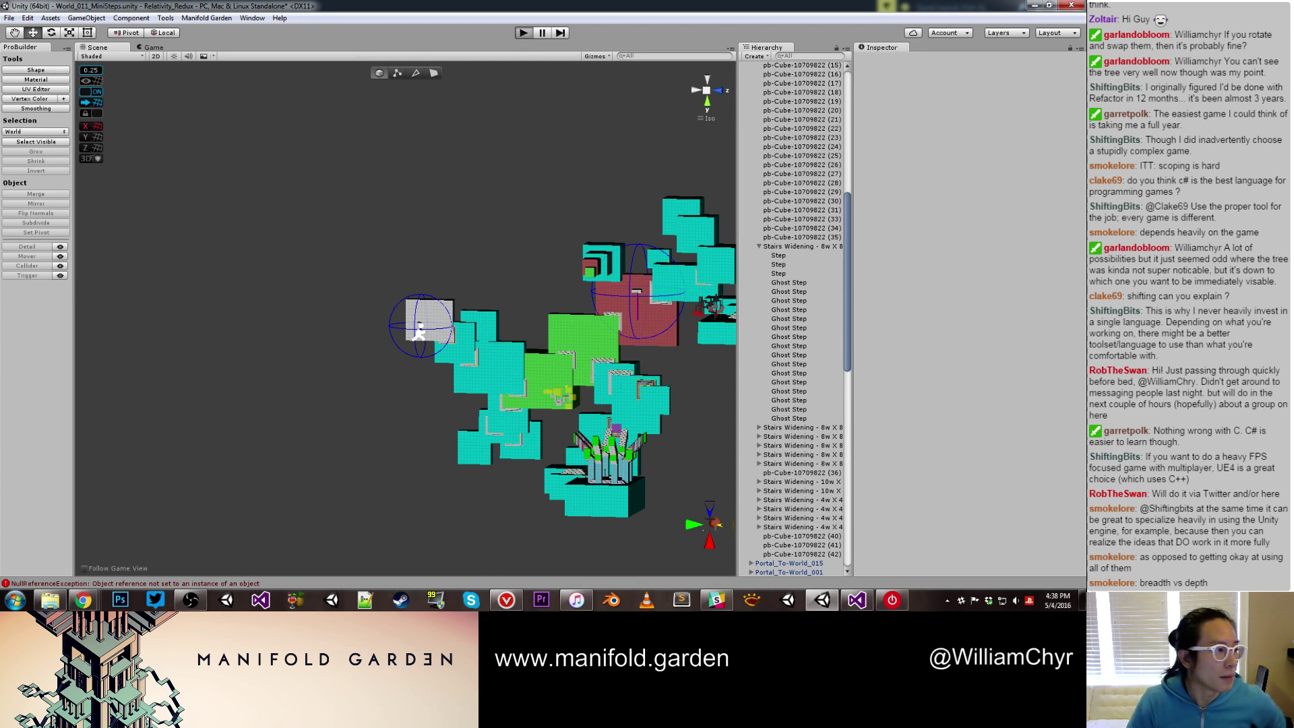
Start a playtest of the level and walk across the start platform and its stairs to check the new layout
left_click(522, 33)
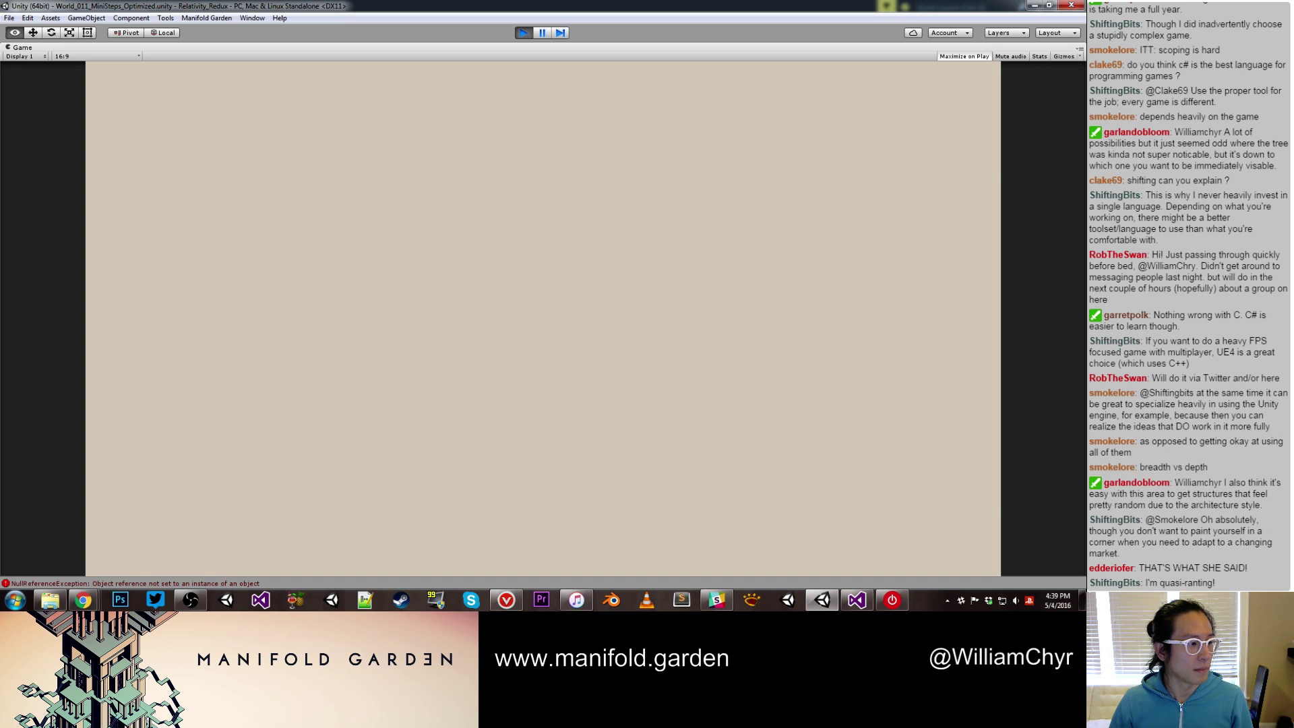
key("alt+Tab")
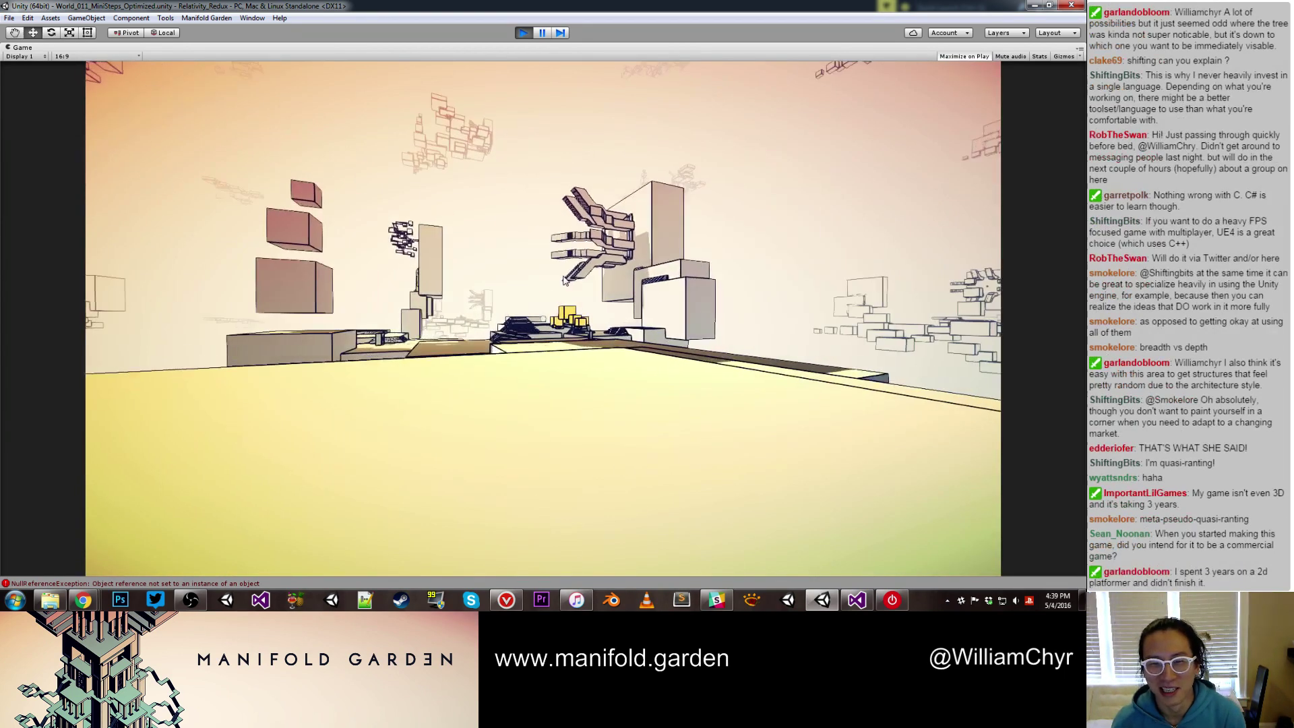
key("a")
key("w")
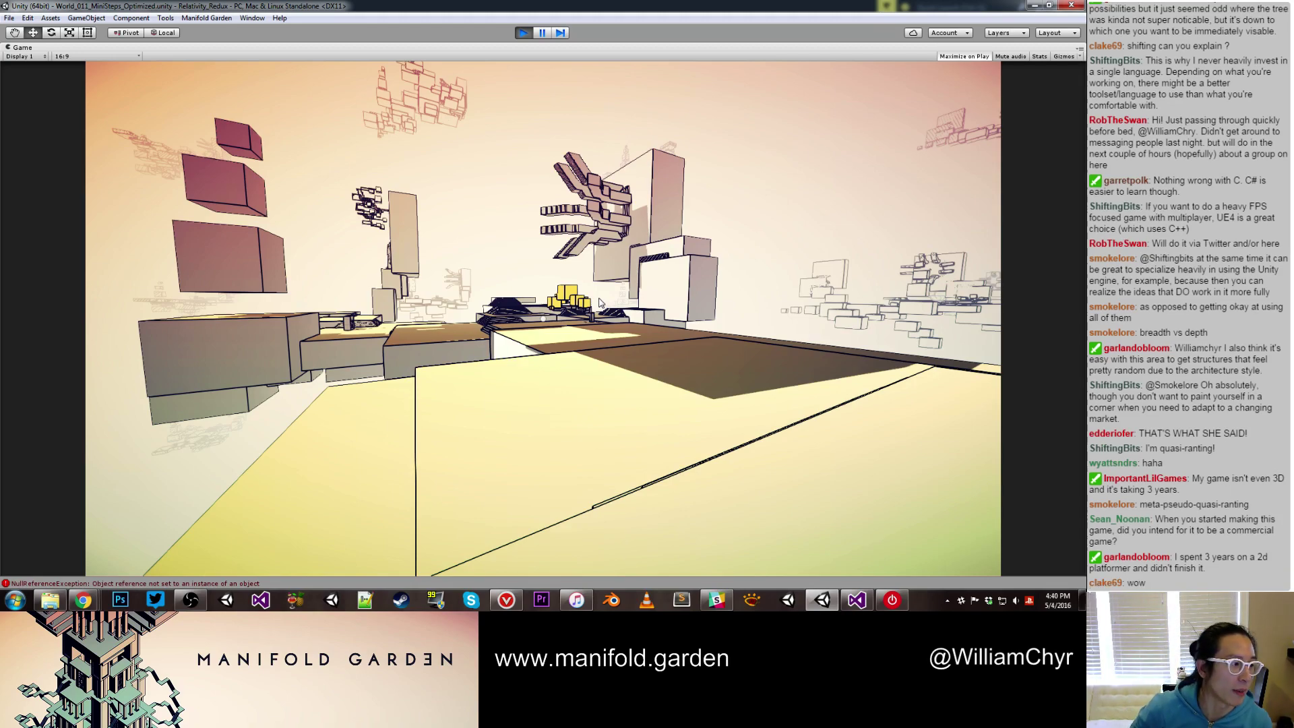
key("w")
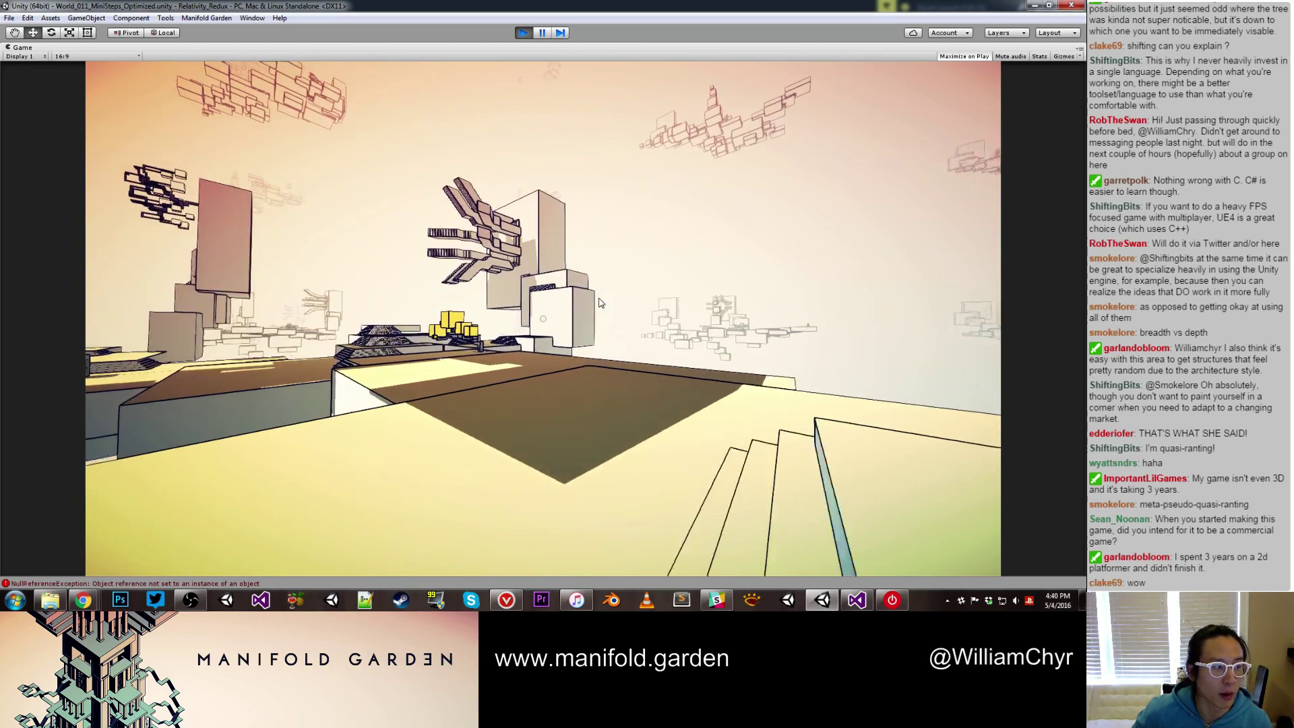
key("w")
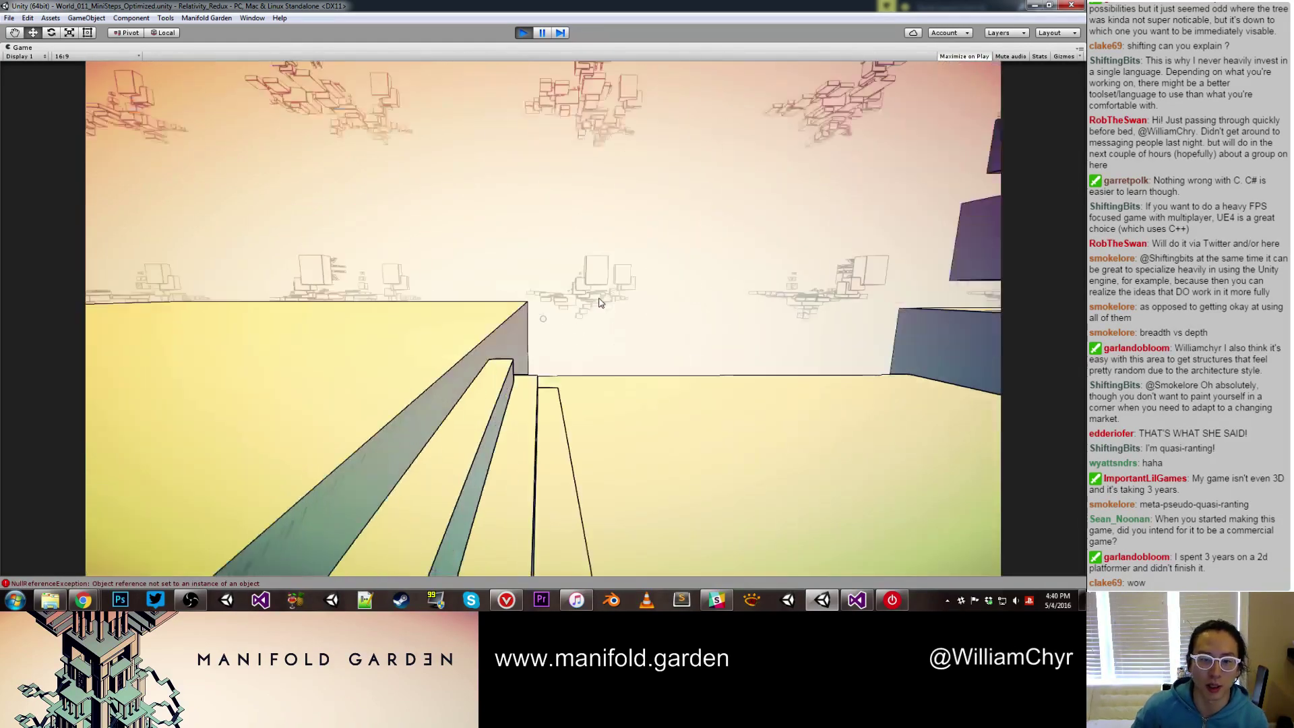
key("w")
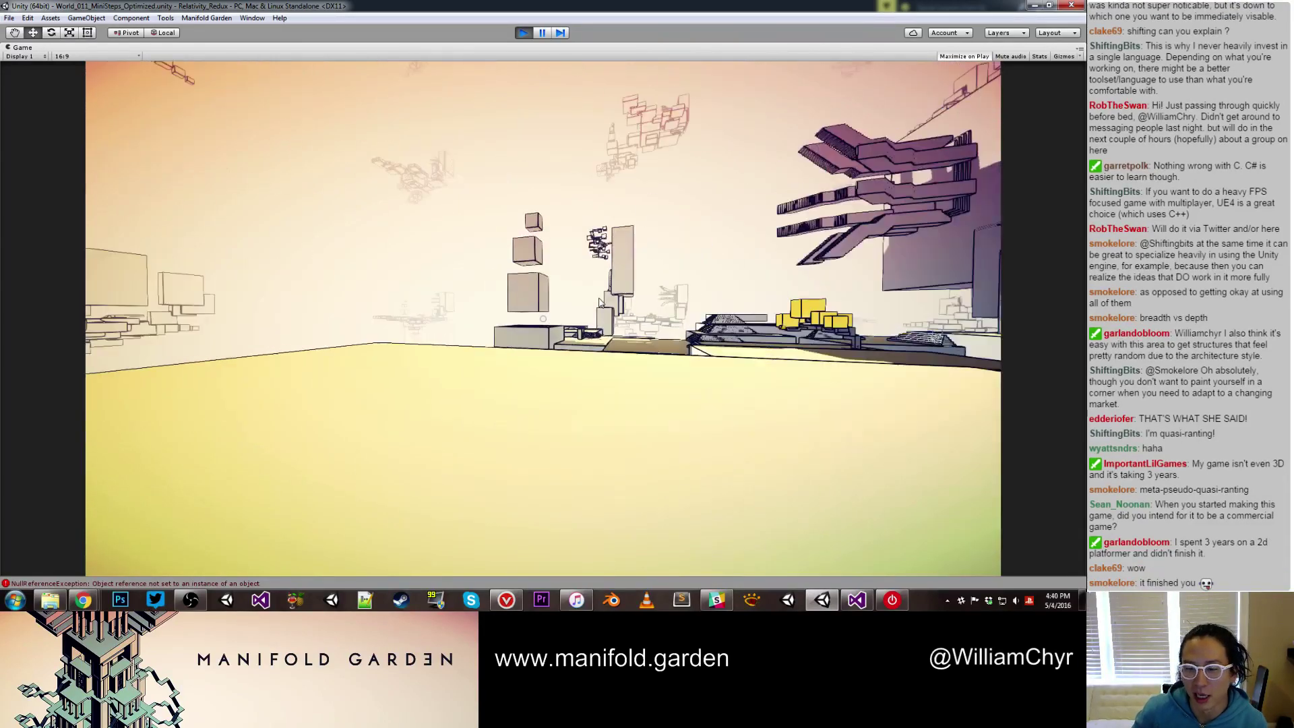
key("w")
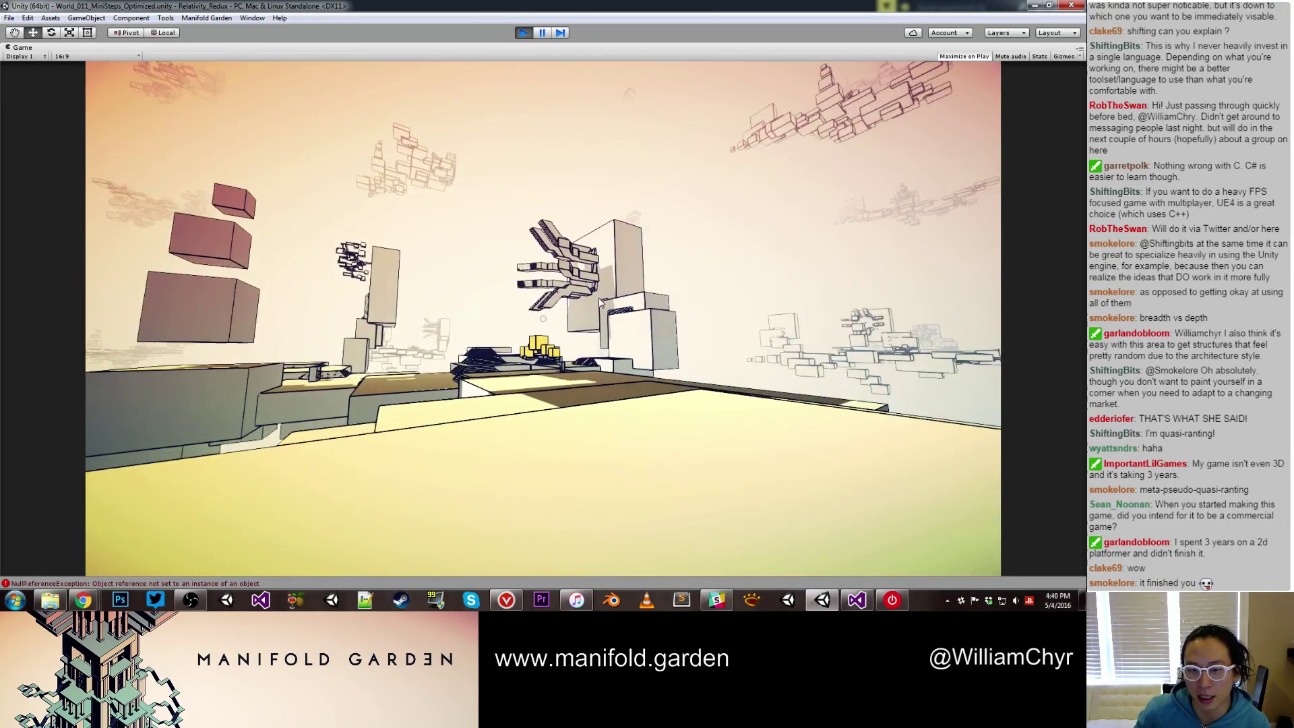
Walk along the shaded platforms, examine the stack of floating cubes and the large tree structure, and stop the playtest
key("w")
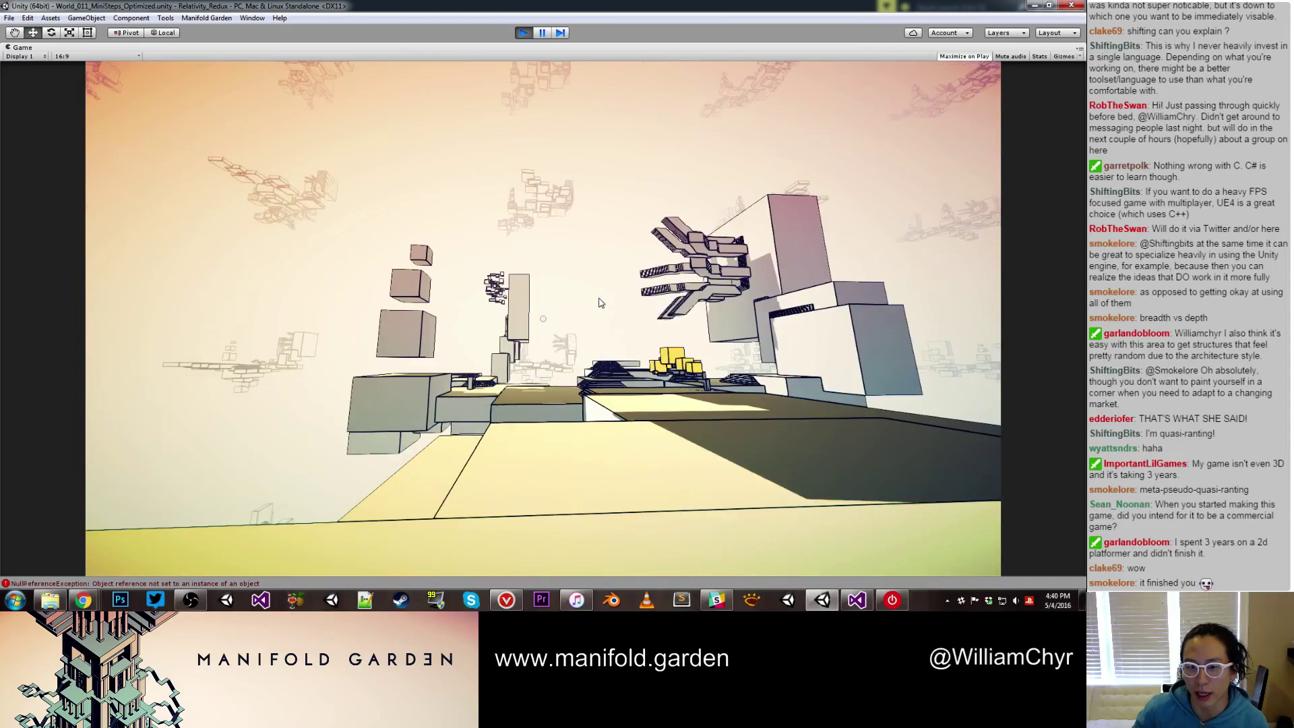
key("w")
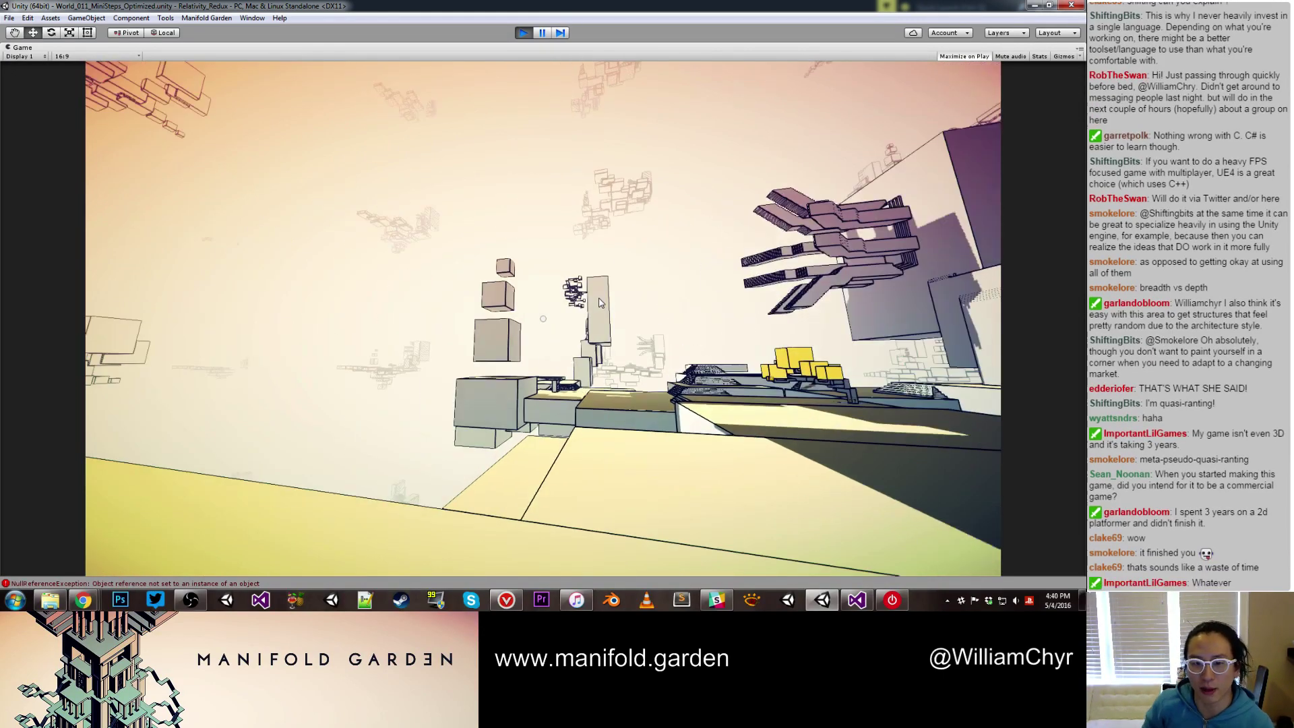
key("w")
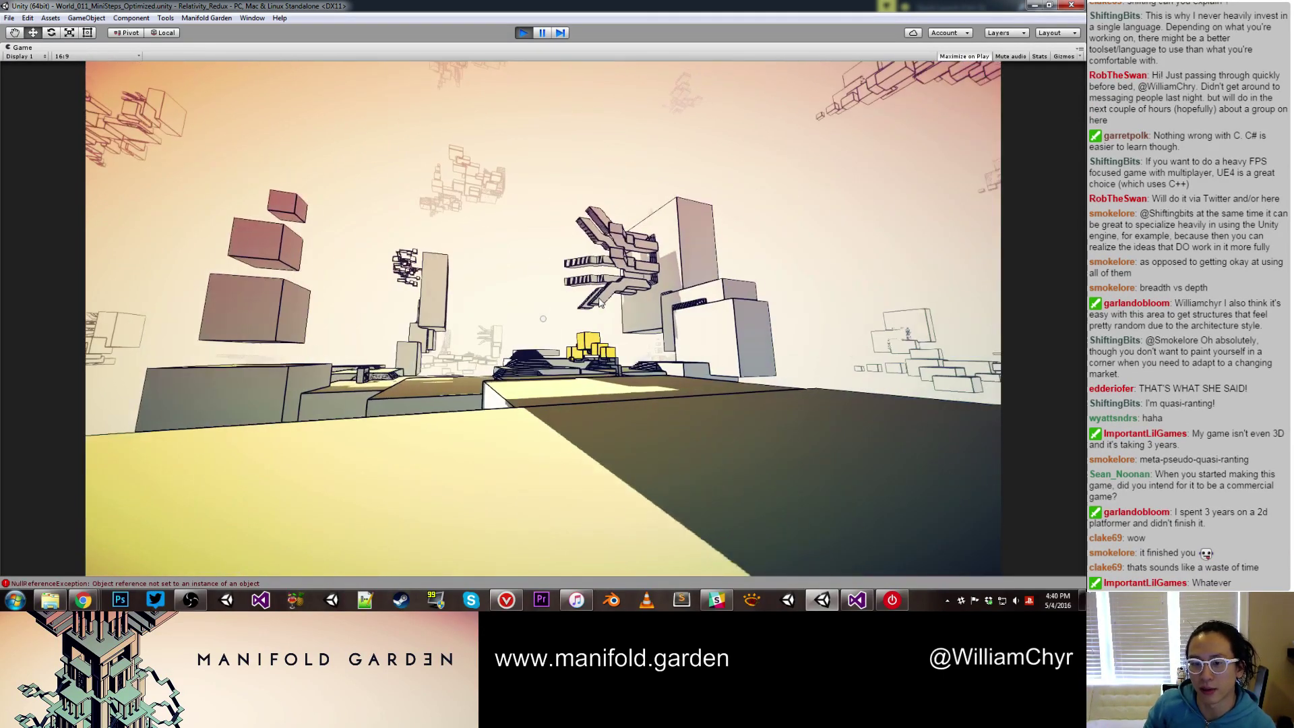
key("w")
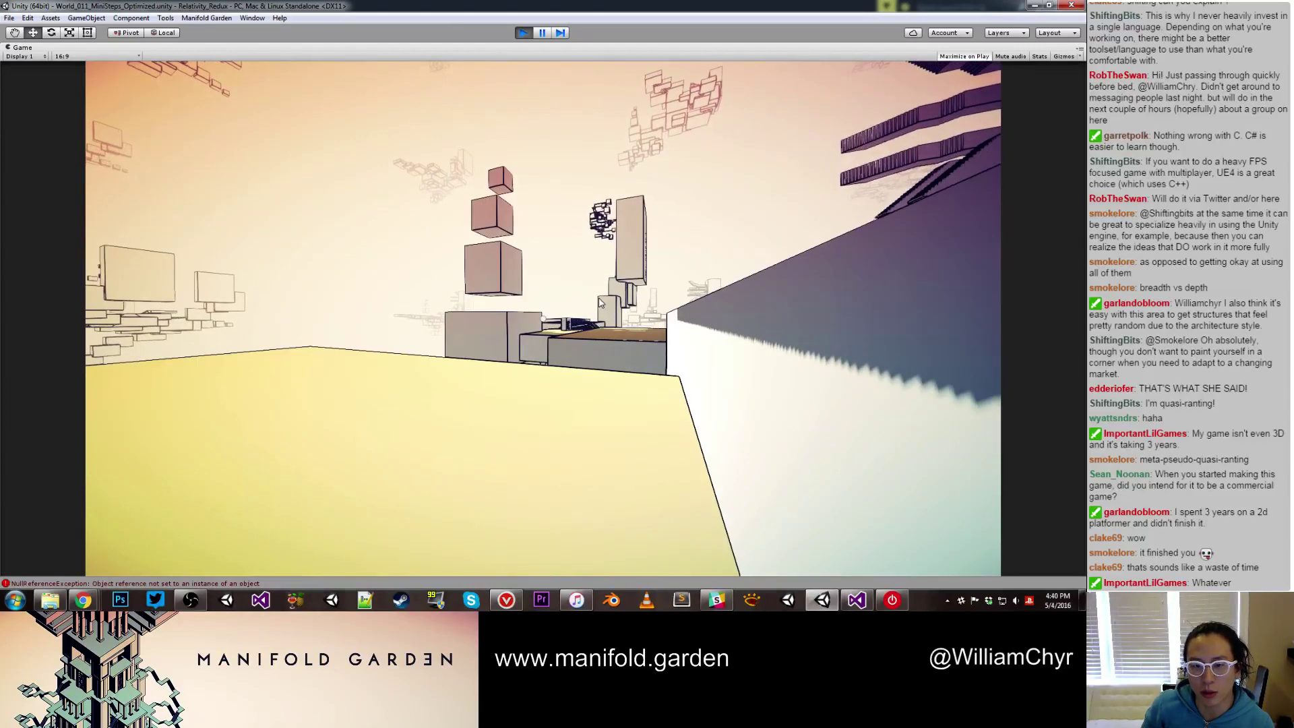
right_click(598, 303)
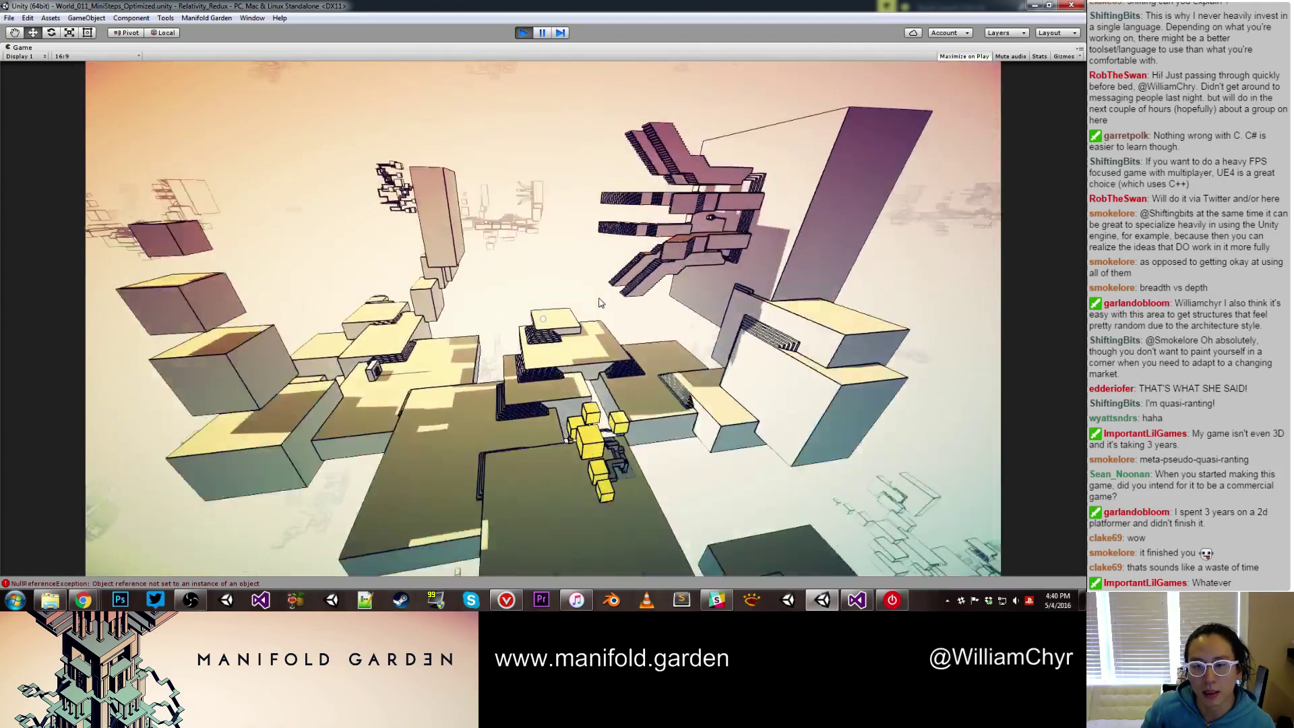
right_click(598, 303)
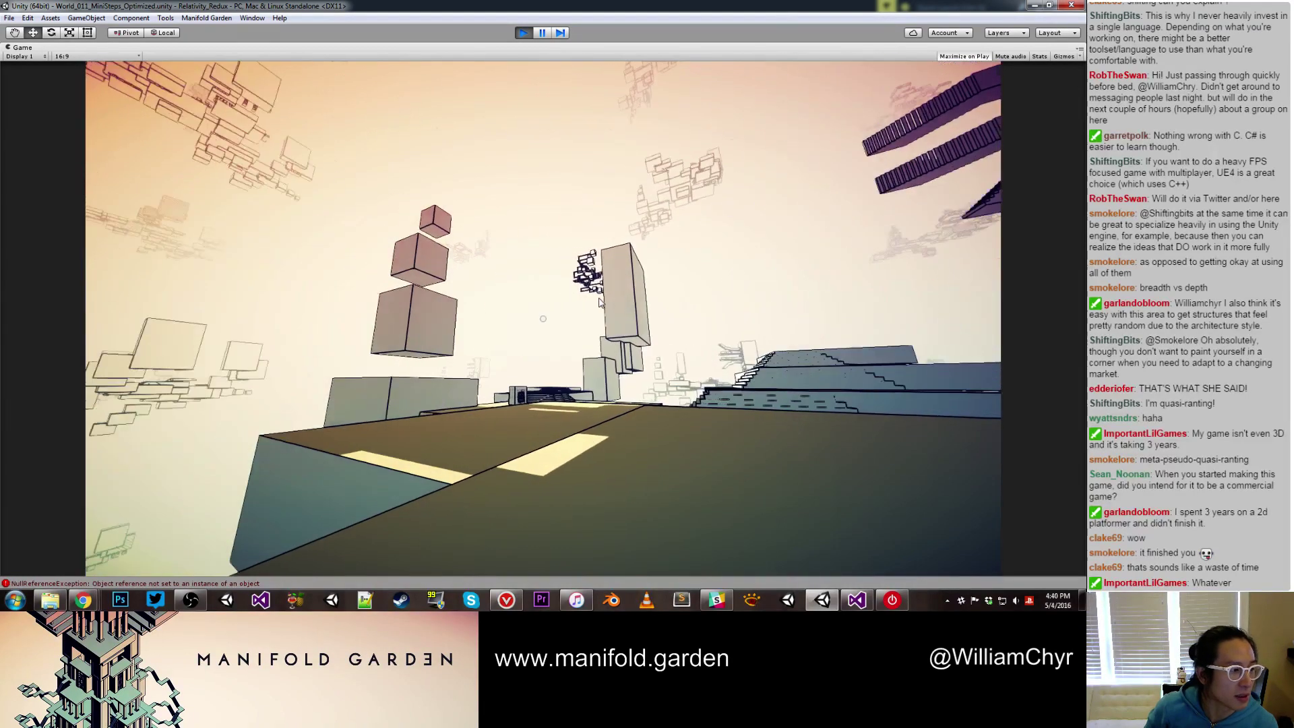
key("w")
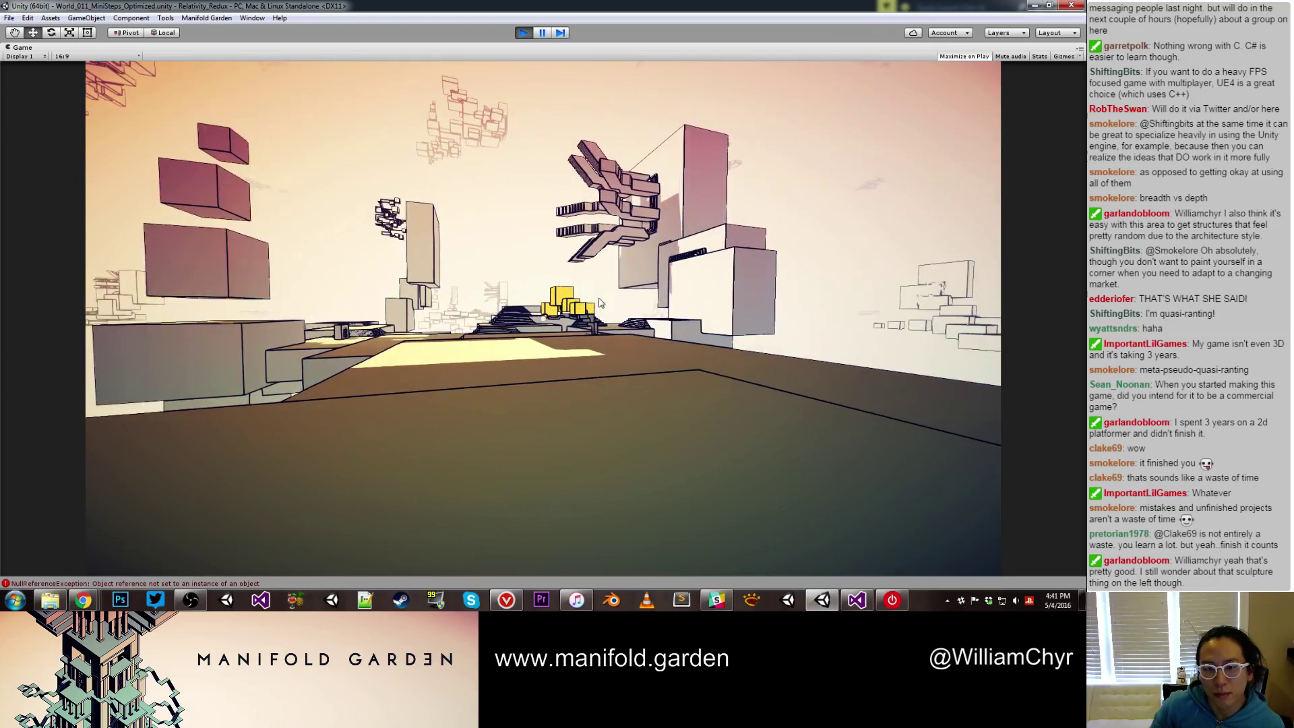
key("ctrl+p")
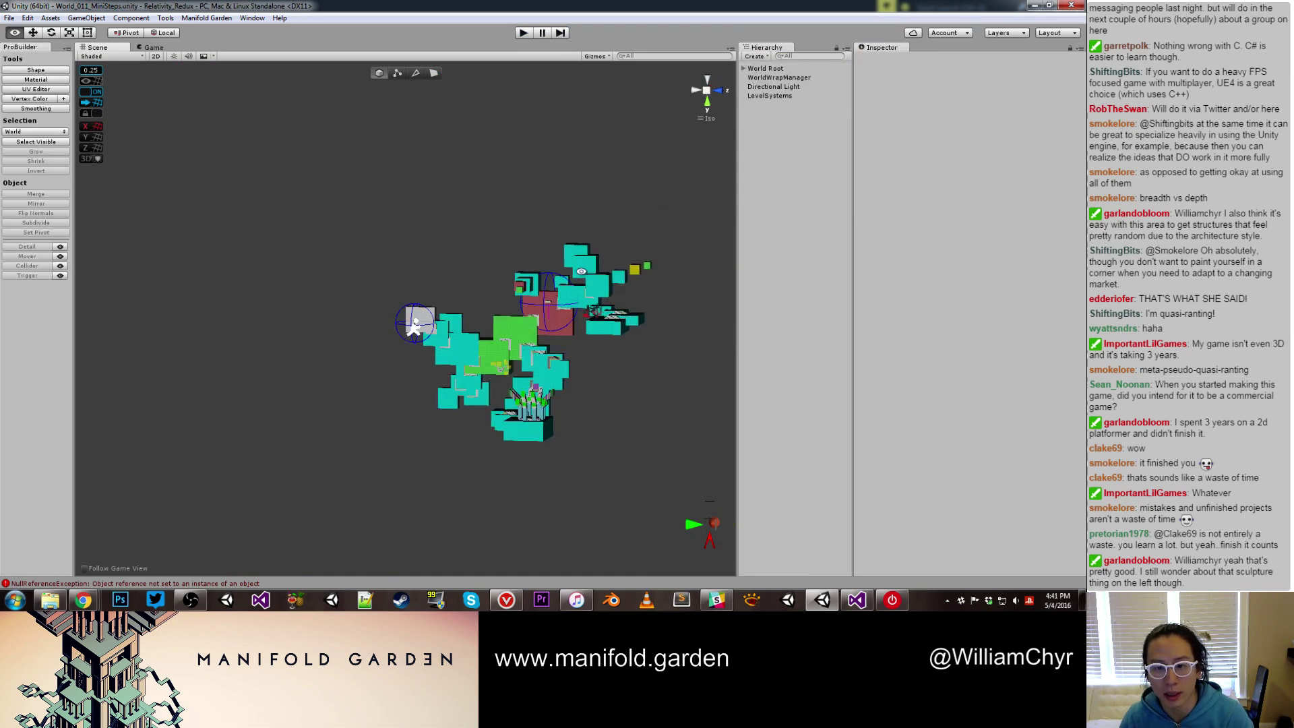
Move the turquoise cube beside the floating dark red cube against the neighbouring turquoise block, at X -4.25, Y 11.75, Z 61
scroll(539, 294, "up", 20, "alt")
left_click_drag(559, 232, 343, 262, "alt")
left_click(334, 264)
scroll(344, 268, "up", 2)
left_click(399, 275, "shift")
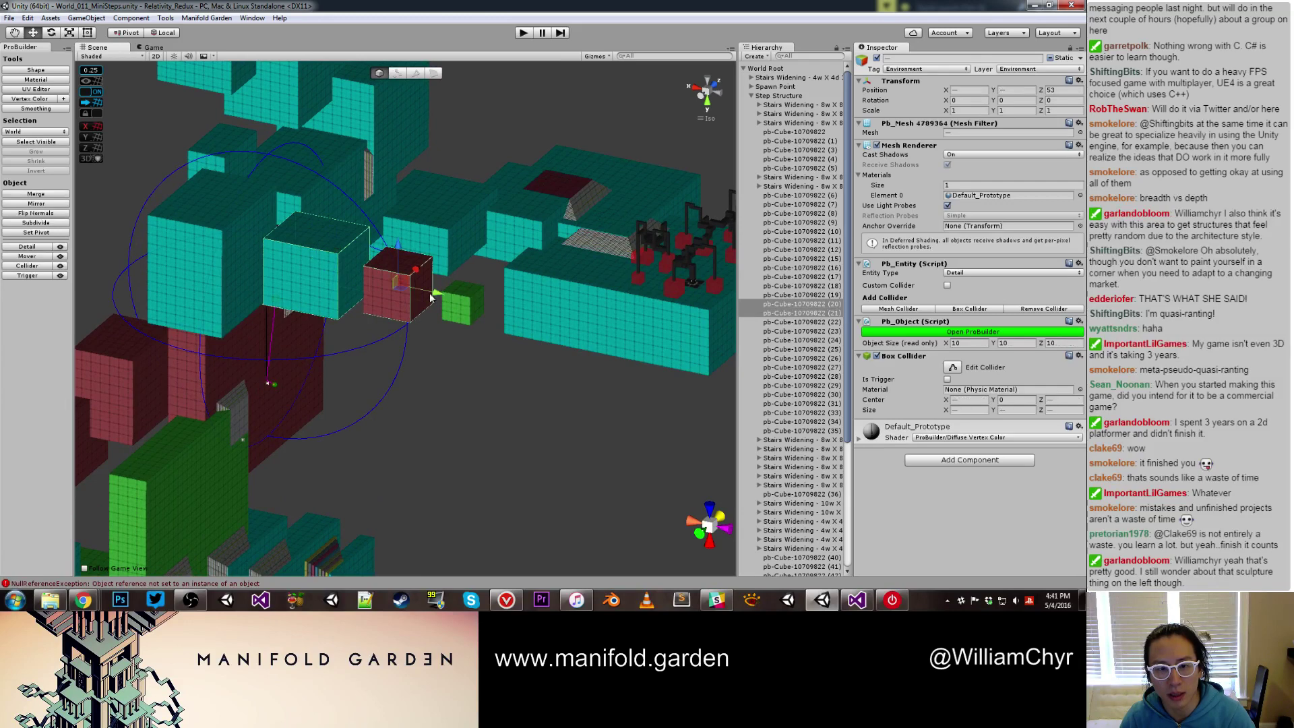
left_click_drag(431, 296, 293, 236, "alt")
left_click(303, 275)
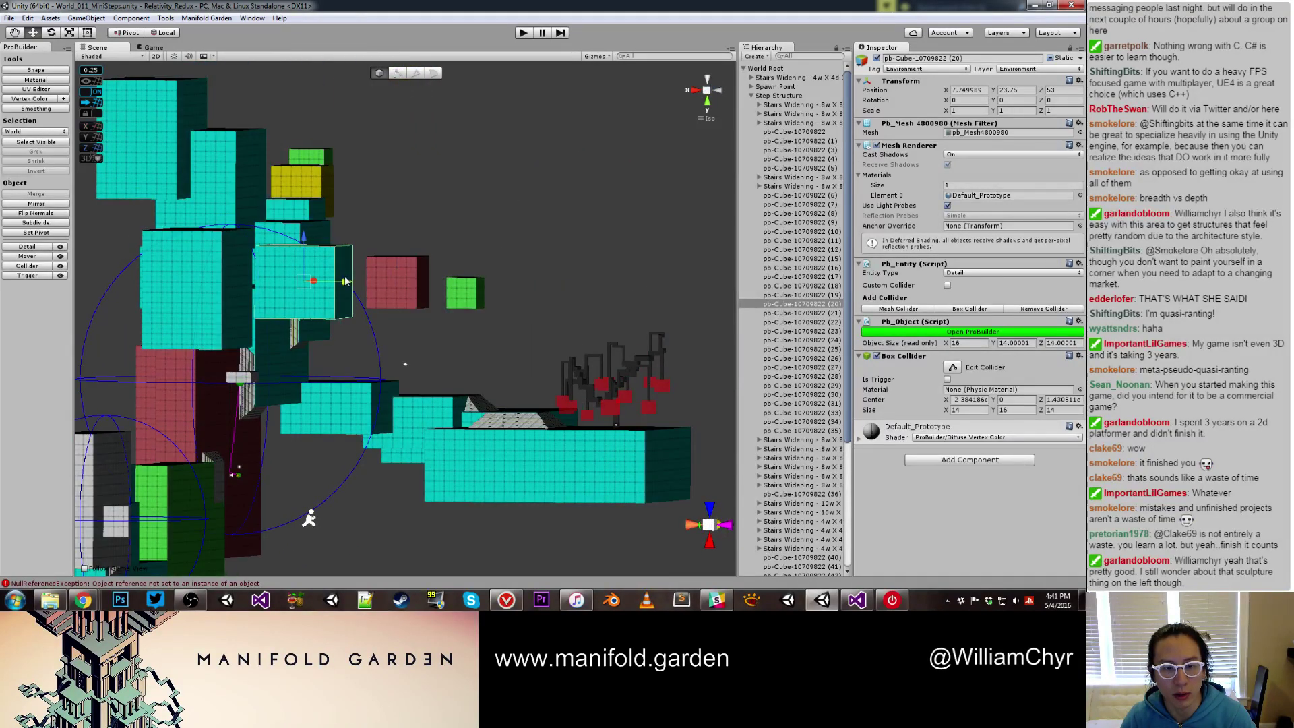
left_click_drag(345, 282, 286, 281)
left_click_drag(246, 239, 368, 273)
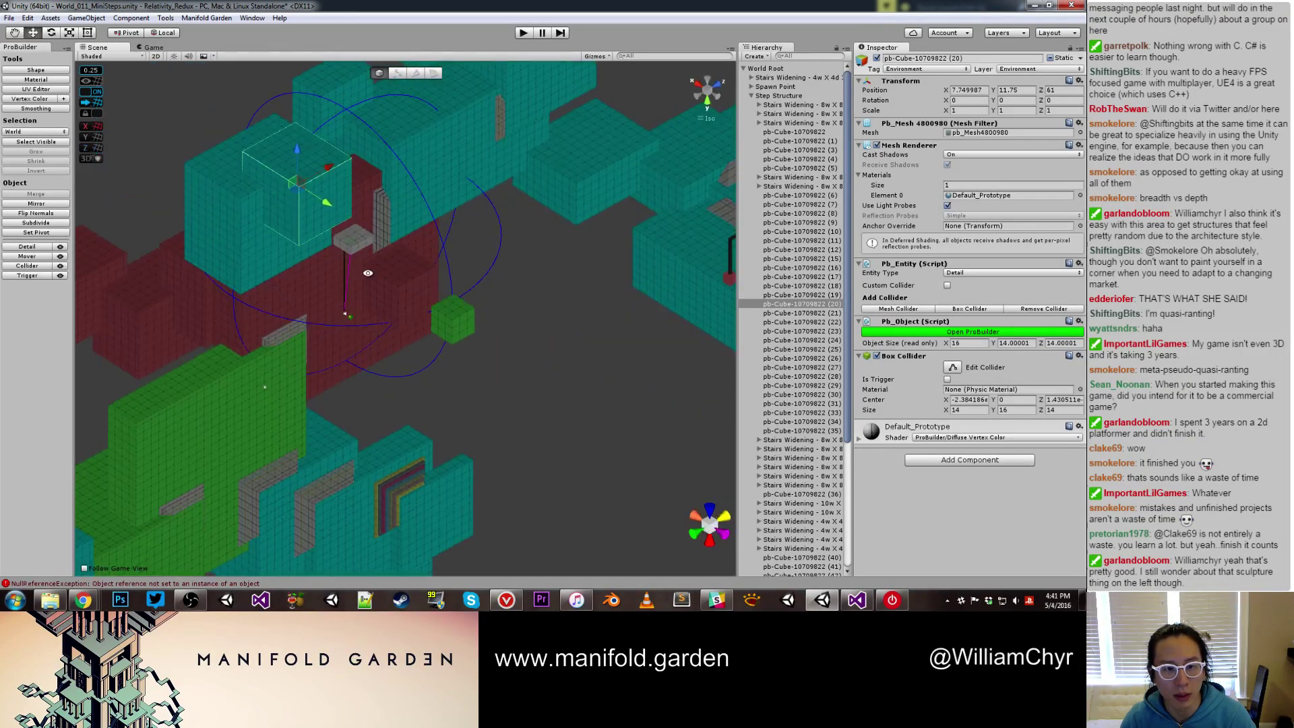
left_click_drag(329, 167, 243, 344)
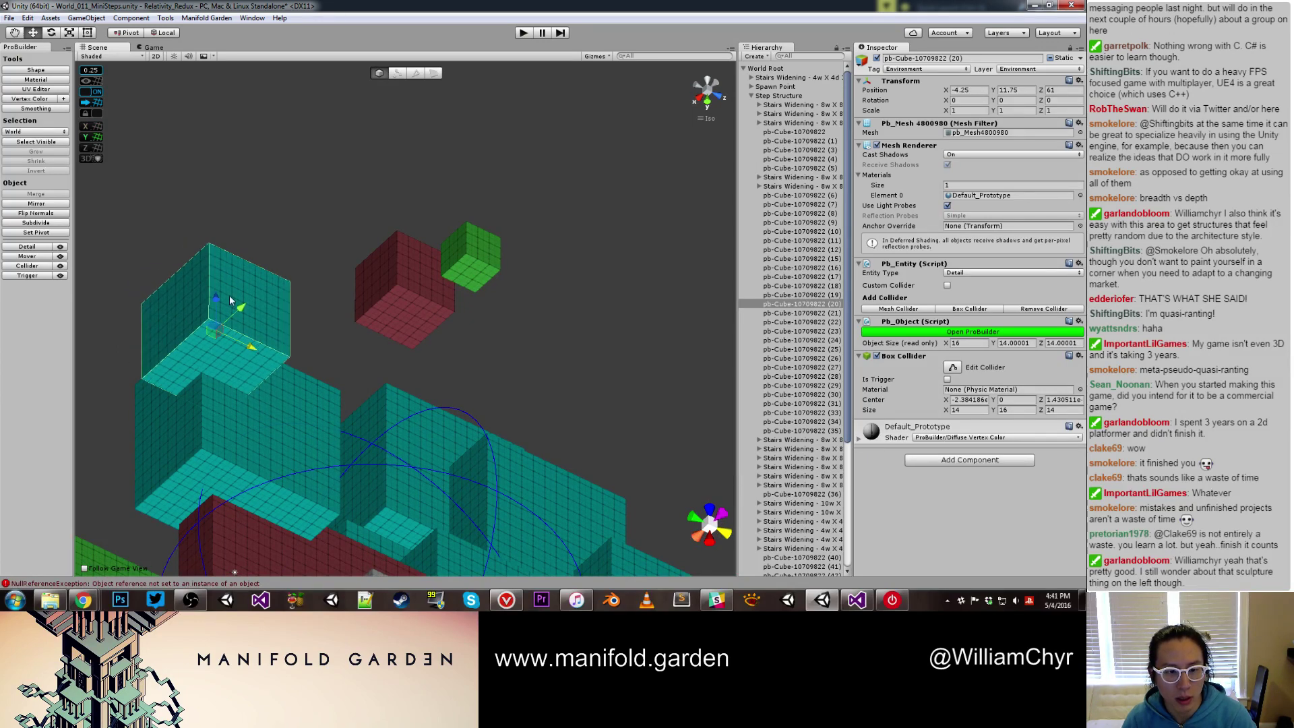
Delete the floating dark red cube and the small green cube beyond it
left_click_drag(230, 300, 278, 348, "alt")
left_click(425, 287)
left_click(500, 280, "shift")
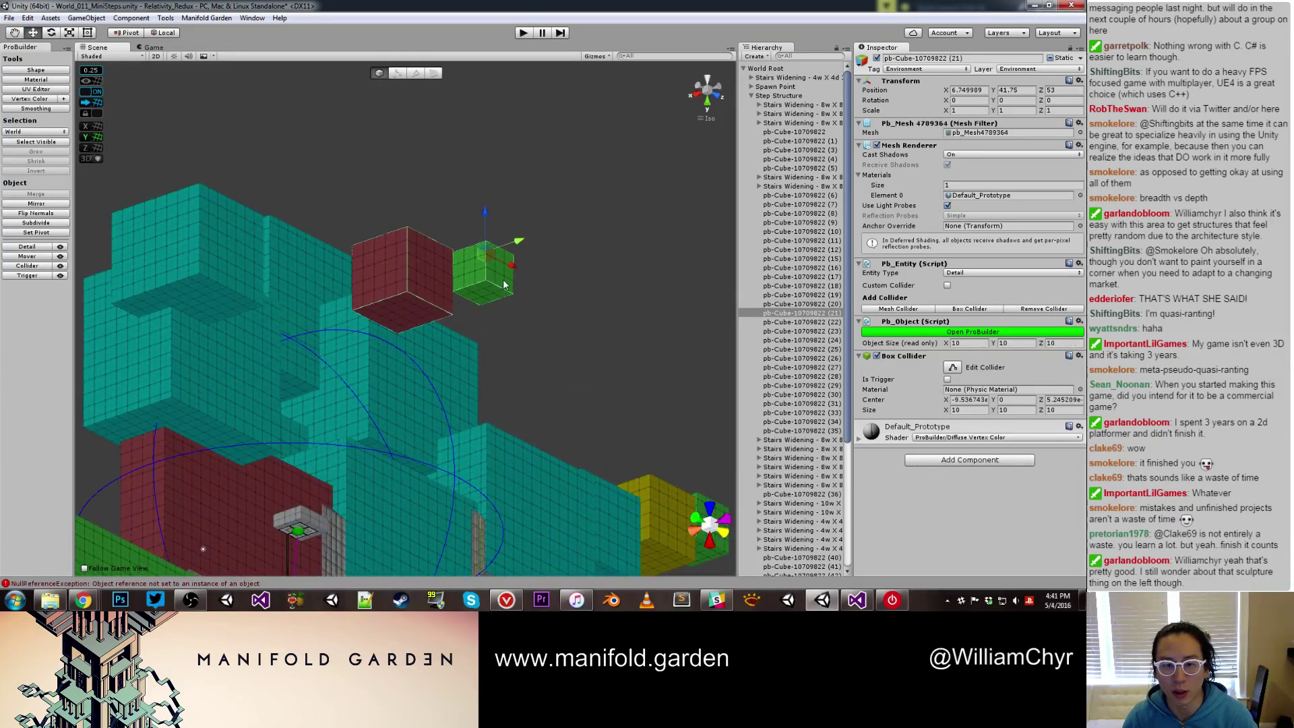
right_click(764, 328)
left_click(823, 377)
Delete the floating yellow cube and the small green cube behind it on the other side of the structure
left_click_drag(513, 290, 442, 275, "alt")
left_click(439, 259)
left_click(443, 274)
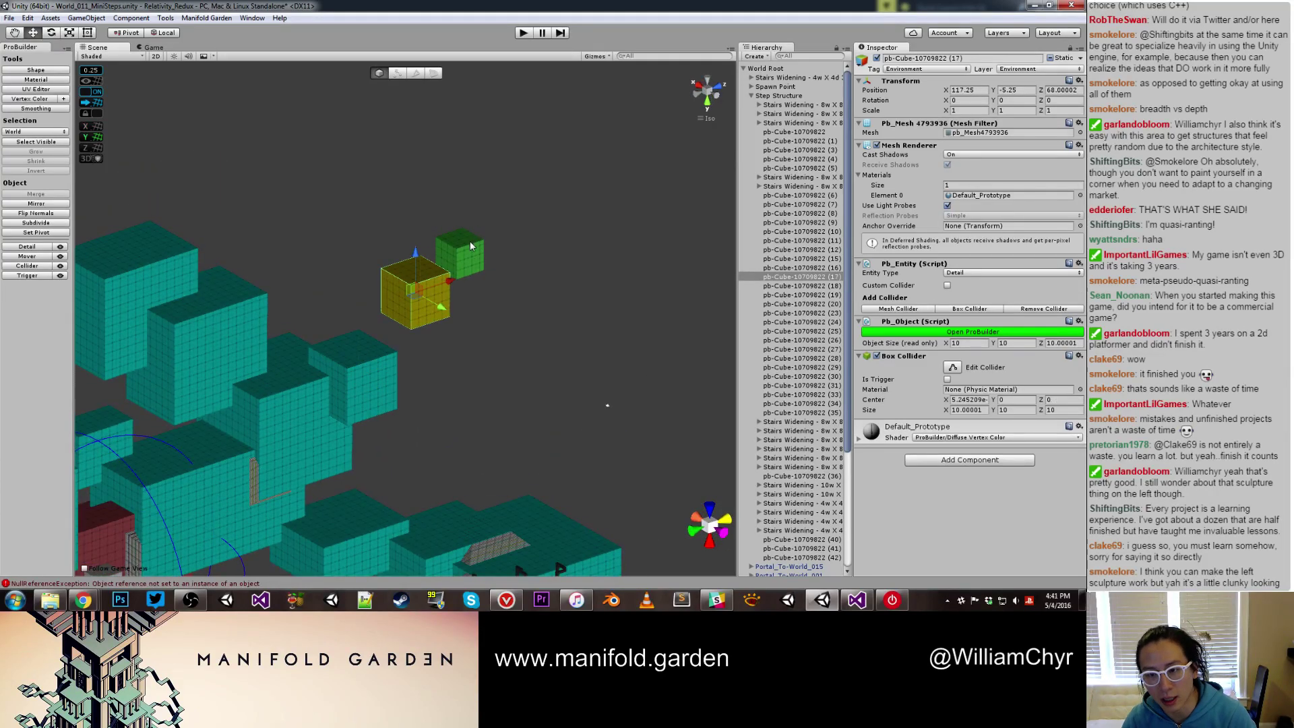
left_click(476, 262, "shift")
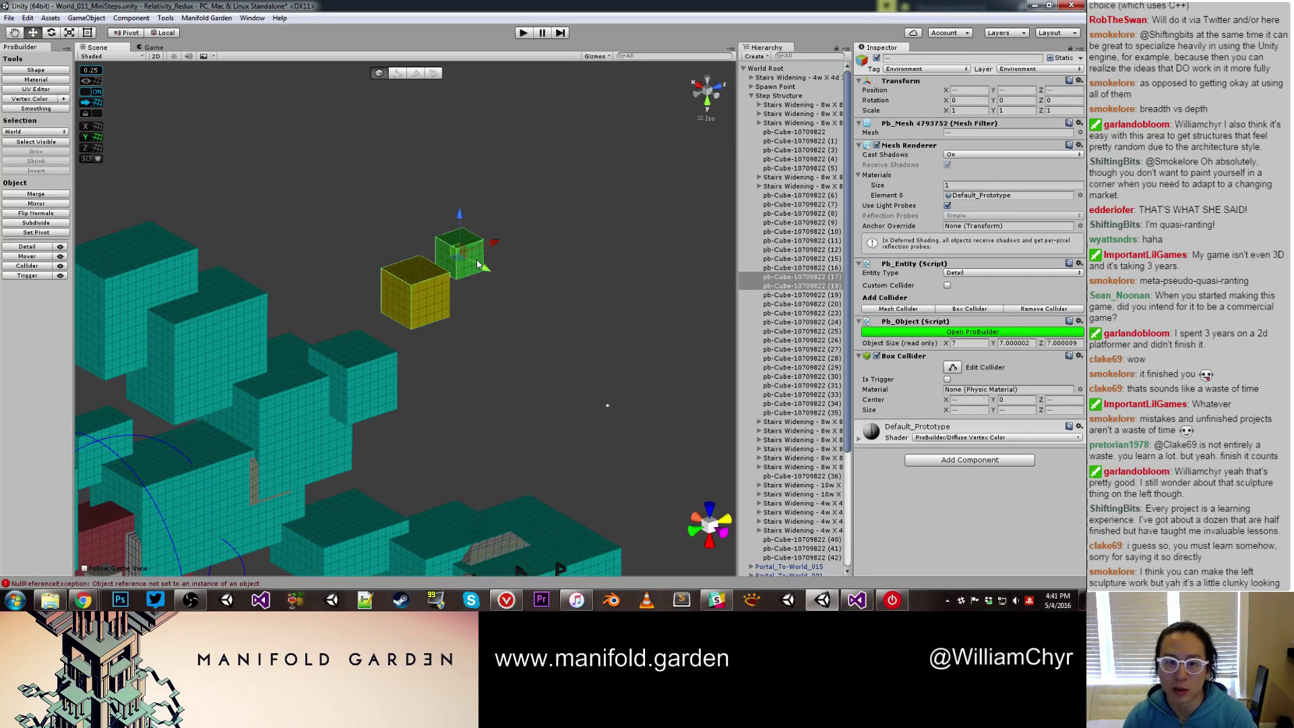
right_click(775, 288)
left_click(794, 351)
Examine the overall silhouette of the step structure from several angles and distances
scroll(552, 356, "down", 6)
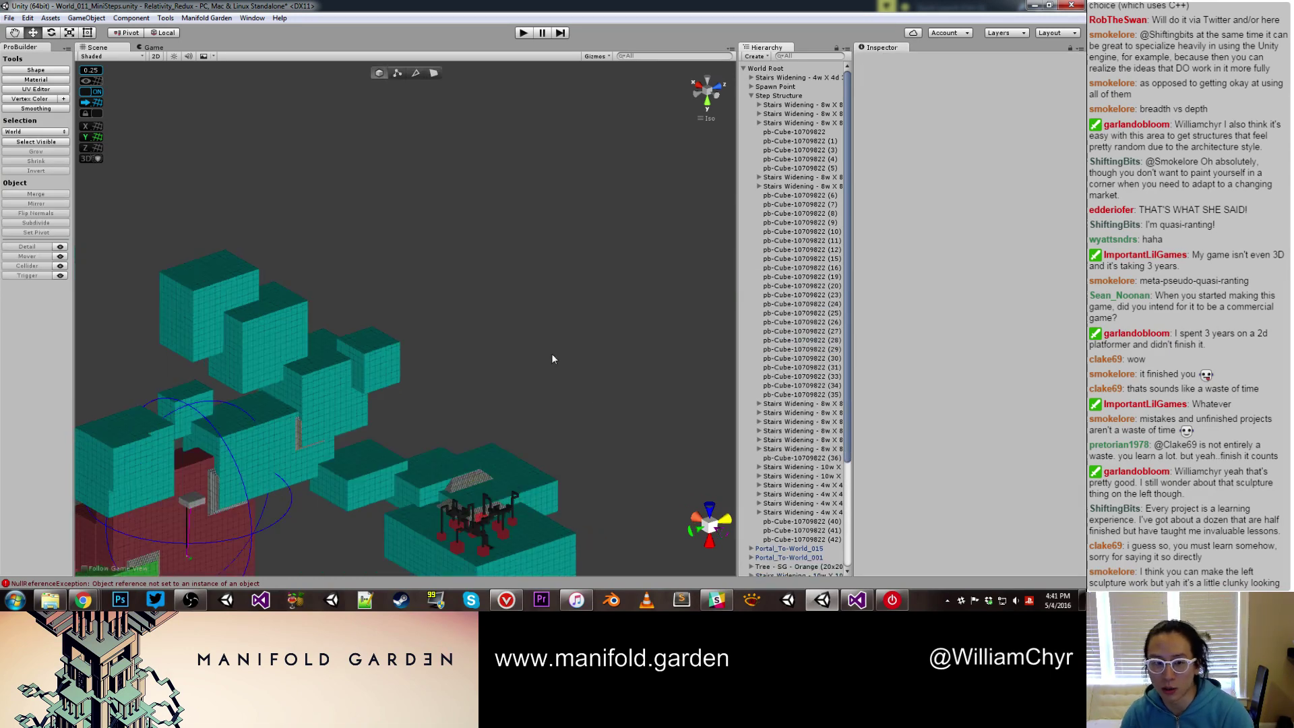
left_click_drag(552, 356, 456, 340, "alt")
scroll(457, 371, "up", 4)
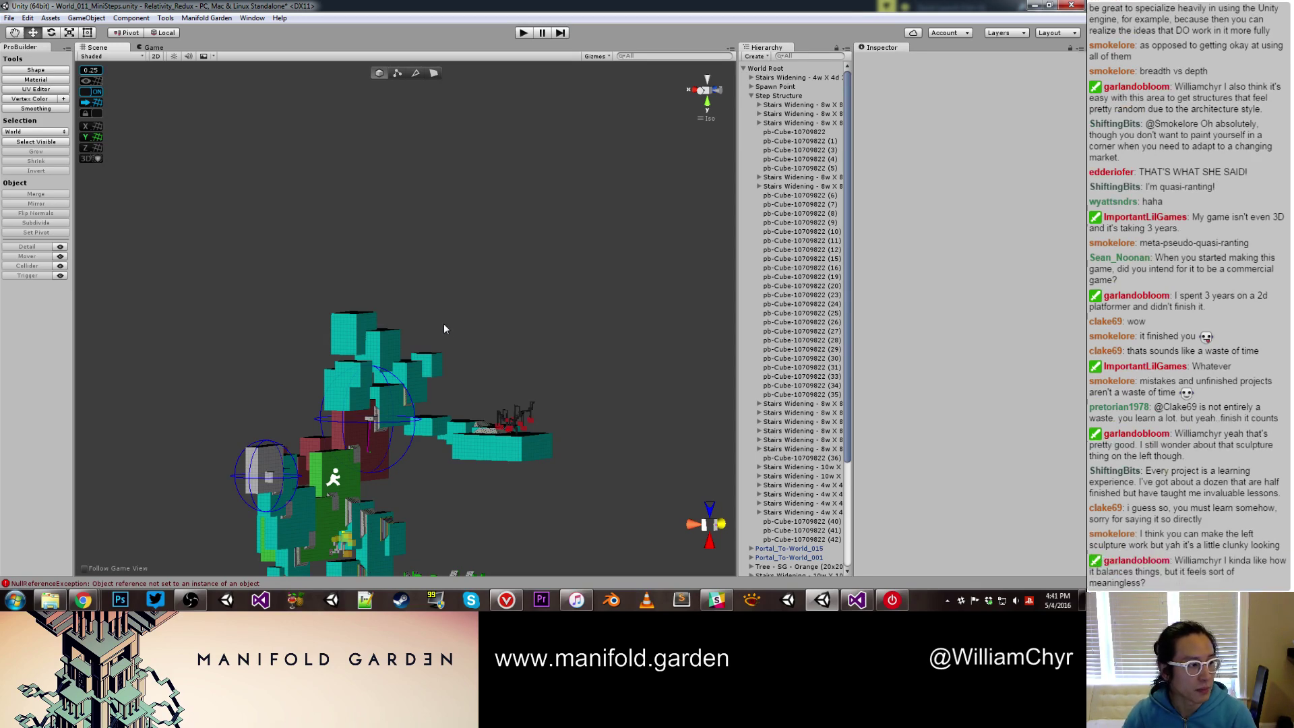
scroll(395, 325, "down", 5)
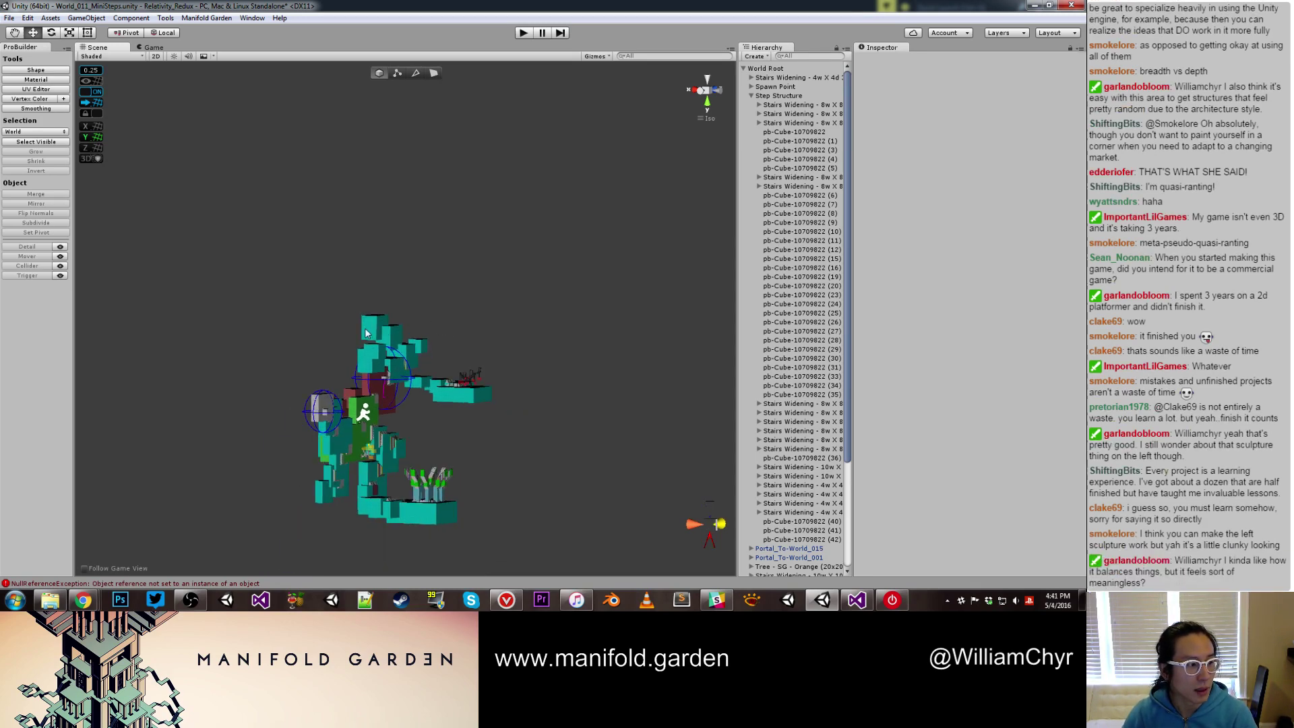
left_click_drag(329, 366, 359, 332, "alt")
mouse_move(453, 354)
left_mouse_down("alt")
mouse_move(444, 256)
mouse_move(471, 377)
mouse_move(430, 320)
mouse_move(523, 427)
mouse_move(537, 385)
mouse_move(520, 462)
mouse_move(361, 333)
mouse_move(411, 241)
mouse_move(442, 289)
mouse_move(430, 356)
left_mouse_up("alt")
scroll(532, 337, "up", 2)
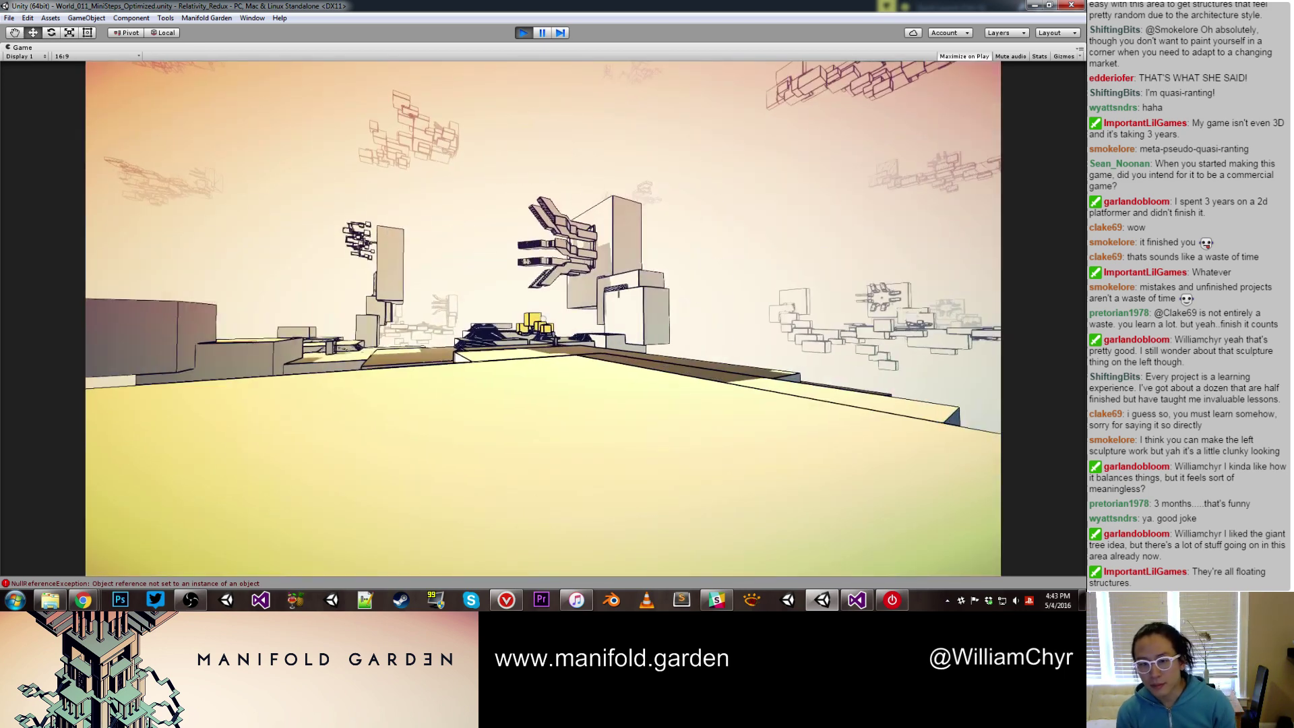
Playtest the trimmed layout, walking around the portal frame and along the platforms to view the overhanging end block and distant structures
key("w")
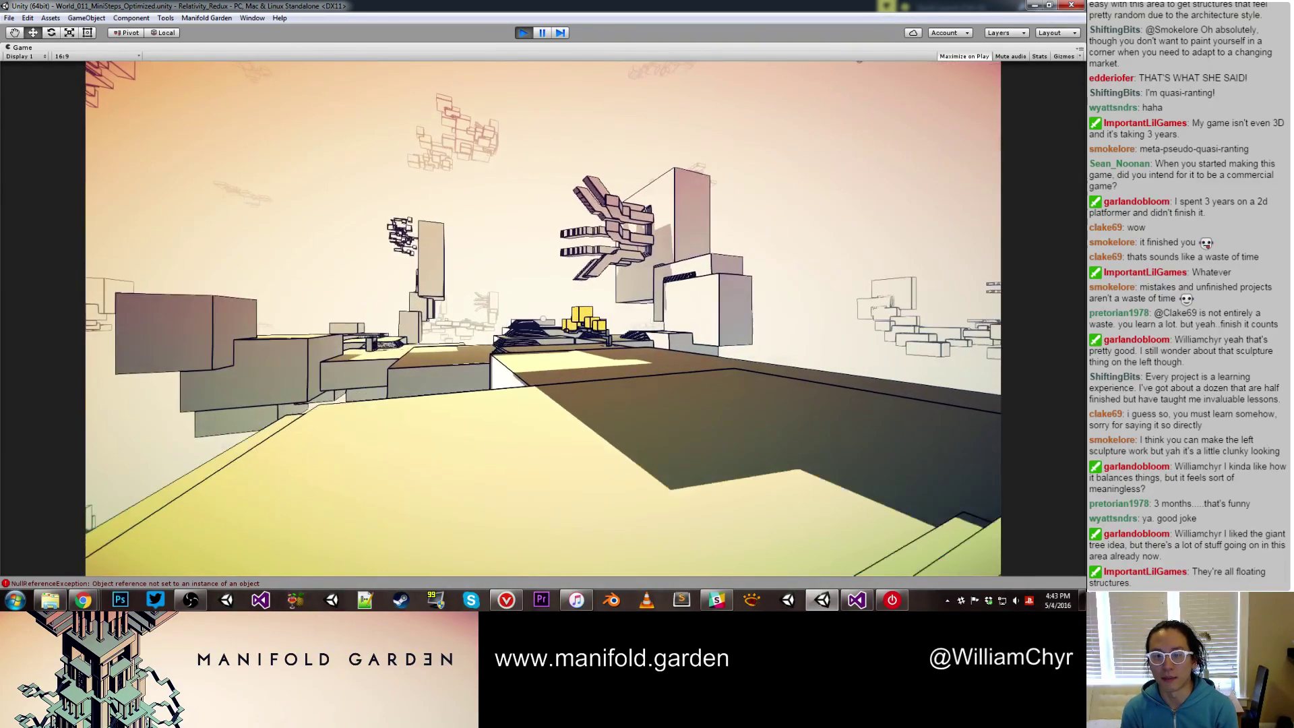
key("w")
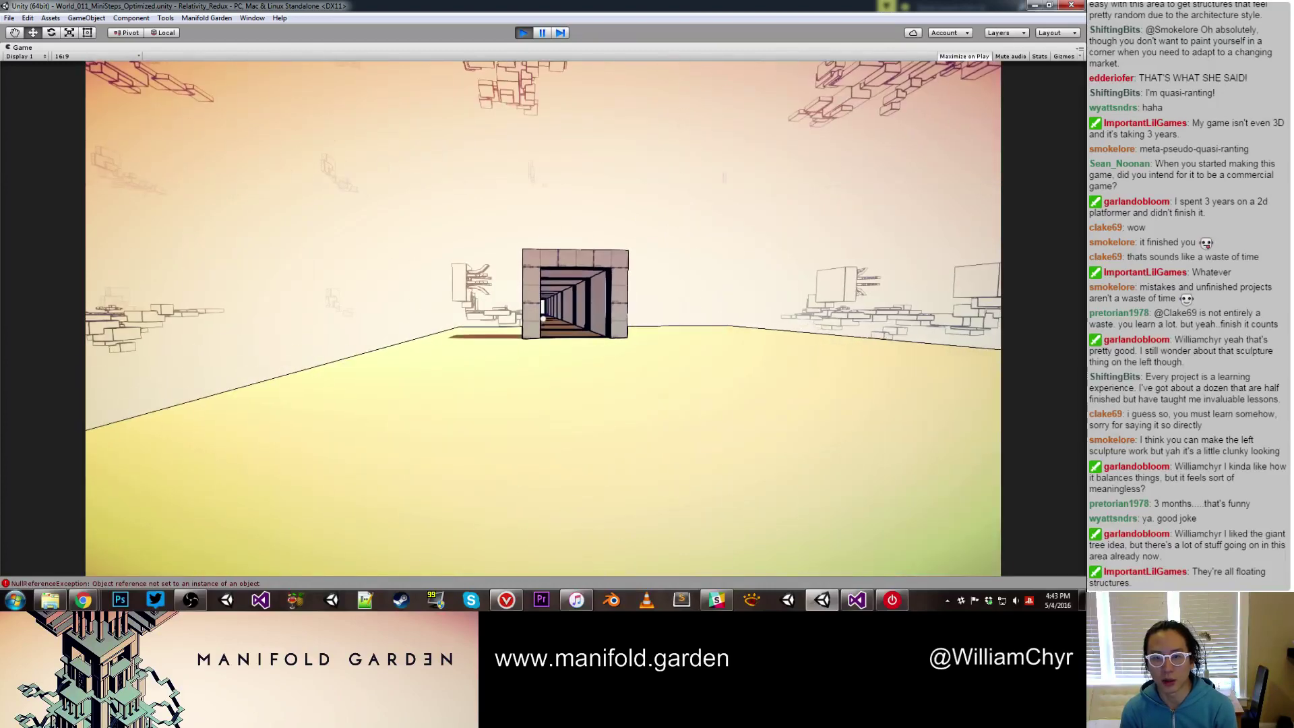
key("d")
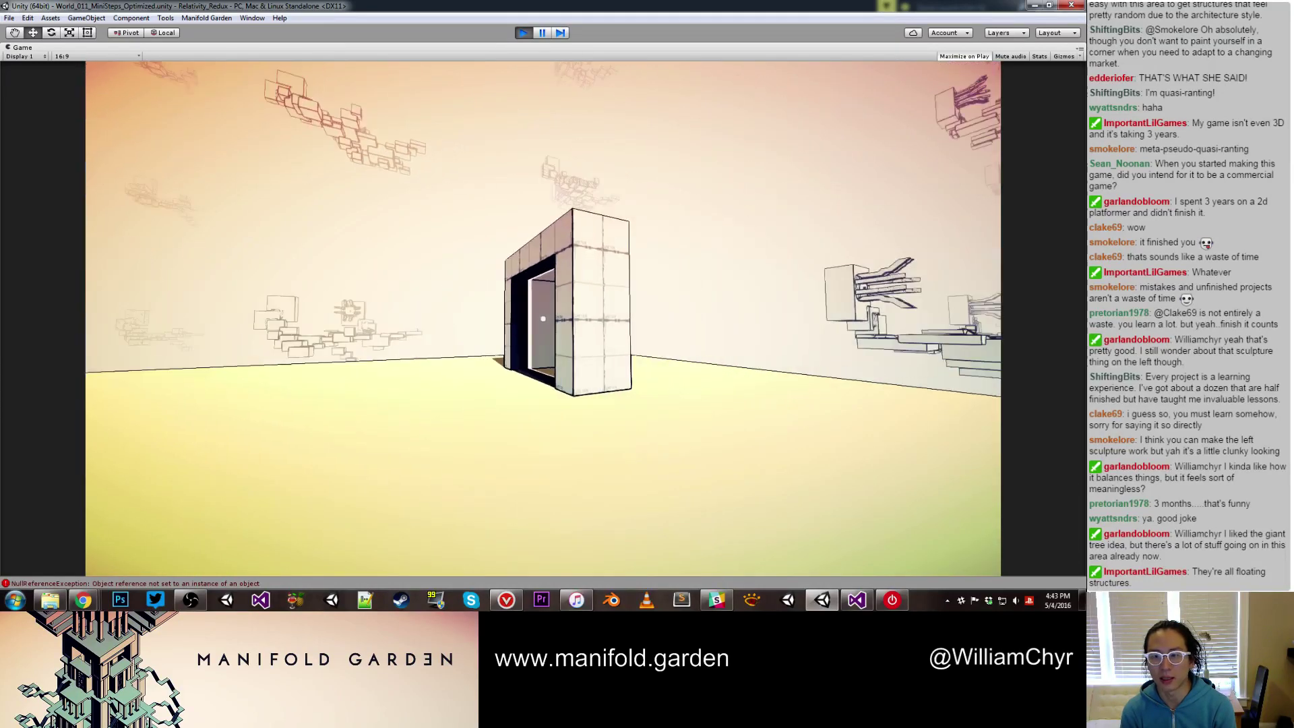
key("w")
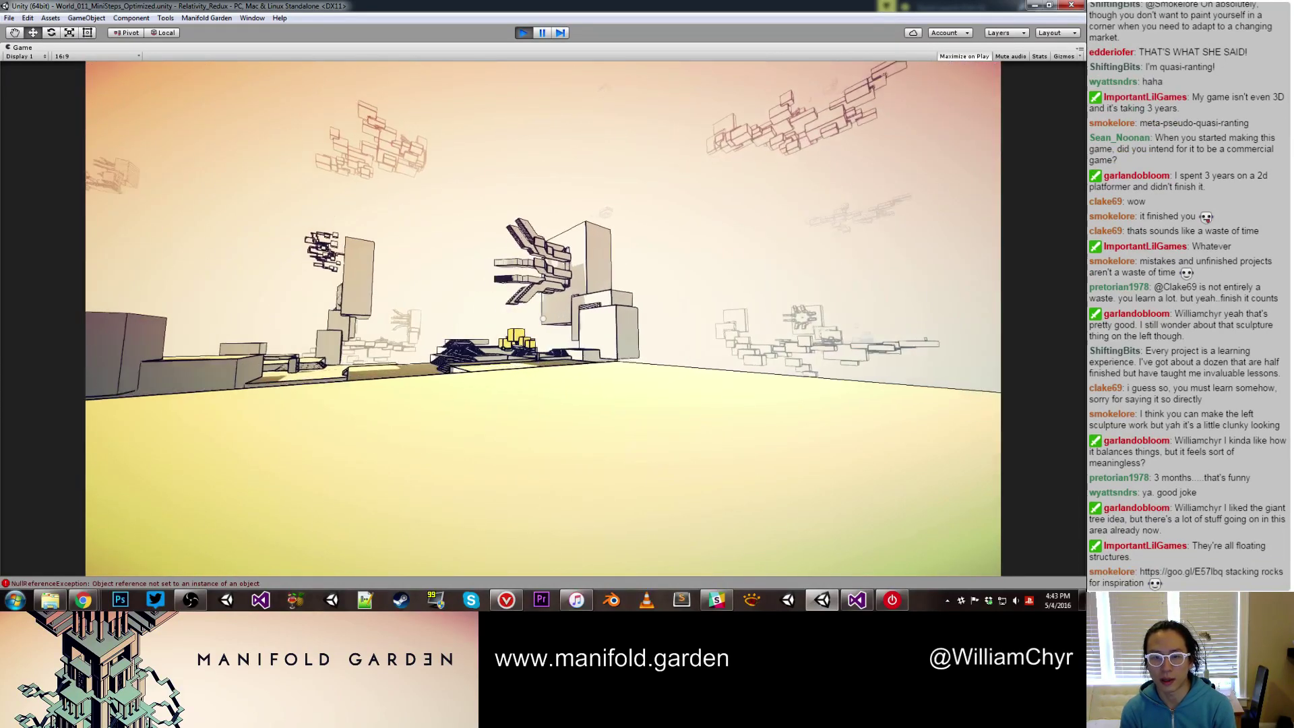
key("w")
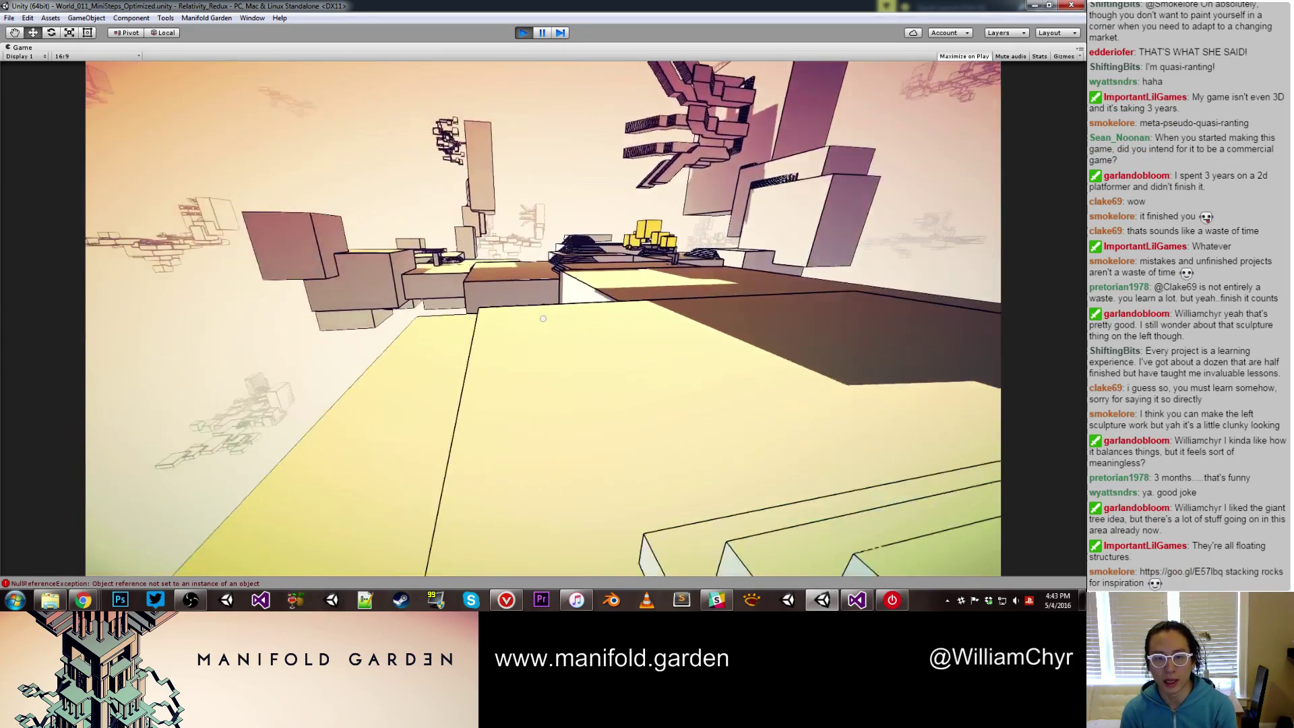
key("w")
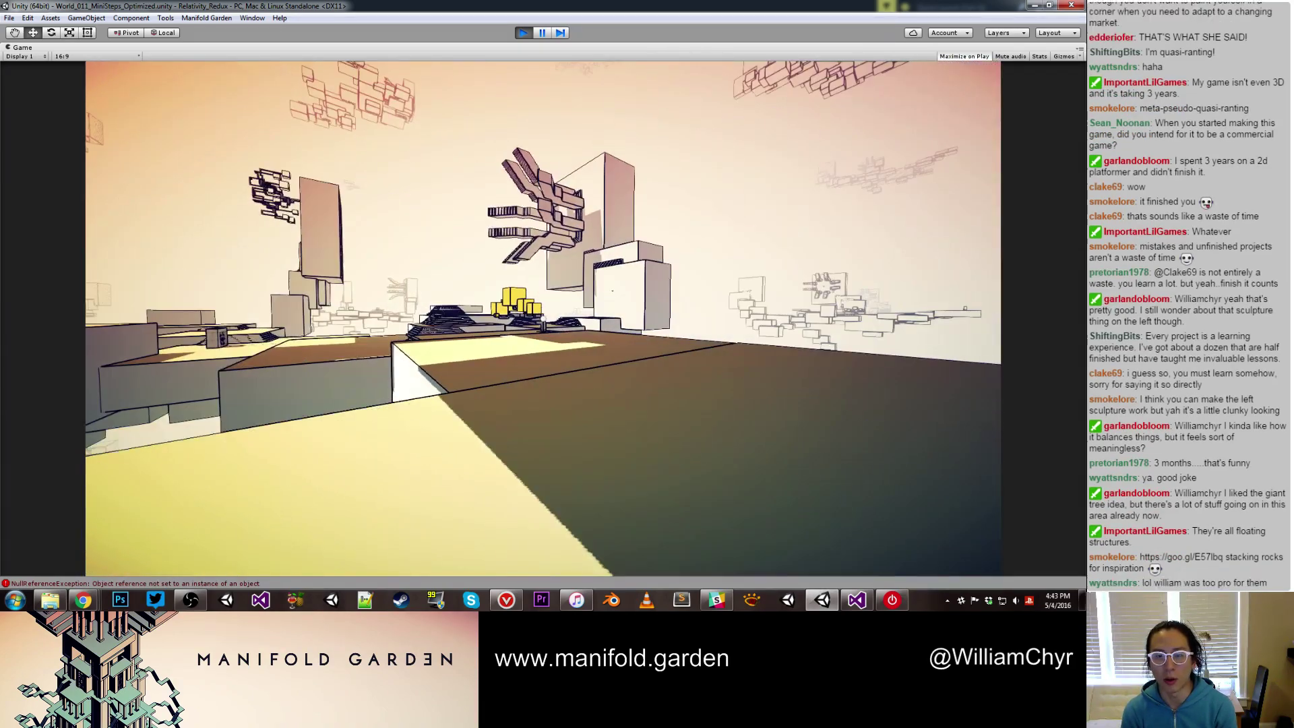
key("w")
key("a")
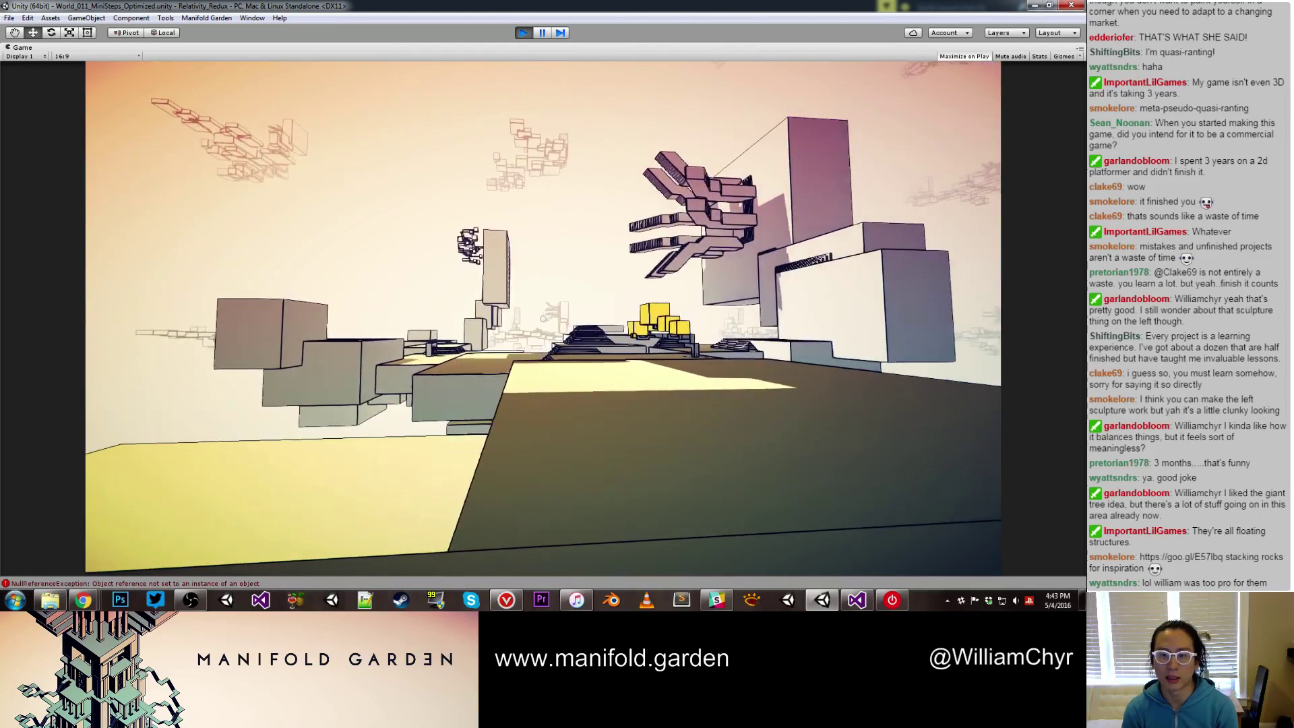
key("w")
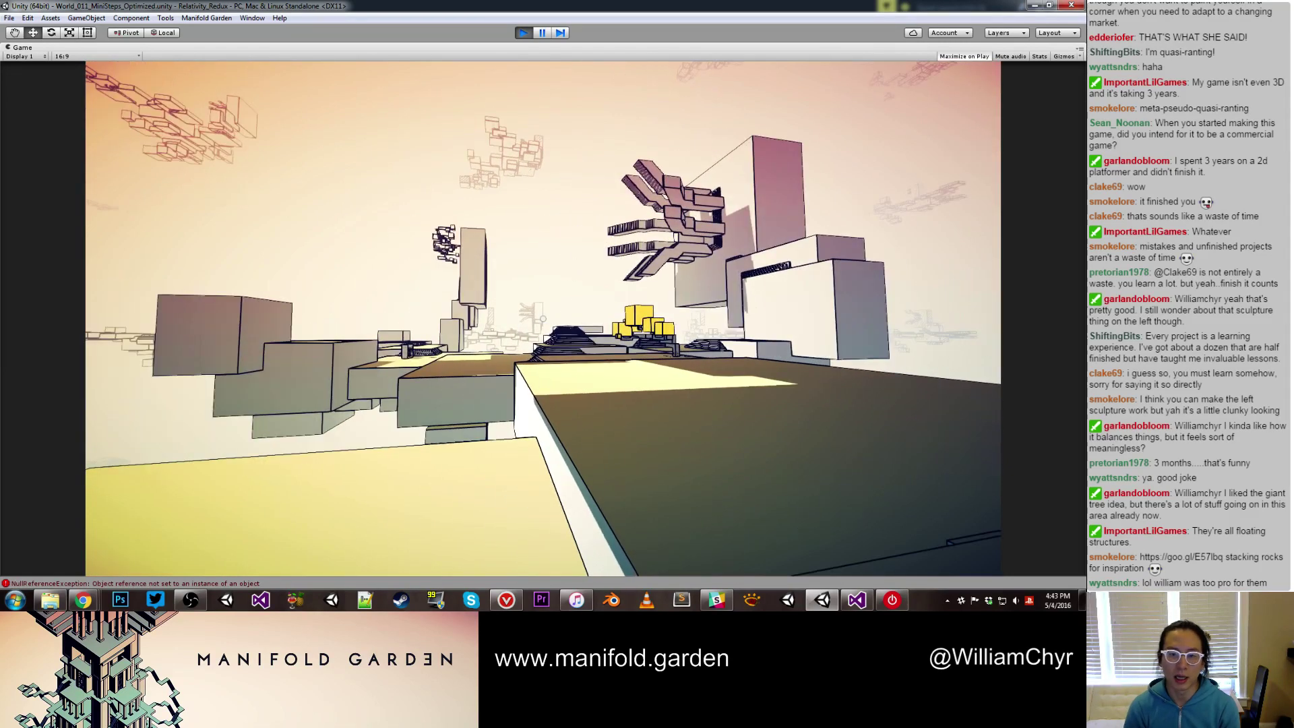
key("w")
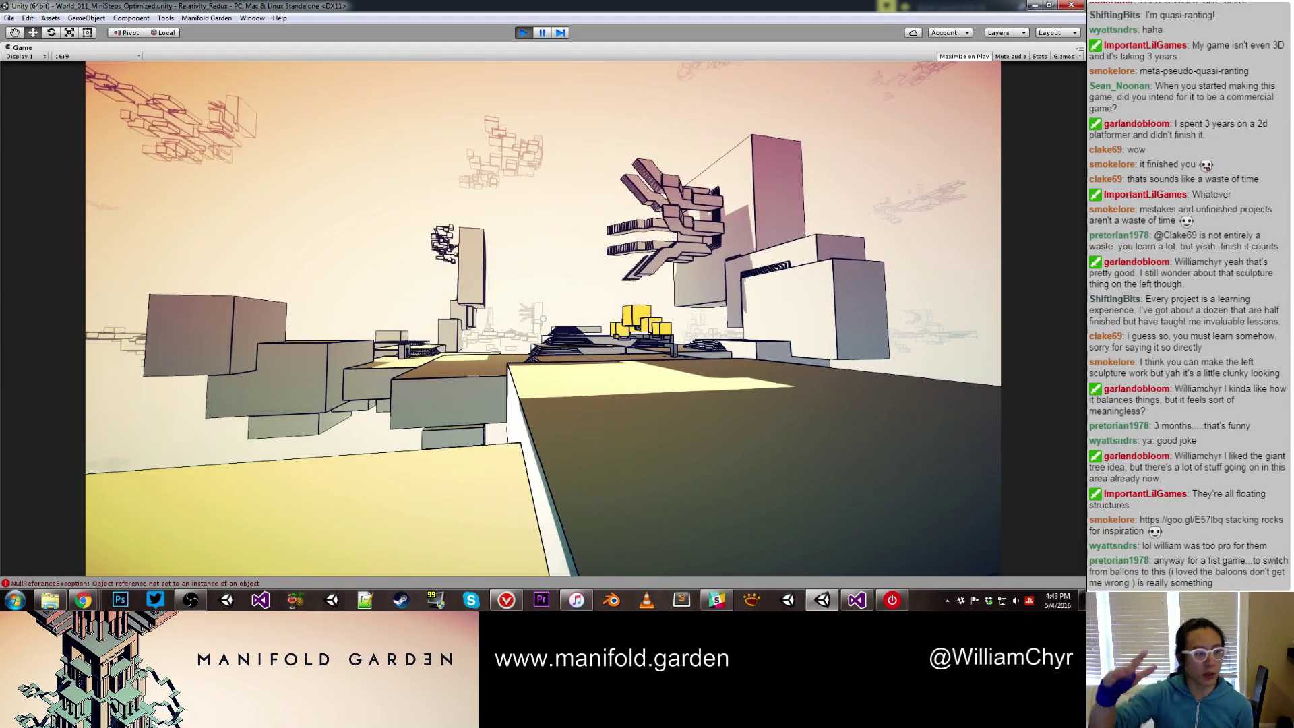
Playtest the route from the outer platforms toward the orange tree and back, viewing the tree and the surrounding structures from varying distances
key("w")
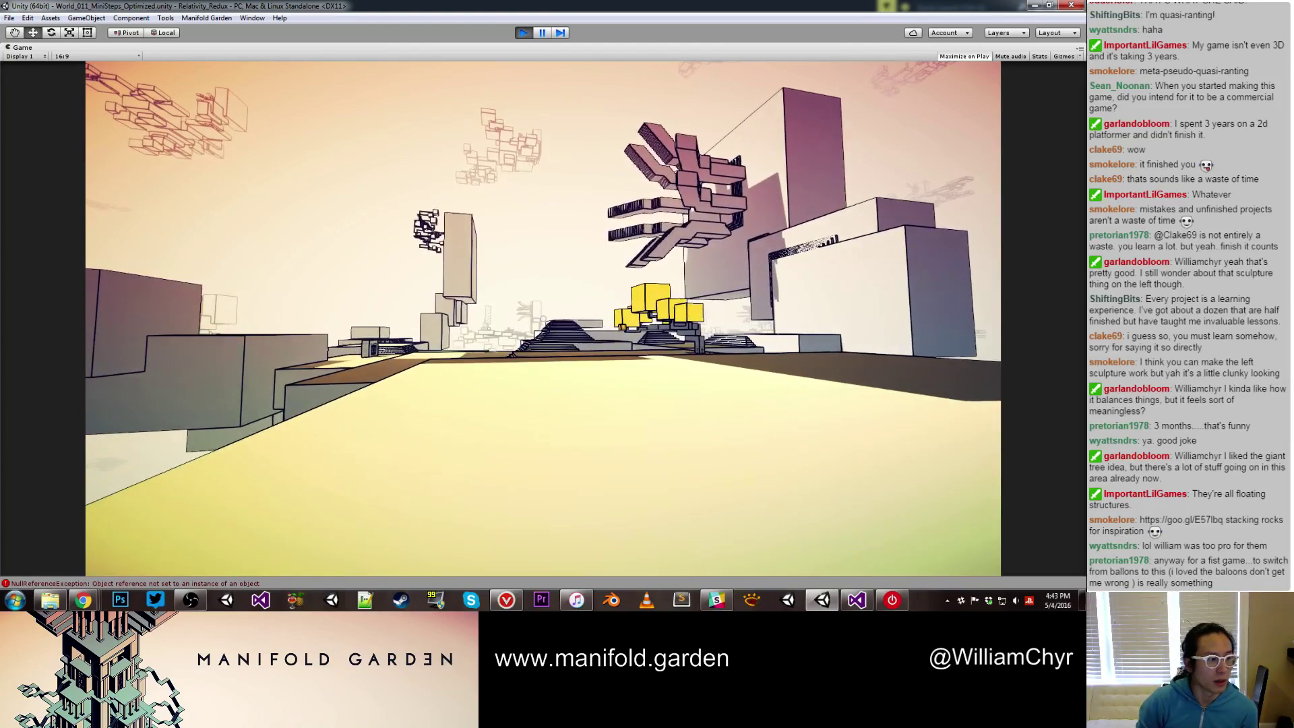
key("w")
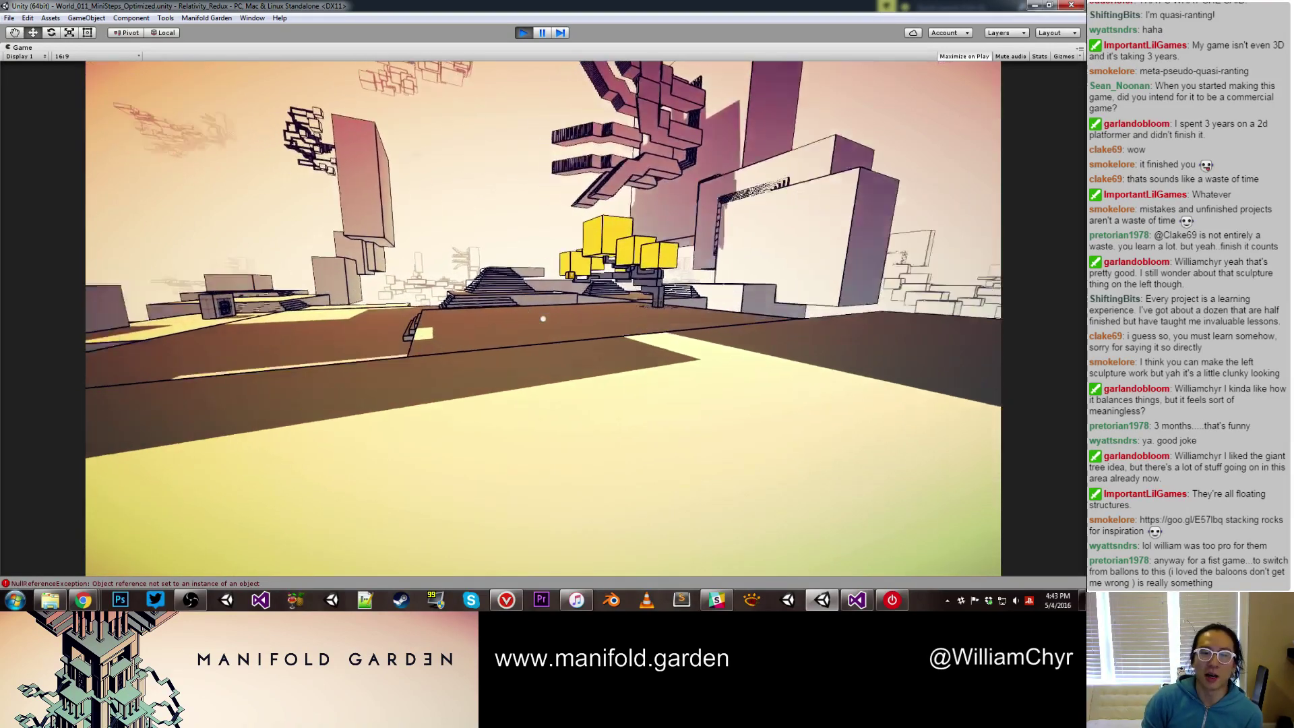
key("w")
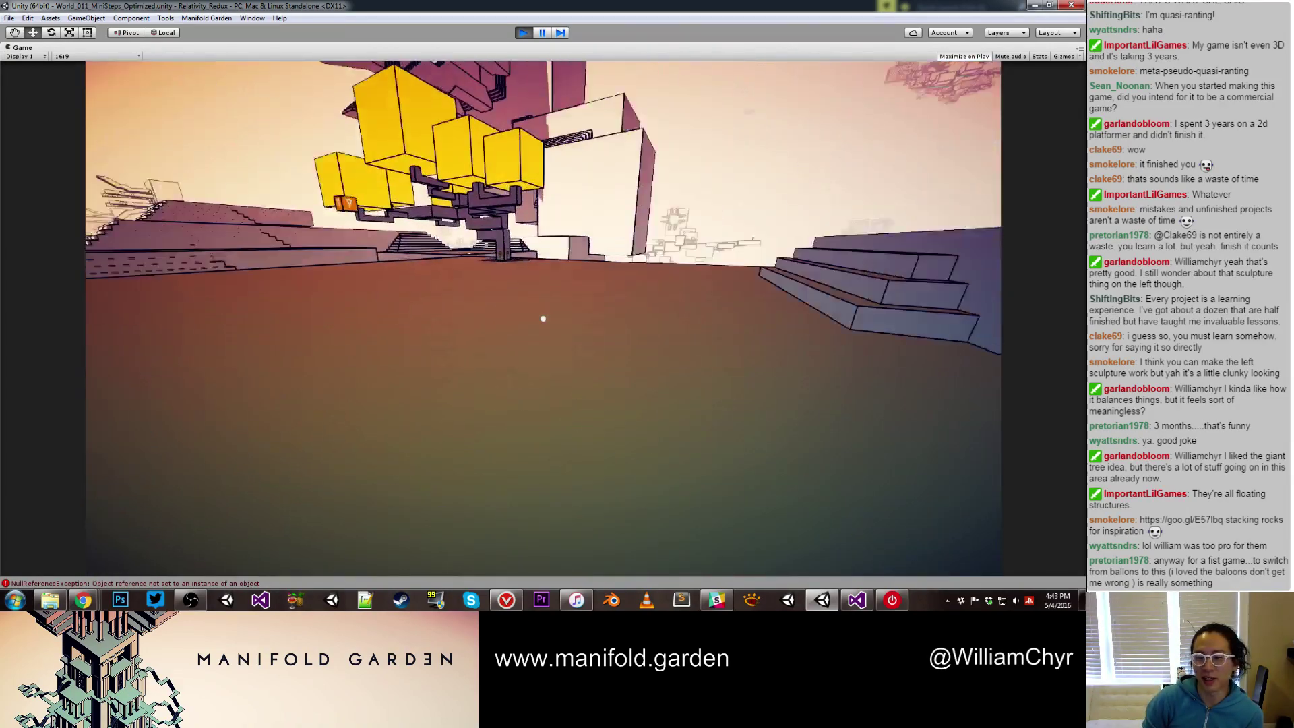
left_click(543, 318)
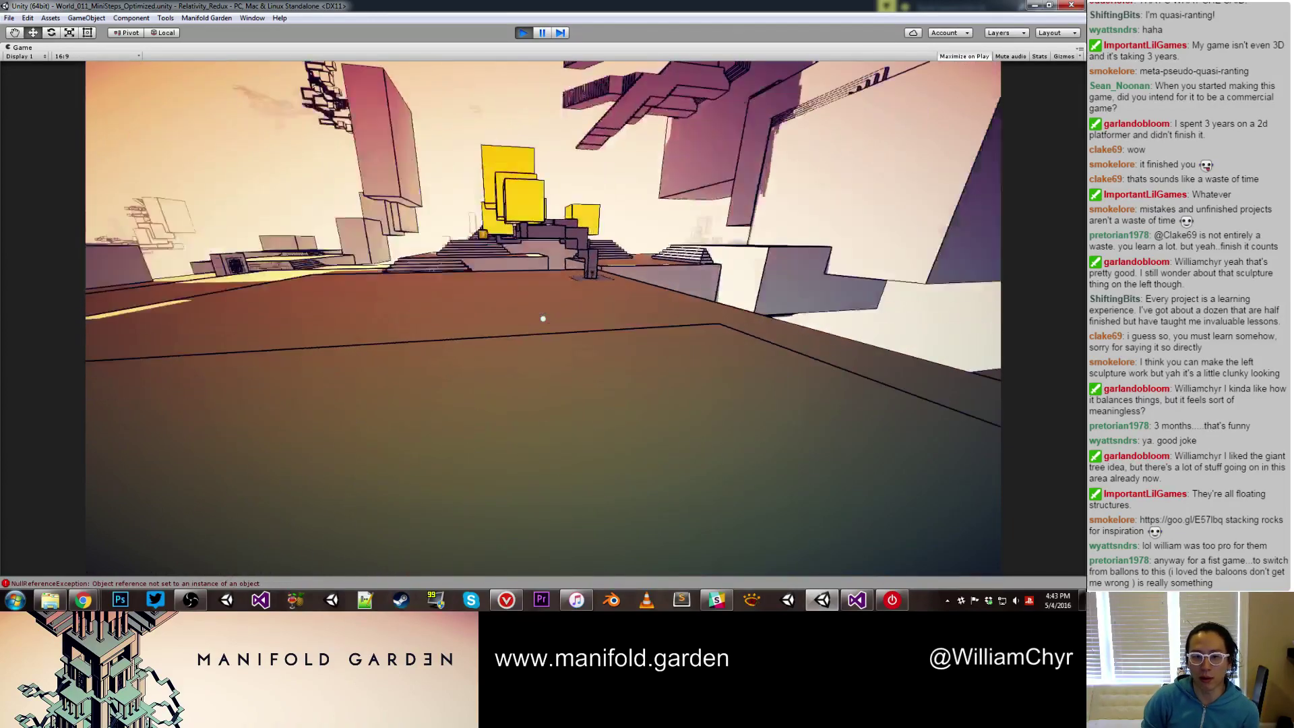
key("w")
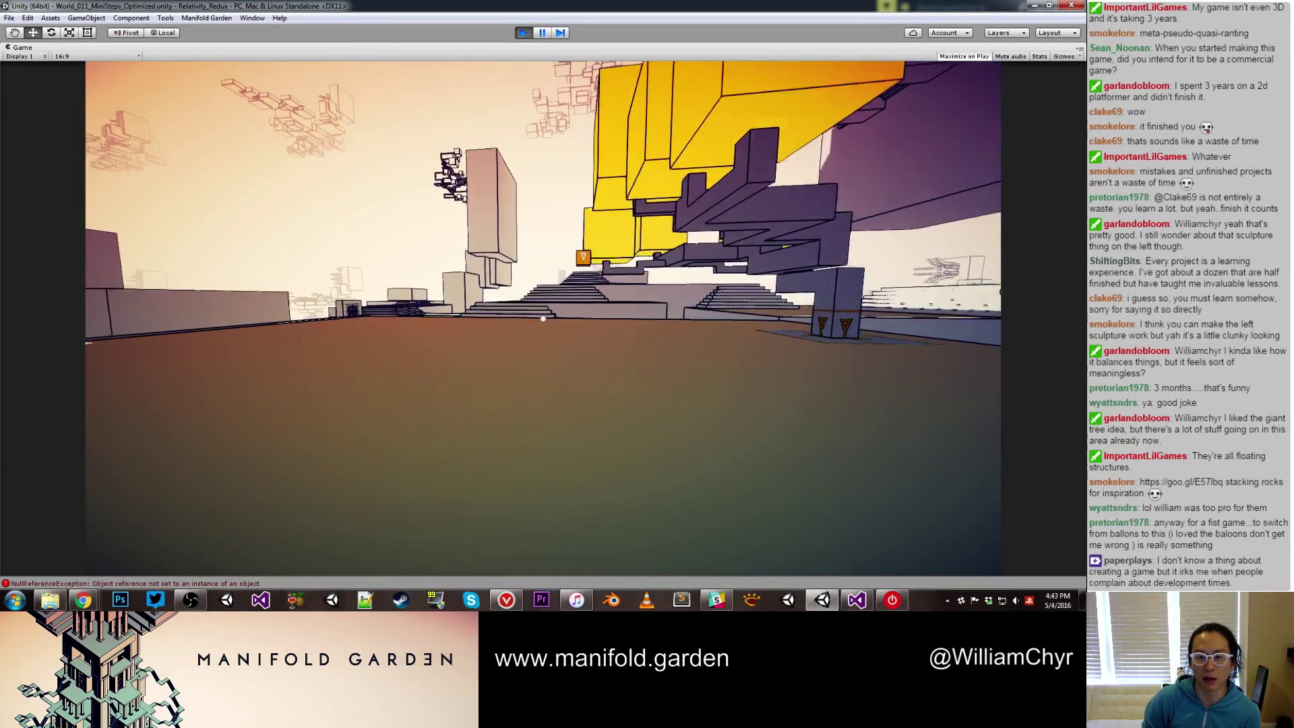
key("s")
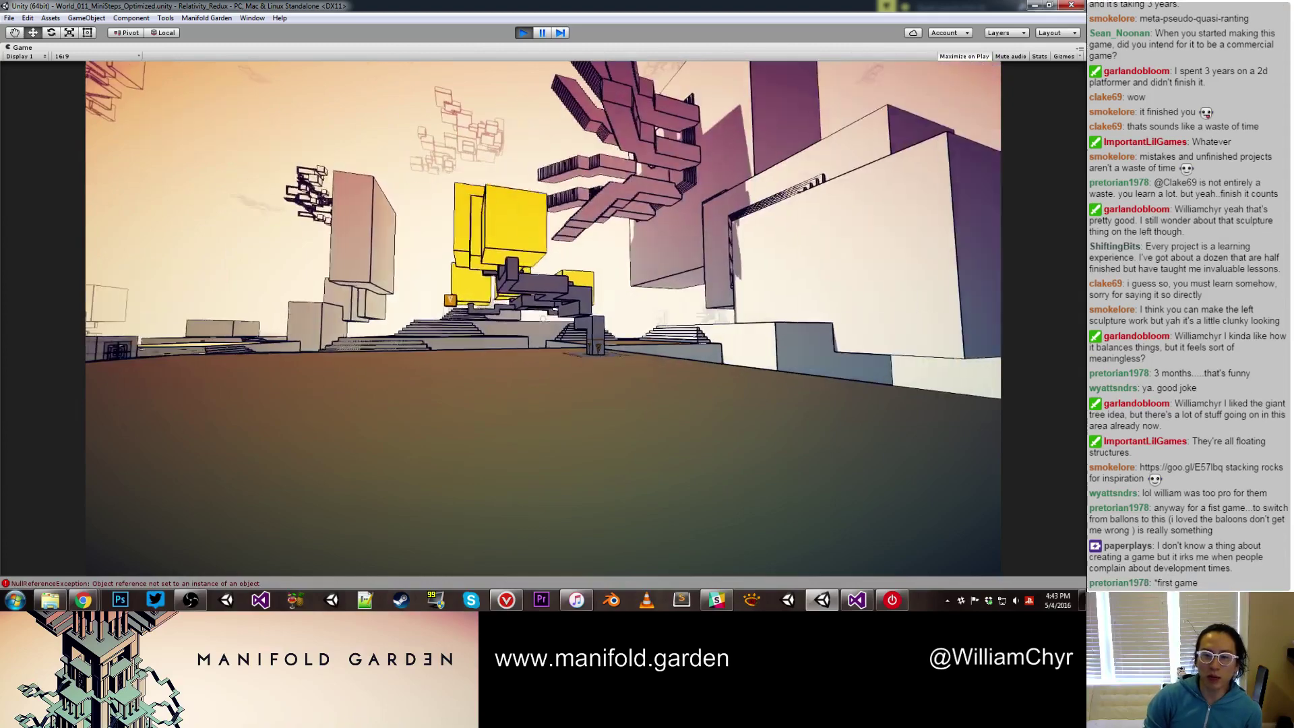
key("s")
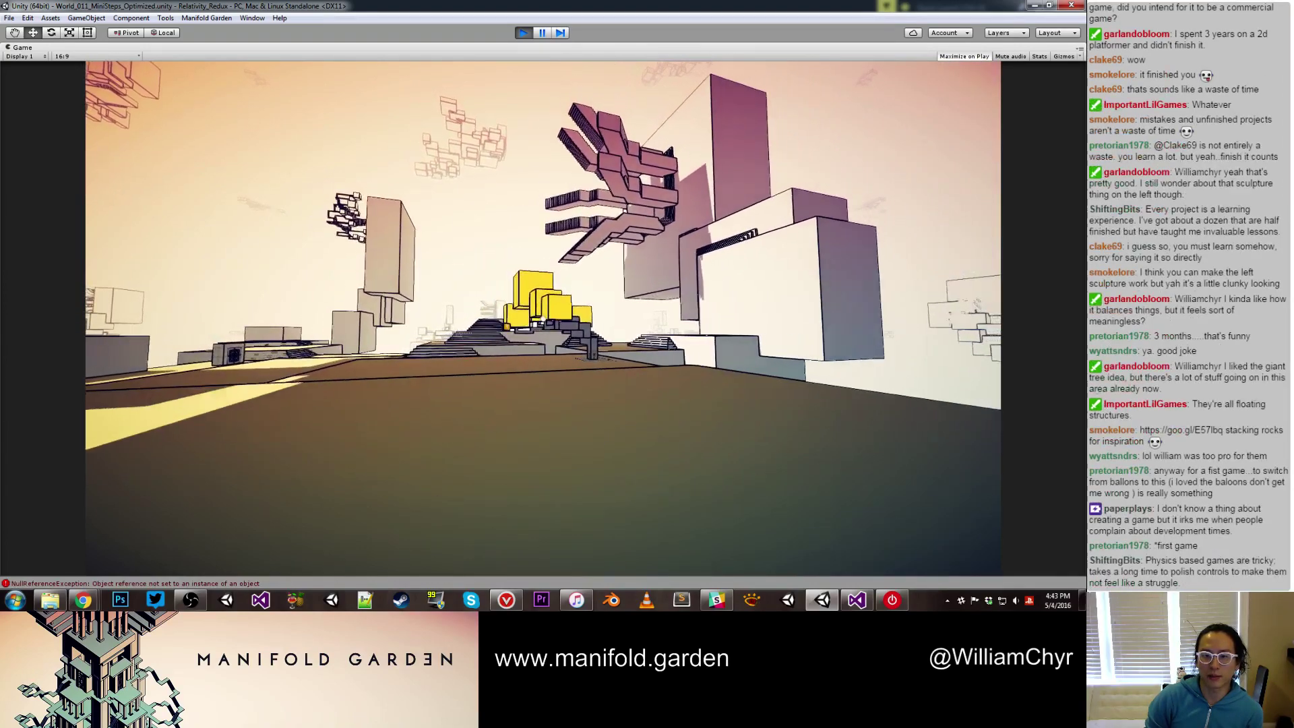
key("w")
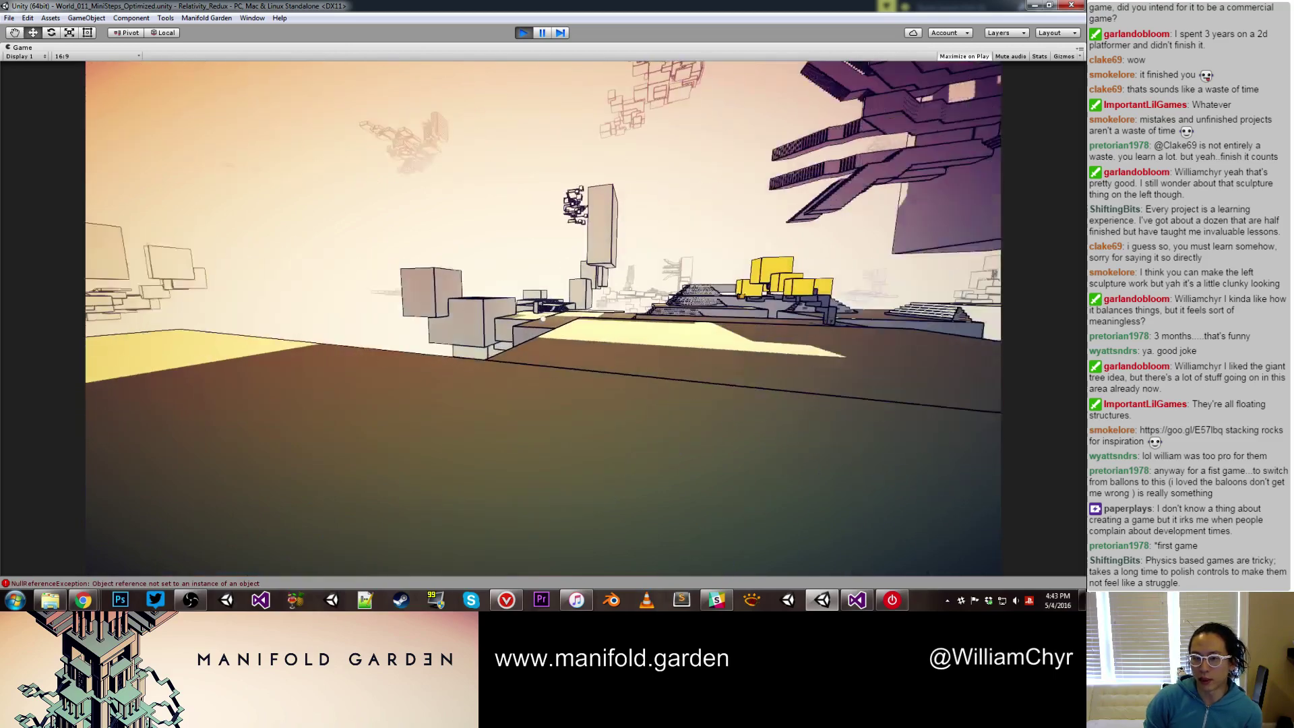
key("s")
key("s")
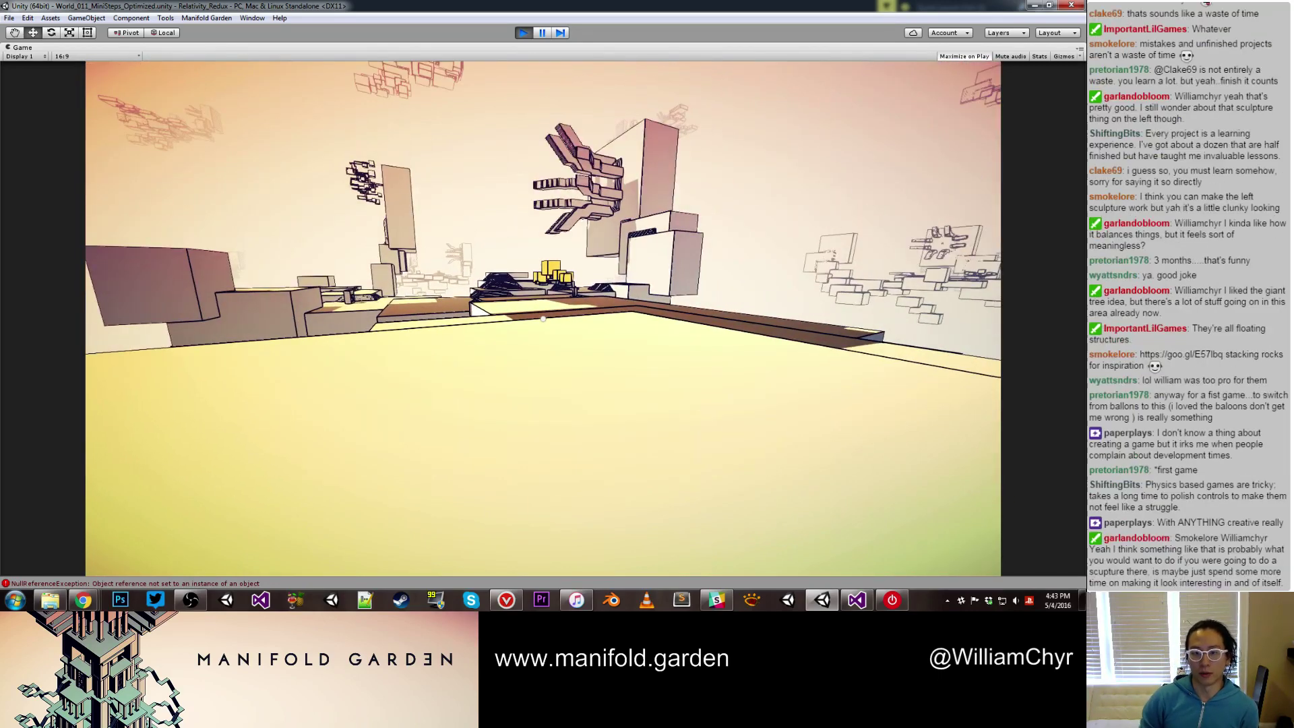
Walk past the small stairs to the orange tree, examine its orange cube in front of the wide stairs, and end the playtest
key("w")
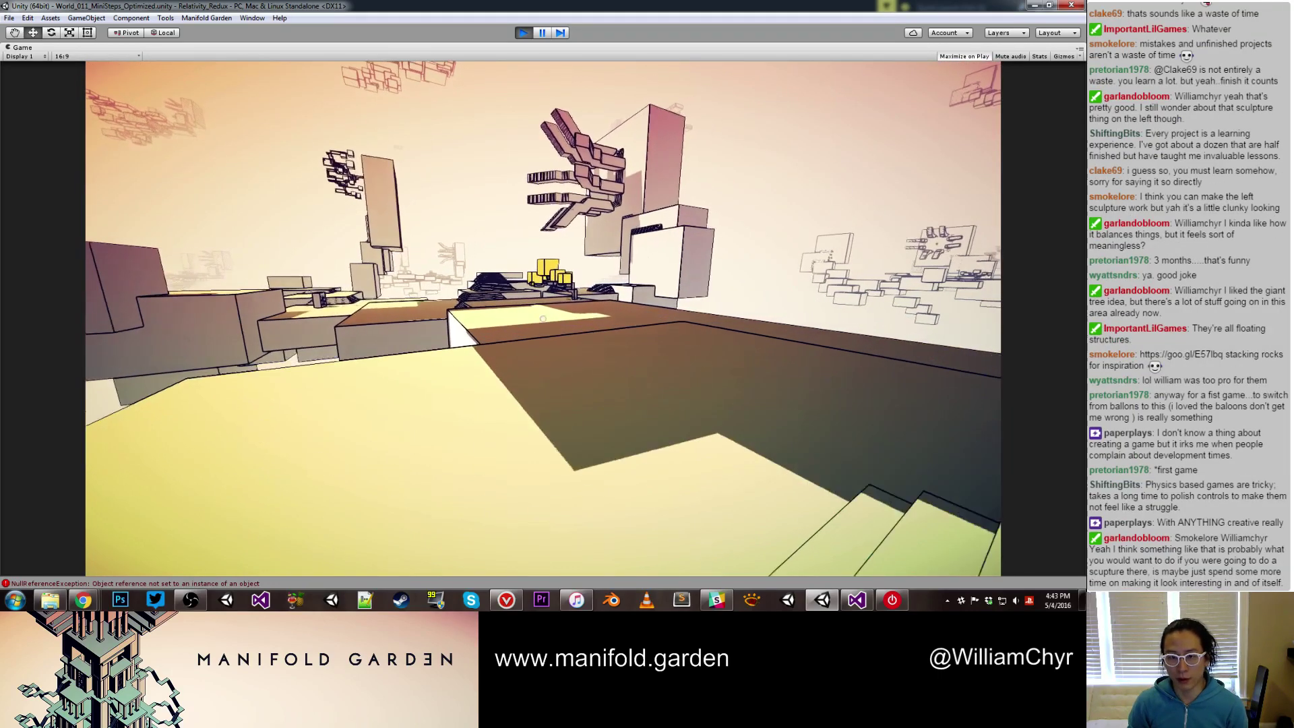
key("w")
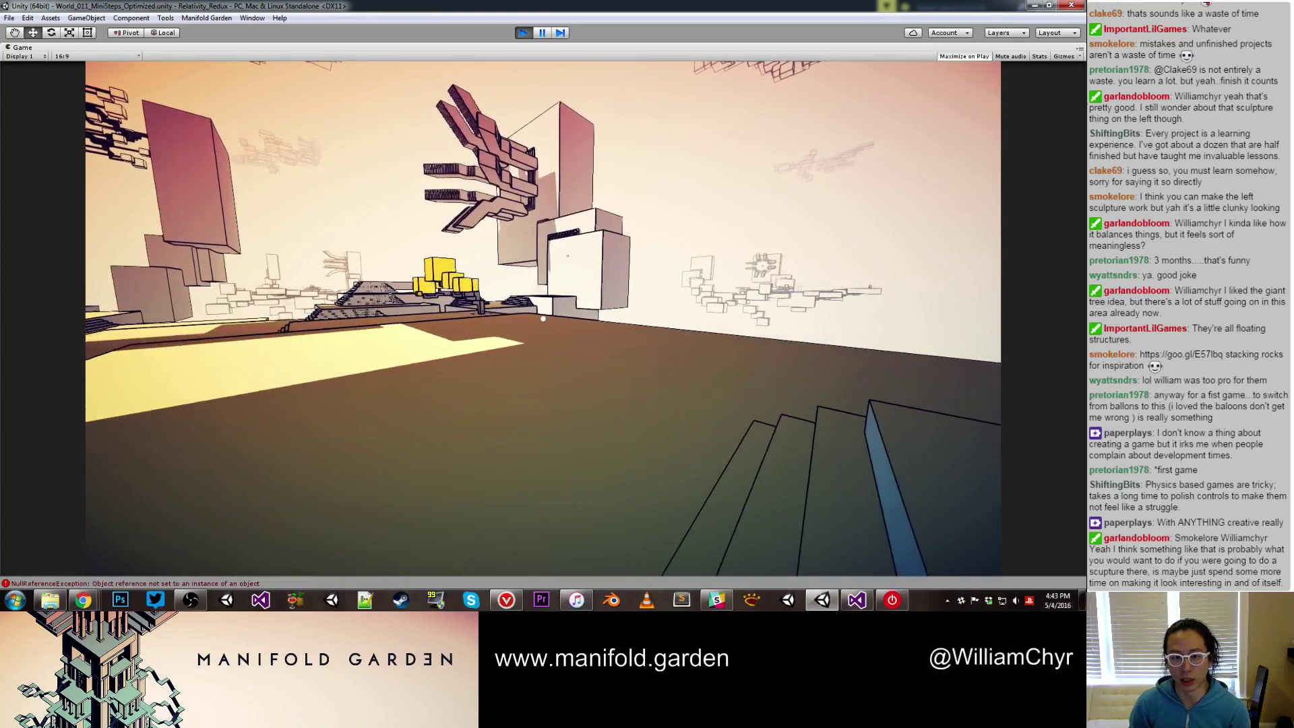
key("w")
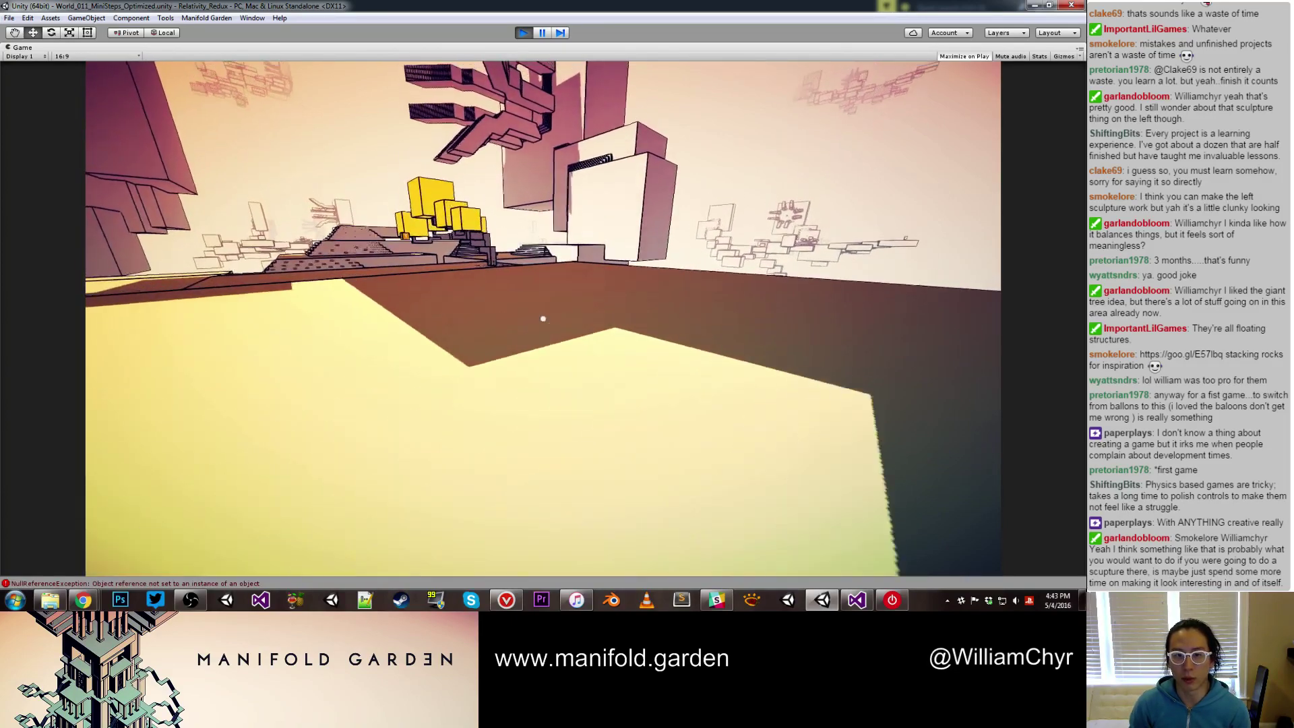
key("w")
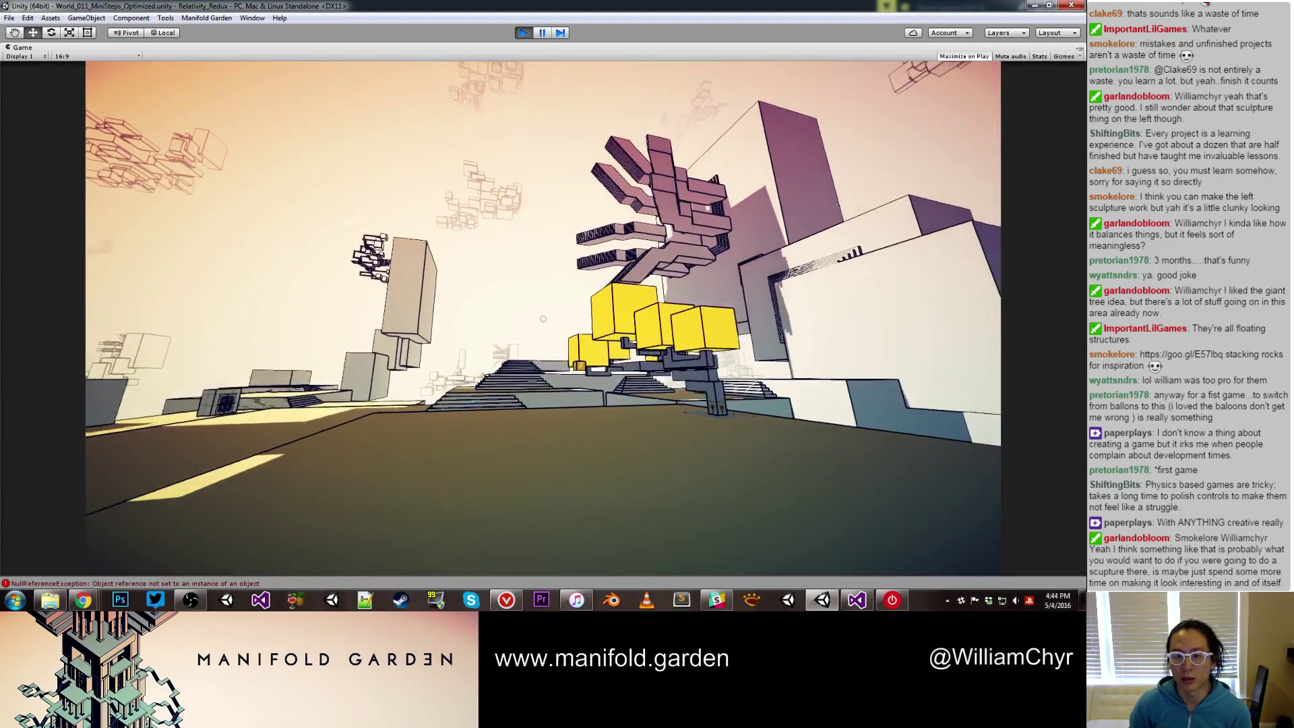
key("w")
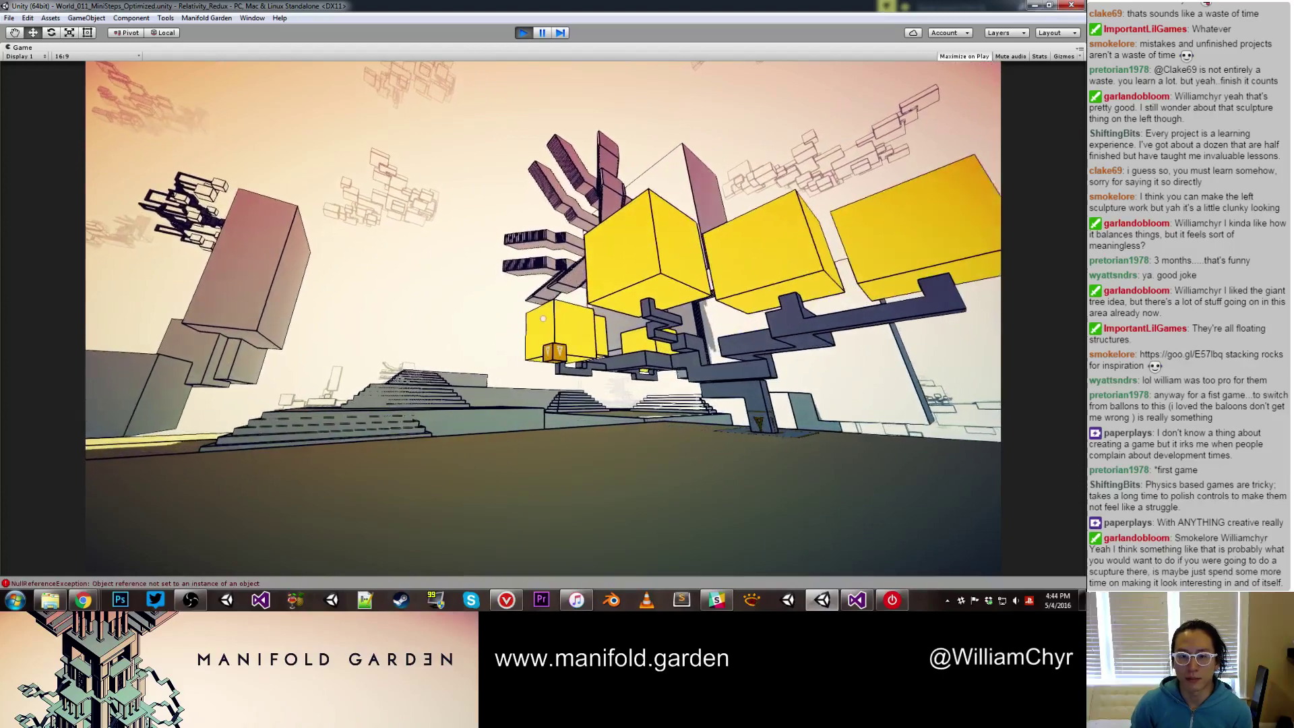
key("w")
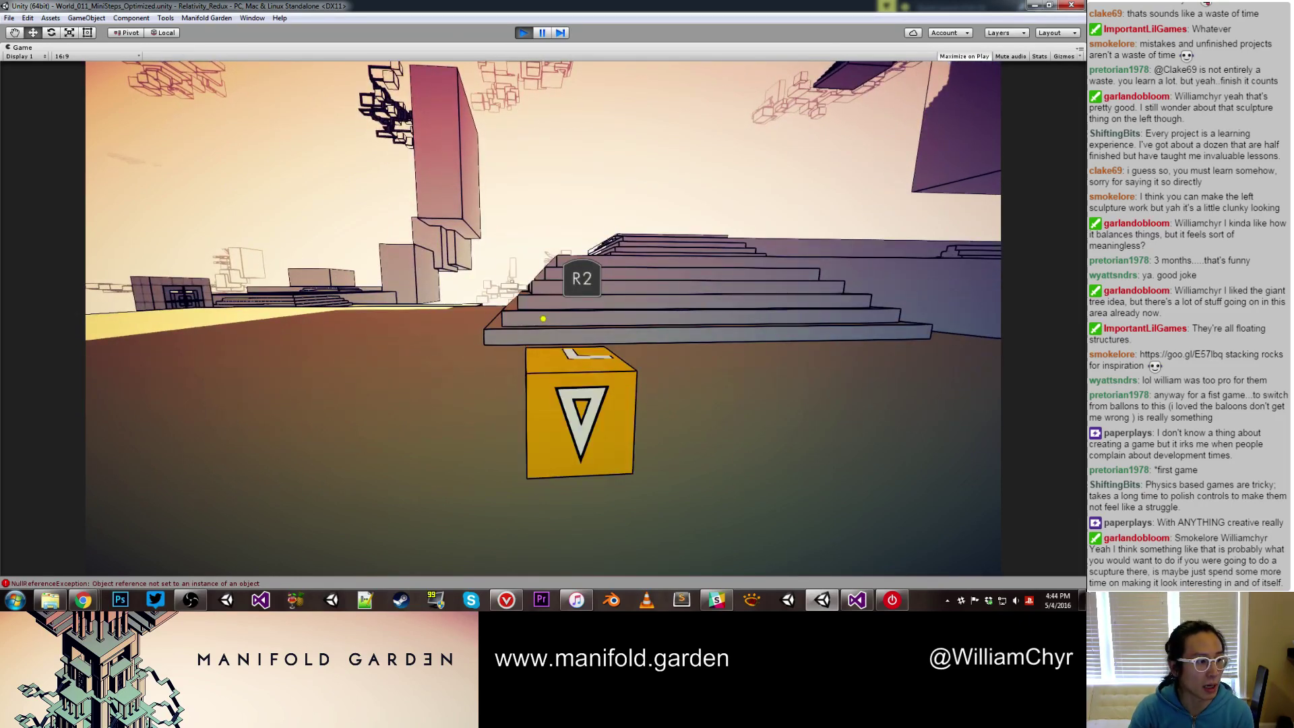
key("ctrl+p")
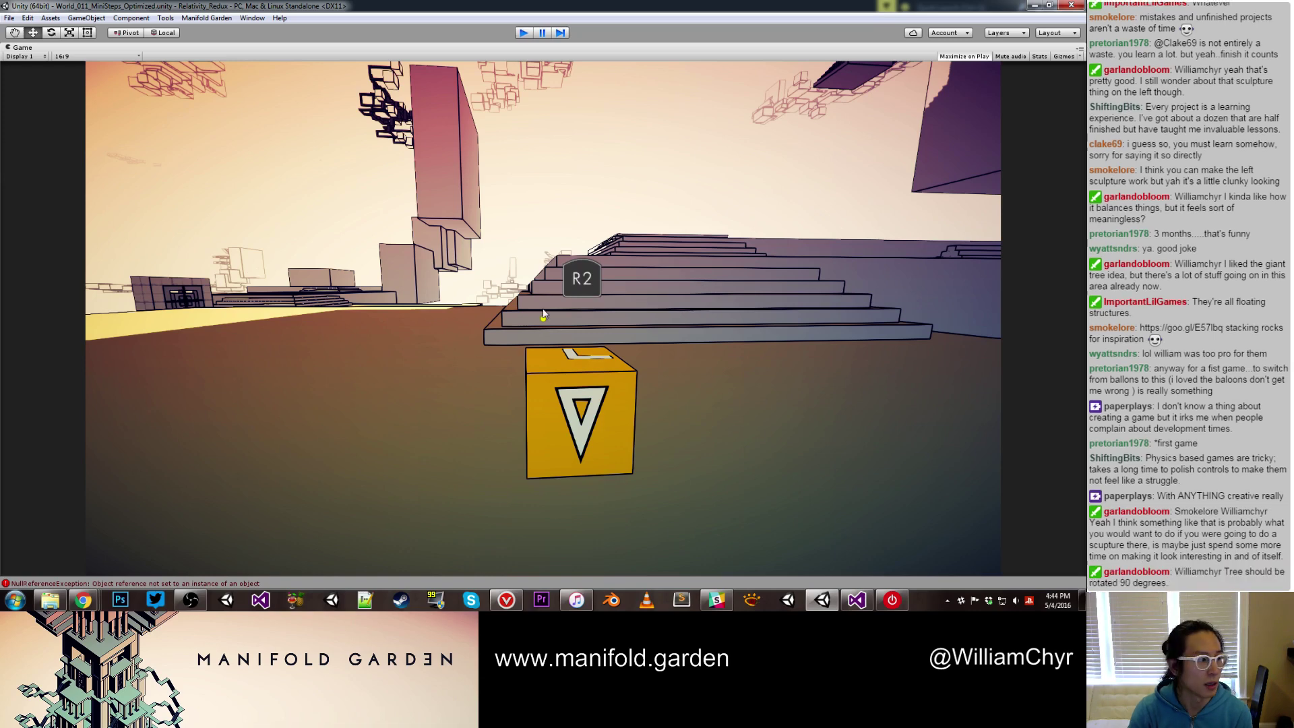
key("ctrl+p")
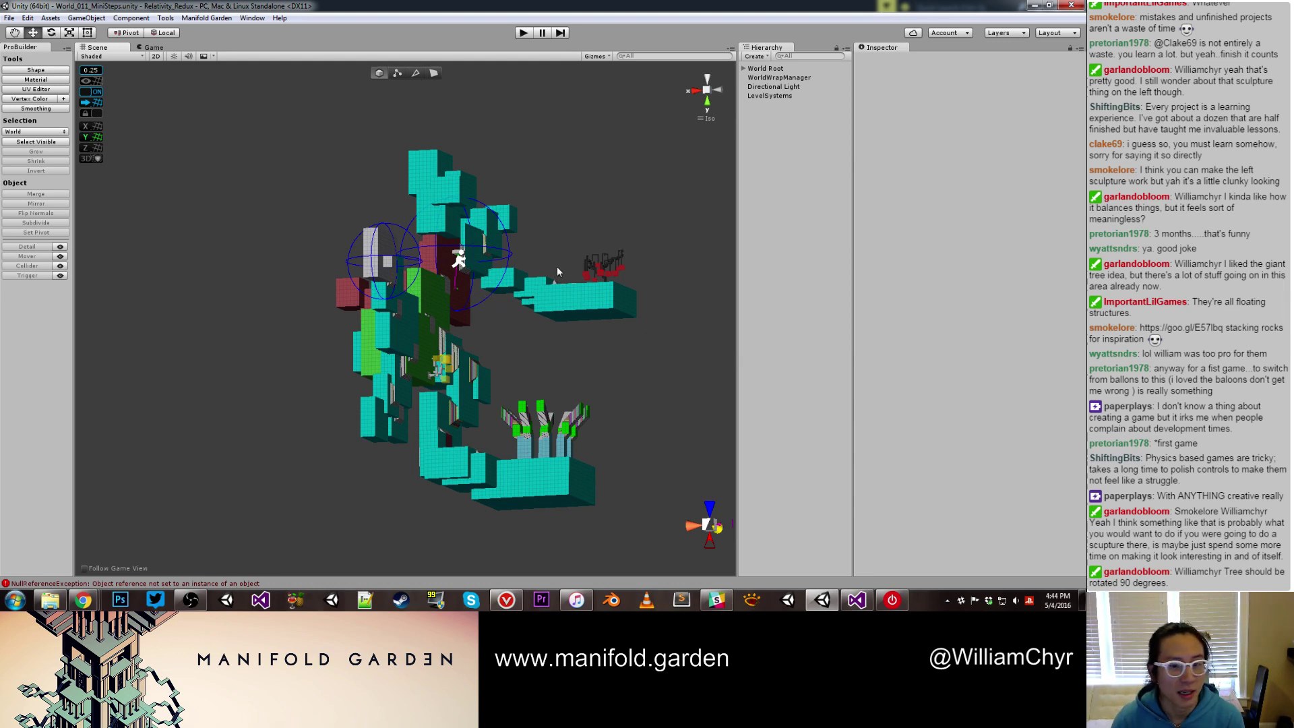
Move the orange tree from the green platform onto the neighbouring teal platform, at position X 3, Y 46.25, Z -57
scroll(557, 272, "up", 8)
left_click_drag(510, 353, 545, 364, "alt")
middle_click_drag(377, 364, 646, 303)
scroll(615, 374, "up", 8)
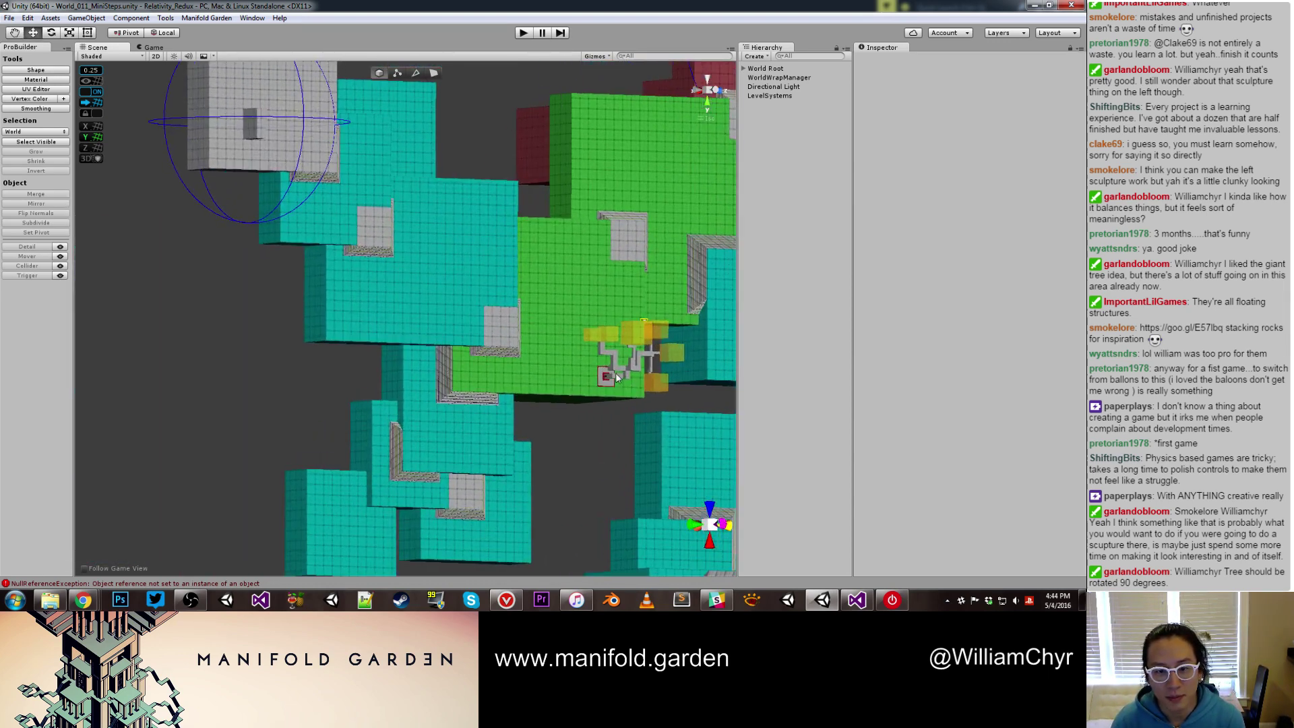
left_click(619, 374)
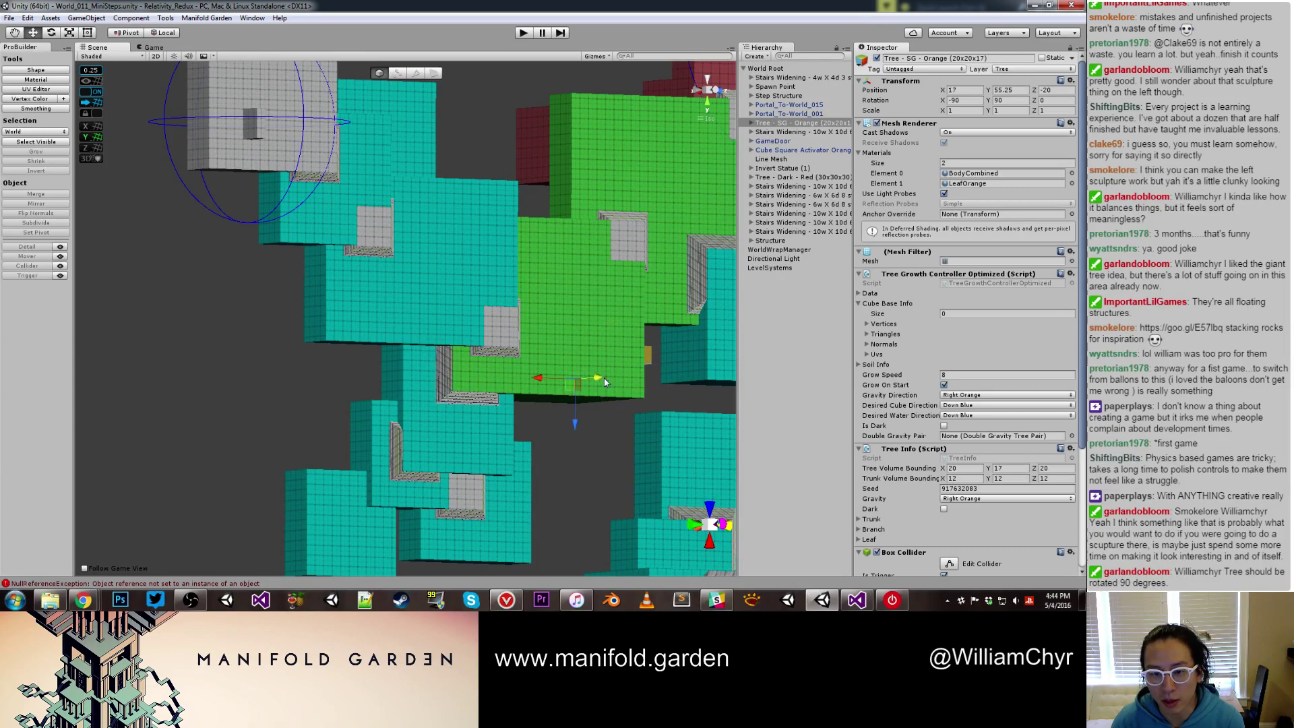
left_click_drag(604, 381, 572, 371)
left_click_drag(419, 402, 516, 405)
scroll(342, 376, "up", 5)
left_click_drag(612, 403, 497, 383)
scroll(553, 398, "down", 5)
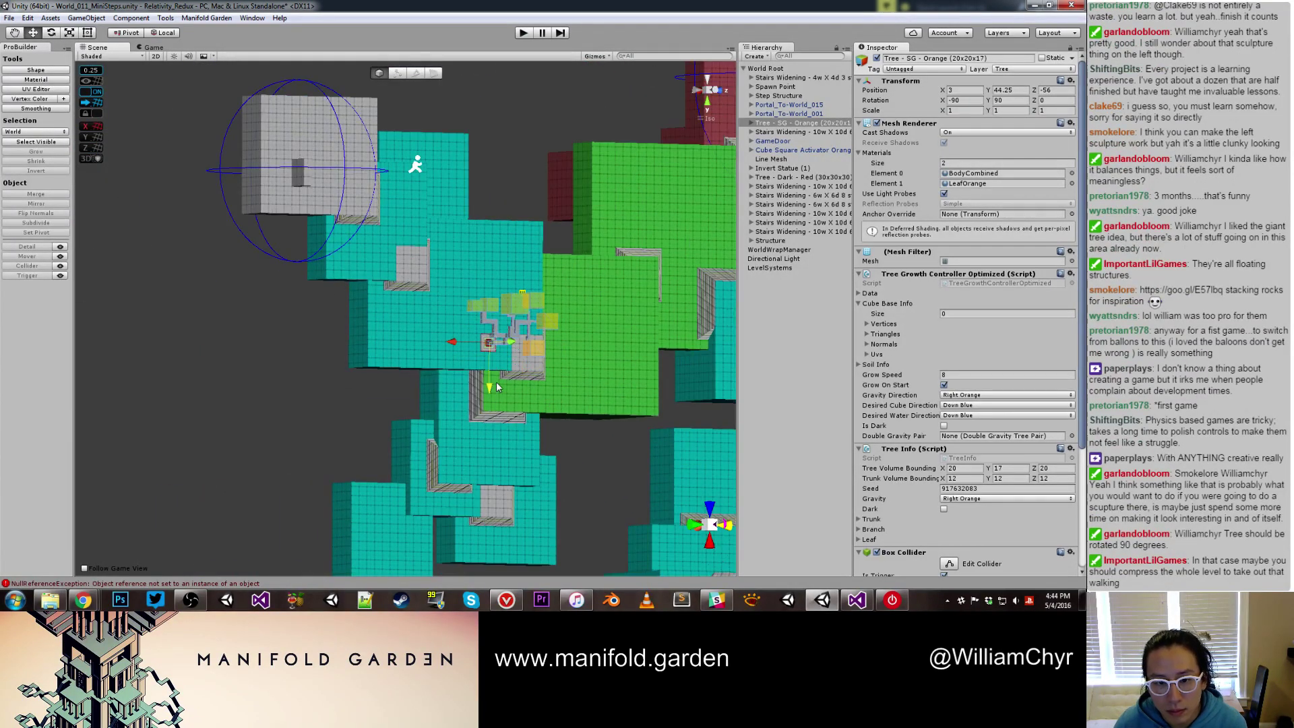
left_click_drag(449, 343, 507, 399)
left_click_drag(475, 437, 571, 353)
scroll(529, 359, "down", 3)
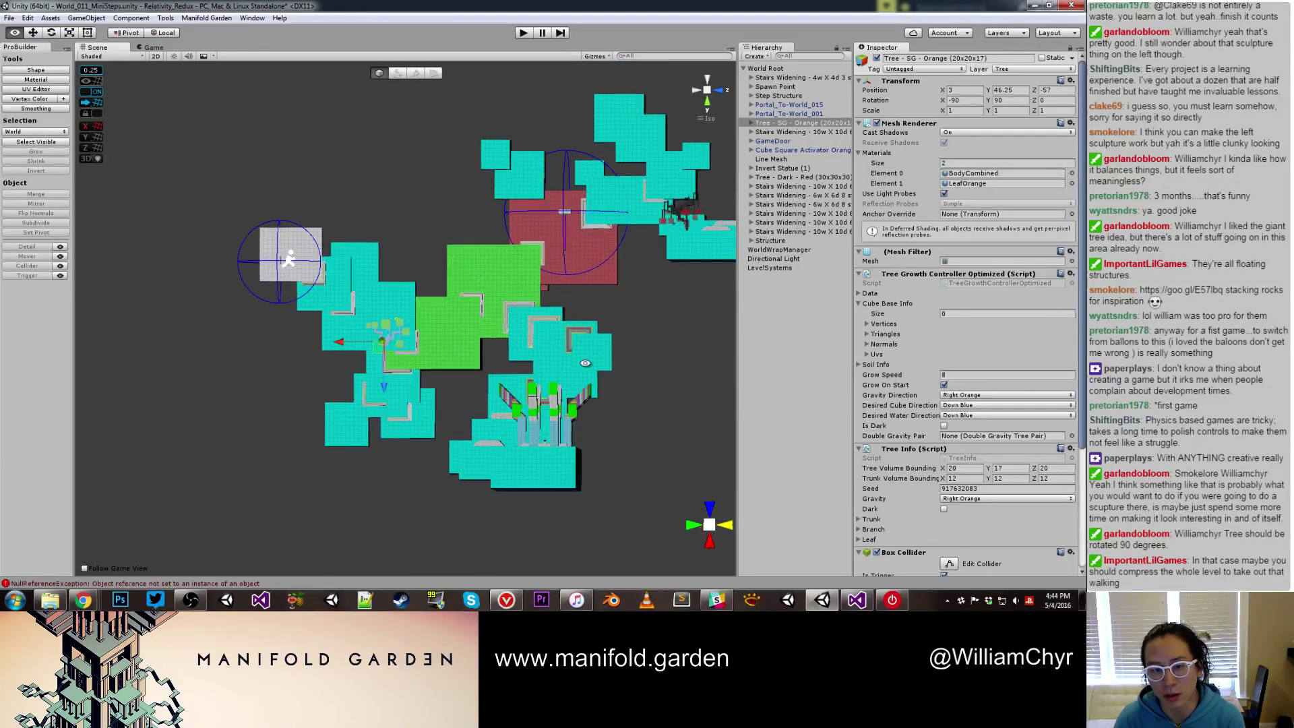
Extend the side face of the teal platform holding the orange tree toward the green platform, making the platform 50 units long
scroll(401, 337, "up", 5)
left_click_drag(397, 337, 453, 342, "alt")
middle_click_drag(451, 339, 637, 337)
scroll(531, 346, "up", 9)
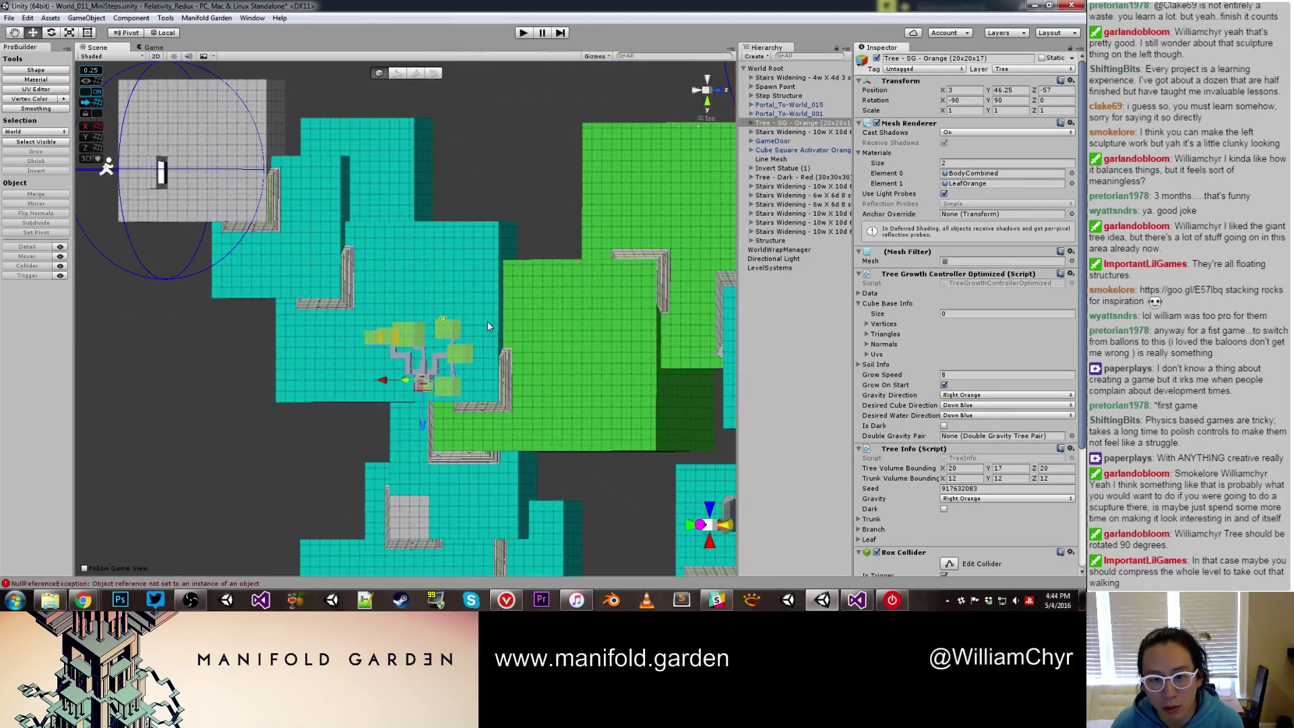
key("g")
left_click(500, 327)
left_click(500, 330)
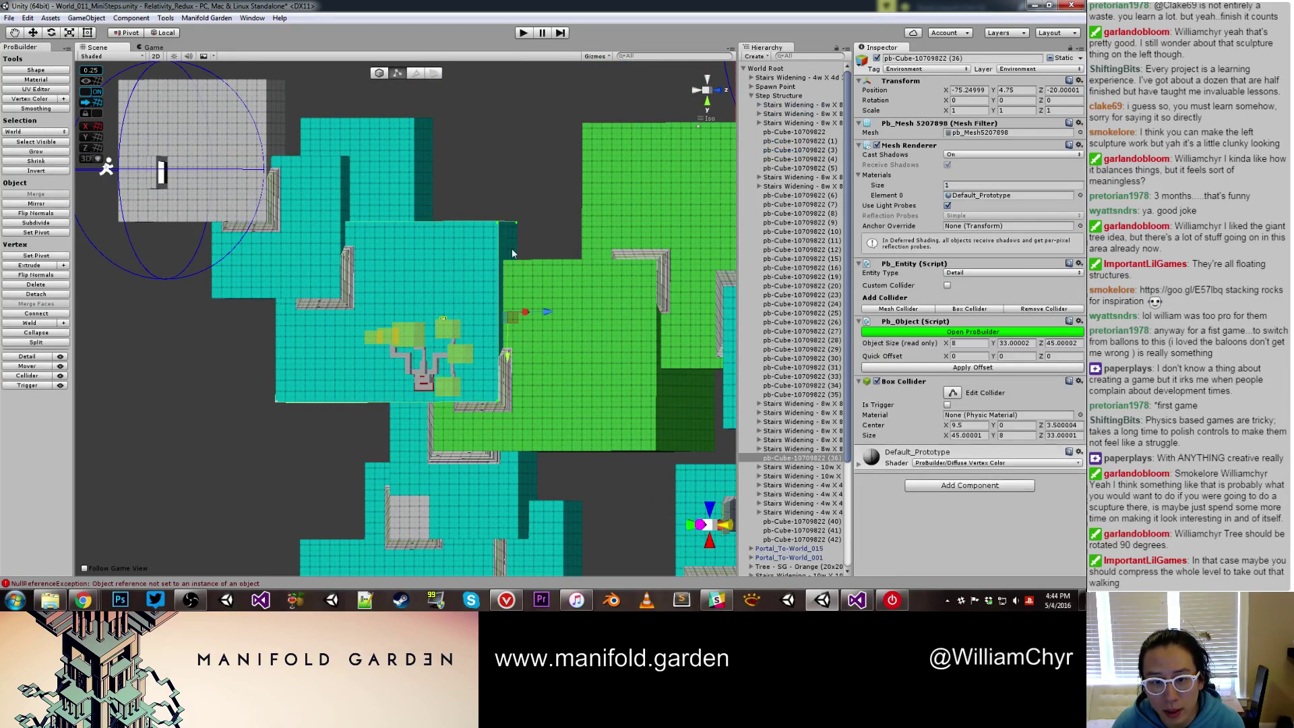
key("g")
key("g")
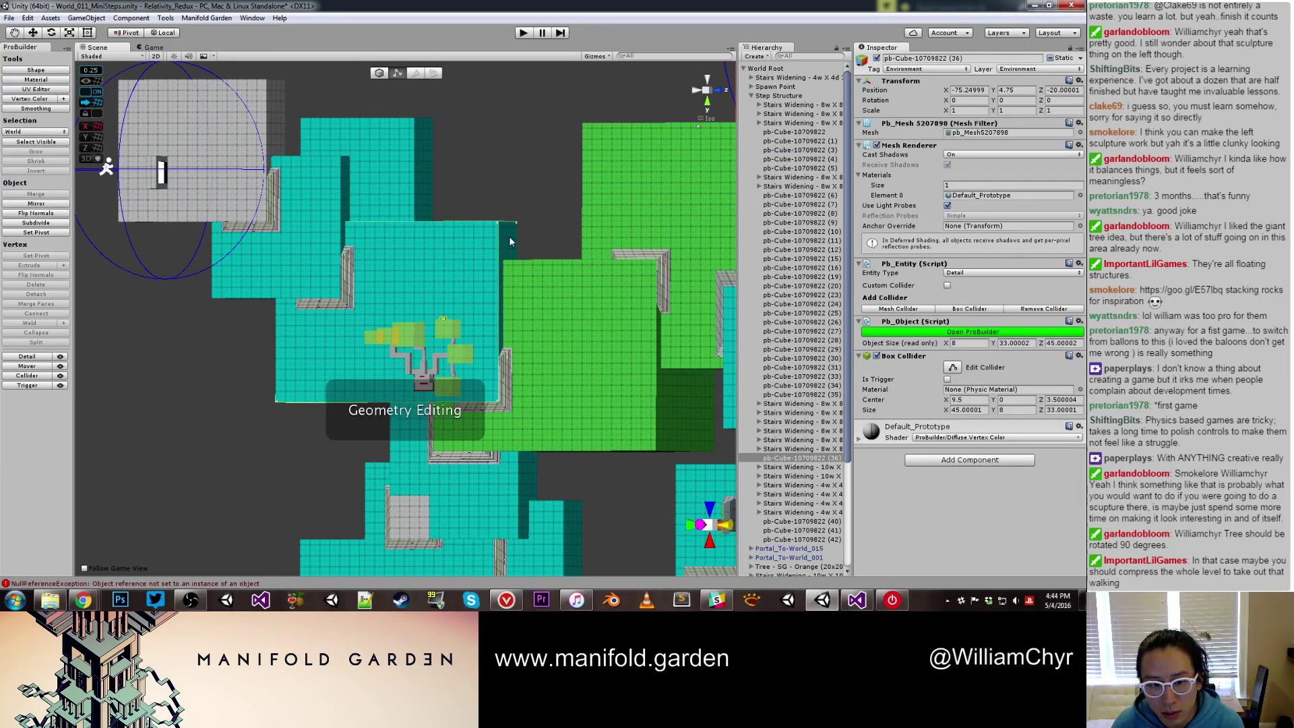
key("g")
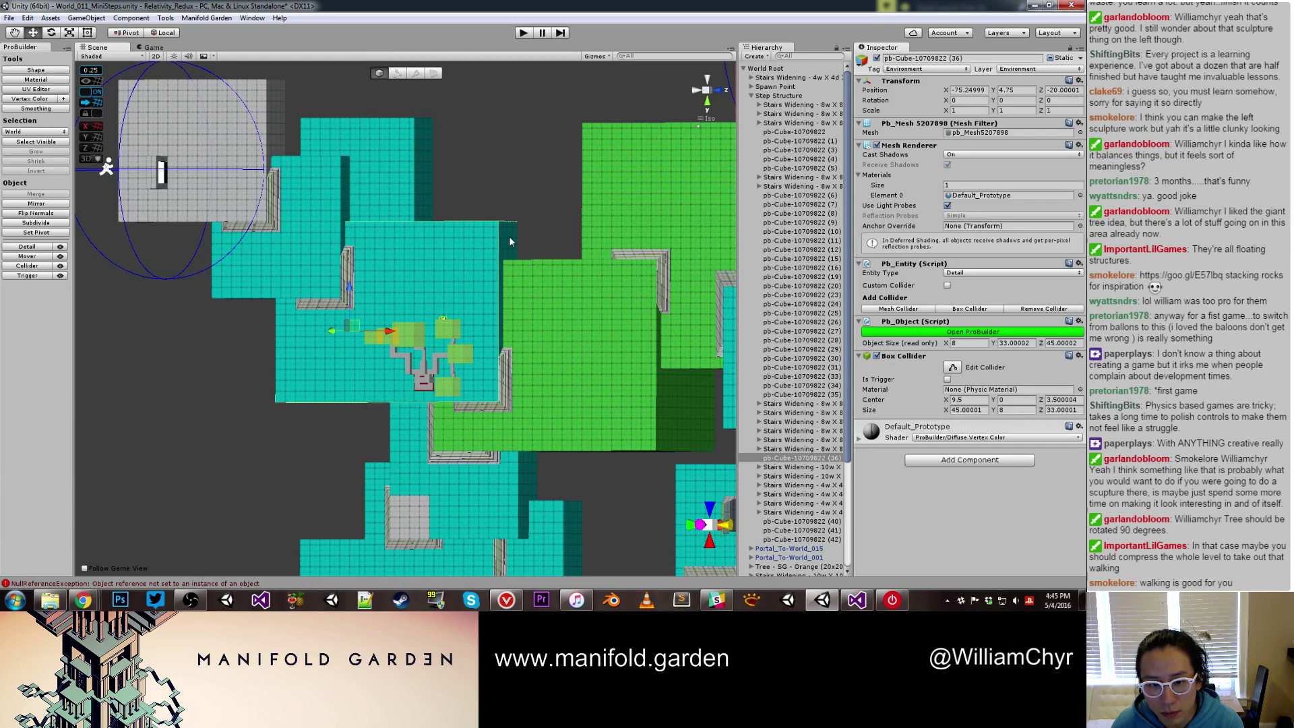
key("g")
key("h")
key("h")
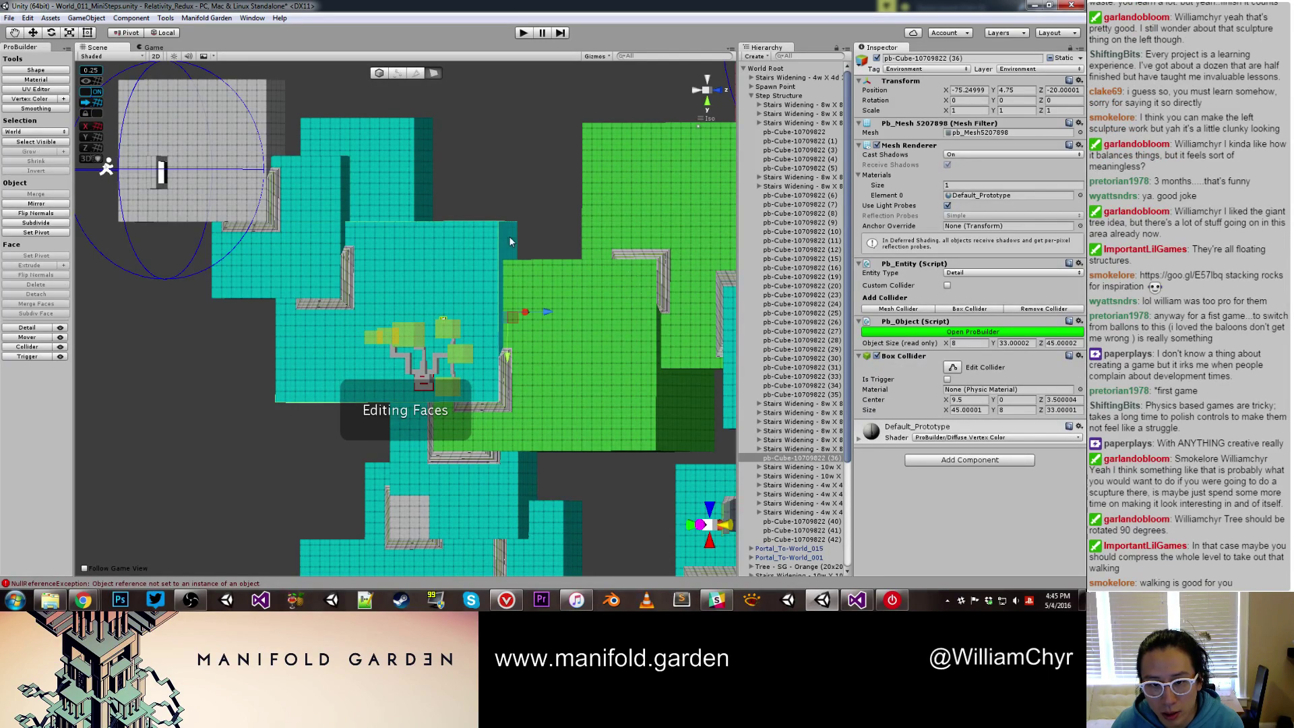
left_click(510, 242)
left_click_drag(548, 312, 572, 318)
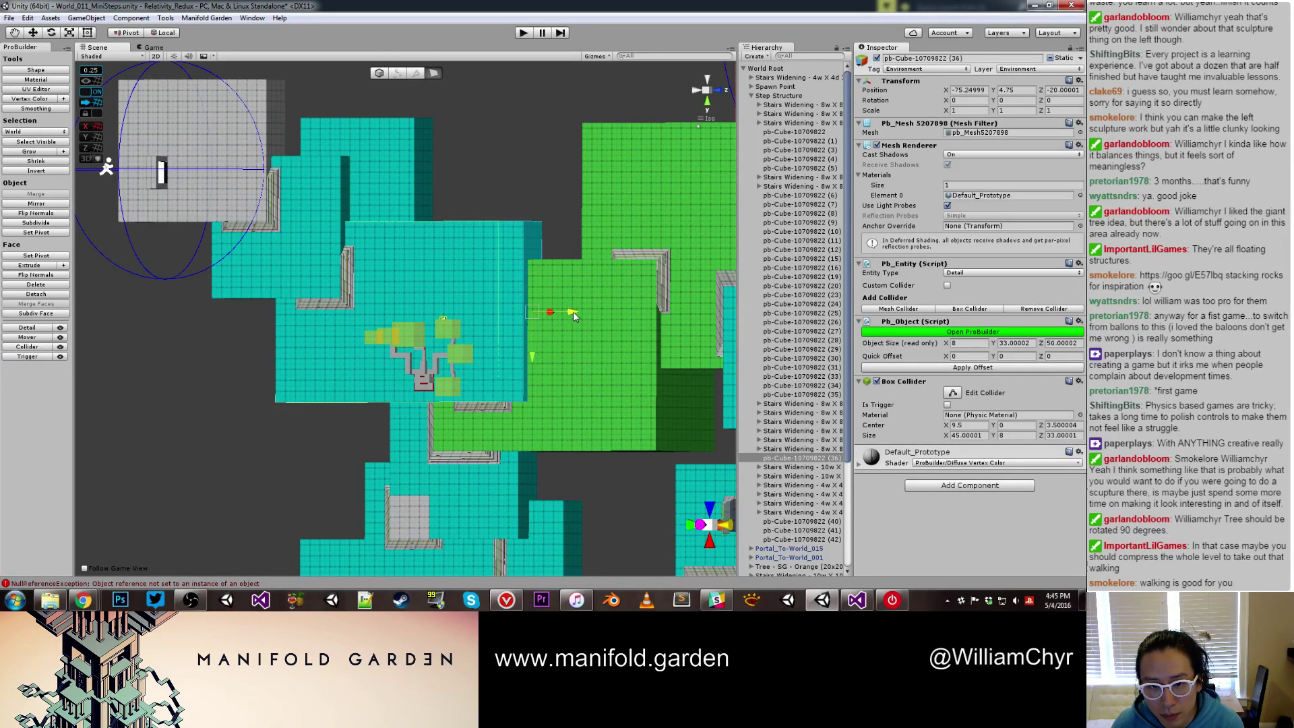
Shift the 8w x 8d four-step stairs beside the orange tree outward to meet the extended edge of the teal platform
key("g")
left_click(498, 407)
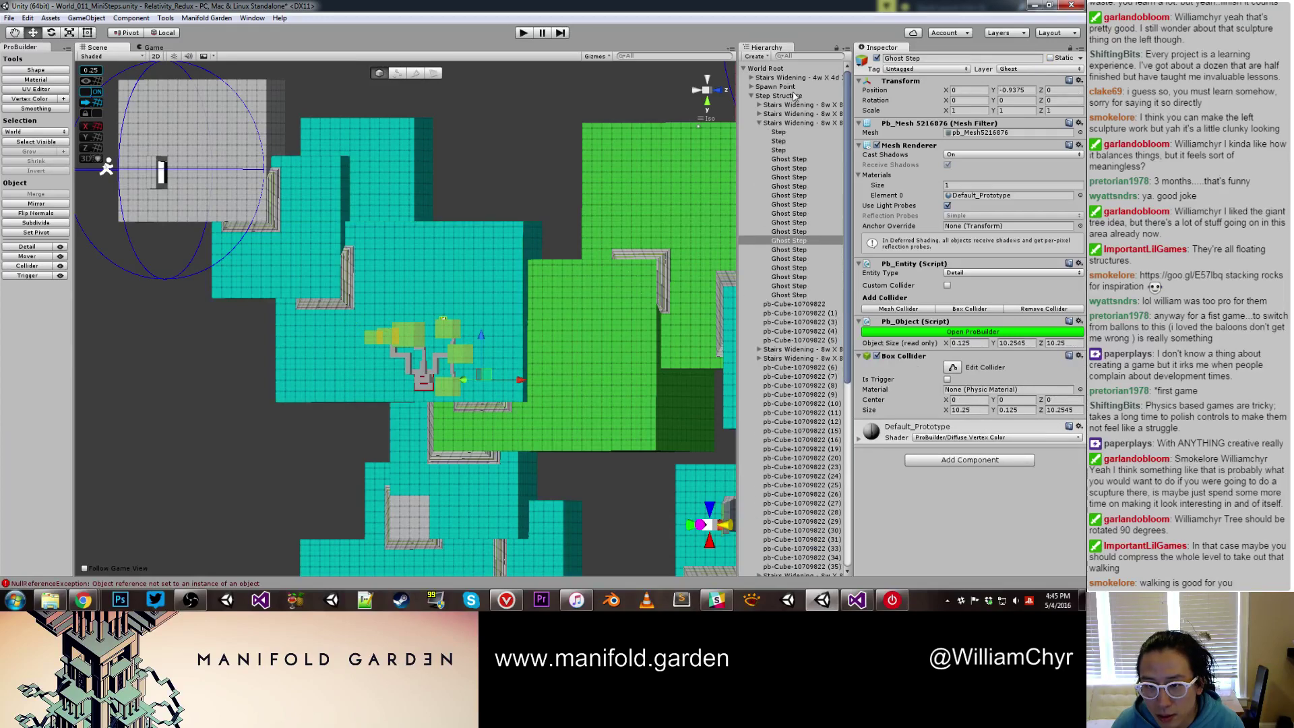
left_click(790, 123)
key("f")
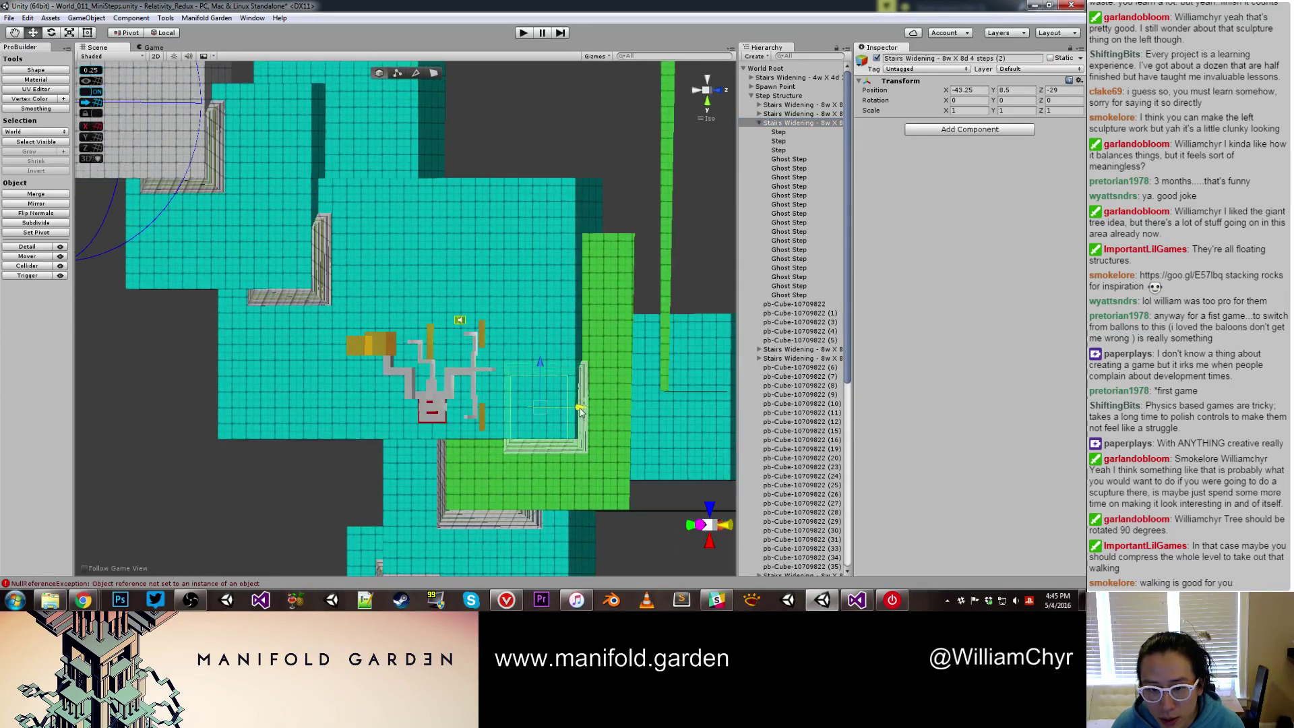
left_click_drag(582, 411, 492, 382)
Move the orange tree along the teal platform toward the relocated stairs, to Z -51, and clear the selection
scroll(579, 406, "down", 4)
left_click(512, 387)
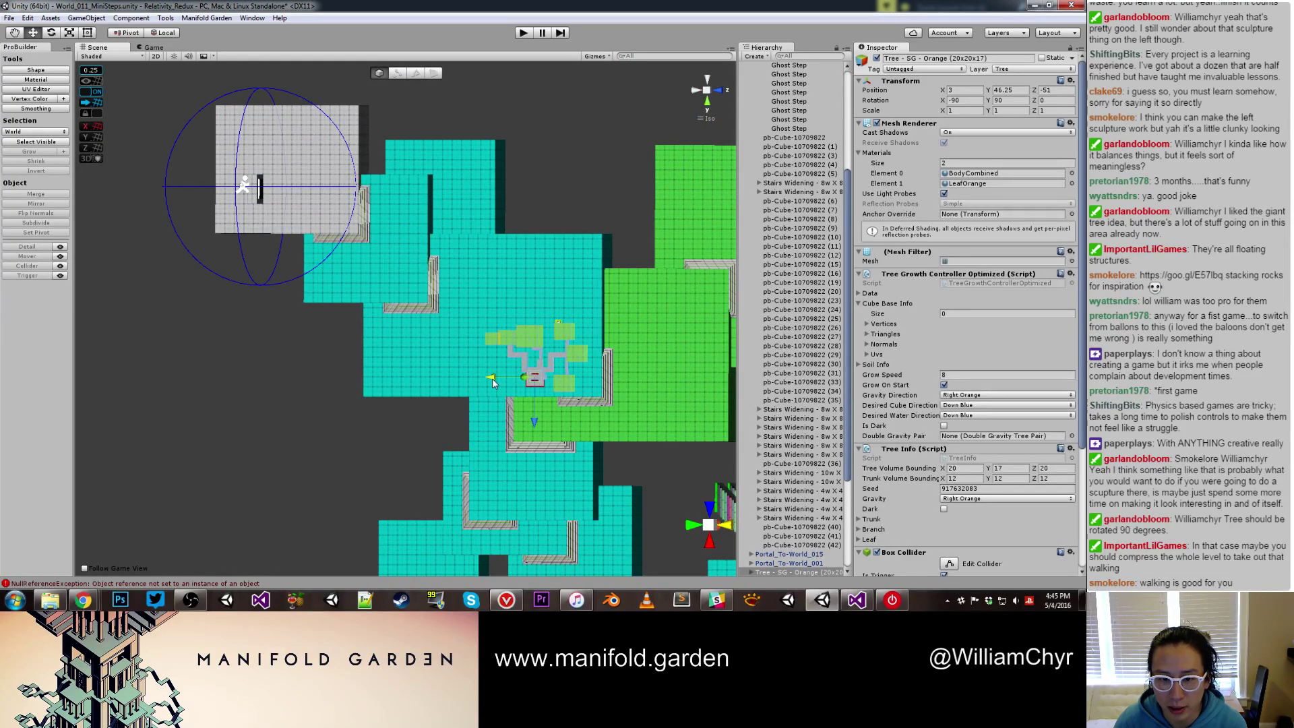
scroll(492, 382, "down", 3)
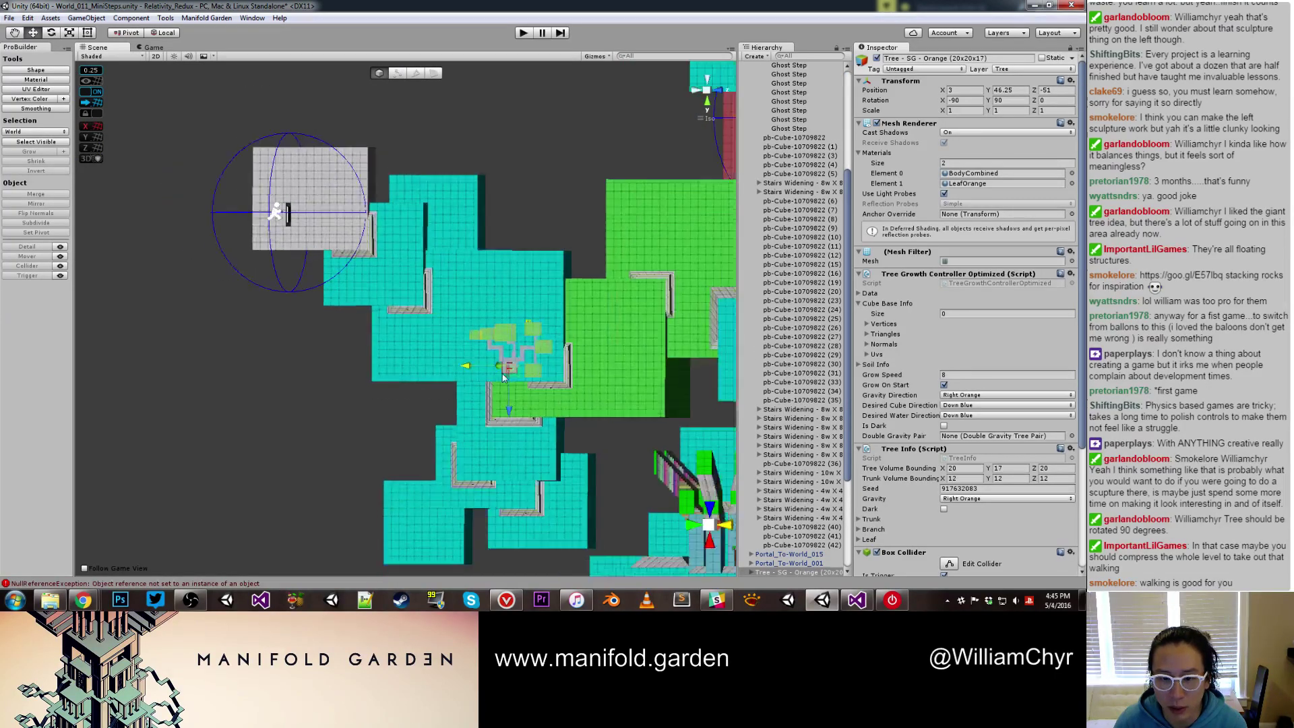
left_click(510, 221)
Start a playtest of the level with the relocated orange tree and the extended teal platform
left_click(523, 33)
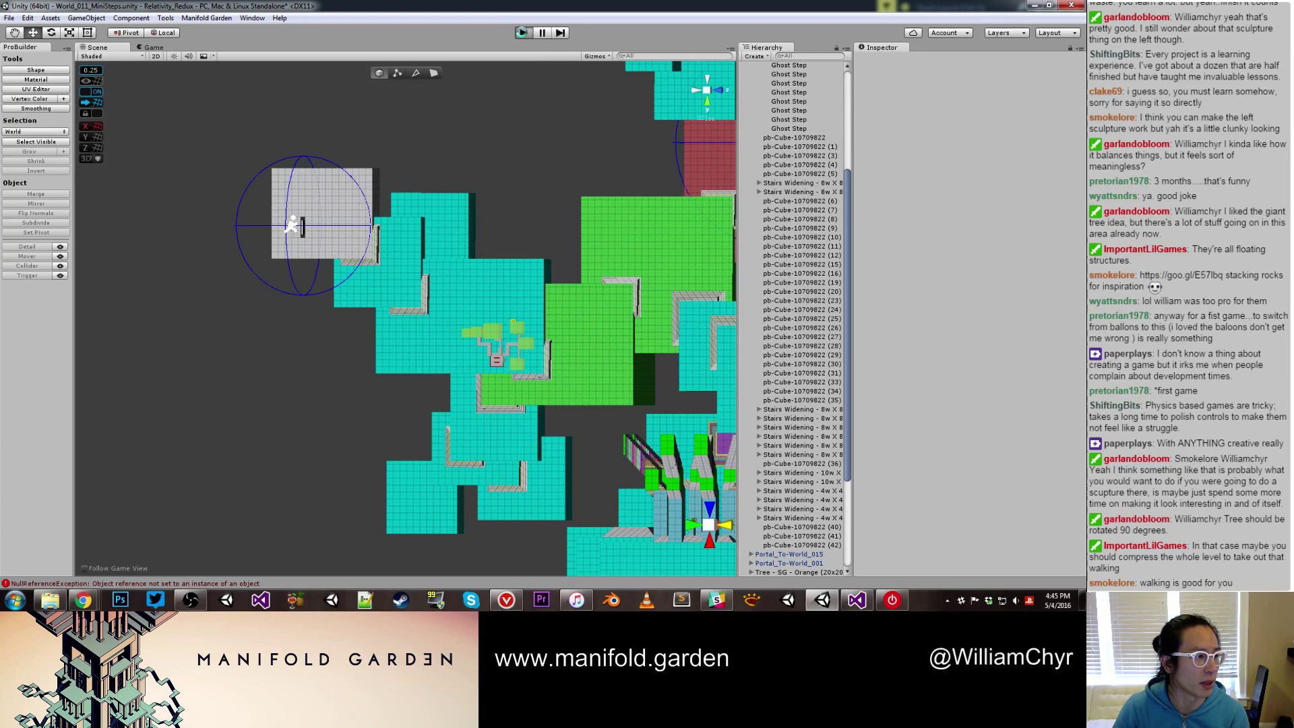
left_click(523, 33)
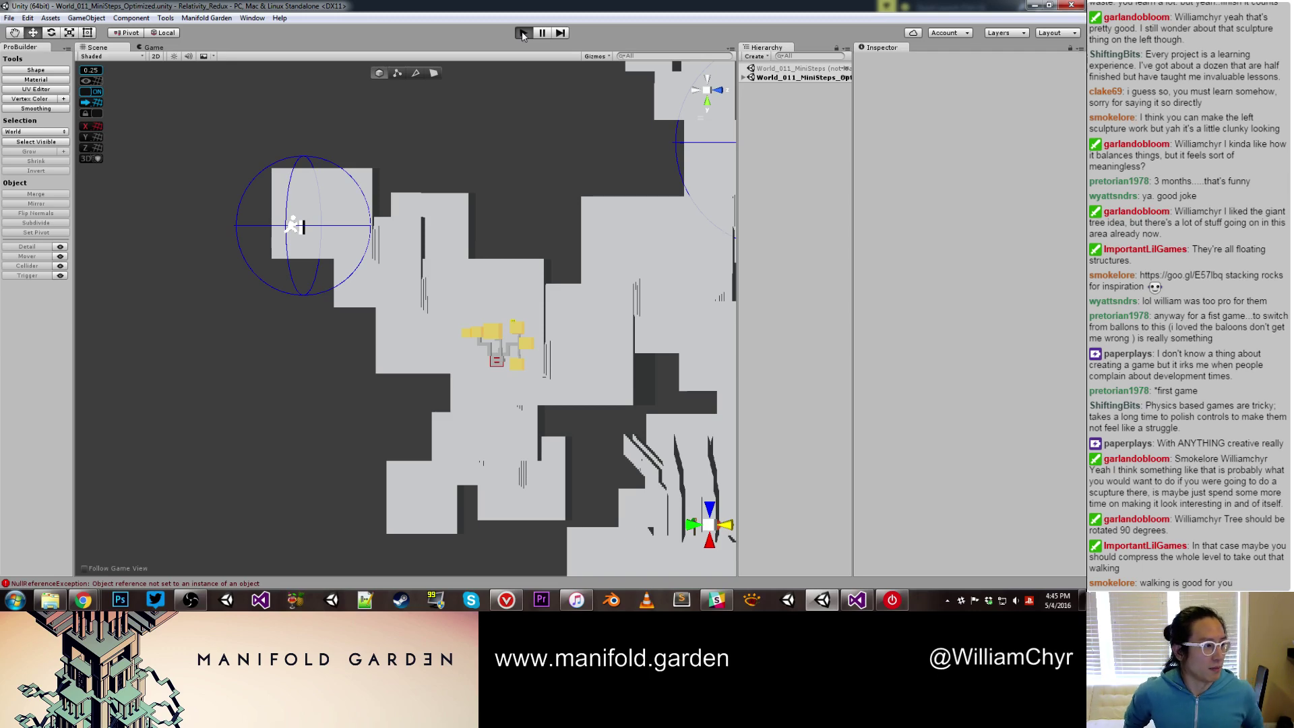
key("ctrl+p")
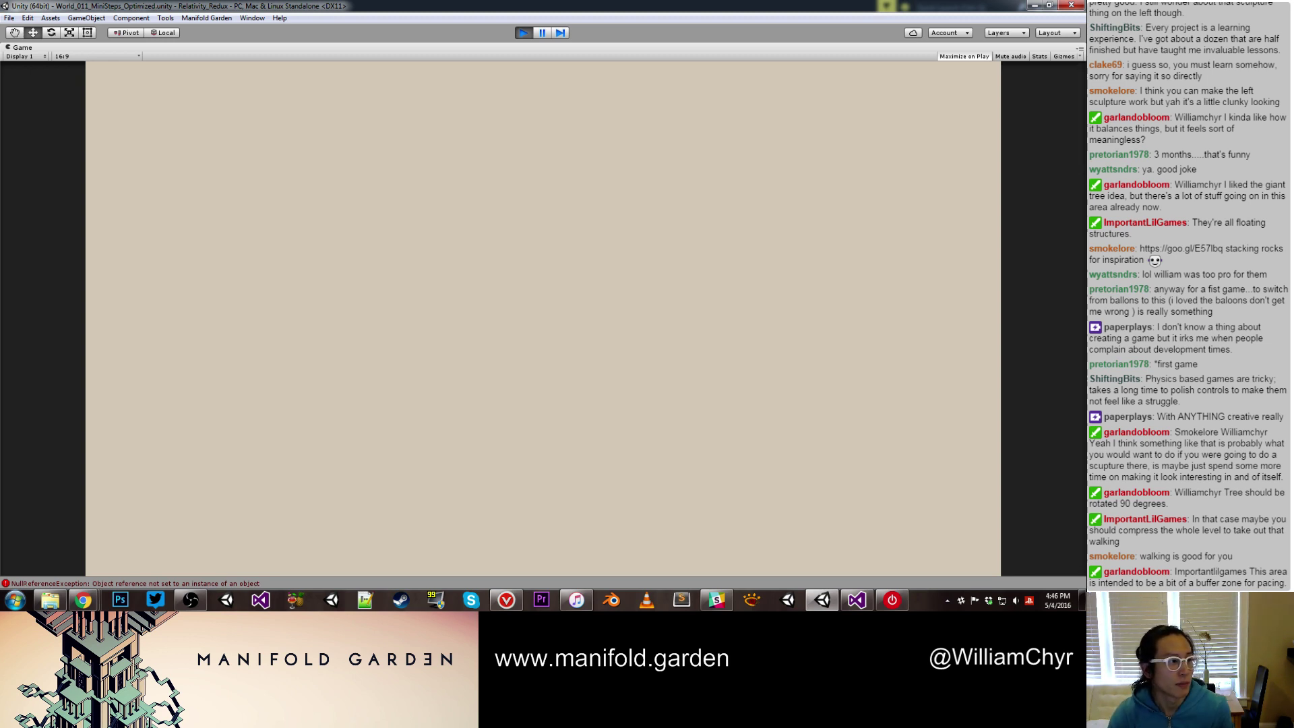
key("alt+Tab")
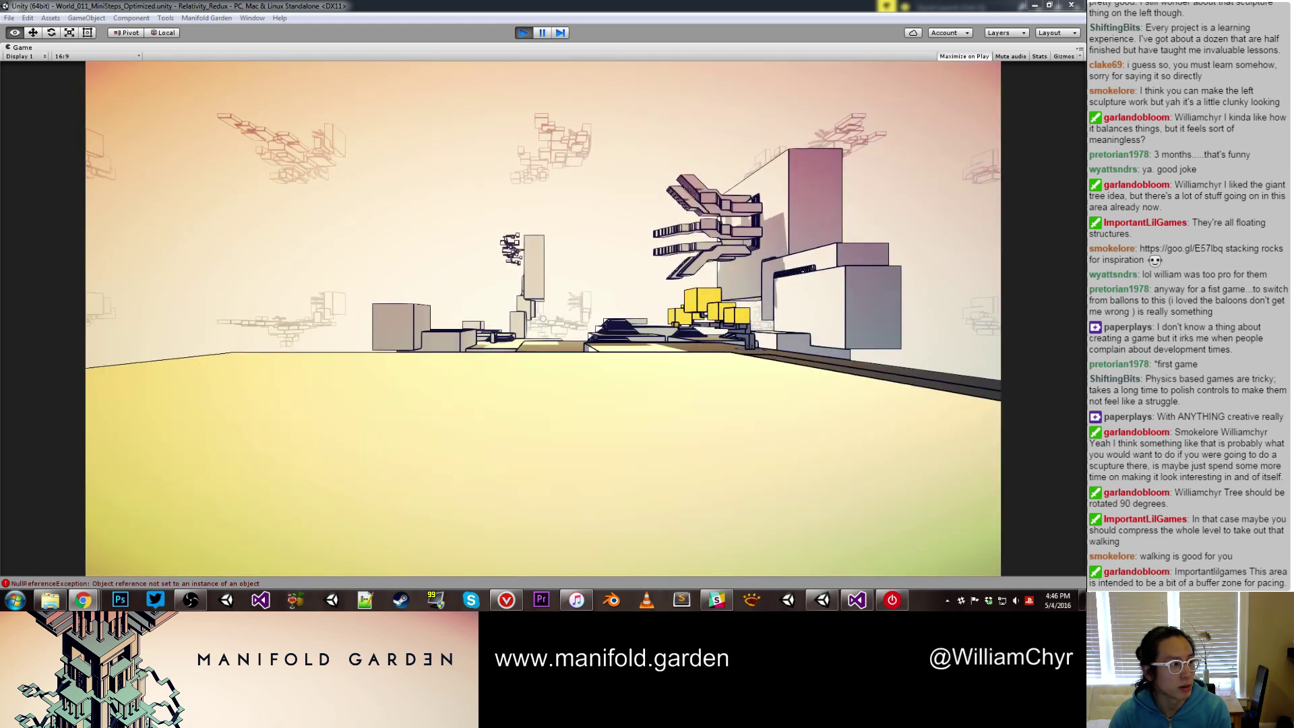
Look over the stacking rocks image results in the browser as sculpture reference and close the window
left_click_drag(0, 168, 396, 163)
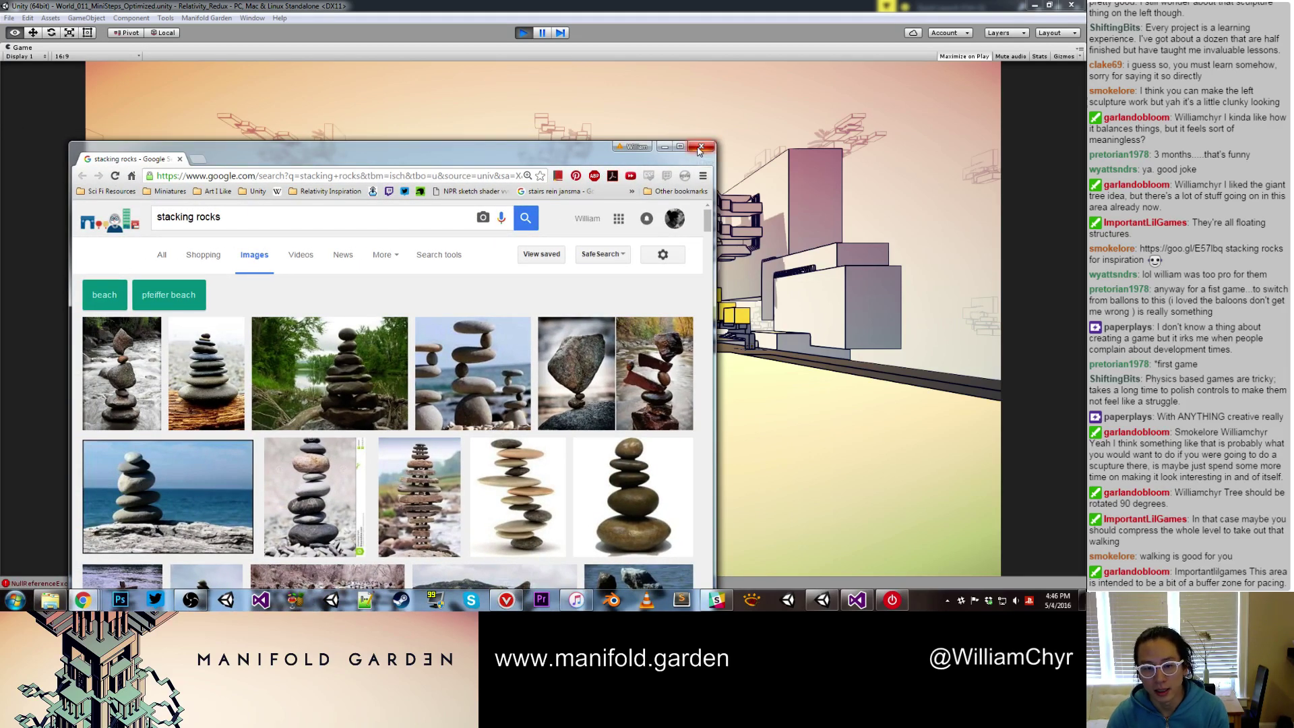
left_click(700, 148)
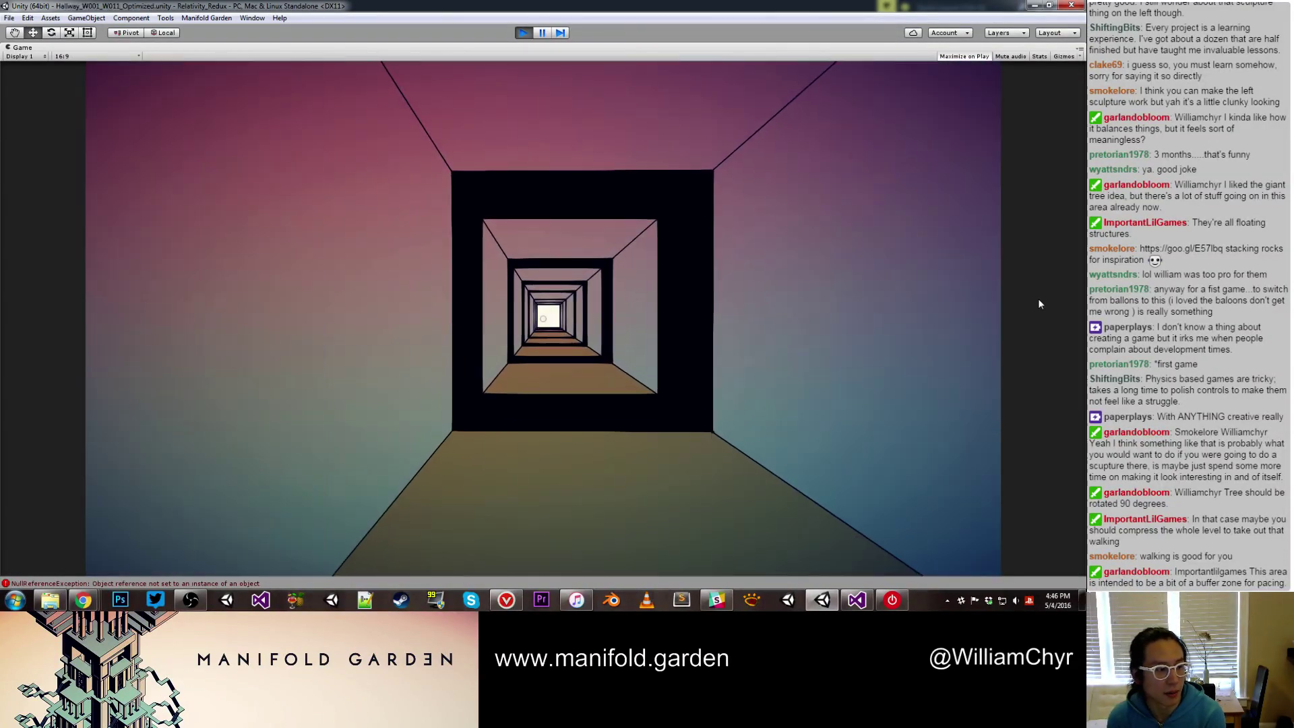
Walk through the portal hallway back into the level during the playtest
left_click(202, 376)
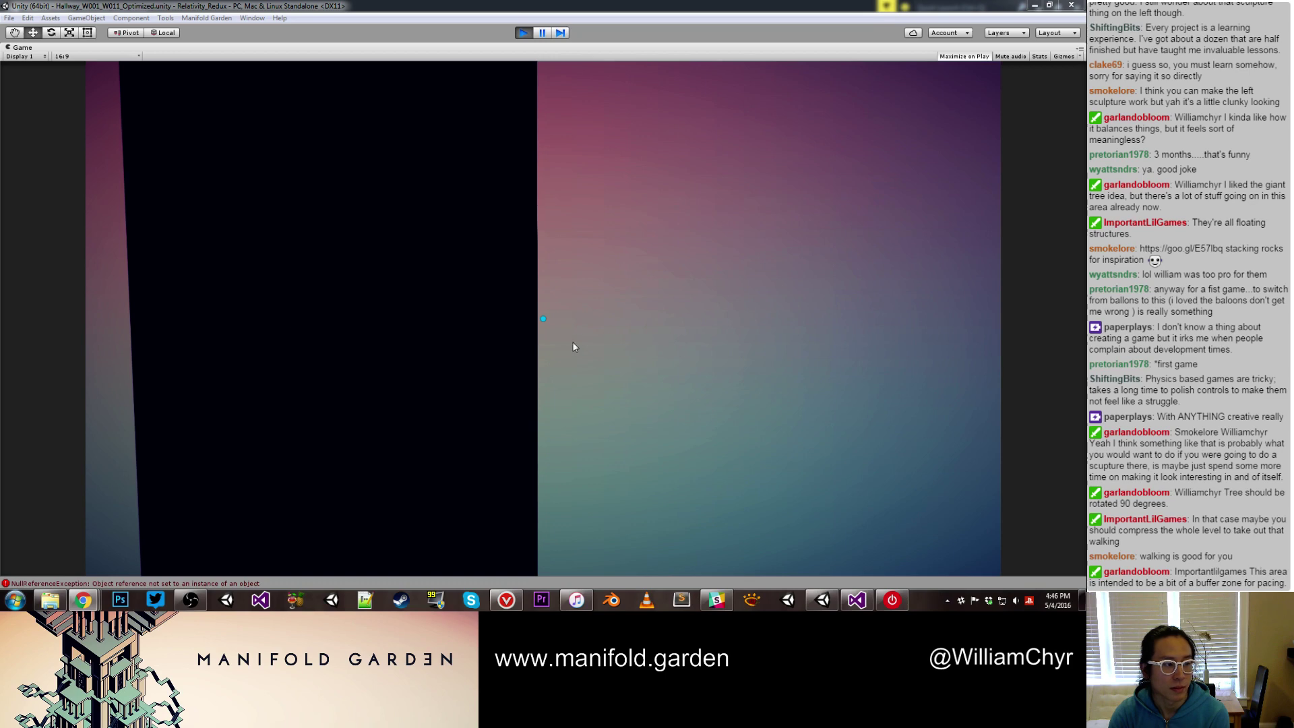
left_click(672, 349)
key("w")
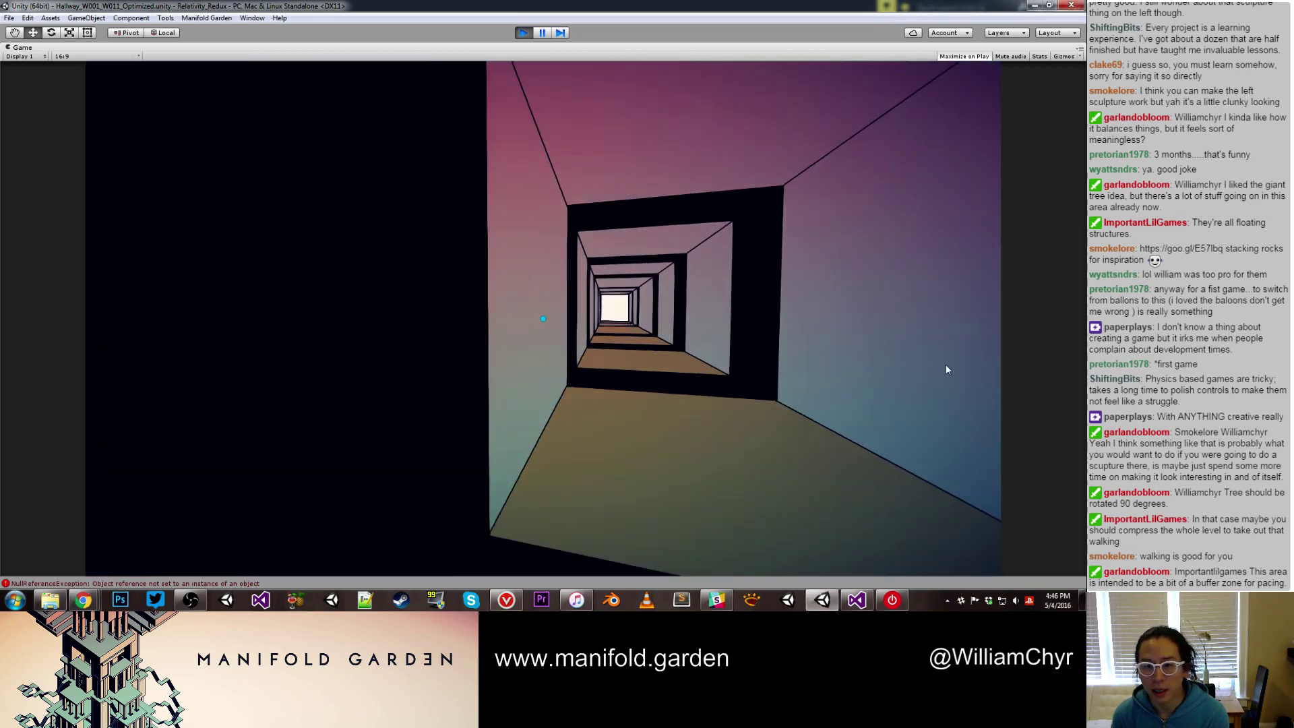
key("w")
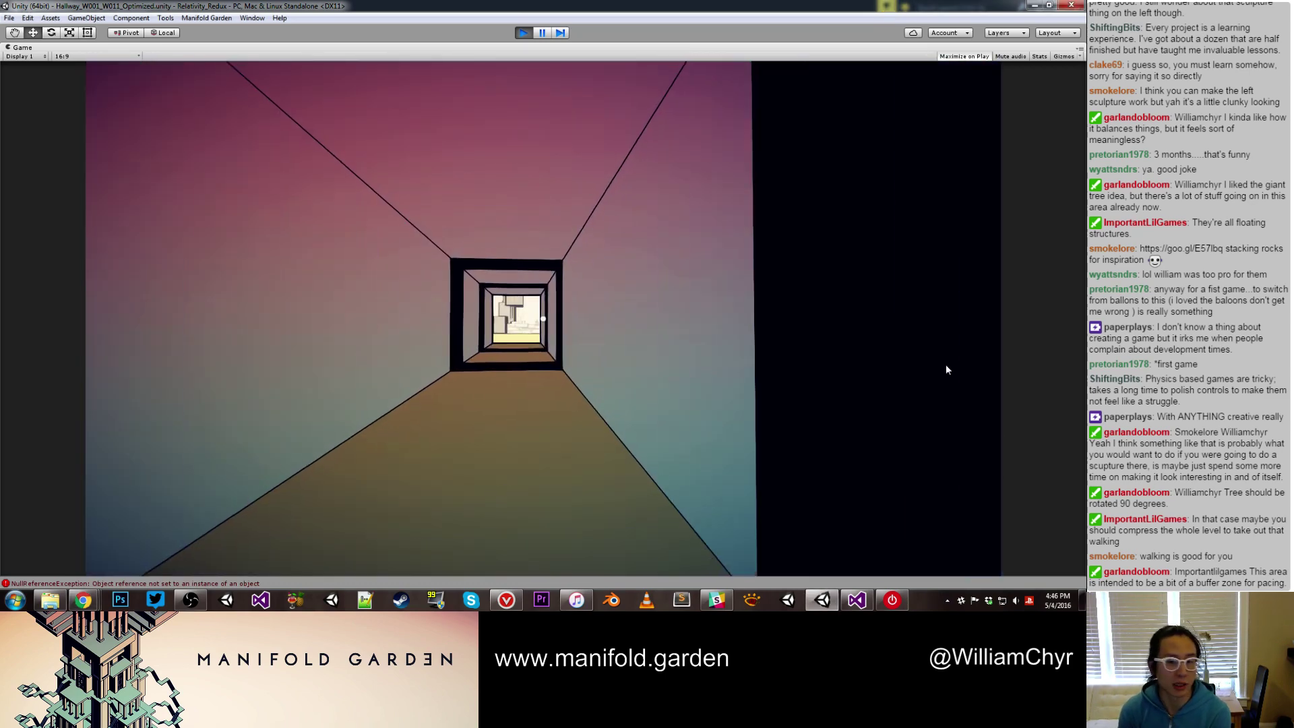
key("w")
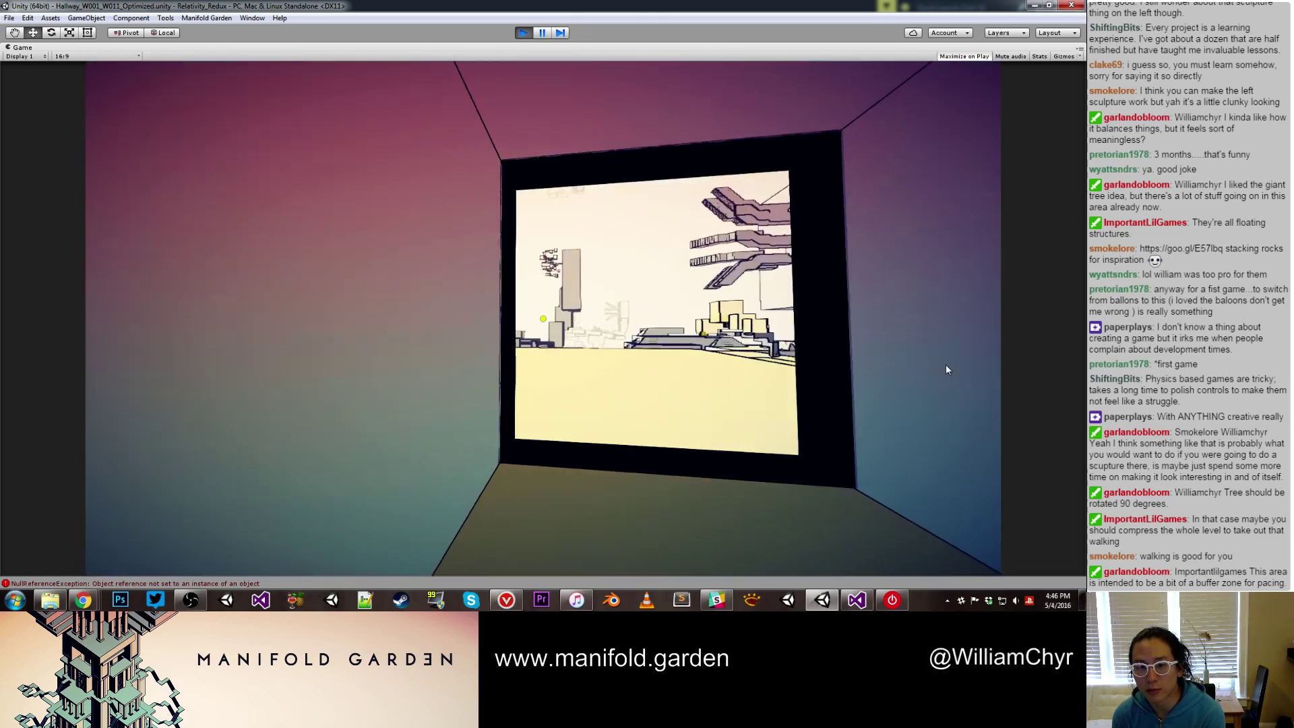
key("w")
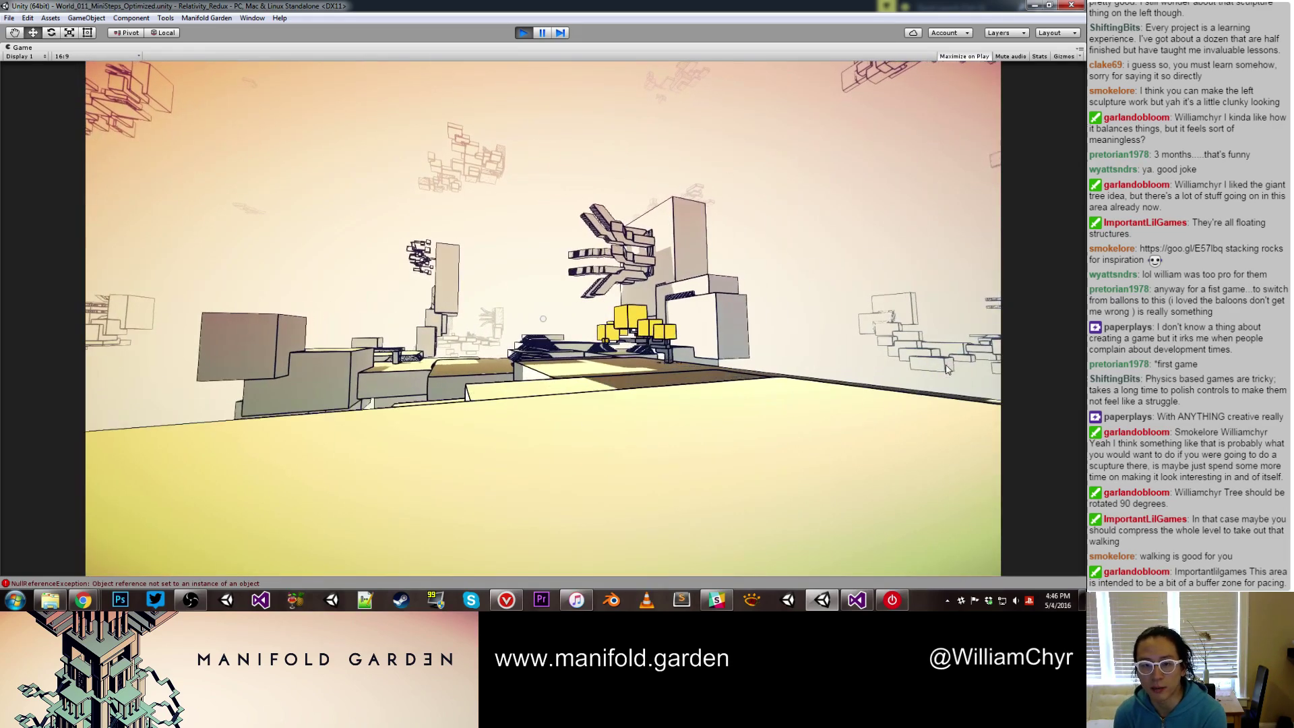
Cross the opening platforms on foot and approach the relocated orange tree to judge the new layout
key("w")
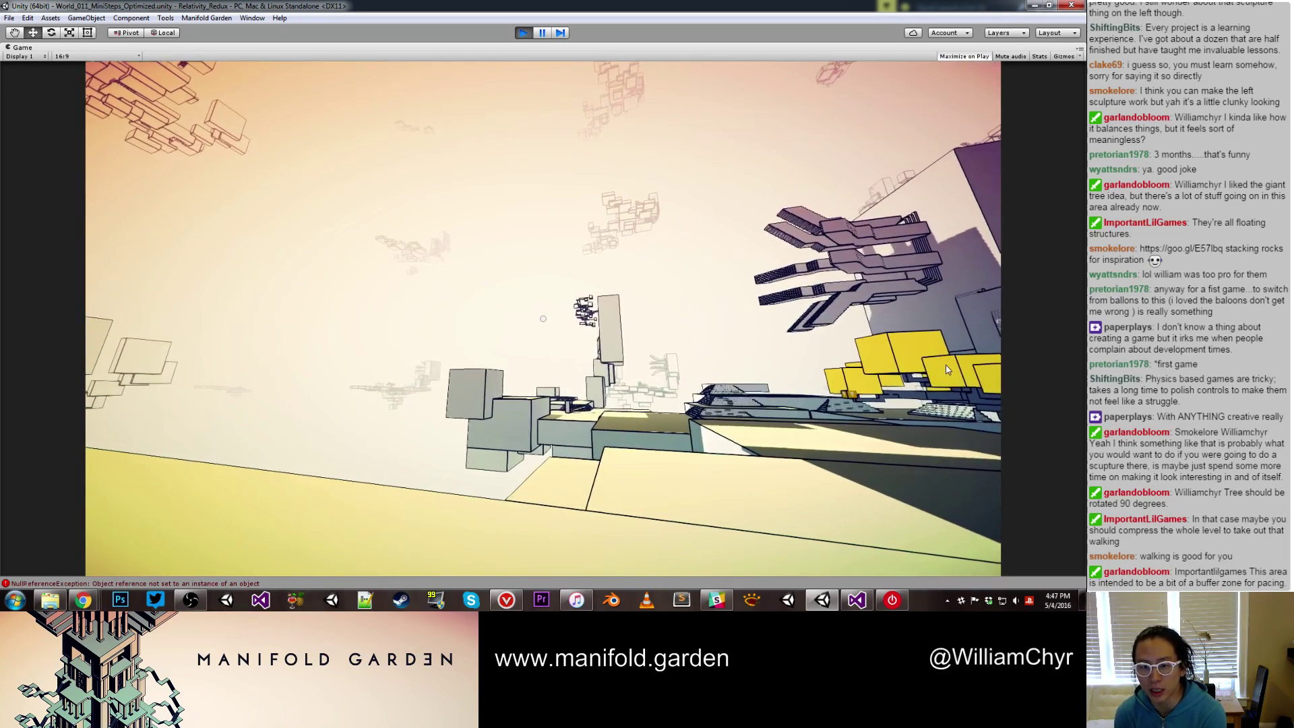
key("w")
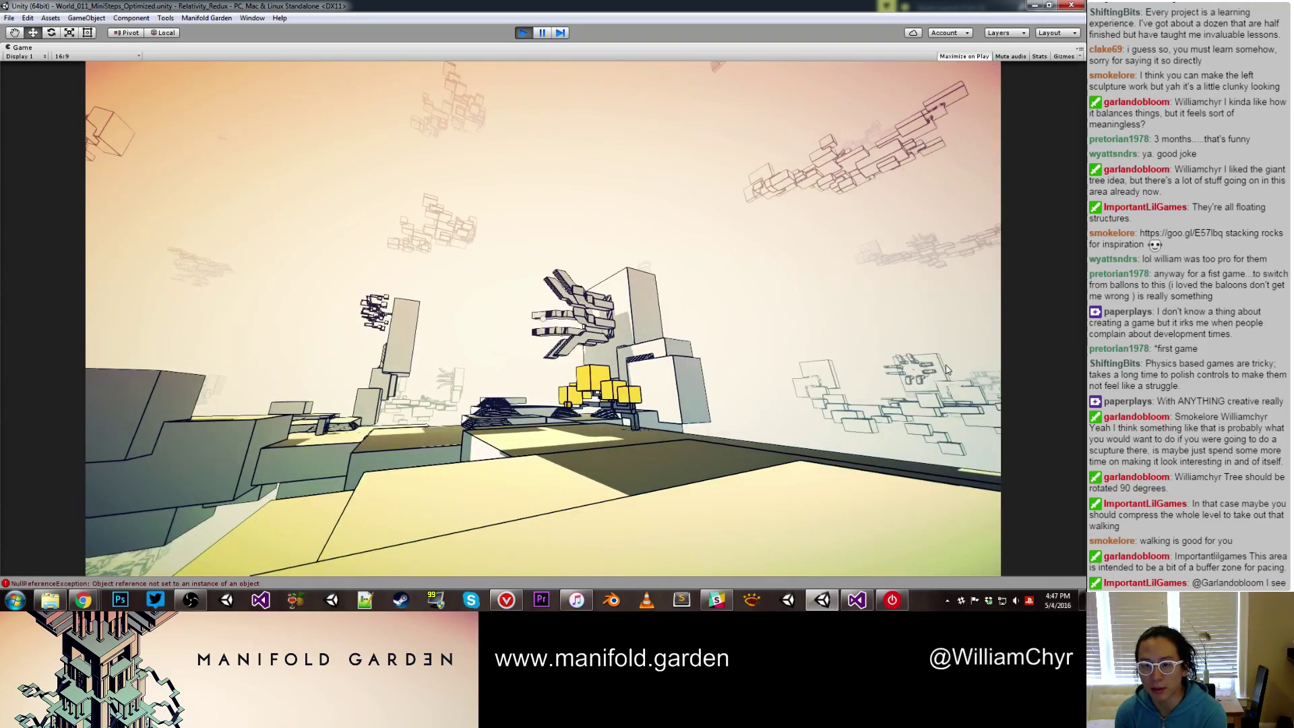
key("w")
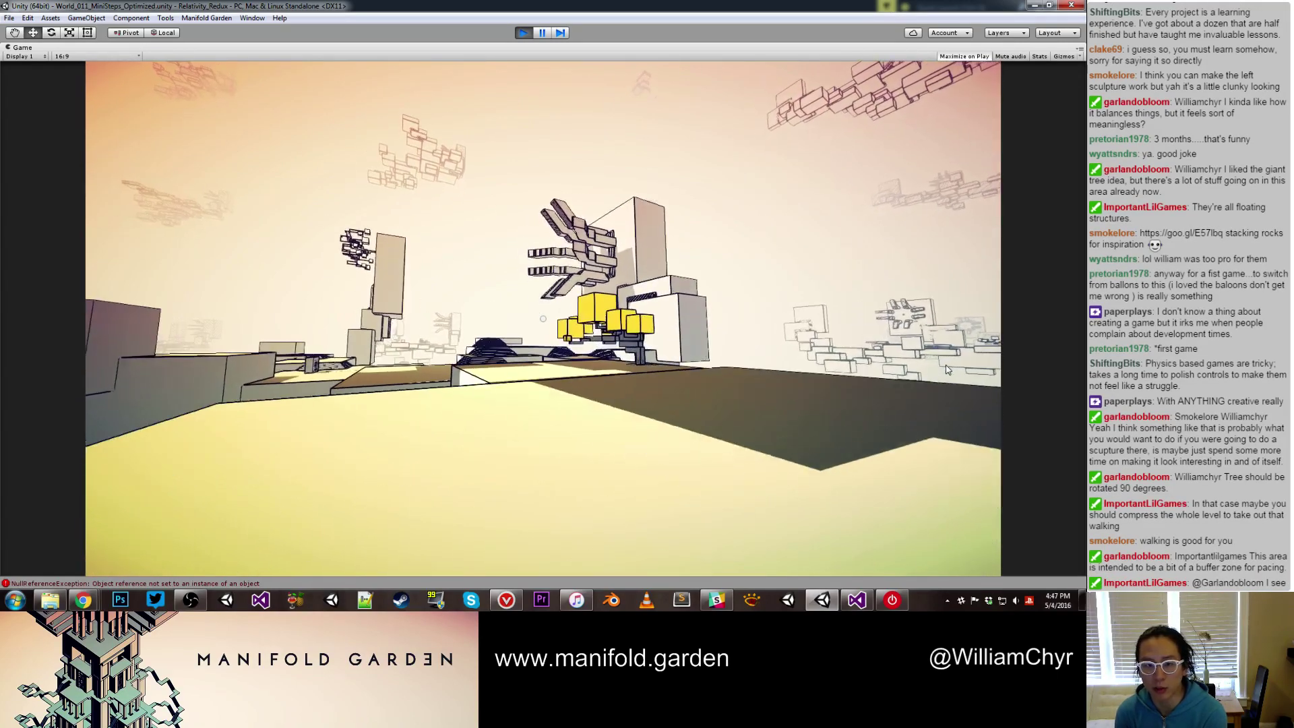
key("w")
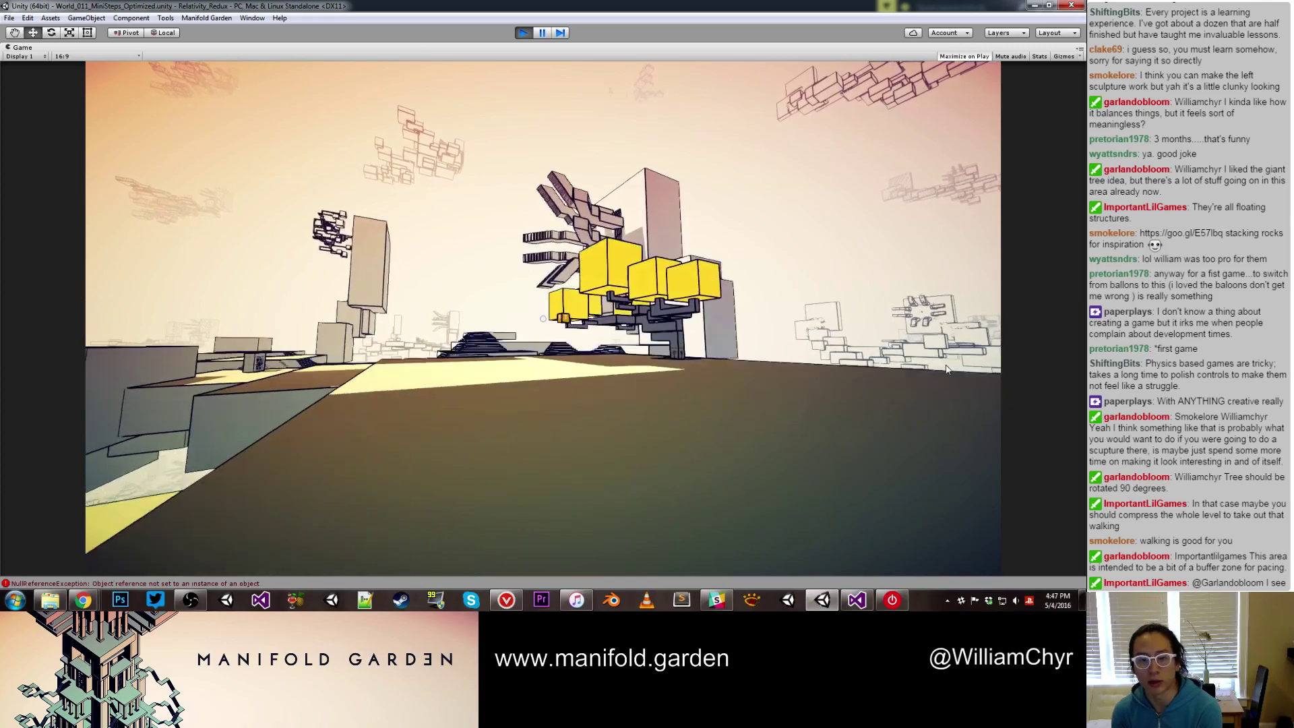
key("w")
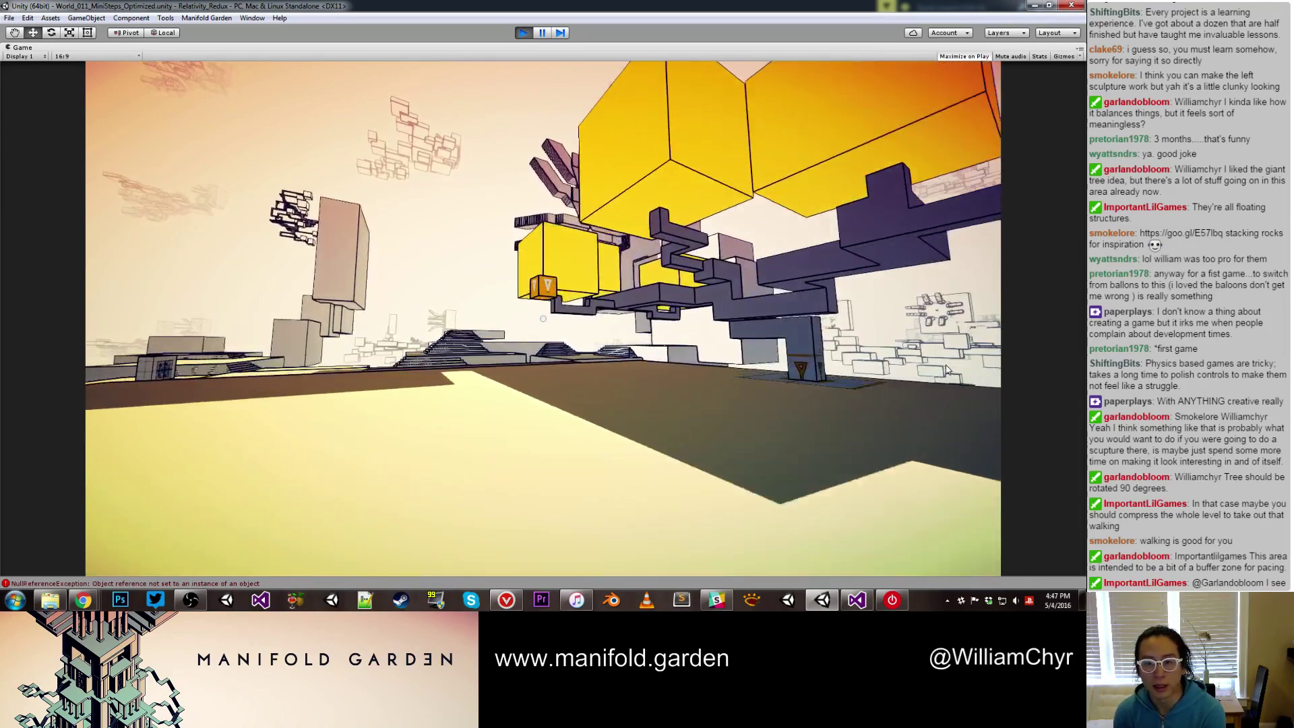
key("w")
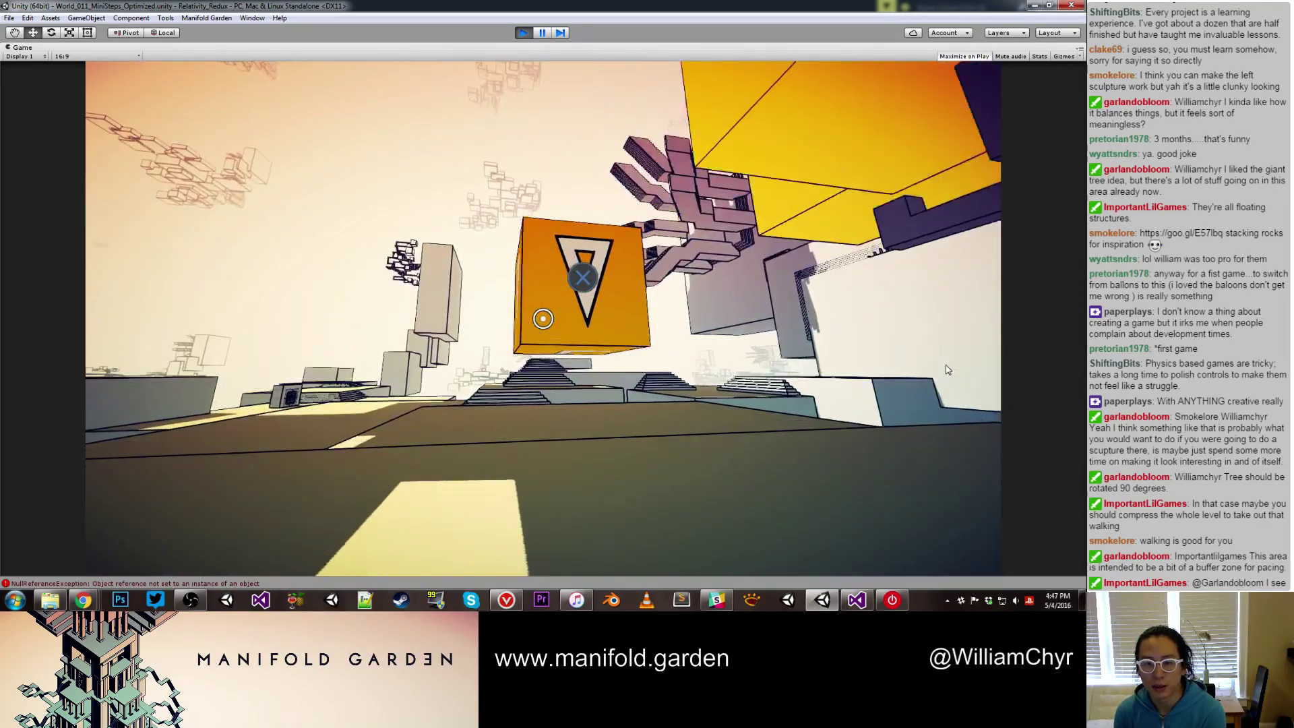
Pick up the orange cube by the tree, carry it toward the stairs, and end the playtest
key("e")
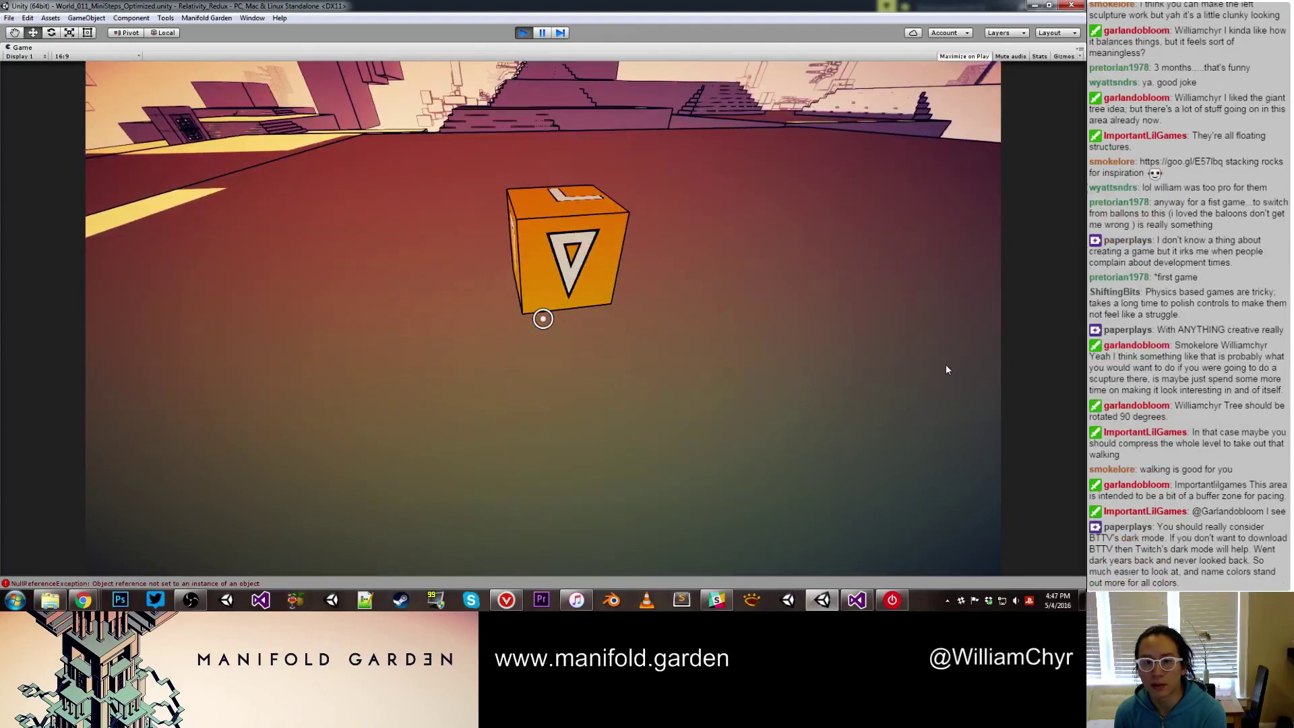
key("w")
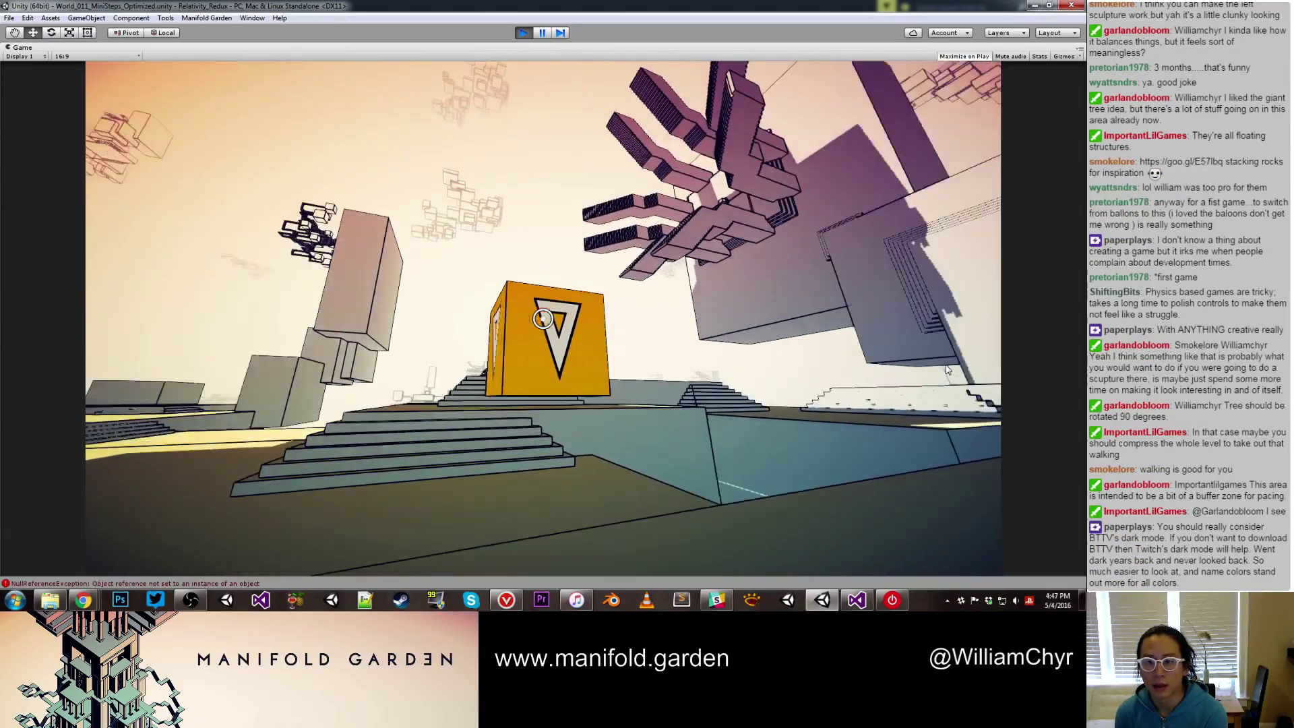
key("a")
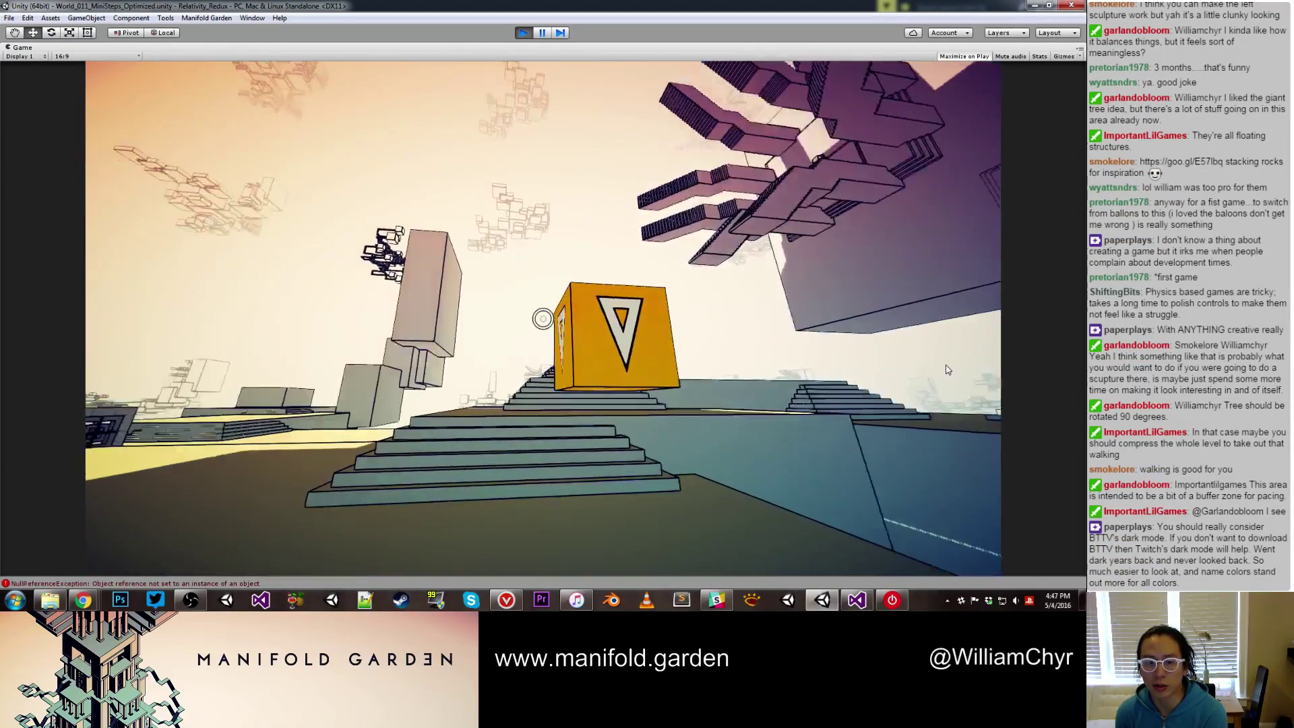
key("w")
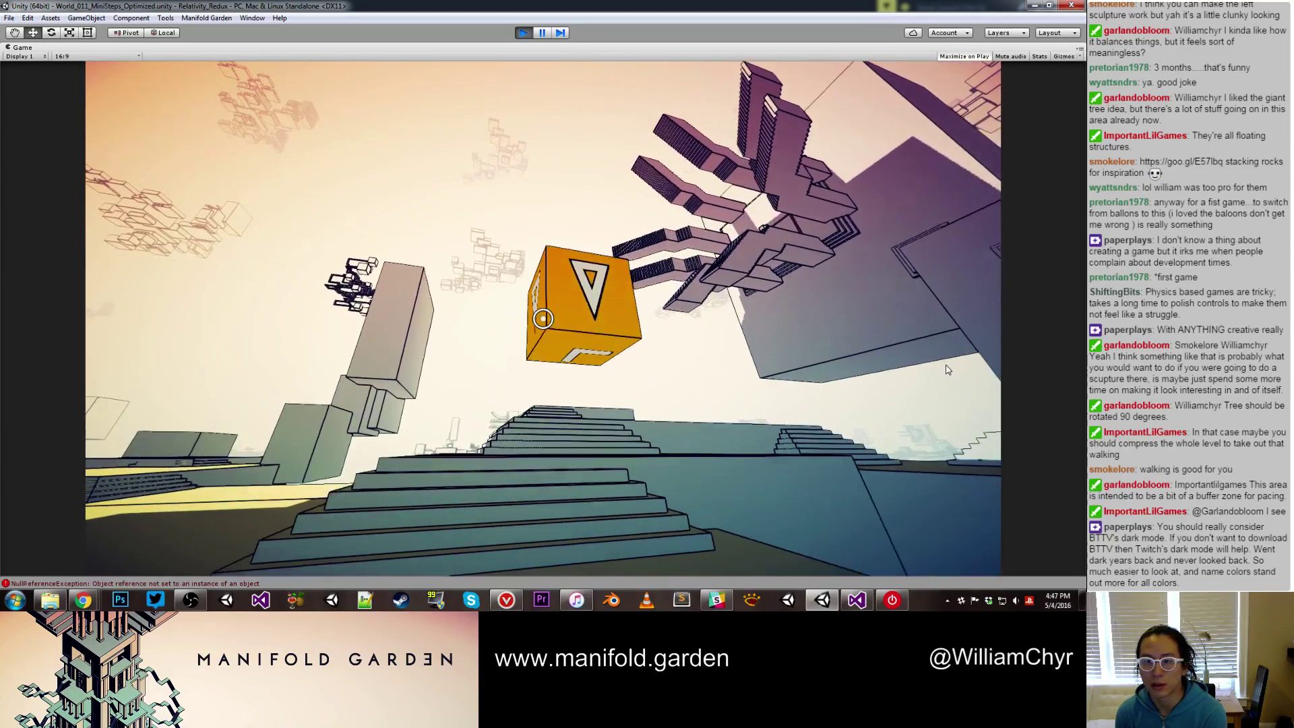
key("w")
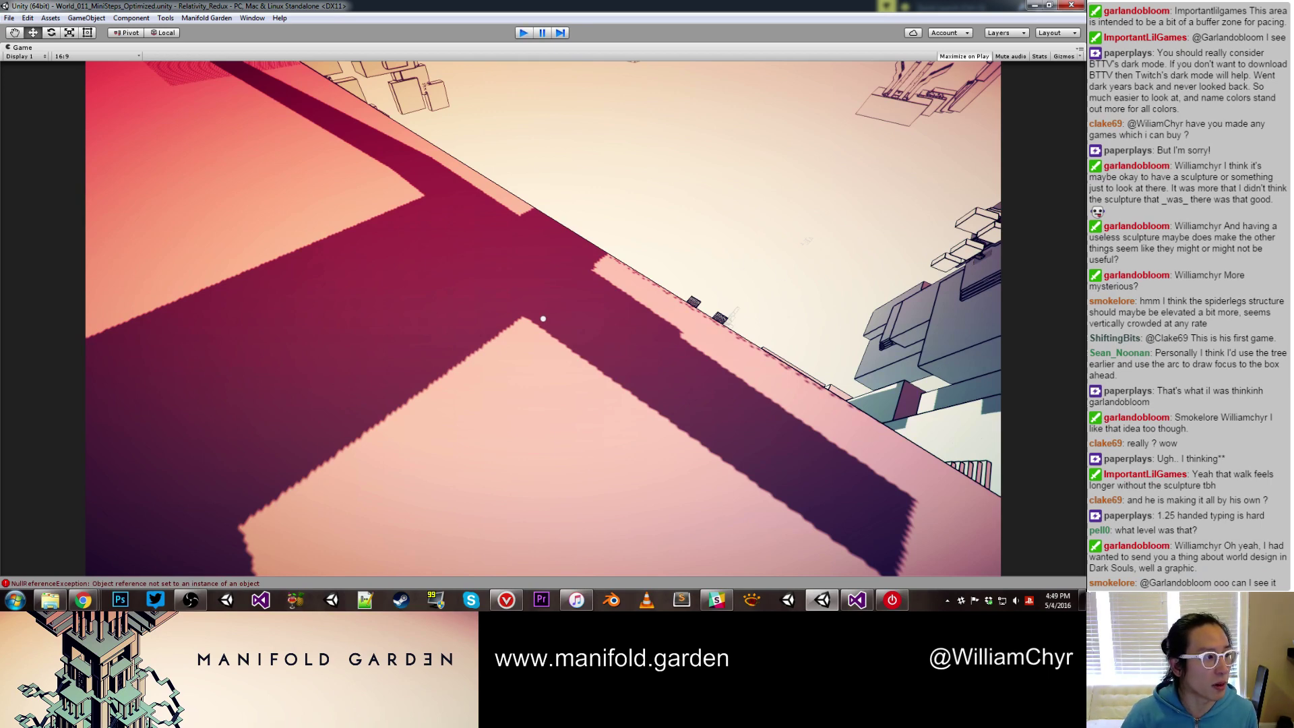
left_click(524, 33)
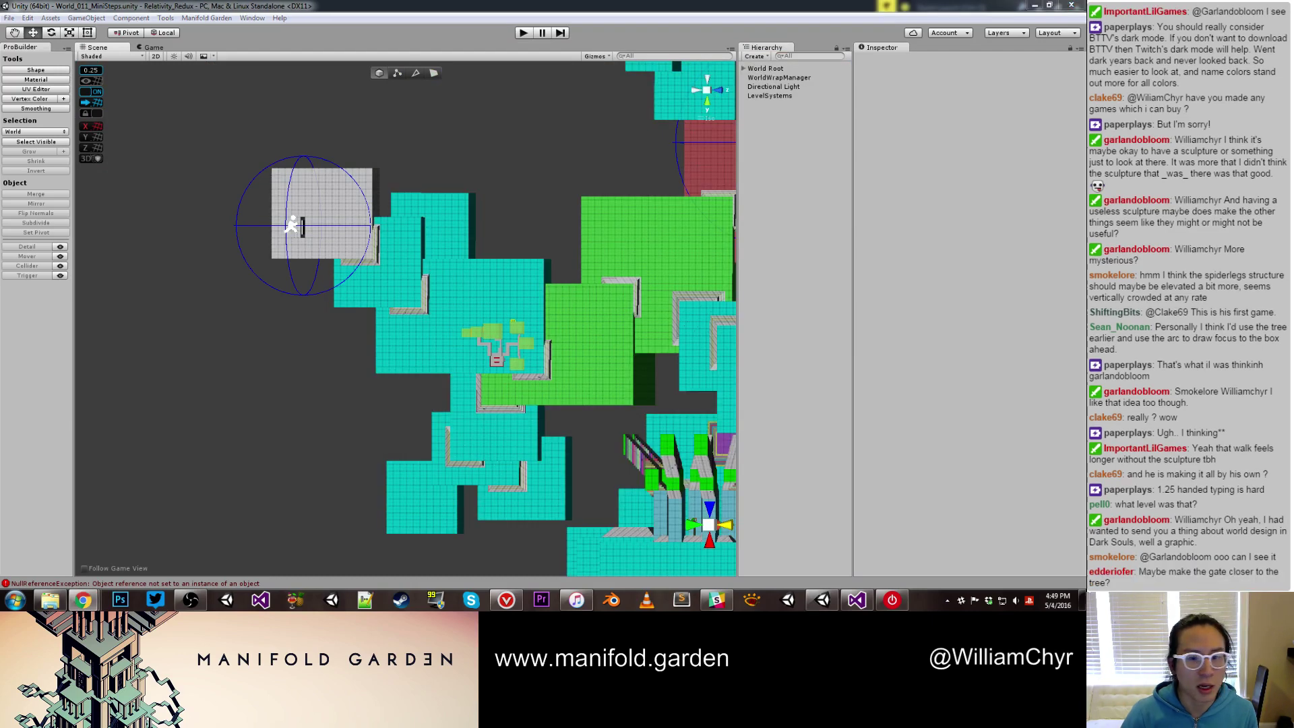
Survey the level from above and inspect the platforms around the dark red tree
scroll(315, 282, "down", 10)
middle_click_drag(419, 202, 166, 310)
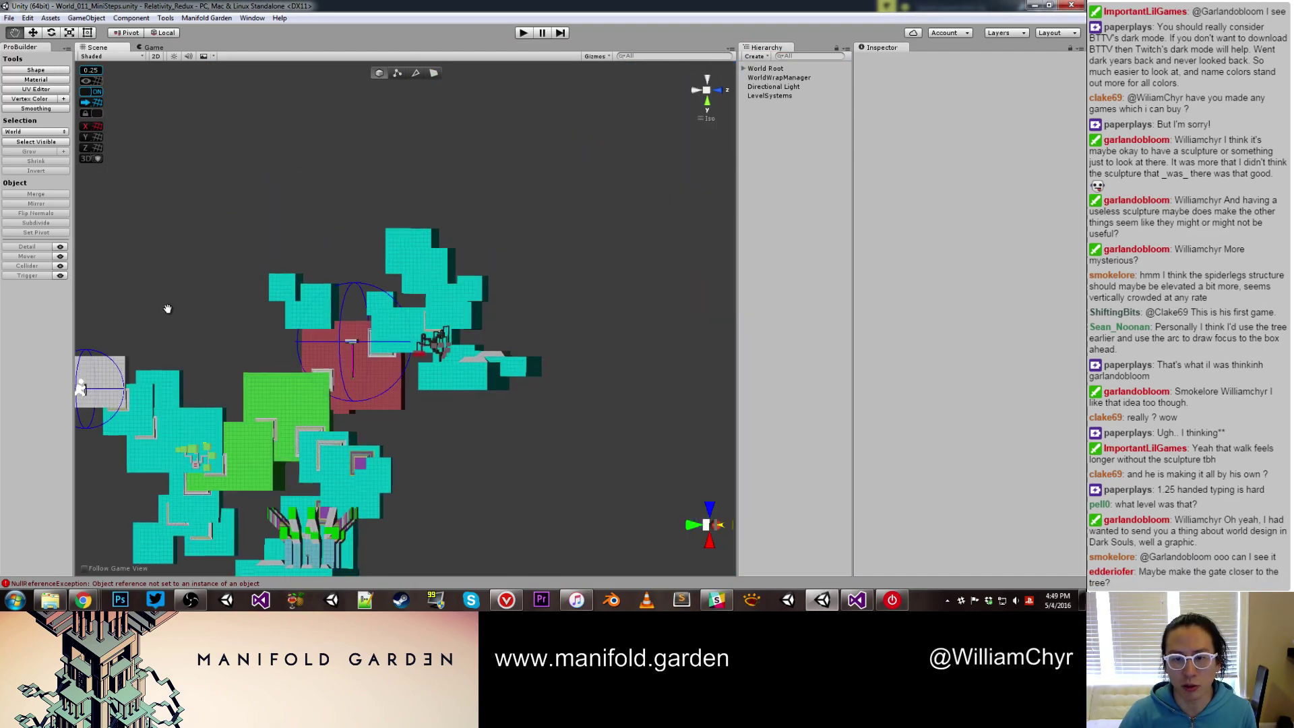
scroll(487, 382, "up", 10)
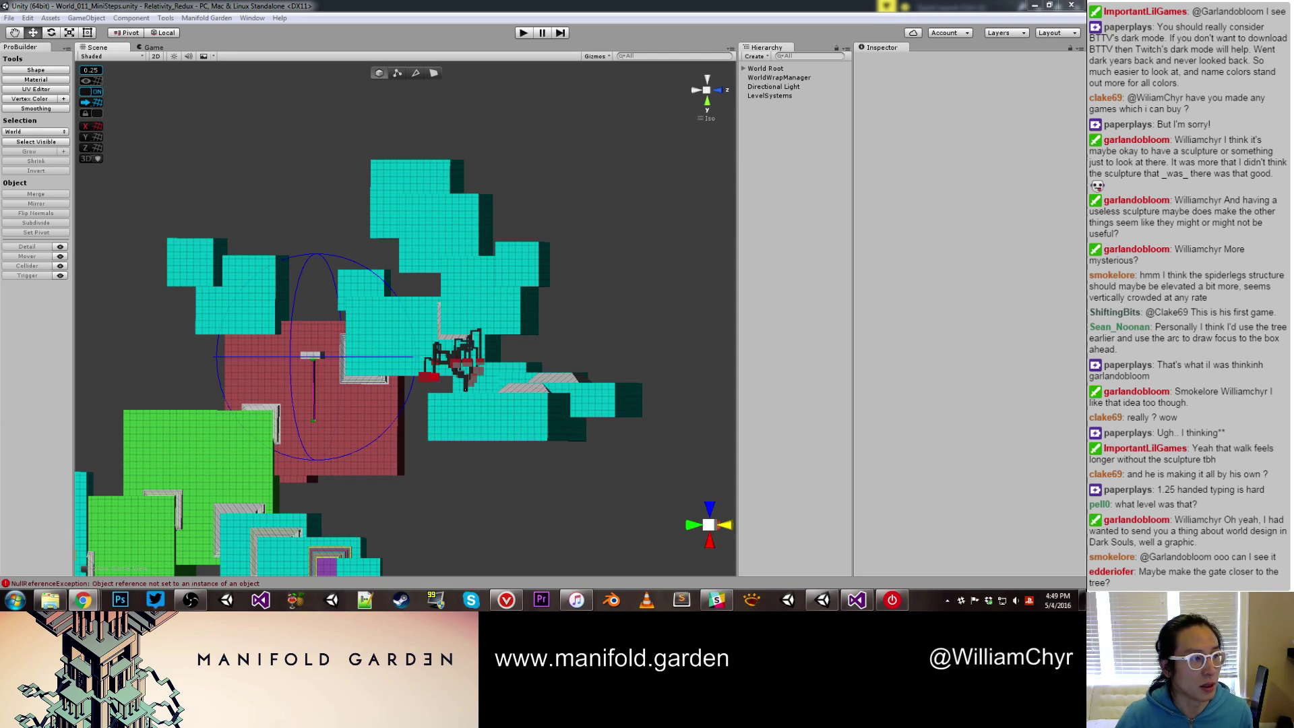
scroll(541, 354, "up", 5)
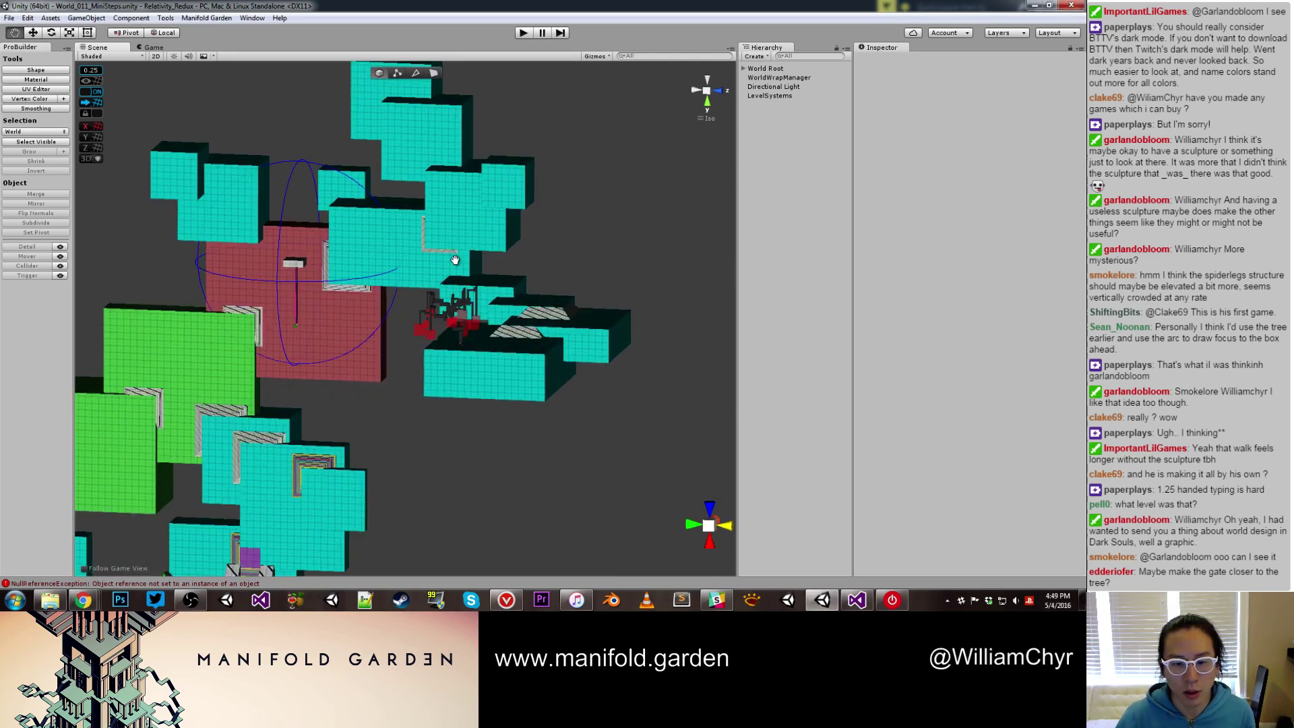
left_click(497, 315)
middle_click_drag(477, 308, 410, 281)
left_click_drag(410, 281, 456, 329, "alt")
scroll(442, 313, "down", 4)
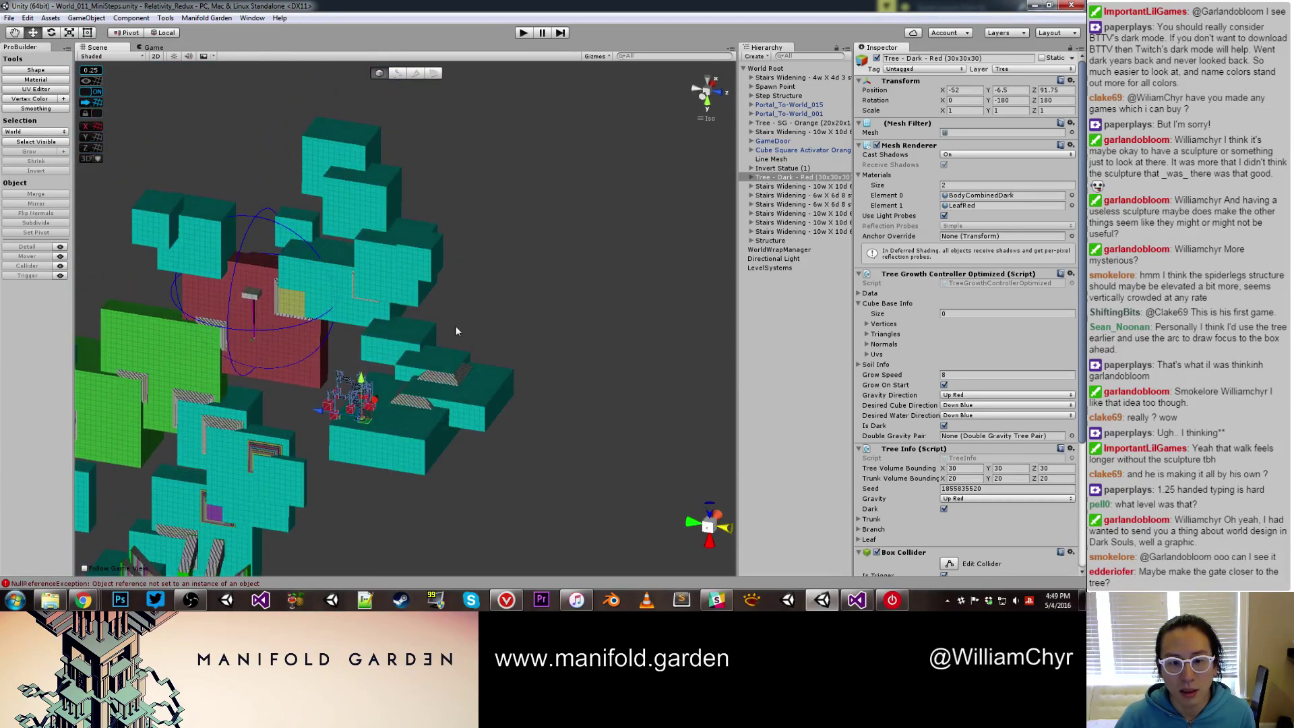
Pull in the side face of the teal platform holding the dark red tree, making it 30 units long, and center its pivot
middle_click_drag(456, 330, 452, 264)
scroll(453, 264, "up", 5)
left_click(439, 284)
left_click_drag(439, 284, 454, 342, "alt")
scroll(456, 345, "up", 2)
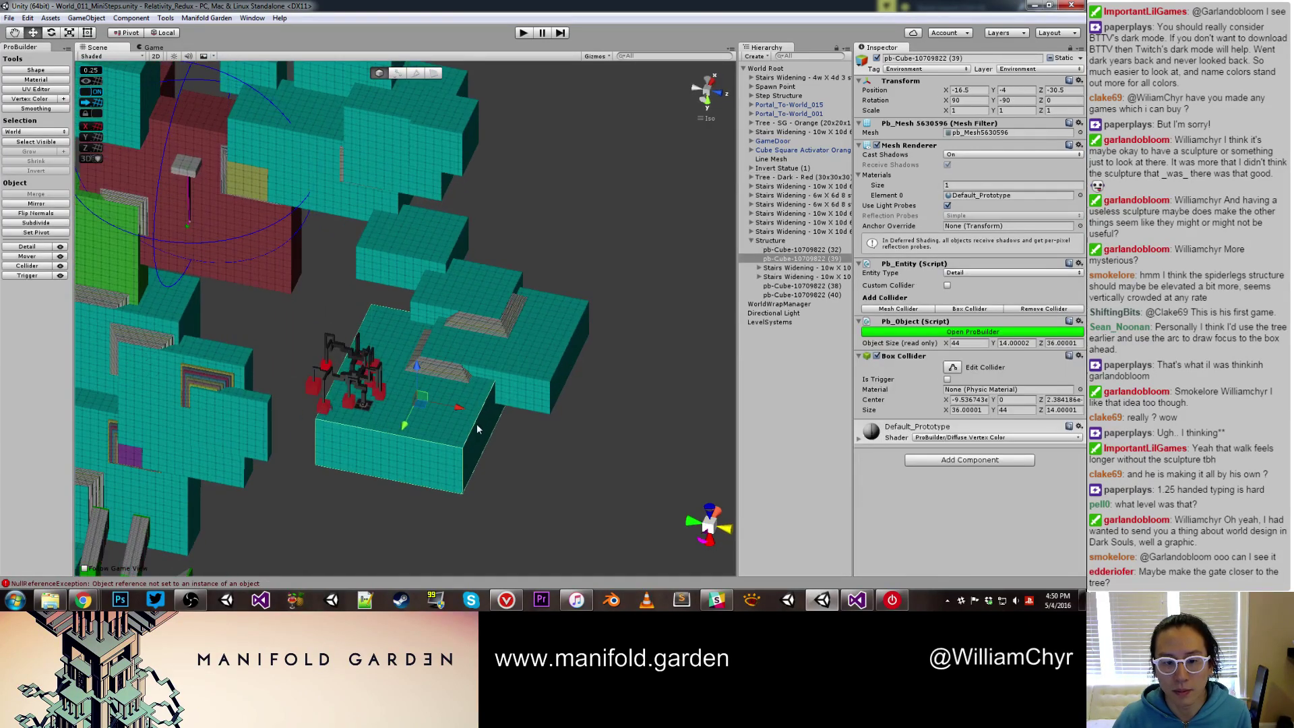
key("g")
left_click(488, 436)
left_click_drag(366, 379, 525, 367, "alt")
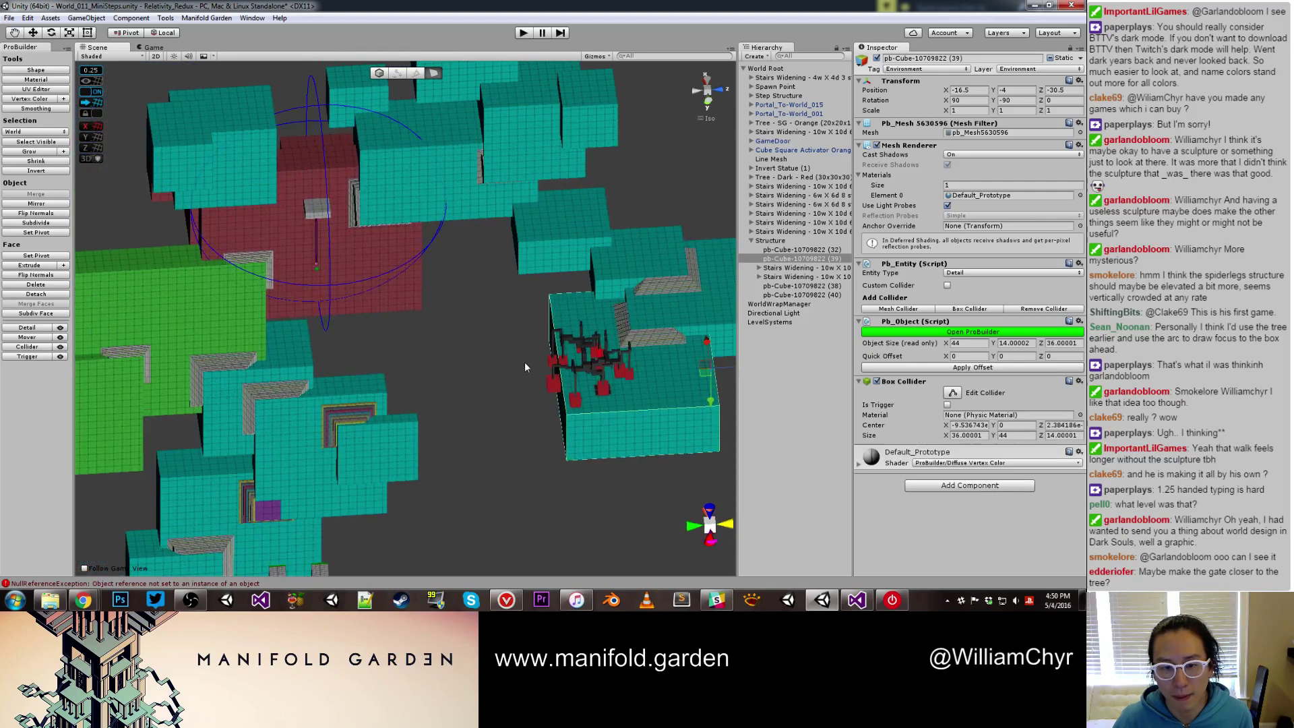
left_click(554, 321)
left_click(546, 325)
left_click_drag(565, 328, 640, 300, "alt")
mouse_move(640, 299)
middle_mouse_down()
mouse_move(694, 353)
mouse_move(359, 366)
middle_mouse_up()
left_click_drag(364, 365, 483, 352, "alt")
left_click_drag(551, 309, 558, 246, "alt")
middle_click_drag(558, 246, 390, 331)
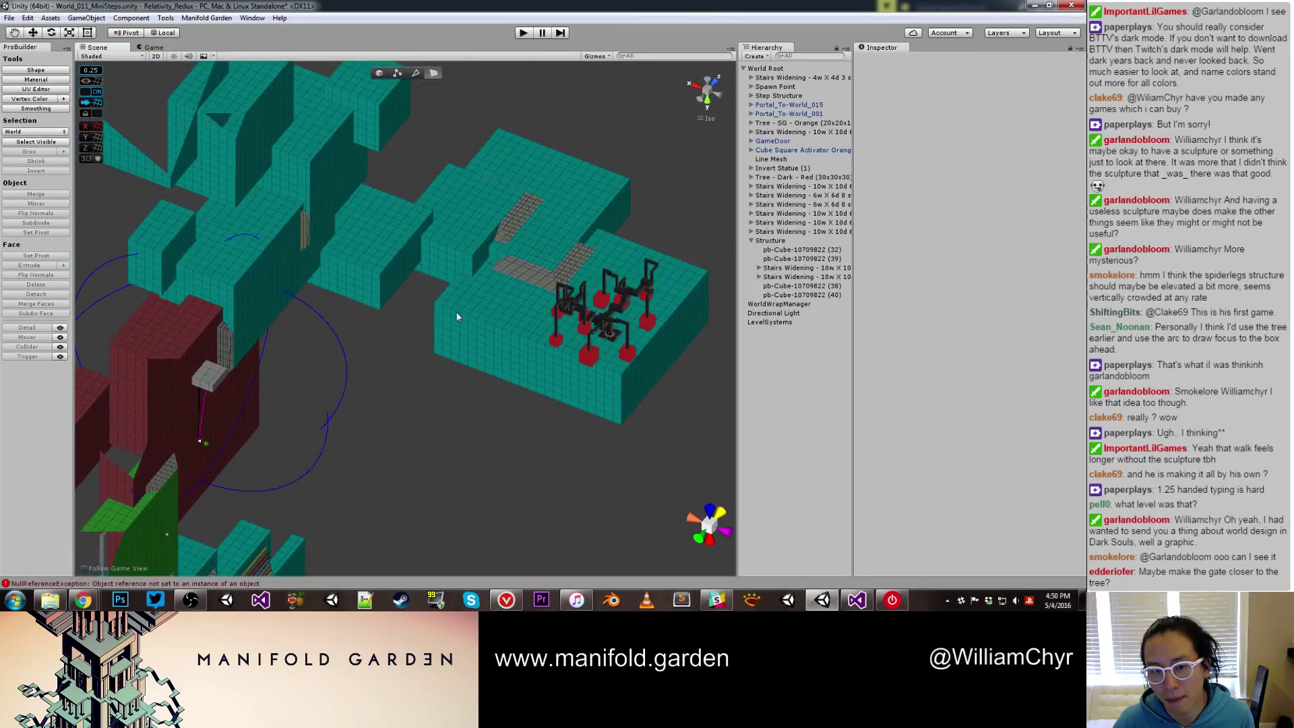
left_click_drag(455, 316, 412, 320, "alt")
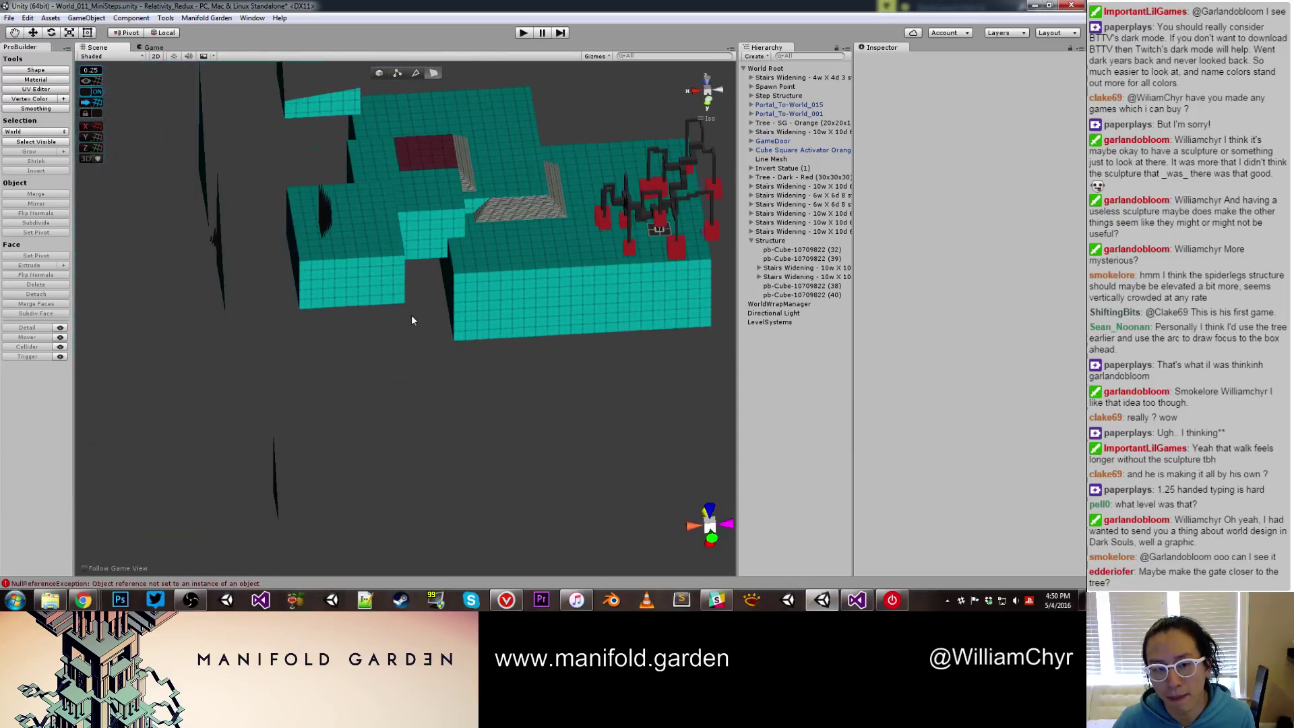
left_click(445, 300)
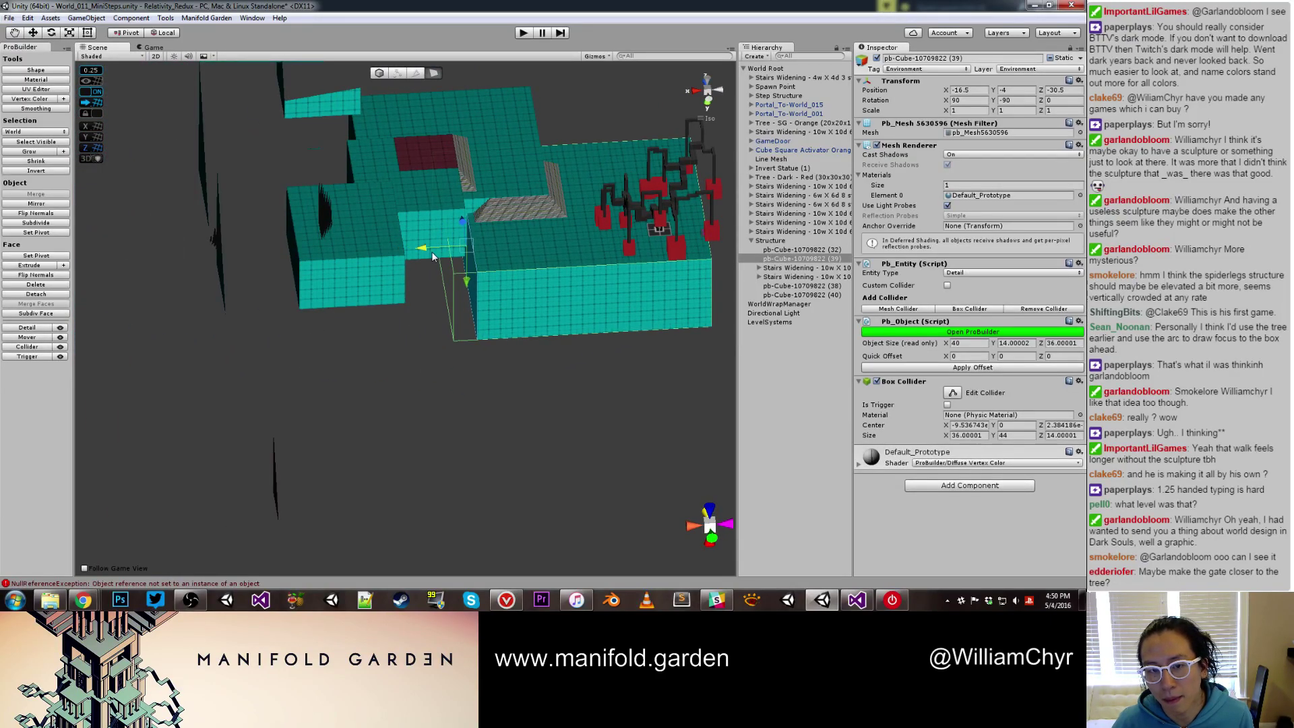
left_click_drag(560, 268, 350, 368, "alt")
key("Escape")
key("ctrl+j")
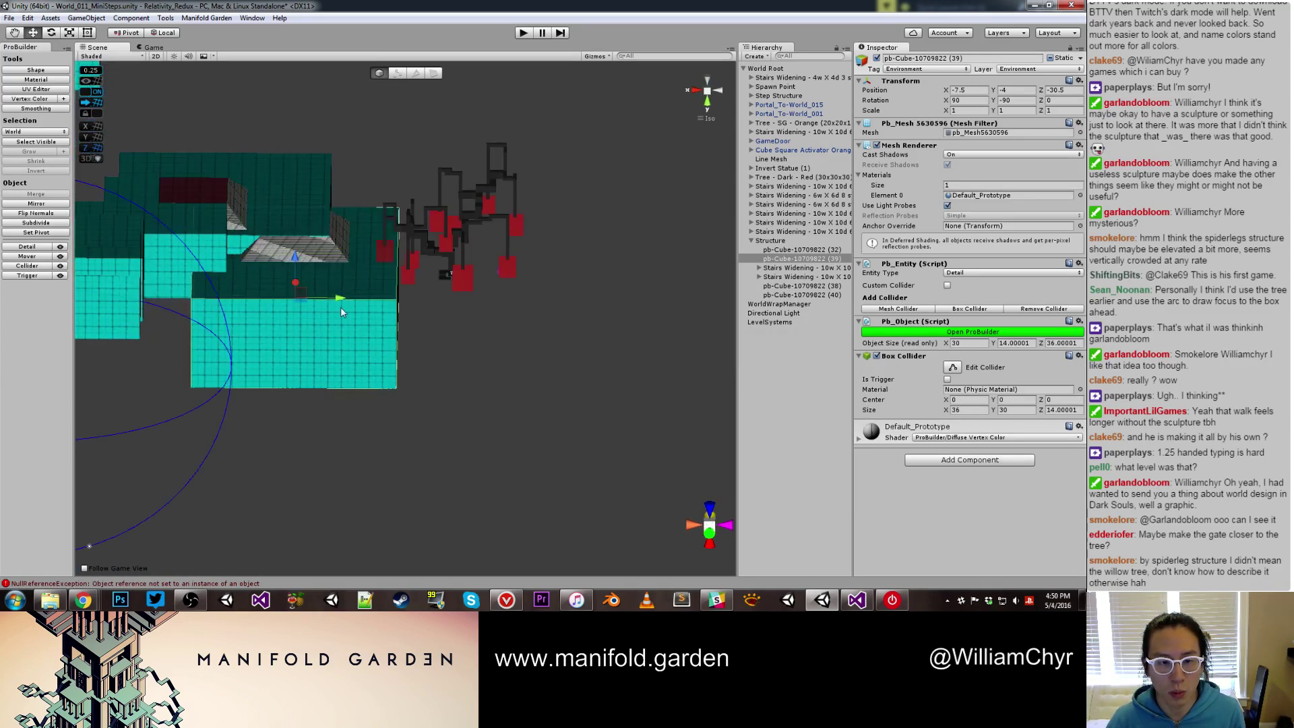
Duplicate the shortened teal platform and place the copy beneath the dark red tree, at X -28.5, Y 0, Z -38.5
key("ctrl+d")
left_click_drag(341, 308, 442, 316)
left_click_drag(406, 256, 405, 288)
left_click_drag(445, 329, 478, 365)
left_click_drag(470, 297, 454, 376)
scroll(520, 353, "down", 10)
left_click_drag(647, 357, 419, 366, "alt")
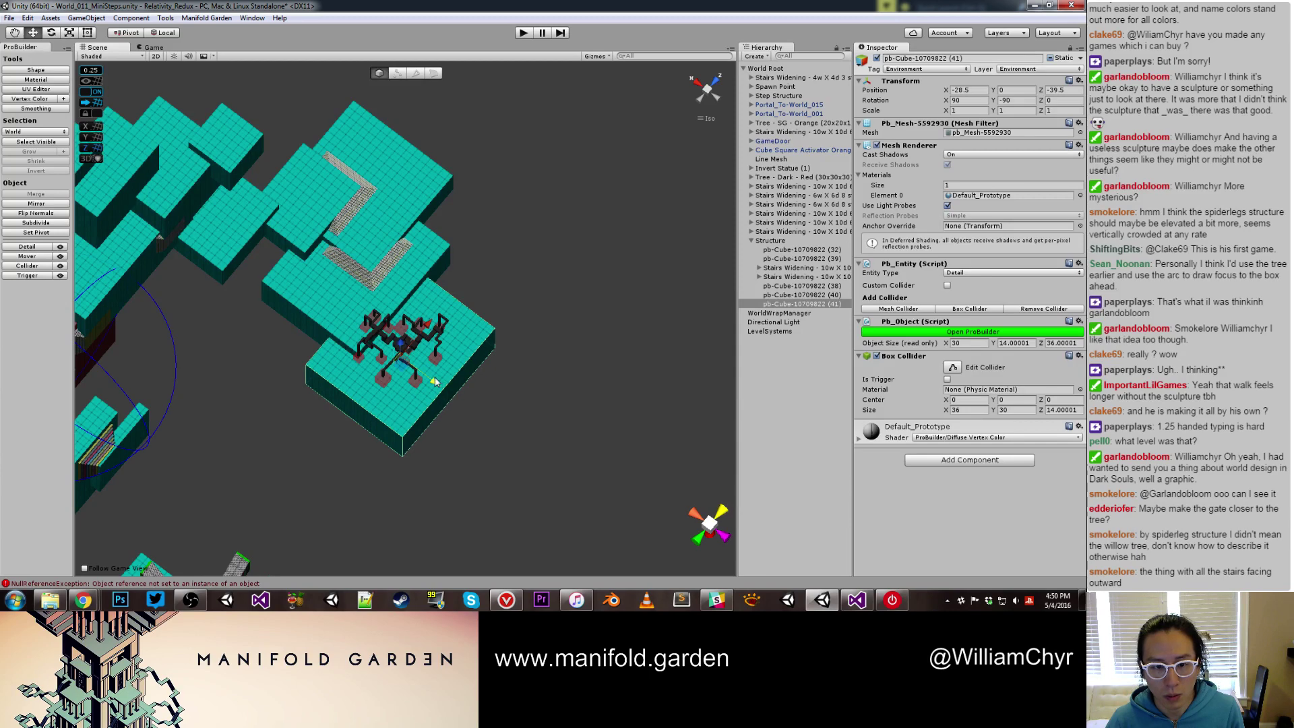
Extend the outer side face of the duplicated platform to make it 37 units long and center its pivot
key("g")
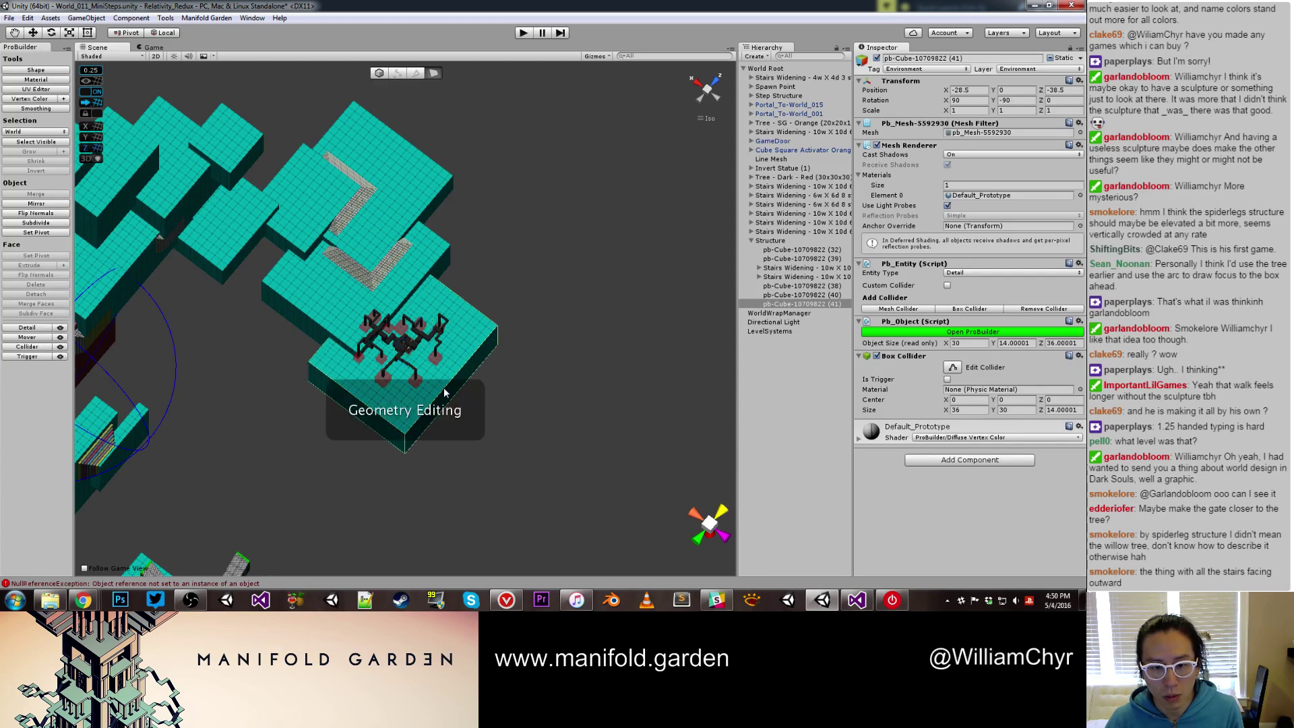
left_click(443, 391)
mouse_move(423, 364)
left_mouse_down()
mouse_move(469, 396)
mouse_move(441, 377)
left_mouse_up()
key("g")
key("ctrl+j")
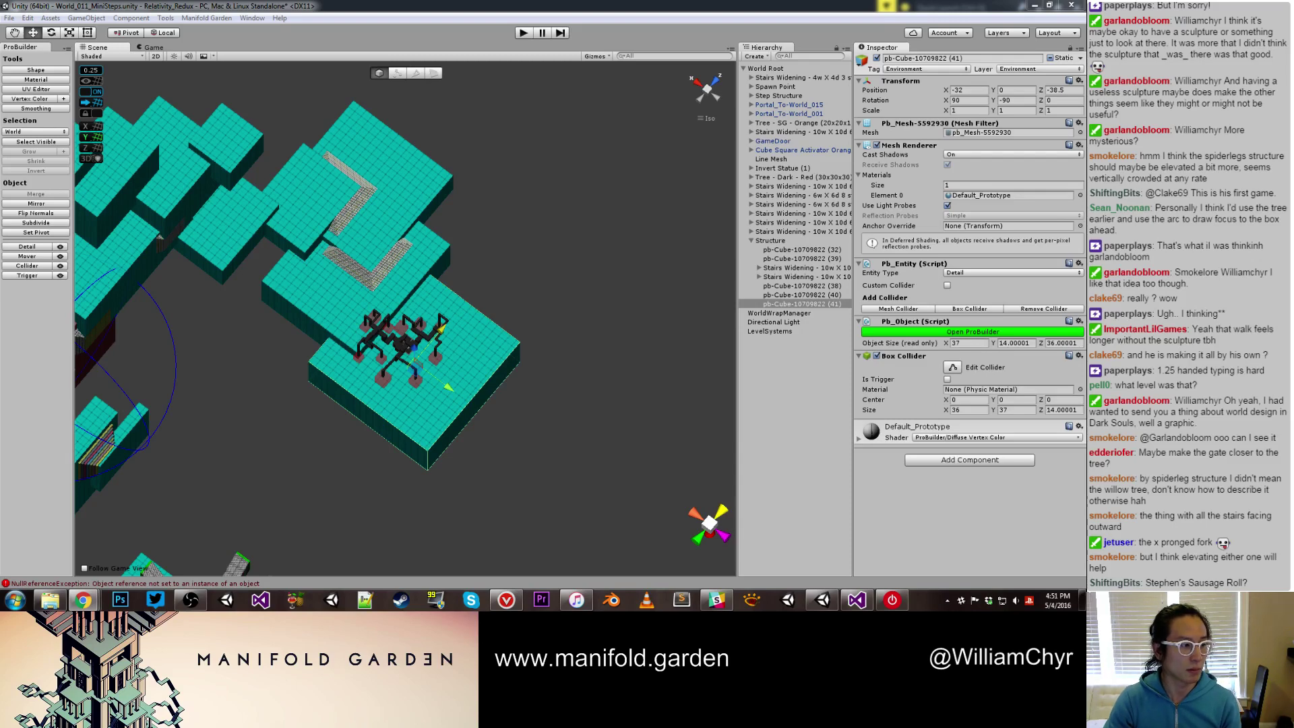
Move the dark red tree onto the outer corner of the duplicated platform, to X -64.5, Y -2.25, Z 82
left_click_drag(525, 262, 508, 69, "alt")
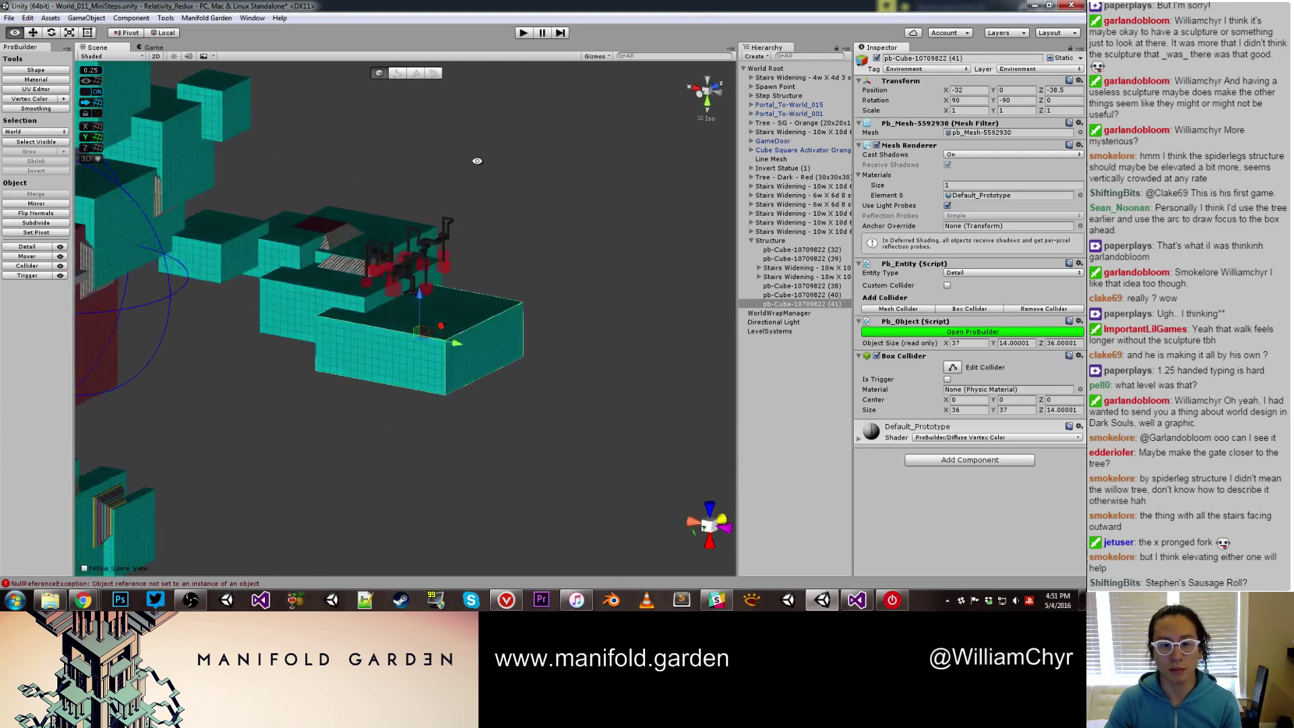
scroll(398, 283, "up", 6)
scroll(398, 283, "up", 3)
left_click(388, 287)
left_click_drag(395, 290, 403, 347, "alt")
scroll(387, 273, "up", 4)
left_click_drag(439, 302, 465, 448)
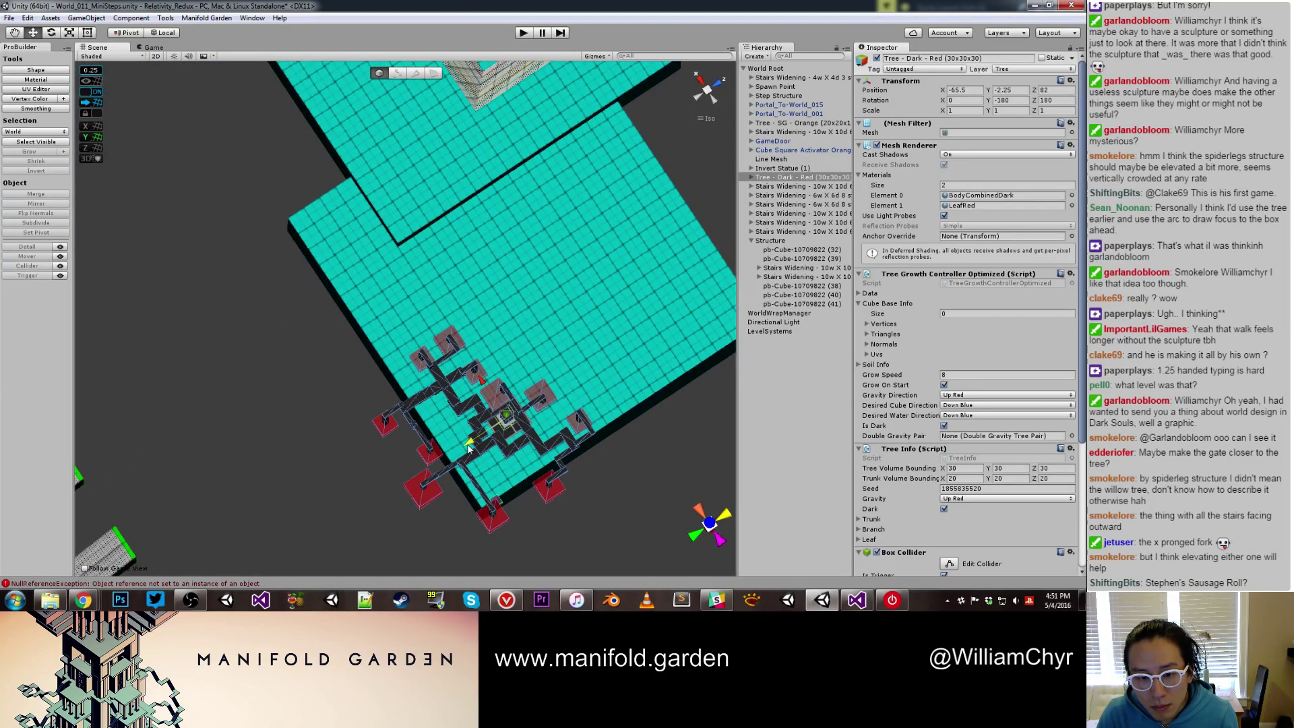
scroll(488, 452, "down", 3)
left_click_drag(469, 369, 467, 366)
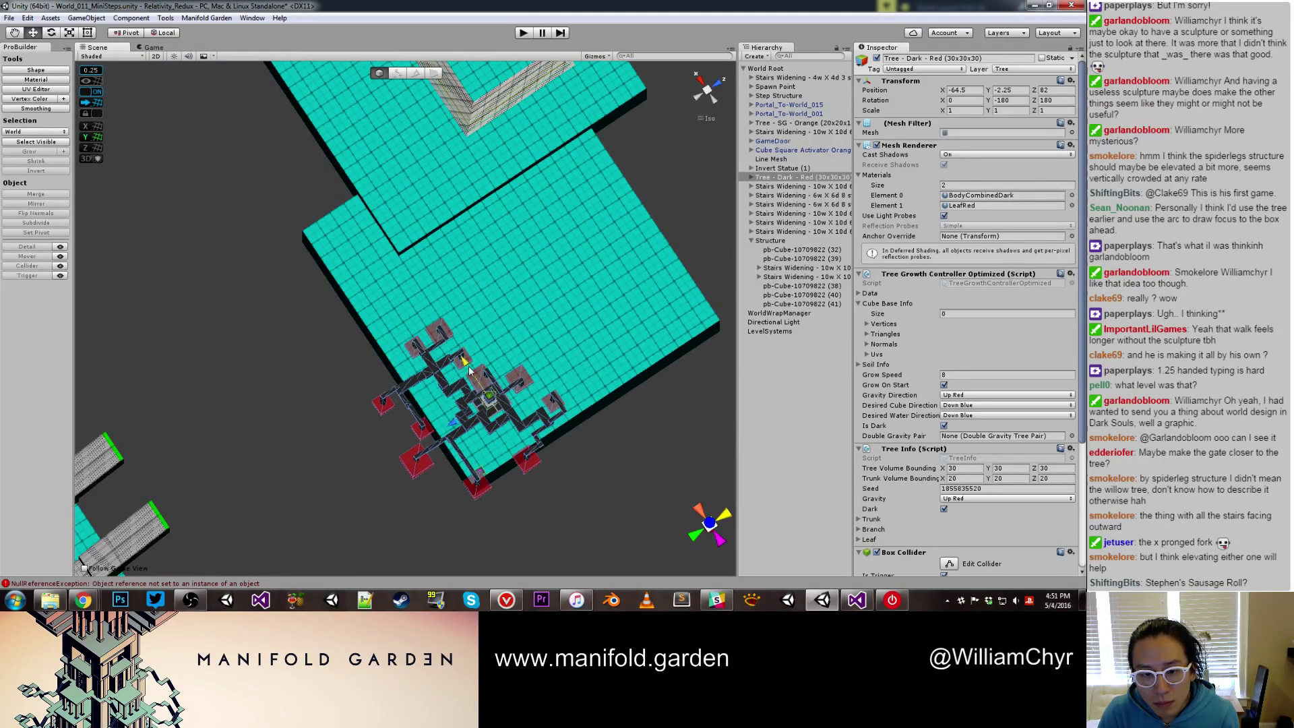
Move the duplicated teal platform beneath the dark red tree along its vertical axis to Y -10
scroll(490, 415, "down", 15)
left_click(490, 418)
left_click_drag(491, 418, 450, 327, "alt")
scroll(411, 262, "down", 10)
scroll(449, 328, "up", 14)
middle_click_drag(403, 223, 412, 266)
scroll(412, 267, "up", 3)
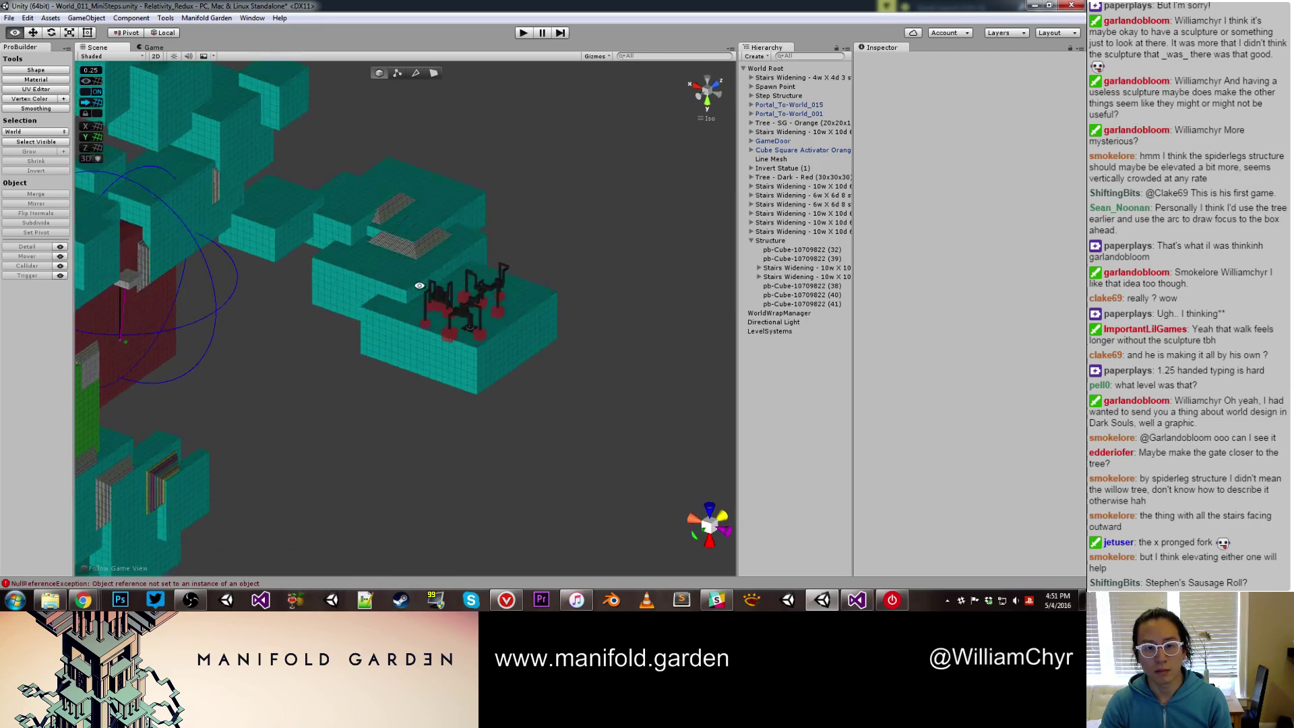
left_click_drag(418, 286, 452, 338, "alt")
left_click_drag(442, 245, 283, 260, "alt")
left_click(392, 349)
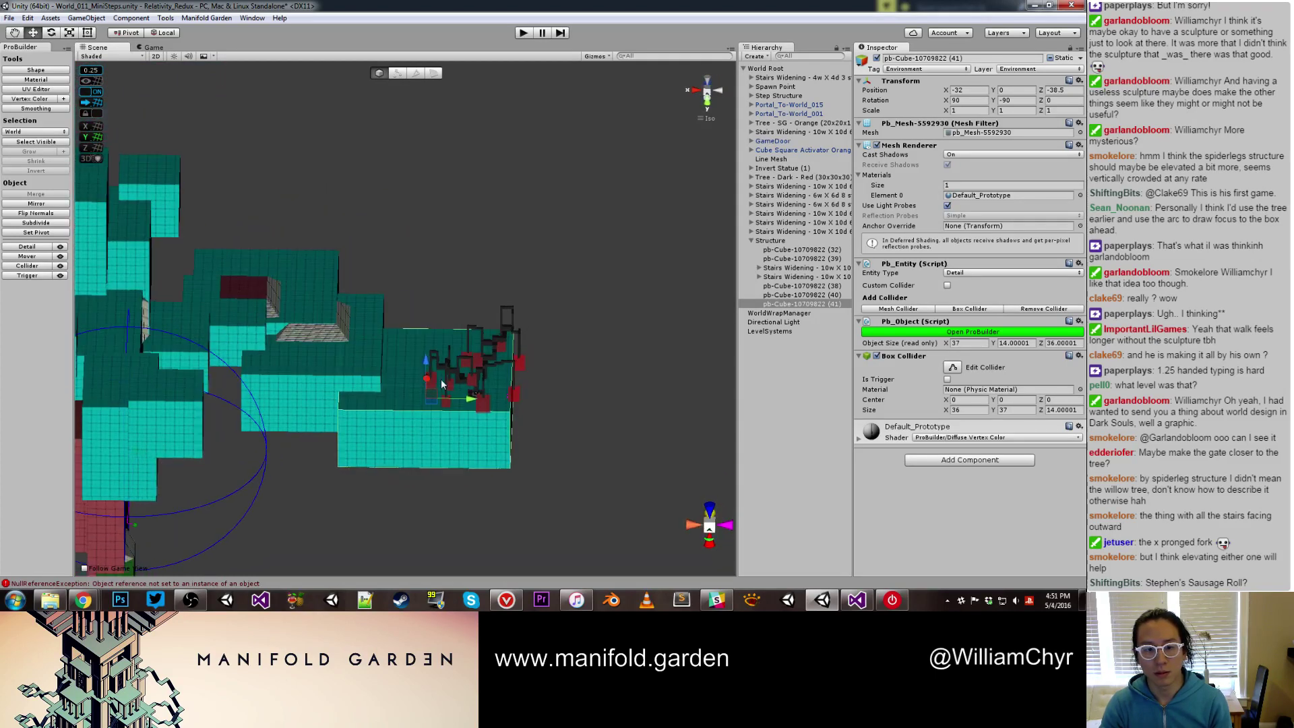
left_click_drag(464, 428, 438, 297, "alt")
mouse_move(427, 341)
left_mouse_down()
mouse_move(427, 287)
mouse_move(431, 376)
mouse_move(488, 358)
mouse_move(507, 258)
mouse_move(486, 382)
mouse_move(352, 346)
mouse_move(256, 363)
mouse_move(447, 369)
mouse_move(471, 355)
mouse_move(470, 384)
mouse_move(314, 335)
mouse_move(423, 321)
left_mouse_up()
Extend the side face of the neighbouring teal platform to make it 45 units long and center its pivot
left_click(491, 344)
key("g")
left_click(450, 390)
key("g")
key("ctrl+j")
key("alt+space")
key("Escape")
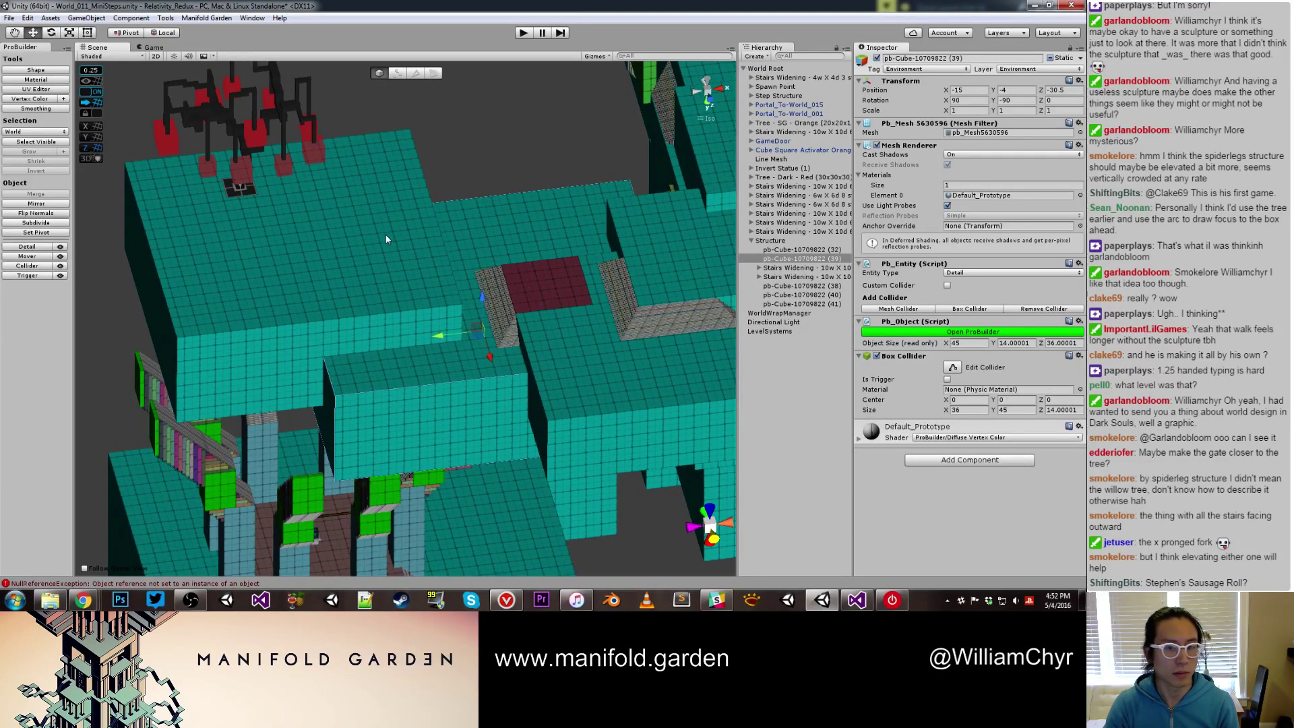
Shift the raised platform outward together with the dark red tree, placing the platform at X -38, Y -10, Z -38.5
left_click(386, 236, "shift")
left_click_drag(386, 236, 259, 376, "alt")
left_click(407, 270, "shift")
scroll(423, 350, "down", 3)
left_click(423, 353)
left_click(500, 291)
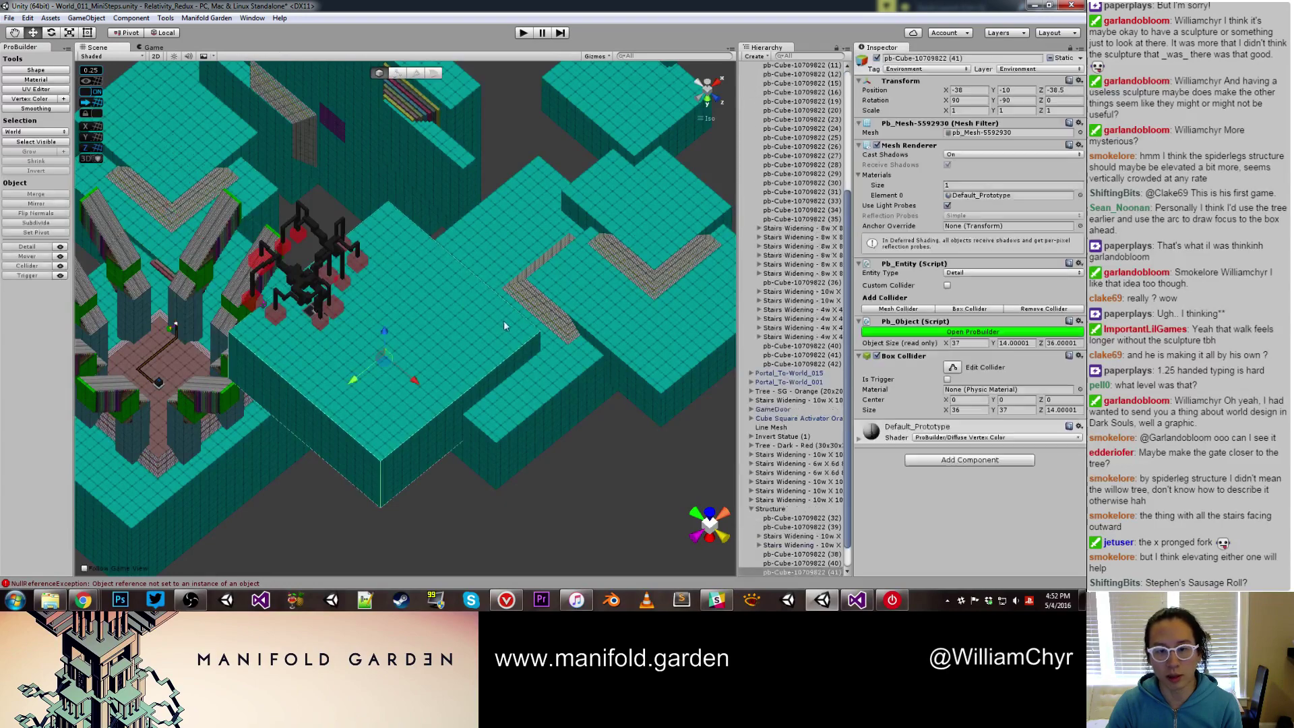
Duplicate the 10w x 10d 6-step stairs and place the copy beside the raised platform, at X -26.5, Y -13.75, Z -37
mouse_move(504, 321)
left_mouse_down("alt")
mouse_move(452, 364)
mouse_move(405, 370)
mouse_move(381, 355)
mouse_move(523, 337)
left_mouse_up("alt")
left_click_drag(405, 337, 484, 361, "alt")
left_click(558, 456)
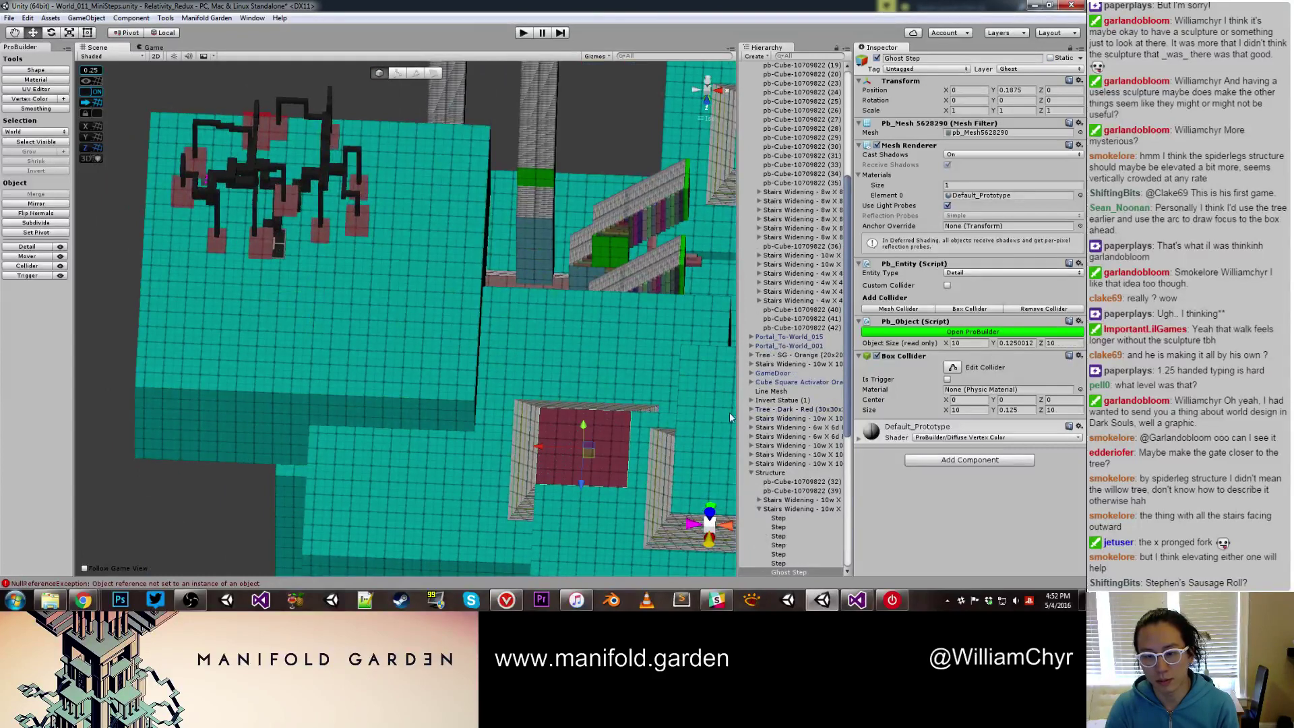
left_click(782, 509)
scroll(782, 472, "down", 9)
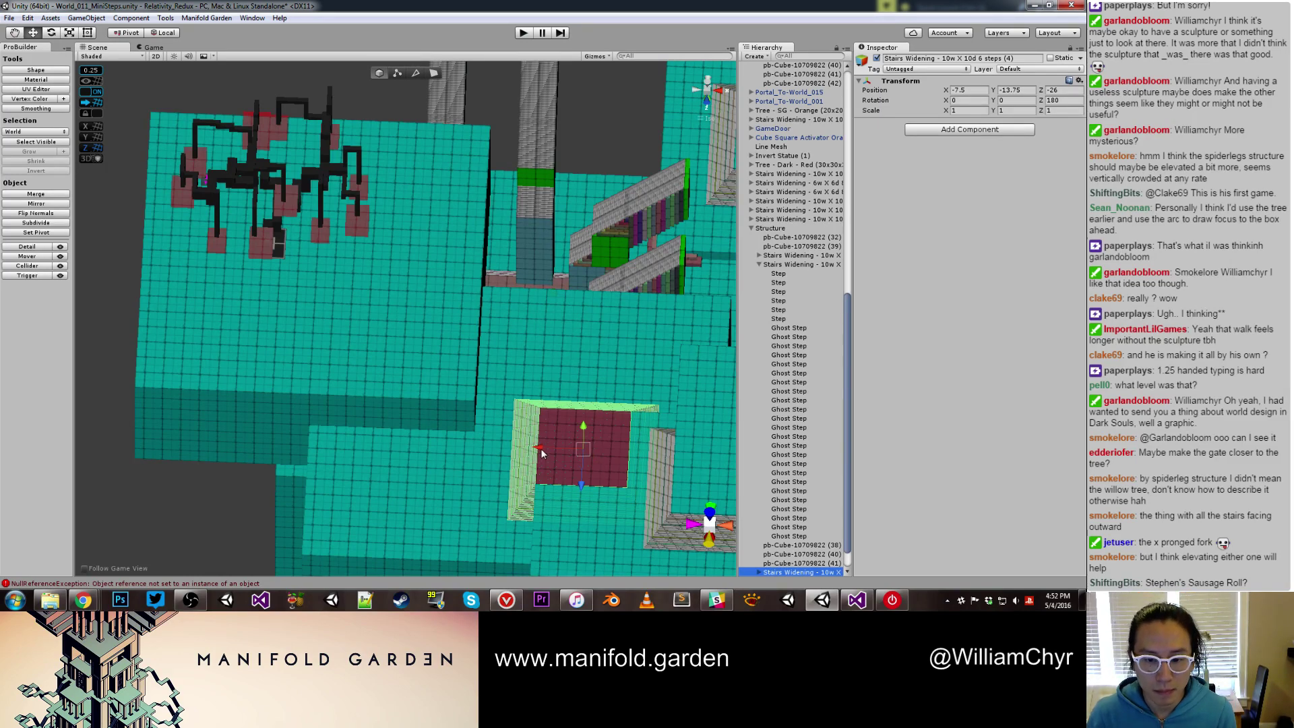
left_click_drag(540, 447, 351, 442)
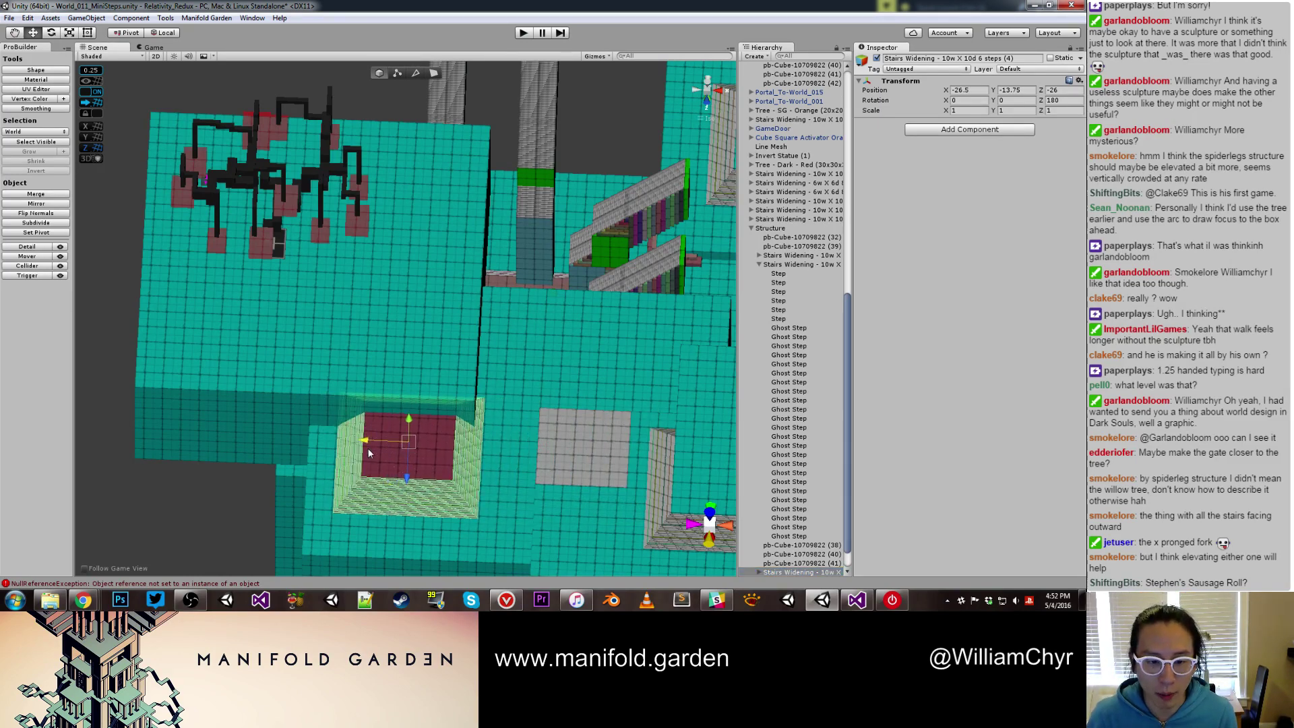
left_click_drag(398, 480, 431, 310)
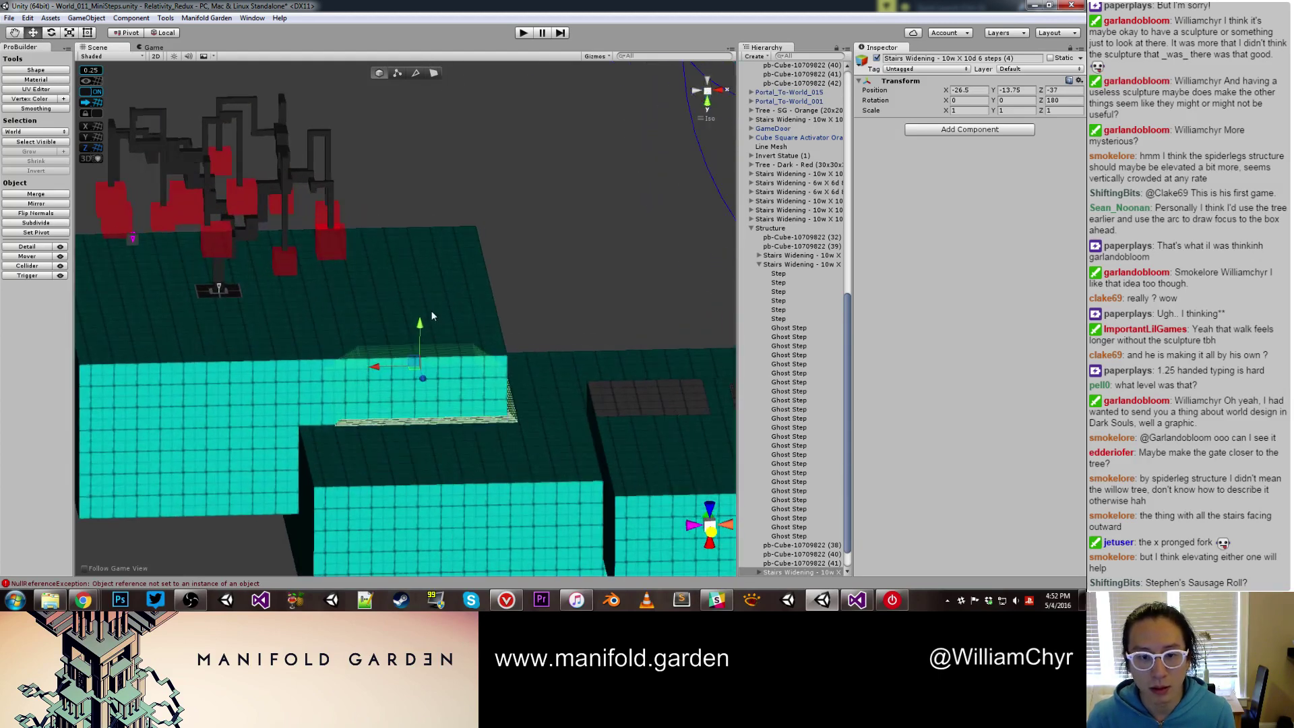
Lower the top face of the raised platform to make it 11 units thick and center its pivot
key("g")
left_click(433, 305)
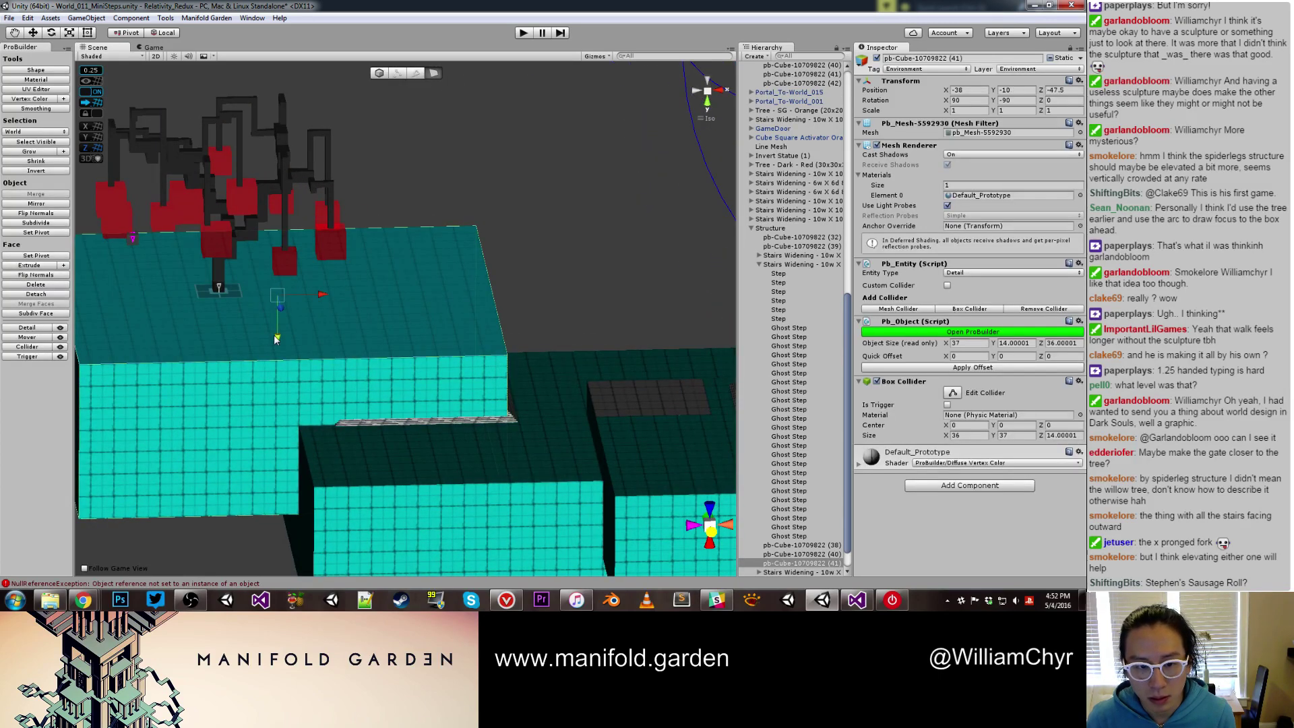
left_click_drag(277, 338, 278, 375)
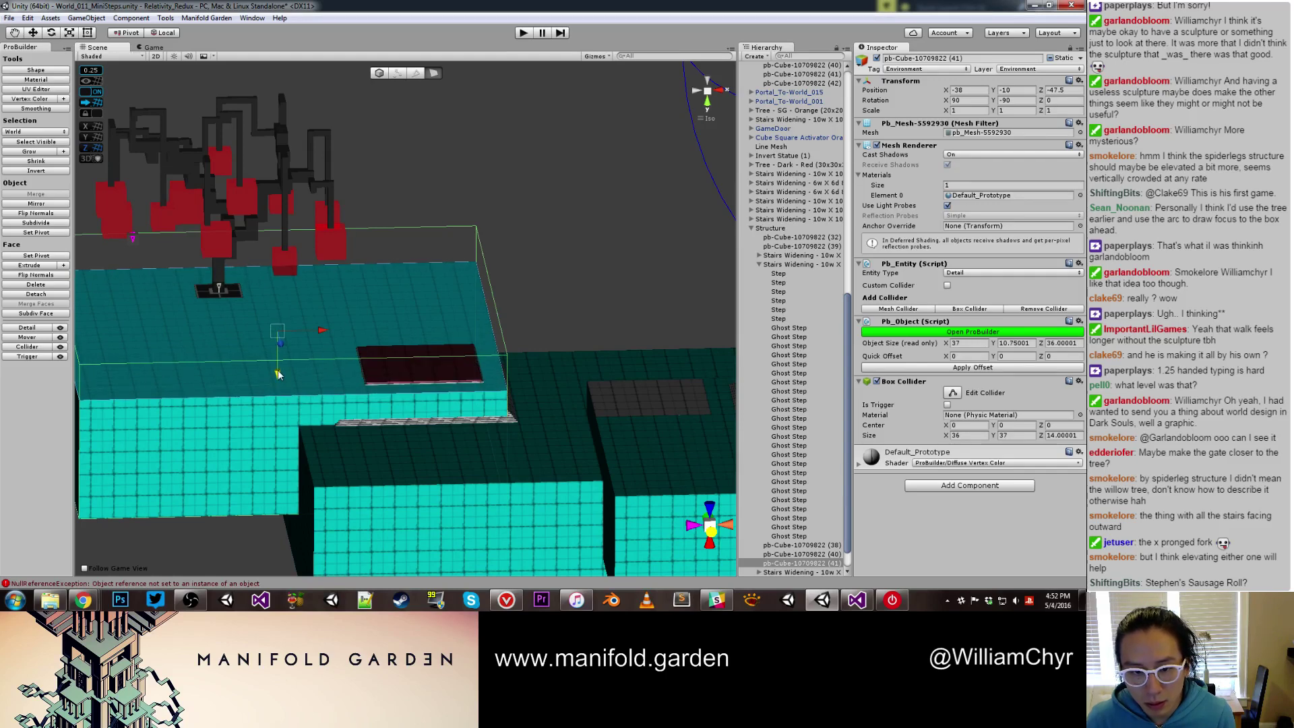
left_click_drag(279, 375, 217, 391)
key("g")
key("ctrl+j")
Vertex-snap the corner of the raised platform to the top corner of the duplicated stairs
left_click_drag(337, 394, 567, 351, "alt")
scroll(396, 326, "up", 8)
left_click_drag(396, 326, 393, 409, "alt")
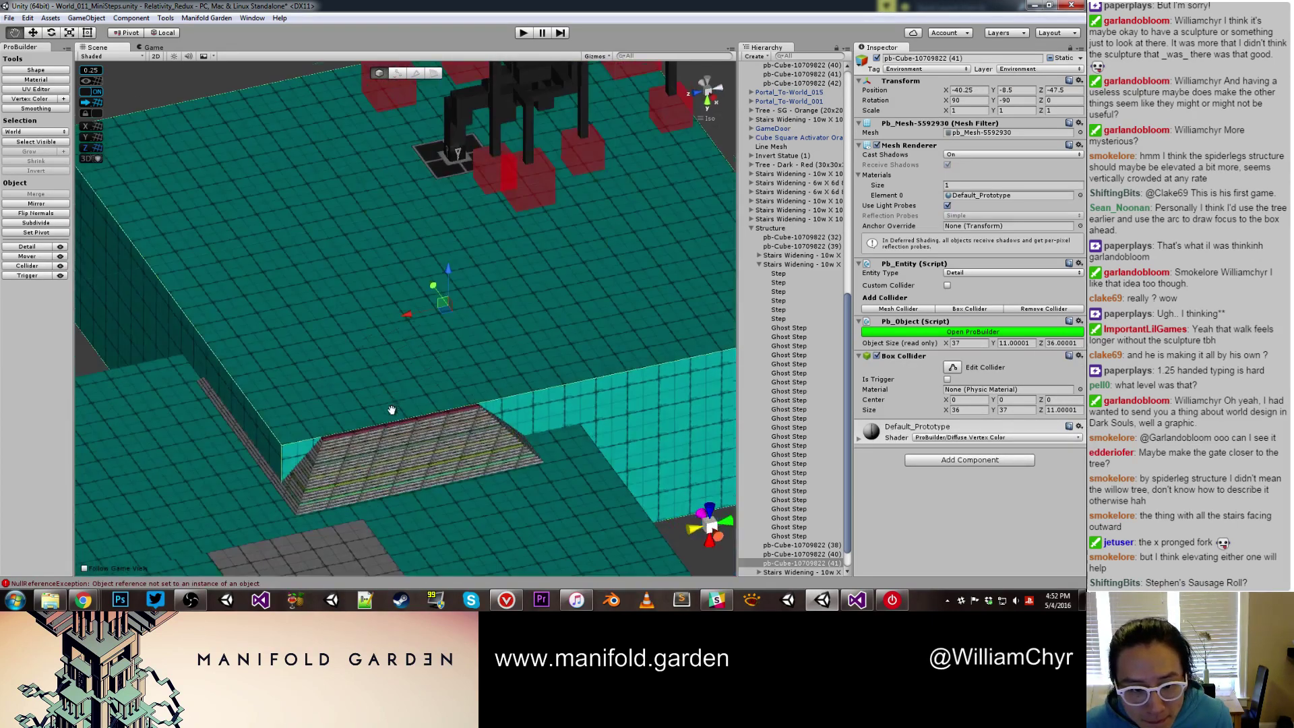
middle_click_drag(392, 409, 524, 304)
key("v")
left_click_drag(378, 369, 387, 306)
left_click(407, 290)
Pull in the side faces of the raised platform to make it 30 by 26 units and center its pivot
key("g")
left_click(185, 387)
left_click(177, 398)
key("g")
key("ctrl+j")
Examine the rearranged teal platforms, their stairs and the dark red tree from several angles
scroll(470, 365, "down", 5)
left_click(389, 352)
scroll(384, 303, "down", 10)
left_click_drag(472, 300, 389, 392, "alt")
left_click(502, 330)
left_click_drag(503, 330, 392, 256, "alt")
left_click(392, 256)
left_click(778, 265)
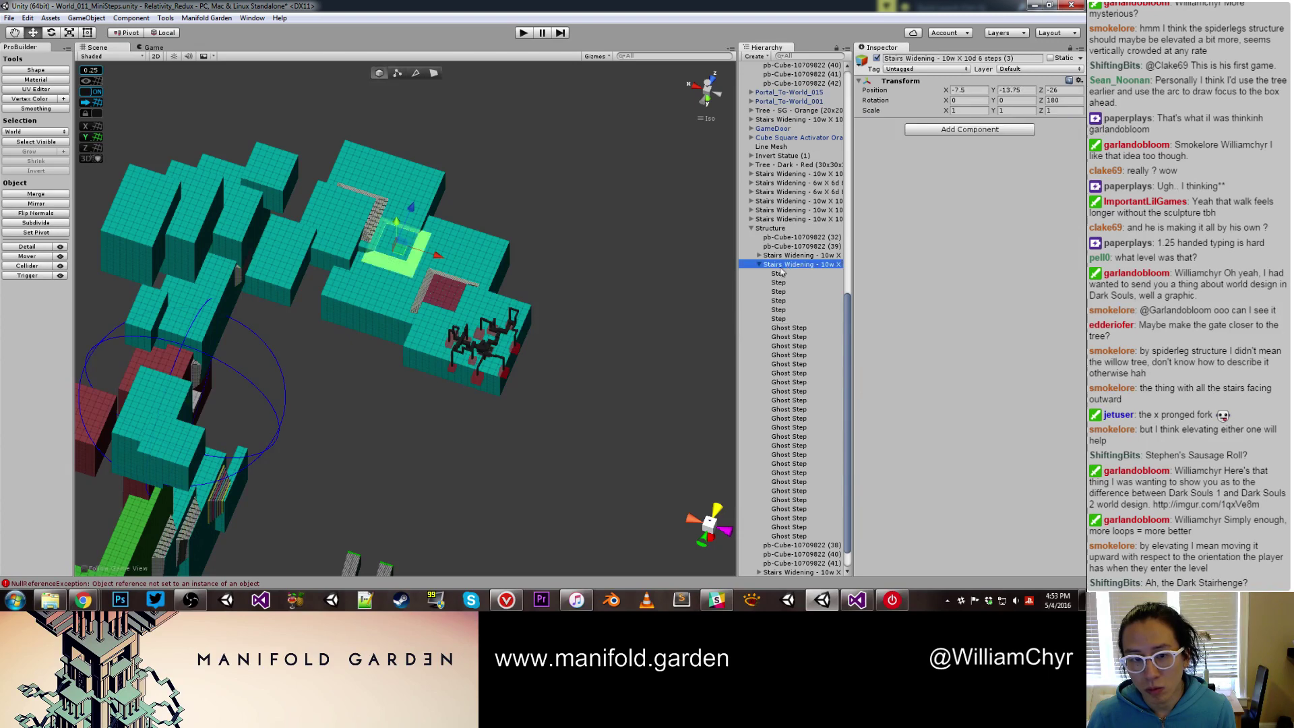
scroll(576, 284, "up", 7)
left_click(576, 284)
scroll(324, 250, "down", 8)
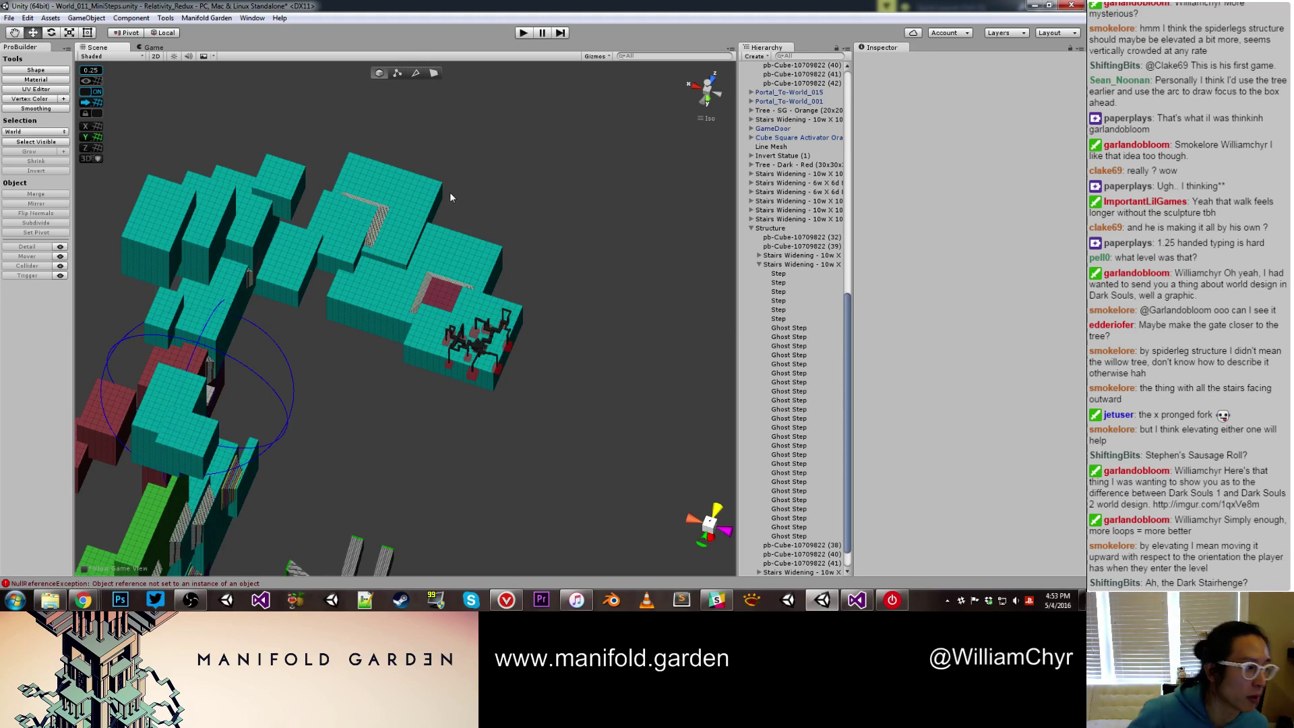
left_click_drag(450, 192, 472, 328, "alt")
left_click_drag(573, 341, 502, 371, "alt")
scroll(465, 330, "up", 9)
left_click_drag(463, 323, 465, 373, "alt")
scroll(389, 352, "up", 5)
left_click_drag(389, 351, 390, 357, "alt")
Select the raised platform, its duplicated stairs and the dark red tree, and move them outward together
left_click(399, 362)
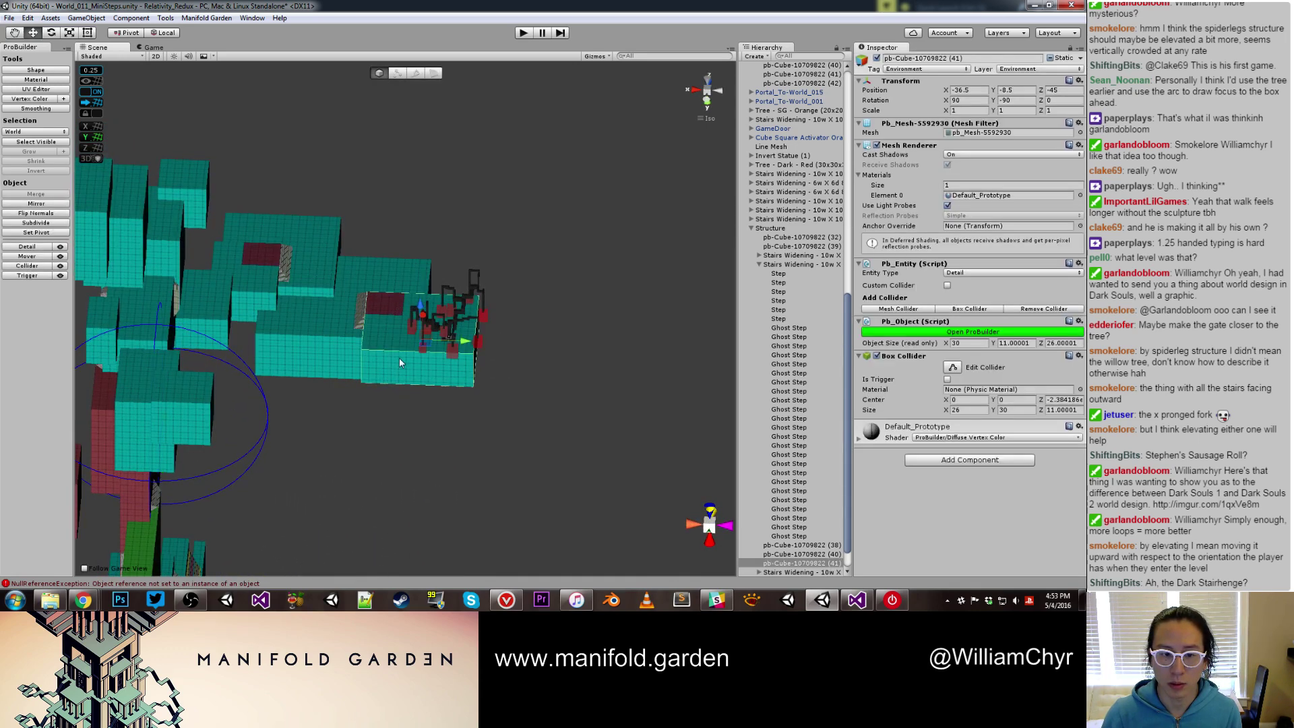
scroll(372, 330, "up", 4)
left_click(356, 319, "shift")
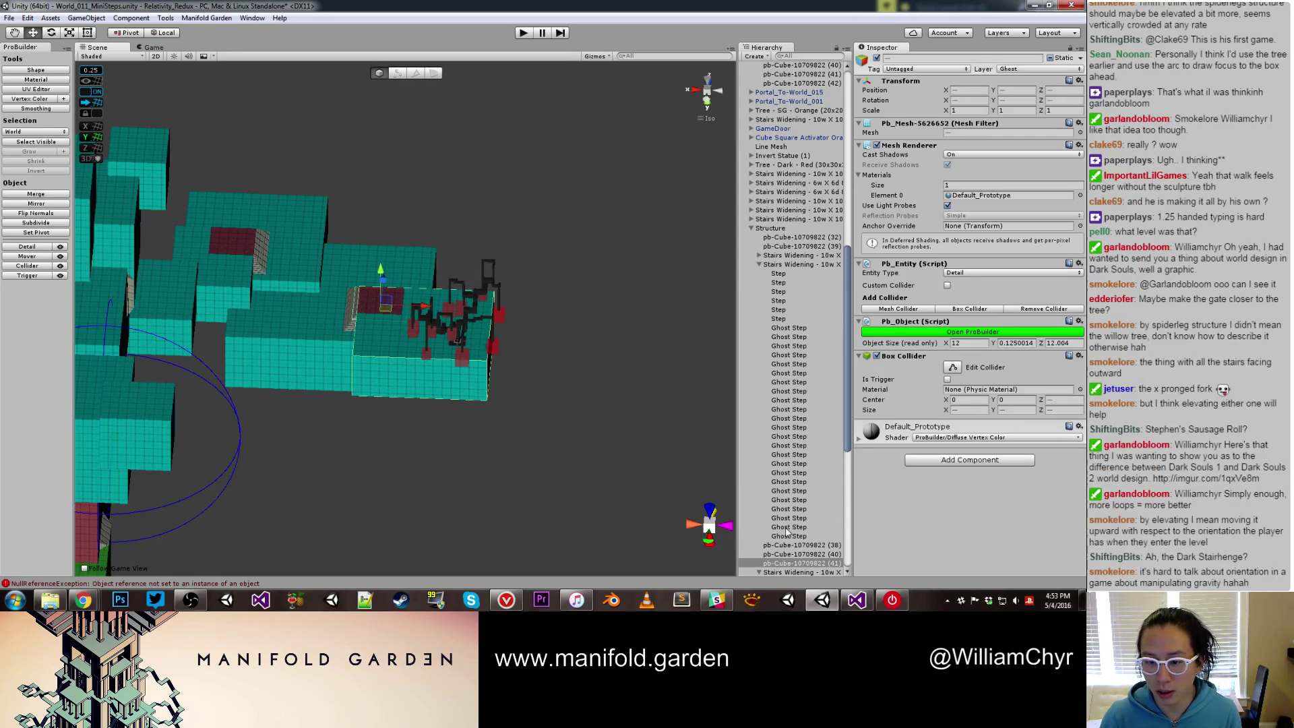
scroll(782, 570, "down", 10)
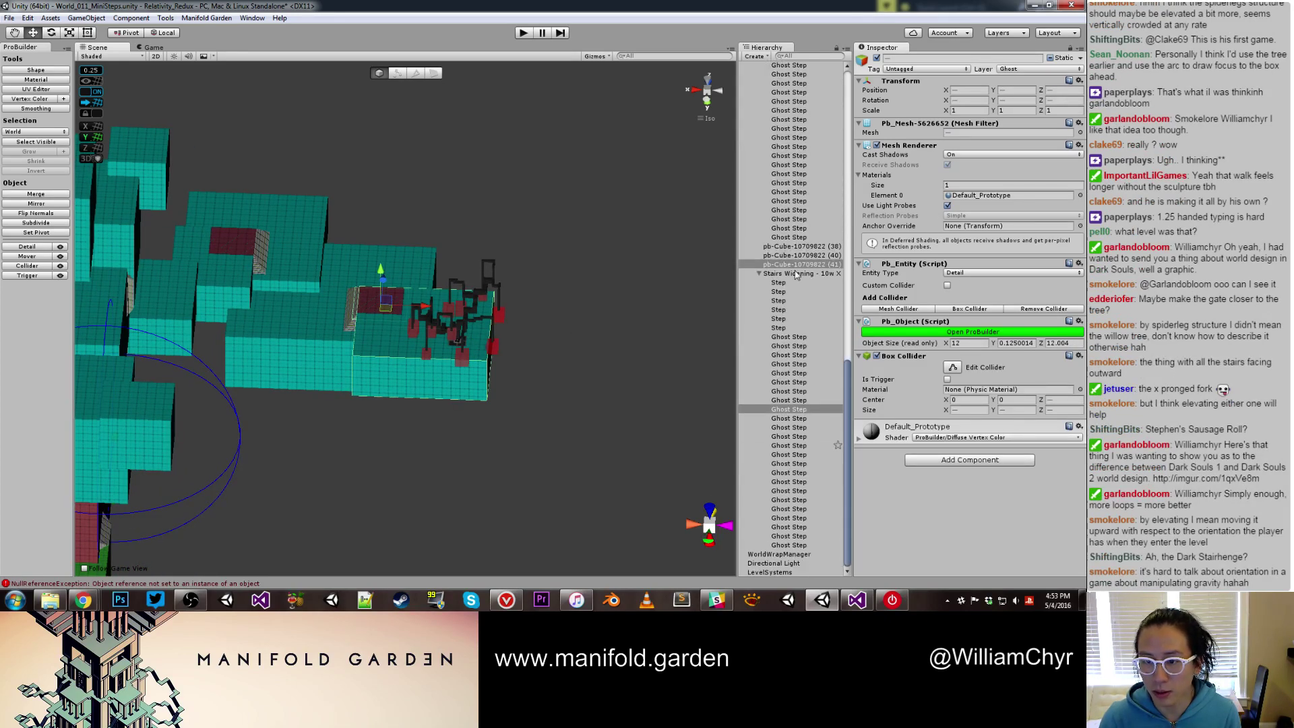
left_click(797, 273, "ctrl")
left_click_drag(619, 302, 475, 320, "alt")
left_click(486, 350, "shift")
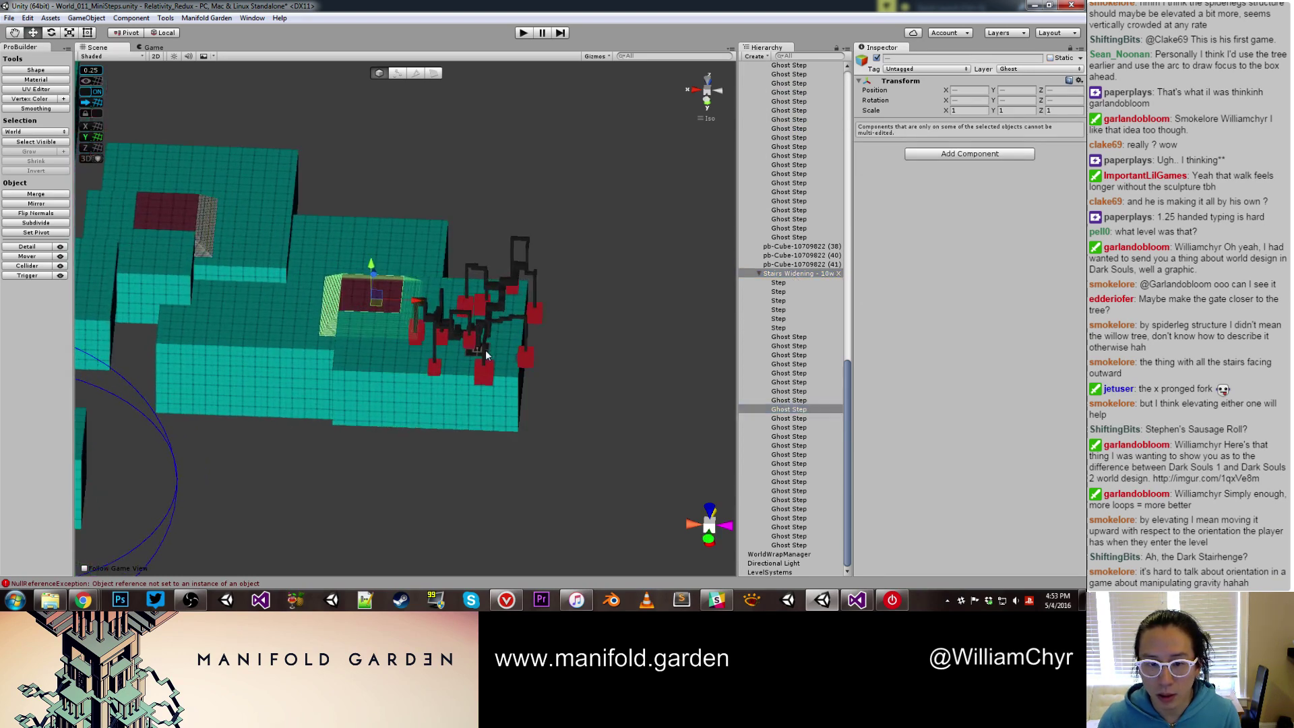
left_click(426, 377, "shift")
left_click(471, 341, "shift")
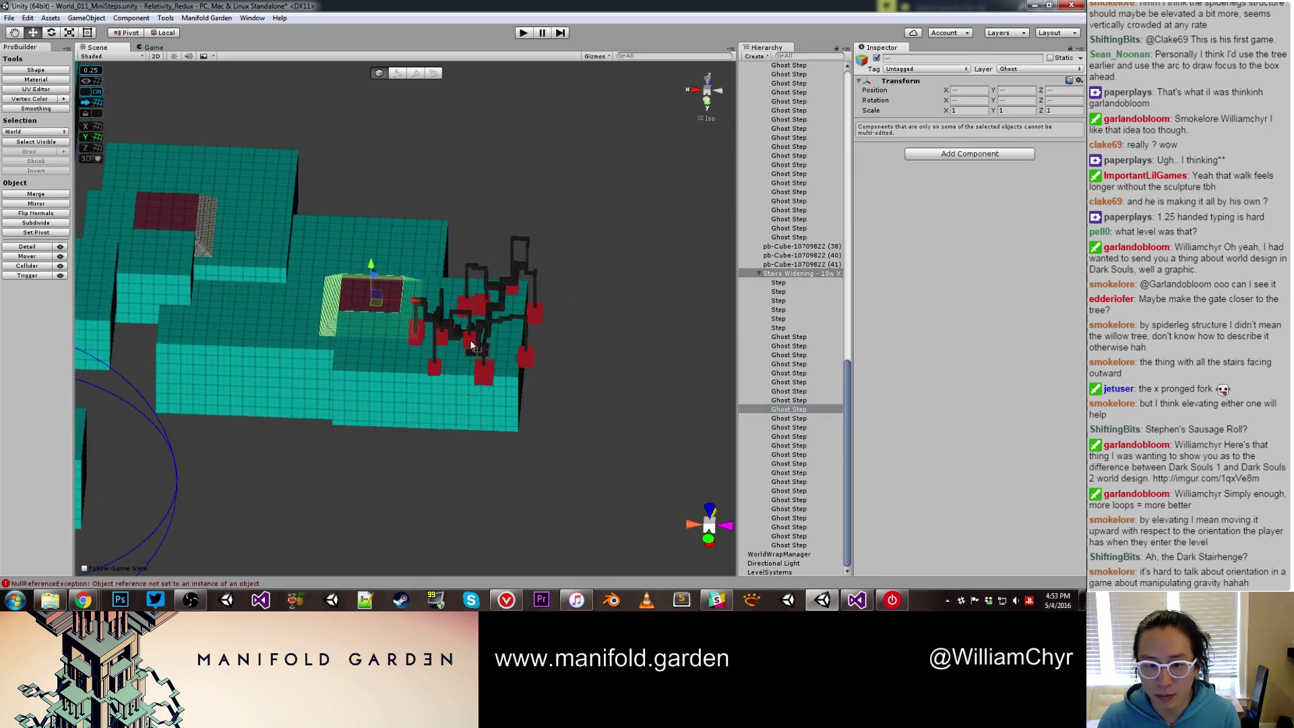
left_click(471, 351, "shift")
scroll(778, 299, "up", 10)
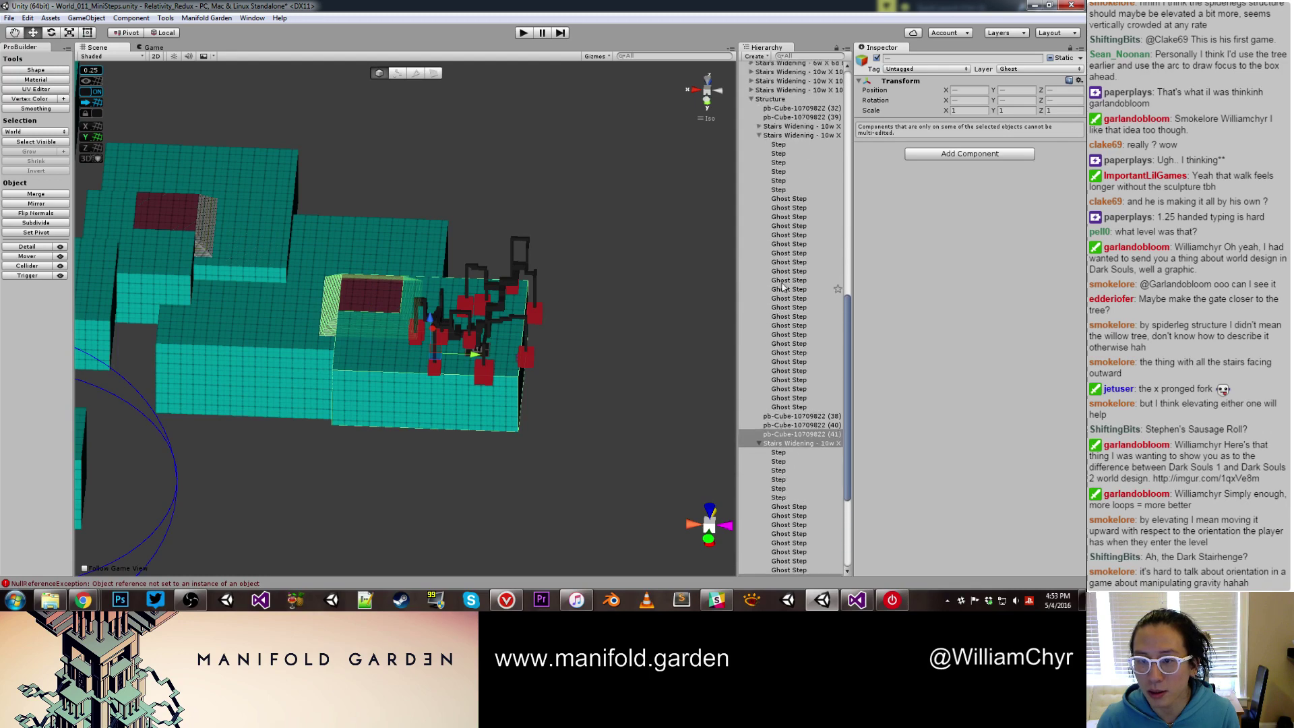
left_click(785, 171, "ctrl")
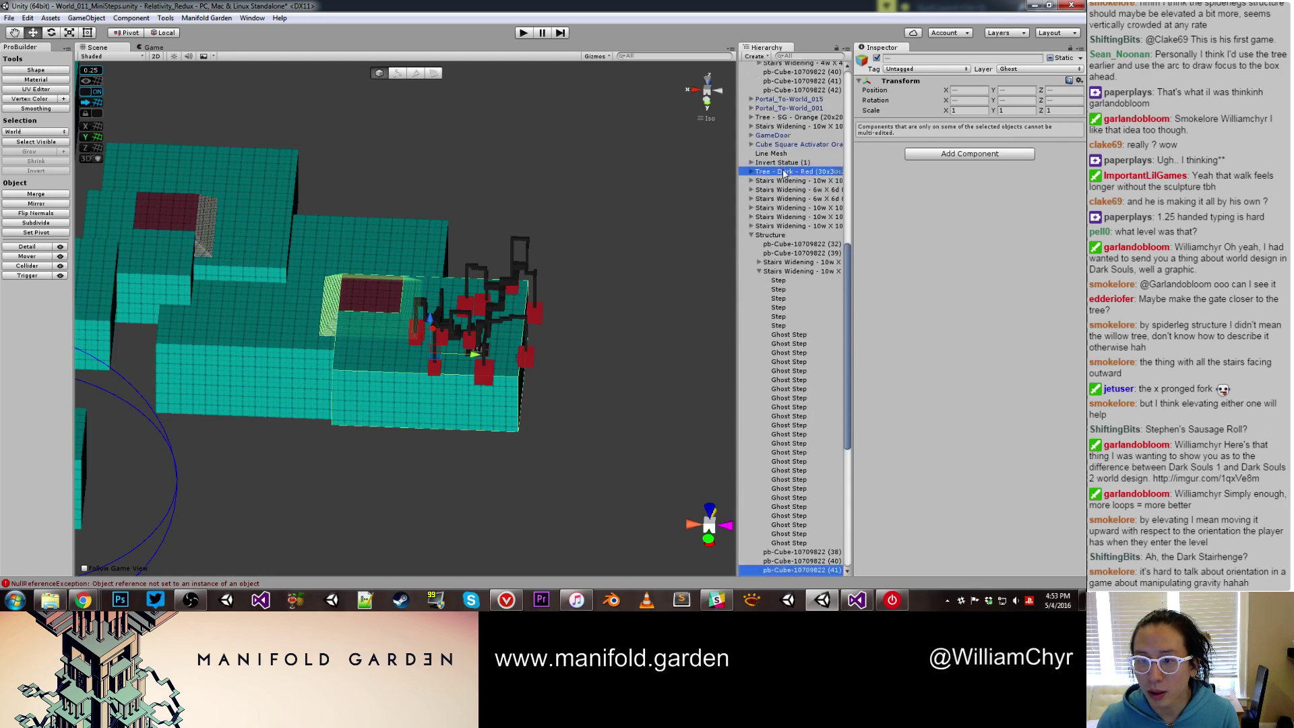
left_click_drag(478, 353, 485, 245)
Extend the side face of the neighbouring teal platform to make it 52 units long and center its pivot
key("g")
left_click(492, 206)
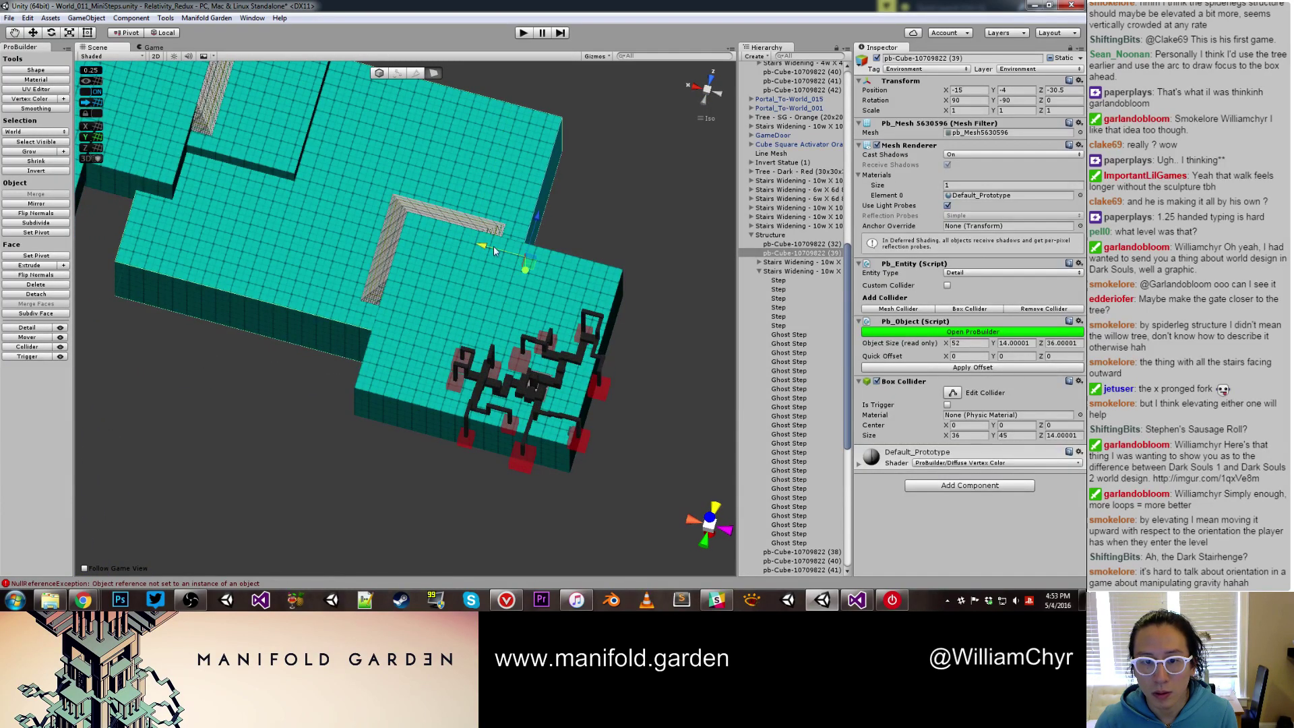
key("ctrl+j")
left_click(578, 196)
Playtest the level, walking across the platforms toward the yellow tree and checking the view of the dark tree and stair structure
scroll(578, 197, "down", 10)
left_click_drag(538, 391, 482, 186, "alt")
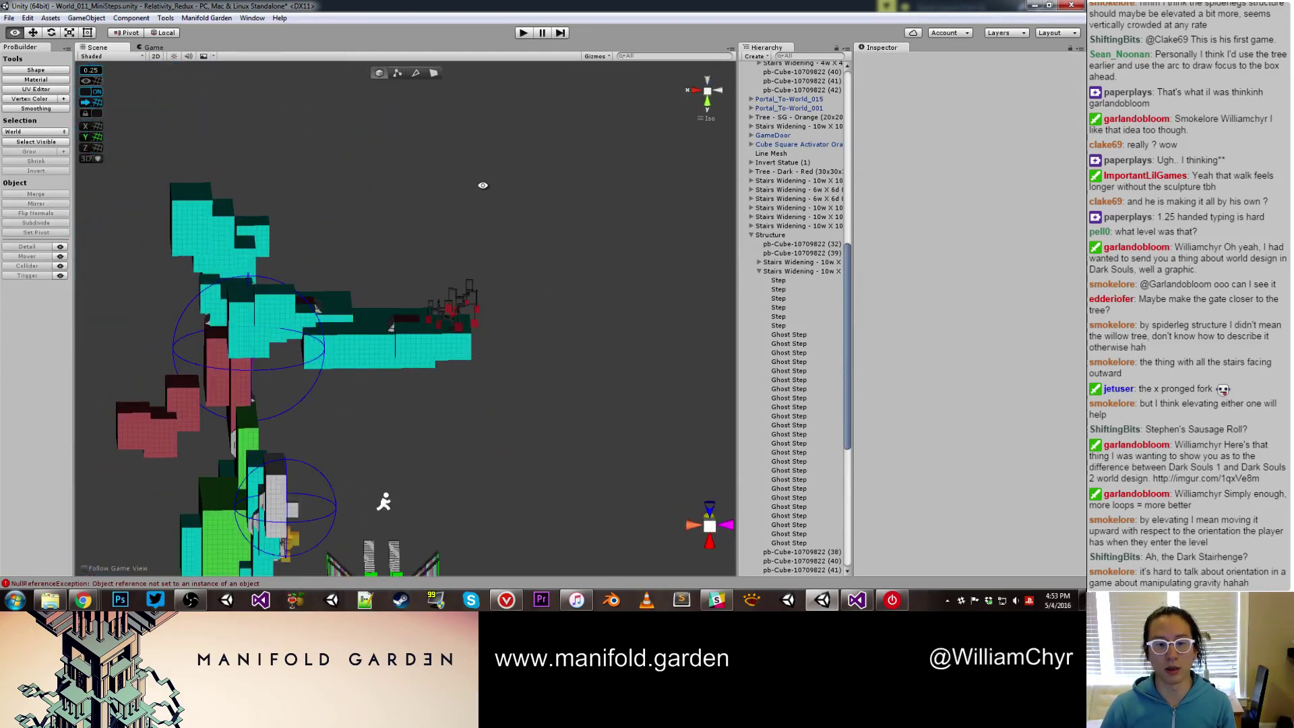
scroll(557, 263, "down", 5)
left_click_drag(556, 267, 560, 252, "alt")
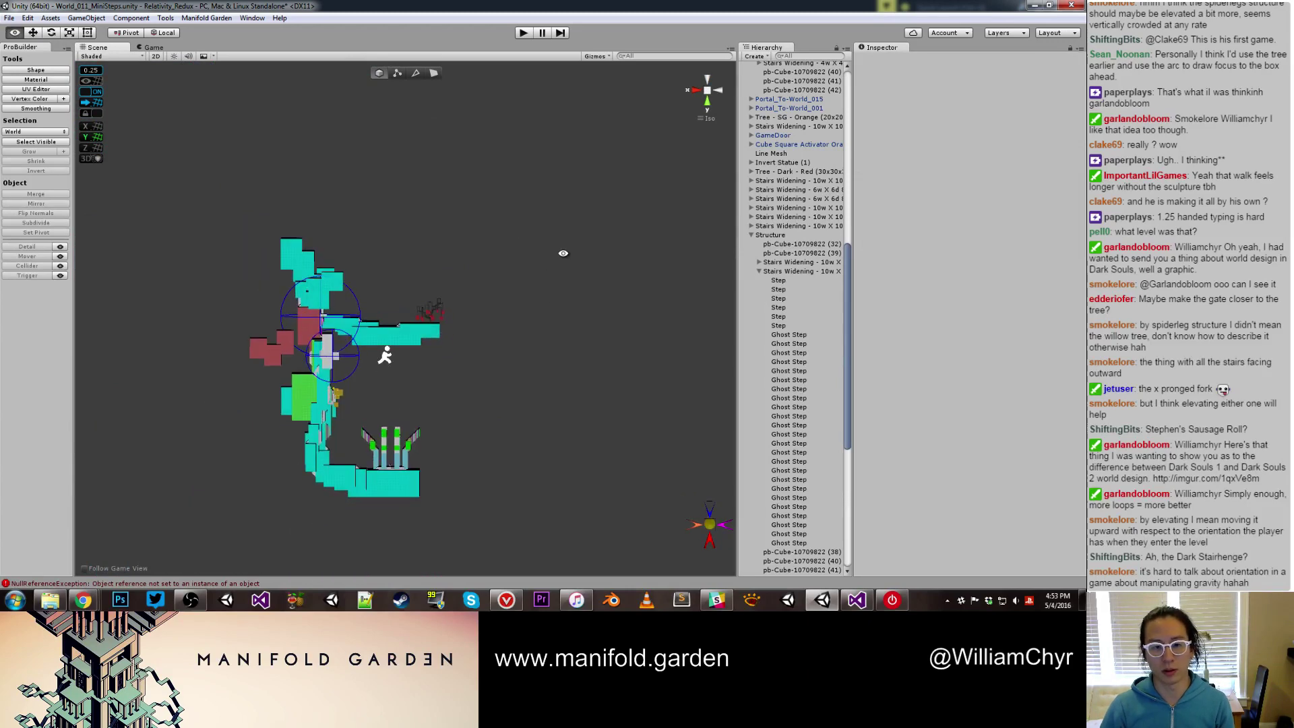
left_click(524, 34)
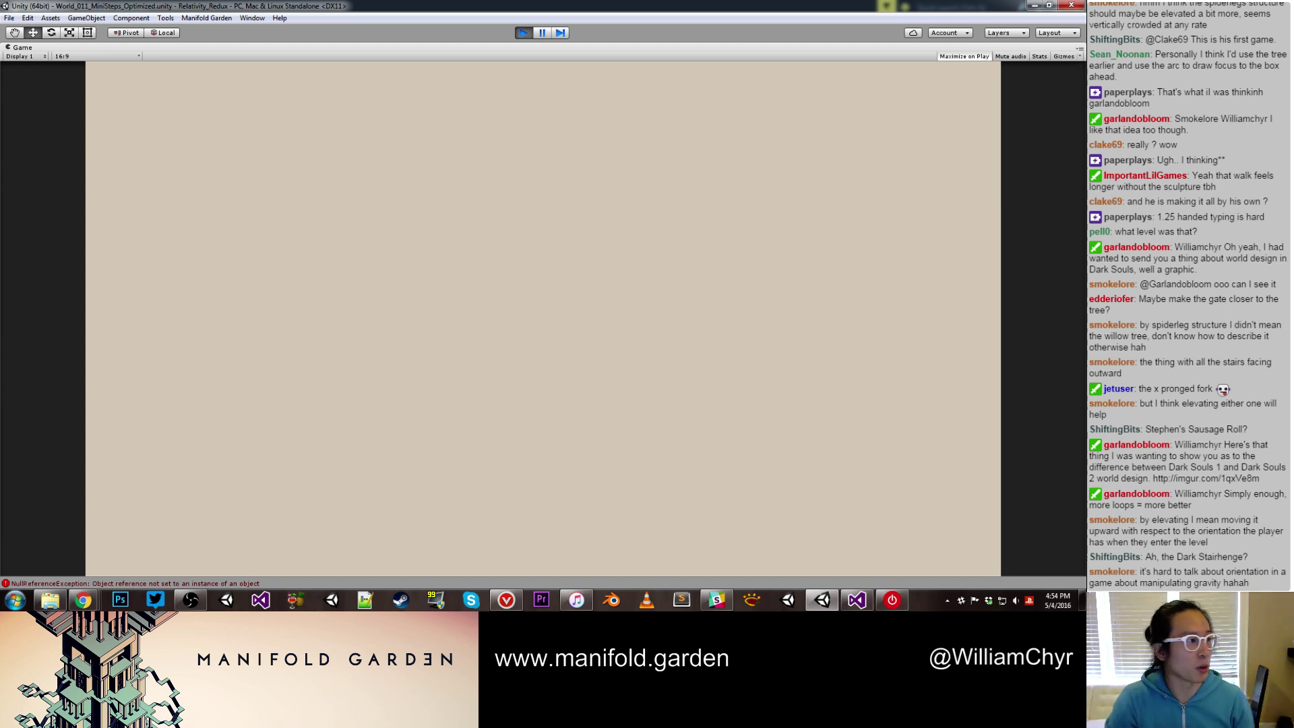
key("alt+Tab")
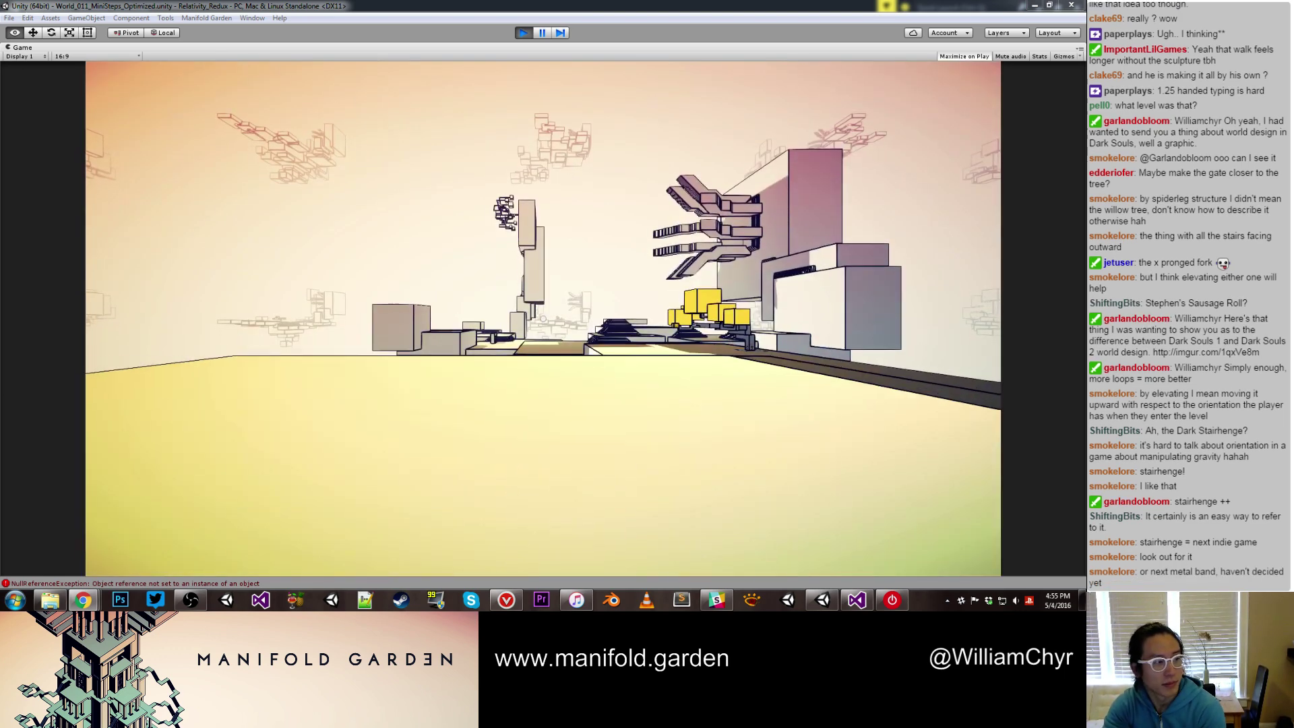
key("w")
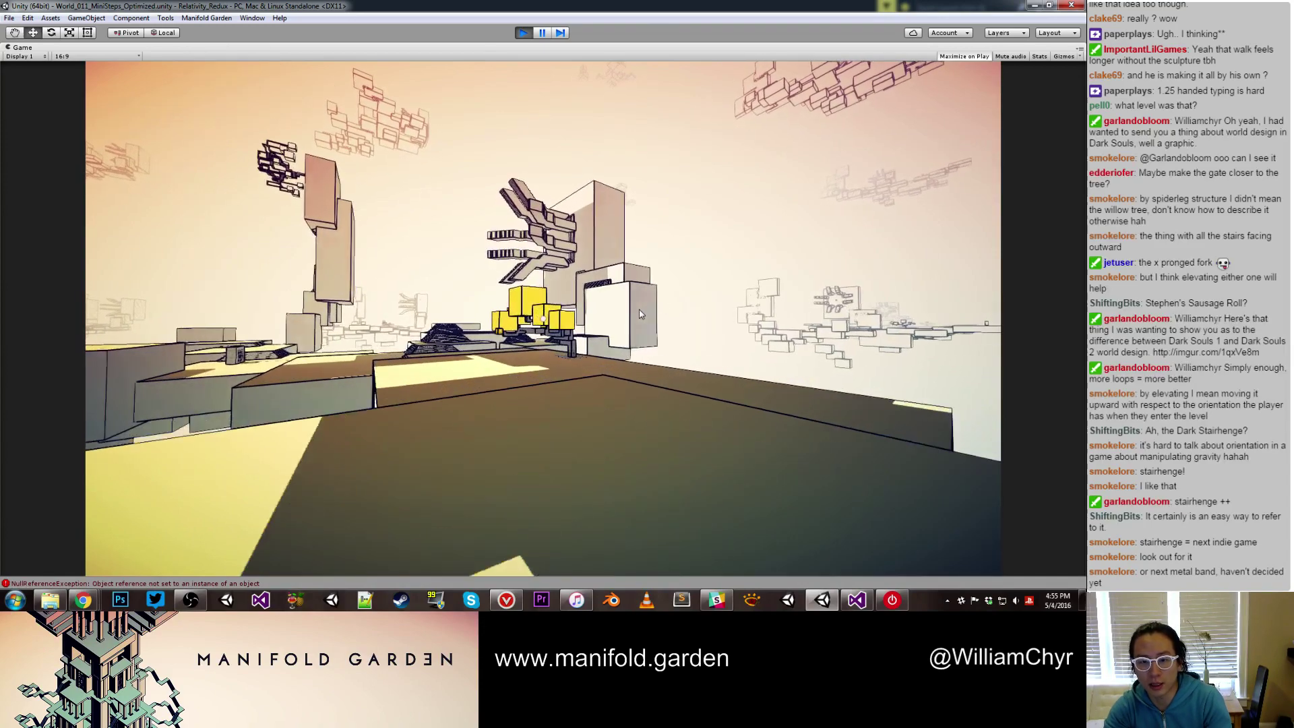
key("s")
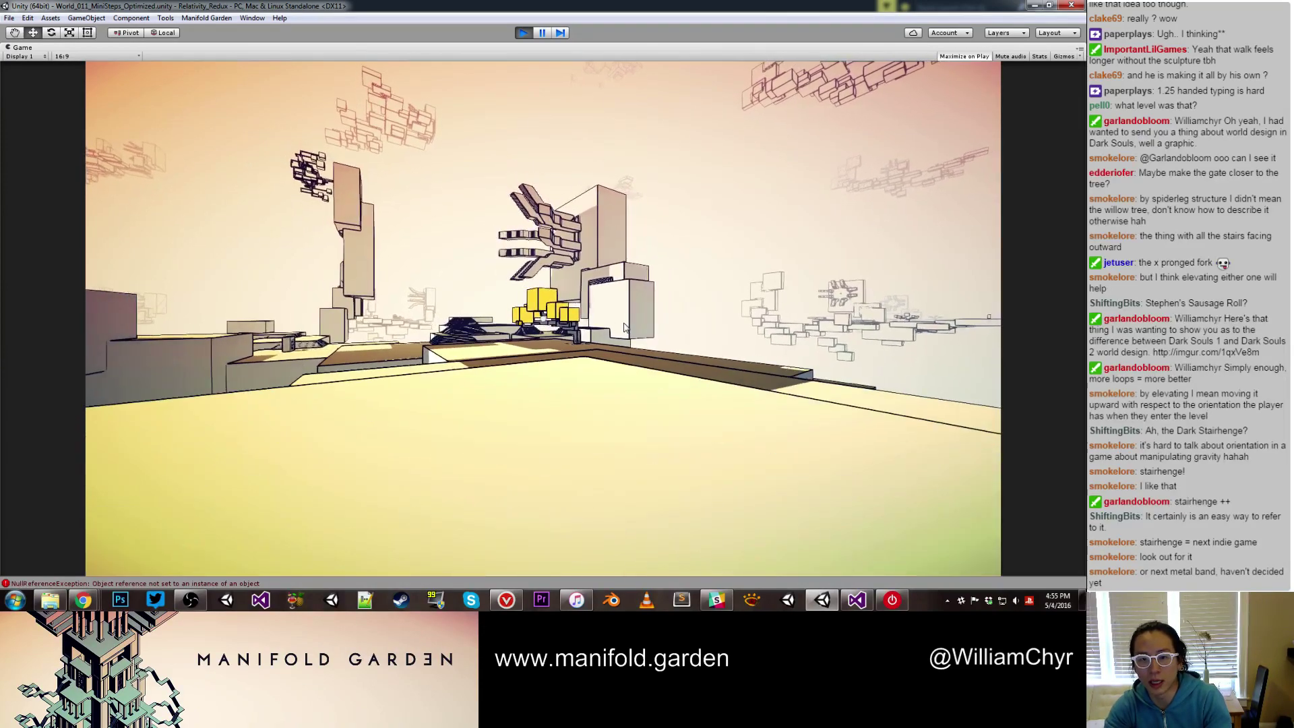
left_click(384, 173)
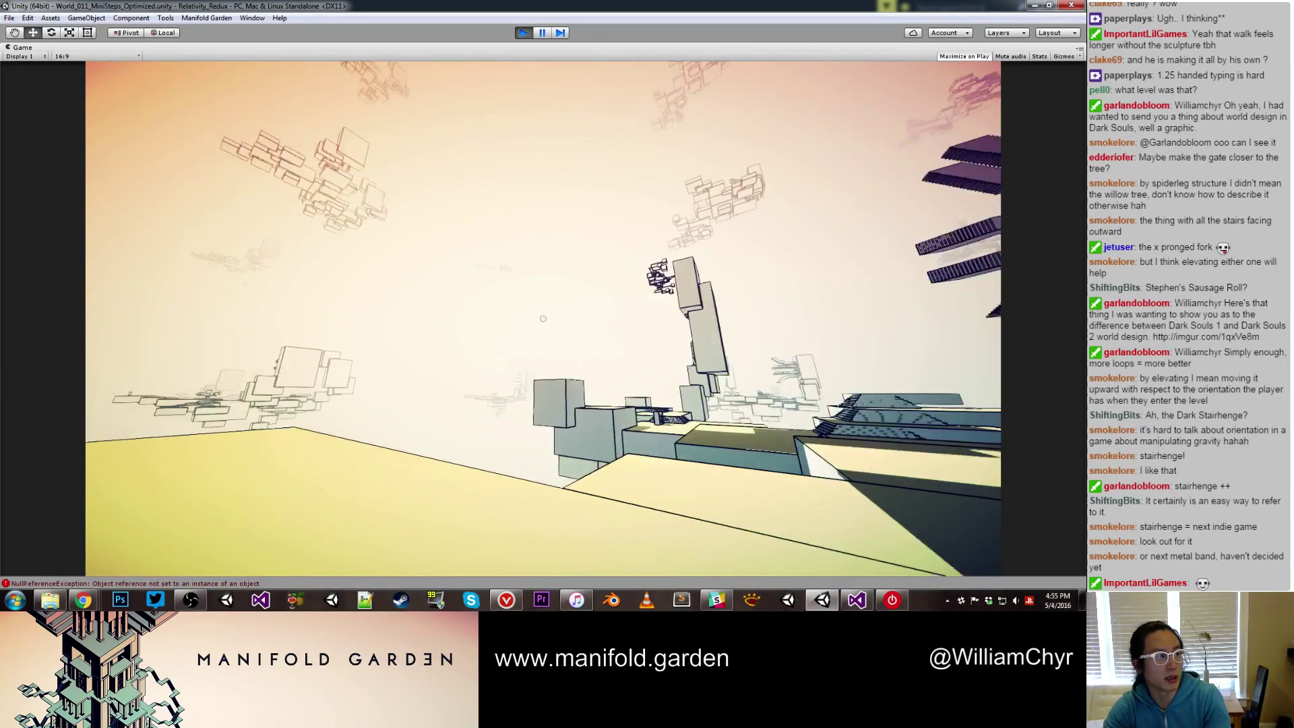
key("alt+Tab")
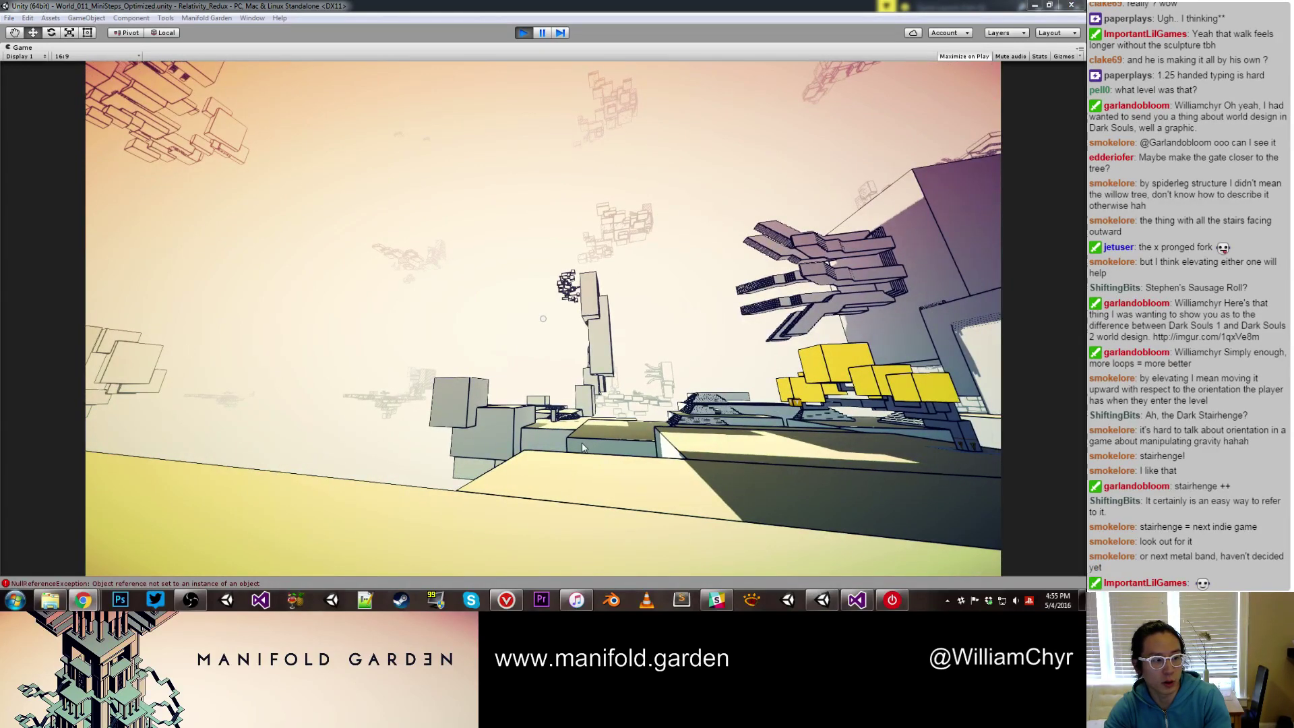
left_click(690, 476)
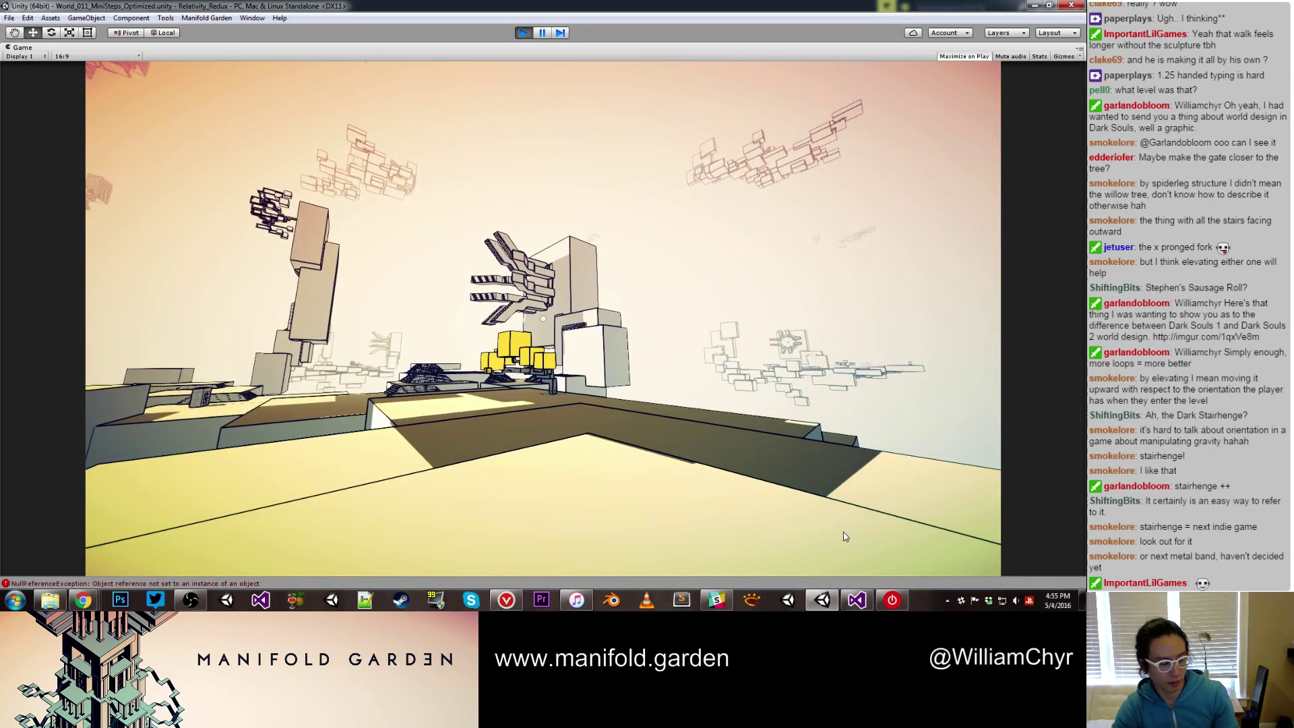
key("w")
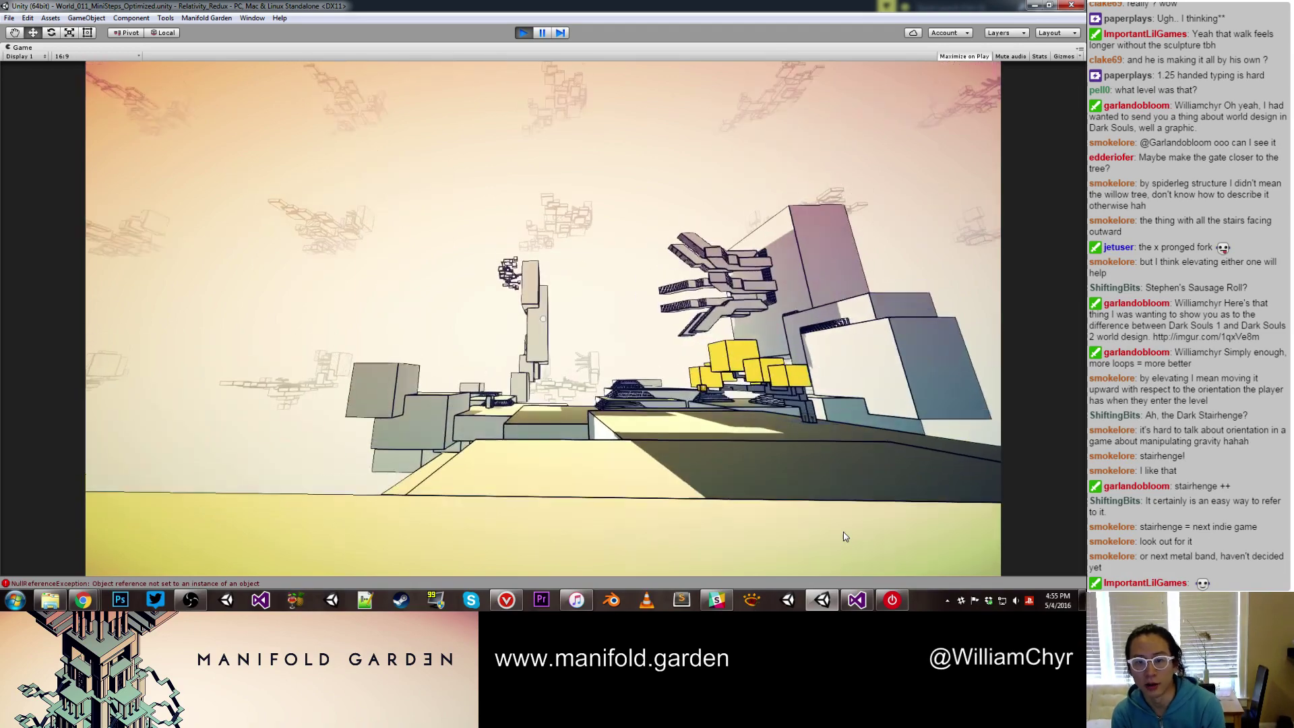
key("w")
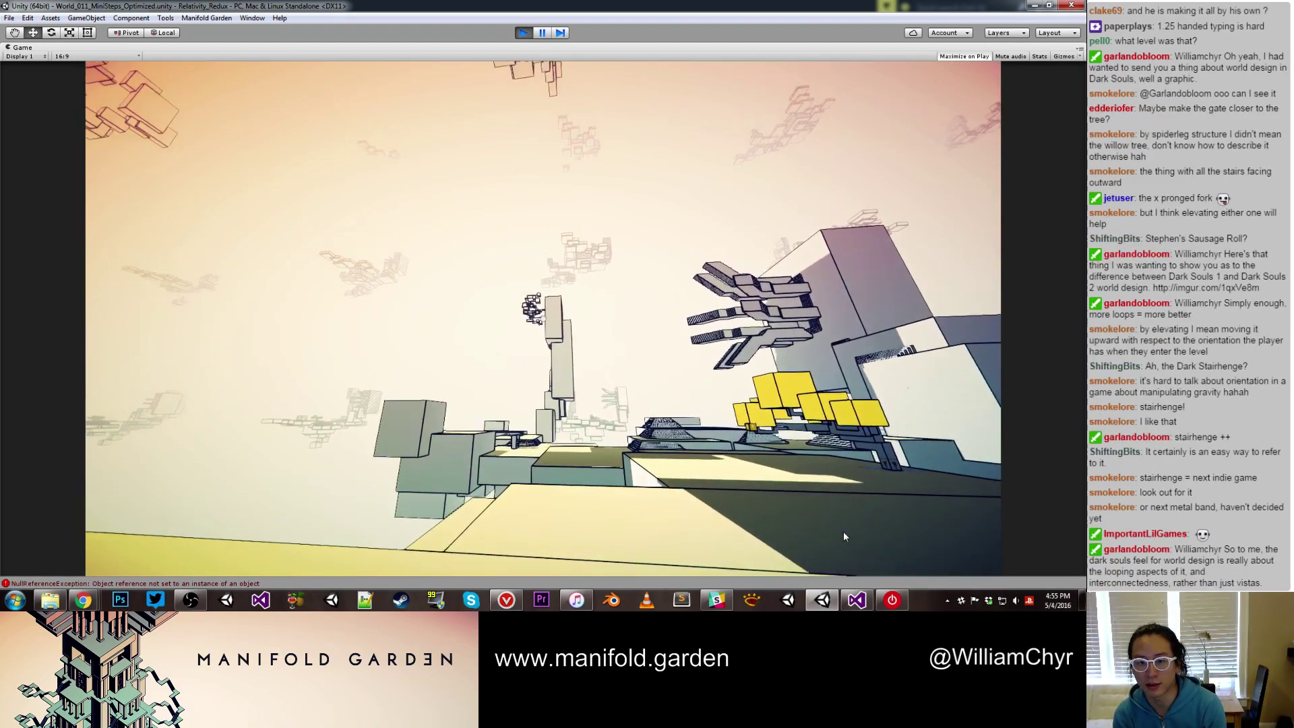
key("w")
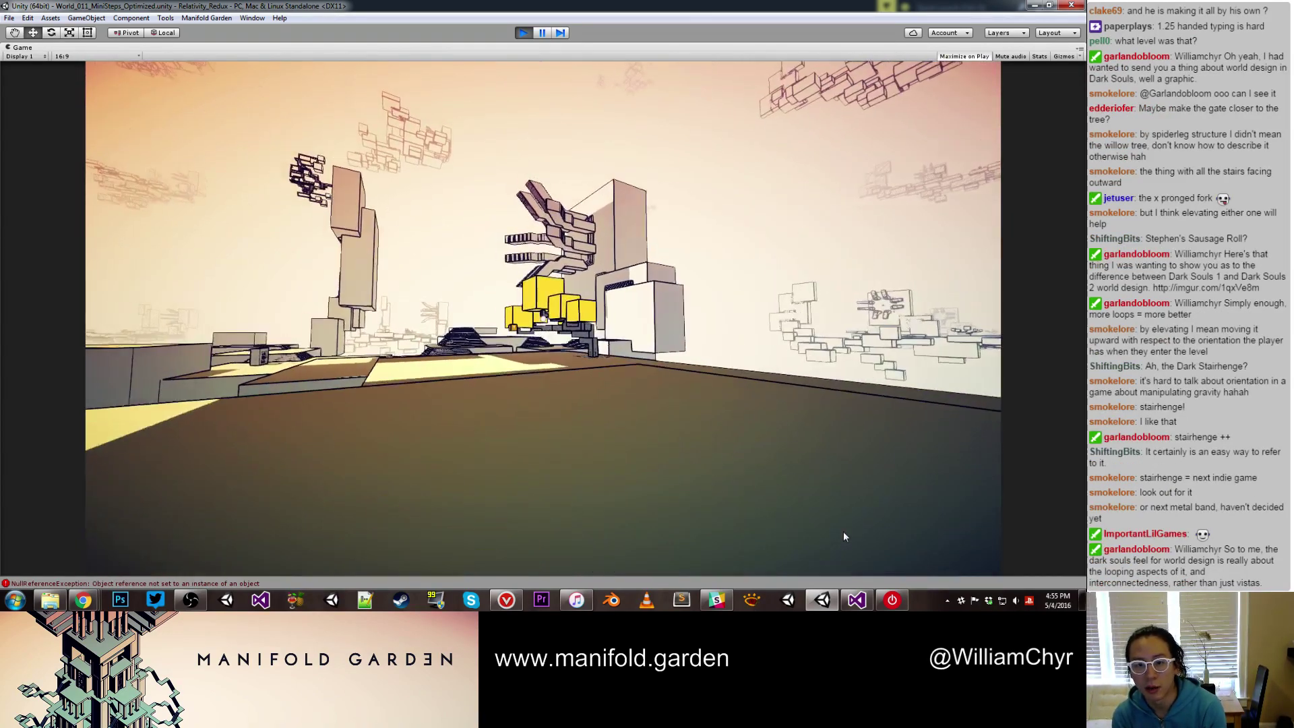
key("w")
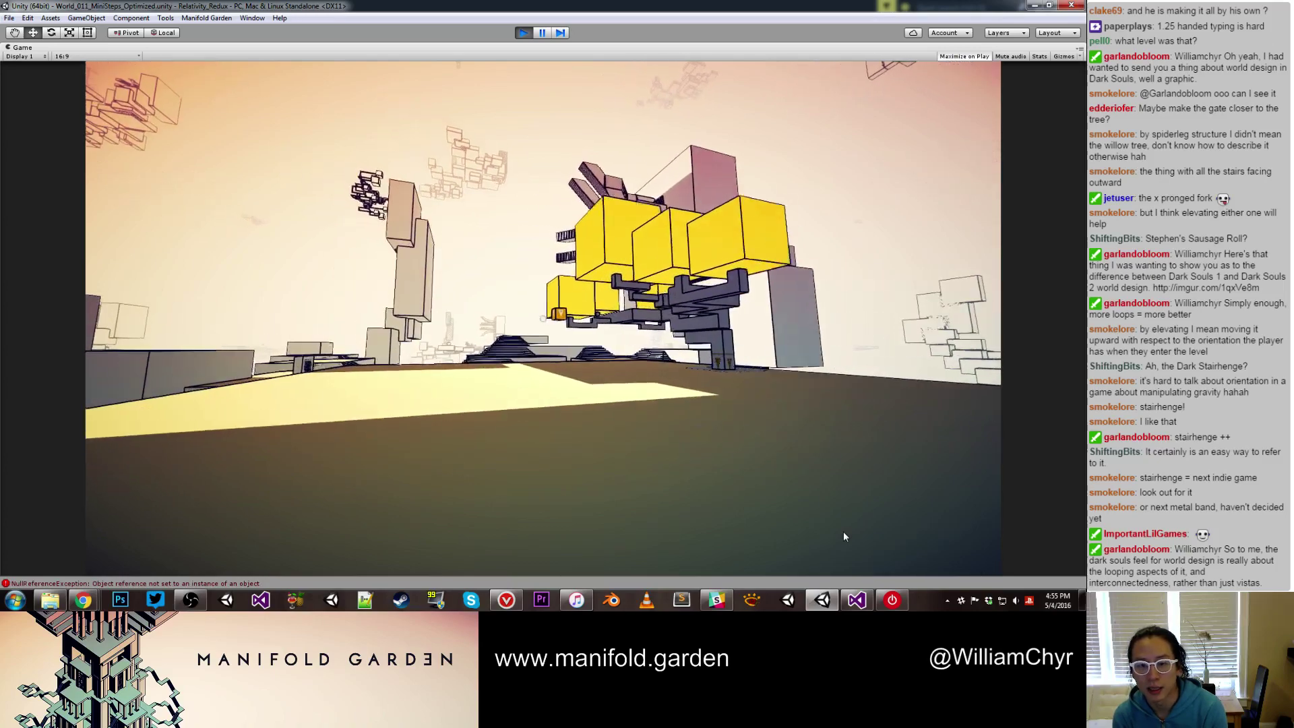
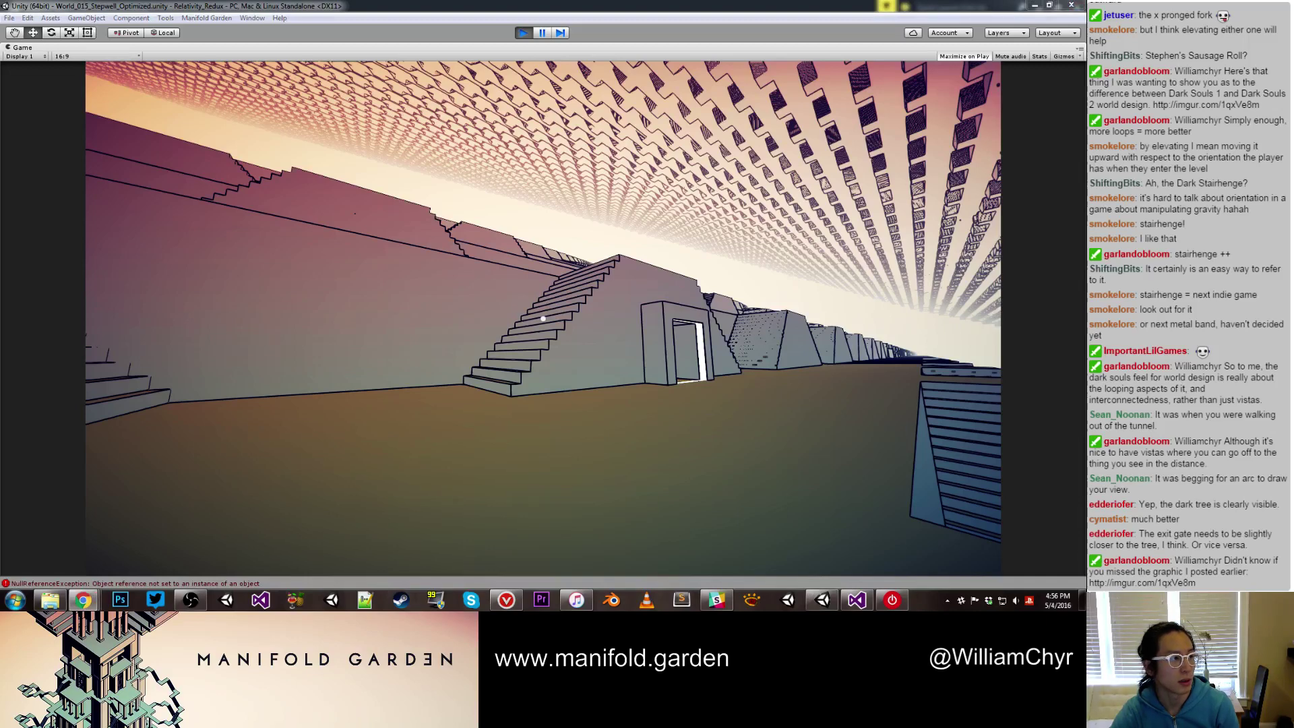
View the shared imgur graphic comparing the Lordran and Drangleic world maps in the browser, and return to the game
left_click_drag(0, 138, 423, 144)
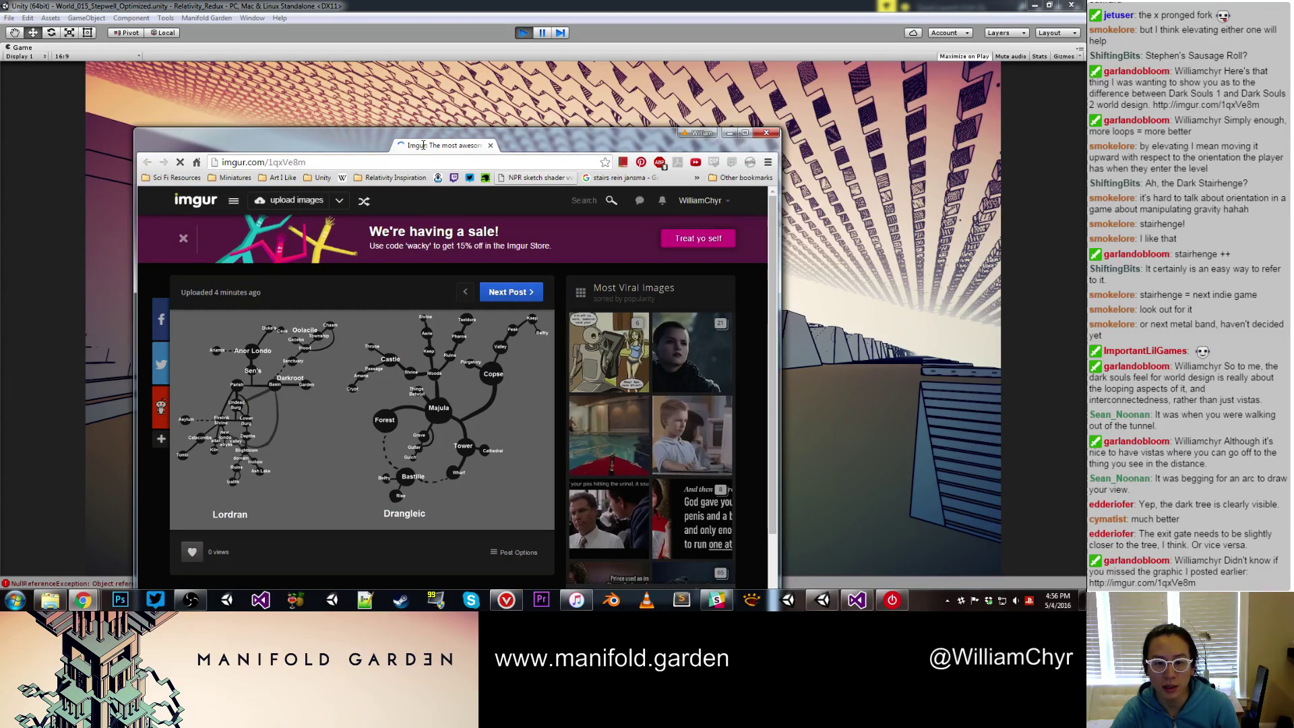
left_click_drag(423, 145, 1281, 145)
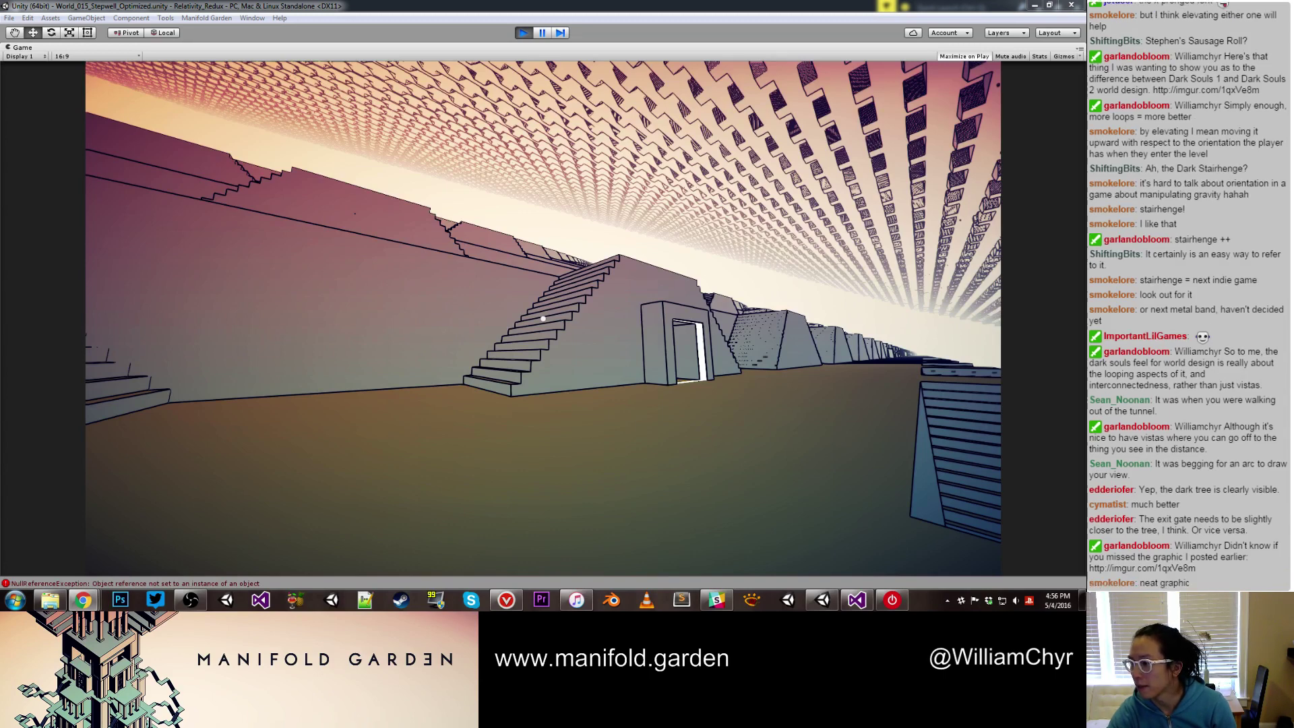
left_click(410, 256)
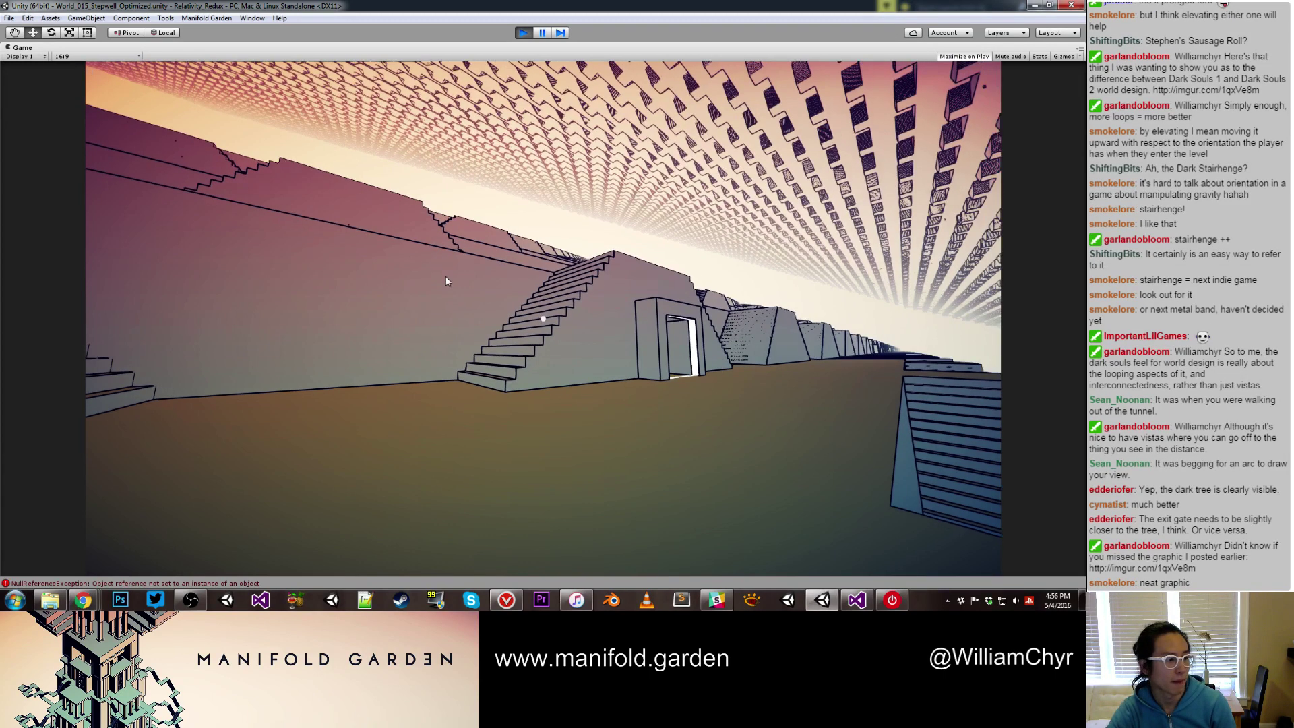
Continue the playtest by walking past the stepwell's staircase and through the lit doorway into the tunnel
key("w")
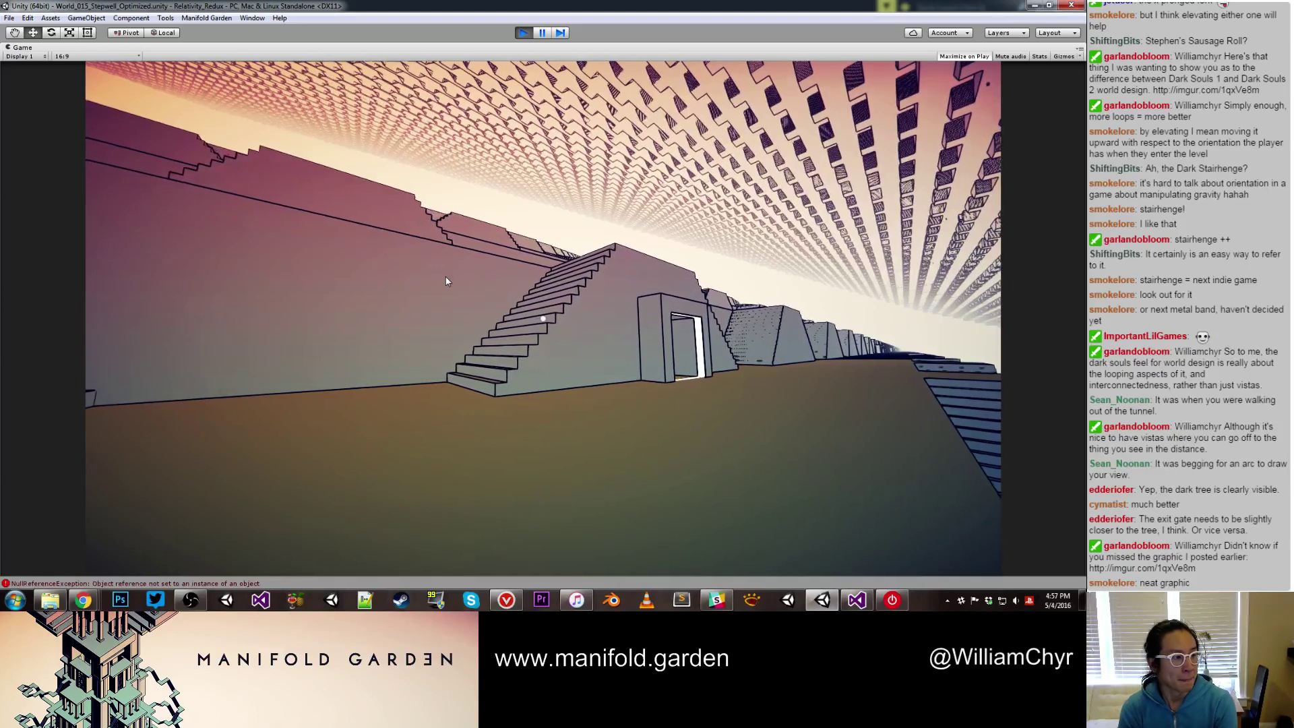
key("w")
key("d")
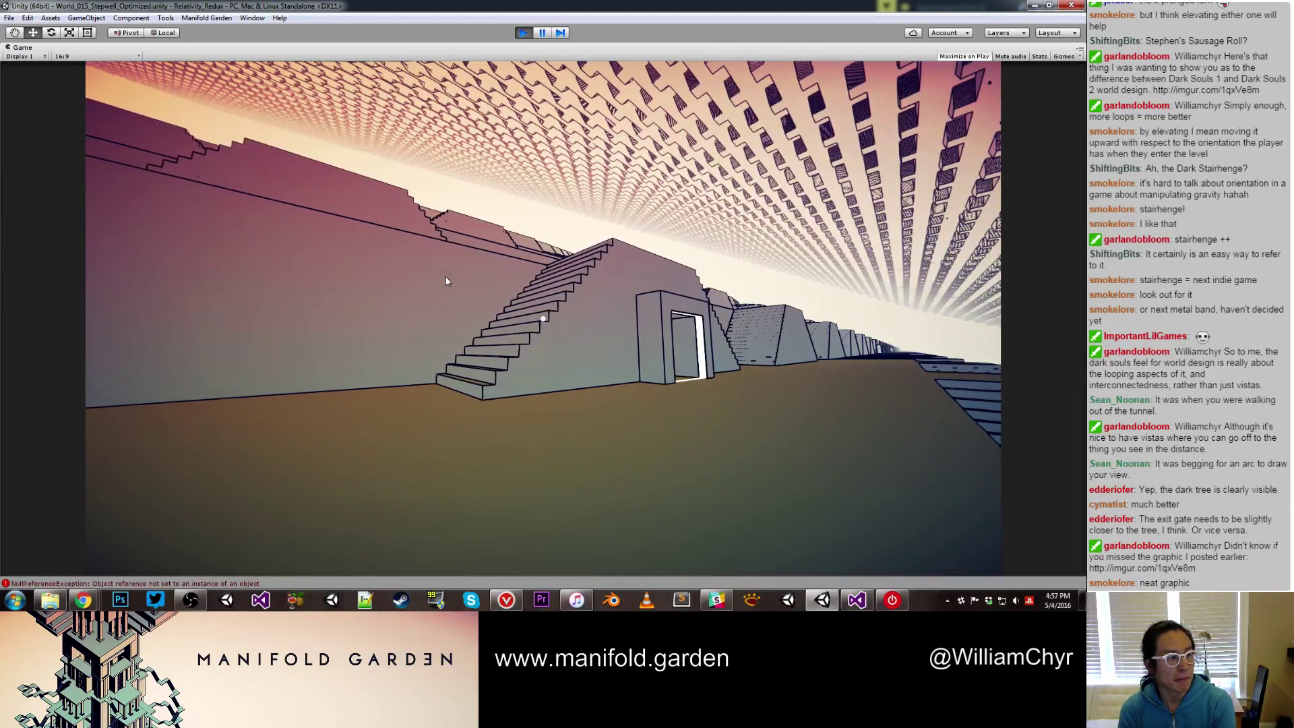
key("d")
key("w")
key("d")
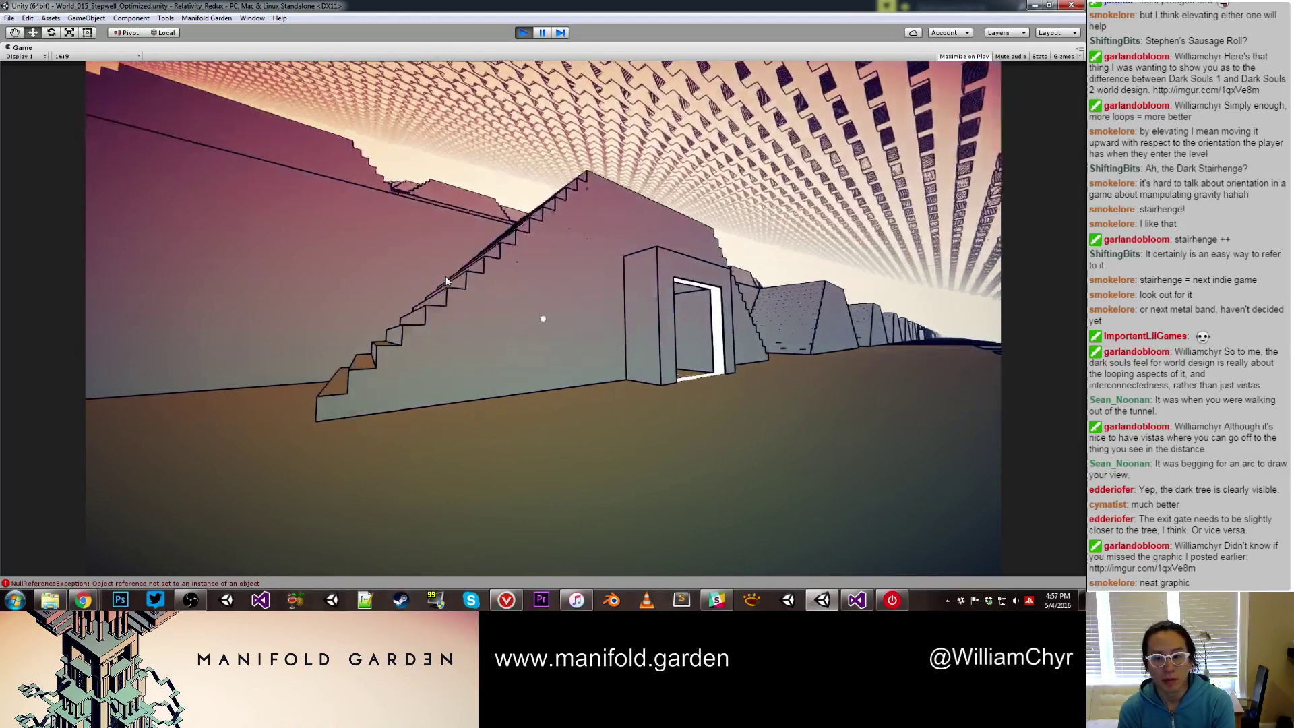
key("w")
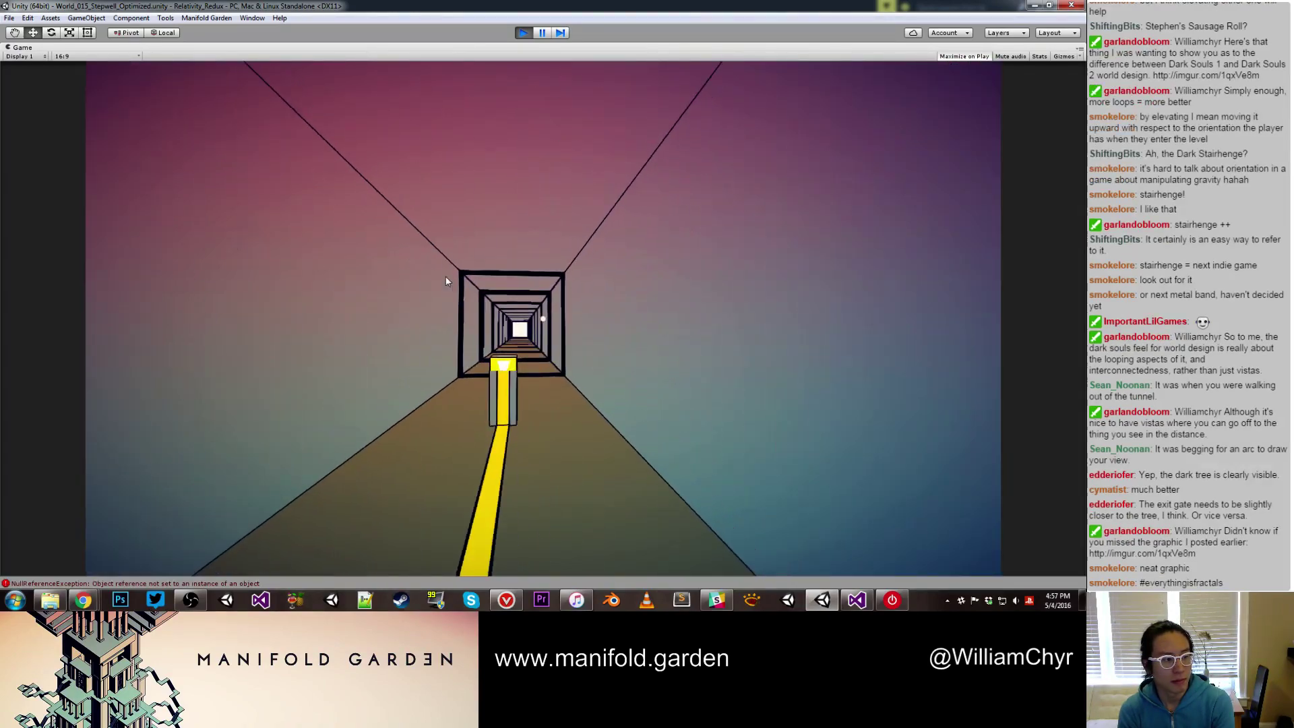
Walk through the connecting hallway into the MiniSteps level to check the view at its exit
key("w")
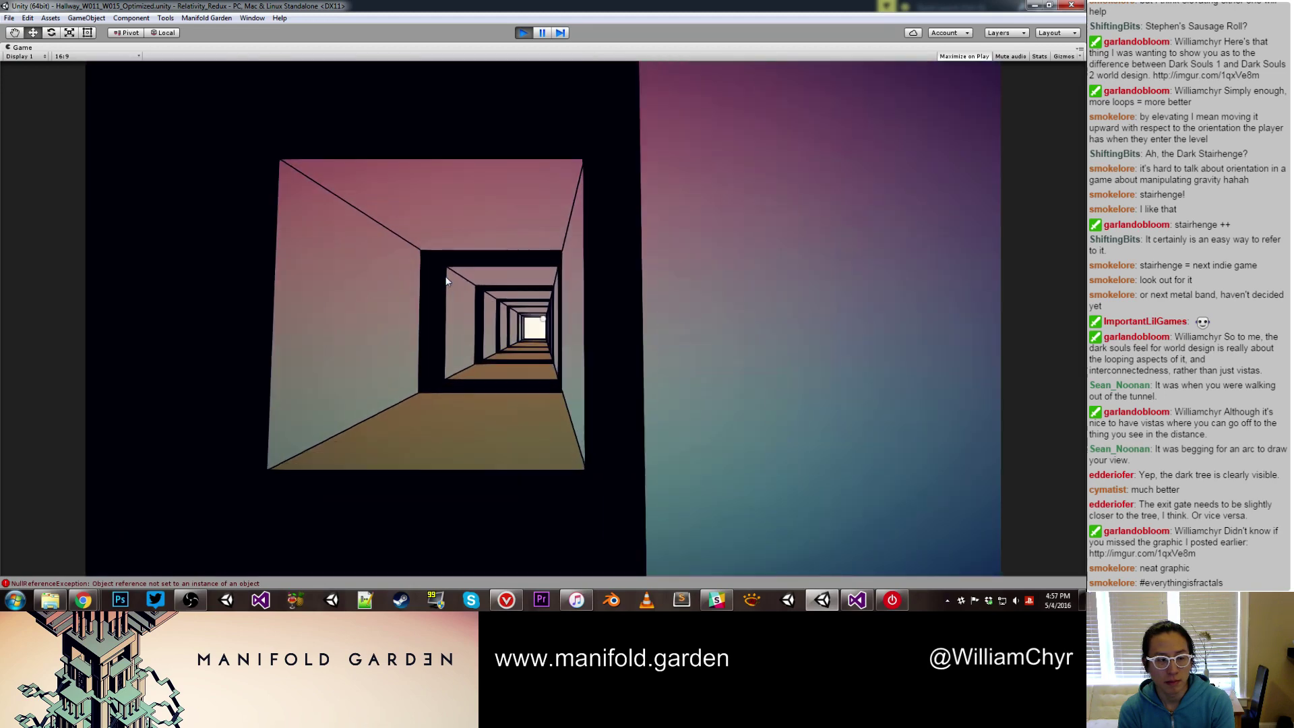
key("w")
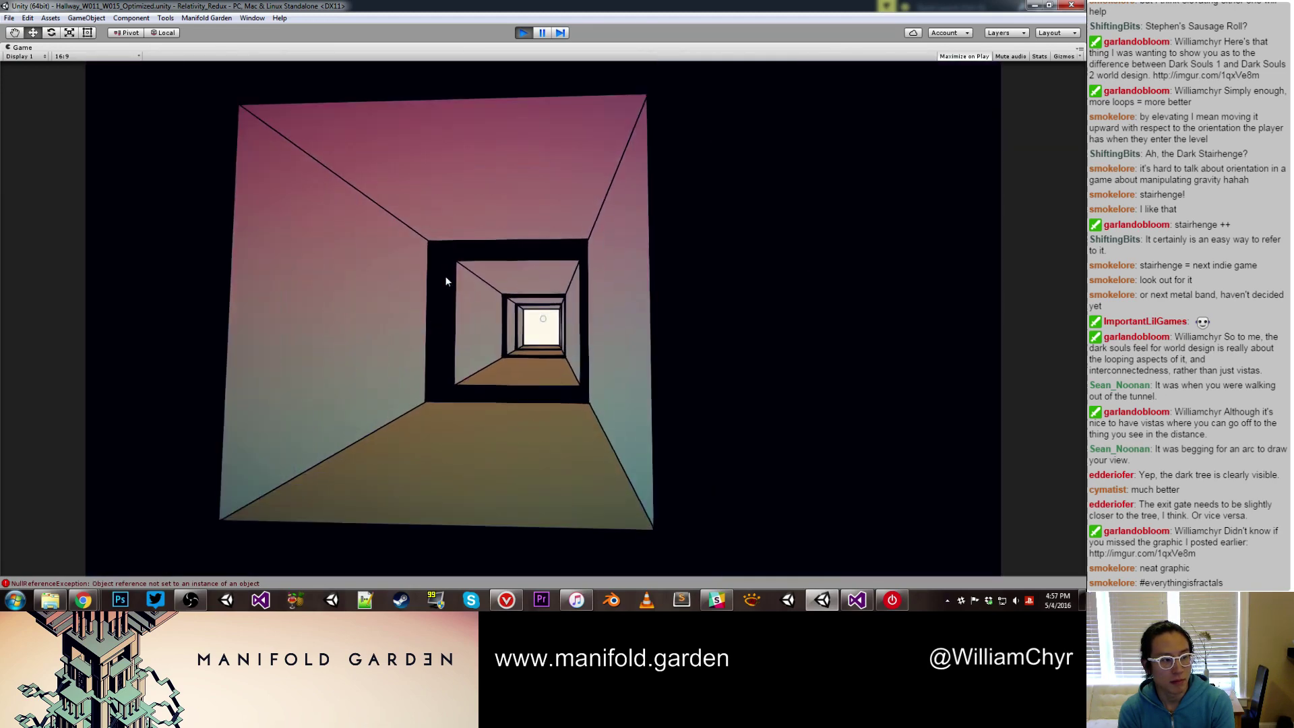
key("w")
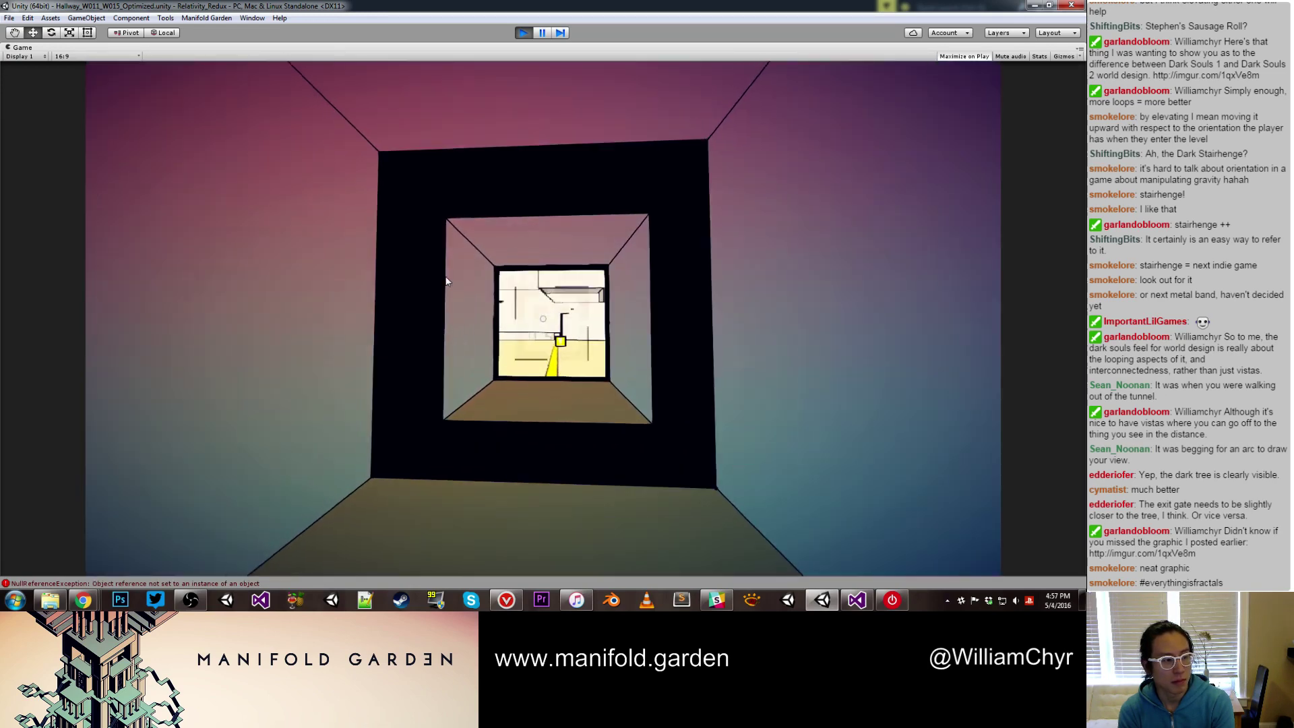
key("w")
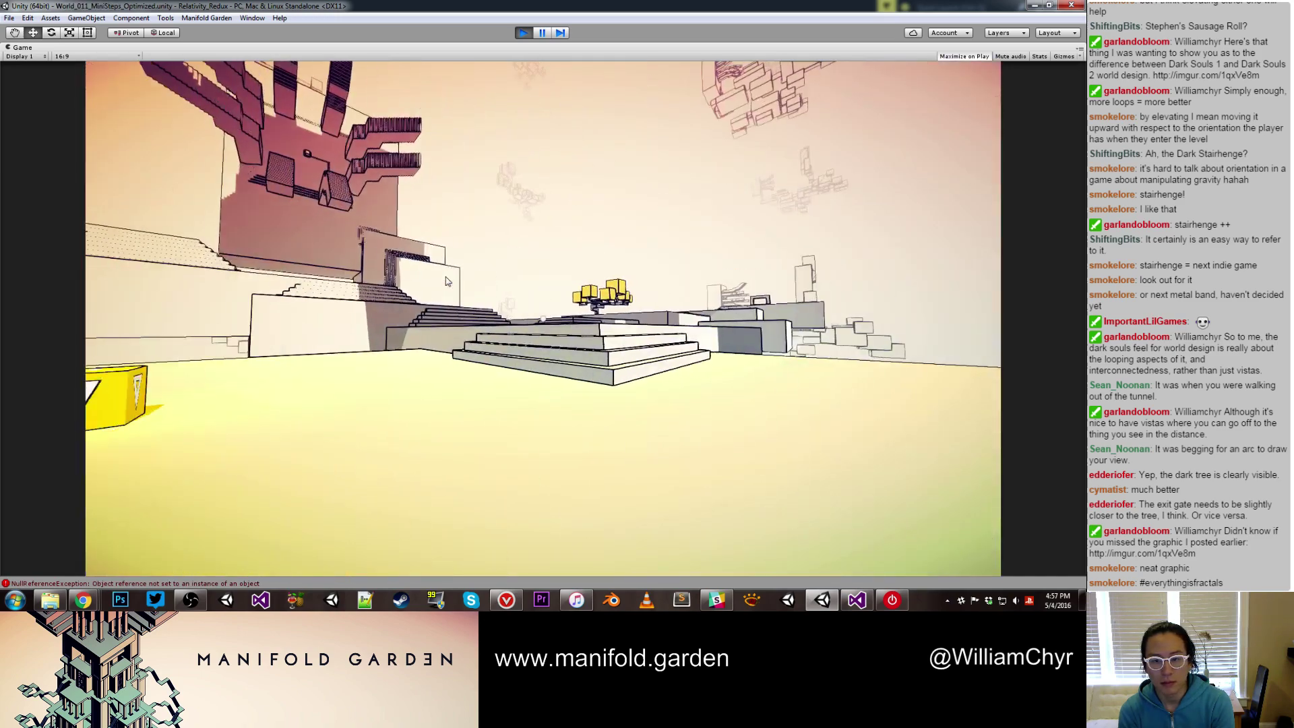
Walk past the stepped platforms to the yellow cube and check the view up the tall column toward the dark tree
key("w")
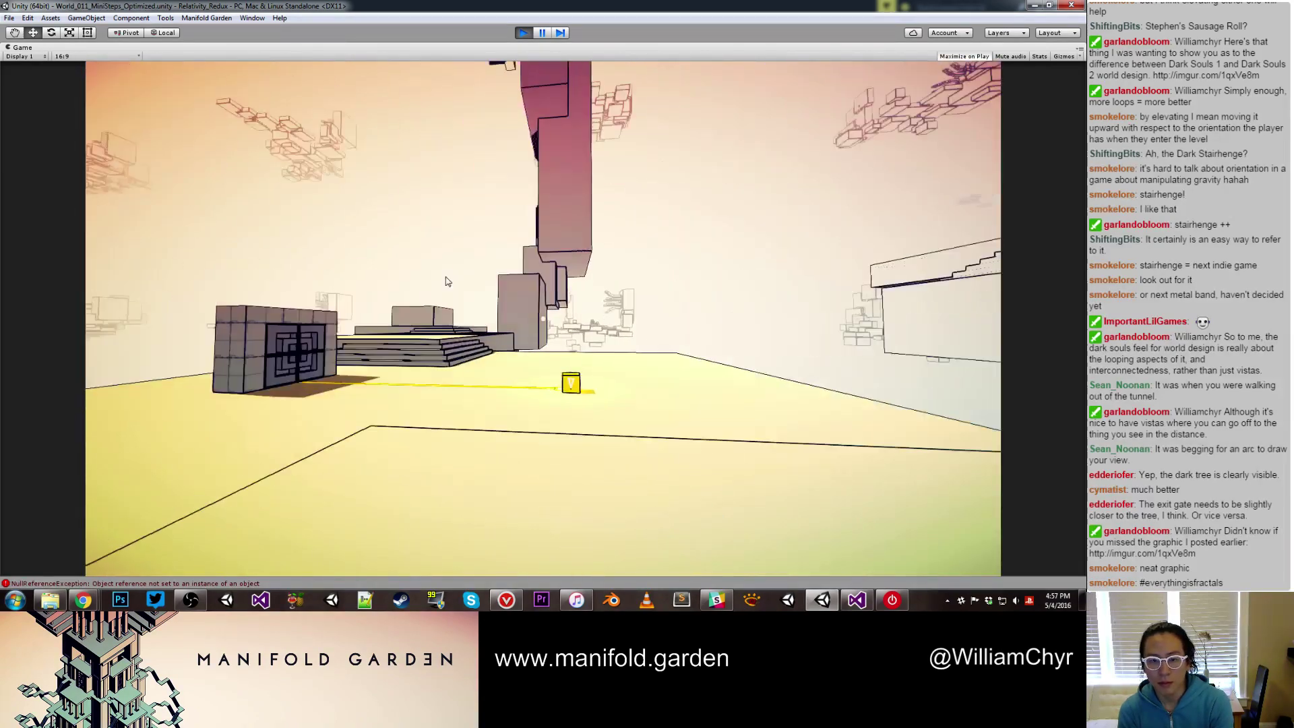
key("w")
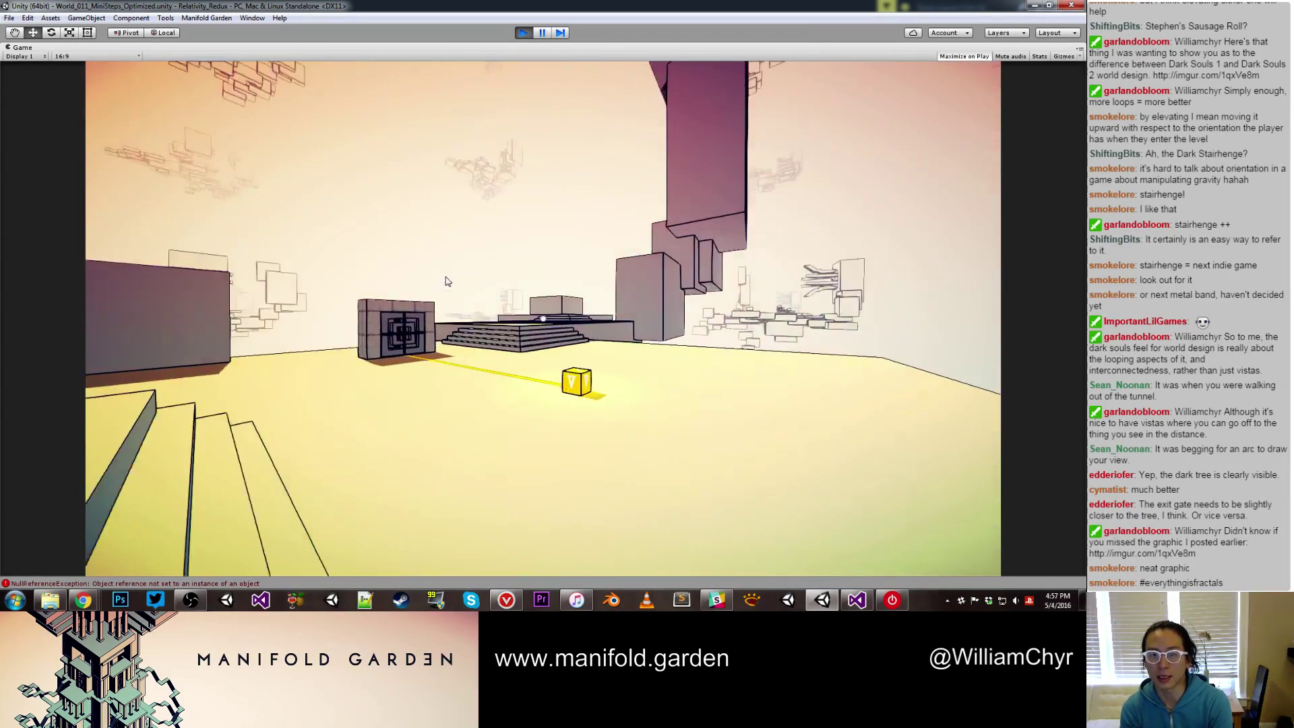
key("w")
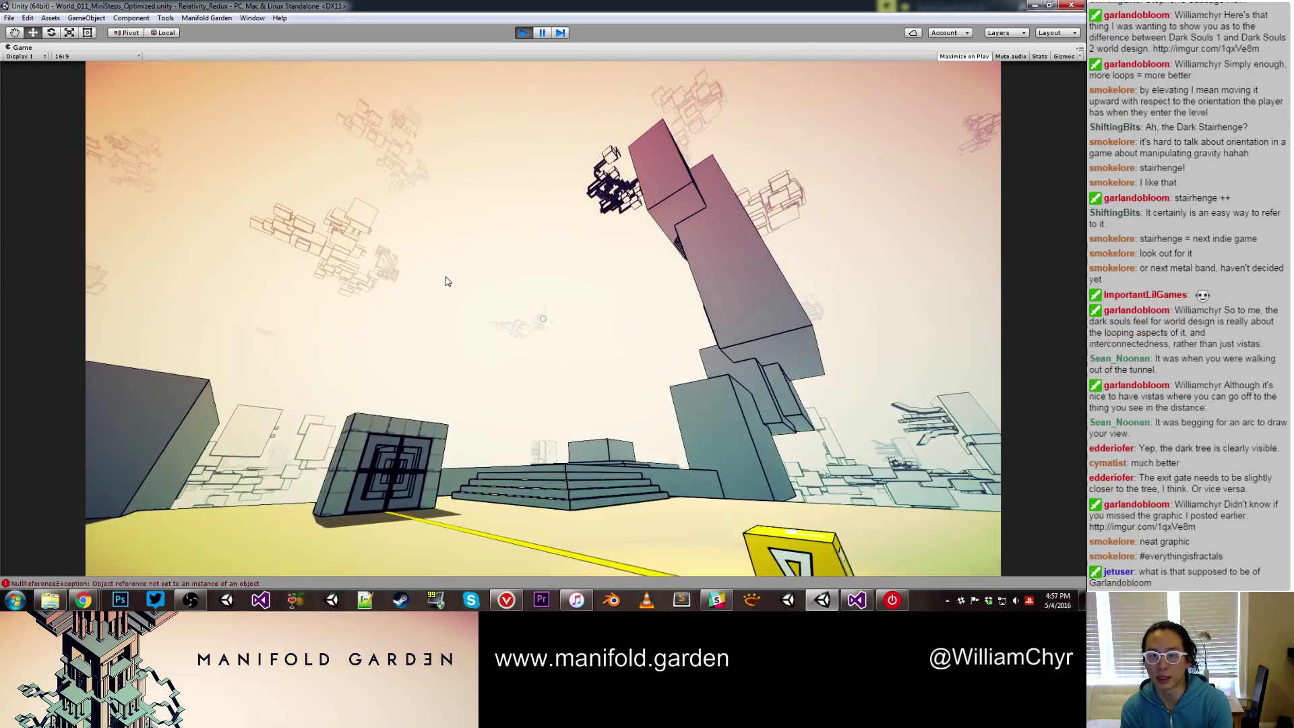
key("w")
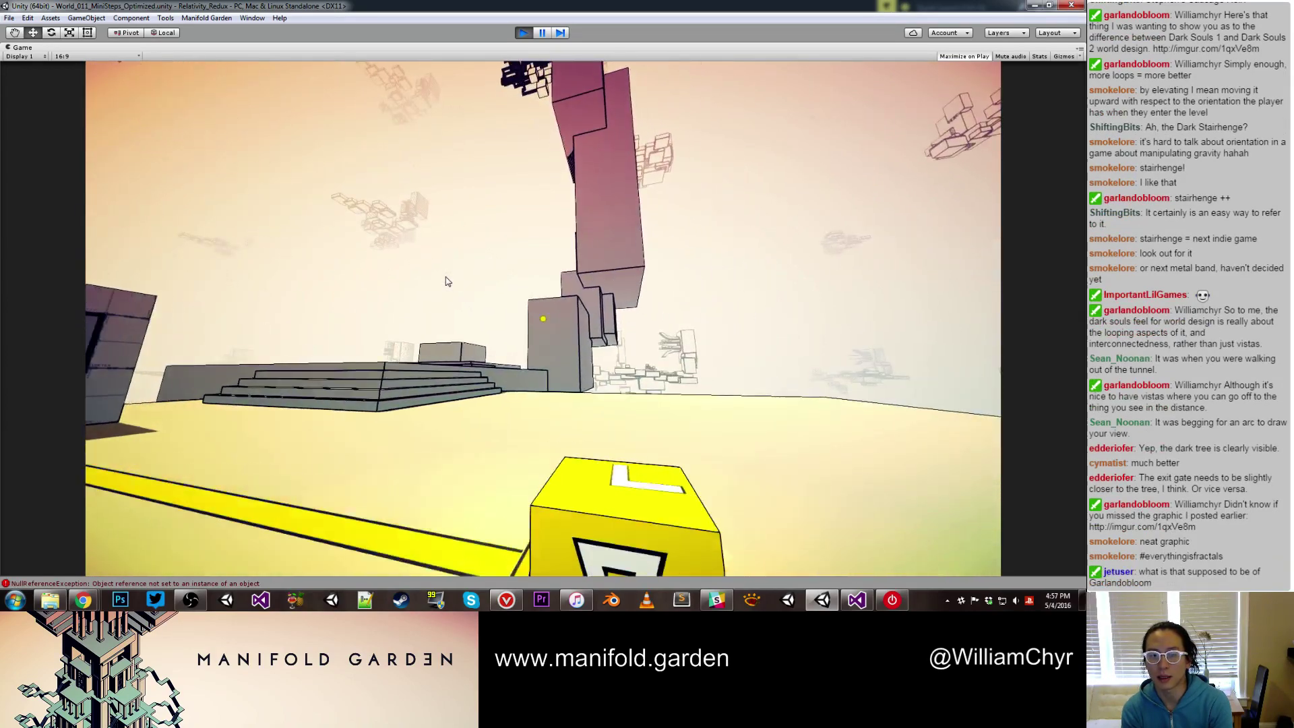
key("e")
key("w")
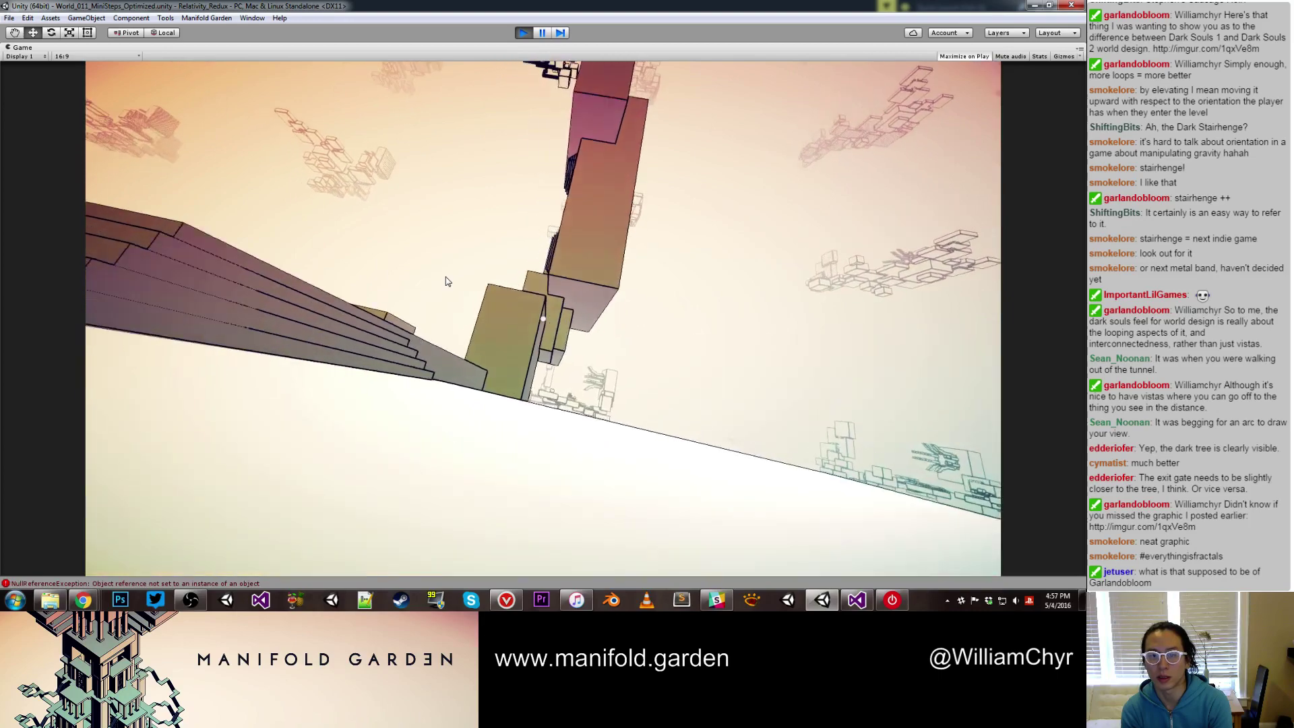
Switch gravity across the column's faces and climb the steps to the platform with the dark red tree
key("space")
key("w")
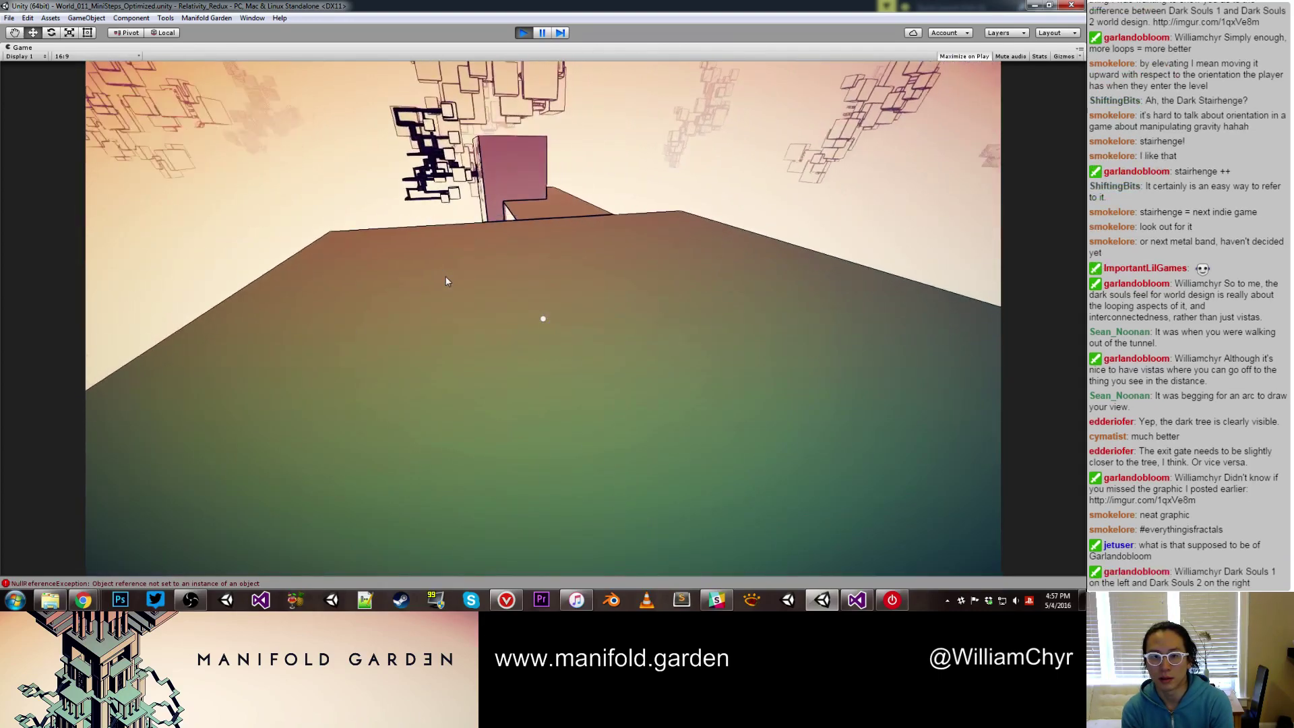
key("w")
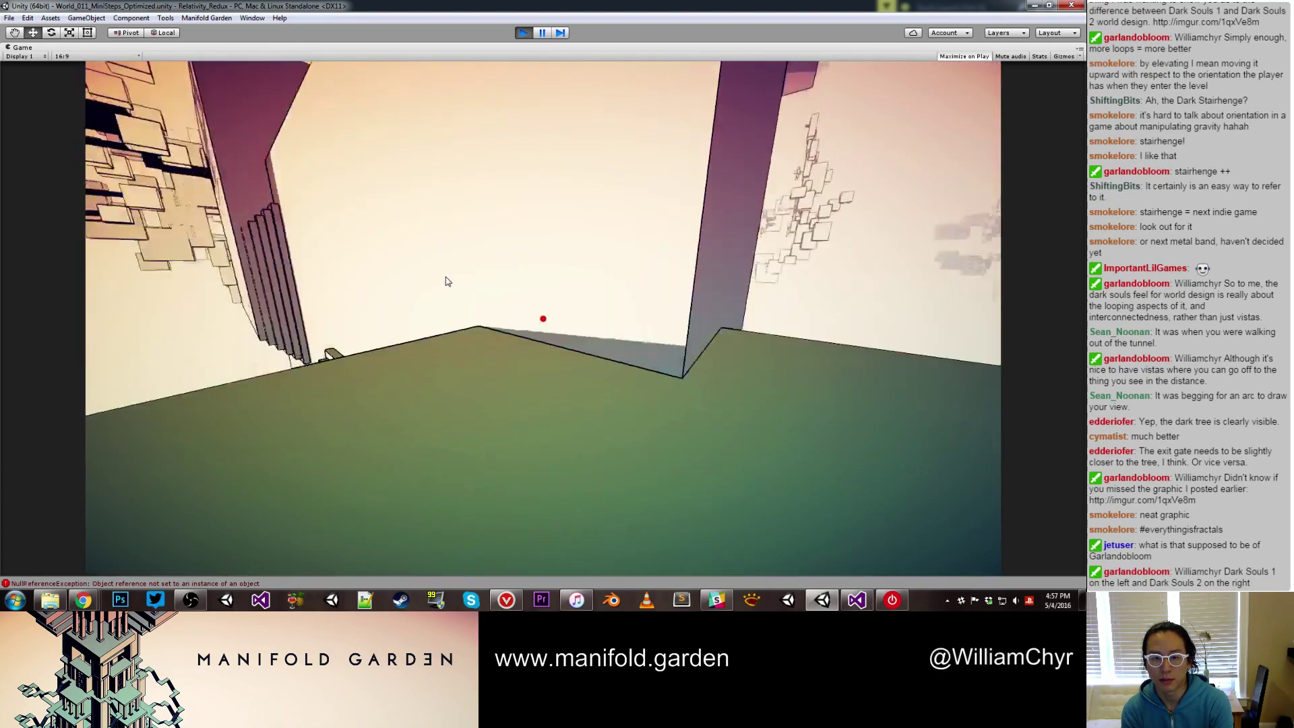
key("space")
key("w")
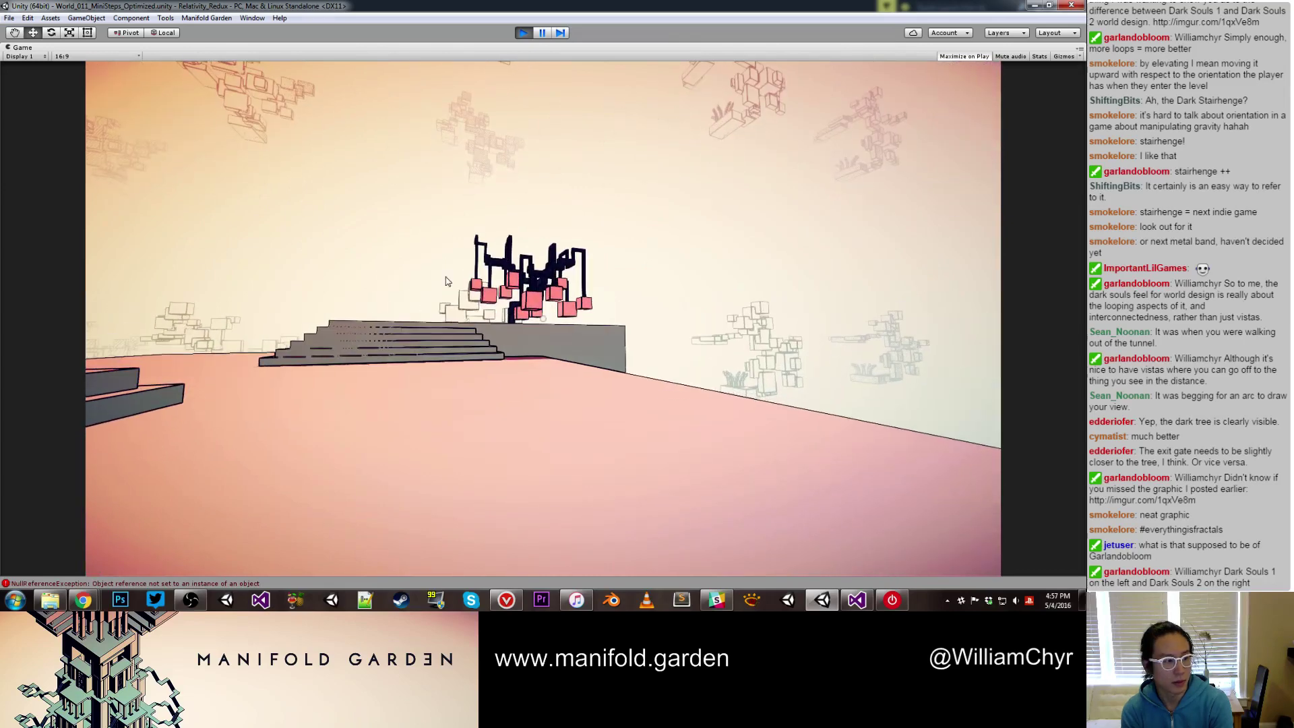
key("w")
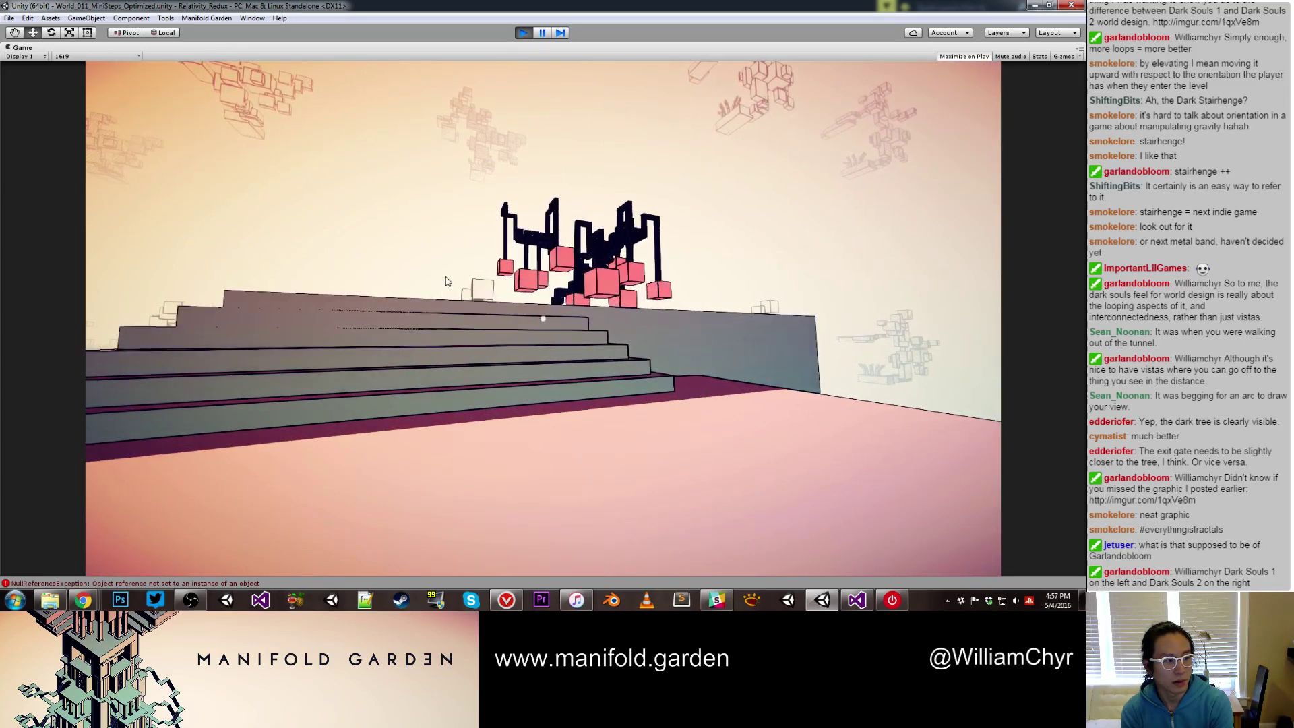
key("w")
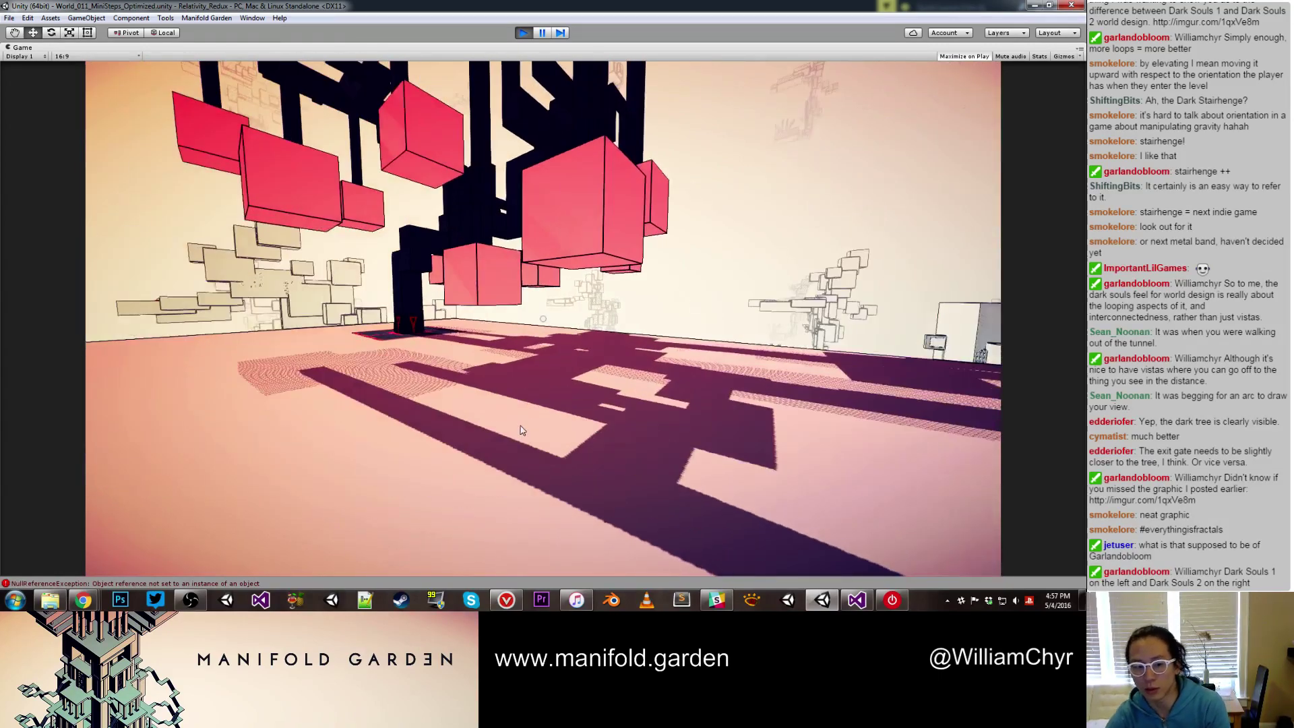
key("alt+Tab")
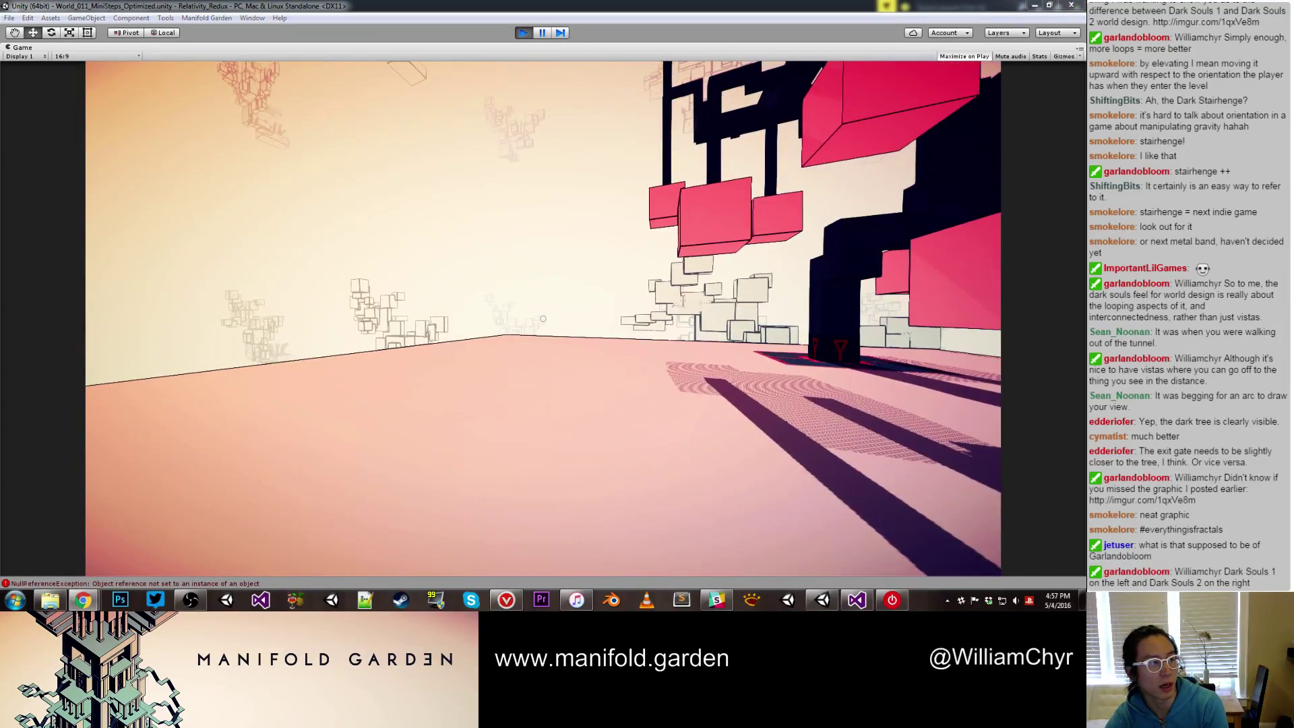
left_click_drag(2, 183, 1084, 196)
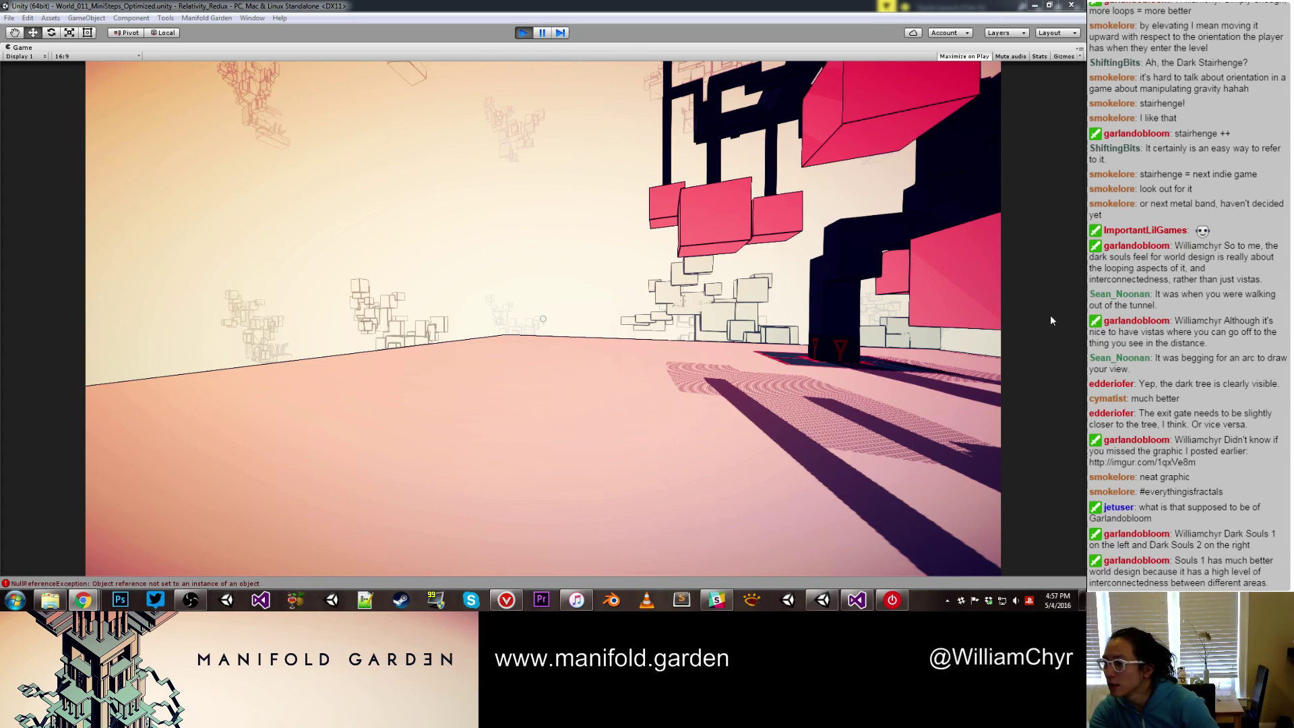
left_click(859, 329)
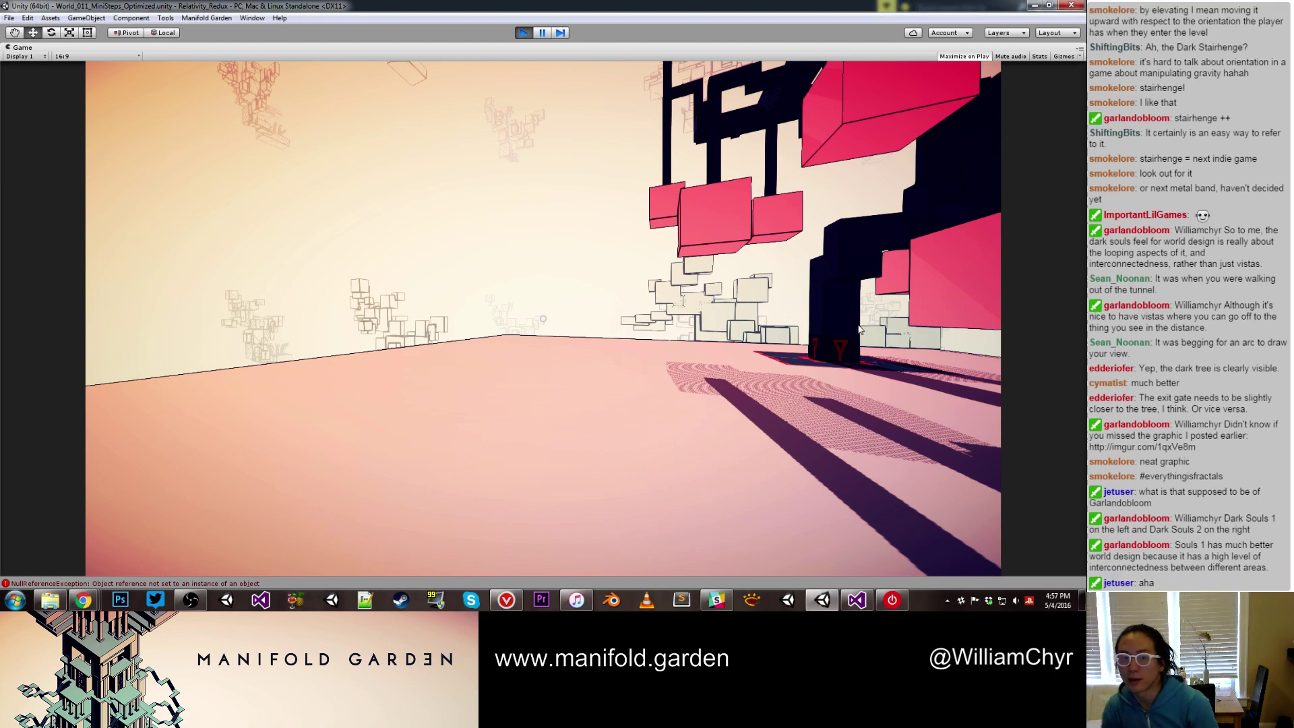
Examine the stair circle and neighbouring platforms from the edge of the dark red tree's platform, and end the playtest
key("w")
key("w")
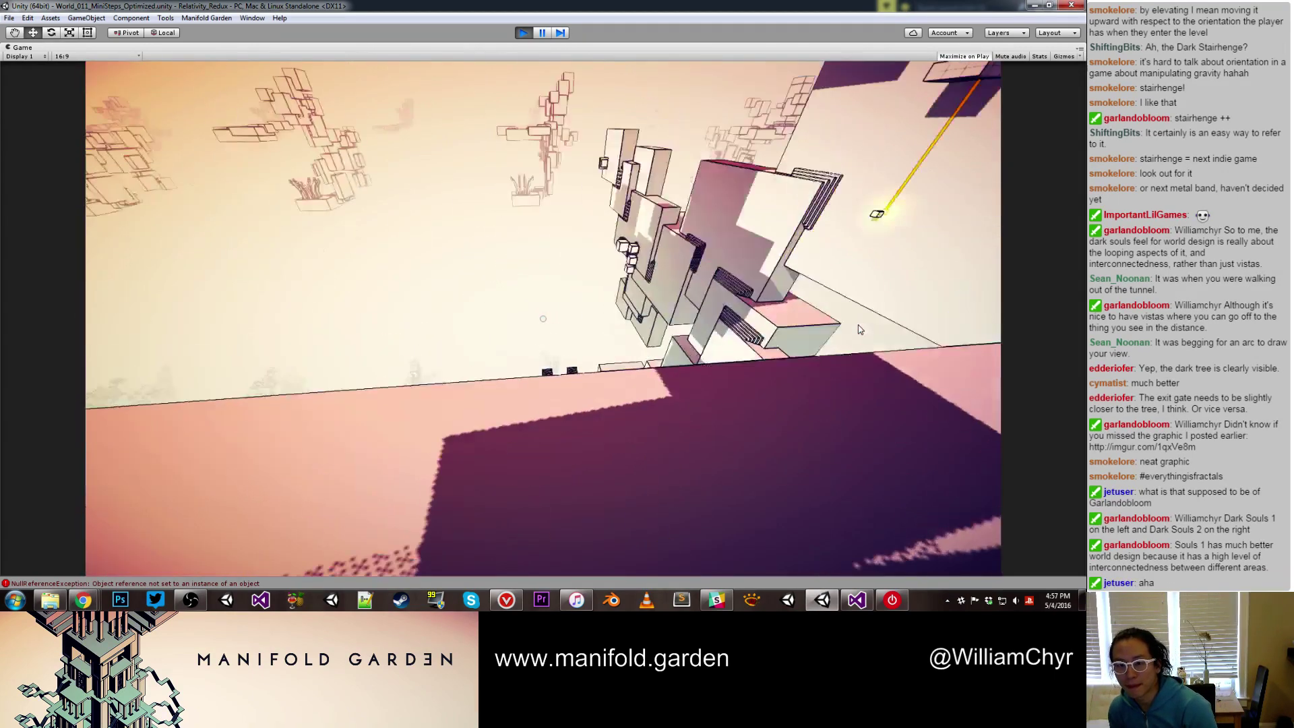
key("w")
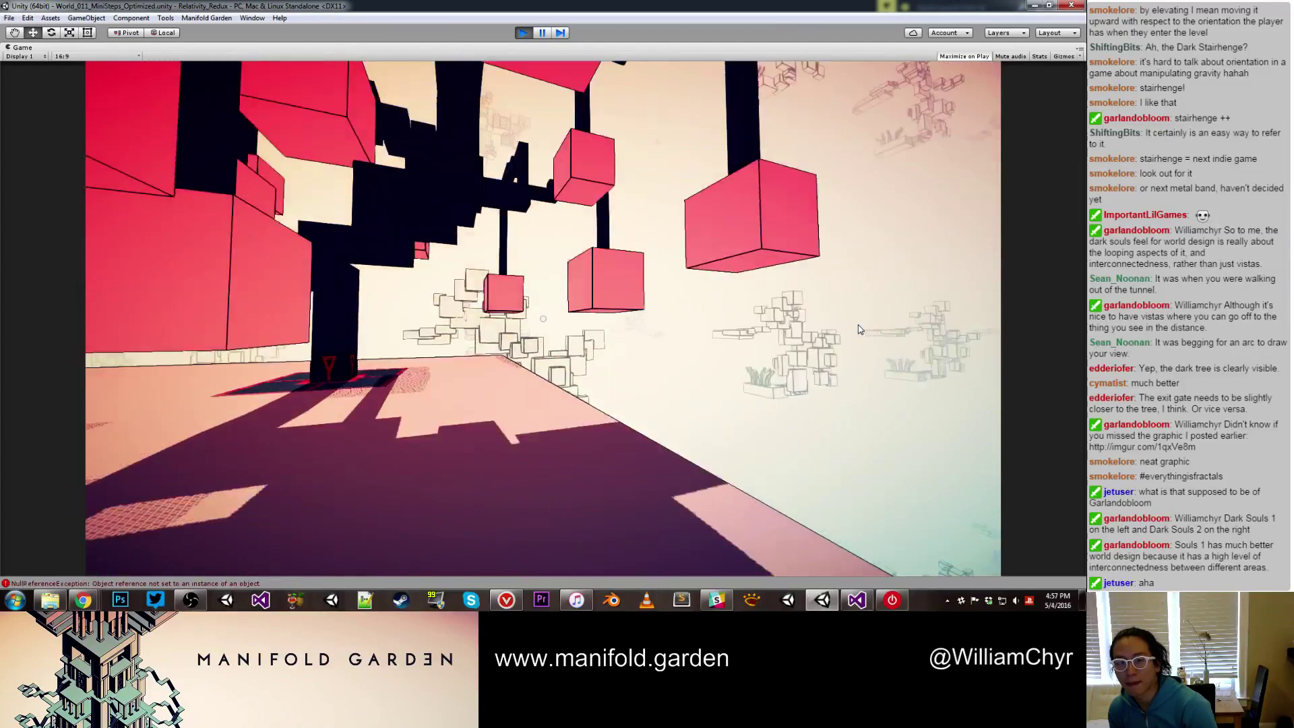
key("w")
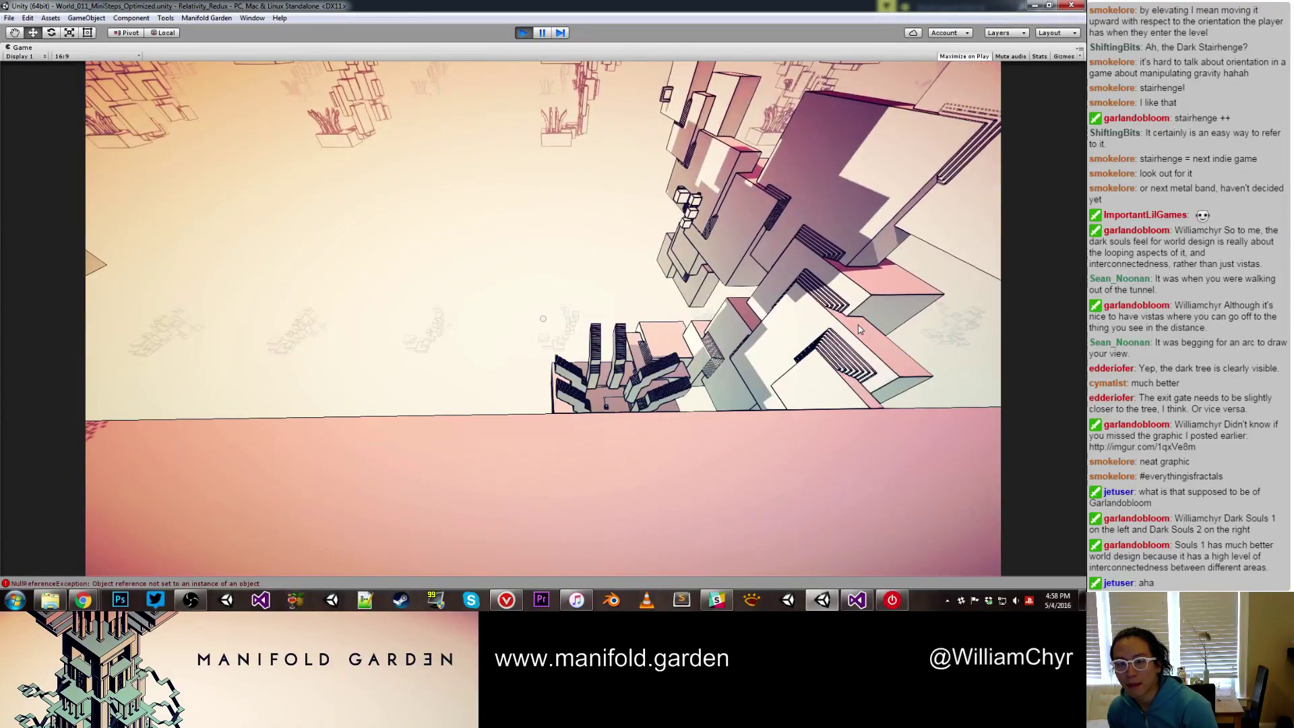
key("w")
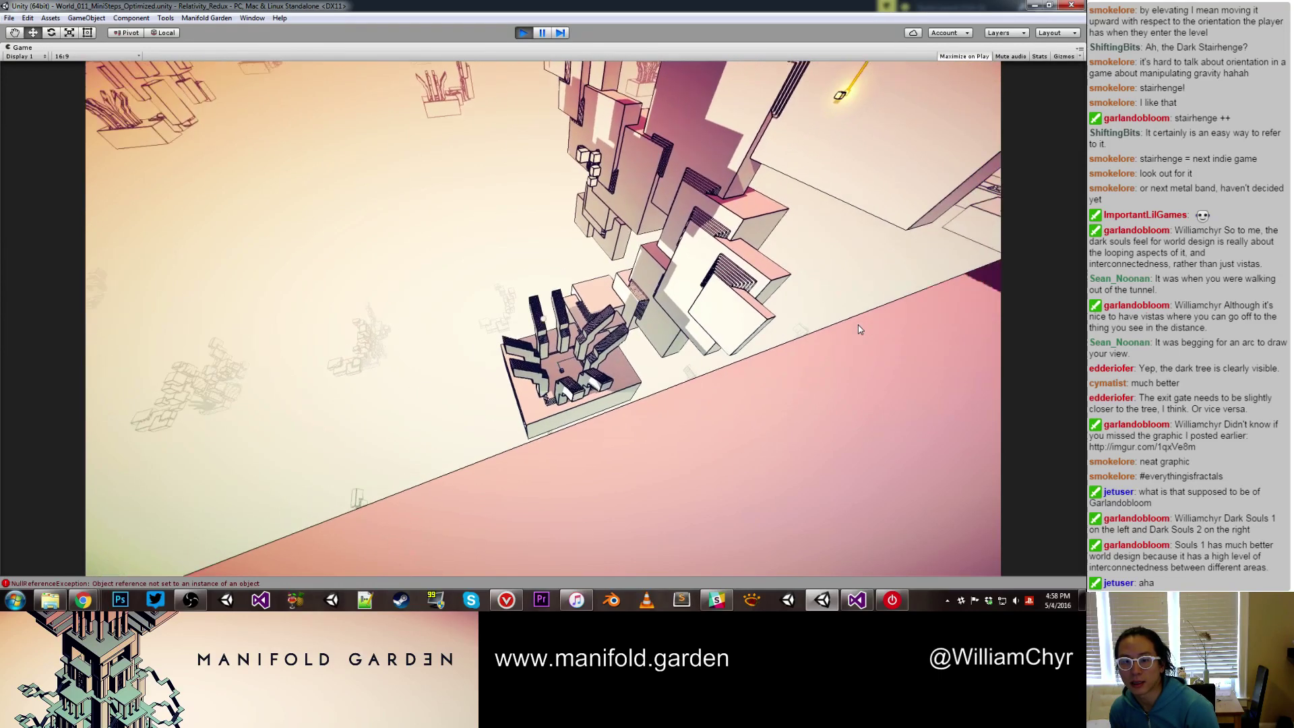
key("w")
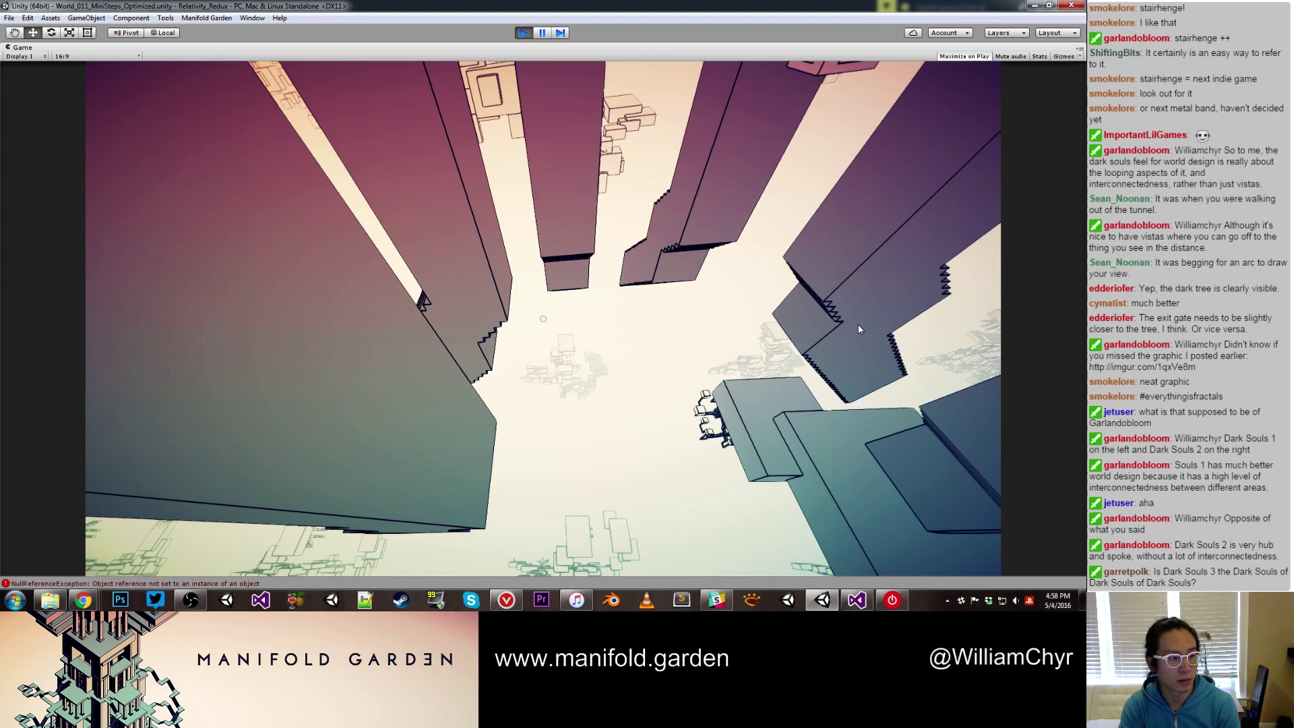
key("ctrl+p")
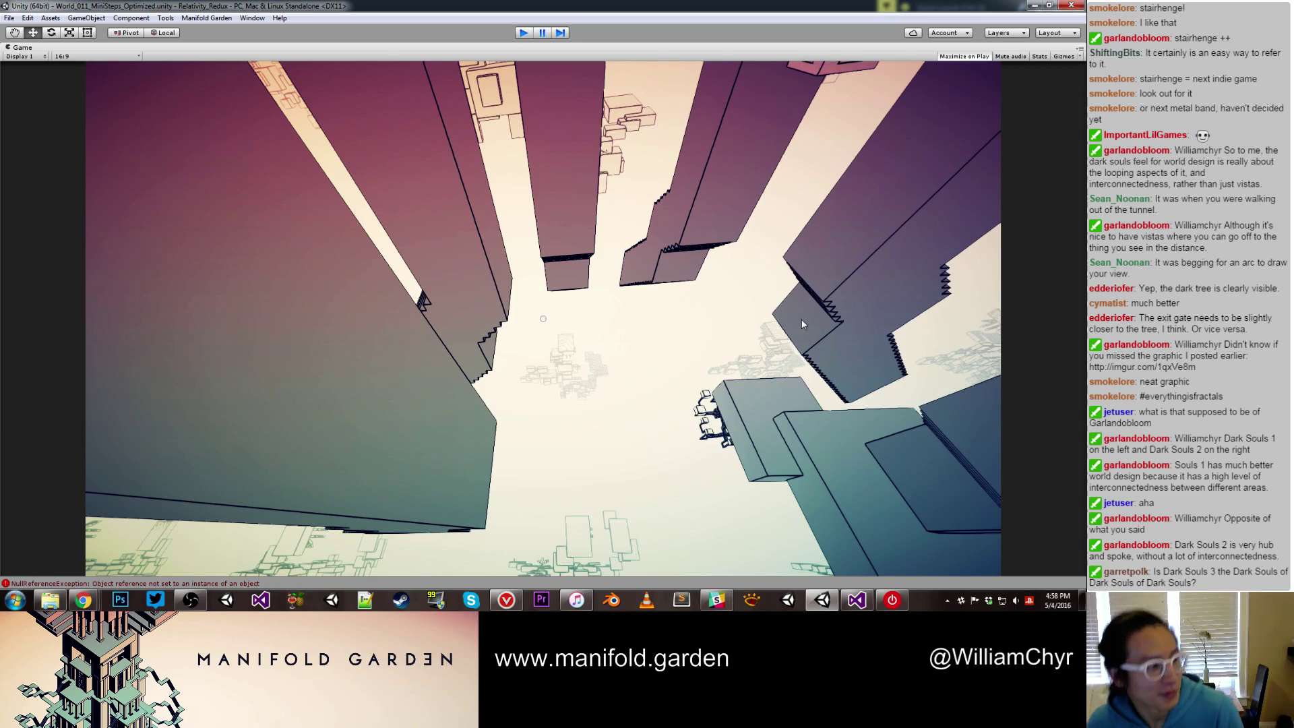
key("ctrl+p")
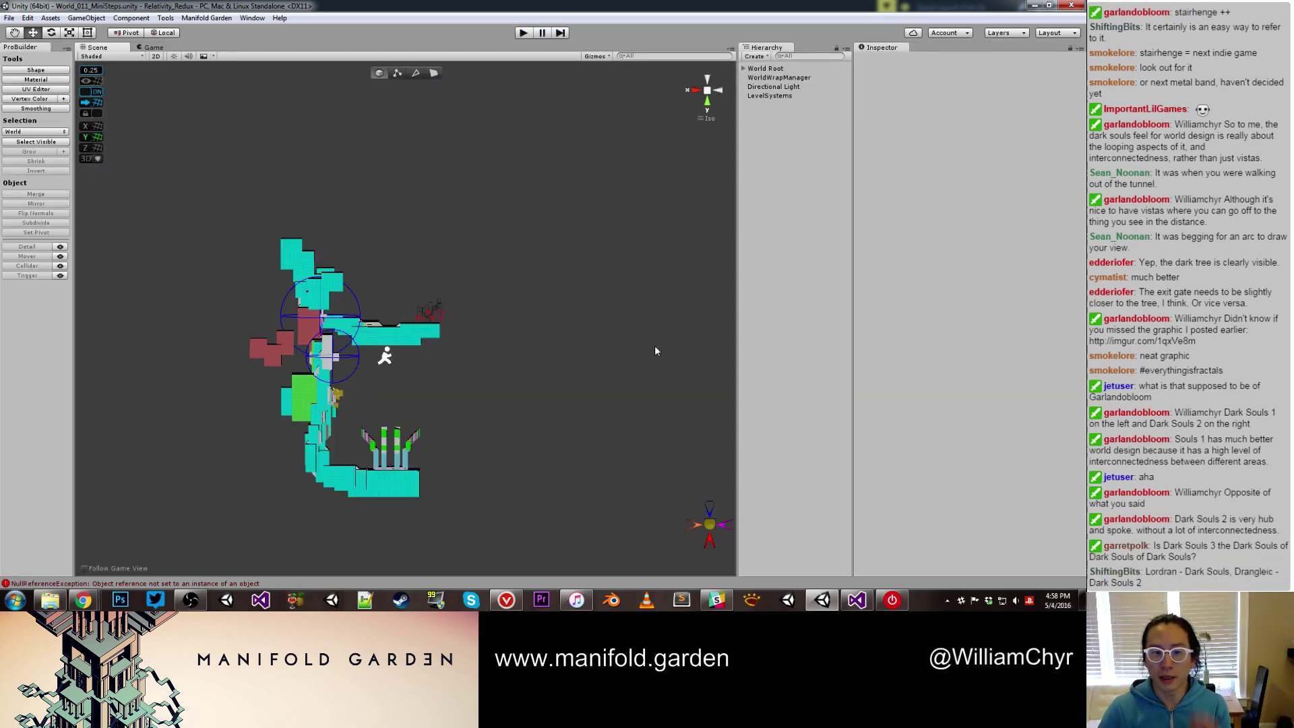
Open the World_002 scene and examine its framed cube structures and ornamented building walls from several angles
scroll(503, 325, "down", 8)
scroll(471, 295, "up", 12)
scroll(471, 296, "up", 3)
left_click_drag(472, 297, 575, 396, "alt")
scroll(468, 385, "up", 5)
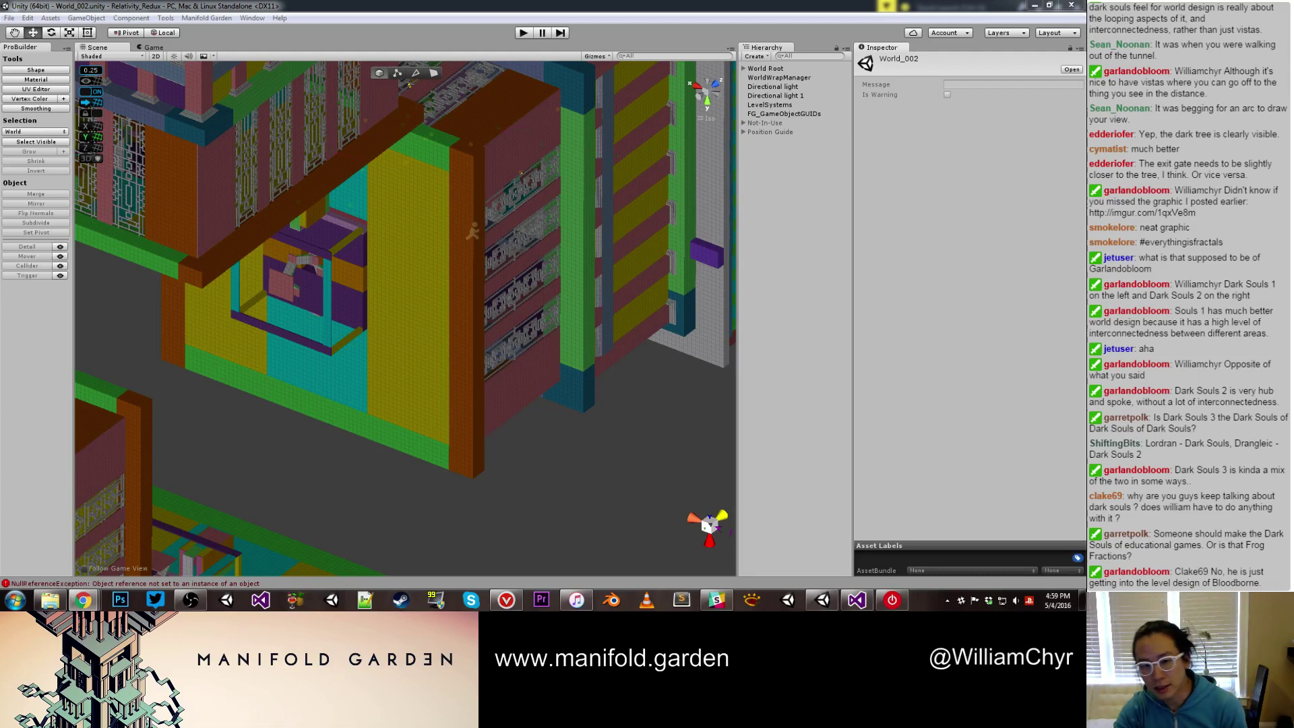
left_click(269, 436)
scroll(269, 437, "down", 3)
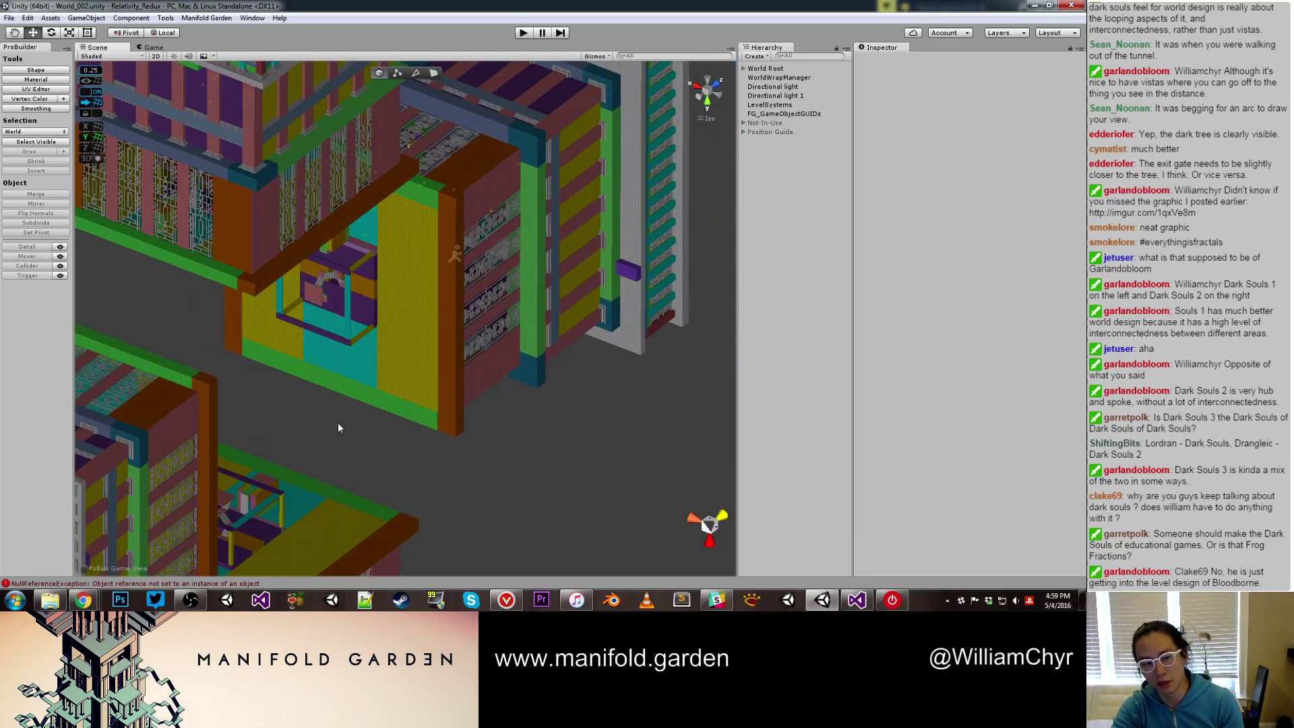
left_click_drag(337, 423, 455, 418, "alt")
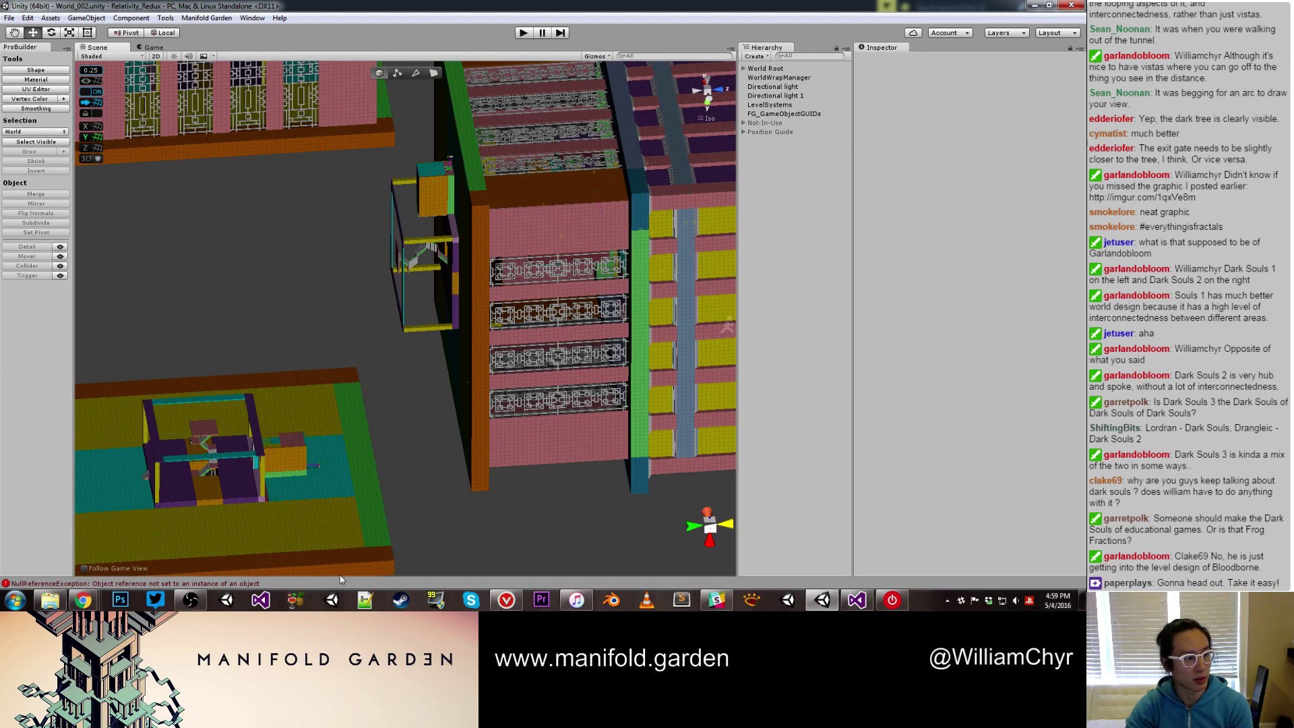
scroll(328, 457, "up", 3)
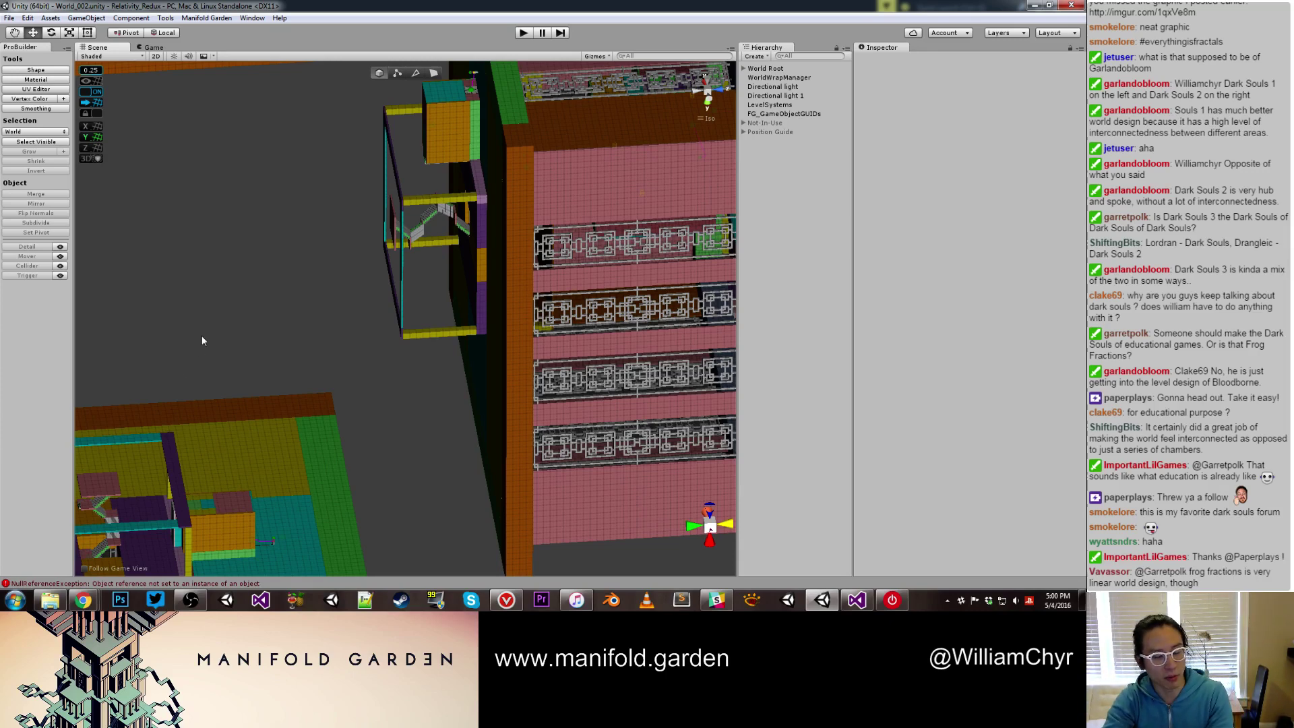
Examine the four facing buildings in World_002, with their framed cube structures and layered facades, from several angles
left_click_drag(201, 334, 362, 399, "alt")
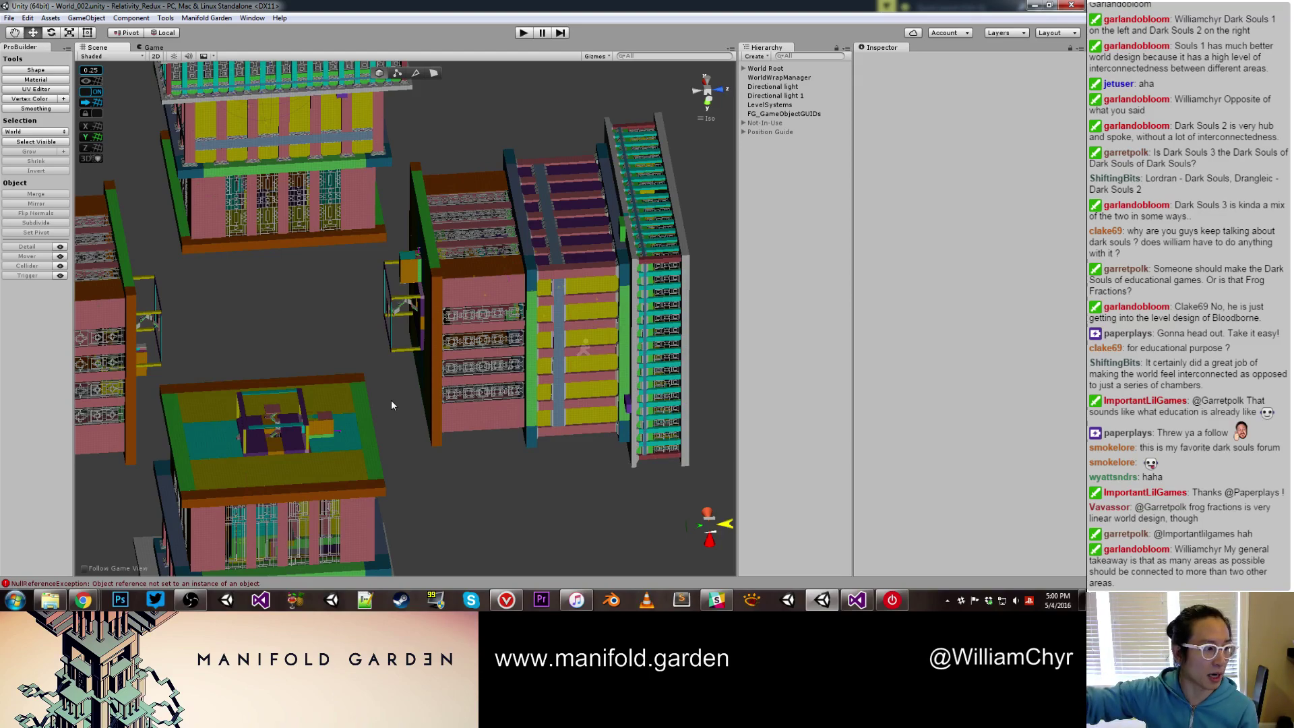
left_click_drag(391, 405, 238, 349, "alt")
scroll(349, 350, "up", 5)
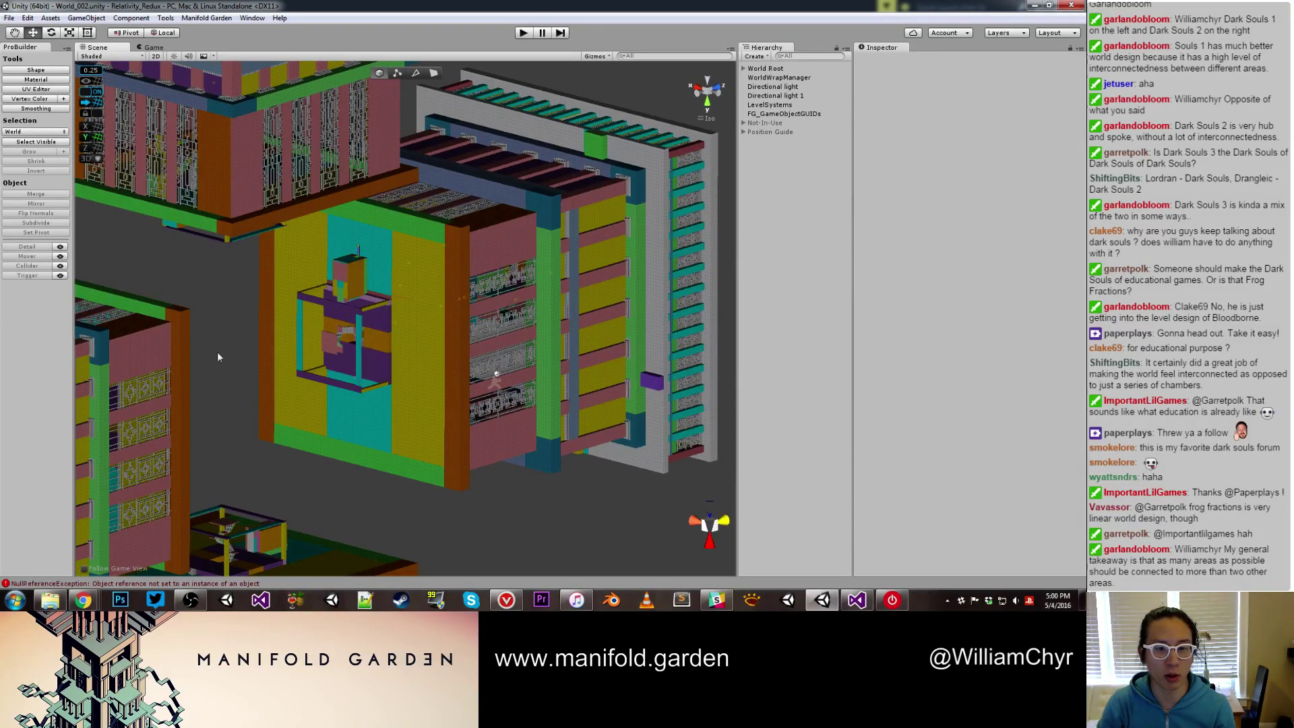
mouse_move(233, 353)
left_mouse_down("alt")
mouse_move(302, 397)
mouse_move(167, 398)
mouse_move(246, 330)
left_mouse_up("alt")
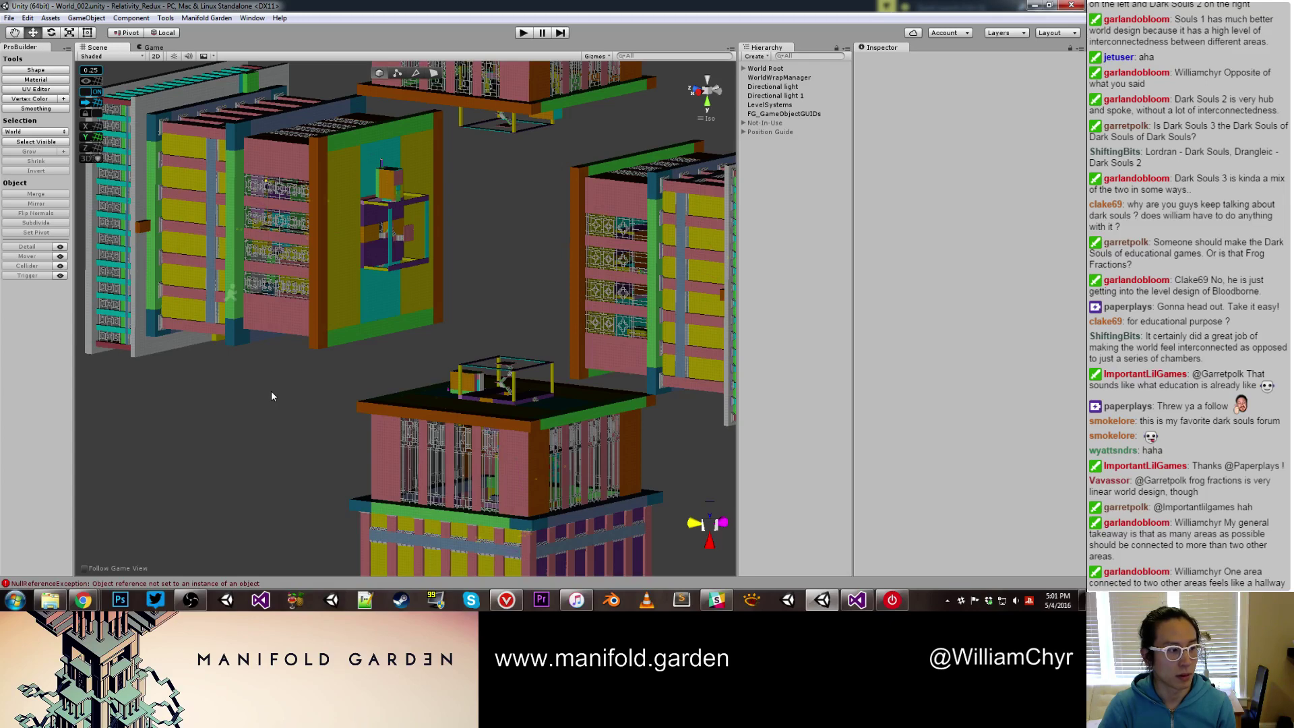
scroll(271, 390, "up", 5)
left_click_drag(273, 403, 256, 364, "alt")
scroll(289, 290, "down", 6)
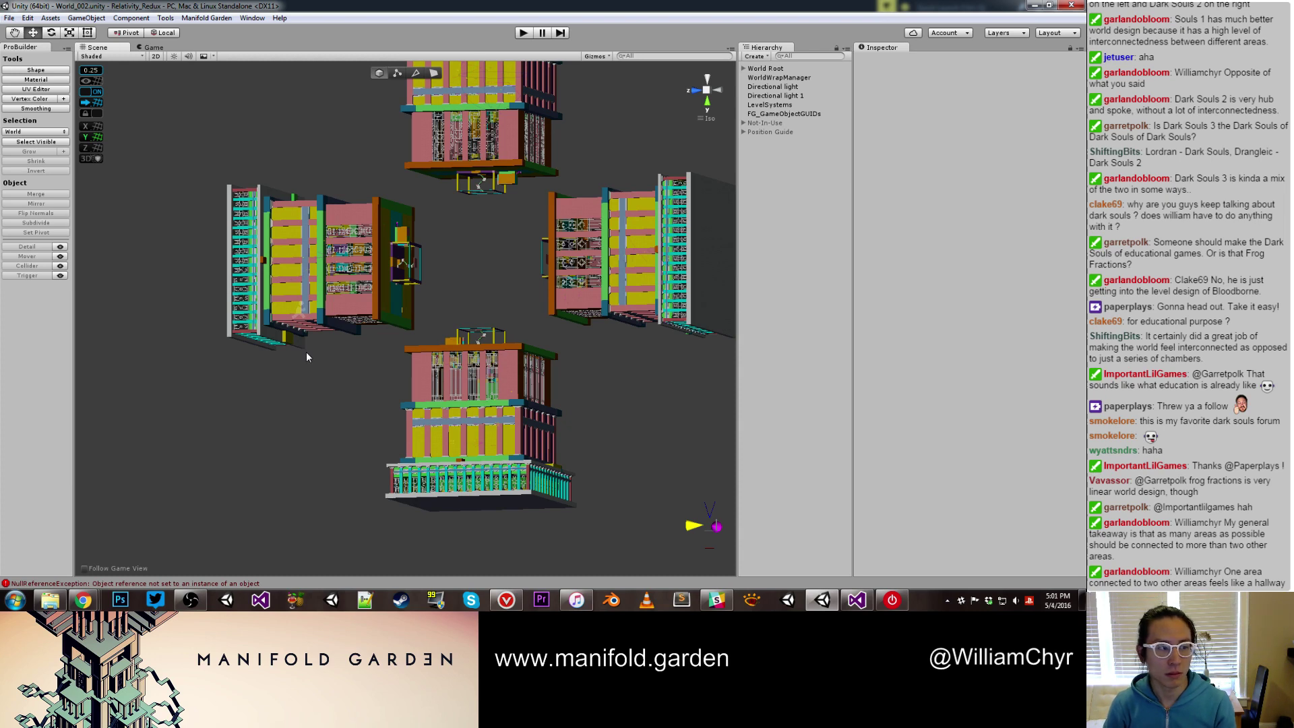
scroll(430, 281, "up", 5)
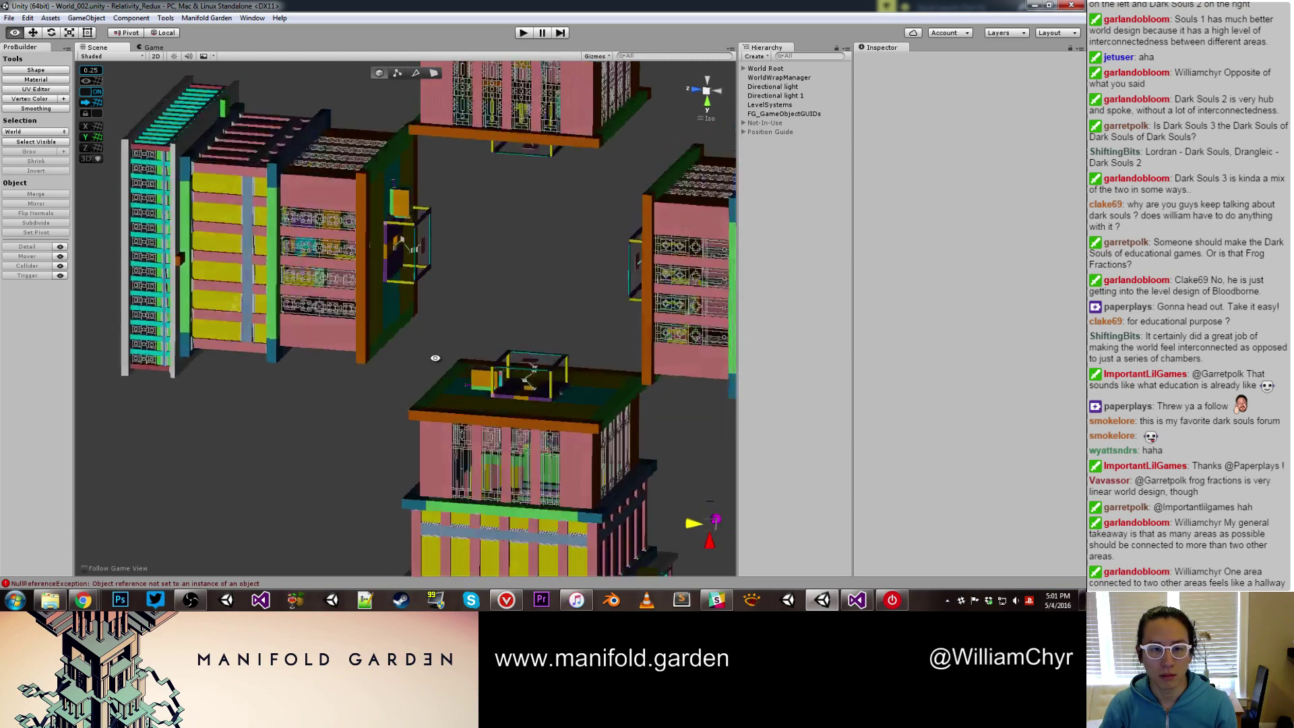
left_click_drag(436, 358, 412, 268, "alt")
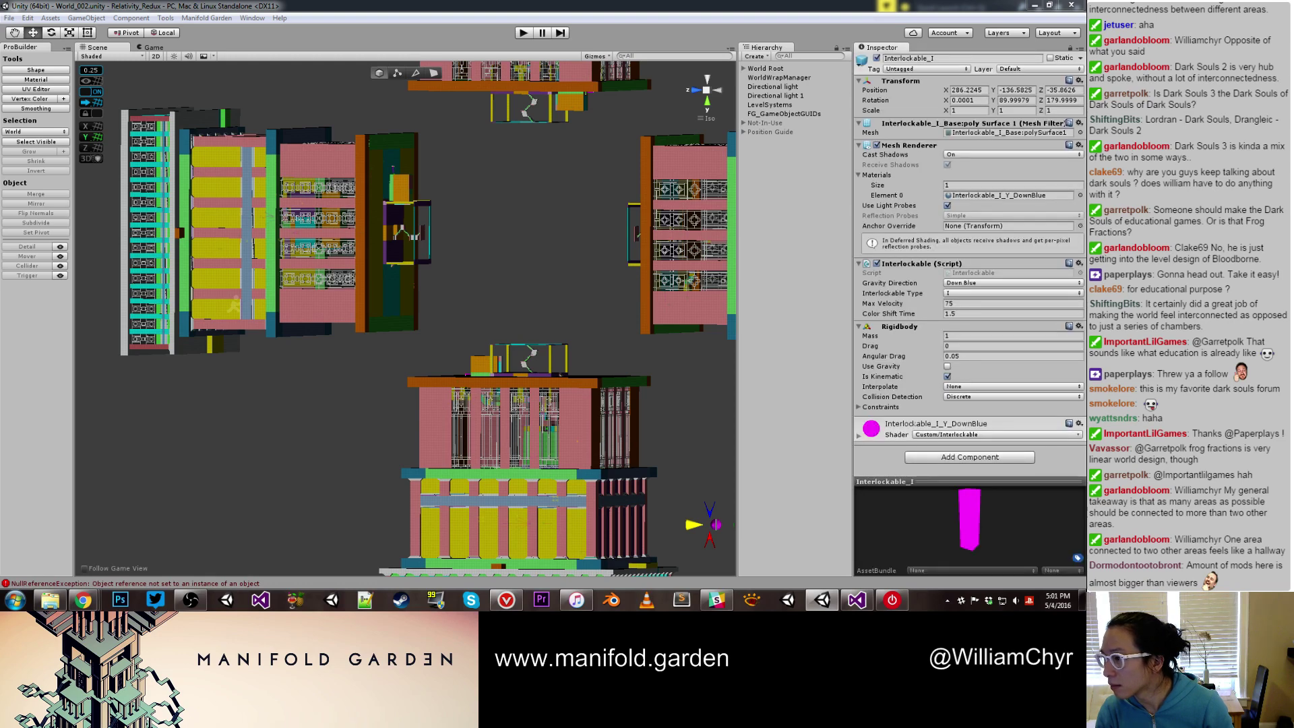
Add the Interlockable_I prefab to the World_002 scene and frame it in the view
left_click_drag(859, 171, 542, 200)
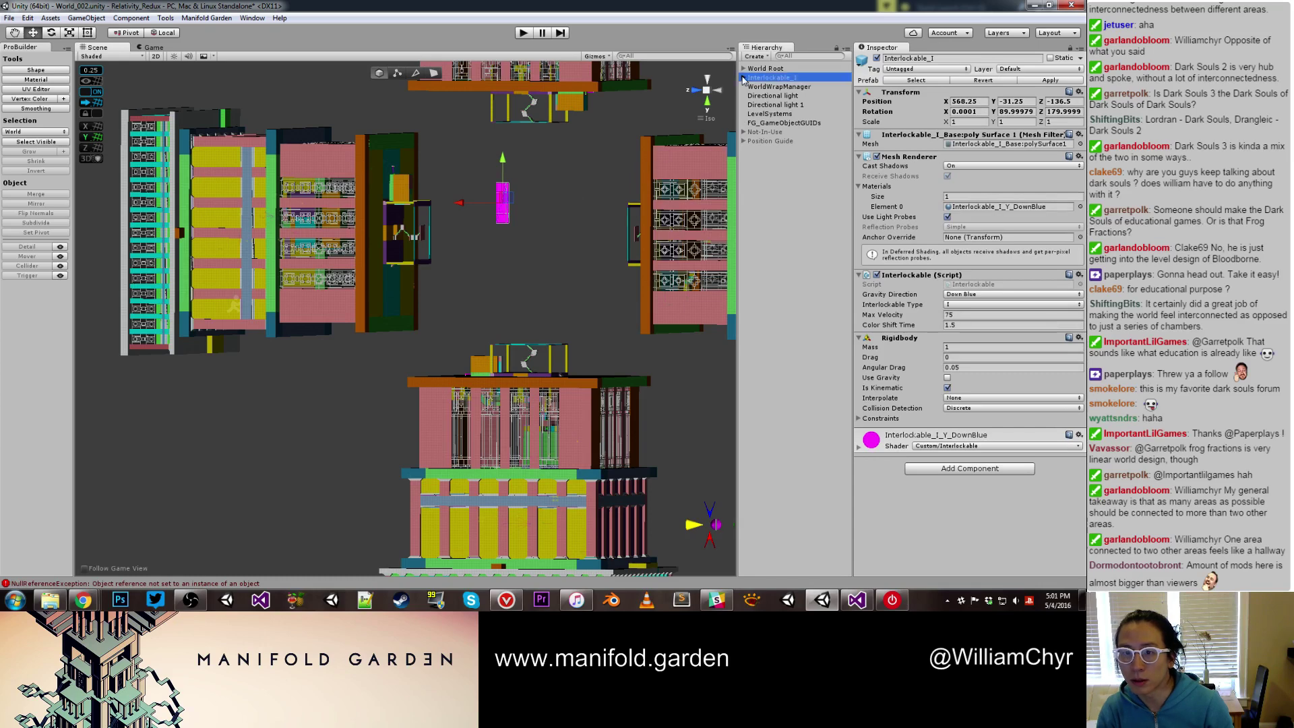
left_click_drag(643, 149, 577, 270, "alt")
key("f")
scroll(577, 171, "down", 6)
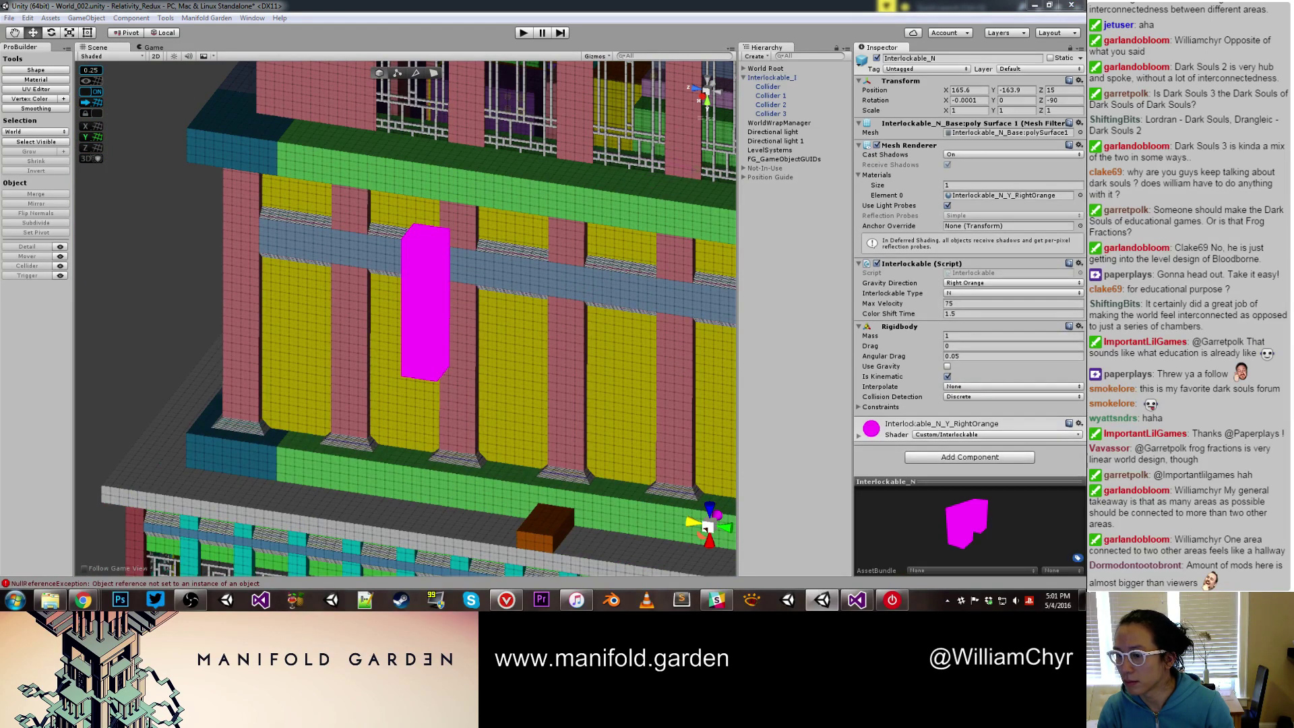
Preview the Interlockable_N, Interlockable_L and Interlockable_Z prefabs to compare their shapes and gravity settings
key("Up")
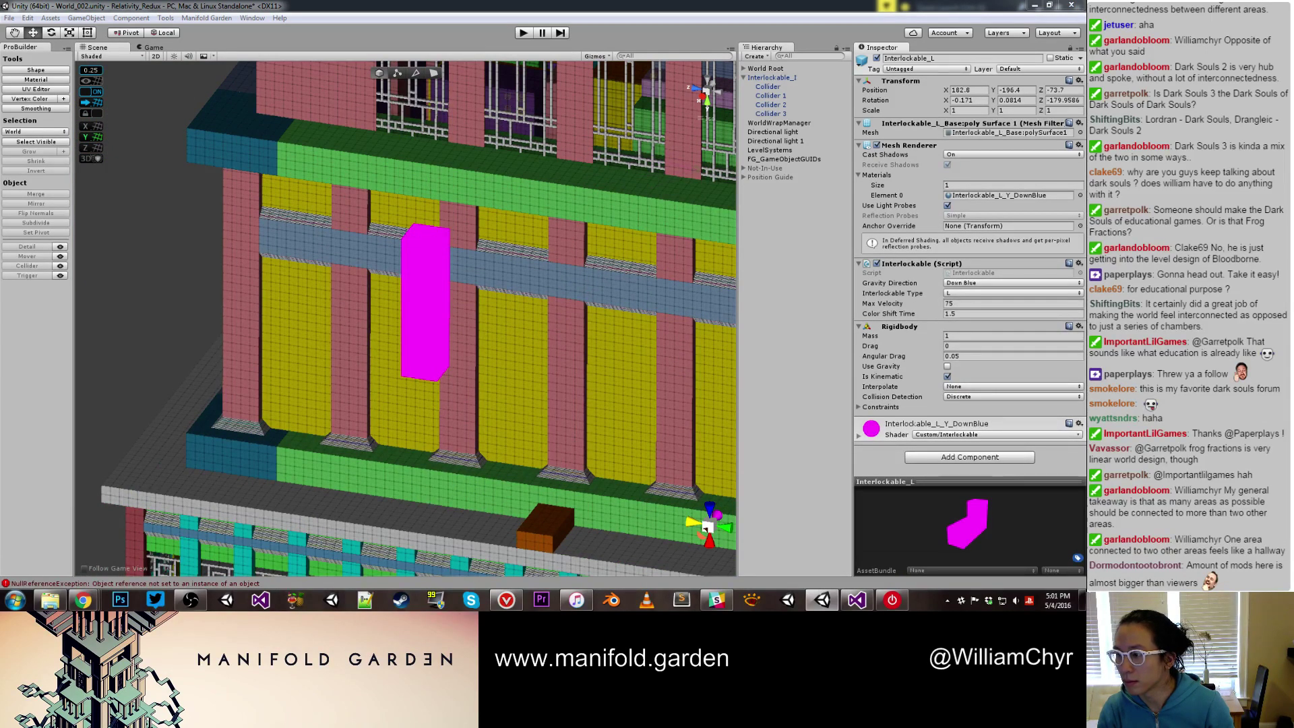
key("Down")
key("Down")
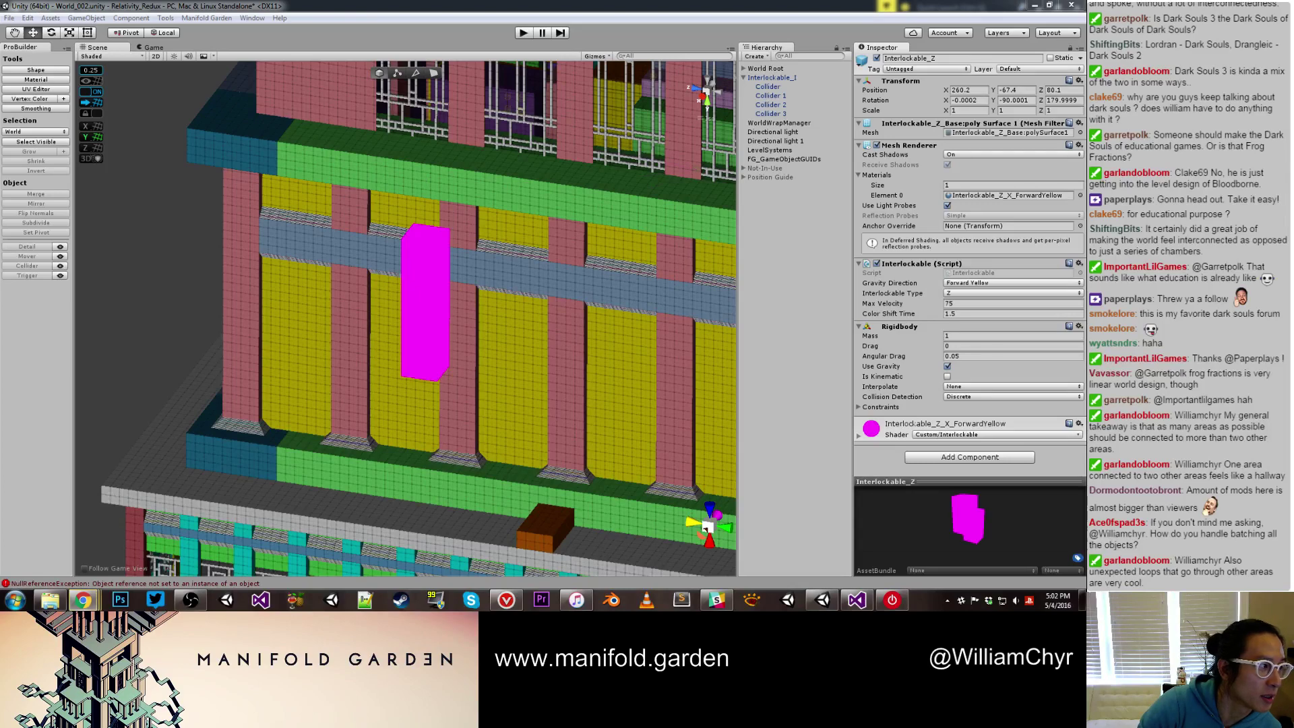
Switch to Chrome to check the stream's viewer list, and move the browser window out of the way
left_click(83, 600)
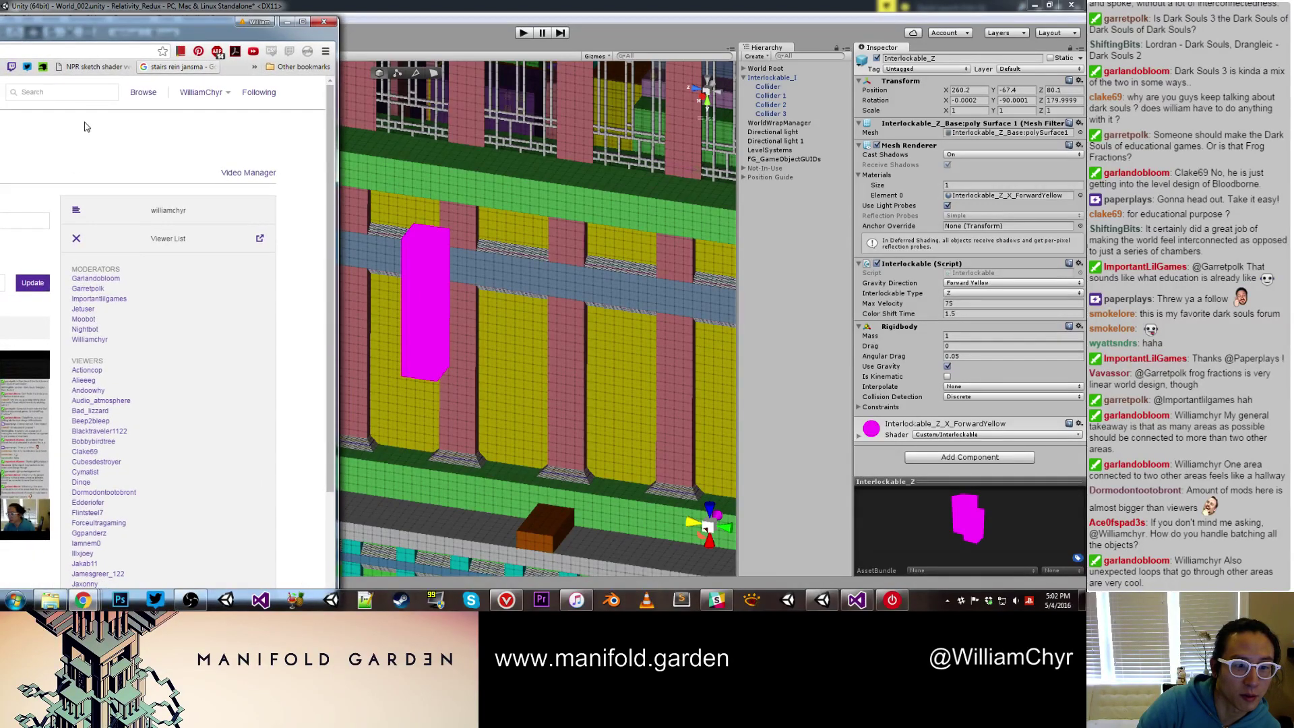
left_click_drag(70, 31, 0, 20)
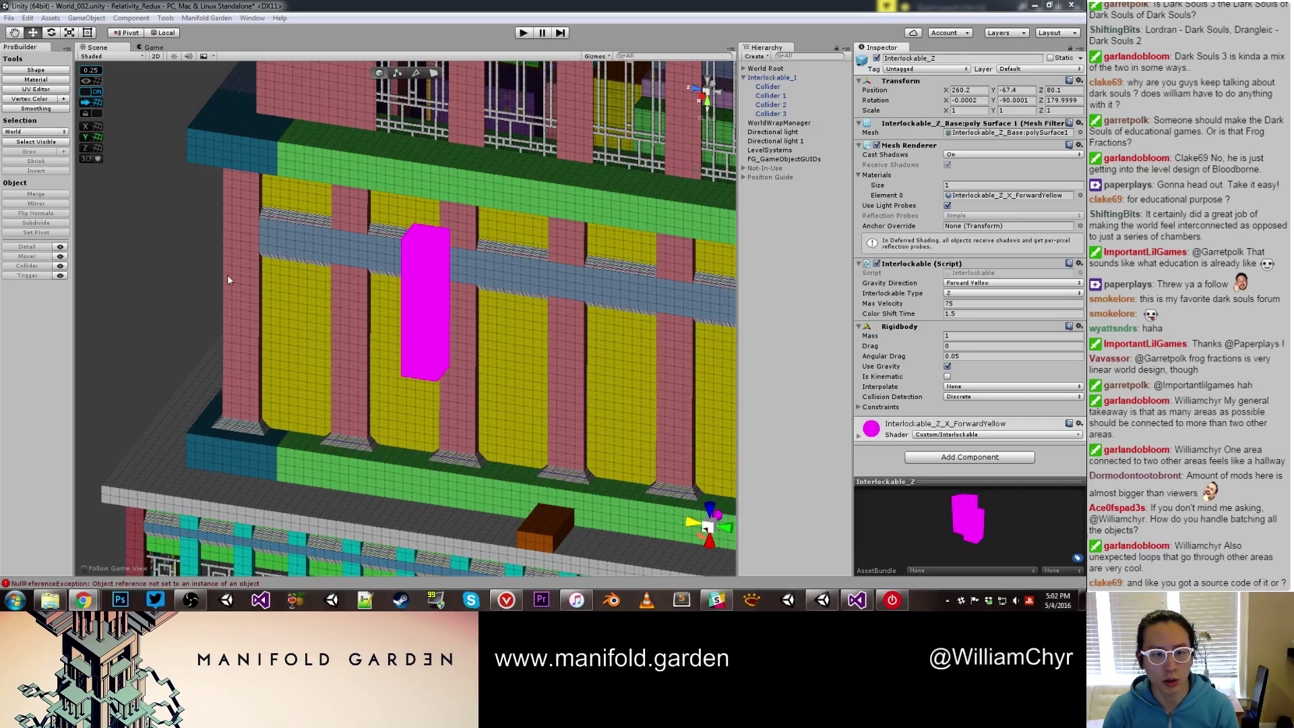
Move the Interlockable_I piece in among the four buildings, to about X 11.25, Y -31.25, Z -36.5
scroll(228, 274, "down", 6)
left_click(418, 317)
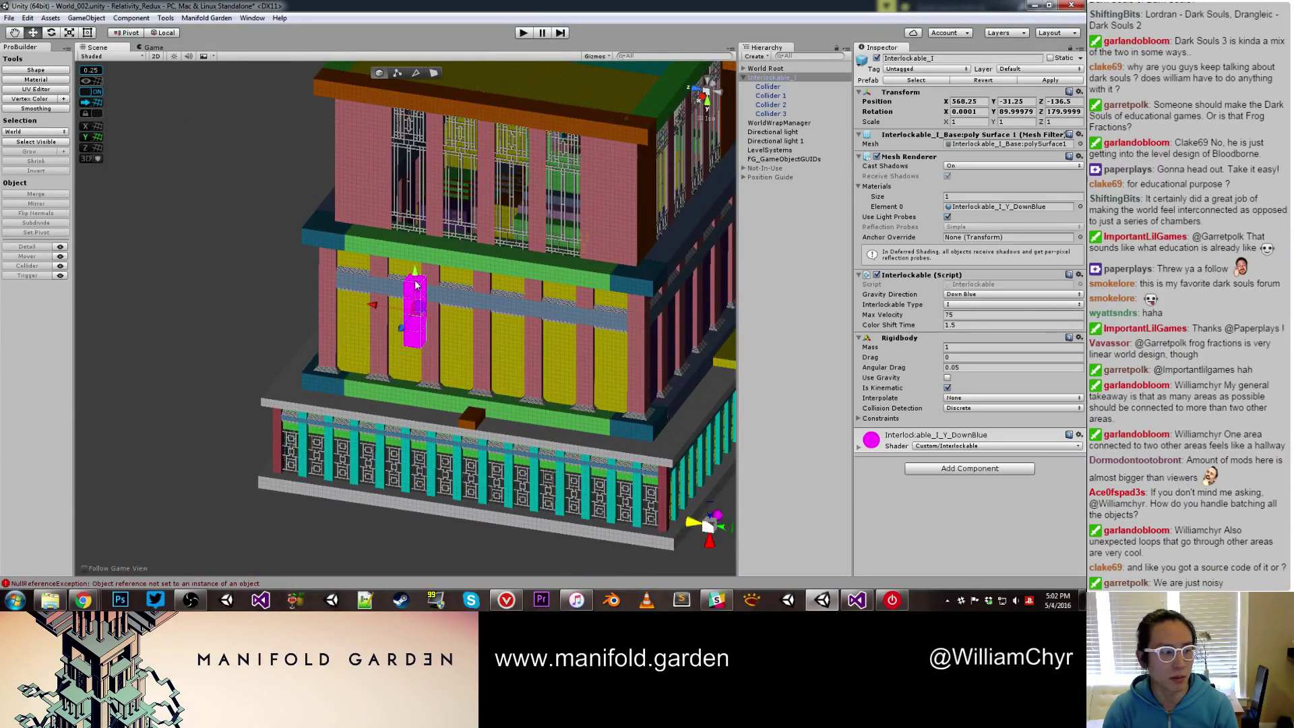
scroll(415, 285, "down", 10)
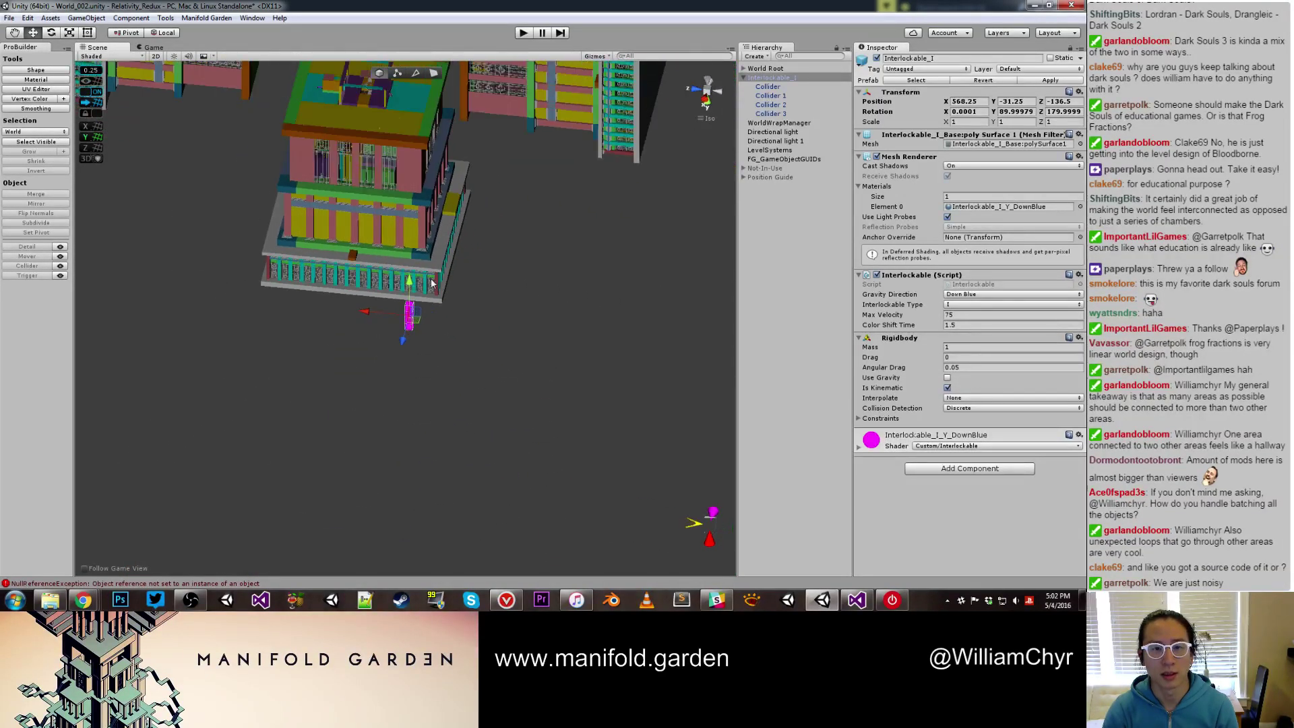
left_click_drag(432, 283, 194, 204, "alt")
middle_click_drag(195, 204, 336, 346)
scroll(396, 301, "up", 4)
scroll(396, 297, "down", 4)
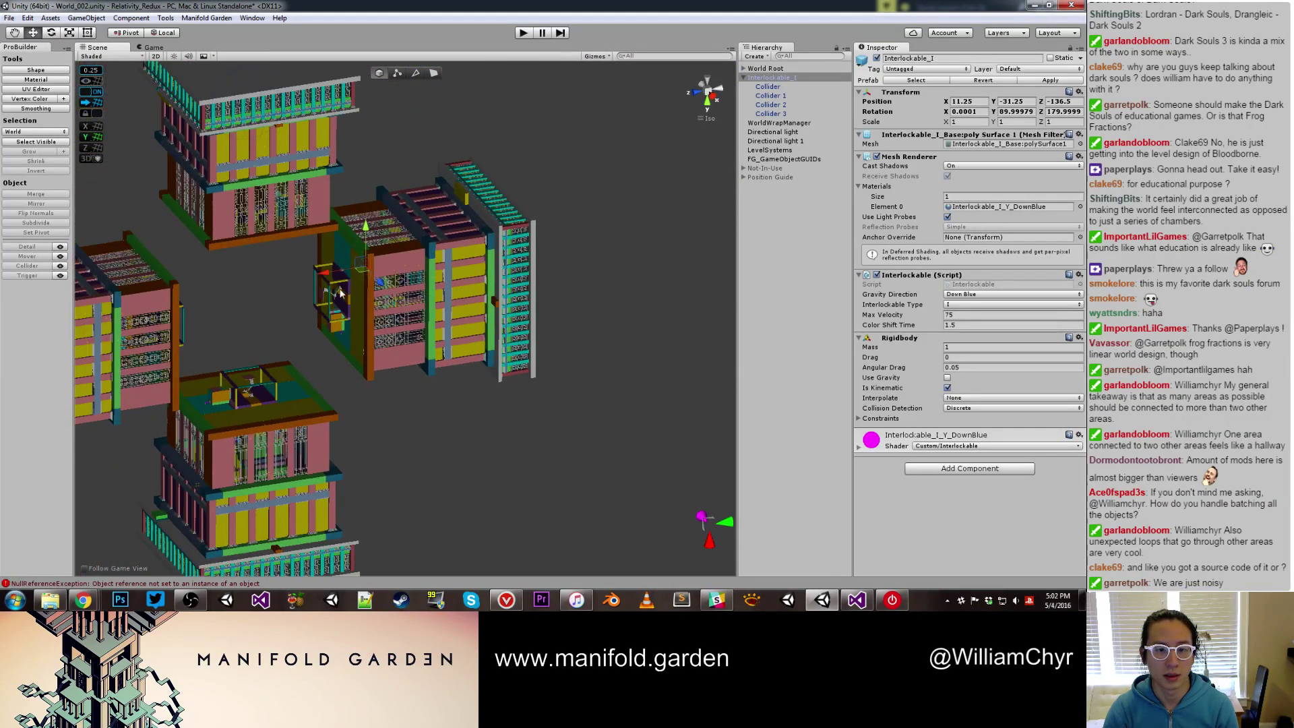
left_click_drag(329, 278, 333, 422)
Reposition Interlockable_I above the lower building's roof, to about X 21, Y 50, Z -25
key("v")
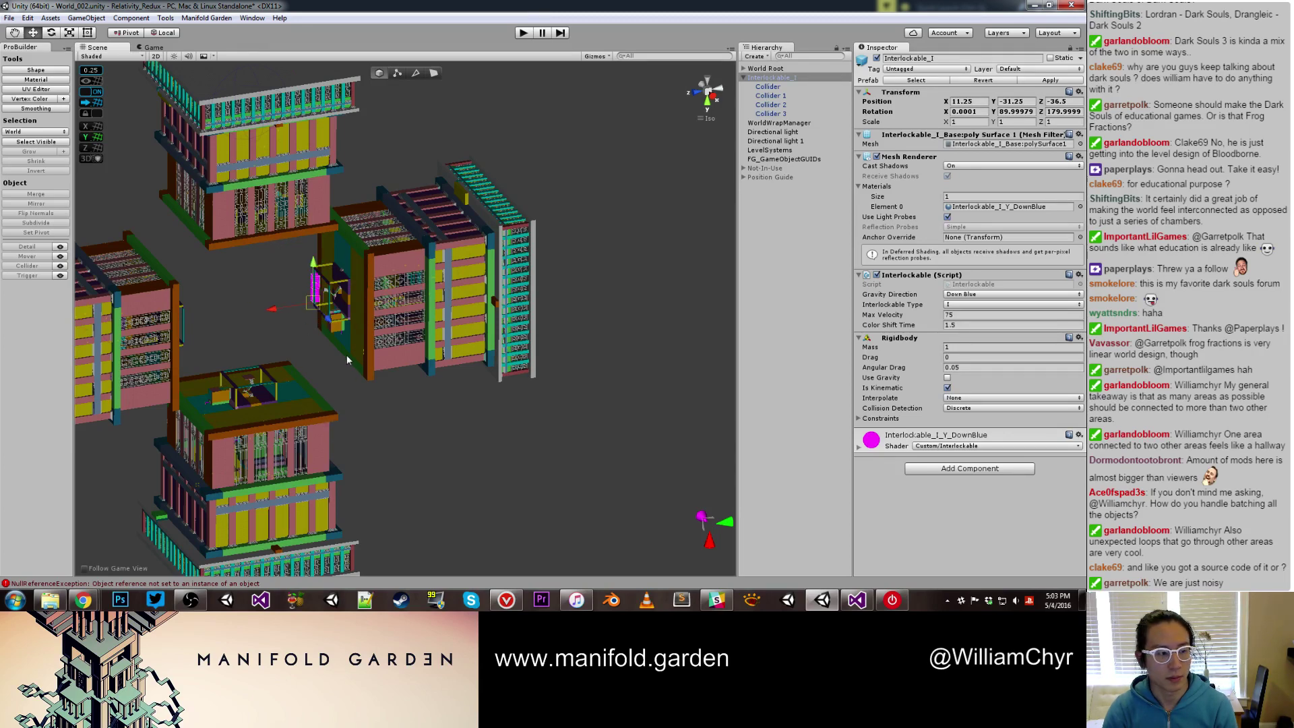
left_click_drag(347, 356, 349, 358)
scroll(349, 358, "up", 8)
left_click_drag(211, 369, 145, 387)
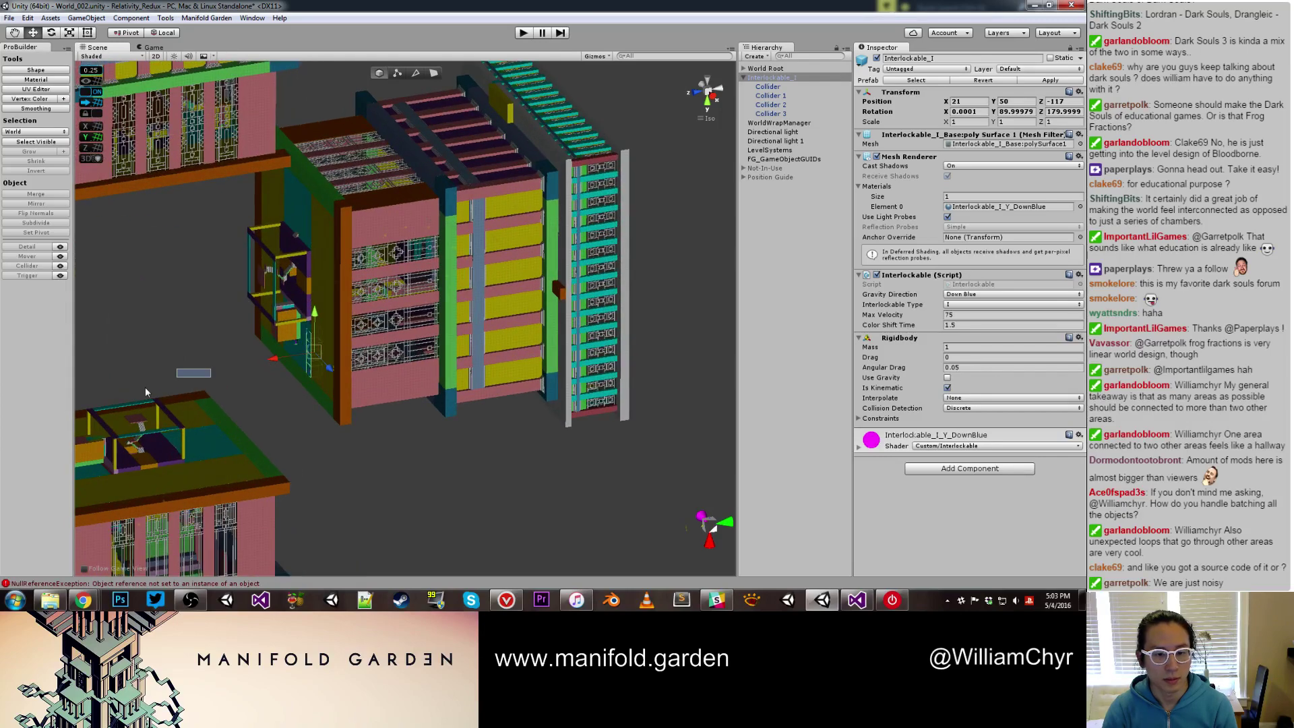
left_click_drag(260, 360, 483, 352)
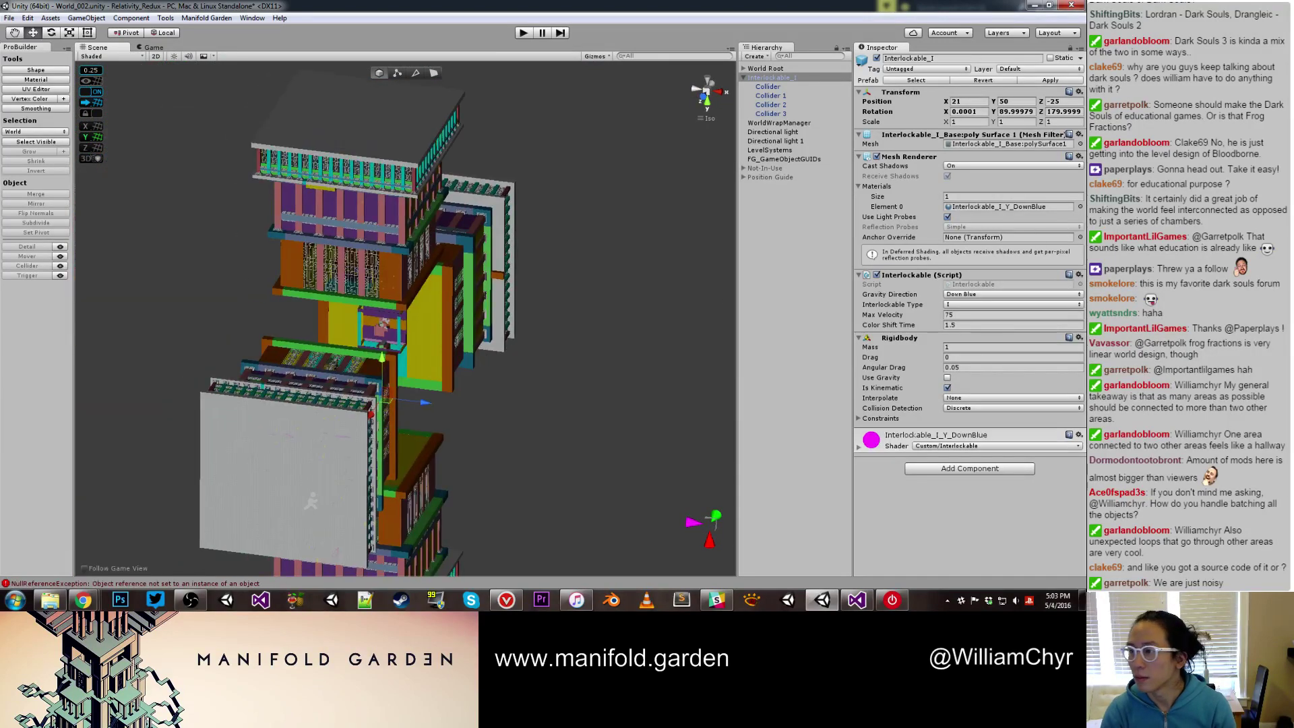
Add the Interlockable_Z prefab to the scene near the buildings
left_click_drag(920, 180, 470, 362)
left_click_drag(231, 290, 417, 266)
left_click_drag(368, 188, 389, 335)
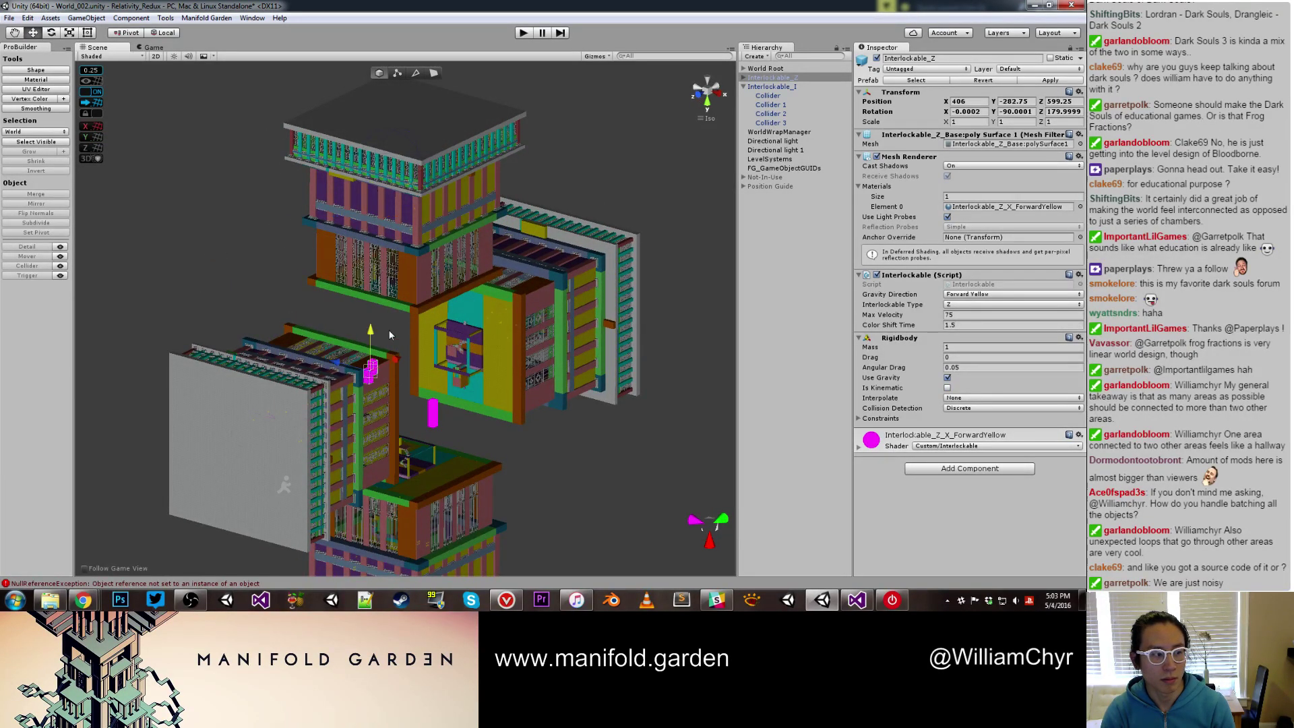
Try to shift Interlockable_Z sideways toward the buildings, and undo the last moves
left_click_drag(474, 345, 391, 372, "alt")
scroll(390, 370, "up", 8)
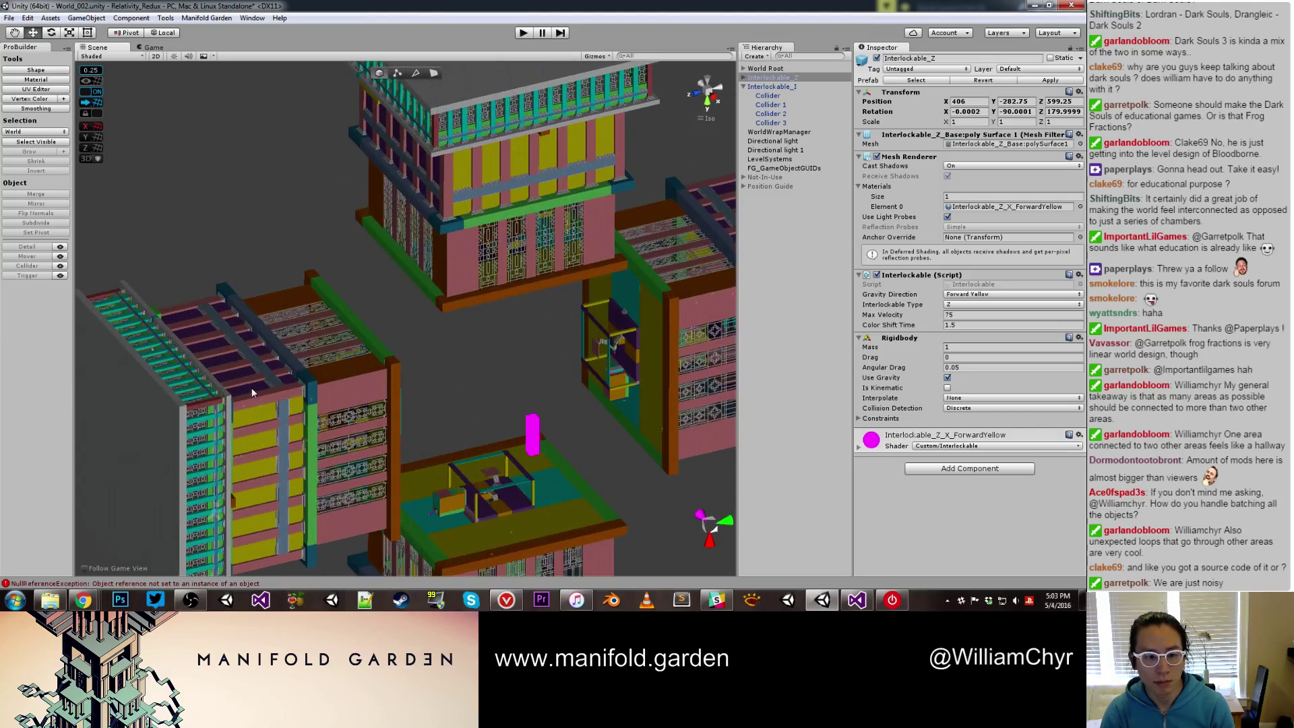
left_click_drag(253, 392, 171, 403, "alt")
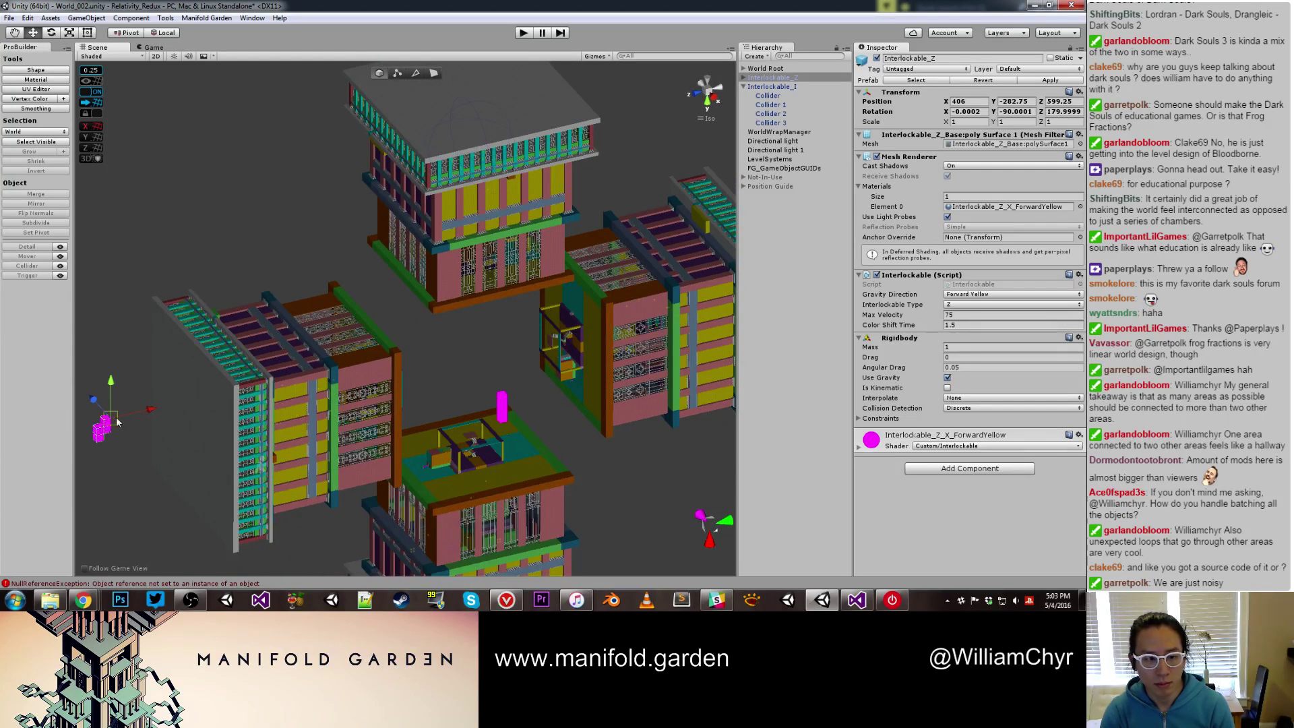
left_click_drag(134, 423, 199, 413)
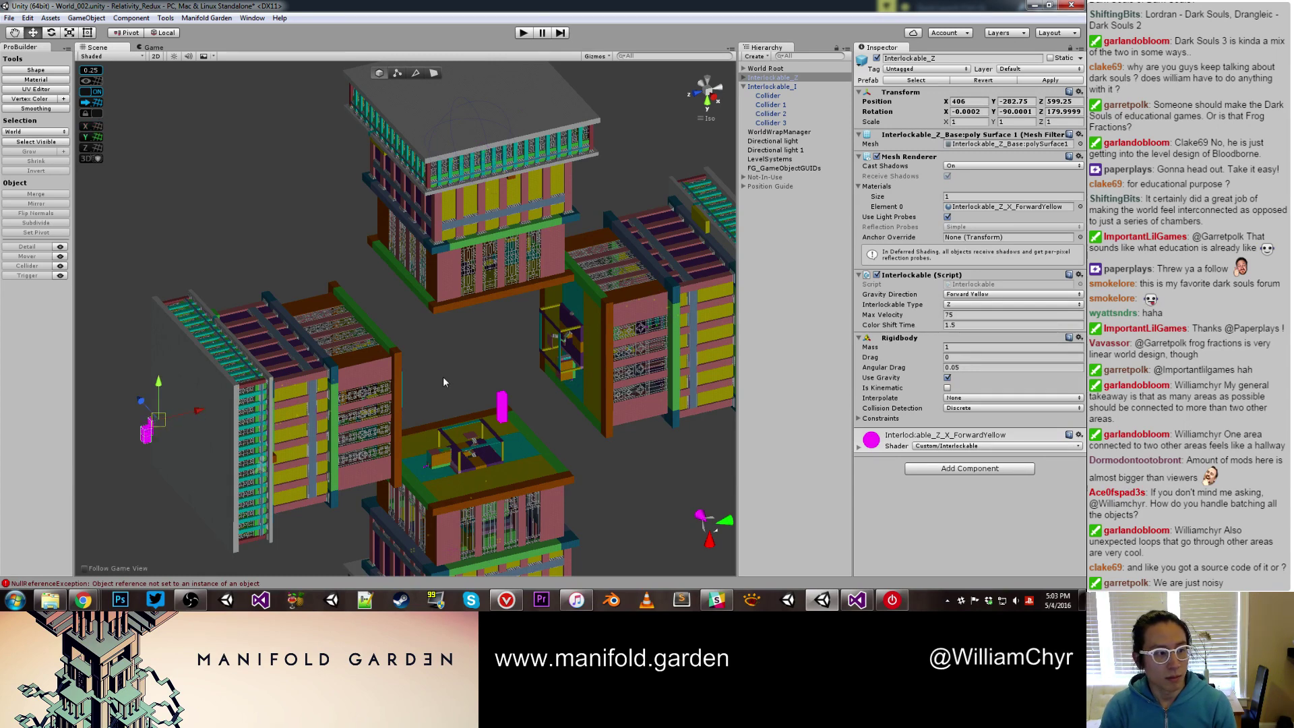
key("ctrl+z")
key("ctrl+z")
Move Interlockable_Z into the open space between the four buildings, to about X 26, Y -49, Z 38
left_click_drag(443, 377, 529, 396, "alt")
scroll(462, 398, "up", 5)
scroll(458, 399, "up", 2)
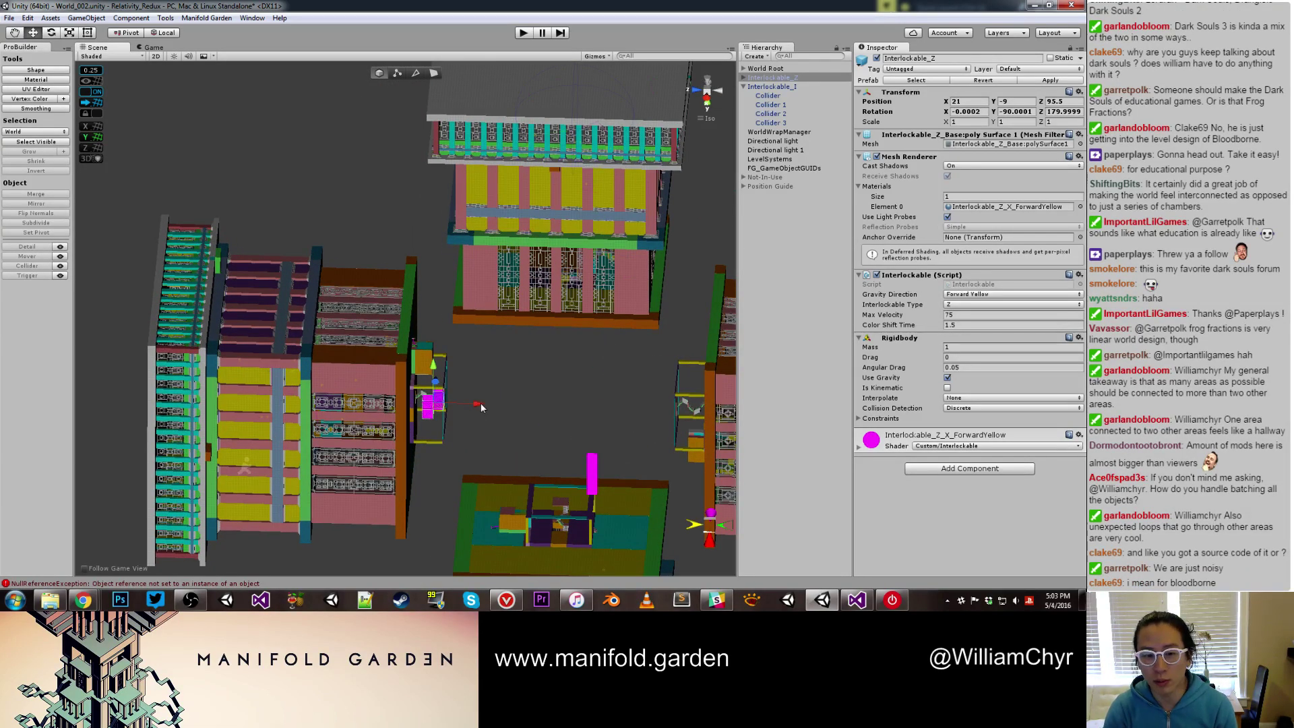
left_click_drag(479, 403, 539, 338)
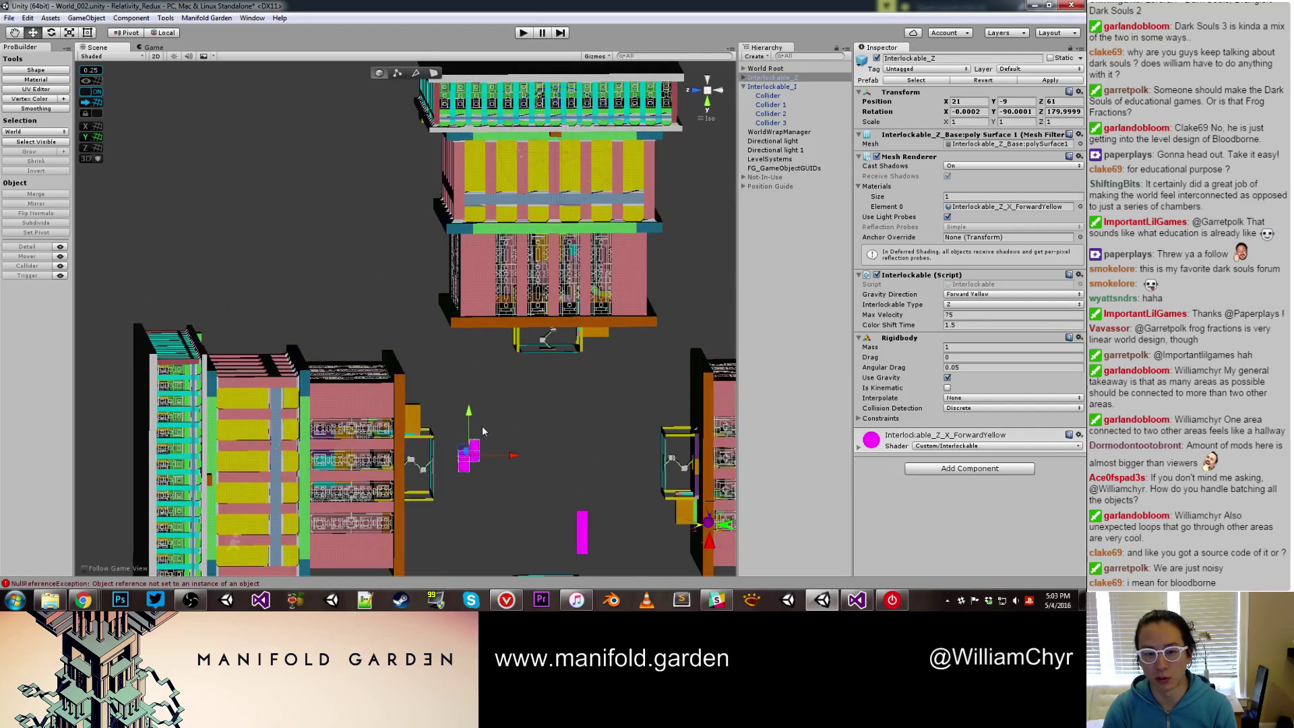
left_click_drag(469, 412, 470, 360)
scroll(469, 370, "up", 8)
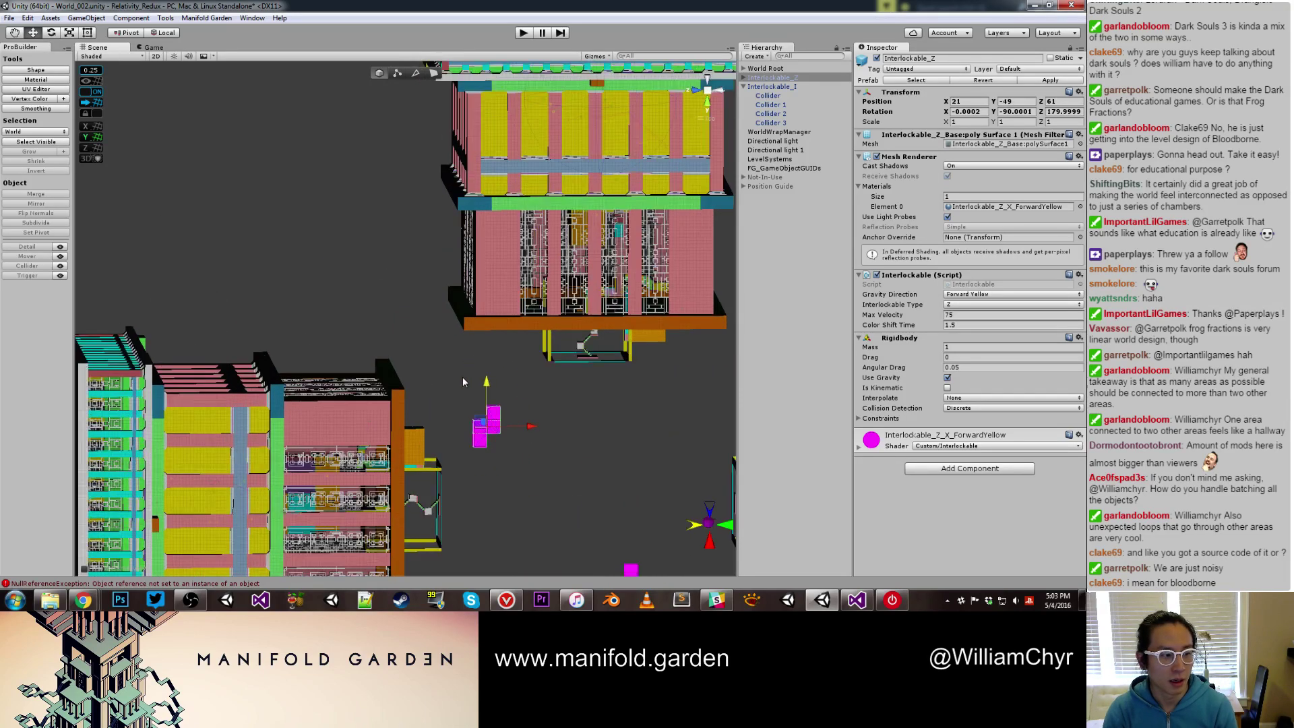
scroll(485, 384, "down", 5)
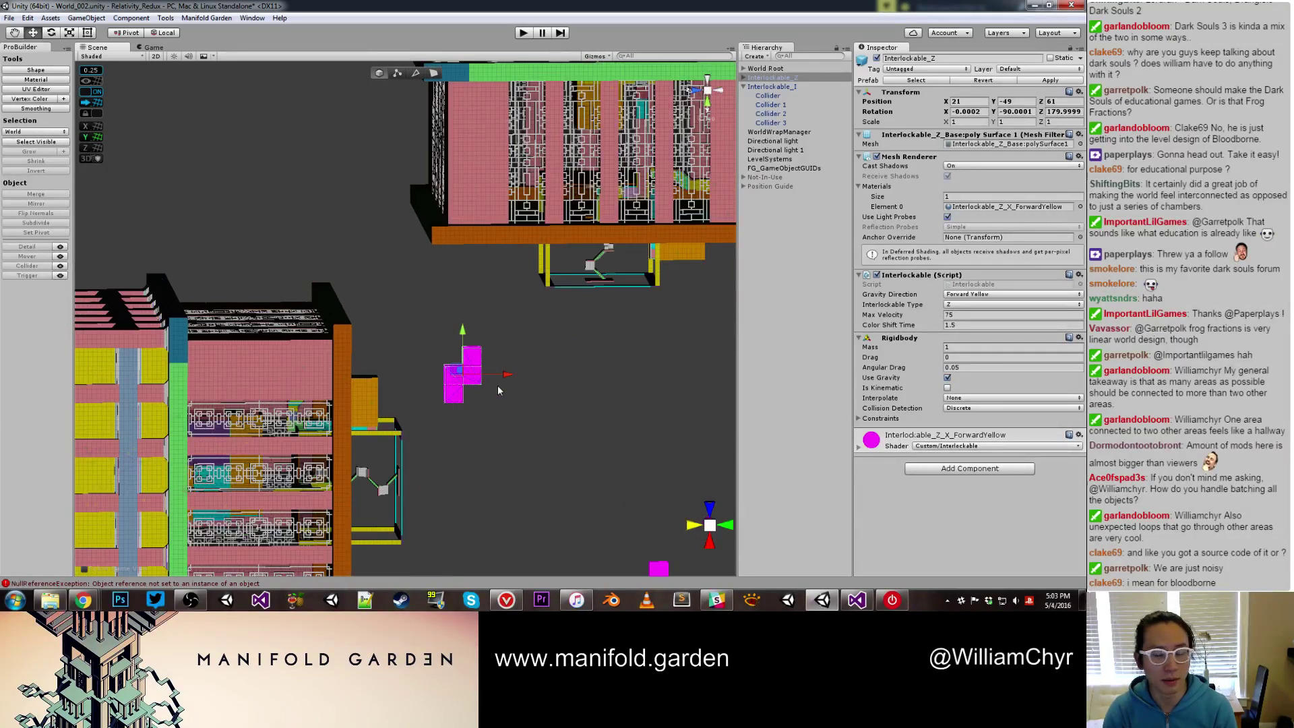
scroll(554, 377, "down", 12)
left_click_drag(510, 373, 439, 324)
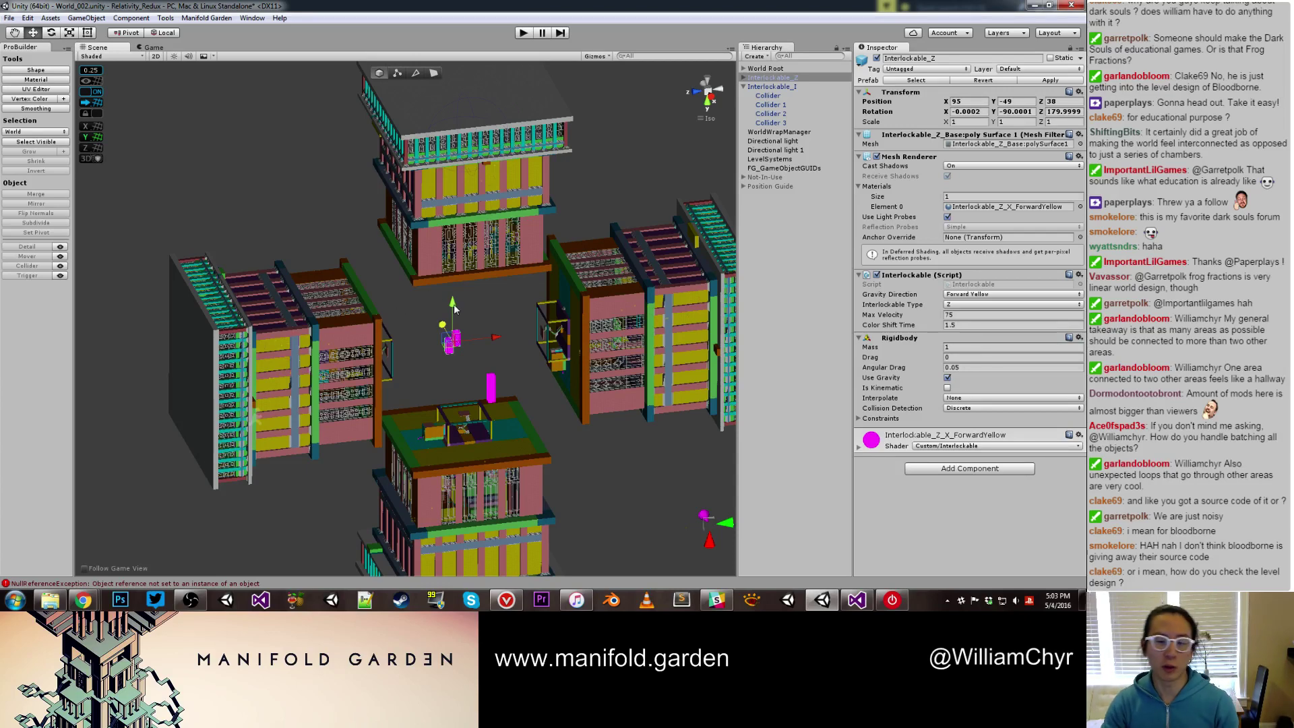
scroll(402, 307, "up", 4)
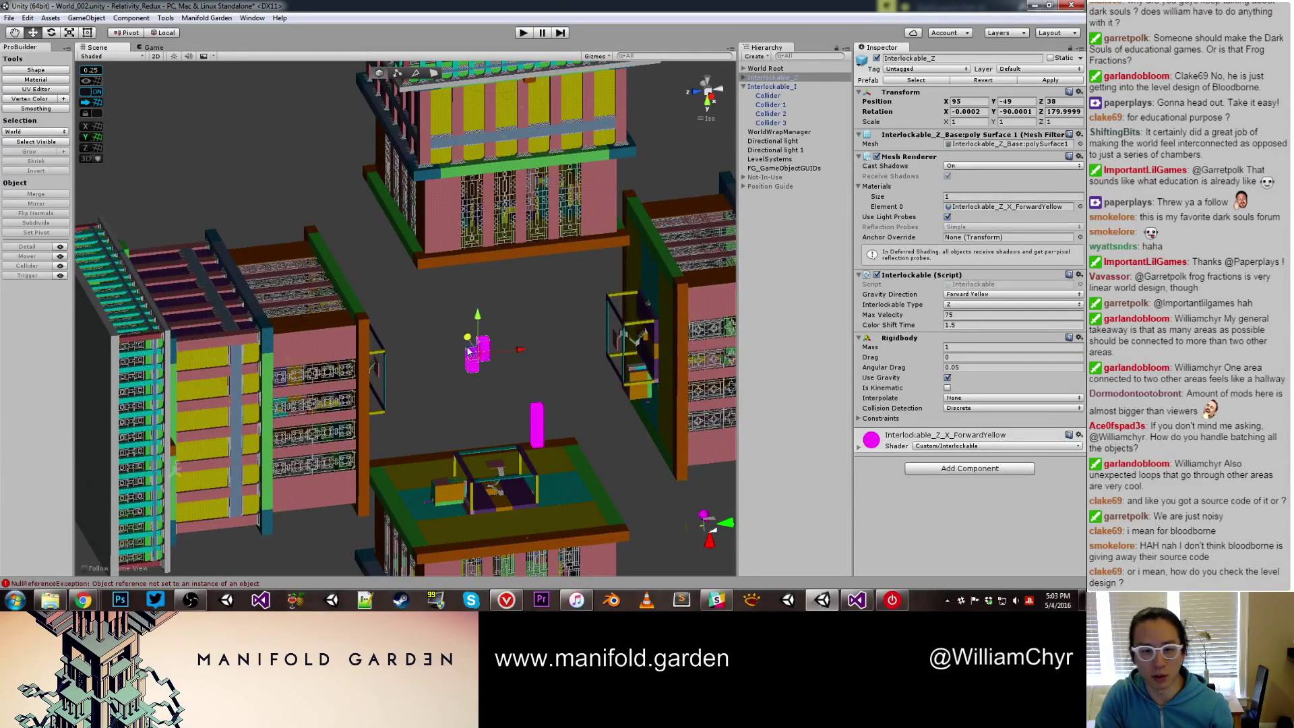
left_click_drag(472, 342, 447, 337)
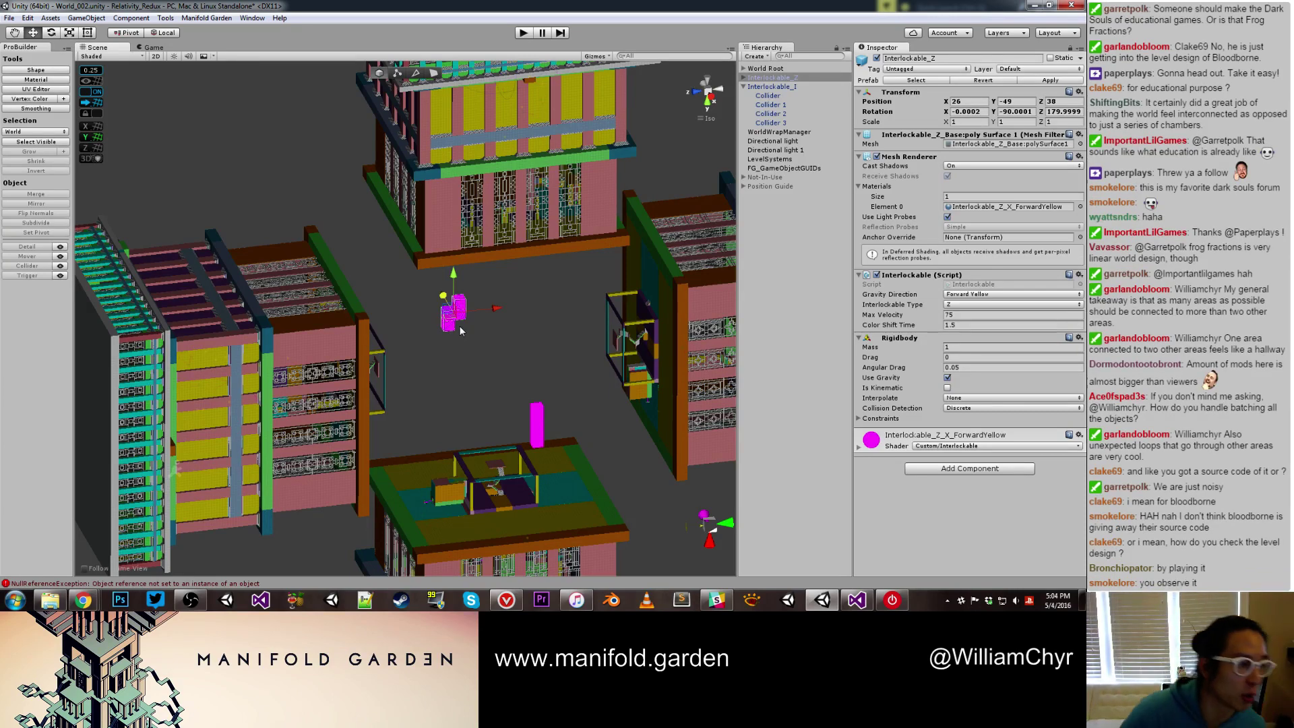
Place Interlockable_Z just above the lower building's framed cube, at about X -32.5, Y 72, Z -4, and check its position
scroll(466, 324, "up", 4)
left_click_drag(480, 330, 459, 428, "alt")
scroll(458, 313, "up", 3)
key("v")
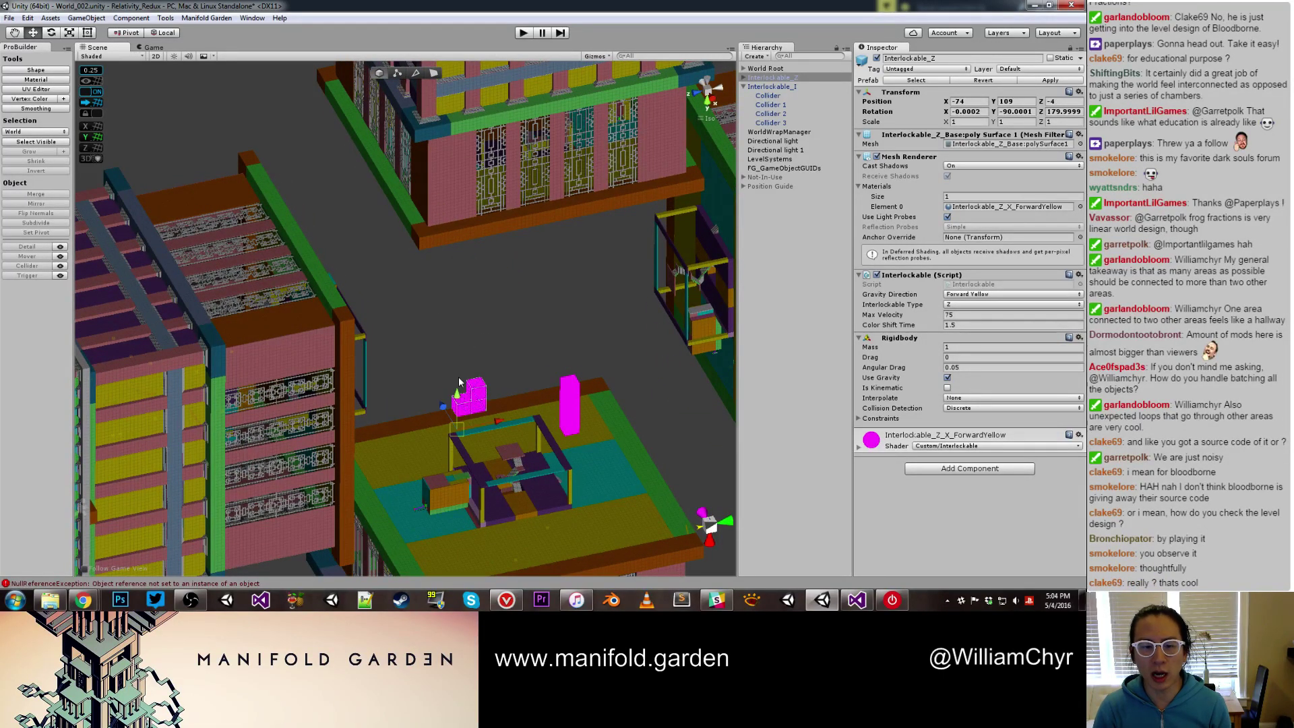
left_click(457, 399)
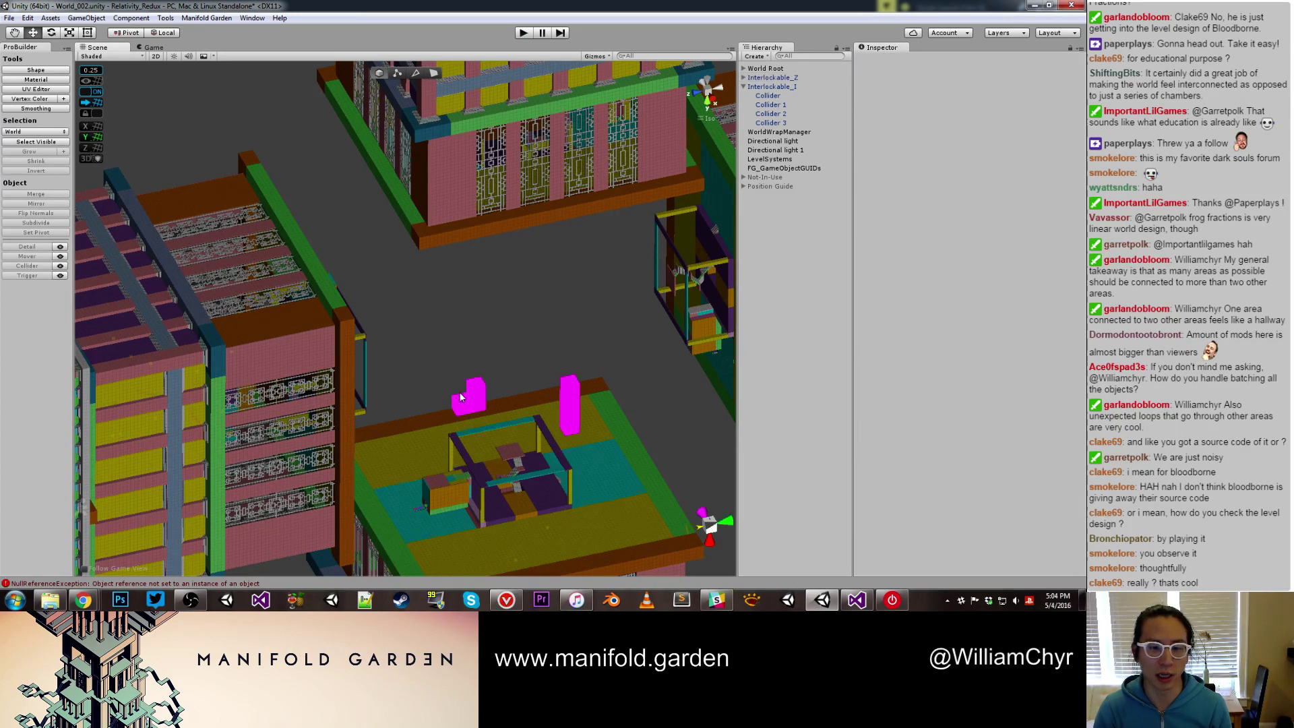
left_click(464, 399)
left_click_drag(469, 376, 421, 369)
scroll(470, 321, "up", 4)
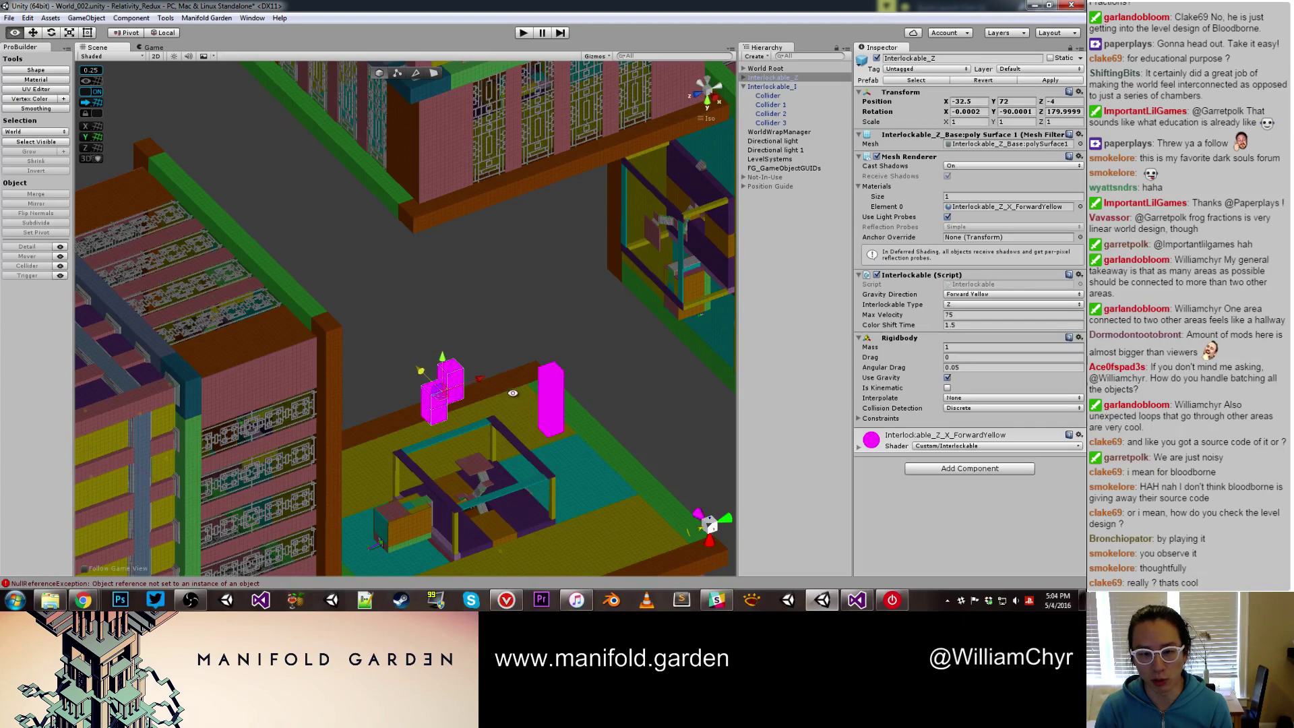
left_click_drag(513, 393, 516, 303, "alt")
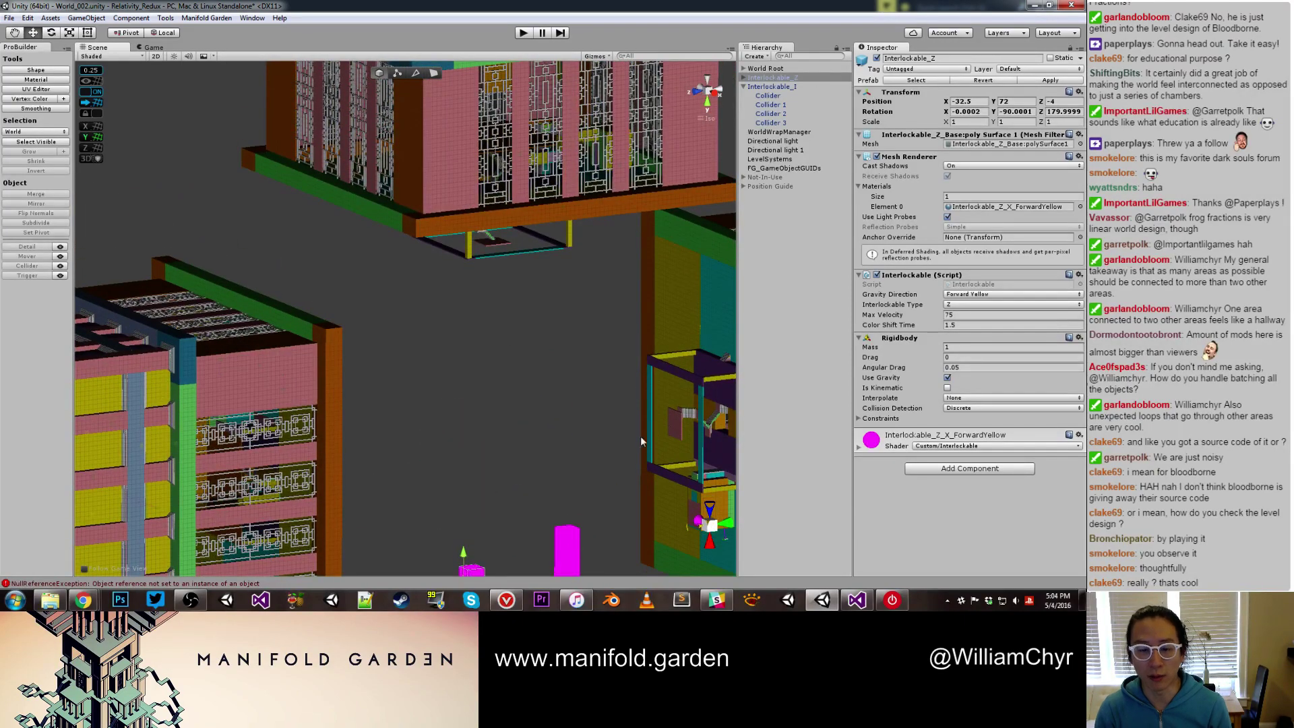
key("f")
left_click_drag(518, 366, 580, 334, "alt")
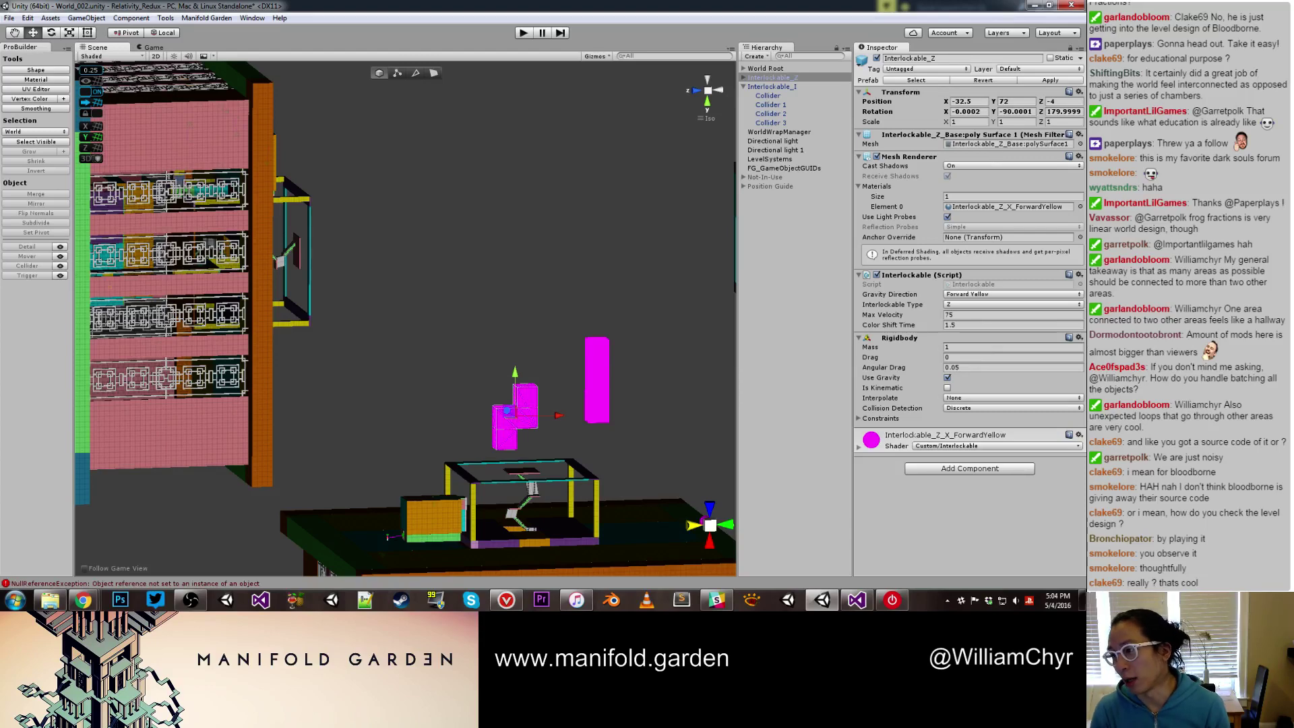
Add the Interlockable_S prefab to the scene and frame it in the view
left_click_drag(882, 162, 491, 234)
key("f")
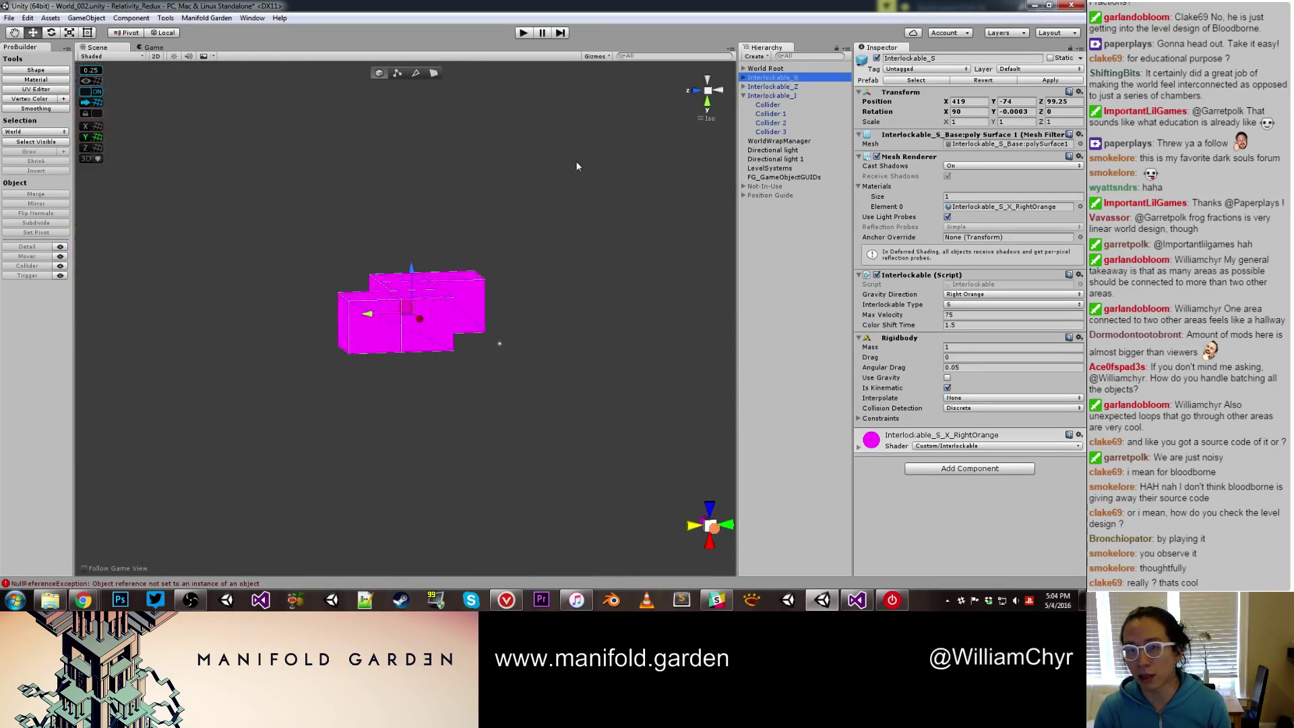
Move Interlockable_S along the X axis toward the buildings, to X 121, and frame it to check its position
scroll(576, 167, "down", 15)
left_click_drag(472, 189, 318, 275, "alt")
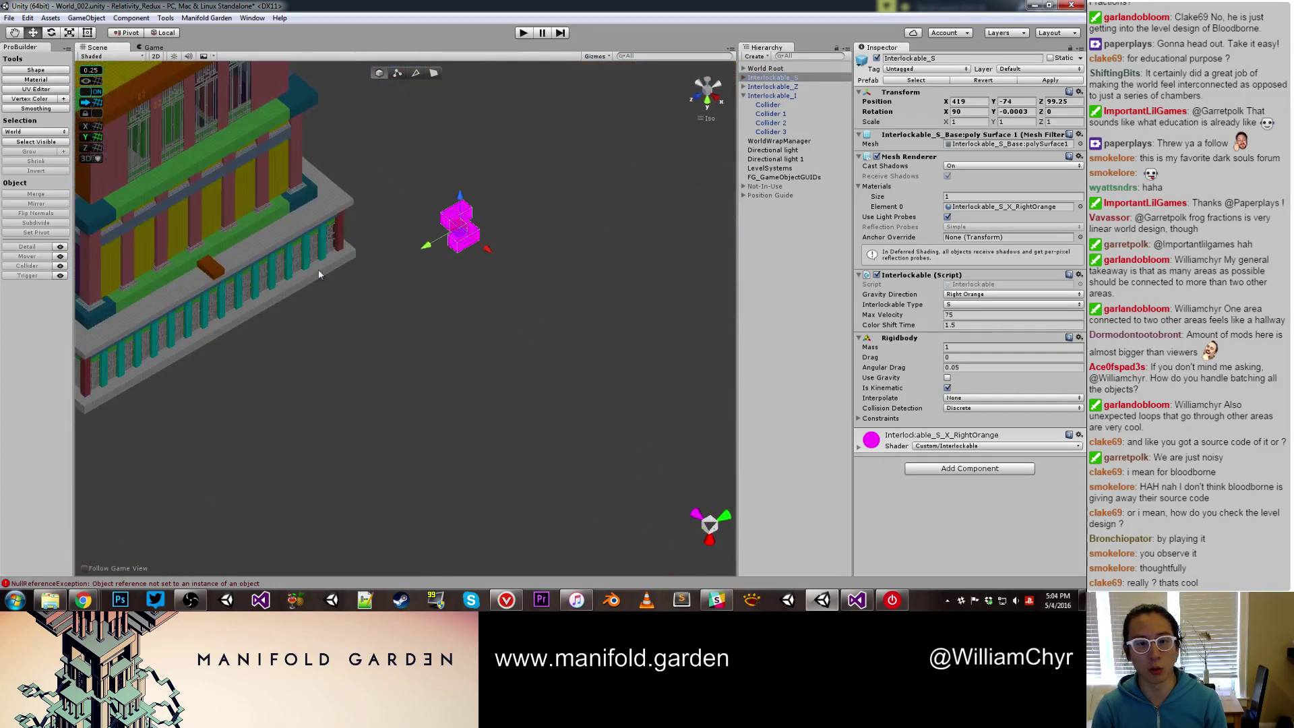
scroll(318, 270, "down", 12)
middle_click_drag(335, 239, 456, 338)
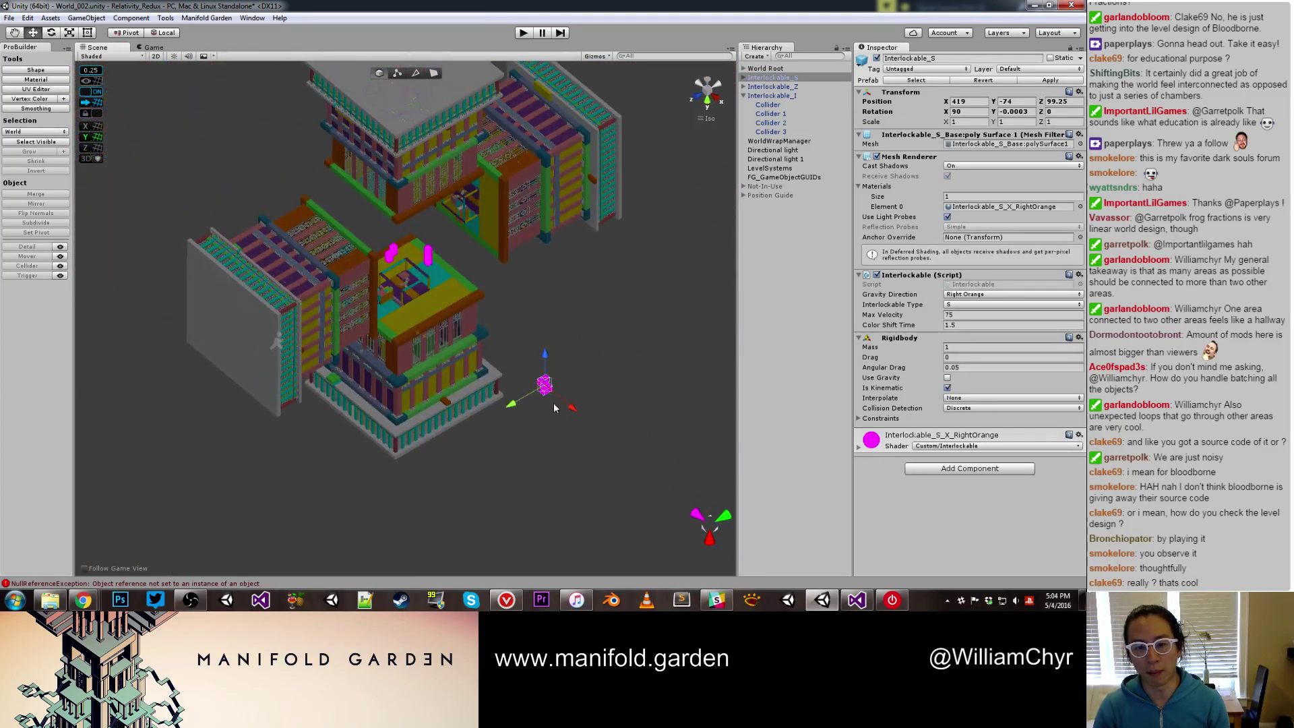
left_click_drag(554, 407, 458, 311)
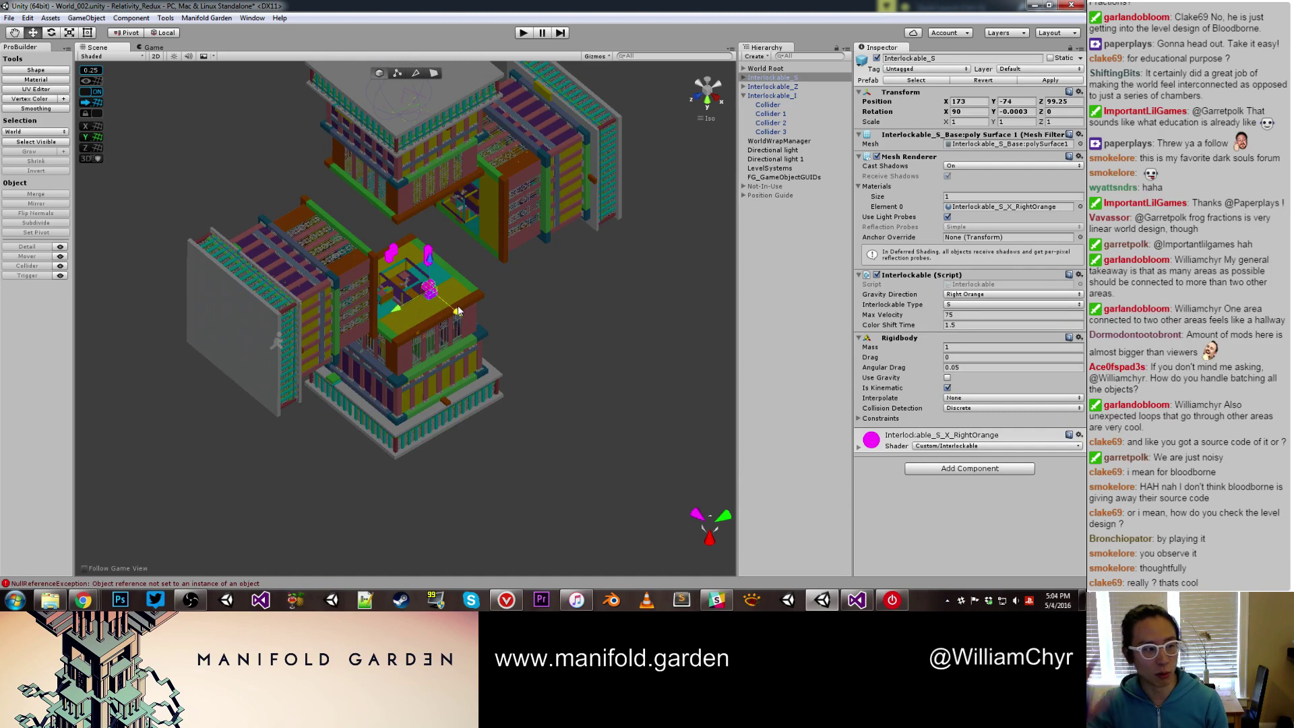
scroll(489, 303, "up", 3)
left_click_drag(475, 292, 444, 244)
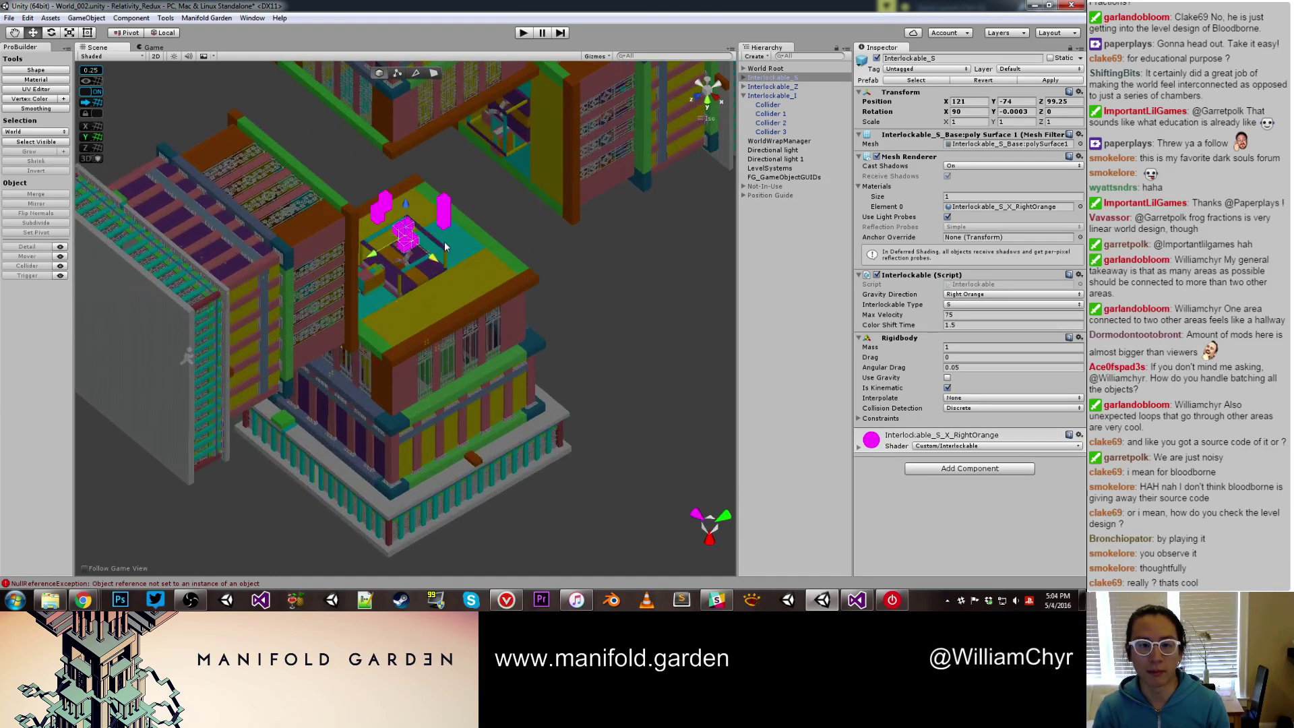
middle_click_drag(444, 245, 493, 441)
scroll(494, 445, "up", 7)
double_click(771, 78)
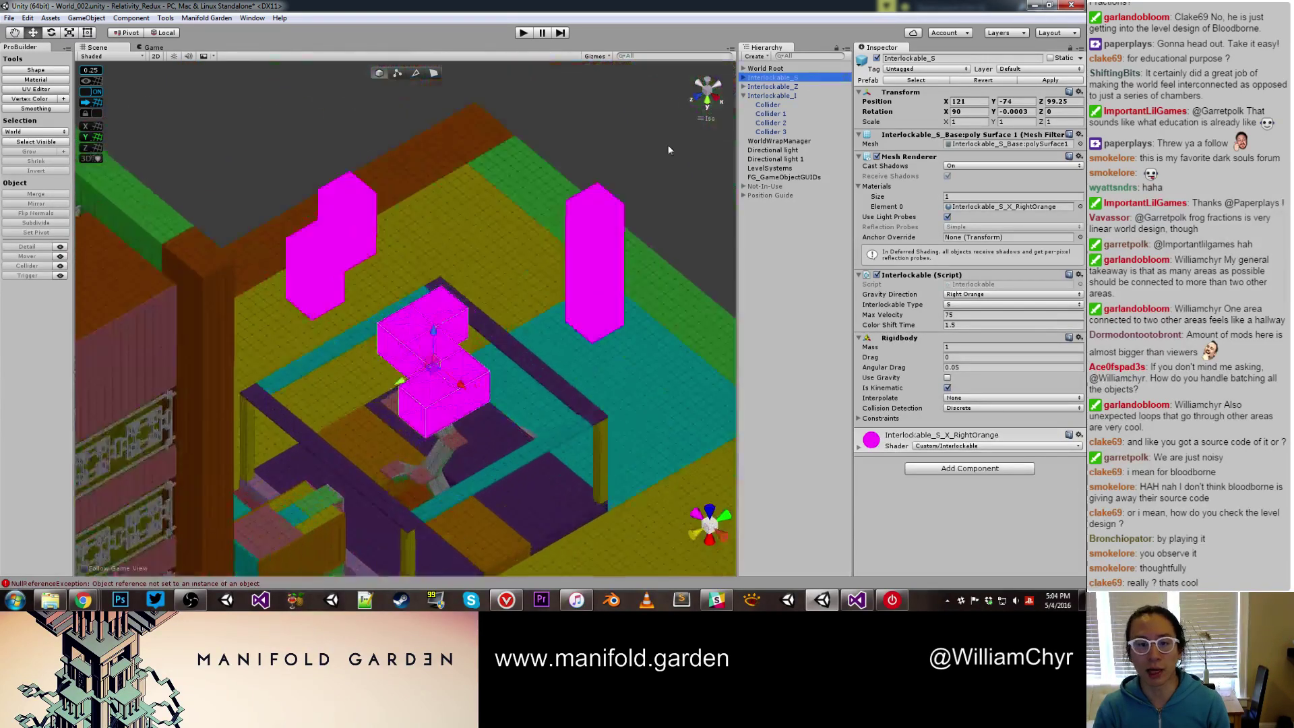
scroll(437, 299, "down", 6)
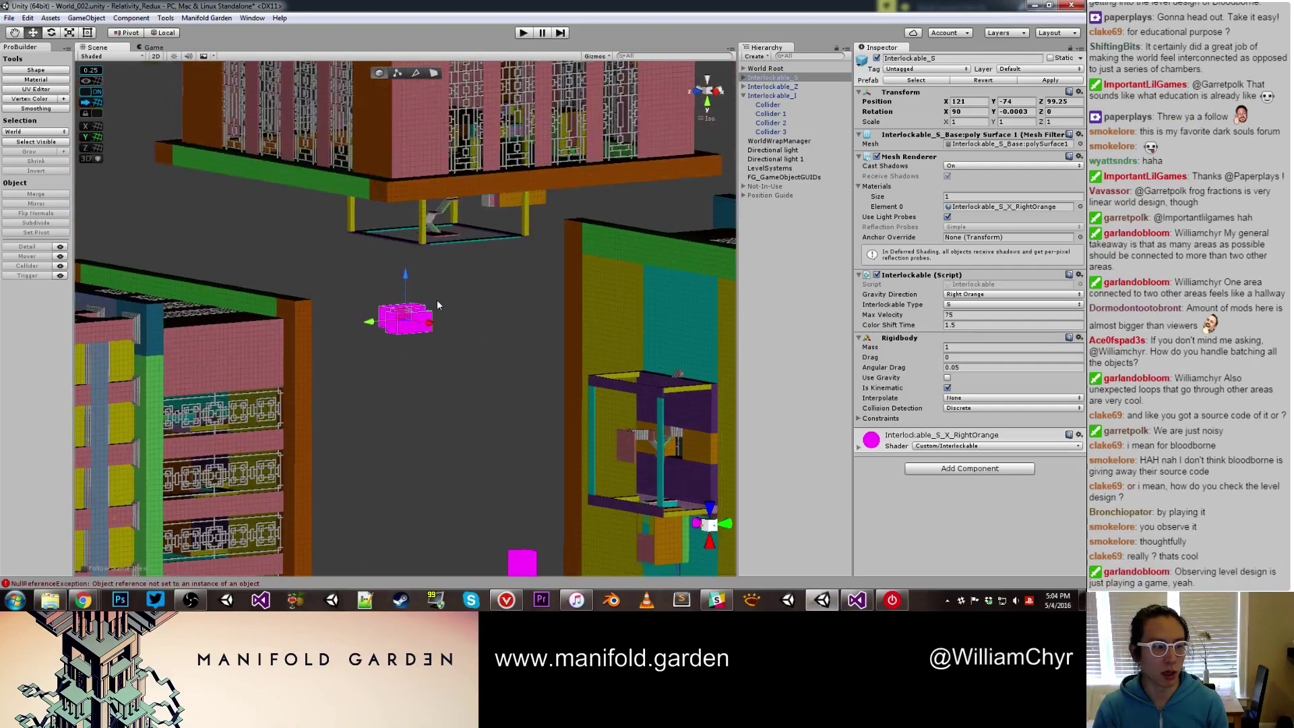
Move Interlockable_S into the open space between the buildings, to X 66 and Z 46
left_click_drag(439, 302, 402, 414, "alt")
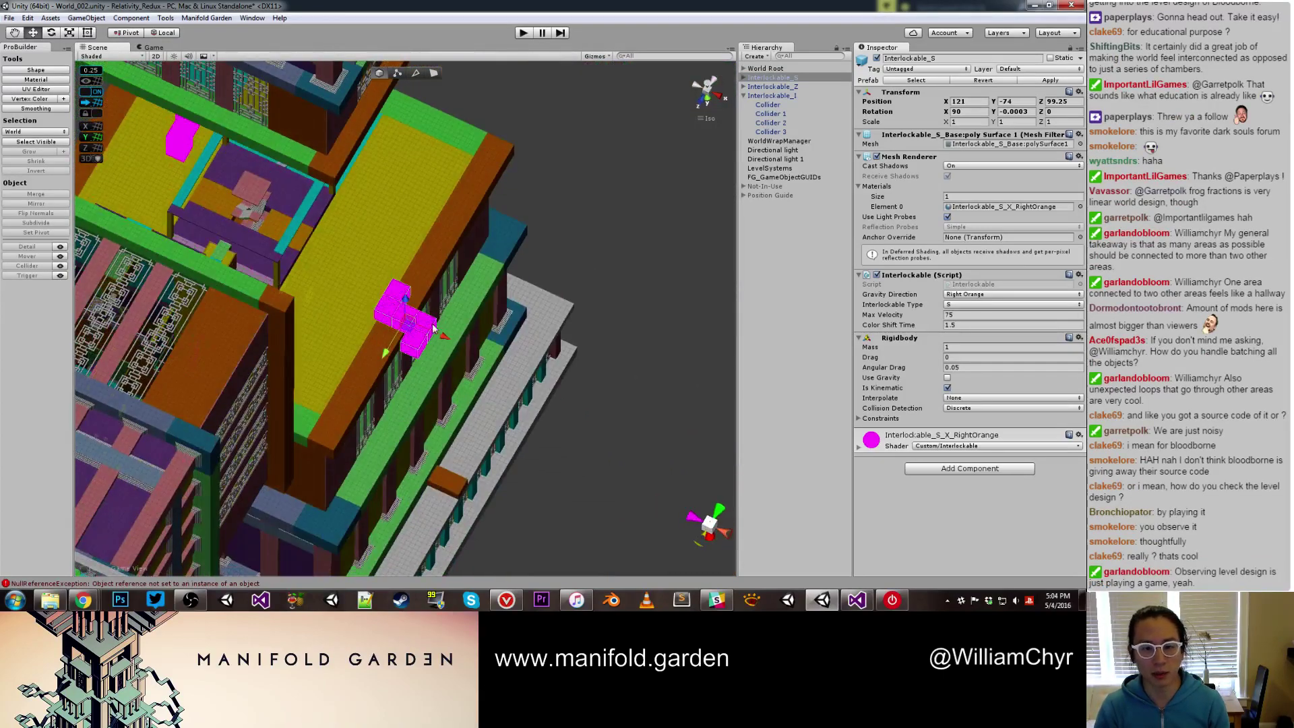
left_click_drag(444, 335, 354, 283)
middle_click_drag(355, 283, 423, 456)
left_click_drag(393, 384, 399, 337, "alt")
scroll(282, 377, "down", 4)
left_click_drag(275, 352, 406, 368)
left_click_drag(406, 368, 432, 363, "alt")
scroll(432, 366, "down", 5)
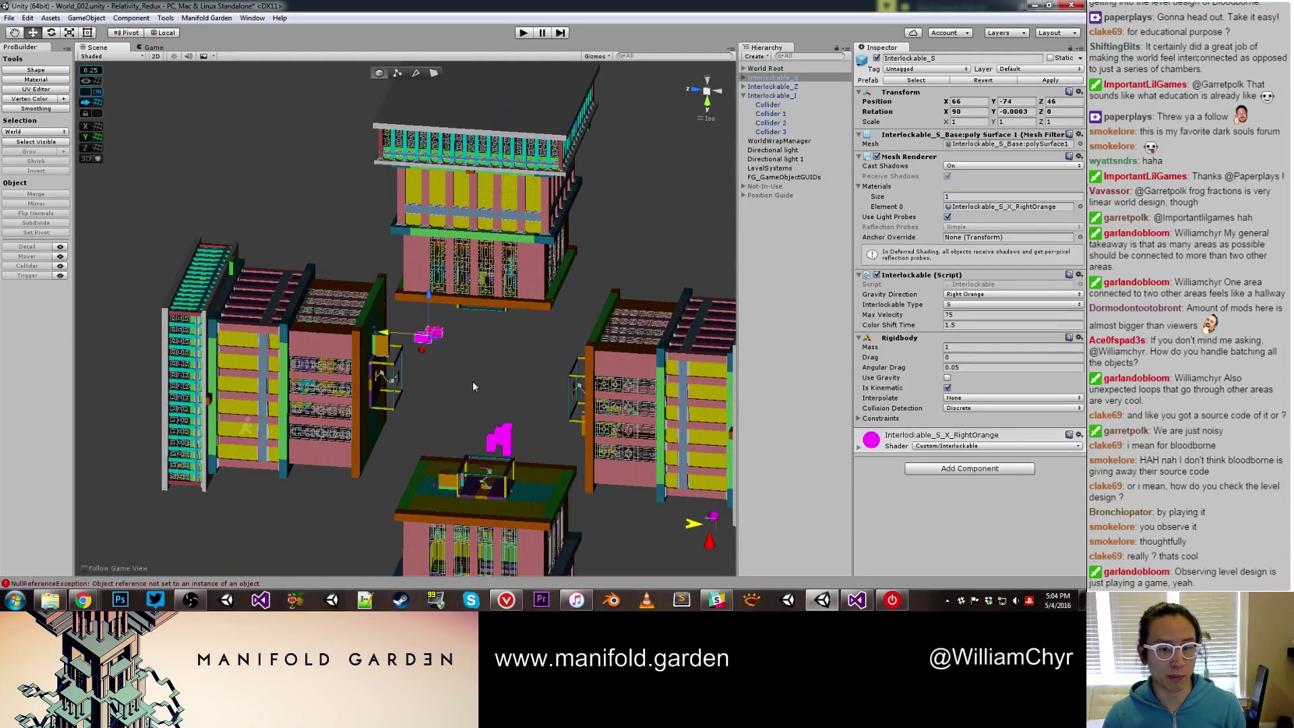
Move Interlockable_S vertically toward the lower building and the other two pieces, to Y 24
left_click_drag(473, 382, 445, 269, "alt")
scroll(448, 290, "up", 6)
left_click_drag(465, 316, 363, 370, "alt")
left_click_drag(418, 326, 447, 512)
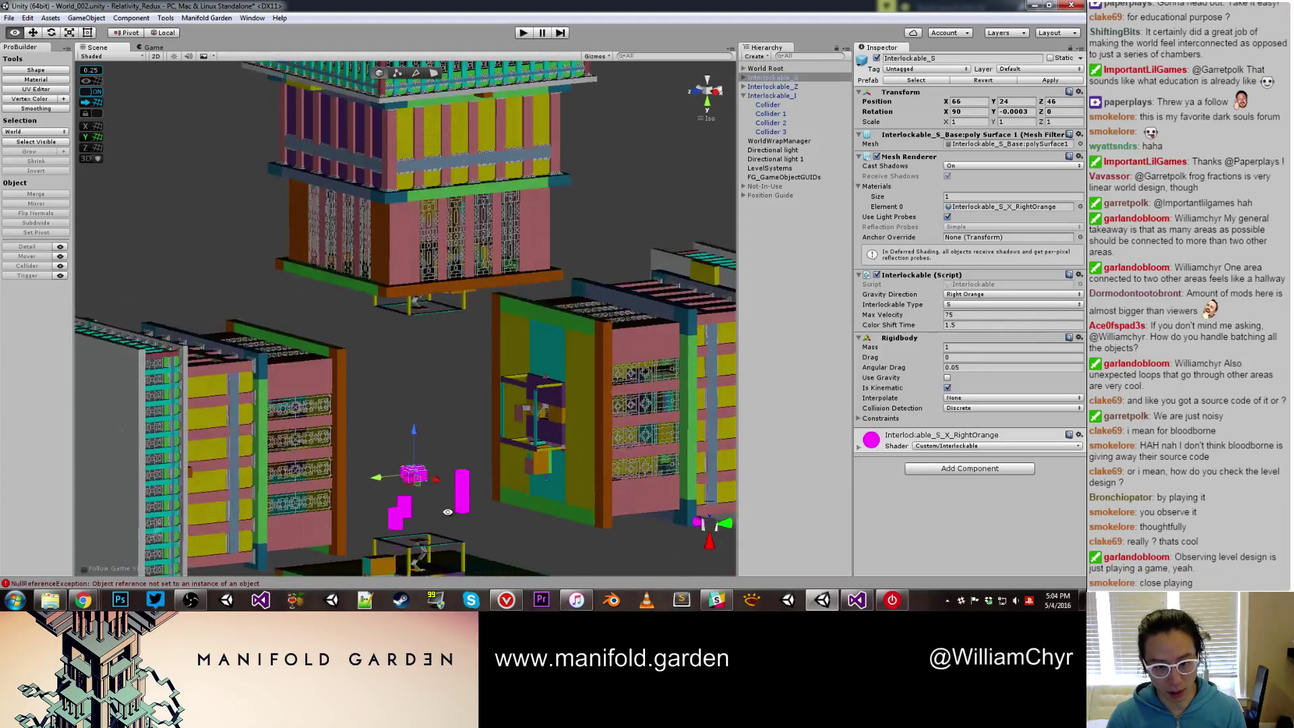
scroll(437, 483, "up", 6)
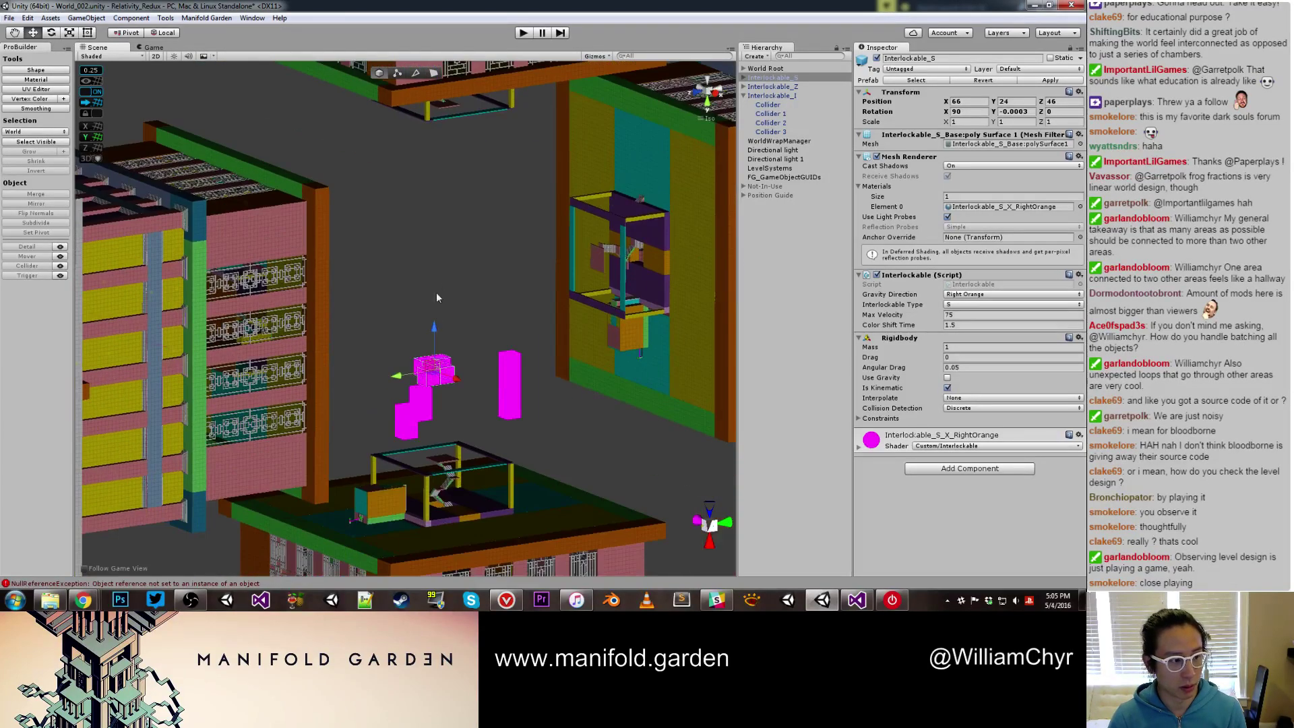
scroll(436, 297, "up", 2)
scroll(369, 422, "up", 3)
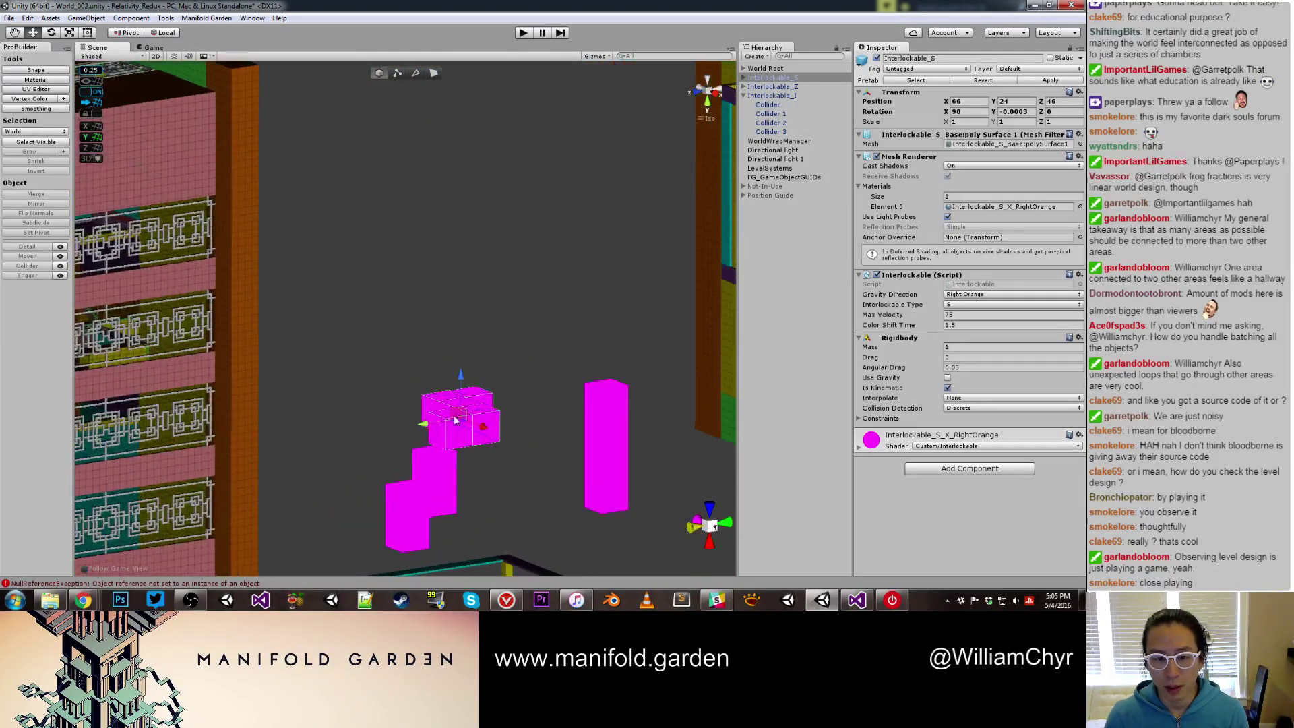
Reposition Interlockable_S near the other pieces above the lower building, to X 26, Y 42, Z 46
left_click_drag(458, 367, 465, 173)
scroll(534, 280, "down", 5)
left_click_drag(533, 279, 529, 386, "alt")
left_click(598, 268)
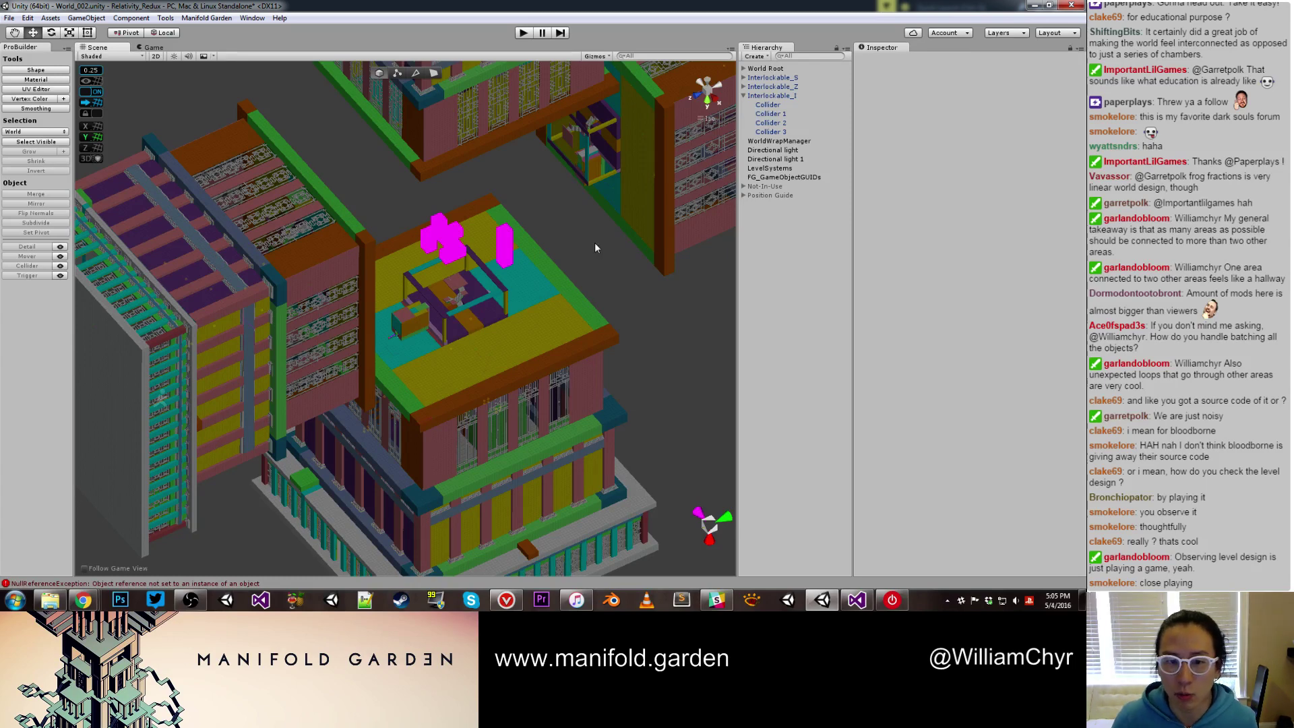
left_click_drag(594, 242, 445, 238, "alt")
middle_click_drag(444, 240, 545, 357)
scroll(546, 357, "up", 5)
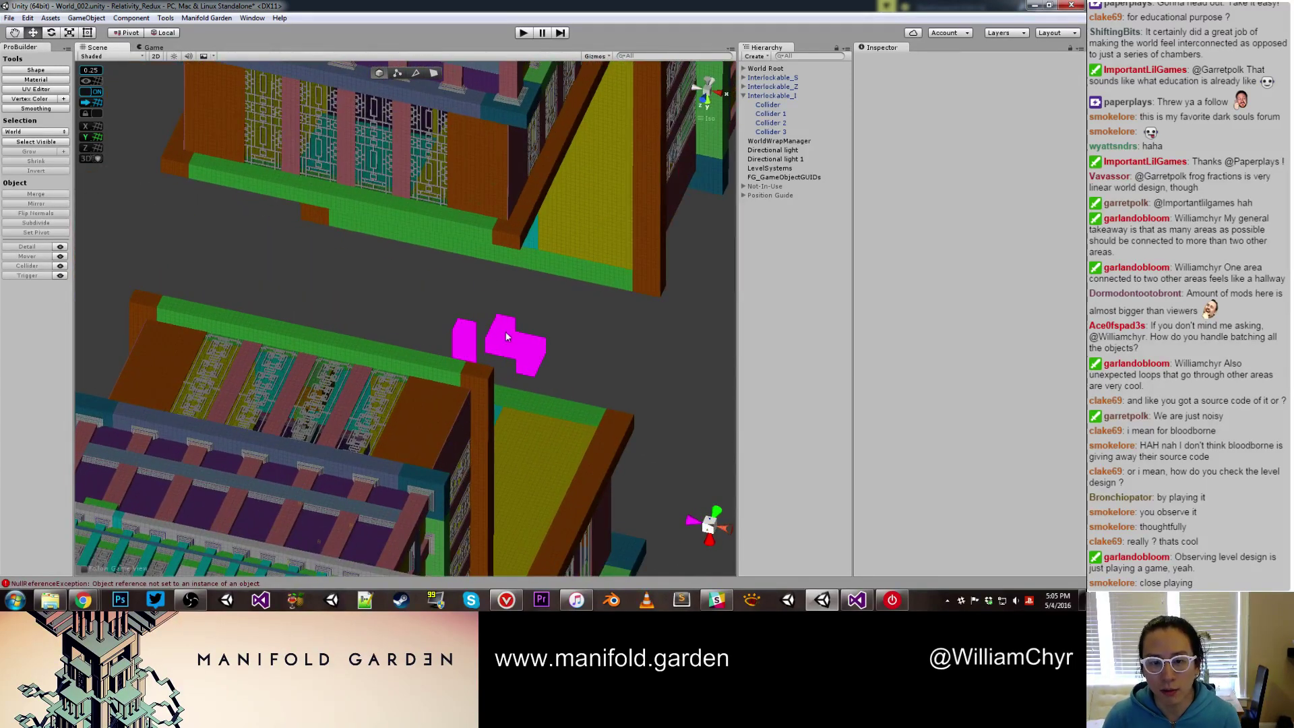
left_click(507, 335)
left_click_drag(553, 321, 445, 419, "alt")
scroll(491, 336, "down", 6)
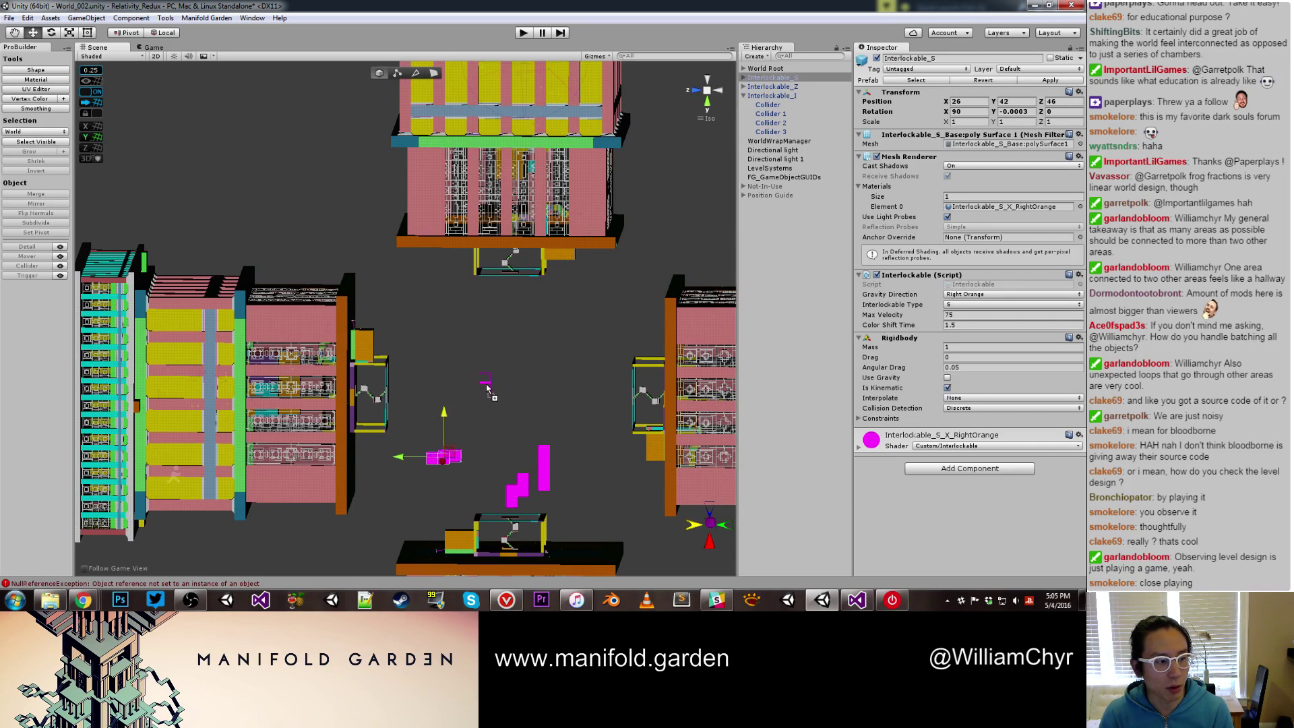
Add the Interlockable_L prefab to the scene and frame it in the view
left_click(486, 386)
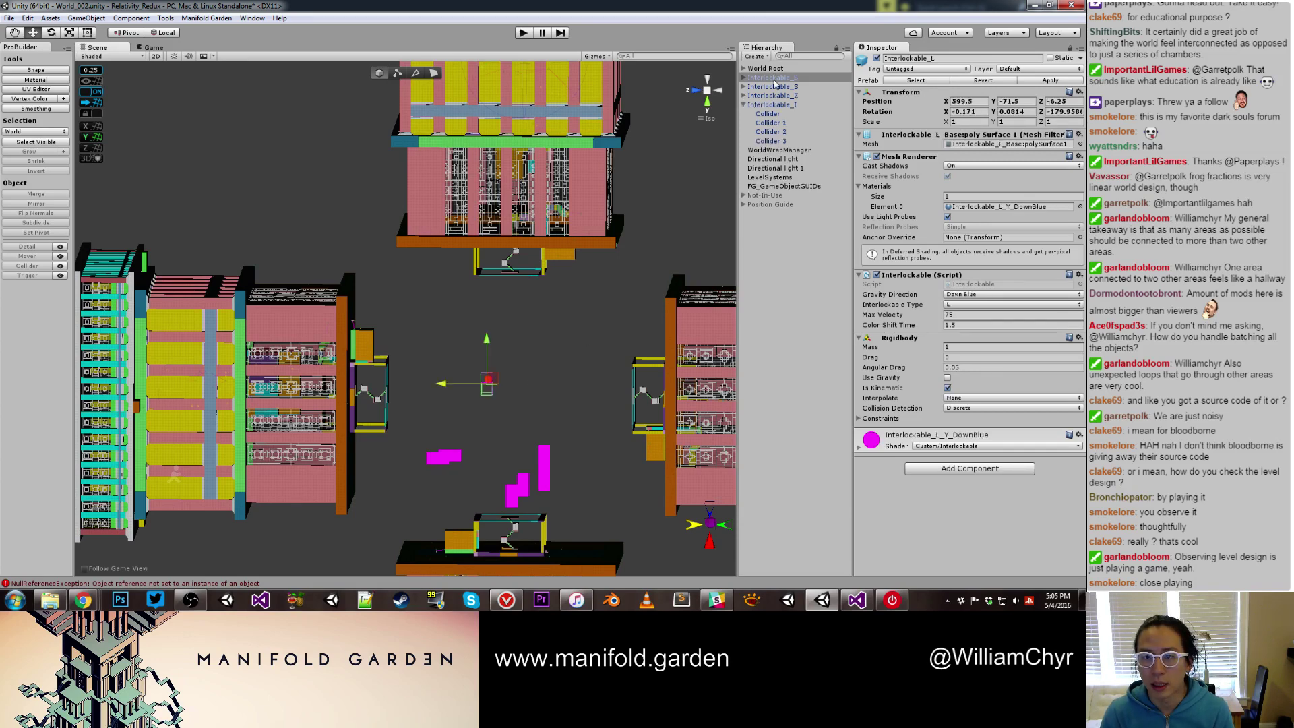
double_click(773, 78)
scroll(211, 269, "down", 5)
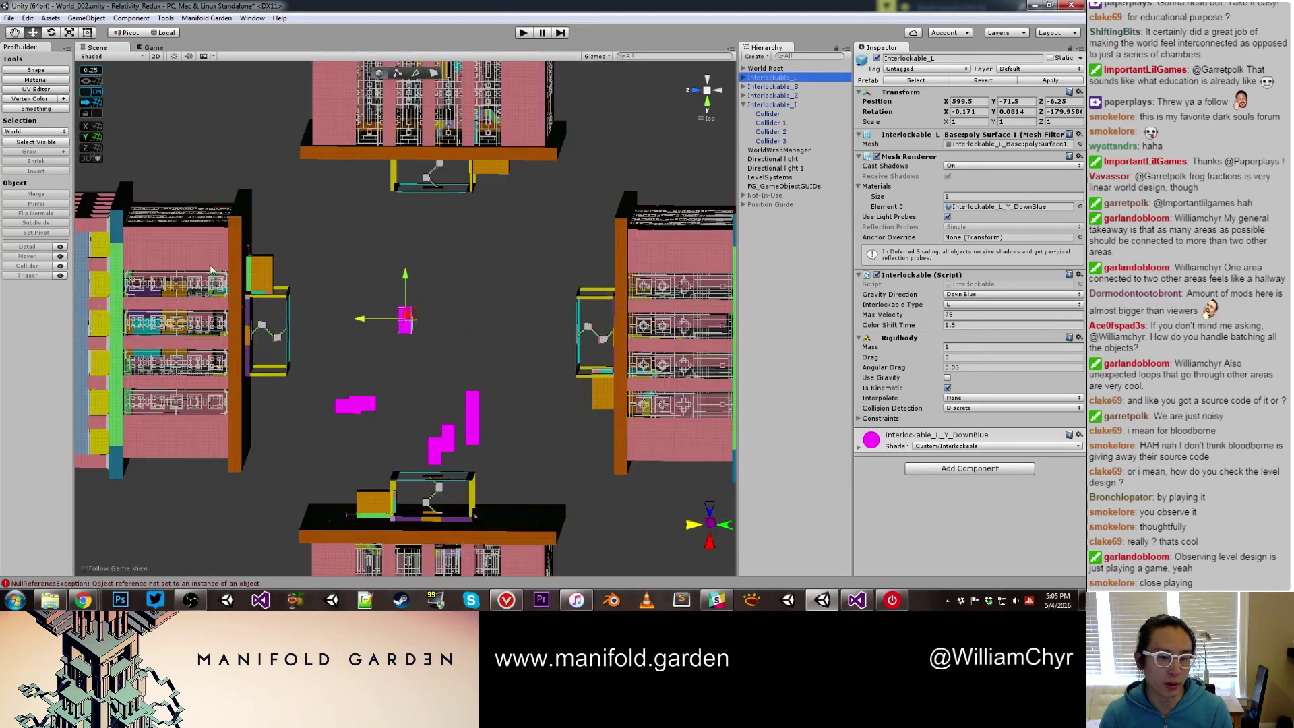
Move Interlockable_L from far outside to beside the buildings, at about X -64, Y -72, Z -5
scroll(211, 270, "down", 3)
left_click_drag(211, 269, 453, 378, "alt")
middle_click_drag(381, 396, 165, 415)
left_click_drag(240, 338, 688, 216)
scroll(597, 316, "up", 3)
scroll(620, 330, "up", 5)
middle_click_drag(721, 337, 564, 314)
scroll(563, 313, "up", 3)
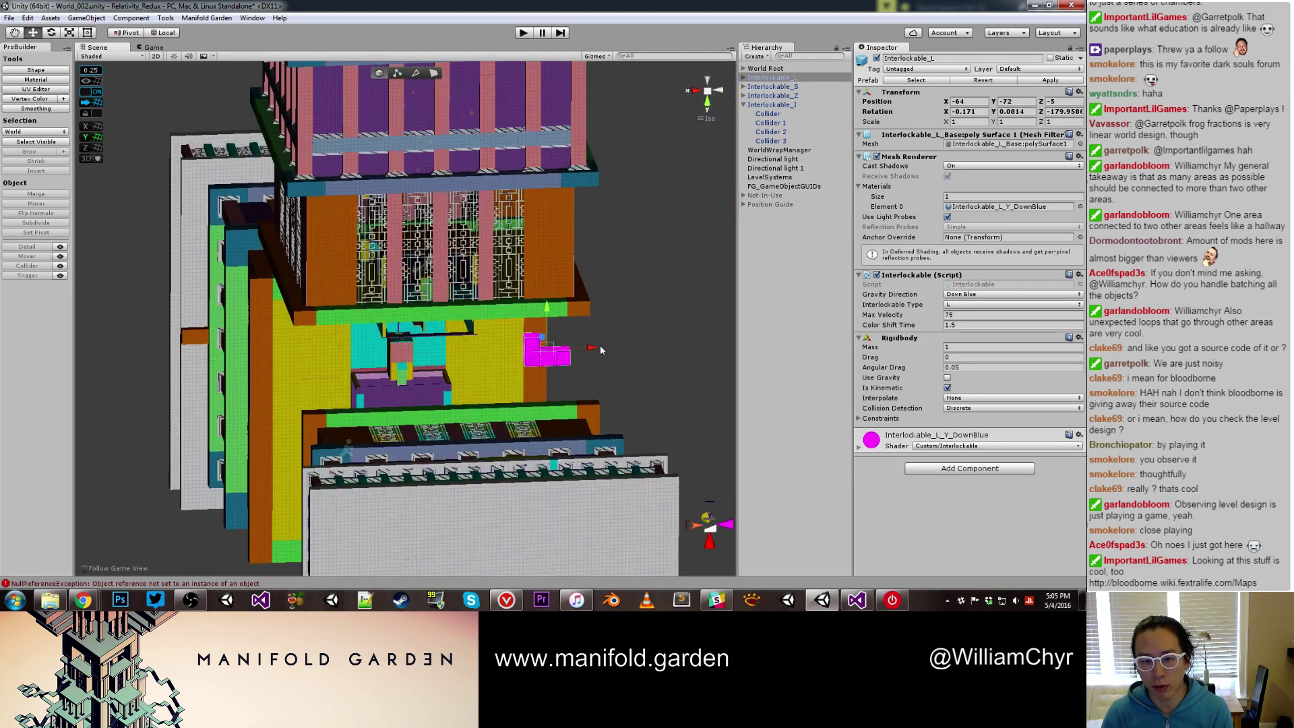
Move Interlockable_L into the open space below the upper building, to X -36, Y -26, Z -5
left_click_drag(595, 348, 459, 394)
middle_click_drag(459, 393, 292, 469)
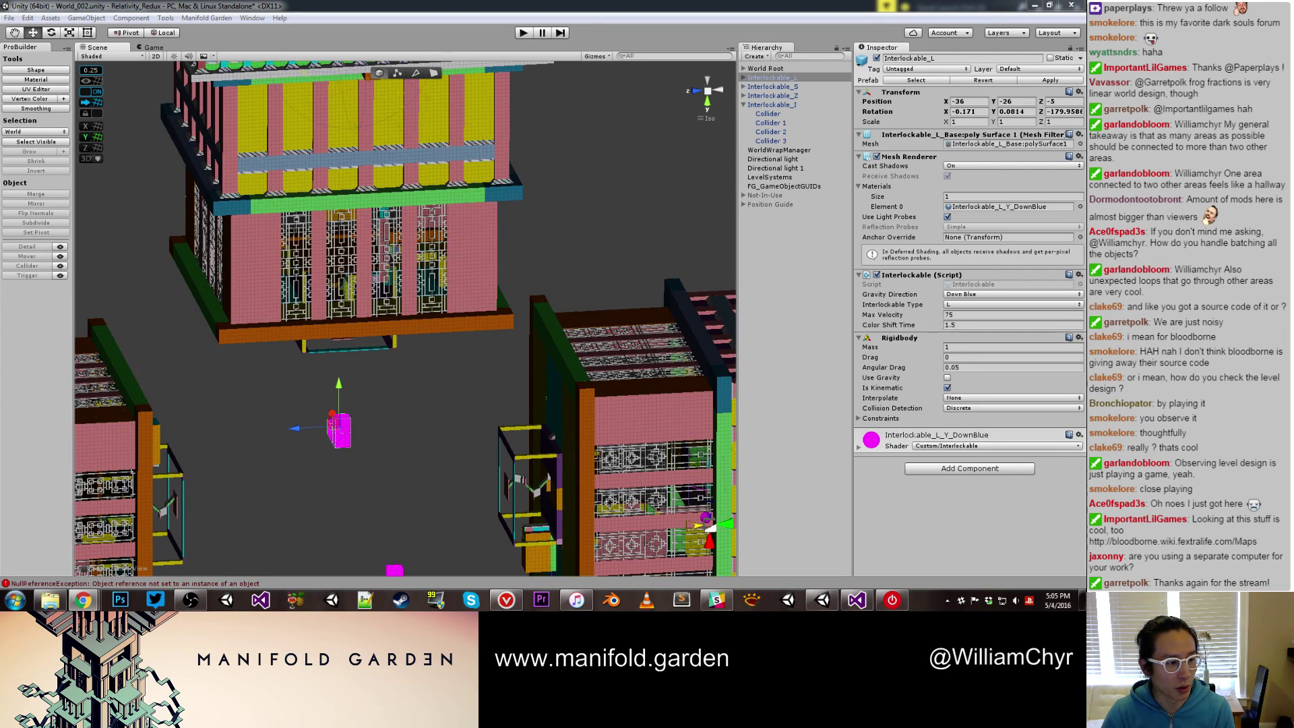
middle_click_drag(447, 392, 454, 391)
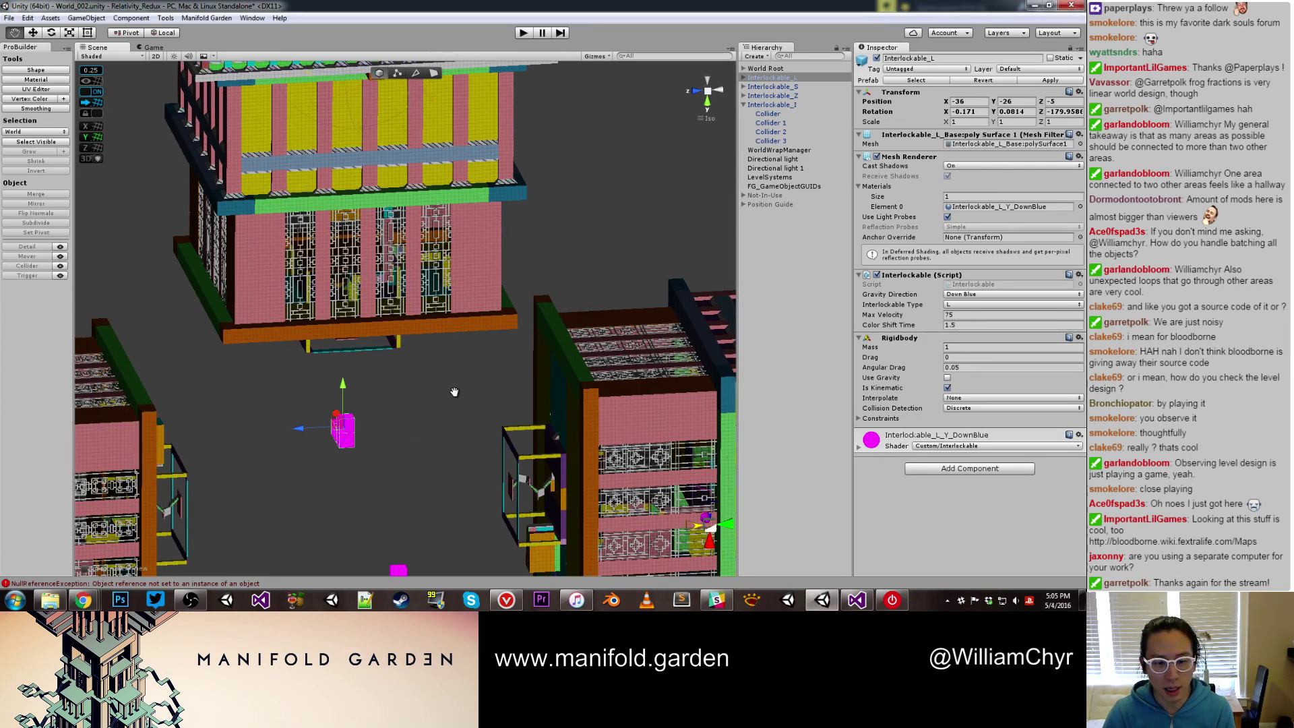
left_click(431, 405)
scroll(397, 432, "up", 8)
middle_click_drag(317, 504, 377, 387)
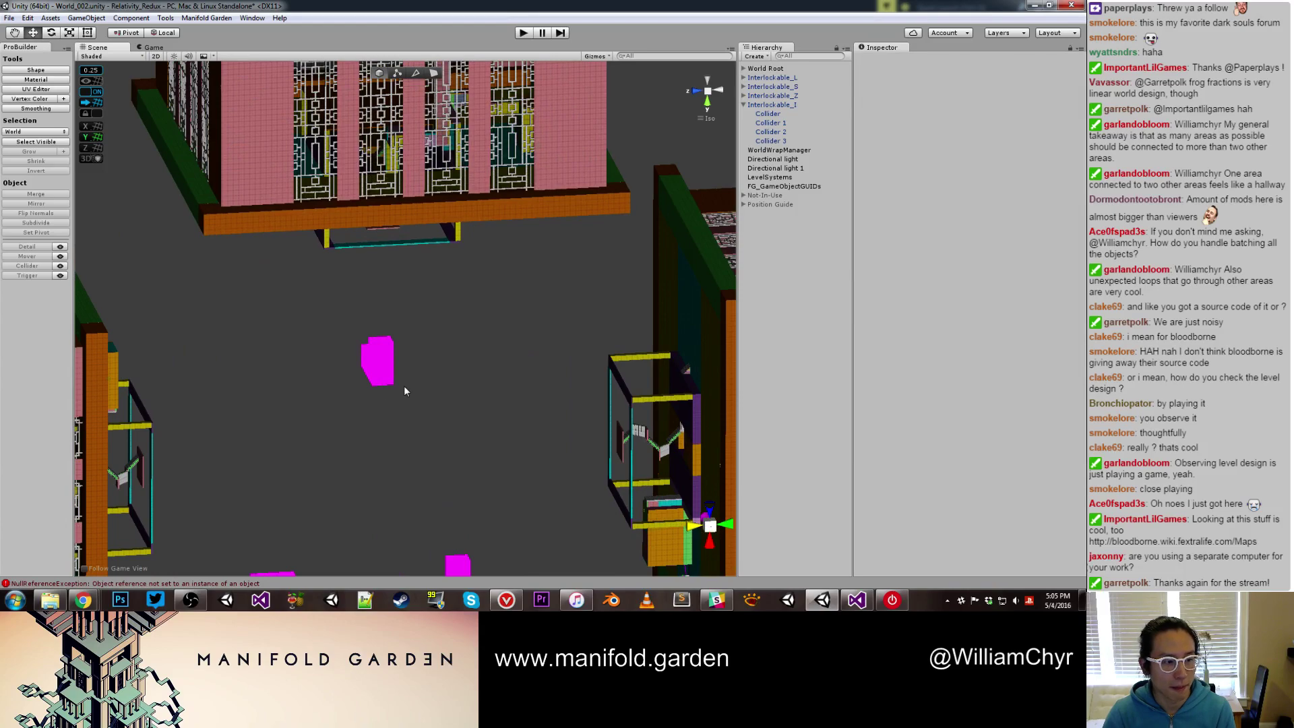
Shift Interlockable_L closer to the center between the four buildings, to X -24, Y -2, Z -25, and review the arrangement
left_click(377, 365)
key("f")
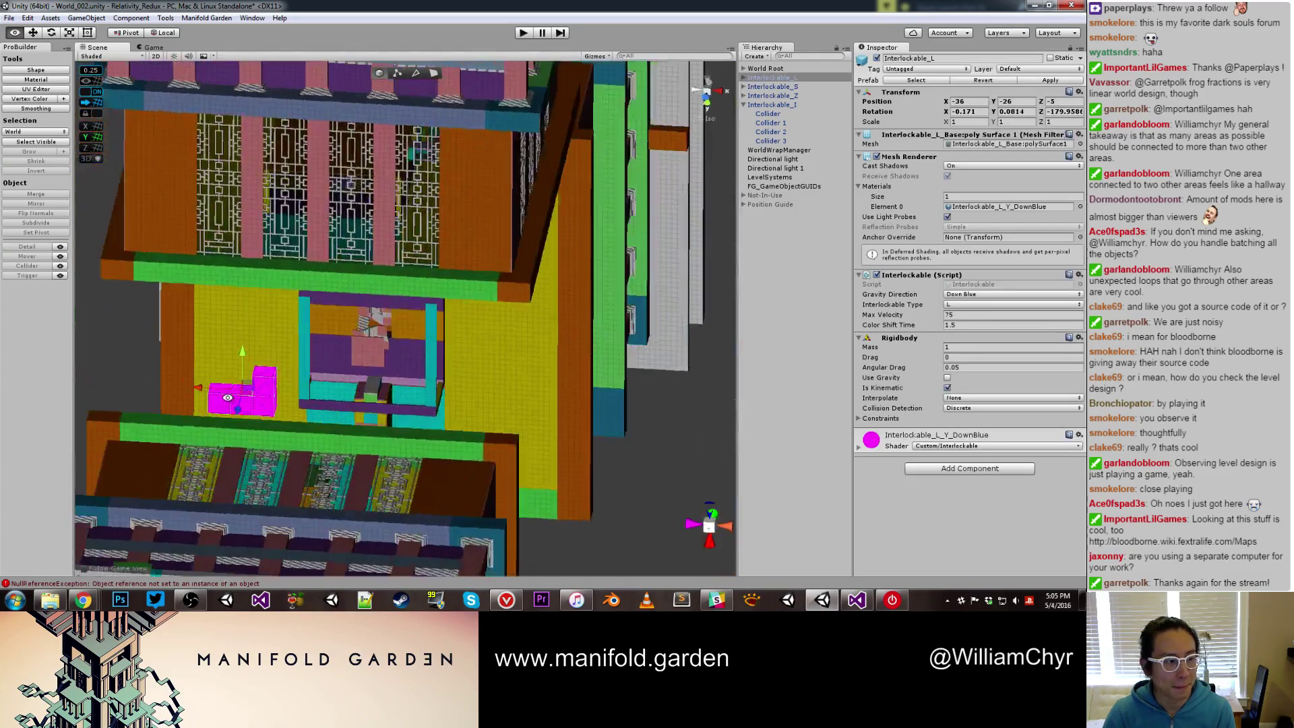
left_click_drag(228, 398, 340, 462, "alt")
scroll(394, 391, "down", 10)
left_click_drag(390, 375, 389, 318, "alt")
scroll(414, 371, "down", 3)
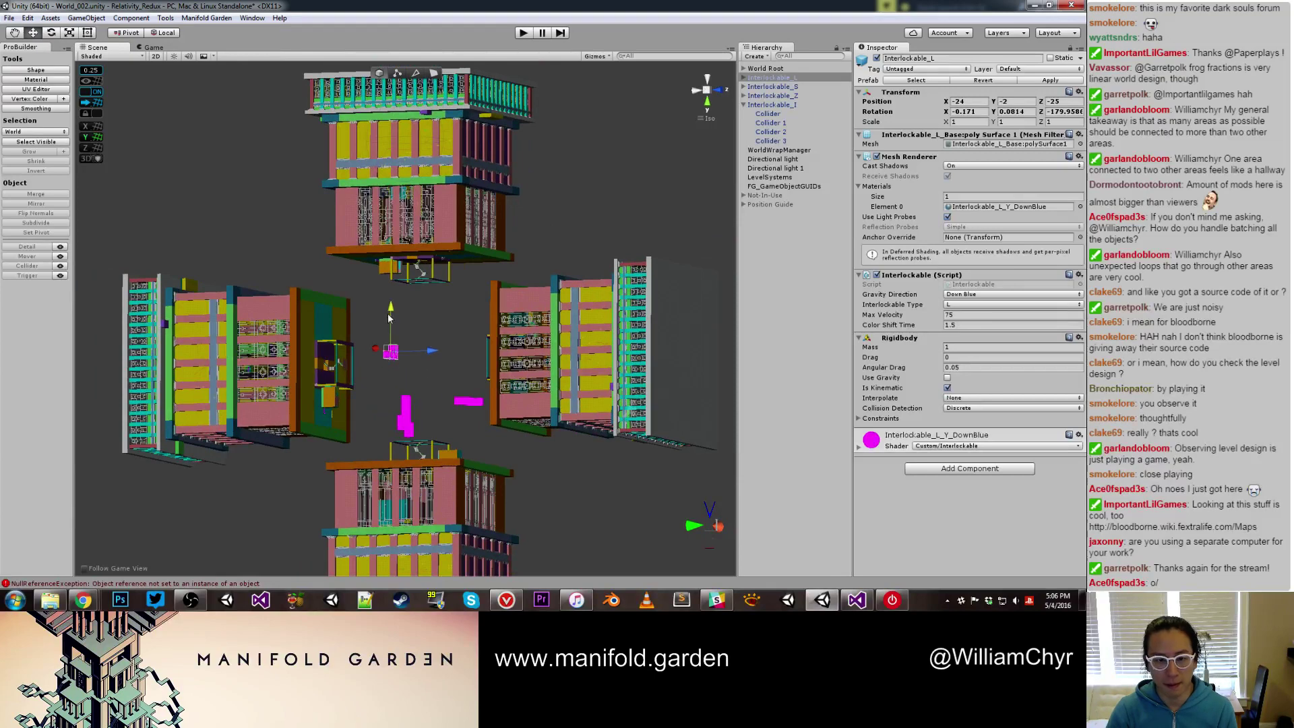
left_click(433, 333)
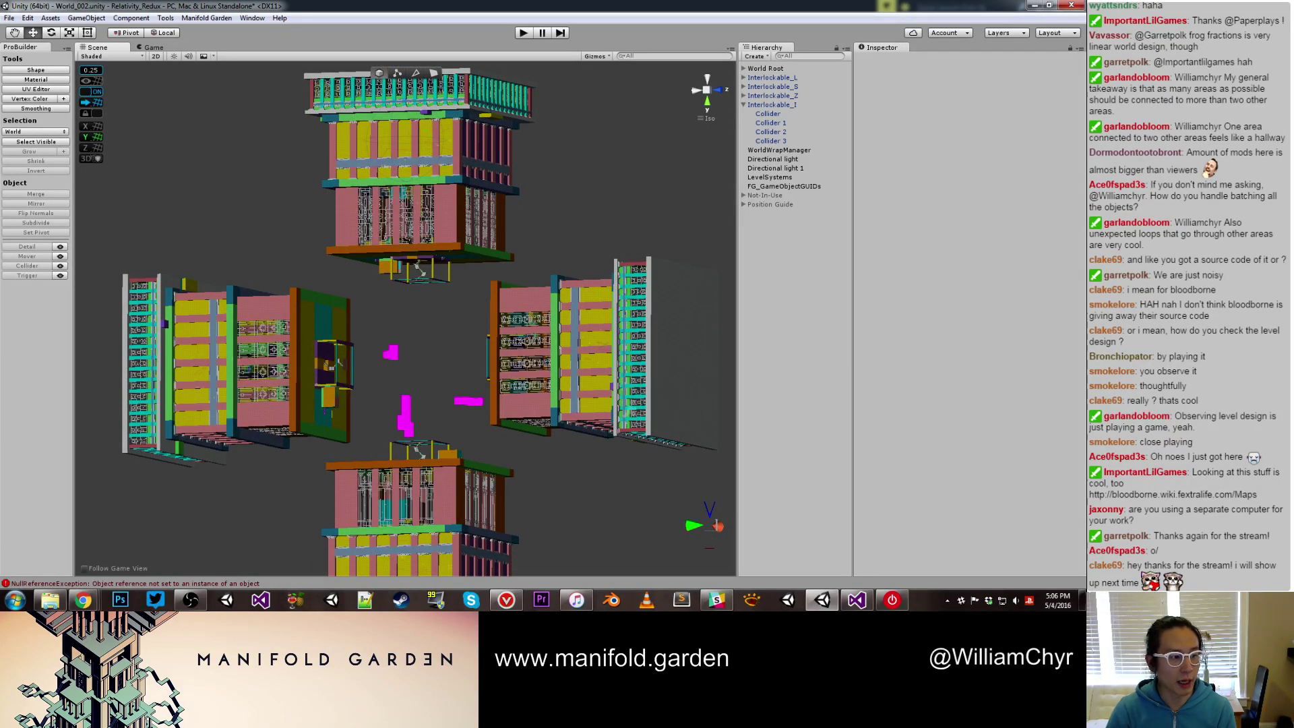
scroll(408, 319, "up", 3)
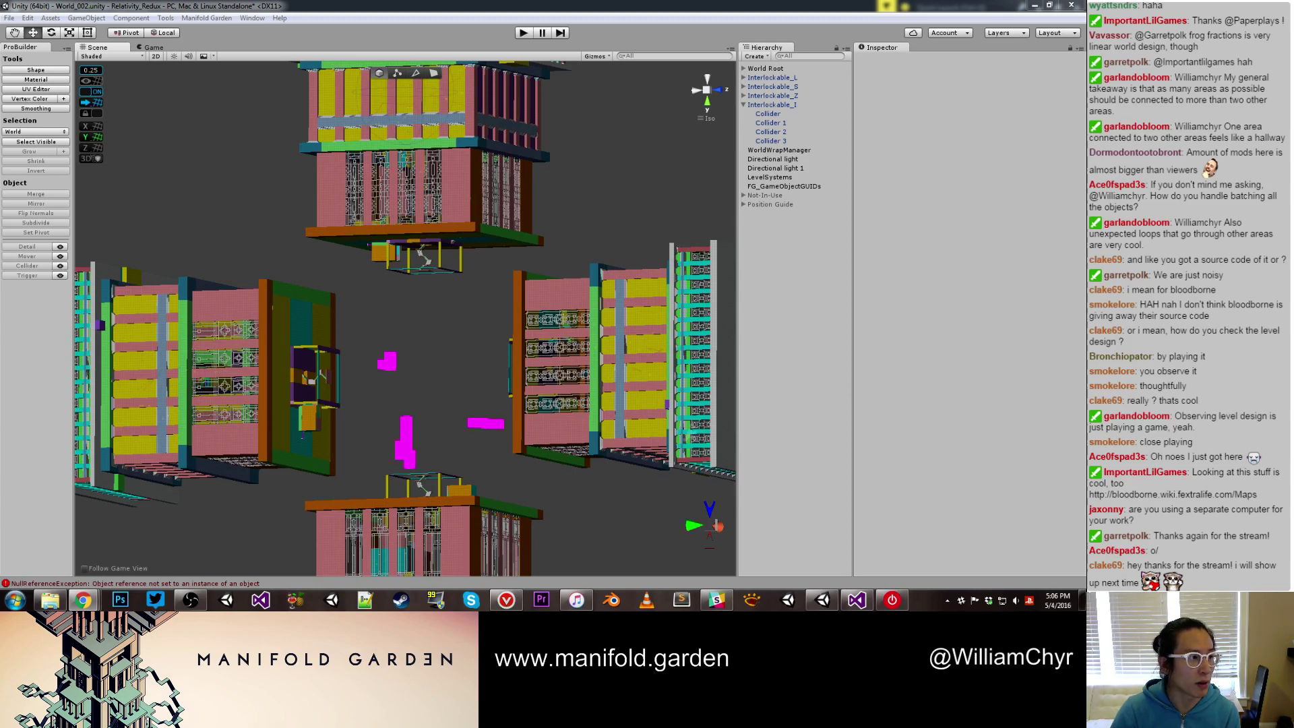
Switch to Chrome, select the open Twitch channel's web address, and move the browser window away from the Unity editor
left_click(83, 600)
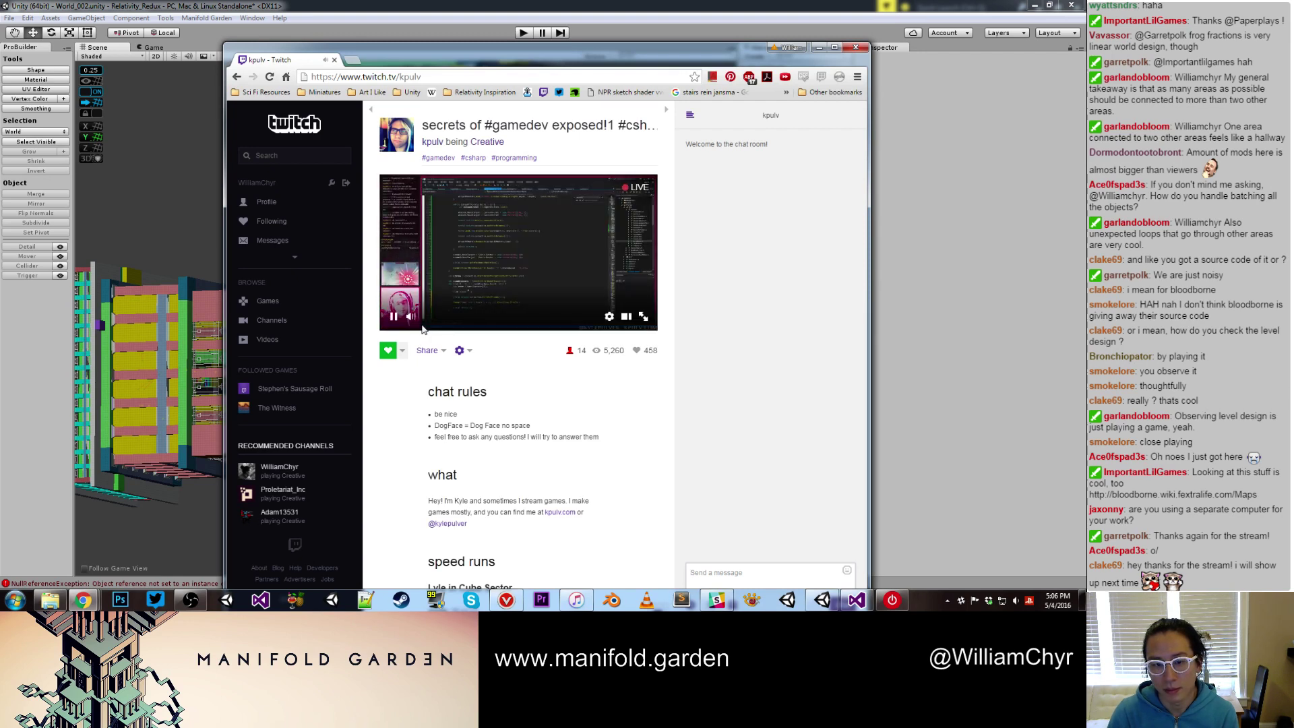
left_click(431, 76)
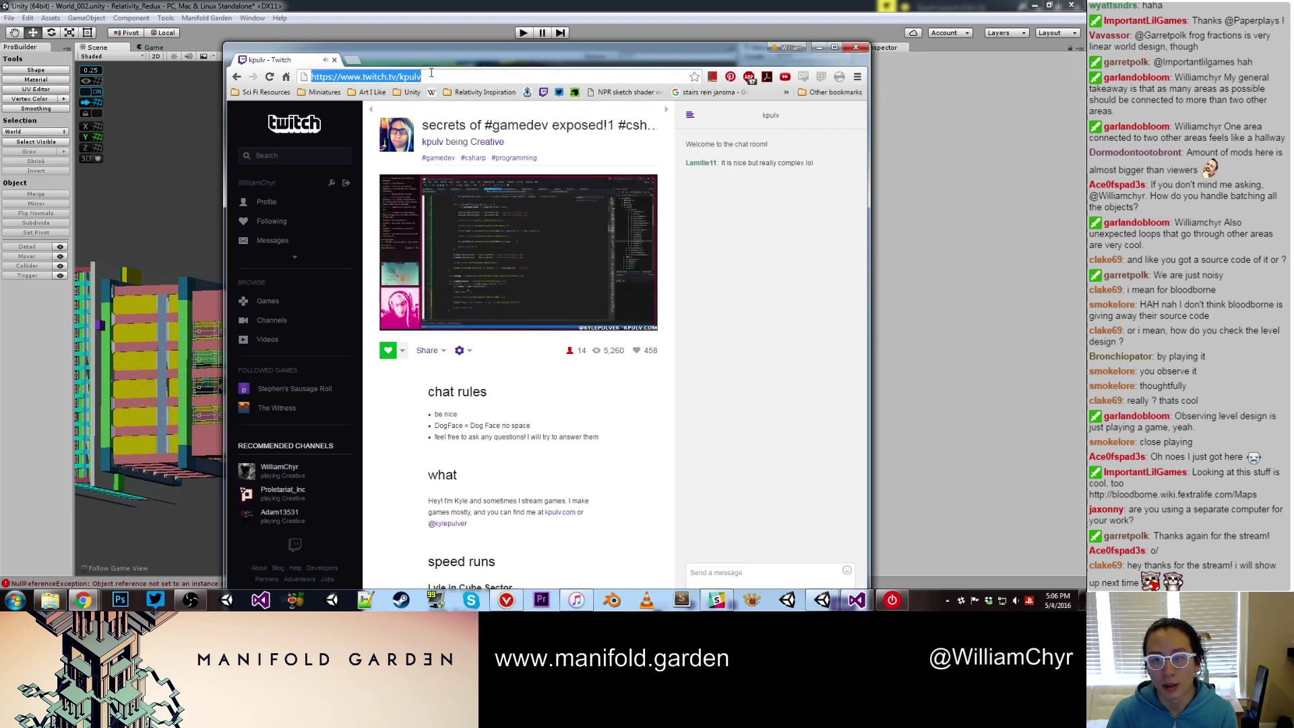
key("alt+Tab")
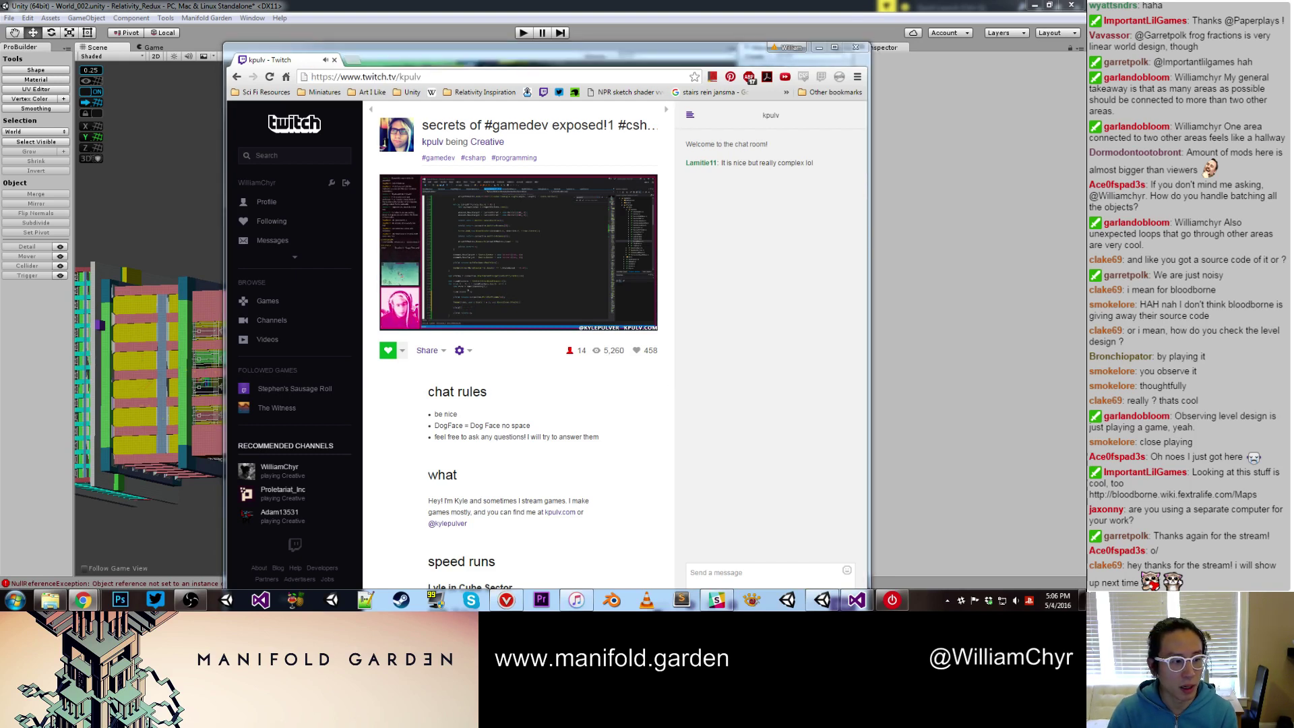
left_click(352, 60)
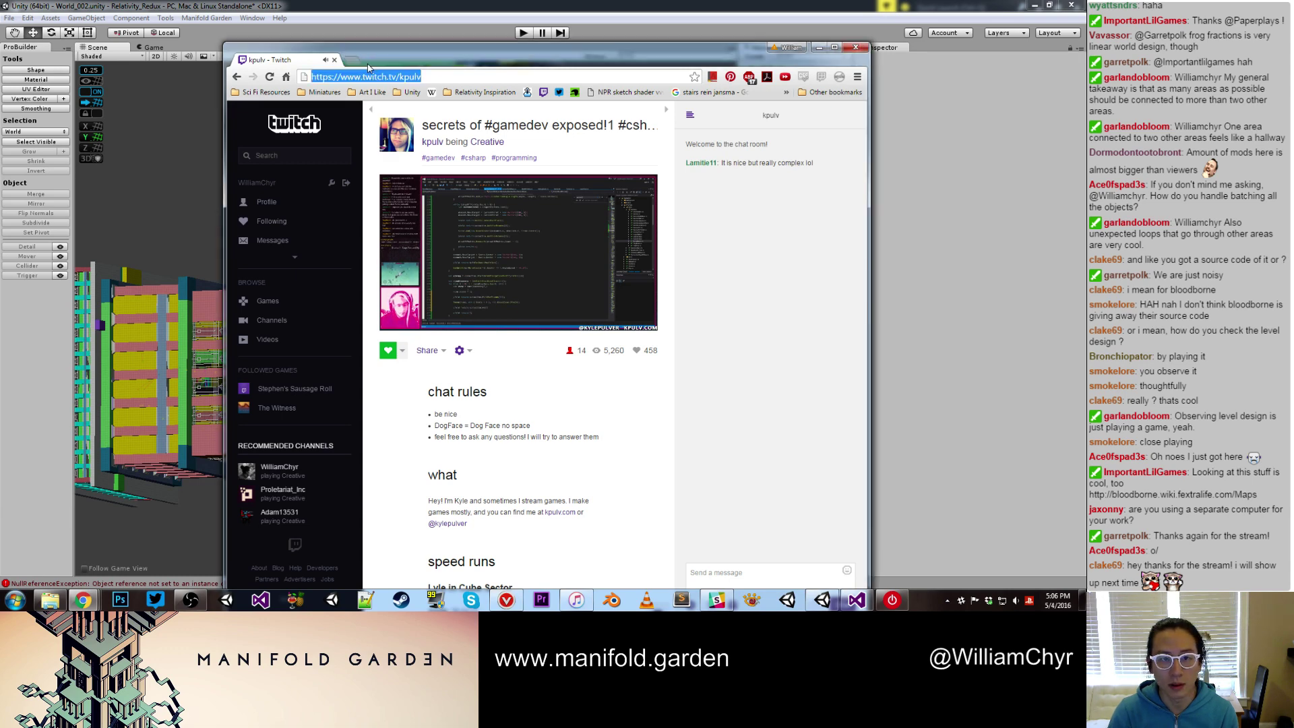
left_click_drag(486, 56, 1085, 98)
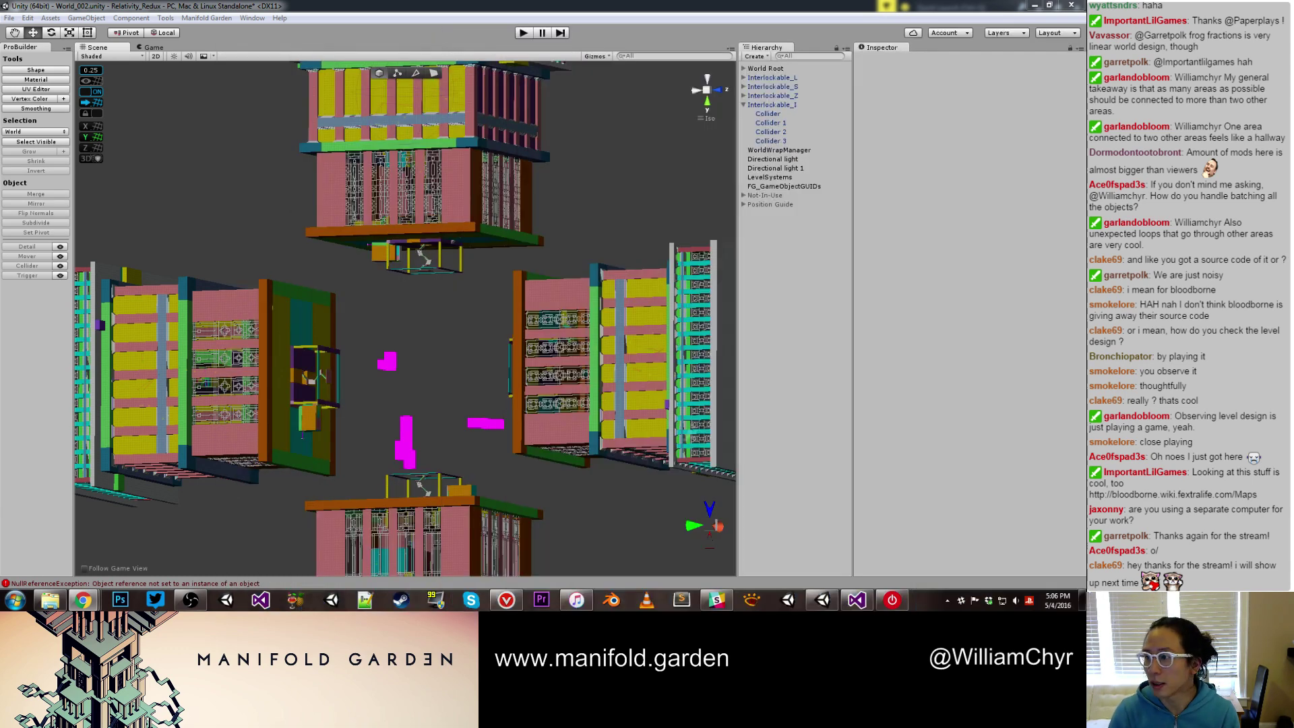